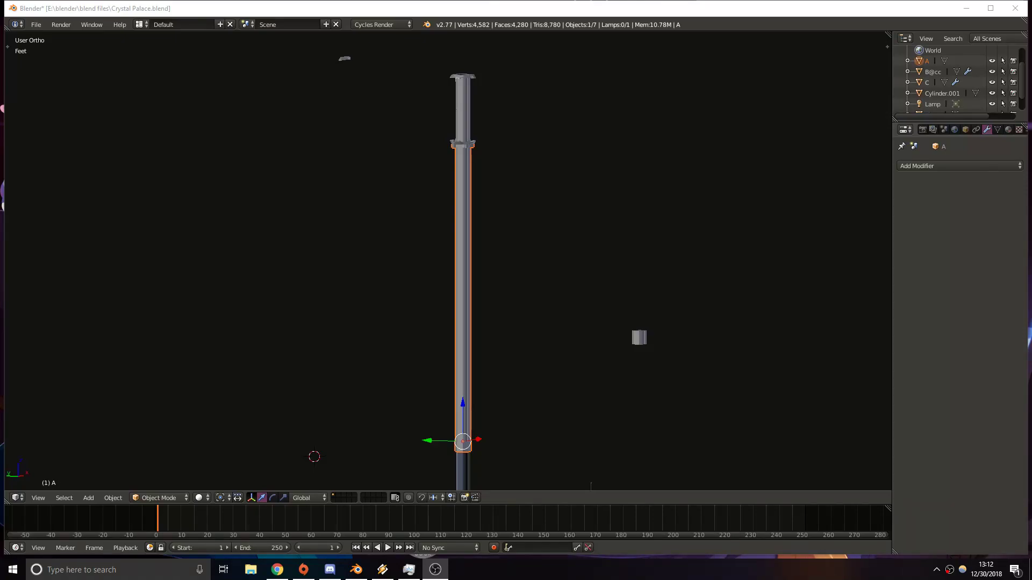
Check which microphone is the default recording device in the Windows sound settings and close them.
{"action": "key", "text": "alt+Tab"}
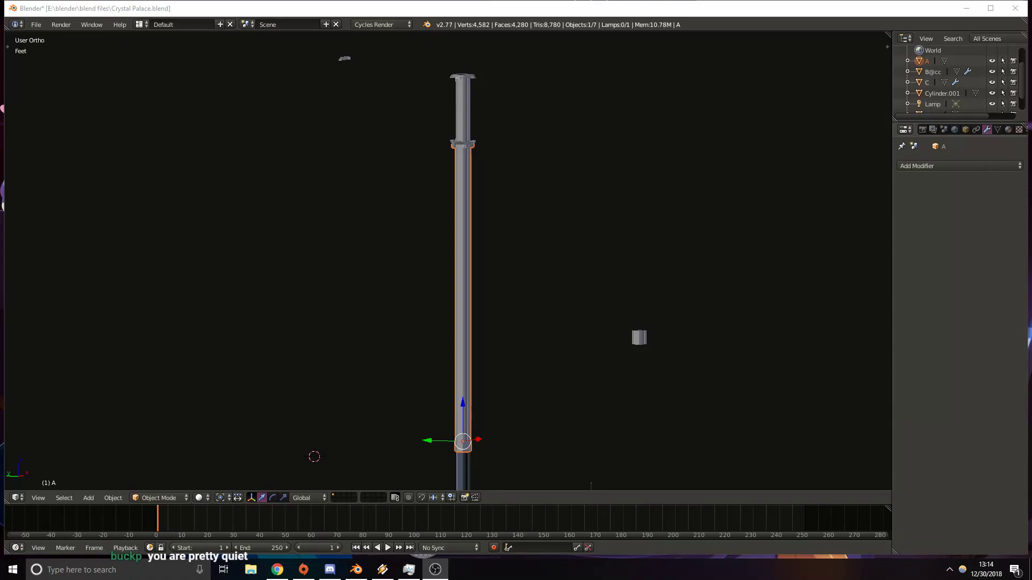
{"action": "left_click", "coordinate": [949, 570]}
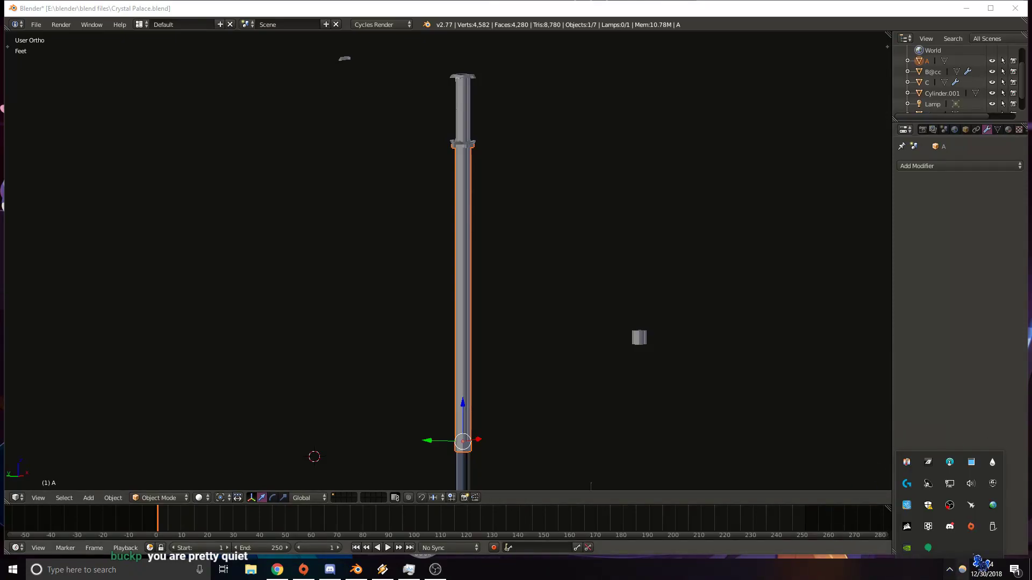
{"action": "right_click", "coordinate": [973, 481]}
{"action": "left_click", "coordinate": [958, 445]}
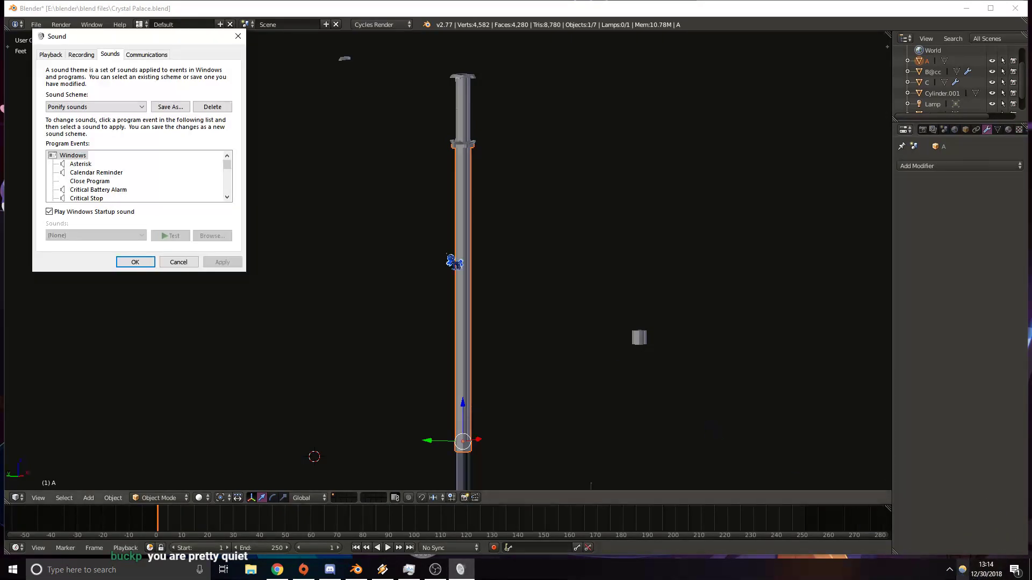
{"action": "left_click", "coordinate": [86, 54]}
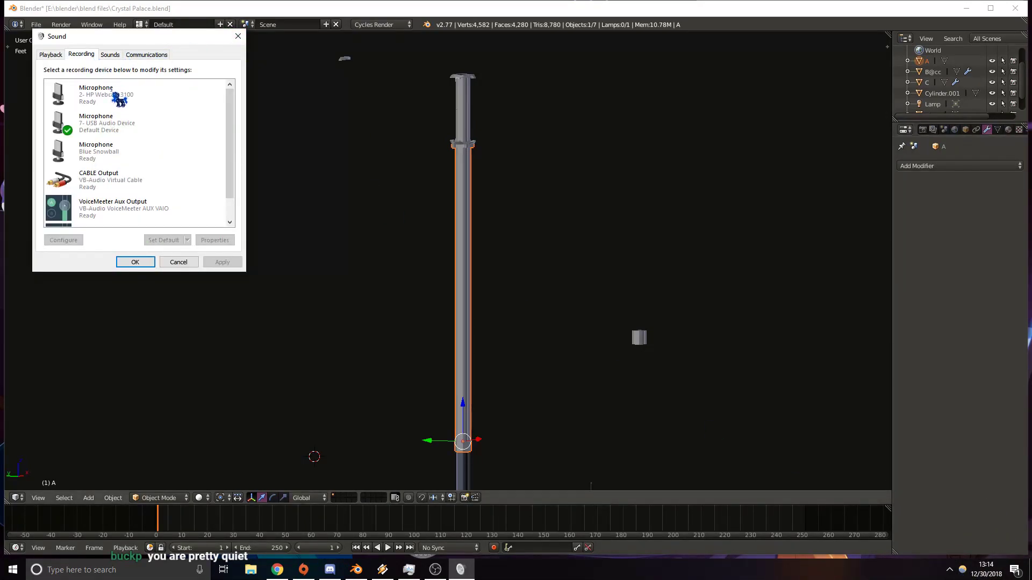
{"action": "left_click", "coordinate": [116, 122]}
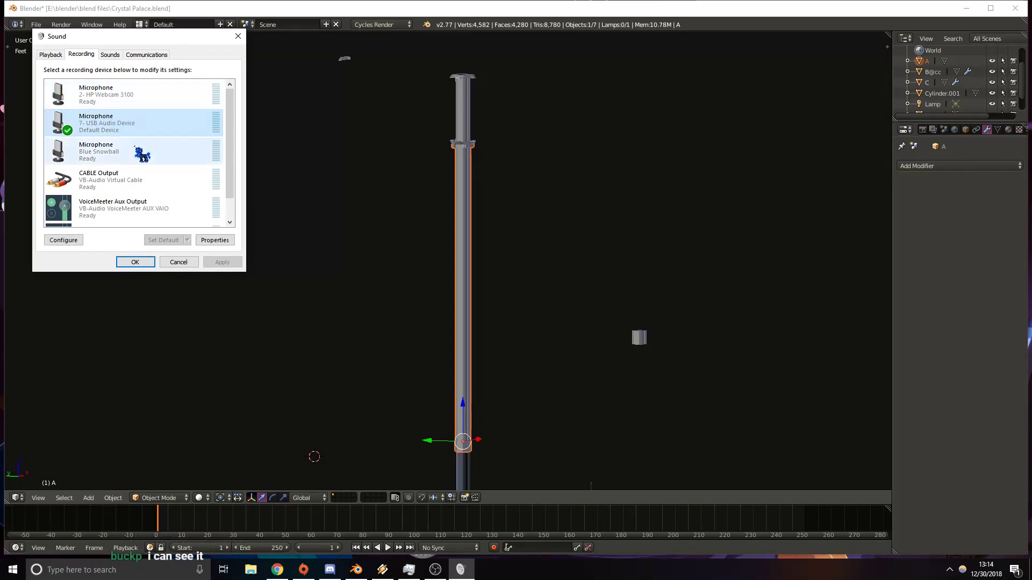
{"action": "left_click", "coordinate": [238, 36]}
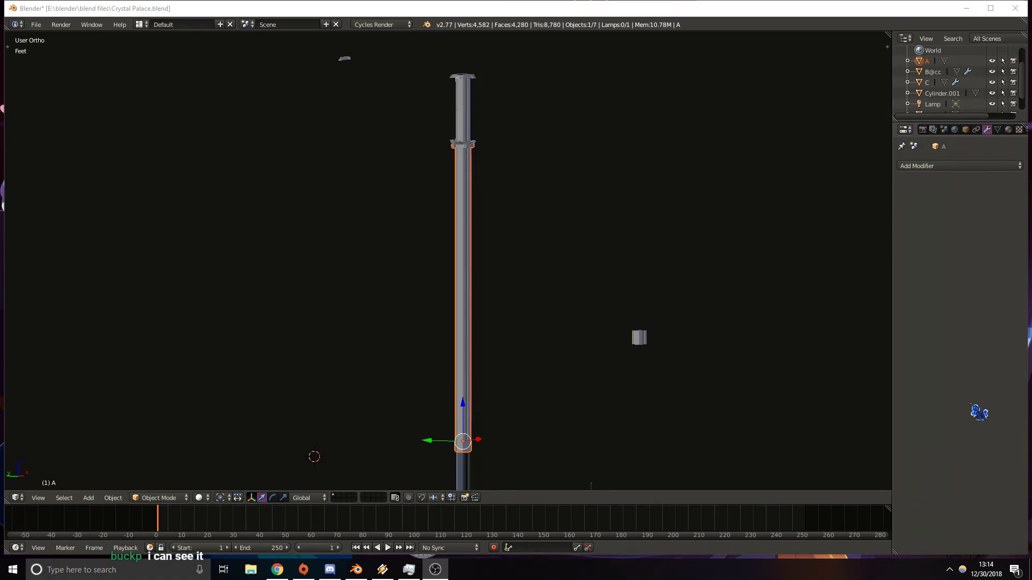
Set the Blue Snowball microphone as the default recording device in the Windows sound settings.
{"action": "left_click", "coordinate": [949, 569]}
{"action": "right_click", "coordinate": [970, 483]}
{"action": "left_click", "coordinate": [970, 455]}
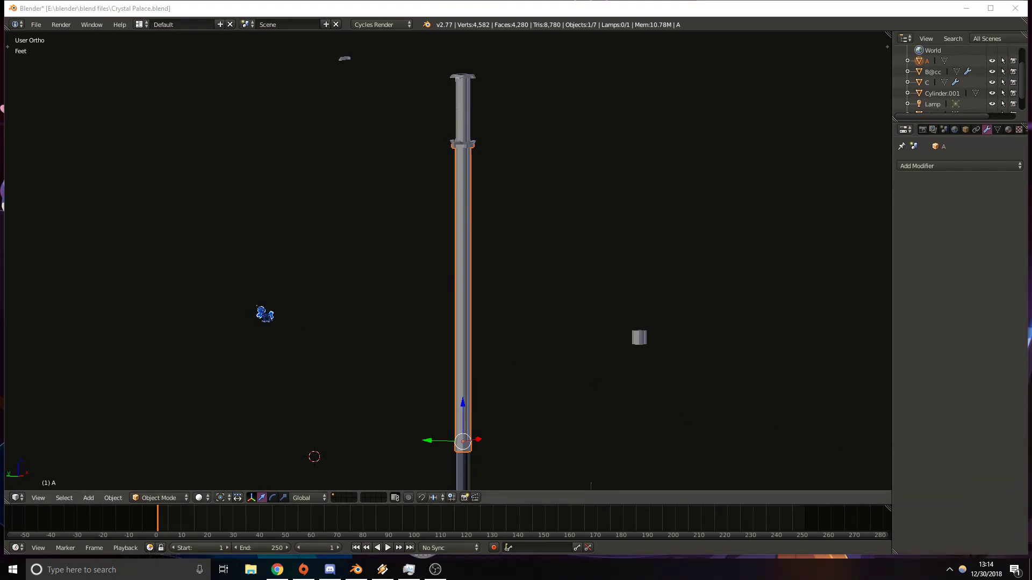
{"action": "left_click", "coordinate": [95, 69]}
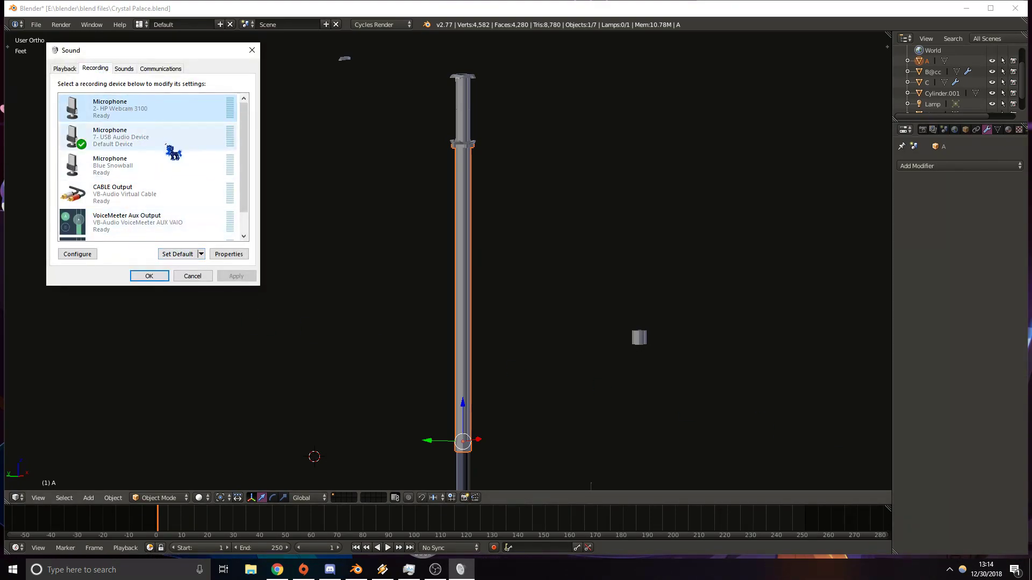
{"action": "left_click", "coordinate": [189, 164]}
{"action": "left_click", "coordinate": [174, 253]}
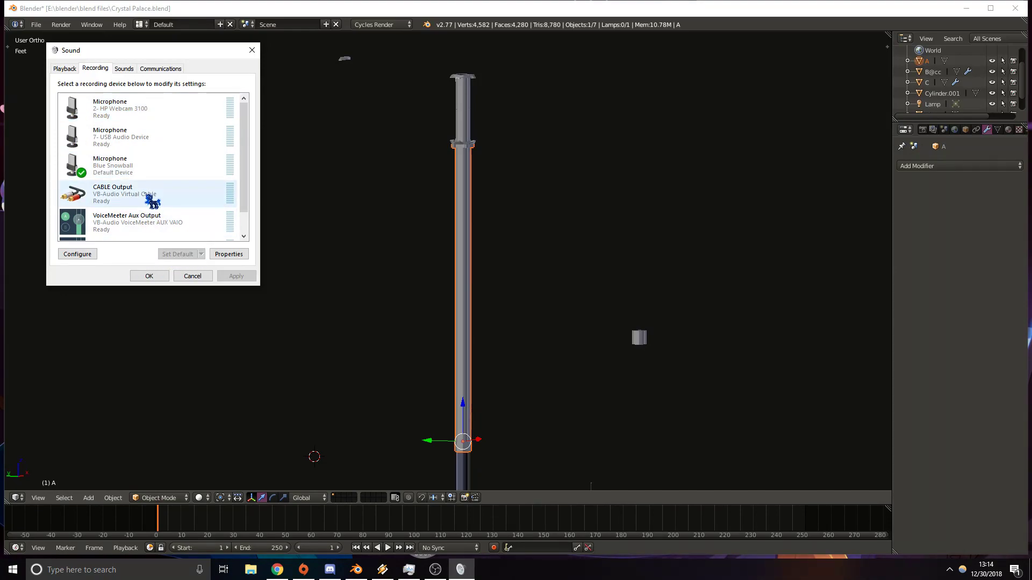
Check the Blue Snowball microphone's level in its properties and close the sound settings.
{"action": "left_click", "coordinate": [86, 253]}
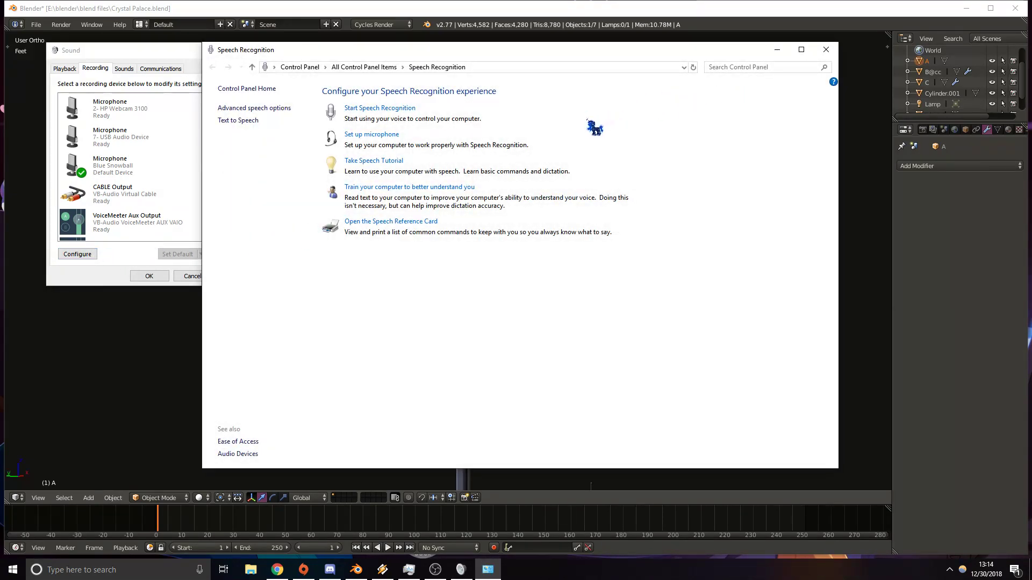
{"action": "left_click", "coordinate": [826, 50]}
{"action": "left_click", "coordinate": [246, 255]}
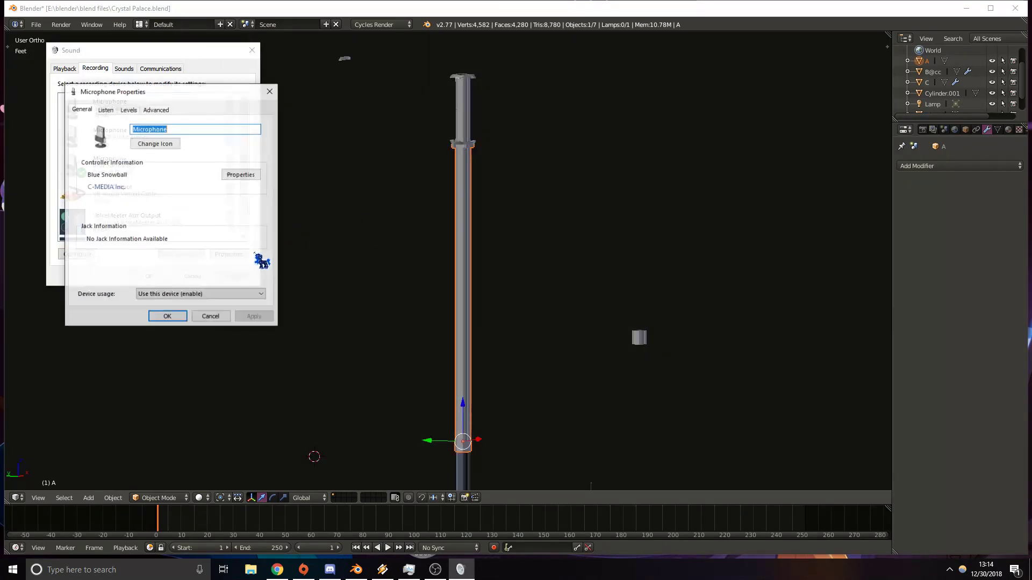
{"action": "left_click", "coordinate": [129, 109]}
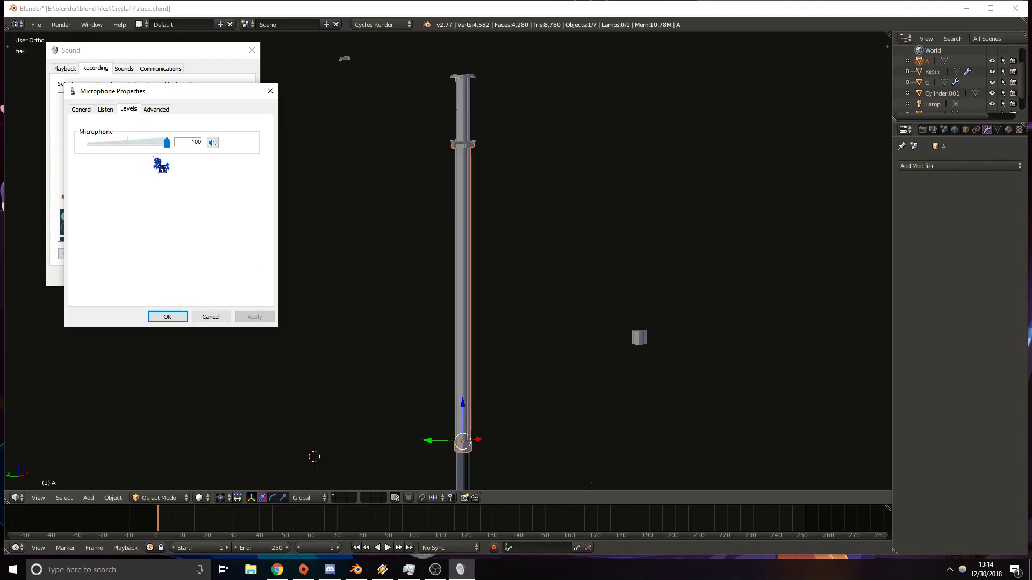
{"action": "left_click", "coordinate": [167, 317]}
{"action": "left_click", "coordinate": [252, 50]}
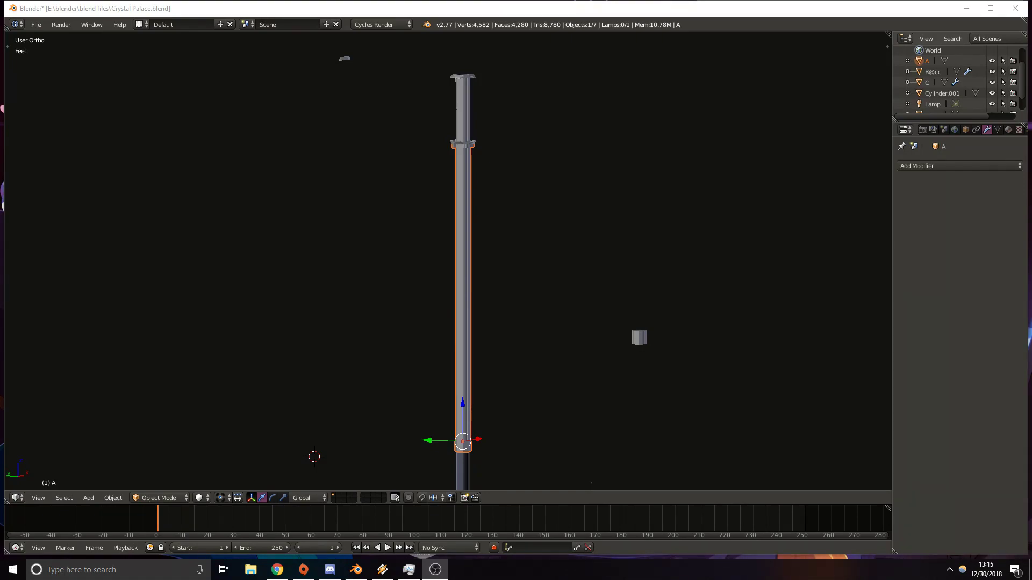
Examine the column assembly in Blender from several angles, from its base up to the flanged upper section.
{"action": "middle_click_drag", "start_coordinate": [530, 311], "coordinate": [504, 263]}
{"action": "middle_click_drag", "start_coordinate": [314, 185], "coordinate": [396, 297], "text": "shift"}
{"action": "middle_click_drag", "start_coordinate": [679, 307], "coordinate": [581, 325]}
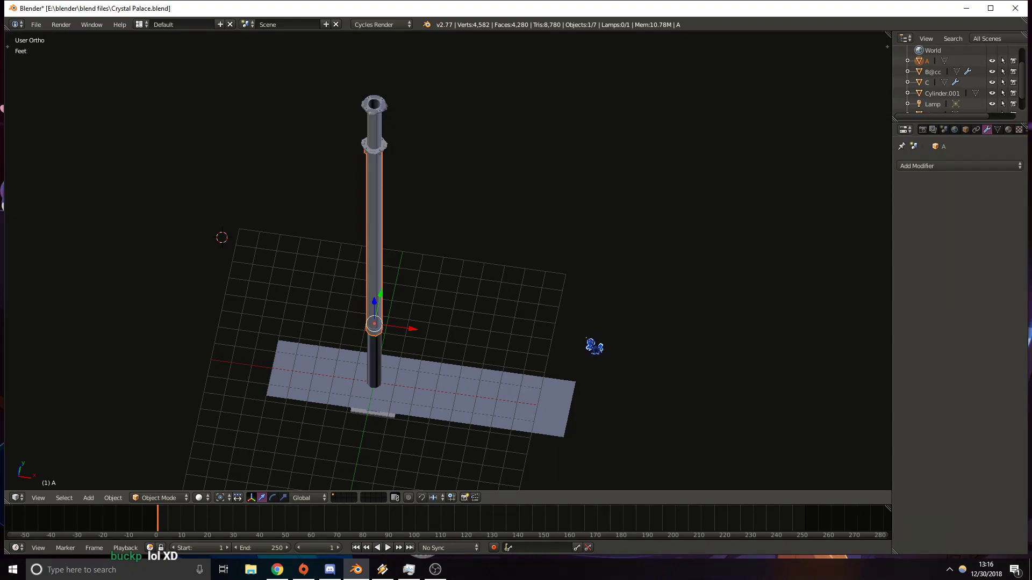
{"action": "middle_click_drag", "start_coordinate": [479, 268], "coordinate": [520, 309], "text": "shift"}
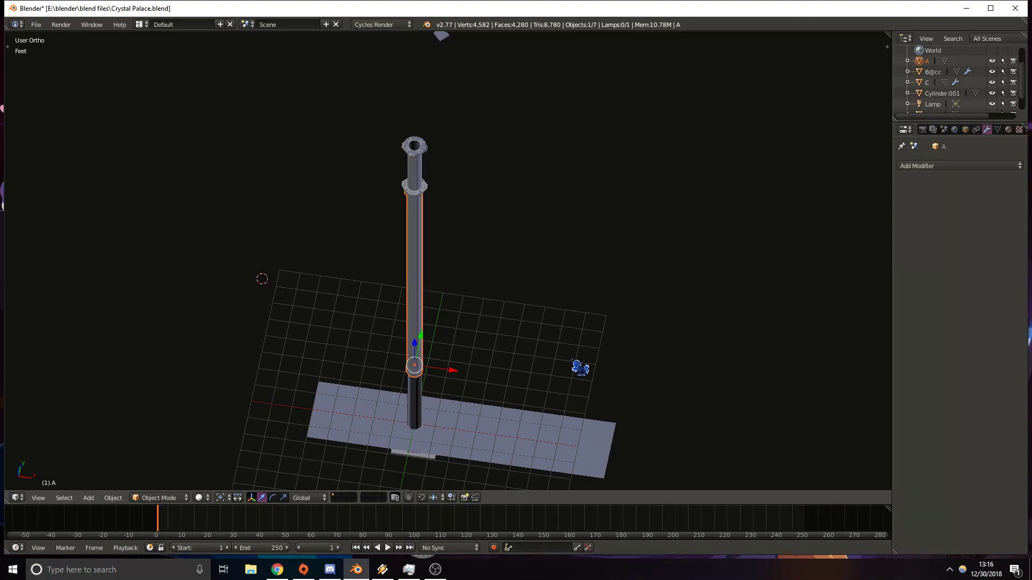
{"action": "middle_click_drag", "start_coordinate": [576, 362], "coordinate": [555, 326], "text": "shift"}
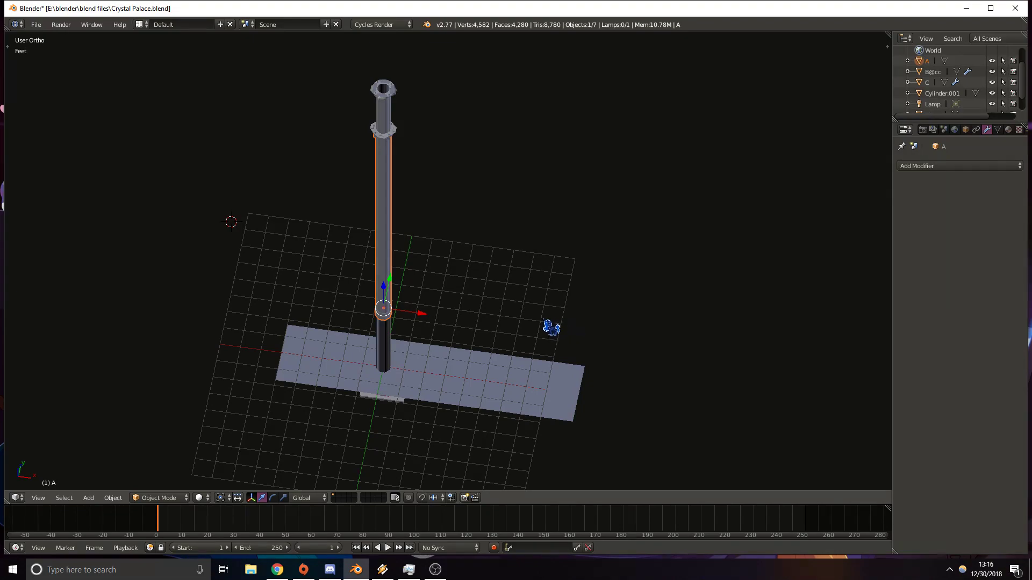
{"action": "middle_click_drag", "start_coordinate": [541, 356], "coordinate": [485, 366], "text": "shift"}
{"action": "middle_click_drag", "start_coordinate": [437, 300], "coordinate": [453, 323], "text": "shift"}
{"action": "scroll", "coordinate": [473, 419], "scroll_direction": "up", "scroll_amount": 7}
{"action": "middle_click_drag", "start_coordinate": [445, 422], "coordinate": [477, 133], "text": "shift"}
{"action": "middle_click_drag", "start_coordinate": [422, 456], "coordinate": [515, 267], "text": "shift"}
{"action": "scroll", "coordinate": [504, 231], "scroll_direction": "down", "scroll_amount": 12}
{"action": "scroll", "coordinate": [512, 267], "scroll_direction": "up", "scroll_amount": 5}
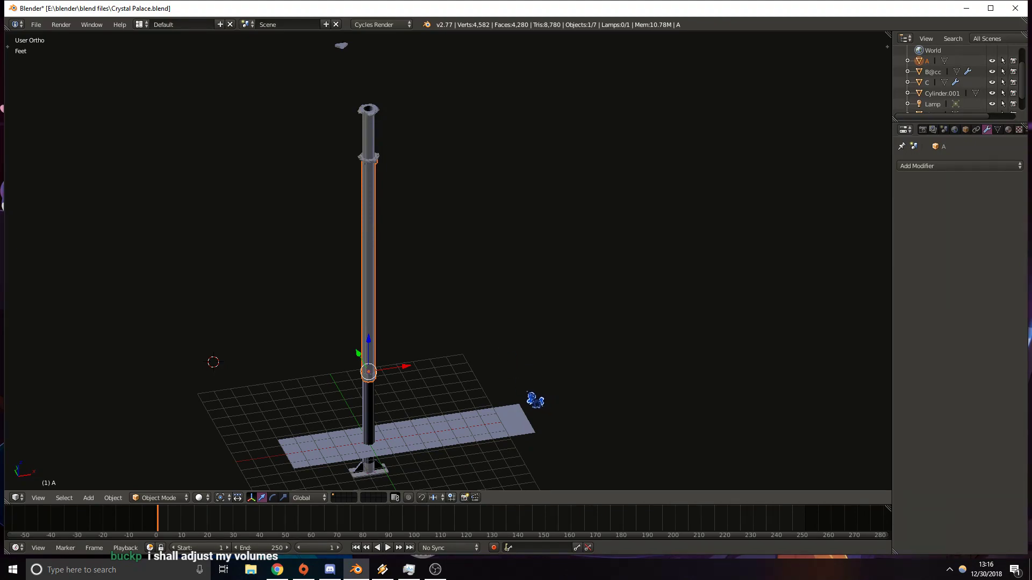
{"action": "middle_click_drag", "start_coordinate": [483, 336], "coordinate": [532, 364], "text": "shift"}
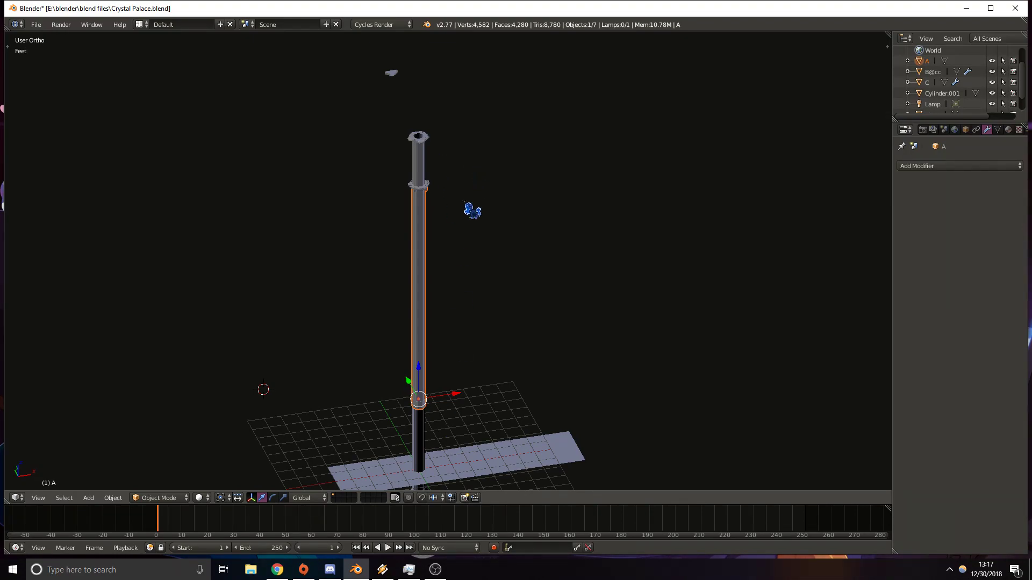
{"action": "middle_click_drag", "start_coordinate": [832, 397], "coordinate": [873, 217]}
{"action": "middle_click_drag", "start_coordinate": [260, 330], "coordinate": [416, 368], "text": "shift"}
{"action": "scroll", "coordinate": [279, 237], "scroll_direction": "up", "scroll_amount": 9}
{"action": "middle_click_drag", "start_coordinate": [76, 214], "coordinate": [475, 266], "text": "shift"}
{"action": "key", "text": "g"}
{"action": "right_click", "coordinate": [436, 298]}
{"action": "middle_click_drag", "start_coordinate": [436, 298], "coordinate": [450, 263]}
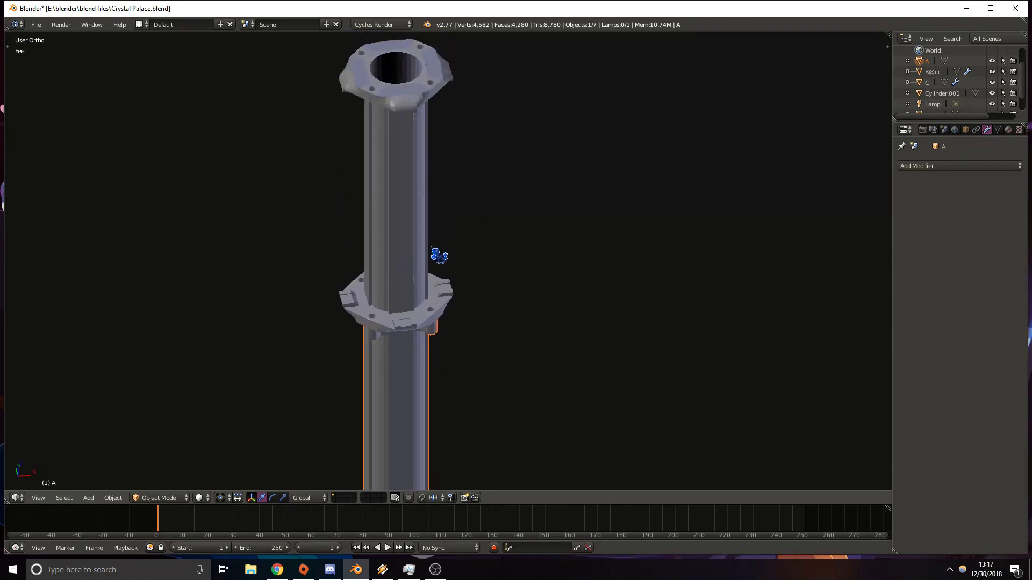
Slide the flanged upper column section aside along X to expose the joint and return it to the column.
{"action": "right_click", "coordinate": [400, 186]}
{"action": "left_click_drag", "start_coordinate": [434, 183], "coordinate": [616, 193]}
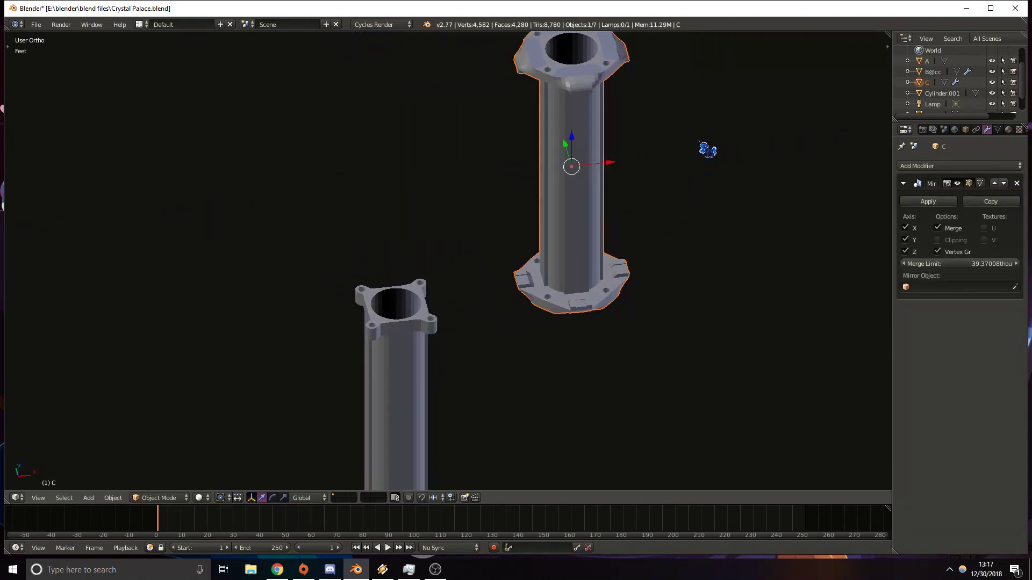
{"action": "middle_click_drag", "start_coordinate": [707, 147], "coordinate": [601, 218], "text": "shift"}
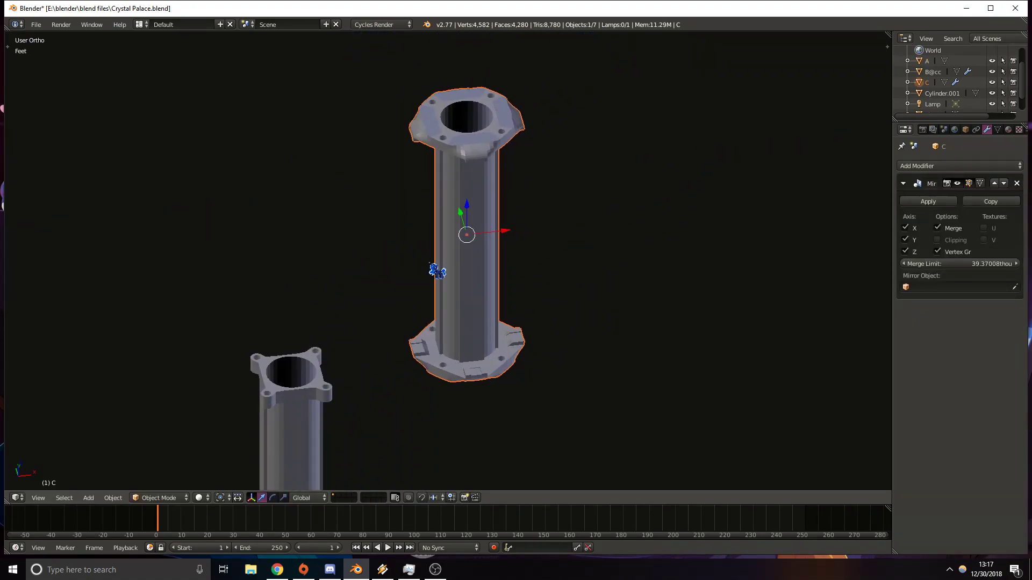
{"action": "left_click_drag", "start_coordinate": [508, 231], "coordinate": [339, 249]}
{"action": "key", "text": "ctrl+z"}
{"action": "key", "text": "ctrl+shift+z"}
Add a cube mesh to the scene.
{"action": "key", "text": "KP_7"}
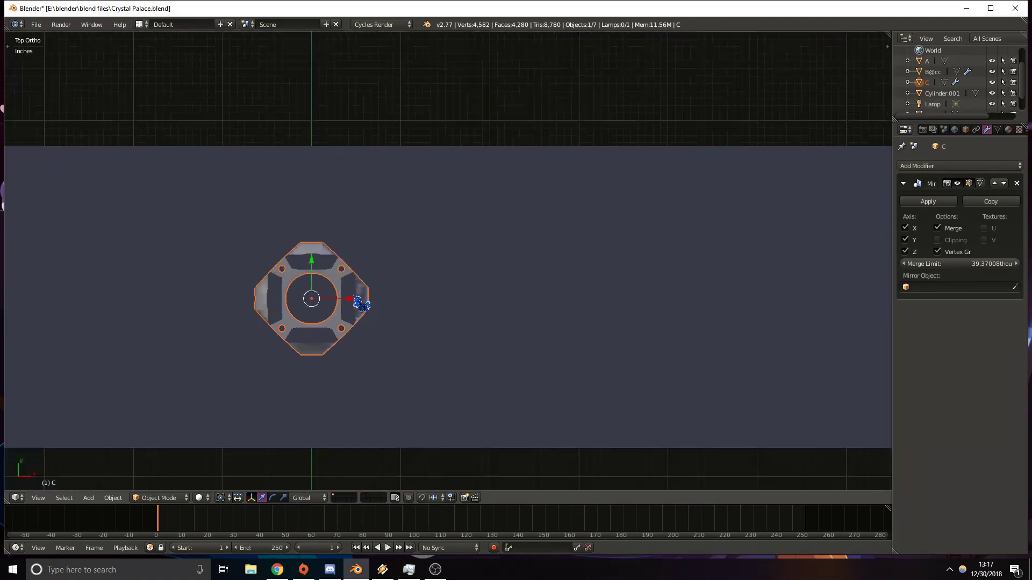
{"action": "key", "text": "z"}
{"action": "key", "text": "z"}
{"action": "mouse_move", "coordinate": [617, 284]}
{"action": "middle_mouse_down", "text": "shift"}
{"action": "mouse_move", "coordinate": [382, 295]}
{"action": "mouse_move", "coordinate": [359, 237]}
{"action": "mouse_move", "coordinate": [333, 212]}
{"action": "middle_mouse_up", "text": "shift"}
{"action": "mouse_move", "coordinate": [207, 137]}
{"action": "middle_mouse_down", "text": "shift"}
{"action": "mouse_move", "coordinate": [273, 356]}
{"action": "mouse_move", "coordinate": [281, 249]}
{"action": "mouse_move", "coordinate": [258, 265]}
{"action": "mouse_move", "coordinate": [243, 259]}
{"action": "middle_mouse_up", "text": "shift"}
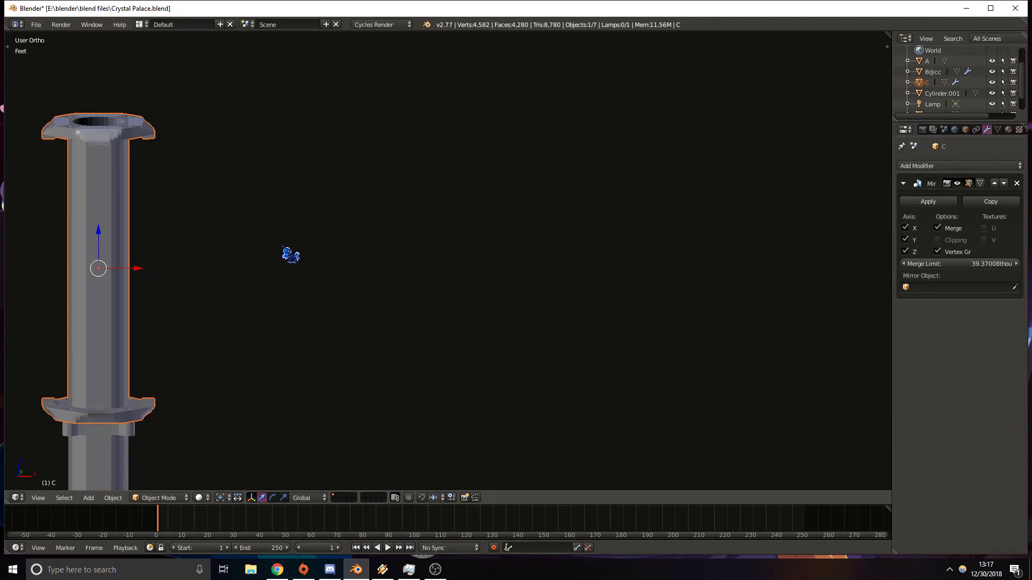
{"action": "key", "text": "shift+a"}
{"action": "mouse_move", "coordinate": [299, 292]}
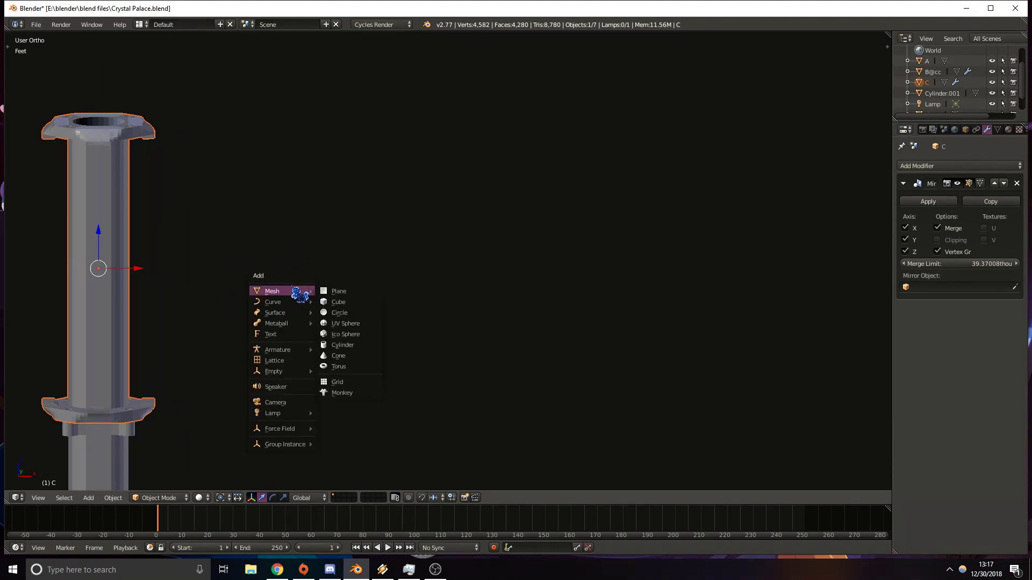
{"action": "left_click", "coordinate": [359, 304]}
Raise the cube in the front view to the height of the upper column section.
{"action": "scroll", "coordinate": [513, 249], "scroll_direction": "down", "scroll_amount": 10}
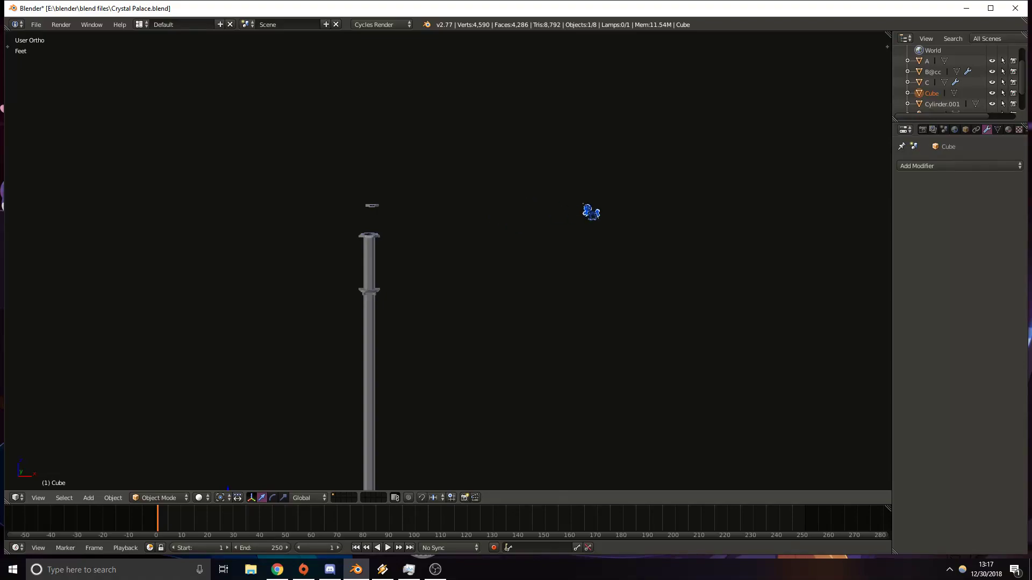
{"action": "middle_click_drag", "start_coordinate": [579, 236], "coordinate": [563, 306]}
{"action": "scroll", "coordinate": [552, 308], "scroll_direction": "up", "scroll_amount": 7}
{"action": "middle_click_drag", "start_coordinate": [327, 363], "coordinate": [469, 235]}
{"action": "key", "text": "z"}
{"action": "key", "text": "g"}
{"action": "key", "text": "y"}
{"action": "key", "text": "x"}
{"action": "key", "text": "z"}
{"action": "key", "text": "KP_1"}
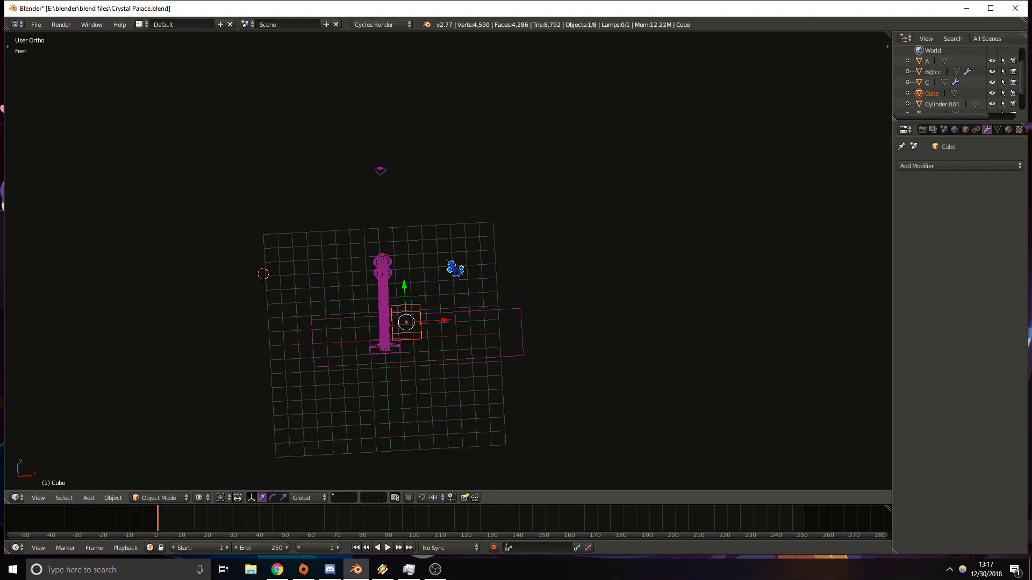
{"action": "left_click", "coordinate": [446, 235]}
Move the cube against the side of the upper column section, between its two flanges.
{"action": "scroll", "coordinate": [465, 253], "scroll_direction": "up", "scroll_amount": 8}
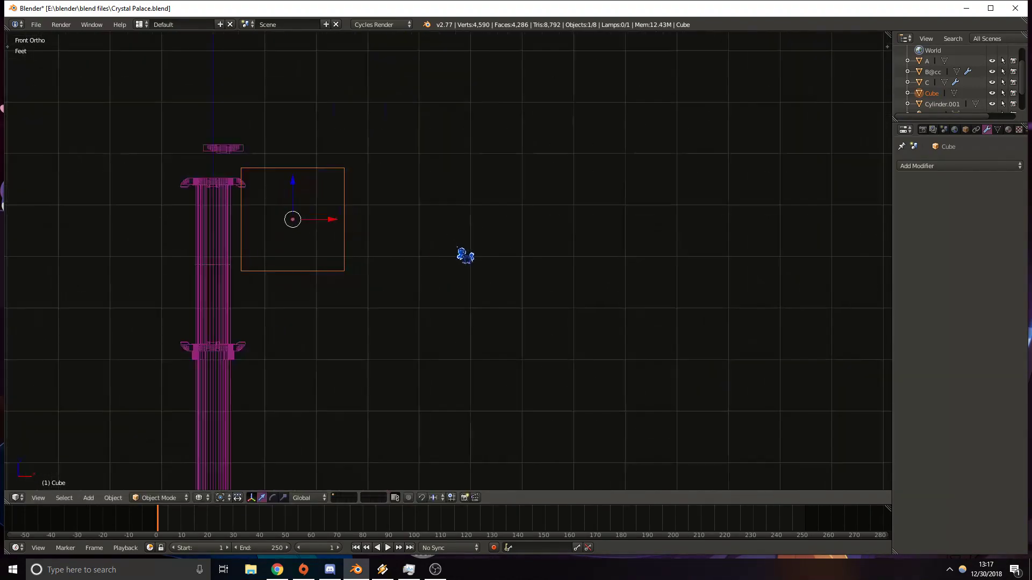
{"action": "key", "text": "g"}
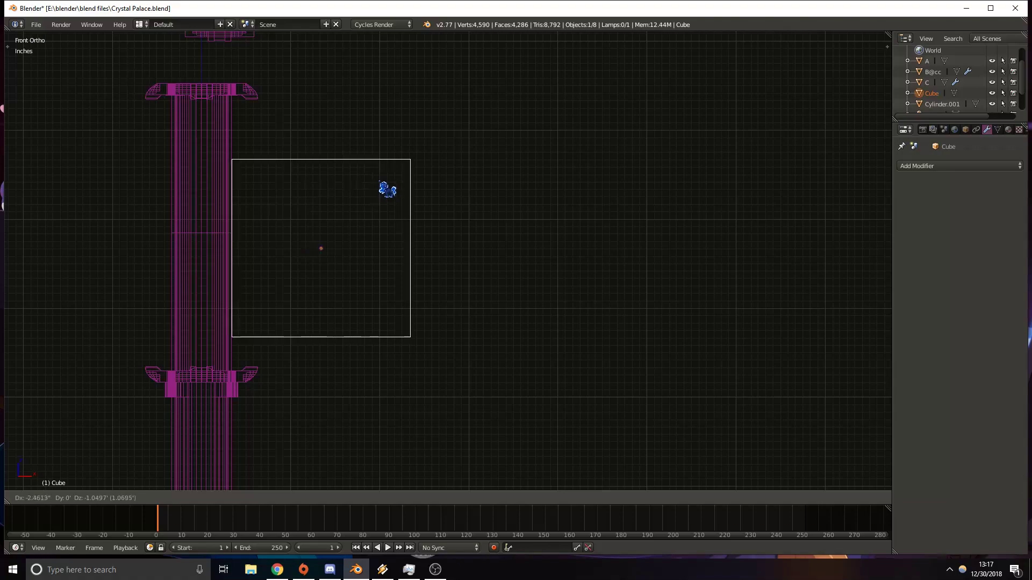
{"action": "left_click", "coordinate": [387, 181]}
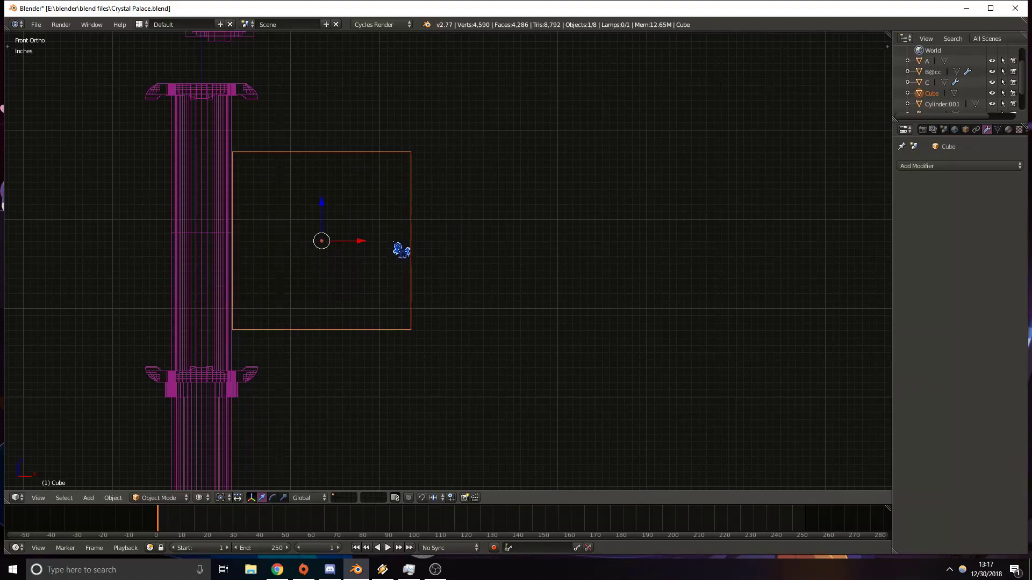
Reshape the cube into a thin vertical bar beside the column by moving its side faces inward in Edit Mode.
{"action": "key", "text": "Tab"}
{"action": "middle_click_drag", "start_coordinate": [361, 232], "coordinate": [299, 270]}
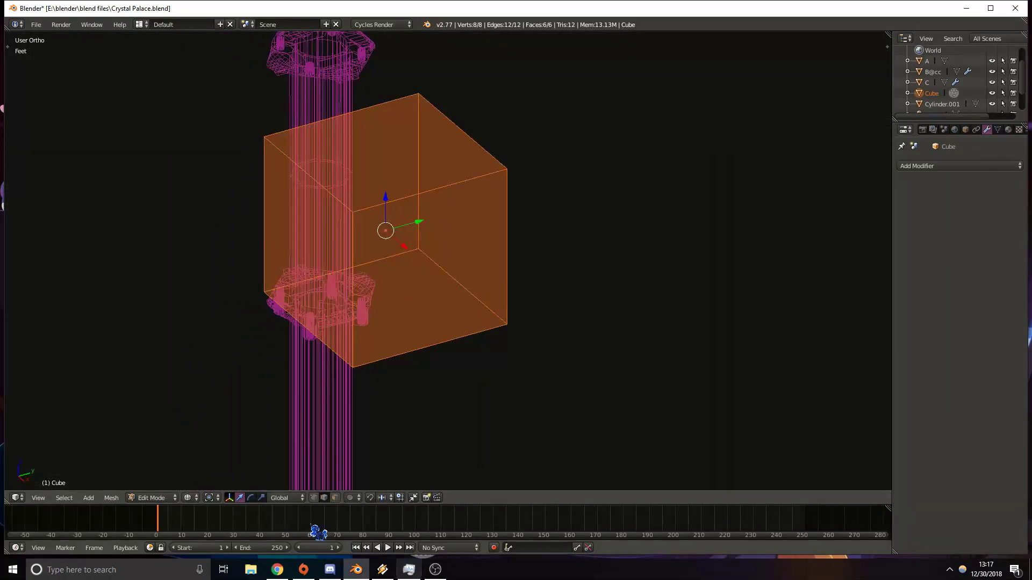
{"action": "left_click", "coordinate": [336, 499]}
{"action": "right_click", "coordinate": [305, 244]}
{"action": "left_click_drag", "start_coordinate": [339, 243], "coordinate": [412, 229]}
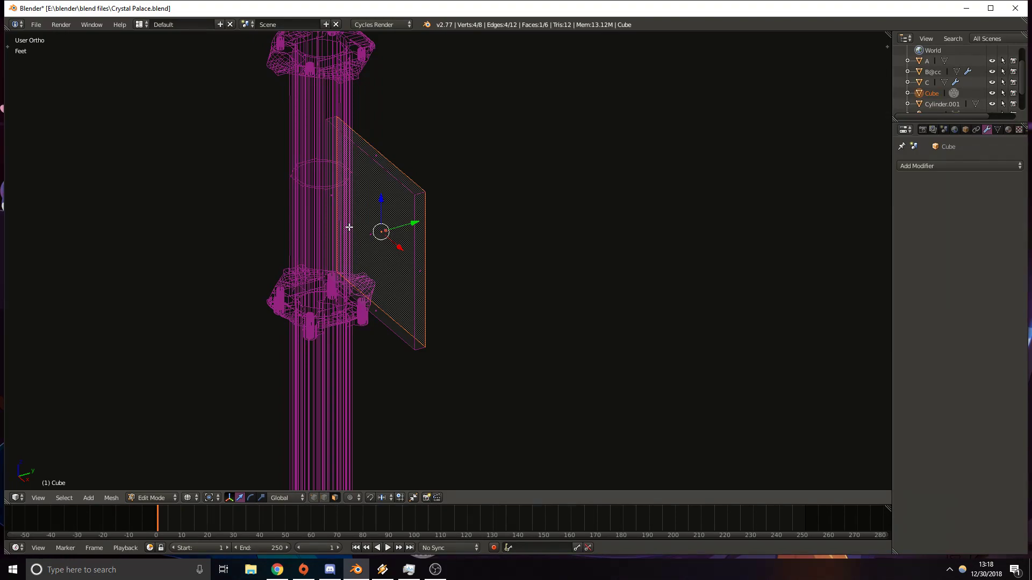
{"action": "middle_click_drag", "start_coordinate": [367, 289], "coordinate": [338, 288]}
{"action": "key", "text": "z"}
{"action": "mouse_move", "coordinate": [350, 184]}
{"action": "middle_mouse_down", "text": "shift"}
{"action": "mouse_move", "coordinate": [395, 270]}
{"action": "mouse_move", "coordinate": [336, 256]}
{"action": "mouse_move", "coordinate": [305, 269]}
{"action": "middle_mouse_up", "text": "shift"}
{"action": "scroll", "coordinate": [424, 269], "scroll_direction": "up", "scroll_amount": 6}
{"action": "key", "text": "Tab"}
Move the bar along Y in the top view to centre it on the X axis beside the column.
{"action": "middle_click_drag", "start_coordinate": [265, 184], "coordinate": [292, 298], "text": "shift"}
{"action": "key", "text": "KP_7"}
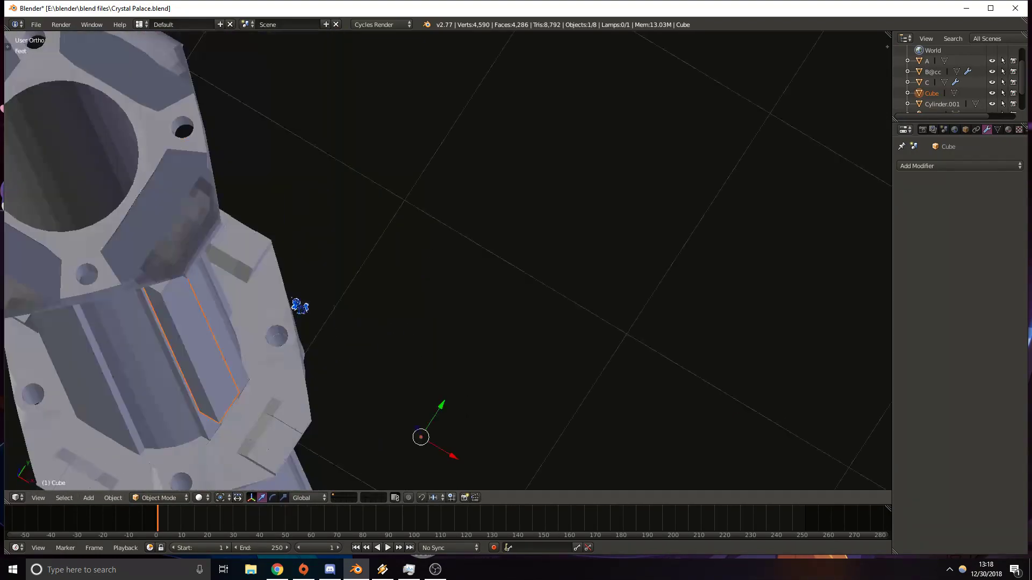
{"action": "key", "text": "z"}
{"action": "key", "text": "g"}
{"action": "key", "text": "y"}
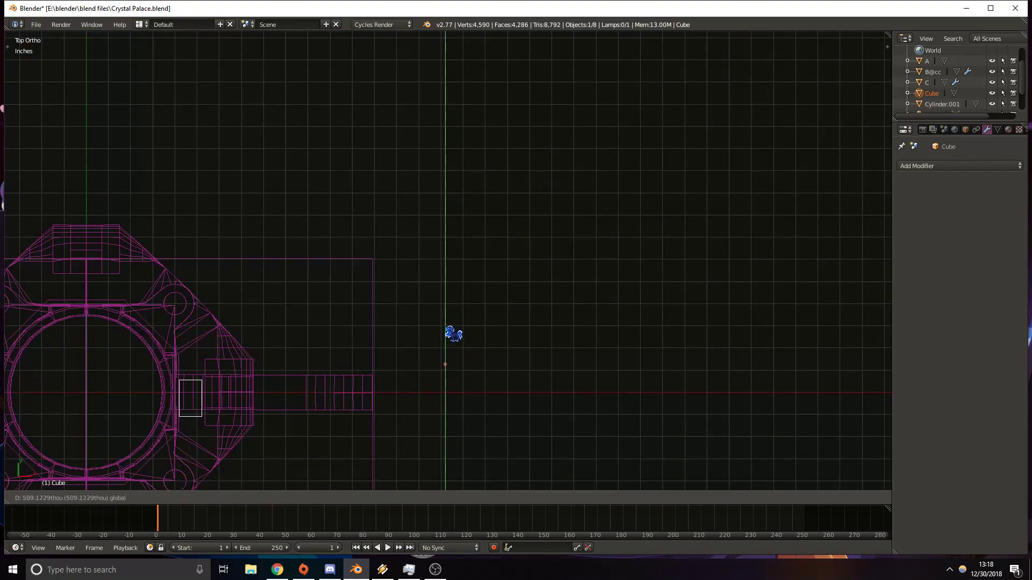
{"action": "left_click", "coordinate": [444, 320]}
Raise the bar's top face along Z towards the underside of the column's upper flange.
{"action": "middle_click_drag", "start_coordinate": [458, 431], "coordinate": [264, 291]}
{"action": "key", "text": "z"}
{"action": "key", "text": "Tab"}
{"action": "right_click", "coordinate": [249, 186]}
{"action": "mouse_move", "coordinate": [285, 231]}
{"action": "middle_mouse_down"}
{"action": "mouse_move", "coordinate": [293, 205]}
{"action": "mouse_move", "coordinate": [299, 225]}
{"action": "mouse_move", "coordinate": [309, 181]}
{"action": "mouse_move", "coordinate": [332, 168]}
{"action": "mouse_move", "coordinate": [290, 230]}
{"action": "middle_mouse_up"}
{"action": "left_click_drag", "start_coordinate": [278, 222], "coordinate": [278, 160]}
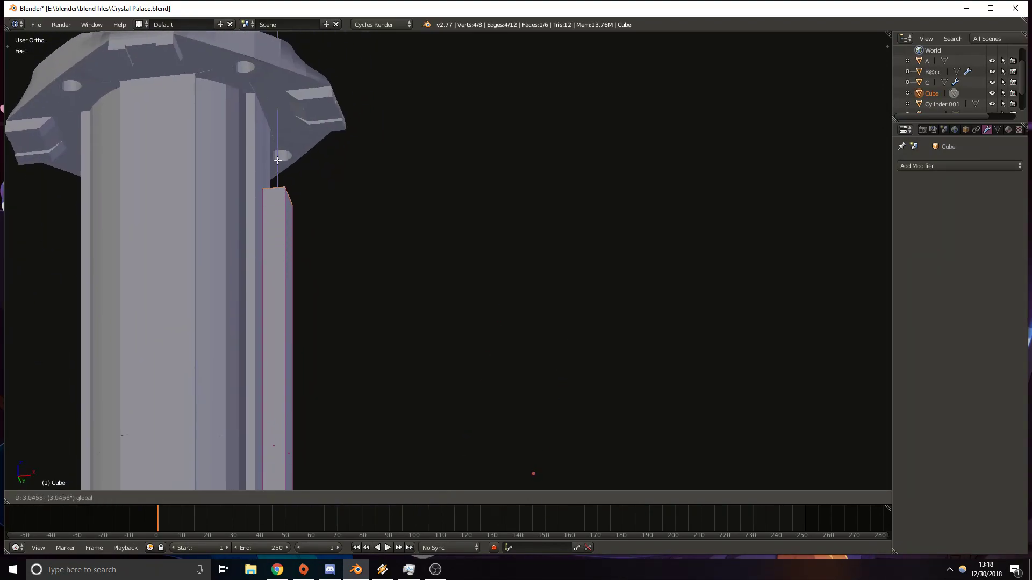
{"action": "left_click", "coordinate": [293, 79]}
{"action": "middle_click_drag", "start_coordinate": [326, 290], "coordinate": [343, 143], "text": "shift"}
{"action": "middle_click_drag", "start_coordinate": [321, 373], "coordinate": [324, 258], "text": "shift"}
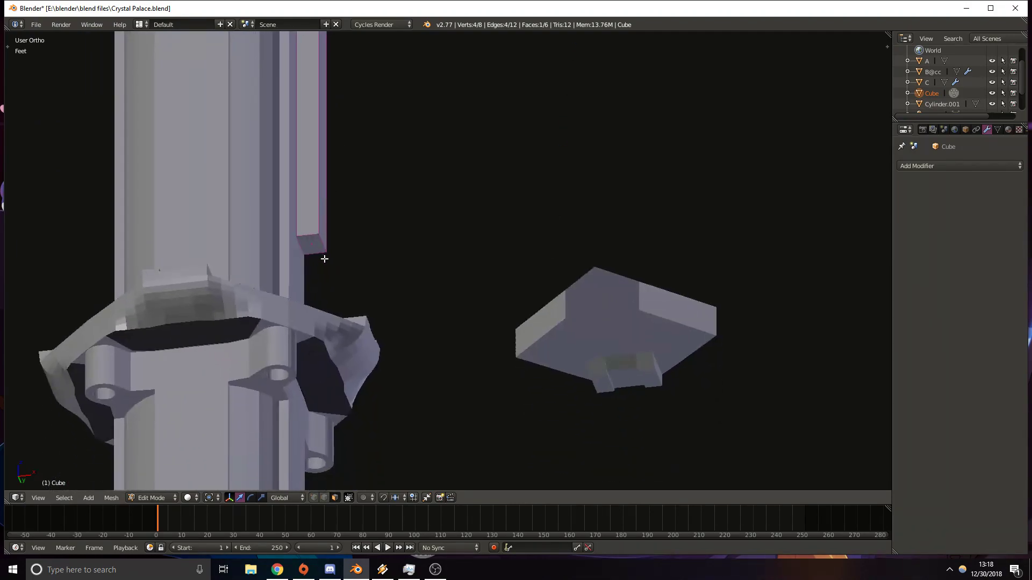
Lower the bar's bottom face along Z onto the top of the column's lower flange.
{"action": "right_click", "coordinate": [323, 256]}
{"action": "key", "text": "z"}
{"action": "mouse_move", "coordinate": [419, 253]}
{"action": "middle_mouse_down"}
{"action": "mouse_move", "coordinate": [397, 299]}
{"action": "mouse_move", "coordinate": [373, 127]}
{"action": "mouse_move", "coordinate": [385, 244]}
{"action": "mouse_move", "coordinate": [339, 194]}
{"action": "middle_mouse_up"}
{"action": "key", "text": "z"}
{"action": "key", "text": "g"}
{"action": "key", "text": "z"}
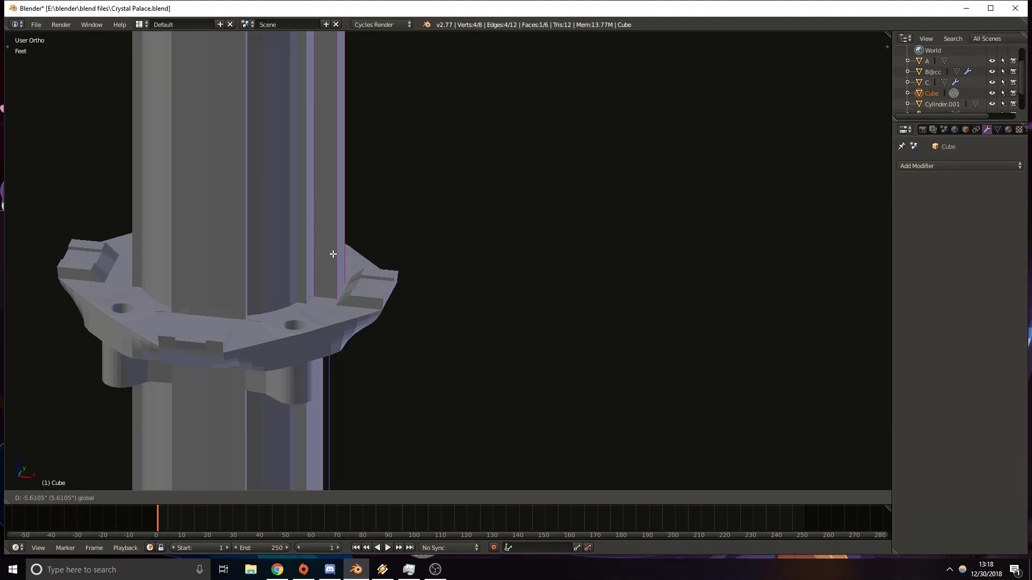
{"action": "left_click", "coordinate": [333, 251]}
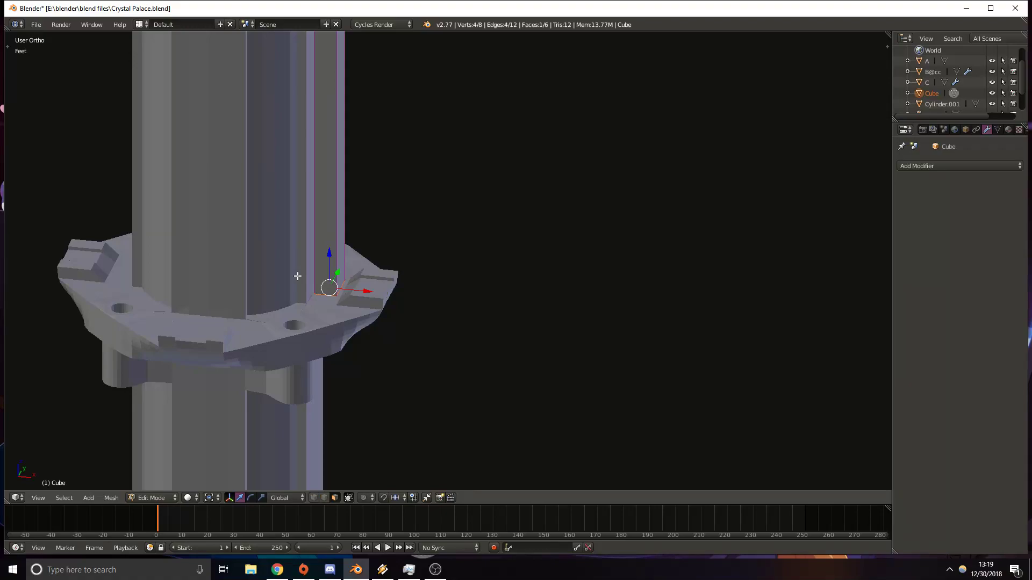
Examine the bar's lower end against the flange in front wireframe view and show the scene's unit settings.
{"action": "middle_click_drag", "start_coordinate": [398, 238], "coordinate": [421, 253], "text": "shift"}
{"action": "key", "text": "KP_1"}
{"action": "key", "text": "z"}
{"action": "middle_click_drag", "start_coordinate": [503, 177], "coordinate": [487, 398], "text": "shift"}
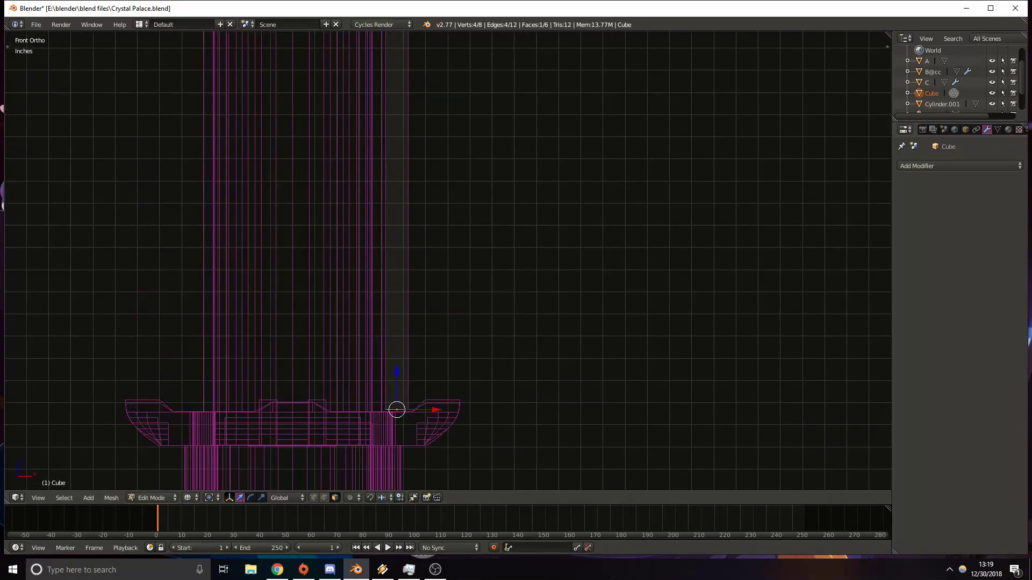
{"action": "left_click", "coordinate": [923, 129]}
{"action": "left_click", "coordinate": [944, 129]}
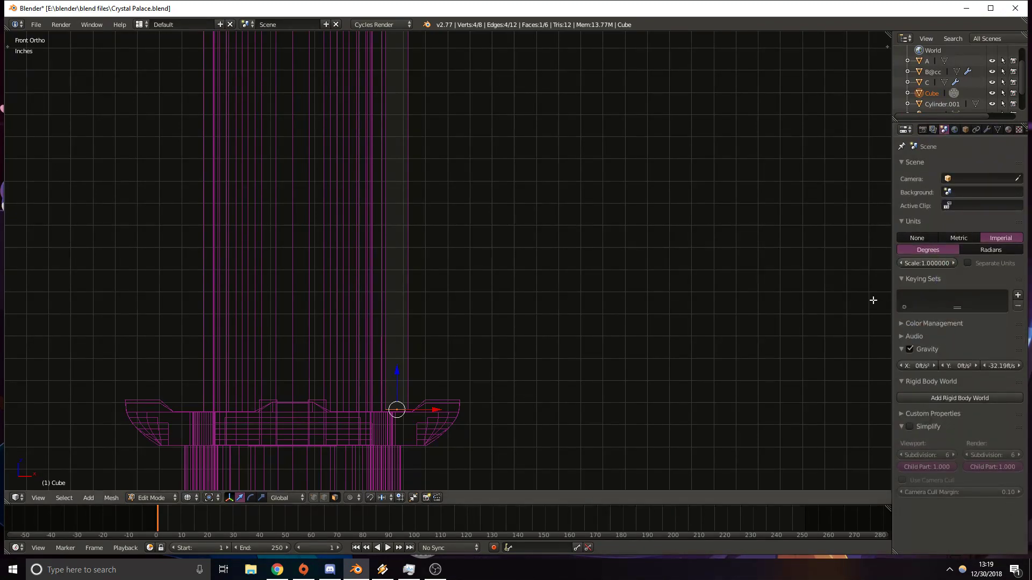
{"action": "scroll", "coordinate": [586, 216], "scroll_direction": "down", "scroll_amount": 4}
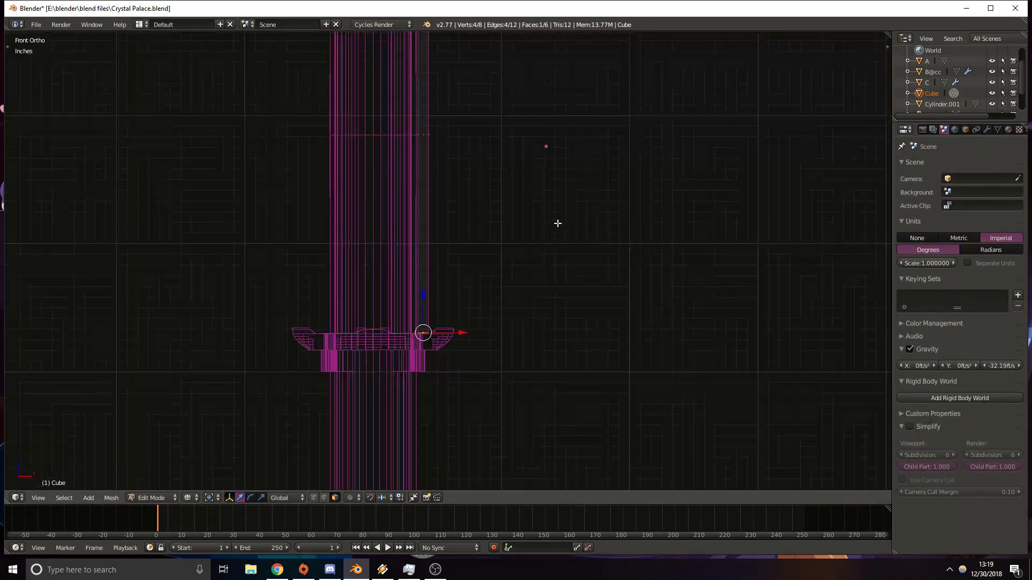
Move the whole bar in Object Mode out of the column into the empty space beside it.
{"action": "key", "text": "Tab"}
{"action": "key", "text": "g"}
{"action": "left_click", "coordinate": [613, 269]}
{"action": "scroll", "coordinate": [606, 263], "scroll_direction": "up", "scroll_amount": 3}
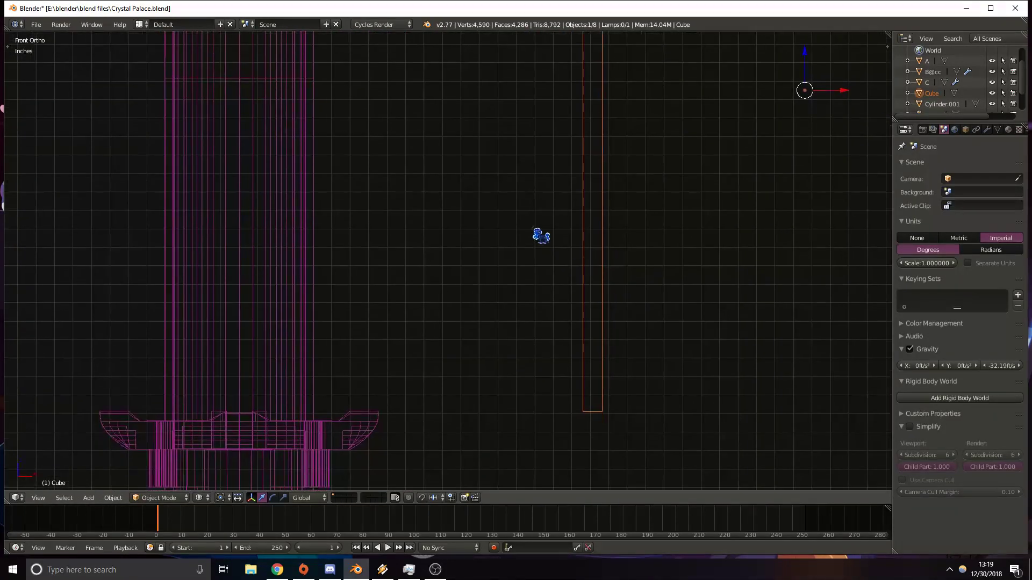
{"action": "key", "text": "g"}
{"action": "left_click", "coordinate": [664, 223]}
{"action": "middle_click_drag", "start_coordinate": [658, 158], "coordinate": [603, 245], "text": "shift"}
{"action": "scroll", "coordinate": [601, 241], "scroll_direction": "down", "scroll_amount": 4}
{"action": "key", "text": "z"}
{"action": "middle_click_drag", "start_coordinate": [575, 177], "coordinate": [472, 205], "text": "shift"}
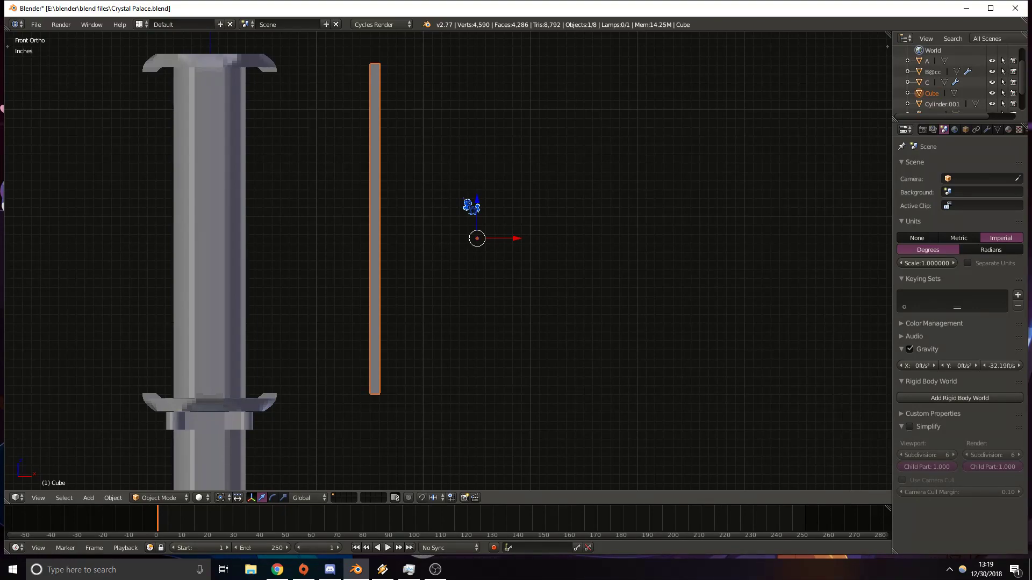
Show the bar in top wireframe view and enter Edit Mode on it.
{"action": "key", "text": "KP_7"}
{"action": "key", "text": "z"}
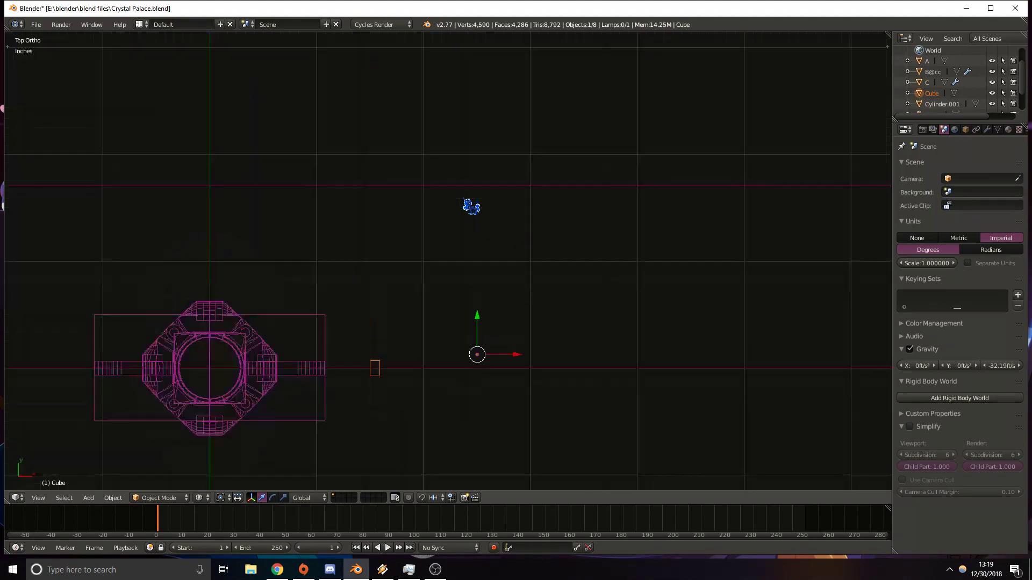
{"action": "scroll", "coordinate": [411, 360], "scroll_direction": "up", "scroll_amount": 5}
{"action": "key", "text": "Tab"}
{"action": "middle_click_drag", "start_coordinate": [416, 378], "coordinate": [418, 367], "text": "shift"}
{"action": "scroll", "coordinate": [417, 366], "scroll_direction": "up", "scroll_amount": 5}
{"action": "key", "text": "s"}
{"action": "key", "text": "x"}
{"action": "key", "text": "y"}
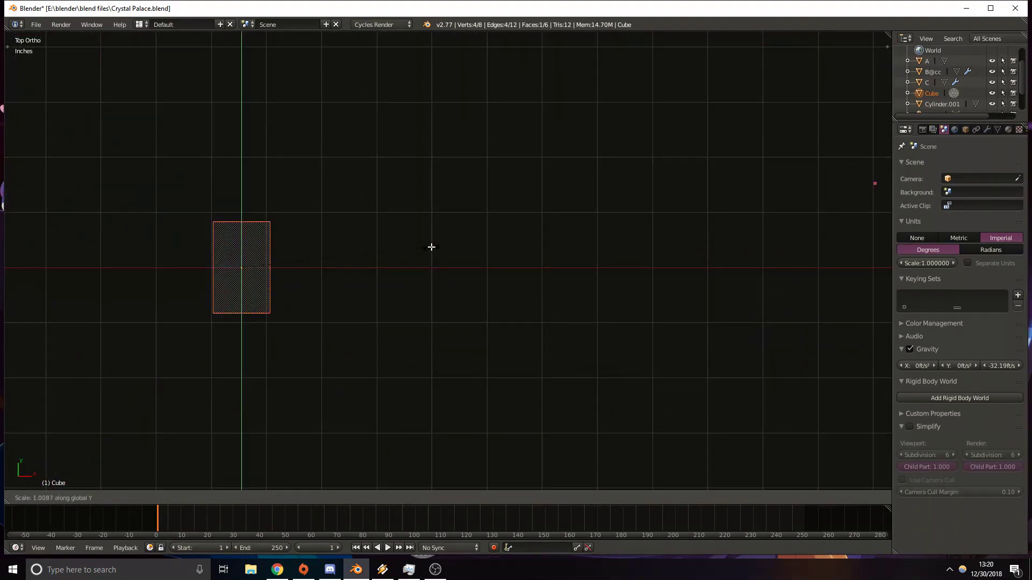
{"action": "key", "text": "Escape"}
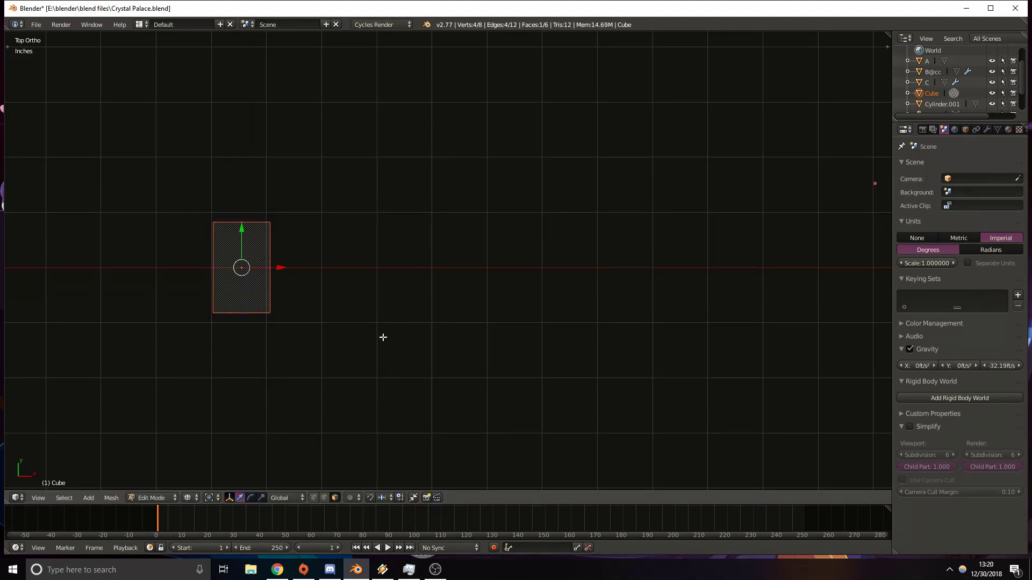
Select the entire bar mesh and scale it along Y to about 3 inches wide.
{"action": "key", "text": "a"}
{"action": "key", "text": "a"}
{"action": "key", "text": "x"}
{"action": "key", "text": "Escape"}
{"action": "key", "text": "s"}
{"action": "key", "text": "y"}
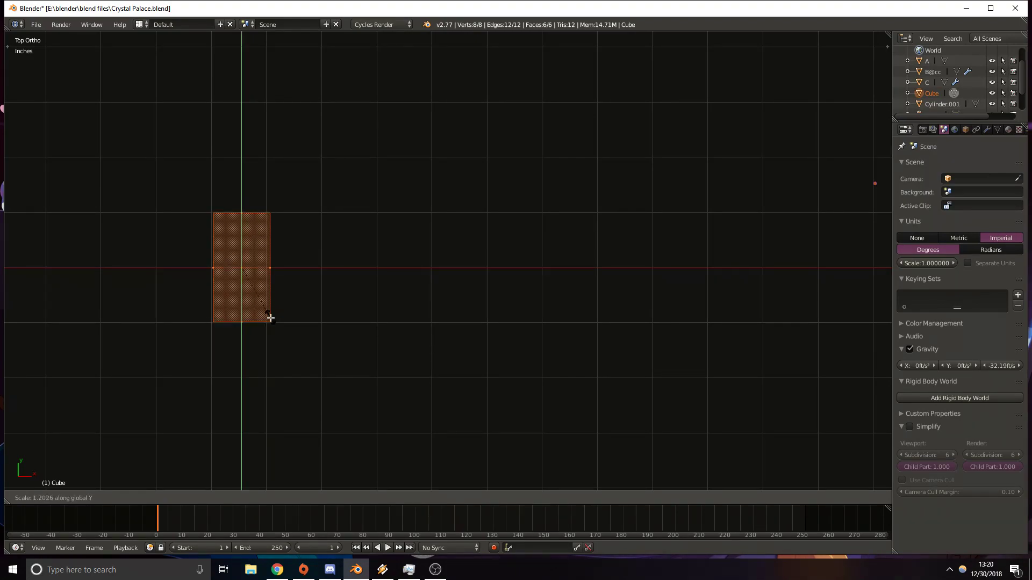
{"action": "left_click", "coordinate": [269, 351]}
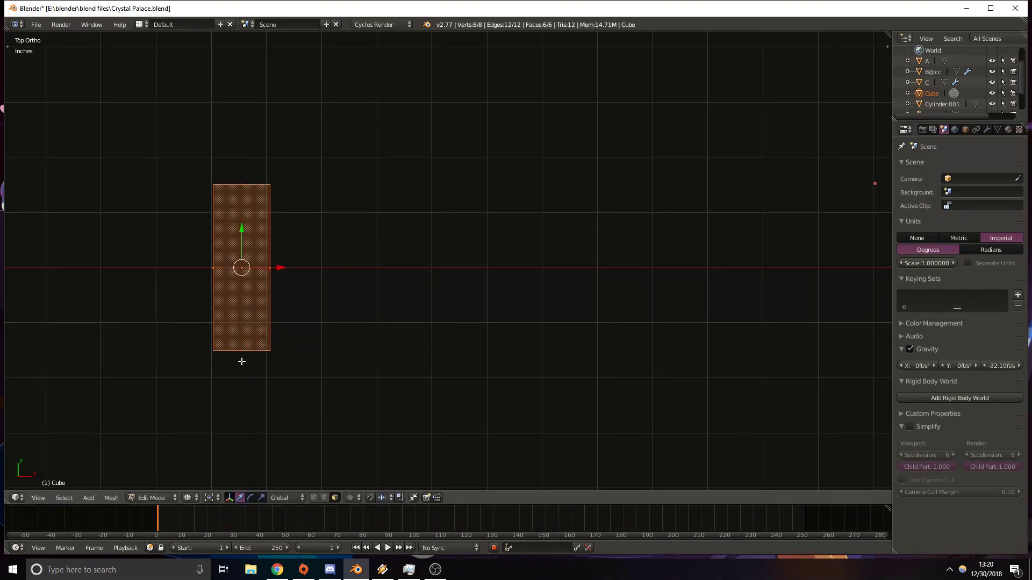
Shift the bar mesh slightly in the top view to line it up with the grid, and return to Object Mode.
{"action": "middle_click_drag", "start_coordinate": [388, 311], "coordinate": [422, 304], "text": "shift"}
{"action": "key", "text": "g"}
{"action": "left_click", "coordinate": [419, 302]}
{"action": "key", "text": "Tab"}
{"action": "scroll", "coordinate": [420, 302], "scroll_direction": "down", "scroll_amount": 3}
{"action": "key", "text": "z"}
{"action": "mouse_move", "coordinate": [458, 358]}
{"action": "middle_mouse_down"}
{"action": "mouse_move", "coordinate": [438, 315]}
{"action": "mouse_move", "coordinate": [449, 279]}
{"action": "mouse_move", "coordinate": [401, 257]}
{"action": "middle_mouse_up"}
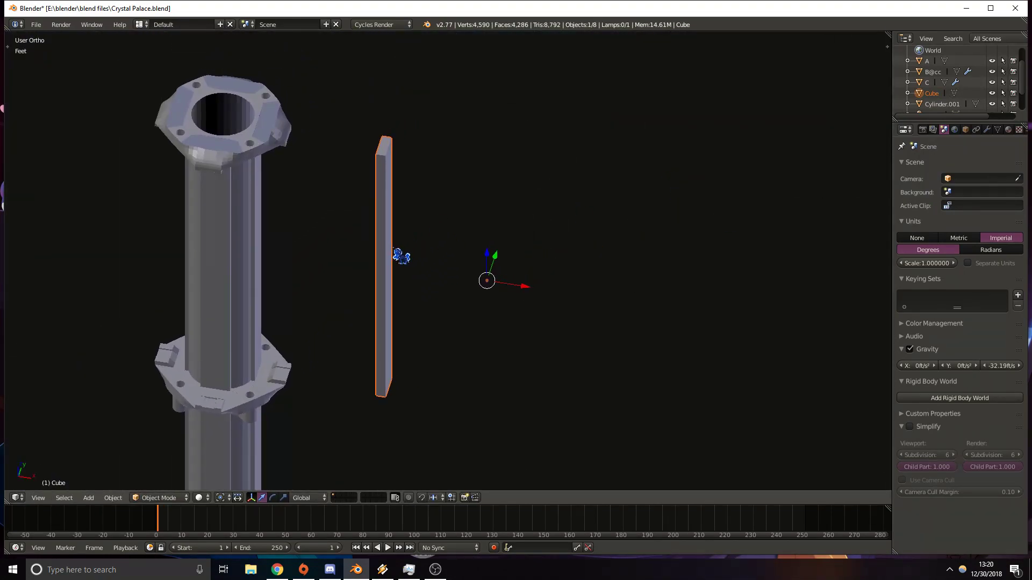
Add a horizontal loop cut around the bar and slide it close to the top end.
{"action": "key", "text": "Tab"}
{"action": "scroll", "coordinate": [456, 240], "scroll_direction": "up", "scroll_amount": 2}
{"action": "middle_click_drag", "start_coordinate": [454, 205], "coordinate": [424, 195], "text": "shift"}
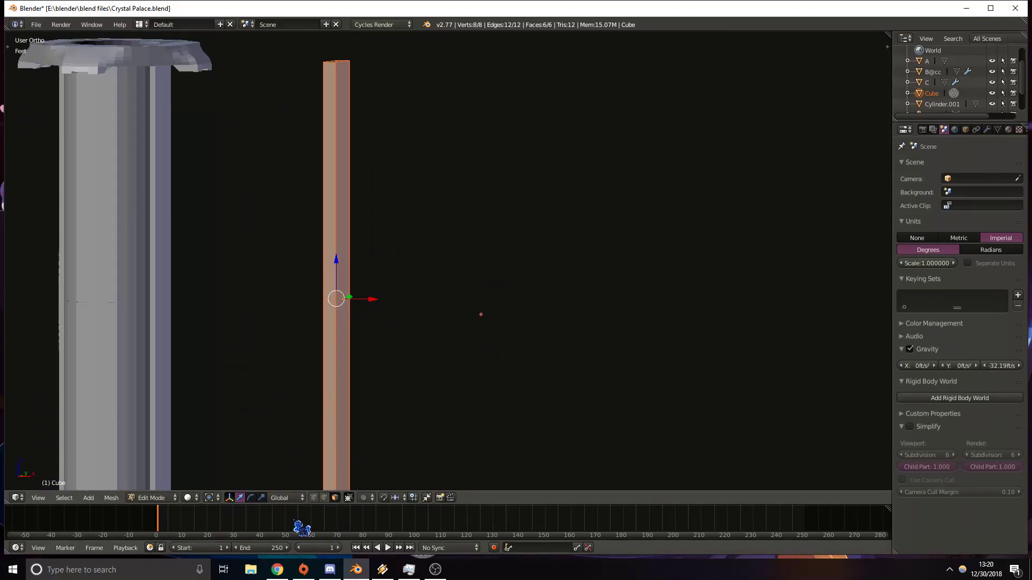
{"action": "key", "text": "ctrl+r"}
{"action": "left_click", "coordinate": [363, 273]}
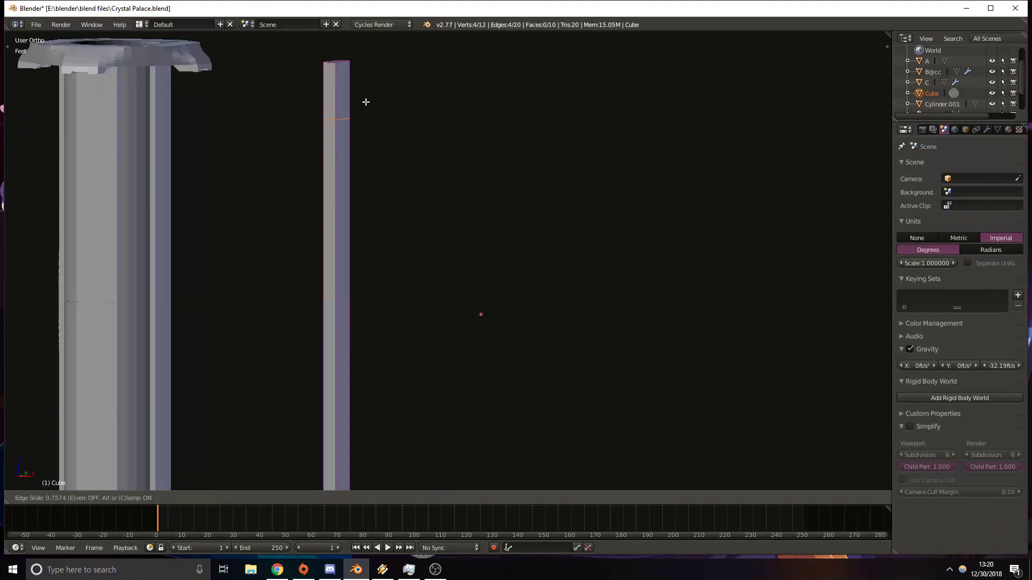
{"action": "left_click", "coordinate": [372, 64]}
Move the bar slightly along Z in the front view so its top lines up with a grid line.
{"action": "key", "text": "KP_1"}
{"action": "scroll", "coordinate": [375, 78], "scroll_direction": "up", "scroll_amount": 3}
{"action": "middle_click_drag", "start_coordinate": [410, 292], "coordinate": [357, 240], "text": "shift"}
{"action": "scroll", "coordinate": [357, 205], "scroll_direction": "up", "scroll_amount": 4}
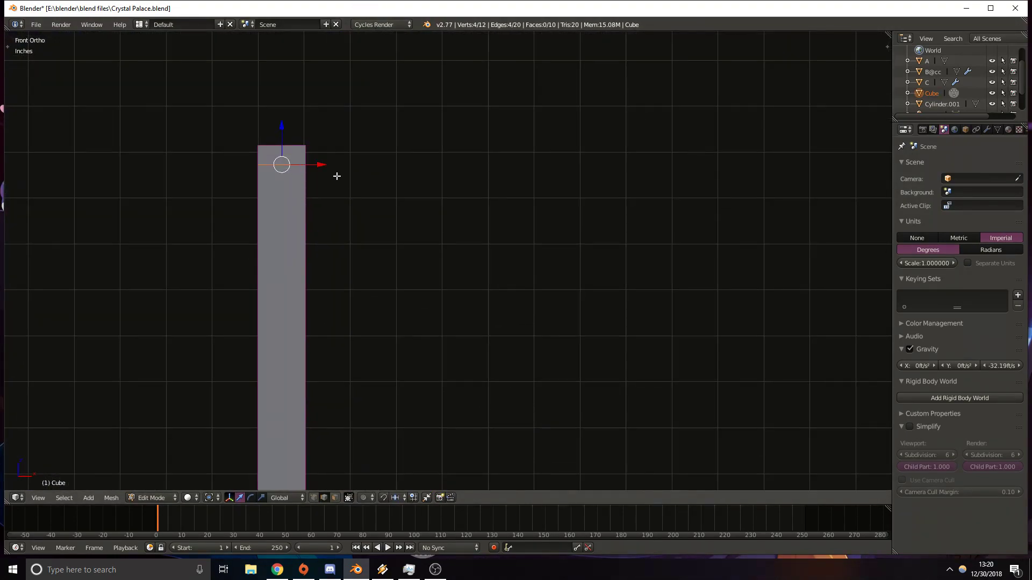
{"action": "key", "text": "Tab"}
{"action": "scroll", "coordinate": [359, 203], "scroll_direction": "down", "scroll_amount": 1}
{"action": "key", "text": "g"}
{"action": "key", "text": "z"}
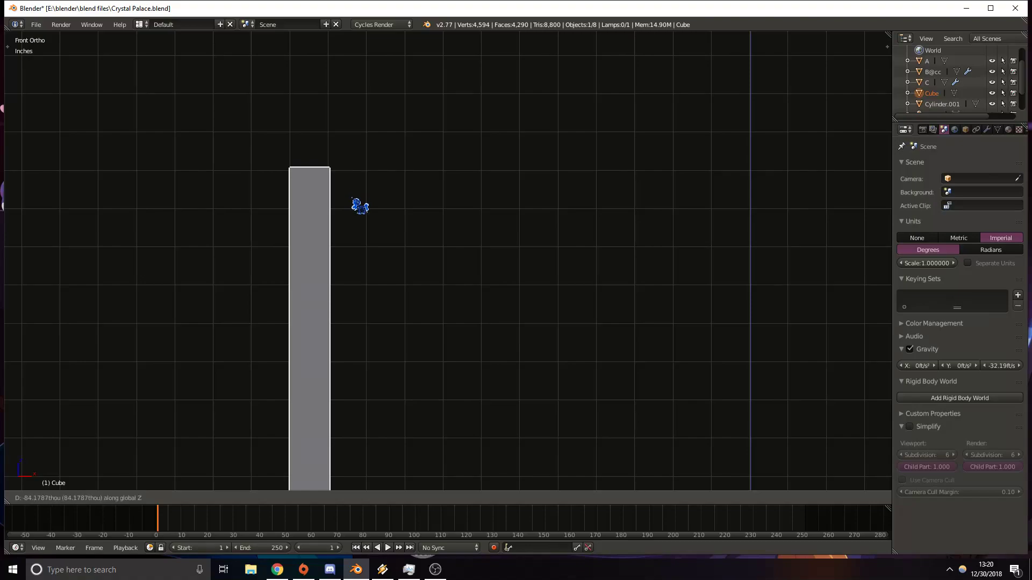
{"action": "left_click", "coordinate": [353, 198]}
Lower the upper edge loop along Z to about 1 inch below the bar's top.
{"action": "middle_click_drag", "start_coordinate": [325, 243], "coordinate": [342, 233], "text": "shift"}
{"action": "key", "text": "Tab"}
{"action": "left_click_drag", "start_coordinate": [328, 143], "coordinate": [329, 163]}
Add a second horizontal loop cut to the bar and position it about 1 inch above the bottom end.
{"action": "middle_click_drag", "start_coordinate": [465, 327], "coordinate": [451, 135], "text": "shift"}
{"action": "middle_click_drag", "start_coordinate": [445, 410], "coordinate": [375, 195], "text": "shift"}
{"action": "key", "text": "ctrl+r"}
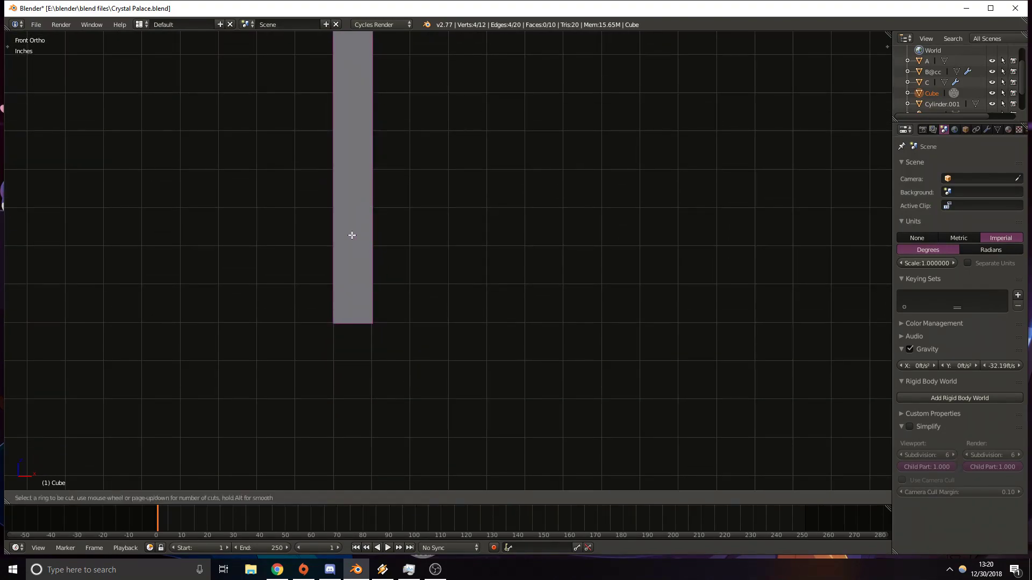
{"action": "left_click", "coordinate": [372, 118]}
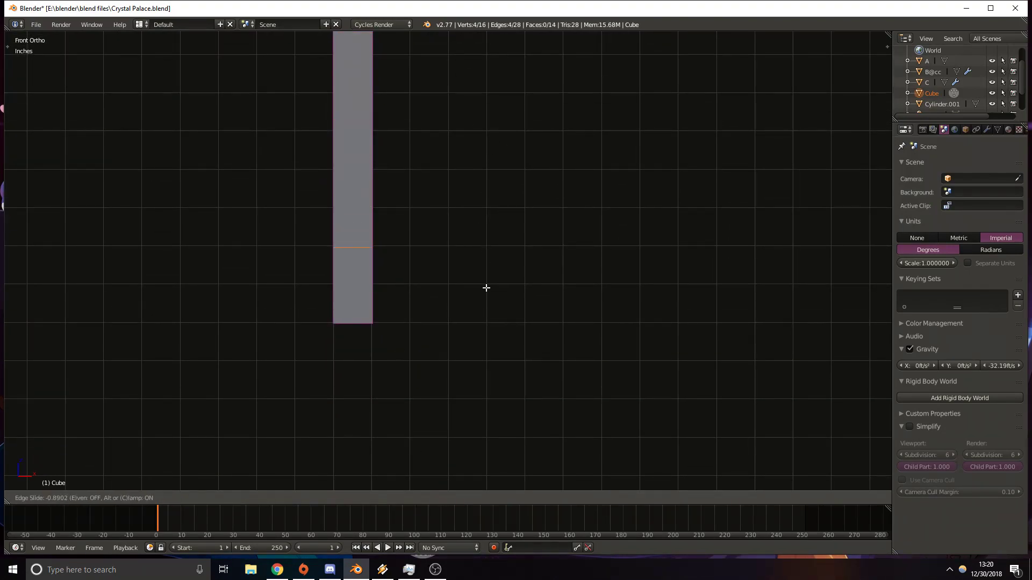
{"action": "left_click", "coordinate": [491, 304]}
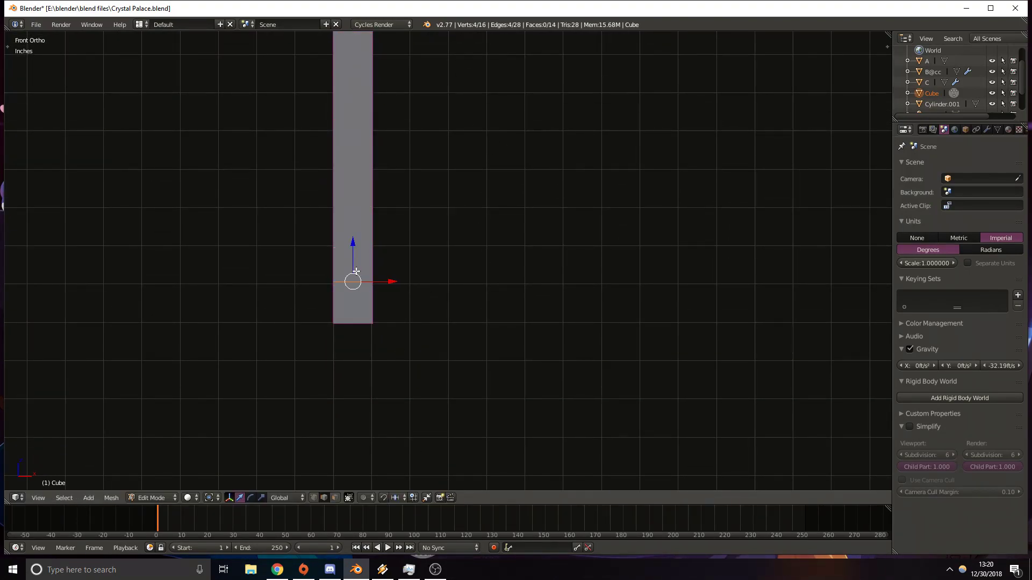
{"action": "left_click_drag", "start_coordinate": [352, 247], "coordinate": [352, 250]}
Select the matching side faces of the short segments at the bar's bottom and top ends.
{"action": "middle_click_drag", "start_coordinate": [584, 311], "coordinate": [530, 302]}
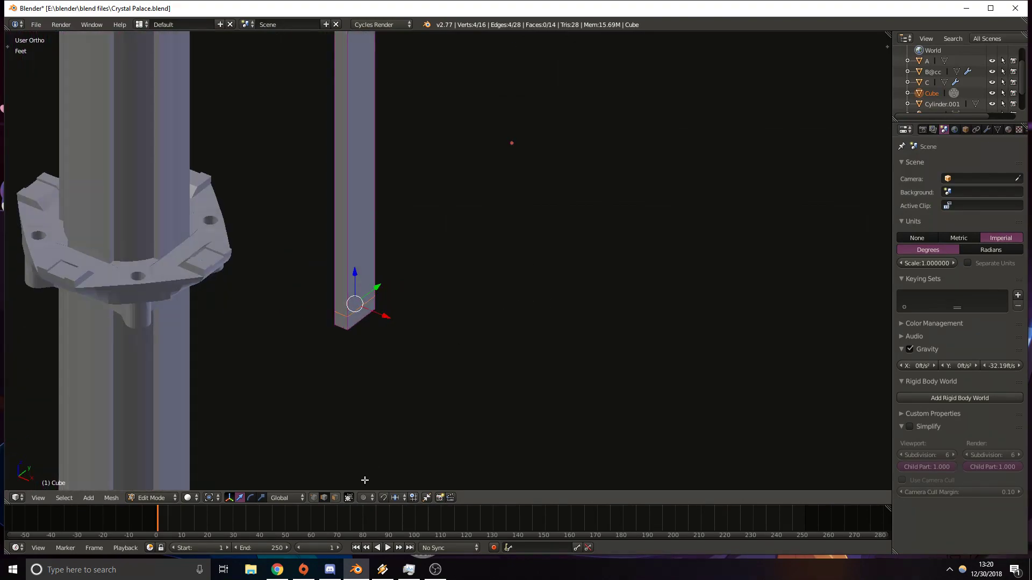
{"action": "left_click", "coordinate": [335, 498]}
{"action": "right_click", "coordinate": [364, 319]}
{"action": "middle_click_drag", "start_coordinate": [464, 159], "coordinate": [472, 432], "text": "shift"}
{"action": "right_click", "coordinate": [372, 127], "text": "shift"}
{"action": "middle_click_drag", "start_coordinate": [462, 302], "coordinate": [428, 183], "text": "shift"}
Move the bar in the top view into the open space beyond the large rectangular slab, clear of the column.
{"action": "scroll", "coordinate": [392, 194], "scroll_direction": "down", "scroll_amount": 5}
{"action": "key", "text": "KP_7"}
{"action": "key", "text": "Tab"}
{"action": "scroll", "coordinate": [500, 403], "scroll_direction": "down", "scroll_amount": 5}
{"action": "key", "text": "g"}
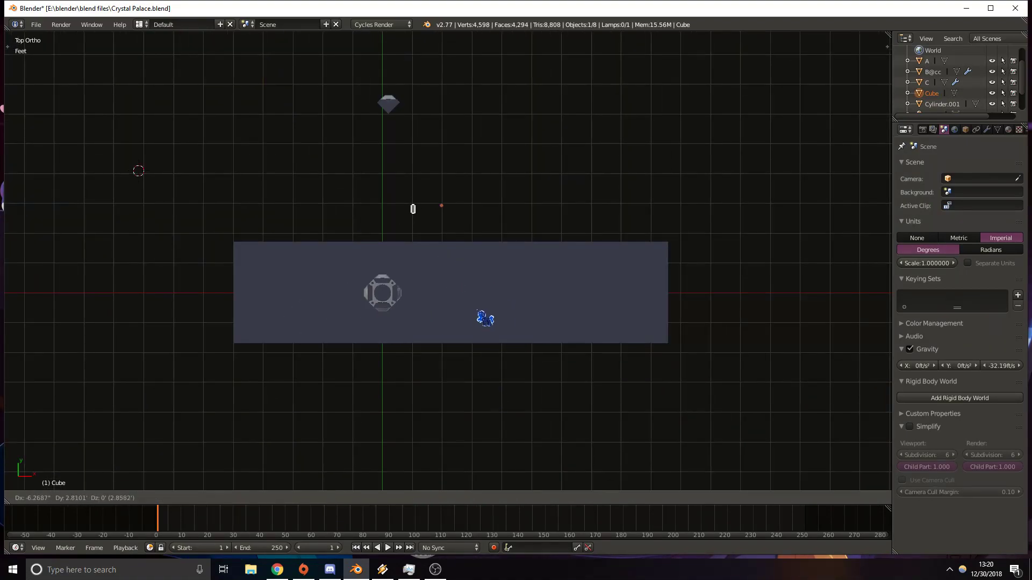
{"action": "left_click", "coordinate": [478, 315]}
{"action": "scroll", "coordinate": [269, 77], "scroll_direction": "up", "scroll_amount": 8}
{"action": "middle_click_drag", "start_coordinate": [269, 77], "coordinate": [338, 272], "text": "shift"}
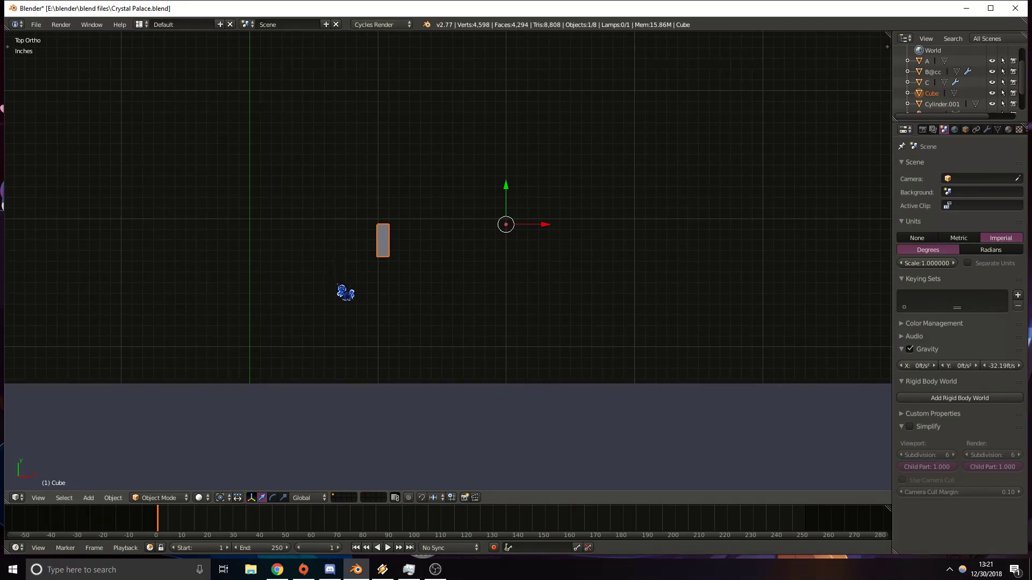
{"action": "key", "text": "g"}
{"action": "left_click", "coordinate": [420, 241]}
Try to lengthen the piece by moving the two selected end-segment faces far out along X.
{"action": "key", "text": "Tab"}
{"action": "left_click_drag", "start_coordinate": [340, 229], "coordinate": [825, 231]}
{"action": "scroll", "coordinate": [791, 237], "scroll_direction": "down", "scroll_amount": 1}
{"action": "scroll", "coordinate": [791, 237], "scroll_direction": "down", "scroll_amount": 7}
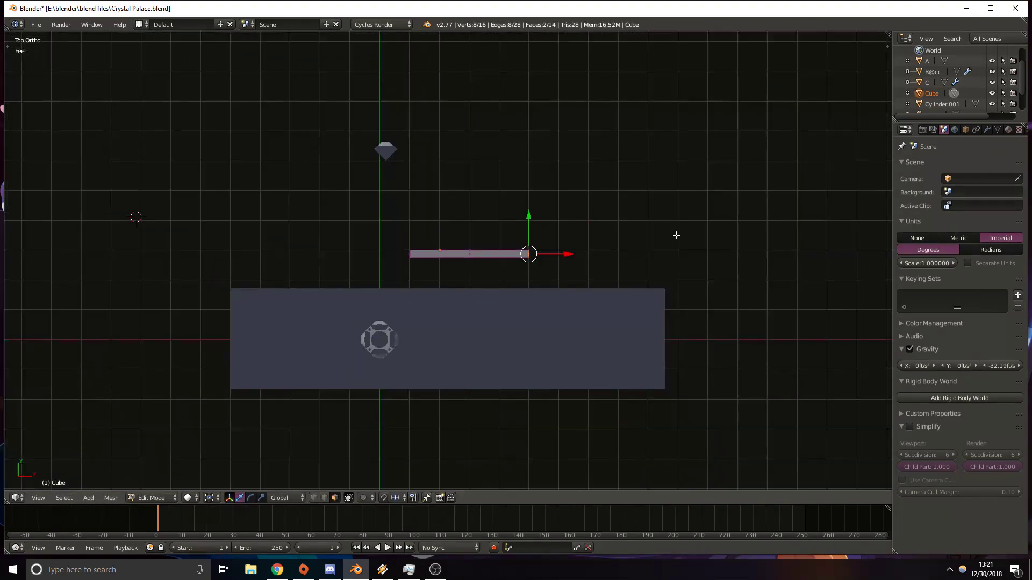
{"action": "left_click_drag", "start_coordinate": [568, 257], "coordinate": [743, 262]}
{"action": "middle_click_drag", "start_coordinate": [743, 263], "coordinate": [540, 278], "text": "shift"}
{"action": "scroll", "coordinate": [540, 279], "scroll_direction": "up", "scroll_amount": 5}
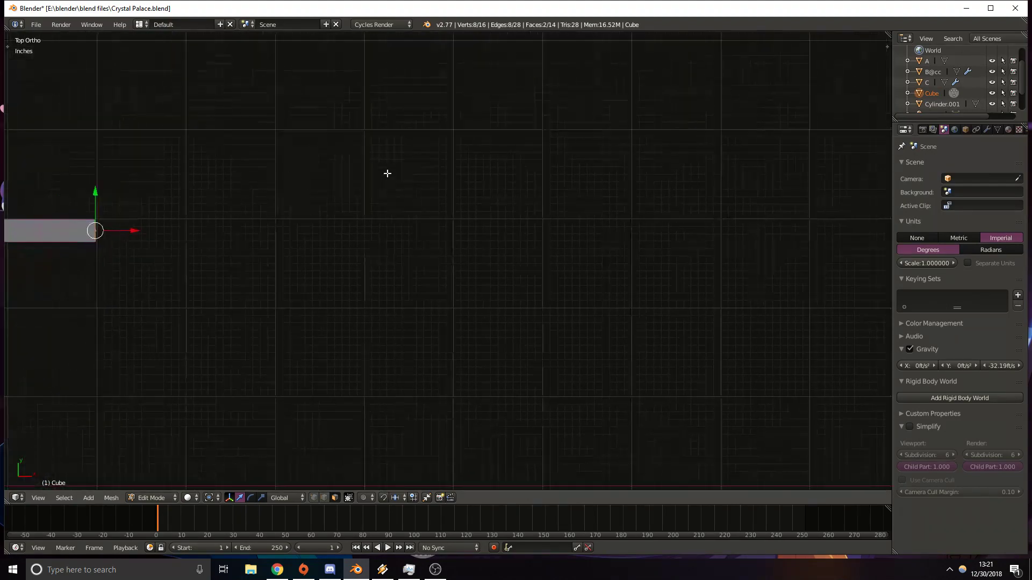
{"action": "left_click_drag", "start_coordinate": [131, 231], "coordinate": [40, 252]}
{"action": "middle_click_drag", "start_coordinate": [429, 295], "coordinate": [113, 291], "text": "shift"}
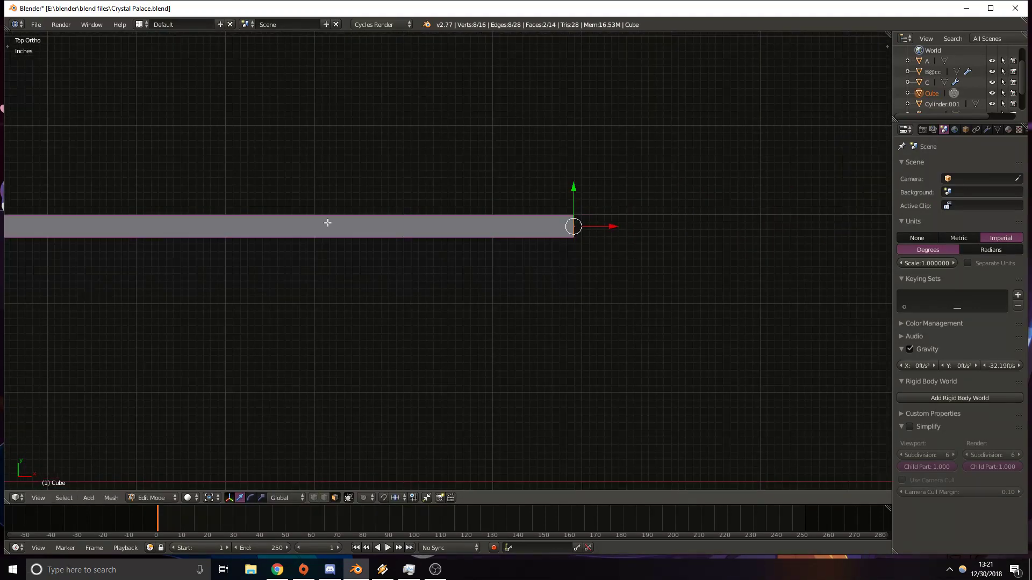
{"action": "left_click_drag", "start_coordinate": [613, 229], "coordinate": [884, 243]}
{"action": "middle_click_drag", "start_coordinate": [852, 245], "coordinate": [513, 281], "text": "shift"}
{"action": "left_click_drag", "start_coordinate": [536, 261], "coordinate": [718, 269]}
{"action": "middle_click_drag", "start_coordinate": [718, 271], "coordinate": [358, 252], "text": "shift"}
{"action": "scroll", "coordinate": [515, 284], "scroll_direction": "up", "scroll_amount": 10}
{"action": "left_click_drag", "start_coordinate": [553, 255], "coordinate": [565, 254]}
Examine the far end of the stretched piece from an angle and in top wireframe view.
{"action": "scroll", "coordinate": [564, 255], "scroll_direction": "down", "scroll_amount": 6}
{"action": "scroll", "coordinate": [564, 256], "scroll_direction": "down", "scroll_amount": 5}
{"action": "middle_click_drag", "start_coordinate": [215, 247], "coordinate": [488, 225], "text": "shift"}
{"action": "scroll", "coordinate": [449, 242], "scroll_direction": "down", "scroll_amount": 7}
{"action": "middle_click_drag", "start_coordinate": [372, 321], "coordinate": [385, 271]}
{"action": "key", "text": "z"}
{"action": "key", "text": "z"}
{"action": "mouse_move", "coordinate": [564, 314]}
{"action": "middle_mouse_down"}
{"action": "mouse_move", "coordinate": [452, 248]}
{"action": "mouse_move", "coordinate": [380, 233]}
{"action": "middle_mouse_up"}
{"action": "scroll", "coordinate": [513, 286], "scroll_direction": "up", "scroll_amount": 5}
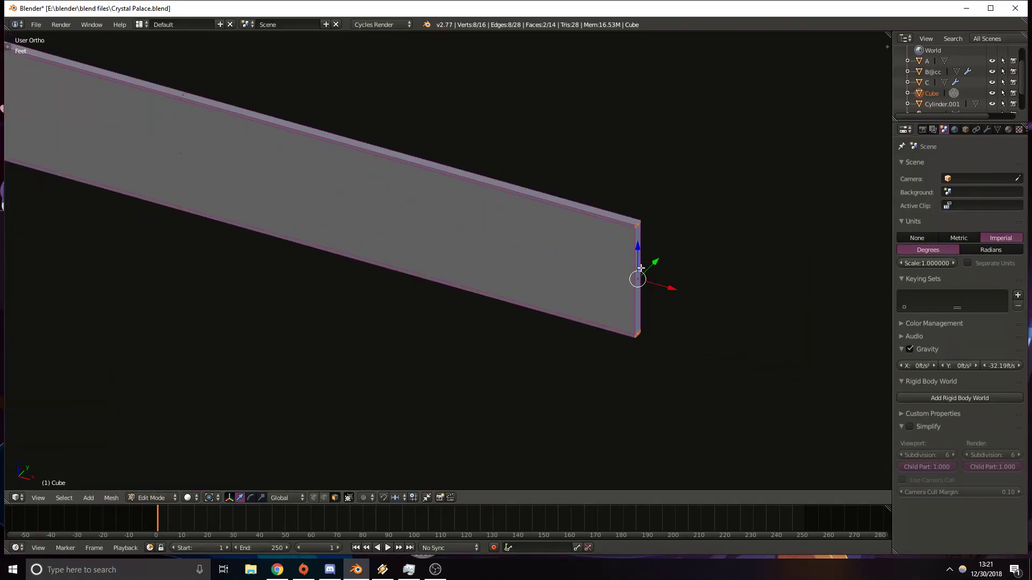
{"action": "right_click", "coordinate": [638, 276]}
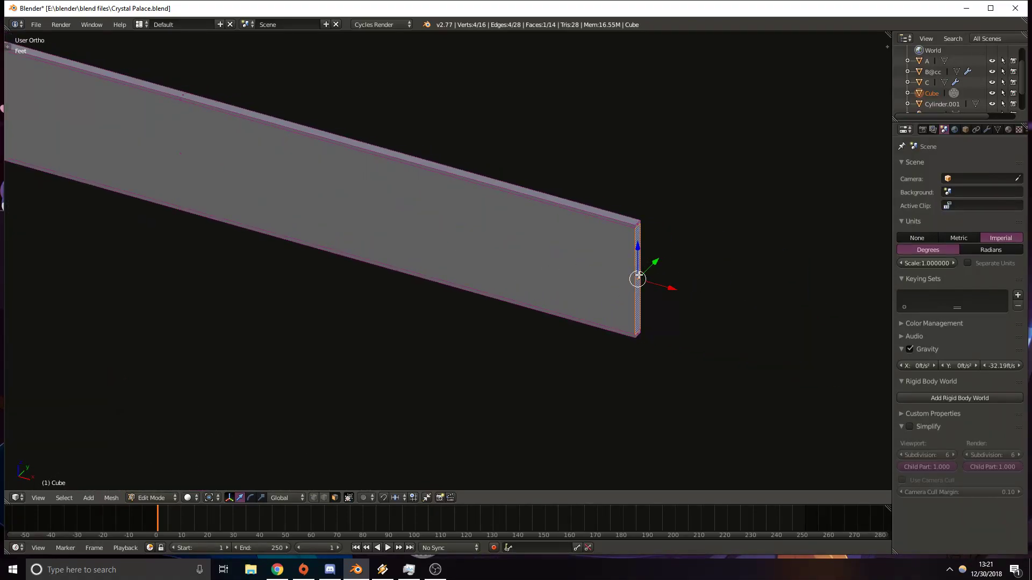
{"action": "key", "text": "KP_7"}
{"action": "key", "text": "z"}
{"action": "middle_click_drag", "start_coordinate": [780, 359], "coordinate": [582, 316], "text": "shift"}
{"action": "scroll", "coordinate": [584, 319], "scroll_direction": "up", "scroll_amount": 9}
{"action": "middle_click_drag", "start_coordinate": [803, 418], "coordinate": [606, 317], "text": "shift"}
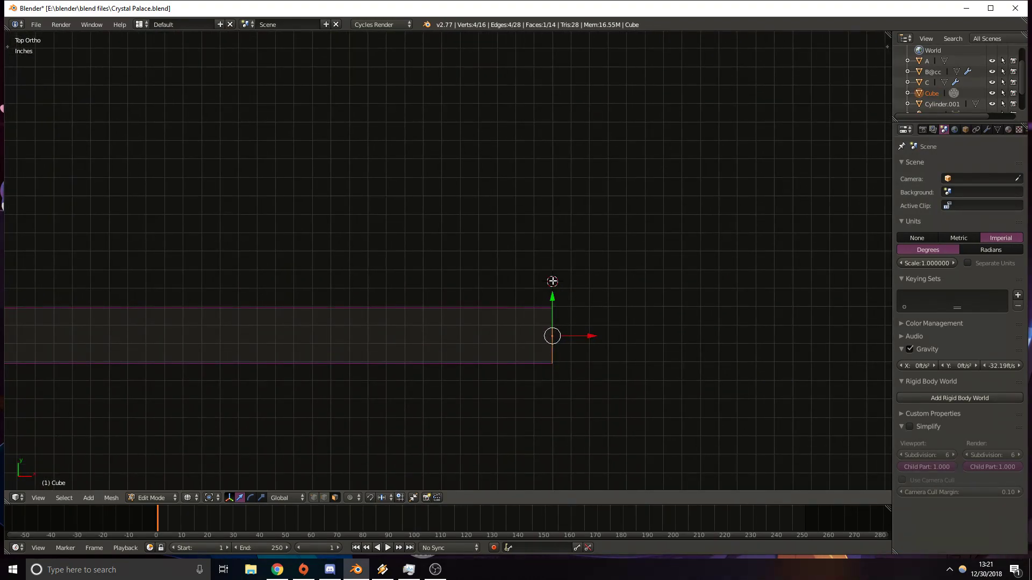
Undo the moves of the end-segment faces along X.
{"action": "key", "text": "ctrl+z"}
{"action": "key", "text": "ctrl+z"}
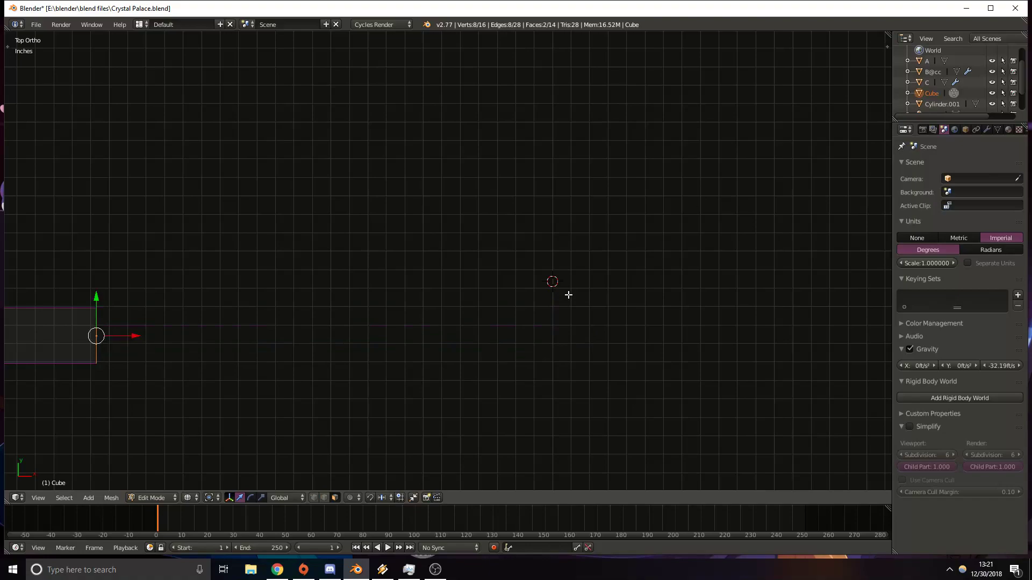
{"action": "key", "text": "ctrl+z"}
{"action": "scroll", "coordinate": [565, 295], "scroll_direction": "down", "scroll_amount": 13}
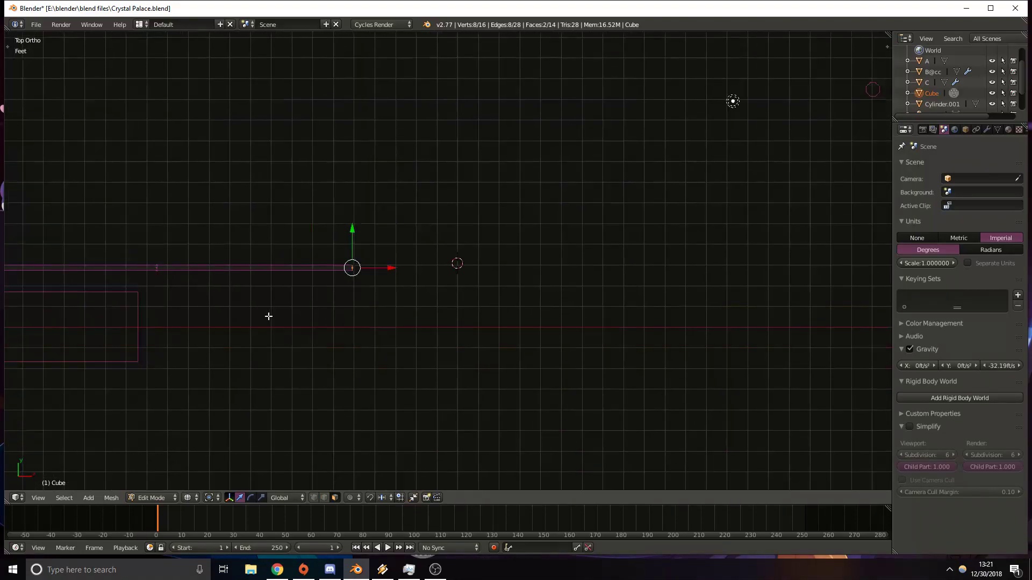
{"action": "middle_click_drag", "start_coordinate": [201, 299], "coordinate": [600, 306], "text": "shift"}
{"action": "key", "text": "ctrl+z"}
{"action": "key", "text": "ctrl+z"}
{"action": "key", "text": "ctrl+z"}
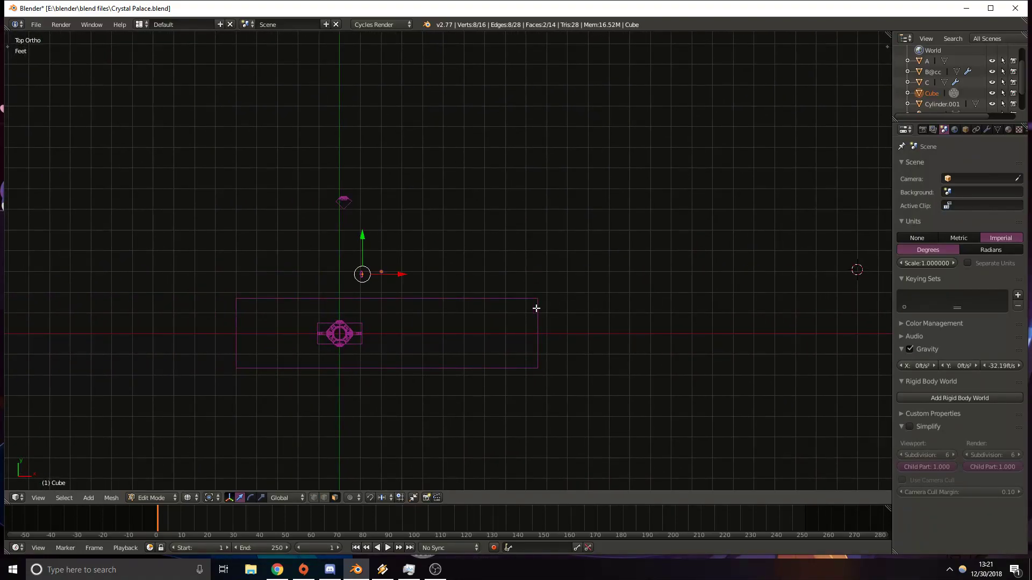
{"action": "key", "text": "ctrl+z"}
{"action": "key", "text": "ctrl+z"}
{"action": "key", "text": "ctrl+z"}
{"action": "key", "text": "ctrl+z"}
Add the top segment's side face to the selected bottom one and extrude both along X.
{"action": "scroll", "coordinate": [414, 310], "scroll_direction": "up", "scroll_amount": 8}
{"action": "middle_click_drag", "start_coordinate": [209, 300], "coordinate": [373, 223], "text": "shift"}
{"action": "middle_click_drag", "start_coordinate": [409, 316], "coordinate": [348, 257]}
{"action": "middle_click_drag", "start_coordinate": [332, 206], "coordinate": [354, 265], "text": "shift"}
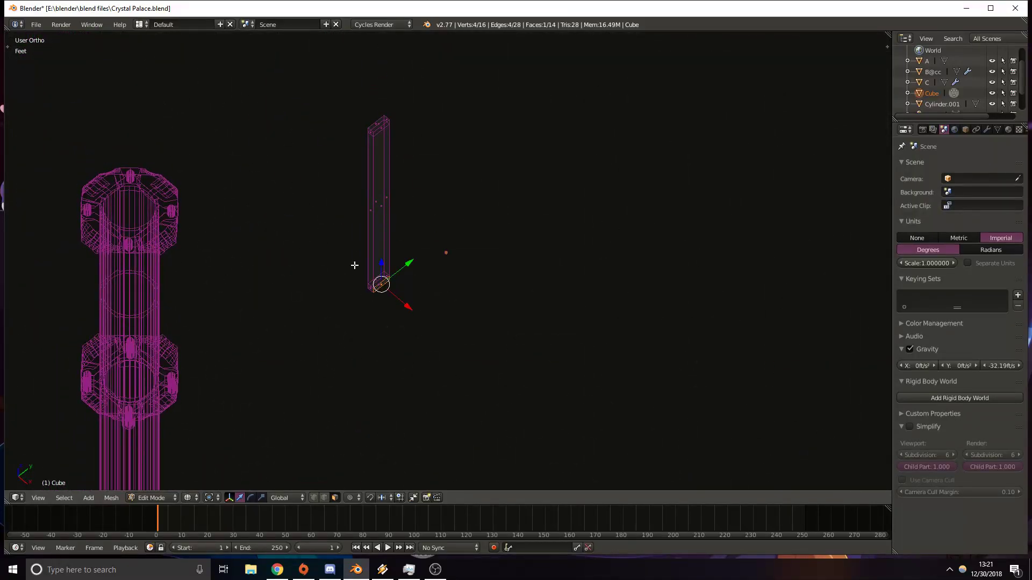
{"action": "right_click", "coordinate": [383, 128], "text": "shift"}
{"action": "key", "text": "KP_7"}
{"action": "scroll", "coordinate": [391, 138], "scroll_direction": "down", "scroll_amount": 4}
{"action": "middle_click_drag", "start_coordinate": [618, 333], "coordinate": [307, 288], "text": "shift"}
{"action": "key", "text": "e"}
{"action": "left_click", "coordinate": [59, 322]}
Move the extruded end faces of both rails along X onto the grid line in top view.
{"action": "middle_click_drag", "start_coordinate": [659, 289], "coordinate": [628, 221]}
{"action": "key", "text": "z"}
{"action": "middle_click_drag", "start_coordinate": [749, 319], "coordinate": [392, 214], "text": "shift"}
{"action": "middle_click_drag", "start_coordinate": [689, 274], "coordinate": [470, 240], "text": "shift"}
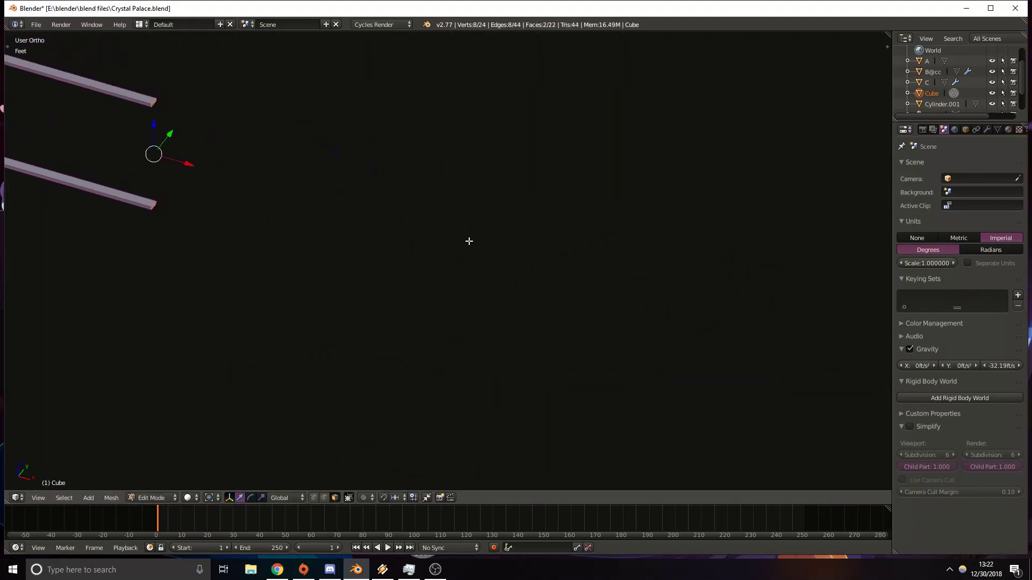
{"action": "scroll", "coordinate": [480, 247], "scroll_direction": "down", "scroll_amount": 7}
{"action": "key", "text": "KP_7"}
{"action": "left_click_drag", "start_coordinate": [416, 304], "coordinate": [519, 311]}
{"action": "scroll", "coordinate": [530, 334], "scroll_direction": "up", "scroll_amount": 8}
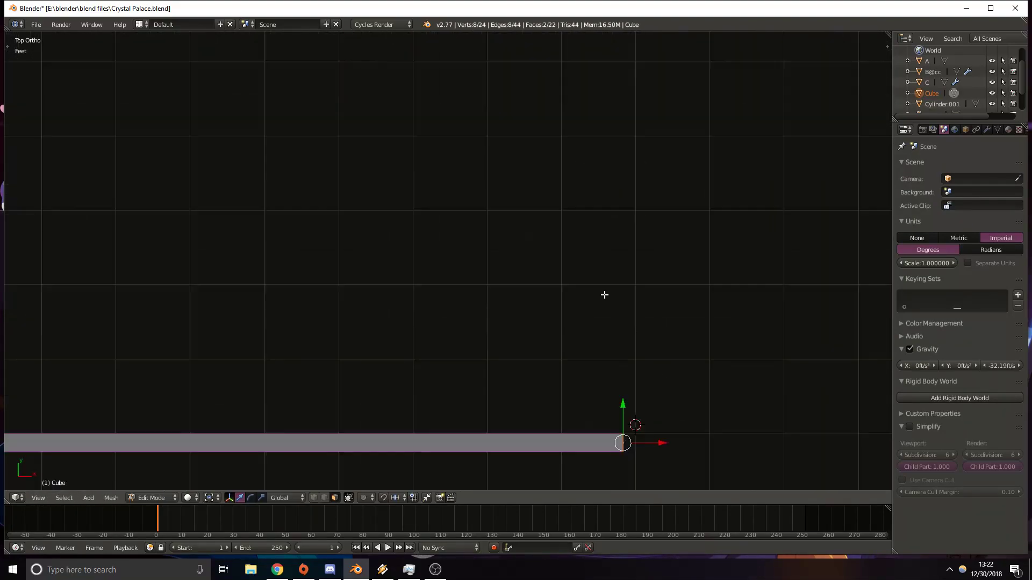
{"action": "middle_click_drag", "start_coordinate": [614, 410], "coordinate": [446, 276], "text": "shift"}
{"action": "scroll", "coordinate": [462, 306], "scroll_direction": "up", "scroll_amount": 7}
{"action": "middle_click_drag", "start_coordinate": [491, 355], "coordinate": [409, 221], "text": "shift"}
{"action": "left_click_drag", "start_coordinate": [418, 305], "coordinate": [465, 305]}
{"action": "middle_click_drag", "start_coordinate": [274, 350], "coordinate": [549, 347], "text": "shift"}
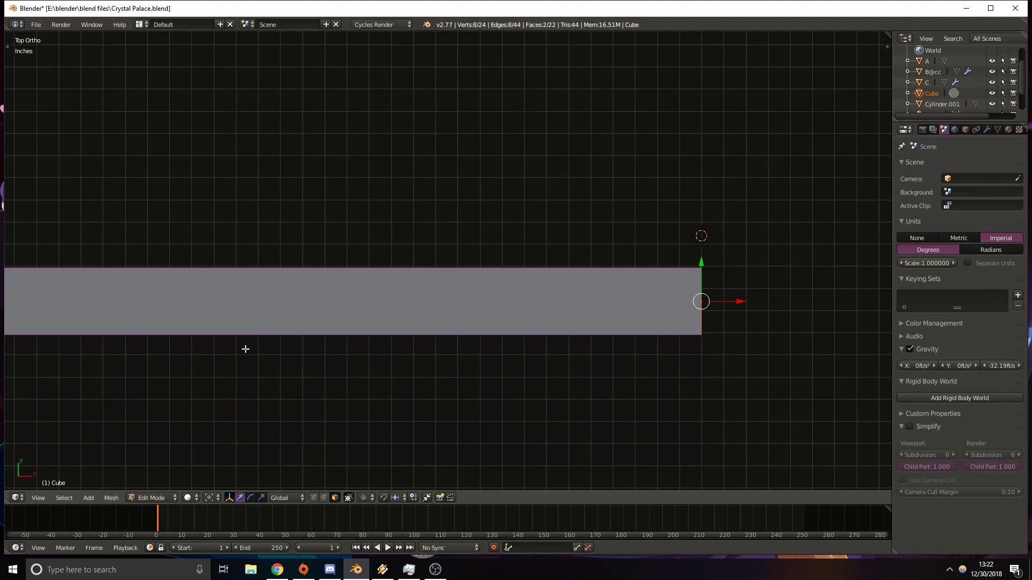
{"action": "middle_click_drag", "start_coordinate": [243, 363], "coordinate": [672, 364], "text": "shift"}
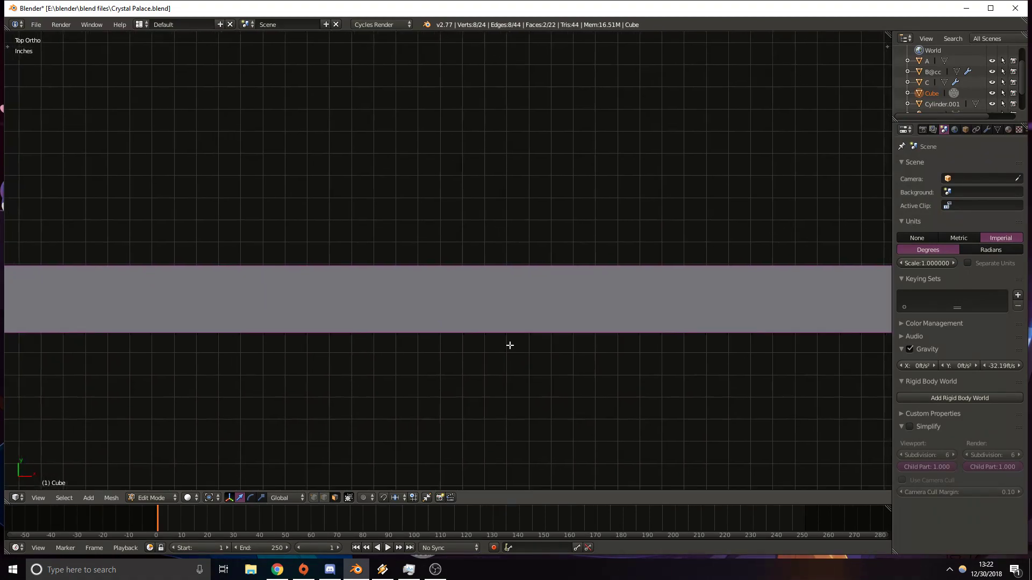
Cut an edge loop across the top rail near its far end in front view.
{"action": "scroll", "coordinate": [253, 369], "scroll_direction": "down", "scroll_amount": 11}
{"action": "middle_click_drag", "start_coordinate": [403, 394], "coordinate": [485, 272]}
{"action": "key", "text": "KP_7"}
{"action": "middle_click_drag", "start_coordinate": [683, 360], "coordinate": [617, 250], "text": "shift"}
{"action": "key", "text": "KP_3"}
{"action": "key", "text": "KP_1"}
{"action": "middle_click_drag", "start_coordinate": [708, 220], "coordinate": [603, 224], "text": "shift"}
{"action": "scroll", "coordinate": [599, 225], "scroll_direction": "up", "scroll_amount": 7}
{"action": "middle_click_drag", "start_coordinate": [501, 157], "coordinate": [500, 290], "text": "shift"}
{"action": "middle_click_drag", "start_coordinate": [524, 145], "coordinate": [524, 278], "text": "shift"}
{"action": "scroll", "coordinate": [545, 257], "scroll_direction": "up", "scroll_amount": 4}
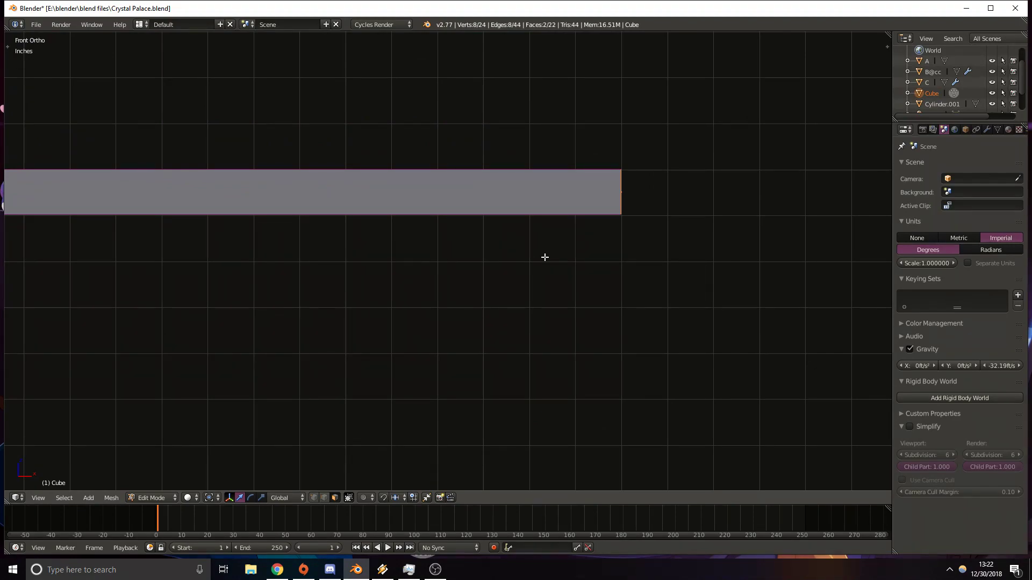
{"action": "key", "text": "ctrl+r"}
{"action": "left_click", "coordinate": [500, 177]}
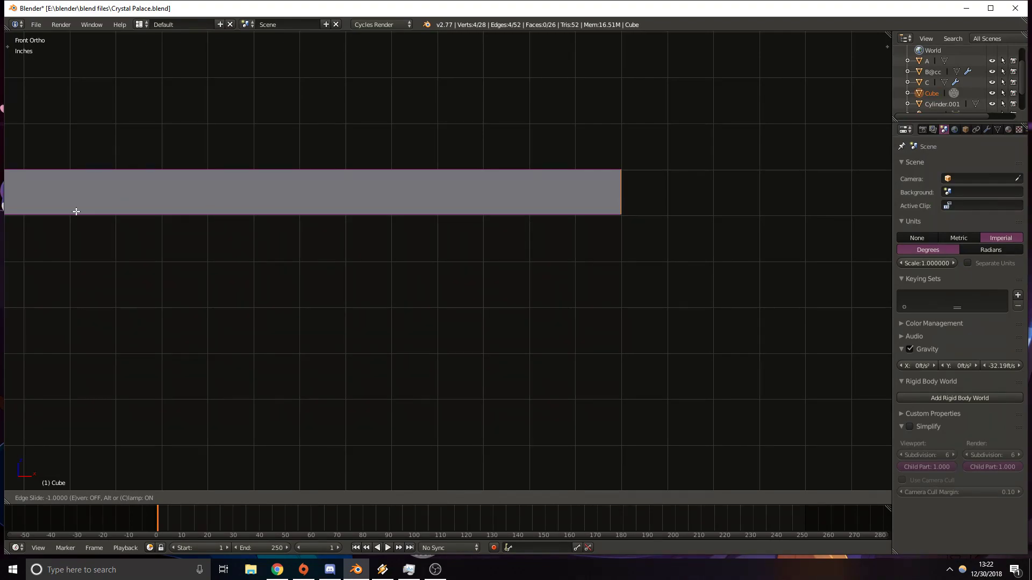
{"action": "left_click", "coordinate": [855, 203]}
Cut an edge loop across the bottom rail and shift it along X to about 1 inch from the far end.
{"action": "middle_click_drag", "start_coordinate": [855, 204], "coordinate": [622, 304]}
{"action": "scroll", "coordinate": [623, 304], "scroll_direction": "down", "scroll_amount": 5}
{"action": "middle_click_drag", "start_coordinate": [548, 279], "coordinate": [525, 292], "text": "shift"}
{"action": "scroll", "coordinate": [548, 190], "scroll_direction": "down", "scroll_amount": 7}
{"action": "middle_click_drag", "start_coordinate": [382, 177], "coordinate": [318, 258], "text": "shift"}
{"action": "key", "text": "ctrl+r"}
{"action": "left_click", "coordinate": [276, 177]}
{"action": "left_click", "coordinate": [466, 248]}
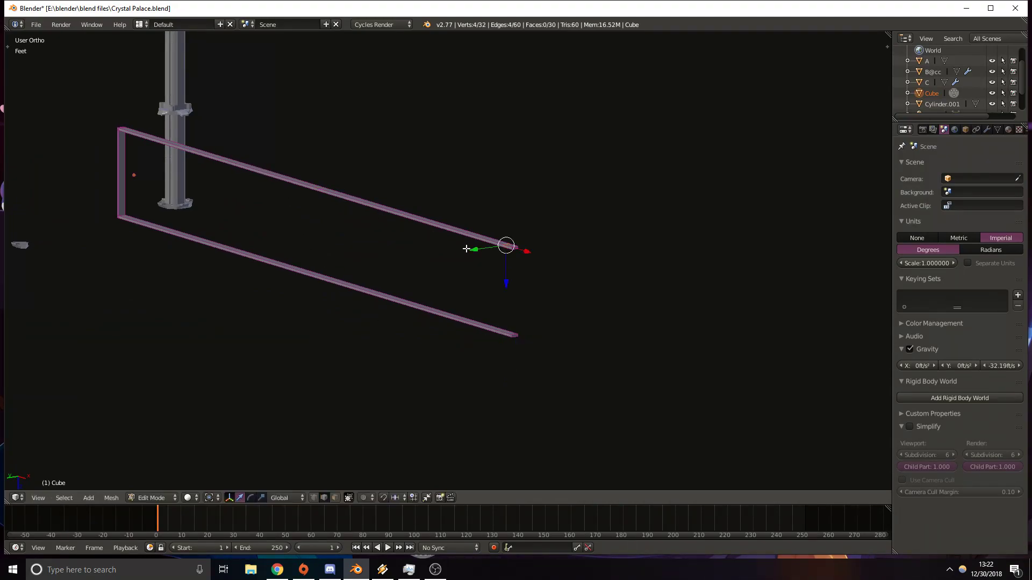
{"action": "key", "text": "KP_1"}
{"action": "scroll", "coordinate": [466, 249], "scroll_direction": "up", "scroll_amount": 5}
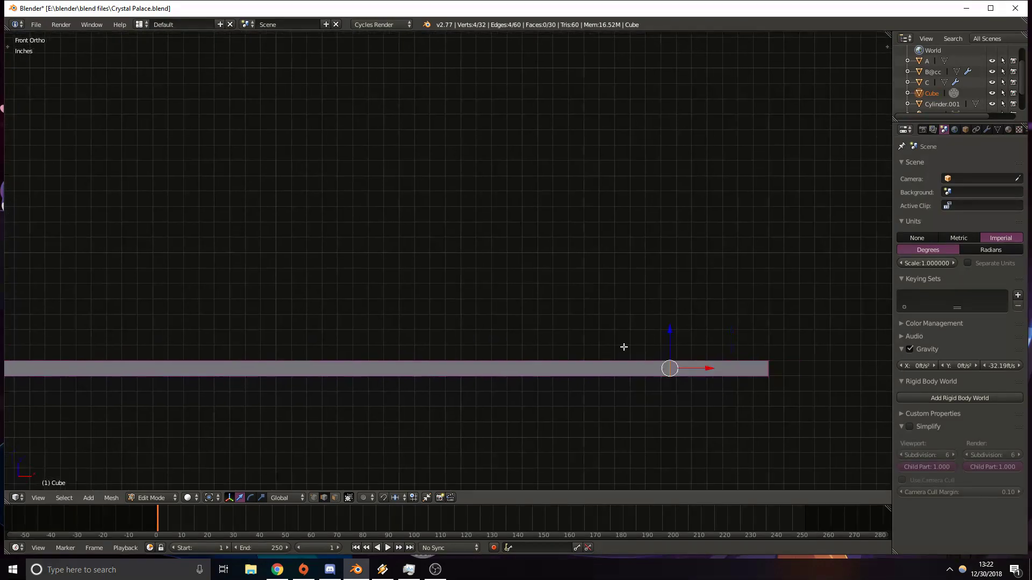
{"action": "left_click_drag", "start_coordinate": [412, 300], "coordinate": [499, 313]}
{"action": "scroll", "coordinate": [500, 313], "scroll_direction": "up", "scroll_amount": 7}
Delete the upper face of the short end segment on the bottom rail.
{"action": "middle_click_drag", "start_coordinate": [529, 218], "coordinate": [523, 287]}
{"action": "middle_click_drag", "start_coordinate": [544, 375], "coordinate": [502, 256], "text": "shift"}
{"action": "left_click", "coordinate": [335, 498]}
{"action": "right_click", "coordinate": [444, 336]}
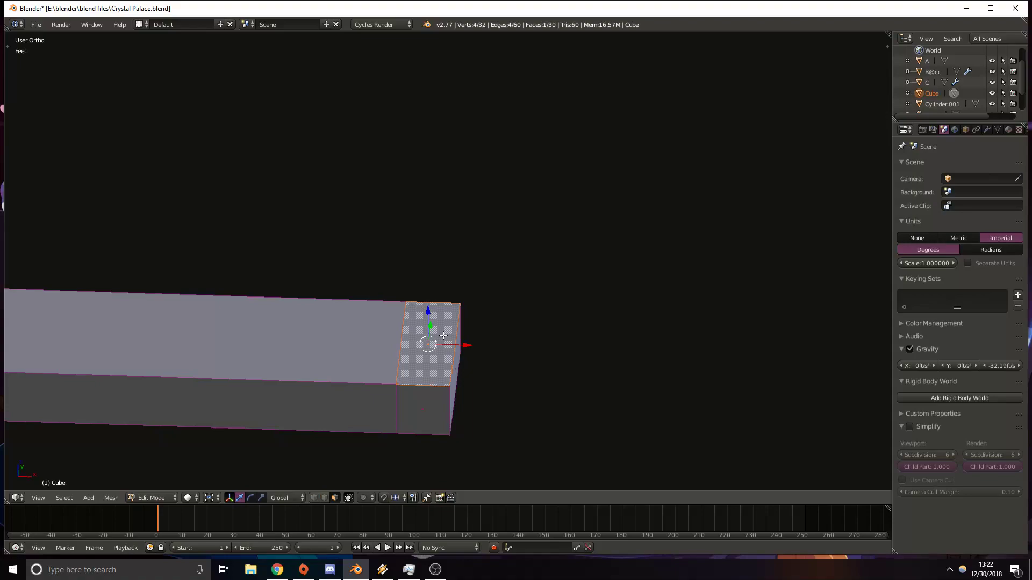
{"action": "key", "text": "x"}
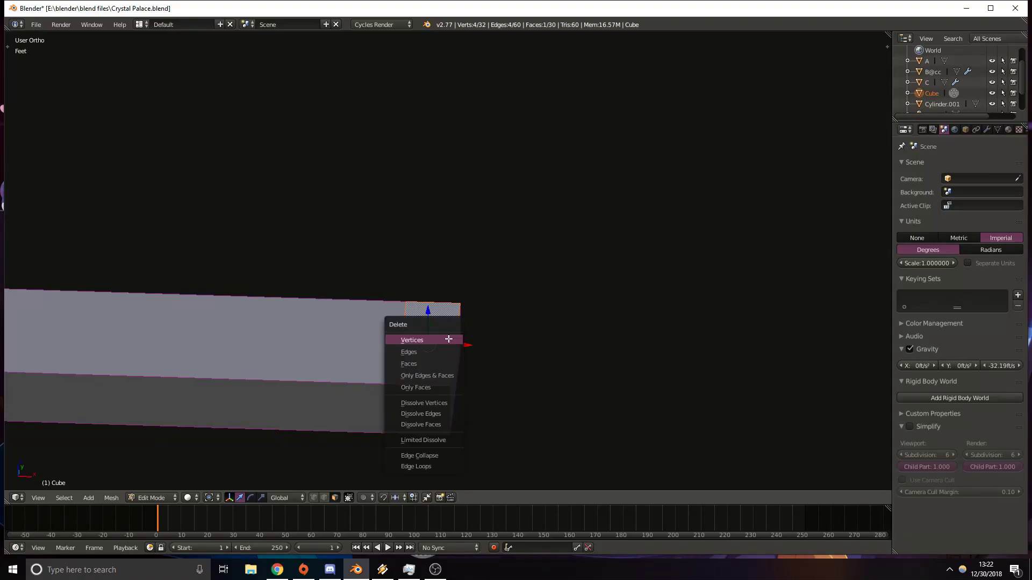
{"action": "left_click", "coordinate": [419, 362]}
{"action": "middle_click_drag", "start_coordinate": [419, 362], "coordinate": [474, 353]}
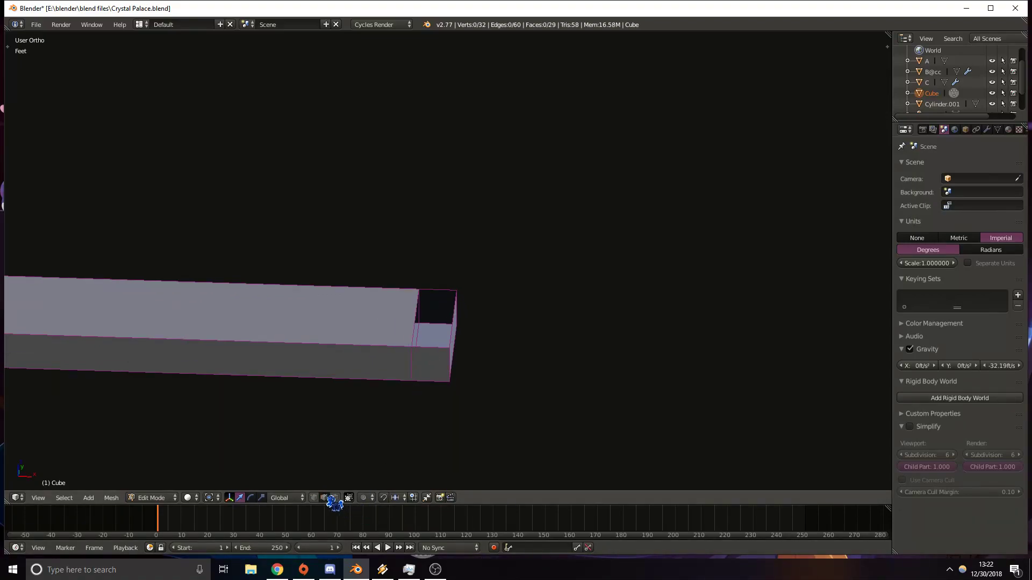
Delete the underside face of the top rail's short end segment.
{"action": "right_click", "coordinate": [414, 321]}
{"action": "middle_click_drag", "start_coordinate": [474, 143], "coordinate": [461, 302], "text": "shift"}
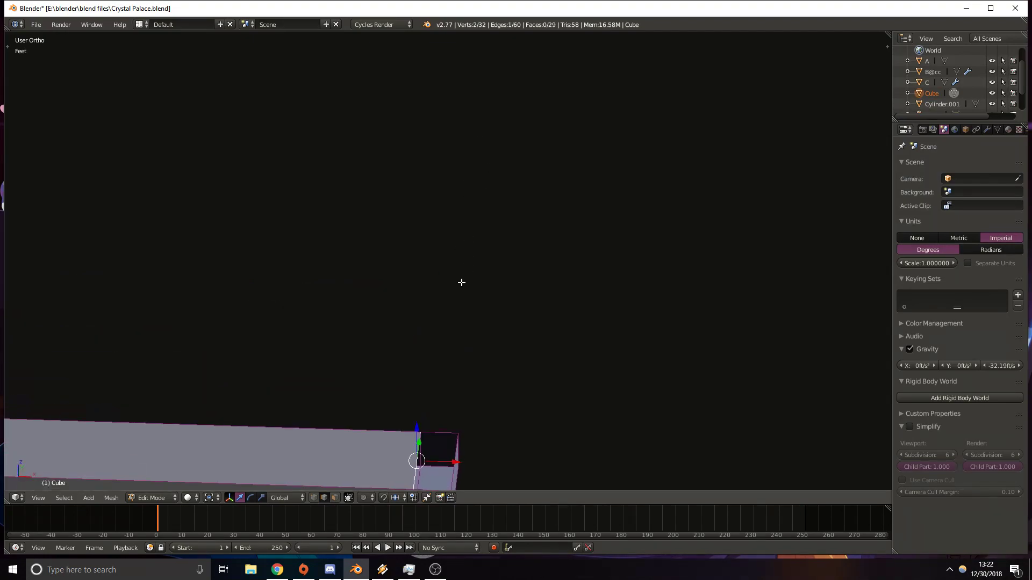
{"action": "middle_click_drag", "start_coordinate": [481, 158], "coordinate": [415, 219]}
{"action": "key", "text": "a"}
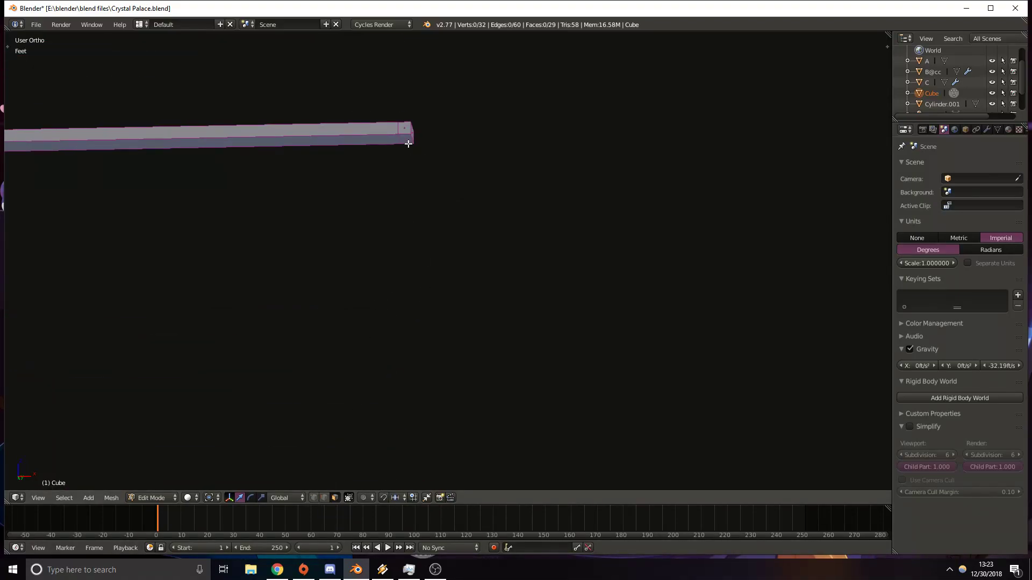
{"action": "right_click", "coordinate": [409, 142]}
{"action": "key", "text": "x"}
{"action": "left_click", "coordinate": [410, 141]}
{"action": "middle_click_drag", "start_coordinate": [409, 189], "coordinate": [408, 166], "text": "shift"}
Select the inner edges of the two openings and fill a vertical face between the rails.
{"action": "left_click", "coordinate": [324, 498]}
{"action": "right_click", "coordinate": [395, 116]}
{"action": "middle_click_drag", "start_coordinate": [396, 115], "coordinate": [401, 360], "text": "shift"}
{"action": "right_click", "coordinate": [402, 360], "text": "shift"}
{"action": "key", "text": "f"}
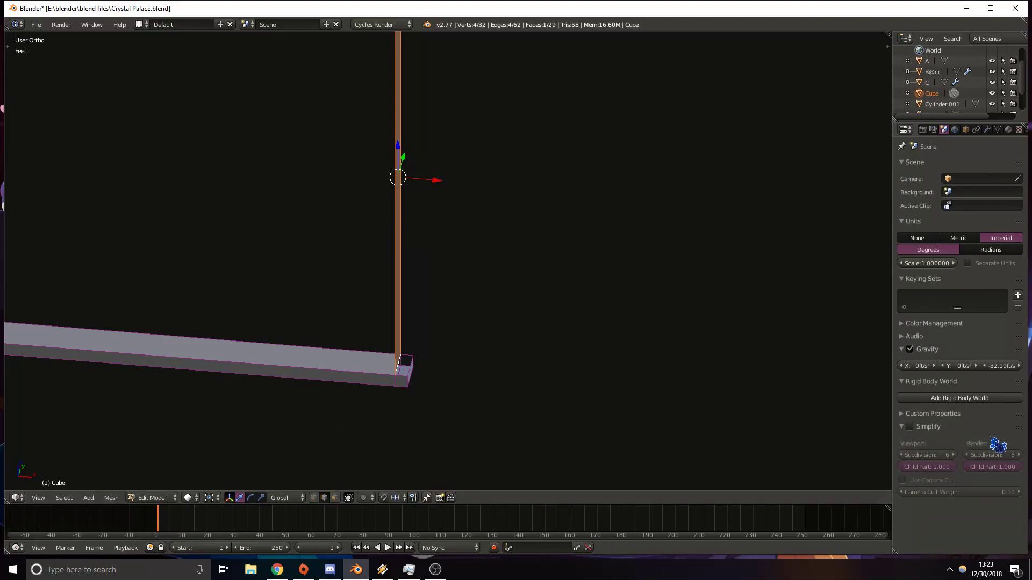
{"action": "left_click", "coordinate": [435, 569]}
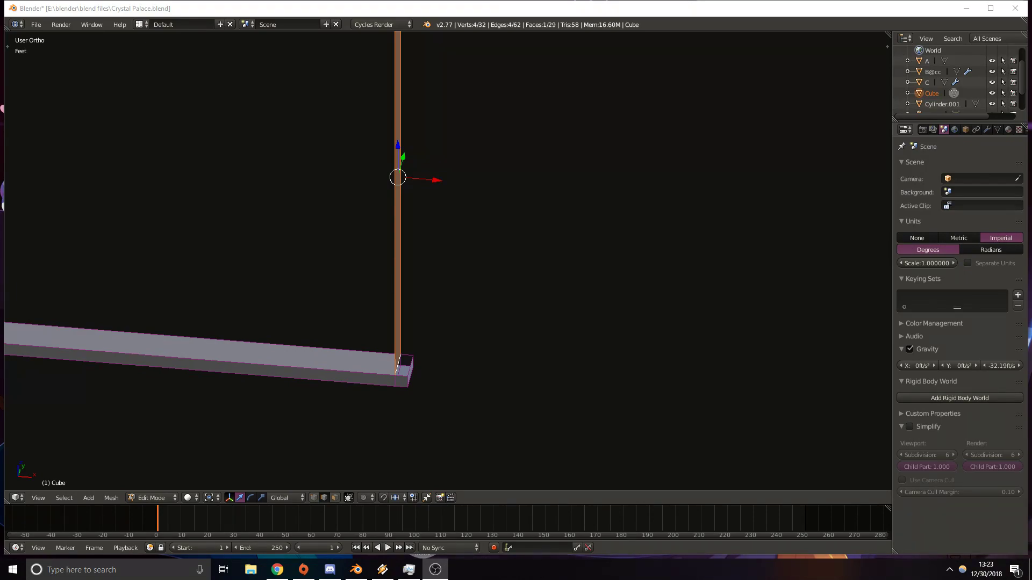
{"action": "key", "text": "XF86AudioLowerVolume"}
Fill one lengthwise side face of the new end post from its bordering edges.
{"action": "middle_click_drag", "start_coordinate": [439, 232], "coordinate": [385, 354]}
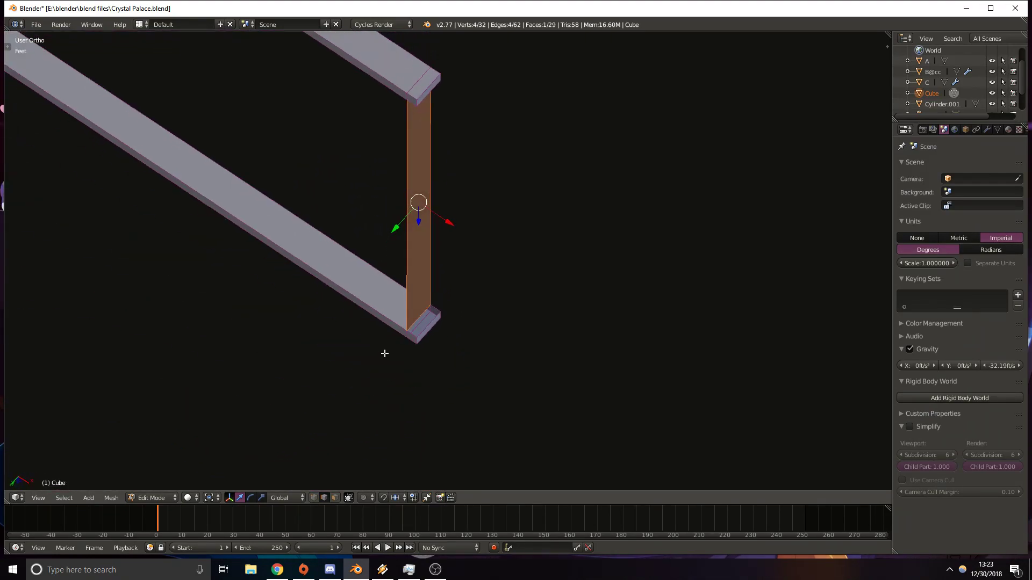
{"action": "right_click", "coordinate": [412, 334]}
{"action": "right_click", "coordinate": [402, 228], "text": "shift"}
{"action": "right_click", "coordinate": [410, 103], "text": "shift"}
{"action": "key", "text": "f"}
Fill the opposite side face of the end post from its vertical edge and the two short rail edges.
{"action": "right_click", "coordinate": [432, 123]}
{"action": "middle_click_drag", "start_coordinate": [498, 131], "coordinate": [333, 134]}
{"action": "middle_click_drag", "start_coordinate": [547, 359], "coordinate": [432, 327], "text": "shift"}
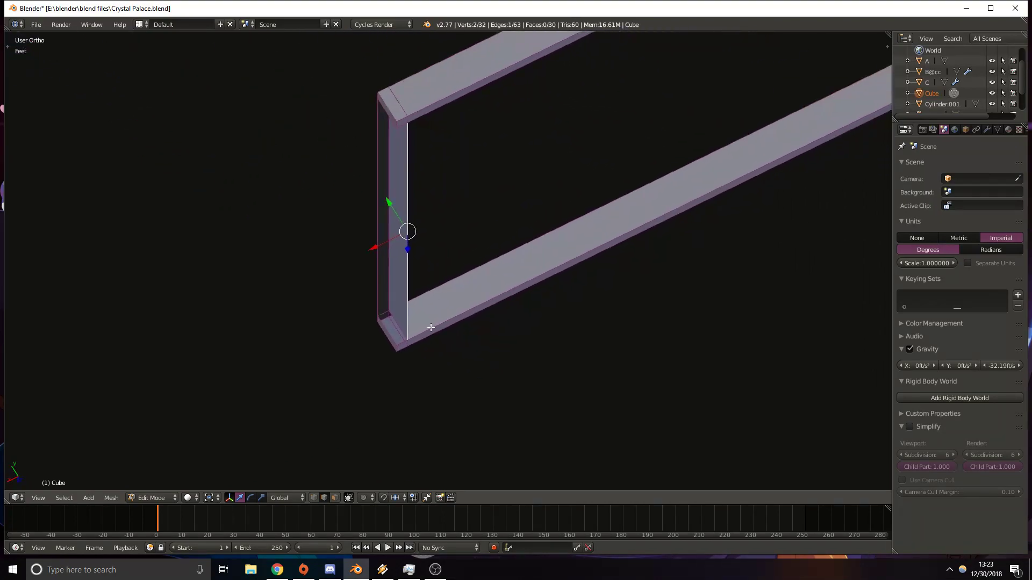
{"action": "right_click", "coordinate": [400, 342], "text": "shift"}
{"action": "right_click", "coordinate": [403, 122], "text": "shift"}
{"action": "key", "text": "shift+f"}
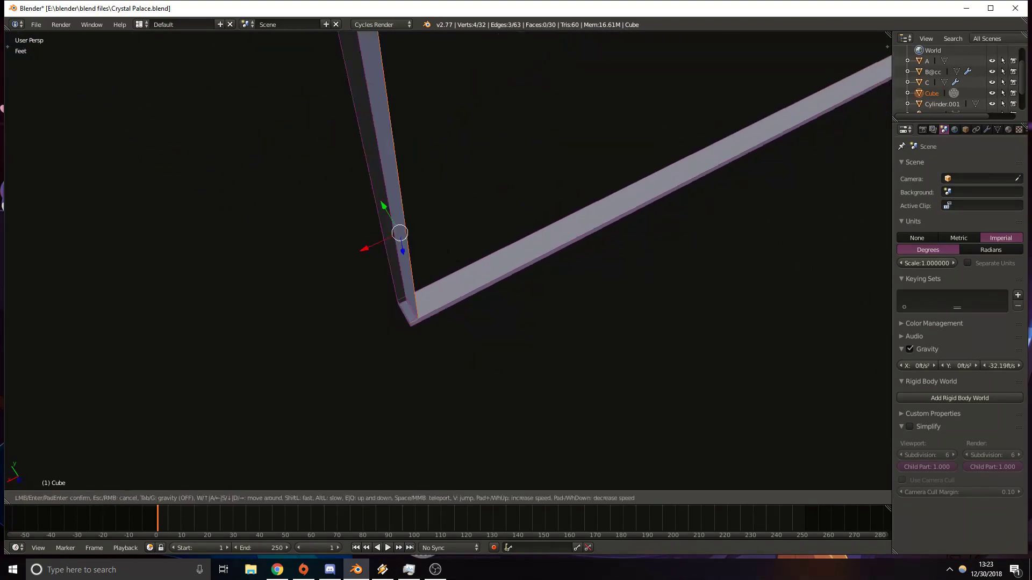
{"action": "key", "text": "Escape"}
{"action": "key", "text": "f"}
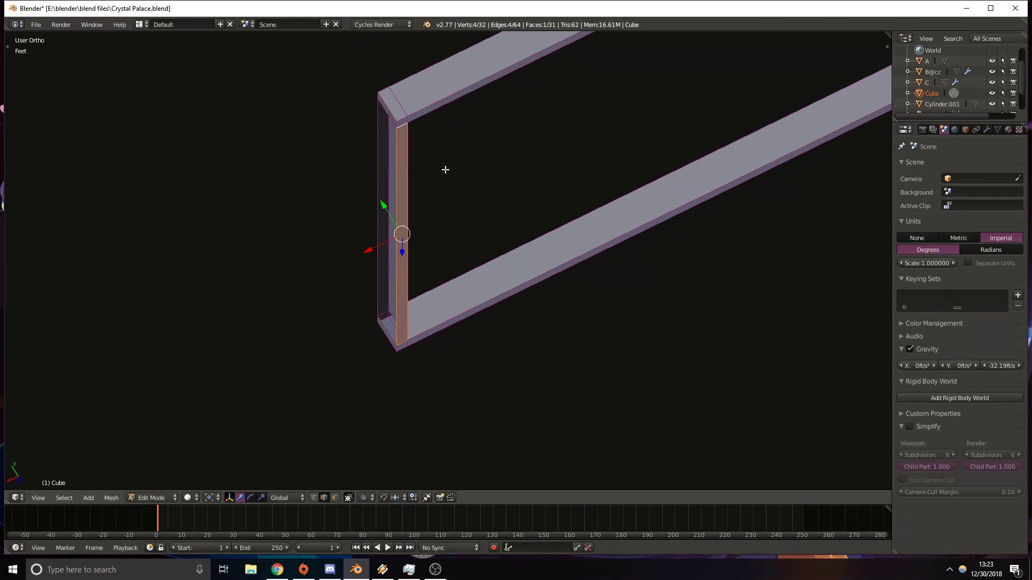
Close the outer end of the post by filling a face between its remaining open edges.
{"action": "right_click", "coordinate": [386, 112]}
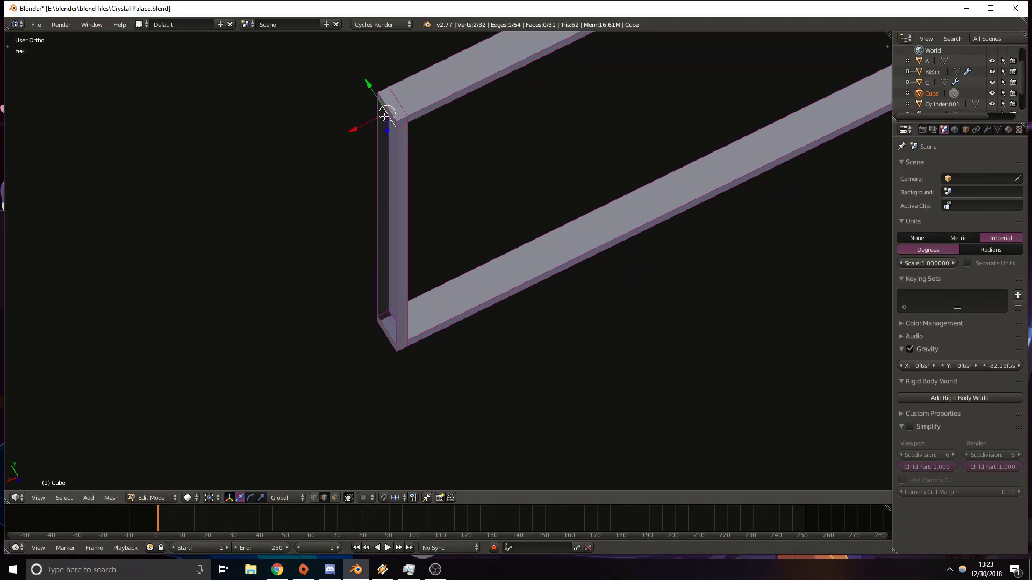
{"action": "right_click", "coordinate": [383, 300], "text": "shift"}
{"action": "right_click", "coordinate": [376, 279], "text": "shift"}
{"action": "right_click", "coordinate": [377, 279], "text": "shift"}
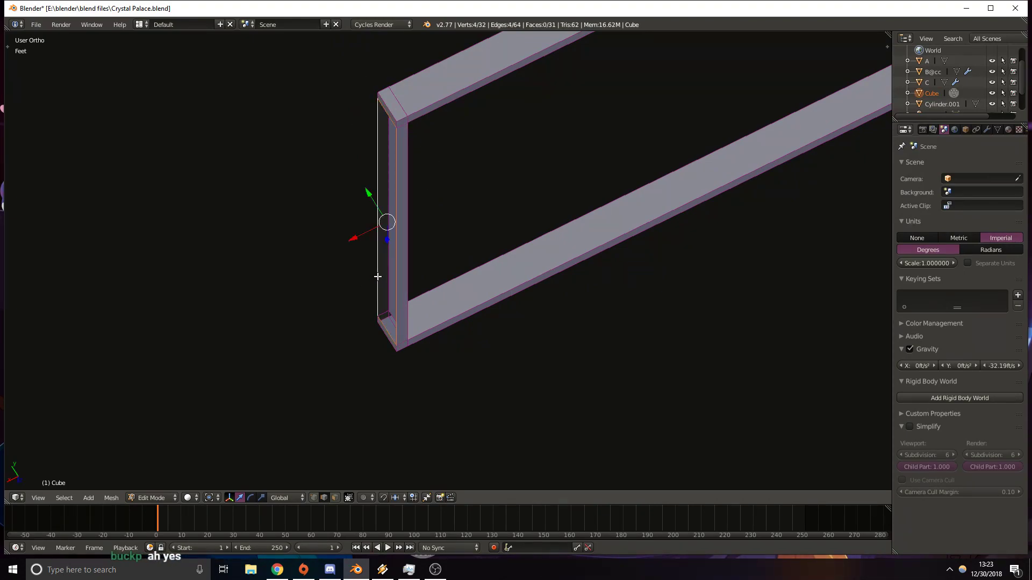
{"action": "key", "text": "f"}
{"action": "key", "text": "g"}
{"action": "right_click", "coordinate": [579, 331]}
Examine the closed girder end from several angles and in front view.
{"action": "middle_click_drag", "start_coordinate": [634, 349], "coordinate": [596, 332]}
{"action": "scroll", "coordinate": [596, 332], "scroll_direction": "down", "scroll_amount": 13}
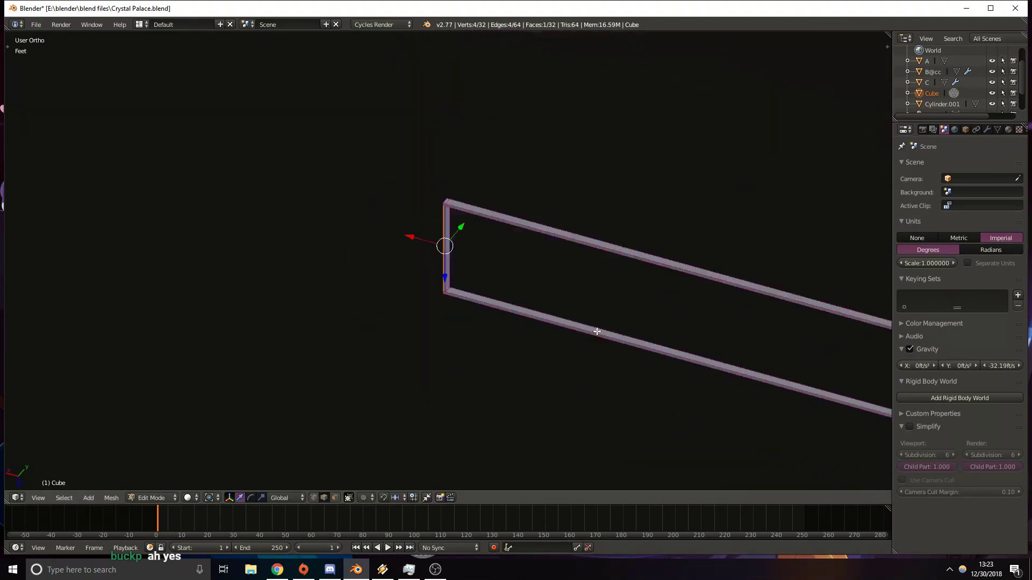
{"action": "middle_click_drag", "start_coordinate": [730, 318], "coordinate": [597, 191], "text": "shift"}
{"action": "key", "text": "KP_1"}
{"action": "scroll", "coordinate": [560, 338], "scroll_direction": "up", "scroll_amount": 1}
{"action": "middle_click_drag", "start_coordinate": [559, 338], "coordinate": [456, 332], "text": "shift"}
{"action": "scroll", "coordinate": [456, 333], "scroll_direction": "up", "scroll_amount": 6}
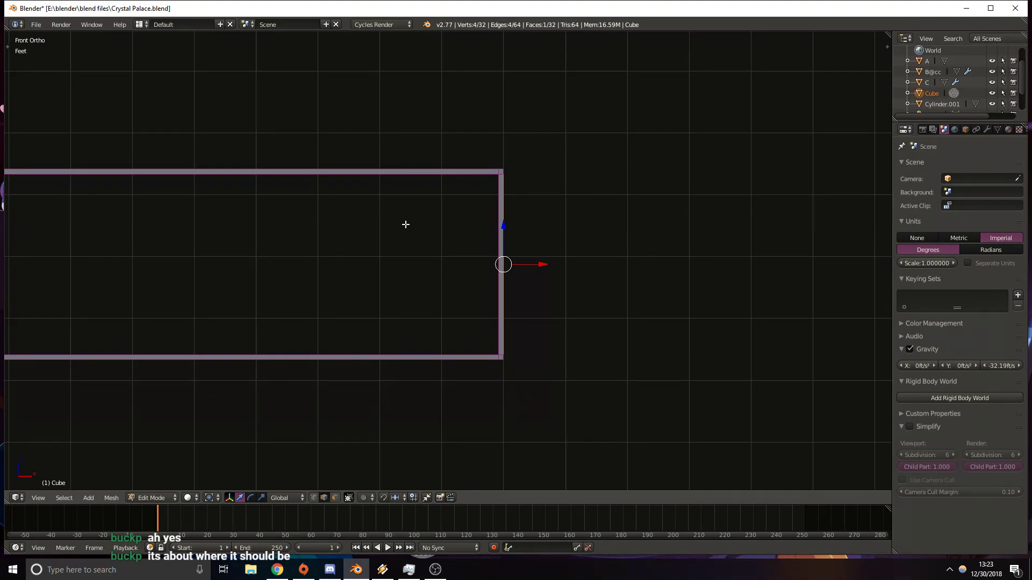
{"action": "middle_click_drag", "start_coordinate": [445, 245], "coordinate": [419, 295]}
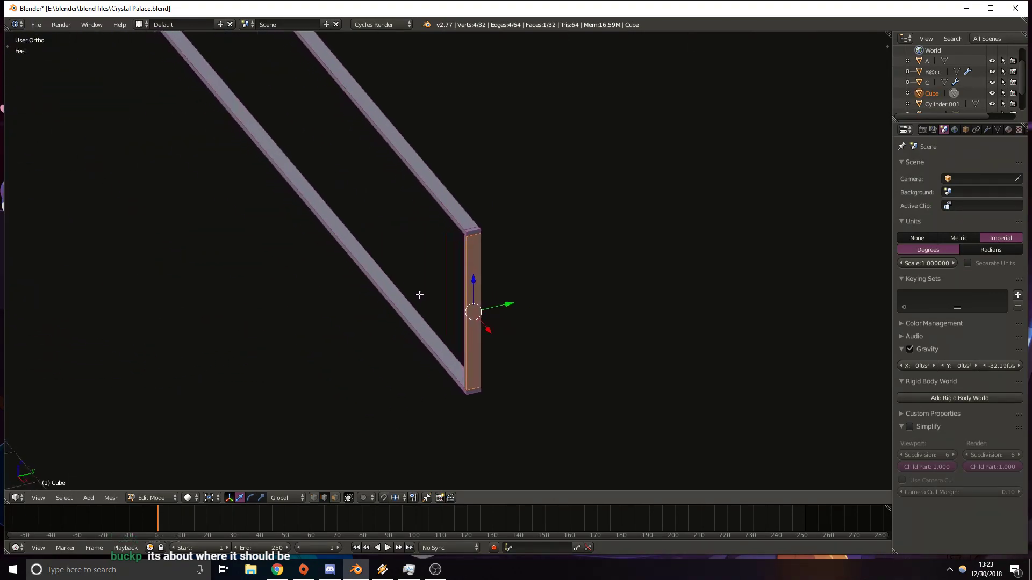
Deselect everything and cut a centred lengthwise edge loop around the frame's outer faces.
{"action": "key", "text": "a"}
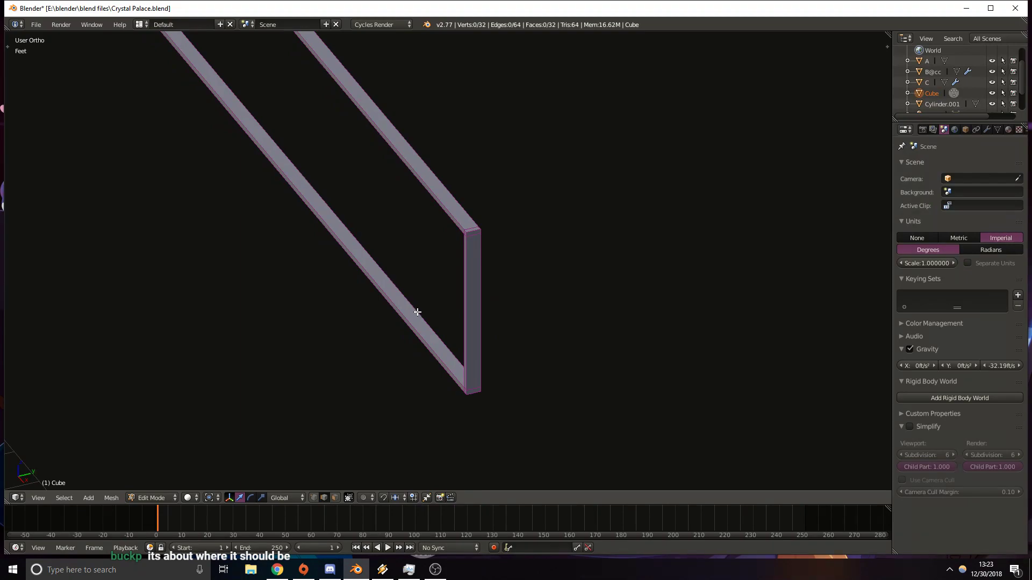
{"action": "key", "text": "ctrl+r"}
{"action": "left_click", "coordinate": [473, 233]}
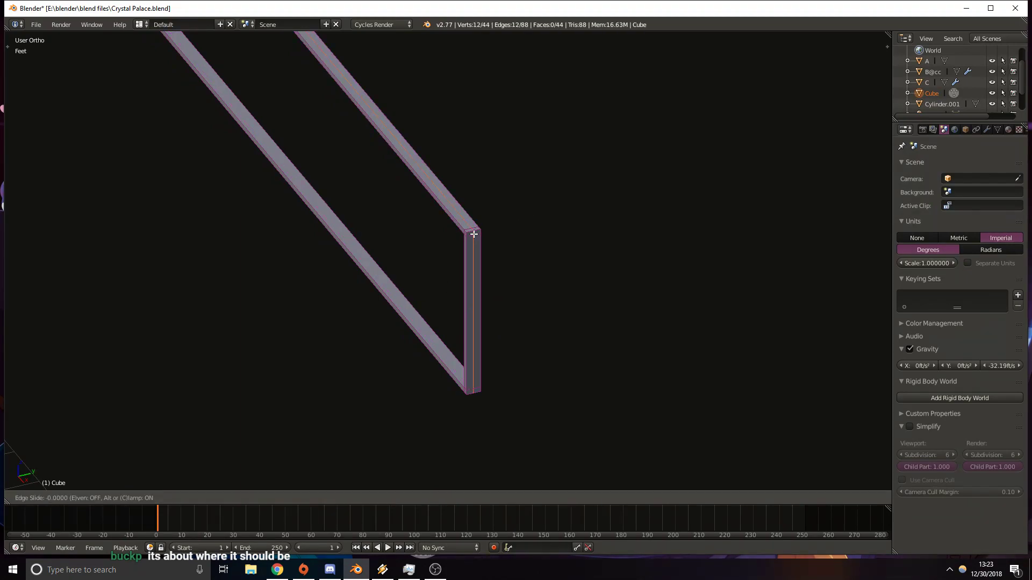
{"action": "left_click", "coordinate": [473, 234]}
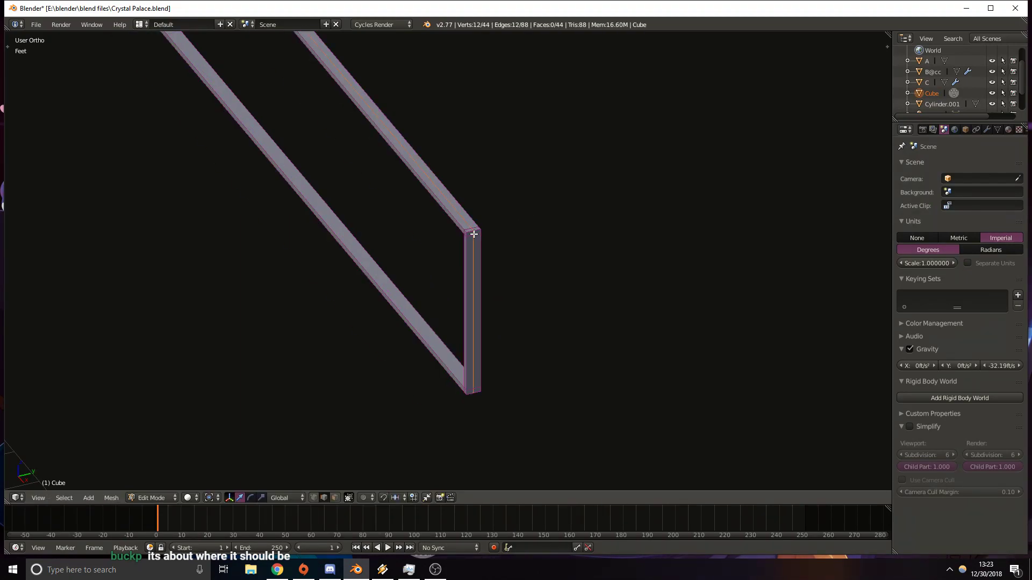
Move the outer lengthwise loop along Y onto the grid line about 1 inch from the frame's back edge.
{"action": "key", "text": "KP_7"}
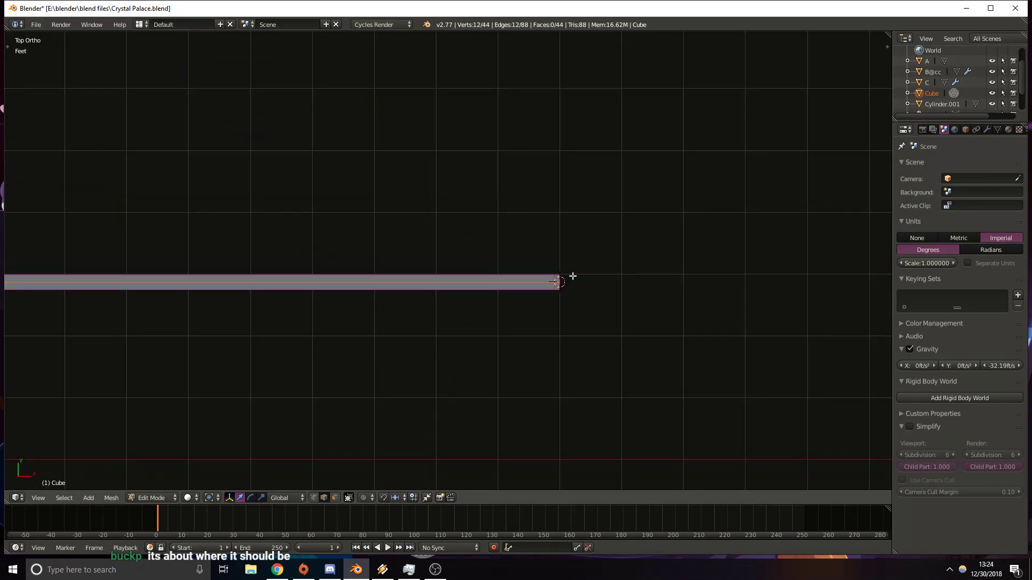
{"action": "scroll", "coordinate": [560, 276], "scroll_direction": "up", "scroll_amount": 4}
{"action": "scroll", "coordinate": [532, 237], "scroll_direction": "up", "scroll_amount": 4}
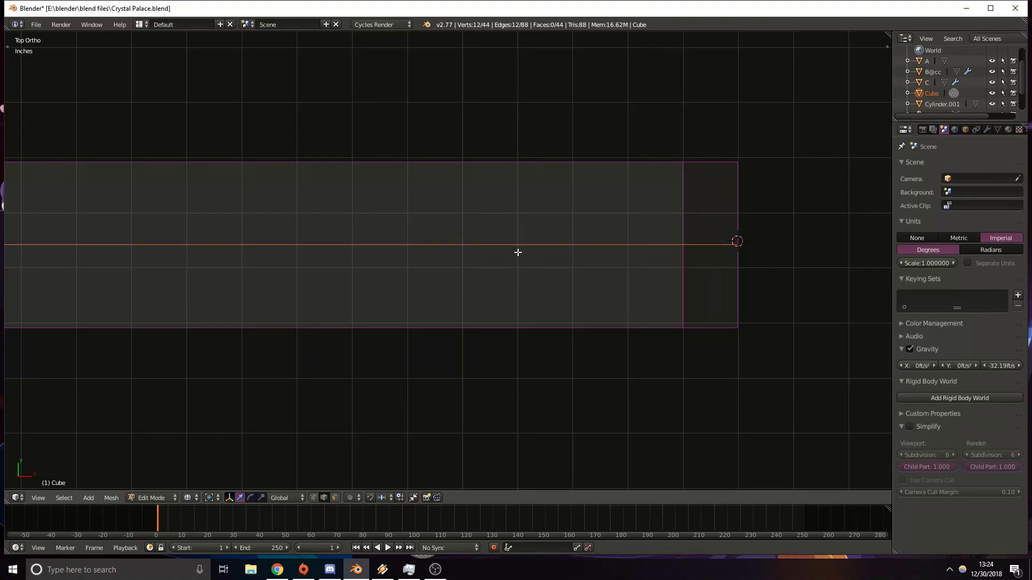
{"action": "key", "text": "g"}
{"action": "right_click", "coordinate": [478, 233]}
{"action": "key", "text": "g"}
{"action": "key", "text": "y"}
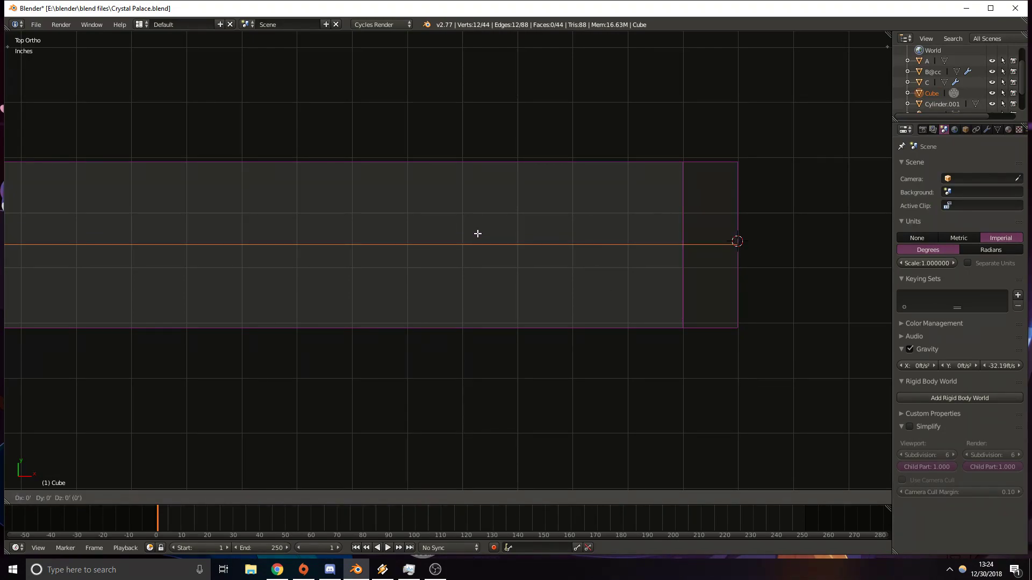
Try a second lengthwise edge loop around the frame's outer faces and undo it.
{"action": "key", "text": "ctrl+r"}
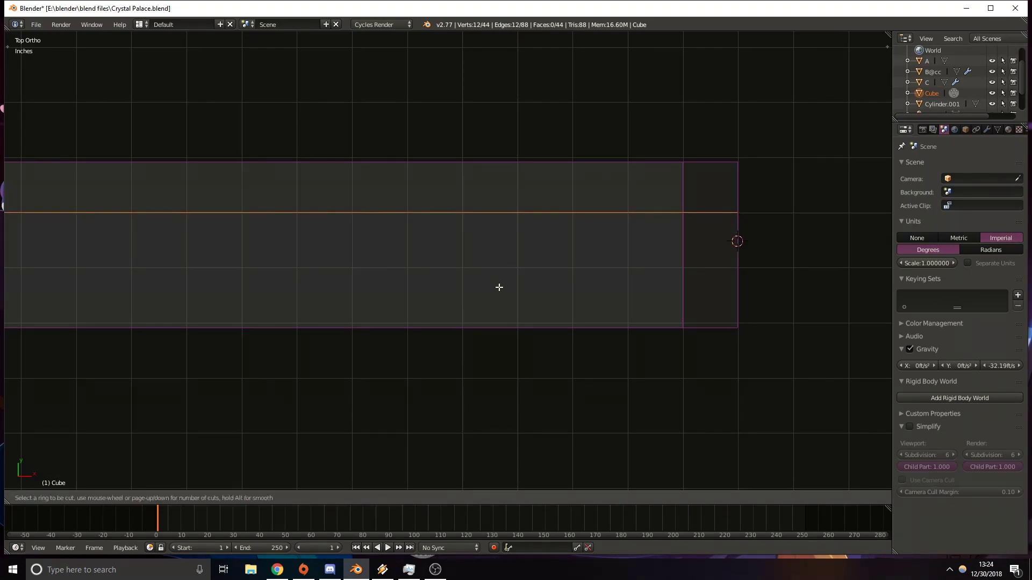
{"action": "left_click", "coordinate": [720, 267]}
{"action": "left_click", "coordinate": [725, 266]}
{"action": "middle_click_drag", "start_coordinate": [644, 420], "coordinate": [269, 283]}
{"action": "scroll", "coordinate": [606, 347], "scroll_direction": "down", "scroll_amount": 7}
{"action": "key", "text": "z"}
{"action": "mouse_move", "coordinate": [417, 313]}
{"action": "middle_mouse_down"}
{"action": "mouse_move", "coordinate": [484, 284]}
{"action": "mouse_move", "coordinate": [456, 217]}
{"action": "mouse_move", "coordinate": [458, 186]}
{"action": "mouse_move", "coordinate": [435, 159]}
{"action": "mouse_move", "coordinate": [506, 249]}
{"action": "mouse_move", "coordinate": [443, 318]}
{"action": "mouse_move", "coordinate": [386, 215]}
{"action": "mouse_move", "coordinate": [387, 188]}
{"action": "mouse_move", "coordinate": [462, 269]}
{"action": "middle_mouse_up"}
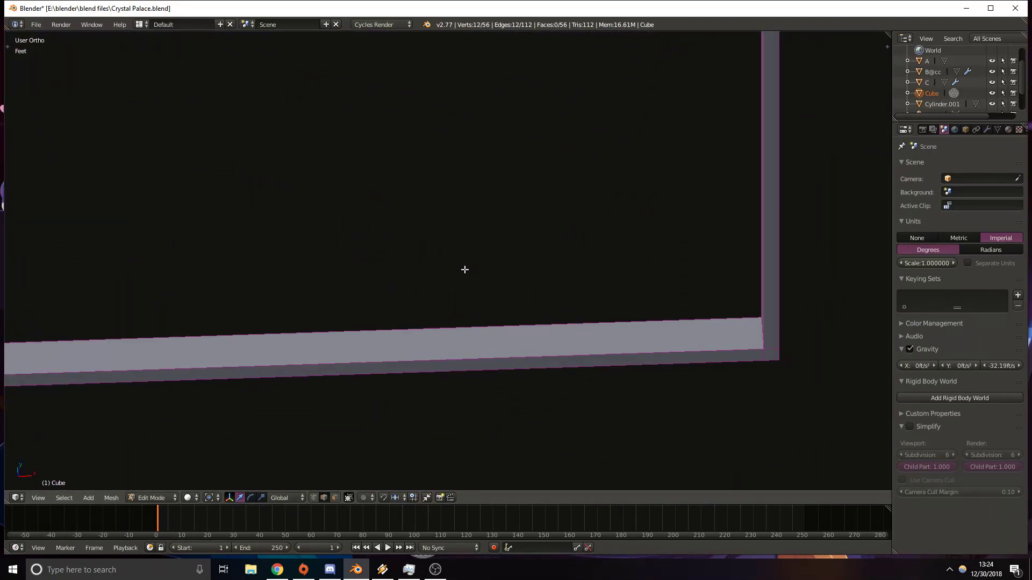
{"action": "middle_click_drag", "start_coordinate": [472, 226], "coordinate": [458, 263], "text": "ctrl"}
{"action": "key", "text": "ctrl+z"}
{"action": "middle_click_drag", "start_coordinate": [453, 203], "coordinate": [451, 262], "text": "shift"}
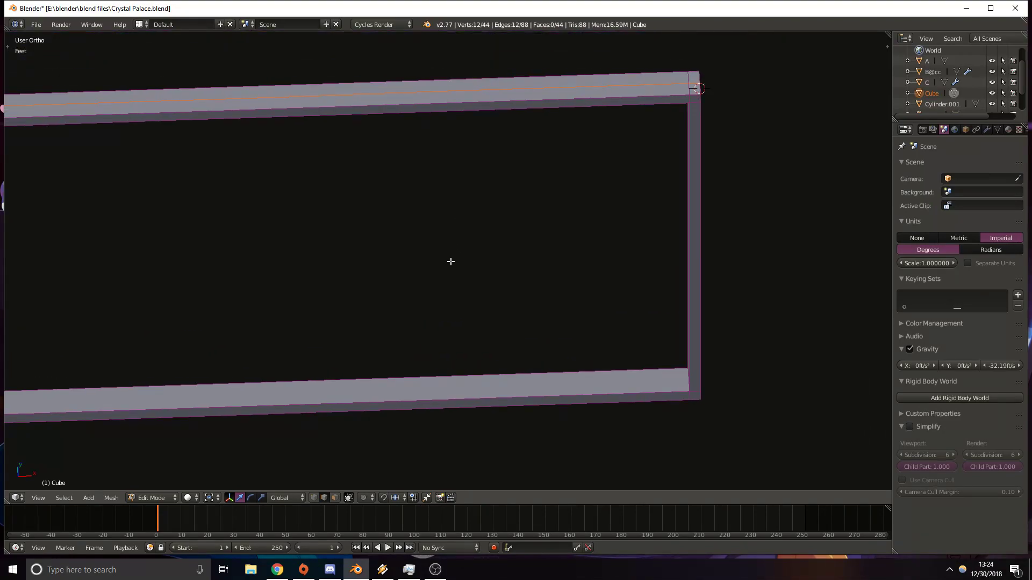
Cut a lengthwise edge loop around the inner faces of the frame.
{"action": "key", "text": "ctrl+r"}
{"action": "middle_click_drag", "start_coordinate": [562, 375], "coordinate": [595, 363]}
{"action": "left_click", "coordinate": [613, 267]}
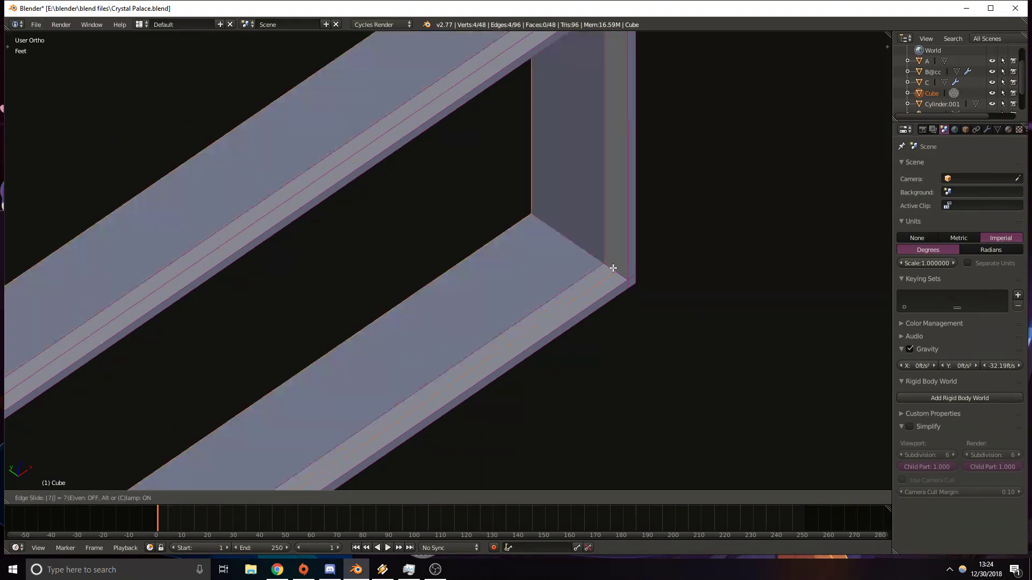
{"action": "left_click", "coordinate": [613, 267]}
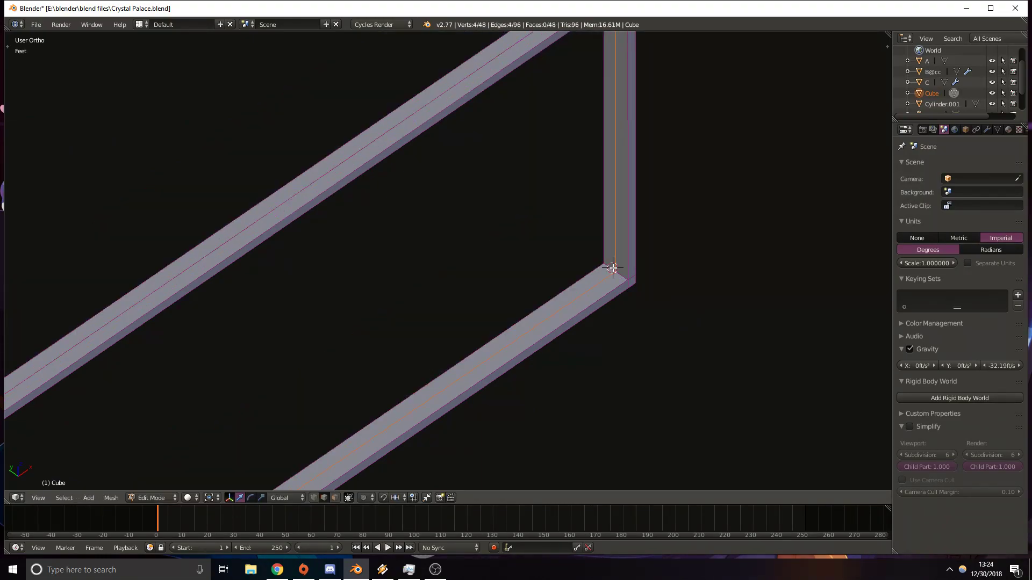
Move the inner lengthwise loop along Y onto the grid line about 1 inch from the frame's back edge.
{"action": "key", "text": "KP_7"}
{"action": "scroll", "coordinate": [764, 245], "scroll_direction": "up", "scroll_amount": 3}
{"action": "middle_click_drag", "start_coordinate": [764, 245], "coordinate": [661, 266], "text": "shift"}
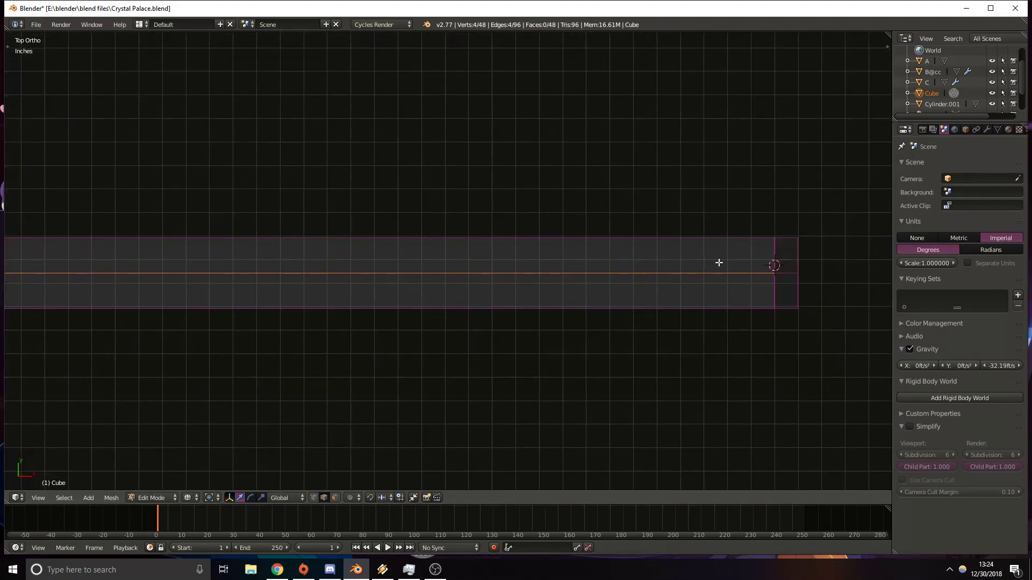
{"action": "key", "text": "g"}
{"action": "key", "text": "y"}
{"action": "left_click", "coordinate": [723, 253]}
{"action": "key", "text": "z"}
{"action": "middle_click_drag", "start_coordinate": [718, 278], "coordinate": [633, 352]}
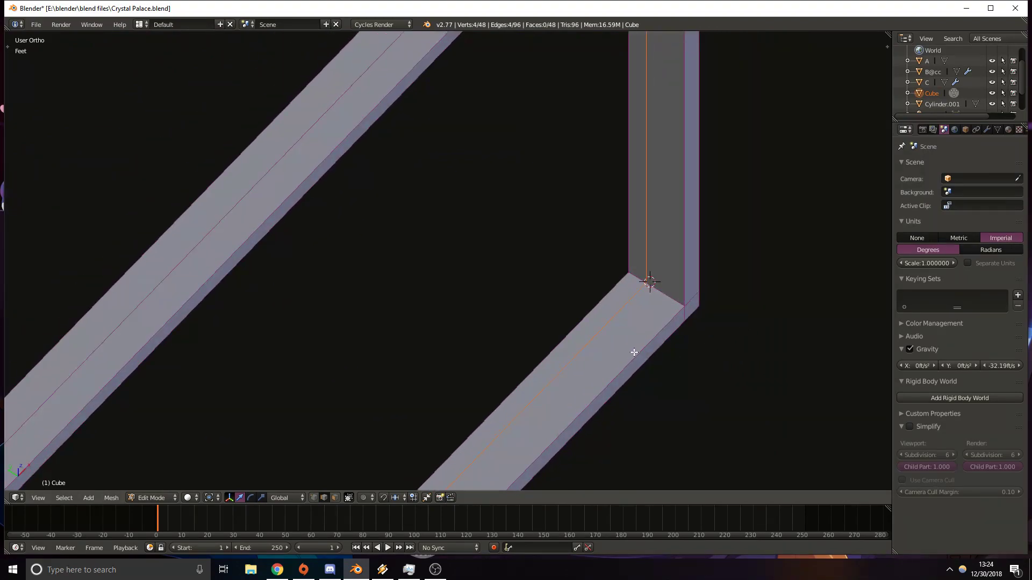
Cut a second lengthwise loop around the frame's inner faces, centred between the first inner loop and the front edge.
{"action": "key", "text": "ctrl+r"}
{"action": "left_click", "coordinate": [672, 287]}
{"action": "left_click", "coordinate": [672, 287]}
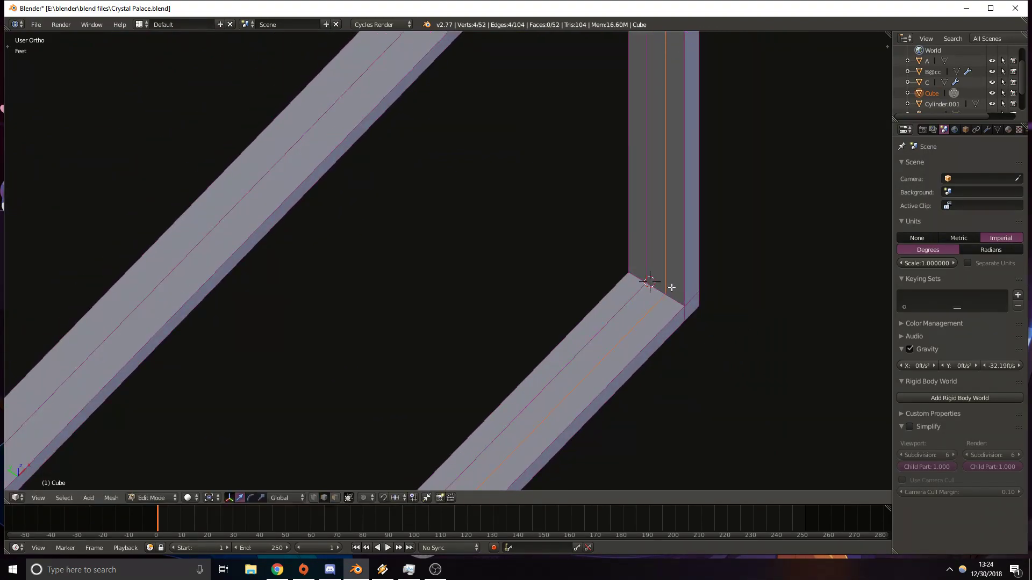
{"action": "key", "text": "KP_7"}
{"action": "key", "text": "z"}
{"action": "scroll", "coordinate": [672, 287], "scroll_direction": "up", "scroll_amount": 4}
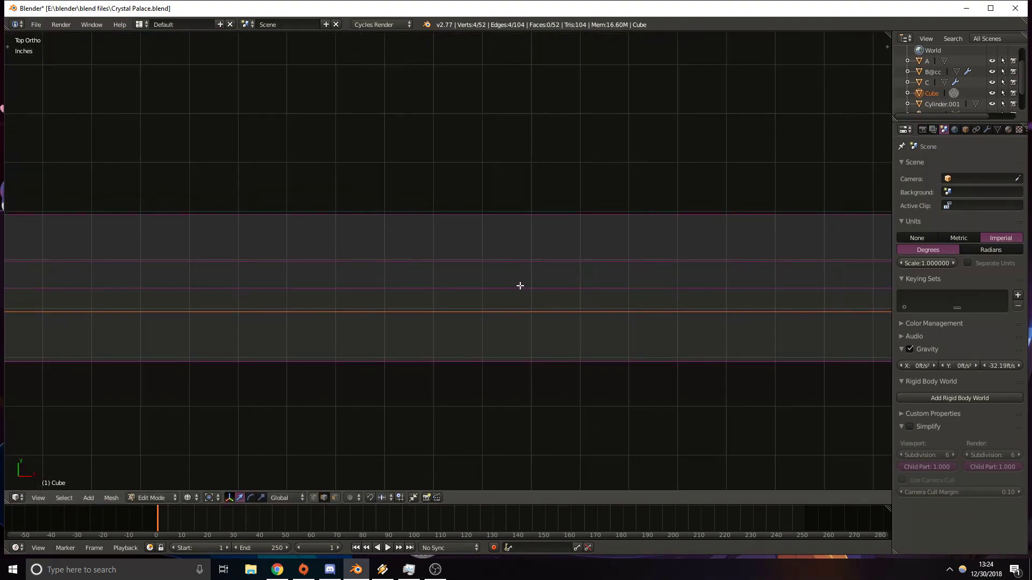
{"action": "right_click", "coordinate": [569, 289], "text": "alt"}
{"action": "middle_click_drag", "start_coordinate": [599, 334], "coordinate": [648, 335]}
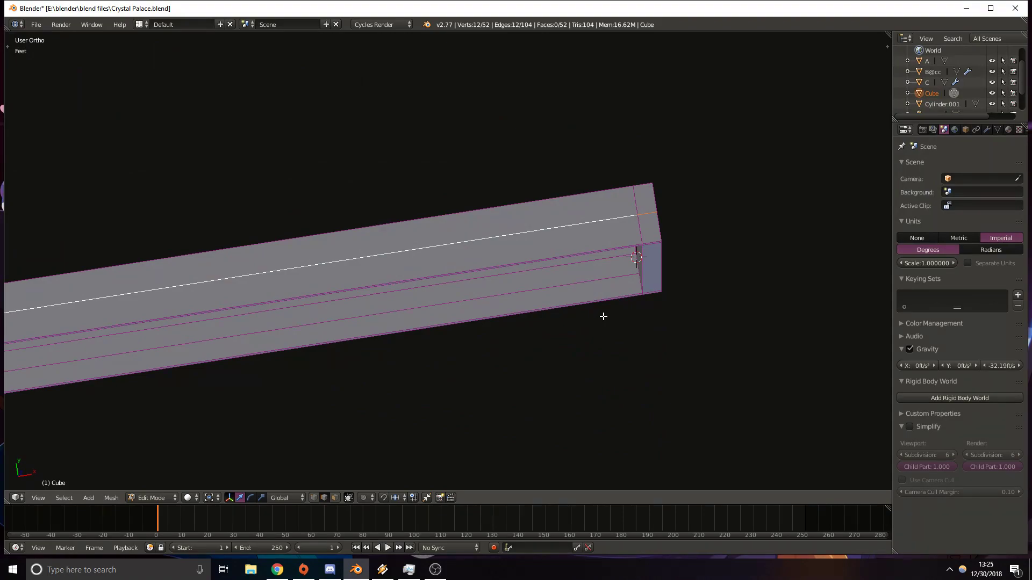
{"action": "middle_click_drag", "start_coordinate": [578, 328], "coordinate": [530, 452]}
Switch to face selection and select the four narrow inner faces between the two lengthwise loops around the whole opening.
{"action": "left_click", "coordinate": [336, 498]}
{"action": "middle_click_drag", "start_coordinate": [424, 327], "coordinate": [453, 333]}
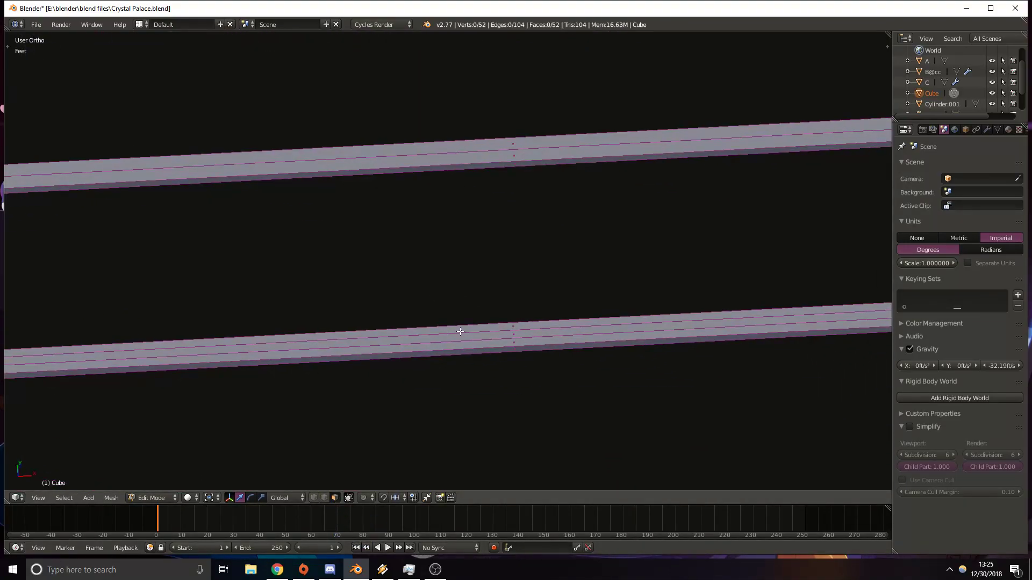
{"action": "key", "text": "l"}
{"action": "key", "text": "a"}
{"action": "key", "text": "l"}
{"action": "right_click", "coordinate": [515, 335]}
{"action": "middle_click_drag", "start_coordinate": [515, 335], "coordinate": [323, 333]}
{"action": "right_click", "coordinate": [26, 88], "text": "shift"}
{"action": "key", "text": "z"}
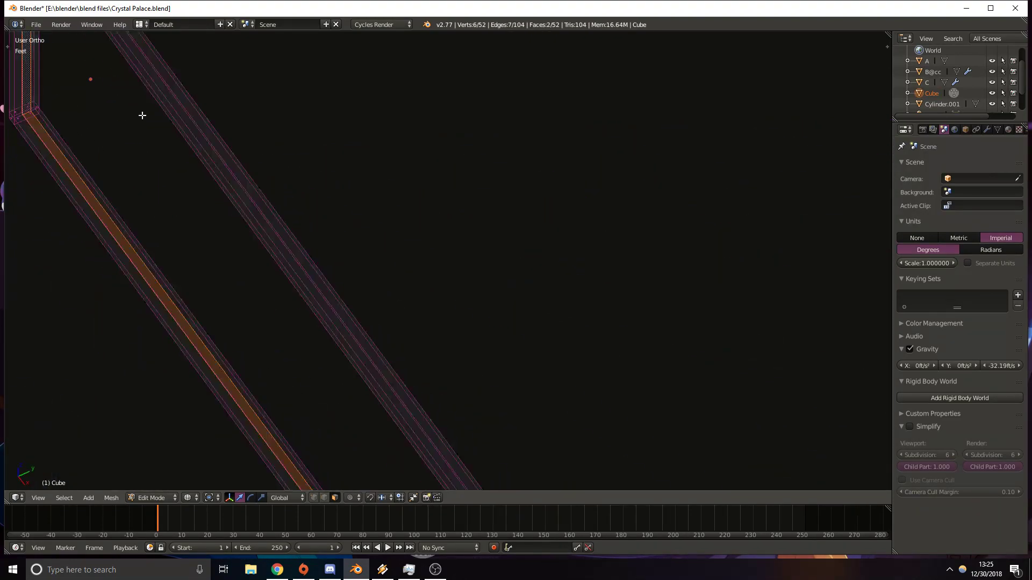
{"action": "key", "text": "z"}
{"action": "mouse_move", "coordinate": [177, 158]}
{"action": "middle_mouse_down"}
{"action": "mouse_move", "coordinate": [240, 166]}
{"action": "mouse_move", "coordinate": [369, 269]}
{"action": "mouse_move", "coordinate": [407, 152]}
{"action": "mouse_move", "coordinate": [402, 114]}
{"action": "mouse_move", "coordinate": [362, 325]}
{"action": "mouse_move", "coordinate": [360, 301]}
{"action": "middle_mouse_up"}
{"action": "right_click", "coordinate": [437, 142], "text": "shift"}
{"action": "middle_click_drag", "start_coordinate": [438, 143], "coordinate": [774, 316]}
{"action": "right_click", "coordinate": [171, 208], "text": "shift"}
{"action": "middle_click_drag", "start_coordinate": [273, 288], "coordinate": [350, 337]}
{"action": "scroll", "coordinate": [350, 336], "scroll_direction": "down", "scroll_amount": 4}
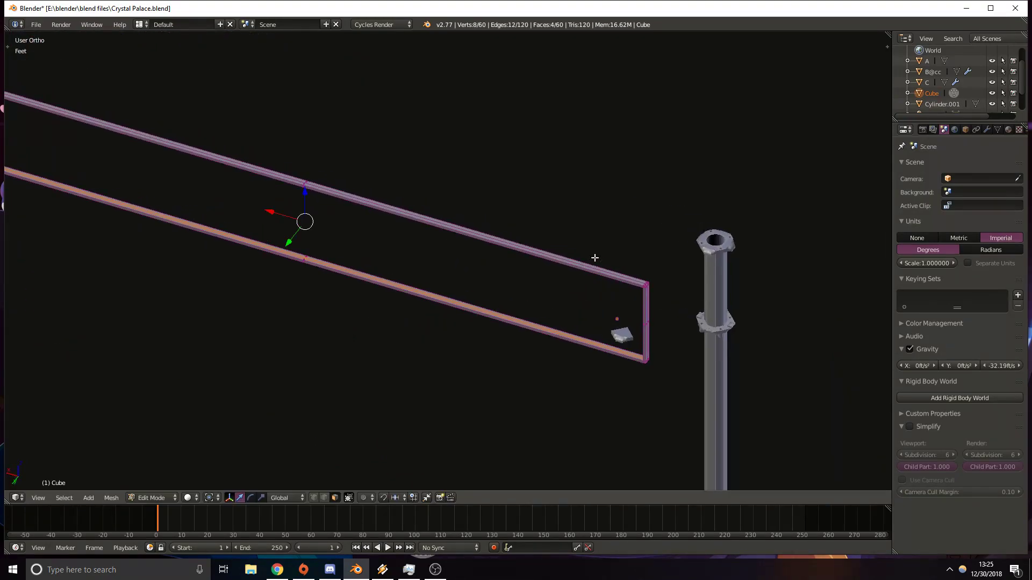
Extrude the four selected inner faces in place and try scaling them within the XZ plane.
{"action": "key", "text": "e"}
{"action": "key", "text": "s"}
{"action": "key", "text": "x"}
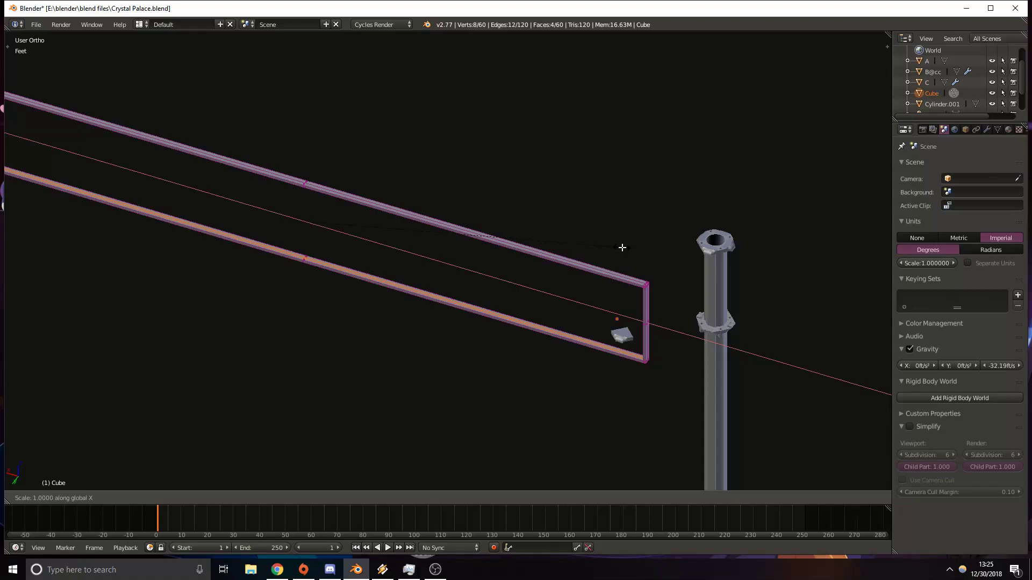
{"action": "key", "text": "z"}
{"action": "key", "text": "x"}
{"action": "key", "text": "shift+x"}
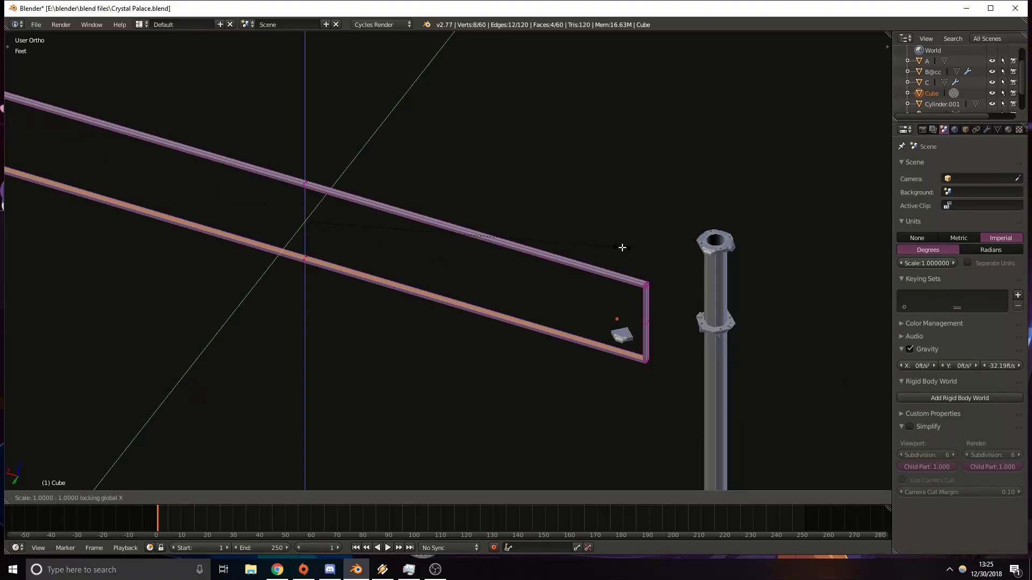
{"action": "key", "text": "x"}
{"action": "key", "text": "shift+x"}
{"action": "key", "text": "shift+y"}
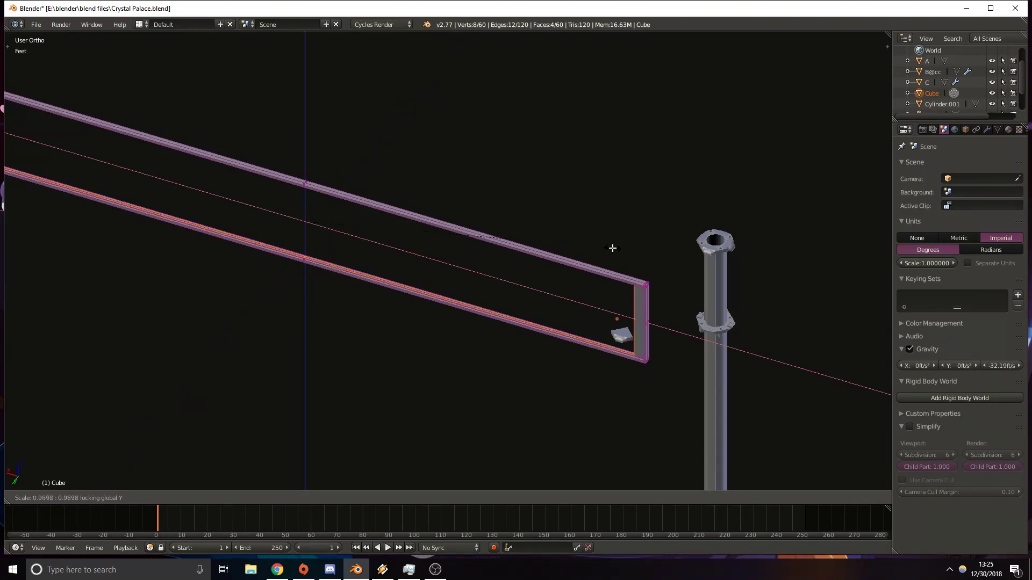
{"action": "key", "text": "Escape"}
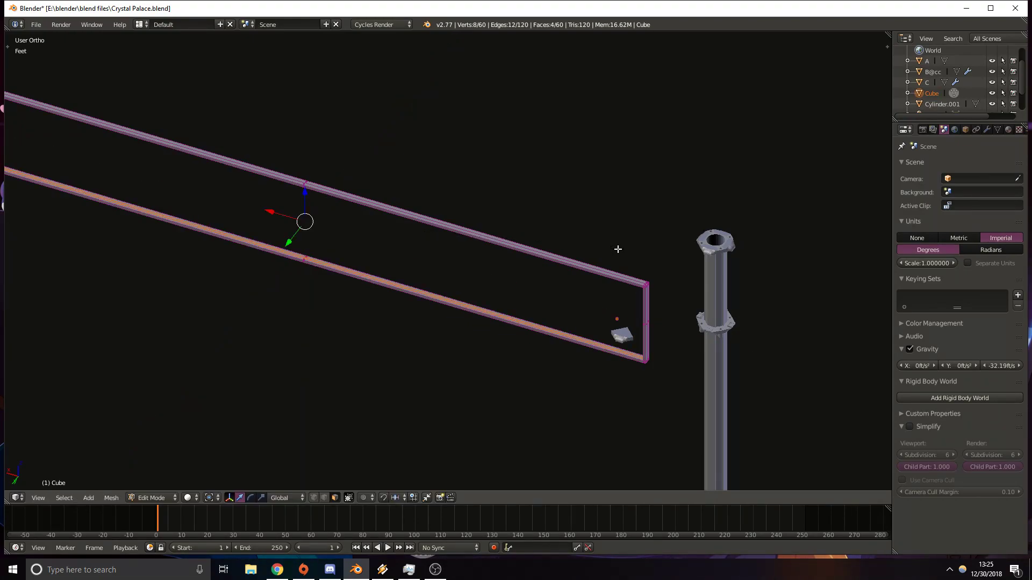
Scale the extruded inner faces along Z so the flange projects about 2 inches inward from the top and bottom rails.
{"action": "key", "text": "KP_1"}
{"action": "scroll", "coordinate": [618, 412], "scroll_direction": "up", "scroll_amount": 4}
{"action": "middle_click_drag", "start_coordinate": [617, 412], "coordinate": [451, 256], "text": "shift"}
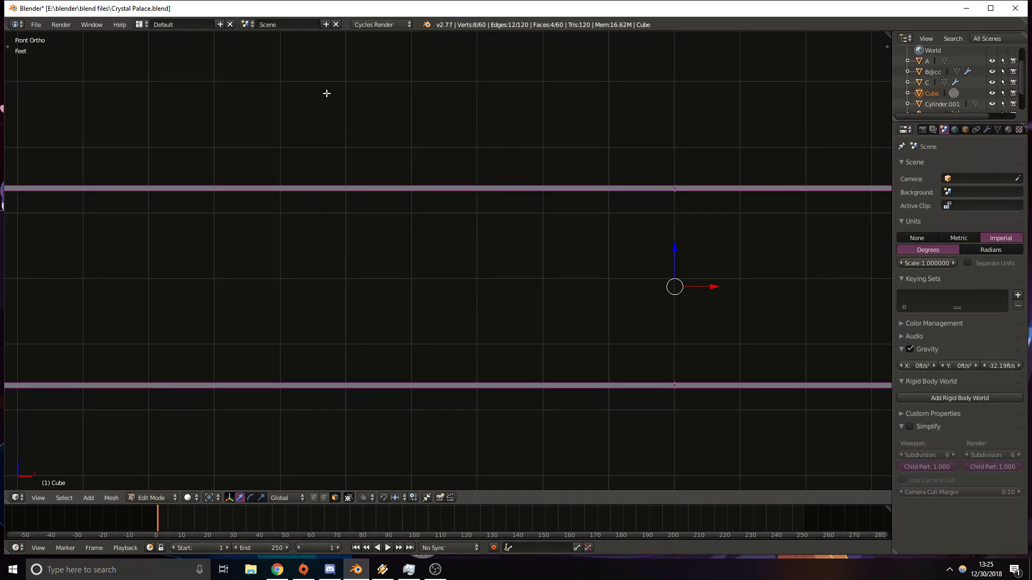
{"action": "key", "text": "s"}
{"action": "key", "text": "x"}
{"action": "key", "text": "y"}
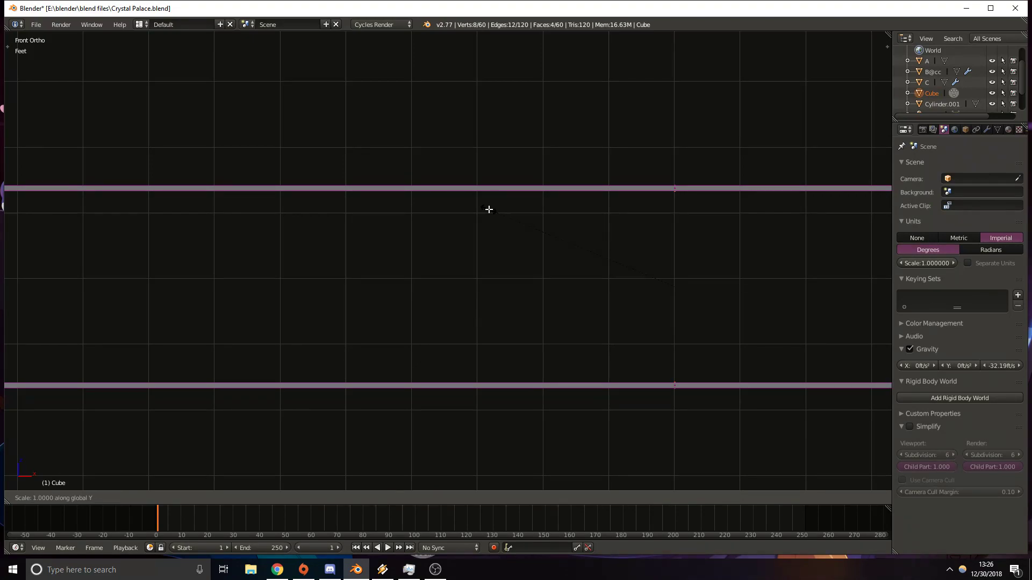
{"action": "left_click", "coordinate": [510, 212]}
{"action": "scroll", "coordinate": [650, 194], "scroll_direction": "up", "scroll_amount": 5}
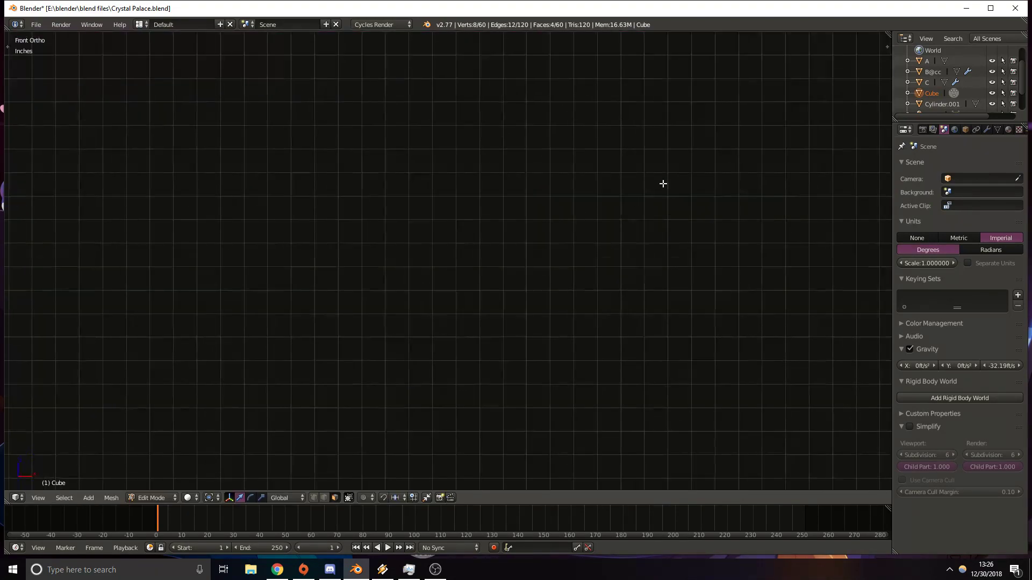
{"action": "scroll", "coordinate": [650, 195], "scroll_direction": "up", "scroll_amount": 5, "text": "shift"}
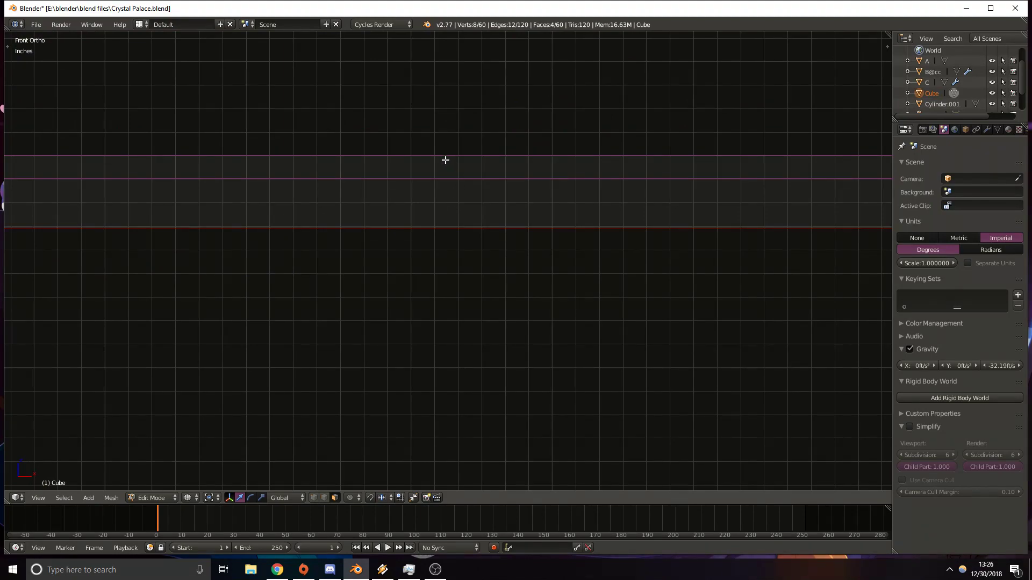
Scale the extruded inner faces further along Z to deepen the flange to about 3 inches inside the rails.
{"action": "key", "text": "s"}
{"action": "key", "text": "y"}
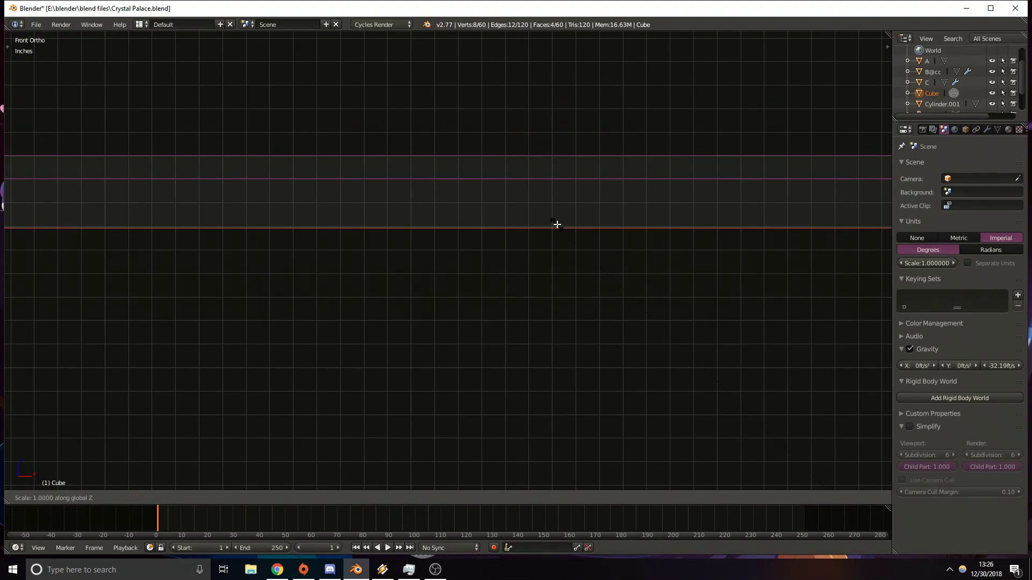
{"action": "left_click", "coordinate": [576, 244]}
{"action": "scroll", "coordinate": [578, 270], "scroll_direction": "down", "scroll_amount": 2, "text": "shift"}
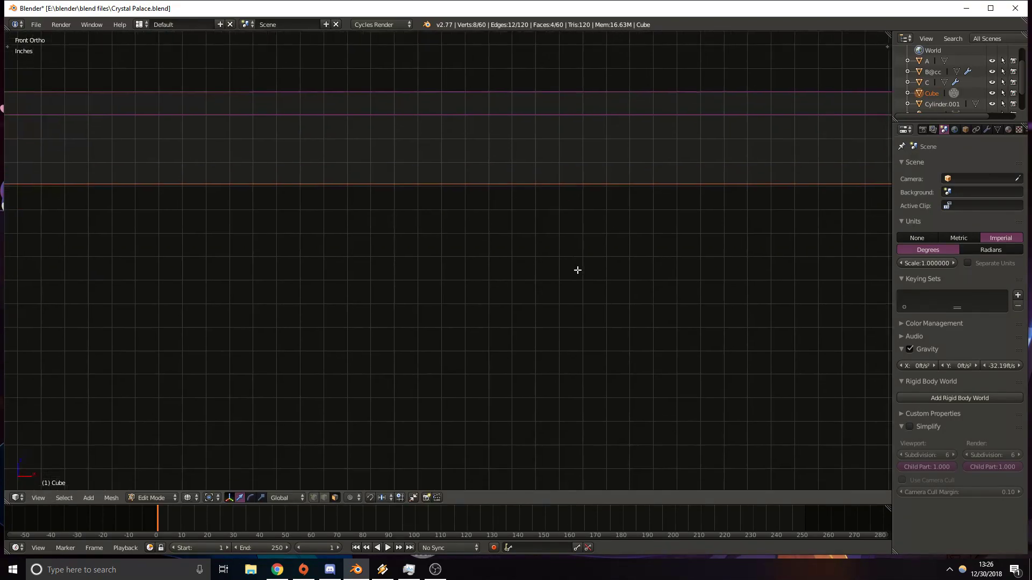
{"action": "scroll", "coordinate": [578, 270], "scroll_direction": "down", "scroll_amount": 8}
{"action": "key", "text": "z"}
{"action": "mouse_move", "coordinate": [551, 323]}
{"action": "middle_mouse_down"}
{"action": "mouse_move", "coordinate": [629, 329]}
{"action": "mouse_move", "coordinate": [550, 312]}
{"action": "mouse_move", "coordinate": [465, 332]}
{"action": "middle_mouse_up"}
{"action": "key", "text": "KP_7"}
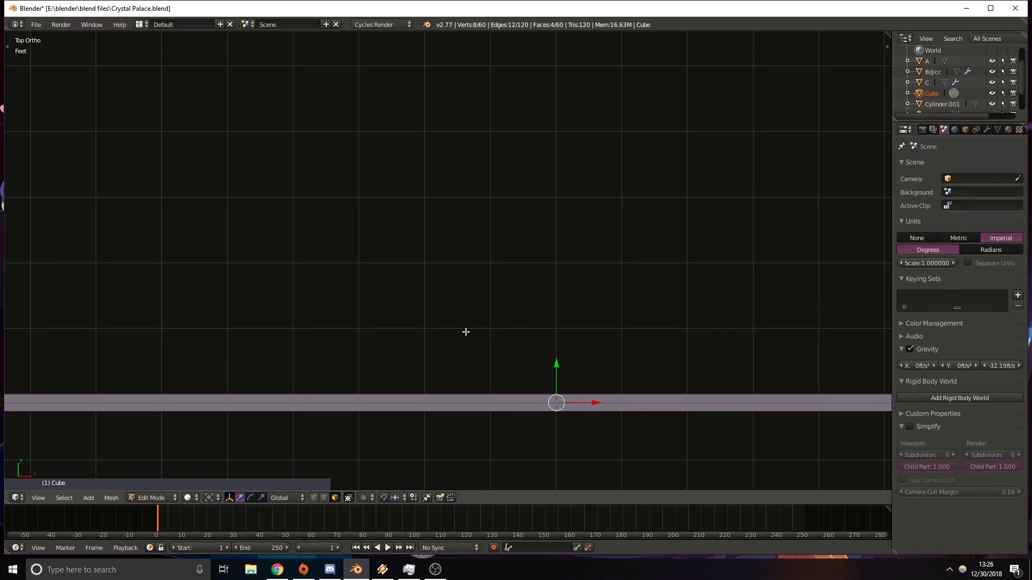
{"action": "scroll", "coordinate": [391, 237], "scroll_direction": "down", "scroll_amount": 7}
{"action": "key", "text": "KP_1"}
{"action": "scroll", "coordinate": [432, 296], "scroll_direction": "up", "scroll_amount": 10}
{"action": "middle_click_drag", "start_coordinate": [194, 248], "coordinate": [237, 253], "text": "shift"}
{"action": "key", "text": "s"}
{"action": "key", "text": "x"}
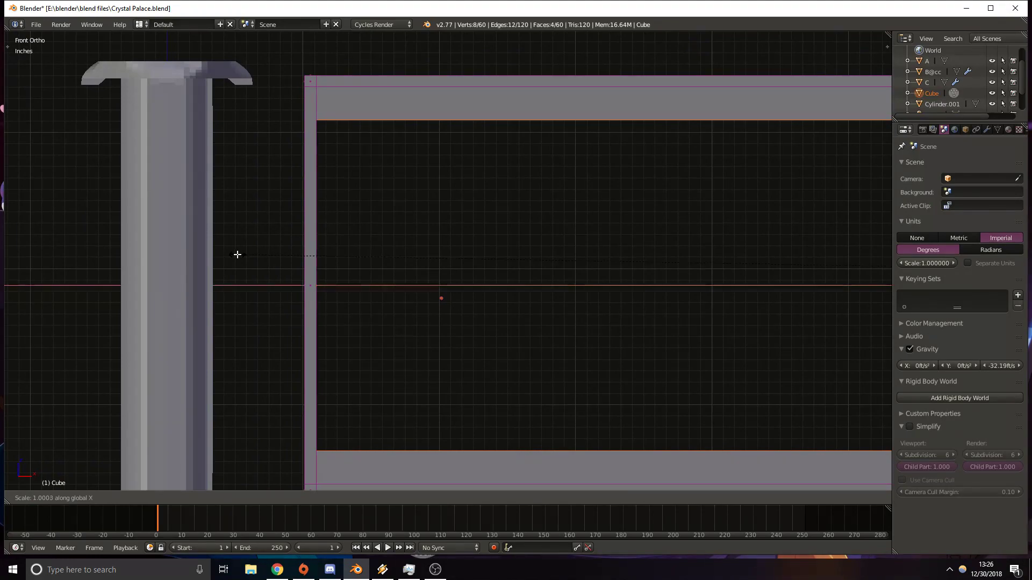
{"action": "right_click", "coordinate": [257, 254]}
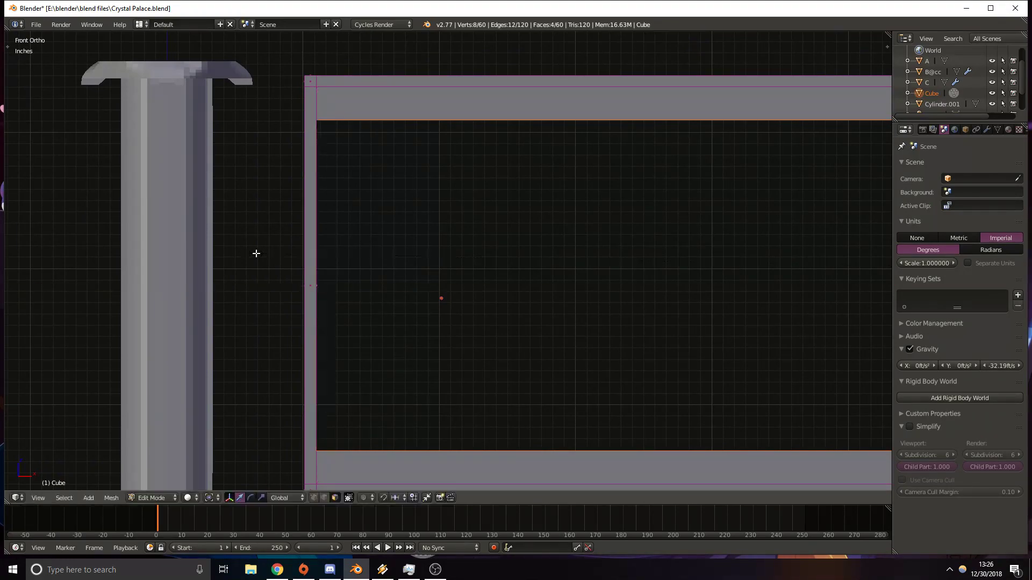
Scale the extruded inner faces inward along X so the flange projects about 3 inches from the end posts.
{"action": "key", "text": "z"}
{"action": "key", "text": "s"}
{"action": "key", "text": "x"}
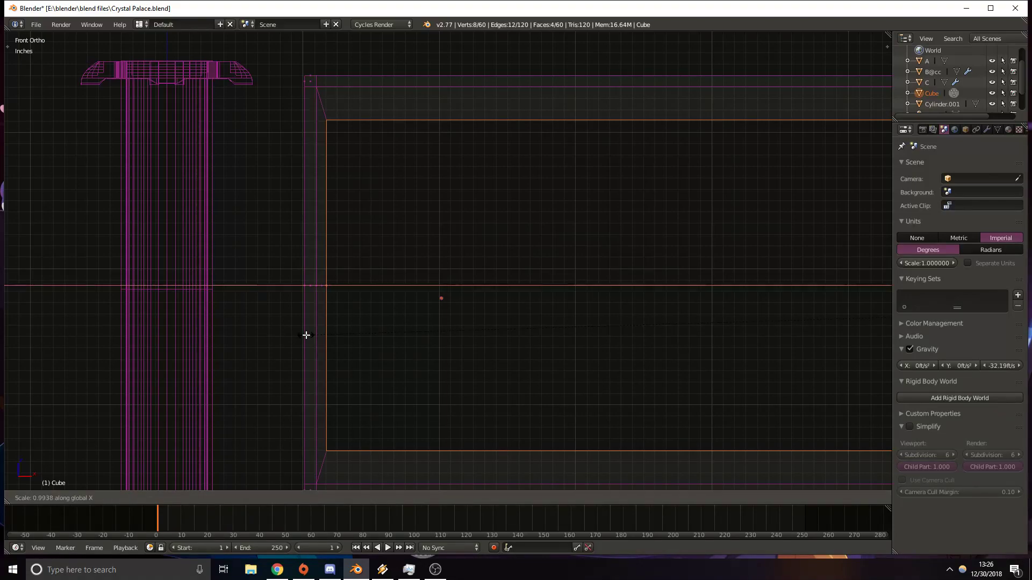
{"action": "left_click", "coordinate": [326, 339]}
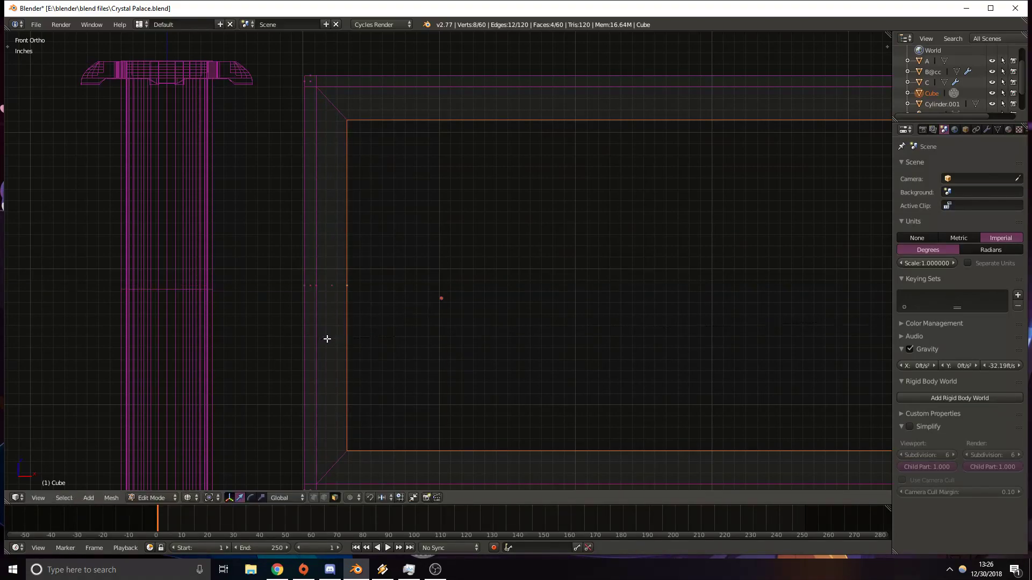
{"action": "key", "text": "z"}
Examine the flange around the frame's opening from several angles and deselect everything.
{"action": "scroll", "coordinate": [509, 317], "scroll_direction": "down", "scroll_amount": 7}
{"action": "middle_click_drag", "start_coordinate": [720, 295], "coordinate": [349, 265], "text": "shift"}
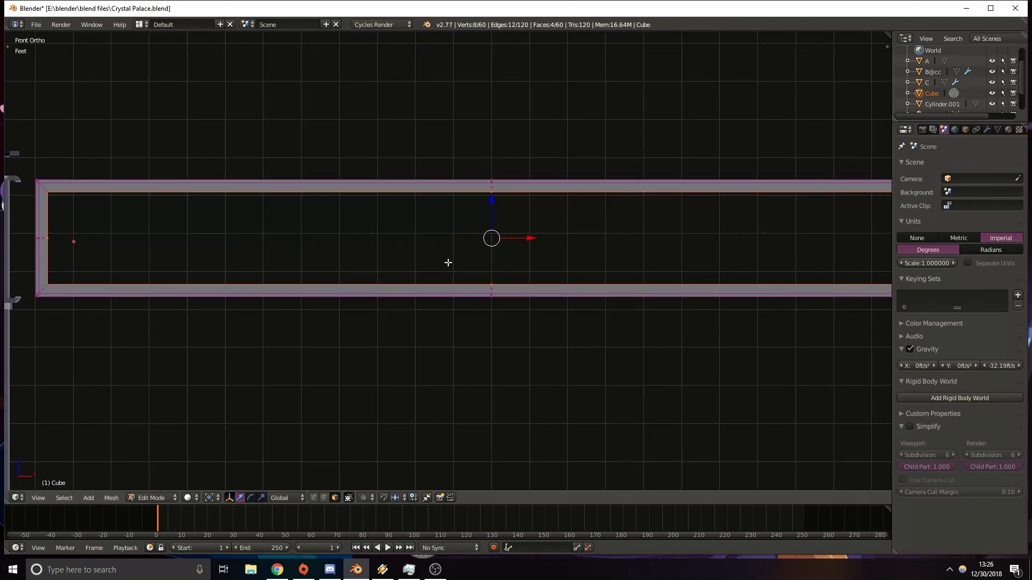
{"action": "middle_click_drag", "start_coordinate": [262, 311], "coordinate": [320, 329], "text": "shift"}
{"action": "middle_click_drag", "start_coordinate": [426, 325], "coordinate": [328, 332]}
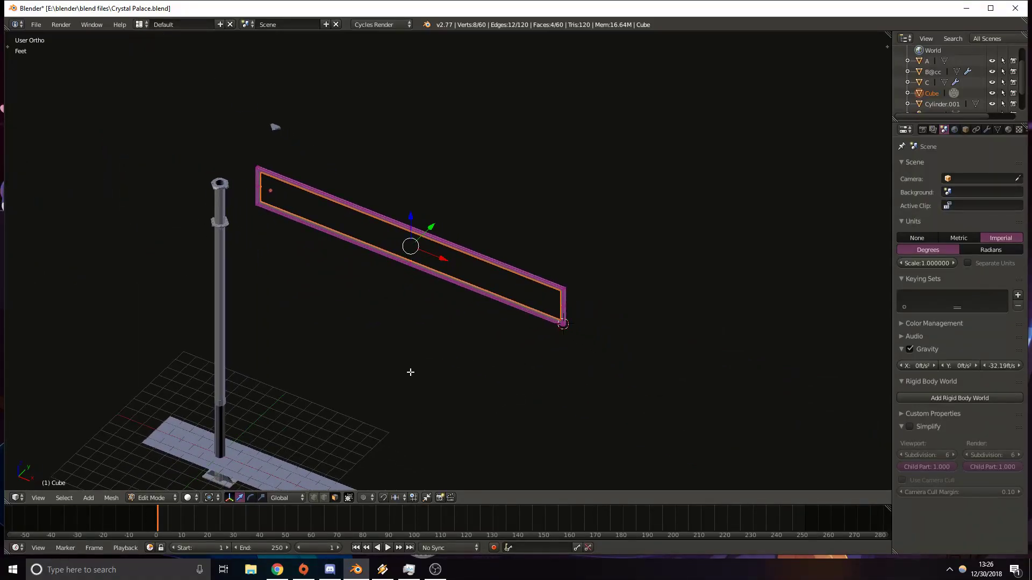
{"action": "scroll", "coordinate": [430, 370], "scroll_direction": "up", "scroll_amount": 1}
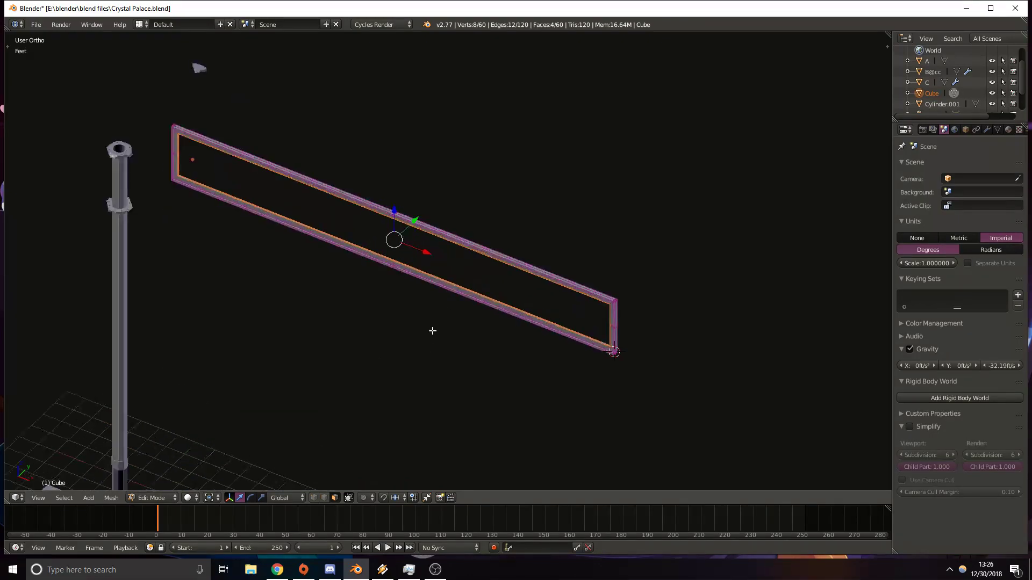
{"action": "scroll", "coordinate": [428, 323], "scroll_direction": "up", "scroll_amount": 1}
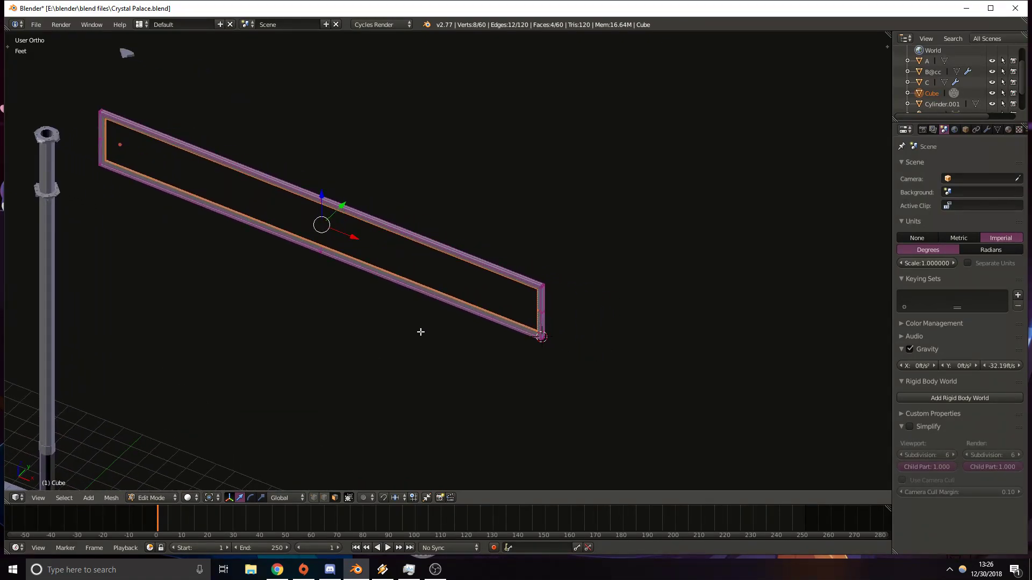
{"action": "scroll", "coordinate": [471, 363], "scroll_direction": "up", "scroll_amount": 5}
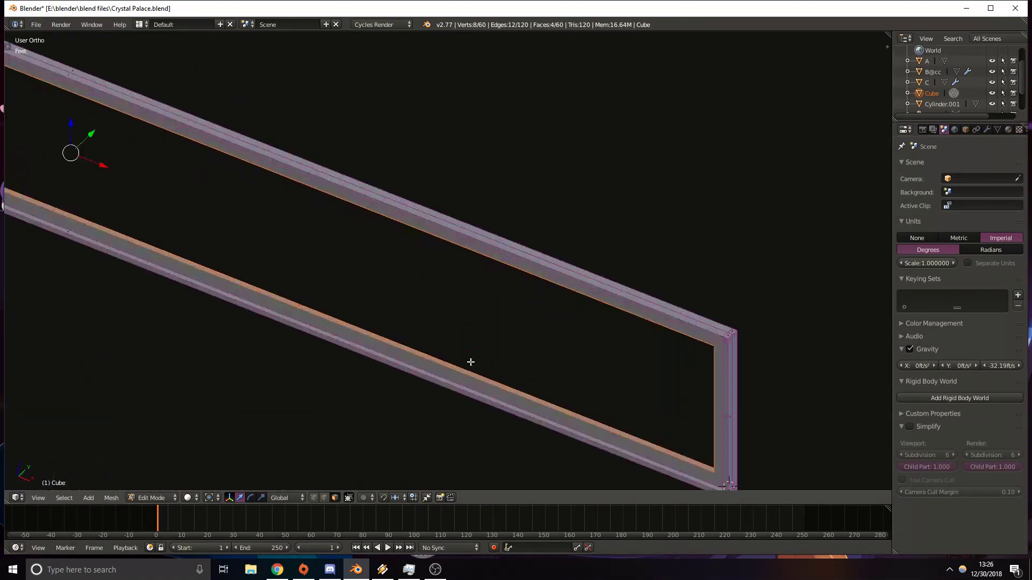
{"action": "middle_click_drag", "start_coordinate": [470, 366], "coordinate": [433, 336]}
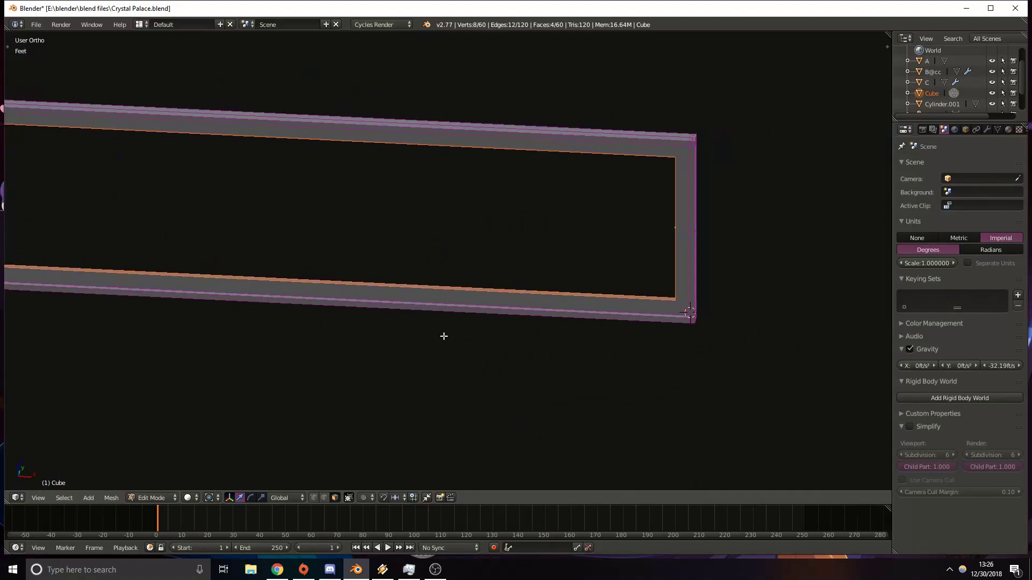
{"action": "key", "text": "a"}
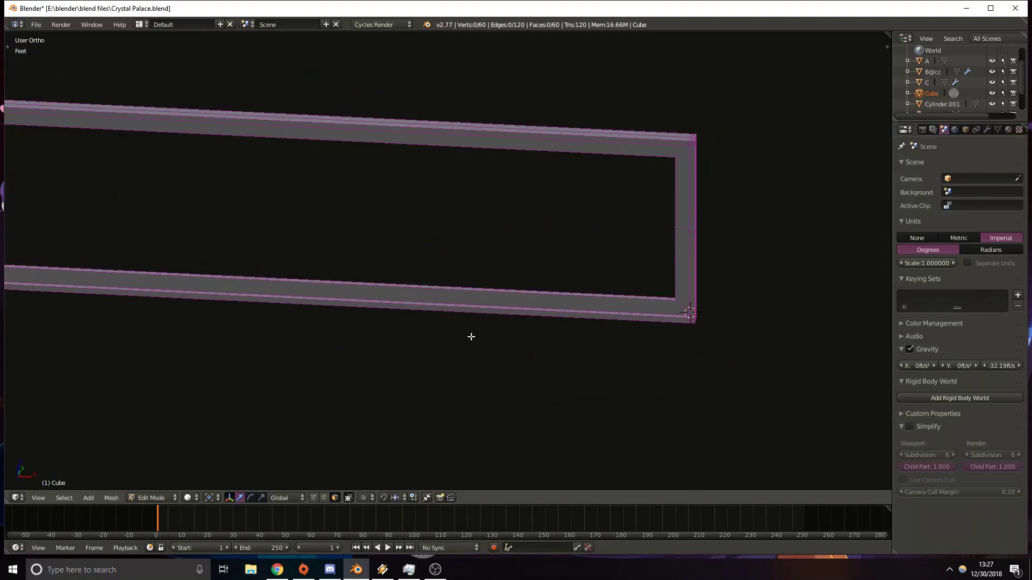
{"action": "middle_click_drag", "start_coordinate": [485, 336], "coordinate": [631, 261]}
{"action": "scroll", "coordinate": [483, 316], "scroll_direction": "down", "scroll_amount": 5}
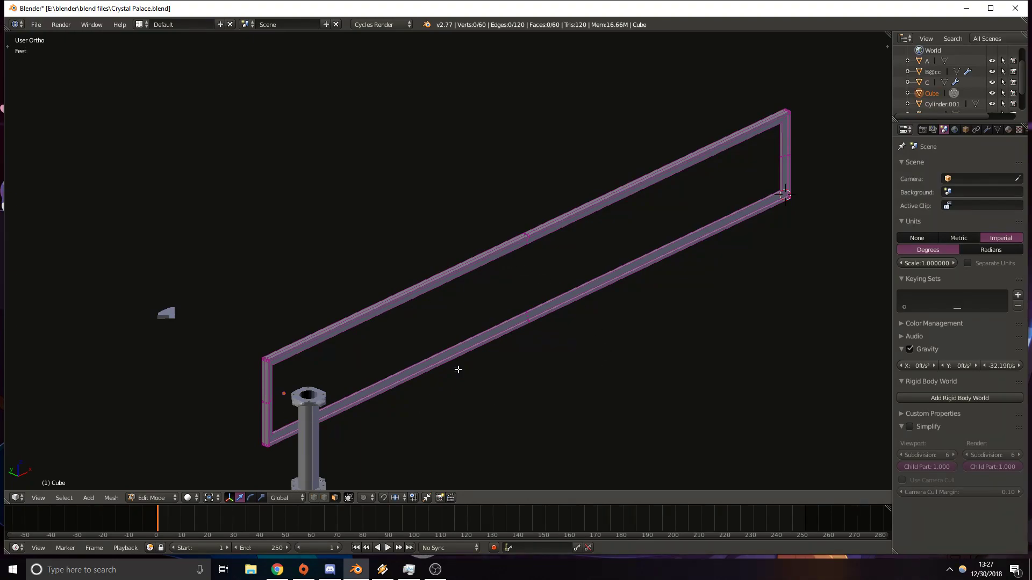
Examine the frame's placement relative to the column in perspective angles and from directly above.
{"action": "middle_click_drag", "start_coordinate": [430, 411], "coordinate": [476, 231], "text": "shift"}
{"action": "scroll", "coordinate": [593, 285], "scroll_direction": "down", "scroll_amount": 4}
{"action": "middle_click_drag", "start_coordinate": [595, 281], "coordinate": [453, 309], "text": "shift"}
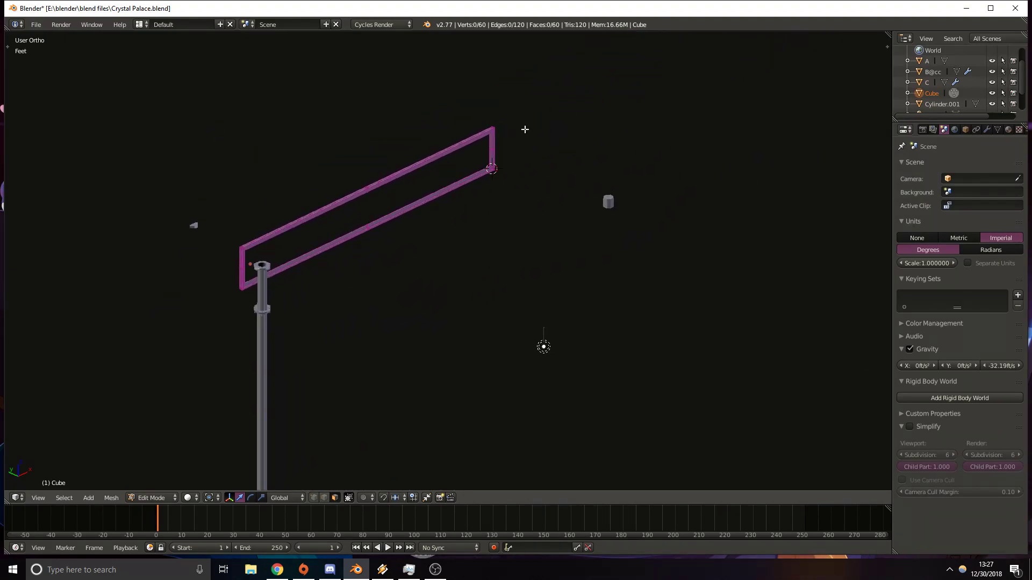
{"action": "middle_click_drag", "start_coordinate": [526, 300], "coordinate": [432, 314]}
{"action": "middle_click_drag", "start_coordinate": [346, 228], "coordinate": [513, 292], "text": "shift"}
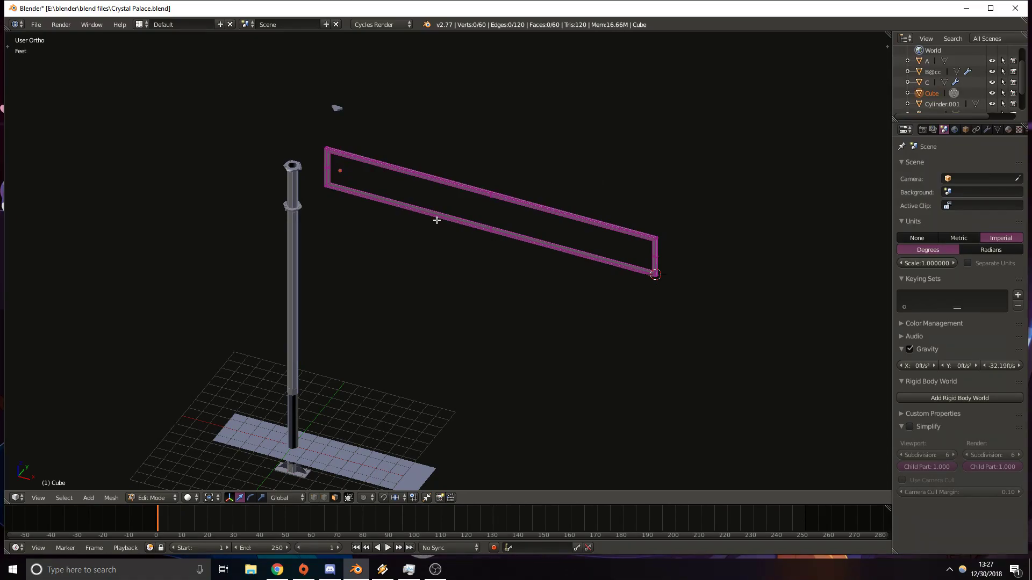
{"action": "middle_click_drag", "start_coordinate": [374, 246], "coordinate": [403, 285], "text": "shift"}
{"action": "scroll", "coordinate": [402, 286], "scroll_direction": "up", "scroll_amount": 5}
{"action": "middle_click_drag", "start_coordinate": [792, 332], "coordinate": [421, 272], "text": "shift"}
{"action": "middle_click_drag", "start_coordinate": [498, 276], "coordinate": [532, 302]}
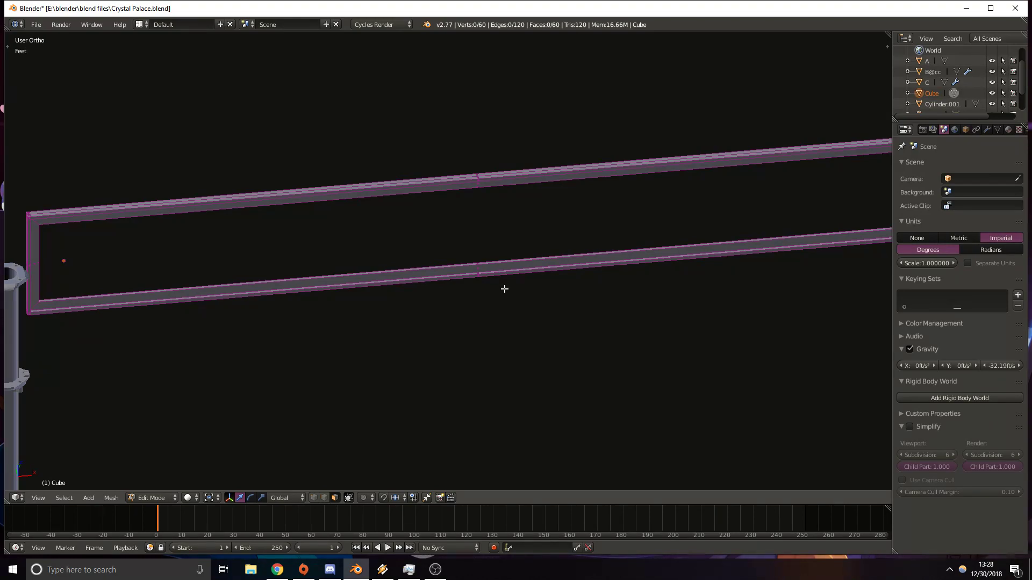
{"action": "key", "text": "KP_7"}
{"action": "scroll", "coordinate": [436, 307], "scroll_direction": "down", "scroll_amount": 3}
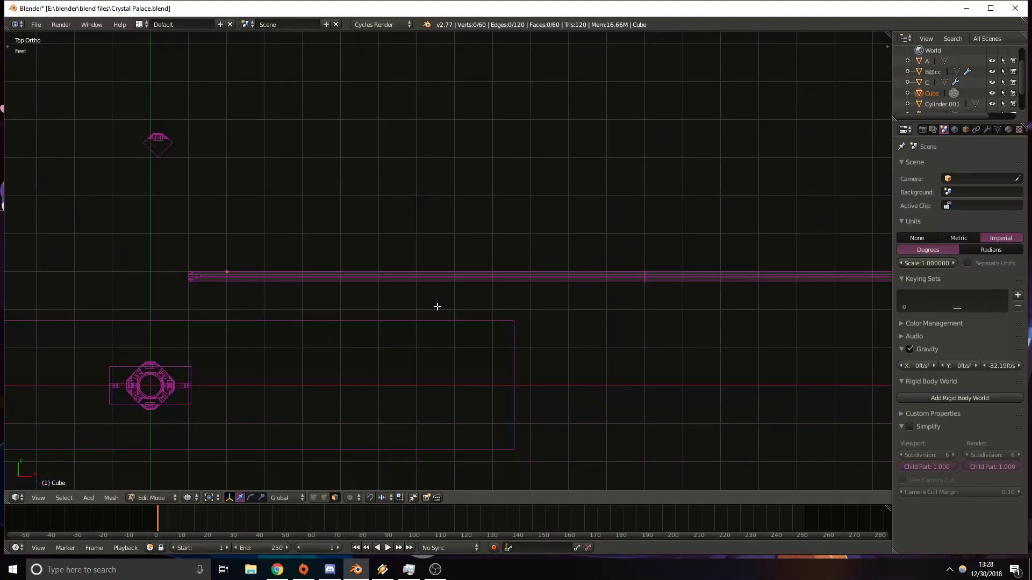
Cut an edge loop across the girder's lower rail and slide it toward the column end.
{"action": "key", "text": "ctrl+r"}
{"action": "left_click", "coordinate": [705, 275]}
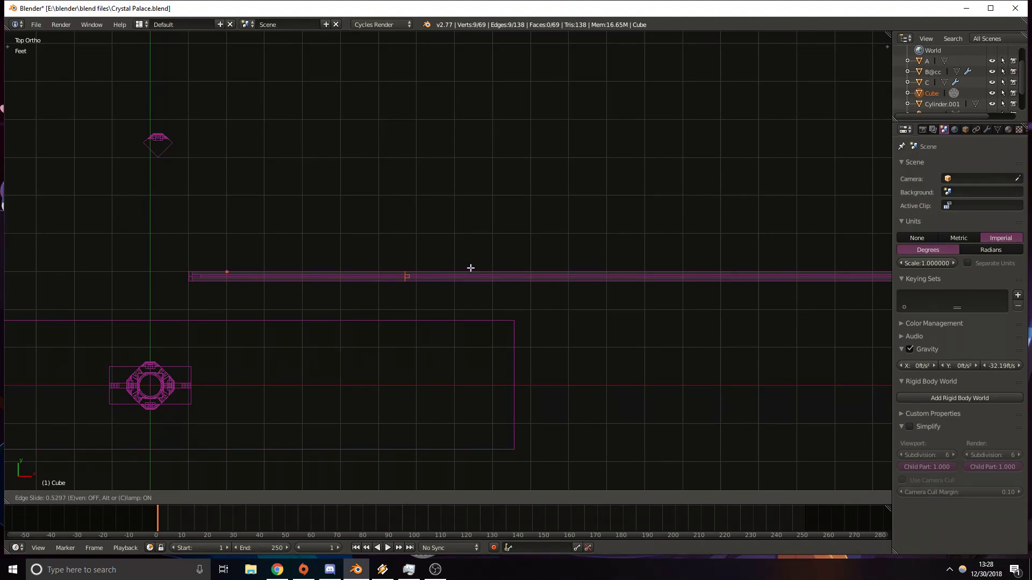
{"action": "left_click", "coordinate": [497, 268]}
{"action": "scroll", "coordinate": [445, 314], "scroll_direction": "up", "scroll_amount": 4}
{"action": "scroll", "coordinate": [438, 318], "scroll_direction": "up", "scroll_amount": 4}
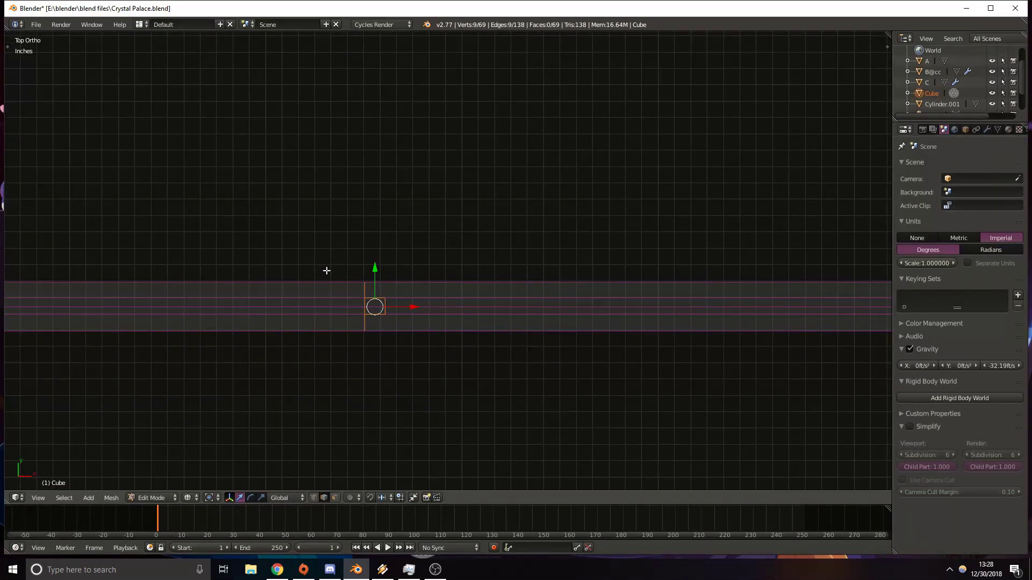
{"action": "left_click_drag", "start_coordinate": [413, 307], "coordinate": [412, 307]}
Shift the inner flange edge of the lower rail's loop along X to straighten the cut.
{"action": "key", "text": "KP_1"}
{"action": "middle_click_drag", "start_coordinate": [387, 166], "coordinate": [421, 313], "text": "shift"}
{"action": "scroll", "coordinate": [422, 312], "scroll_direction": "down", "scroll_amount": 9}
{"action": "scroll", "coordinate": [425, 301], "scroll_direction": "up", "scroll_amount": 5}
{"action": "key", "text": "z"}
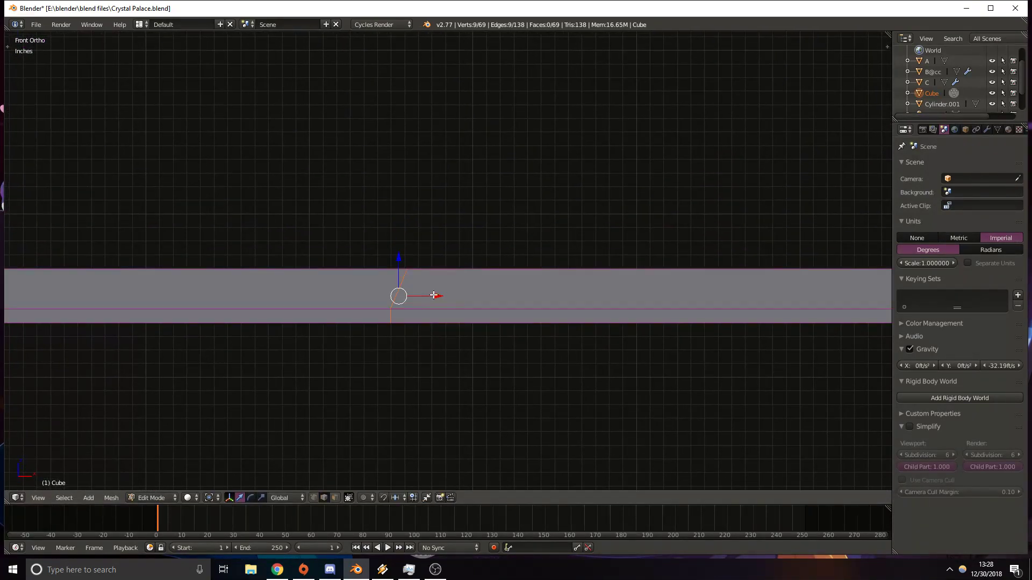
{"action": "middle_click_drag", "start_coordinate": [433, 295], "coordinate": [430, 320]}
{"action": "right_click", "coordinate": [409, 287]}
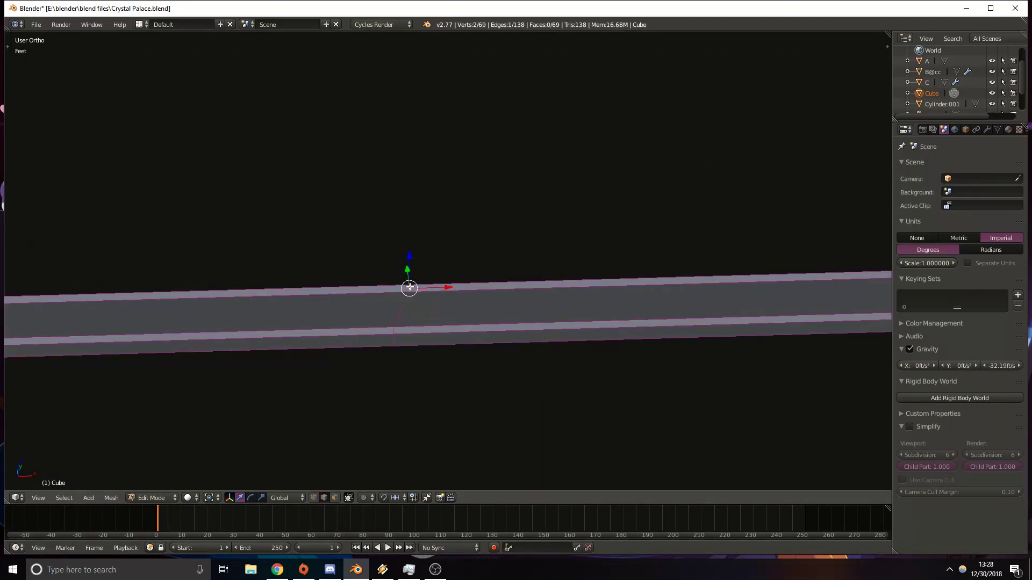
{"action": "mouse_move", "coordinate": [446, 288]}
{"action": "left_mouse_down"}
{"action": "mouse_move", "coordinate": [396, 287]}
{"action": "mouse_move", "coordinate": [430, 286]}
{"action": "left_mouse_up"}
{"action": "scroll", "coordinate": [441, 325], "scroll_direction": "down", "scroll_amount": 3}
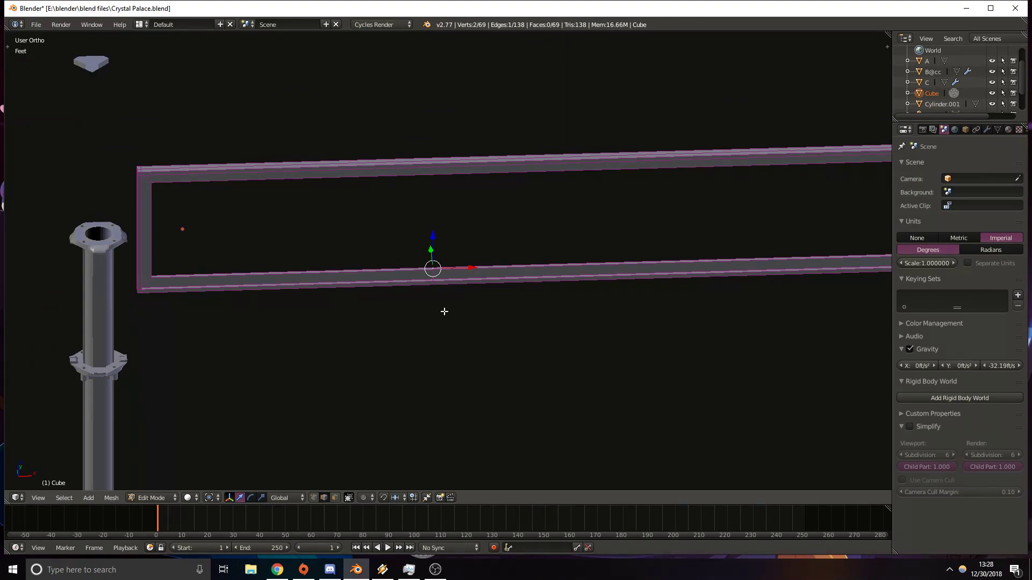
Cut an edge loop across the upper rail and move it along X in line with the lower rail's cut.
{"action": "key", "text": "ctrl+r"}
{"action": "left_click", "coordinate": [607, 154]}
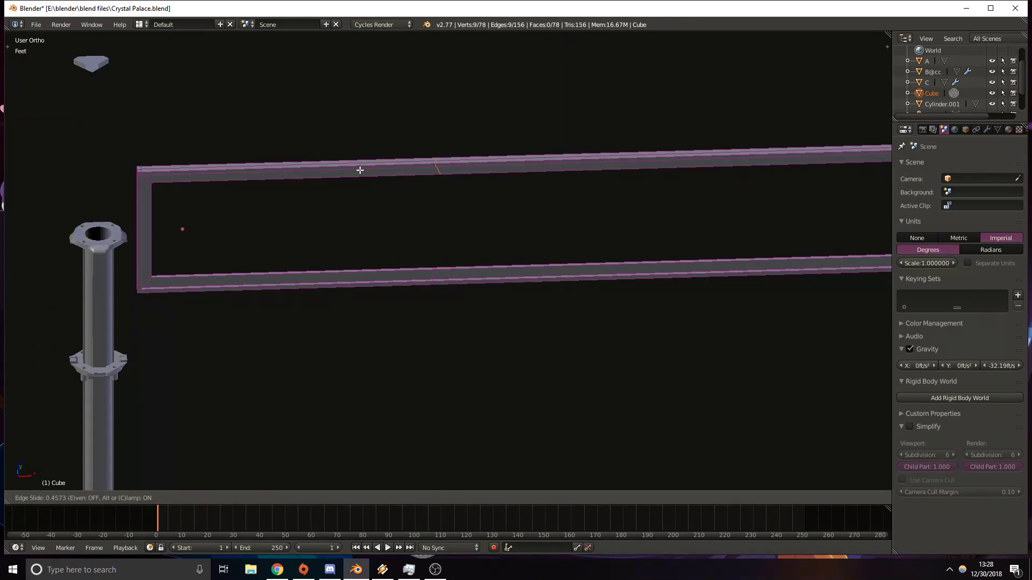
{"action": "left_click", "coordinate": [360, 171]}
{"action": "key", "text": "KP_1"}
{"action": "scroll", "coordinate": [429, 194], "scroll_direction": "up", "scroll_amount": 4}
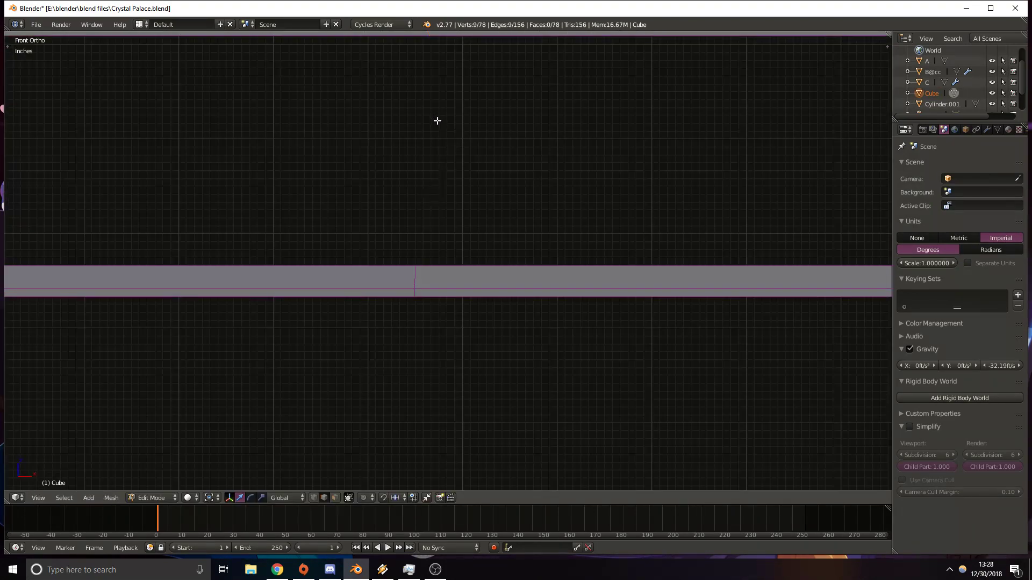
{"action": "middle_click_drag", "start_coordinate": [437, 118], "coordinate": [460, 339], "text": "shift"}
{"action": "scroll", "coordinate": [467, 326], "scroll_direction": "up", "scroll_amount": 3}
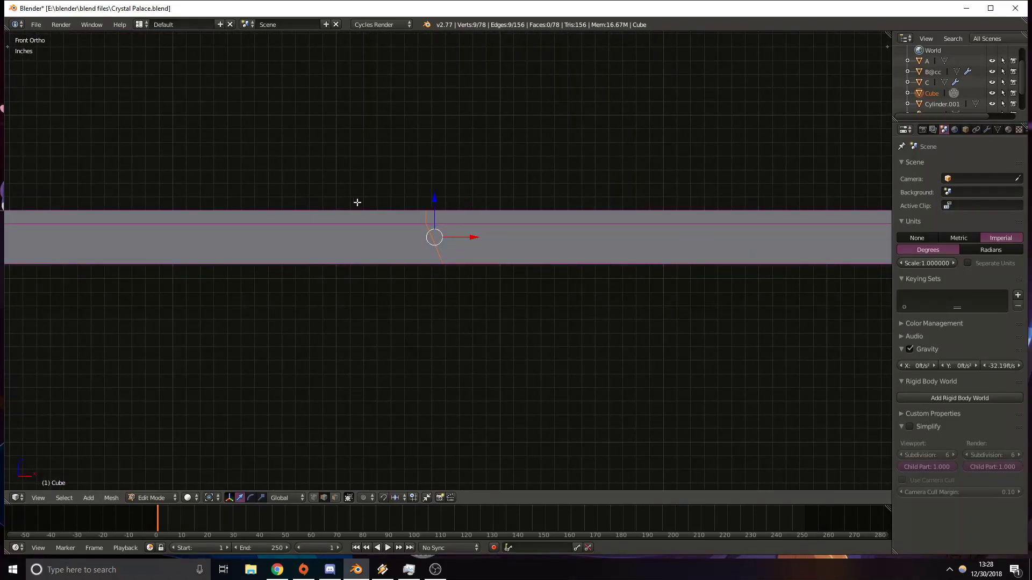
{"action": "key", "text": "g"}
{"action": "key", "text": "x"}
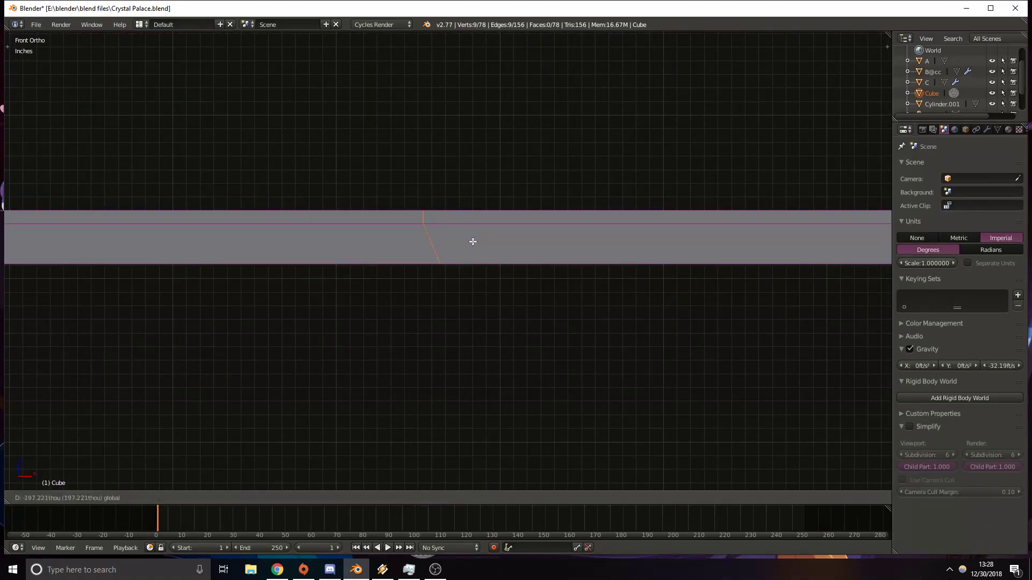
{"action": "left_click", "coordinate": [467, 240]}
Move the inner flange edge of the upper rail's cut along X so the cut runs vertical.
{"action": "mouse_move", "coordinate": [428, 236]}
{"action": "middle_mouse_down"}
{"action": "mouse_move", "coordinate": [454, 247]}
{"action": "mouse_move", "coordinate": [430, 247]}
{"action": "middle_mouse_up"}
{"action": "key", "text": "z"}
{"action": "right_click", "coordinate": [431, 247]}
{"action": "left_click_drag", "start_coordinate": [466, 244], "coordinate": [453, 245]}
{"action": "key", "text": "KP_7"}
{"action": "key", "text": "z"}
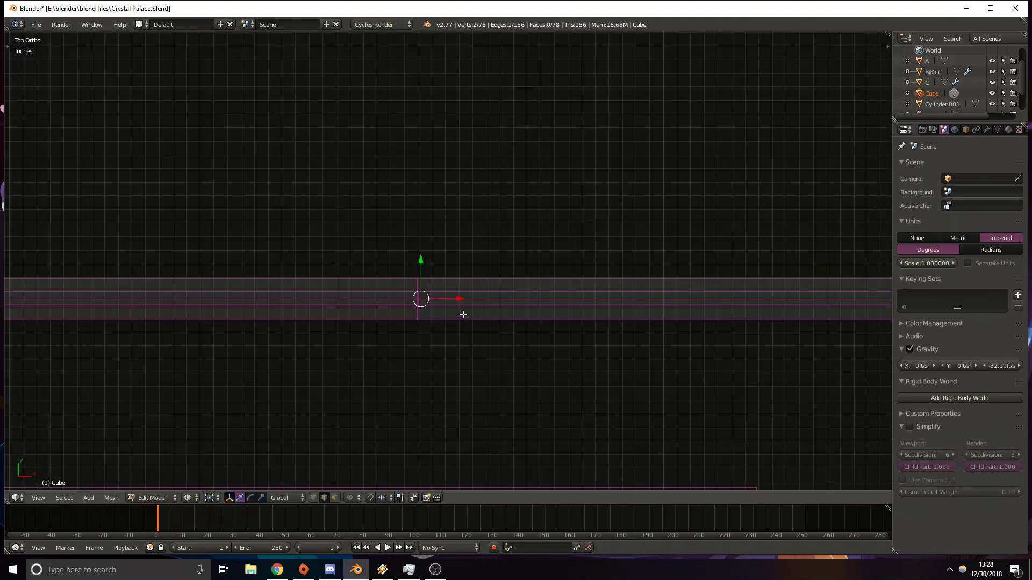
{"action": "key", "text": "KP_1"}
{"action": "key", "text": "g"}
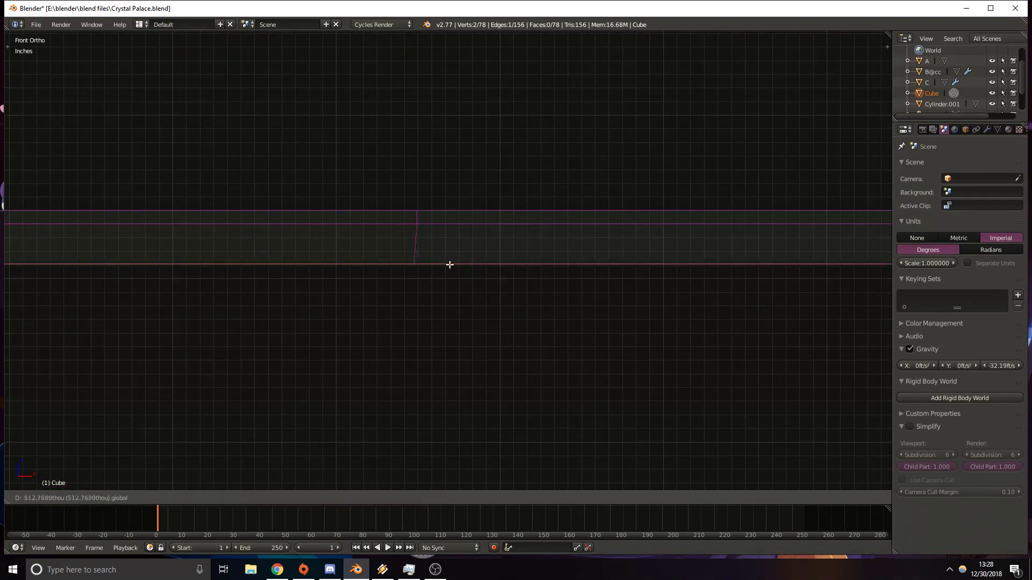
{"action": "left_click", "coordinate": [453, 265]}
{"action": "scroll", "coordinate": [521, 362], "scroll_direction": "down", "scroll_amount": 4}
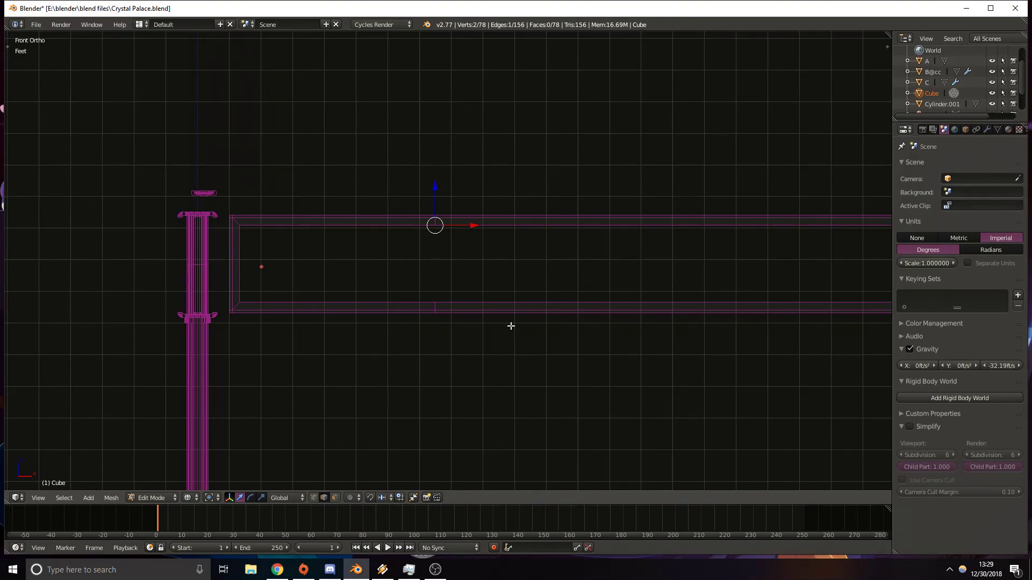
Add a second edge loop across the upper rail, close beside the first cut on its far side from the column.
{"action": "scroll", "coordinate": [510, 334], "scroll_direction": "up", "scroll_amount": 2}
{"action": "key", "text": "ctrl+r"}
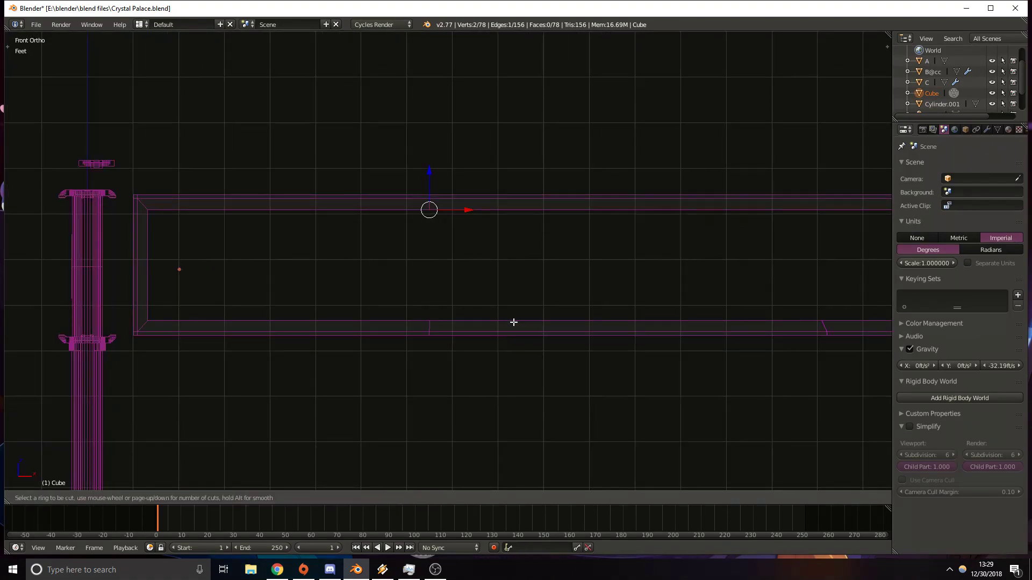
{"action": "left_click", "coordinate": [603, 197]}
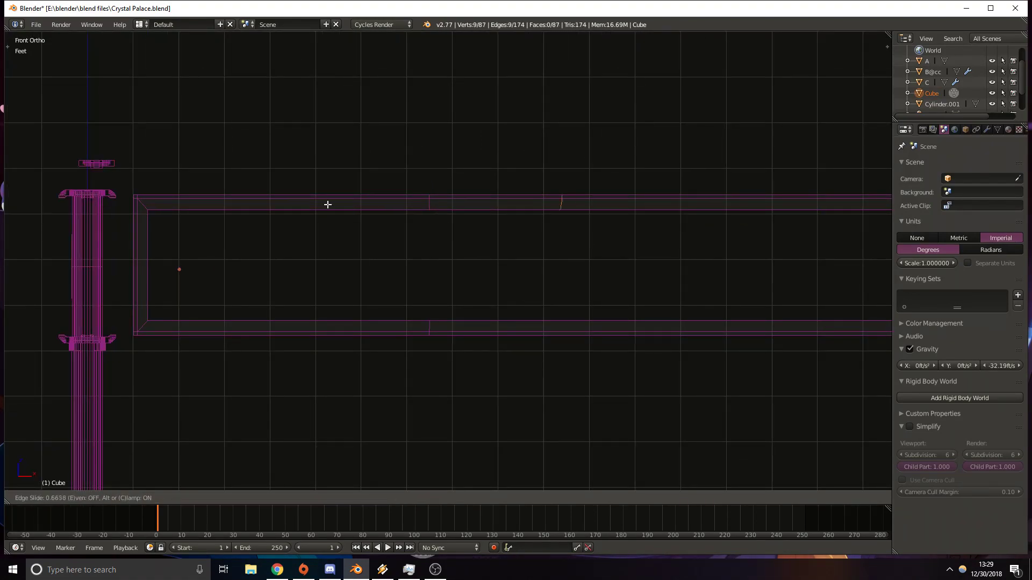
{"action": "left_click", "coordinate": [213, 199]}
{"action": "scroll", "coordinate": [342, 231], "scroll_direction": "up", "scroll_amount": 9}
{"action": "middle_click_drag", "start_coordinate": [366, 170], "coordinate": [423, 398], "text": "shift"}
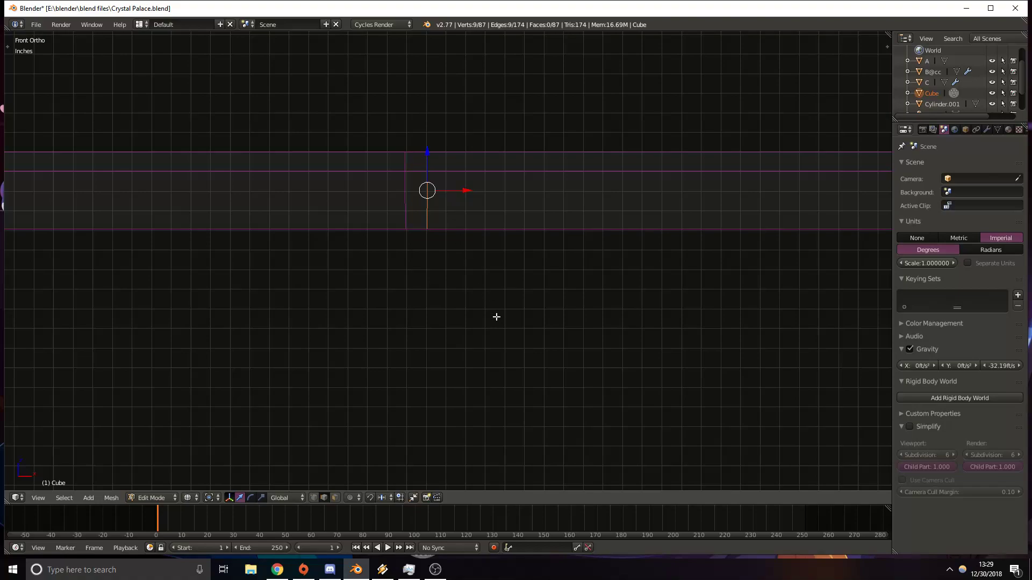
Add a second edge loop across the lower rail and move it along X to about 1 inch from the first.
{"action": "scroll", "coordinate": [495, 317], "scroll_direction": "down", "scroll_amount": 5}
{"action": "key", "text": "ctrl+r"}
{"action": "left_click", "coordinate": [828, 249]}
{"action": "left_click", "coordinate": [275, 243]}
{"action": "scroll", "coordinate": [276, 242], "scroll_direction": "up", "scroll_amount": 8}
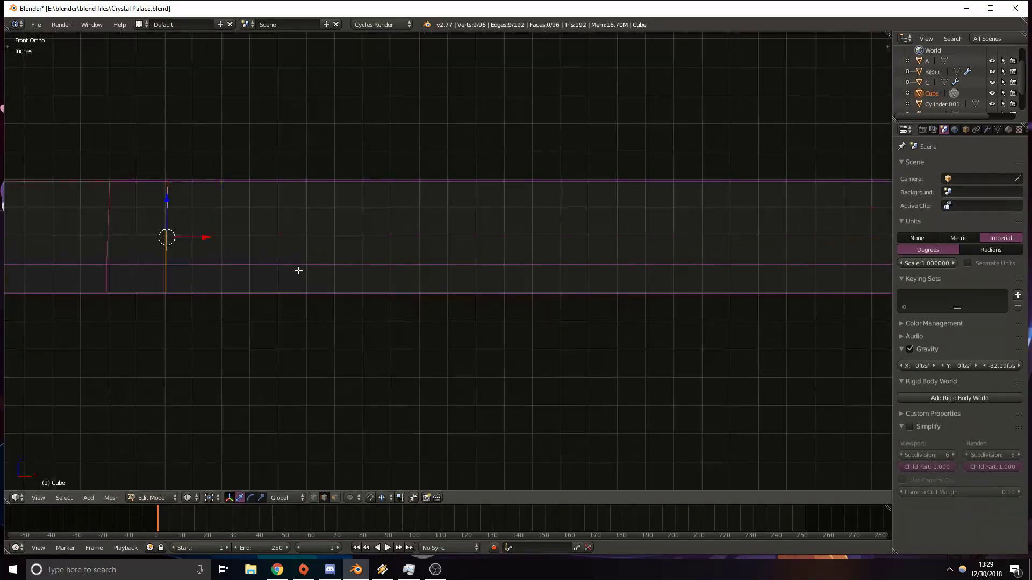
{"action": "middle_click_drag", "start_coordinate": [300, 272], "coordinate": [467, 299], "text": "shift"}
{"action": "key", "text": "g"}
{"action": "key", "text": "x"}
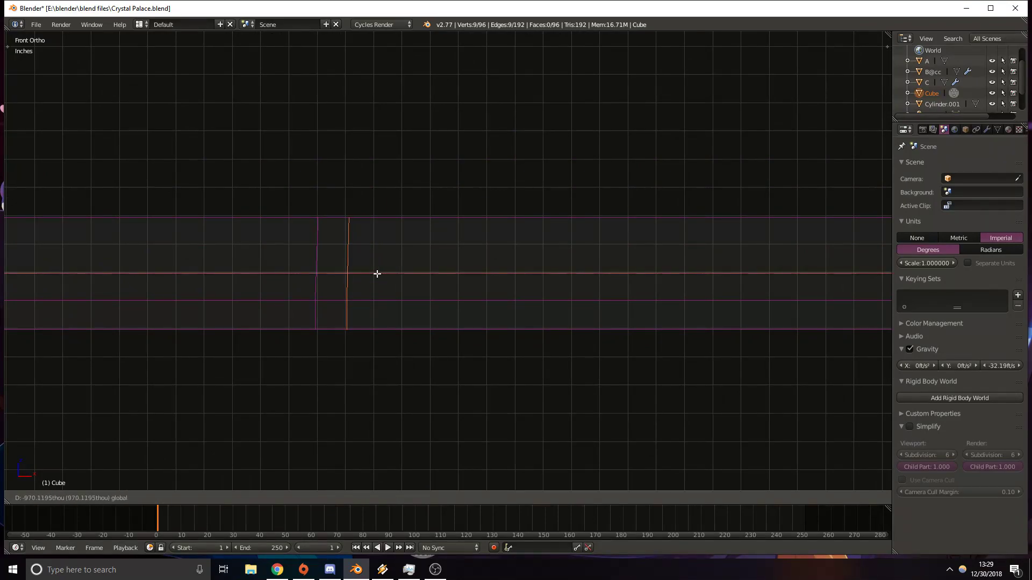
{"action": "left_click", "coordinate": [376, 273]}
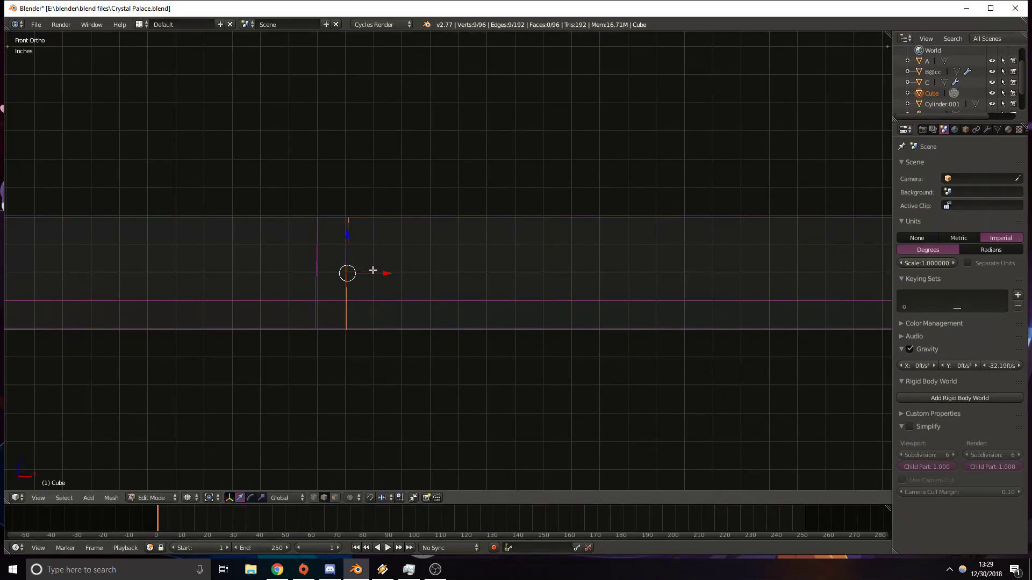
Select the lower rail's first loop and nudge it slightly along X.
{"action": "middle_click_drag", "start_coordinate": [372, 272], "coordinate": [415, 281], "text": "shift"}
{"action": "right_click", "coordinate": [360, 316]}
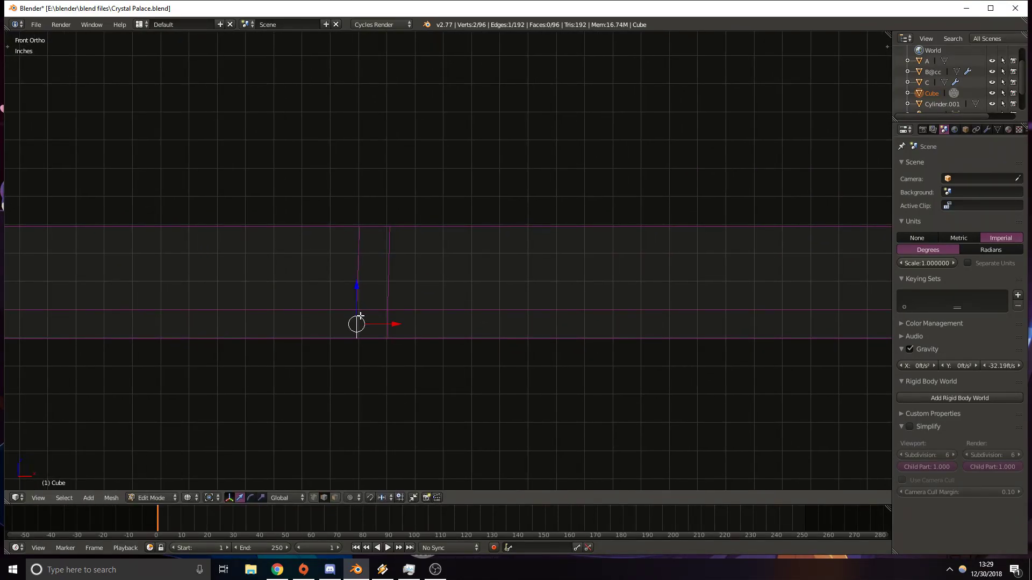
{"action": "right_click", "coordinate": [356, 289], "text": "alt"}
{"action": "left_click_drag", "start_coordinate": [395, 285], "coordinate": [397, 285]}
Move the inner flange edges of both lower rail cuts along X so the two loops run vertical.
{"action": "mouse_move", "coordinate": [397, 285]}
{"action": "middle_mouse_down"}
{"action": "mouse_move", "coordinate": [394, 323]}
{"action": "mouse_move", "coordinate": [382, 322]}
{"action": "middle_mouse_up"}
{"action": "key", "text": "z"}
{"action": "right_click", "coordinate": [380, 277]}
{"action": "key", "text": "KP_1"}
{"action": "key", "text": "z"}
{"action": "key", "text": "g"}
{"action": "left_click", "coordinate": [402, 228]}
{"action": "middle_click_drag", "start_coordinate": [410, 258], "coordinate": [417, 306]}
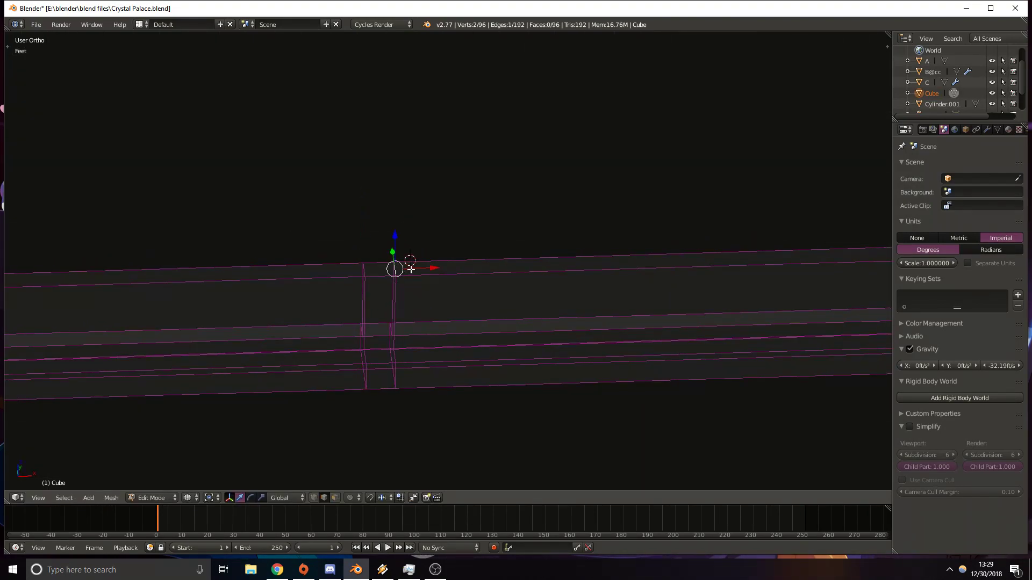
{"action": "key", "text": "KP_1"}
{"action": "key", "text": "g"}
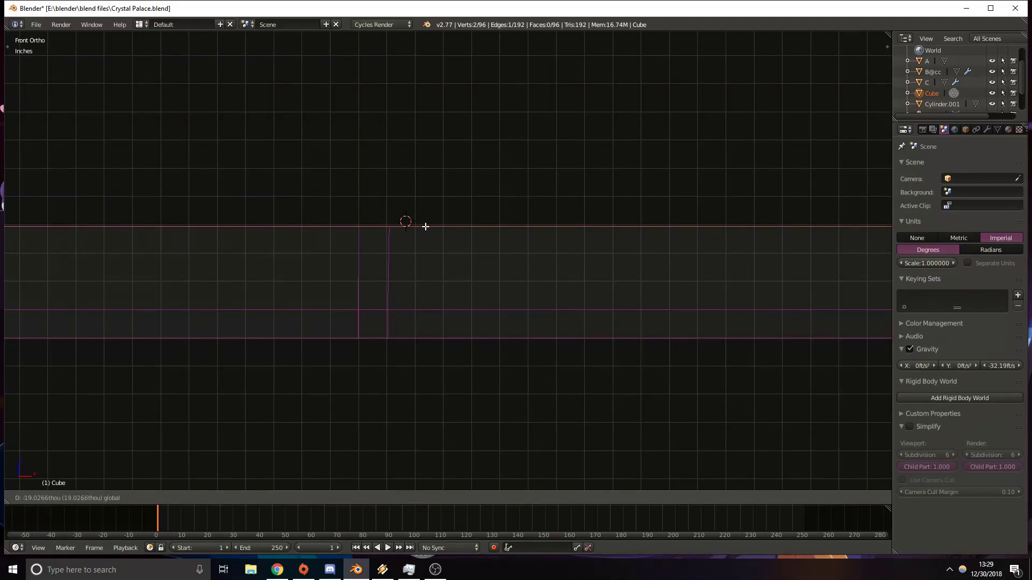
{"action": "left_click", "coordinate": [424, 224]}
Select the upper rail's first loop and nudge it along X in line with the lower rail's cut.
{"action": "middle_click_drag", "start_coordinate": [474, 157], "coordinate": [476, 302], "text": "shift"}
{"action": "middle_click_drag", "start_coordinate": [422, 134], "coordinate": [428, 265], "text": "shift"}
{"action": "middle_click_drag", "start_coordinate": [465, 102], "coordinate": [484, 282], "text": "shift"}
{"action": "right_click", "coordinate": [399, 177], "text": "alt"}
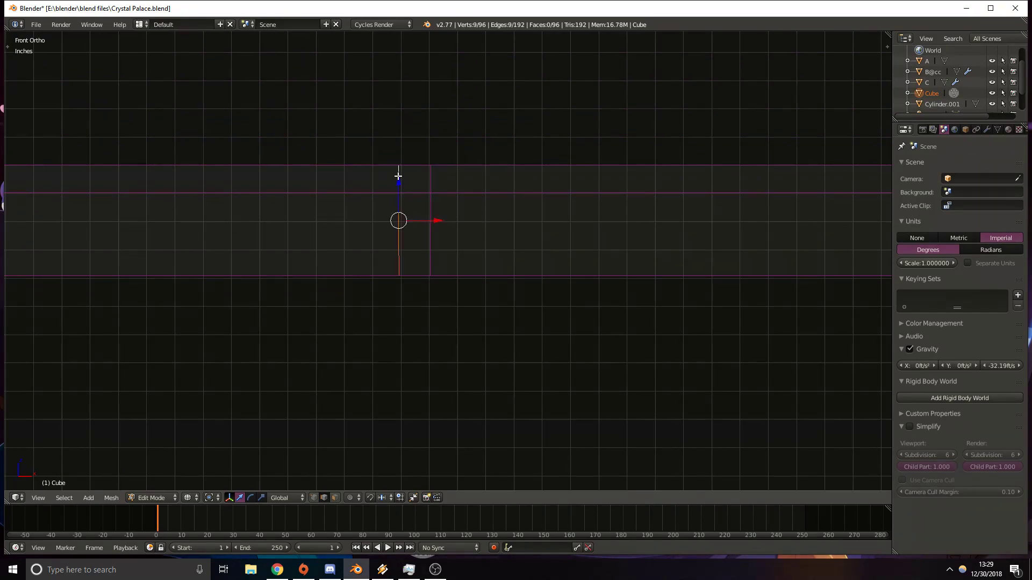
{"action": "left_click_drag", "start_coordinate": [433, 220], "coordinate": [436, 221]}
Move the upper rail's second loop along X to about 1 inch from the first cut.
{"action": "mouse_move", "coordinate": [440, 305]}
{"action": "middle_mouse_down"}
{"action": "mouse_move", "coordinate": [473, 301]}
{"action": "mouse_move", "coordinate": [494, 318]}
{"action": "mouse_move", "coordinate": [472, 256]}
{"action": "middle_mouse_up"}
{"action": "key", "text": "z"}
{"action": "right_click", "coordinate": [437, 213]}
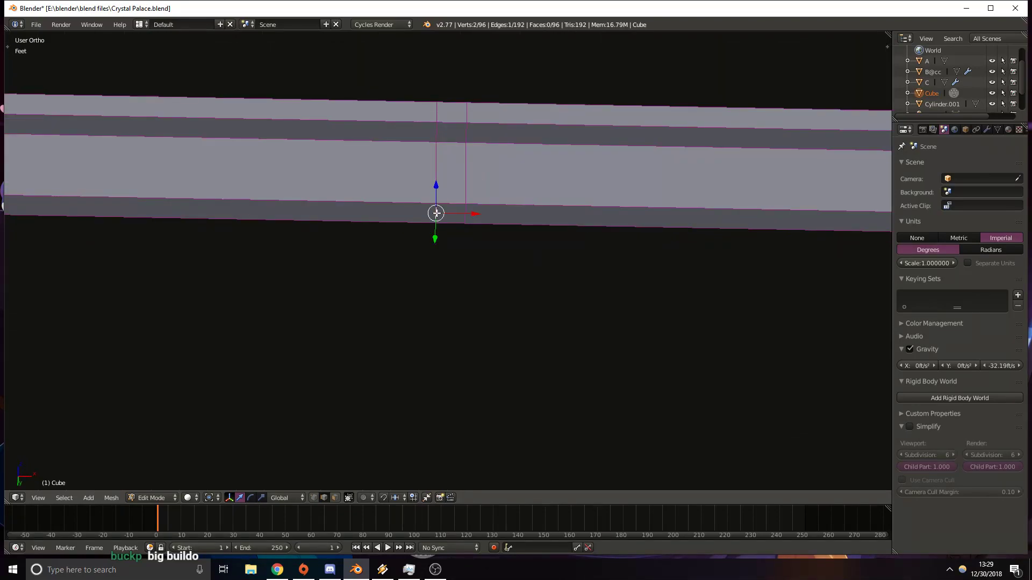
{"action": "key", "text": "KP_1"}
{"action": "key", "text": "z"}
{"action": "right_click", "coordinate": [463, 214]}
{"action": "right_click", "coordinate": [463, 198], "text": "alt"}
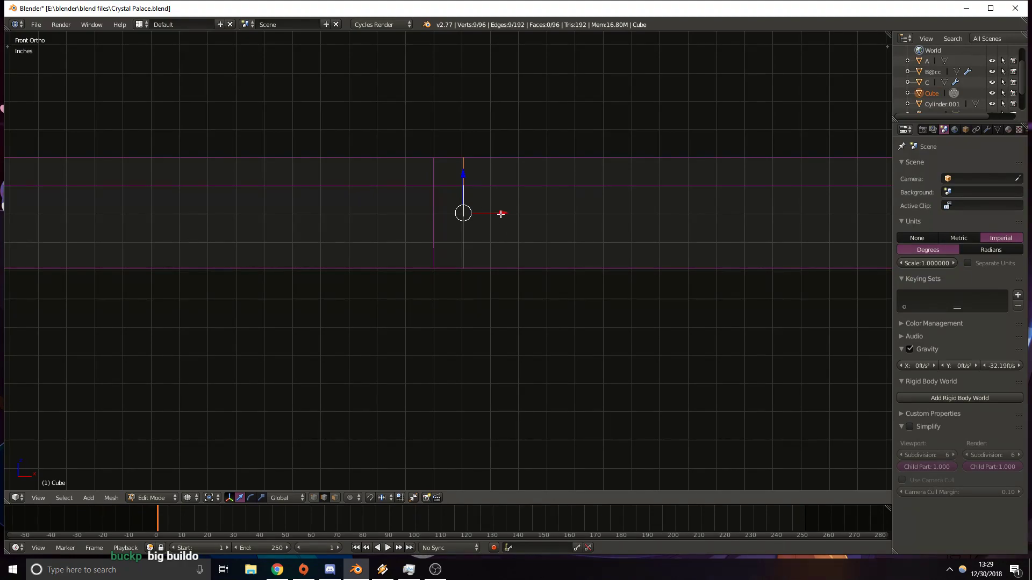
{"action": "key", "text": "g"}
{"action": "key", "text": "x"}
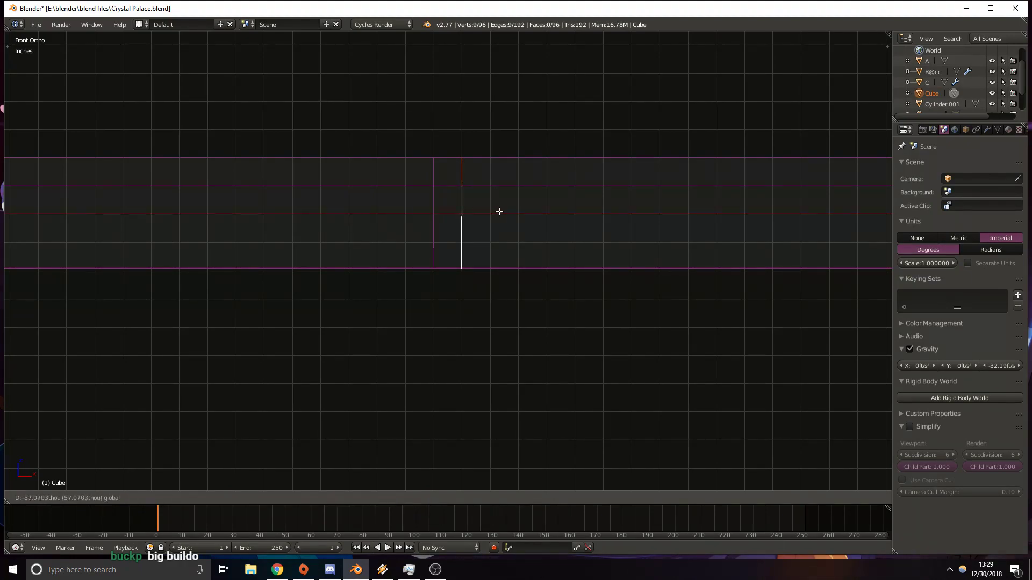
{"action": "left_click", "coordinate": [499, 212]}
Align the inner flange edge of the upper rail's second loop along X with the rest of the cut.
{"action": "key", "text": "z"}
{"action": "middle_click_drag", "start_coordinate": [468, 274], "coordinate": [490, 255]}
{"action": "right_click", "coordinate": [470, 237]}
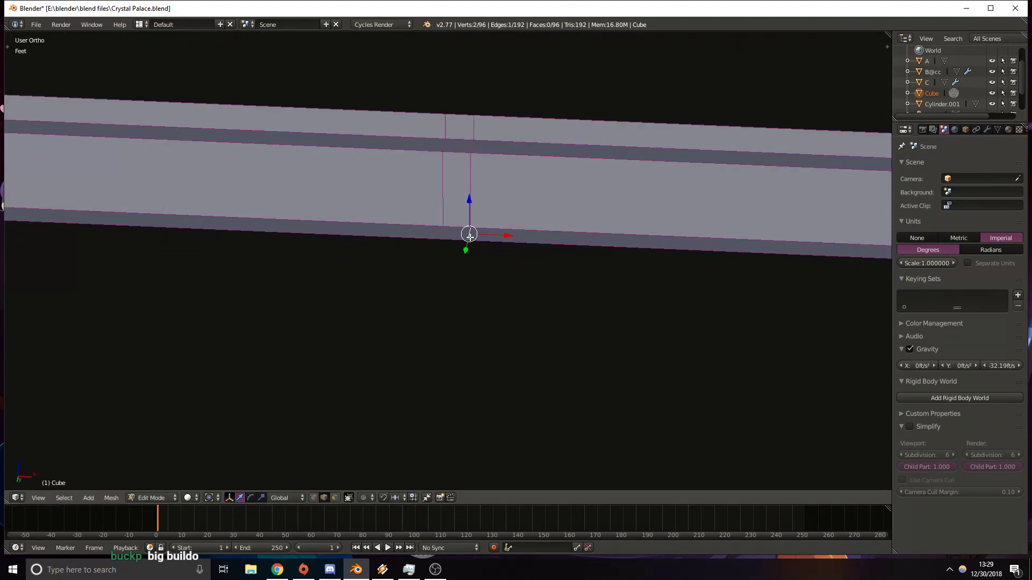
{"action": "key", "text": "KP_1"}
{"action": "key", "text": "z"}
{"action": "key", "text": "g"}
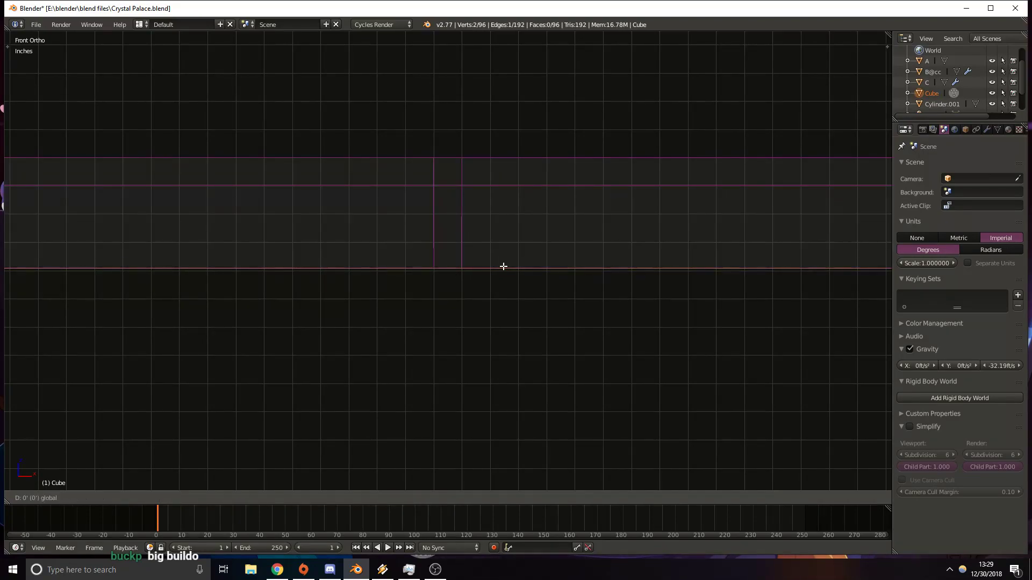
{"action": "left_click", "coordinate": [504, 267]}
Delete the small face between the two cuts on the lower rail's inner flange edge.
{"action": "key", "text": "z"}
{"action": "scroll", "coordinate": [621, 344], "scroll_direction": "down", "scroll_amount": 3}
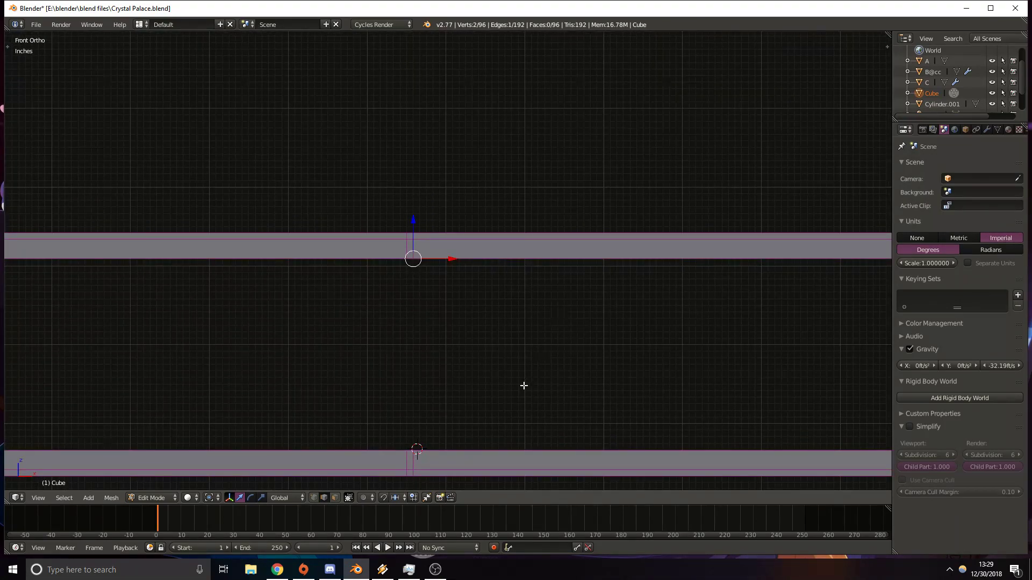
{"action": "middle_click_drag", "start_coordinate": [518, 389], "coordinate": [448, 399]}
{"action": "scroll", "coordinate": [448, 400], "scroll_direction": "up", "scroll_amount": 7}
{"action": "middle_click_drag", "start_coordinate": [369, 438], "coordinate": [387, 235], "text": "shift"}
{"action": "left_click", "coordinate": [336, 499]}
{"action": "right_click", "coordinate": [387, 364]}
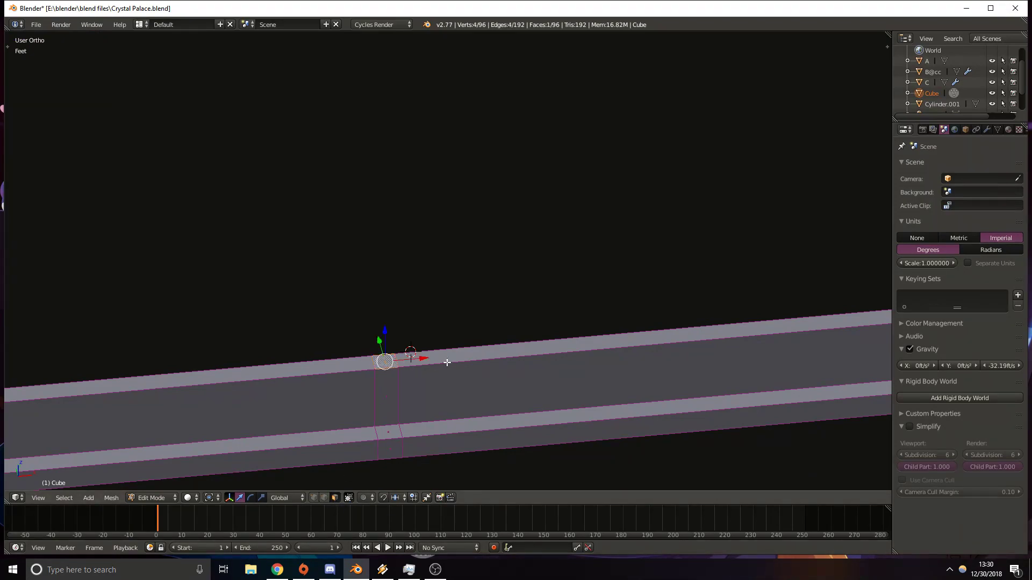
{"action": "scroll", "coordinate": [387, 363], "scroll_direction": "down", "scroll_amount": 4}
{"action": "key", "text": "x"}
{"action": "left_click", "coordinate": [442, 368]}
Delete the matching small face between the two cuts on the upper rail's inner flange edge.
{"action": "middle_click_drag", "start_coordinate": [443, 368], "coordinate": [443, 231]}
{"action": "right_click", "coordinate": [439, 233]}
{"action": "key", "text": "x"}
{"action": "left_click", "coordinate": [438, 235]}
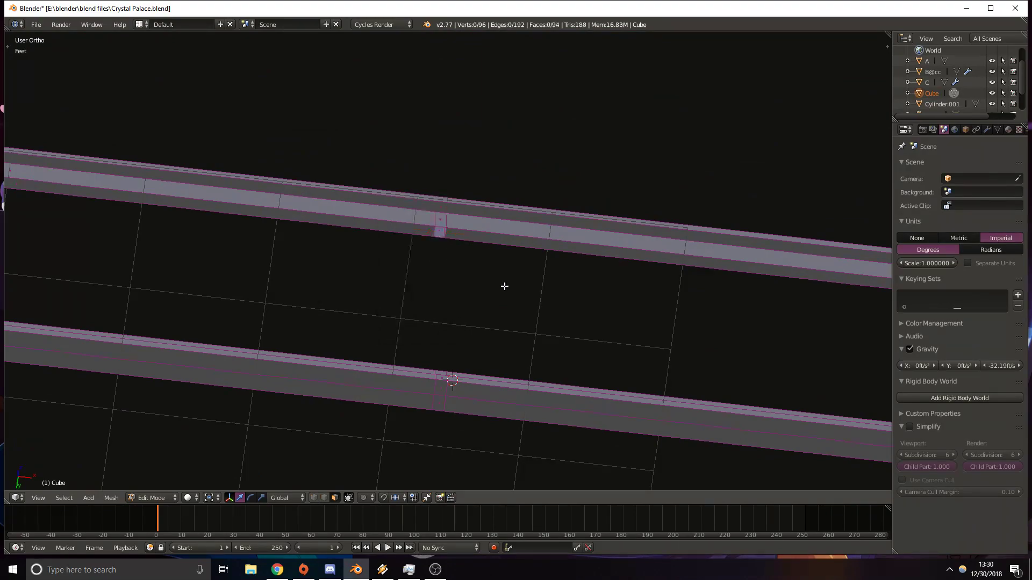
Fill a vertical face between matching edges of the upper and lower rail openings to start a connecting post.
{"action": "middle_click_drag", "start_coordinate": [505, 286], "coordinate": [390, 281]}
{"action": "right_click", "coordinate": [432, 222]}
{"action": "right_click", "coordinate": [432, 222]}
{"action": "middle_click_drag", "start_coordinate": [432, 222], "coordinate": [458, 282]}
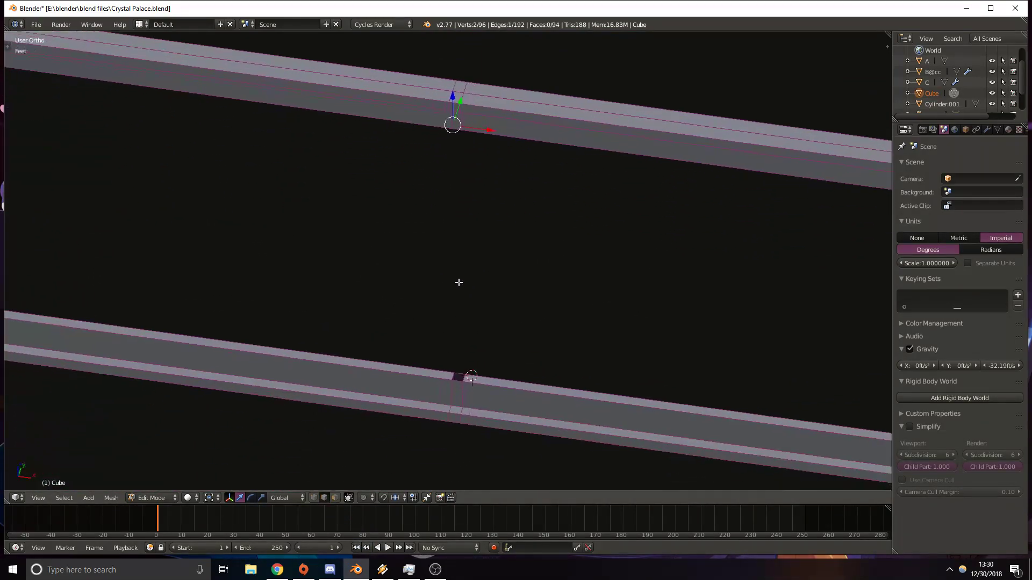
{"action": "right_click", "coordinate": [456, 380], "text": "shift"}
{"action": "key", "text": "f"}
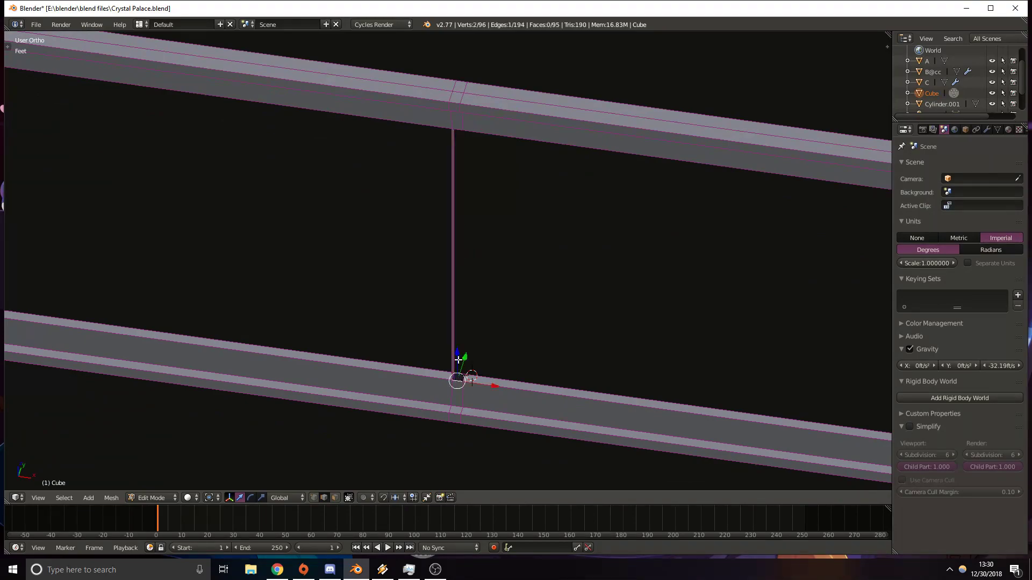
{"action": "right_click", "coordinate": [455, 129], "text": "shift"}
{"action": "key", "text": "f"}
{"action": "middle_click_drag", "start_coordinate": [520, 206], "coordinate": [459, 94]}
{"action": "key", "text": "ctrl+z"}
Select the open edges next to the new post face and fill an adjoining vertical face between the rails.
{"action": "right_click", "coordinate": [490, 148], "text": "shift"}
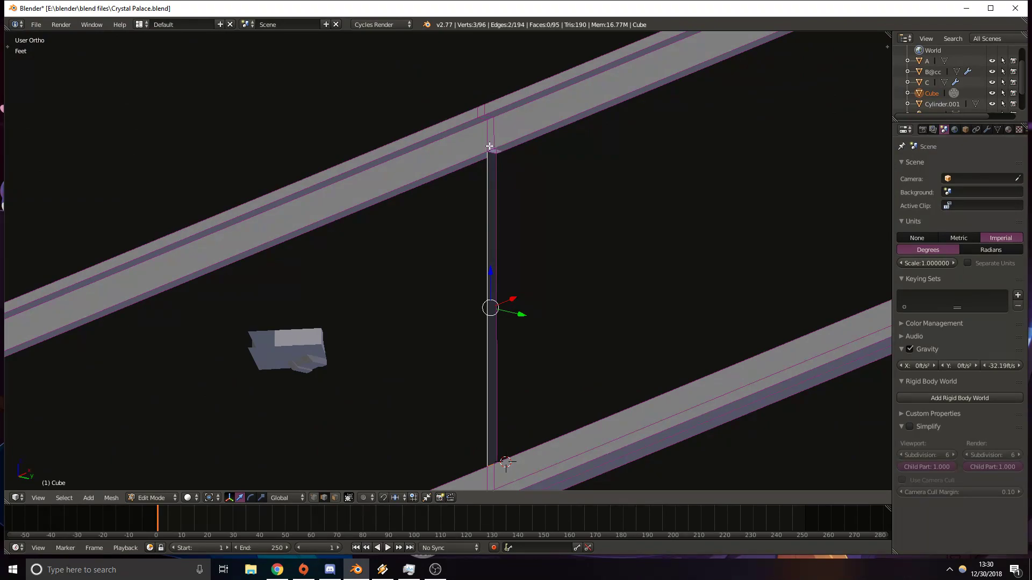
{"action": "right_click", "coordinate": [492, 146], "text": "shift"}
{"action": "key", "text": "shift+f"}
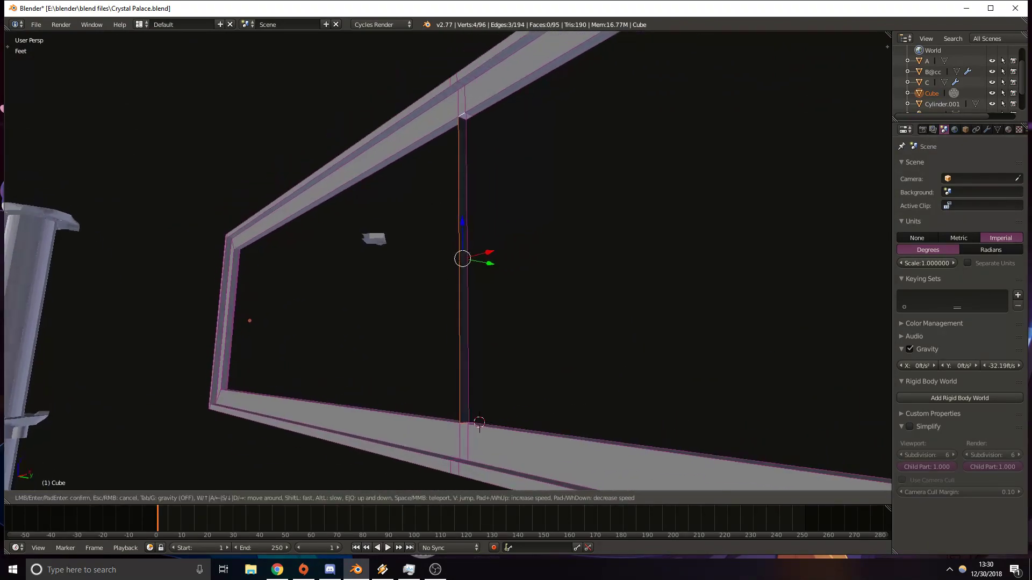
{"action": "key", "text": "Escape"}
{"action": "key", "text": "r"}
{"action": "right_click", "coordinate": [448, 267]}
{"action": "key", "text": "f"}
{"action": "middle_click_drag", "start_coordinate": [597, 296], "coordinate": [461, 376]}
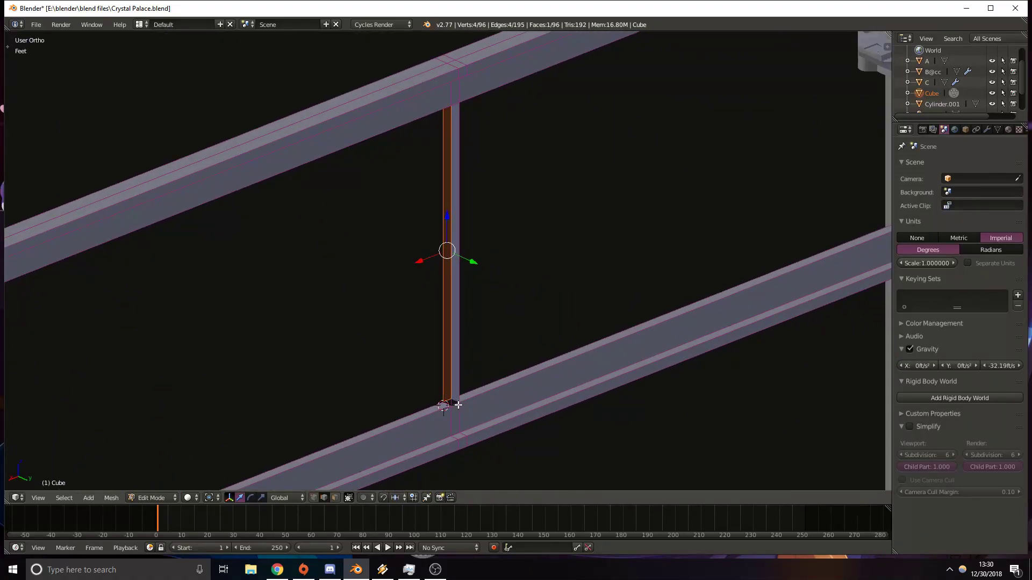
Fill the two remaining vertical faces between the upper and lower rail openings to close the connecting post.
{"action": "right_click", "coordinate": [461, 376]}
{"action": "right_click", "coordinate": [455, 101], "text": "shift"}
{"action": "key", "text": "f"}
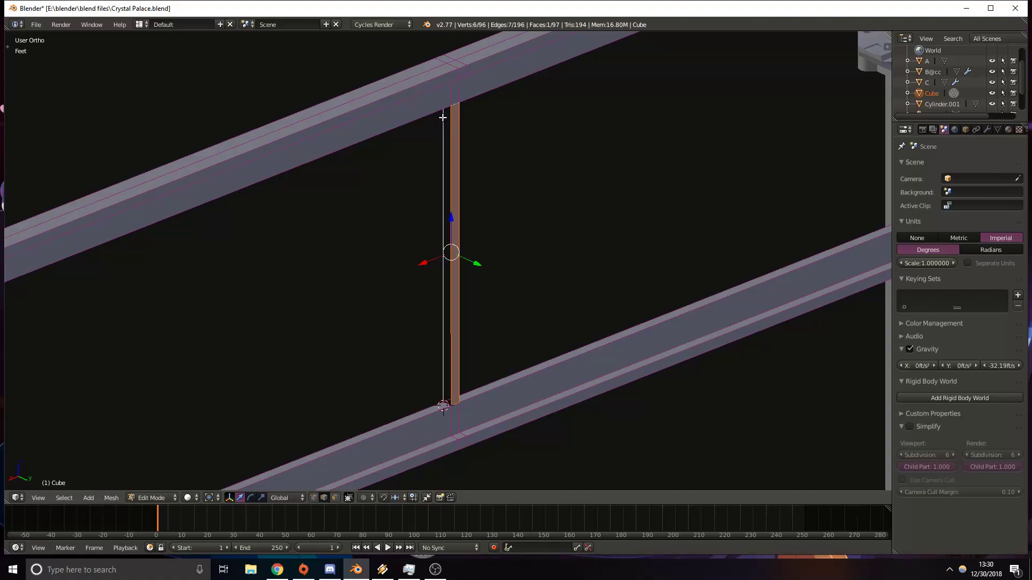
{"action": "key", "text": "a"}
{"action": "right_click", "coordinate": [443, 117]}
{"action": "middle_click_drag", "start_coordinate": [444, 115], "coordinate": [536, 283]}
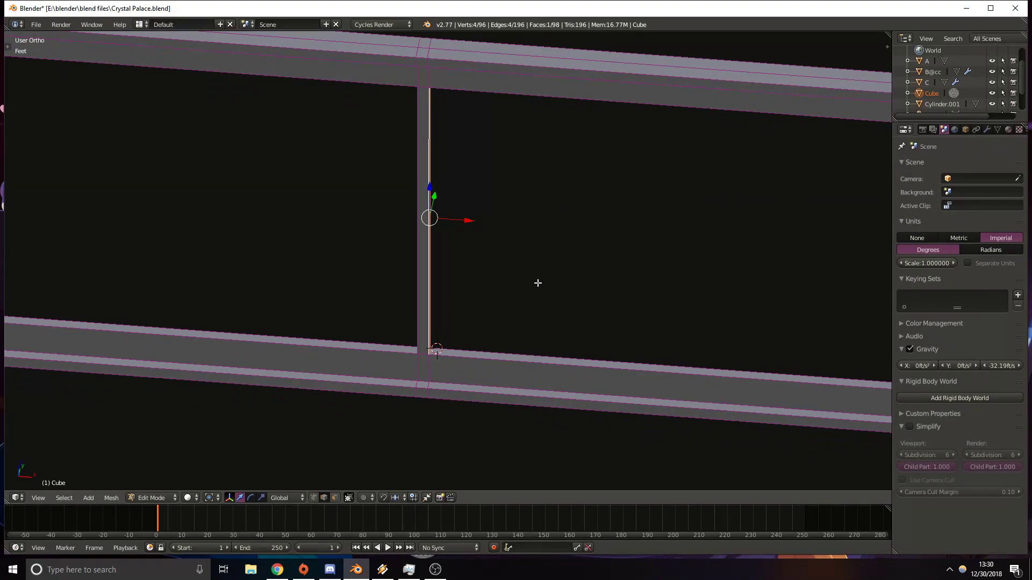
{"action": "middle_click_drag", "start_coordinate": [488, 295], "coordinate": [544, 336]}
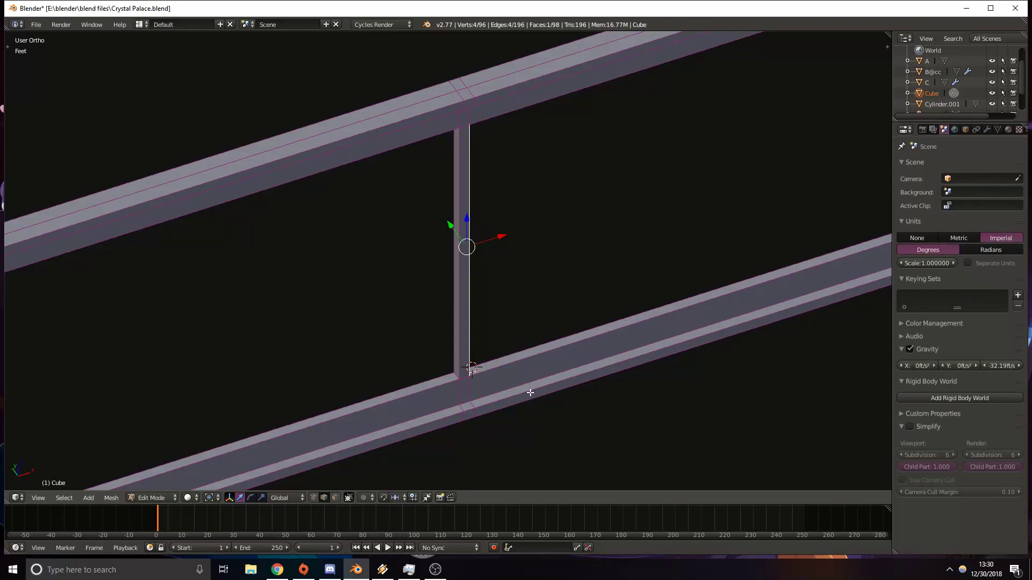
Try to move the post's outer face together with the lower rail's adjoining web and flange faces, and undo the move.
{"action": "left_click", "coordinate": [337, 497]}
{"action": "right_click", "coordinate": [465, 389]}
{"action": "right_click", "coordinate": [465, 218], "text": "shift"}
{"action": "right_click", "coordinate": [470, 115], "text": "shift"}
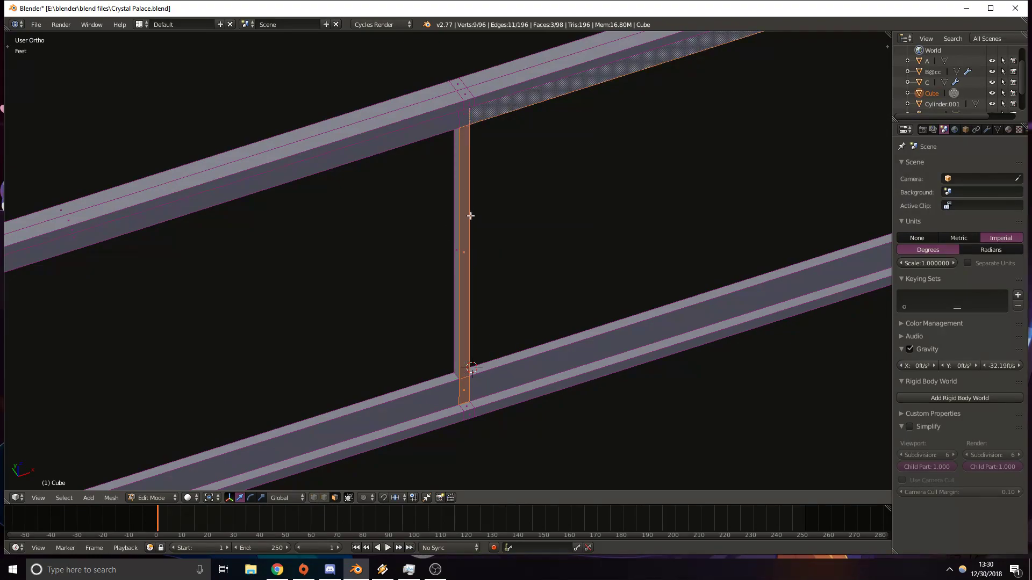
{"action": "right_click", "coordinate": [485, 119], "text": "shift"}
{"action": "right_click", "coordinate": [461, 118], "text": "shift"}
{"action": "middle_click_drag", "start_coordinate": [466, 165], "coordinate": [511, 184]}
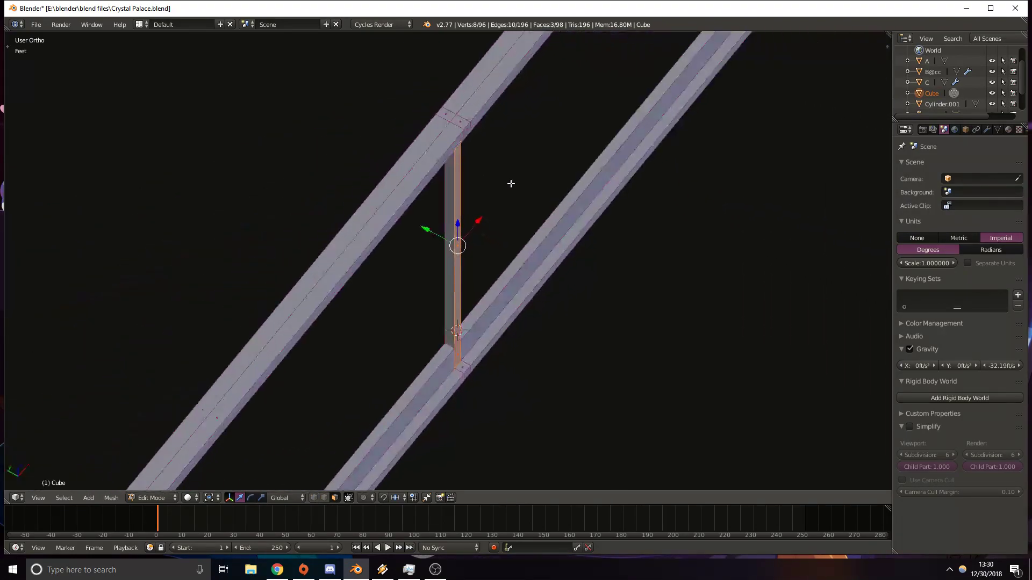
{"action": "left_click_drag", "start_coordinate": [439, 236], "coordinate": [445, 236]}
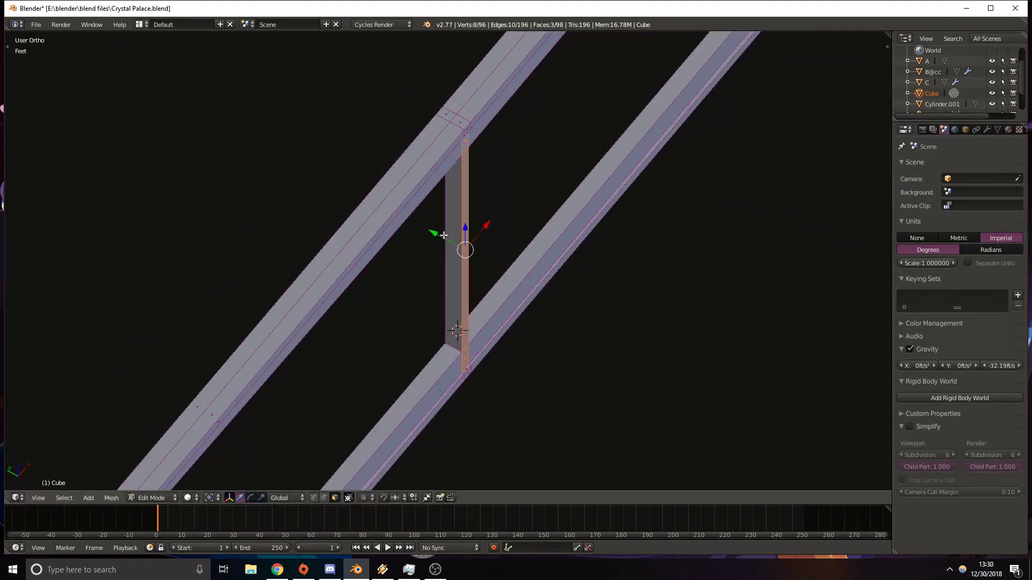
{"action": "key", "text": "ctrl+z"}
Delete the small flange face between the two cuts on the lower rail.
{"action": "scroll", "coordinate": [519, 338], "scroll_direction": "up", "scroll_amount": 4}
{"action": "right_click", "coordinate": [374, 353]}
{"action": "key", "text": "x"}
{"action": "left_click", "coordinate": [370, 342]}
Delete the post's outer face and the adjoining web faces between the cuts on the lower and upper rails.
{"action": "right_click", "coordinate": [361, 328]}
{"action": "right_click", "coordinate": [364, 255], "text": "shift"}
{"action": "middle_click_drag", "start_coordinate": [403, 137], "coordinate": [391, 364], "text": "shift"}
{"action": "middle_click_drag", "start_coordinate": [401, 216], "coordinate": [344, 142]}
{"action": "middle_click_drag", "start_coordinate": [344, 141], "coordinate": [386, 268], "text": "shift"}
{"action": "right_click", "coordinate": [374, 105], "text": "shift"}
{"action": "key", "text": "x"}
{"action": "left_click", "coordinate": [378, 103]}
Delete the small flange face between the two cuts on the upper rail.
{"action": "middle_click_drag", "start_coordinate": [378, 104], "coordinate": [415, 145]}
{"action": "right_click", "coordinate": [401, 79]}
{"action": "right_click", "coordinate": [395, 74]}
{"action": "key", "text": "x"}
{"action": "left_click", "coordinate": [395, 74]}
{"action": "middle_click_drag", "start_coordinate": [395, 73], "coordinate": [388, 202]}
{"action": "middle_click_drag", "start_coordinate": [397, 406], "coordinate": [376, 190], "text": "shift"}
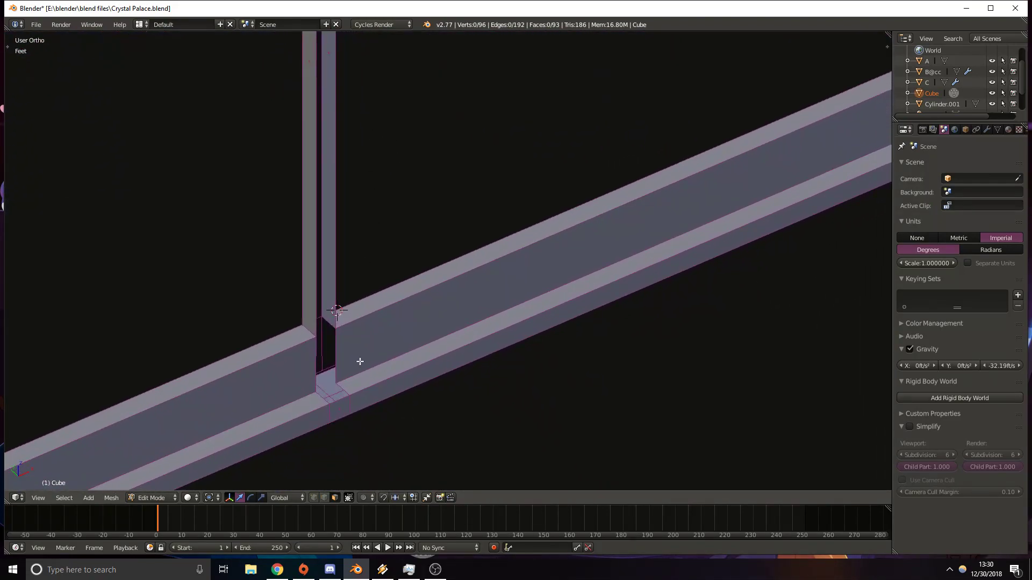
Select the open edges along one side of the post opening and fill a side face spanning both rail webs.
{"action": "right_click", "coordinate": [321, 398]}
{"action": "right_click", "coordinate": [311, 414]}
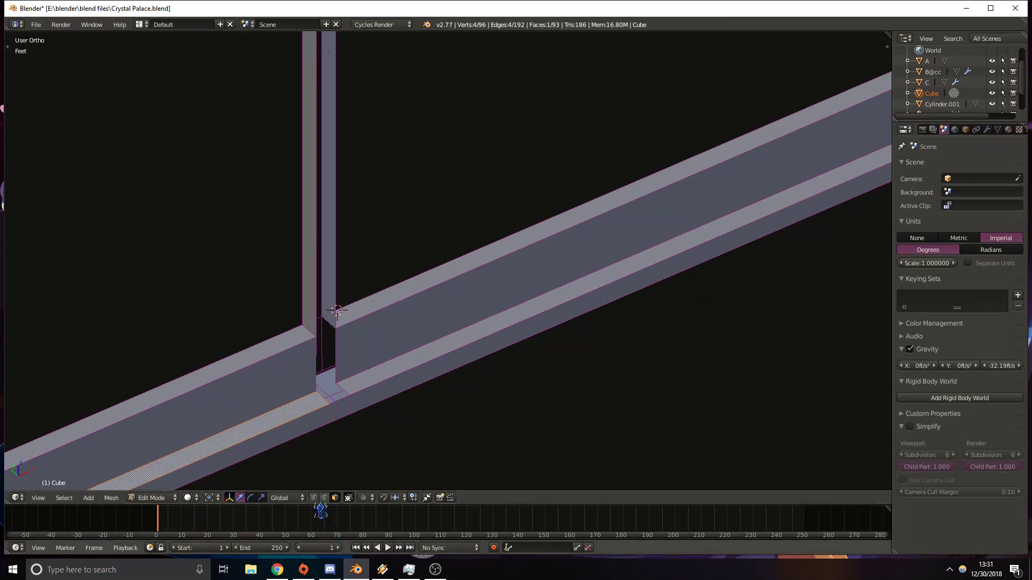
{"action": "right_click", "coordinate": [321, 398]}
{"action": "right_click", "coordinate": [317, 358], "text": "shift"}
{"action": "right_click", "coordinate": [312, 290], "text": "shift"}
{"action": "middle_click_drag", "start_coordinate": [335, 178], "coordinate": [355, 243], "text": "shift"}
{"action": "right_click", "coordinate": [341, 99], "text": "shift"}
{"action": "right_click", "coordinate": [351, 83], "text": "shift"}
{"action": "key", "text": "shift+f"}
{"action": "right_click", "coordinate": [447, 260]}
{"action": "key", "text": "f"}
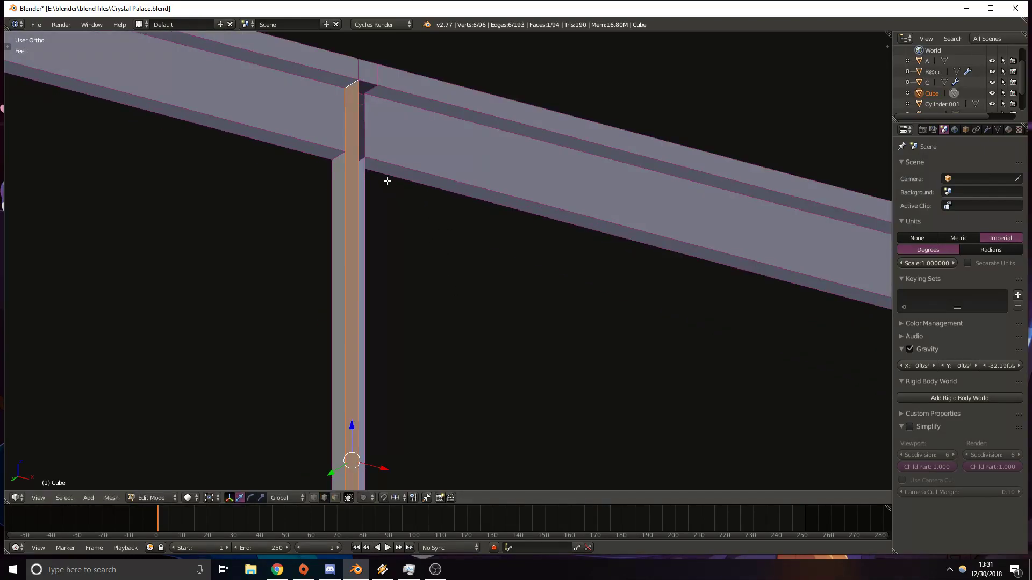
Select the open edges on the other side of the post and fill the matching side face and the narrow closing face.
{"action": "right_click", "coordinate": [368, 128]}
{"action": "right_click", "coordinate": [369, 196], "text": "shift"}
{"action": "middle_click_drag", "start_coordinate": [376, 226], "coordinate": [492, 424]}
{"action": "middle_click_drag", "start_coordinate": [488, 462], "coordinate": [420, 253], "text": "shift"}
{"action": "middle_click_drag", "start_coordinate": [408, 443], "coordinate": [405, 433]}
{"action": "right_click", "coordinate": [486, 344], "text": "shift"}
{"action": "middle_click_drag", "start_coordinate": [538, 265], "coordinate": [508, 311]}
{"action": "key", "text": "f"}
{"action": "key", "text": "ctrl+z"}
{"action": "middle_click_drag", "start_coordinate": [501, 194], "coordinate": [529, 384], "text": "shift"}
{"action": "middle_click_drag", "start_coordinate": [525, 191], "coordinate": [502, 105]}
{"action": "middle_click_drag", "start_coordinate": [494, 48], "coordinate": [573, 210], "text": "shift"}
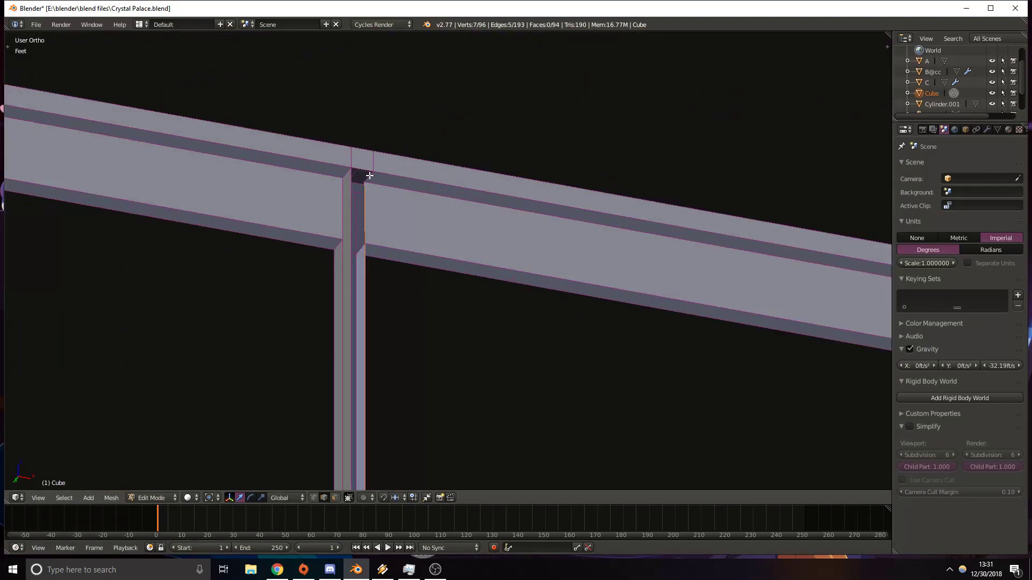
{"action": "key", "text": "f"}
{"action": "key", "text": "ctrl+z"}
{"action": "middle_click_drag", "start_coordinate": [379, 198], "coordinate": [378, 308]}
{"action": "key", "text": "f"}
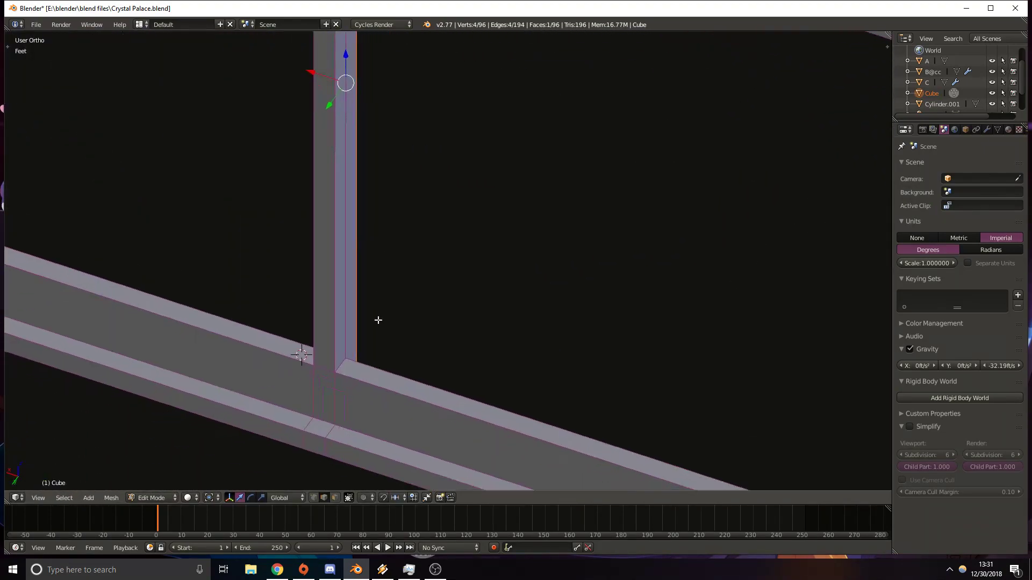
Delete the post's outer face and the adjoining web and flange faces between the cuts on the opposite side of the frame.
{"action": "right_click", "coordinate": [323, 398]}
{"action": "right_click", "coordinate": [325, 216], "text": "shift"}
{"action": "middle_click_drag", "start_coordinate": [387, 119], "coordinate": [380, 323], "text": "shift"}
{"action": "middle_click_drag", "start_coordinate": [309, 111], "coordinate": [321, 192], "text": "shift"}
{"action": "right_click", "coordinate": [336, 139], "text": "shift"}
{"action": "scroll", "coordinate": [337, 139], "scroll_direction": "up", "scroll_amount": 8, "text": "shift"}
{"action": "right_click", "coordinate": [400, 61], "text": "ctrl"}
{"action": "middle_click_drag", "start_coordinate": [400, 62], "coordinate": [457, 193]}
{"action": "right_click", "coordinate": [411, 449], "text": "shift"}
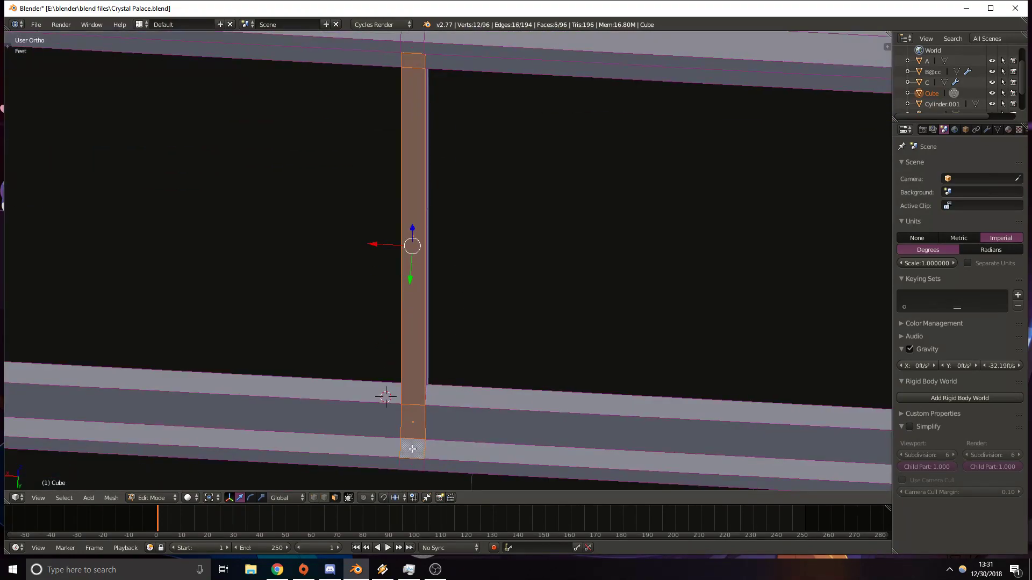
{"action": "key", "text": "x"}
{"action": "left_click", "coordinate": [411, 446]}
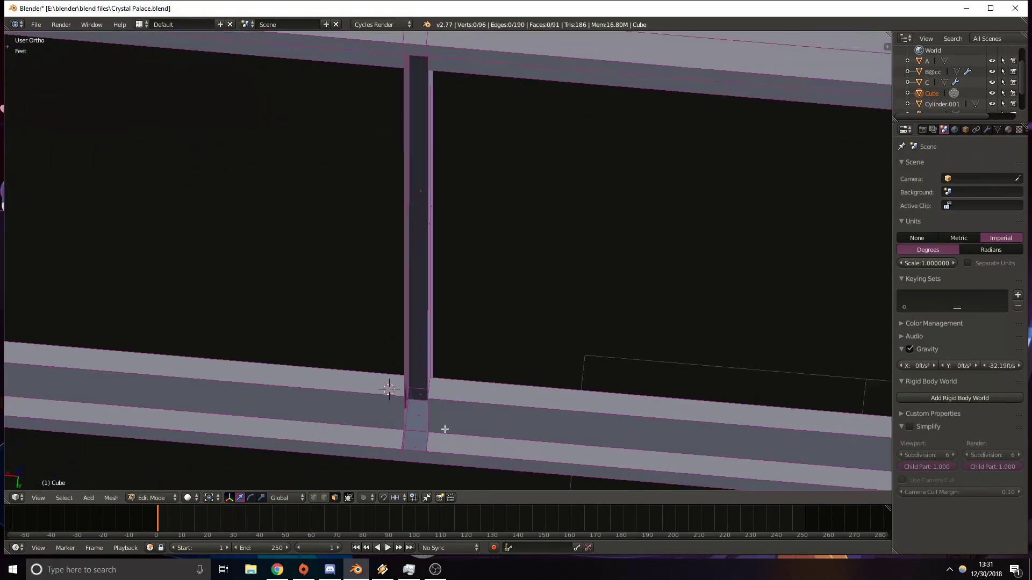
Fill one side face of the opposite post opening from its open edges on the post and both rail webs.
{"action": "middle_click_drag", "start_coordinate": [445, 426], "coordinate": [406, 502]}
{"action": "right_click", "coordinate": [470, 287]}
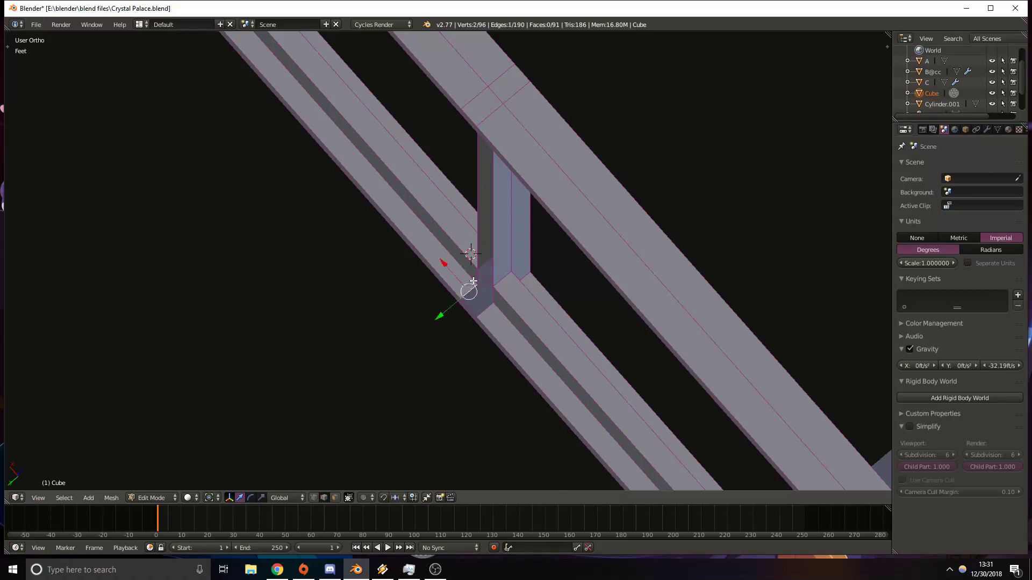
{"action": "right_click", "coordinate": [476, 271], "text": "shift"}
{"action": "middle_click_drag", "start_coordinate": [396, 293], "coordinate": [423, 152]}
{"action": "right_click", "coordinate": [386, 172], "text": "shift"}
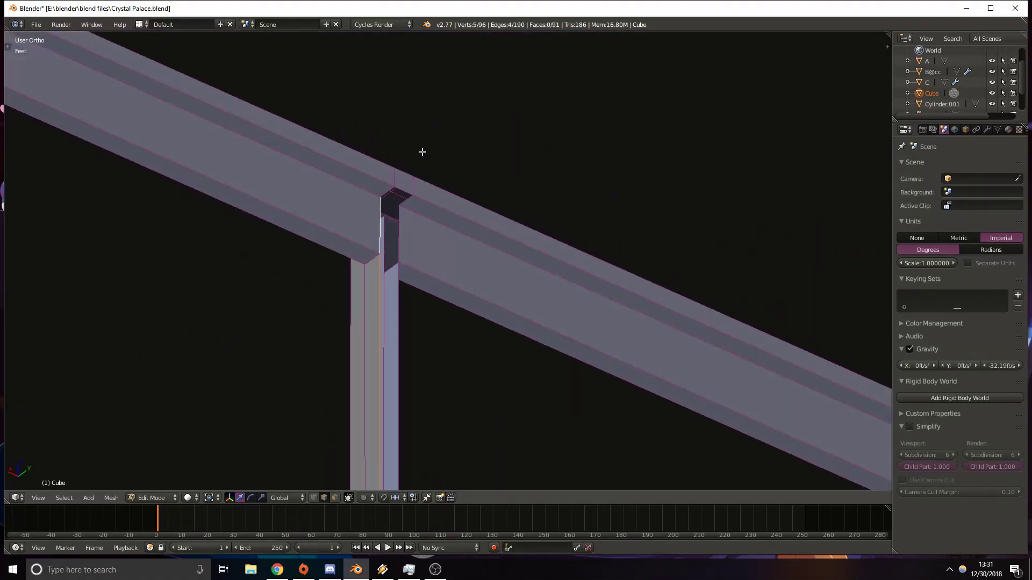
{"action": "right_click", "coordinate": [386, 190], "text": "shift"}
{"action": "key", "text": "f"}
Select the remaining open side edges of the opposite post opening from upper to lower rail and fill its second side face.
{"action": "middle_click_drag", "start_coordinate": [456, 234], "coordinate": [441, 247]}
{"action": "right_click", "coordinate": [441, 213]}
{"action": "right_click", "coordinate": [431, 247], "text": "shift"}
{"action": "middle_click_drag", "start_coordinate": [493, 329], "coordinate": [490, 263]}
{"action": "right_click", "coordinate": [436, 307], "text": "shift"}
{"action": "middle_click_drag", "start_coordinate": [436, 308], "coordinate": [467, 323]}
{"action": "right_click", "coordinate": [458, 324], "text": "shift"}
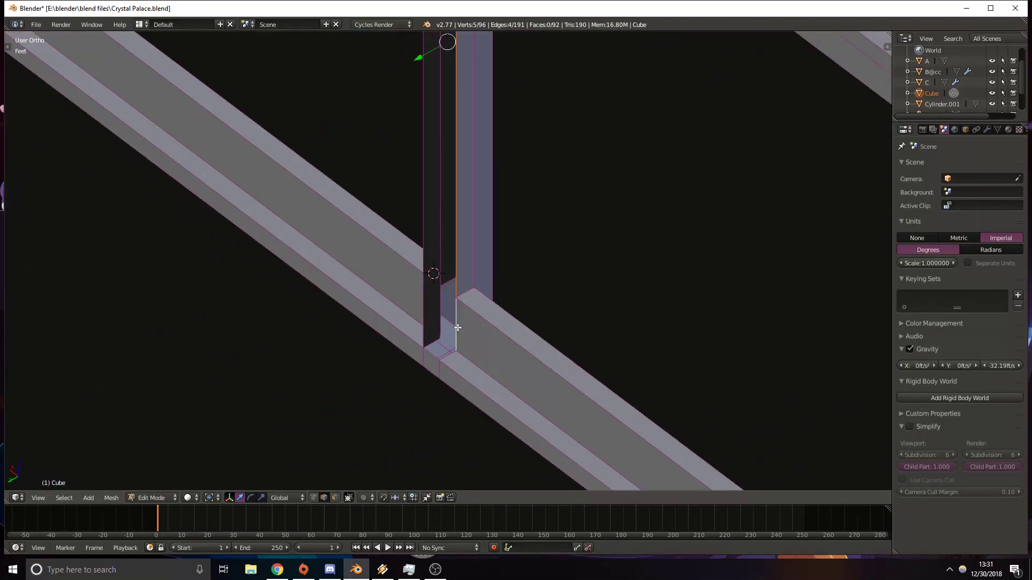
{"action": "right_click", "coordinate": [453, 353], "text": "shift"}
{"action": "key", "text": "f"}
Select the open edge loop between the two new side faces and fill it to close the post.
{"action": "right_click", "coordinate": [432, 352]}
{"action": "right_click", "coordinate": [426, 328], "text": "alt"}
{"action": "key", "text": "f"}
{"action": "right_click_drag", "start_coordinate": [507, 302], "coordinate": [544, 310]}
{"action": "right_click", "coordinate": [544, 310]}
{"action": "middle_click_drag", "start_coordinate": [544, 310], "coordinate": [723, 320]}
Examine the completed post and the neighbouring bays along the girder frame.
{"action": "scroll", "coordinate": [722, 321], "scroll_direction": "down", "scroll_amount": 5}
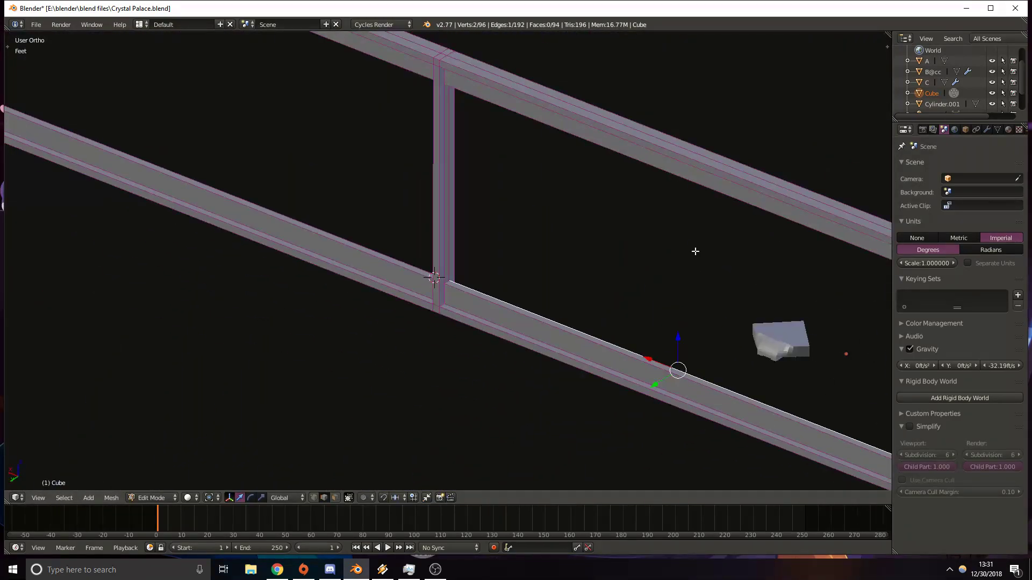
{"action": "middle_click_drag", "start_coordinate": [698, 256], "coordinate": [453, 280], "text": "shift"}
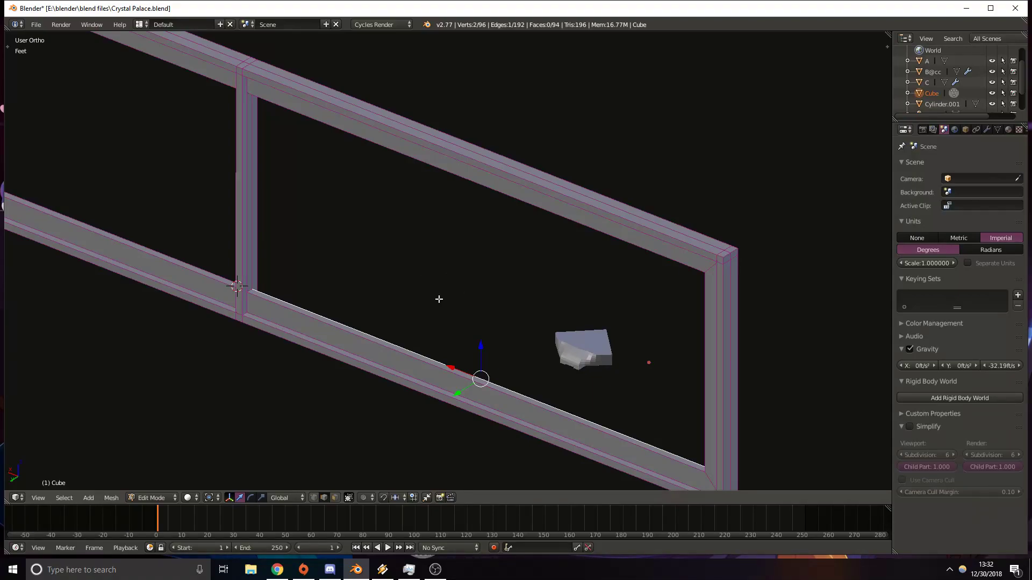
{"action": "middle_click_drag", "start_coordinate": [404, 259], "coordinate": [589, 314], "text": "shift"}
{"action": "middle_click_drag", "start_coordinate": [276, 270], "coordinate": [573, 461], "text": "shift"}
{"action": "middle_click_drag", "start_coordinate": [343, 349], "coordinate": [623, 381], "text": "shift"}
{"action": "scroll", "coordinate": [623, 382], "scroll_direction": "down", "scroll_amount": 4}
{"action": "scroll", "coordinate": [253, 284], "scroll_direction": "up", "scroll_amount": 4}
{"action": "middle_click_drag", "start_coordinate": [253, 283], "coordinate": [355, 322], "text": "shift"}
{"action": "middle_click_drag", "start_coordinate": [404, 207], "coordinate": [425, 288], "text": "shift"}
Add a loop cut across the upper rail in front wireframe view, sliding it towards the frame's end.
{"action": "key", "text": "z"}
{"action": "key", "text": "KP_7"}
{"action": "key", "text": "z"}
{"action": "scroll", "coordinate": [433, 287], "scroll_direction": "down", "scroll_amount": 9}
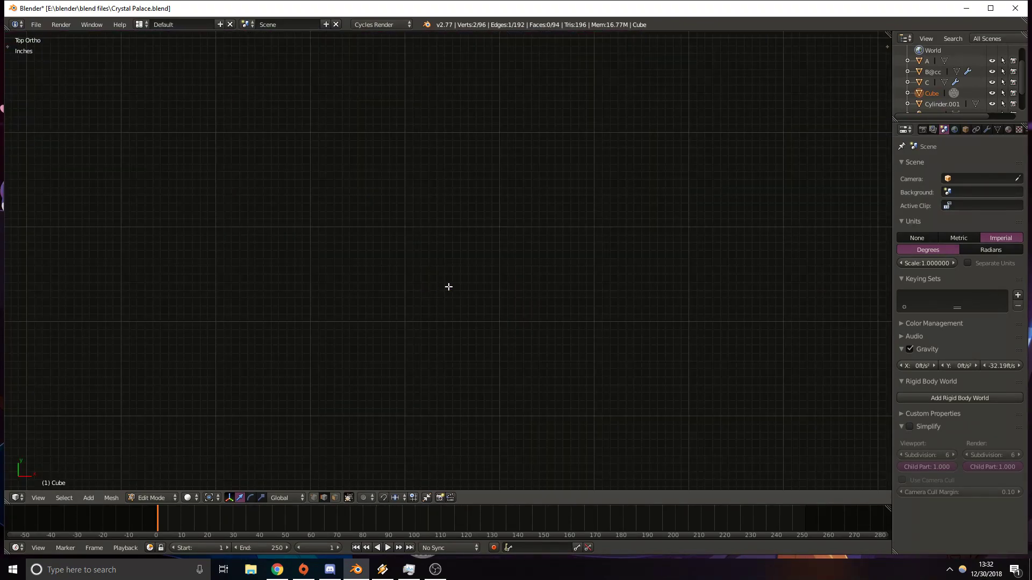
{"action": "key", "text": "KP_1"}
{"action": "scroll", "coordinate": [550, 423], "scroll_direction": "up", "scroll_amount": 1}
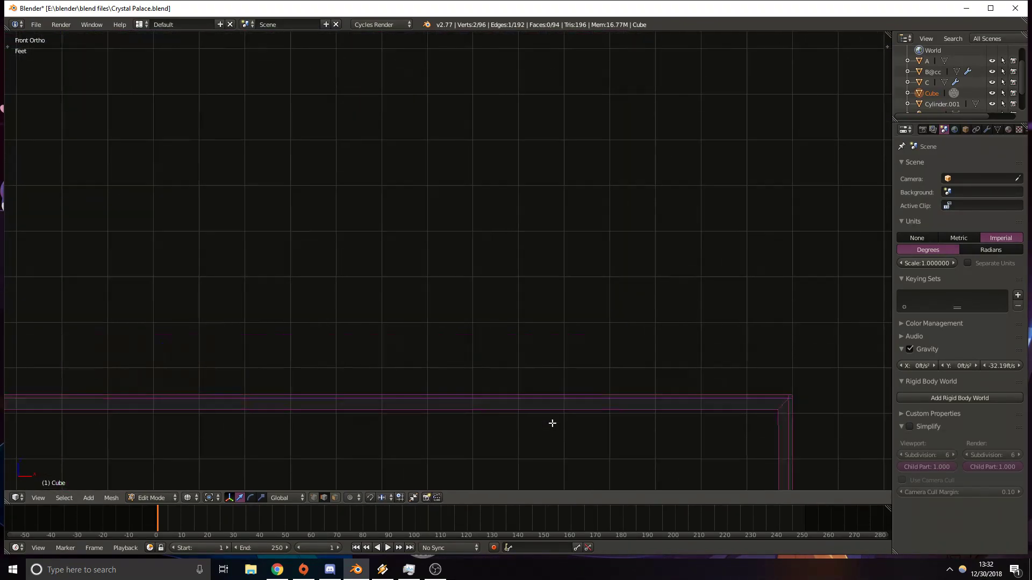
{"action": "scroll", "coordinate": [462, 252], "scroll_direction": "up", "scroll_amount": 5}
{"action": "middle_click_drag", "start_coordinate": [491, 288], "coordinate": [456, 279], "text": "shift"}
{"action": "key", "text": "ctrl+r"}
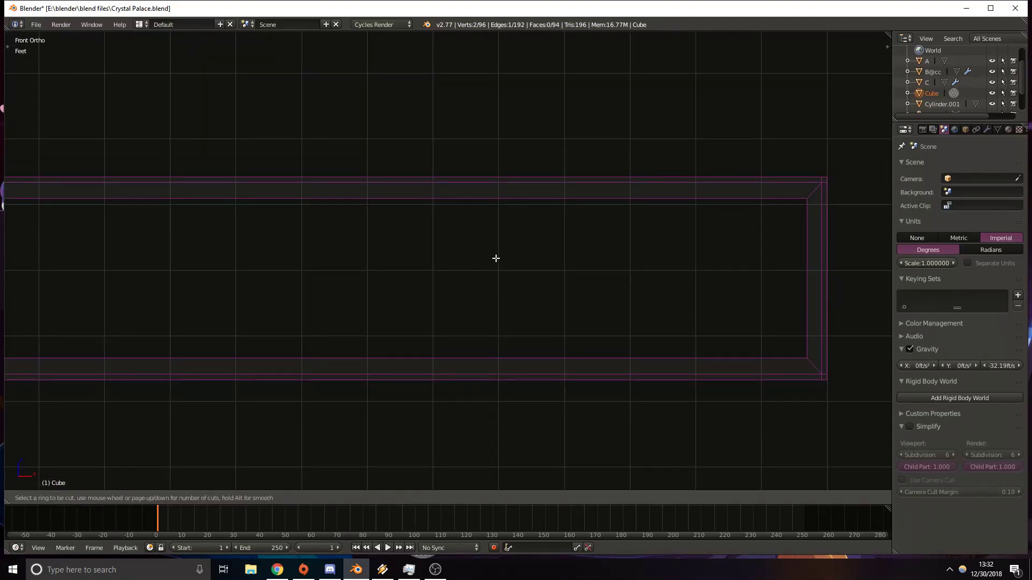
{"action": "left_click", "coordinate": [595, 182]}
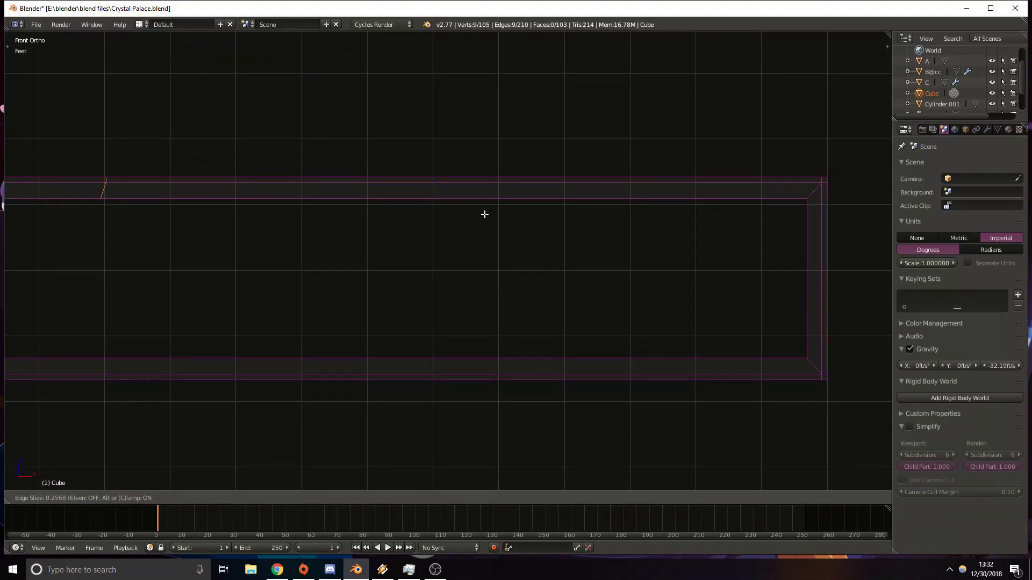
{"action": "left_click", "coordinate": [705, 223]}
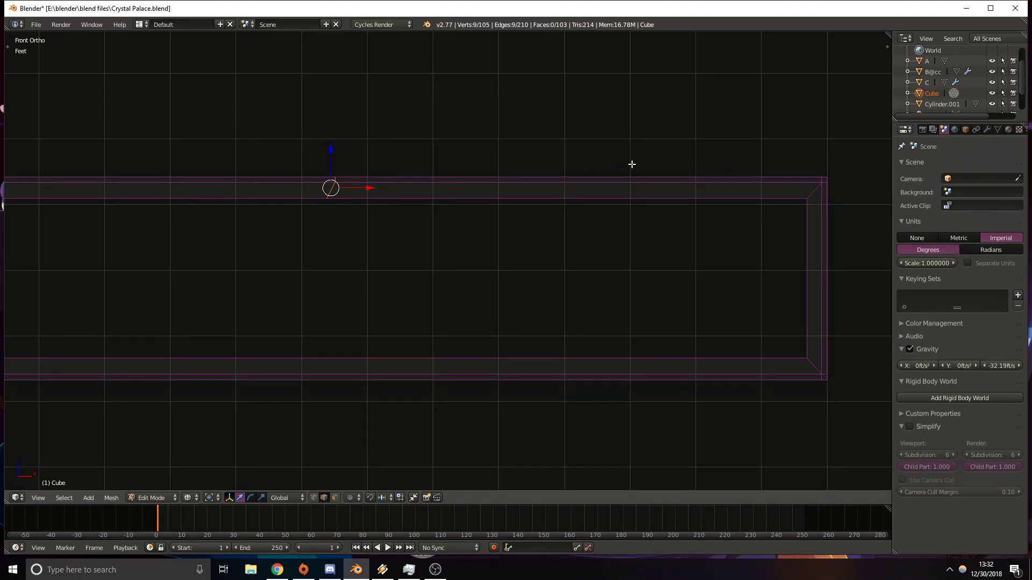
Move the new upper rail cut farther along X towards the frame's end corner.
{"action": "left_click_drag", "start_coordinate": [369, 188], "coordinate": [430, 190]}
{"action": "scroll", "coordinate": [420, 194], "scroll_direction": "up", "scroll_amount": 5}
{"action": "middle_click_drag", "start_coordinate": [332, 115], "coordinate": [430, 283], "text": "shift"}
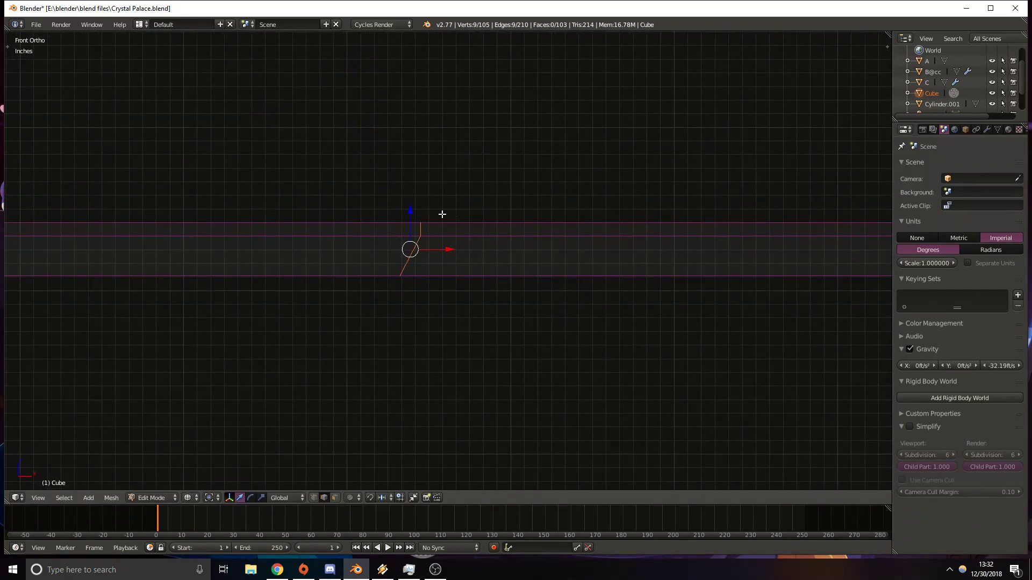
{"action": "left_click_drag", "start_coordinate": [444, 242], "coordinate": [457, 248]}
Add a second loop cut across the upper rail close beside the first one.
{"action": "middle_click_drag", "start_coordinate": [438, 312], "coordinate": [460, 317], "text": "shift"}
{"action": "key", "text": "ctrl+r"}
{"action": "left_click", "coordinate": [396, 253]}
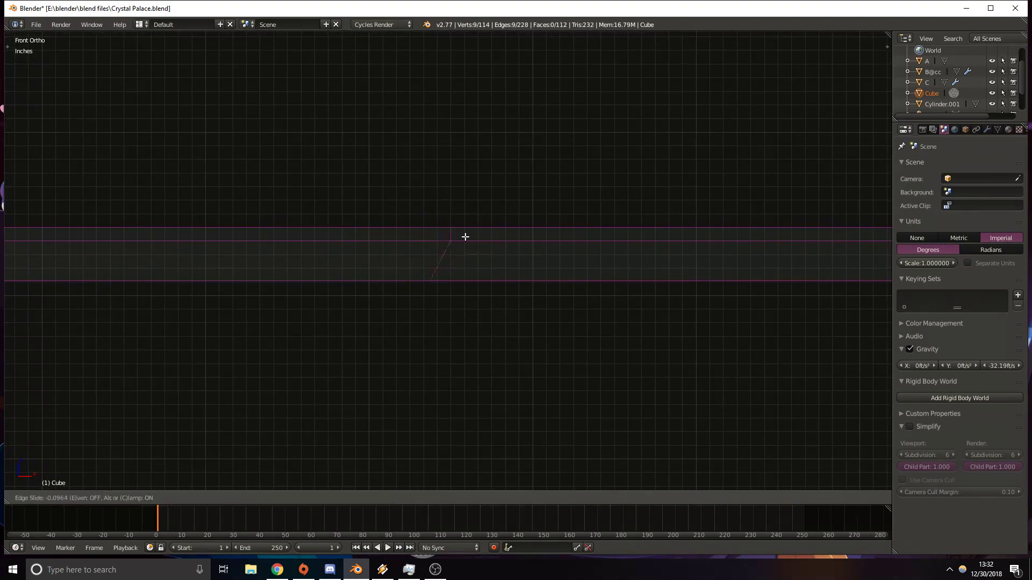
{"action": "left_click", "coordinate": [340, 284]}
Select the inner flange edges of both upper rail cuts and move them about 1.58 inches along X to make the cuts vertical.
{"action": "middle_click_drag", "start_coordinate": [452, 349], "coordinate": [388, 387]}
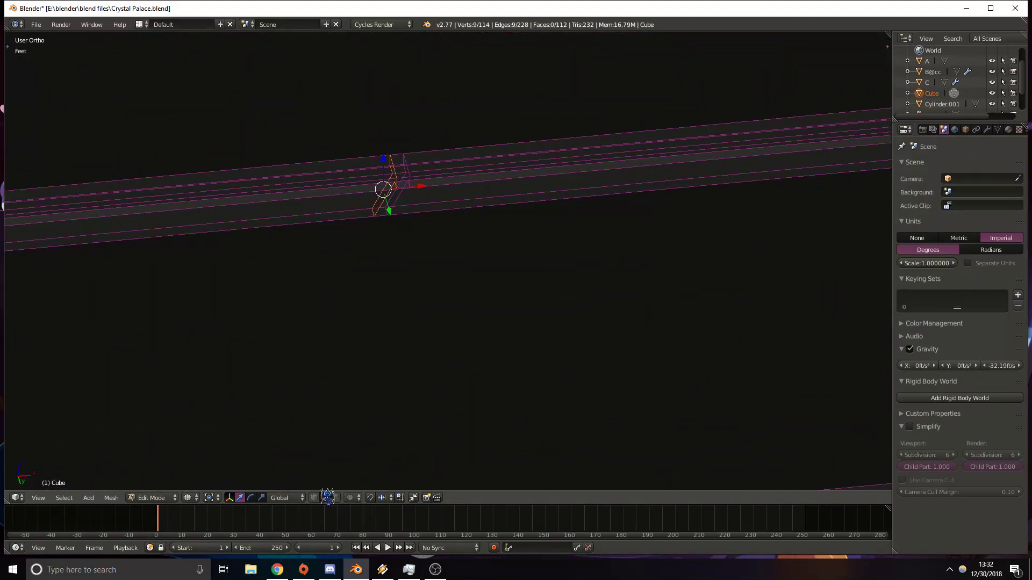
{"action": "key", "text": "z"}
{"action": "right_click", "coordinate": [385, 212]}
{"action": "right_click", "coordinate": [369, 213], "text": "shift"}
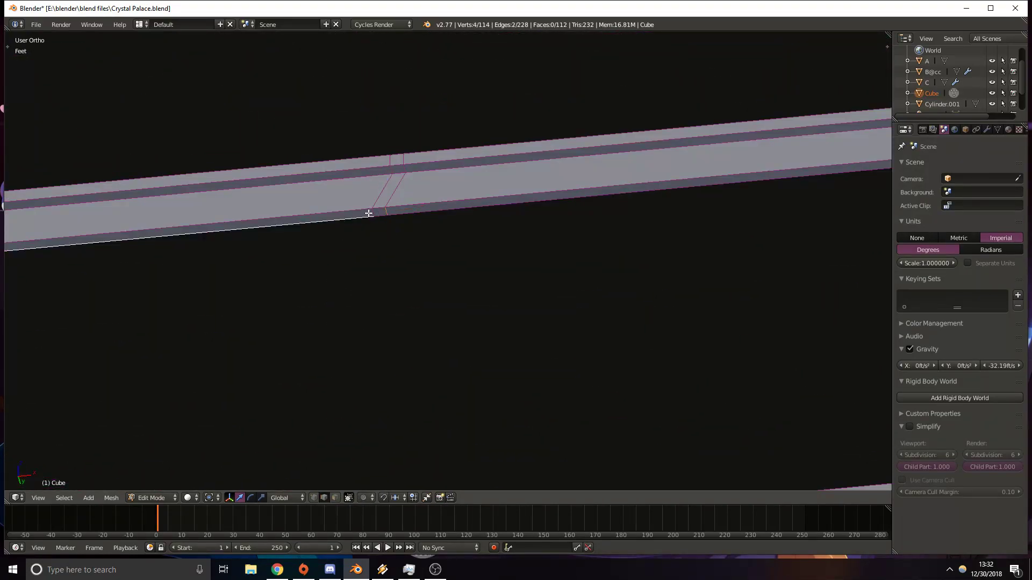
{"action": "right_click", "coordinate": [367, 215], "text": "shift"}
{"action": "right_click", "coordinate": [390, 213], "text": "shift"}
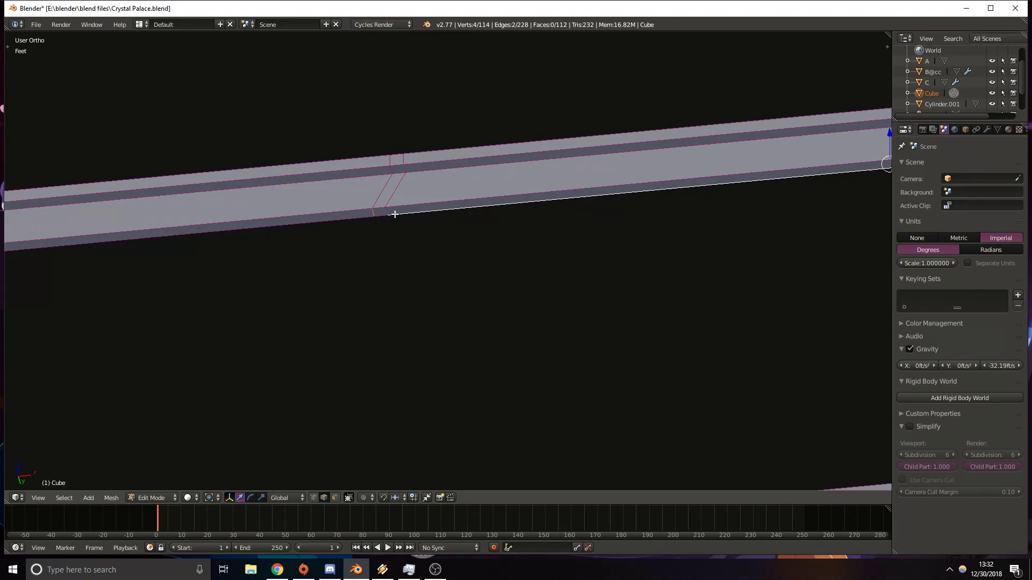
{"action": "right_click", "coordinate": [387, 211]}
{"action": "right_click", "coordinate": [370, 215], "text": "shift"}
{"action": "right_click", "coordinate": [372, 213], "text": "shift"}
{"action": "right_click", "coordinate": [364, 218], "text": "shift"}
{"action": "key", "text": "KP_1"}
{"action": "scroll", "coordinate": [362, 219], "scroll_direction": "down", "scroll_amount": 7}
{"action": "scroll", "coordinate": [419, 254], "scroll_direction": "up", "scroll_amount": 7}
{"action": "mouse_move", "coordinate": [449, 322]}
{"action": "middle_mouse_down", "text": "shift"}
{"action": "mouse_move", "coordinate": [418, 251]}
{"action": "mouse_move", "coordinate": [453, 314]}
{"action": "middle_mouse_up", "text": "shift"}
{"action": "scroll", "coordinate": [453, 313], "scroll_direction": "up", "scroll_amount": 1}
{"action": "key", "text": "z"}
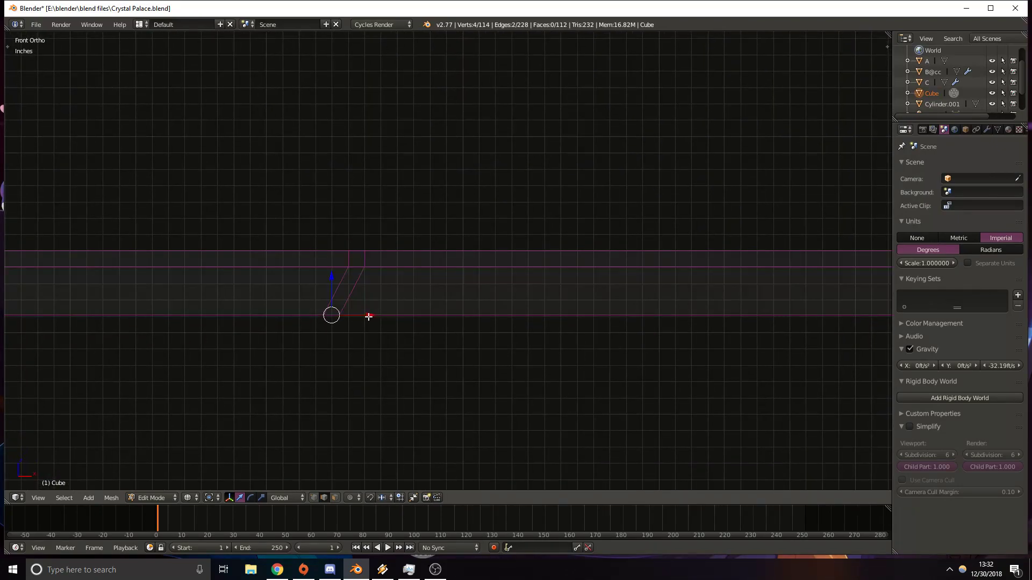
{"action": "key", "text": "g"}
{"action": "key", "text": "x"}
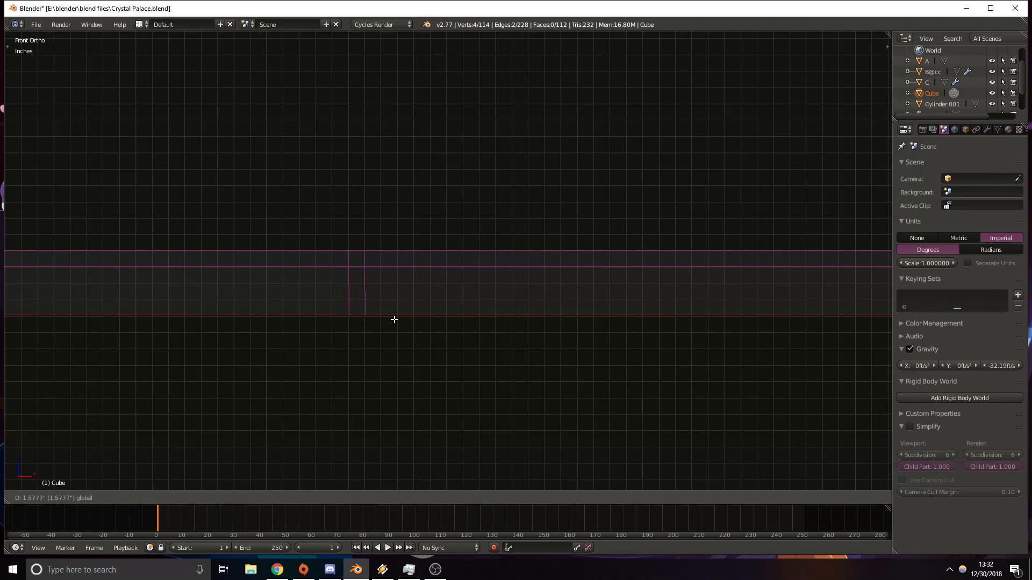
{"action": "left_click", "coordinate": [395, 320]}
Add two loop cuts across the lower rail beneath the pair of cuts on the upper rail.
{"action": "scroll", "coordinate": [329, 290], "scroll_direction": "down", "scroll_amount": 4}
{"action": "key", "text": "ctrl+r"}
{"action": "left_click", "coordinate": [193, 303]}
{"action": "left_click", "coordinate": [293, 304]}
{"action": "key", "text": "ctrl+r"}
{"action": "left_click", "coordinate": [257, 306]}
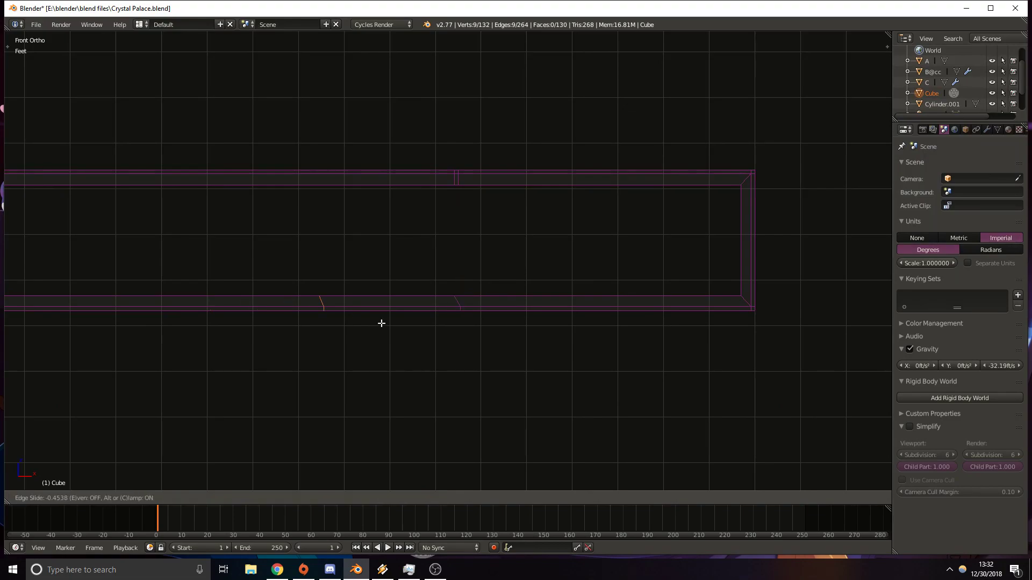
{"action": "left_click", "coordinate": [501, 335]}
Move the lower rail's newest cut along X closer to its neighbouring cut.
{"action": "scroll", "coordinate": [498, 345], "scroll_direction": "up", "scroll_amount": 9}
{"action": "middle_click_drag", "start_coordinate": [539, 421], "coordinate": [460, 262], "text": "shift"}
{"action": "scroll", "coordinate": [481, 360], "scroll_direction": "down", "scroll_amount": 8}
{"action": "middle_click_drag", "start_coordinate": [444, 313], "coordinate": [401, 260], "text": "shift"}
{"action": "scroll", "coordinate": [458, 341], "scroll_direction": "up", "scroll_amount": 6}
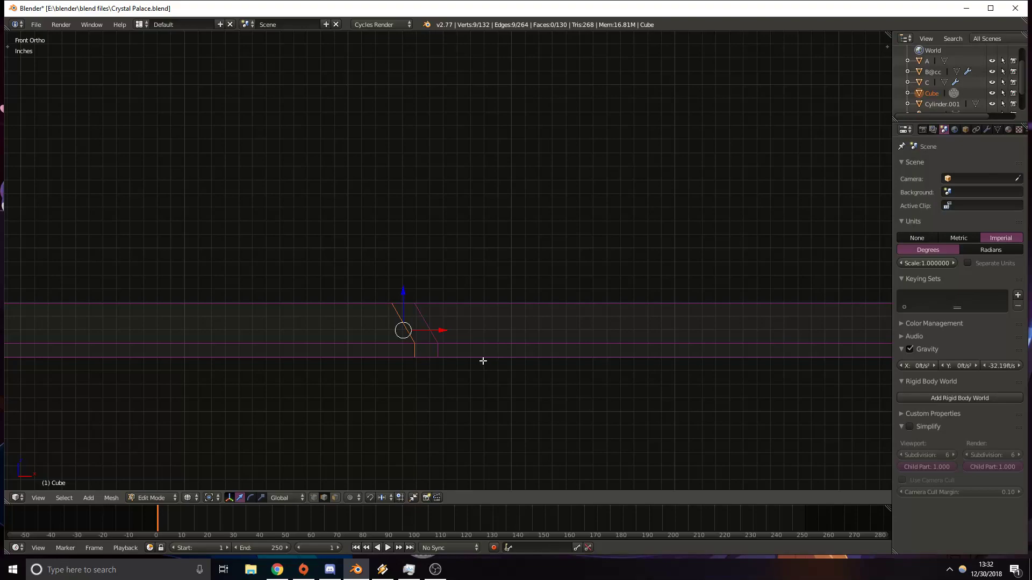
{"action": "left_click_drag", "start_coordinate": [444, 330], "coordinate": [452, 332]}
{"action": "right_click", "coordinate": [438, 350]}
{"action": "right_click", "coordinate": [439, 336], "text": "alt"}
{"action": "left_click", "coordinate": [453, 333]}
Select the inner edges of both lower rail cuts and move them along X until both cuts are vertical.
{"action": "middle_click_drag", "start_coordinate": [453, 333], "coordinate": [421, 391]}
{"action": "right_click", "coordinate": [411, 369]}
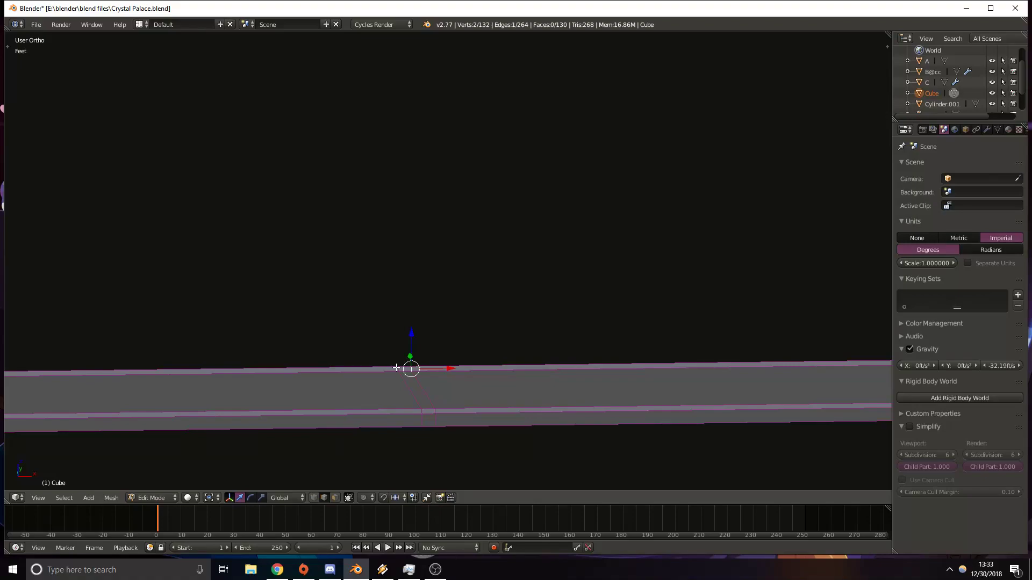
{"action": "right_click", "coordinate": [399, 368], "text": "shift"}
{"action": "left_click_drag", "start_coordinate": [440, 367], "coordinate": [460, 369]}
{"action": "key", "text": "KP_1"}
{"action": "key", "text": "z"}
{"action": "scroll", "coordinate": [460, 367], "scroll_direction": "up", "scroll_amount": 4}
{"action": "middle_click_drag", "start_coordinate": [365, 138], "coordinate": [420, 291], "text": "shift"}
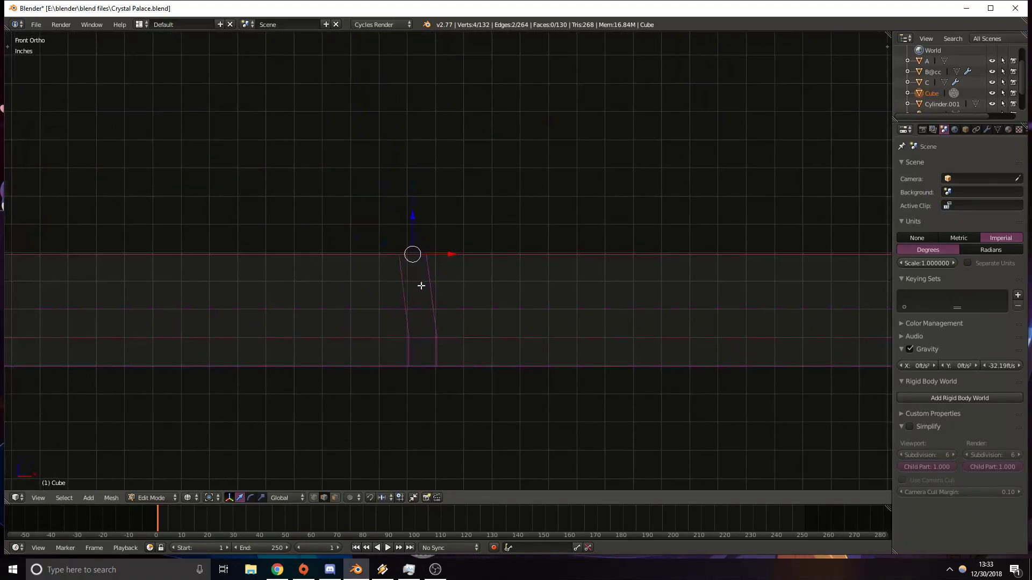
{"action": "key", "text": "g"}
{"action": "key", "text": "x"}
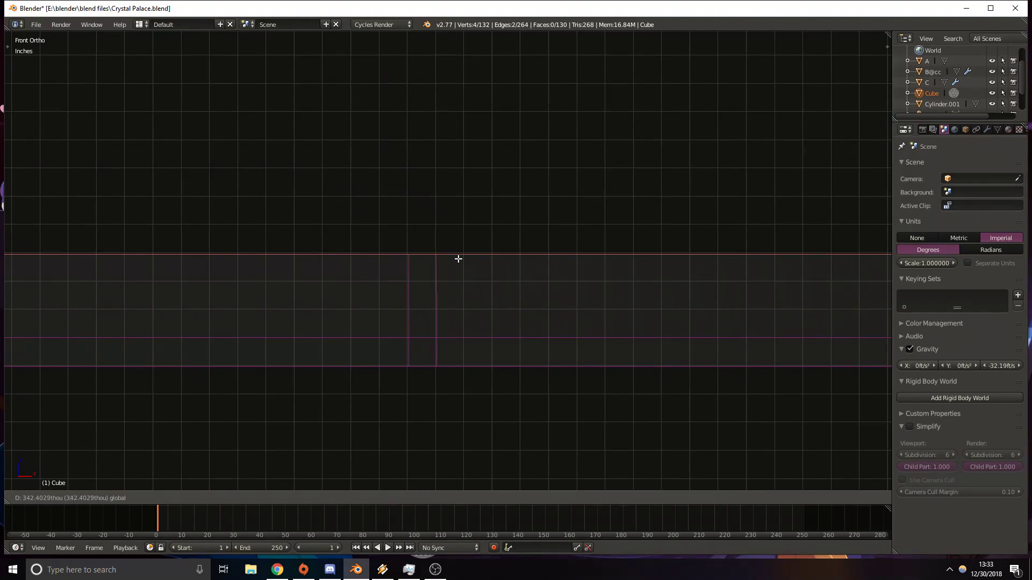
{"action": "left_click", "coordinate": [457, 258]}
Select the edge loop of one lower rail cut and nudge it slightly along X.
{"action": "right_click", "coordinate": [409, 314]}
{"action": "right_click", "coordinate": [409, 314], "text": "alt"}
{"action": "left_click_drag", "start_coordinate": [455, 313], "coordinate": [454, 312]}
{"action": "middle_click_drag", "start_coordinate": [419, 292], "coordinate": [434, 311], "text": "shift"}
{"action": "scroll", "coordinate": [434, 311], "scroll_direction": "down", "scroll_amount": 8}
{"action": "key", "text": "z"}
{"action": "middle_click_drag", "start_coordinate": [361, 222], "coordinate": [392, 291], "text": "shift"}
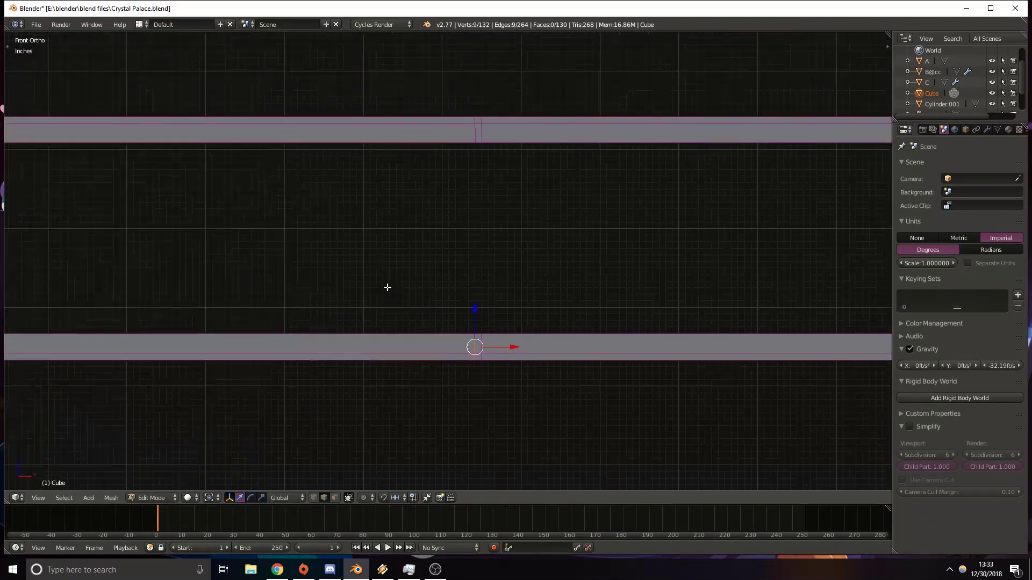
Delete the inner web and flange faces between the paired cuts on the lower rail.
{"action": "middle_click_drag", "start_coordinate": [410, 218], "coordinate": [452, 309], "text": "shift"}
{"action": "key", "text": "z"}
{"action": "key", "text": "z"}
{"action": "scroll", "coordinate": [595, 397], "scroll_direction": "up", "scroll_amount": 6}
{"action": "middle_click_drag", "start_coordinate": [590, 404], "coordinate": [435, 151], "text": "shift"}
{"action": "left_click", "coordinate": [336, 498]}
{"action": "right_click", "coordinate": [328, 297]}
{"action": "right_click", "coordinate": [337, 335], "text": "shift"}
{"action": "right_click", "coordinate": [350, 393], "text": "shift"}
{"action": "middle_click_drag", "start_coordinate": [350, 394], "coordinate": [415, 116]}
{"action": "right_click", "coordinate": [415, 117], "text": "shift"}
{"action": "right_click", "coordinate": [415, 159], "text": "shift"}
{"action": "key", "text": "ctrl+z"}
{"action": "right_click", "coordinate": [413, 151], "text": "shift"}
{"action": "key", "text": "x"}
{"action": "left_click", "coordinate": [405, 150]}
Delete the matching inner faces between the paired cuts on the upper rail.
{"action": "middle_click_drag", "start_coordinate": [499, 82], "coordinate": [479, 189], "text": "shift"}
{"action": "middle_click_drag", "start_coordinate": [405, 284], "coordinate": [471, 281]}
{"action": "right_click", "coordinate": [466, 131]}
{"action": "right_click", "coordinate": [462, 175], "text": "shift"}
{"action": "right_click", "coordinate": [464, 216], "text": "shift"}
{"action": "scroll", "coordinate": [472, 281], "scroll_direction": "down", "scroll_amount": 8}
{"action": "middle_click_drag", "start_coordinate": [383, 204], "coordinate": [466, 249], "text": "shift"}
{"action": "scroll", "coordinate": [465, 249], "scroll_direction": "up", "scroll_amount": 6}
{"action": "right_click", "coordinate": [463, 173], "text": "shift"}
{"action": "middle_click_drag", "start_coordinate": [464, 173], "coordinate": [450, 200]}
{"action": "key", "text": "x"}
{"action": "left_click", "coordinate": [462, 144]}
Fill the first two faces of the new post from pairs of edges at the rail openings.
{"action": "middle_click_drag", "start_coordinate": [441, 353], "coordinate": [412, 267], "text": "shift"}
{"action": "left_click", "coordinate": [323, 498]}
{"action": "middle_click_drag", "start_coordinate": [445, 120], "coordinate": [453, 332]}
{"action": "right_click", "coordinate": [453, 332]}
{"action": "right_click", "coordinate": [442, 338], "text": "shift"}
{"action": "key", "text": "f"}
{"action": "right_click", "coordinate": [458, 345]}
{"action": "middle_click_drag", "start_coordinate": [458, 83], "coordinate": [557, 62], "text": "shift"}
{"action": "right_click", "coordinate": [454, 81], "text": "shift"}
{"action": "key", "text": "f"}
Select the boundary edges of the post's next open side, from the upper rail down to the lower rail, and fill it.
{"action": "right_click", "coordinate": [556, 81]}
{"action": "right_click", "coordinate": [555, 108], "text": "shift"}
{"action": "right_click", "coordinate": [557, 180], "text": "shift"}
{"action": "middle_click_drag", "start_coordinate": [561, 419], "coordinate": [539, 186], "text": "shift"}
{"action": "middle_click_drag", "start_coordinate": [527, 317], "coordinate": [517, 273]}
{"action": "middle_click_drag", "start_coordinate": [516, 433], "coordinate": [273, 285], "text": "shift"}
{"action": "right_click", "coordinate": [504, 225], "text": "shift"}
{"action": "right_click", "coordinate": [536, 321], "text": "shift"}
{"action": "right_click", "coordinate": [424, 348], "text": "shift"}
{"action": "key", "text": "f"}
Select the edges around the post's next two open sides and fill each with a face.
{"action": "right_click", "coordinate": [305, 293]}
{"action": "right_click", "coordinate": [305, 264], "text": "shift"}
{"action": "right_click", "coordinate": [303, 291]}
{"action": "right_click", "coordinate": [311, 280], "text": "shift"}
{"action": "right_click", "coordinate": [306, 295]}
{"action": "right_click", "coordinate": [312, 279], "text": "shift"}
{"action": "right_click", "coordinate": [302, 207], "text": "shift"}
{"action": "middle_click_drag", "start_coordinate": [302, 207], "coordinate": [423, 100]}
{"action": "right_click", "coordinate": [400, 129], "text": "shift"}
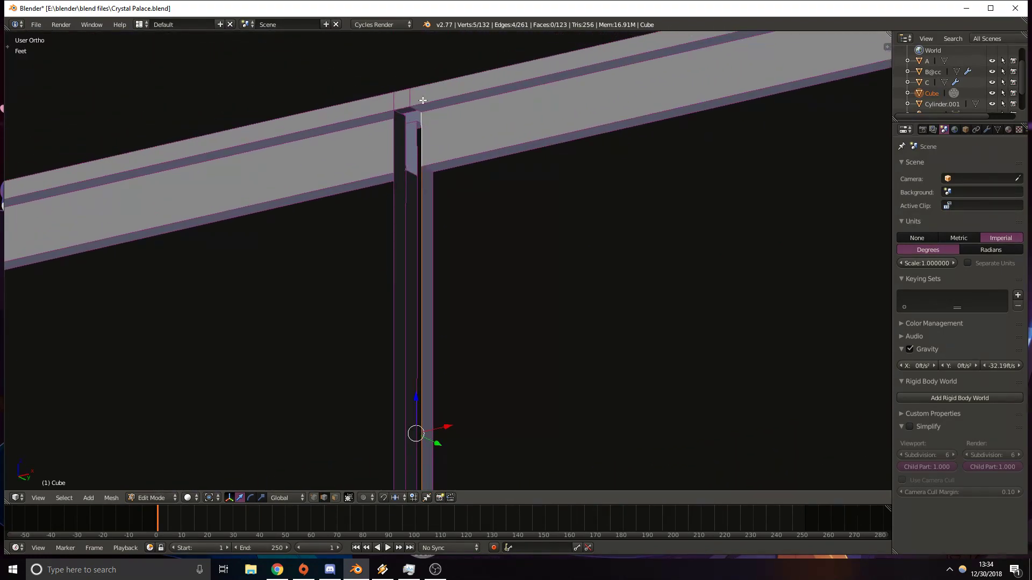
{"action": "key", "text": "f"}
{"action": "middle_click_drag", "start_coordinate": [417, 157], "coordinate": [424, 279]}
{"action": "right_click", "coordinate": [460, 147]}
{"action": "right_click", "coordinate": [469, 155], "text": "alt"}
{"action": "key", "text": "f"}
From the reverse side, select the edges around the narrow gap beside the post's web on both rails and fill it.
{"action": "middle_click_drag", "start_coordinate": [328, 258], "coordinate": [386, 81], "text": "shift"}
{"action": "middle_click_drag", "start_coordinate": [308, 119], "coordinate": [347, 240], "text": "shift"}
{"action": "right_click", "coordinate": [335, 130]}
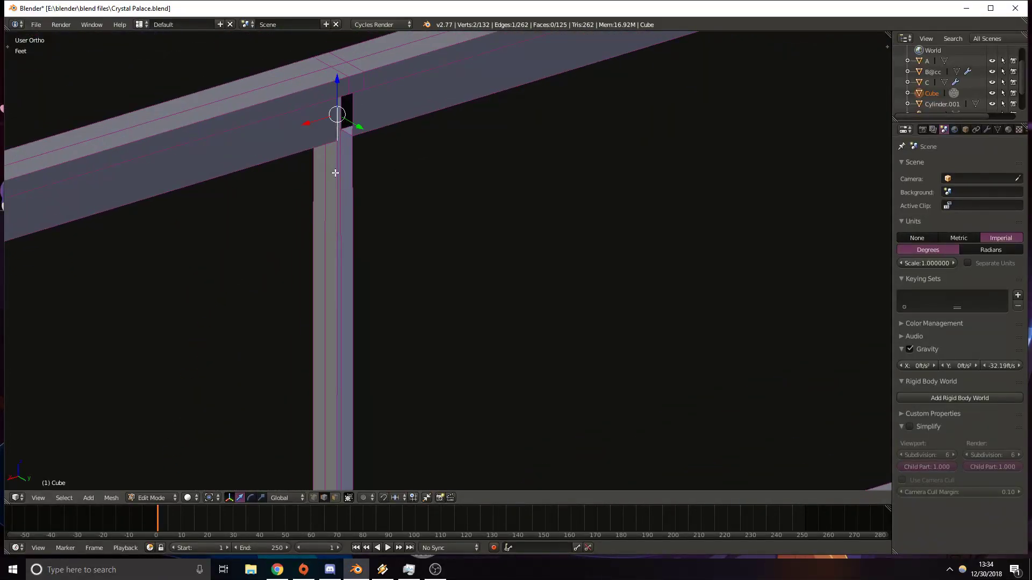
{"action": "right_click", "coordinate": [334, 172], "text": "shift"}
{"action": "middle_click_drag", "start_coordinate": [363, 337], "coordinate": [333, 131], "text": "shift"}
{"action": "middle_click_drag", "start_coordinate": [309, 461], "coordinate": [328, 341], "text": "shift"}
{"action": "right_click", "coordinate": [328, 374], "text": "shift"}
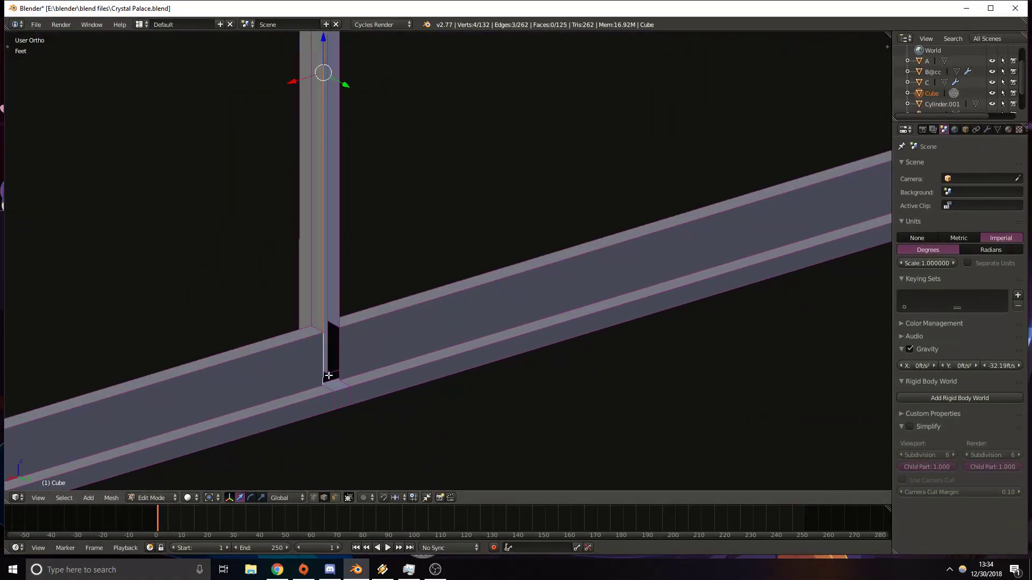
{"action": "right_click", "coordinate": [330, 388], "text": "shift"}
{"action": "middle_click_drag", "start_coordinate": [392, 240], "coordinate": [403, 258]}
{"action": "right_click", "coordinate": [363, 102], "text": "shift"}
{"action": "right_click", "coordinate": [363, 101], "text": "shift"}
{"action": "scroll", "coordinate": [448, 260], "scroll_direction": "down", "scroll_amount": 3}
{"action": "scroll", "coordinate": [448, 260], "scroll_direction": "up", "scroll_amount": 3}
{"action": "key", "text": "f"}
Select the opposing edges of the post's remaining open strips and fill them to close its T-profile.
{"action": "right_click", "coordinate": [381, 112]}
{"action": "right_click", "coordinate": [374, 132], "text": "shift"}
{"action": "middle_click_drag", "start_coordinate": [422, 225], "coordinate": [394, 261]}
{"action": "middle_click_drag", "start_coordinate": [503, 229], "coordinate": [587, 279]}
{"action": "right_click", "coordinate": [599, 276], "text": "shift"}
{"action": "right_click", "coordinate": [602, 432], "text": "shift"}
{"action": "right_click", "coordinate": [583, 441], "text": "shift"}
{"action": "right_click", "coordinate": [584, 442], "text": "shift"}
{"action": "right_click", "coordinate": [572, 413], "text": "shift"}
{"action": "right_click", "coordinate": [576, 419]}
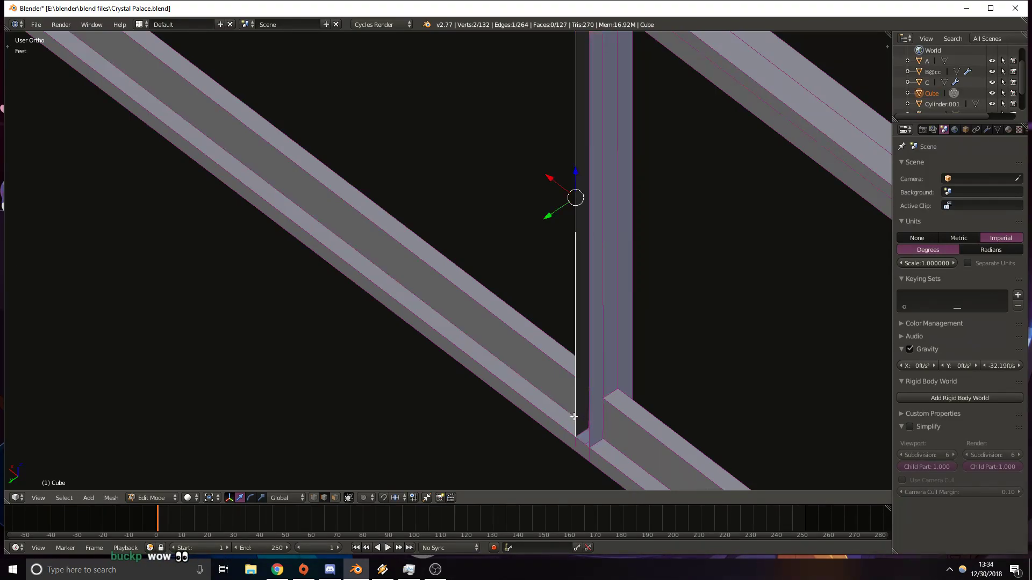
{"action": "right_click", "coordinate": [577, 427], "text": "shift"}
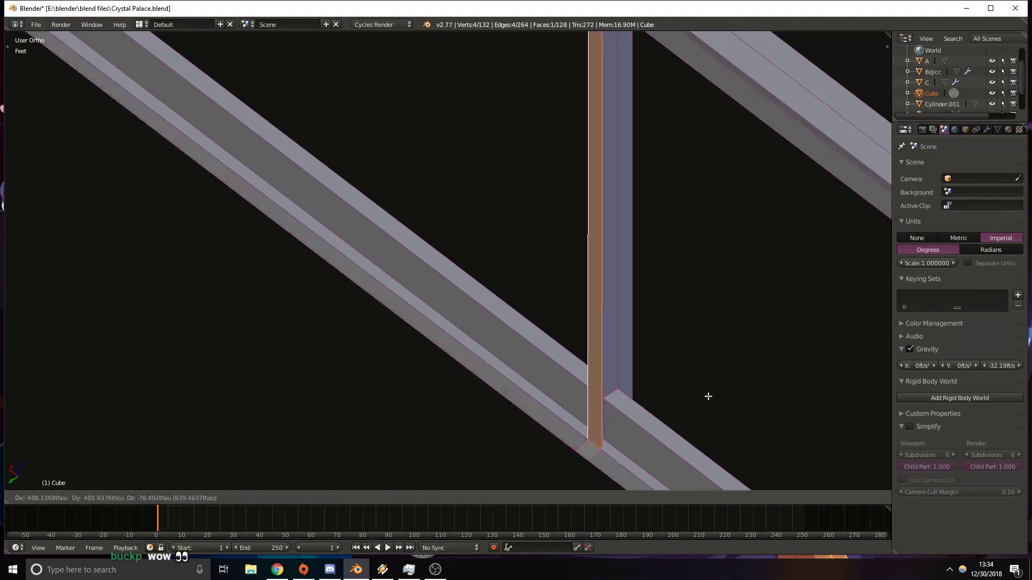
Examine the girder frame and the placement of its two posts from different angles in solid and wireframe display.
{"action": "middle_click_drag", "start_coordinate": [659, 382], "coordinate": [709, 389]}
{"action": "scroll", "coordinate": [709, 389], "scroll_direction": "down", "scroll_amount": 9}
{"action": "middle_click_drag", "start_coordinate": [734, 330], "coordinate": [447, 219], "text": "shift"}
{"action": "scroll", "coordinate": [466, 286], "scroll_direction": "down", "scroll_amount": 7}
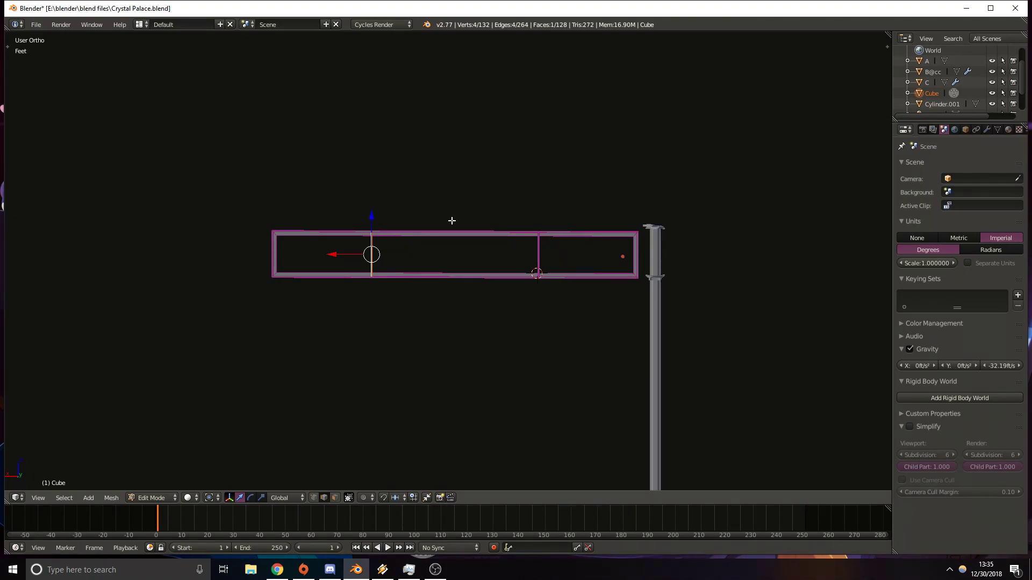
{"action": "scroll", "coordinate": [406, 248], "scroll_direction": "up", "scroll_amount": 5}
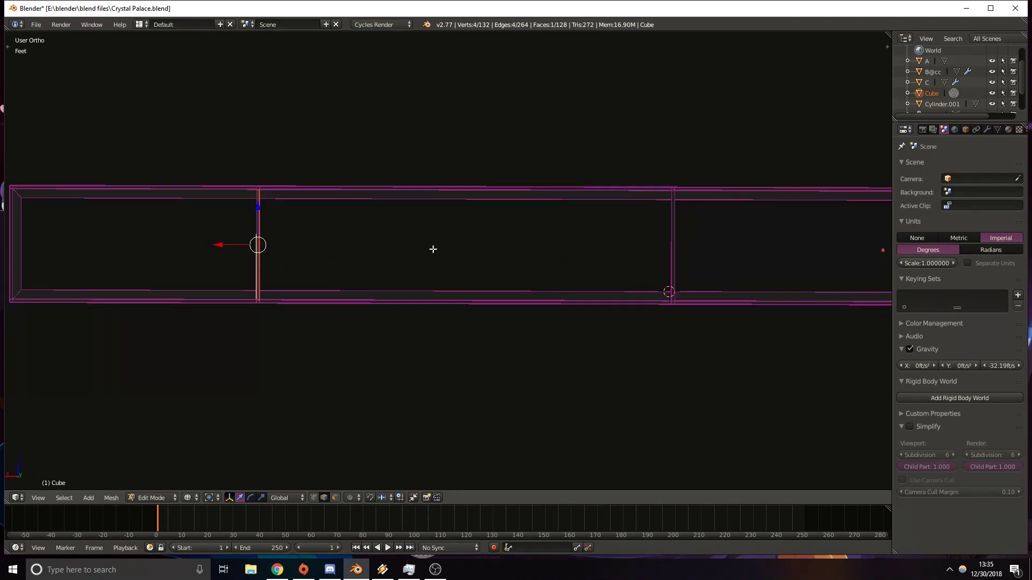
{"action": "key", "text": "KP_7"}
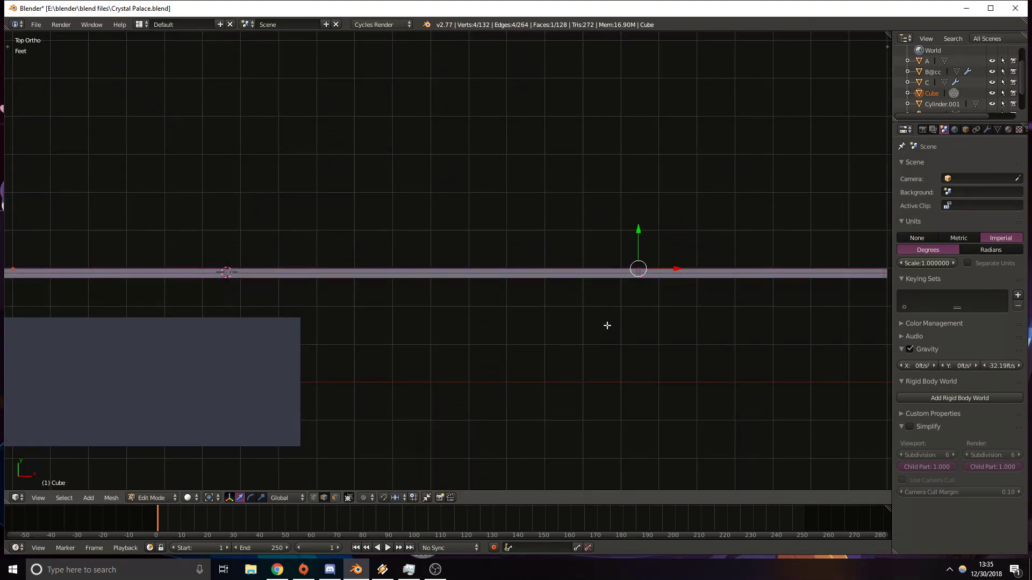
{"action": "key", "text": "z"}
{"action": "scroll", "coordinate": [531, 329], "scroll_direction": "up", "scroll_amount": 4}
{"action": "middle_click_drag", "start_coordinate": [514, 321], "coordinate": [415, 296], "text": "shift"}
{"action": "scroll", "coordinate": [417, 296], "scroll_direction": "down", "scroll_amount": 2}
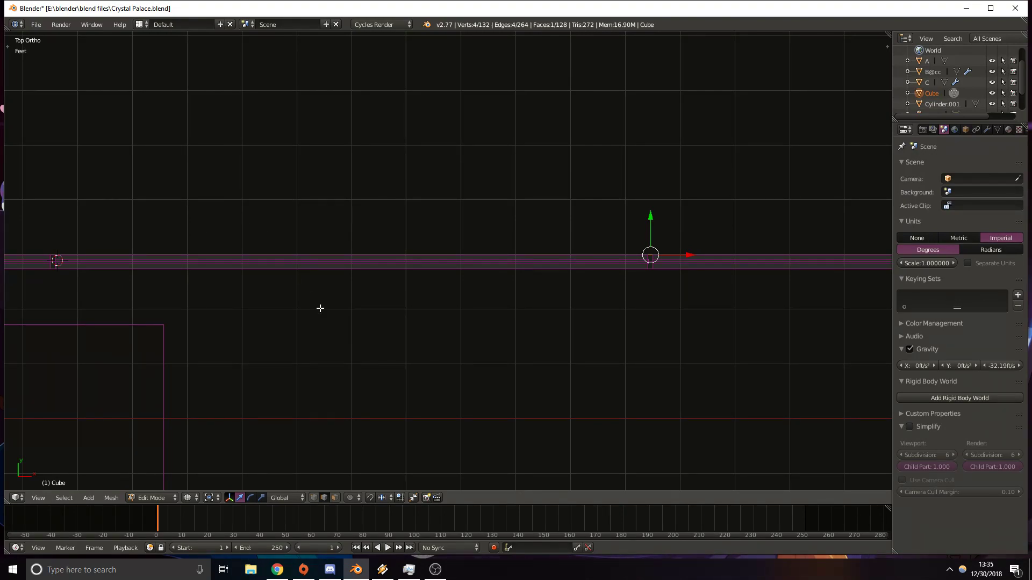
{"action": "scroll", "coordinate": [308, 293], "scroll_direction": "down", "scroll_amount": 6}
{"action": "middle_click_drag", "start_coordinate": [394, 367], "coordinate": [393, 281]}
{"action": "key", "text": "z"}
{"action": "scroll", "coordinate": [495, 302], "scroll_direction": "up", "scroll_amount": 2}
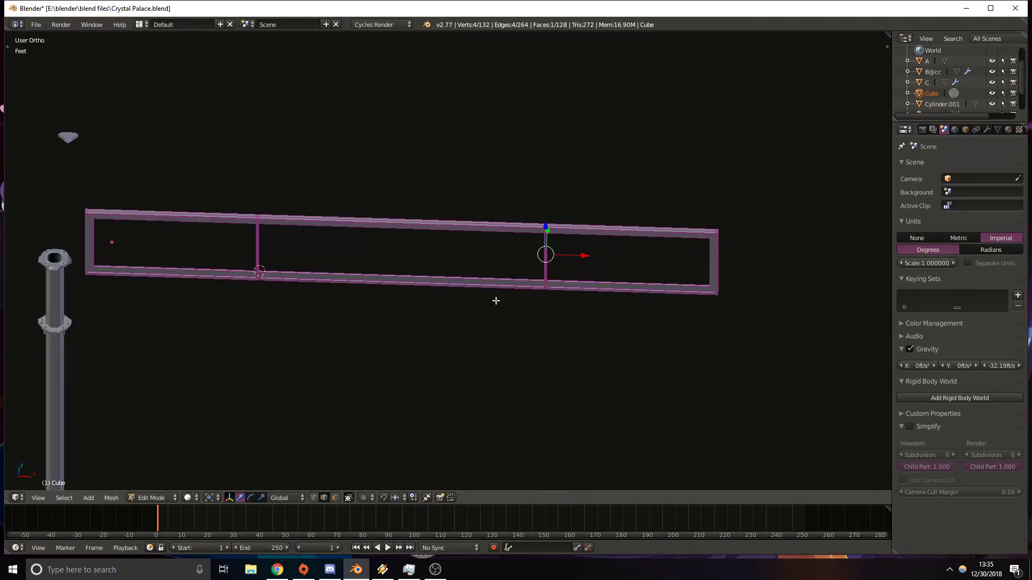
Try to scale the whole girder frame down slightly along X.
{"action": "key", "text": "a"}
{"action": "key", "text": "KP_3"}
{"action": "key", "text": "z"}
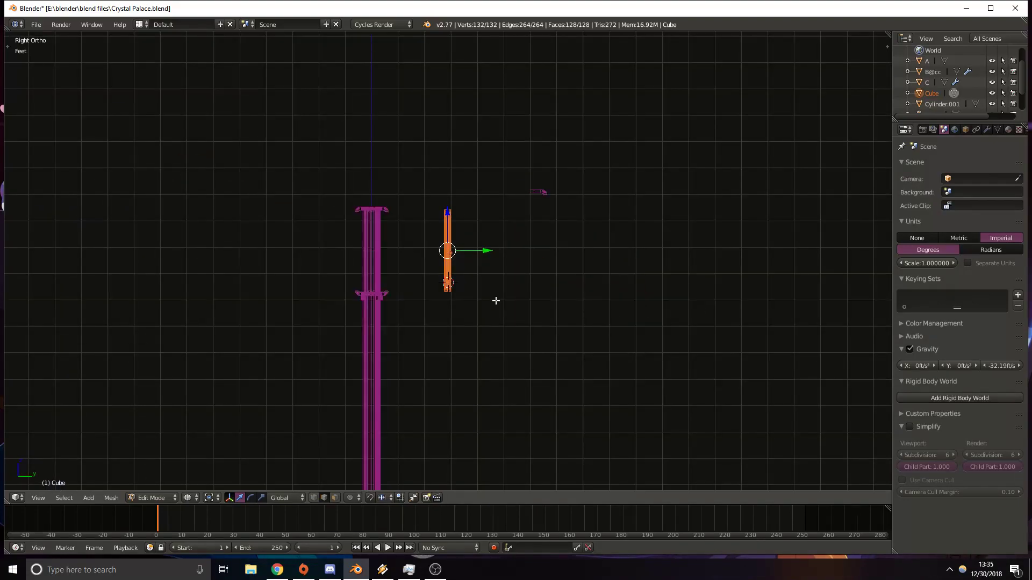
{"action": "key", "text": "KP_1"}
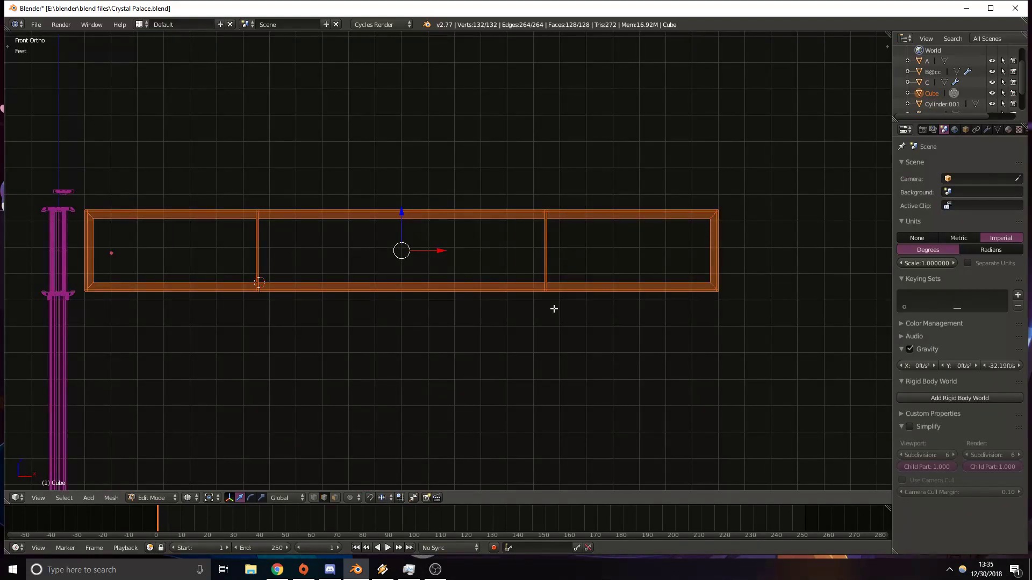
{"action": "key", "text": "z"}
{"action": "key", "text": "z"}
{"action": "key", "text": "s"}
{"action": "key", "text": "z"}
{"action": "key", "text": "x"}
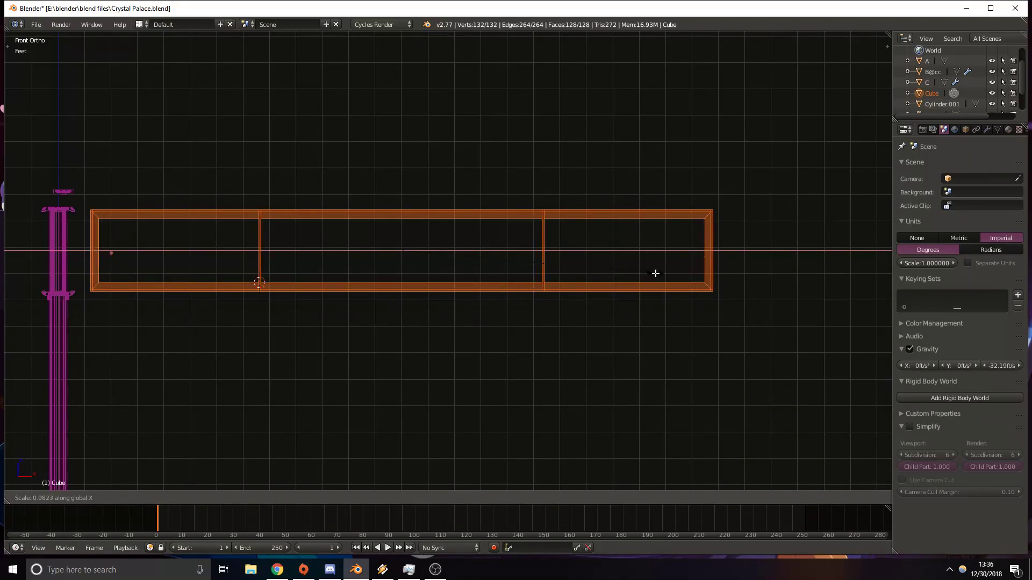
{"action": "left_click", "coordinate": [650, 272]}
{"action": "middle_click_drag", "start_coordinate": [265, 300], "coordinate": [404, 307], "text": "shift"}
{"action": "scroll", "coordinate": [403, 307], "scroll_direction": "up", "scroll_amount": 6}
{"action": "middle_click_drag", "start_coordinate": [192, 285], "coordinate": [483, 225], "text": "shift"}
{"action": "scroll", "coordinate": [466, 237], "scroll_direction": "down", "scroll_amount": 6}
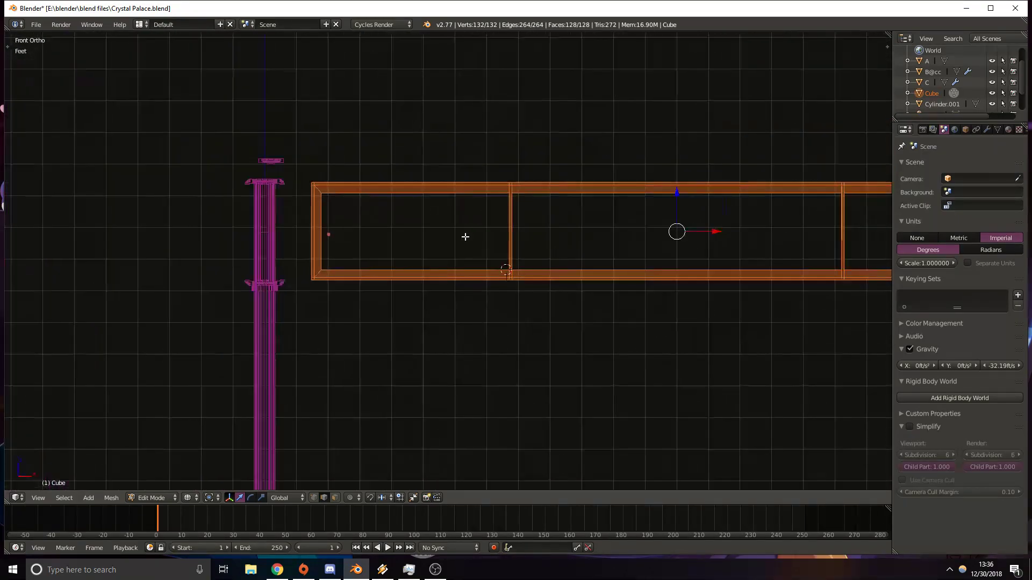
{"action": "key", "text": "ctrl+z"}
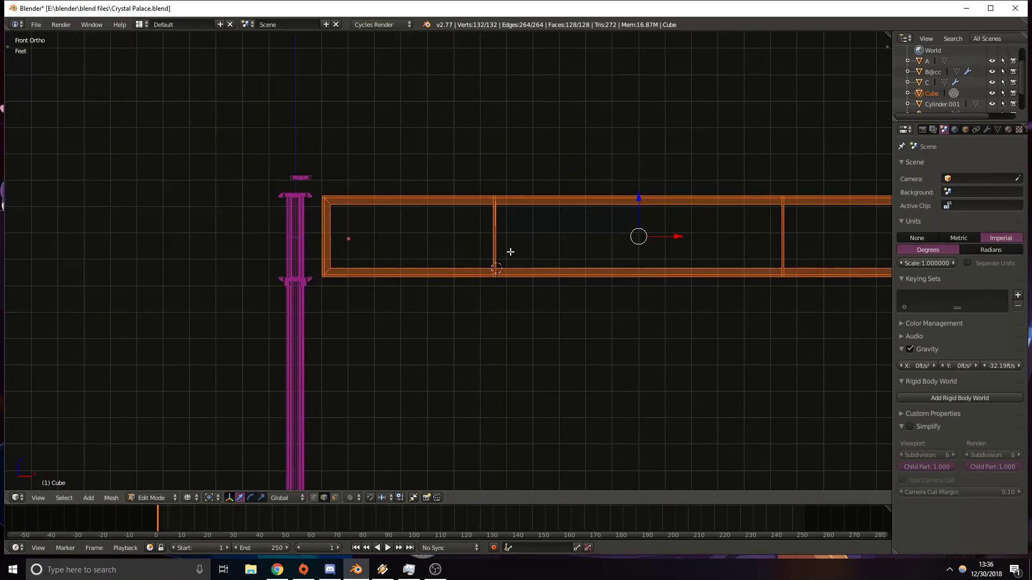
In Object Mode, move the girder frame about 7 inches along X so its end meets the column shaft.
{"action": "key", "text": "Tab"}
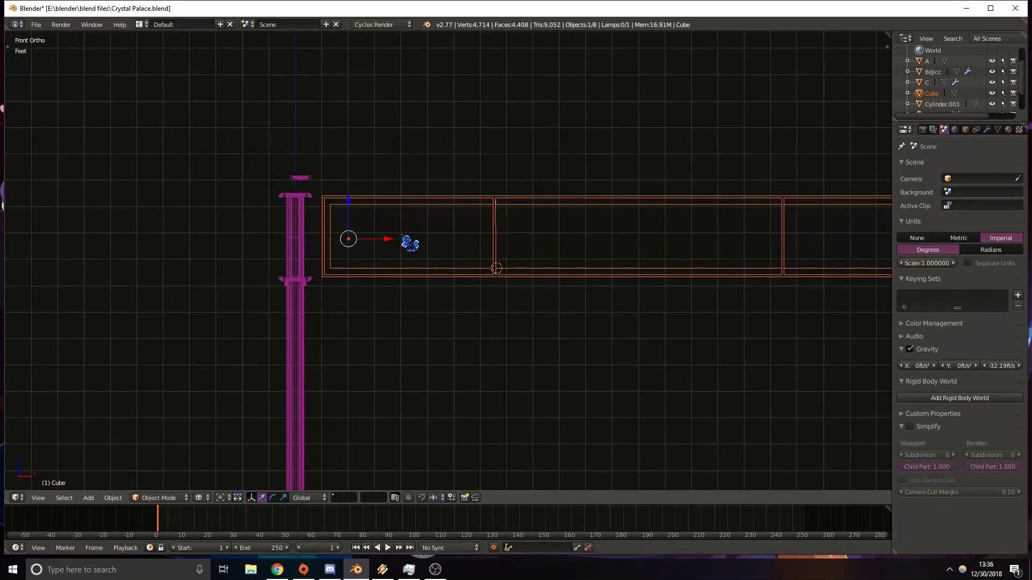
{"action": "key", "text": "KP_7"}
{"action": "key", "text": "KP_1"}
{"action": "key", "text": "z"}
{"action": "scroll", "coordinate": [410, 244], "scroll_direction": "up", "scroll_amount": 2}
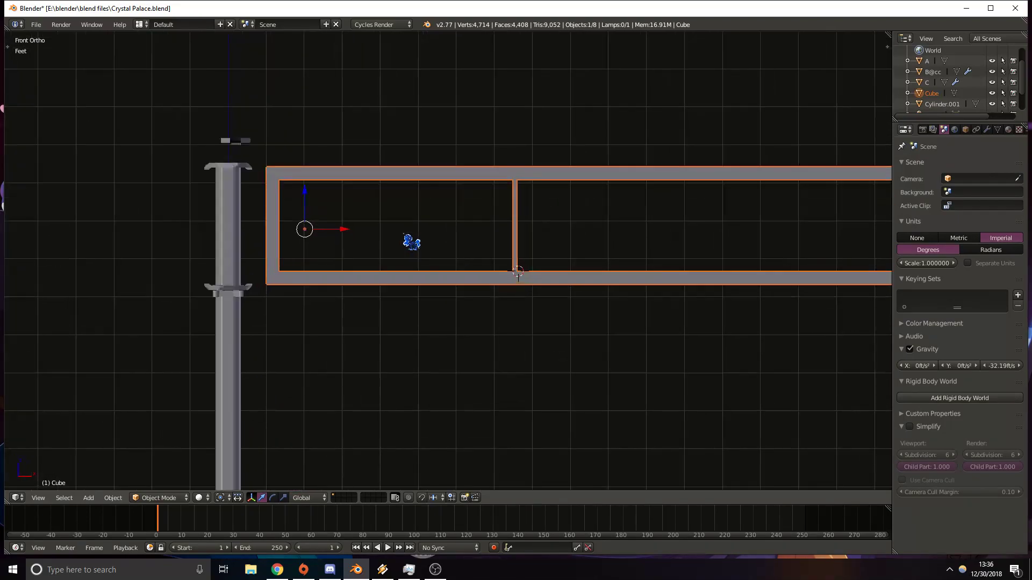
{"action": "middle_click_drag", "start_coordinate": [411, 242], "coordinate": [466, 228], "text": "shift"}
{"action": "key", "text": "g"}
{"action": "key", "text": "x"}
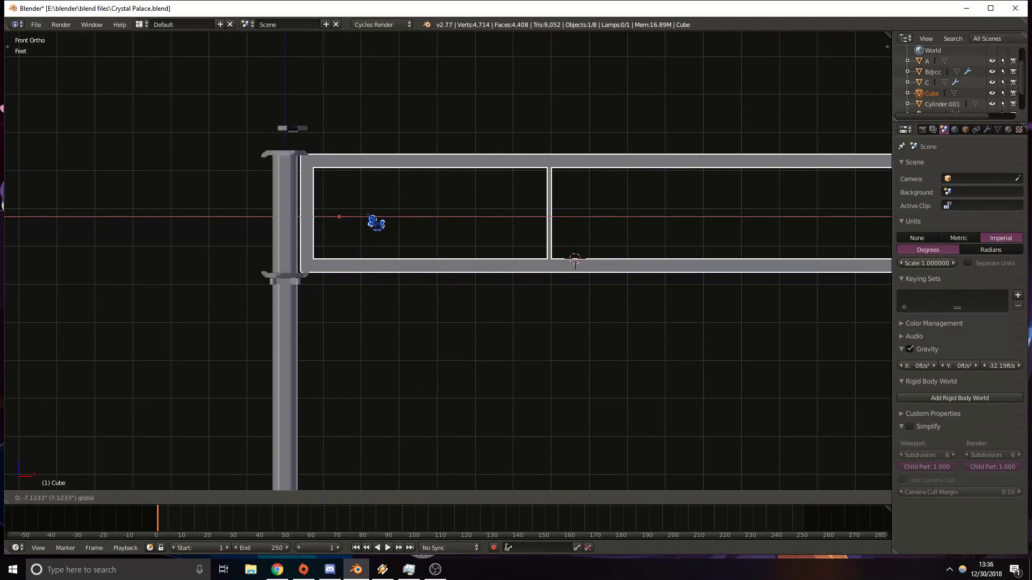
{"action": "left_click", "coordinate": [374, 224]}
Fine-tune the girder's position against the column shaft and lower it slightly along Z between the column's two collars.
{"action": "key", "text": "z"}
{"action": "scroll", "coordinate": [420, 255], "scroll_direction": "up", "scroll_amount": 2}
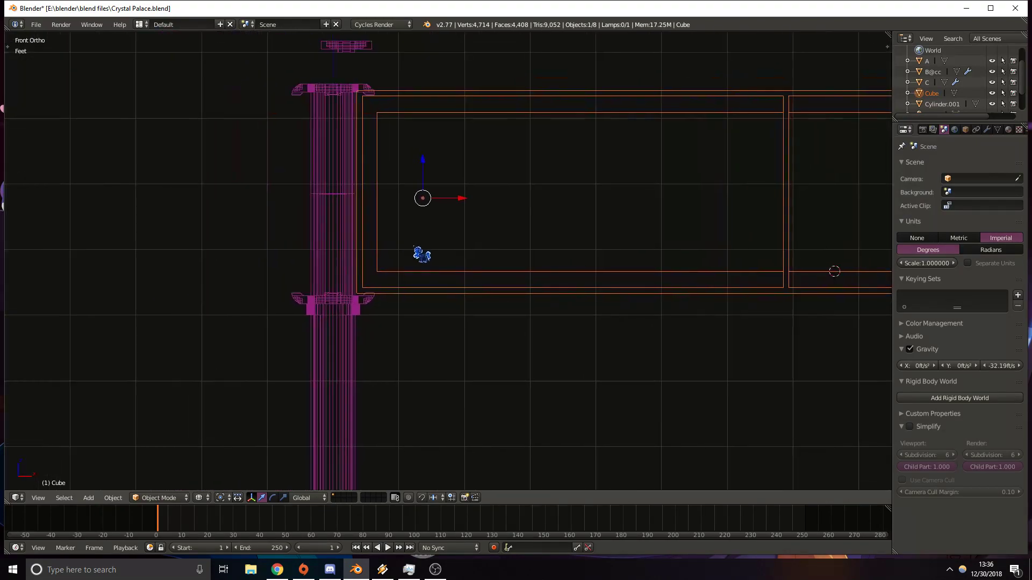
{"action": "scroll", "coordinate": [413, 247], "scroll_direction": "up", "scroll_amount": 2}
{"action": "middle_click_drag", "start_coordinate": [412, 236], "coordinate": [432, 278], "text": "shift"}
{"action": "left_click_drag", "start_coordinate": [474, 213], "coordinate": [474, 213]}
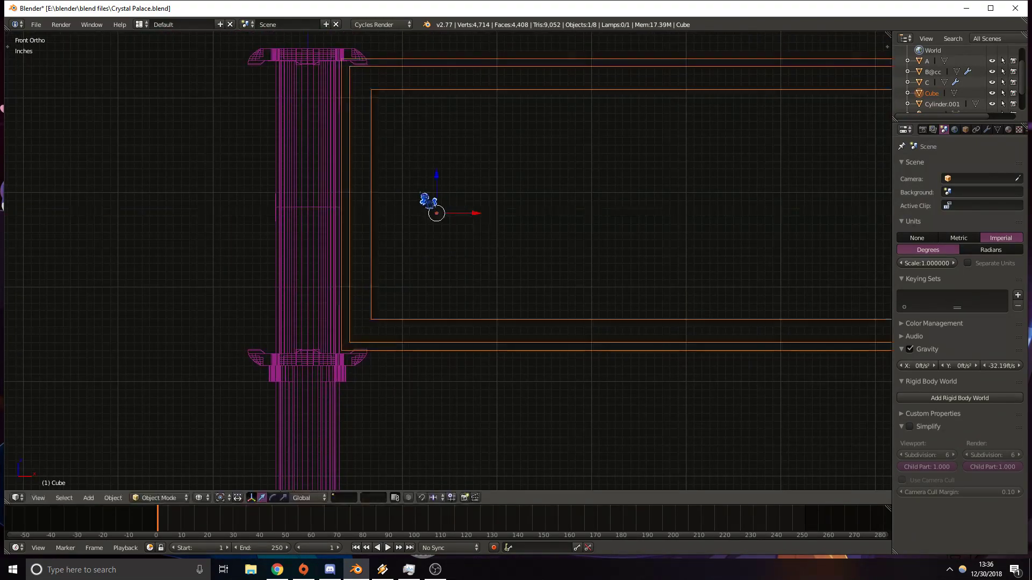
{"action": "left_click_drag", "start_coordinate": [437, 180], "coordinate": [441, 188]}
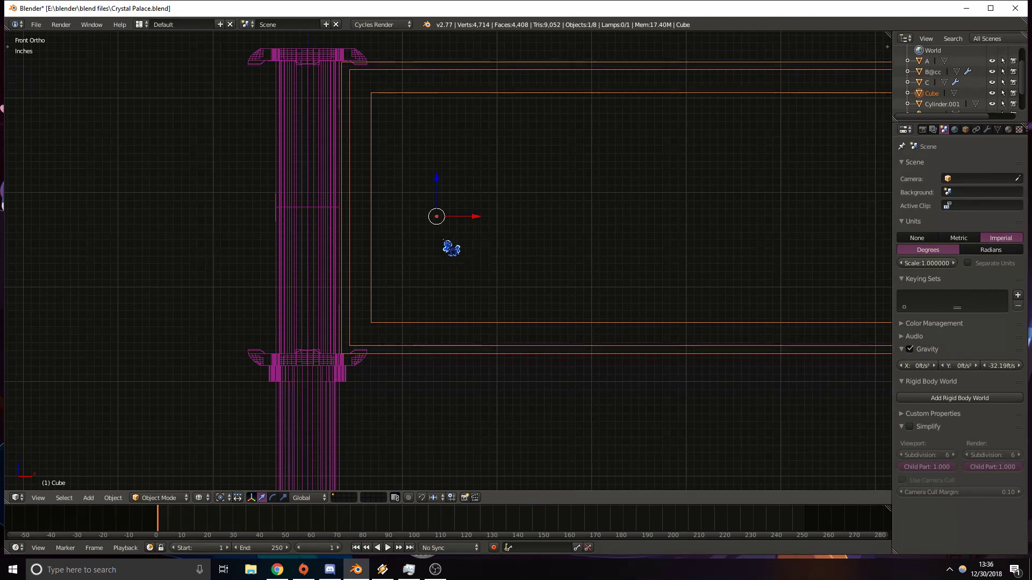
Scale the girder frame along Z to about 0.97 so it fits between the column's collars.
{"action": "key", "text": "s"}
{"action": "key", "text": "x"}
{"action": "key", "text": "z"}
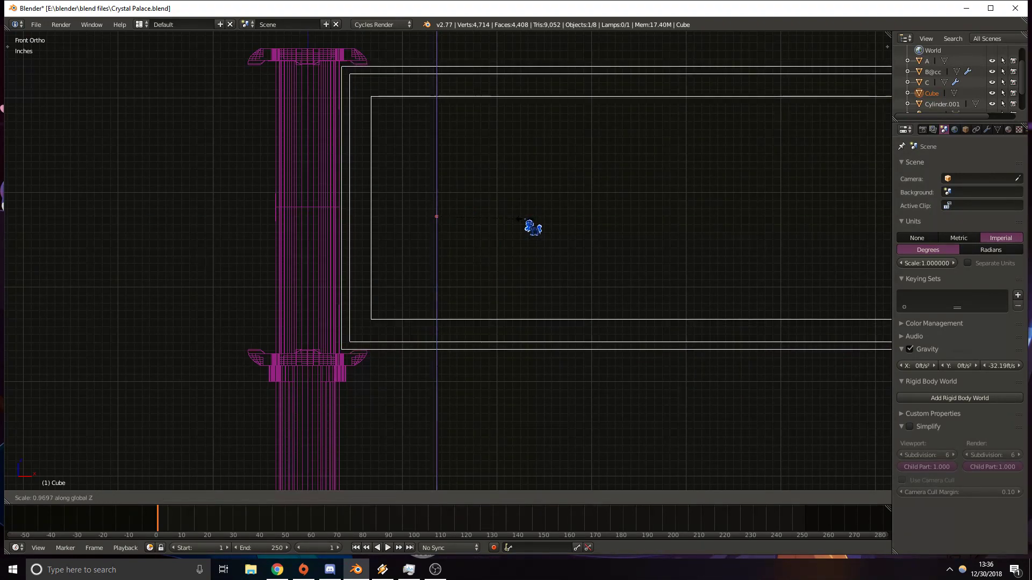
{"action": "left_click", "coordinate": [532, 228]}
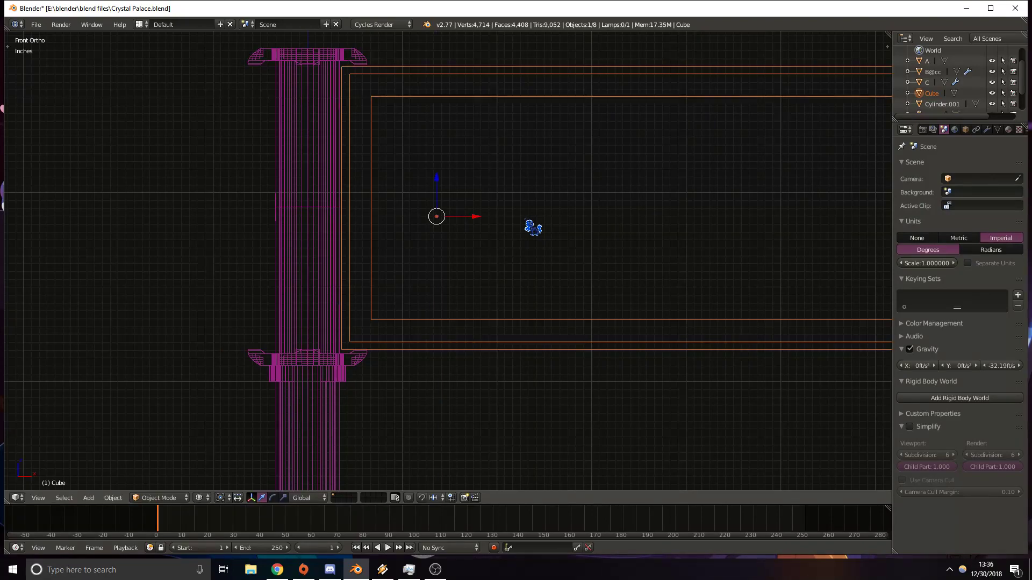
Duplicate the upper column section with its two collars and move the copy along X partway down the girder.
{"action": "scroll", "coordinate": [564, 238], "scroll_direction": "down", "scroll_amount": 3}
{"action": "key", "text": "z"}
{"action": "middle_click_drag", "start_coordinate": [598, 249], "coordinate": [507, 230], "text": "shift"}
{"action": "right_click", "coordinate": [261, 186]}
{"action": "scroll", "coordinate": [279, 194], "scroll_direction": "down", "scroll_amount": 4}
{"action": "key", "text": "shift+d"}
{"action": "left_click", "coordinate": [294, 204]}
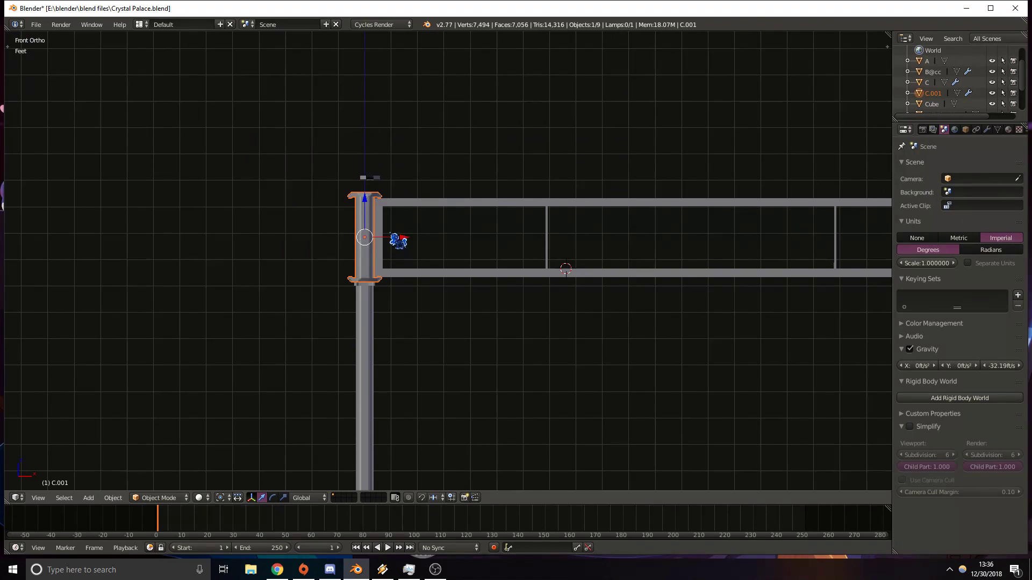
{"action": "left_click", "coordinate": [391, 232]}
{"action": "key", "text": "g"}
{"action": "key", "text": "x"}
{"action": "left_click", "coordinate": [771, 248]}
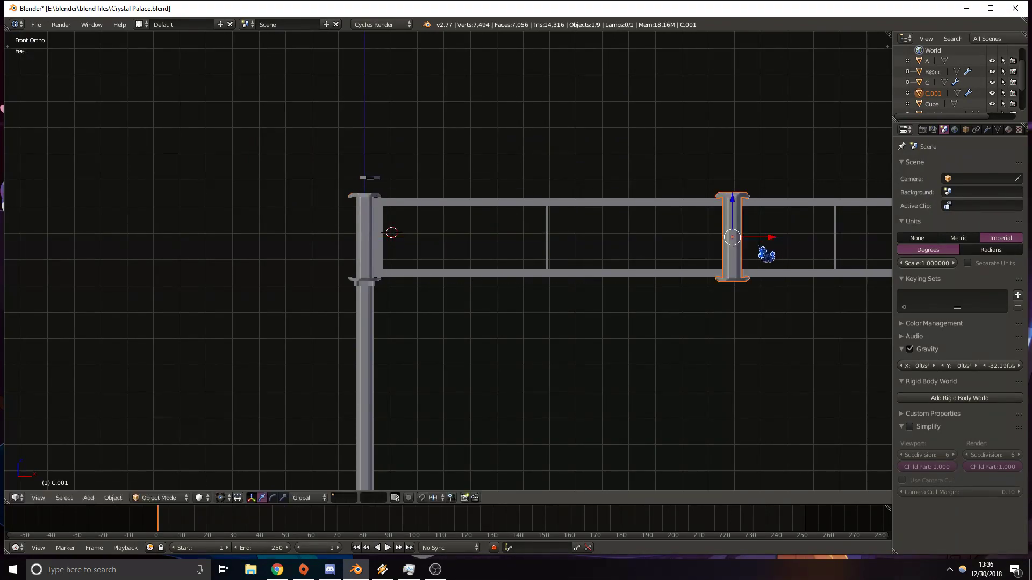
Move the duplicated column section about 10 feet further along X to the girder's far end.
{"action": "middle_click_drag", "start_coordinate": [772, 249], "coordinate": [430, 231], "text": "shift"}
{"action": "scroll", "coordinate": [457, 229], "scroll_direction": "down", "scroll_amount": 1}
{"action": "key", "text": "g"}
{"action": "key", "text": "x"}
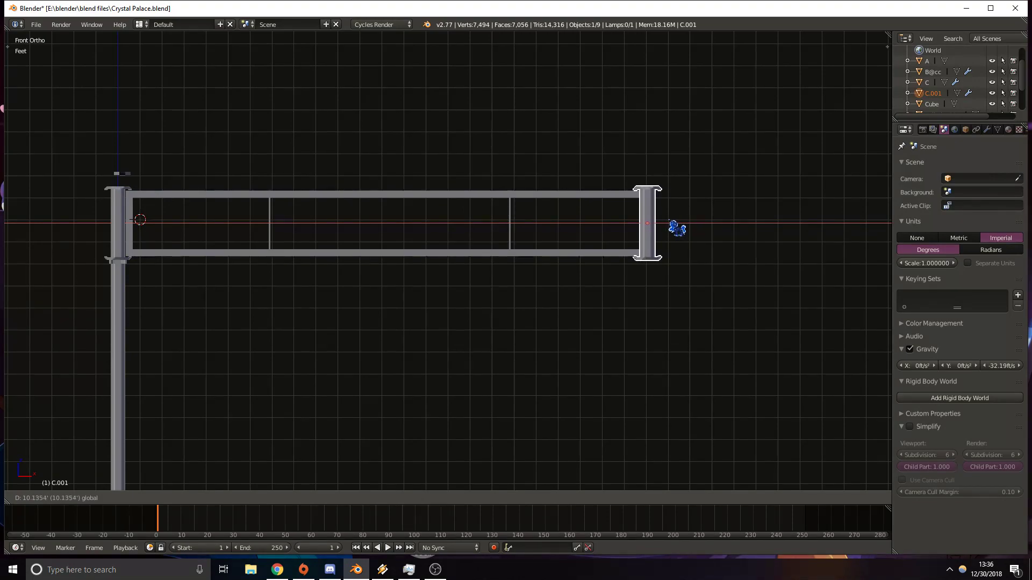
{"action": "left_click", "coordinate": [667, 220]}
Select the girder frame and examine how its far end overlaps the duplicated column section.
{"action": "key", "text": "z"}
{"action": "scroll", "coordinate": [668, 220], "scroll_direction": "up", "scroll_amount": 5}
{"action": "middle_click_drag", "start_coordinate": [667, 220], "coordinate": [399, 208], "text": "shift"}
{"action": "right_click", "coordinate": [516, 230]}
{"action": "middle_click_drag", "start_coordinate": [556, 196], "coordinate": [568, 212], "text": "shift"}
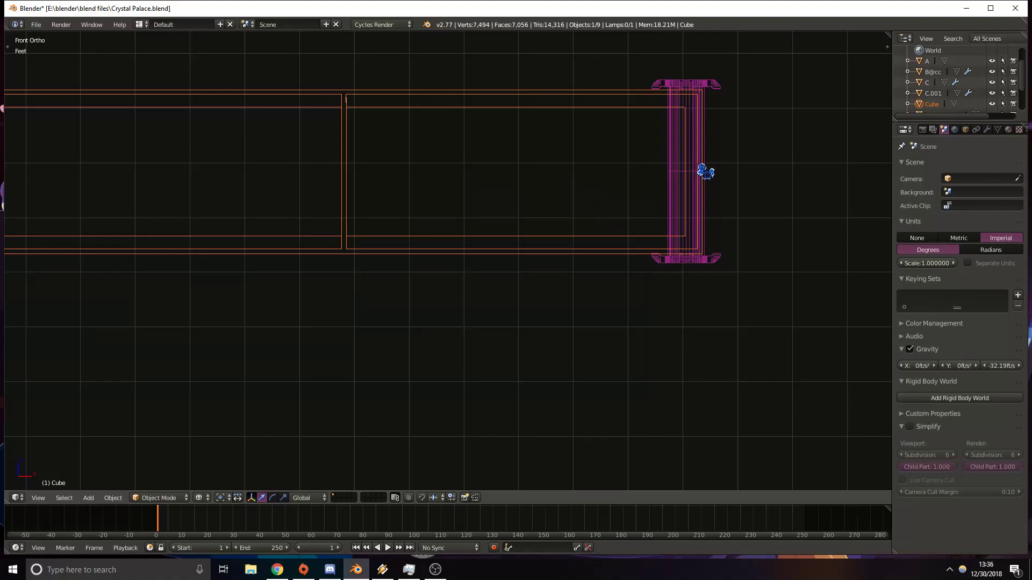
{"action": "key", "text": "Tab"}
{"action": "middle_click_drag", "start_coordinate": [702, 183], "coordinate": [607, 223], "text": "shift"}
{"action": "key", "text": "z"}
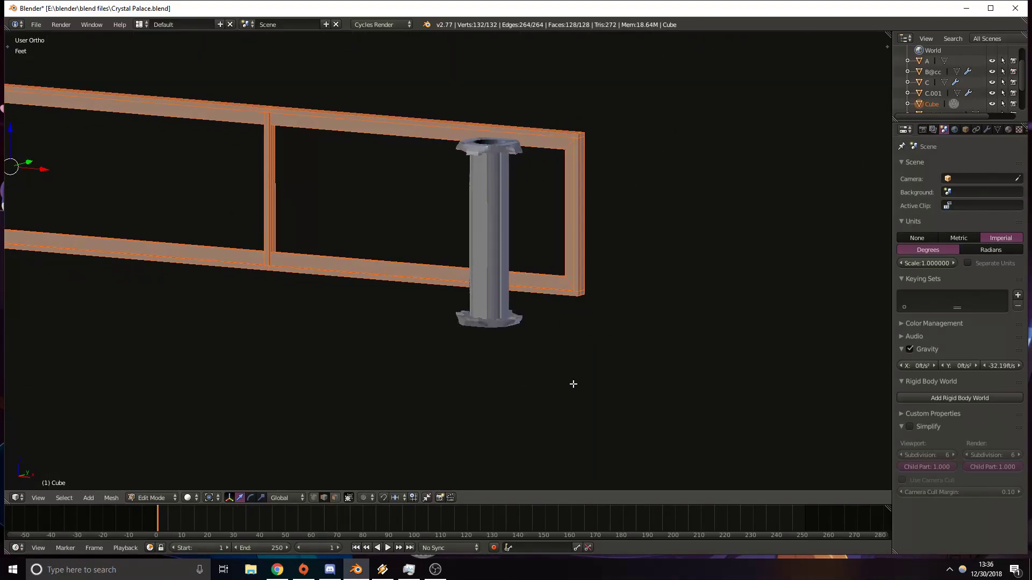
{"action": "key", "text": "Tab"}
{"action": "key", "text": "z"}
{"action": "key", "text": "KP_1"}
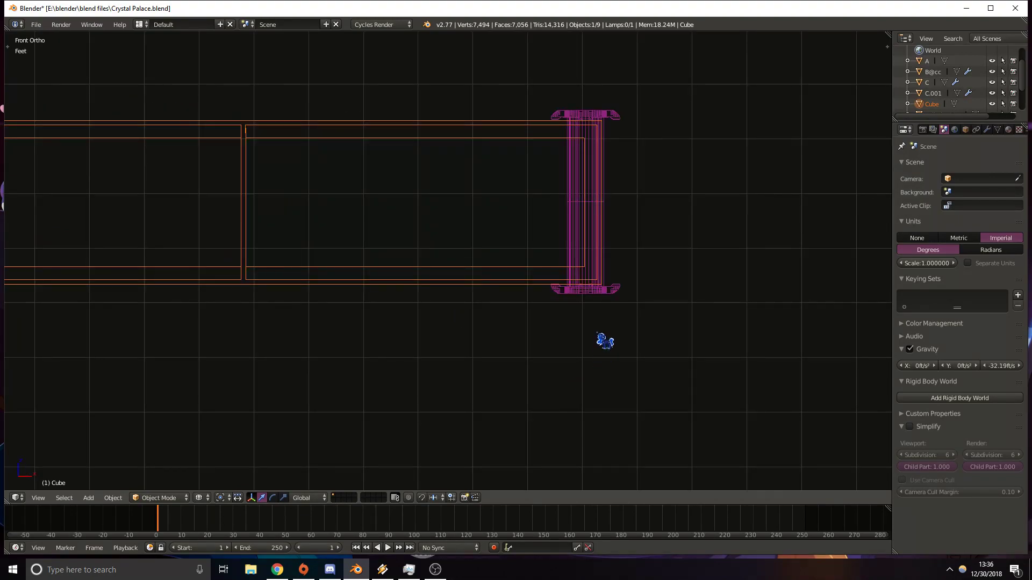
{"action": "key", "text": "s"}
{"action": "right_click", "coordinate": [671, 279]}
Shift the girder frame slightly along X toward the original column and adjust its scale along X.
{"action": "scroll", "coordinate": [671, 278], "scroll_direction": "down", "scroll_amount": 4}
{"action": "middle_click_drag", "start_coordinate": [32, 239], "coordinate": [320, 240], "text": "shift"}
{"action": "left_click_drag", "start_coordinate": [339, 240], "coordinate": [331, 240]}
{"action": "middle_click_drag", "start_coordinate": [391, 255], "coordinate": [316, 267], "text": "shift"}
{"action": "key", "text": "s"}
{"action": "key", "text": "x"}
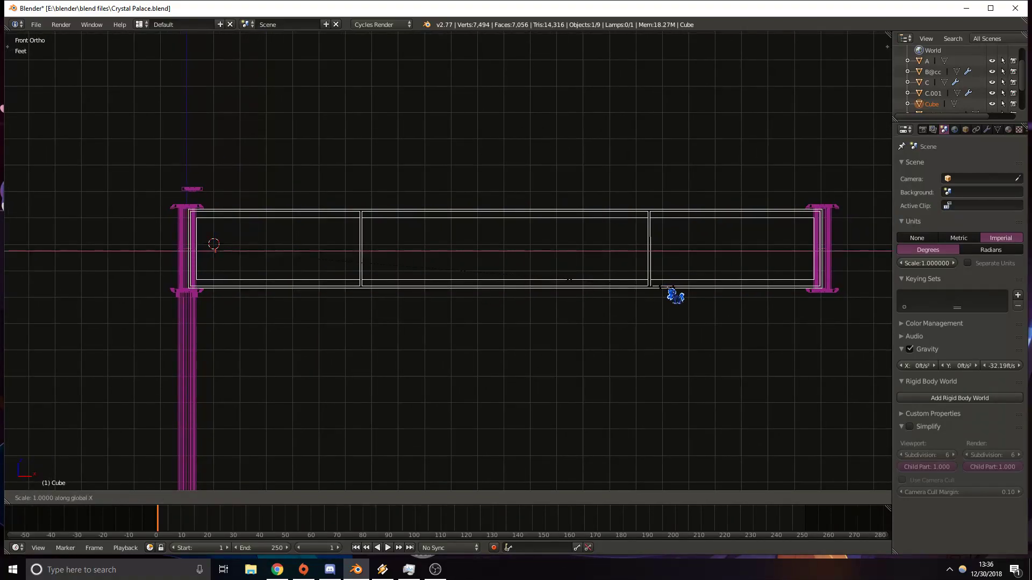
{"action": "left_click", "coordinate": [660, 288]}
Move the girder frame about 3.7 inches along X so its near end meets the original column's shaft.
{"action": "key", "text": "z"}
{"action": "middle_click_drag", "start_coordinate": [217, 259], "coordinate": [333, 267], "text": "shift"}
{"action": "scroll", "coordinate": [349, 260], "scroll_direction": "up", "scroll_amount": 3}
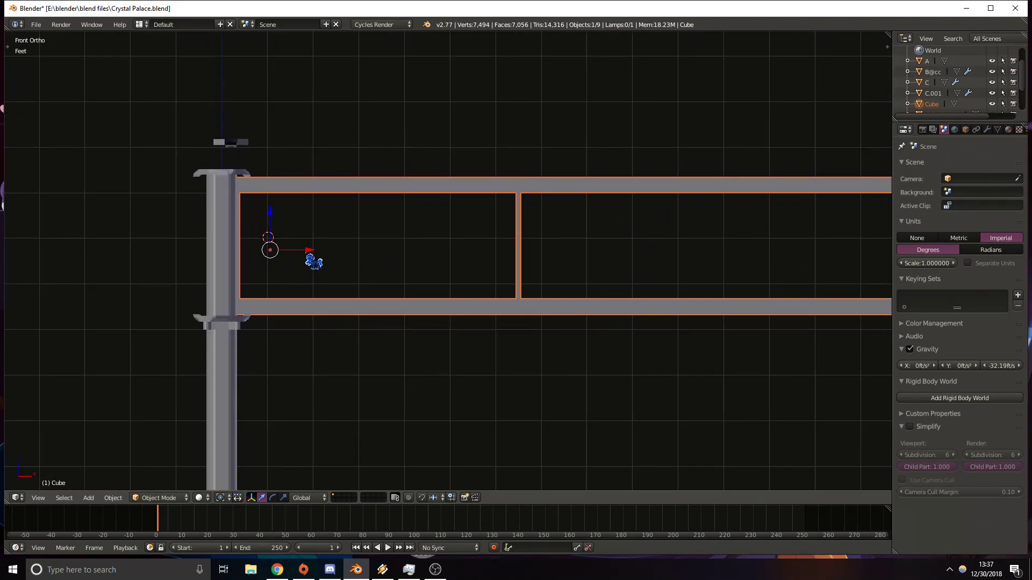
{"action": "key", "text": "g"}
{"action": "key", "text": "x"}
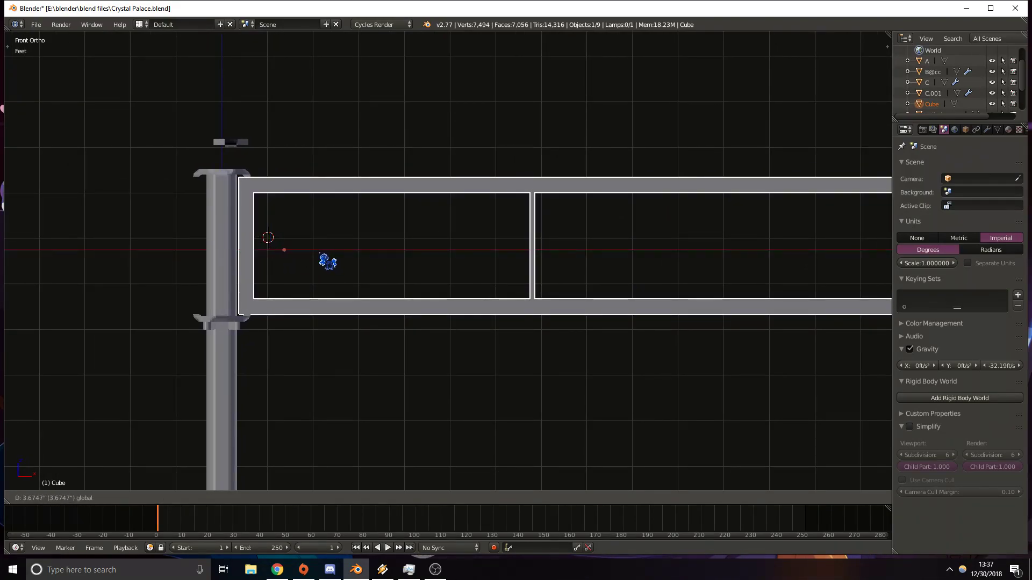
{"action": "left_click", "coordinate": [320, 253]}
Scale the girder frame along X to about 0.985 so its far end meets the duplicated column section.
{"action": "middle_click_drag", "start_coordinate": [691, 280], "coordinate": [391, 270], "text": "shift"}
{"action": "middle_click_drag", "start_coordinate": [863, 289], "coordinate": [529, 271], "text": "shift"}
{"action": "key", "text": "s"}
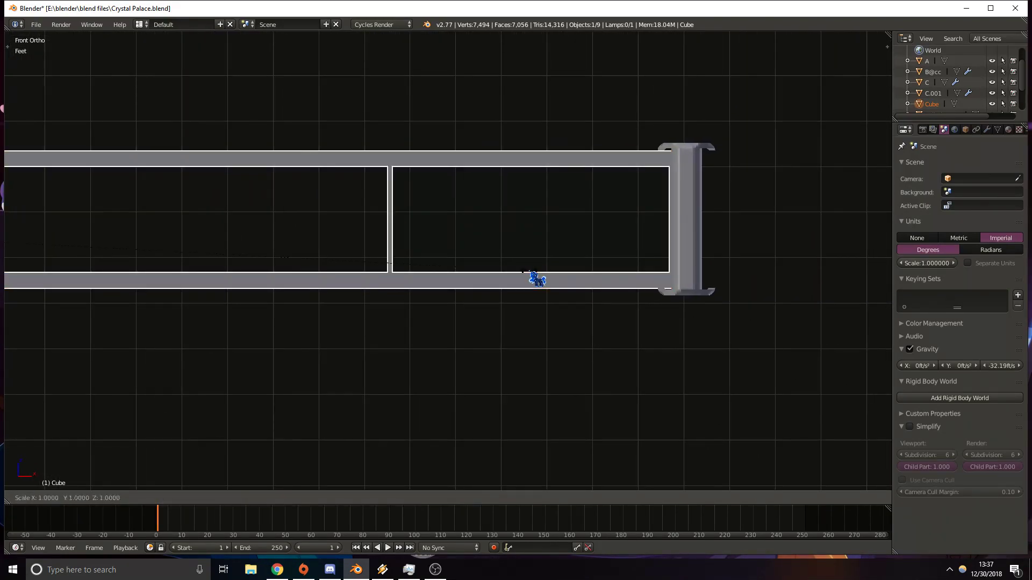
{"action": "key", "text": "x"}
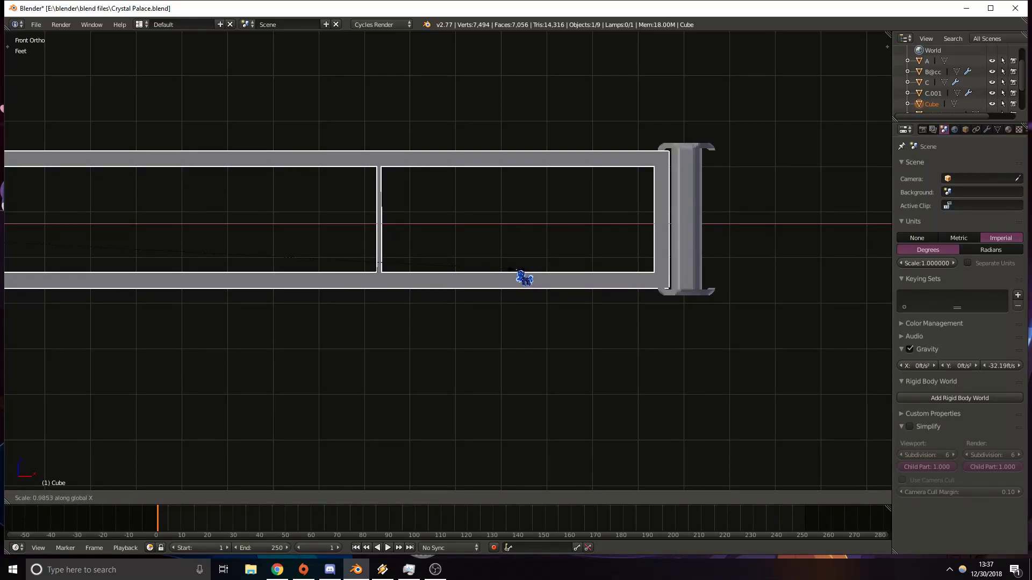
{"action": "left_click", "coordinate": [518, 272]}
Examine the fit between the girder's near end and the original column's shaft.
{"action": "middle_click_drag", "start_coordinate": [229, 270], "coordinate": [672, 279], "text": "shift"}
{"action": "middle_click_drag", "start_coordinate": [41, 226], "coordinate": [390, 241], "text": "shift"}
{"action": "scroll", "coordinate": [365, 242], "scroll_direction": "up", "scroll_amount": 7}
{"action": "scroll", "coordinate": [357, 242], "scroll_direction": "down", "scroll_amount": 1}
{"action": "left_click_drag", "start_coordinate": [366, 243], "coordinate": [490, 242], "text": "shift"}
{"action": "scroll", "coordinate": [494, 241], "scroll_direction": "down", "scroll_amount": 1}
{"action": "key", "text": "z"}
{"action": "scroll", "coordinate": [545, 233], "scroll_direction": "down", "scroll_amount": 7, "text": "shift"}
Raise the girder frame along Z above the columns and shift it slightly toward the original column's axis.
{"action": "scroll", "coordinate": [585, 192], "scroll_direction": "down", "scroll_amount": 3}
{"action": "mouse_move", "coordinate": [583, 195]}
{"action": "middle_mouse_down", "text": "shift"}
{"action": "mouse_move", "coordinate": [441, 267]}
{"action": "mouse_move", "coordinate": [429, 316]}
{"action": "middle_mouse_up", "text": "shift"}
{"action": "scroll", "coordinate": [441, 267], "scroll_direction": "down", "scroll_amount": 3}
{"action": "left_click_drag", "start_coordinate": [393, 267], "coordinate": [399, 114]}
{"action": "middle_click_drag", "start_coordinate": [379, 159], "coordinate": [309, 189]}
{"action": "key", "text": "KP_1"}
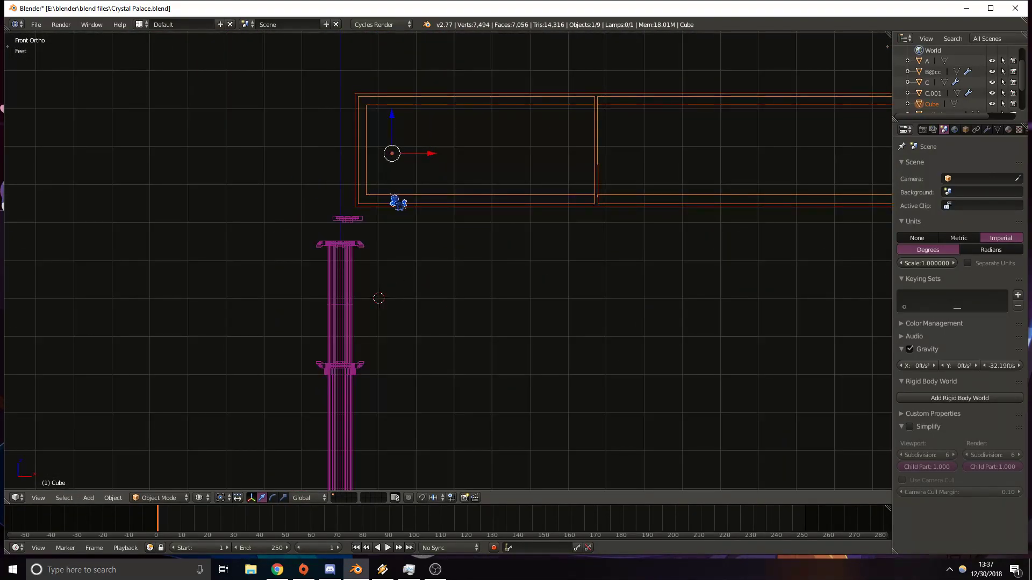
{"action": "middle_click_drag", "start_coordinate": [454, 186], "coordinate": [306, 224], "text": "shift"}
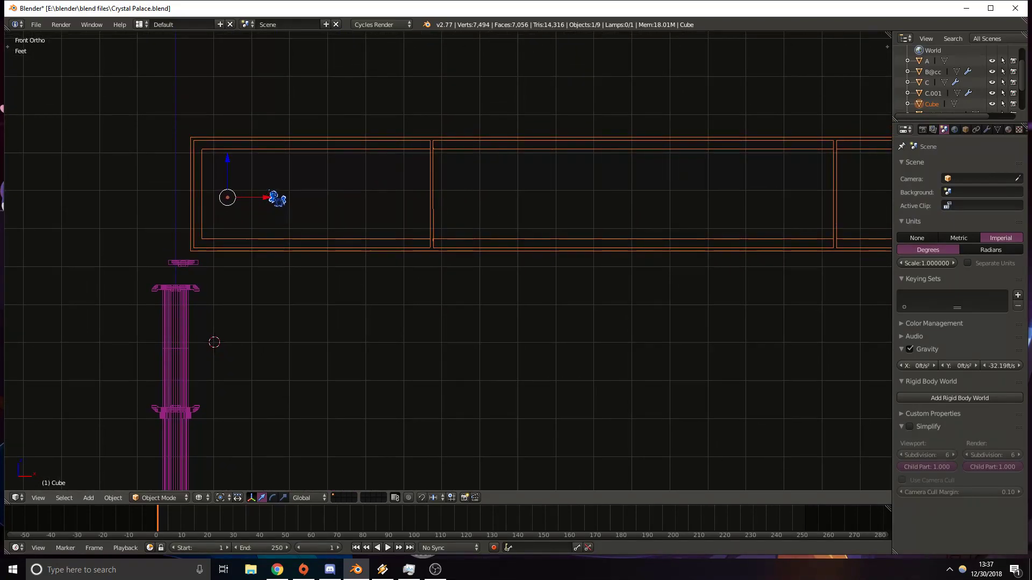
{"action": "key", "text": "g"}
{"action": "left_click", "coordinate": [297, 195]}
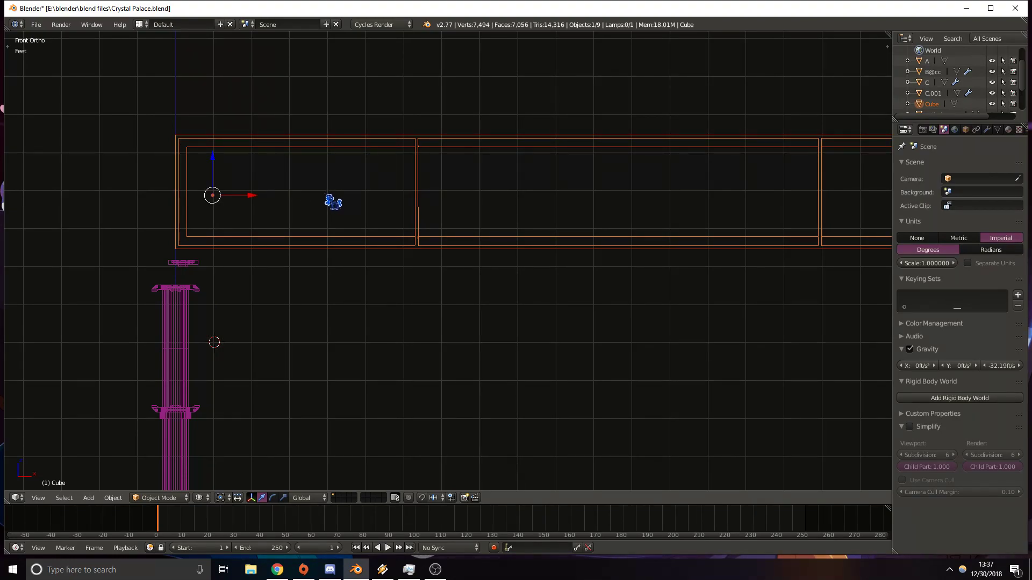
Set the girder frame's Y and X locations to 0.
{"action": "key", "text": "n"}
{"action": "left_click", "coordinate": [832, 75]}
{"action": "type", "text": "0"}
{"action": "key", "text": "Return"}
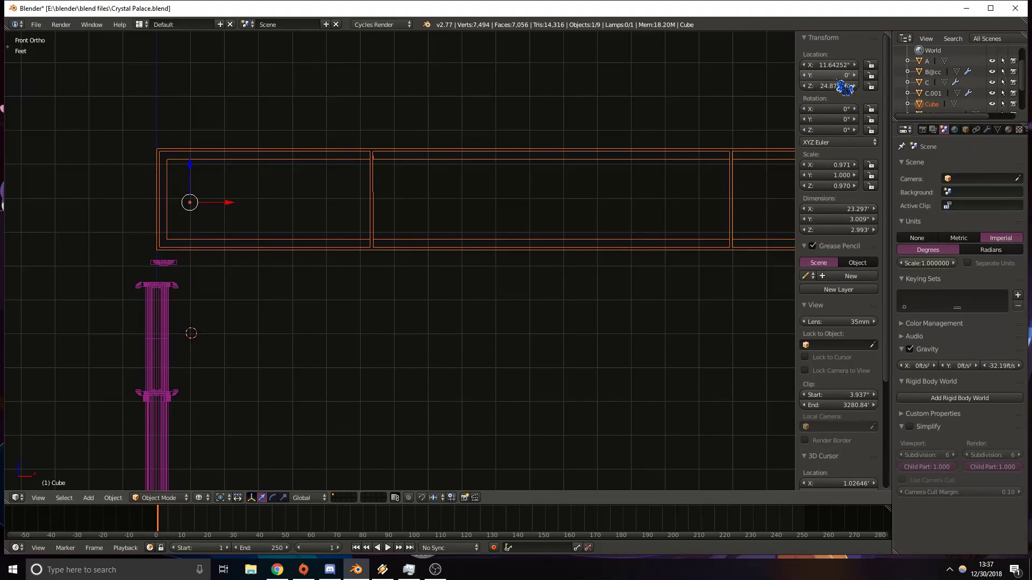
{"action": "middle_click_drag", "start_coordinate": [415, 215], "coordinate": [443, 220], "text": "shift"}
{"action": "left_click", "coordinate": [832, 65]}
{"action": "type", "text": "0"}
{"action": "key", "text": "Return"}
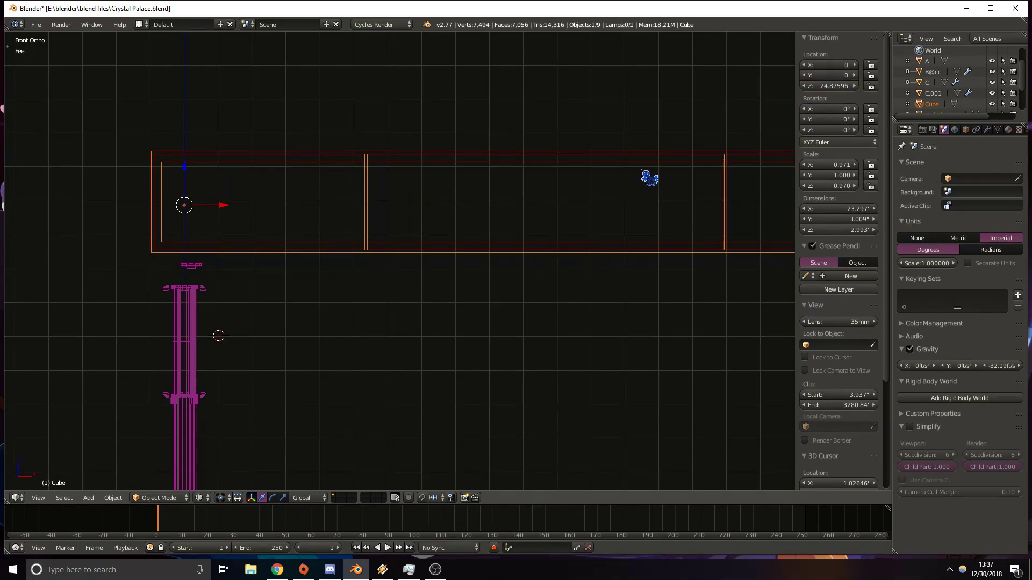
In Edit Mode, centre the whole girder mesh over the object origin by setting its median X to 0, and return to Object Mode.
{"action": "middle_click_drag", "start_coordinate": [517, 200], "coordinate": [545, 230], "text": "shift"}
{"action": "key", "text": "Tab"}
{"action": "scroll", "coordinate": [559, 226], "scroll_direction": "down", "scroll_amount": 4}
{"action": "key", "text": "a"}
{"action": "key", "text": "a"}
{"action": "left_click_drag", "start_coordinate": [526, 253], "coordinate": [352, 247]}
{"action": "scroll", "coordinate": [356, 255], "scroll_direction": "up", "scroll_amount": 5}
{"action": "middle_click_drag", "start_coordinate": [173, 281], "coordinate": [356, 293], "text": "shift"}
{"action": "scroll", "coordinate": [438, 256], "scroll_direction": "up", "scroll_amount": 3}
{"action": "left_click", "coordinate": [838, 64]}
{"action": "type", "text": "0"}
{"action": "key", "text": "Return"}
{"action": "key", "text": "Tab"}
{"action": "scroll", "coordinate": [567, 232], "scroll_direction": "down", "scroll_amount": 5}
{"action": "middle_click_drag", "start_coordinate": [571, 237], "coordinate": [492, 231], "text": "shift"}
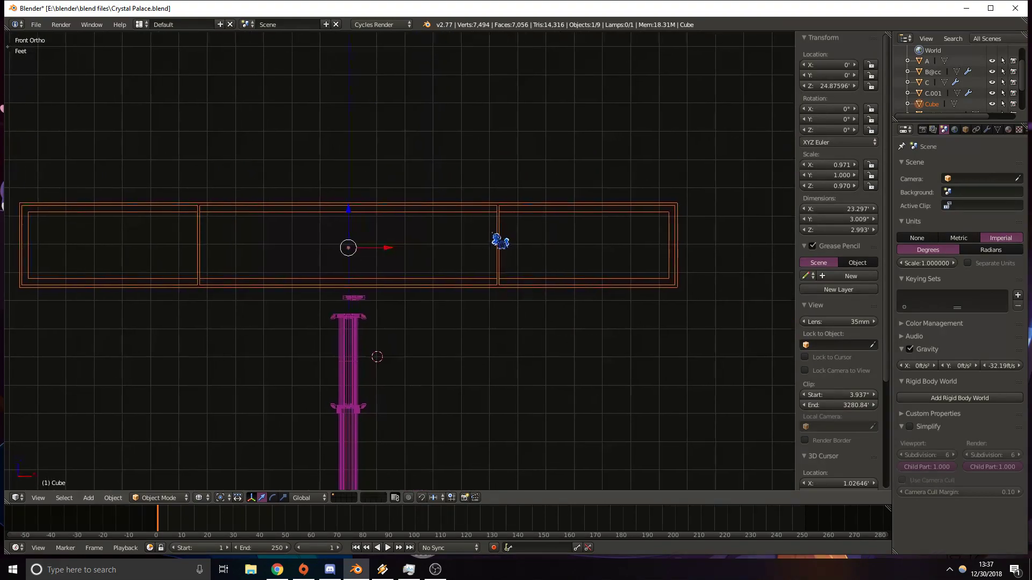
Examine the centred girder frame's end post against the grid.
{"action": "scroll", "coordinate": [586, 204], "scroll_direction": "up", "scroll_amount": 4}
{"action": "middle_click_drag", "start_coordinate": [601, 205], "coordinate": [357, 241], "text": "shift"}
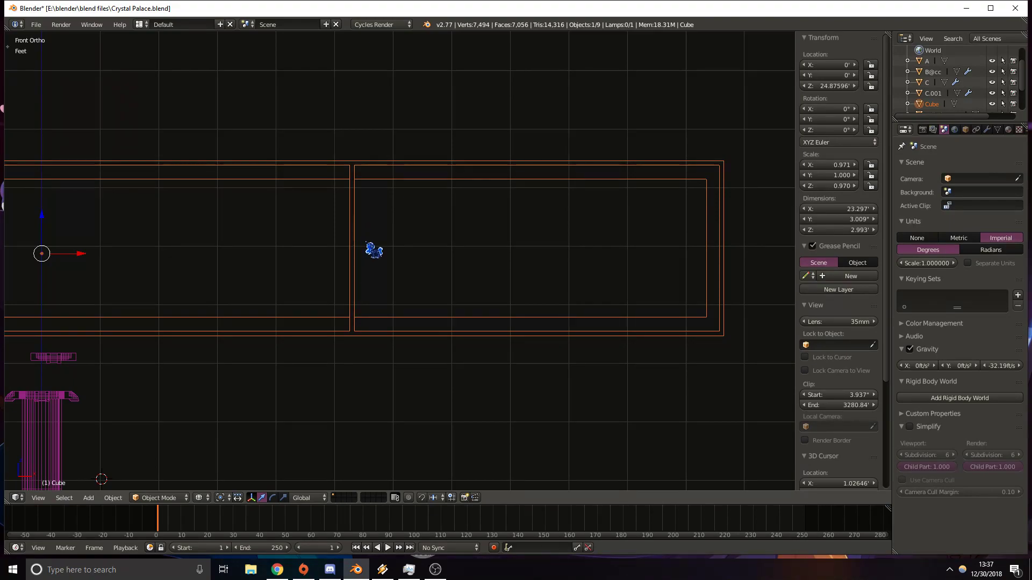
{"action": "middle_click_drag", "start_coordinate": [215, 269], "coordinate": [246, 276], "text": "shift"}
{"action": "middle_click_drag", "start_coordinate": [363, 265], "coordinate": [247, 276], "text": "shift"}
{"action": "scroll", "coordinate": [143, 277], "scroll_direction": "down", "scroll_amount": 3}
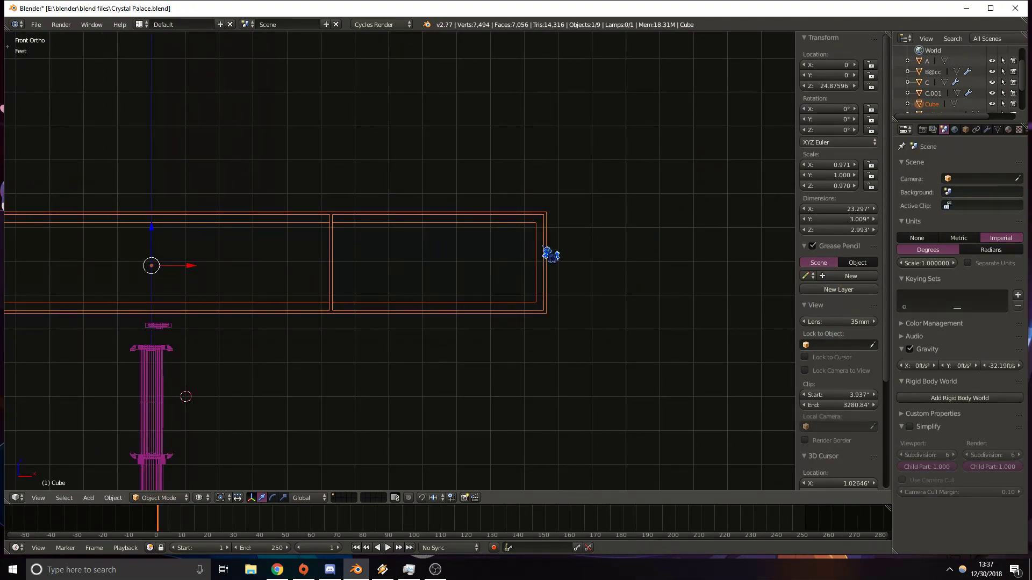
{"action": "scroll", "coordinate": [548, 253], "scroll_direction": "up", "scroll_amount": 8}
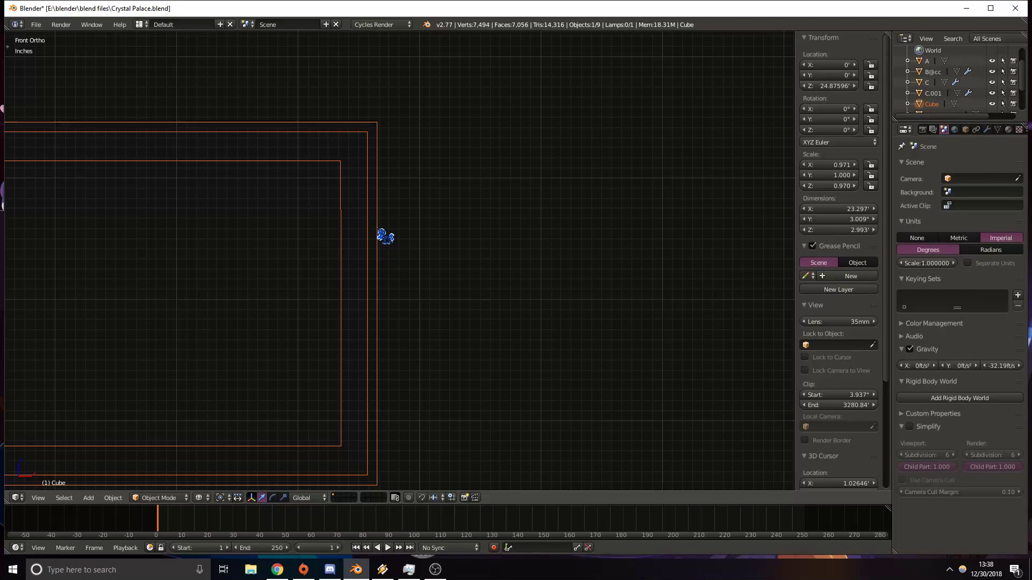
{"action": "left_click", "coordinate": [164, 571]}
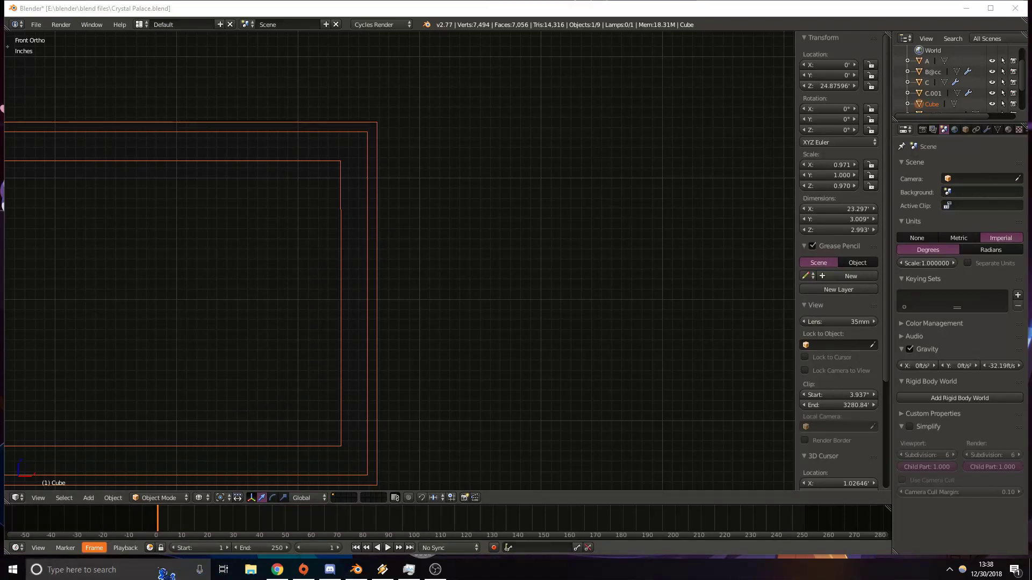
{"action": "type", "text": "23"}
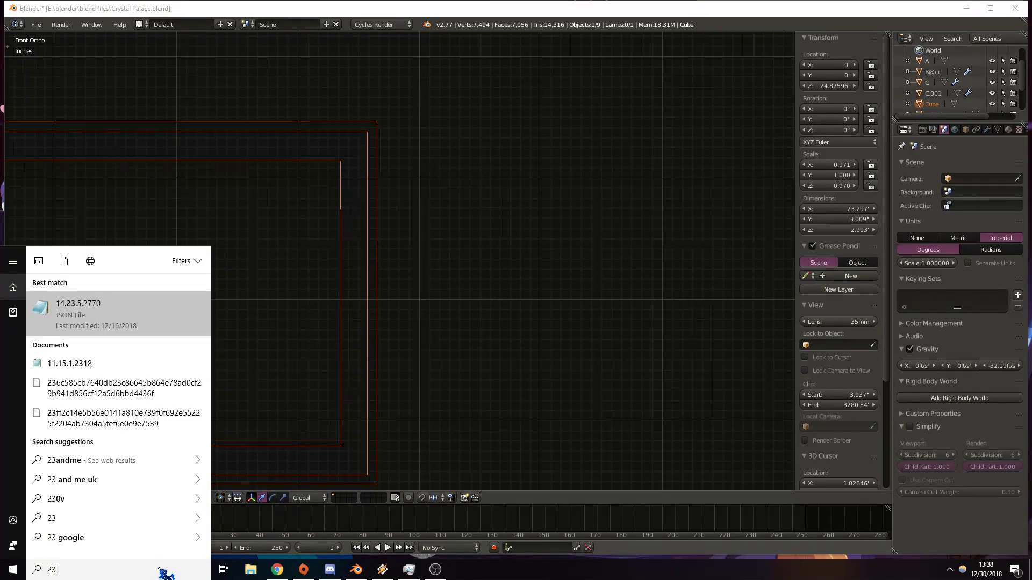
{"action": "key", "text": "BackSpace"}
{"action": "key", "text": "BackSpace"}
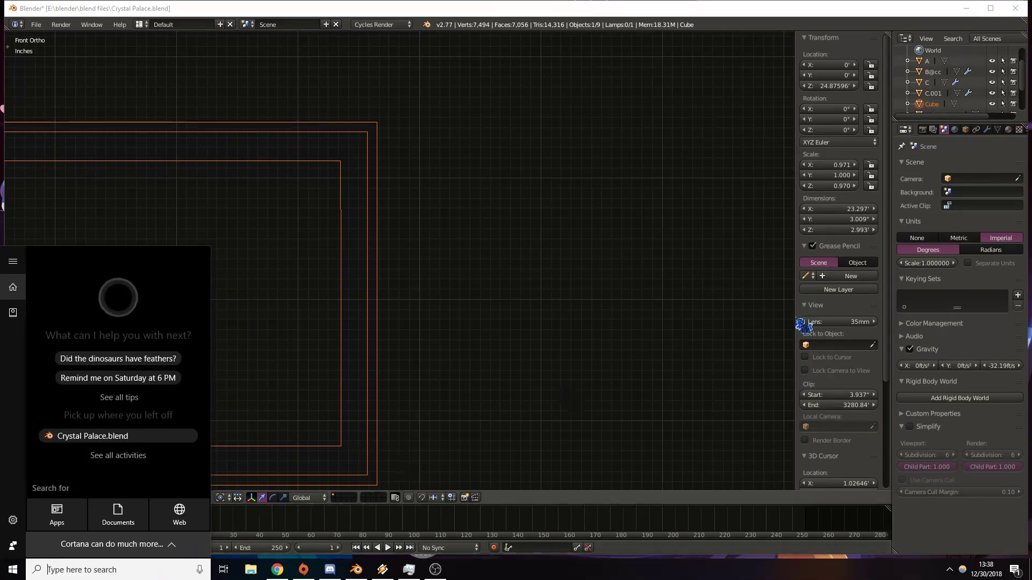
{"action": "key", "text": "Escape"}
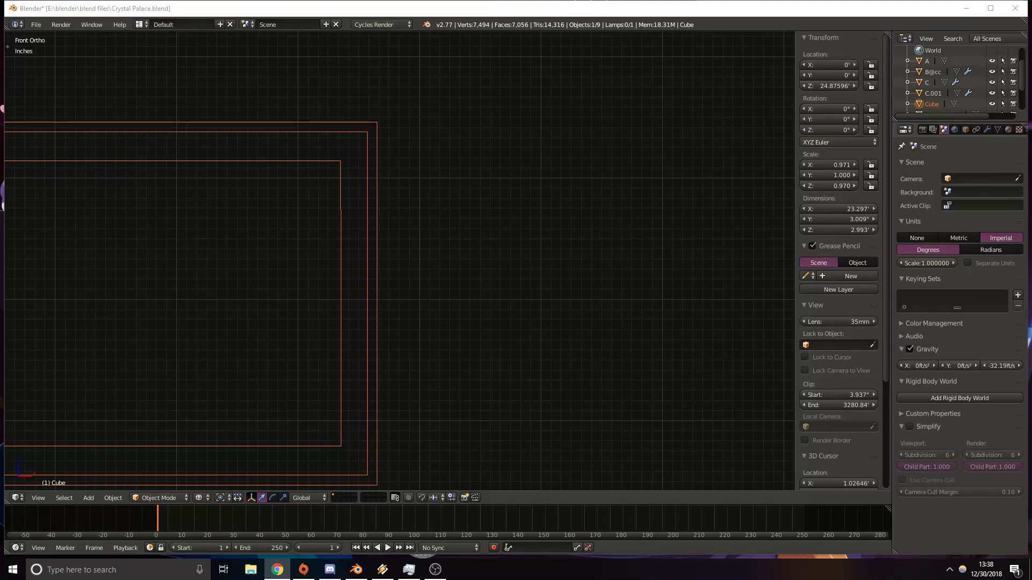
Calculate 23/2 with a web search and close the results window.
{"action": "left_click", "coordinate": [110, 575]}
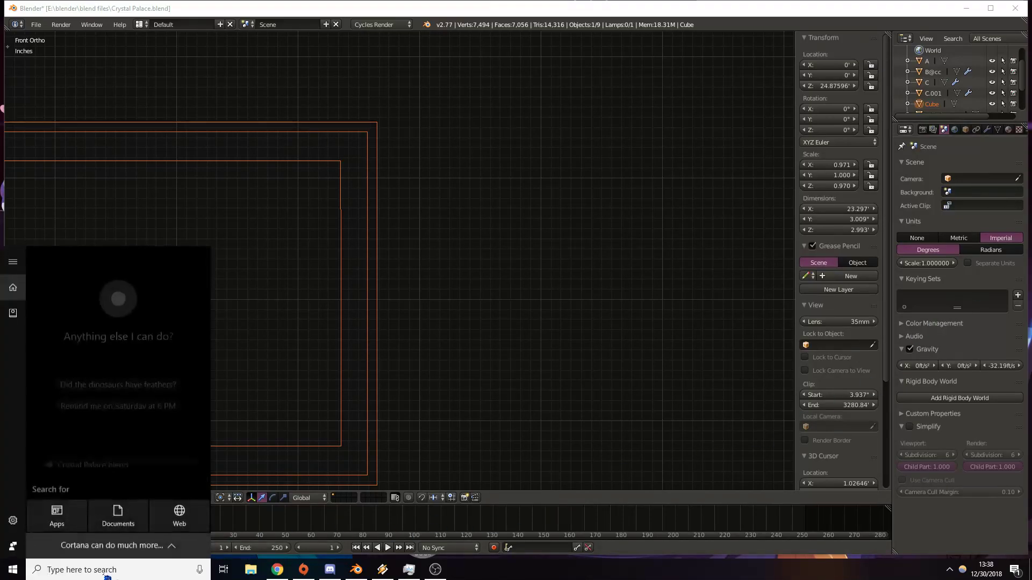
{"action": "type", "text": "23/2"}
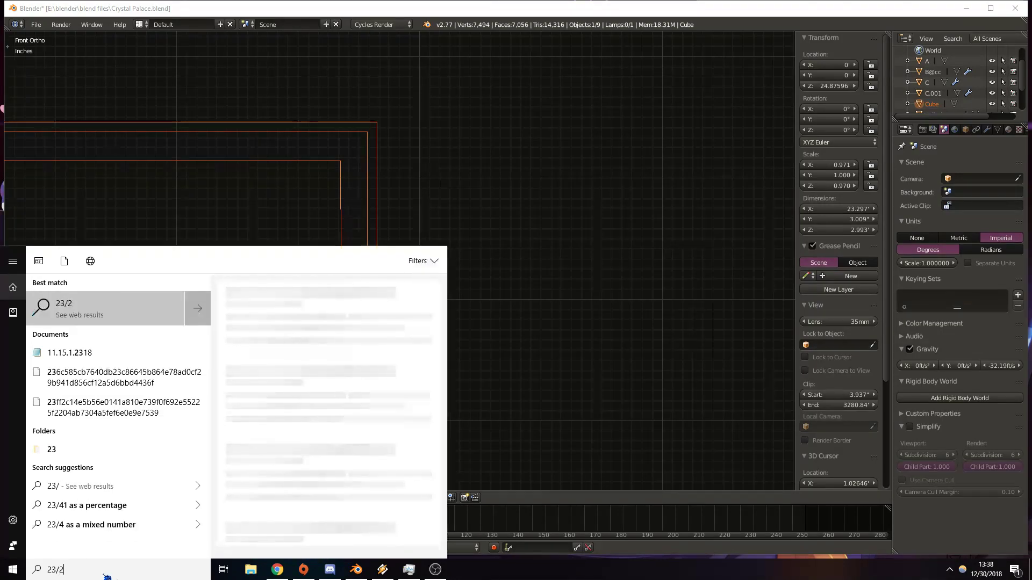
{"action": "key", "text": "Return"}
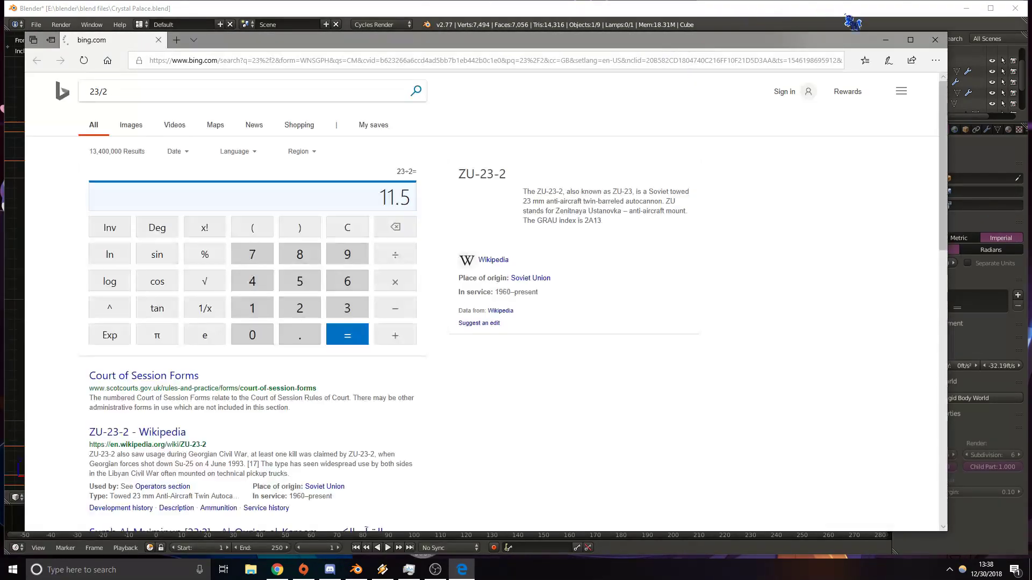
{"action": "left_click", "coordinate": [935, 39]}
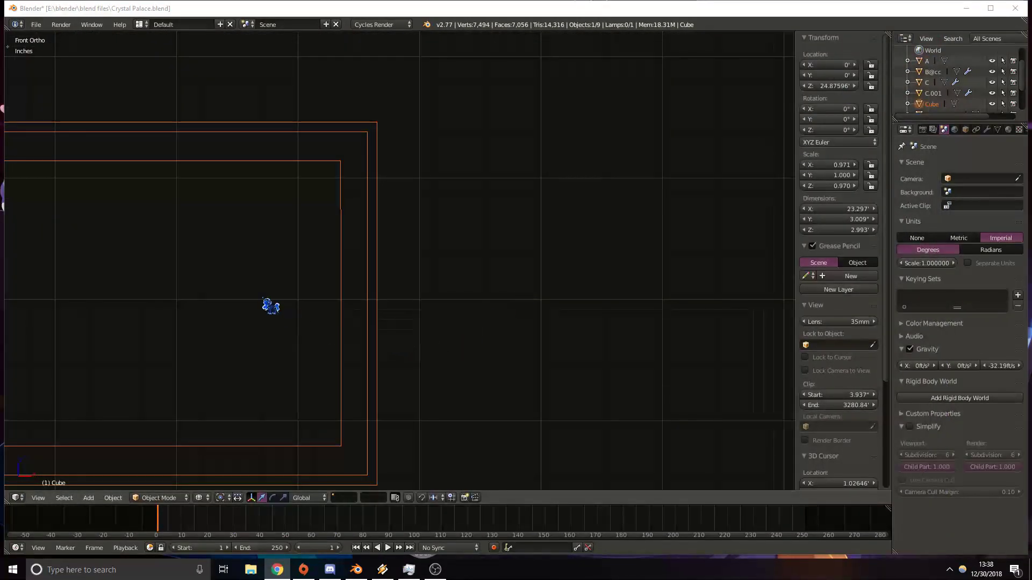
Place the 3D cursor on the girder's end post at about 11.5 feet along X.
{"action": "middle_click_drag", "start_coordinate": [276, 306], "coordinate": [341, 292]}
{"action": "key", "text": "KP_1"}
{"action": "scroll", "coordinate": [309, 265], "scroll_direction": "down", "scroll_amount": 3}
{"action": "middle_click_drag", "start_coordinate": [375, 242], "coordinate": [447, 232], "text": "shift"}
{"action": "scroll", "coordinate": [451, 231], "scroll_direction": "up", "scroll_amount": 3}
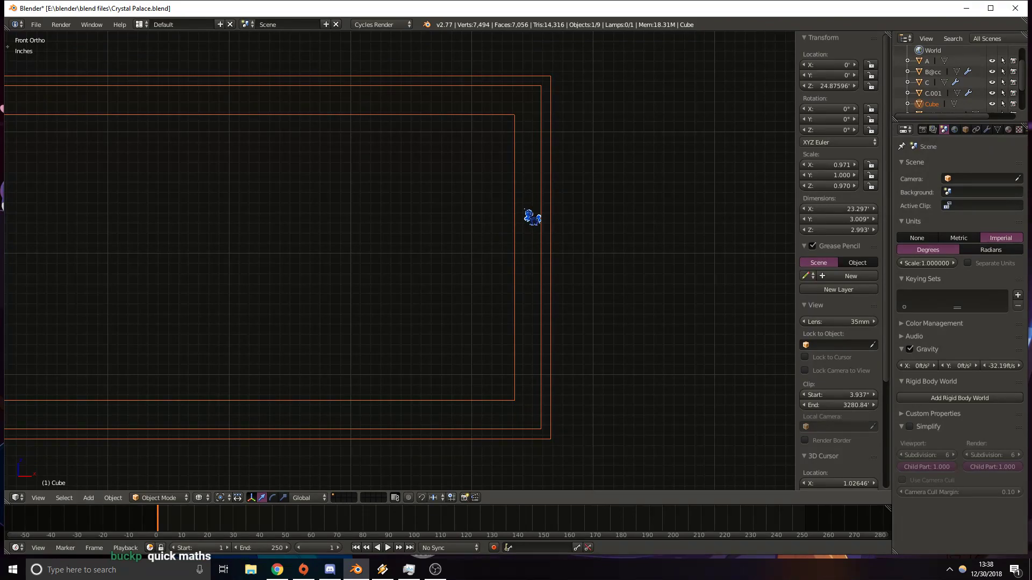
{"action": "left_click", "coordinate": [520, 209]}
{"action": "left_click", "coordinate": [532, 209]}
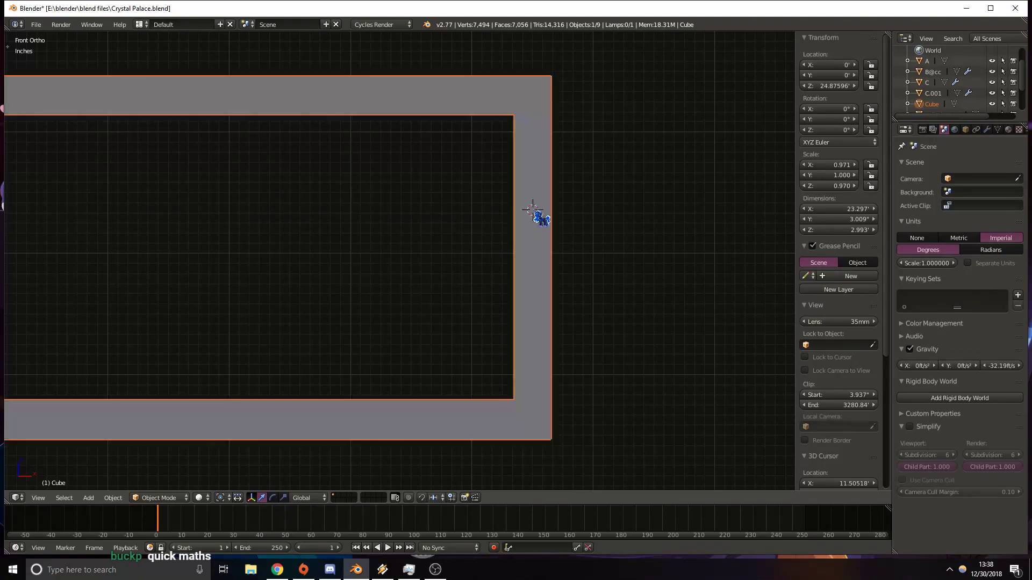
Scale the girder frame down along X to a length of about 23.01 feet.
{"action": "key", "text": "s"}
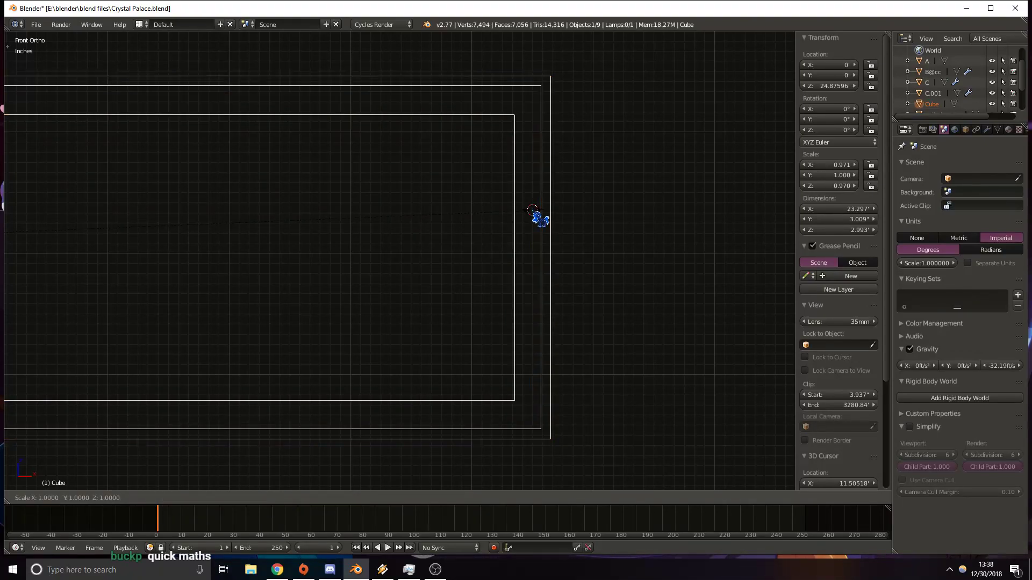
{"action": "key", "text": "x"}
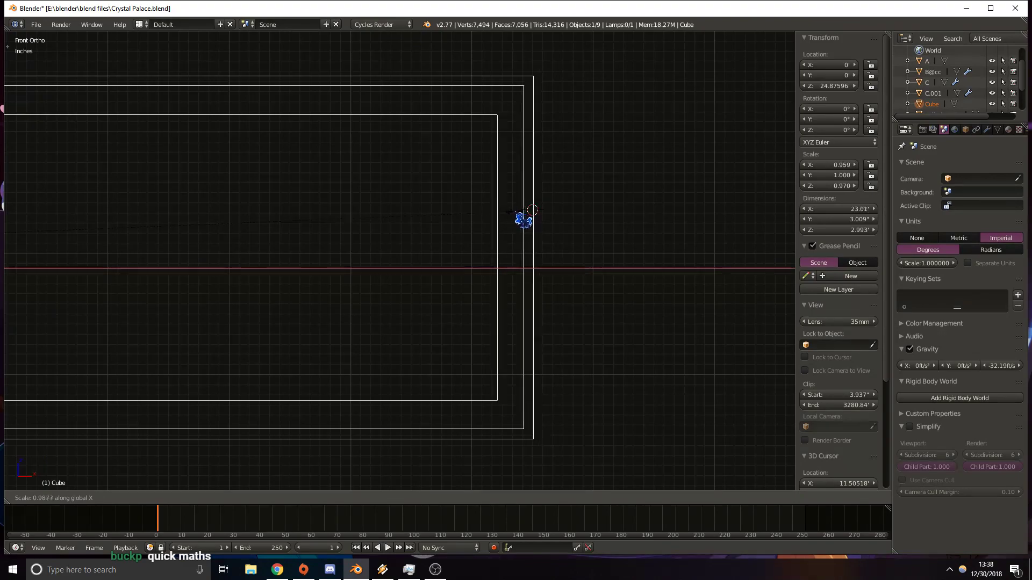
{"action": "left_click", "coordinate": [523, 219]}
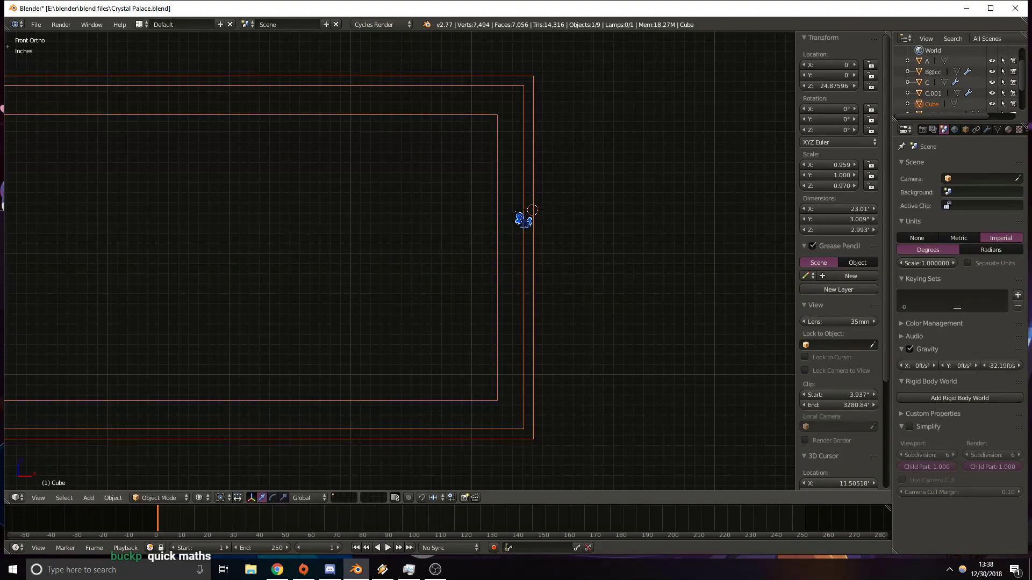
Scale the girder frame up along X to a length of about 23.24 feet.
{"action": "key", "text": "s"}
{"action": "key", "text": "x"}
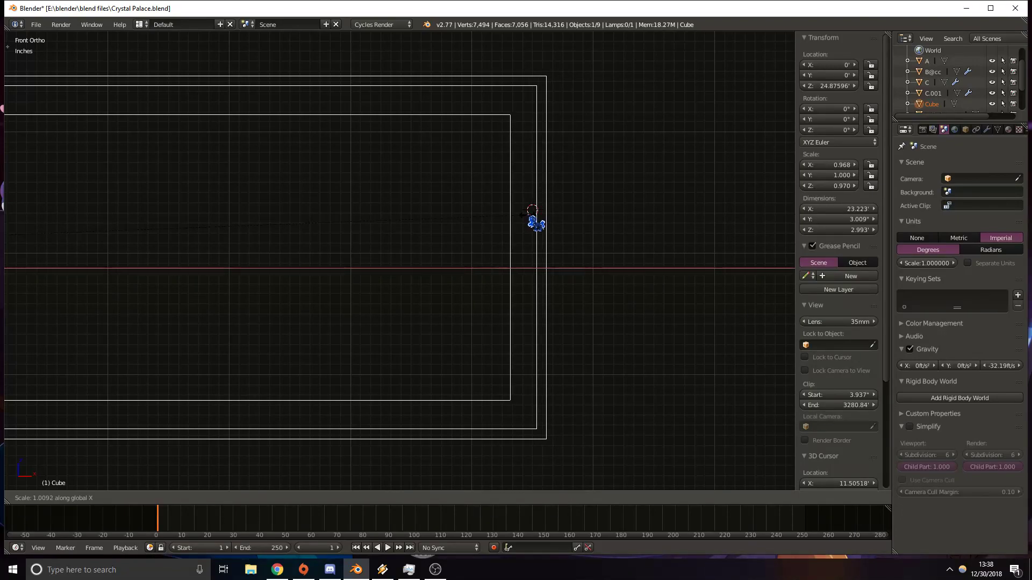
{"action": "left_click", "coordinate": [530, 215]}
{"action": "scroll", "coordinate": [572, 224], "scroll_direction": "up", "scroll_amount": 3}
{"action": "middle_click_drag", "start_coordinate": [705, 208], "coordinate": [534, 260], "text": "shift"}
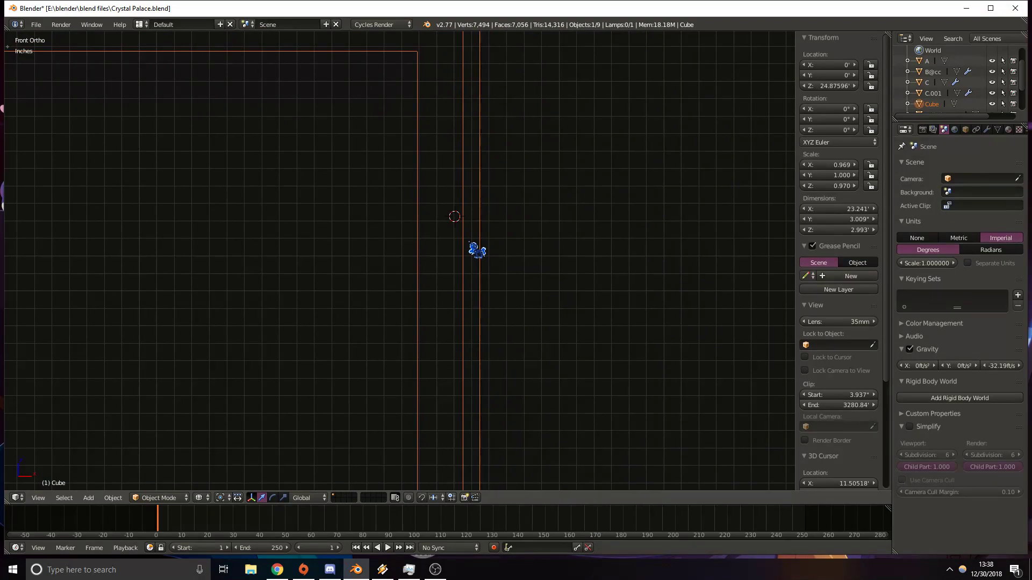
Scale the girder frame up along X to a length of about 23.27 feet.
{"action": "key", "text": "s"}
{"action": "key", "text": "x"}
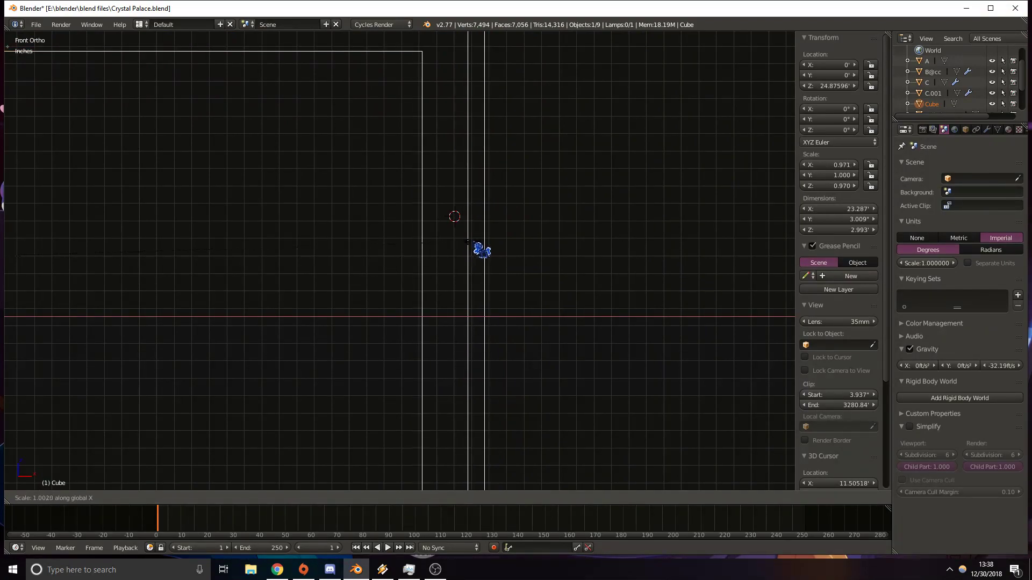
{"action": "left_click", "coordinate": [480, 250]}
{"action": "scroll", "coordinate": [480, 250], "scroll_direction": "down", "scroll_amount": 5}
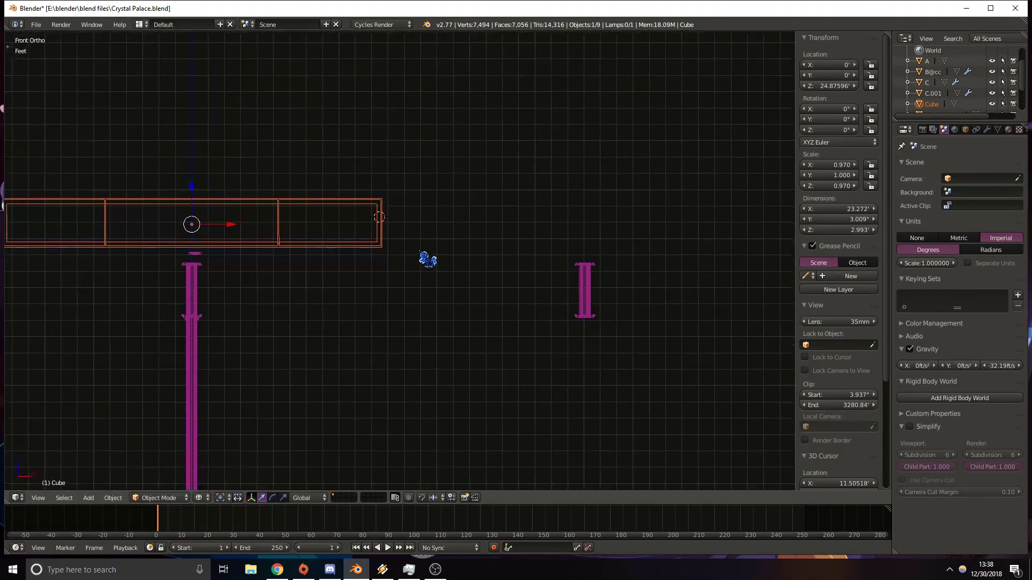
Deselect everything in the girder mesh and circle-select only its left vertical strut.
{"action": "middle_click_drag", "start_coordinate": [191, 204], "coordinate": [400, 251], "text": "shift"}
{"action": "scroll", "coordinate": [399, 251], "scroll_direction": "up", "scroll_amount": 5}
{"action": "middle_click_drag", "start_coordinate": [260, 241], "coordinate": [370, 244], "text": "shift"}
{"action": "key", "text": "Tab"}
{"action": "scroll", "coordinate": [333, 252], "scroll_direction": "up", "scroll_amount": 3}
{"action": "middle_click_drag", "start_coordinate": [266, 264], "coordinate": [305, 199], "text": "shift"}
{"action": "key", "text": "a"}
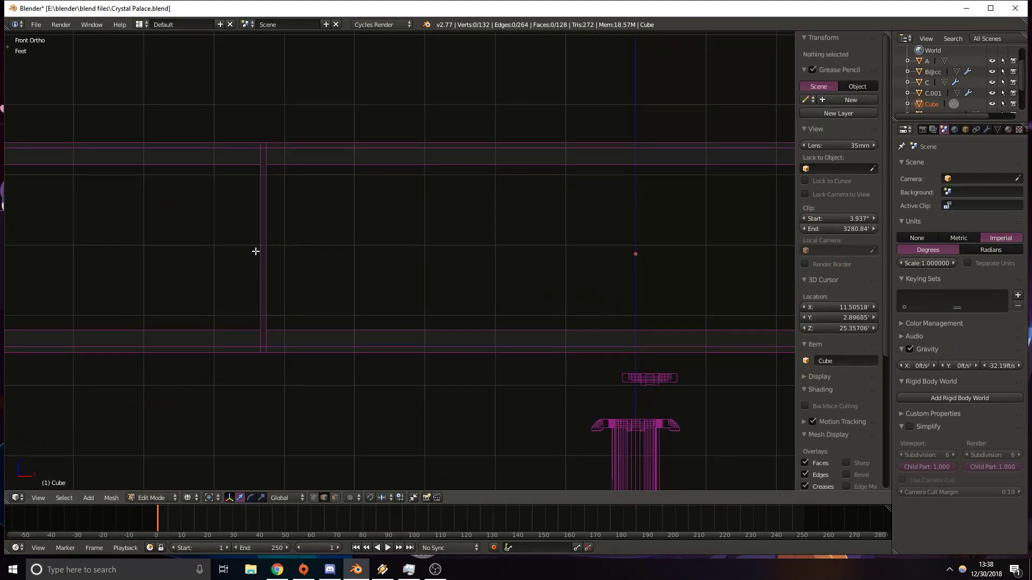
{"action": "key", "text": "c"}
{"action": "mouse_move", "coordinate": [264, 241]}
{"action": "left_mouse_down"}
{"action": "mouse_move", "coordinate": [260, 154]}
{"action": "mouse_move", "coordinate": [265, 361]}
{"action": "left_mouse_up"}
{"action": "middle_click_drag", "start_coordinate": [373, 357], "coordinate": [380, 317]}
{"action": "middle_click_drag", "start_coordinate": [396, 152], "coordinate": [394, 140]}
{"action": "mouse_move", "coordinate": [185, 133]}
{"action": "middle_mouse_down"}
{"action": "mouse_move", "coordinate": [159, 336]}
{"action": "mouse_move", "coordinate": [288, 323]}
{"action": "middle_mouse_up"}
{"action": "right_click", "coordinate": [390, 251]}
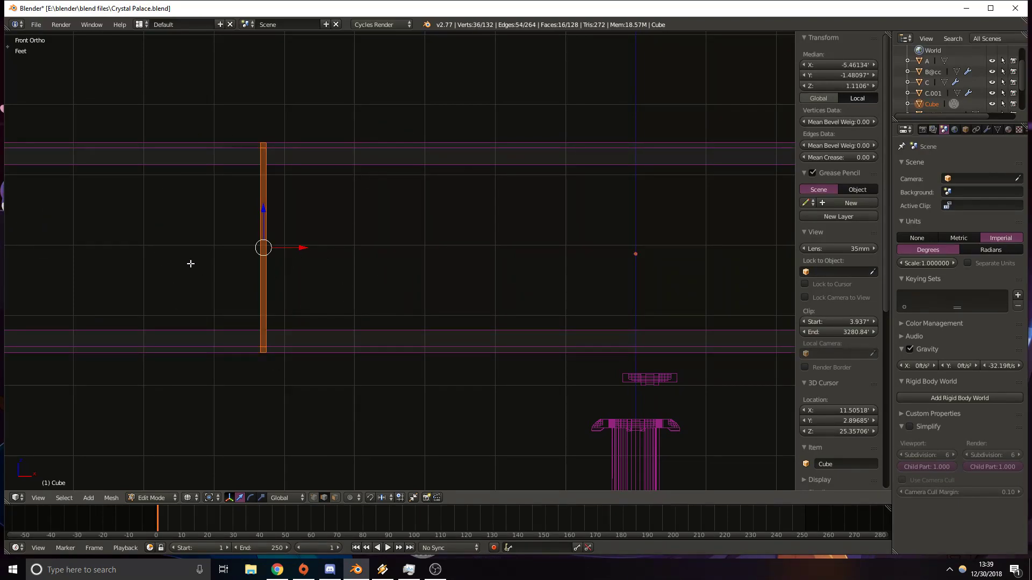
{"action": "middle_click_drag", "start_coordinate": [190, 263], "coordinate": [491, 285], "text": "shift"}
{"action": "middle_click_drag", "start_coordinate": [395, 225], "coordinate": [279, 252], "text": "shift"}
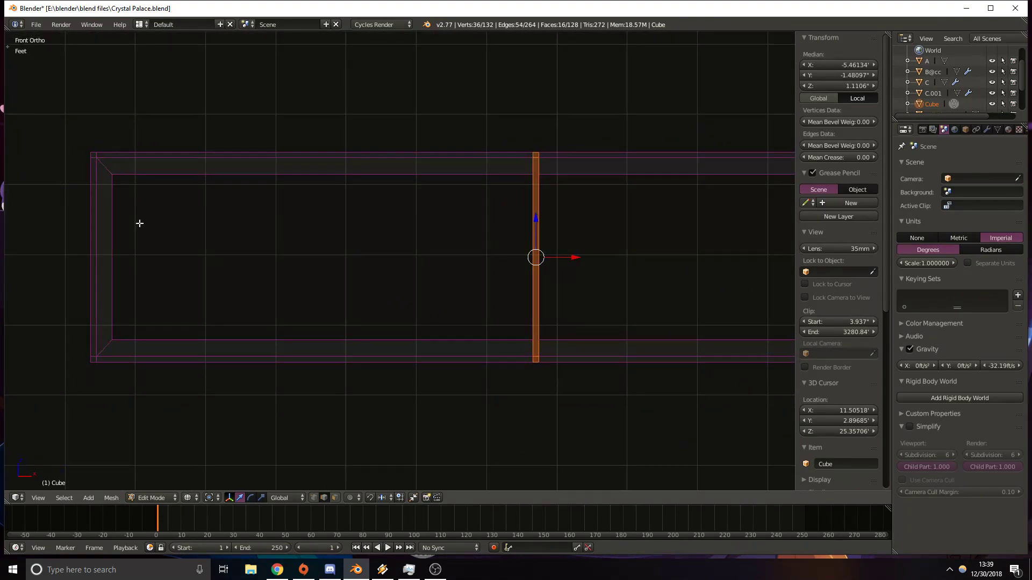
Move the whole girder frame to about 11.63 feet along X so its left end meets the origin axis.
{"action": "key", "text": "Tab"}
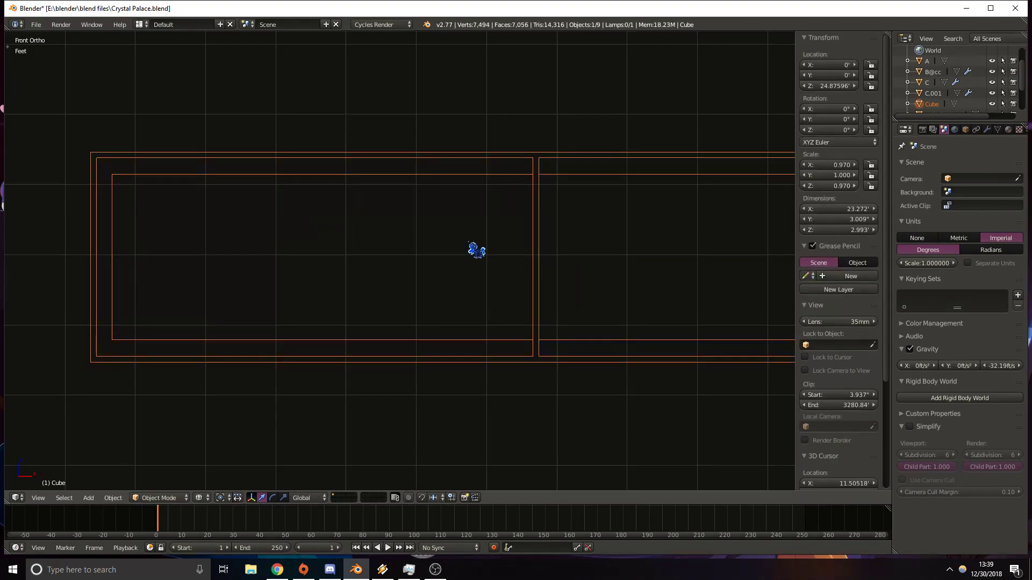
{"action": "key", "text": "g"}
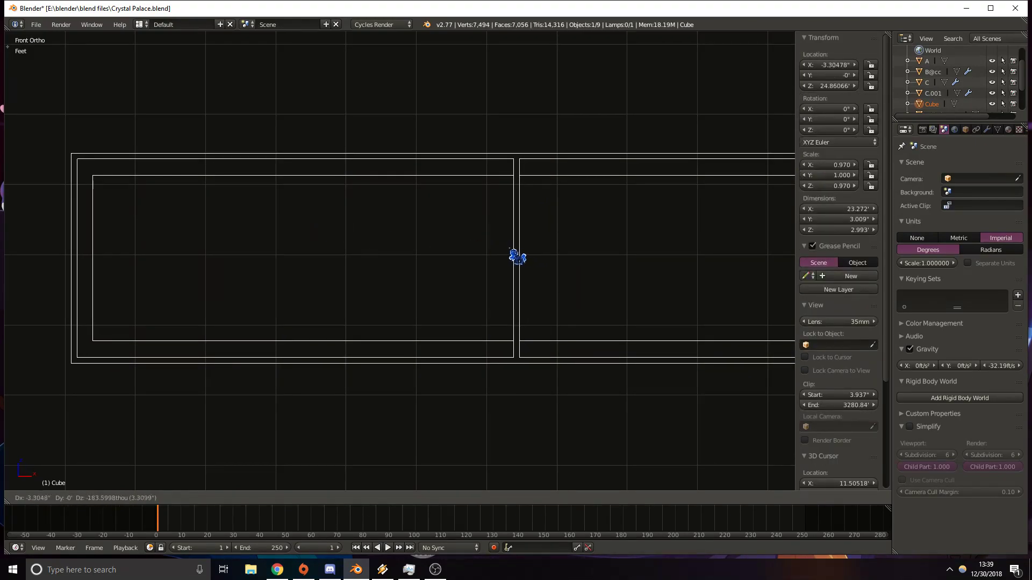
{"action": "right_click", "coordinate": [508, 247]}
{"action": "middle_click_drag", "start_coordinate": [580, 261], "coordinate": [371, 262], "text": "shift"}
{"action": "scroll", "coordinate": [397, 261], "scroll_direction": "down", "scroll_amount": 3}
{"action": "key", "text": "g"}
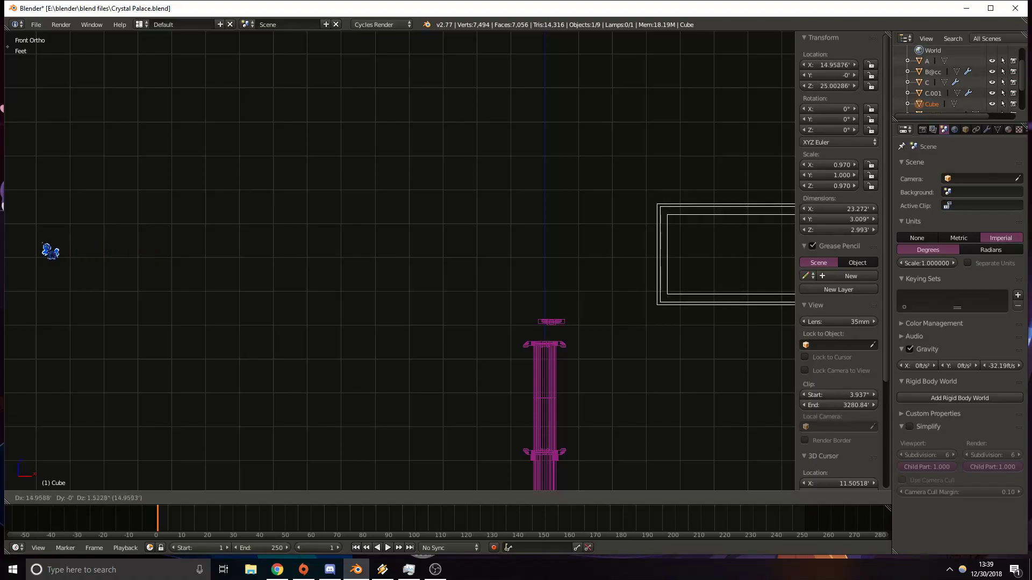
{"action": "left_click", "coordinate": [742, 244]}
{"action": "scroll", "coordinate": [686, 278], "scroll_direction": "up", "scroll_amount": 7}
{"action": "middle_click_drag", "start_coordinate": [684, 279], "coordinate": [339, 242], "text": "shift"}
{"action": "middle_click_drag", "start_coordinate": [650, 240], "coordinate": [470, 256], "text": "shift"}
{"action": "scroll", "coordinate": [430, 240], "scroll_direction": "up", "scroll_amount": 4}
{"action": "key", "text": "g"}
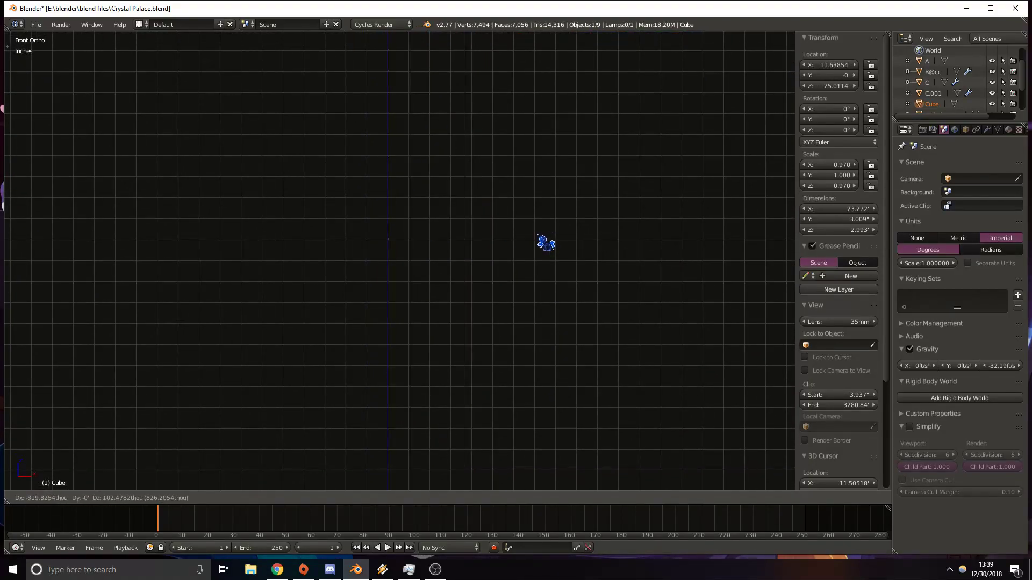
{"action": "left_click", "coordinate": [538, 236]}
Examine the spacing between the girder's left end and its left strut against the grid in Edit Mode.
{"action": "scroll", "coordinate": [537, 236], "scroll_direction": "down", "scroll_amount": 8}
{"action": "middle_click_drag", "start_coordinate": [595, 237], "coordinate": [332, 244], "text": "shift"}
{"action": "key", "text": "Tab"}
{"action": "middle_click_drag", "start_coordinate": [498, 230], "coordinate": [429, 238], "text": "shift"}
{"action": "middle_click_drag", "start_coordinate": [403, 283], "coordinate": [467, 269], "text": "shift"}
{"action": "key", "text": "z"}
{"action": "scroll", "coordinate": [315, 299], "scroll_direction": "up", "scroll_amount": 2}
{"action": "key", "text": "z"}
{"action": "scroll", "coordinate": [311, 286], "scroll_direction": "up", "scroll_amount": 2}
{"action": "mouse_move", "coordinate": [106, 265]}
{"action": "middle_mouse_down", "text": "shift"}
{"action": "mouse_move", "coordinate": [311, 285]}
{"action": "mouse_move", "coordinate": [230, 282]}
{"action": "middle_mouse_up", "text": "shift"}
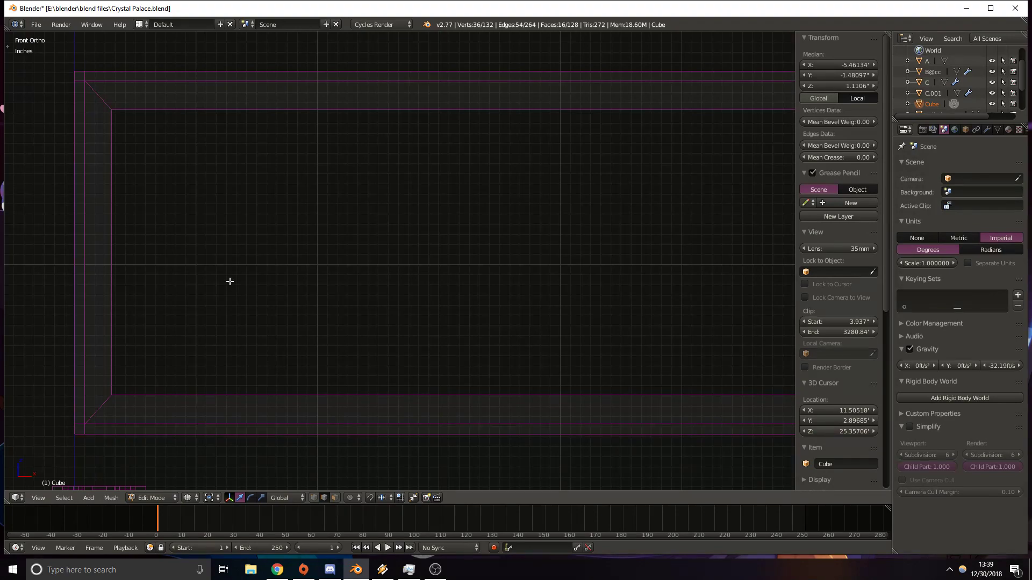
{"action": "middle_click_drag", "start_coordinate": [605, 272], "coordinate": [541, 280], "text": "shift"}
{"action": "scroll", "coordinate": [275, 275], "scroll_direction": "down", "scroll_amount": 5}
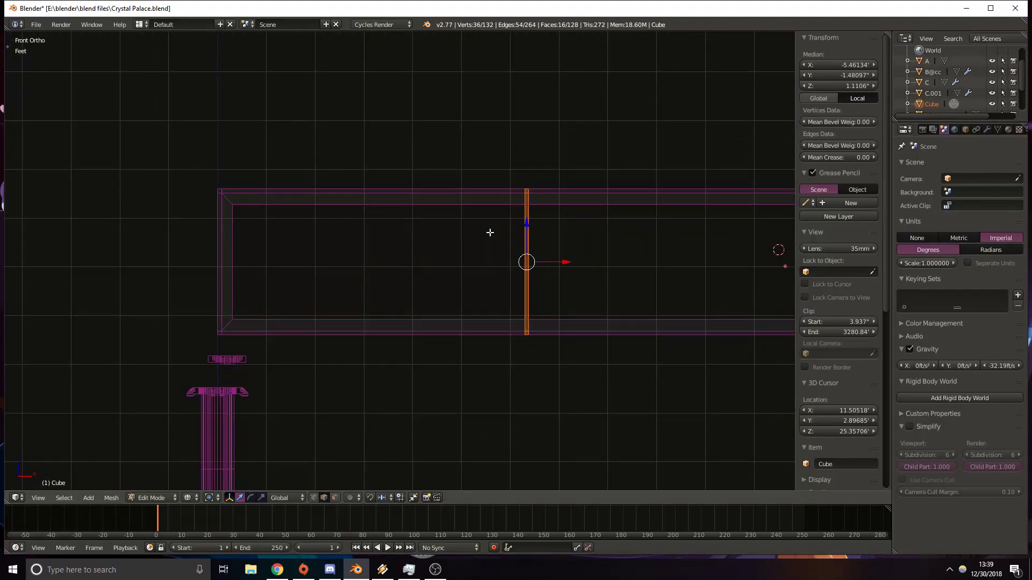
{"action": "scroll", "coordinate": [489, 232], "scroll_direction": "up", "scroll_amount": 4}
{"action": "middle_click_drag", "start_coordinate": [559, 220], "coordinate": [441, 237], "text": "shift"}
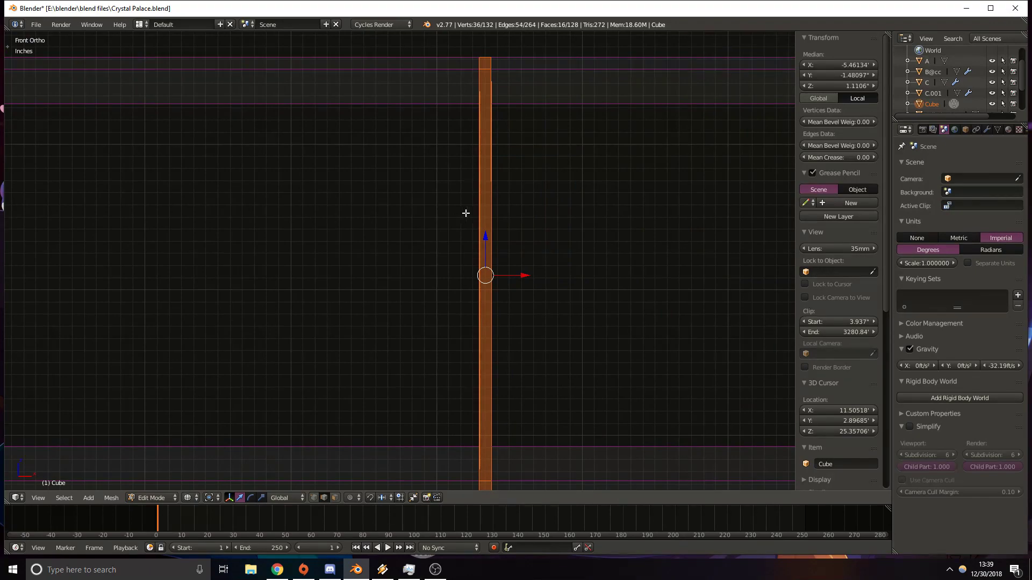
Place the 3D cursor at about 6.58 feet along X and move the left strut along X to line up with it.
{"action": "left_click", "coordinate": [521, 213]}
{"action": "key", "text": "g"}
{"action": "key", "text": "x"}
{"action": "left_click", "coordinate": [561, 278]}
Rotate the whole girder frame 180° about the Z axis.
{"action": "middle_click_drag", "start_coordinate": [648, 273], "coordinate": [451, 250], "text": "shift"}
{"action": "scroll", "coordinate": [431, 246], "scroll_direction": "down", "scroll_amount": 8}
{"action": "key", "text": "Tab"}
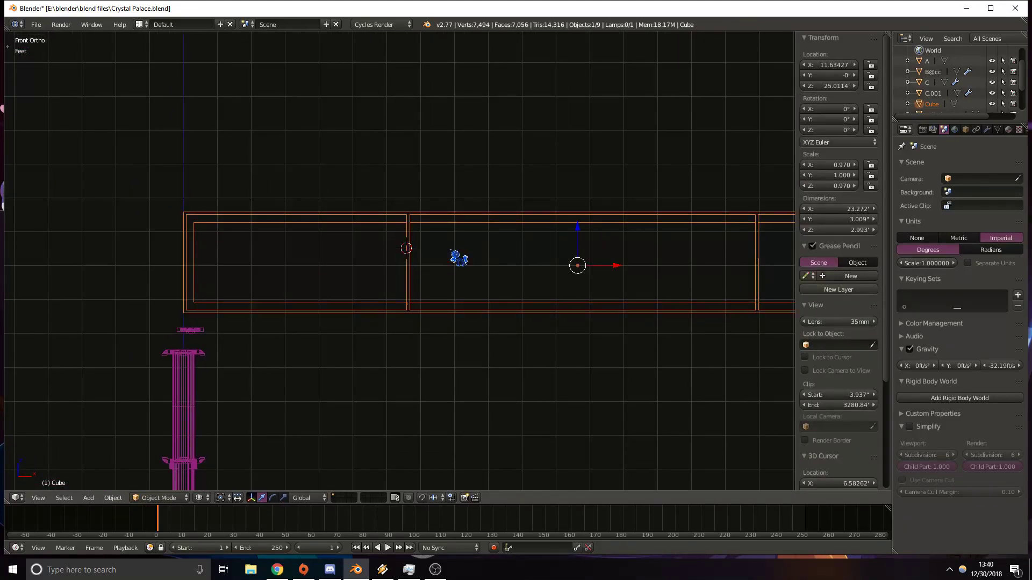
{"action": "key", "text": "r"}
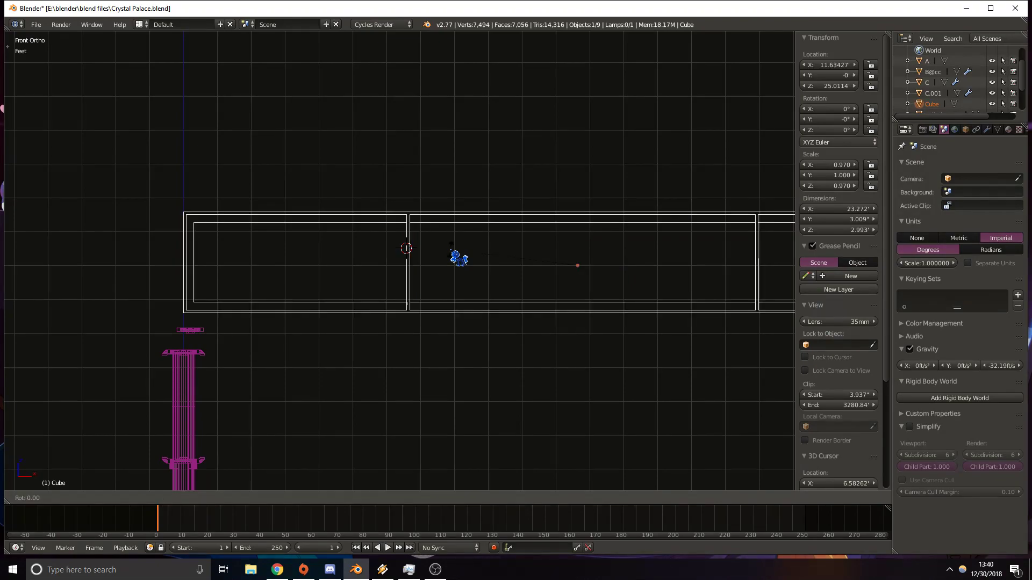
{"action": "key", "text": "x"}
{"action": "type", "text": "z"}
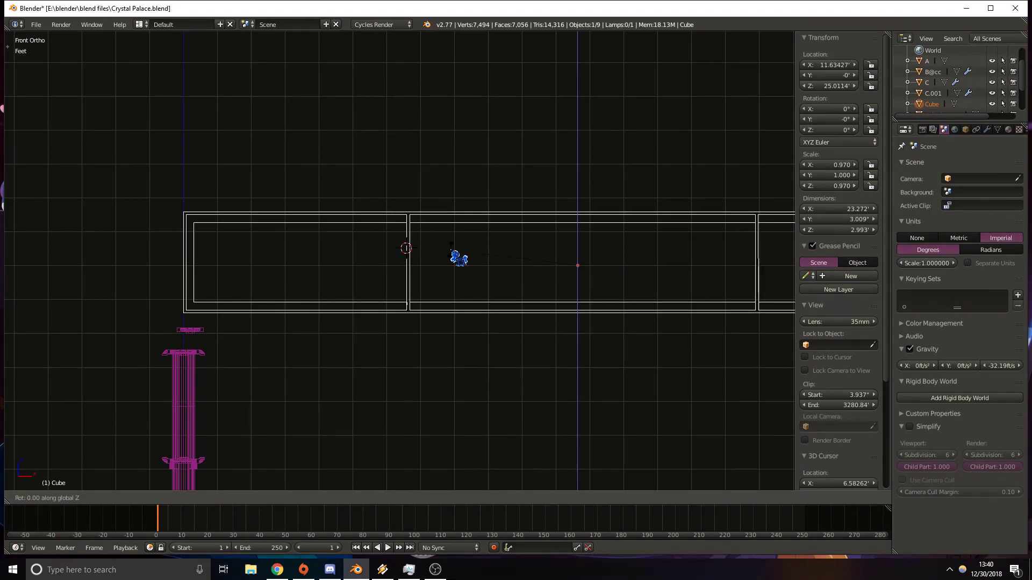
{"action": "type", "text": "180"}
{"action": "key", "text": "Return"}
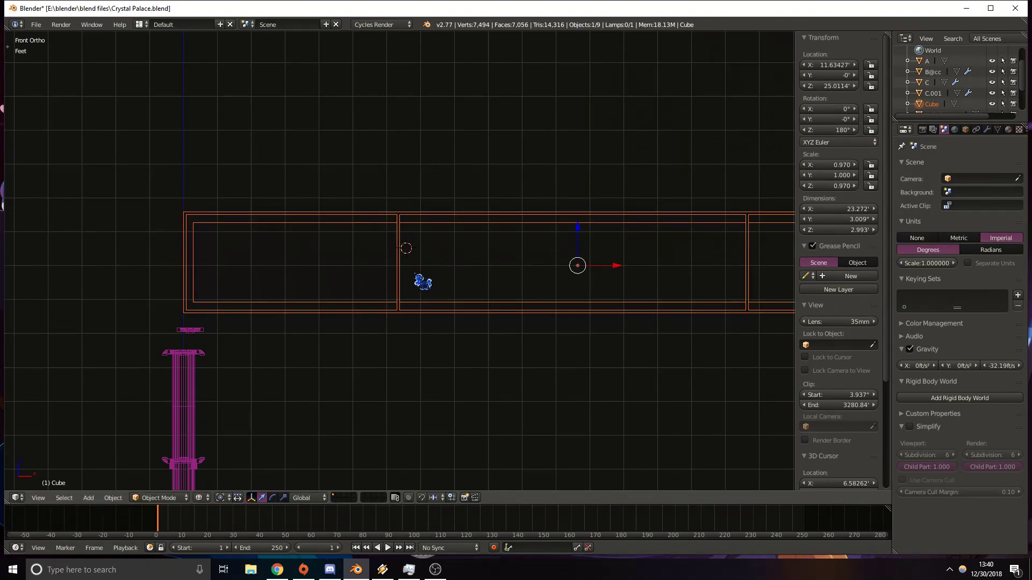
Circle-select the full height of the rotated girder's left strut in Edit Mode.
{"action": "scroll", "coordinate": [421, 281], "scroll_direction": "up", "scroll_amount": 6}
{"action": "key", "text": "Tab"}
{"action": "scroll", "coordinate": [467, 279], "scroll_direction": "up", "scroll_amount": 2}
{"action": "scroll", "coordinate": [399, 274], "scroll_direction": "down", "scroll_amount": 4}
{"action": "key", "text": "c"}
{"action": "mouse_move", "coordinate": [348, 256]}
{"action": "left_mouse_down"}
{"action": "mouse_move", "coordinate": [414, 177]}
{"action": "mouse_move", "coordinate": [410, 184]}
{"action": "left_mouse_up"}
{"action": "mouse_move", "coordinate": [409, 183]}
{"action": "middle_mouse_down"}
{"action": "mouse_move", "coordinate": [463, 192]}
{"action": "mouse_move", "coordinate": [288, 176]}
{"action": "middle_mouse_up"}
{"action": "left_click_drag", "start_coordinate": [389, 374], "coordinate": [404, 388]}
{"action": "middle_click_drag", "start_coordinate": [469, 363], "coordinate": [463, 391]}
{"action": "middle_click_drag", "start_coordinate": [300, 354], "coordinate": [298, 424]}
{"action": "key", "text": "Escape"}
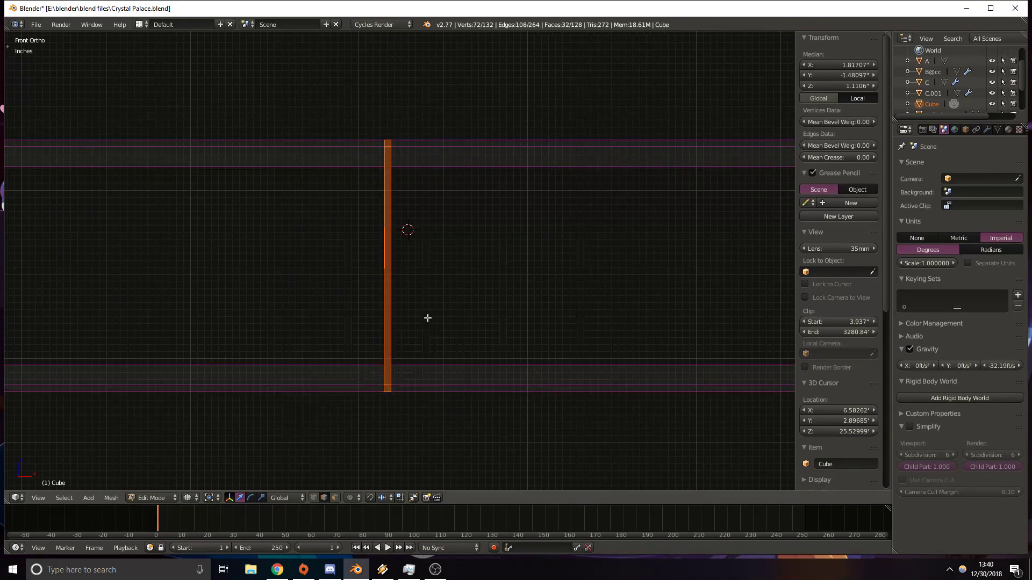
Try to shift both selected struts along X and undo the move.
{"action": "key", "text": "g"}
{"action": "key", "text": "x"}
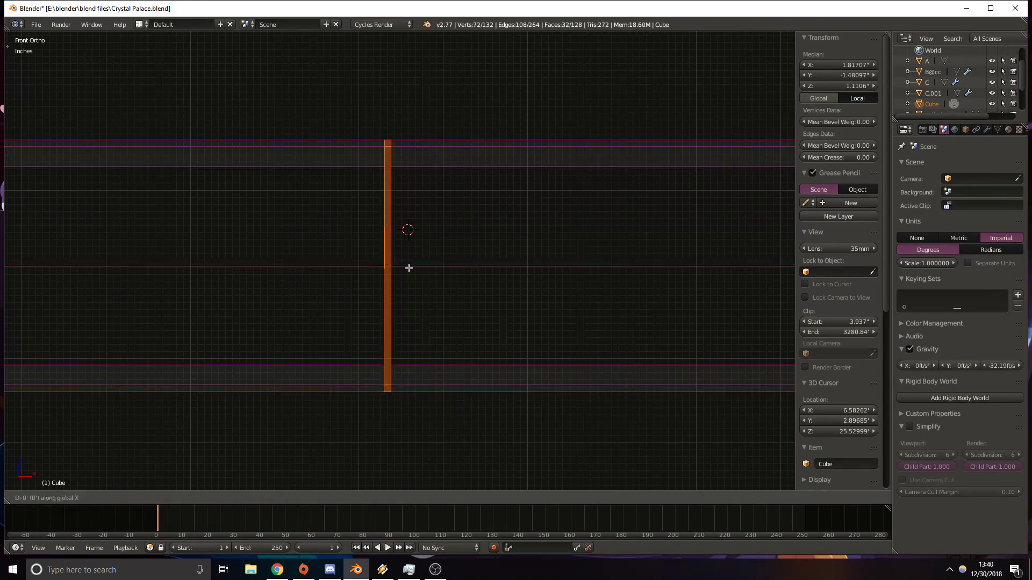
{"action": "left_click", "coordinate": [433, 267]}
{"action": "scroll", "coordinate": [433, 266], "scroll_direction": "down", "scroll_amount": 5}
{"action": "middle_click_drag", "start_coordinate": [558, 292], "coordinate": [453, 293], "text": "shift"}
{"action": "scroll", "coordinate": [532, 295], "scroll_direction": "down", "scroll_amount": 3}
{"action": "mouse_move", "coordinate": [379, 305]}
{"action": "middle_mouse_down", "text": "shift"}
{"action": "mouse_move", "coordinate": [407, 305]}
{"action": "mouse_move", "coordinate": [382, 301]}
{"action": "middle_mouse_up", "text": "shift"}
{"action": "scroll", "coordinate": [454, 305], "scroll_direction": "up", "scroll_amount": 3}
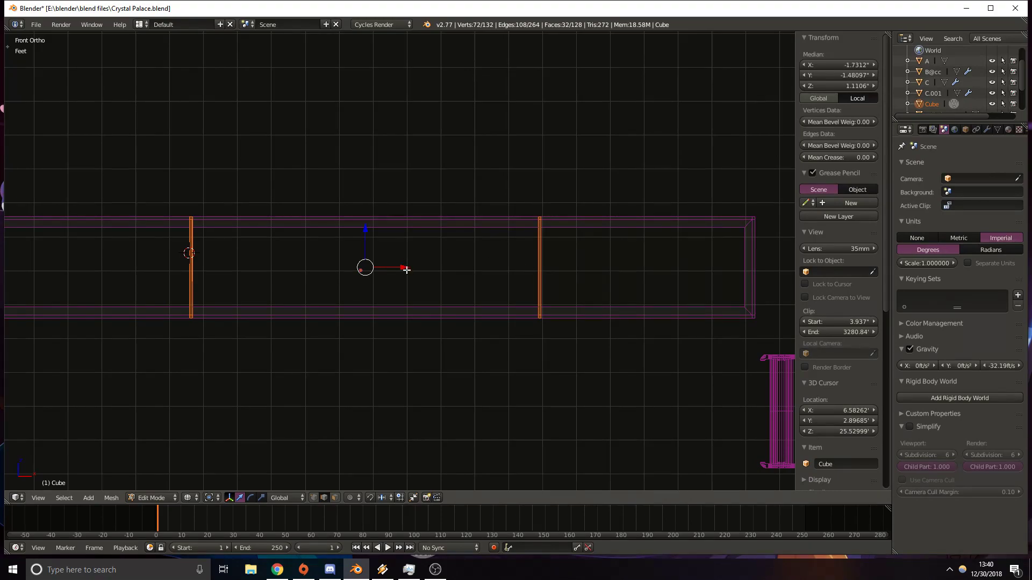
{"action": "key", "text": "ctrl+z"}
Deselect the right strut and move the left strut along X to a local position of about 5.2 feet.
{"action": "middle_click_drag", "start_coordinate": [137, 323], "coordinate": [283, 338], "text": "shift"}
{"action": "mouse_move", "coordinate": [516, 331]}
{"action": "middle_mouse_down", "text": "shift"}
{"action": "mouse_move", "coordinate": [349, 306]}
{"action": "mouse_move", "coordinate": [511, 185]}
{"action": "middle_mouse_up", "text": "shift"}
{"action": "key", "text": "c"}
{"action": "right_click", "coordinate": [480, 193]}
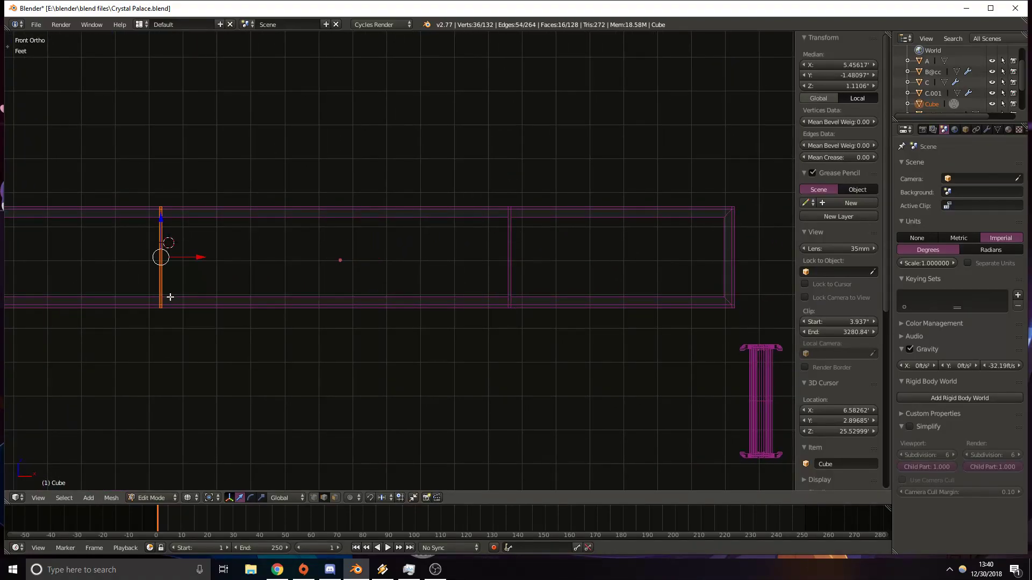
{"action": "middle_click_drag", "start_coordinate": [168, 296], "coordinate": [266, 298], "text": "shift"}
{"action": "left_click_drag", "start_coordinate": [295, 263], "coordinate": [301, 262]}
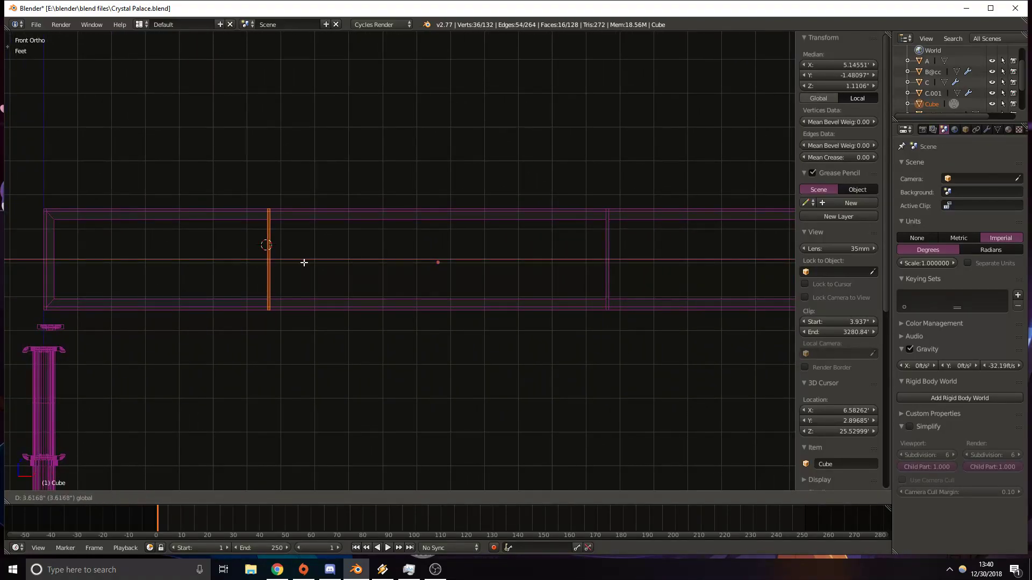
{"action": "left_click", "coordinate": [302, 262]}
{"action": "scroll", "coordinate": [258, 313], "scroll_direction": "up", "scroll_amount": 4}
{"action": "middle_click_drag", "start_coordinate": [404, 305], "coordinate": [427, 308], "text": "shift"}
{"action": "left_click_drag", "start_coordinate": [401, 250], "coordinate": [398, 250]}
{"action": "scroll", "coordinate": [608, 272], "scroll_direction": "down", "scroll_amount": 7}
{"action": "middle_click_drag", "start_coordinate": [621, 270], "coordinate": [508, 262], "text": "shift"}
Move the whole girder frame along X to about 10.97 feet.
{"action": "key", "text": "Tab"}
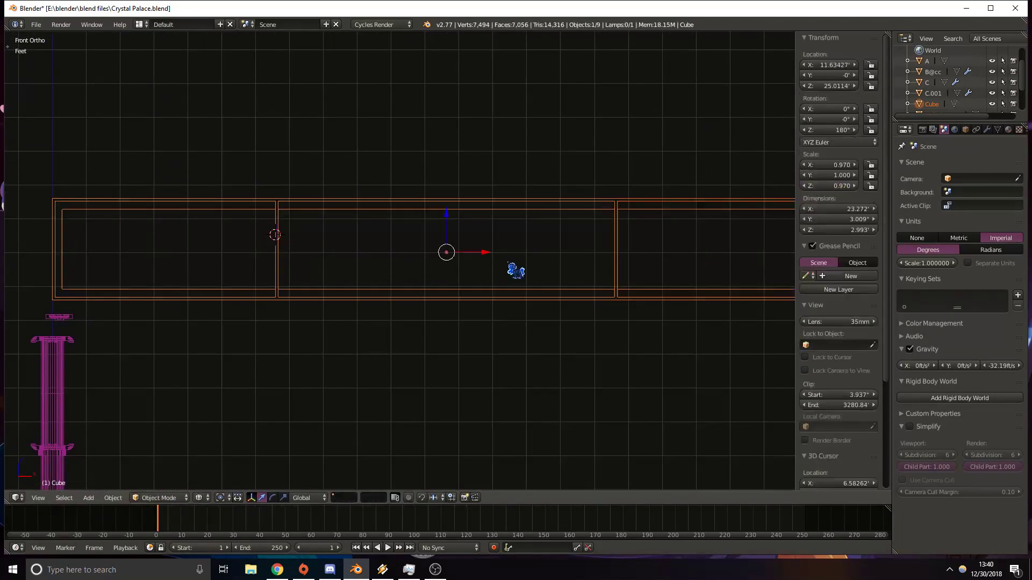
{"action": "key", "text": "g"}
{"action": "key", "text": "x"}
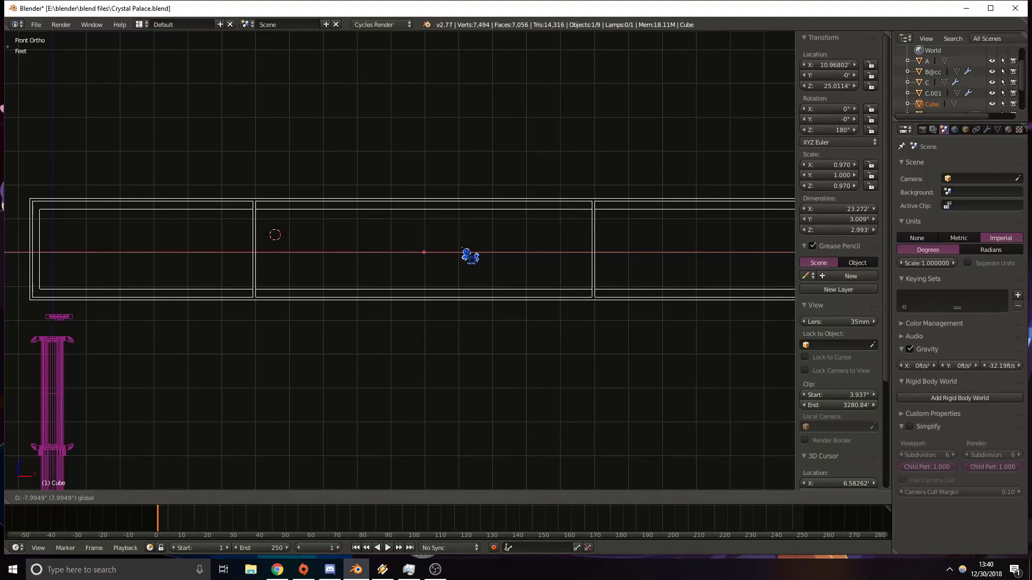
{"action": "left_click", "coordinate": [471, 257]}
Set the girder frame's X location to 0.
{"action": "scroll", "coordinate": [483, 260], "scroll_direction": "up", "scroll_amount": 5}
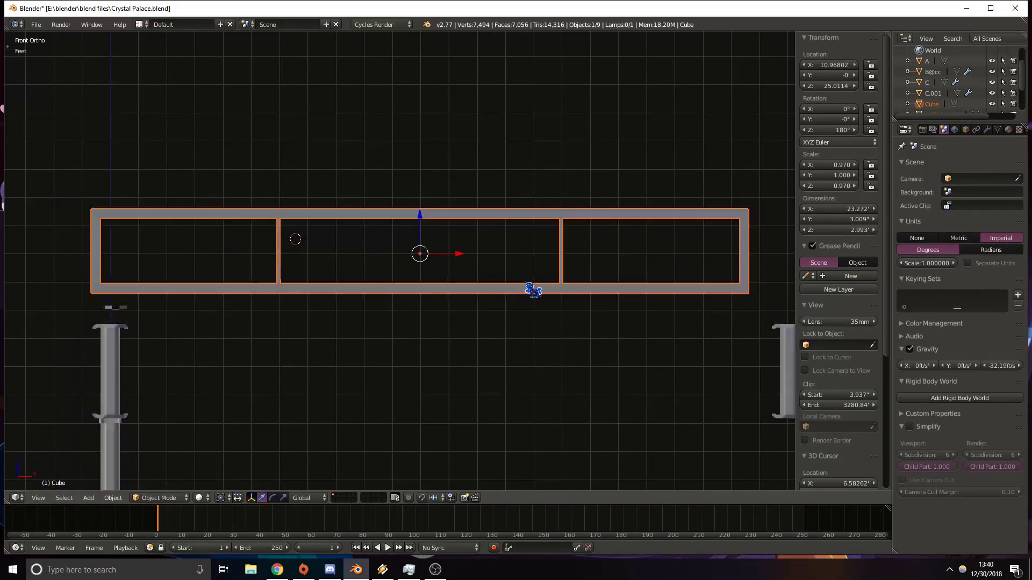
{"action": "scroll", "coordinate": [602, 242], "scroll_direction": "up", "scroll_amount": 5}
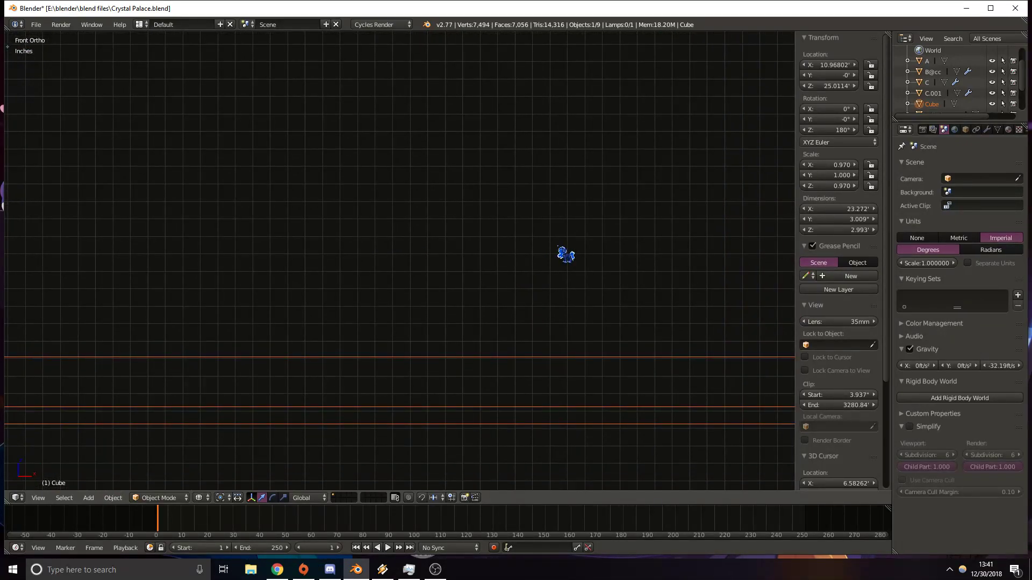
{"action": "scroll", "coordinate": [510, 244], "scroll_direction": "down", "scroll_amount": 4}
{"action": "middle_click_drag", "start_coordinate": [368, 258], "coordinate": [635, 301], "text": "shift"}
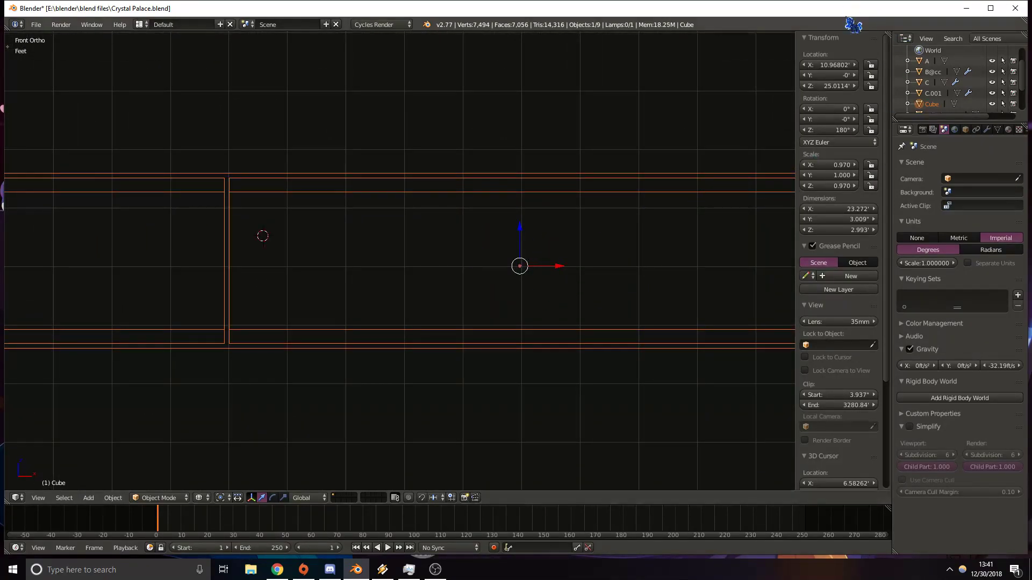
{"action": "type", "text": "0"}
{"action": "key", "text": "Return"}
Examine the strut positions along the centred girder frame up close in Edit Mode.
{"action": "scroll", "coordinate": [75, 398], "scroll_direction": "down", "scroll_amount": 5}
{"action": "middle_click_drag", "start_coordinate": [53, 399], "coordinate": [369, 333], "text": "shift"}
{"action": "scroll", "coordinate": [407, 285], "scroll_direction": "up", "scroll_amount": 6}
{"action": "middle_click_drag", "start_coordinate": [606, 77], "coordinate": [461, 216], "text": "shift"}
{"action": "scroll", "coordinate": [466, 222], "scroll_direction": "up", "scroll_amount": 4}
{"action": "middle_click_drag", "start_coordinate": [33, 285], "coordinate": [291, 273], "text": "shift"}
{"action": "key", "text": "Tab"}
{"action": "middle_click_drag", "start_coordinate": [339, 214], "coordinate": [334, 214], "text": "shift"}
{"action": "scroll", "coordinate": [482, 222], "scroll_direction": "down", "scroll_amount": 5}
{"action": "middle_click_drag", "start_coordinate": [772, 260], "coordinate": [453, 265], "text": "shift"}
{"action": "scroll", "coordinate": [532, 263], "scroll_direction": "up", "scroll_amount": 6}
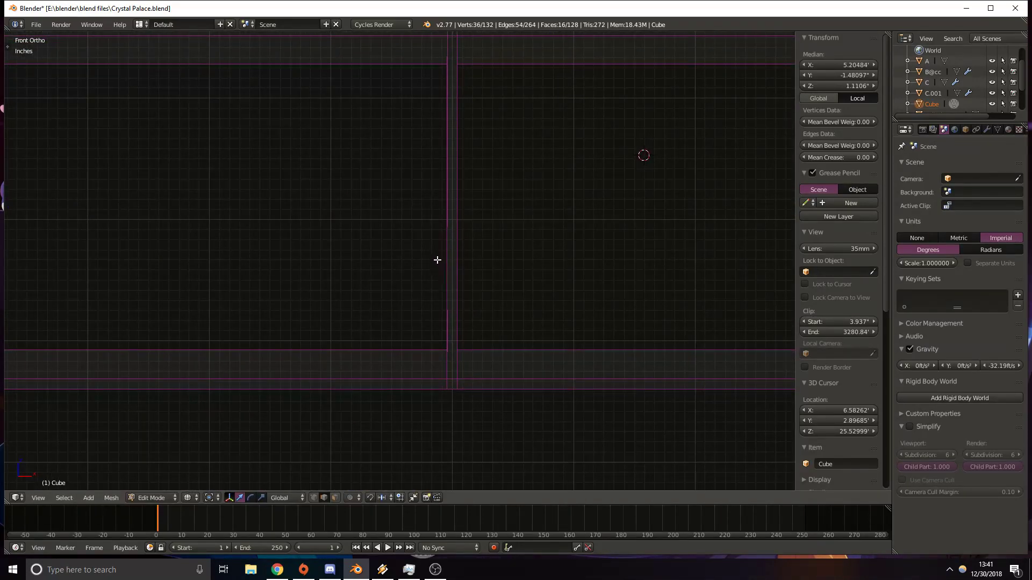
Try to move a partial selection of the right strut along X and undo the move.
{"action": "key", "text": "a"}
{"action": "key", "text": "c"}
{"action": "scroll", "coordinate": [453, 210], "scroll_direction": "down", "scroll_amount": 8}
{"action": "left_click", "coordinate": [452, 206]}
{"action": "right_click", "coordinate": [462, 190]}
{"action": "middle_click_drag", "start_coordinate": [498, 188], "coordinate": [475, 278], "text": "shift"}
{"action": "left_click_drag", "start_coordinate": [465, 296], "coordinate": [473, 295]}
{"action": "key", "text": "ctrl+z"}
Circle-select the whole right strut and move it along X to a local position of about -5.21 feet.
{"action": "scroll", "coordinate": [473, 287], "scroll_direction": "down", "scroll_amount": 2}
{"action": "key", "text": "c"}
{"action": "mouse_move", "coordinate": [426, 324]}
{"action": "left_mouse_down"}
{"action": "mouse_move", "coordinate": [426, 207]}
{"action": "mouse_move", "coordinate": [536, 184]}
{"action": "left_mouse_up"}
{"action": "middle_click_drag", "start_coordinate": [392, 464], "coordinate": [311, 108]}
{"action": "right_click", "coordinate": [470, 273]}
{"action": "left_click_drag", "start_coordinate": [458, 283], "coordinate": [463, 284]}
{"action": "middle_click_drag", "start_coordinate": [167, 280], "coordinate": [434, 267], "text": "shift"}
{"action": "scroll", "coordinate": [408, 267], "scroll_direction": "down", "scroll_amount": 7}
{"action": "key", "text": "z"}
{"action": "middle_click_drag", "start_coordinate": [367, 267], "coordinate": [445, 279], "text": "shift"}
{"action": "scroll", "coordinate": [511, 280], "scroll_direction": "up", "scroll_amount": 5}
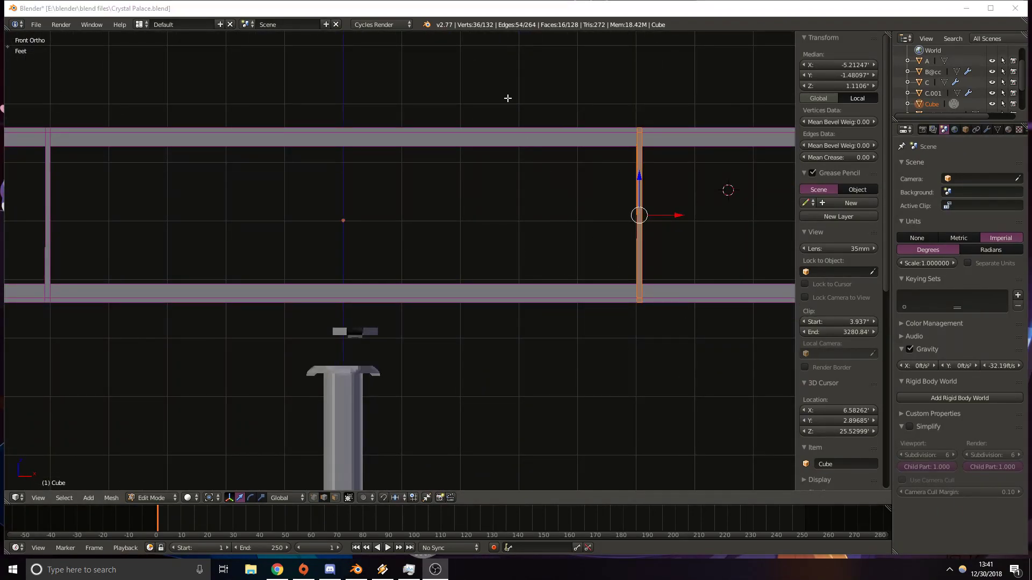
Place the 3D cursor above the girder and select a narrow side face of the left strut.
{"action": "left_click", "coordinate": [481, 66]}
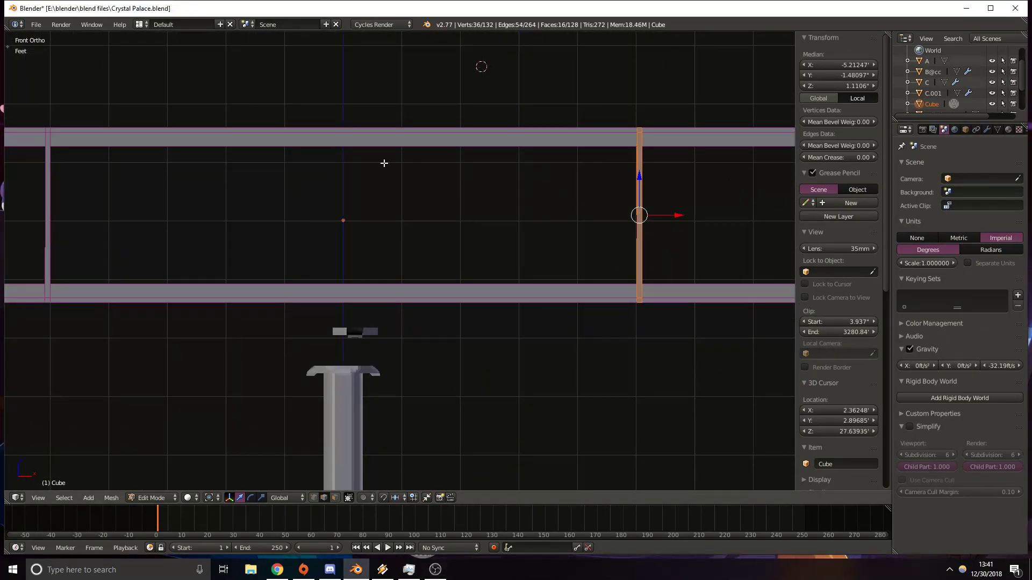
{"action": "middle_click_drag", "start_coordinate": [402, 186], "coordinate": [449, 220], "text": "shift"}
{"action": "middle_click_drag", "start_coordinate": [355, 242], "coordinate": [281, 409]}
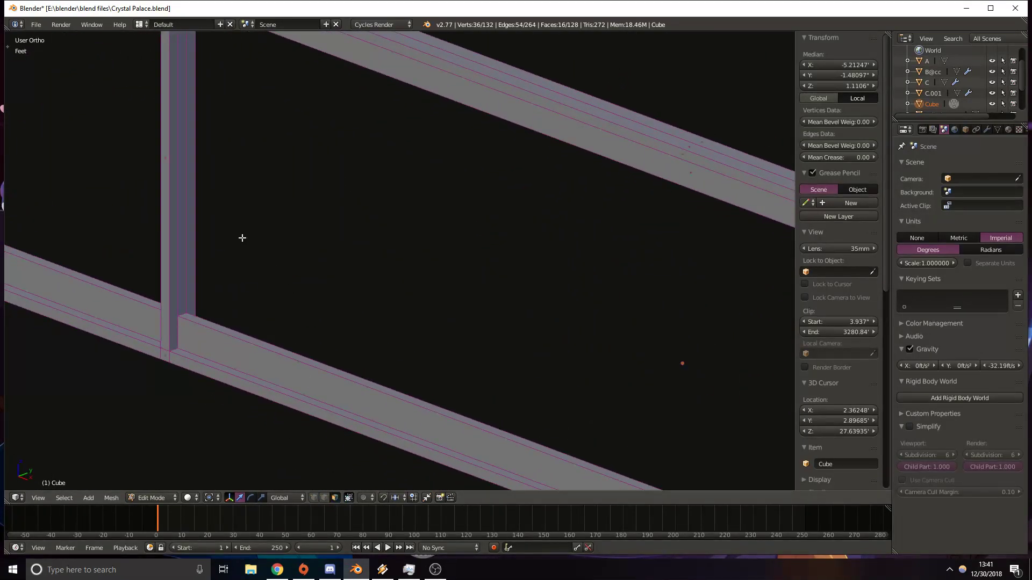
{"action": "right_click", "coordinate": [181, 176]}
{"action": "middle_click_drag", "start_coordinate": [181, 176], "coordinate": [265, 260]}
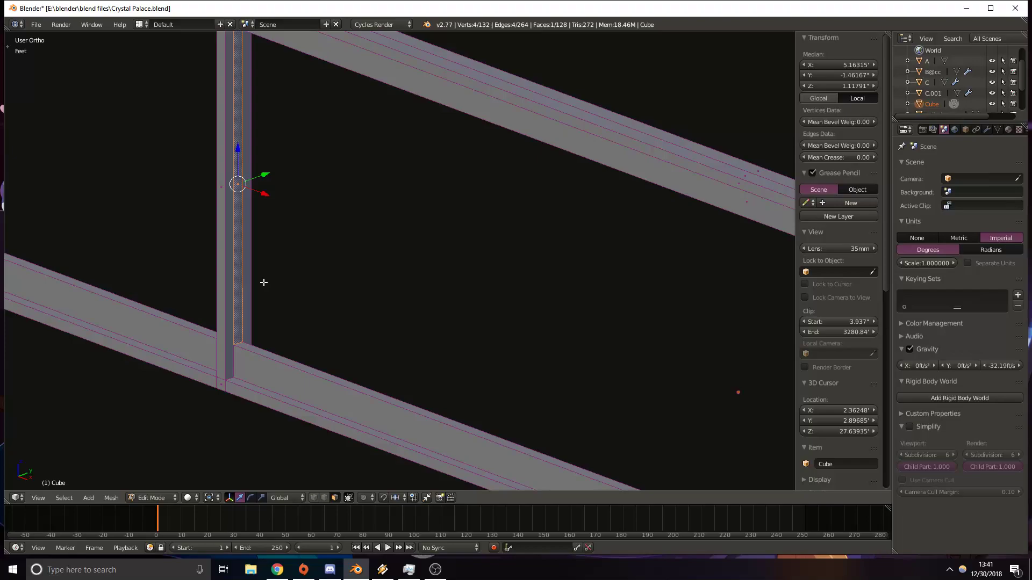
Add a loop cut to the lower rail just left of the left strut, at about 5.42 feet local X.
{"action": "key", "text": "KP_1"}
{"action": "middle_click_drag", "start_coordinate": [116, 465], "coordinate": [409, 240], "text": "shift"}
{"action": "scroll", "coordinate": [292, 386], "scroll_direction": "up", "scroll_amount": 5}
{"action": "scroll", "coordinate": [411, 239], "scroll_direction": "down", "scroll_amount": 8}
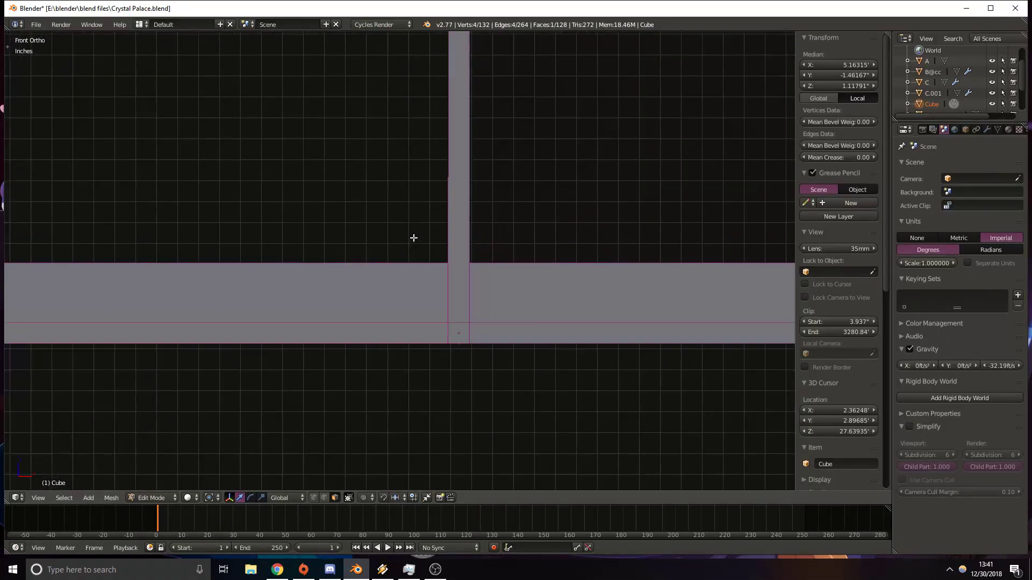
{"action": "key", "text": "ctrl+r"}
{"action": "left_click", "coordinate": [263, 265]}
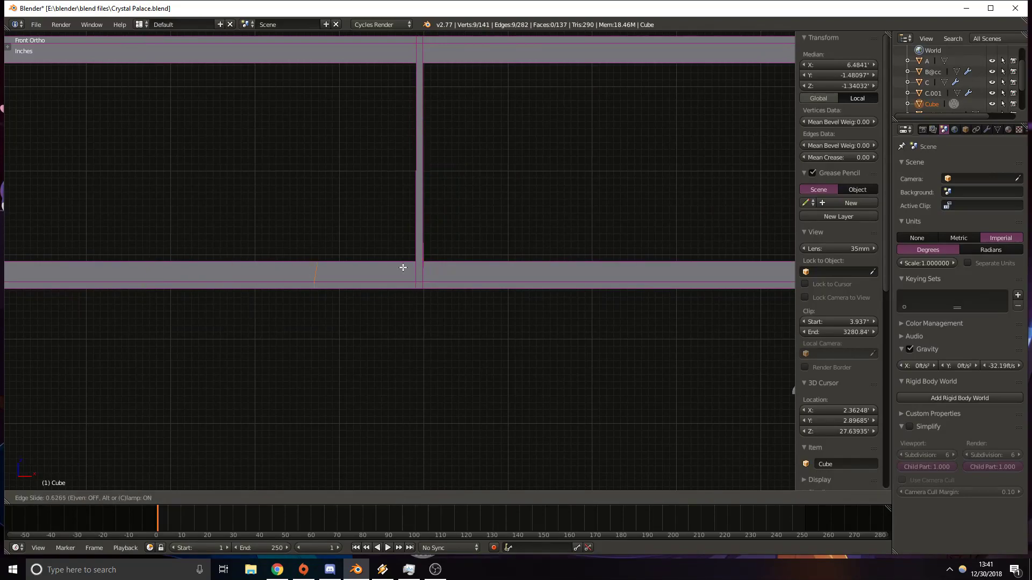
{"action": "left_click", "coordinate": [480, 268]}
{"action": "scroll", "coordinate": [348, 318], "scroll_direction": "up", "scroll_amount": 9}
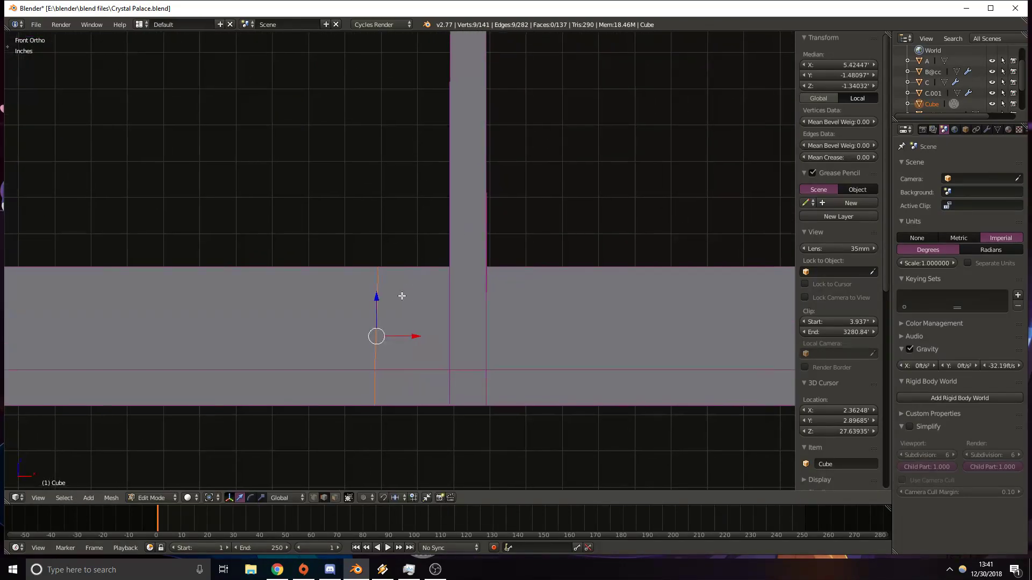
{"action": "left_click_drag", "start_coordinate": [412, 337], "coordinate": [414, 337]}
{"action": "middle_click_drag", "start_coordinate": [414, 337], "coordinate": [409, 309]}
{"action": "scroll", "coordinate": [408, 310], "scroll_direction": "up", "scroll_amount": 4}
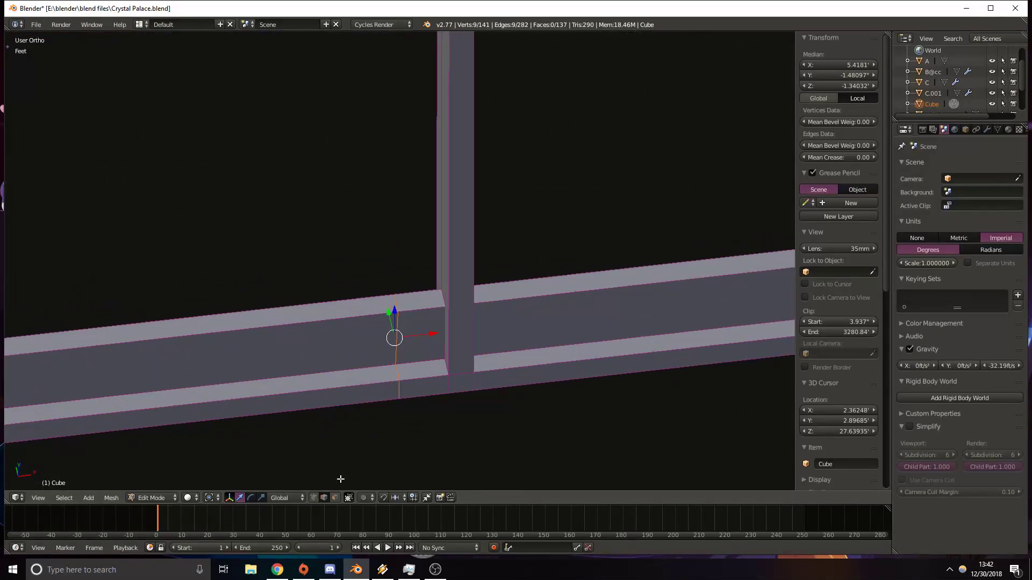
Delete the lower rail's narrow top face beside the left strut together with the strut's narrow left side face.
{"action": "left_click", "coordinate": [336, 500]}
{"action": "right_click", "coordinate": [424, 301]}
{"action": "middle_click_drag", "start_coordinate": [445, 267], "coordinate": [518, 250]}
{"action": "key", "text": "x"}
{"action": "left_click", "coordinate": [461, 237]}
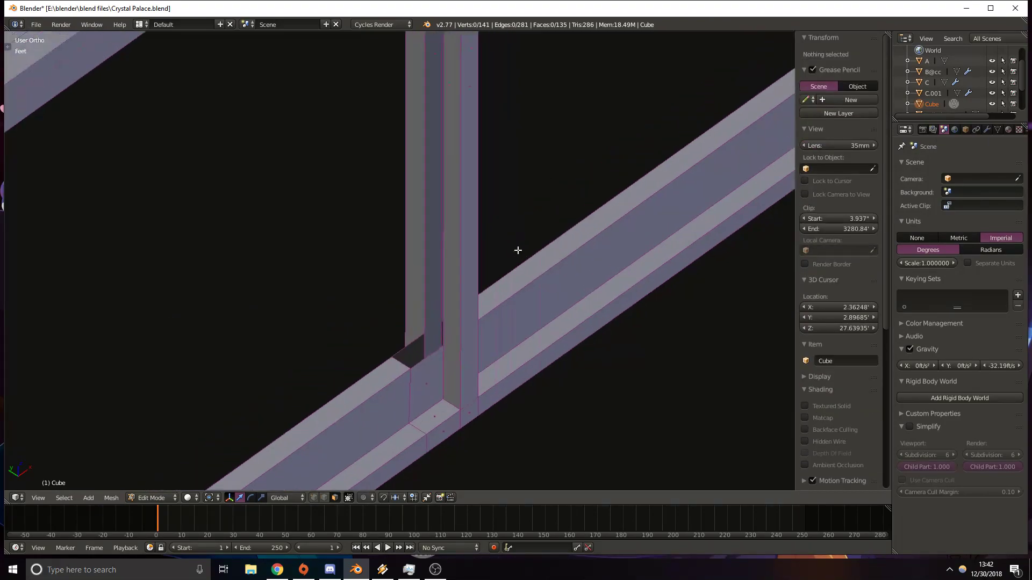
Add a loop cut to the upper rail just left of the left strut, in line with the lower rail's cut.
{"action": "key", "text": "KP_1"}
{"action": "middle_click_drag", "start_coordinate": [440, 246], "coordinate": [438, 462], "text": "shift"}
{"action": "middle_click_drag", "start_coordinate": [375, 258], "coordinate": [418, 346], "text": "shift"}
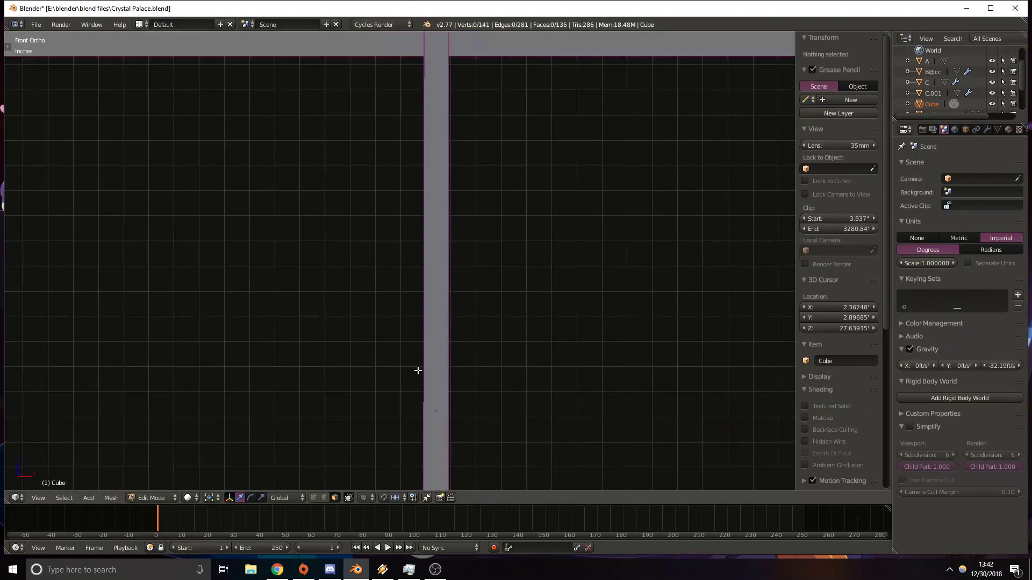
{"action": "middle_click_drag", "start_coordinate": [392, 97], "coordinate": [409, 286], "text": "shift"}
{"action": "key", "text": "ctrl+r"}
{"action": "left_click", "coordinate": [200, 155]}
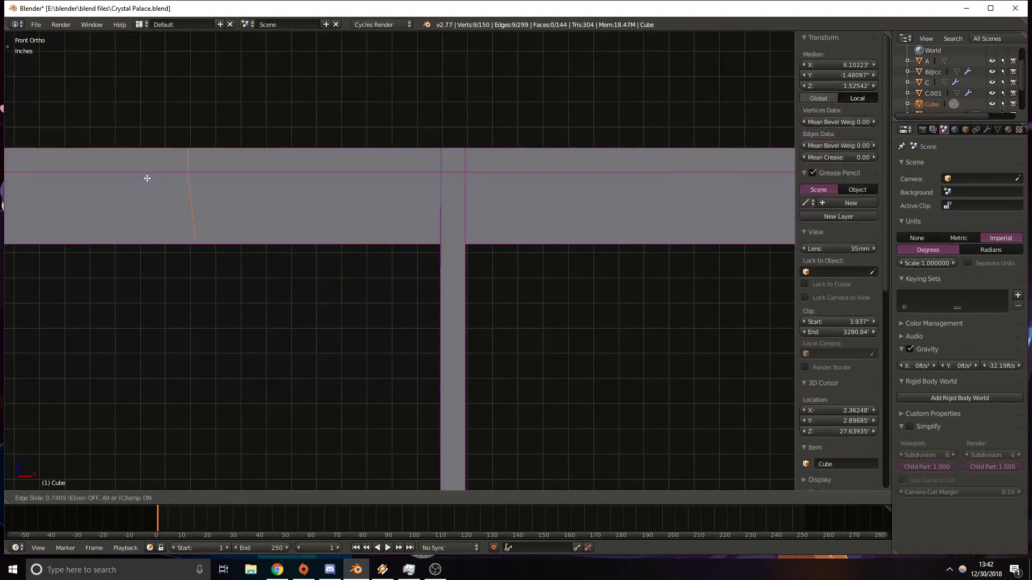
{"action": "left_click", "coordinate": [333, 188]}
Delete the upper rail's narrow underside face between the new cut and the left side of the left strut.
{"action": "middle_click_drag", "start_coordinate": [335, 194], "coordinate": [460, 114]}
{"action": "left_click", "coordinate": [335, 498]}
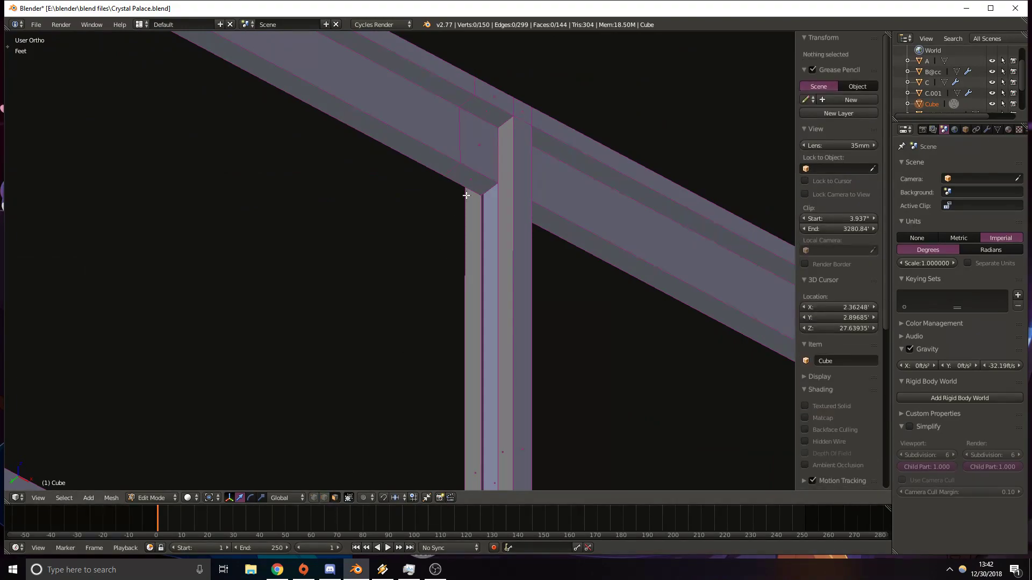
{"action": "right_click", "coordinate": [472, 176]}
{"action": "key", "text": "z"}
{"action": "key", "text": "z"}
{"action": "key", "text": "x"}
{"action": "left_click", "coordinate": [472, 176]}
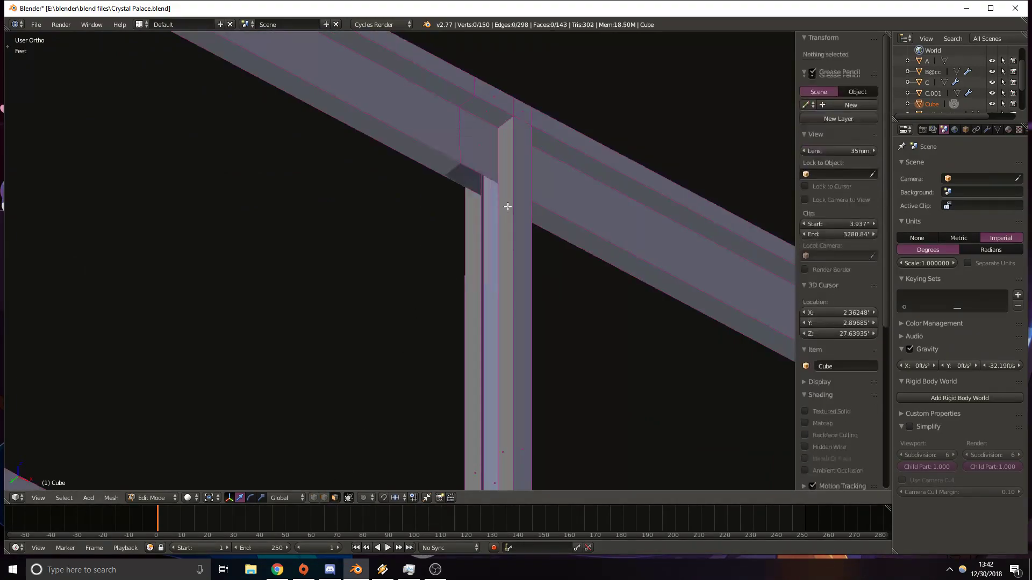
Fill a long face on the left side of the left strut, from the upper rail's opening to the lower rail's.
{"action": "middle_click_drag", "start_coordinate": [499, 203], "coordinate": [507, 224]}
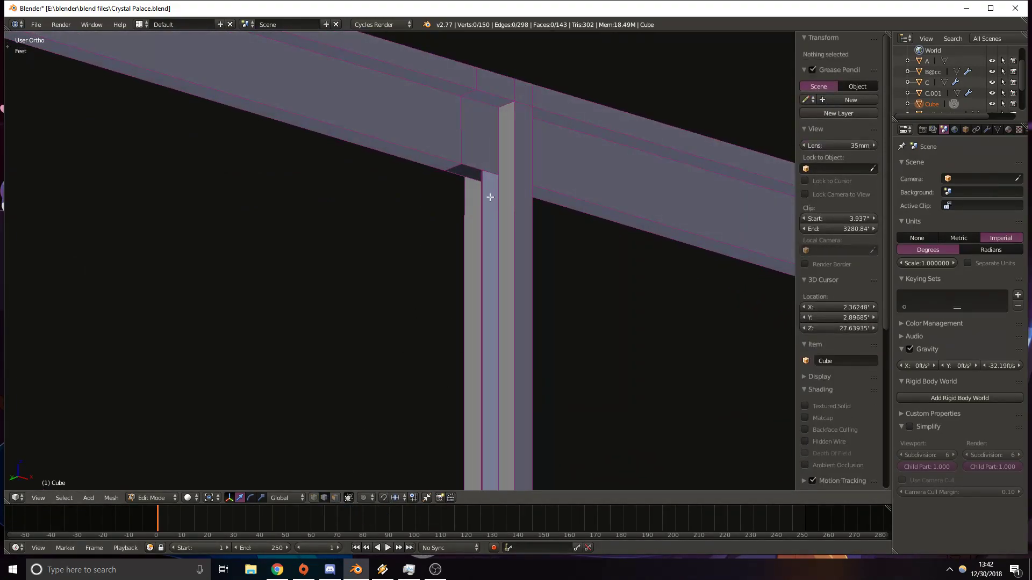
{"action": "right_click", "coordinate": [463, 175]}
{"action": "middle_click_drag", "start_coordinate": [463, 175], "coordinate": [601, 216]}
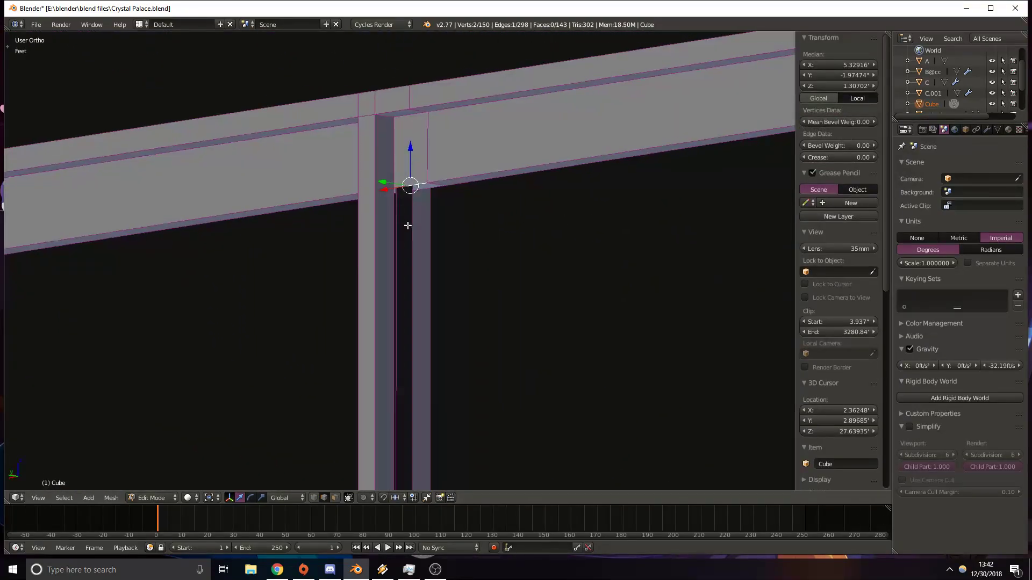
{"action": "right_click", "coordinate": [390, 210], "text": "shift"}
{"action": "middle_click_drag", "start_coordinate": [390, 210], "coordinate": [571, 212]}
{"action": "key", "text": "f"}
Fill the remaining long face and the outer side face to close the left strut's left-hand extension.
{"action": "right_click", "coordinate": [441, 247]}
{"action": "middle_click_drag", "start_coordinate": [547, 256], "coordinate": [558, 147]}
{"action": "key", "text": "f"}
{"action": "right_click", "coordinate": [526, 144]}
{"action": "right_click", "coordinate": [530, 156], "text": "alt"}
{"action": "key", "text": "f"}
Add a loop cut to the lower rail just right of the left strut, at about 4.98 feet local X.
{"action": "middle_click_drag", "start_coordinate": [526, 164], "coordinate": [464, 234]}
{"action": "key", "text": "KP_1"}
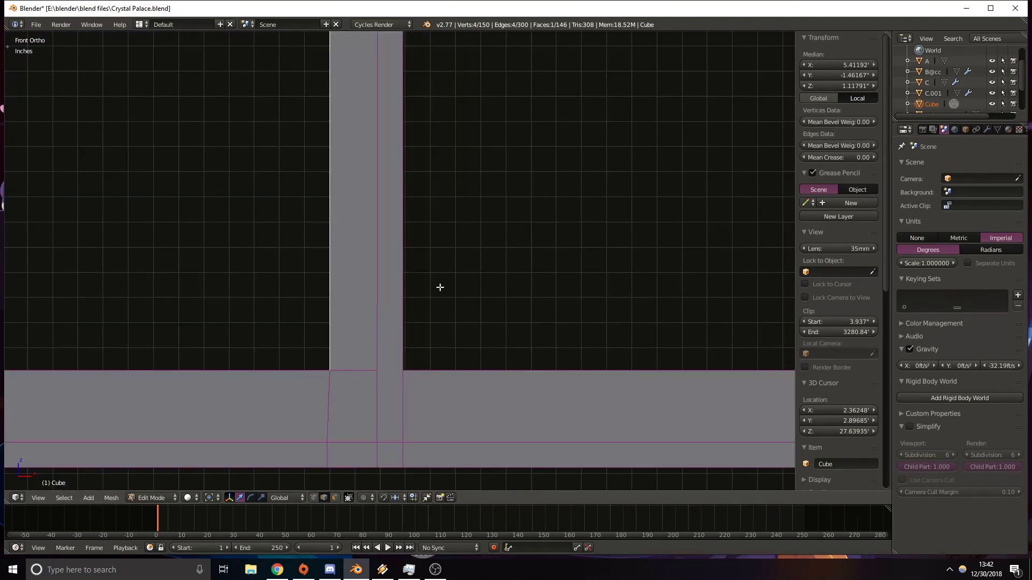
{"action": "key", "text": "ctrl+r"}
{"action": "left_click", "coordinate": [684, 383]}
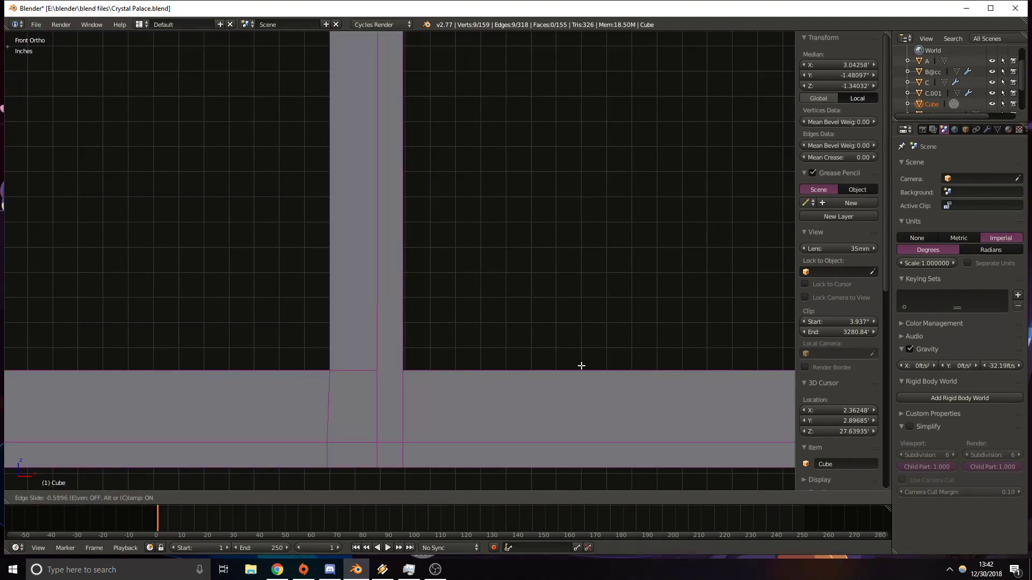
{"action": "left_click", "coordinate": [13, 351]}
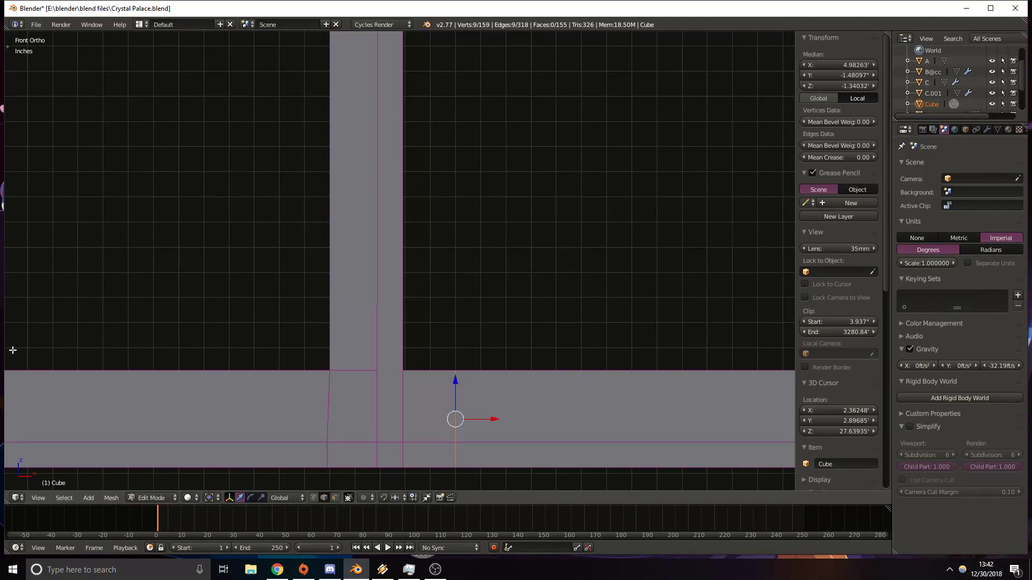
Delete the lower rail's narrow top face beside the left strut and the strut's narrow right side face.
{"action": "middle_click_drag", "start_coordinate": [511, 187], "coordinate": [474, 456], "text": "shift"}
{"action": "middle_click_drag", "start_coordinate": [429, 213], "coordinate": [391, 244], "text": "shift"}
{"action": "key", "text": "a"}
{"action": "right_click", "coordinate": [396, 222]}
{"action": "right_click", "coordinate": [384, 157], "text": "shift"}
{"action": "key", "text": "x"}
{"action": "left_click", "coordinate": [384, 157]}
Add a loop cut to the upper rail just right of the left strut, at about 4.98 feet local X.
{"action": "mouse_move", "coordinate": [407, 207]}
{"action": "middle_mouse_down"}
{"action": "mouse_move", "coordinate": [440, 152]}
{"action": "mouse_move", "coordinate": [442, 83]}
{"action": "middle_mouse_up"}
{"action": "key", "text": "z"}
{"action": "mouse_move", "coordinate": [435, 84]}
{"action": "middle_mouse_down", "text": "shift"}
{"action": "mouse_move", "coordinate": [400, 316]}
{"action": "mouse_move", "coordinate": [400, 185]}
{"action": "middle_mouse_up", "text": "shift"}
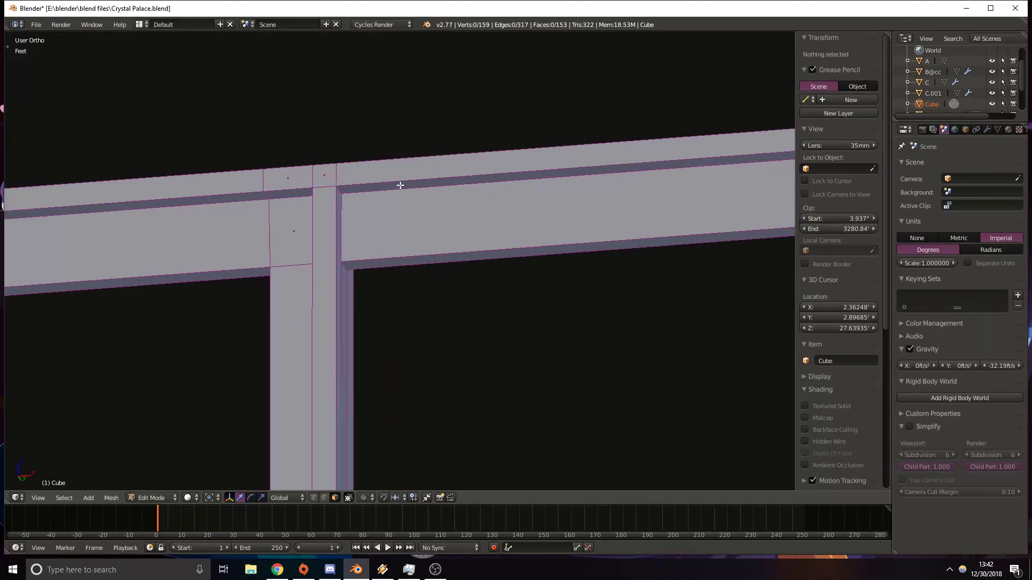
{"action": "key", "text": "KP_1"}
{"action": "key", "text": "ctrl+r"}
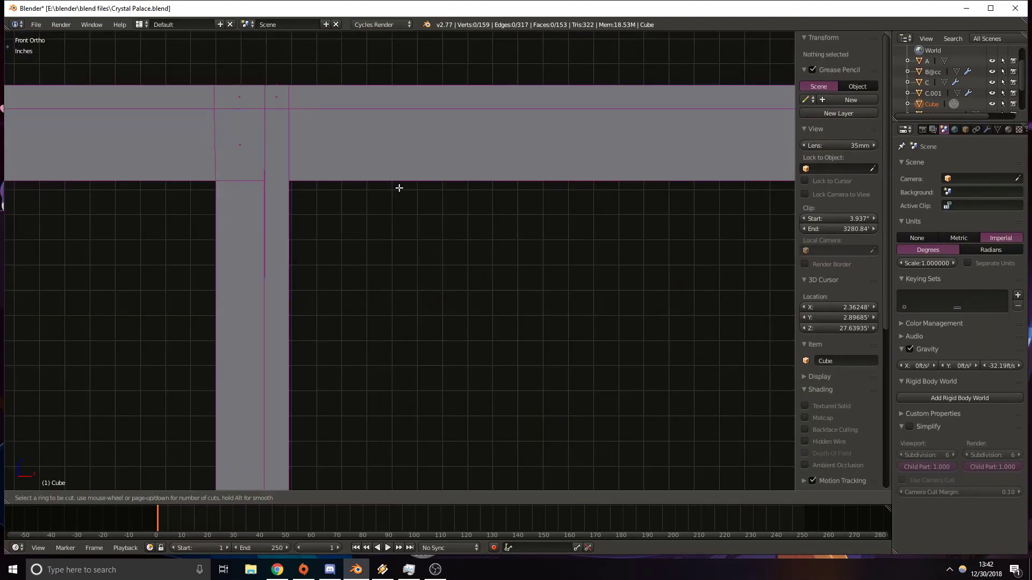
{"action": "left_click", "coordinate": [689, 90]}
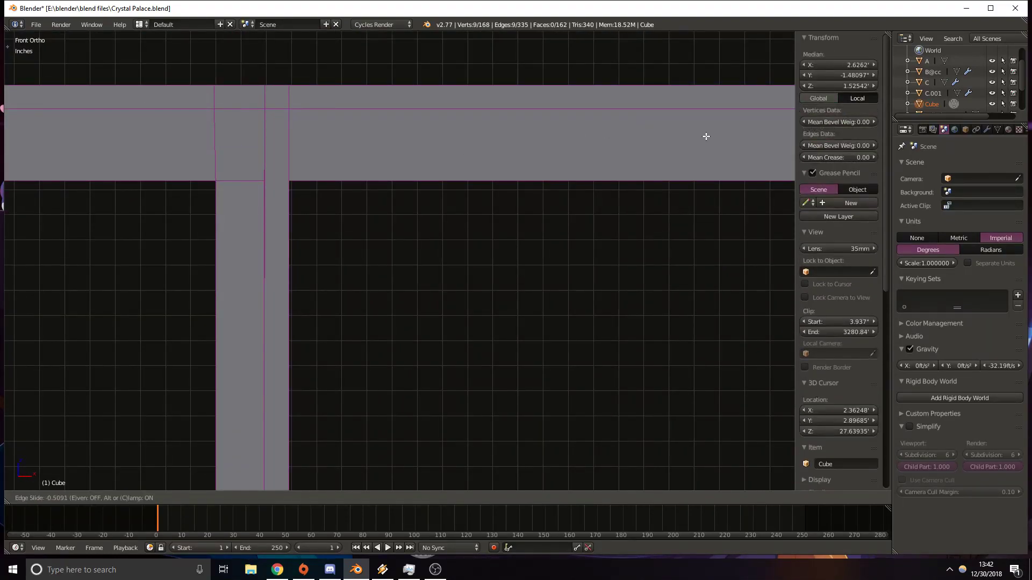
{"action": "left_click", "coordinate": [18, 135]}
Delete the upper rail's narrow underside face between the new cut and the right side of the left strut.
{"action": "middle_click_drag", "start_coordinate": [24, 138], "coordinate": [404, 201]}
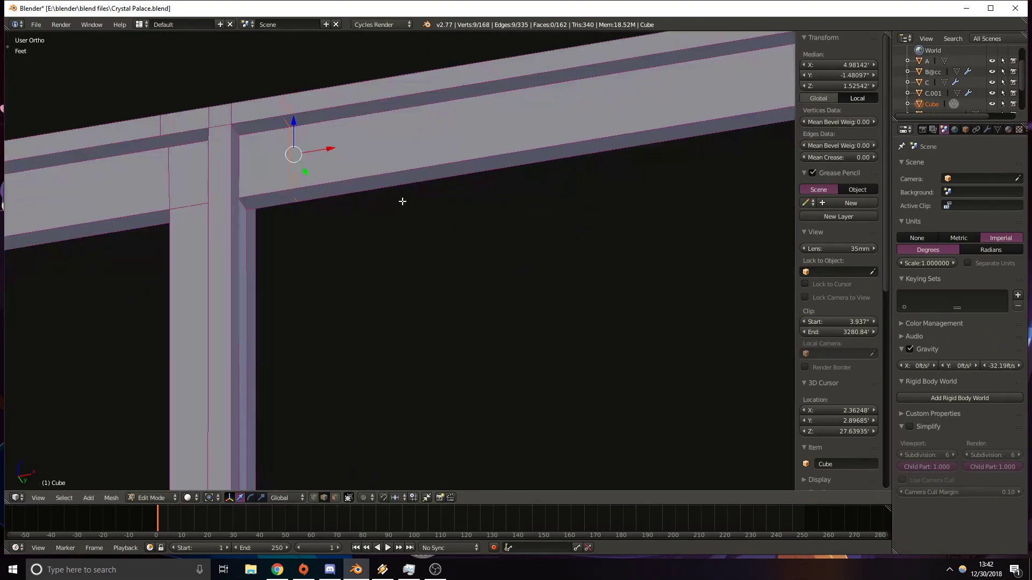
{"action": "left_click", "coordinate": [337, 498]}
{"action": "key", "text": "a"}
{"action": "right_click", "coordinate": [271, 199]}
{"action": "key", "text": "z"}
{"action": "key", "text": "z"}
{"action": "key", "text": "x"}
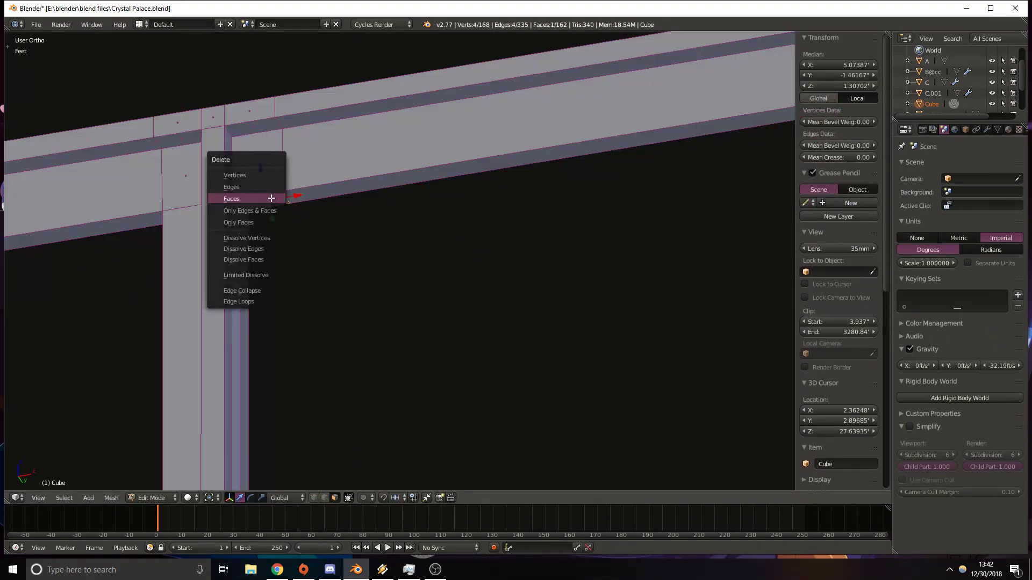
{"action": "left_click", "coordinate": [271, 199]}
Select the opening edges on the left strut's right side at both rails and fill a long face between them.
{"action": "mouse_move", "coordinate": [366, 258]}
{"action": "middle_mouse_down"}
{"action": "mouse_move", "coordinate": [331, 199]}
{"action": "mouse_move", "coordinate": [315, 222]}
{"action": "mouse_move", "coordinate": [375, 260]}
{"action": "middle_mouse_up"}
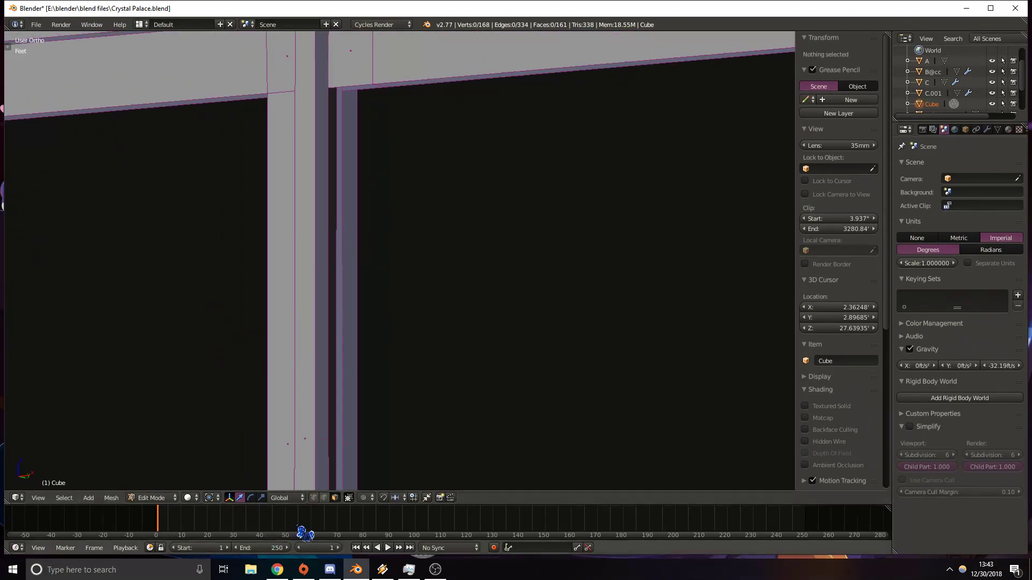
{"action": "right_click", "coordinate": [335, 90]}
{"action": "right_click", "coordinate": [329, 100], "text": "alt"}
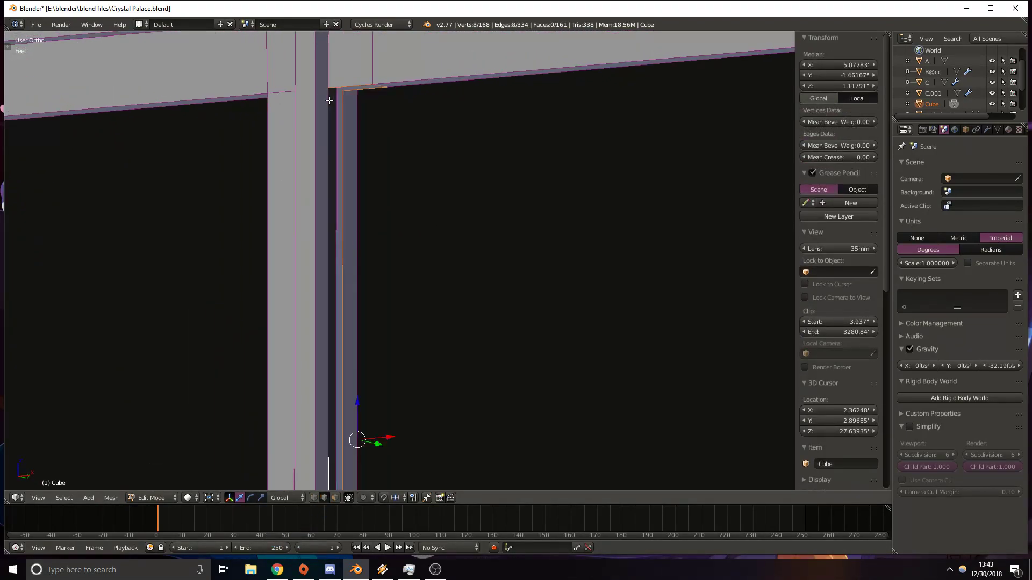
{"action": "right_click", "coordinate": [339, 85]}
{"action": "right_click", "coordinate": [321, 95], "text": "shift"}
{"action": "right_click", "coordinate": [317, 91], "text": "shift"}
{"action": "right_click", "coordinate": [329, 95], "text": "shift"}
{"action": "middle_click_drag", "start_coordinate": [353, 226], "coordinate": [327, 35], "text": "shift"}
{"action": "middle_click_drag", "start_coordinate": [415, 410], "coordinate": [342, 192]}
{"action": "right_click", "coordinate": [310, 171], "text": "shift"}
{"action": "key", "text": "f"}
Fill the other long face and the outer side face to close the left strut's right-hand extension.
{"action": "right_click", "coordinate": [284, 169]}
{"action": "right_click", "coordinate": [279, 193], "text": "shift"}
{"action": "middle_click_drag", "start_coordinate": [382, 256], "coordinate": [326, 197]}
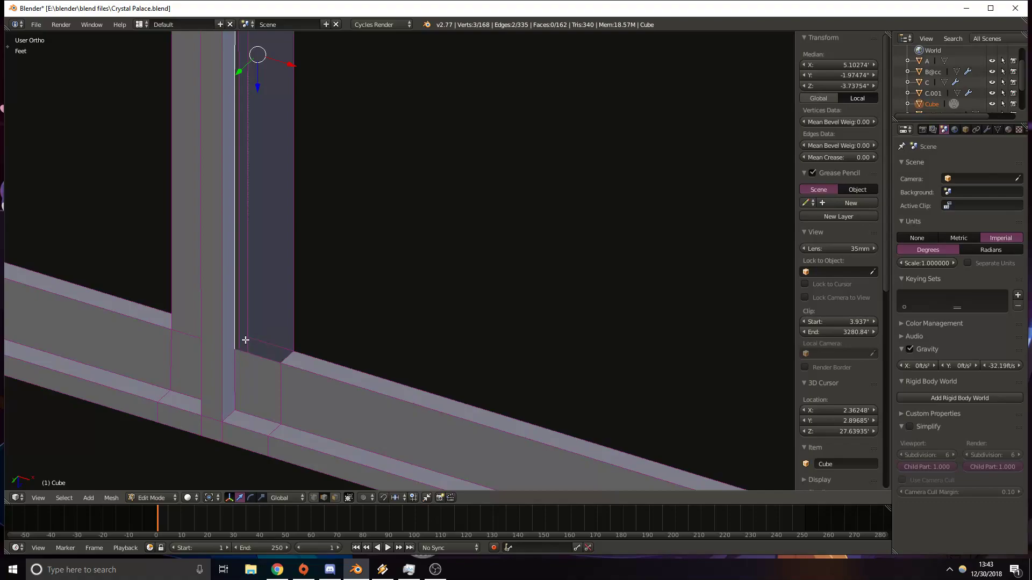
{"action": "key", "text": "f"}
{"action": "right_click", "coordinate": [287, 355]}
{"action": "right_click", "coordinate": [293, 317], "text": "alt"}
{"action": "key", "text": "f"}
Examine the widened left strut and the right strut's joints with the rails from several angles.
{"action": "middle_click_drag", "start_coordinate": [295, 311], "coordinate": [385, 246]}
{"action": "scroll", "coordinate": [385, 246], "scroll_direction": "down", "scroll_amount": 3}
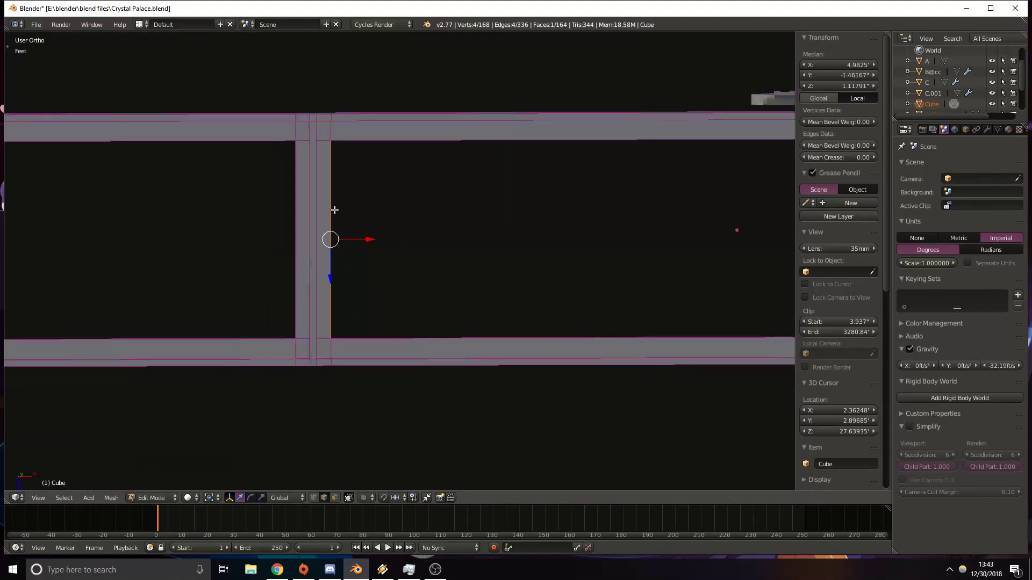
{"action": "middle_click_drag", "start_coordinate": [334, 214], "coordinate": [362, 248], "text": "shift"}
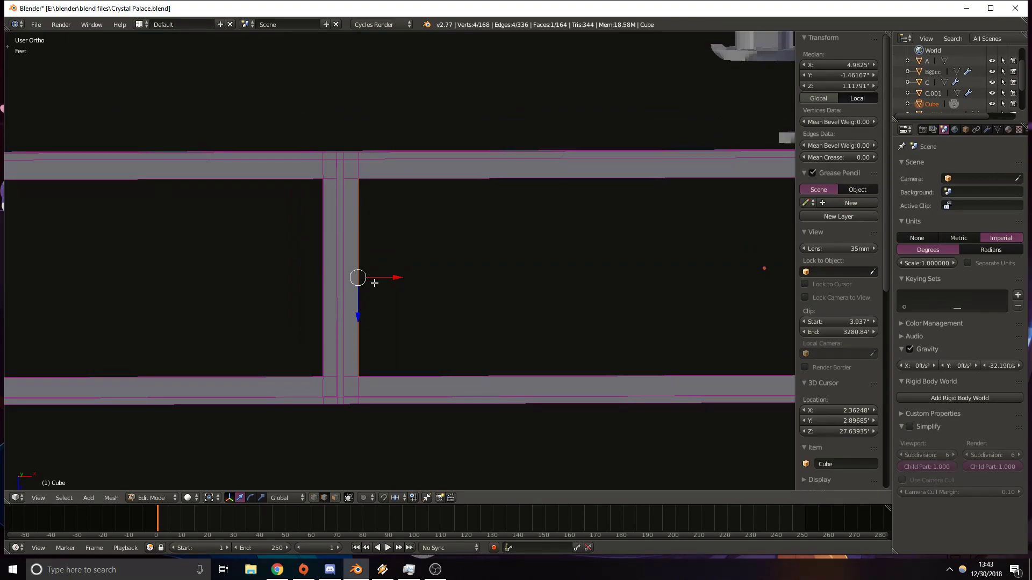
{"action": "mouse_move", "coordinate": [461, 262]}
{"action": "middle_mouse_down", "text": "shift"}
{"action": "mouse_move", "coordinate": [608, 267]}
{"action": "mouse_move", "coordinate": [531, 286]}
{"action": "mouse_move", "coordinate": [467, 278]}
{"action": "middle_mouse_up", "text": "shift"}
{"action": "scroll", "coordinate": [604, 271], "scroll_direction": "down", "scroll_amount": 8}
{"action": "scroll", "coordinate": [537, 280], "scroll_direction": "up", "scroll_amount": 9}
{"action": "middle_click_drag", "start_coordinate": [665, 289], "coordinate": [416, 237], "text": "shift"}
{"action": "middle_click_drag", "start_coordinate": [416, 237], "coordinate": [504, 318]}
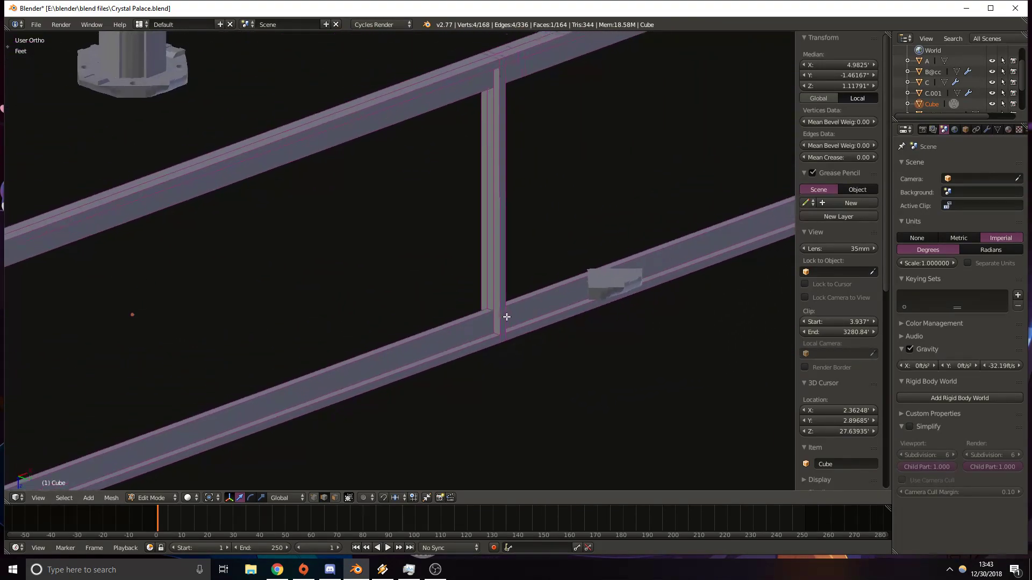
{"action": "scroll", "coordinate": [475, 285], "scroll_direction": "up", "scroll_amount": 3}
{"action": "middle_click_drag", "start_coordinate": [454, 272], "coordinate": [453, 278]}
Add a loop cut to the lower rail just left of the right strut, at about -4.98 feet local X.
{"action": "key", "text": "KP_1"}
{"action": "scroll", "coordinate": [424, 381], "scroll_direction": "down", "scroll_amount": 8}
{"action": "middle_click_drag", "start_coordinate": [548, 359], "coordinate": [382, 326], "text": "shift"}
{"action": "scroll", "coordinate": [344, 320], "scroll_direction": "up", "scroll_amount": 7}
{"action": "middle_click_drag", "start_coordinate": [119, 299], "coordinate": [354, 281], "text": "shift"}
{"action": "scroll", "coordinate": [387, 301], "scroll_direction": "up", "scroll_amount": 3}
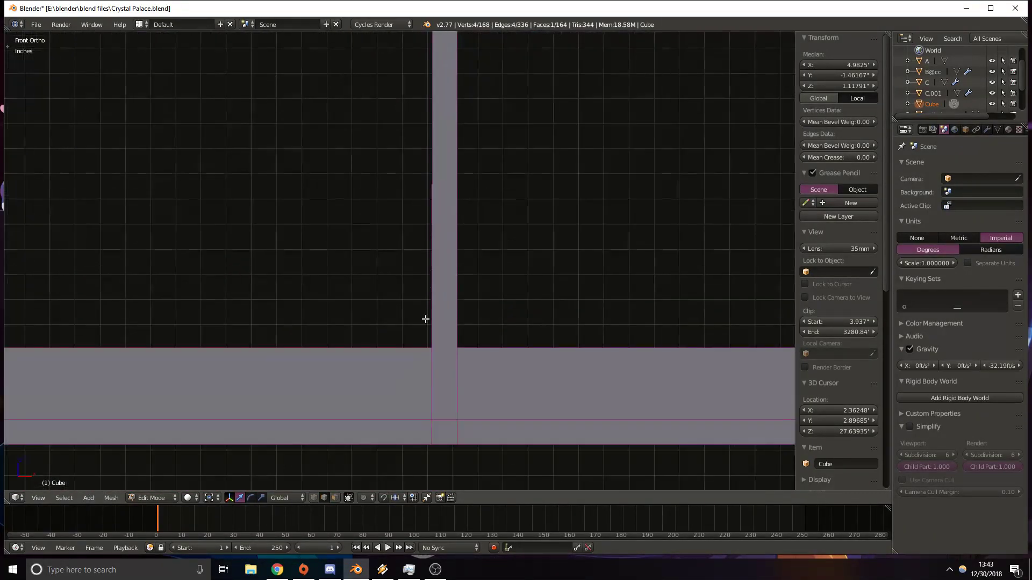
{"action": "middle_click_drag", "start_coordinate": [380, 331], "coordinate": [407, 306], "text": "shift"}
{"action": "key", "text": "ctrl+r"}
{"action": "left_click", "coordinate": [384, 331]}
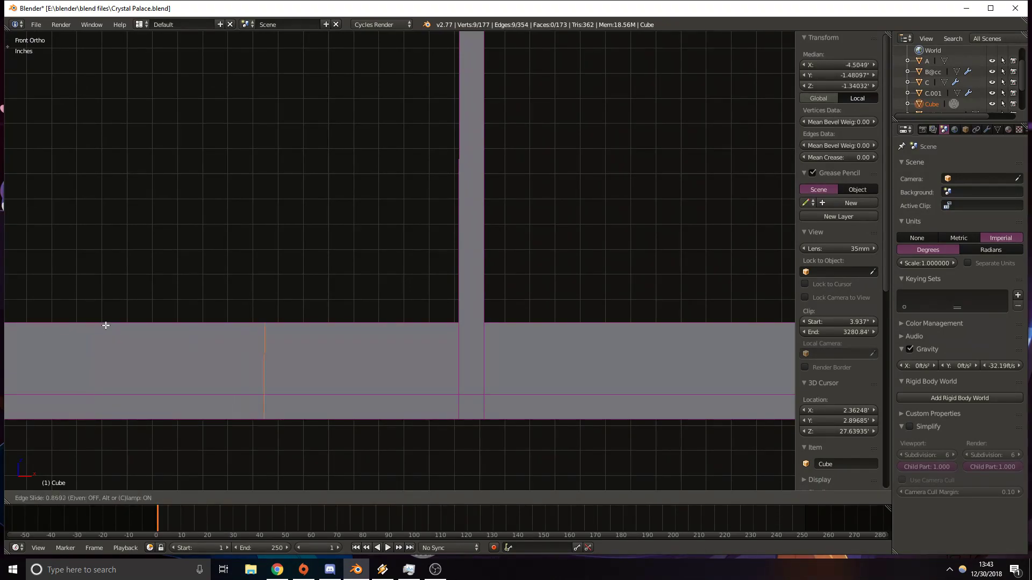
{"action": "left_click", "coordinate": [239, 334]}
Circle-select the whole right strut and move it slightly along X to about -5.20 feet local X.
{"action": "scroll", "coordinate": [519, 297], "scroll_direction": "down", "scroll_amount": 8}
{"action": "middle_click_drag", "start_coordinate": [283, 276], "coordinate": [373, 307], "text": "shift"}
{"action": "scroll", "coordinate": [571, 280], "scroll_direction": "up", "scroll_amount": 7}
{"action": "middle_click_drag", "start_coordinate": [699, 251], "coordinate": [425, 258], "text": "shift"}
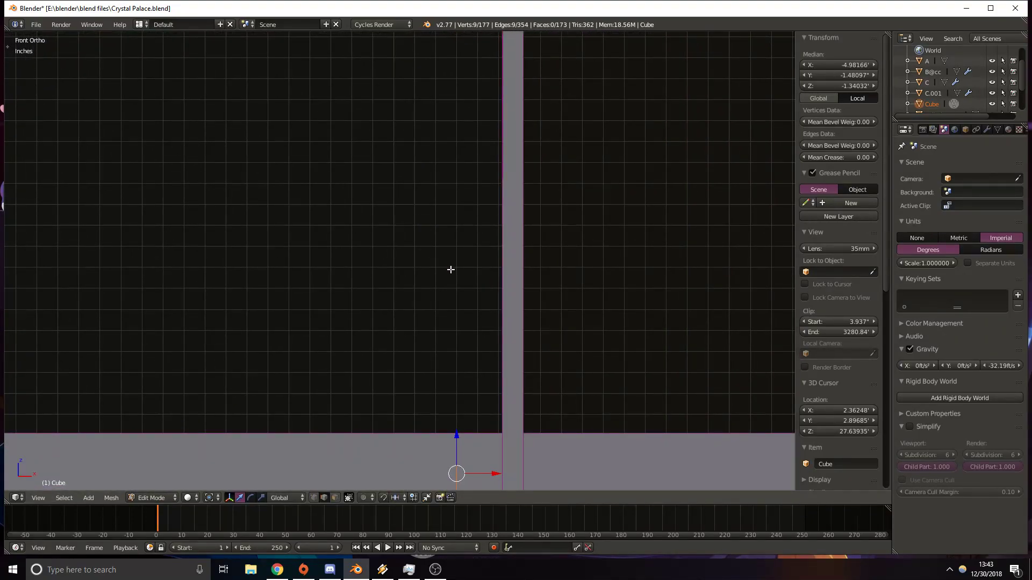
{"action": "scroll", "coordinate": [450, 269], "scroll_direction": "down", "scroll_amount": 6}
{"action": "key", "text": "c"}
{"action": "mouse_move", "coordinate": [468, 288]}
{"action": "left_mouse_down"}
{"action": "mouse_move", "coordinate": [472, 244]}
{"action": "mouse_move", "coordinate": [453, 138]}
{"action": "mouse_move", "coordinate": [490, 364]}
{"action": "mouse_move", "coordinate": [486, 347]}
{"action": "mouse_move", "coordinate": [363, 328]}
{"action": "left_mouse_up"}
{"action": "mouse_move", "coordinate": [363, 328]}
{"action": "middle_mouse_down"}
{"action": "mouse_move", "coordinate": [537, 392]}
{"action": "mouse_move", "coordinate": [523, 138]}
{"action": "mouse_move", "coordinate": [329, 146]}
{"action": "middle_mouse_up"}
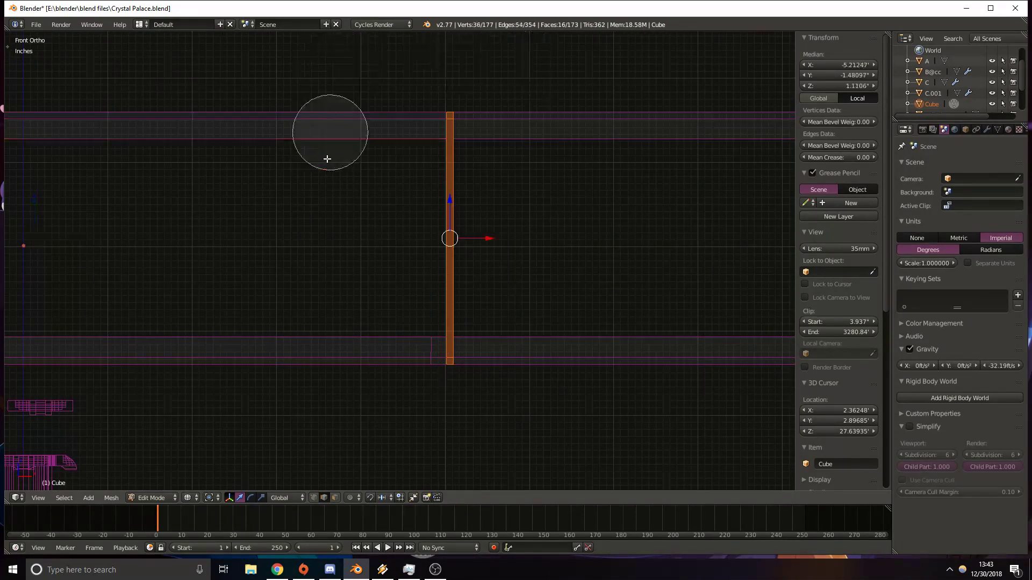
{"action": "right_click", "coordinate": [483, 243]}
{"action": "scroll", "coordinate": [508, 244], "scroll_direction": "up", "scroll_amount": 4}
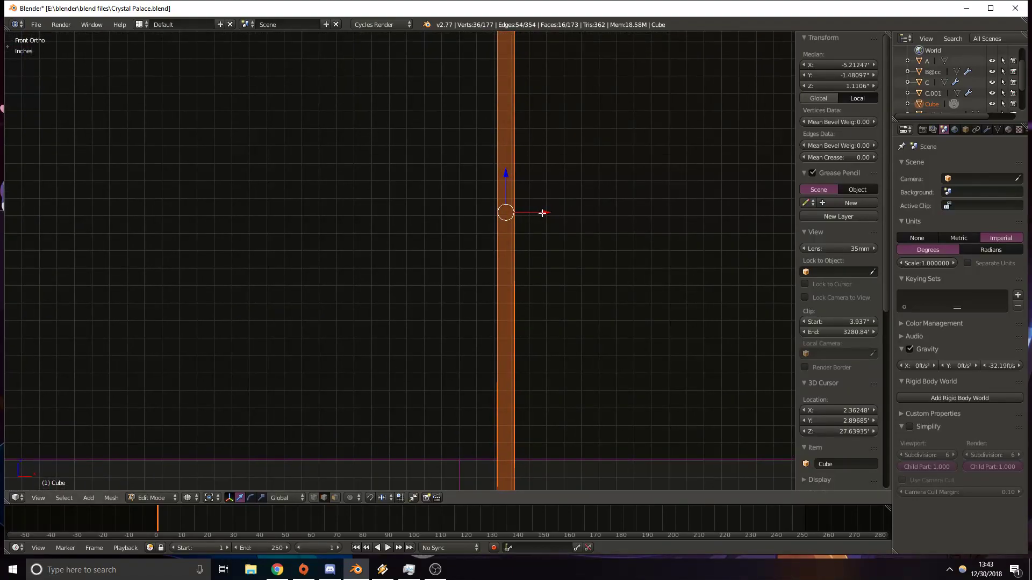
{"action": "left_click_drag", "start_coordinate": [542, 213], "coordinate": [539, 213]}
Delete the lower rail's narrow top face beside the right strut and the strut's narrow left side face.
{"action": "scroll", "coordinate": [462, 269], "scroll_direction": "down", "scroll_amount": 3}
{"action": "middle_click_drag", "start_coordinate": [484, 267], "coordinate": [424, 276]}
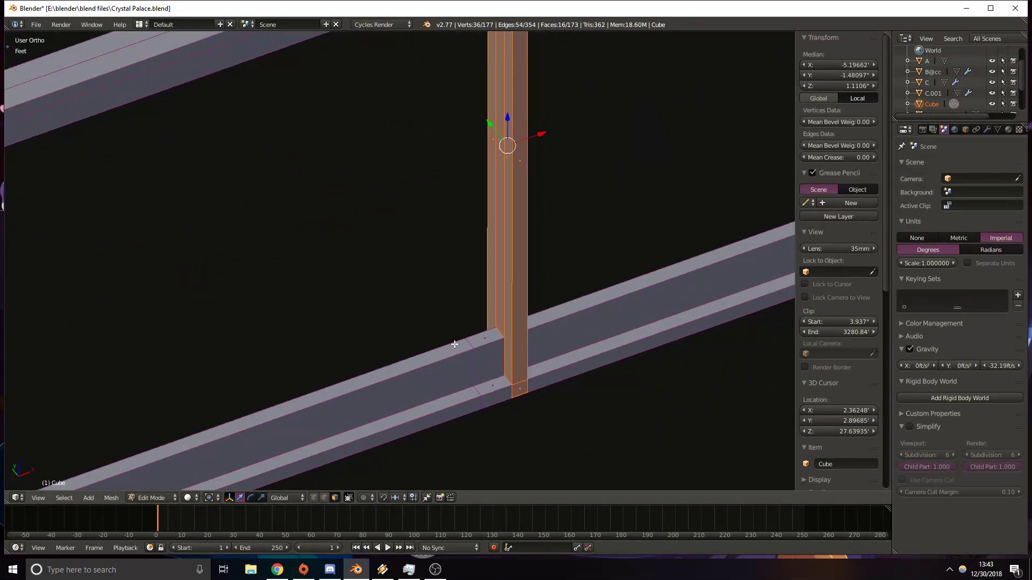
{"action": "right_click", "coordinate": [481, 341]}
{"action": "right_click", "coordinate": [502, 295], "text": "shift"}
{"action": "key", "text": "x"}
{"action": "left_click", "coordinate": [502, 294]}
Add a loop cut to the upper rail just left of the right strut, at about -4.99 feet local X.
{"action": "middle_click_drag", "start_coordinate": [496, 215], "coordinate": [445, 337], "text": "shift"}
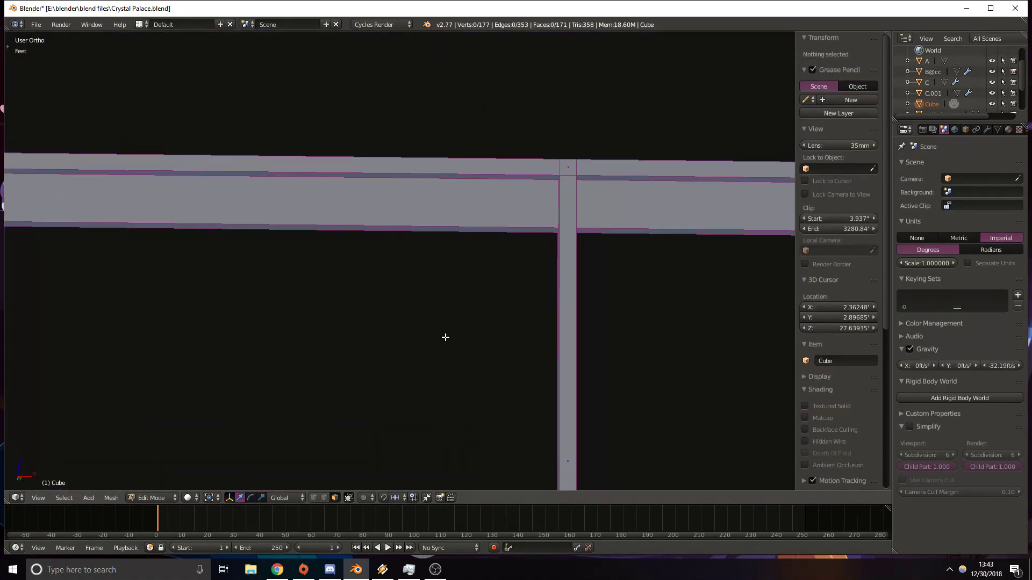
{"action": "key", "text": "KP_1"}
{"action": "key", "text": "ctrl+r"}
{"action": "left_click", "coordinate": [173, 199]}
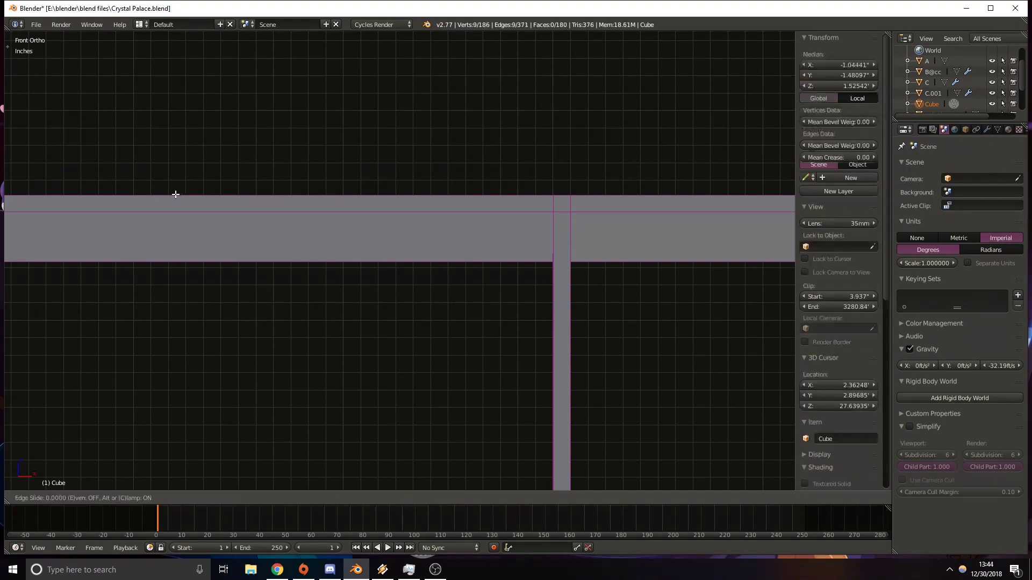
{"action": "left_click", "coordinate": [384, 259]}
Delete the upper rail's narrow underside face between the new cut and the left side of the right strut.
{"action": "middle_click_drag", "start_coordinate": [568, 310], "coordinate": [582, 249]}
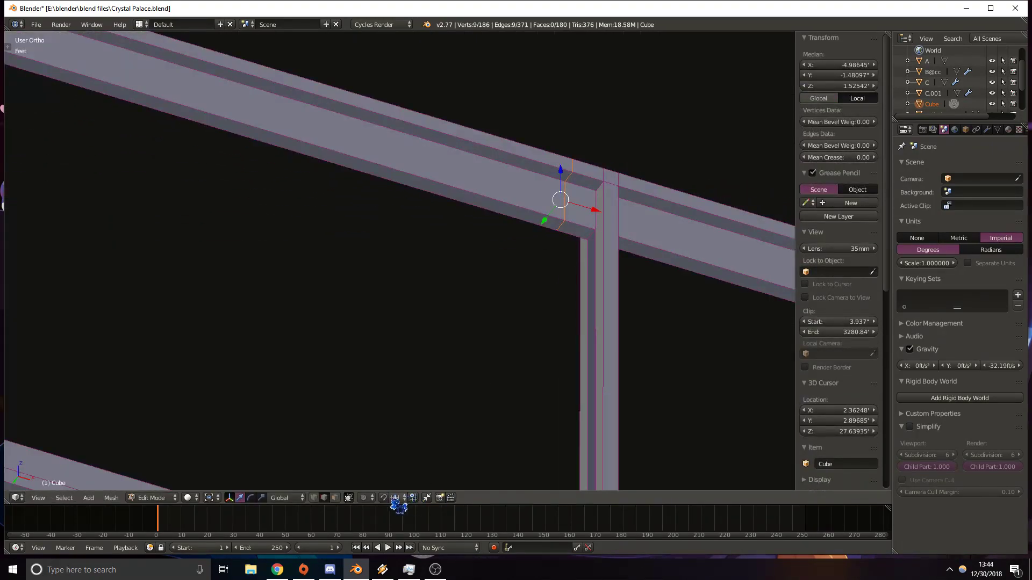
{"action": "key", "text": "x"}
{"action": "left_click", "coordinate": [576, 232]}
Select the opening edges on the right strut's left side at both rails and fill a long face between them.
{"action": "middle_click_drag", "start_coordinate": [588, 291], "coordinate": [360, 446]}
{"action": "middle_click_drag", "start_coordinate": [331, 509], "coordinate": [474, 285]}
{"action": "right_click", "coordinate": [500, 167], "text": "alt"}
{"action": "right_click", "coordinate": [495, 164]}
{"action": "right_click", "coordinate": [500, 183], "text": "shift"}
{"action": "middle_click_drag", "start_coordinate": [469, 449], "coordinate": [473, 295], "text": "shift"}
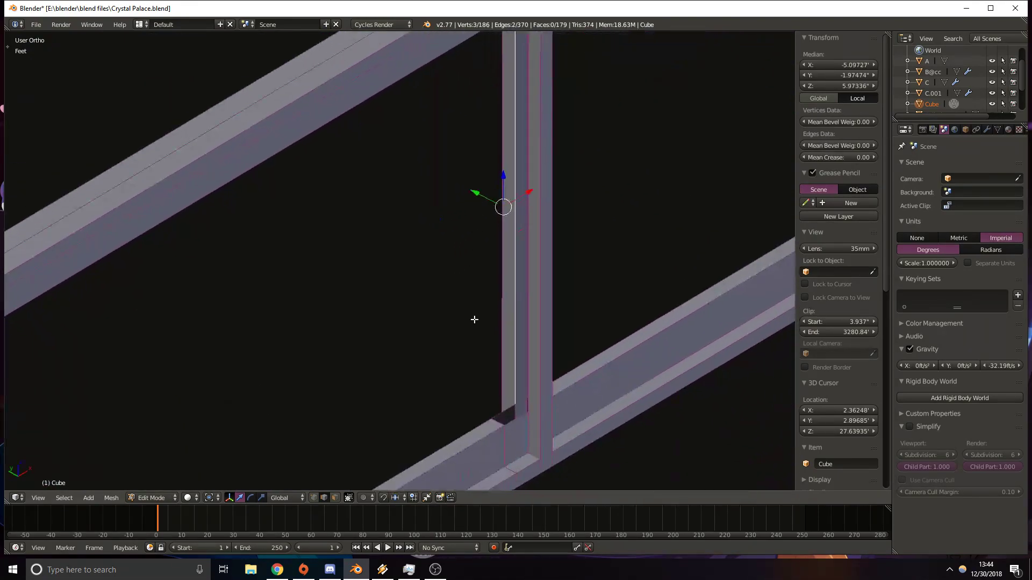
{"action": "right_click", "coordinate": [506, 408], "text": "shift"}
{"action": "key", "text": "f"}
Fill the other long face and the outer side face to close the right strut's left-hand extension.
{"action": "right_click", "coordinate": [514, 423], "text": "shift"}
{"action": "middle_click_drag", "start_coordinate": [515, 410], "coordinate": [478, 163]}
{"action": "right_click", "coordinate": [472, 168], "text": "shift"}
{"action": "key", "text": "f"}
{"action": "middle_click_drag", "start_coordinate": [526, 195], "coordinate": [511, 219]}
{"action": "right_click", "coordinate": [491, 191]}
{"action": "key", "text": "a"}
{"action": "right_click", "coordinate": [491, 190], "text": "alt"}
{"action": "key", "text": "f"}
Add a loop cut to the lower rail just right of the right strut.
{"action": "middle_click_drag", "start_coordinate": [596, 210], "coordinate": [508, 291]}
{"action": "key", "text": "KP_1"}
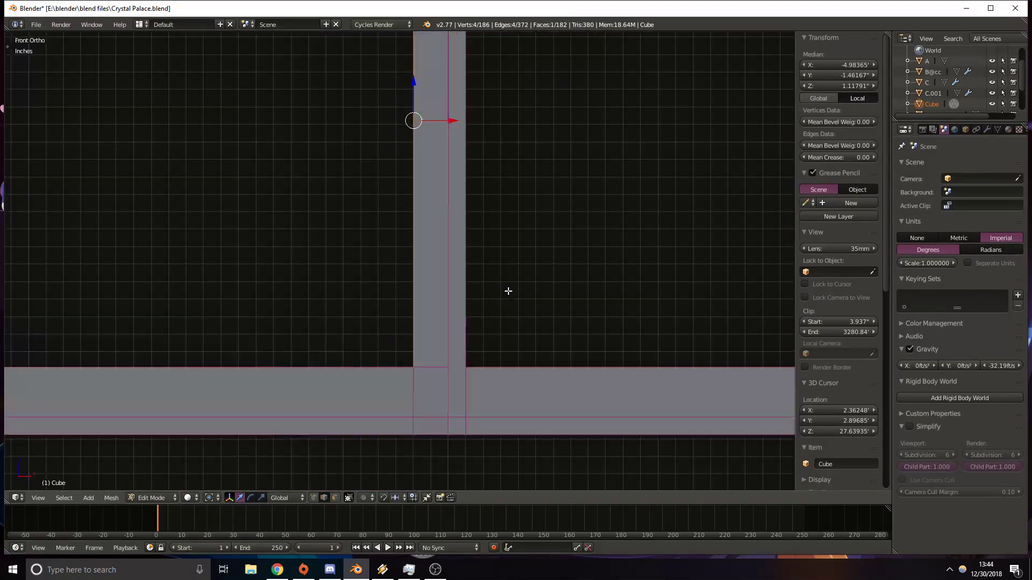
{"action": "key", "text": "ctrl+r"}
{"action": "left_click", "coordinate": [577, 372]}
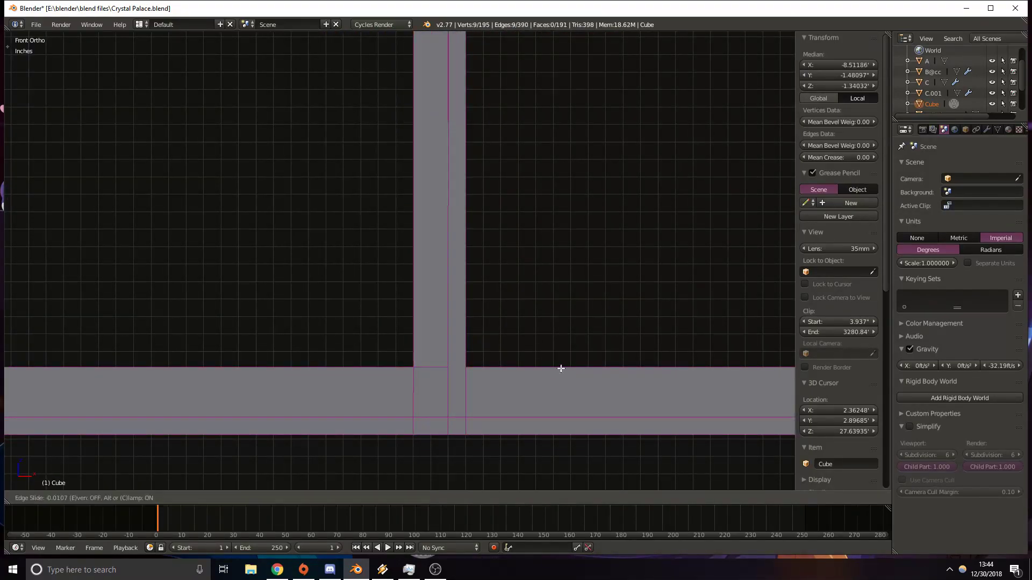
{"action": "left_click", "coordinate": [755, 353]}
Add a loop cut to the upper rail just right of the right strut, at about -5.42 feet local X.
{"action": "middle_click_drag", "start_coordinate": [754, 49], "coordinate": [595, 275], "text": "shift"}
{"action": "key", "text": "ctrl+r"}
{"action": "left_click", "coordinate": [240, 168]}
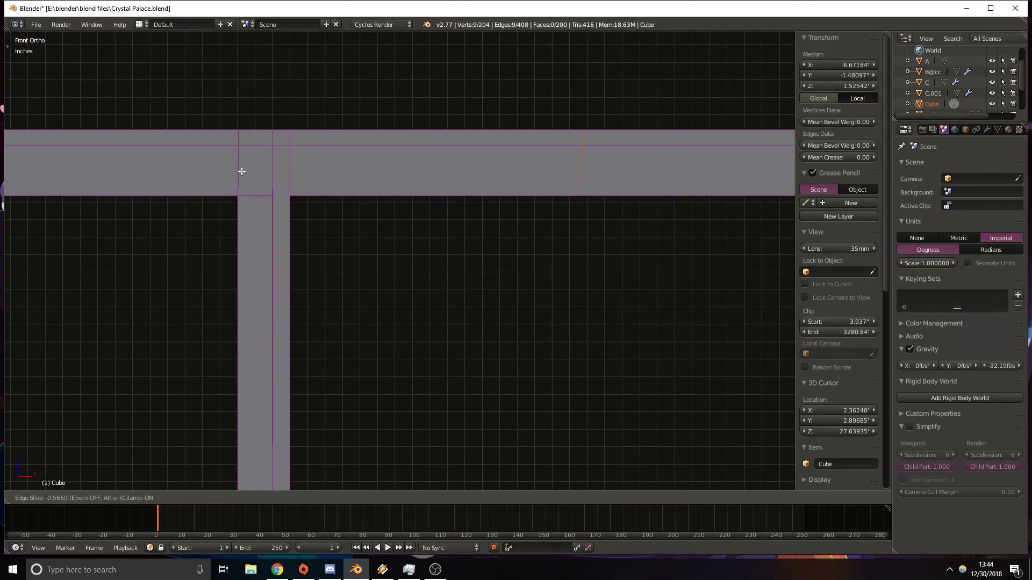
{"action": "left_click", "coordinate": [49, 179]}
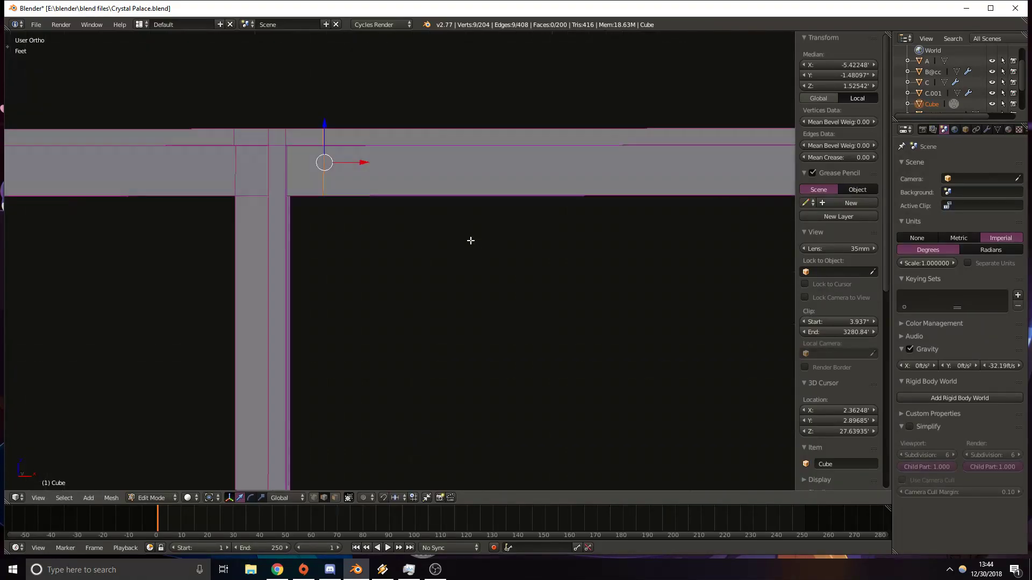
Nudge the upper rail's new cut to about -5.42 feet local X and delete the right strut's right side face and both adjoining rail faces.
{"action": "left_click_drag", "start_coordinate": [362, 166], "coordinate": [363, 167]}
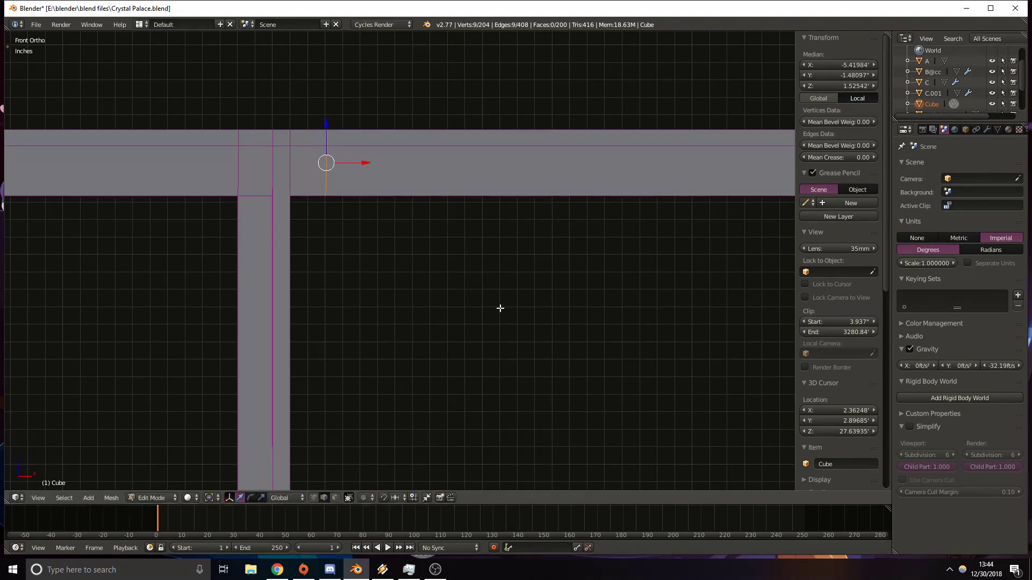
{"action": "middle_click_drag", "start_coordinate": [500, 309], "coordinate": [447, 297]}
{"action": "middle_click_drag", "start_coordinate": [358, 288], "coordinate": [376, 185], "text": "shift"}
{"action": "middle_click_drag", "start_coordinate": [360, 410], "coordinate": [335, 421]}
{"action": "left_click", "coordinate": [335, 498]}
{"action": "right_click", "coordinate": [318, 375]}
{"action": "mouse_move", "coordinate": [338, 119]}
{"action": "middle_mouse_down"}
{"action": "mouse_move", "coordinate": [338, 93]}
{"action": "mouse_move", "coordinate": [361, 359]}
{"action": "mouse_move", "coordinate": [333, 328]}
{"action": "middle_mouse_up"}
{"action": "right_click", "coordinate": [320, 115], "text": "shift"}
{"action": "right_click", "coordinate": [331, 328], "text": "shift"}
{"action": "key", "text": "z"}
{"action": "left_click", "coordinate": [332, 328]}
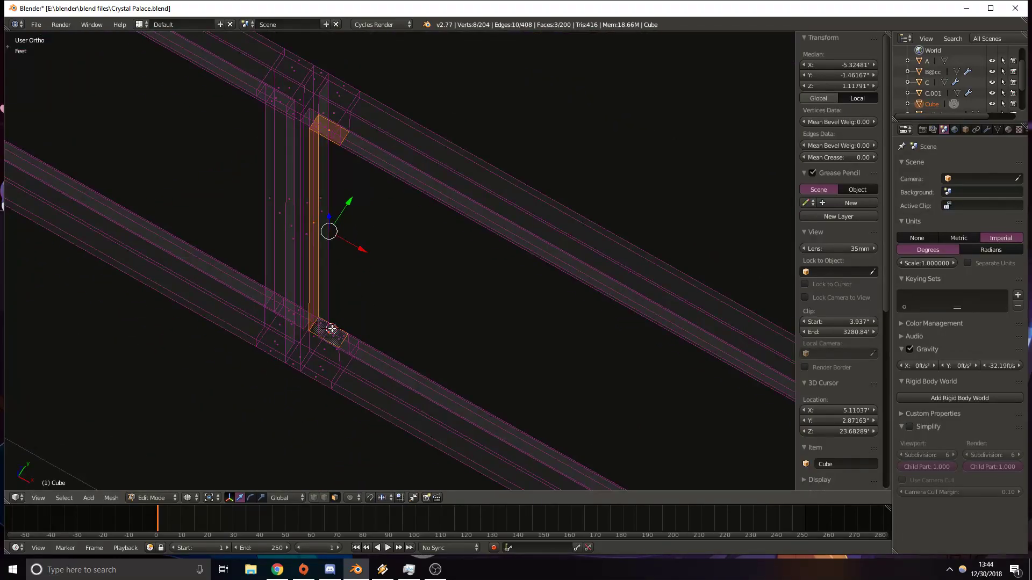
{"action": "key", "text": "z"}
{"action": "key", "text": "x"}
{"action": "left_click", "coordinate": [332, 333]}
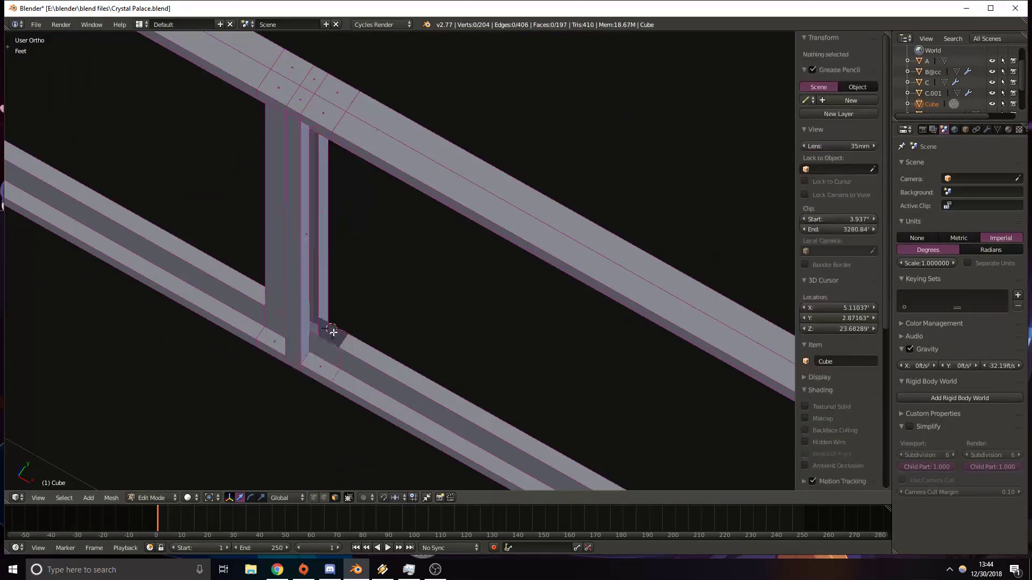
Select the opening edges on the right strut's right side at both rails and fill a long face between them.
{"action": "scroll", "coordinate": [337, 340], "scroll_direction": "up", "scroll_amount": 4}
{"action": "left_click", "coordinate": [324, 498]}
{"action": "right_click", "coordinate": [279, 407]}
{"action": "right_click", "coordinate": [251, 354], "text": "shift"}
{"action": "middle_click_drag", "start_coordinate": [296, 258], "coordinate": [377, 323], "text": "shift"}
{"action": "middle_click_drag", "start_coordinate": [309, 201], "coordinate": [346, 170]}
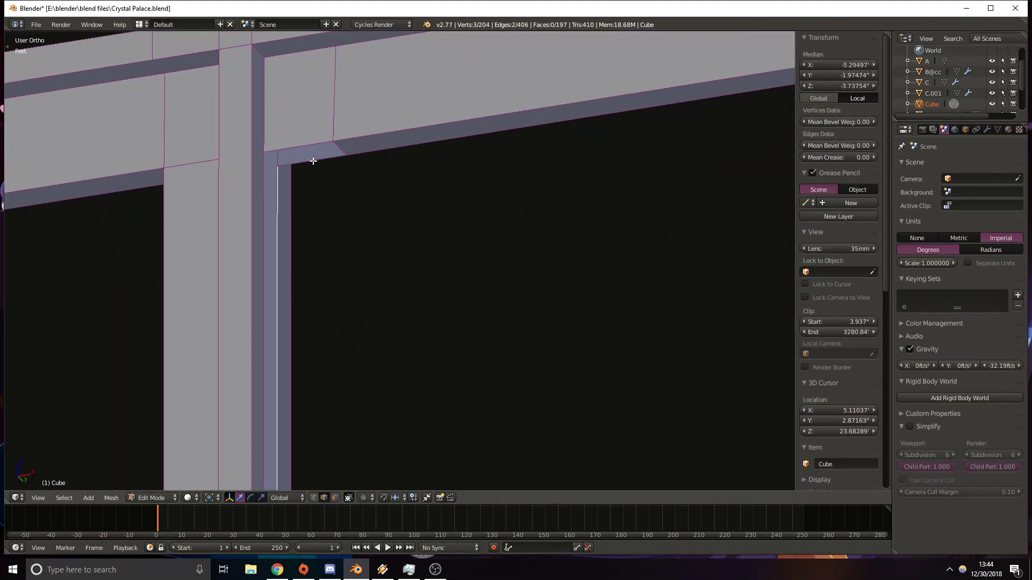
{"action": "key", "text": "f"}
Fill the opposite long face and the outer side face to close the right strut's right-hand extension.
{"action": "right_click", "coordinate": [324, 136]}
{"action": "middle_click_drag", "start_coordinate": [324, 136], "coordinate": [396, 219]}
{"action": "right_click", "coordinate": [379, 289], "text": "shift"}
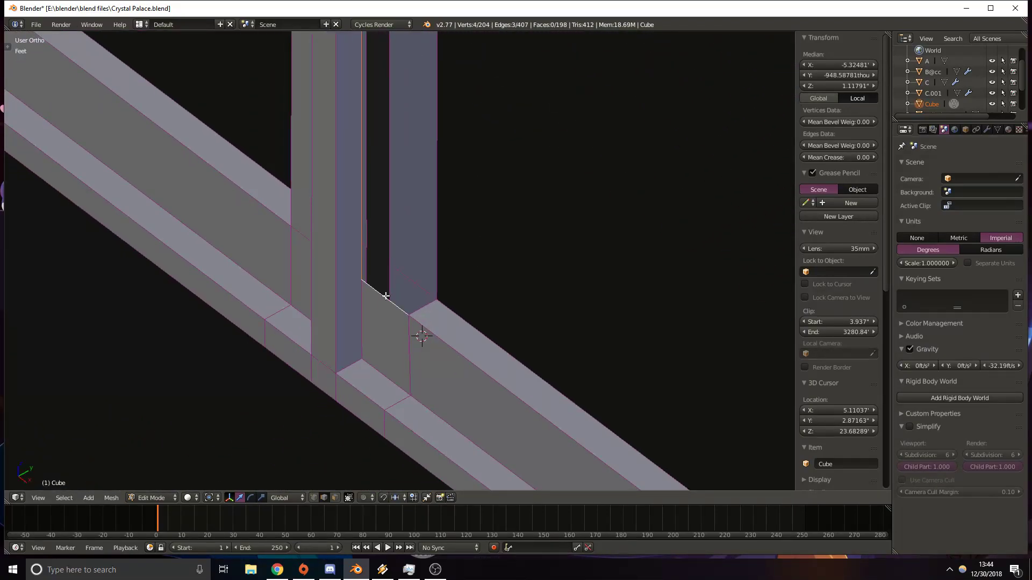
{"action": "key", "text": "f"}
{"action": "right_click", "coordinate": [437, 306]}
{"action": "right_click", "coordinate": [434, 305]}
{"action": "right_click", "coordinate": [438, 263], "text": "alt"}
{"action": "key", "text": "f"}
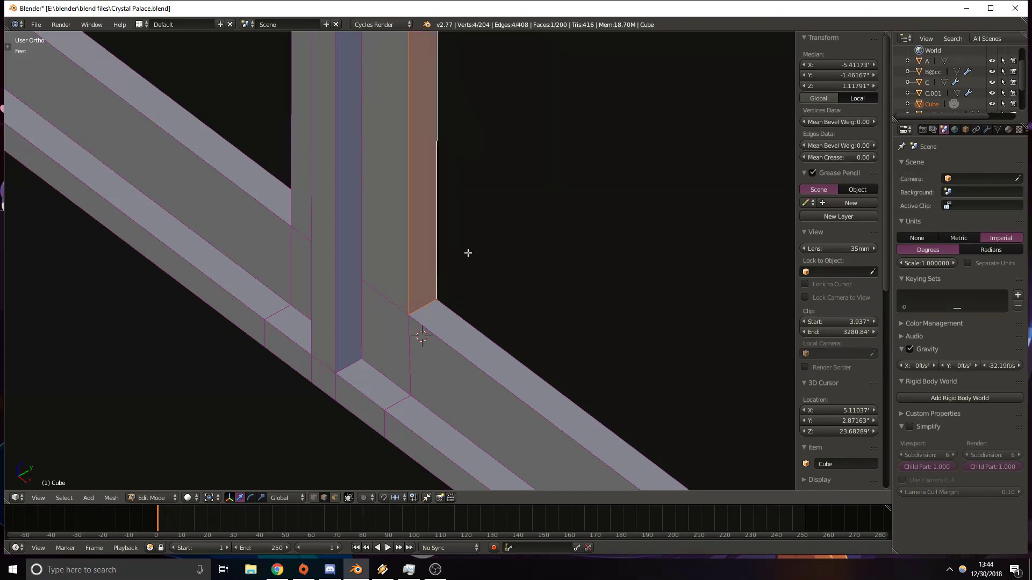
Rename the girder object as cast iron girder.
{"action": "middle_click_drag", "start_coordinate": [467, 253], "coordinate": [493, 250]}
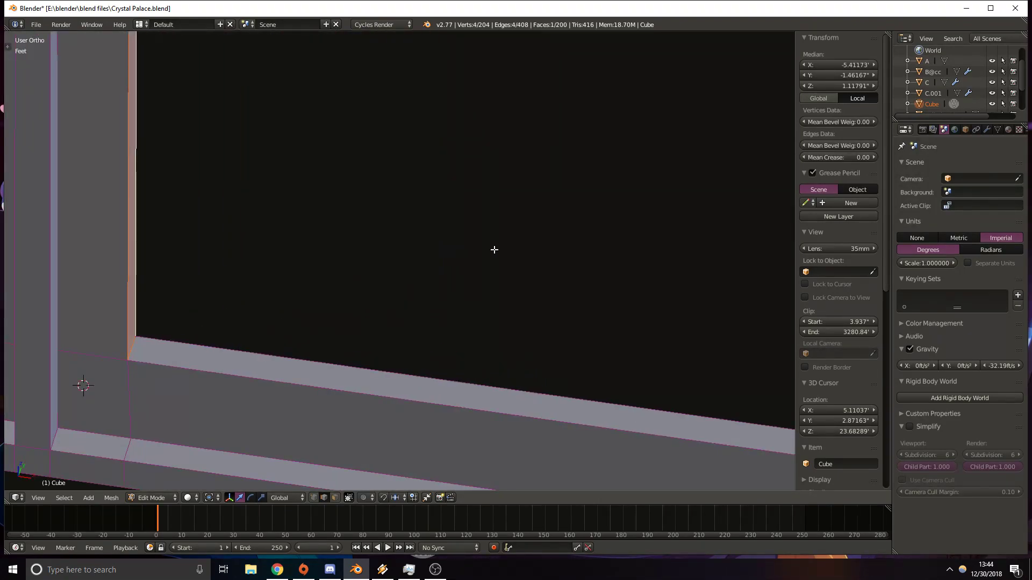
{"action": "scroll", "coordinate": [495, 250], "scroll_direction": "down", "scroll_amount": 9}
{"action": "middle_click_drag", "start_coordinate": [384, 219], "coordinate": [549, 190], "text": "shift"}
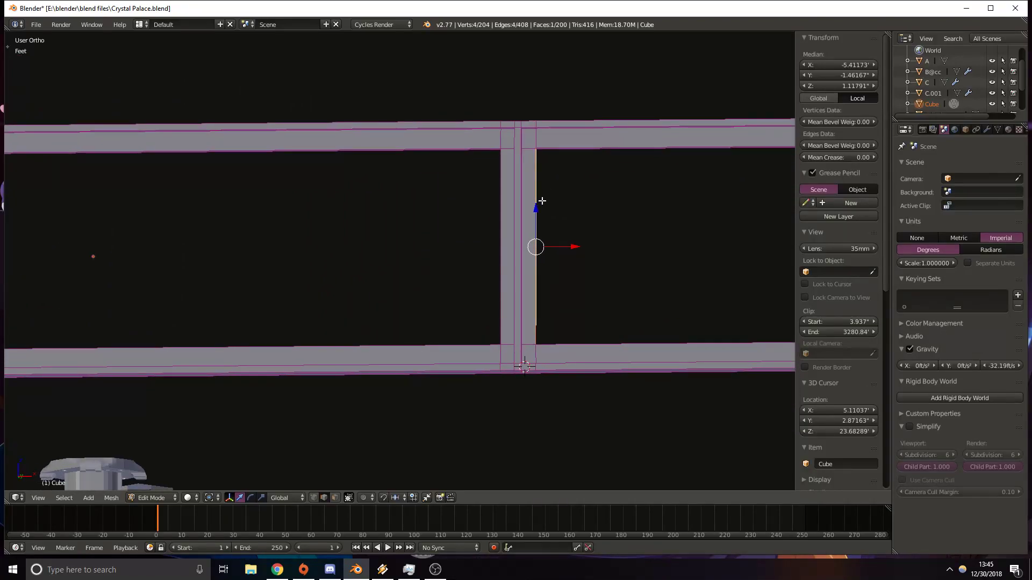
{"action": "middle_click_drag", "start_coordinate": [537, 242], "coordinate": [414, 265], "text": "shift"}
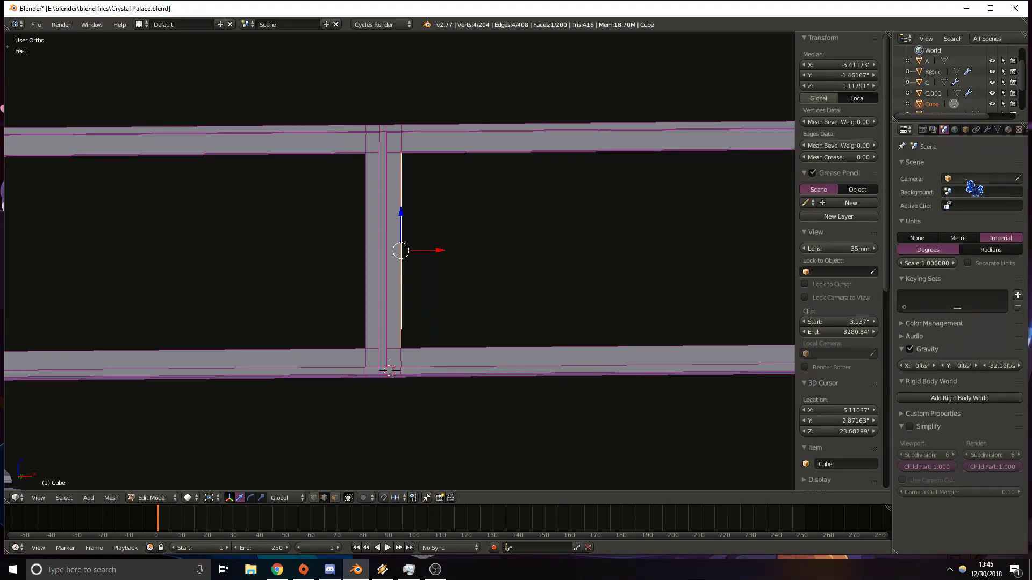
{"action": "double_click", "coordinate": [932, 103]}
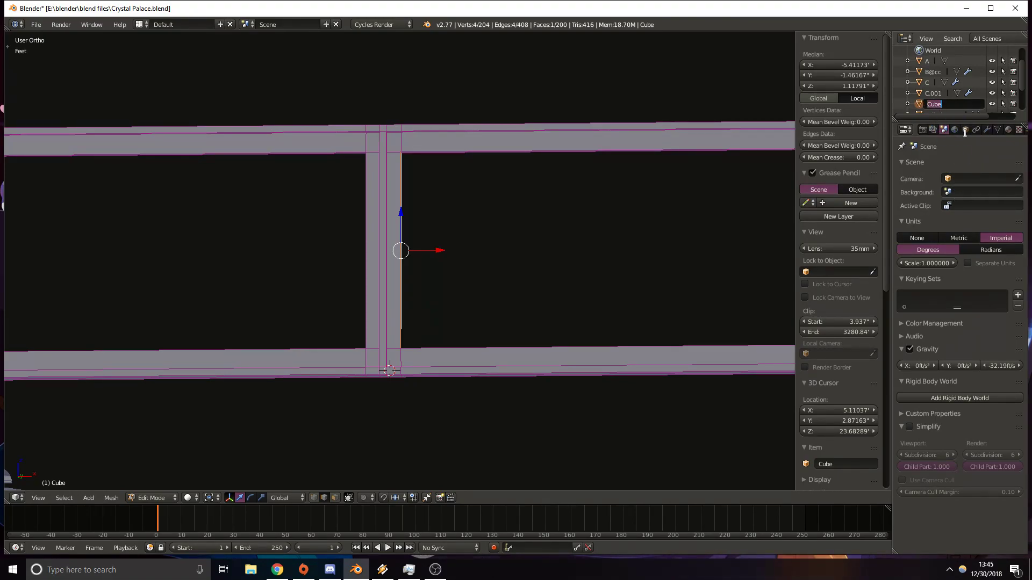
{"action": "type", "text": "cast iron girder"}
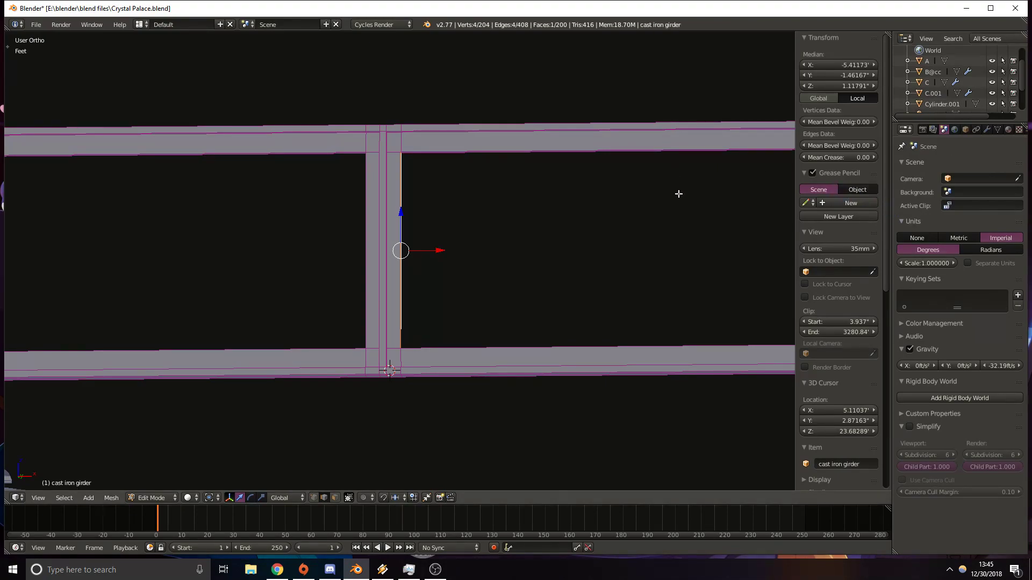
{"action": "key", "text": "Return"}
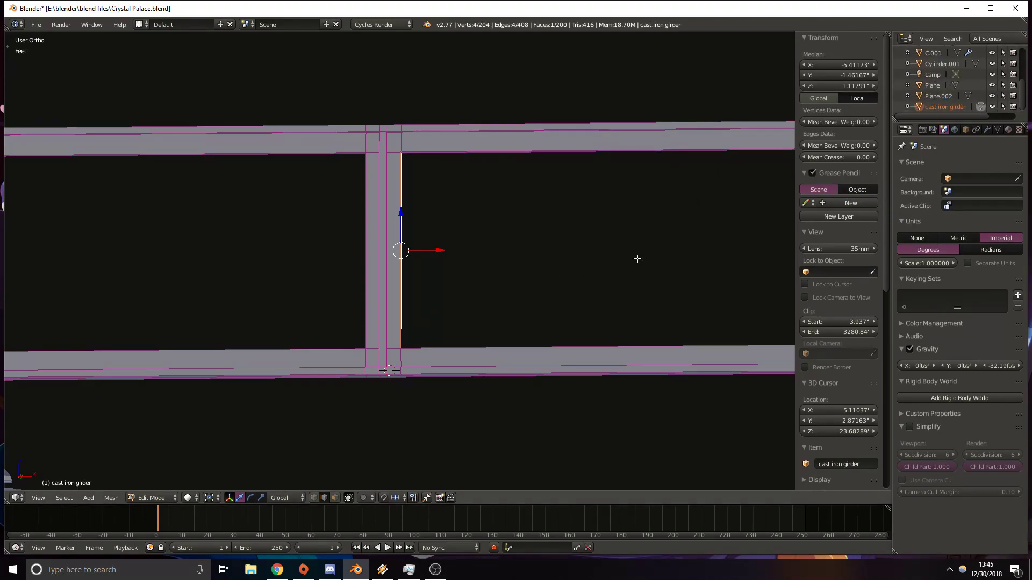
Examine the girder's struts, its right-hand bay and the corners of the end post.
{"action": "middle_click_drag", "start_coordinate": [630, 256], "coordinate": [442, 198], "text": "shift"}
{"action": "scroll", "coordinate": [322, 210], "scroll_direction": "down", "scroll_amount": 3}
{"action": "middle_click_drag", "start_coordinate": [38, 158], "coordinate": [423, 217], "text": "shift"}
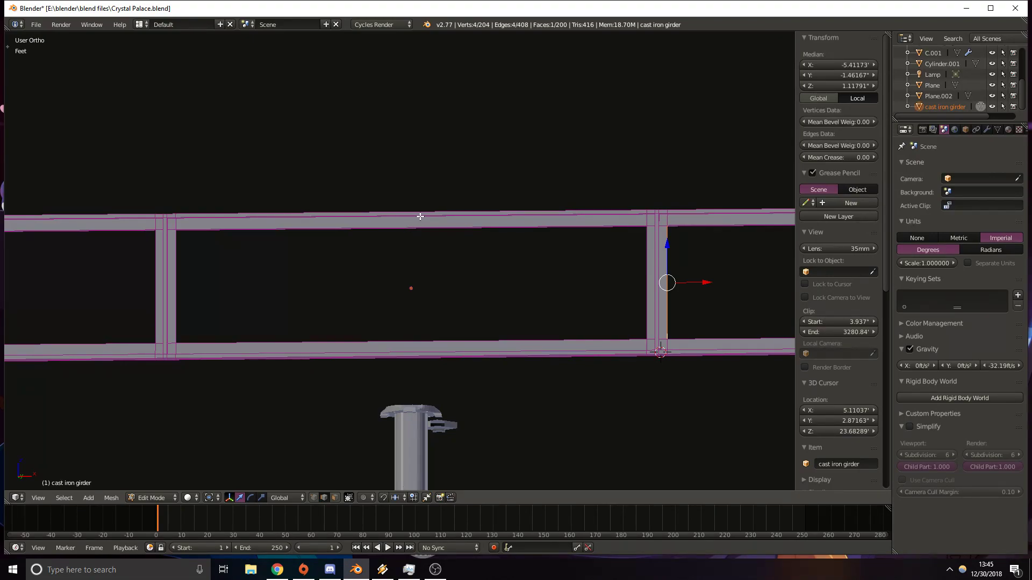
{"action": "middle_click_drag", "start_coordinate": [501, 237], "coordinate": [250, 230], "text": "shift"}
{"action": "middle_click_drag", "start_coordinate": [376, 213], "coordinate": [361, 265]}
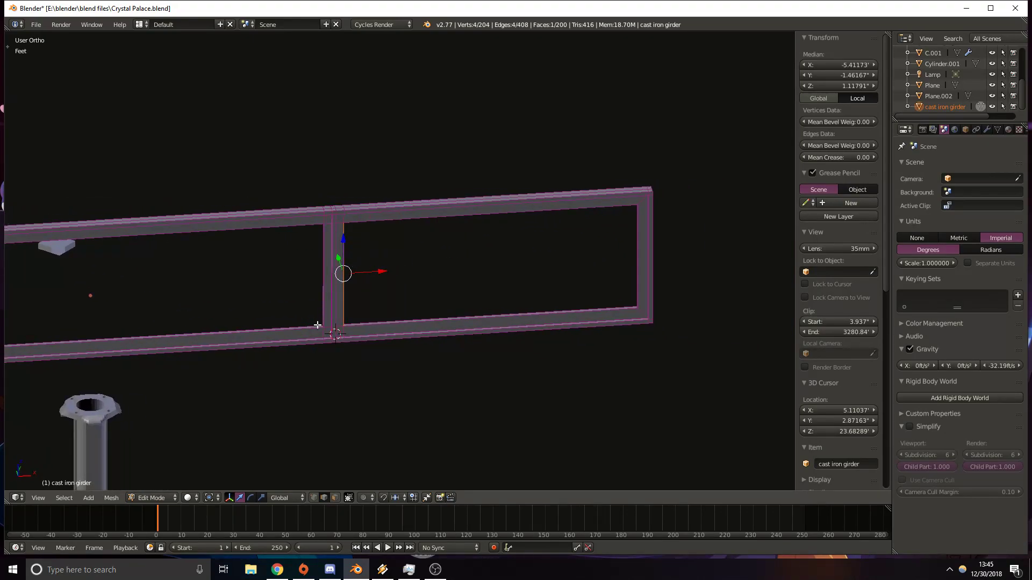
{"action": "scroll", "coordinate": [318, 324], "scroll_direction": "up", "scroll_amount": 4}
{"action": "middle_click_drag", "start_coordinate": [640, 353], "coordinate": [624, 320], "text": "shift"}
{"action": "scroll", "coordinate": [625, 317], "scroll_direction": "down", "scroll_amount": 2}
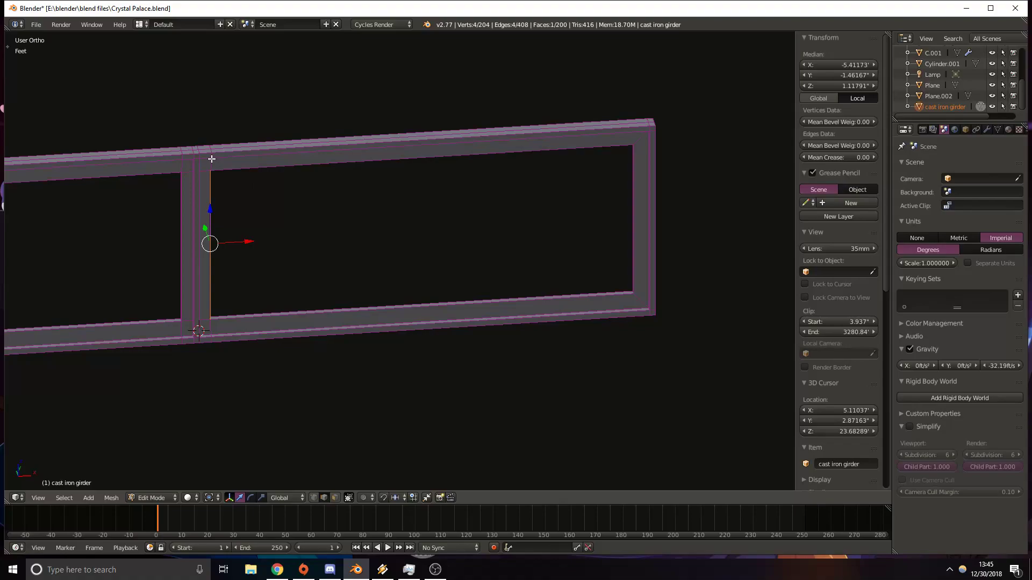
{"action": "scroll", "coordinate": [573, 277], "scroll_direction": "up", "scroll_amount": 5}
{"action": "middle_click_drag", "start_coordinate": [535, 246], "coordinate": [476, 228]}
{"action": "middle_click_drag", "start_coordinate": [638, 194], "coordinate": [509, 251], "text": "shift"}
{"action": "scroll", "coordinate": [575, 239], "scroll_direction": "up", "scroll_amount": 4}
{"action": "middle_click_drag", "start_coordinate": [575, 239], "coordinate": [501, 254], "text": "shift"}
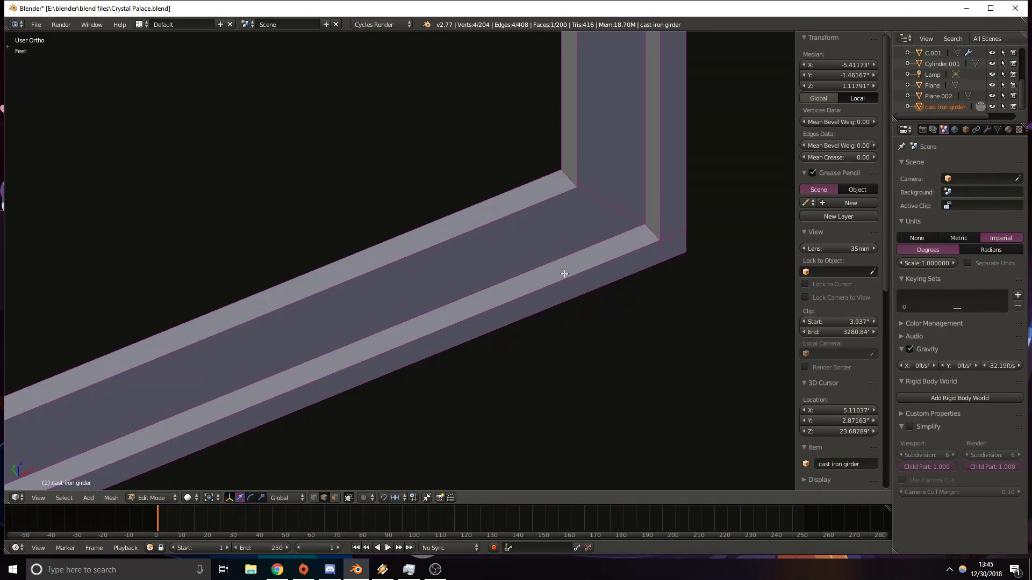
{"action": "scroll", "coordinate": [553, 267], "scroll_direction": "down", "scroll_amount": 2}
Add a loop cut to the upper rail close to the girder's right end corner, at about -11.77 feet local X.
{"action": "key", "text": "ctrl+r"}
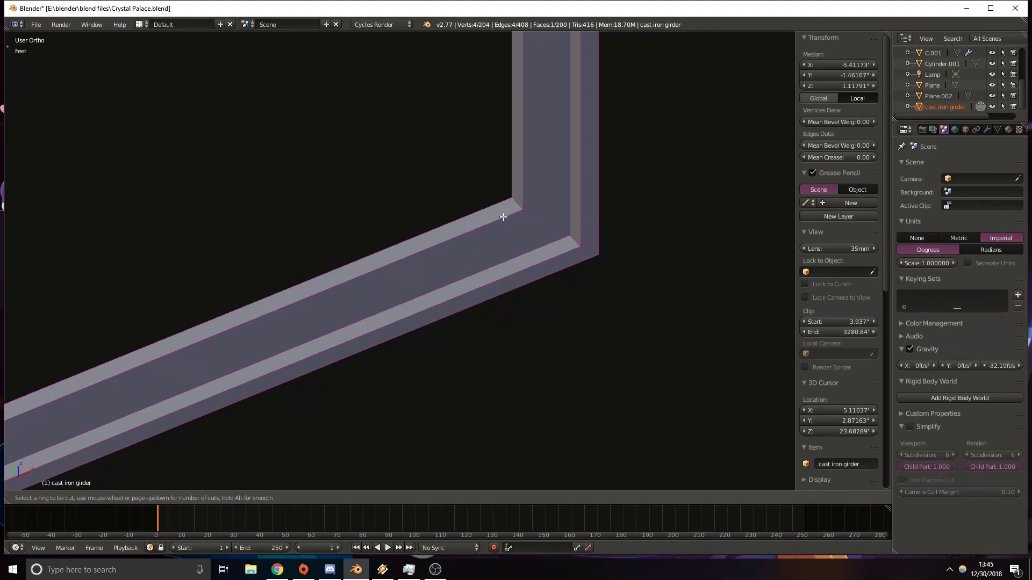
{"action": "key", "text": "Escape"}
{"action": "key", "text": "KP_1"}
{"action": "scroll", "coordinate": [290, 315], "scroll_direction": "down", "scroll_amount": 5}
{"action": "scroll", "coordinate": [526, 207], "scroll_direction": "up", "scroll_amount": 4}
{"action": "scroll", "coordinate": [479, 207], "scroll_direction": "down", "scroll_amount": 1}
{"action": "key", "text": "ctrl+r"}
{"action": "left_click", "coordinate": [348, 143]}
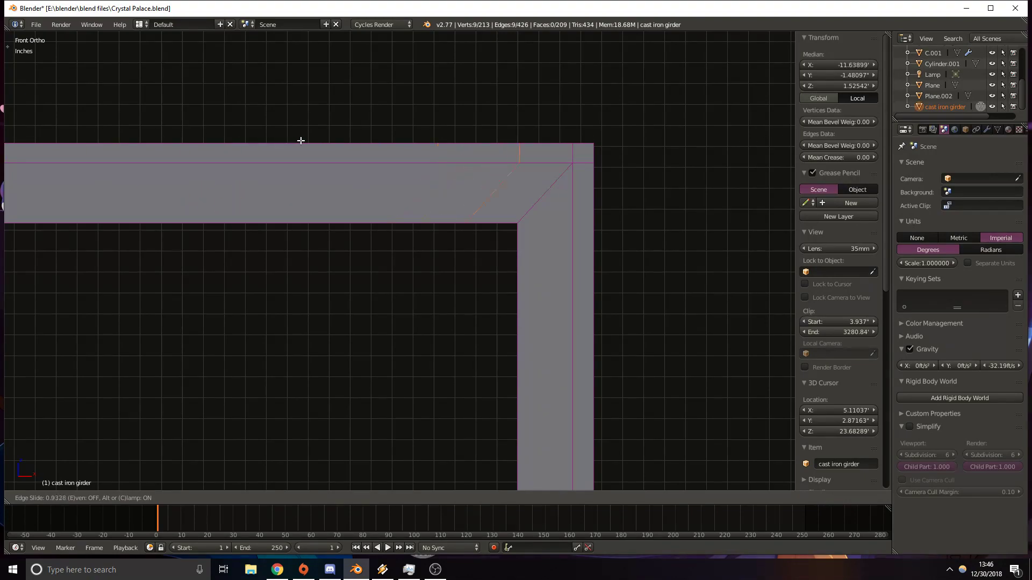
{"action": "left_click", "coordinate": [334, 152]}
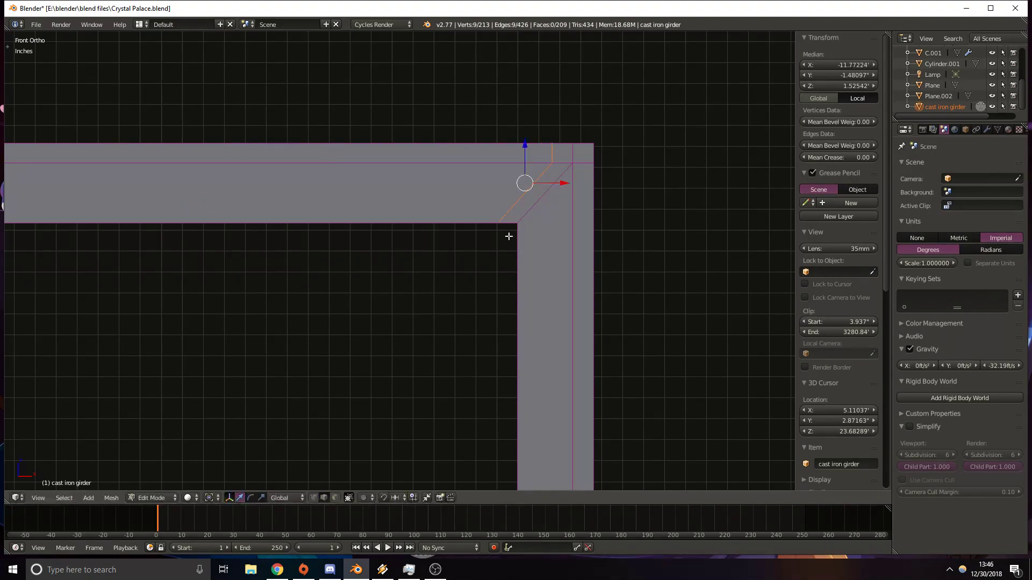
Add a loop cut to the right end post just below the upper corner, at about 1.41 feet local Z.
{"action": "key", "text": "ctrl+r"}
{"action": "left_click", "coordinate": [516, 275]}
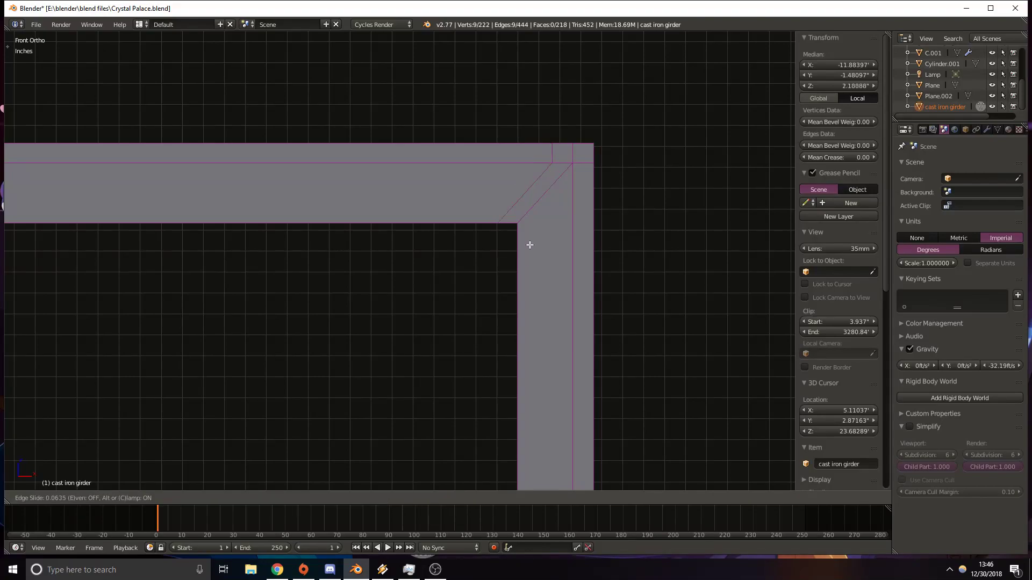
{"action": "left_click", "coordinate": [544, 475]}
{"action": "middle_click_drag", "start_coordinate": [543, 475], "coordinate": [430, 349]}
{"action": "key", "text": "KP_1"}
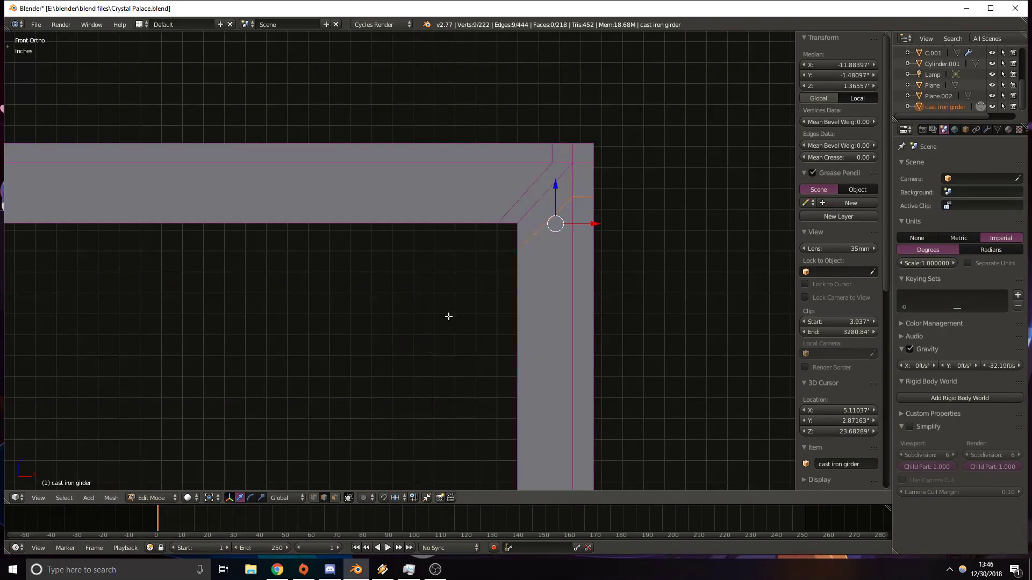
{"action": "key", "text": "z"}
{"action": "left_click_drag", "start_coordinate": [556, 187], "coordinate": [551, 175]}
{"action": "key", "text": "z"}
Delete only the two inner side faces between the new cuts at the girder's upper right corner.
{"action": "middle_click_drag", "start_coordinate": [416, 367], "coordinate": [470, 314]}
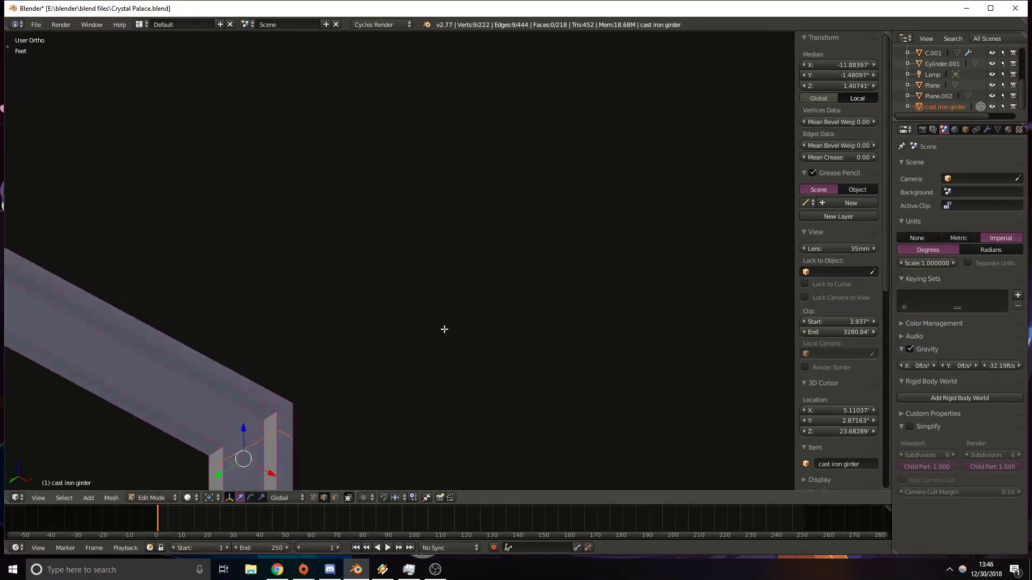
{"action": "middle_click_drag", "start_coordinate": [124, 424], "coordinate": [346, 262], "text": "shift"}
{"action": "left_click", "coordinate": [334, 500]}
{"action": "right_click", "coordinate": [442, 289]}
{"action": "right_click", "coordinate": [428, 290], "text": "shift"}
{"action": "key", "text": "x"}
{"action": "left_click", "coordinate": [428, 300]}
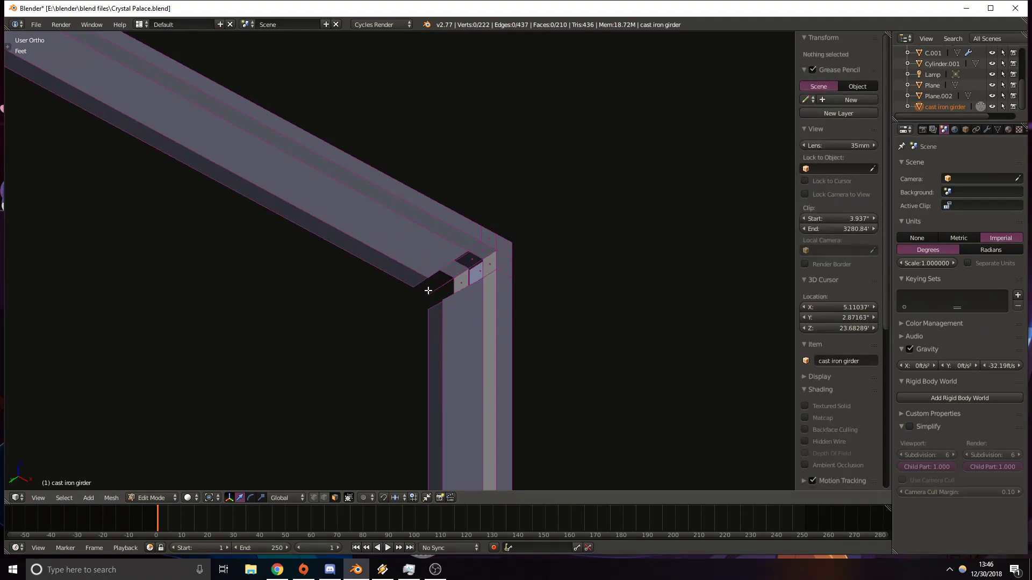
{"action": "key", "text": "ctrl+z"}
{"action": "key", "text": "x"}
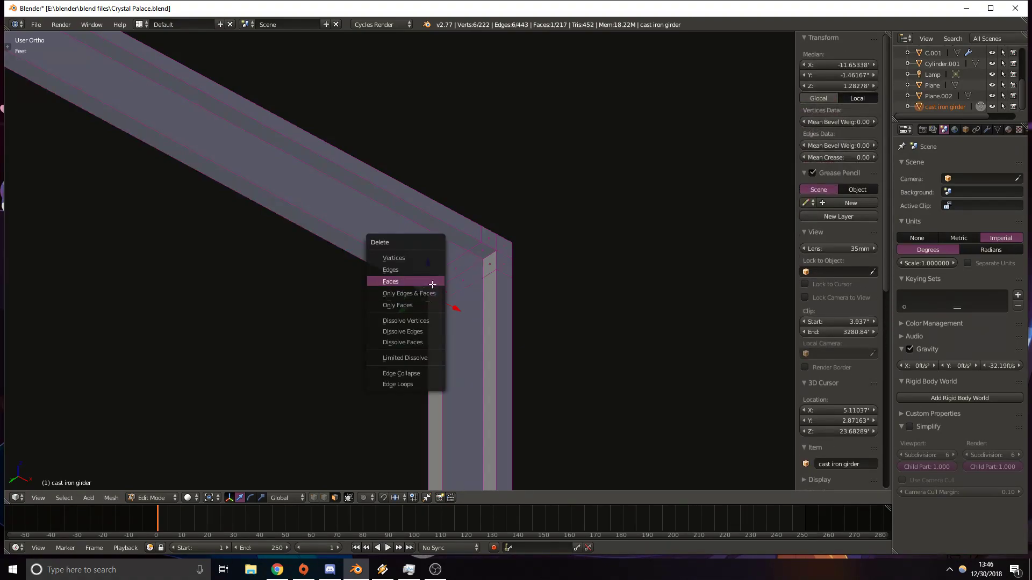
{"action": "left_click", "coordinate": [430, 282]}
{"action": "middle_click_drag", "start_coordinate": [564, 341], "coordinate": [507, 357]}
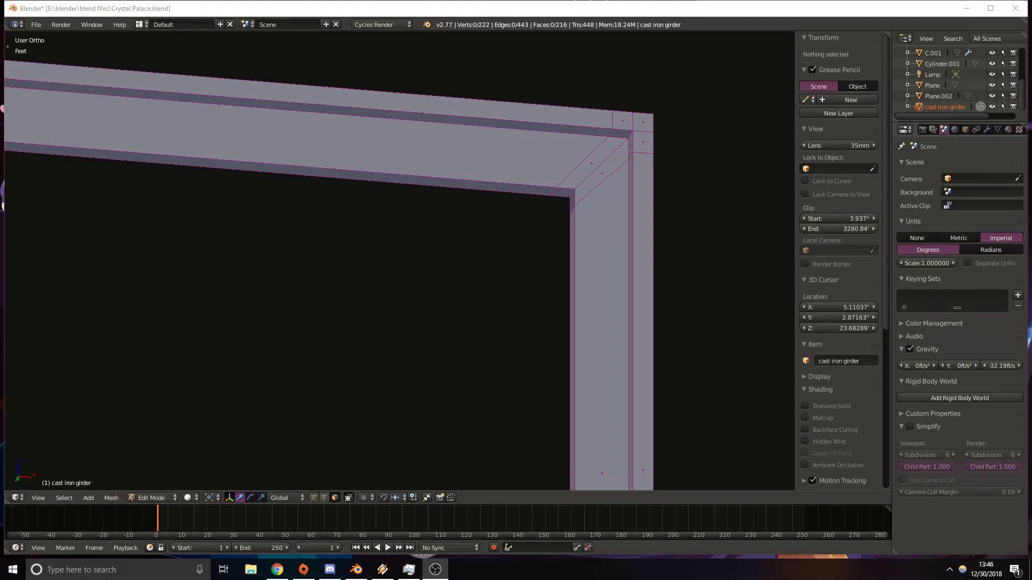
Undo the last series of edits around the cast iron girder's frame corner.
{"action": "scroll", "coordinate": [580, 387], "scroll_direction": "down", "scroll_amount": 3}
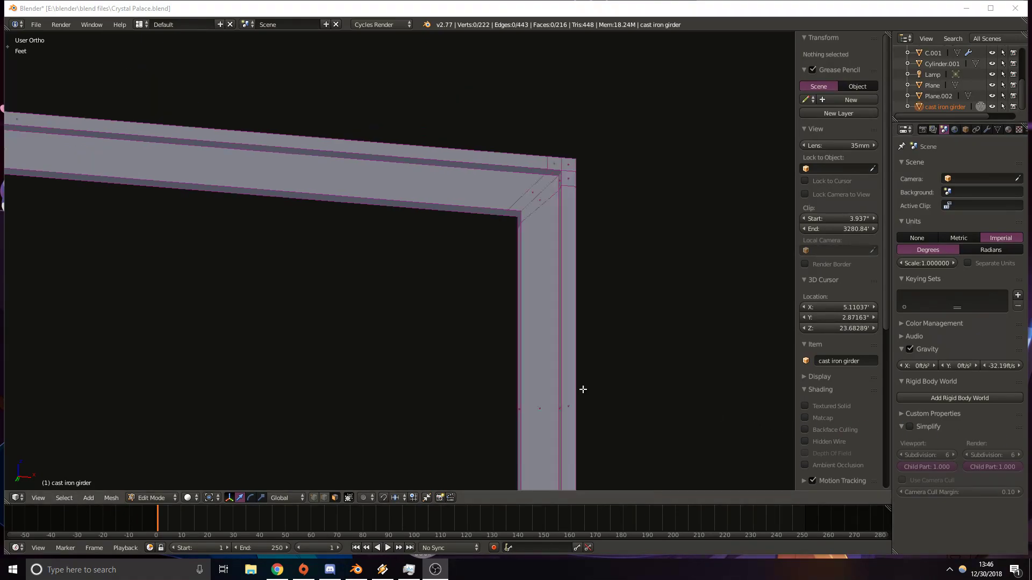
{"action": "middle_click_drag", "start_coordinate": [465, 344], "coordinate": [495, 360]}
{"action": "middle_click_drag", "start_coordinate": [425, 354], "coordinate": [399, 355]}
{"action": "key", "text": "ctrl+z"}
{"action": "key", "text": "ctrl+z"}
{"action": "key", "text": "ctrl+z"}
{"action": "key", "text": "ctrl+z"}
{"action": "key", "text": "ctrl+z"}
{"action": "key", "text": "ctrl+z"}
{"action": "key", "text": "ctrl+z"}
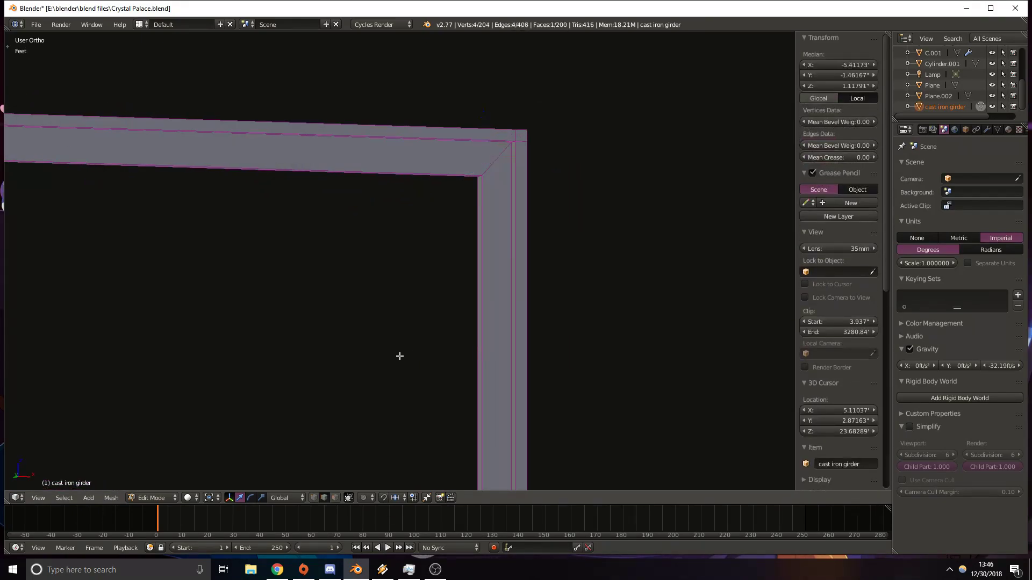
{"action": "middle_click_drag", "start_coordinate": [469, 260], "coordinate": [490, 227]}
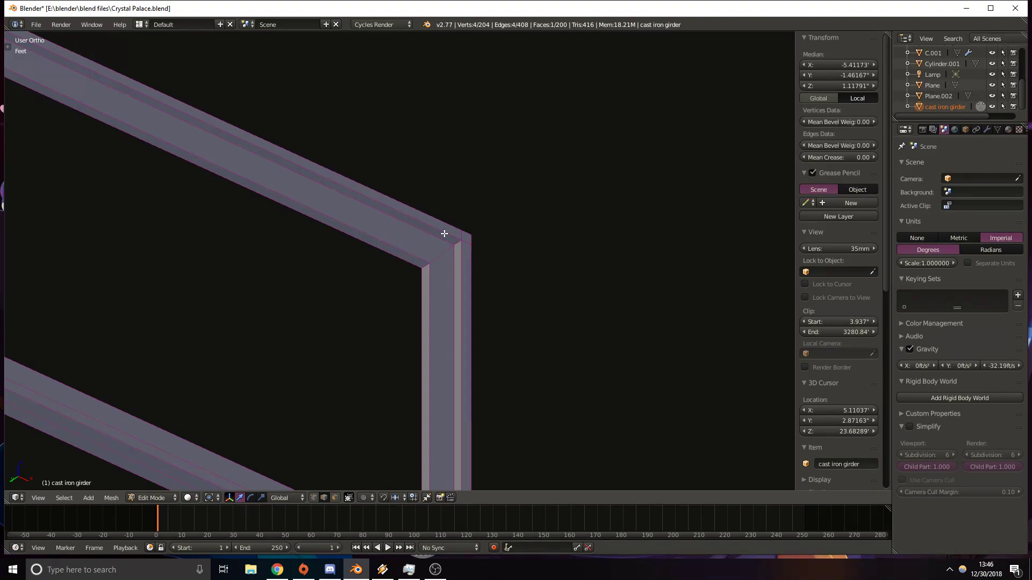
{"action": "middle_click_drag", "start_coordinate": [312, 339], "coordinate": [383, 326], "text": "shift"}
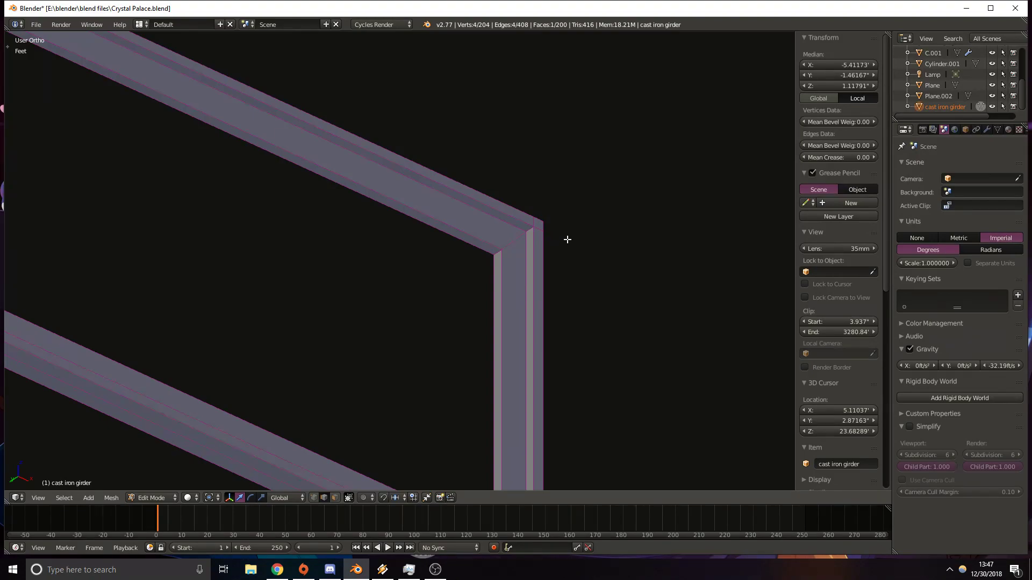
Select the rectangular ring of recessed web faces around the girder's end bay in face mode, front wireframe view.
{"action": "right_click", "coordinate": [500, 368]}
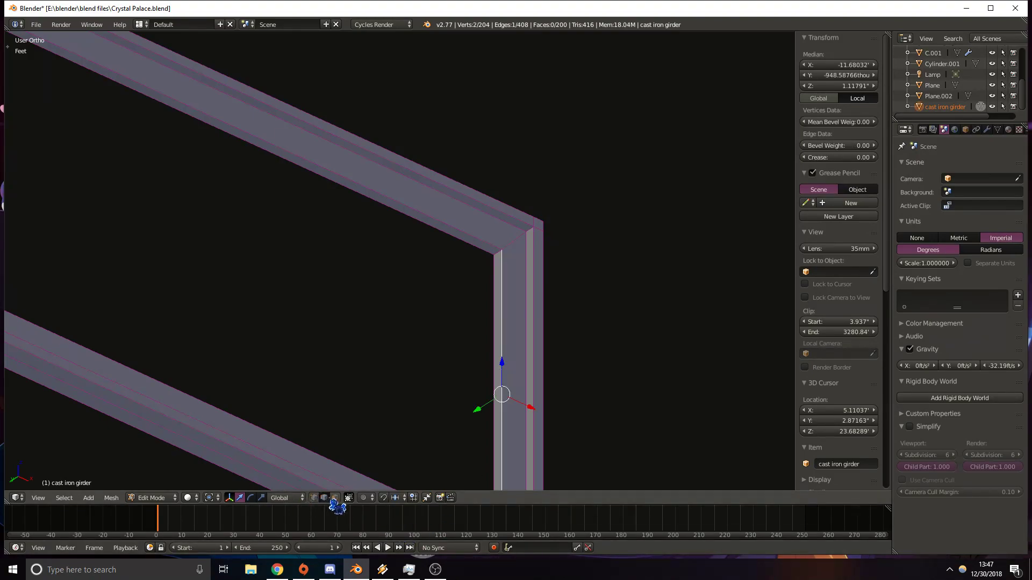
{"action": "key", "text": "a"}
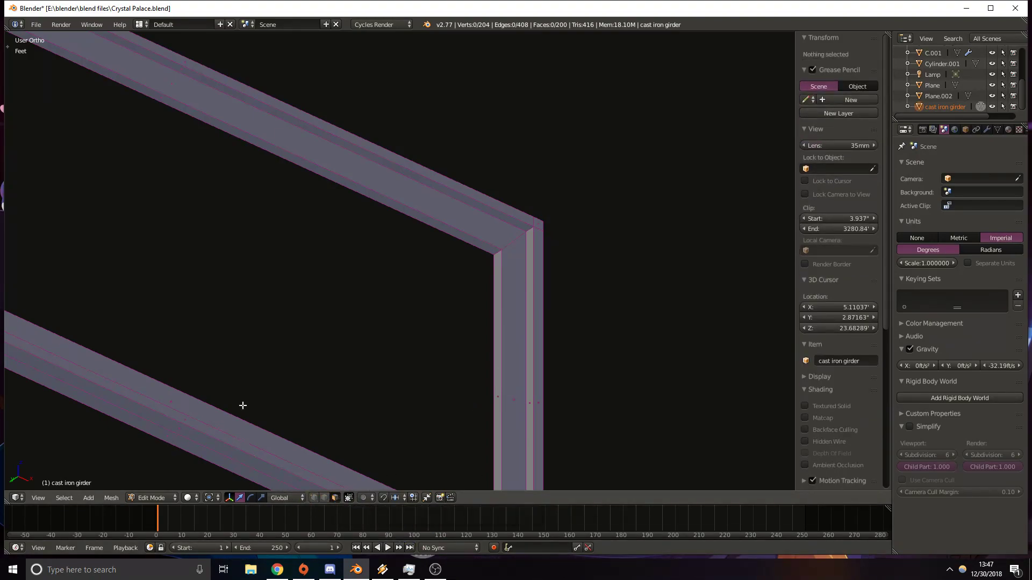
{"action": "key", "text": "KP_1"}
{"action": "key", "text": "z"}
{"action": "scroll", "coordinate": [525, 301], "scroll_direction": "down", "scroll_amount": 3}
{"action": "key", "text": "c"}
{"action": "mouse_move", "coordinate": [454, 290]}
{"action": "left_mouse_down"}
{"action": "mouse_move", "coordinate": [495, 295]}
{"action": "mouse_move", "coordinate": [456, 232]}
{"action": "mouse_move", "coordinate": [258, 215]}
{"action": "mouse_move", "coordinate": [284, 378]}
{"action": "left_mouse_up"}
{"action": "left_click", "coordinate": [43, 295]}
{"action": "key", "text": "Escape"}
{"action": "key", "text": "KP_5"}
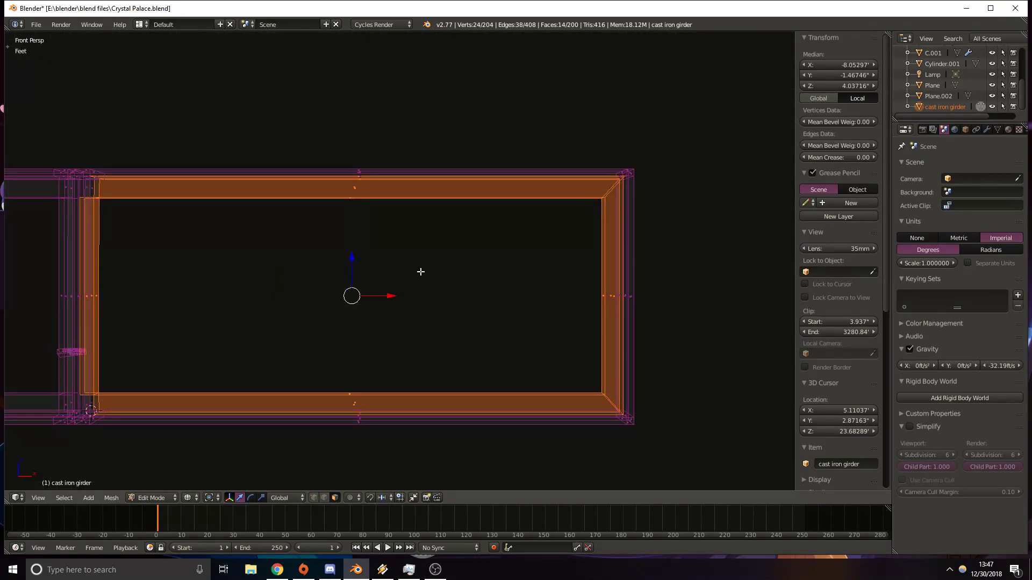
{"action": "middle_click_drag", "start_coordinate": [225, 342], "coordinate": [382, 321], "text": "shift"}
{"action": "middle_click_drag", "start_coordinate": [383, 320], "coordinate": [401, 375]}
{"action": "key", "text": "KP_1"}
{"action": "key", "text": "KP_5"}
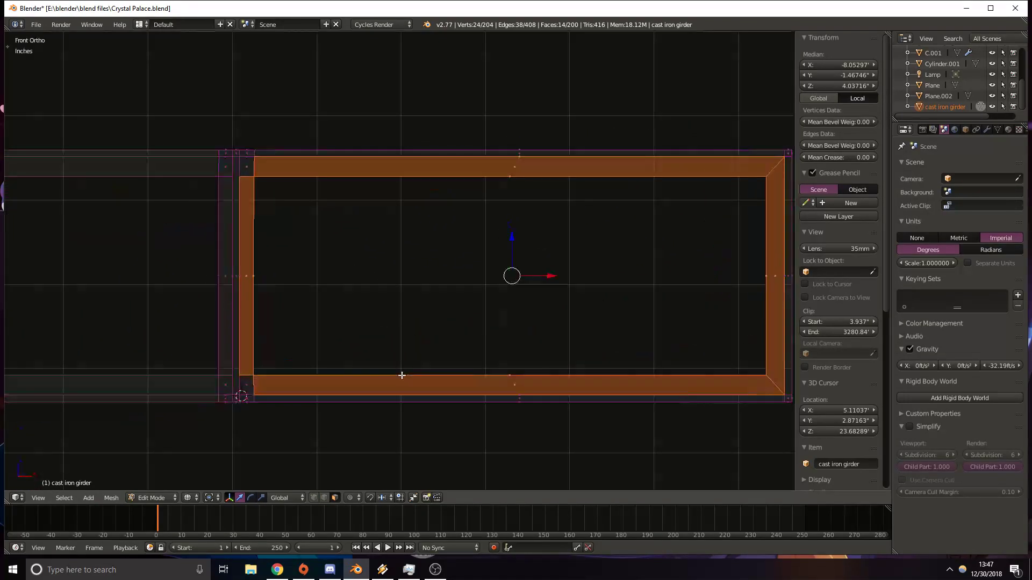
Try to delete the selected web faces and inspect the frame's outer corner.
{"action": "middle_click_drag", "start_coordinate": [562, 315], "coordinate": [484, 320], "text": "shift"}
{"action": "key", "text": "x"}
{"action": "left_click", "coordinate": [486, 321]}
{"action": "mouse_move", "coordinate": [562, 296]}
{"action": "middle_mouse_down", "text": "shift"}
{"action": "mouse_move", "coordinate": [477, 303]}
{"action": "mouse_move", "coordinate": [543, 248]}
{"action": "middle_mouse_up", "text": "shift"}
{"action": "key", "text": "z"}
{"action": "scroll", "coordinate": [606, 315], "scroll_direction": "up", "scroll_amount": 6}
{"action": "middle_click_drag", "start_coordinate": [605, 315], "coordinate": [392, 290], "text": "shift"}
{"action": "middle_click_drag", "start_coordinate": [495, 300], "coordinate": [520, 324]}
{"action": "scroll", "coordinate": [518, 328], "scroll_direction": "down", "scroll_amount": 1}
{"action": "key", "text": "a"}
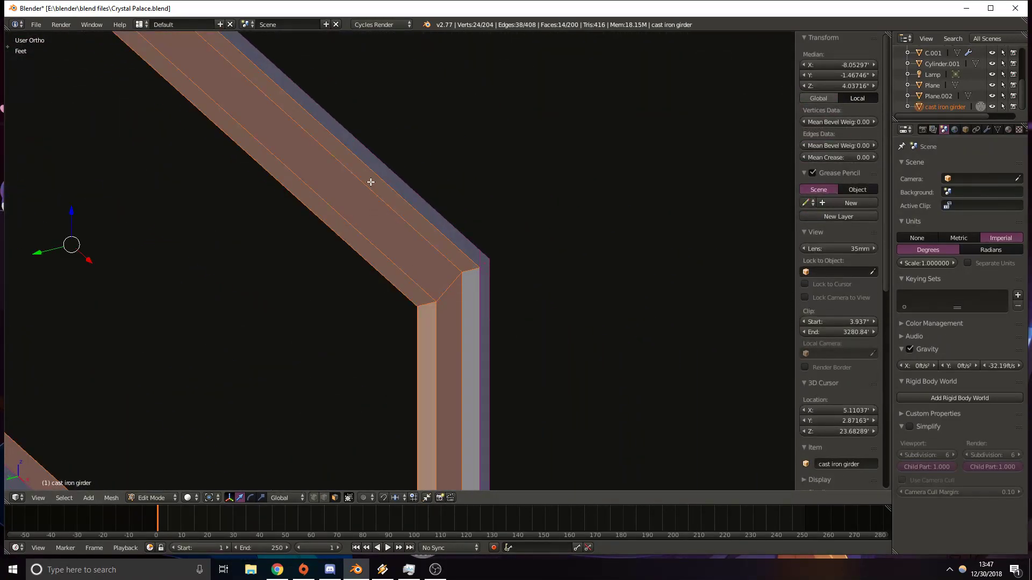
Deselect the extra faces outside the recessed ring and delete the 12 web faces that remain selected.
{"action": "scroll", "coordinate": [370, 182], "scroll_direction": "down", "scroll_amount": 3}
{"action": "key", "text": "KP_1"}
{"action": "key", "text": "z"}
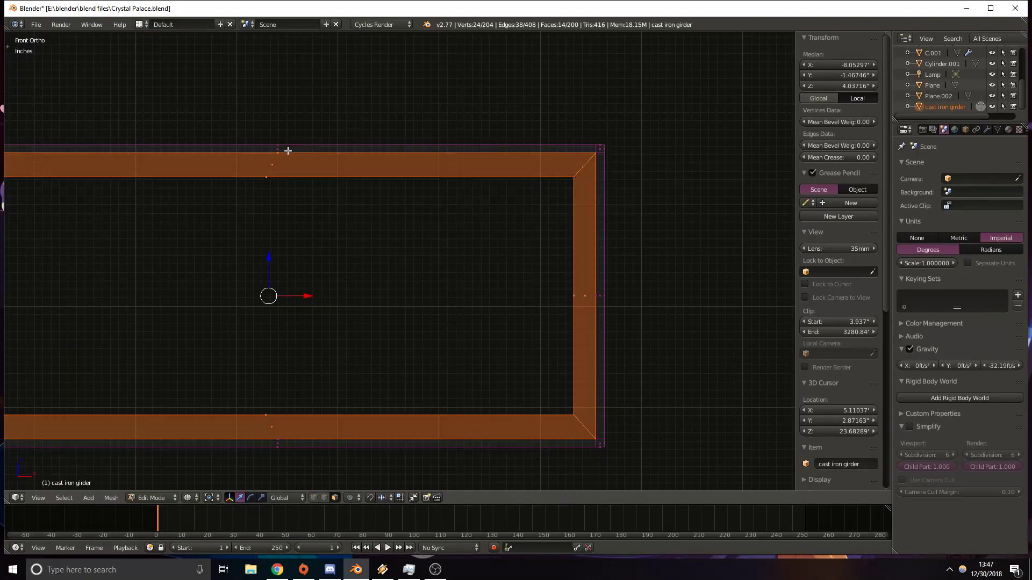
{"action": "key", "text": "c"}
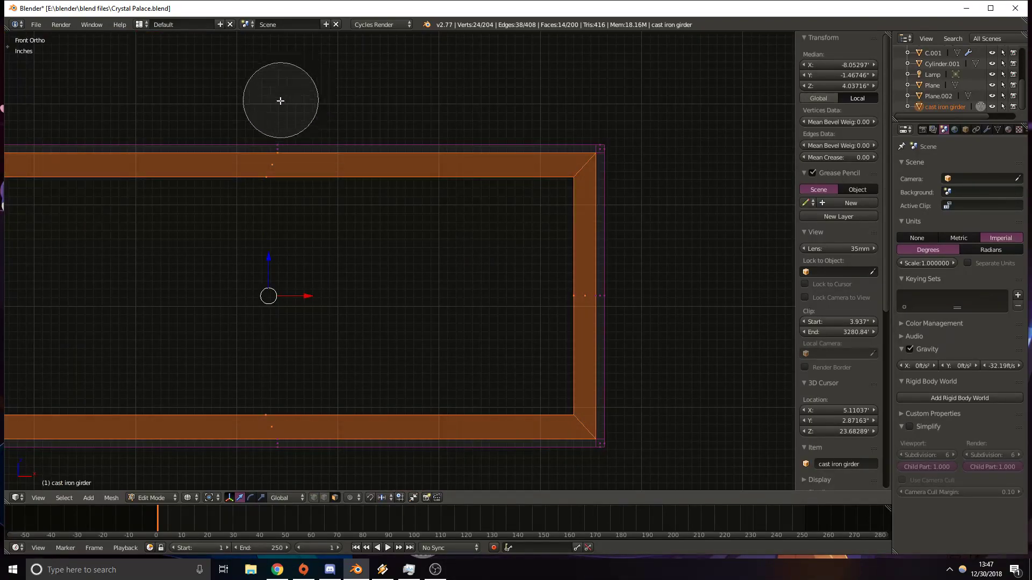
{"action": "middle_click_drag", "start_coordinate": [277, 108], "coordinate": [277, 116]}
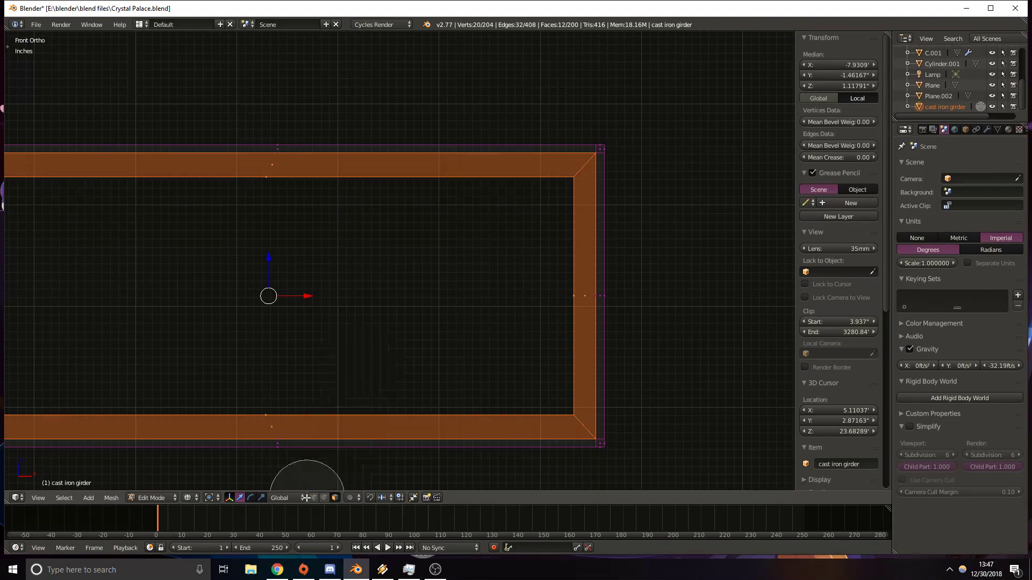
{"action": "right_click", "coordinate": [218, 288]}
{"action": "middle_click_drag", "start_coordinate": [189, 280], "coordinate": [406, 256], "text": "shift"}
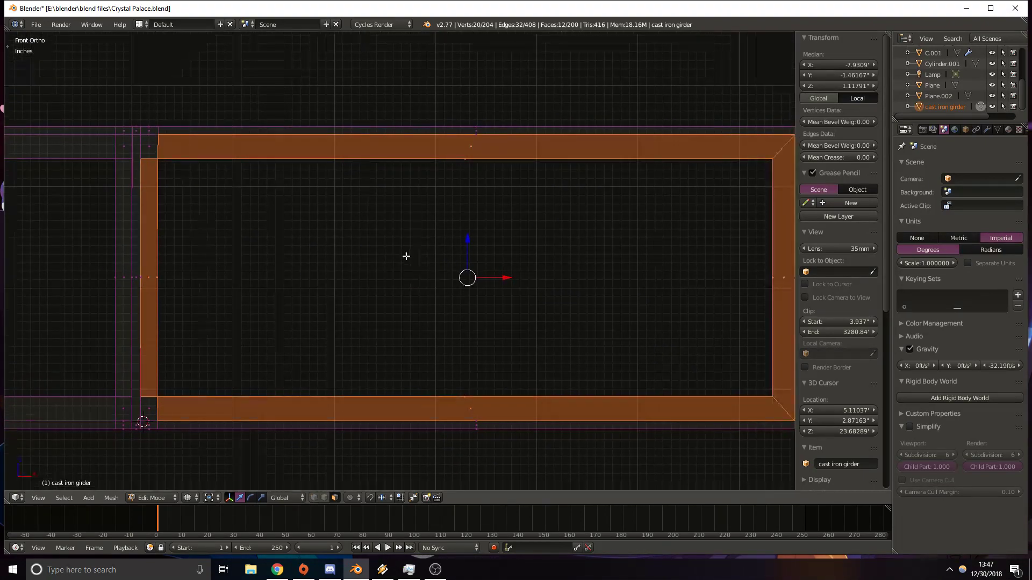
{"action": "key", "text": "x"}
{"action": "left_click", "coordinate": [406, 256]}
Add a loop cut across the end bay's lower bar and slide it close to the outer lower corner.
{"action": "mouse_move", "coordinate": [536, 225]}
{"action": "middle_mouse_down", "text": "shift"}
{"action": "mouse_move", "coordinate": [480, 244]}
{"action": "mouse_move", "coordinate": [460, 210]}
{"action": "middle_mouse_up", "text": "shift"}
{"action": "key", "text": "z"}
{"action": "scroll", "coordinate": [507, 259], "scroll_direction": "up", "scroll_amount": 5}
{"action": "middle_click_drag", "start_coordinate": [530, 295], "coordinate": [369, 217], "text": "shift"}
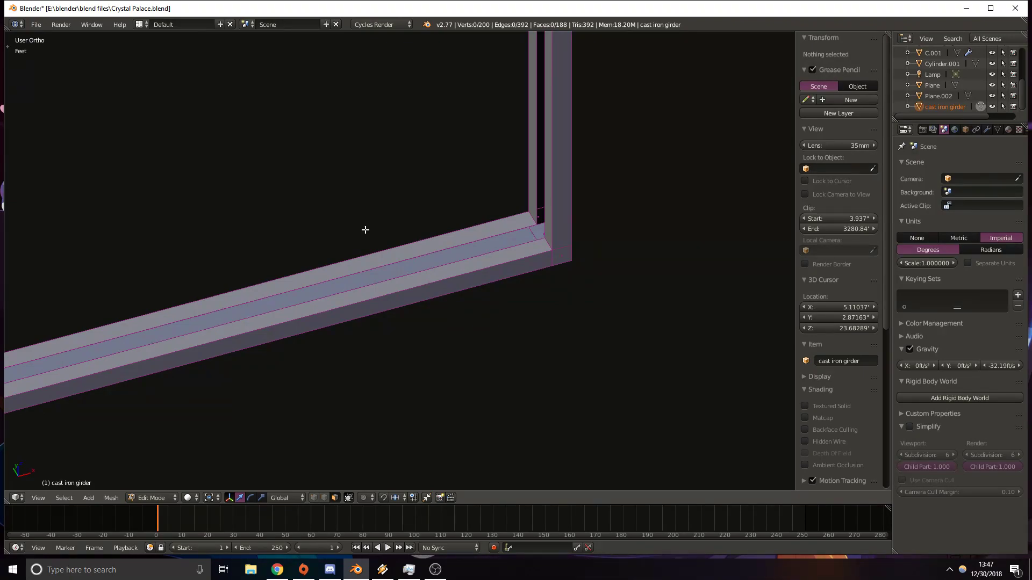
{"action": "key", "text": "ctrl+r"}
{"action": "left_click", "coordinate": [205, 348]}
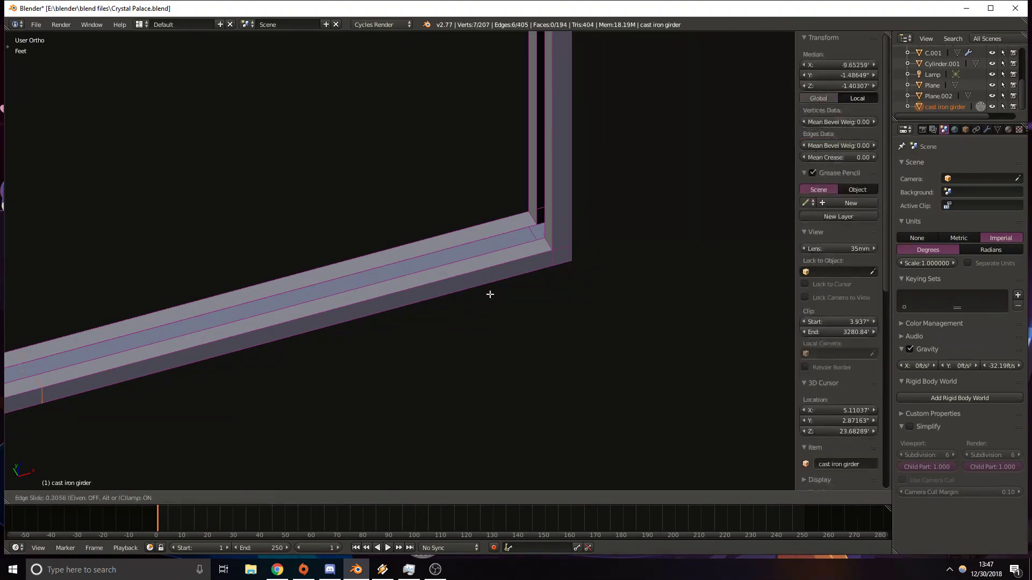
{"action": "left_click", "coordinate": [154, 232]}
Add a loop cut across the outer vertical bar and slide it down close to the same lower corner.
{"action": "key", "text": "KP_1"}
{"action": "key", "text": "KP_Decimal"}
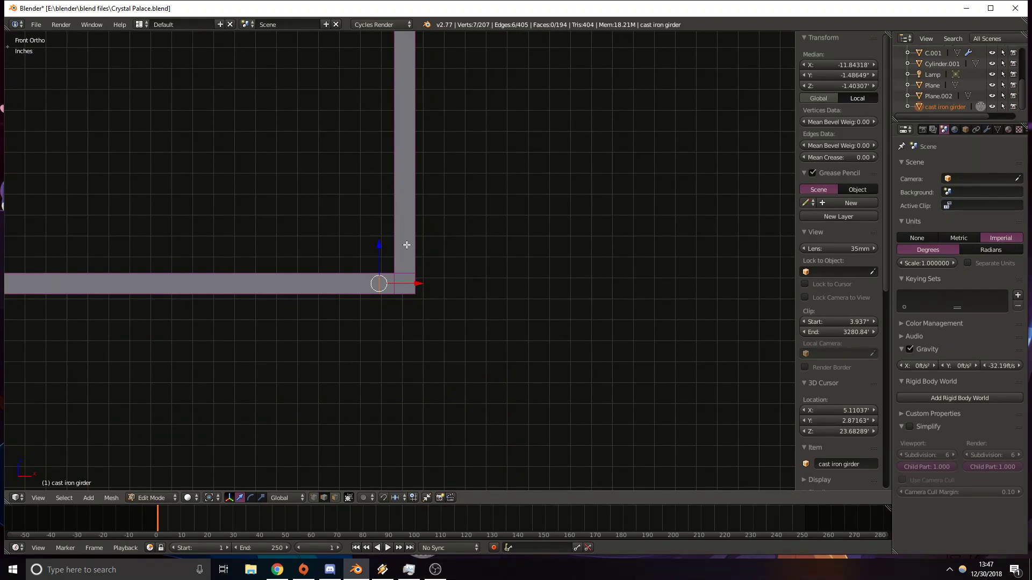
{"action": "scroll", "coordinate": [407, 244], "scroll_direction": "up", "scroll_amount": 4}
{"action": "key", "text": "z"}
{"action": "left_click_drag", "start_coordinate": [454, 318], "coordinate": [459, 319]}
{"action": "key", "text": "ctrl+r"}
{"action": "left_click", "coordinate": [505, 109]}
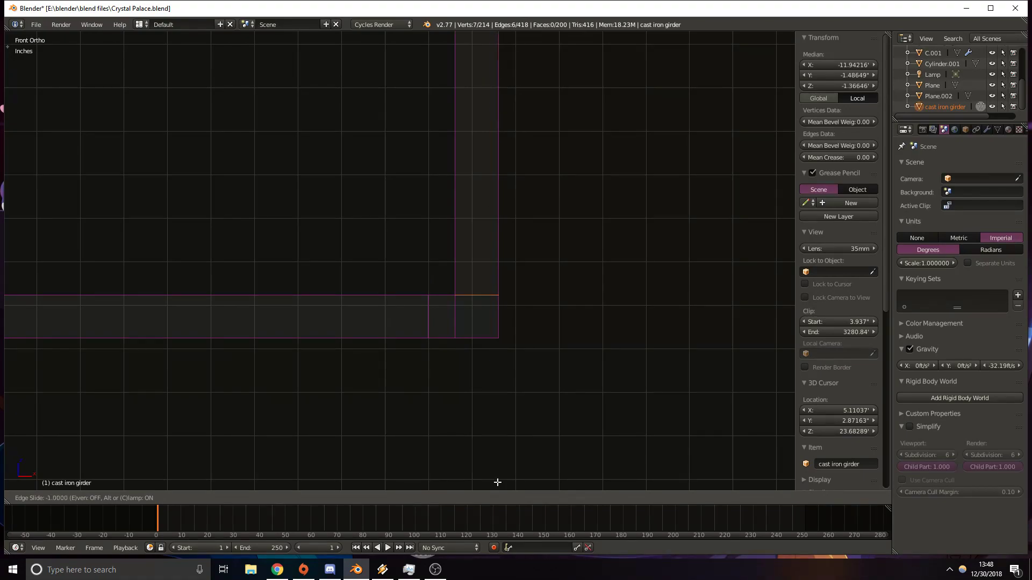
{"action": "left_click", "coordinate": [558, 347]}
Move the whole girder in object mode until the lower corner's edges line up with the grid.
{"action": "left_click_drag", "start_coordinate": [478, 220], "coordinate": [450, 234]}
{"action": "key", "text": "Tab"}
{"action": "left_click", "coordinate": [451, 234]}
{"action": "key", "text": "g"}
{"action": "key", "text": "x"}
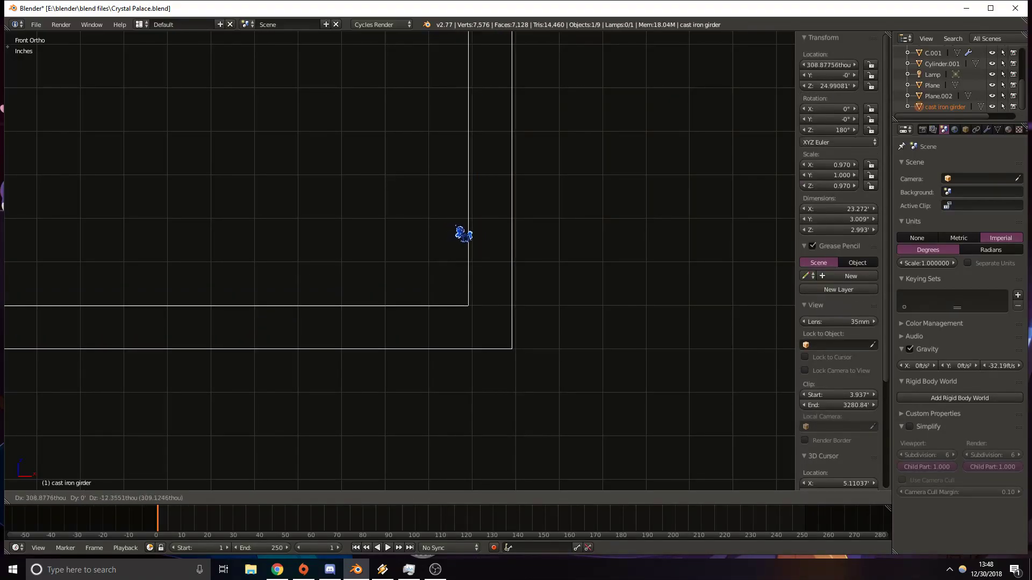
{"action": "left_click", "coordinate": [466, 234]}
{"action": "key", "text": "z"}
{"action": "key", "text": "Tab"}
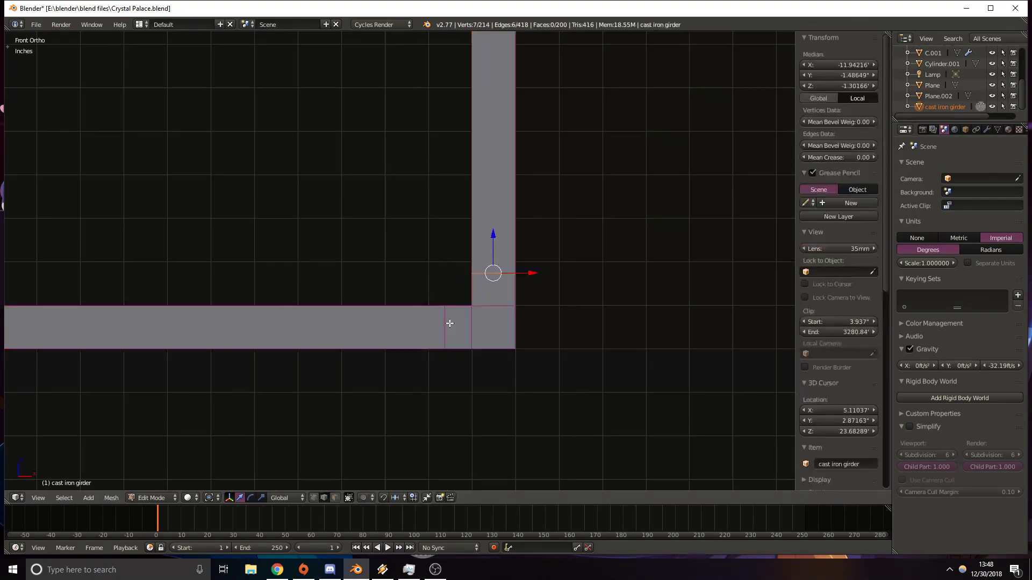
Move the two new edge loops so each sits one grid square from the inside lower corner.
{"action": "key", "text": "z"}
{"action": "left_click_drag", "start_coordinate": [493, 241], "coordinate": [494, 230]}
{"action": "right_click", "coordinate": [443, 324], "text": "alt"}
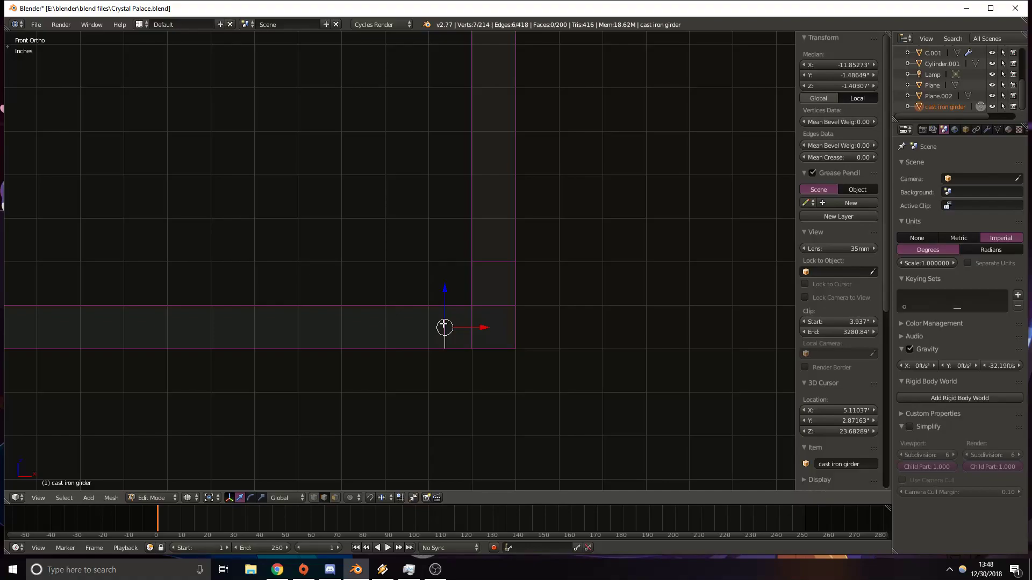
{"action": "left_click_drag", "start_coordinate": [483, 329], "coordinate": [466, 329]}
Extrude the four inside faces at the outer lower corner diagonally towards the bay's opposite upper corner.
{"action": "key", "text": "z"}
{"action": "middle_click_drag", "start_coordinate": [424, 323], "coordinate": [458, 352]}
{"action": "mouse_move", "coordinate": [216, 242]}
{"action": "middle_mouse_down", "text": "shift"}
{"action": "mouse_move", "coordinate": [231, 308]}
{"action": "mouse_move", "coordinate": [501, 529]}
{"action": "middle_mouse_up", "text": "shift"}
{"action": "left_click", "coordinate": [335, 499]}
{"action": "right_click", "coordinate": [396, 328]}
{"action": "right_click", "coordinate": [396, 319]}
{"action": "right_click", "coordinate": [415, 296], "text": "shift"}
{"action": "right_click", "coordinate": [376, 284], "text": "shift"}
{"action": "right_click", "coordinate": [368, 286], "text": "shift"}
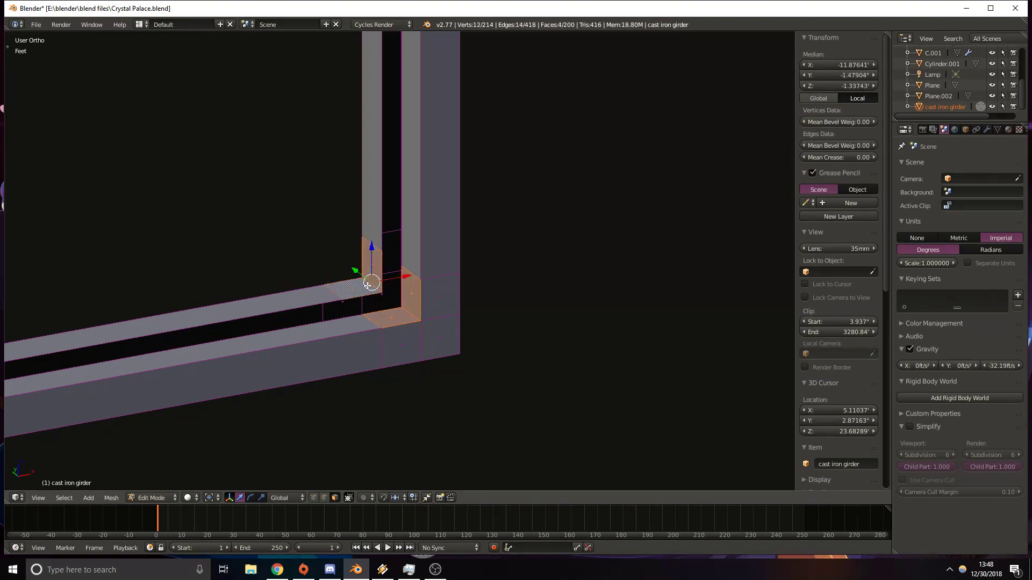
{"action": "key", "text": "KP_3"}
{"action": "key", "text": "KP_1"}
{"action": "scroll", "coordinate": [367, 295], "scroll_direction": "down", "scroll_amount": 8}
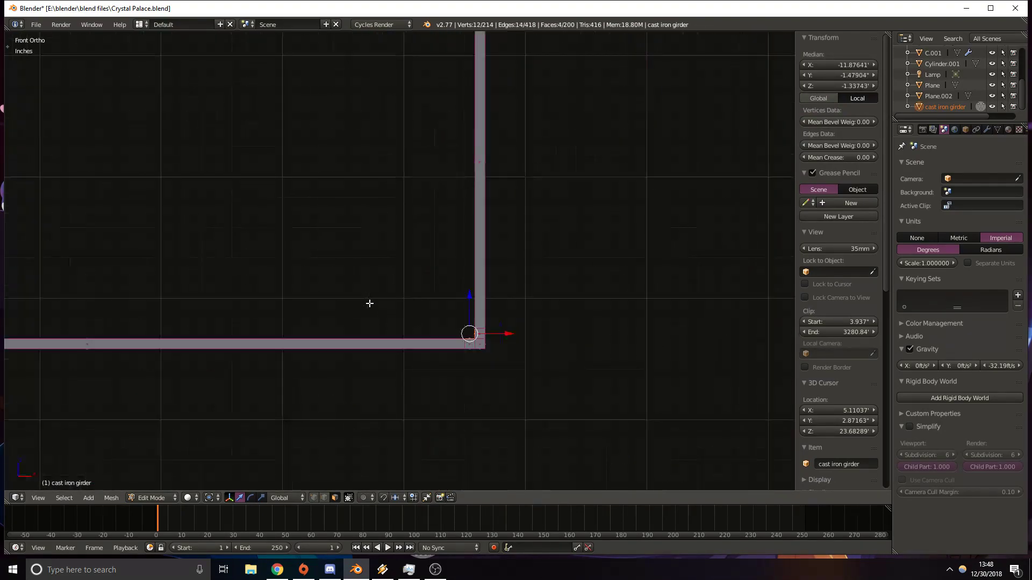
{"action": "middle_click_drag", "start_coordinate": [204, 260], "coordinate": [514, 321], "text": "shift"}
{"action": "key", "text": "e"}
{"action": "left_click", "coordinate": [89, 176]}
{"action": "middle_click_drag", "start_coordinate": [301, 178], "coordinate": [481, 232], "text": "shift"}
{"action": "key", "text": "g"}
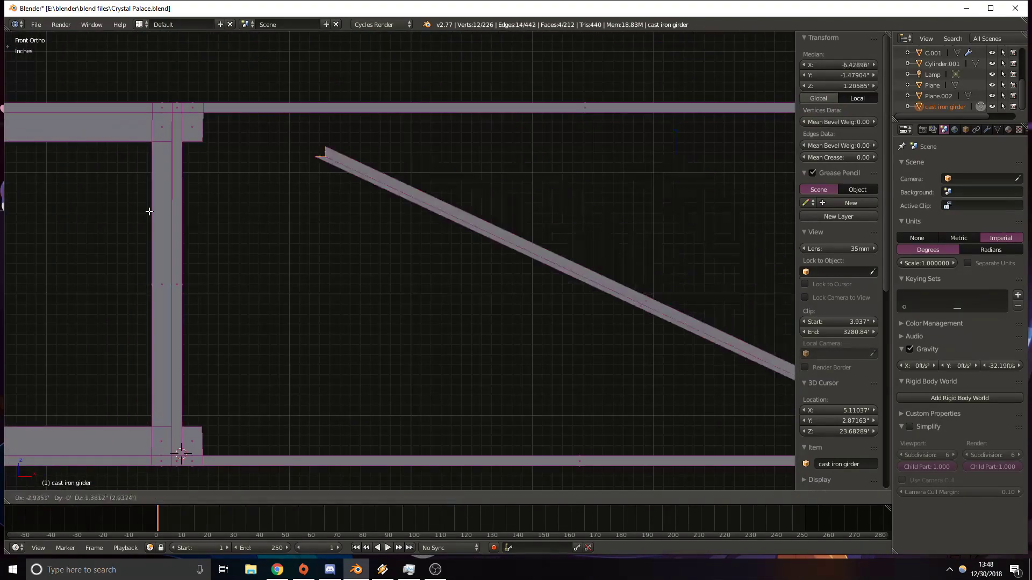
{"action": "left_click", "coordinate": [69, 195]}
Delete two faces at the upper free end of the diagonal brace.
{"action": "middle_click_drag", "start_coordinate": [179, 167], "coordinate": [315, 246], "text": "shift"}
{"action": "scroll", "coordinate": [316, 246], "scroll_direction": "up", "scroll_amount": 4}
{"action": "key", "text": "z"}
{"action": "right_click", "coordinate": [252, 146]}
{"action": "right_click", "coordinate": [254, 146], "text": "shift"}
{"action": "key", "text": "z"}
{"action": "key", "text": "x"}
{"action": "left_click", "coordinate": [254, 146]}
{"action": "middle_click_drag", "start_coordinate": [343, 189], "coordinate": [424, 248], "text": "shift"}
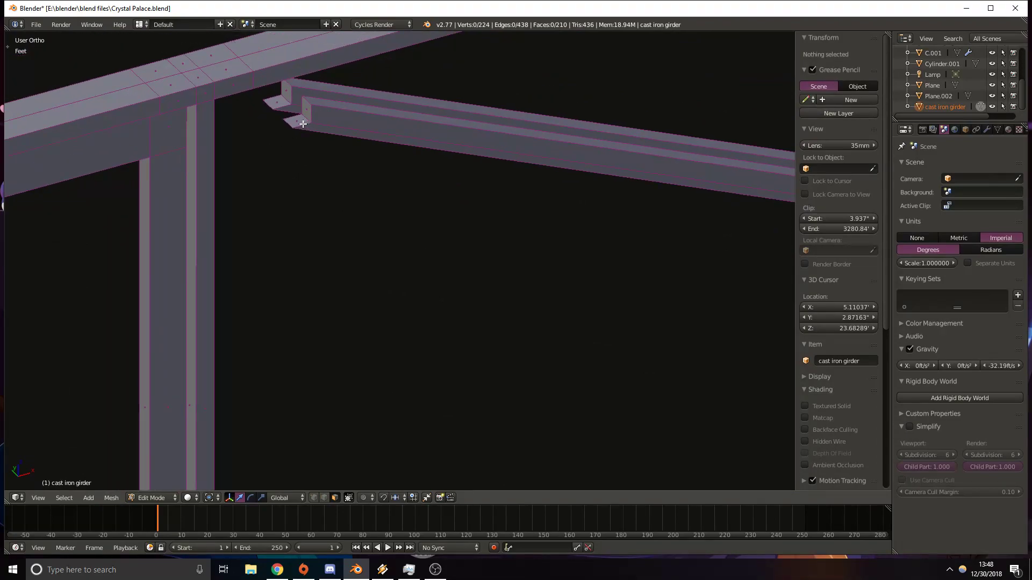
Delete the remaining end faces on both halves of the diagonal brace's free end.
{"action": "right_click", "coordinate": [303, 124]}
{"action": "right_click", "coordinate": [278, 102], "text": "shift"}
{"action": "right_click", "coordinate": [289, 93], "text": "shift"}
{"action": "right_click", "coordinate": [301, 113], "text": "shift"}
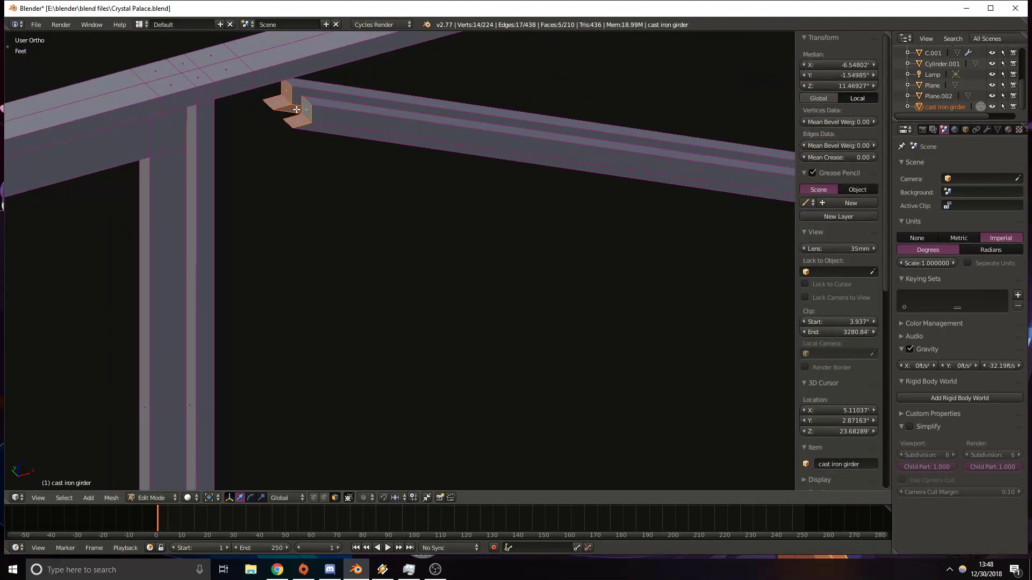
{"action": "key", "text": "x"}
{"action": "left_click", "coordinate": [299, 105]}
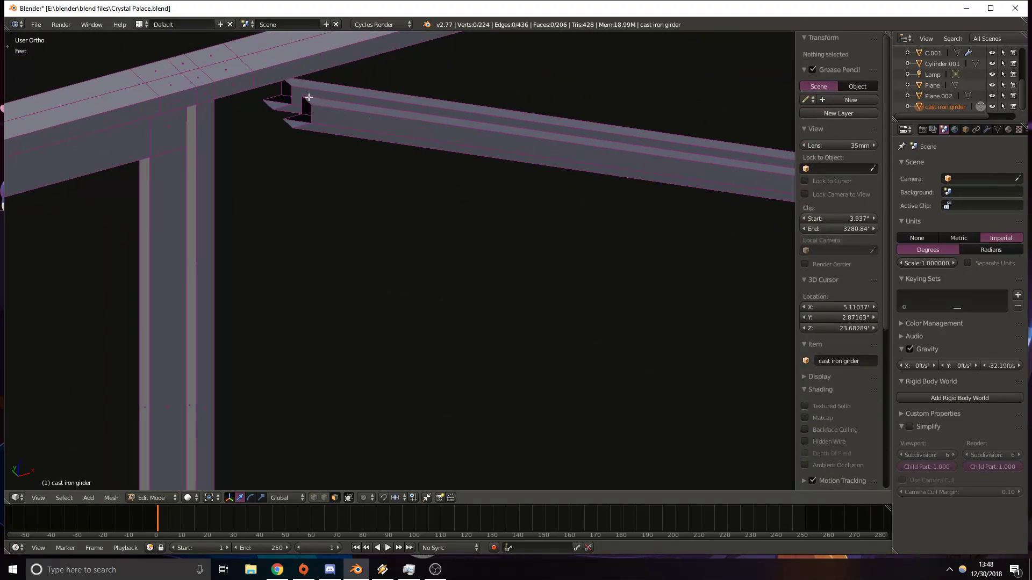
Select the four faces along the inner gap between the diagonal brace's two halves and delete them.
{"action": "right_click", "coordinate": [309, 97]}
{"action": "right_click", "coordinate": [319, 113], "text": "shift"}
{"action": "key", "text": "z"}
{"action": "key", "text": "z"}
{"action": "mouse_move", "coordinate": [593, 152]}
{"action": "middle_mouse_down"}
{"action": "mouse_move", "coordinate": [585, 202]}
{"action": "mouse_move", "coordinate": [502, 230]}
{"action": "mouse_move", "coordinate": [379, 309]}
{"action": "middle_mouse_up"}
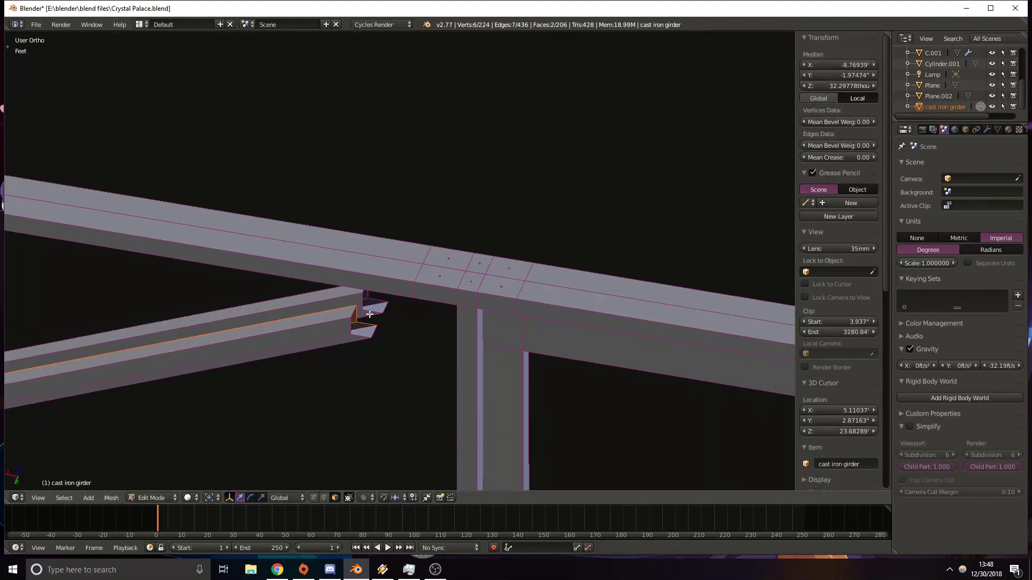
{"action": "right_click", "coordinate": [359, 304], "text": "shift"}
{"action": "key", "text": "x"}
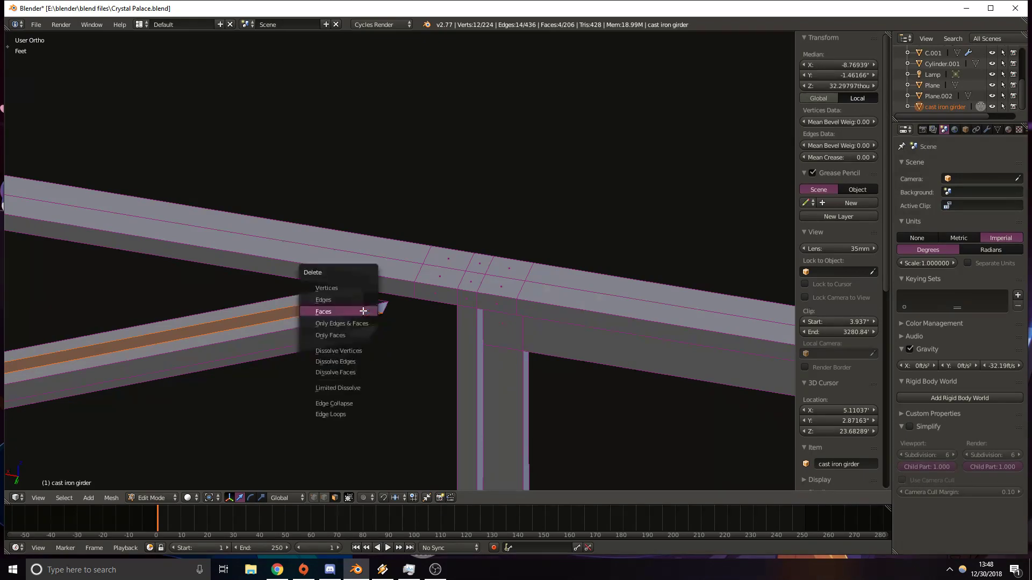
{"action": "left_click", "coordinate": [361, 308]}
Move the whole girder in the front view until the upper corner beside the intermediate post aligns with the grid.
{"action": "key", "text": "KP_1"}
{"action": "key", "text": "z"}
{"action": "middle_click_drag", "start_coordinate": [199, 121], "coordinate": [279, 220], "text": "shift"}
{"action": "scroll", "coordinate": [278, 220], "scroll_direction": "up", "scroll_amount": 5}
{"action": "middle_click_drag", "start_coordinate": [279, 221], "coordinate": [367, 290], "text": "shift"}
{"action": "key", "text": "Tab"}
{"action": "key", "text": "g"}
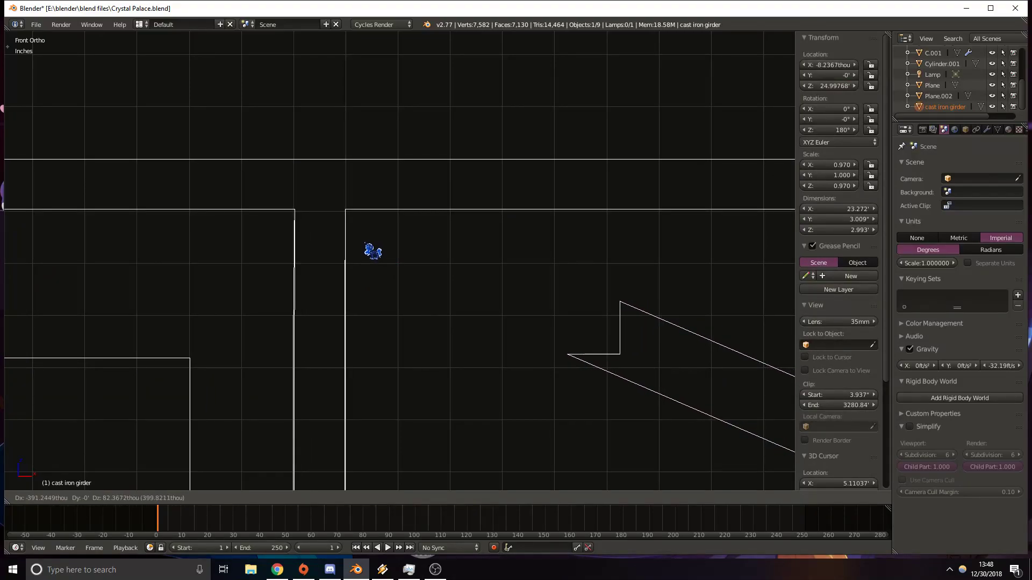
{"action": "left_click", "coordinate": [365, 244]}
{"action": "key", "text": "Tab"}
Add a loop cut across the top bar and align it one grid square from the post's edge.
{"action": "middle_click_drag", "start_coordinate": [333, 246], "coordinate": [369, 264], "text": "shift"}
{"action": "key", "text": "ctrl+r"}
{"action": "left_click", "coordinate": [439, 179]}
{"action": "left_click", "coordinate": [439, 180]}
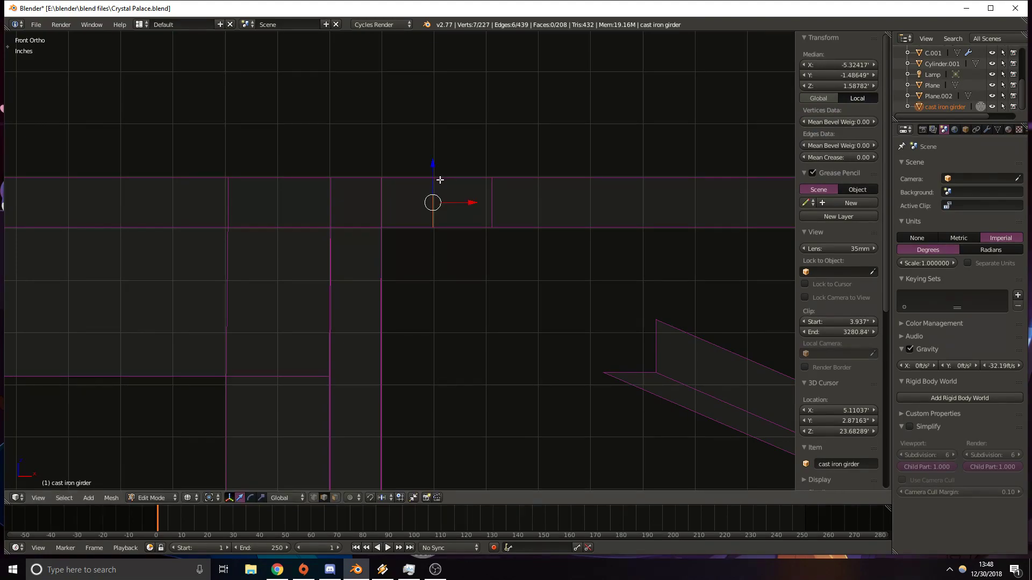
{"action": "left_click_drag", "start_coordinate": [461, 201], "coordinate": [463, 201]}
Add a loop cut across the intermediate post's rear flange and slide it up near the top bar.
{"action": "key", "text": "ctrl+r"}
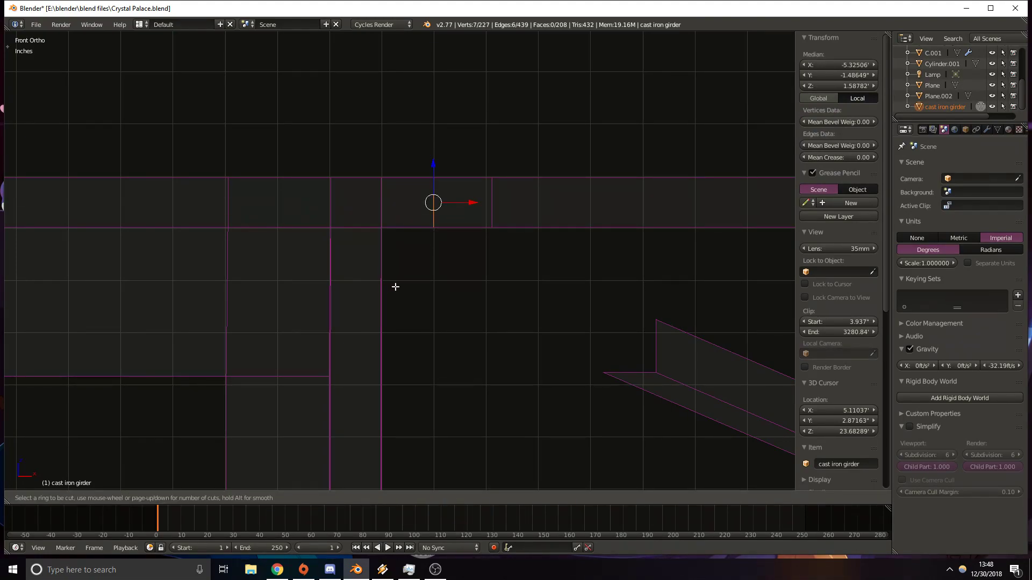
{"action": "key", "text": "Escape"}
{"action": "key", "text": "ctrl+r"}
{"action": "left_click", "coordinate": [395, 343]}
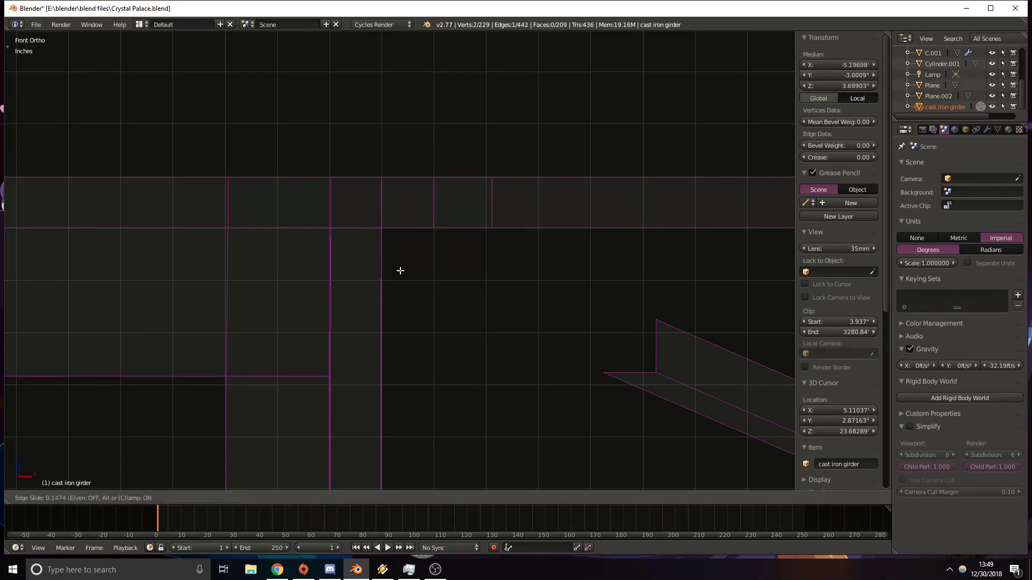
{"action": "left_click", "coordinate": [488, 44]}
Add a matching loop cut across the intermediate post's front flange, sliding it up near the top bar.
{"action": "key", "text": "z"}
{"action": "middle_click_drag", "start_coordinate": [514, 309], "coordinate": [546, 311]}
{"action": "middle_click_drag", "start_coordinate": [671, 340], "coordinate": [433, 179], "text": "shift"}
{"action": "key", "text": "z"}
{"action": "mouse_move", "coordinate": [566, 258]}
{"action": "middle_mouse_down", "text": "shift"}
{"action": "mouse_move", "coordinate": [499, 224]}
{"action": "mouse_move", "coordinate": [451, 251]}
{"action": "middle_mouse_up", "text": "shift"}
{"action": "key", "text": "z"}
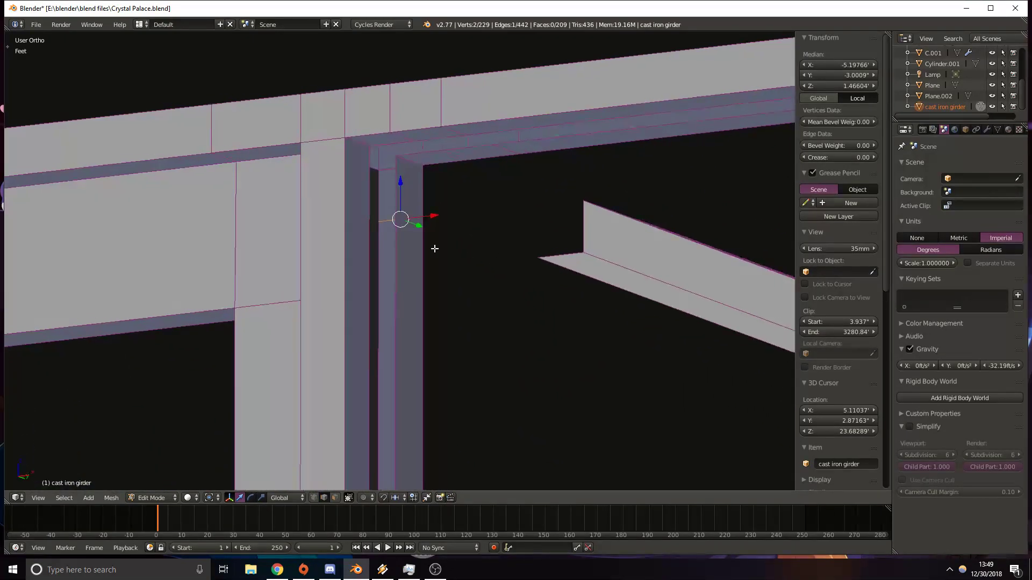
{"action": "key", "text": "ctrl+r"}
{"action": "left_click", "coordinate": [346, 303]}
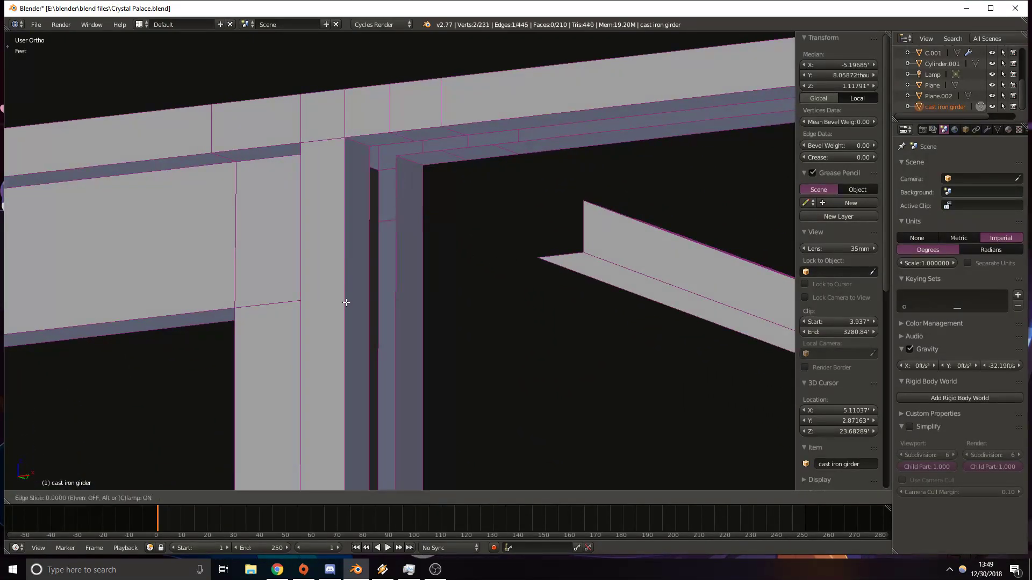
{"action": "left_click", "coordinate": [494, 420]}
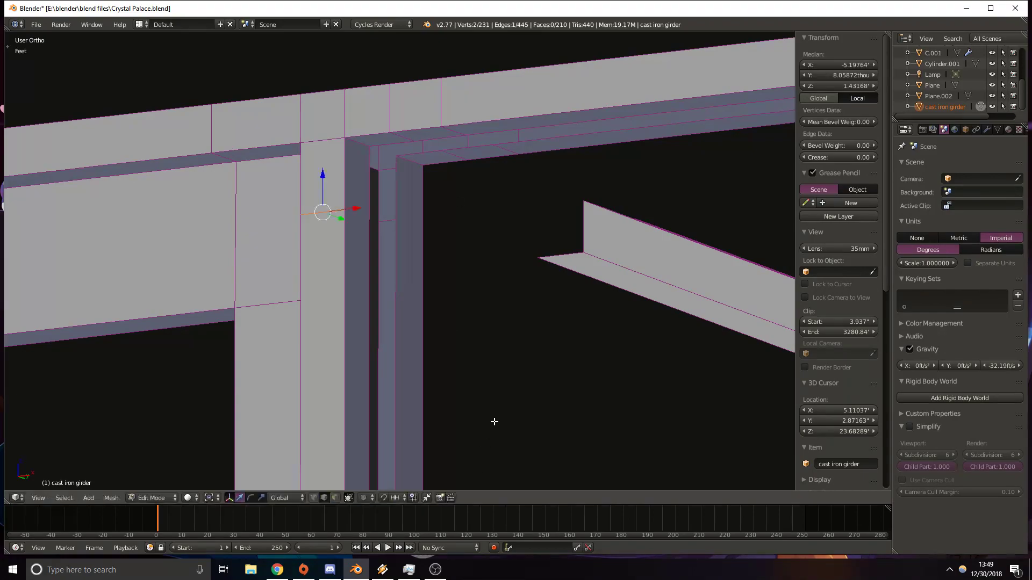
Raise the front flange's new edge along Z to line up with the rear flange's cut, one grid square below the top bar.
{"action": "key", "text": "KP_1"}
{"action": "key", "text": "z"}
{"action": "mouse_move", "coordinate": [199, 210]}
{"action": "middle_mouse_down", "text": "shift"}
{"action": "mouse_move", "coordinate": [211, 244]}
{"action": "mouse_move", "coordinate": [305, 352]}
{"action": "middle_mouse_up", "text": "shift"}
{"action": "key", "text": "g"}
{"action": "key", "text": "z"}
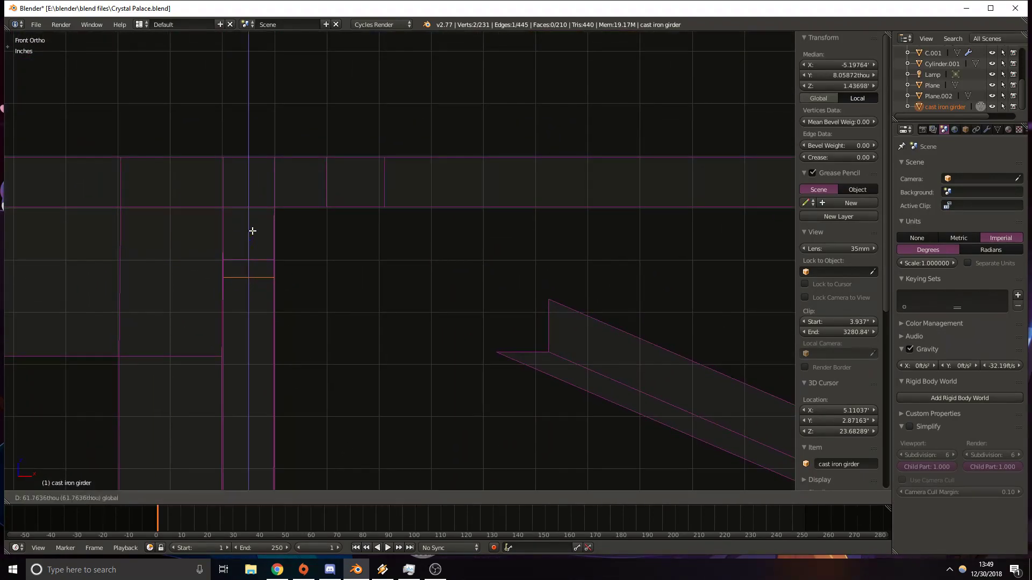
{"action": "left_click", "coordinate": [244, 214]}
{"action": "key", "text": "z"}
Knife-cut across the intermediate post's web to connect the cuts on its front and rear flanges near the top bar.
{"action": "mouse_move", "coordinate": [244, 215]}
{"action": "middle_mouse_down"}
{"action": "mouse_move", "coordinate": [397, 382]}
{"action": "mouse_move", "coordinate": [387, 389]}
{"action": "mouse_move", "coordinate": [415, 400]}
{"action": "mouse_move", "coordinate": [396, 419]}
{"action": "mouse_move", "coordinate": [364, 373]}
{"action": "mouse_move", "coordinate": [440, 295]}
{"action": "mouse_move", "coordinate": [451, 375]}
{"action": "mouse_move", "coordinate": [467, 380]}
{"action": "middle_mouse_up"}
{"action": "key", "text": "k"}
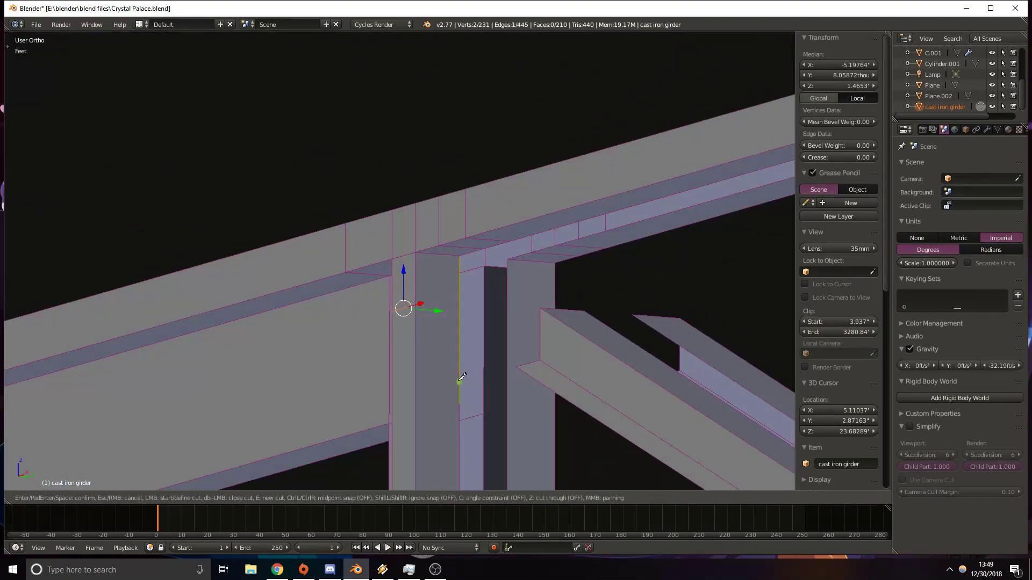
{"action": "left_click", "coordinate": [418, 300]}
{"action": "mouse_move", "coordinate": [555, 288]}
{"action": "middle_mouse_down"}
{"action": "mouse_move", "coordinate": [491, 295]}
{"action": "mouse_move", "coordinate": [709, 265]}
{"action": "mouse_move", "coordinate": [651, 260]}
{"action": "middle_mouse_up"}
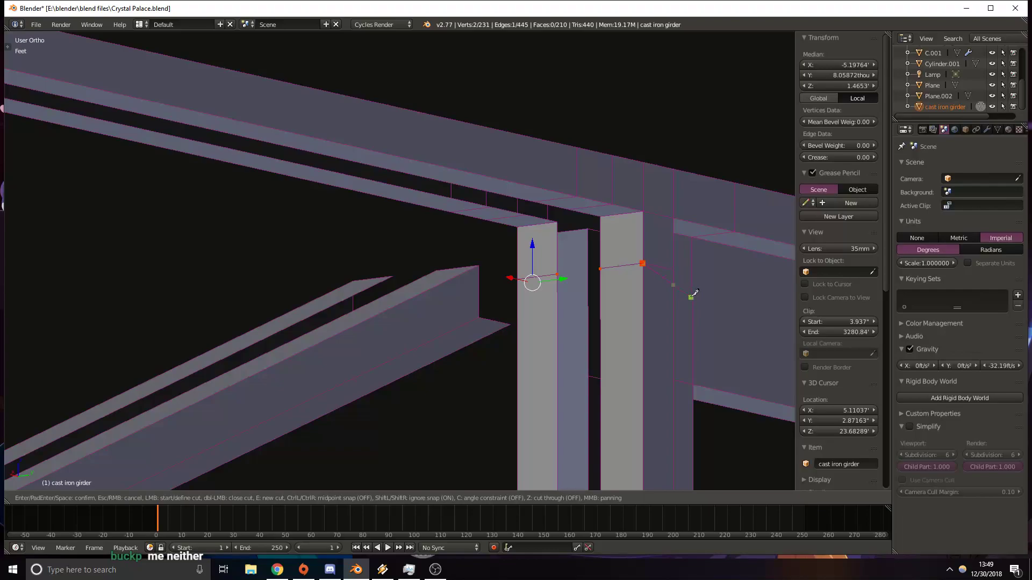
{"action": "key", "text": "Return"}
Delete the short inner faces at the intermediate post's upper corner, between the new cuts and the top bar.
{"action": "middle_click_drag", "start_coordinate": [686, 295], "coordinate": [460, 449]}
{"action": "left_click", "coordinate": [337, 499]}
{"action": "right_click", "coordinate": [378, 220]}
{"action": "right_click", "coordinate": [313, 226], "text": "shift"}
{"action": "middle_click_drag", "start_coordinate": [313, 226], "coordinate": [373, 327]}
{"action": "right_click", "coordinate": [365, 328], "text": "shift"}
{"action": "right_click", "coordinate": [432, 384], "text": "shift"}
{"action": "key", "text": "x"}
{"action": "left_click", "coordinate": [434, 385]}
{"action": "middle_click_drag", "start_coordinate": [392, 363], "coordinate": [565, 460]}
{"action": "middle_click_drag", "start_coordinate": [410, 326], "coordinate": [412, 324]}
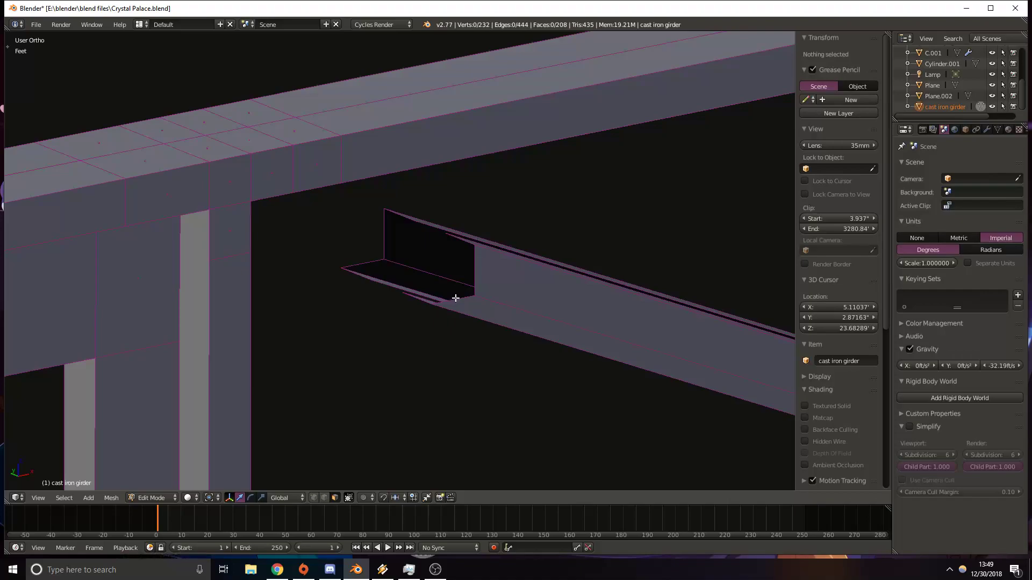
Delete all faces of the old, detached diagonal brace.
{"action": "right_click", "coordinate": [455, 299]}
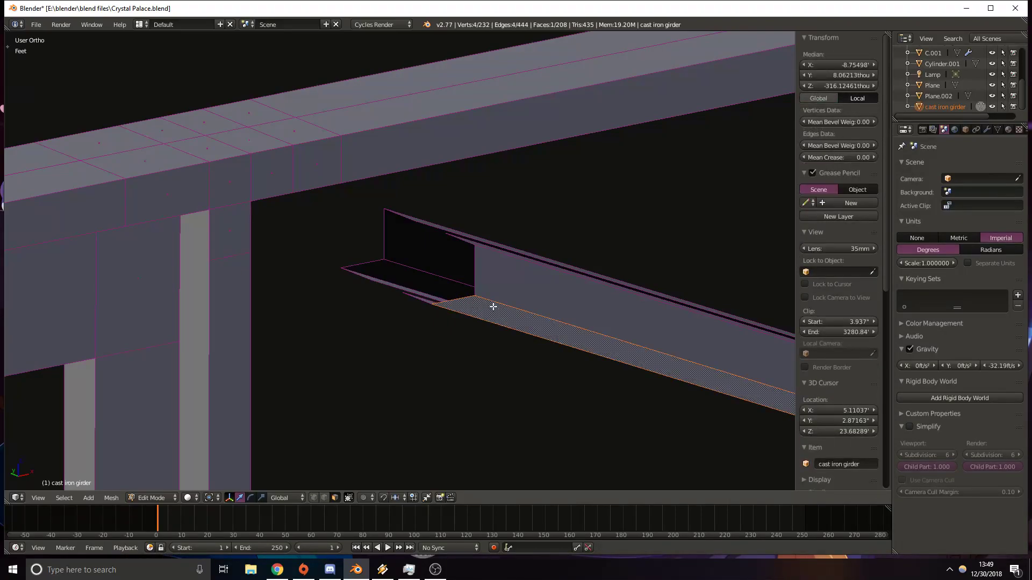
{"action": "scroll", "coordinate": [519, 328], "scroll_direction": "down", "scroll_amount": 7}
{"action": "middle_click_drag", "start_coordinate": [649, 350], "coordinate": [459, 304], "text": "shift"}
{"action": "middle_click_drag", "start_coordinate": [556, 334], "coordinate": [446, 304], "text": "shift"}
{"action": "key", "text": "c"}
{"action": "left_click", "coordinate": [539, 276]}
{"action": "right_click", "coordinate": [541, 274]}
{"action": "key", "text": "x"}
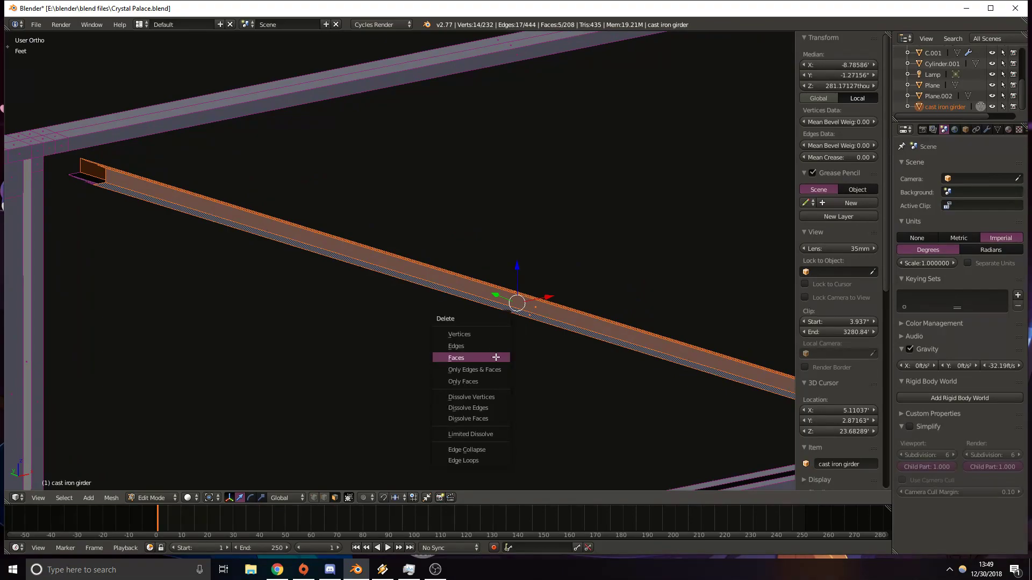
{"action": "left_click", "coordinate": [495, 356]}
{"action": "key", "text": "c"}
{"action": "left_click", "coordinate": [490, 308]}
{"action": "right_click", "coordinate": [491, 310]}
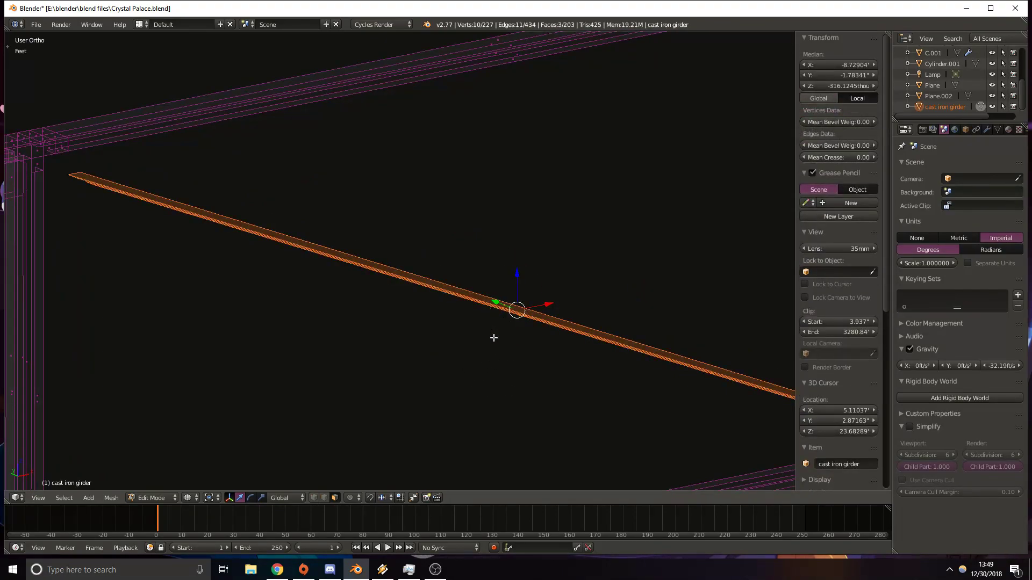
{"action": "key", "text": "x"}
{"action": "left_click", "coordinate": [494, 338]}
Create a diagonal face joining the end post's inner edge at the lower corner to the top bar's edge beside the intermediate post.
{"action": "middle_click_drag", "start_coordinate": [518, 344], "coordinate": [344, 309], "text": "shift"}
{"action": "middle_click_drag", "start_coordinate": [662, 384], "coordinate": [473, 341], "text": "shift"}
{"action": "scroll", "coordinate": [593, 375], "scroll_direction": "up", "scroll_amount": 5}
{"action": "key", "text": "z"}
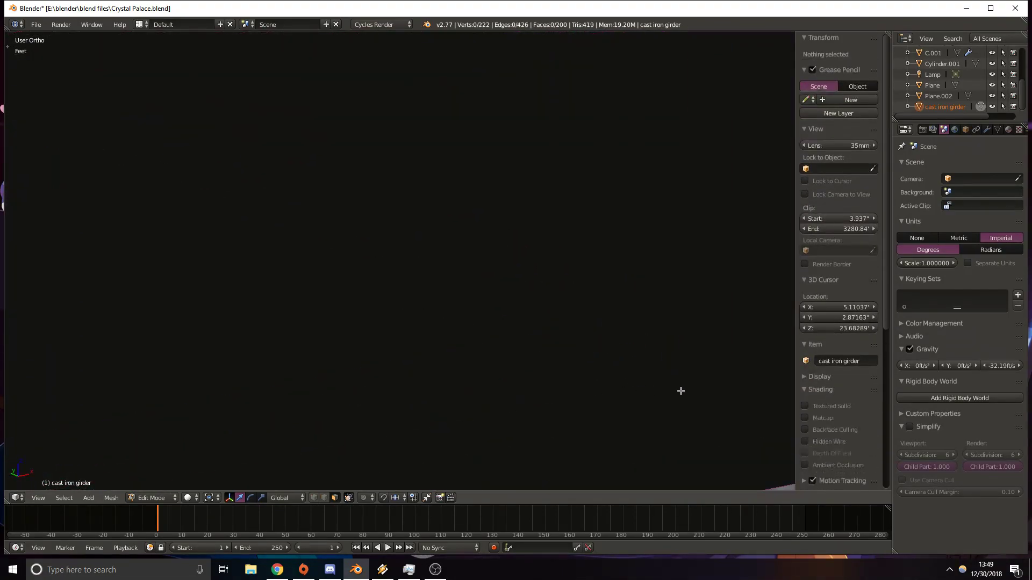
{"action": "middle_click_drag", "start_coordinate": [679, 392], "coordinate": [539, 330], "text": "shift"}
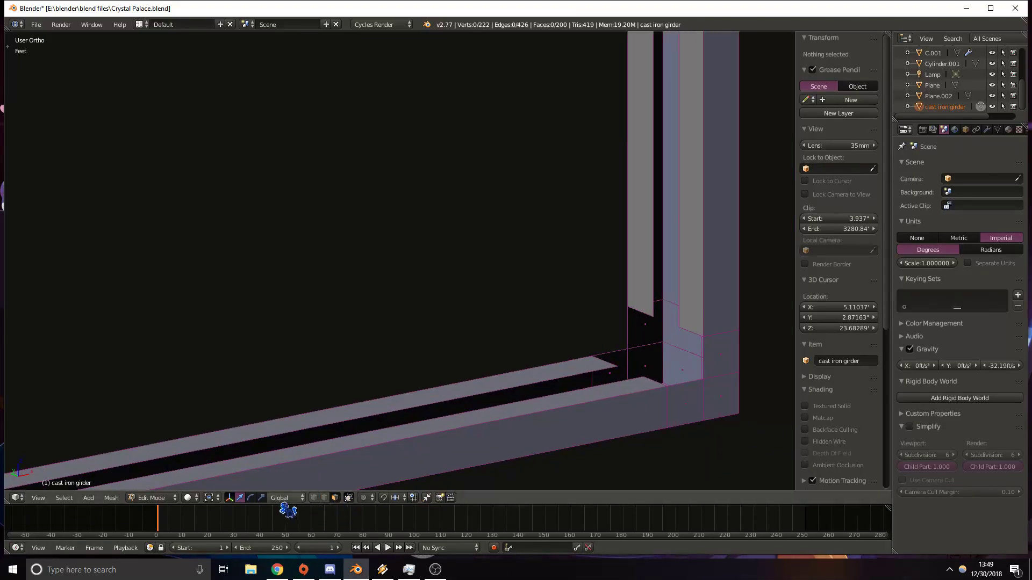
{"action": "right_click", "coordinate": [628, 329]}
{"action": "middle_click_drag", "start_coordinate": [628, 329], "coordinate": [338, 296], "text": "shift"}
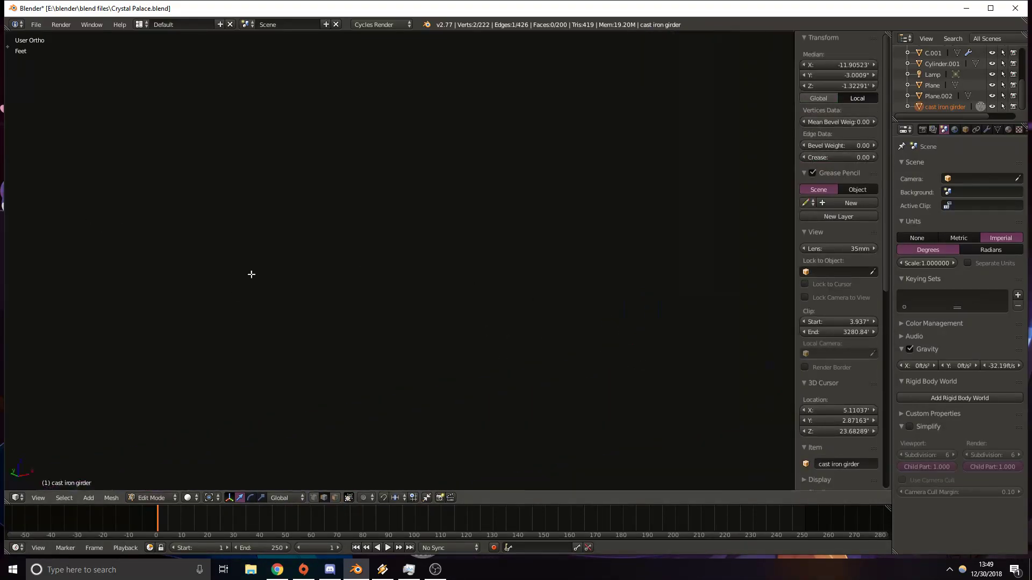
{"action": "middle_click_drag", "start_coordinate": [56, 173], "coordinate": [483, 330], "text": "shift"}
{"action": "middle_click_drag", "start_coordinate": [114, 283], "coordinate": [380, 320], "text": "shift"}
{"action": "key", "text": "z"}
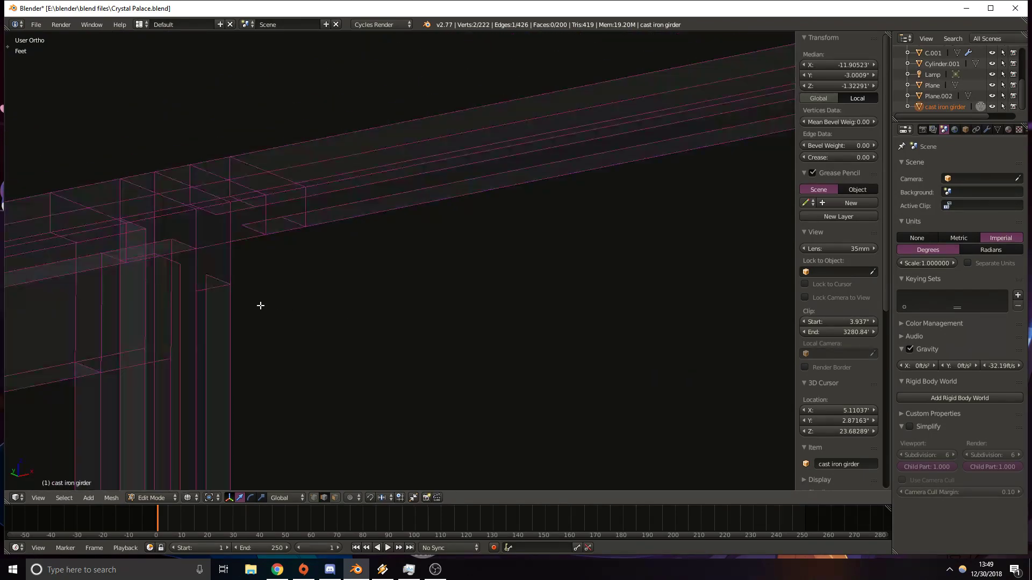
{"action": "key", "text": "z"}
{"action": "mouse_move", "coordinate": [161, 265]}
{"action": "middle_mouse_down"}
{"action": "mouse_move", "coordinate": [304, 279]}
{"action": "mouse_move", "coordinate": [391, 274]}
{"action": "middle_mouse_up"}
{"action": "scroll", "coordinate": [392, 274], "scroll_direction": "down", "scroll_amount": 7}
{"action": "mouse_move", "coordinate": [144, 331]}
{"action": "middle_mouse_down", "text": "shift"}
{"action": "mouse_move", "coordinate": [489, 252]}
{"action": "mouse_move", "coordinate": [683, 248]}
{"action": "middle_mouse_up", "text": "shift"}
{"action": "middle_click_drag", "start_coordinate": [610, 258], "coordinate": [277, 256], "text": "shift"}
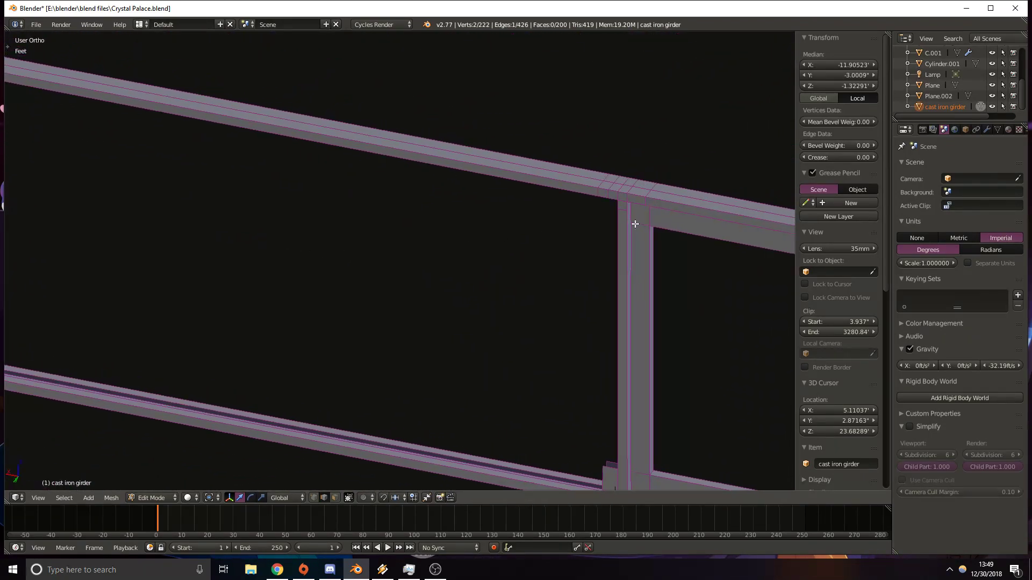
{"action": "scroll", "coordinate": [684, 246], "scroll_direction": "up", "scroll_amount": 5}
{"action": "middle_click_drag", "start_coordinate": [684, 246], "coordinate": [412, 269], "text": "shift"}
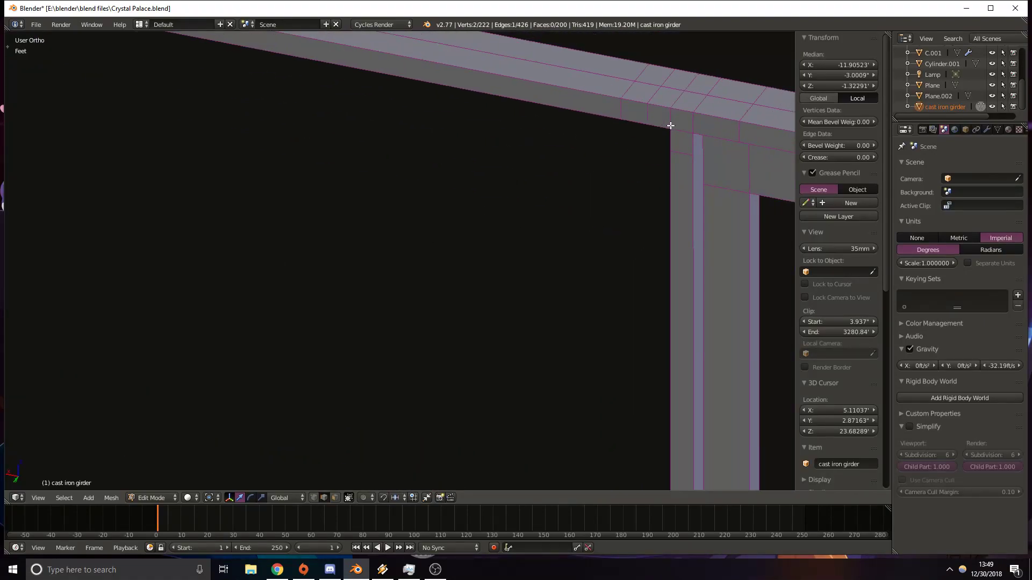
{"action": "right_click", "coordinate": [660, 125], "text": "shift"}
{"action": "key", "text": "f"}
{"action": "key", "text": "z"}
{"action": "middle_click_drag", "start_coordinate": [431, 216], "coordinate": [491, 232]}
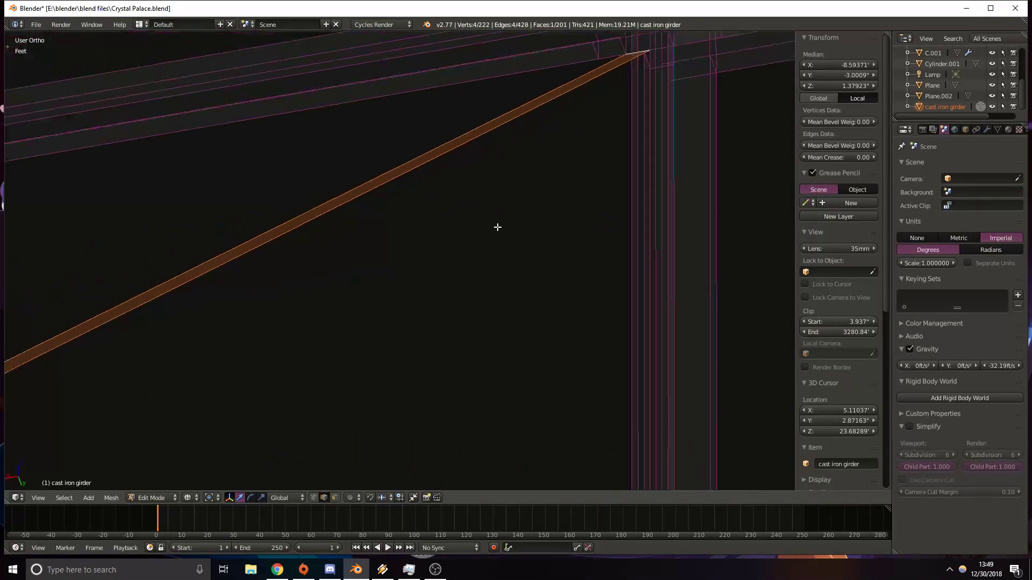
Fill the adjoining brace face from the diagonal's lower edge and the short corner edges at both ends.
{"action": "key", "text": "z"}
{"action": "right_click", "coordinate": [651, 59]}
{"action": "right_click", "coordinate": [617, 70], "text": "shift"}
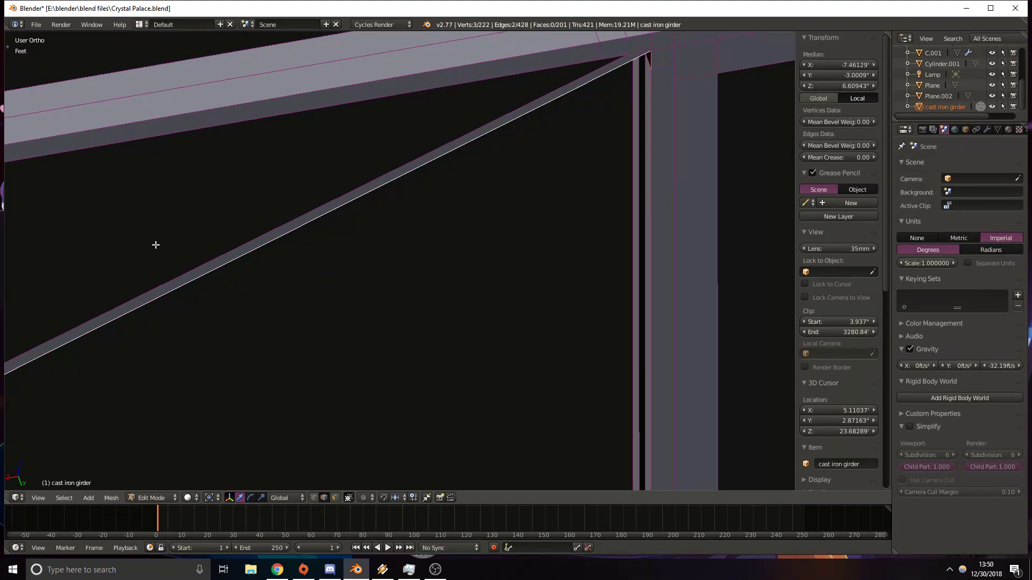
{"action": "middle_click_drag", "start_coordinate": [124, 301], "coordinate": [723, 59], "text": "shift"}
{"action": "middle_click_drag", "start_coordinate": [226, 338], "coordinate": [602, 197], "text": "shift"}
{"action": "middle_click_drag", "start_coordinate": [284, 246], "coordinate": [305, 233], "text": "shift"}
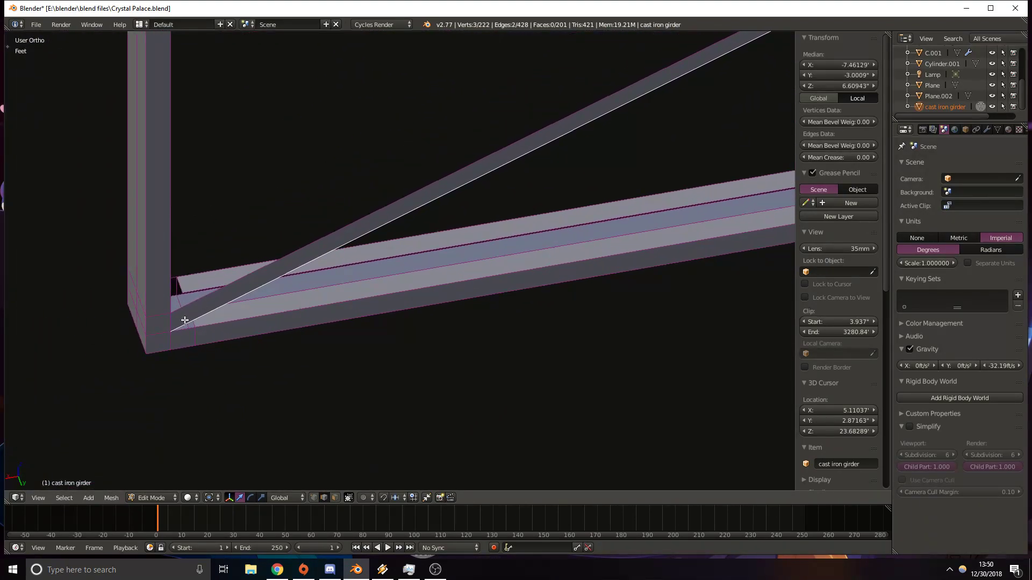
{"action": "right_click", "coordinate": [185, 331], "text": "shift"}
{"action": "key", "text": "f"}
Delete the leftover brace stub at the intermediate post's lower corner.
{"action": "scroll", "coordinate": [376, 297], "scroll_direction": "down", "scroll_amount": 7}
{"action": "middle_click_drag", "start_coordinate": [537, 291], "coordinate": [222, 295], "text": "shift"}
{"action": "middle_click_drag", "start_coordinate": [80, 263], "coordinate": [329, 218]}
{"action": "middle_click_drag", "start_coordinate": [732, 299], "coordinate": [505, 258], "text": "shift"}
{"action": "scroll", "coordinate": [508, 264], "scroll_direction": "up", "scroll_amount": 6}
{"action": "middle_click_drag", "start_coordinate": [699, 320], "coordinate": [388, 268], "text": "shift"}
{"action": "middle_click_drag", "start_coordinate": [545, 278], "coordinate": [582, 299]}
{"action": "scroll", "coordinate": [538, 228], "scroll_direction": "down", "scroll_amount": 6}
{"action": "middle_click_drag", "start_coordinate": [70, 205], "coordinate": [332, 207], "text": "shift"}
{"action": "middle_click_drag", "start_coordinate": [462, 288], "coordinate": [378, 283]}
{"action": "middle_click_drag", "start_coordinate": [252, 276], "coordinate": [471, 285], "text": "shift"}
{"action": "middle_click_drag", "start_coordinate": [233, 267], "coordinate": [348, 270], "text": "shift"}
{"action": "scroll", "coordinate": [117, 390], "scroll_direction": "up", "scroll_amount": 5}
{"action": "scroll", "coordinate": [117, 390], "scroll_direction": "down", "scroll_amount": 5}
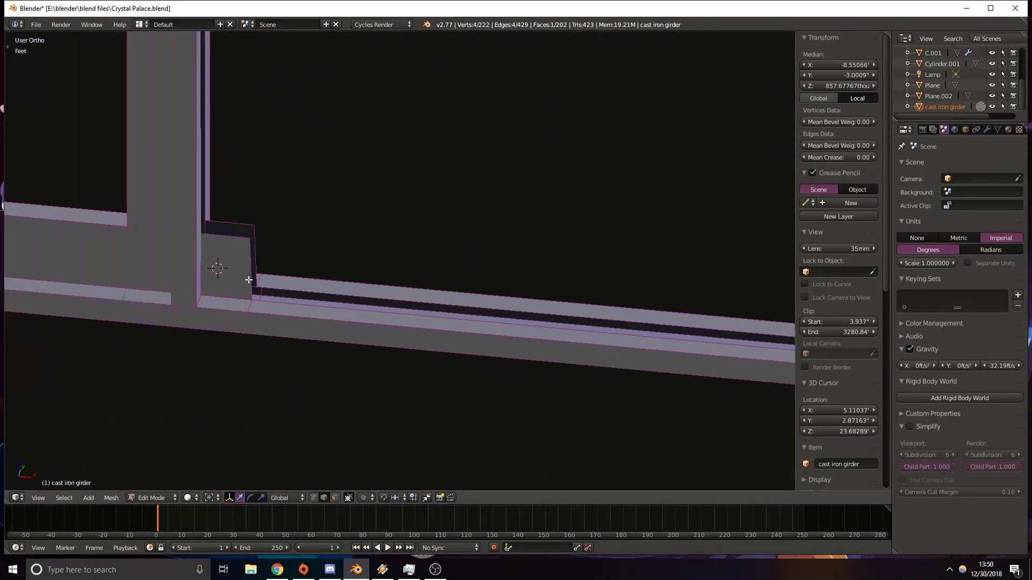
{"action": "right_click", "coordinate": [224, 263]}
{"action": "right_click", "coordinate": [242, 231], "text": "shift"}
{"action": "key", "text": "x"}
{"action": "left_click", "coordinate": [244, 235]}
Add a loop cut across the bottom bar and align it one grid square from the intermediate post's edge.
{"action": "middle_click_drag", "start_coordinate": [223, 288], "coordinate": [284, 307], "text": "shift"}
{"action": "scroll", "coordinate": [317, 309], "scroll_direction": "up", "scroll_amount": 5}
{"action": "middle_click_drag", "start_coordinate": [126, 380], "coordinate": [181, 355], "text": "shift"}
{"action": "key", "text": "KP_1"}
{"action": "mouse_move", "coordinate": [227, 129]}
{"action": "middle_mouse_down", "text": "shift"}
{"action": "mouse_move", "coordinate": [340, 240]}
{"action": "mouse_move", "coordinate": [339, 278]}
{"action": "middle_mouse_up", "text": "shift"}
{"action": "key", "text": "z"}
{"action": "key", "text": "t"}
{"action": "key", "text": "t"}
{"action": "key", "text": "n"}
{"action": "middle_click_drag", "start_coordinate": [378, 239], "coordinate": [387, 292], "text": "shift"}
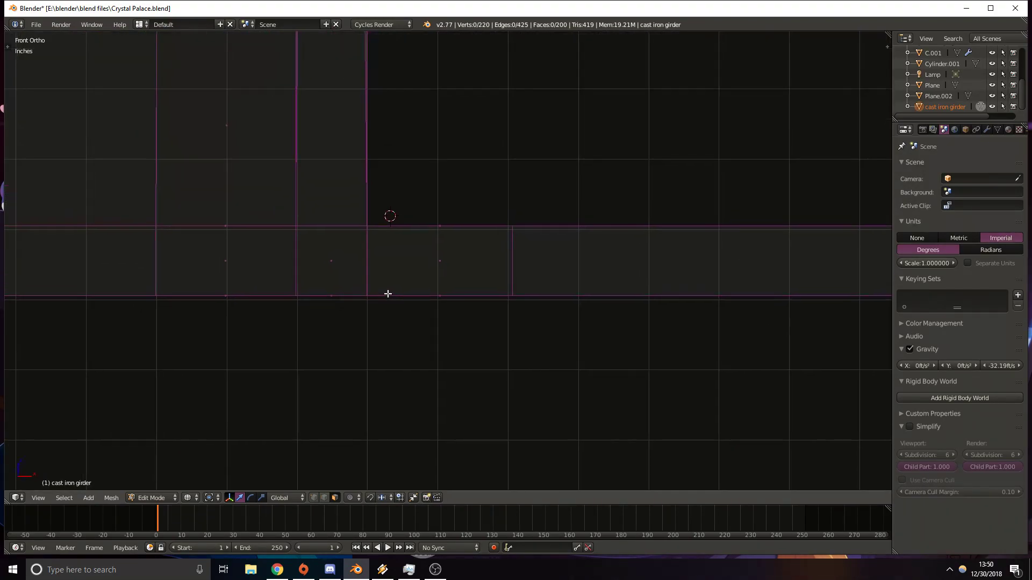
{"action": "key", "text": "ctrl+r"}
{"action": "left_click", "coordinate": [465, 255]}
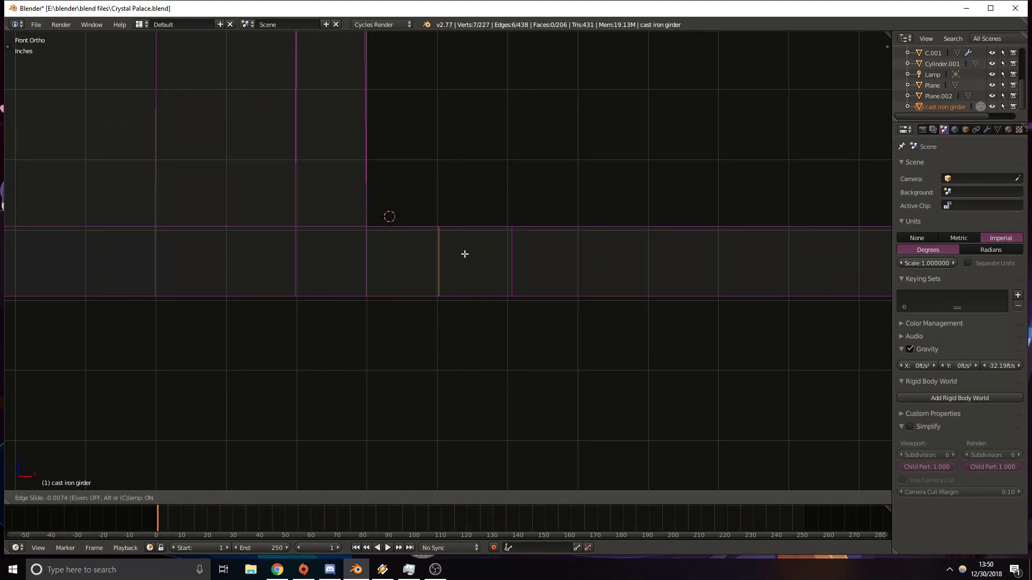
{"action": "left_click", "coordinate": [463, 252]}
Try to add a loop cut across the intermediate post's flange above the bottom bar.
{"action": "middle_click_drag", "start_coordinate": [396, 186], "coordinate": [418, 271], "text": "shift"}
{"action": "middle_click_drag", "start_coordinate": [499, 260], "coordinate": [479, 261]}
{"action": "key", "text": "z"}
{"action": "middle_click_drag", "start_coordinate": [240, 257], "coordinate": [280, 257], "text": "shift"}
{"action": "key", "text": "KP_1"}
{"action": "key", "text": "z"}
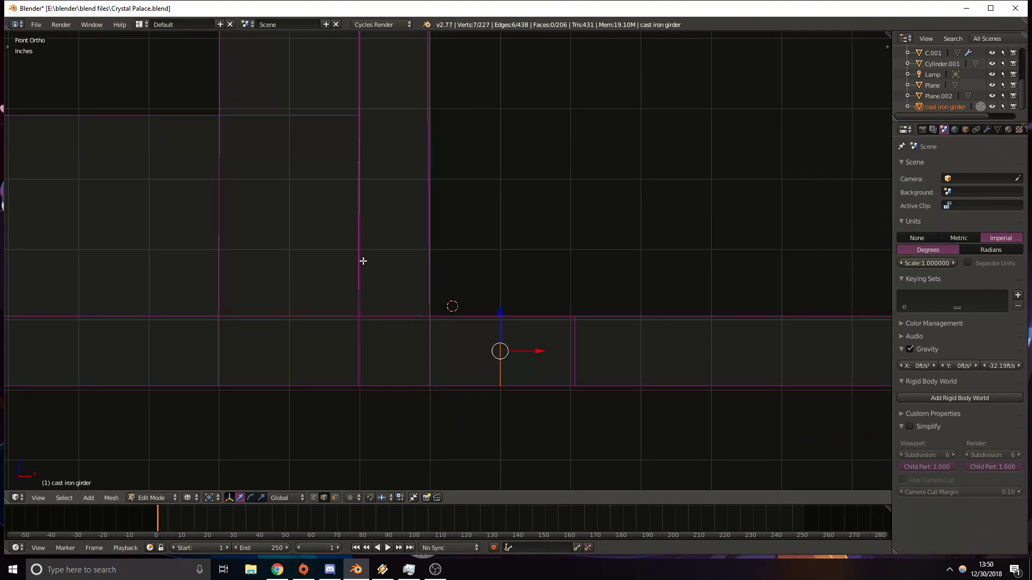
{"action": "key", "text": "ctrl+r"}
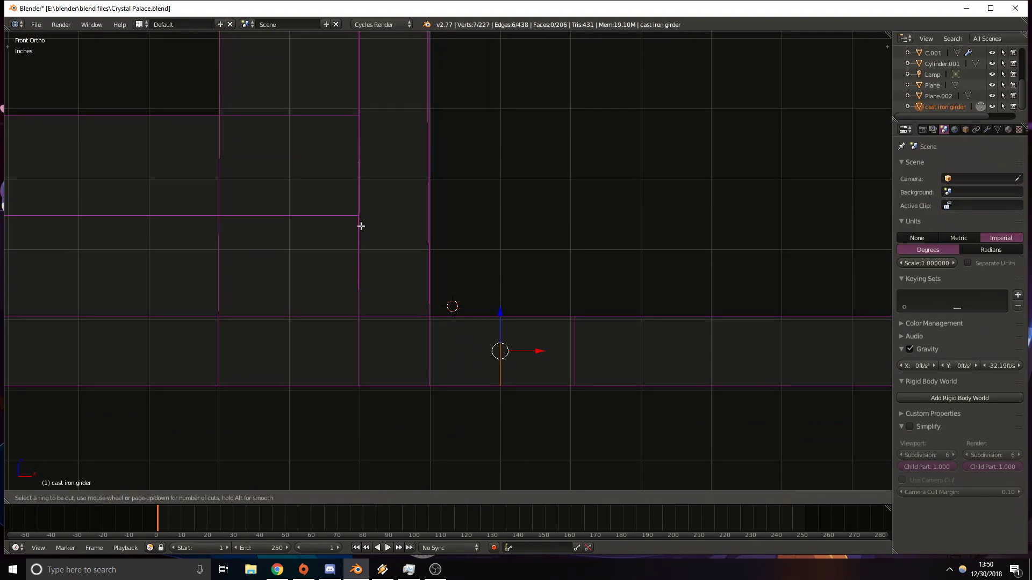
{"action": "left_click", "coordinate": [433, 254]}
{"action": "right_click", "coordinate": [511, 363]}
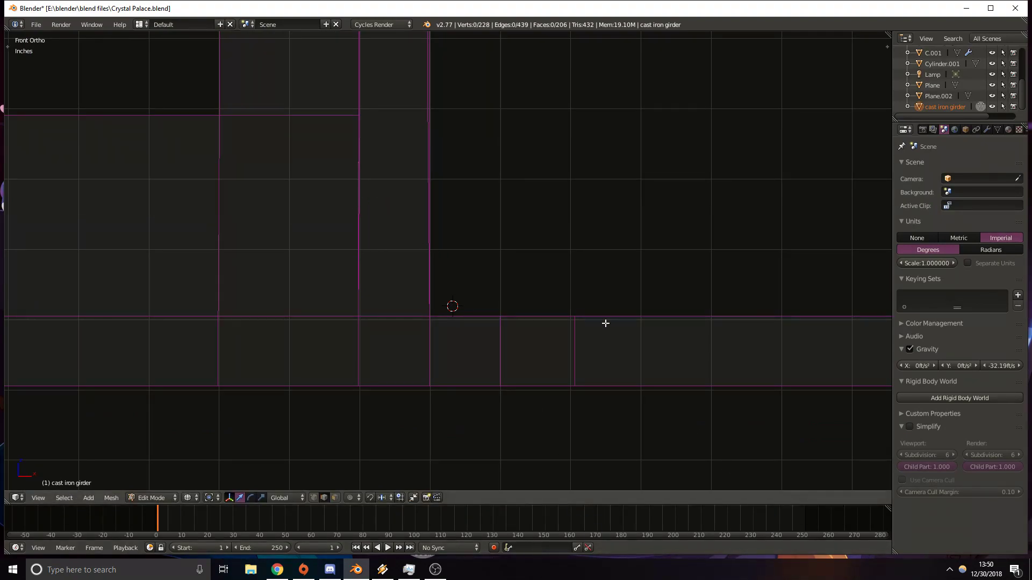
{"action": "scroll", "coordinate": [721, 277], "scroll_direction": "down", "scroll_amount": 2}
{"action": "mouse_move", "coordinate": [721, 277]}
{"action": "middle_mouse_down"}
{"action": "mouse_move", "coordinate": [511, 324]}
{"action": "mouse_move", "coordinate": [486, 274]}
{"action": "mouse_move", "coordinate": [487, 288]}
{"action": "middle_mouse_up"}
{"action": "key", "text": "z"}
{"action": "key", "text": "ctrl+r"}
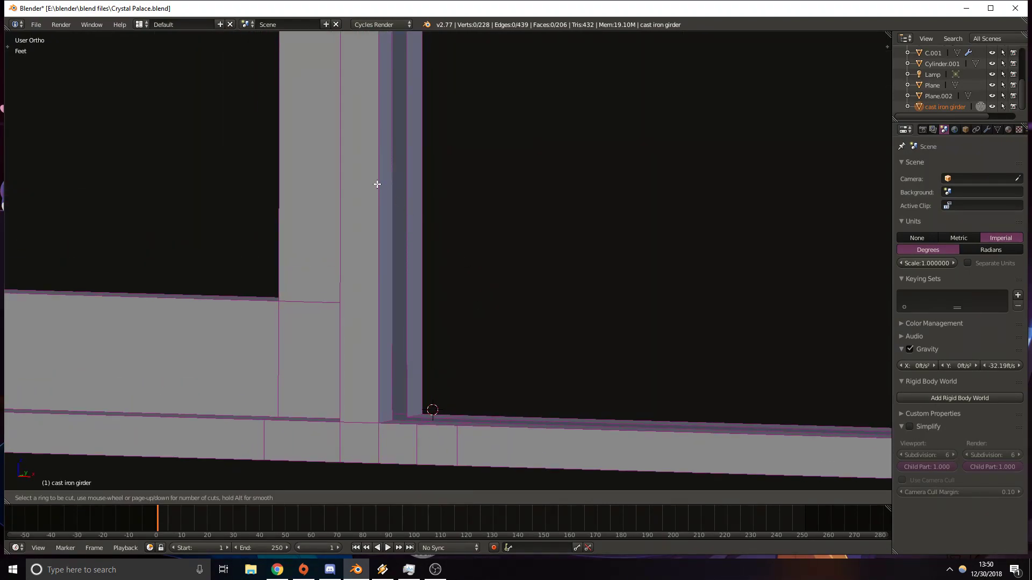
{"action": "left_click", "coordinate": [386, 172]}
{"action": "right_click", "coordinate": [386, 172]}
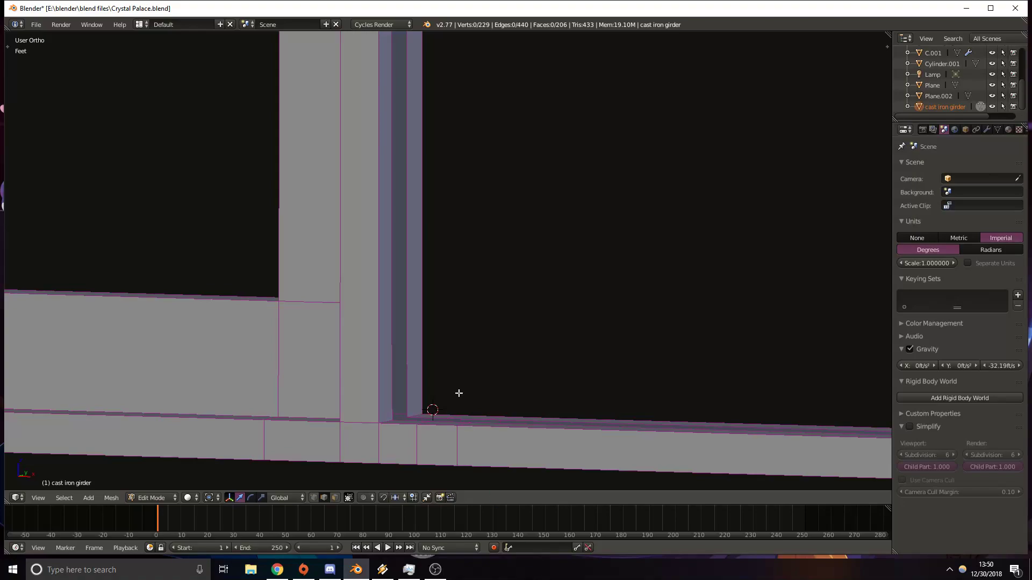
Add a loop cut across the intermediate post's rear flange and slide it down near the bottom bar.
{"action": "middle_click_drag", "start_coordinate": [488, 178], "coordinate": [402, 420], "text": "shift"}
{"action": "scroll", "coordinate": [473, 323], "scroll_direction": "down", "scroll_amount": 7}
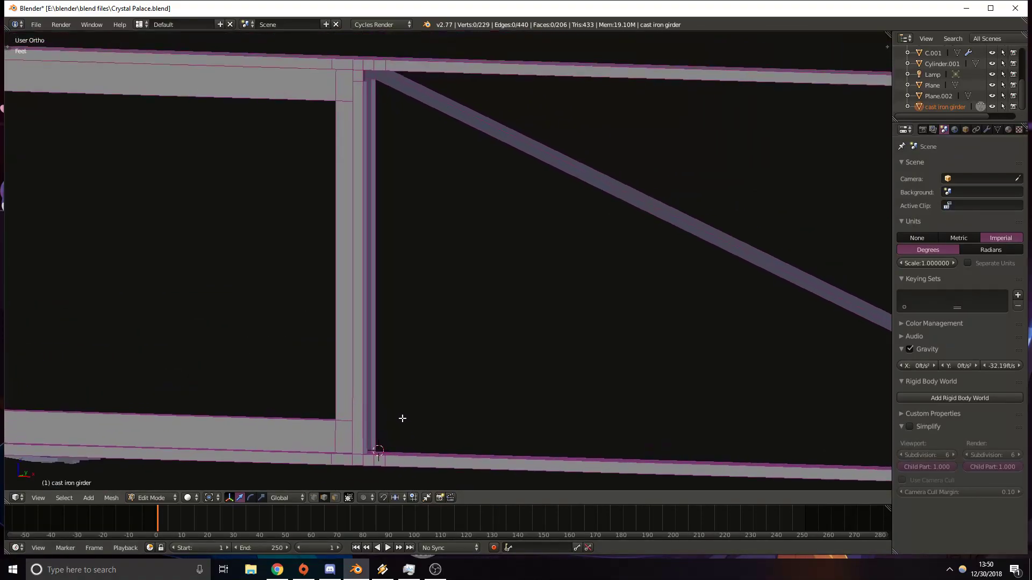
{"action": "key", "text": "ctrl+r"}
{"action": "left_click", "coordinate": [377, 240]}
{"action": "left_click", "coordinate": [410, 406]}
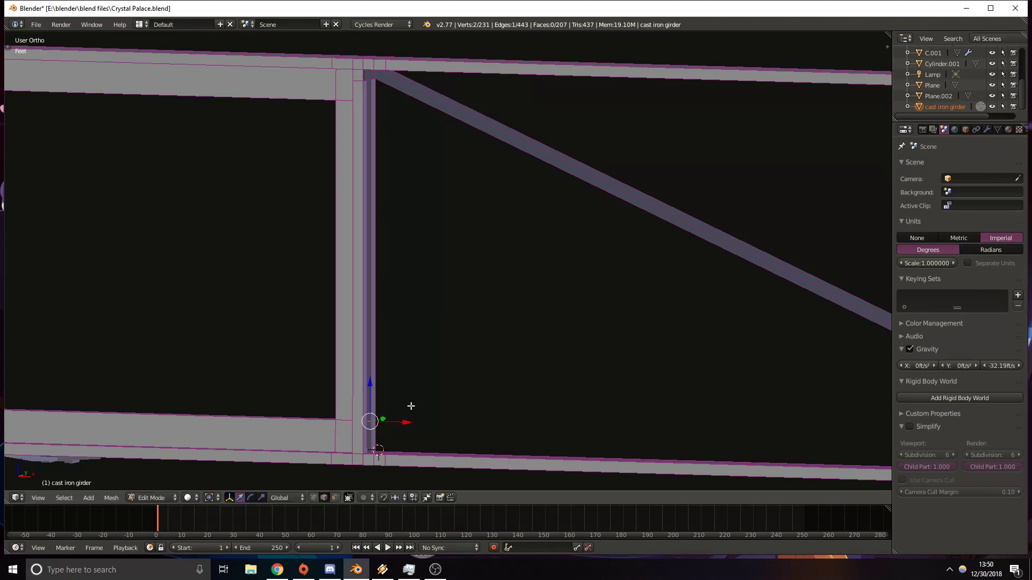
Lower the rear flange's new edge in the front view to one grid square above the bottom bar.
{"action": "key", "text": "KP_1"}
{"action": "scroll", "coordinate": [460, 407], "scroll_direction": "up", "scroll_amount": 7}
{"action": "middle_click_drag", "start_coordinate": [460, 408], "coordinate": [471, 256], "text": "shift"}
{"action": "middle_click_drag", "start_coordinate": [409, 469], "coordinate": [438, 228], "text": "shift"}
{"action": "left_click_drag", "start_coordinate": [333, 236], "coordinate": [345, 322]}
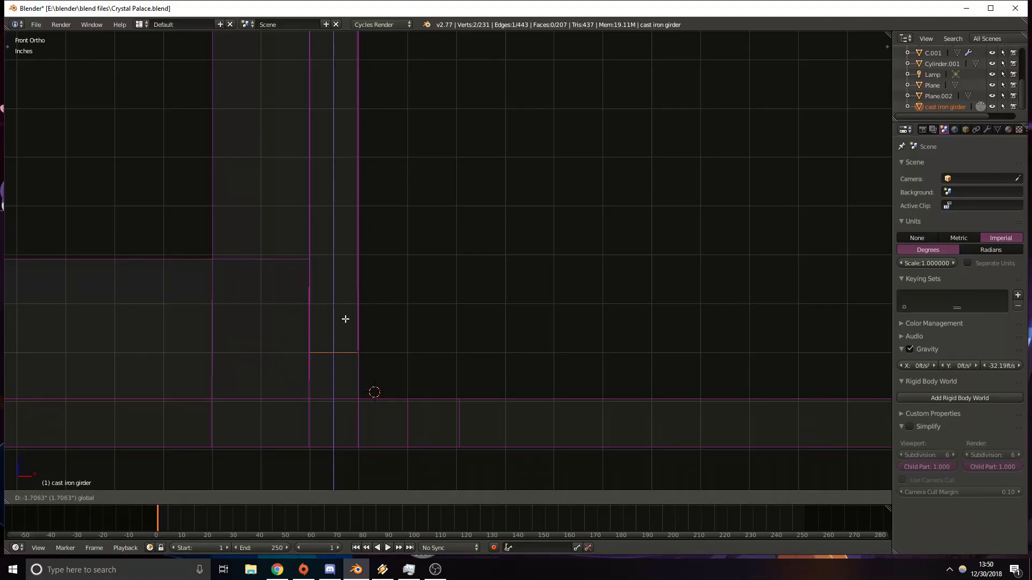
{"action": "left_click_drag", "start_coordinate": [345, 319], "coordinate": [345, 319]}
Add a matching loop cut across the intermediate post's front flange, sliding it down near the bottom bar.
{"action": "scroll", "coordinate": [508, 276], "scroll_direction": "down", "scroll_amount": 14}
{"action": "mouse_move", "coordinate": [569, 196]}
{"action": "middle_mouse_down", "text": "shift"}
{"action": "mouse_move", "coordinate": [490, 279]}
{"action": "mouse_move", "coordinate": [272, 267]}
{"action": "mouse_move", "coordinate": [491, 297]}
{"action": "middle_mouse_up", "text": "shift"}
{"action": "key", "text": "z"}
{"action": "scroll", "coordinate": [490, 278], "scroll_direction": "up", "scroll_amount": 3}
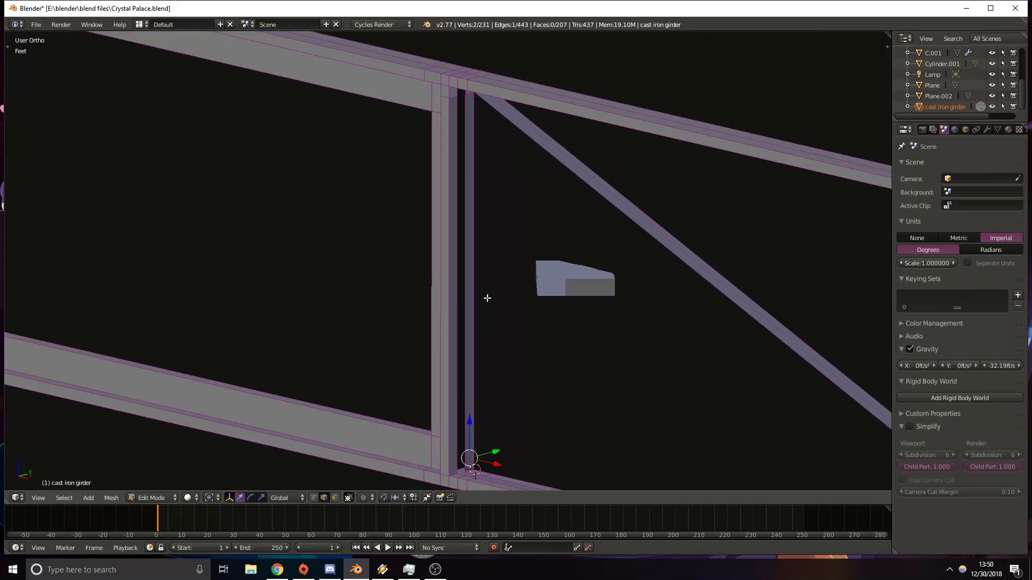
{"action": "key", "text": "ctrl+r"}
{"action": "left_click", "coordinate": [448, 274]}
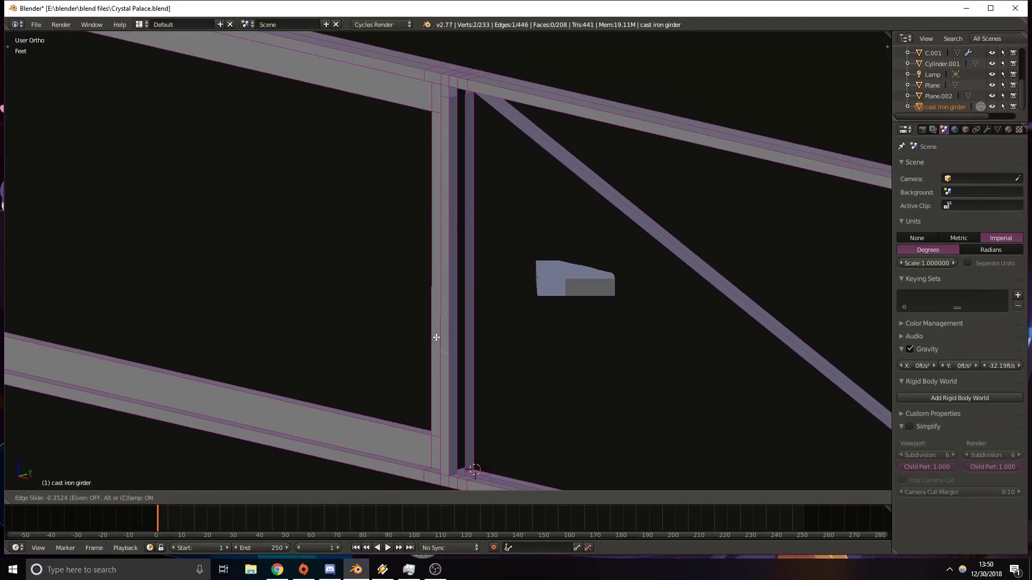
{"action": "left_click", "coordinate": [436, 430]}
Lower the front flange's new edge in the front view to line up with the rear flange's lower cut.
{"action": "key", "text": "KP_1"}
{"action": "scroll", "coordinate": [583, 422], "scroll_direction": "up", "scroll_amount": 6}
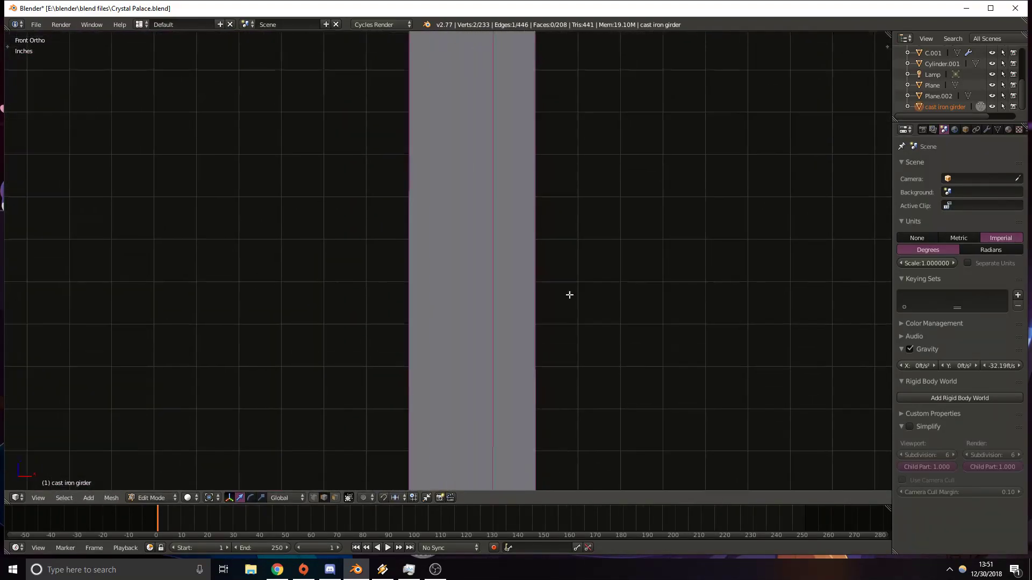
{"action": "middle_click_drag", "start_coordinate": [560, 271], "coordinate": [390, 134], "text": "shift"}
{"action": "middle_click_drag", "start_coordinate": [420, 476], "coordinate": [484, 182], "text": "shift"}
{"action": "key", "text": "z"}
{"action": "left_click_drag", "start_coordinate": [408, 203], "coordinate": [418, 243]}
Knife-cut across the intermediate post's web to connect the front and rear flange cuts near the bottom bar.
{"action": "mouse_move", "coordinate": [607, 280]}
{"action": "middle_mouse_down"}
{"action": "mouse_move", "coordinate": [583, 295]}
{"action": "mouse_move", "coordinate": [562, 251]}
{"action": "mouse_move", "coordinate": [518, 290]}
{"action": "mouse_move", "coordinate": [486, 290]}
{"action": "middle_mouse_up"}
{"action": "key", "text": "z"}
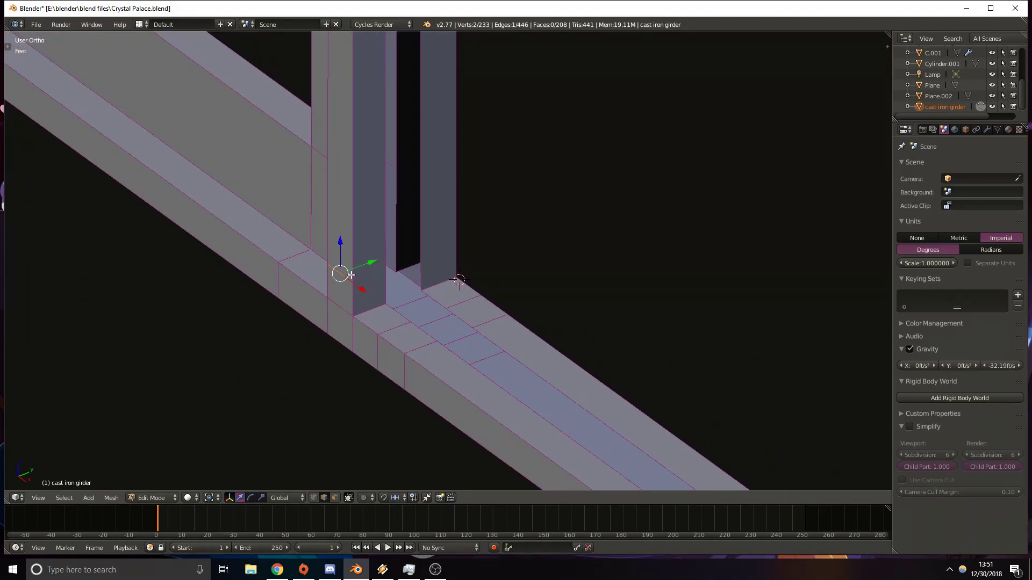
{"action": "key", "text": "shift+k"}
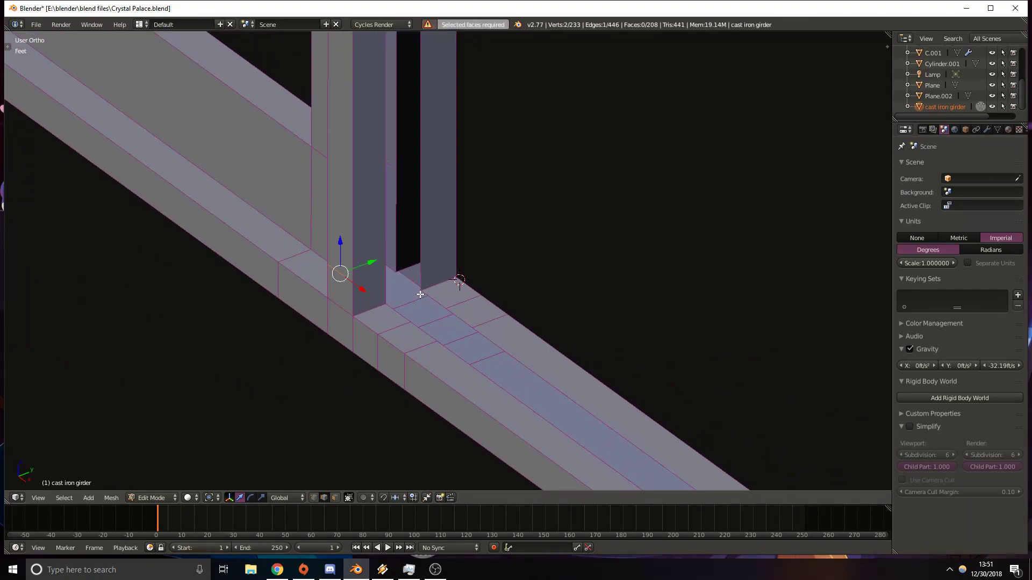
{"action": "key", "text": "k"}
{"action": "left_click", "coordinate": [352, 283]}
{"action": "middle_click_drag", "start_coordinate": [700, 258], "coordinate": [577, 271]}
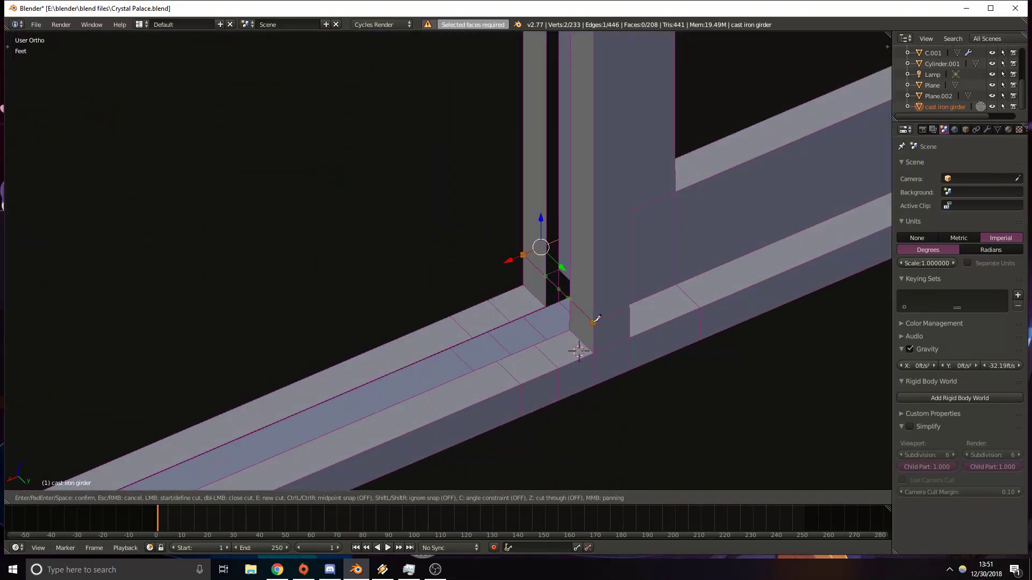
{"action": "key", "text": "Return"}
Delete the short inner faces at the intermediate post's lower corner, between the new cuts and the bottom bar.
{"action": "middle_click_drag", "start_coordinate": [572, 312], "coordinate": [465, 340]}
{"action": "middle_click_drag", "start_coordinate": [306, 388], "coordinate": [360, 486]}
{"action": "left_click", "coordinate": [336, 499]}
{"action": "right_click", "coordinate": [348, 324]}
{"action": "right_click", "coordinate": [353, 342], "text": "shift"}
{"action": "right_click", "coordinate": [402, 304], "text": "shift"}
{"action": "key", "text": "x"}
{"action": "left_click", "coordinate": [400, 299]}
Shift the whole cast iron girder about 0.7 inch in negative X, lining its outer end edge up with the grid.
{"action": "scroll", "coordinate": [594, 237], "scroll_direction": "down", "scroll_amount": 5}
{"action": "scroll", "coordinate": [549, 262], "scroll_direction": "down", "scroll_amount": 4}
{"action": "middle_click_drag", "start_coordinate": [738, 181], "coordinate": [500, 243], "text": "shift"}
{"action": "key", "text": "KP_1"}
{"action": "scroll", "coordinate": [633, 230], "scroll_direction": "up", "scroll_amount": 9}
{"action": "middle_click_drag", "start_coordinate": [764, 86], "coordinate": [520, 231], "text": "shift"}
{"action": "mouse_move", "coordinate": [704, 107]}
{"action": "middle_mouse_down", "text": "shift"}
{"action": "mouse_move", "coordinate": [525, 262]}
{"action": "mouse_move", "coordinate": [536, 276]}
{"action": "middle_mouse_up", "text": "shift"}
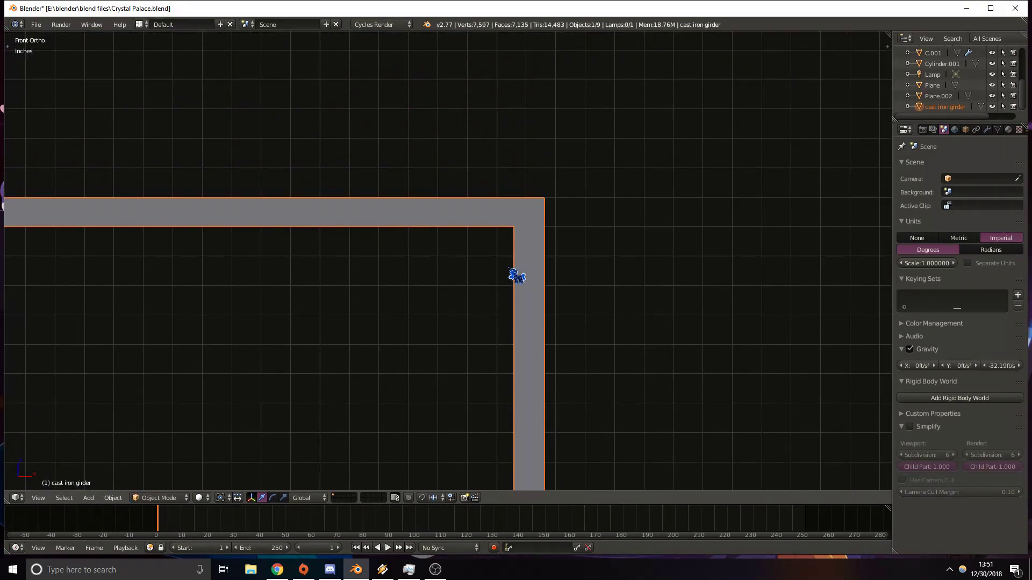
{"action": "key", "text": "Tab"}
{"action": "key", "text": "g"}
{"action": "key", "text": "y"}
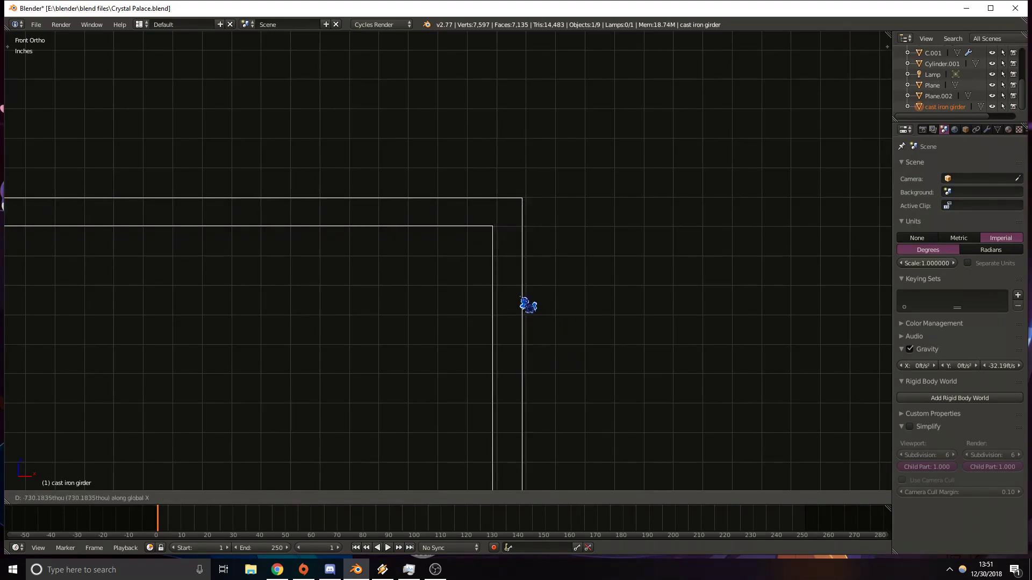
{"action": "left_click", "coordinate": [529, 303]}
{"action": "middle_click_drag", "start_coordinate": [446, 274], "coordinate": [457, 284], "text": "shift"}
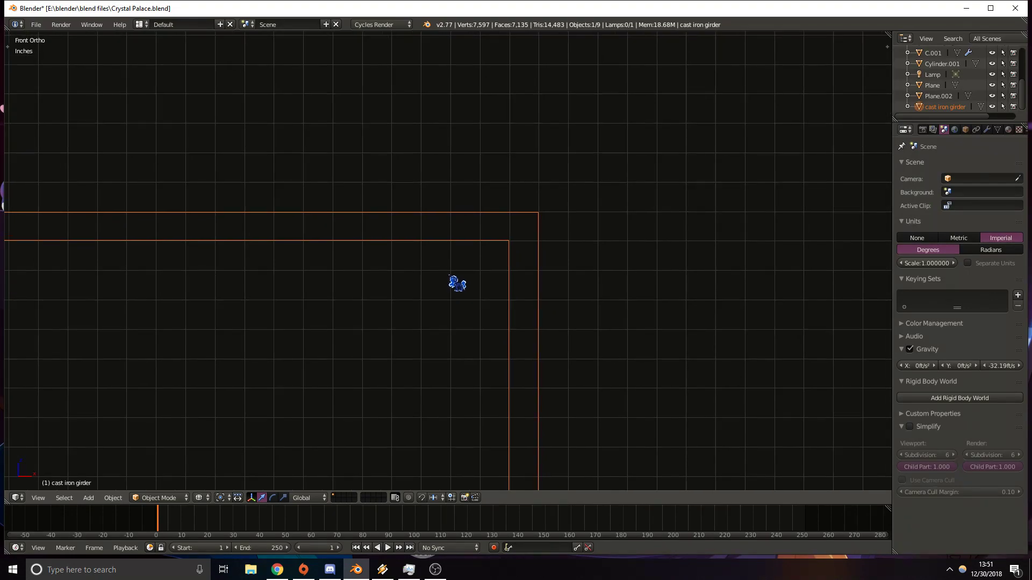
Add one loop cut across the top bar and one across the end post, sliding both close to their upper corner.
{"action": "key", "text": "Tab"}
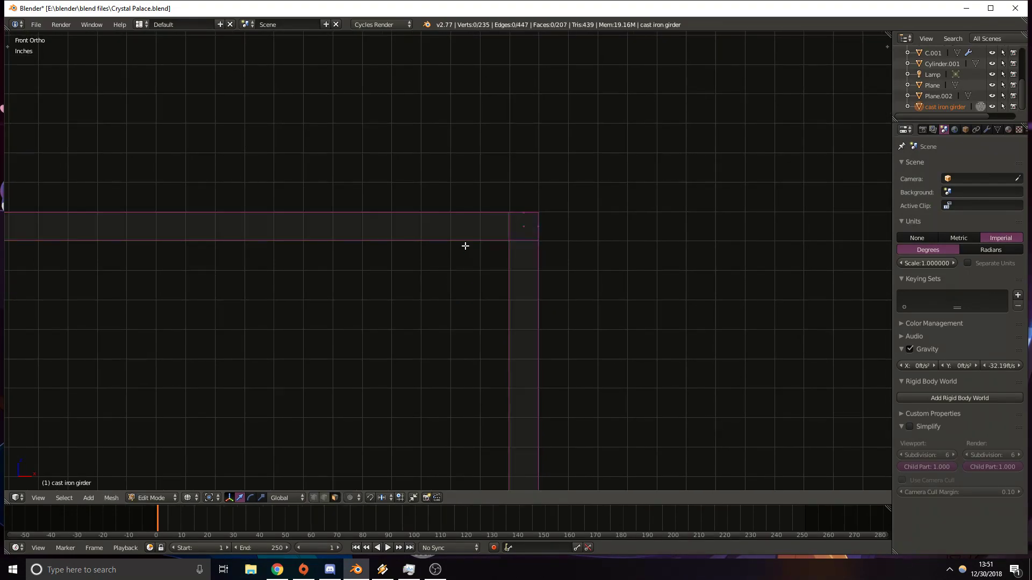
{"action": "key", "text": "ctrl+r"}
{"action": "left_click", "coordinate": [474, 217]}
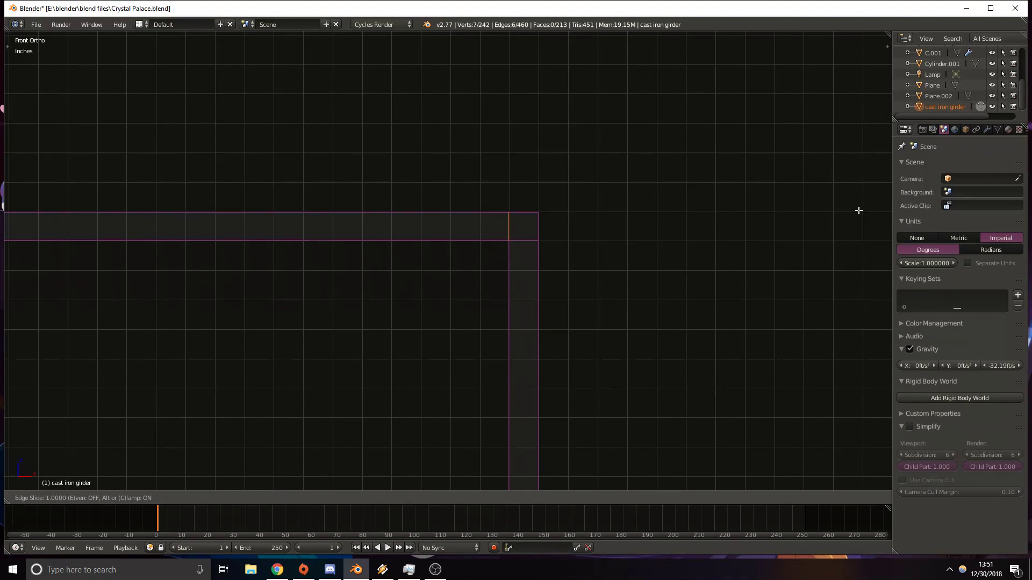
{"action": "left_click", "coordinate": [673, 222]}
{"action": "key", "text": "ctrl+r"}
{"action": "left_click", "coordinate": [534, 450]}
{"action": "left_click", "coordinate": [572, 451]}
Delete the short inner faces where the top bar meets the end post, between the new cuts.
{"action": "key", "text": "z"}
{"action": "middle_click_drag", "start_coordinate": [400, 441], "coordinate": [463, 418]}
{"action": "mouse_move", "coordinate": [696, 285]}
{"action": "middle_mouse_down", "text": "shift"}
{"action": "mouse_move", "coordinate": [436, 385]}
{"action": "mouse_move", "coordinate": [522, 355]}
{"action": "middle_mouse_up", "text": "shift"}
{"action": "left_click", "coordinate": [334, 499]}
{"action": "right_click", "coordinate": [614, 241]}
{"action": "right_click", "coordinate": [611, 218], "text": "shift"}
{"action": "right_click", "coordinate": [681, 220], "text": "shift"}
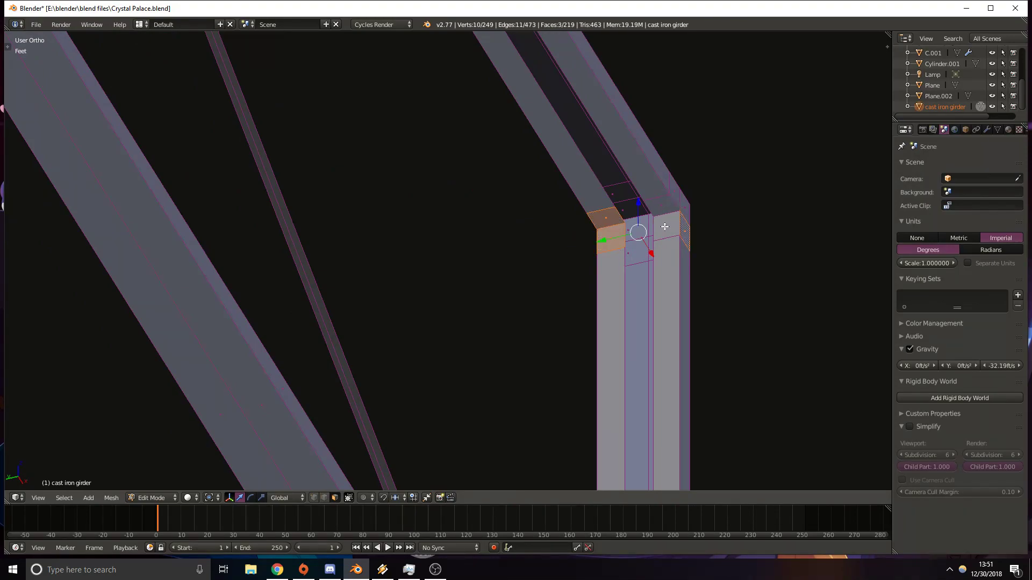
{"action": "key", "text": "x"}
{"action": "left_click", "coordinate": [666, 207]}
{"action": "middle_click_drag", "start_coordinate": [790, 267], "coordinate": [383, 555]}
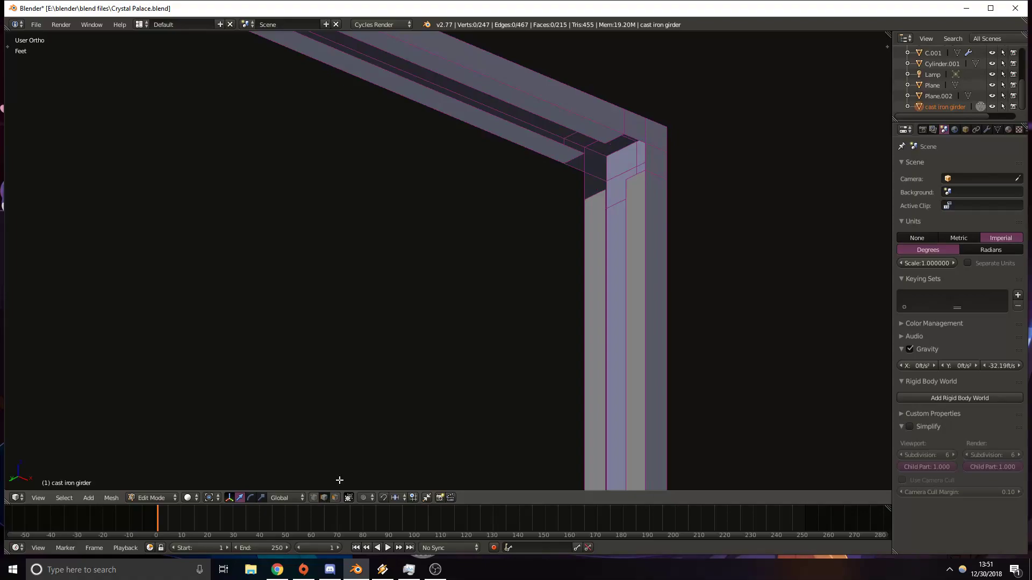
Try filling a diagonal brace face between the intermediate post's lower corner and the end post's upper corner.
{"action": "middle_click_drag", "start_coordinate": [546, 194], "coordinate": [472, 260], "text": "shift"}
{"action": "scroll", "coordinate": [566, 237], "scroll_direction": "down", "scroll_amount": 5}
{"action": "middle_click_drag", "start_coordinate": [197, 313], "coordinate": [279, 415], "text": "shift"}
{"action": "key", "text": "f"}
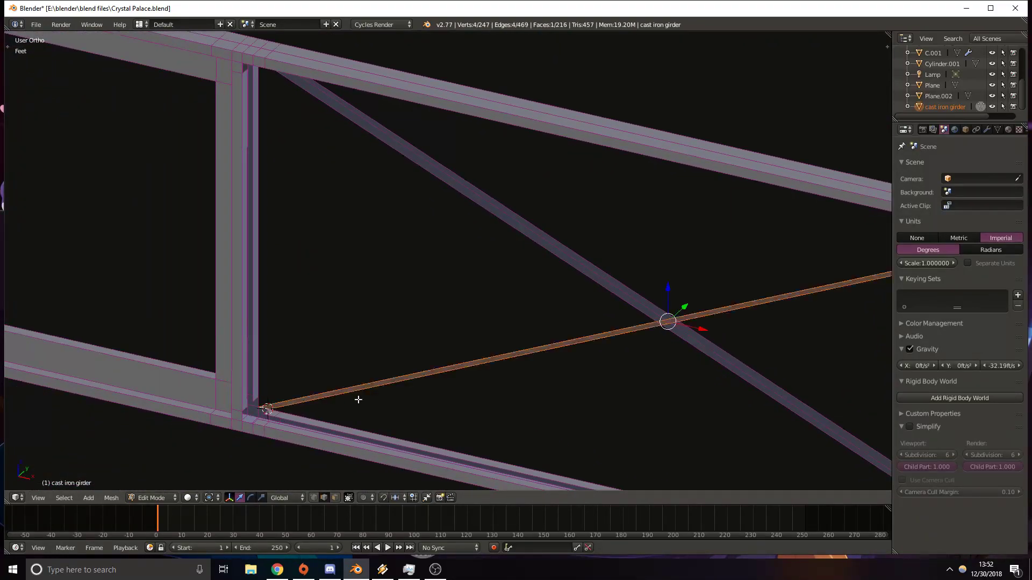
{"action": "middle_click_drag", "start_coordinate": [572, 373], "coordinate": [432, 362], "text": "shift"}
{"action": "scroll", "coordinate": [638, 341], "scroll_direction": "up", "scroll_amount": 5}
{"action": "middle_click_drag", "start_coordinate": [638, 341], "coordinate": [605, 274], "text": "shift"}
{"action": "key", "text": "KP_1"}
{"action": "scroll", "coordinate": [516, 279], "scroll_direction": "down", "scroll_amount": 8}
{"action": "middle_click_drag", "start_coordinate": [270, 366], "coordinate": [396, 426]}
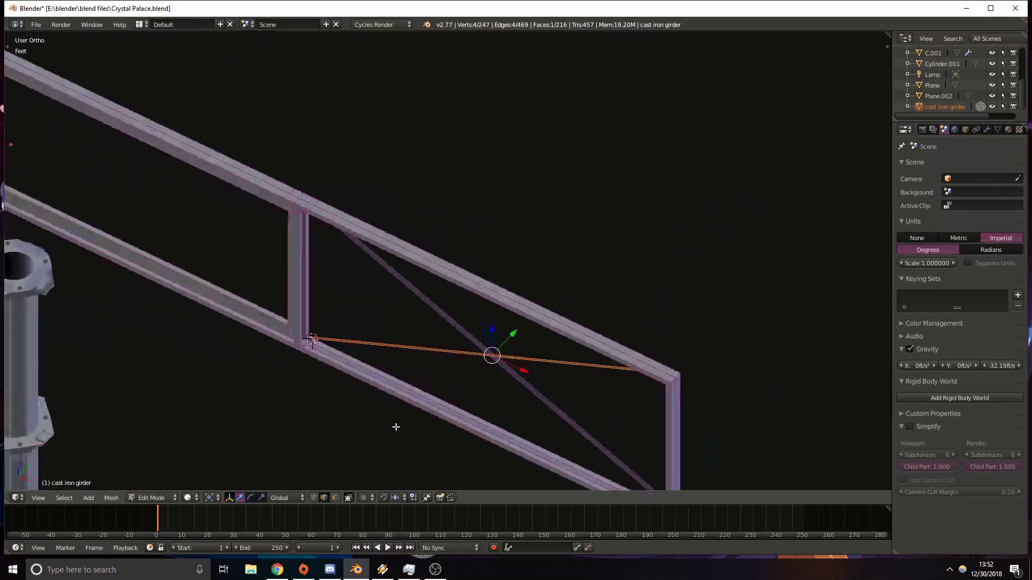
Try selecting edges for the brace's second strip, and undo back to before the first strip was filled.
{"action": "mouse_move", "coordinate": [232, 336]}
{"action": "middle_mouse_down", "text": "shift"}
{"action": "mouse_move", "coordinate": [299, 350]}
{"action": "mouse_move", "coordinate": [363, 282]}
{"action": "middle_mouse_up", "text": "shift"}
{"action": "key", "text": "z"}
{"action": "scroll", "coordinate": [524, 352], "scroll_direction": "up", "scroll_amount": 8}
{"action": "key", "text": "z"}
{"action": "key", "text": "a"}
{"action": "right_click", "coordinate": [465, 371], "text": "shift"}
{"action": "middle_click_drag", "start_coordinate": [559, 373], "coordinate": [322, 419]}
{"action": "middle_click_drag", "start_coordinate": [677, 226], "coordinate": [261, 370], "text": "shift"}
{"action": "middle_click_drag", "start_coordinate": [724, 217], "coordinate": [603, 356]}
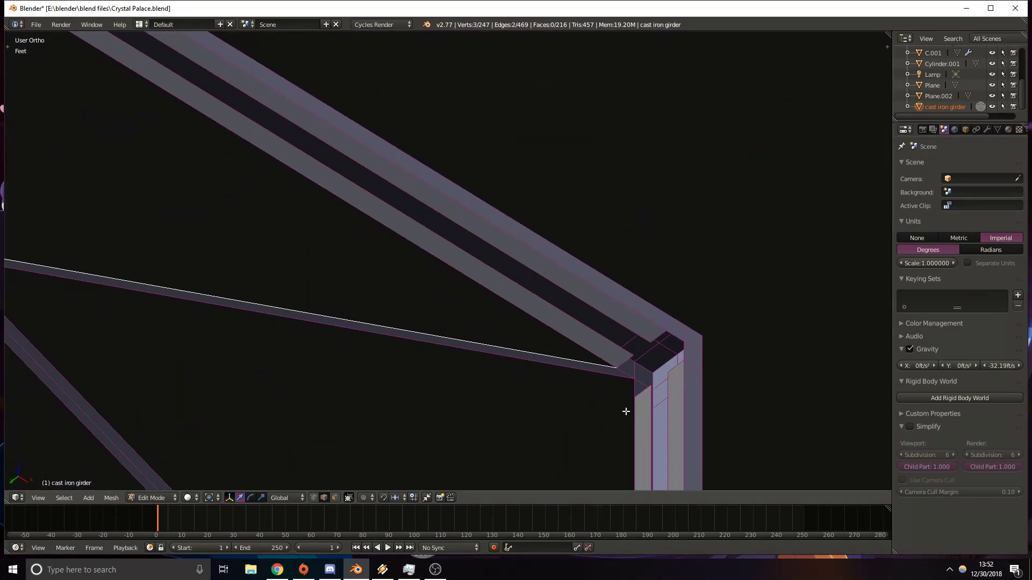
{"action": "scroll", "coordinate": [496, 411], "scroll_direction": "down", "scroll_amount": 9}
{"action": "middle_click_drag", "start_coordinate": [314, 399], "coordinate": [427, 374], "text": "shift"}
{"action": "key", "text": "ctrl+z"}
{"action": "key", "text": "ctrl+z"}
{"action": "key", "text": "ctrl+z"}
{"action": "key", "text": "ctrl+z"}
Fill a face from the intermediate post's lower corner edge to the end bay's opposite upper corner edge as the brace's first strip.
{"action": "middle_click_drag", "start_coordinate": [516, 321], "coordinate": [402, 371]}
{"action": "middle_click_drag", "start_coordinate": [323, 373], "coordinate": [481, 359], "text": "shift"}
{"action": "scroll", "coordinate": [500, 376], "scroll_direction": "up", "scroll_amount": 8}
{"action": "middle_click_drag", "start_coordinate": [534, 410], "coordinate": [357, 246], "text": "shift"}
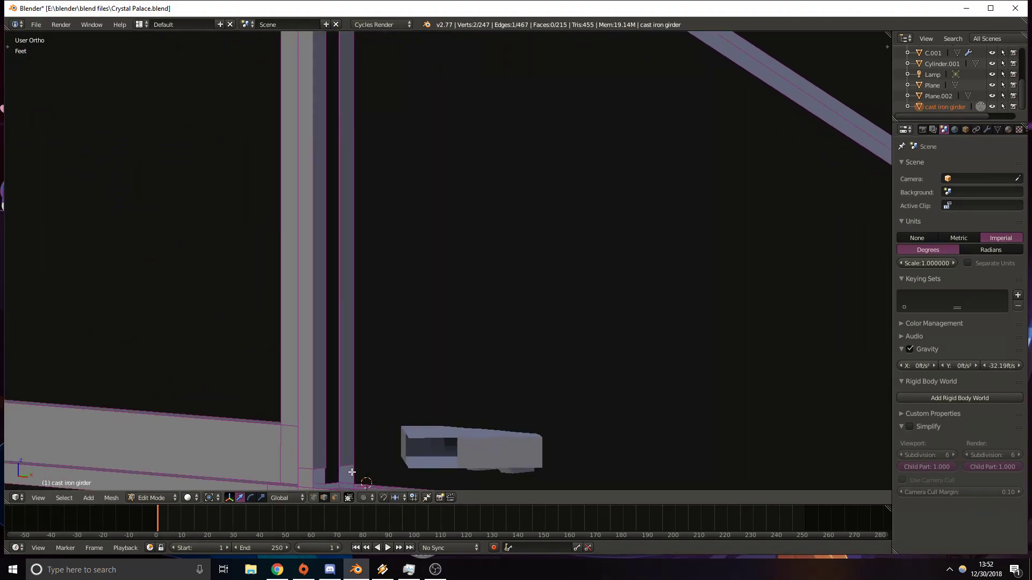
{"action": "scroll", "coordinate": [402, 443], "scroll_direction": "down", "scroll_amount": 3}
{"action": "key", "text": "f"}
Fill the brace's second strip using the bottom bar's corner edge, the first strip's long edge and the opposite upper corner edge.
{"action": "scroll", "coordinate": [403, 406], "scroll_direction": "up", "scroll_amount": 7}
{"action": "middle_click_drag", "start_coordinate": [398, 411], "coordinate": [450, 166], "text": "shift"}
{"action": "middle_click_drag", "start_coordinate": [405, 464], "coordinate": [416, 311], "text": "shift"}
{"action": "right_click", "coordinate": [324, 323]}
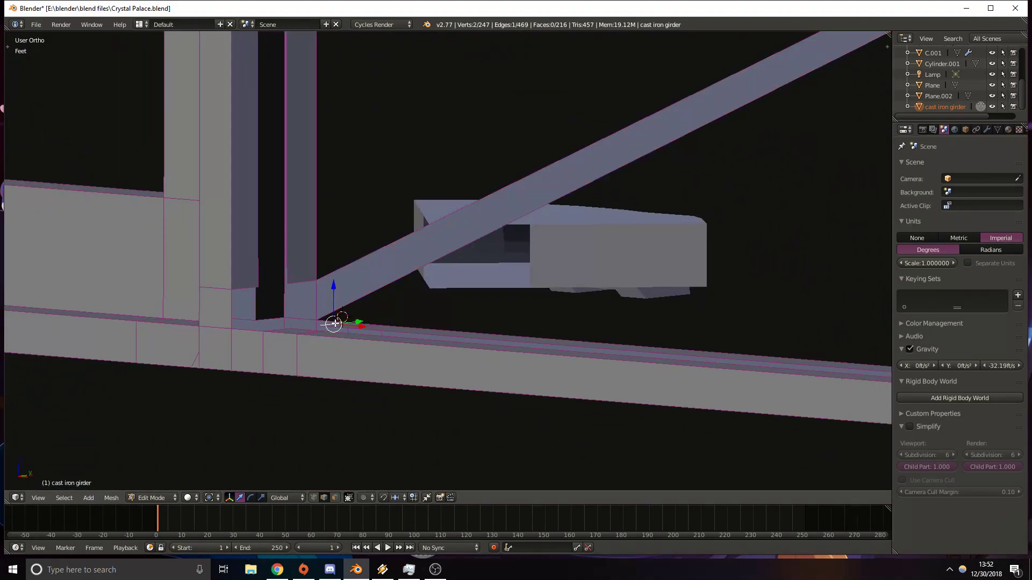
{"action": "right_click", "coordinate": [409, 274], "text": "shift"}
{"action": "scroll", "coordinate": [516, 275], "scroll_direction": "down", "scroll_amount": 9}
{"action": "middle_click_drag", "start_coordinate": [806, 204], "coordinate": [449, 213], "text": "shift"}
{"action": "middle_click_drag", "start_coordinate": [448, 212], "coordinate": [584, 240], "text": "shift"}
{"action": "right_click", "coordinate": [570, 214], "text": "shift"}
{"action": "key", "text": "f"}
{"action": "middle_click_drag", "start_coordinate": [325, 314], "coordinate": [403, 294], "text": "shift"}
{"action": "scroll", "coordinate": [547, 270], "scroll_direction": "down", "scroll_amount": 3}
Knife-cut across both strips of the new brace along the other brace's upper edge at their crossing.
{"action": "key", "text": "KP_1"}
{"action": "key", "text": "KP_Decimal"}
{"action": "scroll", "coordinate": [525, 288], "scroll_direction": "up", "scroll_amount": 4}
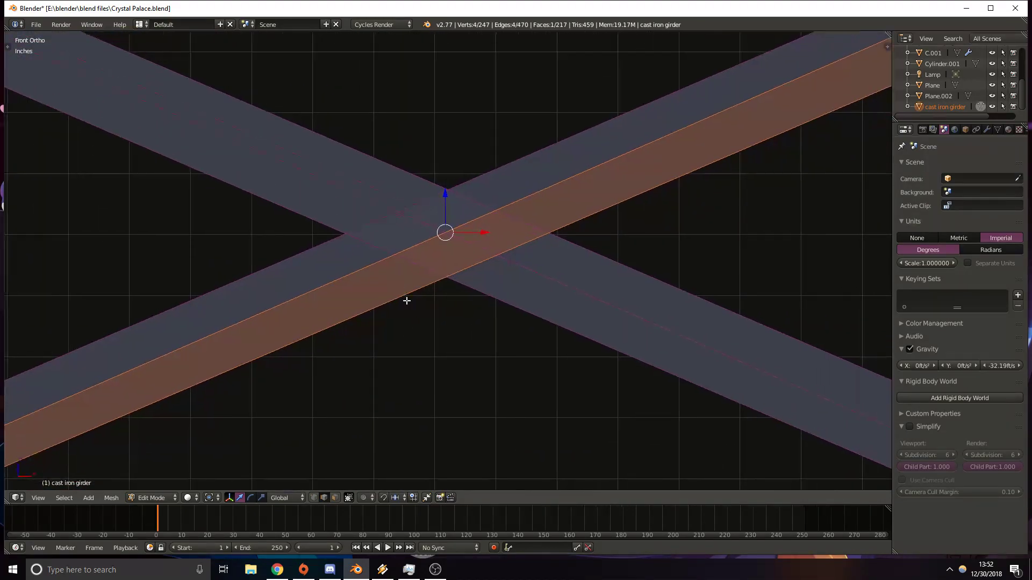
{"action": "key", "text": "k"}
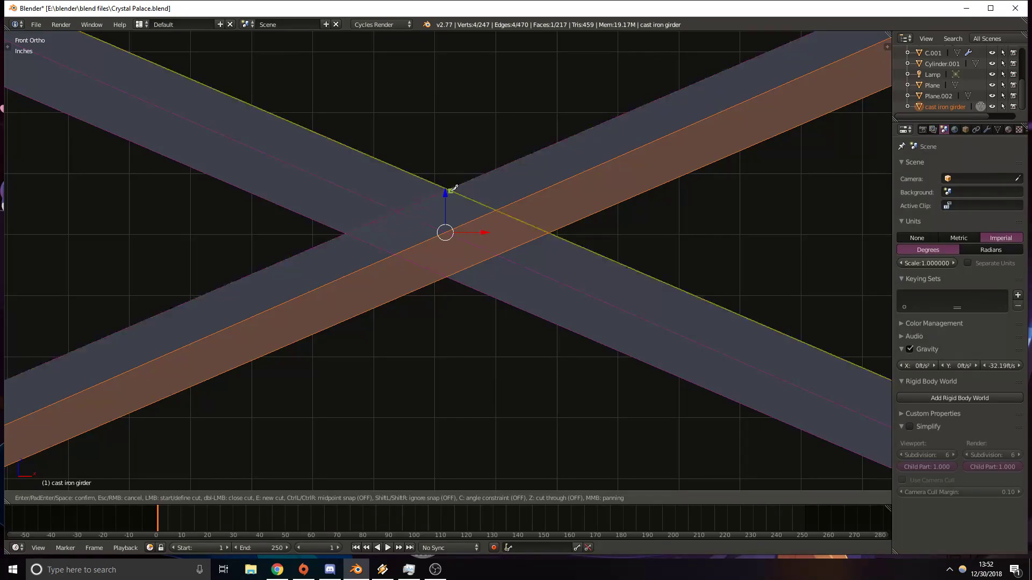
{"action": "left_click", "coordinate": [452, 188]}
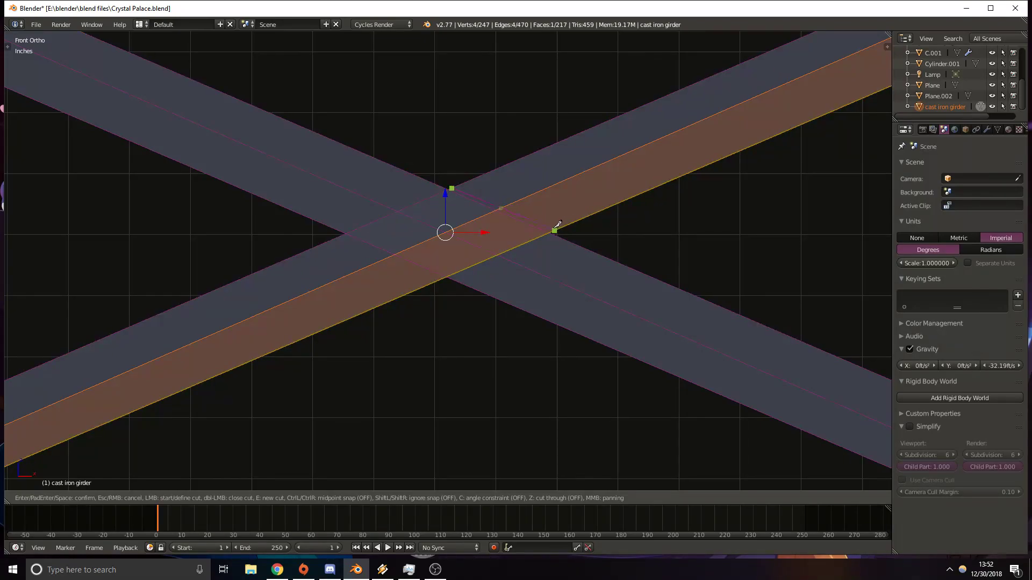
{"action": "left_click", "coordinate": [550, 232]}
{"action": "key", "text": "Return"}
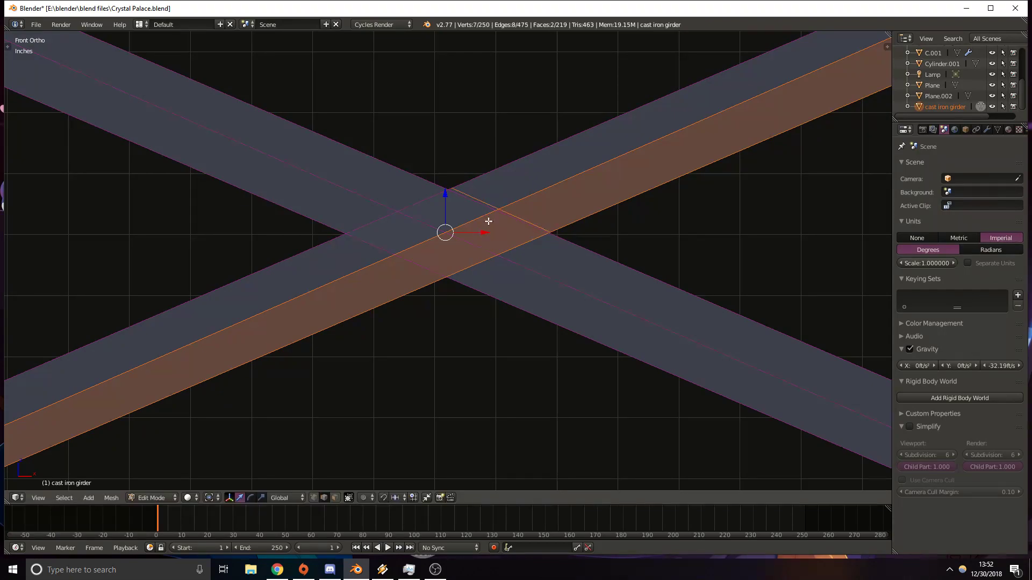
Knife-cut across both strips of the new brace along the other brace's lower edge at their crossing.
{"action": "key", "text": "k"}
{"action": "left_click", "coordinate": [342, 235]}
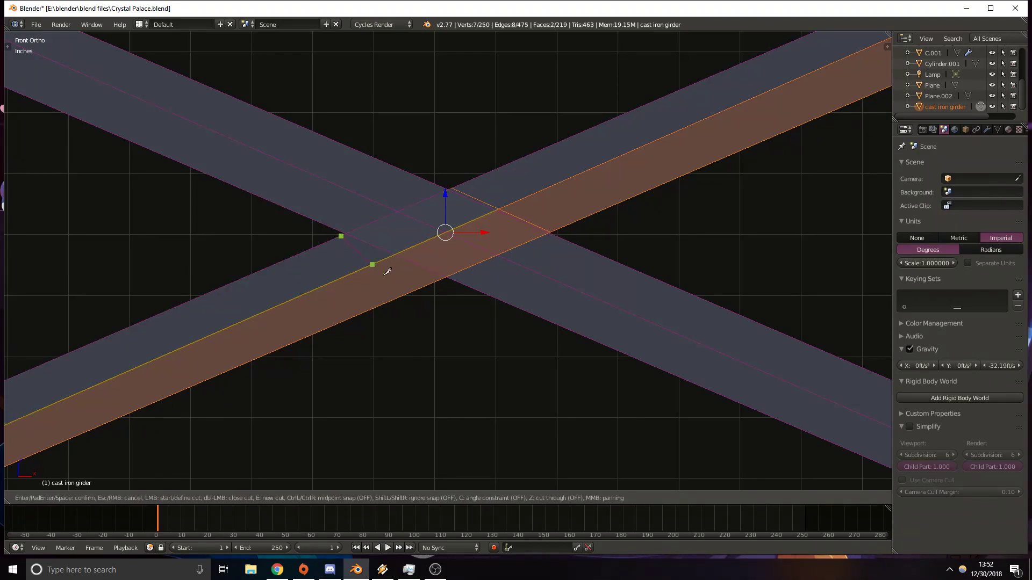
{"action": "left_click", "coordinate": [440, 276]}
{"action": "key", "text": "Return"}
{"action": "scroll", "coordinate": [424, 264], "scroll_direction": "up", "scroll_amount": 3}
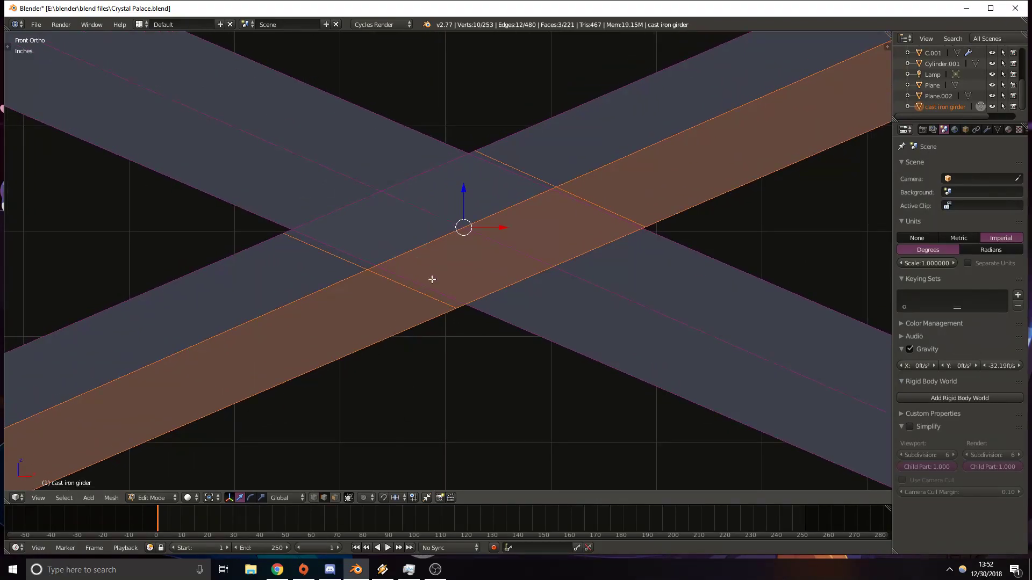
Move the lower knife-cut edges in the front view so their end meets the crossing's lower corner.
{"action": "right_click", "coordinate": [327, 257]}
{"action": "right_click", "coordinate": [404, 282], "text": "shift"}
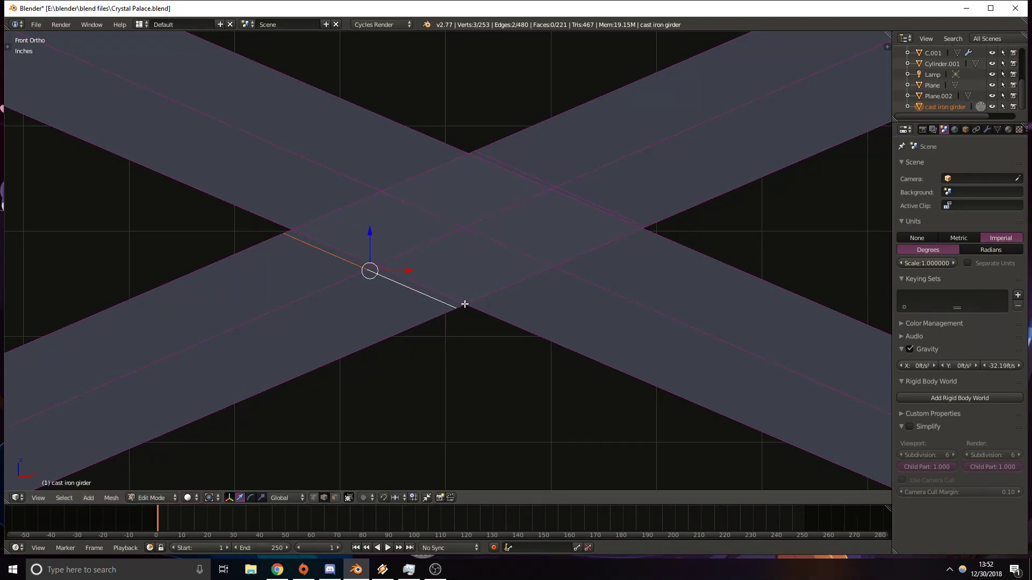
{"action": "key", "text": "g"}
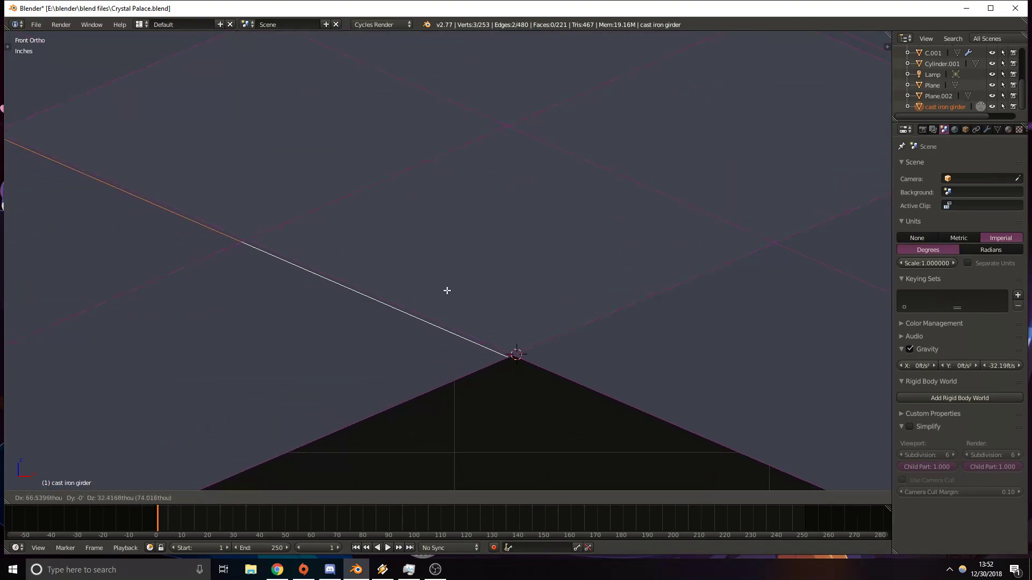
{"action": "left_click", "coordinate": [453, 289]}
Move the upper knife-cut edges in the front view so their end meets the crossing's upper corner.
{"action": "middle_click_drag", "start_coordinate": [835, 108], "coordinate": [440, 306], "text": "shift"}
{"action": "right_click", "coordinate": [214, 119]}
{"action": "right_click", "coordinate": [476, 238], "text": "shift"}
{"action": "key", "text": "g"}
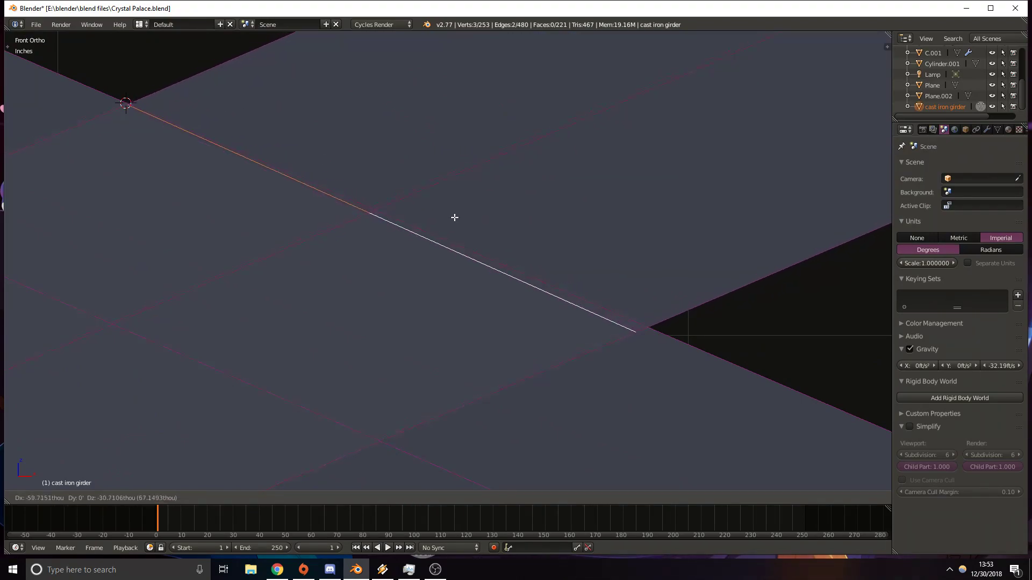
{"action": "left_click", "coordinate": [454, 215]}
{"action": "scroll", "coordinate": [493, 260], "scroll_direction": "down", "scroll_amount": 8}
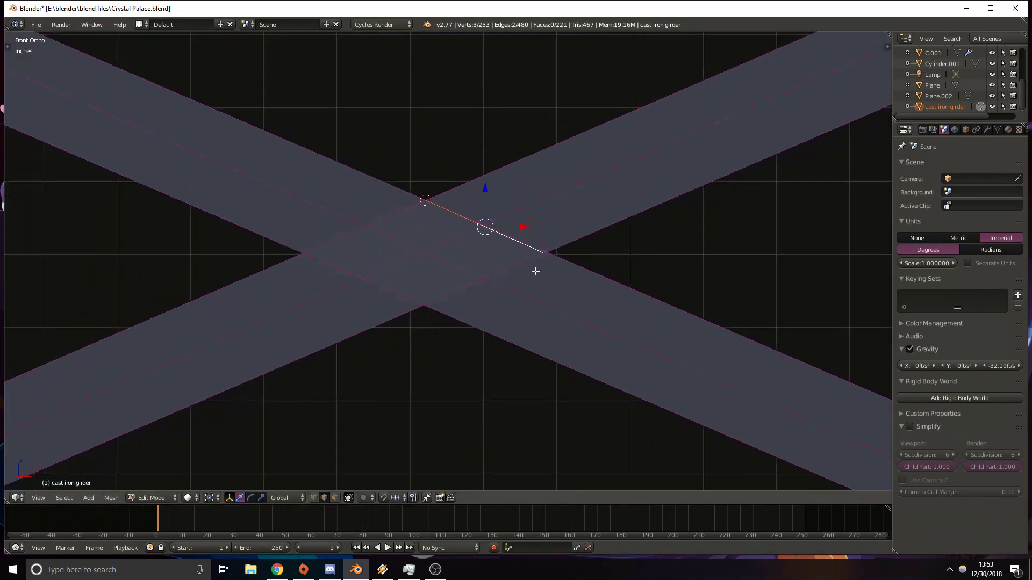
Nudge the upper cut's individual vertices onto the other brace's edge and check the crossing's outline in Object Mode.
{"action": "scroll", "coordinate": [532, 266], "scroll_direction": "up", "scroll_amount": 4}
{"action": "middle_click_drag", "start_coordinate": [666, 245], "coordinate": [507, 293], "text": "shift"}
{"action": "scroll", "coordinate": [532, 269], "scroll_direction": "up", "scroll_amount": 4}
{"action": "left_click", "coordinate": [313, 497]}
{"action": "right_click", "coordinate": [537, 287]}
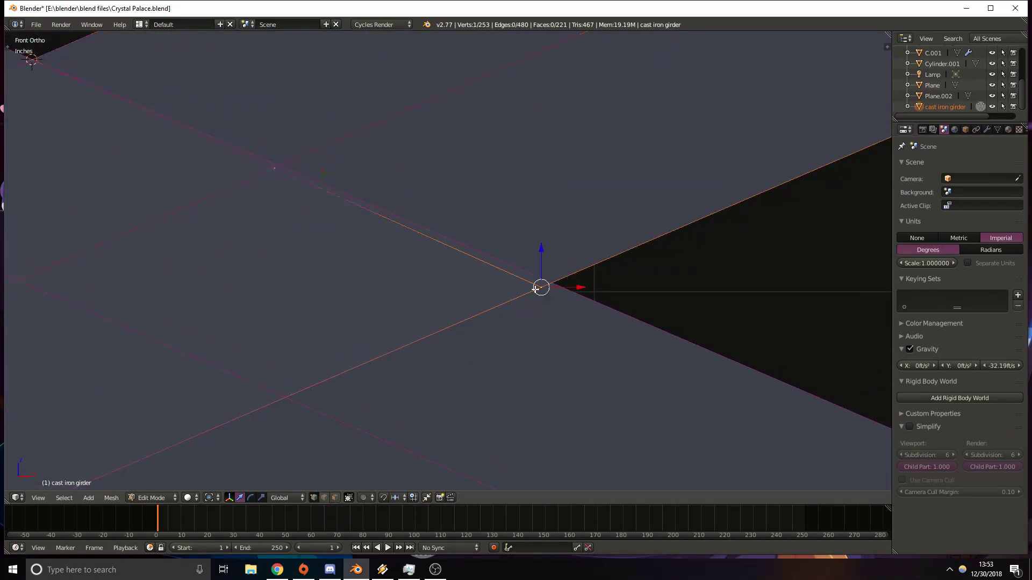
{"action": "middle_click_drag", "start_coordinate": [261, 173], "coordinate": [322, 205], "text": "shift"}
{"action": "right_click", "coordinate": [338, 199]}
{"action": "key", "text": "g"}
{"action": "left_click", "coordinate": [346, 202]}
{"action": "middle_click_drag", "start_coordinate": [235, 309], "coordinate": [590, 140], "text": "shift"}
{"action": "middle_click_drag", "start_coordinate": [302, 229], "coordinate": [465, 334], "text": "shift"}
{"action": "scroll", "coordinate": [467, 331], "scroll_direction": "down", "scroll_amount": 6}
{"action": "key", "text": "Tab"}
{"action": "middle_click_drag", "start_coordinate": [637, 270], "coordinate": [542, 277], "text": "shift"}
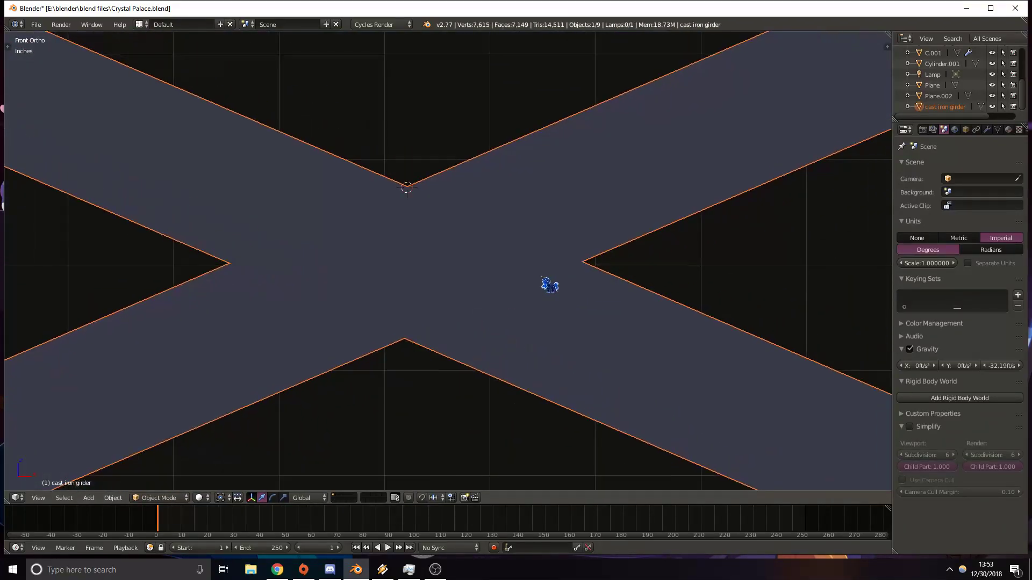
Show the girder in wireframe and set Edit Mode to face selection at the brace crossing.
{"action": "key", "text": "z"}
{"action": "scroll", "coordinate": [541, 277], "scroll_direction": "down", "scroll_amount": 7}
{"action": "key", "text": "Tab"}
{"action": "scroll", "coordinate": [499, 300], "scroll_direction": "up", "scroll_amount": 2}
{"action": "middle_click_drag", "start_coordinate": [427, 298], "coordinate": [436, 305], "text": "shift"}
{"action": "scroll", "coordinate": [465, 309], "scroll_direction": "down", "scroll_amount": 3}
{"action": "scroll", "coordinate": [435, 451], "scroll_direction": "up", "scroll_amount": 3}
{"action": "left_click", "coordinate": [335, 499]}
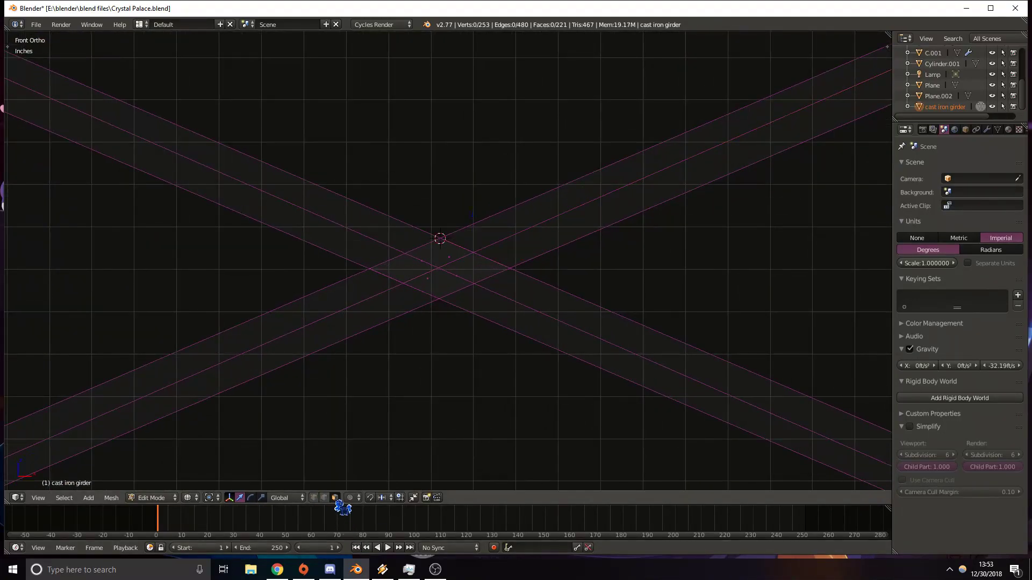
Try deleting the four overlapping faces selected at the brace crossing, and undo the deletion.
{"action": "right_click", "coordinate": [421, 279]}
{"action": "right_click", "coordinate": [445, 250], "text": "shift"}
{"action": "right_click", "coordinate": [462, 279], "text": "shift"}
{"action": "right_click", "coordinate": [422, 262], "text": "shift"}
{"action": "key", "text": "x"}
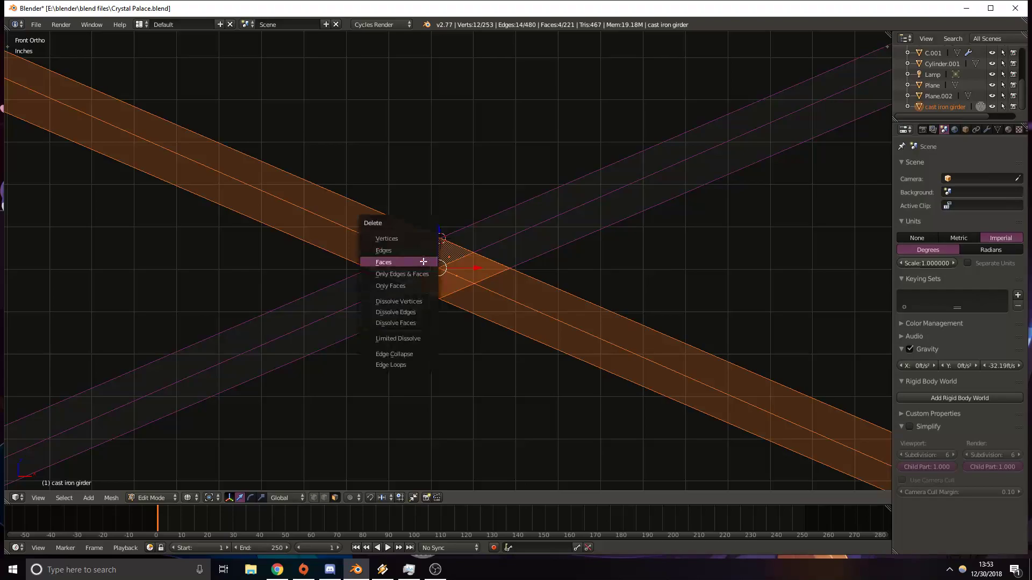
{"action": "left_click", "coordinate": [424, 262]}
{"action": "scroll", "coordinate": [537, 290], "scroll_direction": "down", "scroll_amount": 3}
{"action": "middle_click_drag", "start_coordinate": [355, 248], "coordinate": [589, 352], "text": "shift"}
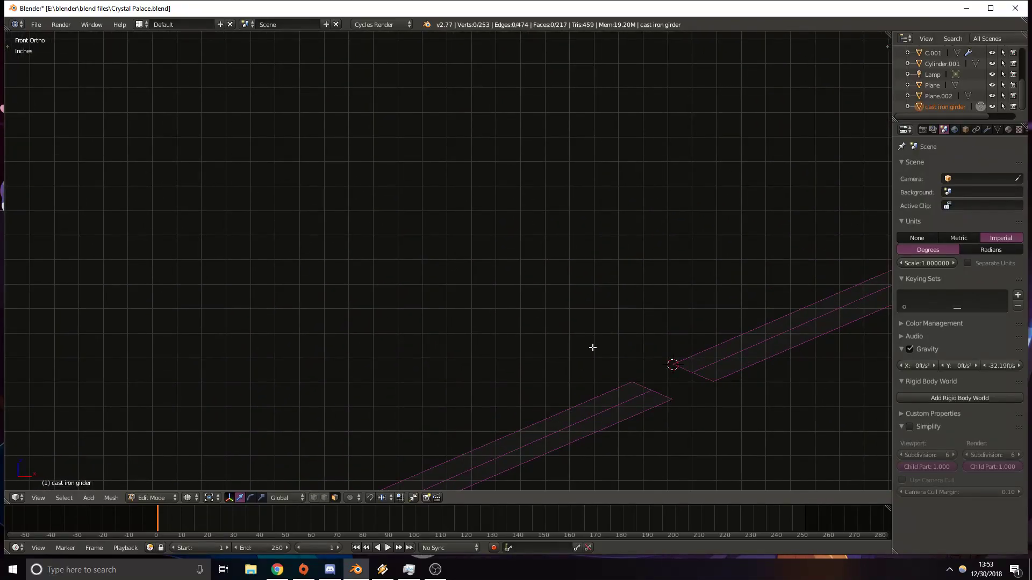
{"action": "key", "text": "ctrl+z"}
Delete the two long faces of the uncut brace, leaving the other brace's small crossing faces out of the selection.
{"action": "middle_click_drag", "start_coordinate": [673, 370], "coordinate": [476, 265], "text": "shift"}
{"action": "scroll", "coordinate": [562, 313], "scroll_direction": "up", "scroll_amount": 6}
{"action": "middle_click_drag", "start_coordinate": [562, 313], "coordinate": [481, 261], "text": "shift"}
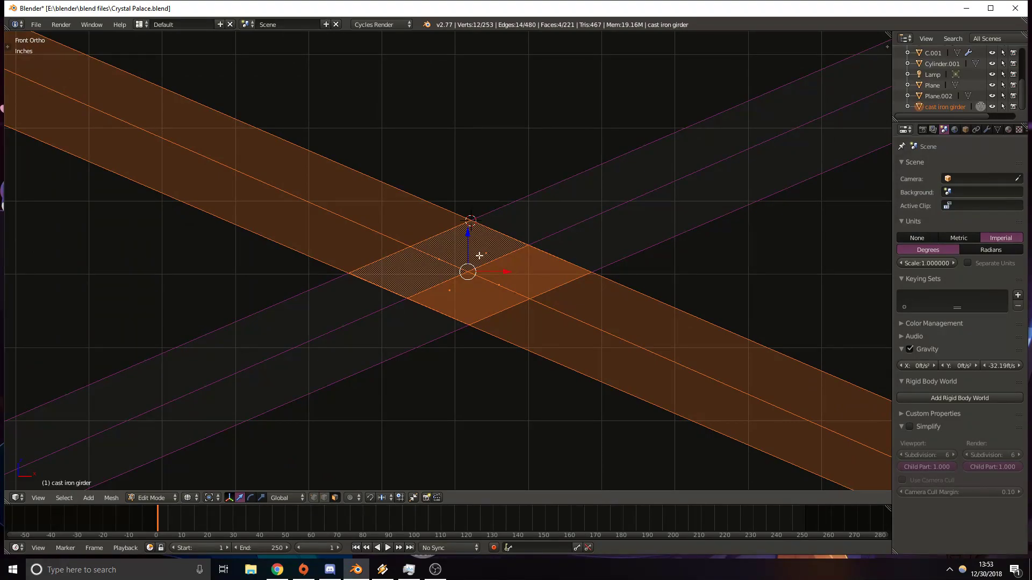
{"action": "right_click", "coordinate": [451, 296], "text": "shift"}
{"action": "right_click", "coordinate": [487, 246], "text": "shift"}
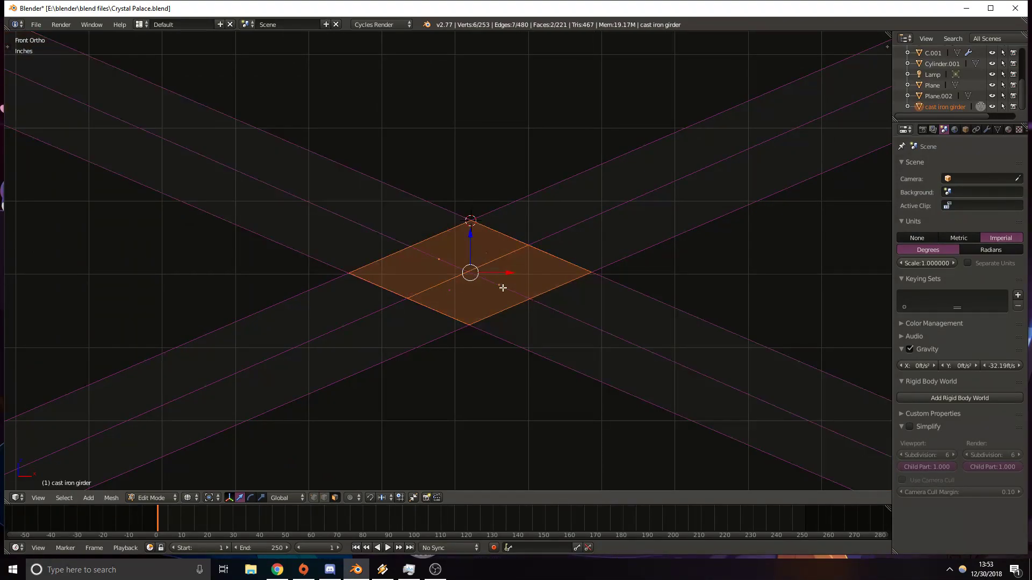
{"action": "right_click", "coordinate": [498, 288], "text": "shift"}
{"action": "right_click", "coordinate": [434, 265], "text": "shift"}
{"action": "right_click", "coordinate": [482, 250]}
{"action": "right_click", "coordinate": [453, 287], "text": "shift"}
{"action": "key", "text": "x"}
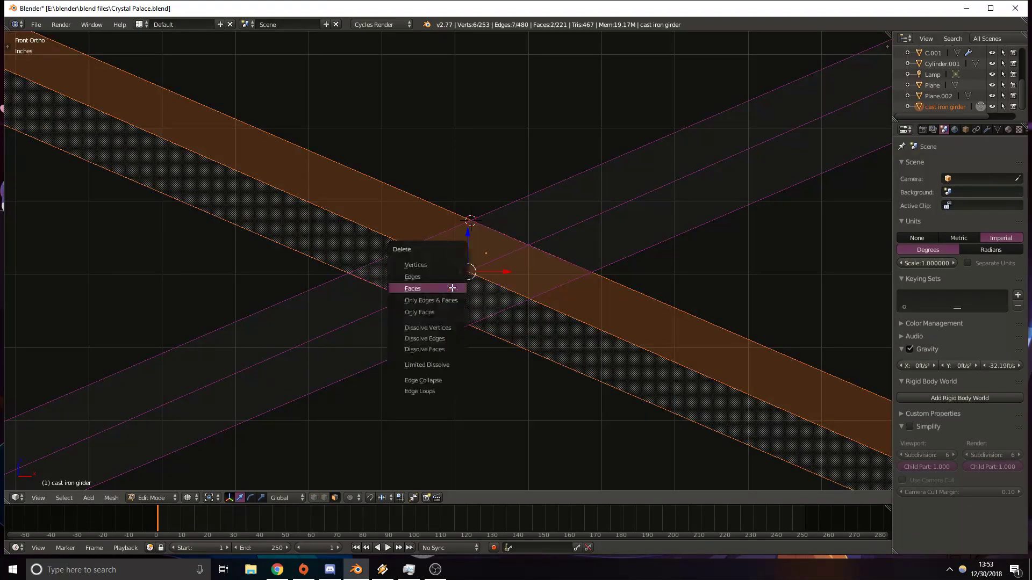
{"action": "left_click", "coordinate": [453, 288]}
Show the girder in solid shading.
{"action": "scroll", "coordinate": [464, 302], "scroll_direction": "down", "scroll_amount": 7}
{"action": "scroll", "coordinate": [465, 302], "scroll_direction": "down", "scroll_amount": 5}
{"action": "scroll", "coordinate": [638, 372], "scroll_direction": "up", "scroll_amount": 5}
{"action": "key", "text": "z"}
Try to fill a single face between the bay's upper-left corner and the brace crossing, and undo the fill.
{"action": "middle_click_drag", "start_coordinate": [406, 426], "coordinate": [136, 160]}
{"action": "middle_click_drag", "start_coordinate": [590, 327], "coordinate": [480, 250], "text": "shift"}
{"action": "middle_click_drag", "start_coordinate": [741, 327], "coordinate": [734, 325], "text": "shift"}
{"action": "key", "text": "KP_1"}
{"action": "middle_click_drag", "start_coordinate": [770, 385], "coordinate": [572, 317], "text": "shift"}
{"action": "middle_click_drag", "start_coordinate": [241, 196], "coordinate": [322, 173], "text": "shift"}
{"action": "scroll", "coordinate": [432, 260], "scroll_direction": "up", "scroll_amount": 3}
{"action": "middle_click_drag", "start_coordinate": [188, 79], "coordinate": [281, 194], "text": "shift"}
{"action": "right_click", "coordinate": [265, 135], "text": "shift"}
{"action": "middle_click_drag", "start_coordinate": [424, 229], "coordinate": [175, 105], "text": "shift"}
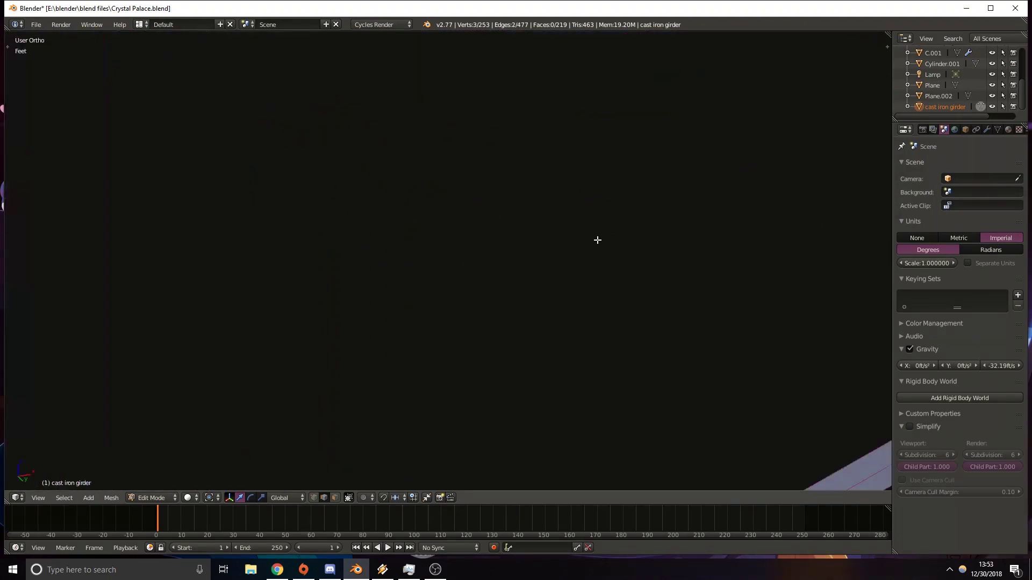
{"action": "middle_click_drag", "start_coordinate": [833, 352], "coordinate": [499, 172], "text": "shift"}
{"action": "middle_click_drag", "start_coordinate": [308, 414], "coordinate": [668, 187], "text": "shift"}
{"action": "right_click", "coordinate": [668, 187], "text": "shift"}
{"action": "key", "text": "f"}
{"action": "scroll", "coordinate": [666, 187], "scroll_direction": "down", "scroll_amount": 5}
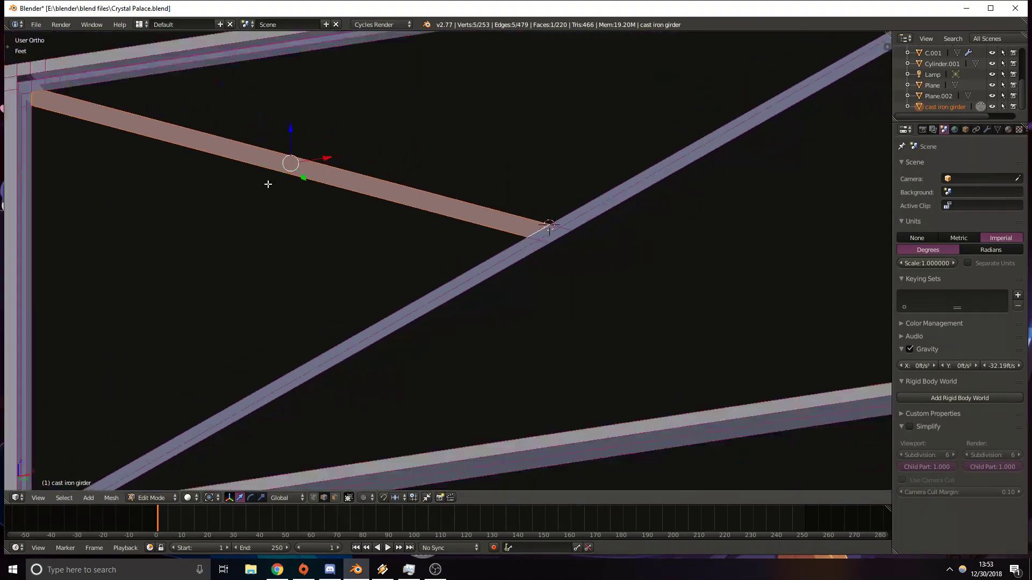
{"action": "middle_click_drag", "start_coordinate": [260, 185], "coordinate": [396, 220], "text": "shift"}
{"action": "middle_click_drag", "start_coordinate": [695, 315], "coordinate": [497, 305], "text": "shift"}
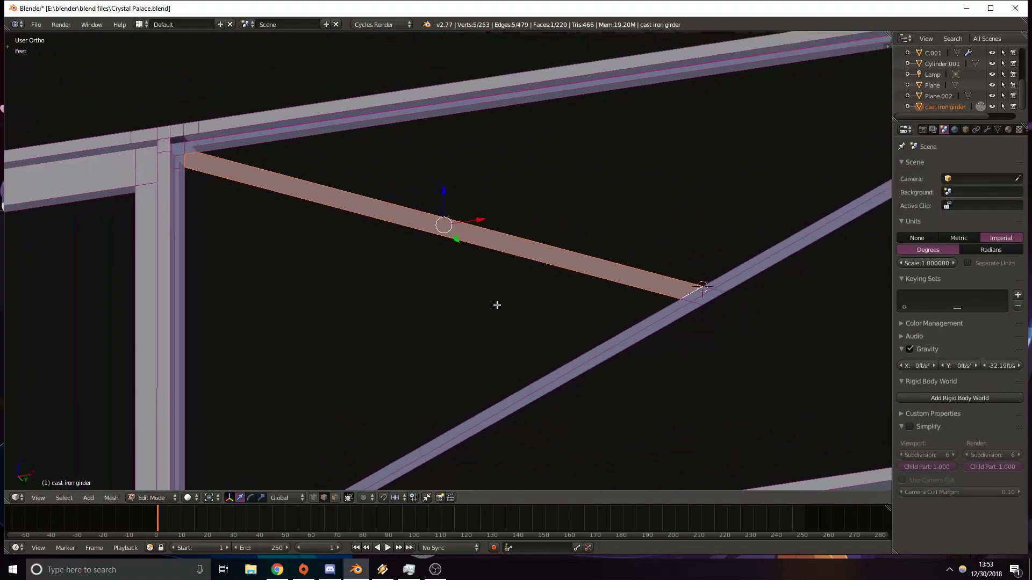
{"action": "key", "text": "ctrl+z"}
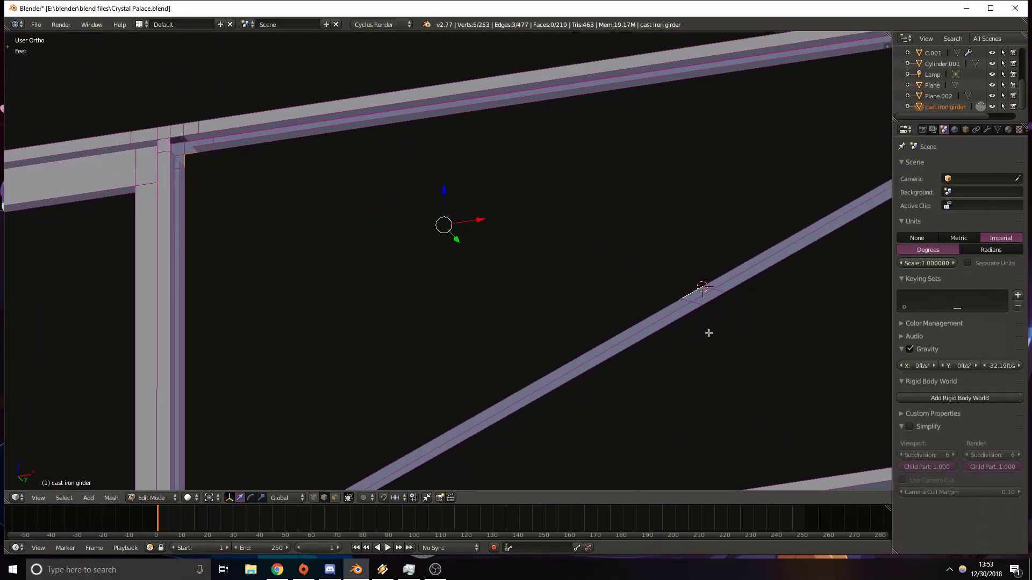
In front view, add a loop cut across the remaining brace's two small faces at the crossing.
{"action": "key", "text": "KP_7"}
{"action": "key", "text": "KP_1"}
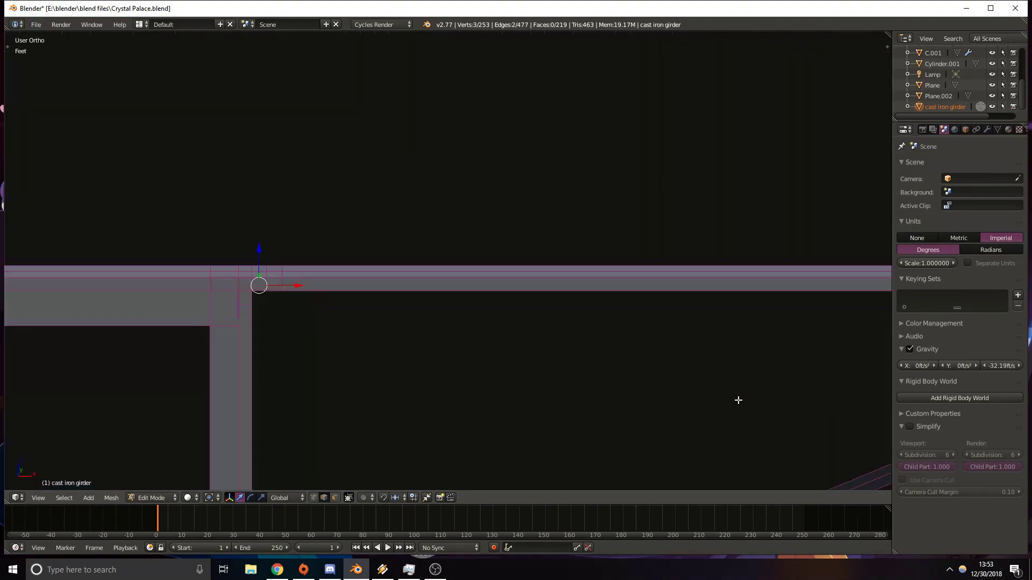
{"action": "middle_click_drag", "start_coordinate": [726, 386], "coordinate": [616, 253], "text": "shift"}
{"action": "right_click", "coordinate": [690, 323], "text": "ctrl"}
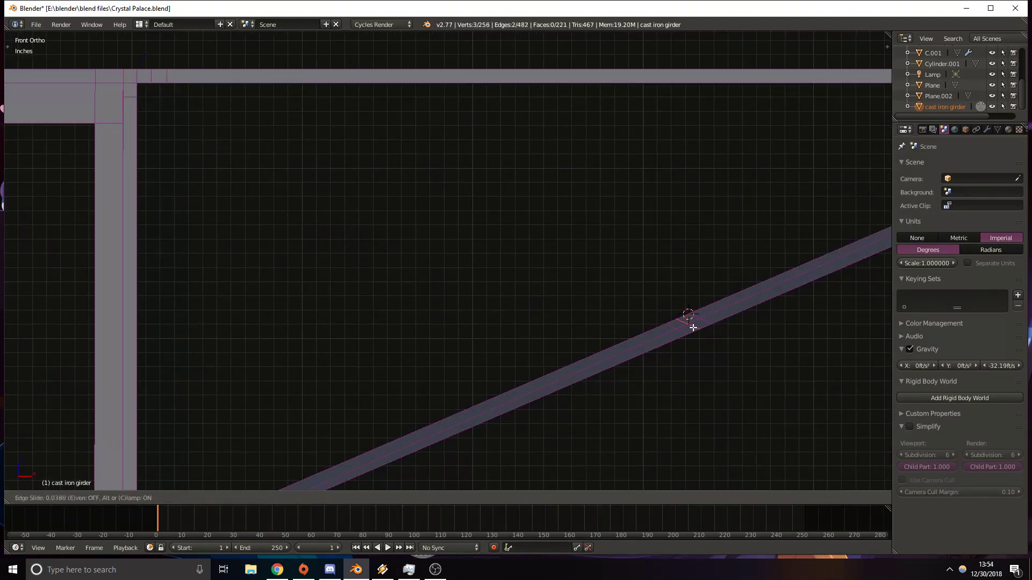
Fill the upper-left brace arm with two long faces running from the frame corner to the split crossing edges.
{"action": "middle_click_drag", "start_coordinate": [673, 352], "coordinate": [201, 139]}
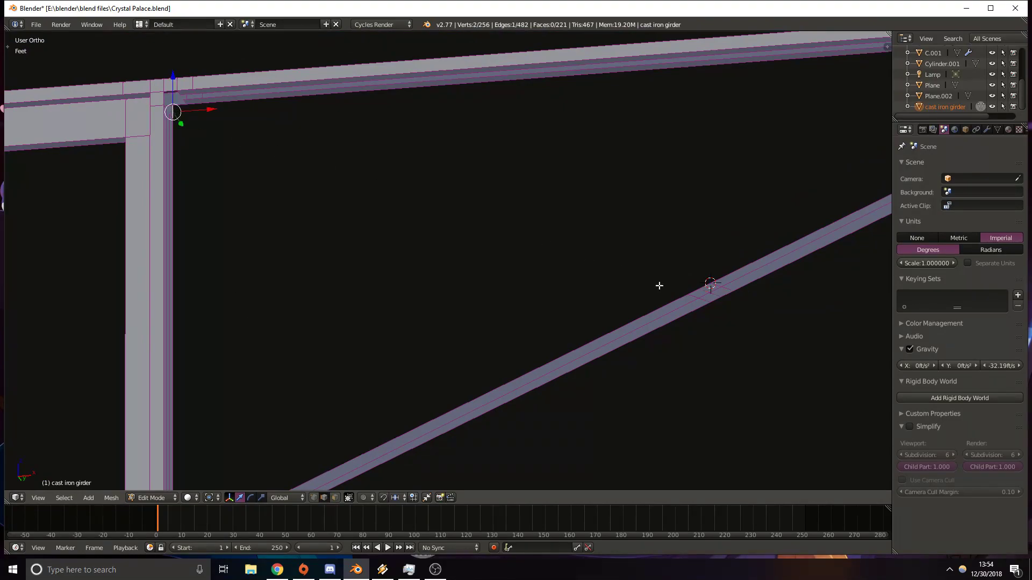
{"action": "key", "text": "f"}
{"action": "right_click", "coordinate": [706, 284]}
{"action": "right_click", "coordinate": [584, 244], "text": "shift"}
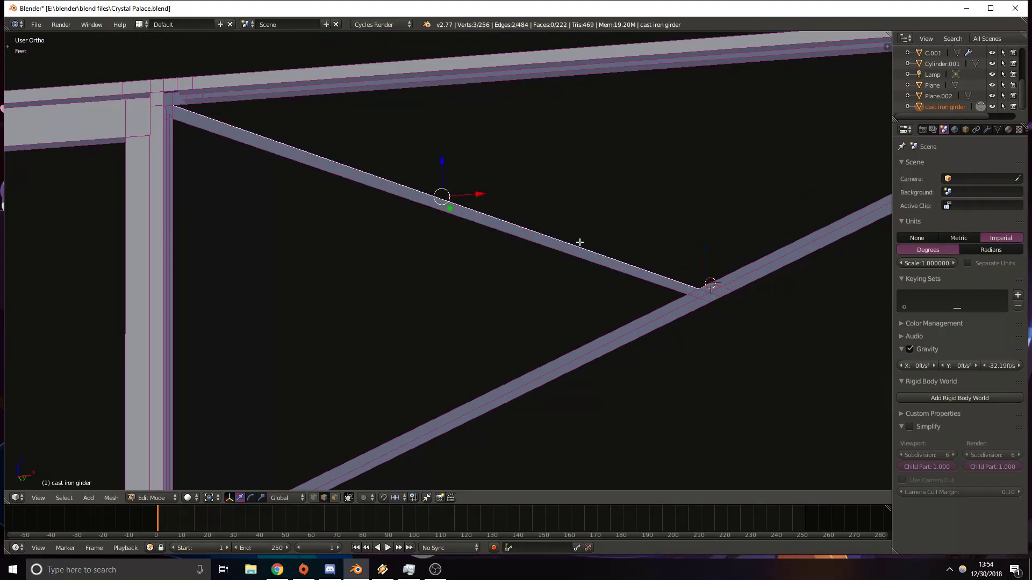
{"action": "right_click", "coordinate": [179, 103], "text": "shift"}
{"action": "key", "text": "f"}
Fill the lower-right brace arm with two long faces running from the crossing to the frame corner.
{"action": "middle_click_drag", "start_coordinate": [575, 249], "coordinate": [339, 129], "text": "shift"}
{"action": "right_click", "coordinate": [478, 179]}
{"action": "middle_click_drag", "start_coordinate": [478, 179], "coordinate": [542, 226]}
{"action": "middle_click_drag", "start_coordinate": [644, 285], "coordinate": [299, 117], "text": "shift"}
{"action": "middle_click_drag", "start_coordinate": [710, 306], "coordinate": [588, 289], "text": "shift"}
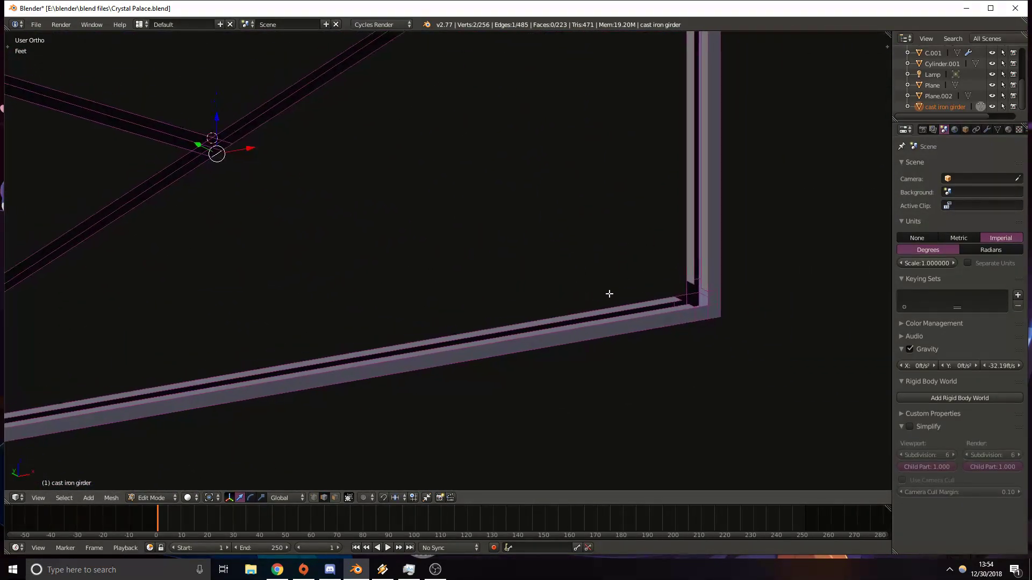
{"action": "right_click", "coordinate": [682, 295], "text": "shift"}
{"action": "key", "text": "f"}
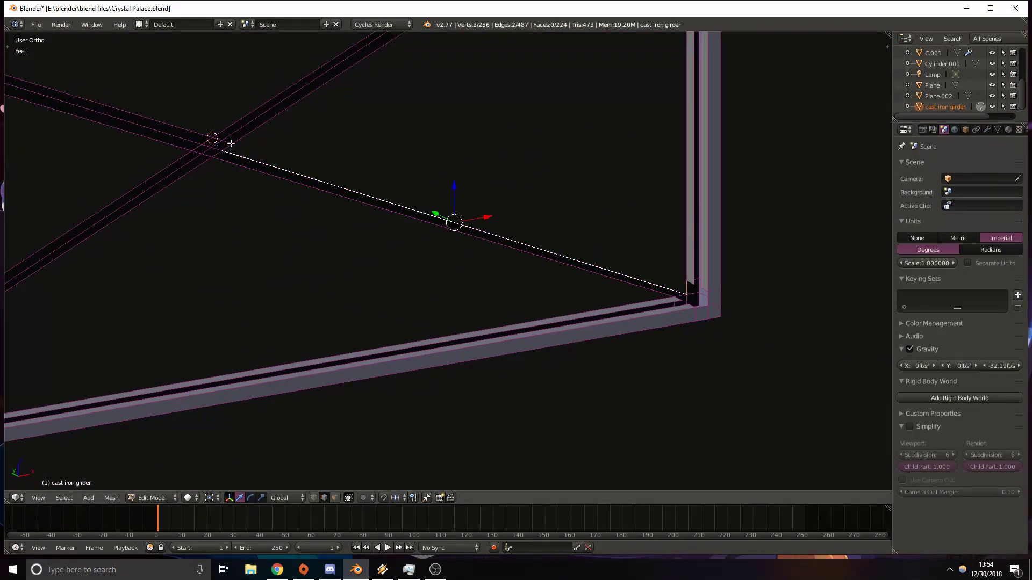
{"action": "right_click", "coordinate": [227, 150], "text": "shift"}
{"action": "key", "text": "f"}
{"action": "middle_click_drag", "start_coordinate": [225, 174], "coordinate": [507, 193], "text": "shift"}
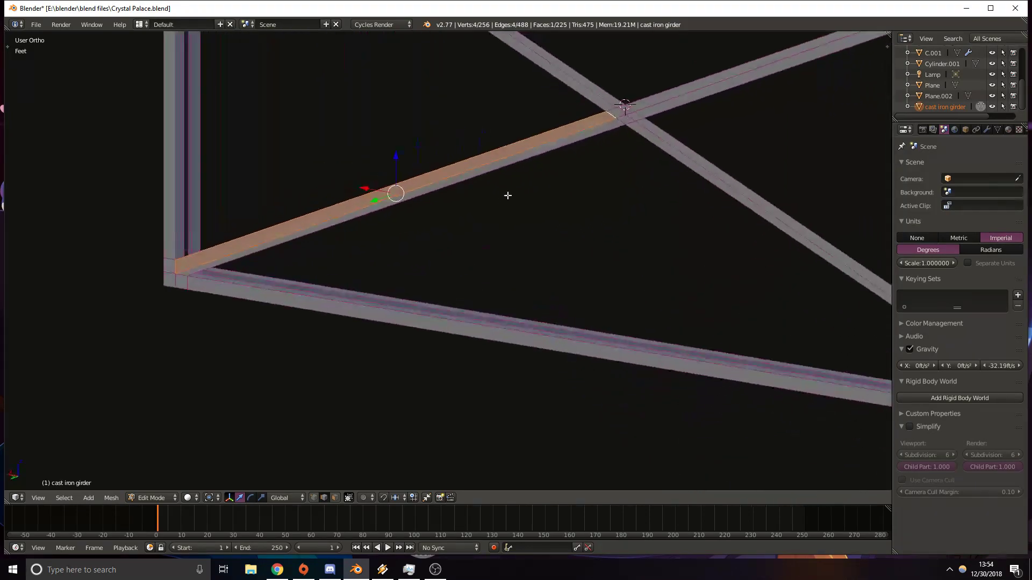
Show the braces' outline in front wireframe in Object Mode and place the 3D cursor at the centre of the crossing.
{"action": "key", "text": "KP_1"}
{"action": "key", "text": "z"}
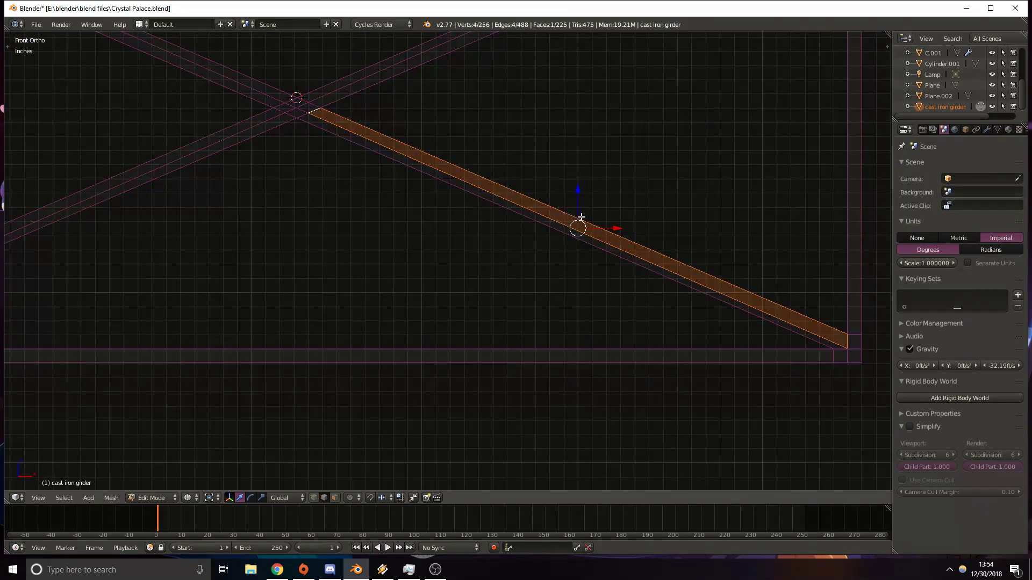
{"action": "scroll", "coordinate": [611, 216], "scroll_direction": "down", "scroll_amount": 3}
{"action": "key", "text": "Tab"}
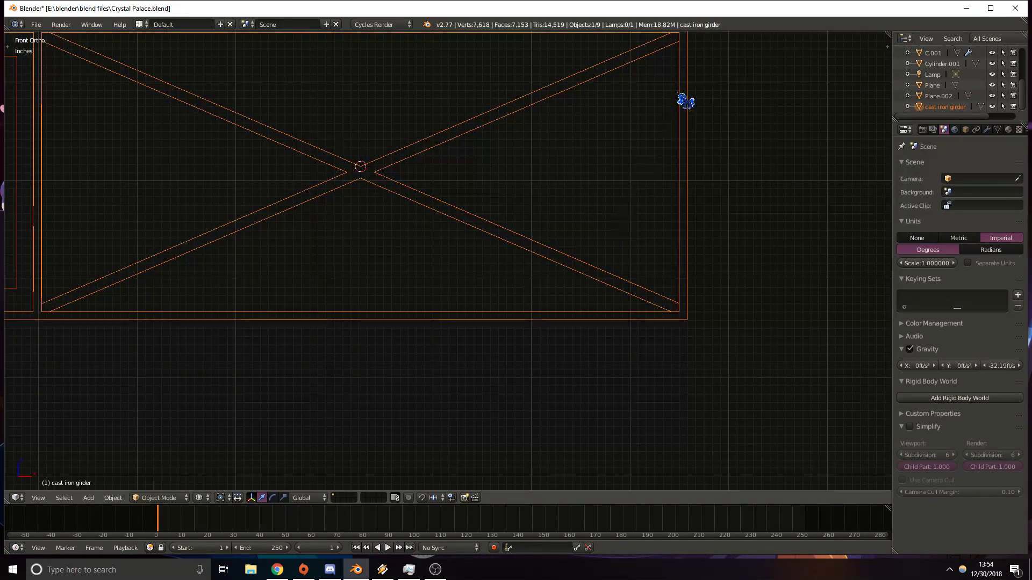
{"action": "key", "text": "r"}
{"action": "left_click", "coordinate": [362, 172]}
{"action": "middle_click_drag", "start_coordinate": [309, 207], "coordinate": [398, 254], "text": "shift"}
{"action": "scroll", "coordinate": [400, 253], "scroll_direction": "up", "scroll_amount": 6}
{"action": "middle_click_drag", "start_coordinate": [461, 200], "coordinate": [454, 223], "text": "shift"}
Try to rotate the whole girder about the brace crossing and shift it to compare the arms' alignment.
{"action": "key", "text": "g"}
{"action": "right_click", "coordinate": [458, 174]}
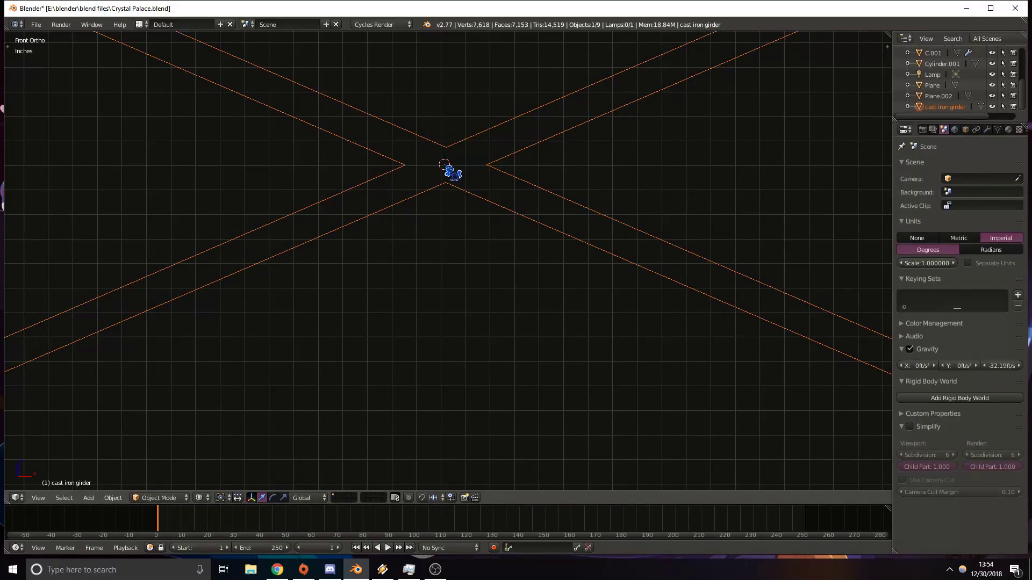
{"action": "key", "text": "r"}
{"action": "scroll", "coordinate": [721, 240], "scroll_direction": "up", "scroll_amount": 7}
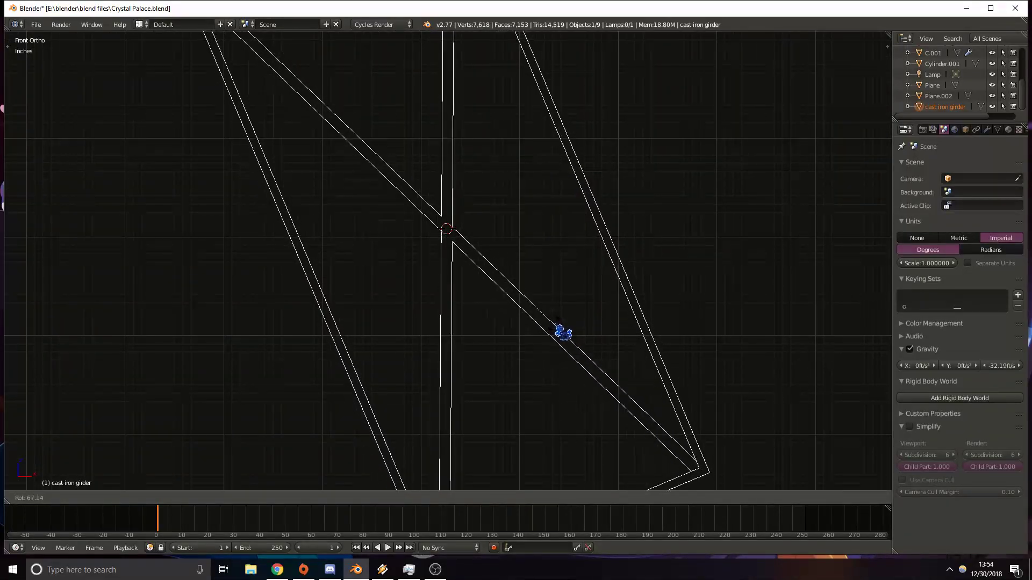
{"action": "left_click", "coordinate": [561, 331]}
{"action": "scroll", "coordinate": [413, 216], "scroll_direction": "up", "scroll_amount": 6}
{"action": "middle_click_drag", "start_coordinate": [412, 216], "coordinate": [439, 174], "text": "shift"}
{"action": "key", "text": "g"}
{"action": "left_click", "coordinate": [557, 212]}
{"action": "middle_click_drag", "start_coordinate": [510, 154], "coordinate": [512, 177], "text": "shift"}
{"action": "scroll", "coordinate": [523, 184], "scroll_direction": "down", "scroll_amount": 5}
{"action": "middle_click_drag", "start_coordinate": [506, 274], "coordinate": [515, 225], "text": "shift"}
{"action": "scroll", "coordinate": [516, 236], "scroll_direction": "up", "scroll_amount": 7}
{"action": "middle_click_drag", "start_coordinate": [601, 37], "coordinate": [455, 178], "text": "shift"}
{"action": "middle_click_drag", "start_coordinate": [423, 86], "coordinate": [492, 216], "text": "shift"}
Undo the girder's trial rotation and move.
{"action": "key", "text": "ctrl+z"}
{"action": "key", "text": "ctrl+z"}
{"action": "key", "text": "ctrl+z"}
{"action": "scroll", "coordinate": [492, 217], "scroll_direction": "down", "scroll_amount": 7}
{"action": "middle_click_drag", "start_coordinate": [430, 198], "coordinate": [493, 229], "text": "shift"}
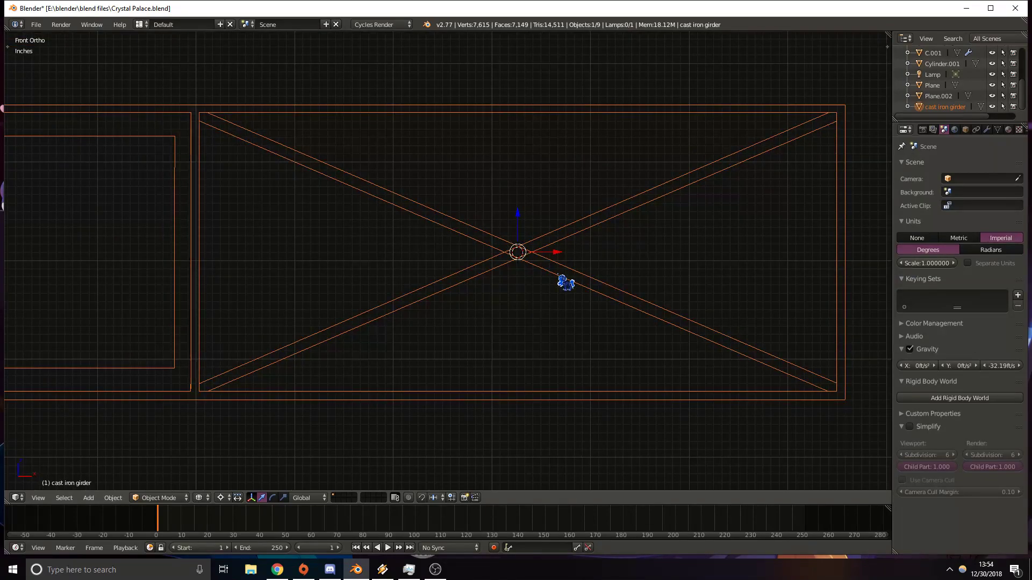
Return the girder to Edit Mode with solid shading.
{"action": "scroll", "coordinate": [565, 283], "scroll_direction": "up", "scroll_amount": 3}
{"action": "key", "text": "Tab"}
{"action": "scroll", "coordinate": [559, 275], "scroll_direction": "up", "scroll_amount": 3}
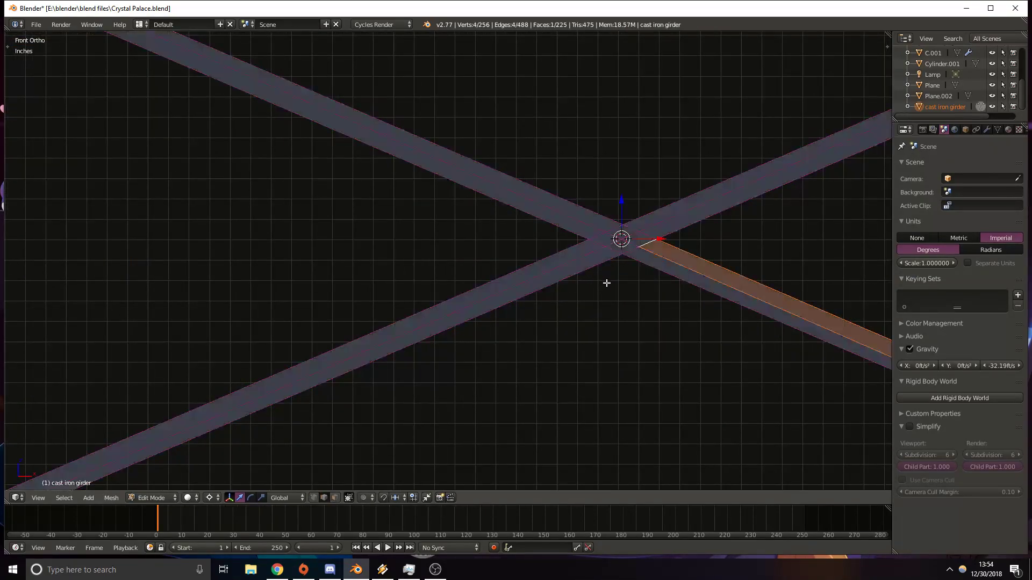
{"action": "scroll", "coordinate": [528, 250], "scroll_direction": "up", "scroll_amount": 1}
{"action": "middle_click_drag", "start_coordinate": [396, 231], "coordinate": [529, 243]}
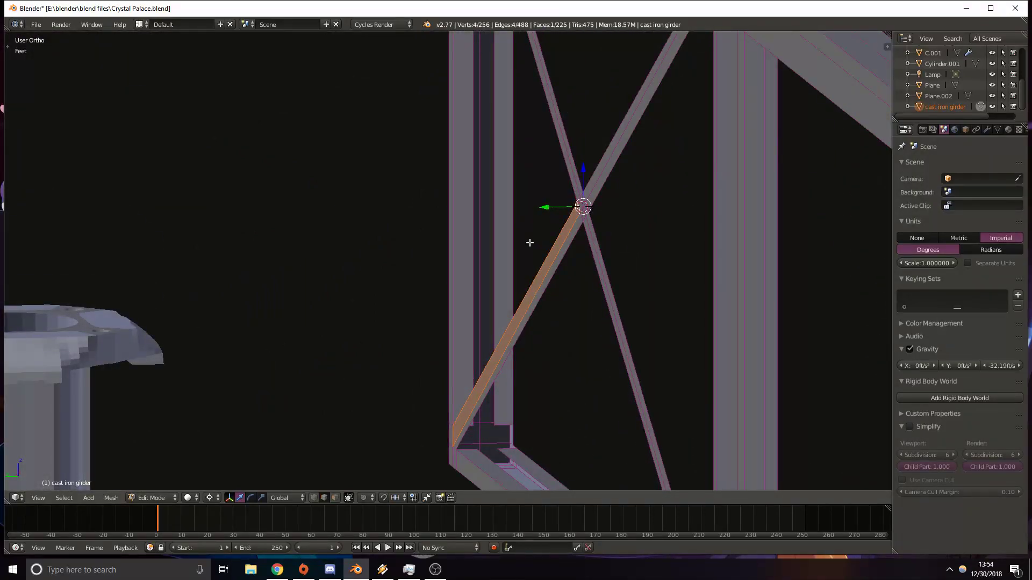
{"action": "middle_click_drag", "start_coordinate": [588, 308], "coordinate": [324, 208]}
{"action": "right_click", "coordinate": [646, 233]}
{"action": "middle_click_drag", "start_coordinate": [183, 146], "coordinate": [350, 215], "text": "shift"}
{"action": "right_click", "coordinate": [336, 171], "text": "shift"}
{"action": "middle_click_drag", "start_coordinate": [336, 171], "coordinate": [518, 209]}
{"action": "middle_click_drag", "start_coordinate": [574, 227], "coordinate": [520, 245]}
{"action": "middle_click_drag", "start_coordinate": [409, 214], "coordinate": [298, 178], "text": "shift"}
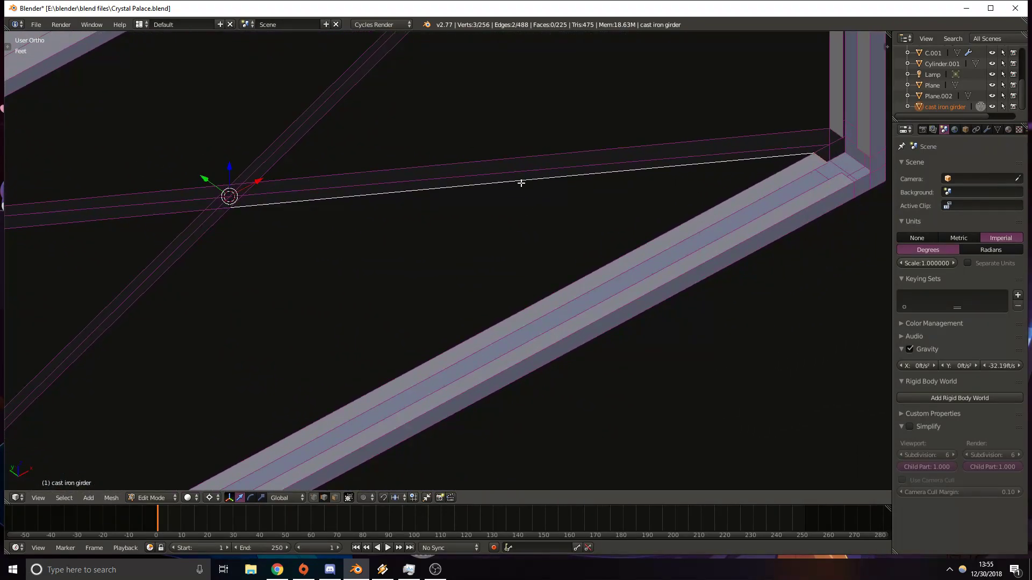
{"action": "scroll", "coordinate": [769, 176], "scroll_direction": "down", "scroll_amount": 3}
{"action": "middle_click_drag", "start_coordinate": [486, 157], "coordinate": [699, 139], "text": "shift"}
{"action": "scroll", "coordinate": [686, 209], "scroll_direction": "up", "scroll_amount": 1}
{"action": "middle_click_drag", "start_coordinate": [632, 242], "coordinate": [601, 193], "text": "shift"}
{"action": "middle_click_drag", "start_coordinate": [495, 198], "coordinate": [376, 333]}
Switch to face selection and select the two long faces of the lower-right brace arm.
{"action": "left_click", "coordinate": [335, 498]}
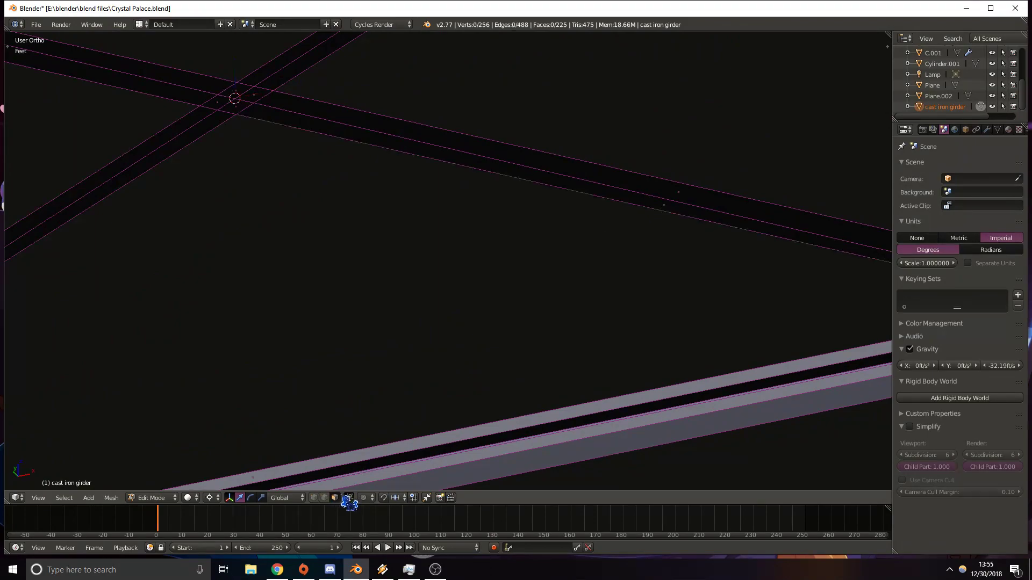
{"action": "right_click", "coordinate": [665, 204]}
{"action": "right_click", "coordinate": [673, 185], "text": "shift"}
{"action": "mouse_move", "coordinate": [341, 182]}
{"action": "middle_mouse_down"}
{"action": "mouse_move", "coordinate": [454, 175]}
{"action": "mouse_move", "coordinate": [339, 116]}
{"action": "middle_mouse_up"}
{"action": "scroll", "coordinate": [340, 117], "scroll_direction": "down", "scroll_amount": 3}
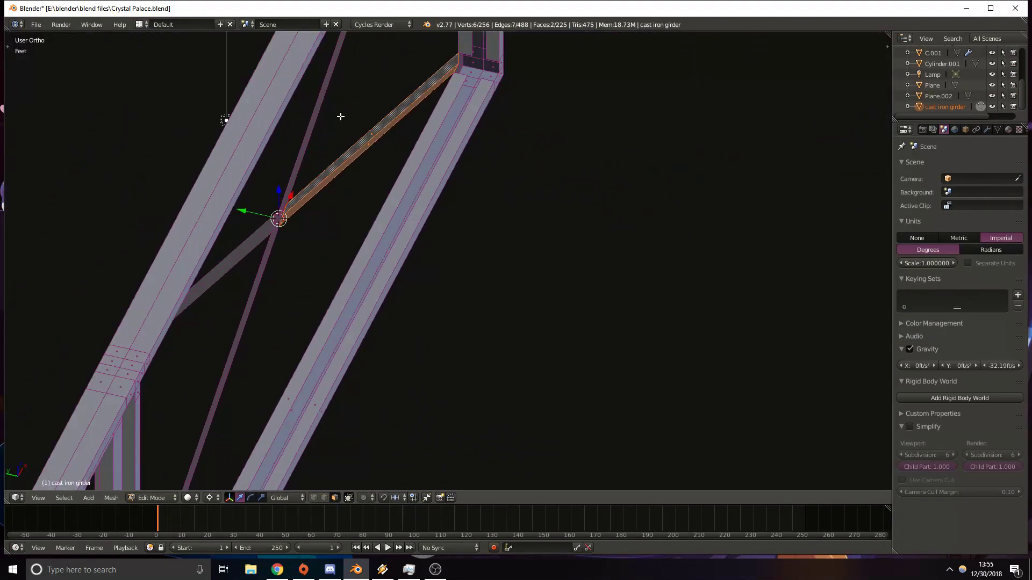
Try duplicating the two selected brace faces and offsetting the copy along the girder's depth in top view.
{"action": "key", "text": "KP_7"}
{"action": "key", "text": "z"}
{"action": "left_click_drag", "start_coordinate": [326, 90], "coordinate": [321, 132]}
{"action": "middle_click_drag", "start_coordinate": [321, 133], "coordinate": [323, 301]}
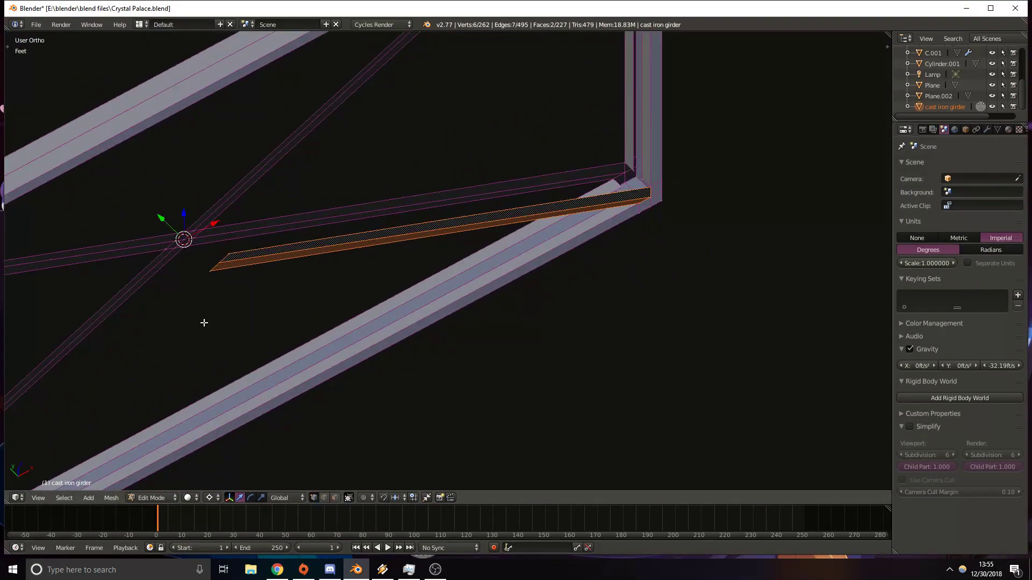
Try connecting the copy's lower end vertex to the original arm's matching vertex at the crossing with an edge.
{"action": "middle_click_drag", "start_coordinate": [218, 323], "coordinate": [357, 322], "text": "shift"}
{"action": "scroll", "coordinate": [346, 288], "scroll_direction": "up", "scroll_amount": 5}
{"action": "right_click", "coordinate": [209, 288]}
{"action": "right_click", "coordinate": [144, 226], "text": "shift"}
{"action": "scroll", "coordinate": [243, 289], "scroll_direction": "down", "scroll_amount": 4}
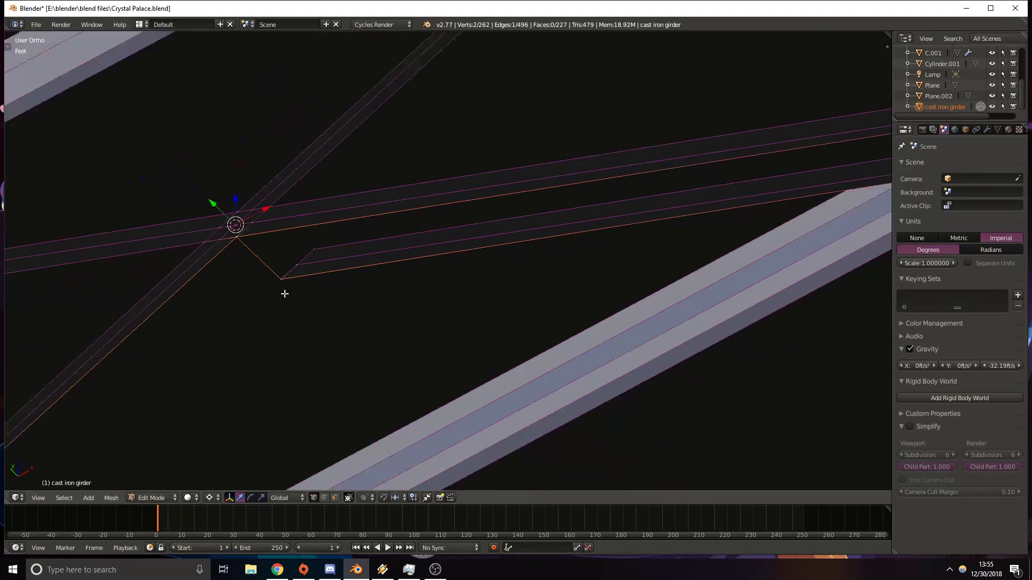
Try deleting the duplicated arm's two linked faces and selecting the connecting edge at the crossing.
{"action": "key", "text": "a"}
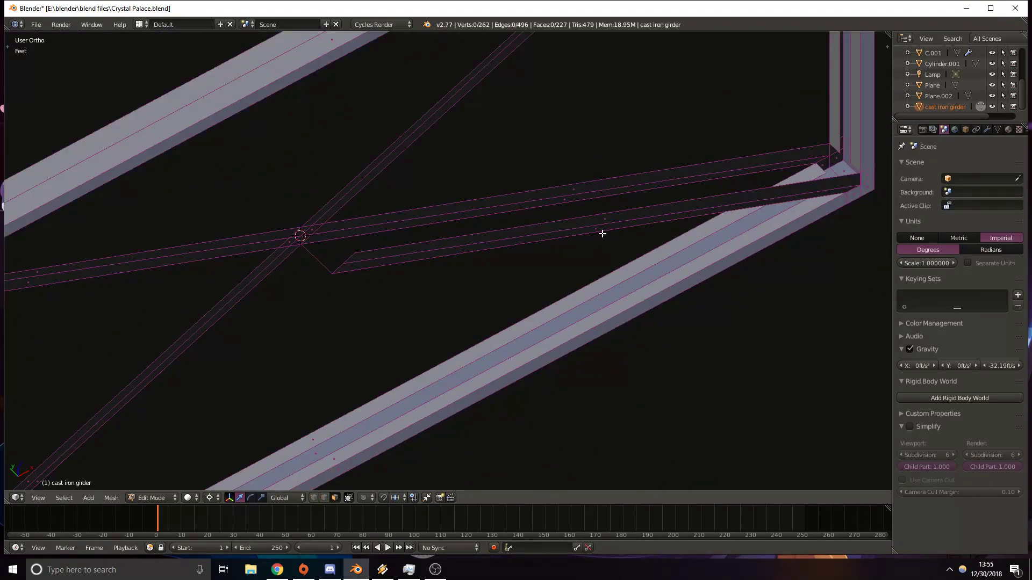
{"action": "key", "text": "l"}
{"action": "key", "text": "x"}
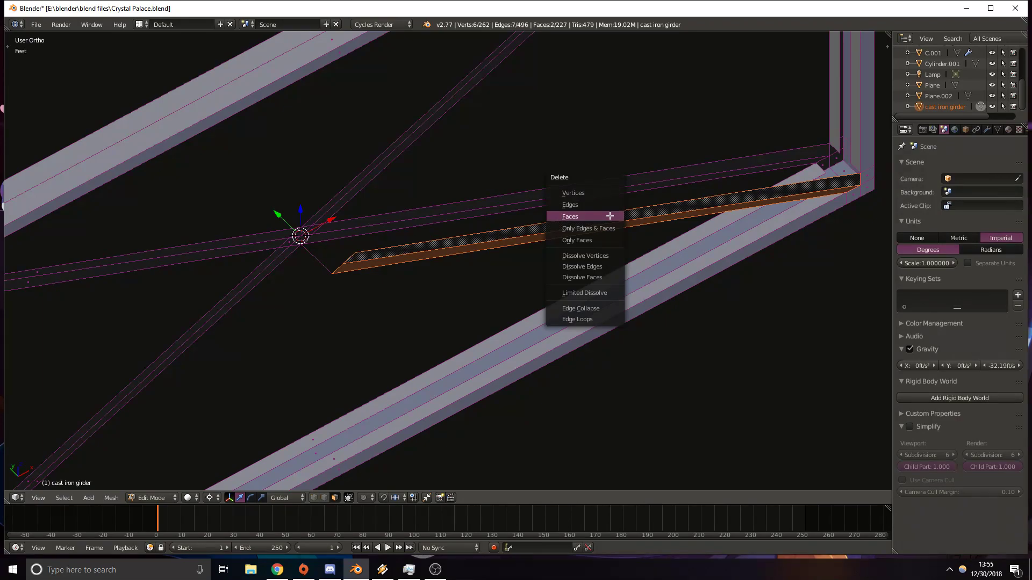
{"action": "left_click", "coordinate": [610, 216]}
{"action": "middle_click_drag", "start_coordinate": [608, 234], "coordinate": [516, 243], "text": "shift"}
{"action": "right_click", "coordinate": [262, 246]}
{"action": "right_click", "coordinate": [220, 265], "text": "shift"}
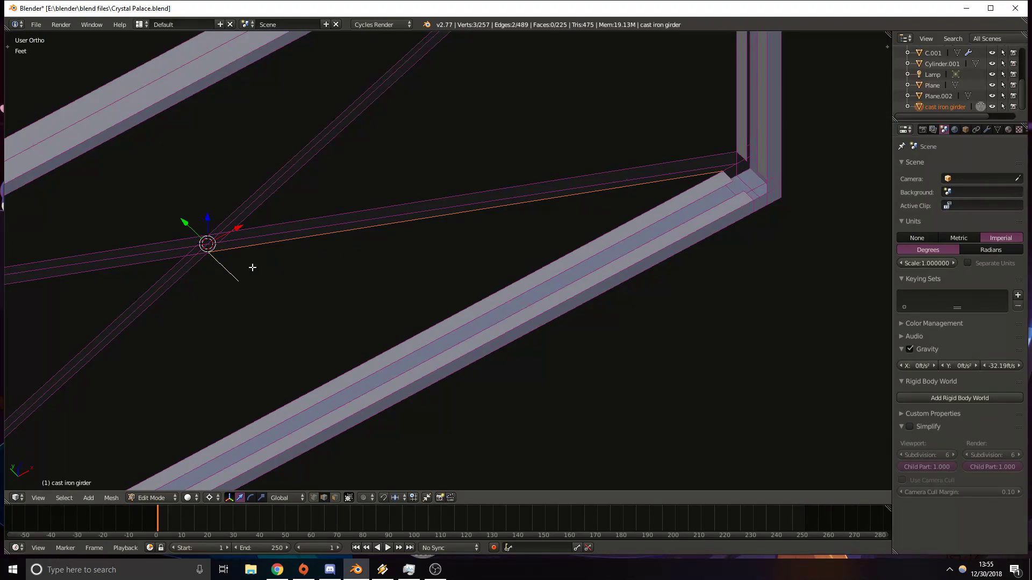
Undo the face deletion, the connecting edge and the duplicate, back to the original arm's two selected faces.
{"action": "key", "text": "a"}
{"action": "key", "text": "ctrl+z"}
{"action": "key", "text": "ctrl+z"}
{"action": "key", "text": "ctrl+z"}
{"action": "key", "text": "ctrl+z"}
{"action": "key", "text": "ctrl+z"}
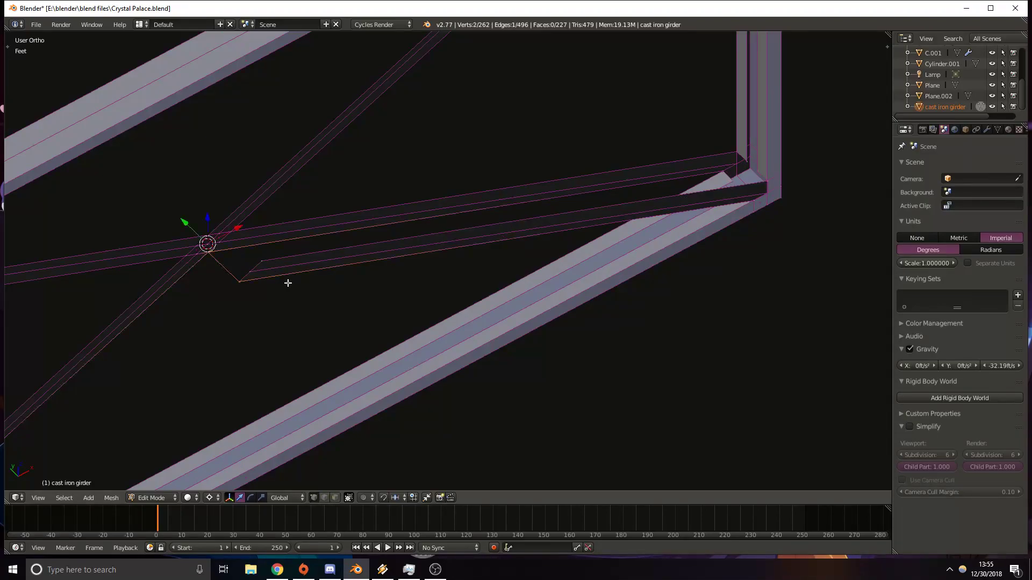
{"action": "key", "text": "ctrl+l"}
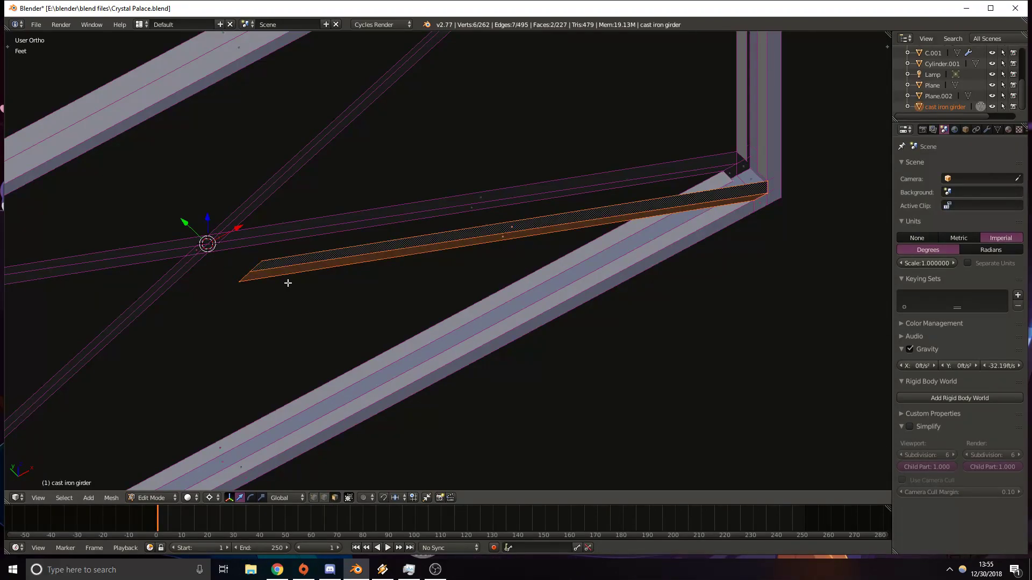
{"action": "key", "text": "ctrl+z"}
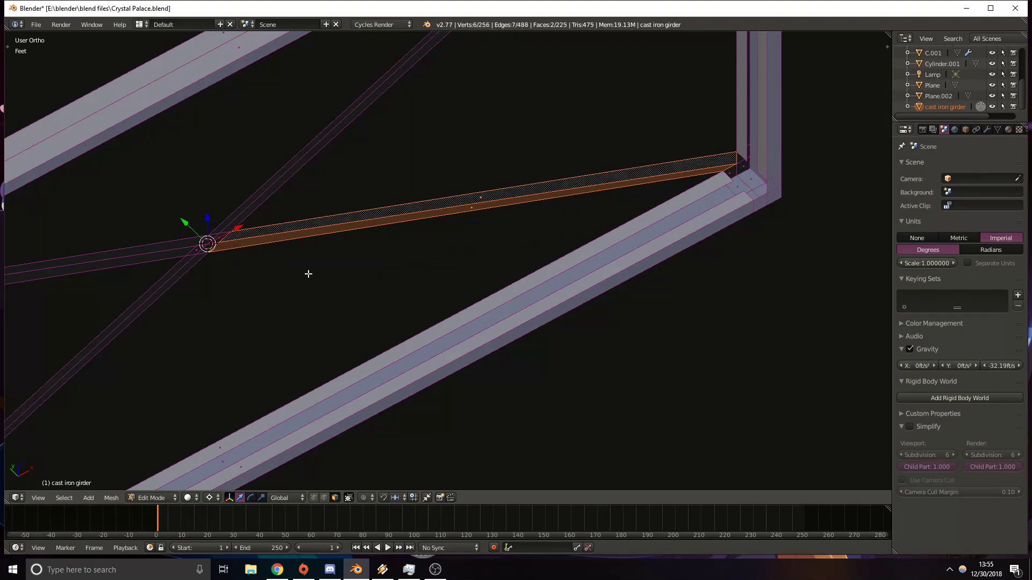
In top view, duplicate the two faces three times along Y, offsetting the first about 978 thou and ending at the girder's opposite side.
{"action": "key", "text": "KP_7"}
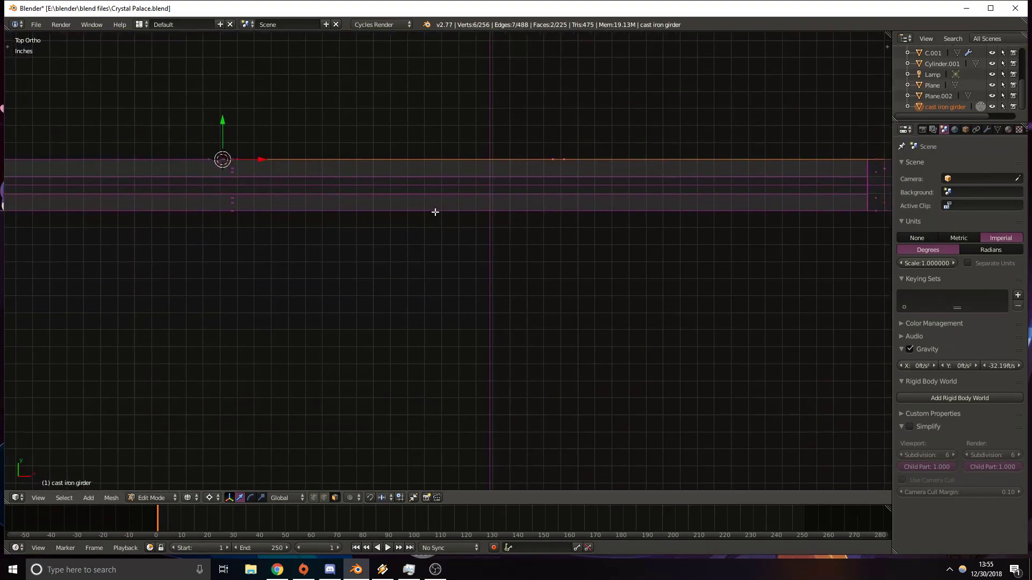
{"action": "left_click_drag", "start_coordinate": [227, 123], "coordinate": [223, 140]}
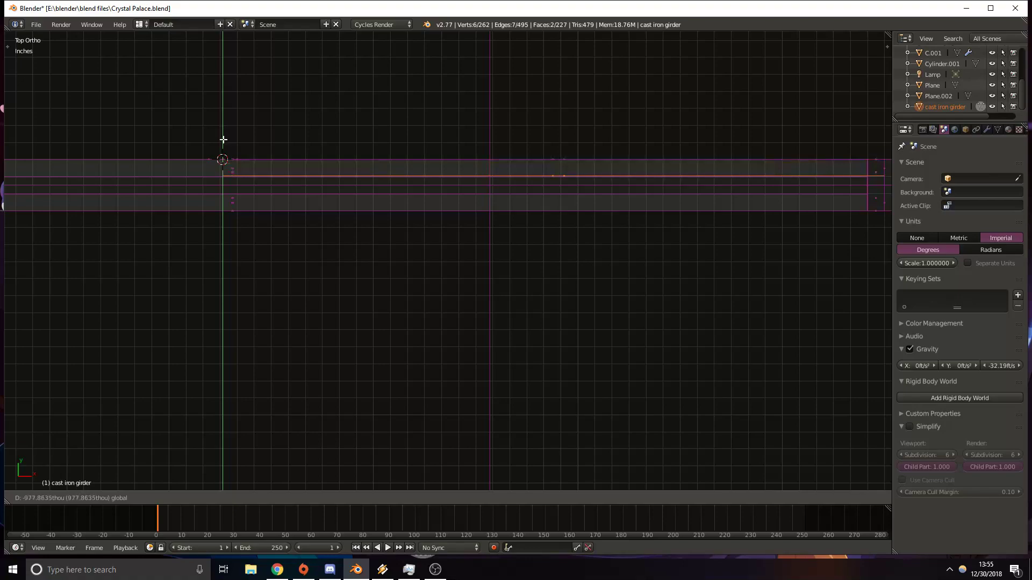
{"action": "left_click", "coordinate": [223, 140]}
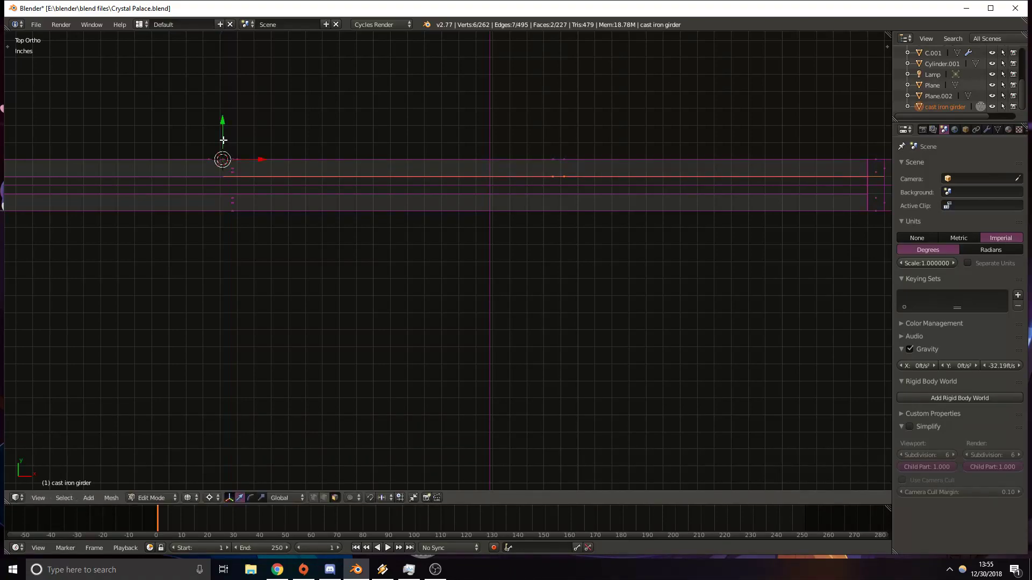
{"action": "left_click_drag", "start_coordinate": [222, 118], "coordinate": [222, 140]}
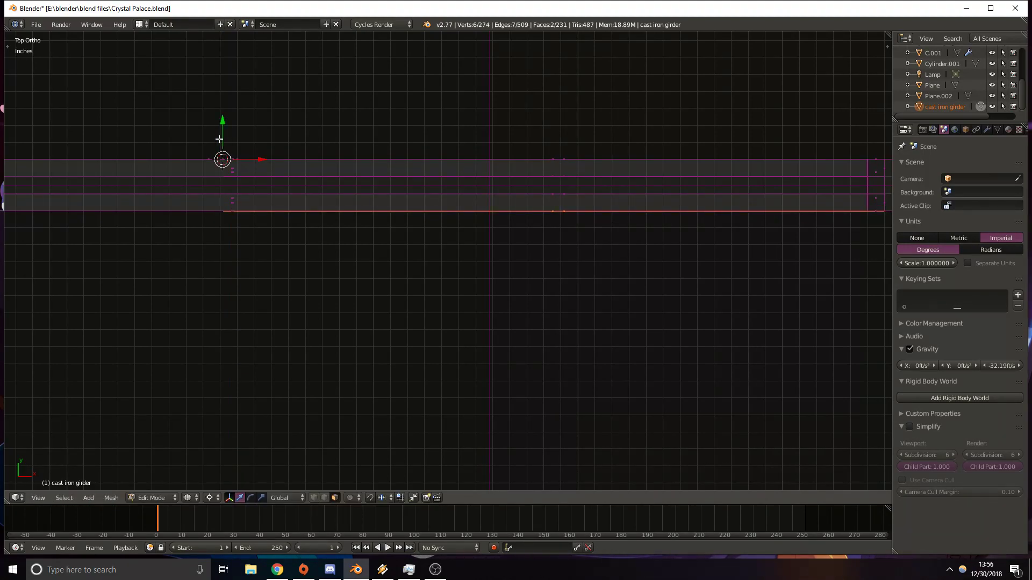
Connect the neighbouring lower end vertices of the original arm and its three copies at the crossing with edges.
{"action": "key", "text": "comma"}
{"action": "middle_click_drag", "start_coordinate": [307, 171], "coordinate": [365, 480]}
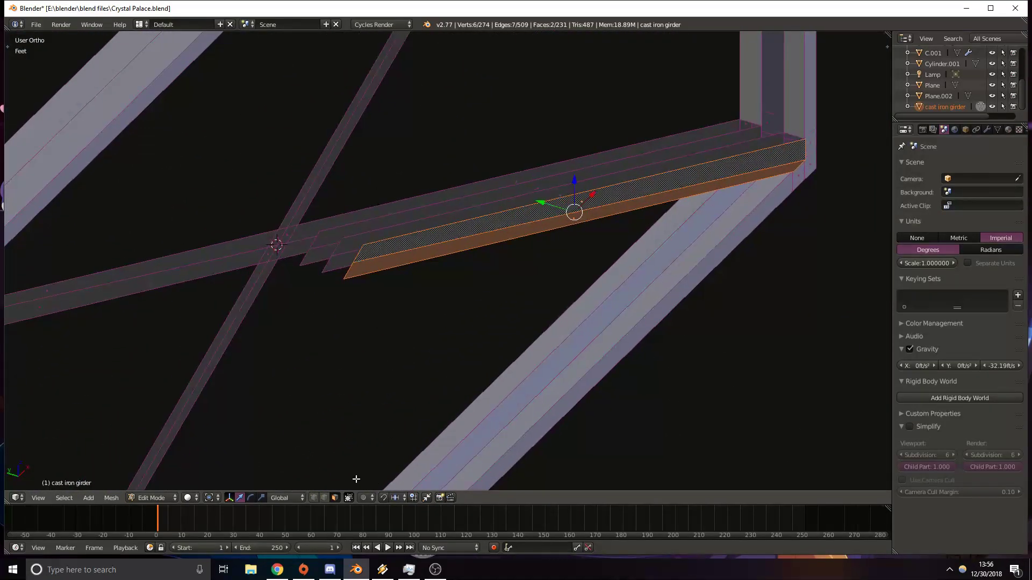
{"action": "right_click", "coordinate": [299, 265]}
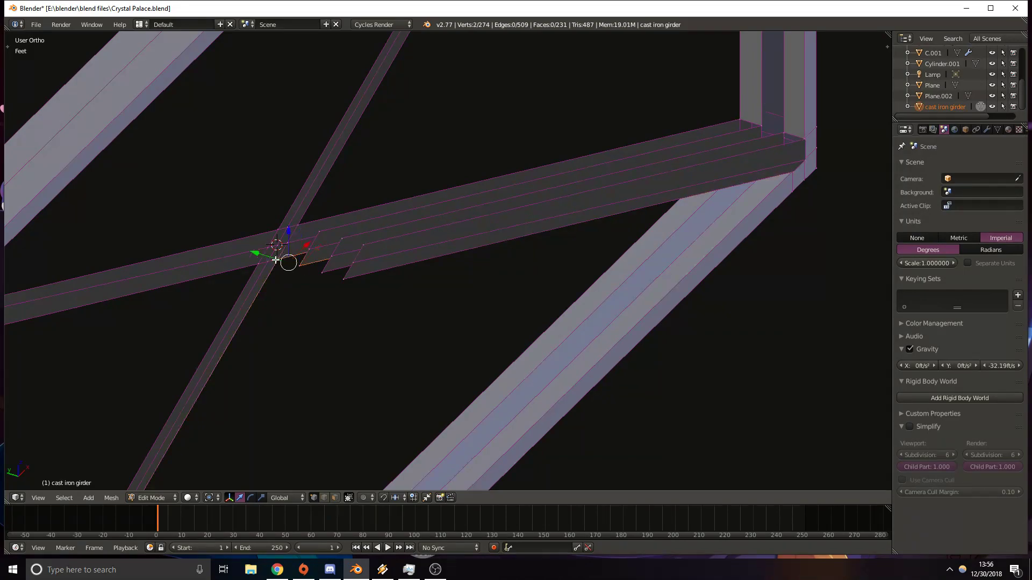
{"action": "right_click", "coordinate": [323, 274]}
{"action": "right_click", "coordinate": [297, 264], "text": "shift"}
{"action": "right_click", "coordinate": [346, 281]}
{"action": "right_click", "coordinate": [325, 275], "text": "shift"}
{"action": "key", "text": "f"}
{"action": "middle_click_drag", "start_coordinate": [467, 301], "coordinate": [443, 307]}
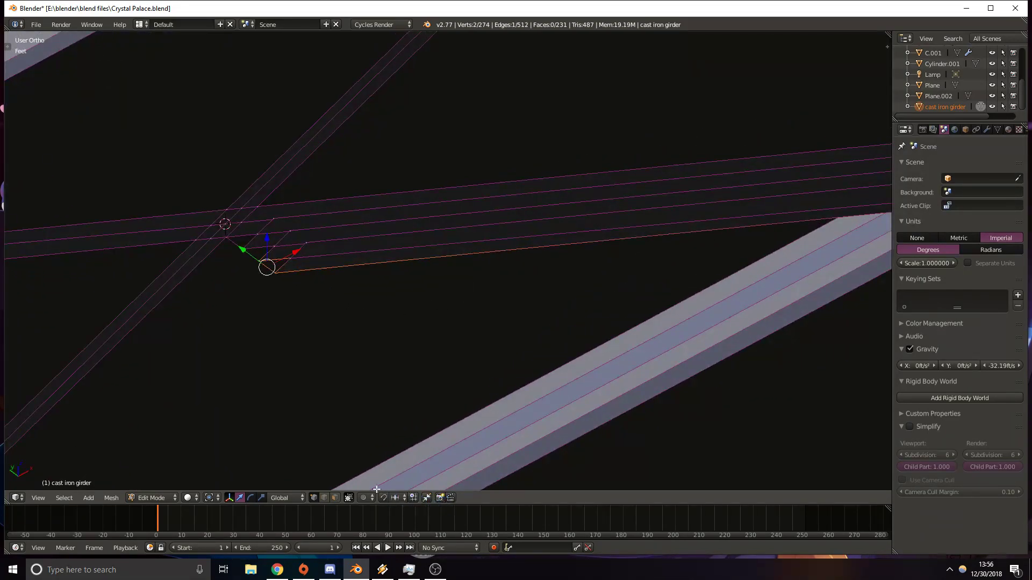
Delete the faces of the three duplicated arms, keeping the connecting edges at the crossing.
{"action": "left_click", "coordinate": [325, 498]}
{"action": "middle_click_drag", "start_coordinate": [571, 259], "coordinate": [504, 311], "text": "shift"}
{"action": "right_click", "coordinate": [669, 273]}
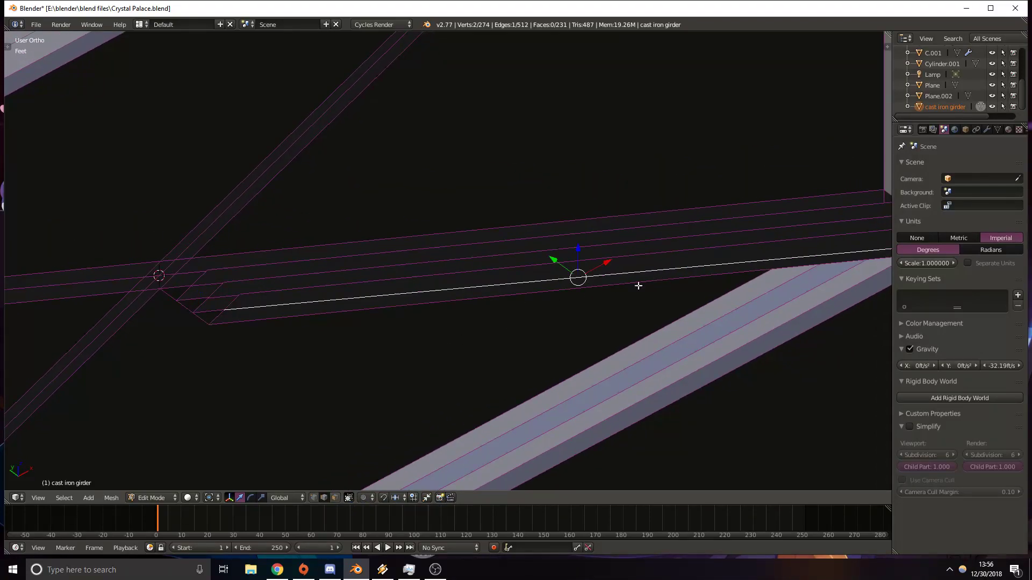
{"action": "key", "text": "a"}
{"action": "right_click", "coordinate": [571, 277]}
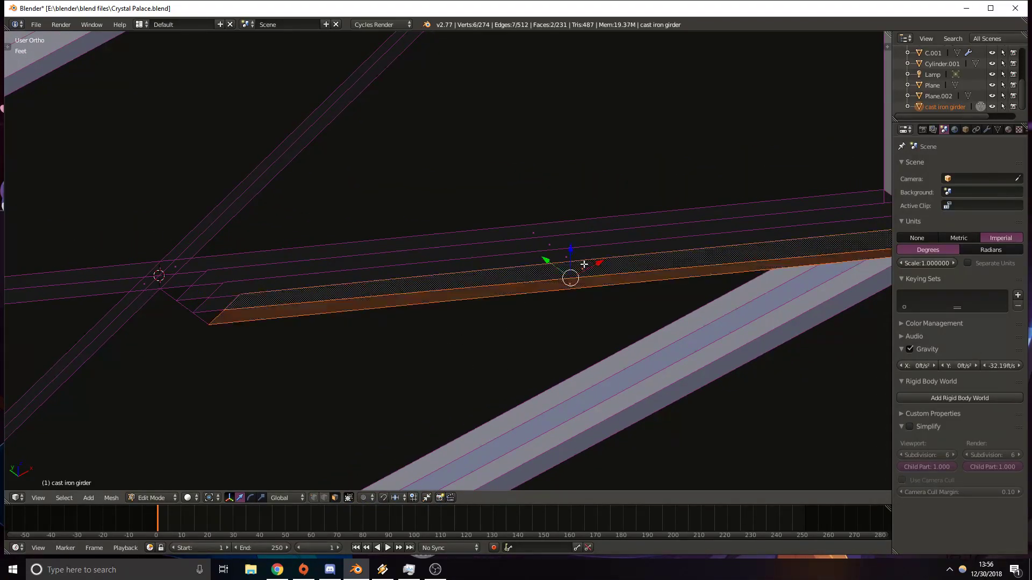
{"action": "right_click", "coordinate": [560, 272], "text": "shift"}
{"action": "key", "text": "x"}
{"action": "left_click", "coordinate": [547, 245]}
{"action": "right_click", "coordinate": [553, 270]}
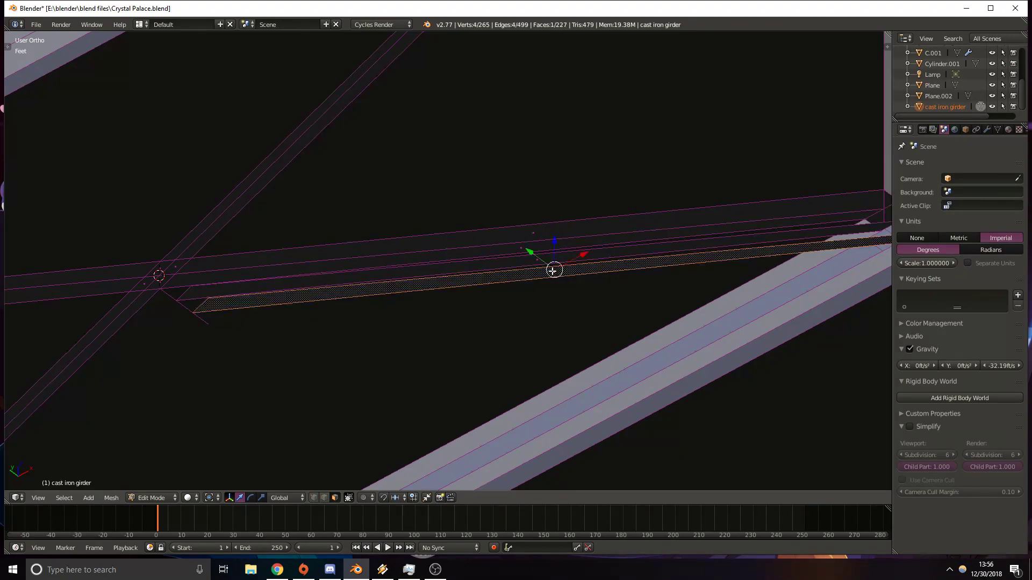
{"action": "right_click", "coordinate": [517, 258], "text": "shift"}
{"action": "key", "text": "x"}
{"action": "left_click", "coordinate": [516, 258]}
Fill two parallel faces along the lower right brace, joining the outer connecting edges at the crossing to the lower corner's edges.
{"action": "middle_click_drag", "start_coordinate": [672, 287], "coordinate": [568, 299], "text": "shift"}
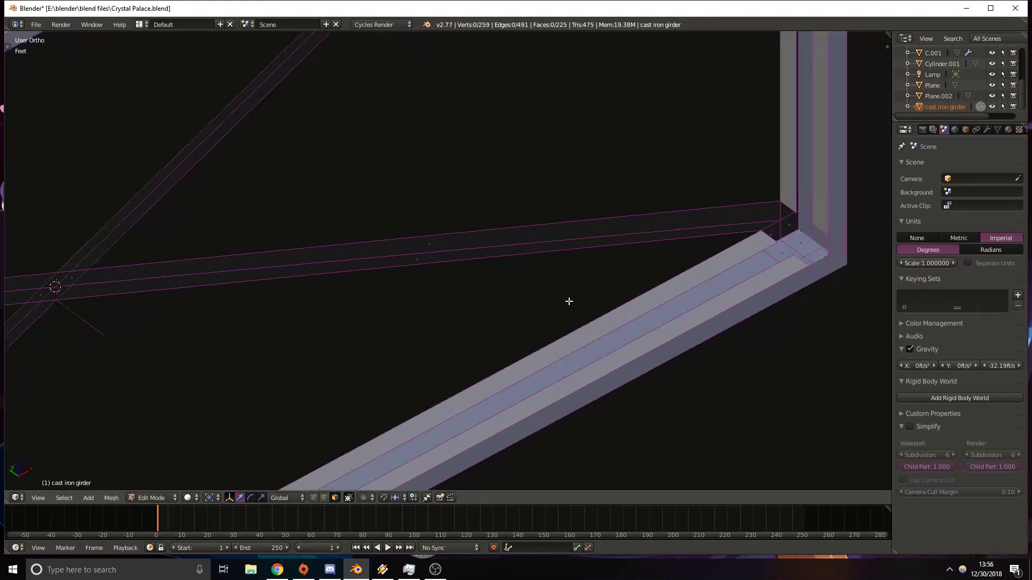
{"action": "right_click", "coordinate": [109, 293], "text": "shift"}
{"action": "right_click", "coordinate": [740, 250], "text": "shift"}
{"action": "key", "text": "f"}
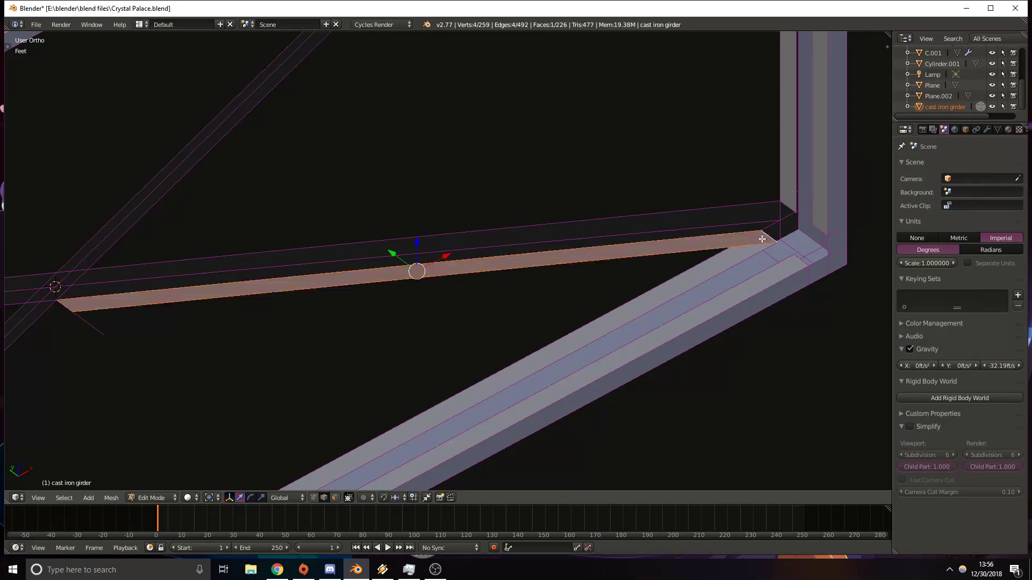
{"action": "scroll", "coordinate": [505, 232], "scroll_direction": "down", "scroll_amount": 4, "text": "ctrl"}
{"action": "scroll", "coordinate": [415, 294], "scroll_direction": "down", "scroll_amount": 4, "text": "ctrl"}
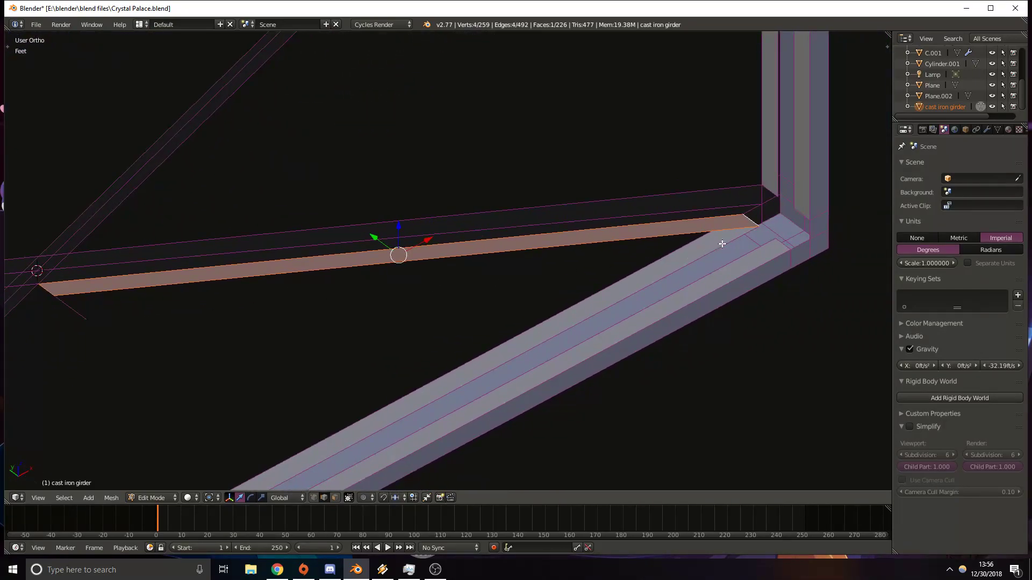
{"action": "middle_click_drag", "start_coordinate": [596, 276], "coordinate": [660, 254], "text": "shift"}
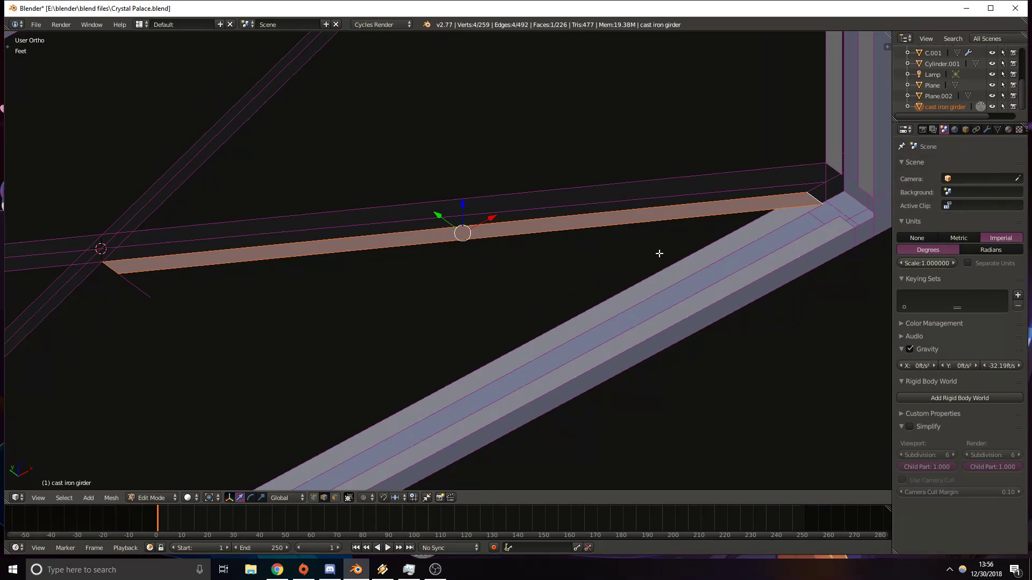
{"action": "right_click", "coordinate": [844, 223]}
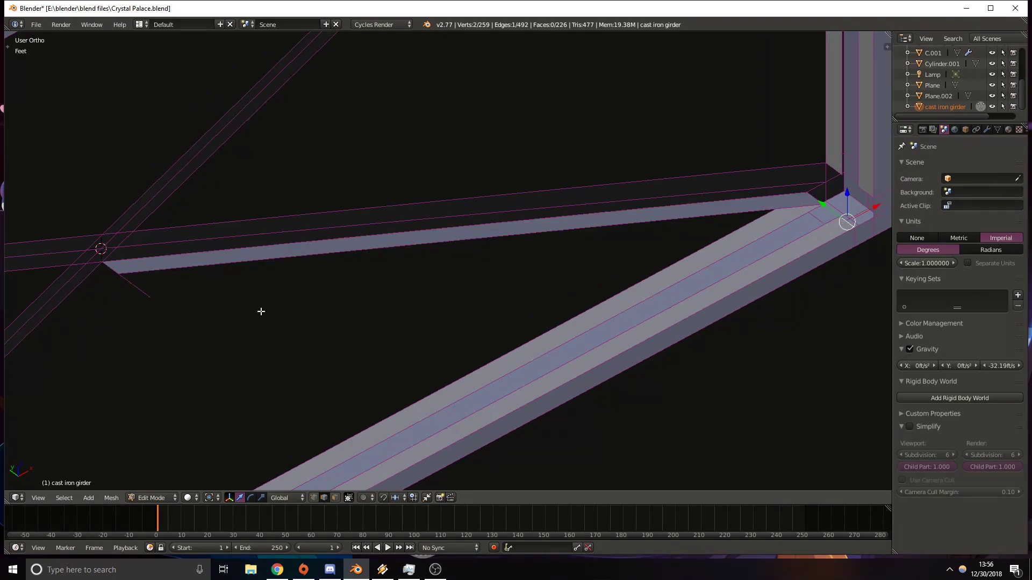
{"action": "right_click", "coordinate": [144, 294], "text": "shift"}
{"action": "key", "text": "f"}
Fill two matching parallel faces along the lower left brace, between the crossing edges and the opposite lower corner's edges.
{"action": "middle_click_drag", "start_coordinate": [88, 348], "coordinate": [394, 232], "text": "shift"}
{"action": "right_click", "coordinate": [414, 170]}
{"action": "middle_click_drag", "start_coordinate": [308, 251], "coordinate": [395, 200], "text": "shift"}
{"action": "right_click", "coordinate": [386, 219], "text": "shift"}
{"action": "middle_click_drag", "start_coordinate": [172, 445], "coordinate": [561, 113], "text": "shift"}
{"action": "middle_click_drag", "start_coordinate": [325, 337], "coordinate": [273, 290]}
{"action": "right_click", "coordinate": [201, 282], "text": "shift"}
{"action": "key", "text": "f"}
{"action": "middle_click_drag", "start_coordinate": [380, 274], "coordinate": [439, 231]}
{"action": "right_click", "coordinate": [150, 343]}
{"action": "middle_click_drag", "start_coordinate": [537, 231], "coordinate": [241, 314], "text": "shift"}
{"action": "middle_click_drag", "start_coordinate": [670, 218], "coordinate": [559, 265], "text": "shift"}
{"action": "right_click", "coordinate": [669, 195], "text": "shift"}
{"action": "key", "text": "f"}
Try filling a face from the lower left brace's bottom edge and the short corner edge, and undo it.
{"action": "middle_click_drag", "start_coordinate": [770, 256], "coordinate": [565, 229]}
{"action": "middle_click_drag", "start_coordinate": [531, 181], "coordinate": [331, 262]}
{"action": "right_click", "coordinate": [91, 344]}
{"action": "right_click", "coordinate": [187, 329], "text": "shift"}
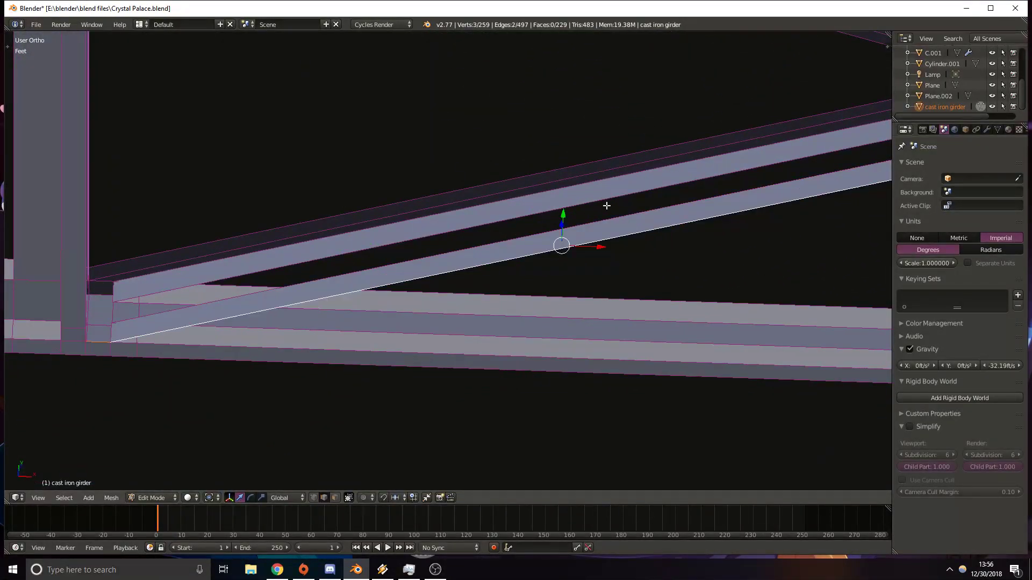
{"action": "middle_click_drag", "start_coordinate": [602, 210], "coordinate": [212, 304], "text": "shift"}
{"action": "middle_click_drag", "start_coordinate": [573, 231], "coordinate": [466, 229], "text": "shift"}
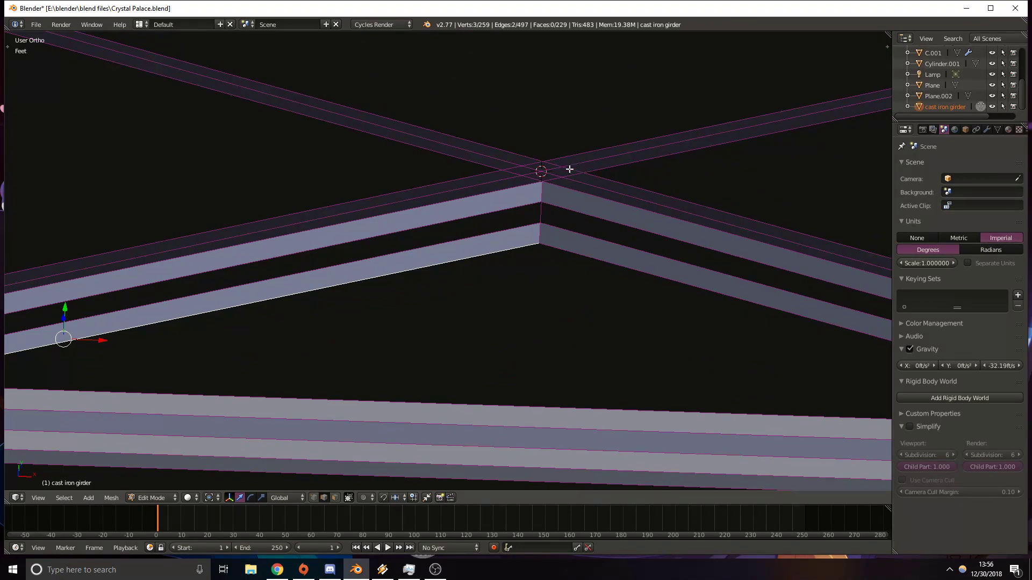
{"action": "key", "text": "f"}
{"action": "middle_click_drag", "start_coordinate": [389, 259], "coordinate": [537, 225], "text": "shift"}
{"action": "key", "text": "ctrl+z"}
Fill the middle strip on top of the end bay's bottom chord with a face between its two long edges.
{"action": "middle_click_drag", "start_coordinate": [614, 227], "coordinate": [408, 183], "text": "shift"}
{"action": "middle_click_drag", "start_coordinate": [420, 231], "coordinate": [809, 242]}
{"action": "right_click", "coordinate": [634, 295]}
{"action": "middle_click_drag", "start_coordinate": [536, 338], "coordinate": [451, 292], "text": "shift"}
{"action": "right_click", "coordinate": [473, 300], "text": "shift"}
{"action": "key", "text": "f"}
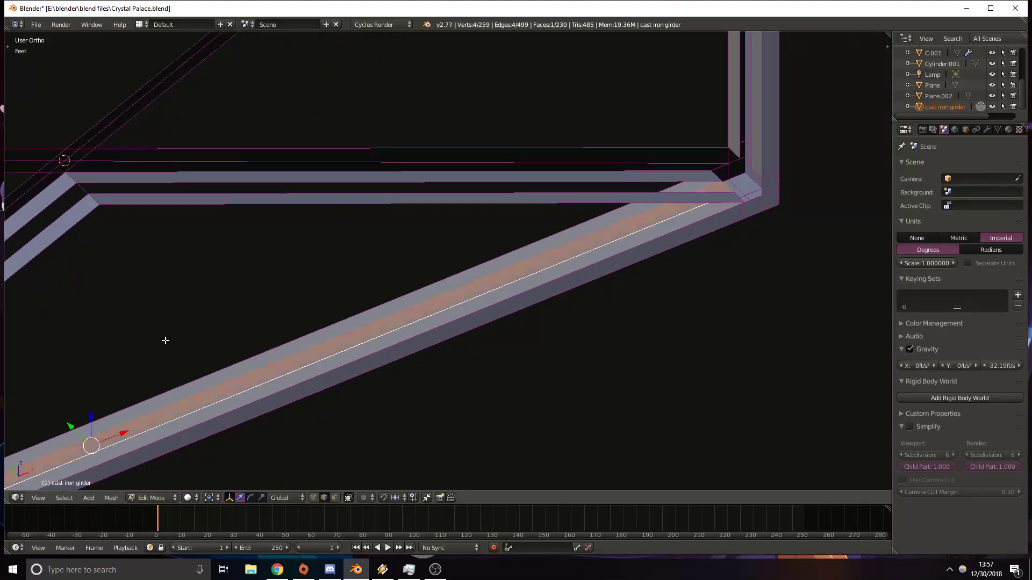
Fill the middle gap between the two parallel faces of the lower right brace.
{"action": "middle_click_drag", "start_coordinate": [104, 343], "coordinate": [338, 263], "text": "shift"}
{"action": "middle_click_drag", "start_coordinate": [824, 195], "coordinate": [510, 326], "text": "shift"}
{"action": "right_click", "coordinate": [645, 236]}
{"action": "middle_click_drag", "start_coordinate": [636, 224], "coordinate": [309, 213]}
{"action": "key", "text": "f"}
Fill the small gap at the lower left corner and the middle gap between the lower left brace's two faces.
{"action": "right_click", "coordinate": [283, 185]}
{"action": "key", "text": "z"}
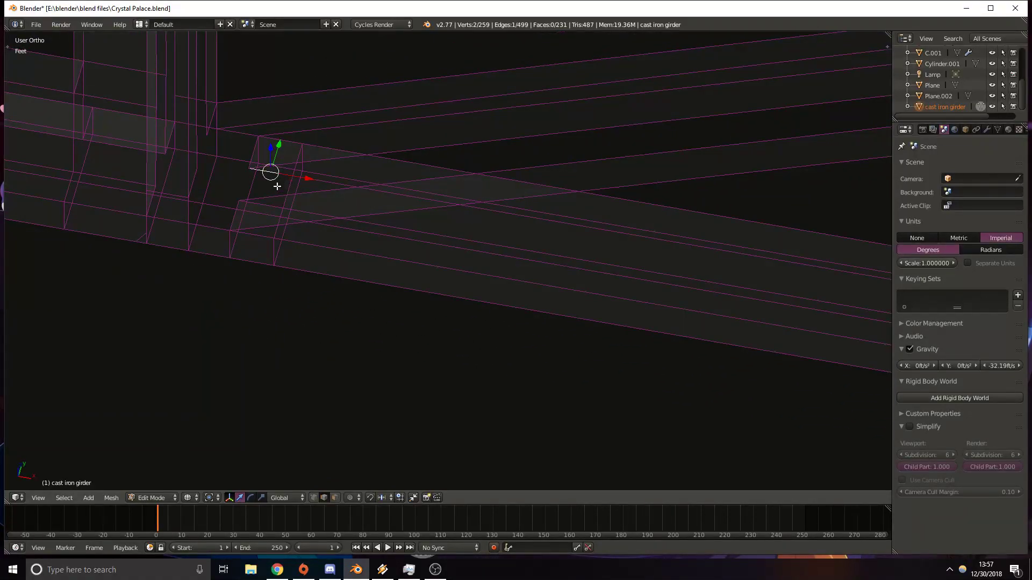
{"action": "key", "text": "f"}
{"action": "mouse_move", "coordinate": [264, 206]}
{"action": "middle_mouse_down"}
{"action": "mouse_move", "coordinate": [629, 154]}
{"action": "mouse_move", "coordinate": [413, 176]}
{"action": "middle_mouse_up"}
{"action": "key", "text": "z"}
{"action": "scroll", "coordinate": [656, 192], "scroll_direction": "up", "scroll_amount": 5}
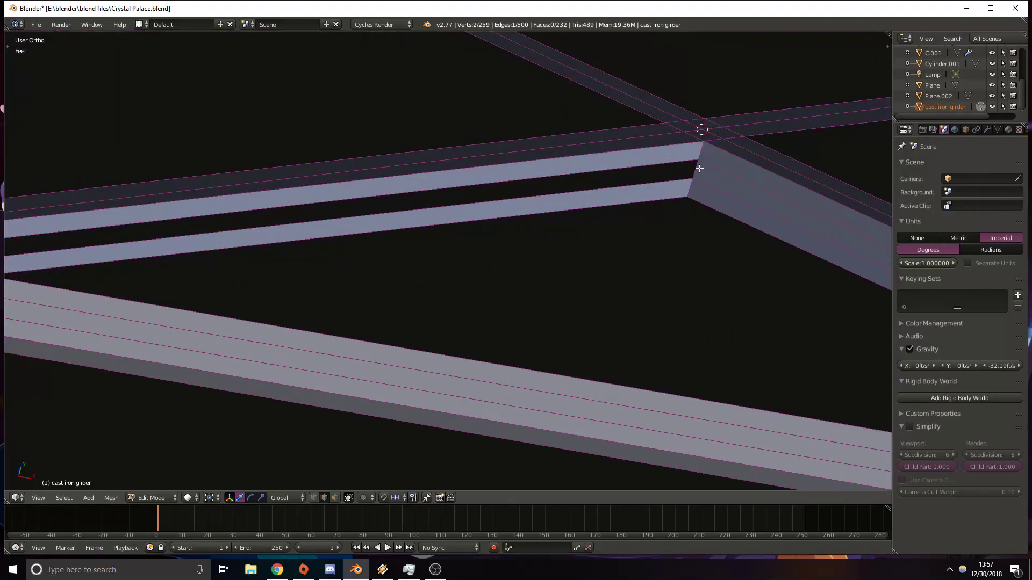
{"action": "key", "text": "f"}
{"action": "middle_click_drag", "start_coordinate": [691, 173], "coordinate": [442, 262]}
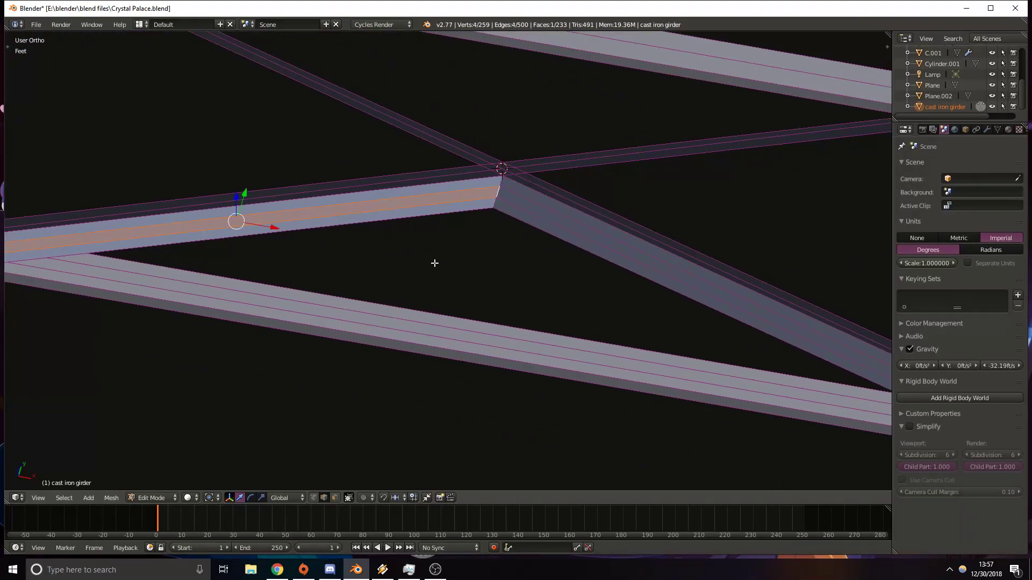
Extrude the bottom chord's middle top face and its small left end face upward into a rib matching the neighbouring bay's rib height.
{"action": "middle_click_drag", "start_coordinate": [313, 257], "coordinate": [380, 244]}
{"action": "right_click", "coordinate": [443, 256]}
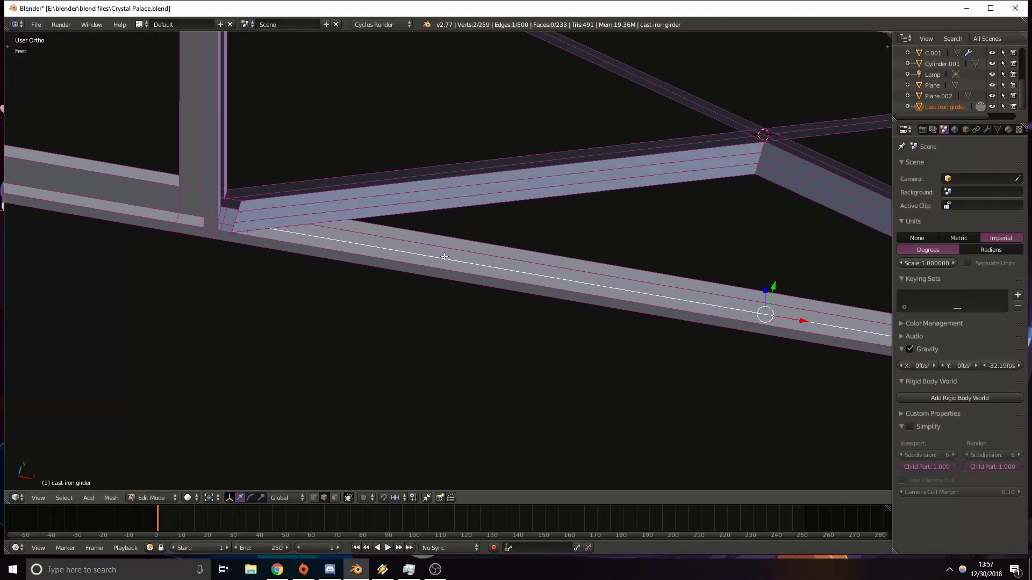
{"action": "left_click", "coordinate": [335, 498]}
{"action": "right_click", "coordinate": [666, 284]}
{"action": "key", "text": "KP_1"}
{"action": "key", "text": "z"}
{"action": "key", "text": "KP_Decimal"}
{"action": "middle_click_drag", "start_coordinate": [277, 244], "coordinate": [394, 220], "text": "shift"}
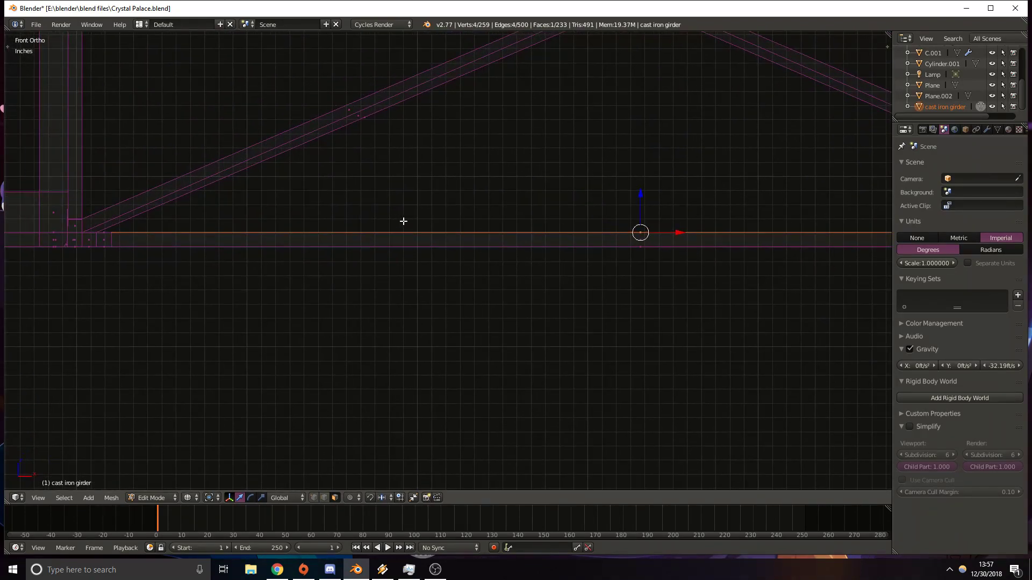
{"action": "middle_click_drag", "start_coordinate": [170, 243], "coordinate": [131, 295]}
{"action": "key", "text": "z"}
{"action": "key", "text": "z"}
{"action": "right_click", "coordinate": [106, 286], "text": "shift"}
{"action": "key", "text": "KP_1"}
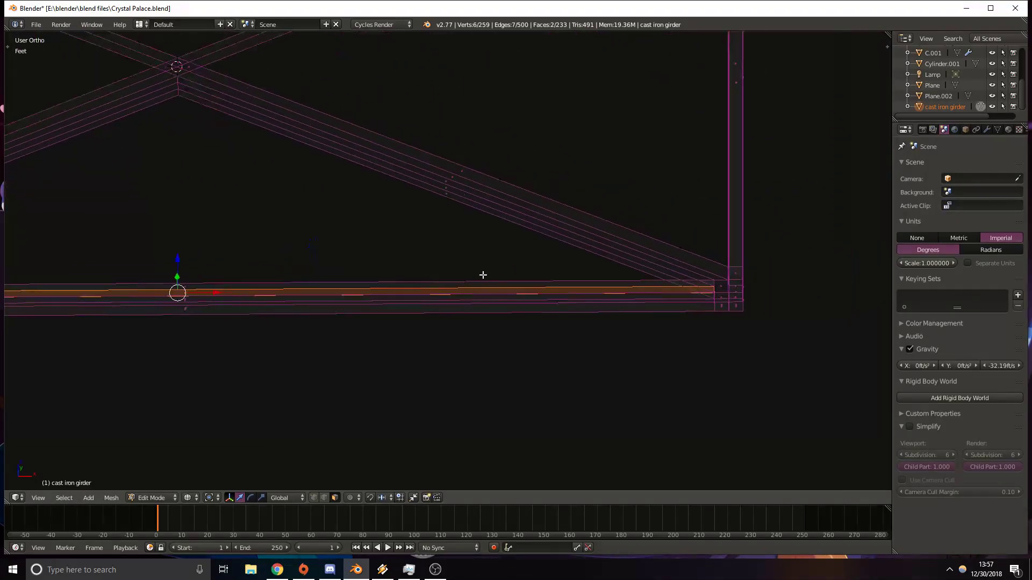
{"action": "key", "text": "KP_Decimal"}
{"action": "middle_click_drag", "start_coordinate": [357, 263], "coordinate": [545, 281], "text": "shift"}
{"action": "key", "text": "e"}
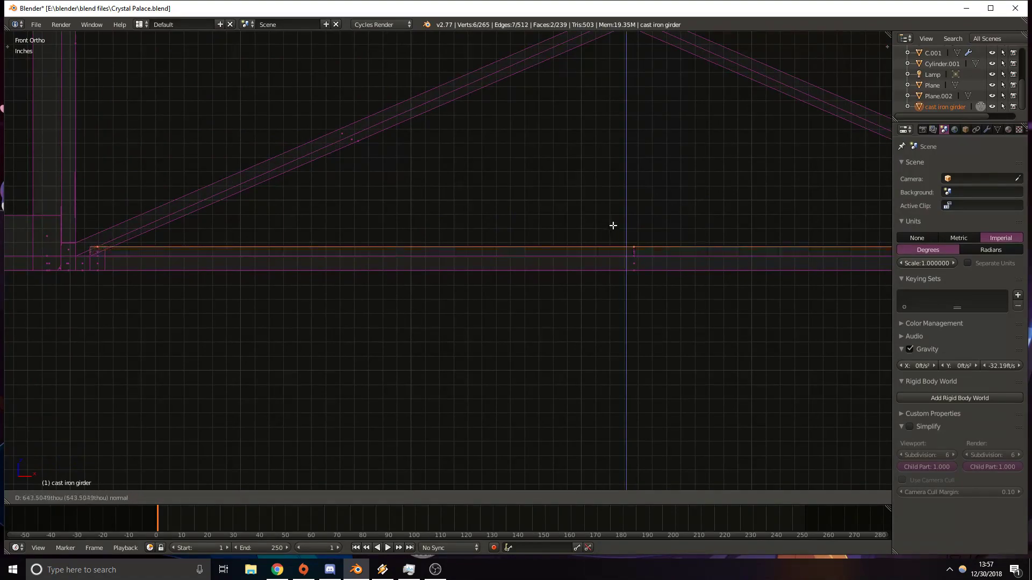
{"action": "left_click", "coordinate": [624, 194]}
Slide the small top face at the rib's left end inward along X so the rib's end slopes down to the corner.
{"action": "middle_click_drag", "start_coordinate": [629, 219], "coordinate": [596, 225], "text": "shift"}
{"action": "middle_click_drag", "start_coordinate": [144, 214], "coordinate": [392, 250], "text": "shift"}
{"action": "right_click", "coordinate": [385, 261]}
{"action": "middle_click_drag", "start_coordinate": [881, 235], "coordinate": [301, 263], "text": "shift"}
{"action": "left_click_drag", "start_coordinate": [155, 262], "coordinate": [267, 257]}
{"action": "key", "text": "z"}
{"action": "middle_click_drag", "start_coordinate": [267, 258], "coordinate": [219, 240]}
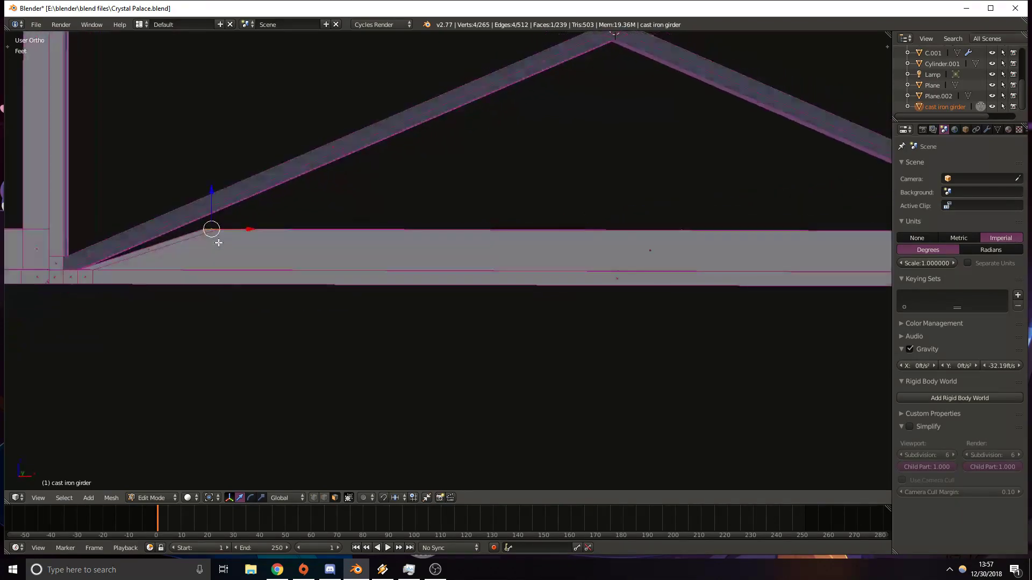
Delete one of the sloped faces at the rib's left end.
{"action": "scroll", "coordinate": [219, 240], "scroll_direction": "up", "scroll_amount": 3}
{"action": "mouse_move", "coordinate": [102, 217]}
{"action": "middle_mouse_down", "text": "shift"}
{"action": "mouse_move", "coordinate": [368, 232]}
{"action": "mouse_move", "coordinate": [364, 219]}
{"action": "mouse_move", "coordinate": [359, 263]}
{"action": "mouse_move", "coordinate": [315, 215]}
{"action": "mouse_move", "coordinate": [352, 228]}
{"action": "mouse_move", "coordinate": [313, 207]}
{"action": "middle_mouse_up", "text": "shift"}
{"action": "key", "text": "z"}
{"action": "key", "text": "z"}
{"action": "scroll", "coordinate": [406, 254], "scroll_direction": "up", "scroll_amount": 4}
{"action": "key", "text": "z"}
{"action": "key", "text": "z"}
{"action": "right_click", "coordinate": [319, 173]}
{"action": "key", "text": "x"}
{"action": "left_click", "coordinate": [316, 173]}
Delete the three remaining sloped faces and the small top face at the rib's left end.
{"action": "key", "text": "z"}
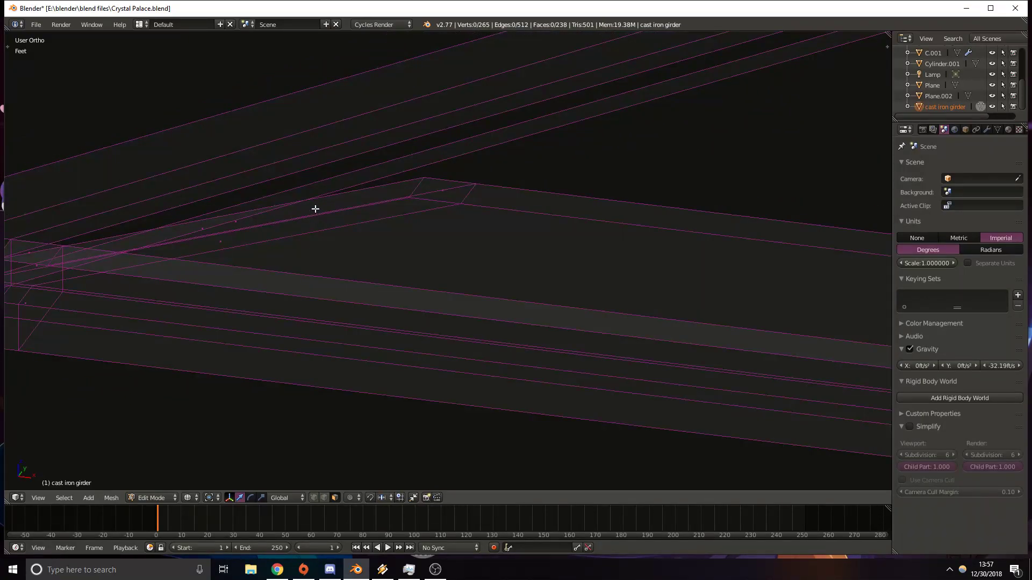
{"action": "right_click", "coordinate": [224, 239]}
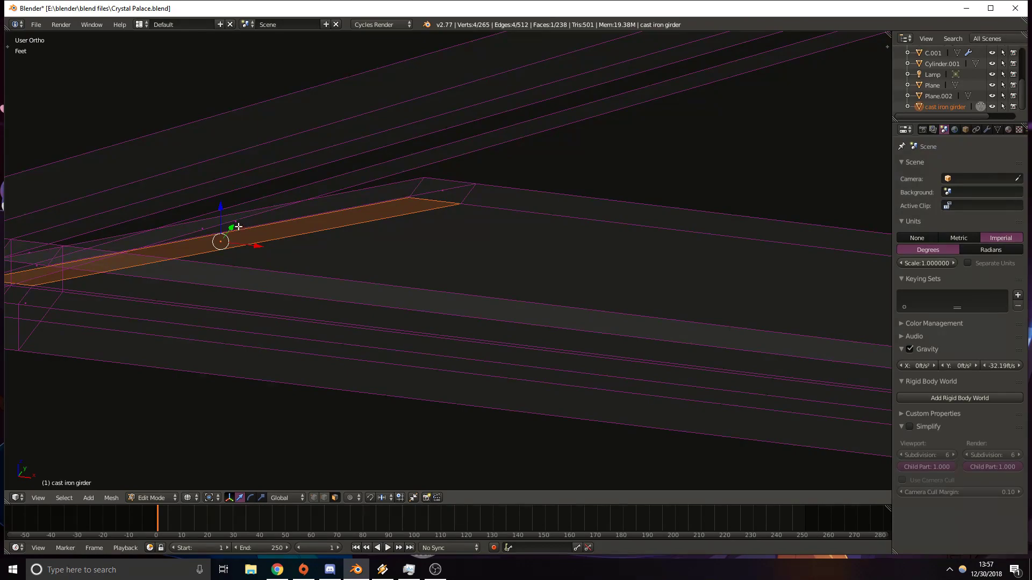
{"action": "right_click", "coordinate": [235, 226], "text": "shift"}
{"action": "right_click", "coordinate": [210, 230], "text": "shift"}
{"action": "key", "text": "z"}
{"action": "key", "text": "x"}
{"action": "left_click", "coordinate": [209, 230]}
{"action": "middle_click_drag", "start_coordinate": [209, 230], "coordinate": [317, 249], "text": "shift"}
{"action": "middle_click_drag", "start_coordinate": [317, 249], "coordinate": [280, 231]}
{"action": "right_click", "coordinate": [597, 247]}
{"action": "key", "text": "x"}
{"action": "left_click", "coordinate": [600, 237]}
{"action": "middle_click_drag", "start_coordinate": [601, 237], "coordinate": [538, 265]}
In front view and Object Mode, rotate the girder about the 3D cursor by about 116° until one diagonal brace stands upright.
{"action": "key", "text": "KP_1"}
{"action": "key", "text": "z"}
{"action": "scroll", "coordinate": [603, 274], "scroll_direction": "down", "scroll_amount": 3}
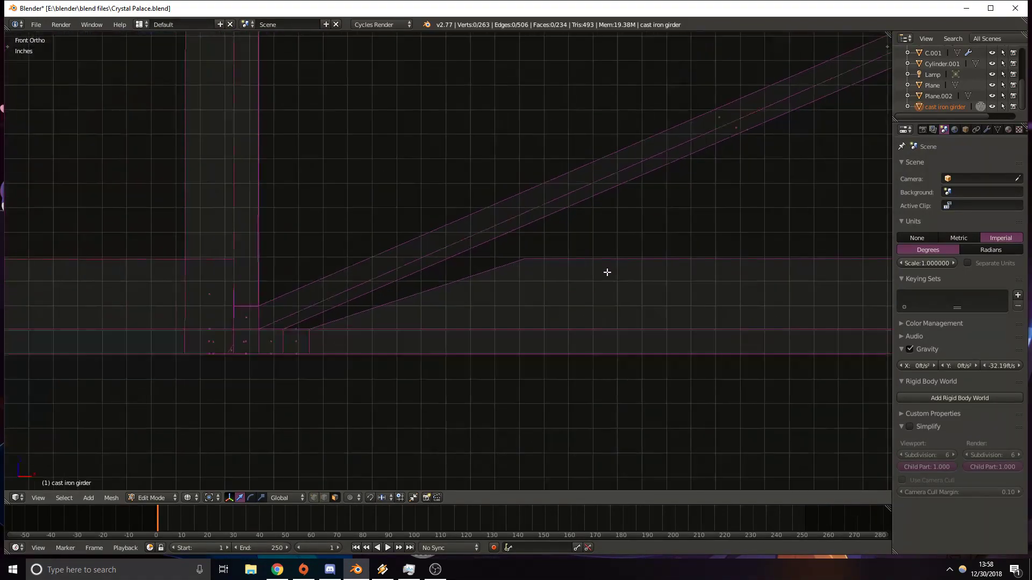
{"action": "scroll", "coordinate": [591, 231], "scroll_direction": "down", "scroll_amount": 2}
{"action": "scroll", "coordinate": [615, 212], "scroll_direction": "down", "scroll_amount": 4}
{"action": "key", "text": "Tab"}
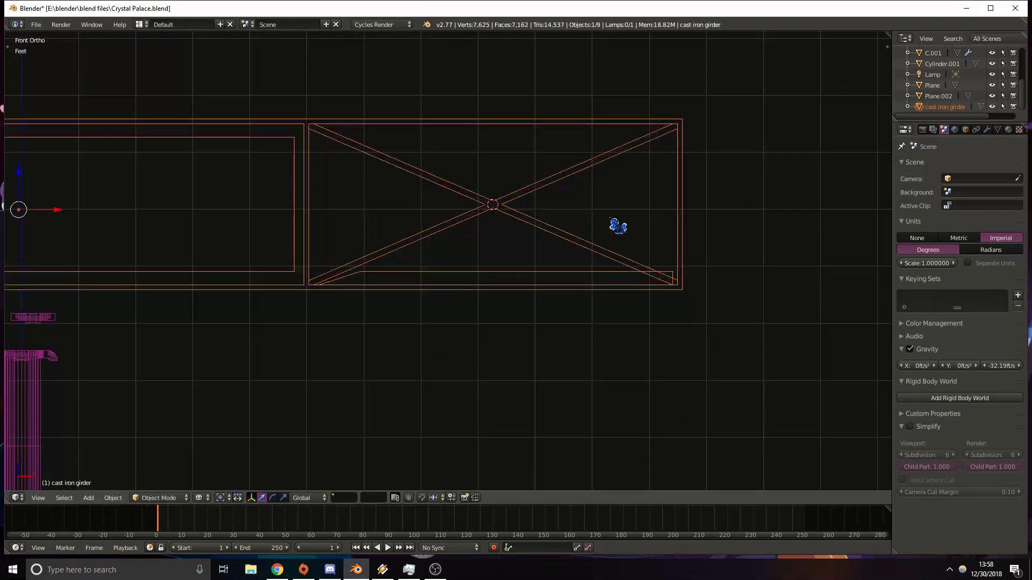
{"action": "scroll", "coordinate": [618, 226], "scroll_direction": "up", "scroll_amount": 2}
{"action": "middle_click_drag", "start_coordinate": [661, 180], "coordinate": [621, 222], "text": "shift"}
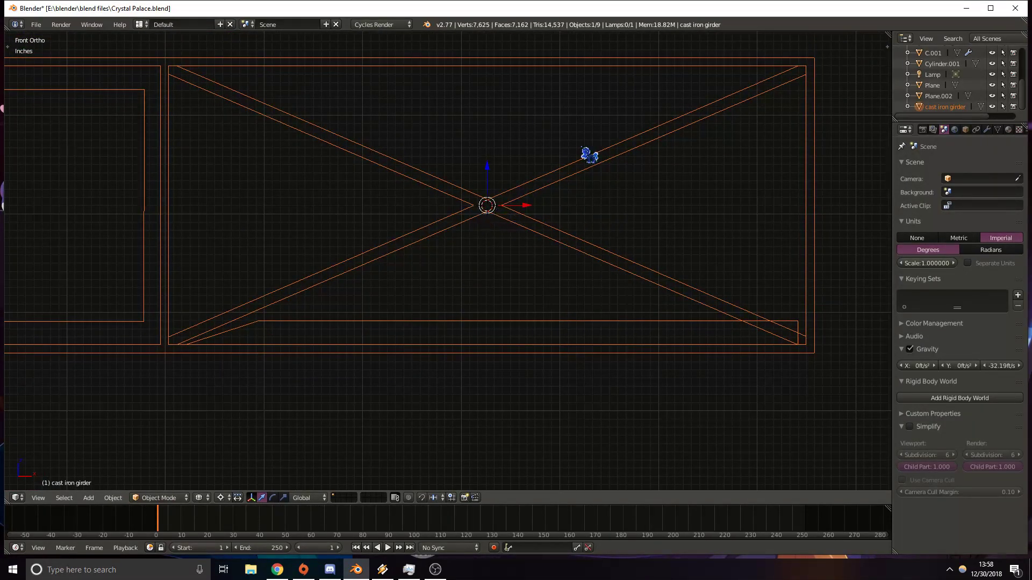
{"action": "key", "text": "r"}
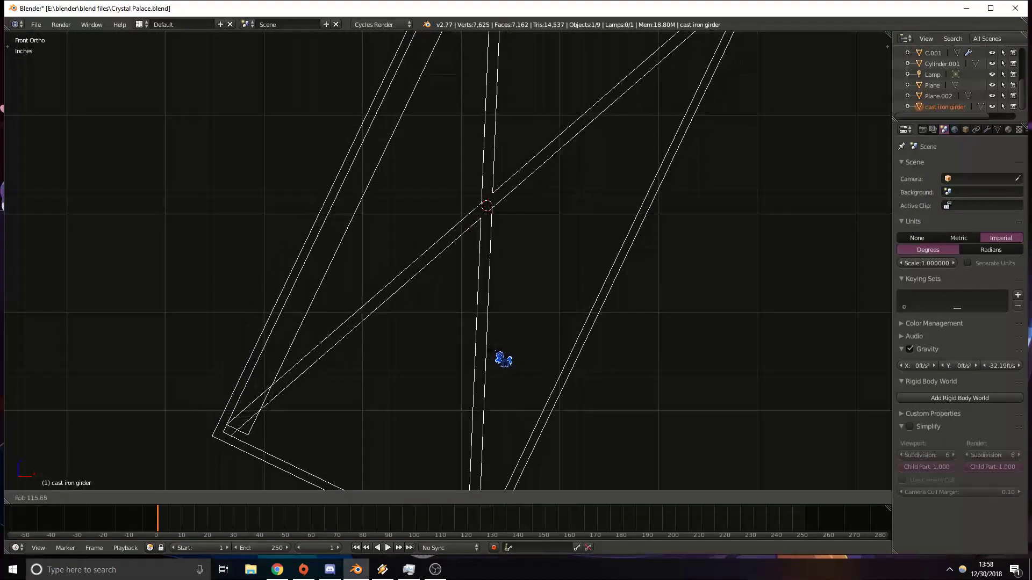
{"action": "left_click", "coordinate": [501, 347]}
Move the girder about -342 thou along X and 26 thou along Z, and fine-tune its rotation to square the upright brace.
{"action": "scroll", "coordinate": [498, 317], "scroll_direction": "up", "scroll_amount": 5}
{"action": "middle_click_drag", "start_coordinate": [493, 156], "coordinate": [457, 416], "text": "shift"}
{"action": "key", "text": "g"}
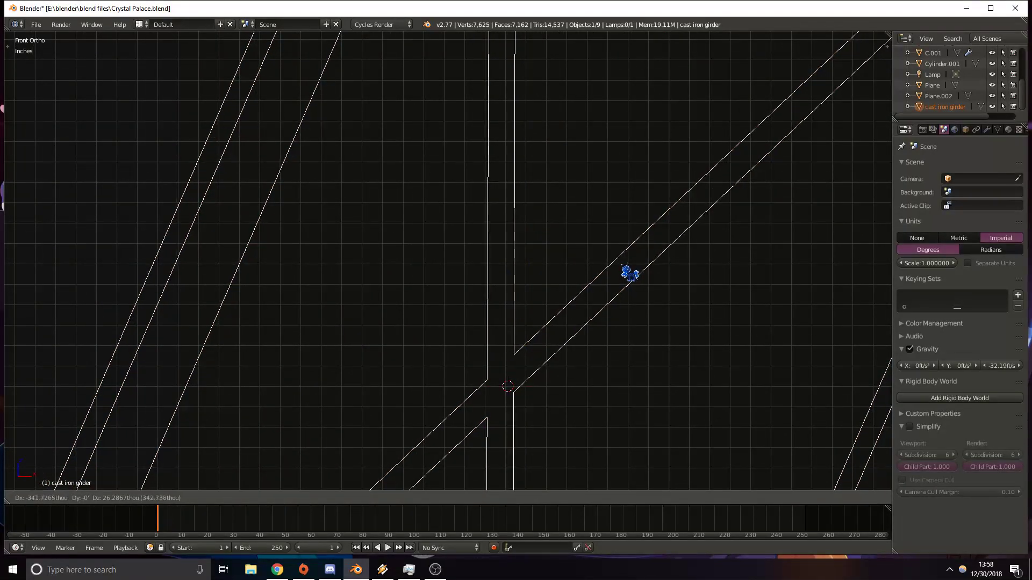
{"action": "left_click", "coordinate": [629, 273]}
{"action": "key", "text": "r"}
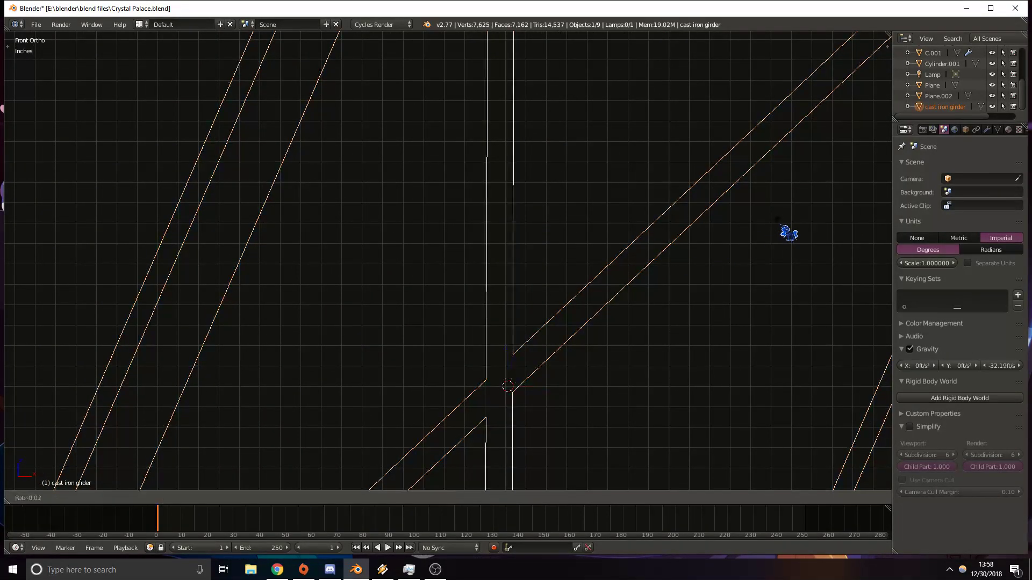
{"action": "left_click", "coordinate": [789, 232]}
In Edit Mode, fill a face along the inner middle strip of the upright brace between its two long edges.
{"action": "key", "text": "Tab"}
{"action": "middle_click_drag", "start_coordinate": [585, 89], "coordinate": [611, 327], "text": "shift"}
{"action": "mouse_move", "coordinate": [529, 169]}
{"action": "middle_mouse_down", "text": "shift"}
{"action": "mouse_move", "coordinate": [552, 293]}
{"action": "mouse_move", "coordinate": [592, 202]}
{"action": "mouse_move", "coordinate": [686, 230]}
{"action": "middle_mouse_up", "text": "shift"}
{"action": "scroll", "coordinate": [634, 204], "scroll_direction": "down", "scroll_amount": 6}
{"action": "key", "text": "z"}
{"action": "mouse_move", "coordinate": [461, 263]}
{"action": "middle_mouse_down"}
{"action": "mouse_move", "coordinate": [507, 282]}
{"action": "mouse_move", "coordinate": [362, 311]}
{"action": "mouse_move", "coordinate": [295, 275]}
{"action": "mouse_move", "coordinate": [306, 222]}
{"action": "mouse_move", "coordinate": [346, 205]}
{"action": "mouse_move", "coordinate": [293, 444]}
{"action": "middle_mouse_up"}
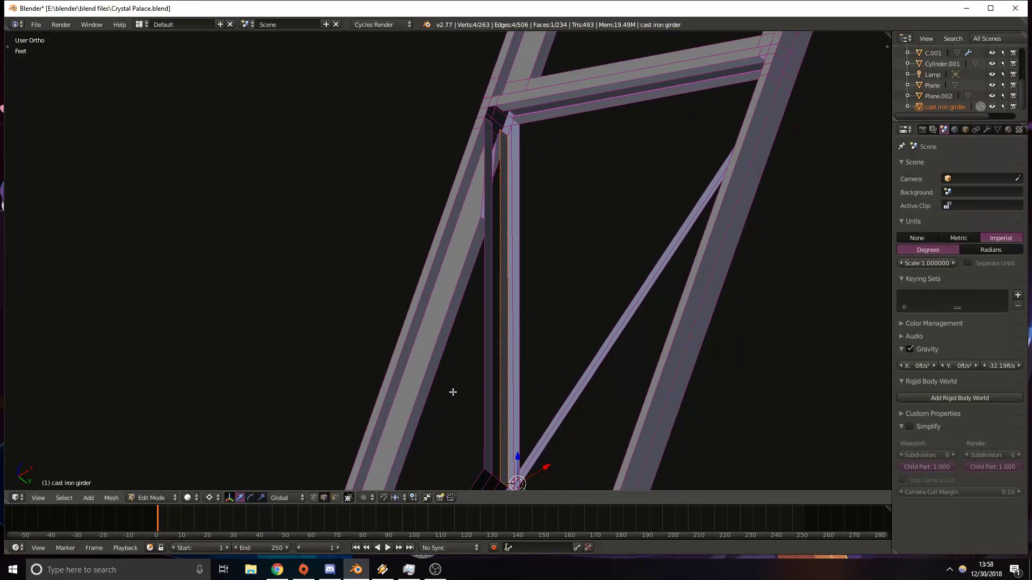
{"action": "right_click", "coordinate": [497, 422]}
{"action": "right_click", "coordinate": [504, 422], "text": "shift"}
{"action": "key", "text": "f"}
{"action": "mouse_move", "coordinate": [433, 318]}
{"action": "middle_mouse_down"}
{"action": "mouse_move", "coordinate": [489, 344]}
{"action": "mouse_move", "coordinate": [583, 184]}
{"action": "middle_mouse_up"}
In front view, extrude the brace's new face about 3 inches outward and shift it slightly back along X toward the brace.
{"action": "key", "text": "z"}
{"action": "key", "text": "KP_1"}
{"action": "key", "text": "e"}
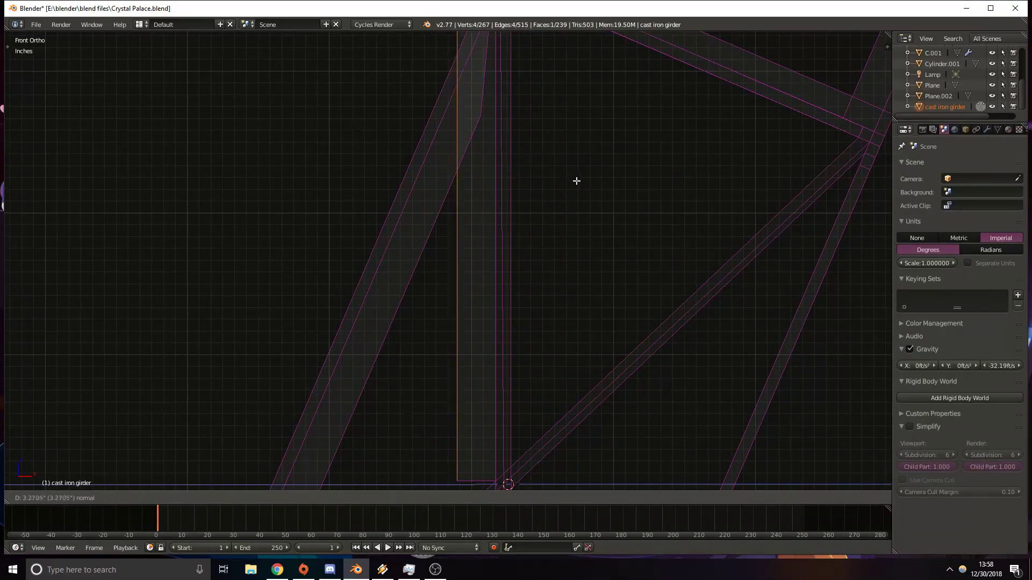
{"action": "left_click", "coordinate": [579, 182]}
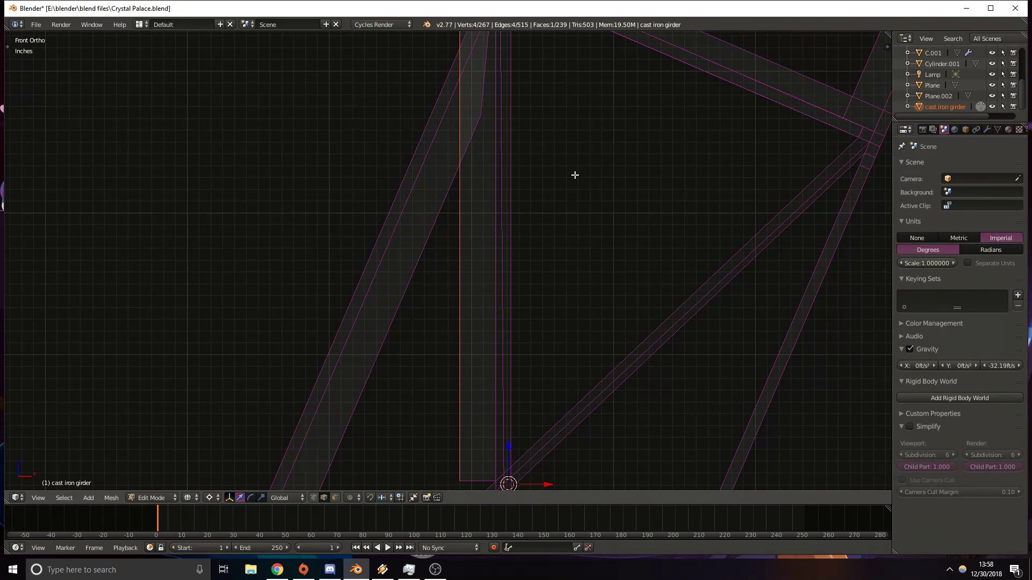
{"action": "left_click_drag", "start_coordinate": [549, 485], "coordinate": [560, 486]}
Add a loop cut across the upright brace's new rib and slide it up to just below the gusset corner on the chord.
{"action": "middle_click_drag", "start_coordinate": [454, 182], "coordinate": [444, 311], "text": "shift"}
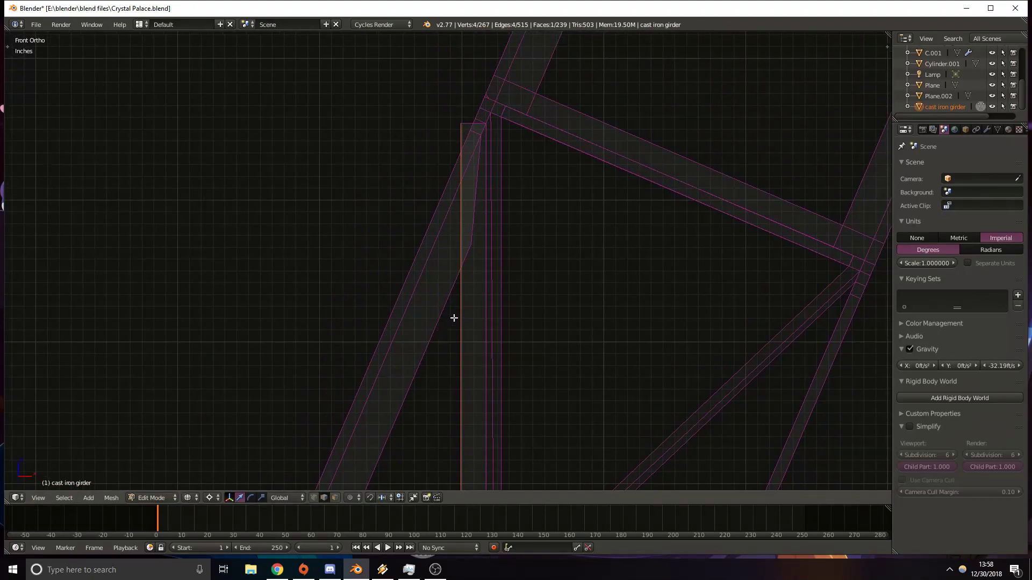
{"action": "key", "text": "ctrl+r"}
{"action": "left_click", "coordinate": [462, 320]}
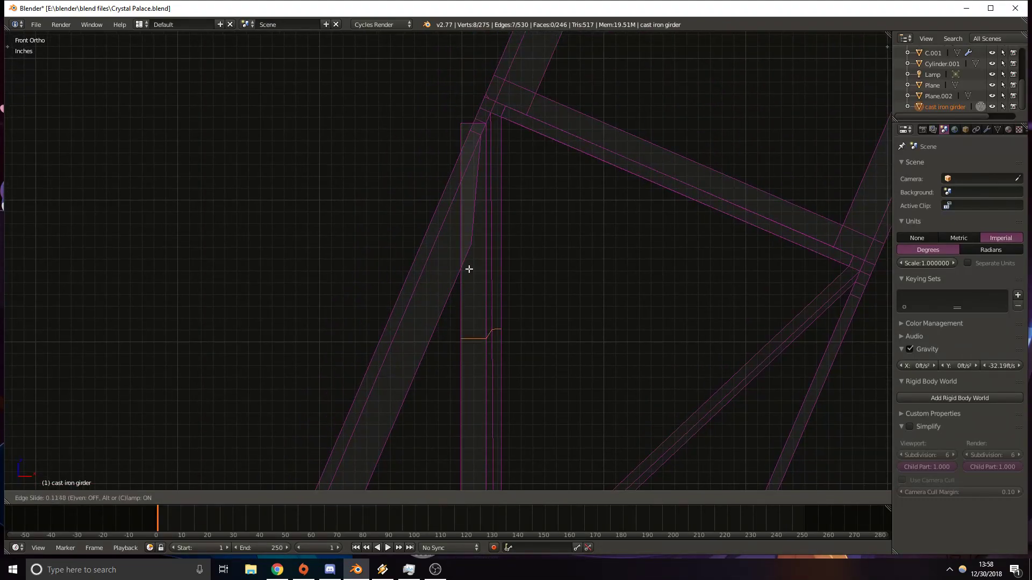
{"action": "left_click", "coordinate": [475, 203]}
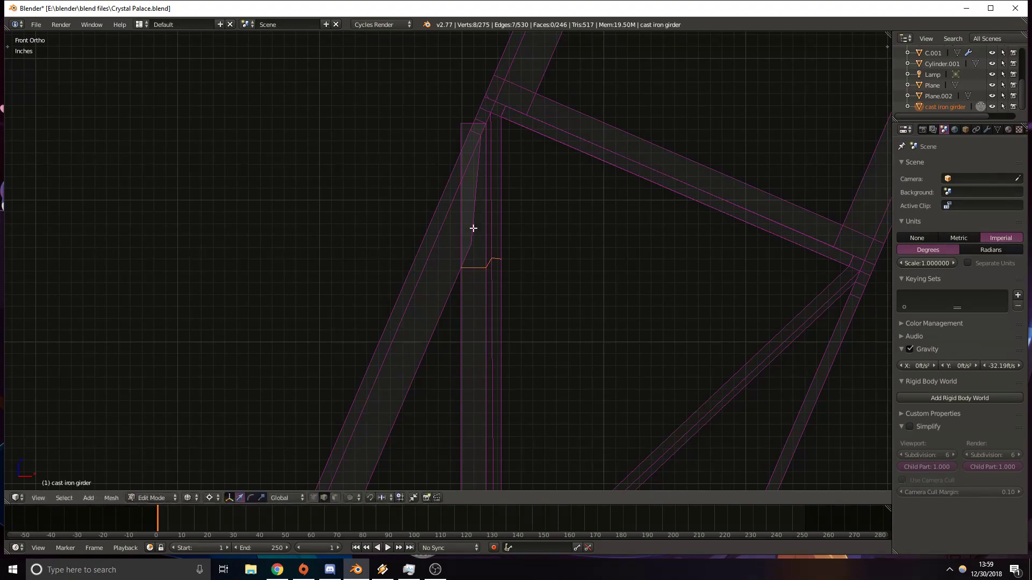
Delete the rib's outer edge face above the new loop cut, where it overlaps the chord.
{"action": "scroll", "coordinate": [472, 213], "scroll_direction": "up", "scroll_amount": 8}
{"action": "key", "text": "z"}
{"action": "middle_click_drag", "start_coordinate": [645, 282], "coordinate": [568, 279]}
{"action": "key", "text": "z"}
{"action": "scroll", "coordinate": [592, 275], "scroll_direction": "down", "scroll_amount": 7}
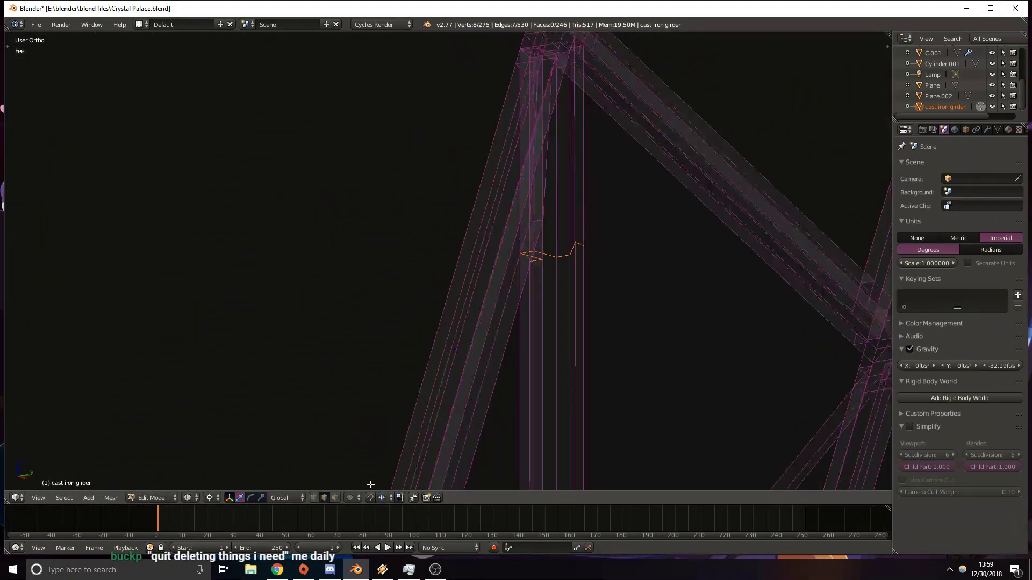
{"action": "left_click", "coordinate": [335, 497]}
{"action": "right_click", "coordinate": [528, 156]}
{"action": "mouse_move", "coordinate": [528, 157]}
{"action": "middle_mouse_down"}
{"action": "mouse_move", "coordinate": [536, 195]}
{"action": "mouse_move", "coordinate": [450, 226]}
{"action": "mouse_move", "coordinate": [521, 196]}
{"action": "mouse_move", "coordinate": [422, 220]}
{"action": "mouse_move", "coordinate": [423, 191]}
{"action": "middle_mouse_up"}
{"action": "key", "text": "x"}
{"action": "left_click", "coordinate": [538, 196]}
Delete the rib's two side faces above the cut and the leftover face at its upper end.
{"action": "key", "text": "z"}
{"action": "right_click", "coordinate": [423, 192]}
{"action": "key", "text": "z"}
{"action": "right_click", "coordinate": [422, 192], "text": "shift"}
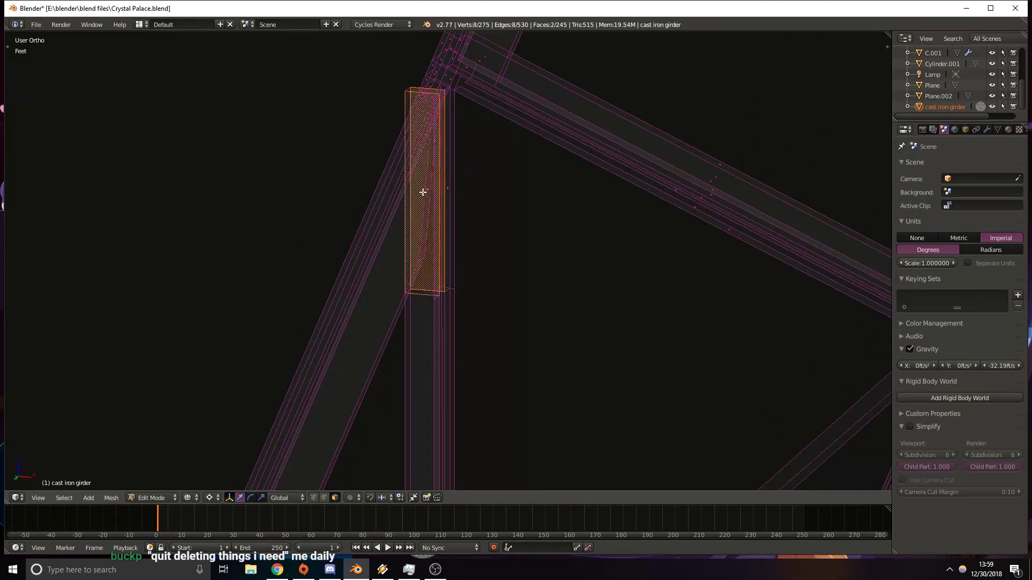
{"action": "key", "text": "z"}
{"action": "key", "text": "x"}
{"action": "left_click", "coordinate": [423, 192]}
{"action": "middle_click_drag", "start_coordinate": [559, 214], "coordinate": [362, 168]}
{"action": "right_click", "coordinate": [361, 168]}
{"action": "key", "text": "x"}
{"action": "left_click", "coordinate": [361, 167]}
In front view, add a loop cut along the chord and slide it through the gusset to the rib's upper corner.
{"action": "middle_click_drag", "start_coordinate": [506, 255], "coordinate": [400, 364]}
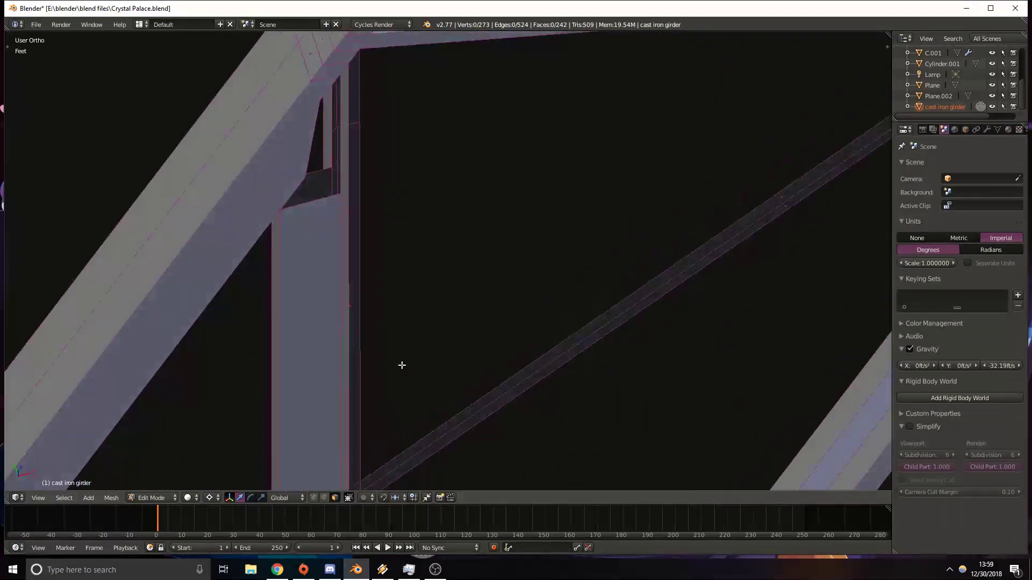
{"action": "key", "text": "KP_1"}
{"action": "middle_click_drag", "start_coordinate": [343, 212], "coordinate": [392, 247], "text": "shift"}
{"action": "key", "text": "ctrl+r"}
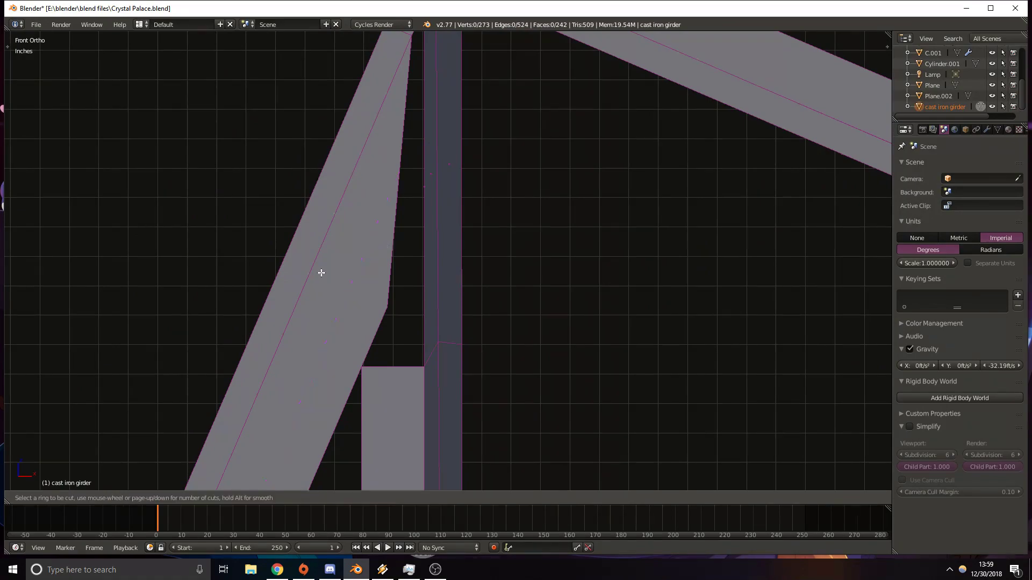
{"action": "left_click", "coordinate": [288, 276]}
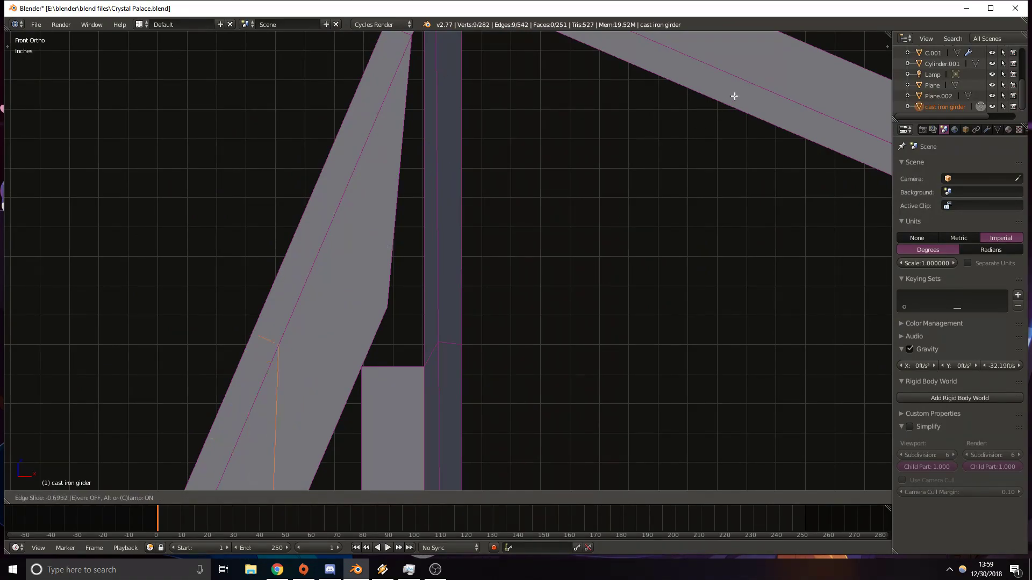
{"action": "left_click", "coordinate": [11, 339]}
Delete the narrow gusset faces on the brace side of the new cut.
{"action": "mouse_move", "coordinate": [187, 409]}
{"action": "middle_mouse_down"}
{"action": "mouse_move", "coordinate": [385, 343]}
{"action": "mouse_move", "coordinate": [406, 446]}
{"action": "middle_mouse_up"}
{"action": "key", "text": "z"}
{"action": "key", "text": "z"}
{"action": "key", "text": "a"}
{"action": "right_click", "coordinate": [443, 198]}
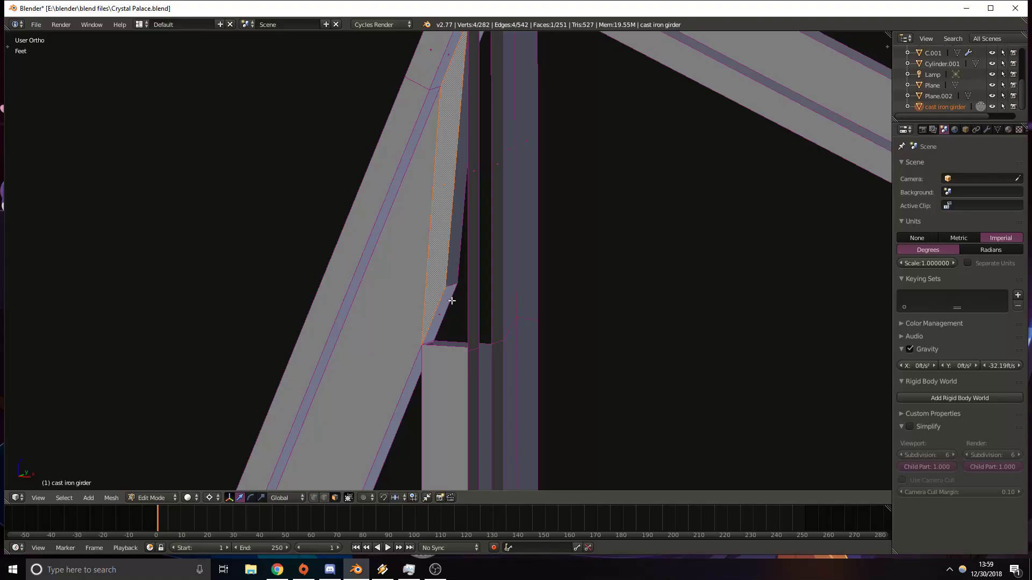
{"action": "key", "text": "z"}
{"action": "key", "text": "z"}
{"action": "key", "text": "z"}
{"action": "key", "text": "x"}
{"action": "left_click", "coordinate": [452, 227]}
{"action": "key", "text": "z"}
{"action": "scroll", "coordinate": [433, 293], "scroll_direction": "up", "scroll_amount": 6}
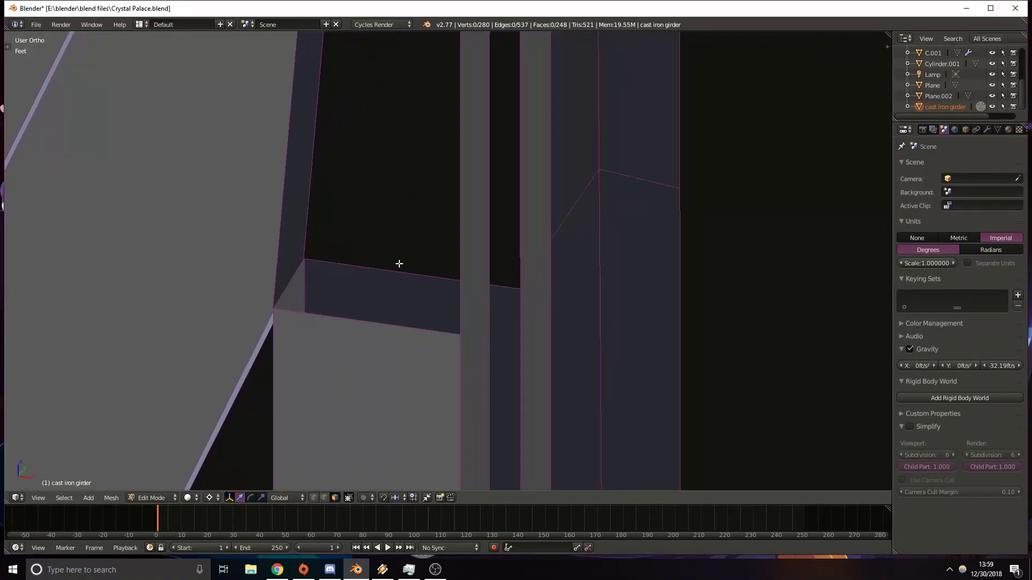
Try to close the gap between the gusset's lower corner and the rib's upper corner with a small face and a moved edge.
{"action": "right_click", "coordinate": [293, 283]}
{"action": "mouse_move", "coordinate": [293, 284]}
{"action": "middle_mouse_down"}
{"action": "mouse_move", "coordinate": [344, 261]}
{"action": "mouse_move", "coordinate": [364, 105]}
{"action": "mouse_move", "coordinate": [283, 342]}
{"action": "mouse_move", "coordinate": [228, 203]}
{"action": "mouse_move", "coordinate": [281, 199]}
{"action": "mouse_move", "coordinate": [302, 210]}
{"action": "mouse_move", "coordinate": [237, 258]}
{"action": "mouse_move", "coordinate": [205, 301]}
{"action": "mouse_move", "coordinate": [261, 165]}
{"action": "mouse_move", "coordinate": [251, 230]}
{"action": "mouse_move", "coordinate": [233, 260]}
{"action": "mouse_move", "coordinate": [247, 183]}
{"action": "mouse_move", "coordinate": [236, 349]}
{"action": "middle_mouse_up"}
{"action": "key", "text": "z"}
{"action": "right_click", "coordinate": [282, 182]}
{"action": "right_click", "coordinate": [281, 192], "text": "shift"}
{"action": "right_click", "coordinate": [274, 191]}
{"action": "scroll", "coordinate": [276, 195], "scroll_direction": "down", "scroll_amount": 5}
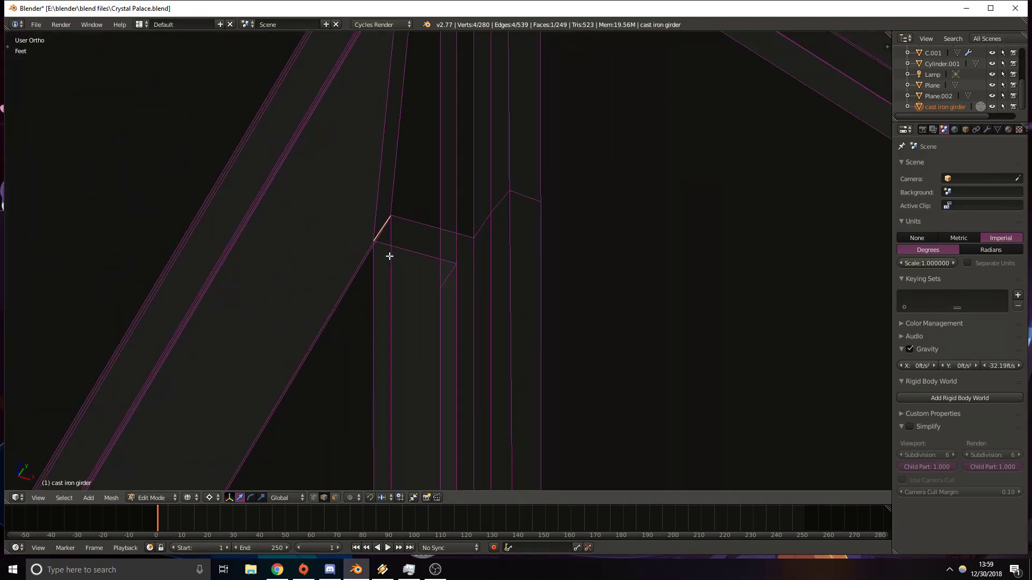
{"action": "scroll", "coordinate": [390, 256], "scroll_direction": "up", "scroll_amount": 5}
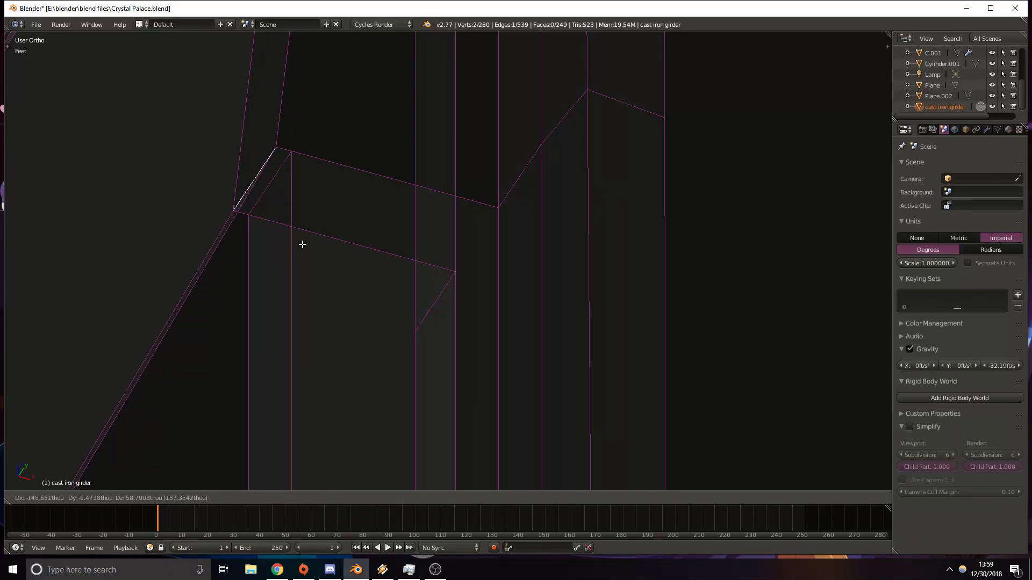
{"action": "key", "text": "g"}
{"action": "left_click", "coordinate": [327, 214]}
{"action": "mouse_move", "coordinate": [264, 281]}
{"action": "middle_mouse_down"}
{"action": "mouse_move", "coordinate": [301, 276]}
{"action": "mouse_move", "coordinate": [198, 267]}
{"action": "mouse_move", "coordinate": [216, 255]}
{"action": "middle_mouse_up"}
{"action": "key", "text": "z"}
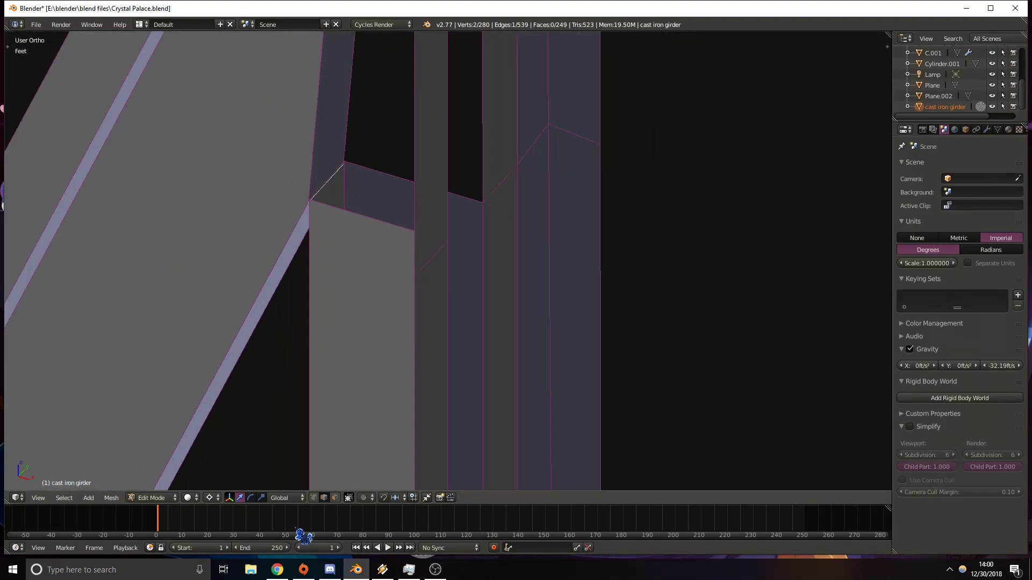
Delete the rib's outer edge face, its two long side faces and the leftover sliver at the gusset's lower corner.
{"action": "right_click", "coordinate": [337, 195]}
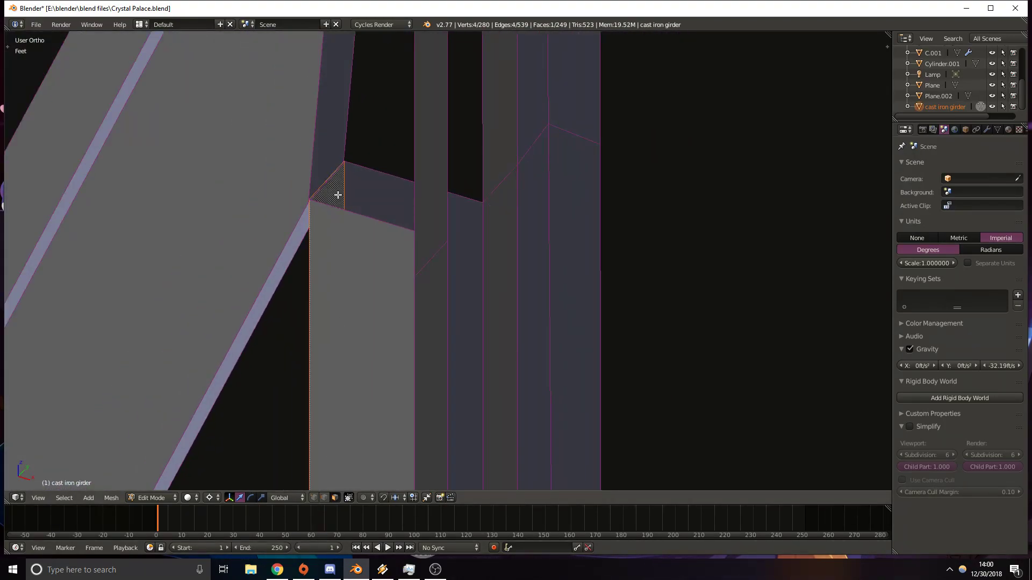
{"action": "right_click", "coordinate": [361, 224], "text": "shift"}
{"action": "right_click", "coordinate": [378, 187], "text": "shift"}
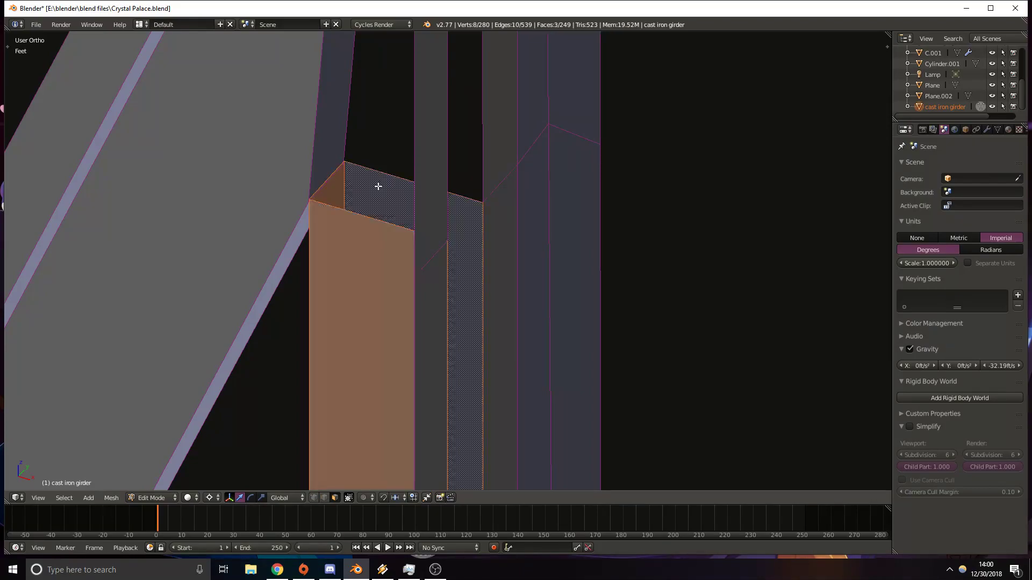
{"action": "key", "text": "x"}
{"action": "left_click", "coordinate": [377, 191]}
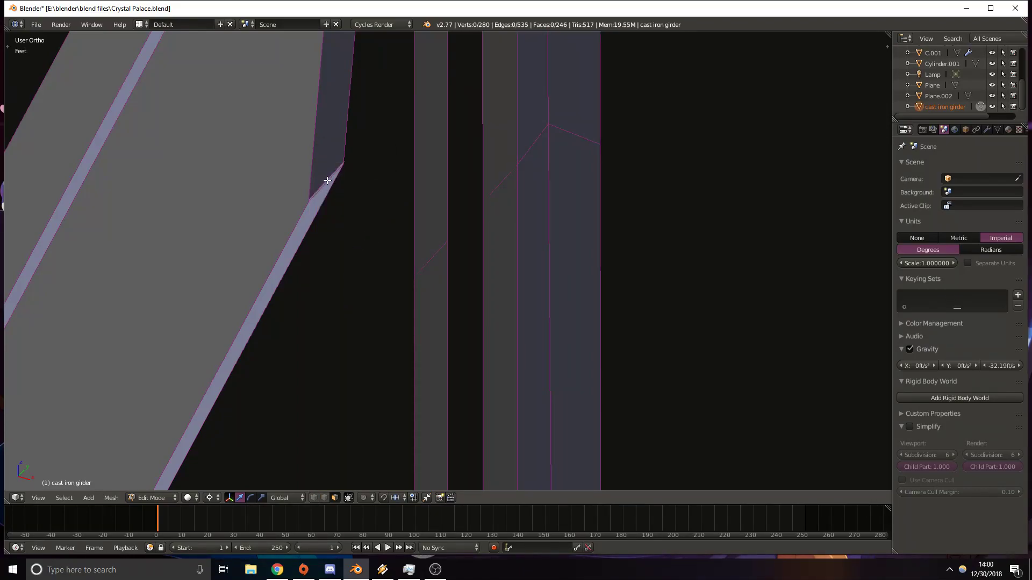
{"action": "right_click", "coordinate": [328, 180]}
{"action": "key", "text": "x"}
{"action": "left_click", "coordinate": [327, 178]}
Connect the gusset's two lower corners to the upright brace's inner edges with new edges.
{"action": "right_click", "coordinate": [414, 277]}
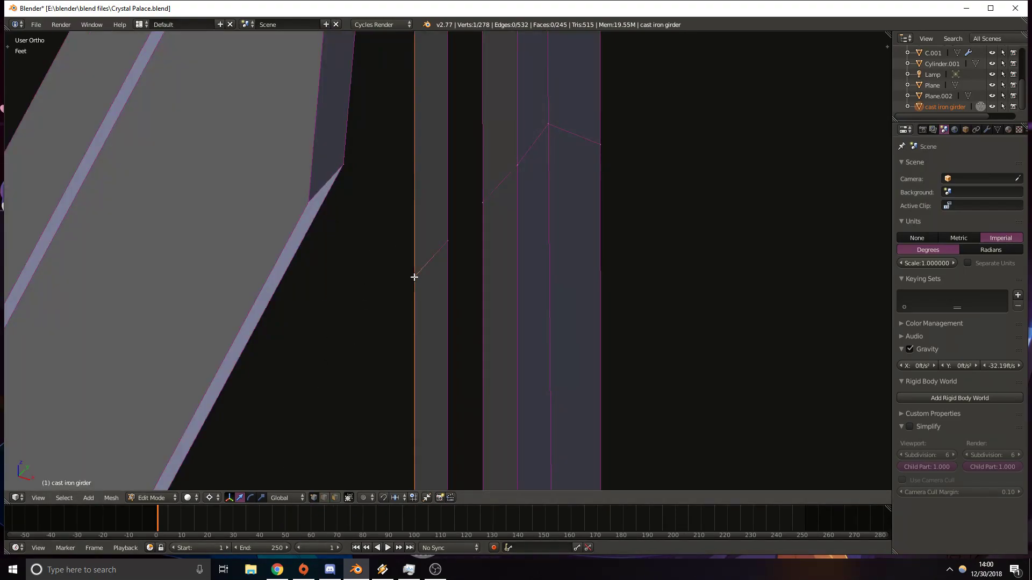
{"action": "right_click", "coordinate": [309, 203], "text": "shift"}
{"action": "right_click", "coordinate": [345, 165]}
{"action": "right_click", "coordinate": [484, 203], "text": "shift"}
{"action": "key", "text": "f"}
{"action": "key", "text": "a"}
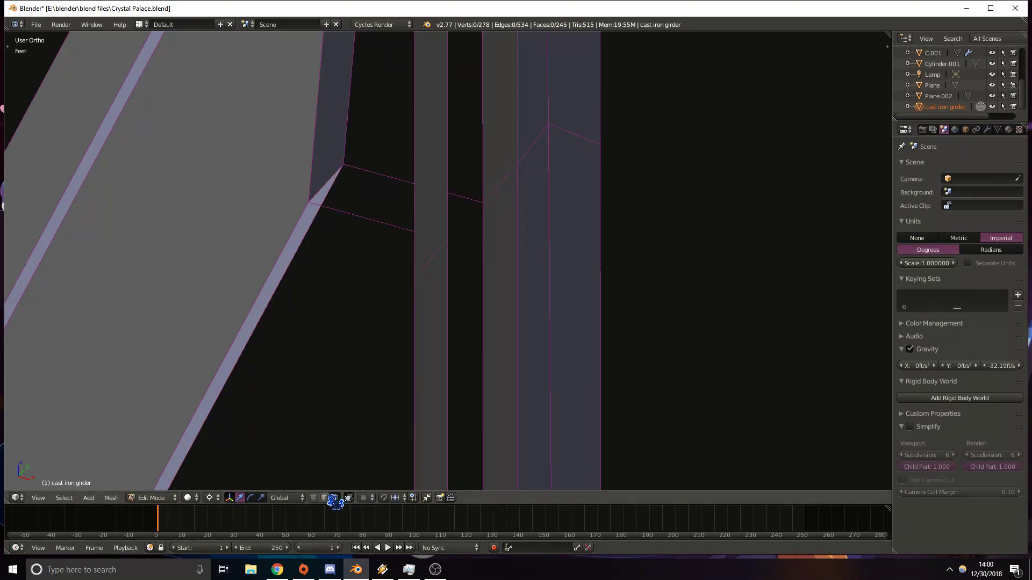
Fill a face over one side of the gap between the gusset's edge and the upright brace.
{"action": "middle_click_drag", "start_coordinate": [359, 290], "coordinate": [366, 392]}
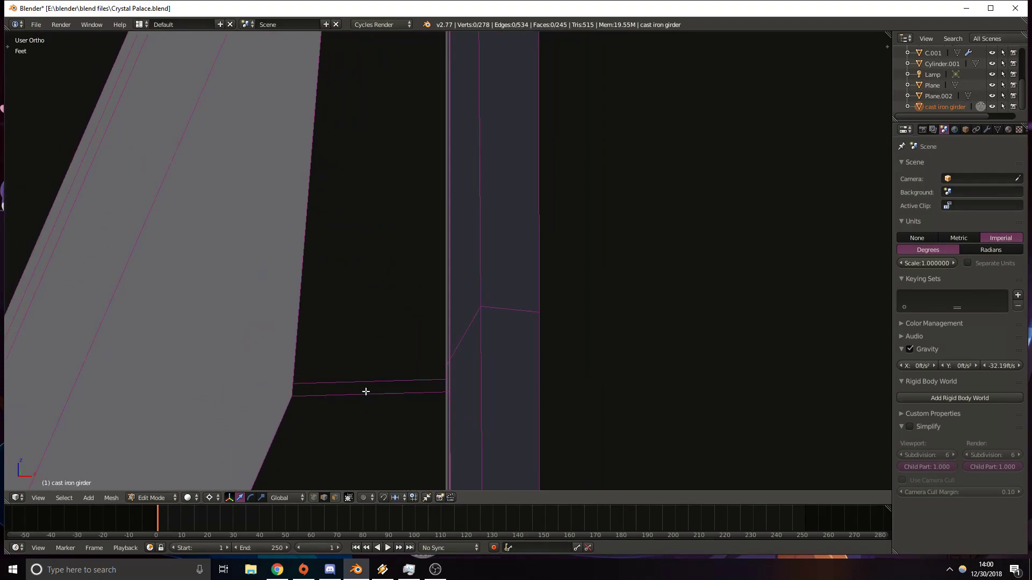
{"action": "right_click", "coordinate": [297, 343], "text": "shift"}
{"action": "middle_click_drag", "start_coordinate": [328, 337], "coordinate": [427, 314]}
{"action": "right_click", "coordinate": [427, 314], "text": "shift"}
{"action": "middle_click_drag", "start_coordinate": [375, 134], "coordinate": [323, 156], "text": "shift"}
{"action": "right_click", "coordinate": [328, 156], "text": "shift"}
{"action": "key", "text": "f"}
Fill the gusset gap on the opposite side and one long side face of the rib down to the brace crossing.
{"action": "middle_click_drag", "start_coordinate": [379, 195], "coordinate": [581, 211]}
{"action": "right_click", "coordinate": [606, 198]}
{"action": "right_click", "coordinate": [568, 114], "text": "shift"}
{"action": "middle_click_drag", "start_coordinate": [565, 108], "coordinate": [504, 365]}
{"action": "key", "text": "f"}
{"action": "middle_click_drag", "start_coordinate": [419, 375], "coordinate": [416, 275]}
{"action": "right_click", "coordinate": [416, 314], "text": "shift"}
{"action": "key", "text": "f"}
Fill the rib's remaining long side face and the outer edge face that joins its two sides.
{"action": "right_click", "coordinate": [389, 289]}
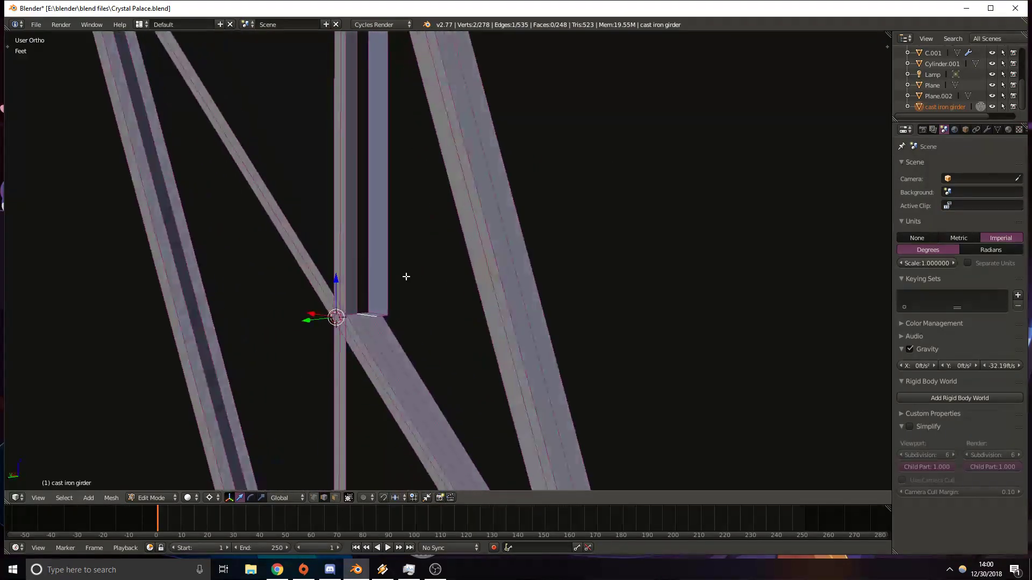
{"action": "right_click", "coordinate": [356, 279], "text": "shift"}
{"action": "middle_click_drag", "start_coordinate": [365, 138], "coordinate": [393, 203], "text": "shift"}
{"action": "middle_click_drag", "start_coordinate": [395, 150], "coordinate": [377, 178], "text": "shift"}
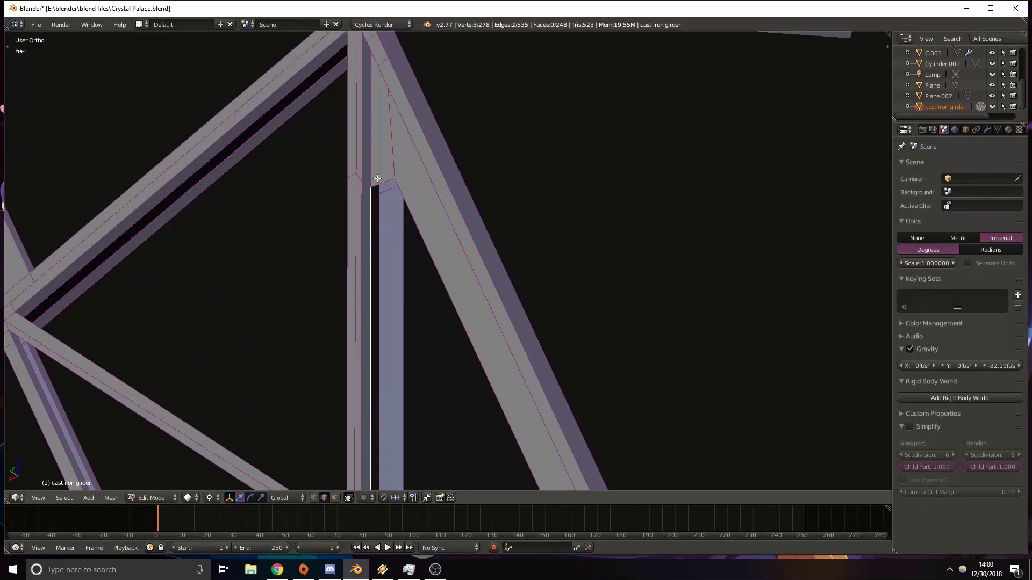
{"action": "right_click", "coordinate": [381, 186], "text": "shift"}
{"action": "key", "text": "f"}
{"action": "middle_click_drag", "start_coordinate": [350, 234], "coordinate": [358, 186]}
{"action": "right_click", "coordinate": [410, 244]}
{"action": "right_click", "coordinate": [392, 245], "text": "shift"}
{"action": "key", "text": "f"}
In front view and Object Mode, rotate the girder back to horizontal and set its Y rotation to 0°.
{"action": "middle_click_drag", "start_coordinate": [392, 245], "coordinate": [343, 305]}
{"action": "key", "text": "KP_1"}
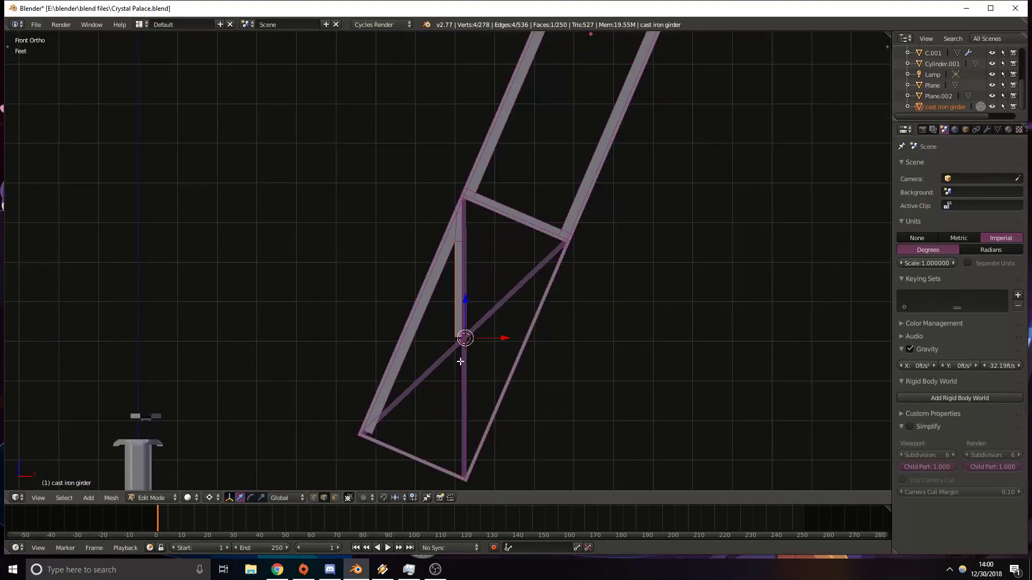
{"action": "scroll", "coordinate": [483, 356], "scroll_direction": "down", "scroll_amount": 1}
{"action": "key", "text": "Tab"}
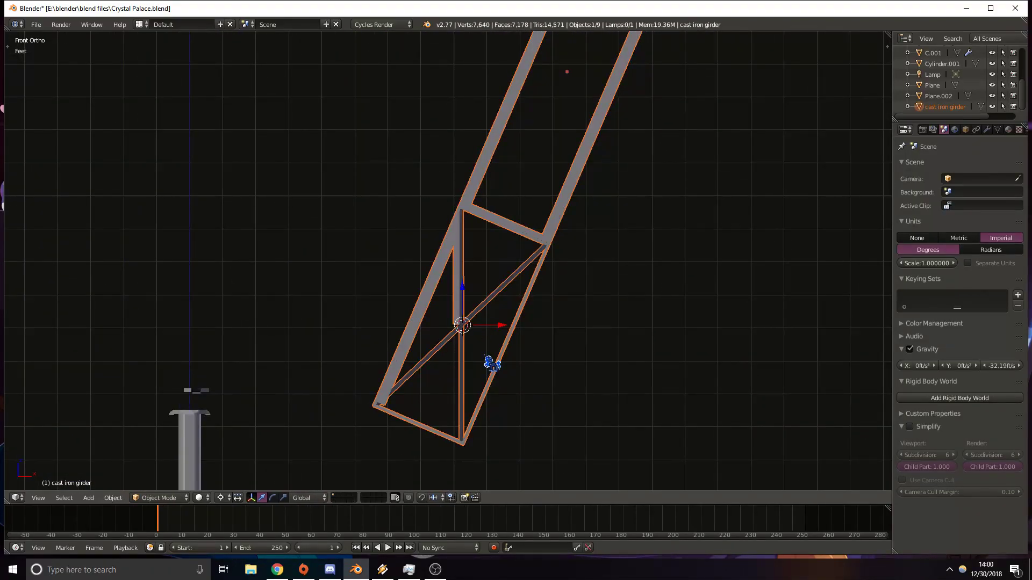
{"action": "key", "text": "r"}
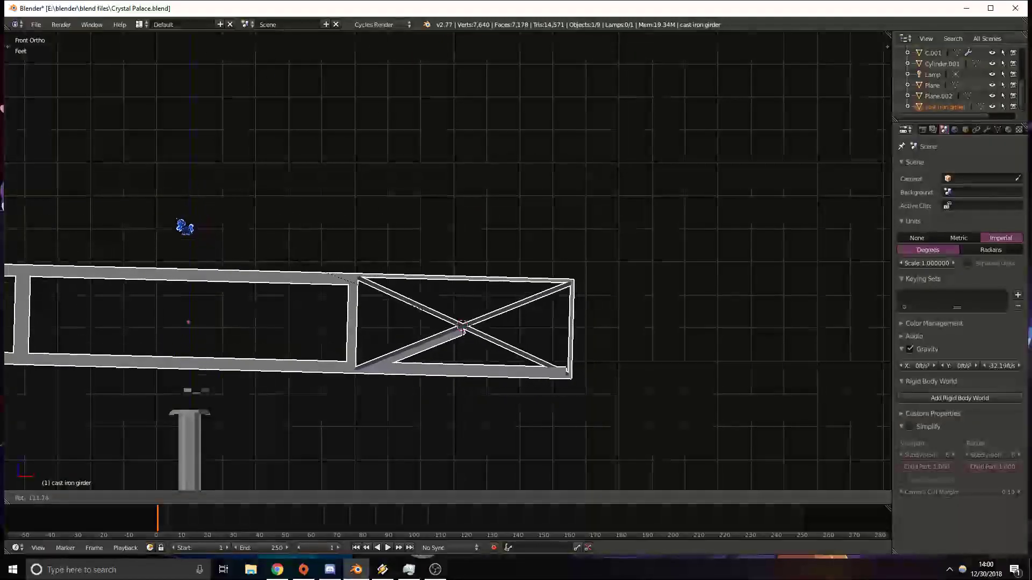
{"action": "left_click", "coordinate": [182, 228]}
{"action": "key", "text": "n"}
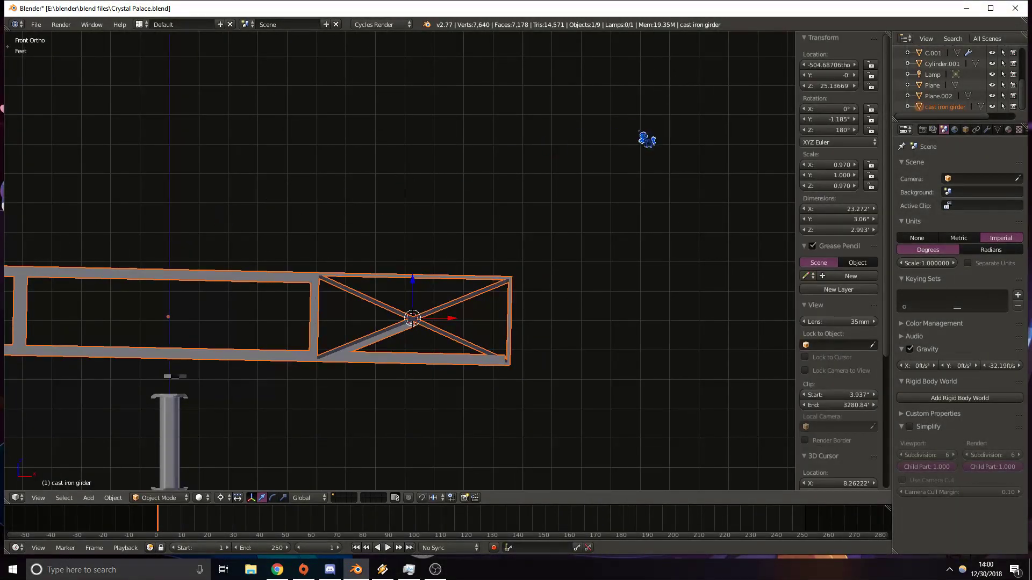
{"action": "left_click", "coordinate": [838, 119]}
{"action": "type", "text": "0"}
{"action": "key", "text": "Return"}
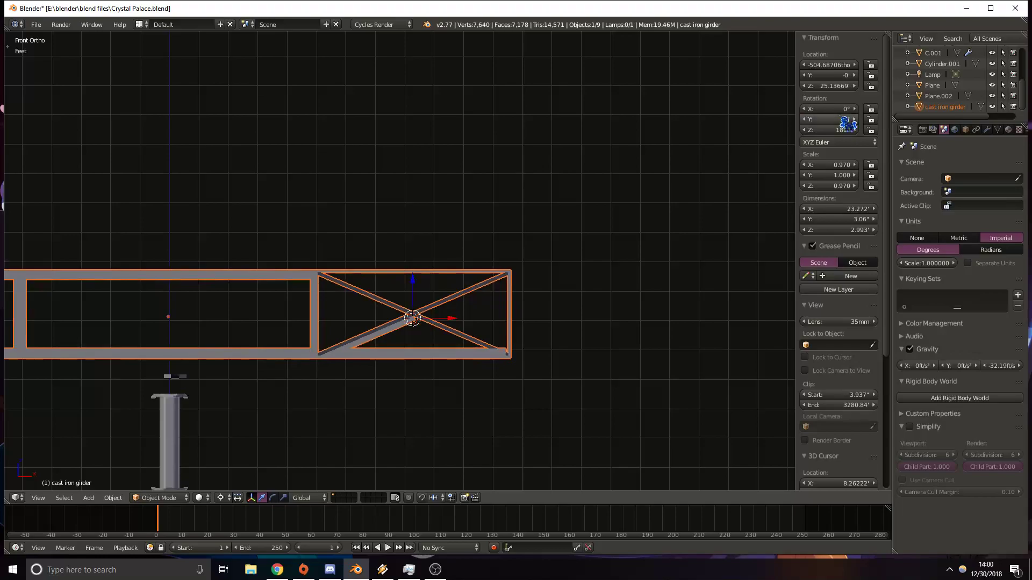
In Edit Mode, move the rib's lower outer edge at the brace crossing about -871 thou along X to square its end.
{"action": "scroll", "coordinate": [396, 380], "scroll_direction": "up", "scroll_amount": 10}
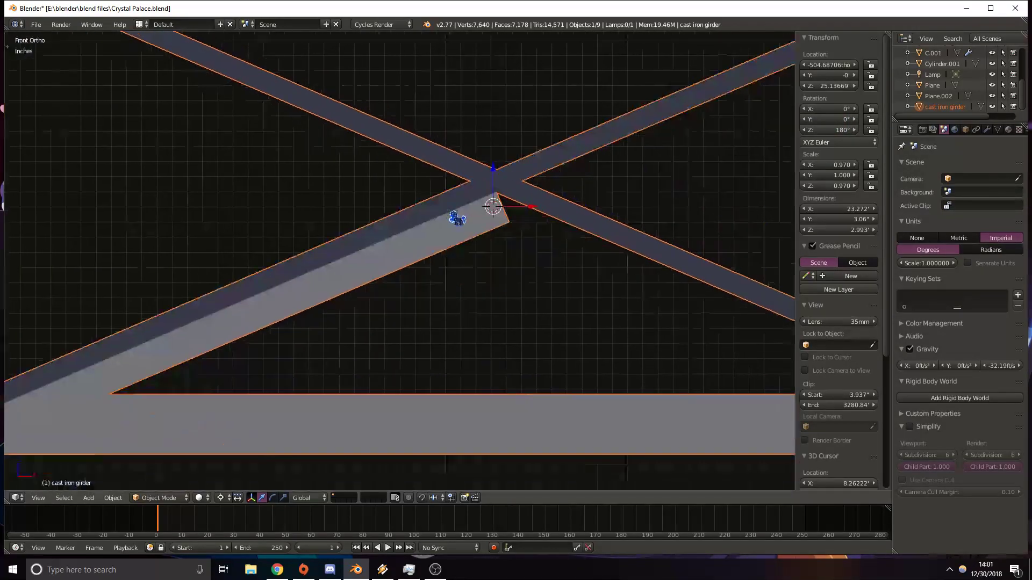
{"action": "key", "text": "z"}
{"action": "scroll", "coordinate": [473, 215], "scroll_direction": "up", "scroll_amount": 4}
{"action": "middle_click_drag", "start_coordinate": [617, 201], "coordinate": [468, 195], "text": "shift"}
{"action": "key", "text": "Tab"}
{"action": "middle_click_drag", "start_coordinate": [549, 161], "coordinate": [517, 174]}
{"action": "key", "text": "z"}
{"action": "key", "text": "KP_1"}
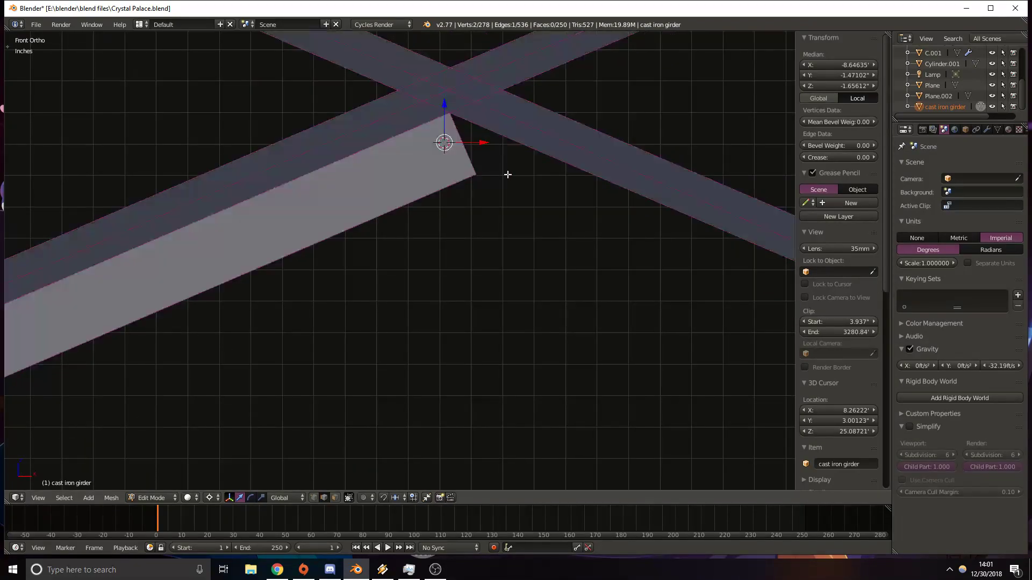
{"action": "key", "text": "comma"}
{"action": "key", "text": "z"}
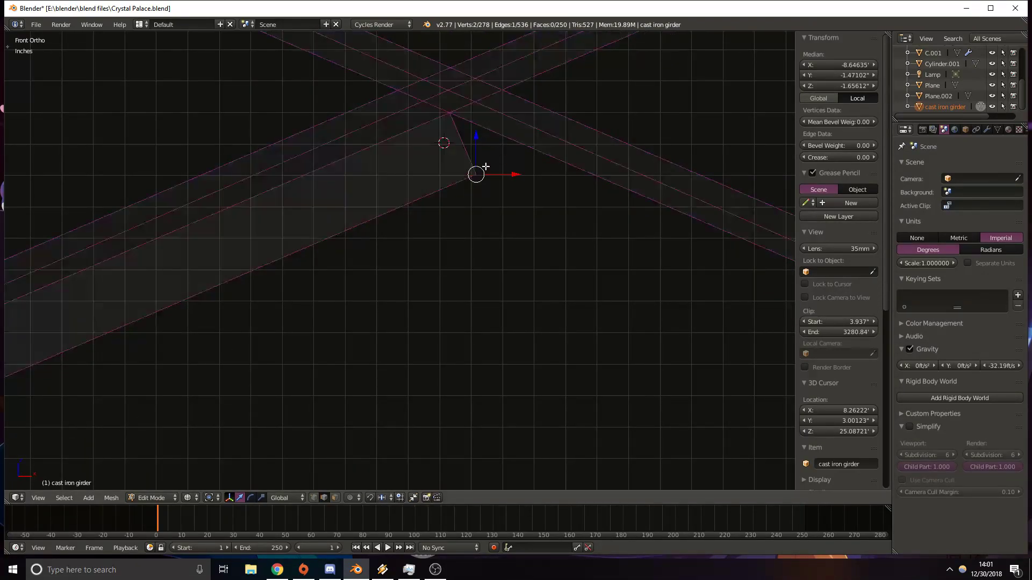
{"action": "key", "text": "g"}
{"action": "key", "text": "x"}
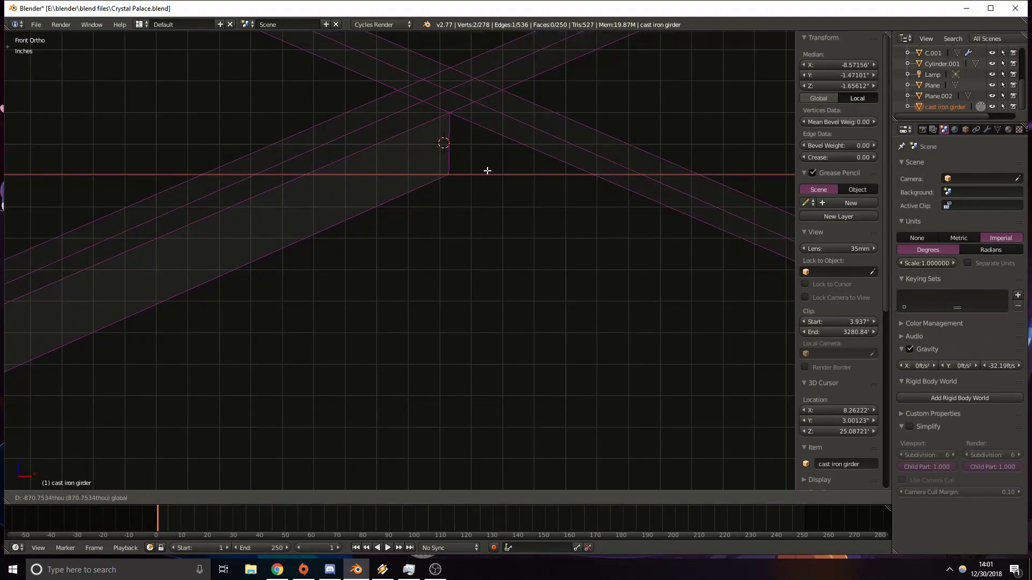
{"action": "left_click", "coordinate": [487, 171]}
In Object Mode, move the girder about -307 thou along X and 17 thou along Z.
{"action": "key", "text": "Tab"}
{"action": "middle_click_drag", "start_coordinate": [434, 97], "coordinate": [454, 199], "text": "shift"}
{"action": "key", "text": "g"}
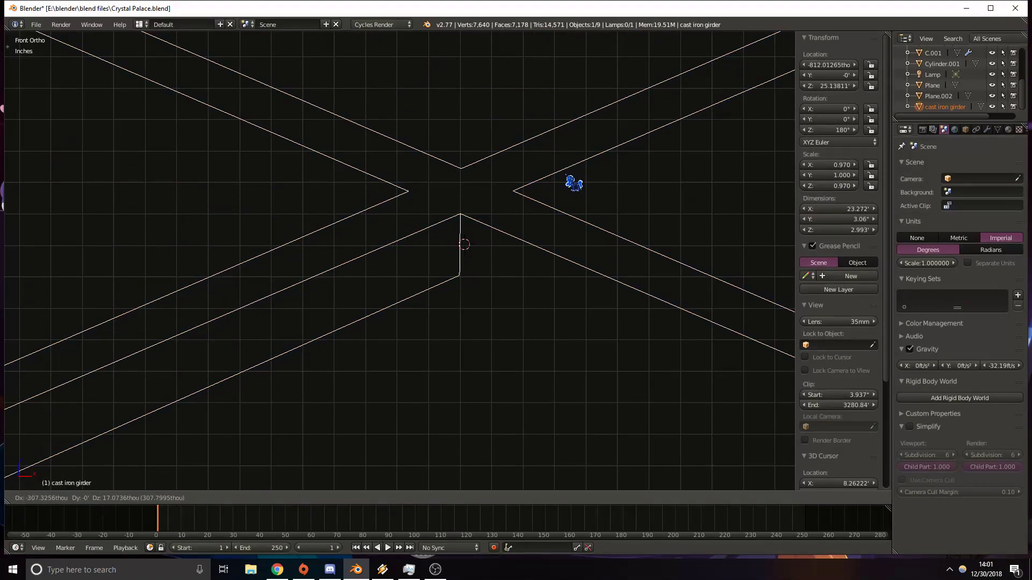
{"action": "left_click", "coordinate": [574, 184]}
In Edit Mode, nudge the rib's lower end edge slightly along X to line it up with the brace crossing.
{"action": "scroll", "coordinate": [530, 199], "scroll_direction": "up", "scroll_amount": 7}
{"action": "middle_click_drag", "start_coordinate": [537, 144], "coordinate": [480, 231], "text": "shift"}
{"action": "scroll", "coordinate": [499, 235], "scroll_direction": "down", "scroll_amount": 6}
{"action": "middle_click_drag", "start_coordinate": [551, 250], "coordinate": [545, 239], "text": "shift"}
{"action": "scroll", "coordinate": [518, 272], "scroll_direction": "up", "scroll_amount": 2}
{"action": "key", "text": "Tab"}
{"action": "scroll", "coordinate": [503, 288], "scroll_direction": "up", "scroll_amount": 7}
{"action": "middle_click_drag", "start_coordinate": [627, 411], "coordinate": [594, 305], "text": "shift"}
{"action": "left_click_drag", "start_coordinate": [626, 353], "coordinate": [631, 357]}
In Edit Mode, delete the long narrow face under the end bay's descending diagonal brace and the small face at its crossing end.
{"action": "scroll", "coordinate": [625, 354], "scroll_direction": "down", "scroll_amount": 14}
{"action": "middle_click_drag", "start_coordinate": [406, 305], "coordinate": [607, 133], "text": "shift"}
{"action": "key", "text": "z"}
{"action": "mouse_move", "coordinate": [633, 268]}
{"action": "middle_mouse_down", "text": "shift"}
{"action": "mouse_move", "coordinate": [295, 235]}
{"action": "mouse_move", "coordinate": [157, 240]}
{"action": "middle_mouse_up", "text": "shift"}
{"action": "middle_click_drag", "start_coordinate": [444, 202], "coordinate": [492, 281]}
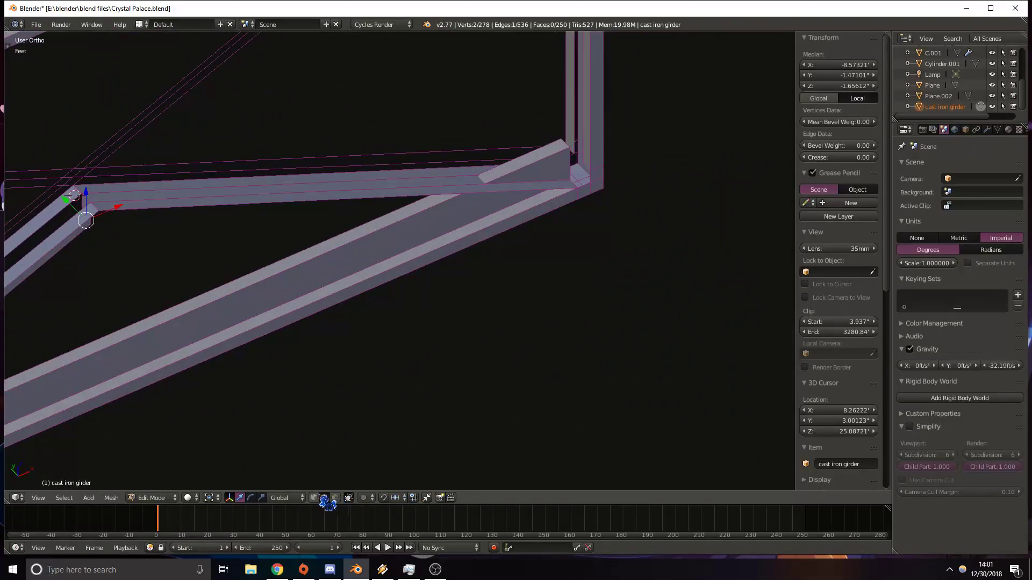
{"action": "left_click_drag", "start_coordinate": [598, 132], "coordinate": [391, 221]}
{"action": "middle_click_drag", "start_coordinate": [392, 221], "coordinate": [320, 129]}
{"action": "right_click", "coordinate": [320, 125]}
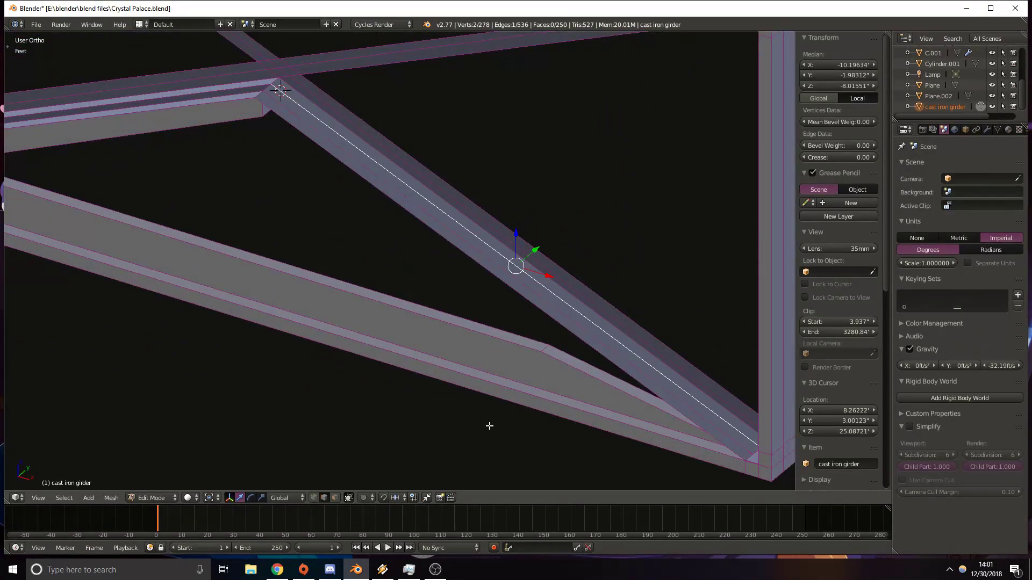
{"action": "key", "text": "a"}
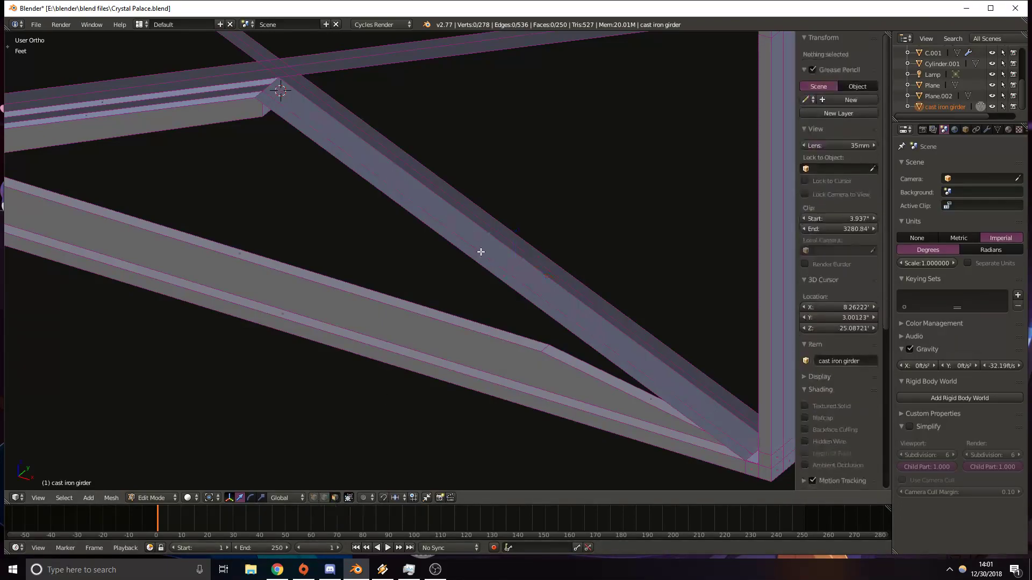
{"action": "right_click", "coordinate": [486, 243]}
{"action": "key", "text": "x"}
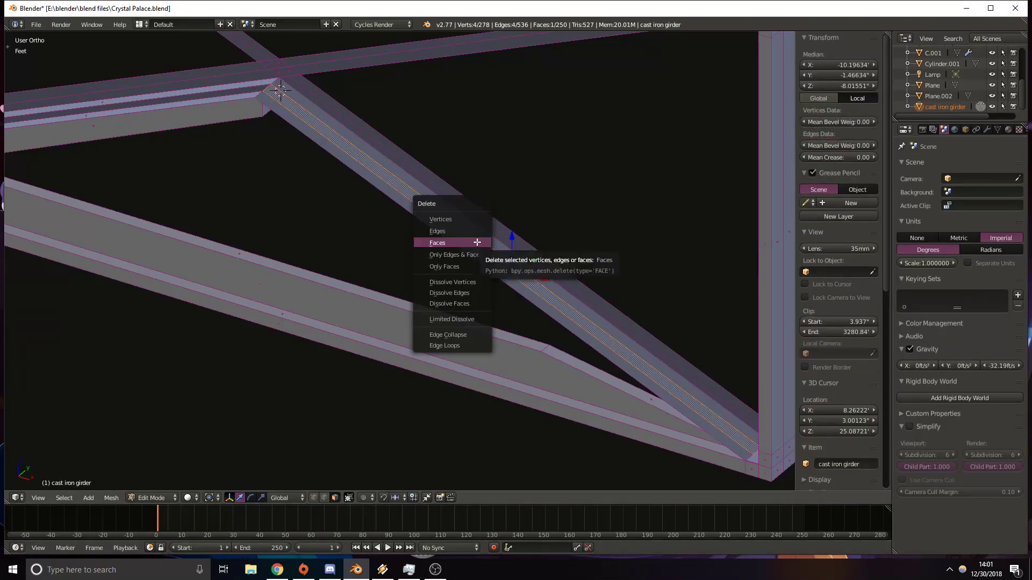
{"action": "left_click", "coordinate": [475, 240]}
{"action": "right_click", "coordinate": [272, 94]}
{"action": "key", "text": "x"}
{"action": "left_click", "coordinate": [269, 92]}
In front view and Object Mode, move the girder about 7.6 in along X and 0.14 in along Z.
{"action": "mouse_move", "coordinate": [268, 135]}
{"action": "middle_mouse_down"}
{"action": "mouse_move", "coordinate": [258, 195]}
{"action": "mouse_move", "coordinate": [301, 189]}
{"action": "mouse_move", "coordinate": [457, 124]}
{"action": "middle_mouse_up"}
{"action": "key", "text": "KP_1"}
{"action": "middle_click_drag", "start_coordinate": [203, 161], "coordinate": [368, 161], "text": "shift"}
{"action": "key", "text": "z"}
{"action": "mouse_move", "coordinate": [219, 300]}
{"action": "middle_mouse_down", "text": "shift"}
{"action": "mouse_move", "coordinate": [275, 285]}
{"action": "mouse_move", "coordinate": [290, 267]}
{"action": "middle_mouse_up", "text": "shift"}
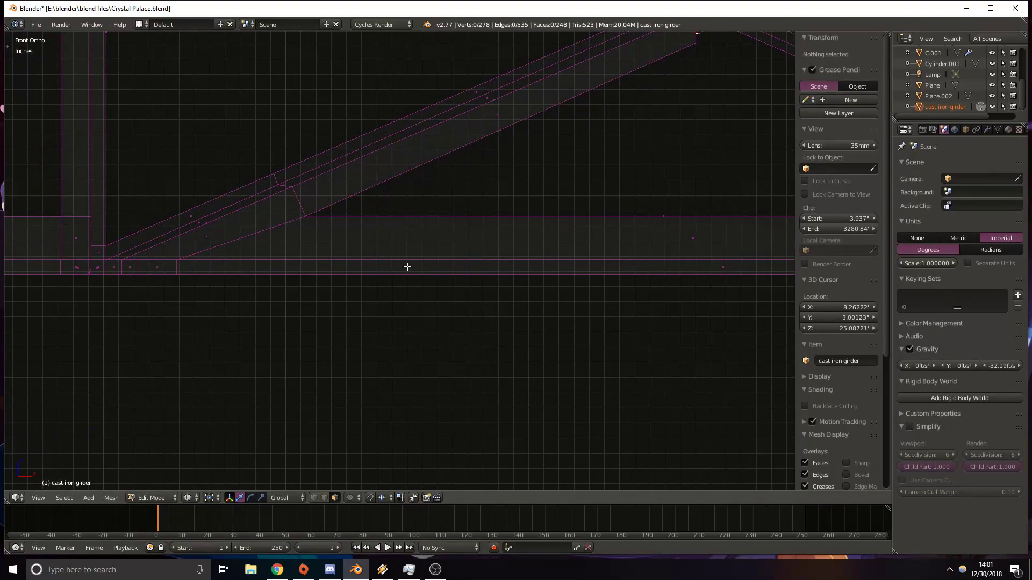
{"action": "key", "text": "Tab"}
{"action": "middle_click_drag", "start_coordinate": [273, 236], "coordinate": [387, 252], "text": "shift"}
{"action": "key", "text": "g"}
{"action": "left_click", "coordinate": [551, 238]}
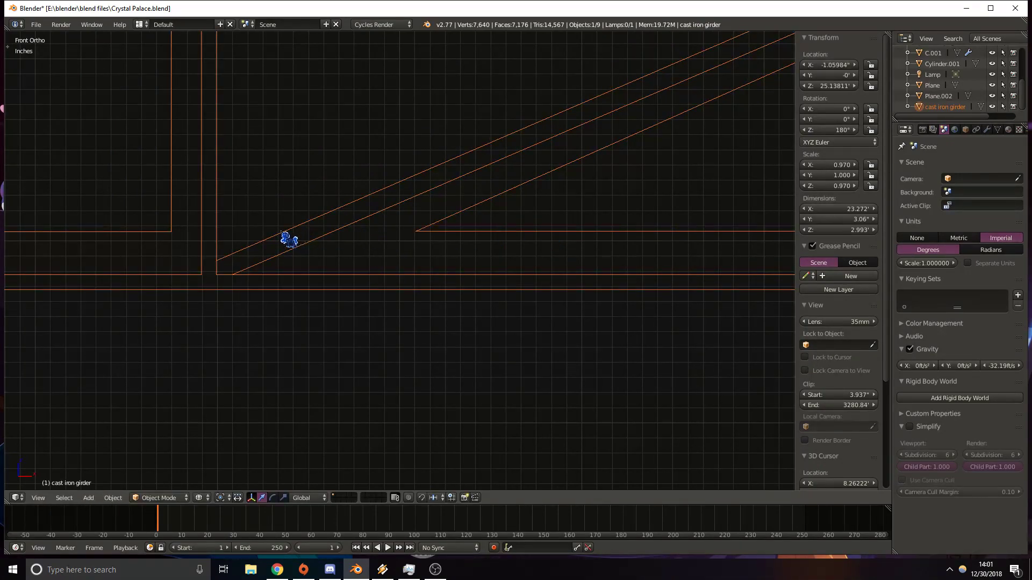
{"action": "middle_click_drag", "start_coordinate": [632, 221], "coordinate": [161, 226], "text": "shift"}
{"action": "middle_click_drag", "start_coordinate": [740, 222], "coordinate": [439, 223], "text": "shift"}
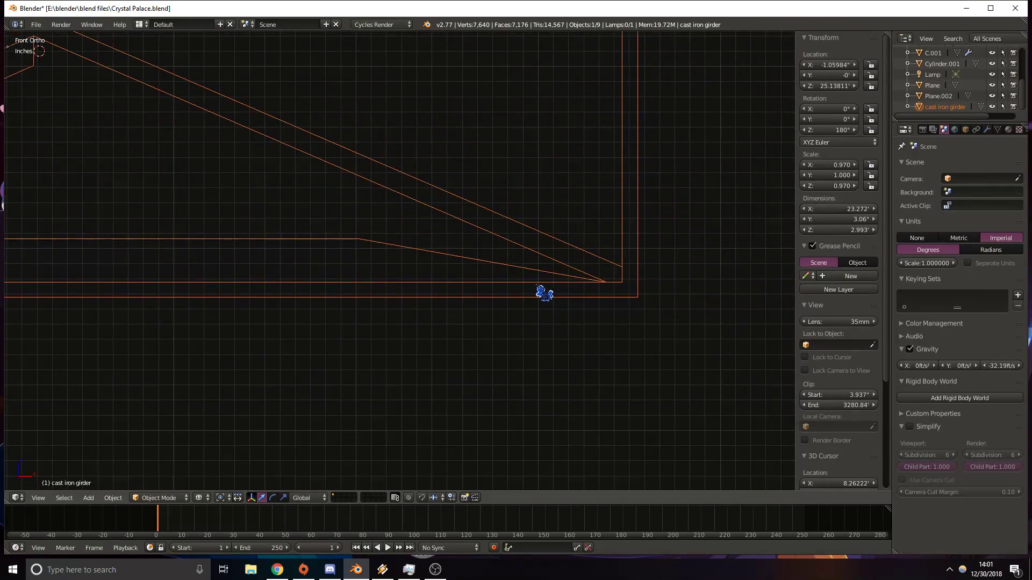
{"action": "key", "text": "z"}
{"action": "key", "text": "z"}
{"action": "key", "text": "g"}
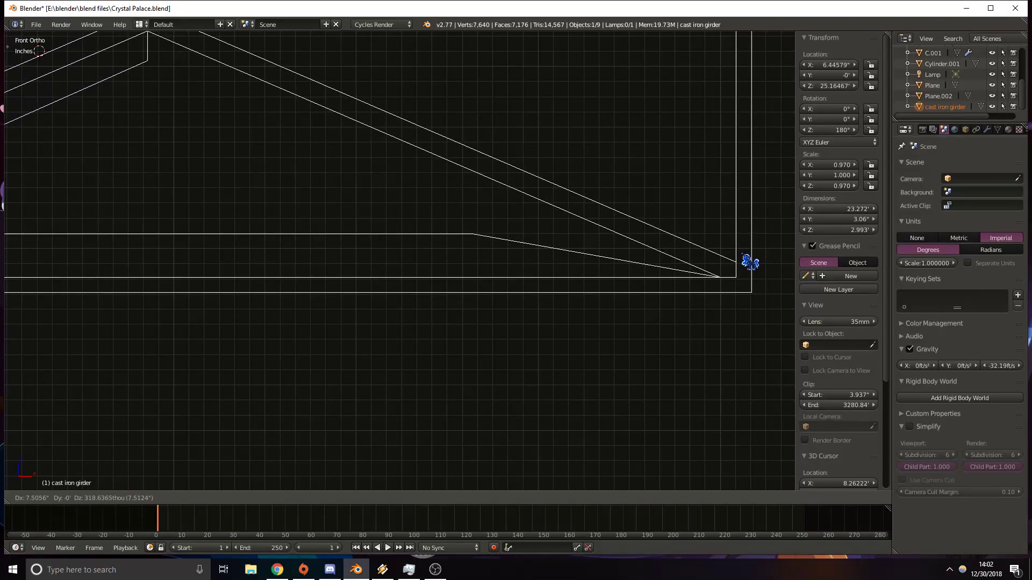
{"action": "left_click", "coordinate": [750, 264]}
{"action": "middle_click_drag", "start_coordinate": [430, 242], "coordinate": [454, 247], "text": "shift"}
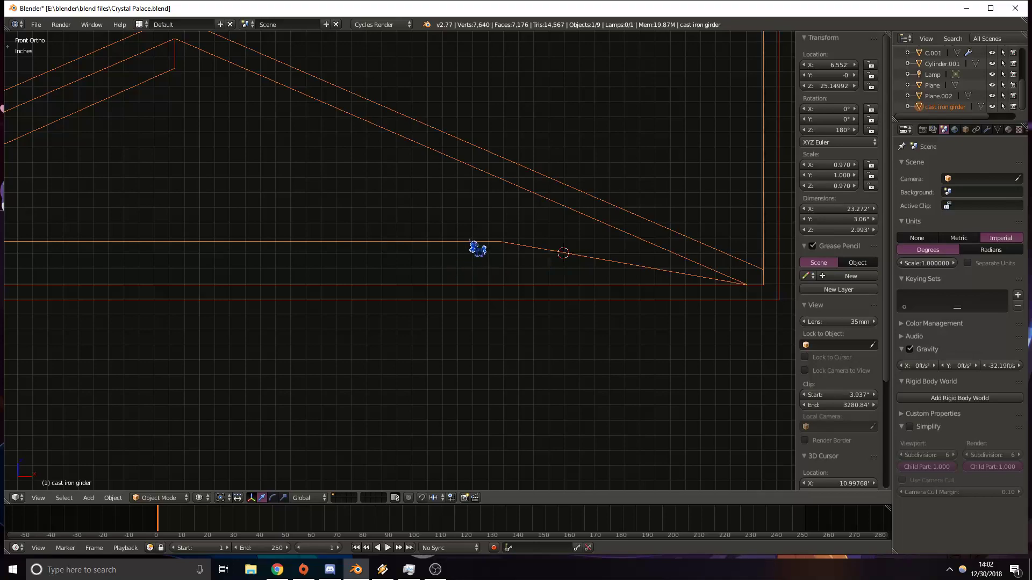
In Edit Mode, move the edge where the lower chord's rib starts to taper about 4.11 in along X.
{"action": "key", "text": "Tab"}
{"action": "middle_click_drag", "start_coordinate": [478, 242], "coordinate": [489, 206]}
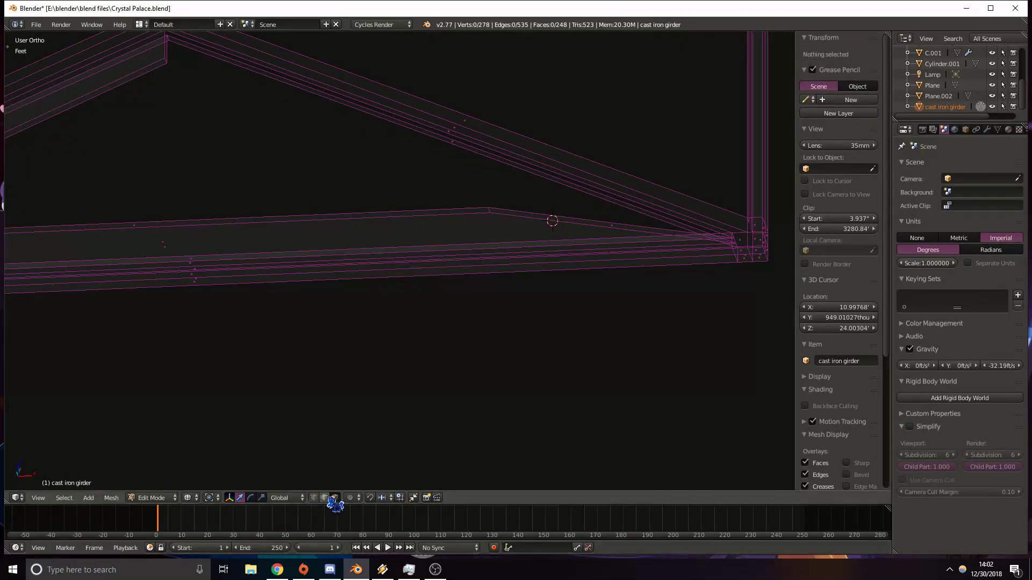
{"action": "right_click", "coordinate": [490, 212]}
{"action": "key", "text": "KP_1"}
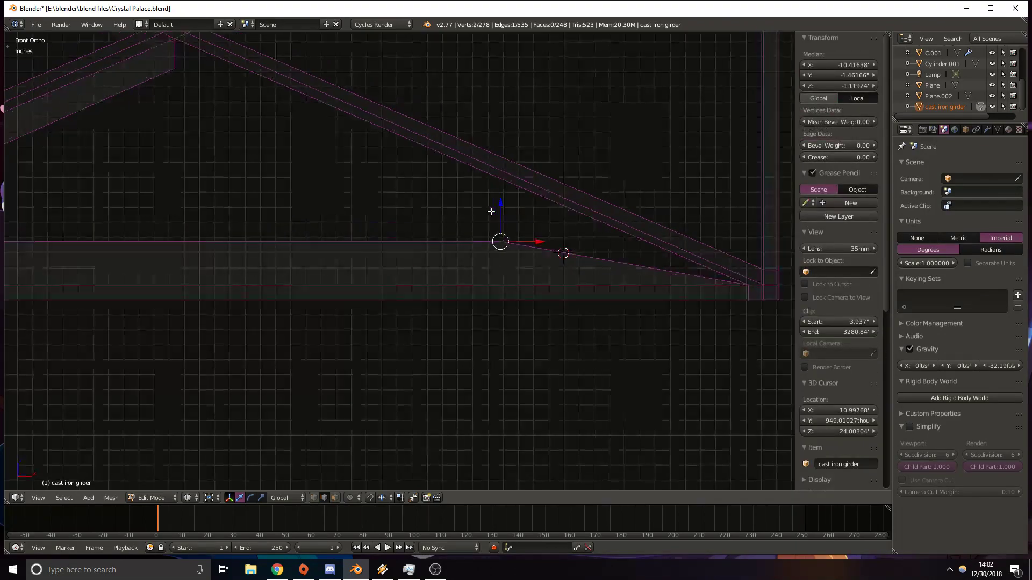
{"action": "key", "text": "g"}
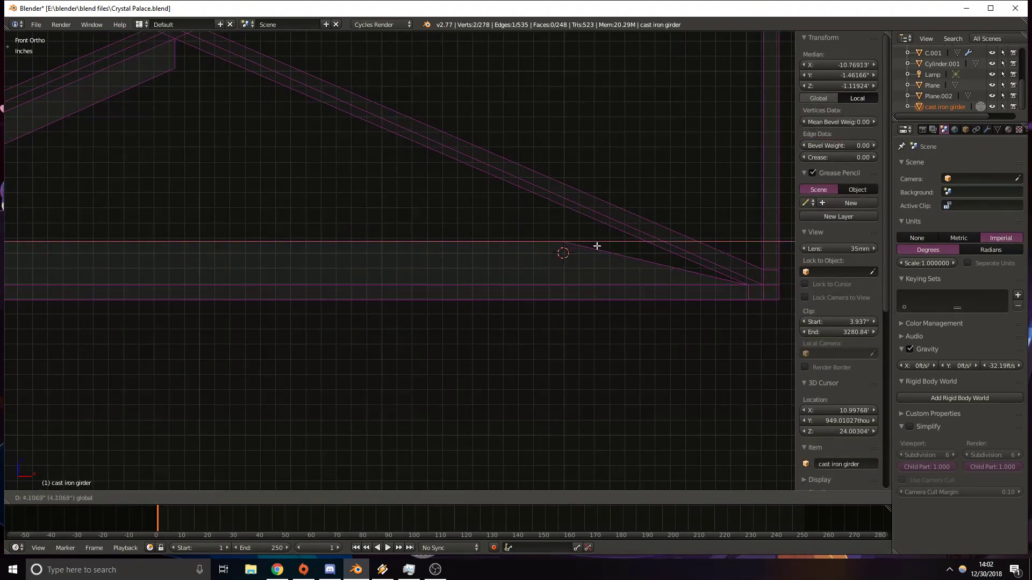
{"action": "left_click", "coordinate": [596, 246]}
Fill a face between the rib's end edge at the brace crossing and the repositioned taper edge on the lower chord.
{"action": "middle_click_drag", "start_coordinate": [274, 126], "coordinate": [395, 189], "text": "shift"}
{"action": "middle_click_drag", "start_coordinate": [317, 139], "coordinate": [257, 154]}
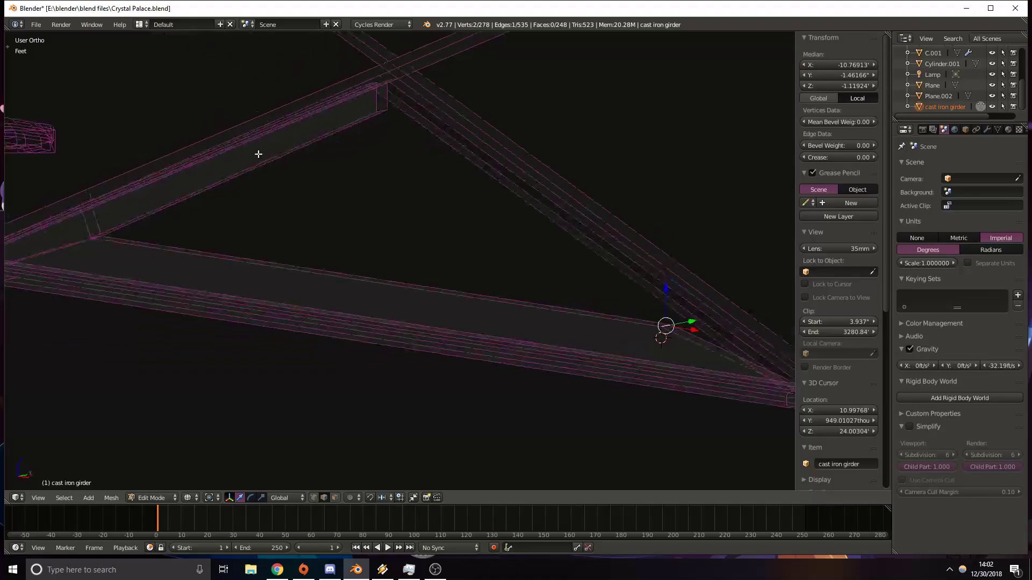
{"action": "key", "text": "z"}
{"action": "right_click", "coordinate": [382, 115]}
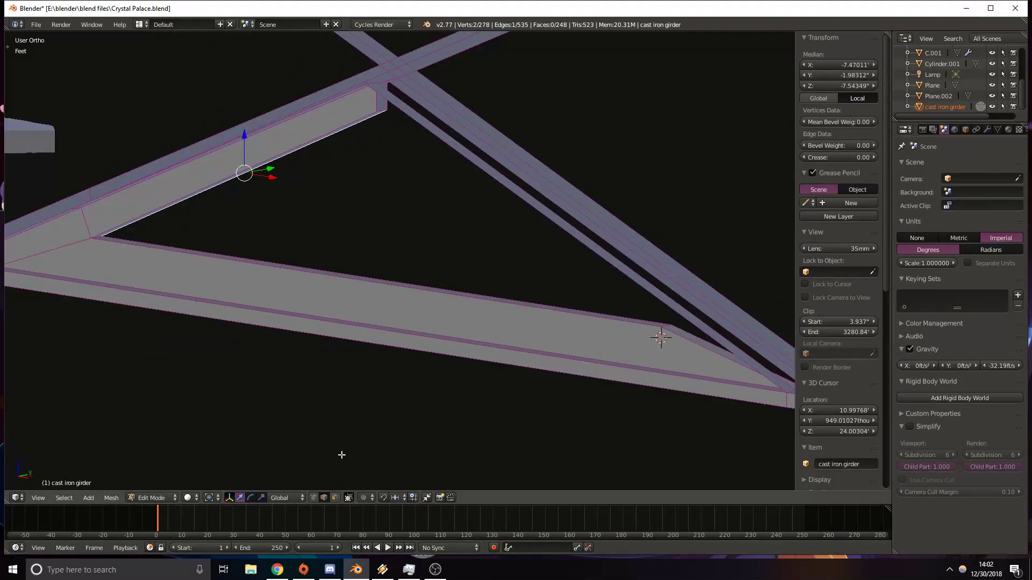
{"action": "right_click", "coordinate": [379, 111]}
{"action": "right_click", "coordinate": [660, 326], "text": "shift"}
{"action": "key", "text": "f"}
Fill the long side face of the new rib between the diagonal brace and the rib's lower edge.
{"action": "middle_click_drag", "start_coordinate": [516, 324], "coordinate": [500, 246]}
{"action": "right_click", "coordinate": [514, 198]}
{"action": "right_click", "coordinate": [448, 190], "text": "shift"}
{"action": "right_click", "coordinate": [348, 165], "text": "shift"}
{"action": "right_click", "coordinate": [349, 164], "text": "shift"}
{"action": "right_click", "coordinate": [345, 161], "text": "shift"}
{"action": "right_click", "coordinate": [346, 213], "text": "shift"}
{"action": "key", "text": "f"}
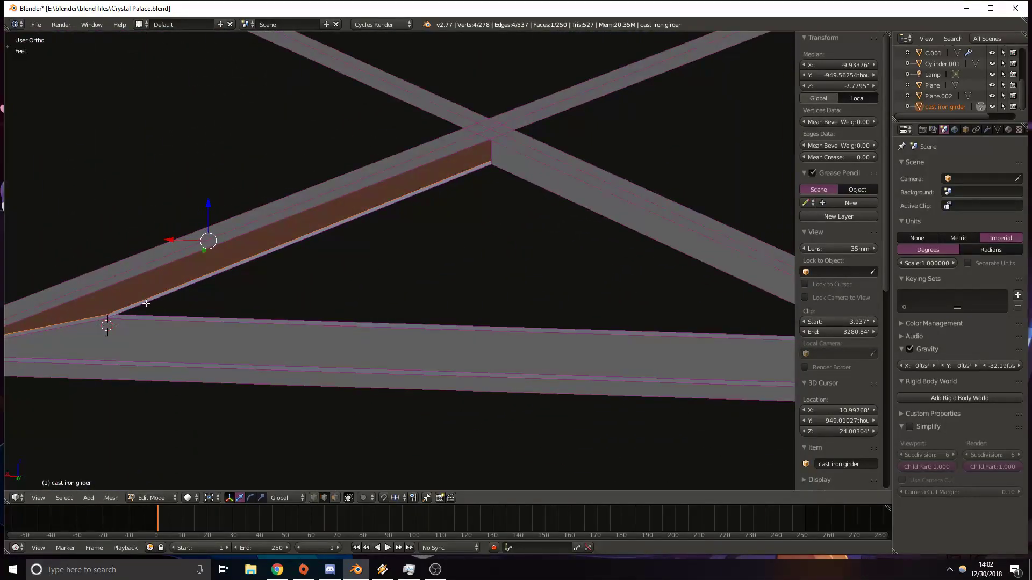
Undo the first fill on the rib's opposite side and fill that side with a four-sided face instead.
{"action": "right_click", "coordinate": [146, 303]}
{"action": "right_click", "coordinate": [72, 324], "text": "shift"}
{"action": "key", "text": "f"}
{"action": "middle_click_drag", "start_coordinate": [72, 324], "coordinate": [43, 288]}
{"action": "key", "text": "ctrl+z"}
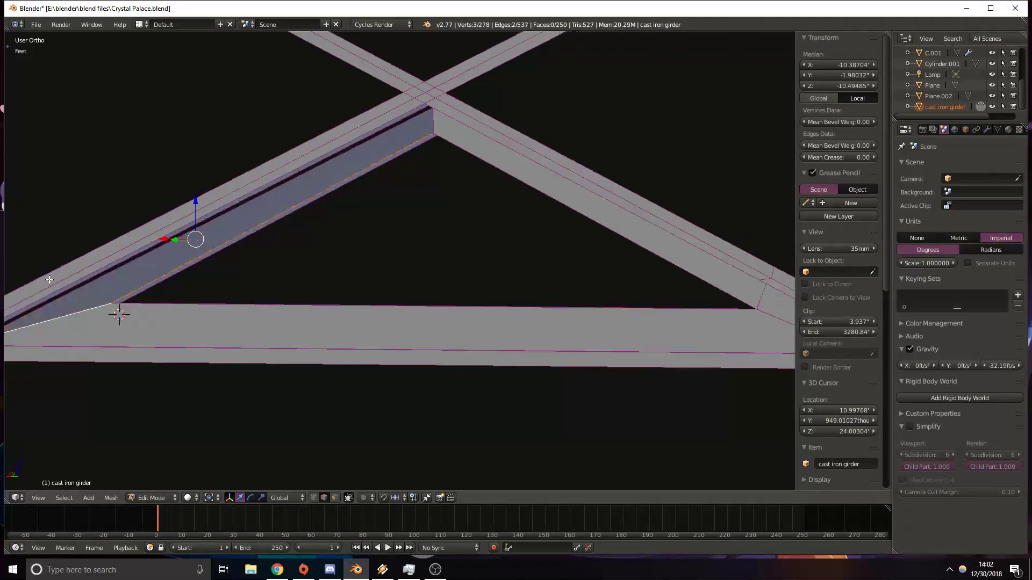
{"action": "middle_click_drag", "start_coordinate": [275, 184], "coordinate": [612, 188]}
{"action": "key", "text": "f"}
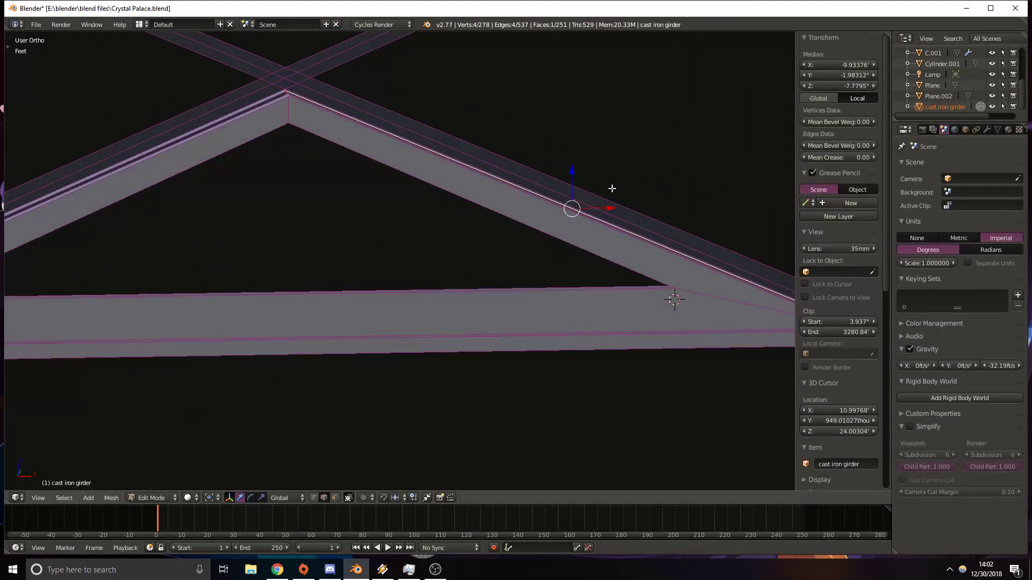
Inspect the new rib from the front in Object Mode and along the diagonal brace to the end corner.
{"action": "key", "text": "KP_1"}
{"action": "scroll", "coordinate": [591, 212], "scroll_direction": "down", "scroll_amount": 8}
{"action": "key", "text": "Tab"}
{"action": "scroll", "coordinate": [538, 280], "scroll_direction": "up", "scroll_amount": 6}
{"action": "middle_click_drag", "start_coordinate": [289, 335], "coordinate": [380, 219], "text": "shift"}
{"action": "scroll", "coordinate": [418, 342], "scroll_direction": "down", "scroll_amount": 5}
{"action": "key", "text": "KP_1"}
{"action": "key", "text": "z"}
{"action": "key", "text": "Tab"}
{"action": "middle_click_drag", "start_coordinate": [549, 227], "coordinate": [292, 247]}
{"action": "middle_click_drag", "start_coordinate": [515, 219], "coordinate": [297, 212], "text": "shift"}
{"action": "middle_click_drag", "start_coordinate": [576, 227], "coordinate": [271, 206], "text": "shift"}
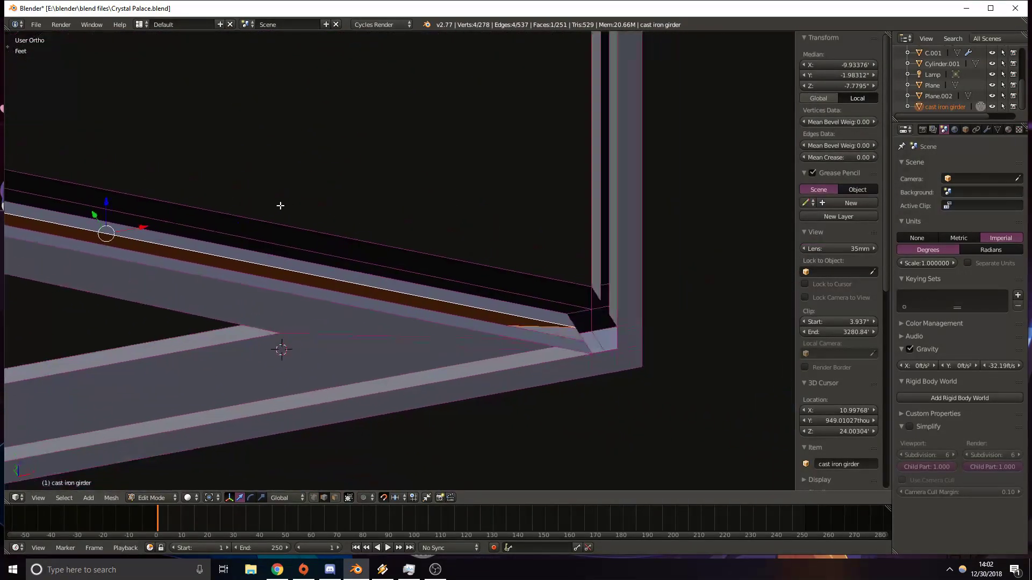
Duplicate the seven vertices outlining the brace crossing and move the copy about 3.06 in along Y.
{"action": "scroll", "coordinate": [487, 240], "scroll_direction": "up", "scroll_amount": 6, "text": "ctrl"}
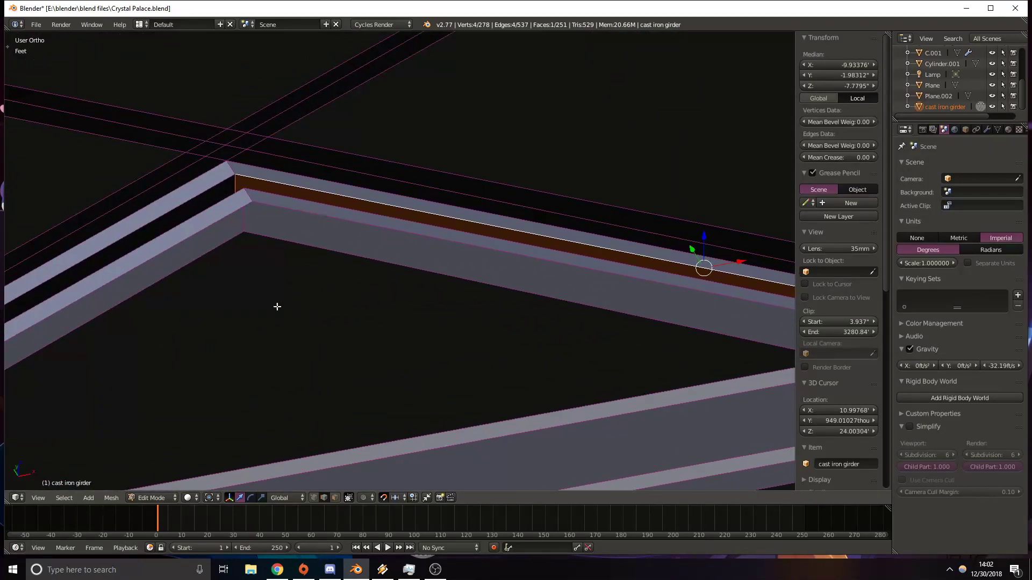
{"action": "right_click", "coordinate": [246, 151]}
{"action": "right_click", "coordinate": [274, 133], "text": "shift"}
{"action": "right_click", "coordinate": [242, 132], "text": "shift"}
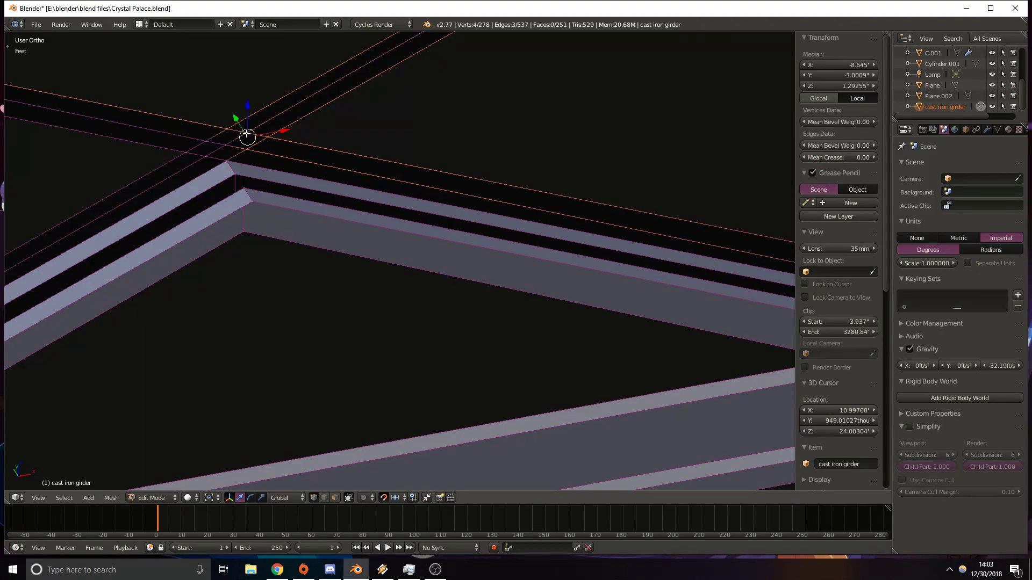
{"action": "right_click", "coordinate": [204, 139], "text": "shift"}
{"action": "right_click", "coordinate": [188, 150], "text": "shift"}
{"action": "key", "text": "KP_7"}
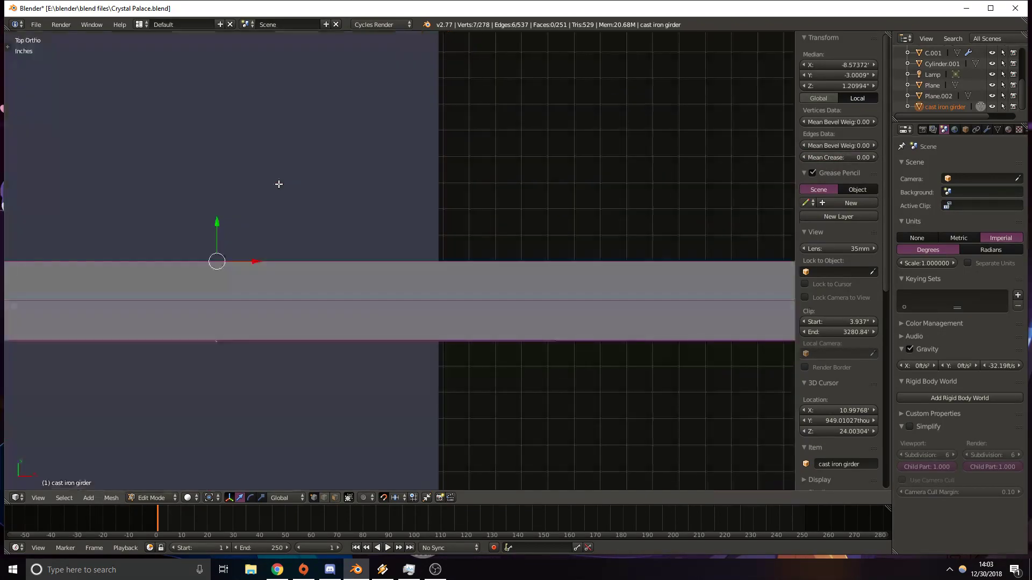
{"action": "key", "text": "KP_Decimal"}
{"action": "key", "text": "g"}
{"action": "key", "text": "y"}
{"action": "key", "text": "Return"}
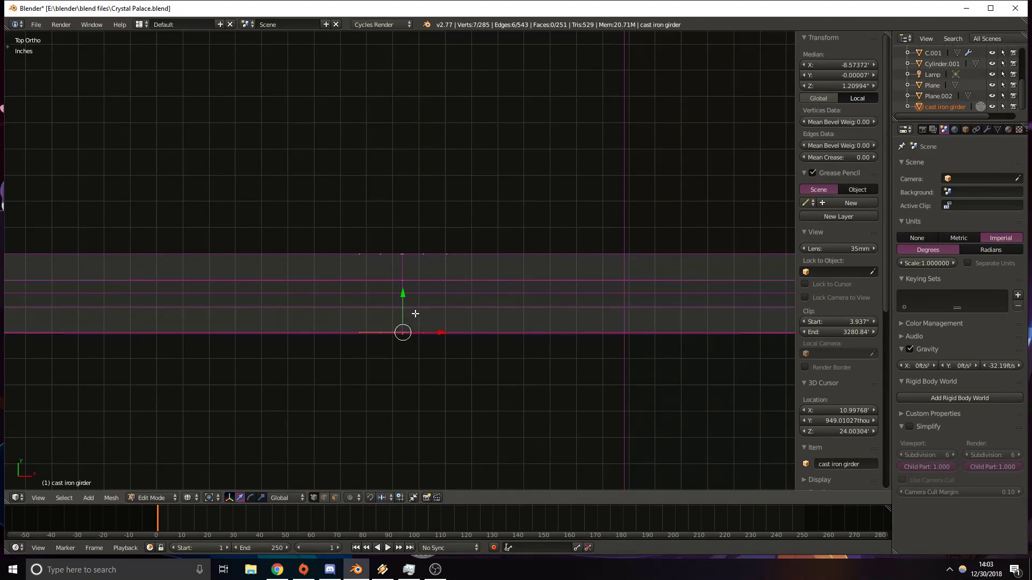
{"action": "key", "text": "g"}
{"action": "key", "text": "y"}
{"action": "left_click", "coordinate": [408, 292]}
Join the lowest vertex of the duplicated crossing outline to its two neighbouring vertices with new edges.
{"action": "key", "text": "z"}
{"action": "mouse_move", "coordinate": [465, 426]}
{"action": "middle_mouse_down"}
{"action": "mouse_move", "coordinate": [498, 343]}
{"action": "mouse_move", "coordinate": [527, 317]}
{"action": "mouse_move", "coordinate": [467, 300]}
{"action": "mouse_move", "coordinate": [449, 314]}
{"action": "mouse_move", "coordinate": [433, 262]}
{"action": "mouse_move", "coordinate": [451, 292]}
{"action": "mouse_move", "coordinate": [457, 264]}
{"action": "middle_mouse_up"}
{"action": "right_click", "coordinate": [435, 204]}
{"action": "right_click", "coordinate": [471, 186], "text": "shift"}
{"action": "key", "text": "f"}
{"action": "right_click", "coordinate": [436, 204]}
{"action": "right_click", "coordinate": [402, 200], "text": "shift"}
{"action": "key", "text": "f"}
In edge select mode, fill the triangular face at the lower point of the duplicated brace crossing.
{"action": "middle_click_drag", "start_coordinate": [597, 248], "coordinate": [489, 267], "text": "shift"}
{"action": "left_click", "coordinate": [324, 499]}
{"action": "right_click", "coordinate": [292, 214], "text": "shift"}
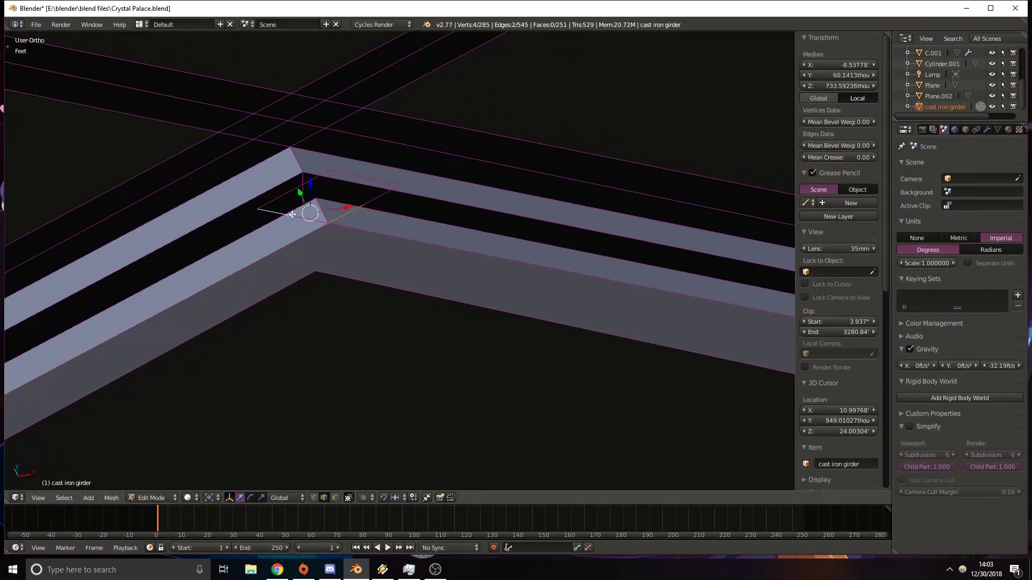
{"action": "right_click", "coordinate": [342, 215]}
{"action": "right_click", "coordinate": [310, 220], "text": "shift"}
{"action": "key", "text": "f"}
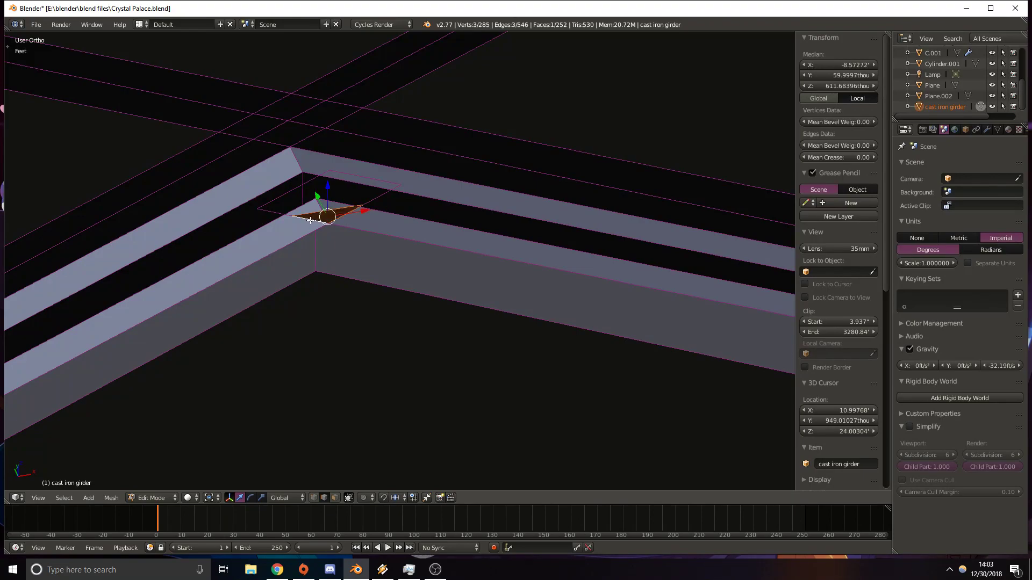
Fill the remaining triangular faces and the central four-sided face of the duplicated brace crossing.
{"action": "right_click", "coordinate": [282, 213]}
{"action": "right_click", "coordinate": [278, 202], "text": "shift"}
{"action": "right_click", "coordinate": [308, 185]}
{"action": "right_click", "coordinate": [344, 176], "text": "shift"}
{"action": "key", "text": "f"}
{"action": "right_click", "coordinate": [373, 182]}
{"action": "key", "text": "f"}
{"action": "right_click", "coordinate": [344, 207]}
{"action": "right_click", "coordinate": [357, 188], "text": "shift"}
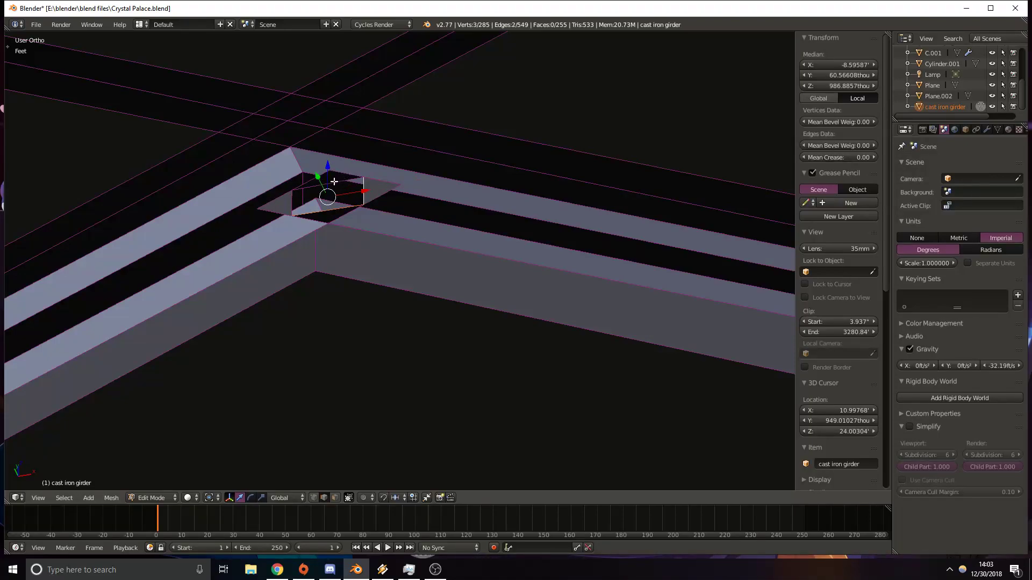
{"action": "key", "text": "f"}
Fill the lower half of the brace running down to the end corner, starting from the crossing's bottom triangle.
{"action": "scroll", "coordinate": [290, 230], "scroll_direction": "down", "scroll_amount": 5, "text": "ctrl"}
{"action": "right_click", "coordinate": [224, 220]}
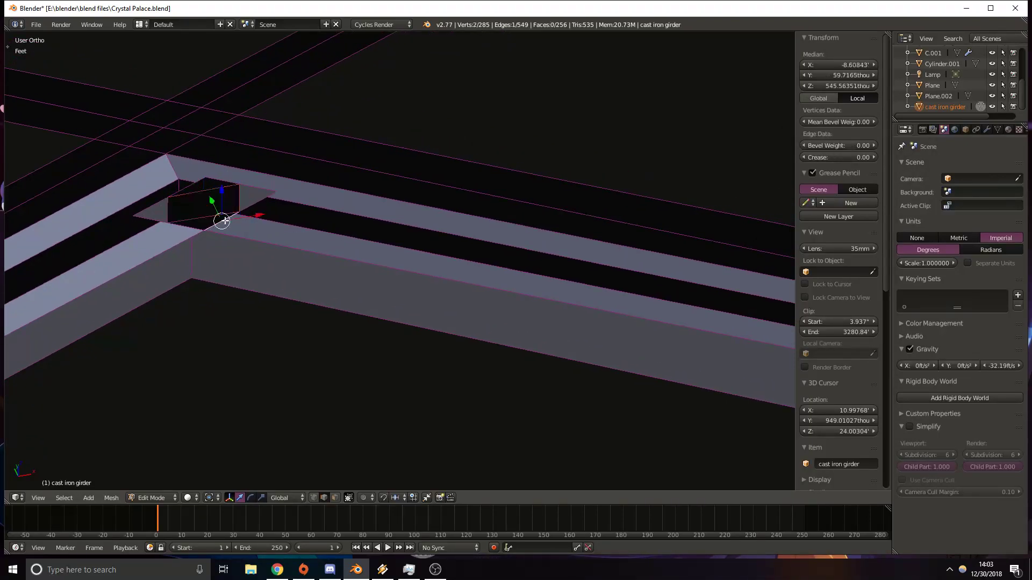
{"action": "right_click", "coordinate": [275, 247], "text": "shift"}
{"action": "middle_click_drag", "start_coordinate": [616, 262], "coordinate": [75, 104], "text": "shift"}
{"action": "middle_click_drag", "start_coordinate": [757, 269], "coordinate": [323, 231], "text": "shift"}
{"action": "right_click", "coordinate": [505, 282], "text": "shift"}
{"action": "key", "text": "f"}
Fill the upper half of the descending brace between the end corner and the crossing's side triangle.
{"action": "right_click", "coordinate": [525, 264]}
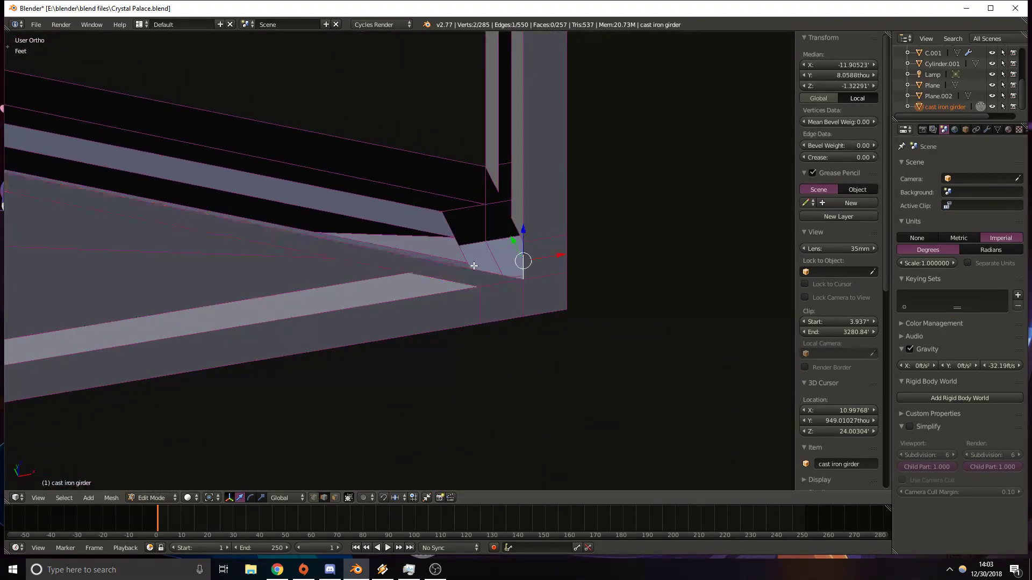
{"action": "right_click", "coordinate": [441, 261], "text": "shift"}
{"action": "middle_click_drag", "start_coordinate": [211, 162], "coordinate": [763, 306], "text": "shift"}
{"action": "middle_click_drag", "start_coordinate": [93, 143], "coordinate": [774, 258], "text": "shift"}
{"action": "middle_click_drag", "start_coordinate": [43, 161], "coordinate": [281, 225], "text": "shift"}
{"action": "right_click", "coordinate": [278, 218], "text": "shift"}
{"action": "key", "text": "f"}
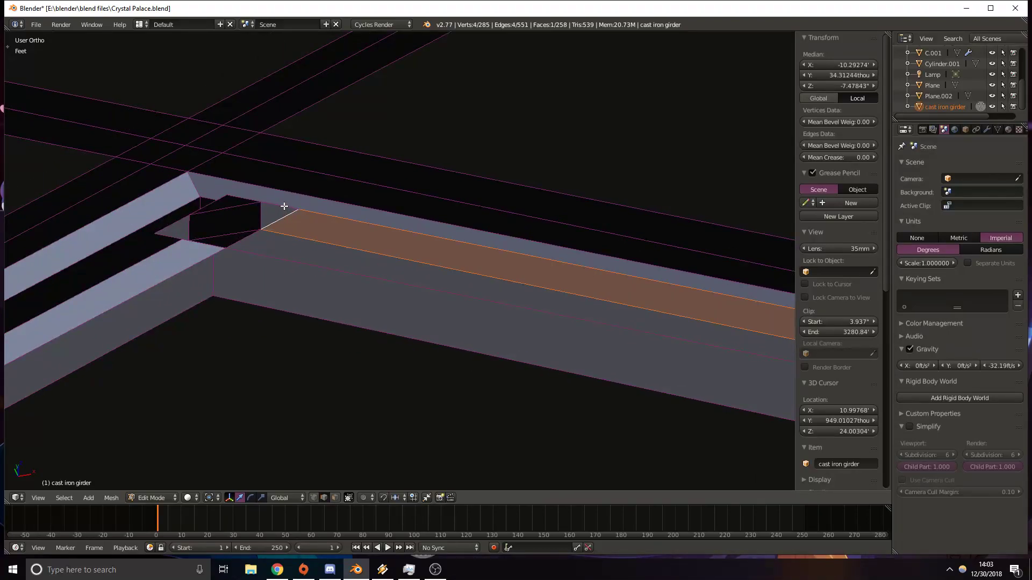
Fill the lower half of the brace rising from the crossing's side triangle to the upper end corner.
{"action": "right_click", "coordinate": [284, 207]}
{"action": "scroll", "coordinate": [408, 152], "scroll_direction": "down", "scroll_amount": 7}
{"action": "middle_click_drag", "start_coordinate": [534, 115], "coordinate": [249, 190], "text": "shift"}
{"action": "middle_click_drag", "start_coordinate": [548, 121], "coordinate": [502, 133], "text": "shift"}
{"action": "right_click", "coordinate": [494, 86], "text": "shift"}
{"action": "key", "text": "f"}
Fill the upper half of the rising brace between the upper end corner and the crossing's top triangle.
{"action": "right_click", "coordinate": [490, 87]}
{"action": "right_click", "coordinate": [475, 95], "text": "shift"}
{"action": "middle_click_drag", "start_coordinate": [229, 195], "coordinate": [515, 129], "text": "shift"}
{"action": "middle_click_drag", "start_coordinate": [376, 284], "coordinate": [460, 232], "text": "shift"}
{"action": "scroll", "coordinate": [411, 126], "scroll_direction": "up", "scroll_amount": 6}
{"action": "key", "text": "f"}
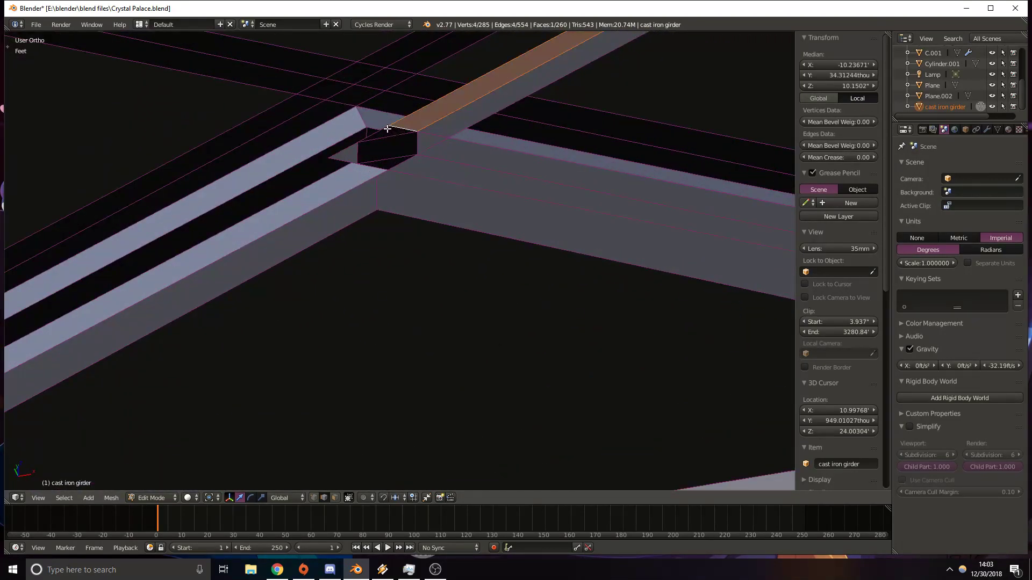
Fill one half of the brace arm from the crossing to the bay's opposite upper corner.
{"action": "right_click", "coordinate": [387, 129]}
{"action": "scroll", "coordinate": [385, 129], "scroll_direction": "down", "scroll_amount": 6}
{"action": "middle_click_drag", "start_coordinate": [384, 129], "coordinate": [661, 133], "text": "shift"}
{"action": "middle_click_drag", "start_coordinate": [277, 129], "coordinate": [457, 148], "text": "shift"}
{"action": "scroll", "coordinate": [457, 148], "scroll_direction": "down", "scroll_amount": 2}
{"action": "middle_click_drag", "start_coordinate": [416, 193], "coordinate": [330, 175], "text": "shift"}
{"action": "scroll", "coordinate": [329, 175], "scroll_direction": "up", "scroll_amount": 6}
{"action": "middle_click_drag", "start_coordinate": [313, 92], "coordinate": [476, 183], "text": "shift"}
{"action": "right_click", "coordinate": [103, 131], "text": "shift"}
{"action": "key", "text": "f"}
Fill the other half of the brace arm between the opposite upper corner and the crossing.
{"action": "right_click", "coordinate": [90, 146]}
{"action": "right_click", "coordinate": [152, 150], "text": "shift"}
{"action": "right_click", "coordinate": [490, 173], "text": "shift"}
{"action": "key", "text": "f"}
Fill the first half of the brace arm between the crossing and the bay's opposite lower corner.
{"action": "right_click", "coordinate": [489, 174]}
{"action": "middle_click_drag", "start_coordinate": [223, 292], "coordinate": [497, 190], "text": "shift"}
{"action": "middle_click_drag", "start_coordinate": [10, 379], "coordinate": [375, 114], "text": "shift"}
{"action": "right_click", "coordinate": [185, 305], "text": "shift"}
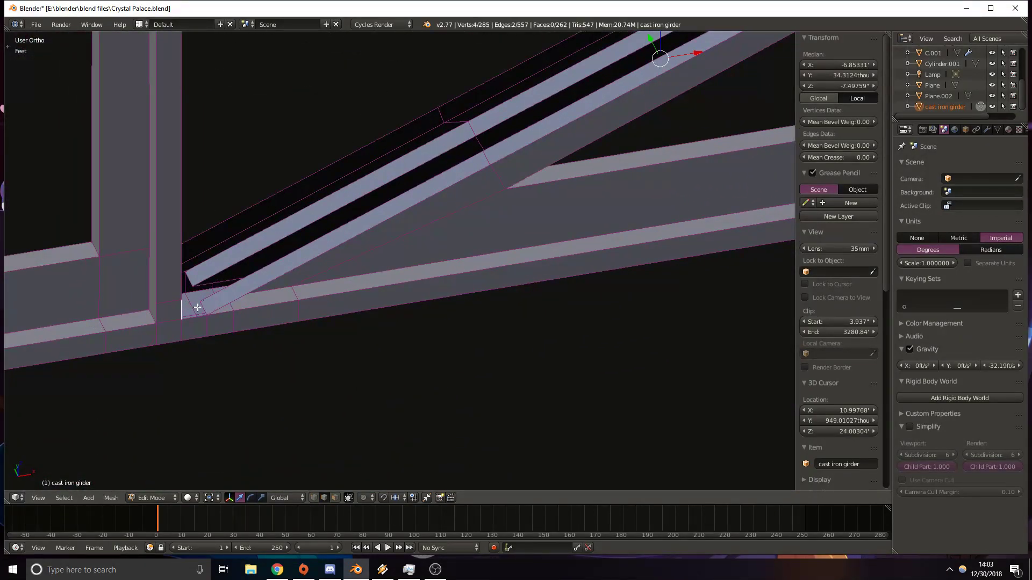
{"action": "key", "text": "f"}
Fill the remaining half of the brace arm between the opposite lower corner and the crossing, including the corner's extra edge.
{"action": "right_click", "coordinate": [210, 313]}
{"action": "right_click", "coordinate": [218, 304]}
{"action": "right_click", "coordinate": [215, 302]}
{"action": "key", "text": "f"}
{"action": "middle_click_drag", "start_coordinate": [603, 114], "coordinate": [471, 169], "text": "shift"}
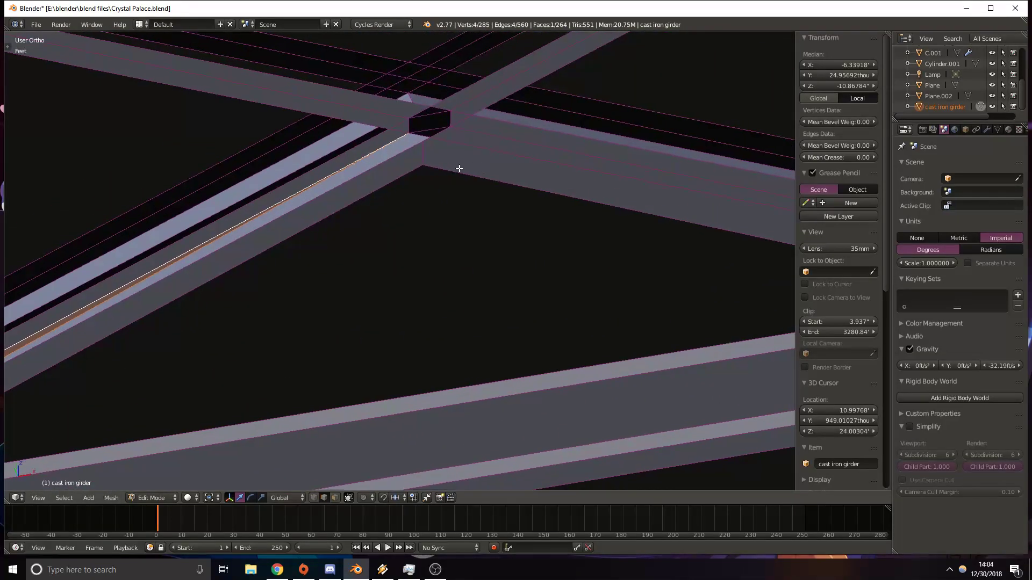
{"action": "key", "text": "ctrl+z"}
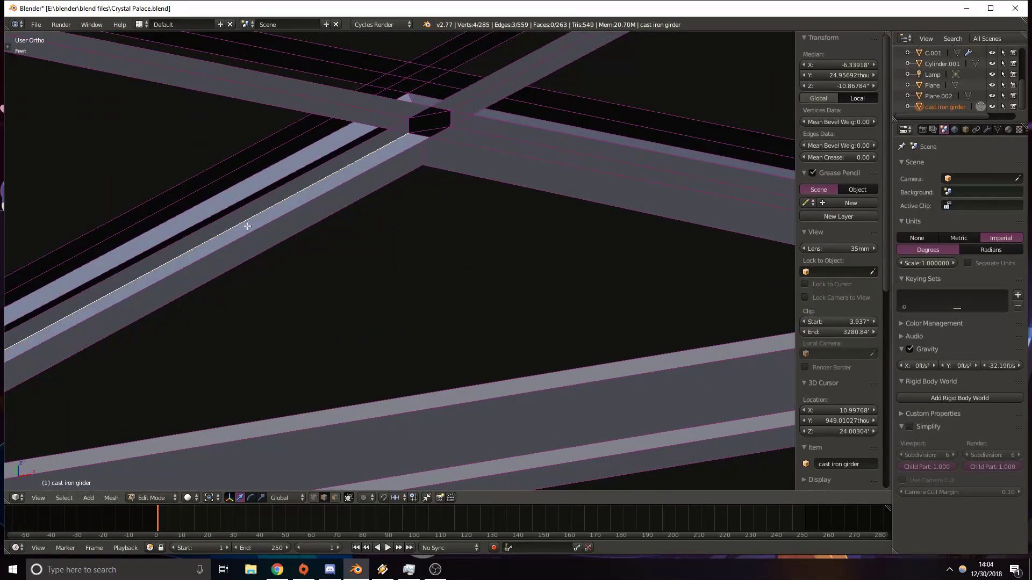
{"action": "middle_click_drag", "start_coordinate": [277, 213], "coordinate": [351, 208]}
{"action": "right_click", "coordinate": [149, 295], "text": "shift"}
{"action": "middle_click_drag", "start_coordinate": [149, 294], "coordinate": [486, 157]}
{"action": "key", "text": "f"}
{"action": "scroll", "coordinate": [453, 258], "scroll_direction": "down", "scroll_amount": 4}
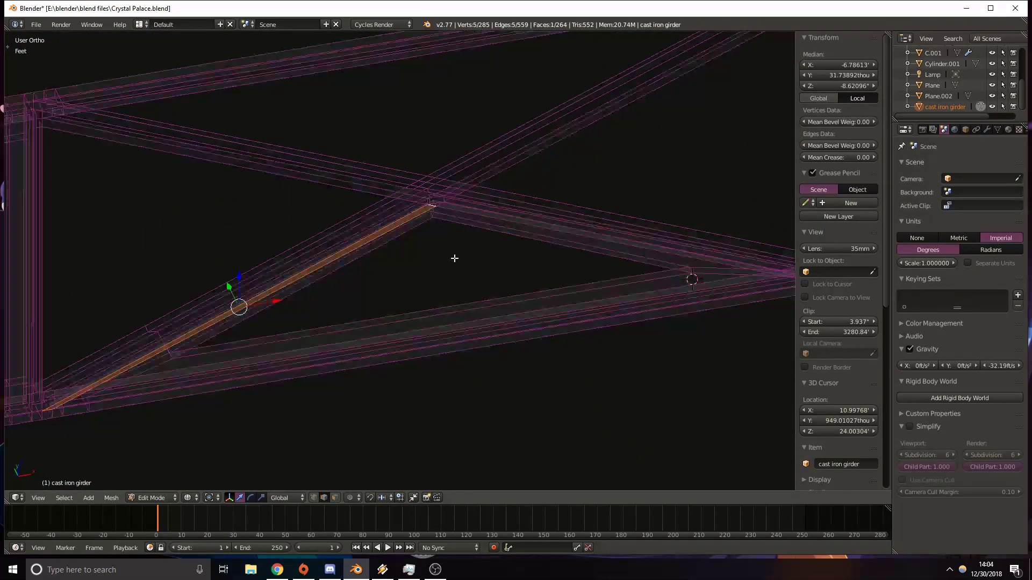
Examine the brace arms and their crossing in Object Mode and from the girder's other side.
{"action": "key", "text": "Tab"}
{"action": "middle_click_drag", "start_coordinate": [472, 295], "coordinate": [493, 272]}
{"action": "key", "text": "Tab"}
{"action": "scroll", "coordinate": [493, 272], "scroll_direction": "up", "scroll_amount": 4}
{"action": "middle_click_drag", "start_coordinate": [615, 237], "coordinate": [396, 168], "text": "shift"}
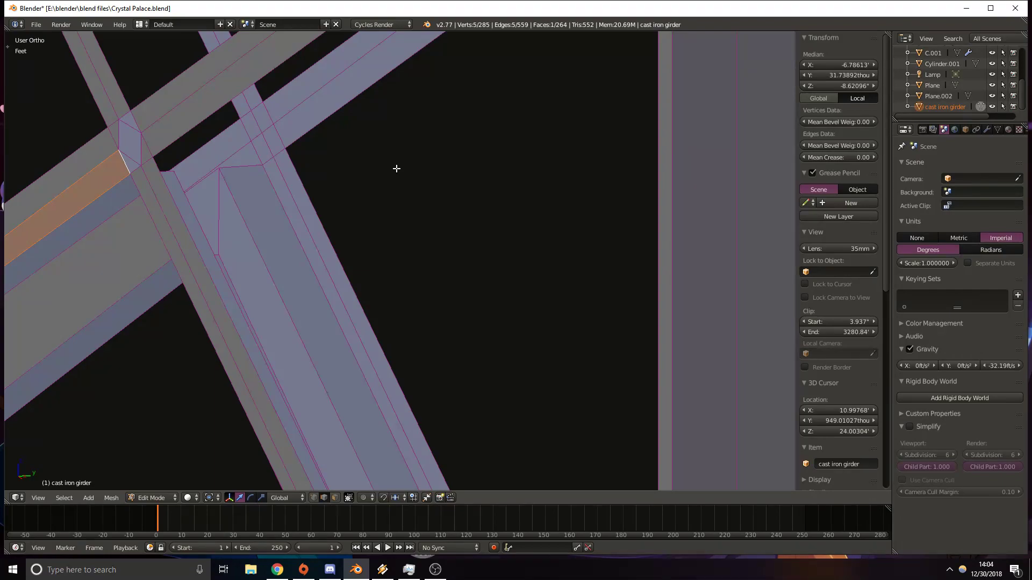
{"action": "middle_click_drag", "start_coordinate": [429, 159], "coordinate": [163, 222]}
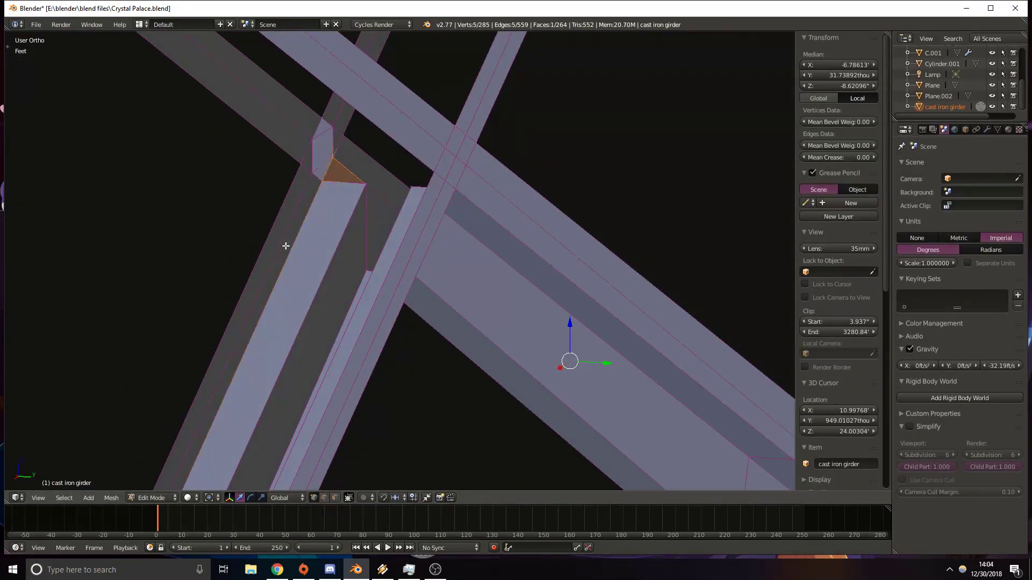
Duplicate the vertices at the brace crossing and place the copies about 1.02 inches along Y.
{"action": "right_click", "coordinate": [300, 167]}
{"action": "middle_click_drag", "start_coordinate": [490, 118], "coordinate": [413, 134]}
{"action": "middle_click_drag", "start_coordinate": [624, 100], "coordinate": [519, 122], "text": "shift"}
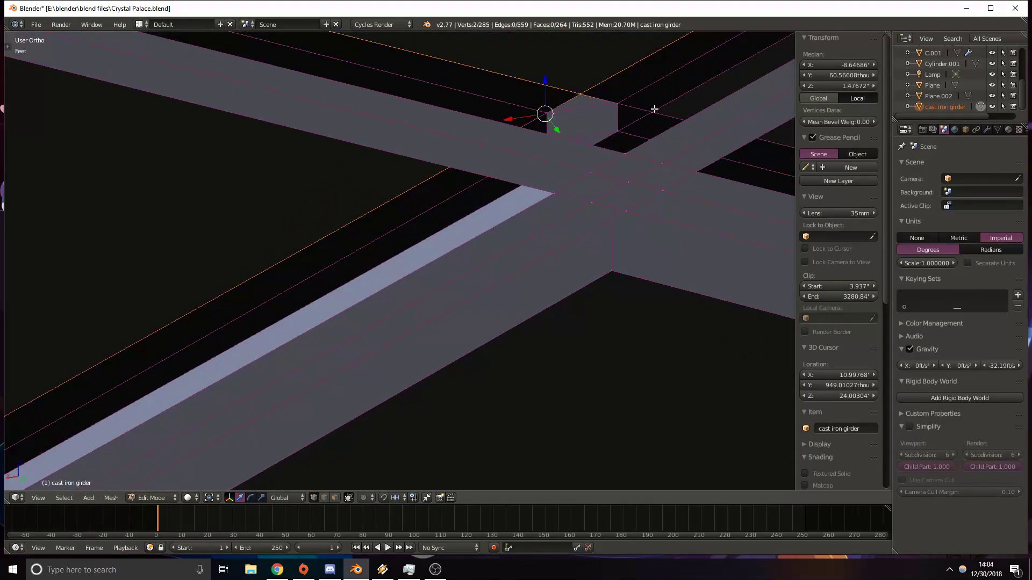
{"action": "key", "text": "z"}
{"action": "key", "text": "KP_7"}
{"action": "middle_click_drag", "start_coordinate": [234, 350], "coordinate": [412, 149], "text": "shift"}
{"action": "key", "text": "shift+d"}
{"action": "right_click", "coordinate": [412, 149]}
{"action": "middle_click_drag", "start_coordinate": [255, 226], "coordinate": [345, 248], "text": "shift"}
{"action": "left_click_drag", "start_coordinate": [408, 254], "coordinate": [421, 223]}
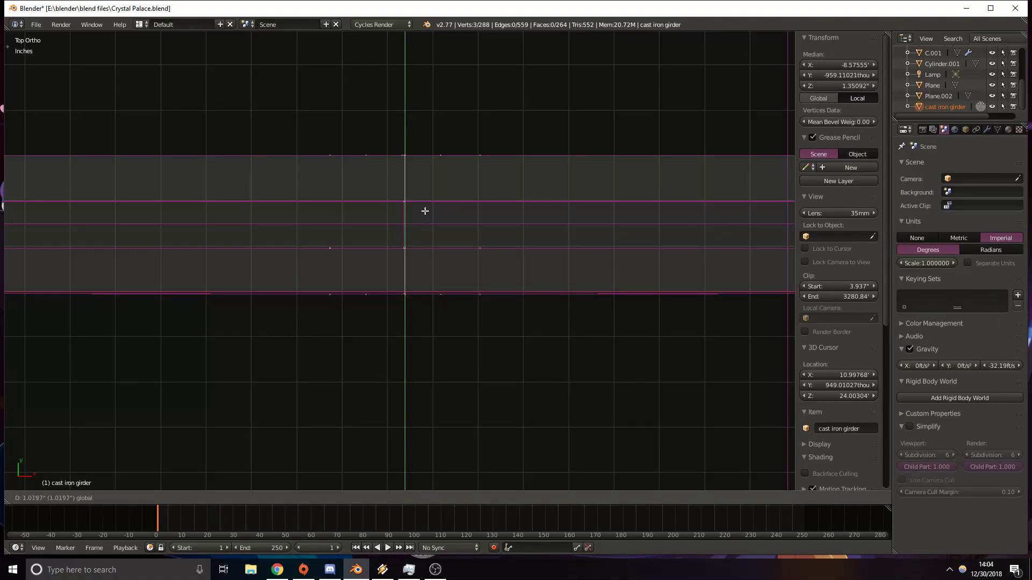
{"action": "left_click", "coordinate": [425, 211]}
Duplicate the copied crossing vertices once more, placing the new set farther along Y.
{"action": "key", "text": "shift+d"}
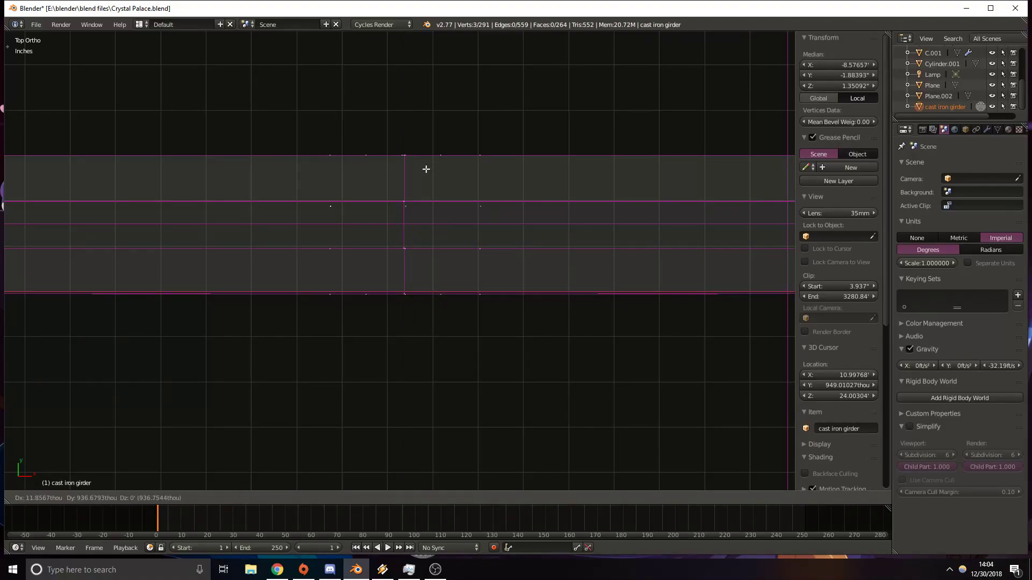
{"action": "key", "text": "y"}
{"action": "left_click", "coordinate": [417, 168]}
Connect the first row of crossing vertices through the girder's depth with three edges.
{"action": "middle_click_drag", "start_coordinate": [414, 168], "coordinate": [343, 244]}
{"action": "right_click", "coordinate": [346, 259]}
{"action": "right_click", "coordinate": [390, 257], "text": "shift"}
{"action": "key", "text": "f"}
{"action": "right_click", "coordinate": [391, 257]}
{"action": "right_click", "coordinate": [439, 258], "text": "shift"}
{"action": "middle_click_drag", "start_coordinate": [440, 258], "coordinate": [529, 173]}
{"action": "key", "text": "f"}
{"action": "right_click", "coordinate": [524, 259]}
{"action": "key", "text": "f"}
Connect the second row of crossing vertices through the girder's depth with three edges.
{"action": "right_click", "coordinate": [476, 189]}
{"action": "right_click", "coordinate": [442, 206], "text": "shift"}
{"action": "key", "text": "f"}
{"action": "right_click", "coordinate": [442, 205]}
{"action": "right_click", "coordinate": [413, 225], "text": "shift"}
{"action": "key", "text": "f"}
{"action": "right_click", "coordinate": [413, 225]}
{"action": "right_click", "coordinate": [386, 239], "text": "shift"}
{"action": "key", "text": "f"}
Connect the third row of crossing vertices through the girder's depth with three edges.
{"action": "right_click", "coordinate": [421, 193]}
{"action": "right_click", "coordinate": [390, 209], "text": "shift"}
{"action": "key", "text": "f"}
{"action": "right_click", "coordinate": [389, 209]}
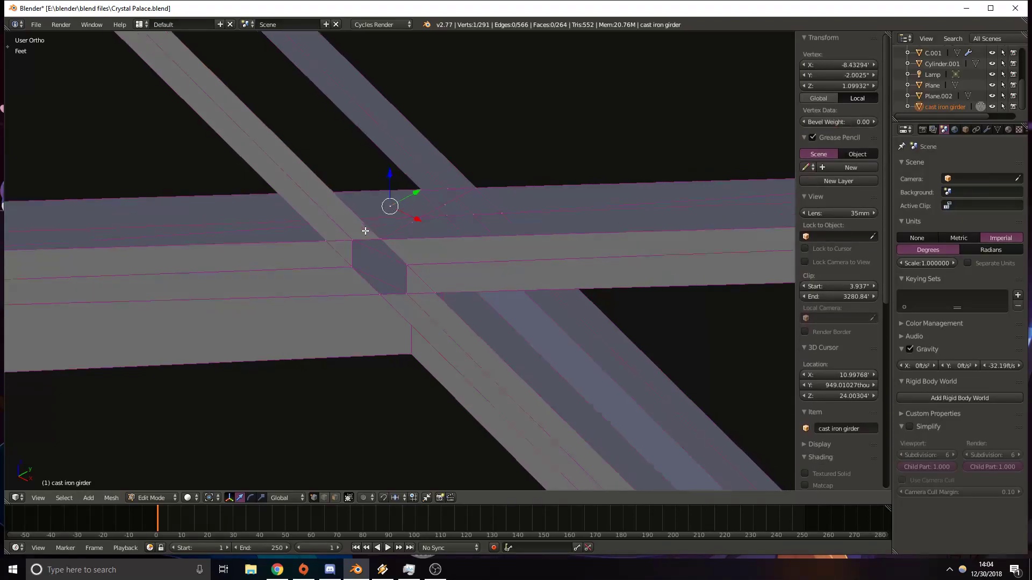
{"action": "middle_click_drag", "start_coordinate": [389, 208], "coordinate": [388, 203]}
{"action": "key", "text": "f"}
{"action": "right_click", "coordinate": [390, 209]}
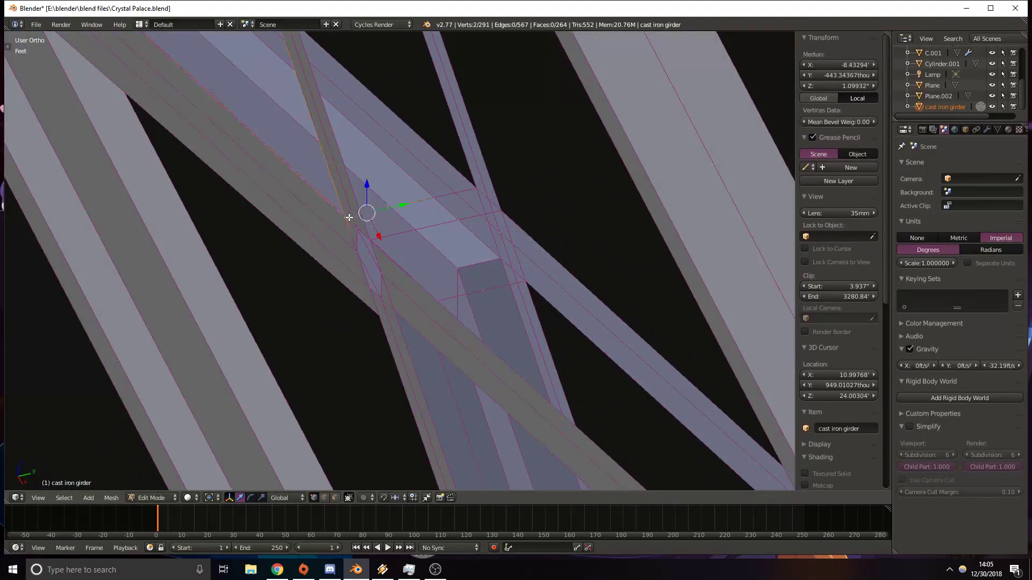
{"action": "key", "text": "f"}
Fill a face between the crossing's new depth edge and the matching edge at the lower bay corner.
{"action": "middle_click_drag", "start_coordinate": [355, 237], "coordinate": [412, 232]}
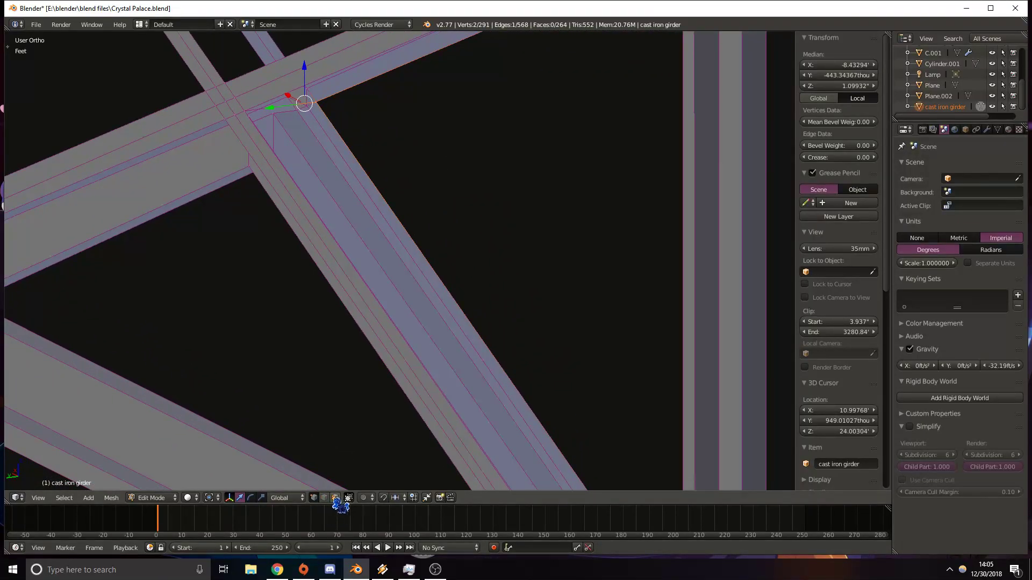
{"action": "right_click", "coordinate": [328, 120], "text": "shift"}
{"action": "middle_click_drag", "start_coordinate": [328, 120], "coordinate": [658, 174]}
{"action": "right_click", "coordinate": [651, 176], "text": "shift"}
{"action": "key", "text": "f"}
Fill the neighbouring strip of the same brace arm between the corner edge and the crossing.
{"action": "middle_click_drag", "start_coordinate": [525, 182], "coordinate": [583, 191]}
{"action": "right_click", "coordinate": [285, 92]}
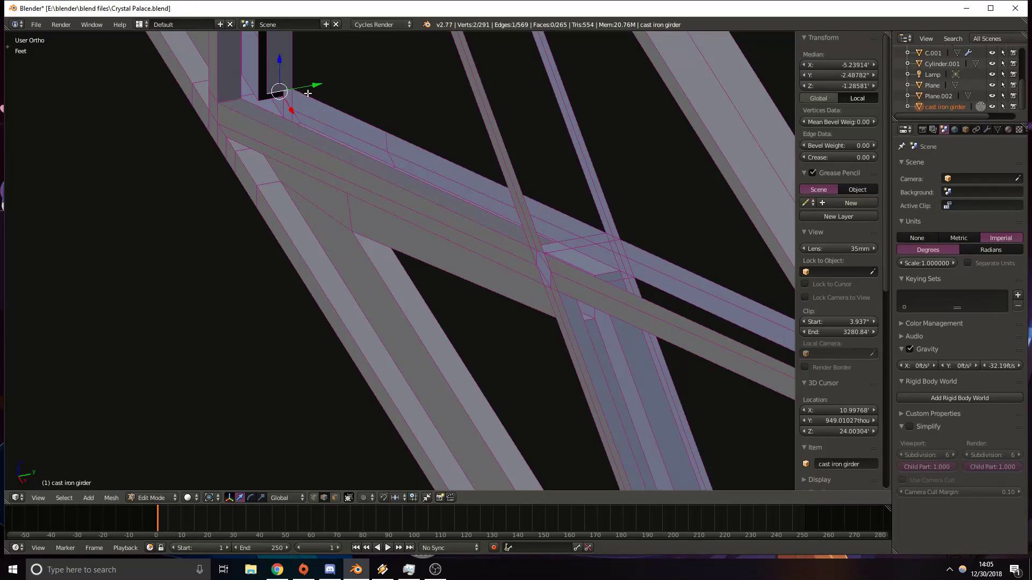
{"action": "right_click", "coordinate": [608, 241]}
{"action": "middle_click_drag", "start_coordinate": [579, 156], "coordinate": [494, 156]}
{"action": "key", "text": "f"}
{"action": "key", "text": "ctrl+z"}
{"action": "key", "text": "f"}
{"action": "middle_click_drag", "start_coordinate": [492, 152], "coordinate": [509, 203]}
Select the edges around the crossing's open gap and fill them with a face.
{"action": "right_click", "coordinate": [455, 188]}
{"action": "right_click", "coordinate": [611, 219], "text": "shift"}
{"action": "right_click", "coordinate": [585, 244], "text": "shift"}
{"action": "key", "text": "f"}
Fill the strip of the rising arm between the crossing's middle depth edge and the upper end corner.
{"action": "right_click", "coordinate": [586, 240]}
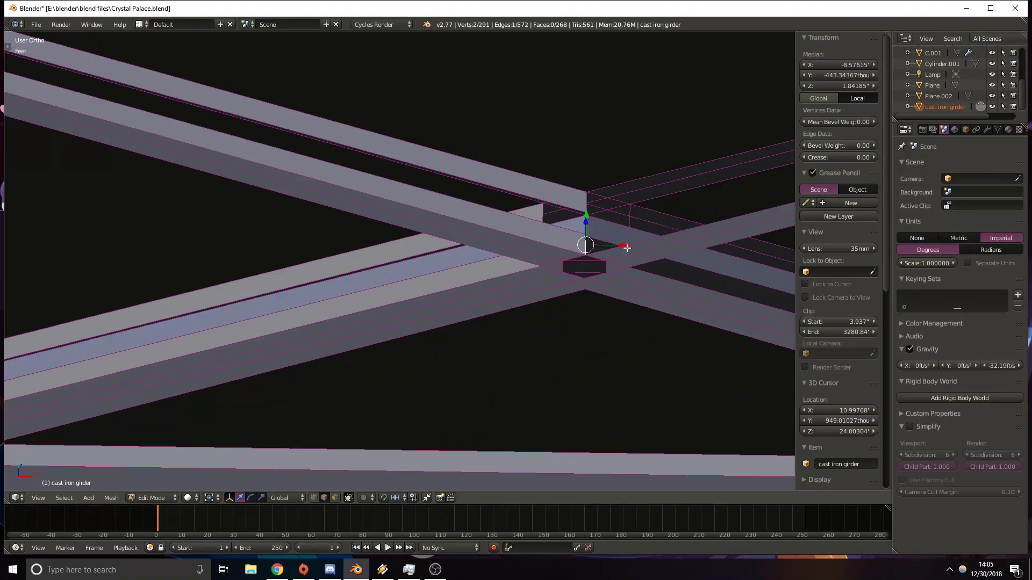
{"action": "middle_click_drag", "start_coordinate": [639, 234], "coordinate": [346, 272], "text": "shift"}
{"action": "middle_click_drag", "start_coordinate": [578, 92], "coordinate": [408, 300], "text": "shift"}
{"action": "middle_click_drag", "start_coordinate": [672, 66], "coordinate": [518, 304], "text": "shift"}
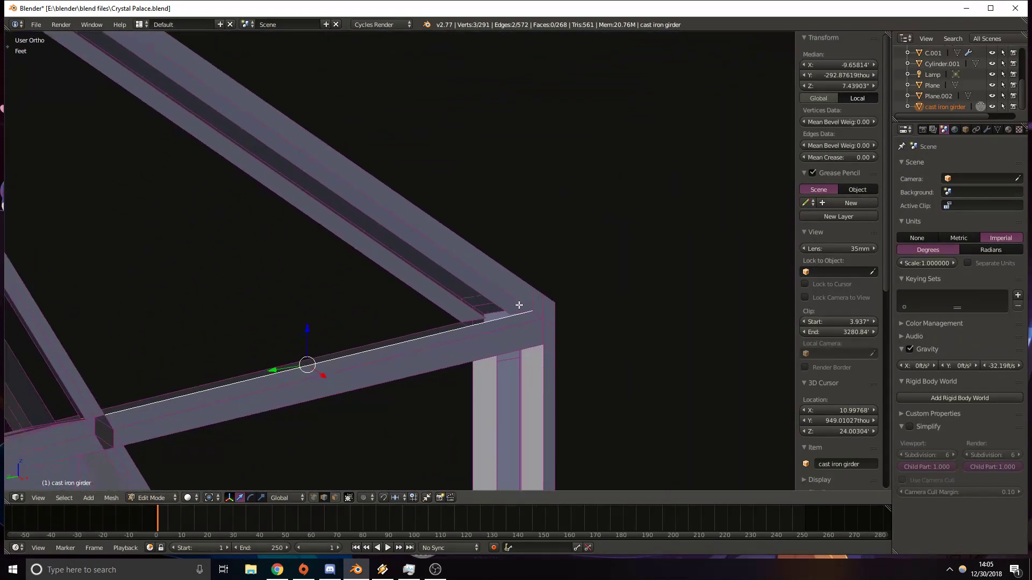
{"action": "key", "text": "f"}
Fill the adjacent outer strip of the rising arm from the upper end corner back to the crossing.
{"action": "right_click", "coordinate": [469, 318]}
{"action": "middle_click_drag", "start_coordinate": [456, 324], "coordinate": [376, 265]}
{"action": "right_click", "coordinate": [378, 255], "text": "shift"}
{"action": "middle_click_drag", "start_coordinate": [233, 320], "coordinate": [259, 373]}
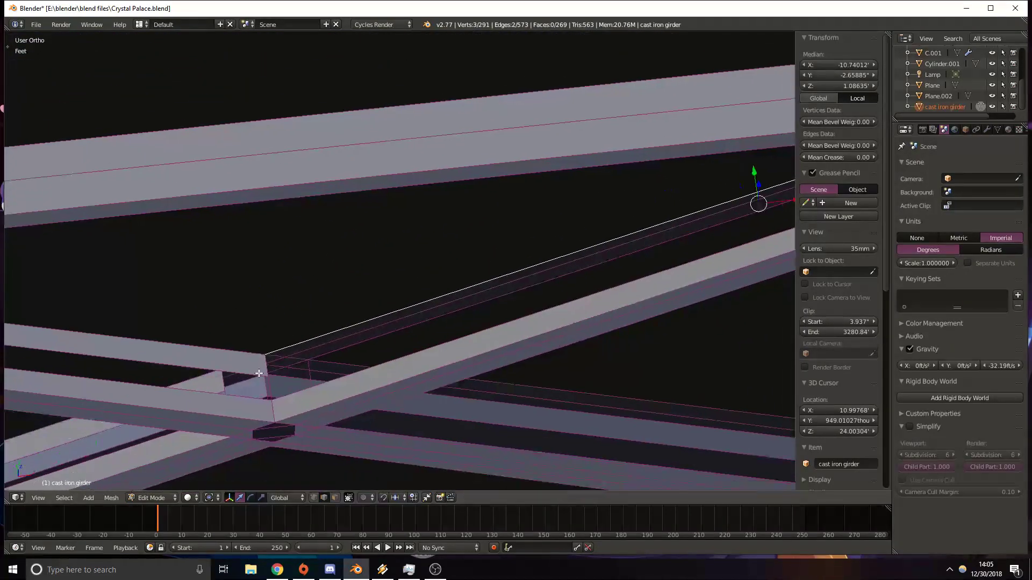
{"action": "right_click", "coordinate": [268, 376], "text": "shift"}
{"action": "key", "text": "f"}
Fill the outer strip of the descending arm between the crossing and the lower end corner.
{"action": "middle_click_drag", "start_coordinate": [349, 378], "coordinate": [403, 326]}
{"action": "right_click", "coordinate": [344, 291]}
{"action": "right_click", "coordinate": [357, 303], "text": "shift"}
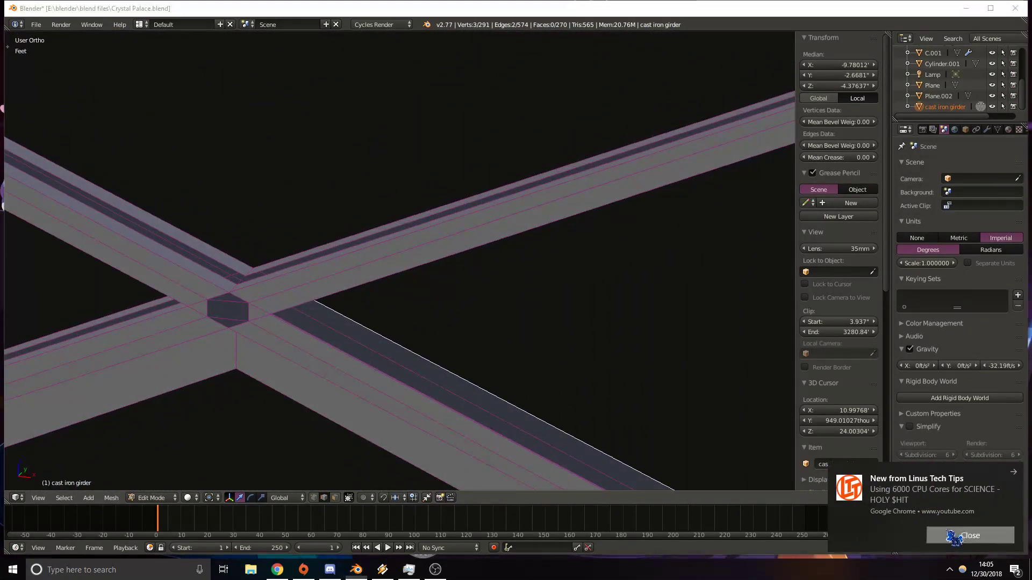
{"action": "middle_click_drag", "start_coordinate": [477, 343], "coordinate": [658, 303]}
{"action": "right_click", "coordinate": [659, 304], "text": "shift"}
{"action": "key", "text": "f"}
Fill the inner strip of the descending arm from the lower end corner back to the crossing.
{"action": "right_click", "coordinate": [680, 322]}
{"action": "right_click", "coordinate": [666, 331], "text": "shift"}
{"action": "middle_click_drag", "start_coordinate": [269, 242], "coordinate": [679, 311], "text": "shift"}
{"action": "middle_click_drag", "start_coordinate": [311, 263], "coordinate": [274, 252]}
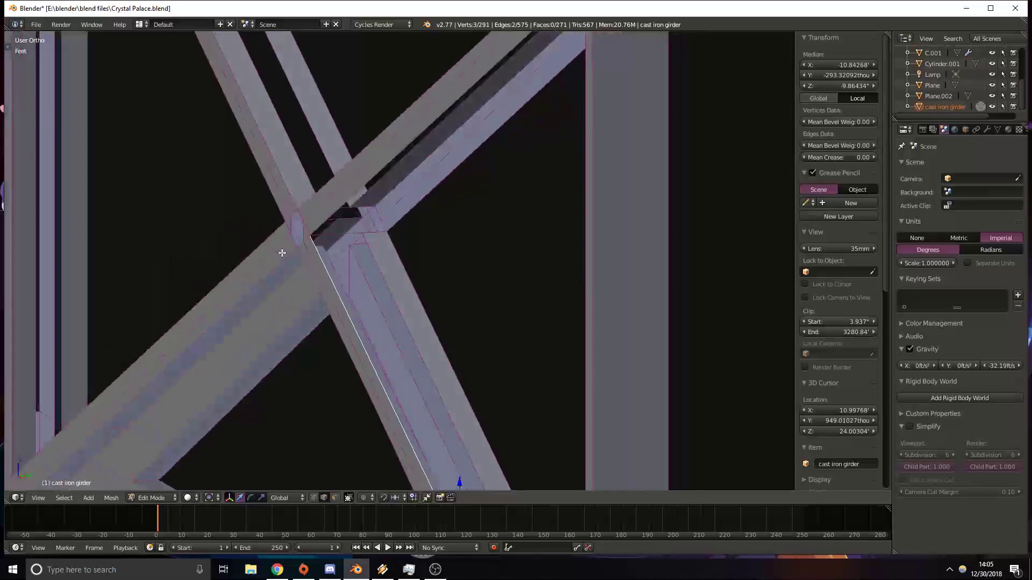
{"action": "key", "text": "f"}
Fill the underside strip of the rising arm between the crossing and the upper end corner.
{"action": "right_click", "coordinate": [375, 231]}
{"action": "right_click", "coordinate": [401, 213], "text": "shift"}
{"action": "middle_click_drag", "start_coordinate": [401, 212], "coordinate": [602, 259]}
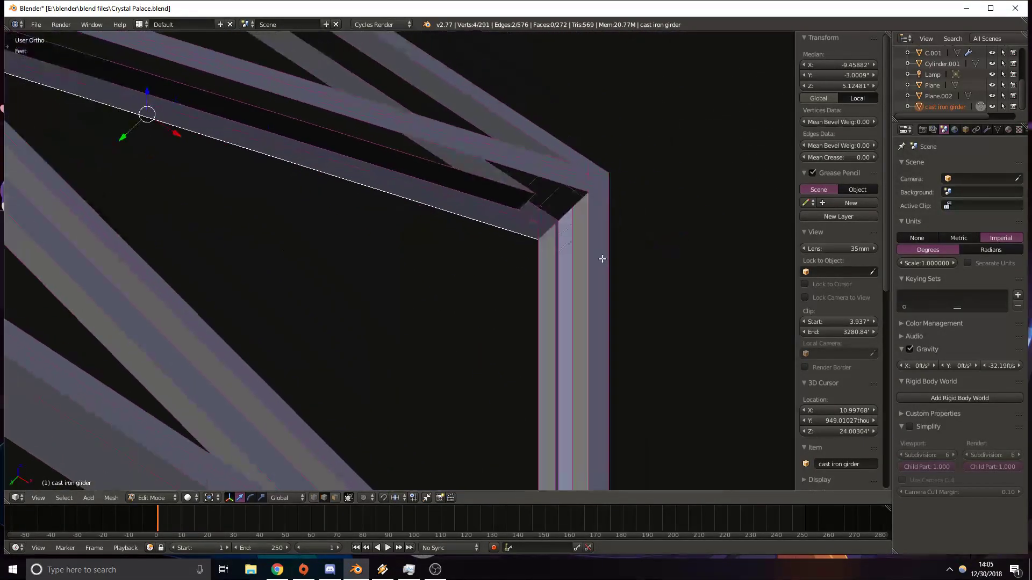
{"action": "key", "text": "f"}
Try to fill the next underside strip of the rising arm from the upper end corner to the crossing.
{"action": "right_click", "coordinate": [577, 206]}
{"action": "right_click", "coordinate": [571, 188], "text": "shift"}
{"action": "middle_click_drag", "start_coordinate": [571, 187], "coordinate": [500, 195]}
{"action": "right_click", "coordinate": [464, 193], "text": "shift"}
{"action": "key", "text": "f"}
{"action": "key", "text": "ctrl+z"}
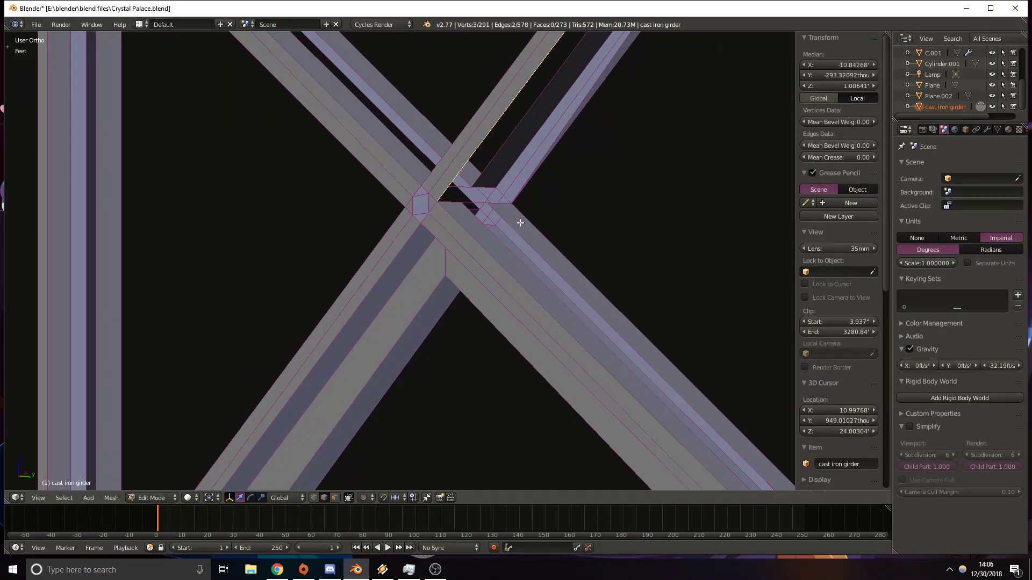
{"action": "key", "text": "ctrl+z"}
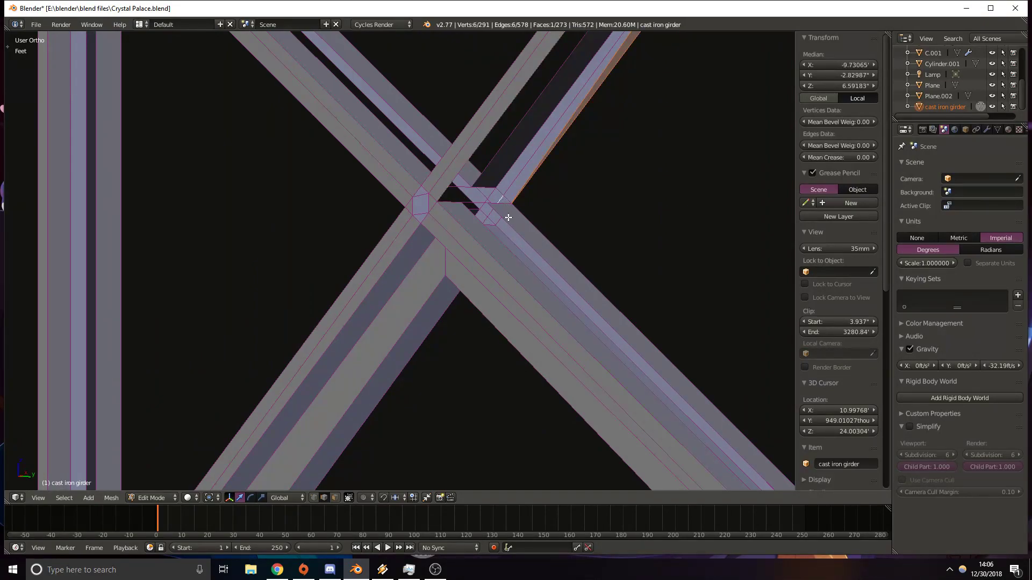
Fill the underside of the rising arm along its long edge between the crossing and the upper end corner.
{"action": "key", "text": "f"}
{"action": "middle_click_drag", "start_coordinate": [496, 221], "coordinate": [285, 136]}
{"action": "right_click", "coordinate": [466, 190]}
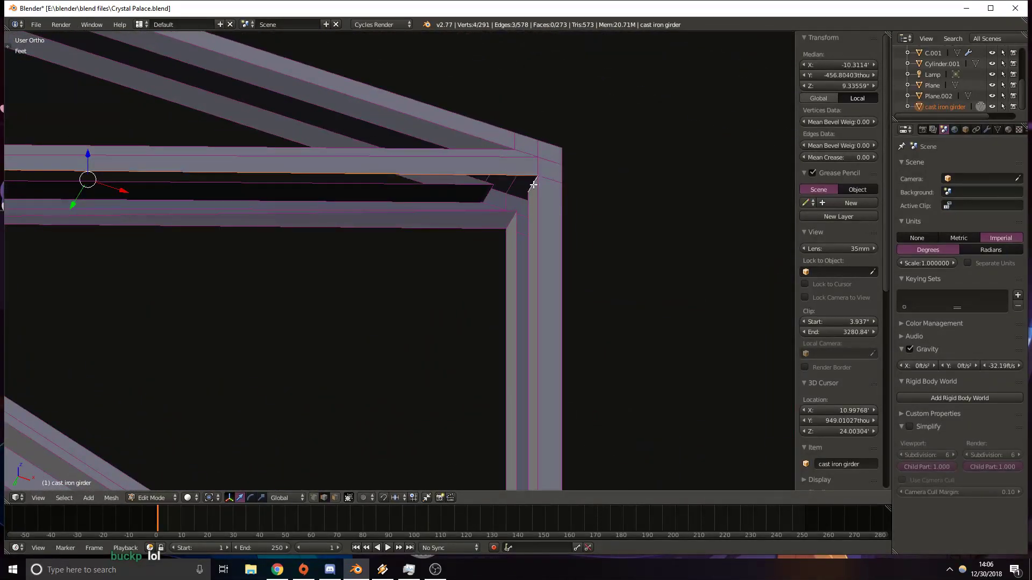
{"action": "key", "text": "f"}
Try duplicating the crossing's top depth edge about 2 inches above the crossing in front view.
{"action": "middle_click_drag", "start_coordinate": [329, 249], "coordinate": [468, 250]}
{"action": "middle_click_drag", "start_coordinate": [237, 182], "coordinate": [374, 241]}
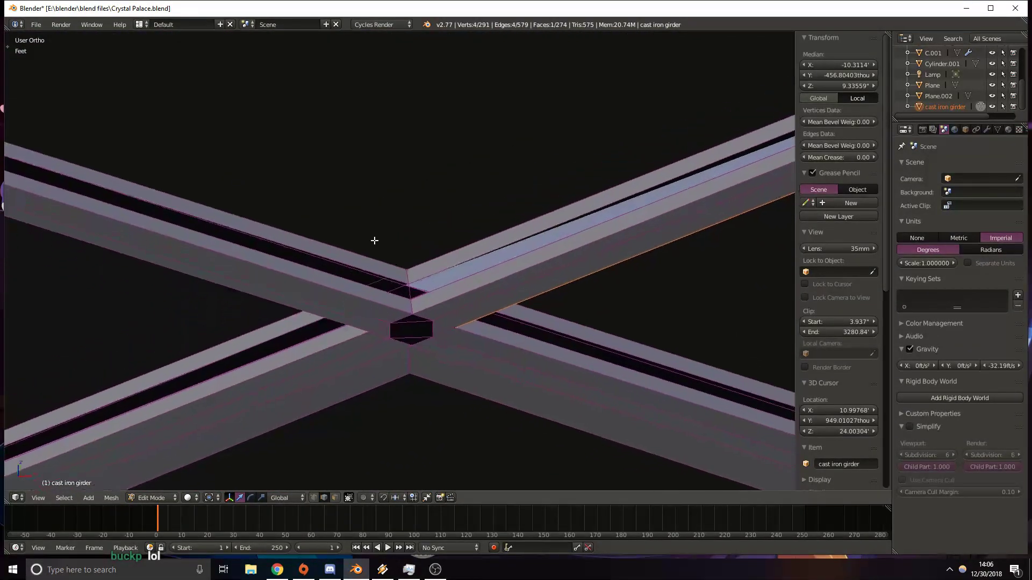
{"action": "middle_click_drag", "start_coordinate": [475, 308], "coordinate": [406, 251], "text": "shift"}
{"action": "right_click", "coordinate": [340, 233]}
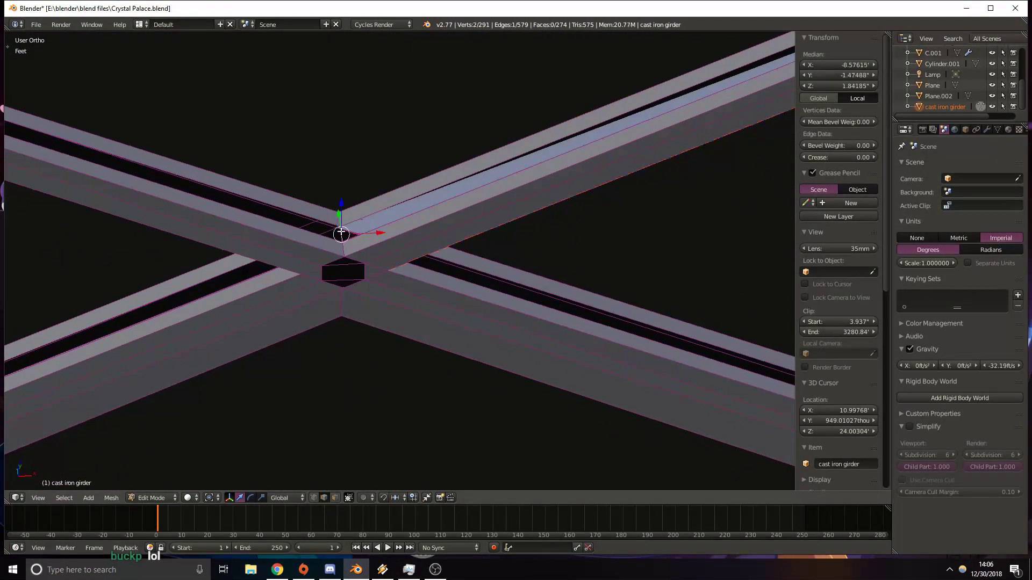
{"action": "key", "text": "KP_1"}
{"action": "key", "text": "z"}
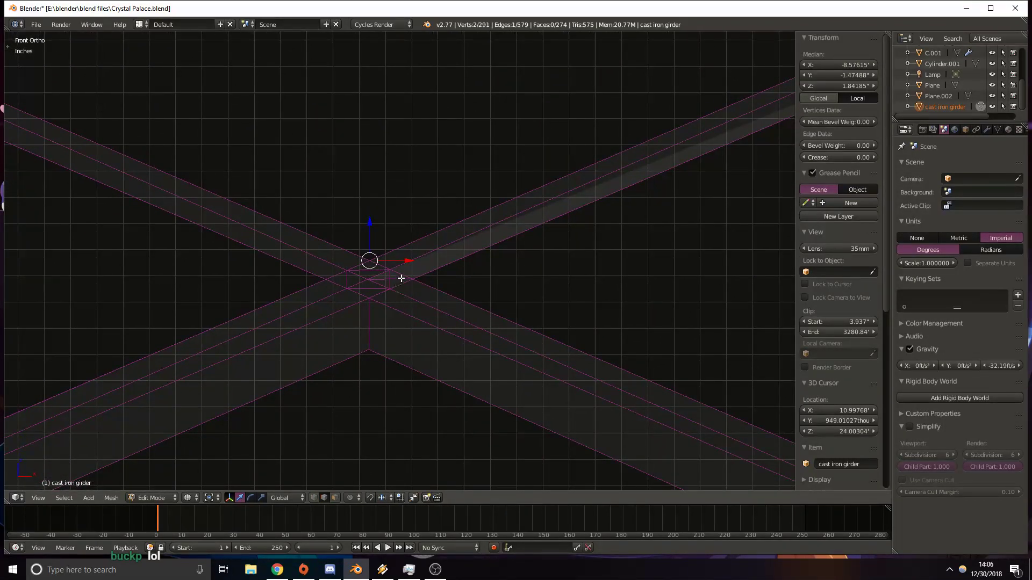
{"action": "key", "text": "shift+d"}
{"action": "left_click", "coordinate": [394, 219]}
{"action": "key", "text": "z"}
{"action": "middle_click_drag", "start_coordinate": [399, 229], "coordinate": [448, 308]}
Lower the duplicated edge along Z to about 3.6 inches, inspect it in wireframe and undo the duplication.
{"action": "key", "text": "KP_1"}
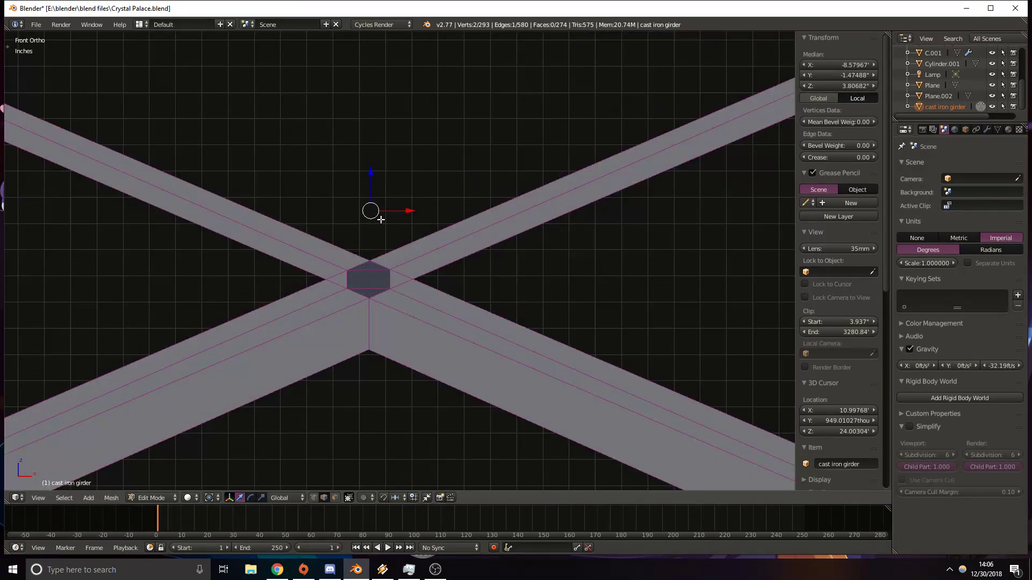
{"action": "key", "text": "g"}
{"action": "key", "text": "z"}
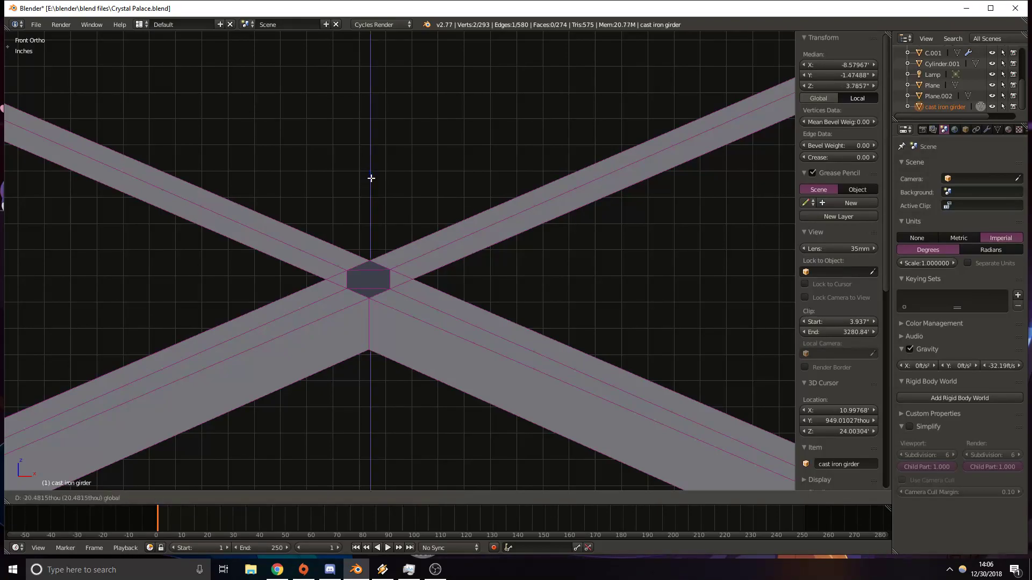
{"action": "left_click", "coordinate": [372, 182]}
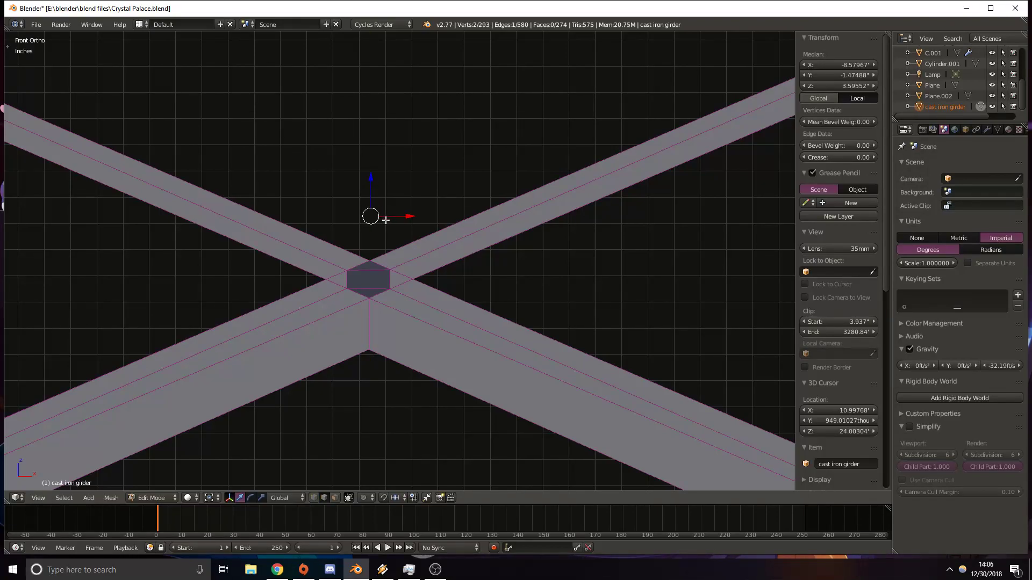
{"action": "key", "text": "z"}
{"action": "mouse_move", "coordinate": [385, 219]}
{"action": "middle_mouse_down"}
{"action": "mouse_move", "coordinate": [415, 298]}
{"action": "mouse_move", "coordinate": [368, 273]}
{"action": "middle_mouse_up"}
{"action": "key", "text": "ctrl+z"}
{"action": "key", "text": "z"}
Fill the inner face of the vertical end post between its two long edges.
{"action": "mouse_move", "coordinate": [455, 304]}
{"action": "middle_mouse_down"}
{"action": "mouse_move", "coordinate": [374, 299]}
{"action": "mouse_move", "coordinate": [415, 247]}
{"action": "mouse_move", "coordinate": [550, 308]}
{"action": "mouse_move", "coordinate": [578, 294]}
{"action": "mouse_move", "coordinate": [467, 256]}
{"action": "mouse_move", "coordinate": [536, 226]}
{"action": "middle_mouse_up"}
{"action": "right_click", "coordinate": [540, 152]}
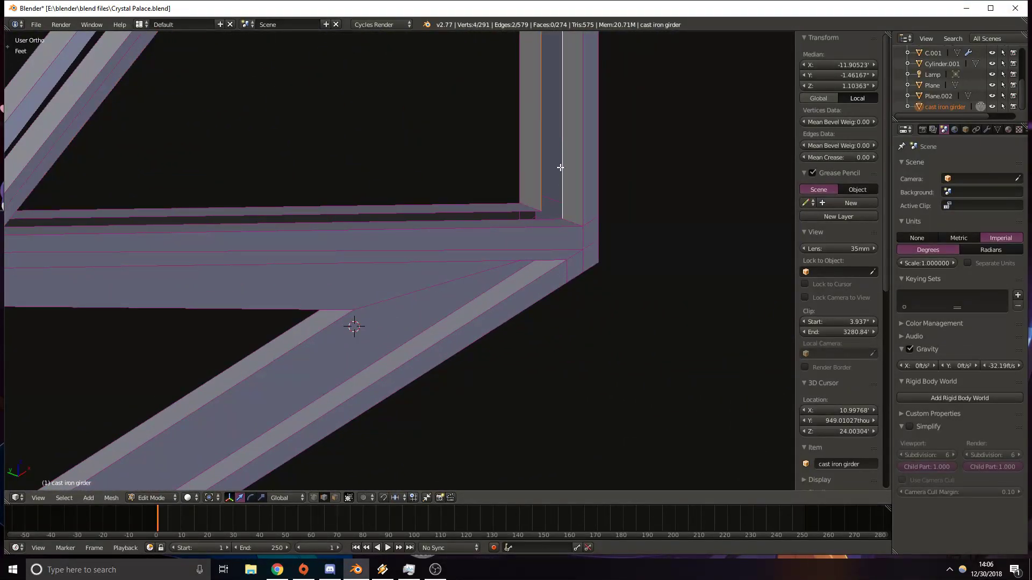
{"action": "key", "text": "f"}
{"action": "middle_click_drag", "start_coordinate": [550, 175], "coordinate": [40, 136]}
{"action": "key", "text": "KP_1"}
{"action": "key", "text": "z"}
{"action": "scroll", "coordinate": [538, 182], "scroll_direction": "down", "scroll_amount": 3}
{"action": "scroll", "coordinate": [548, 210], "scroll_direction": "up", "scroll_amount": 3}
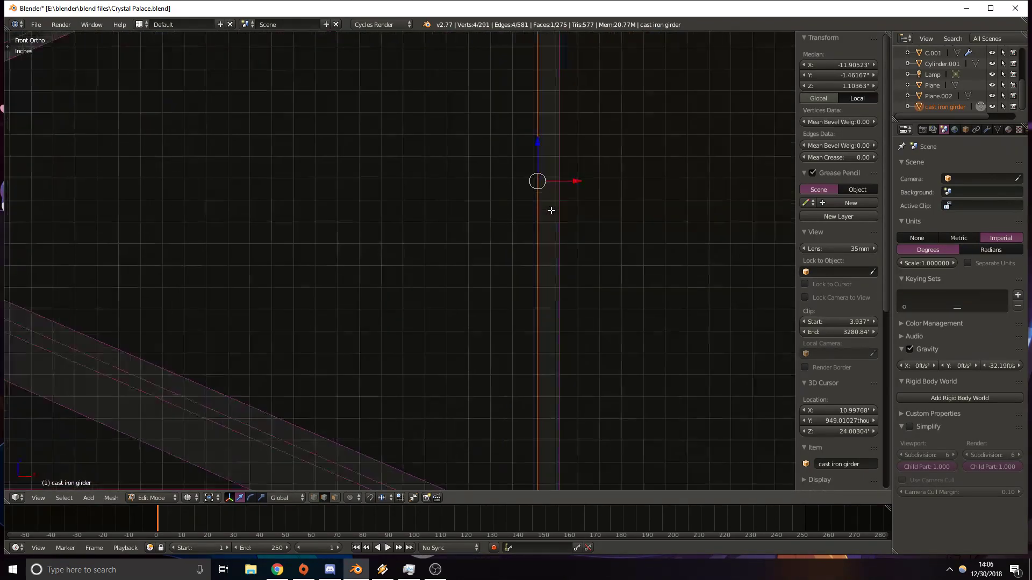
Try moving the end post's inner face inward and shortening it along Z, inspect it in solid view and undo the changes.
{"action": "scroll", "coordinate": [486, 301], "scroll_direction": "down", "scroll_amount": 7}
{"action": "middle_click_drag", "start_coordinate": [316, 343], "coordinate": [260, 267], "text": "shift"}
{"action": "scroll", "coordinate": [511, 307], "scroll_direction": "up", "scroll_amount": 7}
{"action": "middle_click_drag", "start_coordinate": [534, 175], "coordinate": [490, 229], "text": "shift"}
{"action": "left_click_drag", "start_coordinate": [578, 174], "coordinate": [529, 168]}
{"action": "key", "text": "s"}
{"action": "key", "text": "z"}
{"action": "key", "text": "z"}
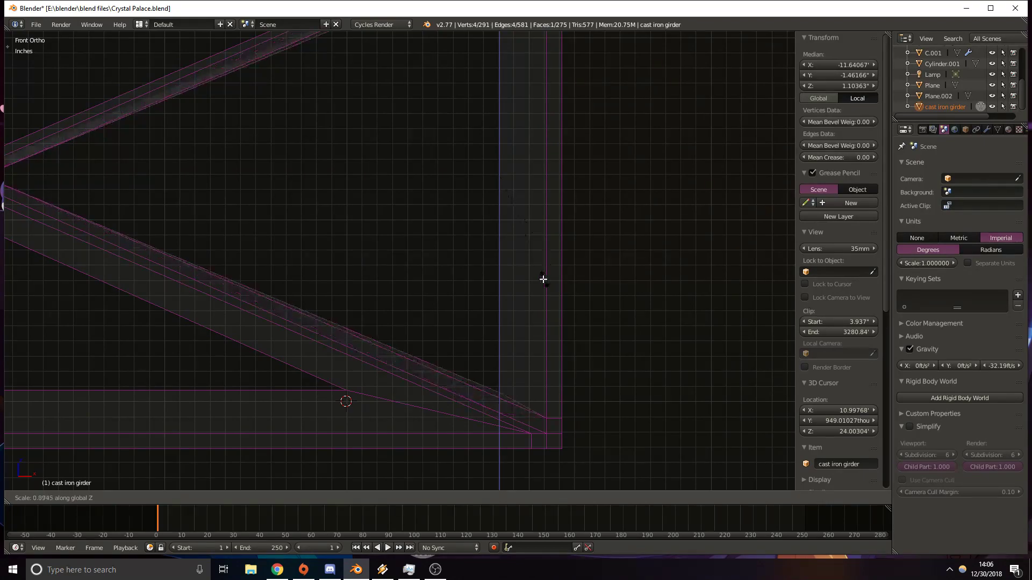
{"action": "left_click", "coordinate": [530, 322]}
{"action": "key", "text": "z"}
{"action": "middle_click_drag", "start_coordinate": [530, 322], "coordinate": [547, 349]}
{"action": "key", "text": "ctrl+z"}
{"action": "key", "text": "ctrl+z"}
{"action": "key", "text": "ctrl+z"}
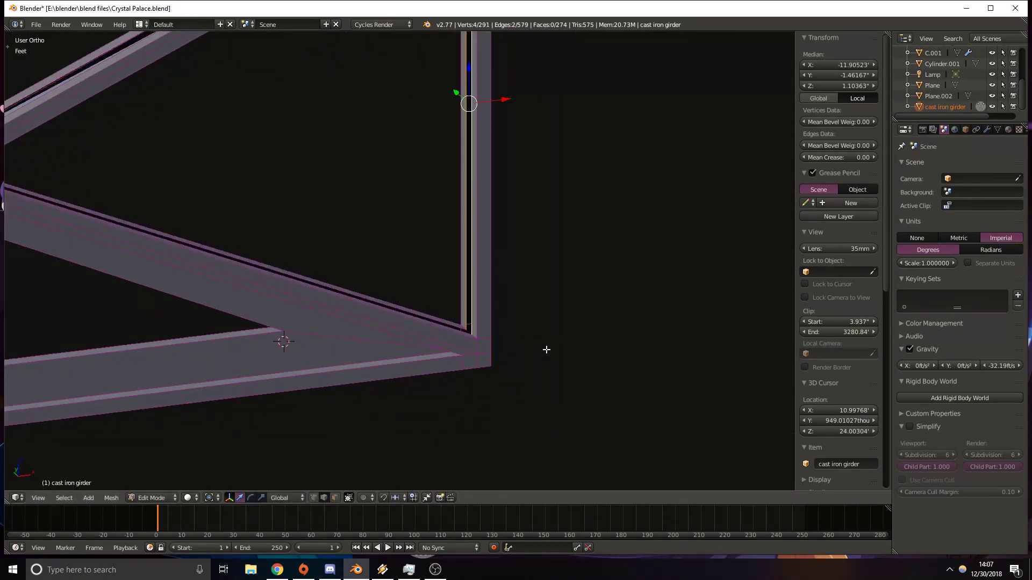
Fill and extrude the end post's inner face, move it inward about 3.3 inches and scale it down along Z to taper its ends.
{"action": "key", "text": "e"}
{"action": "right_click", "coordinate": [537, 330]}
{"action": "key", "text": "f"}
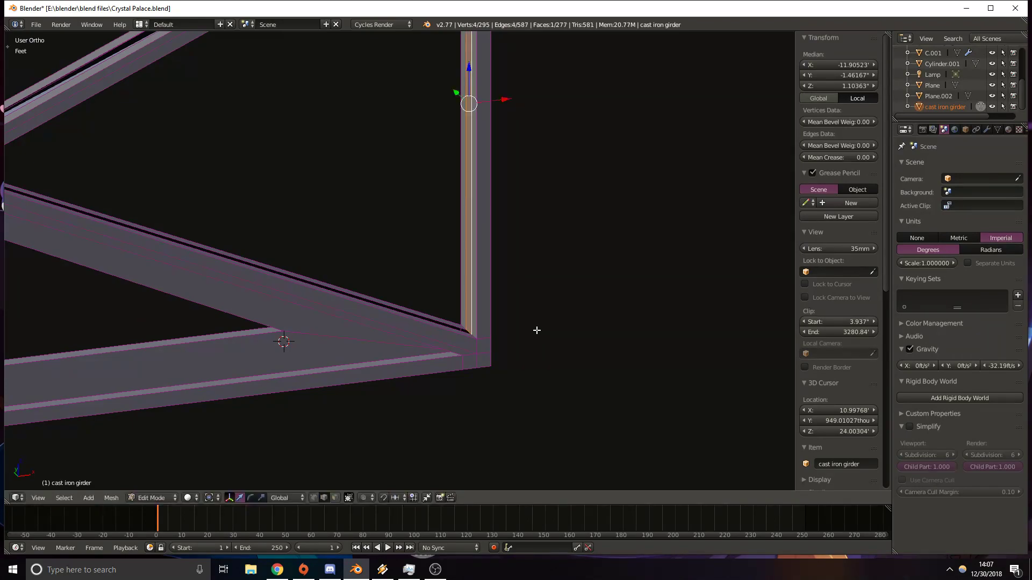
{"action": "key", "text": "ctrl+shift+z"}
{"action": "key", "text": "KP_3"}
{"action": "key", "text": "KP_1"}
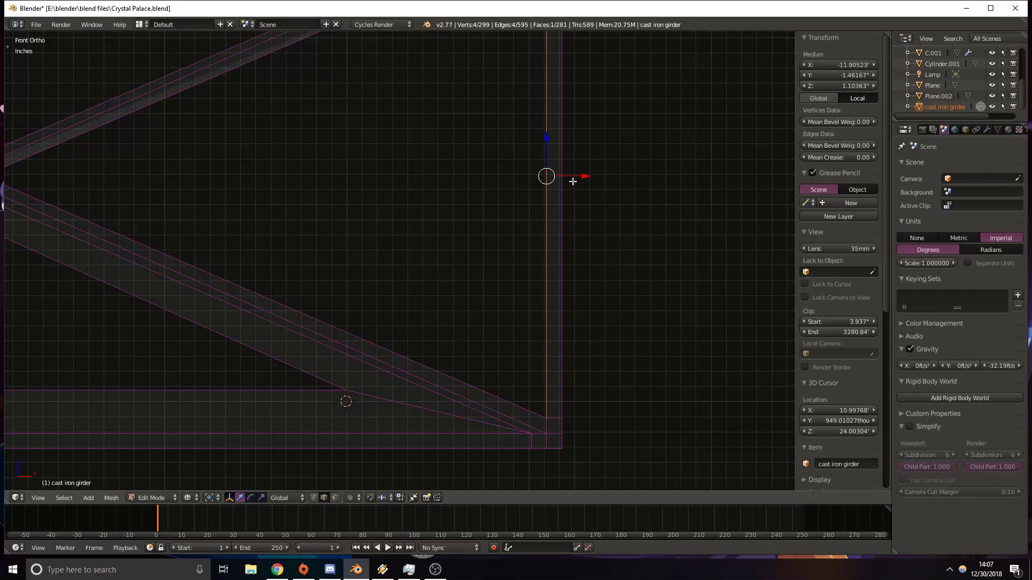
{"action": "left_click_drag", "start_coordinate": [589, 177], "coordinate": [542, 178]}
{"action": "key", "text": "s"}
{"action": "key", "text": "z"}
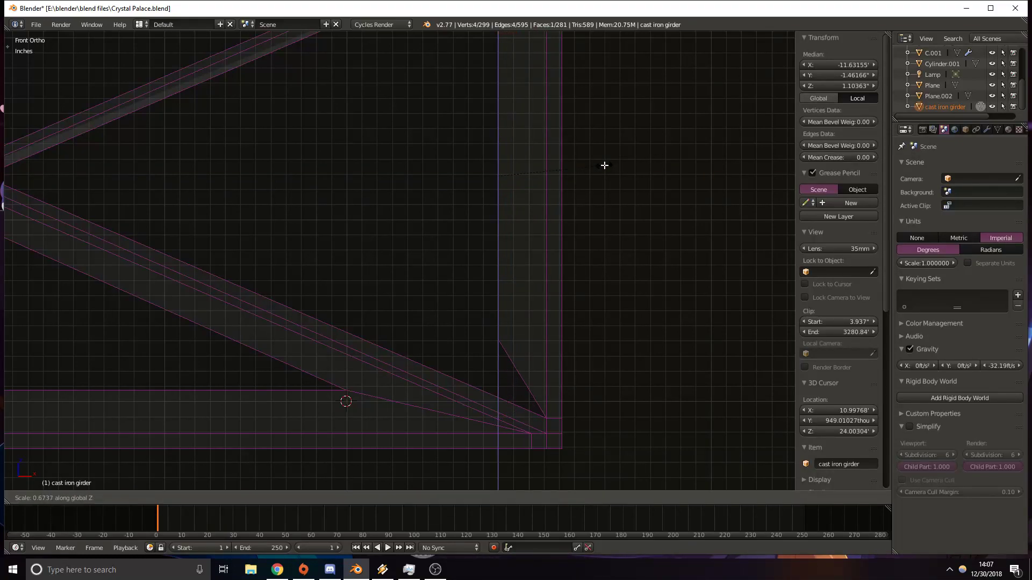
{"action": "left_click", "coordinate": [600, 166]}
Fill the top side of the descending arm along its long edges between the crossing and the lower end corner.
{"action": "mouse_move", "coordinate": [479, 263]}
{"action": "middle_mouse_down"}
{"action": "mouse_move", "coordinate": [565, 229]}
{"action": "mouse_move", "coordinate": [489, 249]}
{"action": "middle_mouse_up"}
{"action": "scroll", "coordinate": [550, 233], "scroll_direction": "up", "scroll_amount": 2}
{"action": "key", "text": "z"}
{"action": "right_click", "coordinate": [489, 247]}
{"action": "right_click", "coordinate": [496, 240], "text": "shift"}
{"action": "middle_click_drag", "start_coordinate": [215, 107], "coordinate": [152, 56]}
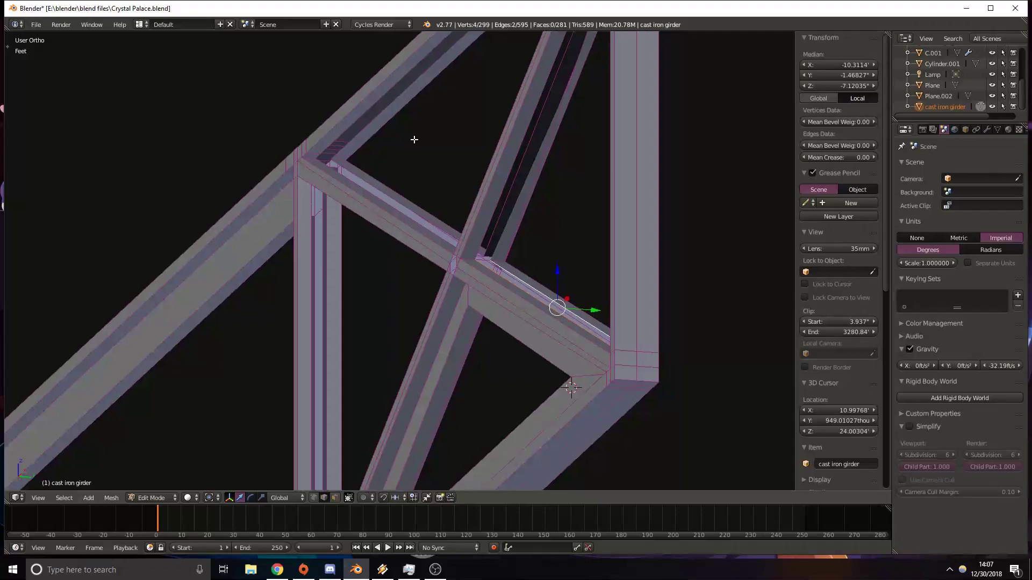
{"action": "middle_click_drag", "start_coordinate": [480, 259], "coordinate": [460, 246]}
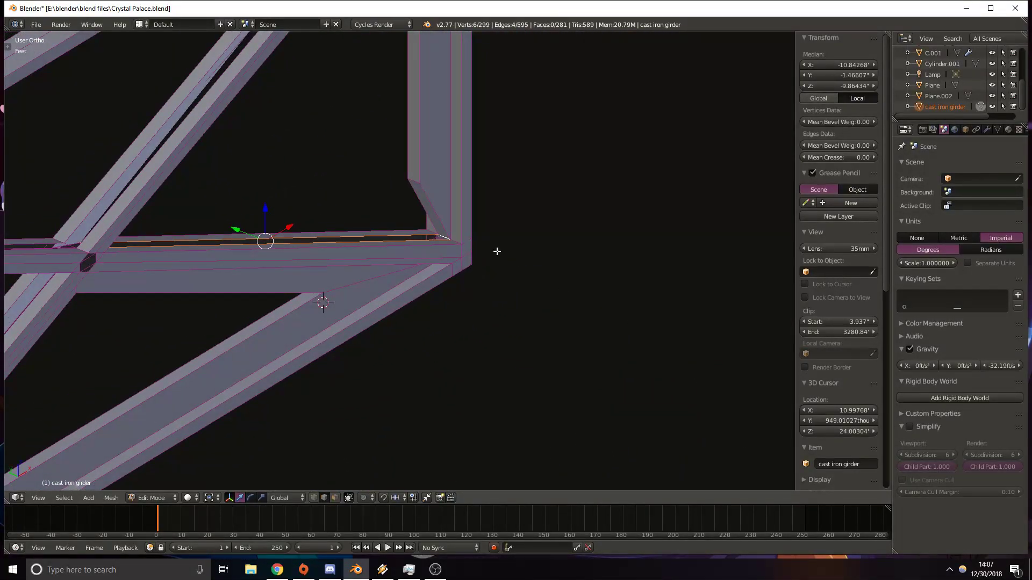
{"action": "key", "text": "f"}
Extrude the descending arm's top face in front view about 1.8 inches outward, roughly perpendicular to the arm.
{"action": "key", "text": "KP_3"}
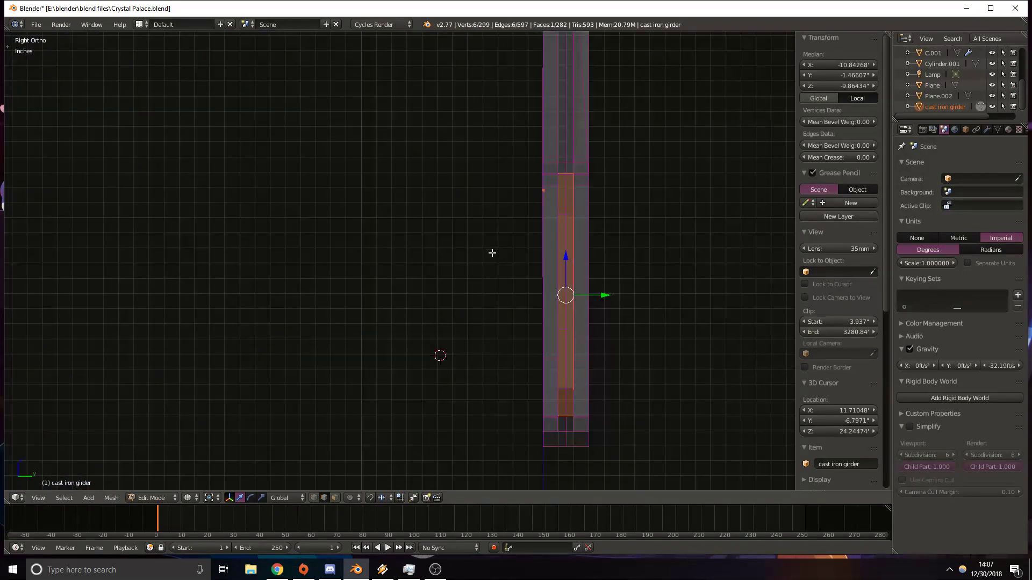
{"action": "key", "text": "KP_1"}
{"action": "key", "text": "e"}
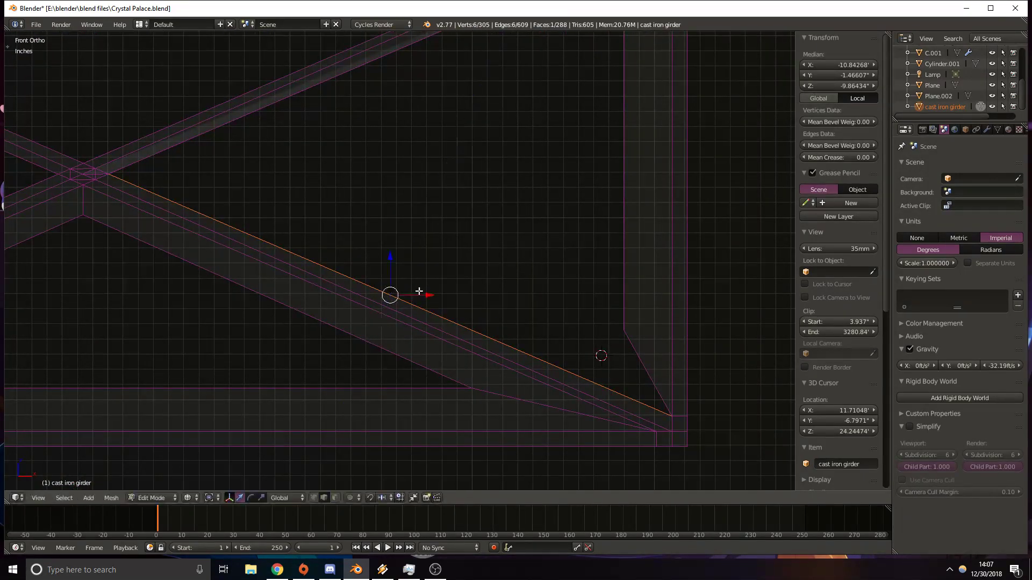
{"action": "left_click", "coordinate": [440, 256]}
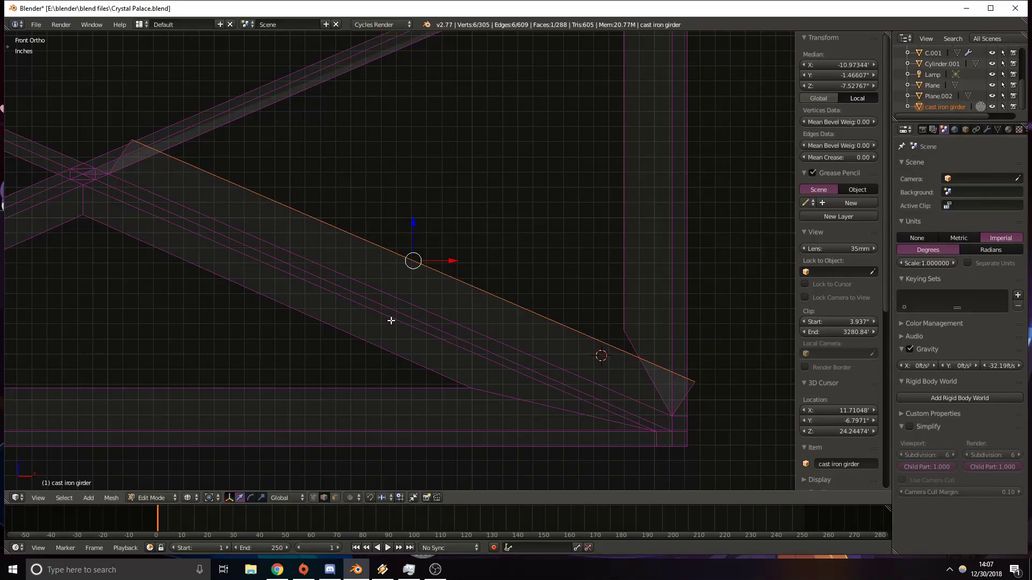
{"action": "key", "text": "g"}
{"action": "left_click", "coordinate": [434, 259]}
{"action": "middle_click_drag", "start_coordinate": [192, 203], "coordinate": [379, 224], "text": "shift"}
{"action": "middle_click_drag", "start_coordinate": [627, 289], "coordinate": [522, 268], "text": "shift"}
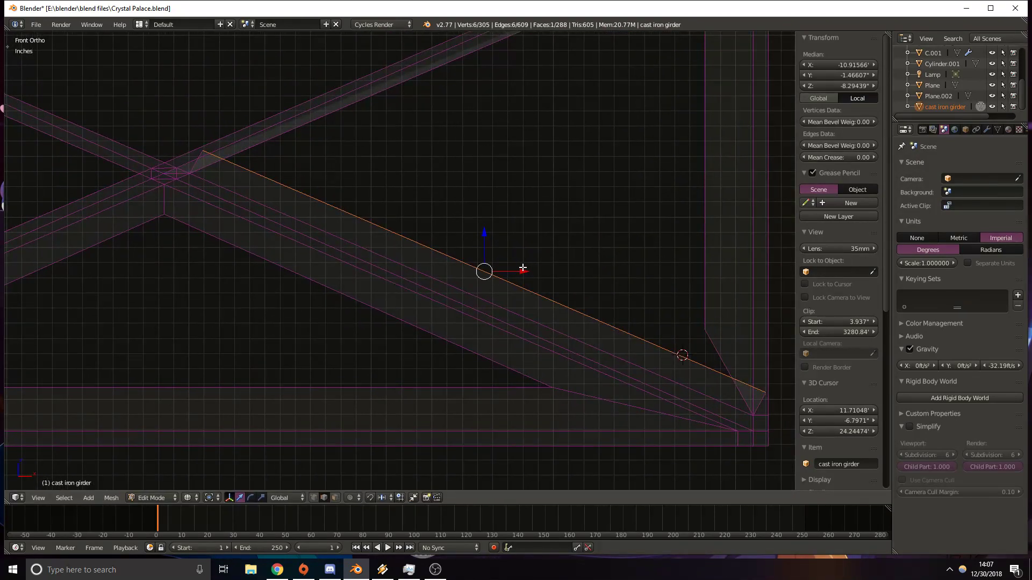
Rotate the whole girder to about -66.27° on Y in Object Mode so the descending arm stands vertical.
{"action": "key", "text": "Tab"}
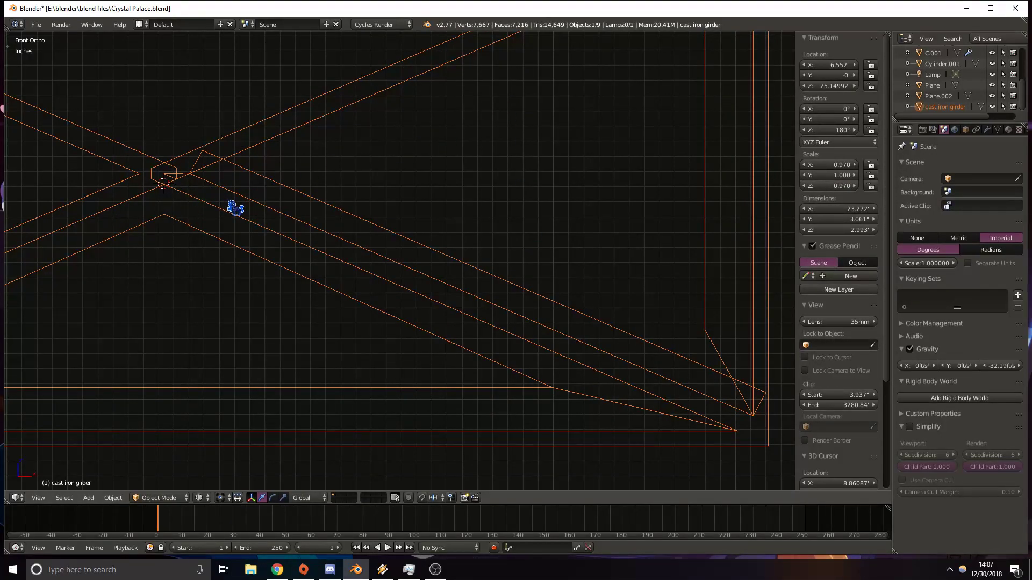
{"action": "key", "text": "r"}
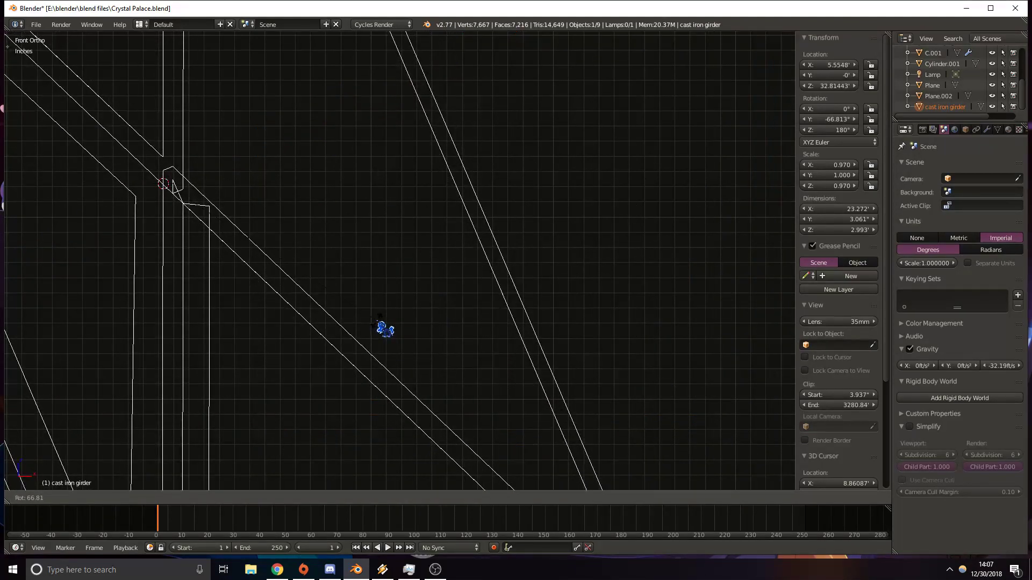
{"action": "left_click", "coordinate": [378, 320]}
{"action": "middle_click_drag", "start_coordinate": [215, 325], "coordinate": [407, 216], "text": "shift"}
{"action": "key", "text": "g"}
{"action": "left_click", "coordinate": [411, 224]}
{"action": "middle_click_drag", "start_coordinate": [605, 186], "coordinate": [566, 76], "text": "shift"}
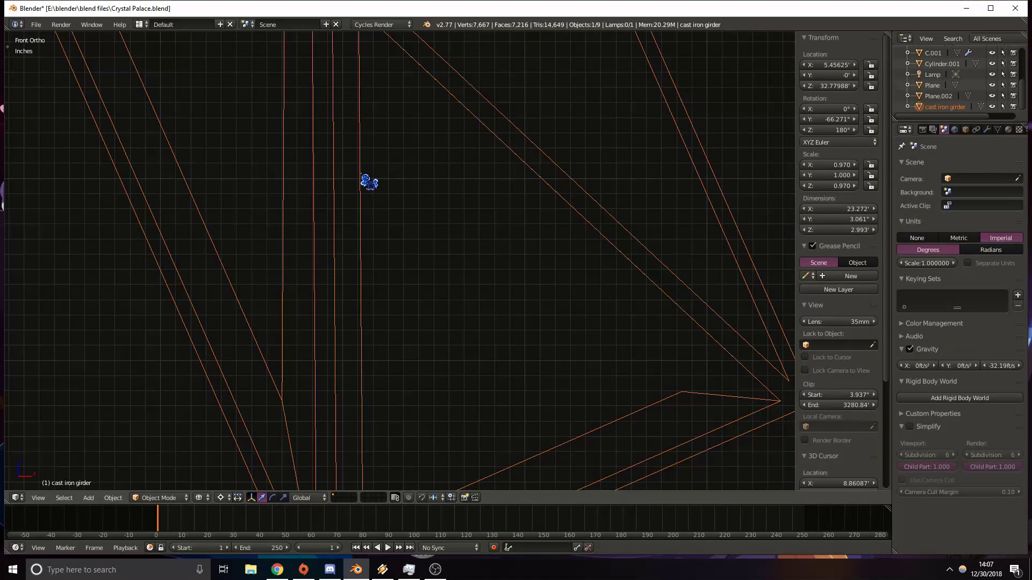
Move the descending arm's extruded face about 0.5 inch farther outward along the global X axis.
{"action": "key", "text": "Tab"}
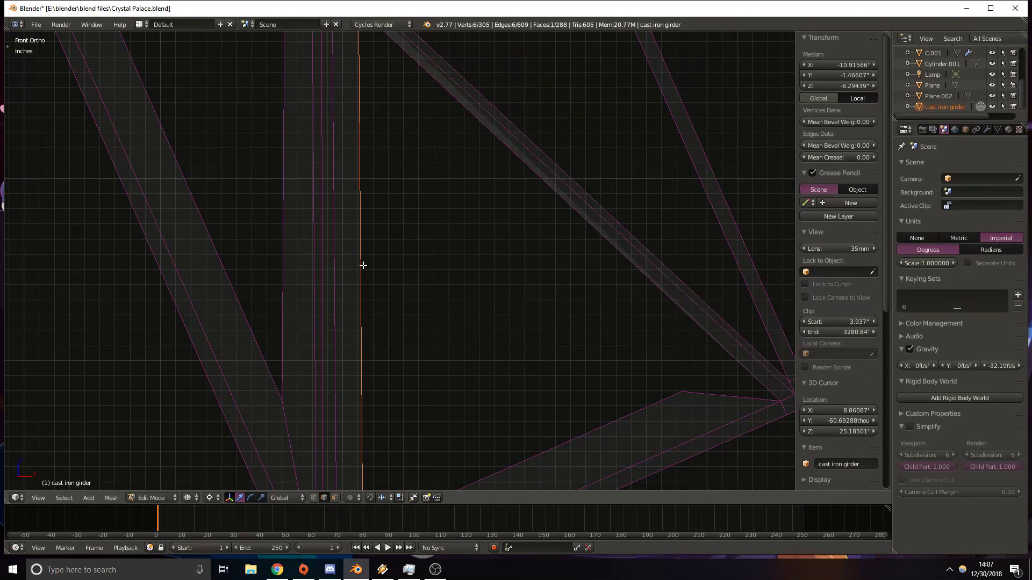
{"action": "middle_click_drag", "start_coordinate": [363, 265], "coordinate": [360, 243], "text": "shift"}
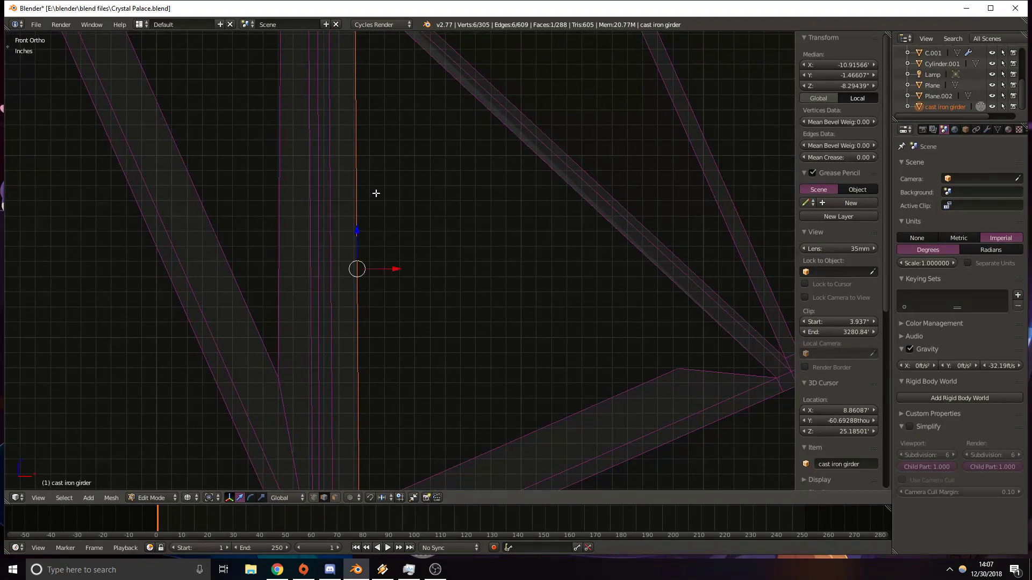
{"action": "key", "text": "g"}
{"action": "key", "text": "x"}
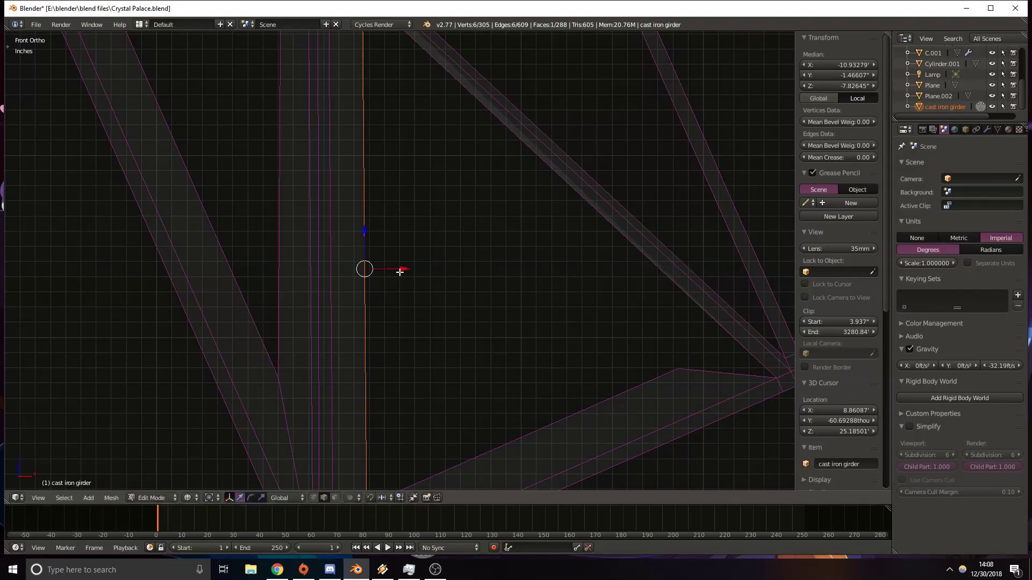
{"action": "left_click", "coordinate": [400, 272]}
{"action": "key", "text": "Tab"}
{"action": "middle_click_drag", "start_coordinate": [458, 236], "coordinate": [459, 269], "text": "shift"}
{"action": "key", "text": "Tab"}
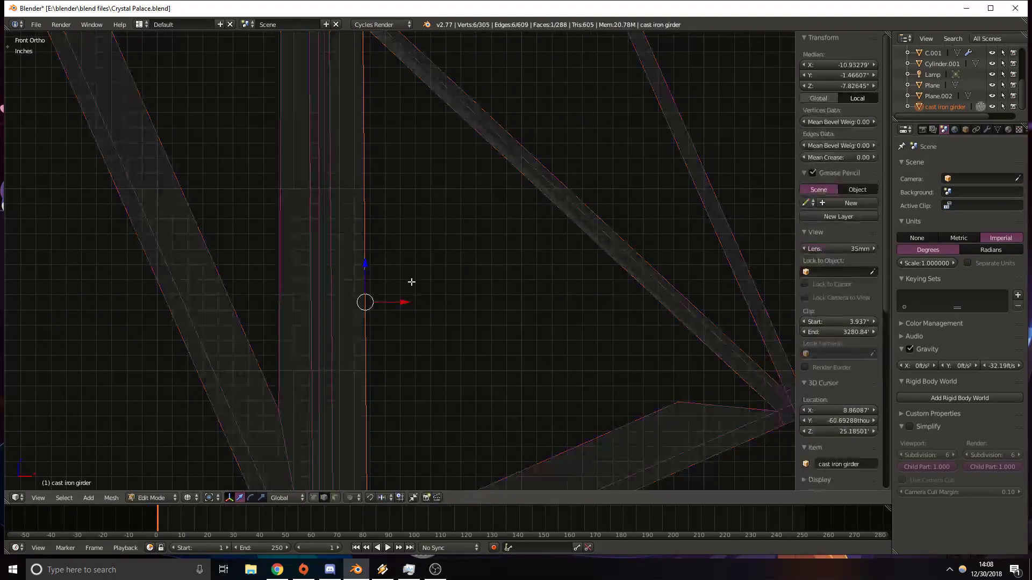
Reset the girder's Y rotation to 0° in Object Mode, comparing it with the tilted position.
{"action": "key", "text": "Tab"}
{"action": "type", "text": "0"}
{"action": "key", "text": "Return"}
{"action": "scroll", "coordinate": [828, 187], "scroll_direction": "down", "scroll_amount": 3}
{"action": "scroll", "coordinate": [496, 232], "scroll_direction": "down", "scroll_amount": 18}
{"action": "scroll", "coordinate": [403, 282], "scroll_direction": "up", "scroll_amount": 4}
{"action": "key", "text": "ctrl+z"}
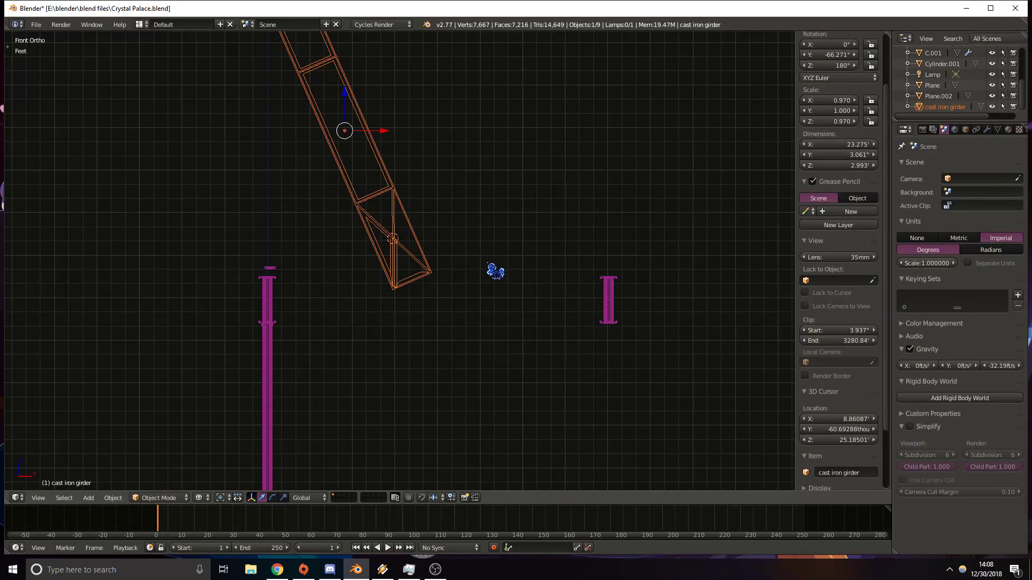
{"action": "key", "text": "ctrl+shift+z"}
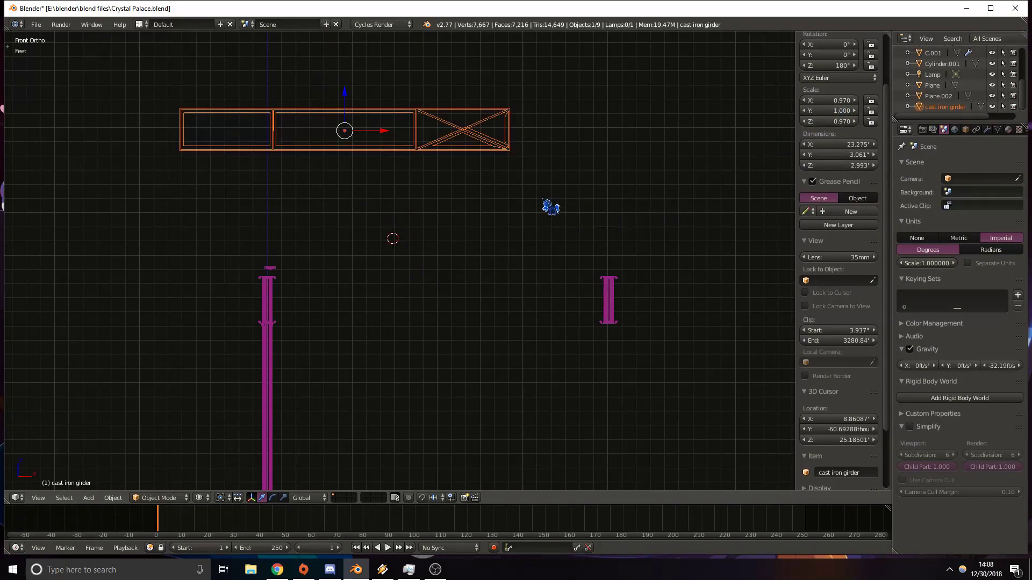
{"action": "middle_click_drag", "start_coordinate": [499, 220], "coordinate": [491, 332], "text": "shift"}
{"action": "scroll", "coordinate": [490, 329], "scroll_direction": "up", "scroll_amount": 7}
{"action": "middle_click_drag", "start_coordinate": [471, 249], "coordinate": [327, 250], "text": "shift"}
{"action": "middle_click_drag", "start_coordinate": [227, 250], "coordinate": [311, 254], "text": "shift"}
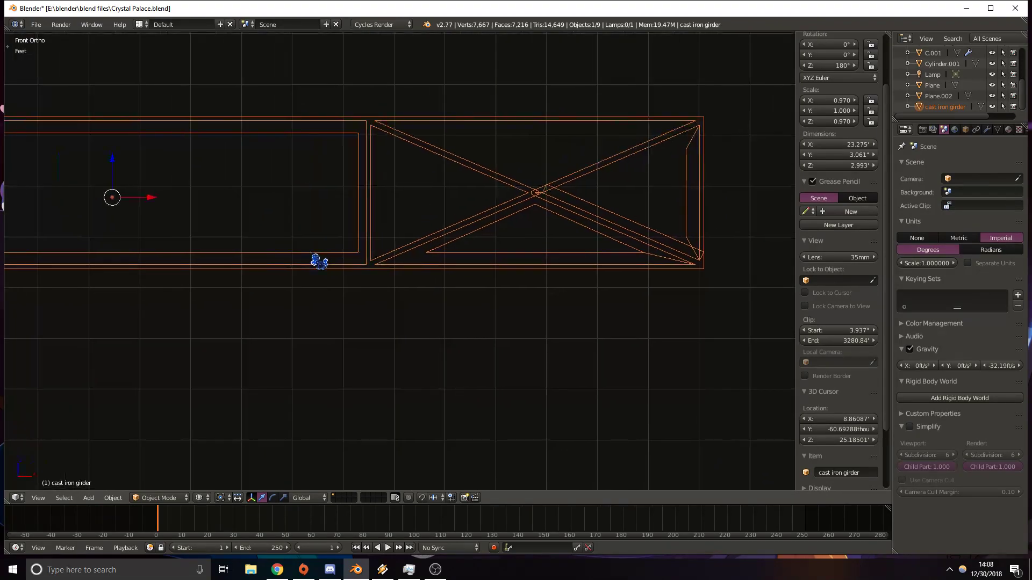
Examine the descending arm's extruded strip from the crossing to the end corner in solid and wireframe views.
{"action": "scroll", "coordinate": [396, 262], "scroll_direction": "up", "scroll_amount": 10}
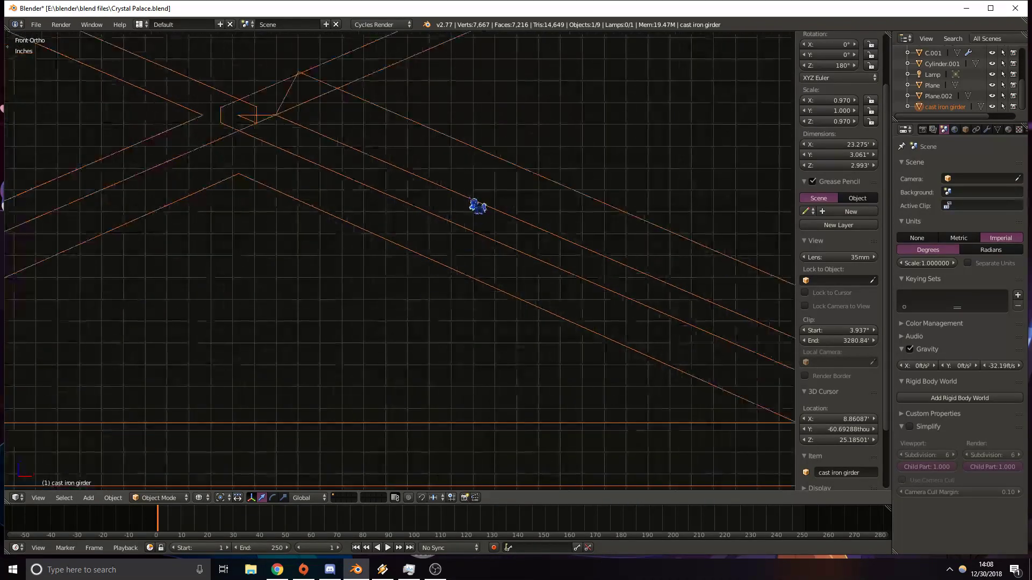
{"action": "key", "text": "z"}
{"action": "key", "text": "z"}
{"action": "scroll", "coordinate": [369, 199], "scroll_direction": "down", "scroll_amount": 3}
{"action": "key", "text": "Tab"}
{"action": "mouse_move", "coordinate": [484, 223]}
{"action": "middle_mouse_down"}
{"action": "mouse_move", "coordinate": [458, 237]}
{"action": "mouse_move", "coordinate": [566, 228]}
{"action": "middle_mouse_up"}
{"action": "key", "text": "z"}
{"action": "key", "text": "KP_1"}
{"action": "middle_click_drag", "start_coordinate": [707, 247], "coordinate": [611, 213], "text": "shift"}
{"action": "key", "text": "z"}
{"action": "middle_click_drag", "start_coordinate": [633, 359], "coordinate": [495, 344], "text": "shift"}
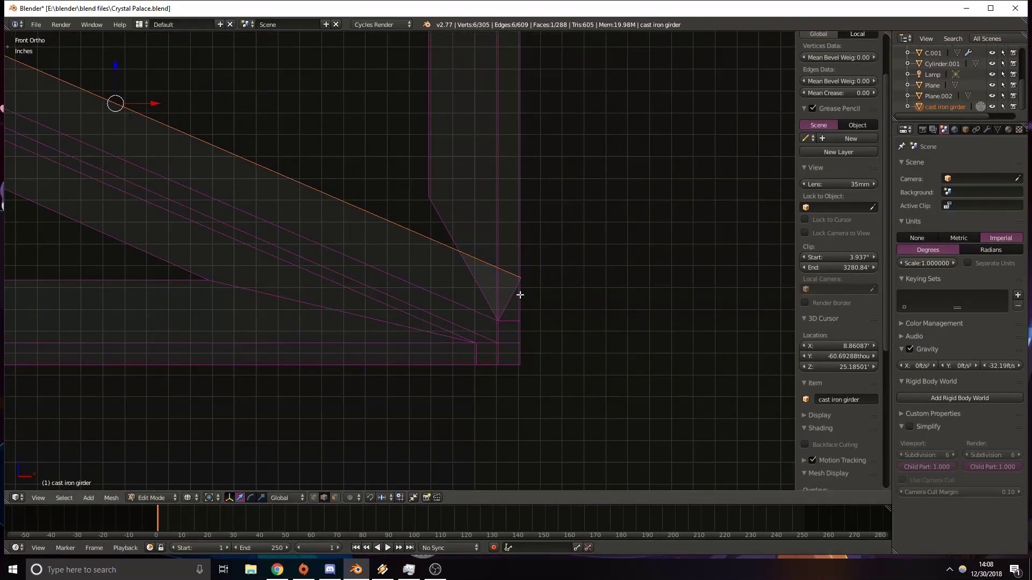
Try moving the short end edge of the arm's extrusion, where it pokes through the end post, along Z.
{"action": "middle_click_drag", "start_coordinate": [521, 295], "coordinate": [376, 302]}
{"action": "right_click", "coordinate": [690, 279]}
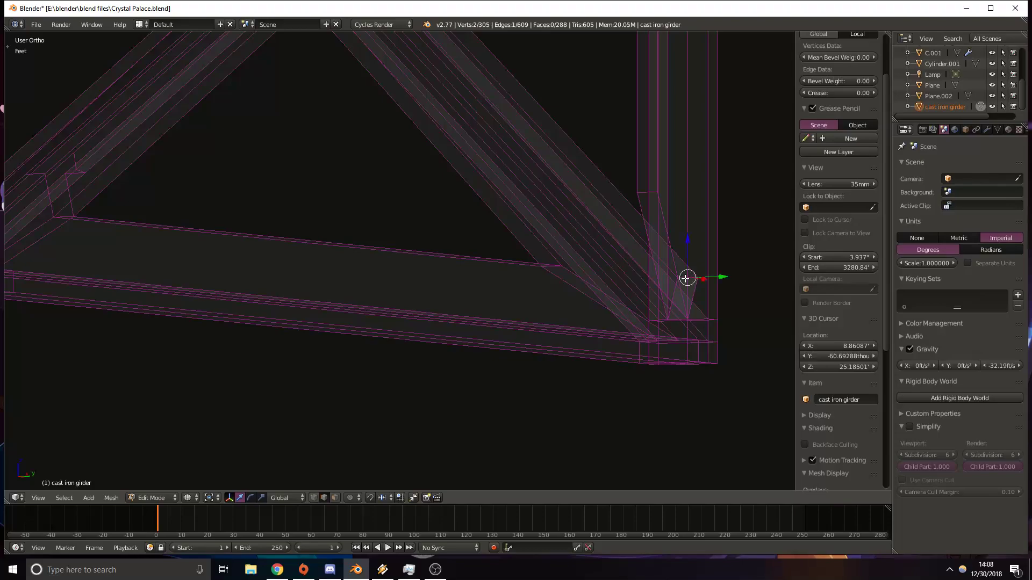
{"action": "middle_click_drag", "start_coordinate": [621, 366], "coordinate": [545, 342]}
{"action": "scroll", "coordinate": [546, 342], "scroll_direction": "up", "scroll_amount": 4}
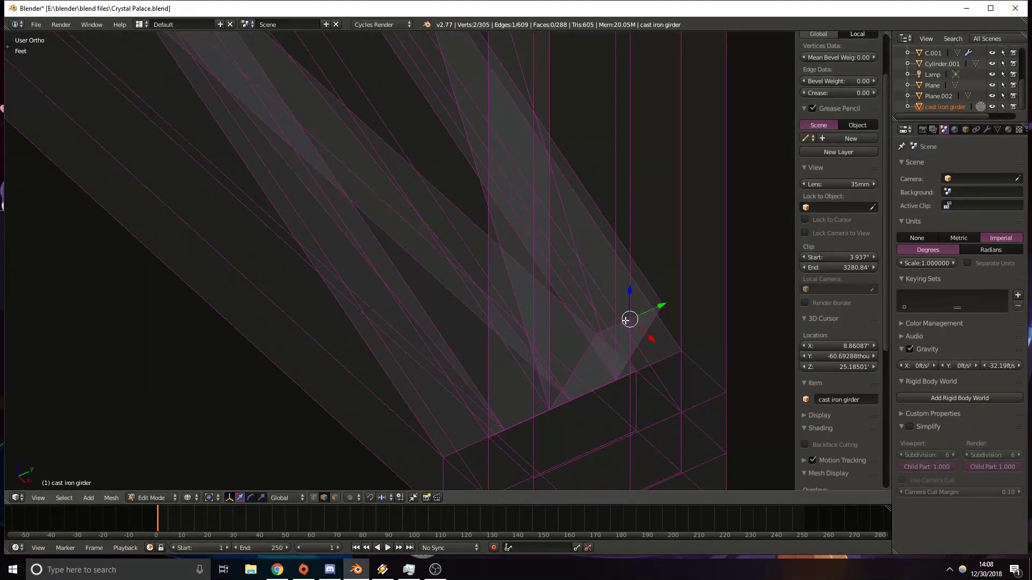
{"action": "key", "text": "z"}
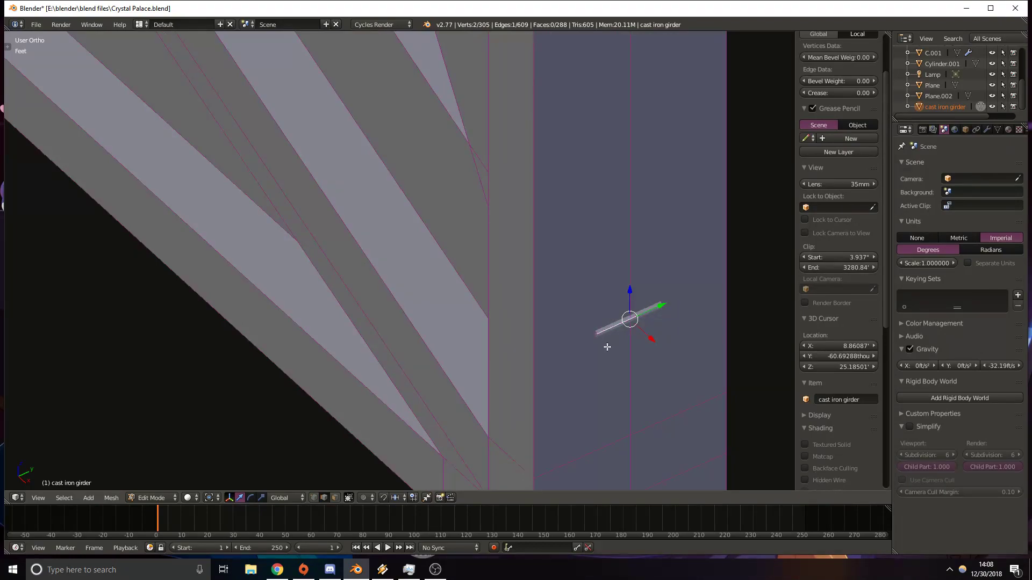
{"action": "key", "text": "z"}
{"action": "key", "text": "KP_1"}
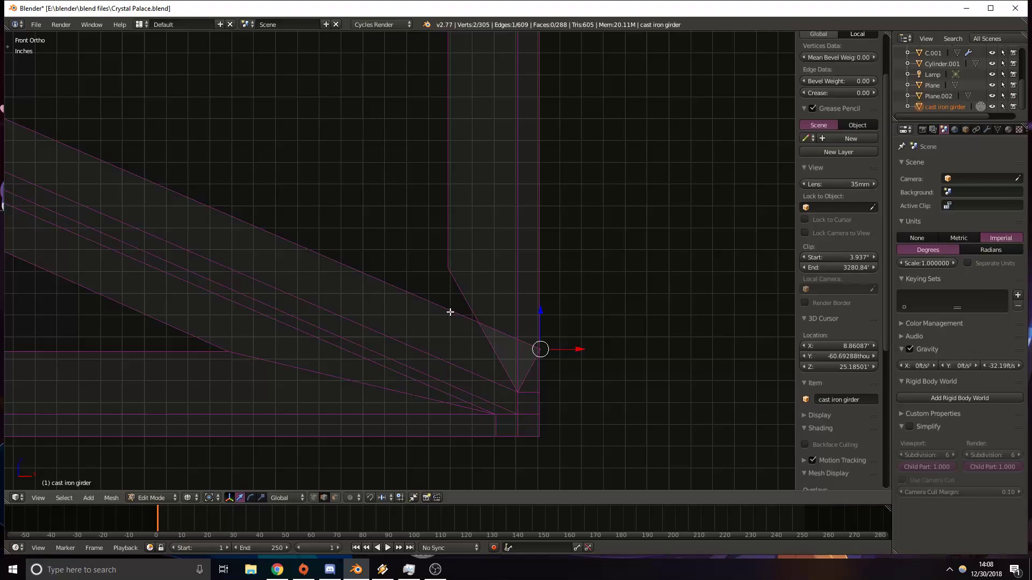
{"action": "key", "text": "g"}
{"action": "key", "text": "z"}
{"action": "right_click", "coordinate": [611, 379]}
{"action": "key", "text": "z"}
{"action": "mouse_move", "coordinate": [610, 379]}
{"action": "middle_mouse_down"}
{"action": "mouse_move", "coordinate": [472, 299]}
{"action": "mouse_move", "coordinate": [387, 380]}
{"action": "mouse_move", "coordinate": [474, 299]}
{"action": "middle_mouse_up"}
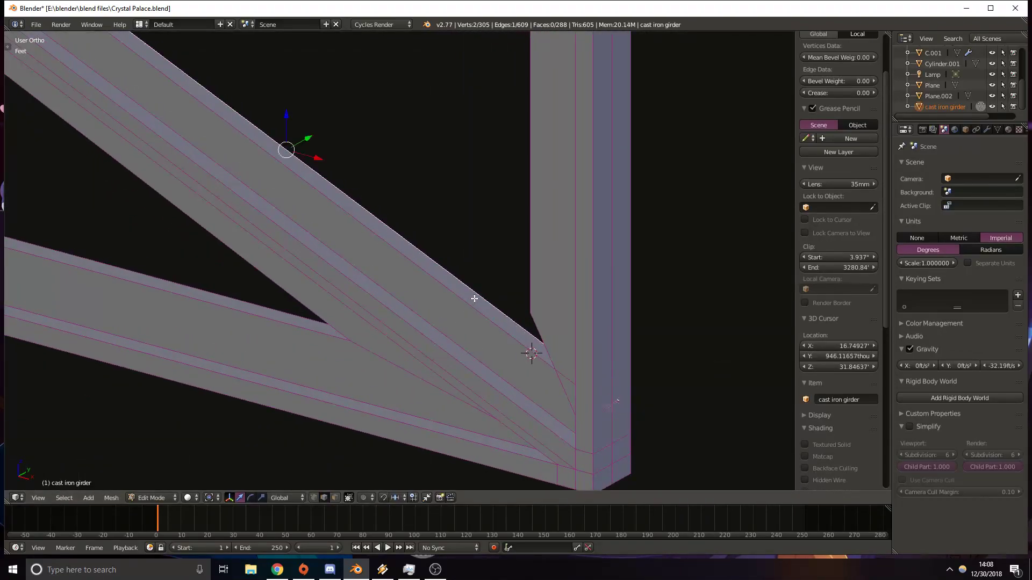
Clear the selection and select the long top face of the descending arm's extrusion in face select mode.
{"action": "key", "text": "a"}
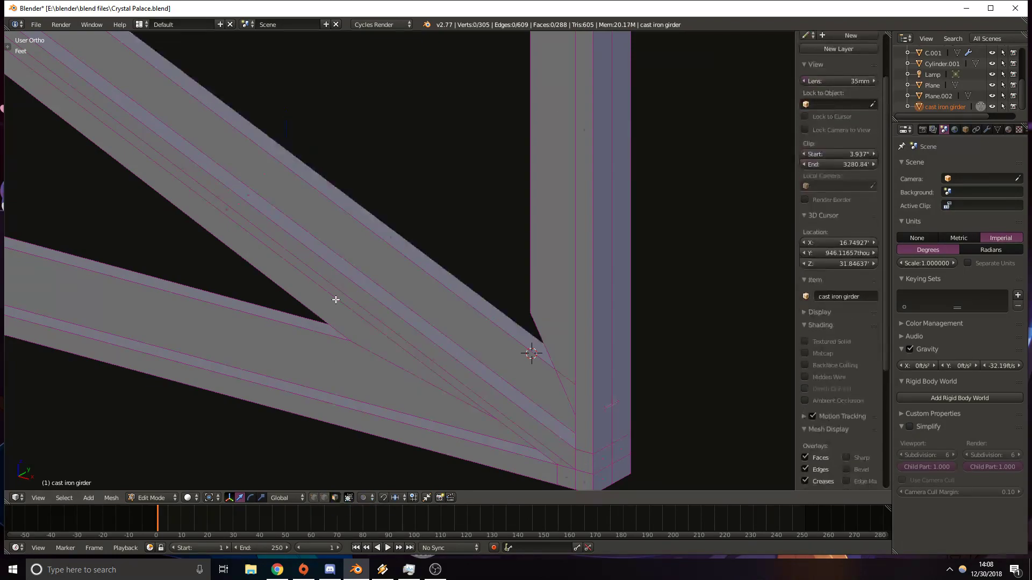
{"action": "right_click", "coordinate": [376, 227]}
{"action": "middle_click_drag", "start_coordinate": [285, 226], "coordinate": [340, 296], "text": "shift"}
{"action": "mouse_move", "coordinate": [337, 194]}
{"action": "left_mouse_down"}
{"action": "mouse_move", "coordinate": [313, 257]}
{"action": "mouse_move", "coordinate": [334, 208]}
{"action": "left_mouse_up"}
{"action": "right_click", "coordinate": [334, 207]}
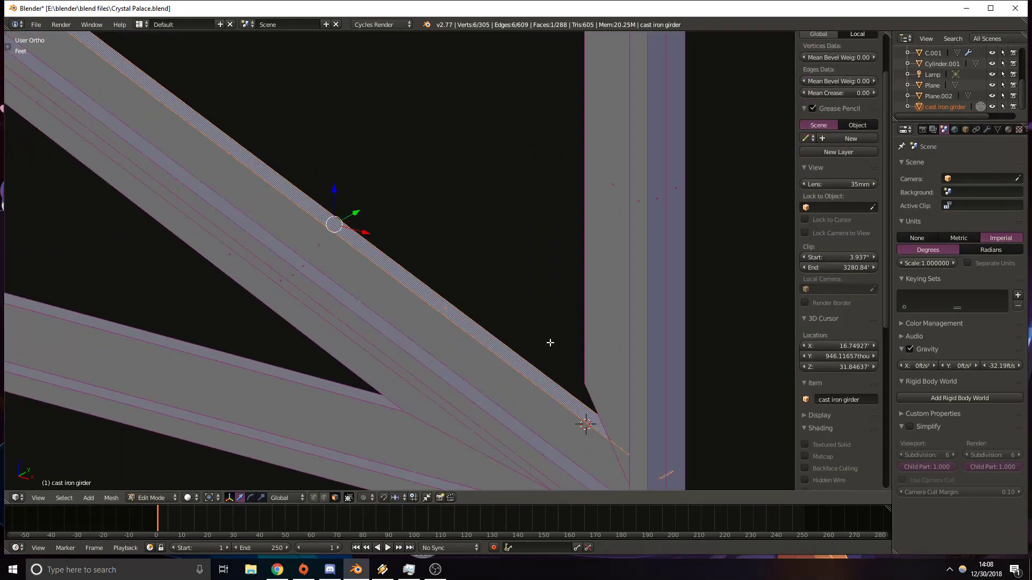
{"action": "middle_click_drag", "start_coordinate": [575, 376], "coordinate": [437, 233], "text": "shift"}
{"action": "scroll", "coordinate": [486, 418], "scroll_direction": "up", "scroll_amount": 4}
{"action": "middle_click_drag", "start_coordinate": [647, 391], "coordinate": [302, 305], "text": "shift"}
{"action": "scroll", "coordinate": [323, 367], "scroll_direction": "up", "scroll_amount": 4}
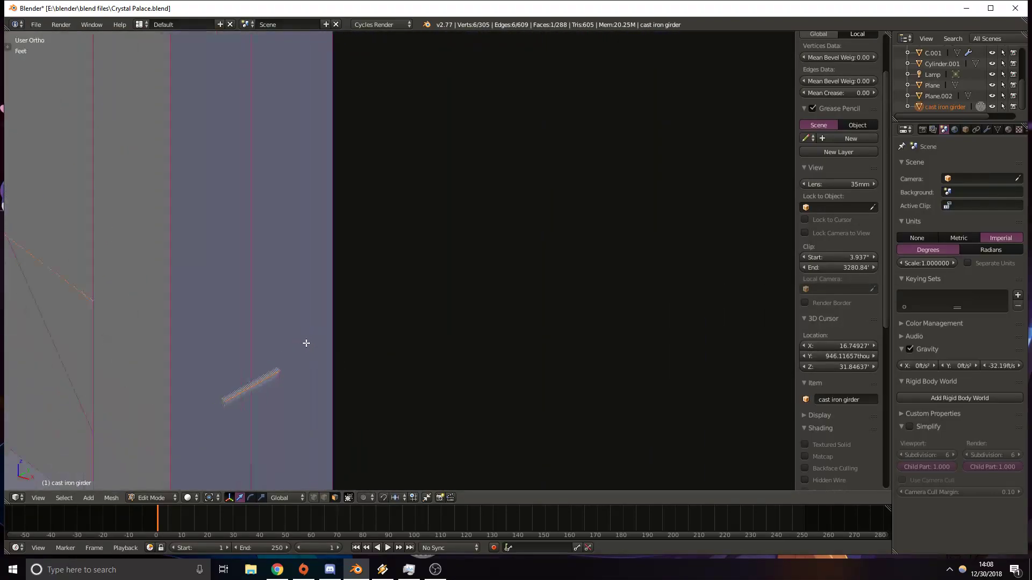
Try moving the face protruding through the end post along X by about 1.2 inches and undo the move.
{"action": "middle_click_drag", "start_coordinate": [292, 353], "coordinate": [351, 316], "text": "shift"}
{"action": "right_click", "coordinate": [290, 364]}
{"action": "key", "text": "g"}
{"action": "key", "text": "x"}
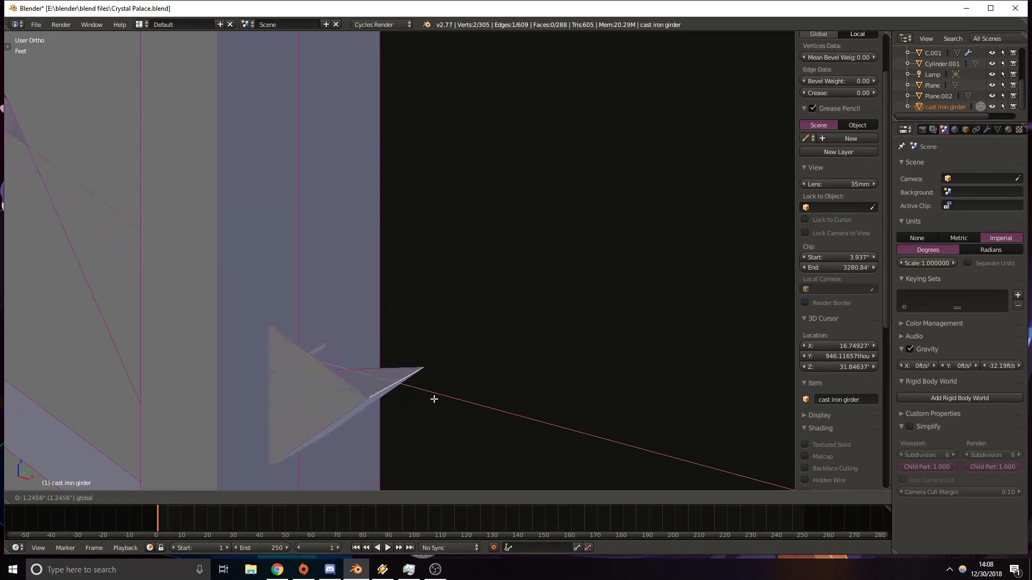
{"action": "left_click", "coordinate": [422, 398]}
{"action": "key", "text": "ctrl+z"}
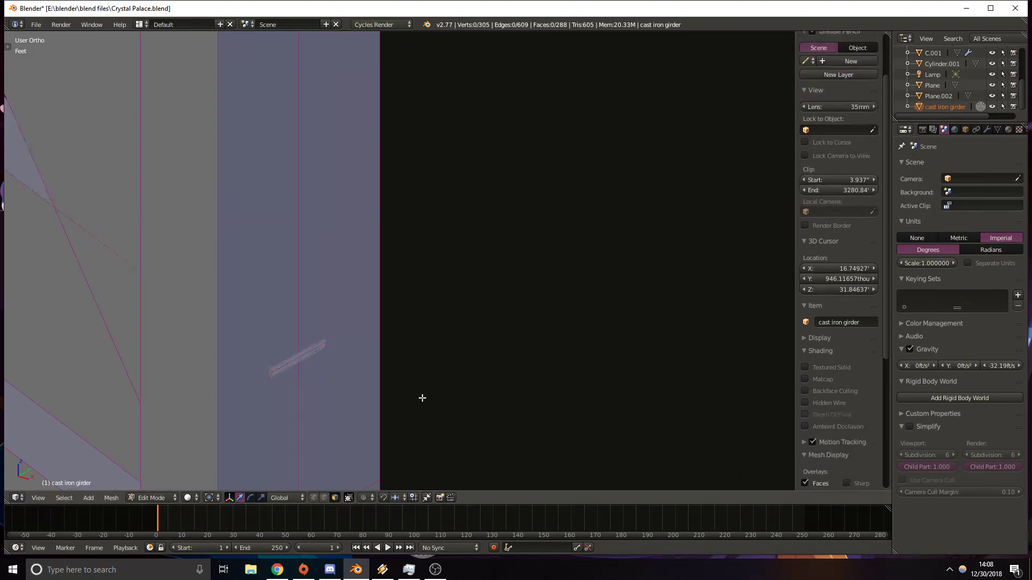
{"action": "key", "text": "ctrl+z"}
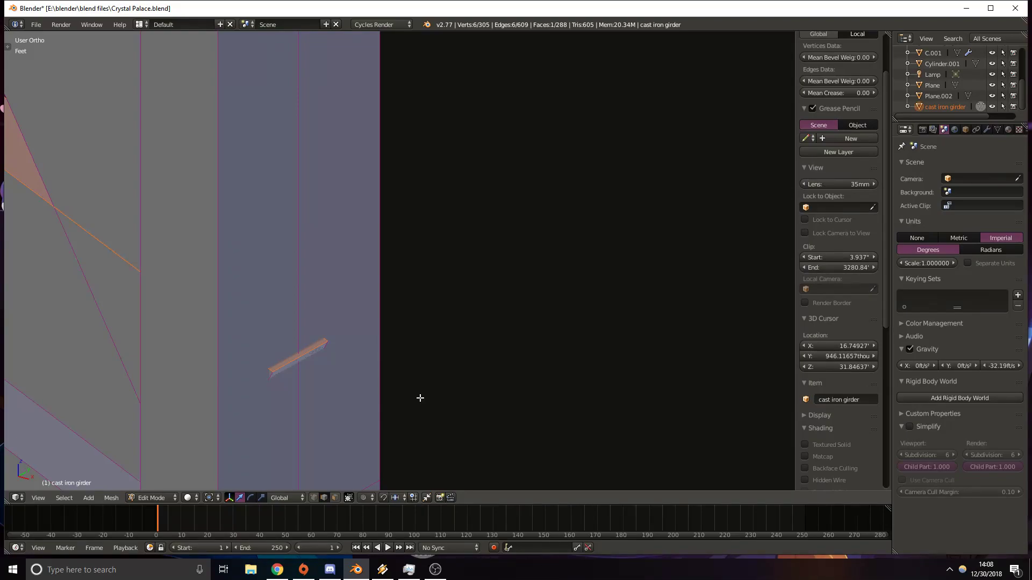
{"action": "middle_click_drag", "start_coordinate": [33, 335], "coordinate": [417, 357], "text": "shift"}
{"action": "scroll", "coordinate": [427, 355], "scroll_direction": "down", "scroll_amount": 6}
{"action": "middle_click_drag", "start_coordinate": [332, 289], "coordinate": [465, 410], "text": "shift"}
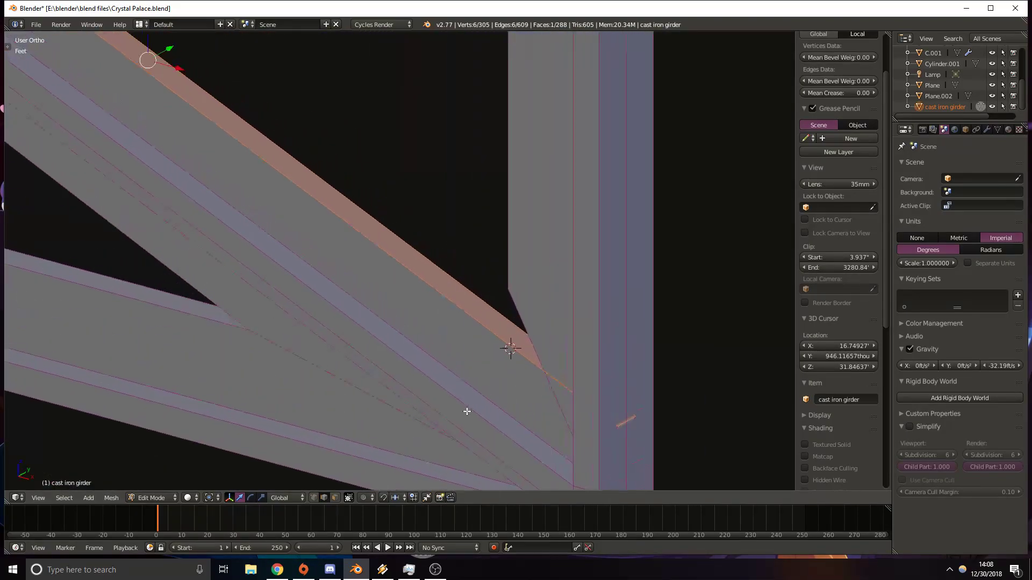
Undo back to the long face selection and delete the outer long faces of the descending arm's extrusion.
{"action": "middle_click_drag", "start_coordinate": [303, 205], "coordinate": [398, 327], "text": "shift"}
{"action": "key", "text": "ctrl+z"}
{"action": "key", "text": "z"}
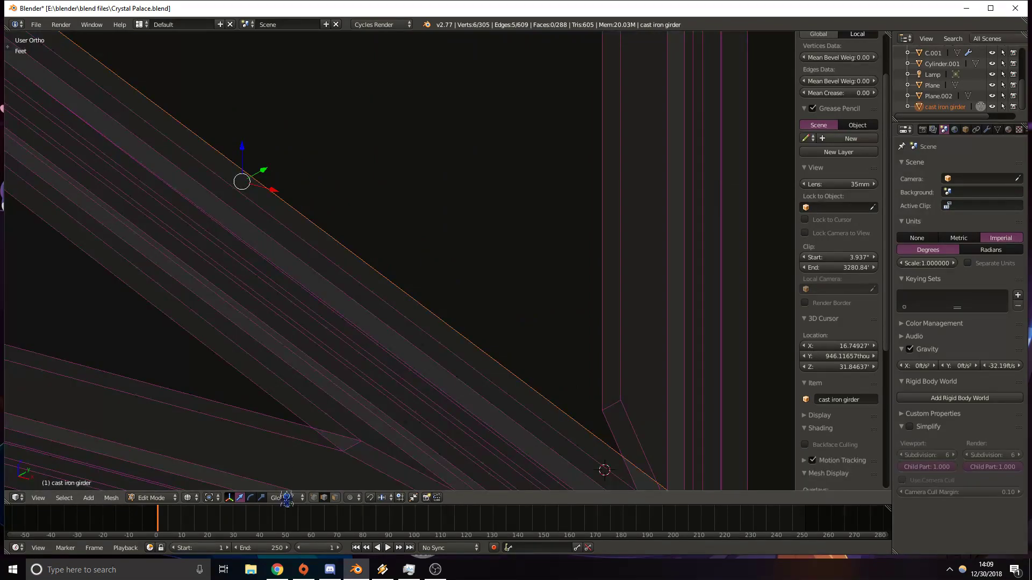
{"action": "key", "text": "a"}
{"action": "key", "text": "z"}
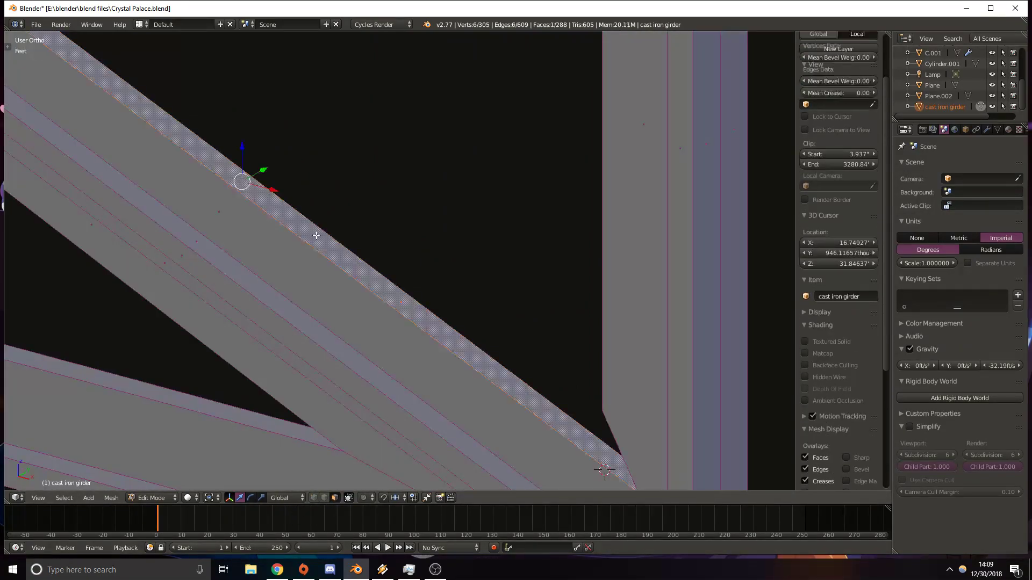
{"action": "right_click", "coordinate": [250, 238]}
{"action": "key", "text": "x"}
{"action": "left_click", "coordinate": [254, 237]}
Delete the recessed long face left behind the descending arm's extrusion, opening the gap between its two strips.
{"action": "right_click", "coordinate": [245, 204]}
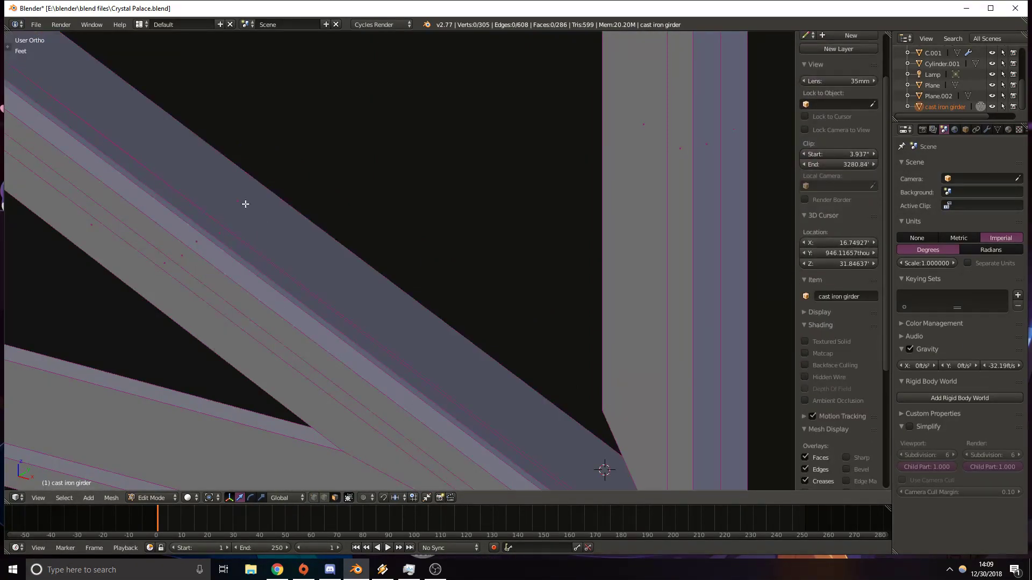
{"action": "key", "text": "x"}
{"action": "left_click", "coordinate": [244, 202]}
{"action": "key", "text": "z"}
{"action": "mouse_move", "coordinate": [291, 277]}
{"action": "middle_mouse_down"}
{"action": "mouse_move", "coordinate": [281, 250]}
{"action": "mouse_move", "coordinate": [343, 260]}
{"action": "mouse_move", "coordinate": [350, 241]}
{"action": "mouse_move", "coordinate": [360, 277]}
{"action": "mouse_move", "coordinate": [502, 337]}
{"action": "mouse_move", "coordinate": [518, 327]}
{"action": "mouse_move", "coordinate": [504, 320]}
{"action": "middle_mouse_up"}
{"action": "key", "text": "z"}
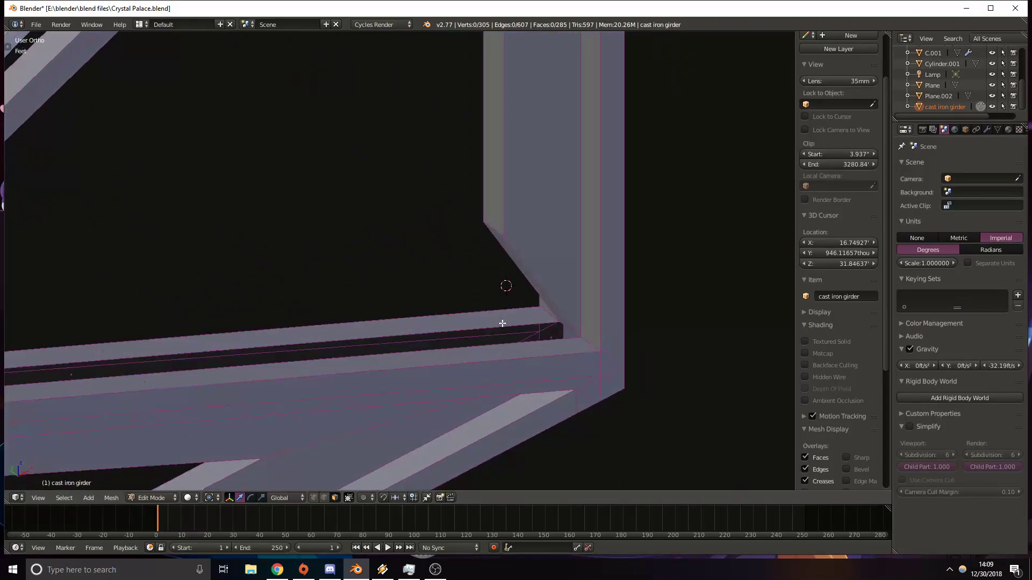
Move one of the overlapping vertices at the arm's end corner slightly along X to separate the duplicates.
{"action": "right_click", "coordinate": [562, 326]}
{"action": "right_click", "coordinate": [473, 330], "text": "alt"}
{"action": "scroll", "coordinate": [596, 346], "scroll_direction": "up", "scroll_amount": 8}
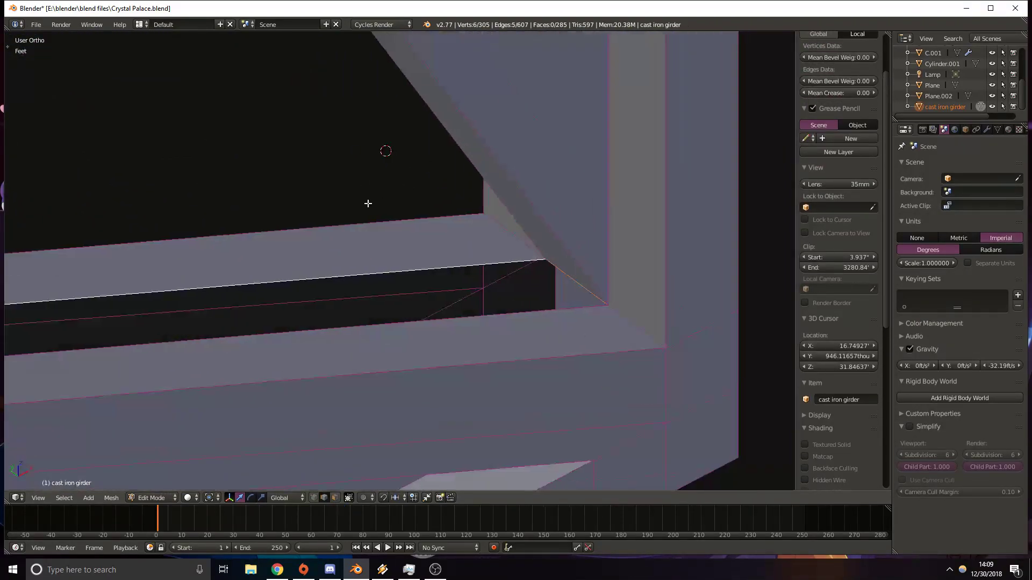
{"action": "scroll", "coordinate": [558, 306], "scroll_direction": "up", "scroll_amount": 2}
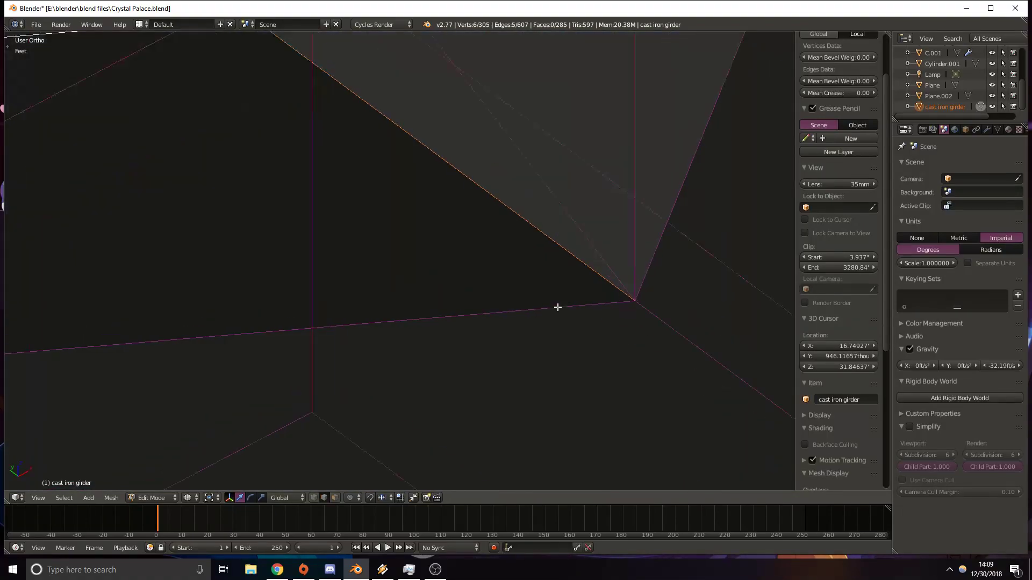
{"action": "middle_click_drag", "start_coordinate": [558, 306], "coordinate": [472, 320], "text": "shift"}
{"action": "left_click", "coordinate": [316, 498]}
{"action": "right_click", "coordinate": [553, 323]}
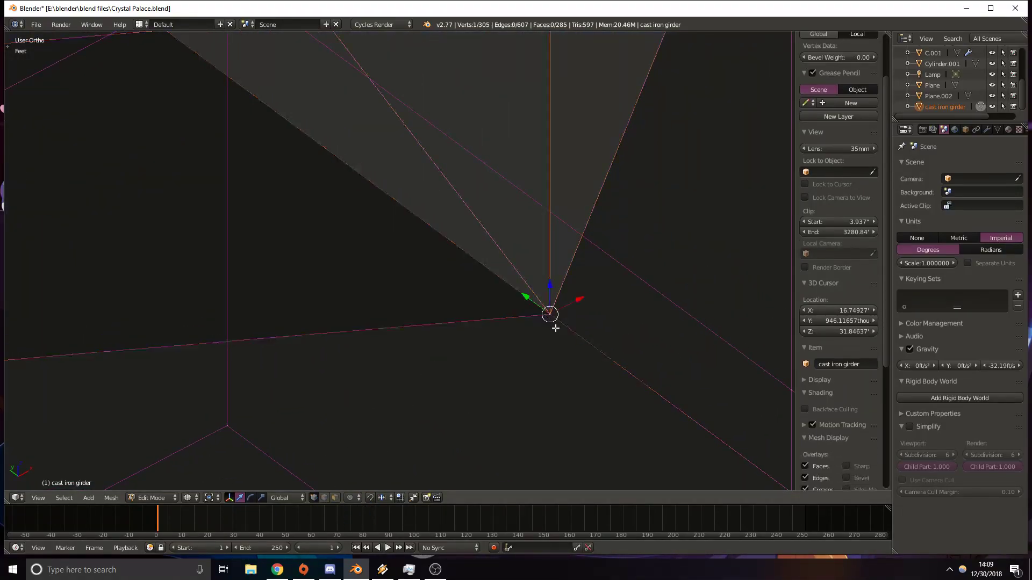
{"action": "right_click", "coordinate": [547, 313]}
{"action": "right_click", "coordinate": [553, 318]}
{"action": "left_click_drag", "start_coordinate": [582, 299], "coordinate": [611, 283]}
{"action": "right_click", "coordinate": [546, 311]}
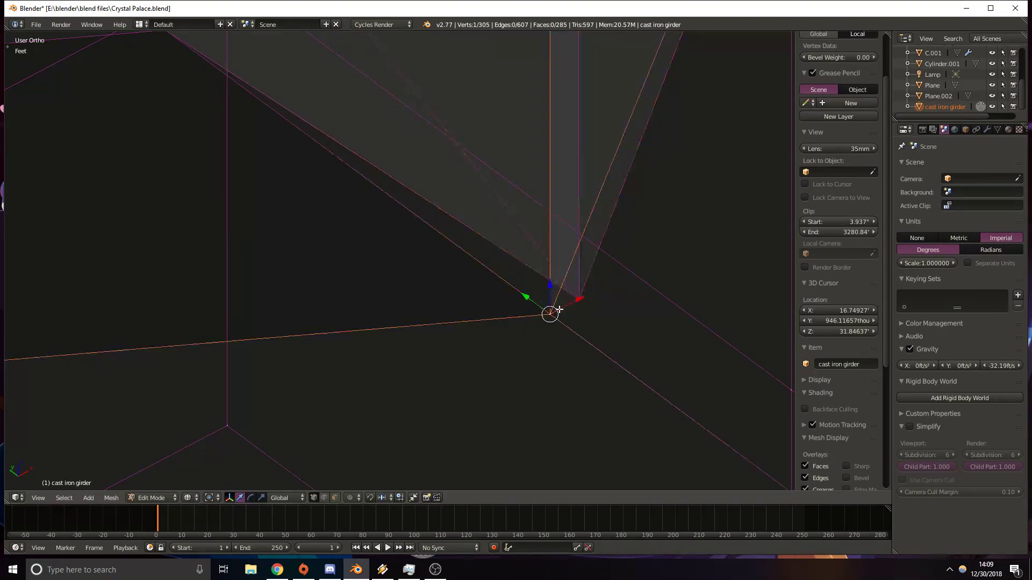
{"action": "right_click", "coordinate": [580, 299]}
Delete the overlapping slanted faces that protrude through the end post at the lower corner.
{"action": "scroll", "coordinate": [582, 297], "scroll_direction": "down", "scroll_amount": 8}
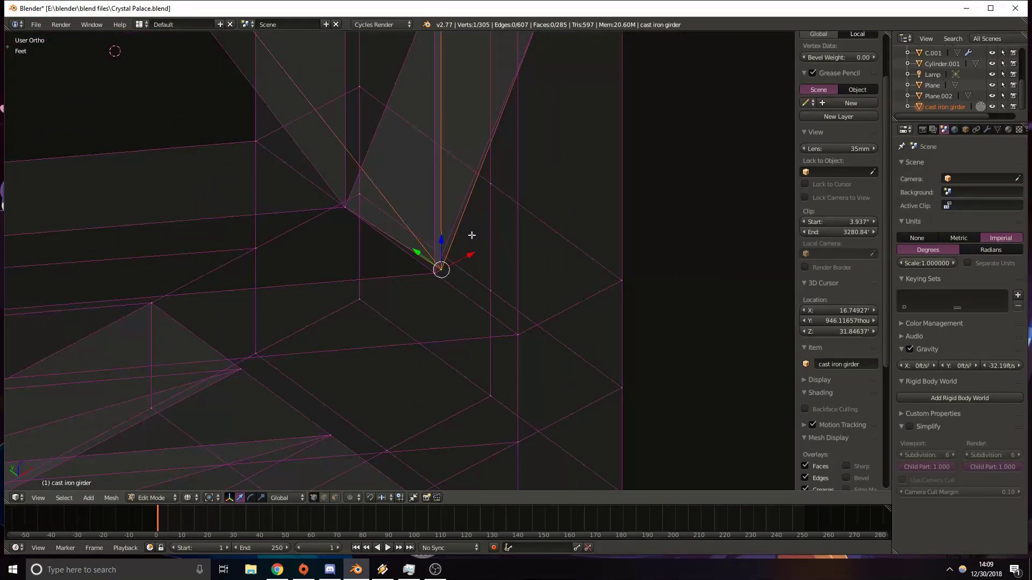
{"action": "scroll", "coordinate": [471, 226], "scroll_direction": "up", "scroll_amount": 2}
{"action": "middle_click_drag", "start_coordinate": [472, 226], "coordinate": [480, 294], "text": "shift"}
{"action": "key", "text": "z"}
{"action": "scroll", "coordinate": [479, 294], "scroll_direction": "down", "scroll_amount": 7}
{"action": "key", "text": "z"}
{"action": "middle_click_drag", "start_coordinate": [417, 213], "coordinate": [444, 313], "text": "shift"}
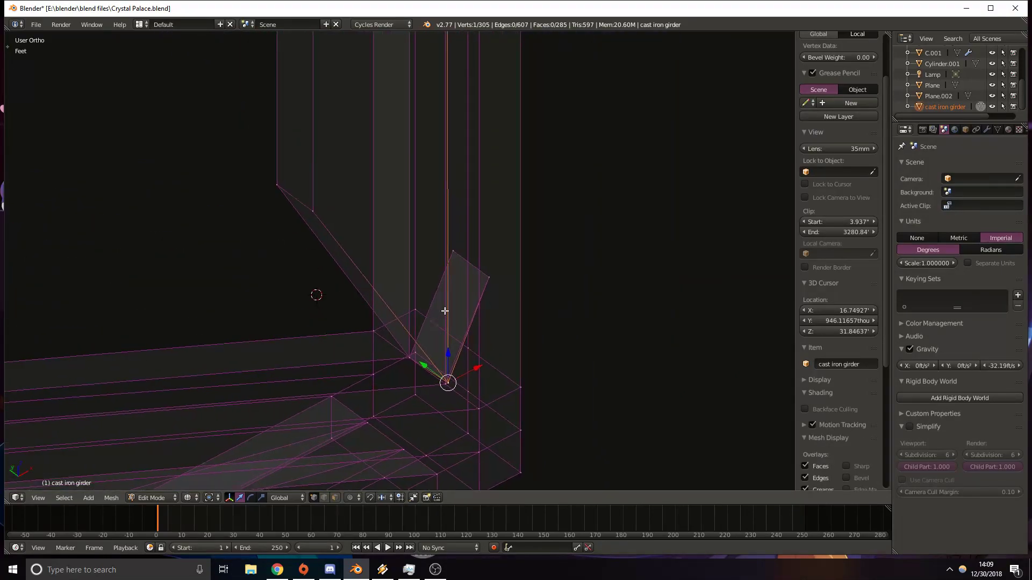
{"action": "scroll", "coordinate": [479, 298], "scroll_direction": "up", "scroll_amount": 2}
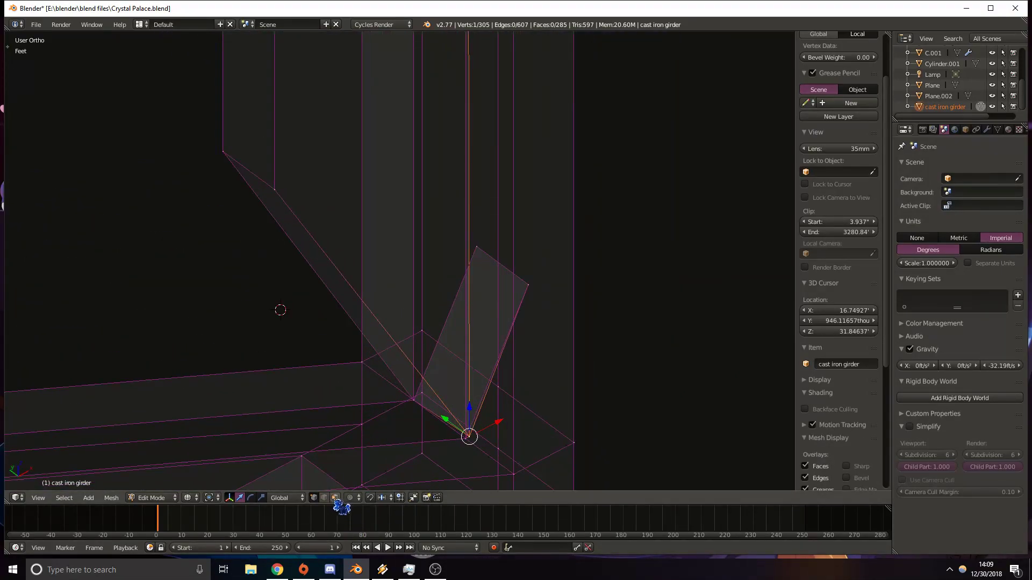
{"action": "key", "text": "a"}
{"action": "right_click", "coordinate": [479, 343]}
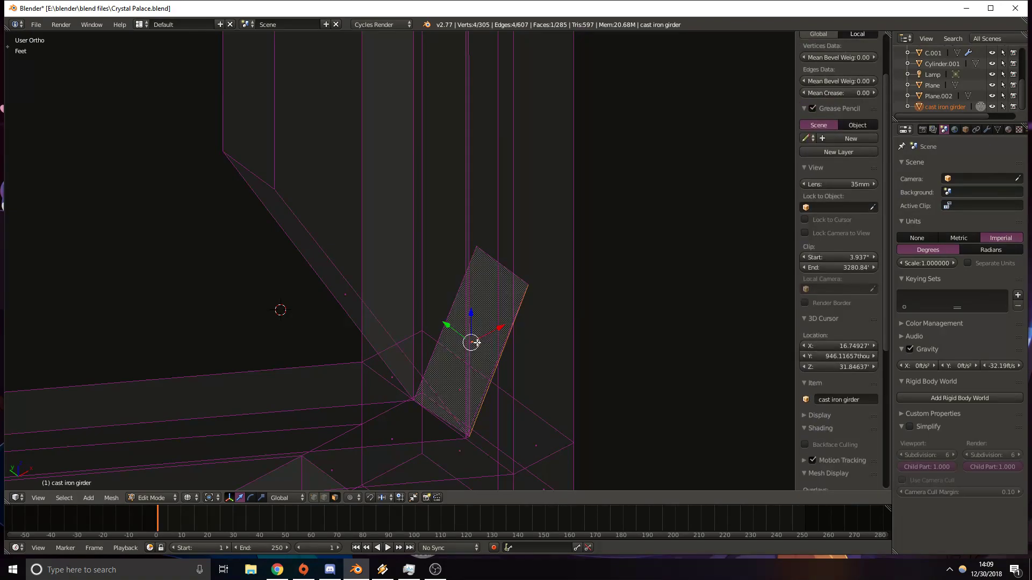
{"action": "right_click", "coordinate": [479, 344], "text": "shift"}
{"action": "key", "text": "x"}
{"action": "left_click", "coordinate": [478, 343]}
{"action": "right_click", "coordinate": [471, 342]}
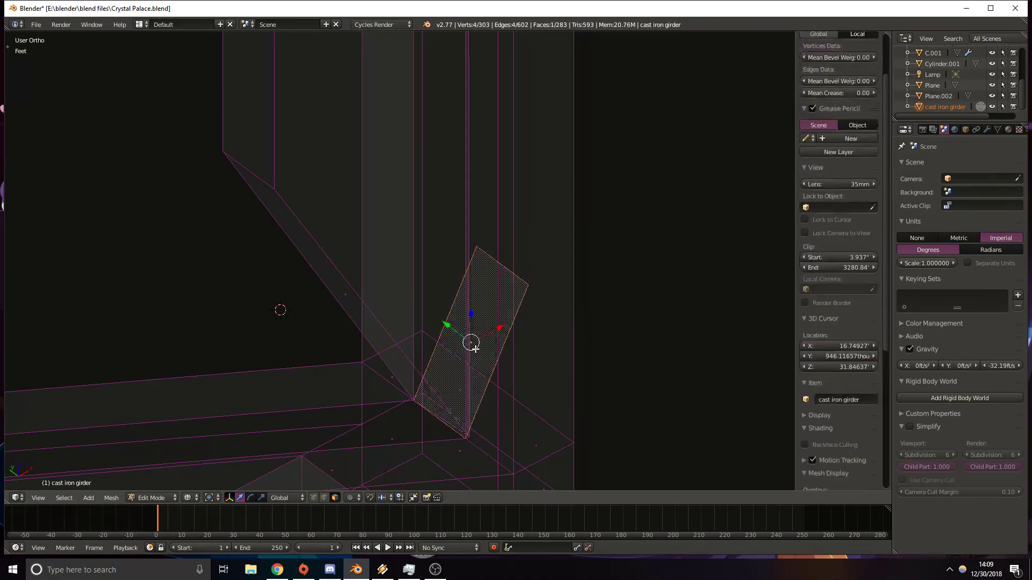
{"action": "key", "text": "x"}
{"action": "left_click", "coordinate": [475, 350]}
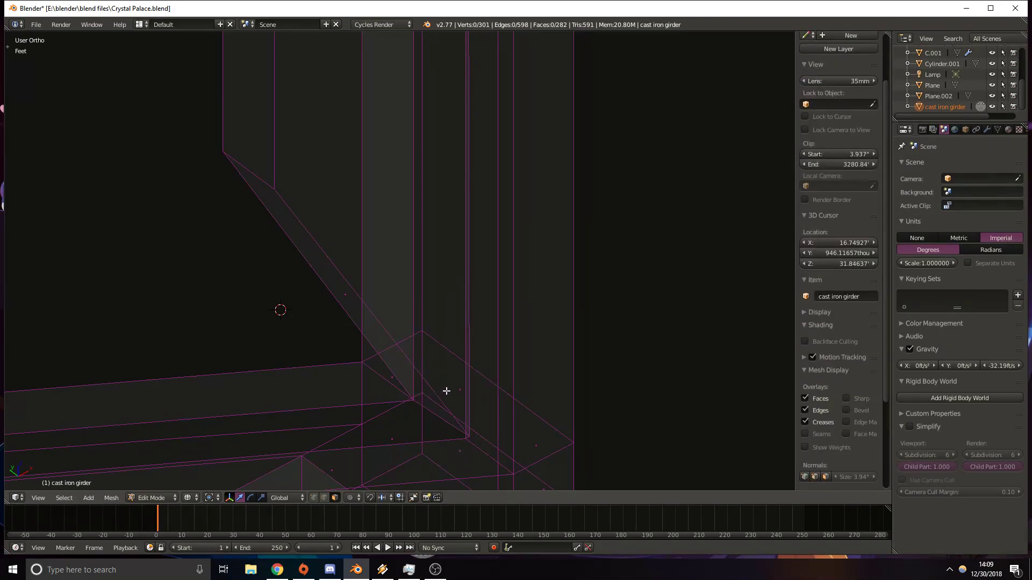
Delete the slanted end face of the end post's extrusion together with the adjoining extrusion faces.
{"action": "scroll", "coordinate": [445, 391], "scroll_direction": "up", "scroll_amount": 4}
{"action": "middle_click_drag", "start_coordinate": [539, 480], "coordinate": [407, 341], "text": "shift"}
{"action": "scroll", "coordinate": [442, 368], "scroll_direction": "down", "scroll_amount": 3}
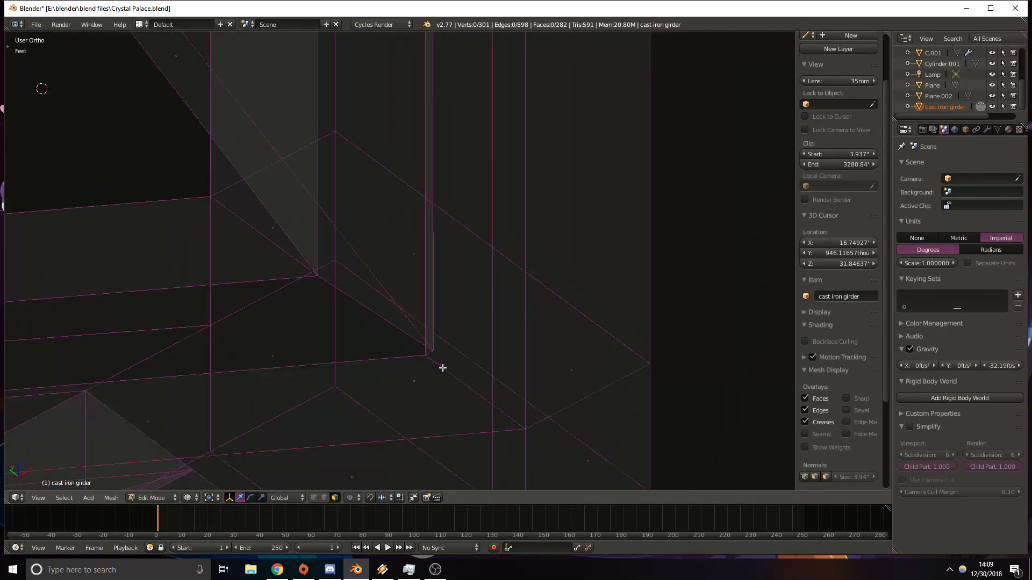
{"action": "middle_click_drag", "start_coordinate": [344, 204], "coordinate": [382, 297], "text": "shift"}
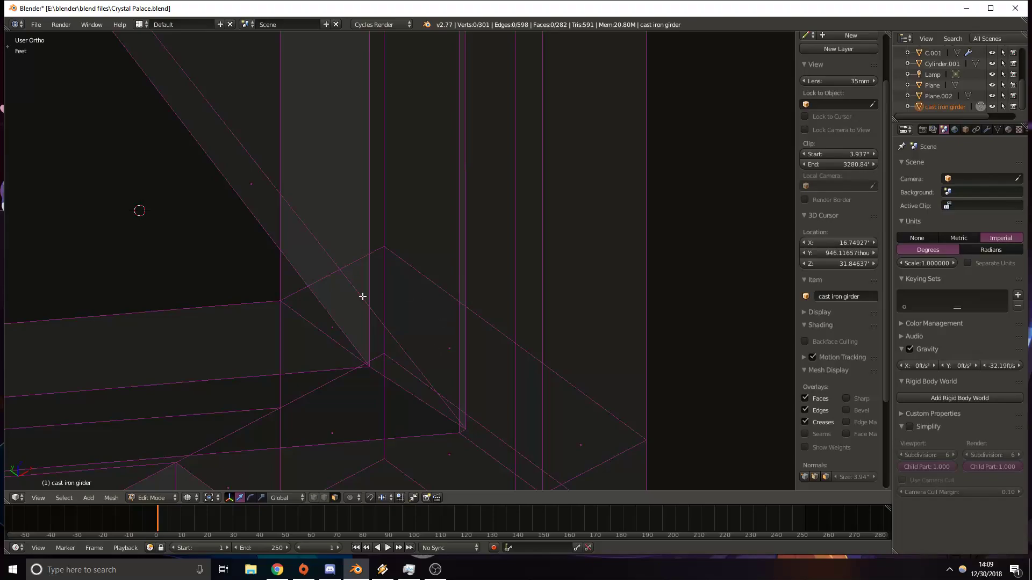
{"action": "right_click", "coordinate": [240, 190]}
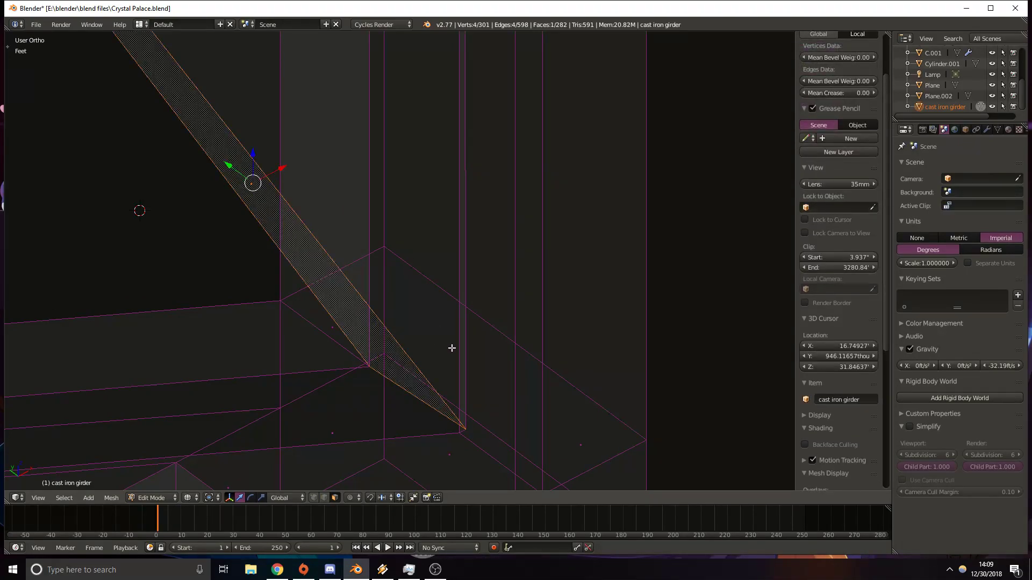
{"action": "mouse_move", "coordinate": [443, 350]}
{"action": "middle_mouse_down"}
{"action": "mouse_move", "coordinate": [518, 302]}
{"action": "mouse_move", "coordinate": [632, 305]}
{"action": "mouse_move", "coordinate": [633, 315]}
{"action": "mouse_move", "coordinate": [548, 306]}
{"action": "mouse_move", "coordinate": [551, 279]}
{"action": "mouse_move", "coordinate": [520, 265]}
{"action": "mouse_move", "coordinate": [508, 317]}
{"action": "mouse_move", "coordinate": [603, 295]}
{"action": "middle_mouse_up"}
{"action": "key", "text": "z"}
{"action": "scroll", "coordinate": [550, 279], "scroll_direction": "down", "scroll_amount": 7}
{"action": "scroll", "coordinate": [507, 333], "scroll_direction": "up", "scroll_amount": 6}
{"action": "middle_click_drag", "start_coordinate": [610, 177], "coordinate": [487, 199], "text": "shift"}
{"action": "right_click", "coordinate": [583, 278], "text": "shift"}
{"action": "right_click", "coordinate": [472, 169], "text": "shift"}
{"action": "right_click", "coordinate": [478, 101], "text": "shift"}
{"action": "key", "text": "x"}
{"action": "left_click", "coordinate": [477, 115]}
Delete the next leftover long face of the end post's extrusion.
{"action": "right_click", "coordinate": [493, 198]}
{"action": "key", "text": "z"}
{"action": "key", "text": "x"}
{"action": "left_click", "coordinate": [497, 209]}
{"action": "key", "text": "z"}
{"action": "mouse_move", "coordinate": [499, 237]}
{"action": "middle_mouse_down"}
{"action": "mouse_move", "coordinate": [526, 260]}
{"action": "mouse_move", "coordinate": [502, 245]}
{"action": "middle_mouse_up"}
{"action": "key", "text": "z"}
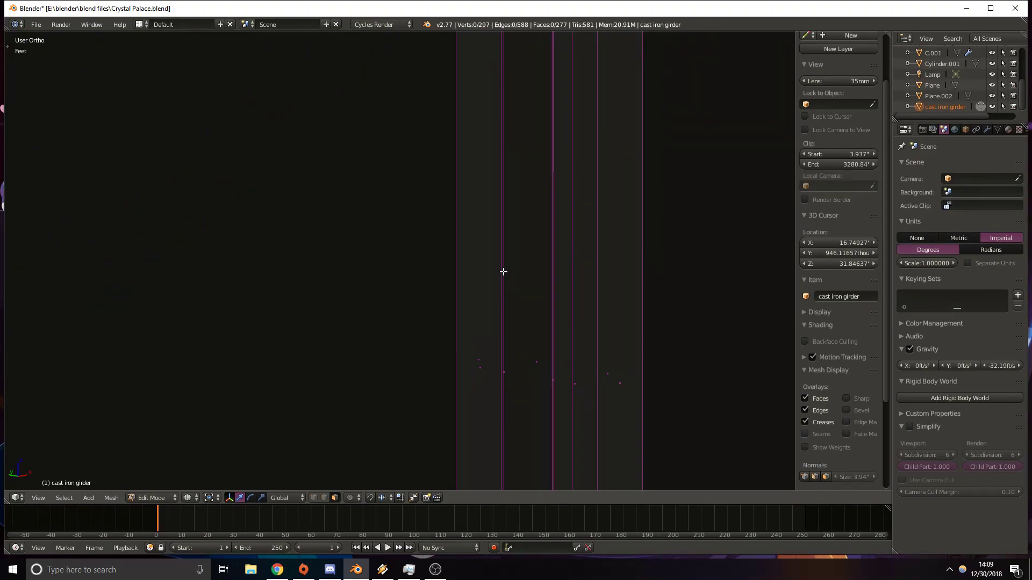
Delete the remaining thin, edge-on long faces inside the end post.
{"action": "right_click", "coordinate": [504, 369]}
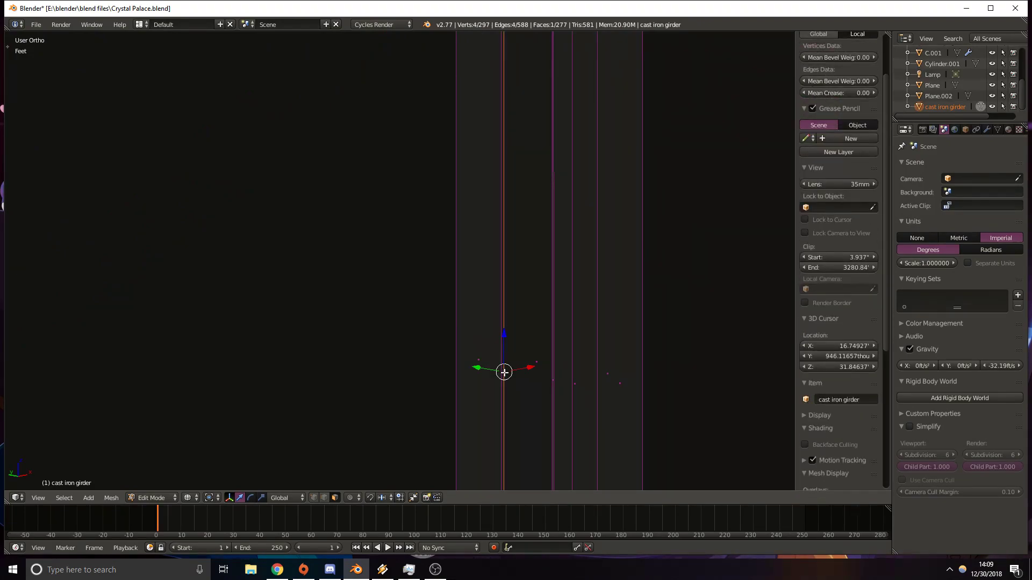
{"action": "key", "text": "x"}
{"action": "left_click", "coordinate": [504, 372]}
{"action": "right_click", "coordinate": [504, 371]}
{"action": "key", "text": "z"}
{"action": "mouse_move", "coordinate": [507, 376]}
{"action": "middle_mouse_down"}
{"action": "mouse_move", "coordinate": [484, 368]}
{"action": "mouse_move", "coordinate": [476, 242]}
{"action": "mouse_move", "coordinate": [581, 368]}
{"action": "mouse_move", "coordinate": [534, 424]}
{"action": "mouse_move", "coordinate": [521, 345]}
{"action": "middle_mouse_up"}
{"action": "key", "text": "z"}
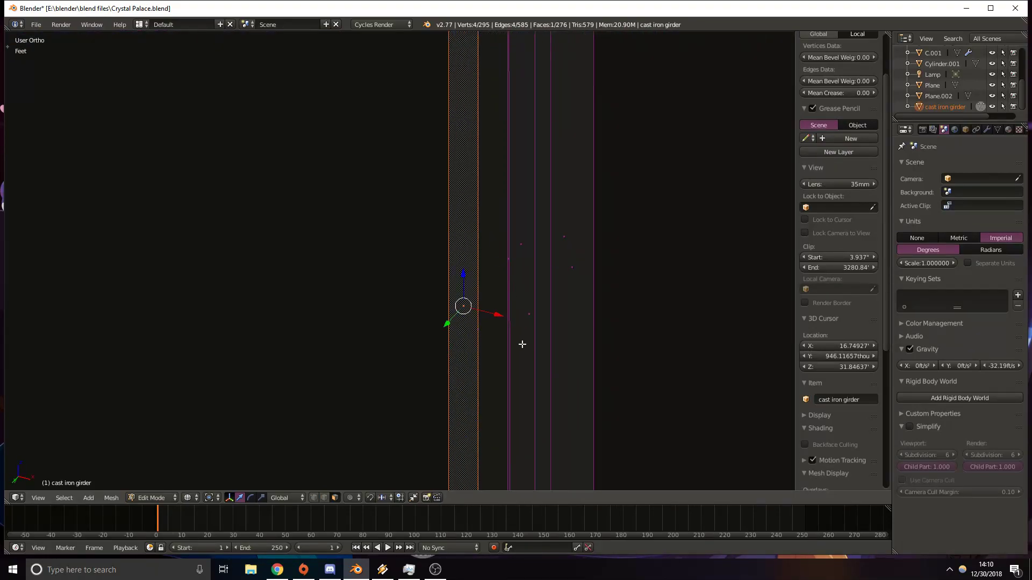
{"action": "right_click", "coordinate": [510, 258]}
{"action": "key", "text": "x"}
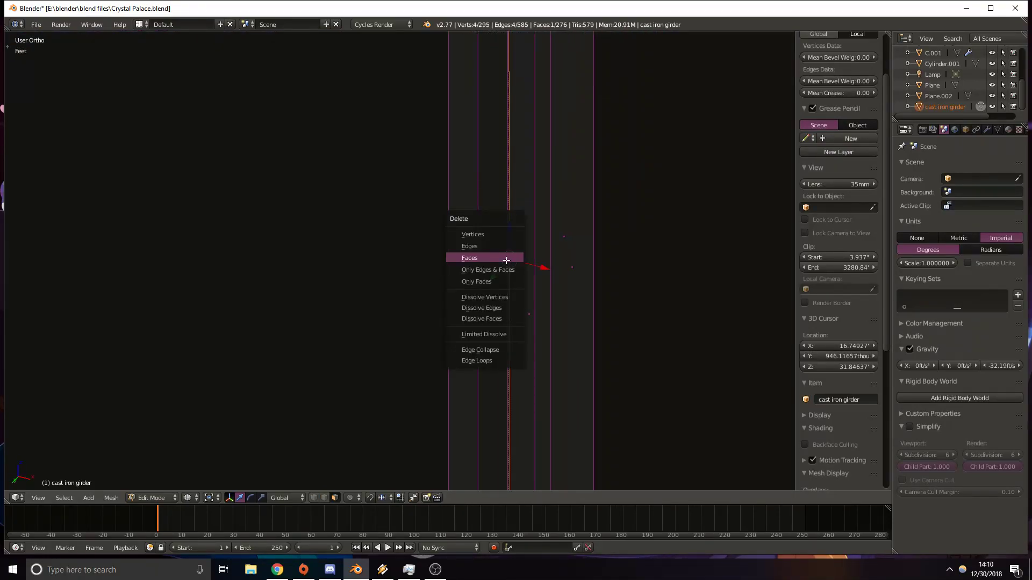
{"action": "left_click", "coordinate": [505, 260]}
Fill a face between the two long inner vertical edges of the end post.
{"action": "key", "text": "z"}
{"action": "key", "text": "z"}
{"action": "right_click", "coordinate": [477, 328]}
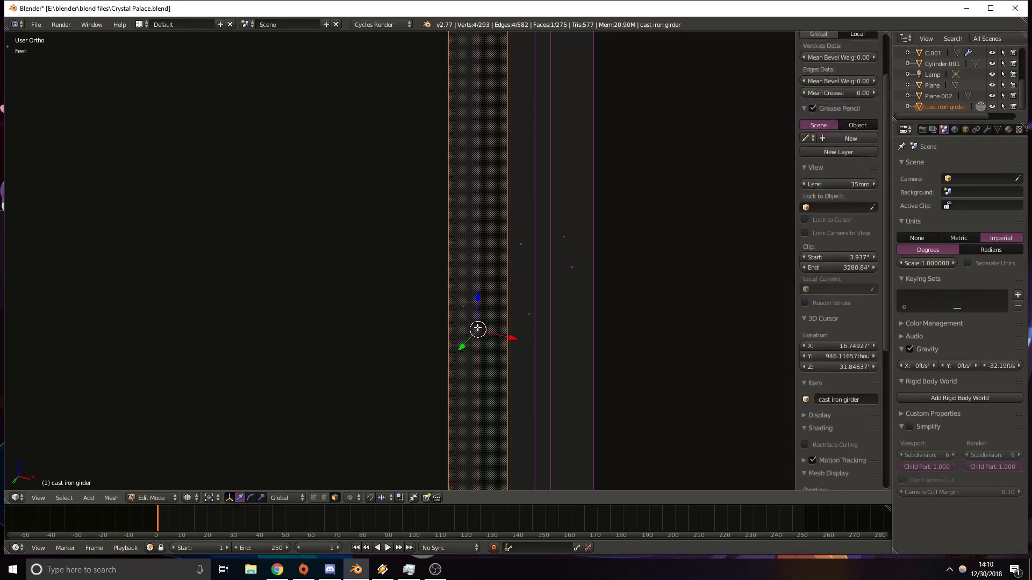
{"action": "scroll", "coordinate": [492, 369], "scroll_direction": "up", "scroll_amount": 2}
{"action": "key", "text": "z"}
{"action": "middle_click_drag", "start_coordinate": [492, 369], "coordinate": [430, 360]}
{"action": "key", "text": "z"}
{"action": "middle_click_drag", "start_coordinate": [396, 316], "coordinate": [393, 435]}
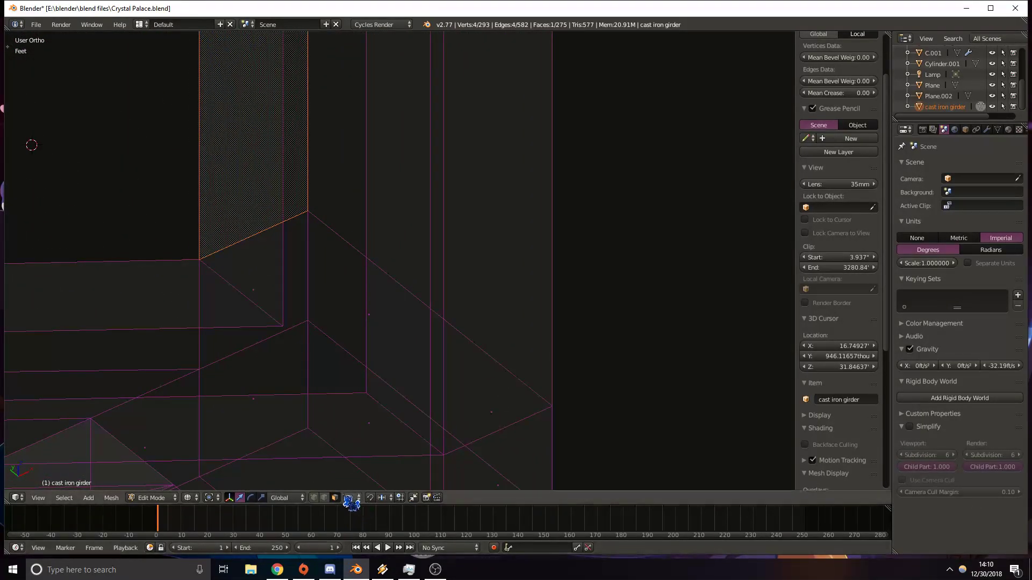
{"action": "right_click", "coordinate": [283, 273]}
{"action": "right_click", "coordinate": [368, 285], "text": "shift"}
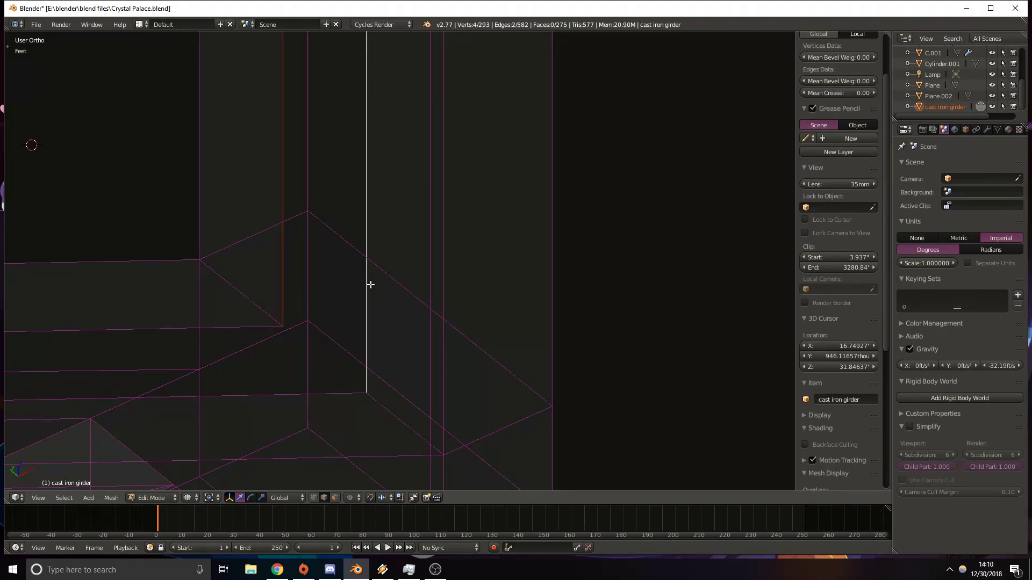
{"action": "scroll", "coordinate": [368, 284], "scroll_direction": "down", "scroll_amount": 9}
{"action": "middle_click_drag", "start_coordinate": [369, 283], "coordinate": [375, 484], "text": "shift"}
{"action": "middle_click_drag", "start_coordinate": [398, 190], "coordinate": [411, 387], "text": "shift"}
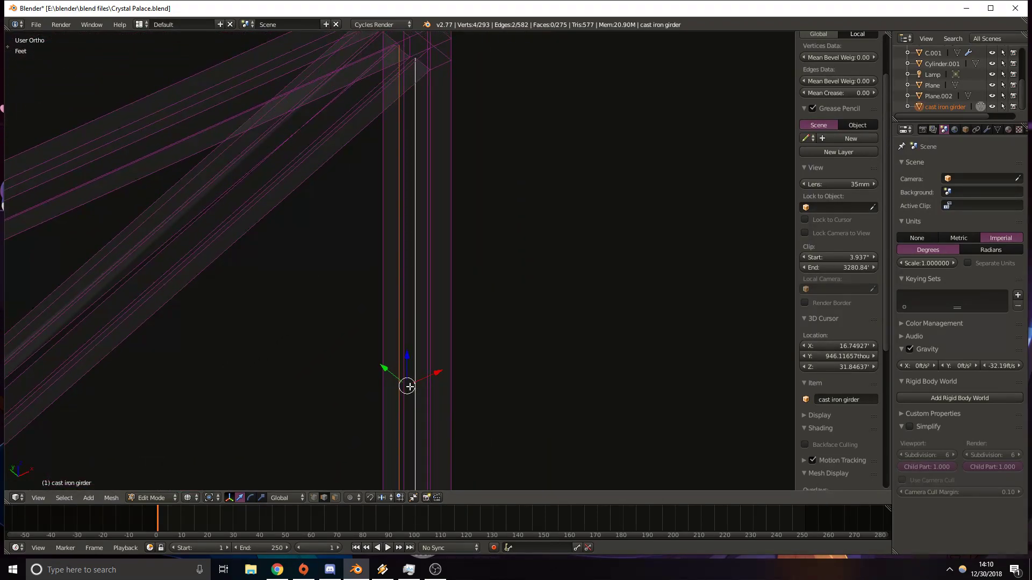
{"action": "key", "text": "f"}
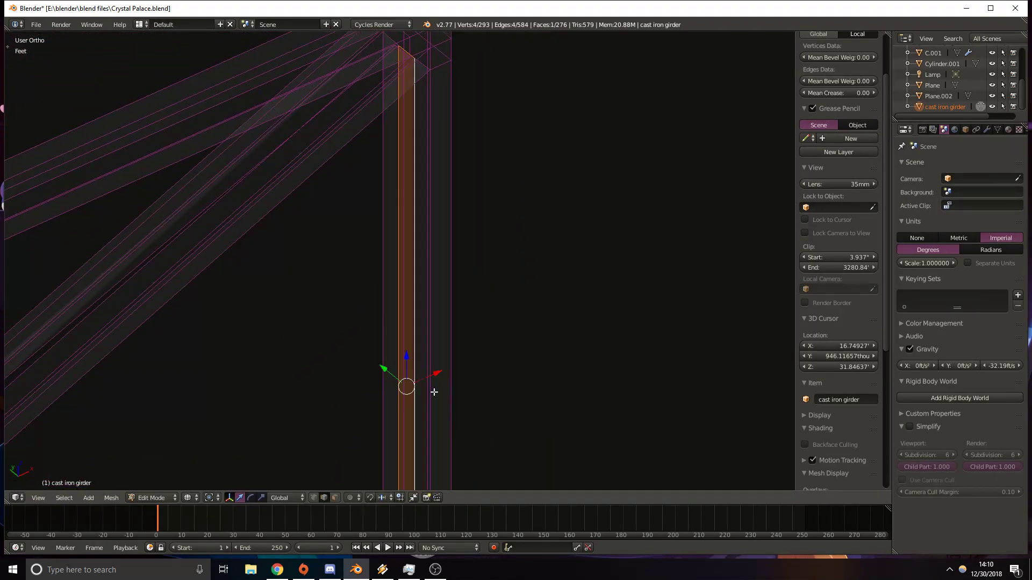
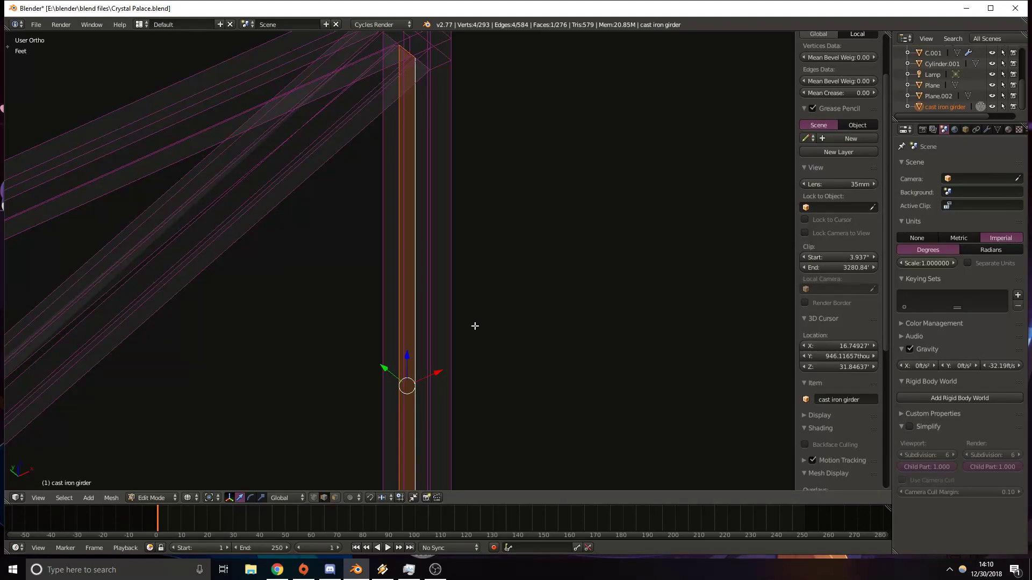
Extrude the end post's filled face inward along X and adjust its X position in front view.
{"action": "key", "text": "e"}
{"action": "key", "text": "g"}
{"action": "key", "text": "x"}
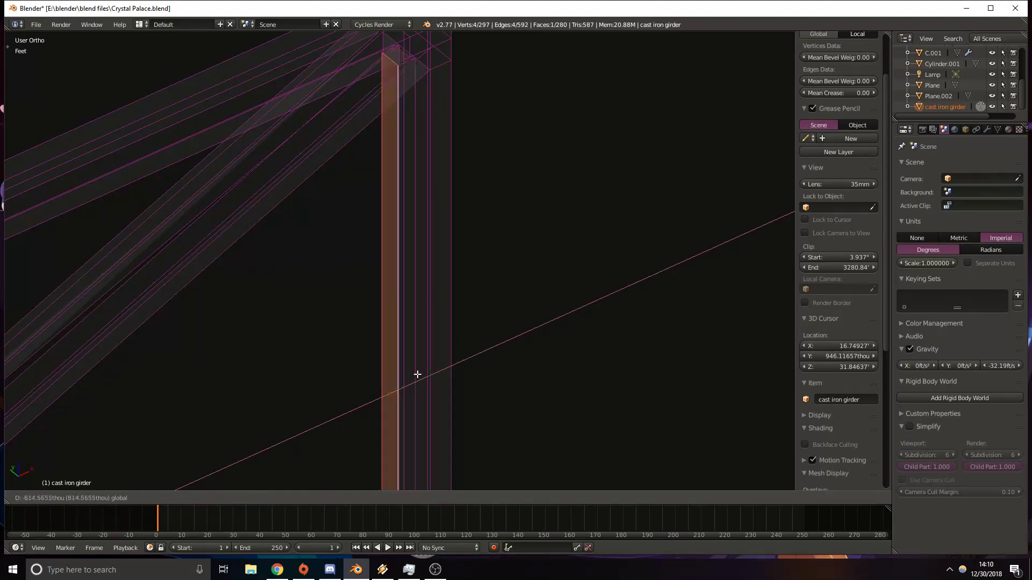
{"action": "left_click", "coordinate": [403, 379]}
{"action": "key", "text": "KP_1"}
{"action": "scroll", "coordinate": [403, 379], "scroll_direction": "down", "scroll_amount": 2}
{"action": "middle_click_drag", "start_coordinate": [290, 363], "coordinate": [437, 348], "text": "shift"}
{"action": "left_click_drag", "start_coordinate": [453, 226], "coordinate": [424, 225]}
Scale the end post's extruded face down along Z until its lower end meets the 3D cursor.
{"action": "middle_click_drag", "start_coordinate": [378, 371], "coordinate": [407, 317], "text": "shift"}
{"action": "key", "text": "s"}
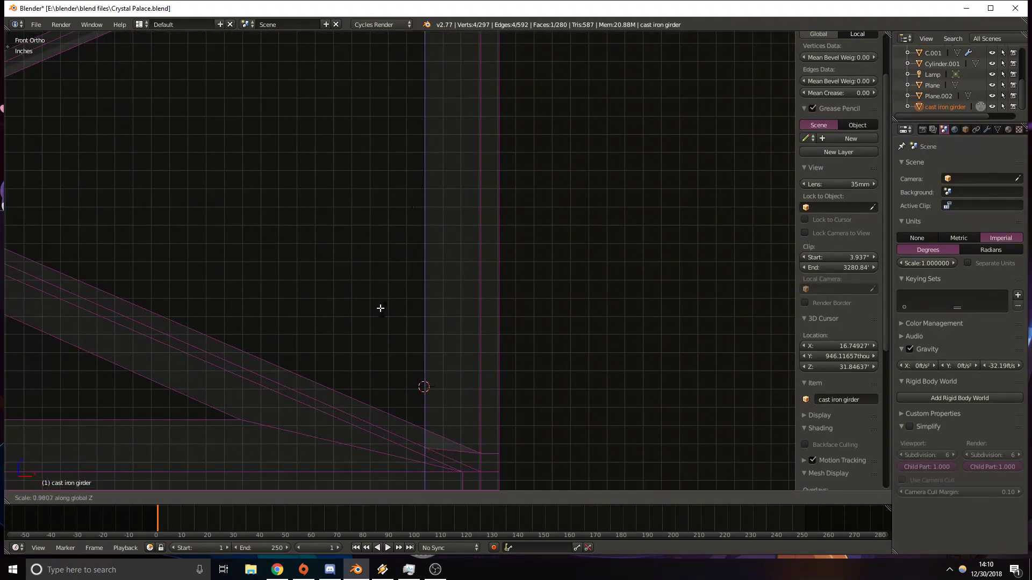
{"action": "left_click", "coordinate": [400, 280]}
{"action": "mouse_move", "coordinate": [400, 281]}
{"action": "middle_mouse_down", "text": "shift"}
{"action": "mouse_move", "coordinate": [502, 359]}
{"action": "mouse_move", "coordinate": [523, 221]}
{"action": "mouse_move", "coordinate": [502, 345]}
{"action": "mouse_move", "coordinate": [541, 232]}
{"action": "mouse_move", "coordinate": [583, 302]}
{"action": "mouse_move", "coordinate": [507, 177]}
{"action": "middle_mouse_up", "text": "shift"}
{"action": "key", "text": "z"}
{"action": "mouse_move", "coordinate": [506, 178]}
{"action": "middle_mouse_down"}
{"action": "mouse_move", "coordinate": [477, 304]}
{"action": "mouse_move", "coordinate": [401, 332]}
{"action": "mouse_move", "coordinate": [489, 298]}
{"action": "middle_mouse_up"}
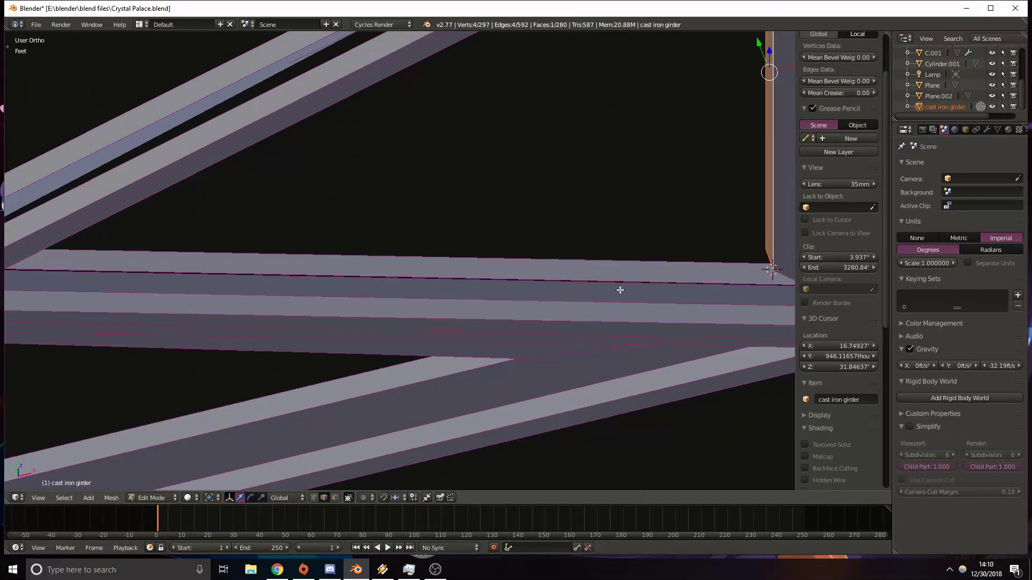
Fill a face between the two long edges bordering the open gap on the descending arm.
{"action": "middle_click_drag", "start_coordinate": [620, 291], "coordinate": [424, 270], "text": "shift"}
{"action": "right_click", "coordinate": [373, 281]}
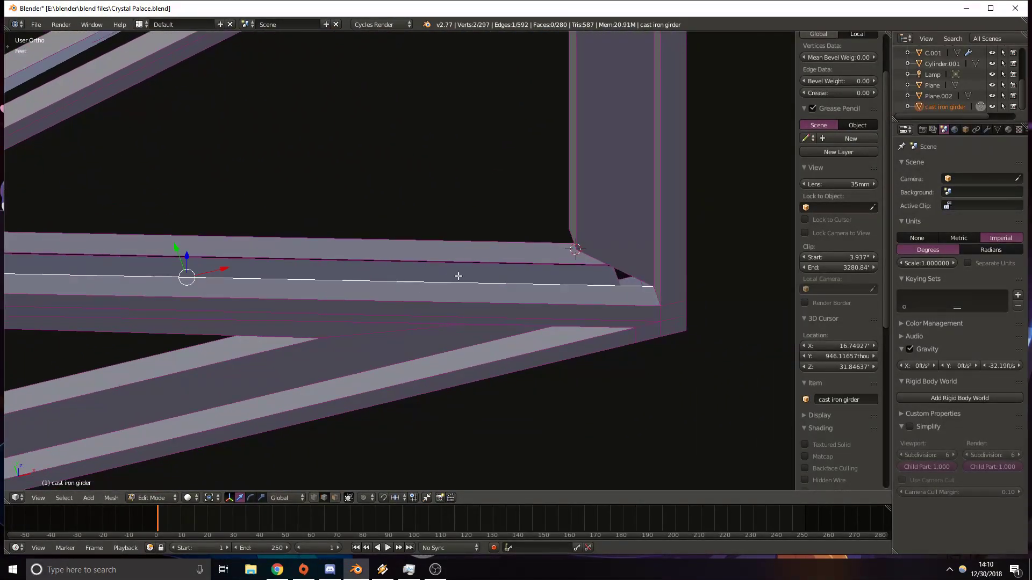
{"action": "right_click", "coordinate": [435, 260], "text": "shift"}
{"action": "middle_click_drag", "start_coordinate": [167, 261], "coordinate": [552, 266], "text": "shift"}
{"action": "key", "text": "z"}
{"action": "right_click", "coordinate": [100, 264], "text": "shift"}
{"action": "key", "text": "f"}
{"action": "middle_click_drag", "start_coordinate": [765, 301], "coordinate": [361, 269], "text": "shift"}
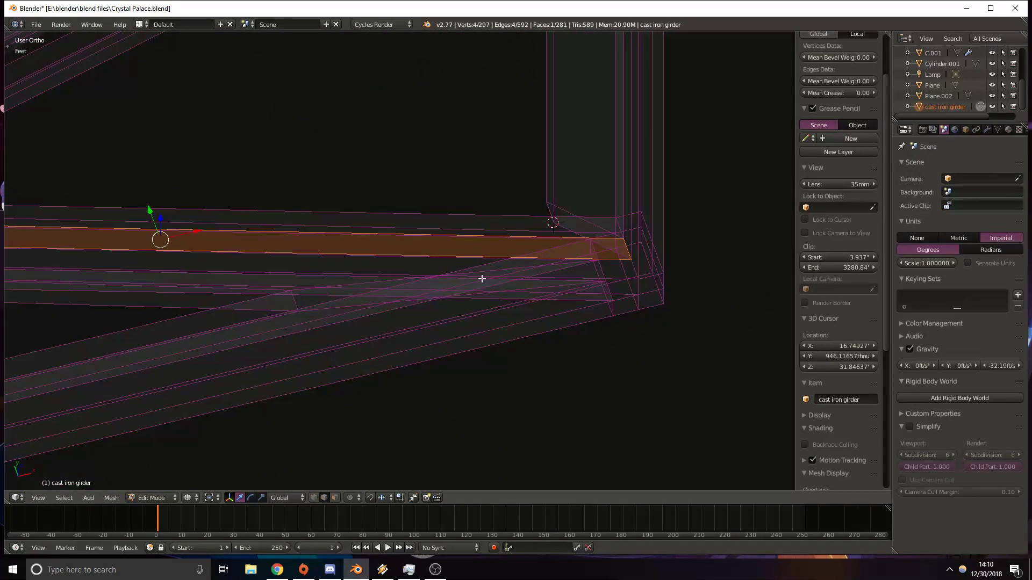
Add a loop cut across the descending brace arm and slide it toward the arm's lower end at the end post.
{"action": "mouse_move", "coordinate": [192, 231]}
{"action": "left_mouse_down"}
{"action": "mouse_move", "coordinate": [140, 252]}
{"action": "mouse_move", "coordinate": [190, 242]}
{"action": "left_mouse_up"}
{"action": "right_click", "coordinate": [190, 241]}
{"action": "key", "text": "KP_3"}
{"action": "key", "text": "KP_1"}
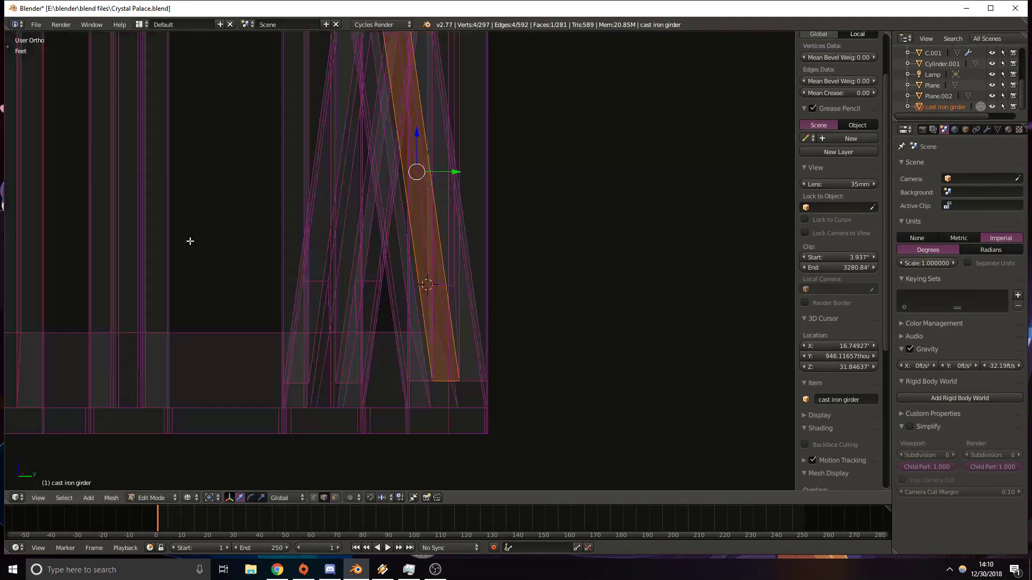
{"action": "middle_click_drag", "start_coordinate": [189, 241], "coordinate": [354, 347]}
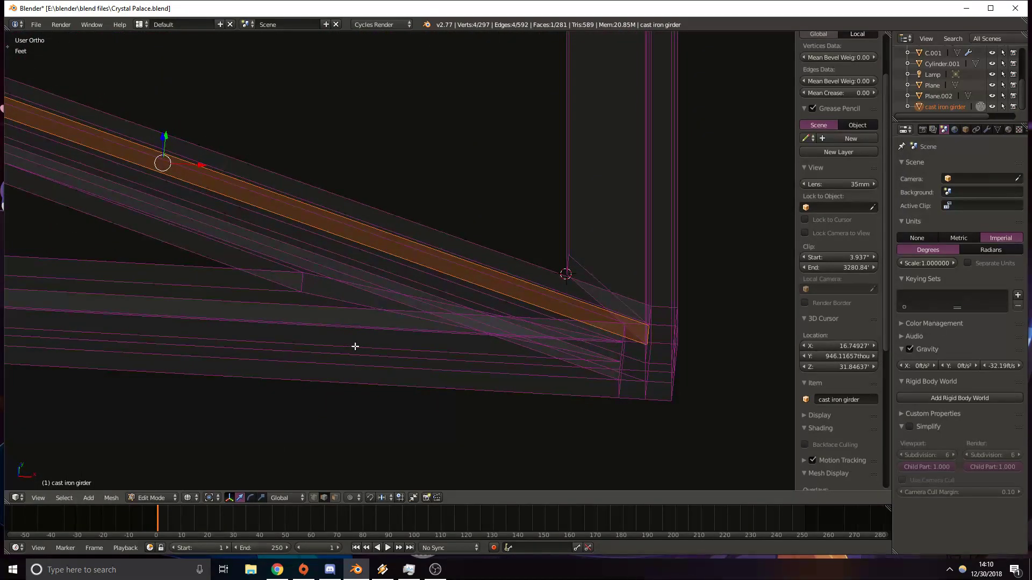
{"action": "key", "text": "KP_1"}
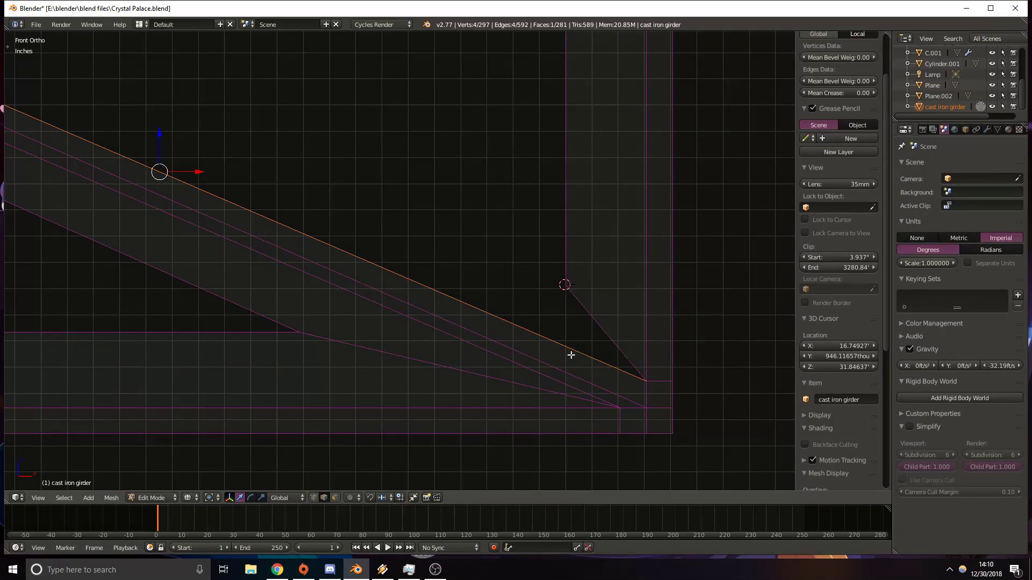
{"action": "key", "text": "ctrl+r"}
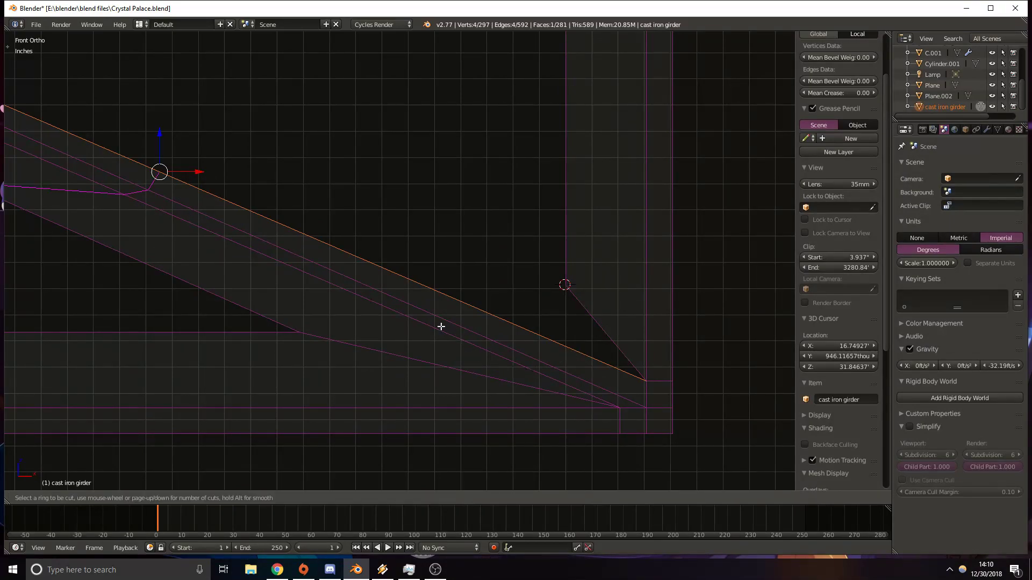
{"action": "left_click", "coordinate": [344, 264]}
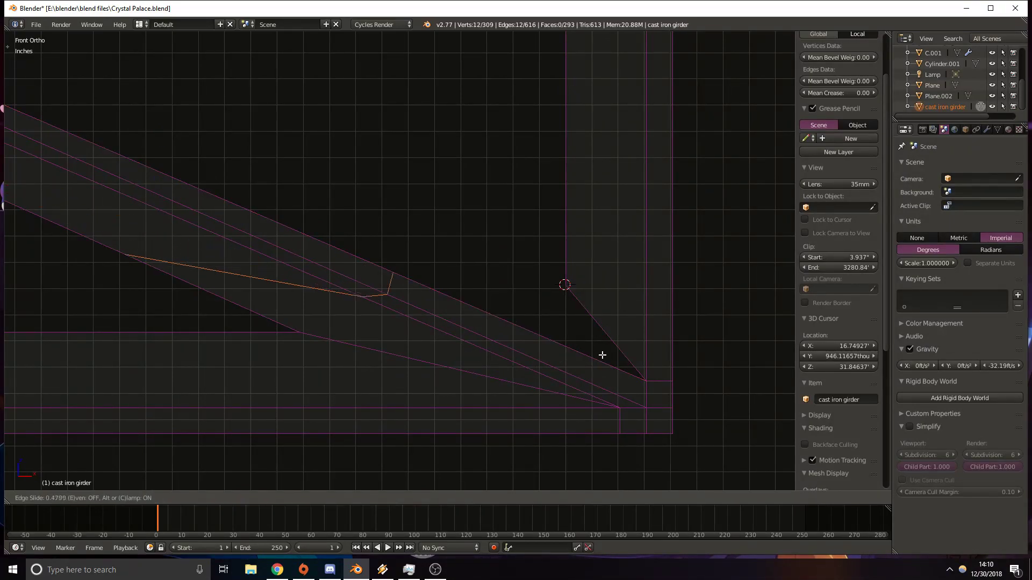
{"action": "left_click", "coordinate": [763, 398]}
Merge the two slanted faces closing the end post's lower inner corner into one and delete the result.
{"action": "mouse_move", "coordinate": [748, 396]}
{"action": "middle_mouse_down"}
{"action": "mouse_move", "coordinate": [548, 380]}
{"action": "mouse_move", "coordinate": [522, 362]}
{"action": "mouse_move", "coordinate": [572, 388]}
{"action": "middle_mouse_up"}
{"action": "scroll", "coordinate": [573, 388], "scroll_direction": "up", "scroll_amount": 3}
{"action": "middle_click_drag", "start_coordinate": [595, 335], "coordinate": [543, 323], "text": "shift"}
{"action": "left_click", "coordinate": [336, 499]}
{"action": "right_click", "coordinate": [481, 353]}
{"action": "right_click", "coordinate": [457, 368], "text": "shift"}
{"action": "key", "text": "f"}
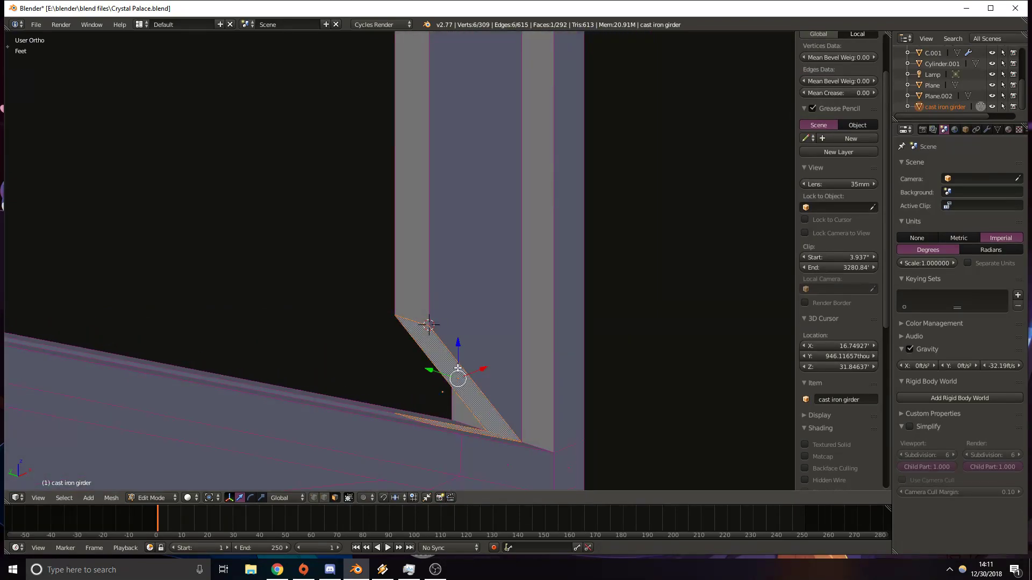
{"action": "key", "text": "f"}
{"action": "key", "text": "c"}
{"action": "key", "text": "Escape"}
{"action": "key", "text": "x"}
{"action": "left_click", "coordinate": [456, 365]}
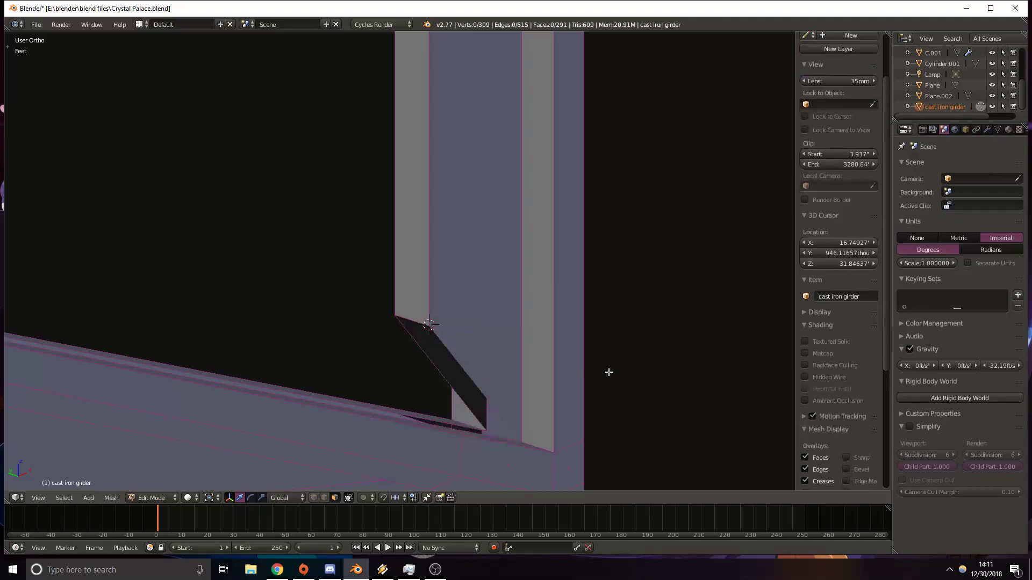
Delete the long inner strip face of the descending arm and fill it again.
{"action": "scroll", "coordinate": [591, 387], "scroll_direction": "up", "scroll_amount": 3}
{"action": "scroll", "coordinate": [425, 298], "scroll_direction": "down", "scroll_amount": 3}
{"action": "scroll", "coordinate": [513, 310], "scroll_direction": "up", "scroll_amount": 3}
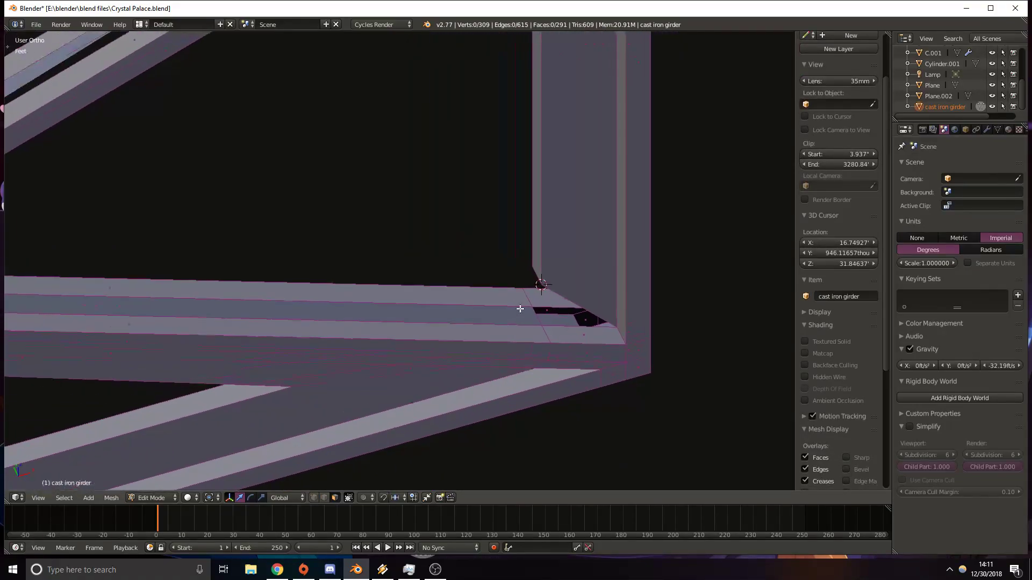
{"action": "scroll", "coordinate": [532, 321], "scroll_direction": "up", "scroll_amount": 2}
{"action": "right_click", "coordinate": [537, 369]}
{"action": "key", "text": "x"}
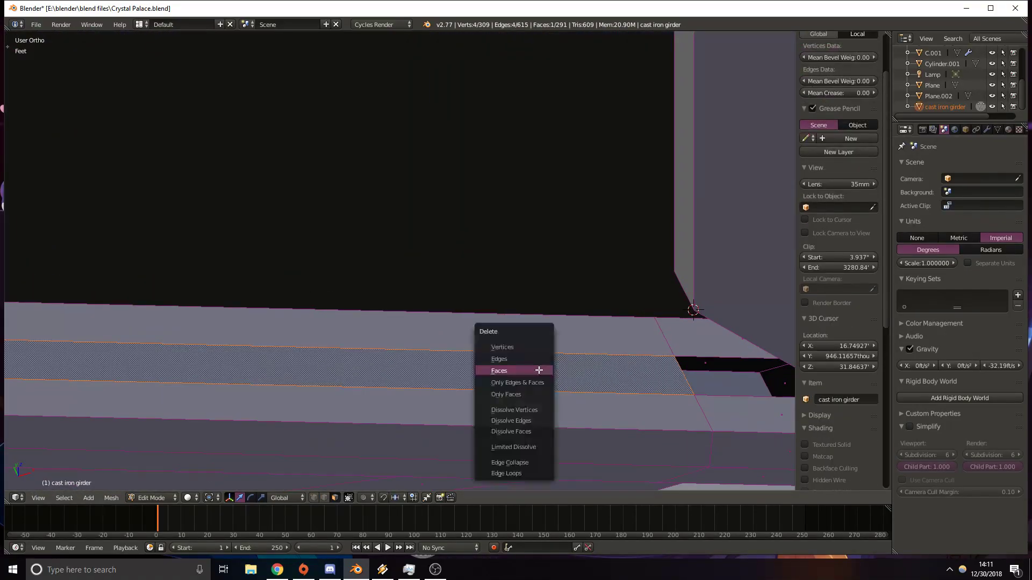
{"action": "left_click", "coordinate": [537, 369]}
{"action": "right_click", "coordinate": [653, 368], "text": "alt"}
{"action": "key", "text": "f"}
{"action": "middle_click_drag", "start_coordinate": [656, 382], "coordinate": [613, 335]}
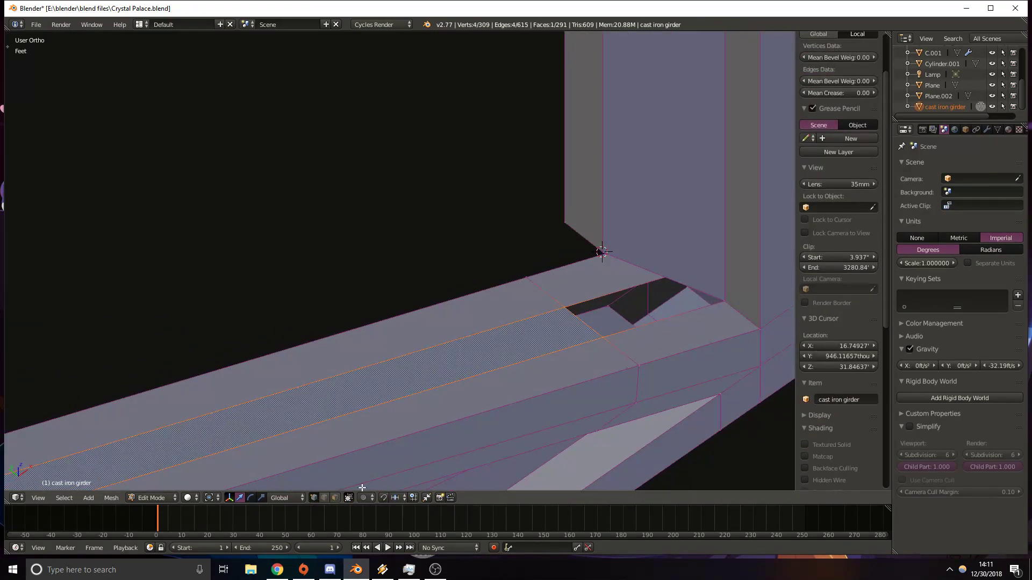
Fill the openings at the end post's lower corner with an upright face at the arm's cut and faces closing the side gaps.
{"action": "right_click", "coordinate": [580, 323]}
{"action": "right_click", "coordinate": [581, 232], "text": "shift"}
{"action": "key", "text": "f"}
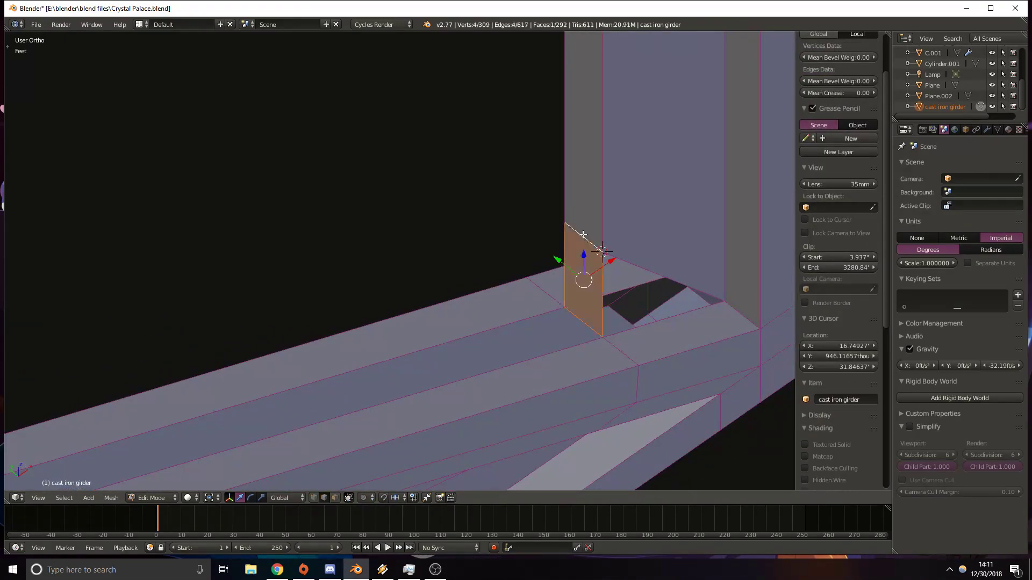
{"action": "right_click", "coordinate": [649, 324]}
{"action": "right_click", "coordinate": [674, 283], "text": "shift"}
{"action": "key", "text": "f"}
{"action": "middle_click_drag", "start_coordinate": [587, 302], "coordinate": [748, 299]}
{"action": "middle_click_drag", "start_coordinate": [290, 347], "coordinate": [440, 284], "text": "shift"}
{"action": "right_click", "coordinate": [224, 388]}
{"action": "right_click", "coordinate": [283, 347], "text": "alt"}
{"action": "key", "text": "f"}
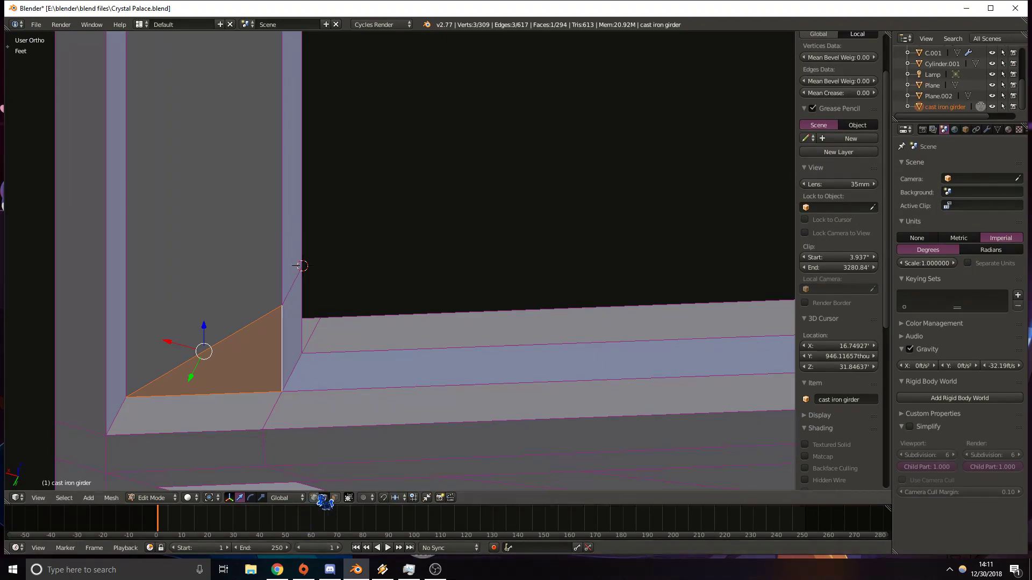
{"action": "right_click", "coordinate": [291, 316]}
{"action": "right_click", "coordinate": [383, 362], "text": "shift"}
{"action": "key", "text": "x"}
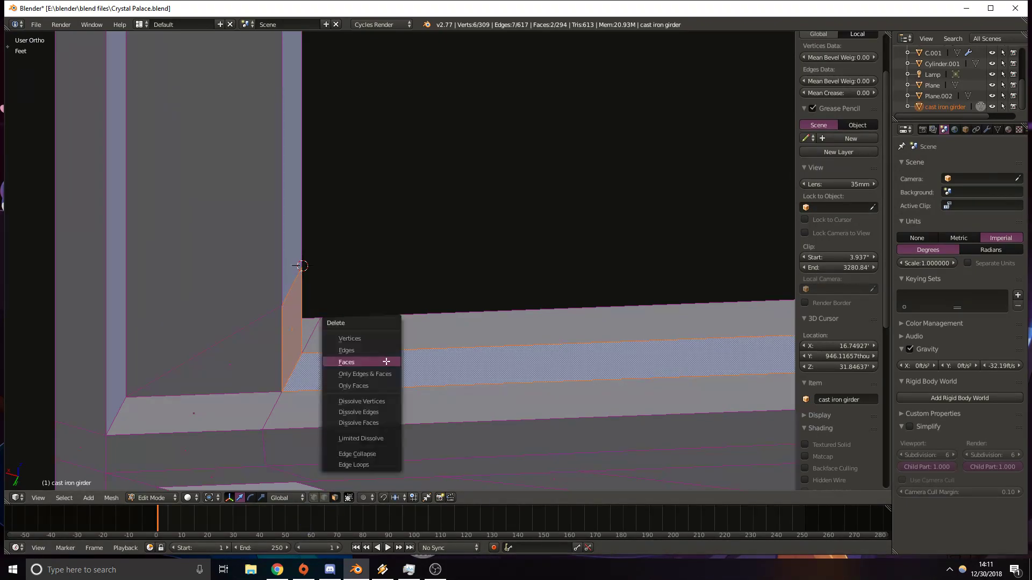
{"action": "scroll", "coordinate": [511, 356], "scroll_direction": "down", "scroll_amount": 6}
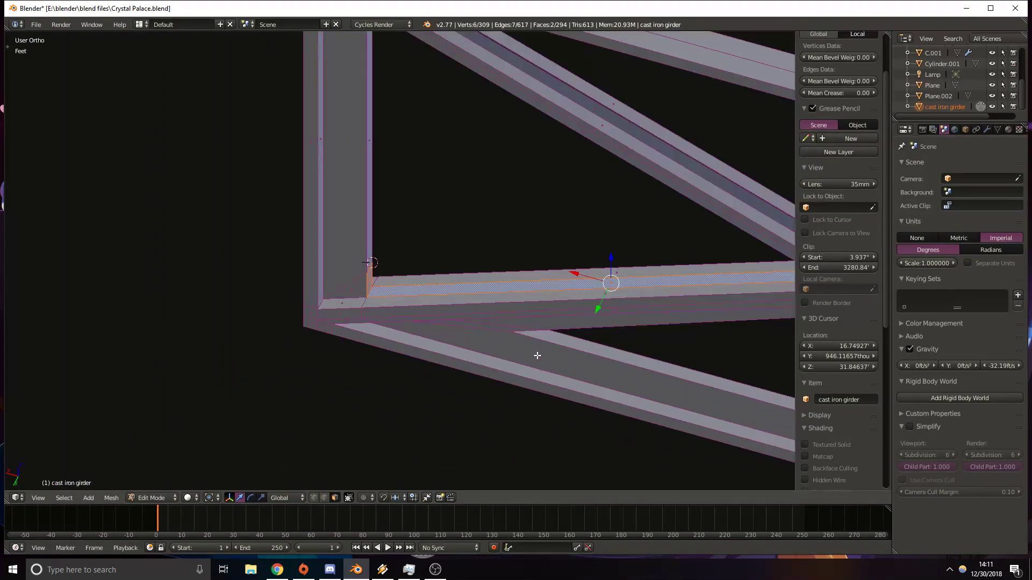
Move the whole girder object slightly along positive X and down along Z in front view.
{"action": "key", "text": "KP_1"}
{"action": "key", "text": "z"}
{"action": "middle_click_drag", "start_coordinate": [178, 231], "coordinate": [446, 298], "text": "shift"}
{"action": "scroll", "coordinate": [447, 298], "scroll_direction": "up", "scroll_amount": 2}
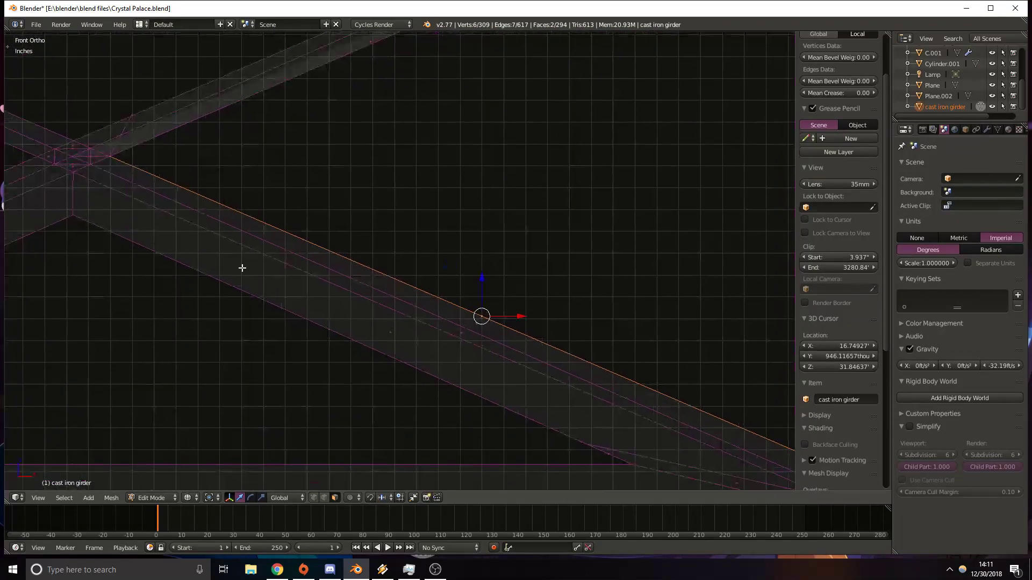
{"action": "middle_click_drag", "start_coordinate": [218, 262], "coordinate": [437, 304], "text": "shift"}
{"action": "middle_click_drag", "start_coordinate": [310, 302], "coordinate": [339, 285], "text": "shift"}
{"action": "key", "text": "Tab"}
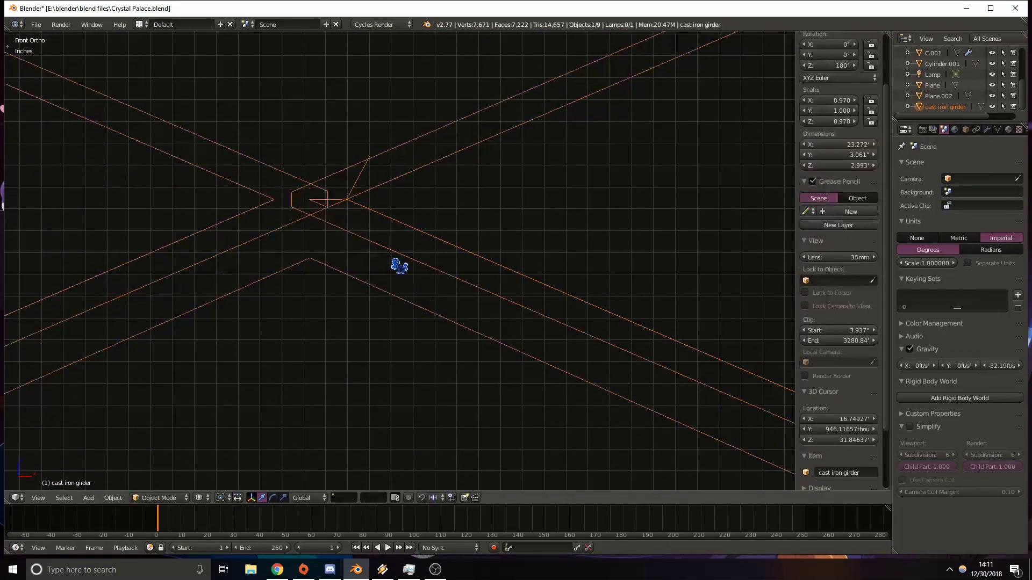
{"action": "key", "text": "g"}
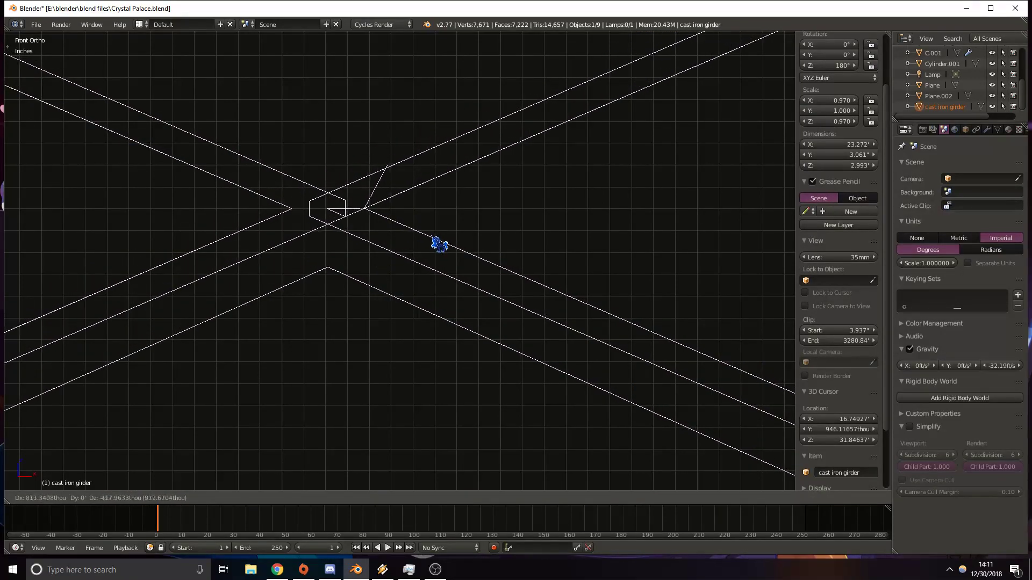
{"action": "left_click", "coordinate": [435, 238]}
Delete the small stray piece beside the brace crossing at the upper end of the descending arm.
{"action": "key", "text": "Tab"}
{"action": "key", "text": "z"}
{"action": "mouse_move", "coordinate": [407, 224]}
{"action": "middle_mouse_down"}
{"action": "mouse_move", "coordinate": [421, 303]}
{"action": "mouse_move", "coordinate": [340, 258]}
{"action": "mouse_move", "coordinate": [323, 212]}
{"action": "middle_mouse_up"}
{"action": "right_click", "coordinate": [371, 194]}
{"action": "key", "text": "x"}
{"action": "left_click", "coordinate": [371, 194]}
{"action": "right_click", "coordinate": [360, 210]}
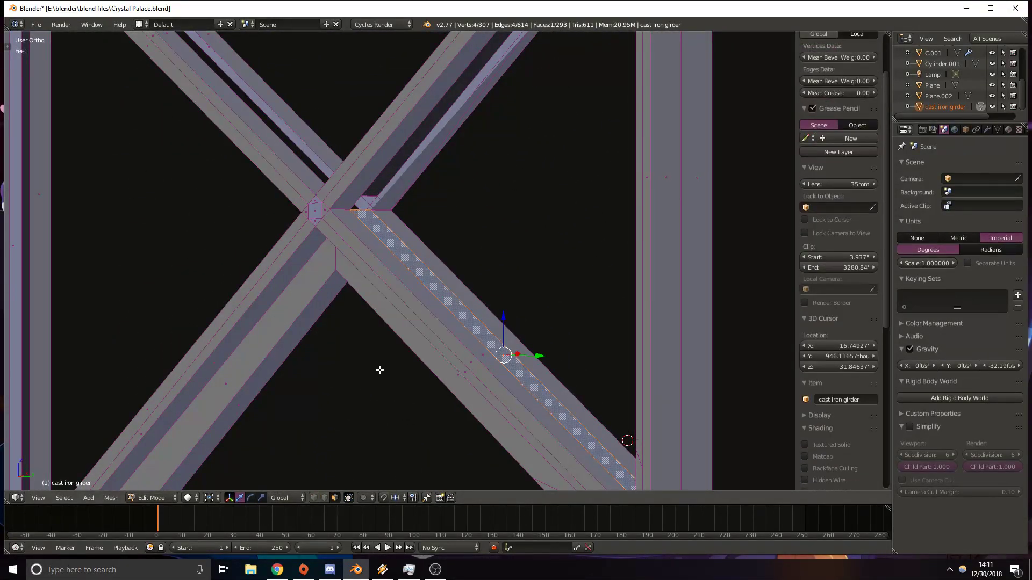
Extrude the short edge beside the brace crossing outward along X in front view.
{"action": "right_click", "coordinate": [359, 207]}
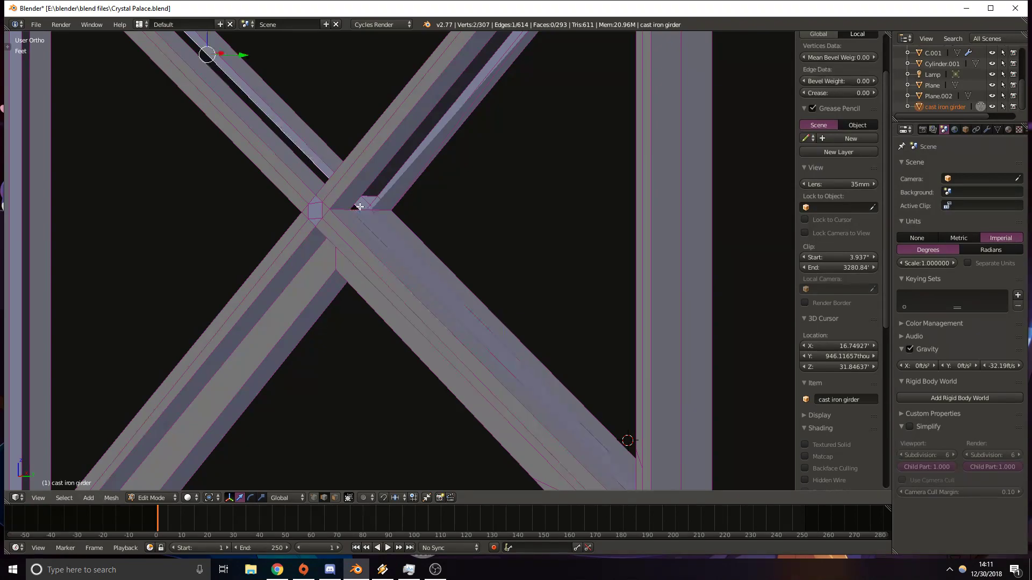
{"action": "key", "text": "KP_1"}
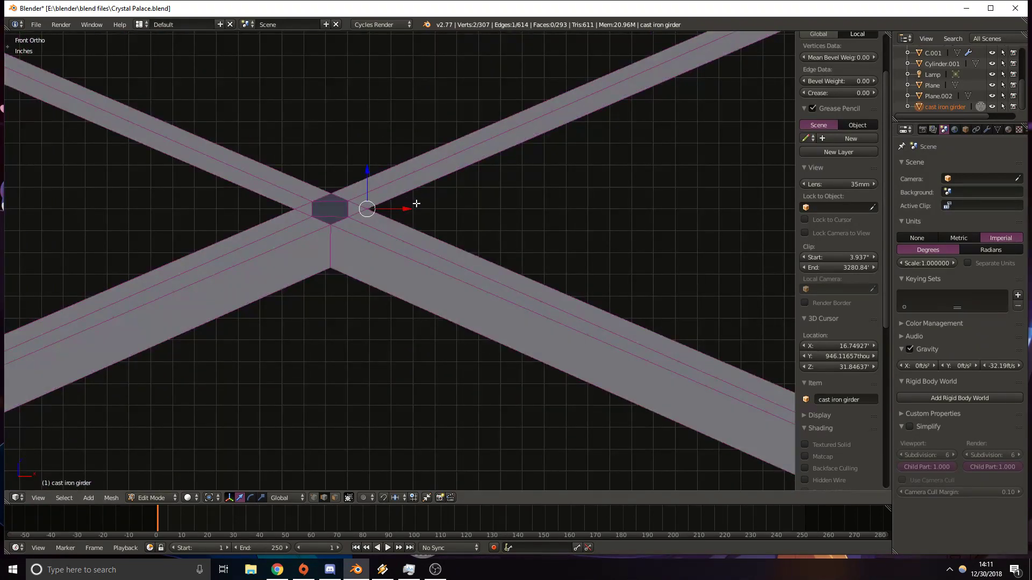
{"action": "key", "text": "z"}
{"action": "key", "text": "g"}
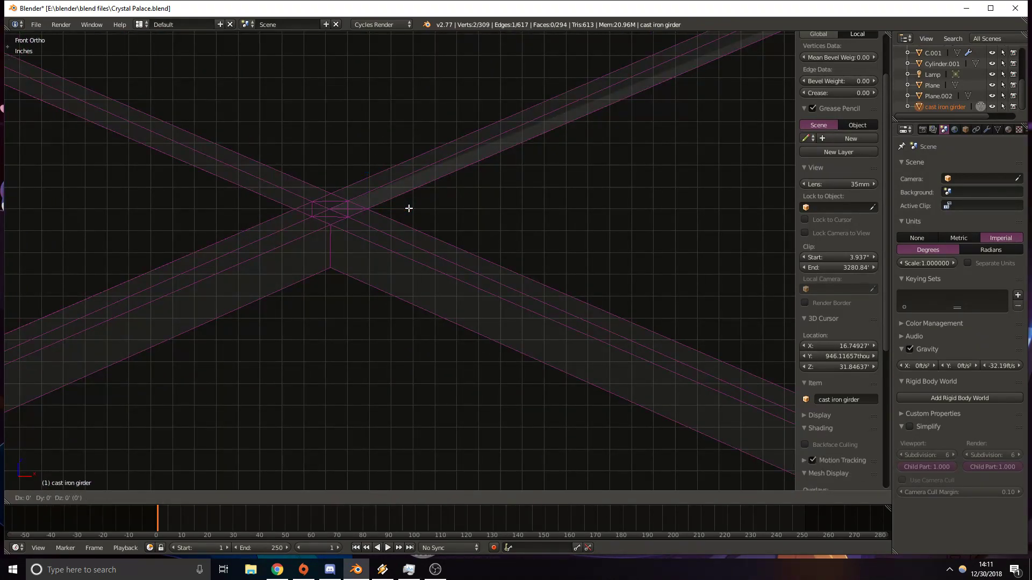
{"action": "right_click", "coordinate": [408, 209]}
{"action": "key", "text": "e"}
{"action": "left_click", "coordinate": [456, 208]}
Delete the long inner strip face of the descending arm between the crossing and the end post.
{"action": "middle_click_drag", "start_coordinate": [456, 208], "coordinate": [484, 376]}
{"action": "right_click", "coordinate": [595, 408]}
{"action": "key", "text": "x"}
{"action": "left_click", "coordinate": [335, 500]}
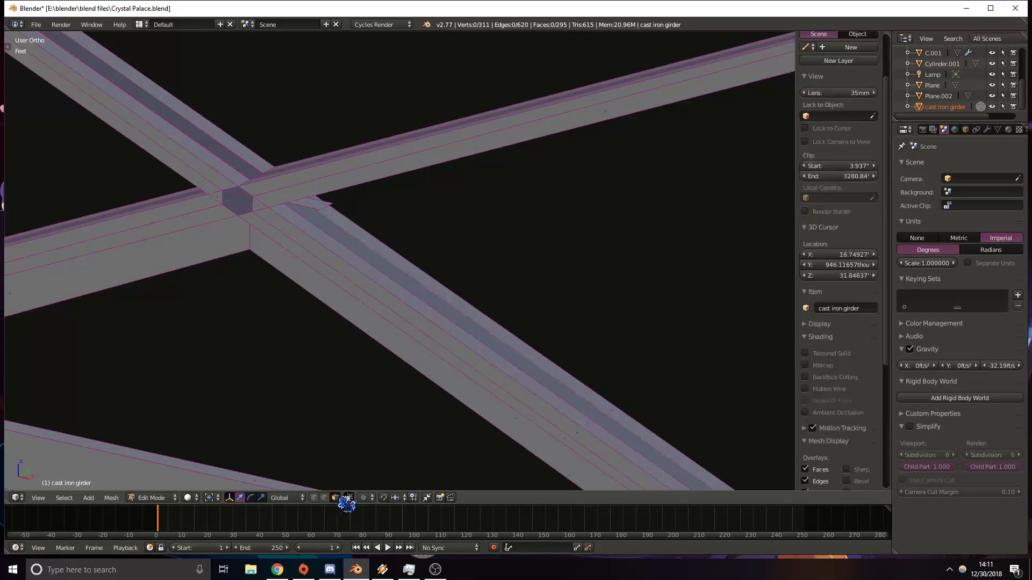
{"action": "right_click", "coordinate": [594, 420]}
{"action": "key", "text": "x"}
{"action": "left_click", "coordinate": [595, 420]}
Fill a long face along the descending arm between the extruded edge at the crossing and the edge at the end post.
{"action": "middle_click_drag", "start_coordinate": [537, 301], "coordinate": [474, 301]}
{"action": "right_click", "coordinate": [431, 312]}
{"action": "middle_click_drag", "start_coordinate": [316, 233], "coordinate": [441, 222]}
{"action": "right_click", "coordinate": [318, 166], "text": "shift"}
{"action": "right_click", "coordinate": [623, 226], "text": "shift"}
{"action": "key", "text": "f"}
{"action": "middle_click_drag", "start_coordinate": [600, 206], "coordinate": [594, 142]}
Inspect the new face on the descending arm in front view and wireframe, at the end post and at the crossing.
{"action": "key", "text": "KP_1"}
{"action": "scroll", "coordinate": [564, 141], "scroll_direction": "down", "scroll_amount": 6}
{"action": "scroll", "coordinate": [516, 215], "scroll_direction": "up", "scroll_amount": 5}
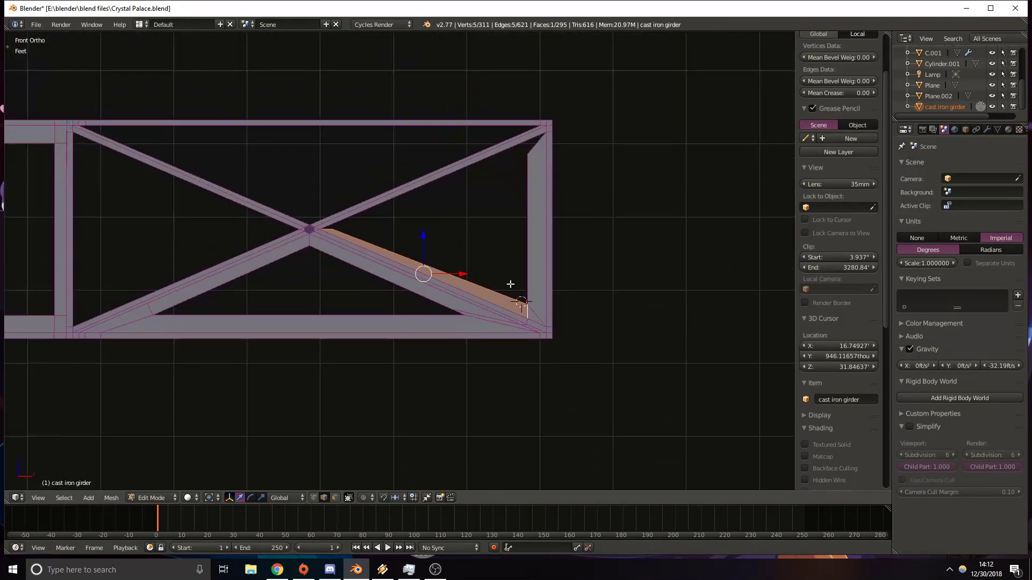
{"action": "middle_click_drag", "start_coordinate": [263, 234], "coordinate": [312, 239], "text": "shift"}
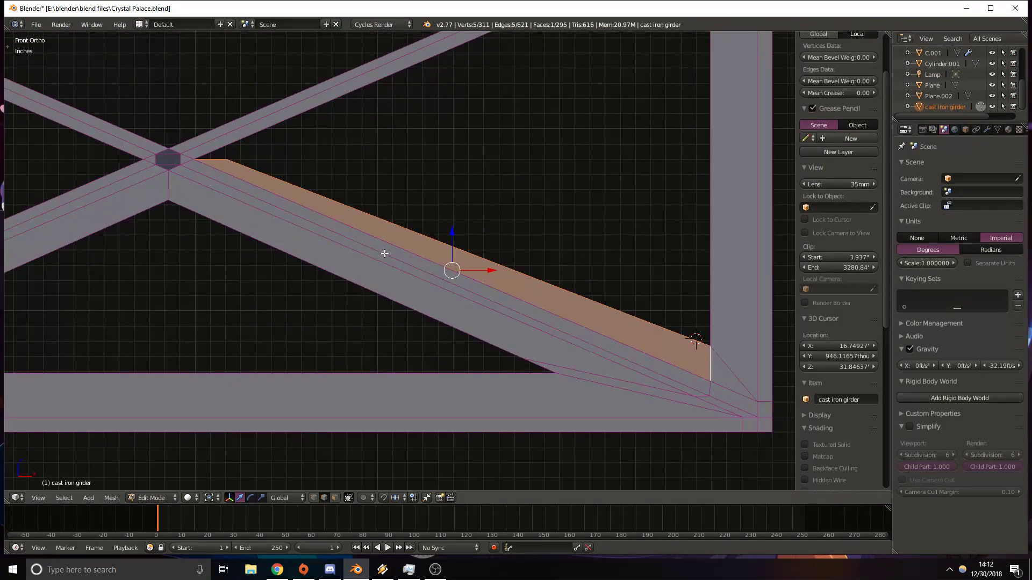
{"action": "key", "text": "z"}
{"action": "middle_click_drag", "start_coordinate": [555, 275], "coordinate": [503, 270], "text": "shift"}
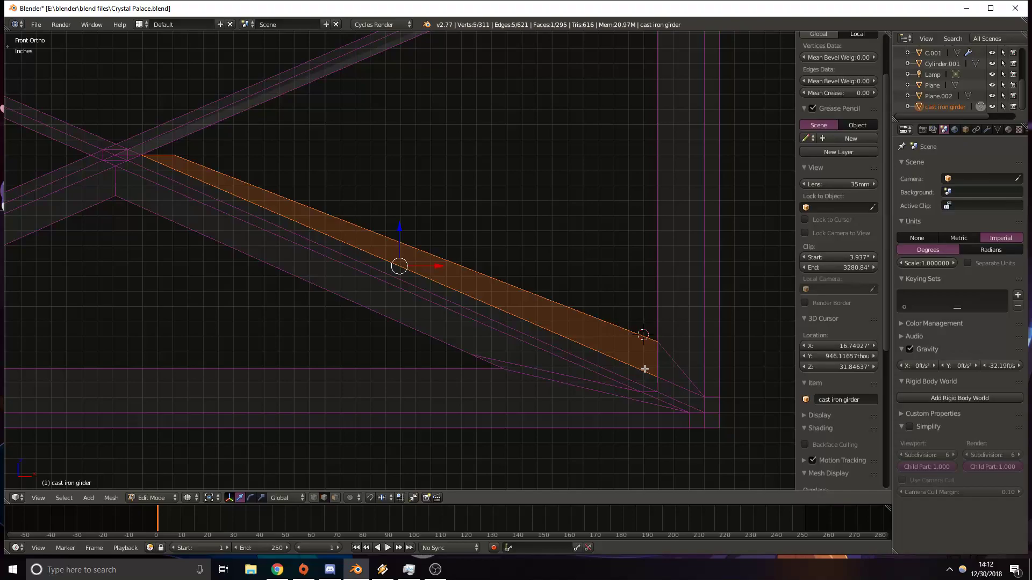
{"action": "scroll", "coordinate": [645, 369], "scroll_direction": "up", "scroll_amount": 3}
{"action": "middle_click_drag", "start_coordinate": [359, 253], "coordinate": [645, 375], "text": "shift"}
{"action": "middle_click_drag", "start_coordinate": [258, 260], "coordinate": [364, 264], "text": "shift"}
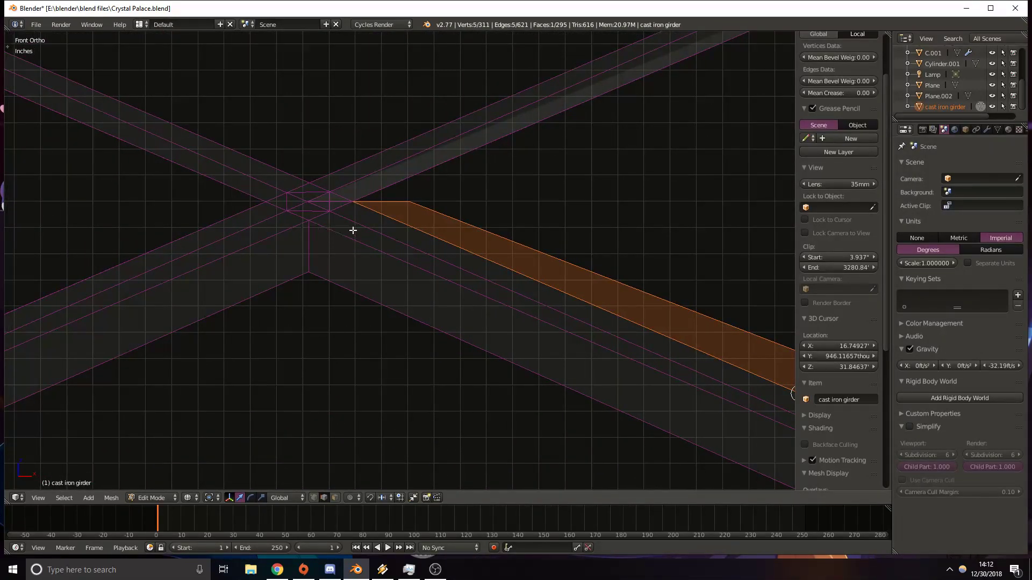
{"action": "middle_click_drag", "start_coordinate": [430, 234], "coordinate": [387, 268]}
{"action": "key", "text": "z"}
{"action": "scroll", "coordinate": [353, 221], "scroll_direction": "up", "scroll_amount": 5}
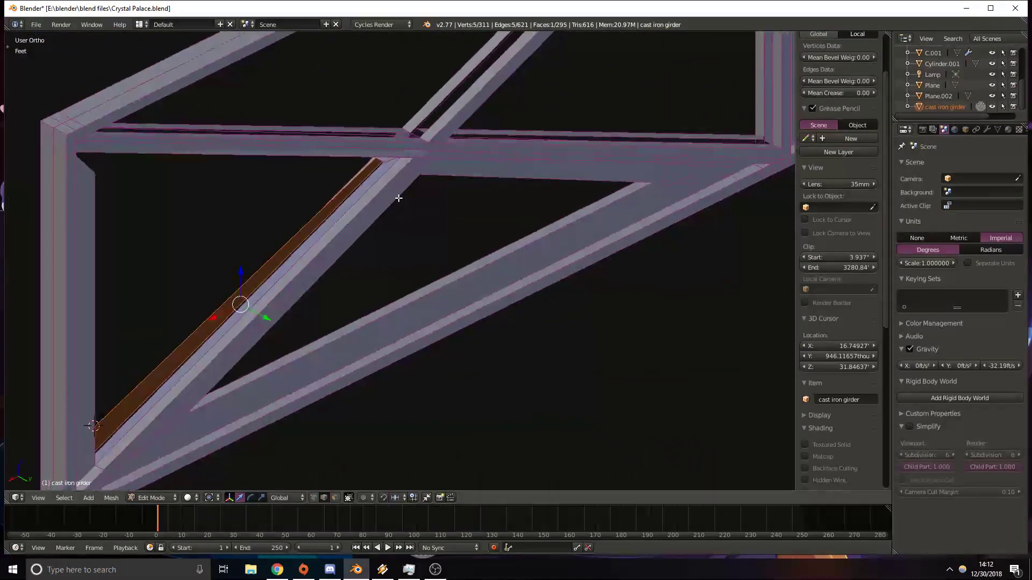
Select the border edges of the open gap beside the descending arm's raised strip and fill a face between them.
{"action": "right_click", "coordinate": [393, 72]}
{"action": "middle_click_drag", "start_coordinate": [391, 70], "coordinate": [411, 160], "text": "shift"}
{"action": "right_click", "coordinate": [430, 114], "text": "shift"}
{"action": "right_click", "coordinate": [430, 114], "text": "shift"}
{"action": "right_click", "coordinate": [430, 114], "text": "shift"}
{"action": "middle_click_drag", "start_coordinate": [261, 262], "coordinate": [591, 53], "text": "shift"}
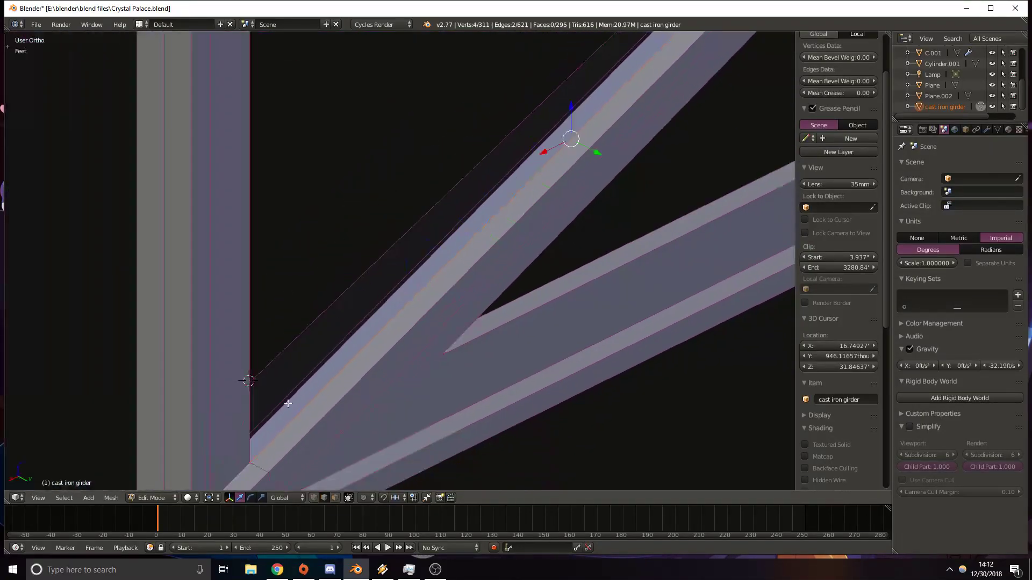
{"action": "middle_click_drag", "start_coordinate": [288, 387], "coordinate": [304, 284], "text": "shift"}
{"action": "key", "text": "f"}
Examine the filled brace arm from the front and in perspective, in object mode with solid and wireframe shading.
{"action": "key", "text": "KP_1"}
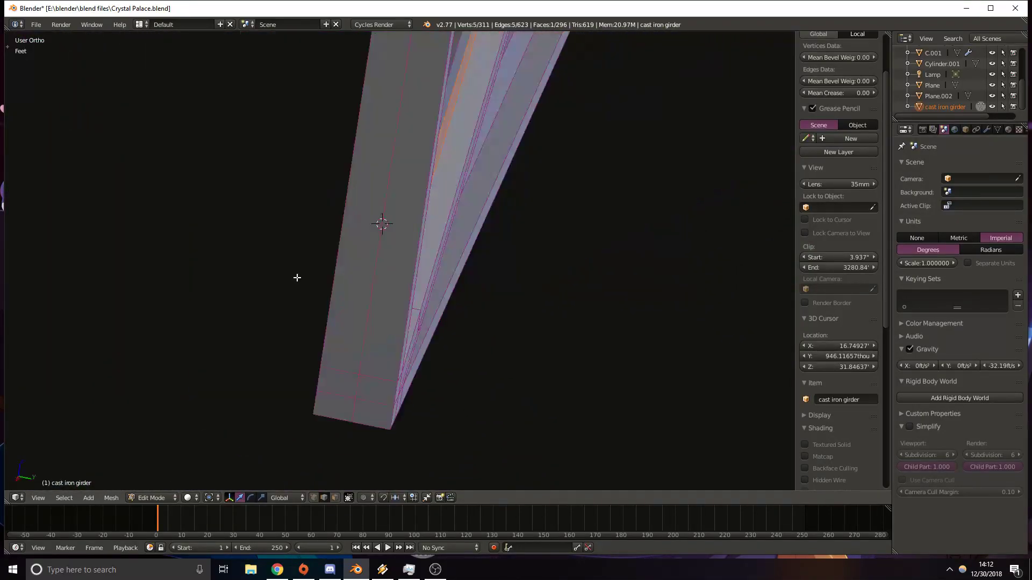
{"action": "key", "text": "z"}
{"action": "scroll", "coordinate": [298, 278], "scroll_direction": "down", "scroll_amount": 8}
{"action": "key", "text": "Tab"}
{"action": "mouse_move", "coordinate": [92, 219]}
{"action": "middle_mouse_down", "text": "shift"}
{"action": "mouse_move", "coordinate": [203, 229]}
{"action": "mouse_move", "coordinate": [240, 245]}
{"action": "middle_mouse_up", "text": "shift"}
{"action": "key", "text": "z"}
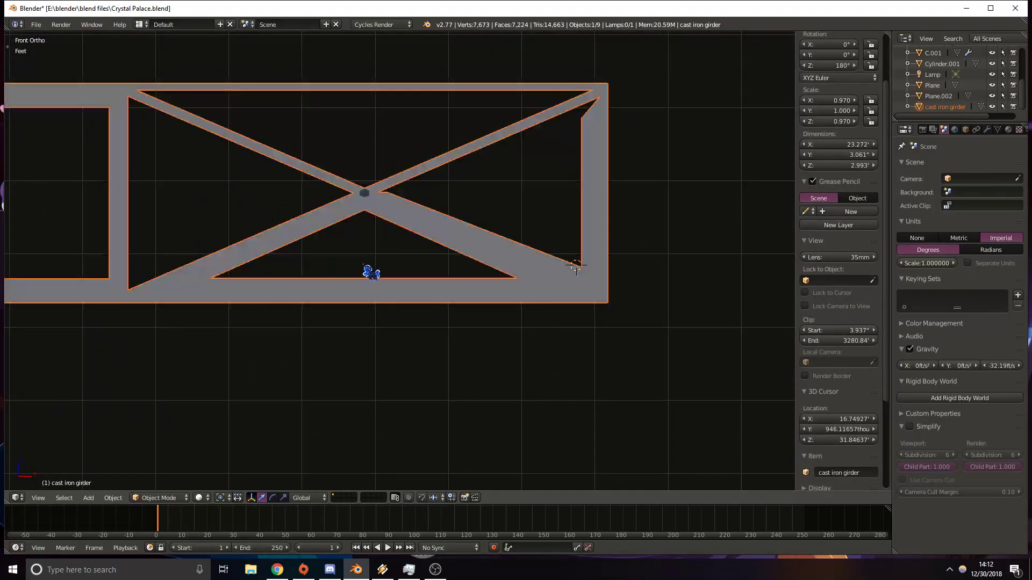
{"action": "scroll", "coordinate": [364, 264], "scroll_direction": "up", "scroll_amount": 5}
{"action": "mouse_move", "coordinate": [597, 228]}
{"action": "middle_mouse_down"}
{"action": "mouse_move", "coordinate": [511, 231]}
{"action": "mouse_move", "coordinate": [510, 256]}
{"action": "middle_mouse_up"}
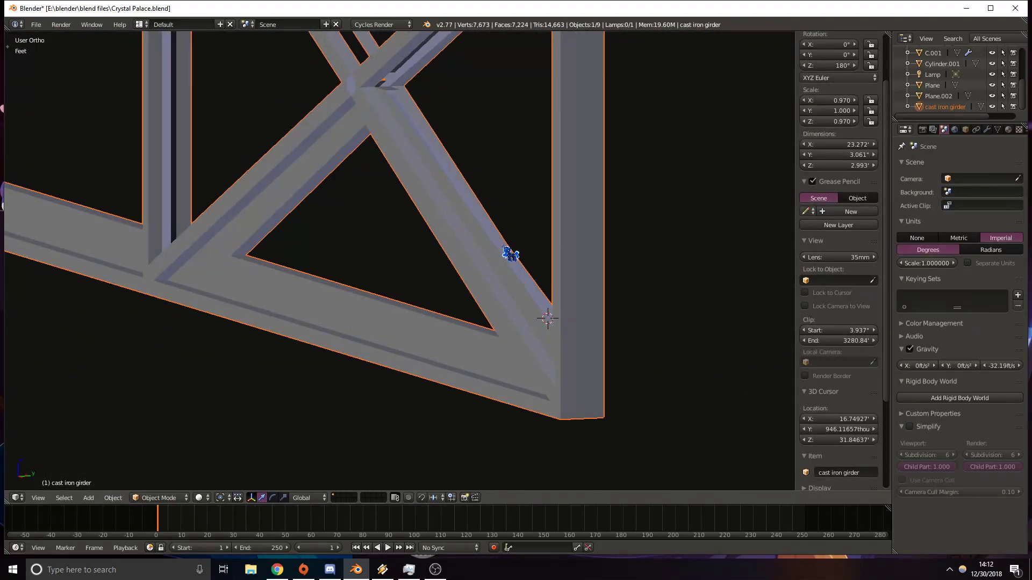
{"action": "key", "text": "z"}
{"action": "middle_click_drag", "start_coordinate": [531, 248], "coordinate": [469, 244]}
{"action": "key", "text": "z"}
{"action": "key", "text": "Tab"}
{"action": "middle_click_drag", "start_coordinate": [399, 176], "coordinate": [412, 227], "text": "shift"}
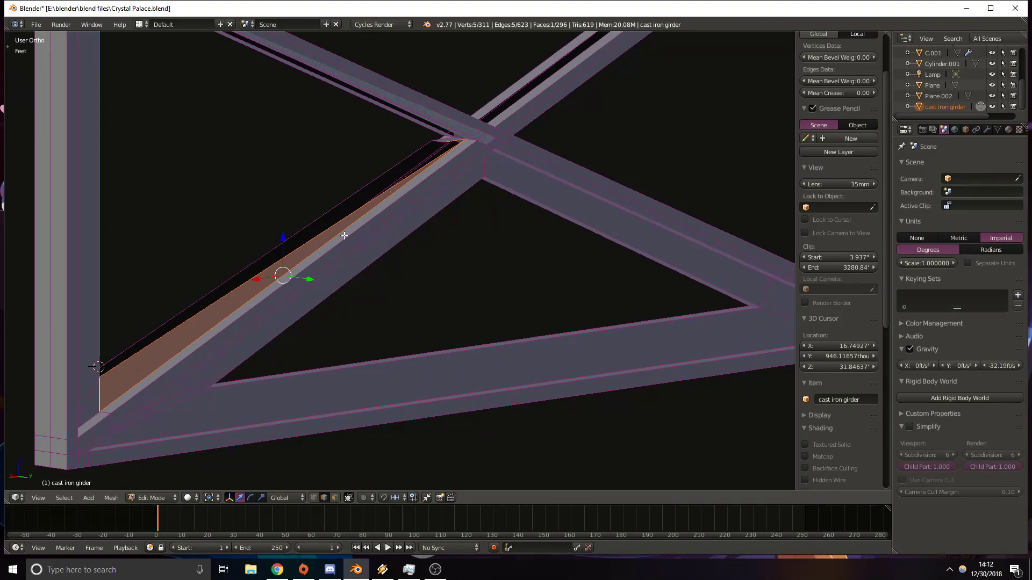
Delete the side face just filled along the descending arm's gap.
{"action": "left_click", "coordinate": [348, 497]}
{"action": "right_click", "coordinate": [316, 247]}
{"action": "key", "text": "c"}
{"action": "right_click", "coordinate": [300, 249]}
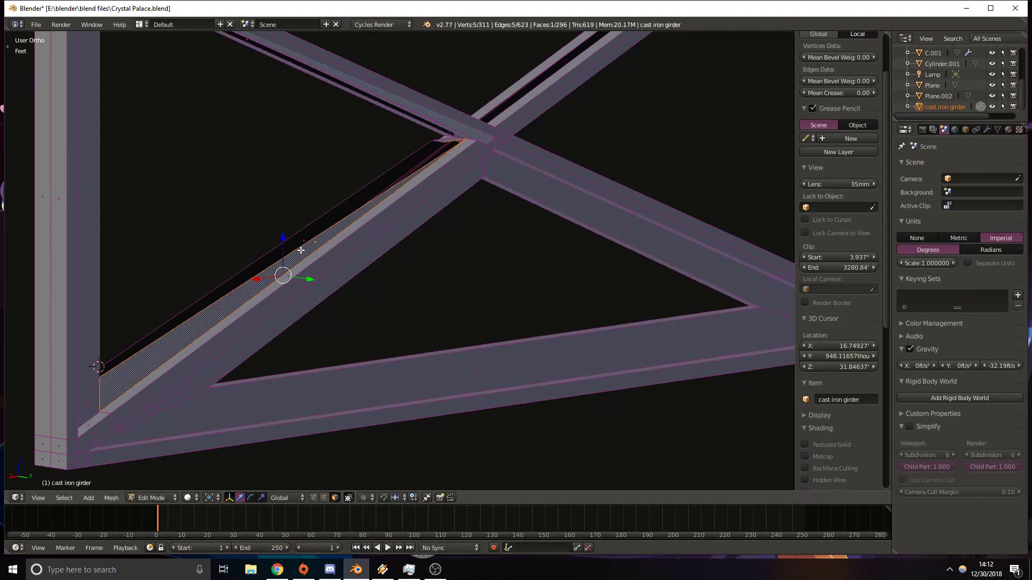
{"action": "key", "text": "x"}
{"action": "left_click", "coordinate": [300, 250]}
Fill a face between the flange's long inner edge and the raised strip's facing edge on the descending arm.
{"action": "scroll", "coordinate": [456, 311], "scroll_direction": "up", "scroll_amount": 3}
{"action": "middle_click_drag", "start_coordinate": [425, 214], "coordinate": [423, 281]}
{"action": "right_click", "coordinate": [431, 292]}
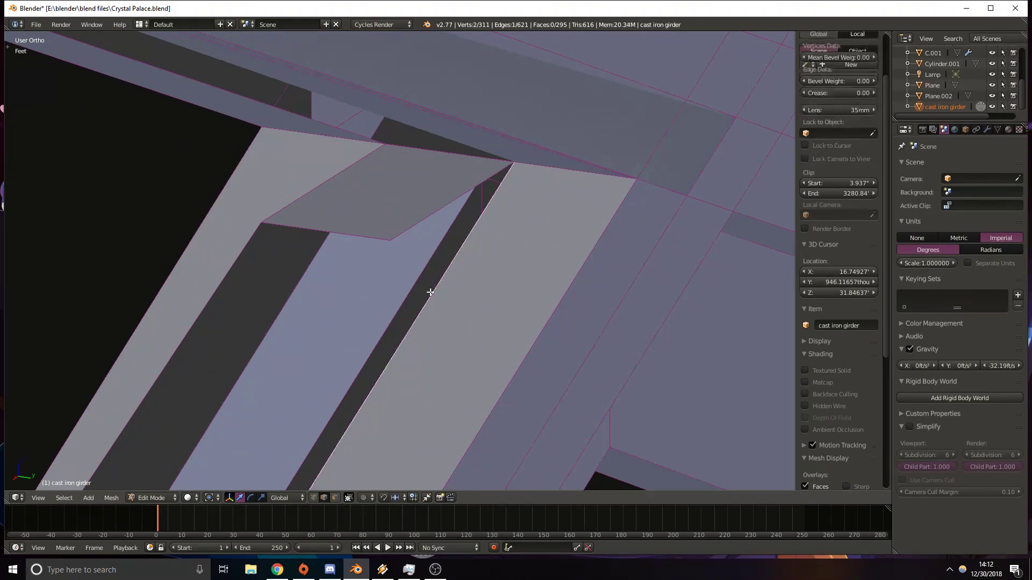
{"action": "right_click", "coordinate": [426, 213], "text": "shift"}
{"action": "scroll", "coordinate": [268, 348], "scroll_direction": "down", "scroll_amount": 4}
{"action": "middle_click_drag", "start_coordinate": [268, 348], "coordinate": [597, 226]}
{"action": "key", "text": "f"}
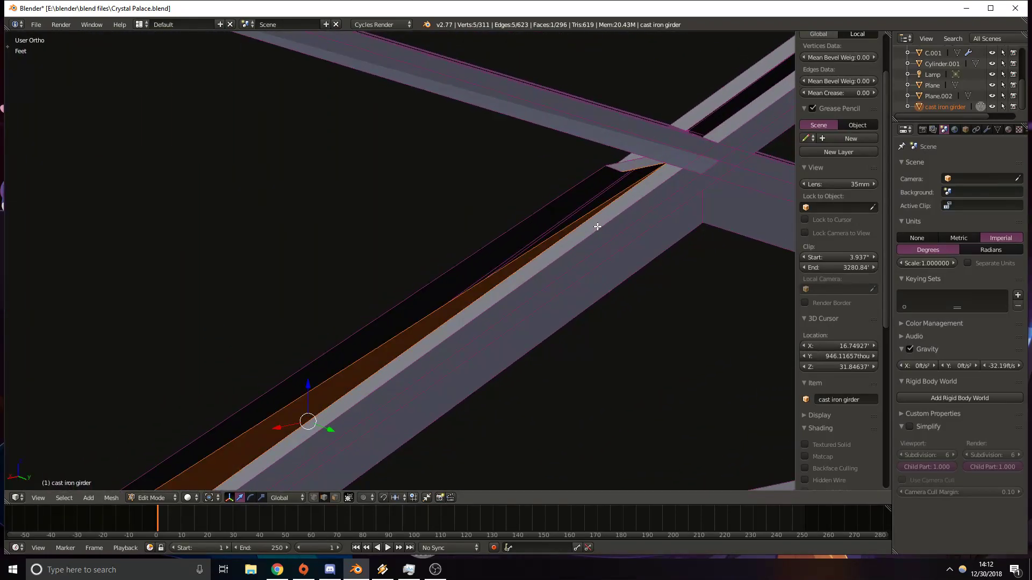
Undo the last face fill between the flange's inner edge and the raised strip on the descending arm.
{"action": "key", "text": "ctrl+z"}
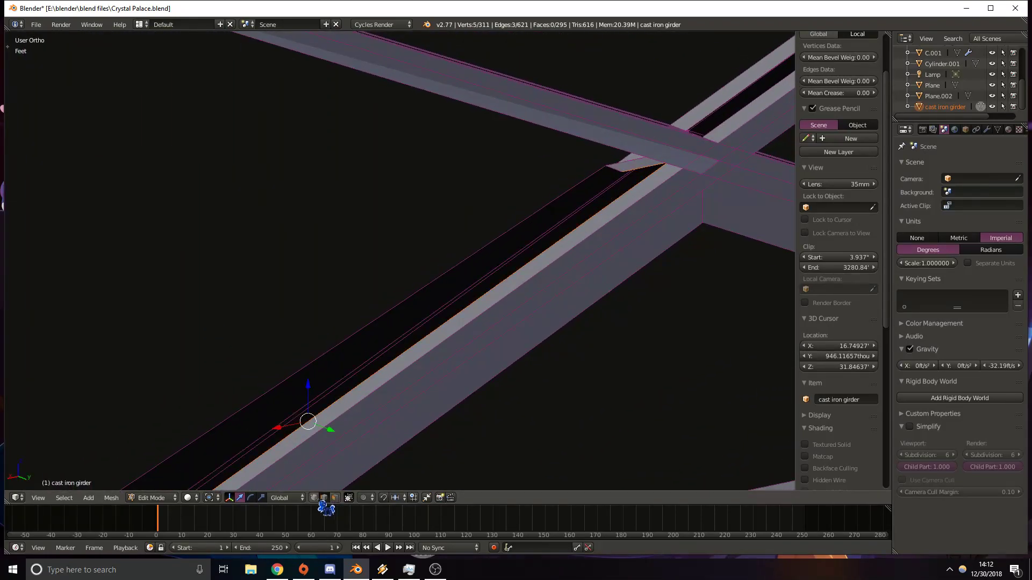
{"action": "middle_click_drag", "start_coordinate": [518, 214], "coordinate": [580, 240]}
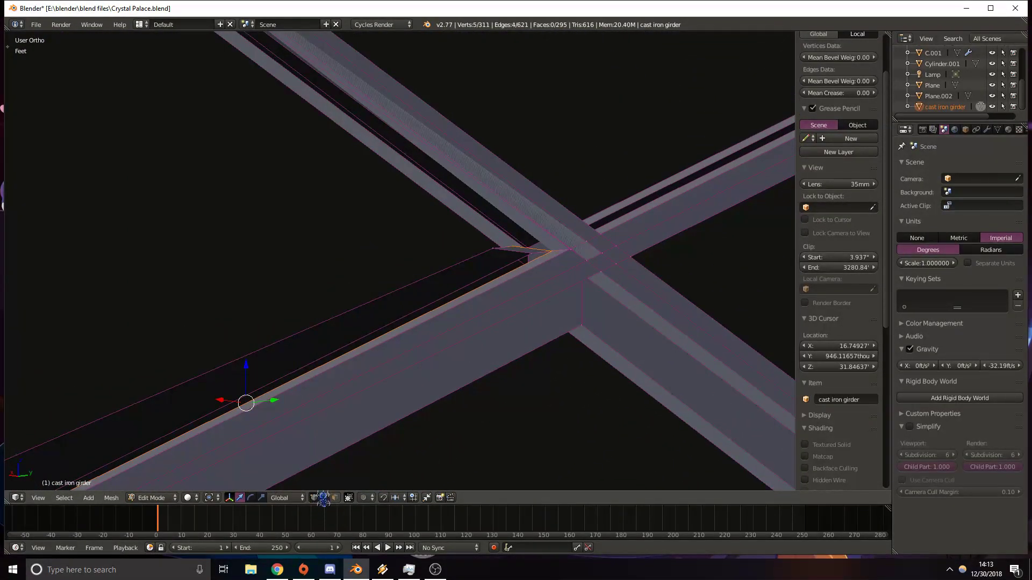
Try moving the flange's inner corner vertex at the brace crossing sideways along the Y axis, and undo the move.
{"action": "key", "text": "z"}
{"action": "scroll", "coordinate": [464, 254], "scroll_direction": "up", "scroll_amount": 2}
{"action": "right_click", "coordinate": [565, 294]}
{"action": "middle_click_drag", "start_coordinate": [558, 317], "coordinate": [560, 371]}
{"action": "scroll", "coordinate": [598, 323], "scroll_direction": "up", "scroll_amount": 5}
{"action": "middle_click_drag", "start_coordinate": [742, 292], "coordinate": [471, 240], "text": "shift"}
{"action": "left_click_drag", "start_coordinate": [567, 269], "coordinate": [600, 313]}
{"action": "mouse_move", "coordinate": [564, 266]}
{"action": "middle_mouse_down"}
{"action": "mouse_move", "coordinate": [557, 261]}
{"action": "mouse_move", "coordinate": [588, 250]}
{"action": "mouse_move", "coordinate": [476, 214]}
{"action": "mouse_move", "coordinate": [446, 327]}
{"action": "mouse_move", "coordinate": [486, 325]}
{"action": "mouse_move", "coordinate": [679, 217]}
{"action": "mouse_move", "coordinate": [674, 233]}
{"action": "mouse_move", "coordinate": [546, 247]}
{"action": "mouse_move", "coordinate": [497, 344]}
{"action": "middle_mouse_up"}
{"action": "key", "text": "z"}
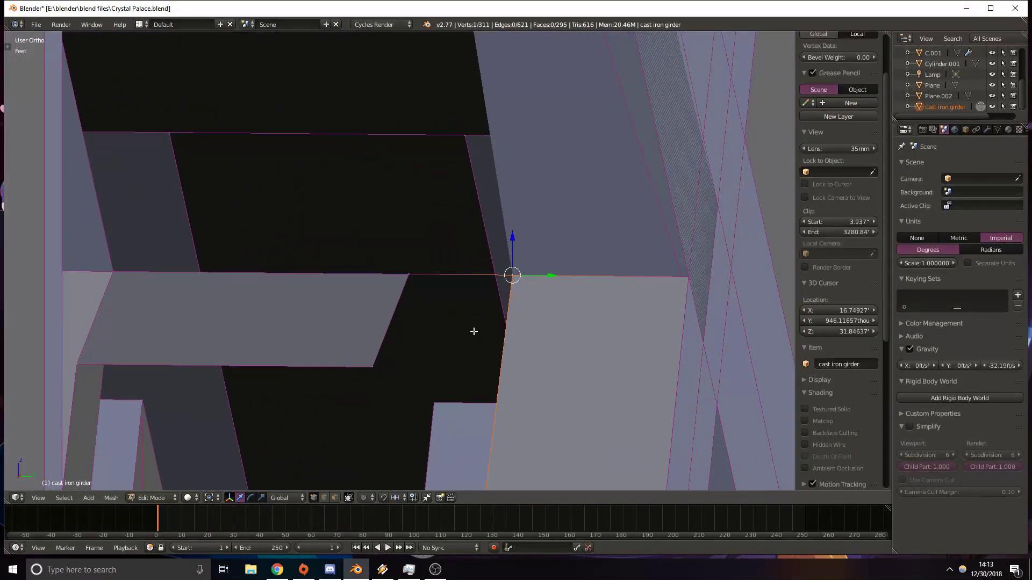
{"action": "key", "text": "a"}
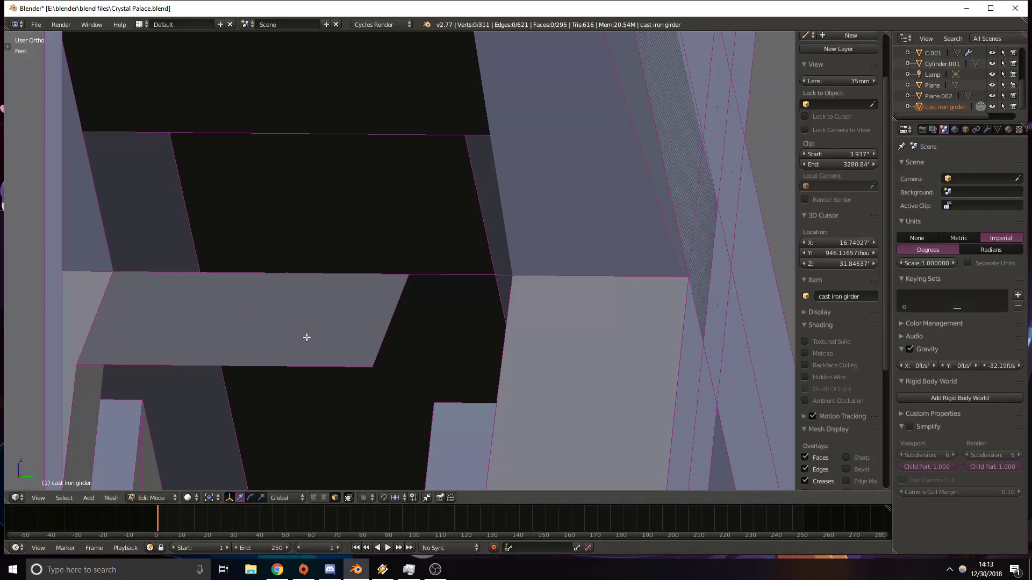
{"action": "key", "text": "ctrl+z"}
{"action": "key", "text": "ctrl+z"}
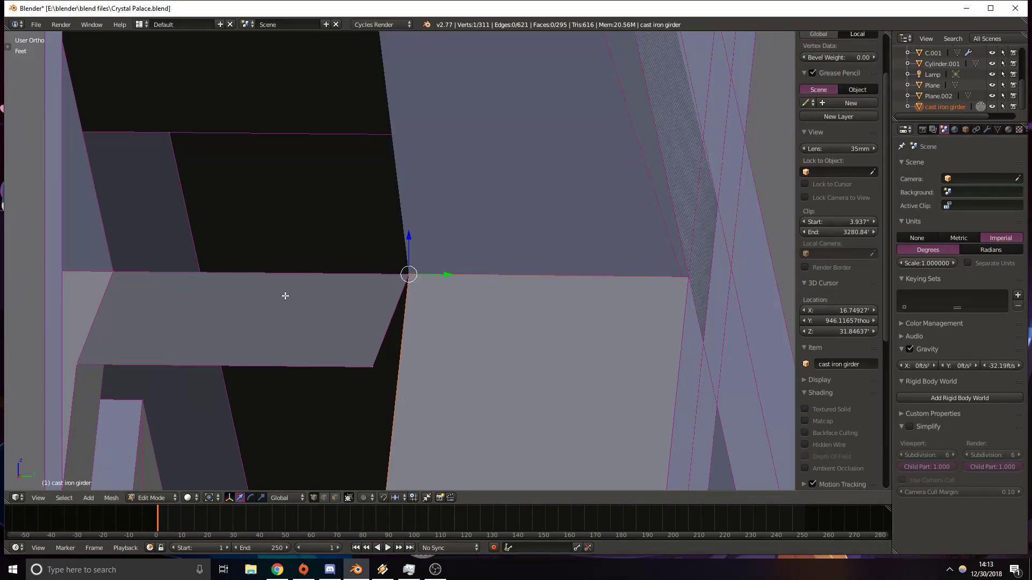
Delete the small slanted face beside the flange's inner corner at the brace crossing.
{"action": "right_click", "coordinate": [281, 340]}
{"action": "key", "text": "x"}
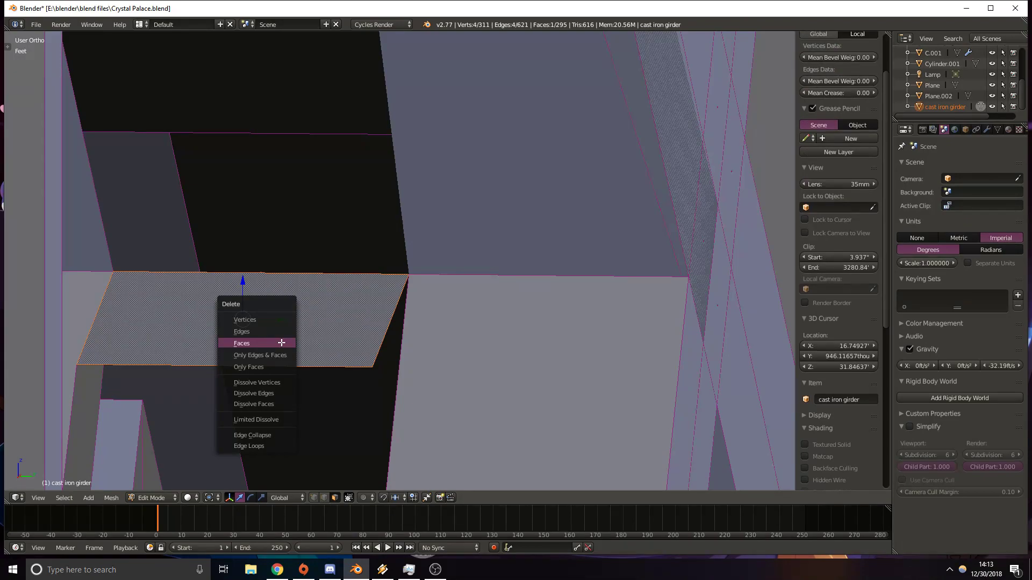
Delete the selected face bridging the diagonal brace gap and a leftover edge across that gap on the cast iron girder.
{"action": "left_click", "coordinate": [248, 340]}
{"action": "middle_click_drag", "start_coordinate": [249, 340], "coordinate": [247, 340]}
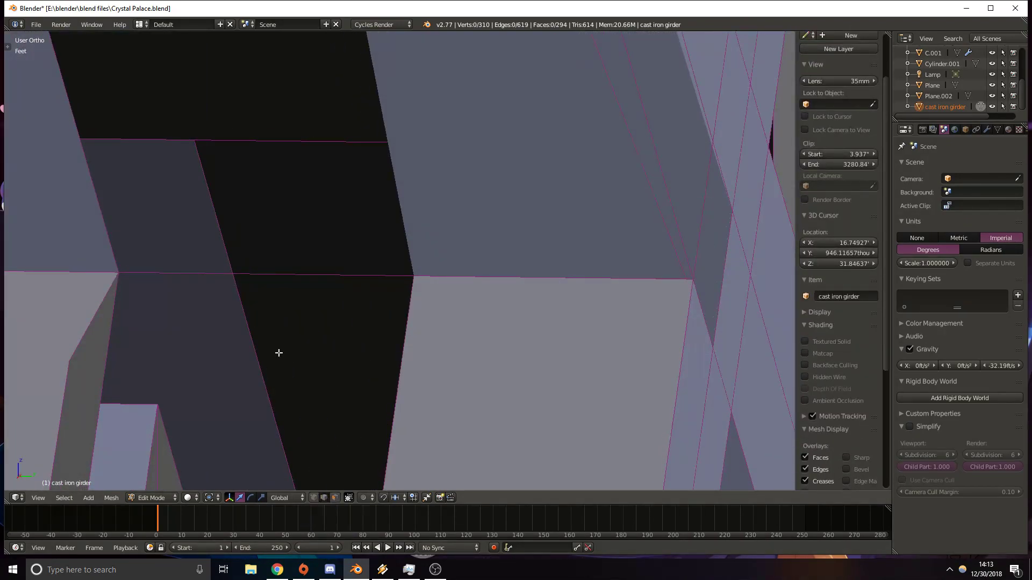
{"action": "right_click", "coordinate": [265, 274]}
{"action": "key", "text": "x"}
{"action": "key", "text": "Escape"}
{"action": "key", "text": "x"}
{"action": "left_click", "coordinate": [264, 274]}
{"action": "right_click", "coordinate": [265, 274]}
{"action": "key", "text": "x"}
{"action": "left_click", "coordinate": [265, 263]}
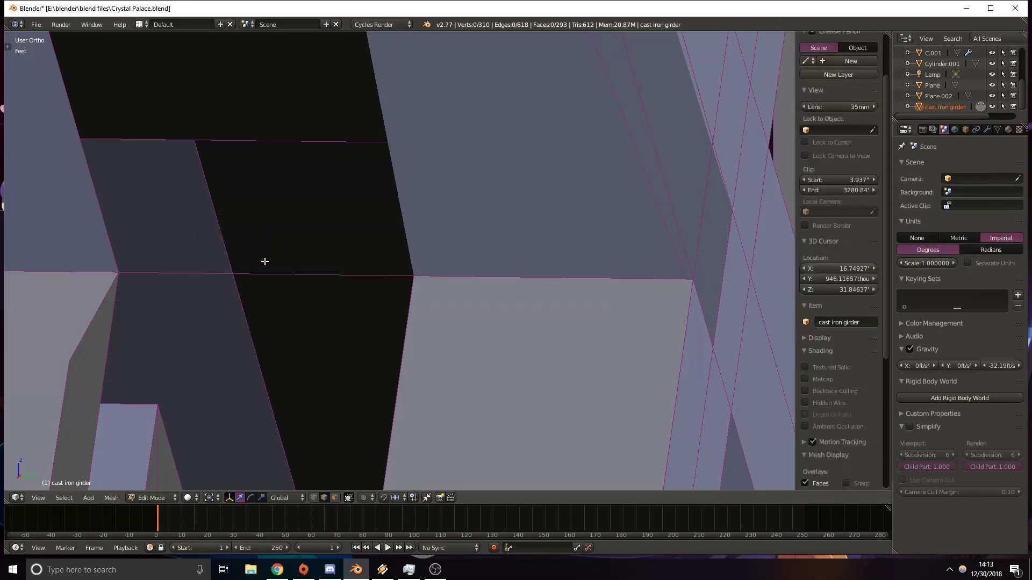
Delete the remaining stray edge spanning the gap between the two brace faces.
{"action": "right_click", "coordinate": [270, 276]}
{"action": "key", "text": "x"}
{"action": "left_click", "coordinate": [269, 279]}
{"action": "middle_click_drag", "start_coordinate": [269, 279], "coordinate": [338, 336]}
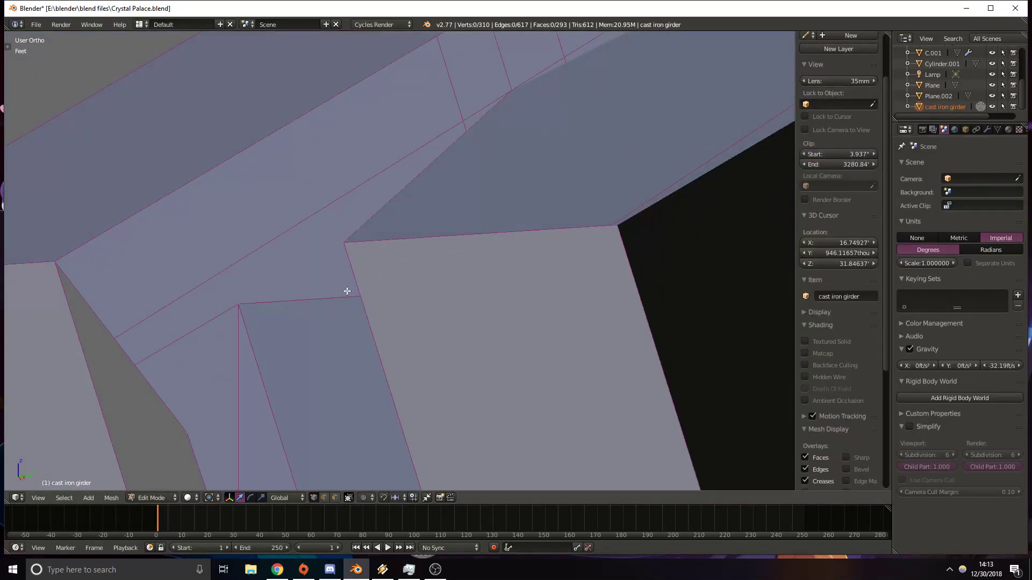
Join the facing corner vertices on both sides of the brace gap with an edge.
{"action": "right_click", "coordinate": [349, 249]}
{"action": "middle_click_drag", "start_coordinate": [349, 248], "coordinate": [303, 268]}
{"action": "right_click", "coordinate": [323, 215], "text": "shift"}
{"action": "key", "text": "f"}
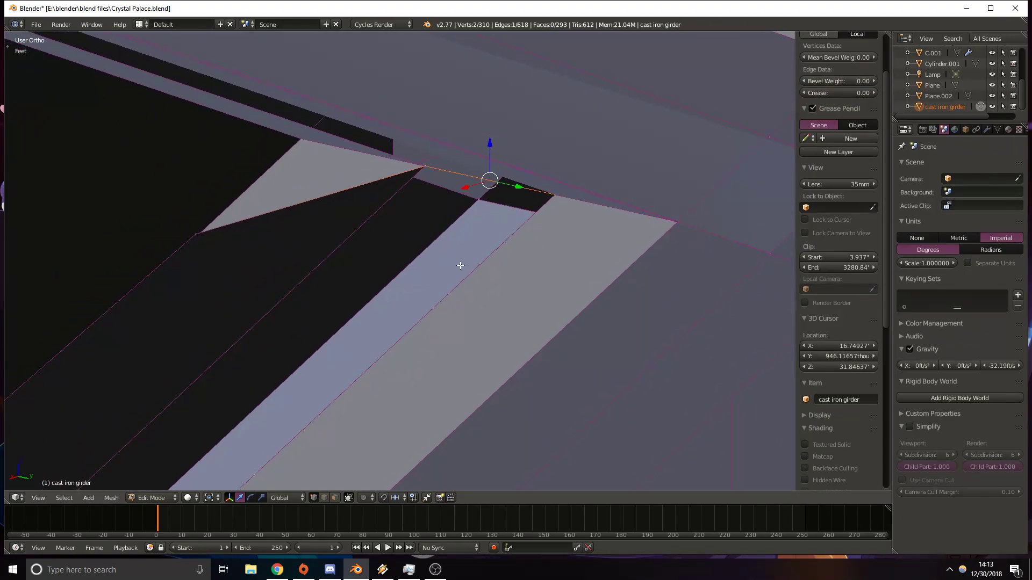
{"action": "key", "text": "z"}
{"action": "middle_click_drag", "start_coordinate": [471, 275], "coordinate": [370, 300]}
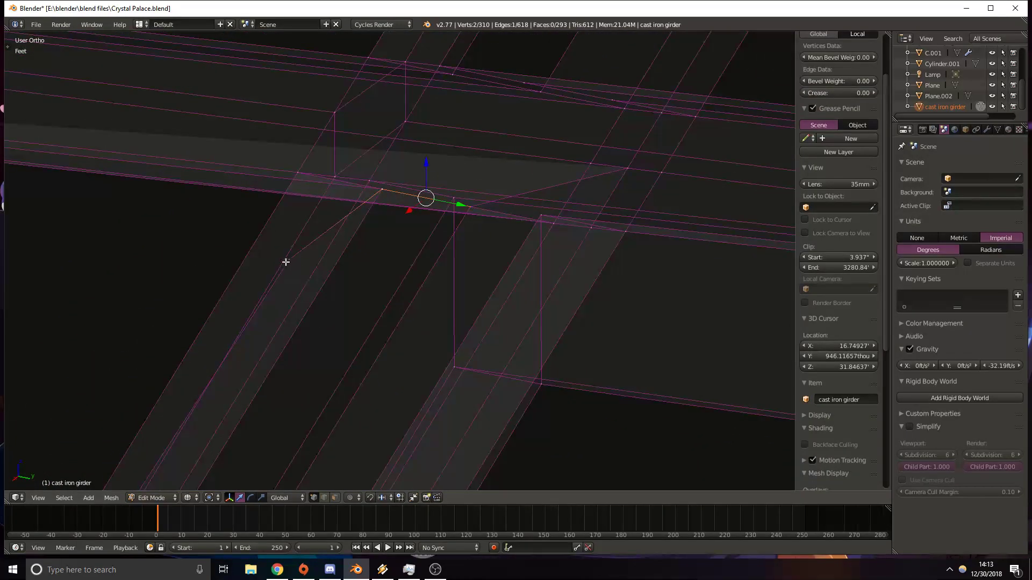
Extrude the inner corner vertex of the brace along the Y axis across the gap.
{"action": "right_click", "coordinate": [285, 262]}
{"action": "key", "text": "KP_7"}
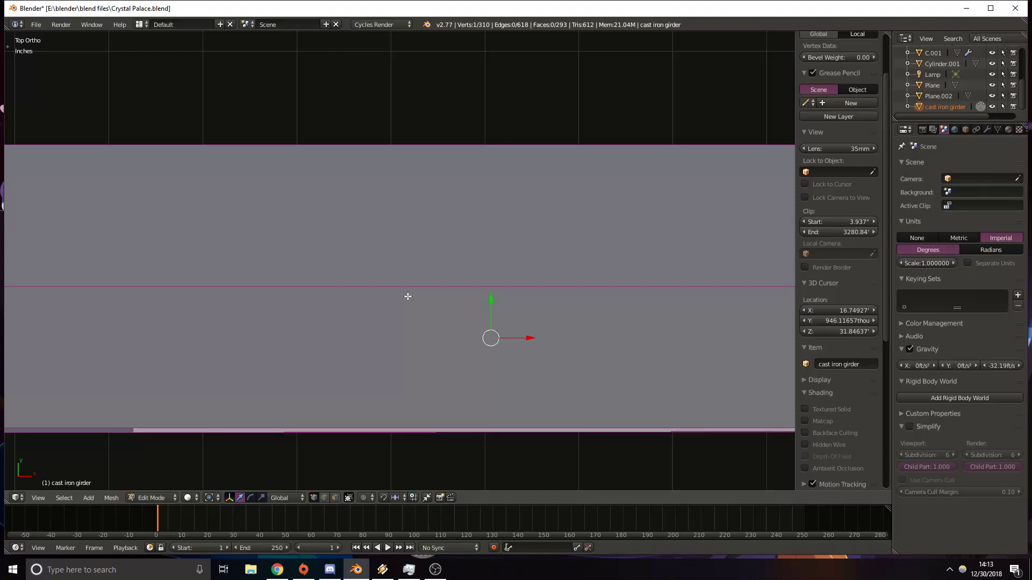
{"action": "key", "text": "e"}
{"action": "key", "text": "y"}
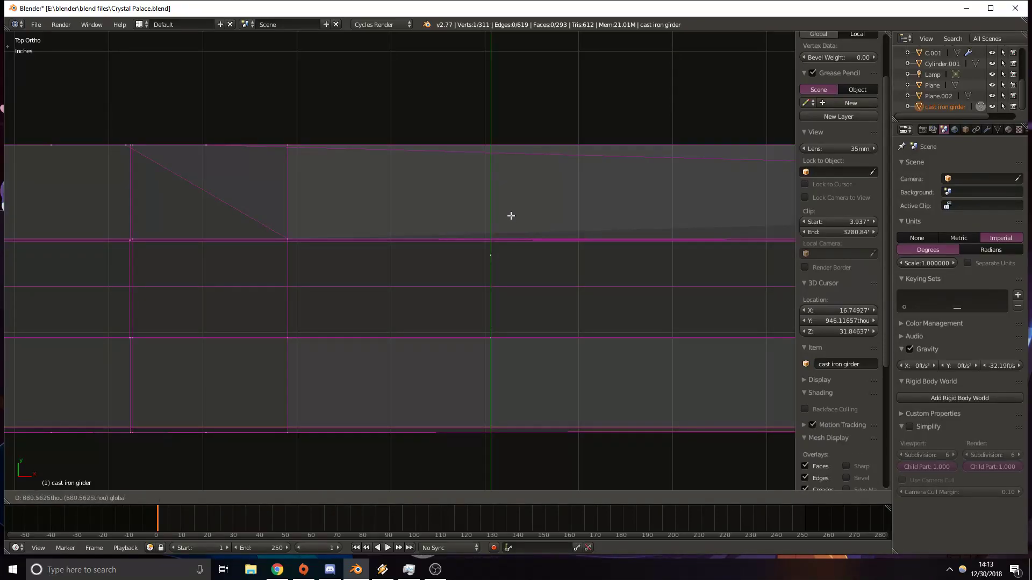
{"action": "left_click", "coordinate": [525, 228]}
{"action": "middle_click_drag", "start_coordinate": [526, 228], "coordinate": [493, 204]}
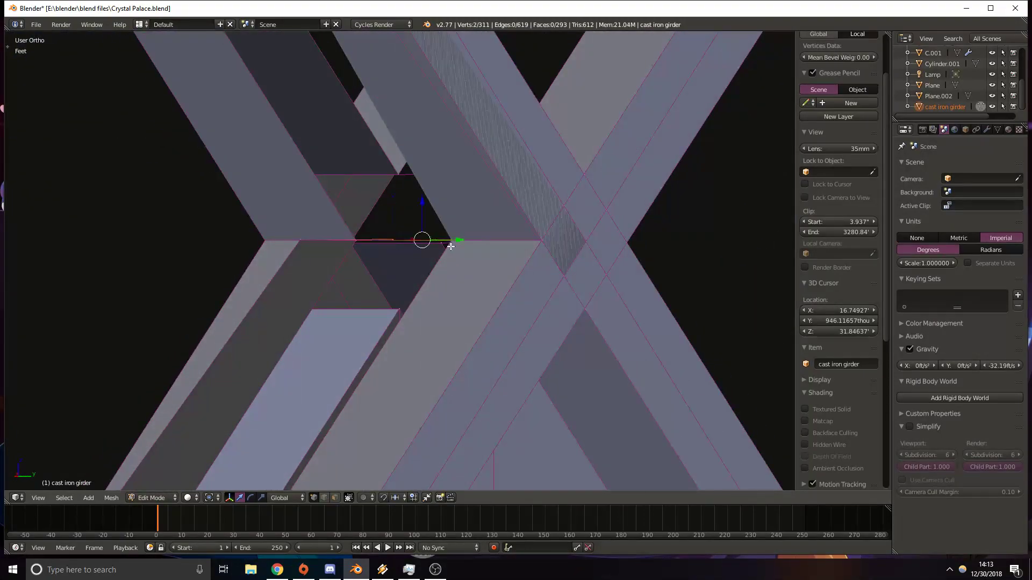
Connect the extruded vertex to the opposite brace corner and fill the resulting outline with a face.
{"action": "key", "text": "f"}
{"action": "middle_click_drag", "start_coordinate": [450, 246], "coordinate": [457, 271]}
{"action": "right_click", "coordinate": [326, 231], "text": "alt+shift"}
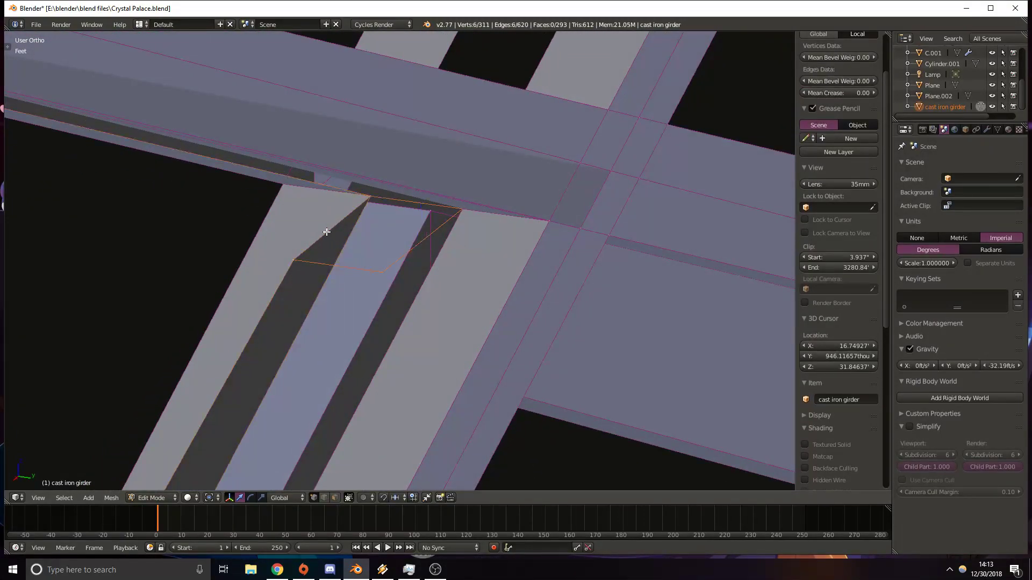
{"action": "right_click", "coordinate": [374, 271], "text": "shift"}
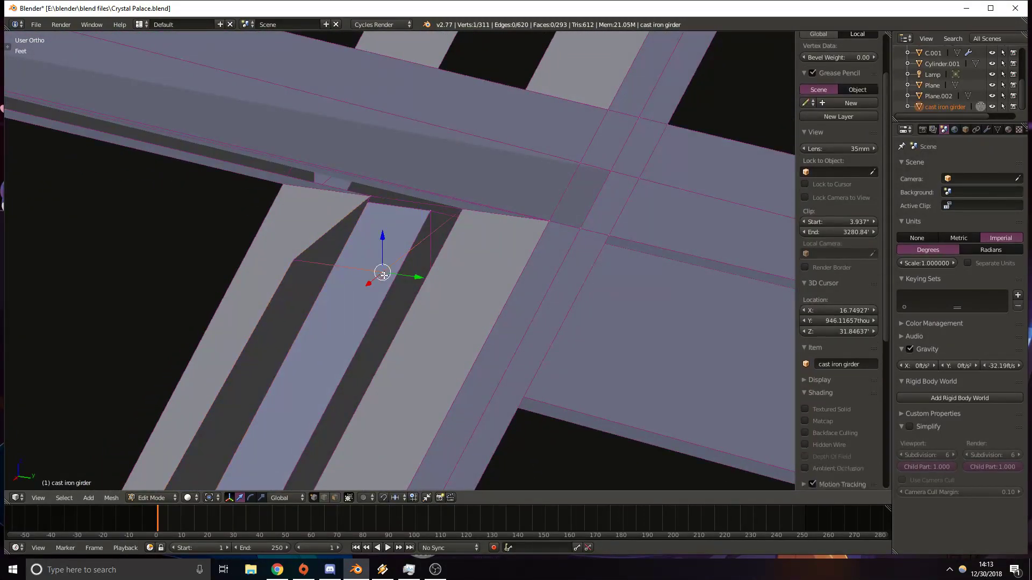
{"action": "key", "text": "f"}
{"action": "middle_click_drag", "start_coordinate": [433, 320], "coordinate": [404, 245]}
Inspect the corner vertices where the new face meets the brace, in both solid and wireframe display.
{"action": "right_click", "coordinate": [383, 223]}
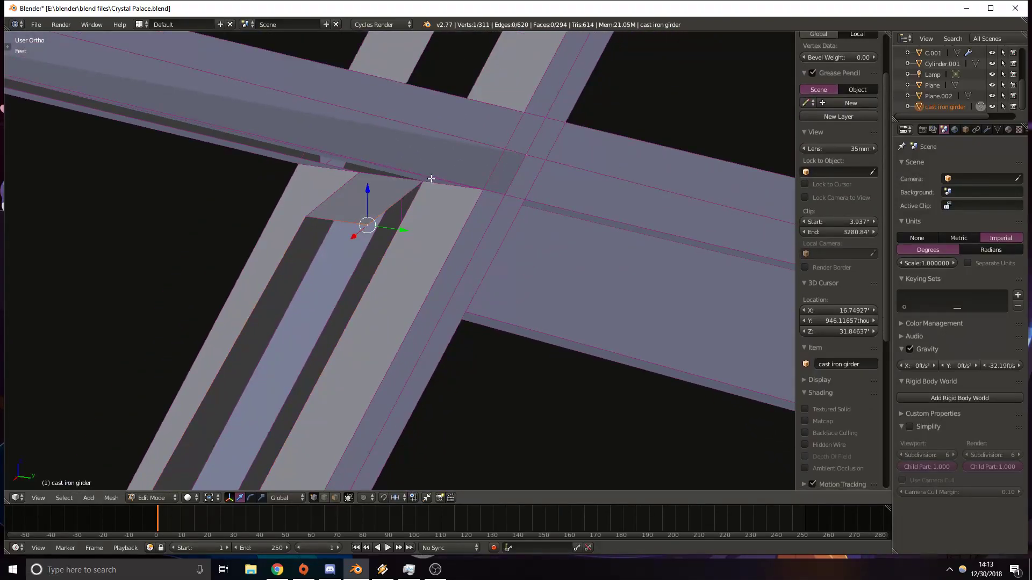
{"action": "middle_click_drag", "start_coordinate": [440, 203], "coordinate": [292, 284]}
{"action": "right_click", "coordinate": [417, 200], "text": "shift"}
{"action": "scroll", "coordinate": [389, 233], "scroll_direction": "up", "scroll_amount": 5}
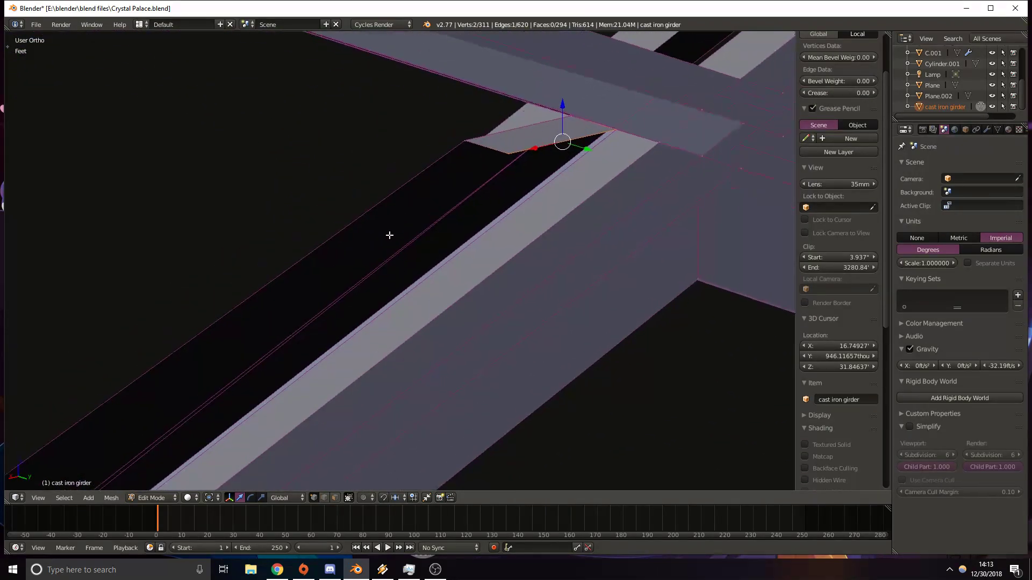
{"action": "scroll", "coordinate": [471, 199], "scroll_direction": "up", "scroll_amount": 8}
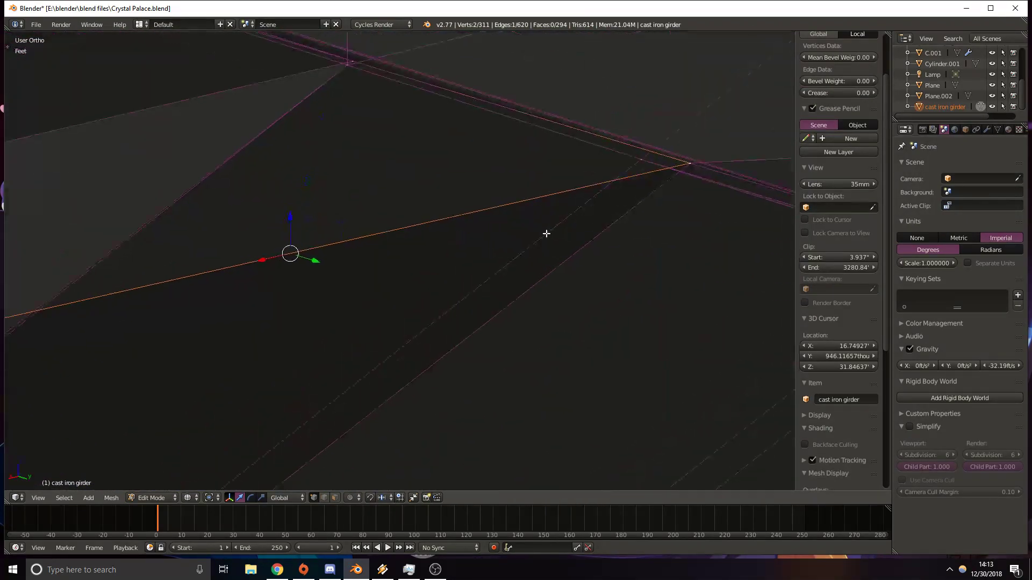
{"action": "key", "text": "z"}
{"action": "right_click", "coordinate": [655, 168]}
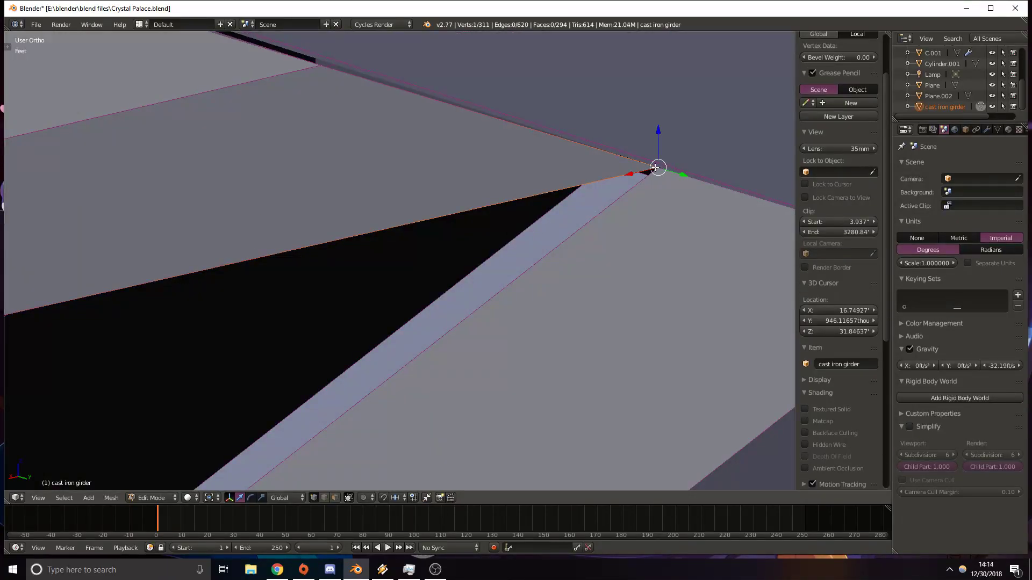
{"action": "middle_click_drag", "start_coordinate": [675, 177], "coordinate": [513, 388]}
{"action": "key", "text": "z"}
{"action": "mouse_move", "coordinate": [350, 213]}
{"action": "middle_mouse_down", "text": "shift"}
{"action": "mouse_move", "coordinate": [461, 221]}
{"action": "mouse_move", "coordinate": [451, 269]}
{"action": "middle_mouse_up", "text": "shift"}
{"action": "scroll", "coordinate": [461, 220], "scroll_direction": "down", "scroll_amount": 5}
{"action": "scroll", "coordinate": [451, 253], "scroll_direction": "up", "scroll_amount": 5}
{"action": "key", "text": "a"}
{"action": "right_click", "coordinate": [453, 254]}
{"action": "right_click", "coordinate": [420, 252], "text": "shift"}
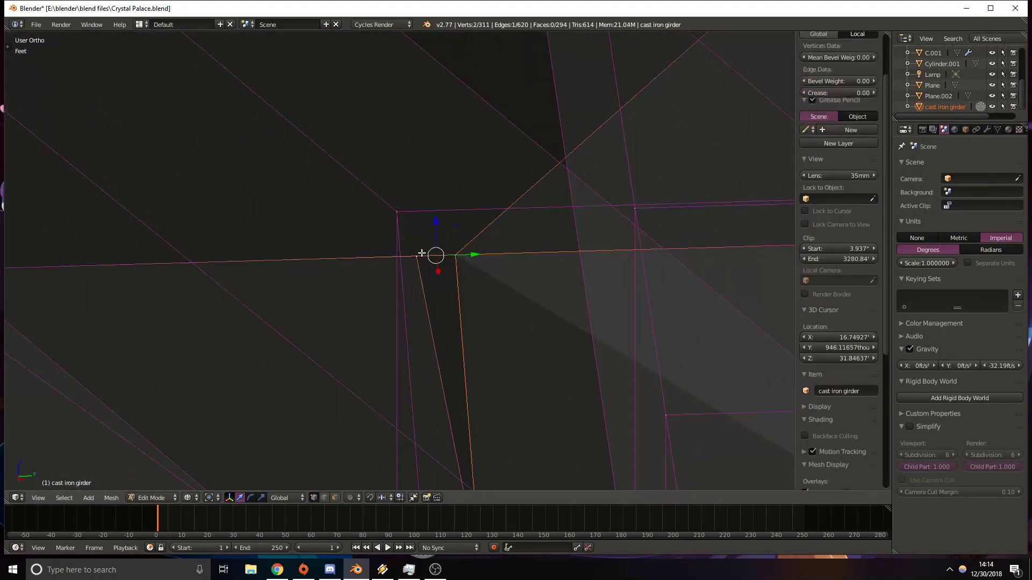
{"action": "scroll", "coordinate": [477, 263], "scroll_direction": "down", "scroll_amount": 2}
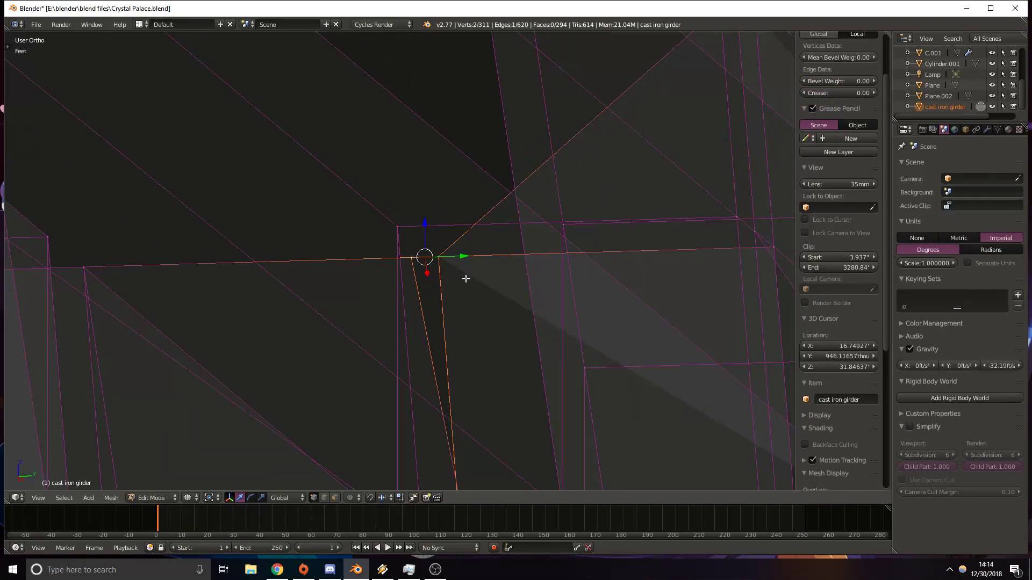
{"action": "middle_click_drag", "start_coordinate": [457, 312], "coordinate": [436, 300]}
Undo the new face, the extruded vertex and the edges joined across the brace gap.
{"action": "key", "text": "ctrl+z"}
{"action": "key", "text": "ctrl+z"}
{"action": "key", "text": "ctrl+z"}
{"action": "key", "text": "ctrl+z"}
{"action": "key", "text": "ctrl+z"}
{"action": "key", "text": "ctrl+z"}
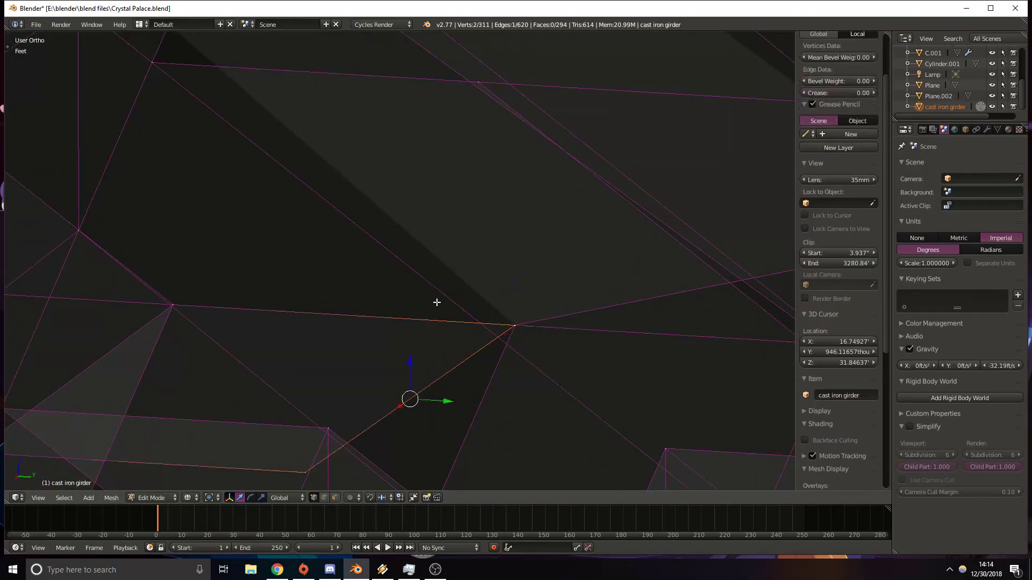
{"action": "key", "text": "ctrl+z"}
{"action": "key", "text": "ctrl+z"}
{"action": "key", "text": "ctrl+z"}
{"action": "key", "text": "ctrl+z"}
{"action": "key", "text": "ctrl+z"}
{"action": "key", "text": "ctrl+z"}
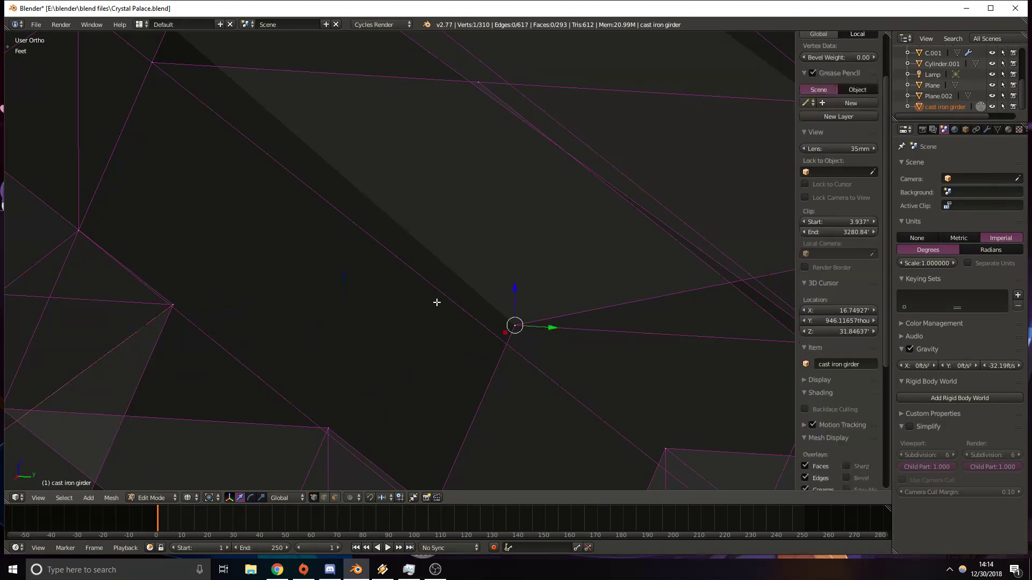
Delete the duplicate vertex at the brace corner beside the gap.
{"action": "middle_click_drag", "start_coordinate": [436, 303], "coordinate": [410, 305]}
{"action": "scroll", "coordinate": [437, 321], "scroll_direction": "down", "scroll_amount": 2}
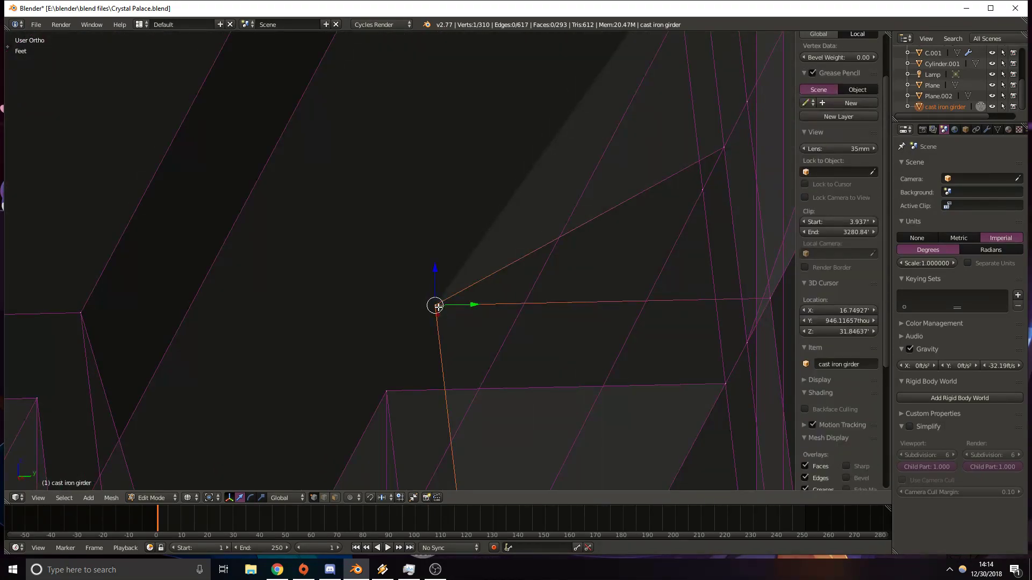
{"action": "key", "text": "x"}
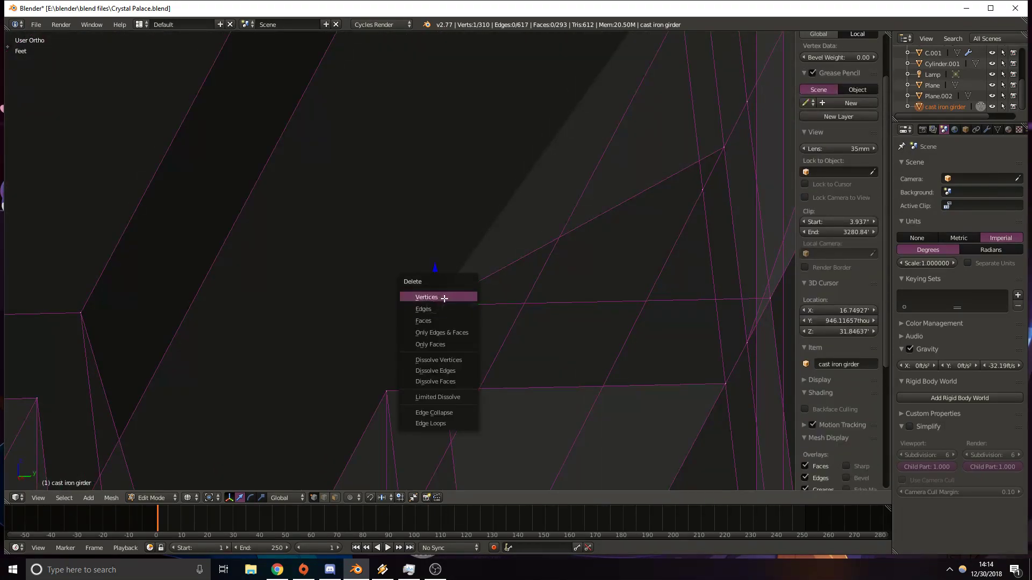
{"action": "left_click", "coordinate": [448, 296]}
Join the remaining corner vertex to the facing corner across the brace gap with an edge.
{"action": "left_click_drag", "start_coordinate": [476, 305], "coordinate": [514, 305]}
{"action": "right_click", "coordinate": [514, 305]}
{"action": "right_click", "coordinate": [81, 312], "text": "shift"}
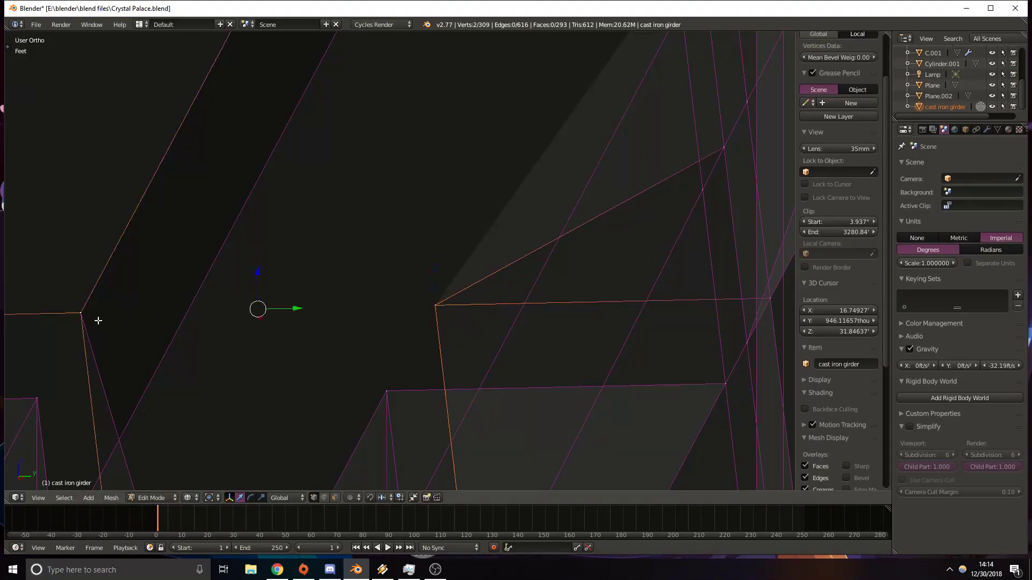
{"action": "key", "text": "f"}
{"action": "scroll", "coordinate": [319, 235], "scroll_direction": "down", "scroll_amount": 2}
{"action": "middle_click_drag", "start_coordinate": [309, 168], "coordinate": [343, 208]}
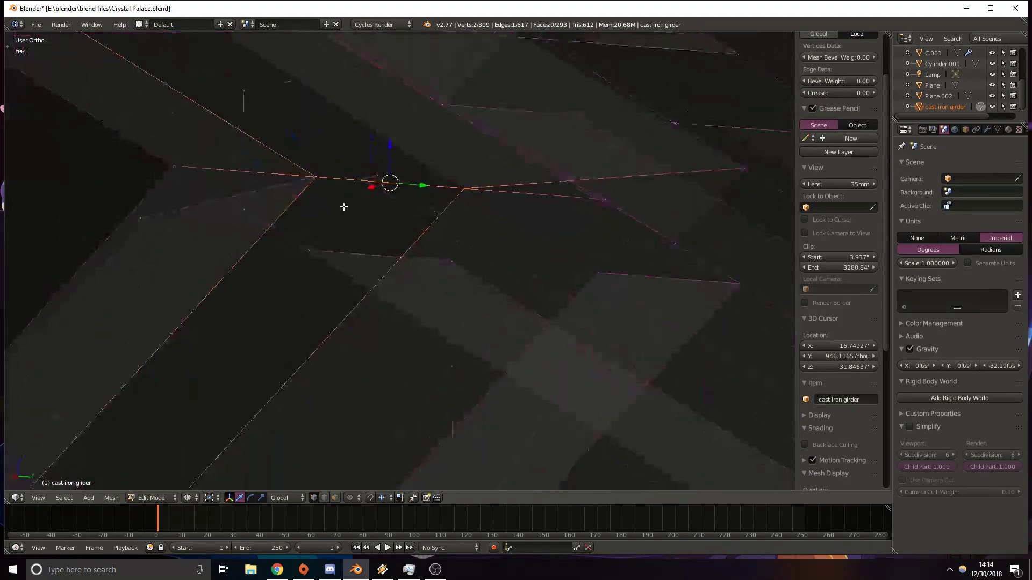
Extrude the brace's inner end vertex along the Y axis to span the gap.
{"action": "right_click", "coordinate": [142, 218]}
{"action": "key", "text": "KP_7"}
{"action": "key", "text": "z"}
{"action": "key", "text": "z"}
{"action": "middle_click_drag", "start_coordinate": [519, 334], "coordinate": [469, 279], "text": "shift"}
{"action": "key", "text": "e"}
{"action": "key", "text": "y"}
{"action": "left_click", "coordinate": [577, 180]}
{"action": "key", "text": "z"}
Connect the extruded vertex to the adjacent brace corner with an edge.
{"action": "mouse_move", "coordinate": [591, 228]}
{"action": "middle_mouse_down"}
{"action": "mouse_move", "coordinate": [475, 253]}
{"action": "mouse_move", "coordinate": [467, 223]}
{"action": "mouse_move", "coordinate": [474, 229]}
{"action": "middle_mouse_up"}
{"action": "middle_click_drag", "start_coordinate": [484, 179], "coordinate": [441, 198]}
{"action": "right_click", "coordinate": [390, 166]}
{"action": "right_click", "coordinate": [487, 234], "text": "shift"}
{"action": "key", "text": "f"}
Delete the duplicate vertex at the opposite corner of the brace gap.
{"action": "right_click", "coordinate": [324, 242], "text": "shift"}
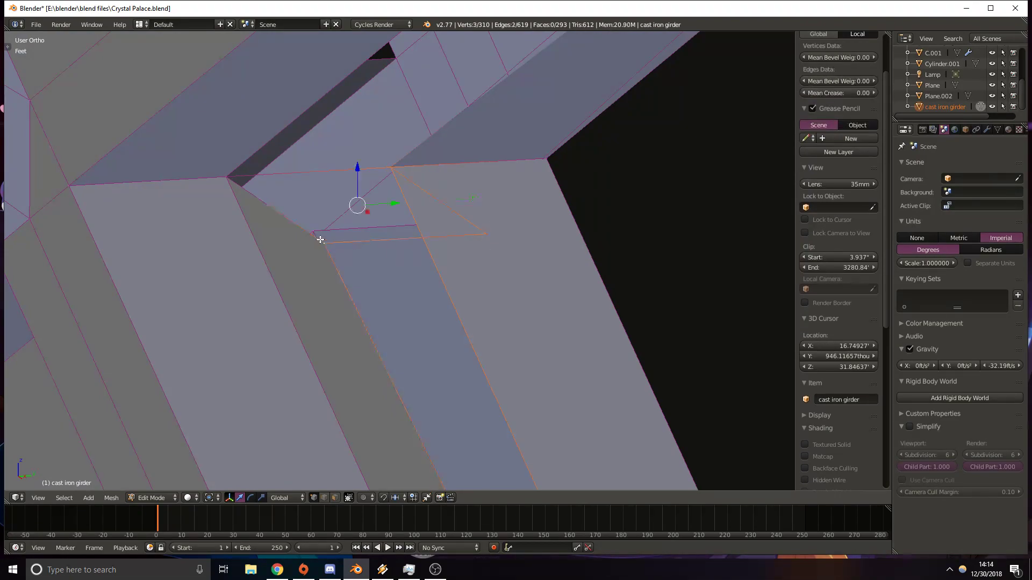
{"action": "right_click", "coordinate": [226, 177], "text": "shift"}
{"action": "key", "text": "z"}
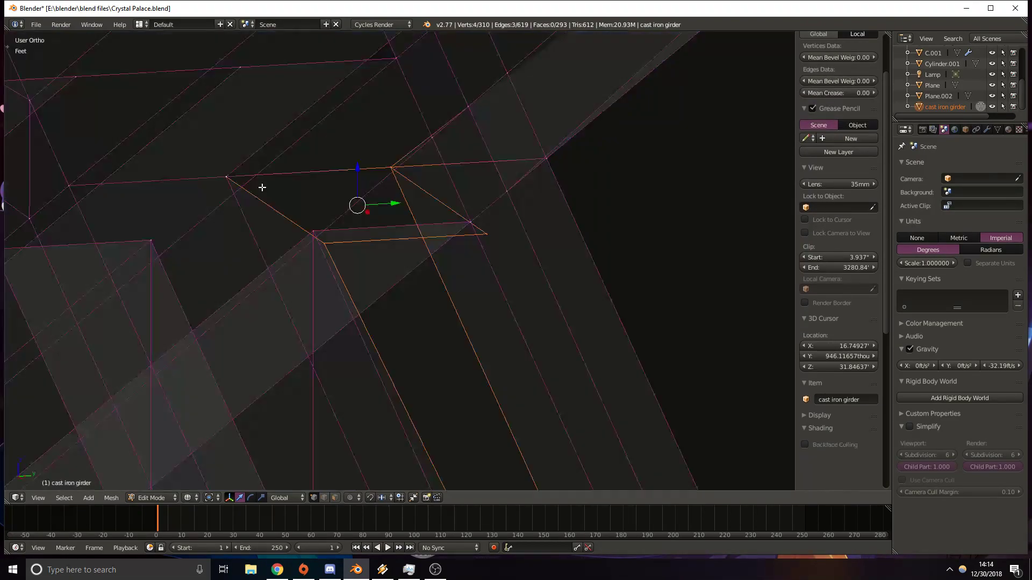
{"action": "scroll", "coordinate": [305, 244], "scroll_direction": "up", "scroll_amount": 5}
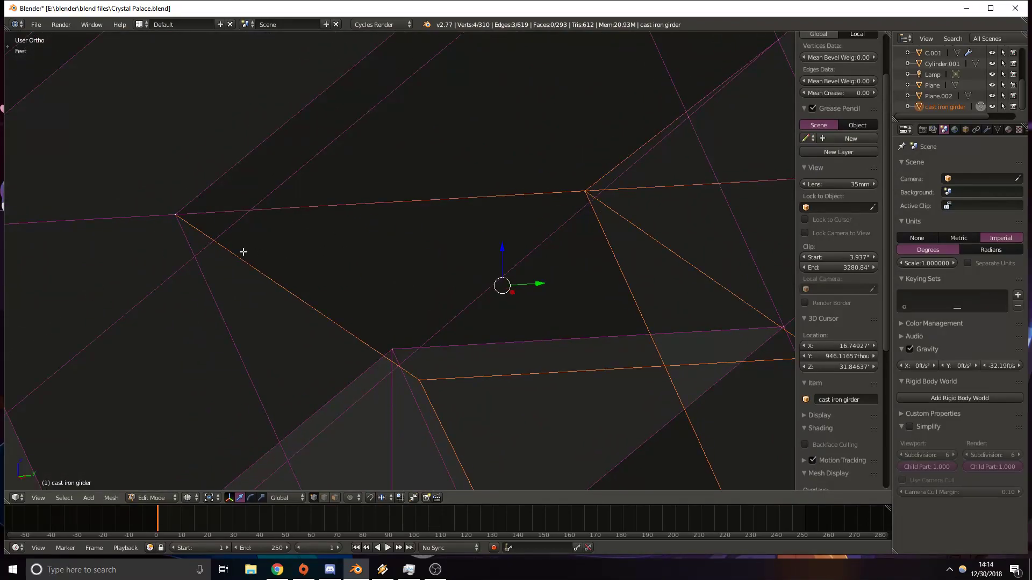
{"action": "right_click", "coordinate": [175, 216]}
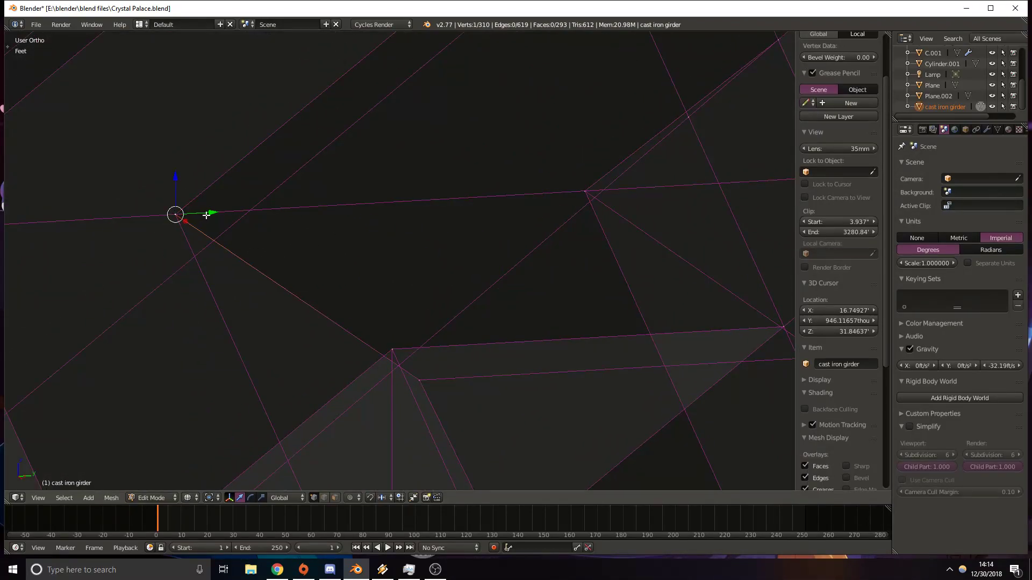
{"action": "key", "text": "x"}
{"action": "left_click", "coordinate": [204, 220]}
{"action": "key", "text": "z"}
{"action": "mouse_move", "coordinate": [215, 243]}
{"action": "middle_mouse_down"}
{"action": "mouse_move", "coordinate": [269, 267]}
{"action": "mouse_move", "coordinate": [279, 246]}
{"action": "mouse_move", "coordinate": [286, 256]}
{"action": "middle_mouse_up"}
{"action": "scroll", "coordinate": [287, 257], "scroll_direction": "down", "scroll_amount": 5}
Join the inner end vertex to the brace corner with an edge to close the gap's outline.
{"action": "right_click", "coordinate": [460, 269]}
{"action": "middle_click_drag", "start_coordinate": [461, 271], "coordinate": [406, 288]}
{"action": "right_click", "coordinate": [334, 235], "text": "shift"}
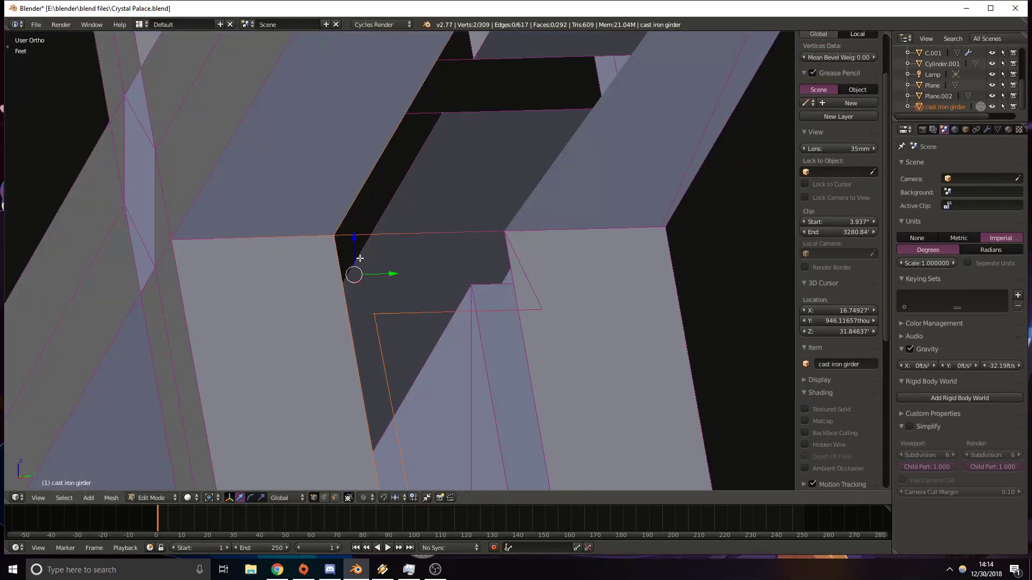
{"action": "key", "text": "z"}
{"action": "key", "text": "f"}
{"action": "middle_click_drag", "start_coordinate": [366, 258], "coordinate": [412, 264]}
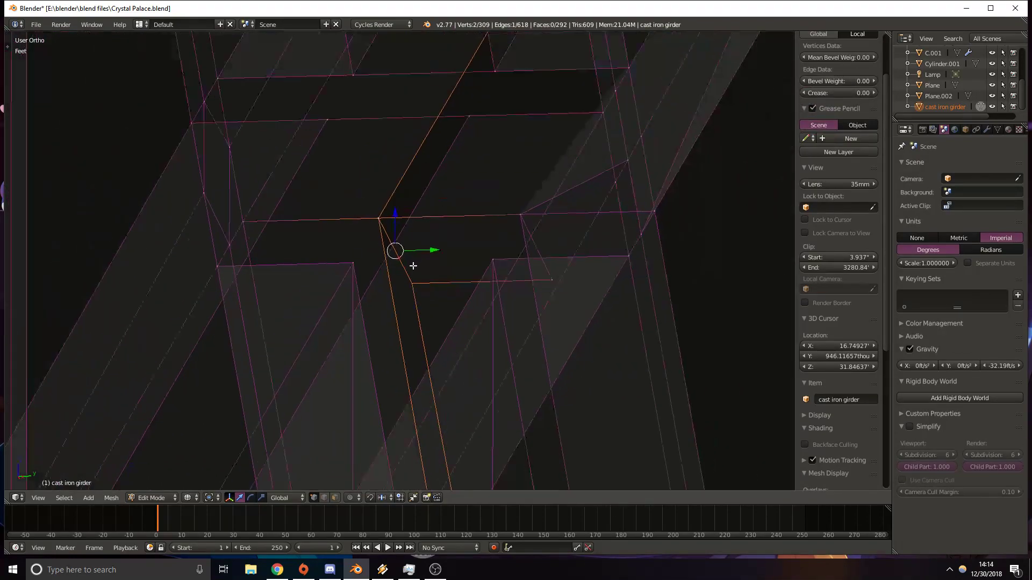
{"action": "scroll", "coordinate": [414, 269], "scroll_direction": "down", "scroll_amount": 4}
In edge selection mode, select the bordering edges at both ends of the brace and fill them with a face.
{"action": "key", "text": "z"}
{"action": "mouse_move", "coordinate": [417, 331]}
{"action": "middle_mouse_down"}
{"action": "mouse_move", "coordinate": [453, 336]}
{"action": "mouse_move", "coordinate": [508, 315]}
{"action": "mouse_move", "coordinate": [445, 273]}
{"action": "middle_mouse_up"}
{"action": "left_click", "coordinate": [326, 498]}
{"action": "right_click", "coordinate": [399, 243]}
{"action": "right_click", "coordinate": [290, 251], "text": "shift"}
{"action": "right_click", "coordinate": [309, 223], "text": "shift"}
{"action": "scroll", "coordinate": [438, 285], "scroll_direction": "up", "scroll_amount": 3}
{"action": "middle_click_drag", "start_coordinate": [343, 207], "coordinate": [110, 116], "text": "shift"}
{"action": "middle_click_drag", "start_coordinate": [748, 338], "coordinate": [124, 116], "text": "shift"}
{"action": "middle_click_drag", "start_coordinate": [527, 253], "coordinate": [480, 223], "text": "shift"}
{"action": "right_click", "coordinate": [546, 287], "text": "shift"}
{"action": "key", "text": "ctrl+z"}
{"action": "right_click", "coordinate": [519, 288], "text": "shift"}
{"action": "key", "text": "f"}
Select the next set of open edges along the brace and fill them with a second face.
{"action": "middle_click_drag", "start_coordinate": [539, 276], "coordinate": [465, 296]}
{"action": "right_click", "coordinate": [438, 180]}
{"action": "right_click", "coordinate": [465, 202], "text": "shift"}
{"action": "middle_click_drag", "start_coordinate": [645, 242], "coordinate": [339, 148], "text": "shift"}
{"action": "middle_click_drag", "start_coordinate": [628, 259], "coordinate": [396, 179], "text": "shift"}
{"action": "middle_click_drag", "start_coordinate": [502, 248], "coordinate": [567, 207]}
{"action": "middle_click_drag", "start_coordinate": [642, 40], "coordinate": [599, 203], "text": "shift"}
{"action": "right_click", "coordinate": [600, 142], "text": "shift"}
{"action": "key", "text": "f"}
Fill the remaining small opening at the brace end with a face and return to Object Mode.
{"action": "right_click", "coordinate": [615, 90]}
{"action": "right_click", "coordinate": [591, 93], "text": "shift"}
{"action": "right_click", "coordinate": [603, 114], "text": "shift"}
{"action": "middle_click_drag", "start_coordinate": [603, 114], "coordinate": [302, 244]}
{"action": "key", "text": "f"}
{"action": "middle_click_drag", "start_coordinate": [274, 314], "coordinate": [461, 233]}
{"action": "scroll", "coordinate": [461, 233], "scroll_direction": "up", "scroll_amount": 5}
{"action": "scroll", "coordinate": [460, 234], "scroll_direction": "down", "scroll_amount": 5}
{"action": "key", "text": "Tab"}
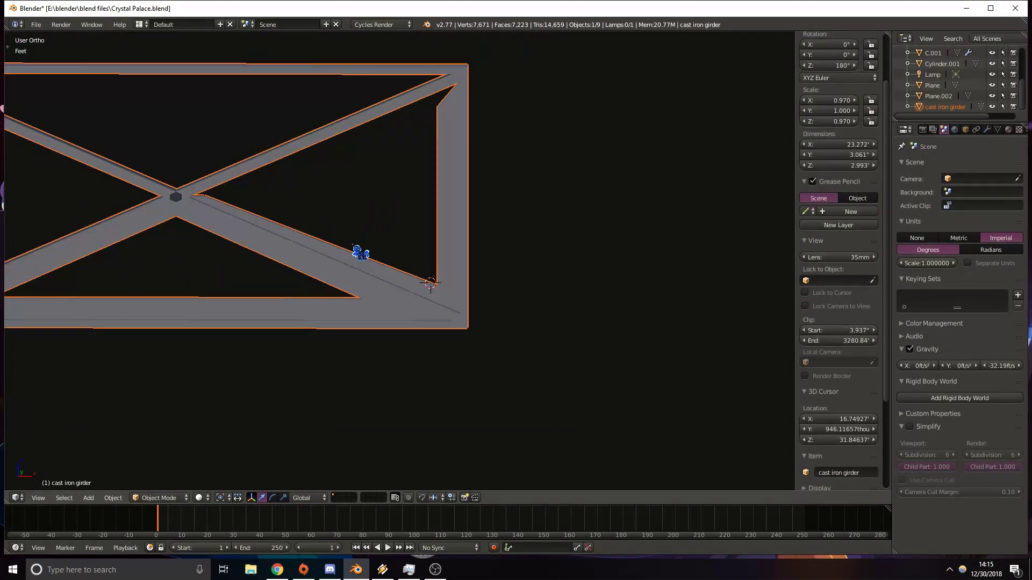
Rotate the cast iron girder 66° in front view.
{"action": "key", "text": "KP_7"}
{"action": "key", "text": "KP_1"}
{"action": "key", "text": "r"}
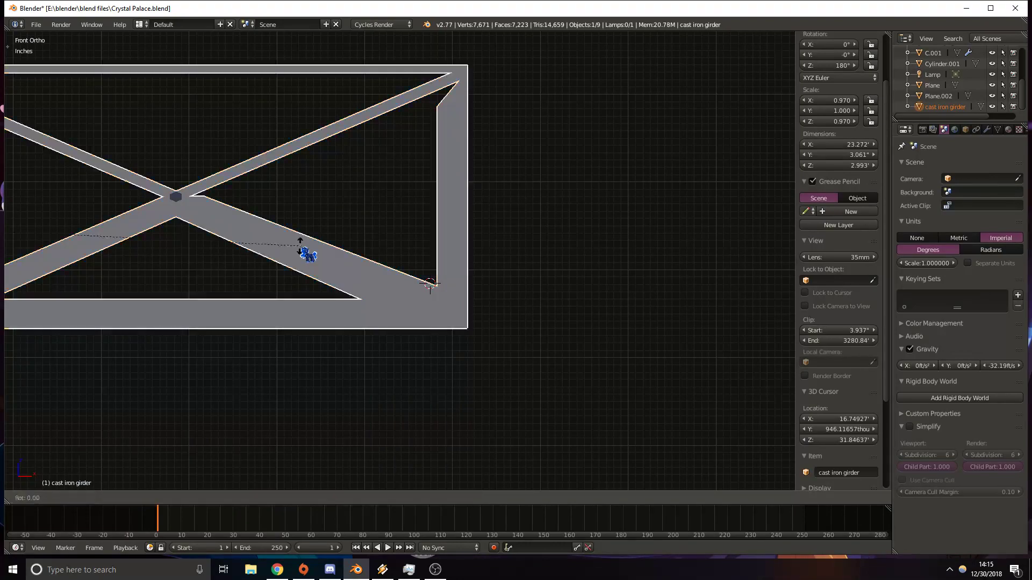
{"action": "type", "text": "66"}
{"action": "key", "text": "Return"}
Fine-tune the girder's rotation by eye in front view to about -66.274° on the Y axis.
{"action": "scroll", "coordinate": [265, 268], "scroll_direction": "down", "scroll_amount": 9}
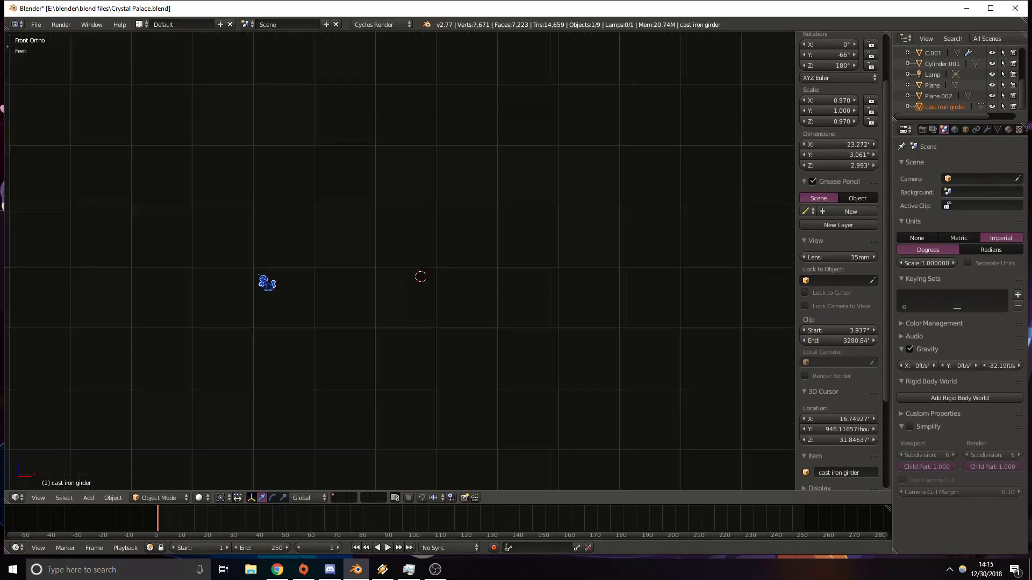
{"action": "middle_click_drag", "start_coordinate": [180, 292], "coordinate": [370, 246], "text": "shift"}
{"action": "scroll", "coordinate": [378, 255], "scroll_direction": "up", "scroll_amount": 10}
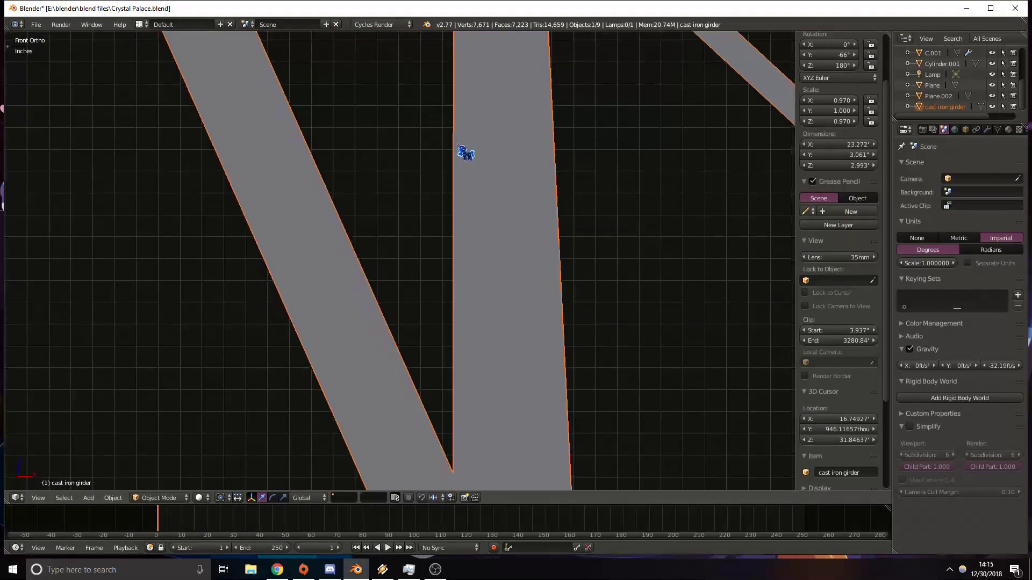
{"action": "scroll", "coordinate": [478, 161], "scroll_direction": "down", "scroll_amount": 5}
{"action": "key", "text": "r"}
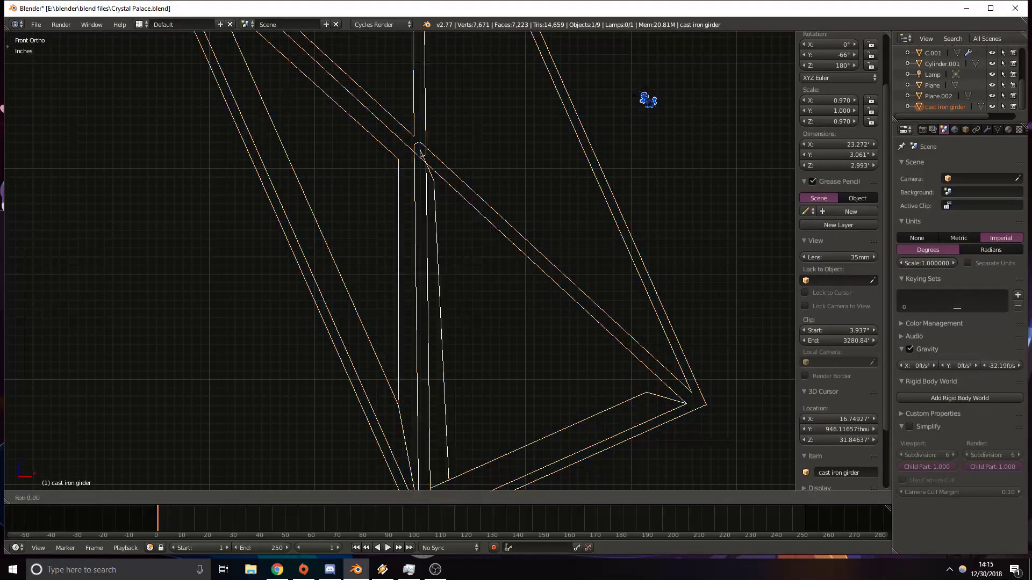
{"action": "left_click", "coordinate": [647, 105]}
{"action": "scroll", "coordinate": [518, 230], "scroll_direction": "up", "scroll_amount": 4}
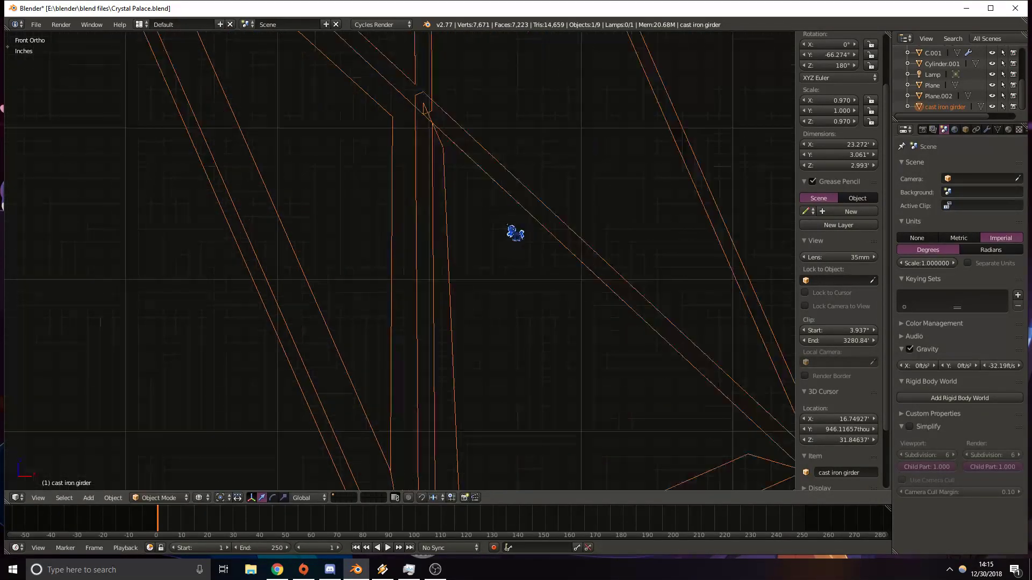
{"action": "middle_click_drag", "start_coordinate": [441, 151], "coordinate": [446, 277], "text": "shift"}
{"action": "scroll", "coordinate": [473, 201], "scroll_direction": "up", "scroll_amount": 6}
{"action": "scroll", "coordinate": [481, 209], "scroll_direction": "down", "scroll_amount": 2}
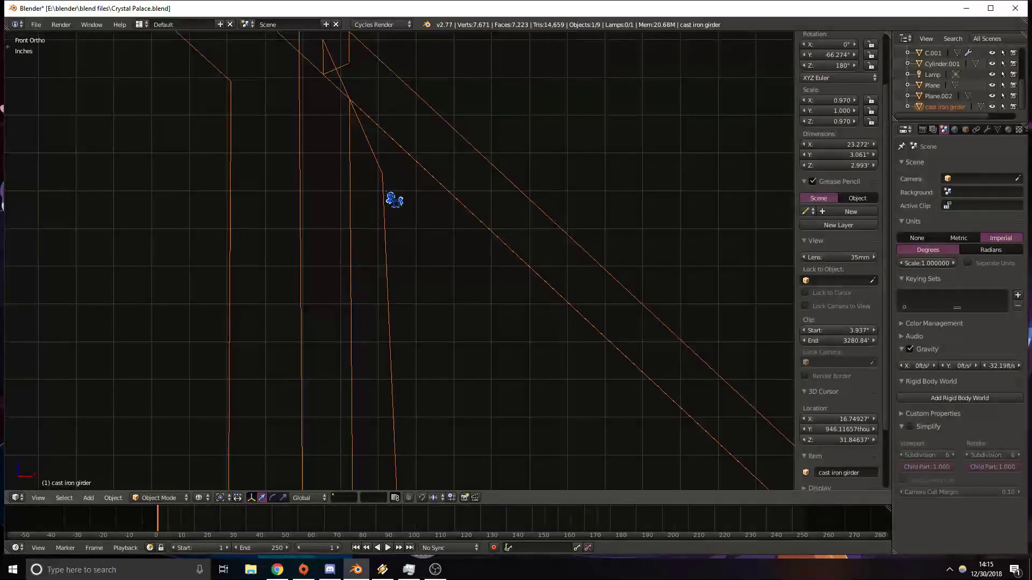
Select the short corner edge at the upper end of the vertical brace and move it outward and down by eye in front view.
{"action": "key", "text": "Tab"}
{"action": "middle_click_drag", "start_coordinate": [389, 191], "coordinate": [309, 268]}
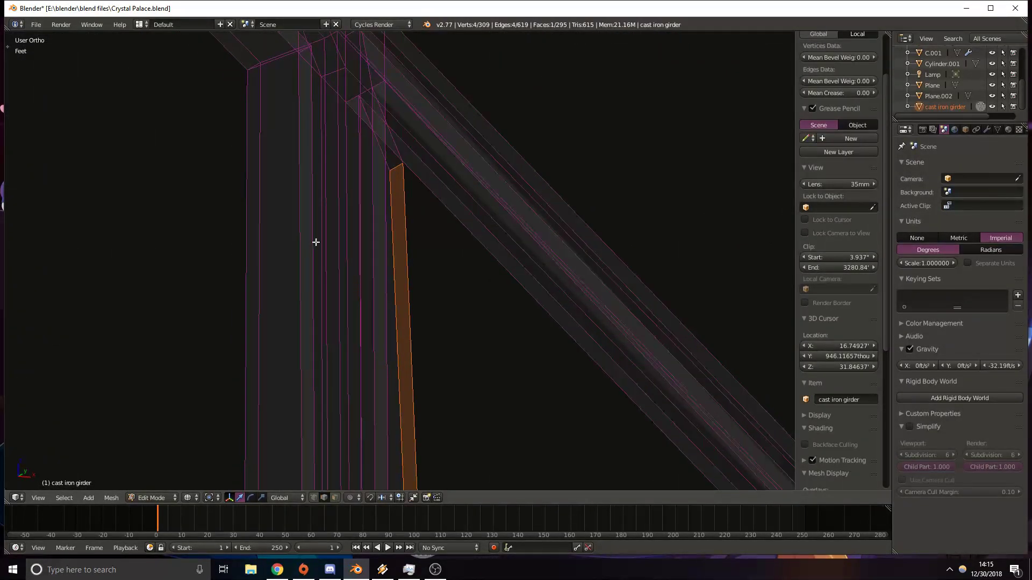
{"action": "right_click", "coordinate": [390, 170]}
{"action": "right_click", "coordinate": [396, 167]}
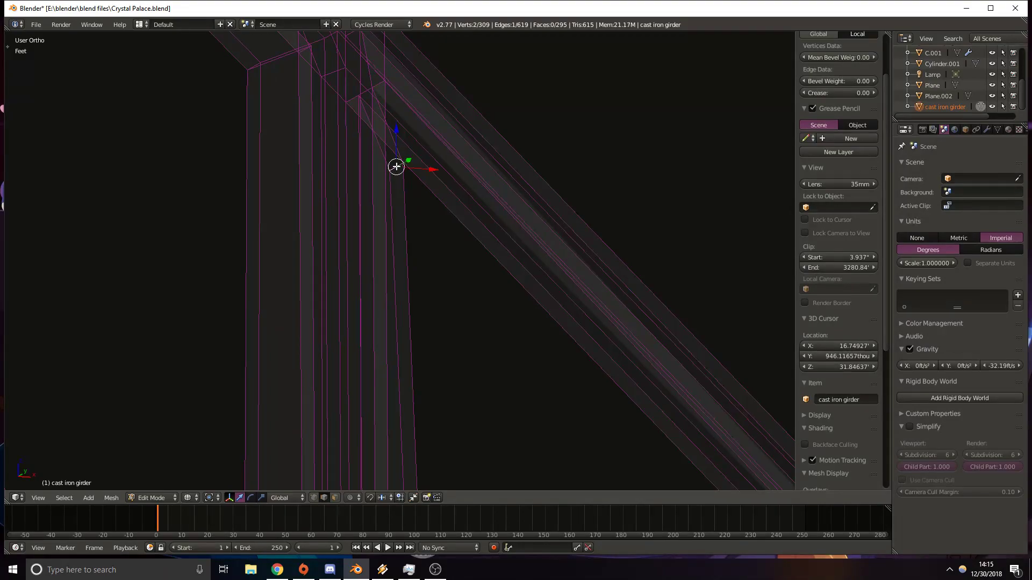
{"action": "key", "text": "KP_1"}
{"action": "scroll", "coordinate": [415, 156], "scroll_direction": "up", "scroll_amount": 1}
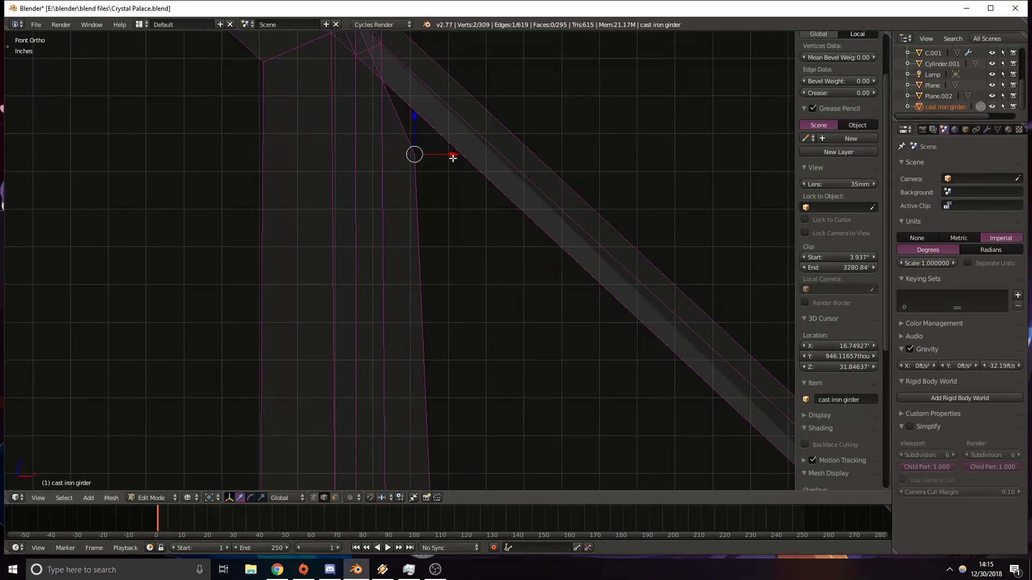
{"action": "left_click", "coordinate": [405, 136]}
{"action": "key", "text": "g"}
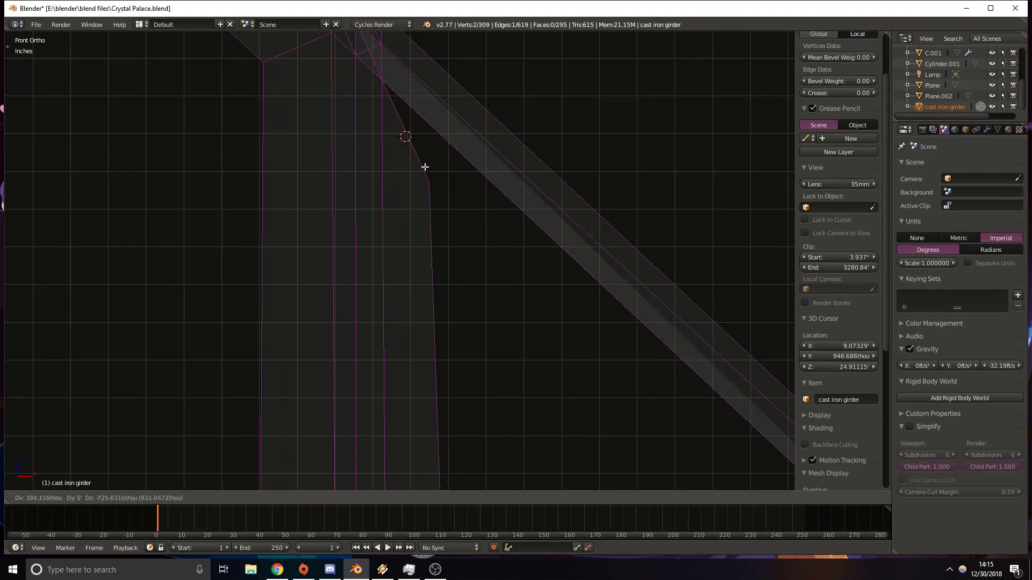
{"action": "left_click", "coordinate": [443, 196]}
Move the brace's lower corner edge inward along the adjoining end member by eye until the brace's outer side is vertical in front view.
{"action": "scroll", "coordinate": [466, 244], "scroll_direction": "up", "scroll_amount": 3}
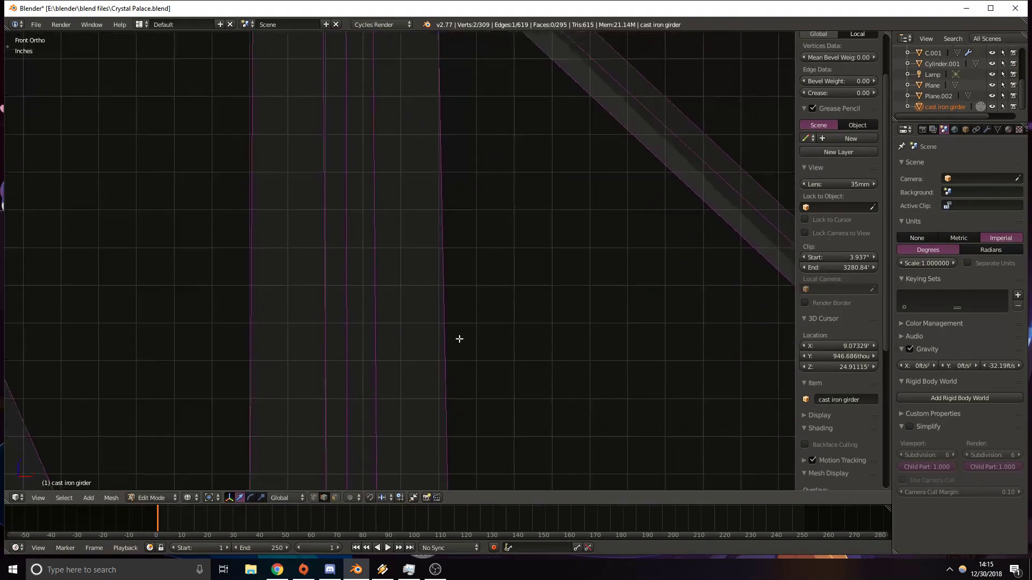
{"action": "middle_click_drag", "start_coordinate": [458, 328], "coordinate": [464, 487], "text": "shift"}
{"action": "left_click_drag", "start_coordinate": [444, 135], "coordinate": [447, 157]}
{"action": "middle_click_drag", "start_coordinate": [435, 355], "coordinate": [435, 205], "text": "shift"}
{"action": "middle_click_drag", "start_coordinate": [462, 403], "coordinate": [424, 226], "text": "shift"}
{"action": "left_click", "coordinate": [388, 248]}
{"action": "key", "text": "KP_1"}
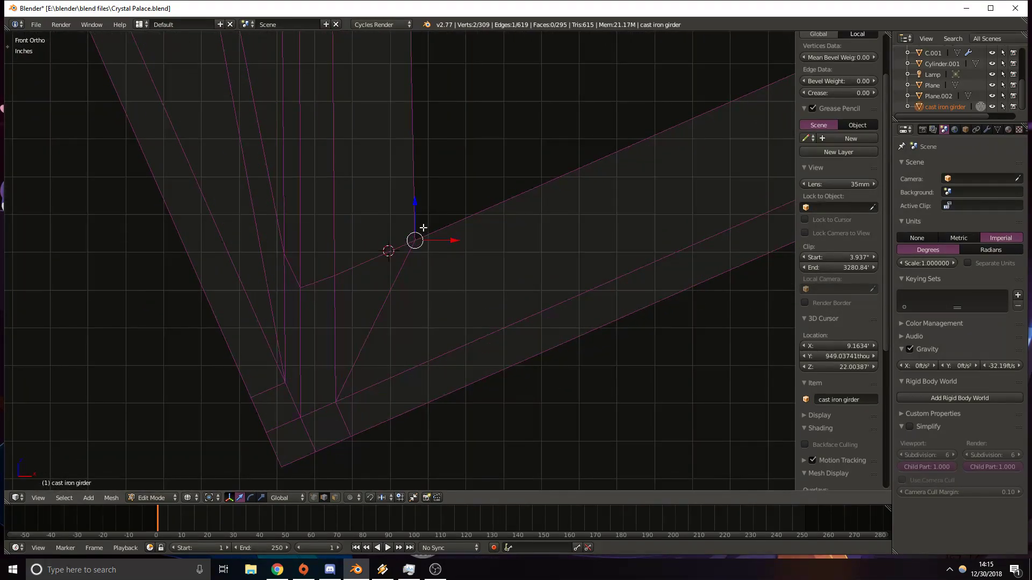
{"action": "key", "text": "g"}
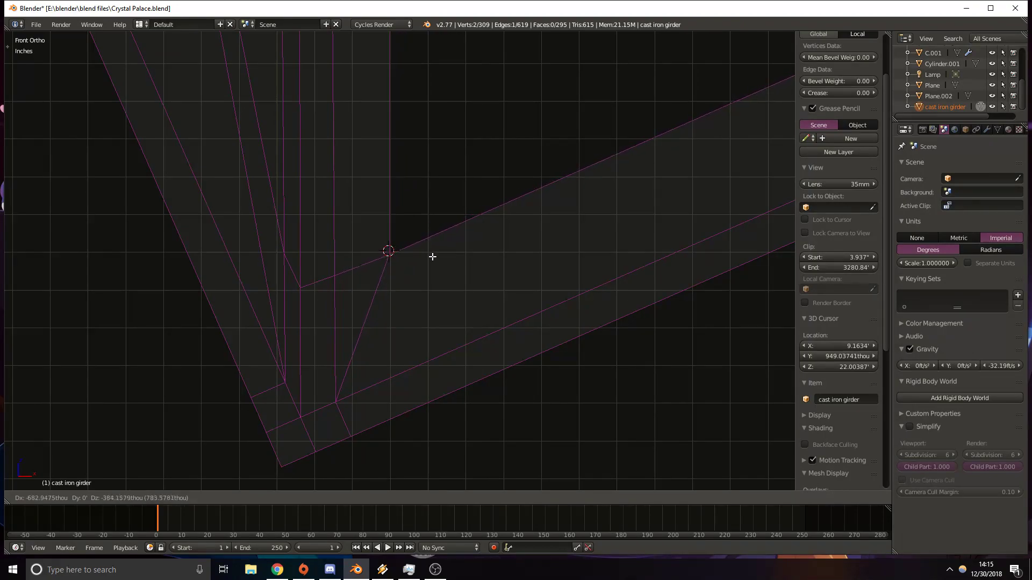
{"action": "key", "text": "Escape"}
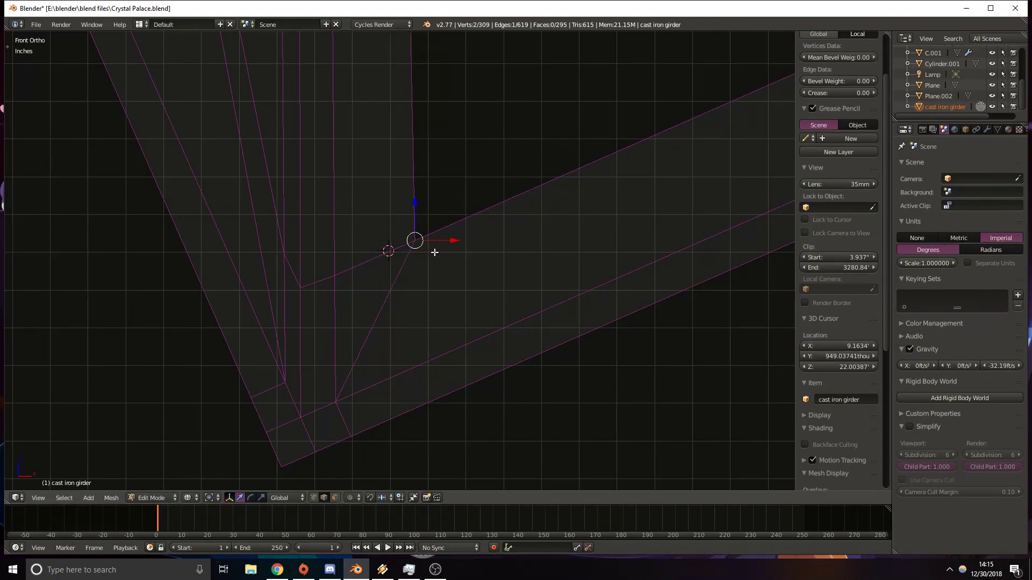
{"action": "key", "text": "g"}
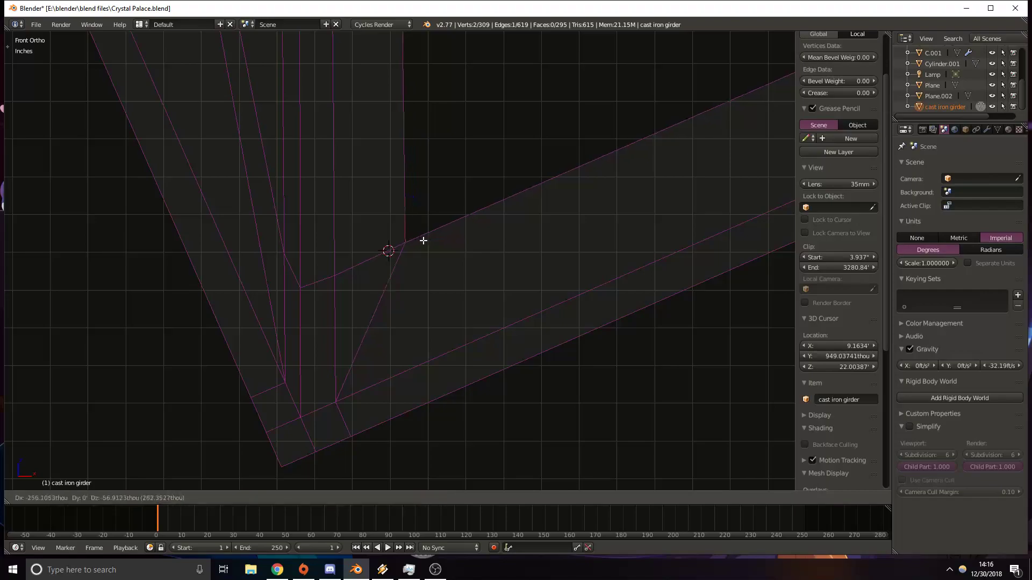
{"action": "left_click", "coordinate": [409, 250]}
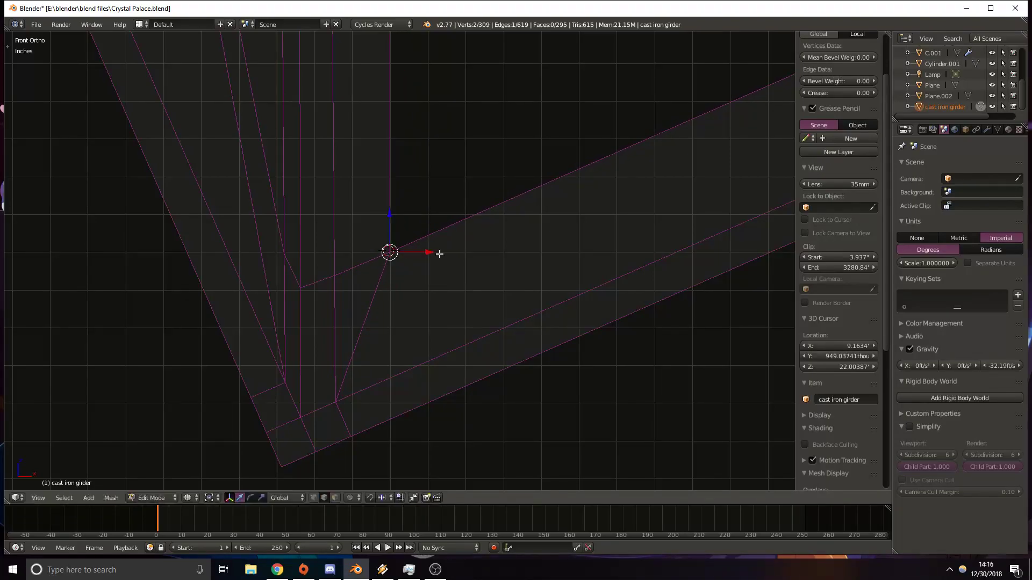
Return to Object Mode and set the cast iron girder's Y rotation to 0°.
{"action": "scroll", "coordinate": [414, 250], "scroll_direction": "down", "scroll_amount": 8}
{"action": "middle_click_drag", "start_coordinate": [577, 202], "coordinate": [542, 274], "text": "shift"}
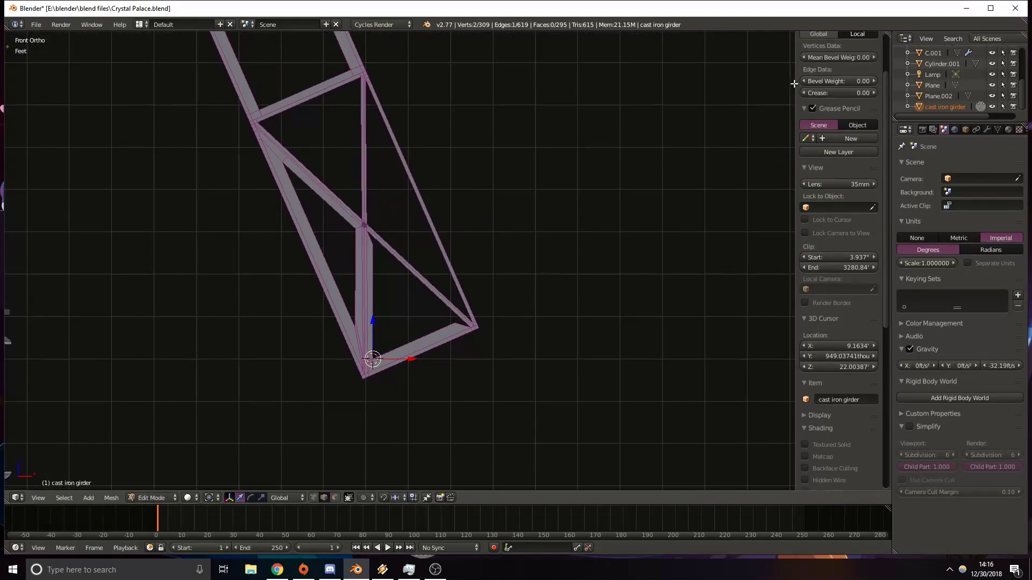
{"action": "scroll", "coordinate": [840, 192], "scroll_direction": "up", "scroll_amount": 3}
{"action": "key", "text": "Tab"}
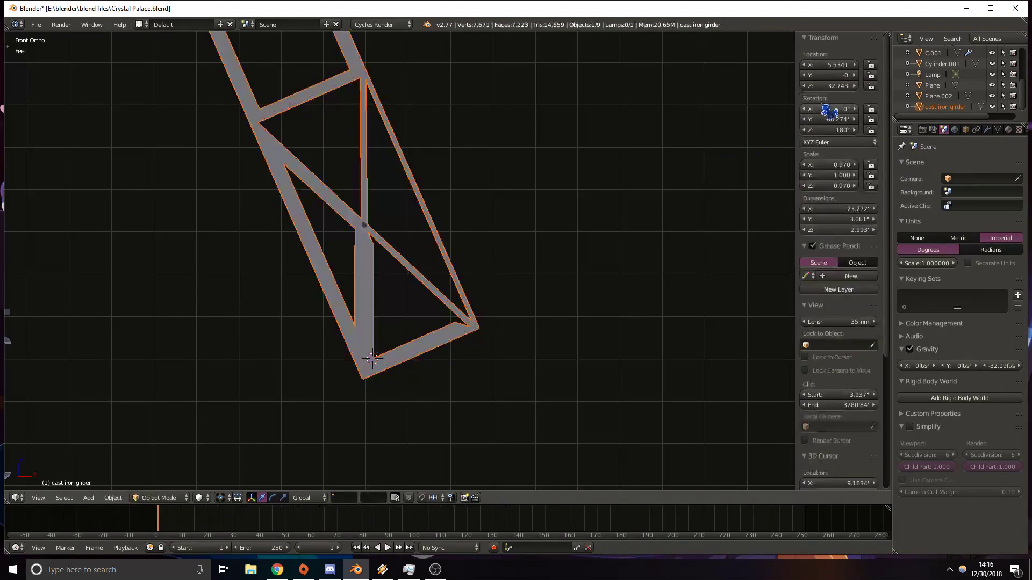
{"action": "left_click", "coordinate": [835, 118]}
{"action": "type", "text": "0"}
{"action": "key", "text": "Return"}
Examine the girder's cross-braced end bay in front view, in both solid and wireframe shading.
{"action": "scroll", "coordinate": [615, 221], "scroll_direction": "down", "scroll_amount": 5}
{"action": "scroll", "coordinate": [537, 193], "scroll_direction": "down", "scroll_amount": 4}
{"action": "middle_click_drag", "start_coordinate": [465, 164], "coordinate": [452, 361], "text": "shift"}
{"action": "scroll", "coordinate": [477, 427], "scroll_direction": "up", "scroll_amount": 8}
{"action": "middle_click_drag", "start_coordinate": [478, 432], "coordinate": [463, 204], "text": "shift"}
{"action": "scroll", "coordinate": [470, 214], "scroll_direction": "up", "scroll_amount": 6}
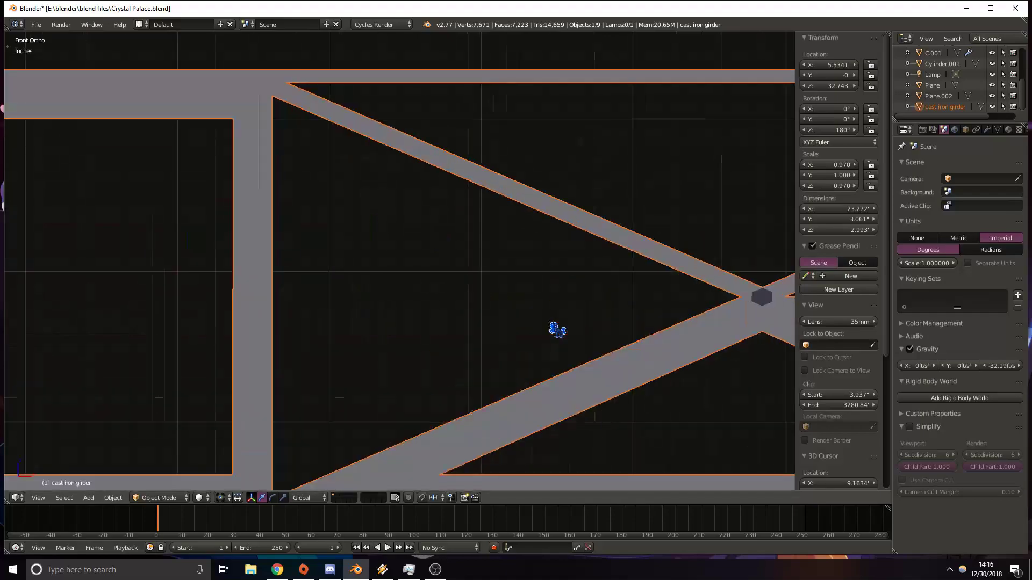
{"action": "key", "text": "z"}
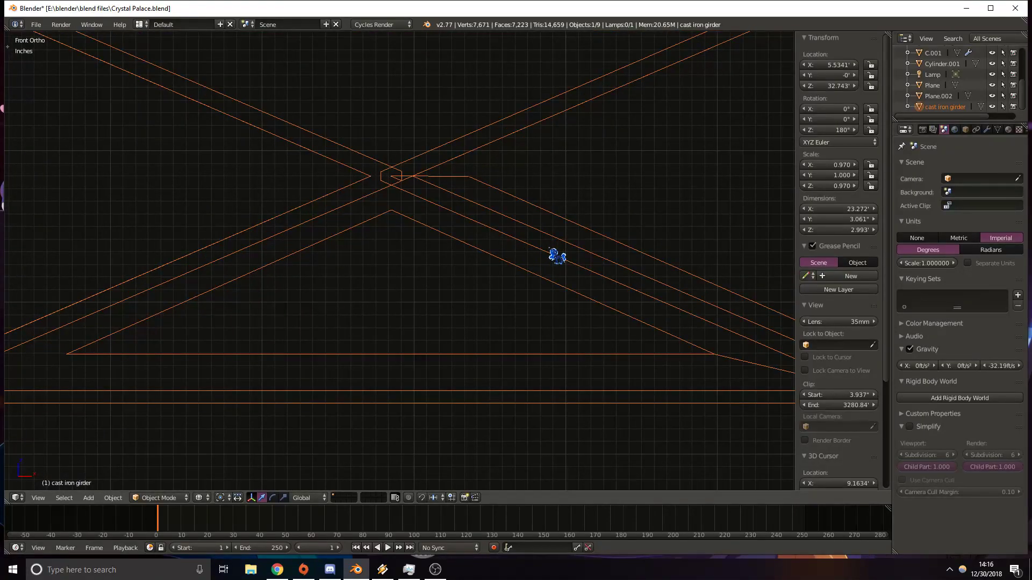
{"action": "key", "text": "z"}
{"action": "scroll", "coordinate": [557, 256], "scroll_direction": "down", "scroll_amount": 3}
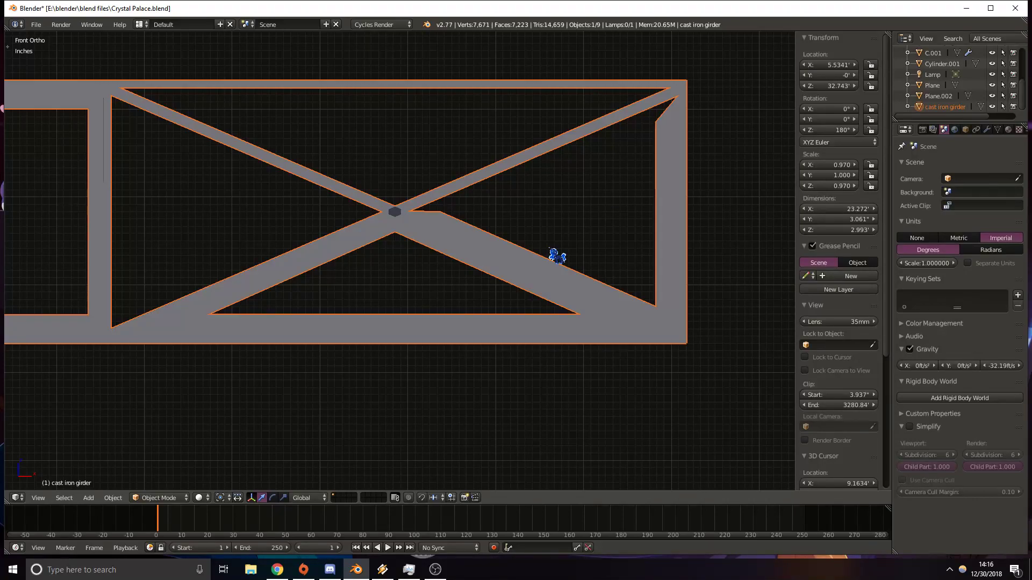
Move the girder by eye in front view to about X 5.67', Z 33.15' and switch to wireframe shading.
{"action": "key", "text": "g"}
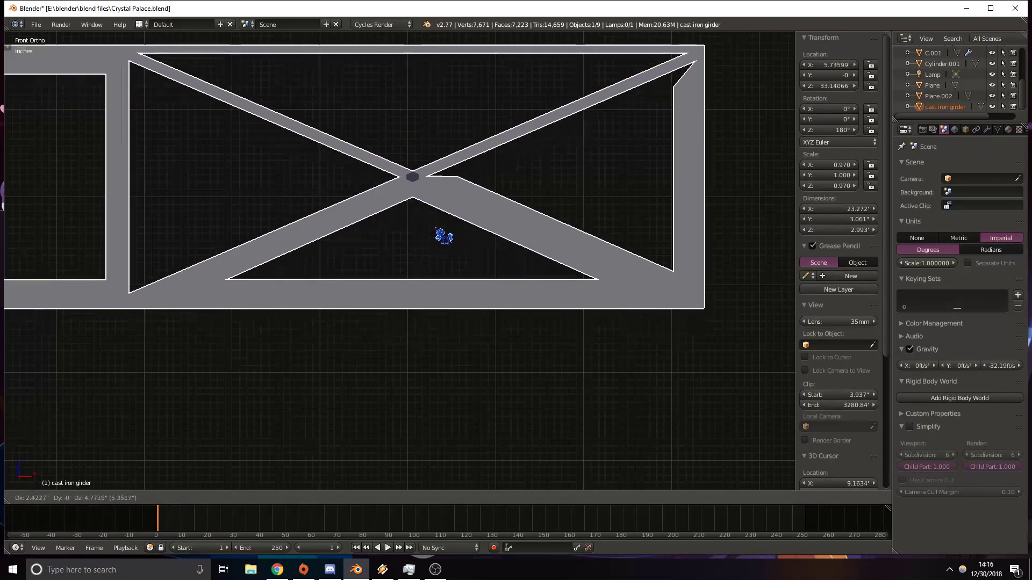
{"action": "left_click", "coordinate": [431, 228]}
{"action": "key", "text": "z"}
{"action": "scroll", "coordinate": [426, 274], "scroll_direction": "up", "scroll_amount": 4}
{"action": "middle_click_drag", "start_coordinate": [437, 272], "coordinate": [432, 270], "text": "shift"}
{"action": "scroll", "coordinate": [432, 272], "scroll_direction": "down", "scroll_amount": 3}
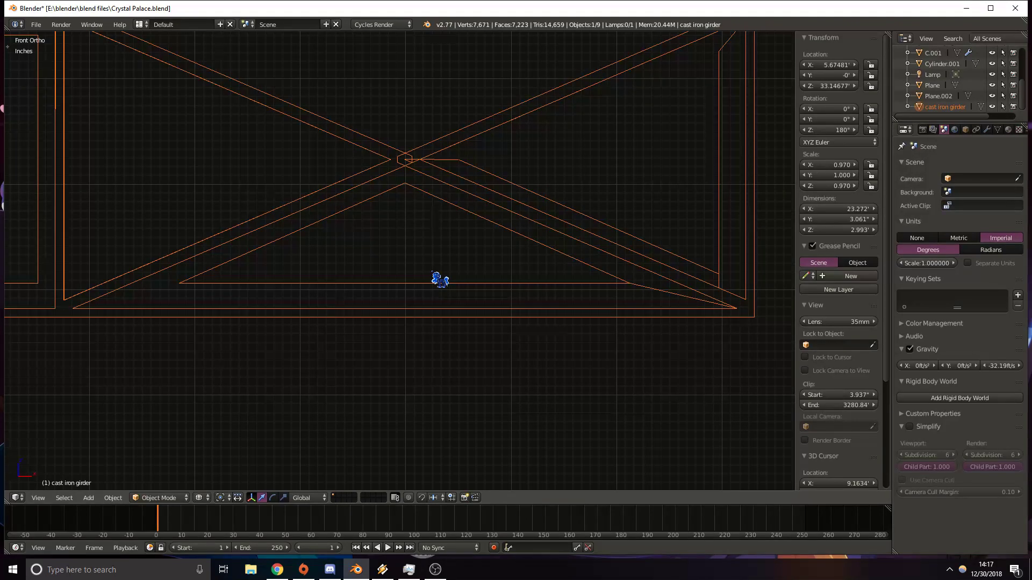
Examine the mesh of the girder's cross brace in front view, following it to where it meets the end post.
{"action": "key", "text": "space"}
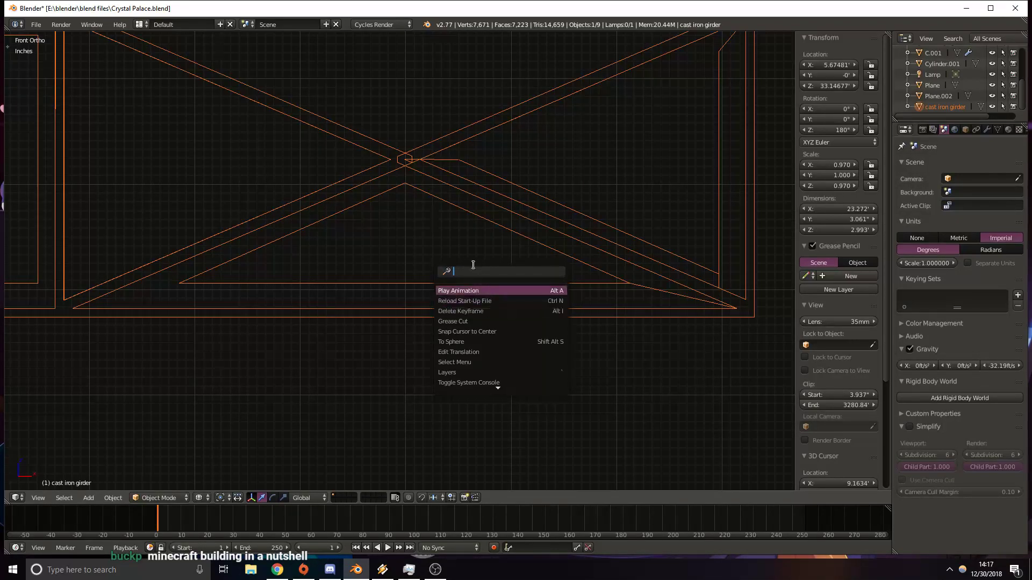
{"action": "key", "text": "Escape"}
{"action": "middle_click_drag", "start_coordinate": [359, 244], "coordinate": [378, 283], "text": "shift"}
{"action": "key", "text": "Tab"}
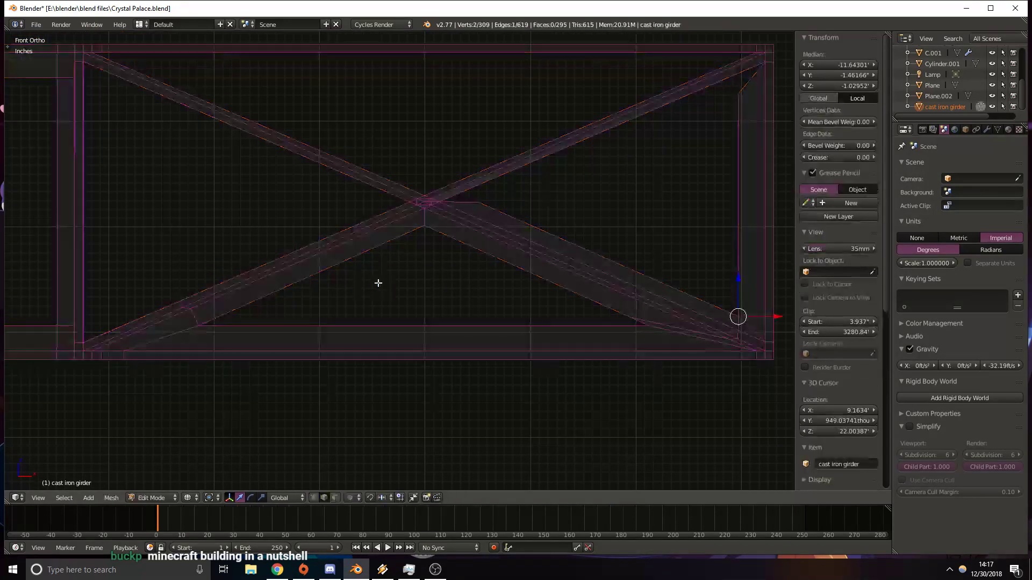
{"action": "key", "text": "z"}
{"action": "scroll", "coordinate": [478, 215], "scroll_direction": "up", "scroll_amount": 2}
{"action": "mouse_move", "coordinate": [478, 215]}
{"action": "middle_mouse_down", "text": "shift"}
{"action": "mouse_move", "coordinate": [410, 283]}
{"action": "mouse_move", "coordinate": [279, 260]}
{"action": "mouse_move", "coordinate": [288, 297]}
{"action": "mouse_move", "coordinate": [269, 299]}
{"action": "mouse_move", "coordinate": [273, 334]}
{"action": "mouse_move", "coordinate": [161, 260]}
{"action": "mouse_move", "coordinate": [193, 267]}
{"action": "mouse_move", "coordinate": [280, 210]}
{"action": "mouse_move", "coordinate": [363, 209]}
{"action": "mouse_move", "coordinate": [419, 234]}
{"action": "mouse_move", "coordinate": [463, 303]}
{"action": "middle_mouse_up", "text": "shift"}
{"action": "key", "text": "KP_1"}
{"action": "key", "text": "z"}
{"action": "middle_click_drag", "start_coordinate": [698, 274], "coordinate": [373, 270], "text": "shift"}
{"action": "scroll", "coordinate": [373, 269], "scroll_direction": "down", "scroll_amount": 5}
{"action": "middle_click_drag", "start_coordinate": [516, 234], "coordinate": [368, 233], "text": "shift"}
{"action": "key", "text": "KP_Decimal"}
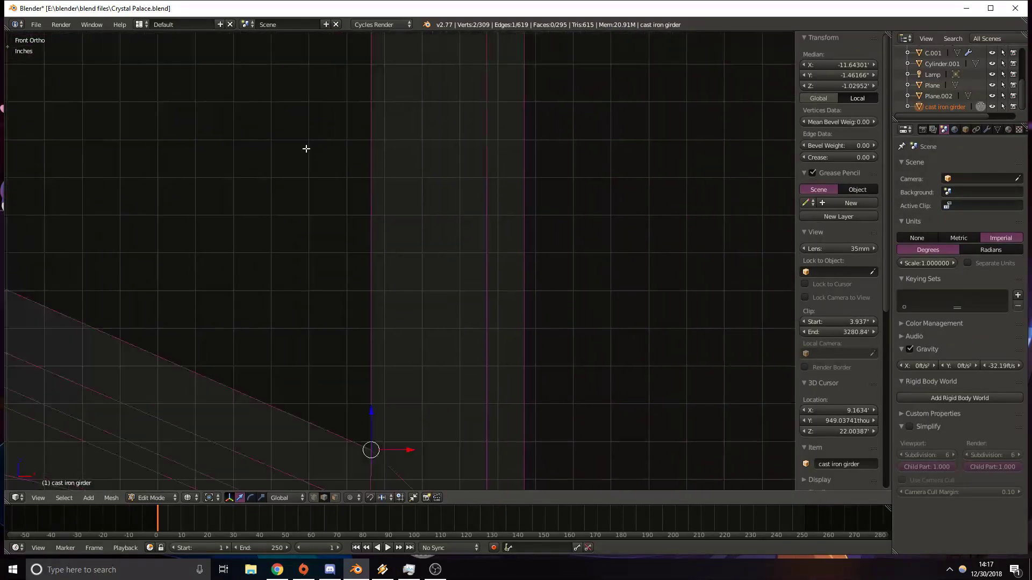
Return to Object Mode and move the girder by eye in front view to about X 5.70', Z 33.00'.
{"action": "key", "text": "Tab"}
{"action": "scroll", "coordinate": [448, 231], "scroll_direction": "down", "scroll_amount": 2}
{"action": "key", "text": "z"}
{"action": "key", "text": "z"}
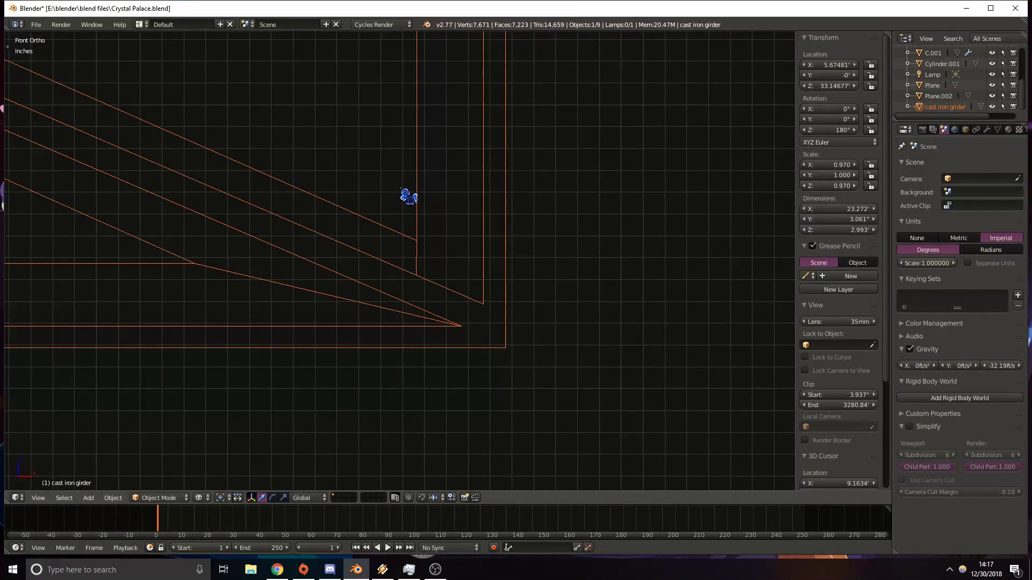
{"action": "key", "text": "g"}
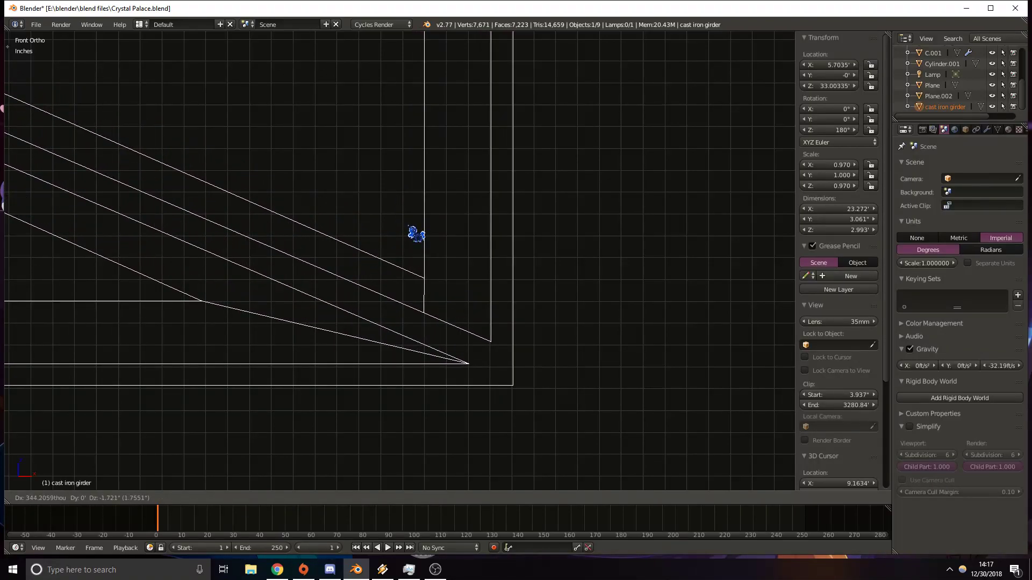
{"action": "left_click", "coordinate": [416, 234]}
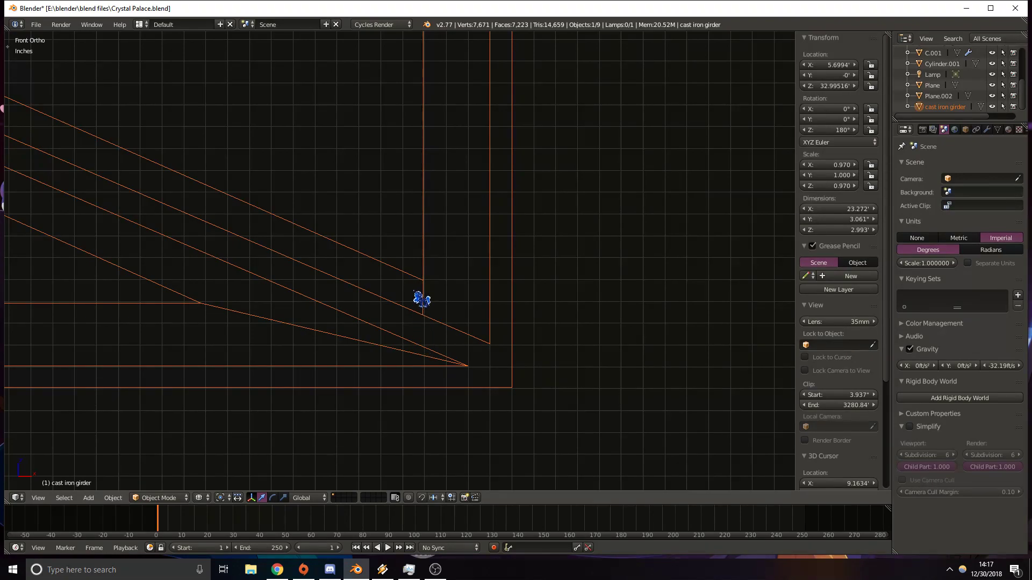
Move the end post's upper inner corner edge up toward the diagonal brace, to a median of about X -11.65', Z 1.21'.
{"action": "middle_click_drag", "start_coordinate": [419, 353], "coordinate": [399, 251], "text": "shift"}
{"action": "key", "text": "z"}
{"action": "middle_click_drag", "start_coordinate": [399, 250], "coordinate": [370, 320]}
{"action": "key", "text": "Tab"}
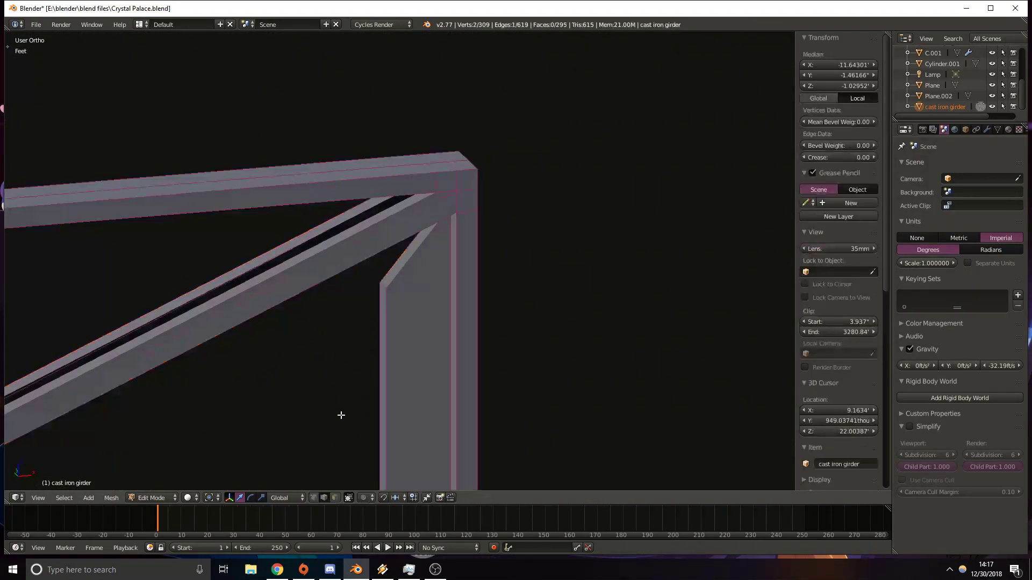
{"action": "key", "text": "KP_1"}
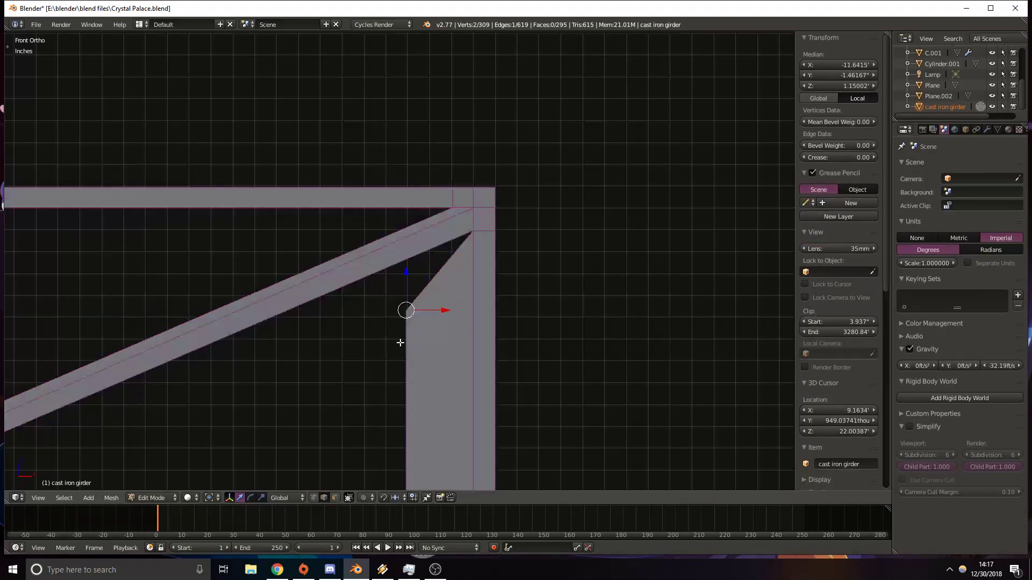
{"action": "scroll", "coordinate": [387, 341], "scroll_direction": "up", "scroll_amount": 3}
{"action": "key", "text": "z"}
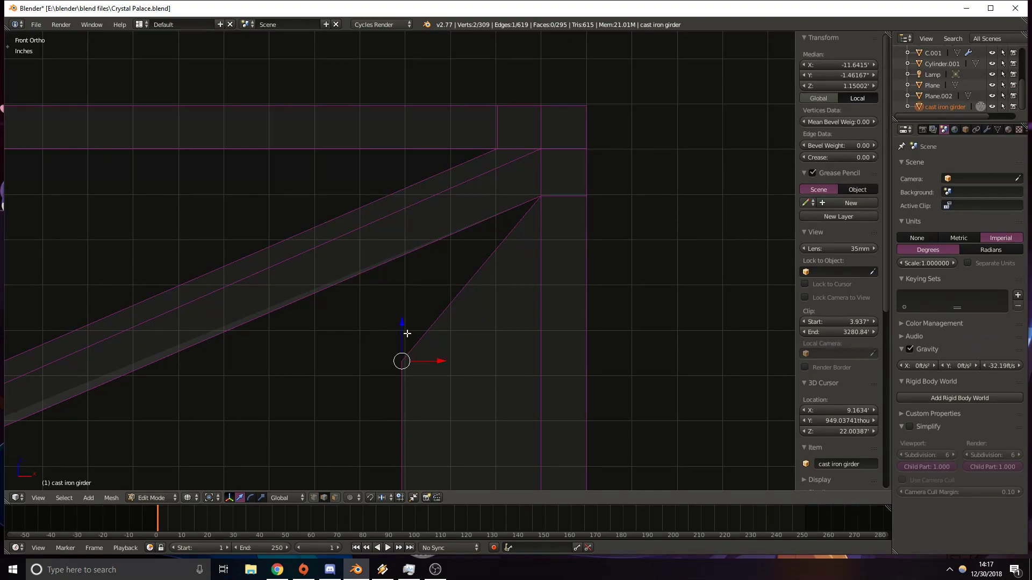
{"action": "left_click_drag", "start_coordinate": [404, 326], "coordinate": [412, 310]}
{"action": "key", "text": "x"}
{"action": "left_click", "coordinate": [439, 330]}
Delete the sloping face at the upper end of the end post's inner flange using face selection.
{"action": "mouse_move", "coordinate": [439, 330]}
{"action": "middle_mouse_down"}
{"action": "mouse_move", "coordinate": [467, 343]}
{"action": "mouse_move", "coordinate": [385, 320]}
{"action": "mouse_move", "coordinate": [424, 288]}
{"action": "mouse_move", "coordinate": [460, 308]}
{"action": "middle_mouse_up"}
{"action": "key", "text": "z"}
{"action": "scroll", "coordinate": [459, 308], "scroll_direction": "up", "scroll_amount": 6}
{"action": "middle_click_drag", "start_coordinate": [498, 150], "coordinate": [366, 245], "text": "shift"}
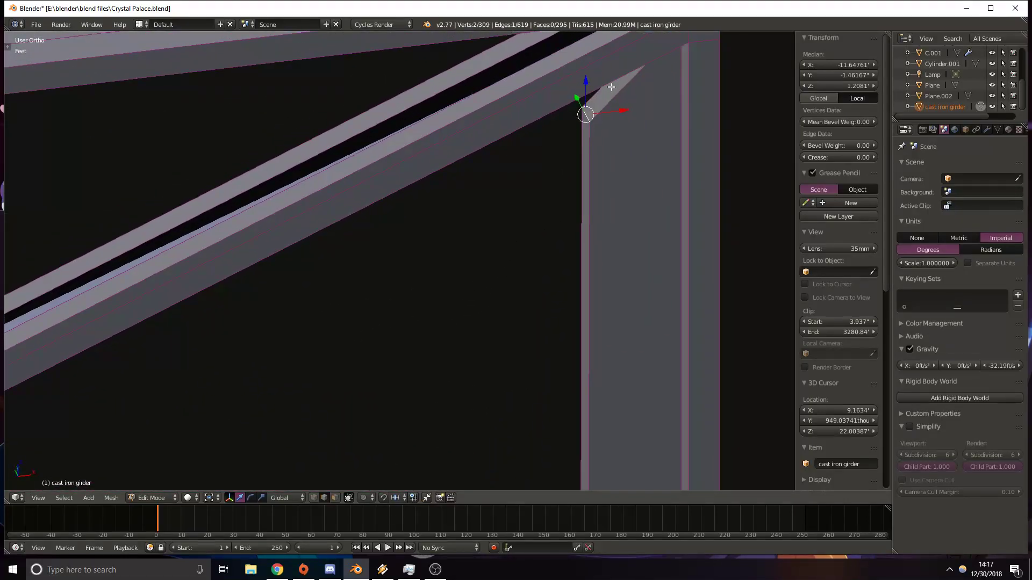
{"action": "left_click", "coordinate": [335, 499]}
{"action": "right_click", "coordinate": [600, 107]}
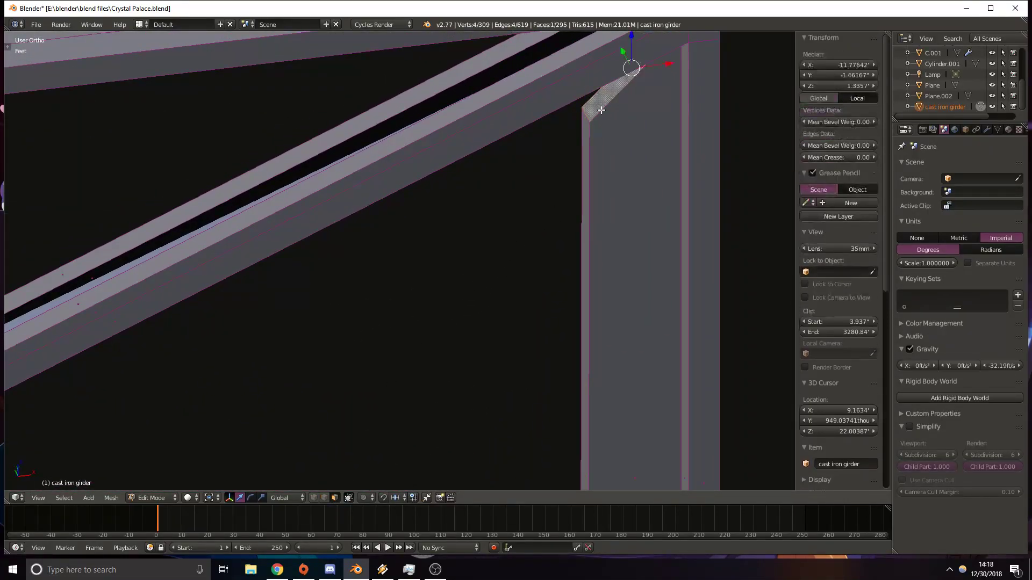
{"action": "key", "text": "x"}
{"action": "left_click", "coordinate": [587, 134]}
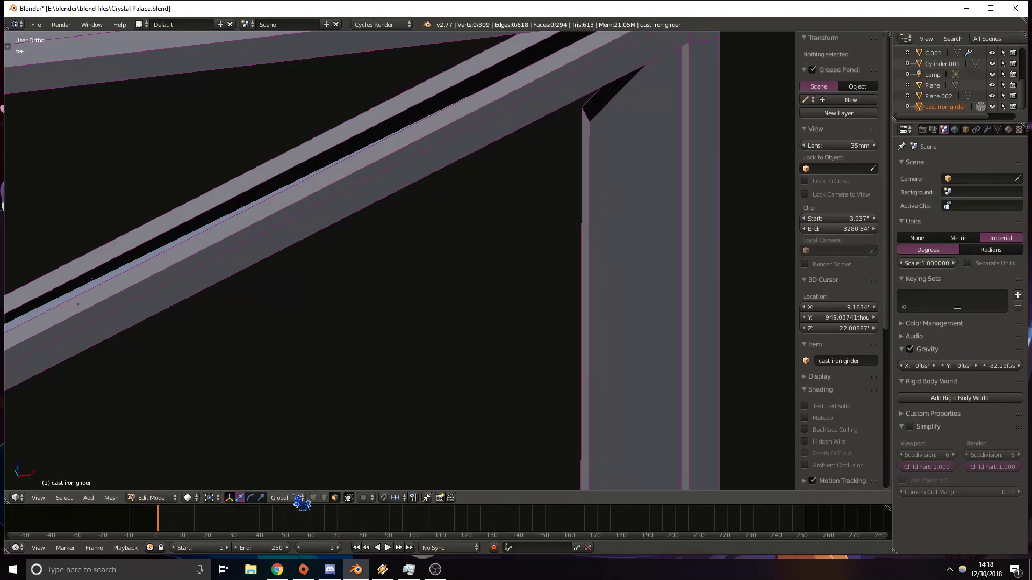
Connect the end post's upper corner edge to the brace's corner edge near the crossing with a new face.
{"action": "right_click", "coordinate": [586, 114]}
{"action": "middle_click_drag", "start_coordinate": [586, 110], "coordinate": [321, 233]}
{"action": "key", "text": "f"}
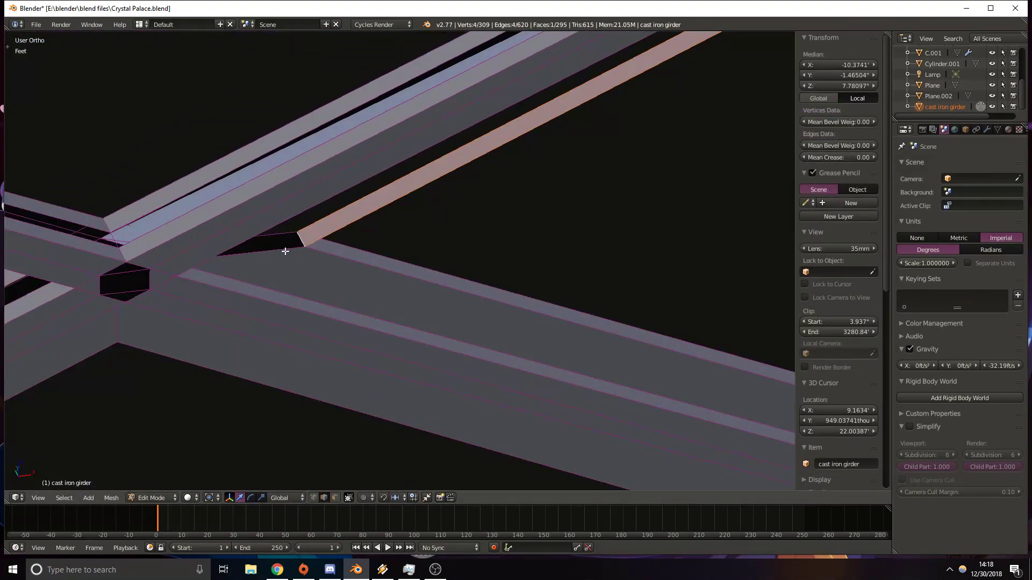
Select the open edges along one side of the new flange strip and fill them with a face against the diagonal brace.
{"action": "middle_click_drag", "start_coordinate": [364, 222], "coordinate": [356, 256]}
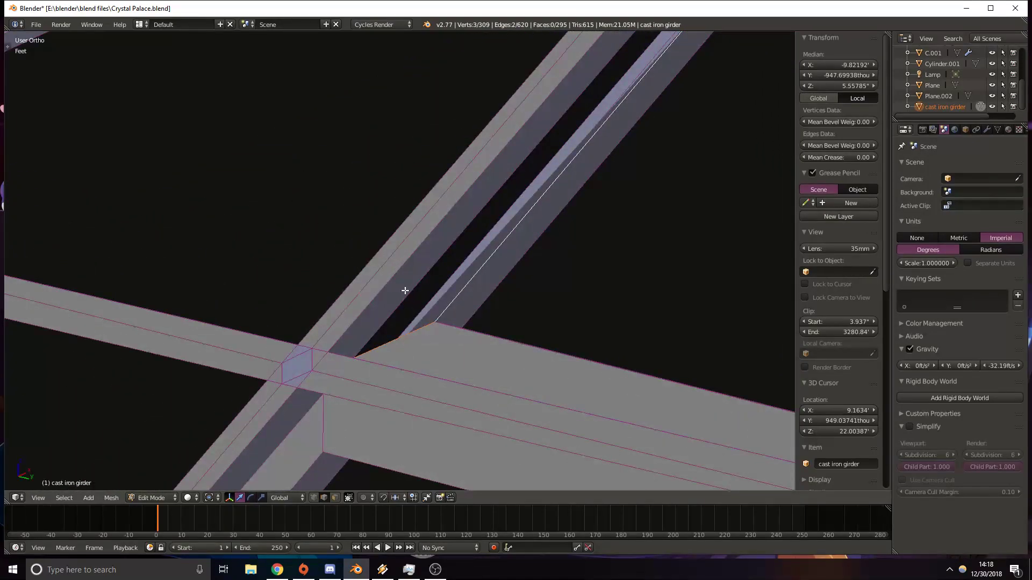
{"action": "middle_click_drag", "start_coordinate": [537, 167], "coordinate": [220, 203]}
{"action": "key", "text": "f"}
{"action": "right_click", "coordinate": [253, 142]}
{"action": "middle_click_drag", "start_coordinate": [289, 177], "coordinate": [352, 91]}
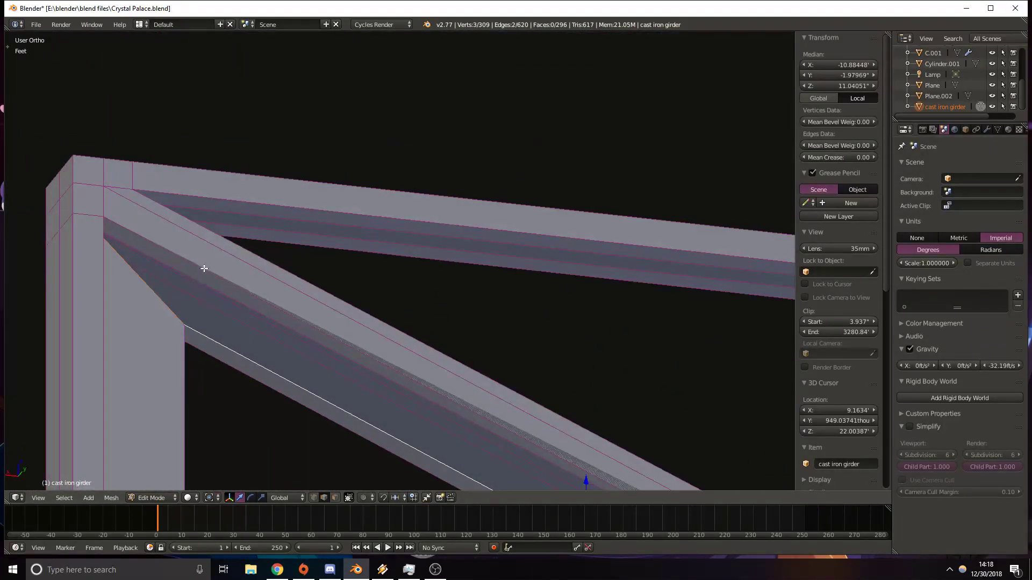
{"action": "right_click", "coordinate": [193, 273], "text": "shift"}
{"action": "middle_click_drag", "start_coordinate": [193, 273], "coordinate": [409, 255]}
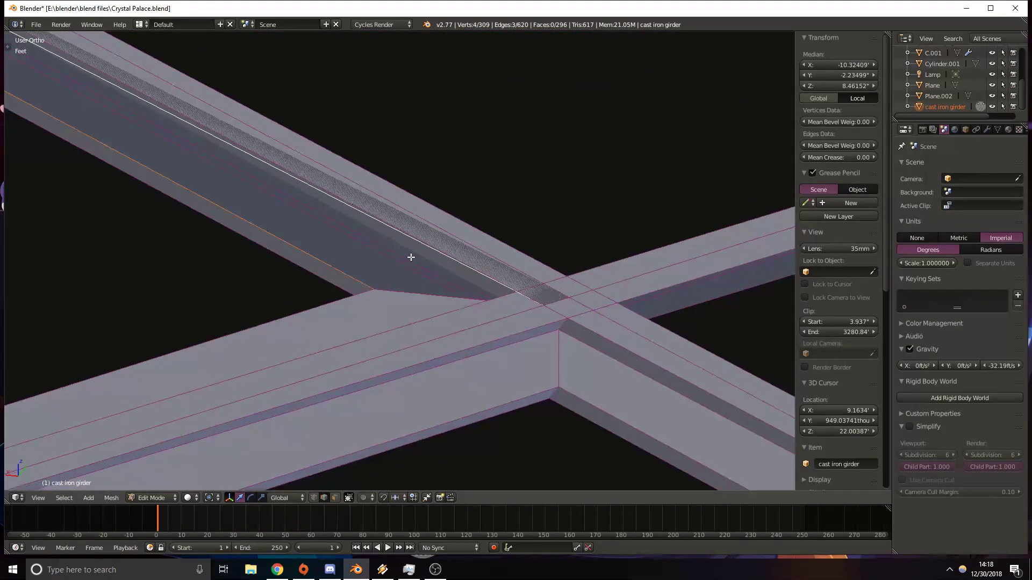
{"action": "right_click", "coordinate": [435, 295], "text": "shift"}
{"action": "middle_click_drag", "start_coordinate": [434, 295], "coordinate": [423, 194]}
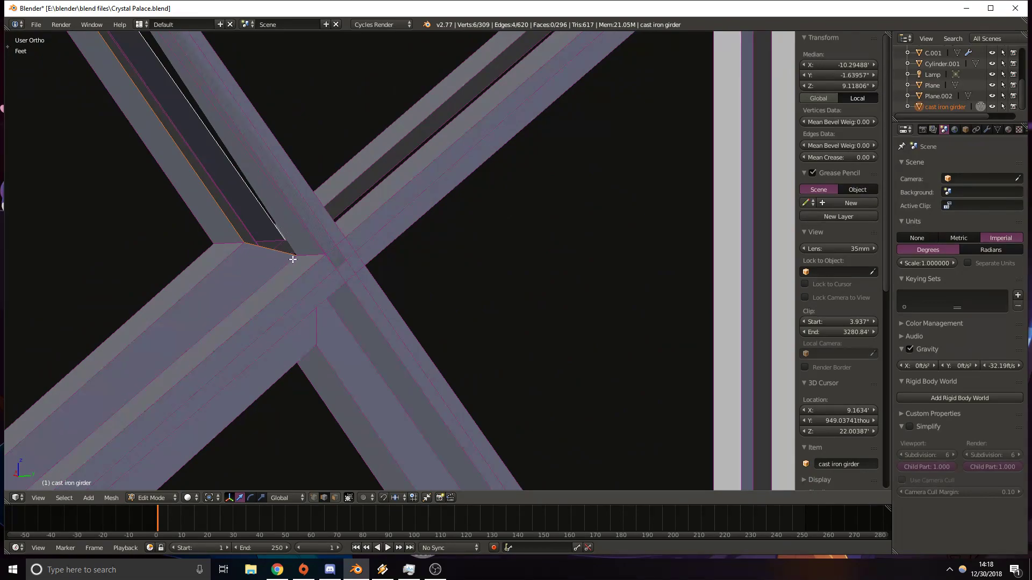
{"action": "right_click", "coordinate": [283, 220], "text": "shift"}
{"action": "middle_click_drag", "start_coordinate": [282, 220], "coordinate": [231, 209]}
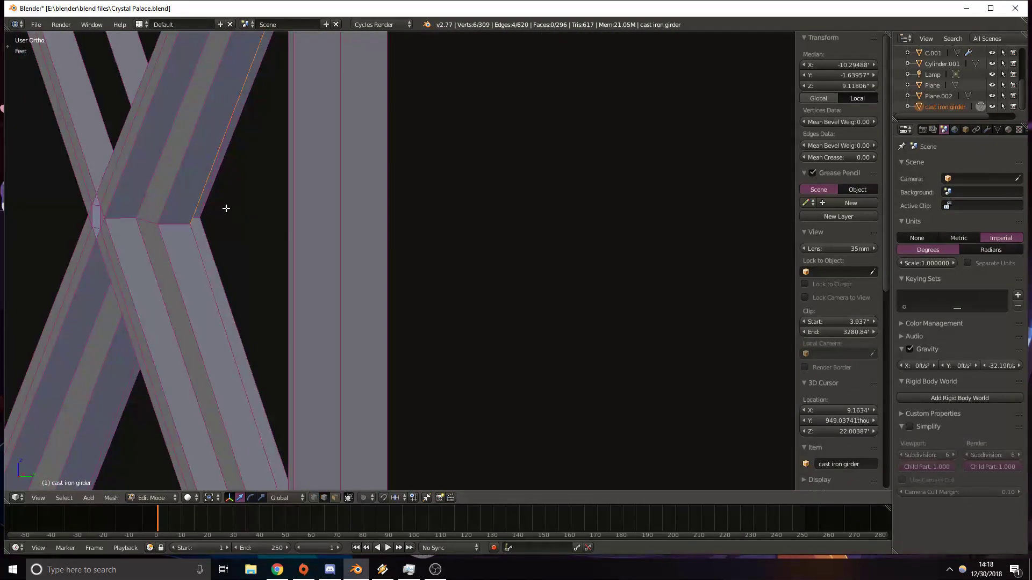
{"action": "middle_click_drag", "start_coordinate": [170, 198], "coordinate": [299, 217]}
{"action": "middle_click_drag", "start_coordinate": [196, 178], "coordinate": [349, 454]}
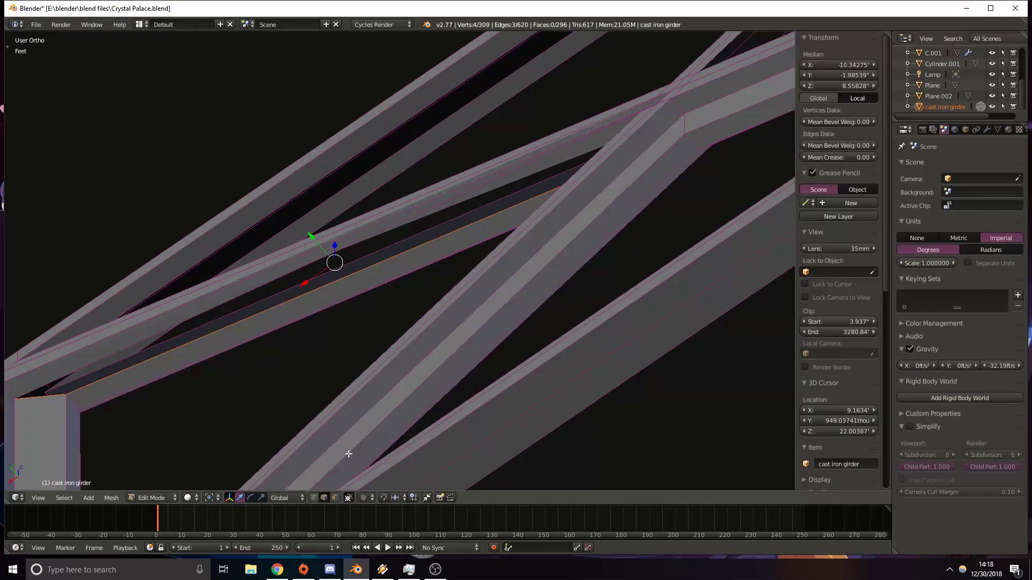
Delete the long overlapping face along the diagonal brace beside the flange strip using face selection.
{"action": "right_click", "coordinate": [166, 337]}
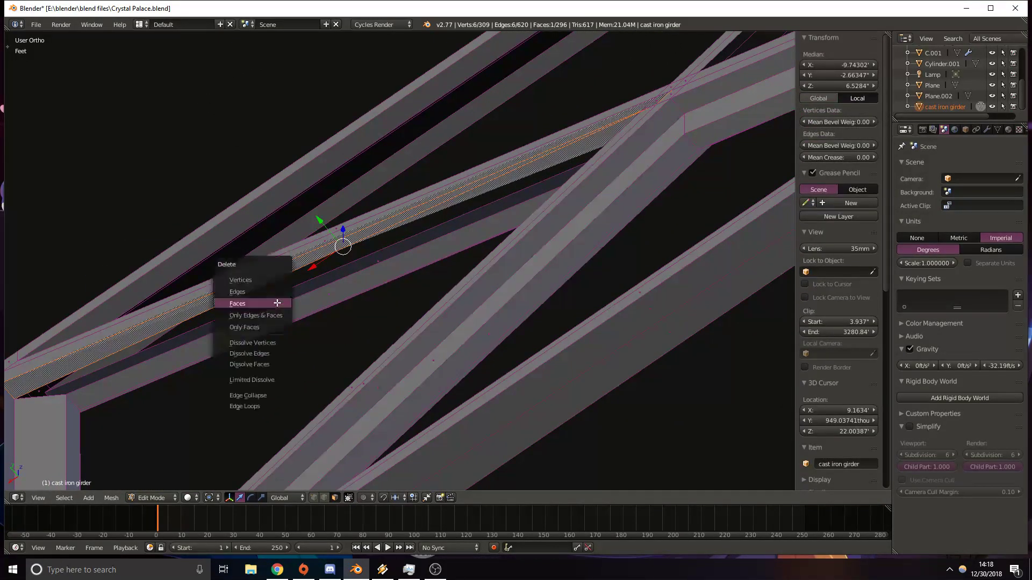
{"action": "left_click", "coordinate": [277, 303]}
{"action": "middle_click_drag", "start_coordinate": [274, 279], "coordinate": [246, 401]}
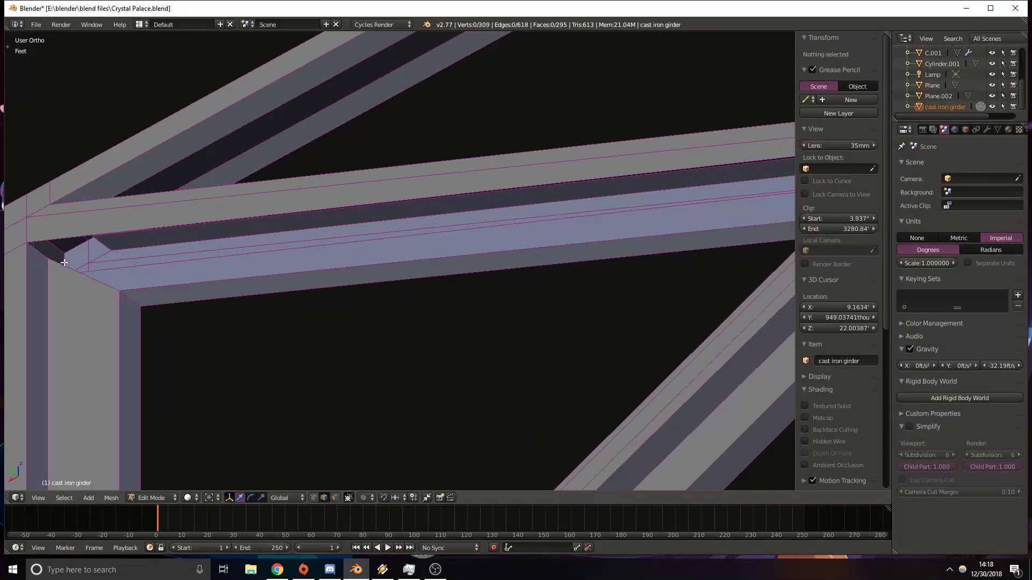
Select two edges at the end post's upper inner corner and create a face from them along the diagonal brace.
{"action": "right_click", "coordinate": [43, 252]}
{"action": "right_click", "coordinate": [59, 239], "text": "shift"}
{"action": "middle_click_drag", "start_coordinate": [59, 239], "coordinate": [617, 299], "text": "shift"}
{"action": "key", "text": "f"}
Select the remaining open edges along the diagonal brace's flange, fill them with a face, and return to object mode.
{"action": "right_click", "coordinate": [628, 311]}
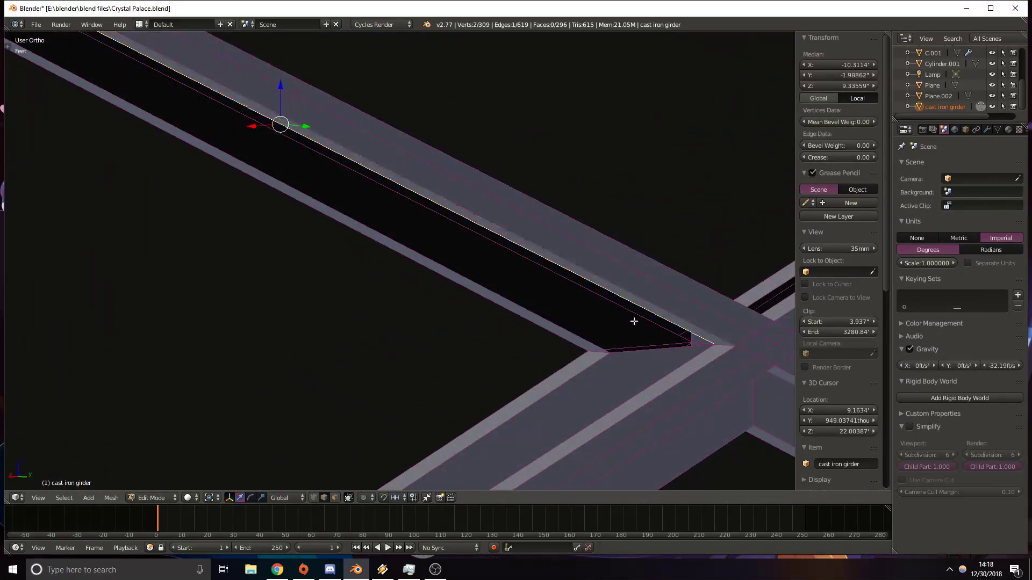
{"action": "right_click", "coordinate": [570, 327], "text": "shift"}
{"action": "middle_click_drag", "start_coordinate": [570, 327], "coordinate": [622, 398]}
{"action": "middle_click_drag", "start_coordinate": [349, 104], "coordinate": [183, 252], "text": "shift"}
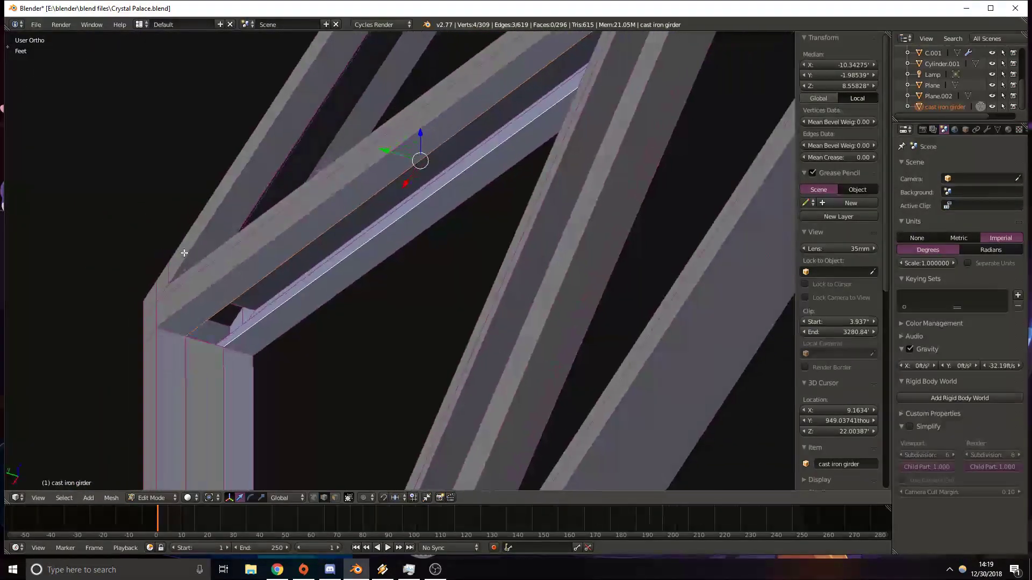
{"action": "key", "text": "f"}
{"action": "middle_click_drag", "start_coordinate": [202, 353], "coordinate": [446, 247]}
{"action": "key", "text": "Tab"}
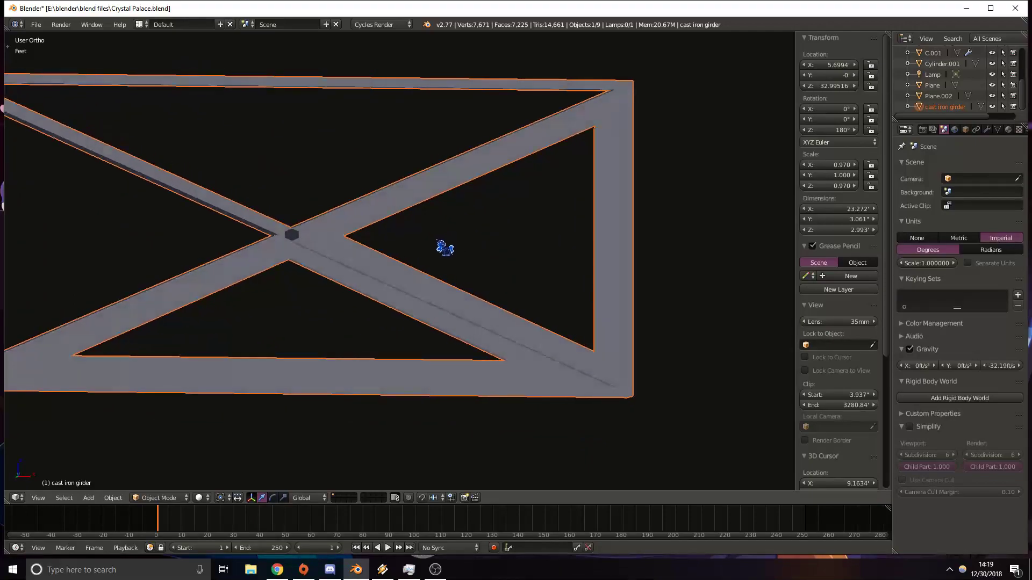
Examine the girder's diagonal braces and their crossing from several angles for gaps and wrongly shaded faces.
{"action": "middle_click_drag", "start_coordinate": [297, 259], "coordinate": [607, 263], "text": "shift"}
{"action": "scroll", "coordinate": [422, 266], "scroll_direction": "down", "scroll_amount": 5}
{"action": "middle_click_drag", "start_coordinate": [227, 258], "coordinate": [439, 273], "text": "shift"}
{"action": "middle_click_drag", "start_coordinate": [129, 270], "coordinate": [450, 301], "text": "shift"}
{"action": "middle_click_drag", "start_coordinate": [752, 291], "coordinate": [263, 267], "text": "shift"}
{"action": "key", "text": "z"}
{"action": "middle_click_drag", "start_coordinate": [415, 310], "coordinate": [490, 332]}
{"action": "key", "text": "z"}
{"action": "scroll", "coordinate": [490, 332], "scroll_direction": "up", "scroll_amount": 5}
{"action": "middle_click_drag", "start_coordinate": [586, 327], "coordinate": [493, 274], "text": "shift"}
{"action": "scroll", "coordinate": [503, 246], "scroll_direction": "up", "scroll_amount": 4}
{"action": "scroll", "coordinate": [500, 245], "scroll_direction": "down", "scroll_amount": 3}
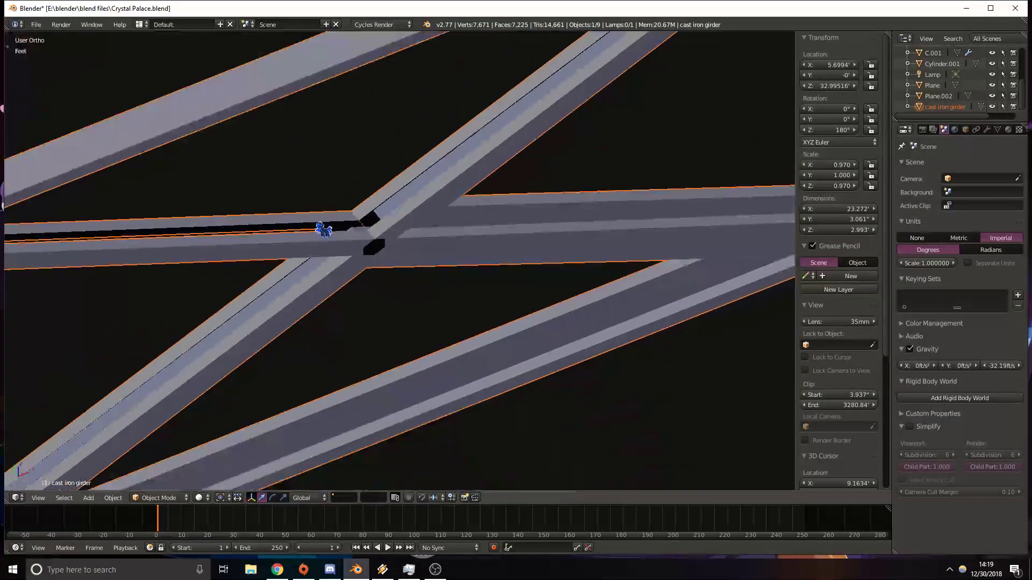
{"action": "middle_click_drag", "start_coordinate": [371, 233], "coordinate": [518, 253], "text": "shift"}
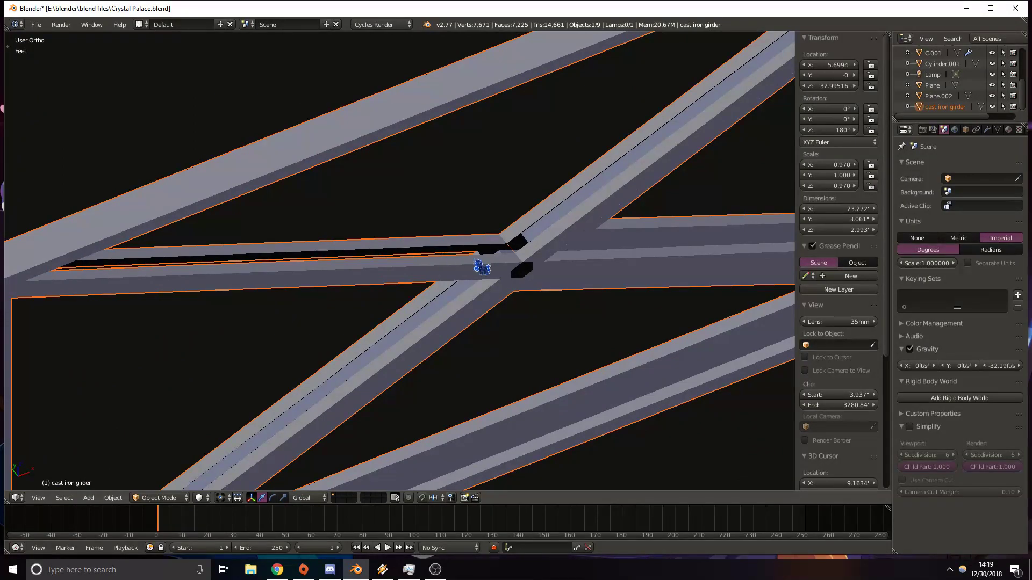
{"action": "middle_click_drag", "start_coordinate": [433, 299], "coordinate": [531, 259]}
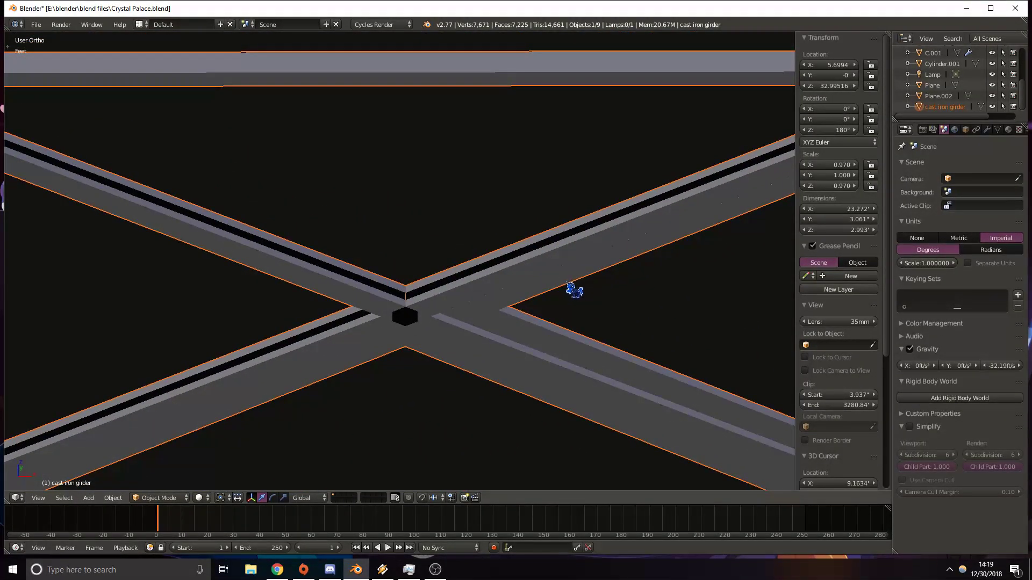
{"action": "middle_click_drag", "start_coordinate": [413, 321], "coordinate": [461, 230]}
Recalculate the normals of the whole girder mesh to face outside and check the shading at the brace crossing.
{"action": "key", "text": "a"}
{"action": "right_click", "coordinate": [465, 243]}
{"action": "key", "text": "Tab"}
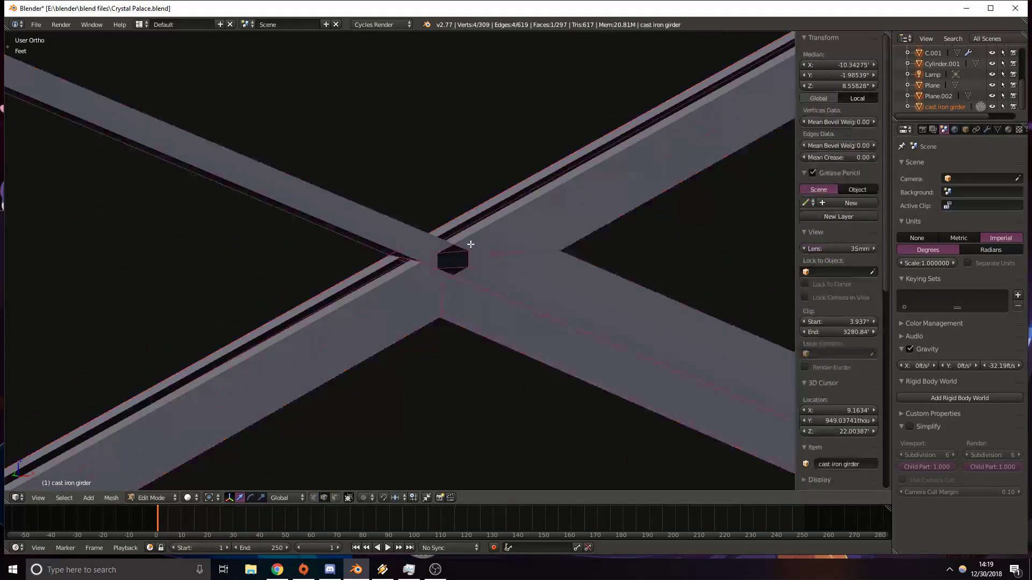
{"action": "left_click", "coordinate": [119, 499]}
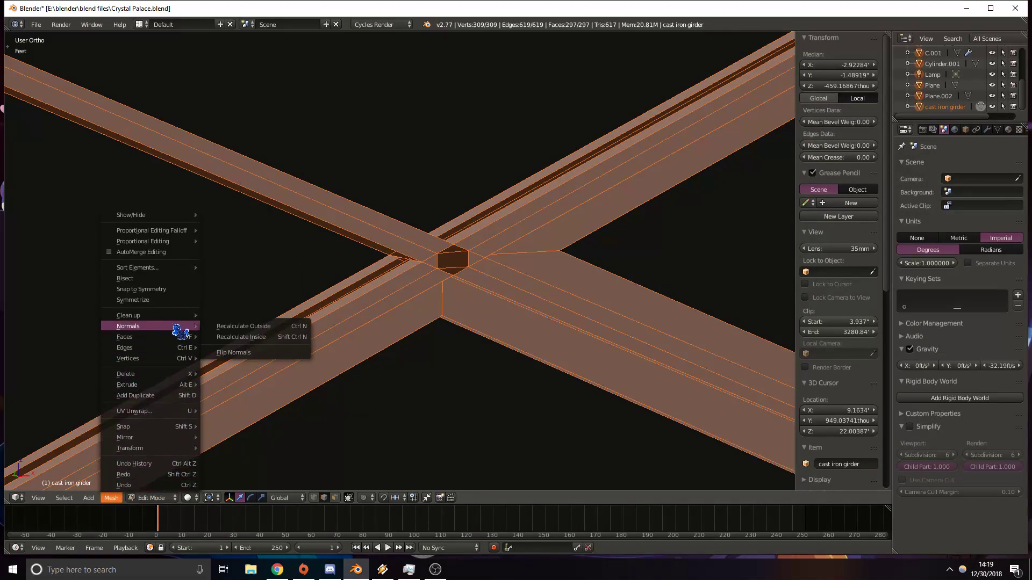
{"action": "left_click", "coordinate": [299, 329]}
{"action": "key", "text": "Tab"}
{"action": "key", "text": "z"}
{"action": "key", "text": "z"}
{"action": "middle_click_drag", "start_coordinate": [457, 371], "coordinate": [267, 338]}
{"action": "key", "text": "z"}
{"action": "scroll", "coordinate": [275, 347], "scroll_direction": "up", "scroll_amount": 6}
{"action": "key", "text": "z"}
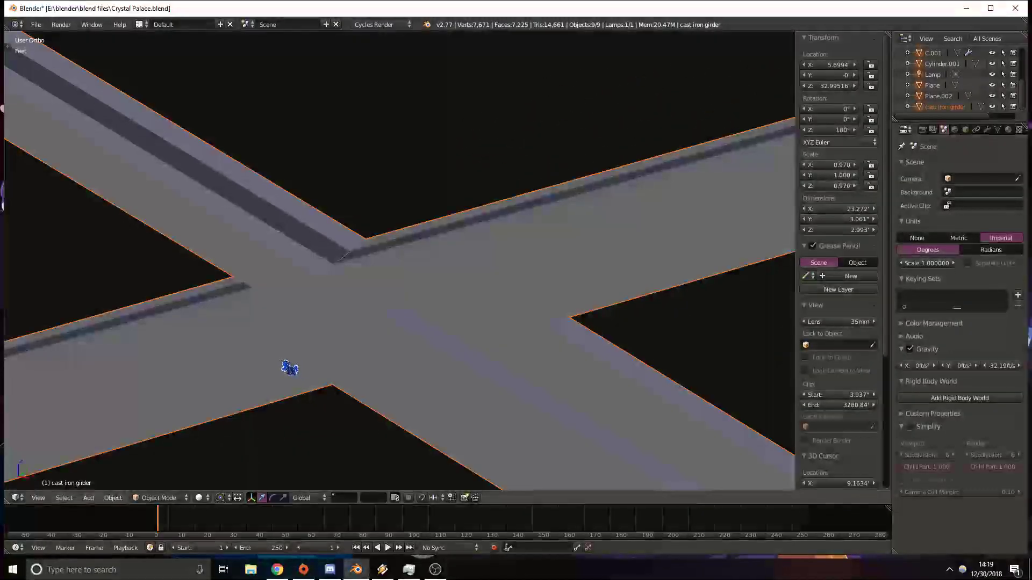
Select the edge at the top of the brace crossing and move the girder to align that corner with the front-view grid.
{"action": "middle_click_drag", "start_coordinate": [392, 348], "coordinate": [357, 392]}
{"action": "key", "text": "Tab"}
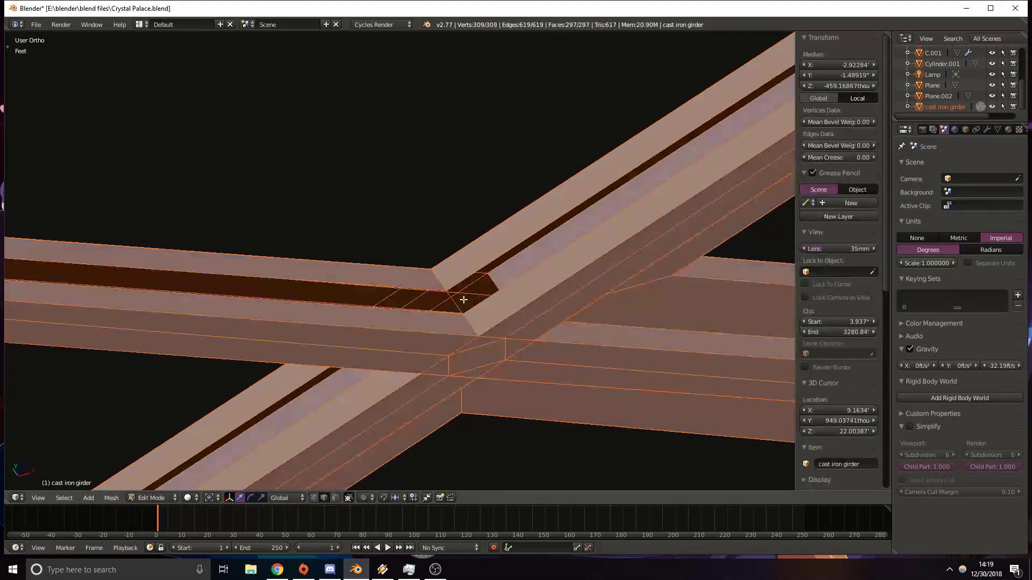
{"action": "scroll", "coordinate": [419, 317], "scroll_direction": "up", "scroll_amount": 2}
{"action": "key", "text": "a"}
{"action": "right_click", "coordinate": [392, 341]}
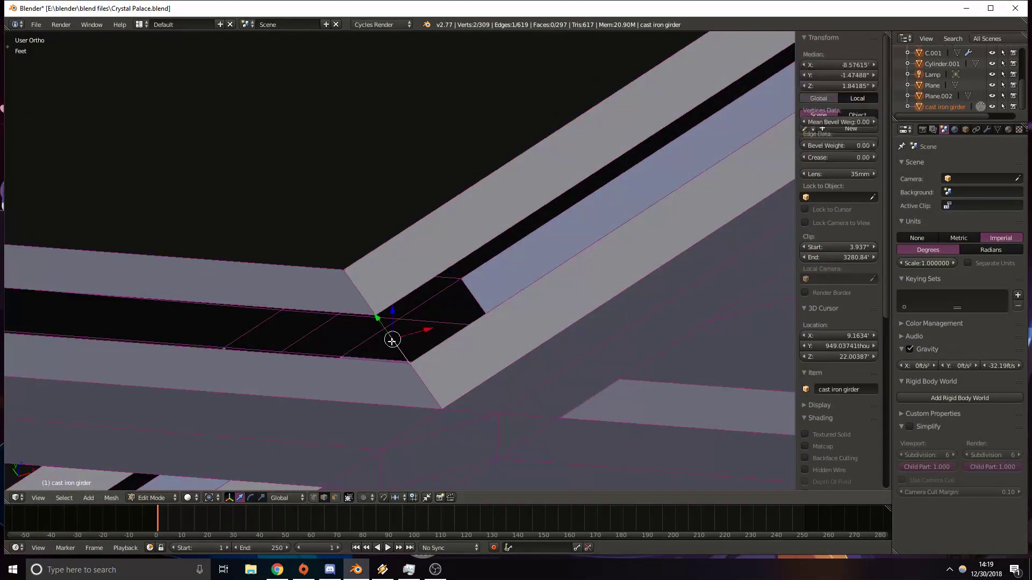
{"action": "key", "text": "KP_1"}
{"action": "key", "text": "z"}
{"action": "middle_click_drag", "start_coordinate": [267, 283], "coordinate": [355, 322], "text": "shift"}
{"action": "key", "text": "Tab"}
{"action": "key", "text": "g"}
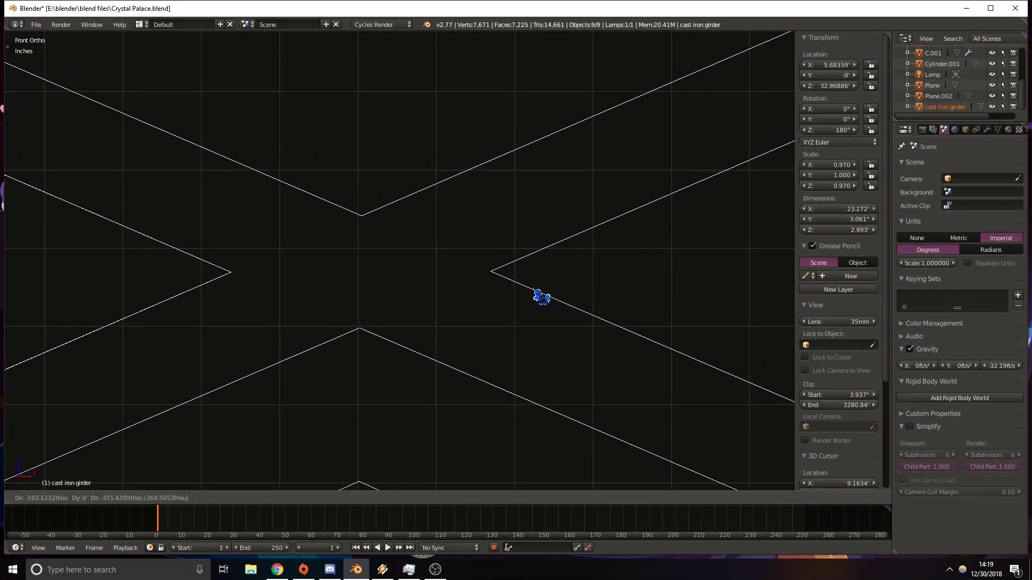
{"action": "left_click", "coordinate": [530, 244]}
Extrude the brace crossing's top edge upward by about 2.01 inches in front view.
{"action": "middle_click_drag", "start_coordinate": [353, 176], "coordinate": [450, 395], "text": "shift"}
{"action": "key", "text": "z"}
{"action": "key", "text": "Tab"}
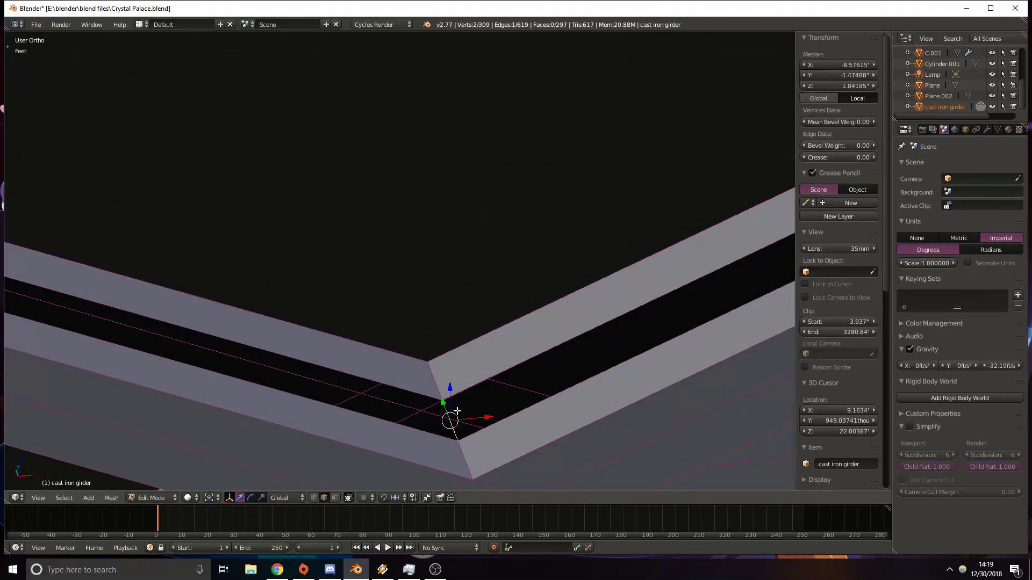
{"action": "key", "text": "KP_1"}
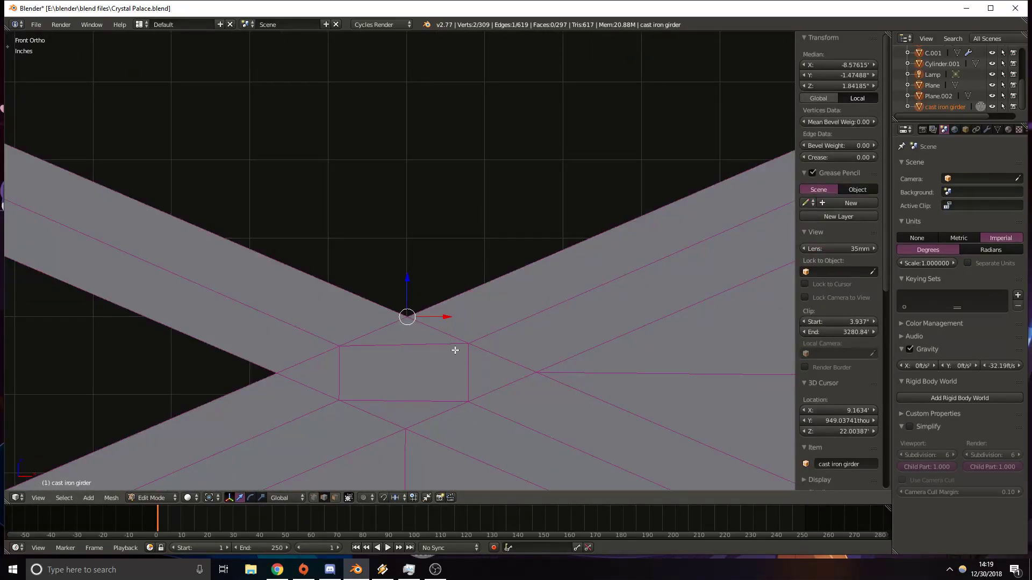
{"action": "key", "text": "e"}
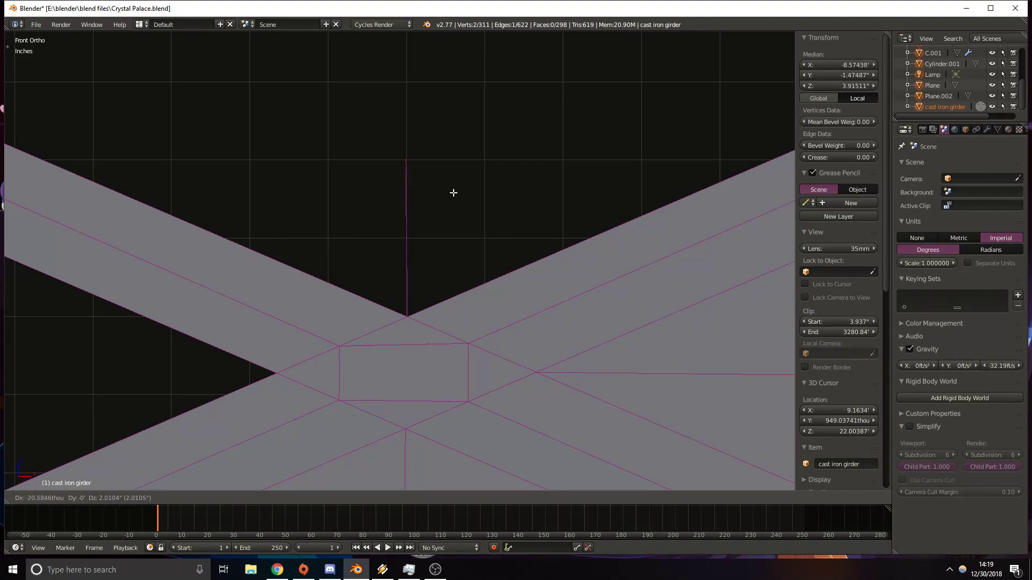
{"action": "left_click", "coordinate": [455, 194]}
Move the whole girder in front view to about X 5.708', Z 32.993', aligning the crossing's right inner corner with the grid.
{"action": "key", "text": "z"}
{"action": "middle_click_drag", "start_coordinate": [582, 420], "coordinate": [462, 309], "text": "shift"}
{"action": "key", "text": "Tab"}
{"action": "key", "text": "g"}
{"action": "left_click", "coordinate": [494, 340]}
{"action": "middle_click_drag", "start_coordinate": [511, 341], "coordinate": [407, 321], "text": "shift"}
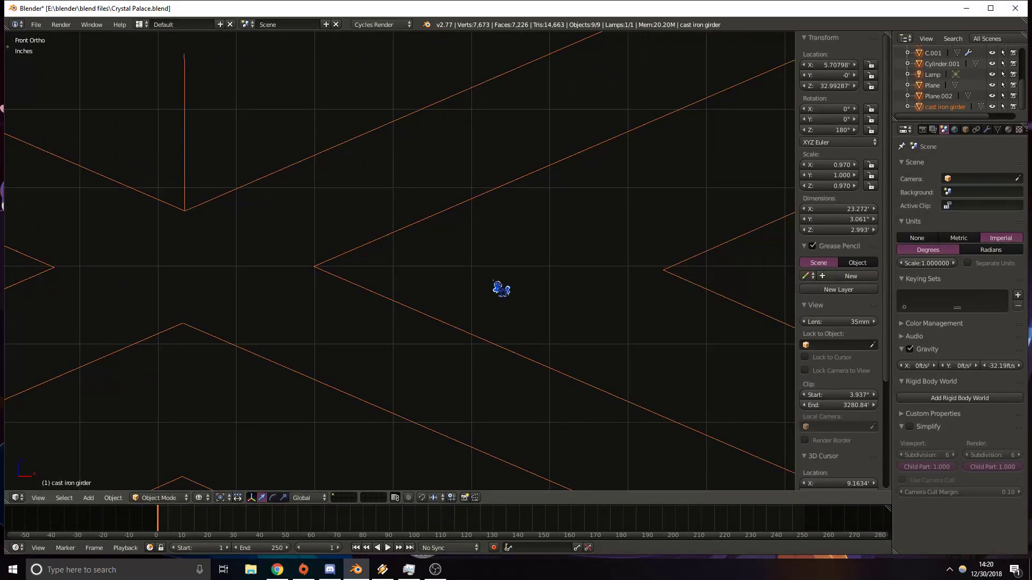
Select the crossing's left inner corner edge and move the whole girder to about X 5.738', Z 32.995' in front view.
{"action": "middle_click_drag", "start_coordinate": [211, 246], "coordinate": [556, 274], "text": "shift"}
{"action": "key", "text": "Tab"}
{"action": "middle_click_drag", "start_coordinate": [240, 252], "coordinate": [405, 291], "text": "shift"}
{"action": "middle_click_drag", "start_coordinate": [405, 291], "coordinate": [425, 295]}
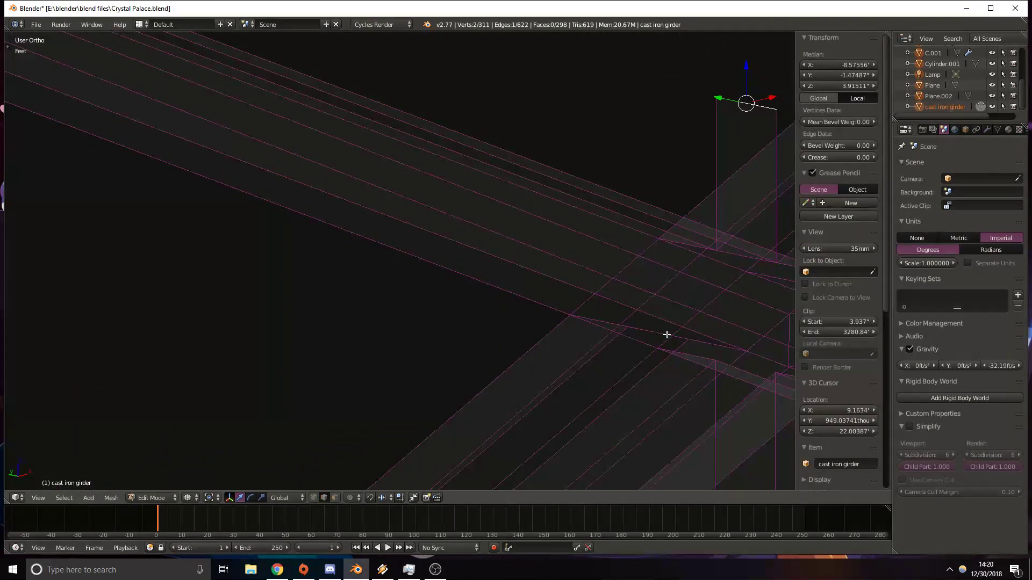
{"action": "right_click", "coordinate": [655, 331]}
{"action": "key", "text": "z"}
{"action": "key", "text": "KP_1"}
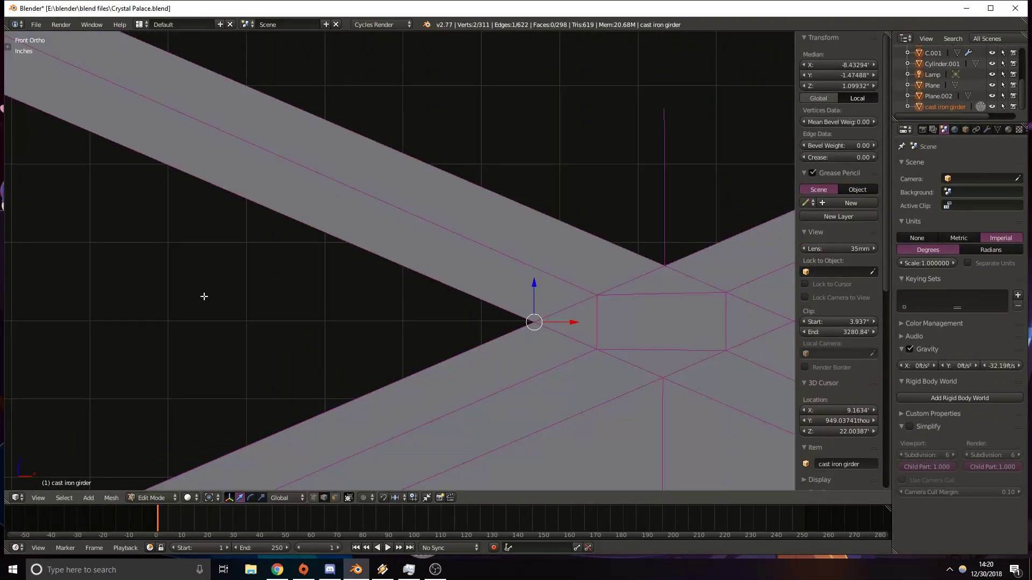
{"action": "middle_click_drag", "start_coordinate": [201, 296], "coordinate": [270, 273], "text": "shift"}
{"action": "key", "text": "z"}
{"action": "key", "text": "Tab"}
{"action": "key", "text": "g"}
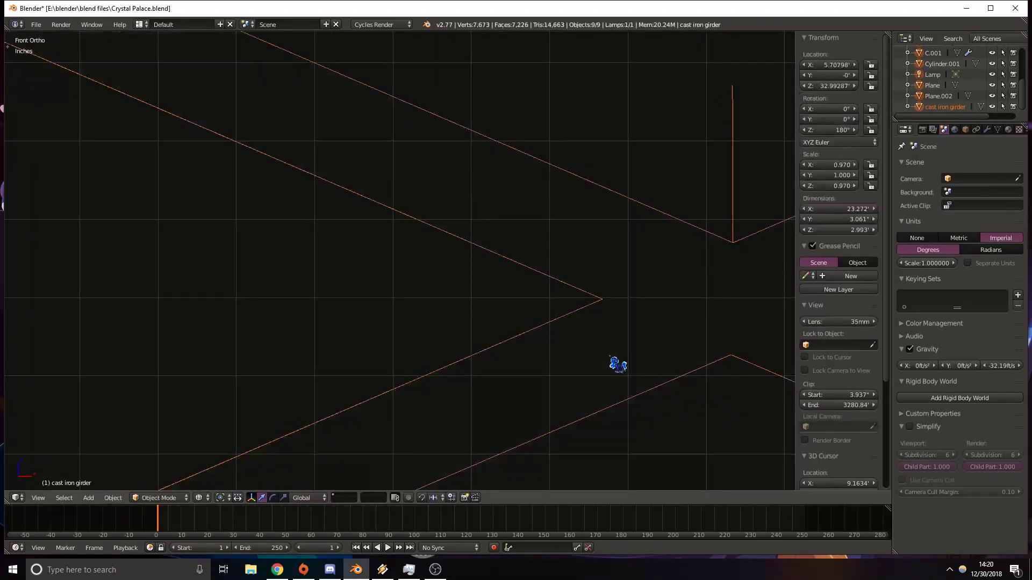
{"action": "left_click", "coordinate": [650, 362]}
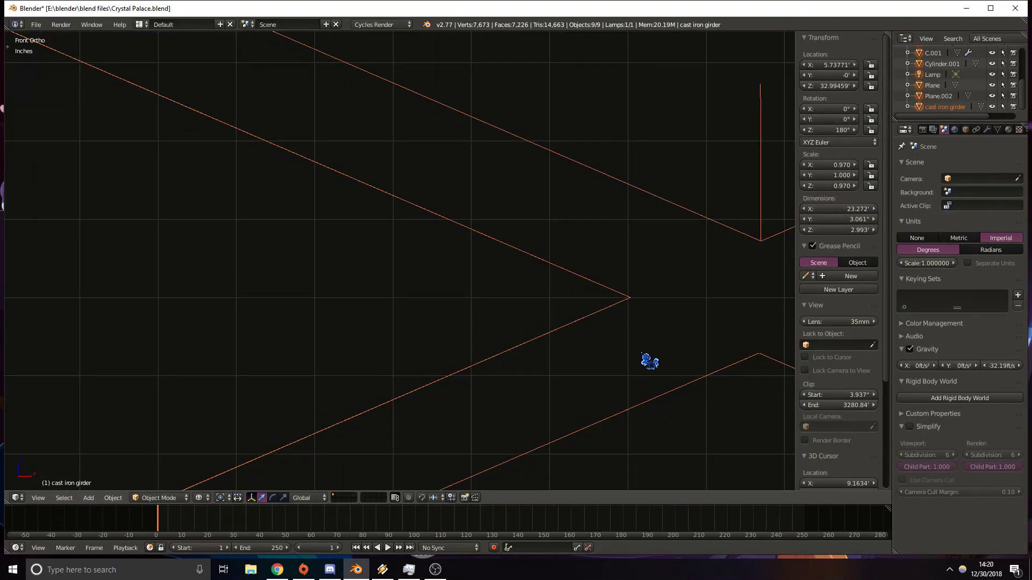
Extrude the crossing's left inner corner edge horizontally away from the crossing by about 4.58 inches.
{"action": "key", "text": "Tab"}
{"action": "key", "text": "g"}
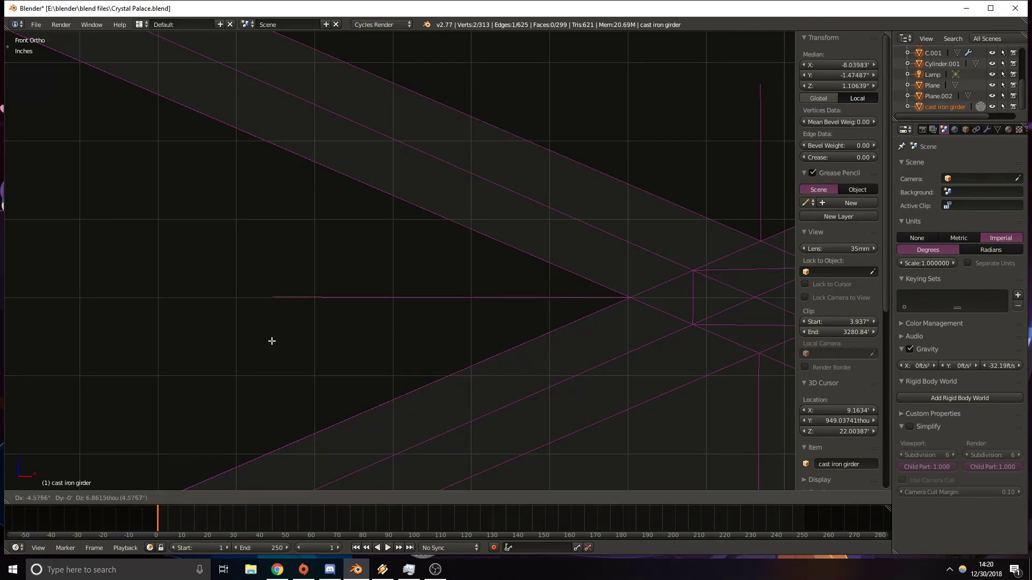
{"action": "key", "text": "Tab"}
Examine the diagonal brace from the crossing to the girder's lower end corner in solid and wireframe display.
{"action": "scroll", "coordinate": [451, 352], "scroll_direction": "down", "scroll_amount": 4}
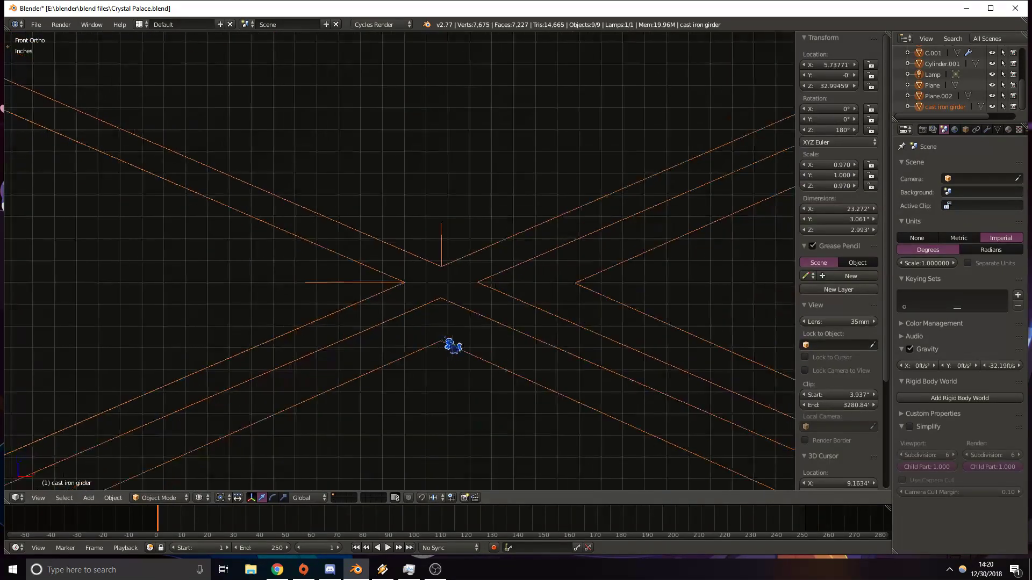
{"action": "mouse_move", "coordinate": [424, 327]}
{"action": "middle_mouse_down"}
{"action": "mouse_move", "coordinate": [396, 302]}
{"action": "mouse_move", "coordinate": [424, 316]}
{"action": "mouse_move", "coordinate": [428, 254]}
{"action": "mouse_move", "coordinate": [510, 317]}
{"action": "mouse_move", "coordinate": [449, 316]}
{"action": "mouse_move", "coordinate": [387, 349]}
{"action": "middle_mouse_up"}
{"action": "key", "text": "z"}
{"action": "scroll", "coordinate": [511, 317], "scroll_direction": "up", "scroll_amount": 4}
{"action": "mouse_move", "coordinate": [657, 216]}
{"action": "middle_mouse_down", "text": "shift"}
{"action": "mouse_move", "coordinate": [285, 339]}
{"action": "mouse_move", "coordinate": [64, 301]}
{"action": "middle_mouse_up", "text": "shift"}
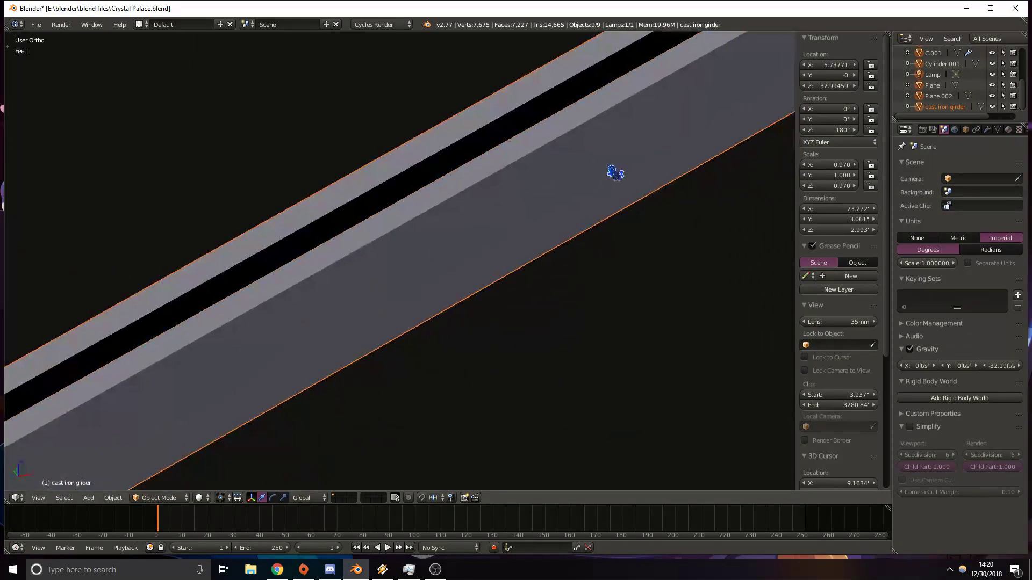
{"action": "middle_click_drag", "start_coordinate": [642, 154], "coordinate": [462, 366], "text": "shift"}
{"action": "middle_click_drag", "start_coordinate": [693, 154], "coordinate": [527, 228], "text": "shift"}
{"action": "key", "text": "z"}
{"action": "key", "text": "KP_1"}
{"action": "scroll", "coordinate": [527, 228], "scroll_direction": "down", "scroll_amount": 2}
{"action": "scroll", "coordinate": [453, 339], "scroll_direction": "up", "scroll_amount": 4}
{"action": "scroll", "coordinate": [462, 340], "scroll_direction": "up", "scroll_amount": 2}
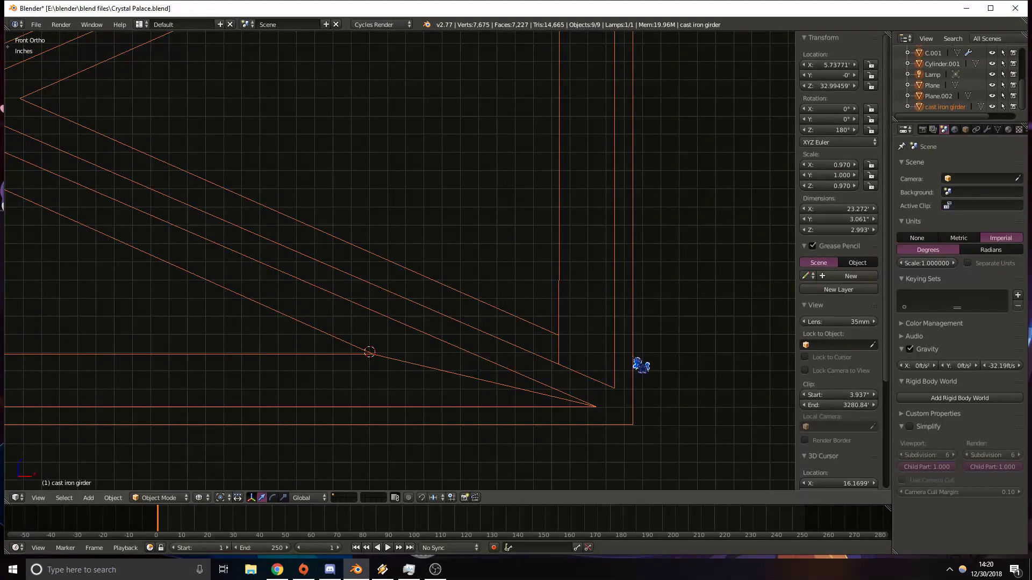
{"action": "key", "text": "z"}
{"action": "key", "text": "z"}
{"action": "key", "text": "Tab"}
{"action": "key", "text": "g"}
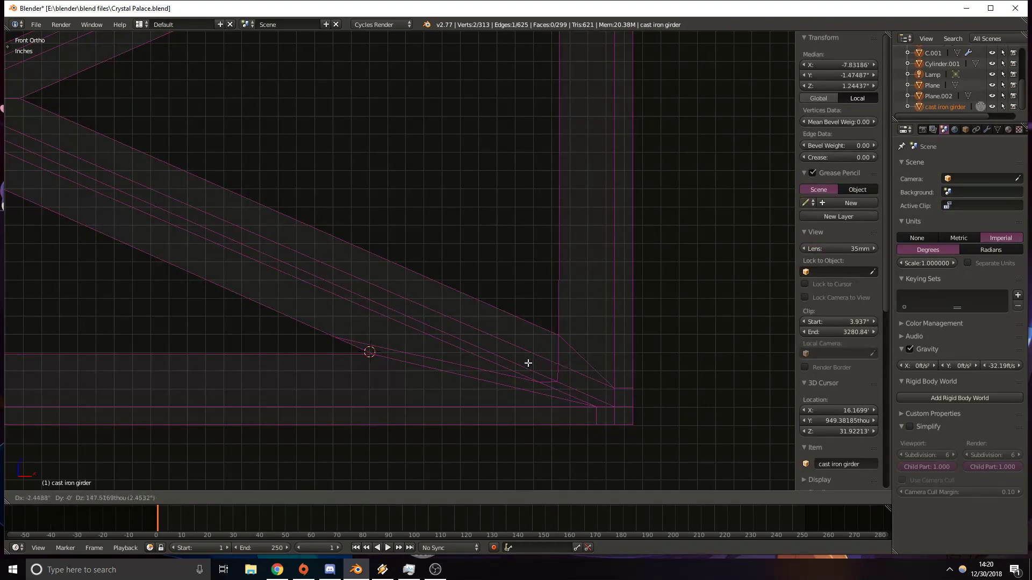
{"action": "middle_click_drag", "start_coordinate": [275, 364], "coordinate": [337, 375], "text": "shift"}
Move the whole girder in front view to about X 5.730', Z 32.997'.
{"action": "key", "text": "Tab"}
{"action": "key", "text": "g"}
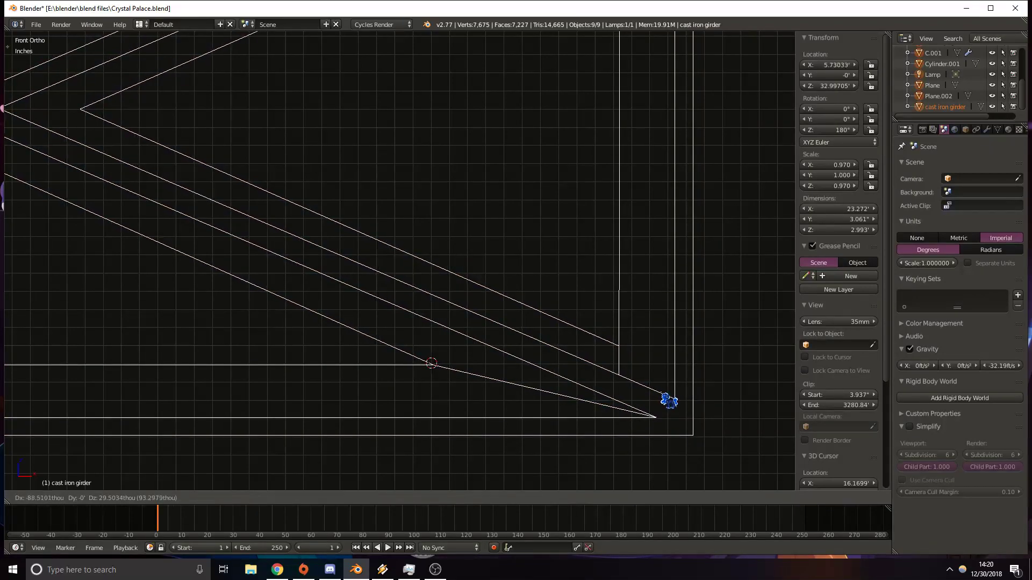
{"action": "left_click", "coordinate": [661, 393]}
Examine the girder's lower end corner and the upper beam's end corner above it in front view.
{"action": "scroll", "coordinate": [598, 409], "scroll_direction": "up", "scroll_amount": 3}
{"action": "key", "text": "z"}
{"action": "middle_click_drag", "start_coordinate": [596, 434], "coordinate": [390, 339], "text": "shift"}
{"action": "key", "text": "z"}
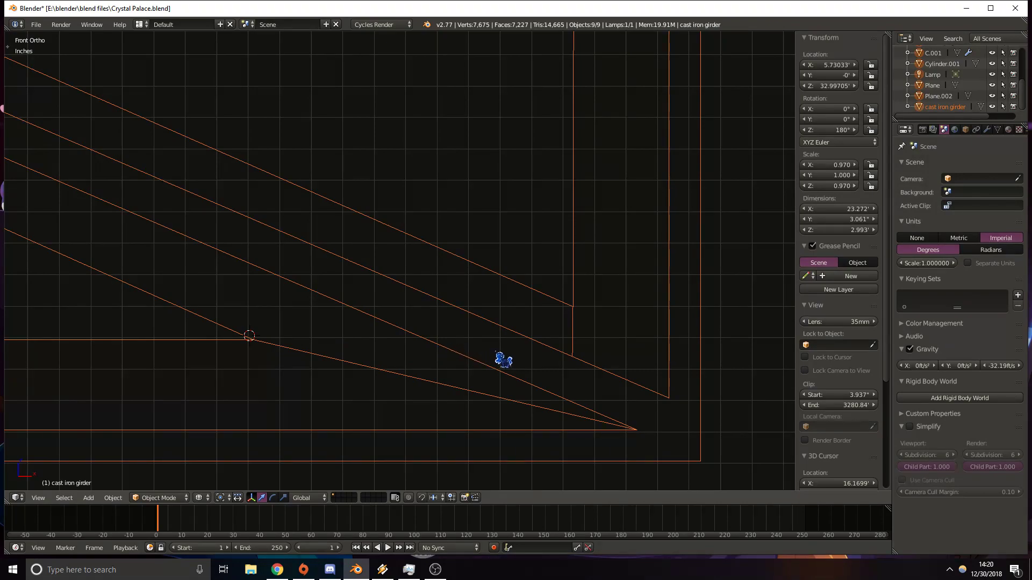
{"action": "middle_click_drag", "start_coordinate": [436, 141], "coordinate": [446, 360], "text": "shift"}
{"action": "middle_click_drag", "start_coordinate": [409, 143], "coordinate": [418, 456], "text": "shift"}
{"action": "middle_click_drag", "start_coordinate": [386, 95], "coordinate": [393, 474], "text": "shift"}
{"action": "key", "text": "Tab"}
{"action": "scroll", "coordinate": [266, 280], "scroll_direction": "up", "scroll_amount": 1}
{"action": "scroll", "coordinate": [266, 280], "scroll_direction": "down", "scroll_amount": 5}
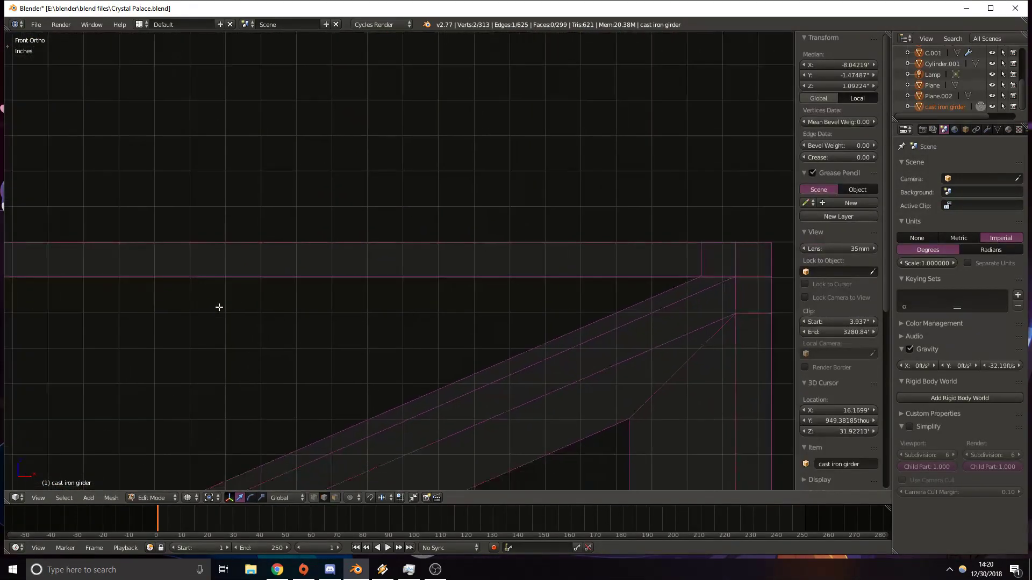
Add a loop cut across the upper beam near its right end, slid to about local X -10.994'.
{"action": "scroll", "coordinate": [382, 277], "scroll_direction": "up", "scroll_amount": 2}
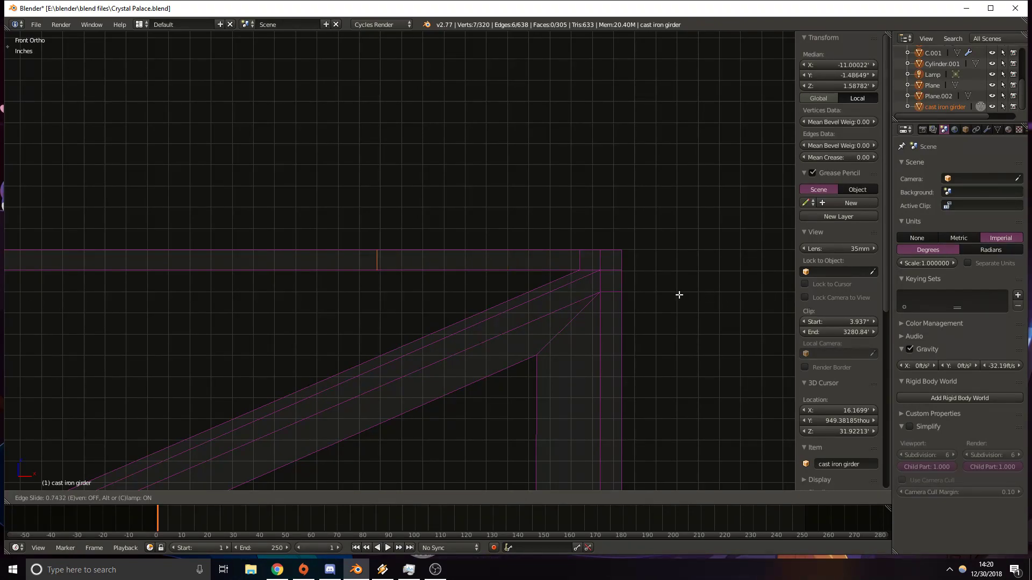
{"action": "mouse_move", "coordinate": [329, 382]}
{"action": "middle_mouse_down", "text": "shift"}
{"action": "mouse_move", "coordinate": [521, 282]}
{"action": "mouse_move", "coordinate": [463, 272]}
{"action": "mouse_move", "coordinate": [534, 253]}
{"action": "mouse_move", "coordinate": [541, 227]}
{"action": "mouse_move", "coordinate": [532, 233]}
{"action": "middle_mouse_up", "text": "shift"}
{"action": "key", "text": "z"}
{"action": "scroll", "coordinate": [545, 237], "scroll_direction": "up", "scroll_amount": 3}
{"action": "middle_click_drag", "start_coordinate": [538, 227], "coordinate": [474, 265], "text": "shift"}
{"action": "key", "text": "KP_1"}
{"action": "key", "text": "z"}
{"action": "mouse_move", "coordinate": [666, 229]}
{"action": "middle_mouse_down", "text": "shift"}
{"action": "mouse_move", "coordinate": [465, 262]}
{"action": "mouse_move", "coordinate": [482, 266]}
{"action": "middle_mouse_up", "text": "shift"}
{"action": "middle_click_drag", "start_coordinate": [256, 224], "coordinate": [274, 240], "text": "shift"}
{"action": "middle_click_drag", "start_coordinate": [231, 124], "coordinate": [324, 291], "text": "shift"}
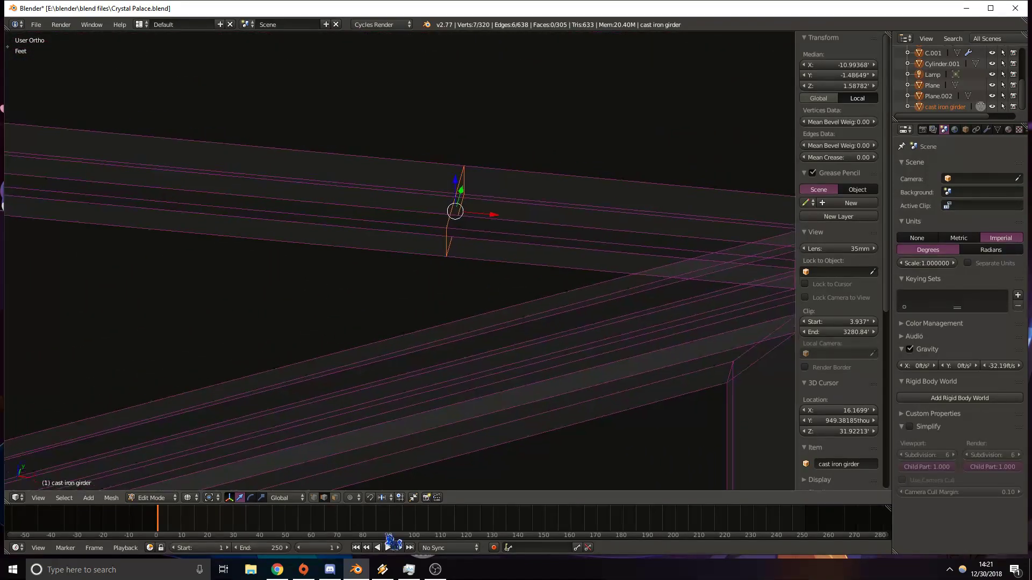
Select the two parallel inner edges of the upper beam to the left of the new cut, in front view.
{"action": "key", "text": "a"}
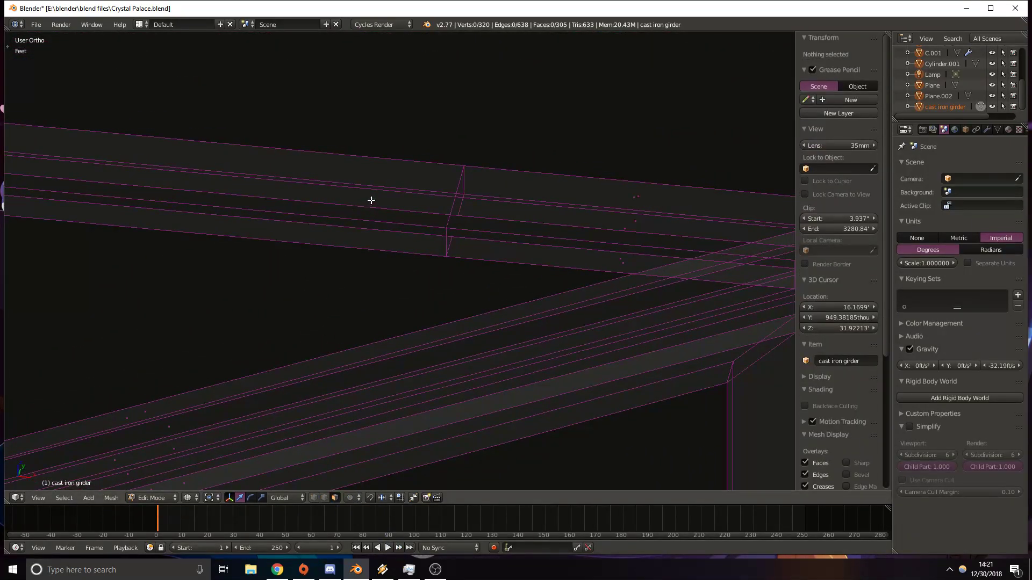
{"action": "left_click", "coordinate": [368, 229]}
{"action": "left_click", "coordinate": [381, 212], "text": "shift"}
{"action": "middle_click_drag", "start_coordinate": [461, 230], "coordinate": [398, 272]}
{"action": "key", "text": "KP_1"}
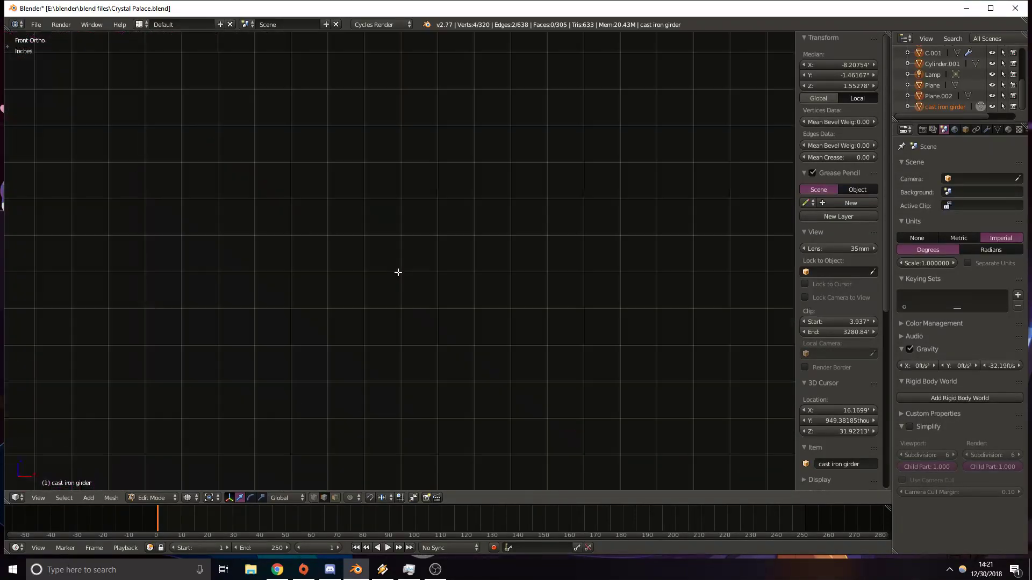
Examine the lower-left brace junction and the upper beam's left corner above it in front view.
{"action": "scroll", "coordinate": [347, 276], "scroll_direction": "down", "scroll_amount": 8}
{"action": "middle_click_drag", "start_coordinate": [212, 380], "coordinate": [256, 281], "text": "shift"}
{"action": "scroll", "coordinate": [174, 300], "scroll_direction": "up", "scroll_amount": 8}
{"action": "middle_click_drag", "start_coordinate": [174, 300], "coordinate": [273, 109], "text": "shift"}
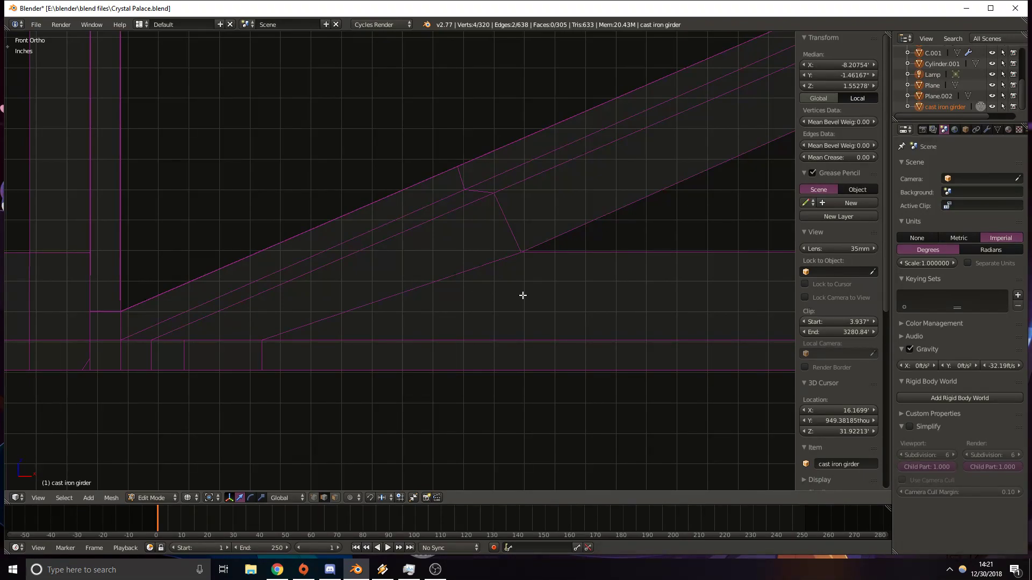
{"action": "middle_click_drag", "start_coordinate": [389, 68], "coordinate": [416, 387], "text": "shift"}
{"action": "middle_click_drag", "start_coordinate": [435, 92], "coordinate": [436, 361], "text": "shift"}
{"action": "middle_click_drag", "start_coordinate": [428, 251], "coordinate": [291, 260], "text": "shift"}
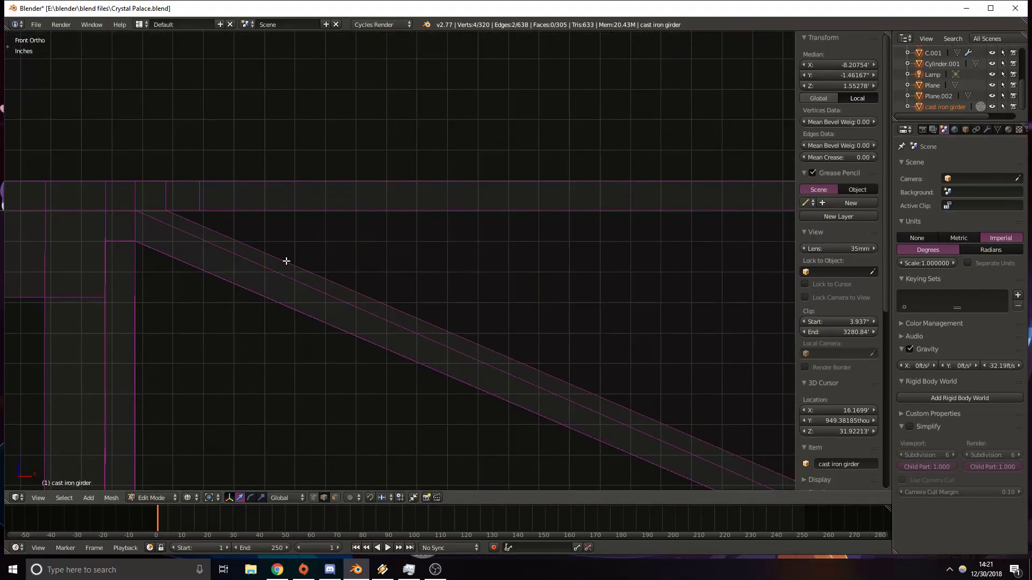
{"action": "key", "text": "ctrl+r"}
{"action": "key", "text": "Escape"}
Leave mesh editing, add a cube and move it over the girder's left diagonal brace, to about X 12.920', Z 32.437'.
{"action": "scroll", "coordinate": [387, 286], "scroll_direction": "down", "scroll_amount": 14}
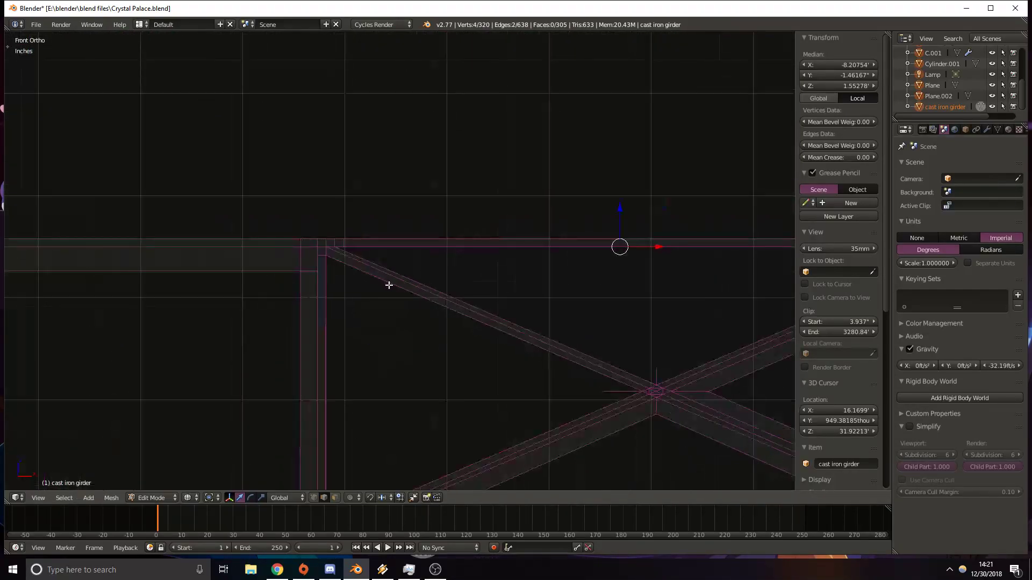
{"action": "middle_click_drag", "start_coordinate": [468, 313], "coordinate": [419, 244], "text": "shift"}
{"action": "key", "text": "Tab"}
{"action": "scroll", "coordinate": [451, 295], "scroll_direction": "up", "scroll_amount": 5}
{"action": "key", "text": "ctrl+a"}
{"action": "key", "text": "Escape"}
{"action": "key", "text": "shift+a"}
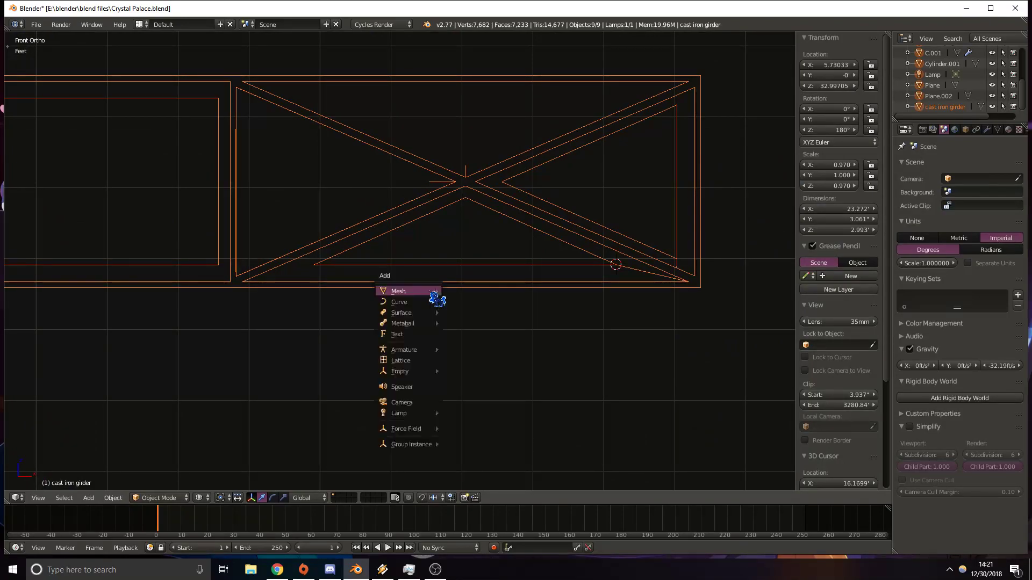
{"action": "mouse_move", "coordinate": [437, 295]}
{"action": "left_click", "coordinate": [477, 302]}
{"action": "middle_click_drag", "start_coordinate": [386, 214], "coordinate": [409, 266], "text": "shift"}
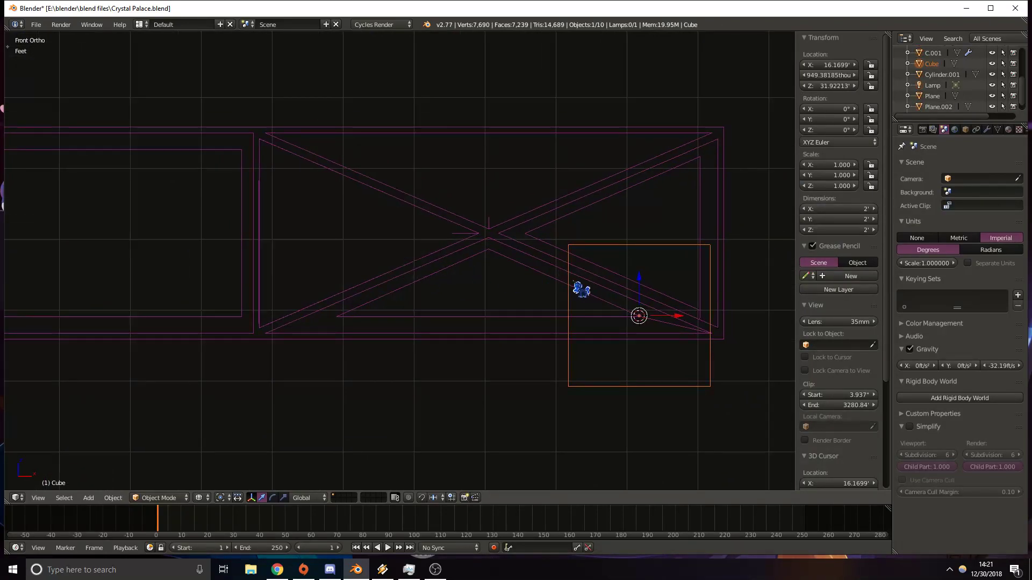
{"action": "key", "text": "g"}
{"action": "left_click", "coordinate": [350, 255]}
Scale the cube along X to about 0.025 and move it along X to about 11.951'.
{"action": "scroll", "coordinate": [376, 296], "scroll_direction": "up", "scroll_amount": 5}
{"action": "scroll", "coordinate": [512, 288], "scroll_direction": "down", "scroll_amount": 3}
{"action": "key", "text": "s"}
{"action": "key", "text": "x"}
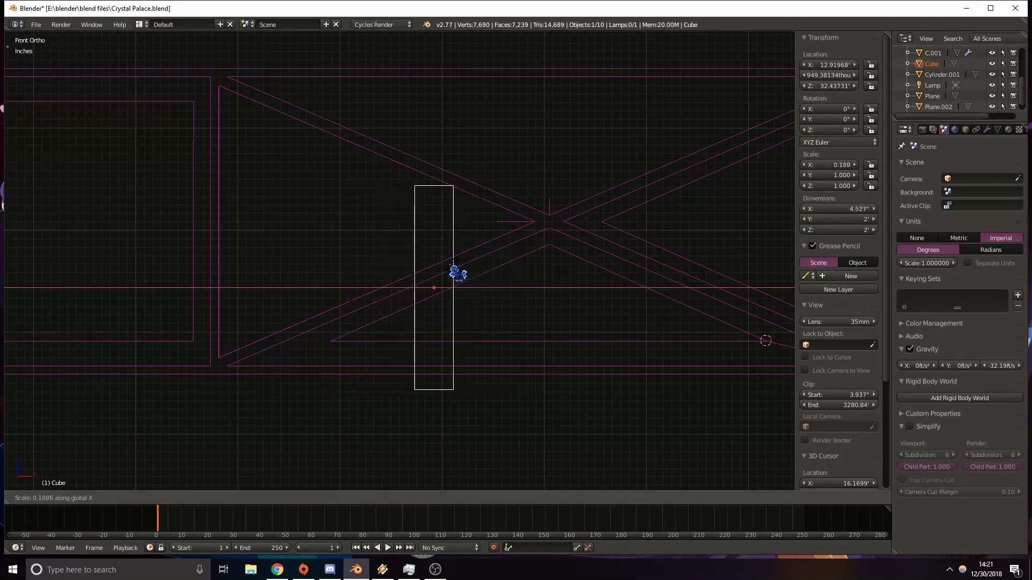
{"action": "left_click", "coordinate": [435, 284]}
{"action": "scroll", "coordinate": [485, 297], "scroll_direction": "up", "scroll_amount": 5}
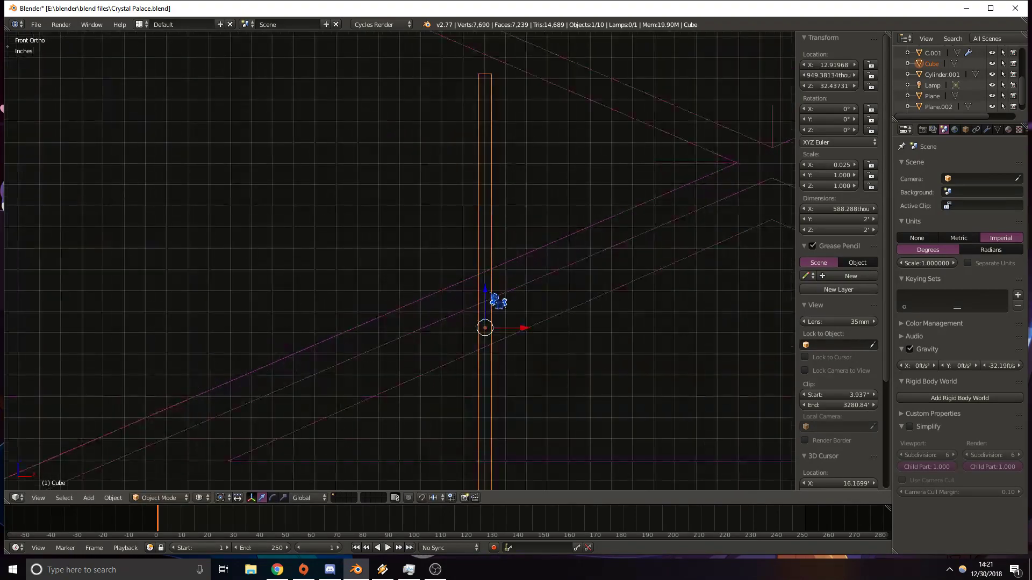
{"action": "key", "text": "g"}
{"action": "key", "text": "x"}
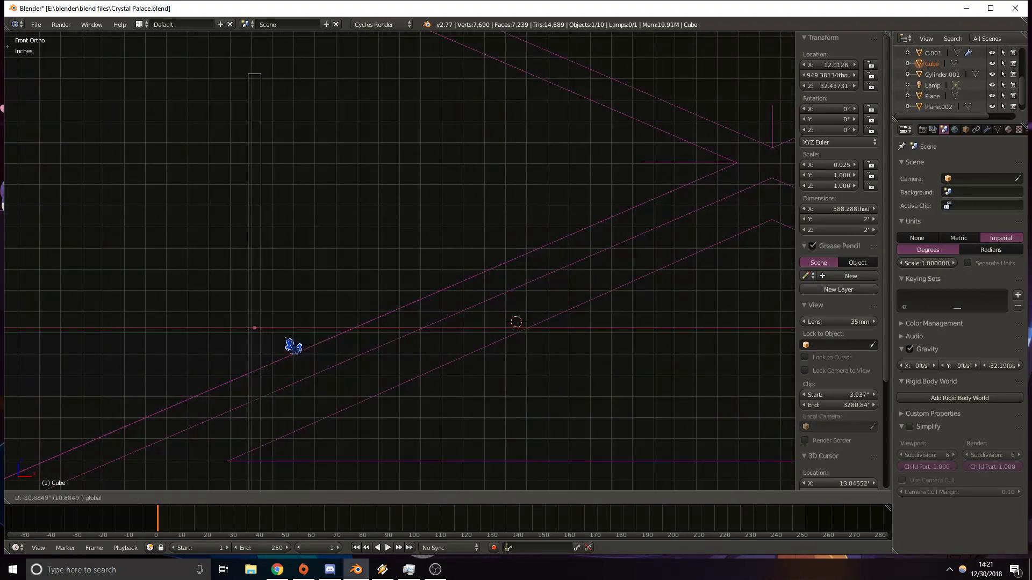
{"action": "left_click", "coordinate": [279, 346]}
Scale the thin cube along Z to about 6.445, making it a vertical guide spanning the girder.
{"action": "scroll", "coordinate": [394, 323], "scroll_direction": "down", "scroll_amount": 3}
{"action": "key", "text": "s"}
{"action": "key", "text": "x"}
{"action": "key", "text": "z"}
{"action": "left_click", "coordinate": [736, 242]}
Select the cast iron girder, enter mesh editing and add a loop cut across the upper beam beside the guide cube.
{"action": "middle_click_drag", "start_coordinate": [356, 219], "coordinate": [499, 331], "text": "shift"}
{"action": "scroll", "coordinate": [506, 339], "scroll_direction": "up", "scroll_amount": 5}
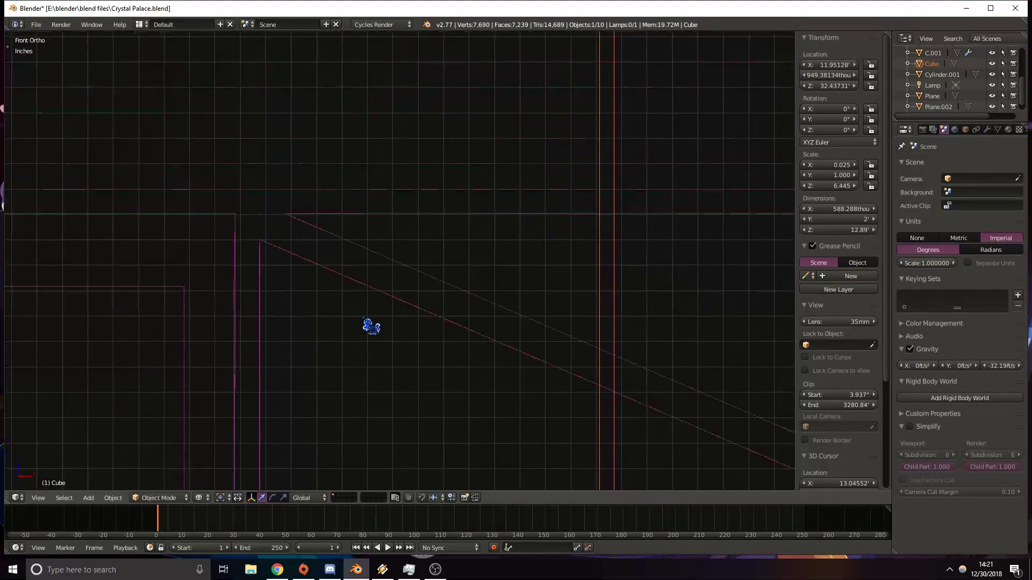
{"action": "right_click", "coordinate": [408, 221]}
{"action": "key", "text": "Tab"}
{"action": "middle_click_drag", "start_coordinate": [503, 227], "coordinate": [423, 242], "text": "shift"}
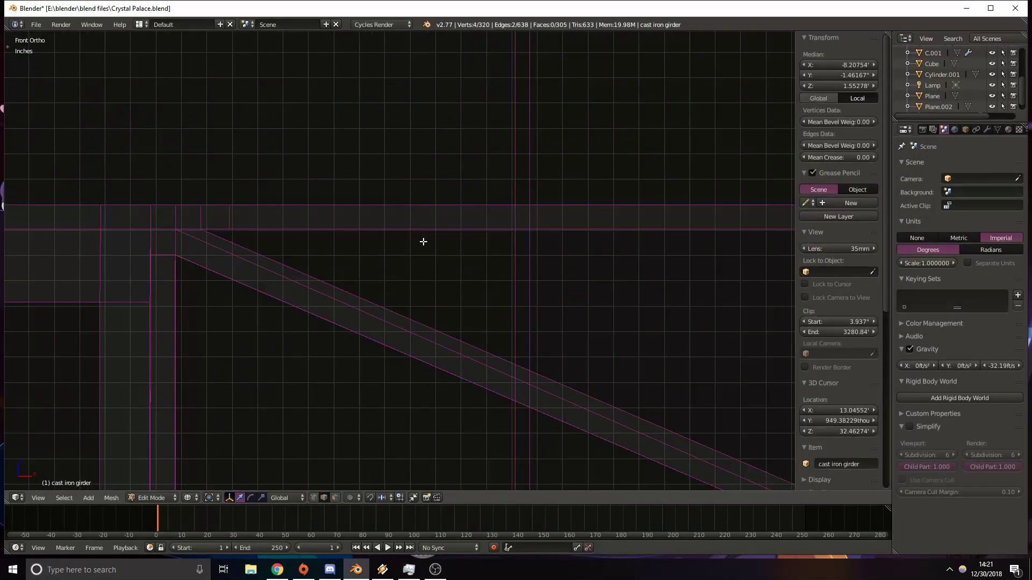
{"action": "key", "text": "ctrl+r"}
{"action": "left_click", "coordinate": [492, 231]}
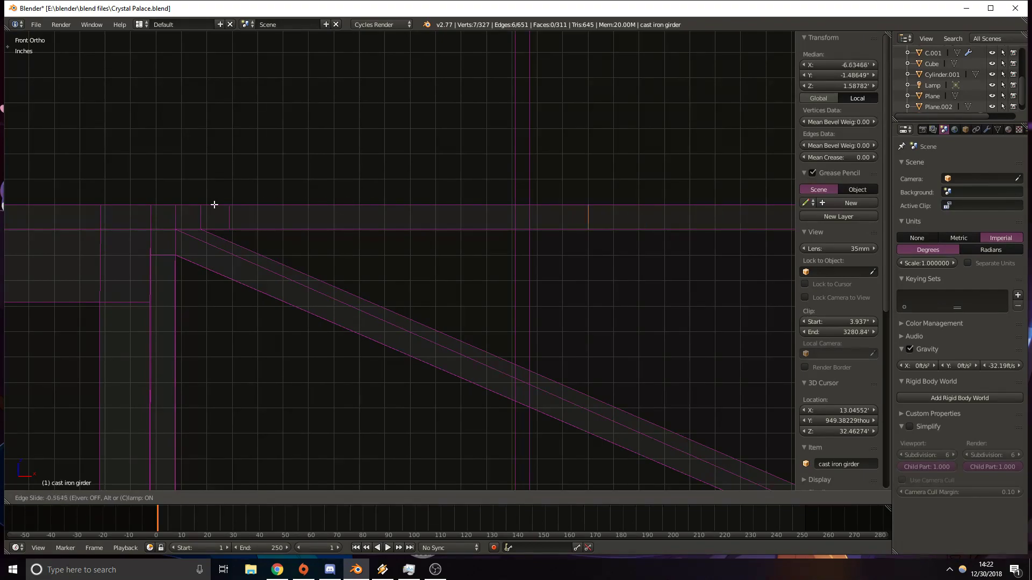
{"action": "left_click", "coordinate": [158, 204]}
Compare the upper beam's new cut with the lower brace corner and nudge it along X at the guide cube's left side.
{"action": "middle_click_drag", "start_coordinate": [441, 184], "coordinate": [449, 340], "text": "shift"}
{"action": "middle_click_drag", "start_coordinate": [518, 430], "coordinate": [482, 188], "text": "shift"}
{"action": "middle_click_drag", "start_coordinate": [437, 134], "coordinate": [469, 357], "text": "shift"}
{"action": "middle_click_drag", "start_coordinate": [458, 184], "coordinate": [453, 265], "text": "shift"}
{"action": "scroll", "coordinate": [462, 274], "scroll_direction": "up", "scroll_amount": 3}
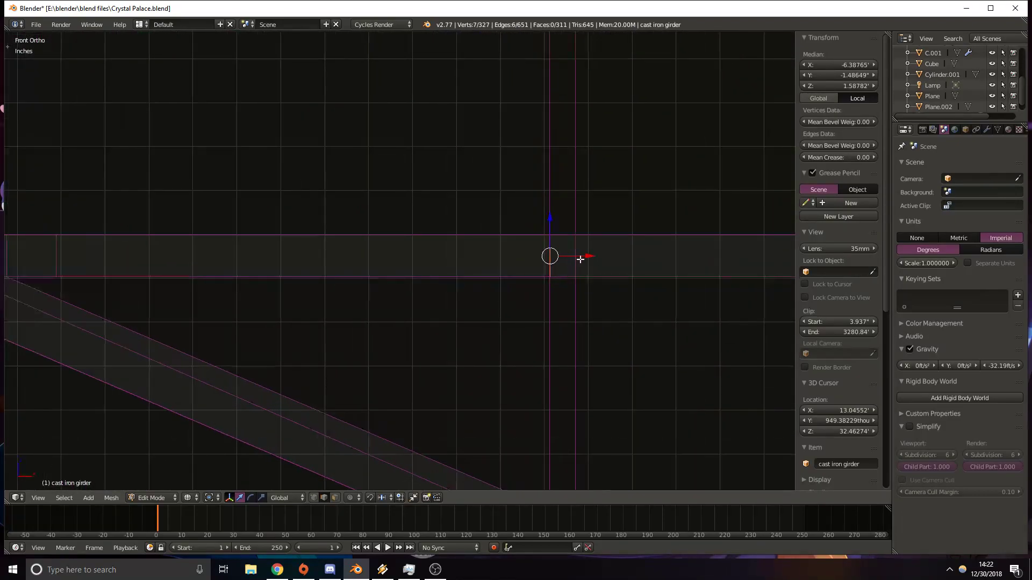
{"action": "left_click_drag", "start_coordinate": [583, 258], "coordinate": [581, 256]}
{"action": "left_click", "coordinate": [575, 258]}
Select the guide cube in object mode and shift it along X so its left side meets the lower-left brace corner.
{"action": "key", "text": "Tab"}
{"action": "right_click", "coordinate": [576, 294]}
{"action": "scroll", "coordinate": [584, 317], "scroll_direction": "down", "scroll_amount": 7}
{"action": "middle_click_drag", "start_coordinate": [575, 347], "coordinate": [460, 281], "text": "shift"}
{"action": "scroll", "coordinate": [466, 289], "scroll_direction": "up", "scroll_amount": 7}
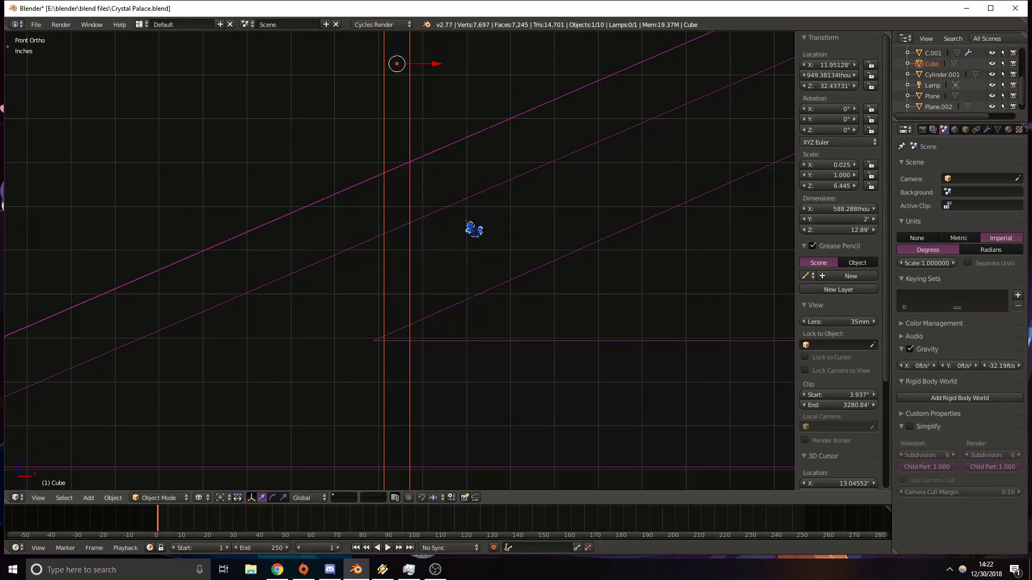
{"action": "left_click_drag", "start_coordinate": [436, 72], "coordinate": [419, 63]}
Return to editing the girder and move the upper beam's left cut along X onto the guide cube's left side.
{"action": "middle_click_drag", "start_coordinate": [355, 58], "coordinate": [435, 451], "text": "shift"}
{"action": "mouse_move", "coordinate": [399, 46]}
{"action": "middle_mouse_down", "text": "shift"}
{"action": "mouse_move", "coordinate": [399, 350]}
{"action": "mouse_move", "coordinate": [403, 173]}
{"action": "middle_mouse_up", "text": "shift"}
{"action": "right_click", "coordinate": [401, 166]}
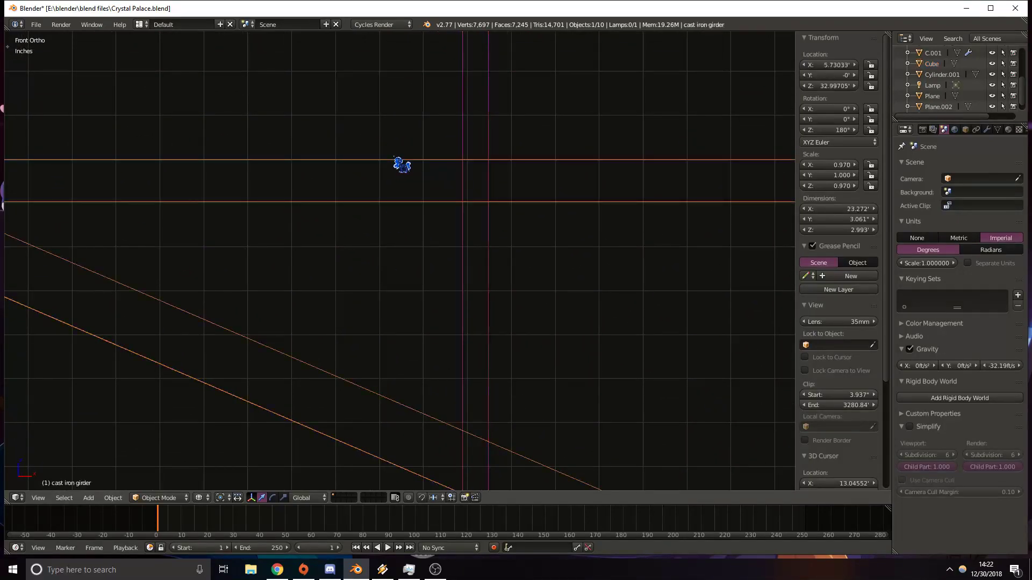
{"action": "key", "text": "Tab"}
{"action": "left_click_drag", "start_coordinate": [512, 182], "coordinate": [504, 179]}
Select the upper beam's two lower inner edges between the two cuts and fill a face between them.
{"action": "middle_click_drag", "start_coordinate": [546, 232], "coordinate": [321, 169]}
{"action": "right_click", "coordinate": [304, 166]}
{"action": "right_click", "coordinate": [303, 167], "text": "shift"}
{"action": "key", "text": "f"}
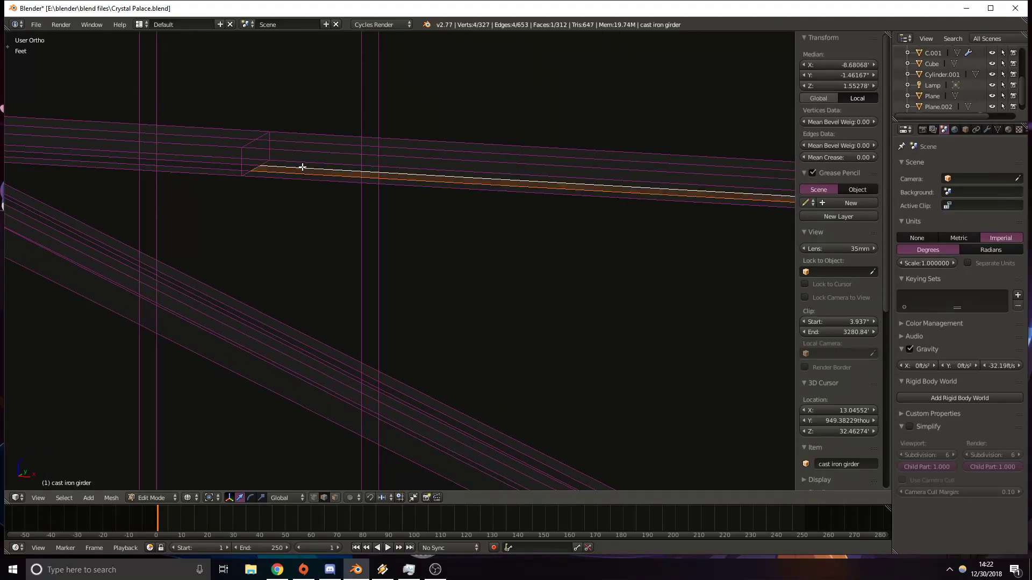
Extrude the new face under the upper beam straight down to about local Z 1.295' in front view.
{"action": "key", "text": "KP_1"}
{"action": "middle_click_drag", "start_coordinate": [396, 311], "coordinate": [306, 227], "text": "shift"}
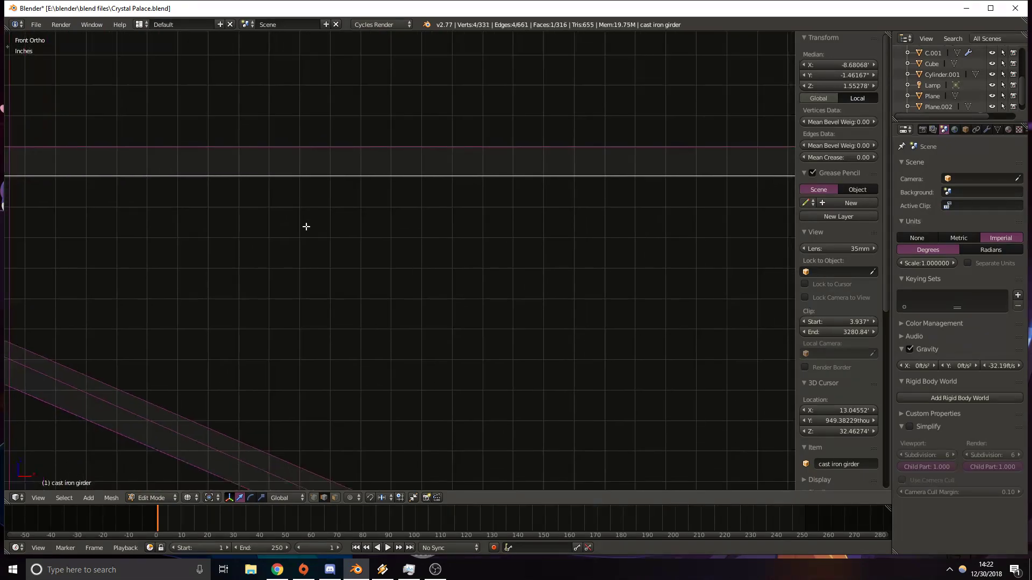
{"action": "middle_click_drag", "start_coordinate": [250, 185], "coordinate": [335, 194], "text": "shift"}
{"action": "middle_click_drag", "start_coordinate": [715, 174], "coordinate": [471, 185], "text": "shift"}
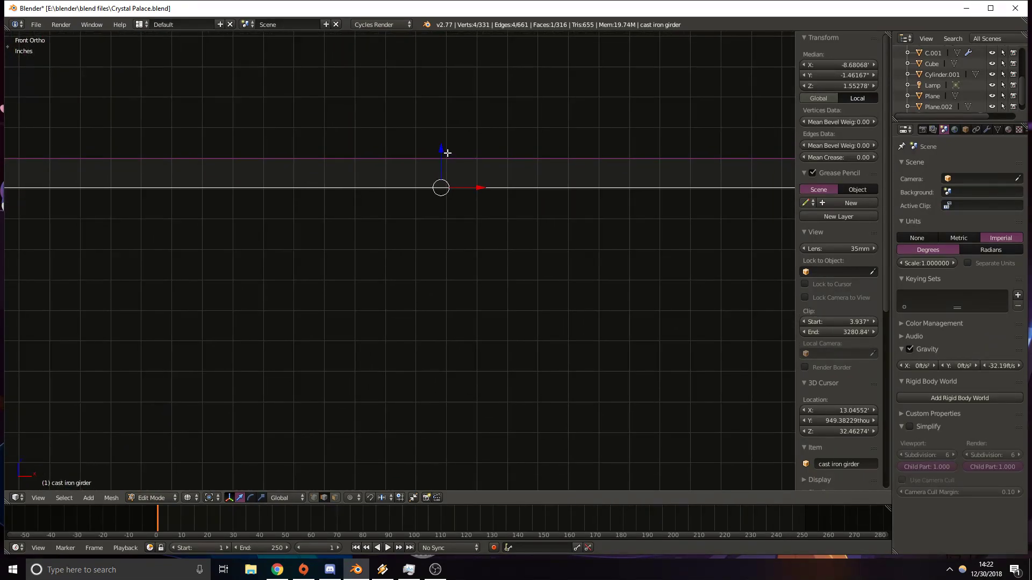
{"action": "key", "text": "z"}
{"action": "key", "text": "z"}
{"action": "left_click_drag", "start_coordinate": [442, 149], "coordinate": [450, 241]}
{"action": "middle_click_drag", "start_coordinate": [121, 300], "coordinate": [412, 262], "text": "shift"}
{"action": "middle_click_drag", "start_coordinate": [248, 268], "coordinate": [295, 263], "text": "shift"}
{"action": "scroll", "coordinate": [438, 281], "scroll_direction": "down", "scroll_amount": 9}
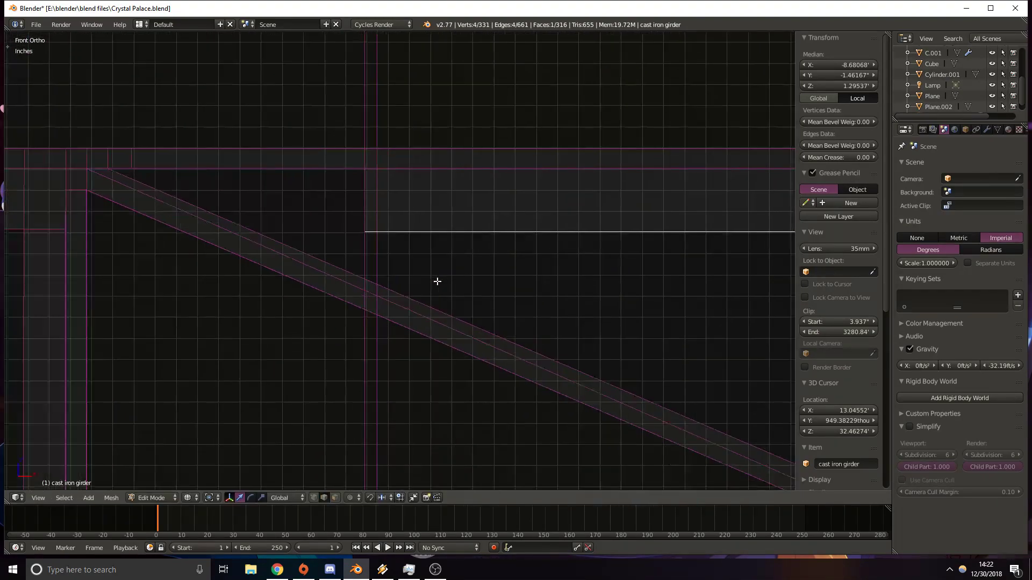
Add a loop cut across the upper-left diagonal brace and slide it to the guide line below the extruded flange's left end.
{"action": "middle_click_drag", "start_coordinate": [421, 302], "coordinate": [353, 229], "text": "shift"}
{"action": "middle_click_drag", "start_coordinate": [607, 230], "coordinate": [375, 184], "text": "shift"}
{"action": "scroll", "coordinate": [449, 271], "scroll_direction": "up", "scroll_amount": 4, "text": "shift"}
{"action": "scroll", "coordinate": [450, 272], "scroll_direction": "down", "scroll_amount": 4, "text": "shift"}
{"action": "scroll", "coordinate": [466, 277], "scroll_direction": "up", "scroll_amount": 3}
{"action": "middle_click_drag", "start_coordinate": [210, 292], "coordinate": [473, 266], "text": "shift"}
{"action": "middle_click_drag", "start_coordinate": [240, 266], "coordinate": [460, 369], "text": "shift"}
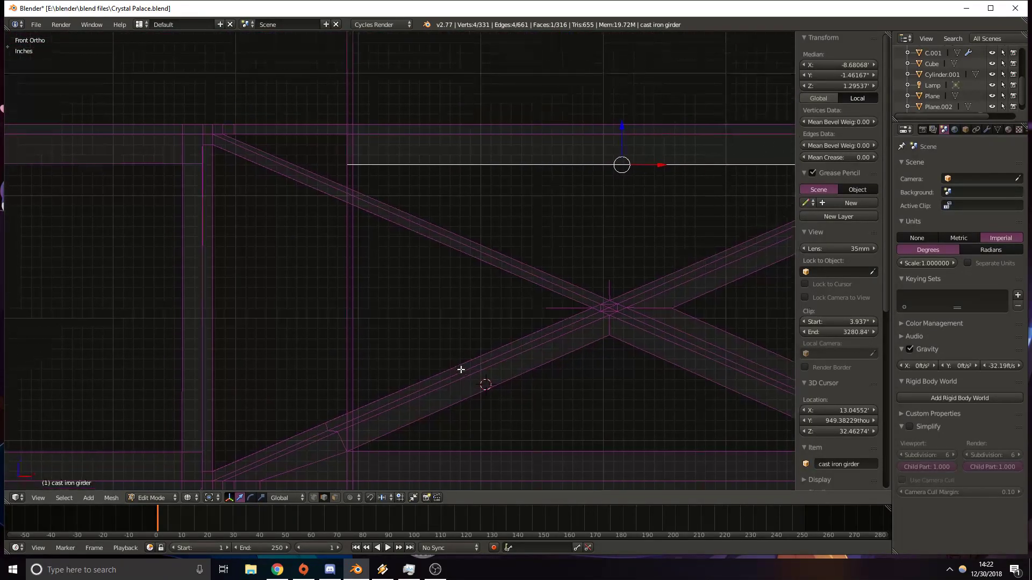
{"action": "scroll", "coordinate": [250, 219], "scroll_direction": "up", "scroll_amount": 5}
{"action": "middle_click_drag", "start_coordinate": [215, 126], "coordinate": [385, 269], "text": "shift"}
{"action": "key", "text": "ctrl+r"}
{"action": "left_click", "coordinate": [418, 221]}
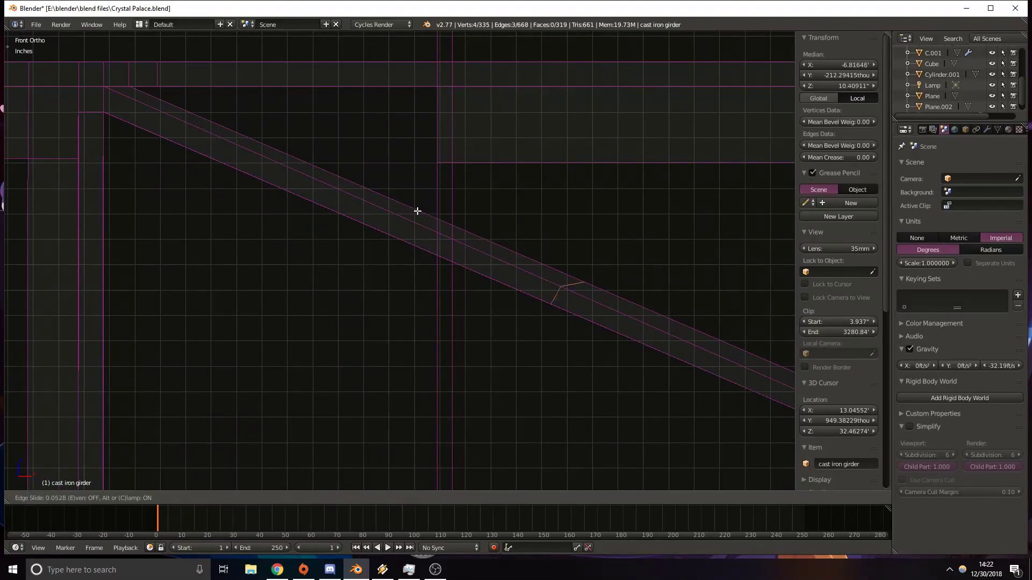
{"action": "left_click", "coordinate": [269, 169]}
Add a second loop cut across the opposite side of the upper-left brace and slide it beside the first cut.
{"action": "middle_click_drag", "start_coordinate": [270, 168], "coordinate": [321, 254]}
{"action": "middle_click_drag", "start_coordinate": [257, 217], "coordinate": [286, 234], "text": "shift"}
{"action": "key", "text": "ctrl+r"}
{"action": "left_click", "coordinate": [309, 227]}
{"action": "left_click", "coordinate": [135, 189]}
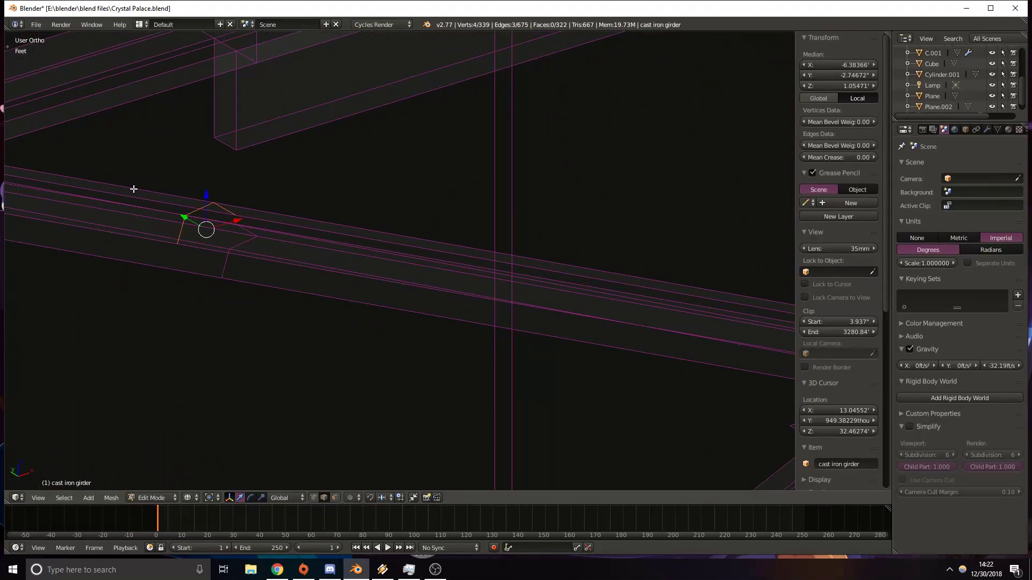
Move the second brace cut in front view onto the first one, to about local X -6.322', Z 1.082'.
{"action": "key", "text": "KP_1"}
{"action": "middle_click_drag", "start_coordinate": [504, 421], "coordinate": [437, 322], "text": "shift"}
{"action": "scroll", "coordinate": [446, 310], "scroll_direction": "up", "scroll_amount": 3}
{"action": "middle_click_drag", "start_coordinate": [514, 354], "coordinate": [484, 313], "text": "shift"}
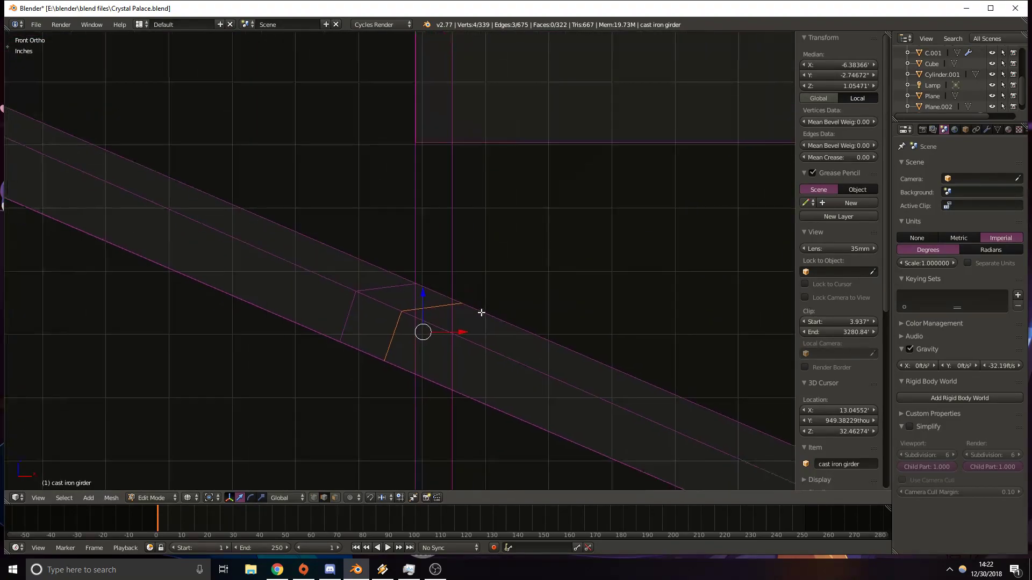
{"action": "key", "text": "g"}
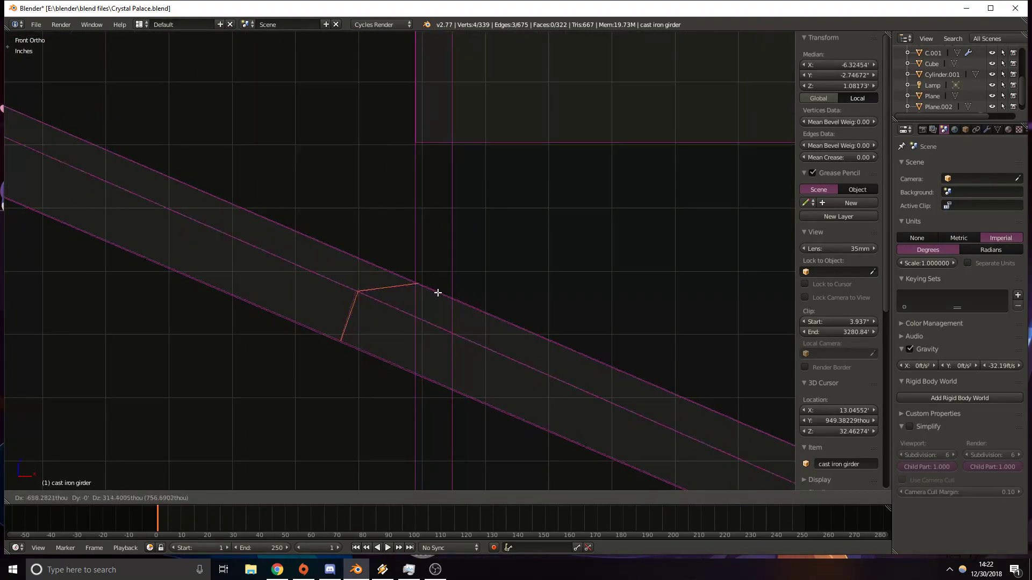
{"action": "left_click", "coordinate": [436, 292]}
Select the upper-left brace's inner flange edge running from the new cut to the corner.
{"action": "middle_click_drag", "start_coordinate": [436, 292], "coordinate": [290, 227]}
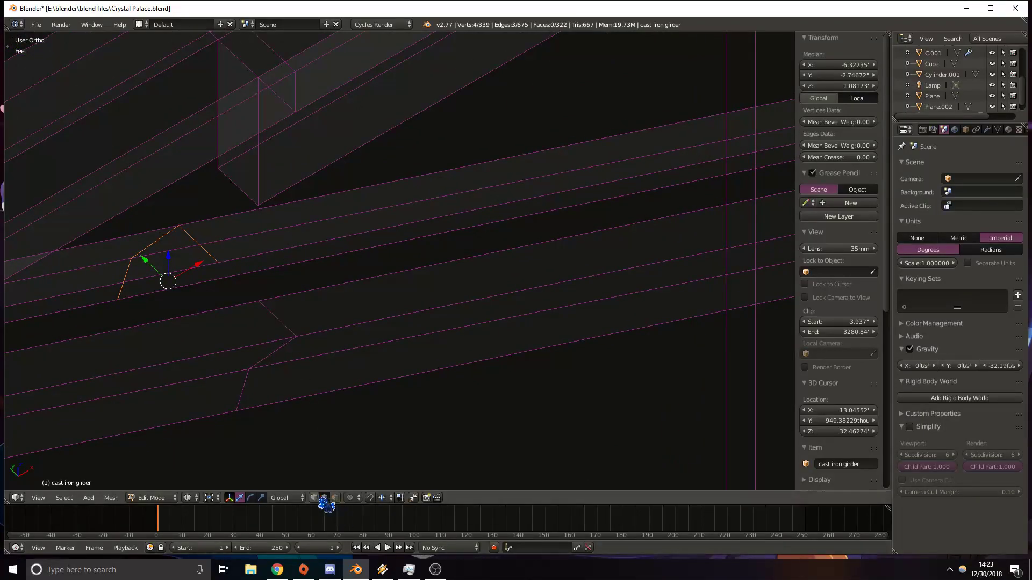
{"action": "right_click", "coordinate": [212, 256]}
{"action": "mouse_move", "coordinate": [235, 192]}
{"action": "middle_mouse_down"}
{"action": "mouse_move", "coordinate": [188, 112]}
{"action": "mouse_move", "coordinate": [168, 288]}
{"action": "mouse_move", "coordinate": [136, 297]}
{"action": "middle_mouse_up"}
{"action": "key", "text": "z"}
{"action": "key", "text": "z"}
{"action": "mouse_move", "coordinate": [414, 357]}
{"action": "middle_mouse_down"}
{"action": "mouse_move", "coordinate": [311, 327]}
{"action": "mouse_move", "coordinate": [457, 282]}
{"action": "middle_mouse_up"}
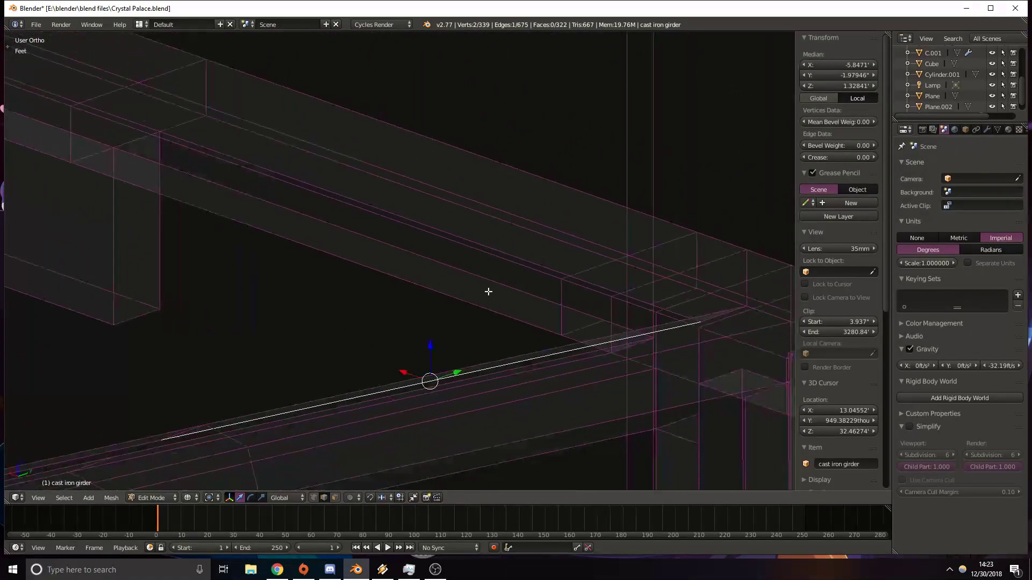
{"action": "middle_click_drag", "start_coordinate": [588, 308], "coordinate": [545, 293], "text": "shift"}
{"action": "right_click", "coordinate": [627, 294], "text": "shift"}
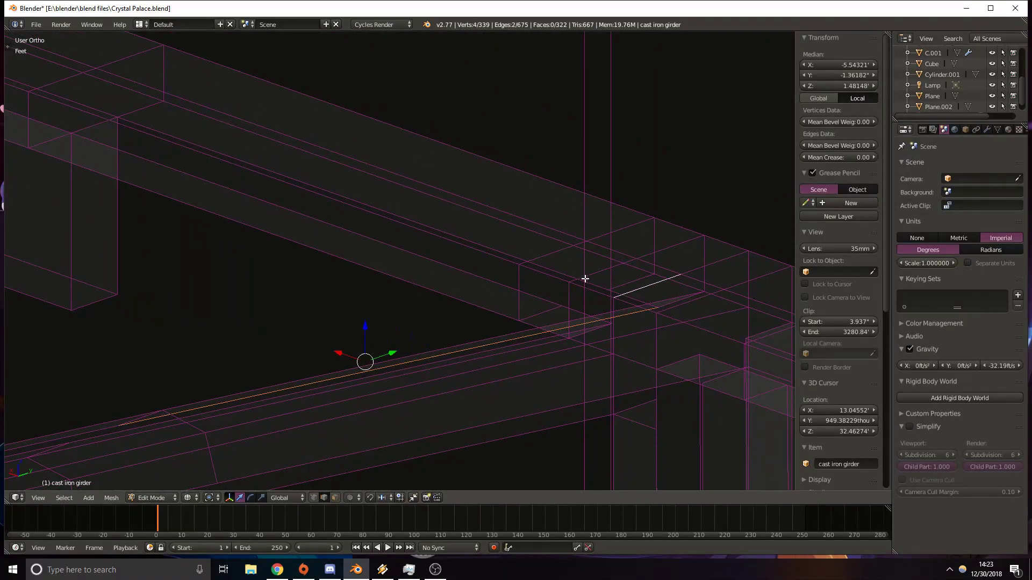
{"action": "key", "text": "z"}
{"action": "right_click", "coordinate": [634, 276], "text": "shift"}
{"action": "right_click", "coordinate": [640, 272], "text": "shift"}
{"action": "mouse_move", "coordinate": [635, 289]}
{"action": "middle_mouse_down"}
{"action": "mouse_move", "coordinate": [511, 279]}
{"action": "mouse_move", "coordinate": [290, 357]}
{"action": "middle_mouse_up"}
{"action": "key", "text": "z"}
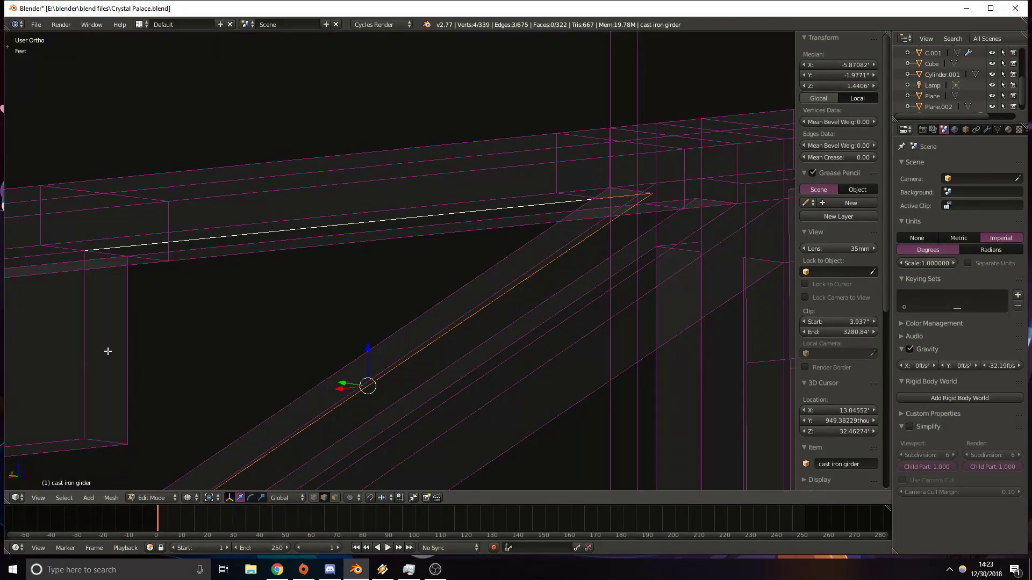
{"action": "key", "text": "z"}
{"action": "mouse_move", "coordinate": [86, 363]}
{"action": "middle_mouse_down"}
{"action": "mouse_move", "coordinate": [214, 258]}
{"action": "mouse_move", "coordinate": [230, 297]}
{"action": "mouse_move", "coordinate": [279, 316]}
{"action": "mouse_move", "coordinate": [300, 351]}
{"action": "middle_mouse_up"}
{"action": "middle_click_drag", "start_coordinate": [424, 246], "coordinate": [175, 254], "text": "shift"}
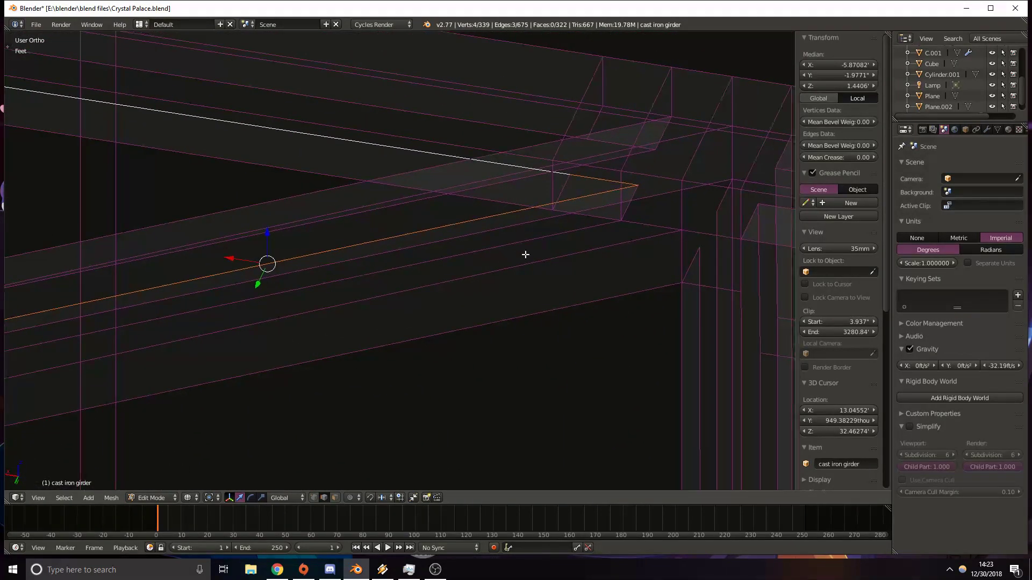
{"action": "middle_click_drag", "start_coordinate": [437, 205], "coordinate": [468, 195], "text": "shift"}
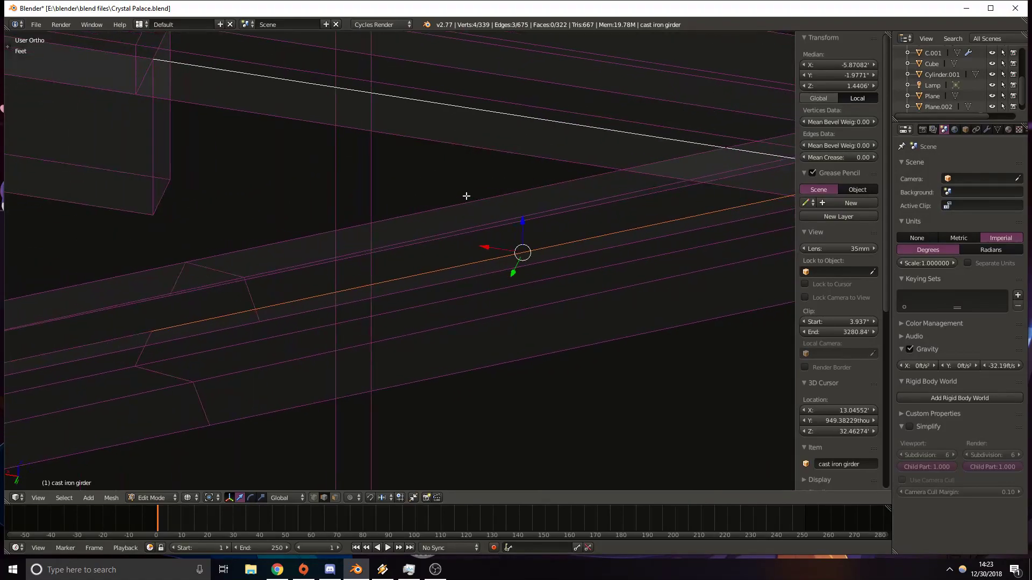
Fill a triangular face between the vertical edge at the upper beam flange's end and the beam's long inner edge.
{"action": "right_click", "coordinate": [163, 160]}
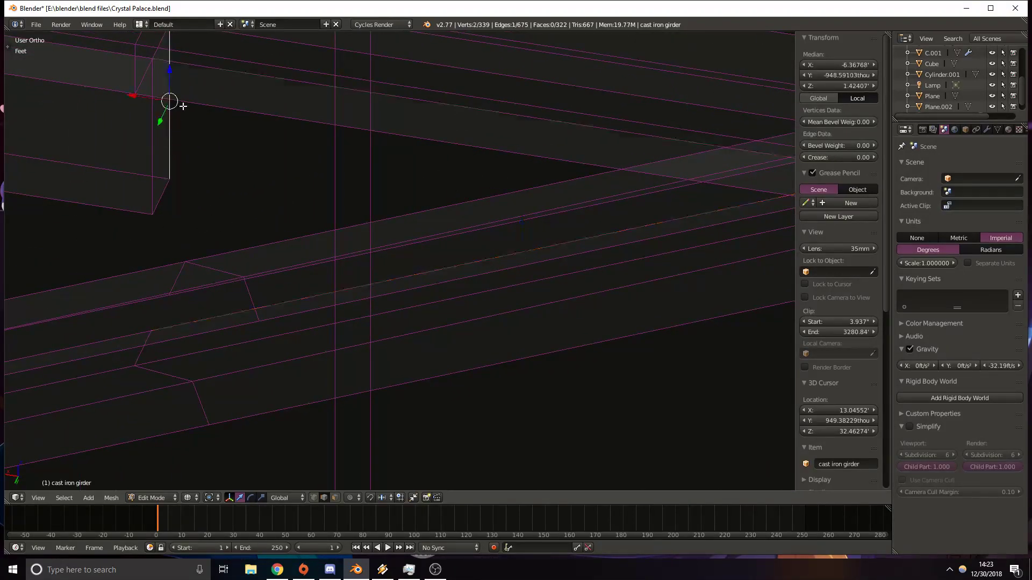
{"action": "right_click", "coordinate": [153, 153]}
{"action": "right_click", "coordinate": [184, 63], "text": "shift"}
{"action": "key", "text": "f"}
Fill the narrow triangular face between the new face's slanted edge and the short corner edge where beam and brace meet.
{"action": "middle_click_drag", "start_coordinate": [756, 215], "coordinate": [477, 177], "text": "shift"}
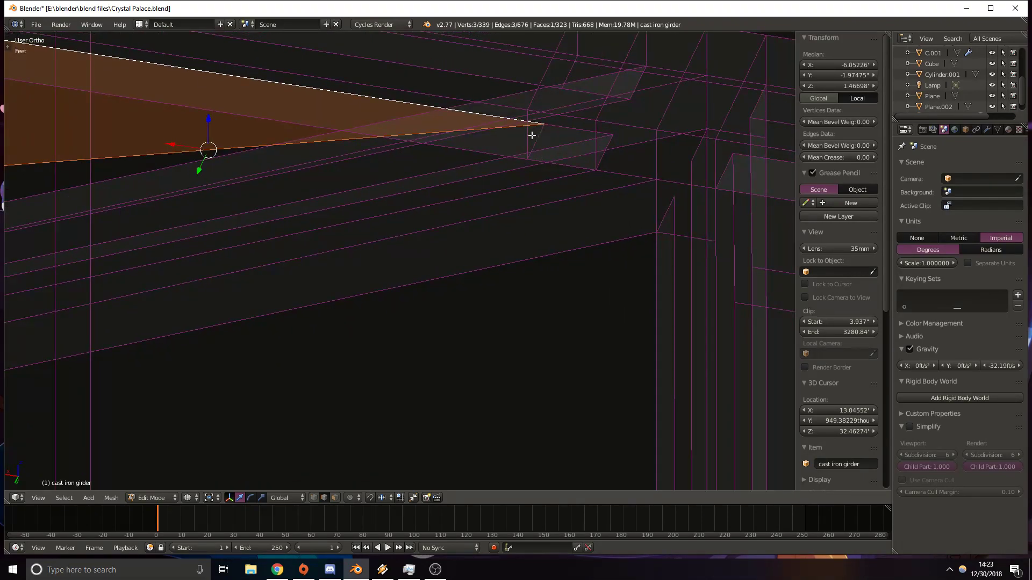
{"action": "right_click", "coordinate": [574, 129]}
{"action": "right_click", "coordinate": [493, 129], "text": "shift"}
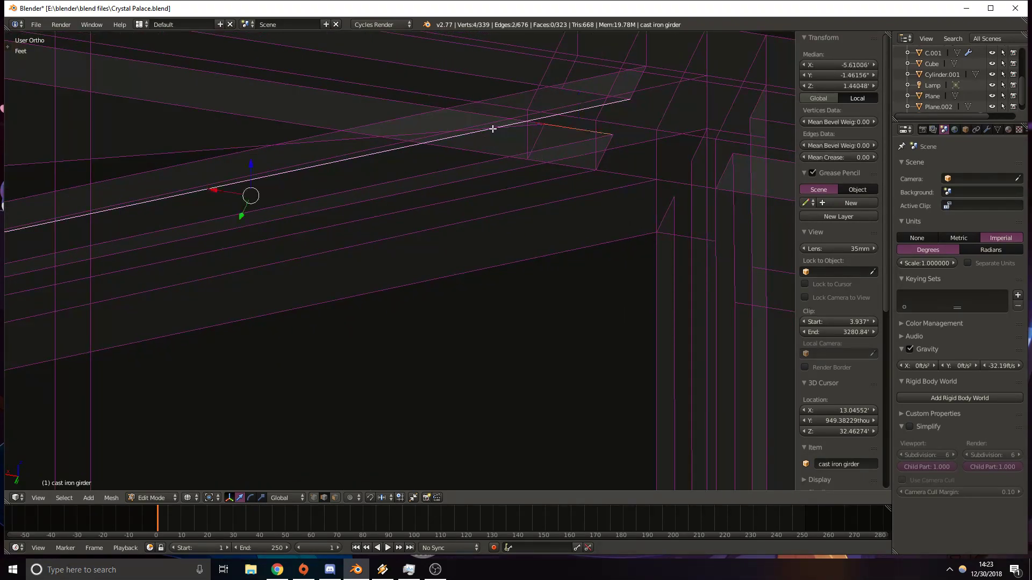
{"action": "right_click", "coordinate": [452, 136], "text": "shift"}
{"action": "right_click", "coordinate": [431, 130], "text": "shift"}
{"action": "key", "text": "f"}
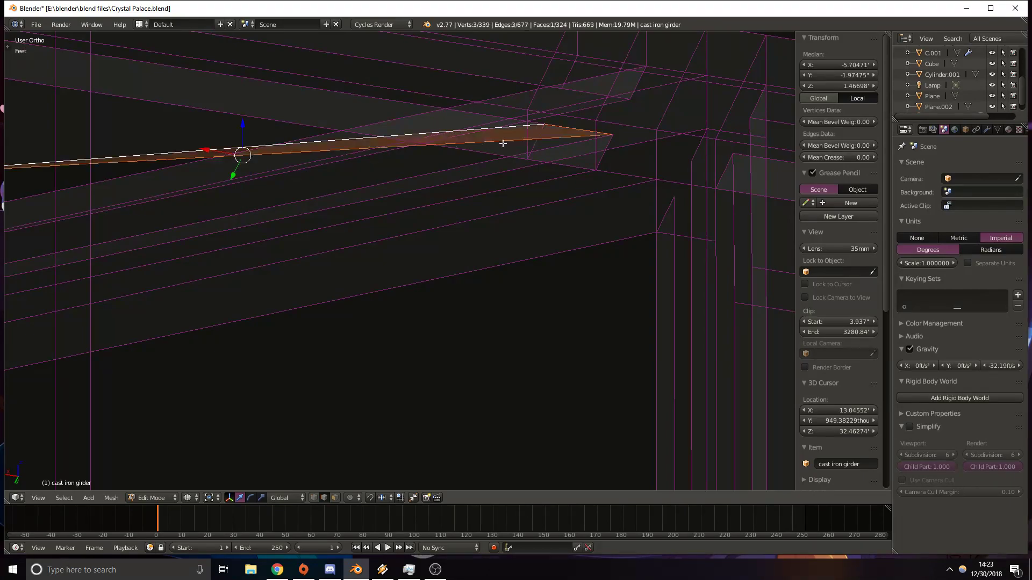
Fill the remaining triangle on this side, between the narrow face's lower edge and the upper-left brace's inner edge.
{"action": "right_click", "coordinate": [555, 147]}
{"action": "right_click", "coordinate": [544, 138], "text": "shift"}
{"action": "middle_click_drag", "start_coordinate": [87, 163], "coordinate": [491, 160], "text": "shift"}
{"action": "key", "text": "f"}
{"action": "mouse_move", "coordinate": [237, 244]}
{"action": "middle_mouse_down"}
{"action": "mouse_move", "coordinate": [340, 219]}
{"action": "mouse_move", "coordinate": [373, 265]}
{"action": "mouse_move", "coordinate": [433, 260]}
{"action": "mouse_move", "coordinate": [478, 299]}
{"action": "mouse_move", "coordinate": [435, 290]}
{"action": "mouse_move", "coordinate": [330, 223]}
{"action": "middle_mouse_up"}
{"action": "key", "text": "z"}
{"action": "key", "text": "z"}
{"action": "middle_click_drag", "start_coordinate": [559, 273], "coordinate": [492, 223]}
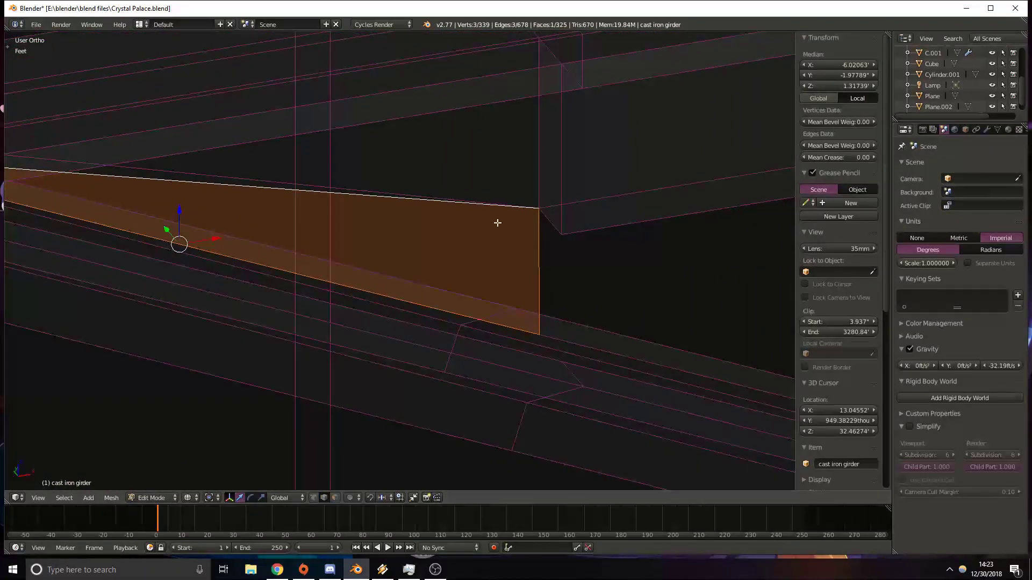
Fill the first triangular face on the opposite side, between the beam flange's vertical end edge and its long inner edge.
{"action": "right_click", "coordinate": [565, 188]}
{"action": "right_click", "coordinate": [503, 70], "text": "shift"}
{"action": "key", "text": "f"}
Fill the narrow corner triangle on the opposite side, joining the short corner edge to the slanted edge above it.
{"action": "middle_click_drag", "start_coordinate": [281, 146], "coordinate": [517, 155], "text": "shift"}
{"action": "right_click", "coordinate": [132, 180]}
{"action": "right_click", "coordinate": [229, 183], "text": "shift"}
{"action": "key", "text": "f"}
{"action": "key", "text": "ctrl+z"}
{"action": "key", "text": "ctrl+z"}
{"action": "right_click", "coordinate": [344, 199], "text": "shift"}
{"action": "middle_click_drag", "start_coordinate": [346, 200], "coordinate": [301, 188], "text": "shift"}
{"action": "key", "text": "f"}
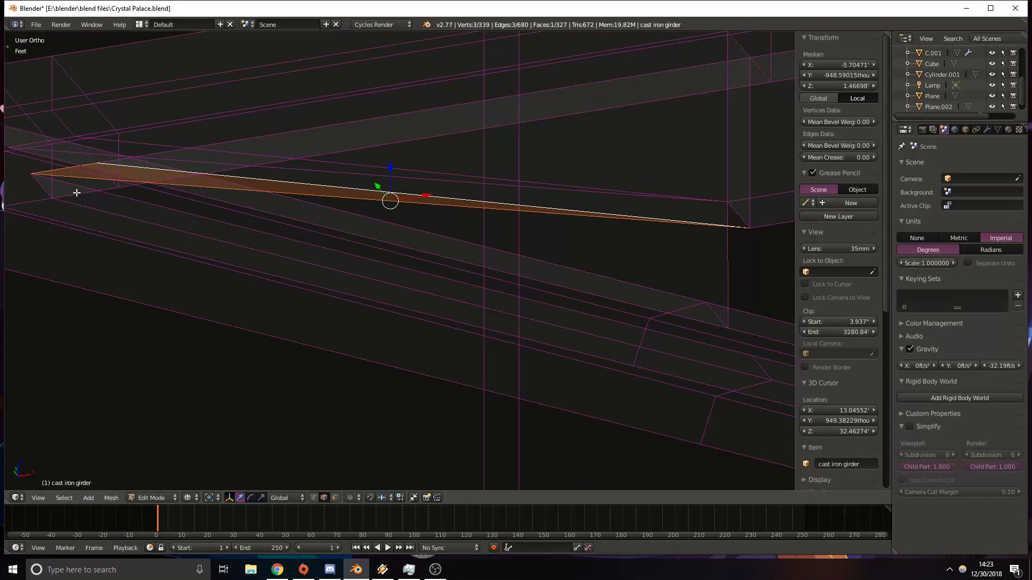
Fill the last triangle on the opposite side down to the upper-left brace's inner edge.
{"action": "right_click", "coordinate": [71, 186]}
{"action": "right_click", "coordinate": [76, 177], "text": "shift"}
{"action": "key", "text": "f"}
{"action": "middle_click_drag", "start_coordinate": [678, 259], "coordinate": [400, 198], "text": "shift"}
{"action": "key", "text": "z"}
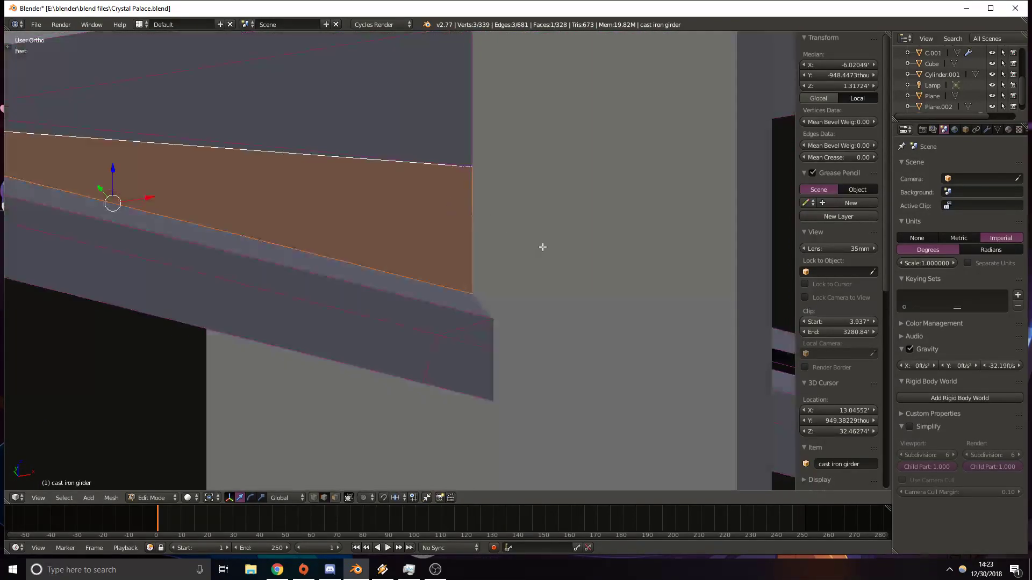
Fill a long side face along the brace, from the vertical edge at the crossing to the one below the beam flange's end.
{"action": "key", "text": "KP_1"}
{"action": "key", "text": "z"}
{"action": "scroll", "coordinate": [541, 247], "scroll_direction": "down", "scroll_amount": 2}
{"action": "middle_click_drag", "start_coordinate": [604, 258], "coordinate": [311, 225], "text": "shift"}
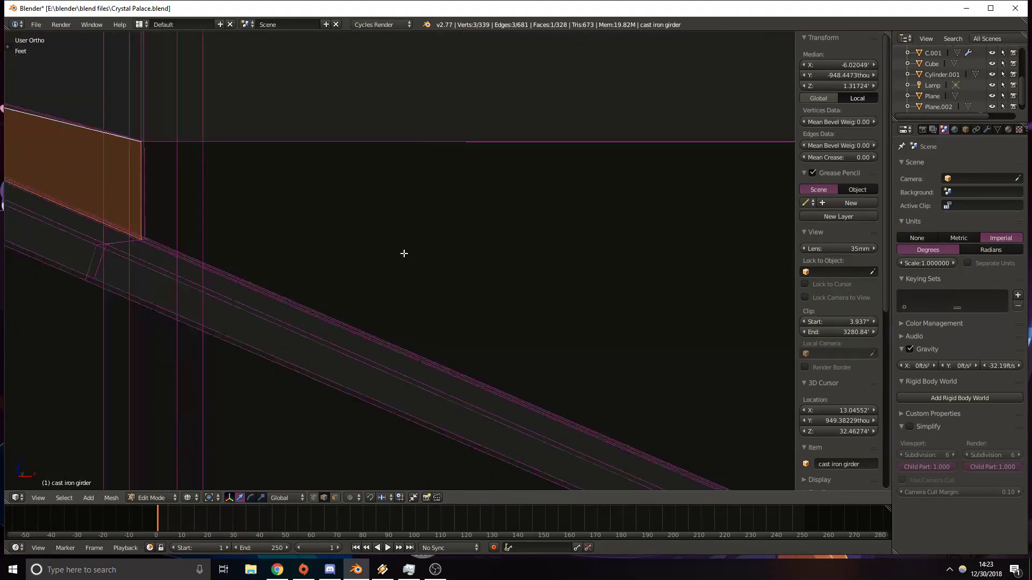
{"action": "middle_click_drag", "start_coordinate": [410, 253], "coordinate": [445, 312]}
{"action": "scroll", "coordinate": [445, 311], "scroll_direction": "down", "scroll_amount": 8}
{"action": "right_click", "coordinate": [479, 207]}
{"action": "middle_click_drag", "start_coordinate": [92, 176], "coordinate": [559, 142], "text": "shift"}
{"action": "right_click", "coordinate": [132, 242], "text": "shift"}
{"action": "key", "text": "f"}
Fill the brace flange's top face between the bottom edge of the beam flange's end and the top edge at the crossing.
{"action": "right_click", "coordinate": [147, 210]}
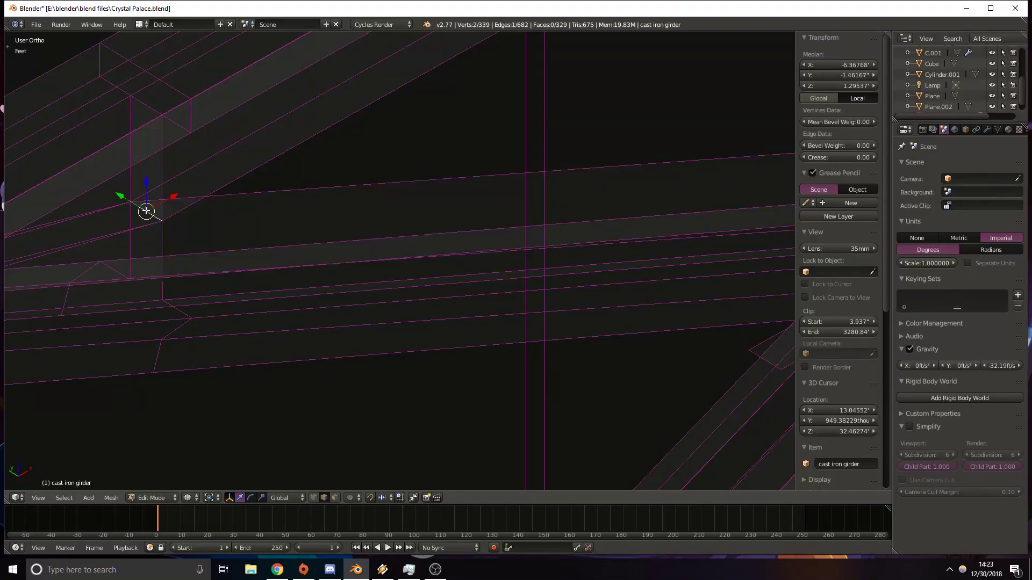
{"action": "right_click", "coordinate": [279, 192], "text": "shift"}
{"action": "middle_click_drag", "start_coordinate": [599, 196], "coordinate": [223, 192], "text": "shift"}
{"action": "right_click", "coordinate": [585, 146], "text": "shift"}
{"action": "key", "text": "f"}
{"action": "right_click", "coordinate": [605, 177]}
{"action": "right_click", "coordinate": [547, 167], "text": "shift"}
{"action": "right_click", "coordinate": [600, 186], "text": "alt+shift"}
{"action": "right_click", "coordinate": [564, 160]}
{"action": "right_click", "coordinate": [539, 163]}
{"action": "key", "text": "a"}
{"action": "right_click", "coordinate": [526, 165], "text": "alt"}
{"action": "right_click", "coordinate": [614, 158], "text": "shift"}
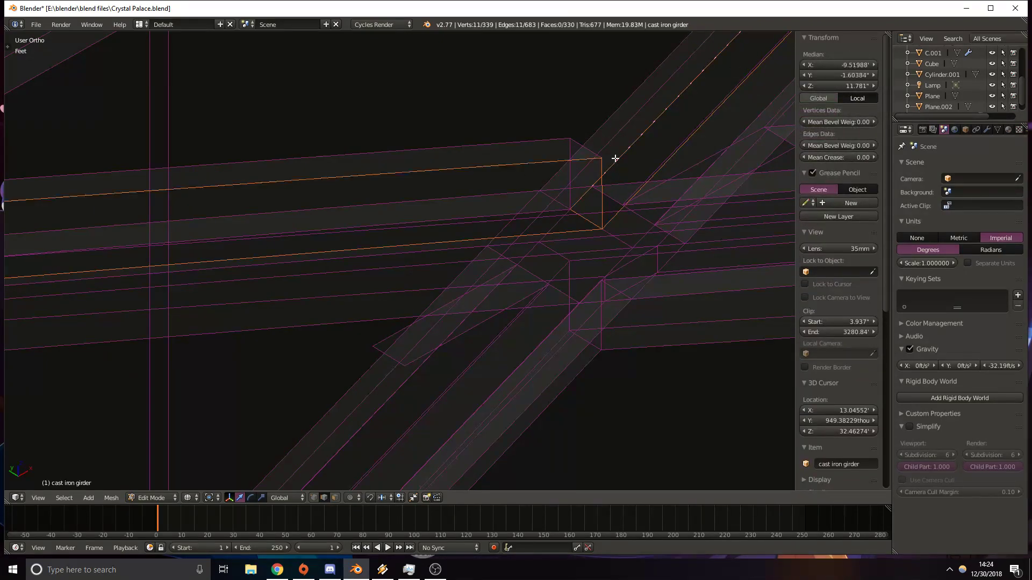
{"action": "middle_click_drag", "start_coordinate": [650, 182], "coordinate": [509, 295], "text": "shift"}
{"action": "right_click", "coordinate": [507, 249], "text": "shift"}
{"action": "right_click", "coordinate": [503, 244], "text": "shift"}
{"action": "middle_click_drag", "start_coordinate": [390, 301], "coordinate": [417, 289], "text": "shift"}
{"action": "right_click", "coordinate": [509, 249], "text": "shift"}
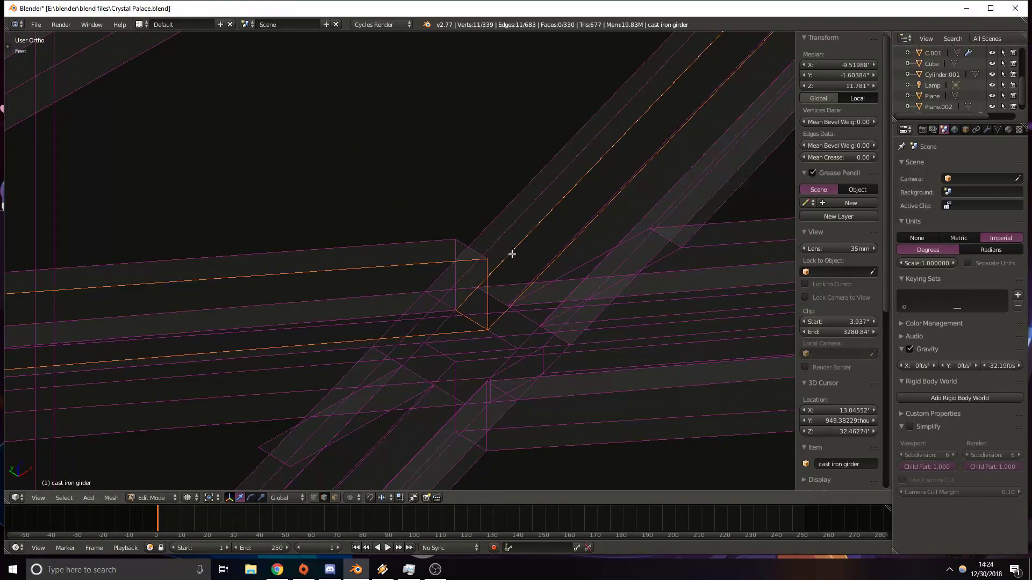
{"action": "right_click", "coordinate": [541, 275], "text": "shift"}
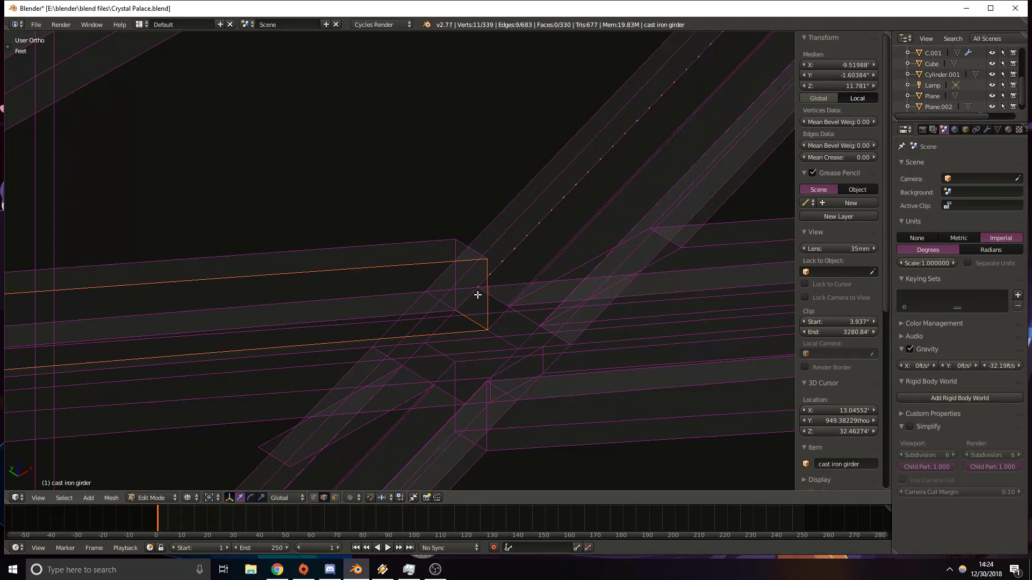
{"action": "middle_click_drag", "start_coordinate": [493, 293], "coordinate": [525, 253], "text": "shift"}
{"action": "right_click", "coordinate": [570, 291], "text": "shift"}
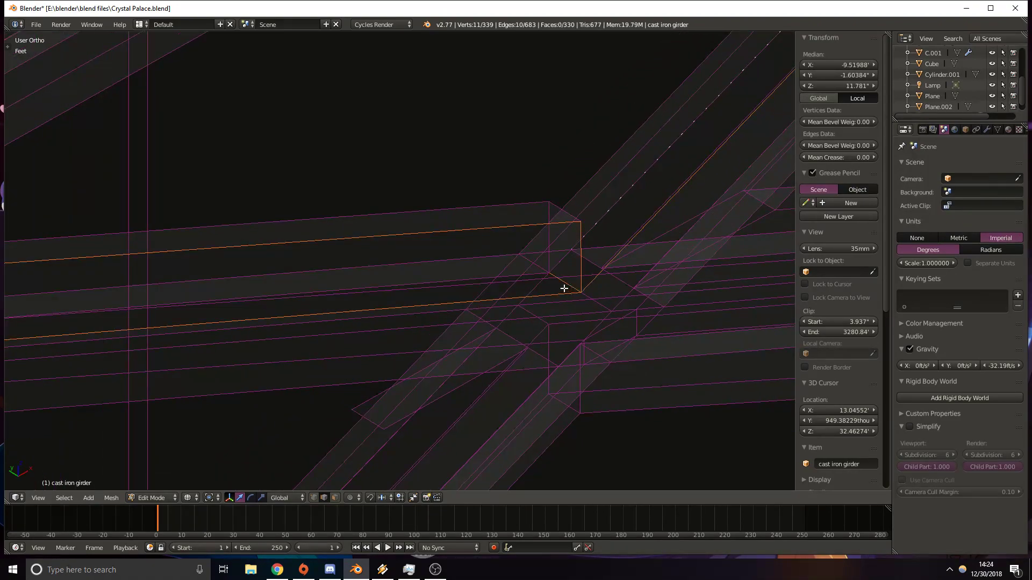
Select the four boundary edges of the brace flange's open side and fill the opposite long side face.
{"action": "right_click", "coordinate": [561, 227]}
{"action": "right_click", "coordinate": [533, 224]}
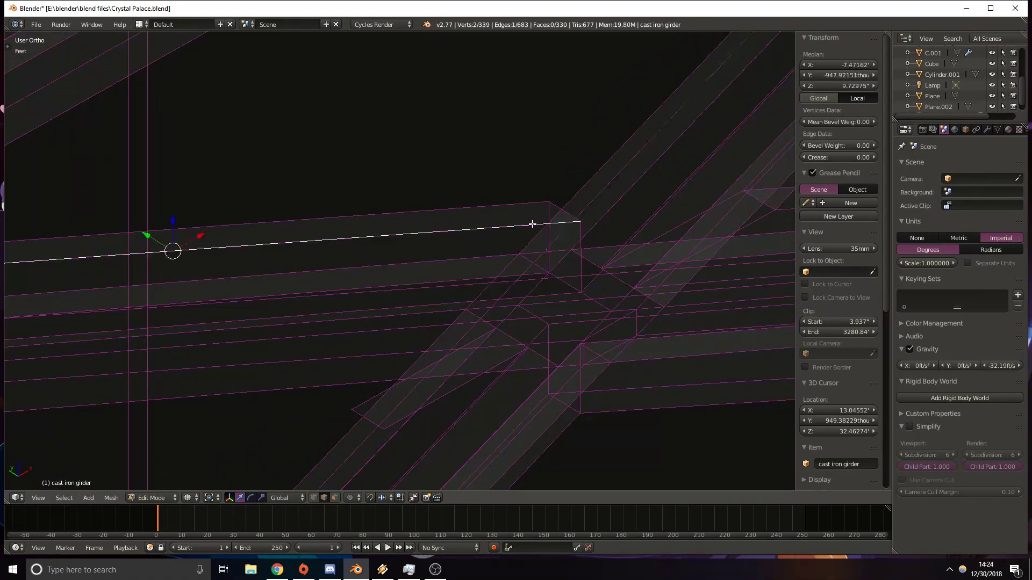
{"action": "right_click", "coordinate": [568, 273], "text": "shift"}
{"action": "right_click", "coordinate": [483, 302], "text": "shift"}
{"action": "middle_click_drag", "start_coordinate": [53, 291], "coordinate": [491, 256], "text": "shift"}
{"action": "middle_click_drag", "start_coordinate": [371, 235], "coordinate": [420, 246], "text": "shift"}
{"action": "scroll", "coordinate": [420, 246], "scroll_direction": "up", "scroll_amount": 1, "text": "ctrl"}
{"action": "right_click", "coordinate": [292, 287], "text": "shift"}
{"action": "key", "text": "f"}
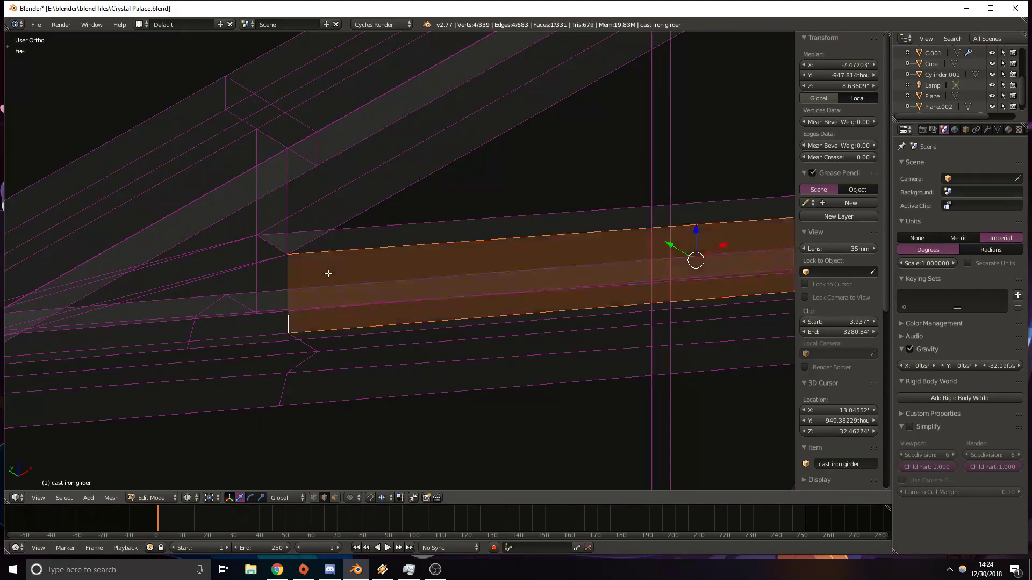
Delete the brace flange's small end face at the brace crossing.
{"action": "scroll", "coordinate": [353, 247], "scroll_direction": "up", "scroll_amount": 2}
{"action": "key", "text": "z"}
{"action": "scroll", "coordinate": [517, 267], "scroll_direction": "down", "scroll_amount": 2}
{"action": "middle_click_drag", "start_coordinate": [425, 272], "coordinate": [329, 274]}
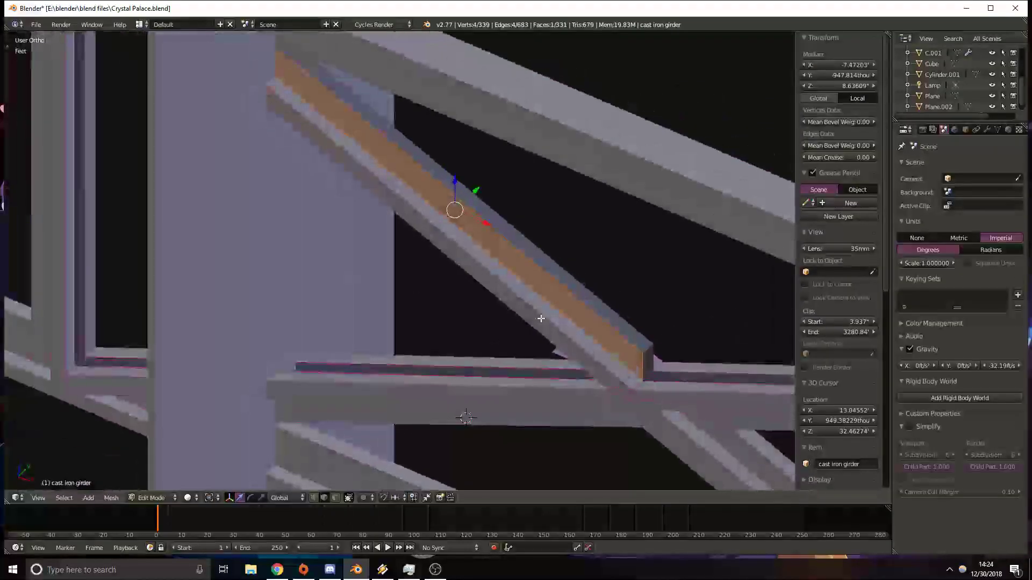
{"action": "middle_click_drag", "start_coordinate": [518, 314], "coordinate": [335, 214], "text": "shift"}
{"action": "right_click", "coordinate": [462, 263]}
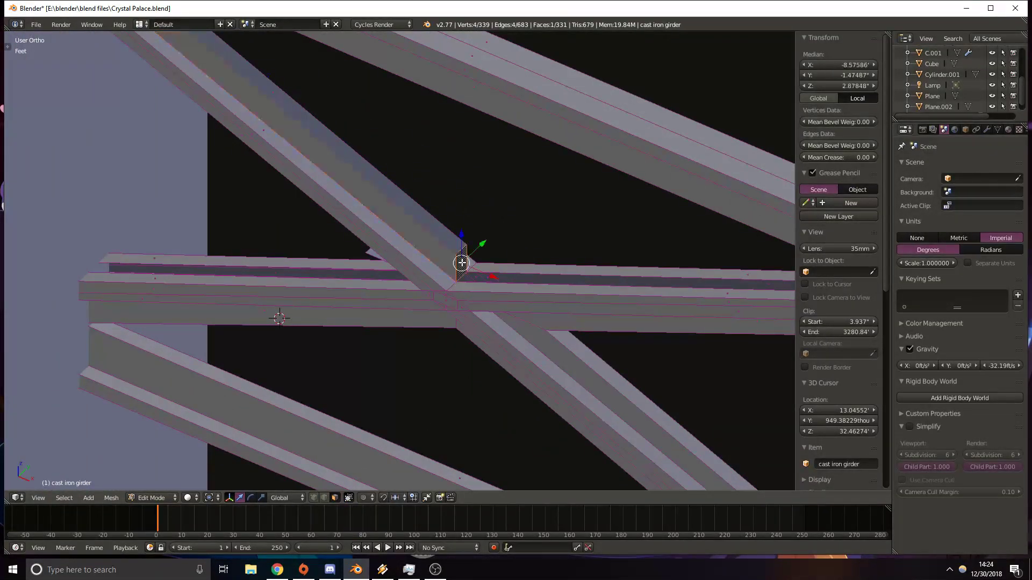
{"action": "left_click", "coordinate": [461, 263]}
{"action": "middle_click_drag", "start_coordinate": [437, 293], "coordinate": [339, 242]}
Leave girder editing and move the guide cube along X past the brace crossing to the panel's right half.
{"action": "key", "text": "Tab"}
{"action": "right_click", "coordinate": [226, 272]}
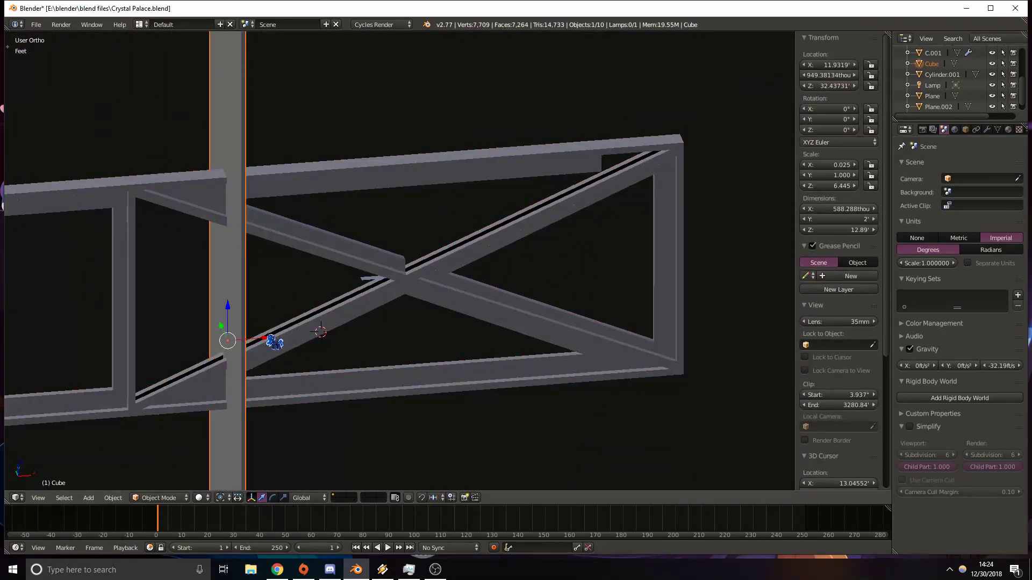
{"action": "left_click_drag", "start_coordinate": [268, 337], "coordinate": [571, 325]}
{"action": "key", "text": "KP_1"}
{"action": "key", "text": "z"}
Fine-position the guide cube along X in front view at about 16.135'.
{"action": "scroll", "coordinate": [558, 337], "scroll_direction": "up", "scroll_amount": 2}
{"action": "scroll", "coordinate": [356, 267], "scroll_direction": "up", "scroll_amount": 2}
{"action": "middle_click_drag", "start_coordinate": [607, 383], "coordinate": [293, 236], "text": "shift"}
{"action": "left_click_drag", "start_coordinate": [303, 236], "coordinate": [401, 242]}
{"action": "middle_click_drag", "start_coordinate": [168, 205], "coordinate": [511, 234], "text": "shift"}
{"action": "mouse_move", "coordinate": [186, 245]}
{"action": "middle_mouse_down", "text": "shift"}
{"action": "mouse_move", "coordinate": [509, 264]}
{"action": "mouse_move", "coordinate": [221, 261]}
{"action": "middle_mouse_up", "text": "shift"}
{"action": "mouse_move", "coordinate": [697, 200]}
{"action": "middle_mouse_down", "text": "shift"}
{"action": "mouse_move", "coordinate": [462, 216]}
{"action": "mouse_move", "coordinate": [424, 268]}
{"action": "middle_mouse_up", "text": "shift"}
{"action": "middle_click_drag", "start_coordinate": [428, 56], "coordinate": [423, 215], "text": "shift"}
{"action": "scroll", "coordinate": [430, 223], "scroll_direction": "up", "scroll_amount": 3}
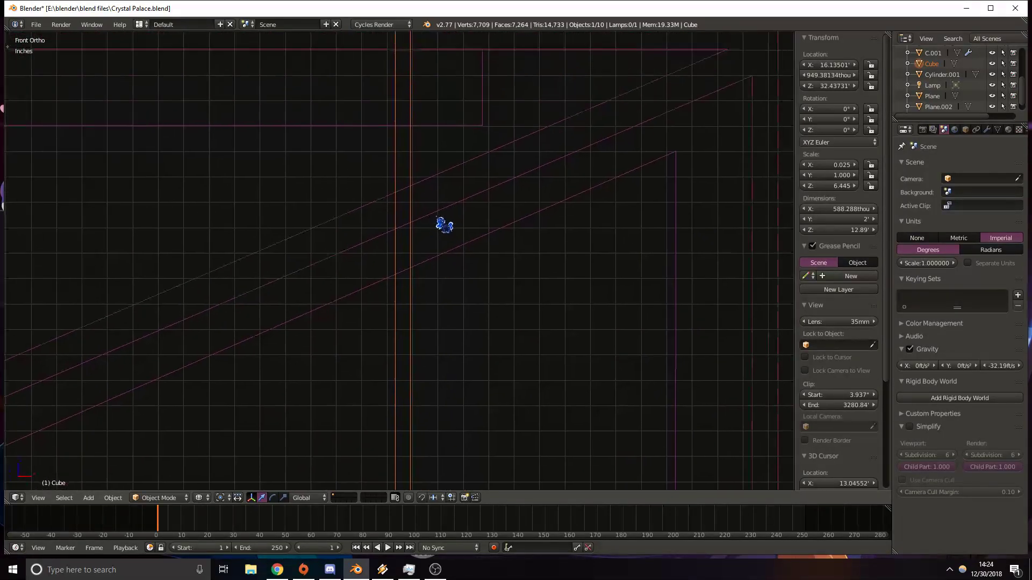
{"action": "key", "text": "Tab"}
{"action": "key", "text": "Tab"}
{"action": "middle_click_drag", "start_coordinate": [474, 99], "coordinate": [463, 194], "text": "shift"}
Select the end face of the girder's upper beam flange and pull it back along X to about local X -10.681'.
{"action": "right_click", "coordinate": [467, 127]}
{"action": "key", "text": "Tab"}
{"action": "key", "text": "z"}
{"action": "right_click", "coordinate": [505, 187]}
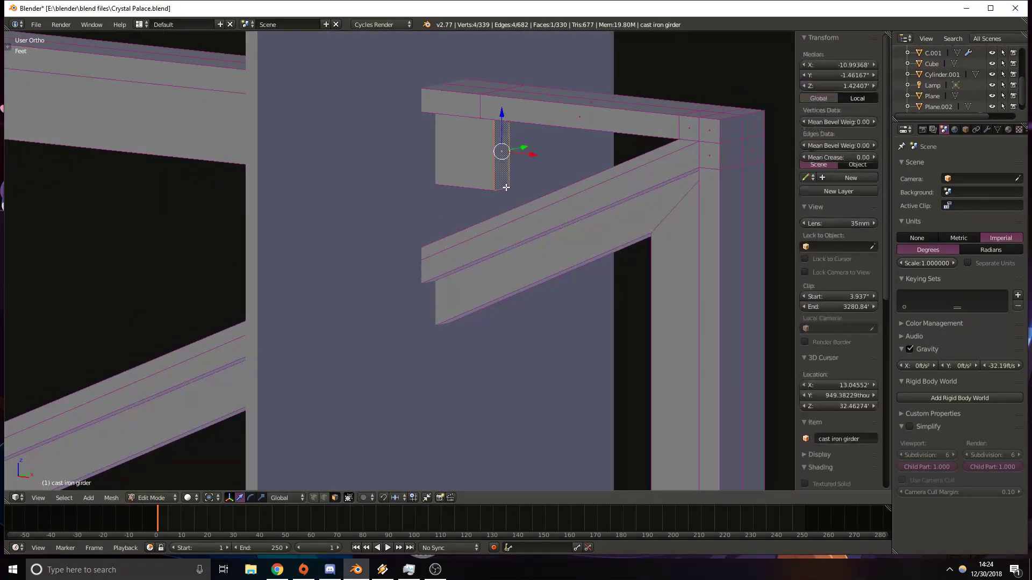
{"action": "key", "text": "KP_1"}
{"action": "scroll", "coordinate": [505, 187], "scroll_direction": "down", "scroll_amount": 6}
{"action": "middle_click_drag", "start_coordinate": [450, 278], "coordinate": [477, 155], "text": "shift"}
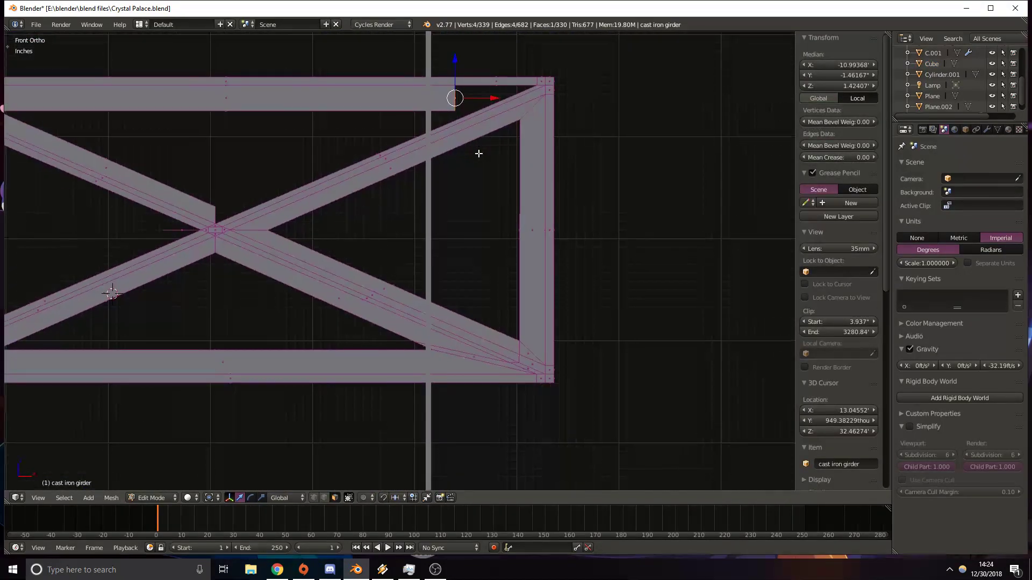
{"action": "scroll", "coordinate": [471, 176], "scroll_direction": "up", "scroll_amount": 2}
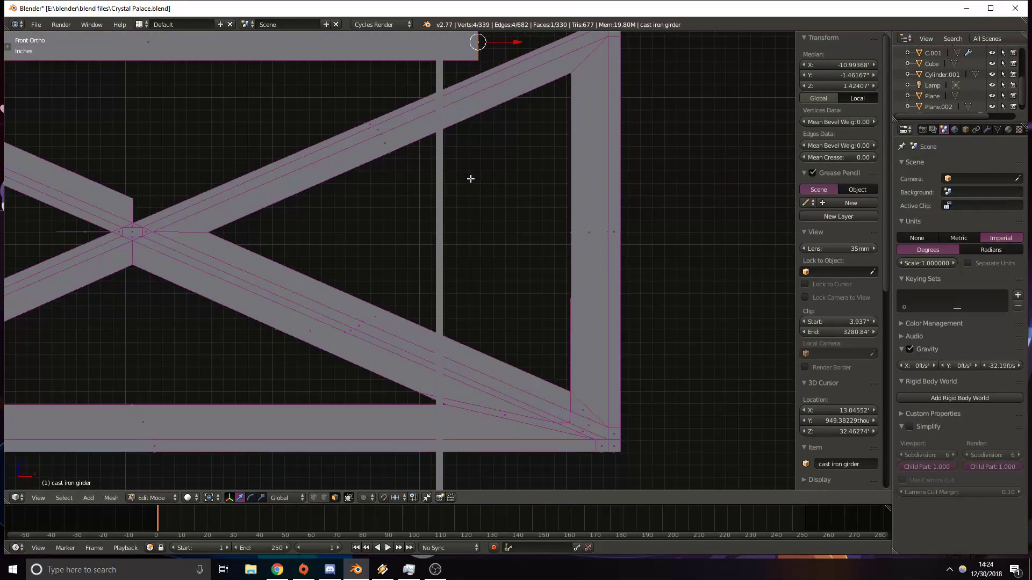
{"action": "middle_click_drag", "start_coordinate": [504, 104], "coordinate": [500, 144], "text": "shift"}
{"action": "left_click_drag", "start_coordinate": [512, 74], "coordinate": [467, 80]}
Align the beam flange's end face with the guide cube's edge, at about local X -10.748'.
{"action": "key", "text": "z"}
{"action": "scroll", "coordinate": [475, 129], "scroll_direction": "up", "scroll_amount": 4}
{"action": "middle_click_drag", "start_coordinate": [477, 129], "coordinate": [434, 306], "text": "shift"}
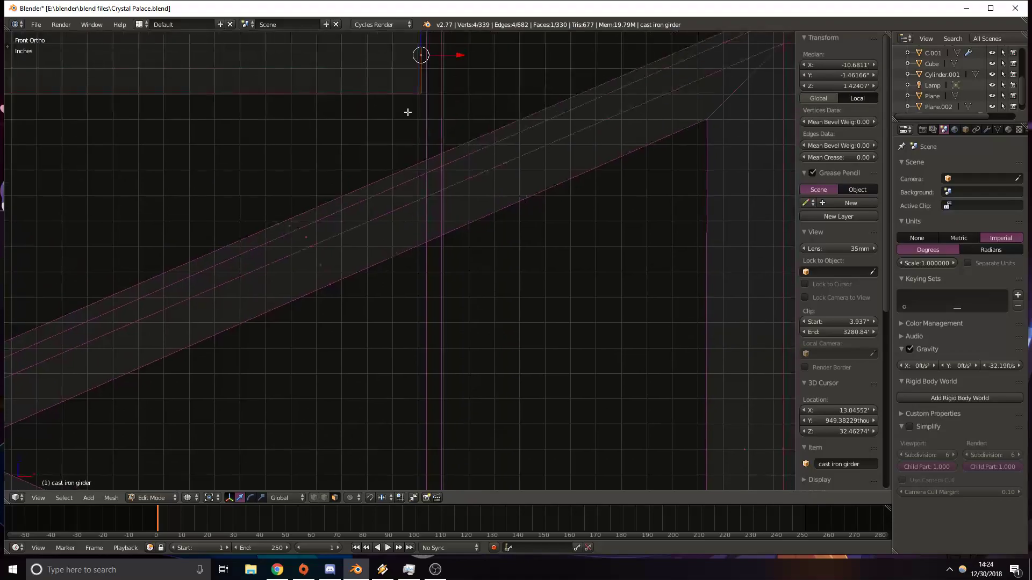
{"action": "middle_click_drag", "start_coordinate": [408, 111], "coordinate": [406, 216], "text": "shift"}
{"action": "left_click_drag", "start_coordinate": [460, 160], "coordinate": [466, 158]}
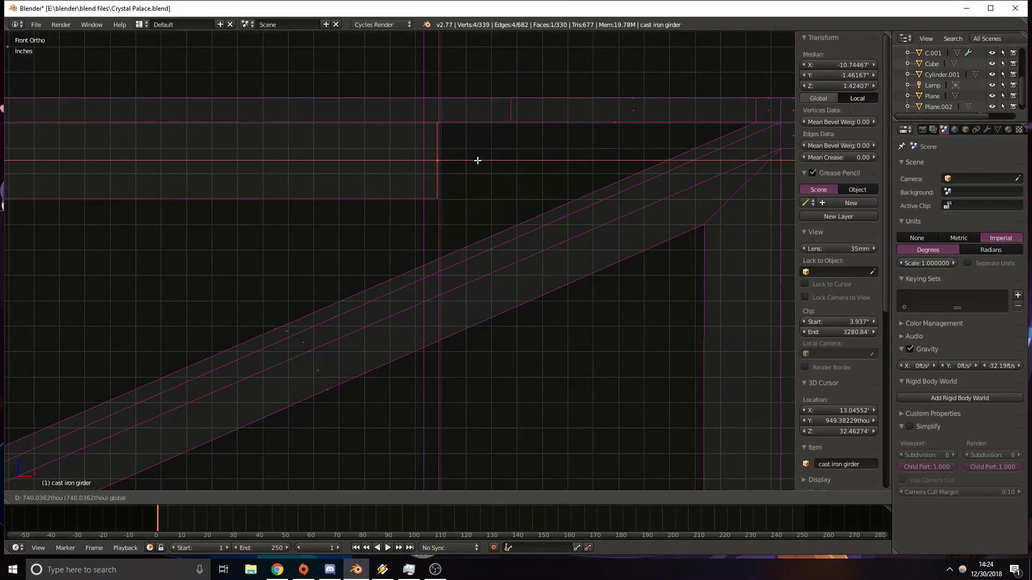
{"action": "left_click", "coordinate": [478, 160]}
Add a loop cut across the upper-right diagonal brace and slide it close to its end at the guide cube.
{"action": "mouse_move", "coordinate": [488, 148]}
{"action": "middle_mouse_down"}
{"action": "mouse_move", "coordinate": [477, 219]}
{"action": "mouse_move", "coordinate": [433, 225]}
{"action": "mouse_move", "coordinate": [542, 260]}
{"action": "mouse_move", "coordinate": [552, 117]}
{"action": "mouse_move", "coordinate": [582, 143]}
{"action": "mouse_move", "coordinate": [570, 236]}
{"action": "mouse_move", "coordinate": [594, 229]}
{"action": "middle_mouse_up"}
{"action": "key", "text": "z"}
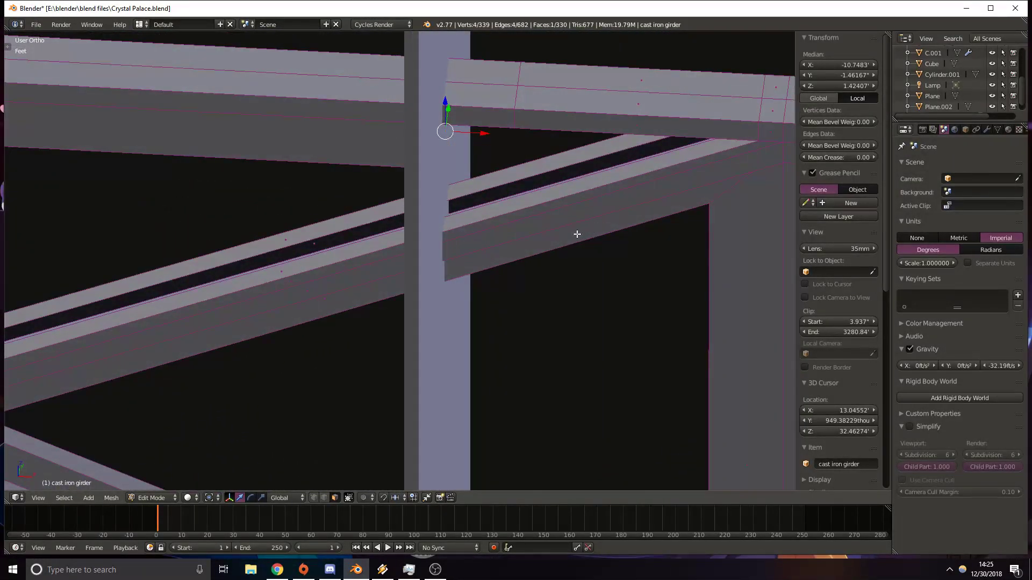
{"action": "key", "text": "ctrl+r"}
{"action": "left_click", "coordinate": [463, 260]}
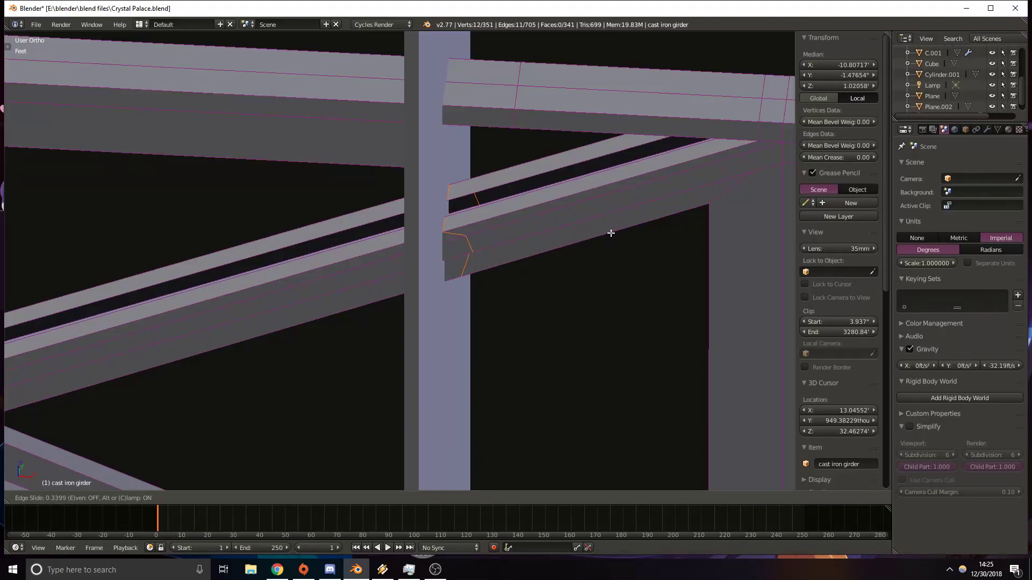
{"action": "left_click", "coordinate": [610, 233]}
{"action": "key", "text": "z"}
{"action": "key", "text": "KP_1"}
{"action": "mouse_move", "coordinate": [540, 300]}
{"action": "middle_mouse_down"}
{"action": "mouse_move", "coordinate": [530, 235]}
{"action": "mouse_move", "coordinate": [475, 267]}
{"action": "middle_mouse_up"}
{"action": "key", "text": "z"}
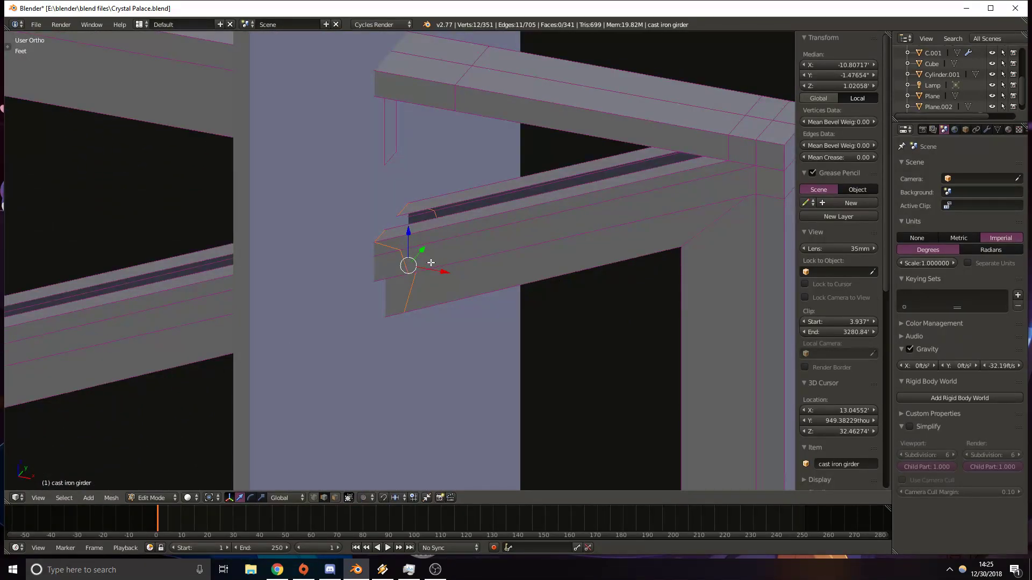
{"action": "middle_click_drag", "start_coordinate": [430, 263], "coordinate": [412, 279], "text": "shift"}
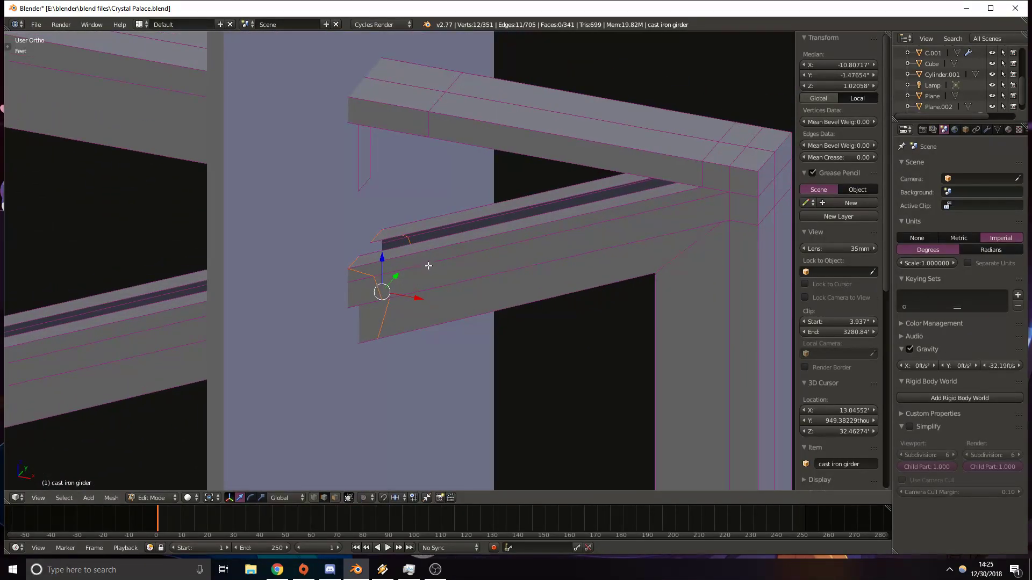
Fill a triangular face between the right beam flange's vertical end edge and the beam's long inner edge.
{"action": "right_click", "coordinate": [368, 253]}
{"action": "key", "text": "z"}
{"action": "middle_click_drag", "start_coordinate": [414, 144], "coordinate": [464, 146]}
{"action": "right_click", "coordinate": [380, 138], "text": "shift"}
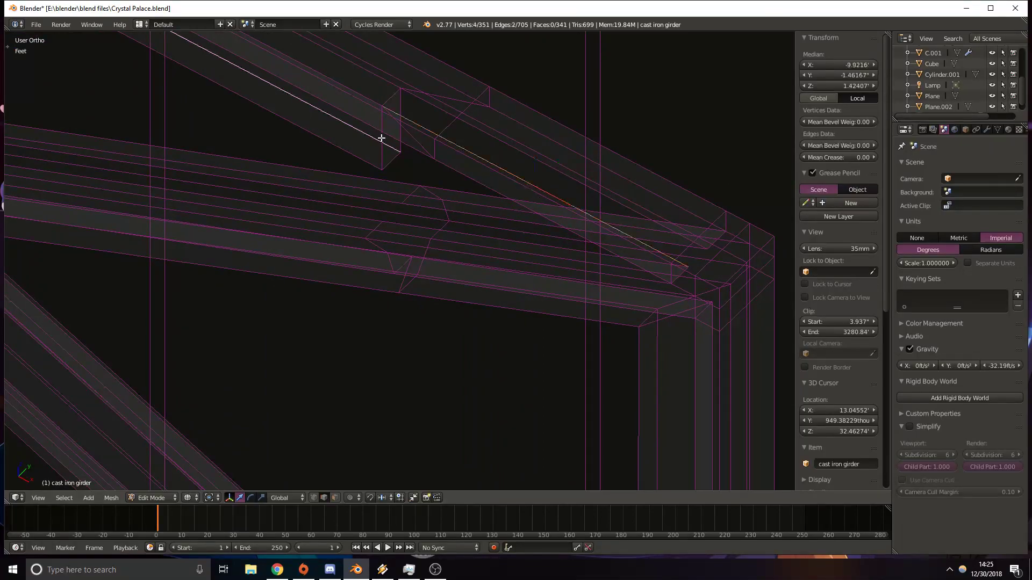
{"action": "right_click", "coordinate": [404, 125]}
{"action": "right_click", "coordinate": [381, 125], "text": "shift"}
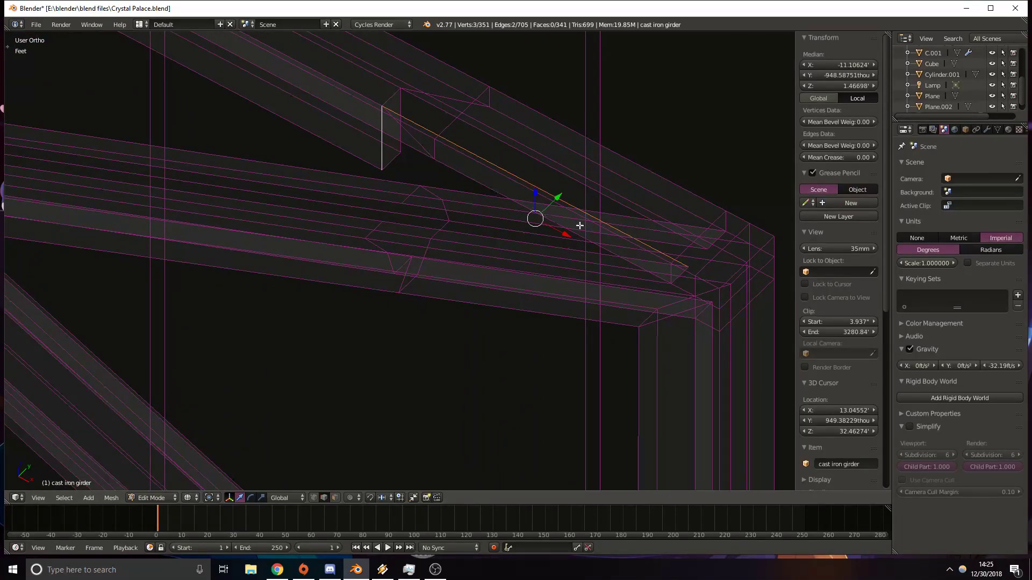
{"action": "key", "text": "f"}
Fill the triangle below it, between the new face's slanted edge and the upper-right brace's inner edge.
{"action": "right_click", "coordinate": [533, 243]}
{"action": "right_click", "coordinate": [415, 175], "text": "shift"}
{"action": "key", "text": "f"}
{"action": "middle_click_drag", "start_coordinate": [402, 158], "coordinate": [340, 167], "text": "shift"}
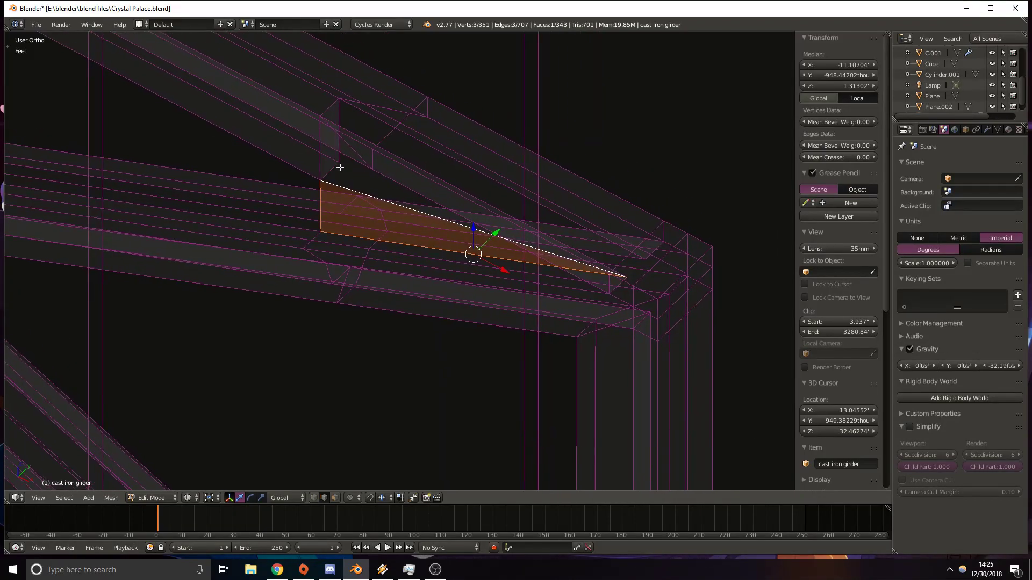
Fill the two stacked triangular faces on the opposite side of the flange, between the right beam and the upper-right brace.
{"action": "right_click", "coordinate": [338, 112]}
{"action": "right_click", "coordinate": [578, 230], "text": "shift"}
{"action": "key", "text": "f"}
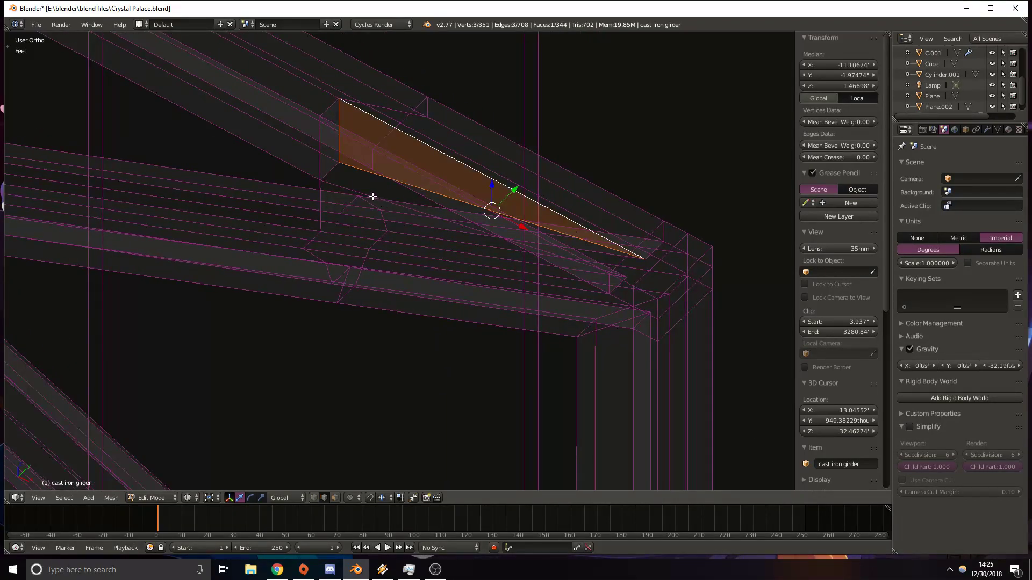
{"action": "right_click", "coordinate": [390, 178]}
{"action": "right_click", "coordinate": [417, 187]}
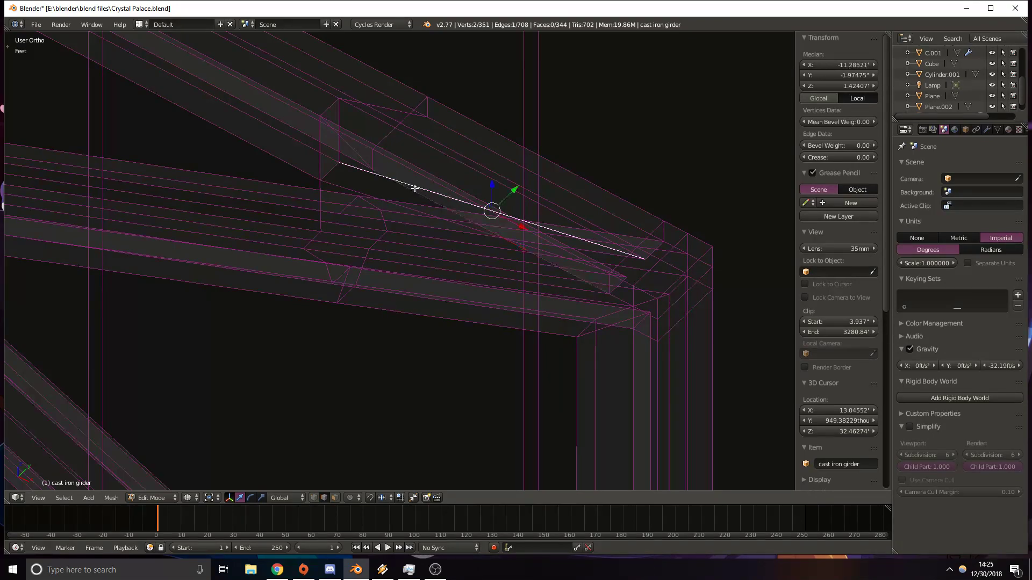
{"action": "right_click", "coordinate": [357, 216], "text": "shift"}
{"action": "key", "text": "f"}
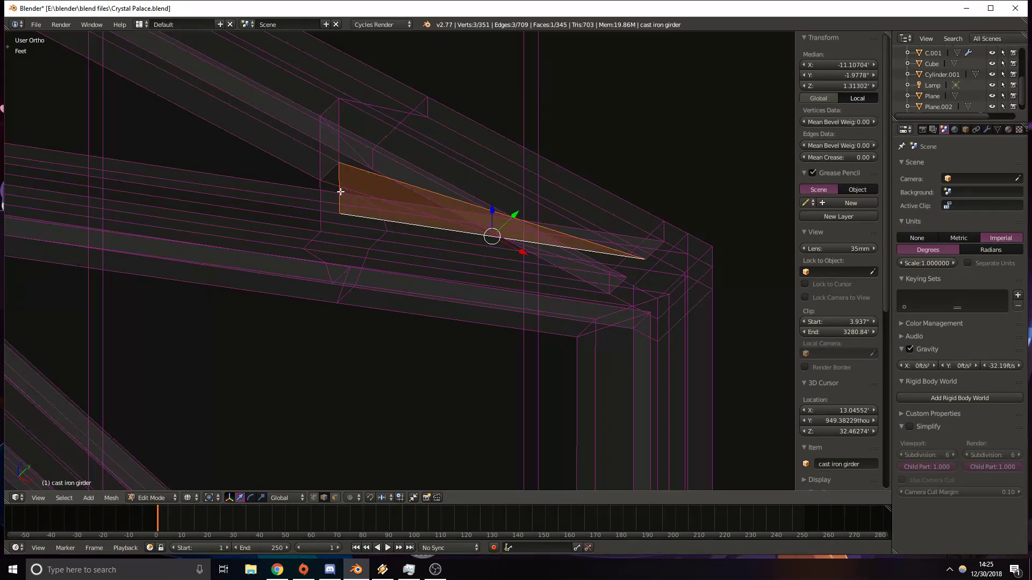
Fill a quad face between the vertical end edges of the two lower triangles at the guide-aligned flange end.
{"action": "right_click", "coordinate": [330, 194]}
{"action": "right_click", "coordinate": [318, 202], "text": "shift"}
{"action": "right_click", "coordinate": [338, 185]}
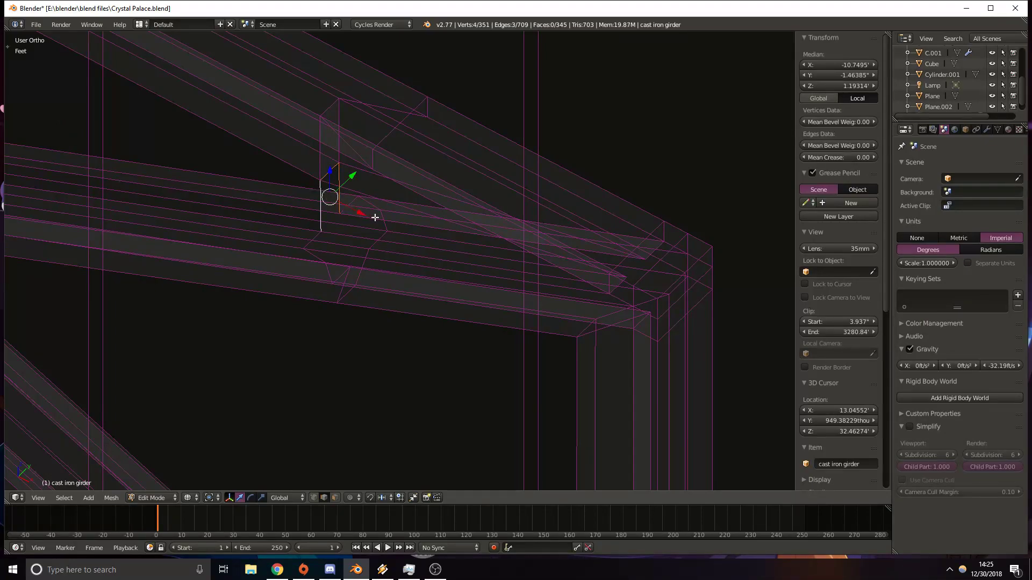
{"action": "key", "text": "z"}
{"action": "mouse_move", "coordinate": [364, 235]}
{"action": "middle_mouse_down"}
{"action": "mouse_move", "coordinate": [431, 221]}
{"action": "mouse_move", "coordinate": [449, 185]}
{"action": "mouse_move", "coordinate": [396, 228]}
{"action": "mouse_move", "coordinate": [357, 209]}
{"action": "mouse_move", "coordinate": [401, 229]}
{"action": "mouse_move", "coordinate": [483, 209]}
{"action": "middle_mouse_up"}
{"action": "key", "text": "z"}
{"action": "key", "text": "z"}
{"action": "middle_click_drag", "start_coordinate": [310, 318], "coordinate": [472, 195], "text": "shift"}
{"action": "key", "text": "z"}
Fill one long side face and the top face of the upper-right brace's flange, from its aligned end to the crossing.
{"action": "right_click", "coordinate": [435, 148]}
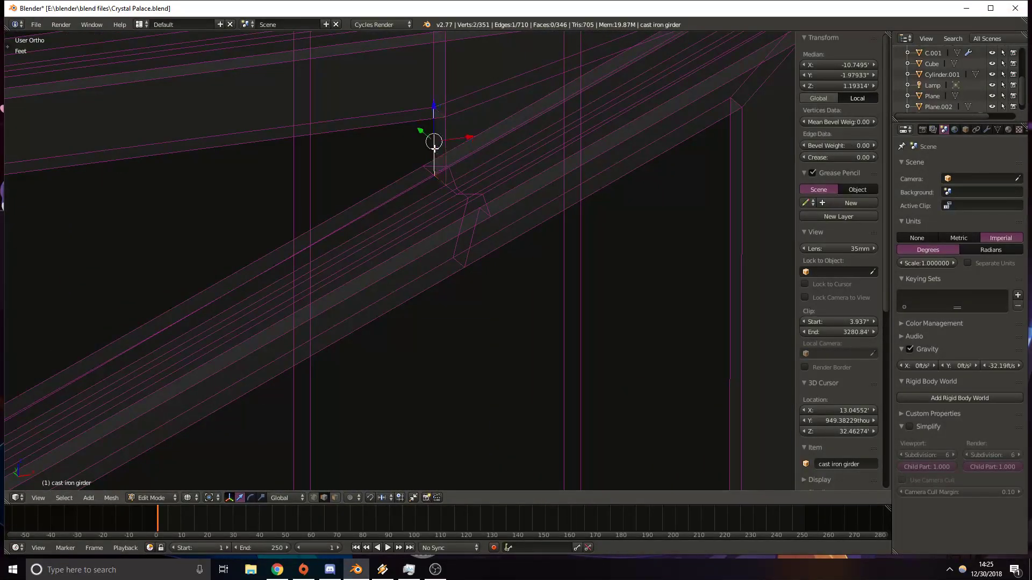
{"action": "middle_click_drag", "start_coordinate": [412, 186], "coordinate": [252, 238]}
{"action": "right_click", "coordinate": [383, 191], "text": "shift"}
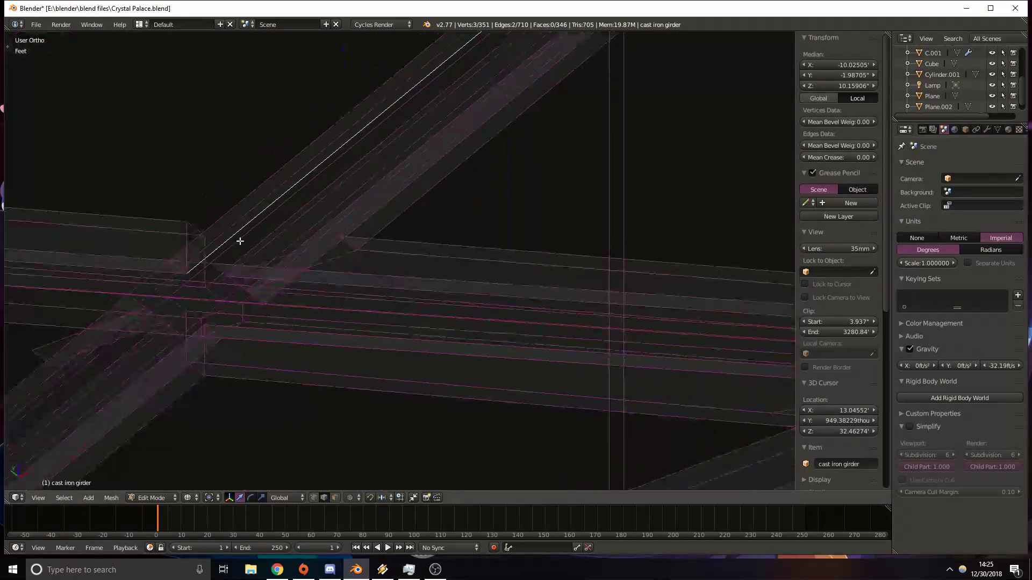
{"action": "key", "text": "f"}
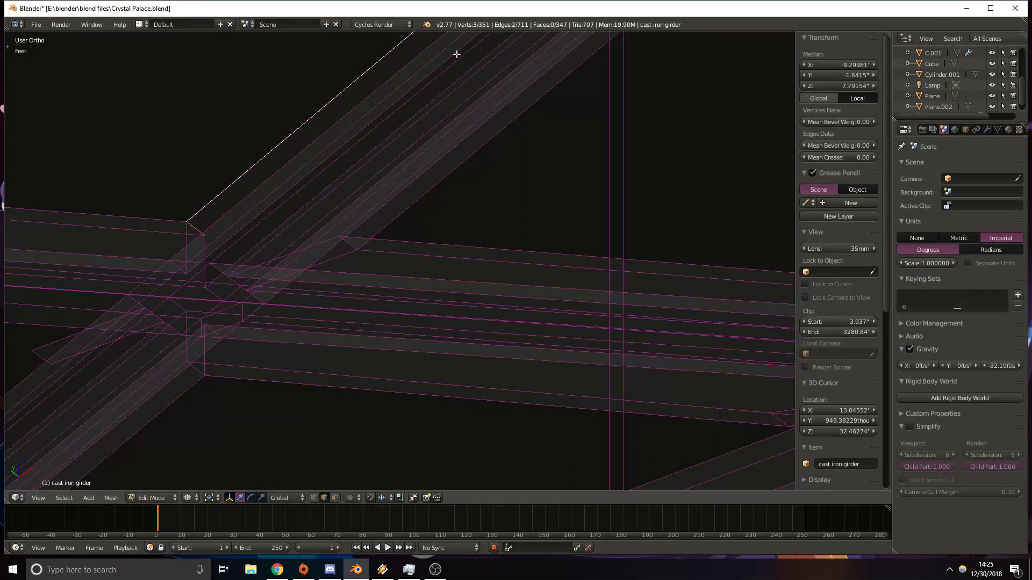
{"action": "middle_click_drag", "start_coordinate": [218, 194], "coordinate": [397, 161]}
{"action": "middle_click_drag", "start_coordinate": [533, 51], "coordinate": [421, 148], "text": "shift"}
{"action": "right_click", "coordinate": [467, 73], "text": "shift"}
{"action": "key", "text": "f"}
Fill the remaining long side face of the upper-right brace's flange, between its vertical end edge and the crossing.
{"action": "right_click", "coordinate": [475, 113]}
{"action": "middle_click_drag", "start_coordinate": [421, 230], "coordinate": [459, 159], "text": "shift"}
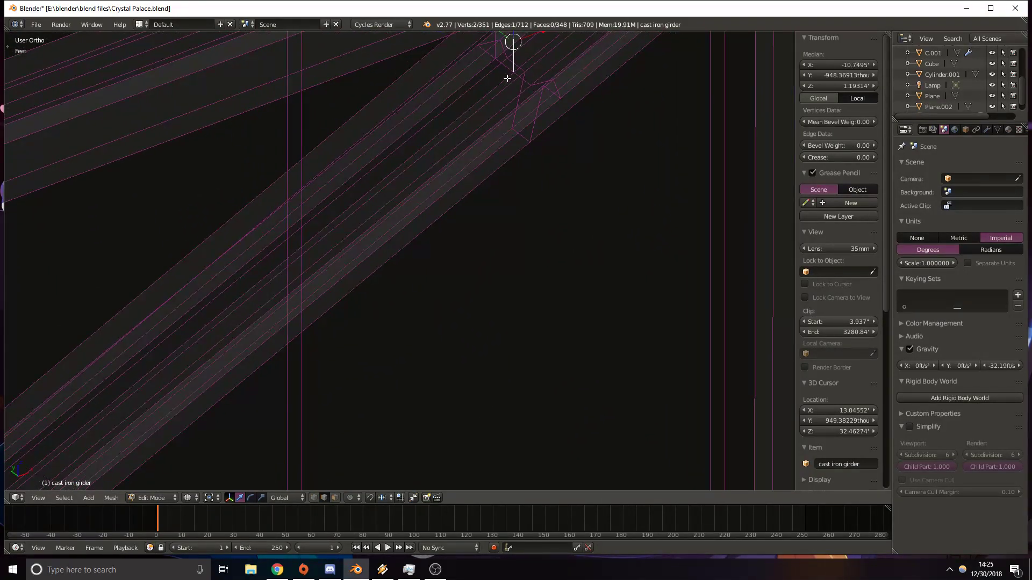
{"action": "right_click", "coordinate": [512, 50], "text": "shift"}
{"action": "right_click", "coordinate": [514, 56]}
{"action": "key", "text": "z"}
{"action": "middle_click_drag", "start_coordinate": [513, 59], "coordinate": [490, 160], "text": "shift"}
{"action": "key", "text": "z"}
{"action": "right_click", "coordinate": [468, 132], "text": "shift"}
{"action": "right_click", "coordinate": [481, 186], "text": "shift"}
{"action": "middle_click_drag", "start_coordinate": [140, 413], "coordinate": [597, 55], "text": "shift"}
{"action": "right_click", "coordinate": [316, 306], "text": "shift"}
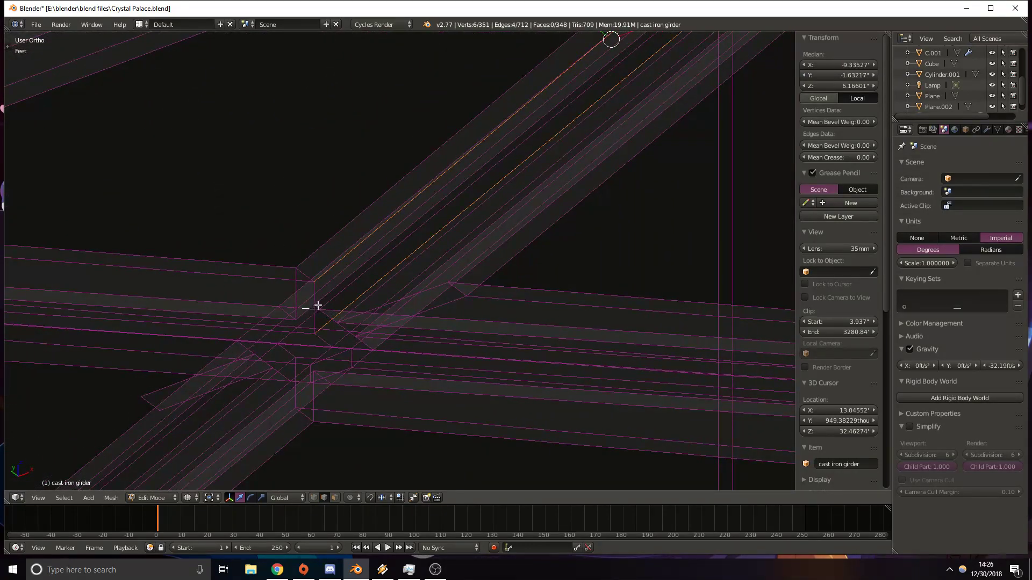
{"action": "right_click", "coordinate": [316, 309], "text": "shift"}
{"action": "key", "text": "f"}
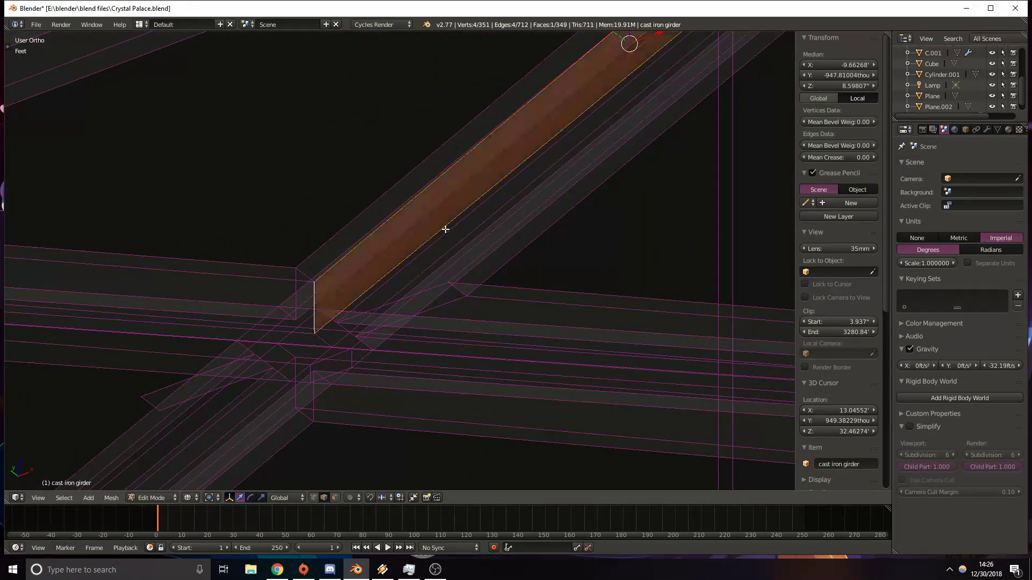
Leave mesh editing and slide the guide cube along X into the girder's left half, at about X 13.24'.
{"action": "middle_click_drag", "start_coordinate": [522, 153], "coordinate": [369, 297], "text": "shift"}
{"action": "middle_click_drag", "start_coordinate": [660, 90], "coordinate": [422, 344], "text": "shift"}
{"action": "key", "text": "z"}
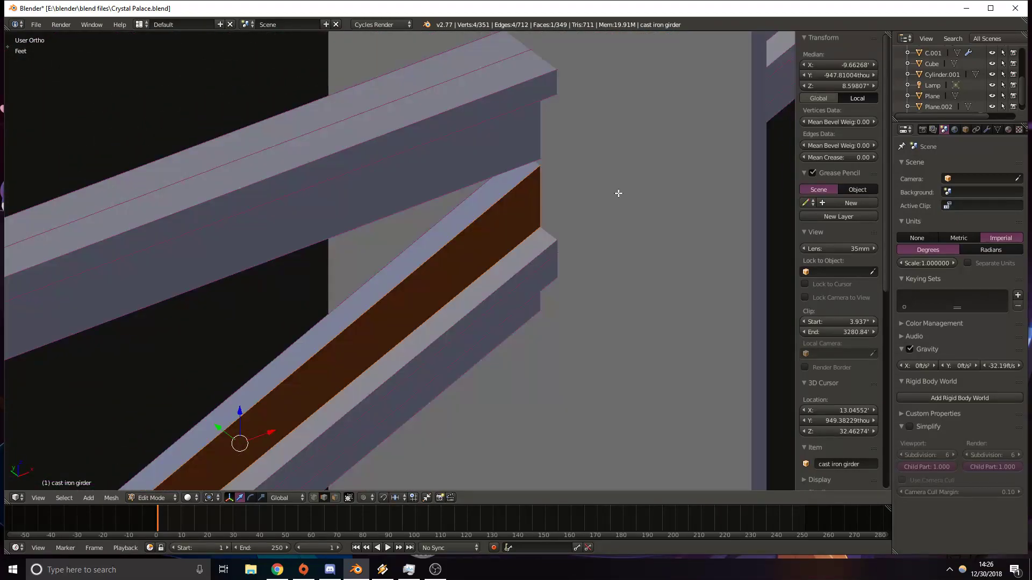
{"action": "scroll", "coordinate": [592, 204], "scroll_direction": "down", "scroll_amount": 5}
{"action": "key", "text": "Tab"}
{"action": "middle_click_drag", "start_coordinate": [469, 282], "coordinate": [517, 238], "text": "shift"}
{"action": "right_click", "coordinate": [590, 242]}
{"action": "left_click_drag", "start_coordinate": [615, 335], "coordinate": [270, 344]}
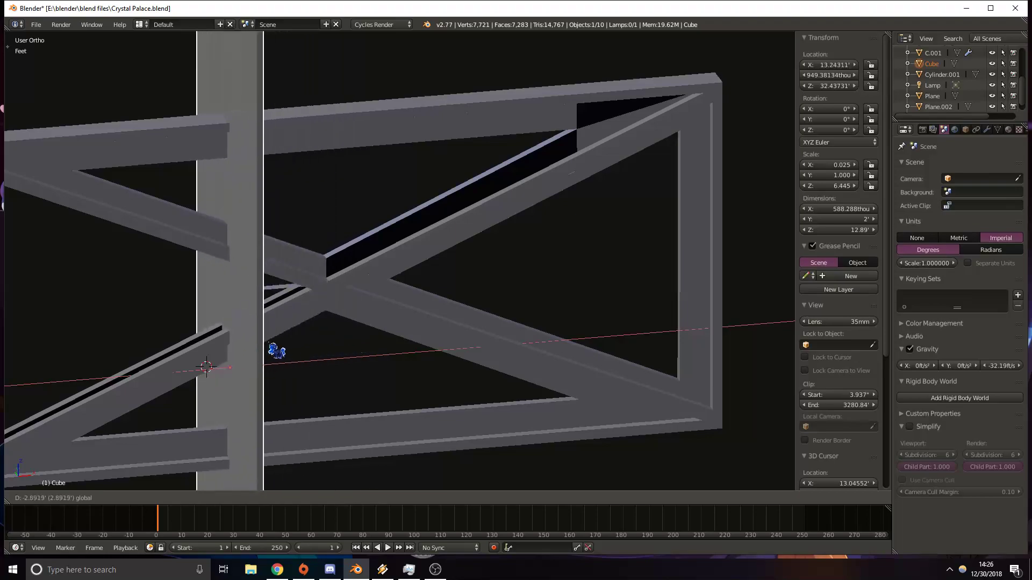
{"action": "middle_click_drag", "start_coordinate": [186, 332], "coordinate": [410, 245], "text": "shift"}
{"action": "middle_click_drag", "start_coordinate": [642, 163], "coordinate": [472, 269], "text": "shift"}
{"action": "key", "text": "z"}
{"action": "key", "text": "z"}
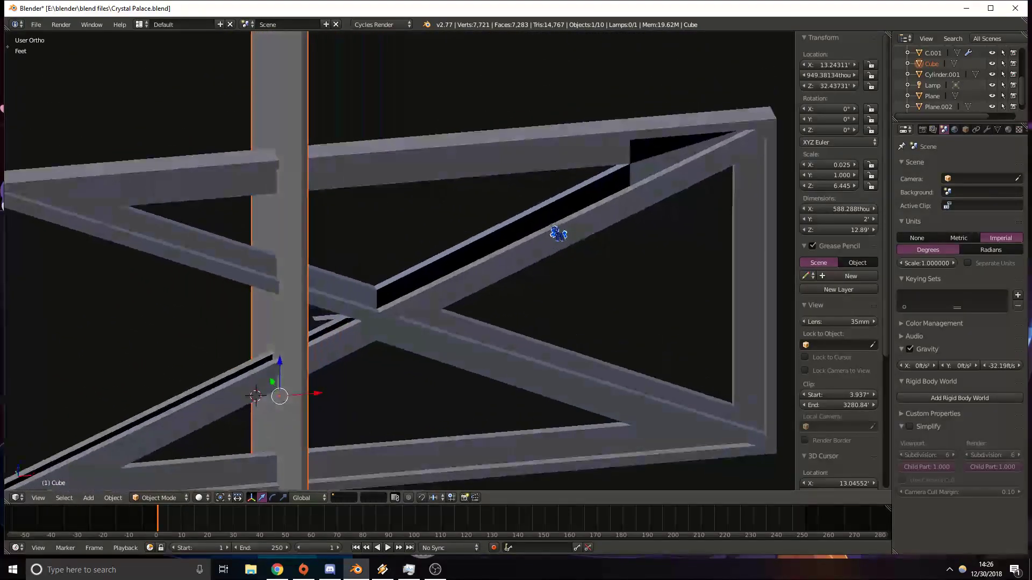
Move the guide cube to about X 11.88', its right edge where the lower-left brace meets the bottom beam.
{"action": "middle_click_drag", "start_coordinate": [558, 232], "coordinate": [488, 164]}
{"action": "middle_click_drag", "start_coordinate": [295, 268], "coordinate": [408, 231], "text": "shift"}
{"action": "key", "text": "KP_1"}
{"action": "left_click_drag", "start_coordinate": [454, 265], "coordinate": [285, 275]}
{"action": "key", "text": "z"}
{"action": "scroll", "coordinate": [296, 287], "scroll_direction": "up", "scroll_amount": 5}
{"action": "middle_click_drag", "start_coordinate": [185, 283], "coordinate": [456, 260], "text": "shift"}
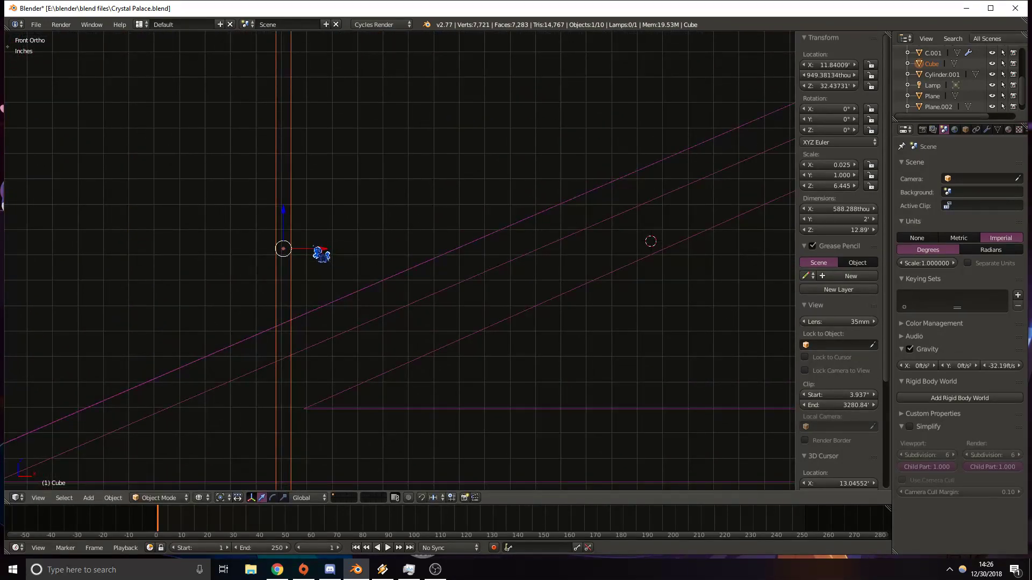
{"action": "key", "text": "g"}
{"action": "key", "text": "x"}
{"action": "left_click", "coordinate": [334, 250]}
{"action": "scroll", "coordinate": [387, 156], "scroll_direction": "down", "scroll_amount": 6}
{"action": "scroll", "coordinate": [391, 160], "scroll_direction": "down", "scroll_amount": 3}
{"action": "middle_click_drag", "start_coordinate": [467, 212], "coordinate": [523, 209], "text": "shift"}
{"action": "scroll", "coordinate": [517, 211], "scroll_direction": "up", "scroll_amount": 1}
{"action": "middle_click_drag", "start_coordinate": [619, 223], "coordinate": [591, 211], "text": "shift"}
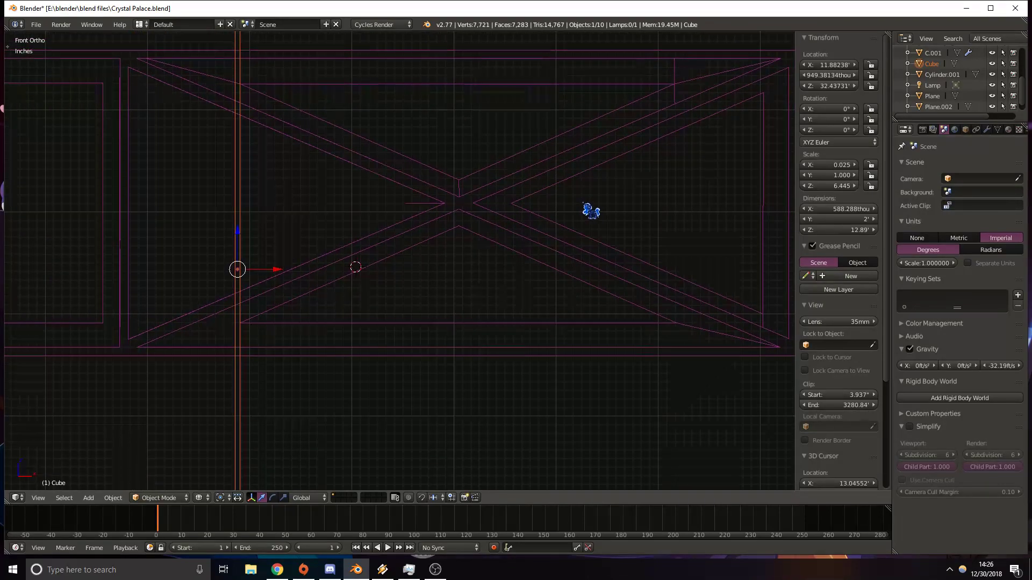
{"action": "middle_click_drag", "start_coordinate": [333, 221], "coordinate": [381, 211], "text": "shift"}
{"action": "middle_click_drag", "start_coordinate": [584, 231], "coordinate": [479, 212], "text": "shift"}
Rotate the guide cube 90° about the Y axis so it lies horizontally.
{"action": "key", "text": "r"}
{"action": "key", "text": "y"}
{"action": "key", "text": "9"}
{"action": "key", "text": "0"}
{"action": "key", "text": "Return"}
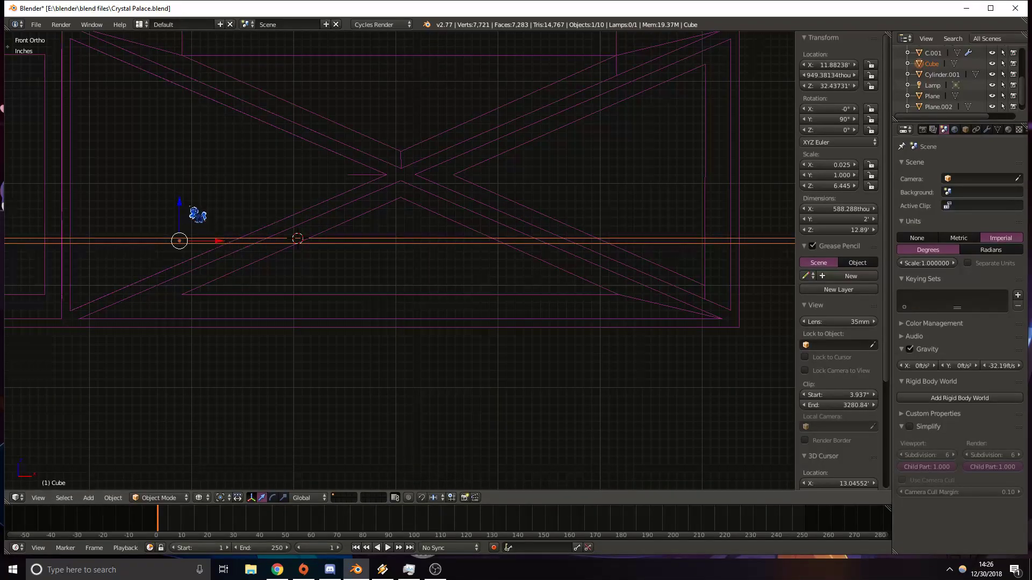
Lower the guide cube along Z to about 32.03', its lower edge at the lower-right brace's corner by the right post.
{"action": "key", "text": "g"}
{"action": "left_click", "coordinate": [189, 247]}
{"action": "scroll", "coordinate": [530, 314], "scroll_direction": "up", "scroll_amount": 6}
{"action": "middle_click_drag", "start_coordinate": [530, 314], "coordinate": [406, 225], "text": "shift"}
{"action": "key", "text": "g"}
{"action": "key", "text": "z"}
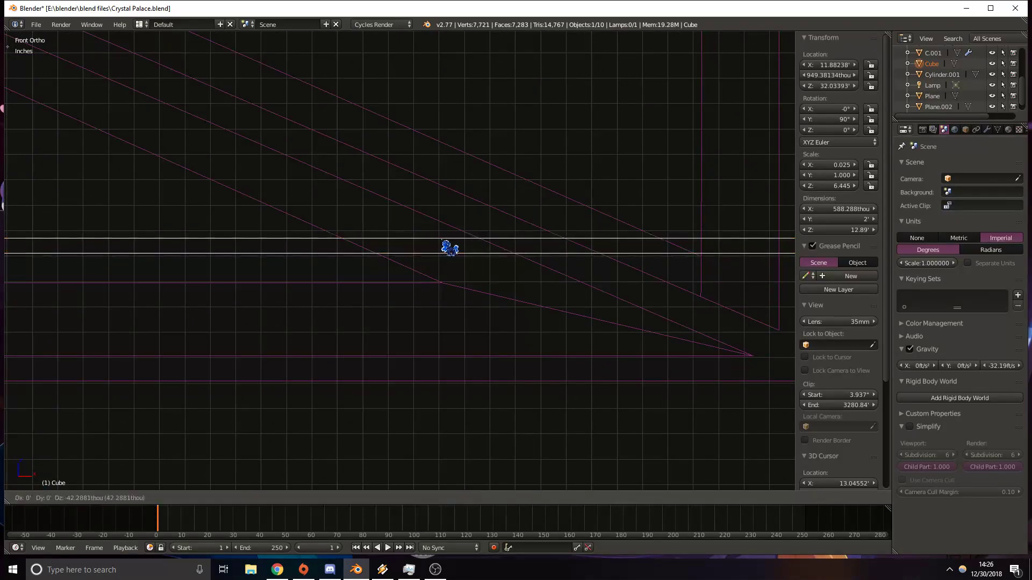
{"action": "left_click", "coordinate": [442, 241]}
Examine the horizontal guide cube against the left post and lower-left brace from the front and at an angle.
{"action": "middle_click_drag", "start_coordinate": [249, 256], "coordinate": [414, 225], "text": "shift"}
{"action": "key", "text": "z"}
{"action": "key", "text": "z"}
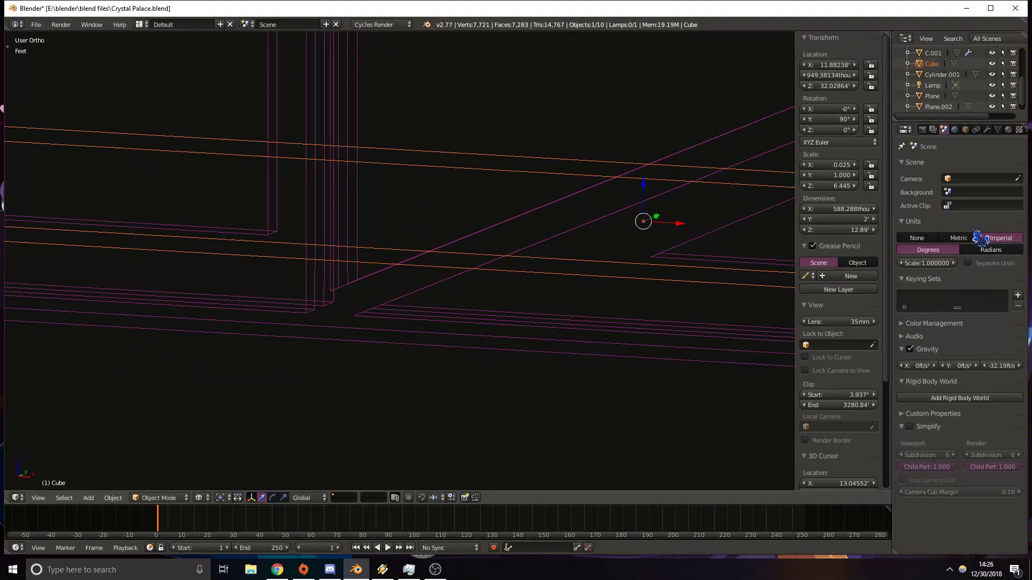
{"action": "key", "text": "alt+Tab"}
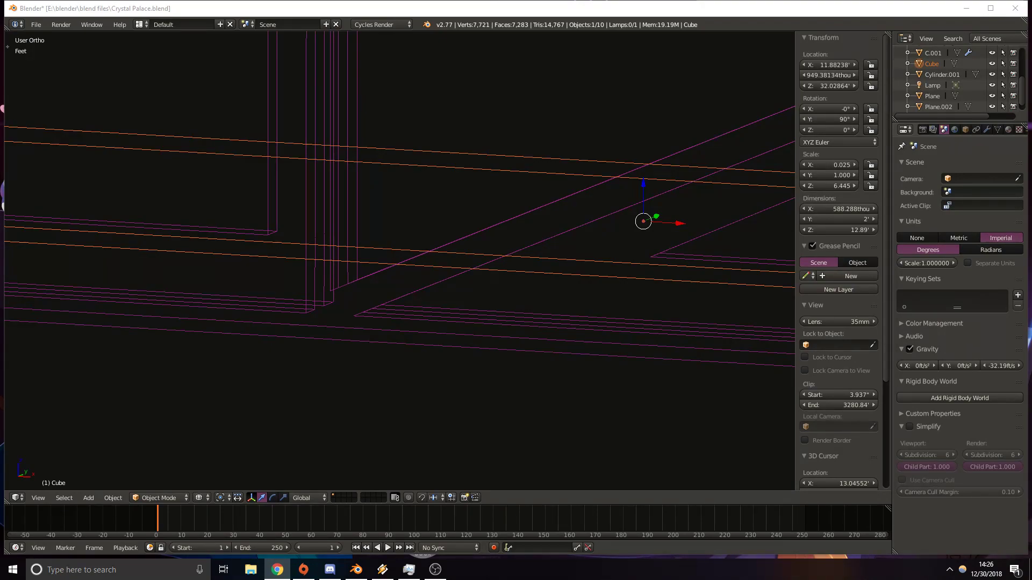
{"action": "mouse_move", "coordinate": [391, 262]}
{"action": "middle_mouse_down"}
{"action": "mouse_move", "coordinate": [396, 276]}
{"action": "mouse_move", "coordinate": [429, 276]}
{"action": "mouse_move", "coordinate": [359, 251]}
{"action": "middle_mouse_up"}
{"action": "key", "text": "KP_1"}
{"action": "key", "text": "z"}
{"action": "key", "text": "z"}
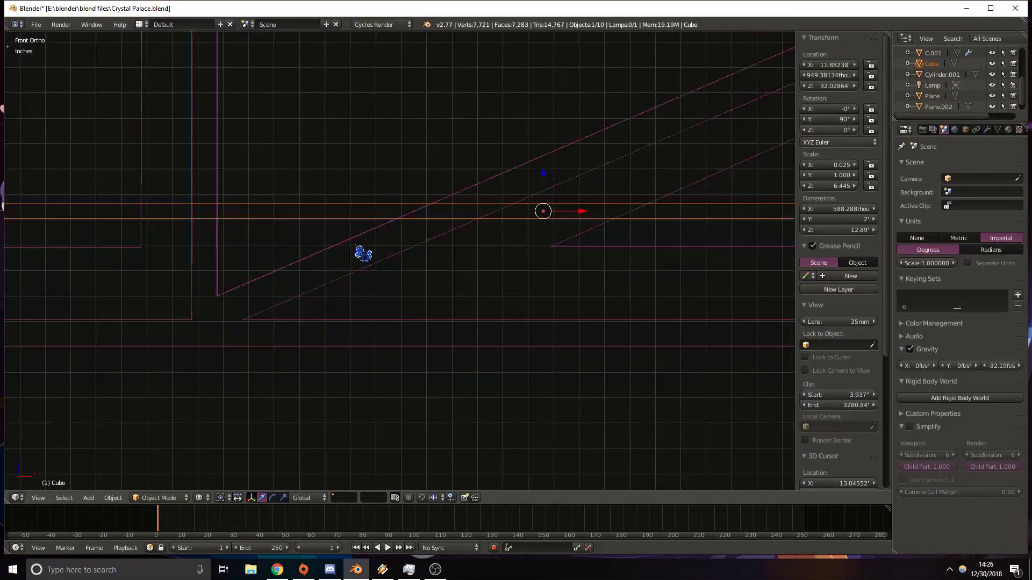
{"action": "middle_click_drag", "start_coordinate": [222, 231], "coordinate": [212, 249]}
{"action": "key", "text": "z"}
{"action": "mouse_move", "coordinate": [324, 176]}
{"action": "middle_mouse_down"}
{"action": "mouse_move", "coordinate": [227, 195]}
{"action": "mouse_move", "coordinate": [212, 186]}
{"action": "middle_mouse_up"}
{"action": "middle_click_drag", "start_coordinate": [212, 186], "coordinate": [298, 262], "text": "shift"}
{"action": "scroll", "coordinate": [307, 269], "scroll_direction": "up", "scroll_amount": 2}
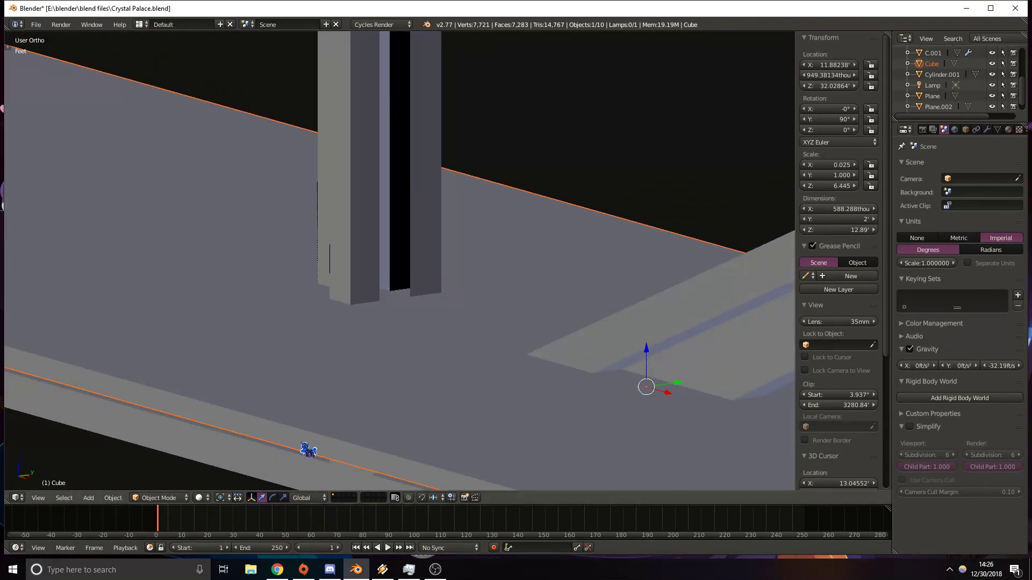
Reopen the cast iron girder's mesh and fill a face between the left post's two inner vertical edges.
{"action": "right_click", "coordinate": [365, 252]}
{"action": "key", "text": "Tab"}
{"action": "middle_click_drag", "start_coordinate": [434, 254], "coordinate": [415, 278], "text": "shift"}
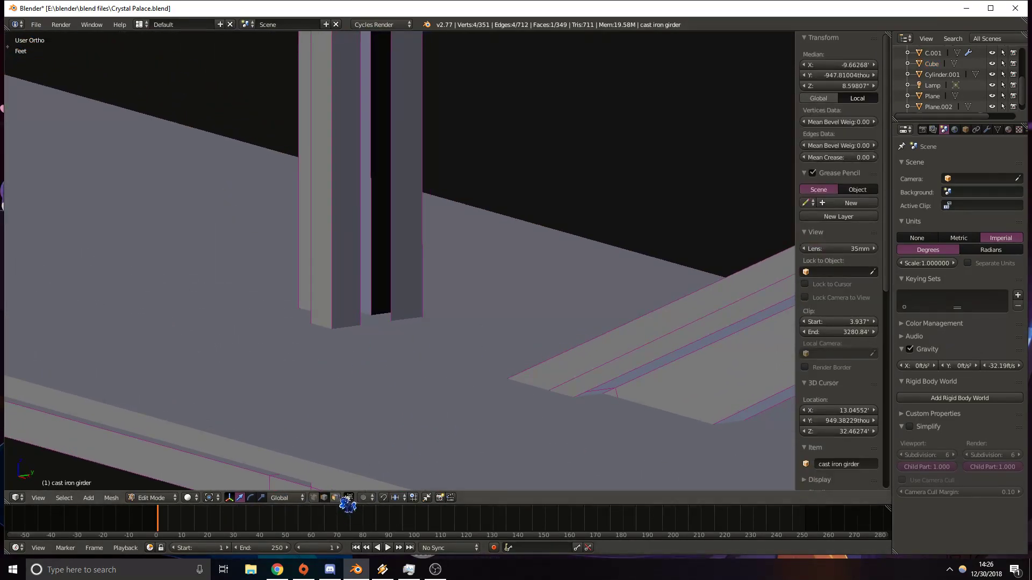
{"action": "right_click", "coordinate": [359, 268], "text": "shift"}
{"action": "key", "text": "z"}
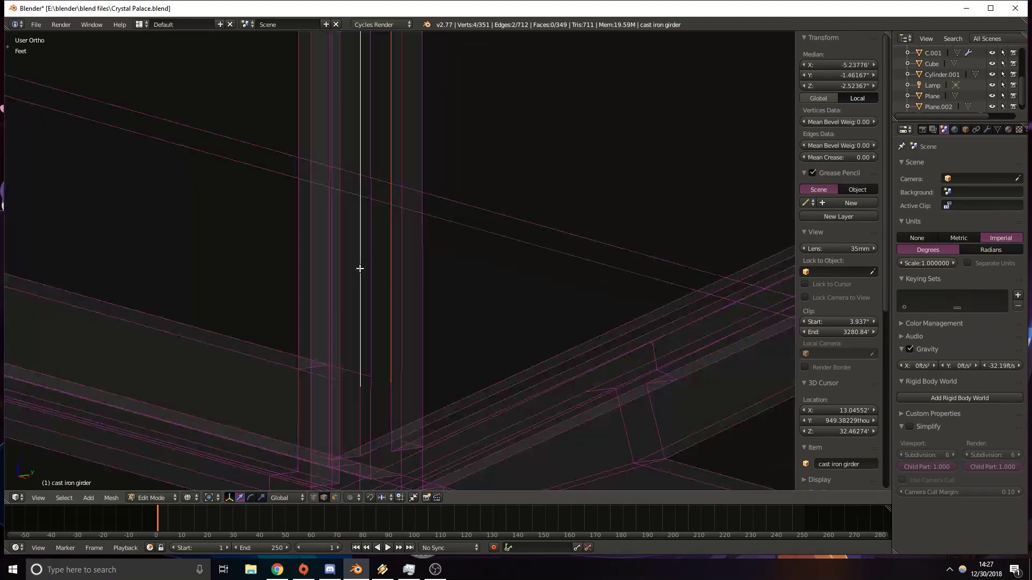
{"action": "key", "text": "KP_1"}
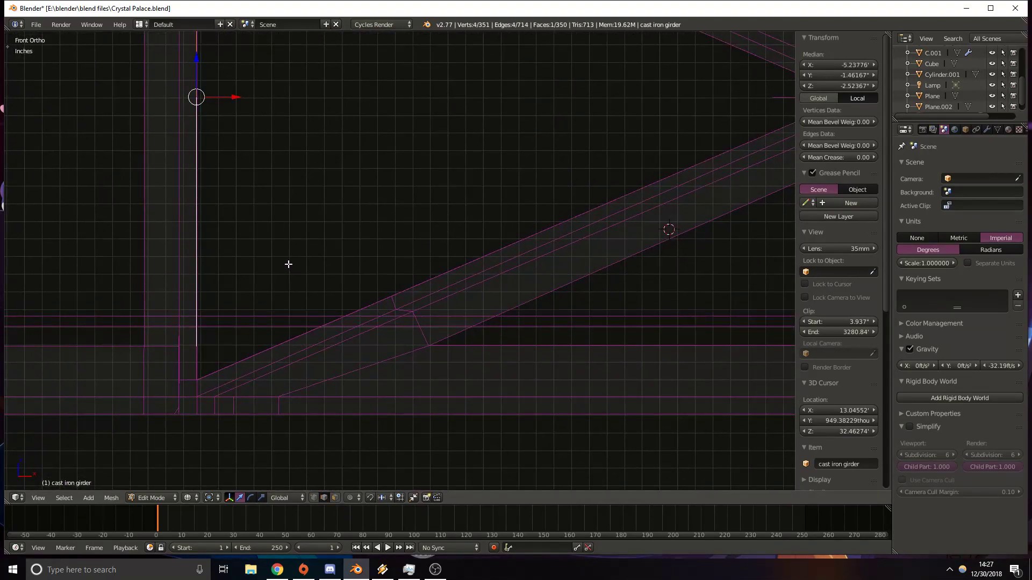
Extrude the left post's new inner face toward the crossing, to about local X -5.408'.
{"action": "key", "text": "e"}
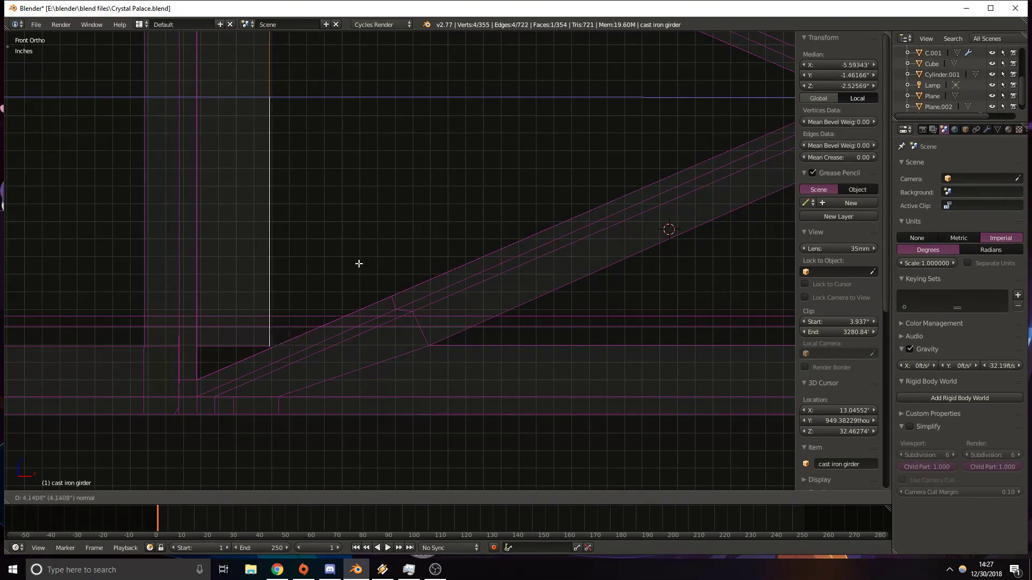
{"action": "left_click", "coordinate": [323, 268]}
{"action": "scroll", "coordinate": [321, 296], "scroll_direction": "up", "scroll_amount": 3}
{"action": "key", "text": "z"}
{"action": "middle_click_drag", "start_coordinate": [222, 347], "coordinate": [326, 304], "text": "shift"}
{"action": "key", "text": "z"}
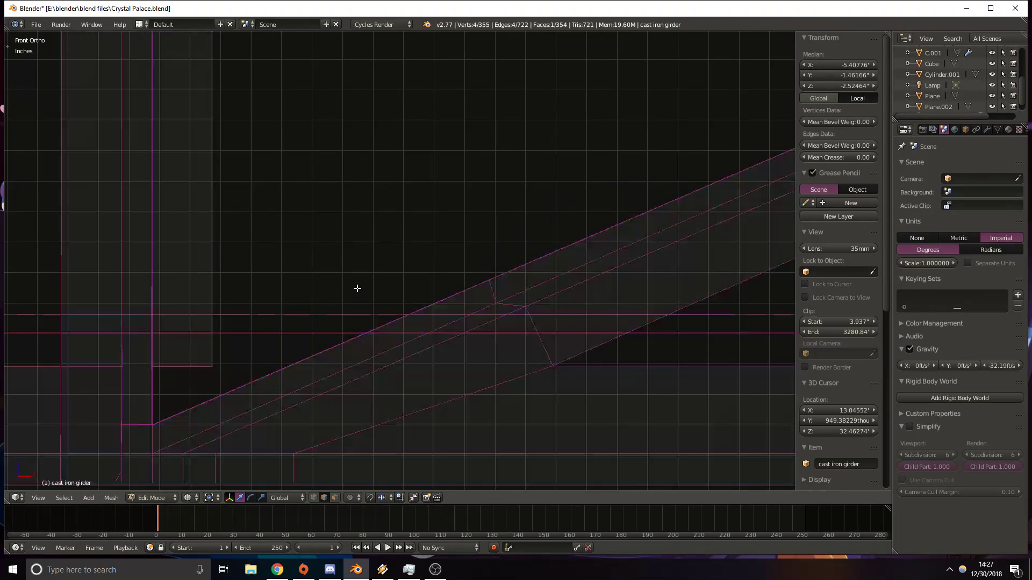
Scale the extruded face down along Z to slope the flange ends, bringing its lower end to the guide cube.
{"action": "key", "text": "s"}
{"action": "key", "text": "x"}
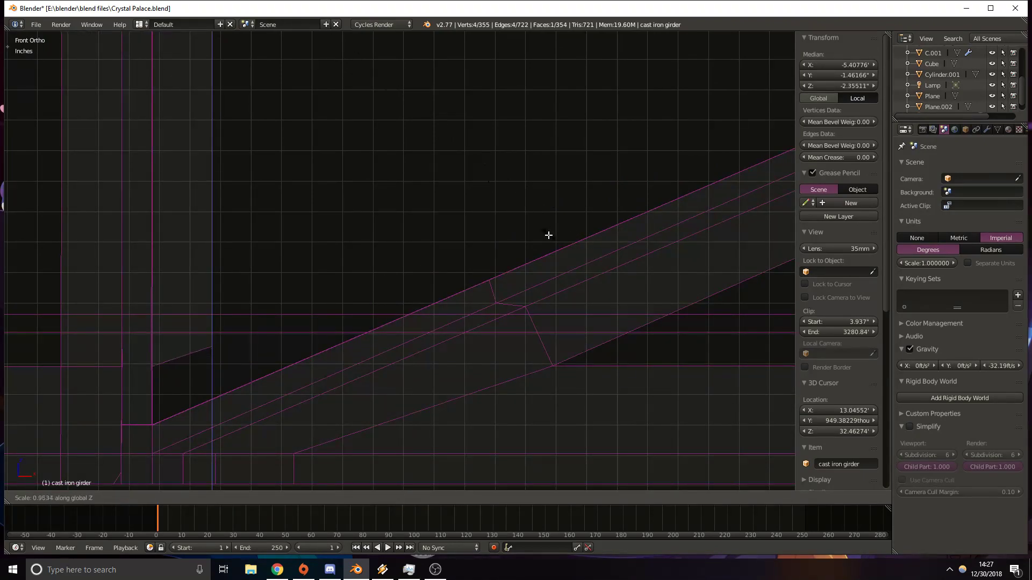
{"action": "left_click", "coordinate": [527, 237]}
Check both ends of the post flange and fine-tune its face's height by scaling slightly along Z.
{"action": "key", "text": "z"}
{"action": "mouse_move", "coordinate": [670, 251]}
{"action": "middle_mouse_down"}
{"action": "mouse_move", "coordinate": [615, 257]}
{"action": "mouse_move", "coordinate": [629, 260]}
{"action": "mouse_move", "coordinate": [622, 279]}
{"action": "middle_mouse_up"}
{"action": "scroll", "coordinate": [615, 258], "scroll_direction": "down", "scroll_amount": 3}
{"action": "key", "text": "z"}
{"action": "mouse_move", "coordinate": [682, 313]}
{"action": "middle_mouse_down", "text": "shift"}
{"action": "mouse_move", "coordinate": [682, 279]}
{"action": "mouse_move", "coordinate": [360, 254]}
{"action": "mouse_move", "coordinate": [132, 272]}
{"action": "middle_mouse_up", "text": "shift"}
{"action": "key", "text": "KP_1"}
{"action": "mouse_move", "coordinate": [596, 235]}
{"action": "middle_mouse_down", "text": "shift"}
{"action": "mouse_move", "coordinate": [314, 232]}
{"action": "mouse_move", "coordinate": [585, 242]}
{"action": "middle_mouse_up", "text": "shift"}
{"action": "middle_click_drag", "start_coordinate": [311, 206], "coordinate": [573, 227], "text": "shift"}
{"action": "middle_click_drag", "start_coordinate": [242, 201], "coordinate": [515, 218], "text": "shift"}
{"action": "middle_click_drag", "start_coordinate": [380, 189], "coordinate": [329, 315], "text": "shift"}
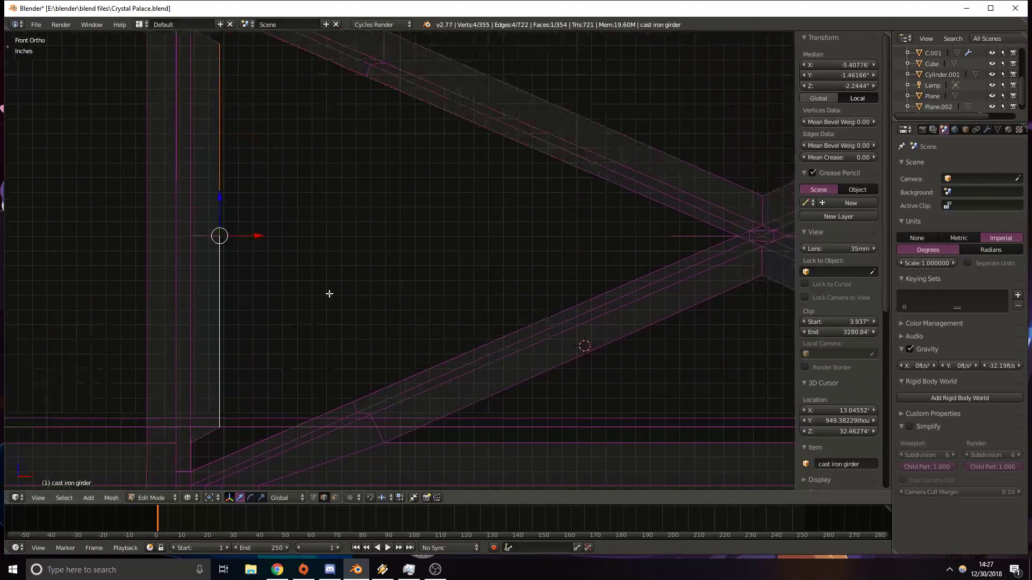
{"action": "middle_click_drag", "start_coordinate": [321, 131], "coordinate": [351, 284], "text": "shift"}
{"action": "middle_click_drag", "start_coordinate": [300, 334], "coordinate": [279, 36], "text": "shift"}
{"action": "scroll", "coordinate": [290, 231], "scroll_direction": "up", "scroll_amount": 3}
{"action": "mouse_move", "coordinate": [208, 288]}
{"action": "middle_mouse_down", "text": "shift"}
{"action": "mouse_move", "coordinate": [444, 263]}
{"action": "mouse_move", "coordinate": [451, 270]}
{"action": "mouse_move", "coordinate": [426, 306]}
{"action": "mouse_move", "coordinate": [460, 254]}
{"action": "mouse_move", "coordinate": [406, 277]}
{"action": "middle_mouse_up", "text": "shift"}
{"action": "key", "text": "z"}
{"action": "key", "text": "s"}
{"action": "key", "text": "z"}
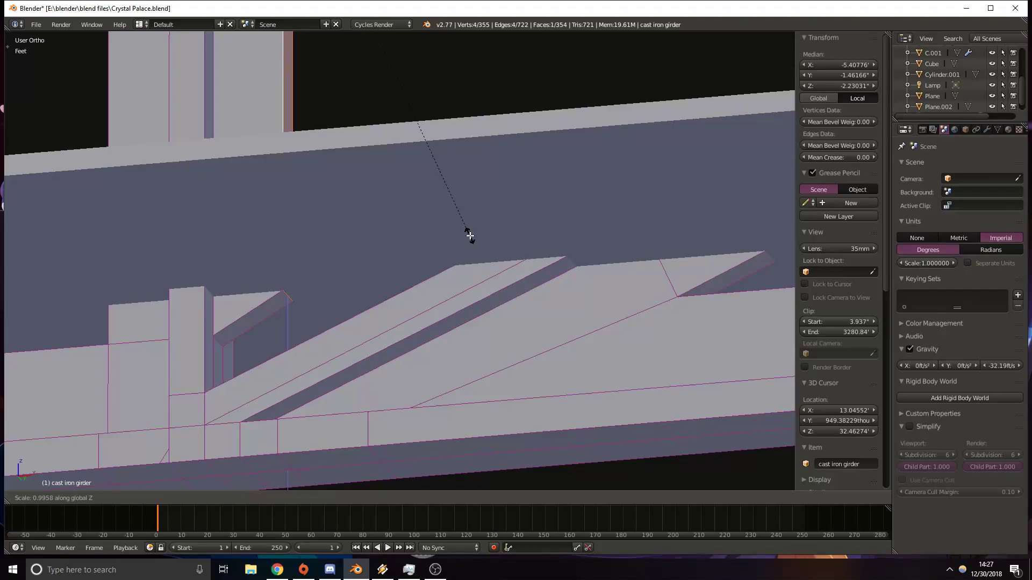
{"action": "right_click", "coordinate": [468, 235]}
Delete the sloped end face at the bottom of the left post's flange.
{"action": "key", "text": "z"}
{"action": "mouse_move", "coordinate": [414, 242]}
{"action": "middle_mouse_down"}
{"action": "mouse_move", "coordinate": [419, 280]}
{"action": "mouse_move", "coordinate": [400, 325]}
{"action": "middle_mouse_up"}
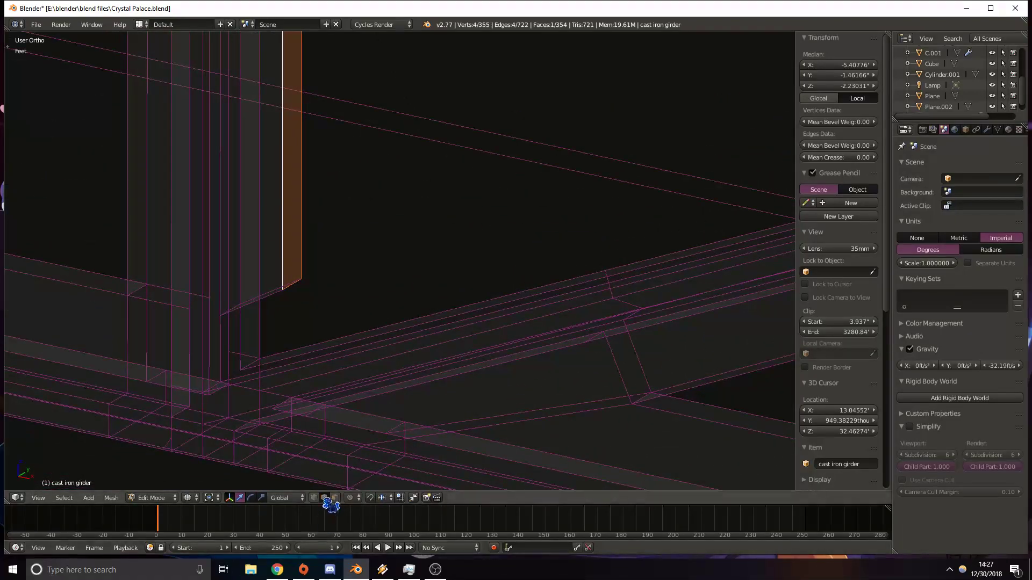
{"action": "scroll", "coordinate": [252, 318], "scroll_direction": "up", "scroll_amount": 2}
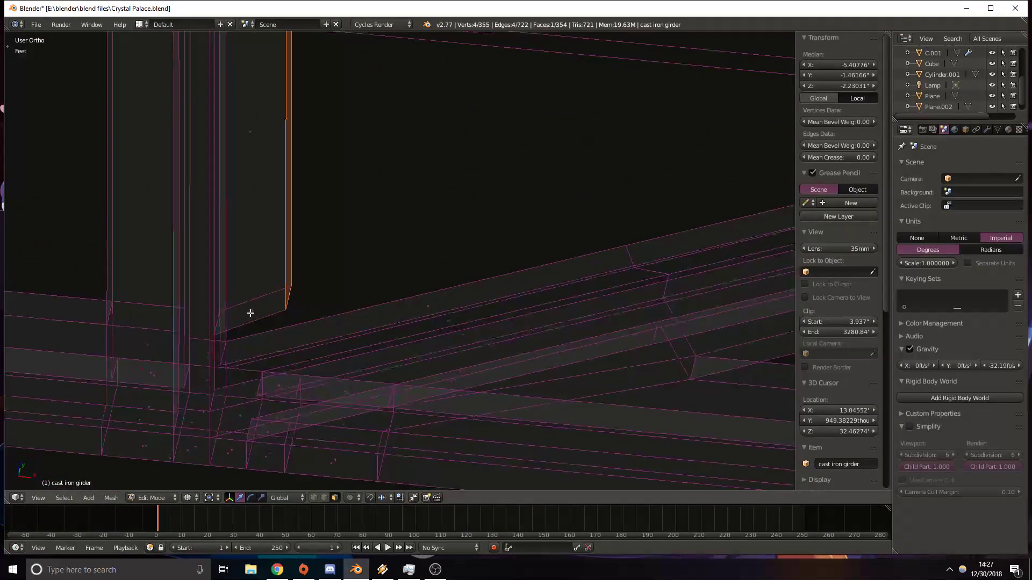
{"action": "key", "text": "x"}
{"action": "left_click", "coordinate": [281, 313]}
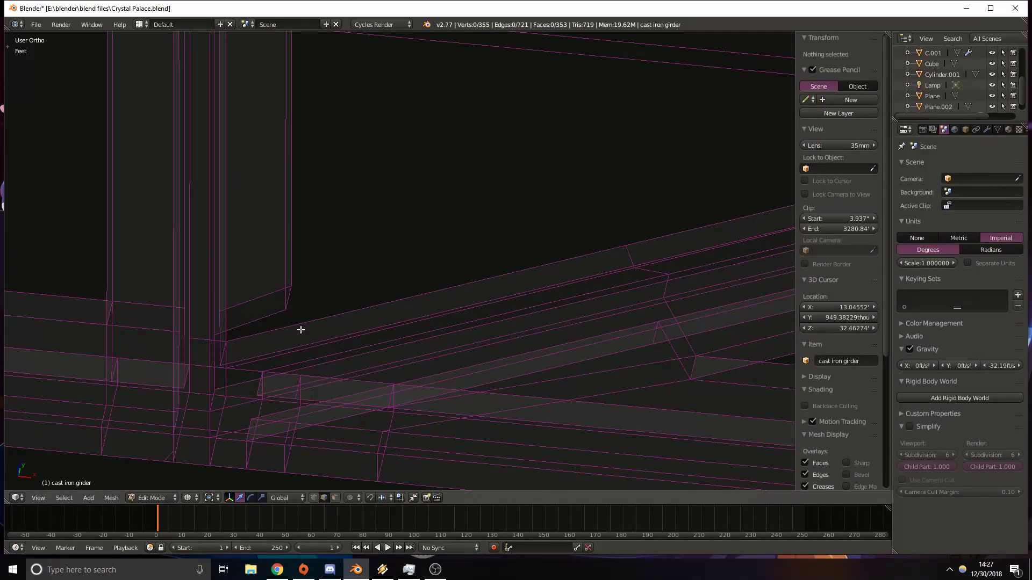
Fill a long face from the post flange's lower end edge to the stub's end edge near the brace crossing.
{"action": "right_click", "coordinate": [288, 298]}
{"action": "middle_click_drag", "start_coordinate": [618, 210], "coordinate": [242, 279], "text": "shift"}
{"action": "middle_click_drag", "start_coordinate": [538, 240], "coordinate": [110, 313], "text": "shift"}
{"action": "middle_click_drag", "start_coordinate": [587, 193], "coordinate": [512, 218], "text": "shift"}
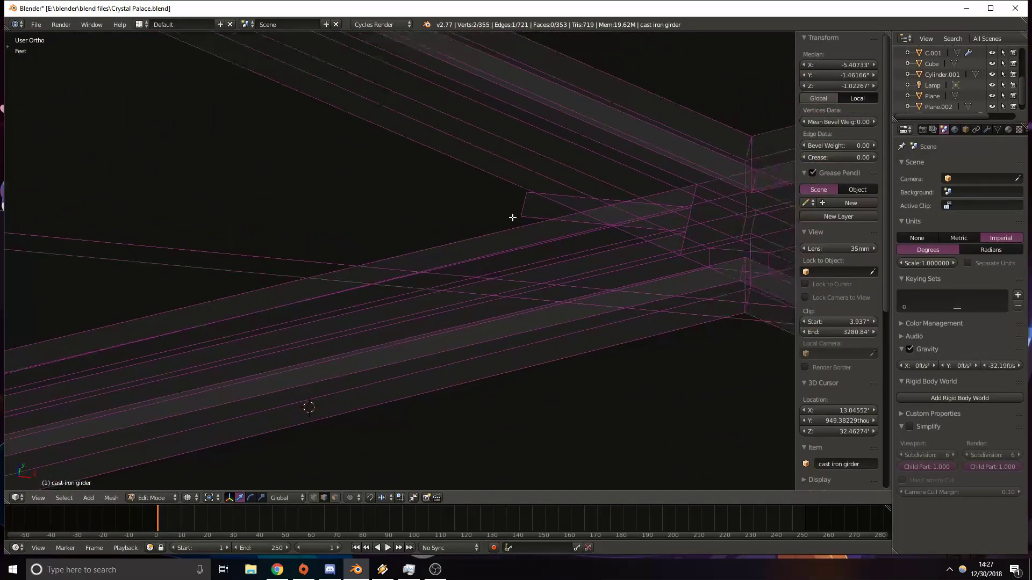
{"action": "key", "text": "f"}
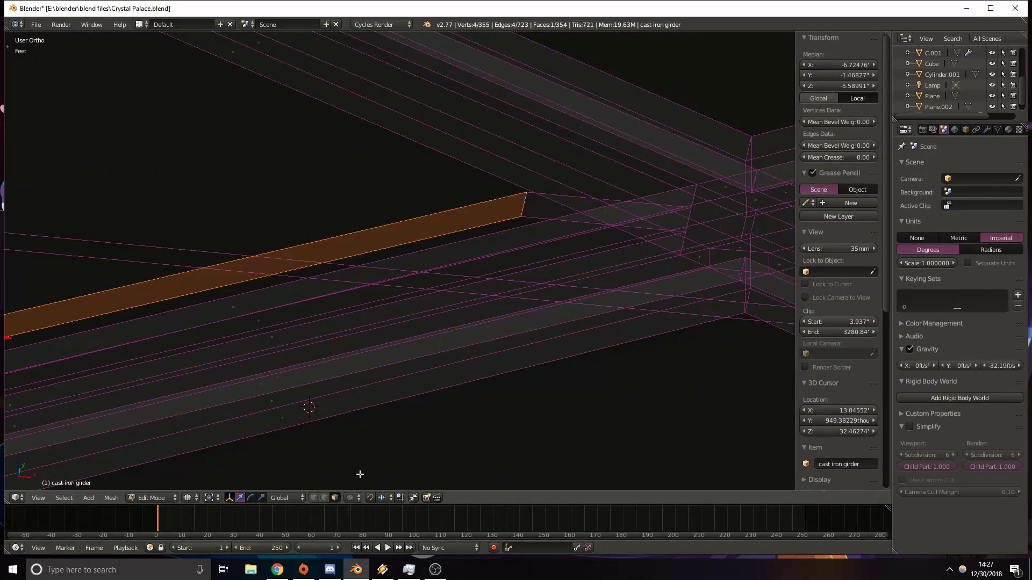
Delete the leftover stub face beside the brace crossing.
{"action": "right_click", "coordinate": [598, 211]}
{"action": "key", "text": "x"}
{"action": "left_click", "coordinate": [598, 210]}
{"action": "middle_click_drag", "start_coordinate": [507, 257], "coordinate": [530, 247], "text": "shift"}
{"action": "key", "text": "z"}
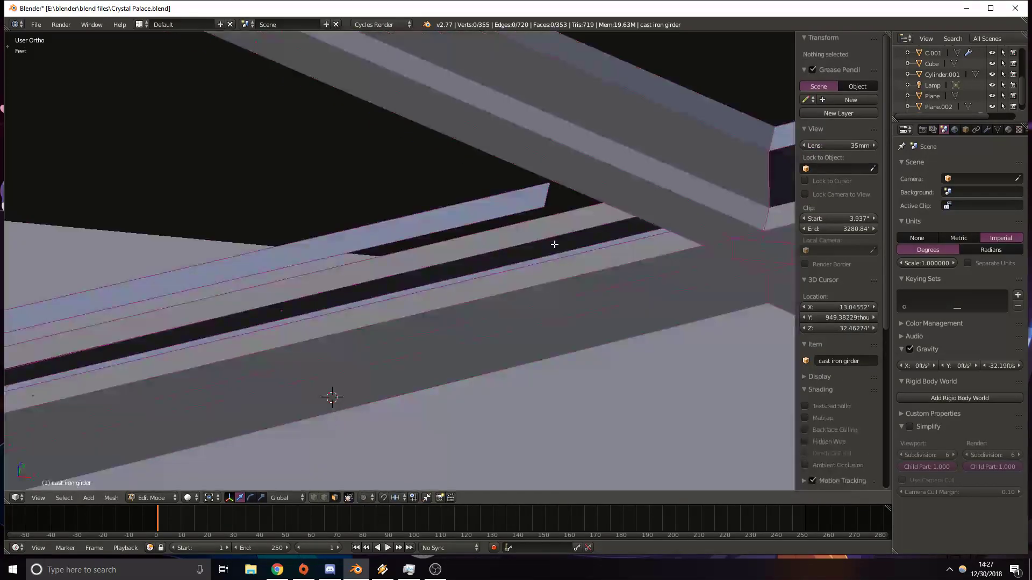
Fill the long face of the lower brace's flange from the crossing to its foot at the post, closing the triangular gap there.
{"action": "middle_click_drag", "start_coordinate": [602, 241], "coordinate": [489, 274], "text": "shift"}
{"action": "middle_click_drag", "start_coordinate": [471, 320], "coordinate": [225, 486]}
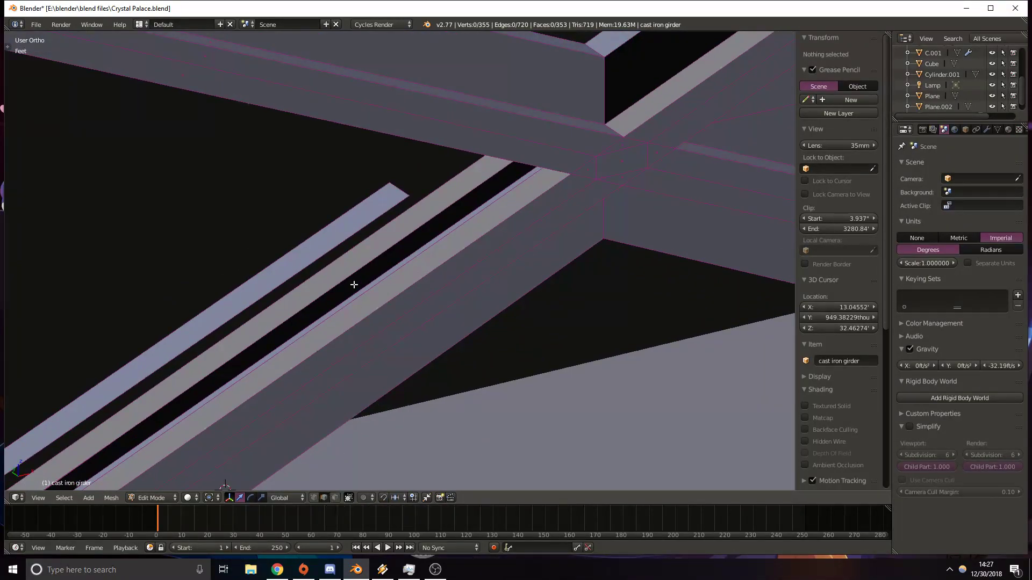
{"action": "right_click", "coordinate": [350, 235]}
{"action": "right_click", "coordinate": [410, 269], "text": "shift"}
{"action": "middle_click_drag", "start_coordinate": [188, 355], "coordinate": [596, 81], "text": "shift"}
{"action": "mouse_move", "coordinate": [57, 457]}
{"action": "middle_mouse_down", "text": "shift"}
{"action": "mouse_move", "coordinate": [376, 240]}
{"action": "mouse_move", "coordinate": [353, 256]}
{"action": "mouse_move", "coordinate": [279, 179]}
{"action": "mouse_move", "coordinate": [273, 205]}
{"action": "middle_mouse_up", "text": "shift"}
{"action": "key", "text": "z"}
{"action": "key", "text": "f"}
{"action": "right_click", "coordinate": [254, 225]}
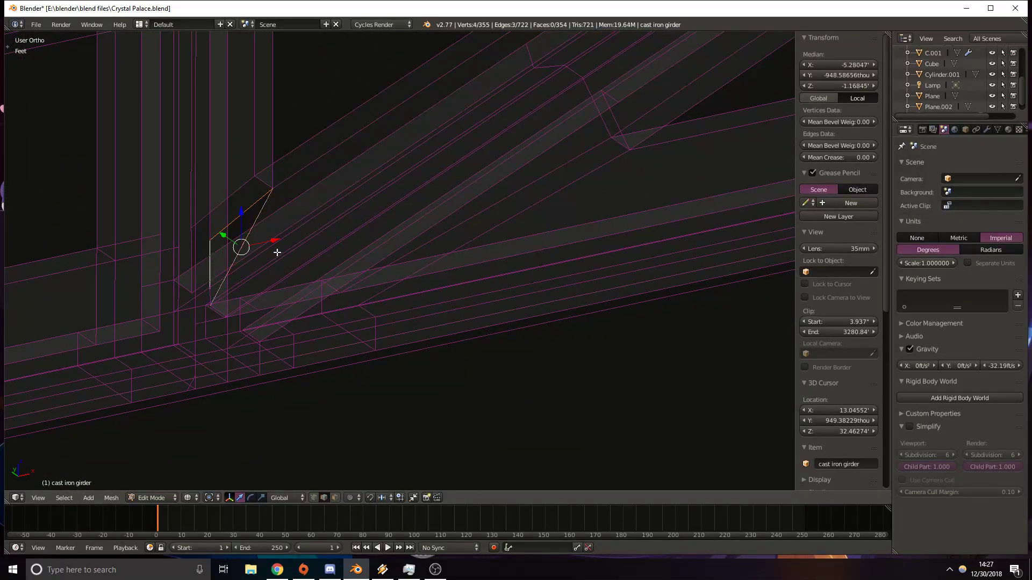
Fill the matching long face on the opposite side of the lower brace's flange, from the foot to the crossing.
{"action": "right_click", "coordinate": [302, 162]}
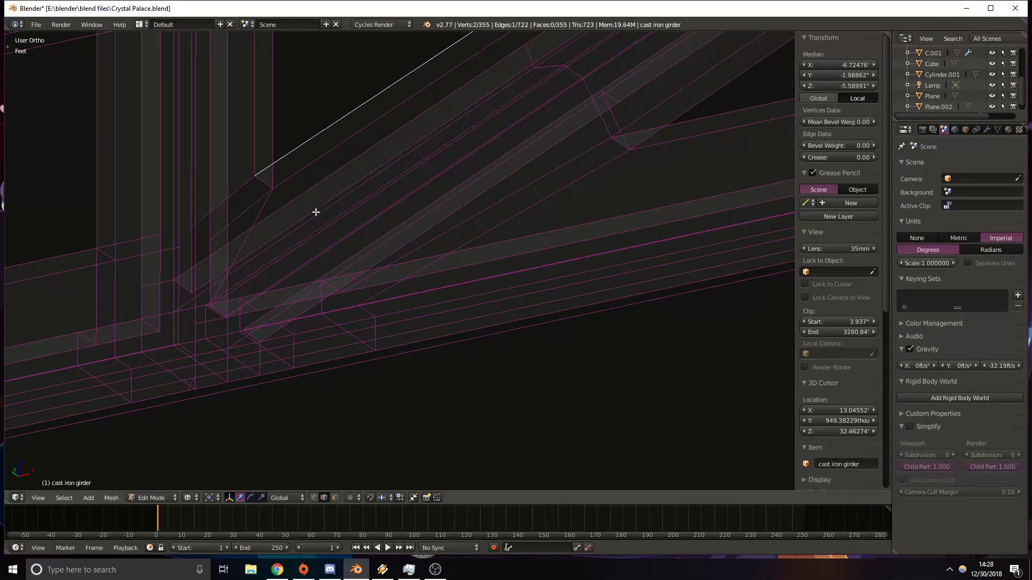
{"action": "mouse_move", "coordinate": [462, 81]}
{"action": "middle_mouse_down", "text": "shift"}
{"action": "mouse_move", "coordinate": [251, 186]}
{"action": "mouse_move", "coordinate": [148, 279]}
{"action": "middle_mouse_up", "text": "shift"}
{"action": "mouse_move", "coordinate": [516, 43]}
{"action": "middle_mouse_down", "text": "shift"}
{"action": "mouse_move", "coordinate": [362, 187]}
{"action": "mouse_move", "coordinate": [249, 371]}
{"action": "middle_mouse_up", "text": "shift"}
{"action": "middle_click_drag", "start_coordinate": [504, 154], "coordinate": [424, 252], "text": "shift"}
{"action": "key", "text": "z"}
{"action": "middle_click_drag", "start_coordinate": [338, 264], "coordinate": [498, 241]}
{"action": "scroll", "coordinate": [505, 239], "scroll_direction": "down", "scroll_amount": 2}
{"action": "middle_click_drag", "start_coordinate": [639, 163], "coordinate": [199, 132], "text": "shift"}
{"action": "key", "text": "f"}
Fill the triangular gap at the brace flange's foot on the opposite side, using its three bordering edges.
{"action": "mouse_move", "coordinate": [624, 274]}
{"action": "middle_mouse_down", "text": "shift"}
{"action": "mouse_move", "coordinate": [412, 129]}
{"action": "mouse_move", "coordinate": [298, 78]}
{"action": "middle_mouse_up", "text": "shift"}
{"action": "key", "text": "z"}
{"action": "mouse_move", "coordinate": [622, 343]}
{"action": "middle_mouse_down", "text": "shift"}
{"action": "mouse_move", "coordinate": [472, 245]}
{"action": "mouse_move", "coordinate": [477, 279]}
{"action": "mouse_move", "coordinate": [508, 291]}
{"action": "middle_mouse_up", "text": "shift"}
{"action": "scroll", "coordinate": [453, 259], "scroll_direction": "up", "scroll_amount": 2}
{"action": "key", "text": "z"}
{"action": "right_click", "coordinate": [592, 275]}
{"action": "right_click", "coordinate": [608, 260], "text": "shift"}
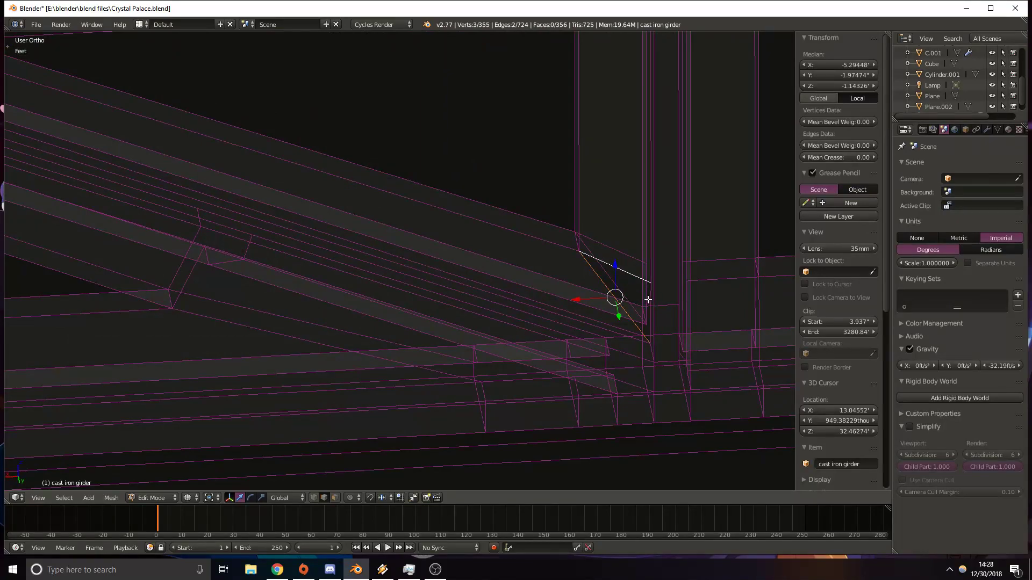
{"action": "middle_click_drag", "start_coordinate": [653, 309], "coordinate": [696, 265]}
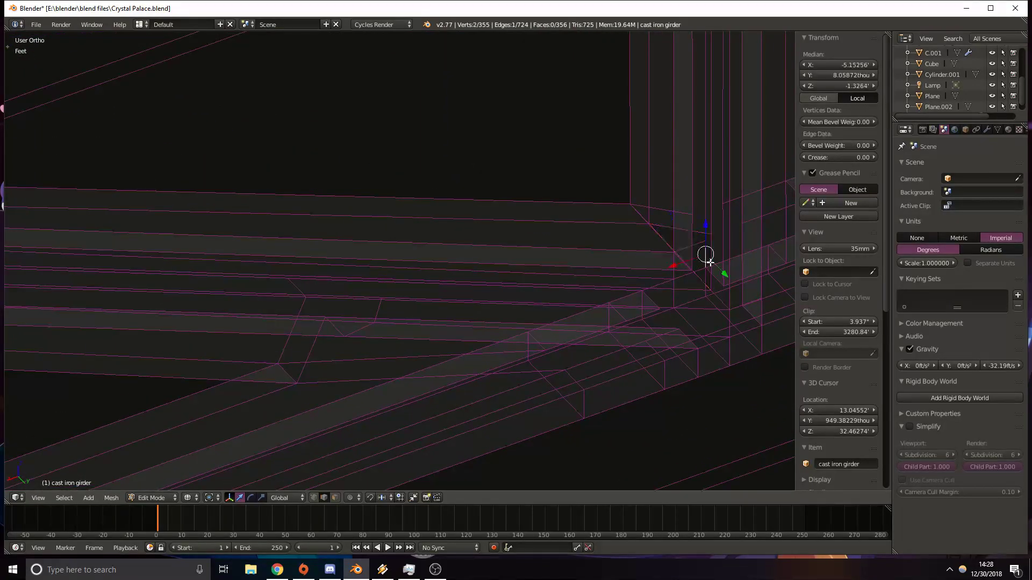
{"action": "right_click", "coordinate": [693, 229], "text": "shift"}
{"action": "middle_click_drag", "start_coordinate": [692, 229], "coordinate": [494, 238]}
{"action": "key", "text": "f"}
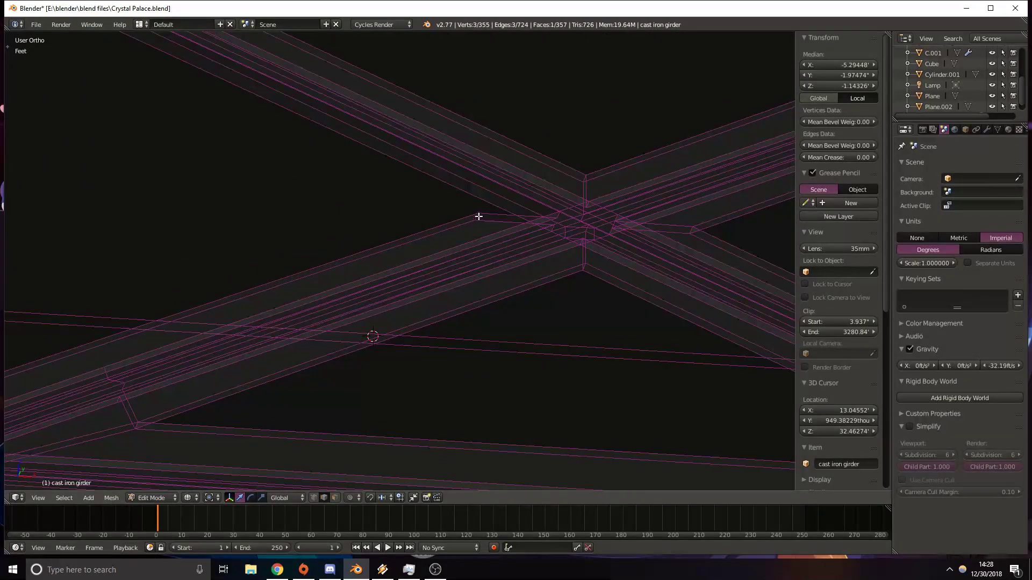
Delete the twisted long face on the upper part of the left post's flange.
{"action": "mouse_move", "coordinate": [181, 145]}
{"action": "middle_mouse_down"}
{"action": "mouse_move", "coordinate": [301, 210]}
{"action": "mouse_move", "coordinate": [265, 182]}
{"action": "mouse_move", "coordinate": [244, 205]}
{"action": "mouse_move", "coordinate": [216, 208]}
{"action": "mouse_move", "coordinate": [253, 226]}
{"action": "mouse_move", "coordinate": [233, 195]}
{"action": "mouse_move", "coordinate": [239, 187]}
{"action": "mouse_move", "coordinate": [274, 222]}
{"action": "middle_mouse_up"}
{"action": "key", "text": "z"}
{"action": "scroll", "coordinate": [277, 219], "scroll_direction": "up", "scroll_amount": 2}
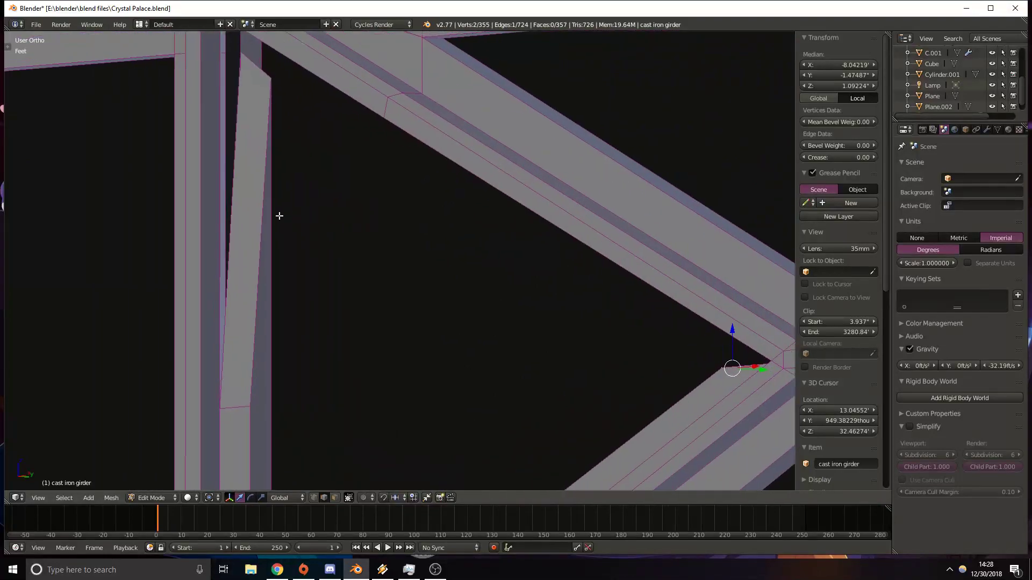
{"action": "left_click", "coordinate": [335, 497]}
{"action": "right_click", "coordinate": [237, 312]}
{"action": "key", "text": "x"}
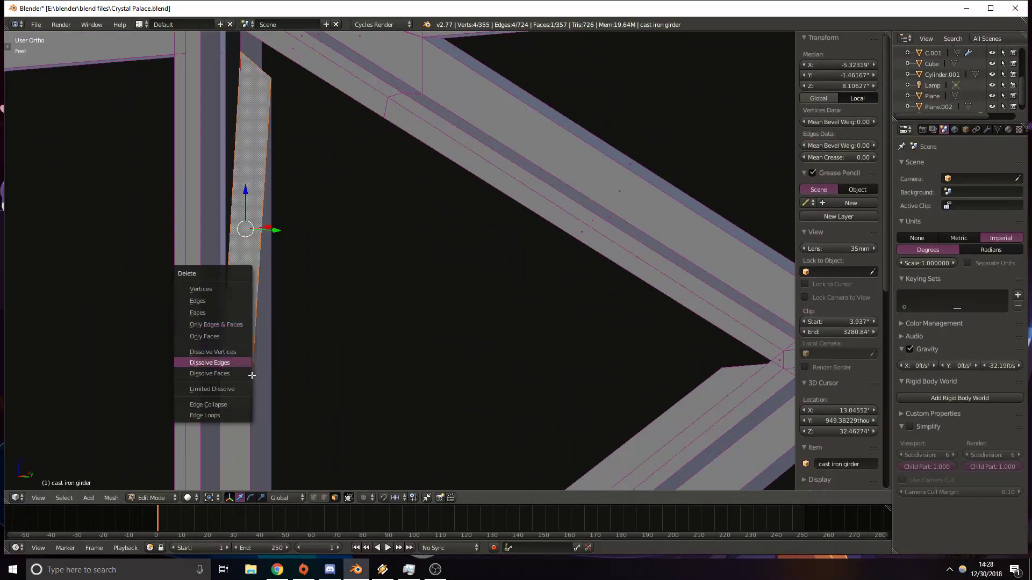
{"action": "left_click", "coordinate": [222, 311]}
Extrude the post flange's upper corner vertex in front view to about X -5.41', Z 1.21', following the sloped end edge.
{"action": "middle_click_drag", "start_coordinate": [353, 316], "coordinate": [299, 304]}
{"action": "right_click", "coordinate": [299, 304]}
{"action": "middle_click_drag", "start_coordinate": [322, 341], "coordinate": [301, 216]}
{"action": "right_click", "coordinate": [303, 337]}
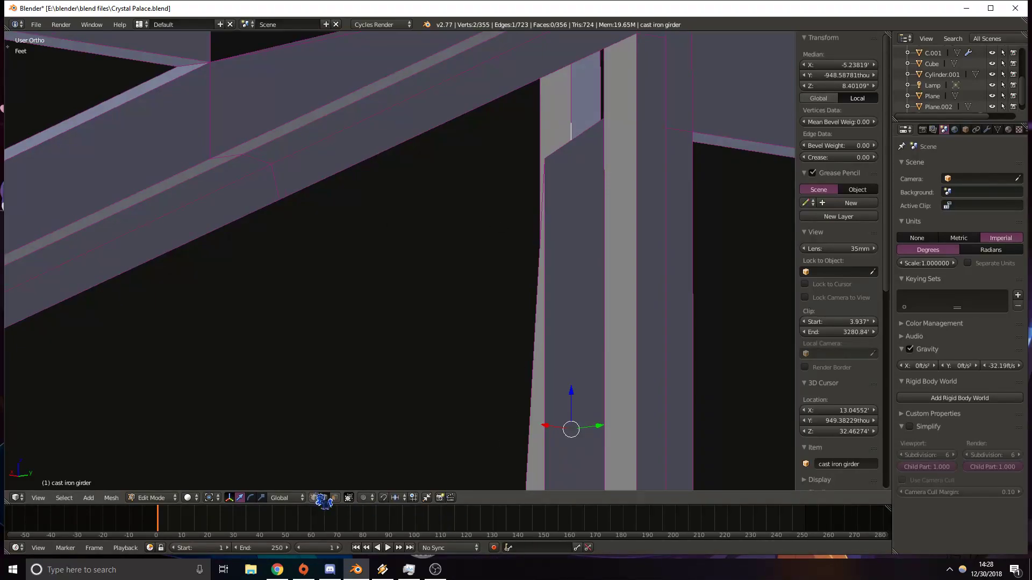
{"action": "right_click", "coordinate": [568, 129]}
{"action": "key", "text": "KP_1"}
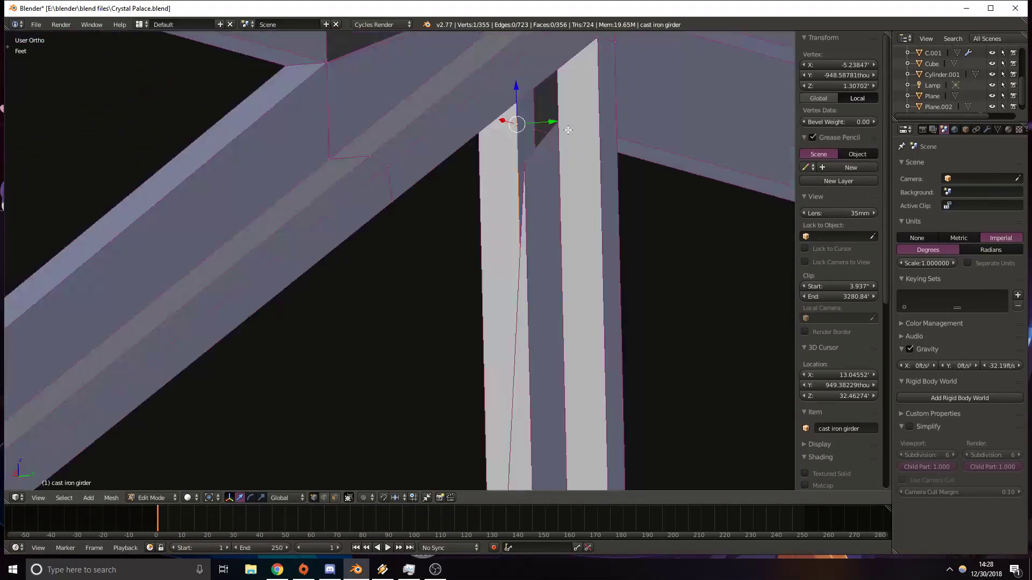
{"action": "key", "text": "z"}
{"action": "middle_click_drag", "start_coordinate": [491, 95], "coordinate": [557, 179], "text": "shift"}
{"action": "key", "text": "e"}
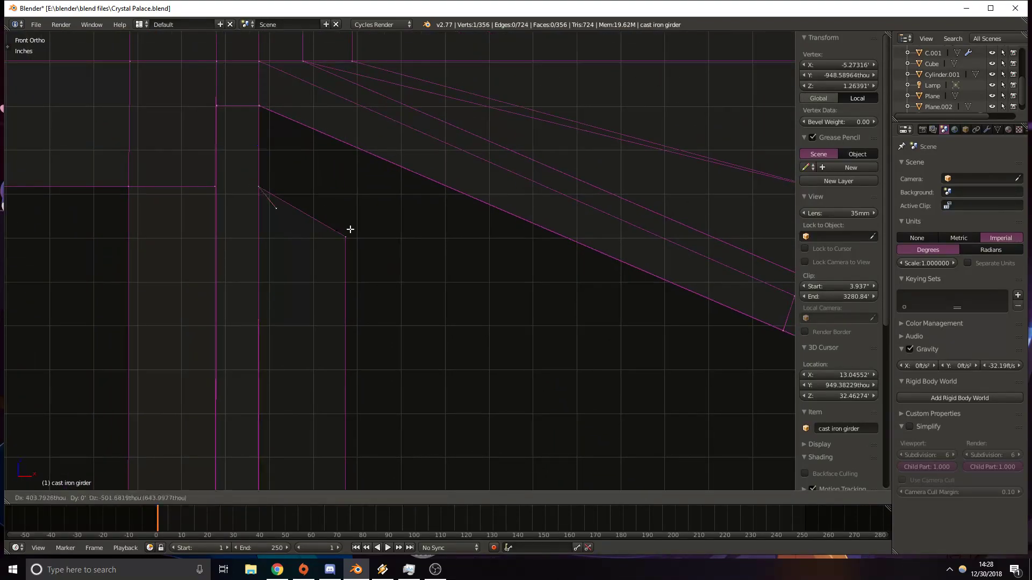
{"action": "left_click", "coordinate": [411, 258]}
Connect the extruded vertex to the neighbouring corners and fill the sloped end face at the top of the post flange.
{"action": "key", "text": "z"}
{"action": "mouse_move", "coordinate": [410, 260]}
{"action": "middle_mouse_down"}
{"action": "mouse_move", "coordinate": [382, 279]}
{"action": "mouse_move", "coordinate": [368, 226]}
{"action": "middle_mouse_up"}
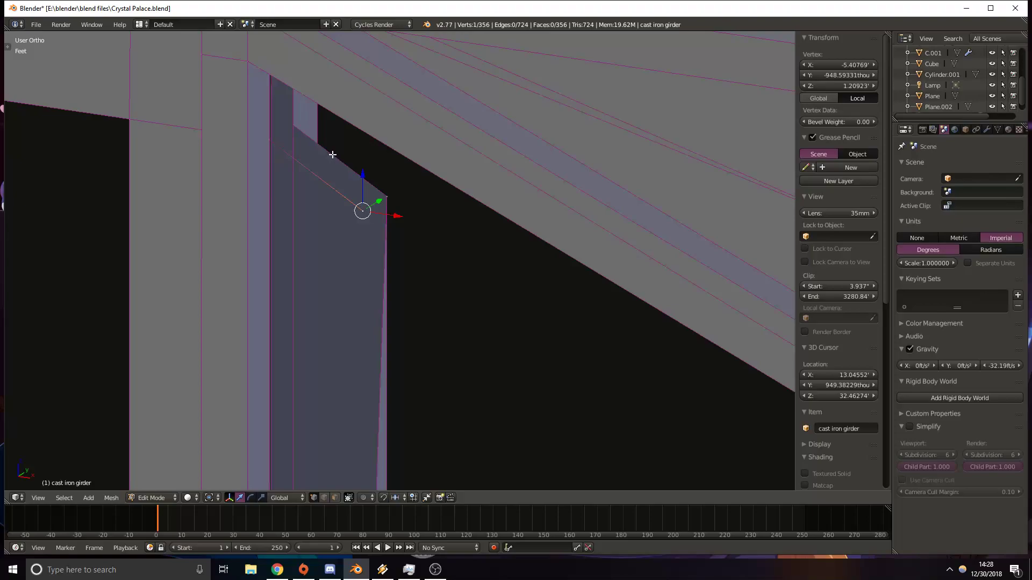
{"action": "key", "text": "f"}
{"action": "right_click", "coordinate": [296, 129]}
{"action": "right_click", "coordinate": [267, 141], "text": "shift"}
{"action": "key", "text": "f"}
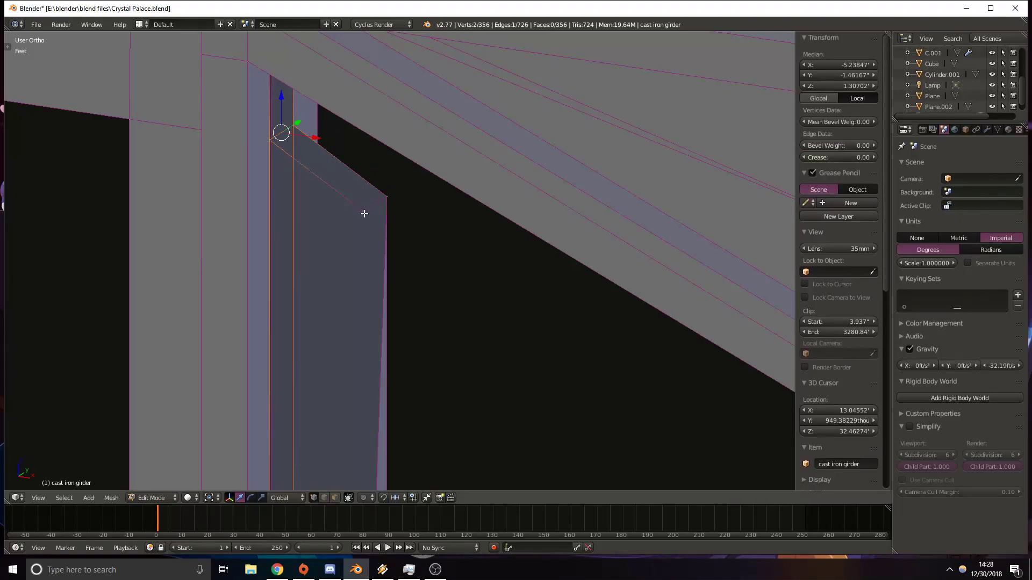
{"action": "key", "text": "f"}
Fill the long face of the post flange between its mid-height edge and the sloped upper end edge.
{"action": "middle_click_drag", "start_coordinate": [383, 306], "coordinate": [393, 252], "text": "shift"}
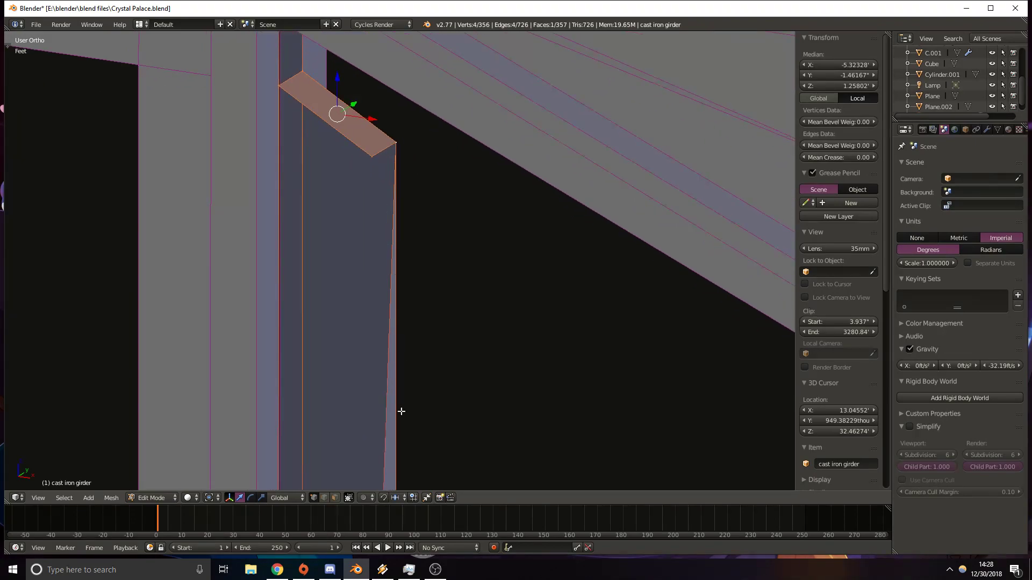
{"action": "scroll", "coordinate": [391, 426], "scroll_direction": "down", "scroll_amount": 5}
{"action": "middle_click_drag", "start_coordinate": [451, 462], "coordinate": [371, 299], "text": "shift"}
{"action": "scroll", "coordinate": [371, 352], "scroll_direction": "up", "scroll_amount": 3}
{"action": "middle_click_drag", "start_coordinate": [279, 335], "coordinate": [366, 374], "text": "shift"}
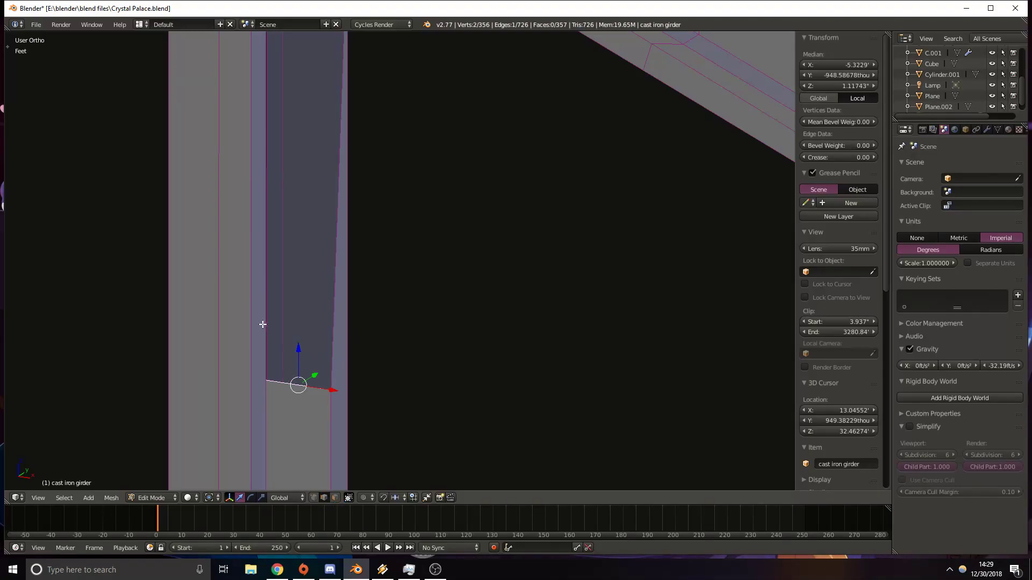
{"action": "middle_click_drag", "start_coordinate": [296, 222], "coordinate": [259, 425], "text": "shift"}
{"action": "middle_click_drag", "start_coordinate": [283, 188], "coordinate": [285, 213], "text": "shift"}
{"action": "right_click", "coordinate": [262, 147], "text": "shift"}
{"action": "key", "text": "f"}
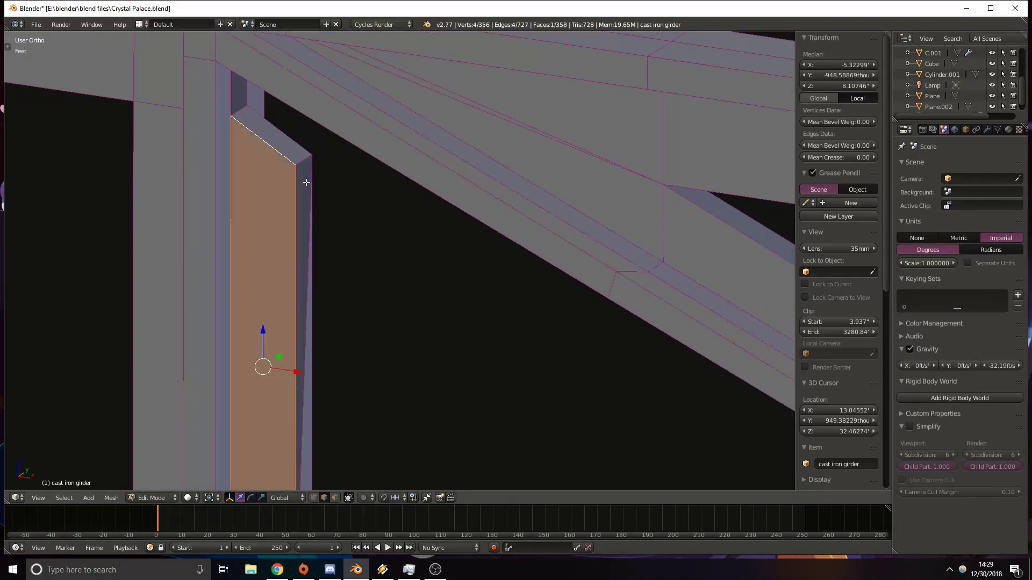
Fill the narrow side face of the post flange's upper part and delete the leftover face there.
{"action": "right_click", "coordinate": [311, 187]}
{"action": "right_click", "coordinate": [294, 208], "text": "shift"}
{"action": "key", "text": "f"}
{"action": "middle_click_drag", "start_coordinate": [345, 294], "coordinate": [296, 232], "text": "shift"}
{"action": "key", "text": "x"}
{"action": "left_click", "coordinate": [229, 79]}
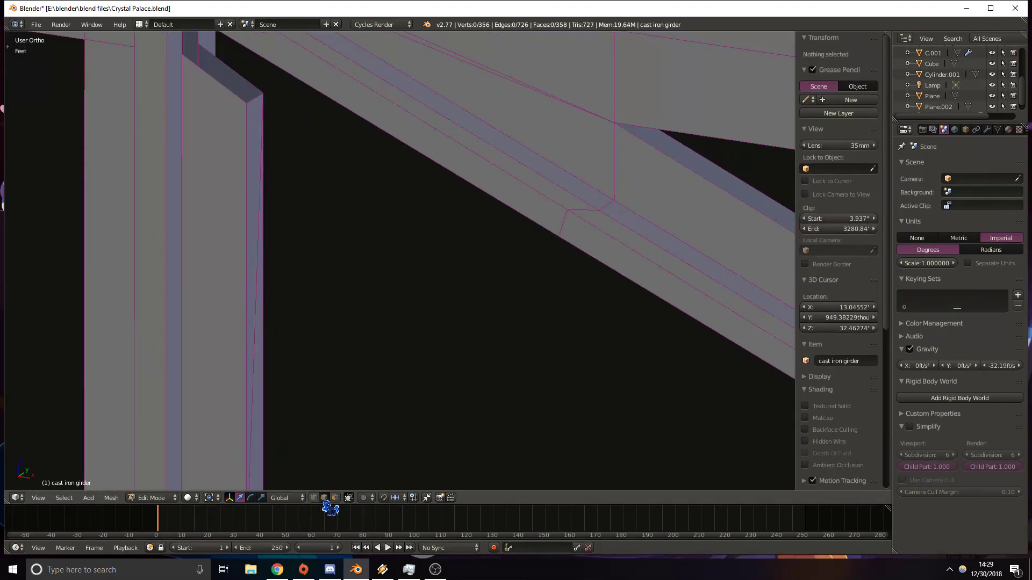
Fill a long strip from the post flange's upper corner edge to the flange's end edge beside the brace crossing.
{"action": "left_click", "coordinate": [254, 98]}
{"action": "middle_click_drag", "start_coordinate": [254, 99], "coordinate": [496, 204]}
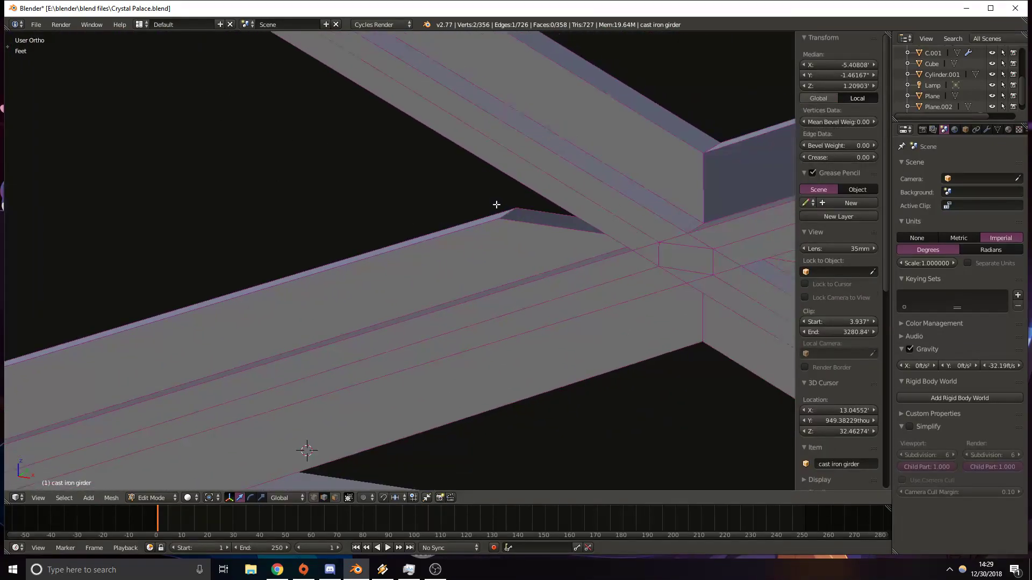
{"action": "key", "text": "f"}
Fill the long inner flange face of the upper brace on one side of its rib, between the post and the crossing.
{"action": "right_click", "coordinate": [519, 225]}
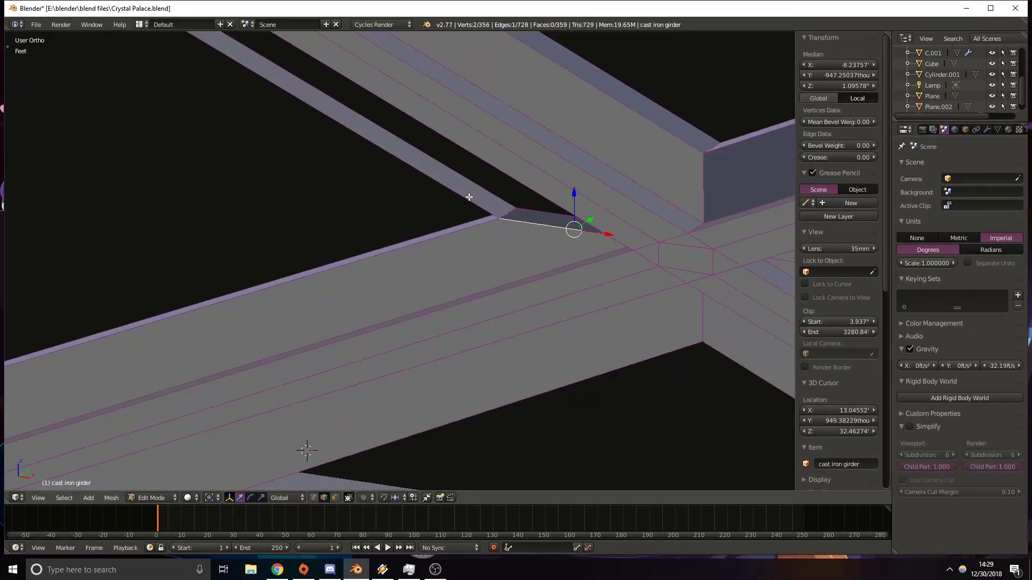
{"action": "key", "text": "z"}
{"action": "mouse_move", "coordinate": [571, 178]}
{"action": "middle_mouse_down"}
{"action": "mouse_move", "coordinate": [455, 320]}
{"action": "mouse_move", "coordinate": [436, 300]}
{"action": "mouse_move", "coordinate": [581, 205]}
{"action": "mouse_move", "coordinate": [567, 147]}
{"action": "mouse_move", "coordinate": [543, 166]}
{"action": "mouse_move", "coordinate": [590, 129]}
{"action": "mouse_move", "coordinate": [551, 213]}
{"action": "mouse_move", "coordinate": [564, 249]}
{"action": "mouse_move", "coordinate": [589, 253]}
{"action": "mouse_move", "coordinate": [581, 232]}
{"action": "mouse_move", "coordinate": [622, 237]}
{"action": "mouse_move", "coordinate": [581, 233]}
{"action": "mouse_move", "coordinate": [600, 245]}
{"action": "mouse_move", "coordinate": [684, 203]}
{"action": "mouse_move", "coordinate": [540, 285]}
{"action": "mouse_move", "coordinate": [511, 223]}
{"action": "mouse_move", "coordinate": [516, 308]}
{"action": "mouse_move", "coordinate": [340, 51]}
{"action": "mouse_move", "coordinate": [374, 178]}
{"action": "mouse_move", "coordinate": [285, 115]}
{"action": "mouse_move", "coordinate": [408, 191]}
{"action": "mouse_move", "coordinate": [371, 200]}
{"action": "mouse_move", "coordinate": [442, 259]}
{"action": "mouse_move", "coordinate": [504, 281]}
{"action": "mouse_move", "coordinate": [299, 199]}
{"action": "mouse_move", "coordinate": [173, 182]}
{"action": "mouse_move", "coordinate": [242, 222]}
{"action": "mouse_move", "coordinate": [332, 242]}
{"action": "mouse_move", "coordinate": [348, 346]}
{"action": "mouse_move", "coordinate": [294, 272]}
{"action": "mouse_move", "coordinate": [311, 278]}
{"action": "mouse_move", "coordinate": [328, 243]}
{"action": "mouse_move", "coordinate": [246, 243]}
{"action": "middle_mouse_up"}
{"action": "key", "text": "z"}
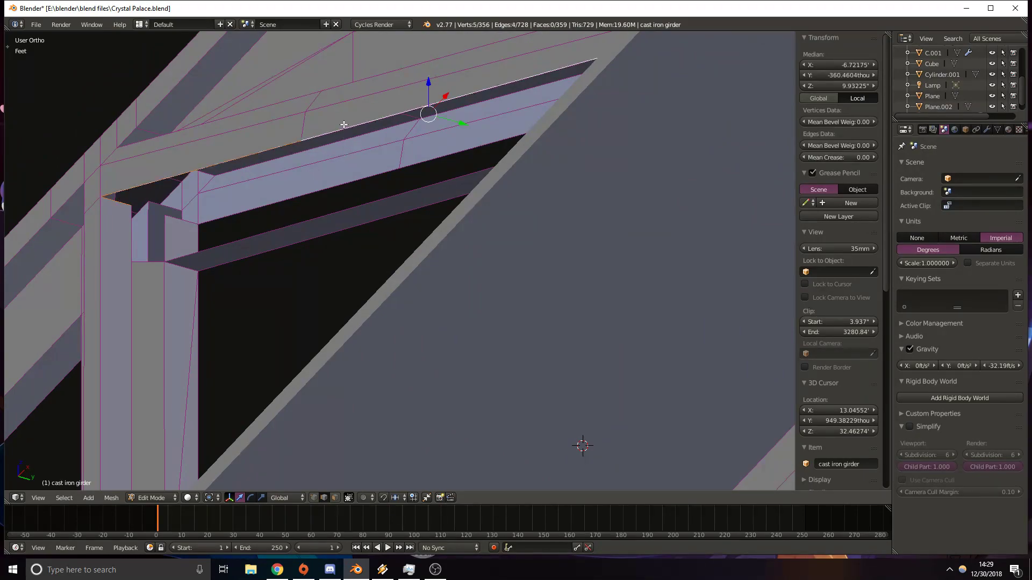
{"action": "key", "text": "f"}
Fill the corresponding inner flange face on the other side of the upper brace's rib, undoing the stray selection.
{"action": "middle_click_drag", "start_coordinate": [325, 134], "coordinate": [311, 173]}
{"action": "right_click", "coordinate": [152, 194]}
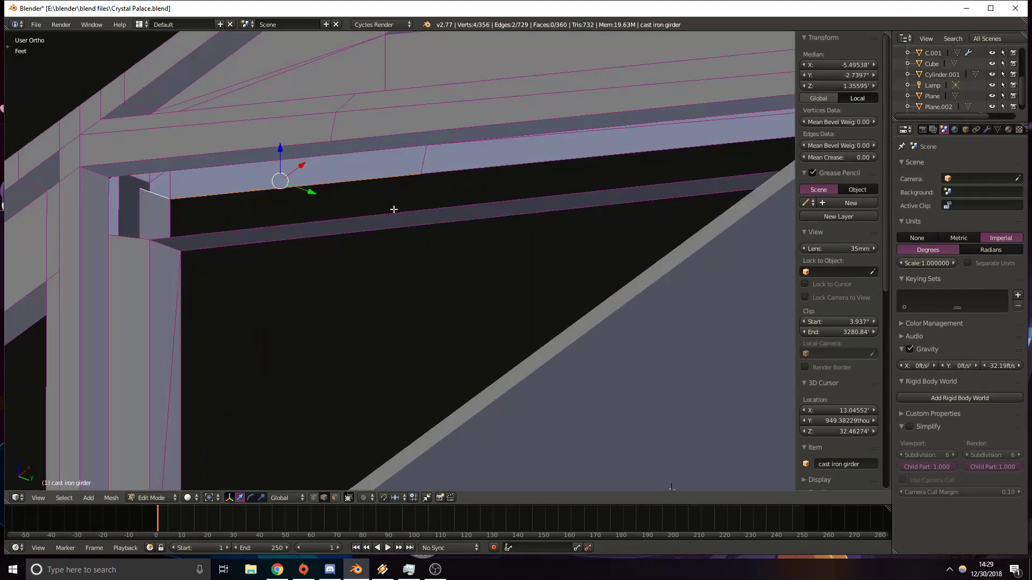
{"action": "middle_click_drag", "start_coordinate": [437, 175], "coordinate": [514, 310]}
{"action": "key", "text": "ctrl+z"}
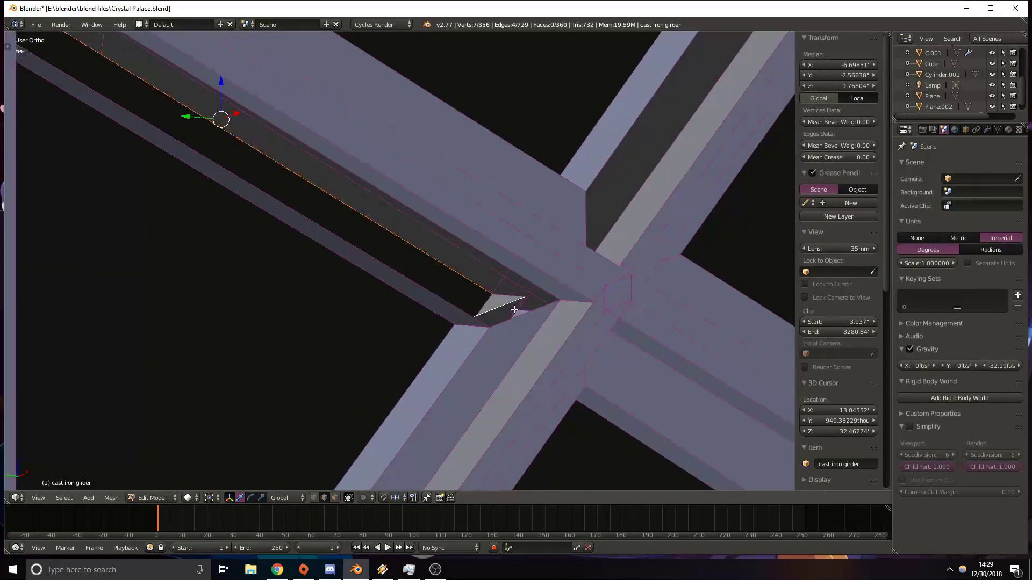
{"action": "key", "text": "f"}
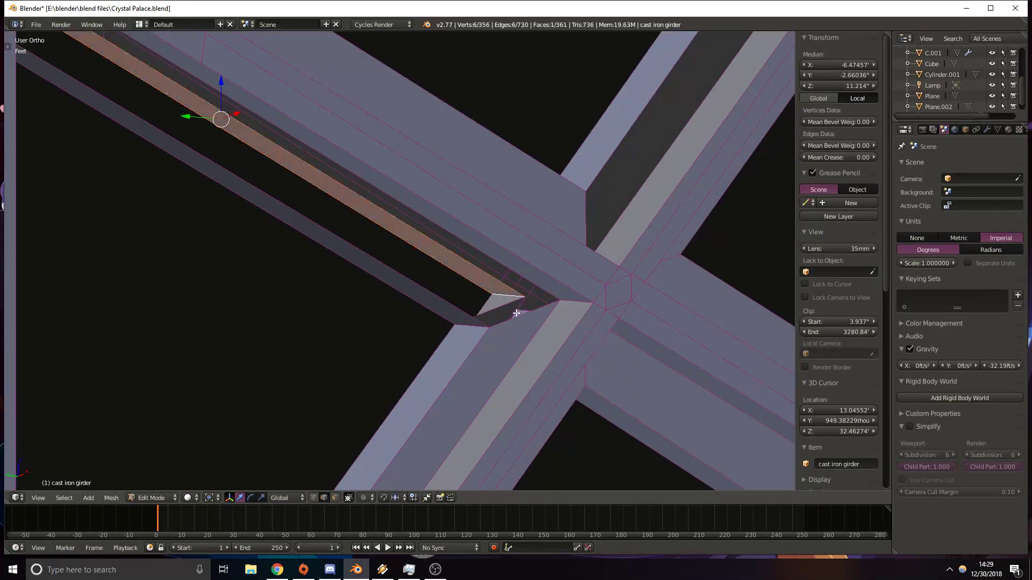
Select the edges bordering the long gap beside the upper brace's rib at both ends and fill that side face.
{"action": "right_click", "coordinate": [506, 310]}
{"action": "middle_click_drag", "start_coordinate": [275, 245], "coordinate": [346, 248], "text": "shift"}
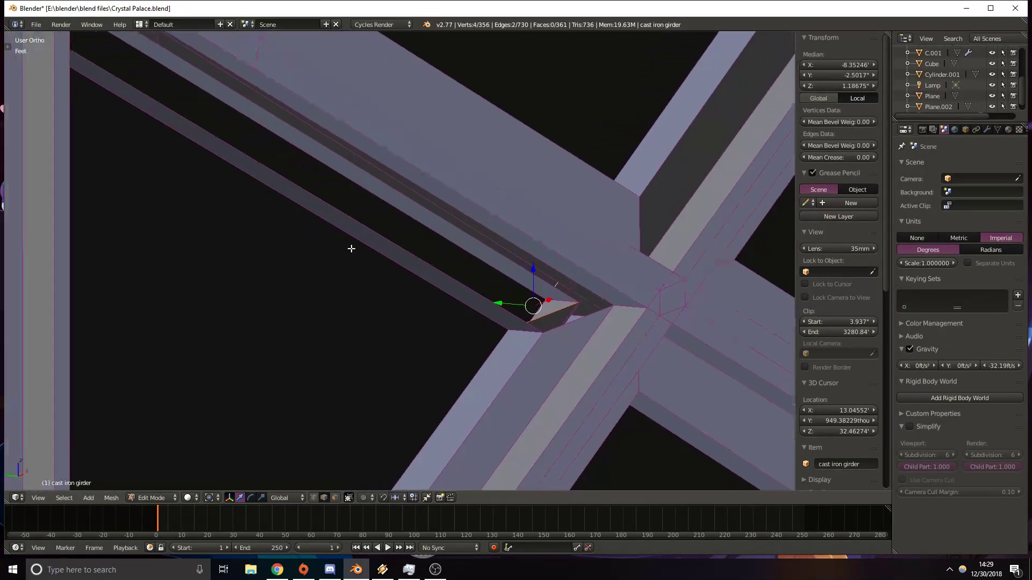
{"action": "middle_click_drag", "start_coordinate": [555, 315], "coordinate": [489, 273]}
{"action": "middle_click_drag", "start_coordinate": [614, 216], "coordinate": [382, 365], "text": "shift"}
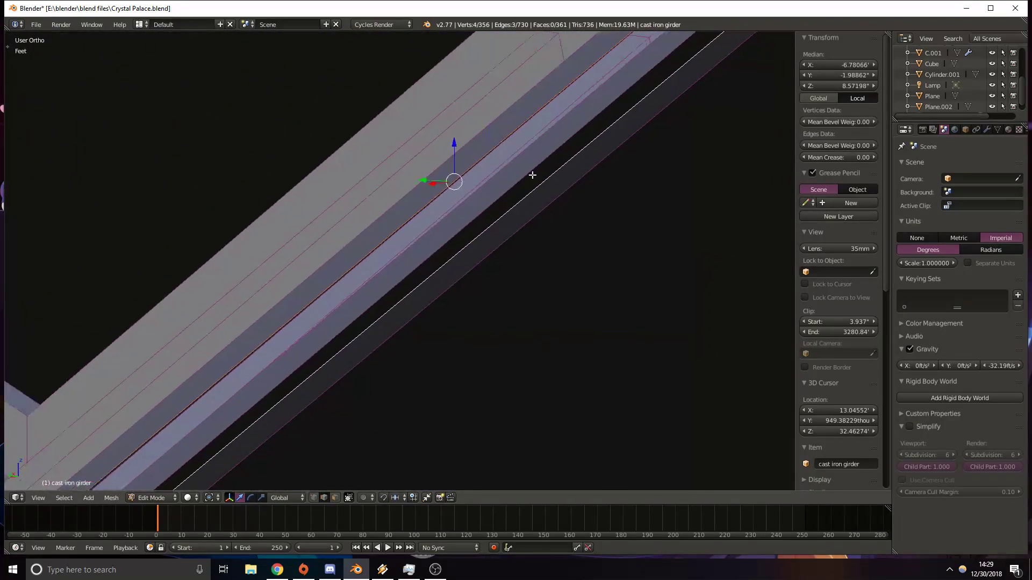
{"action": "middle_click_drag", "start_coordinate": [539, 161], "coordinate": [318, 389], "text": "shift"}
{"action": "middle_click_drag", "start_coordinate": [485, 230], "coordinate": [505, 276]}
{"action": "middle_click_drag", "start_coordinate": [678, 292], "coordinate": [416, 156], "text": "shift"}
{"action": "middle_click_drag", "start_coordinate": [618, 206], "coordinate": [644, 239]}
{"action": "middle_click_drag", "start_coordinate": [728, 253], "coordinate": [484, 197], "text": "shift"}
{"action": "right_click", "coordinate": [606, 211], "text": "shift"}
{"action": "middle_click_drag", "start_coordinate": [606, 211], "coordinate": [680, 169]}
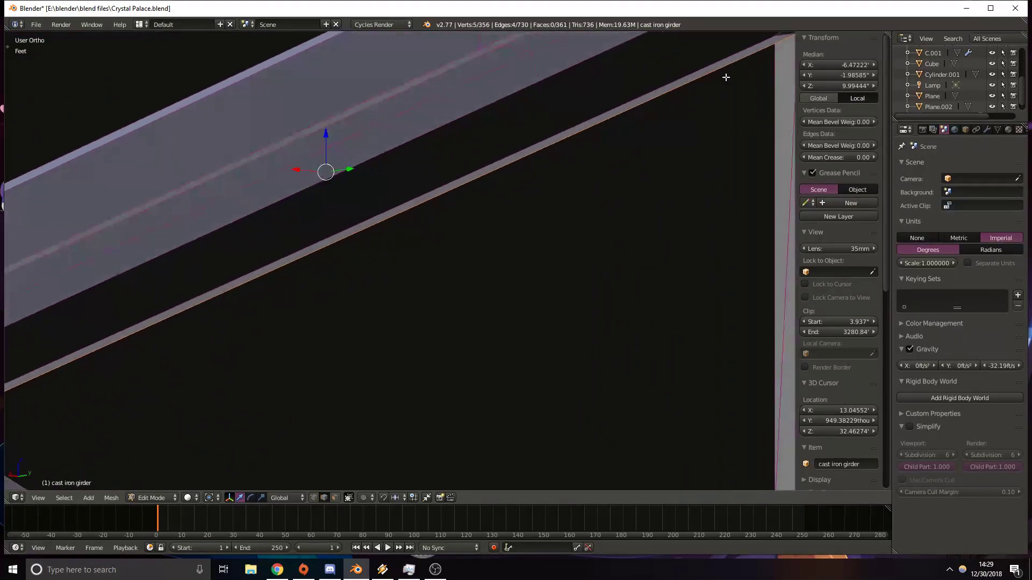
{"action": "middle_click_drag", "start_coordinate": [716, 87], "coordinate": [407, 214], "text": "shift"}
{"action": "middle_click_drag", "start_coordinate": [581, 97], "coordinate": [497, 209], "text": "shift"}
{"action": "key", "text": "f"}
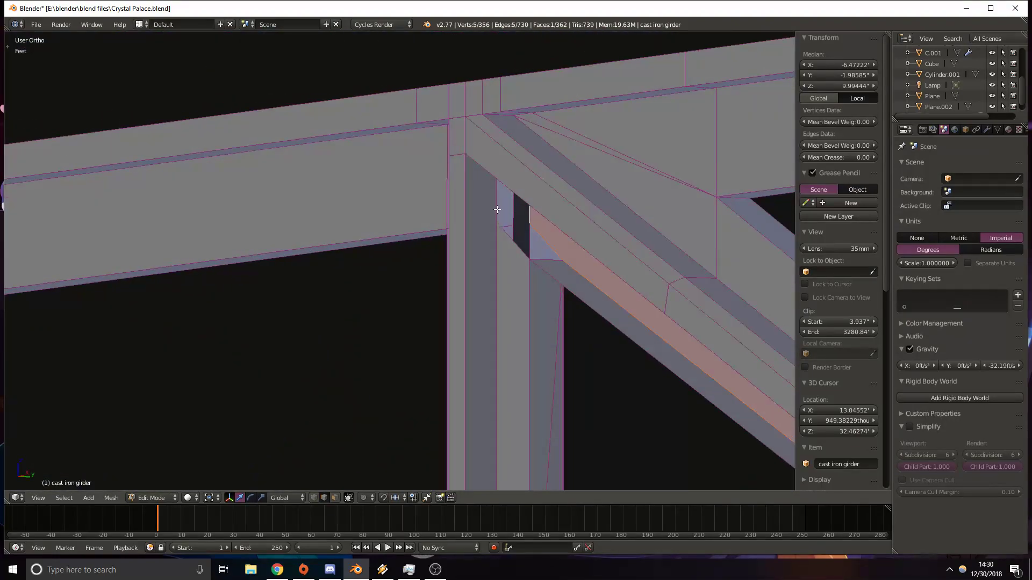
Fill the remaining long side face of the upper brace's rib on the opposite side, between the post and the crossing.
{"action": "middle_click_drag", "start_coordinate": [503, 258], "coordinate": [199, 188]}
{"action": "middle_click_drag", "start_coordinate": [709, 299], "coordinate": [543, 273], "text": "shift"}
{"action": "key", "text": "f"}
{"action": "scroll", "coordinate": [575, 293], "scroll_direction": "down", "scroll_amount": 6}
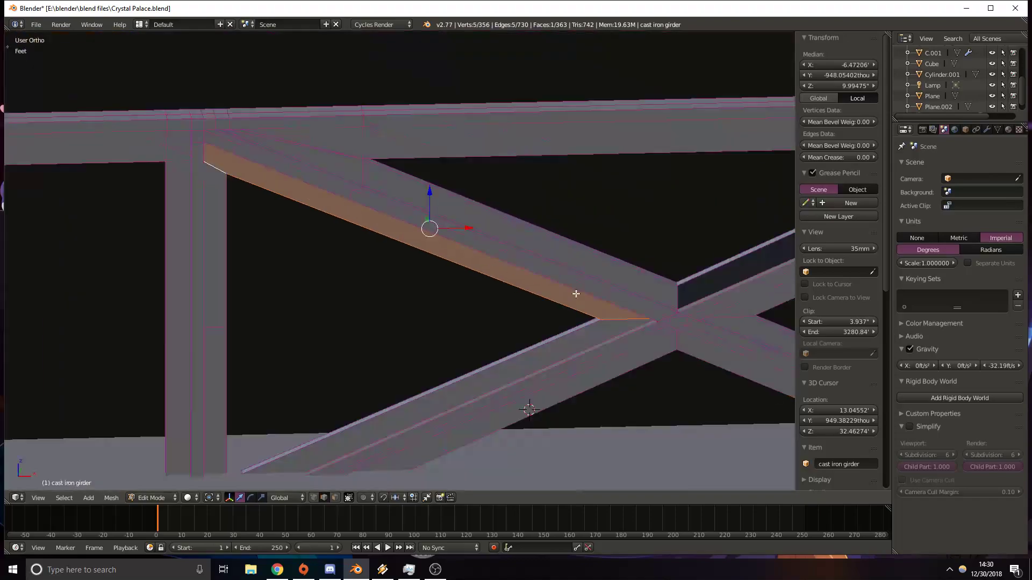
Recalculate the normals of the entire girder mesh to face outside and leave Edit Mode.
{"action": "middle_click_drag", "start_coordinate": [638, 292], "coordinate": [447, 267], "text": "shift"}
{"action": "key", "text": "a"}
{"action": "key", "text": "a"}
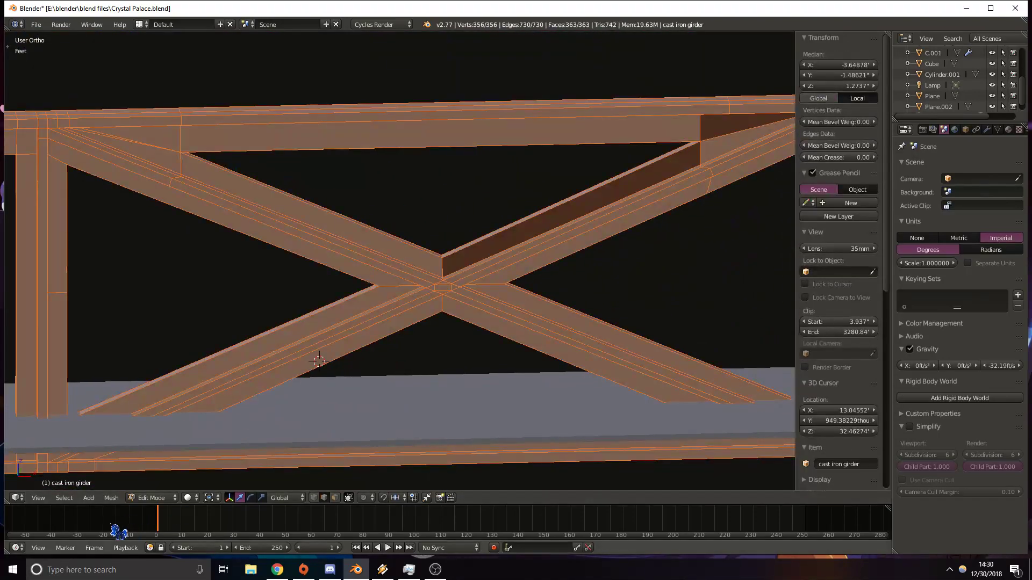
{"action": "left_click", "coordinate": [111, 498]}
{"action": "mouse_move", "coordinate": [158, 327]}
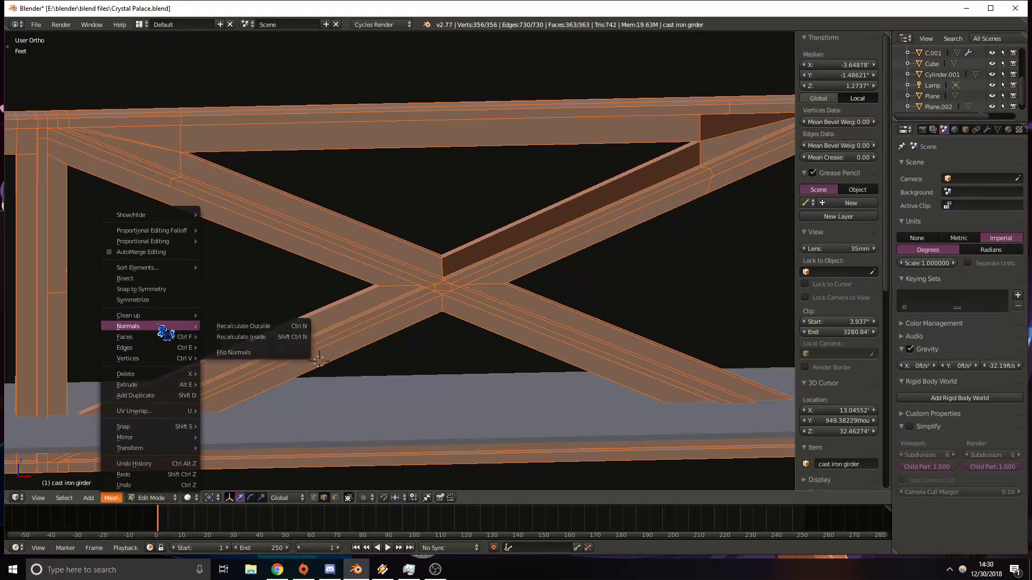
{"action": "left_click", "coordinate": [288, 328]}
{"action": "scroll", "coordinate": [489, 350], "scroll_direction": "down", "scroll_amount": 4}
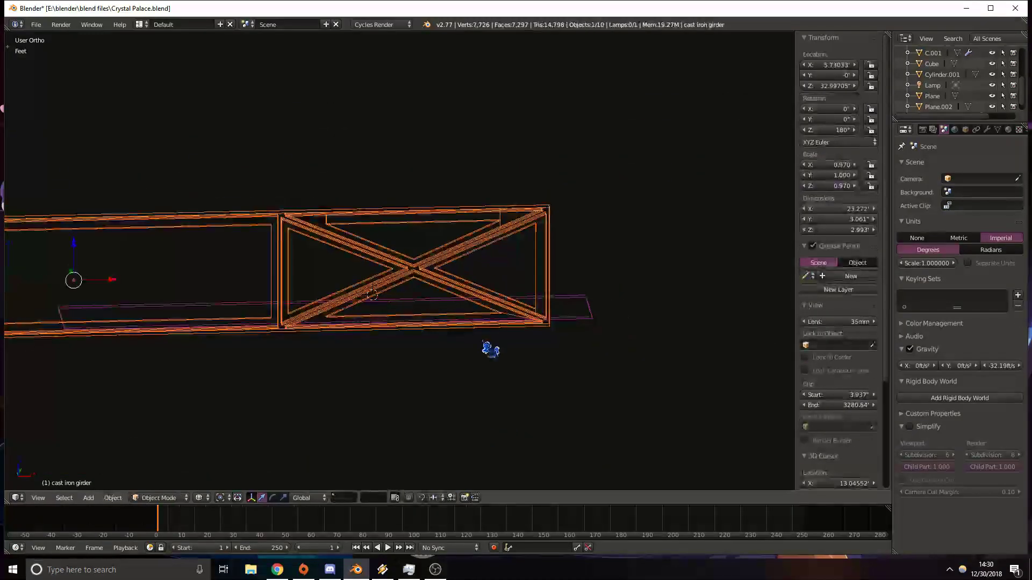
{"action": "key", "text": "Tab"}
Select the flat guide cube and examine the completed girder bay in solid and wireframe shading.
{"action": "scroll", "coordinate": [489, 344], "scroll_direction": "up", "scroll_amount": 5}
{"action": "scroll", "coordinate": [500, 323], "scroll_direction": "down", "scroll_amount": 2}
{"action": "middle_click_drag", "start_coordinate": [511, 316], "coordinate": [559, 354]}
{"action": "middle_click_drag", "start_coordinate": [334, 328], "coordinate": [478, 352], "text": "shift"}
{"action": "right_click", "coordinate": [461, 391]}
{"action": "scroll", "coordinate": [530, 399], "scroll_direction": "down", "scroll_amount": 5}
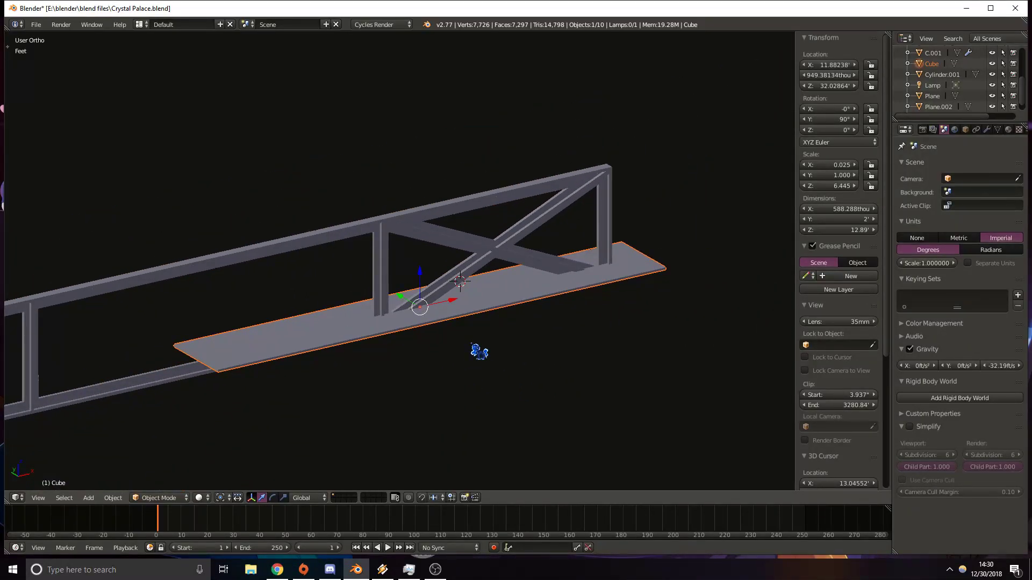
{"action": "scroll", "coordinate": [446, 350], "scroll_direction": "up", "scroll_amount": 6}
{"action": "mouse_move", "coordinate": [594, 323]}
{"action": "middle_mouse_down", "text": "shift"}
{"action": "mouse_move", "coordinate": [446, 317]}
{"action": "mouse_move", "coordinate": [539, 331]}
{"action": "mouse_move", "coordinate": [514, 314]}
{"action": "mouse_move", "coordinate": [515, 345]}
{"action": "mouse_move", "coordinate": [358, 301]}
{"action": "mouse_move", "coordinate": [335, 281]}
{"action": "mouse_move", "coordinate": [391, 281]}
{"action": "mouse_move", "coordinate": [373, 281]}
{"action": "middle_mouse_up", "text": "shift"}
{"action": "scroll", "coordinate": [532, 322], "scroll_direction": "down", "scroll_amount": 5}
{"action": "key", "text": "z"}
{"action": "scroll", "coordinate": [529, 346], "scroll_direction": "up", "scroll_amount": 4}
{"action": "key", "text": "z"}
{"action": "key", "text": "z"}
{"action": "key", "text": "z"}
Save the project over the existing Crystal Palace.blend file.
{"action": "key", "text": "ctrl+s"}
{"action": "left_click", "coordinate": [371, 279]}
{"action": "middle_click_drag", "start_coordinate": [247, 350], "coordinate": [321, 369], "text": "shift"}
Compare the girder and guide cube in the Material and Bounding Box viewport shading modes.
{"action": "left_click", "coordinate": [180, 487]}
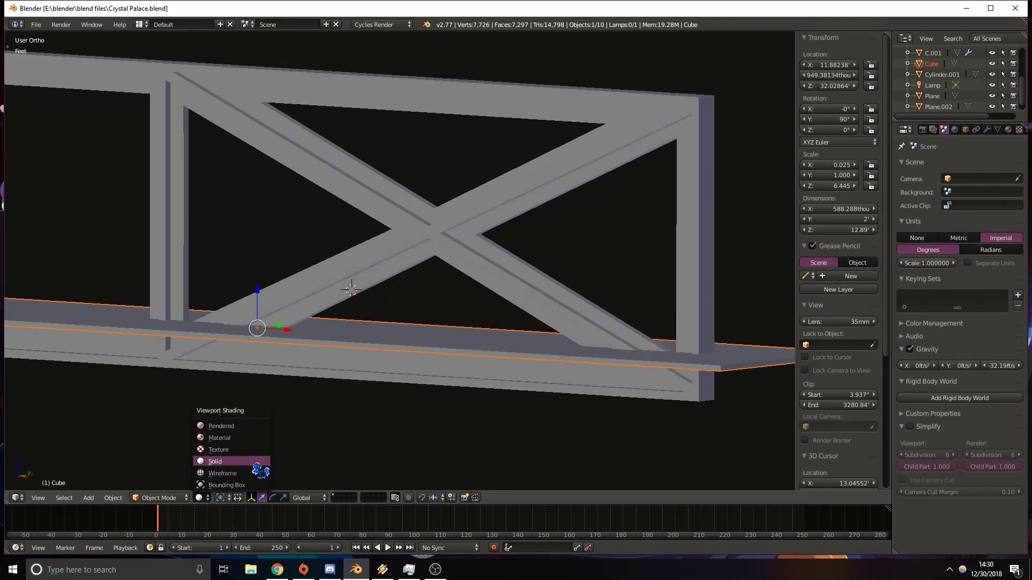
{"action": "middle_click_drag", "start_coordinate": [470, 395], "coordinate": [313, 484]}
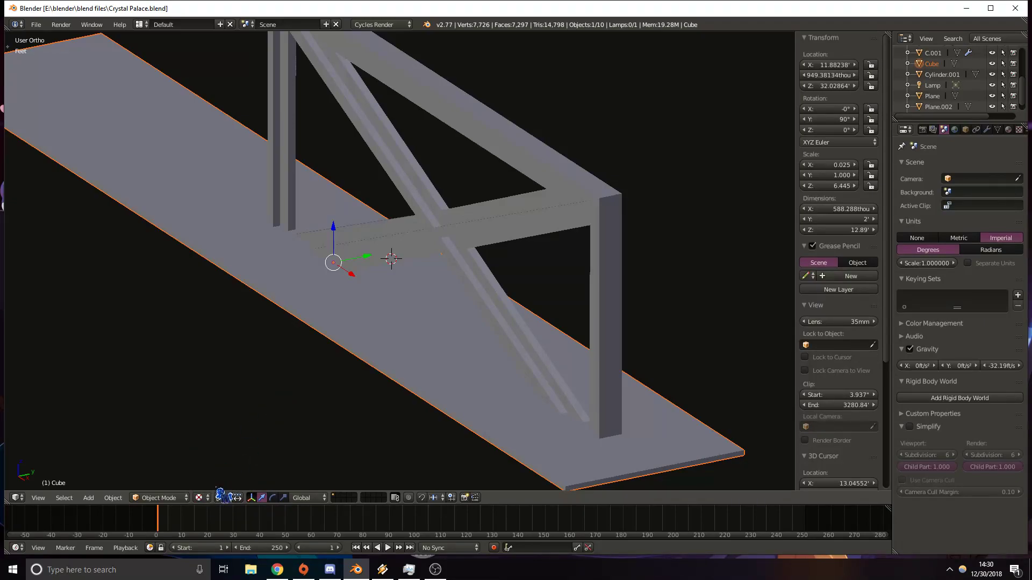
{"action": "left_click", "coordinate": [242, 438]}
{"action": "mouse_move", "coordinate": [299, 414]}
{"action": "middle_mouse_down"}
{"action": "mouse_move", "coordinate": [333, 392]}
{"action": "mouse_move", "coordinate": [292, 375]}
{"action": "mouse_move", "coordinate": [285, 388]}
{"action": "mouse_move", "coordinate": [299, 419]}
{"action": "mouse_move", "coordinate": [214, 500]}
{"action": "middle_mouse_up"}
{"action": "left_click", "coordinate": [233, 485]}
{"action": "mouse_move", "coordinate": [242, 467]}
{"action": "middle_mouse_down"}
{"action": "mouse_move", "coordinate": [300, 406]}
{"action": "mouse_move", "coordinate": [222, 402]}
{"action": "mouse_move", "coordinate": [258, 417]}
{"action": "middle_mouse_up"}
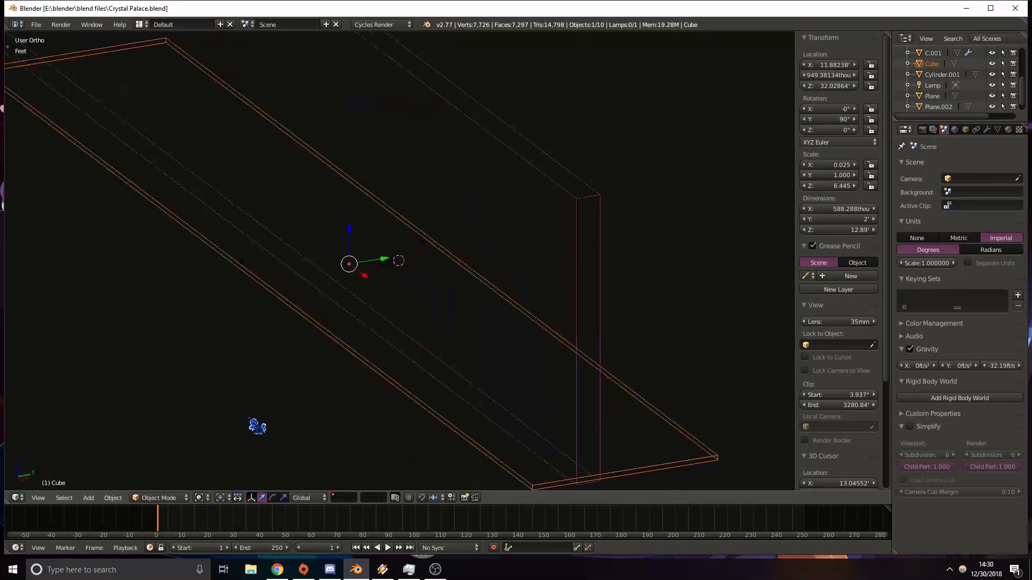
Set the viewport shading to Solid and examine the girder bay against the flat guide cube.
{"action": "left_click", "coordinate": [211, 498]}
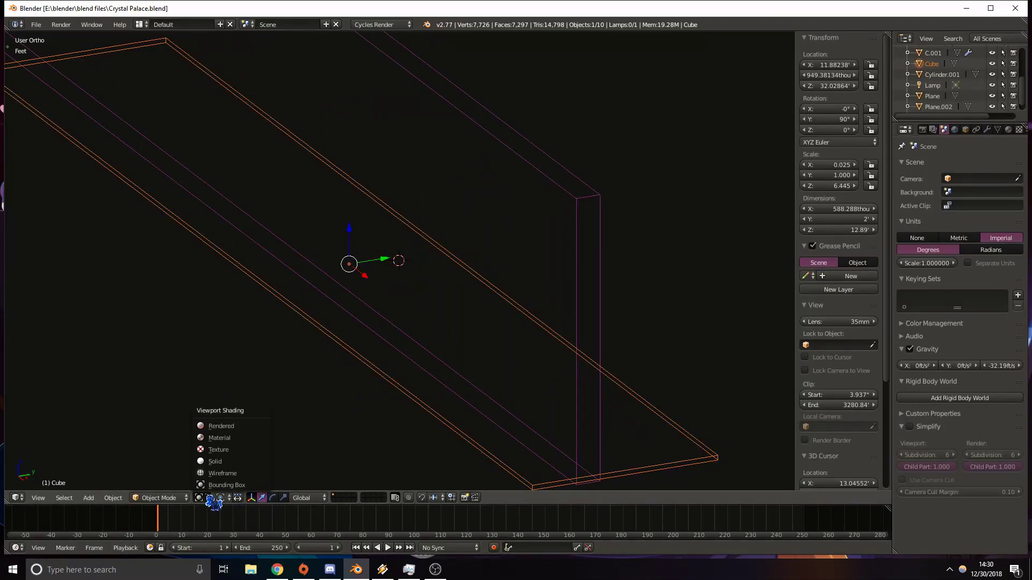
{"action": "left_click", "coordinate": [237, 463]}
{"action": "mouse_move", "coordinate": [237, 463]}
{"action": "middle_mouse_down"}
{"action": "mouse_move", "coordinate": [237, 396]}
{"action": "mouse_move", "coordinate": [202, 421]}
{"action": "mouse_move", "coordinate": [236, 390]}
{"action": "middle_mouse_up"}
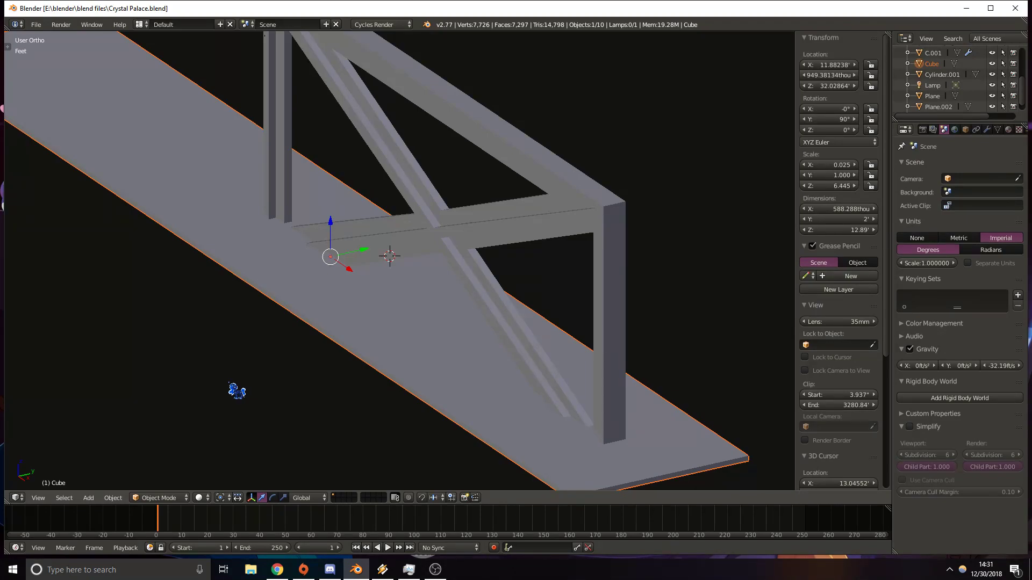
Rename the Cube object as guide and hide it in the viewport.
{"action": "key", "text": "KP_7"}
{"action": "key", "text": "z"}
{"action": "key", "text": "KP_Decimal"}
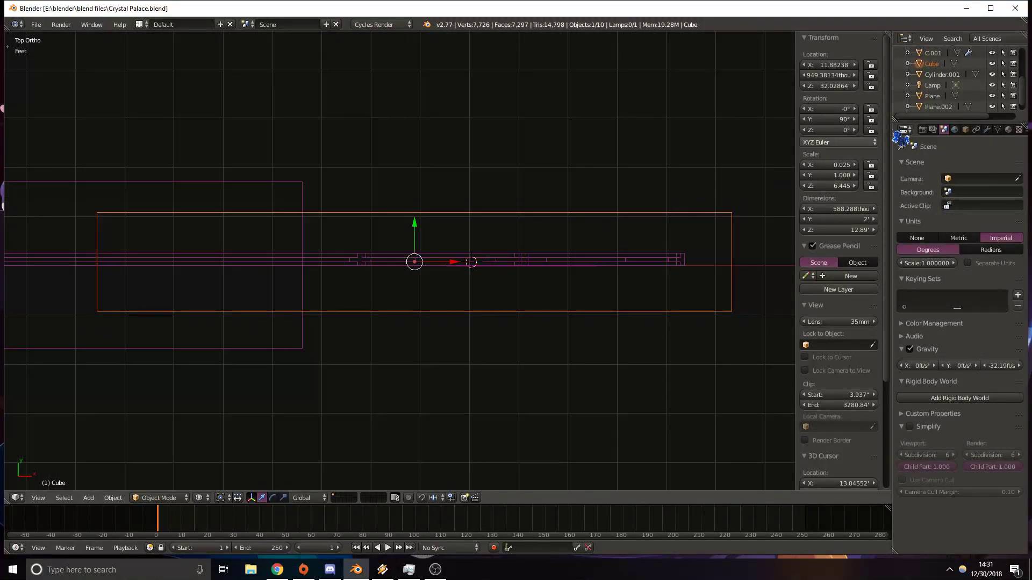
{"action": "double_click", "coordinate": [930, 64]}
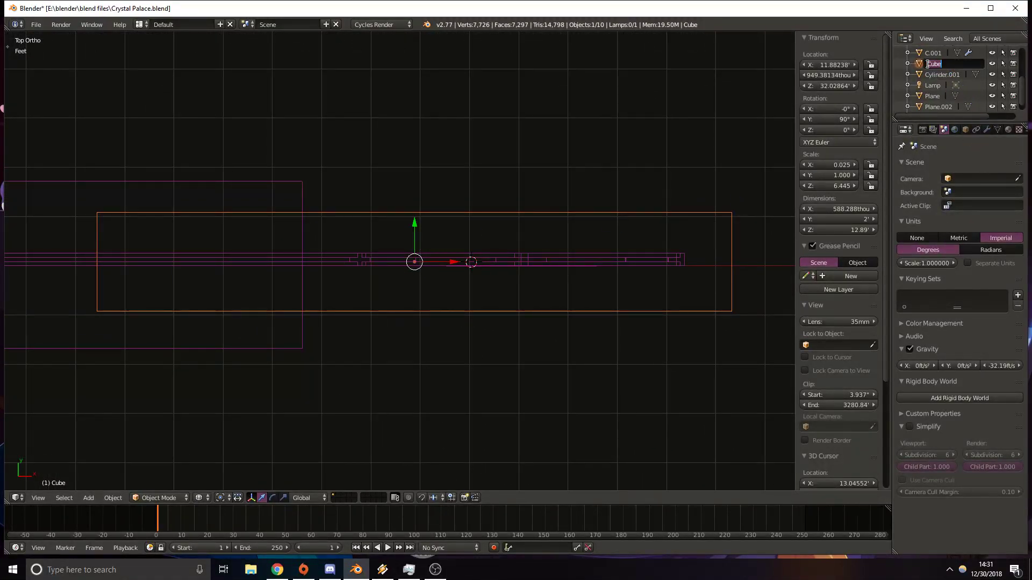
{"action": "key", "text": "Return"}
{"action": "scroll", "coordinate": [962, 88], "scroll_direction": "down", "scroll_amount": 1}
{"action": "left_click", "coordinate": [991, 106]}
Select the cast iron girder and place the 3D cursor at its upper post joint in front wireframe view.
{"action": "scroll", "coordinate": [501, 353], "scroll_direction": "up", "scroll_amount": 4}
{"action": "middle_click_drag", "start_coordinate": [291, 266], "coordinate": [428, 264], "text": "shift"}
{"action": "right_click", "coordinate": [473, 254]}
{"action": "key", "text": "z"}
{"action": "scroll", "coordinate": [482, 301], "scroll_direction": "up", "scroll_amount": 3}
{"action": "key", "text": "z"}
{"action": "middle_click_drag", "start_coordinate": [493, 307], "coordinate": [493, 275]}
{"action": "key", "text": "z"}
{"action": "key", "text": "KP_1"}
{"action": "key", "text": "z"}
{"action": "middle_click_drag", "start_coordinate": [486, 43], "coordinate": [476, 242], "text": "shift"}
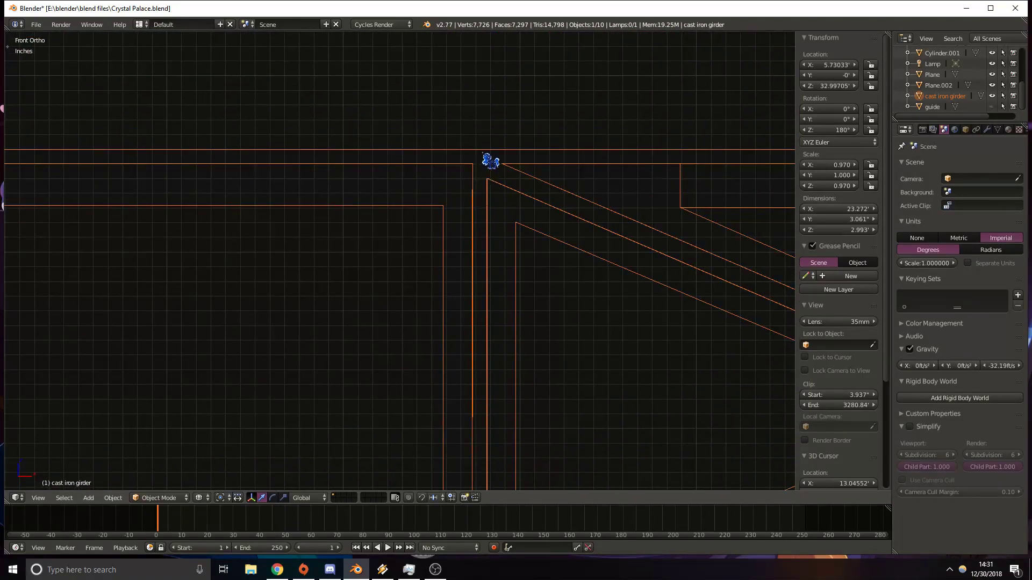
{"action": "left_click", "coordinate": [481, 153]}
Open the cast iron girder in Edit Mode with solid shading and clear the mesh selection.
{"action": "key", "text": "z"}
{"action": "key", "text": "Tab"}
{"action": "scroll", "coordinate": [504, 184], "scroll_direction": "down", "scroll_amount": 3}
{"action": "middle_click_drag", "start_coordinate": [330, 218], "coordinate": [551, 167], "text": "shift"}
{"action": "middle_click_drag", "start_coordinate": [632, 214], "coordinate": [538, 207], "text": "shift"}
{"action": "key", "text": "a"}
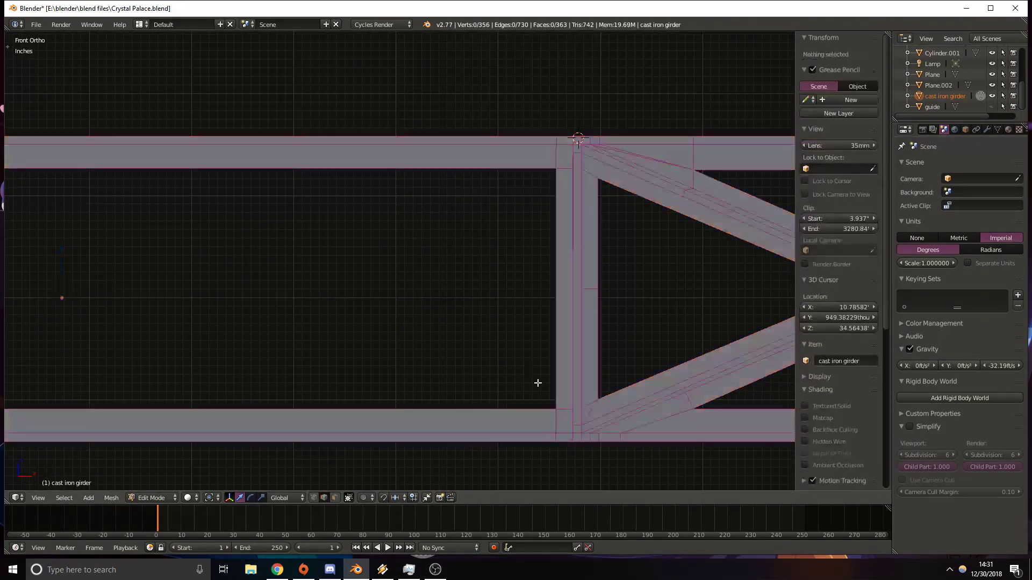
Switch to face selection and select the vertical post's narrow front strip of faces, including its end pieces.
{"action": "scroll", "coordinate": [569, 414], "scroll_direction": "up", "scroll_amount": 1}
{"action": "middle_click_drag", "start_coordinate": [665, 369], "coordinate": [476, 328], "text": "shift"}
{"action": "scroll", "coordinate": [514, 262], "scroll_direction": "up", "scroll_amount": 1}
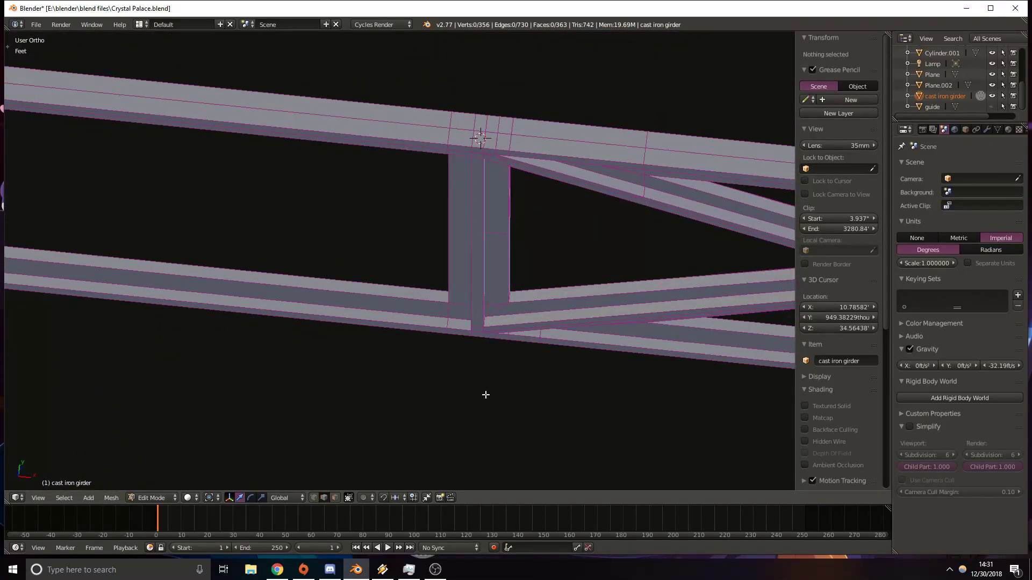
{"action": "scroll", "coordinate": [529, 378], "scroll_direction": "up", "scroll_amount": 1}
{"action": "middle_click_drag", "start_coordinate": [624, 340], "coordinate": [436, 331], "text": "shift"}
{"action": "middle_click_drag", "start_coordinate": [389, 264], "coordinate": [429, 279], "text": "shift"}
{"action": "left_click", "coordinate": [334, 498]}
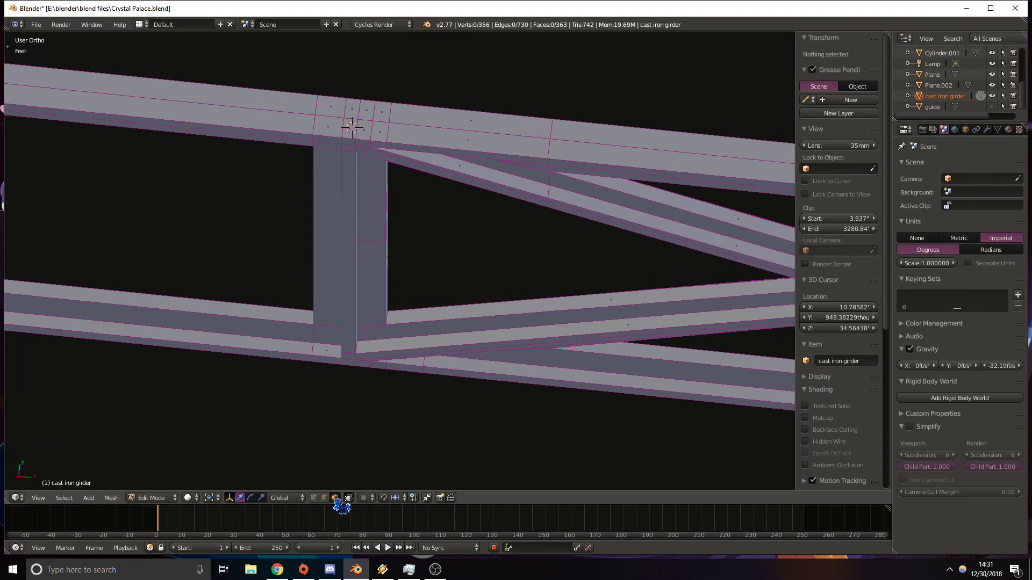
{"action": "right_click", "coordinate": [348, 362]}
{"action": "right_click", "coordinate": [343, 307], "text": "ctrl"}
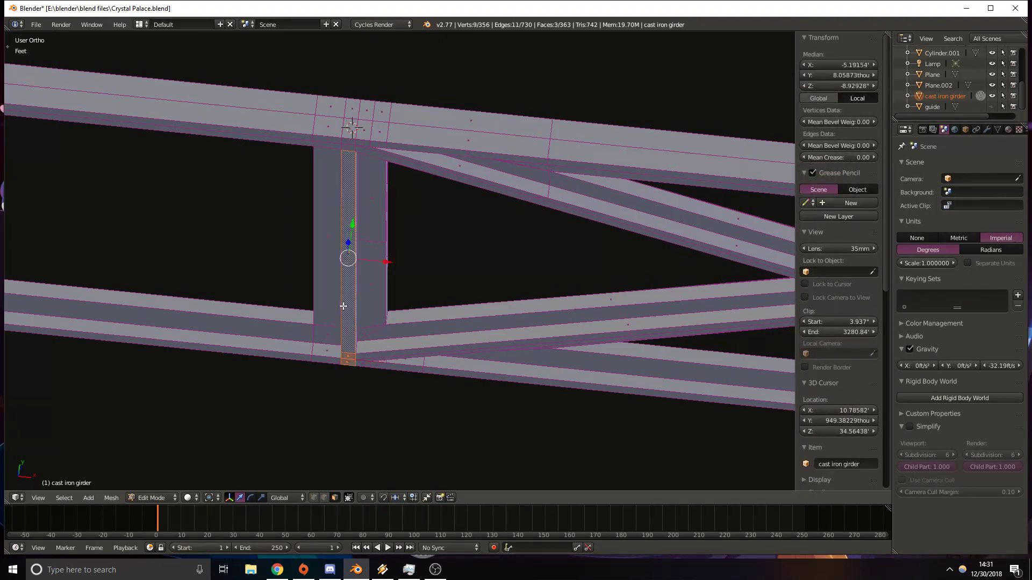
{"action": "right_click", "coordinate": [356, 157], "text": "ctrl"}
{"action": "middle_click_drag", "start_coordinate": [309, 388], "coordinate": [407, 384], "text": "shift"}
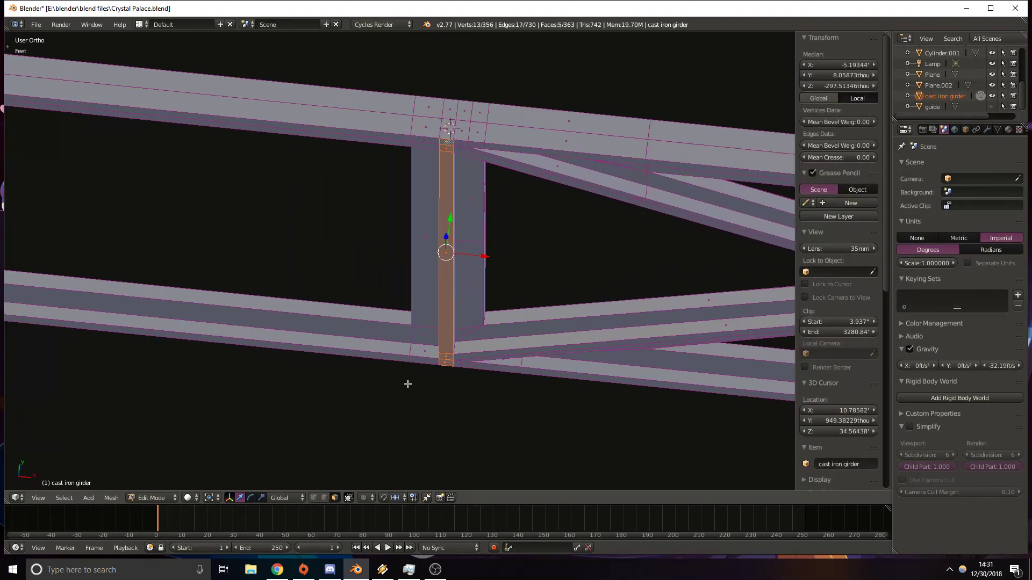
{"action": "scroll", "coordinate": [467, 387], "scroll_direction": "up", "scroll_amount": 5}
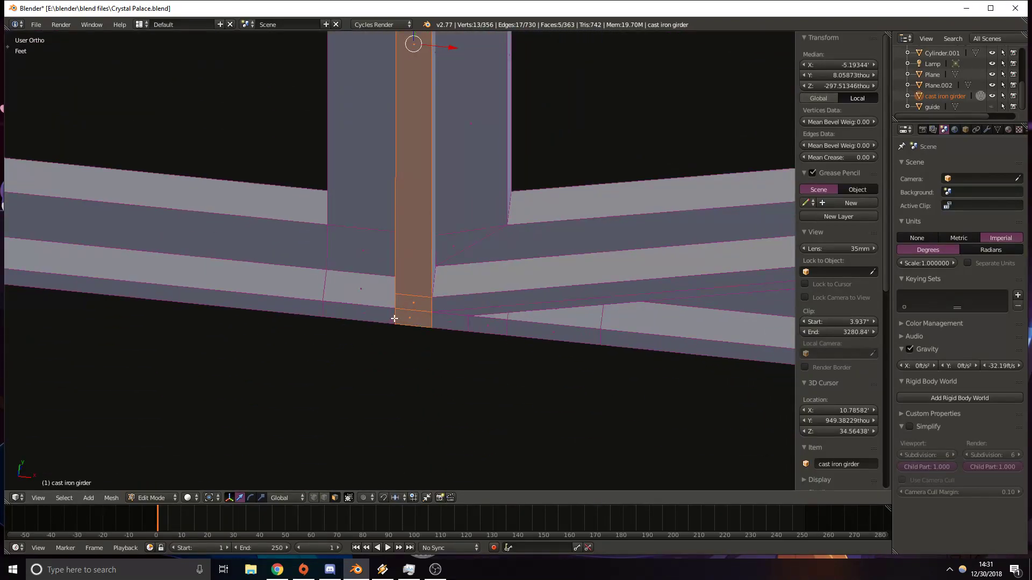
Select the narrow outer edge faces running along the lower beam between the two posts, including the post-end pieces.
{"action": "right_click", "coordinate": [391, 319]}
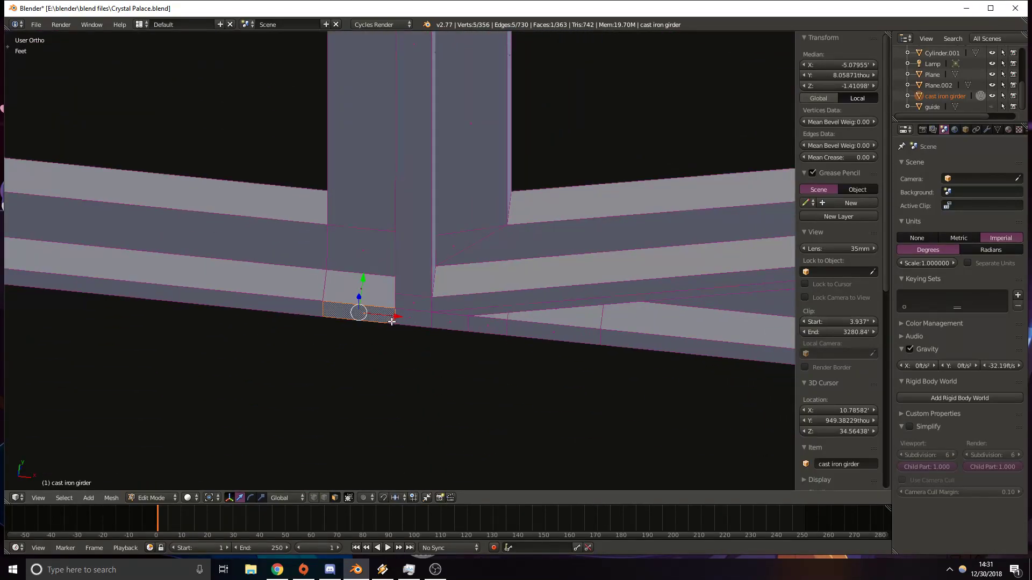
{"action": "right_click", "coordinate": [298, 307], "text": "shift"}
{"action": "middle_click_drag", "start_coordinate": [205, 324], "coordinate": [487, 311], "text": "shift"}
{"action": "scroll", "coordinate": [487, 311], "scroll_direction": "down", "scroll_amount": 6}
{"action": "middle_click_drag", "start_coordinate": [107, 239], "coordinate": [288, 274], "text": "shift"}
{"action": "right_click", "coordinate": [237, 270], "text": "shift"}
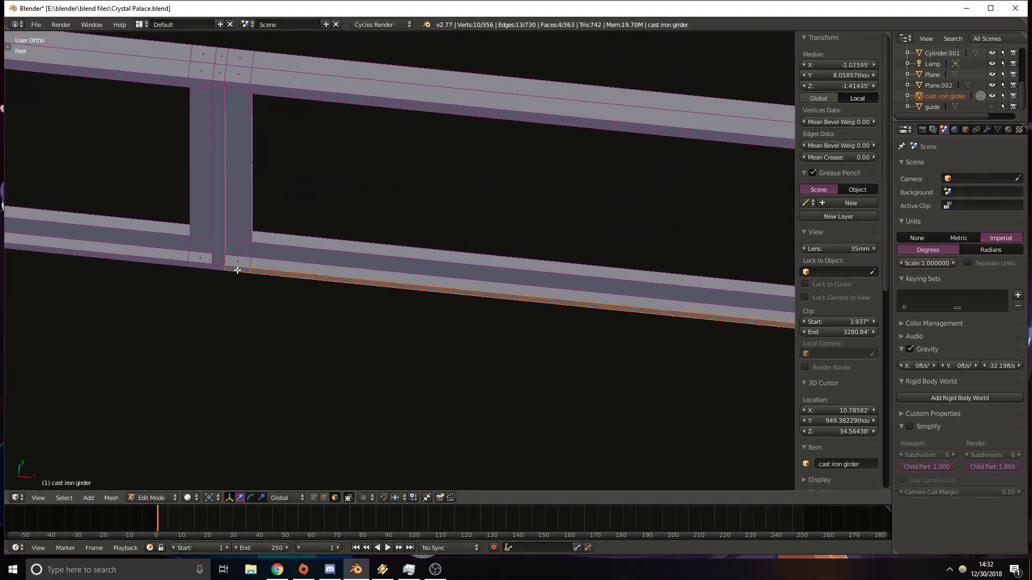
{"action": "right_click", "coordinate": [223, 269], "text": "shift"}
{"action": "middle_click_drag", "start_coordinate": [505, 287], "coordinate": [444, 281]}
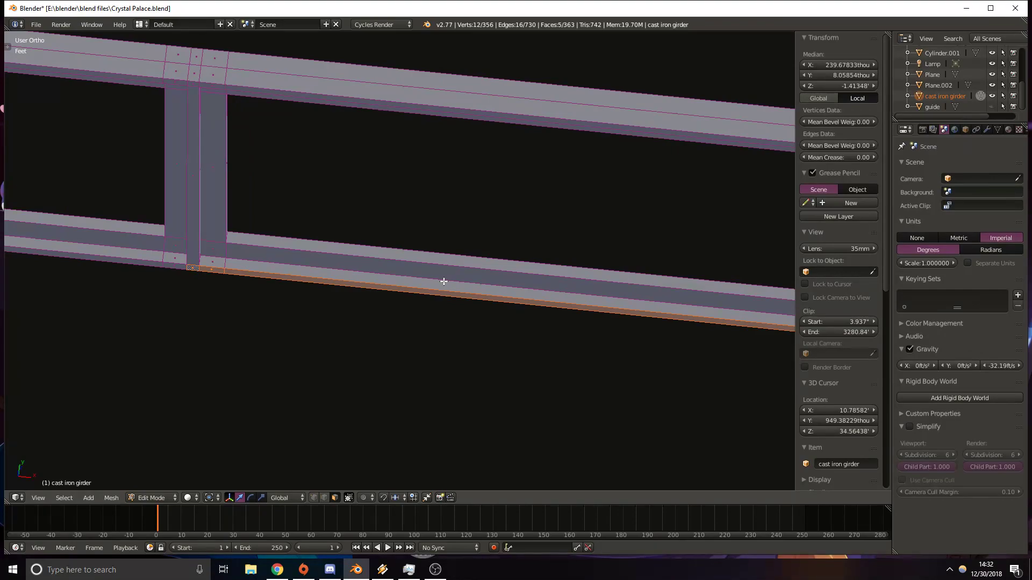
Examine the girder's flanges from the top in wireframe shading and leave Edit Mode.
{"action": "key", "text": "KP_7"}
{"action": "key", "text": "z"}
{"action": "scroll", "coordinate": [444, 281], "scroll_direction": "down", "scroll_amount": 2}
{"action": "middle_click_drag", "start_coordinate": [499, 267], "coordinate": [411, 277], "text": "shift"}
{"action": "scroll", "coordinate": [435, 277], "scroll_direction": "up", "scroll_amount": 1}
{"action": "middle_click_drag", "start_coordinate": [576, 278], "coordinate": [313, 288], "text": "shift"}
{"action": "middle_click_drag", "start_coordinate": [576, 330], "coordinate": [463, 342], "text": "shift"}
{"action": "scroll", "coordinate": [285, 306], "scroll_direction": "up", "scroll_amount": 4}
{"action": "middle_click_drag", "start_coordinate": [272, 305], "coordinate": [419, 308], "text": "shift"}
{"action": "key", "text": "Tab"}
{"action": "scroll", "coordinate": [468, 322], "scroll_direction": "up", "scroll_amount": 2}
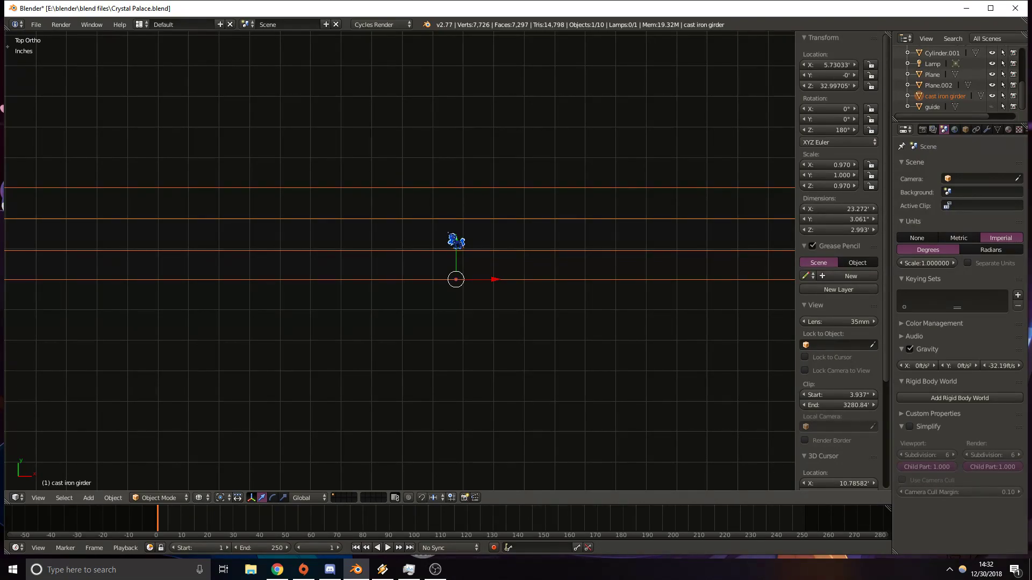
Move the cast iron girder along Y to about 602 thou.
{"action": "scroll", "coordinate": [486, 248], "scroll_direction": "down", "scroll_amount": 3}
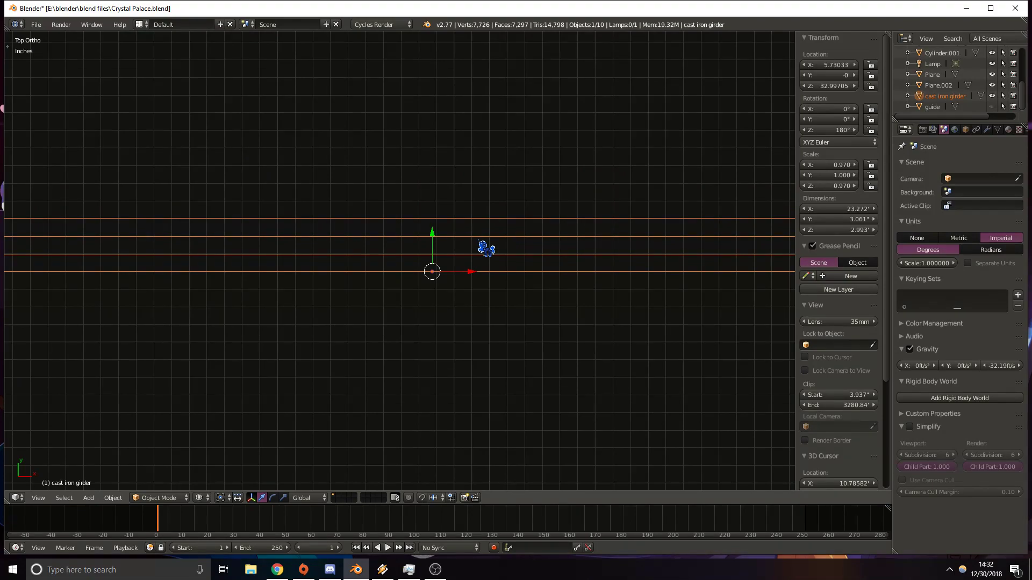
{"action": "scroll", "coordinate": [482, 230], "scroll_direction": "up", "scroll_amount": 4}
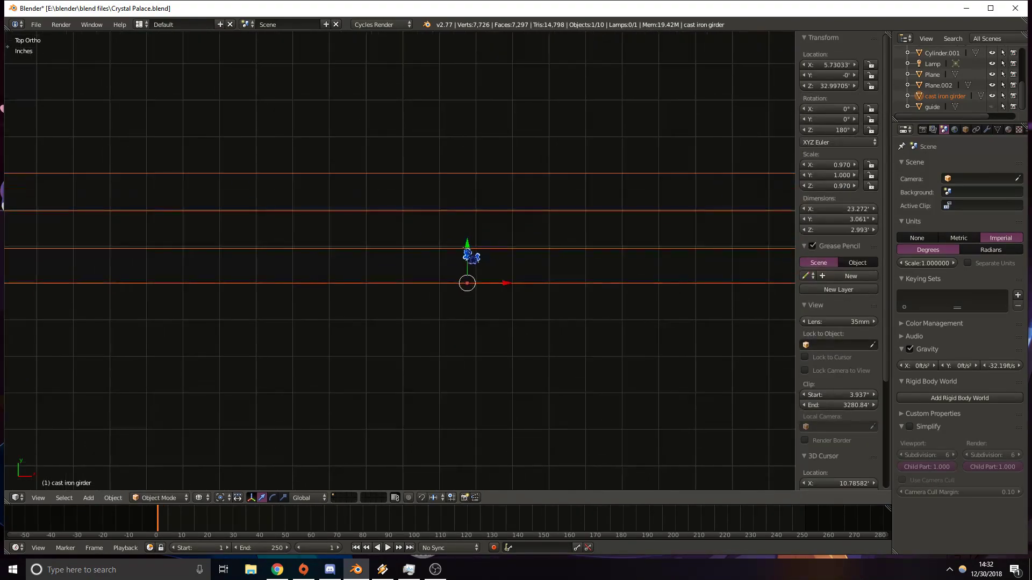
{"action": "key", "text": "g"}
{"action": "key", "text": "y"}
{"action": "left_click", "coordinate": [479, 234]}
{"action": "key", "text": "Tab"}
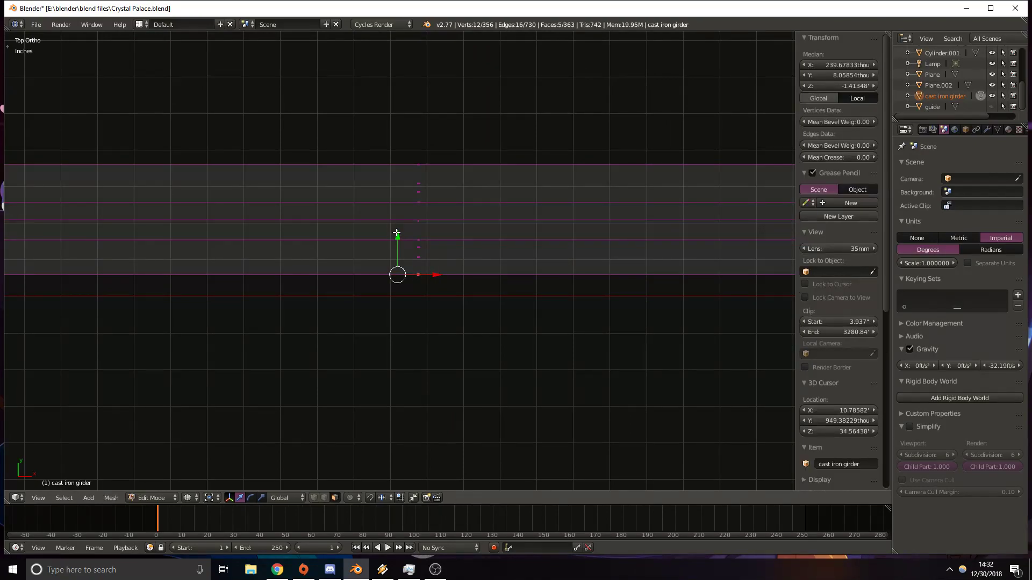
{"action": "key", "text": "Tab"}
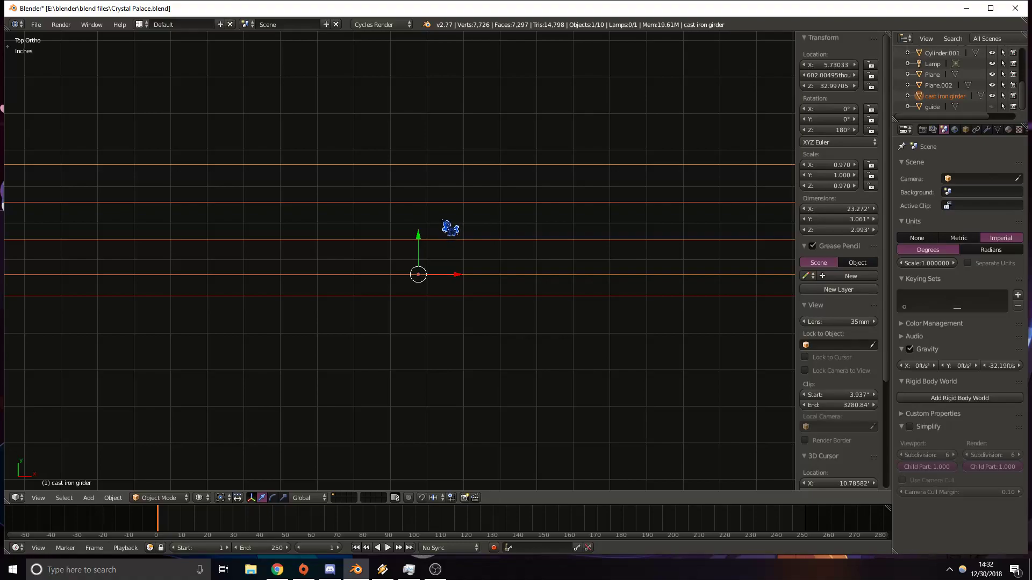
{"action": "scroll", "coordinate": [467, 239], "scroll_direction": "down", "scroll_amount": 5}
{"action": "scroll", "coordinate": [466, 238], "scroll_direction": "down", "scroll_amount": 1}
{"action": "scroll", "coordinate": [583, 294], "scroll_direction": "down", "scroll_amount": 1}
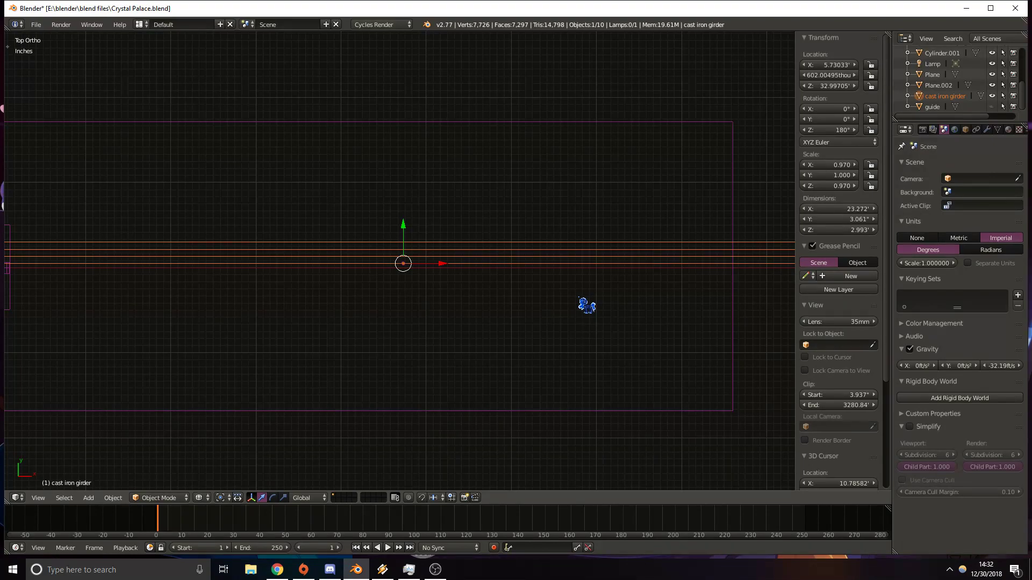
{"action": "scroll", "coordinate": [587, 305], "scroll_direction": "up", "scroll_amount": 1}
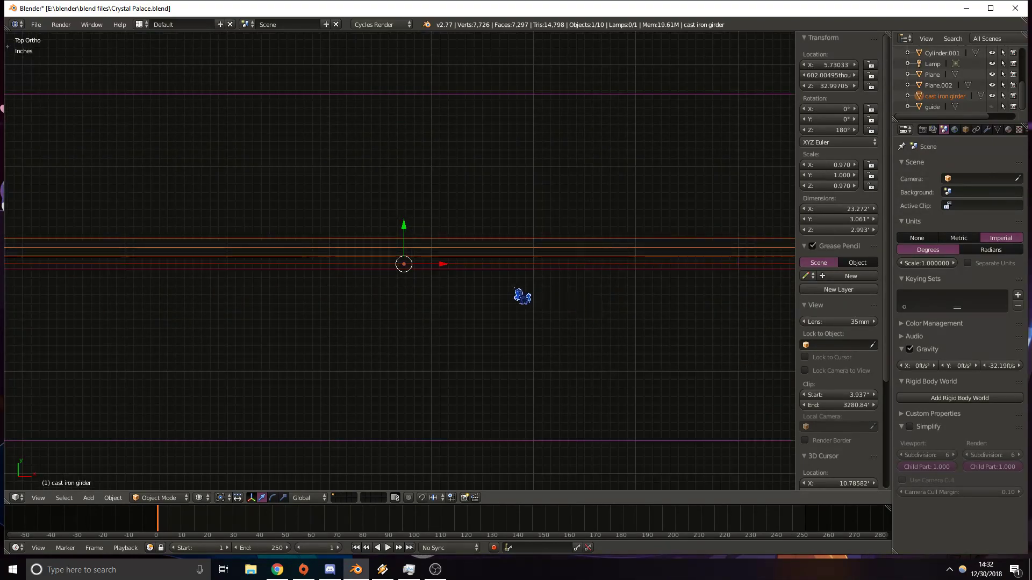
{"action": "key", "text": "s"}
{"action": "key", "text": "x"}
{"action": "key", "text": "y"}
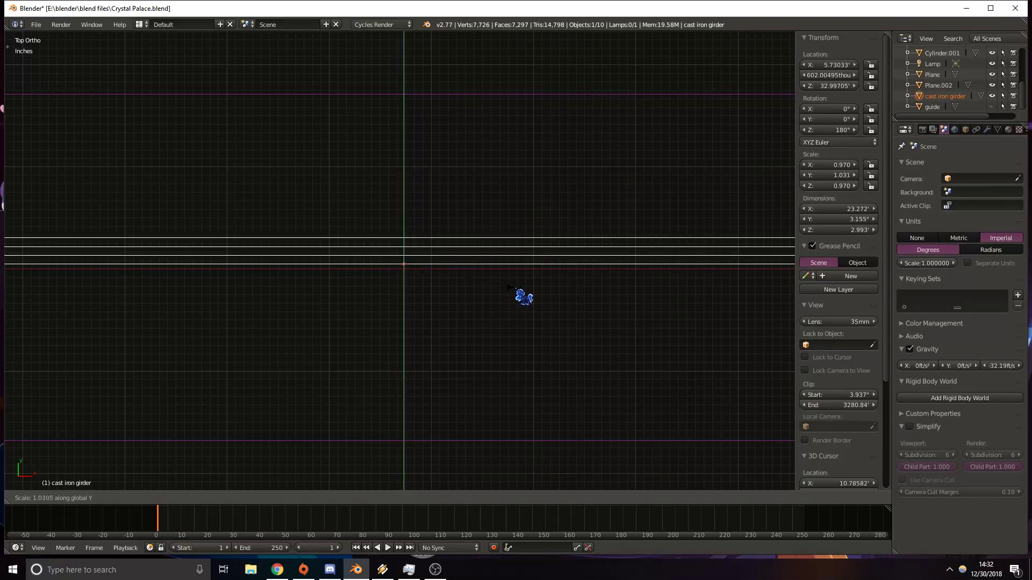
{"action": "right_click", "coordinate": [520, 296]}
Move the cast iron girder along Y to about 553 thou and place the 3D cursor just below it.
{"action": "scroll", "coordinate": [402, 271], "scroll_direction": "up", "scroll_amount": 3}
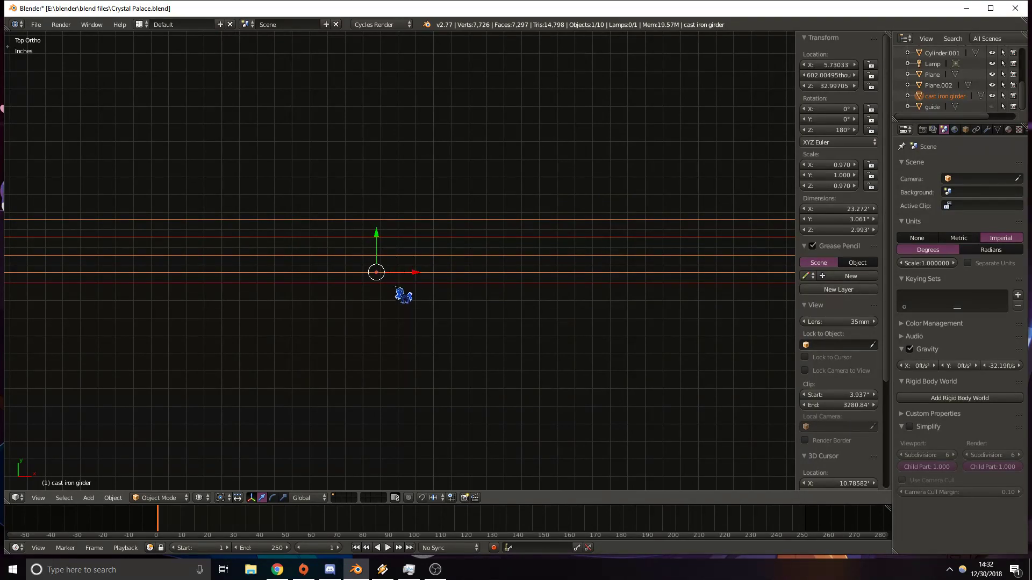
{"action": "scroll", "coordinate": [451, 323], "scroll_direction": "up", "scroll_amount": 3}
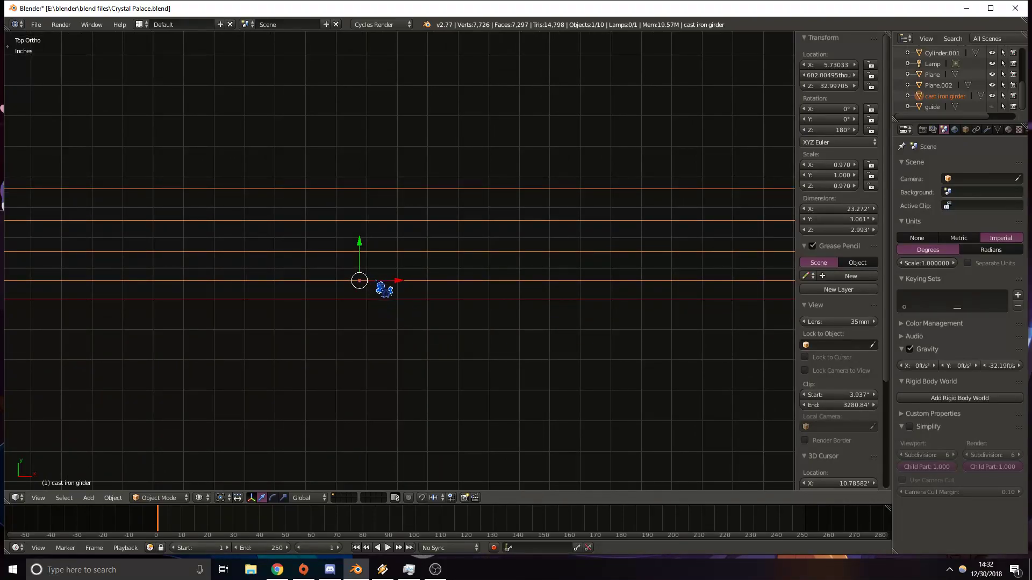
{"action": "mouse_move", "coordinate": [369, 249]}
{"action": "left_mouse_down"}
{"action": "mouse_move", "coordinate": [369, 235]}
{"action": "mouse_move", "coordinate": [369, 255]}
{"action": "left_mouse_up"}
{"action": "scroll", "coordinate": [427, 259], "scroll_direction": "up", "scroll_amount": 2}
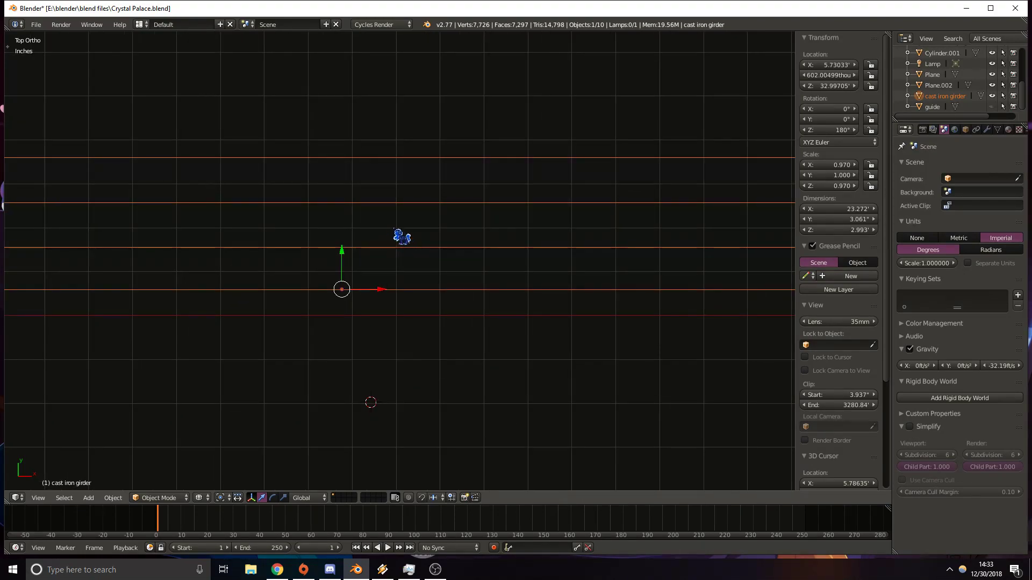
{"action": "key", "text": "g"}
{"action": "key", "text": "y"}
{"action": "left_click", "coordinate": [348, 265]}
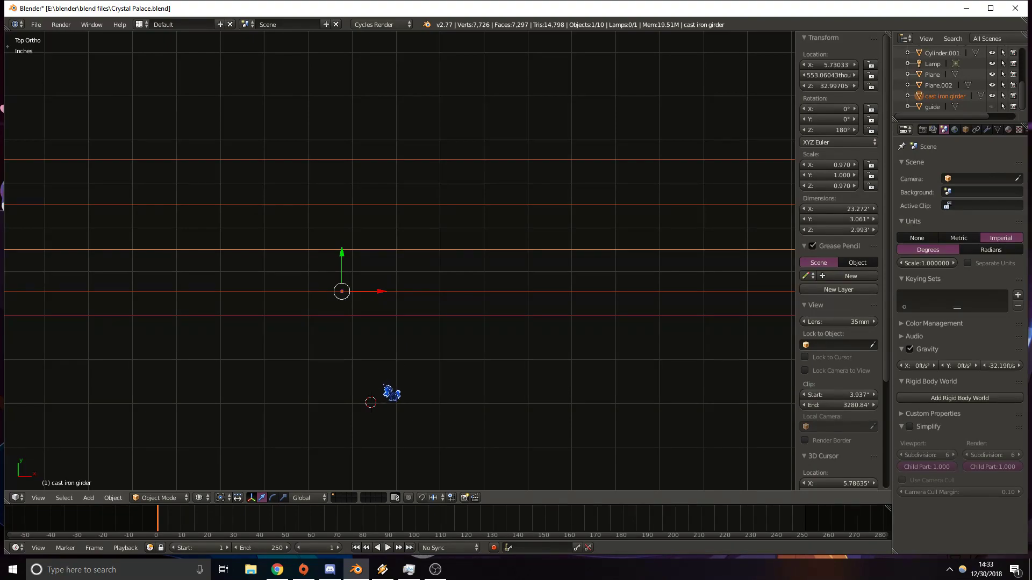
{"action": "left_click", "coordinate": [394, 379]}
Return the girder to Edit Mode and enable proportional editing.
{"action": "key", "text": "Tab"}
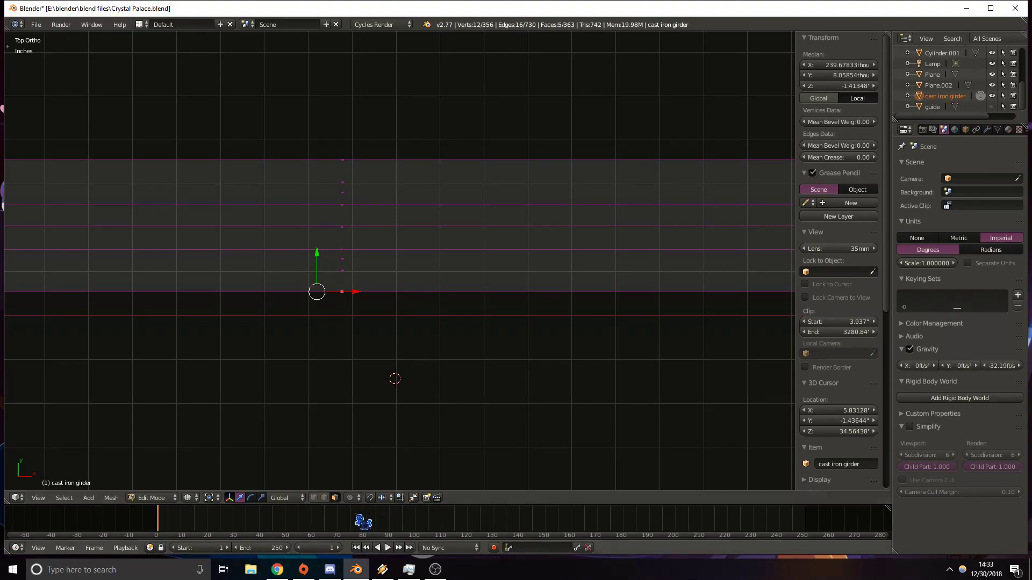
{"action": "left_click", "coordinate": [352, 498]}
{"action": "left_click", "coordinate": [392, 452]}
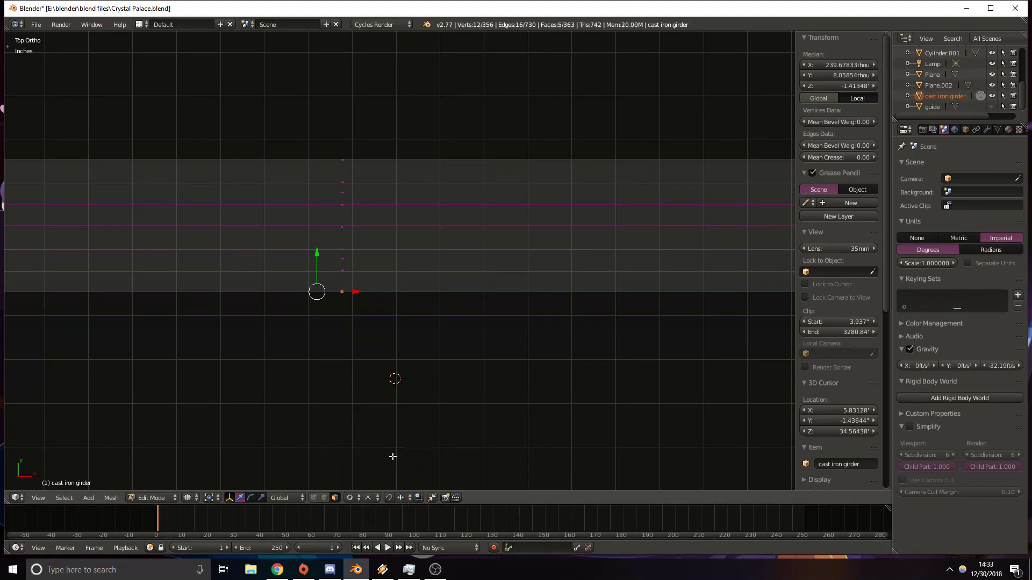
Try to move the selected beam faces about 1.9 inches along negative Y with Sharp falloff, and undo the move.
{"action": "key", "text": "g"}
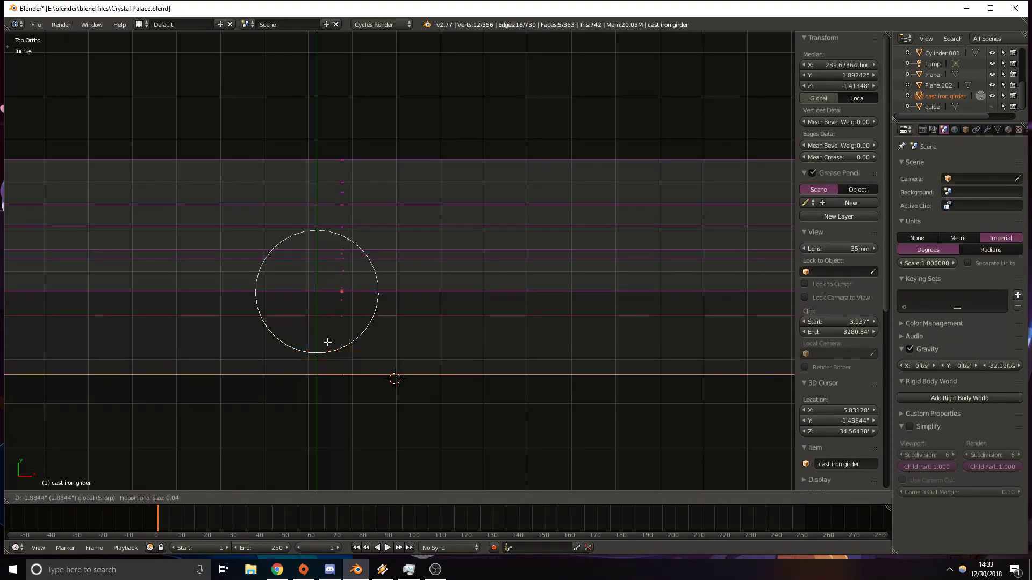
{"action": "left_click", "coordinate": [336, 345]}
{"action": "scroll", "coordinate": [336, 346], "scroll_direction": "down", "scroll_amount": 14}
{"action": "middle_click_drag", "start_coordinate": [538, 328], "coordinate": [433, 329], "text": "shift"}
{"action": "scroll", "coordinate": [451, 327], "scroll_direction": "up", "scroll_amount": 5}
{"action": "middle_click_drag", "start_coordinate": [500, 321], "coordinate": [402, 321], "text": "shift"}
{"action": "key", "text": "ctrl+z"}
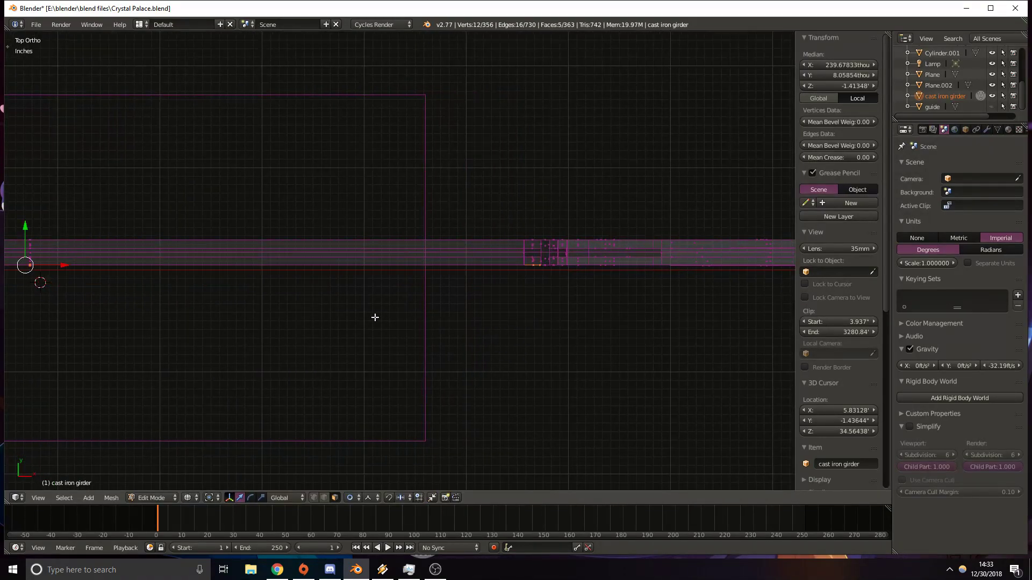
{"action": "key", "text": "g"}
{"action": "key", "text": "y"}
{"action": "scroll", "coordinate": [34, 249], "scroll_direction": "down", "scroll_amount": 17}
{"action": "right_click", "coordinate": [36, 249]}
{"action": "middle_click_drag", "start_coordinate": [21, 300], "coordinate": [483, 281], "text": "shift"}
{"action": "scroll", "coordinate": [265, 290], "scroll_direction": "up", "scroll_amount": 5}
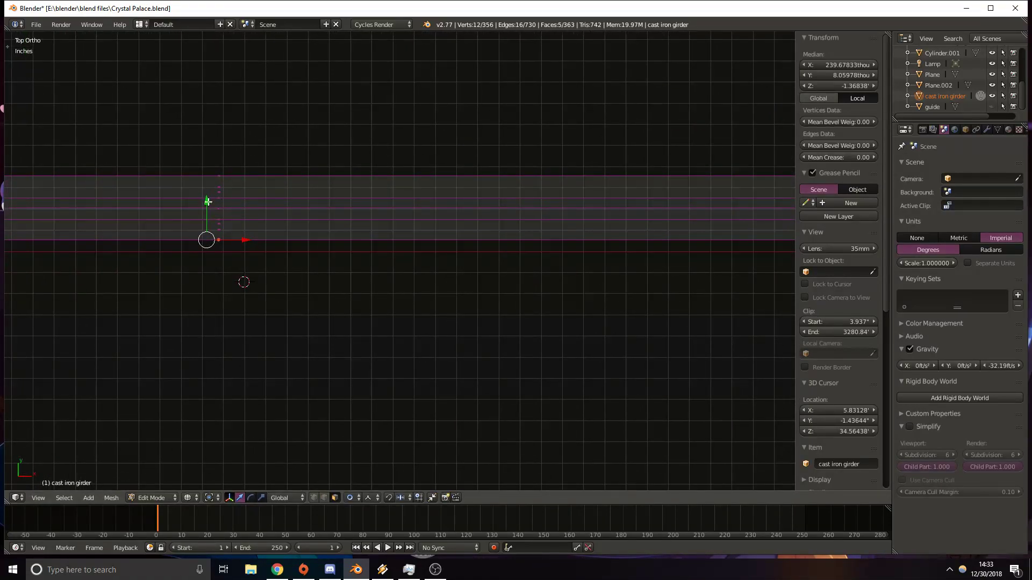
Add the small face at the post's foot to the selected outer edge faces of the lower beam.
{"action": "middle_click_drag", "start_coordinate": [562, 321], "coordinate": [585, 297]}
{"action": "scroll", "coordinate": [432, 302], "scroll_direction": "up", "scroll_amount": 8}
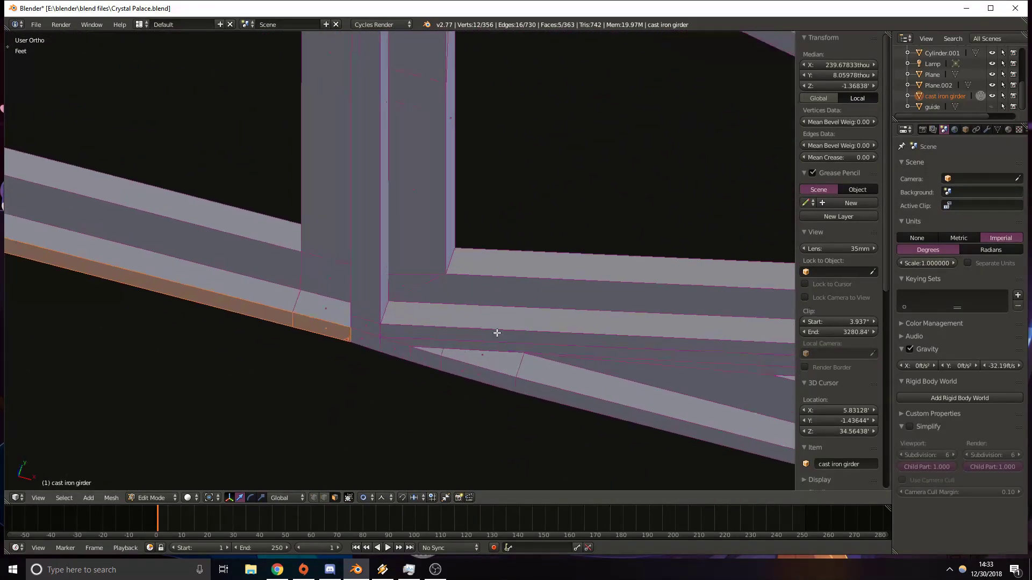
{"action": "middle_click_drag", "start_coordinate": [477, 357], "coordinate": [481, 376]}
{"action": "right_click", "coordinate": [364, 264], "text": "shift"}
{"action": "middle_click_drag", "start_coordinate": [370, 275], "coordinate": [419, 351]}
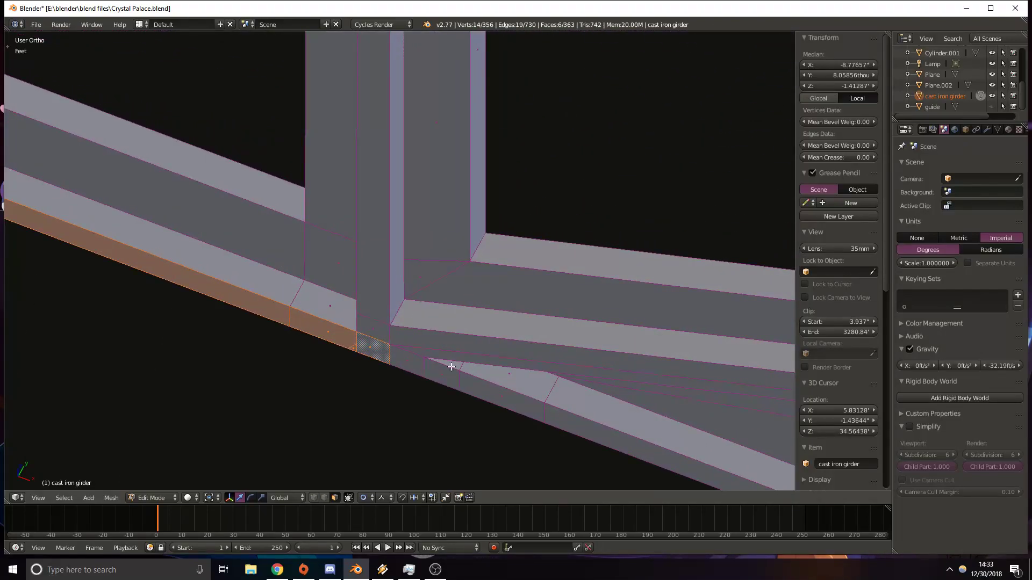
Delete the two small adjoining faces on the ledge of the lower beam's flange beside the brace joint.
{"action": "middle_click_drag", "start_coordinate": [498, 413], "coordinate": [16, 312]}
{"action": "middle_click_drag", "start_coordinate": [119, 339], "coordinate": [189, 260]}
{"action": "left_click", "coordinate": [272, 301]}
{"action": "left_click", "coordinate": [173, 297], "text": "shift"}
{"action": "left_click", "coordinate": [288, 302], "text": "shift"}
{"action": "left_click", "coordinate": [190, 260]}
{"action": "right_click", "coordinate": [151, 251], "text": "shift"}
{"action": "right_click", "coordinate": [137, 249], "text": "shift"}
{"action": "right_click", "coordinate": [178, 253], "text": "shift"}
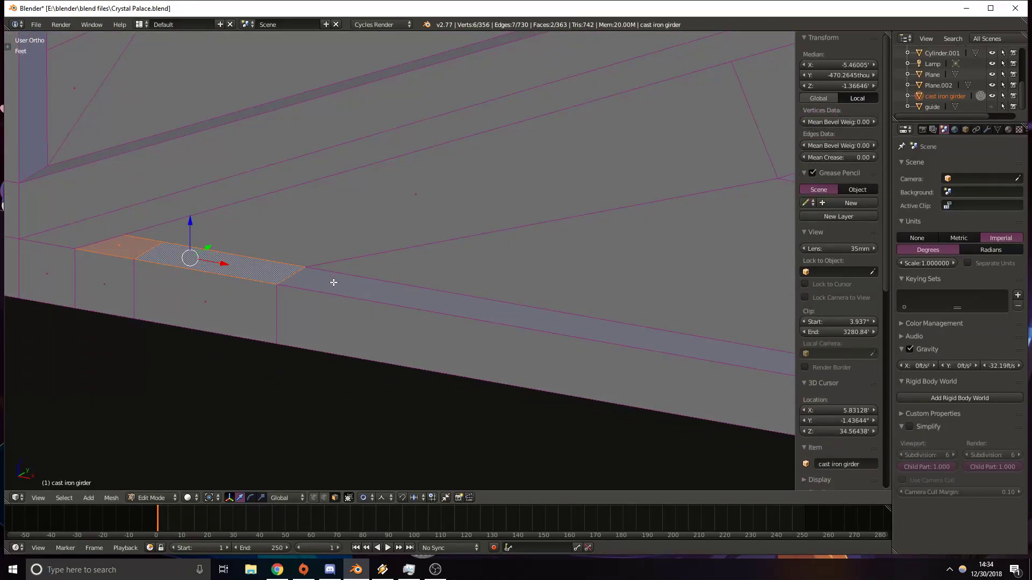
{"action": "key", "text": "x"}
{"action": "left_click", "coordinate": [325, 286]}
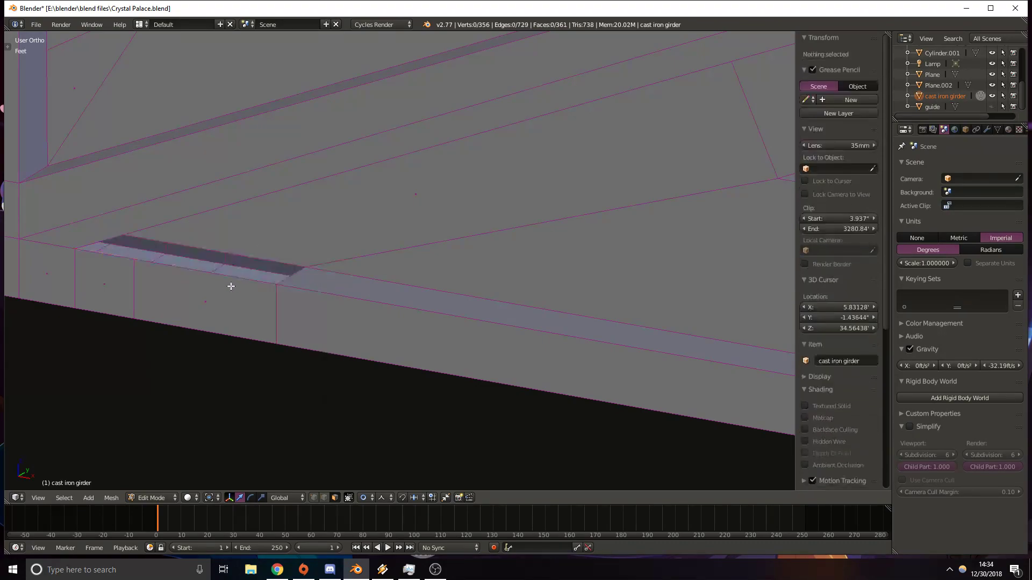
Delete the two edges along the web-side rim of the opening in the lower beam's ledge beside the brace joint.
{"action": "middle_click_drag", "start_coordinate": [230, 286], "coordinate": [241, 285]}
{"action": "left_click", "coordinate": [177, 256]}
{"action": "middle_click_drag", "start_coordinate": [98, 256], "coordinate": [220, 273], "text": "shift"}
{"action": "left_click", "coordinate": [324, 499]}
{"action": "right_click", "coordinate": [237, 270]}
{"action": "right_click", "coordinate": [186, 255], "text": "shift"}
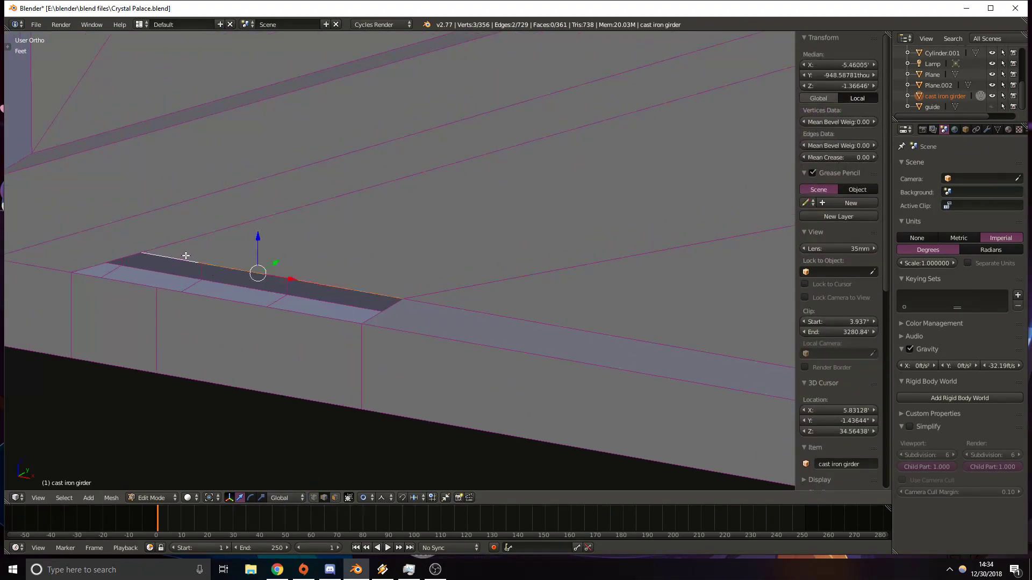
{"action": "key", "text": "x"}
{"action": "left_click", "coordinate": [205, 268]}
Select the four vertices around the gap left in the lower beam's web above the ledge and fill them with a face.
{"action": "middle_click_drag", "start_coordinate": [295, 300], "coordinate": [237, 290]}
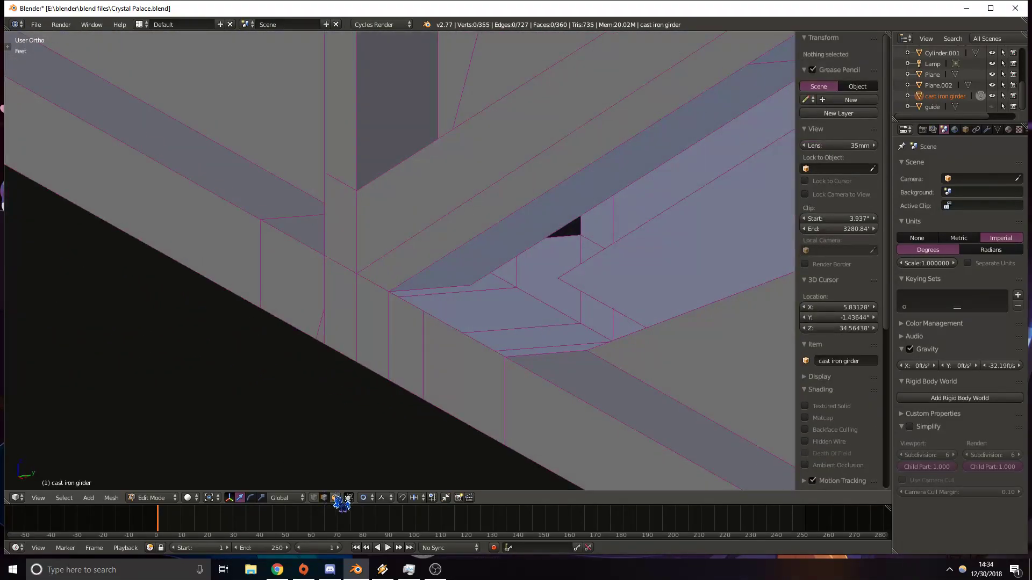
{"action": "right_click", "coordinate": [593, 364]}
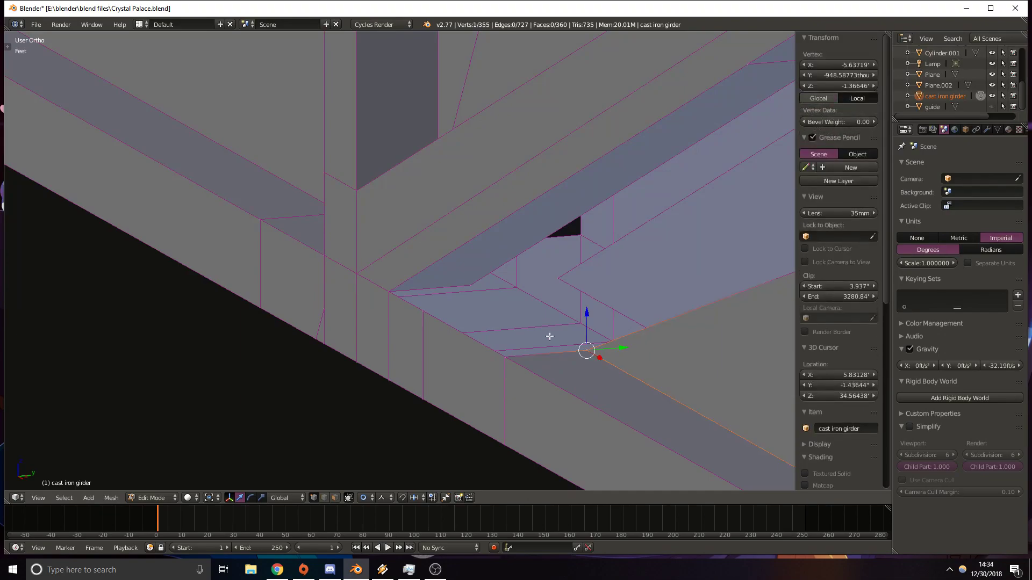
{"action": "right_click", "coordinate": [465, 285], "text": "shift"}
{"action": "scroll", "coordinate": [525, 302], "scroll_direction": "down", "scroll_amount": 2}
{"action": "middle_click_drag", "start_coordinate": [656, 279], "coordinate": [585, 300], "text": "shift"}
{"action": "right_click", "coordinate": [608, 292], "text": "shift"}
{"action": "right_click", "coordinate": [590, 162], "text": "shift"}
Select the four outer edge faces of the lower beam, from the post's foot to the girder's end post.
{"action": "middle_click_drag", "start_coordinate": [384, 351], "coordinate": [265, 233], "text": "shift"}
{"action": "scroll", "coordinate": [398, 242], "scroll_direction": "down", "scroll_amount": 1}
{"action": "scroll", "coordinate": [236, 231], "scroll_direction": "down", "scroll_amount": 3}
{"action": "middle_click_drag", "start_coordinate": [110, 244], "coordinate": [192, 241], "text": "shift"}
{"action": "scroll", "coordinate": [236, 279], "scroll_direction": "up", "scroll_amount": 3}
{"action": "scroll", "coordinate": [252, 290], "scroll_direction": "up", "scroll_amount": 1}
{"action": "middle_click_drag", "start_coordinate": [161, 295], "coordinate": [327, 324], "text": "shift"}
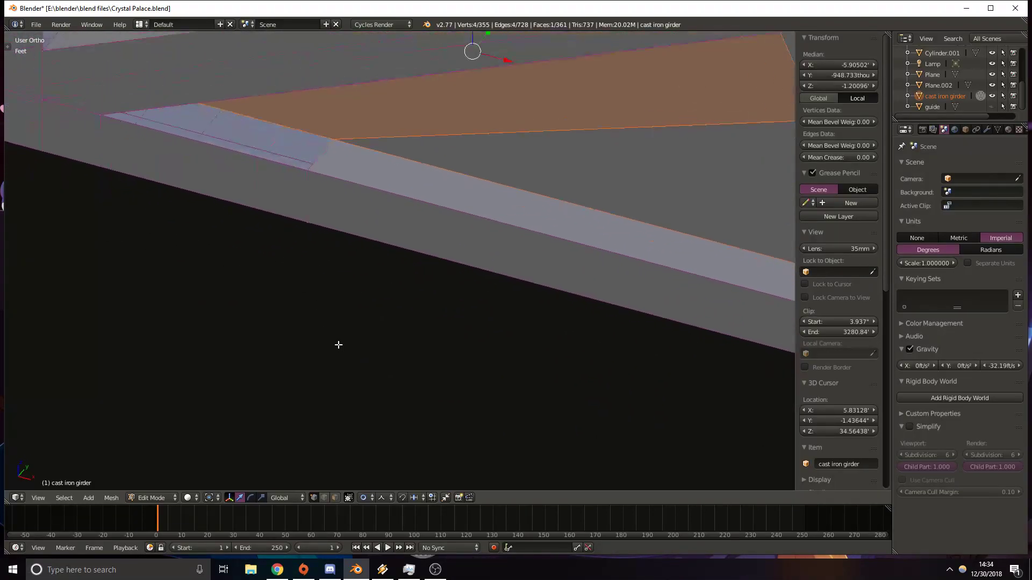
{"action": "left_click", "coordinate": [337, 498]}
{"action": "middle_click_drag", "start_coordinate": [163, 291], "coordinate": [306, 357], "text": "shift"}
{"action": "right_click", "coordinate": [204, 213]}
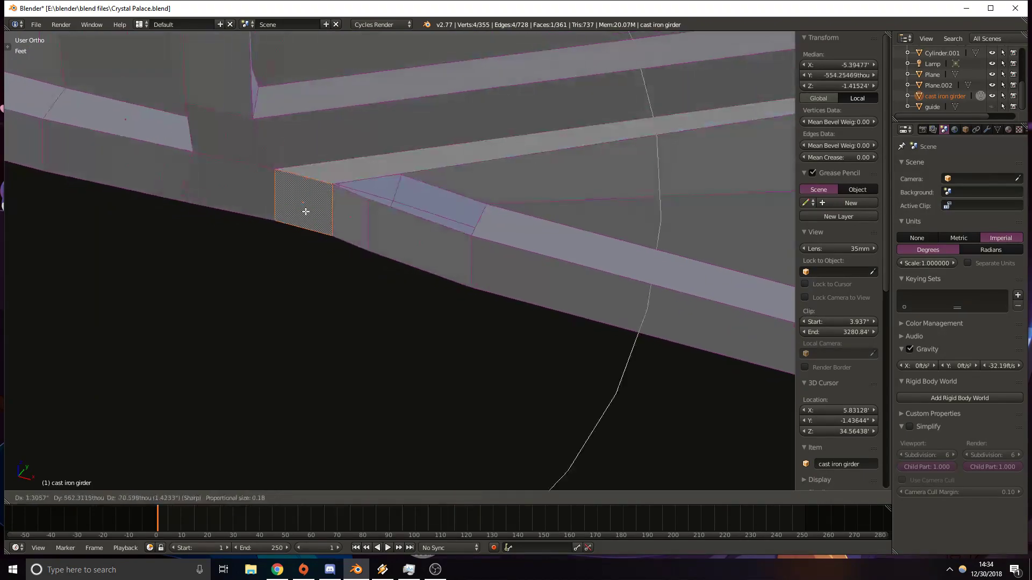
{"action": "right_click", "coordinate": [373, 236], "text": "shift"}
{"action": "right_click", "coordinate": [490, 260], "text": "shift"}
{"action": "middle_click_drag", "start_coordinate": [505, 265], "coordinate": [89, 141], "text": "shift"}
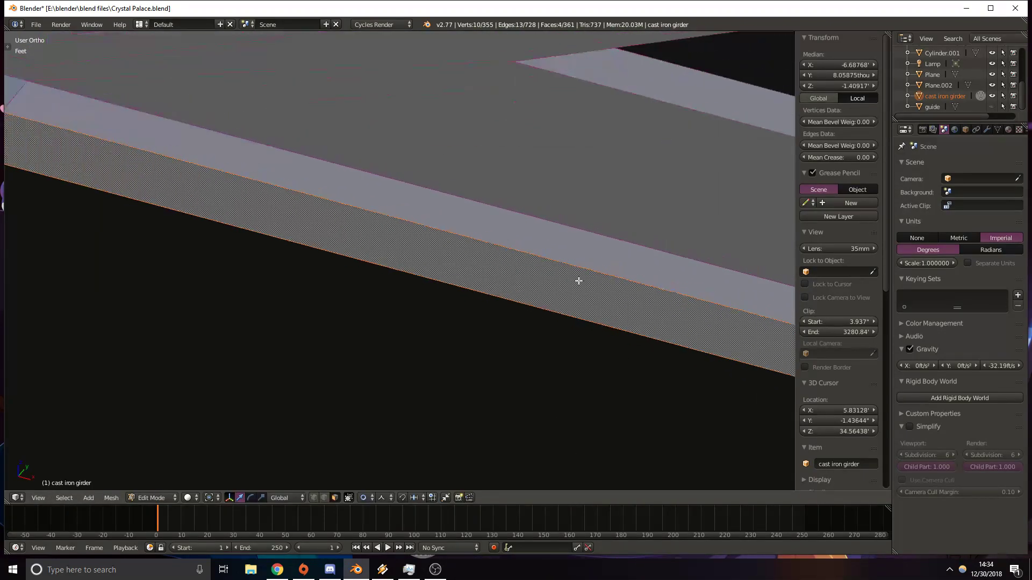
{"action": "middle_click_drag", "start_coordinate": [617, 285], "coordinate": [199, 188], "text": "shift"}
{"action": "scroll", "coordinate": [452, 291], "scroll_direction": "down", "scroll_amount": 8}
{"action": "middle_click_drag", "start_coordinate": [607, 332], "coordinate": [341, 240], "text": "shift"}
{"action": "middle_click_drag", "start_coordinate": [713, 335], "coordinate": [343, 252], "text": "shift"}
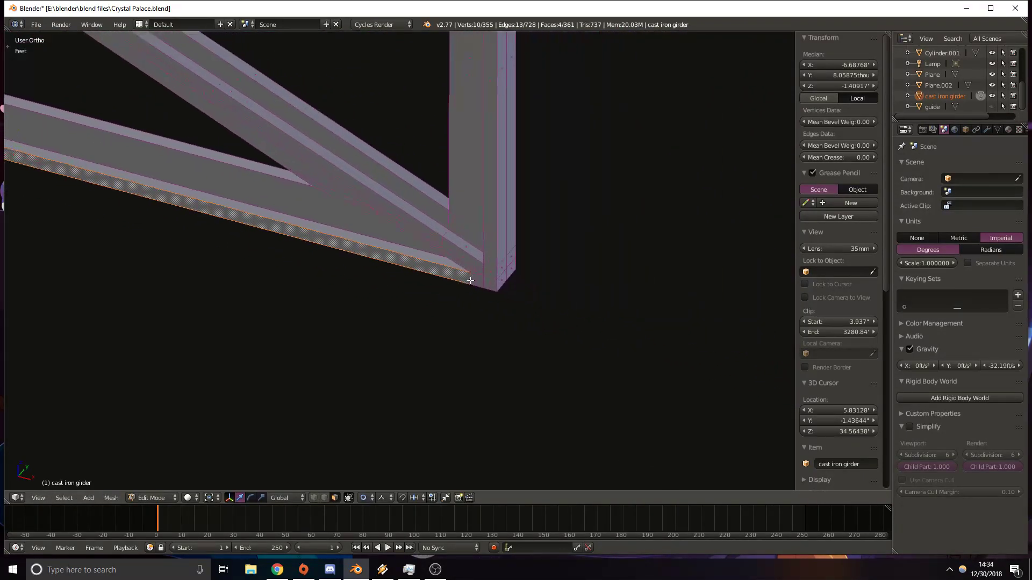
{"action": "scroll", "coordinate": [451, 288], "scroll_direction": "up", "scroll_amount": 5}
{"action": "middle_click_drag", "start_coordinate": [444, 290], "coordinate": [458, 288], "text": "shift"}
Try to delete the selected outer edge faces, and undo the deletion.
{"action": "key", "text": "x"}
{"action": "left_click", "coordinate": [456, 288]}
{"action": "middle_click_drag", "start_coordinate": [125, 203], "coordinate": [256, 253], "text": "shift"}
{"action": "key", "text": "ctrl+z"}
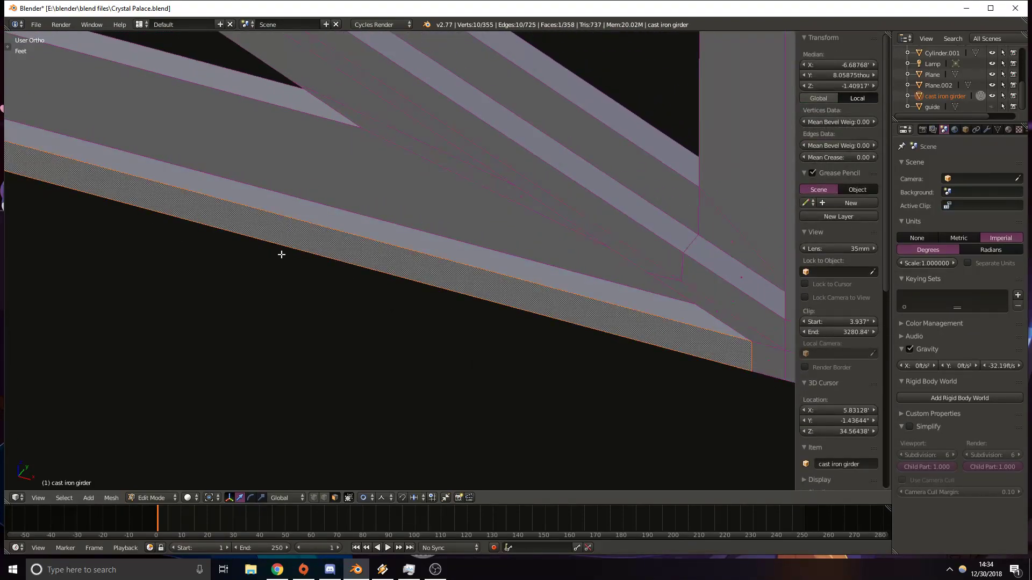
Delete the selected outer edge faces of the lower beam with the Faces option.
{"action": "key", "text": "x"}
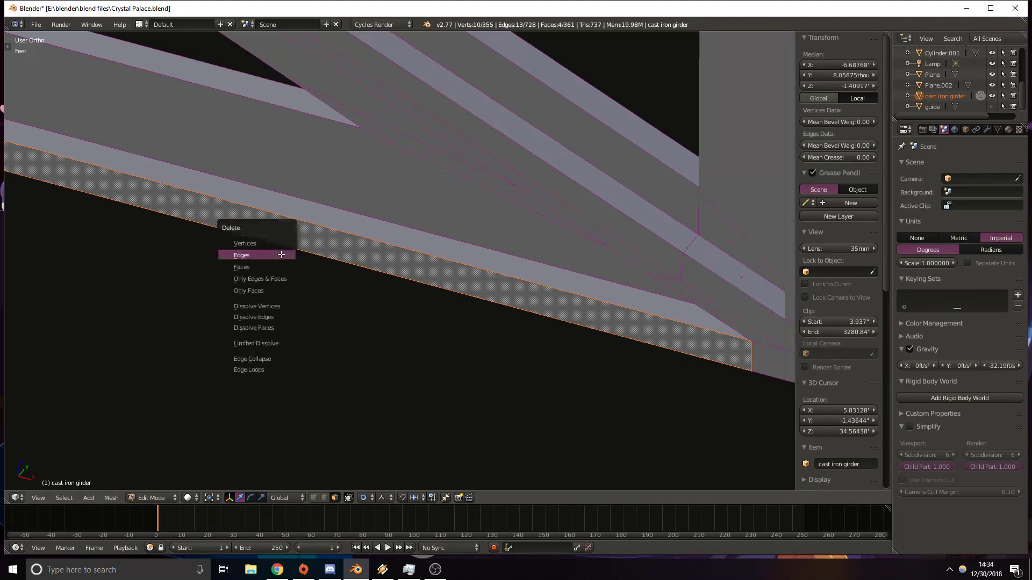
{"action": "left_click", "coordinate": [269, 267]}
Select the edges bounding the open outer side of the lower beam and fill them with a single face.
{"action": "middle_click_drag", "start_coordinate": [586, 391], "coordinate": [495, 380], "text": "shift"}
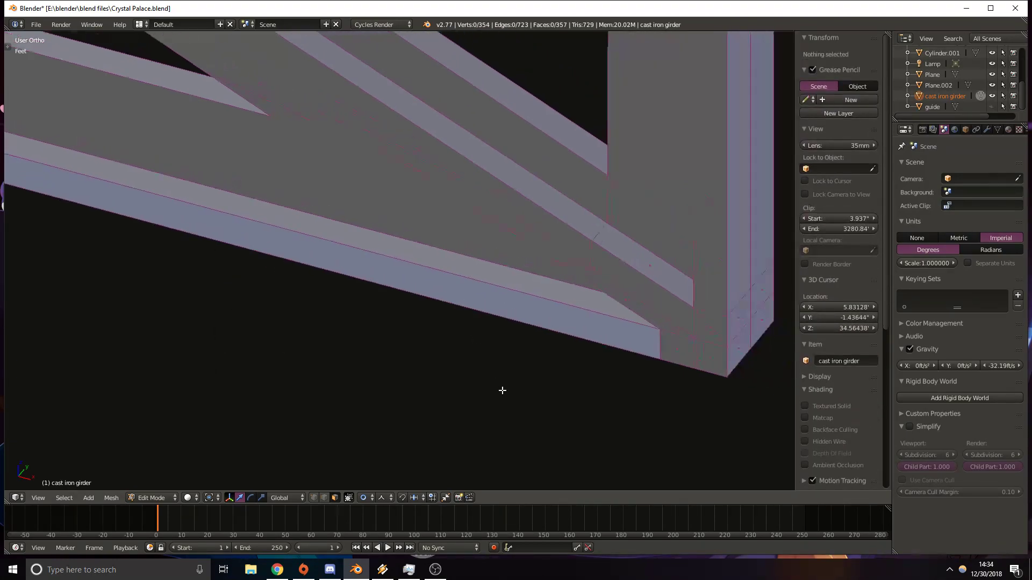
{"action": "right_click", "coordinate": [660, 360]}
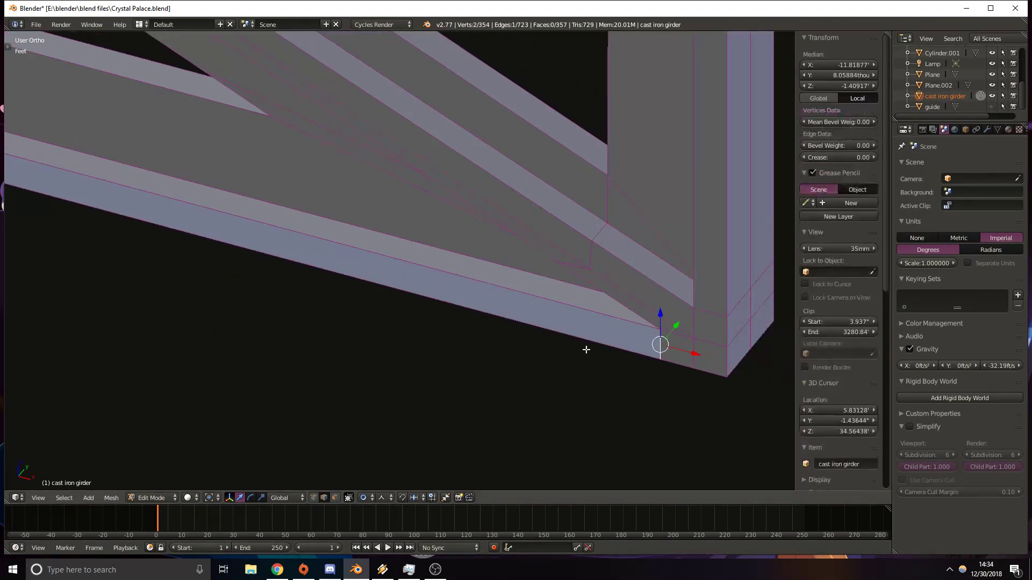
{"action": "right_click", "coordinate": [522, 297], "text": "shift"}
{"action": "middle_click_drag", "start_coordinate": [239, 278], "coordinate": [774, 391], "text": "shift"}
{"action": "middle_click_drag", "start_coordinate": [344, 268], "coordinate": [770, 393], "text": "shift"}
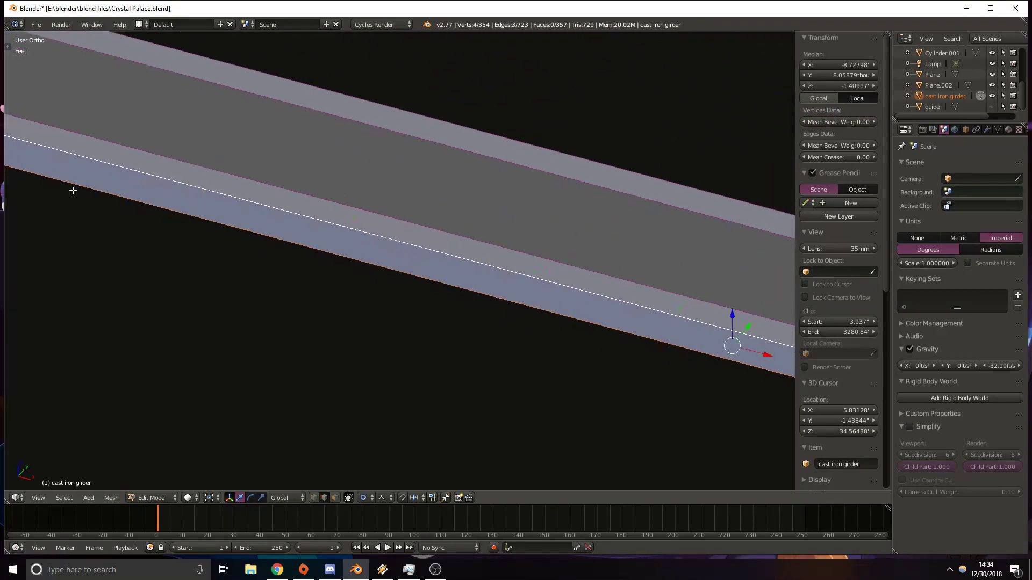
{"action": "middle_click_drag", "start_coordinate": [82, 194], "coordinate": [334, 273], "text": "shift"}
{"action": "middle_click_drag", "start_coordinate": [18, 178], "coordinate": [340, 260], "text": "shift"}
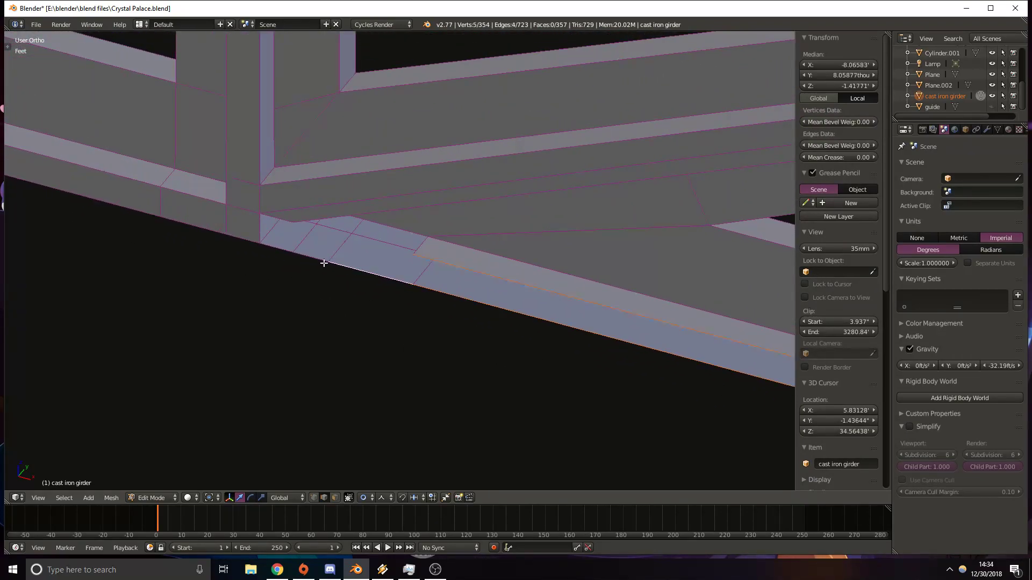
{"action": "key", "text": "f"}
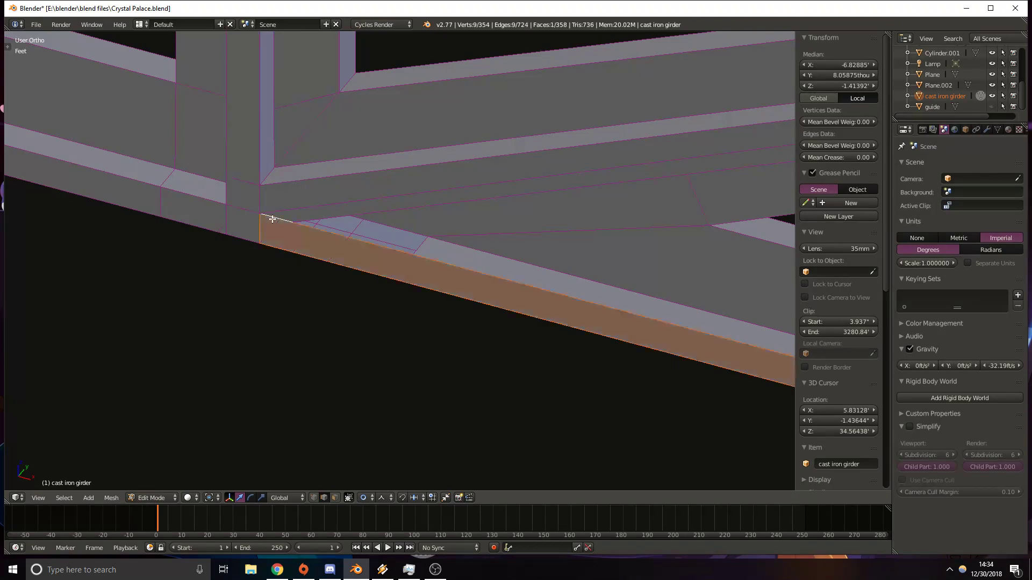
Select the rim edges of the remaining opening in the ledge beside the brace joint and fill it with a face.
{"action": "scroll", "coordinate": [376, 252], "scroll_direction": "up", "scroll_amount": 1}
{"action": "right_click", "coordinate": [412, 247]}
{"action": "scroll", "coordinate": [431, 276], "scroll_direction": "up", "scroll_amount": 3}
{"action": "middle_click_drag", "start_coordinate": [430, 275], "coordinate": [312, 179]}
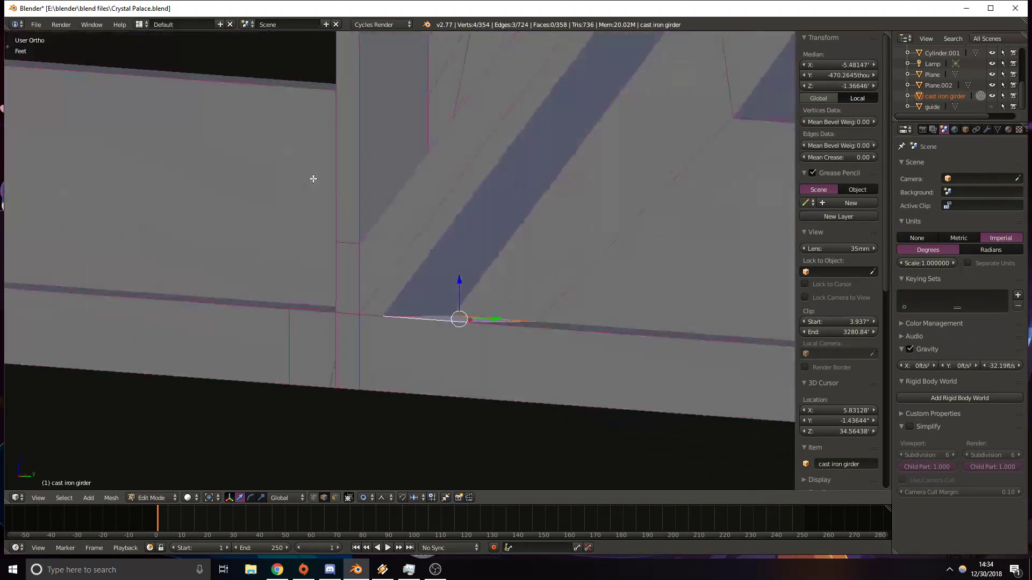
{"action": "middle_click_drag", "start_coordinate": [410, 296], "coordinate": [373, 489]}
{"action": "key", "text": "f"}
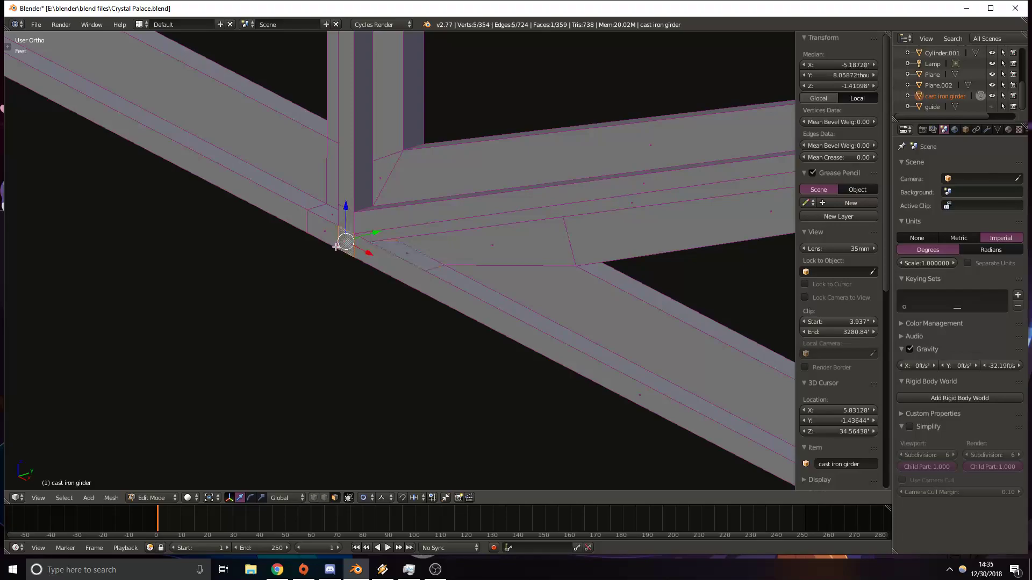
Select the six outer edge faces running along the lower beam and across the posts' feet.
{"action": "right_click", "coordinate": [269, 204], "text": "shift"}
{"action": "middle_click_drag", "start_coordinate": [214, 188], "coordinate": [617, 395], "text": "shift"}
{"action": "middle_click_drag", "start_coordinate": [80, 118], "coordinate": [646, 455], "text": "shift"}
{"action": "middle_click_drag", "start_coordinate": [91, 180], "coordinate": [281, 290], "text": "shift"}
{"action": "mouse_move", "coordinate": [82, 211]}
{"action": "middle_mouse_down", "text": "shift"}
{"action": "mouse_move", "coordinate": [315, 363]}
{"action": "mouse_move", "coordinate": [222, 276]}
{"action": "middle_mouse_up", "text": "shift"}
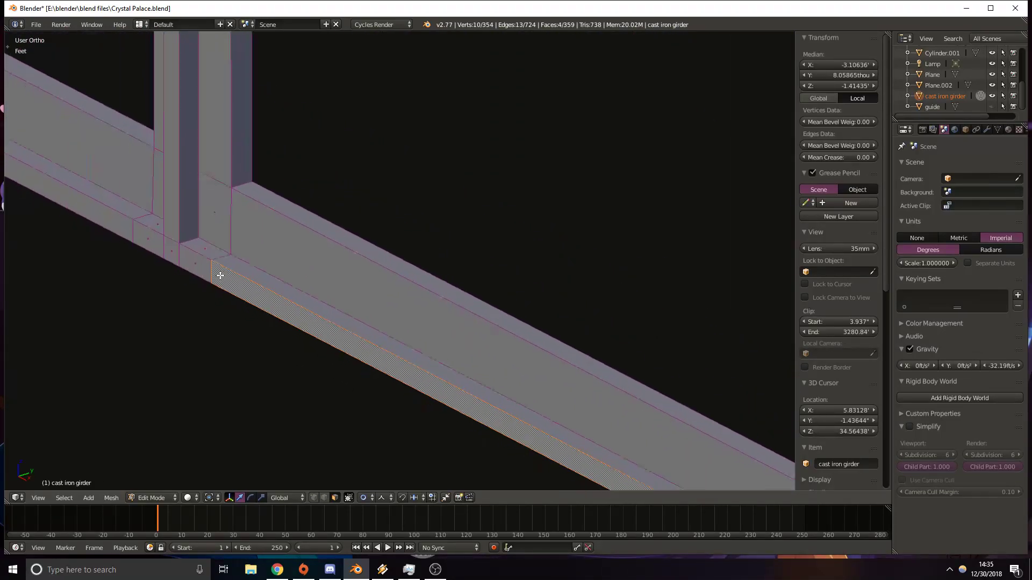
{"action": "scroll", "coordinate": [188, 258], "scroll_direction": "down", "scroll_amount": 6}
{"action": "middle_click_drag", "start_coordinate": [512, 335], "coordinate": [276, 264], "text": "shift"}
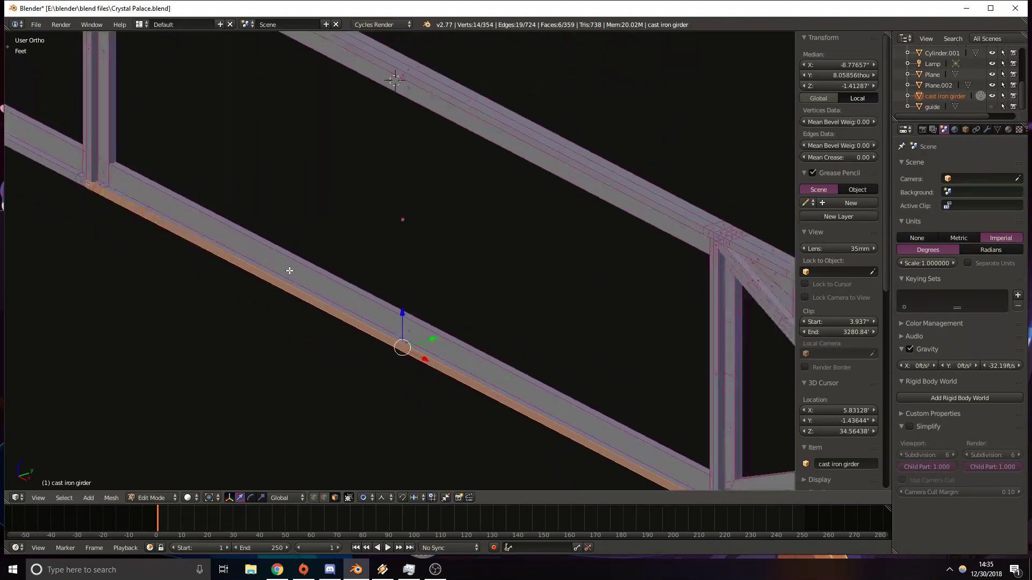
Try to move the selected edge faces about 1.88 inches along negative Y with Sharp falloff from the top view, and undo it.
{"action": "key", "text": "KP_7"}
{"action": "middle_click_drag", "start_coordinate": [110, 81], "coordinate": [310, 236], "text": "shift"}
{"action": "scroll", "coordinate": [392, 312], "scroll_direction": "up", "scroll_amount": 6}
{"action": "key", "text": "g"}
{"action": "key", "text": "y"}
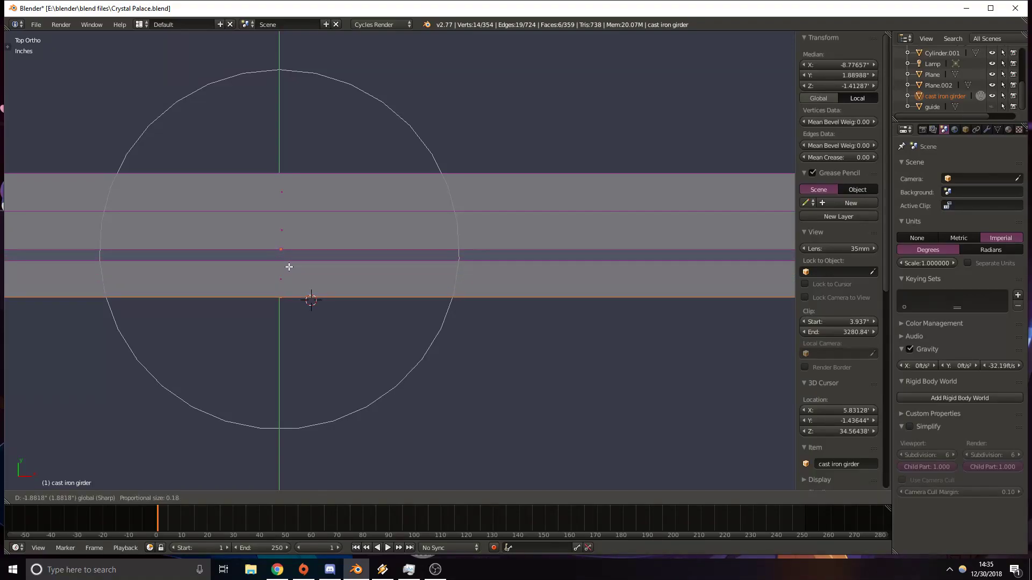
{"action": "left_click", "coordinate": [292, 270]}
{"action": "key", "text": "ctrl+z"}
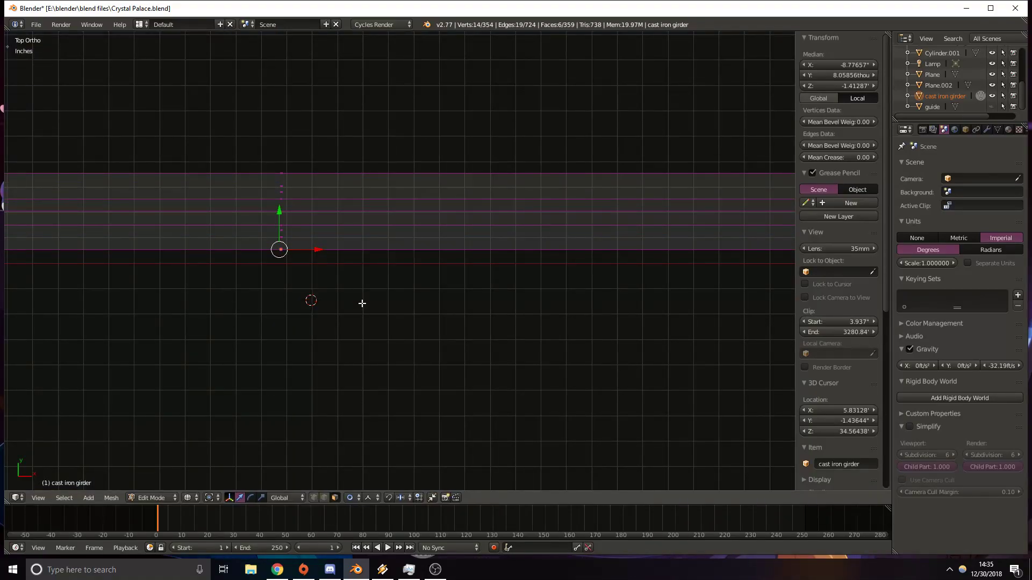
Turn off proportional editing and move the selected lower beam edge faces outward about 2 inches along Y.
{"action": "left_click", "coordinate": [365, 485]}
{"action": "key", "text": "g"}
{"action": "key", "text": "y"}
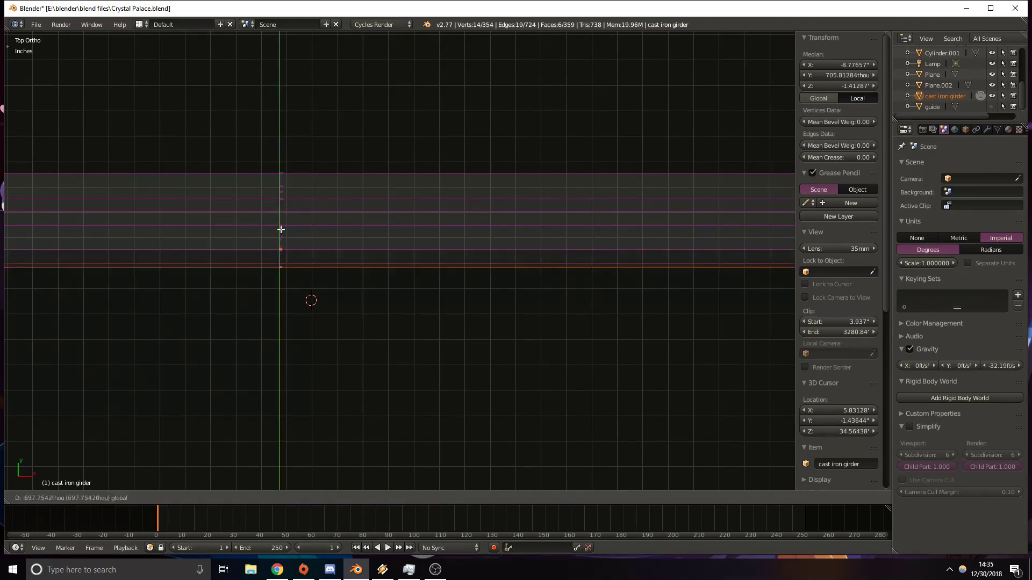
{"action": "left_click", "coordinate": [289, 261]}
Examine the widened lower flange in solid shading along its length and around the brace joint.
{"action": "scroll", "coordinate": [376, 268], "scroll_direction": "down", "scroll_amount": 7}
{"action": "middle_click_drag", "start_coordinate": [675, 302], "coordinate": [308, 279], "text": "shift"}
{"action": "middle_click_drag", "start_coordinate": [521, 290], "coordinate": [459, 291], "text": "shift"}
{"action": "key", "text": "z"}
{"action": "middle_click_drag", "start_coordinate": [541, 295], "coordinate": [571, 233]}
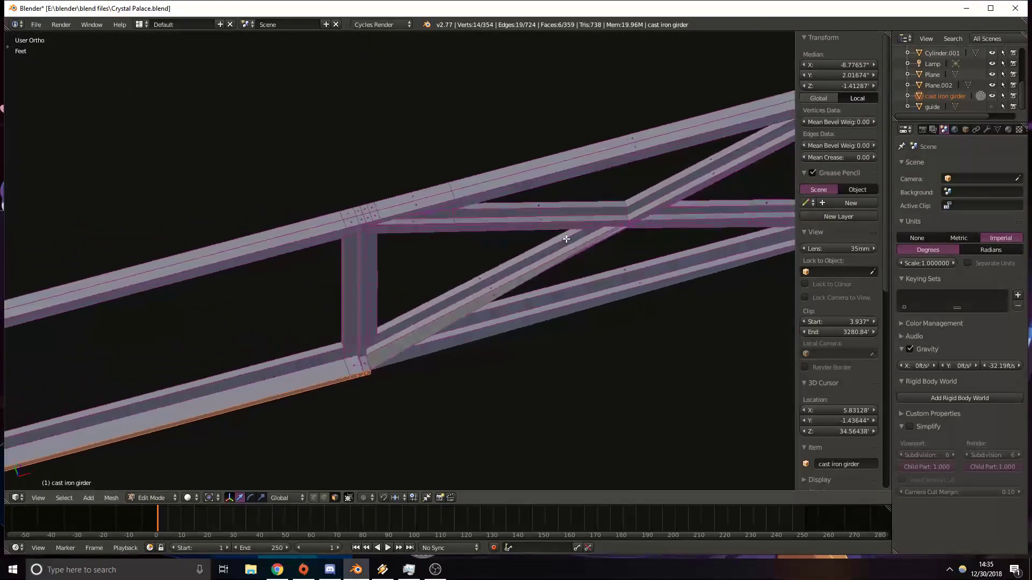
{"action": "scroll", "coordinate": [554, 388], "scroll_direction": "up", "scroll_amount": 3}
{"action": "middle_click_drag", "start_coordinate": [553, 388], "coordinate": [311, 301]}
{"action": "scroll", "coordinate": [320, 272], "scroll_direction": "up", "scroll_amount": 4}
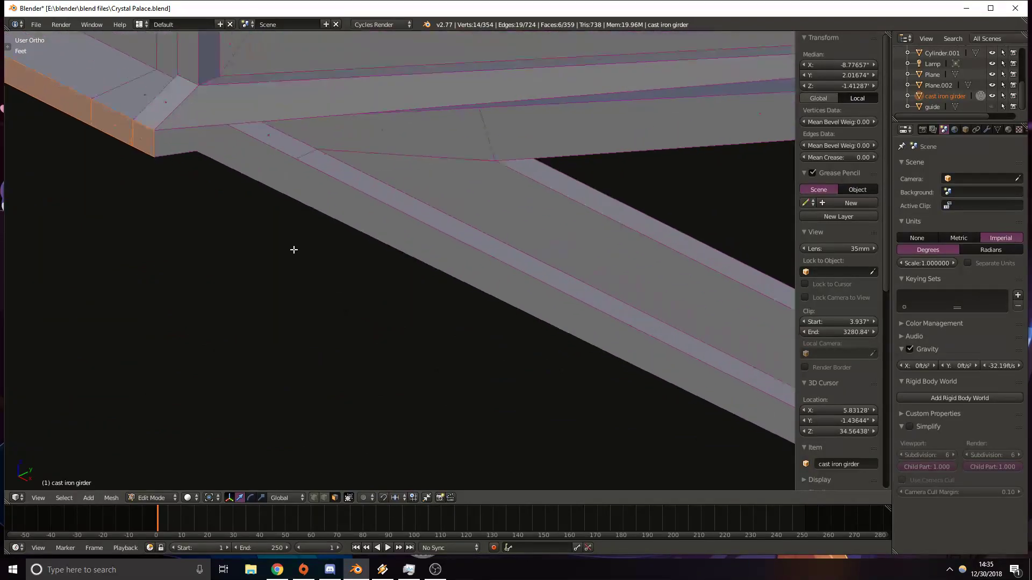
{"action": "middle_click_drag", "start_coordinate": [253, 249], "coordinate": [341, 230]}
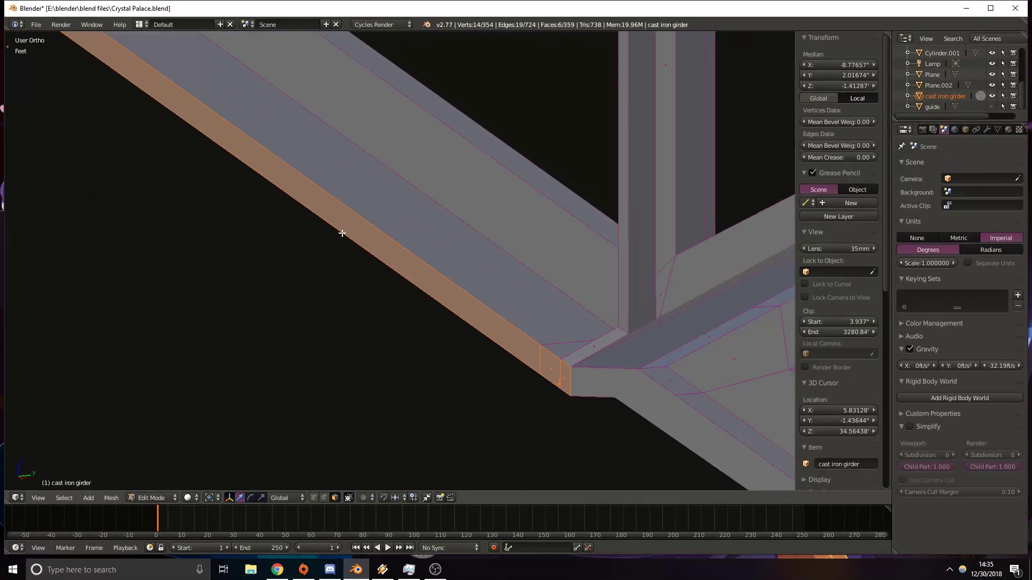
Move the narrow outer face of the vertical post about 1.96 inches along negative Y.
{"action": "scroll", "coordinate": [363, 226], "scroll_direction": "down", "scroll_amount": 3}
{"action": "middle_click_drag", "start_coordinate": [510, 81], "coordinate": [491, 180], "text": "shift"}
{"action": "right_click", "coordinate": [509, 125]}
{"action": "key", "text": "g"}
{"action": "key", "text": "y"}
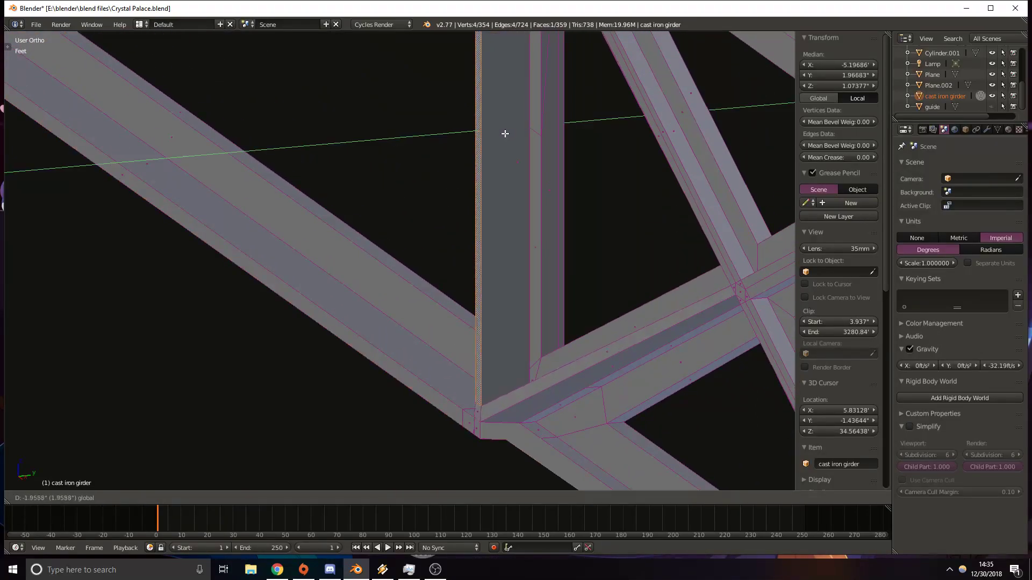
{"action": "left_click", "coordinate": [503, 134]}
From the bottom view, move the three lower vertices beside the post outward along Y, the last two to about 1.94 and 1.79 inches.
{"action": "middle_click_drag", "start_coordinate": [504, 133], "coordinate": [410, 164]}
{"action": "right_click", "coordinate": [384, 214]}
{"action": "middle_click_drag", "start_coordinate": [385, 213], "coordinate": [421, 170]}
{"action": "scroll", "coordinate": [421, 171], "scroll_direction": "up", "scroll_amount": 5}
{"action": "middle_click_drag", "start_coordinate": [250, 207], "coordinate": [445, 246], "text": "shift"}
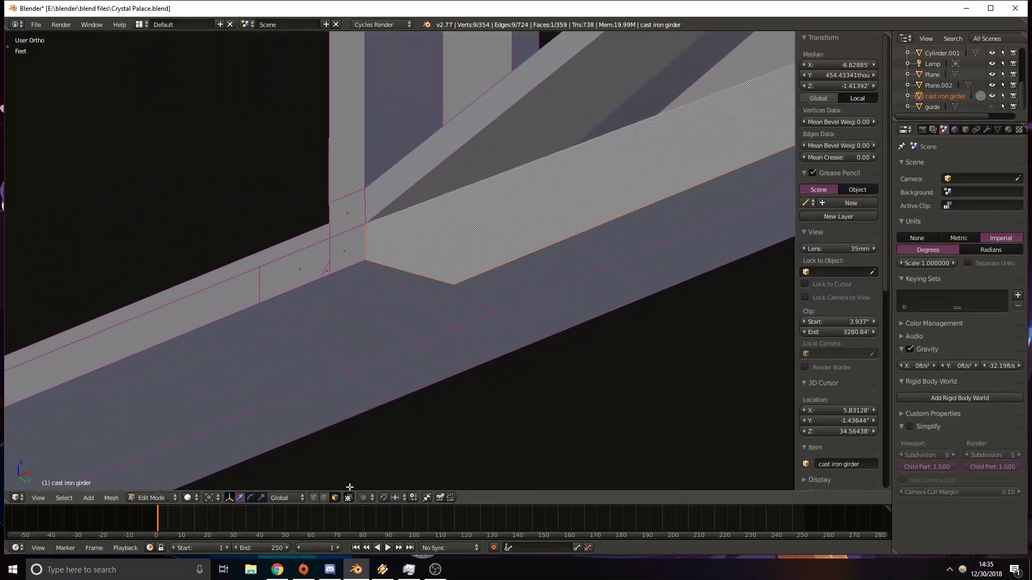
{"action": "right_click", "coordinate": [453, 285]}
{"action": "key", "text": "KP_1"}
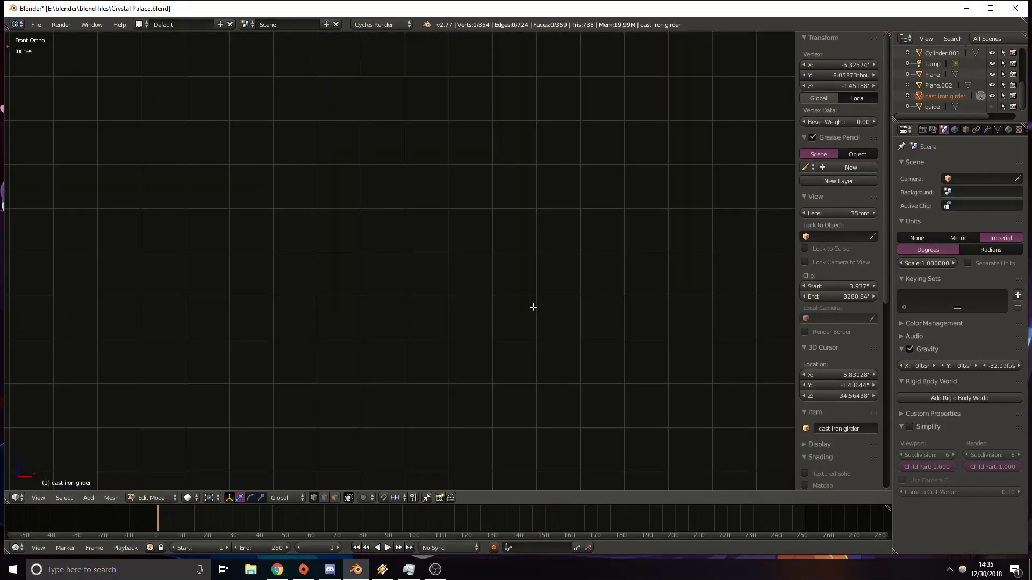
{"action": "key", "text": "ctrl+KP_1"}
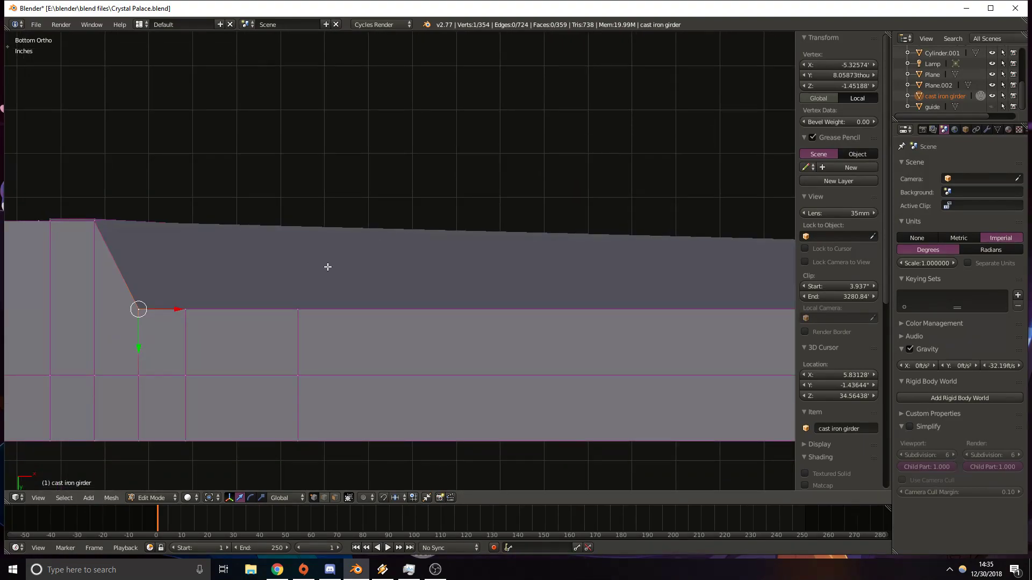
{"action": "middle_click_drag", "start_coordinate": [164, 282], "coordinate": [211, 283], "text": "shift"}
{"action": "left_click_drag", "start_coordinate": [237, 354], "coordinate": [245, 323]}
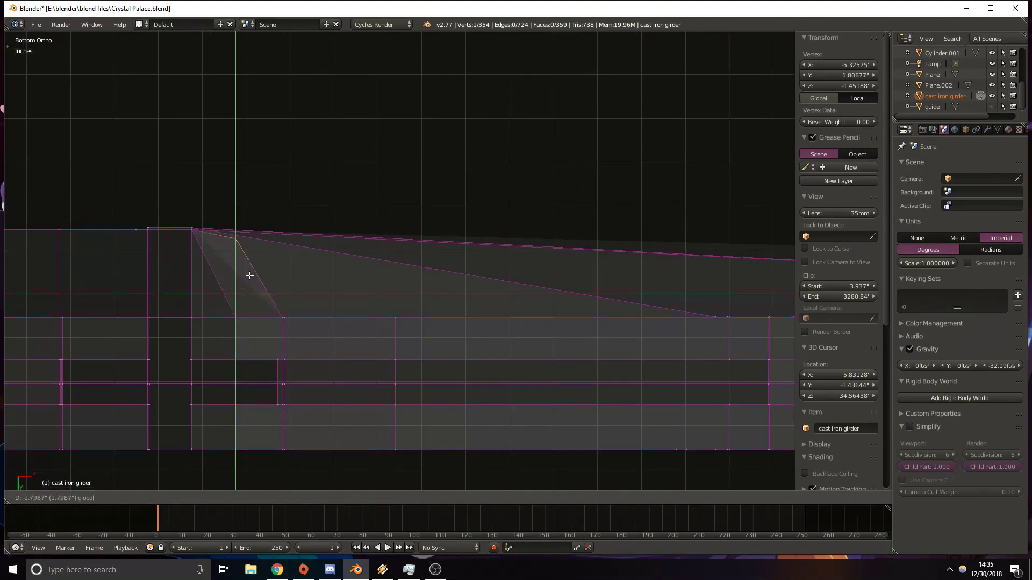
{"action": "left_click_drag", "start_coordinate": [252, 267], "coordinate": [253, 270]}
{"action": "left_click_drag", "start_coordinate": [283, 332], "coordinate": [284, 252]}
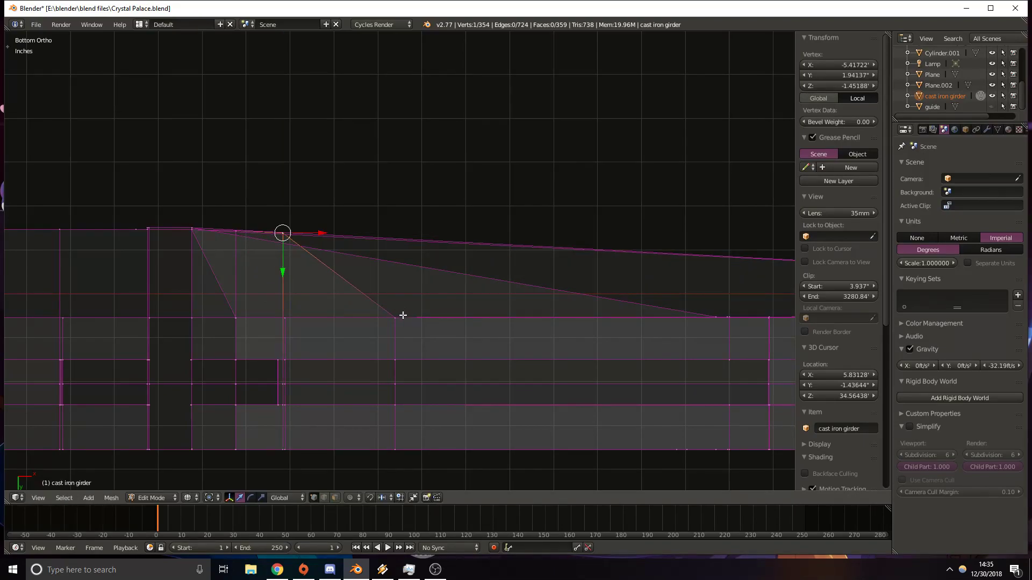
{"action": "left_click_drag", "start_coordinate": [397, 350], "coordinate": [415, 274]}
Examine the lower beam's outer edge toward its far end and at the brace joint in solid shading.
{"action": "middle_click_drag", "start_coordinate": [656, 264], "coordinate": [107, 271], "text": "shift"}
{"action": "mouse_move", "coordinate": [693, 318]}
{"action": "middle_mouse_down", "text": "shift"}
{"action": "mouse_move", "coordinate": [566, 295]}
{"action": "mouse_move", "coordinate": [231, 292]}
{"action": "middle_mouse_up", "text": "shift"}
{"action": "middle_click_drag", "start_coordinate": [671, 302], "coordinate": [332, 300], "text": "shift"}
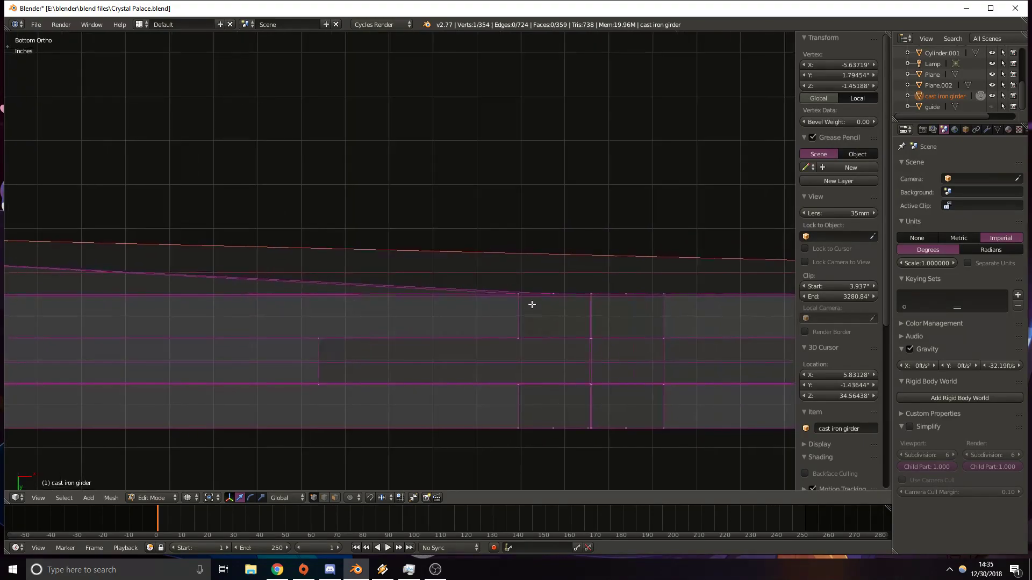
{"action": "middle_click_drag", "start_coordinate": [529, 305], "coordinate": [536, 309]}
{"action": "key", "text": "z"}
{"action": "middle_click_drag", "start_coordinate": [512, 224], "coordinate": [400, 275]}
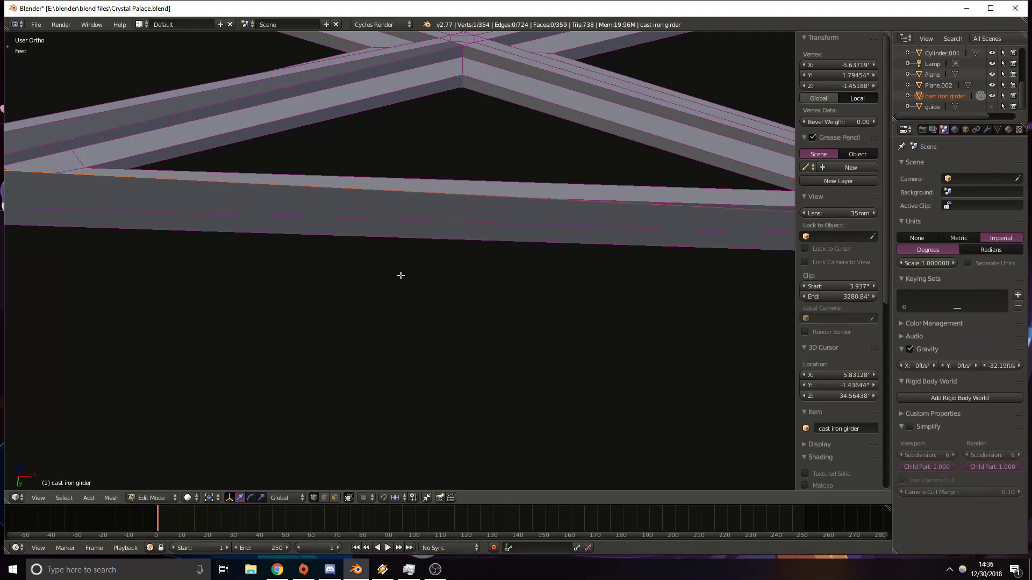
{"action": "middle_click_drag", "start_coordinate": [309, 207], "coordinate": [371, 151]}
{"action": "scroll", "coordinate": [371, 151], "scroll_direction": "up", "scroll_amount": 2}
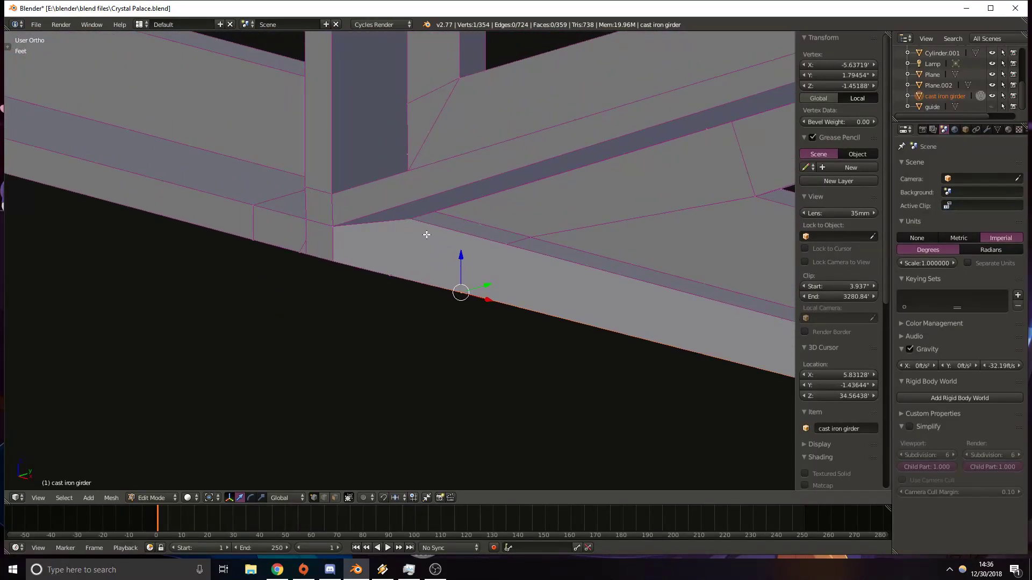
From the top view, move the two upper ledge vertices beside the brace outward along Y and adjust the farther one to about 1.81 inches.
{"action": "right_click", "coordinate": [580, 232], "text": "shift"}
{"action": "key", "text": "z"}
{"action": "key", "text": "KP_7"}
{"action": "middle_click_drag", "start_coordinate": [404, 100], "coordinate": [470, 279], "text": "shift"}
{"action": "mouse_move", "coordinate": [400, 60]}
{"action": "middle_mouse_down", "text": "shift"}
{"action": "mouse_move", "coordinate": [453, 258]}
{"action": "mouse_move", "coordinate": [477, 290]}
{"action": "middle_mouse_up", "text": "shift"}
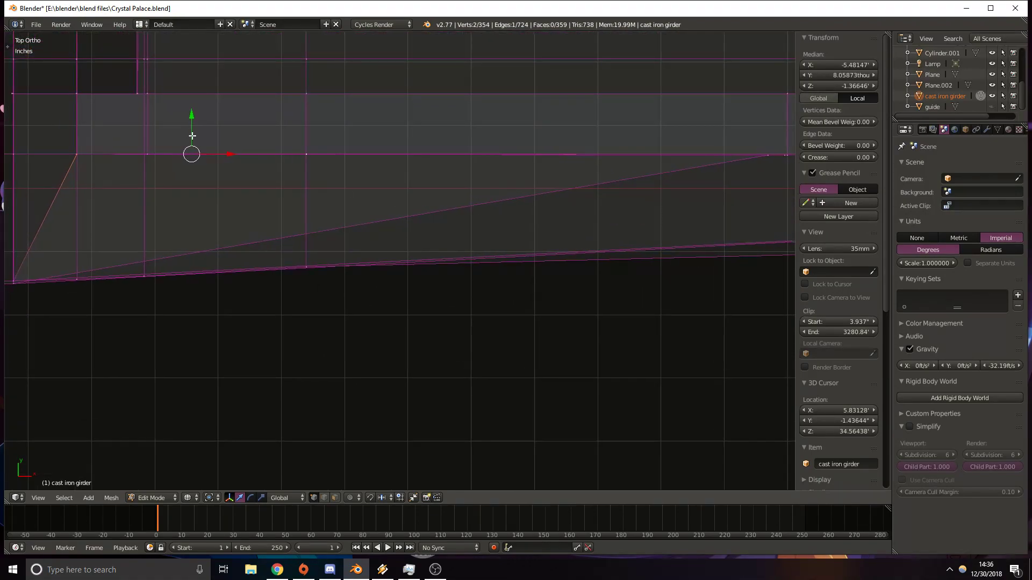
{"action": "left_click_drag", "start_coordinate": [191, 119], "coordinate": [215, 244]}
{"action": "right_click", "coordinate": [311, 279]}
{"action": "left_click_drag", "start_coordinate": [307, 240], "coordinate": [308, 228]}
{"action": "scroll", "coordinate": [430, 246], "scroll_direction": "down", "scroll_amount": 7}
{"action": "middle_click_drag", "start_coordinate": [680, 279], "coordinate": [376, 231], "text": "shift"}
{"action": "middle_click_drag", "start_coordinate": [540, 257], "coordinate": [478, 207], "text": "shift"}
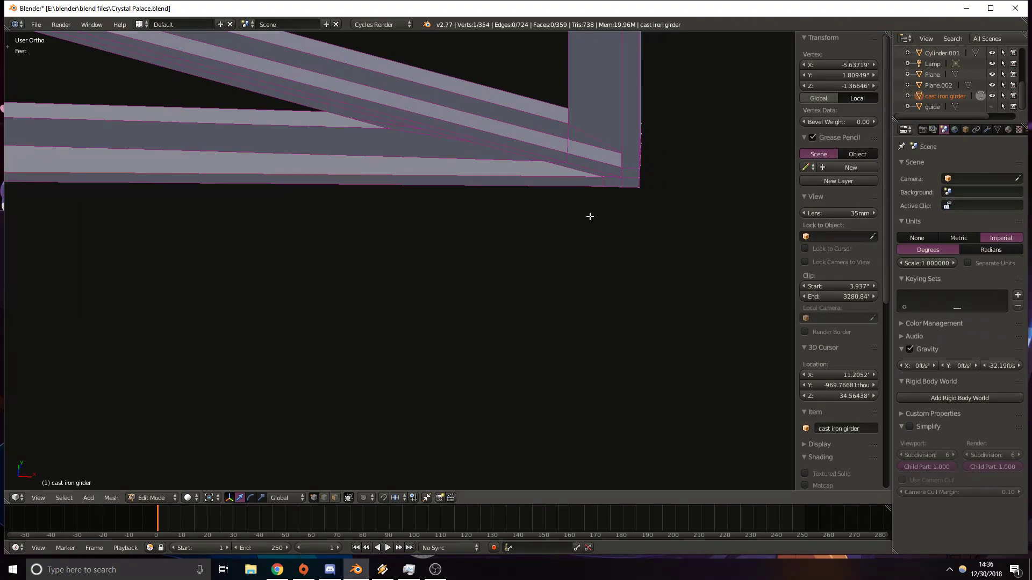
From the top view, move the first vertex at the brace crossing outward along Y to about 0.87 inches.
{"action": "middle_click_drag", "start_coordinate": [296, 118], "coordinate": [717, 232], "text": "shift"}
{"action": "scroll", "coordinate": [389, 235], "scroll_direction": "down", "scroll_amount": 6}
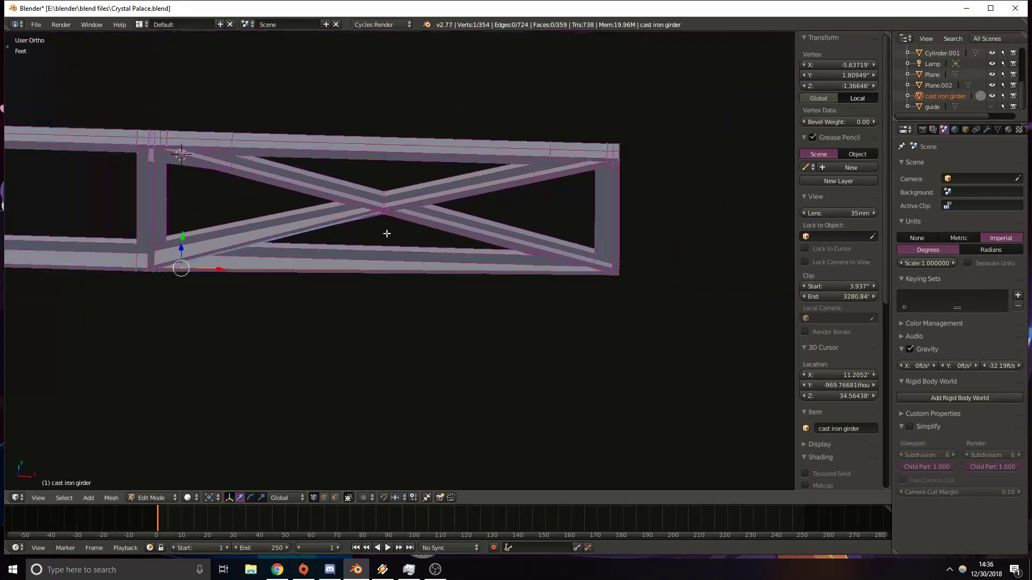
{"action": "middle_click_drag", "start_coordinate": [389, 236], "coordinate": [422, 272], "text": "shift"}
{"action": "key", "text": "KP_7"}
{"action": "scroll", "coordinate": [422, 272], "scroll_direction": "up", "scroll_amount": 10}
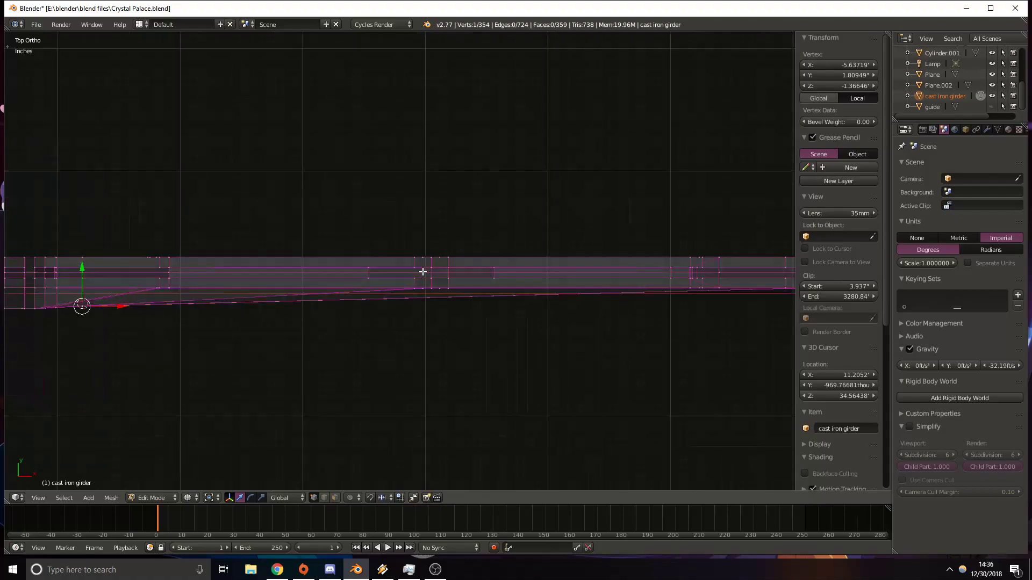
{"action": "middle_click_drag", "start_coordinate": [397, 284], "coordinate": [453, 289], "text": "shift"}
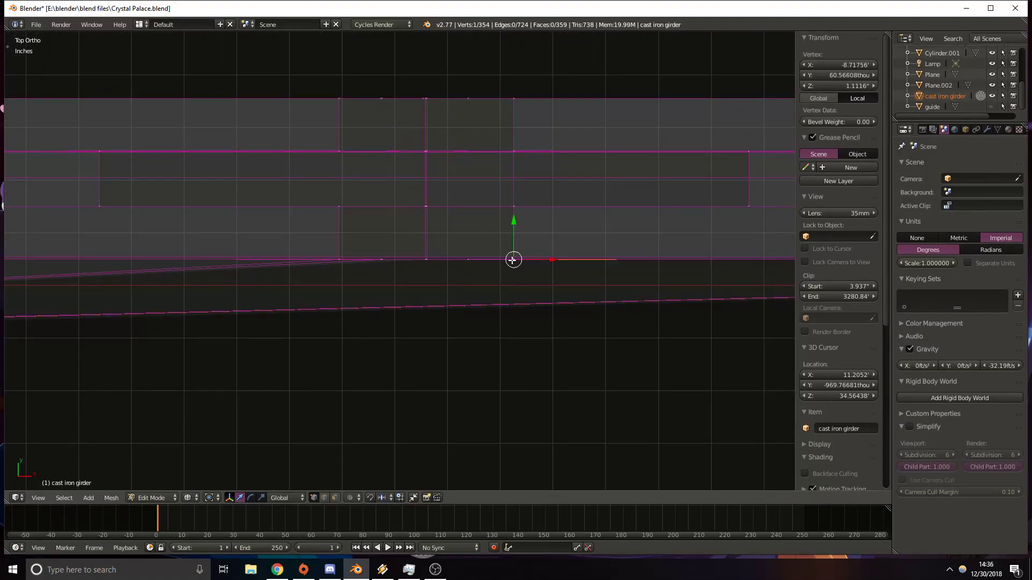
{"action": "key", "text": "a"}
{"action": "right_click", "coordinate": [514, 258]}
{"action": "key", "text": "g"}
{"action": "key", "text": "y"}
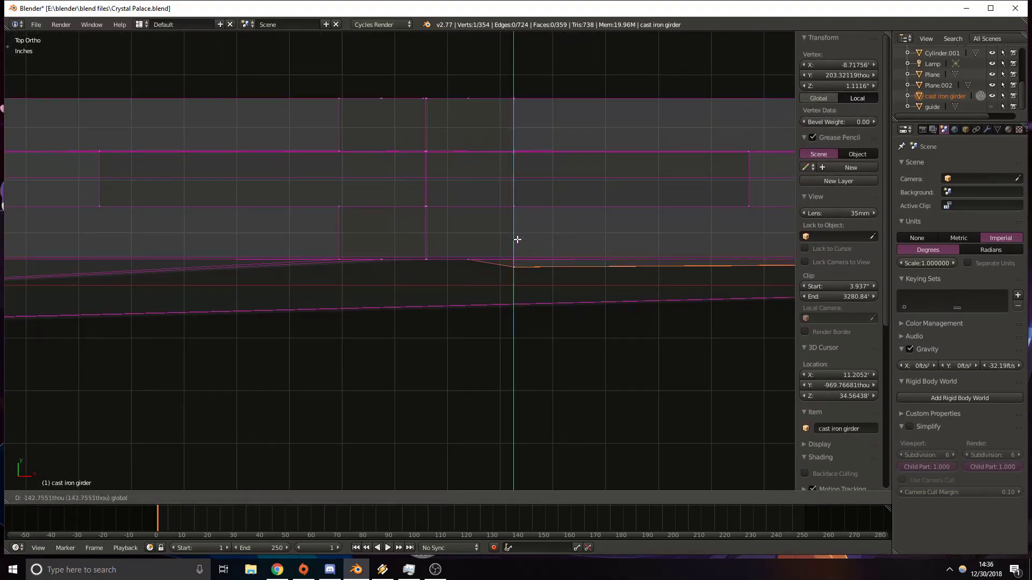
{"action": "left_click", "coordinate": [523, 274]}
{"action": "scroll", "coordinate": [468, 246], "scroll_direction": "up", "scroll_amount": 5}
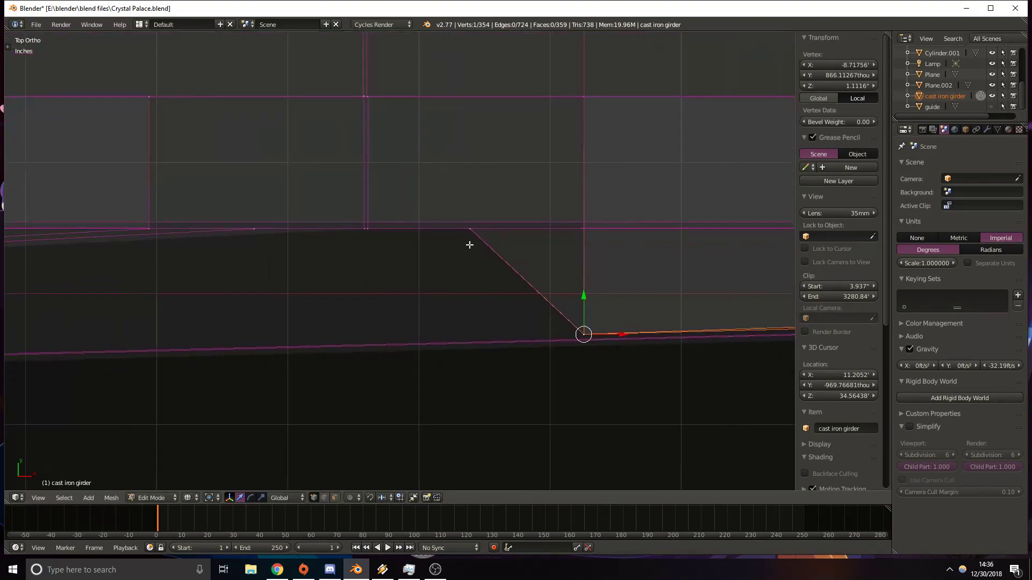
Move the neighbouring brace-crossing vertices outward along Y, the last to about 1 inch, and readjust the first vertex.
{"action": "key", "text": "g"}
{"action": "key", "text": "y"}
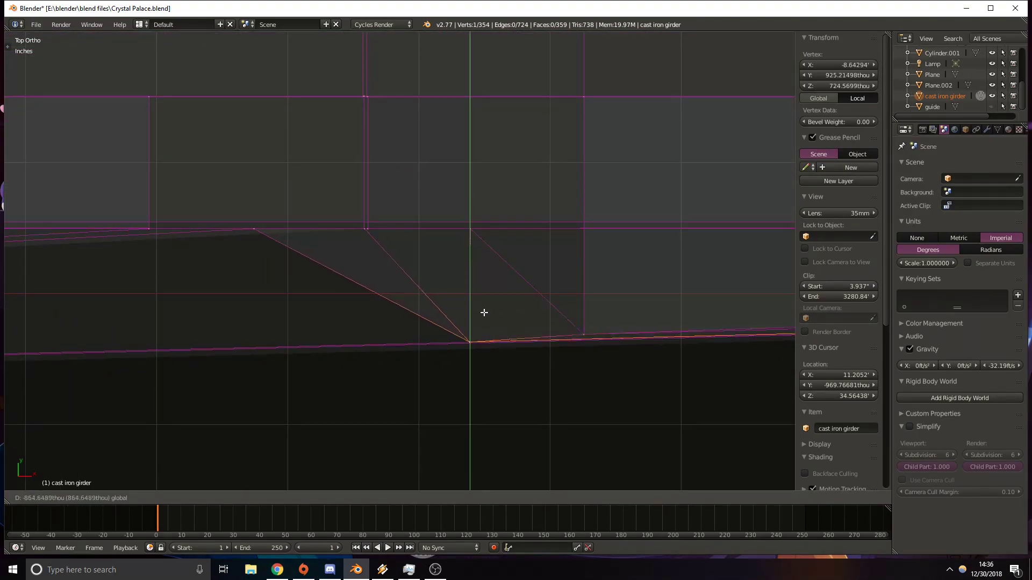
{"action": "left_click", "coordinate": [484, 319]}
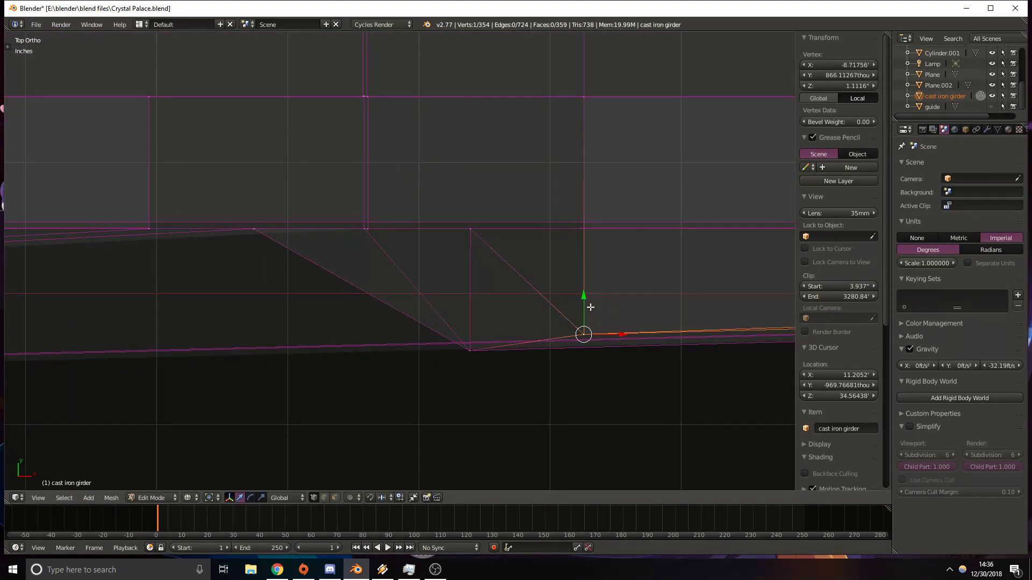
{"action": "key", "text": "g"}
{"action": "key", "text": "y"}
{"action": "left_click", "coordinate": [589, 305]}
{"action": "middle_click_drag", "start_coordinate": [311, 277], "coordinate": [468, 294], "text": "shift"}
{"action": "key", "text": "g"}
{"action": "key", "text": "y"}
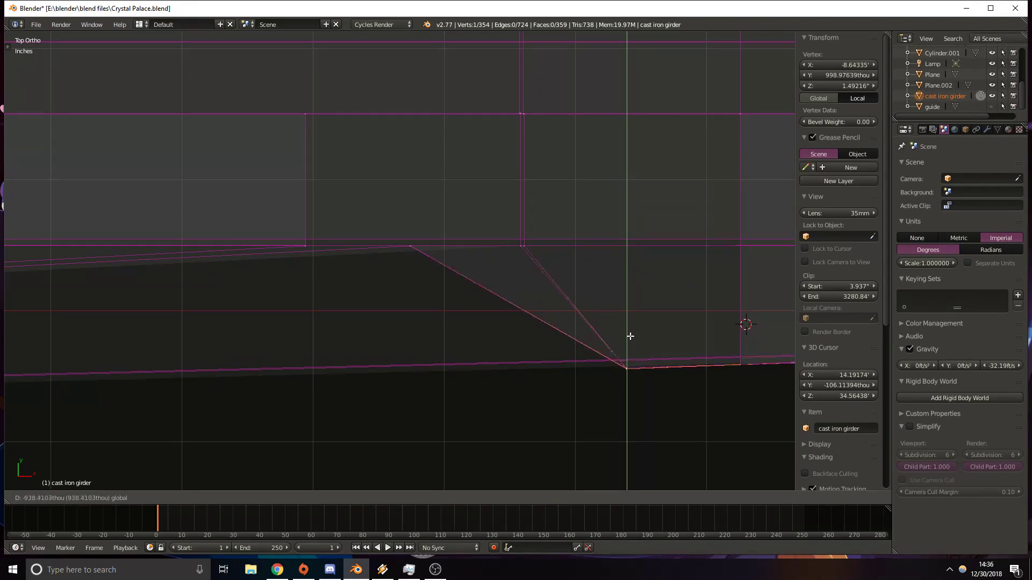
{"action": "left_click", "coordinate": [628, 335]}
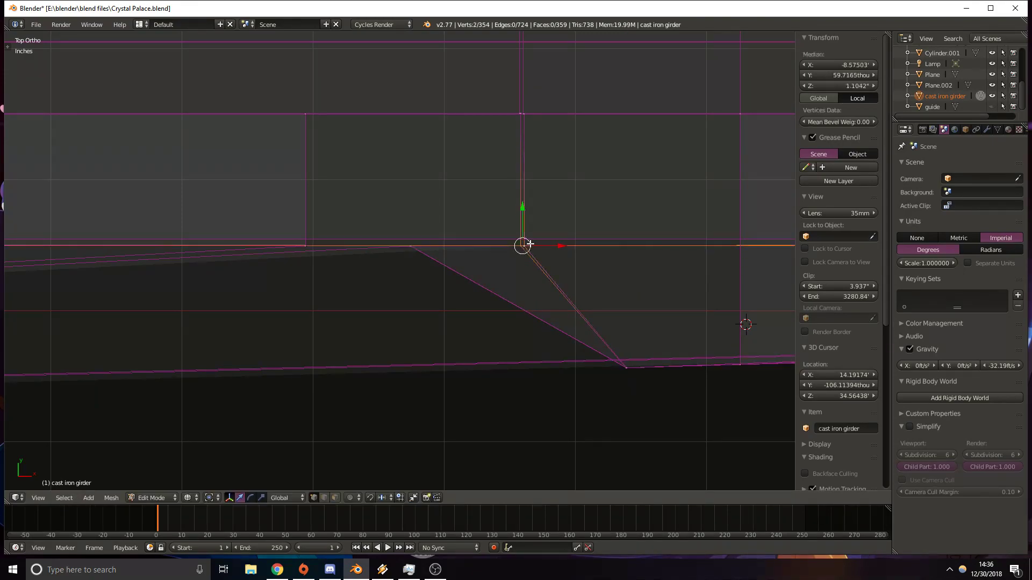
Move the paired vertices at the centre of the brace crossing outward along Y by about 0.9 inches, followed by the next vertex beside them.
{"action": "key", "text": "g"}
{"action": "key", "text": "y"}
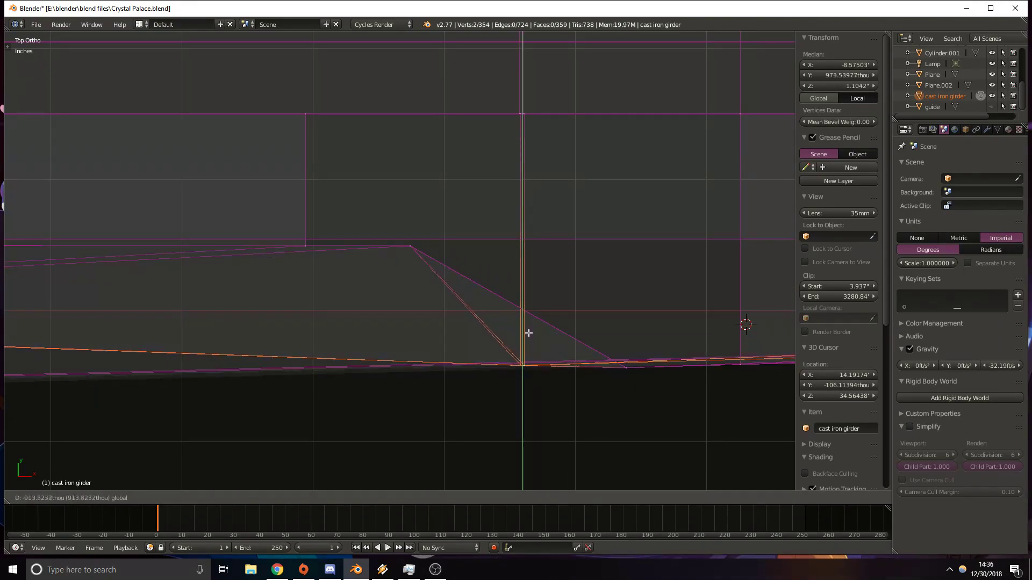
{"action": "left_click", "coordinate": [529, 337]}
{"action": "key", "text": "g"}
{"action": "key", "text": "y"}
{"action": "left_click", "coordinate": [429, 351]}
Pull the two remaining inner vertices at the brace crossing outward along Y to line up with the widened edge.
{"action": "middle_click_drag", "start_coordinate": [429, 350], "coordinate": [567, 171]}
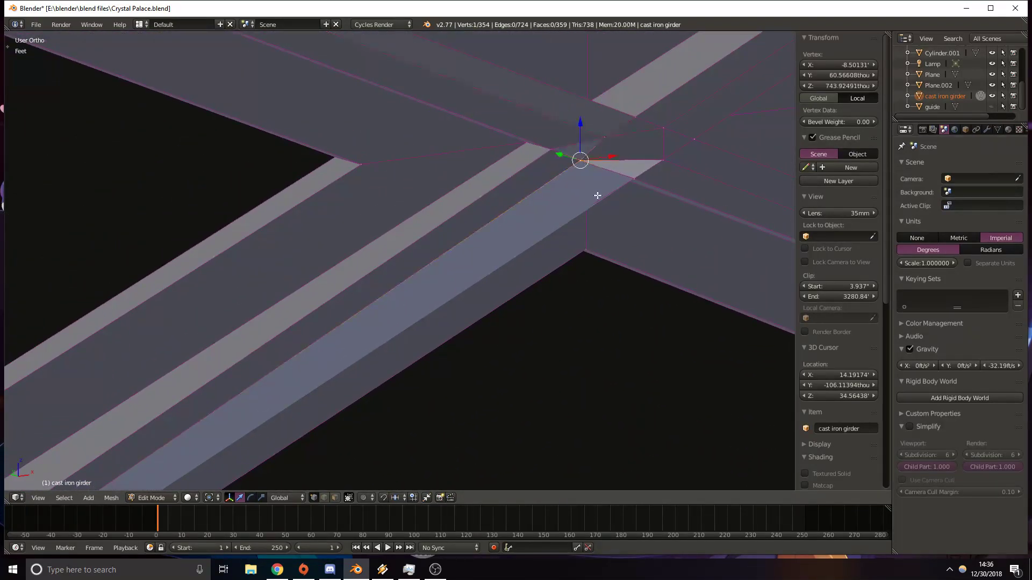
{"action": "key", "text": "KP_7"}
{"action": "key", "text": "z"}
{"action": "middle_click_drag", "start_coordinate": [589, 371], "coordinate": [484, 254], "text": "shift"}
{"action": "scroll", "coordinate": [470, 238], "scroll_direction": "up", "scroll_amount": 5}
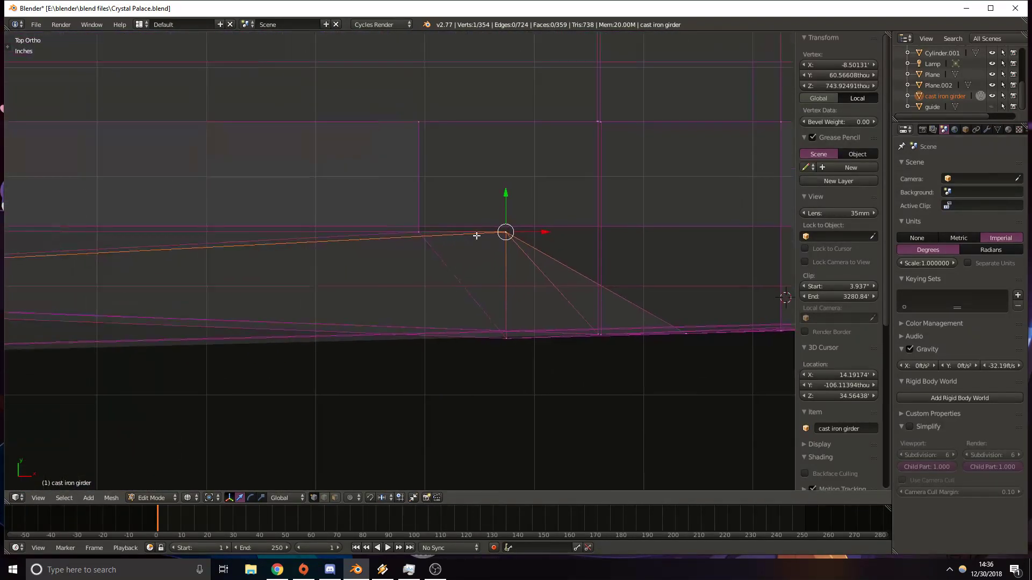
{"action": "left_click_drag", "start_coordinate": [508, 197], "coordinate": [515, 304]}
{"action": "middle_click_drag", "start_coordinate": [345, 272], "coordinate": [452, 258], "text": "shift"}
{"action": "right_click", "coordinate": [538, 212]}
{"action": "left_click_drag", "start_coordinate": [529, 194], "coordinate": [527, 294]}
Circle-select the cluster of inner ledge vertices where the brace approaches the vertical post.
{"action": "middle_click_drag", "start_coordinate": [73, 277], "coordinate": [699, 258], "text": "shift"}
{"action": "middle_click_drag", "start_coordinate": [202, 234], "coordinate": [753, 252], "text": "shift"}
{"action": "middle_click_drag", "start_coordinate": [32, 232], "coordinate": [645, 245], "text": "shift"}
{"action": "middle_click_drag", "start_coordinate": [262, 238], "coordinate": [699, 242], "text": "shift"}
{"action": "middle_click_drag", "start_coordinate": [58, 243], "coordinate": [322, 238], "text": "shift"}
{"action": "key", "text": "c"}
{"action": "left_click_drag", "start_coordinate": [471, 229], "coordinate": [355, 227]}
{"action": "right_click", "coordinate": [355, 228]}
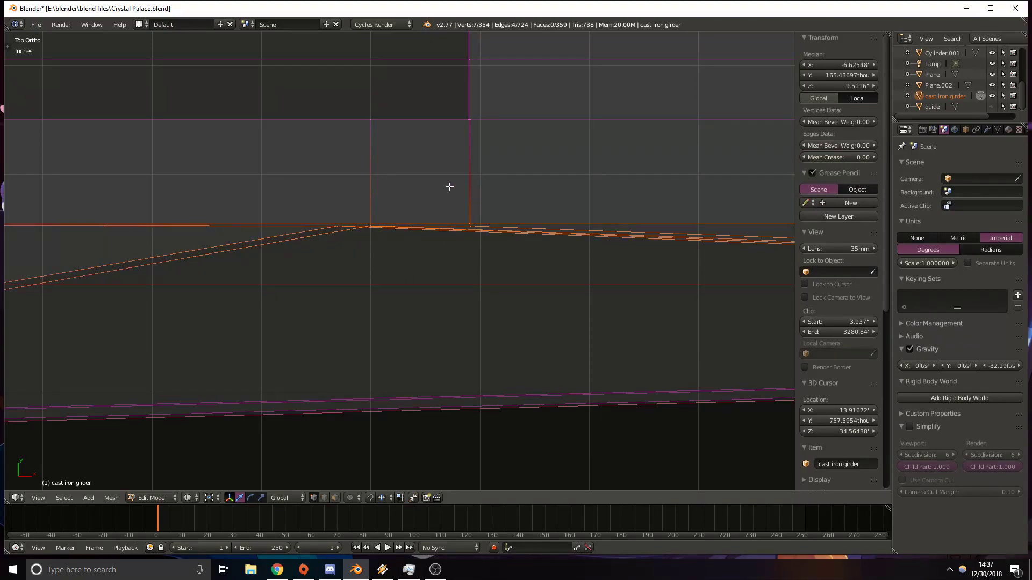
Try to move the seven selected ledge vertices outward along Y to about 1.76 inches, and undo the move.
{"action": "middle_click_drag", "start_coordinate": [287, 252], "coordinate": [417, 253], "text": "shift"}
{"action": "scroll", "coordinate": [417, 253], "scroll_direction": "down", "scroll_amount": 8}
{"action": "middle_click_drag", "start_coordinate": [559, 260], "coordinate": [500, 260], "text": "shift"}
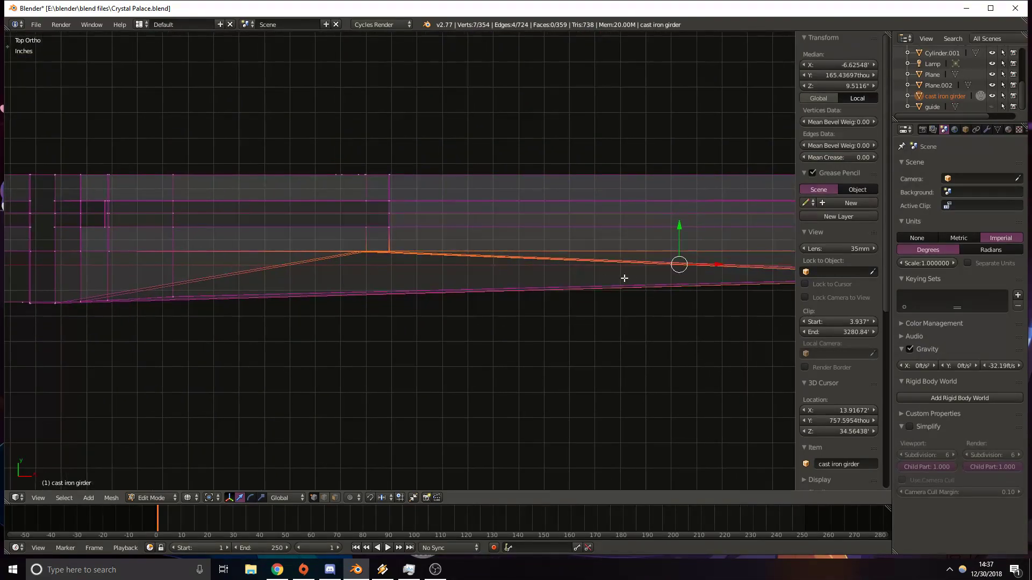
{"action": "middle_click_drag", "start_coordinate": [623, 275], "coordinate": [517, 273], "text": "shift"}
{"action": "right_click", "coordinate": [531, 272]}
{"action": "scroll", "coordinate": [569, 258], "scroll_direction": "up", "scroll_amount": 3}
{"action": "middle_click_drag", "start_coordinate": [255, 258], "coordinate": [390, 258], "text": "shift"}
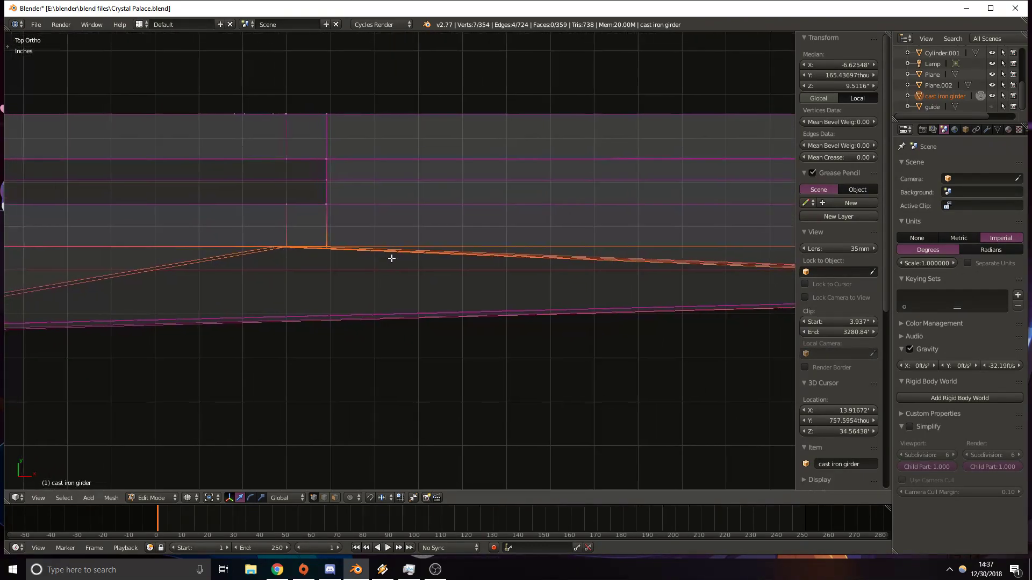
{"action": "scroll", "coordinate": [508, 244], "scroll_direction": "up", "scroll_amount": 4}
{"action": "key", "text": "g"}
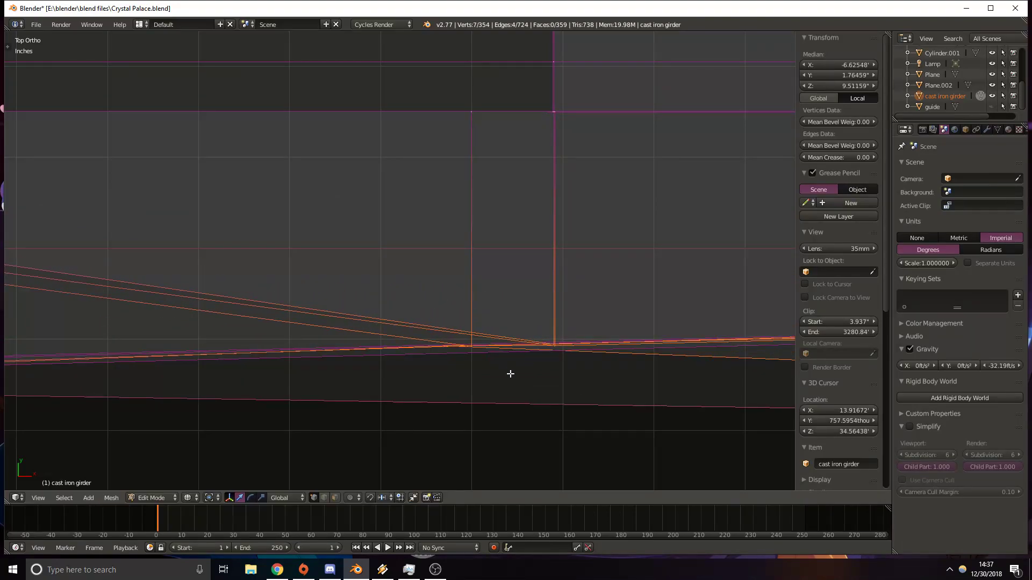
{"action": "middle_click_drag", "start_coordinate": [577, 343], "coordinate": [551, 269], "text": "shift"}
{"action": "key", "text": "ctrl+z"}
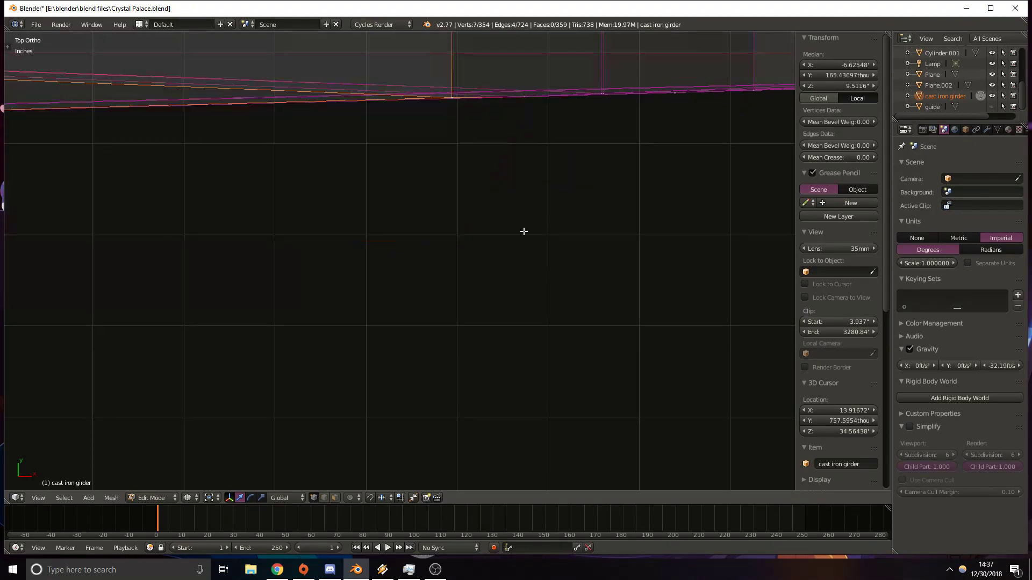
Deselect the stray vertex from the ledge selection and move the remaining six outward along Y to about 1.72 inches.
{"action": "middle_click_drag", "start_coordinate": [443, 133], "coordinate": [460, 224], "text": "shift"}
{"action": "key", "text": "c"}
{"action": "middle_click", "coordinate": [480, 187]}
{"action": "right_click", "coordinate": [480, 185]}
{"action": "middle_click_drag", "start_coordinate": [33, 208], "coordinate": [639, 223], "text": "shift"}
{"action": "middle_click_drag", "start_coordinate": [72, 210], "coordinate": [331, 143], "text": "shift"}
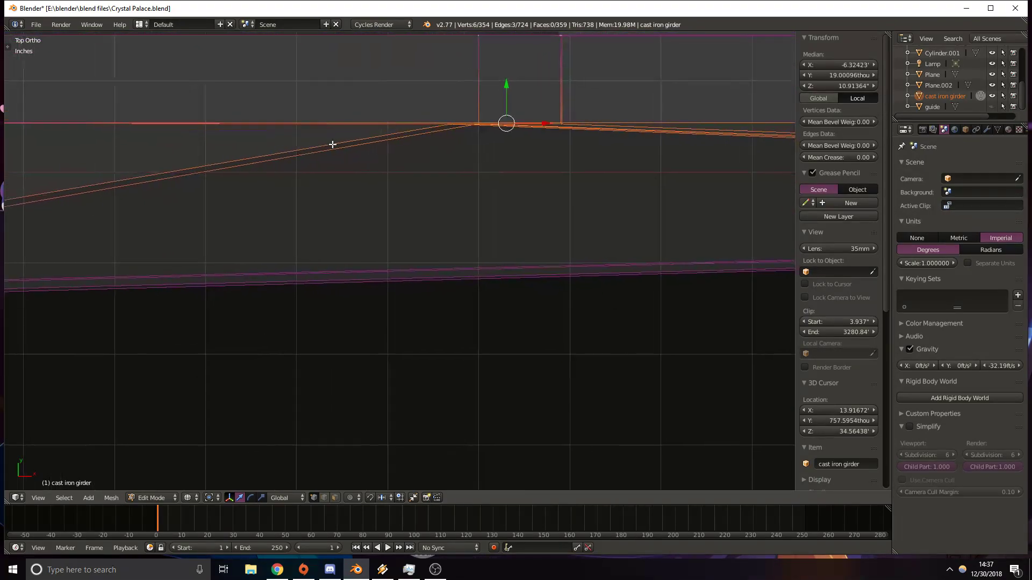
{"action": "left_click_drag", "start_coordinate": [511, 90], "coordinate": [515, 247]}
Examine the flange corner beside the vertical post in solid and wireframe shading, including from the top view.
{"action": "mouse_move", "coordinate": [343, 294]}
{"action": "middle_mouse_down", "text": "shift"}
{"action": "mouse_move", "coordinate": [612, 277]}
{"action": "mouse_move", "coordinate": [672, 193]}
{"action": "mouse_move", "coordinate": [553, 258]}
{"action": "mouse_move", "coordinate": [541, 210]}
{"action": "mouse_move", "coordinate": [376, 154]}
{"action": "mouse_move", "coordinate": [441, 155]}
{"action": "middle_mouse_up", "text": "shift"}
{"action": "key", "text": "z"}
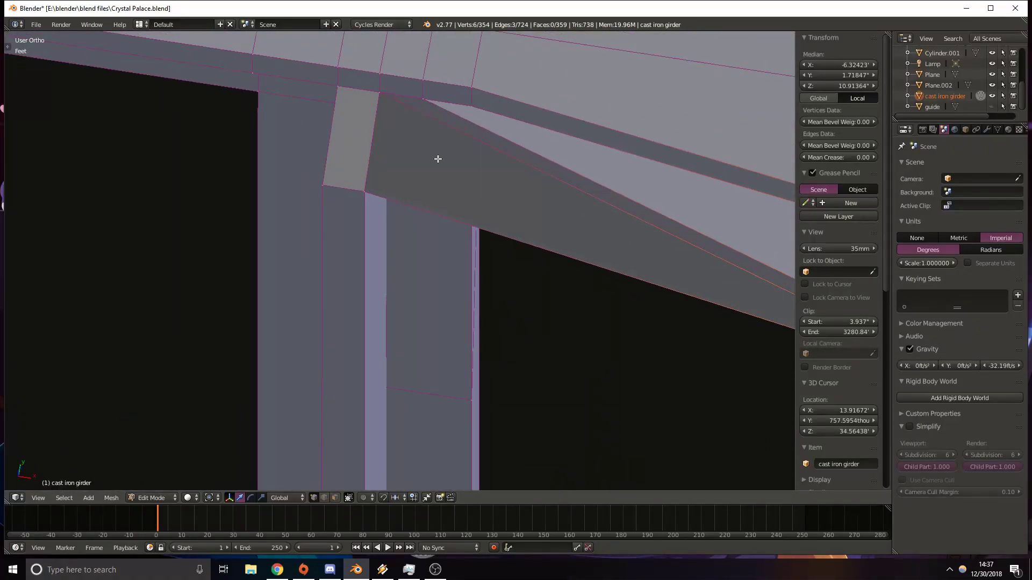
{"action": "key", "text": "KP_7"}
{"action": "middle_click_drag", "start_coordinate": [330, 368], "coordinate": [356, 111], "text": "shift"}
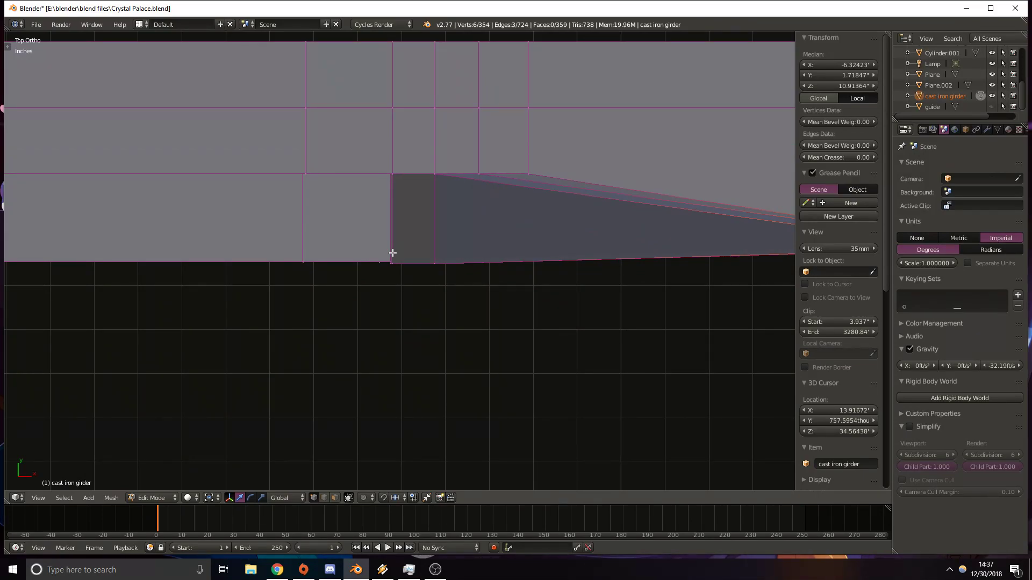
{"action": "key", "text": "z"}
{"action": "scroll", "coordinate": [370, 267], "scroll_direction": "up", "scroll_amount": 3}
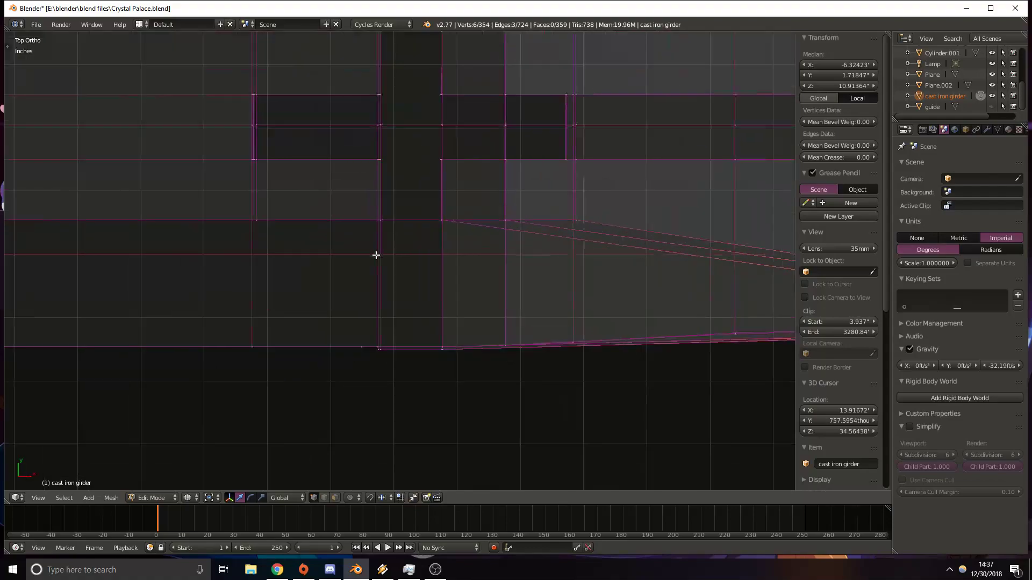
{"action": "key", "text": "z"}
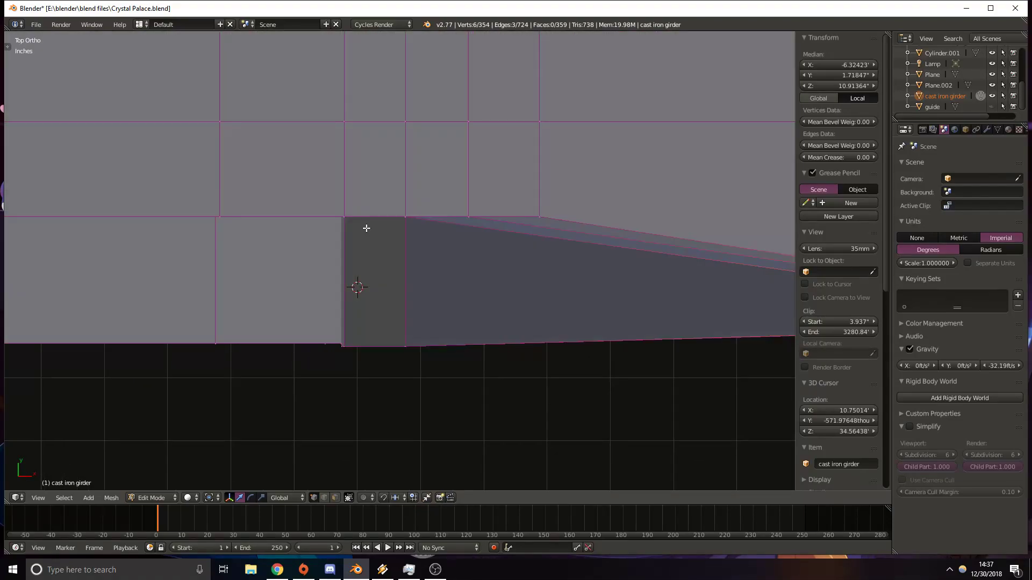
Select the four vertices of the small edge face above the post and move them outward along Y to about 1.13 inches.
{"action": "middle_click_drag", "start_coordinate": [354, 217], "coordinate": [340, 113]}
{"action": "right_click", "coordinate": [343, 117]}
{"action": "right_click", "coordinate": [402, 121], "text": "shift"}
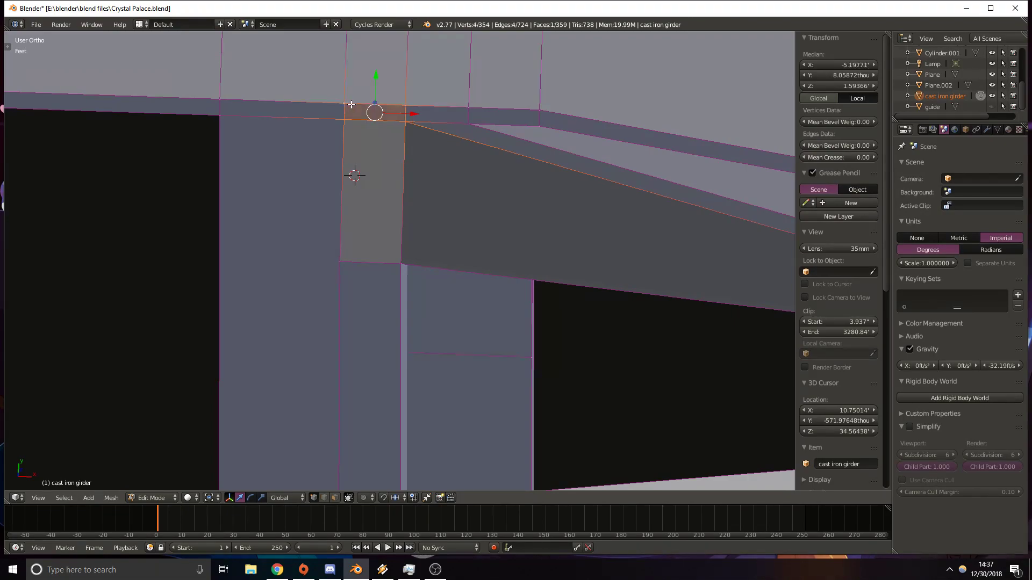
{"action": "key", "text": "KP_7"}
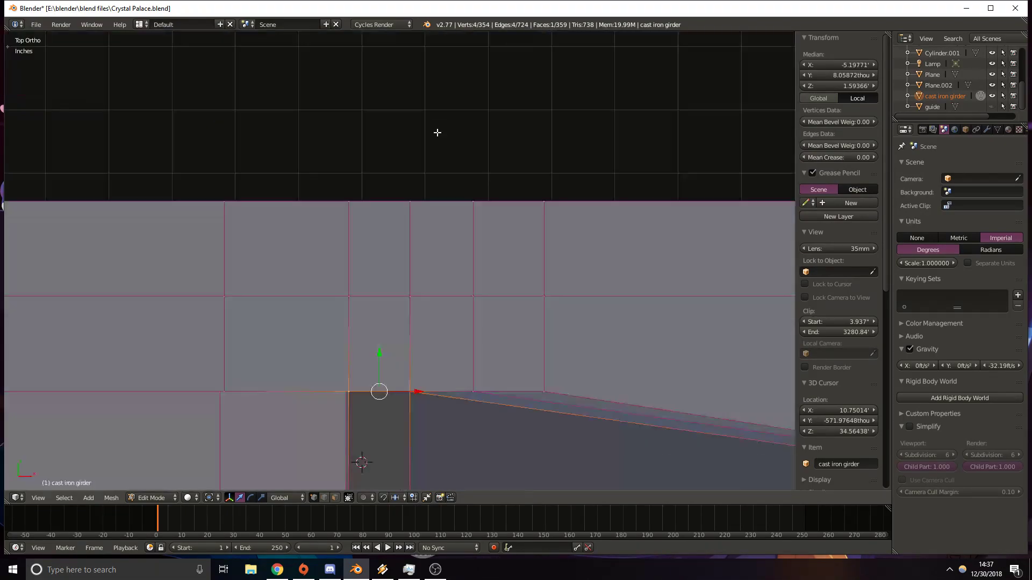
{"action": "middle_click_drag", "start_coordinate": [397, 342], "coordinate": [393, 242], "text": "shift"}
{"action": "key", "text": "z"}
{"action": "key", "text": "g"}
{"action": "key", "text": "y"}
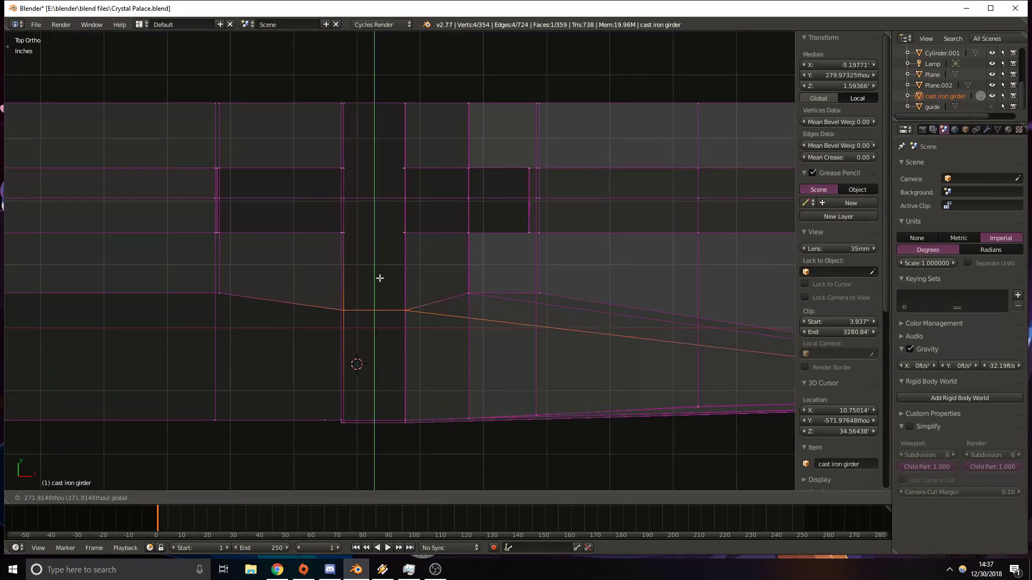
{"action": "left_click", "coordinate": [386, 330]}
In edge select mode, move the edge just below the widened post face inward along Y to about 1.24 inches from the right view.
{"action": "middle_click_drag", "start_coordinate": [386, 330], "coordinate": [393, 370]}
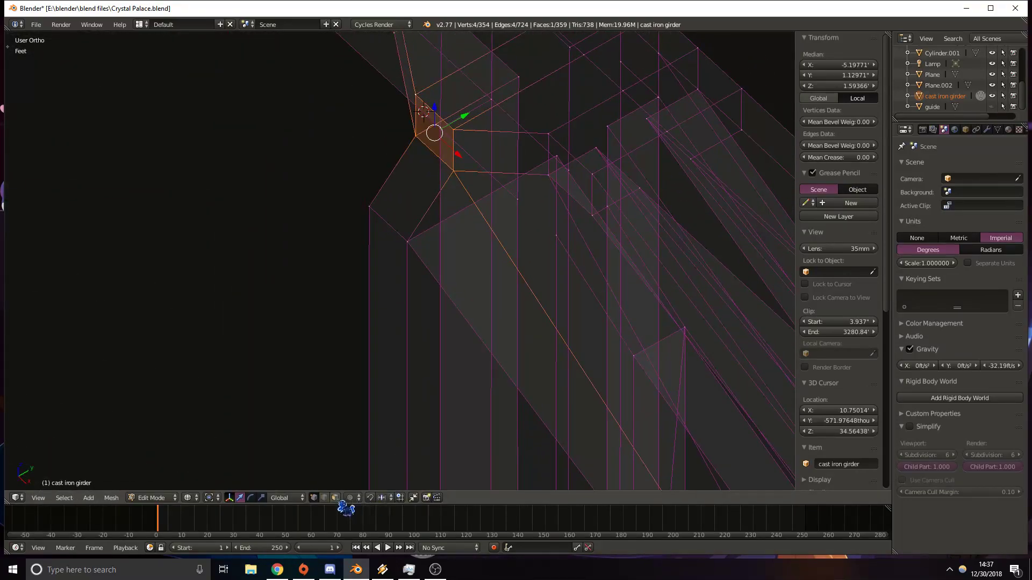
{"action": "right_click", "coordinate": [380, 222]}
{"action": "key", "text": "KP_1"}
{"action": "key", "text": "KP_3"}
{"action": "middle_click_drag", "start_coordinate": [417, 285], "coordinate": [411, 380], "text": "shift"}
{"action": "middle_click_drag", "start_coordinate": [445, 131], "coordinate": [450, 263], "text": "shift"}
{"action": "key", "text": "g"}
{"action": "key", "text": "y"}
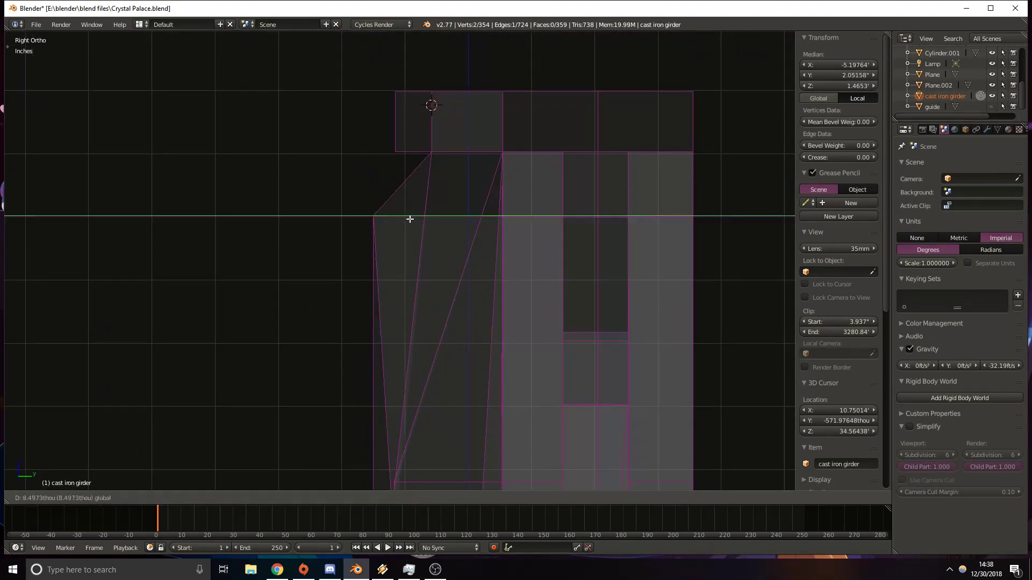
{"action": "left_click", "coordinate": [439, 212]}
Move the short vertical edge of the flange beyond the brace joint back inward along Y to about 0.09 inches.
{"action": "mouse_move", "coordinate": [439, 212]}
{"action": "middle_mouse_down"}
{"action": "mouse_move", "coordinate": [489, 253]}
{"action": "mouse_move", "coordinate": [421, 233]}
{"action": "mouse_move", "coordinate": [695, 424]}
{"action": "mouse_move", "coordinate": [591, 362]}
{"action": "middle_mouse_up"}
{"action": "key", "text": "z"}
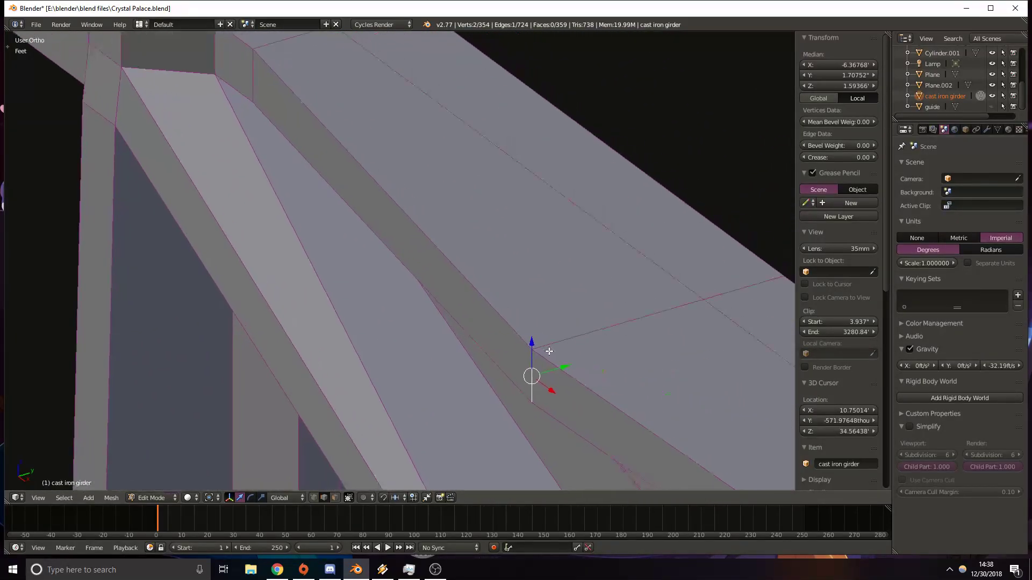
{"action": "key", "text": "g"}
{"action": "key", "text": "y"}
{"action": "left_click", "coordinate": [690, 325]}
{"action": "key", "text": "KP_7"}
{"action": "key", "text": "z"}
{"action": "middle_click_drag", "start_coordinate": [782, 402], "coordinate": [325, 274], "text": "shift"}
{"action": "key", "text": "g"}
{"action": "key", "text": "y"}
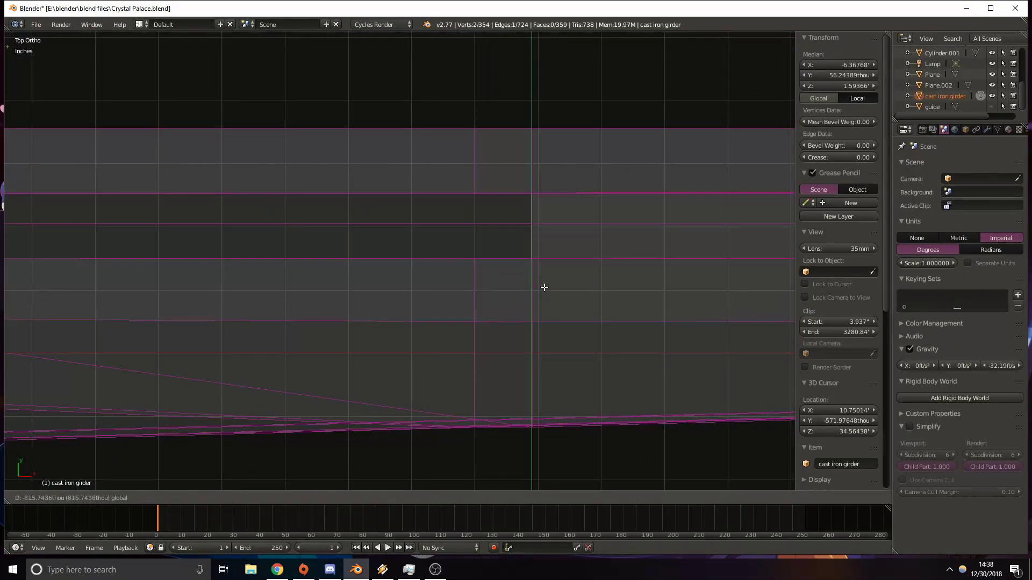
{"action": "left_click", "coordinate": [545, 293]}
Examine the reshaped flange and the brace edges at the post joint in solid shading from several angles.
{"action": "key", "text": "z"}
{"action": "middle_click_drag", "start_coordinate": [296, 332], "coordinate": [653, 275], "text": "shift"}
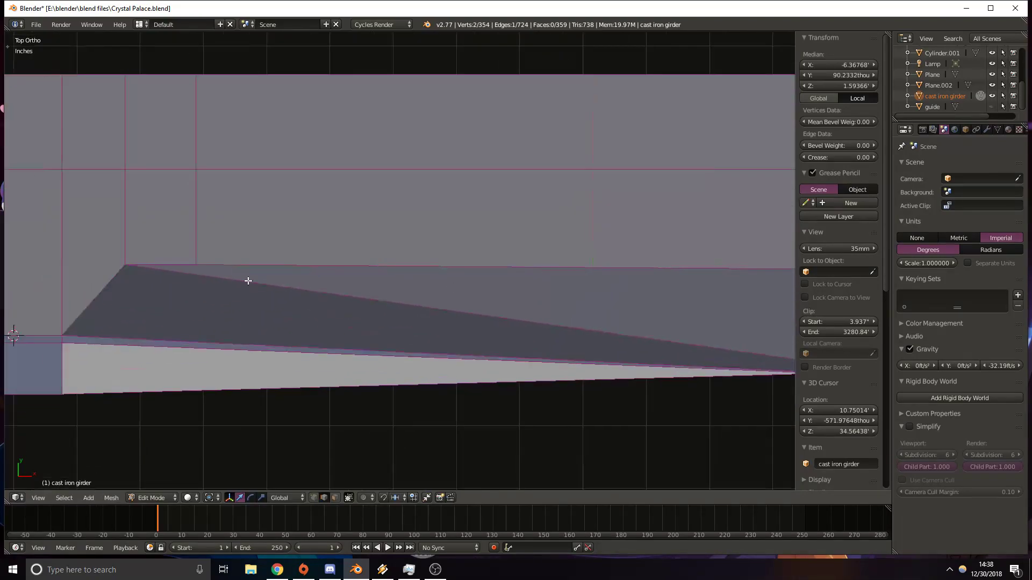
{"action": "middle_click_drag", "start_coordinate": [225, 275], "coordinate": [489, 287], "text": "shift"}
{"action": "scroll", "coordinate": [465, 293], "scroll_direction": "down", "scroll_amount": 3, "text": "ctrl"}
{"action": "middle_click_drag", "start_coordinate": [518, 355], "coordinate": [351, 224]}
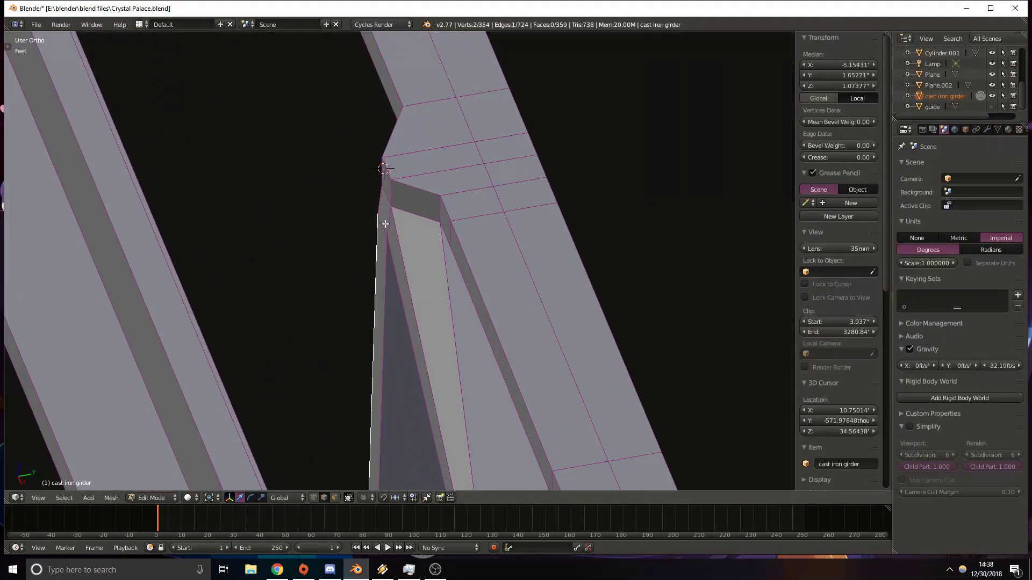
{"action": "key", "text": "KP_3"}
{"action": "scroll", "coordinate": [310, 189], "scroll_direction": "up", "scroll_amount": 4}
{"action": "middle_click_drag", "start_coordinate": [389, 200], "coordinate": [436, 188], "text": "shift"}
{"action": "scroll", "coordinate": [428, 308], "scroll_direction": "down", "scroll_amount": 6}
{"action": "middle_click_drag", "start_coordinate": [428, 273], "coordinate": [456, 88], "text": "shift"}
{"action": "middle_click_drag", "start_coordinate": [426, 182], "coordinate": [462, 215]}
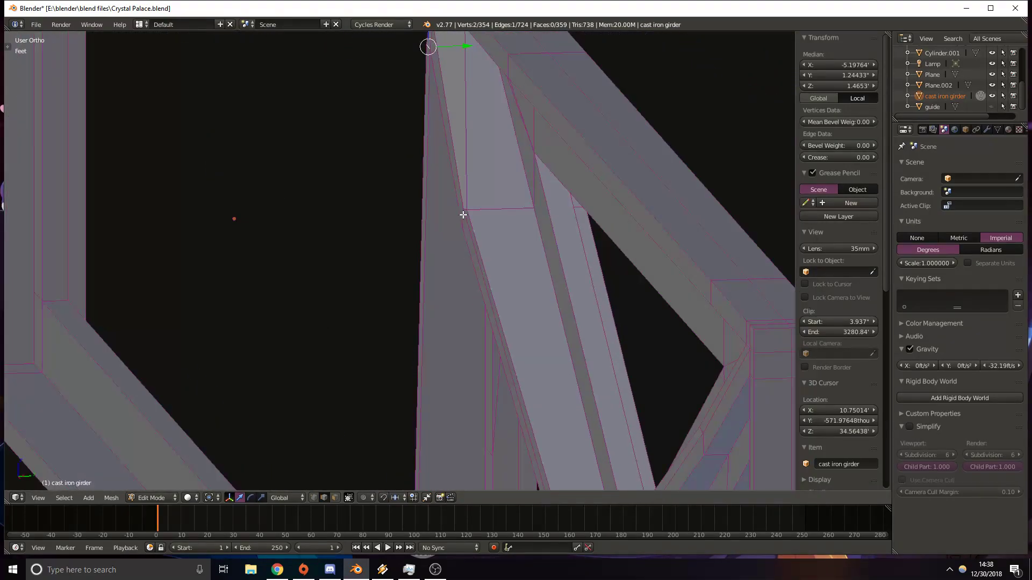
Move the short edge at the brace ledge's corner inward along Y to about 1.55 inches and check the joint in solid shading.
{"action": "scroll", "coordinate": [462, 215], "scroll_direction": "up", "scroll_amount": 3}
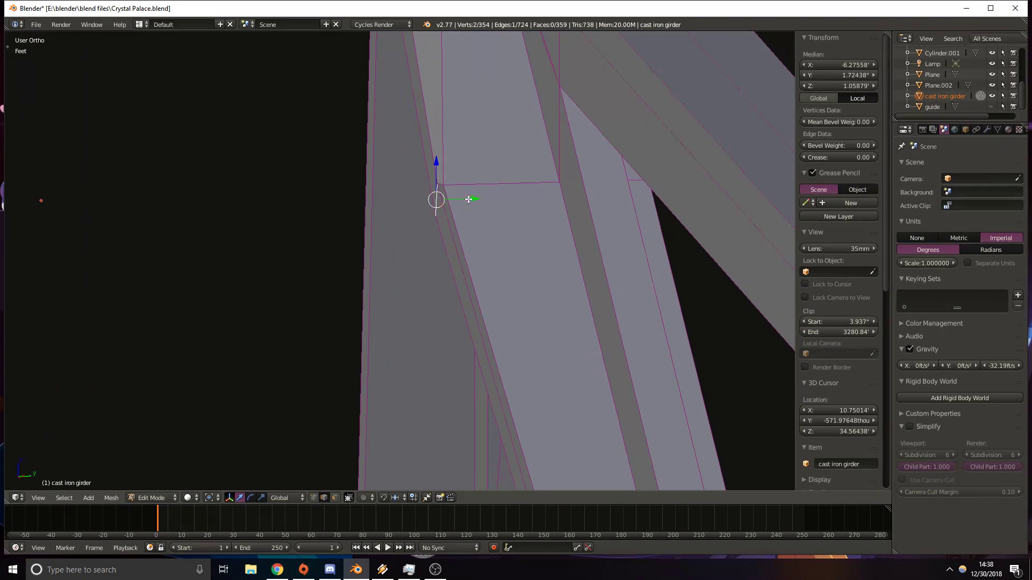
{"action": "key", "text": "KP_7"}
{"action": "key", "text": "z"}
{"action": "mouse_move", "coordinate": [722, 292]}
{"action": "middle_mouse_down", "text": "shift"}
{"action": "mouse_move", "coordinate": [414, 256]}
{"action": "mouse_move", "coordinate": [323, 267]}
{"action": "middle_mouse_up", "text": "shift"}
{"action": "left_click_drag", "start_coordinate": [524, 250], "coordinate": [537, 253]}
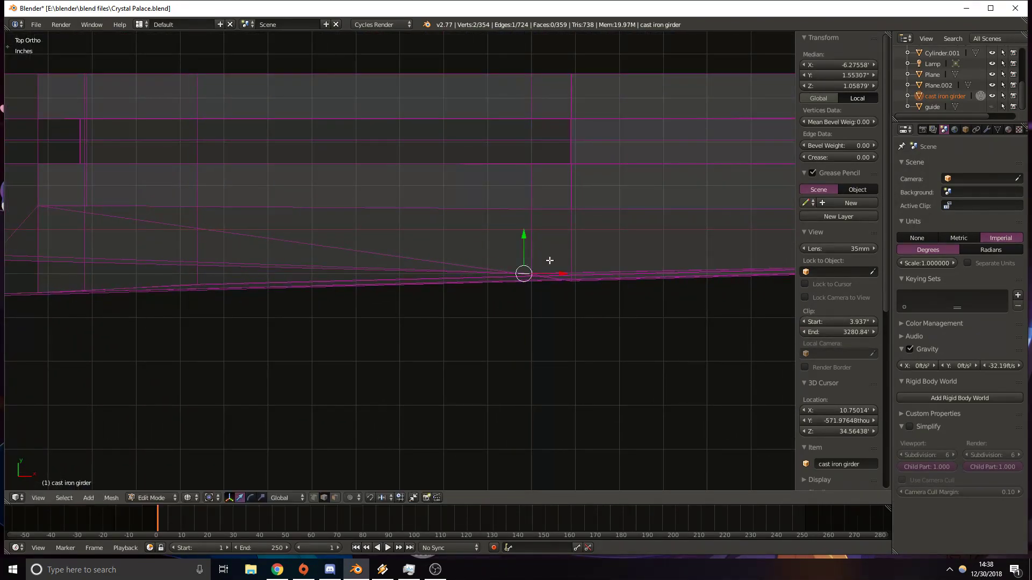
{"action": "key", "text": "z"}
{"action": "scroll", "coordinate": [478, 349], "scroll_direction": "up", "scroll_amount": 4}
{"action": "middle_click_drag", "start_coordinate": [564, 338], "coordinate": [412, 260]}
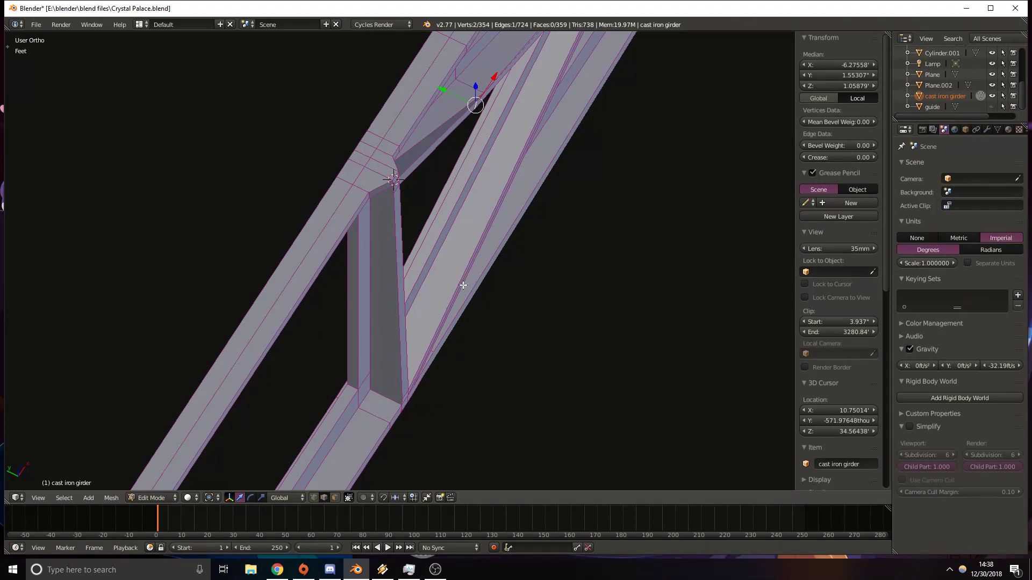
Select the short edge at the brace ledge's end near the joint and nudge it inward along Y from the top view.
{"action": "scroll", "coordinate": [488, 224], "scroll_direction": "up", "scroll_amount": 6}
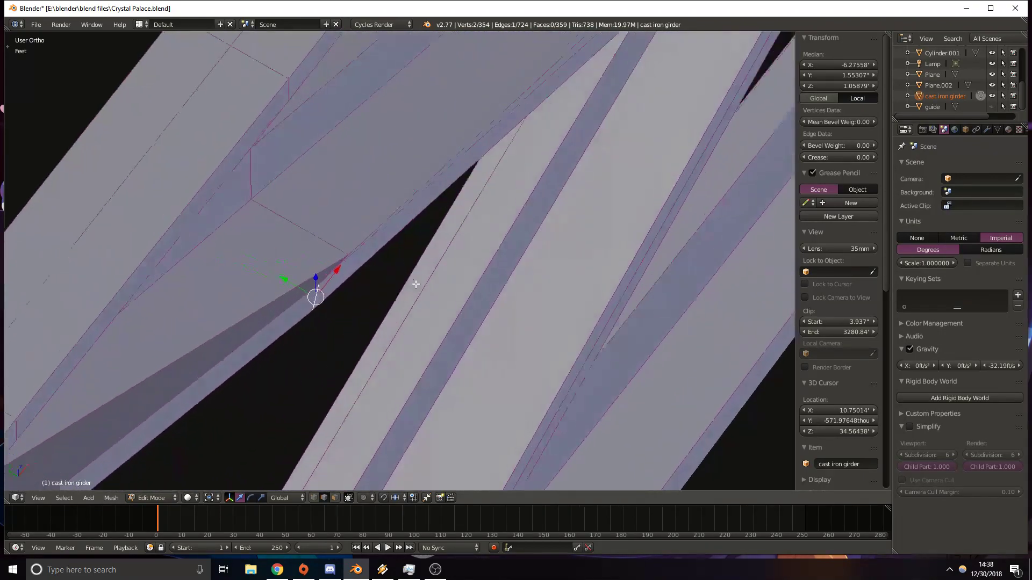
{"action": "middle_click_drag", "start_coordinate": [416, 284], "coordinate": [342, 258]}
{"action": "right_click", "coordinate": [375, 247]}
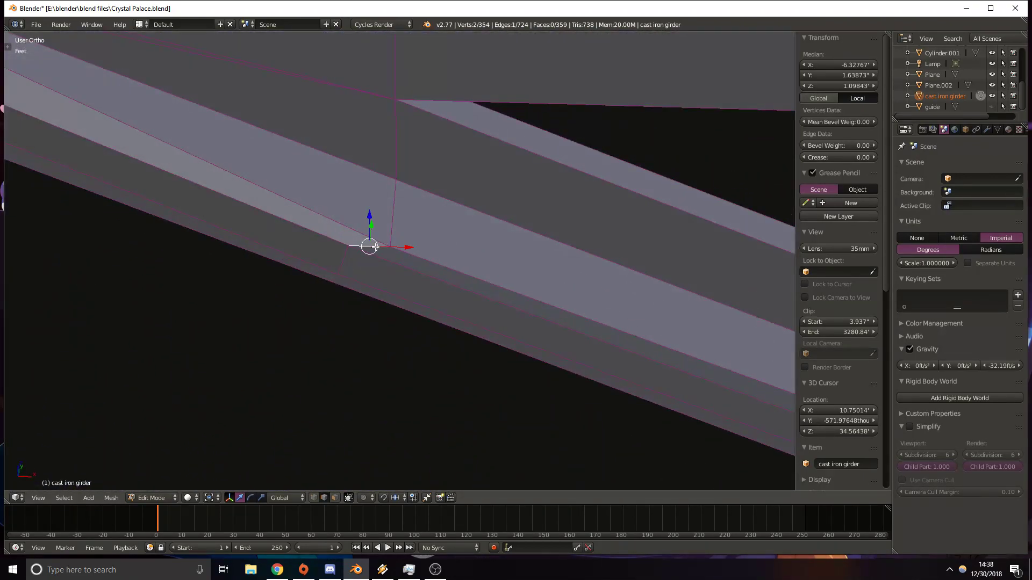
{"action": "key", "text": "KP_7"}
{"action": "scroll", "coordinate": [385, 265], "scroll_direction": "up", "scroll_amount": 3}
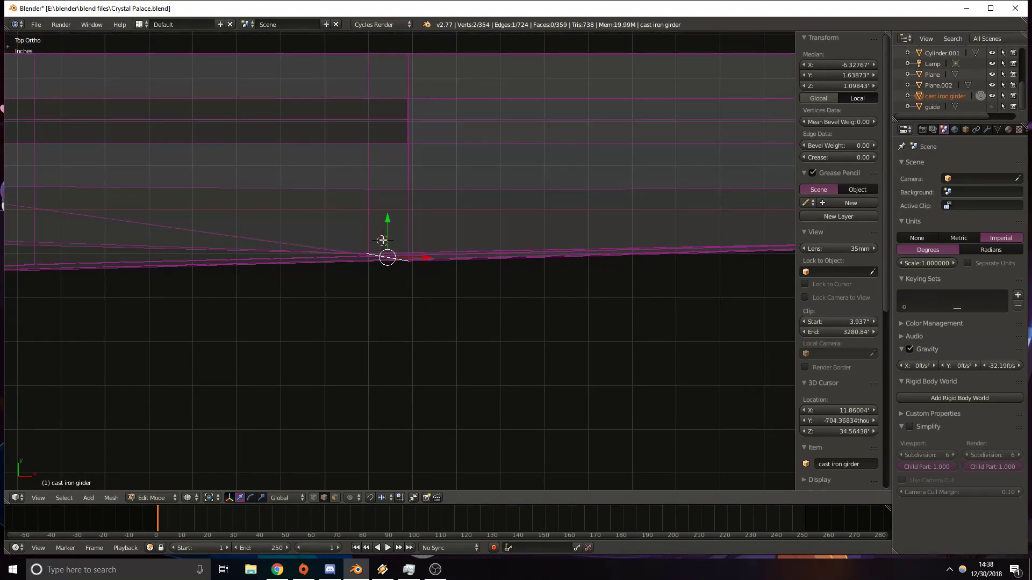
{"action": "left_click_drag", "start_coordinate": [388, 229], "coordinate": [393, 219]}
Select the flange edges at the corner beside the post joint and move them outward along Y to about 1.08 inches.
{"action": "key", "text": "z"}
{"action": "middle_click_drag", "start_coordinate": [154, 286], "coordinate": [558, 315], "text": "shift"}
{"action": "middle_click_drag", "start_coordinate": [361, 310], "coordinate": [389, 317], "text": "shift"}
{"action": "key", "text": "z"}
{"action": "middle_click_drag", "start_coordinate": [413, 274], "coordinate": [406, 284], "text": "shift"}
{"action": "key", "text": "z"}
{"action": "middle_click_drag", "start_coordinate": [345, 270], "coordinate": [328, 242]}
{"action": "right_click", "coordinate": [301, 152]}
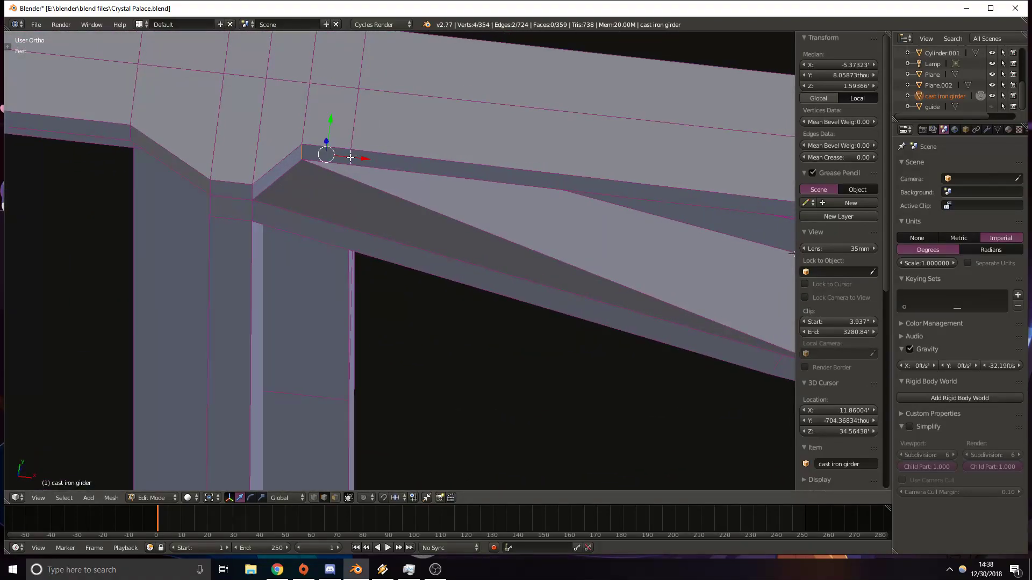
{"action": "key", "text": "KP_7"}
{"action": "left_click_drag", "start_coordinate": [324, 205], "coordinate": [339, 251]}
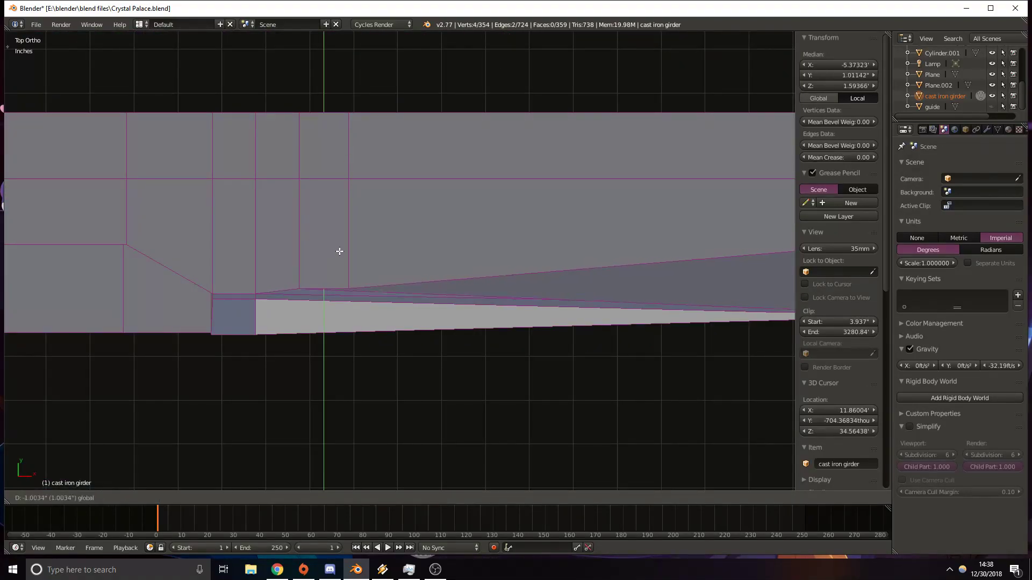
{"action": "left_click", "coordinate": [346, 255]}
Unhide the guide plane and move it across the girder to about X 10.91 feet and Y -414 thou in the top view.
{"action": "scroll", "coordinate": [484, 269], "scroll_direction": "down", "scroll_amount": 2}
{"action": "scroll", "coordinate": [370, 267], "scroll_direction": "down", "scroll_amount": 7}
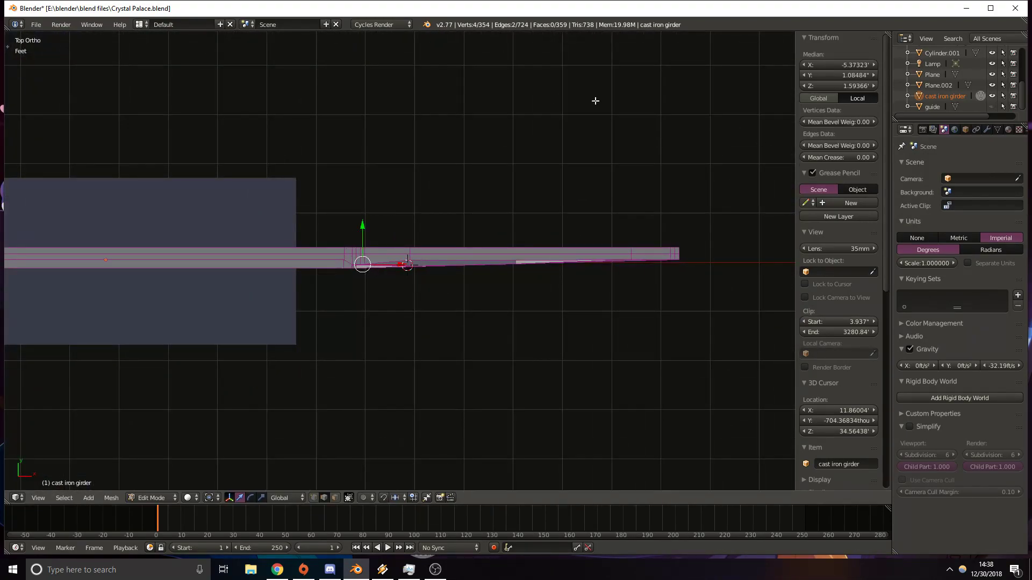
{"action": "left_click", "coordinate": [992, 106]}
{"action": "scroll", "coordinate": [512, 267], "scroll_direction": "up", "scroll_amount": 2}
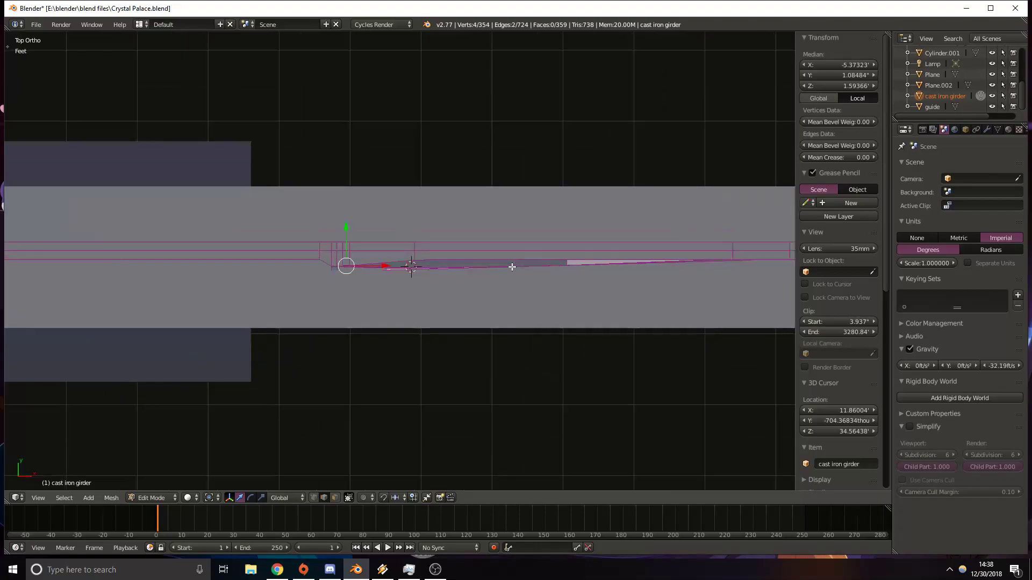
{"action": "key", "text": "Tab"}
{"action": "right_click", "coordinate": [433, 312]}
{"action": "key", "text": "z"}
{"action": "middle_click_drag", "start_coordinate": [434, 311], "coordinate": [440, 293], "text": "shift"}
{"action": "key", "text": "g"}
{"action": "left_click", "coordinate": [454, 229]}
{"action": "key", "text": "g"}
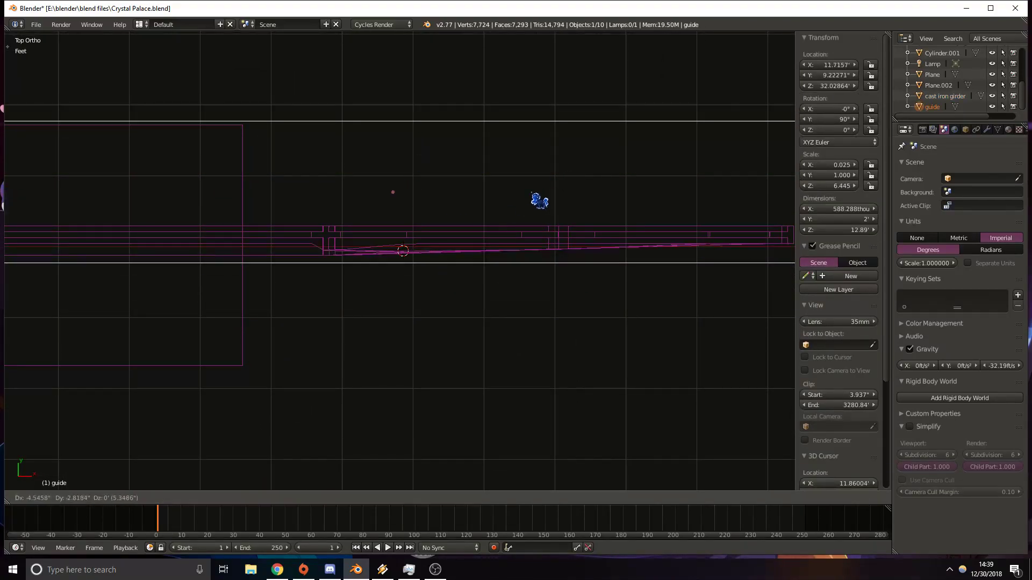
{"action": "left_click", "coordinate": [479, 245]}
Place the 3D cursor on the girder's outer edge at the post.
{"action": "scroll", "coordinate": [547, 244], "scroll_direction": "up", "scroll_amount": 2}
{"action": "middle_click_drag", "start_coordinate": [613, 225], "coordinate": [411, 227], "text": "shift"}
{"action": "middle_click_drag", "start_coordinate": [234, 236], "coordinate": [427, 226], "text": "shift"}
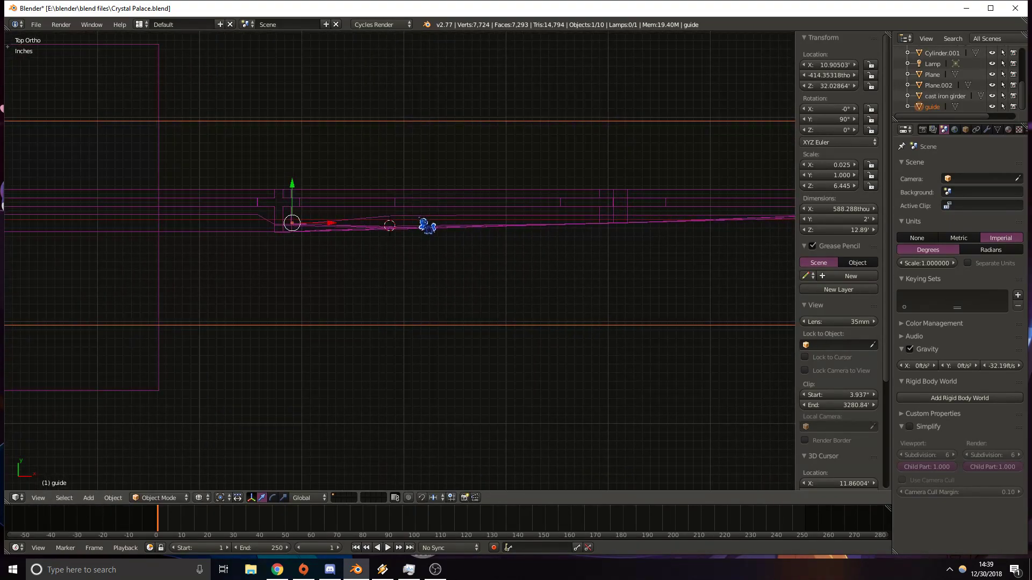
{"action": "scroll", "coordinate": [298, 252], "scroll_direction": "up", "scroll_amount": 4}
{"action": "middle_click_drag", "start_coordinate": [299, 252], "coordinate": [352, 293], "text": "shift"}
{"action": "left_click", "coordinate": [367, 259]}
Move the guide along Y to about 10.56 inches, lining its long edge up with the girder's outer edge at the post.
{"action": "scroll", "coordinate": [375, 267], "scroll_direction": "up", "scroll_amount": 5}
{"action": "left_click_drag", "start_coordinate": [421, 180], "coordinate": [420, 34]}
{"action": "key", "text": "g"}
{"action": "key", "text": "z"}
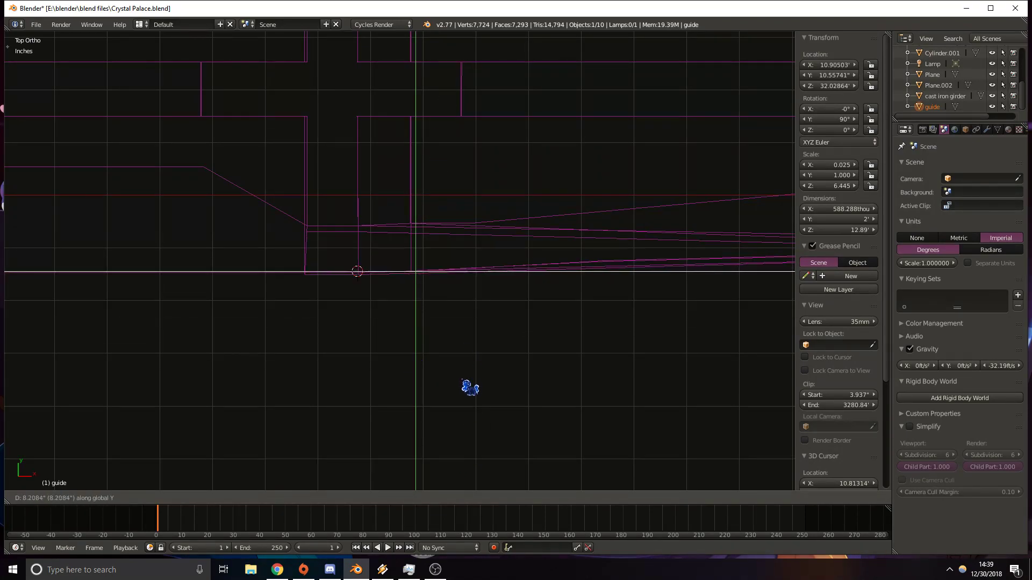
{"action": "left_click", "coordinate": [470, 387]}
{"action": "middle_click_drag", "start_coordinate": [561, 276], "coordinate": [501, 352], "text": "shift"}
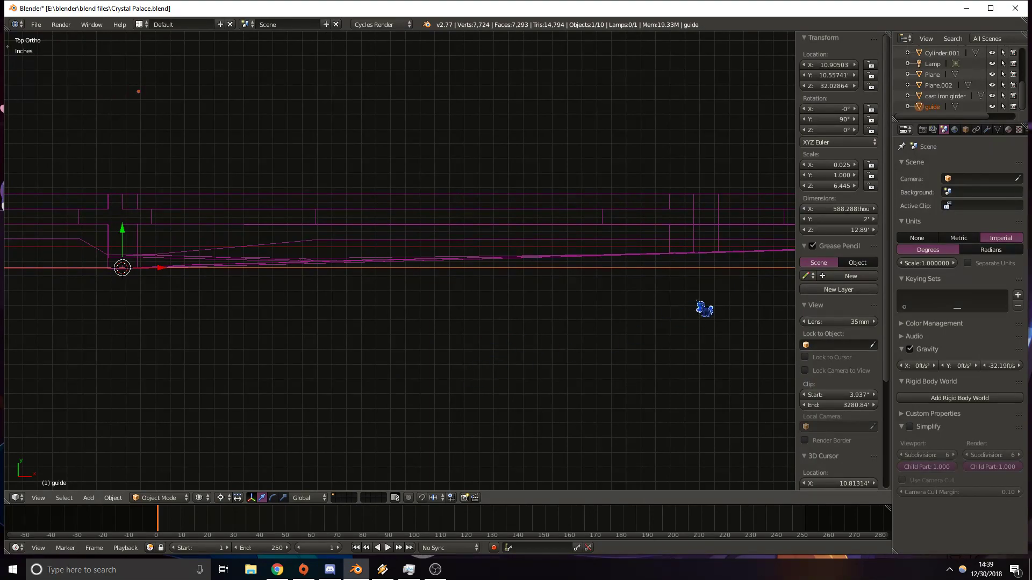
Rotate the guide about the 3D cursor to about -1.44° so its long edge follows the taper to the girder's end.
{"action": "middle_click_drag", "start_coordinate": [688, 303], "coordinate": [368, 336], "text": "shift"}
{"action": "middle_click_drag", "start_coordinate": [779, 290], "coordinate": [366, 312], "text": "shift"}
{"action": "scroll", "coordinate": [370, 311], "scroll_direction": "up", "scroll_amount": 5}
{"action": "middle_click_drag", "start_coordinate": [663, 309], "coordinate": [459, 310], "text": "shift"}
{"action": "key", "text": "r"}
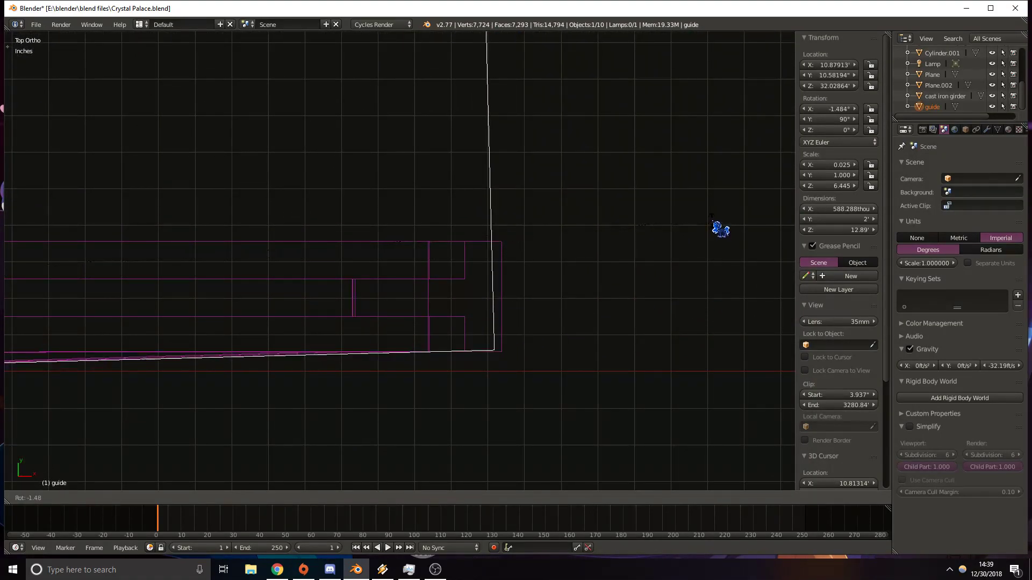
{"action": "left_click", "coordinate": [712, 220]}
Move the angled guide inward along Y to about 11.46 inches, onto the flange corner at the post.
{"action": "middle_click_drag", "start_coordinate": [389, 265], "coordinate": [275, 268], "text": "shift"}
{"action": "key", "text": "g"}
{"action": "key", "text": "y"}
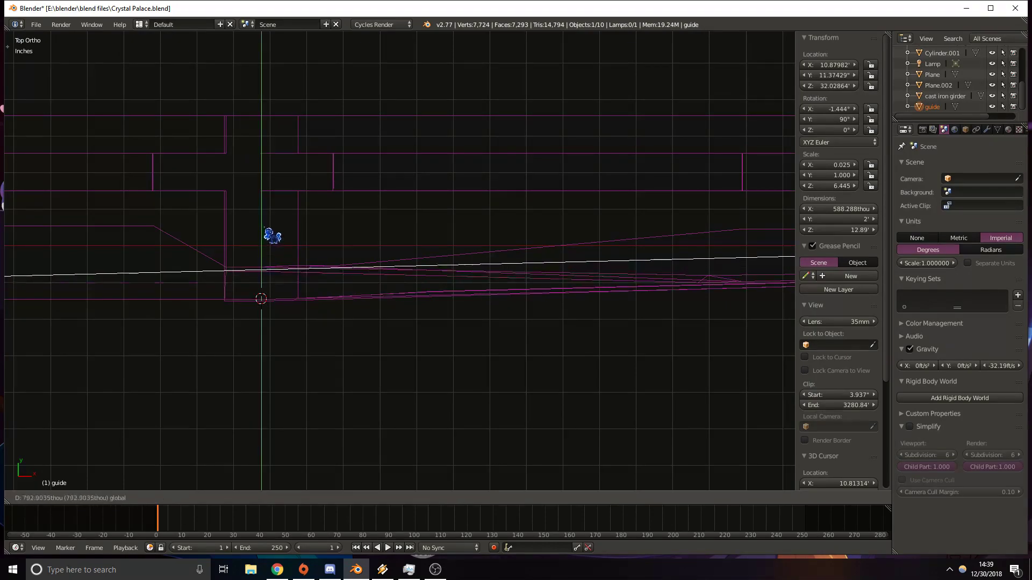
{"action": "left_click", "coordinate": [272, 233]}
Raise the guide along Z to about 34.58 feet, level with the girder's top flange.
{"action": "middle_click_drag", "start_coordinate": [273, 233], "coordinate": [347, 347]}
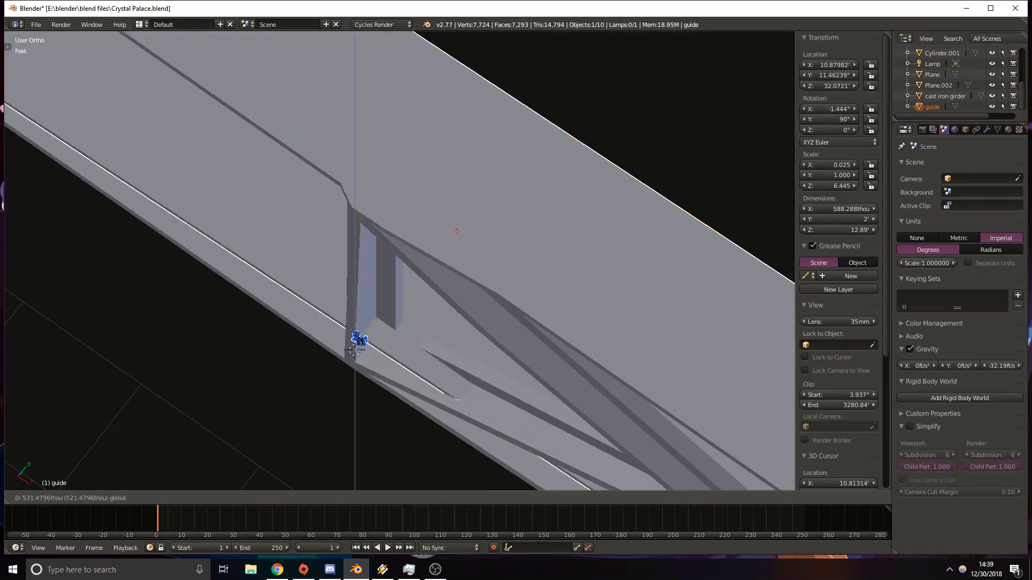
{"action": "key", "text": "g"}
{"action": "key", "text": "z"}
{"action": "key", "text": "Return"}
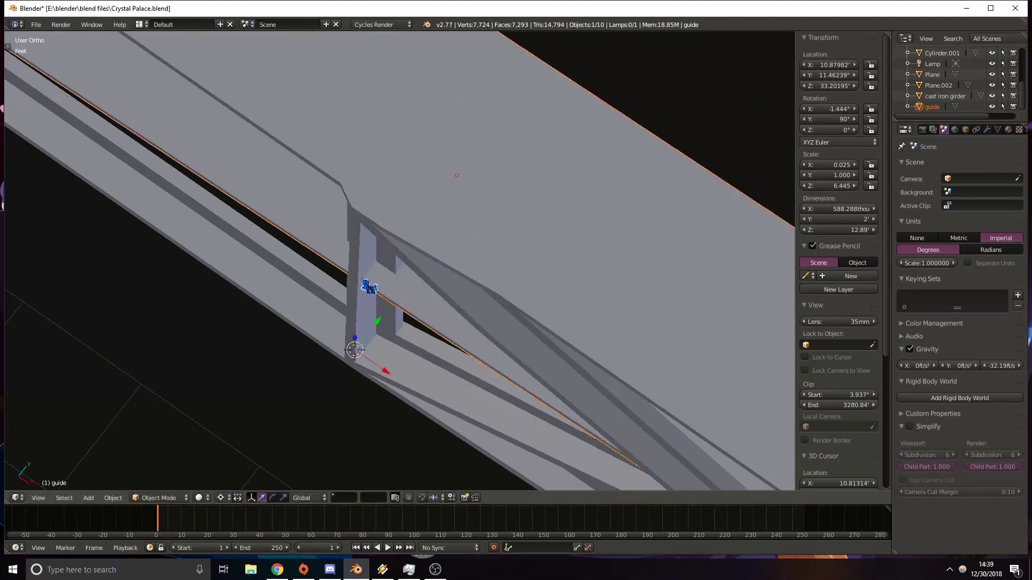
{"action": "mouse_move", "coordinate": [372, 305]}
{"action": "middle_mouse_down"}
{"action": "mouse_move", "coordinate": [382, 287]}
{"action": "mouse_move", "coordinate": [329, 265]}
{"action": "mouse_move", "coordinate": [288, 306]}
{"action": "mouse_move", "coordinate": [240, 304]}
{"action": "mouse_move", "coordinate": [320, 316]}
{"action": "mouse_move", "coordinate": [269, 279]}
{"action": "mouse_move", "coordinate": [239, 276]}
{"action": "mouse_move", "coordinate": [345, 271]}
{"action": "mouse_move", "coordinate": [467, 321]}
{"action": "mouse_move", "coordinate": [578, 253]}
{"action": "mouse_move", "coordinate": [547, 268]}
{"action": "middle_mouse_up"}
{"action": "key", "text": "z"}
{"action": "scroll", "coordinate": [413, 285], "scroll_direction": "up", "scroll_amount": 3}
{"action": "key", "text": "z"}
{"action": "key", "text": "KP_7"}
{"action": "key", "text": "z"}
{"action": "key", "text": "z"}
{"action": "left_click_drag", "start_coordinate": [409, 420], "coordinate": [408, 415]}
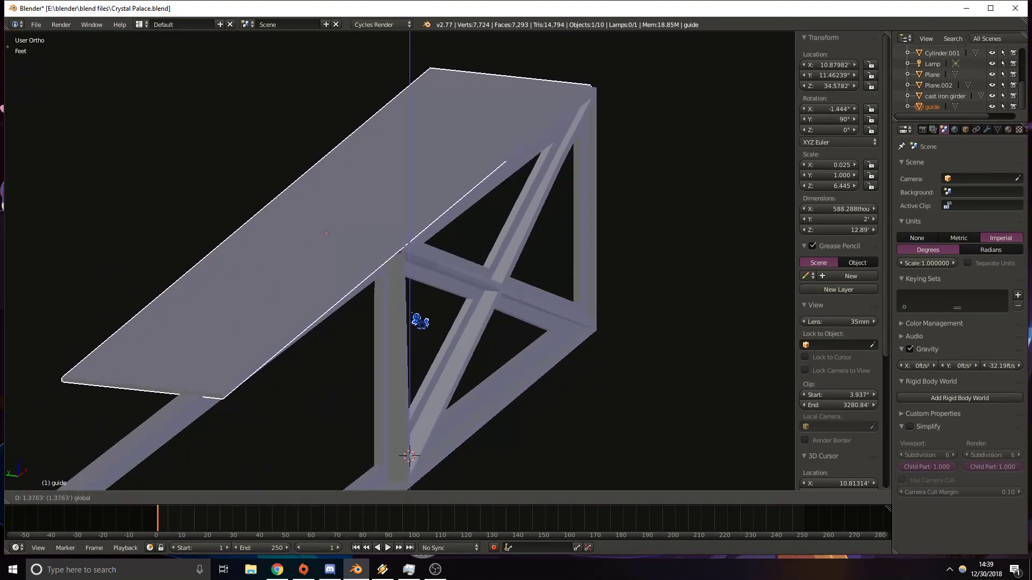
{"action": "left_click", "coordinate": [420, 321]}
Open the girder for editing and examine its end joint against the guide from above and in solid shading.
{"action": "key", "text": "z"}
{"action": "key", "text": "KP_7"}
{"action": "middle_click_drag", "start_coordinate": [700, 334], "coordinate": [370, 299], "text": "shift"}
{"action": "scroll", "coordinate": [452, 265], "scroll_direction": "up", "scroll_amount": 3}
{"action": "key", "text": "Tab"}
{"action": "key", "text": "Tab"}
{"action": "scroll", "coordinate": [452, 264], "scroll_direction": "up", "scroll_amount": 2}
{"action": "right_click", "coordinate": [501, 280]}
{"action": "key", "text": "Tab"}
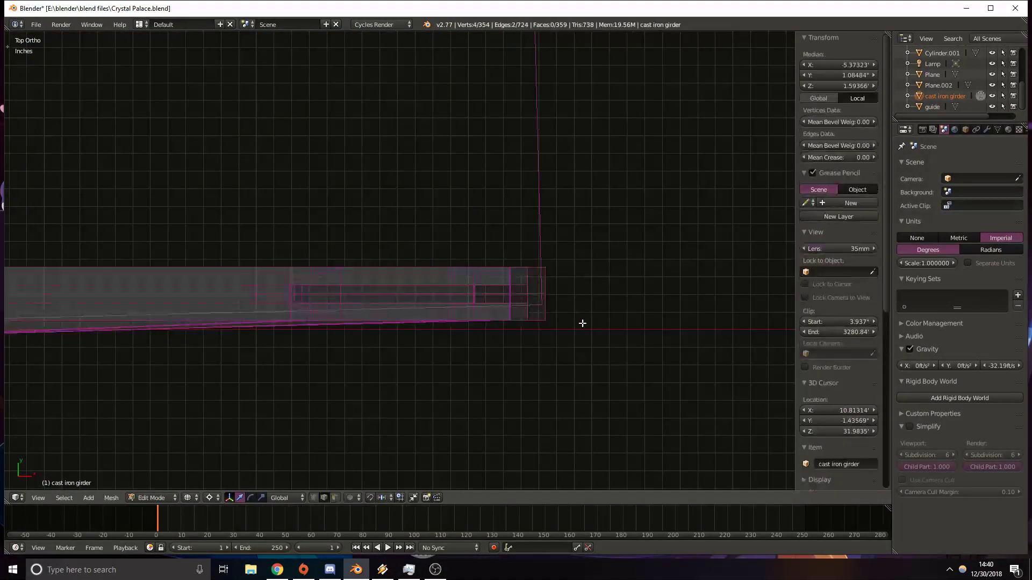
{"action": "scroll", "coordinate": [565, 316], "scroll_direction": "up", "scroll_amount": 4}
{"action": "key", "text": "z"}
{"action": "mouse_move", "coordinate": [597, 355]}
{"action": "middle_mouse_down", "text": "shift"}
{"action": "mouse_move", "coordinate": [585, 341]}
{"action": "mouse_move", "coordinate": [599, 341]}
{"action": "mouse_move", "coordinate": [580, 322]}
{"action": "middle_mouse_up", "text": "shift"}
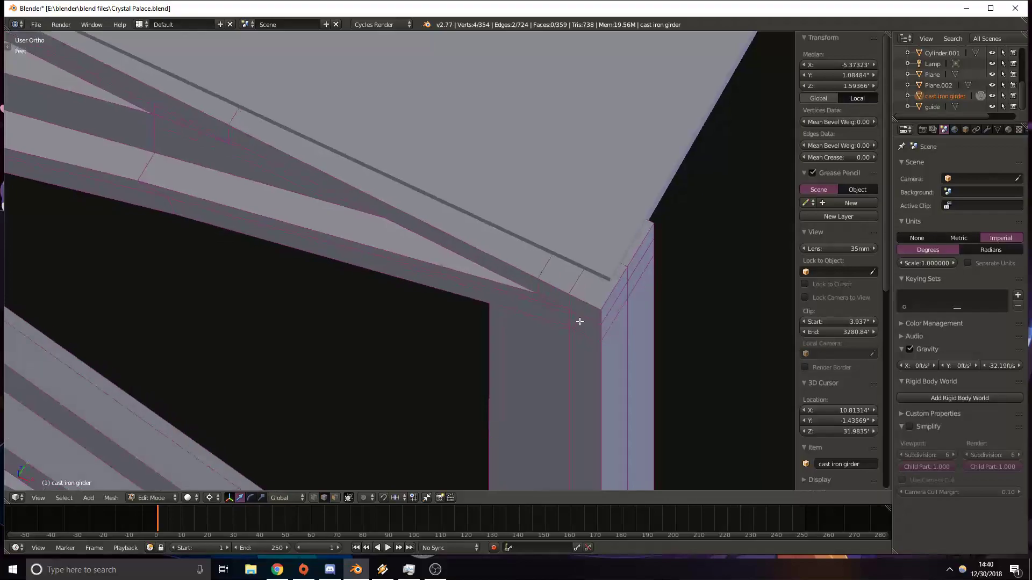
Select the guide in object mode with solid shading kept and open its object display settings.
{"action": "key", "text": "Tab"}
{"action": "right_click", "coordinate": [594, 238]}
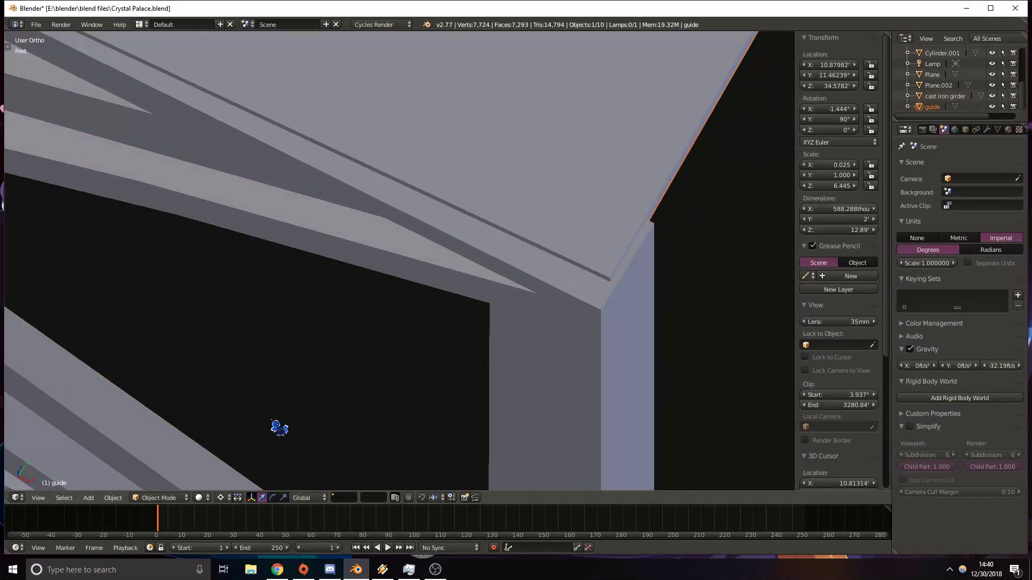
{"action": "left_click", "coordinate": [203, 499]}
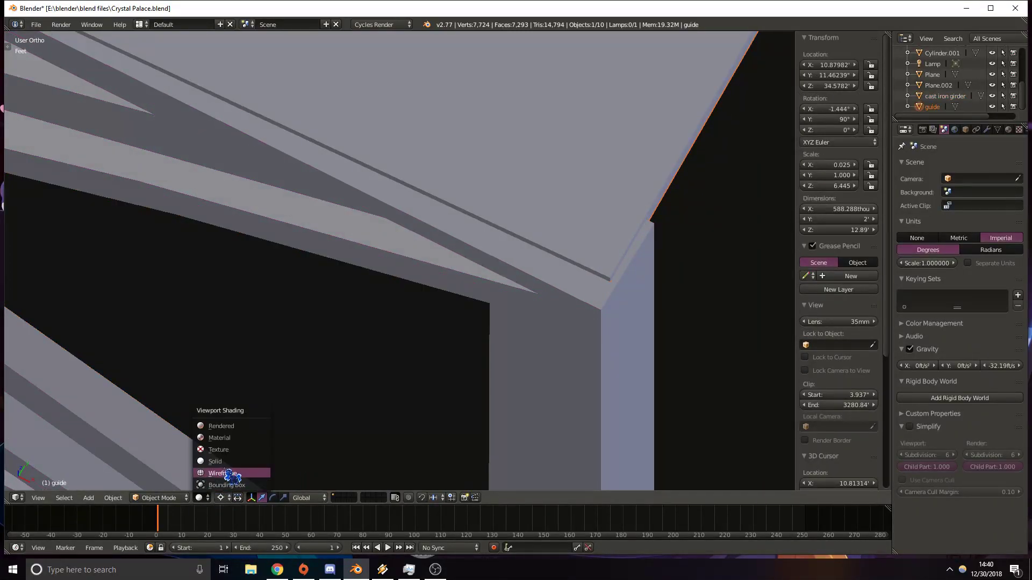
{"action": "left_click", "coordinate": [231, 462]}
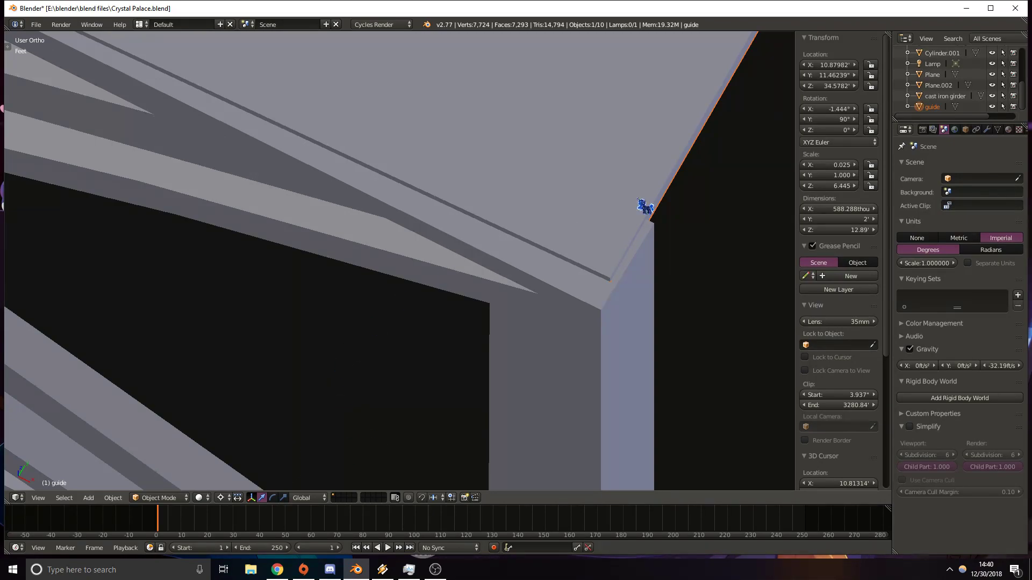
{"action": "left_click", "coordinate": [966, 130]}
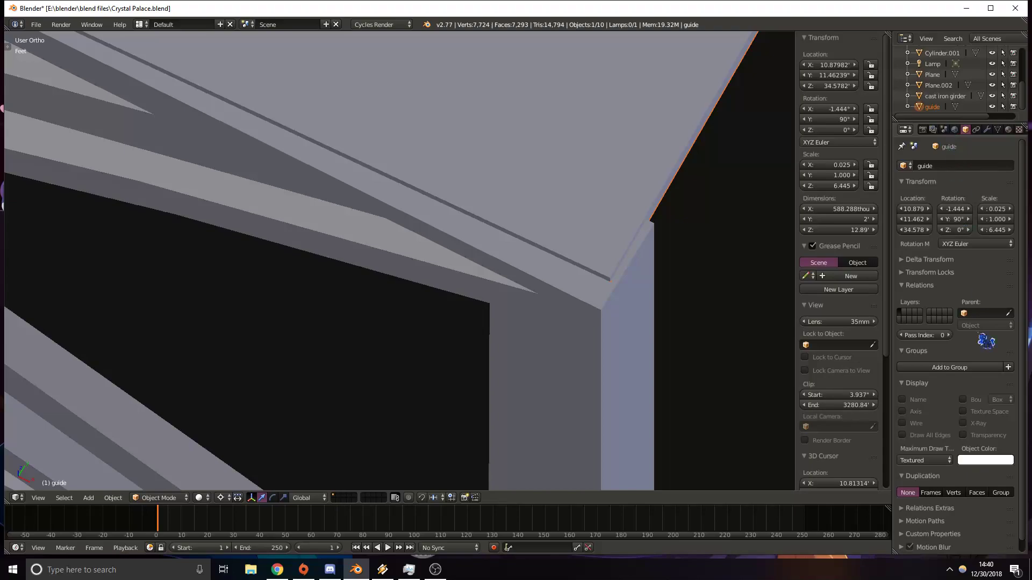
Set the guide's object color to pink (R 1.000, G 0.000, B 0.501) and its maximum draw type to Solid.
{"action": "left_click", "coordinate": [980, 460]}
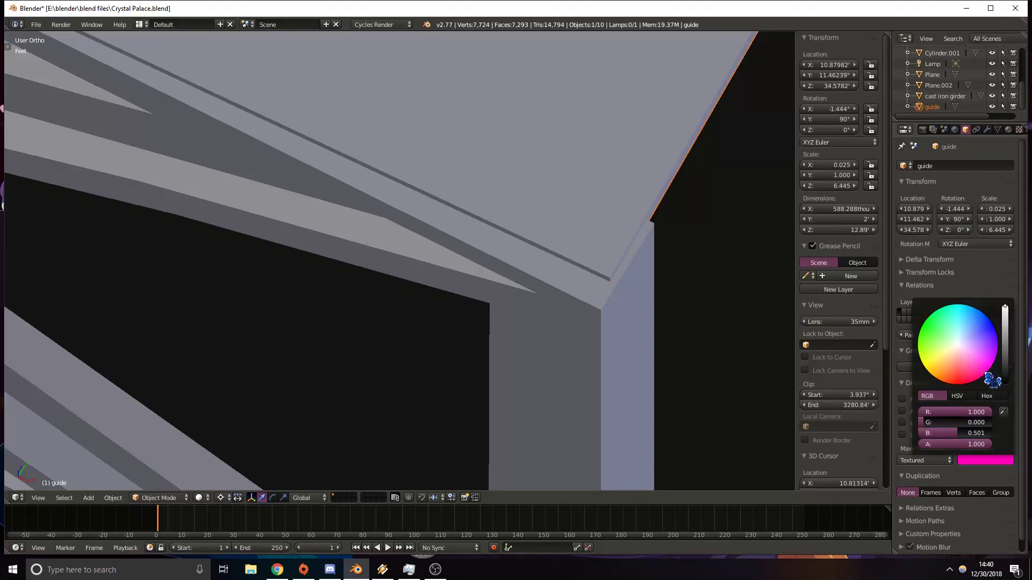
{"action": "left_click", "coordinate": [938, 475]}
{"action": "left_click", "coordinate": [931, 462]}
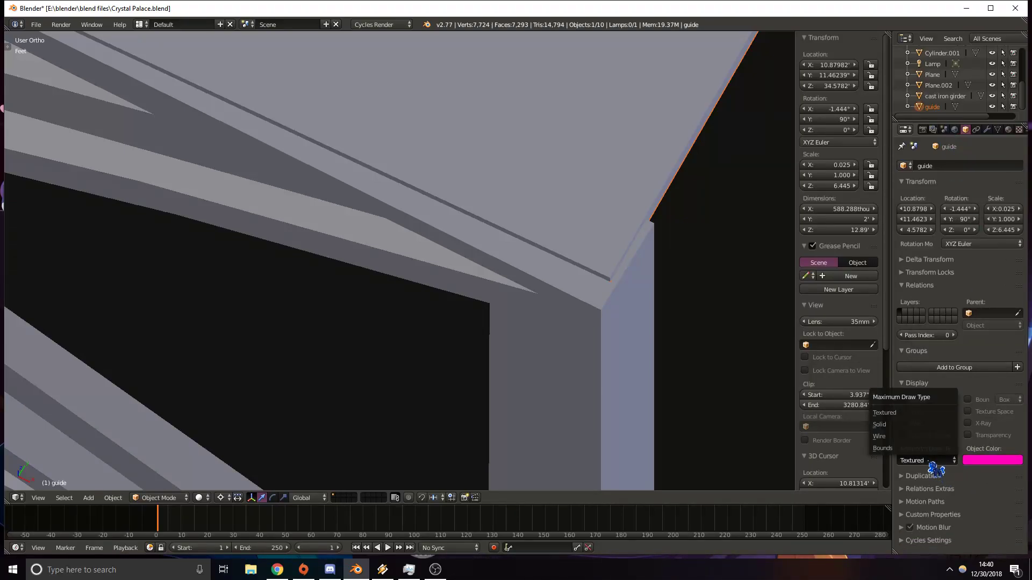
{"action": "left_click", "coordinate": [928, 425]}
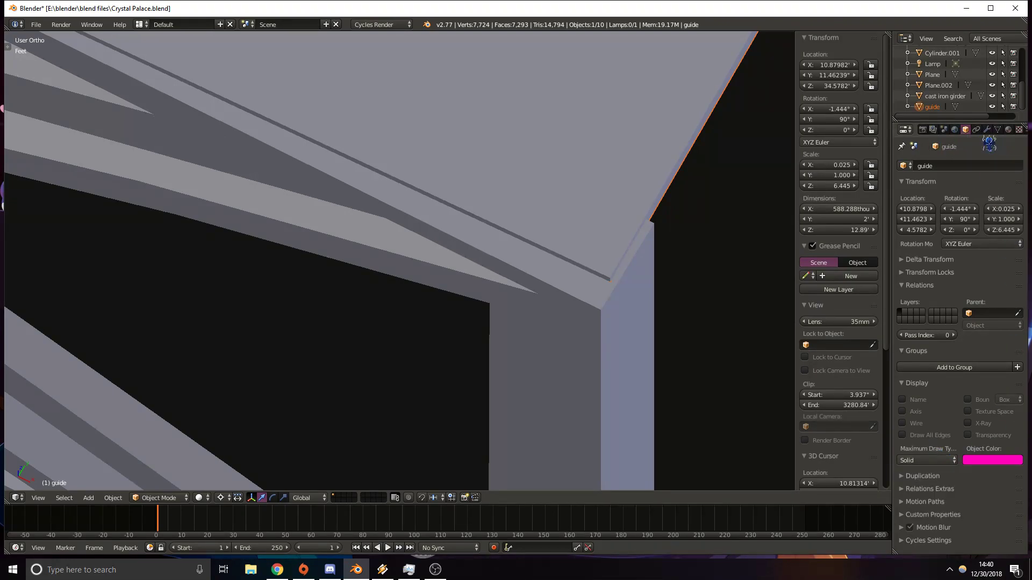
Add a new material to the guide and set its viewport color to purple (R 0.485, G 0.000, B 0.800).
{"action": "left_click", "coordinate": [1008, 131]}
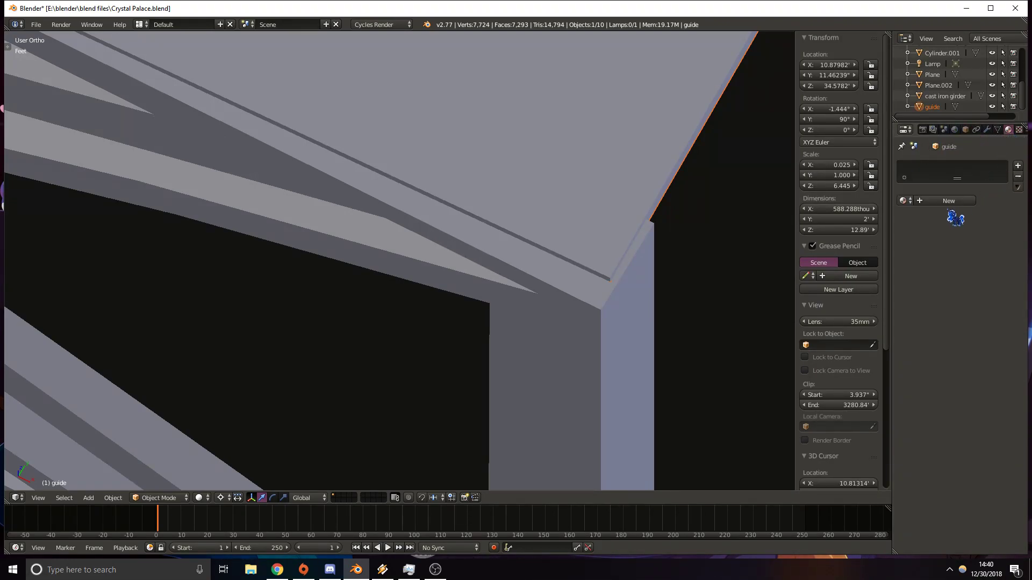
{"action": "left_click", "coordinate": [920, 203]}
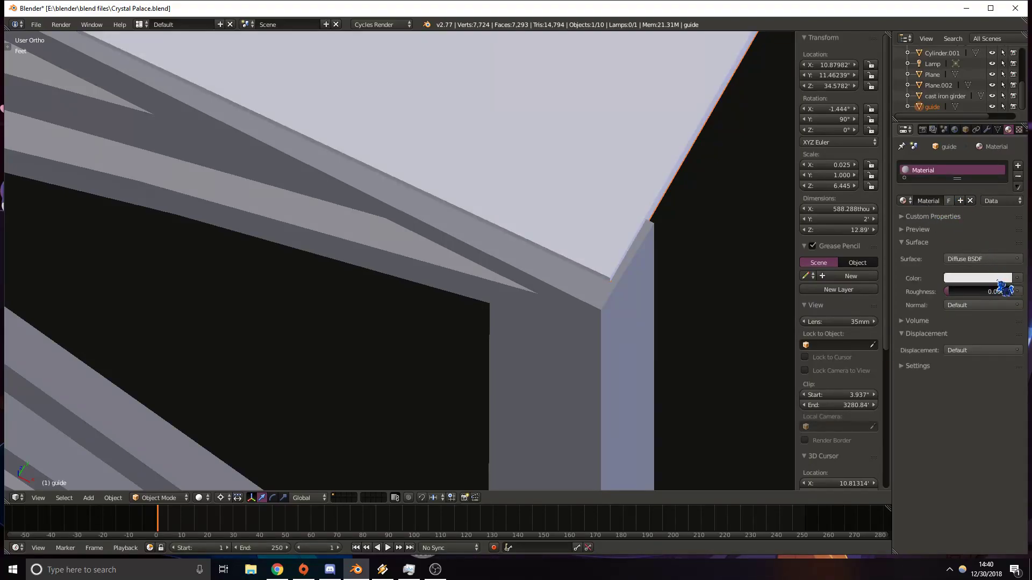
{"action": "left_click", "coordinate": [914, 229]}
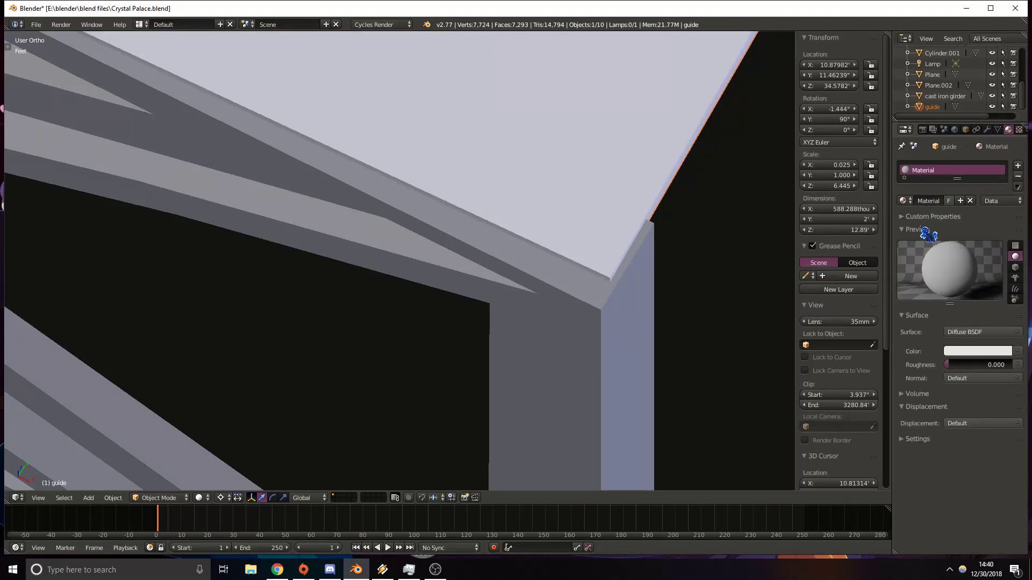
{"action": "left_click", "coordinate": [920, 230]}
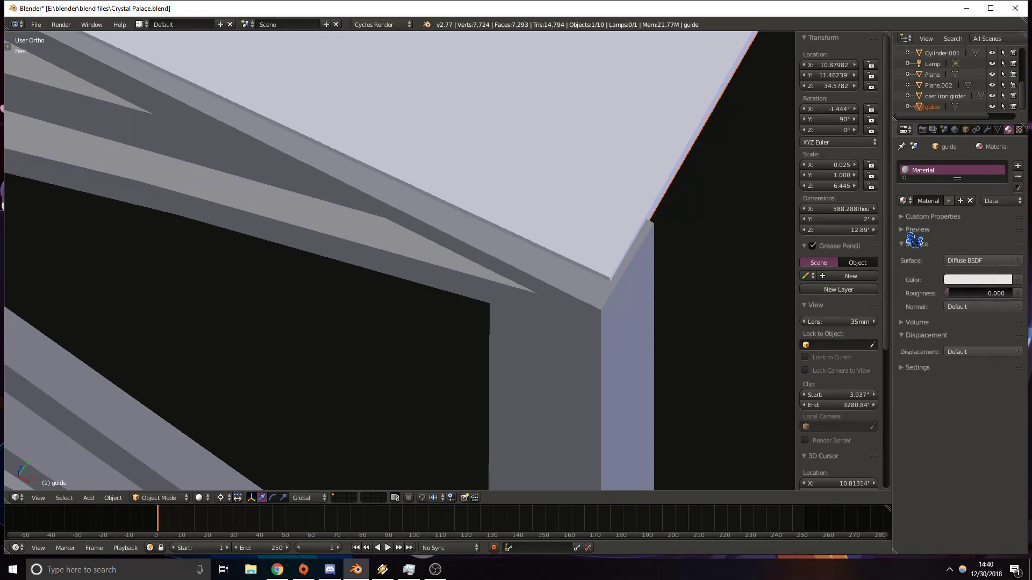
{"action": "left_click", "coordinate": [918, 366]}
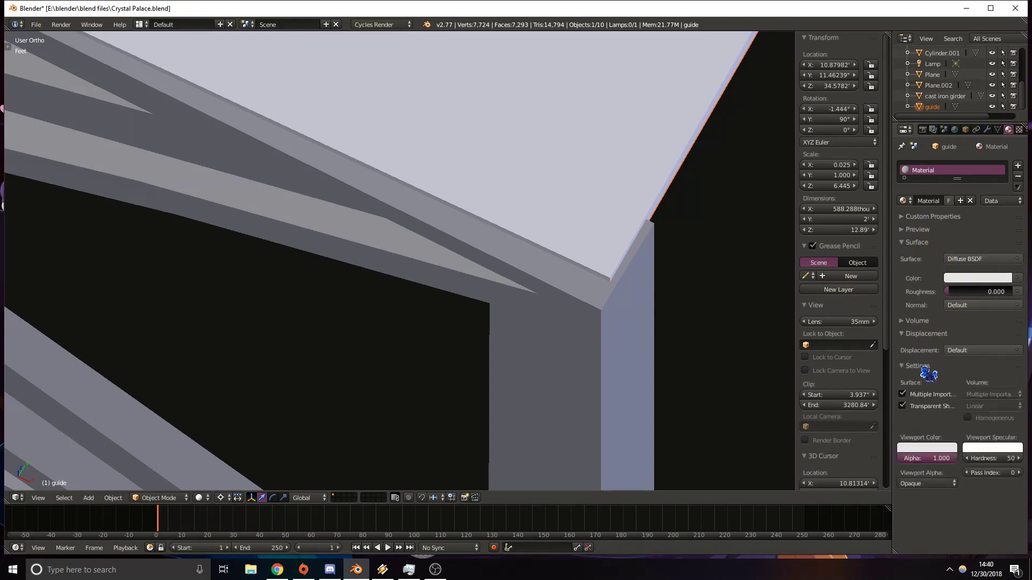
{"action": "left_click", "coordinate": [935, 448]}
{"action": "left_click", "coordinate": [933, 377]}
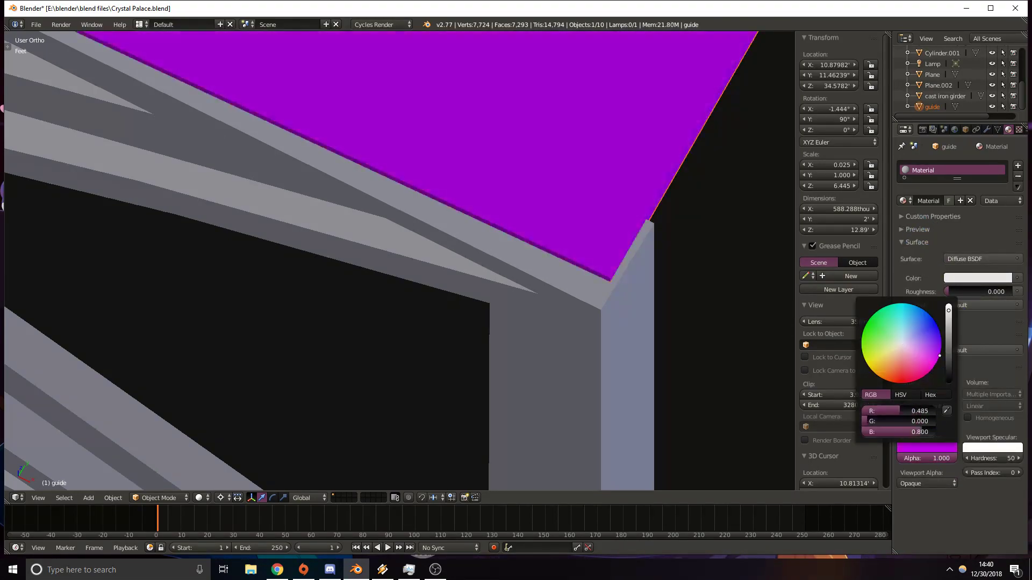
Check from above, in solid and wireframe, how the guide's corner lines up with the end of the cast iron girder.
{"action": "key", "text": "KP_7"}
{"action": "key", "text": "z"}
{"action": "key", "text": "z"}
{"action": "key", "text": "Tab"}
{"action": "key", "text": "Tab"}
{"action": "right_click", "coordinate": [647, 365]}
{"action": "key", "text": "Tab"}
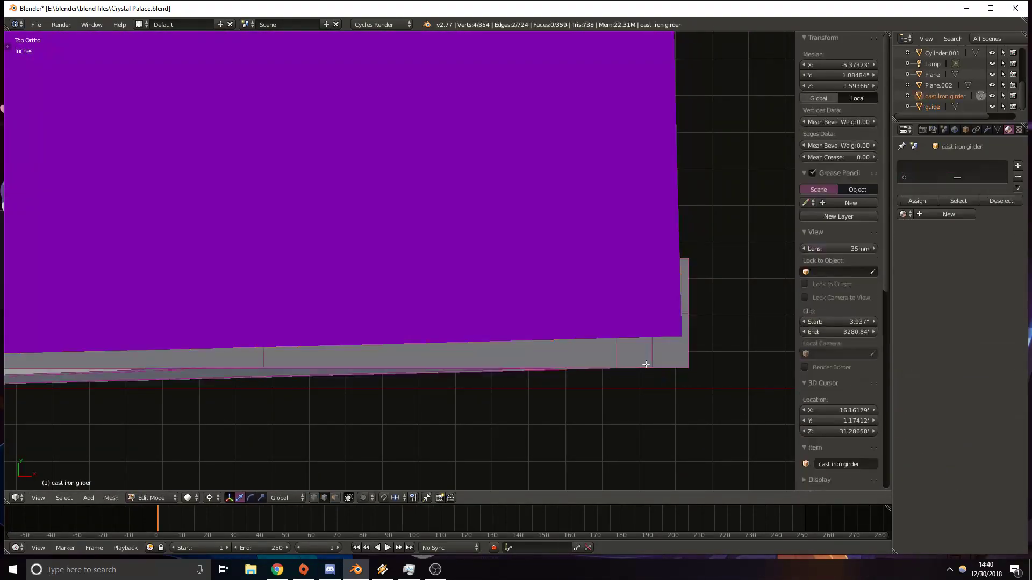
{"action": "scroll", "coordinate": [516, 350], "scroll_direction": "down", "scroll_amount": 2}
{"action": "key", "text": "z"}
{"action": "key", "text": "Tab"}
{"action": "key", "text": "Tab"}
{"action": "right_click", "coordinate": [583, 274]}
{"action": "key", "text": "Tab"}
{"action": "right_click", "coordinate": [583, 277]}
{"action": "key", "text": "Tab"}
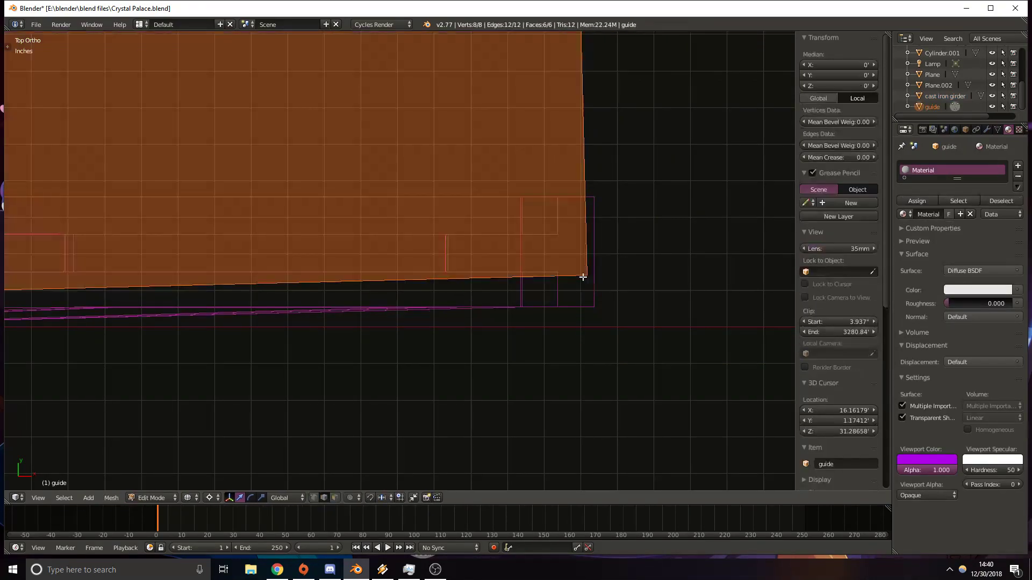
{"action": "key", "text": "z"}
{"action": "key", "text": "z"}
{"action": "key", "text": "Tab"}
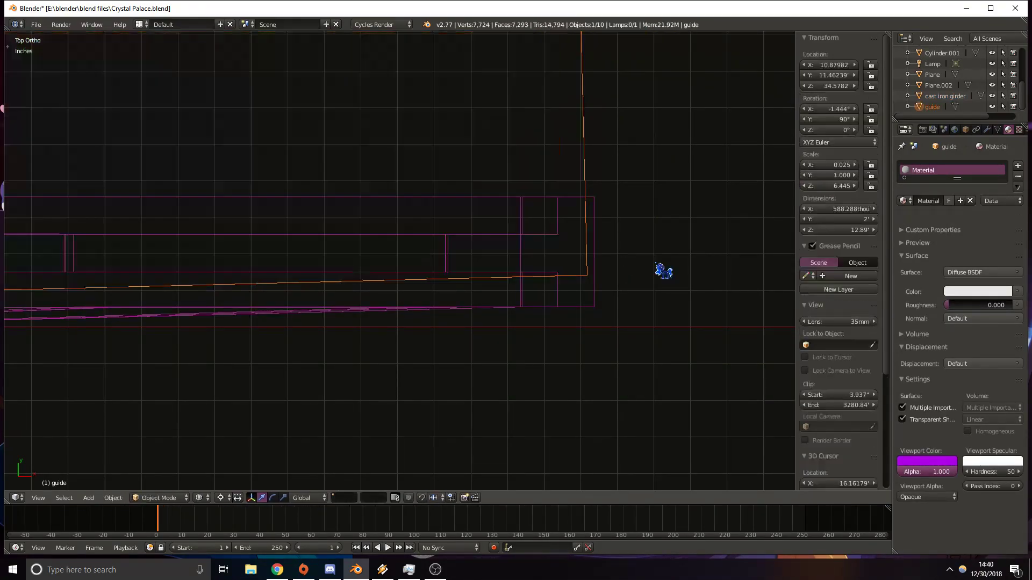
{"action": "key", "text": "r"}
{"action": "right_click", "coordinate": [719, 215]}
Examine the guide's long edge against the girder's joint and upper rail from above and at an angle.
{"action": "scroll", "coordinate": [300, 294], "scroll_direction": "down", "scroll_amount": 8}
{"action": "middle_click_drag", "start_coordinate": [263, 296], "coordinate": [693, 272], "text": "shift"}
{"action": "middle_click_drag", "start_coordinate": [232, 286], "coordinate": [479, 286], "text": "shift"}
{"action": "scroll", "coordinate": [480, 286], "scroll_direction": "up", "scroll_amount": 7}
{"action": "middle_click_drag", "start_coordinate": [666, 362], "coordinate": [483, 258], "text": "shift"}
{"action": "key", "text": "z"}
{"action": "key", "text": "z"}
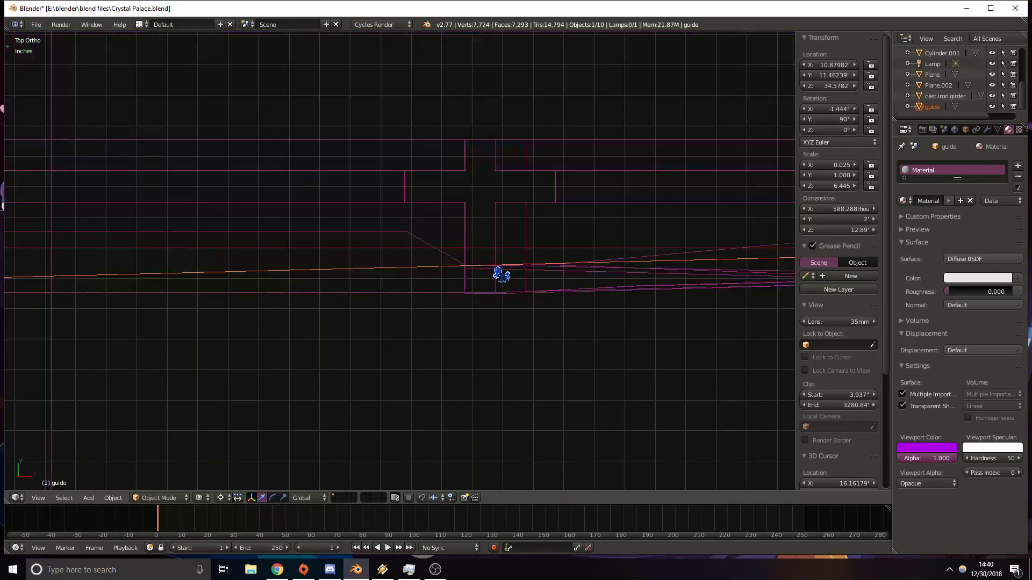
{"action": "scroll", "coordinate": [495, 266], "scroll_direction": "up", "scroll_amount": 5}
{"action": "middle_click_drag", "start_coordinate": [575, 252], "coordinate": [527, 265], "text": "shift"}
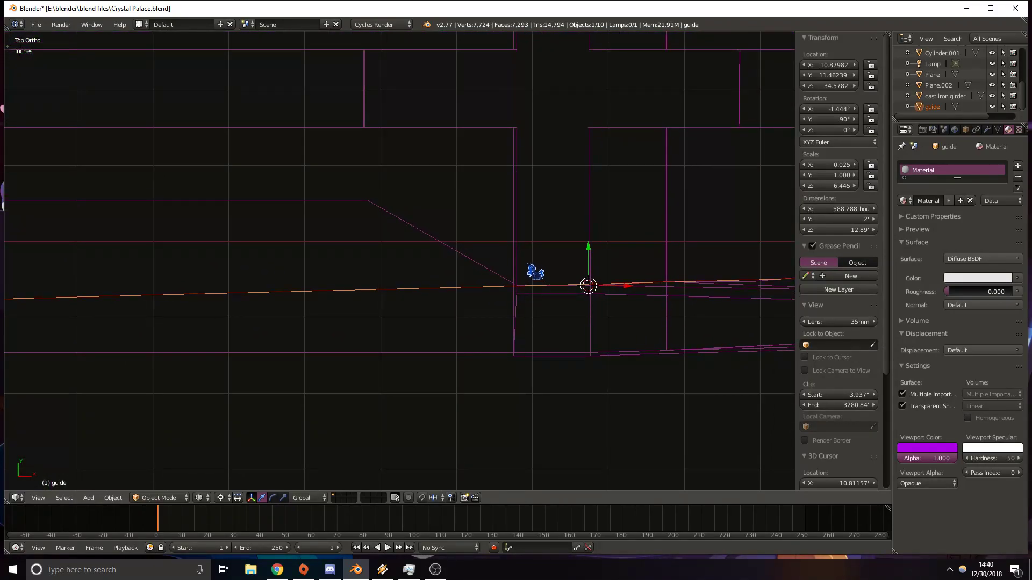
{"action": "middle_click_drag", "start_coordinate": [719, 295], "coordinate": [624, 303], "text": "shift"}
{"action": "key", "text": "z"}
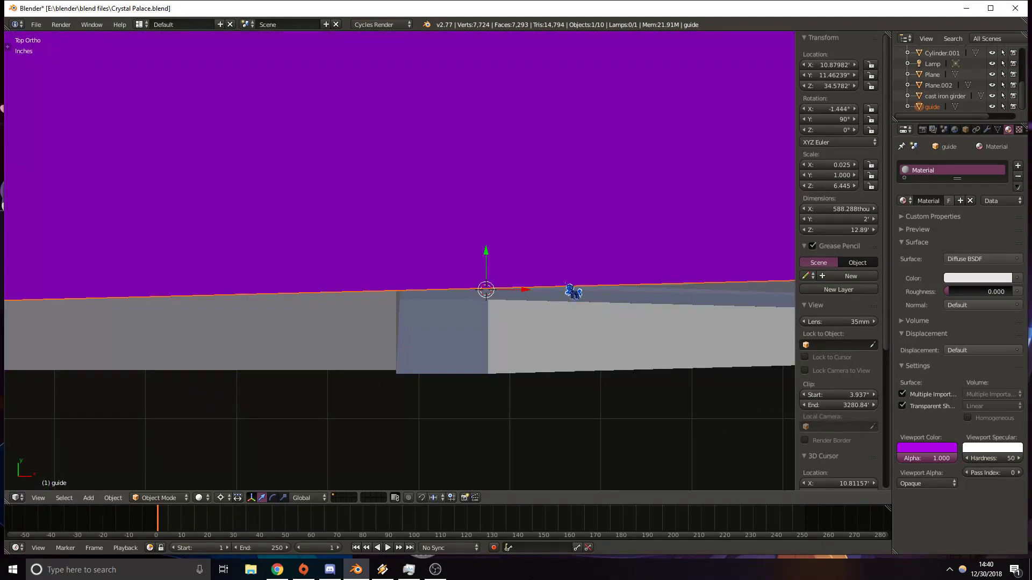
{"action": "key", "text": "z"}
{"action": "mouse_move", "coordinate": [556, 293]}
{"action": "middle_mouse_down"}
{"action": "mouse_move", "coordinate": [582, 321]}
{"action": "mouse_move", "coordinate": [571, 193]}
{"action": "mouse_move", "coordinate": [570, 228]}
{"action": "middle_mouse_up"}
{"action": "key", "text": "z"}
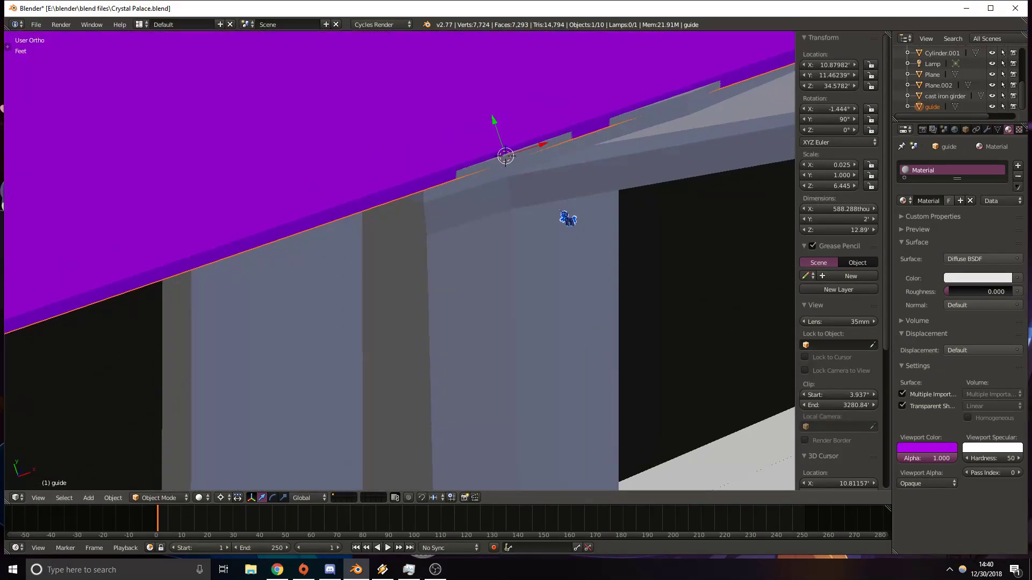
{"action": "key", "text": "KP_7"}
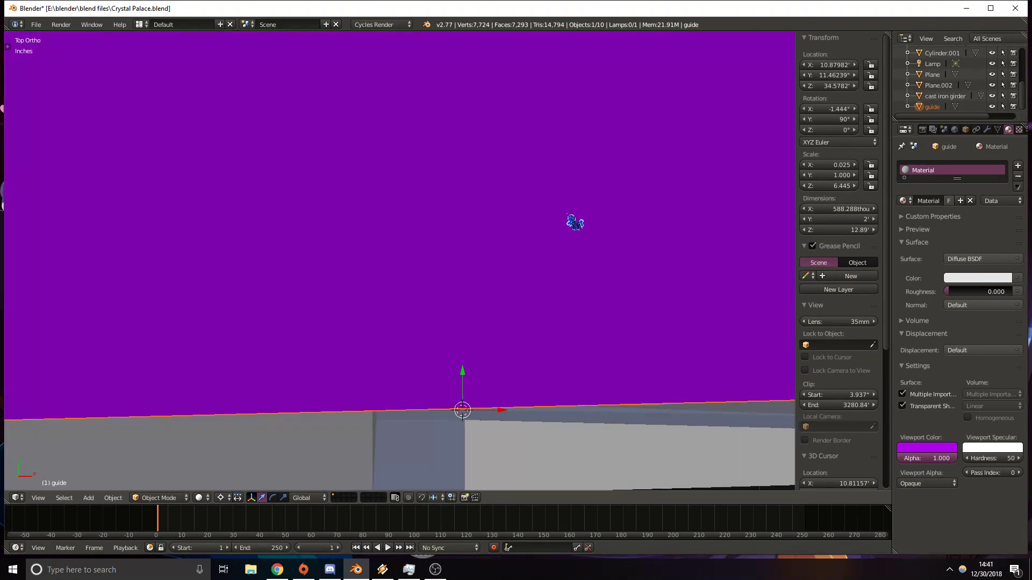
{"action": "scroll", "coordinate": [560, 210], "scroll_direction": "down", "scroll_amount": 10}
{"action": "middle_click_drag", "start_coordinate": [560, 211], "coordinate": [395, 241], "text": "shift"}
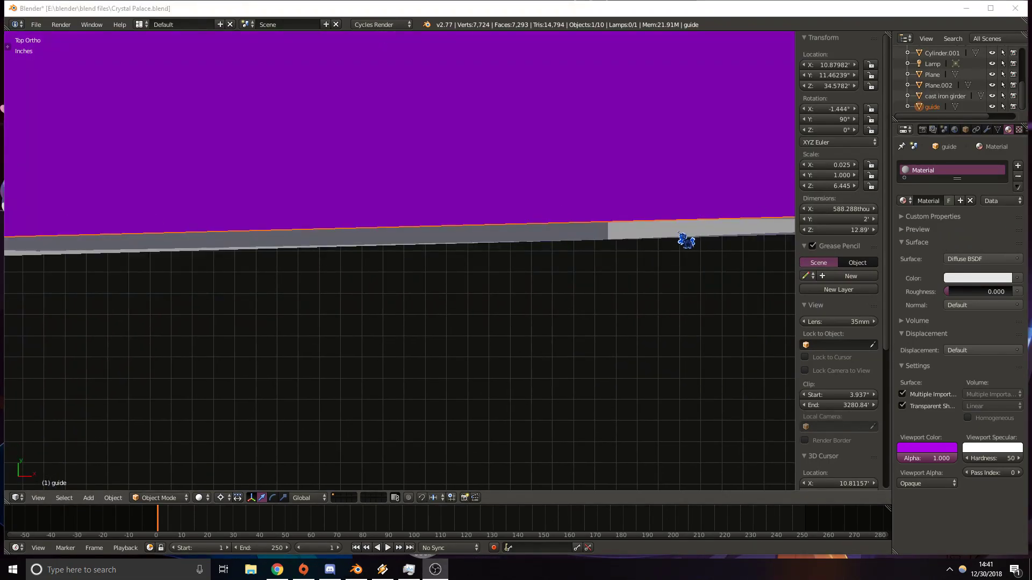
{"action": "middle_click_drag", "start_coordinate": [678, 233], "coordinate": [272, 208]}
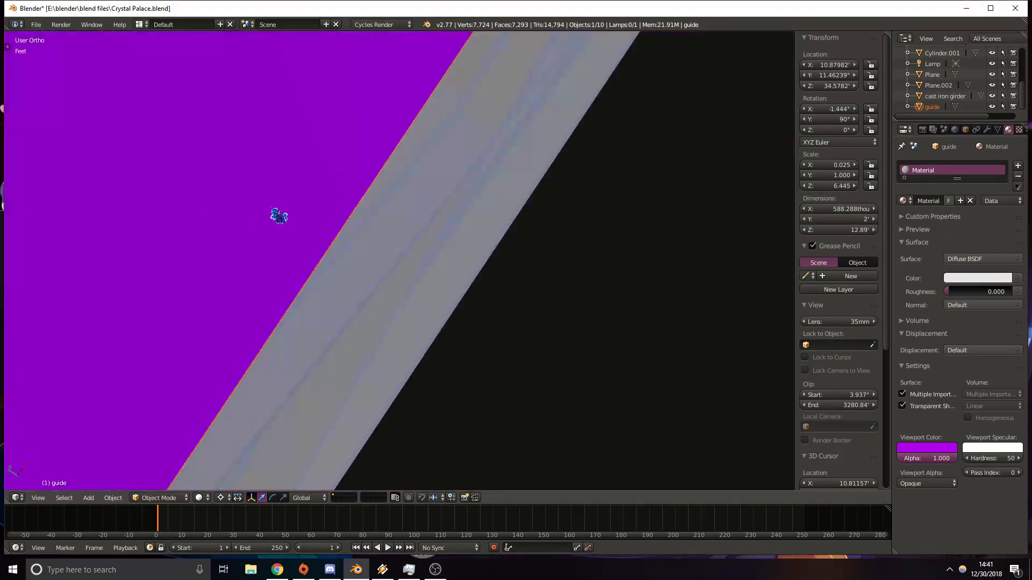
{"action": "key", "text": "KP_7"}
{"action": "key", "text": "z"}
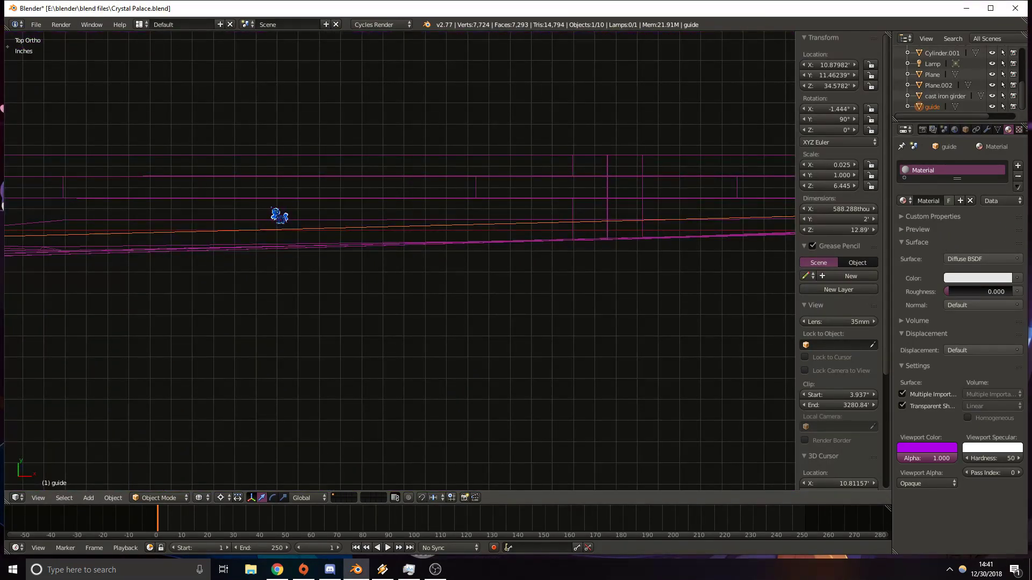
Hide the transform properties and rotate the guide by about 0.62° in top view to follow the girder's edge.
{"action": "key", "text": "n"}
{"action": "middle_click_drag", "start_coordinate": [644, 154], "coordinate": [81, 156], "text": "shift"}
{"action": "middle_click_drag", "start_coordinate": [810, 204], "coordinate": [457, 185], "text": "shift"}
{"action": "mouse_move", "coordinate": [753, 175]}
{"action": "middle_mouse_down", "text": "shift"}
{"action": "mouse_move", "coordinate": [567, 167]}
{"action": "mouse_move", "coordinate": [565, 180]}
{"action": "middle_mouse_up", "text": "shift"}
{"action": "key", "text": "z"}
{"action": "scroll", "coordinate": [573, 188], "scroll_direction": "up", "scroll_amount": 3}
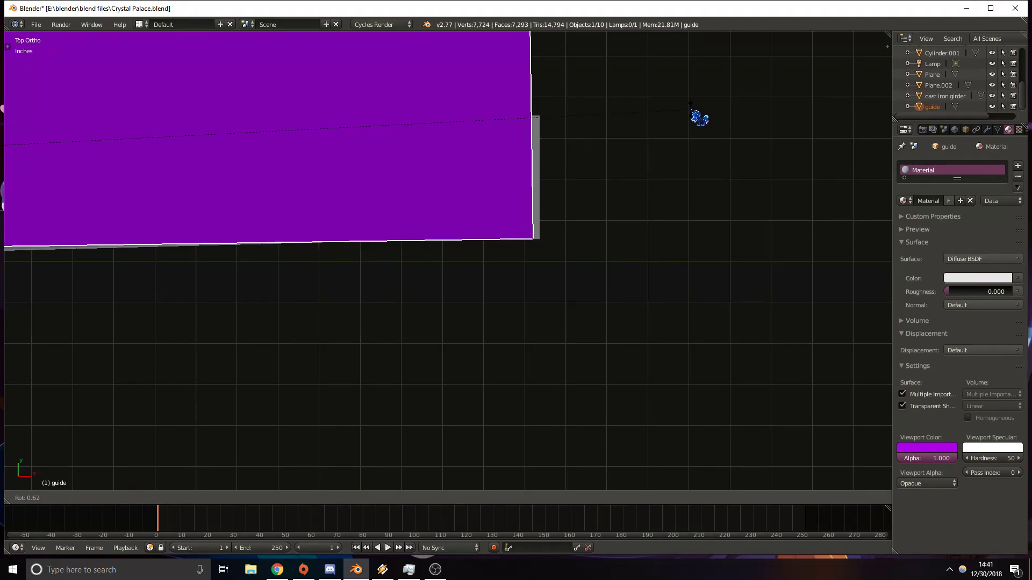
{"action": "left_click", "coordinate": [690, 109]}
Move the vertical edge of the girder's upper rail near the joint along Y until it meets the guide.
{"action": "key", "text": "z"}
{"action": "middle_click_drag", "start_coordinate": [322, 268], "coordinate": [656, 245], "text": "shift"}
{"action": "middle_click_drag", "start_coordinate": [358, 247], "coordinate": [765, 262], "text": "shift"}
{"action": "key", "text": "z"}
{"action": "mouse_move", "coordinate": [458, 279]}
{"action": "middle_mouse_down"}
{"action": "mouse_move", "coordinate": [396, 235]}
{"action": "mouse_move", "coordinate": [405, 177]}
{"action": "mouse_move", "coordinate": [456, 175]}
{"action": "mouse_move", "coordinate": [459, 216]}
{"action": "mouse_move", "coordinate": [513, 254]}
{"action": "middle_mouse_up"}
{"action": "right_click", "coordinate": [630, 280]}
{"action": "key", "text": "Tab"}
{"action": "key", "text": "KP_7"}
{"action": "scroll", "coordinate": [514, 254], "scroll_direction": "up", "scroll_amount": 5}
{"action": "key", "text": "z"}
{"action": "middle_click_drag", "start_coordinate": [656, 250], "coordinate": [507, 238], "text": "shift"}
{"action": "scroll", "coordinate": [693, 256], "scroll_direction": "up", "scroll_amount": 3}
{"action": "key", "text": "z"}
{"action": "mouse_move", "coordinate": [695, 258]}
{"action": "middle_mouse_down"}
{"action": "mouse_move", "coordinate": [626, 129]}
{"action": "mouse_move", "coordinate": [534, 97]}
{"action": "mouse_move", "coordinate": [562, 118]}
{"action": "mouse_move", "coordinate": [607, 97]}
{"action": "mouse_move", "coordinate": [670, 128]}
{"action": "middle_mouse_up"}
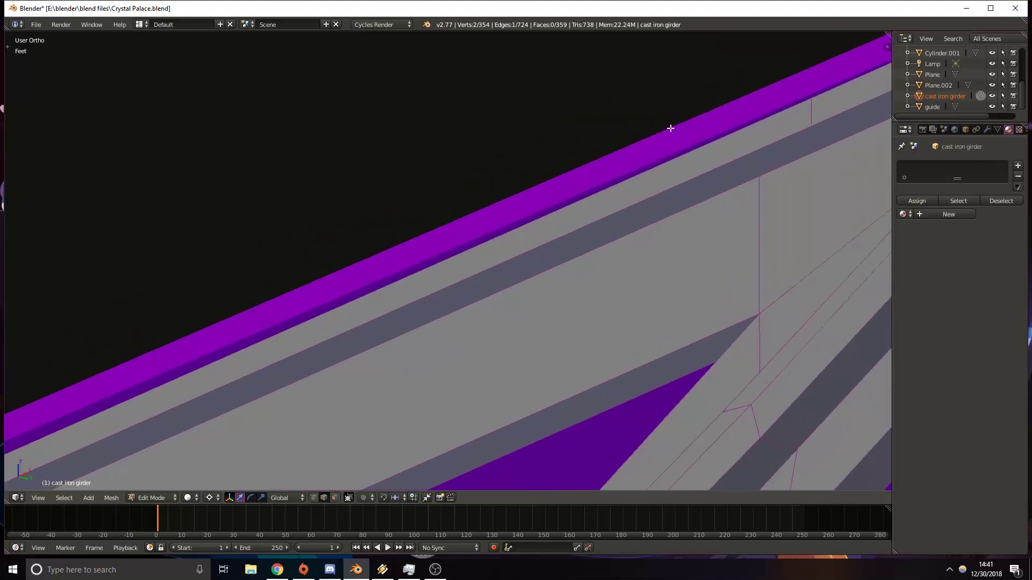
{"action": "middle_click_drag", "start_coordinate": [746, 128], "coordinate": [573, 194]}
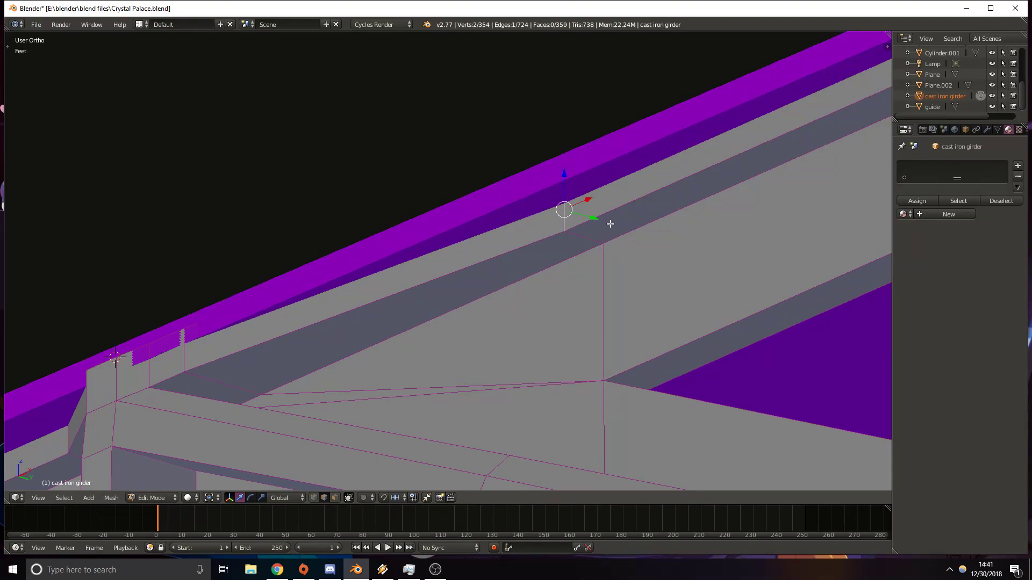
{"action": "key", "text": "g"}
{"action": "key", "text": "y"}
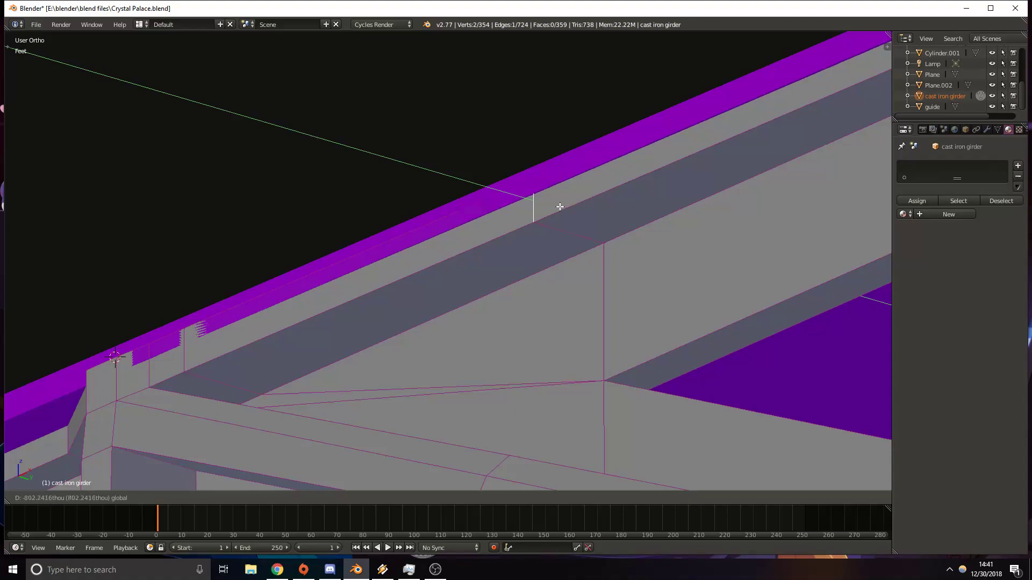
{"action": "left_click", "coordinate": [561, 207]}
Shift the rail's vertical edge near the girder's end post along Y to line up with the guide, and finish mesh editing.
{"action": "scroll", "coordinate": [558, 204], "scroll_direction": "up", "scroll_amount": 6}
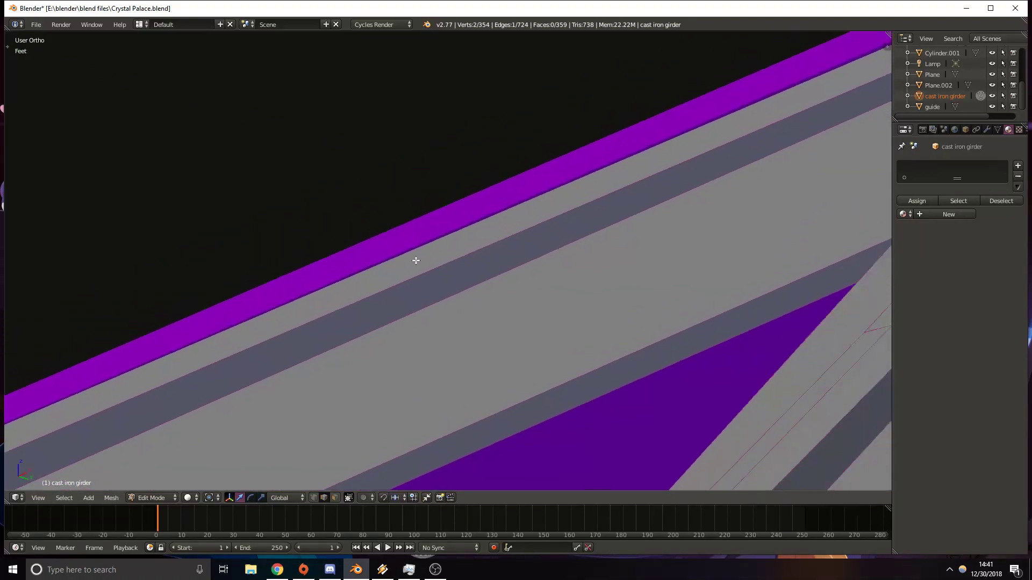
{"action": "middle_click_drag", "start_coordinate": [416, 260], "coordinate": [111, 393], "text": "shift"}
{"action": "middle_click_drag", "start_coordinate": [688, 152], "coordinate": [459, 231], "text": "shift"}
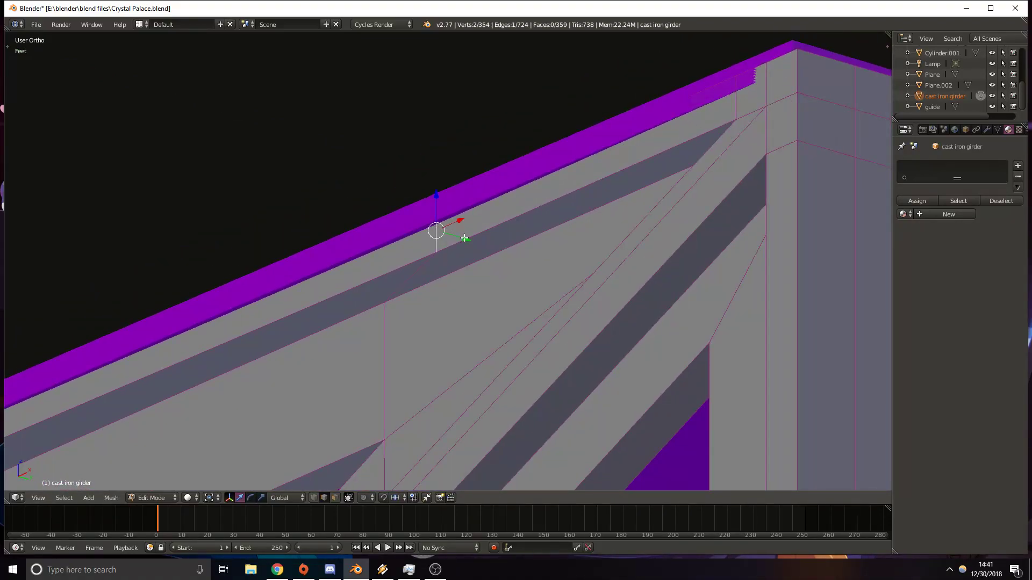
{"action": "key", "text": "g"}
{"action": "key", "text": "y"}
{"action": "left_click", "coordinate": [460, 233]}
{"action": "mouse_move", "coordinate": [234, 403]}
{"action": "middle_mouse_down", "text": "shift"}
{"action": "mouse_move", "coordinate": [543, 196]}
{"action": "mouse_move", "coordinate": [656, 137]}
{"action": "middle_mouse_up", "text": "shift"}
{"action": "mouse_move", "coordinate": [159, 392]}
{"action": "middle_mouse_down", "text": "shift"}
{"action": "mouse_move", "coordinate": [461, 214]}
{"action": "mouse_move", "coordinate": [645, 142]}
{"action": "middle_mouse_up", "text": "shift"}
{"action": "middle_click_drag", "start_coordinate": [191, 365], "coordinate": [585, 189], "text": "shift"}
{"action": "scroll", "coordinate": [375, 326], "scroll_direction": "down", "scroll_amount": 8}
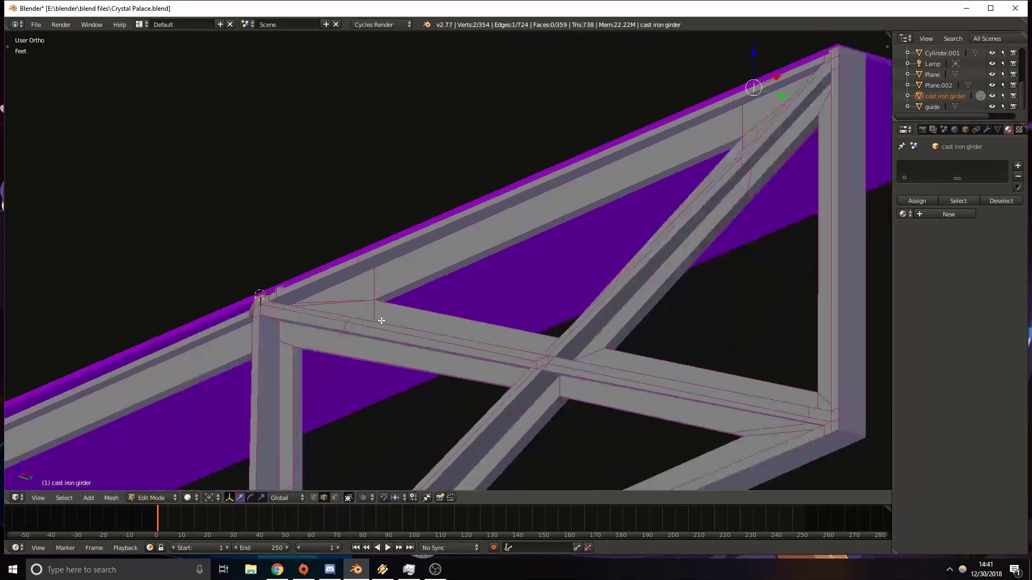
{"action": "middle_click_drag", "start_coordinate": [375, 326], "coordinate": [465, 227], "text": "shift"}
{"action": "middle_click_drag", "start_coordinate": [588, 194], "coordinate": [507, 221], "text": "shift"}
{"action": "scroll", "coordinate": [506, 221], "scroll_direction": "down", "scroll_amount": 3}
{"action": "key", "text": "Tab"}
{"action": "middle_click_drag", "start_coordinate": [325, 281], "coordinate": [466, 205], "text": "shift"}
{"action": "key", "text": "g"}
{"action": "key", "text": "z"}
{"action": "left_click", "coordinate": [232, 385]}
{"action": "key", "text": "ctrl+z"}
Move the guide down about 1.28 ft along Z and by about -413 thou along Y.
{"action": "right_click", "coordinate": [307, 280]}
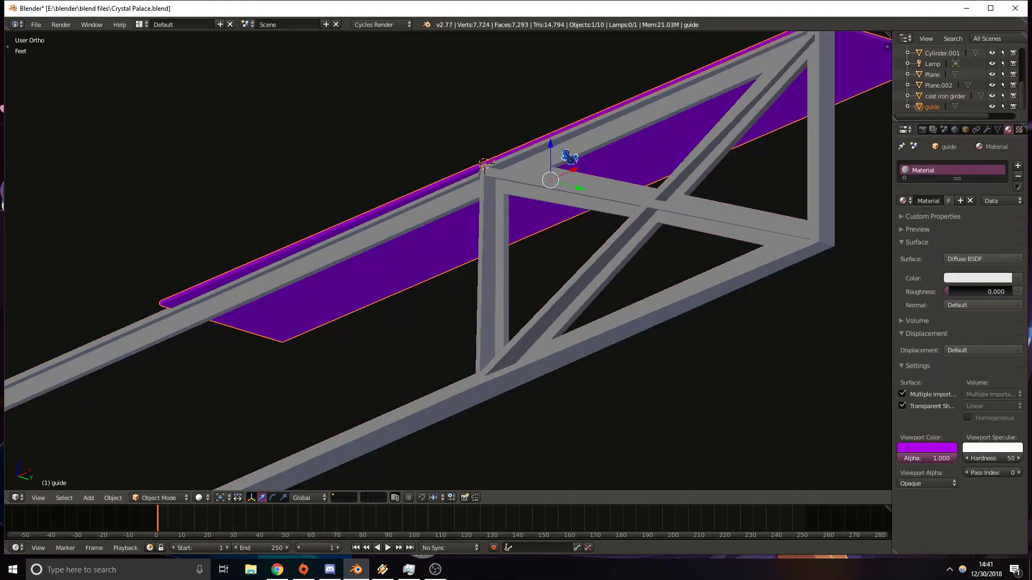
{"action": "key", "text": "g"}
{"action": "key", "text": "z"}
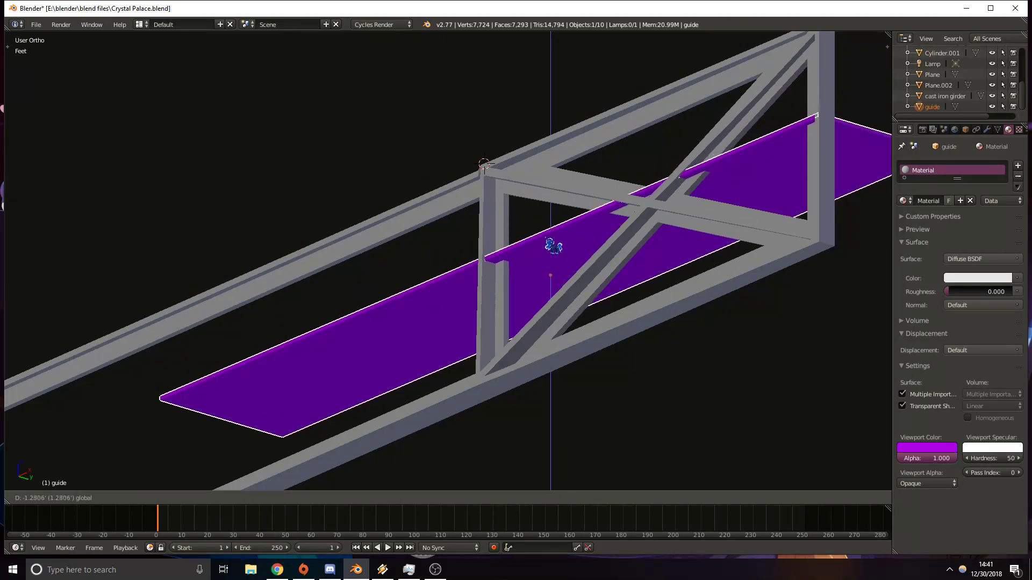
{"action": "left_click", "coordinate": [554, 246]}
{"action": "key", "text": "g"}
{"action": "key", "text": "y"}
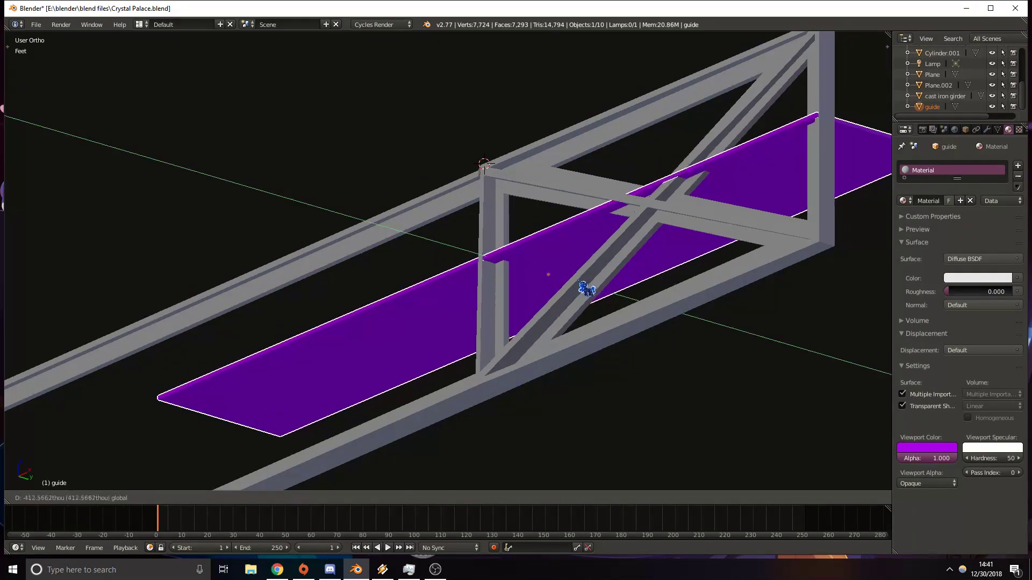
{"action": "left_click", "coordinate": [583, 287]}
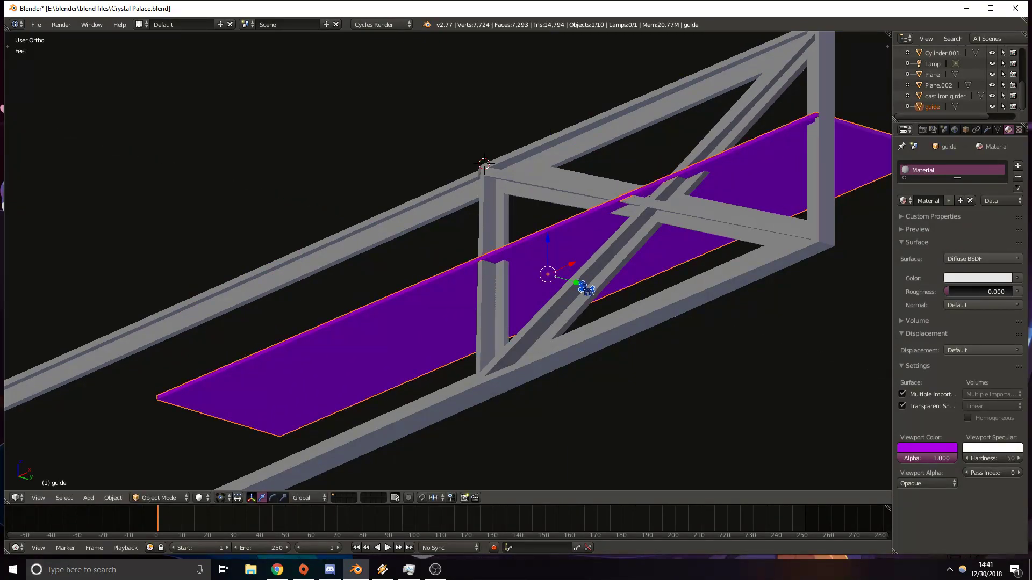
Rotate the guide by about 0.26° in top view to match the girder's outer edge.
{"action": "key", "text": "KP_7"}
{"action": "key", "text": "z"}
{"action": "middle_click_drag", "start_coordinate": [728, 102], "coordinate": [595, 285], "text": "shift"}
{"action": "scroll", "coordinate": [594, 285], "scroll_direction": "up", "scroll_amount": 4}
{"action": "middle_click_drag", "start_coordinate": [742, 132], "coordinate": [587, 172], "text": "shift"}
{"action": "key", "text": "r"}
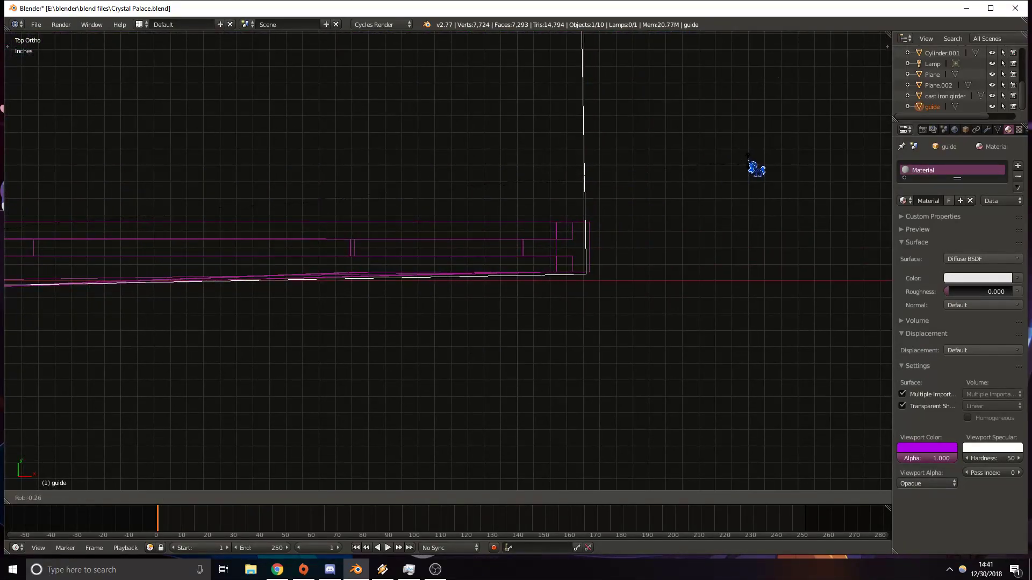
{"action": "left_click", "coordinate": [748, 159]}
Lower the guide about 2.3 inches along Z against the girder's cross braces.
{"action": "key", "text": "z"}
{"action": "mouse_move", "coordinate": [747, 159]}
{"action": "middle_mouse_down"}
{"action": "mouse_move", "coordinate": [590, 235]}
{"action": "mouse_move", "coordinate": [350, 129]}
{"action": "middle_mouse_up"}
{"action": "mouse_move", "coordinate": [129, 41]}
{"action": "middle_mouse_down", "text": "shift"}
{"action": "mouse_move", "coordinate": [454, 183]}
{"action": "mouse_move", "coordinate": [320, 183]}
{"action": "mouse_move", "coordinate": [350, 180]}
{"action": "mouse_move", "coordinate": [389, 195]}
{"action": "mouse_move", "coordinate": [379, 104]}
{"action": "middle_mouse_up", "text": "shift"}
{"action": "key", "text": "g"}
{"action": "key", "text": "z"}
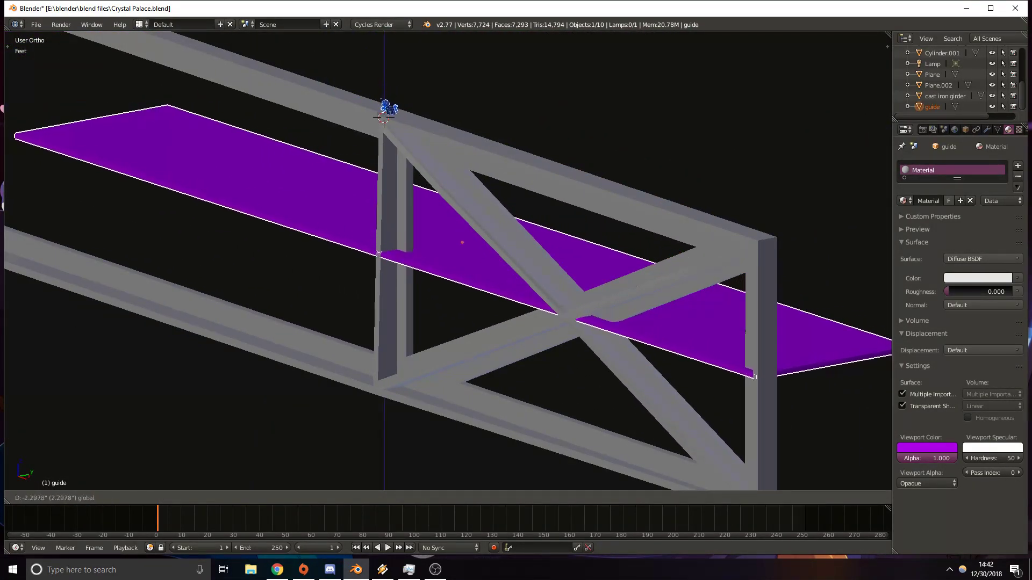
{"action": "left_click", "coordinate": [385, 108]}
Open the cast iron girder's mesh for editing and select the five small faces where the cross braces intersect.
{"action": "key", "text": "KP_7"}
{"action": "key", "text": "z"}
{"action": "middle_click_drag", "start_coordinate": [666, 105], "coordinate": [417, 276], "text": "shift"}
{"action": "scroll", "coordinate": [480, 285], "scroll_direction": "up", "scroll_amount": 7}
{"action": "key", "text": "Tab"}
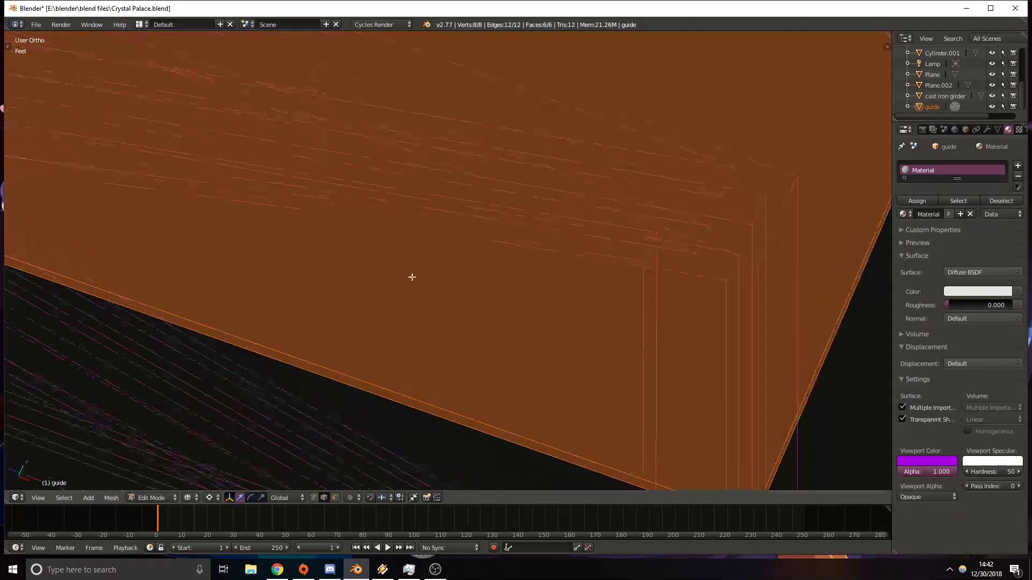
{"action": "key", "text": "Tab"}
{"action": "right_click", "coordinate": [661, 232]}
{"action": "key", "text": "Tab"}
{"action": "middle_click_drag", "start_coordinate": [366, 237], "coordinate": [486, 201], "text": "shift"}
{"action": "key", "text": "z"}
{"action": "mouse_move", "coordinate": [83, 150]}
{"action": "middle_mouse_down", "text": "shift"}
{"action": "mouse_move", "coordinate": [311, 240]}
{"action": "mouse_move", "coordinate": [415, 239]}
{"action": "middle_mouse_up", "text": "shift"}
{"action": "scroll", "coordinate": [455, 229], "scroll_direction": "up", "scroll_amount": 2}
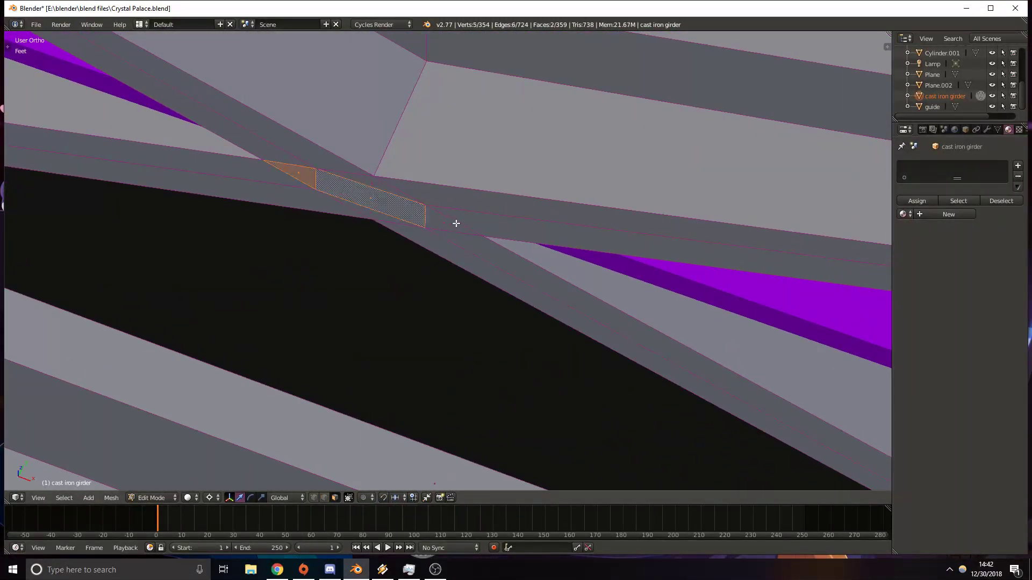
{"action": "right_click", "coordinate": [381, 177], "text": "shift"}
{"action": "right_click", "coordinate": [378, 185], "text": "shift"}
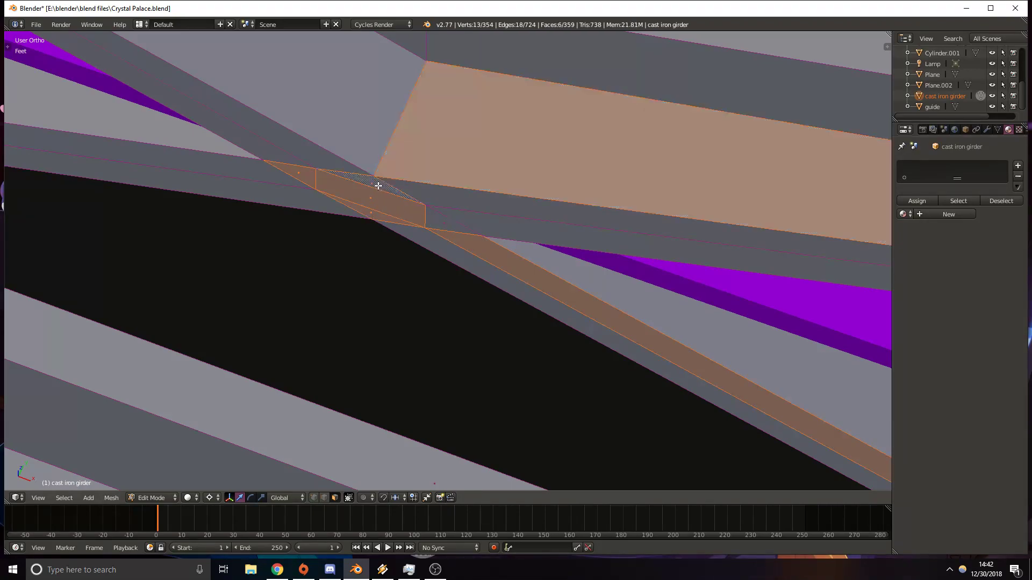
{"action": "right_click", "coordinate": [483, 266], "text": "shift"}
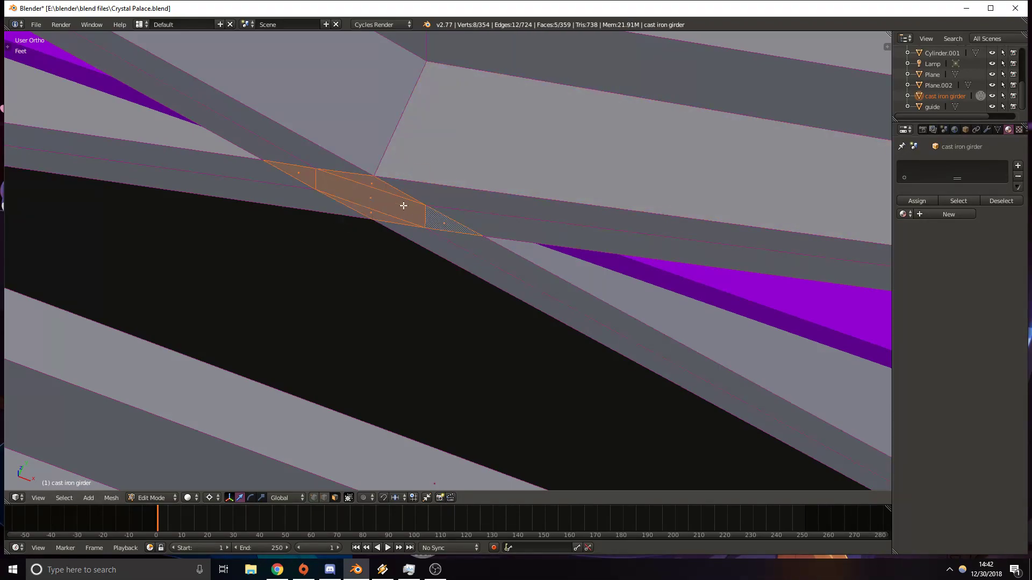
Move the brace-crossing faces about 211 thou along Y to line up with the guide, and finish mesh editing.
{"action": "middle_click_drag", "start_coordinate": [431, 182], "coordinate": [429, 242], "text": "shift"}
{"action": "left_click_drag", "start_coordinate": [381, 220], "coordinate": [398, 213]}
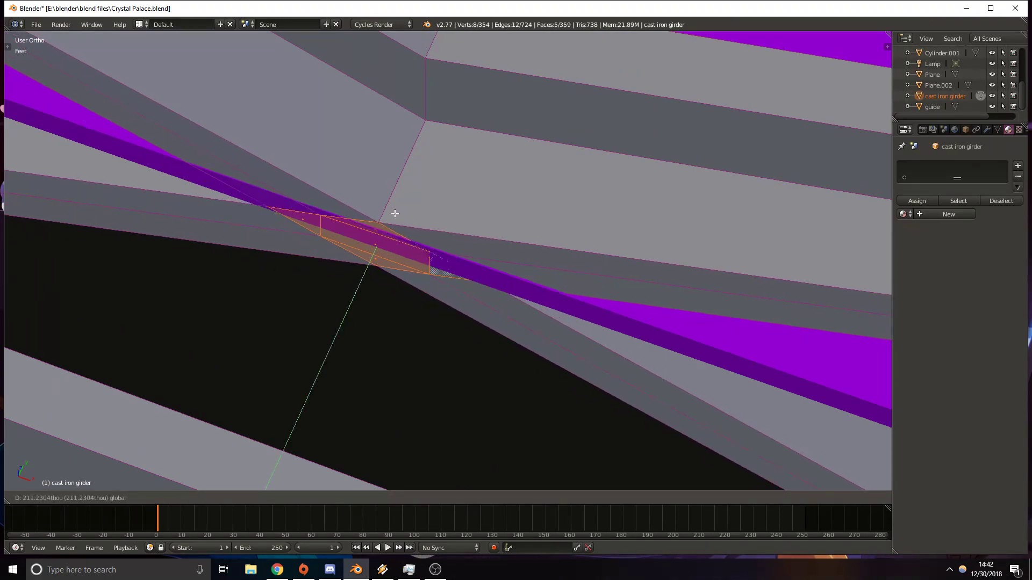
{"action": "middle_click_drag", "start_coordinate": [609, 294], "coordinate": [304, 183], "text": "shift"}
{"action": "middle_click_drag", "start_coordinate": [620, 307], "coordinate": [316, 197], "text": "shift"}
{"action": "middle_click_drag", "start_coordinate": [204, 129], "coordinate": [530, 247], "text": "shift"}
{"action": "middle_click_drag", "start_coordinate": [198, 138], "coordinate": [357, 156], "text": "shift"}
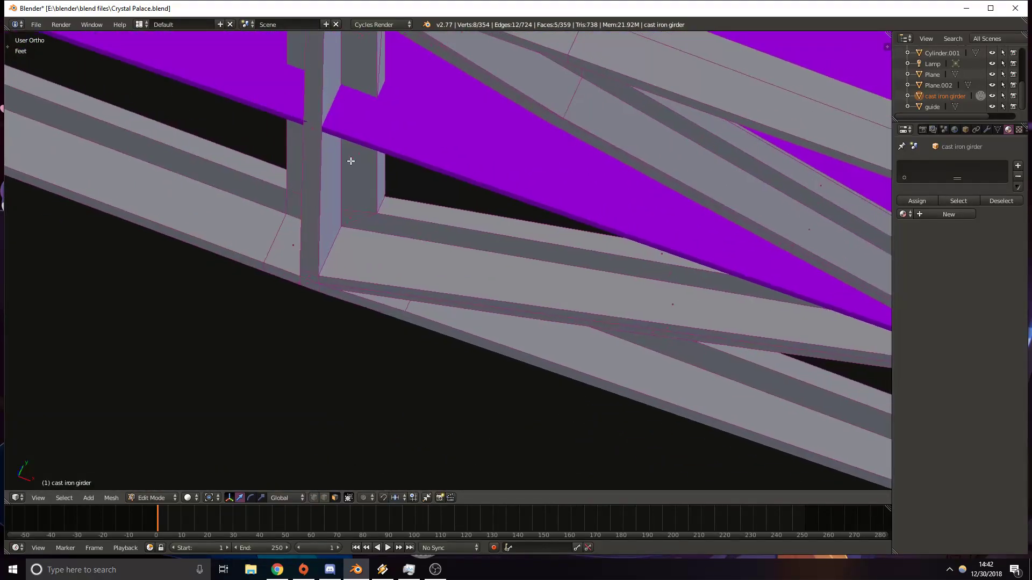
{"action": "key", "text": "Tab"}
Try to shift the whole cast iron girder slightly against the guide, and undo the move.
{"action": "scroll", "coordinate": [325, 178], "scroll_direction": "down", "scroll_amount": 6}
{"action": "middle_click_drag", "start_coordinate": [553, 247], "coordinate": [387, 192], "text": "shift"}
{"action": "middle_click_drag", "start_coordinate": [86, 145], "coordinate": [371, 237], "text": "shift"}
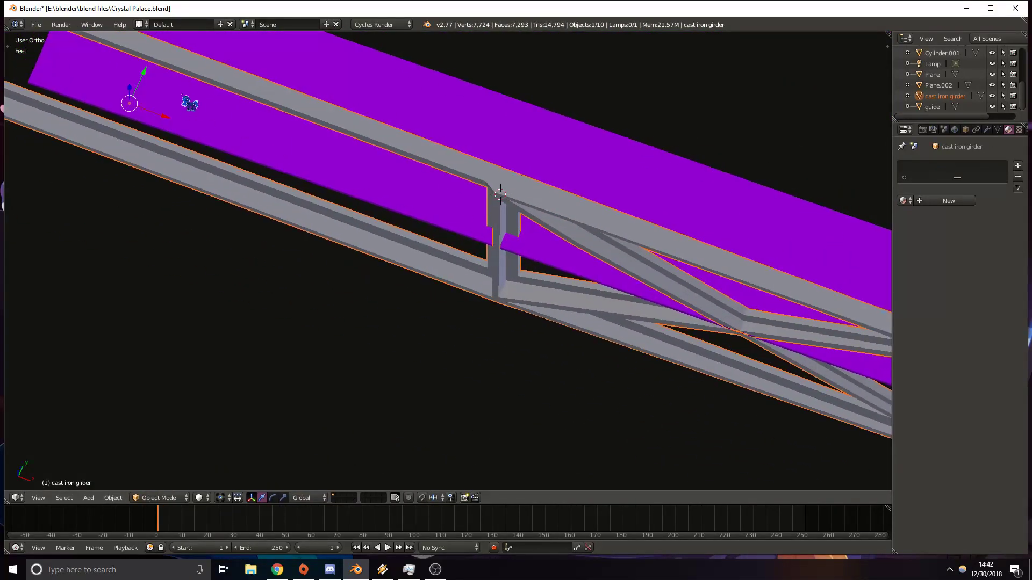
{"action": "middle_click_drag", "start_coordinate": [132, 83], "coordinate": [144, 125], "text": "shift"}
{"action": "mouse_move", "coordinate": [138, 129]}
{"action": "left_mouse_down"}
{"action": "mouse_move", "coordinate": [137, 146]}
{"action": "mouse_move", "coordinate": [136, 137]}
{"action": "left_mouse_up"}
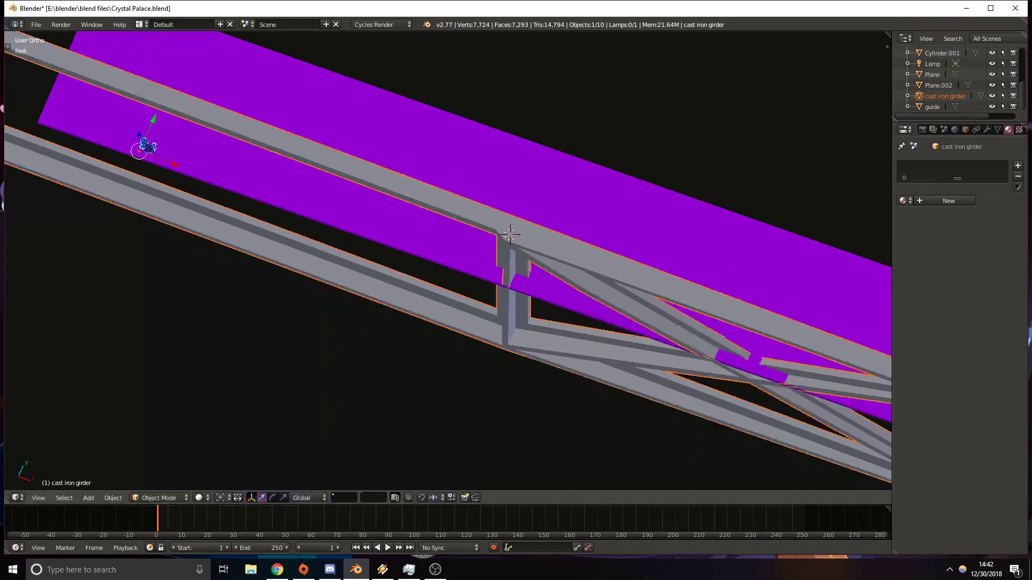
{"action": "key", "text": "ctrl+z"}
Select the guide and move it in top view against the girder's outer edge near the end post.
{"action": "right_click", "coordinate": [203, 157]}
{"action": "left_click_drag", "start_coordinate": [551, 216], "coordinate": [543, 256]}
{"action": "middle_click_drag", "start_coordinate": [594, 339], "coordinate": [409, 206], "text": "shift"}
{"action": "key", "text": "z"}
{"action": "key", "text": "KP_7"}
{"action": "middle_click_drag", "start_coordinate": [274, 159], "coordinate": [457, 272], "text": "shift"}
{"action": "scroll", "coordinate": [457, 272], "scroll_direction": "up", "scroll_amount": 5}
{"action": "middle_click_drag", "start_coordinate": [158, 250], "coordinate": [286, 220], "text": "shift"}
{"action": "scroll", "coordinate": [683, 284], "scroll_direction": "up", "scroll_amount": 4}
{"action": "middle_click_drag", "start_coordinate": [792, 209], "coordinate": [528, 241], "text": "shift"}
{"action": "mouse_move", "coordinate": [566, 160]}
{"action": "middle_mouse_down", "text": "shift"}
{"action": "mouse_move", "coordinate": [555, 182]}
{"action": "mouse_move", "coordinate": [707, 265]}
{"action": "mouse_move", "coordinate": [485, 228]}
{"action": "mouse_move", "coordinate": [624, 245]}
{"action": "mouse_move", "coordinate": [629, 233]}
{"action": "mouse_move", "coordinate": [664, 228]}
{"action": "mouse_move", "coordinate": [591, 226]}
{"action": "mouse_move", "coordinate": [610, 240]}
{"action": "middle_mouse_up", "text": "shift"}
{"action": "key", "text": "g"}
{"action": "left_click", "coordinate": [562, 202]}
Rotate the guide by about -0.46° in top view and fine-tune its angle to the girder's slanted outer edge.
{"action": "key", "text": "z"}
{"action": "key", "text": "KP_7"}
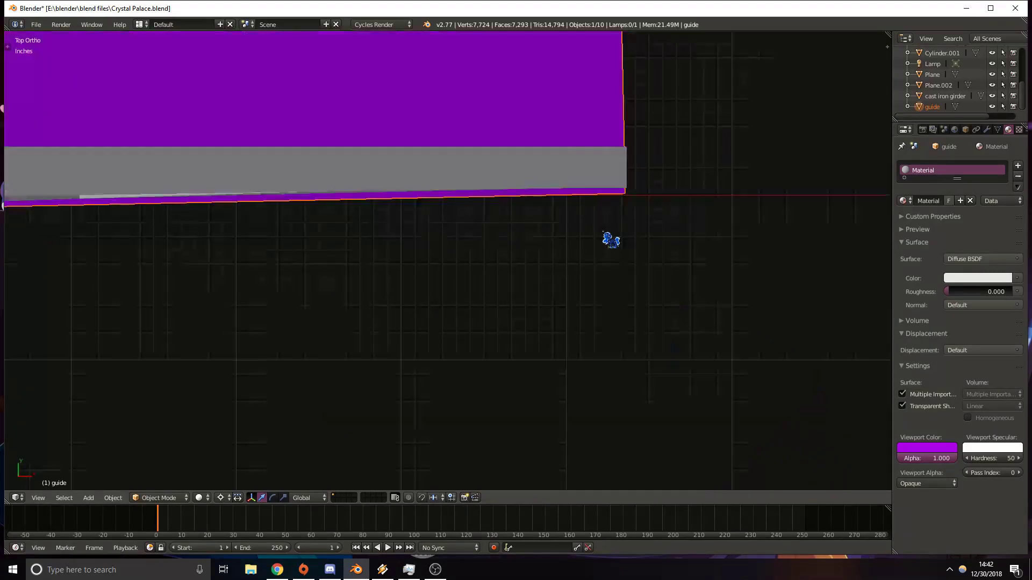
{"action": "key", "text": "r"}
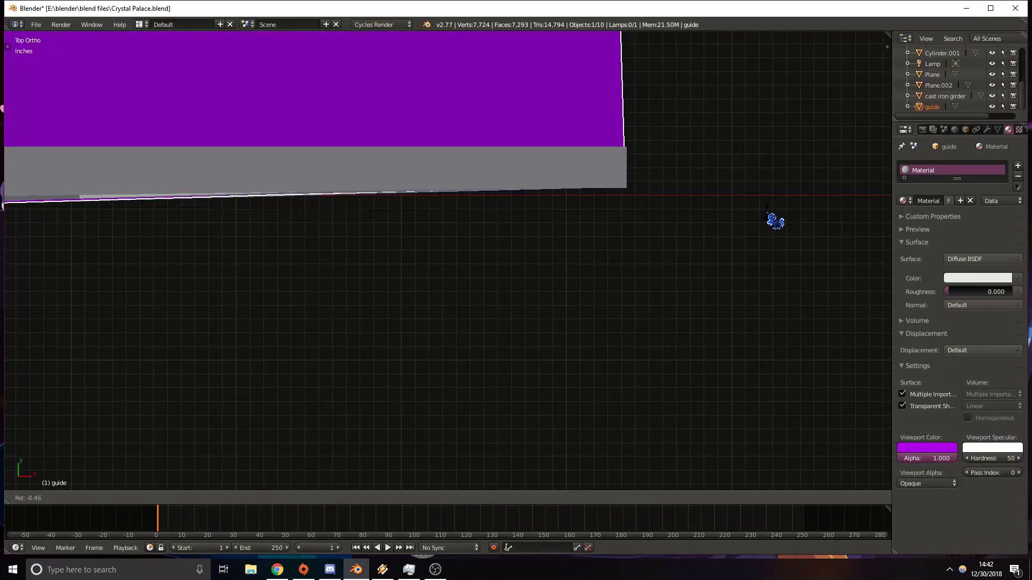
{"action": "left_click", "coordinate": [774, 221]}
{"action": "key", "text": "z"}
{"action": "key", "text": "r"}
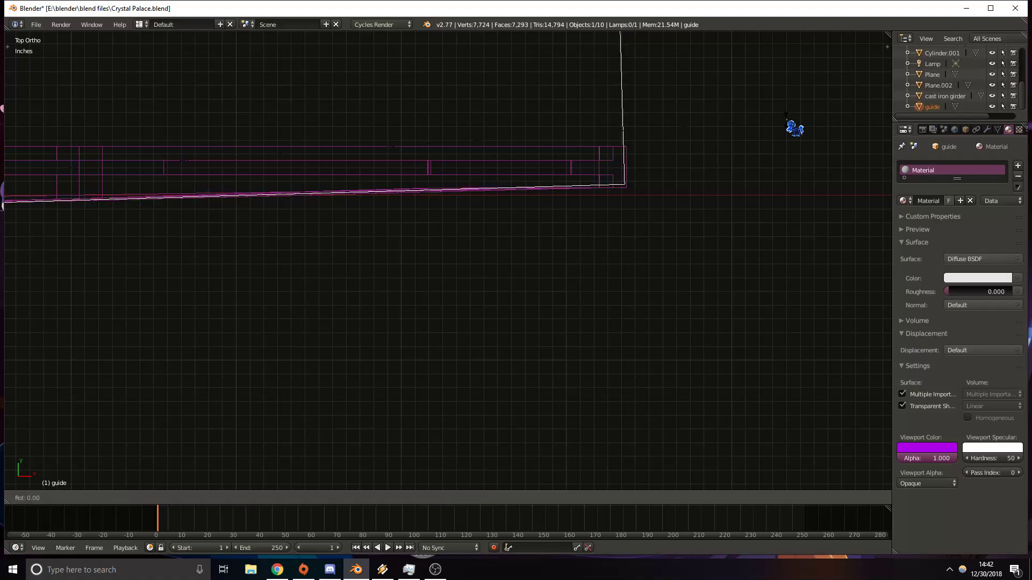
{"action": "middle_click_drag", "start_coordinate": [203, 179], "coordinate": [567, 174], "text": "shift"}
{"action": "middle_click_drag", "start_coordinate": [191, 169], "coordinate": [555, 166], "text": "shift"}
{"action": "middle_click_drag", "start_coordinate": [264, 159], "coordinate": [466, 163], "text": "shift"}
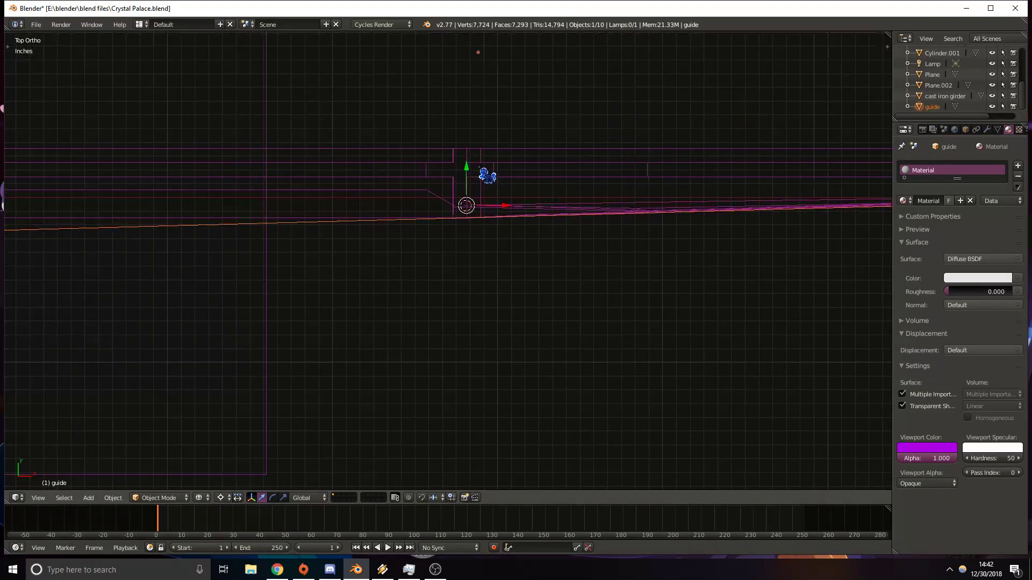
Examine how the girder's rails, posts and braces line up with the guide, in shaded and wireframe display.
{"action": "key", "text": "z"}
{"action": "scroll", "coordinate": [553, 198], "scroll_direction": "up", "scroll_amount": 4}
{"action": "mouse_move", "coordinate": [667, 238]}
{"action": "middle_mouse_down"}
{"action": "mouse_move", "coordinate": [656, 200]}
{"action": "mouse_move", "coordinate": [486, 168]}
{"action": "mouse_move", "coordinate": [530, 223]}
{"action": "mouse_move", "coordinate": [508, 186]}
{"action": "middle_mouse_up"}
{"action": "key", "text": "z"}
{"action": "key", "text": "z"}
{"action": "middle_click_drag", "start_coordinate": [384, 258], "coordinate": [526, 199], "text": "shift"}
{"action": "scroll", "coordinate": [527, 199], "scroll_direction": "up", "scroll_amount": 4}
{"action": "mouse_move", "coordinate": [145, 156]}
{"action": "middle_mouse_down", "text": "shift"}
{"action": "mouse_move", "coordinate": [362, 189]}
{"action": "mouse_move", "coordinate": [409, 220]}
{"action": "middle_mouse_up", "text": "shift"}
{"action": "scroll", "coordinate": [407, 219], "scroll_direction": "down", "scroll_amount": 4}
{"action": "middle_click_drag", "start_coordinate": [692, 258], "coordinate": [601, 256]}
{"action": "scroll", "coordinate": [615, 247], "scroll_direction": "down", "scroll_amount": 3}
{"action": "middle_click_drag", "start_coordinate": [570, 192], "coordinate": [635, 310], "text": "shift"}
{"action": "middle_click_drag", "start_coordinate": [588, 190], "coordinate": [634, 286], "text": "shift"}
{"action": "middle_click_drag", "start_coordinate": [554, 229], "coordinate": [638, 226]}
{"action": "middle_click_drag", "start_coordinate": [278, 220], "coordinate": [329, 233]}
{"action": "key", "text": "z"}
{"action": "key", "text": "z"}
Select the guide and set its X rotation to 0° in the transform properties.
{"action": "right_click", "coordinate": [329, 176]}
{"action": "right_click", "coordinate": [562, 337]}
{"action": "key", "text": "Tab"}
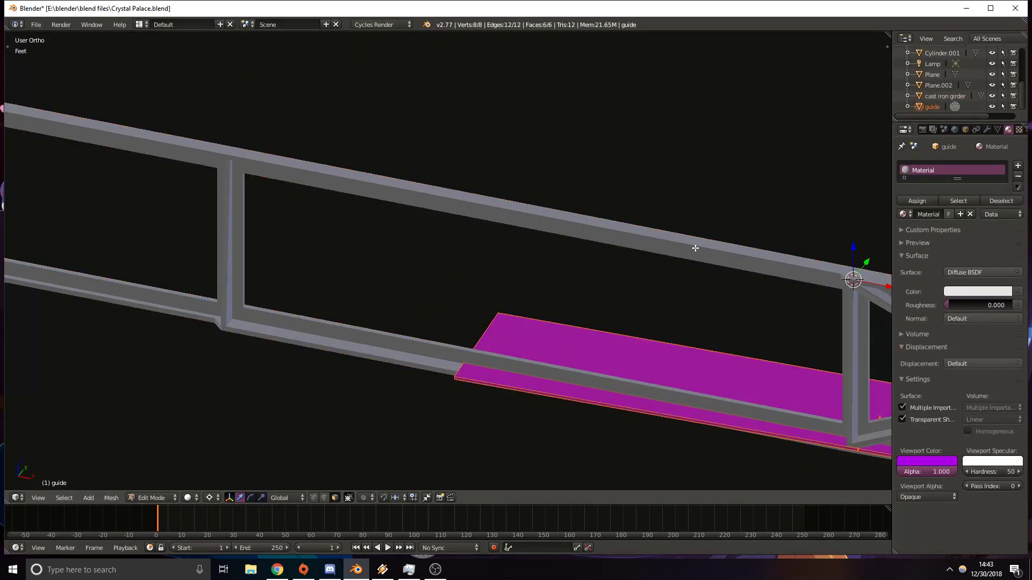
{"action": "key", "text": "n"}
{"action": "key", "text": "Tab"}
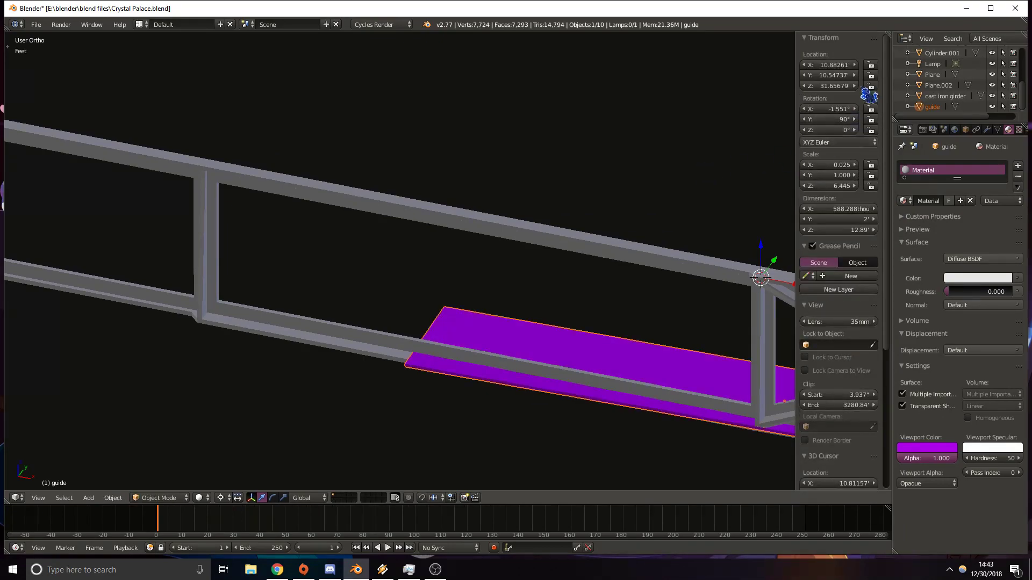
{"action": "type", "text": "0"}
{"action": "key", "text": "Return"}
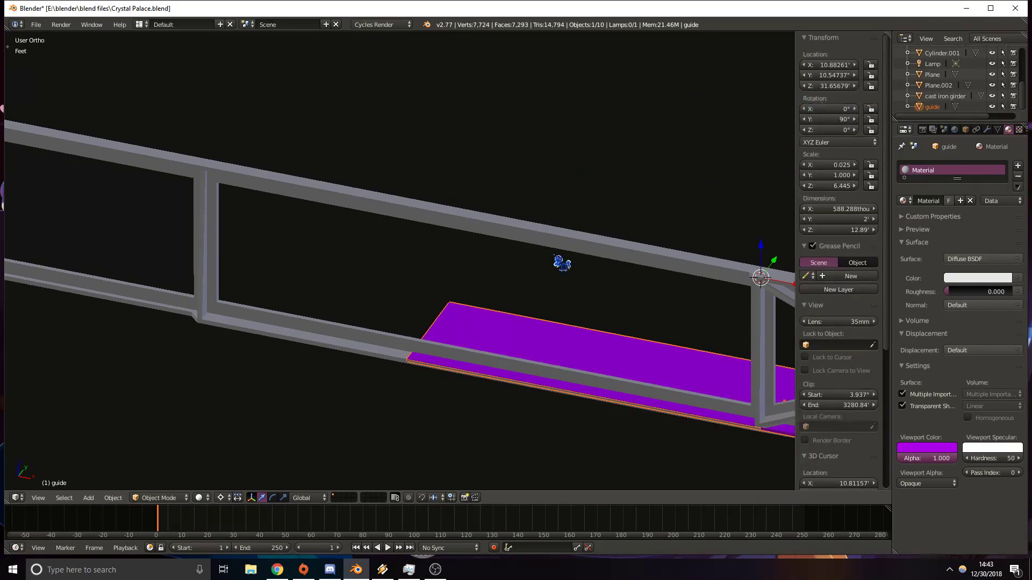
Move the guide along X in top view to an X location of about 6.26 ft.
{"action": "key", "text": "KP_7"}
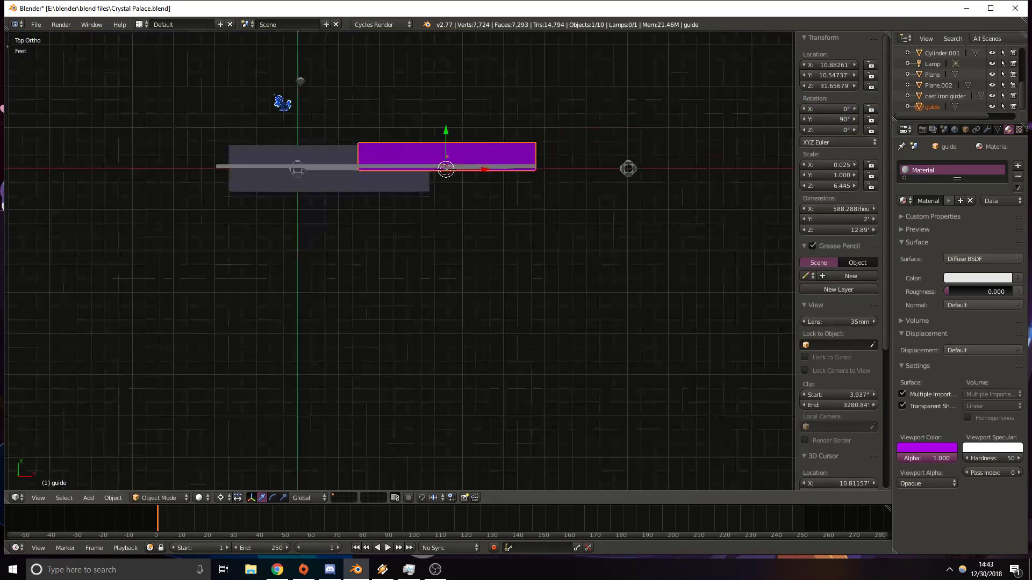
{"action": "middle_click_drag", "start_coordinate": [291, 99], "coordinate": [409, 183], "text": "shift"}
{"action": "scroll", "coordinate": [486, 239], "scroll_direction": "up", "scroll_amount": 9}
{"action": "mouse_move", "coordinate": [689, 228]}
{"action": "middle_mouse_down", "text": "shift"}
{"action": "mouse_move", "coordinate": [426, 188]}
{"action": "mouse_move", "coordinate": [256, 221]}
{"action": "middle_mouse_up", "text": "shift"}
{"action": "key", "text": "z"}
{"action": "middle_click_drag", "start_coordinate": [414, 171], "coordinate": [370, 215], "text": "shift"}
{"action": "scroll", "coordinate": [383, 225], "scroll_direction": "down", "scroll_amount": 4}
{"action": "key", "text": "z"}
{"action": "key", "text": "g"}
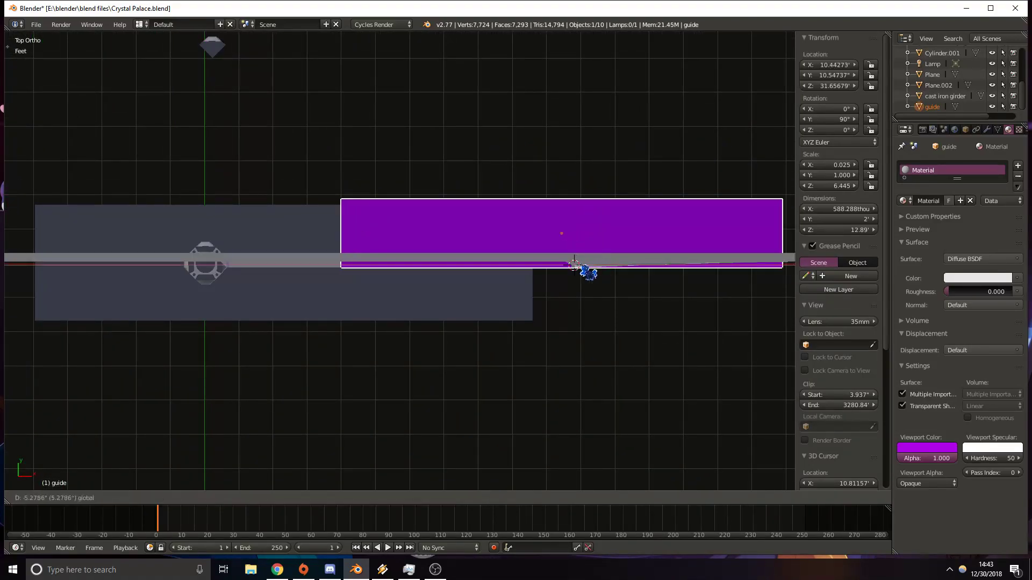
{"action": "key", "text": "x"}
{"action": "left_click", "coordinate": [457, 270]}
Raise the guide along Z to a Z location of about 34.52 ft, at the girder's upper rail.
{"action": "middle_click_drag", "start_coordinate": [457, 270], "coordinate": [442, 300]}
{"action": "key", "text": "g"}
{"action": "key", "text": "z"}
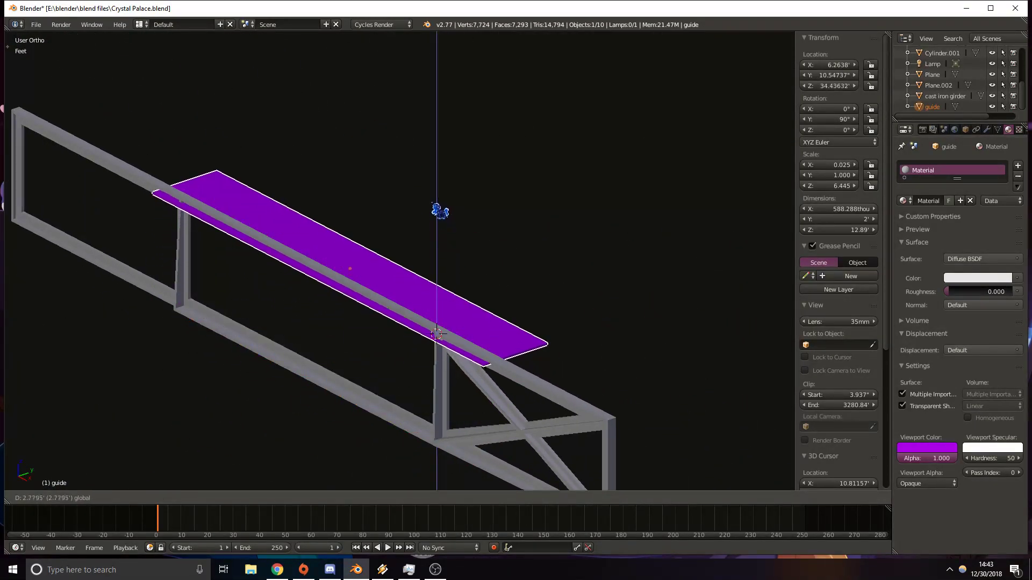
{"action": "left_click", "coordinate": [438, 209]}
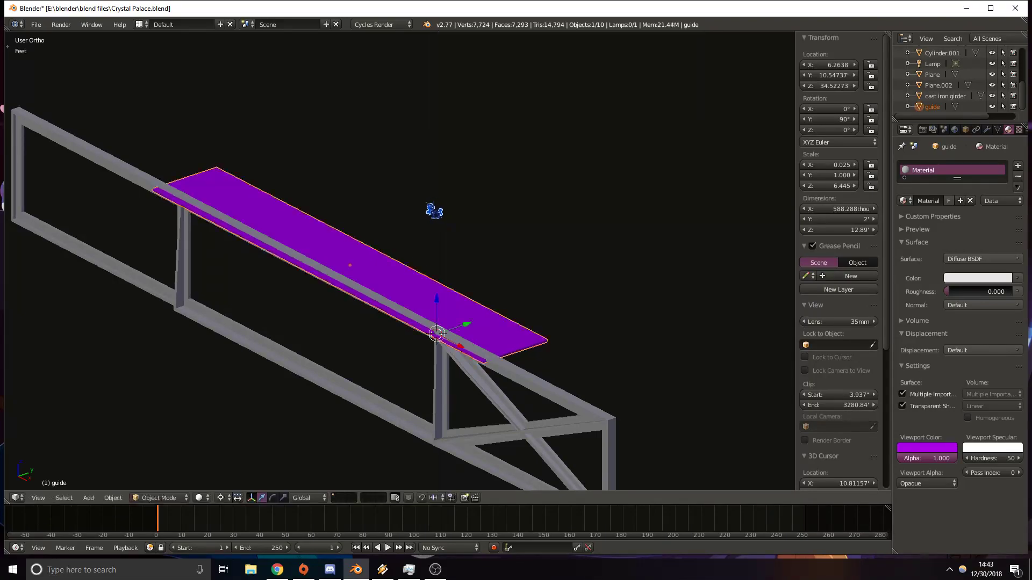
In the girder's mesh, move the upper rail's two edge faces above the far post along Y toward the guide, and finish editing.
{"action": "right_click", "coordinate": [188, 232]}
{"action": "key", "text": "Tab"}
{"action": "middle_click_drag", "start_coordinate": [83, 268], "coordinate": [288, 342], "text": "shift"}
{"action": "scroll", "coordinate": [433, 341], "scroll_direction": "up", "scroll_amount": 12}
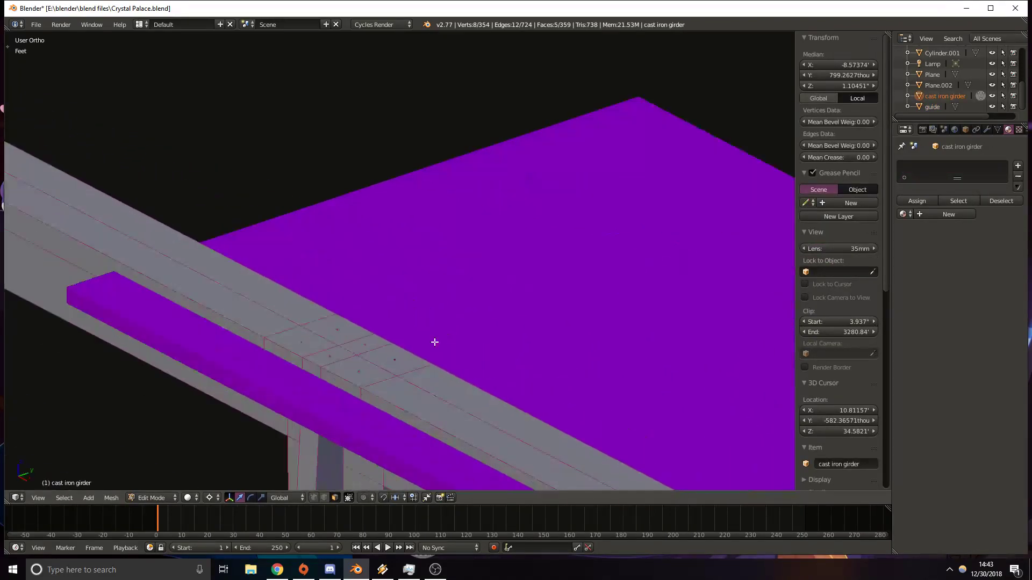
{"action": "middle_click_drag", "start_coordinate": [287, 423], "coordinate": [342, 249], "text": "shift"}
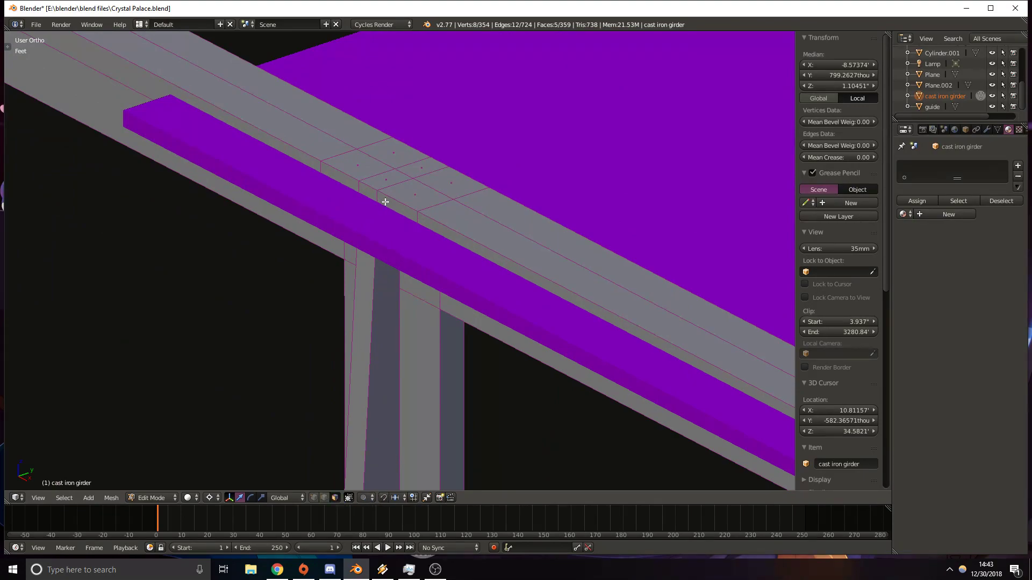
{"action": "key", "text": "z"}
{"action": "key", "text": "z"}
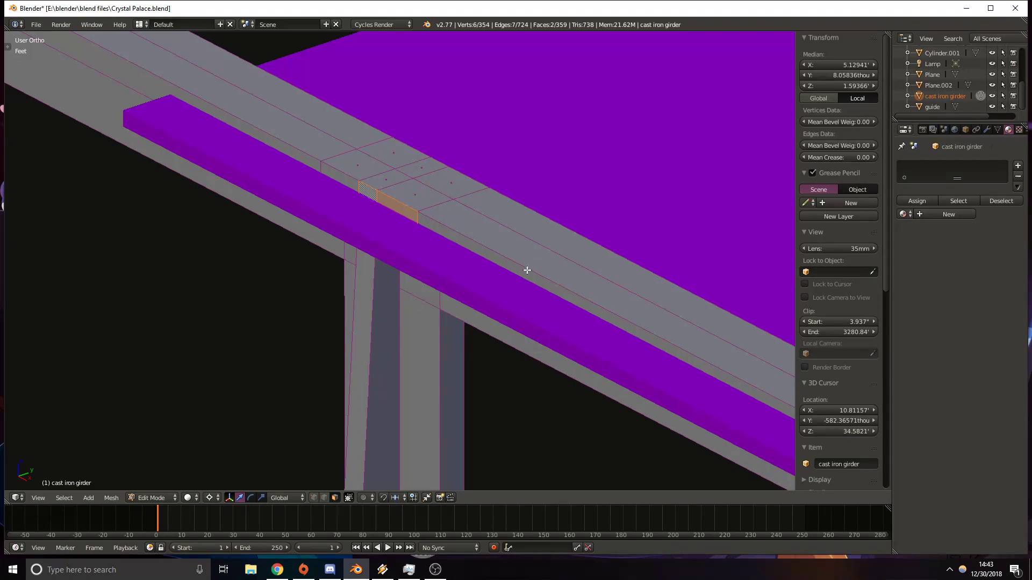
{"action": "left_click_drag", "start_coordinate": [426, 197], "coordinate": [379, 209]}
{"action": "scroll", "coordinate": [438, 223], "scroll_direction": "down", "scroll_amount": 8}
{"action": "middle_click_drag", "start_coordinate": [553, 329], "coordinate": [145, 111], "text": "shift"}
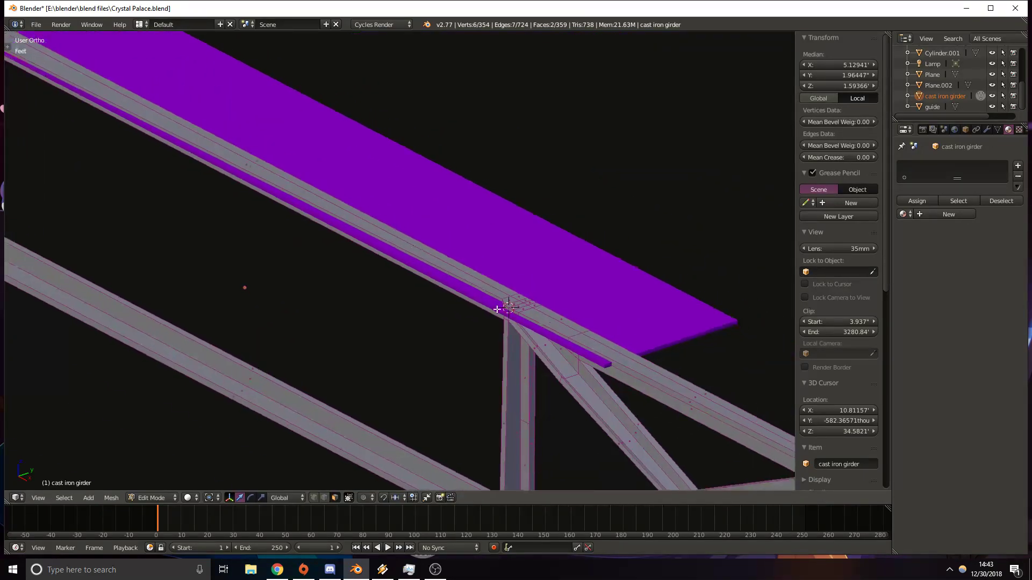
{"action": "scroll", "coordinate": [485, 300], "scroll_direction": "up", "scroll_amount": 3}
{"action": "key", "text": "Tab"}
Select the guide and move it along Y to a Y location of about 11.457.
{"action": "right_click", "coordinate": [499, 312]}
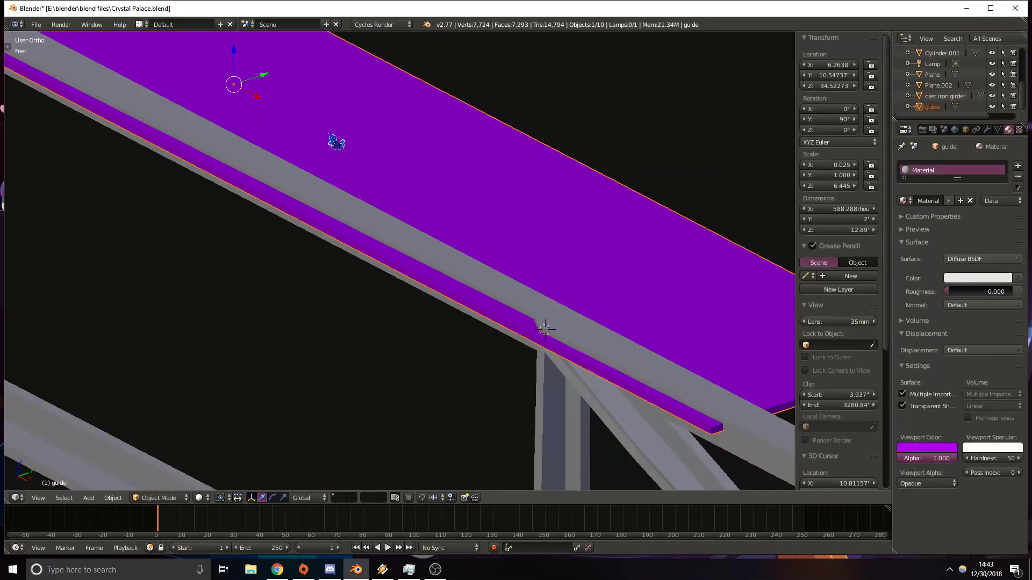
{"action": "key", "text": "g"}
{"action": "key", "text": "y"}
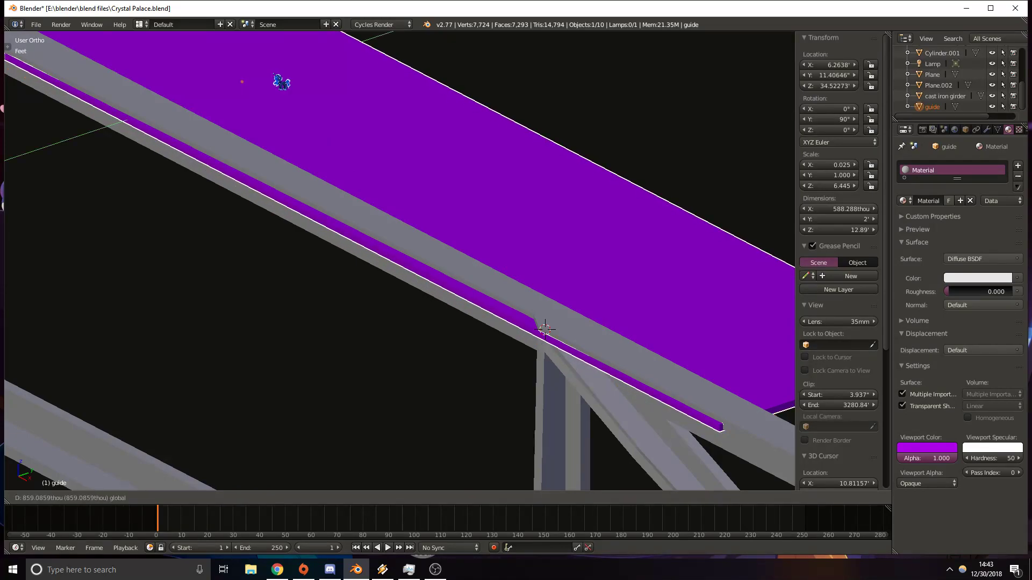
{"action": "left_click", "coordinate": [274, 74]}
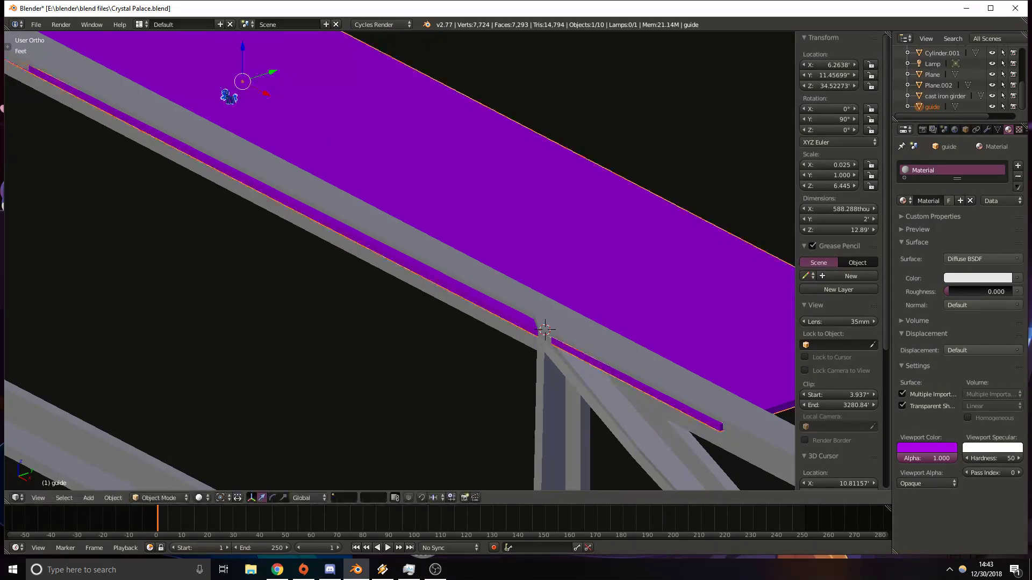
Reopen the girder's mesh and move the two upper rail faces above the far post about 880 thou along Y to the guide.
{"action": "middle_click_drag", "start_coordinate": [229, 86], "coordinate": [496, 266], "text": "shift"}
{"action": "middle_click_drag", "start_coordinate": [133, 124], "coordinate": [551, 349], "text": "shift"}
{"action": "middle_click_drag", "start_coordinate": [165, 137], "coordinate": [415, 276], "text": "shift"}
{"action": "middle_click_drag", "start_coordinate": [467, 350], "coordinate": [364, 248], "text": "shift"}
{"action": "scroll", "coordinate": [363, 248], "scroll_direction": "up", "scroll_amount": 6}
{"action": "middle_click_drag", "start_coordinate": [543, 304], "coordinate": [399, 226], "text": "shift"}
{"action": "right_click", "coordinate": [385, 273]}
{"action": "key", "text": "Tab"}
{"action": "key", "text": "g"}
{"action": "key", "text": "y"}
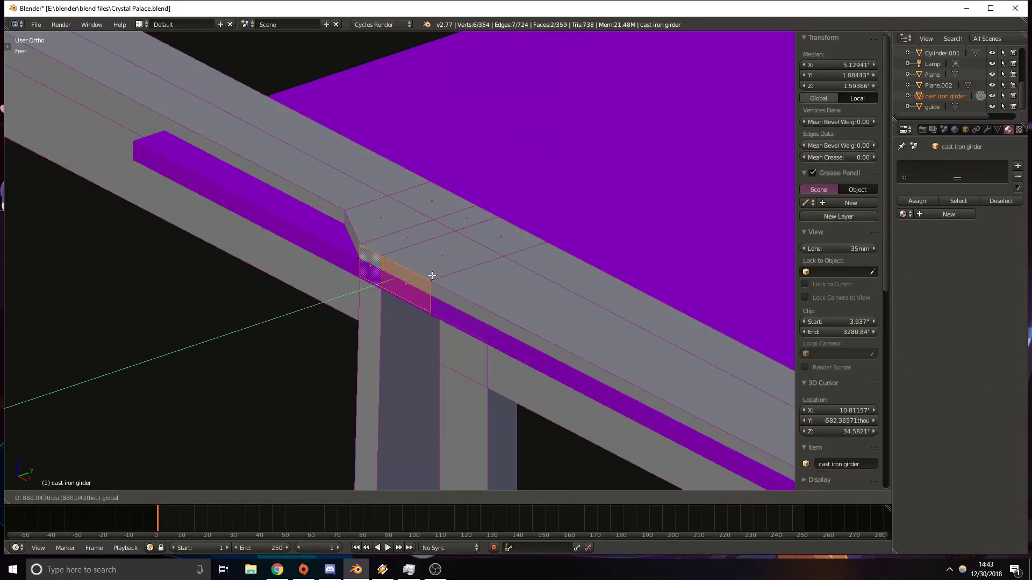
{"action": "left_click", "coordinate": [433, 284]}
Select the upper rail's short edge at the post beside the cross braces and move it along Y to meet the guide.
{"action": "middle_click_drag", "start_coordinate": [484, 322], "coordinate": [182, 97], "text": "shift"}
{"action": "middle_click_drag", "start_coordinate": [666, 376], "coordinate": [485, 276], "text": "shift"}
{"action": "middle_click_drag", "start_coordinate": [591, 267], "coordinate": [387, 180], "text": "shift"}
{"action": "middle_click_drag", "start_coordinate": [671, 363], "coordinate": [395, 175], "text": "shift"}
{"action": "middle_click_drag", "start_coordinate": [736, 371], "coordinate": [478, 237], "text": "shift"}
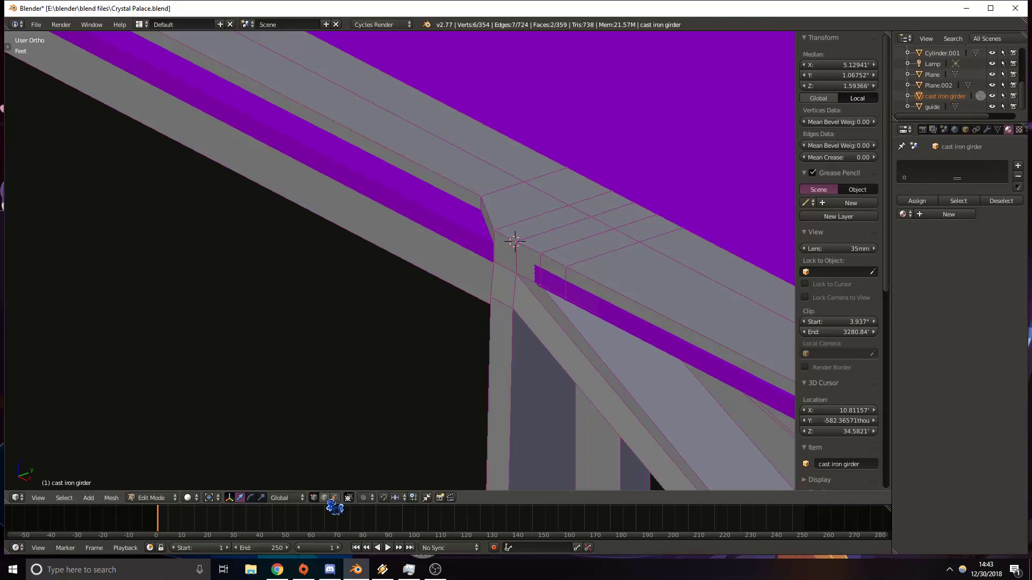
{"action": "left_click_drag", "start_coordinate": [499, 208], "coordinate": [483, 212]}
Switch to face selection and select the lower rail and far post faces around the girder's open bay.
{"action": "scroll", "coordinate": [491, 228], "scroll_direction": "down", "scroll_amount": 8}
{"action": "middle_click_drag", "start_coordinate": [47, 101], "coordinate": [609, 403], "text": "shift"}
{"action": "middle_click_drag", "start_coordinate": [314, 241], "coordinate": [295, 274]}
{"action": "middle_click_drag", "start_coordinate": [513, 260], "coordinate": [360, 198], "text": "shift"}
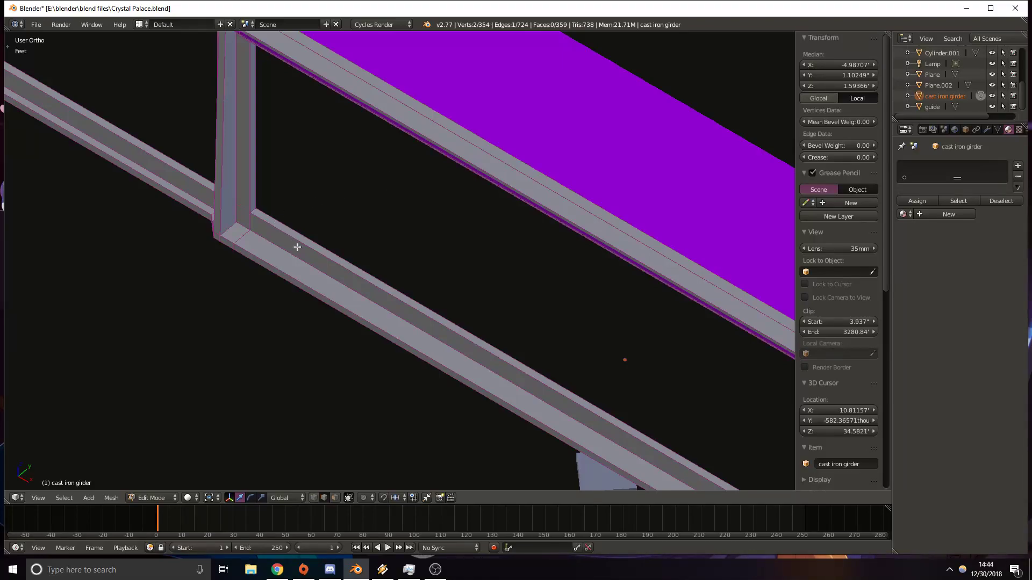
{"action": "scroll", "coordinate": [304, 268], "scroll_direction": "up", "scroll_amount": 2}
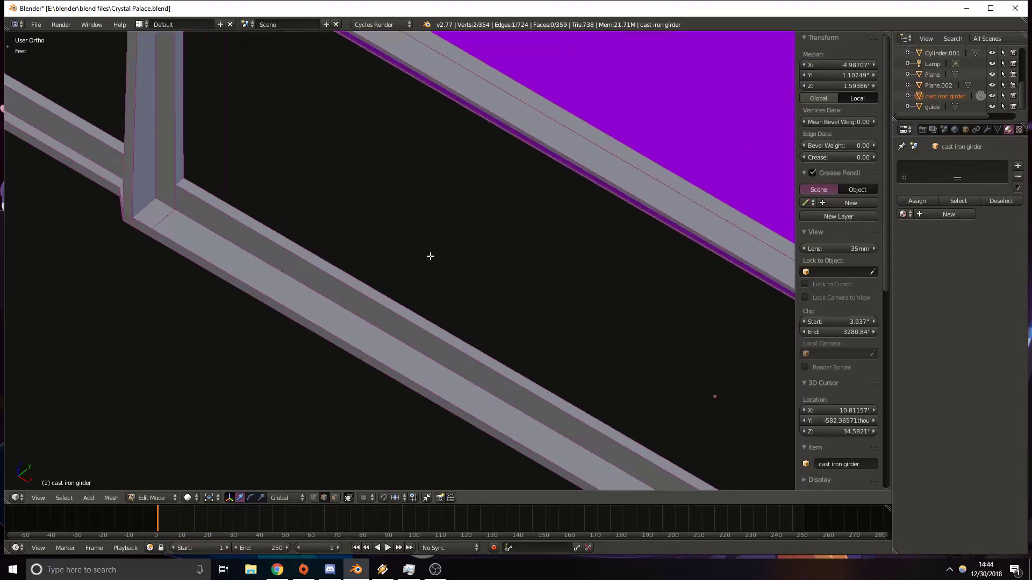
{"action": "middle_click_drag", "start_coordinate": [445, 275], "coordinate": [287, 221], "text": "shift"}
{"action": "left_click", "coordinate": [335, 499]}
{"action": "right_click", "coordinate": [367, 352]}
{"action": "right_click", "coordinate": [378, 338], "text": "shift"}
{"action": "key", "text": "z"}
{"action": "key", "text": "z"}
{"action": "middle_click_drag", "start_coordinate": [553, 374], "coordinate": [452, 462]}
{"action": "middle_click_drag", "start_coordinate": [686, 344], "coordinate": [431, 376], "text": "shift"}
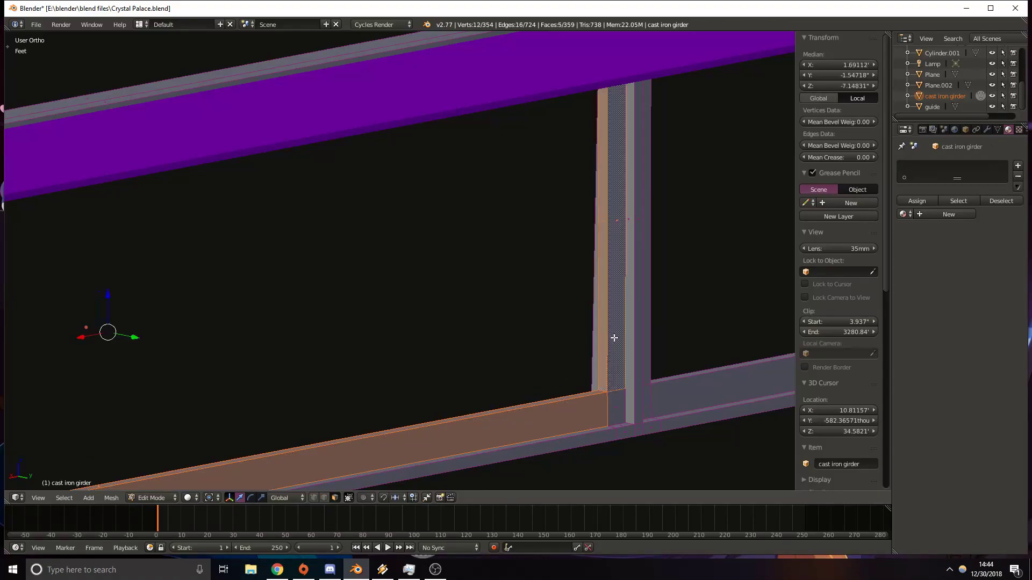
{"action": "middle_click_drag", "start_coordinate": [599, 395], "coordinate": [306, 304]}
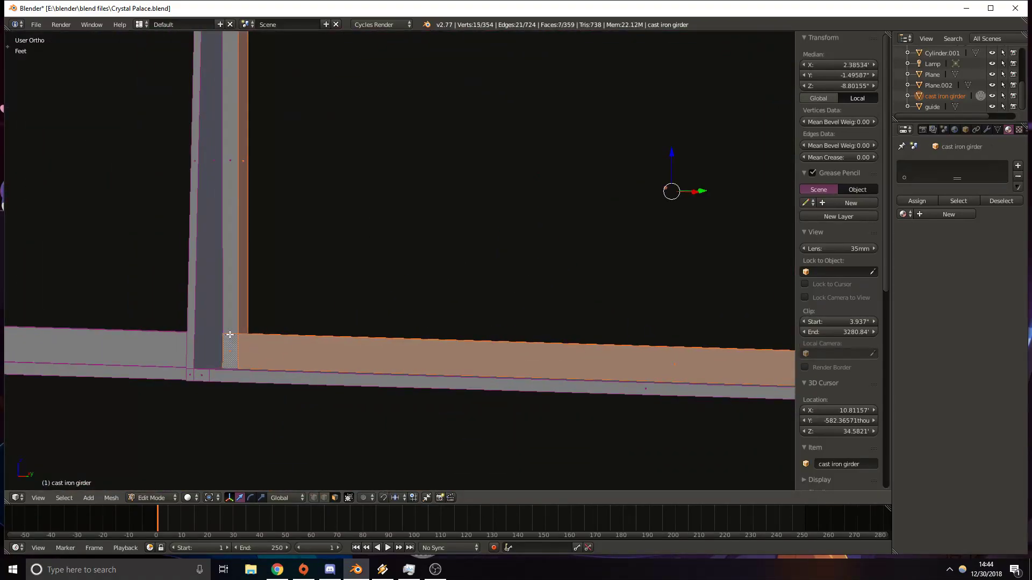
Add the open bay's upper rail face and the faces of the post beside the cross braces to the selection.
{"action": "middle_click_drag", "start_coordinate": [313, 46], "coordinate": [250, 287], "text": "shift"}
{"action": "right_click", "coordinate": [168, 211], "text": "shift"}
{"action": "right_click", "coordinate": [230, 211], "text": "shift"}
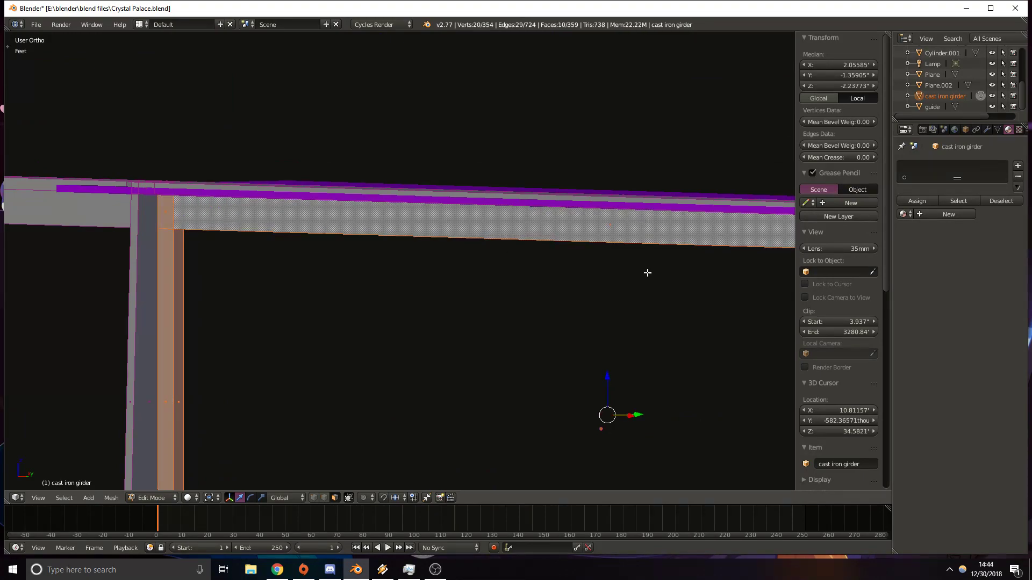
{"action": "middle_click_drag", "start_coordinate": [640, 272], "coordinate": [286, 197], "text": "shift"}
{"action": "middle_click_drag", "start_coordinate": [611, 223], "coordinate": [436, 143]}
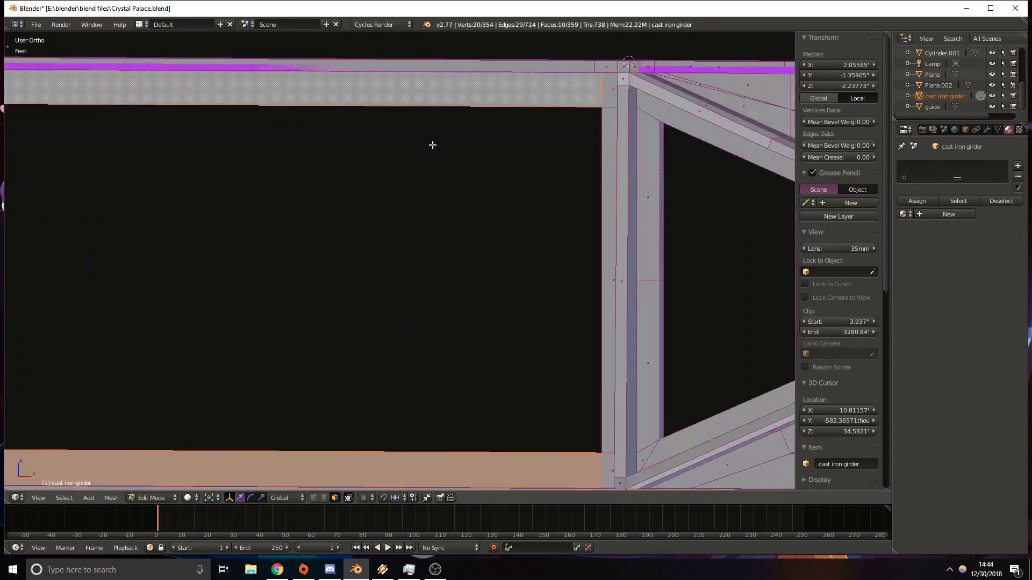
{"action": "right_click", "coordinate": [605, 99], "text": "shift"}
{"action": "right_click", "coordinate": [599, 185], "text": "shift"}
{"action": "right_click", "coordinate": [599, 477], "text": "shift"}
Add the remaining lower rail, upper rail and post faces around the open bay to the selection and delete them.
{"action": "middle_click_drag", "start_coordinate": [599, 477], "coordinate": [322, 336]}
{"action": "right_click", "coordinate": [324, 280], "text": "shift"}
{"action": "middle_click_drag", "start_coordinate": [411, 147], "coordinate": [381, 165]}
{"action": "right_click", "coordinate": [307, 236], "text": "shift"}
{"action": "right_click", "coordinate": [173, 253], "text": "shift"}
{"action": "middle_click_drag", "start_coordinate": [640, 196], "coordinate": [301, 255], "text": "shift"}
{"action": "middle_click_drag", "start_coordinate": [747, 186], "coordinate": [332, 249], "text": "shift"}
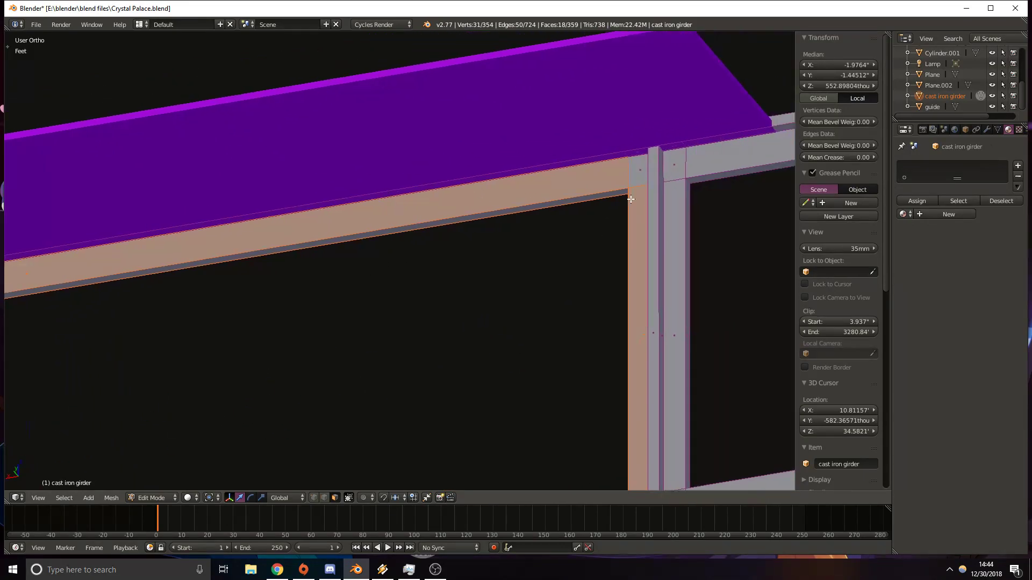
{"action": "key", "text": "x"}
{"action": "left_click", "coordinate": [623, 188]}
Delete the leftover face beside the upper rail and post joint, and leave mesh editing.
{"action": "middle_click_drag", "start_coordinate": [629, 191], "coordinate": [362, 162]}
{"action": "middle_click_drag", "start_coordinate": [370, 103], "coordinate": [237, 302]}
{"action": "right_click", "coordinate": [224, 286]}
{"action": "key", "text": "x"}
{"action": "left_click", "coordinate": [224, 285]}
{"action": "key", "text": "Tab"}
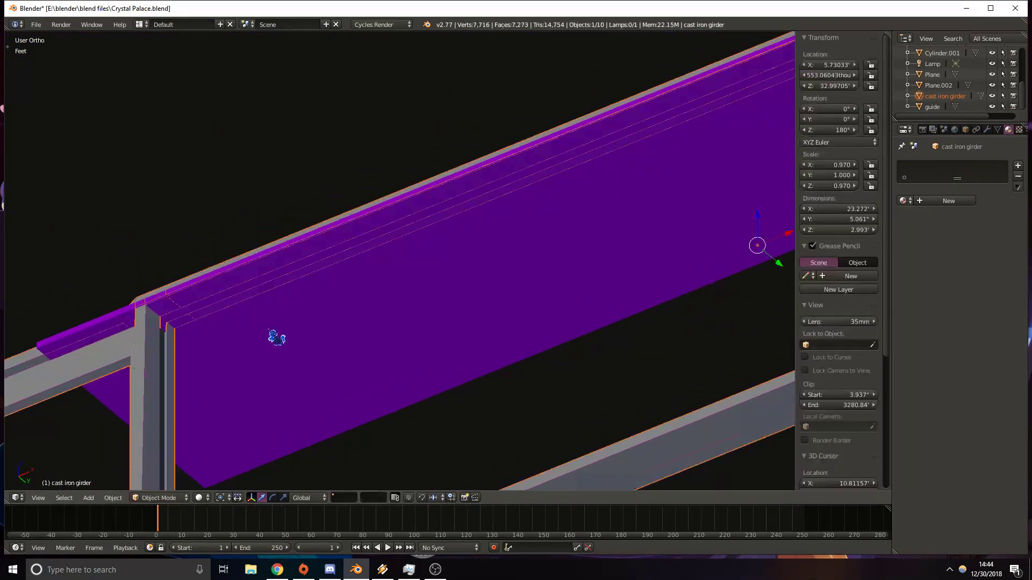
Hide the guide object and reopen the cast iron girder's mesh at the post's lower corner.
{"action": "right_click", "coordinate": [323, 331]}
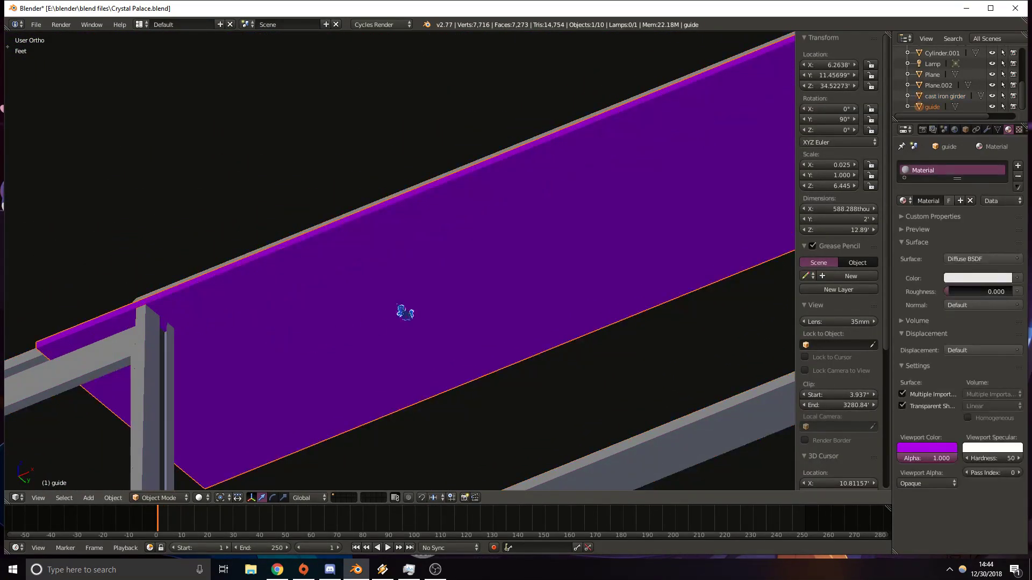
{"action": "left_click", "coordinate": [992, 107]}
{"action": "middle_click_drag", "start_coordinate": [462, 332], "coordinate": [390, 190]}
{"action": "right_click", "coordinate": [351, 440]}
{"action": "key", "text": "Tab"}
{"action": "scroll", "coordinate": [389, 191], "scroll_direction": "up", "scroll_amount": 3}
{"action": "middle_click_drag", "start_coordinate": [223, 232], "coordinate": [370, 281], "text": "shift"}
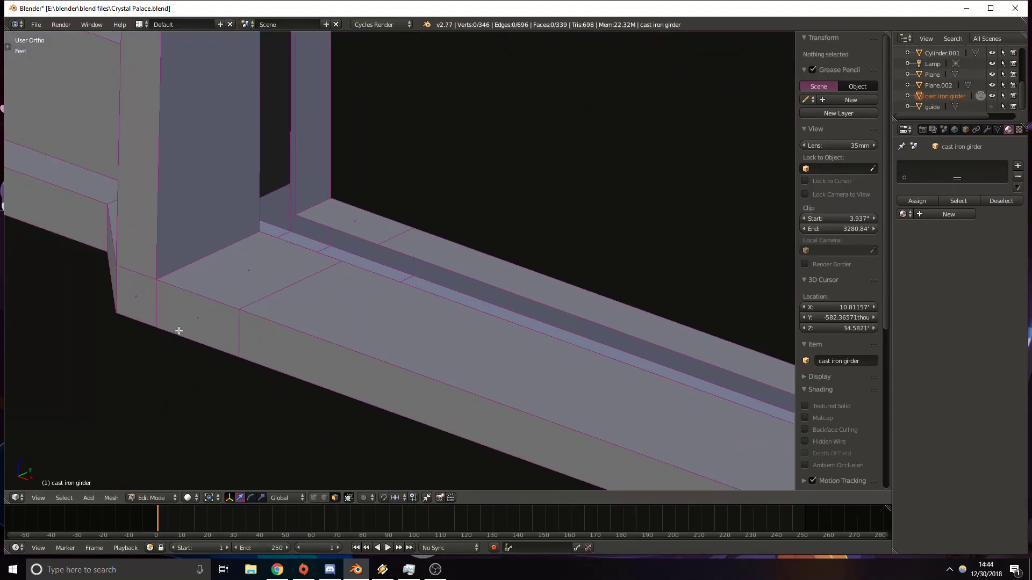
Select the lower rail's remaining side, ledge and inner faces beside the post and delete them.
{"action": "right_click", "coordinate": [196, 316]}
{"action": "right_click", "coordinate": [249, 269], "text": "shift"}
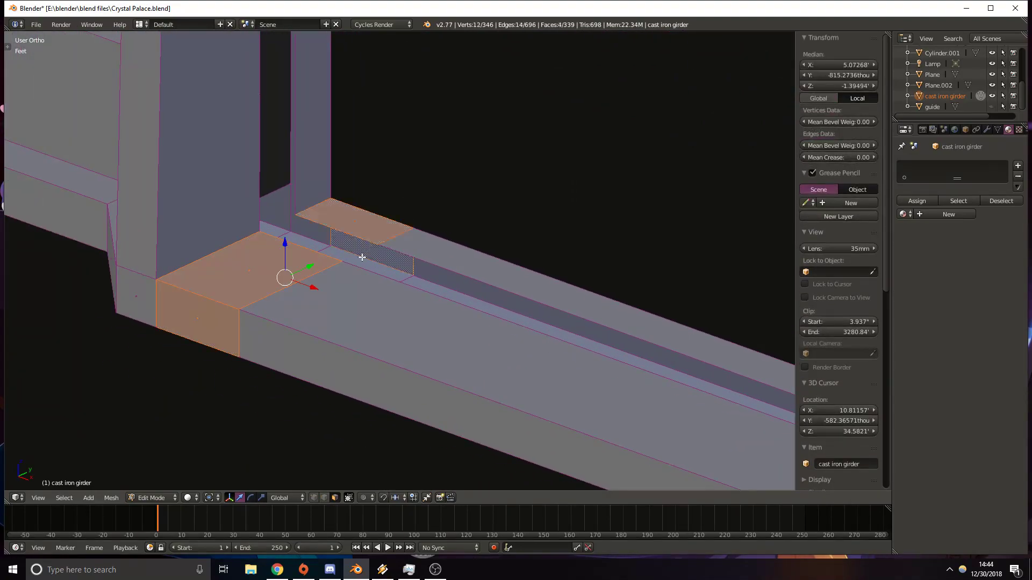
{"action": "right_click", "coordinate": [350, 291], "text": "shift"}
{"action": "right_click", "coordinate": [336, 343], "text": "shift"}
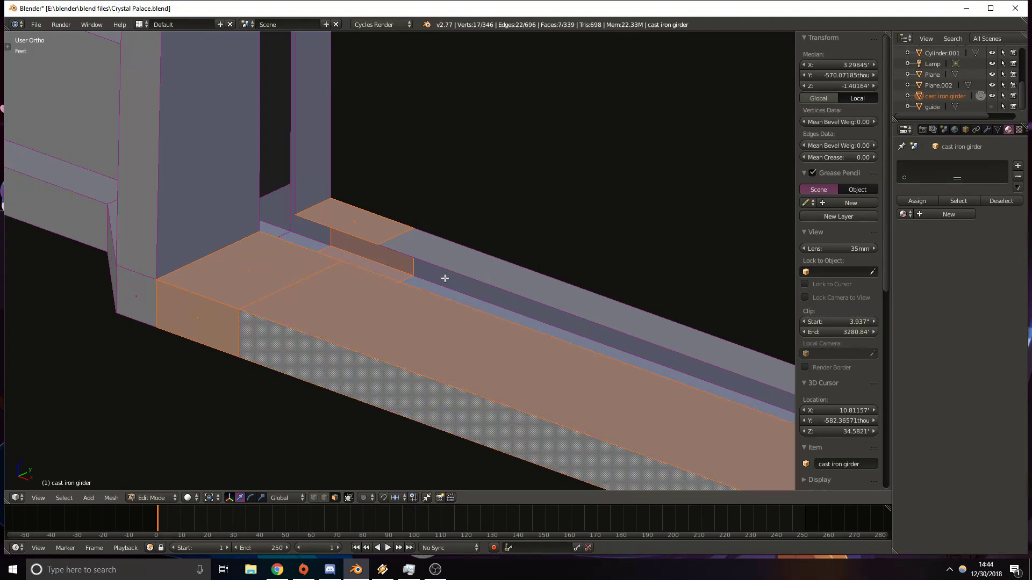
{"action": "key", "text": "z"}
{"action": "key", "text": "z"}
{"action": "right_click", "coordinate": [447, 286], "text": "shift"}
{"action": "key", "text": "x"}
{"action": "left_click", "coordinate": [455, 267]}
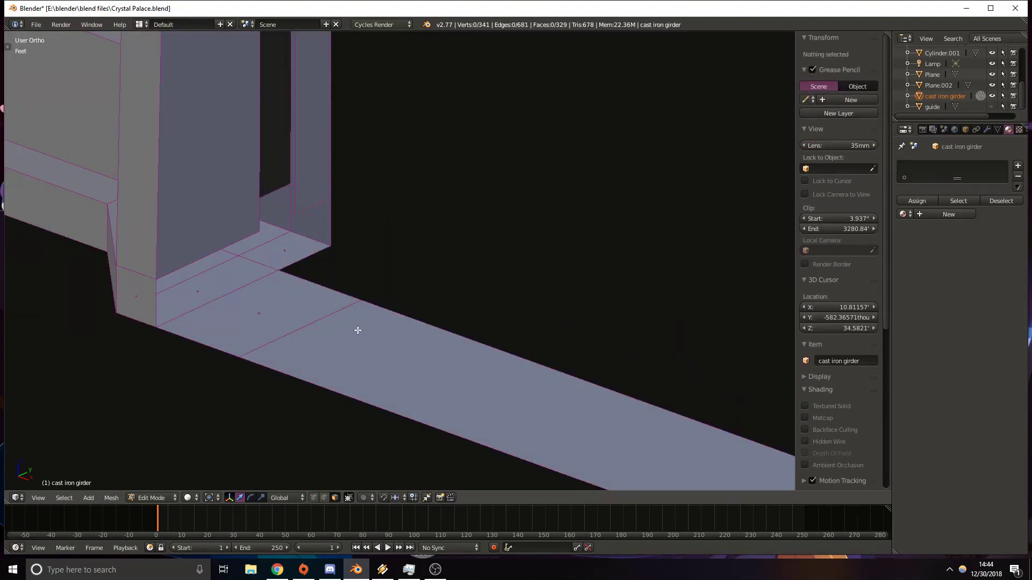
Delete the lower rail's remaining underside faces that extend across the open bay.
{"action": "right_click", "coordinate": [357, 330]}
{"action": "key", "text": "x"}
{"action": "left_click", "coordinate": [299, 301]}
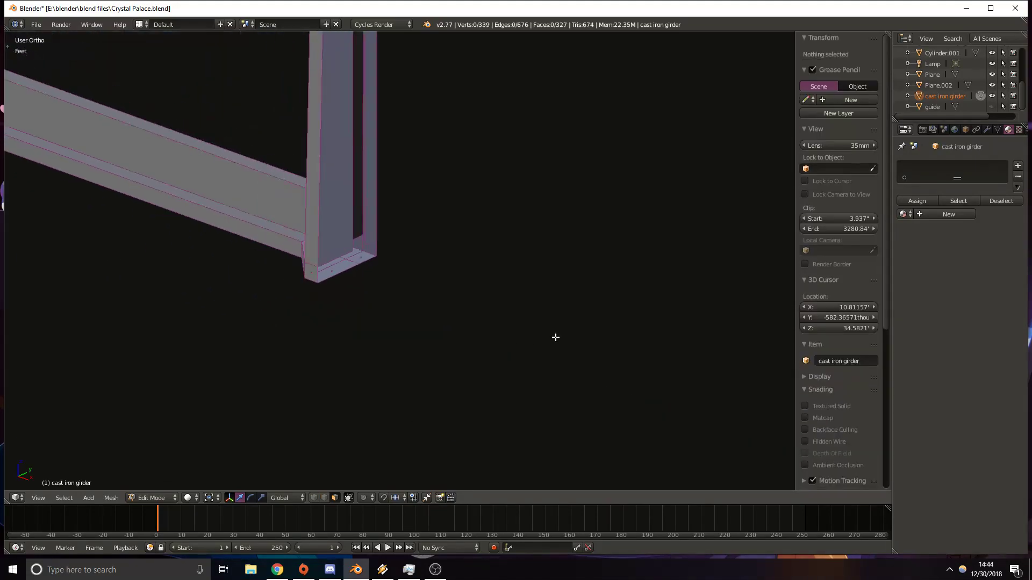
Select the lower rail's stub faces at the bay's opposite post and delete them.
{"action": "scroll", "coordinate": [445, 246], "scroll_direction": "down", "scroll_amount": 5}
{"action": "middle_click_drag", "start_coordinate": [445, 246], "coordinate": [493, 316]}
{"action": "scroll", "coordinate": [492, 316], "scroll_direction": "up", "scroll_amount": 6}
{"action": "middle_click_drag", "start_coordinate": [365, 260], "coordinate": [415, 272], "text": "shift"}
{"action": "right_click", "coordinate": [415, 272]}
{"action": "right_click", "coordinate": [415, 310], "text": "shift"}
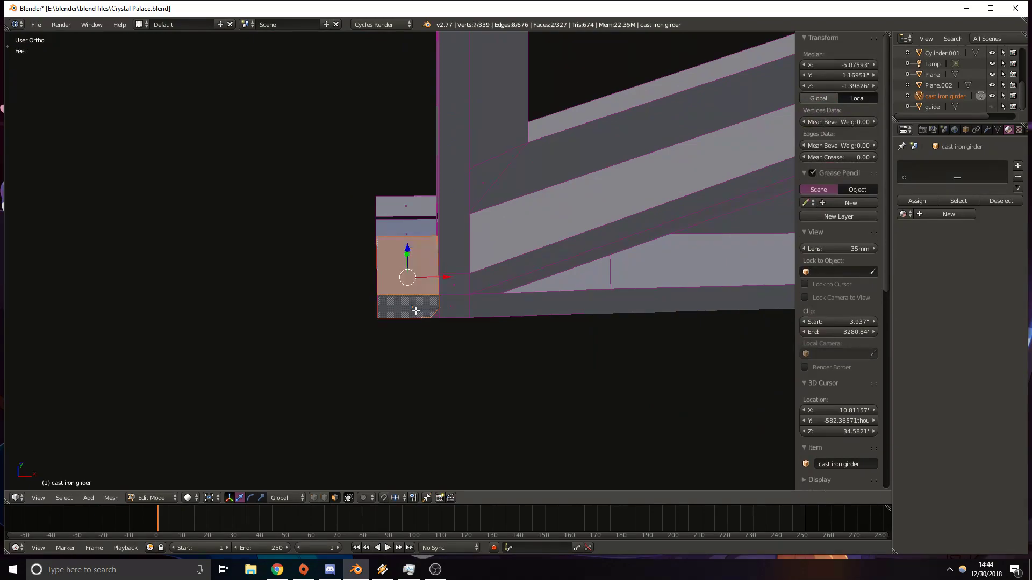
{"action": "key", "text": "z"}
{"action": "key", "text": "z"}
{"action": "key", "text": "x"}
{"action": "left_click", "coordinate": [405, 218]}
Delete the last rail stub face beside that post and the small face at its outer bottom corner.
{"action": "right_click", "coordinate": [405, 207], "text": "shift"}
{"action": "key", "text": "x"}
{"action": "left_click", "coordinate": [405, 208]}
{"action": "right_click", "coordinate": [434, 317]}
{"action": "key", "text": "x"}
{"action": "left_click", "coordinate": [433, 317]}
Delete the stray end face at the post's lower corner.
{"action": "scroll", "coordinate": [438, 313], "scroll_direction": "up", "scroll_amount": 5}
{"action": "middle_click_drag", "start_coordinate": [470, 306], "coordinate": [389, 248]}
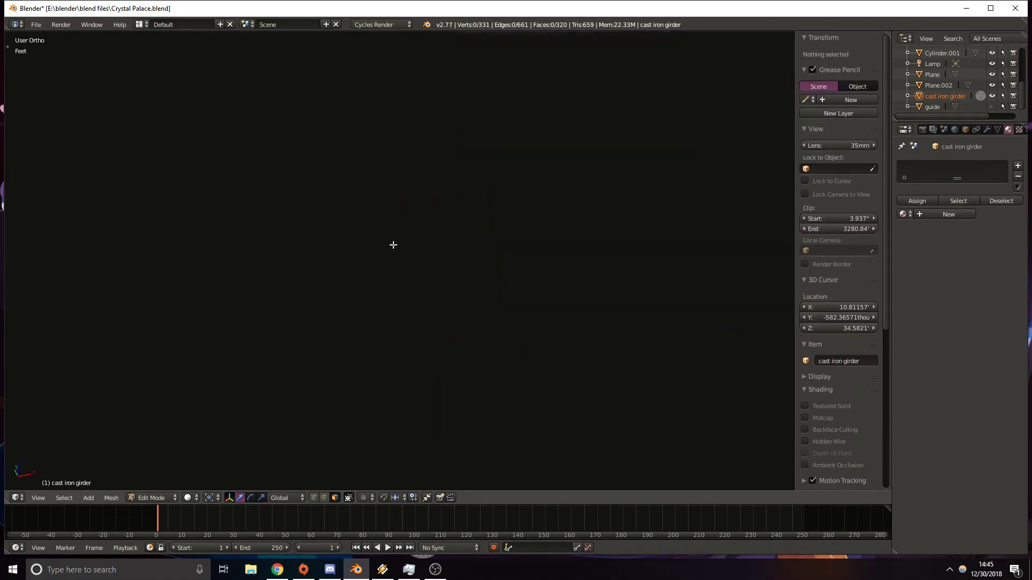
{"action": "scroll", "coordinate": [500, 188], "scroll_direction": "down", "scroll_amount": 5}
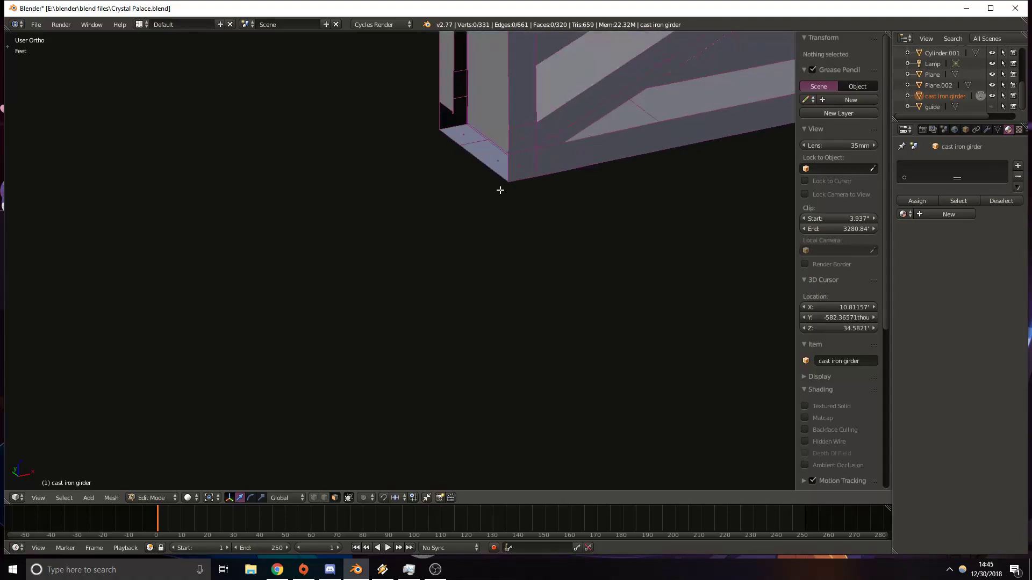
{"action": "right_click", "coordinate": [472, 248]}
{"action": "key", "text": "x"}
{"action": "left_click", "coordinate": [467, 249]}
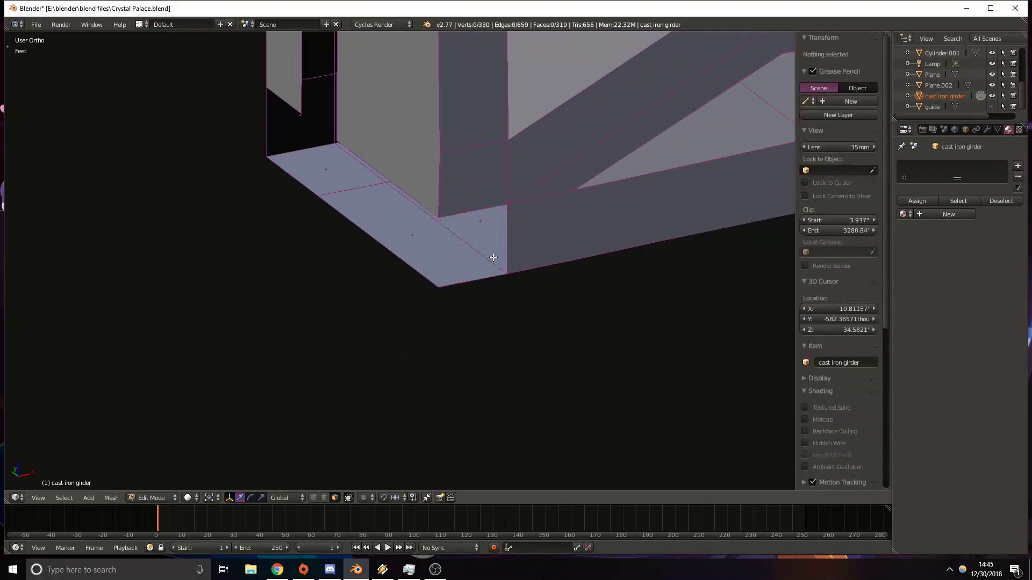
Using edge selection, close the post's corner gap and fill the lower rail's outer side face between the two posts.
{"action": "right_click", "coordinate": [486, 271]}
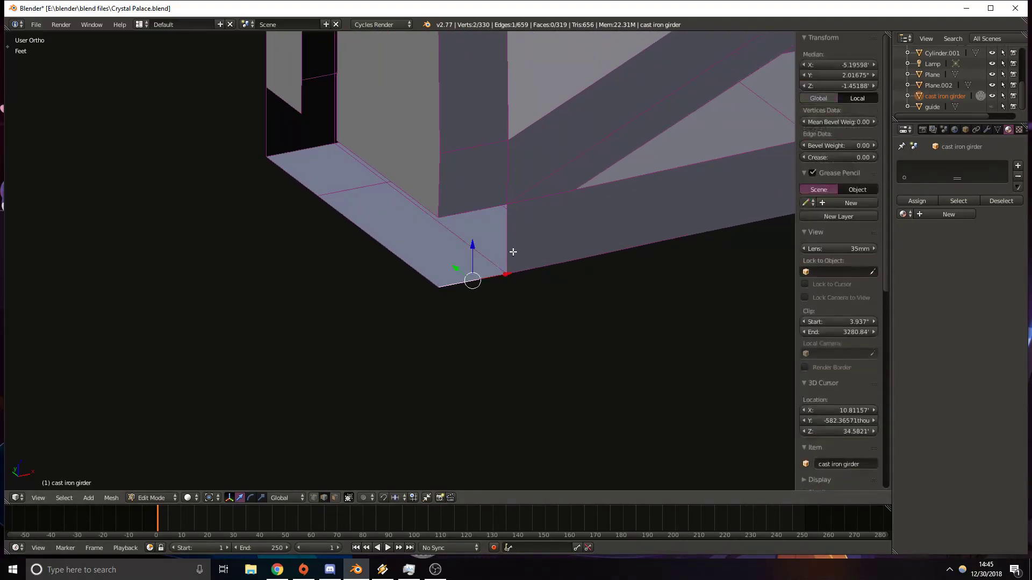
{"action": "scroll", "coordinate": [440, 247], "scroll_direction": "down", "scroll_amount": 7}
{"action": "middle_click_drag", "start_coordinate": [192, 285], "coordinate": [369, 260], "text": "shift"}
{"action": "scroll", "coordinate": [483, 271], "scroll_direction": "down", "scroll_amount": 4}
{"action": "middle_click_drag", "start_coordinate": [483, 271], "coordinate": [453, 173], "text": "shift"}
{"action": "scroll", "coordinate": [380, 200], "scroll_direction": "down", "scroll_amount": 3}
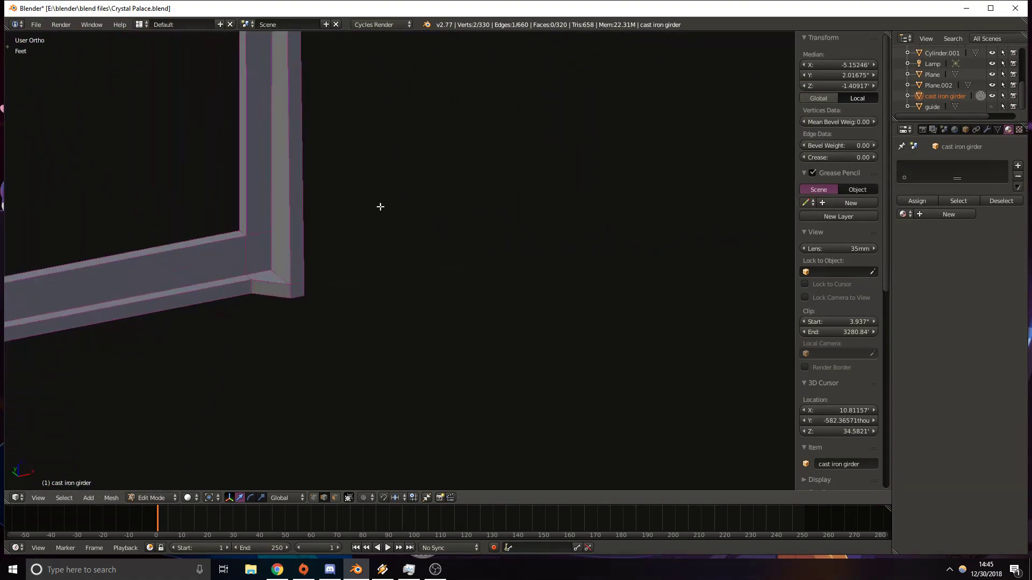
{"action": "scroll", "coordinate": [301, 269], "scroll_direction": "up", "scroll_amount": 4}
{"action": "right_click", "coordinate": [187, 290], "text": "shift"}
{"action": "key", "text": "f"}
Select the new side face's long bottom edge with the adjoining short post edge and fill the lower rail's first underside strip.
{"action": "middle_click_drag", "start_coordinate": [210, 279], "coordinate": [253, 192]}
{"action": "scroll", "coordinate": [92, 281], "scroll_direction": "down", "scroll_amount": 4}
{"action": "scroll", "coordinate": [252, 193], "scroll_direction": "up", "scroll_amount": 5}
{"action": "middle_click_drag", "start_coordinate": [92, 203], "coordinate": [329, 258], "text": "shift"}
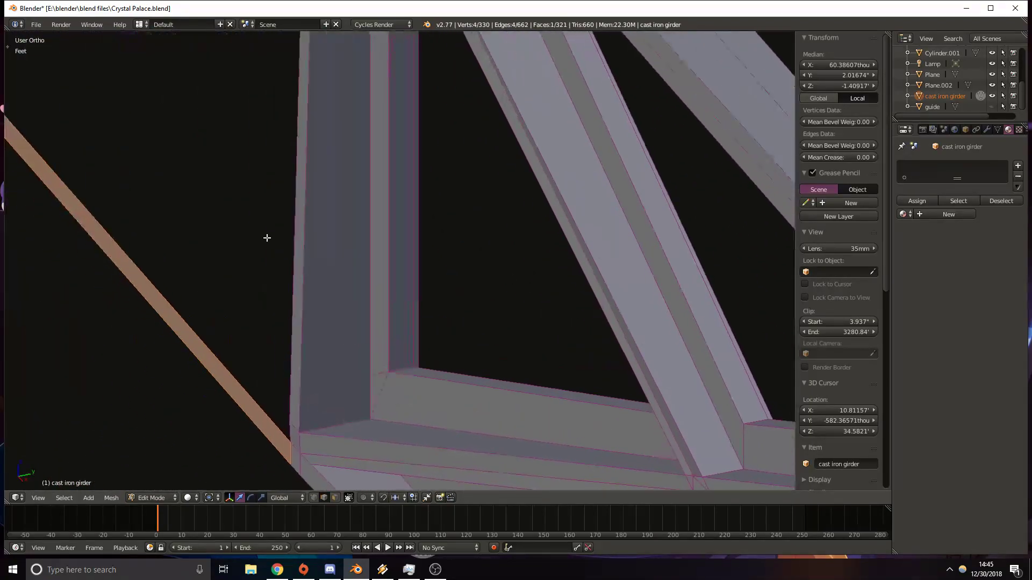
{"action": "middle_click_drag", "start_coordinate": [144, 191], "coordinate": [507, 456], "text": "shift"}
{"action": "middle_click_drag", "start_coordinate": [194, 247], "coordinate": [392, 464], "text": "shift"}
{"action": "middle_click_drag", "start_coordinate": [106, 97], "coordinate": [321, 387], "text": "shift"}
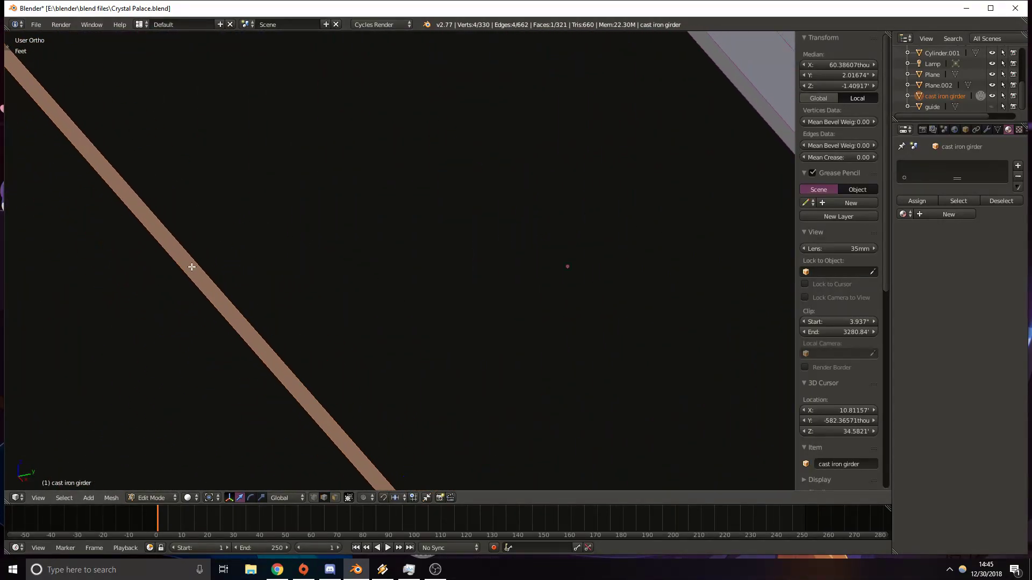
{"action": "middle_click_drag", "start_coordinate": [166, 235], "coordinate": [407, 473], "text": "shift"}
{"action": "key", "text": "z"}
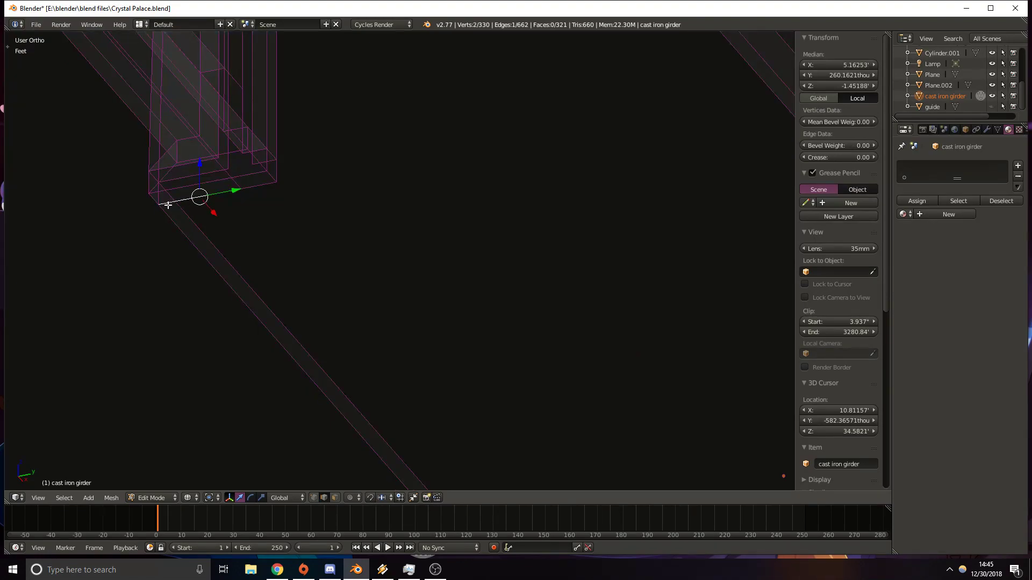
{"action": "key", "text": "z"}
{"action": "middle_click_drag", "start_coordinate": [336, 208], "coordinate": [261, 126]}
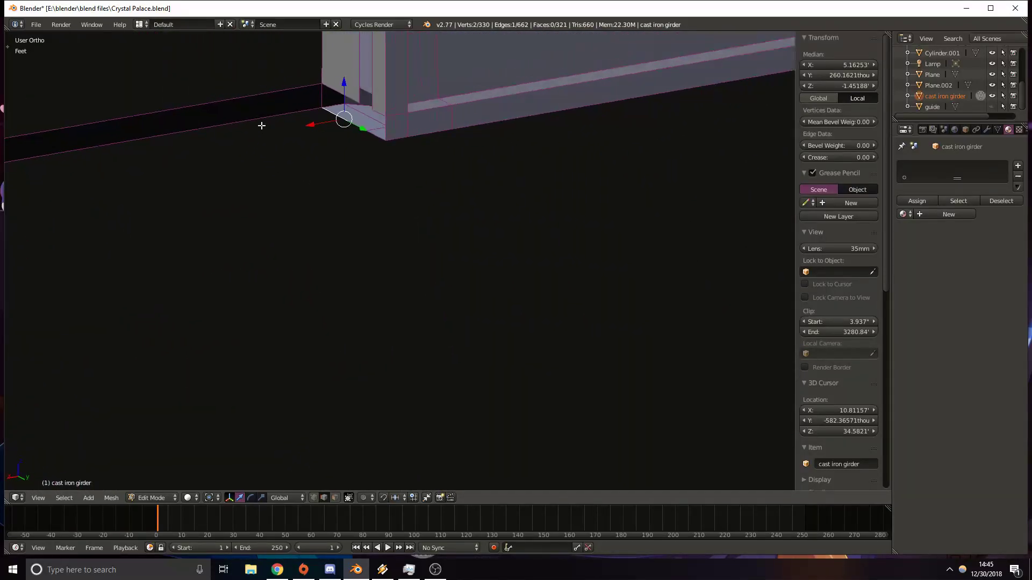
{"action": "middle_click_drag", "start_coordinate": [170, 155], "coordinate": [354, 253], "text": "shift"}
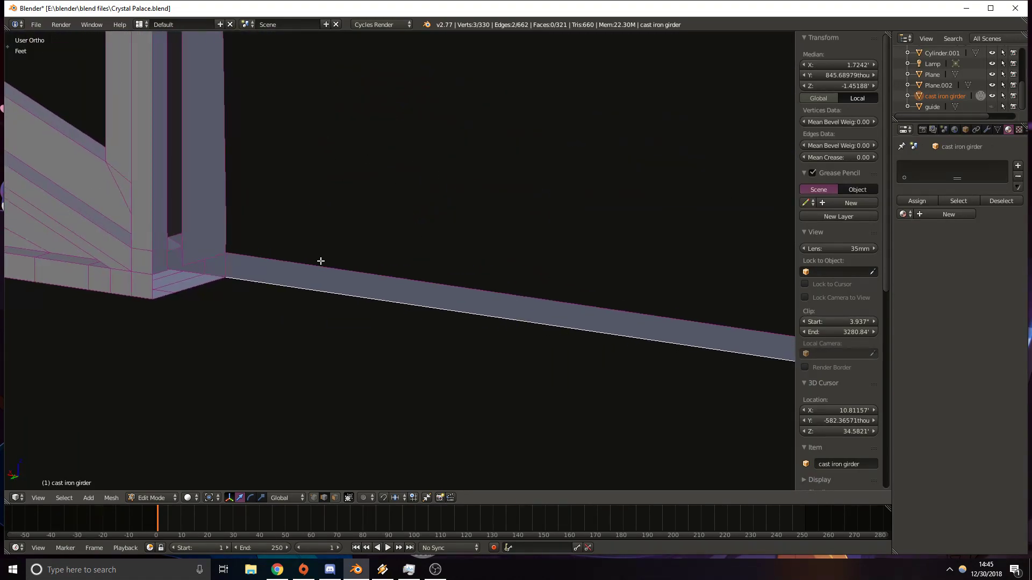
{"action": "key", "text": "f"}
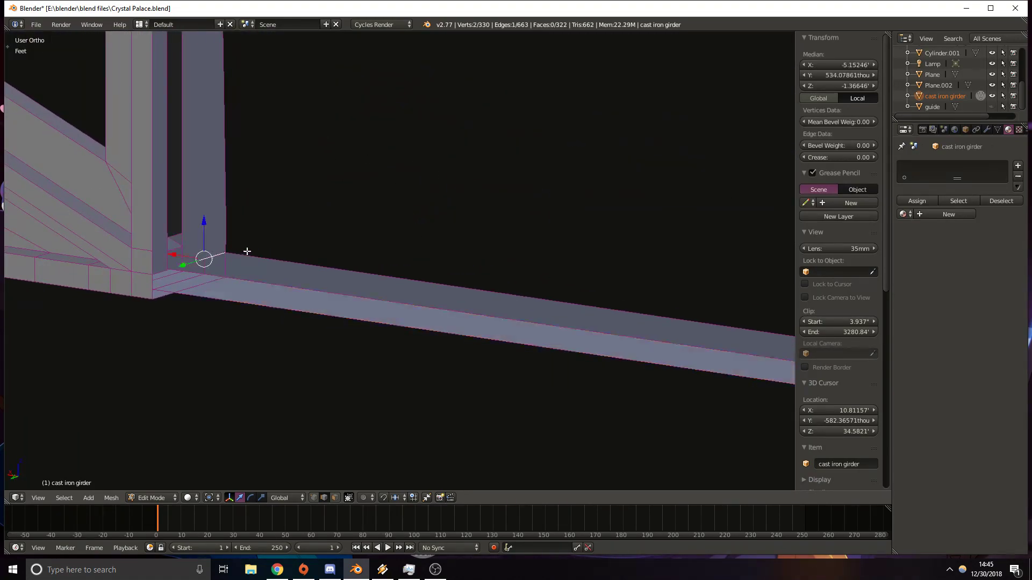
Select the matching short upper edges at both posts and fill the lower rail's ledge face between them.
{"action": "right_click", "coordinate": [245, 253], "text": "shift"}
{"action": "scroll", "coordinate": [323, 258], "scroll_direction": "down", "scroll_amount": 8}
{"action": "middle_click_drag", "start_coordinate": [725, 306], "coordinate": [355, 242], "text": "shift"}
{"action": "middle_click_drag", "start_coordinate": [732, 277], "coordinate": [404, 263], "text": "shift"}
{"action": "scroll", "coordinate": [494, 279], "scroll_direction": "up", "scroll_amount": 6}
{"action": "middle_click_drag", "start_coordinate": [581, 274], "coordinate": [518, 273], "text": "shift"}
{"action": "right_click", "coordinate": [446, 204], "text": "shift"}
{"action": "key", "text": "f"}
Fill the next underside strip of the lower rail from its long edge and the short edge at the post.
{"action": "scroll", "coordinate": [476, 260], "scroll_direction": "up", "scroll_amount": 3}
{"action": "middle_click_drag", "start_coordinate": [488, 242], "coordinate": [487, 239], "text": "shift"}
{"action": "middle_click_drag", "start_coordinate": [261, 237], "coordinate": [618, 182], "text": "shift"}
{"action": "middle_click_drag", "start_coordinate": [215, 224], "coordinate": [693, 92], "text": "shift"}
{"action": "middle_click_drag", "start_coordinate": [411, 284], "coordinate": [355, 201]}
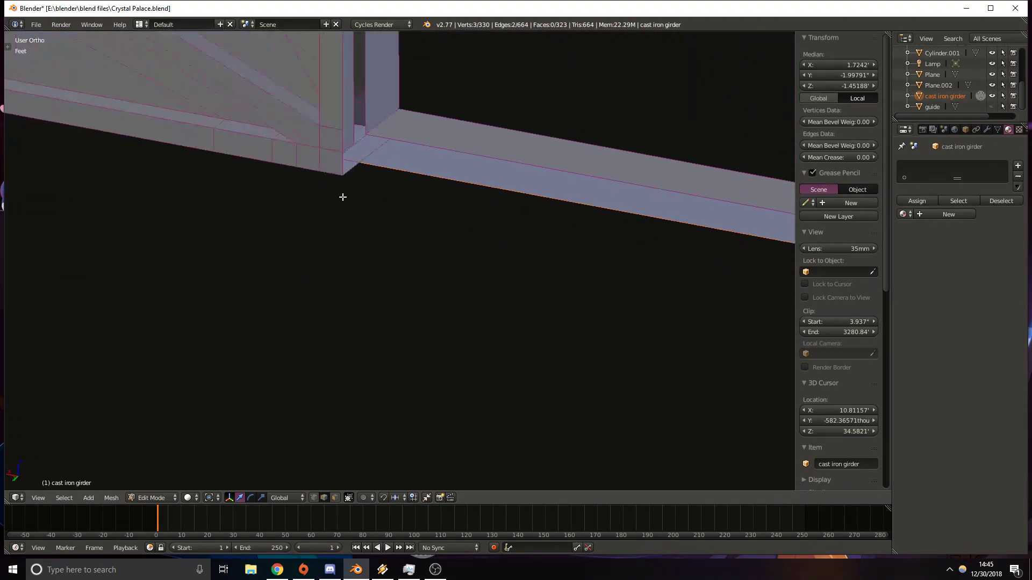
{"action": "key", "text": "f"}
Select the corner edge at the post and fill the lower rail's side face on the opposite side.
{"action": "right_click", "coordinate": [349, 170]}
{"action": "middle_click_drag", "start_coordinate": [627, 188], "coordinate": [414, 179]}
{"action": "middle_click_drag", "start_coordinate": [780, 51], "coordinate": [446, 202], "text": "shift"}
{"action": "scroll", "coordinate": [508, 230], "scroll_direction": "up", "scroll_amount": 6}
{"action": "key", "text": "f"}
Select the short ledge edges at both posts and fill the ledge strip along the lower rail's opposite side.
{"action": "right_click", "coordinate": [603, 78]}
{"action": "right_click", "coordinate": [585, 88], "text": "shift"}
{"action": "middle_click_drag", "start_coordinate": [182, 89], "coordinate": [296, 216], "text": "shift"}
{"action": "key", "text": "f"}
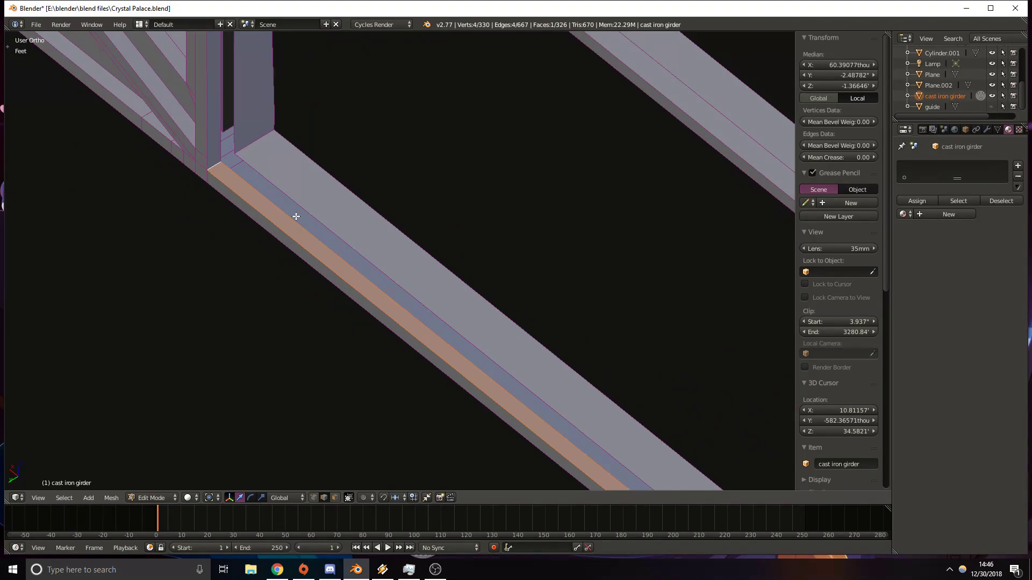
Examine the rebuilt lower rail, briefly showing the guide for comparison, and check the girder's straightness from several angles.
{"action": "scroll", "coordinate": [318, 235], "scroll_direction": "up", "scroll_amount": 4}
{"action": "middle_click_drag", "start_coordinate": [95, 61], "coordinate": [277, 224], "text": "shift"}
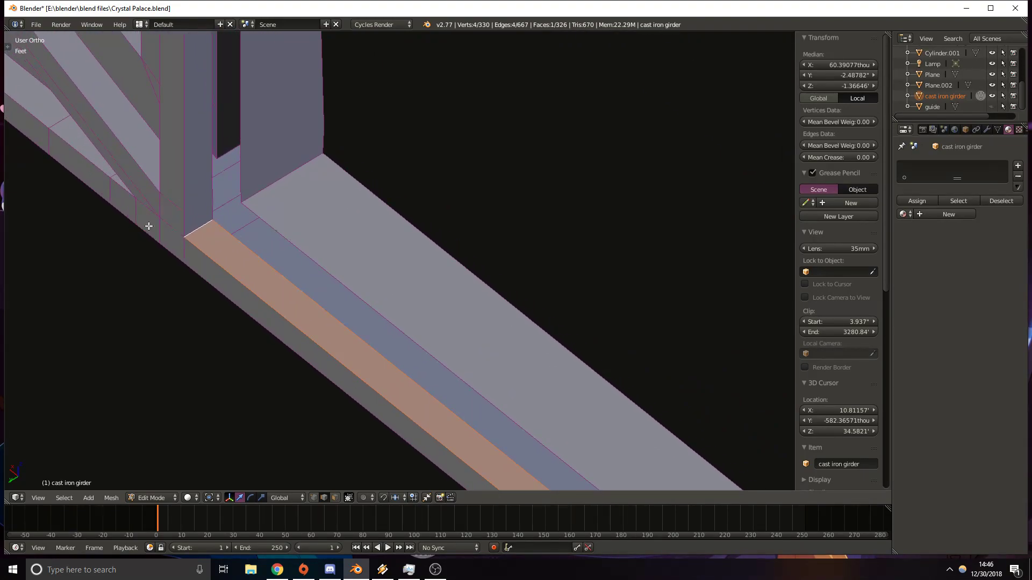
{"action": "scroll", "coordinate": [222, 160], "scroll_direction": "down", "scroll_amount": 7}
{"action": "middle_click_drag", "start_coordinate": [559, 294], "coordinate": [390, 228], "text": "shift"}
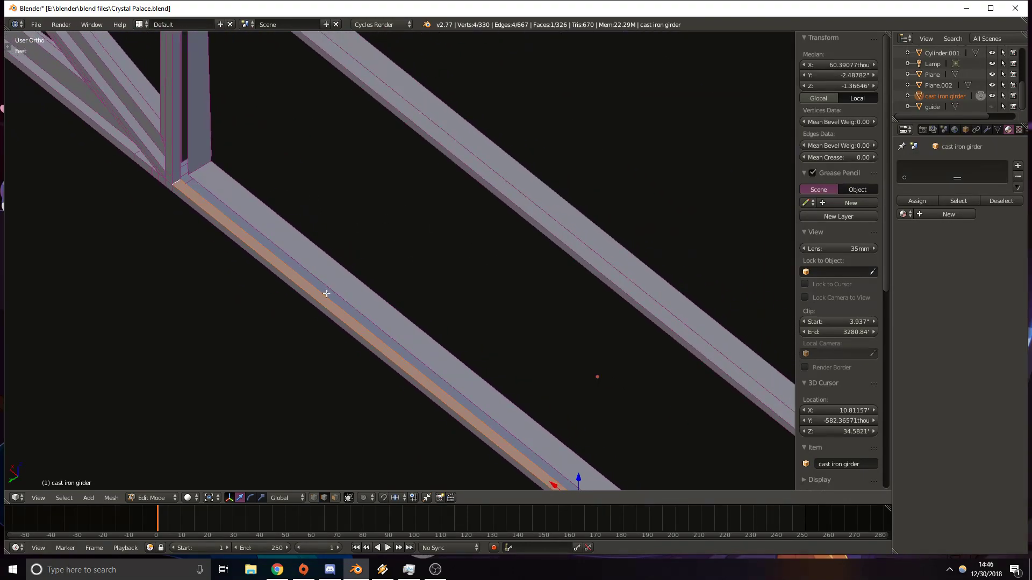
{"action": "middle_click_drag", "start_coordinate": [412, 282], "coordinate": [475, 321]}
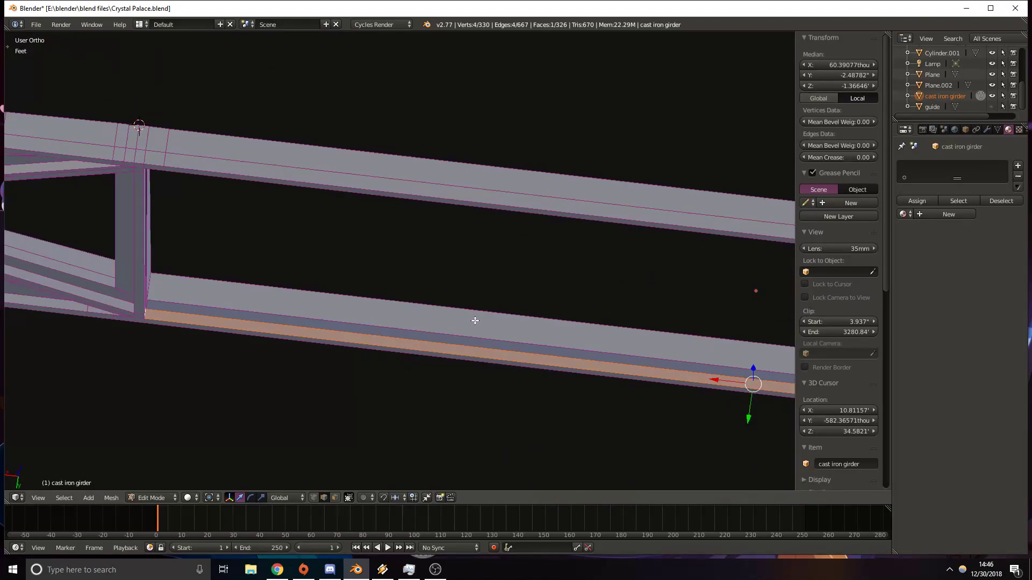
{"action": "scroll", "coordinate": [496, 313], "scroll_direction": "down", "scroll_amount": 3}
{"action": "left_click", "coordinate": [992, 107]}
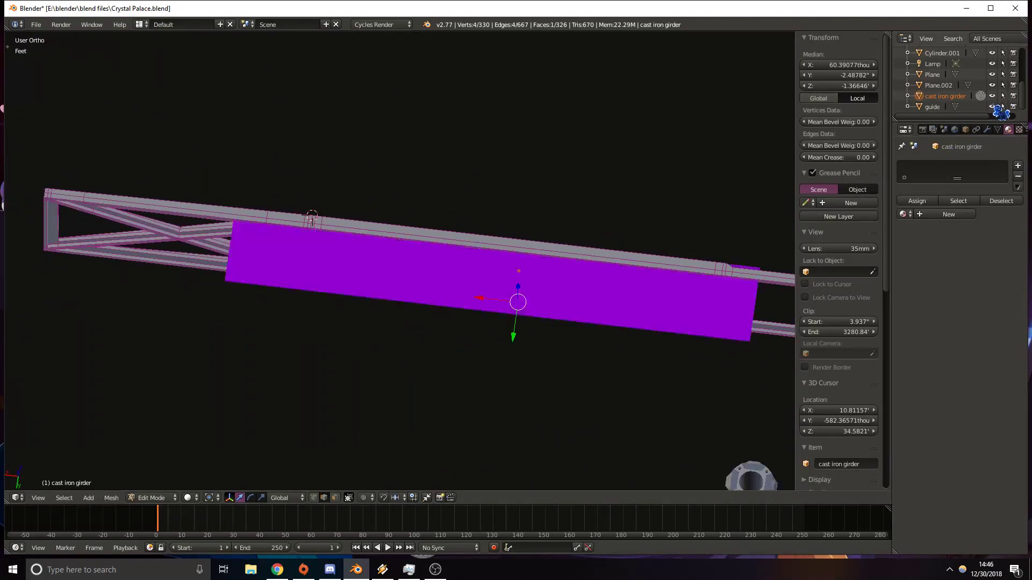
{"action": "scroll", "coordinate": [616, 288], "scroll_direction": "up", "scroll_amount": 2}
{"action": "middle_click_drag", "start_coordinate": [609, 288], "coordinate": [477, 285], "text": "shift"}
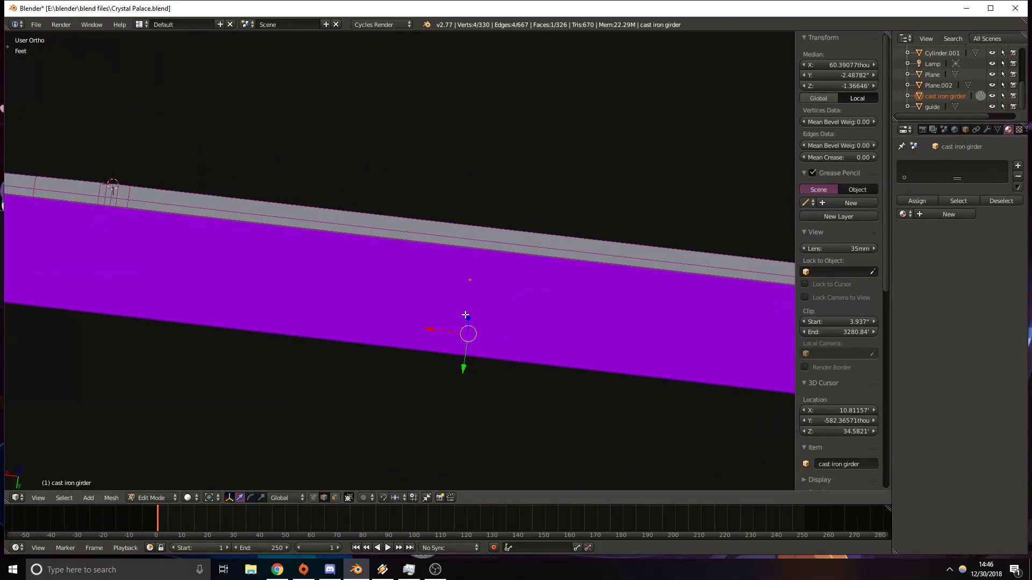
{"action": "left_click", "coordinate": [992, 106]}
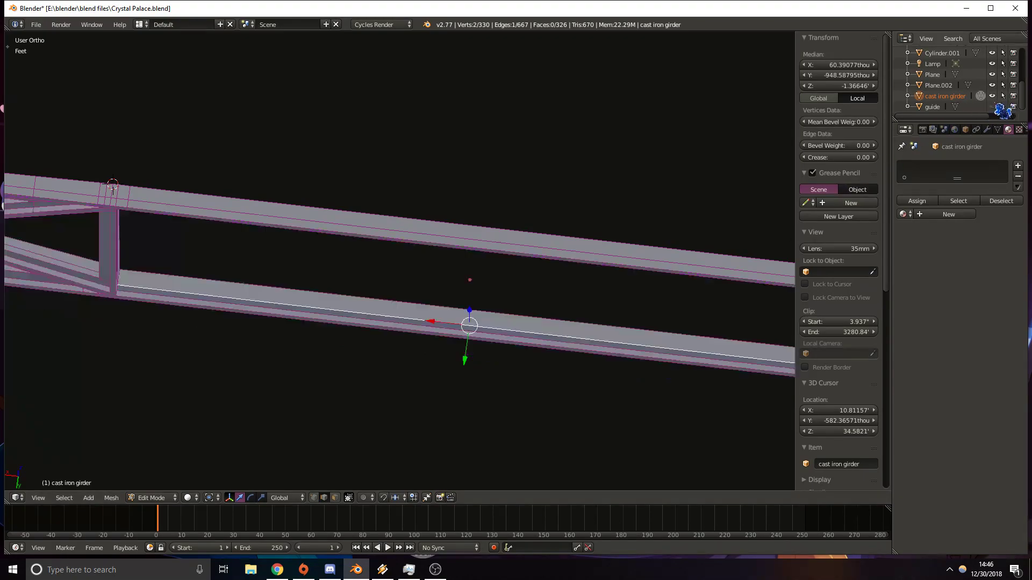
{"action": "middle_click_drag", "start_coordinate": [171, 263], "coordinate": [349, 265], "text": "shift"}
{"action": "scroll", "coordinate": [355, 268], "scroll_direction": "up", "scroll_amount": 3}
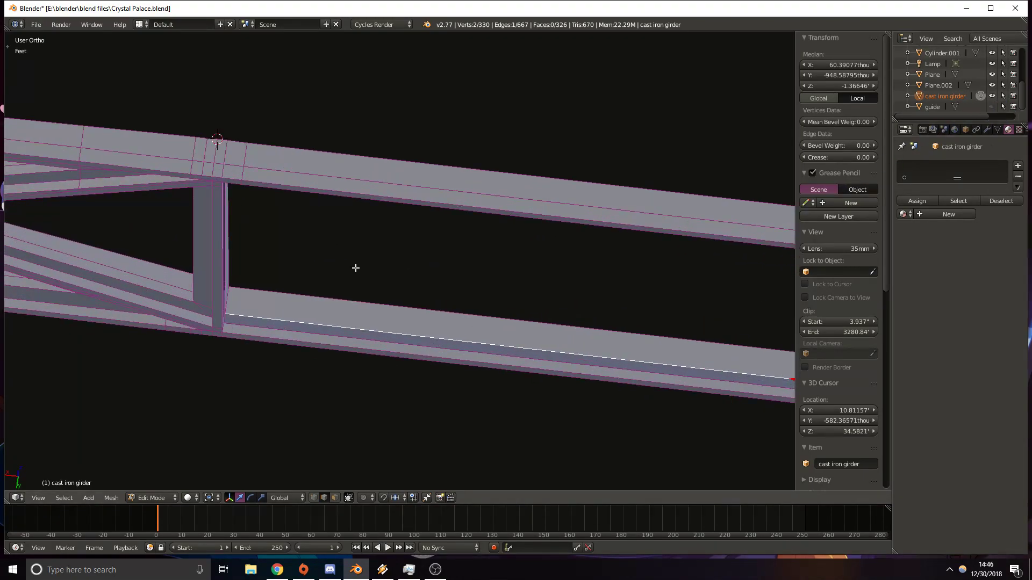
{"action": "key", "text": "KP_7"}
{"action": "key", "text": "z"}
{"action": "scroll", "coordinate": [453, 215], "scroll_direction": "down", "scroll_amount": 5}
{"action": "middle_click_drag", "start_coordinate": [550, 184], "coordinate": [467, 182], "text": "shift"}
{"action": "key", "text": "z"}
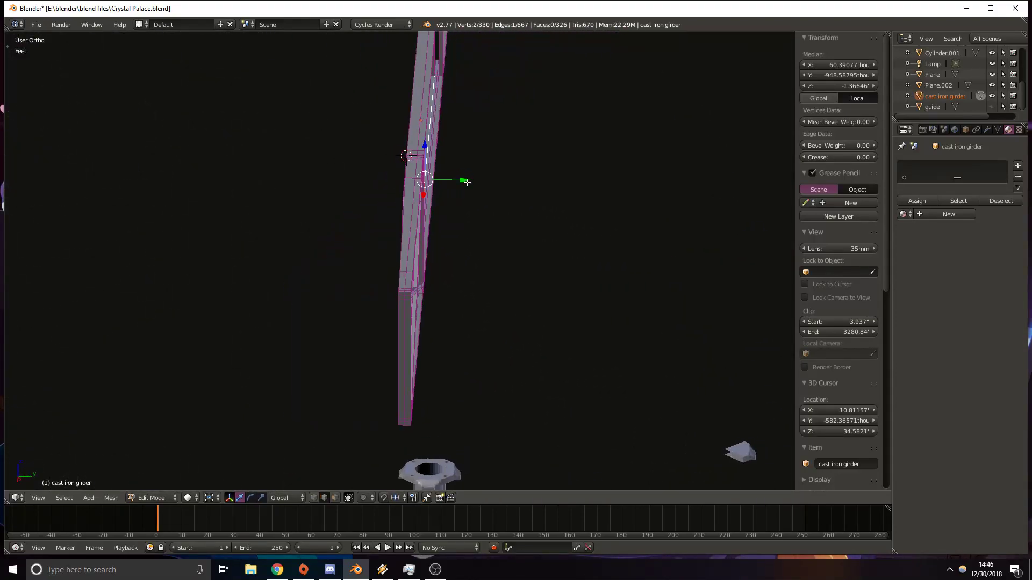
Add a Mirror modifier to the cast iron girder and mirror it across the Y axis only.
{"action": "left_click", "coordinate": [1017, 168]}
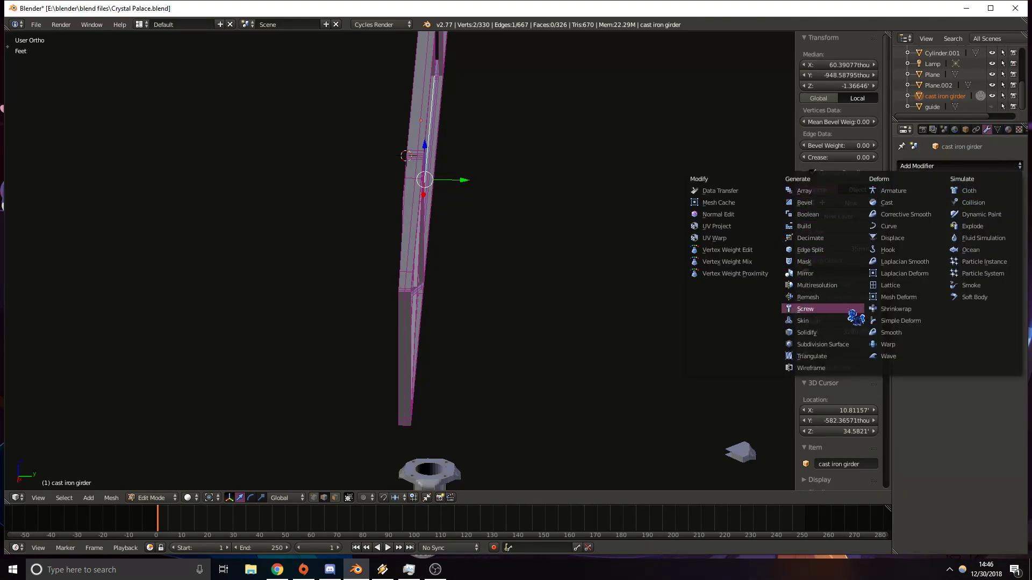
{"action": "left_click", "coordinate": [816, 273]}
{"action": "middle_click_drag", "start_coordinate": [771, 285], "coordinate": [659, 269]}
{"action": "left_click", "coordinate": [906, 242]}
{"action": "left_click", "coordinate": [906, 243]}
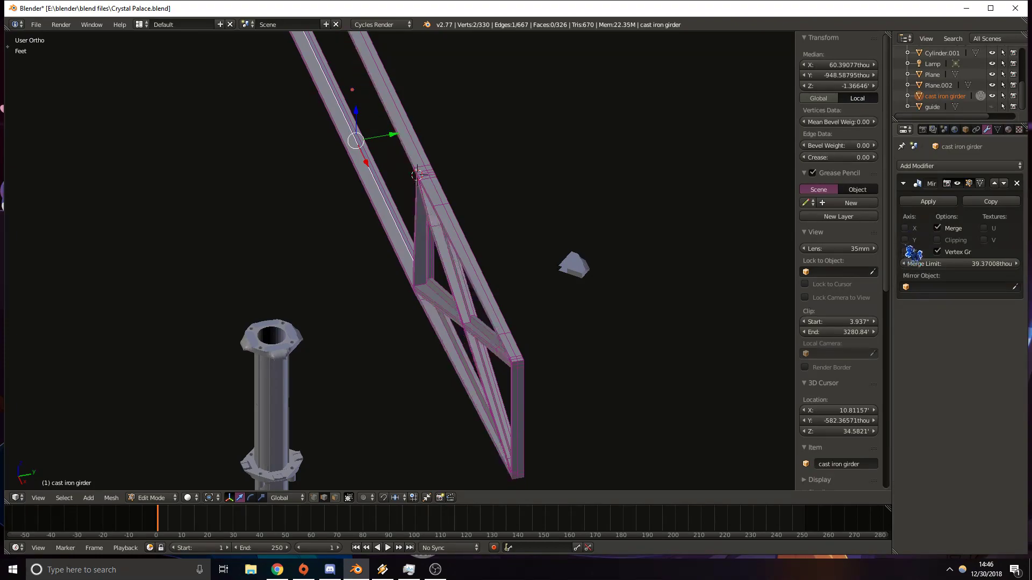
{"action": "left_click", "coordinate": [906, 240]}
Inspect the mirrored girder from above and leave mesh editing to check how its two halves join.
{"action": "middle_click_drag", "start_coordinate": [727, 273], "coordinate": [703, 245]}
{"action": "key", "text": "KP_4"}
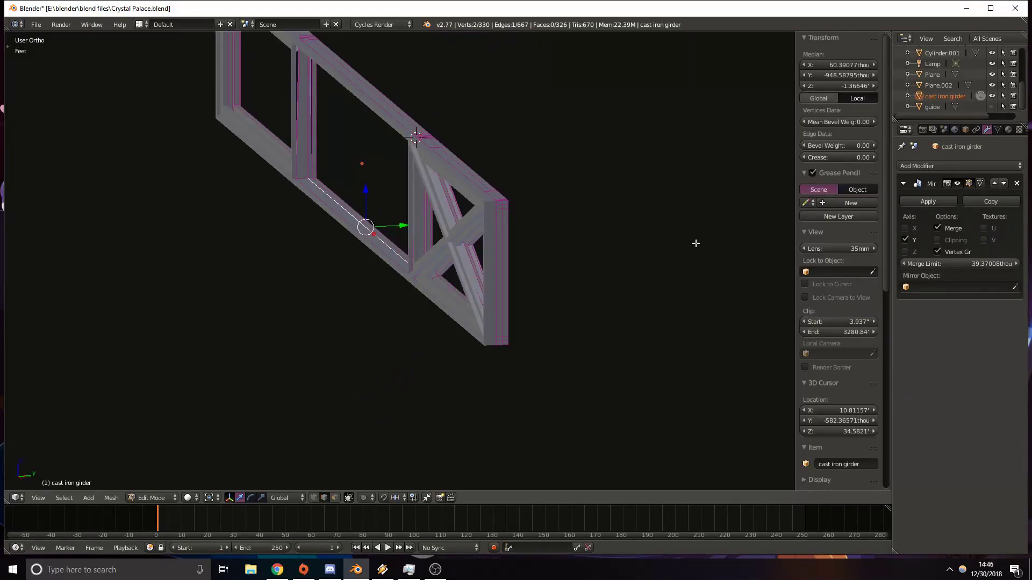
{"action": "key", "text": "KP_7"}
{"action": "scroll", "coordinate": [326, 283], "scroll_direction": "up", "scroll_amount": 4}
{"action": "middle_click_drag", "start_coordinate": [143, 270], "coordinate": [262, 282], "text": "shift"}
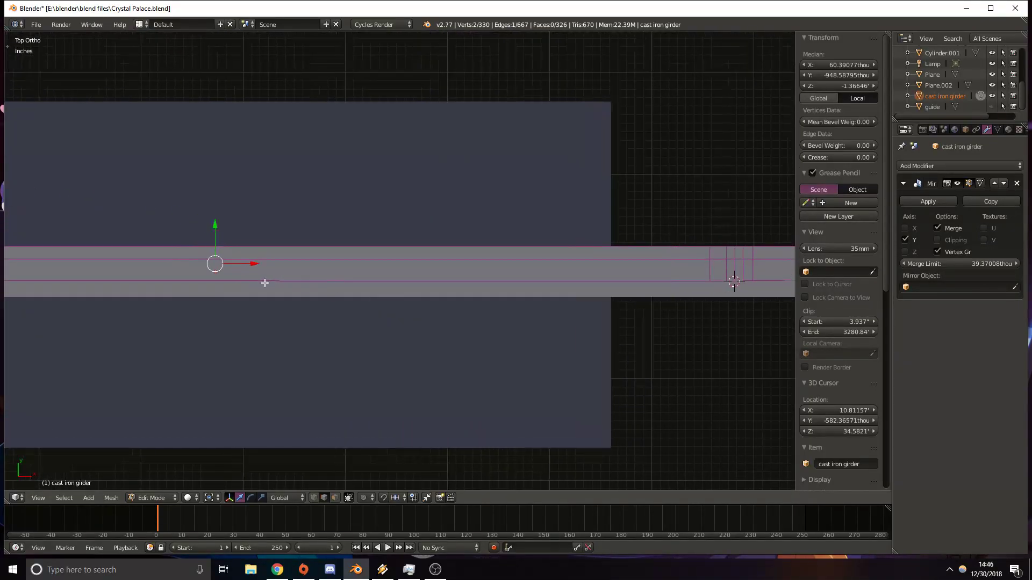
{"action": "key", "text": "Tab"}
{"action": "scroll", "coordinate": [366, 313], "scroll_direction": "up", "scroll_amount": 1}
{"action": "scroll", "coordinate": [381, 311], "scroll_direction": "down", "scroll_amount": 1}
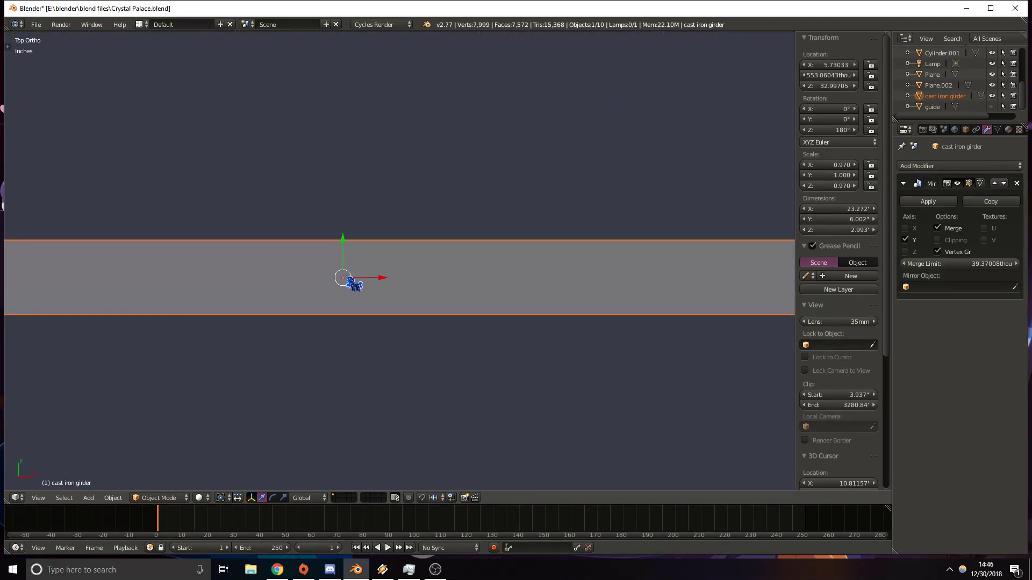
Set the cast iron girder's object location to 0 on the X, Y and Z axes.
{"action": "left_click", "coordinate": [393, 279]}
{"action": "key", "text": "z"}
{"action": "scroll", "coordinate": [367, 282], "scroll_direction": "up", "scroll_amount": 9}
{"action": "middle_click_drag", "start_coordinate": [373, 295], "coordinate": [447, 306], "text": "shift"}
{"action": "key", "text": "Tab"}
{"action": "scroll", "coordinate": [447, 305], "scroll_direction": "down", "scroll_amount": 6}
{"action": "middle_click_drag", "start_coordinate": [374, 281], "coordinate": [396, 290], "text": "shift"}
{"action": "key", "text": "Tab"}
{"action": "scroll", "coordinate": [403, 240], "scroll_direction": "down", "scroll_amount": 7}
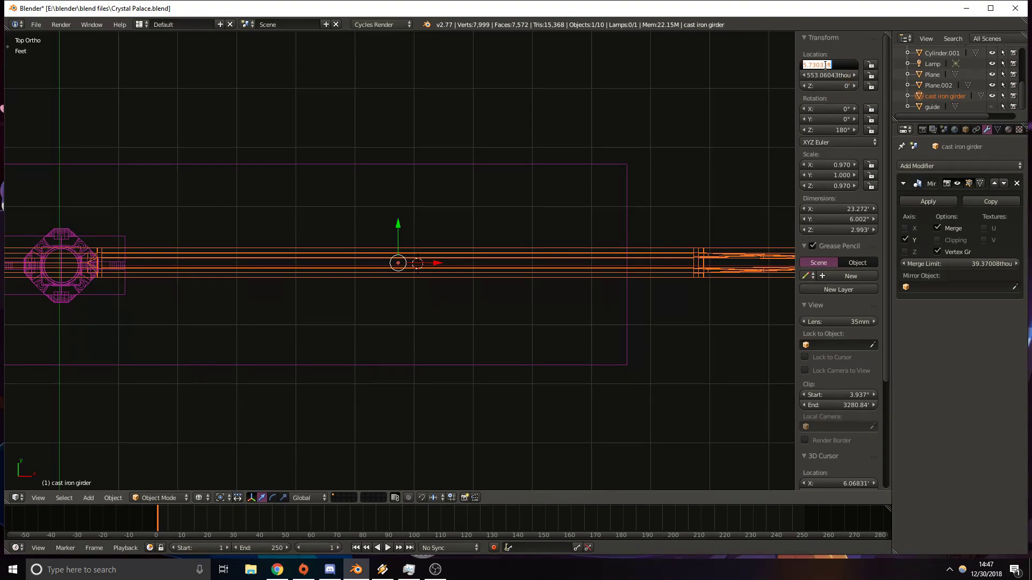
{"action": "type", "text": "0"}
{"action": "key", "text": "Return"}
{"action": "type", "text": "0"}
{"action": "key", "text": "Return"}
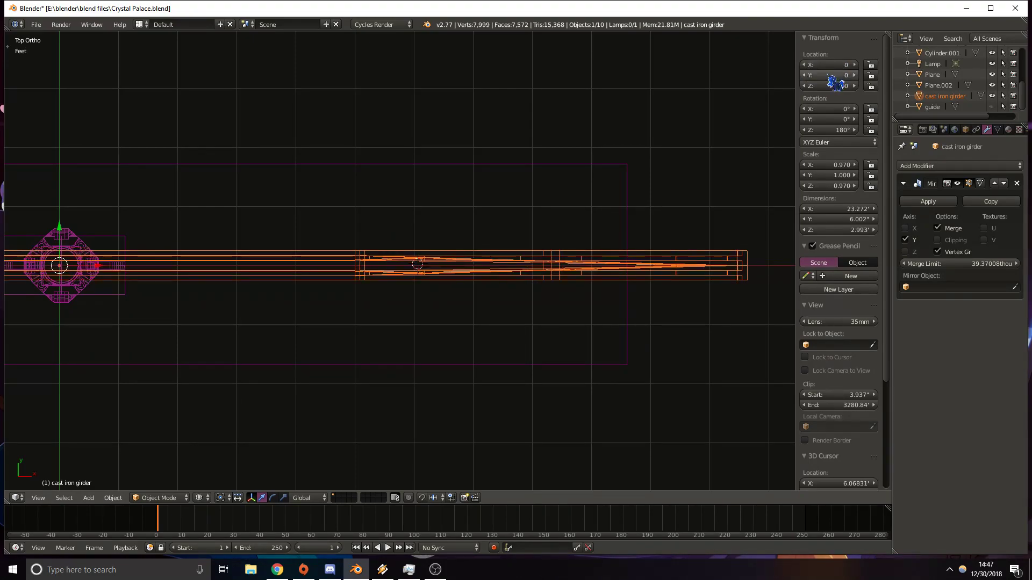
Examine from above how the repositioned girder lines up with the column, in both wireframe and solid shading.
{"action": "scroll", "coordinate": [457, 336], "scroll_direction": "up", "scroll_amount": 7}
{"action": "key", "text": "z"}
{"action": "key", "text": "z"}
{"action": "scroll", "coordinate": [371, 278], "scroll_direction": "down", "scroll_amount": 5}
{"action": "middle_click_drag", "start_coordinate": [595, 260], "coordinate": [556, 257], "text": "shift"}
{"action": "middle_click_drag", "start_coordinate": [206, 256], "coordinate": [531, 238], "text": "shift"}
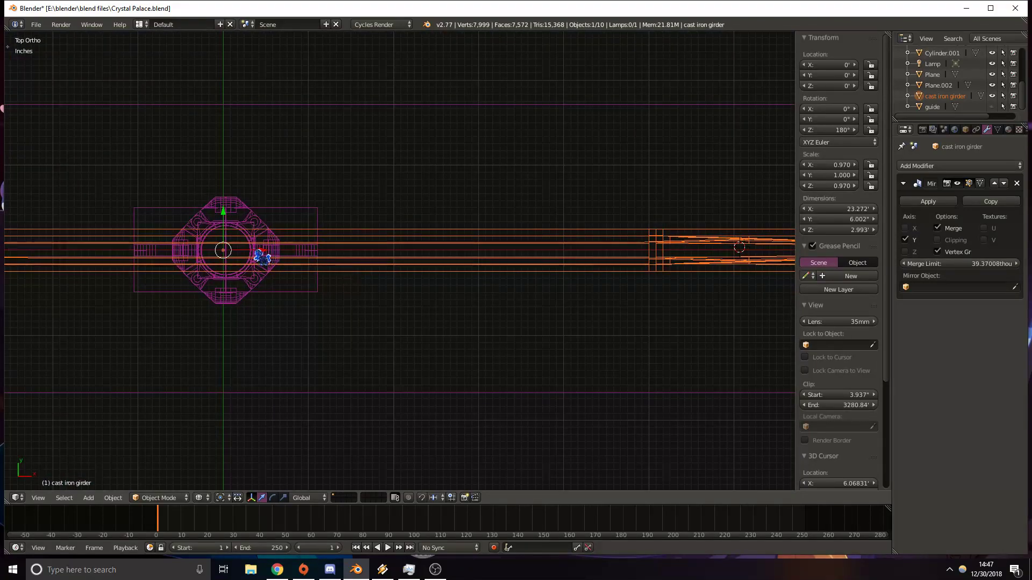
{"action": "middle_click_drag", "start_coordinate": [262, 258], "coordinate": [385, 257], "text": "shift"}
{"action": "scroll", "coordinate": [455, 239], "scroll_direction": "up", "scroll_amount": 3}
{"action": "middle_click_drag", "start_coordinate": [412, 223], "coordinate": [506, 232], "text": "shift"}
{"action": "scroll", "coordinate": [527, 266], "scroll_direction": "up", "scroll_amount": 1}
{"action": "key", "text": "z"}
{"action": "key", "text": "Tab"}
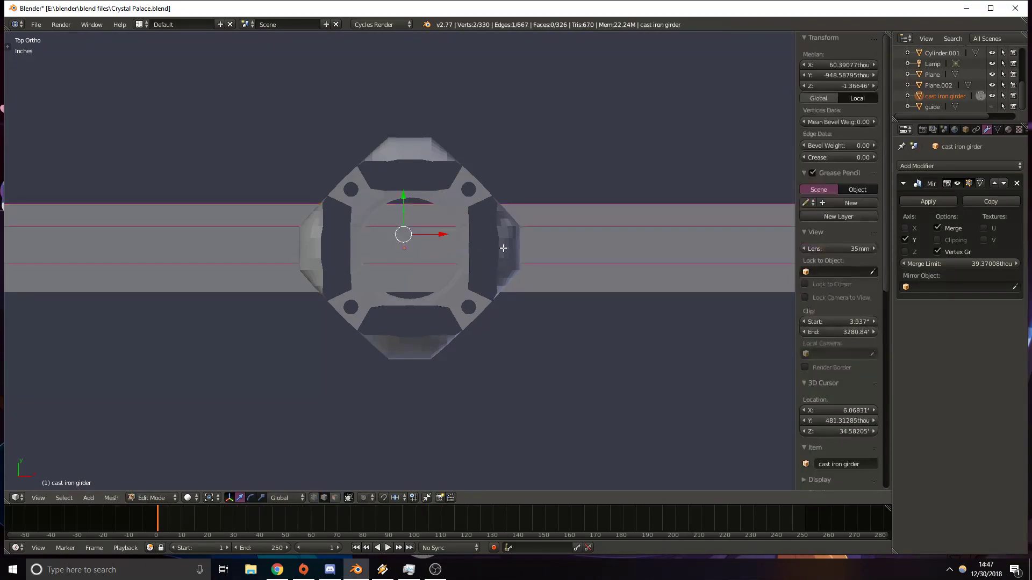
Select the girder's entire mesh and move it along Y to bring its lengthwise centre edge onto the column's centre.
{"action": "scroll", "coordinate": [656, 254], "scroll_direction": "down", "scroll_amount": 3}
{"action": "middle_click_drag", "start_coordinate": [716, 245], "coordinate": [483, 242], "text": "shift"}
{"action": "key", "text": "a"}
{"action": "key", "text": "a"}
{"action": "middle_click_drag", "start_coordinate": [280, 259], "coordinate": [369, 247], "text": "shift"}
{"action": "middle_click_drag", "start_coordinate": [198, 256], "coordinate": [427, 311], "text": "shift"}
{"action": "scroll", "coordinate": [295, 253], "scroll_direction": "up", "scroll_amount": 4}
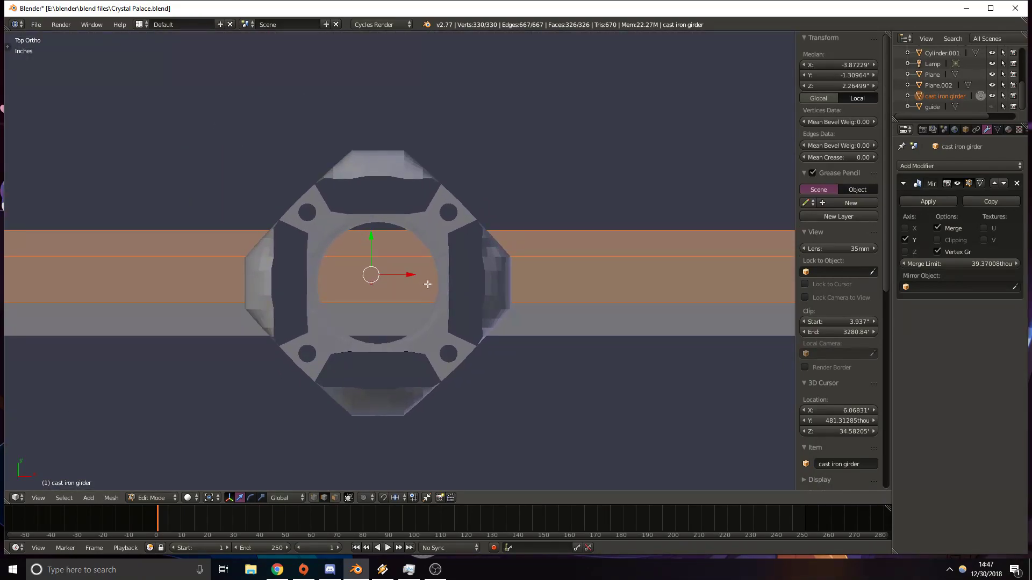
{"action": "scroll", "coordinate": [427, 283], "scroll_direction": "down", "scroll_amount": 12}
{"action": "scroll", "coordinate": [411, 277], "scroll_direction": "up", "scroll_amount": 7}
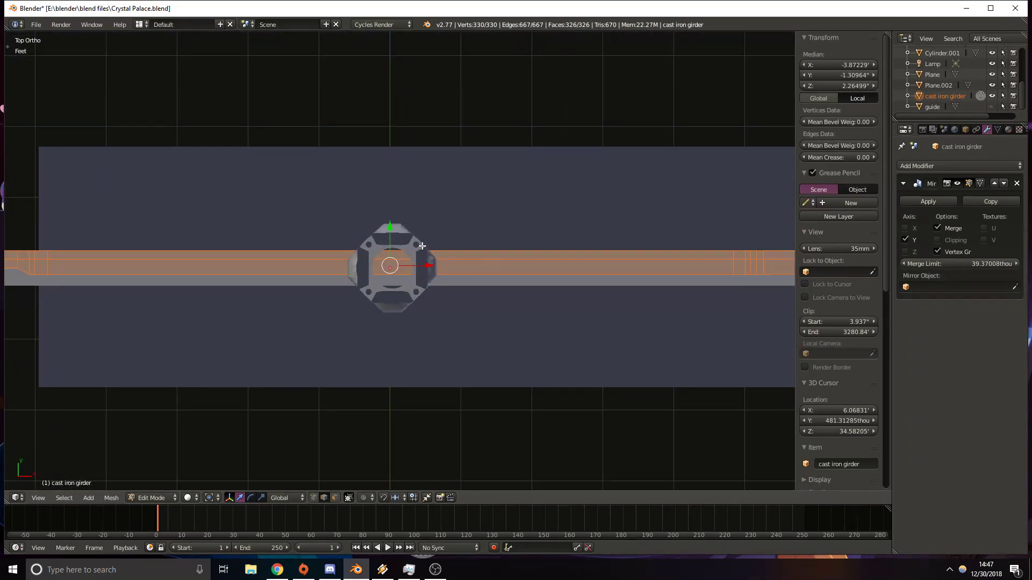
{"action": "middle_click_drag", "start_coordinate": [456, 249], "coordinate": [518, 246], "text": "shift"}
{"action": "scroll", "coordinate": [530, 263], "scroll_direction": "up", "scroll_amount": 4}
{"action": "middle_click_drag", "start_coordinate": [562, 300], "coordinate": [448, 271], "text": "shift"}
{"action": "scroll", "coordinate": [430, 258], "scroll_direction": "up", "scroll_amount": 6}
{"action": "middle_click_drag", "start_coordinate": [398, 141], "coordinate": [424, 193], "text": "shift"}
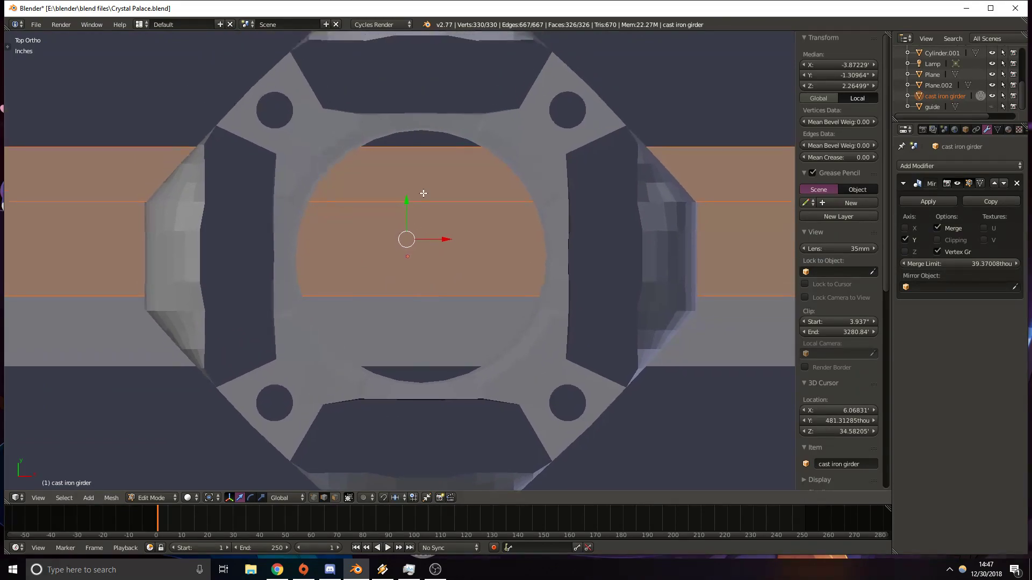
{"action": "key", "text": "g"}
{"action": "key", "text": "y"}
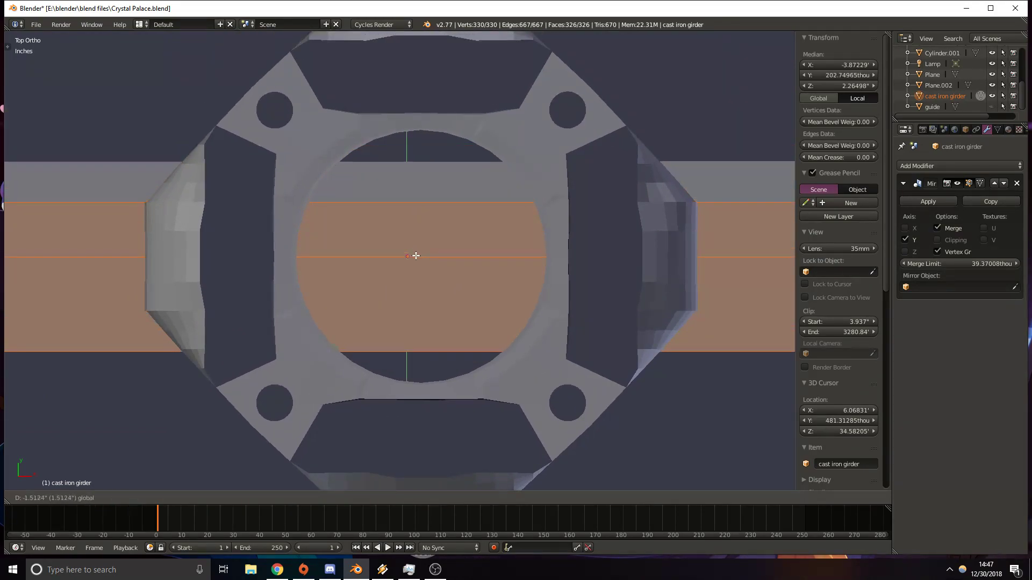
Try a median Y of 0 for the mesh, and shift it about 188 thou along Y to align its centre edge with the origin.
{"action": "key", "text": "z"}
{"action": "scroll", "coordinate": [452, 284], "scroll_direction": "up", "scroll_amount": 8}
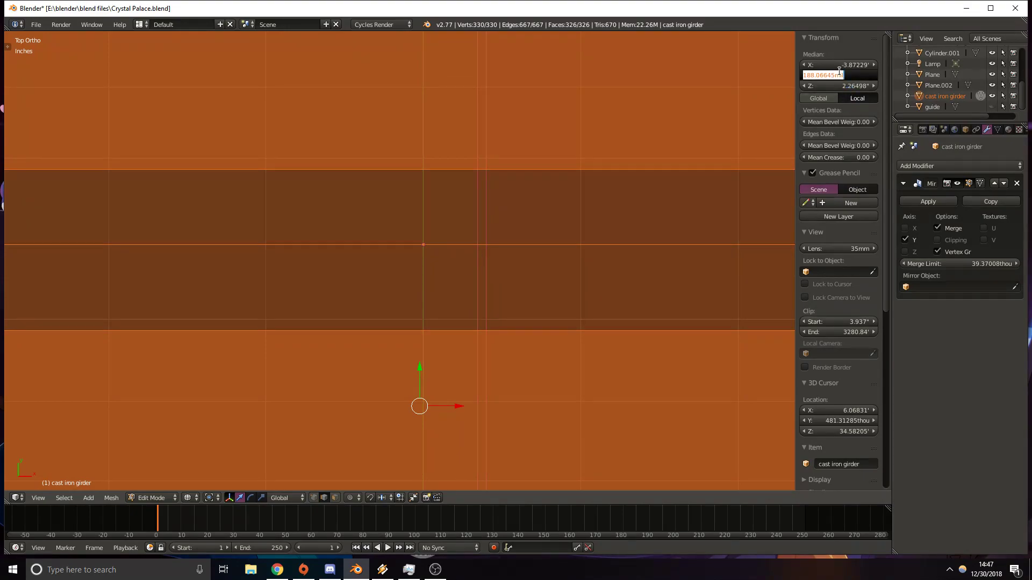
{"action": "type", "text": "0"}
{"action": "key", "text": "Return"}
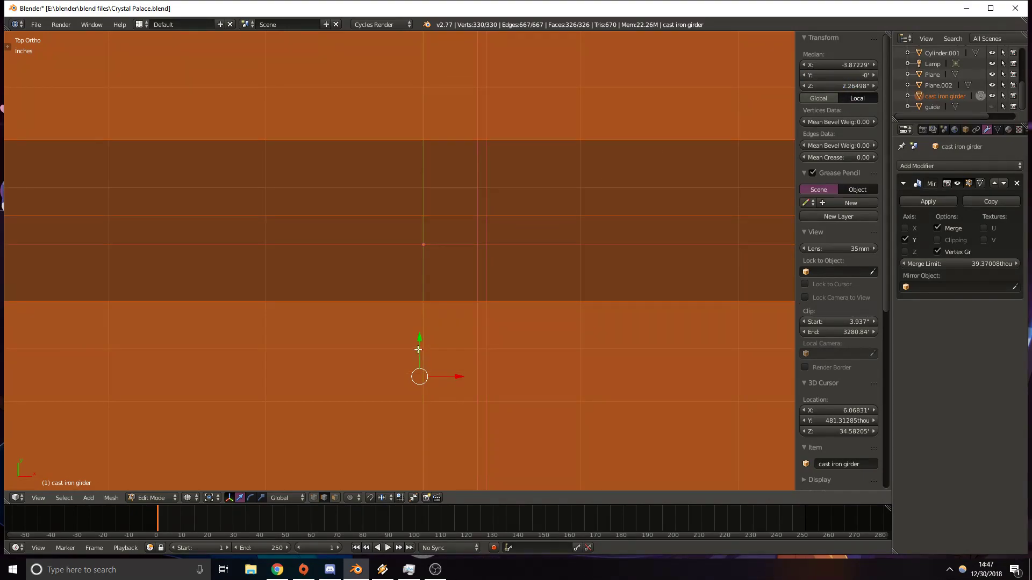
{"action": "key", "text": "g"}
{"action": "key", "text": "y"}
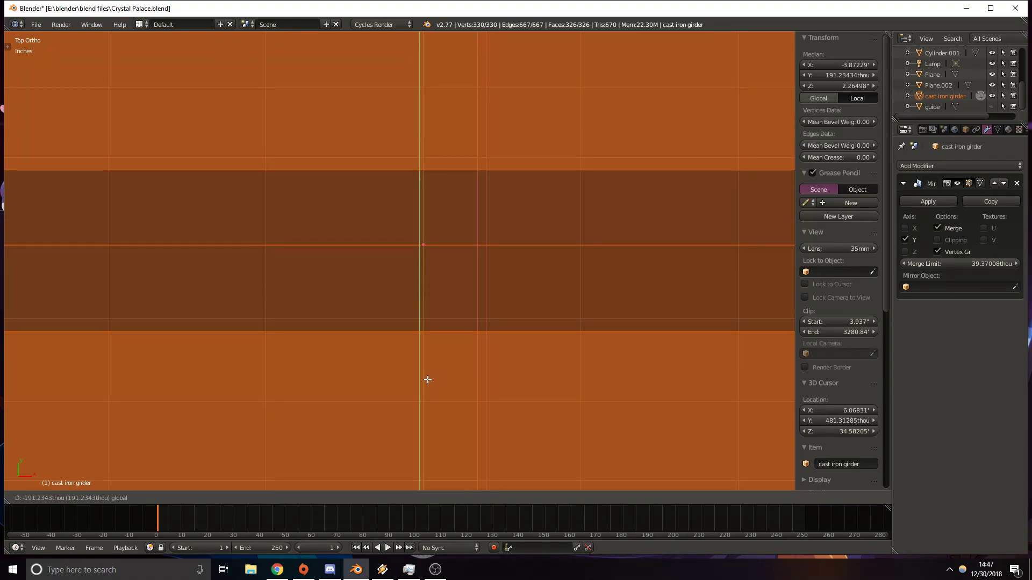
{"action": "scroll", "coordinate": [530, 363], "scroll_direction": "down", "scroll_amount": 6}
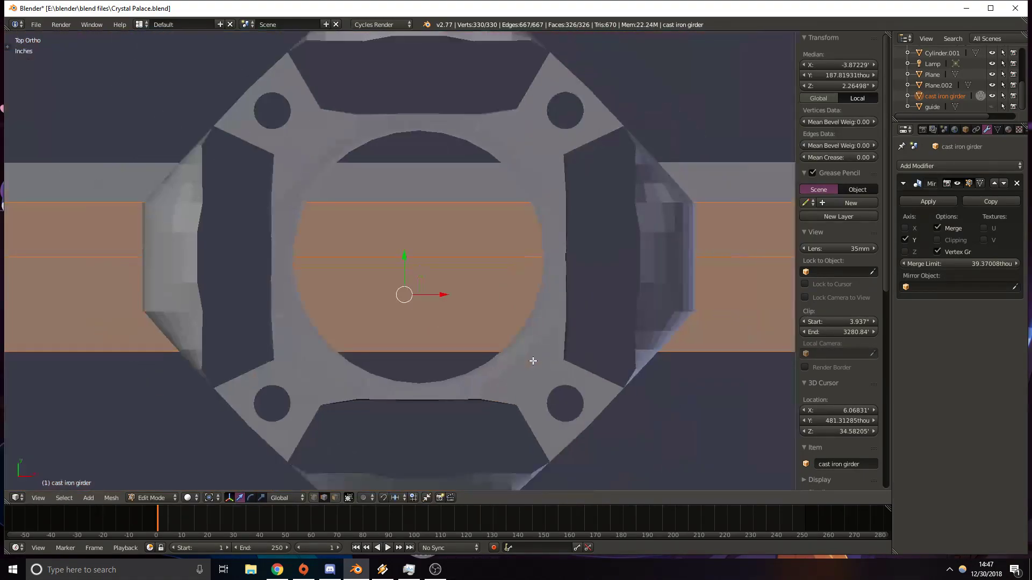
Examine the mirrored girder in object mode from an oblique angle, focusing on its end post and diagonal braces.
{"action": "key", "text": "Tab"}
{"action": "middle_click_drag", "start_coordinate": [444, 353], "coordinate": [443, 287]}
{"action": "scroll", "coordinate": [458, 359], "scroll_direction": "down", "scroll_amount": 8}
{"action": "scroll", "coordinate": [408, 358], "scroll_direction": "up", "scroll_amount": 8}
{"action": "middle_click_drag", "start_coordinate": [331, 292], "coordinate": [513, 145], "text": "shift"}
{"action": "middle_click_drag", "start_coordinate": [343, 466], "coordinate": [444, 227], "text": "shift"}
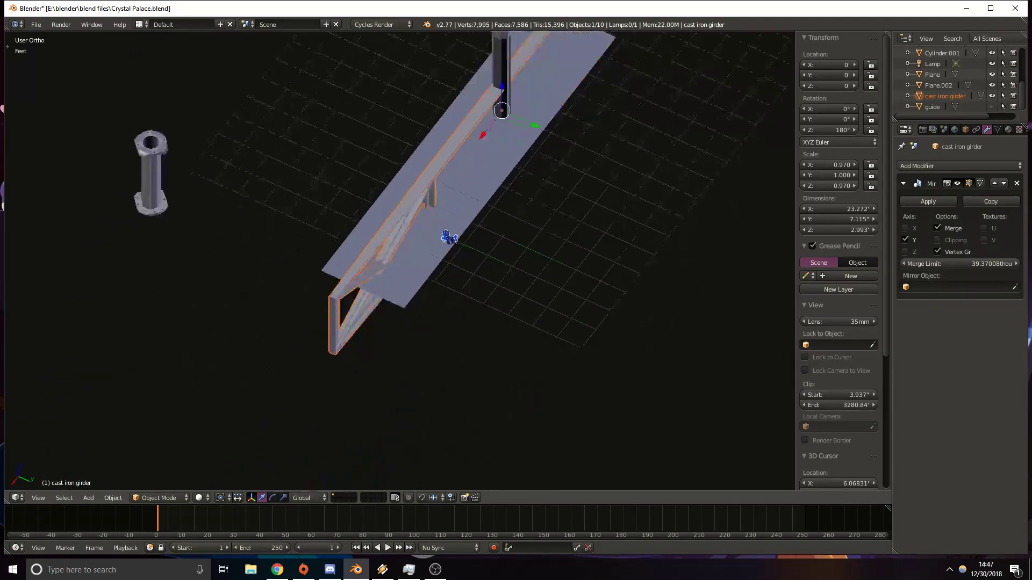
{"action": "scroll", "coordinate": [450, 235], "scroll_direction": "up", "scroll_amount": 5}
{"action": "key", "text": "z"}
{"action": "key", "text": "z"}
Turn off the Mirror modifier's display in edit mode and deselect the girder's mesh.
{"action": "key", "text": "Tab"}
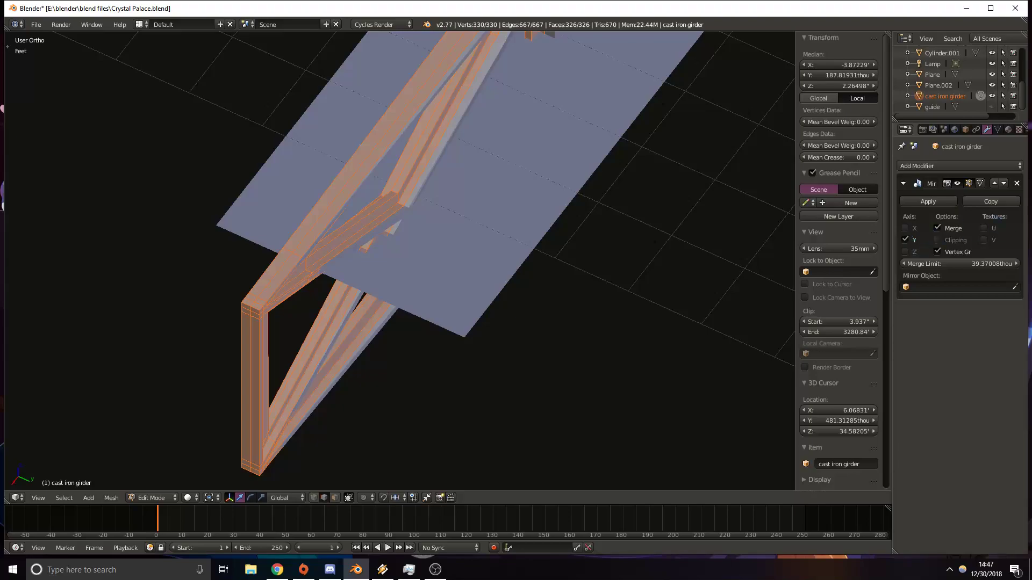
{"action": "left_click", "coordinate": [968, 184]}
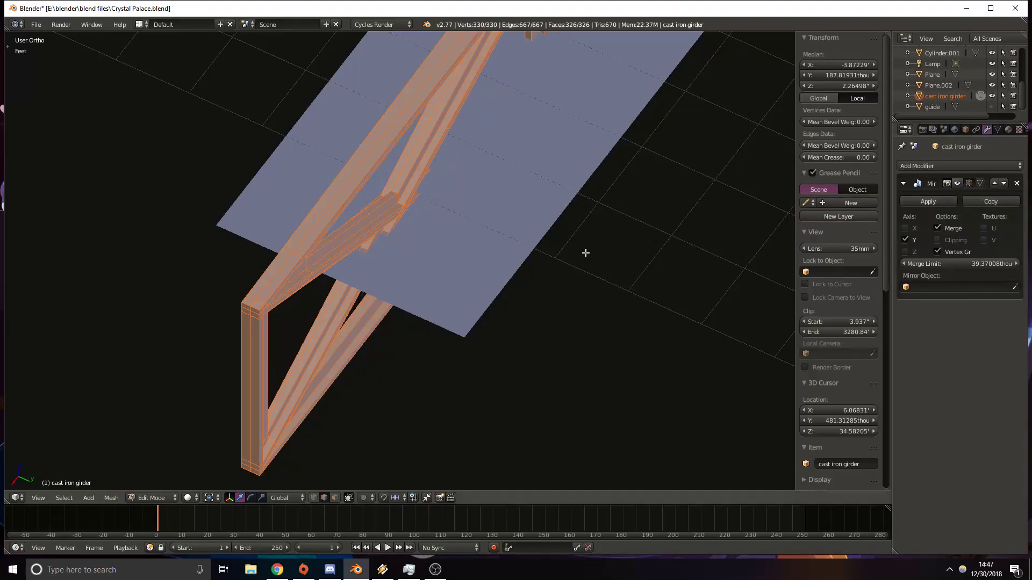
{"action": "key", "text": "a"}
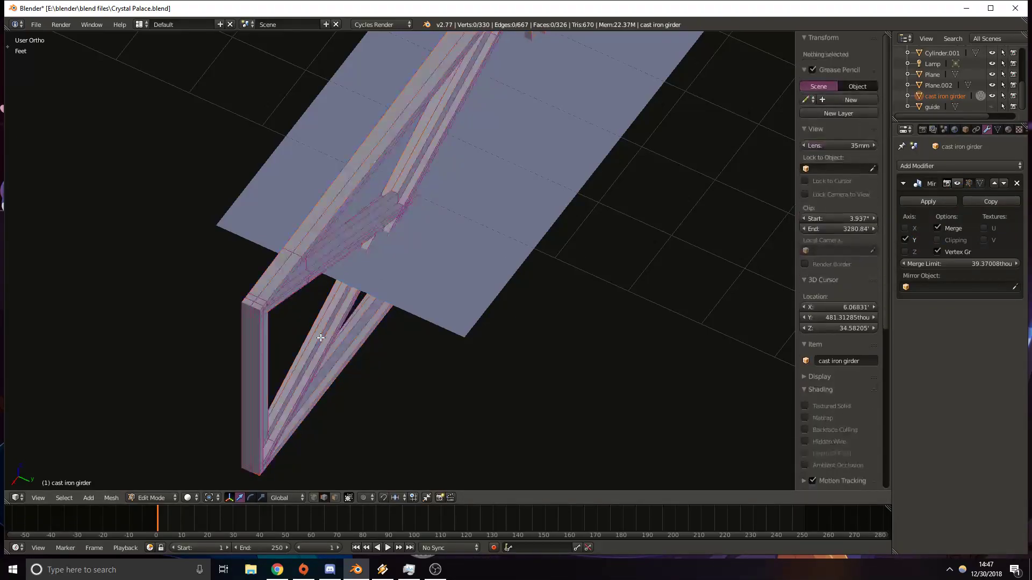
Circle-select the +Y side geometry along the tapered end of the girder in top-view wireframe.
{"action": "key", "text": "KP_7"}
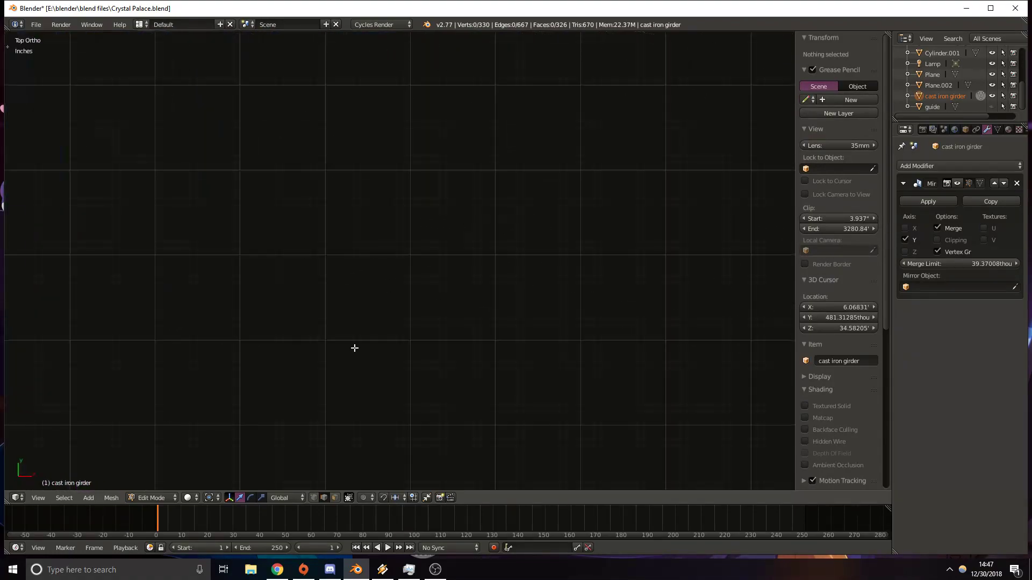
{"action": "middle_click_drag", "start_coordinate": [252, 427], "coordinate": [421, 327], "text": "shift"}
{"action": "scroll", "coordinate": [421, 327], "scroll_direction": "up", "scroll_amount": 11}
{"action": "middle_click_drag", "start_coordinate": [245, 366], "coordinate": [605, 78], "text": "shift"}
{"action": "scroll", "coordinate": [459, 354], "scroll_direction": "up", "scroll_amount": 2}
{"action": "middle_click_drag", "start_coordinate": [459, 355], "coordinate": [357, 145], "text": "shift"}
{"action": "key", "text": "z"}
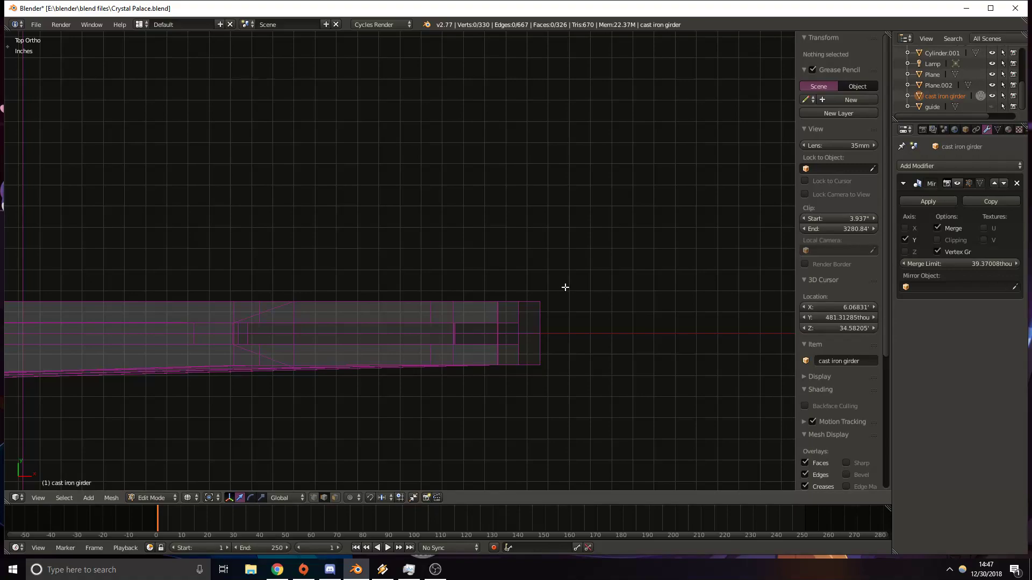
{"action": "left_click_drag", "start_coordinate": [607, 234], "coordinate": [525, 249]}
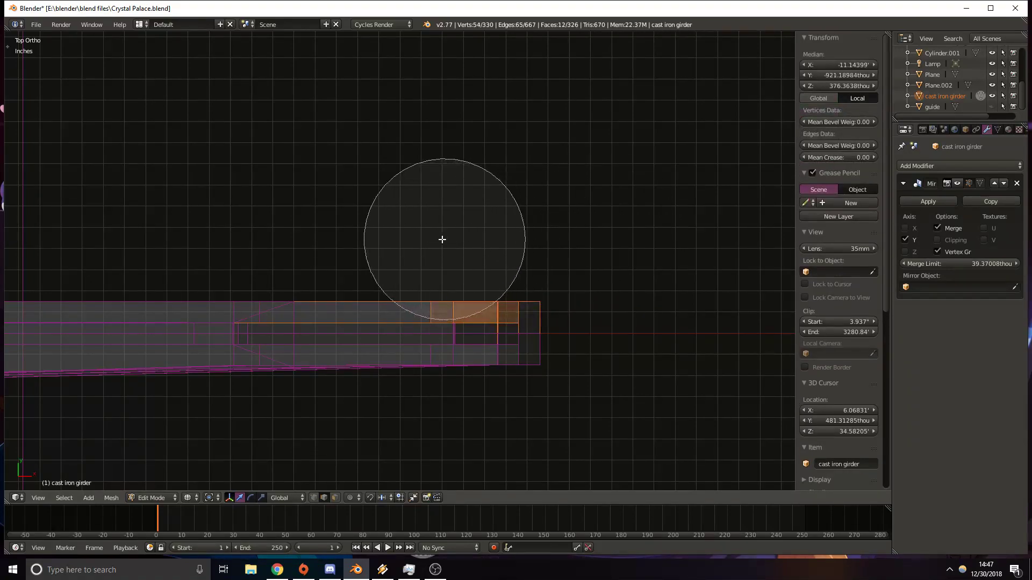
{"action": "left_click_drag", "start_coordinate": [445, 240], "coordinate": [309, 244]}
{"action": "left_click_drag", "start_coordinate": [237, 246], "coordinate": [177, 244]}
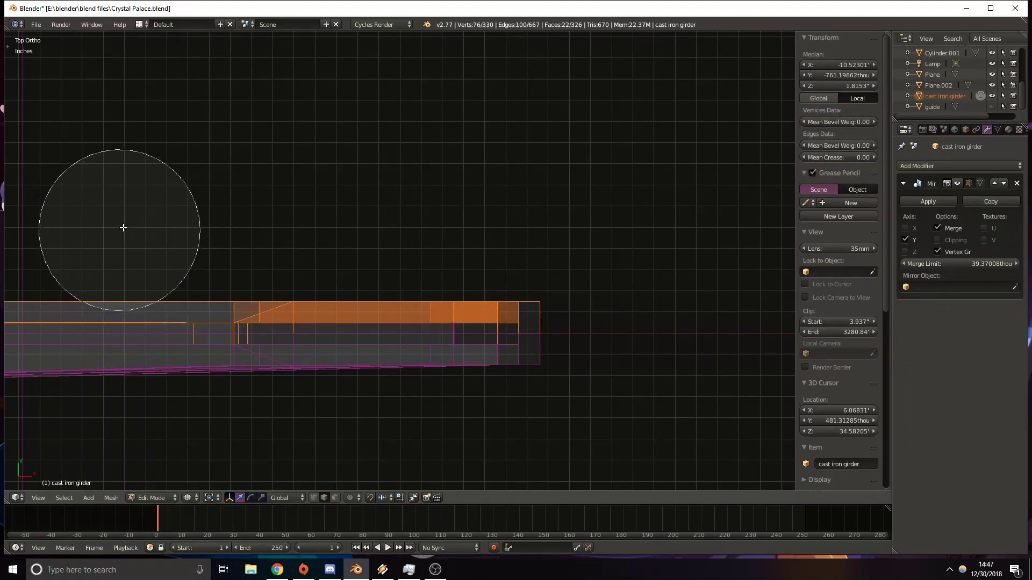
{"action": "key", "text": "Escape"}
Extend the circle selection along the girder's +Y side from the tapered end to the inner post.
{"action": "mouse_move", "coordinate": [180, 237]}
{"action": "middle_mouse_down", "text": "shift"}
{"action": "mouse_move", "coordinate": [516, 234]}
{"action": "mouse_move", "coordinate": [371, 217]}
{"action": "middle_mouse_up", "text": "shift"}
{"action": "key", "text": "c"}
{"action": "left_click_drag", "start_coordinate": [632, 224], "coordinate": [640, 231]}
{"action": "middle_click_drag", "start_coordinate": [233, 184], "coordinate": [510, 186], "text": "shift"}
{"action": "middle_click_drag", "start_coordinate": [210, 188], "coordinate": [492, 192], "text": "shift"}
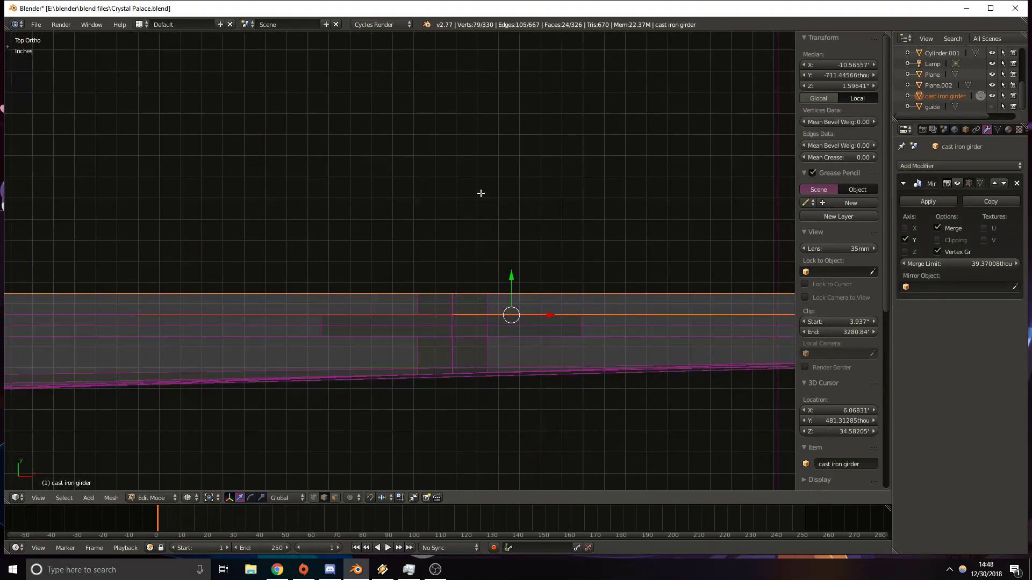
{"action": "scroll", "coordinate": [433, 184], "scroll_direction": "down", "scroll_amount": 6}
{"action": "key", "text": "c"}
{"action": "mouse_move", "coordinate": [466, 184]}
{"action": "left_mouse_down"}
{"action": "mouse_move", "coordinate": [461, 200]}
{"action": "mouse_move", "coordinate": [378, 198]}
{"action": "mouse_move", "coordinate": [426, 202]}
{"action": "left_mouse_up"}
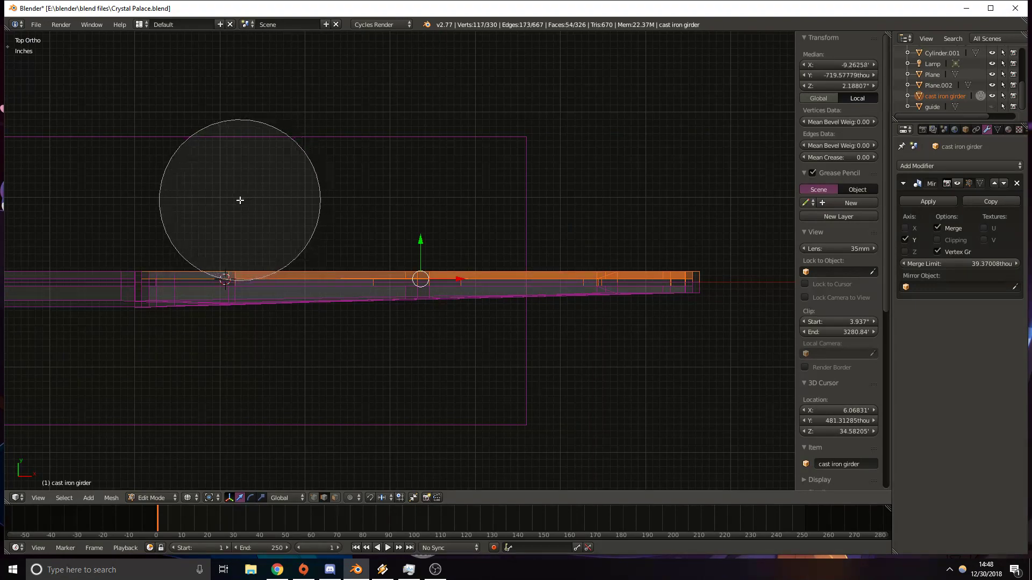
{"action": "left_click_drag", "start_coordinate": [154, 203], "coordinate": [127, 228]}
{"action": "right_click", "coordinate": [129, 386]}
Deselect stray geometry on the -Y side near the inner post and add the opposite bay's +Y side to the selection.
{"action": "middle_click_drag", "start_coordinate": [103, 393], "coordinate": [577, 415], "text": "shift"}
{"action": "middle_click_drag", "start_coordinate": [411, 370], "coordinate": [459, 373], "text": "shift"}
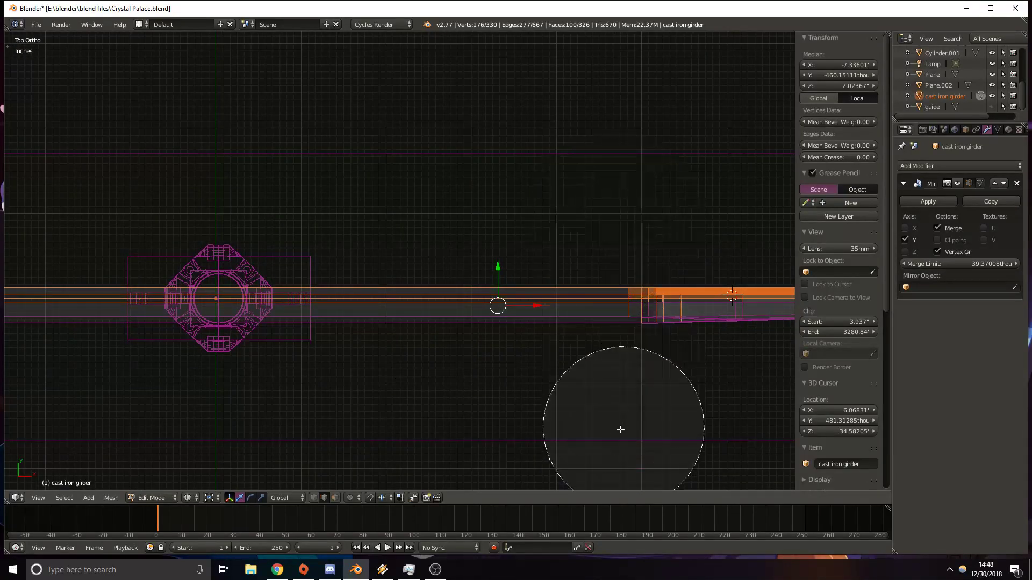
{"action": "middle_click", "coordinate": [568, 382]}
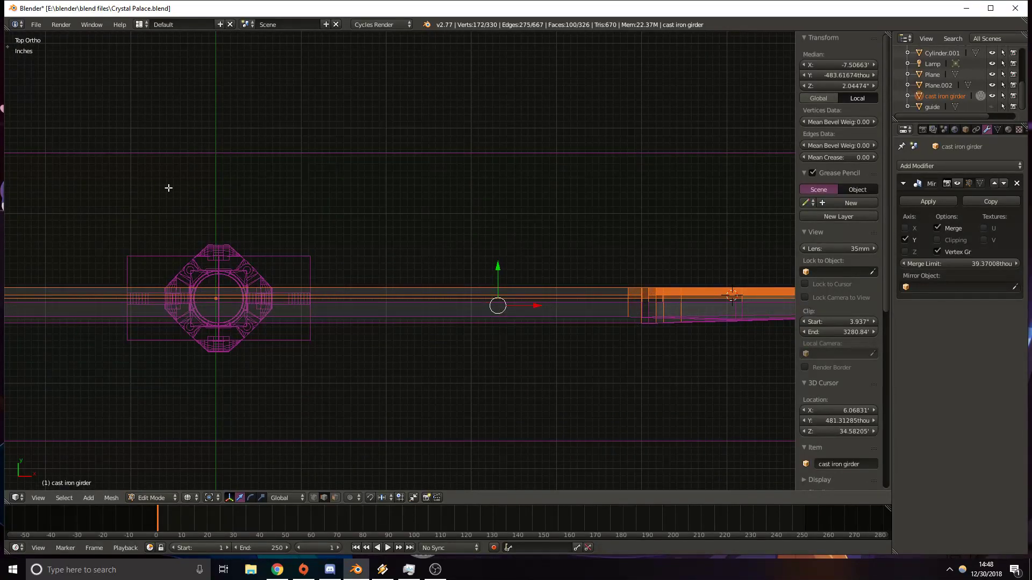
{"action": "middle_click_drag", "start_coordinate": [184, 187], "coordinate": [518, 165], "text": "shift"}
{"action": "middle_click_drag", "start_coordinate": [252, 175], "coordinate": [538, 164], "text": "shift"}
{"action": "middle_click_drag", "start_coordinate": [196, 192], "coordinate": [386, 195], "text": "shift"}
{"action": "key", "text": "c"}
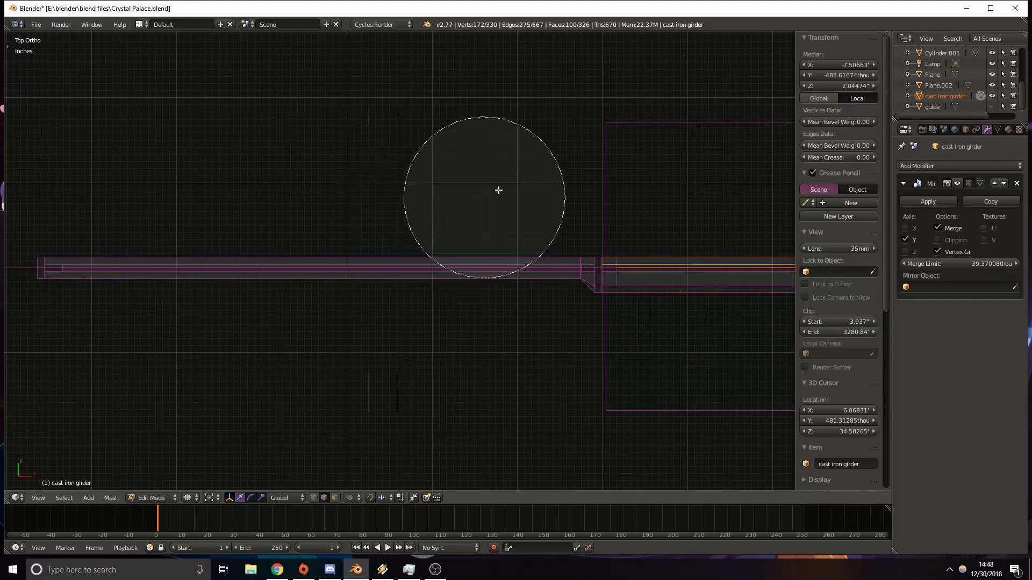
{"action": "left_click_drag", "start_coordinate": [593, 183], "coordinate": [55, 181]}
{"action": "right_click", "coordinate": [638, 196]}
Add the missed +Y side geometry at the stepped joint between the girder's narrow and wide sections to the selection.
{"action": "middle_click_drag", "start_coordinate": [682, 191], "coordinate": [409, 177], "text": "shift"}
{"action": "scroll", "coordinate": [376, 194], "scroll_direction": "up", "scroll_amount": 8}
{"action": "middle_click_drag", "start_coordinate": [88, 146], "coordinate": [359, 184], "text": "shift"}
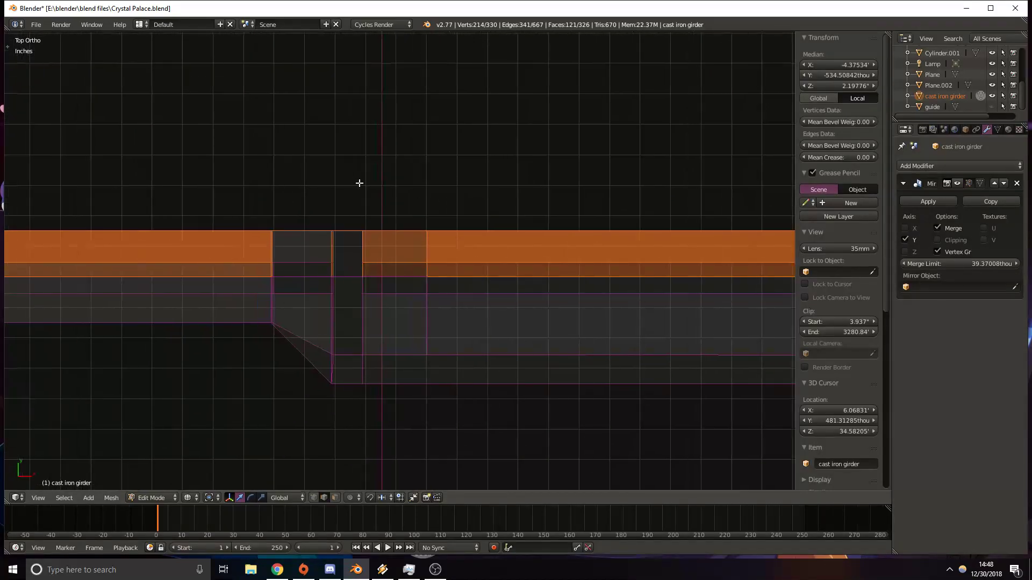
{"action": "key", "text": "c"}
{"action": "mouse_move", "coordinate": [290, 172]}
{"action": "left_mouse_down"}
{"action": "mouse_move", "coordinate": [299, 197]}
{"action": "mouse_move", "coordinate": [382, 194]}
{"action": "left_mouse_up"}
{"action": "right_click", "coordinate": [403, 189]}
Check the +Y side selection along the girder and save over Crystal Palace.blend.
{"action": "scroll", "coordinate": [618, 138], "scroll_direction": "down", "scroll_amount": 8}
{"action": "middle_click_drag", "start_coordinate": [680, 135], "coordinate": [112, 126], "text": "shift"}
{"action": "middle_click_drag", "start_coordinate": [525, 161], "coordinate": [330, 138], "text": "shift"}
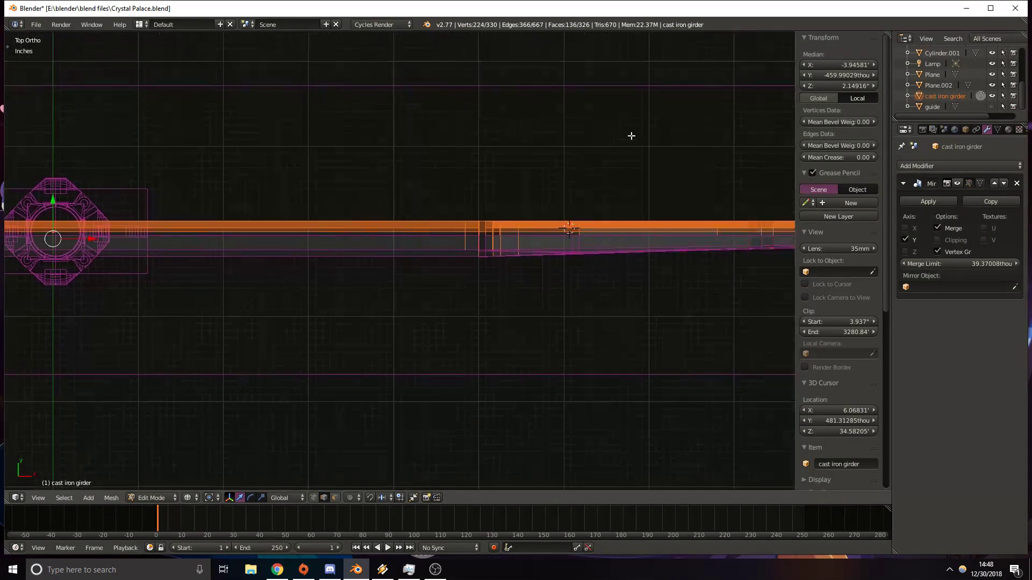
{"action": "middle_click_drag", "start_coordinate": [631, 134], "coordinate": [348, 169], "text": "shift"}
{"action": "scroll", "coordinate": [327, 246], "scroll_direction": "up", "scroll_amount": 5}
{"action": "middle_click_drag", "start_coordinate": [224, 238], "coordinate": [301, 167], "text": "shift"}
{"action": "middle_click_drag", "start_coordinate": [648, 172], "coordinate": [378, 172], "text": "shift"}
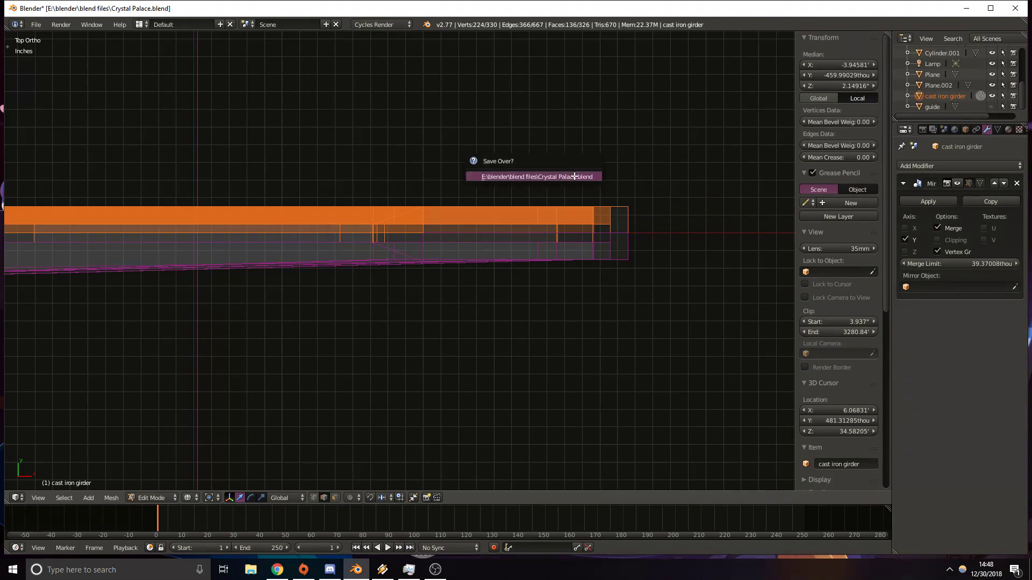
{"action": "left_click", "coordinate": [574, 176]}
Delete the selected +Y side faces and switch to face selection, viewing the girder's end post from above.
{"action": "middle_click_drag", "start_coordinate": [574, 176], "coordinate": [464, 327]}
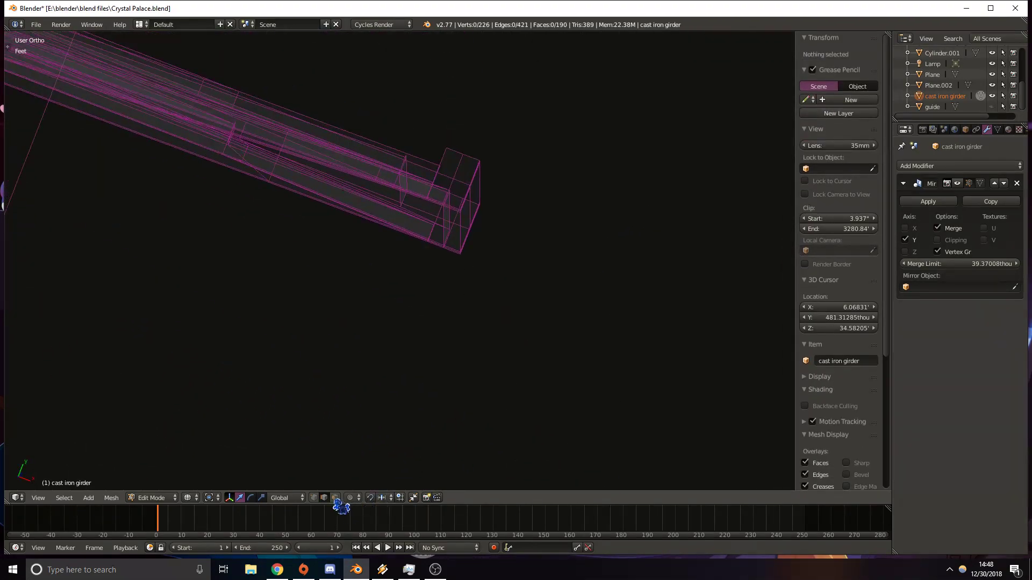
{"action": "middle_click_drag", "start_coordinate": [484, 275], "coordinate": [404, 440]}
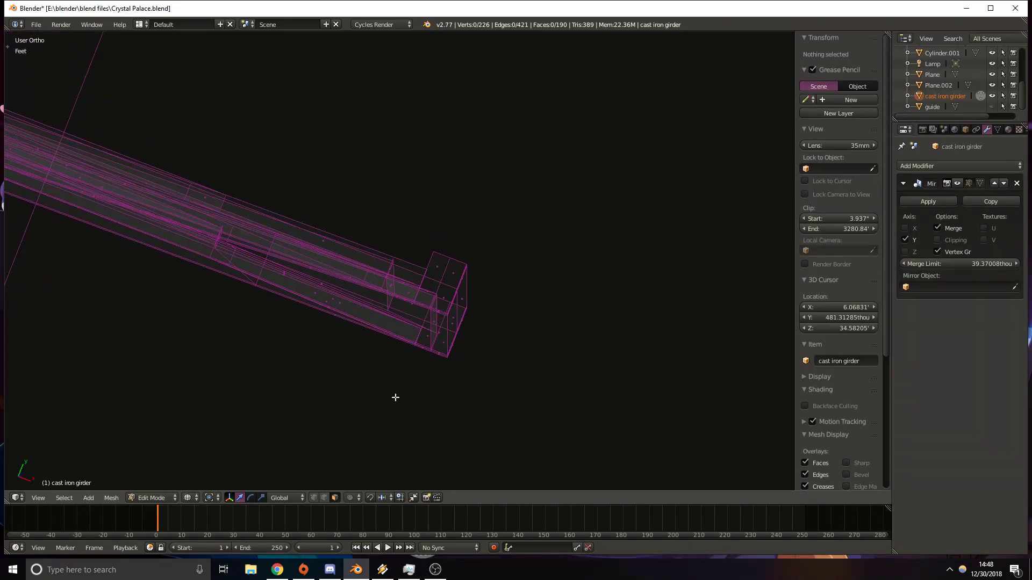
{"action": "key", "text": "KP_7"}
{"action": "middle_click_drag", "start_coordinate": [436, 398], "coordinate": [433, 258], "text": "shift"}
Delete six leftover faces extending past the centre line on the +Y side of the girder's end post.
{"action": "right_click", "coordinate": [425, 315]}
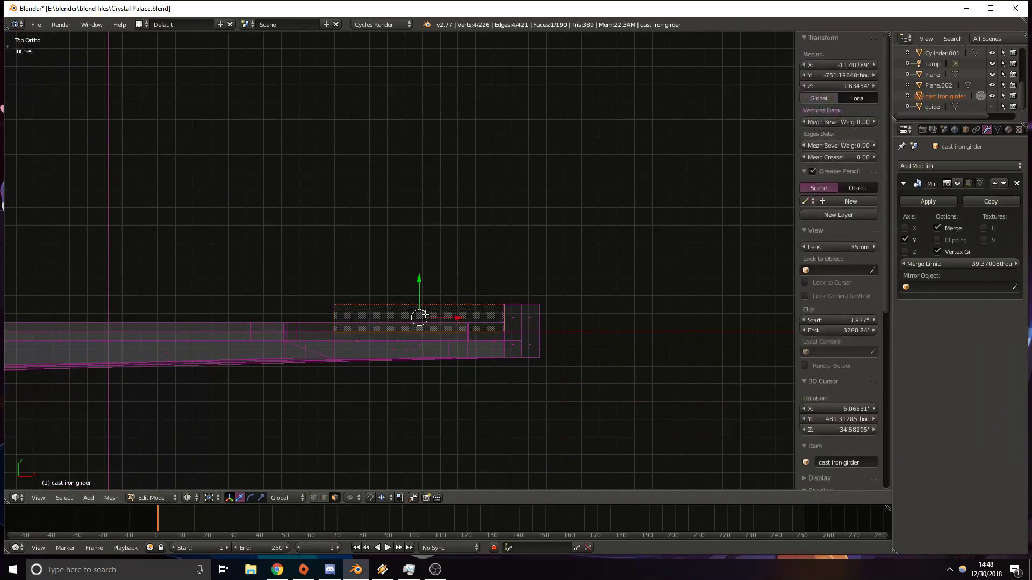
{"action": "left_click", "coordinate": [425, 314]}
{"action": "right_click", "coordinate": [523, 316]}
{"action": "key", "text": "x"}
{"action": "left_click", "coordinate": [520, 315]}
{"action": "right_click", "coordinate": [527, 316]}
{"action": "key", "text": "x"}
{"action": "left_click", "coordinate": [528, 316]}
{"action": "right_click", "coordinate": [518, 314]}
{"action": "key", "text": "x"}
{"action": "left_click", "coordinate": [517, 314]}
{"action": "right_click", "coordinate": [528, 314]}
{"action": "key", "text": "x"}
{"action": "left_click", "coordinate": [529, 315]}
{"action": "right_click", "coordinate": [538, 316]}
{"action": "key", "text": "x"}
{"action": "left_click", "coordinate": [539, 317]}
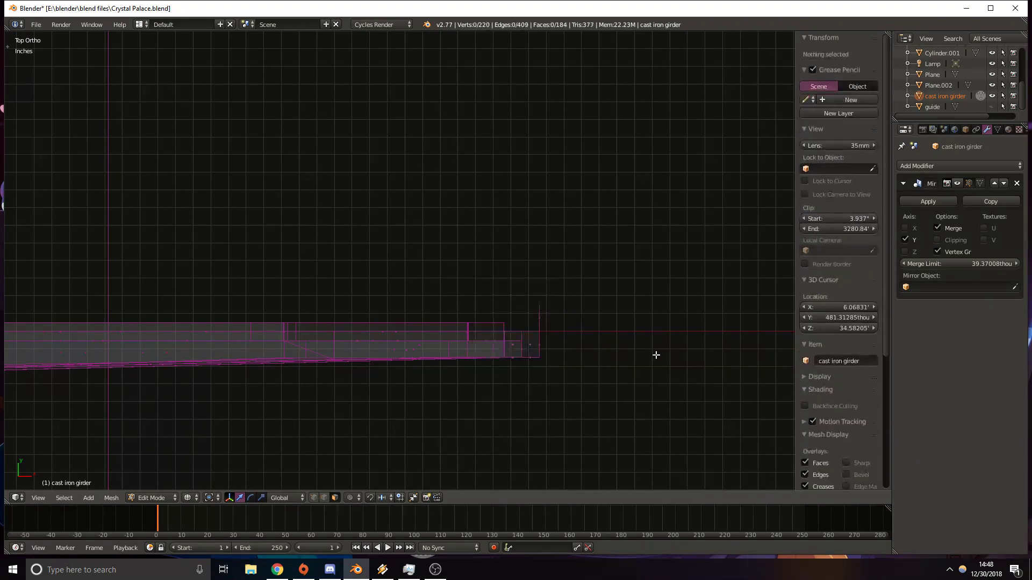
Delete the remaining +Y side faces on the end post's outer side and lower corner, and return to solid shading.
{"action": "middle_click_drag", "start_coordinate": [654, 355], "coordinate": [573, 325]}
{"action": "middle_click_drag", "start_coordinate": [427, 237], "coordinate": [358, 196]}
{"action": "right_click", "coordinate": [406, 252]}
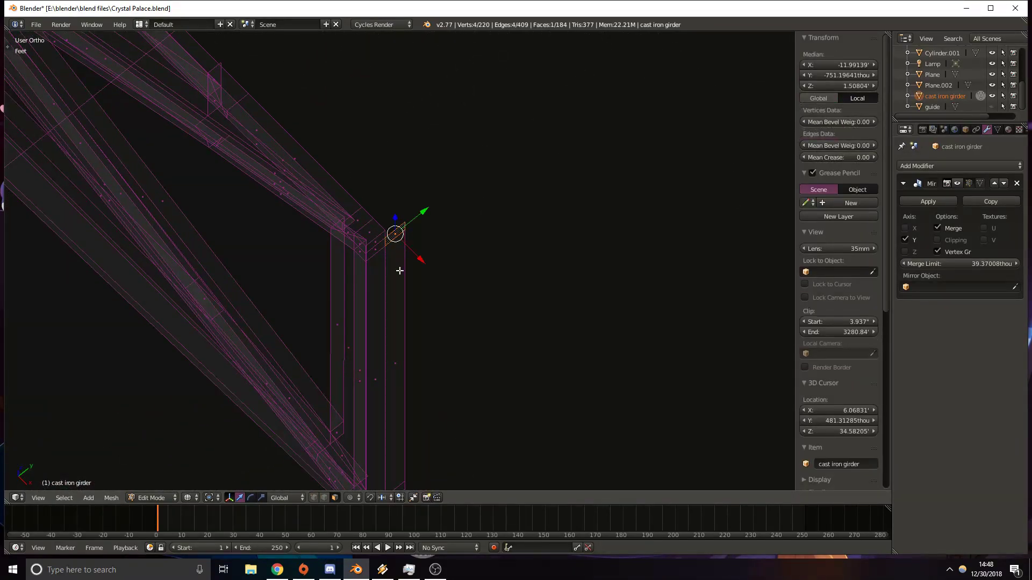
{"action": "left_click", "coordinate": [398, 358]}
{"action": "middle_click_drag", "start_coordinate": [396, 437], "coordinate": [417, 339], "text": "shift"}
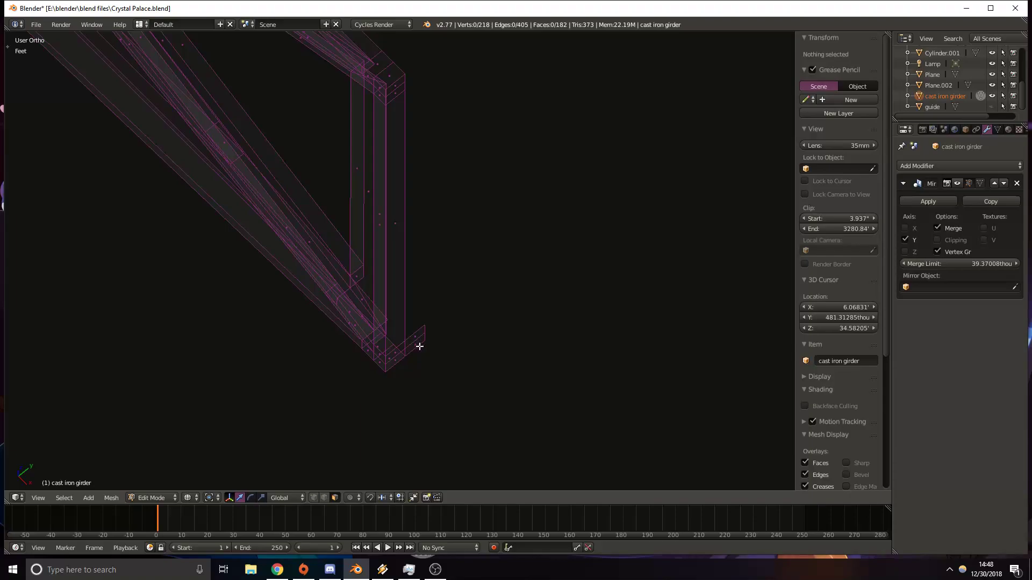
{"action": "right_click", "coordinate": [417, 335]}
{"action": "left_click", "coordinate": [417, 336]}
{"action": "key", "text": "z"}
{"action": "mouse_move", "coordinate": [479, 333]}
{"action": "middle_mouse_down"}
{"action": "mouse_move", "coordinate": [573, 369]}
{"action": "mouse_move", "coordinate": [474, 309]}
{"action": "mouse_move", "coordinate": [560, 350]}
{"action": "mouse_move", "coordinate": [527, 330]}
{"action": "mouse_move", "coordinate": [603, 341]}
{"action": "mouse_move", "coordinate": [515, 349]}
{"action": "mouse_move", "coordinate": [431, 270]}
{"action": "middle_mouse_up"}
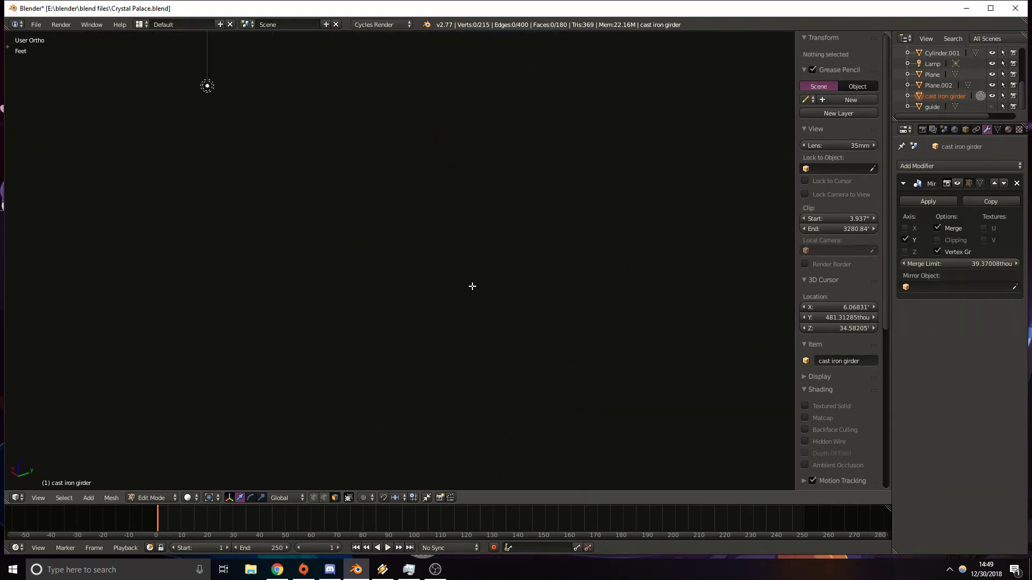
Show the Mirror modifier's result in Edit Mode while viewing the girder's end post in solid shading.
{"action": "middle_click_drag", "start_coordinate": [531, 361], "coordinate": [450, 343], "text": "shift"}
{"action": "scroll", "coordinate": [482, 311], "scroll_direction": "up", "scroll_amount": 8}
{"action": "scroll", "coordinate": [418, 393], "scroll_direction": "up", "scroll_amount": 5}
{"action": "middle_click_drag", "start_coordinate": [418, 393], "coordinate": [345, 258]}
{"action": "key", "text": "z"}
{"action": "mouse_move", "coordinate": [296, 405]}
{"action": "middle_mouse_down"}
{"action": "mouse_move", "coordinate": [334, 251]}
{"action": "mouse_move", "coordinate": [389, 253]}
{"action": "mouse_move", "coordinate": [396, 302]}
{"action": "mouse_move", "coordinate": [493, 267]}
{"action": "middle_mouse_up"}
{"action": "left_click", "coordinate": [959, 187]}
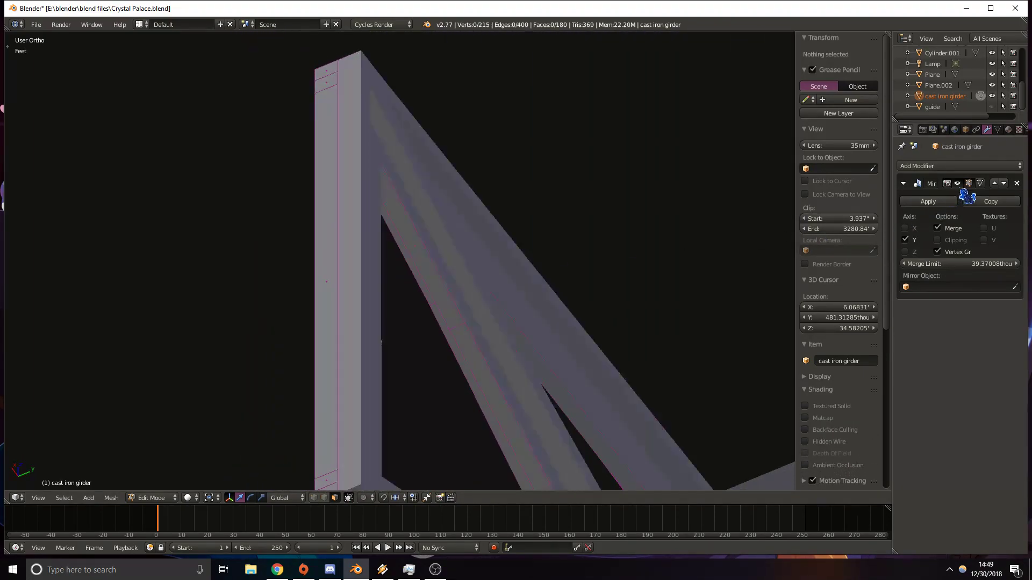
Examine the mirrored girder around its end post and along its length for gaps between the two halves.
{"action": "mouse_move", "coordinate": [501, 256]}
{"action": "middle_mouse_down"}
{"action": "mouse_move", "coordinate": [543, 239]}
{"action": "mouse_move", "coordinate": [575, 272]}
{"action": "mouse_move", "coordinate": [491, 274]}
{"action": "mouse_move", "coordinate": [500, 267]}
{"action": "mouse_move", "coordinate": [484, 218]}
{"action": "mouse_move", "coordinate": [485, 144]}
{"action": "mouse_move", "coordinate": [502, 253]}
{"action": "middle_mouse_up"}
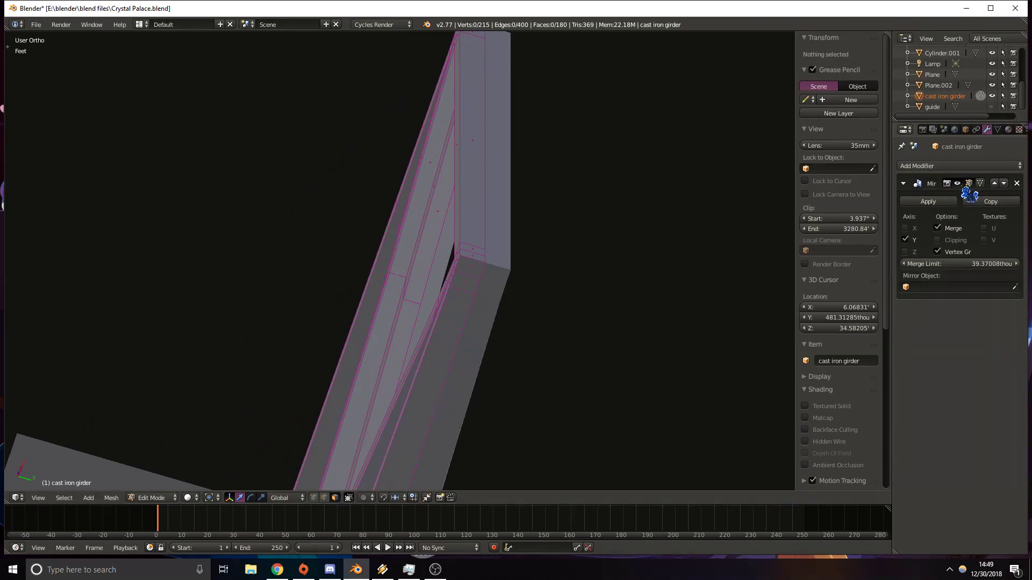
{"action": "middle_click_drag", "start_coordinate": [730, 216], "coordinate": [393, 304]}
{"action": "scroll", "coordinate": [393, 305], "scroll_direction": "down", "scroll_amount": 5}
{"action": "middle_click_drag", "start_coordinate": [537, 317], "coordinate": [307, 191], "text": "shift"}
{"action": "middle_click_drag", "start_coordinate": [500, 295], "coordinate": [301, 208], "text": "shift"}
{"action": "middle_click_drag", "start_coordinate": [425, 283], "coordinate": [236, 214], "text": "shift"}
{"action": "middle_click_drag", "start_coordinate": [506, 289], "coordinate": [353, 182], "text": "shift"}
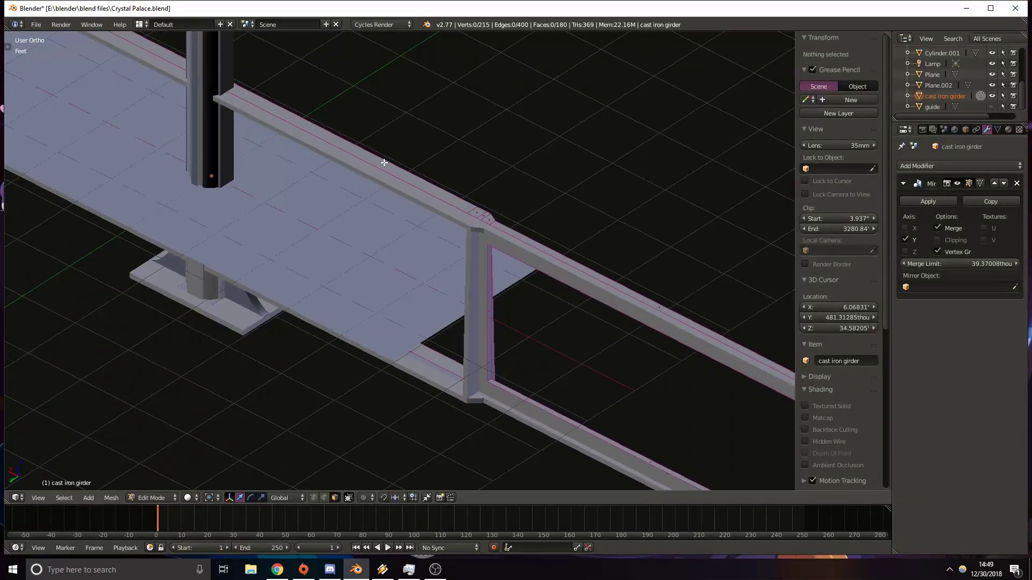
{"action": "scroll", "coordinate": [399, 172], "scroll_direction": "down", "scroll_amount": 6}
Return to Object Mode and move the cast iron girder along Y, clear of the column, to about 27.28 ft.
{"action": "key", "text": "Tab"}
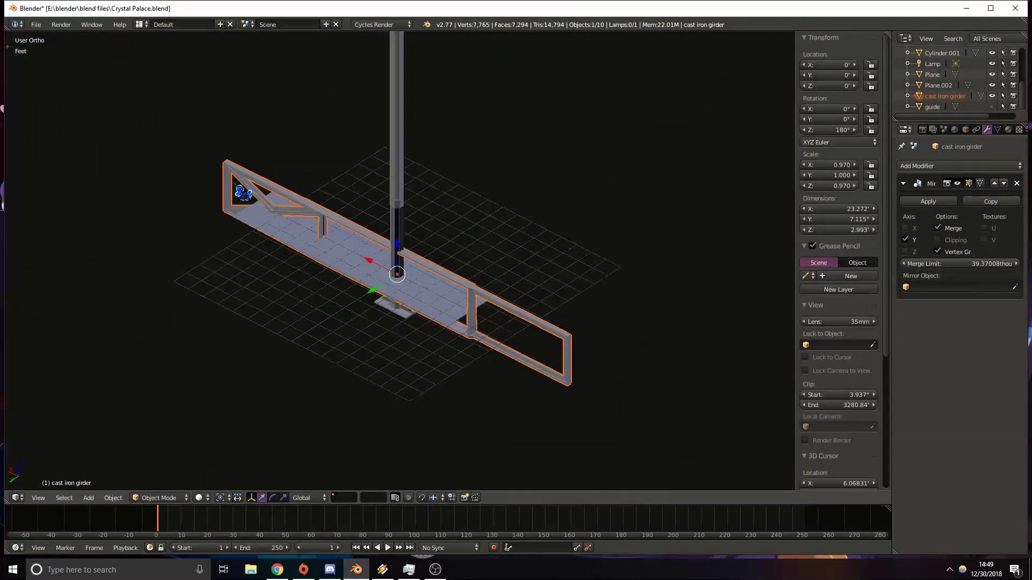
{"action": "middle_click_drag", "start_coordinate": [434, 438], "coordinate": [317, 447]}
{"action": "middle_click_drag", "start_coordinate": [150, 326], "coordinate": [376, 374], "text": "shift"}
{"action": "left_click_drag", "start_coordinate": [408, 369], "coordinate": [120, 217]}
{"action": "middle_click_drag", "start_coordinate": [74, 253], "coordinate": [353, 358], "text": "shift"}
{"action": "left_click_drag", "start_coordinate": [387, 335], "coordinate": [262, 235]}
{"action": "scroll", "coordinate": [427, 301], "scroll_direction": "down", "scroll_amount": 4}
{"action": "scroll", "coordinate": [376, 296], "scroll_direction": "up", "scroll_amount": 6}
{"action": "middle_click_drag", "start_coordinate": [327, 292], "coordinate": [406, 364], "text": "shift"}
Hide the Mirror modifier's result in the viewport and examine the half girder around its inner post in solid shading.
{"action": "key", "text": "KP_7"}
{"action": "middle_click_drag", "start_coordinate": [437, 184], "coordinate": [350, 346], "text": "shift"}
{"action": "scroll", "coordinate": [507, 319], "scroll_direction": "up", "scroll_amount": 5}
{"action": "middle_click_drag", "start_coordinate": [499, 312], "coordinate": [269, 33], "text": "shift"}
{"action": "key", "text": "z"}
{"action": "mouse_move", "coordinate": [384, 352]}
{"action": "middle_mouse_down"}
{"action": "mouse_move", "coordinate": [435, 260]}
{"action": "mouse_move", "coordinate": [492, 204]}
{"action": "middle_mouse_up"}
{"action": "mouse_move", "coordinate": [540, 325]}
{"action": "middle_mouse_down", "text": "shift"}
{"action": "mouse_move", "coordinate": [494, 158]}
{"action": "mouse_move", "coordinate": [403, 249]}
{"action": "mouse_move", "coordinate": [644, 174]}
{"action": "middle_mouse_up", "text": "shift"}
{"action": "left_click", "coordinate": [955, 186]}
{"action": "middle_click_drag", "start_coordinate": [405, 276], "coordinate": [470, 222], "text": "shift"}
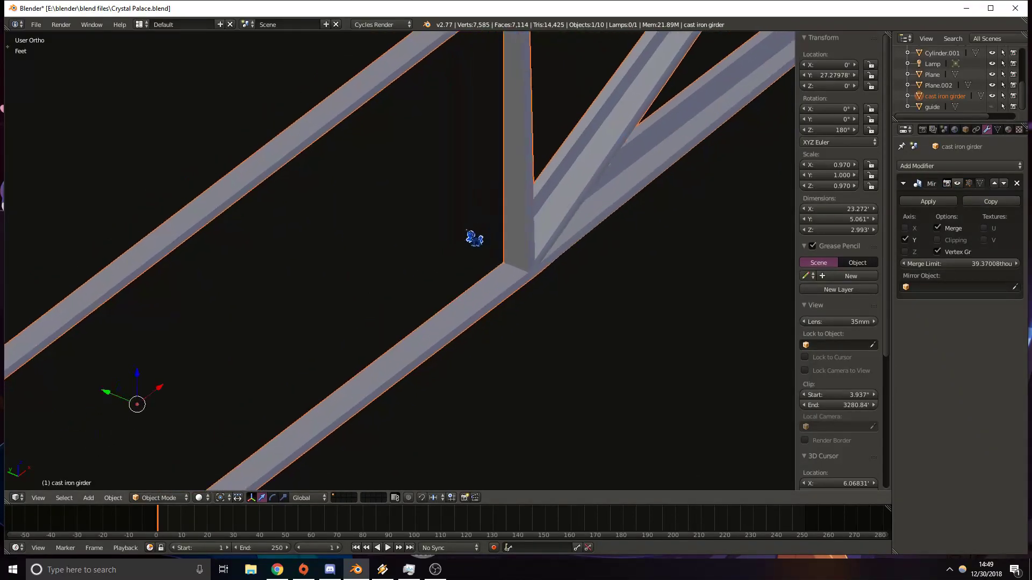
Compare the inner post in Edit Mode with the mirrored half hidden and shown, and return to Object Mode.
{"action": "middle_click_drag", "start_coordinate": [402, 258], "coordinate": [416, 257]}
{"action": "key", "text": "Tab"}
{"action": "middle_click_drag", "start_coordinate": [403, 295], "coordinate": [417, 425], "text": "shift"}
{"action": "middle_click_drag", "start_coordinate": [460, 219], "coordinate": [271, 188]}
{"action": "middle_click_drag", "start_coordinate": [144, 238], "coordinate": [290, 170], "text": "shift"}
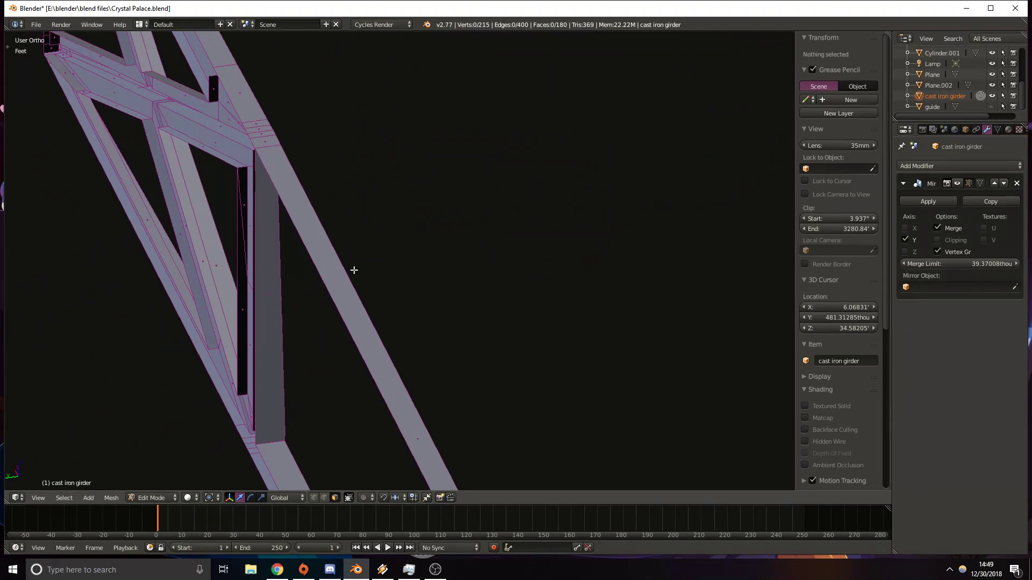
{"action": "left_click", "coordinate": [968, 184]}
{"action": "middle_click_drag", "start_coordinate": [489, 307], "coordinate": [475, 314]}
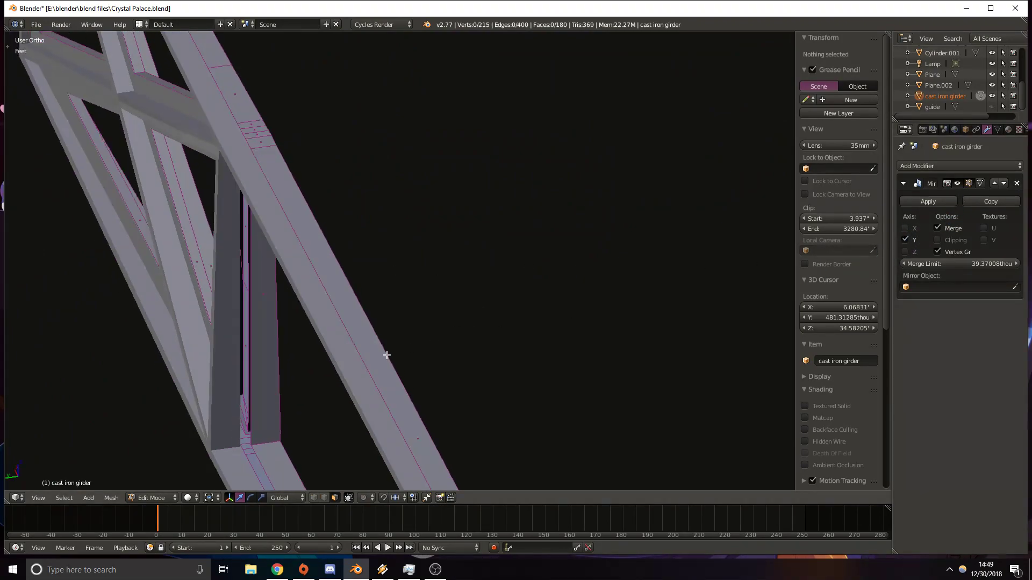
{"action": "middle_click_drag", "start_coordinate": [410, 347], "coordinate": [576, 173], "text": "shift"}
{"action": "key", "text": "Tab"}
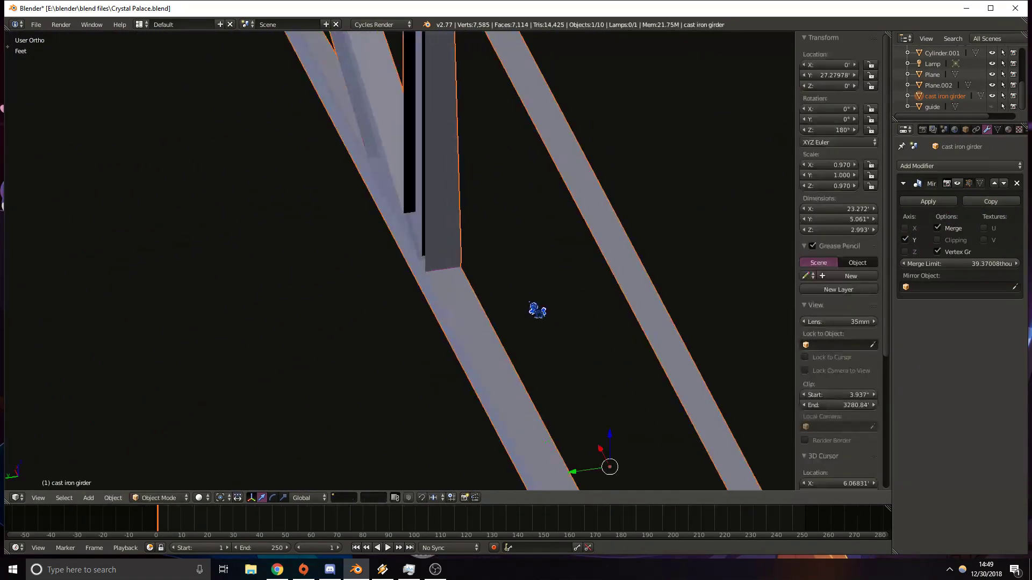
Examine both inner posts and the chords between them from above in wireframe.
{"action": "scroll", "coordinate": [538, 310], "scroll_direction": "up", "scroll_amount": 3}
{"action": "key", "text": "KP_7"}
{"action": "key", "text": "z"}
{"action": "scroll", "coordinate": [486, 296], "scroll_direction": "down", "scroll_amount": 10}
{"action": "middle_click_drag", "start_coordinate": [565, 445], "coordinate": [343, 389], "text": "shift"}
{"action": "middle_click_drag", "start_coordinate": [450, 306], "coordinate": [430, 320], "text": "shift"}
{"action": "scroll", "coordinate": [438, 328], "scroll_direction": "up", "scroll_amount": 6}
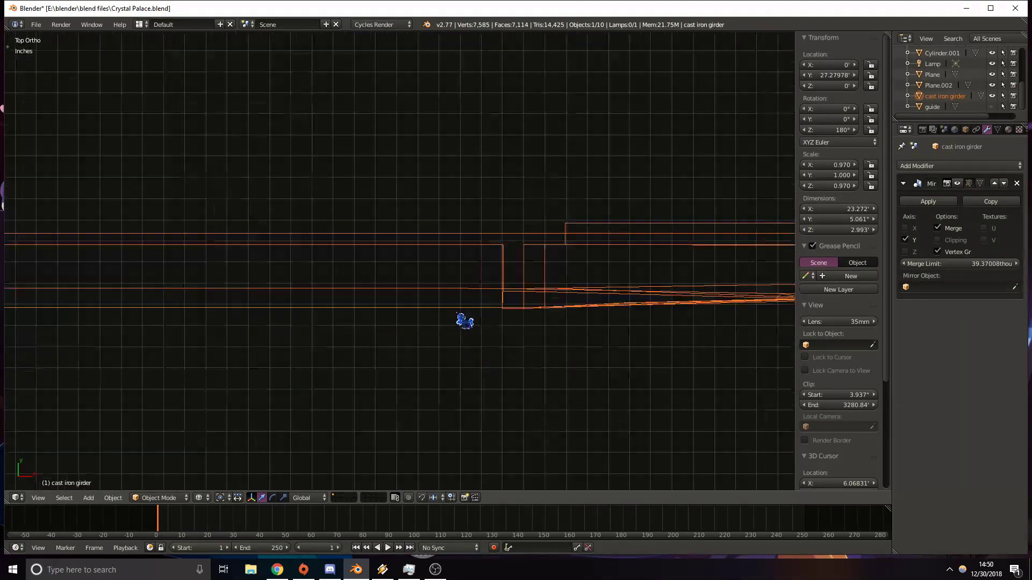
{"action": "middle_click_drag", "start_coordinate": [72, 313], "coordinate": [217, 286], "text": "shift"}
{"action": "scroll", "coordinate": [218, 285], "scroll_direction": "down", "scroll_amount": 8}
{"action": "middle_click_drag", "start_coordinate": [12, 273], "coordinate": [457, 281], "text": "shift"}
{"action": "middle_click_drag", "start_coordinate": [262, 281], "coordinate": [430, 284], "text": "shift"}
{"action": "scroll", "coordinate": [349, 393], "scroll_direction": "up", "scroll_amount": 4}
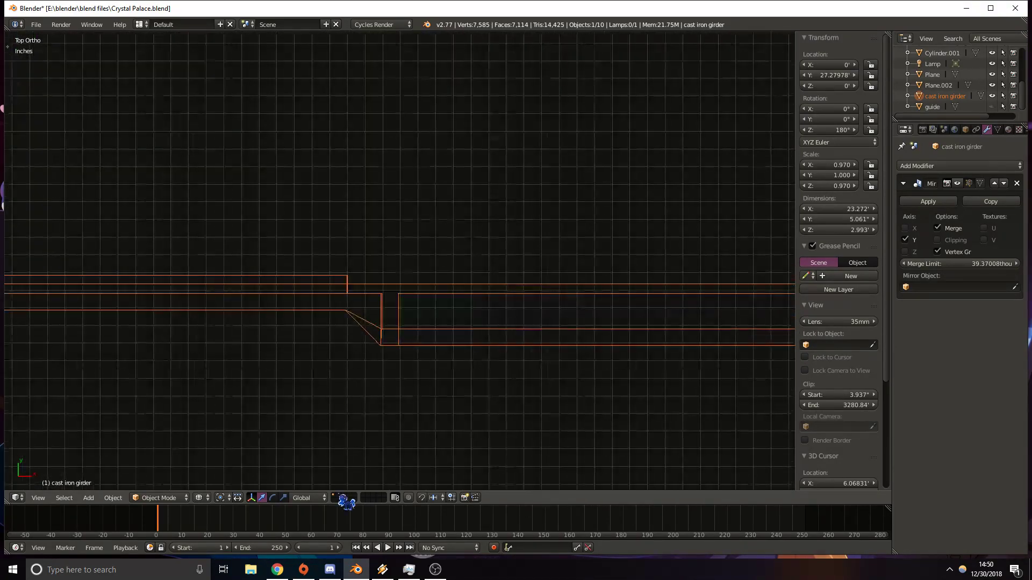
Enter Edit Mode with edge selection and select edges around the girder's inner posts from above.
{"action": "key", "text": "Tab"}
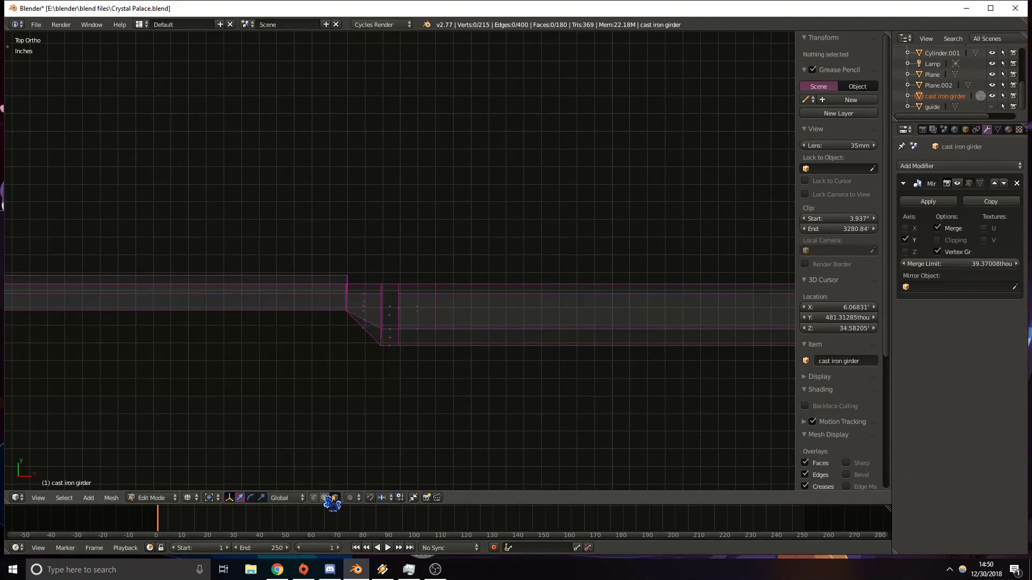
{"action": "middle_click_drag", "start_coordinate": [613, 281], "coordinate": [526, 286], "text": "shift"}
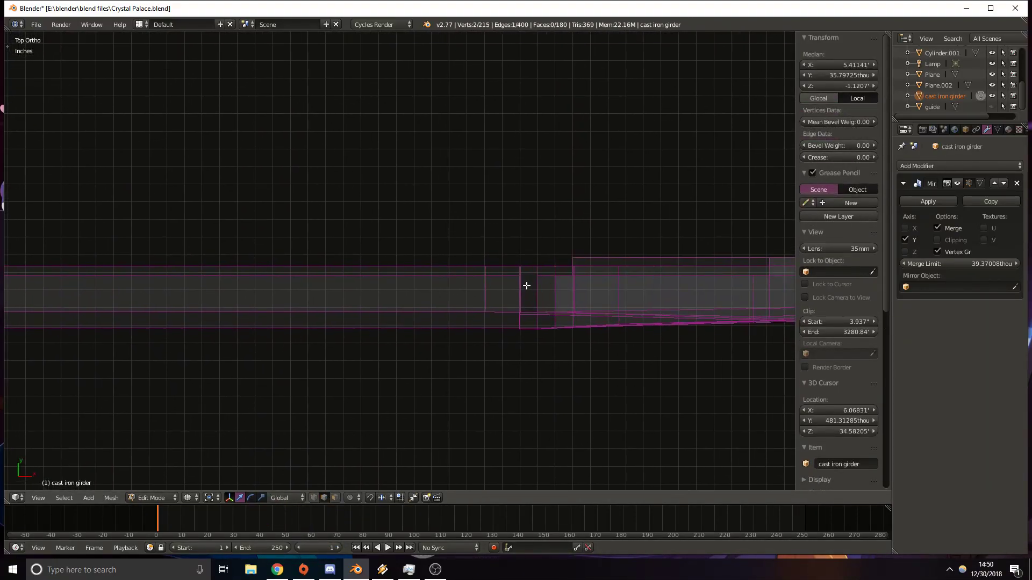
{"action": "right_click", "coordinate": [570, 262], "text": "shift"}
{"action": "scroll", "coordinate": [601, 280], "scroll_direction": "up", "scroll_amount": 5}
{"action": "middle_click_drag", "start_coordinate": [774, 284], "coordinate": [408, 280], "text": "shift"}
{"action": "scroll", "coordinate": [511, 275], "scroll_direction": "up", "scroll_amount": 3}
{"action": "middle_click_drag", "start_coordinate": [493, 300], "coordinate": [630, 301]}
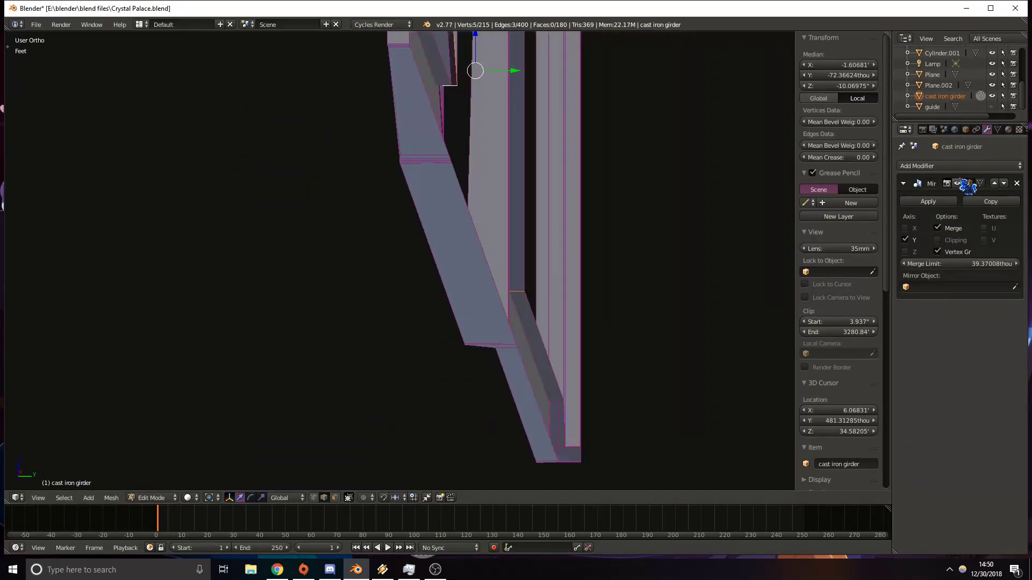
Show the mirrored half and extrude the lower chord's inner corner vertex at local X 5.16 ft along Y to about 3.03 thou.
{"action": "middle_click_drag", "start_coordinate": [634, 199], "coordinate": [628, 153]}
{"action": "middle_click_drag", "start_coordinate": [532, 130], "coordinate": [488, 355]}
{"action": "scroll", "coordinate": [457, 350], "scroll_direction": "up", "scroll_amount": 6}
{"action": "middle_click_drag", "start_coordinate": [505, 320], "coordinate": [521, 305], "text": "shift"}
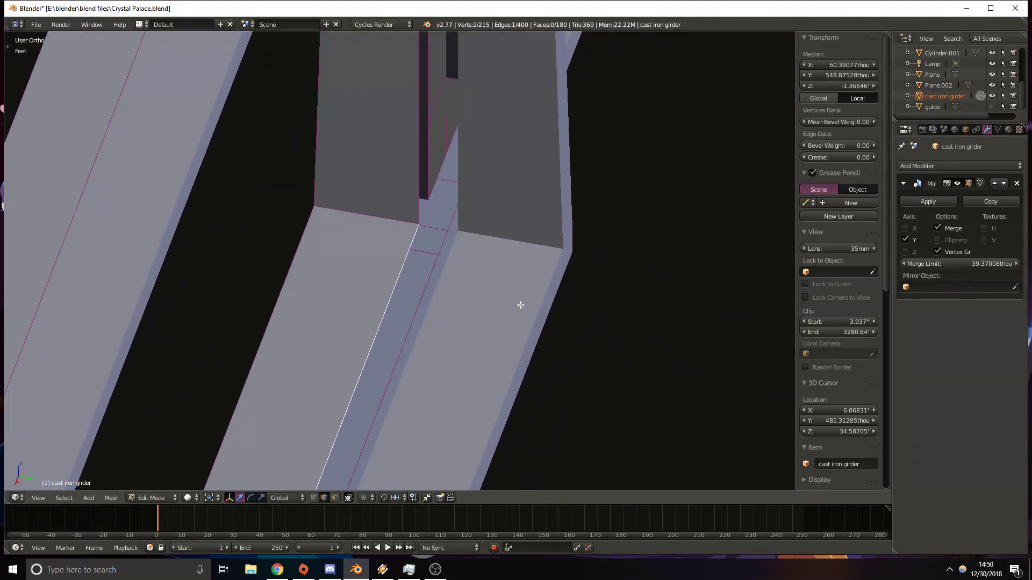
{"action": "scroll", "coordinate": [524, 305], "scroll_direction": "up", "scroll_amount": 5}
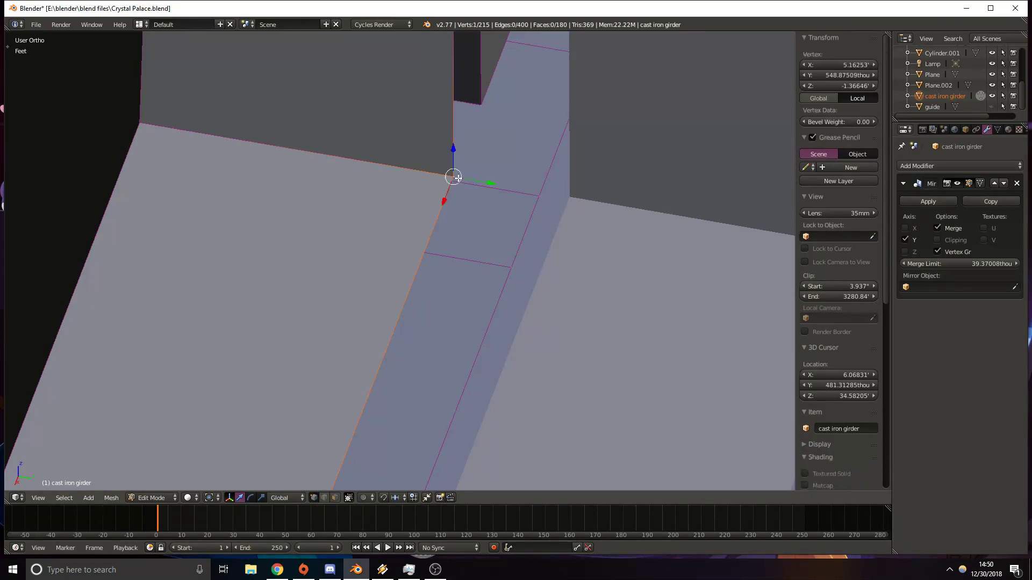
{"action": "key", "text": "KP_7"}
{"action": "key", "text": "z"}
{"action": "mouse_move", "coordinate": [11, 337]}
{"action": "middle_mouse_down", "text": "shift"}
{"action": "mouse_move", "coordinate": [382, 249]}
{"action": "mouse_move", "coordinate": [458, 315]}
{"action": "mouse_move", "coordinate": [591, 316]}
{"action": "middle_mouse_up", "text": "shift"}
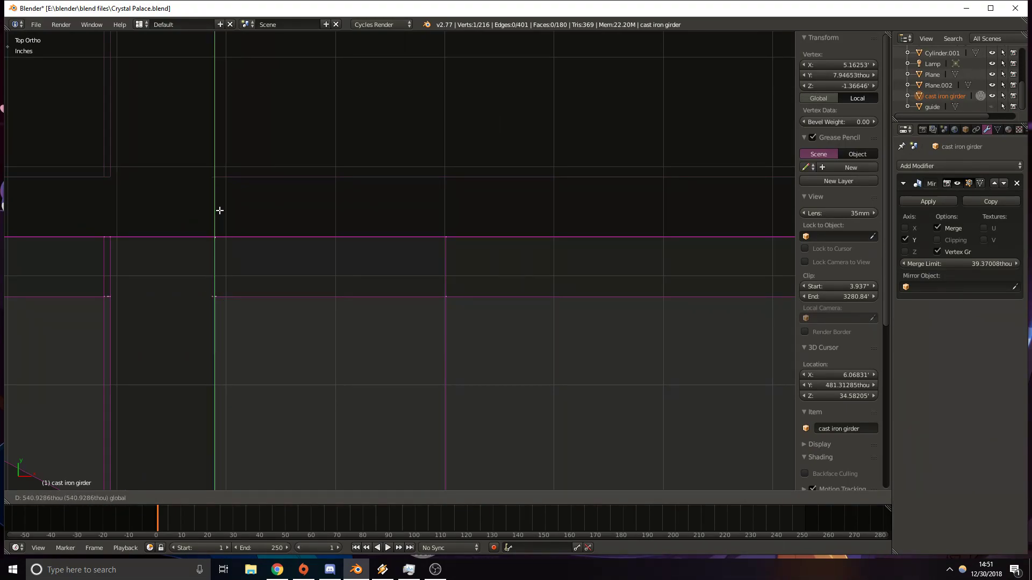
{"action": "scroll", "coordinate": [346, 273], "scroll_direction": "down", "scroll_amount": 8}
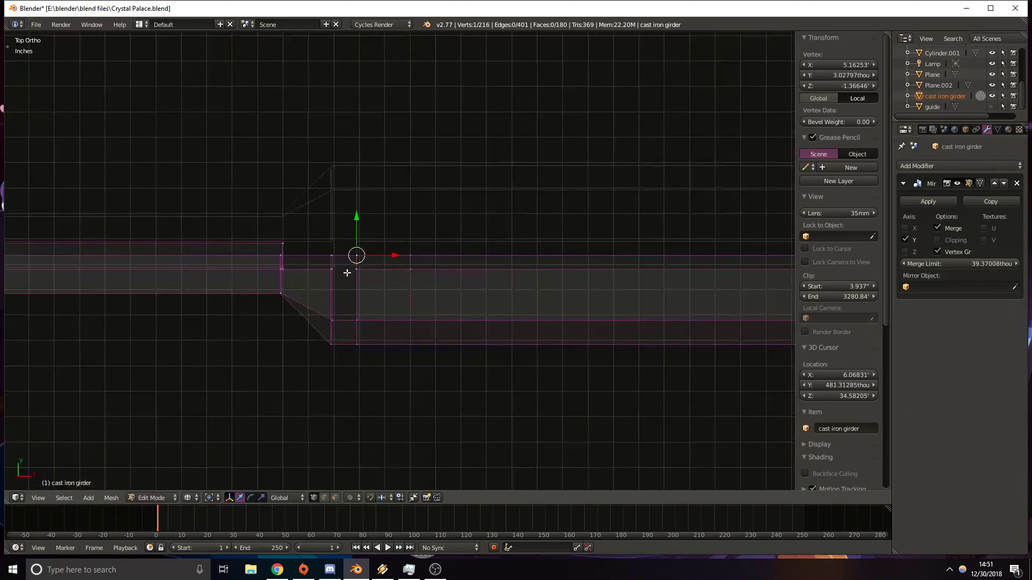
Examine the extruded vertex, its source corner and the open gap along the lower chord in solid shading.
{"action": "key", "text": "z"}
{"action": "scroll", "coordinate": [396, 281], "scroll_direction": "up", "scroll_amount": 3}
{"action": "middle_click_drag", "start_coordinate": [397, 282], "coordinate": [401, 276]}
{"action": "middle_click_drag", "start_coordinate": [365, 258], "coordinate": [334, 237]}
{"action": "middle_click_drag", "start_coordinate": [380, 334], "coordinate": [344, 127], "text": "shift"}
{"action": "scroll", "coordinate": [318, 297], "scroll_direction": "up", "scroll_amount": 9}
{"action": "middle_click_drag", "start_coordinate": [157, 168], "coordinate": [397, 238], "text": "shift"}
{"action": "scroll", "coordinate": [387, 233], "scroll_direction": "down", "scroll_amount": 4}
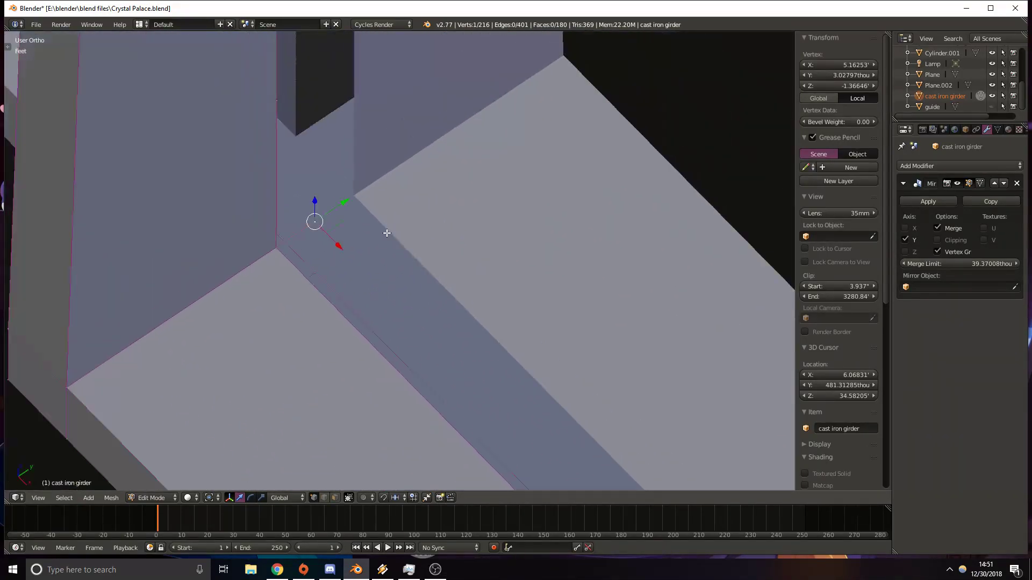
{"action": "right_click", "coordinate": [279, 247], "text": "shift"}
{"action": "middle_click_drag", "start_coordinate": [526, 398], "coordinate": [178, 129], "text": "shift"}
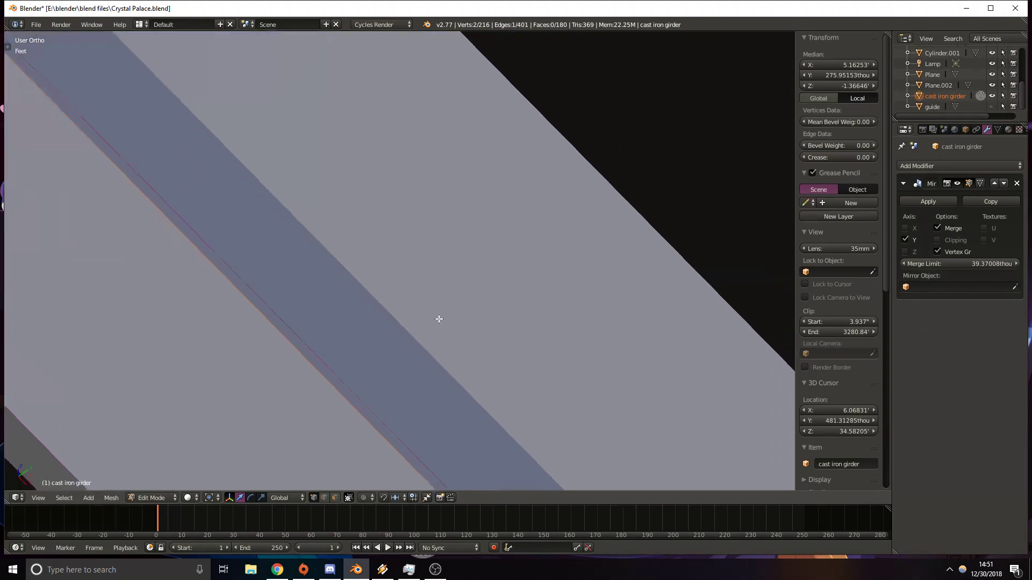
{"action": "middle_click_drag", "start_coordinate": [478, 376], "coordinate": [318, 239], "text": "shift"}
{"action": "scroll", "coordinate": [318, 240], "scroll_direction": "down", "scroll_amount": 7}
{"action": "middle_click_drag", "start_coordinate": [491, 335], "coordinate": [381, 237], "text": "shift"}
{"action": "middle_click_drag", "start_coordinate": [124, 121], "coordinate": [233, 297], "text": "shift"}
Try to extrude the centre-line vertex along X from its inner post towards the opposite inner post.
{"action": "right_click", "coordinate": [229, 210]}
{"action": "key", "text": "KP_7"}
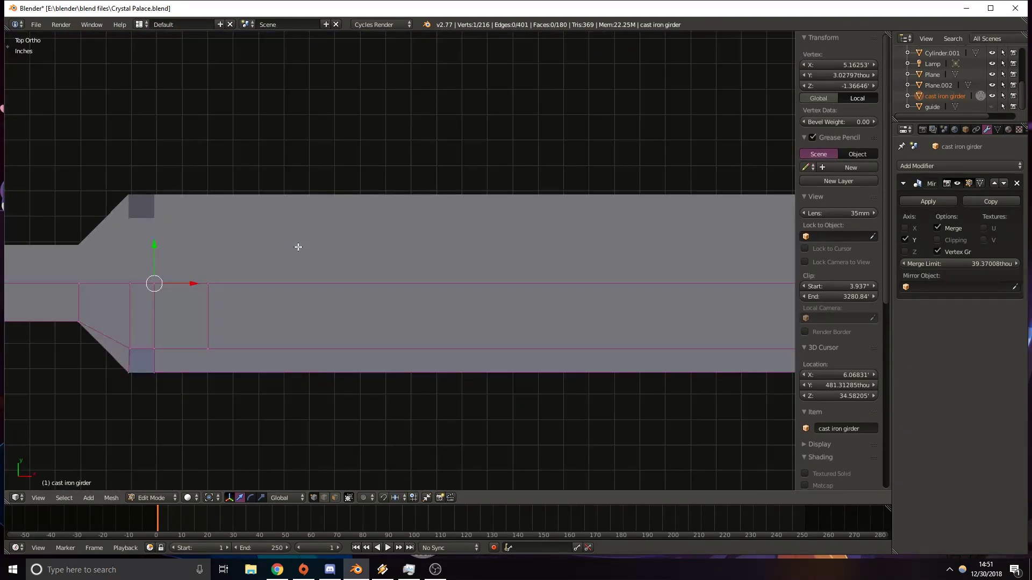
{"action": "left_click_drag", "start_coordinate": [188, 283], "coordinate": [667, 285]}
{"action": "middle_click_drag", "start_coordinate": [717, 290], "coordinate": [192, 269], "text": "shift"}
{"action": "left_click_drag", "start_coordinate": [138, 263], "coordinate": [763, 252]}
{"action": "middle_click_drag", "start_coordinate": [758, 251], "coordinate": [110, 256], "text": "shift"}
{"action": "key", "text": "z"}
{"action": "left_click_drag", "start_coordinate": [187, 269], "coordinate": [712, 281]}
{"action": "middle_click_drag", "start_coordinate": [715, 282], "coordinate": [210, 272], "text": "shift"}
{"action": "left_click_drag", "start_coordinate": [210, 257], "coordinate": [92, 268]}
{"action": "scroll", "coordinate": [419, 277], "scroll_direction": "down", "scroll_amount": 7}
{"action": "middle_click_drag", "start_coordinate": [562, 291], "coordinate": [315, 287], "text": "shift"}
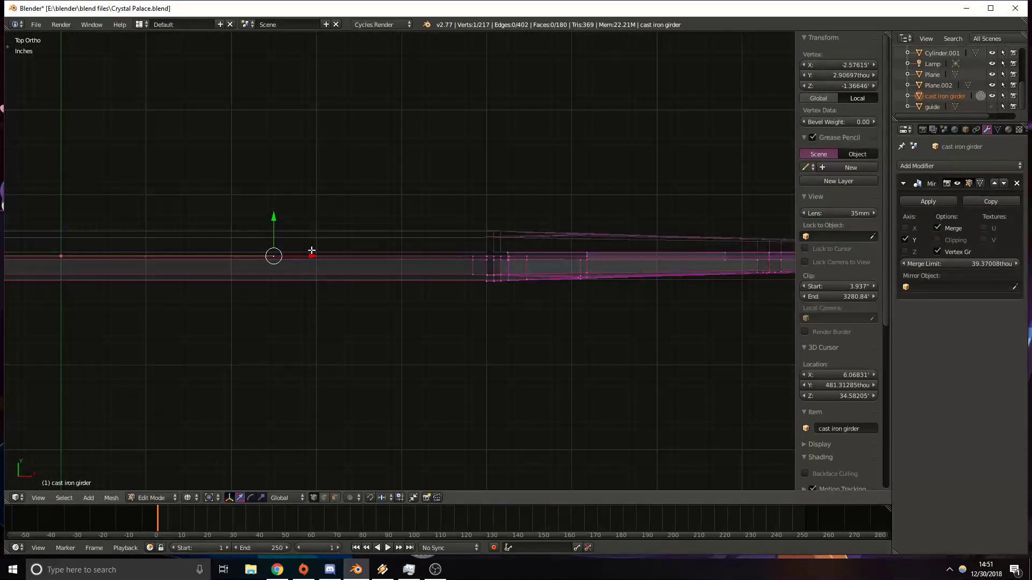
{"action": "left_click_drag", "start_coordinate": [313, 263], "coordinate": [513, 268]}
{"action": "scroll", "coordinate": [526, 264], "scroll_direction": "up", "scroll_amount": 12}
{"action": "middle_click_drag", "start_coordinate": [672, 166], "coordinate": [359, 179], "text": "shift"}
{"action": "middle_click_drag", "start_coordinate": [633, 223], "coordinate": [376, 238], "text": "shift"}
{"action": "key", "text": "z"}
{"action": "scroll", "coordinate": [538, 285], "scroll_direction": "up", "scroll_amount": 3}
{"action": "key", "text": "z"}
{"action": "middle_click_drag", "start_coordinate": [623, 276], "coordinate": [407, 283], "text": "shift"}
{"action": "left_click_drag", "start_coordinate": [419, 257], "coordinate": [375, 250]}
Undo the extrusion and moves along X, leaving only the centre-line vertex at the first inner post selected.
{"action": "key", "text": "ctrl+z"}
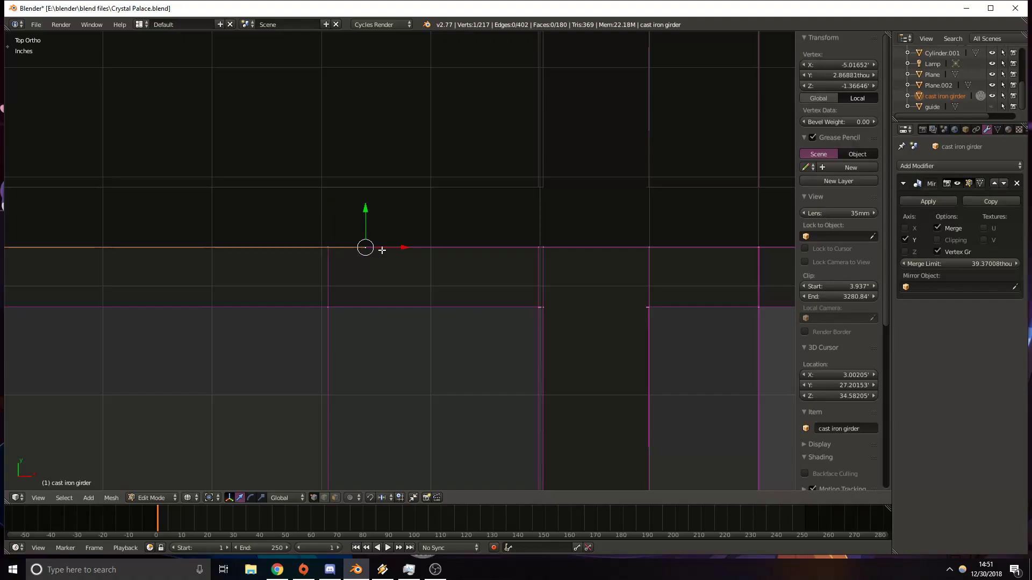
{"action": "key", "text": "ctrl+z"}
{"action": "scroll", "coordinate": [497, 285], "scroll_direction": "down", "scroll_amount": 10}
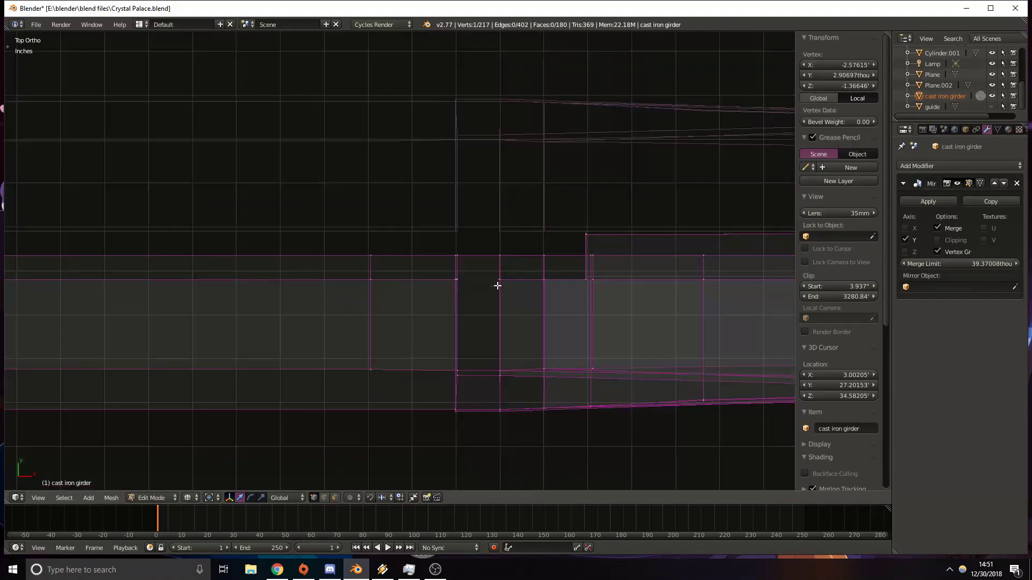
{"action": "middle_click_drag", "start_coordinate": [219, 296], "coordinate": [632, 297], "text": "shift"}
{"action": "key", "text": "ctrl+z"}
{"action": "key", "text": "ctrl+z"}
{"action": "key", "text": "ctrl+z"}
{"action": "right_click", "coordinate": [244, 278], "text": "shift"}
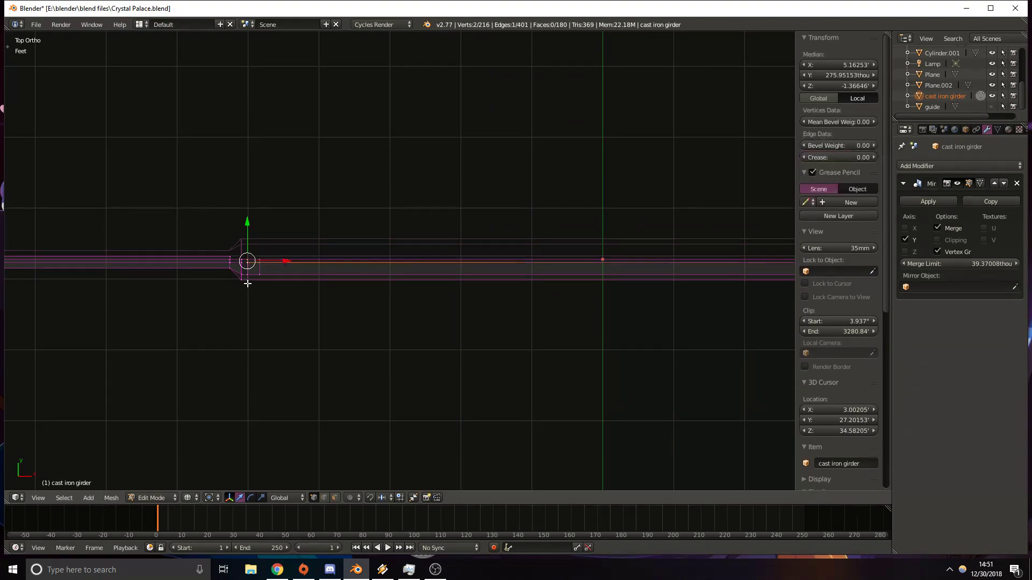
{"action": "key", "text": "ctrl+z"}
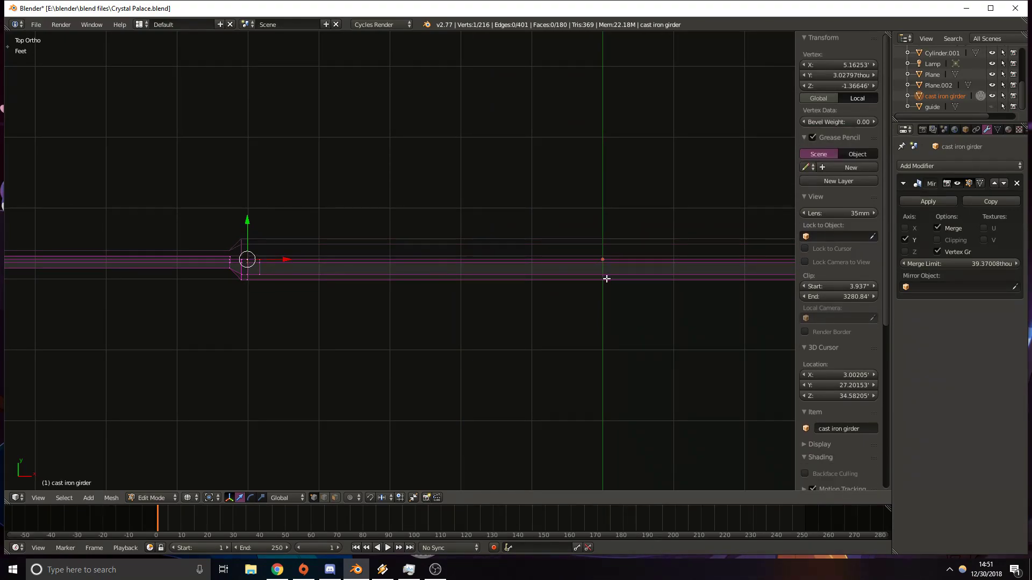
Extrude the lower chord's inner corner vertex at the opposite inner post along Y to the centre line, about 5.54 thou.
{"action": "scroll", "coordinate": [451, 276], "scroll_direction": "up", "scroll_amount": 4}
{"action": "key", "text": "z"}
{"action": "mouse_move", "coordinate": [239, 259]}
{"action": "middle_mouse_down"}
{"action": "mouse_move", "coordinate": [316, 172]}
{"action": "mouse_move", "coordinate": [294, 180]}
{"action": "middle_mouse_up"}
{"action": "scroll", "coordinate": [327, 198], "scroll_direction": "up", "scroll_amount": 2}
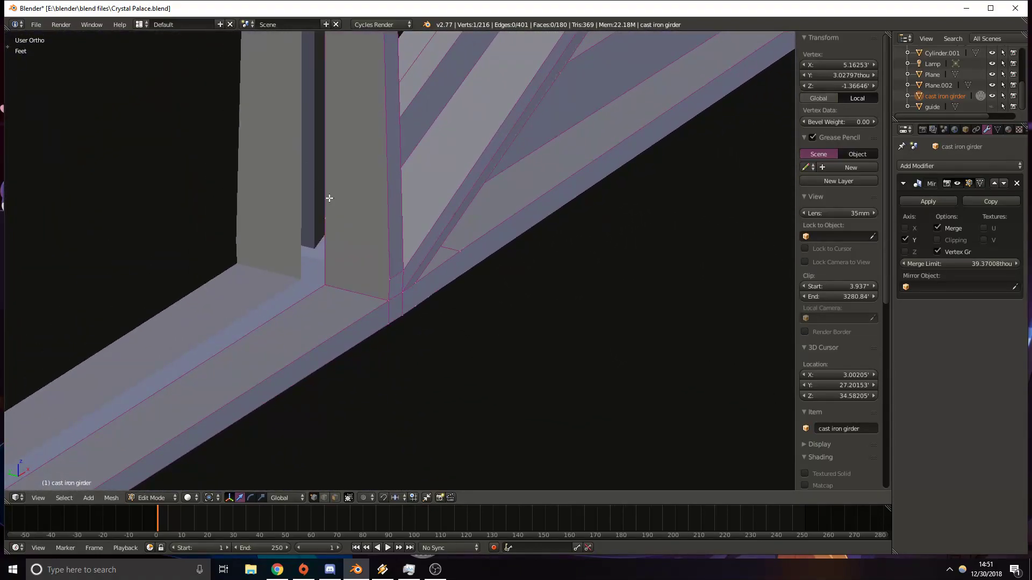
{"action": "middle_click_drag", "start_coordinate": [273, 301], "coordinate": [383, 312]}
{"action": "right_click", "coordinate": [382, 313]}
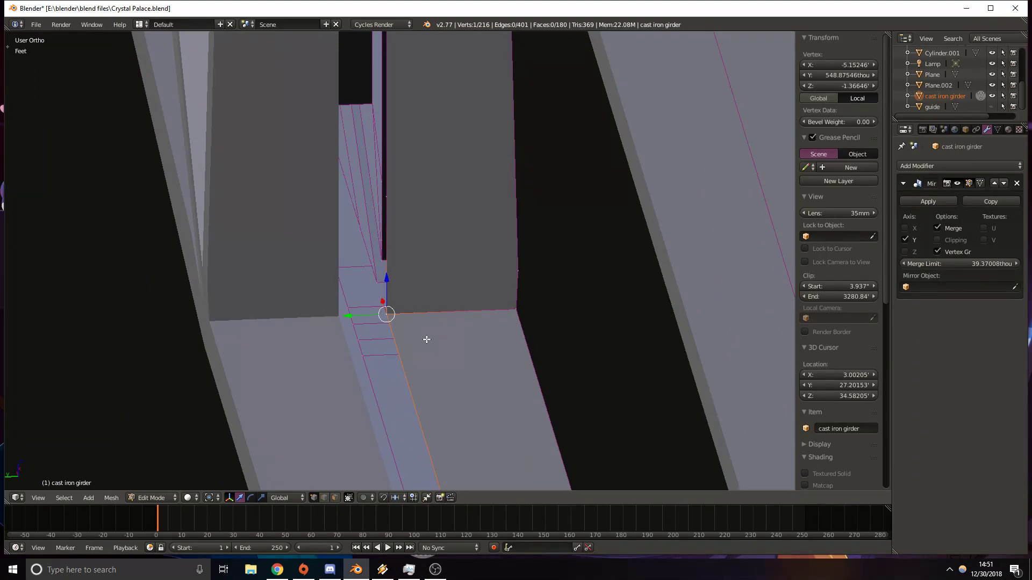
{"action": "key", "text": "KP_7"}
{"action": "key", "text": "z"}
{"action": "middle_click_drag", "start_coordinate": [233, 268], "coordinate": [377, 354], "text": "shift"}
{"action": "key", "text": "e"}
{"action": "right_click", "coordinate": [375, 335]}
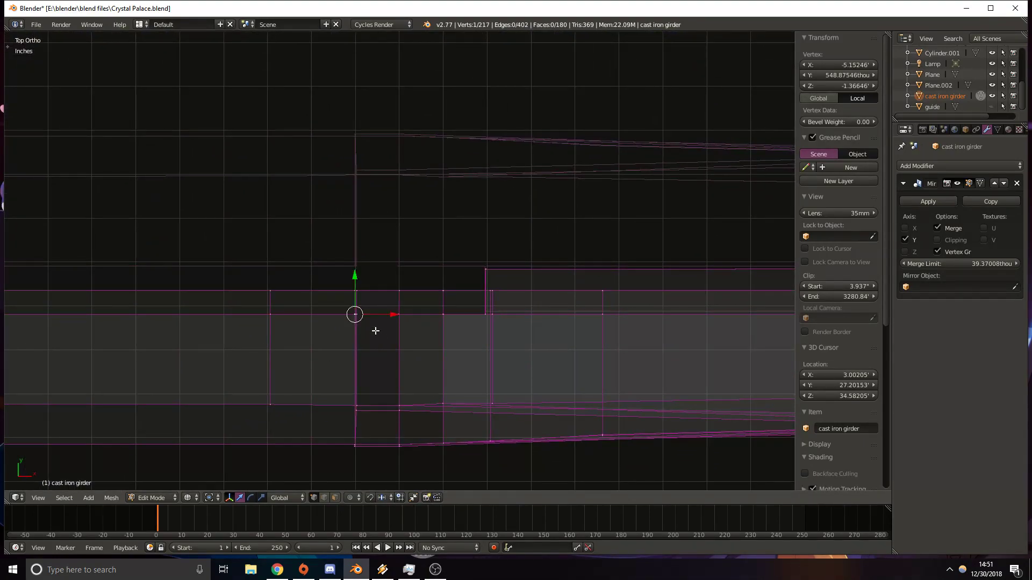
{"action": "left_click_drag", "start_coordinate": [358, 278], "coordinate": [362, 256]}
{"action": "scroll", "coordinate": [371, 268], "scroll_direction": "up", "scroll_amount": 7}
{"action": "middle_click_drag", "start_coordinate": [417, 341], "coordinate": [515, 245], "text": "shift"}
{"action": "scroll", "coordinate": [483, 241], "scroll_direction": "up", "scroll_amount": 4}
{"action": "middle_click_drag", "start_coordinate": [339, 213], "coordinate": [434, 177], "text": "shift"}
{"action": "left_click_drag", "start_coordinate": [365, 214], "coordinate": [372, 212]}
Join the two extruded centre-line vertices with an edge running along the lower chord between the inner posts.
{"action": "scroll", "coordinate": [370, 219], "scroll_direction": "down", "scroll_amount": 8}
{"action": "middle_click_drag", "start_coordinate": [571, 309], "coordinate": [169, 251], "text": "shift"}
{"action": "mouse_move", "coordinate": [366, 293]}
{"action": "middle_mouse_down"}
{"action": "mouse_move", "coordinate": [356, 228]}
{"action": "mouse_move", "coordinate": [645, 249]}
{"action": "middle_mouse_up"}
{"action": "scroll", "coordinate": [355, 226], "scroll_direction": "down", "scroll_amount": 8}
{"action": "mouse_move", "coordinate": [146, 277]}
{"action": "middle_mouse_down", "text": "shift"}
{"action": "mouse_move", "coordinate": [553, 267]}
{"action": "mouse_move", "coordinate": [712, 310]}
{"action": "middle_mouse_up", "text": "shift"}
{"action": "mouse_move", "coordinate": [81, 207]}
{"action": "middle_mouse_down", "text": "shift"}
{"action": "mouse_move", "coordinate": [192, 253]}
{"action": "mouse_move", "coordinate": [296, 270]}
{"action": "middle_mouse_up", "text": "shift"}
{"action": "key", "text": "z"}
{"action": "middle_click_drag", "start_coordinate": [403, 380], "coordinate": [272, 360]}
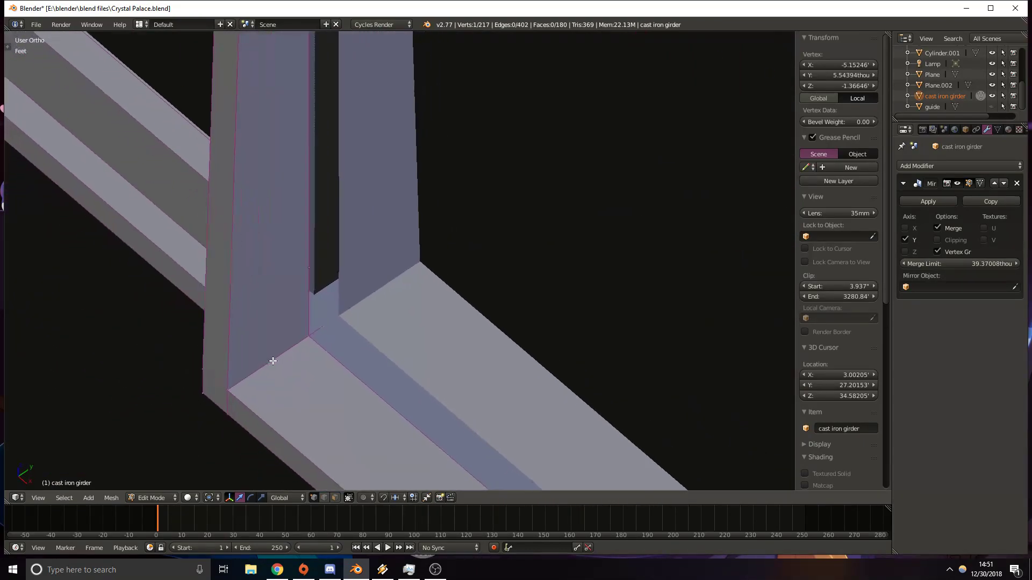
{"action": "right_click", "coordinate": [332, 330], "text": "shift"}
{"action": "scroll", "coordinate": [330, 346], "scroll_direction": "up", "scroll_amount": 4}
{"action": "middle_click_drag", "start_coordinate": [453, 380], "coordinate": [347, 281], "text": "shift"}
{"action": "key", "text": "f"}
{"action": "middle_click_drag", "start_coordinate": [74, 342], "coordinate": [172, 296], "text": "shift"}
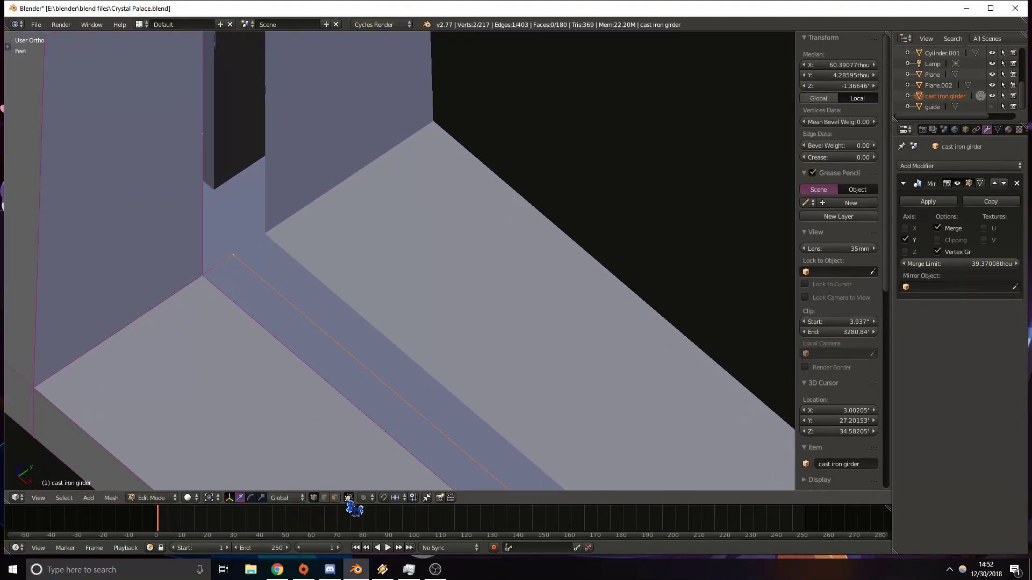
Select the new centre edge with the chord's inner edge and connecting end edge, and fill the gap with a face.
{"action": "left_click", "coordinate": [324, 498]}
{"action": "right_click", "coordinate": [312, 365]}
{"action": "right_click", "coordinate": [330, 337], "text": "shift"}
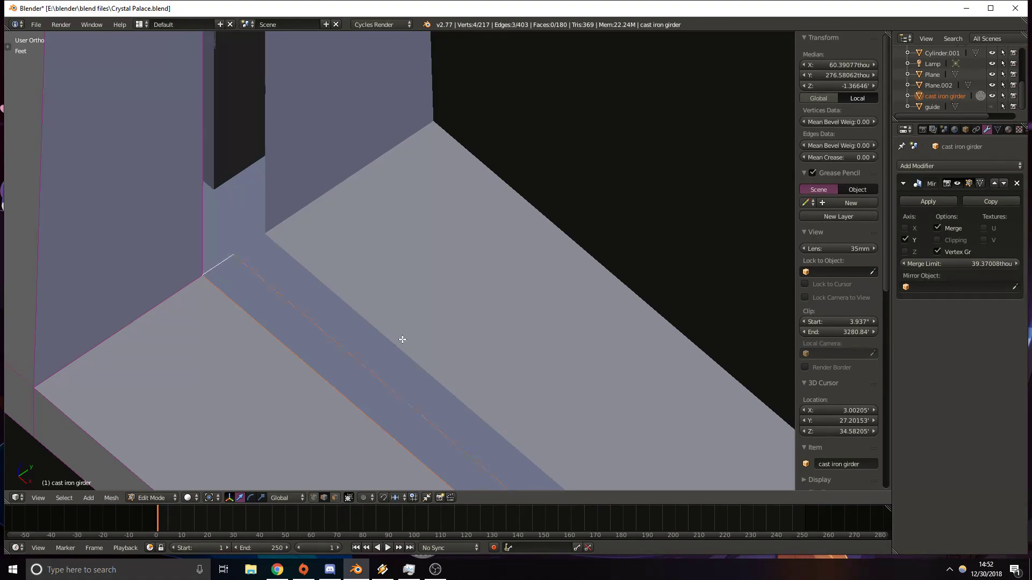
{"action": "scroll", "coordinate": [421, 261], "scroll_direction": "down", "scroll_amount": 4}
{"action": "middle_click_drag", "start_coordinate": [290, 188], "coordinate": [575, 154]}
{"action": "scroll", "coordinate": [576, 155], "scroll_direction": "up", "scroll_amount": 8}
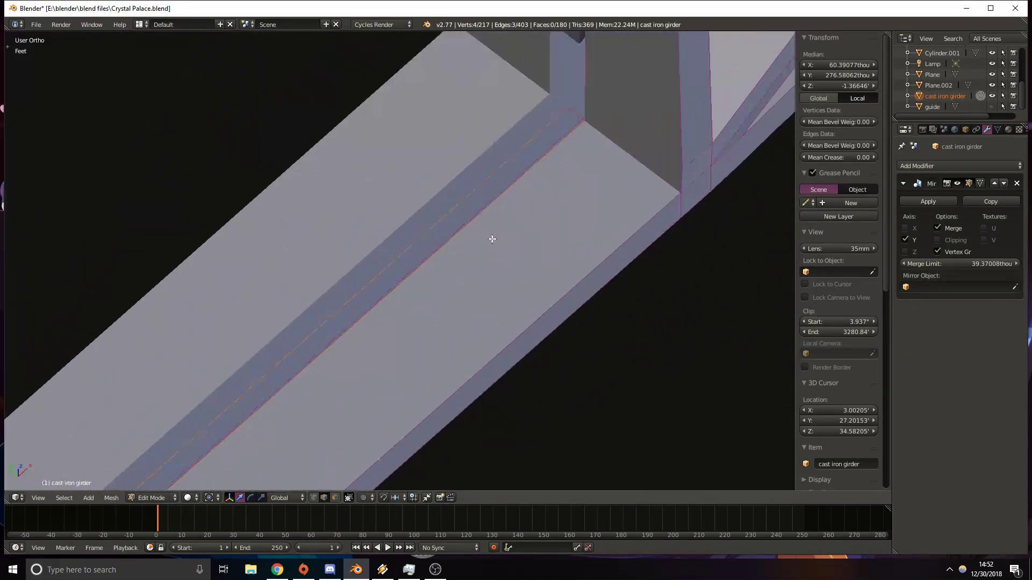
{"action": "key", "text": "f"}
Return to Object Mode and check the filled lower chord between the inner posts in wireframe and solid shading.
{"action": "middle_click_drag", "start_coordinate": [553, 134], "coordinate": [427, 265]}
{"action": "key", "text": "Tab"}
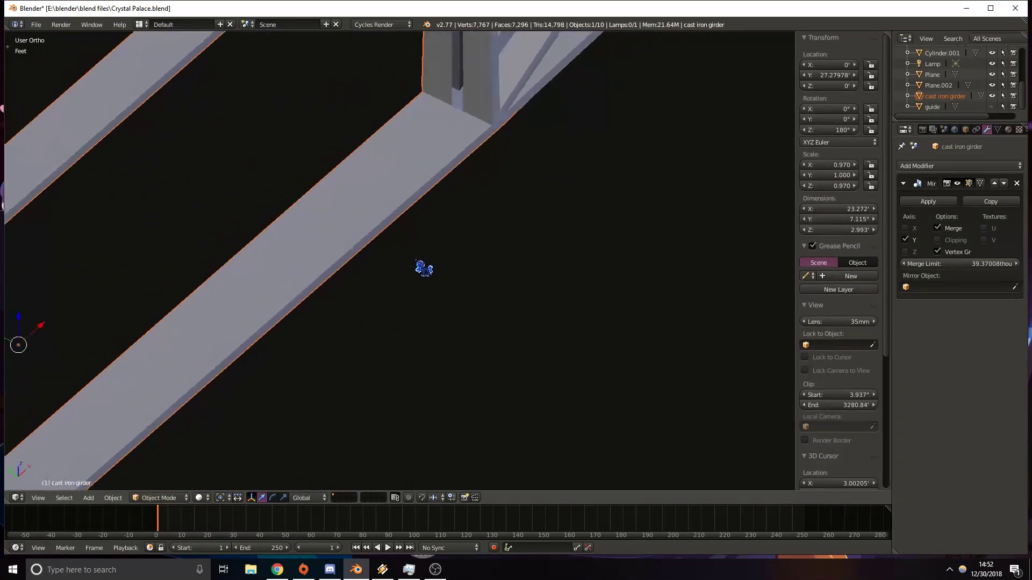
{"action": "key", "text": "z"}
{"action": "mouse_move", "coordinate": [410, 262]}
{"action": "middle_mouse_down"}
{"action": "mouse_move", "coordinate": [417, 214]}
{"action": "mouse_move", "coordinate": [442, 203]}
{"action": "mouse_move", "coordinate": [387, 313]}
{"action": "mouse_move", "coordinate": [410, 314]}
{"action": "mouse_move", "coordinate": [382, 297]}
{"action": "middle_mouse_up"}
{"action": "key", "text": "z"}
{"action": "middle_click_drag", "start_coordinate": [510, 268], "coordinate": [430, 301]}
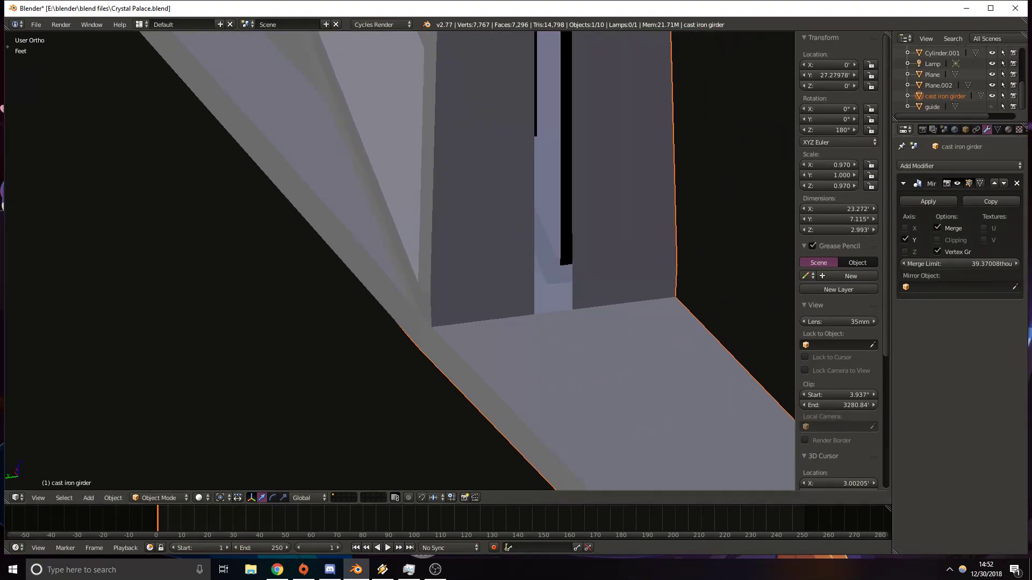
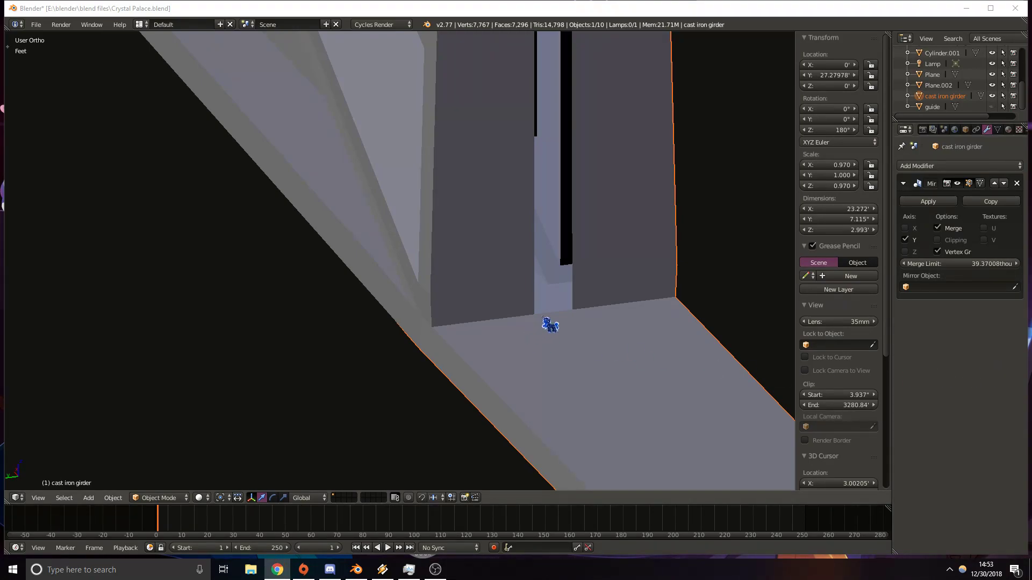
Enter Edit Mode and extrude the inner corner vertex at the inner post's upper end along Y to about 3.03 thou.
{"action": "middle_click_drag", "start_coordinate": [562, 286], "coordinate": [539, 305]}
{"action": "middle_click_drag", "start_coordinate": [465, 326], "coordinate": [414, 339]}
{"action": "middle_click_drag", "start_coordinate": [165, 237], "coordinate": [524, 216], "text": "shift"}
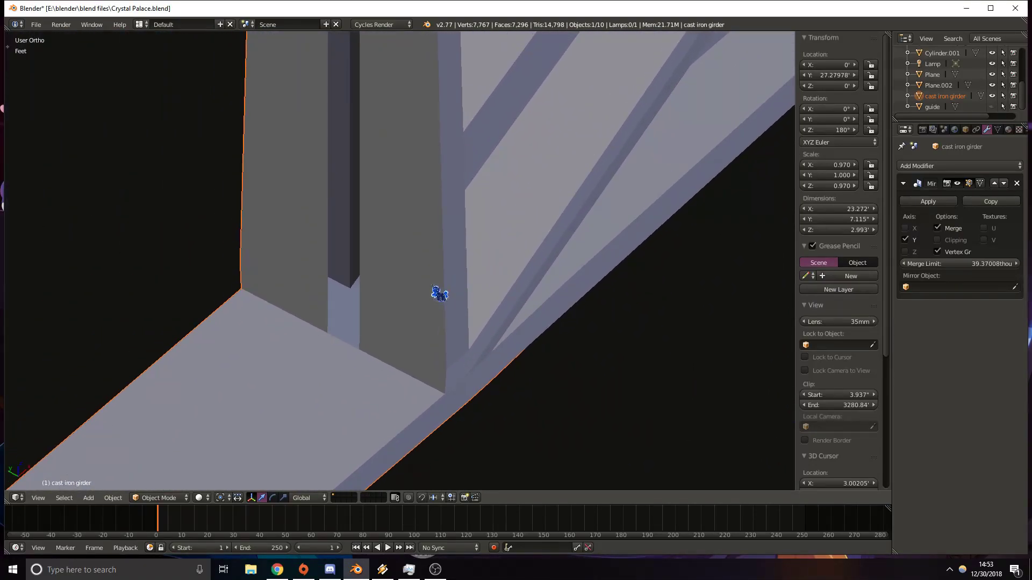
{"action": "mouse_move", "coordinate": [301, 305]}
{"action": "middle_mouse_down", "text": "shift"}
{"action": "mouse_move", "coordinate": [421, 312]}
{"action": "mouse_move", "coordinate": [442, 153]}
{"action": "mouse_move", "coordinate": [453, 244]}
{"action": "mouse_move", "coordinate": [476, 182]}
{"action": "mouse_move", "coordinate": [576, 231]}
{"action": "mouse_move", "coordinate": [256, 202]}
{"action": "mouse_move", "coordinate": [263, 166]}
{"action": "mouse_move", "coordinate": [166, 341]}
{"action": "mouse_move", "coordinate": [373, 226]}
{"action": "mouse_move", "coordinate": [378, 286]}
{"action": "mouse_move", "coordinate": [421, 265]}
{"action": "mouse_move", "coordinate": [389, 228]}
{"action": "mouse_move", "coordinate": [400, 235]}
{"action": "middle_mouse_up", "text": "shift"}
{"action": "key", "text": "Tab"}
{"action": "key", "text": "z"}
{"action": "key", "text": "z"}
{"action": "left_click", "coordinate": [313, 497]}
{"action": "right_click", "coordinate": [267, 222]}
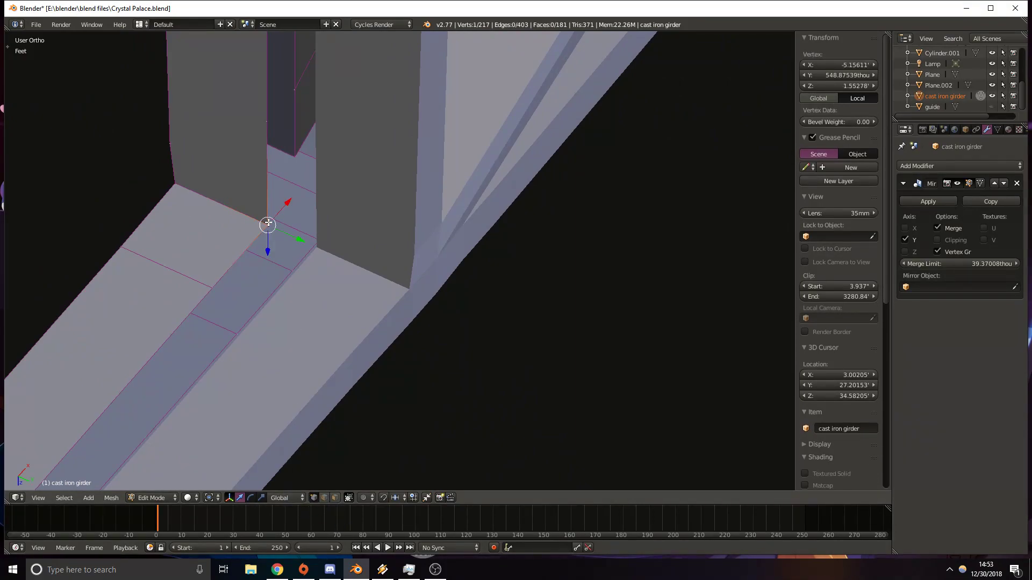
{"action": "key", "text": "KP_7"}
{"action": "middle_click_drag", "start_coordinate": [269, 223], "coordinate": [415, 281], "text": "shift"}
{"action": "left_click_drag", "start_coordinate": [391, 364], "coordinate": [405, 348]}
{"action": "left_click_drag", "start_coordinate": [409, 311], "coordinate": [410, 304]}
{"action": "scroll", "coordinate": [414, 357], "scroll_direction": "up", "scroll_amount": 9}
{"action": "middle_click_drag", "start_coordinate": [414, 357], "coordinate": [392, 220], "text": "shift"}
{"action": "scroll", "coordinate": [409, 334], "scroll_direction": "up", "scroll_amount": 3}
{"action": "middle_click_drag", "start_coordinate": [356, 318], "coordinate": [378, 318], "text": "shift"}
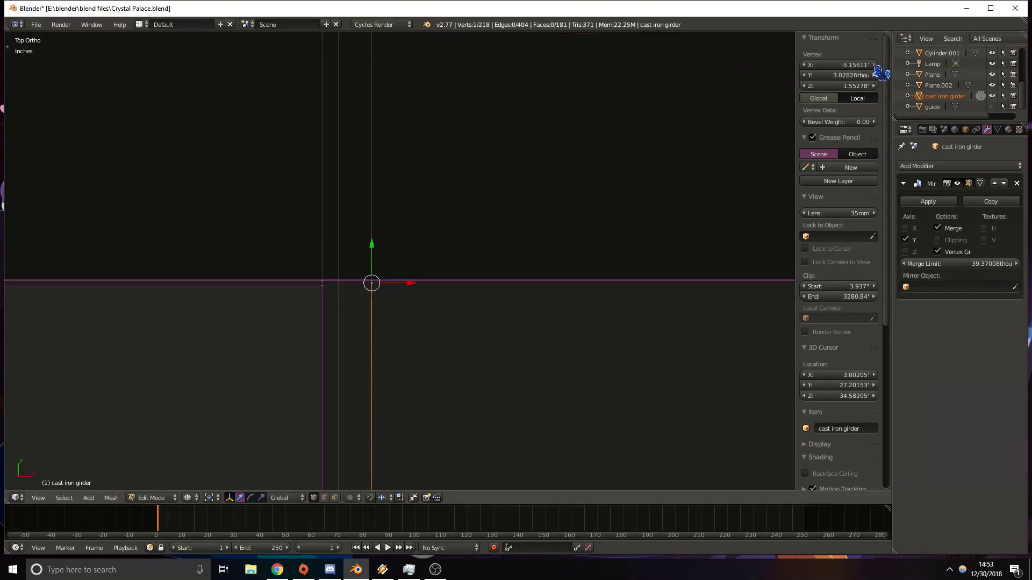
Set the extruded vertex's Y position to 0 and clear the selection.
{"action": "left_click", "coordinate": [859, 73]}
{"action": "type", "text": "0"}
{"action": "key", "text": "Return"}
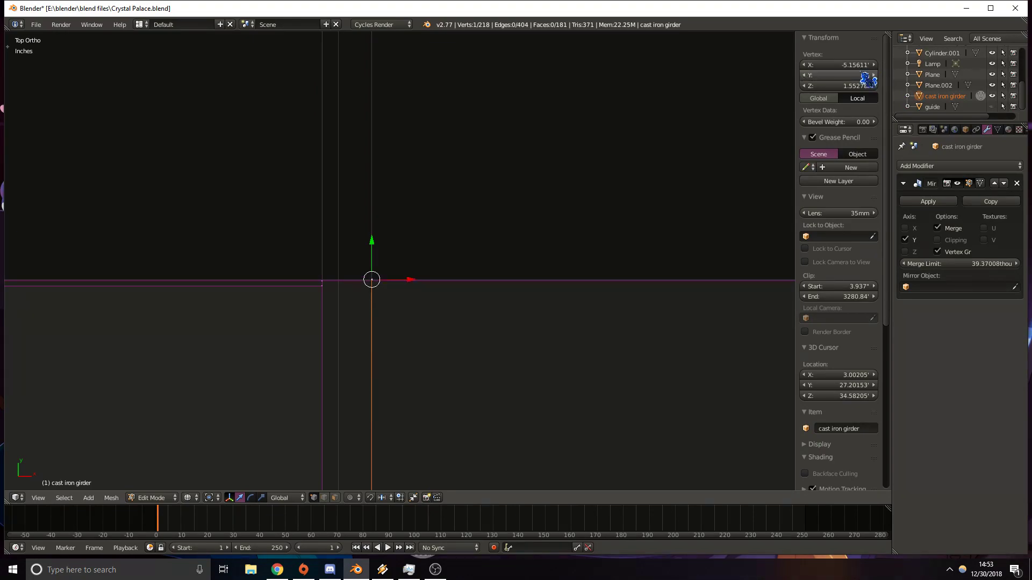
{"action": "key", "text": "a"}
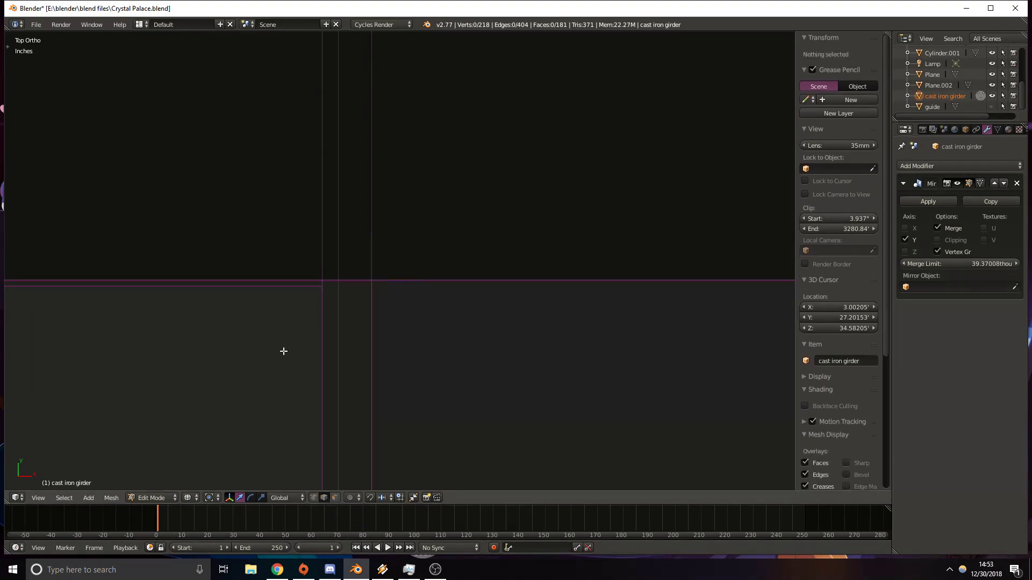
Set the Y position of the lower chord's centre edge between the inner posts to 0.
{"action": "right_click", "coordinate": [270, 285]}
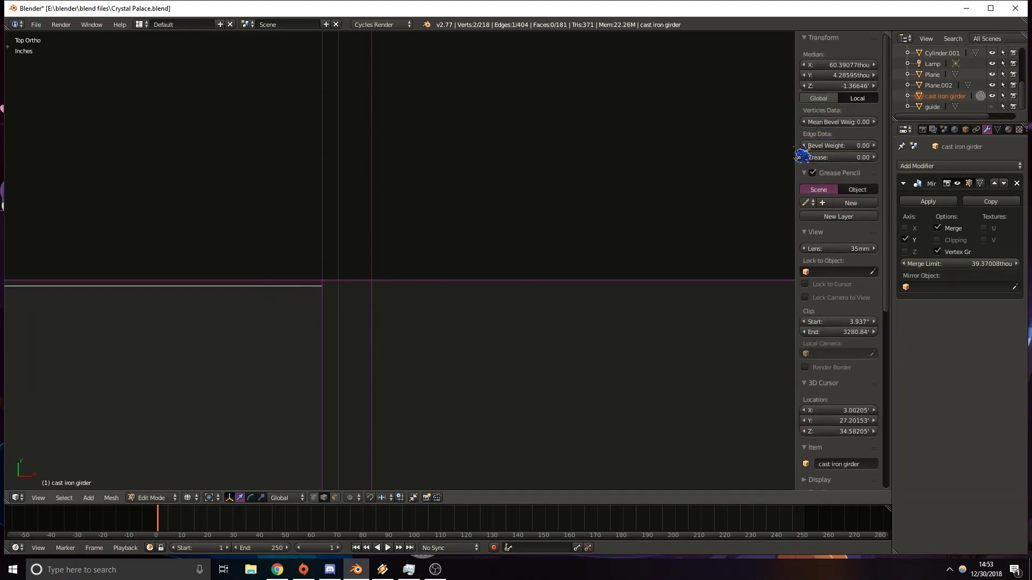
{"action": "left_click", "coordinate": [841, 74]}
{"action": "type", "text": "0"}
{"action": "key", "text": "Return"}
Join the centre-line vertices at the inner post's upper and lower ends with an edge along the post.
{"action": "middle_click_drag", "start_coordinate": [355, 302], "coordinate": [559, 270]}
{"action": "middle_click_drag", "start_coordinate": [383, 325], "coordinate": [403, 365]}
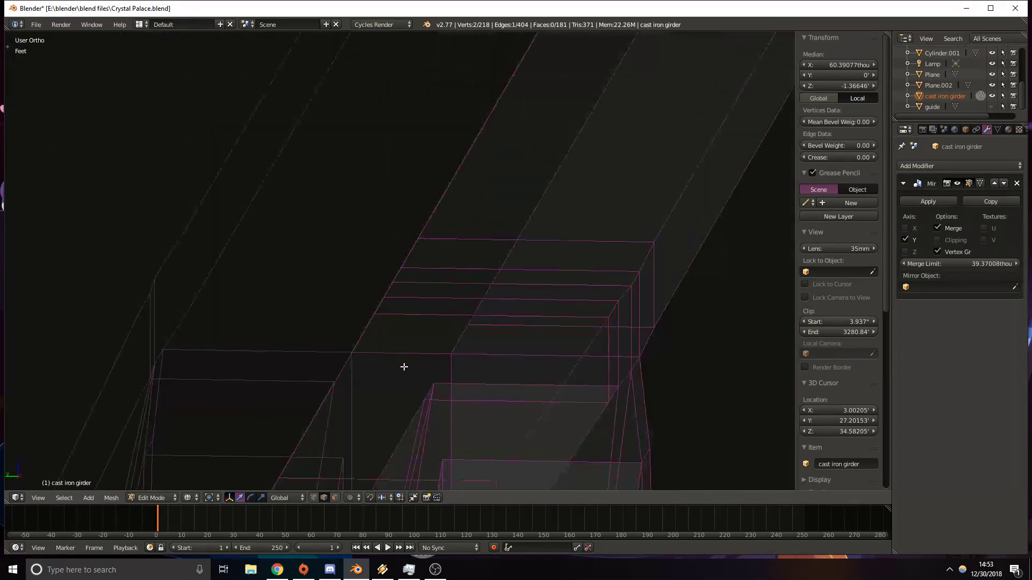
{"action": "middle_click_drag", "start_coordinate": [429, 438], "coordinate": [380, 286], "text": "shift"}
{"action": "scroll", "coordinate": [376, 298], "scroll_direction": "up", "scroll_amount": 5}
{"action": "left_click", "coordinate": [313, 499]}
{"action": "right_click", "coordinate": [304, 108]}
{"action": "scroll", "coordinate": [322, 185], "scroll_direction": "down", "scroll_amount": 8}
{"action": "mouse_move", "coordinate": [446, 355]}
{"action": "middle_mouse_down", "text": "shift"}
{"action": "mouse_move", "coordinate": [433, 124]}
{"action": "mouse_move", "coordinate": [371, 307]}
{"action": "mouse_move", "coordinate": [393, 209]}
{"action": "mouse_move", "coordinate": [405, 313]}
{"action": "mouse_move", "coordinate": [461, 189]}
{"action": "mouse_move", "coordinate": [475, 253]}
{"action": "mouse_move", "coordinate": [467, 363]}
{"action": "mouse_move", "coordinate": [414, 356]}
{"action": "middle_mouse_up", "text": "shift"}
{"action": "key", "text": "z"}
{"action": "scroll", "coordinate": [403, 357], "scroll_direction": "up", "scroll_amount": 2}
{"action": "right_click", "coordinate": [384, 354], "text": "shift"}
{"action": "key", "text": "f"}
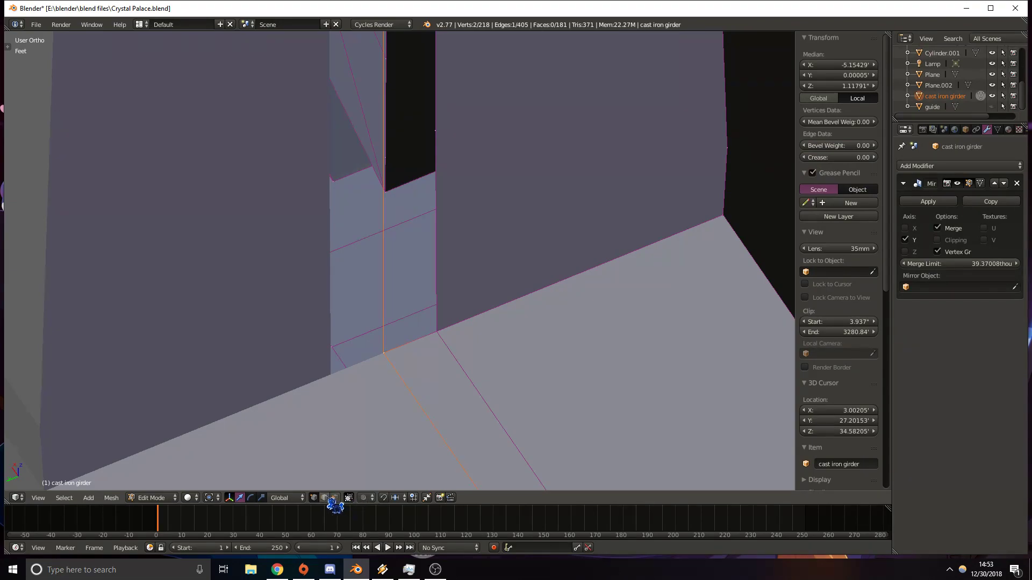
Select the post's new centre edge with its inner side and end edges, and fill the strip with a face.
{"action": "right_click", "coordinate": [438, 231], "text": "shift"}
{"action": "right_click", "coordinate": [384, 203], "text": "shift"}
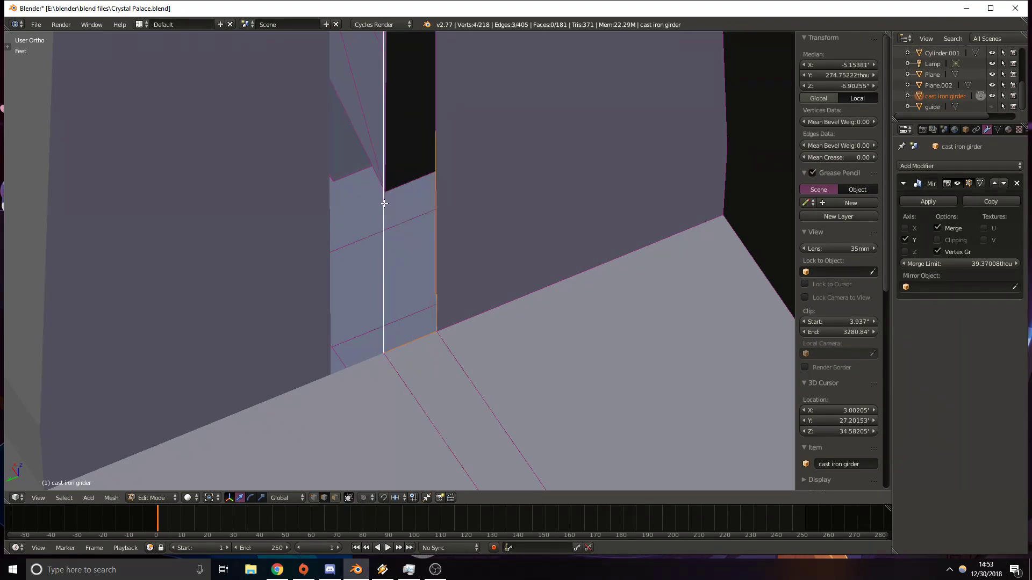
{"action": "scroll", "coordinate": [445, 111], "scroll_direction": "down", "scroll_amount": 5}
{"action": "right_click", "coordinate": [408, 140], "text": "shift"}
{"action": "middle_click_drag", "start_coordinate": [426, 140], "coordinate": [536, 192]}
{"action": "right_click", "coordinate": [357, 180], "text": "shift"}
{"action": "right_click", "coordinate": [352, 164], "text": "shift"}
{"action": "right_click", "coordinate": [333, 159], "text": "shift"}
{"action": "key", "text": "f"}
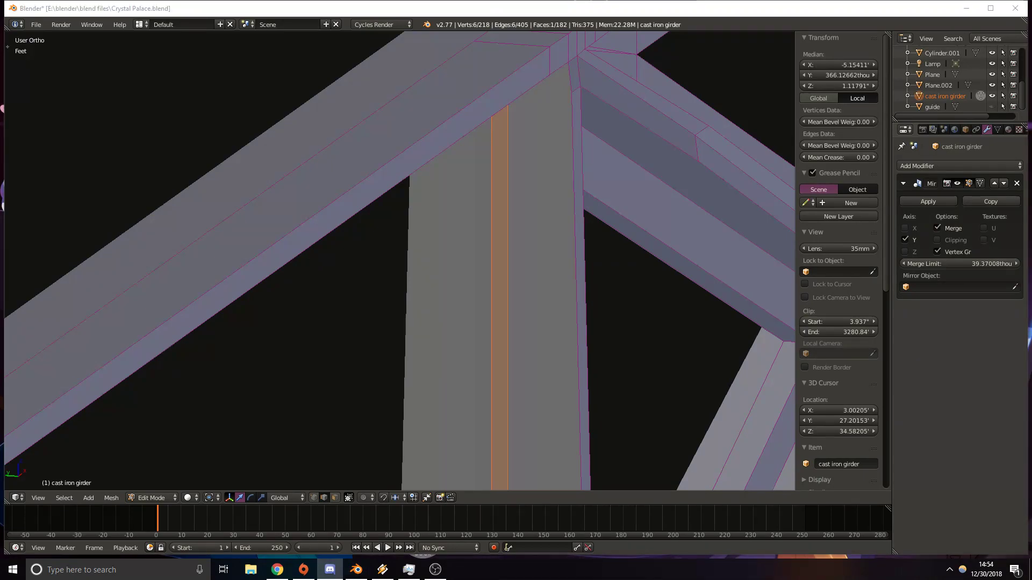
Inspect the upper end of the filled inner post strip.
{"action": "left_click", "coordinate": [955, 450]}
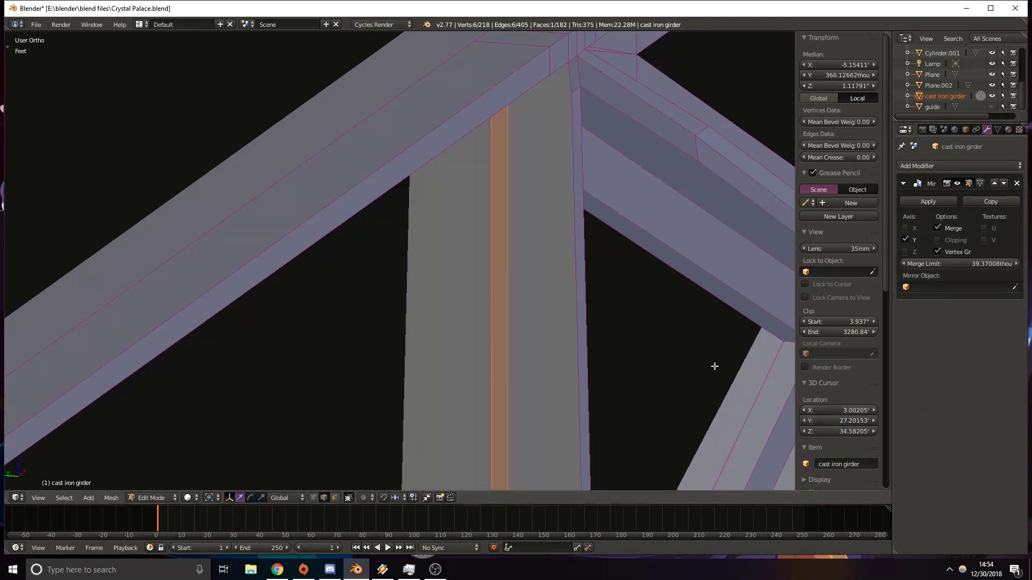
{"action": "middle_click_drag", "start_coordinate": [501, 313], "coordinate": [516, 201]}
{"action": "scroll", "coordinate": [516, 200], "scroll_direction": "up", "scroll_amount": 7}
{"action": "middle_click_drag", "start_coordinate": [499, 62], "coordinate": [450, 278], "text": "shift"}
{"action": "right_click", "coordinate": [487, 211]}
{"action": "scroll", "coordinate": [471, 215], "scroll_direction": "down", "scroll_amount": 5}
Extrude the inner corner vertex at the opposite inner post's upper end along Y towards the girder's centre line.
{"action": "middle_click_drag", "start_coordinate": [467, 217], "coordinate": [317, 268]}
{"action": "middle_click_drag", "start_coordinate": [317, 269], "coordinate": [453, 248], "text": "shift"}
{"action": "scroll", "coordinate": [516, 258], "scroll_direction": "up", "scroll_amount": 7}
{"action": "middle_click_drag", "start_coordinate": [508, 161], "coordinate": [390, 300], "text": "shift"}
{"action": "middle_click_drag", "start_coordinate": [325, 210], "coordinate": [348, 185]}
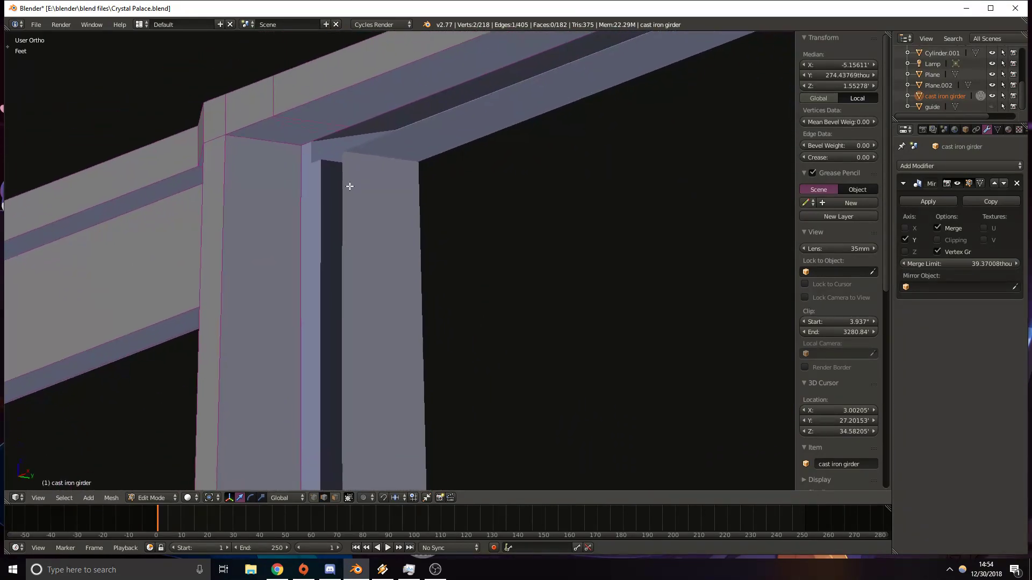
{"action": "right_click", "coordinate": [302, 147]}
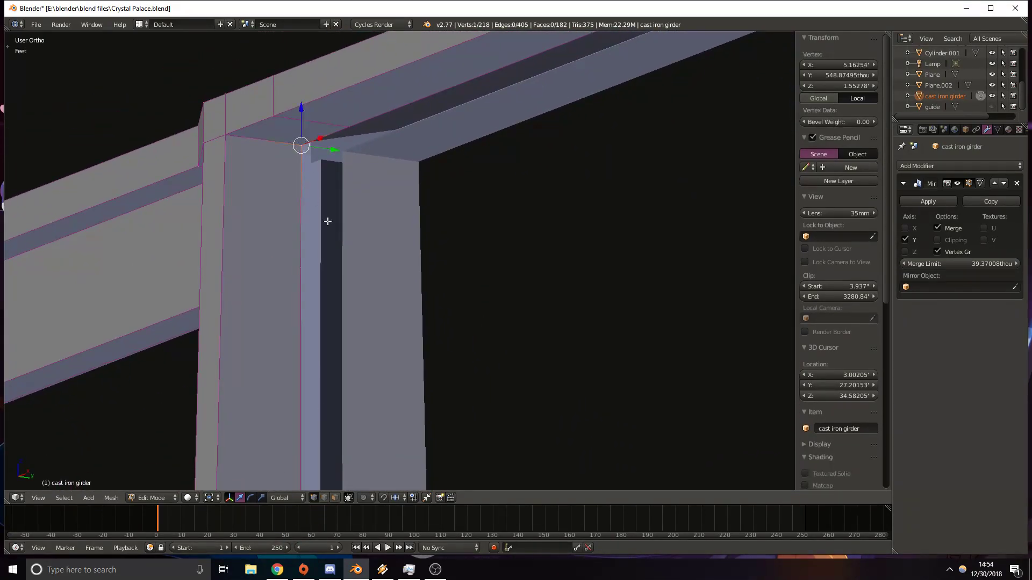
{"action": "key", "text": "KP_7"}
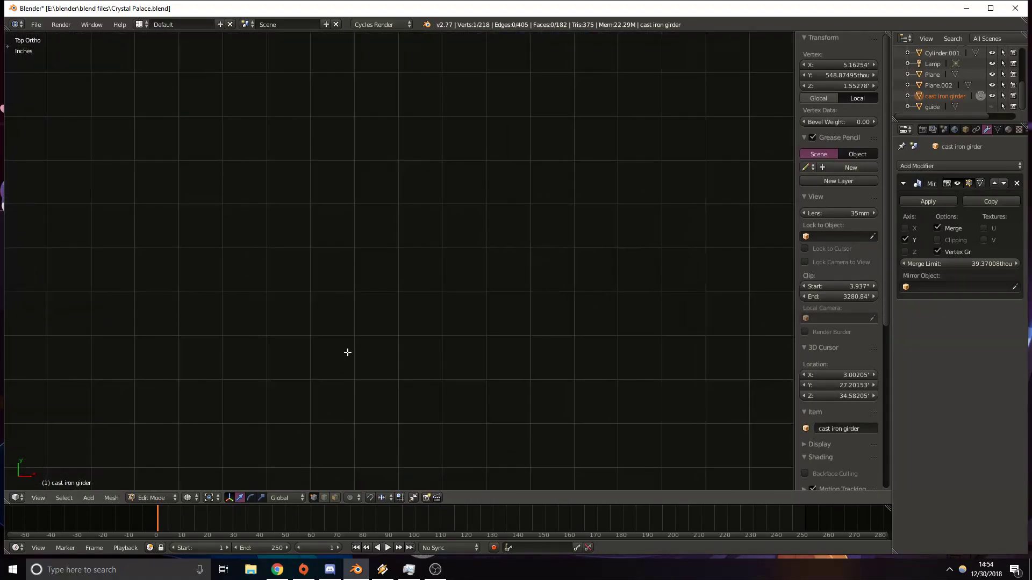
{"action": "scroll", "coordinate": [304, 209], "scroll_direction": "down", "scroll_amount": 2}
{"action": "scroll", "coordinate": [459, 329], "scroll_direction": "up", "scroll_amount": 8}
{"action": "middle_click_drag", "start_coordinate": [457, 327], "coordinate": [410, 110], "text": "shift"}
{"action": "middle_click_drag", "start_coordinate": [382, 467], "coordinate": [353, 246], "text": "shift"}
{"action": "scroll", "coordinate": [430, 274], "scroll_direction": "up", "scroll_amount": 7}
{"action": "middle_click_drag", "start_coordinate": [571, 328], "coordinate": [426, 312], "text": "shift"}
{"action": "left_click_drag", "start_coordinate": [411, 309], "coordinate": [413, 269]}
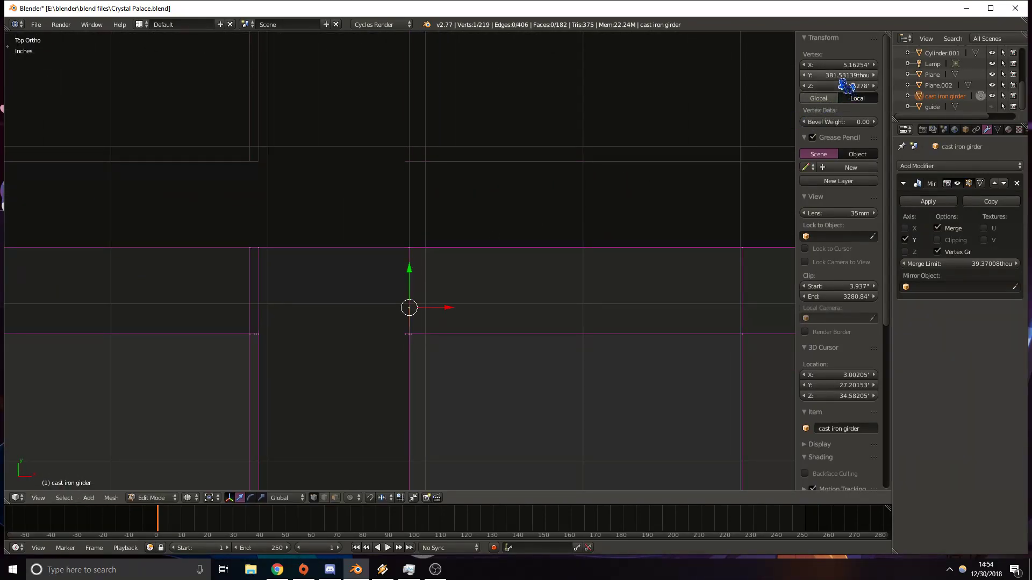
Join the opposite post's upper and lower centre-line vertices with an edge and fill the strip beside it with a face.
{"action": "middle_click_drag", "start_coordinate": [578, 251], "coordinate": [417, 351], "text": "shift"}
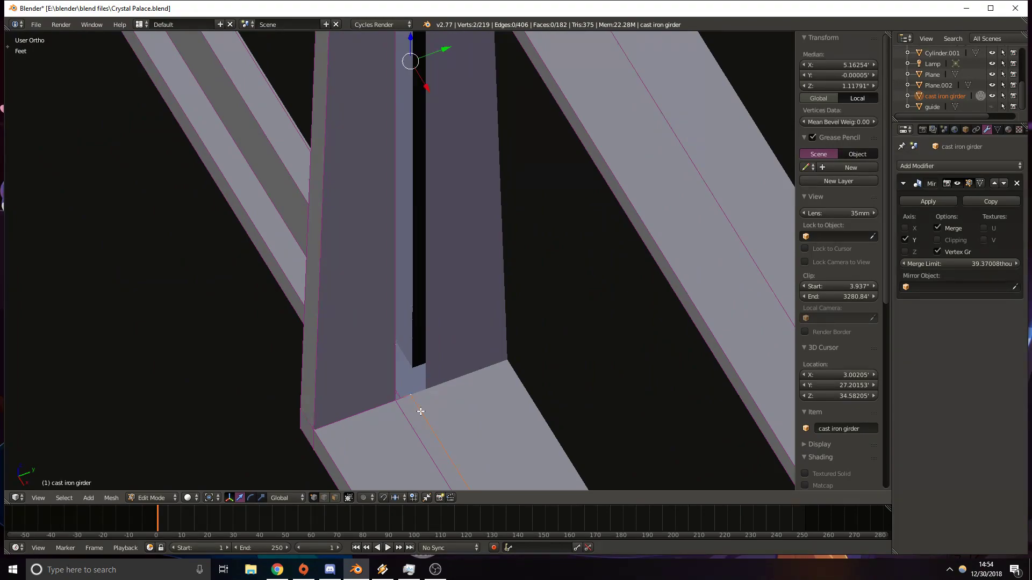
{"action": "key", "text": "f"}
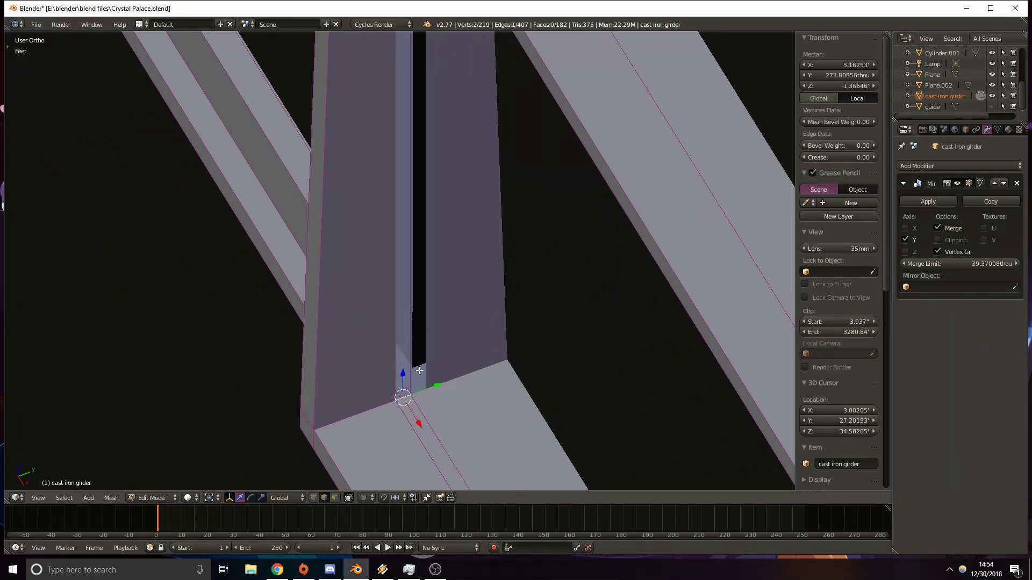
{"action": "mouse_move", "coordinate": [435, 104]}
{"action": "middle_mouse_down"}
{"action": "mouse_move", "coordinate": [442, 189]}
{"action": "mouse_move", "coordinate": [391, 415]}
{"action": "mouse_move", "coordinate": [392, 146]}
{"action": "mouse_move", "coordinate": [399, 217]}
{"action": "middle_mouse_up"}
{"action": "right_click", "coordinate": [392, 382], "text": "shift"}
{"action": "key", "text": "z"}
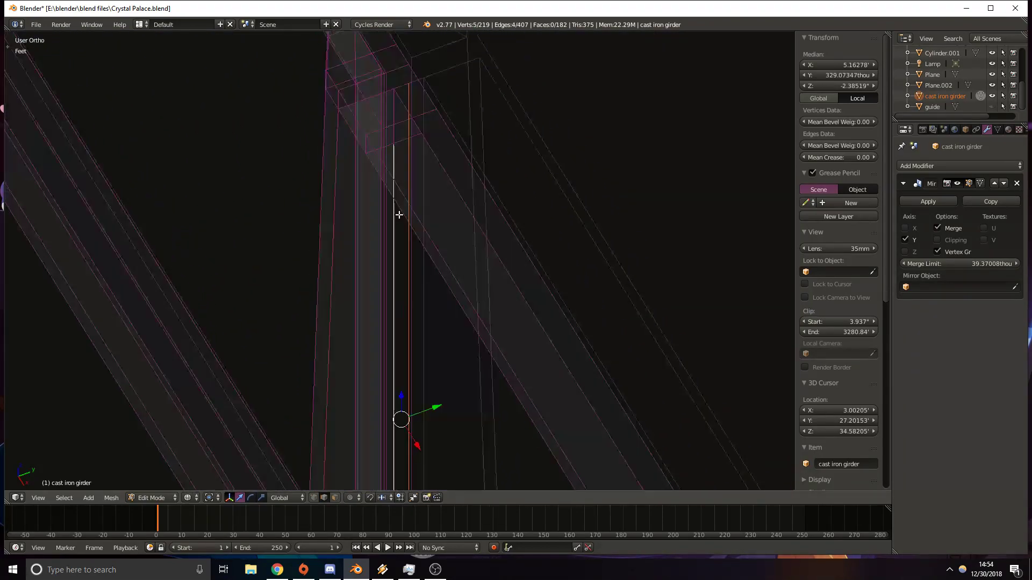
{"action": "key", "text": "f"}
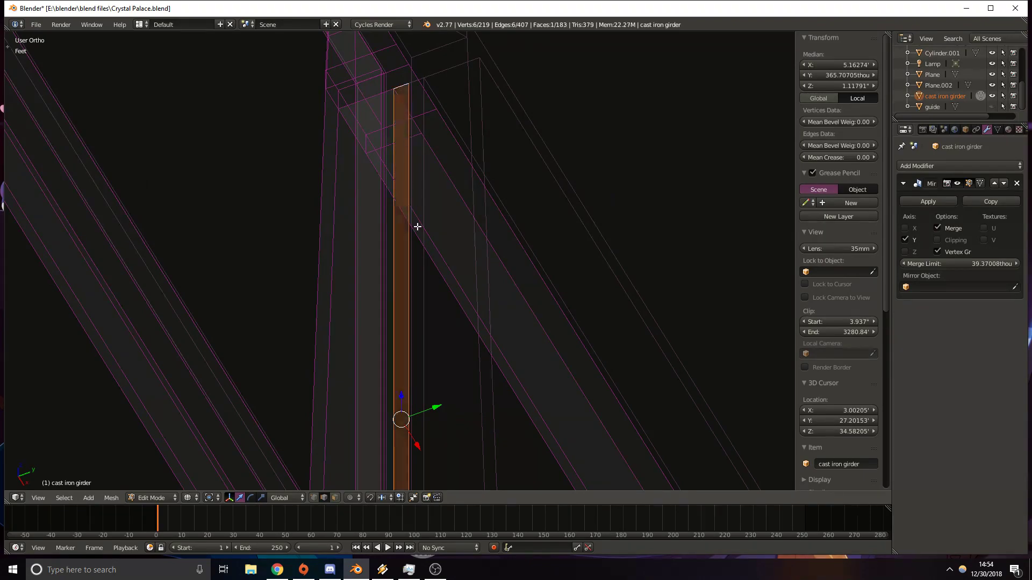
Return to solid shading and inspect the filled opposite post, the lower chord and the whole girder.
{"action": "scroll", "coordinate": [415, 215], "scroll_direction": "down", "scroll_amount": 5}
{"action": "key", "text": "z"}
{"action": "mouse_move", "coordinate": [468, 392]}
{"action": "middle_mouse_down"}
{"action": "mouse_move", "coordinate": [532, 324]}
{"action": "mouse_move", "coordinate": [456, 266]}
{"action": "middle_mouse_up"}
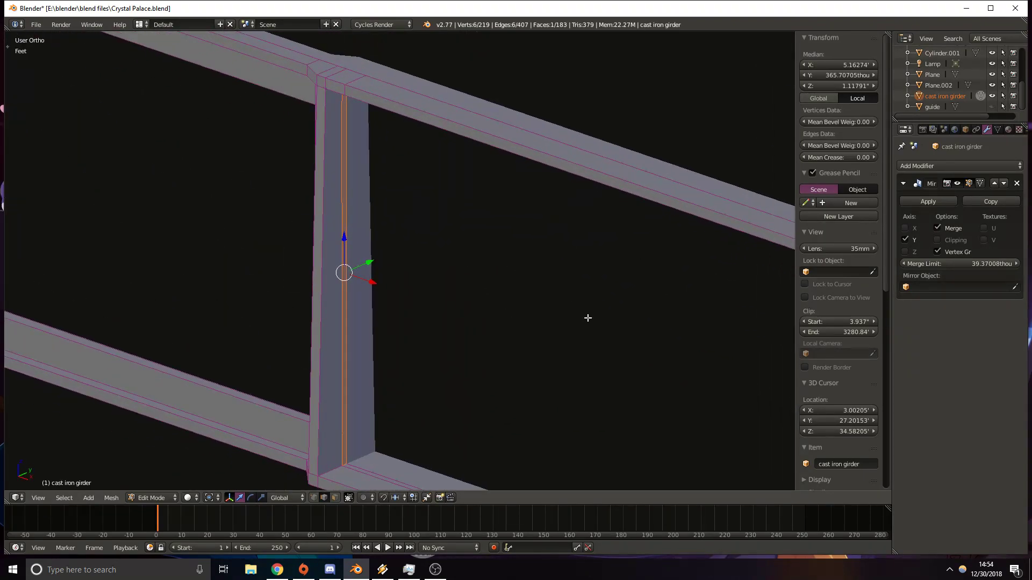
{"action": "middle_click_drag", "start_coordinate": [576, 234], "coordinate": [370, 161]}
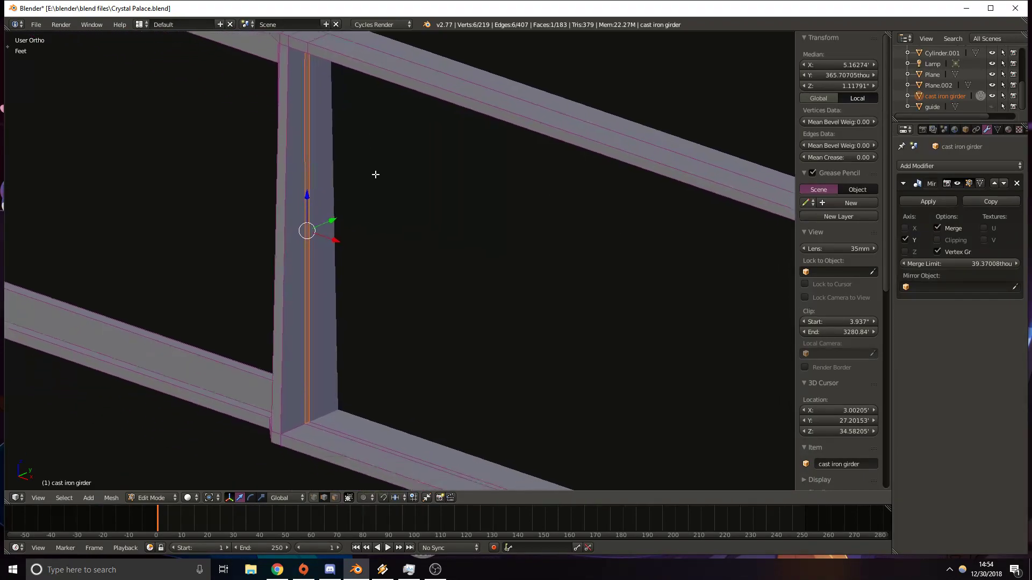
{"action": "middle_click_drag", "start_coordinate": [436, 261], "coordinate": [427, 247]}
{"action": "key", "text": "alt+Tab"}
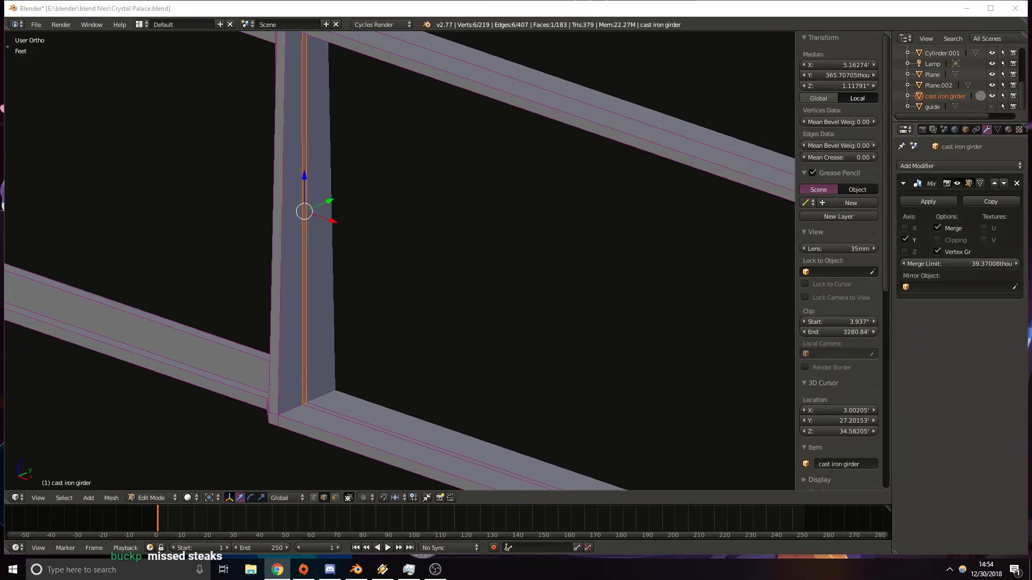
{"action": "middle_click_drag", "start_coordinate": [376, 268], "coordinate": [275, 211]}
{"action": "middle_click_drag", "start_coordinate": [527, 332], "coordinate": [256, 361]}
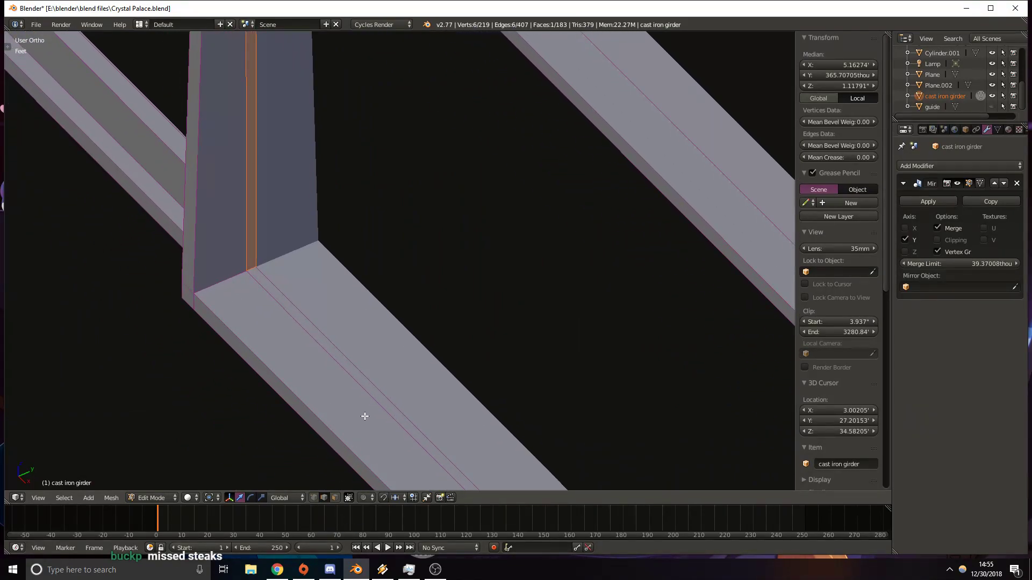
{"action": "scroll", "coordinate": [365, 416], "scroll_direction": "down", "scroll_amount": 4}
{"action": "scroll", "coordinate": [364, 199], "scroll_direction": "up", "scroll_amount": 3}
{"action": "middle_click_drag", "start_coordinate": [265, 119], "coordinate": [331, 183], "text": "shift"}
{"action": "scroll", "coordinate": [347, 204], "scroll_direction": "down", "scroll_amount": 5}
{"action": "scroll", "coordinate": [213, 176], "scroll_direction": "down", "scroll_amount": 8}
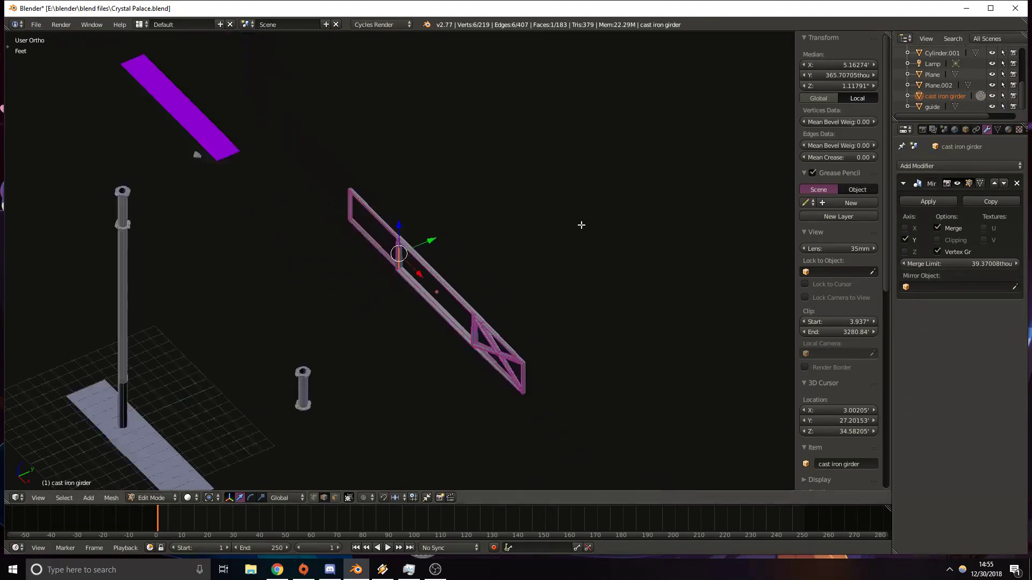
Return to Object Mode, select the purple guide plane and move it beside the girder in top view.
{"action": "key", "text": "Tab"}
{"action": "right_click", "coordinate": [249, 157]}
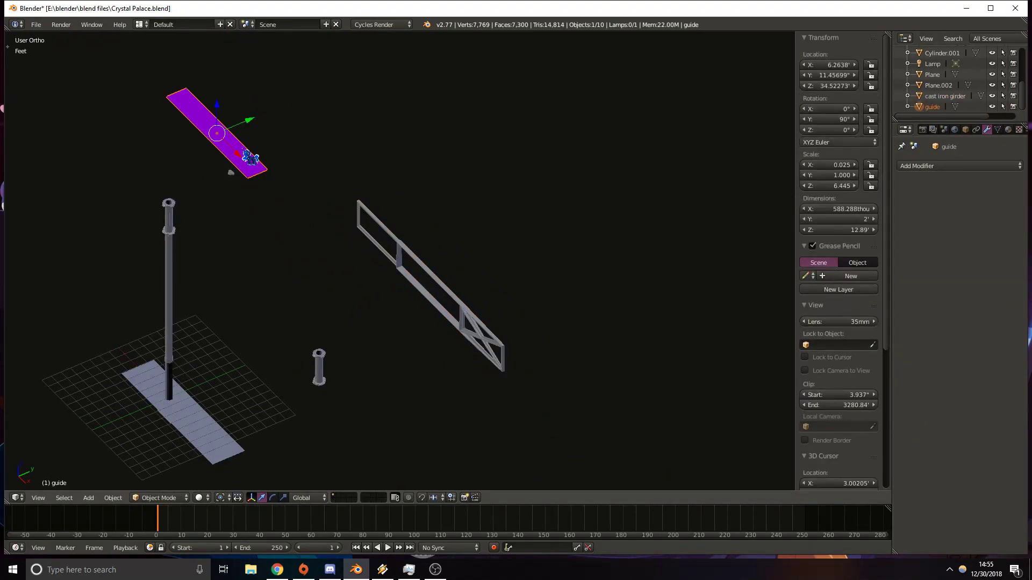
{"action": "key", "text": "KP_7"}
{"action": "key", "text": "g"}
{"action": "left_click", "coordinate": [387, 201]}
Place the 3D cursor on the girder's inner corner where the chord narrows at the inner post, using wireframe shading.
{"action": "scroll", "coordinate": [387, 200], "scroll_direction": "up", "scroll_amount": 12}
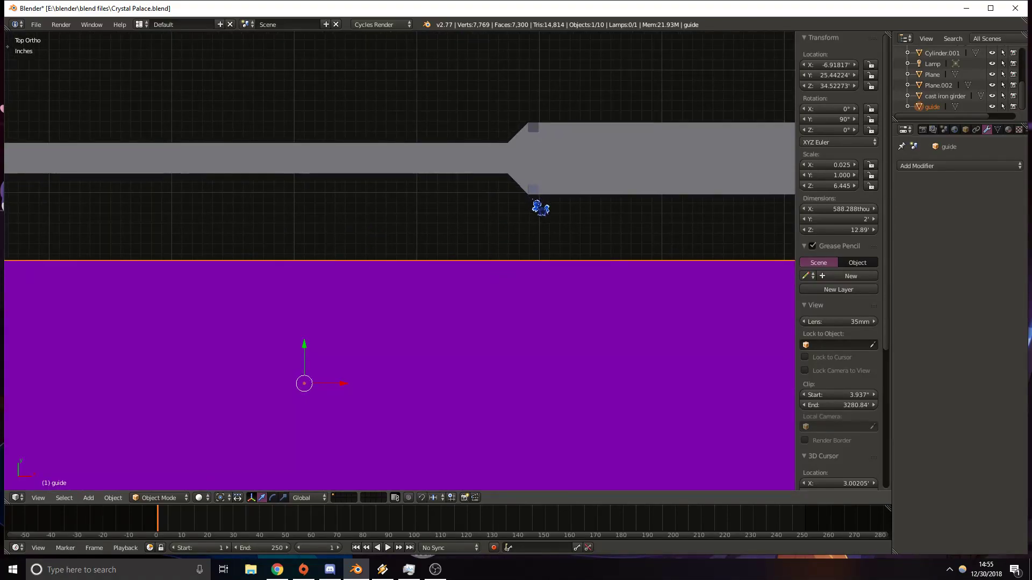
{"action": "key", "text": "z"}
{"action": "scroll", "coordinate": [603, 168], "scroll_direction": "up", "scroll_amount": 5}
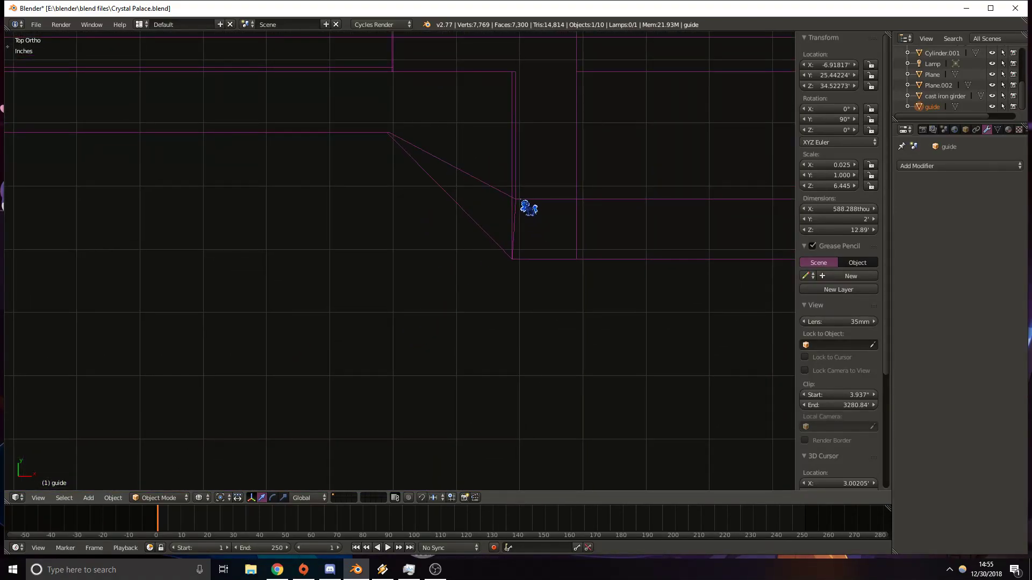
{"action": "left_click", "coordinate": [516, 197]}
{"action": "key", "text": "z"}
{"action": "mouse_move", "coordinate": [557, 287]}
{"action": "middle_mouse_down"}
{"action": "mouse_move", "coordinate": [569, 274]}
{"action": "mouse_move", "coordinate": [647, 289]}
{"action": "mouse_move", "coordinate": [569, 285]}
{"action": "mouse_move", "coordinate": [590, 281]}
{"action": "middle_mouse_up"}
Move the guide plane in top view to about X -6.45', Y 28.07' so its long edge meets the 3D cursor.
{"action": "key", "text": "Tab"}
{"action": "scroll", "coordinate": [576, 271], "scroll_direction": "down", "scroll_amount": 3}
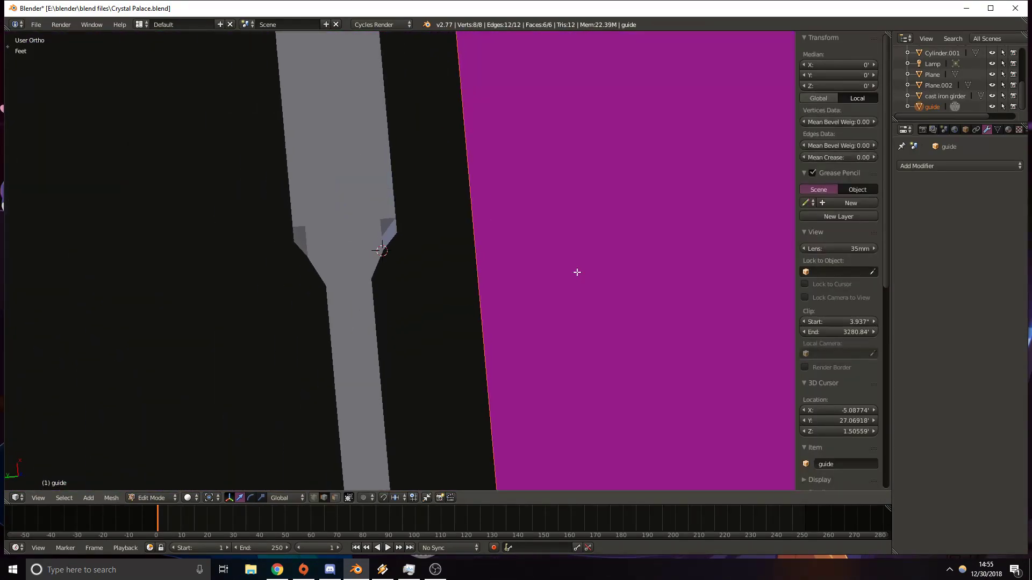
{"action": "key", "text": "Tab"}
{"action": "key", "text": "KP_7"}
{"action": "key", "text": "z"}
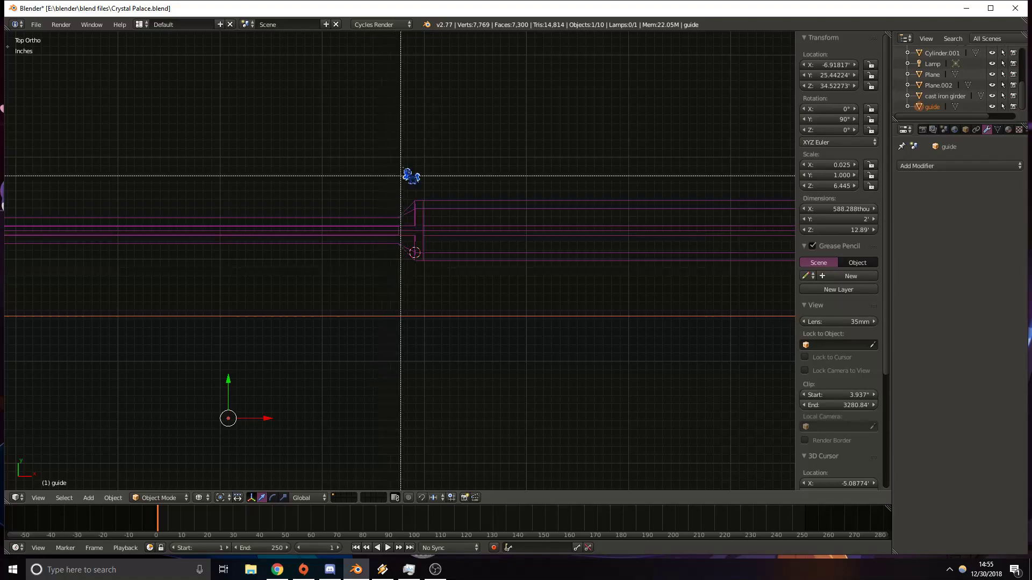
{"action": "scroll", "coordinate": [437, 312], "scroll_direction": "down", "scroll_amount": 5}
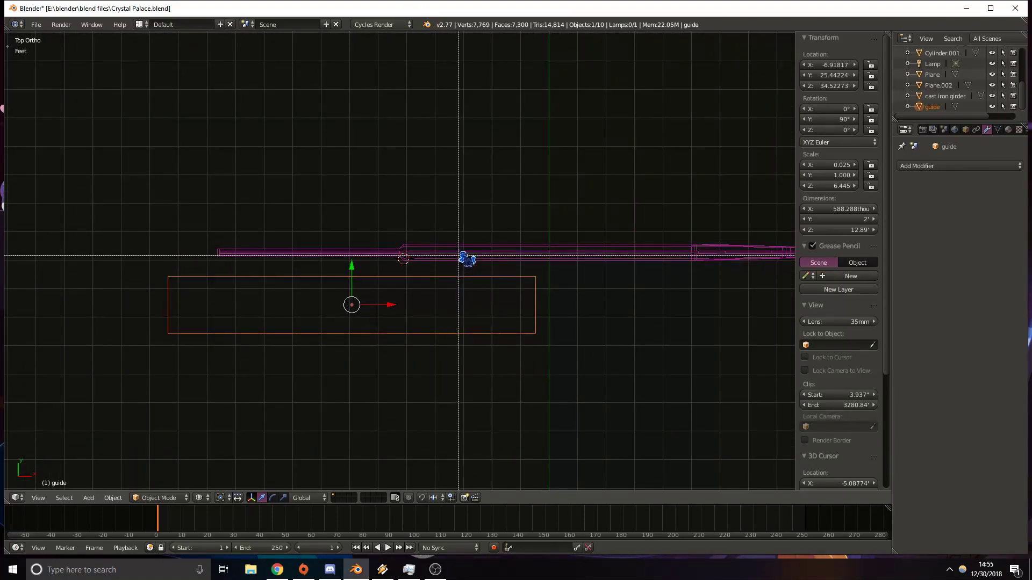
{"action": "key", "text": "g"}
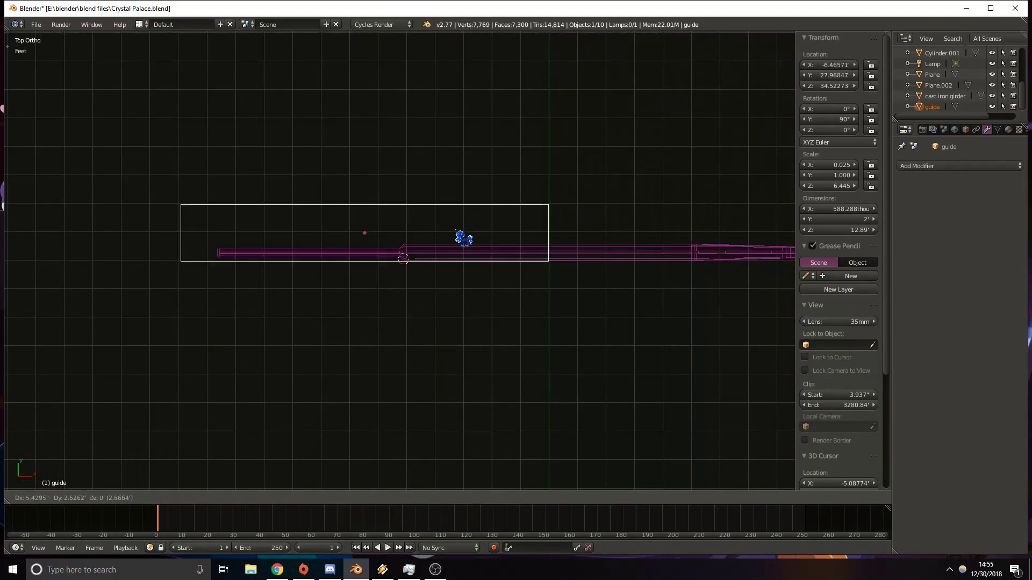
{"action": "scroll", "coordinate": [461, 293], "scroll_direction": "up", "scroll_amount": 8}
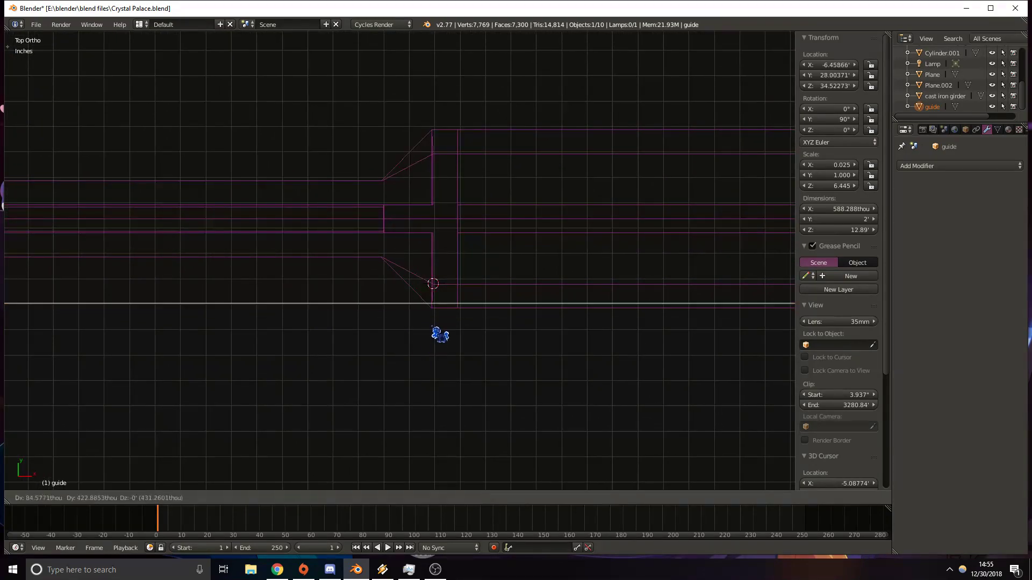
{"action": "left_click", "coordinate": [434, 310]}
Rotate the guide plane about the 3D cursor to an X rotation of about 0.779°, following the girder's narrow end section.
{"action": "middle_click_drag", "start_coordinate": [433, 310], "coordinate": [136, 313], "text": "shift"}
{"action": "scroll", "coordinate": [496, 307], "scroll_direction": "down", "scroll_amount": 9}
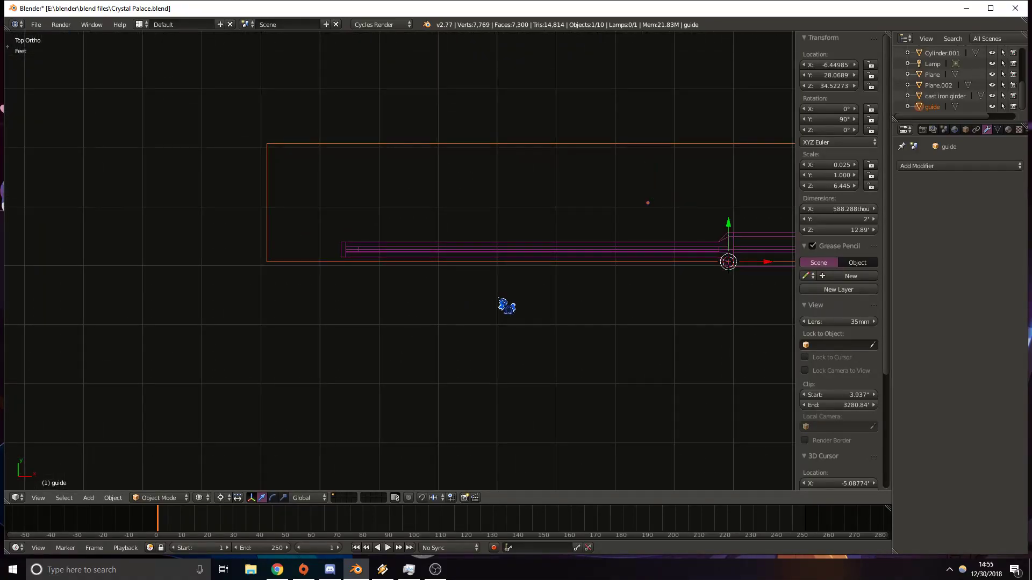
{"action": "scroll", "coordinate": [507, 306], "scroll_direction": "up", "scroll_amount": 6}
{"action": "middle_click_drag", "start_coordinate": [85, 257], "coordinate": [234, 298], "text": "shift"}
{"action": "key", "text": "r"}
{"action": "left_click", "coordinate": [140, 225]}
Lower the guide plane along Z to the girder's level, at about Z 1.607', in solid shading.
{"action": "key", "text": "z"}
{"action": "middle_click_drag", "start_coordinate": [439, 328], "coordinate": [481, 258]}
{"action": "key", "text": "g"}
{"action": "key", "text": "z"}
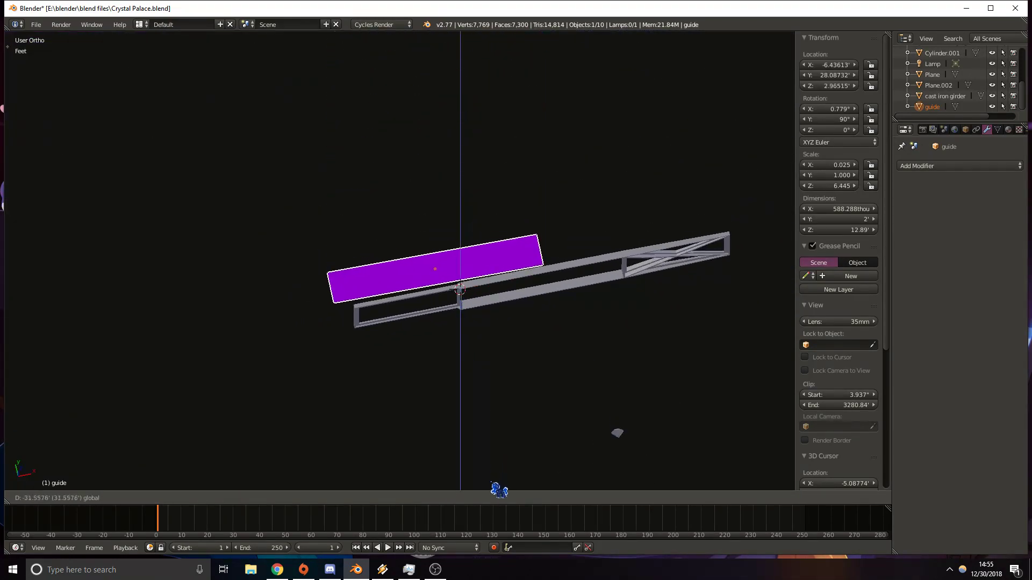
{"action": "left_click_drag", "start_coordinate": [494, 490], "coordinate": [495, 34]}
{"action": "scroll", "coordinate": [491, 215], "scroll_direction": "up", "scroll_amount": 12}
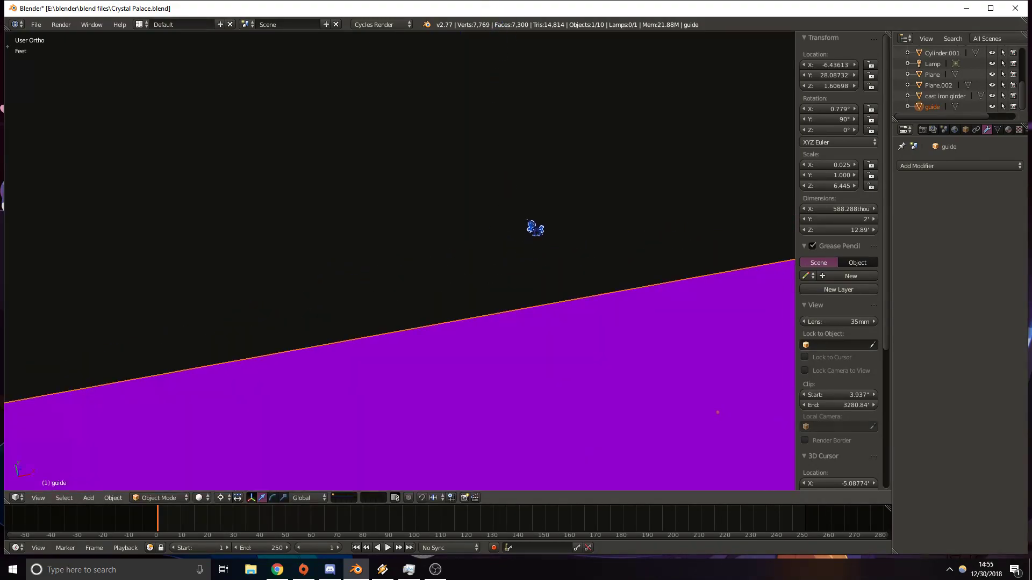
Lower the guide plane along Z to 1.521', level with the girder's upper chord.
{"action": "middle_click_drag", "start_coordinate": [526, 225], "coordinate": [368, 32], "text": "shift"}
{"action": "middle_click_drag", "start_coordinate": [467, 387], "coordinate": [377, 200]}
{"action": "scroll", "coordinate": [362, 168], "scroll_direction": "down", "scroll_amount": 3}
{"action": "middle_click_drag", "start_coordinate": [368, 132], "coordinate": [426, 249]}
{"action": "scroll", "coordinate": [428, 249], "scroll_direction": "up", "scroll_amount": 4}
{"action": "middle_click_drag", "start_coordinate": [465, 216], "coordinate": [515, 161]}
{"action": "left_click_drag", "start_coordinate": [514, 131], "coordinate": [515, 149]}
{"action": "middle_click_drag", "start_coordinate": [461, 179], "coordinate": [497, 373]}
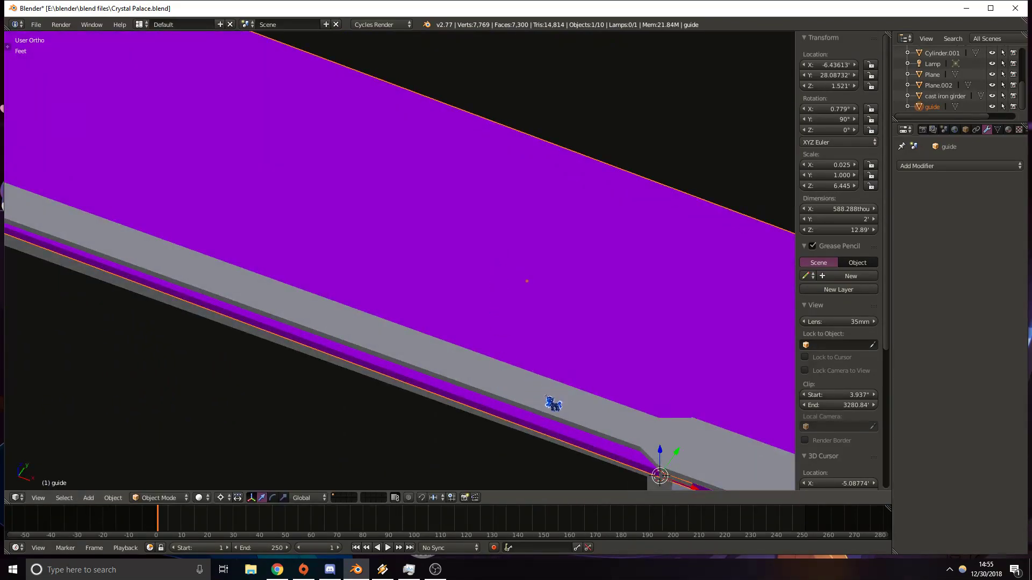
Move the selected corner edge of the girder's upper chord along Y to about 2.495" so it meets the guide plane.
{"action": "right_click", "coordinate": [554, 404]}
{"action": "key", "text": "Tab"}
{"action": "middle_click_drag", "start_coordinate": [495, 428], "coordinate": [253, 231]}
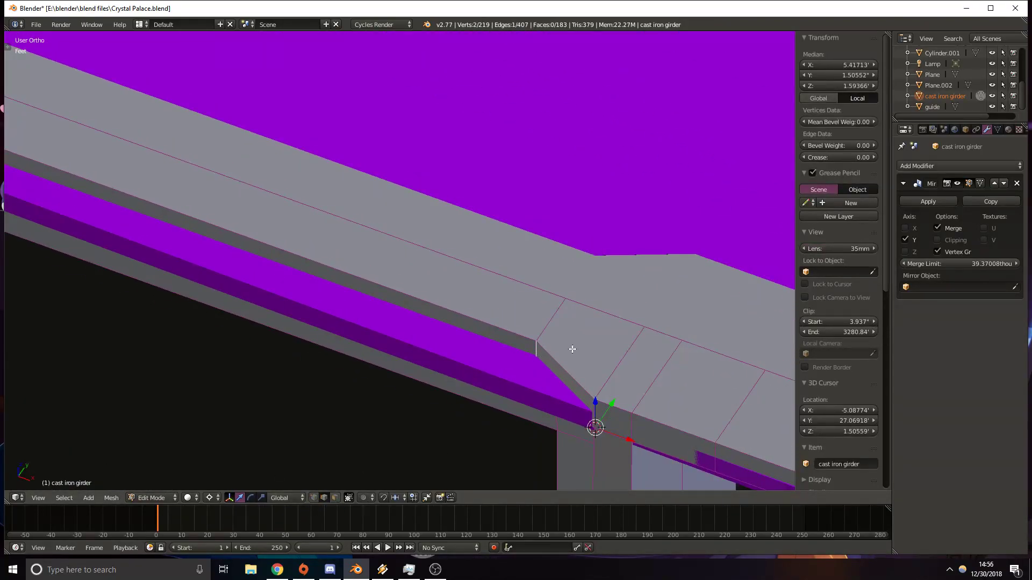
{"action": "left_click_drag", "start_coordinate": [554, 326], "coordinate": [533, 353]}
Examine the upper chord of the narrow end section from the inner post to its outer end, with the guide plane shown and hidden.
{"action": "scroll", "coordinate": [532, 353], "scroll_direction": "down", "scroll_amount": 7}
{"action": "middle_click_drag", "start_coordinate": [133, 272], "coordinate": [440, 370], "text": "shift"}
{"action": "middle_click_drag", "start_coordinate": [179, 205], "coordinate": [330, 297], "text": "shift"}
{"action": "scroll", "coordinate": [356, 311], "scroll_direction": "up", "scroll_amount": 8}
{"action": "middle_click_drag", "start_coordinate": [67, 358], "coordinate": [371, 150], "text": "shift"}
{"action": "scroll", "coordinate": [371, 385], "scroll_direction": "down", "scroll_amount": 5}
{"action": "scroll", "coordinate": [441, 352], "scroll_direction": "down", "scroll_amount": 4}
{"action": "scroll", "coordinate": [442, 352], "scroll_direction": "down", "scroll_amount": 1}
{"action": "middle_click_drag", "start_coordinate": [438, 350], "coordinate": [369, 364], "text": "shift"}
{"action": "middle_click_drag", "start_coordinate": [467, 179], "coordinate": [336, 403], "text": "shift"}
{"action": "middle_click_drag", "start_coordinate": [492, 258], "coordinate": [382, 283], "text": "shift"}
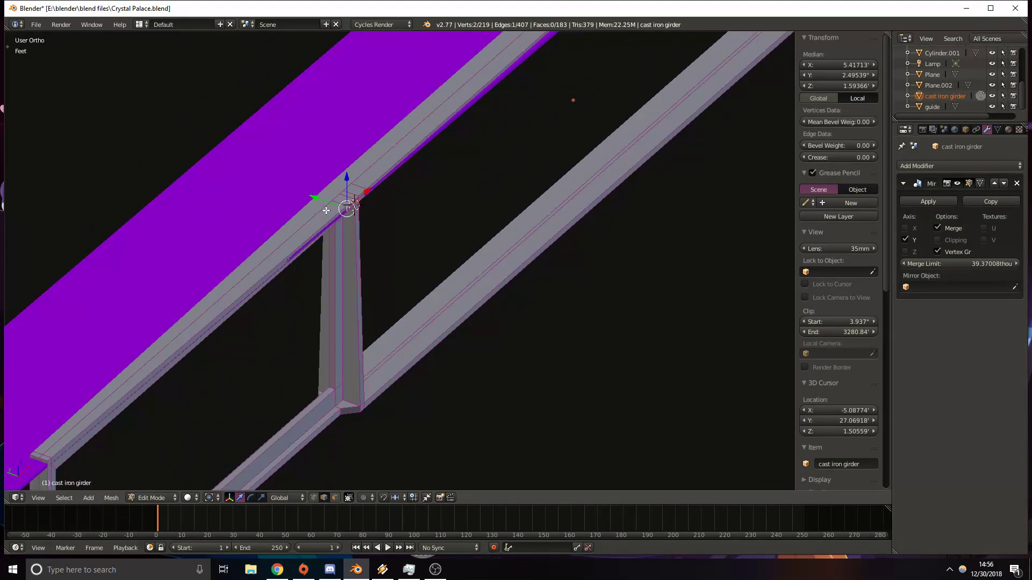
{"action": "middle_click_drag", "start_coordinate": [325, 211], "coordinate": [371, 216]}
{"action": "middle_click_drag", "start_coordinate": [138, 224], "coordinate": [619, 280], "text": "shift"}
{"action": "scroll", "coordinate": [623, 290], "scroll_direction": "down", "scroll_amount": 4}
{"action": "middle_click_drag", "start_coordinate": [671, 419], "coordinate": [511, 326], "text": "shift"}
{"action": "scroll", "coordinate": [536, 325], "scroll_direction": "up", "scroll_amount": 5}
{"action": "middle_click_drag", "start_coordinate": [582, 332], "coordinate": [481, 142], "text": "shift"}
{"action": "middle_click_drag", "start_coordinate": [211, 318], "coordinate": [431, 211], "text": "shift"}
{"action": "scroll", "coordinate": [441, 212], "scroll_direction": "down", "scroll_amount": 4}
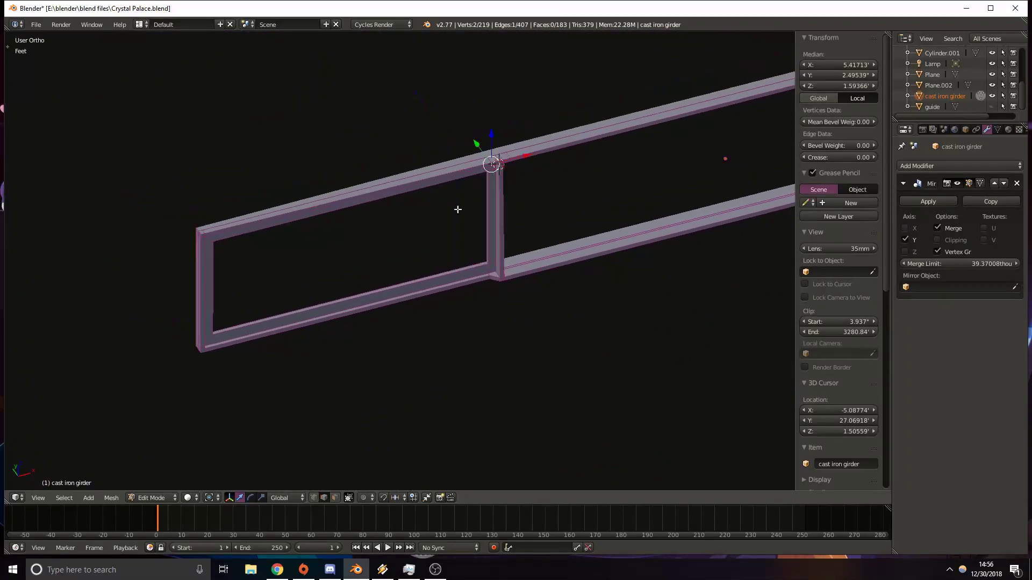
Show the guide plane and lower it along Z to about -1.403', level with the girder's lower chord.
{"action": "left_click", "coordinate": [991, 106]}
{"action": "left_click_drag", "start_coordinate": [490, 144], "coordinate": [502, 250]}
{"action": "key", "text": "ctrl+z"}
{"action": "key", "text": "Tab"}
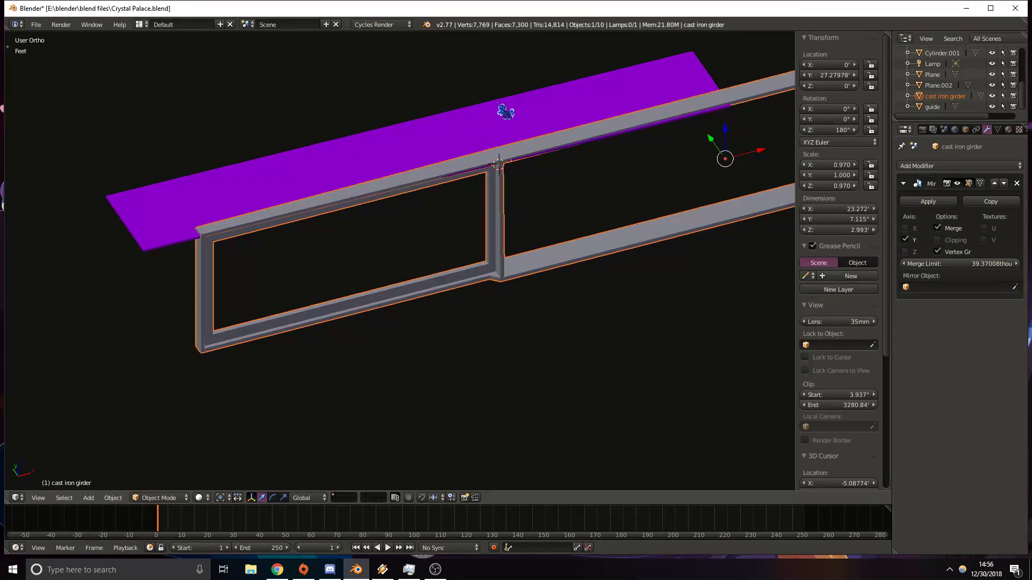
{"action": "left_click", "coordinate": [497, 103]}
{"action": "right_click", "coordinate": [499, 107]}
{"action": "left_click_drag", "start_coordinate": [419, 129], "coordinate": [416, 240]}
Place the 3D cursor on the lower chord's inner corner and move the guide plane to it in top view, about X -6.426', Y 28.009'.
{"action": "scroll", "coordinate": [575, 352], "scroll_direction": "up", "scroll_amount": 5}
{"action": "key", "text": "KP_7"}
{"action": "key", "text": "z"}
{"action": "middle_click_drag", "start_coordinate": [759, 184], "coordinate": [333, 299], "text": "shift"}
{"action": "scroll", "coordinate": [436, 260], "scroll_direction": "up", "scroll_amount": 8}
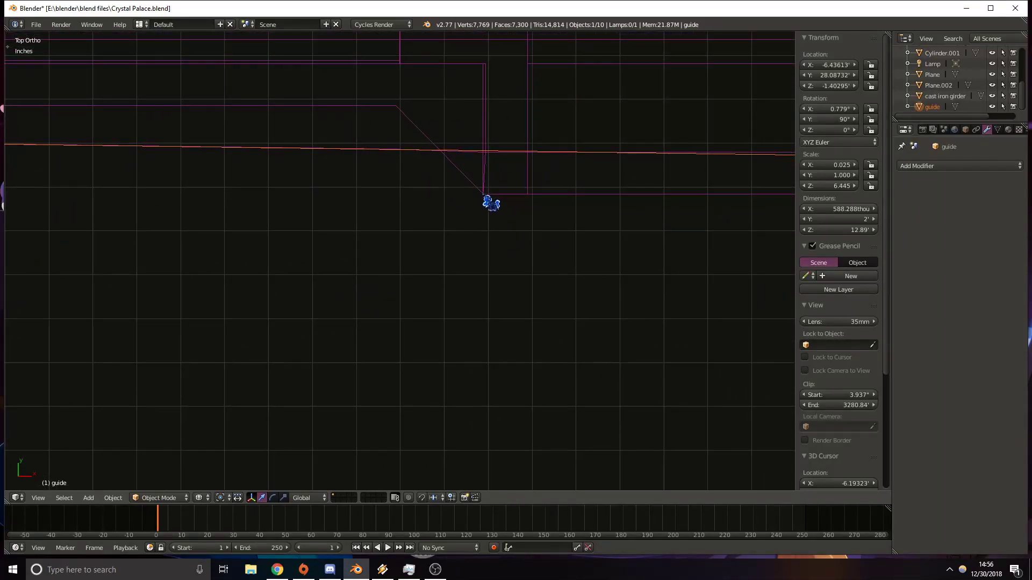
{"action": "scroll", "coordinate": [547, 185], "scroll_direction": "down", "scroll_amount": 5}
{"action": "key", "text": "Tab"}
{"action": "key", "text": "Tab"}
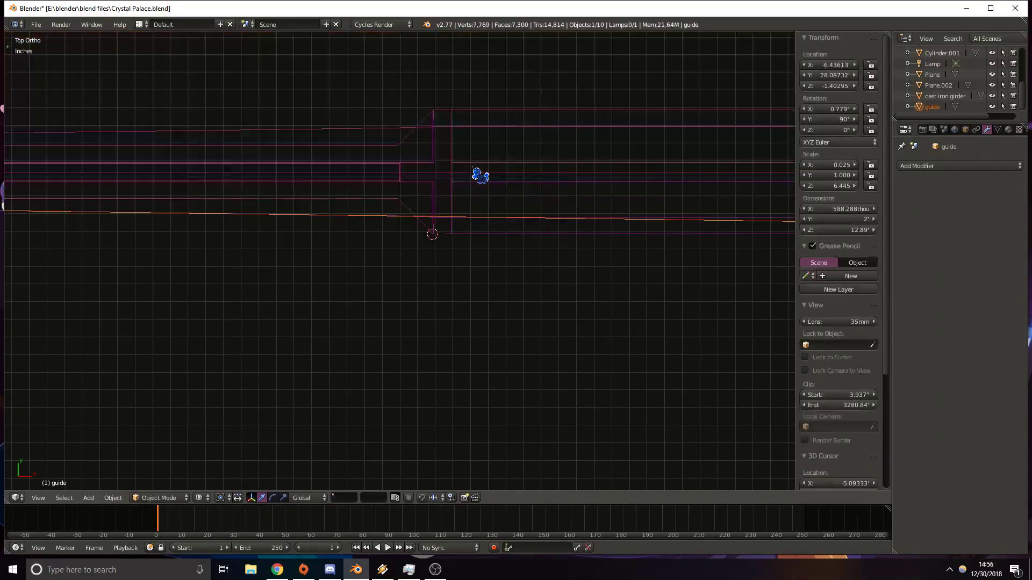
{"action": "key", "text": "g"}
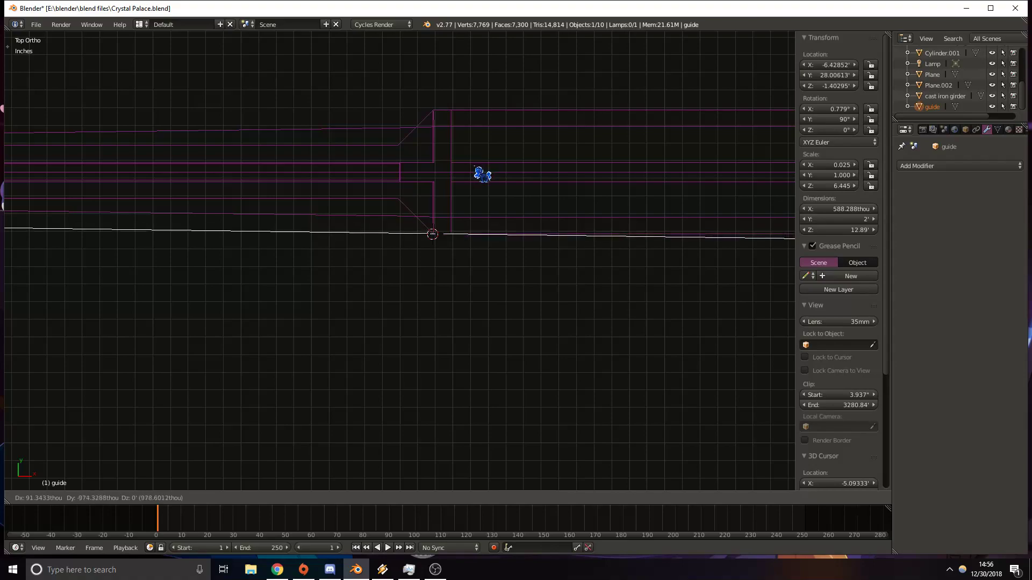
{"action": "left_click", "coordinate": [475, 166]}
Rotate the guide plane about the 3D cursor to an X rotation of about 1.451°, following the narrow end section.
{"action": "middle_click_drag", "start_coordinate": [165, 265], "coordinate": [543, 272], "text": "shift"}
{"action": "middle_click_drag", "start_coordinate": [278, 256], "coordinate": [254, 255], "text": "shift"}
{"action": "middle_click_drag", "start_coordinate": [141, 225], "coordinate": [237, 245], "text": "shift"}
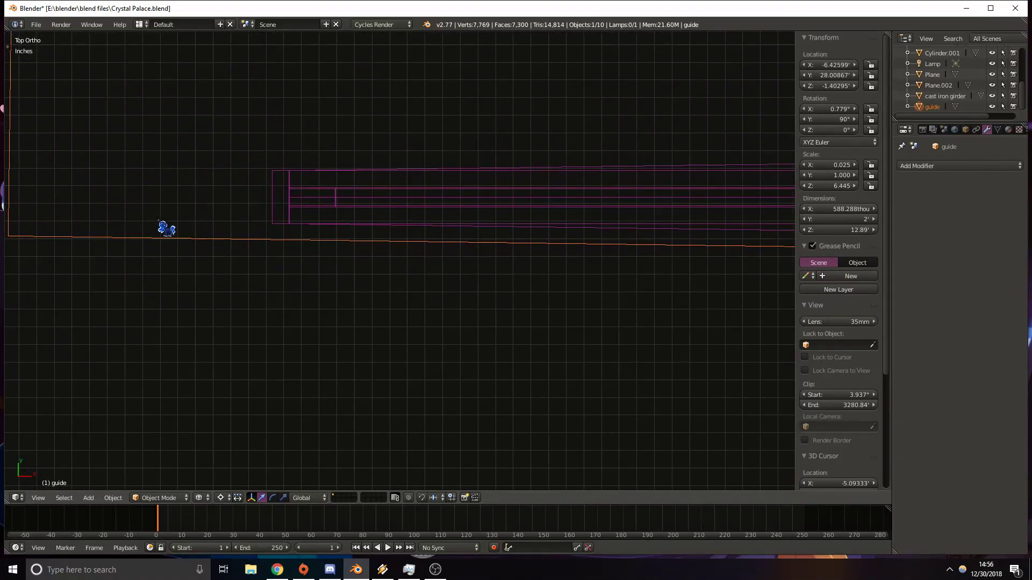
{"action": "key", "text": "r"}
{"action": "left_click", "coordinate": [151, 201]}
Move the corner edge of the girder's lower chord along Y to about 3.440" so it meets the guide plane, in solid shading.
{"action": "middle_click_drag", "start_coordinate": [578, 244], "coordinate": [294, 262], "text": "shift"}
{"action": "mouse_move", "coordinate": [548, 263]}
{"action": "middle_mouse_down", "text": "shift"}
{"action": "mouse_move", "coordinate": [441, 264]}
{"action": "mouse_move", "coordinate": [527, 248]}
{"action": "mouse_move", "coordinate": [440, 265]}
{"action": "mouse_move", "coordinate": [466, 349]}
{"action": "middle_mouse_up", "text": "shift"}
{"action": "key", "text": "z"}
{"action": "right_click", "coordinate": [469, 361]}
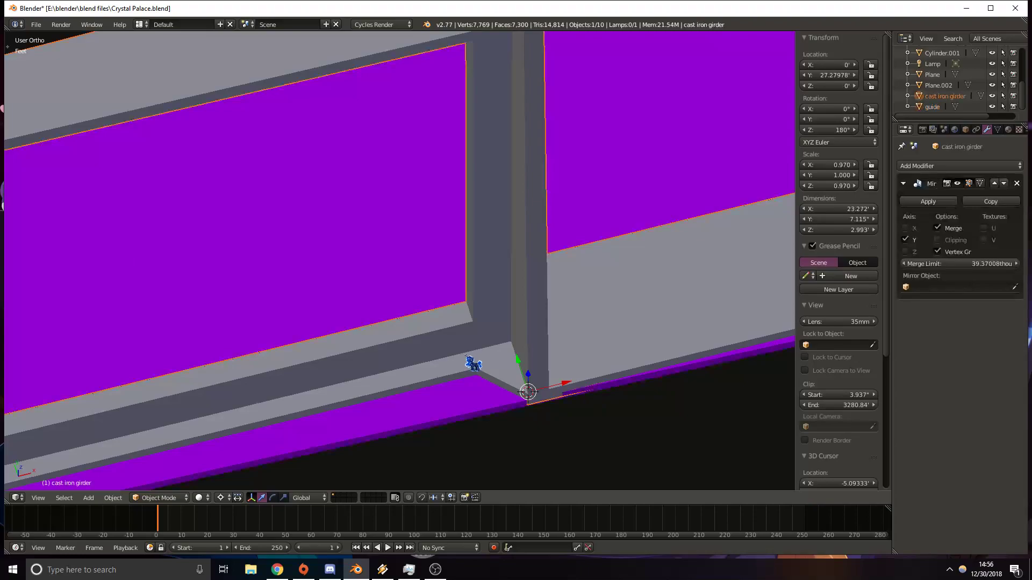
{"action": "key", "text": "Tab"}
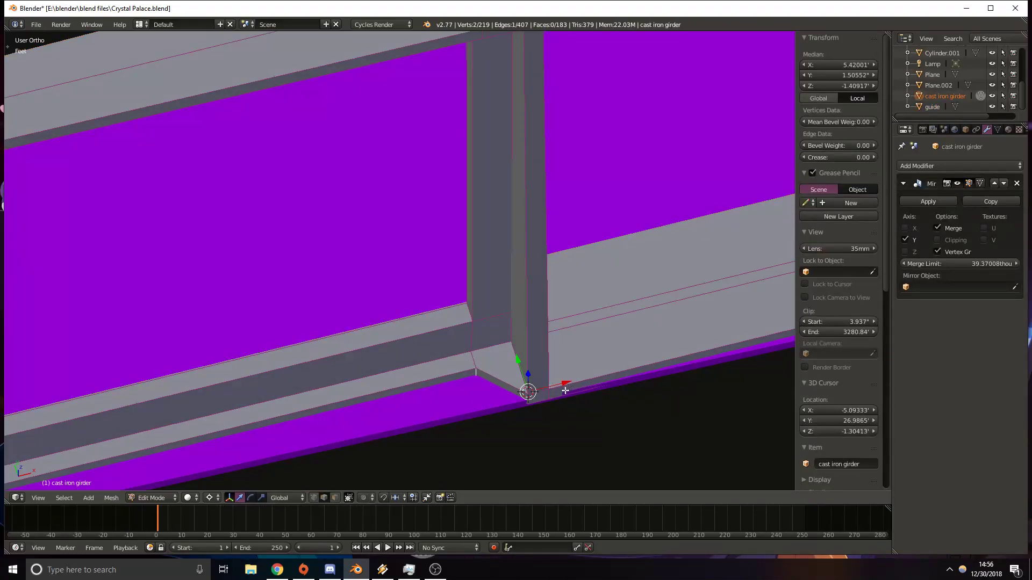
{"action": "key", "text": "g"}
{"action": "key", "text": "y"}
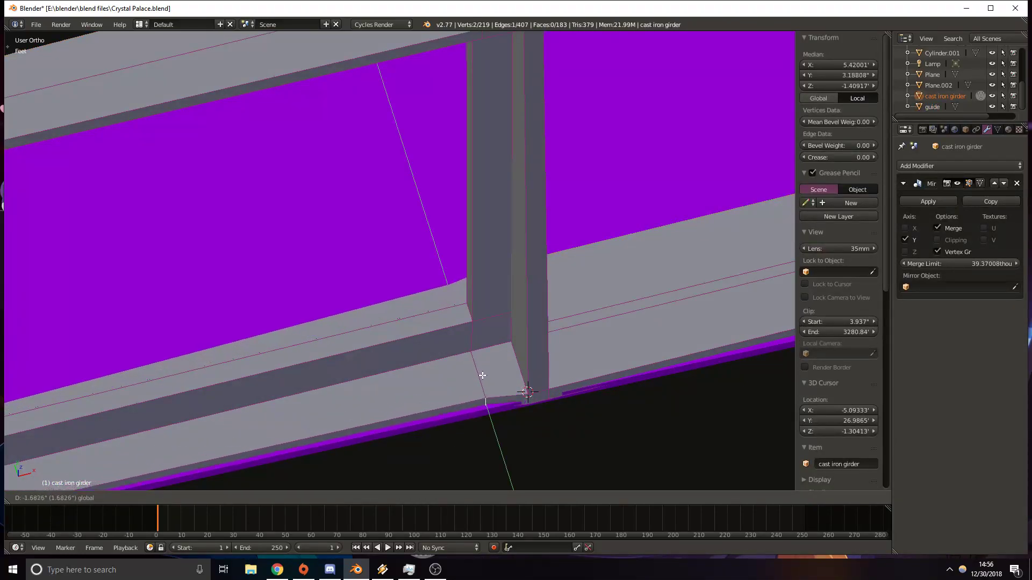
{"action": "left_click", "coordinate": [485, 379]}
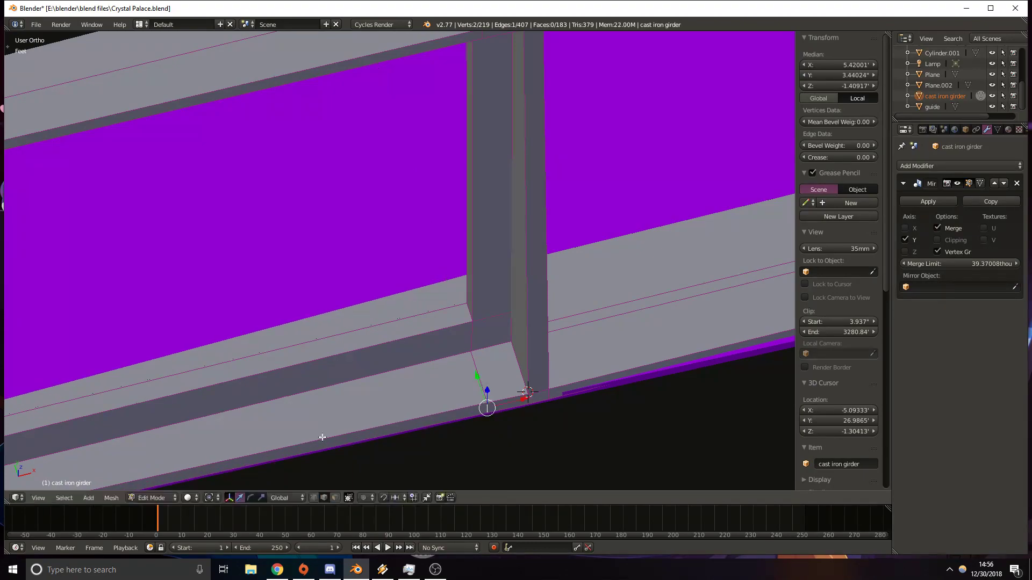
Examine the lower chord against the guide plane, from the inner post to the outer end and back.
{"action": "middle_click_drag", "start_coordinate": [337, 437], "coordinate": [613, 269], "text": "shift"}
{"action": "middle_click_drag", "start_coordinate": [161, 370], "coordinate": [575, 251], "text": "shift"}
{"action": "middle_click_drag", "start_coordinate": [67, 309], "coordinate": [403, 269], "text": "shift"}
{"action": "middle_click_drag", "start_coordinate": [97, 361], "coordinate": [350, 246], "text": "shift"}
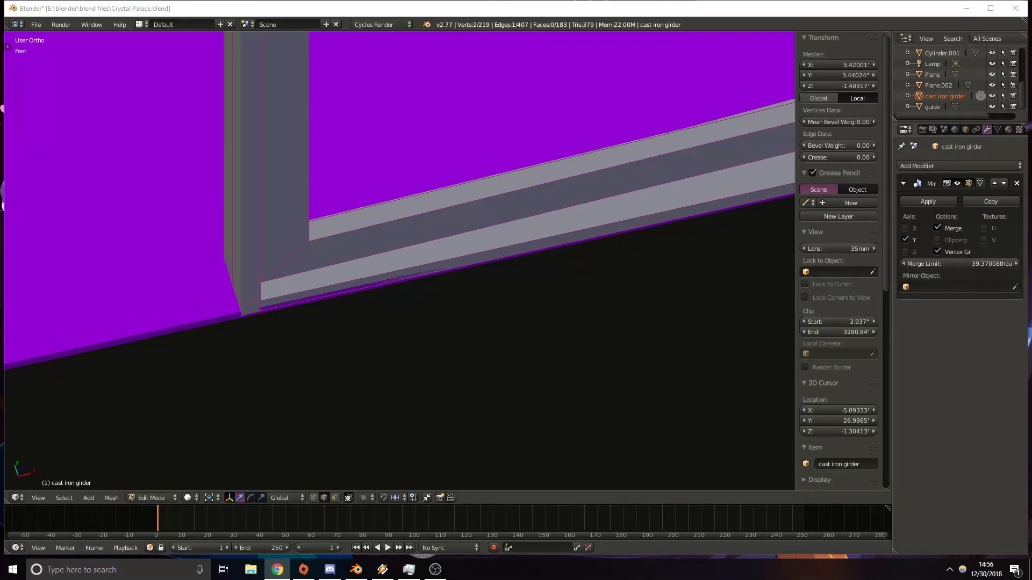
{"action": "left_click", "coordinate": [536, 378]}
{"action": "middle_click_drag", "start_coordinate": [686, 327], "coordinate": [361, 266]}
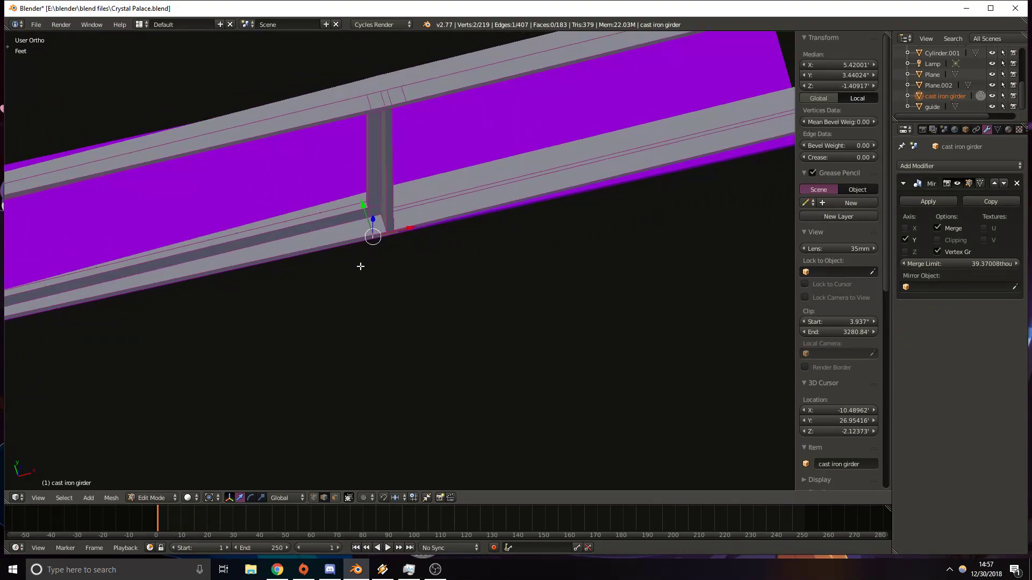
{"action": "middle_click_drag", "start_coordinate": [421, 254], "coordinate": [343, 318], "text": "shift"}
{"action": "scroll", "coordinate": [343, 319], "scroll_direction": "up", "scroll_amount": 4}
{"action": "middle_click_drag", "start_coordinate": [300, 280], "coordinate": [374, 281], "text": "shift"}
{"action": "scroll", "coordinate": [345, 317], "scroll_direction": "up", "scroll_amount": 6}
{"action": "middle_click_drag", "start_coordinate": [233, 308], "coordinate": [382, 288], "text": "shift"}
Leave the girder's mesh editing and hide the guide plane.
{"action": "key", "text": "Tab"}
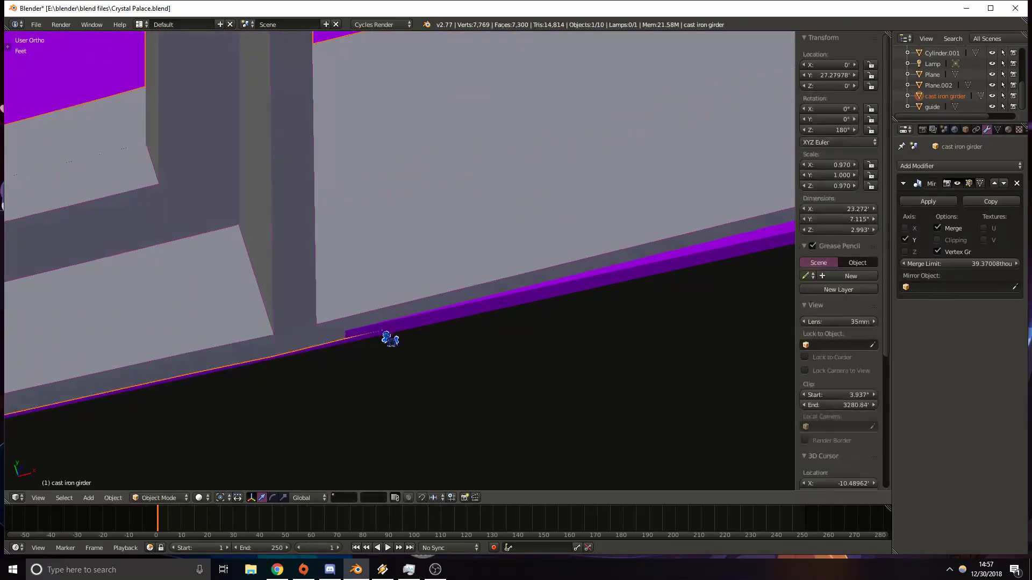
{"action": "scroll", "coordinate": [384, 333], "scroll_direction": "down", "scroll_amount": 5}
{"action": "right_click", "coordinate": [504, 274]}
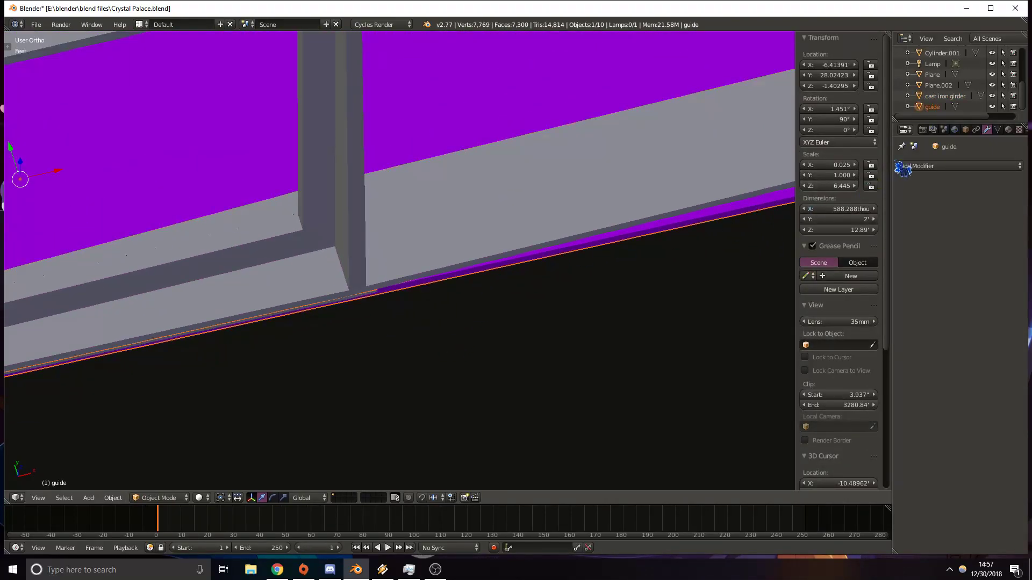
{"action": "left_click", "coordinate": [991, 106]}
Open the girder's mesh for editing and examine where the cross-braced section's post meets the lower chord.
{"action": "middle_click_drag", "start_coordinate": [494, 259], "coordinate": [455, 278], "text": "shift"}
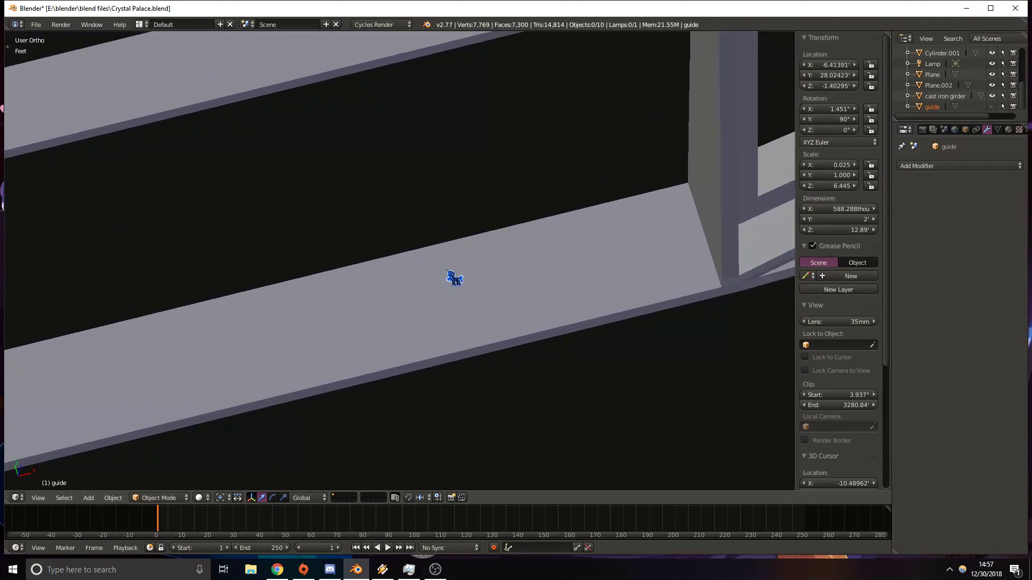
{"action": "middle_click_drag", "start_coordinate": [707, 228], "coordinate": [478, 274], "text": "shift"}
{"action": "middle_click_drag", "start_coordinate": [478, 274], "coordinate": [510, 290]}
{"action": "right_click", "coordinate": [456, 290]}
{"action": "key", "text": "Tab"}
{"action": "mouse_move", "coordinate": [440, 326]}
{"action": "middle_mouse_down"}
{"action": "mouse_move", "coordinate": [476, 290]}
{"action": "mouse_move", "coordinate": [450, 311]}
{"action": "middle_mouse_up"}
{"action": "middle_click_drag", "start_coordinate": [296, 411], "coordinate": [387, 290], "text": "shift"}
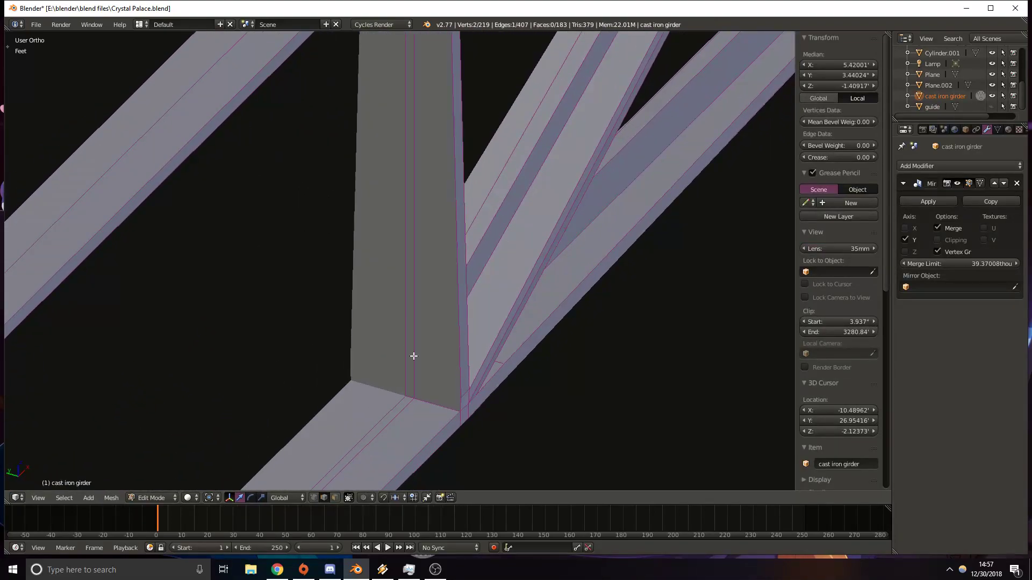
{"action": "scroll", "coordinate": [419, 357], "scroll_direction": "down", "scroll_amount": 8}
{"action": "middle_click_drag", "start_coordinate": [419, 357], "coordinate": [387, 375]}
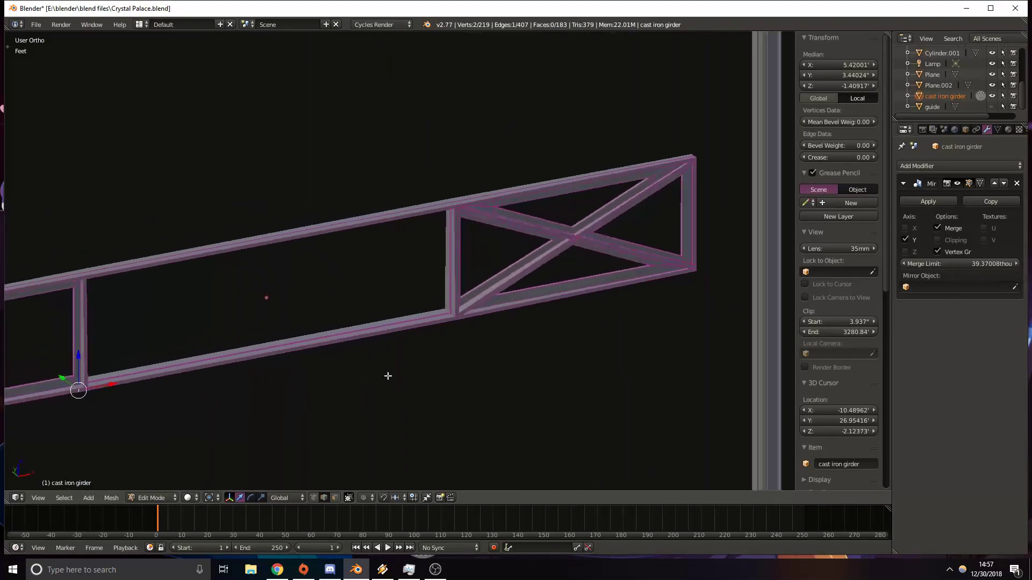
{"action": "scroll", "coordinate": [488, 378], "scroll_direction": "up", "scroll_amount": 6}
{"action": "scroll", "coordinate": [528, 368], "scroll_direction": "up", "scroll_amount": 3}
{"action": "middle_click_drag", "start_coordinate": [527, 368], "coordinate": [325, 312], "text": "shift"}
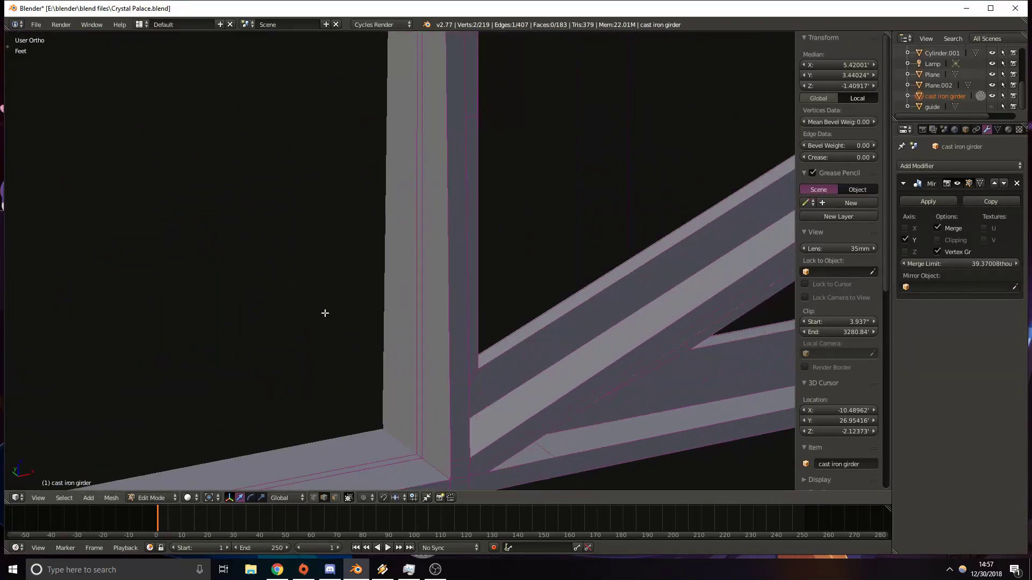
Move the whole girder down along Z by about 97.89 thou in the front wireframe view.
{"action": "left_click", "coordinate": [336, 499]}
{"action": "middle_click_drag", "start_coordinate": [407, 449], "coordinate": [445, 348], "text": "shift"}
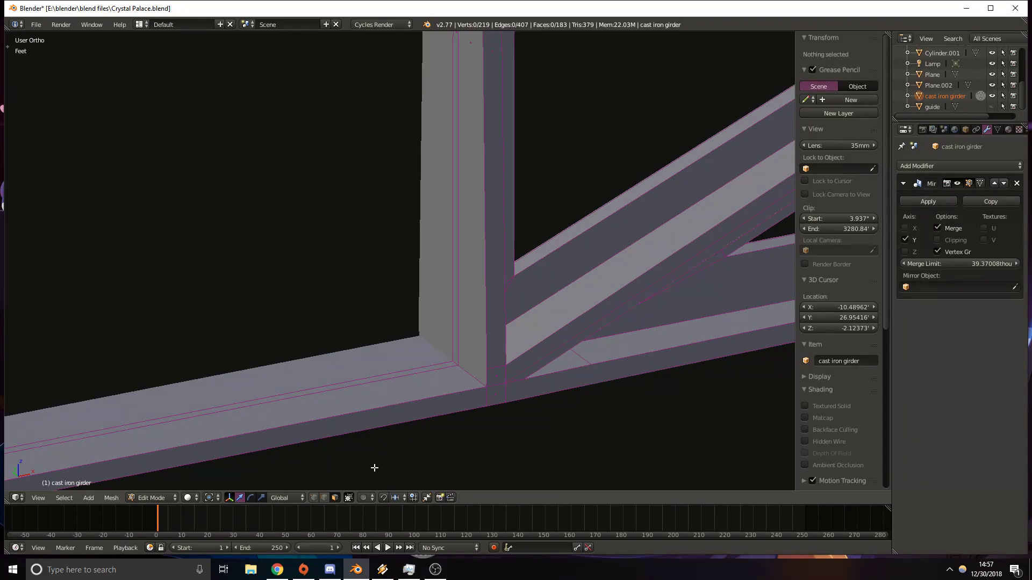
{"action": "key", "text": "KP_1"}
{"action": "key", "text": "z"}
{"action": "middle_click_drag", "start_coordinate": [569, 465], "coordinate": [279, 263], "text": "shift"}
{"action": "scroll", "coordinate": [378, 384], "scroll_direction": "up", "scroll_amount": 4}
{"action": "middle_click_drag", "start_coordinate": [382, 392], "coordinate": [348, 317], "text": "shift"}
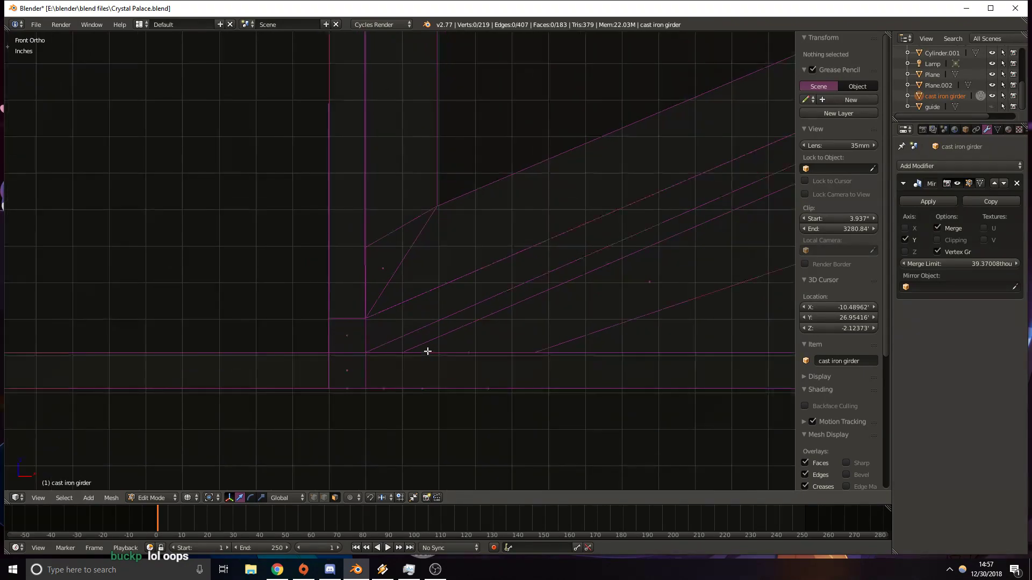
{"action": "key", "text": "Tab"}
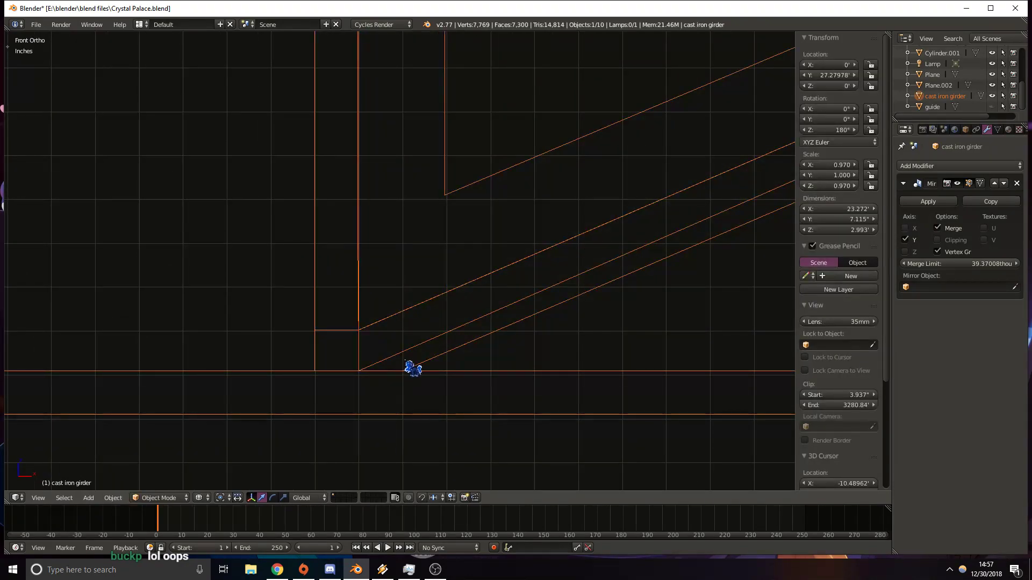
{"action": "key", "text": "g"}
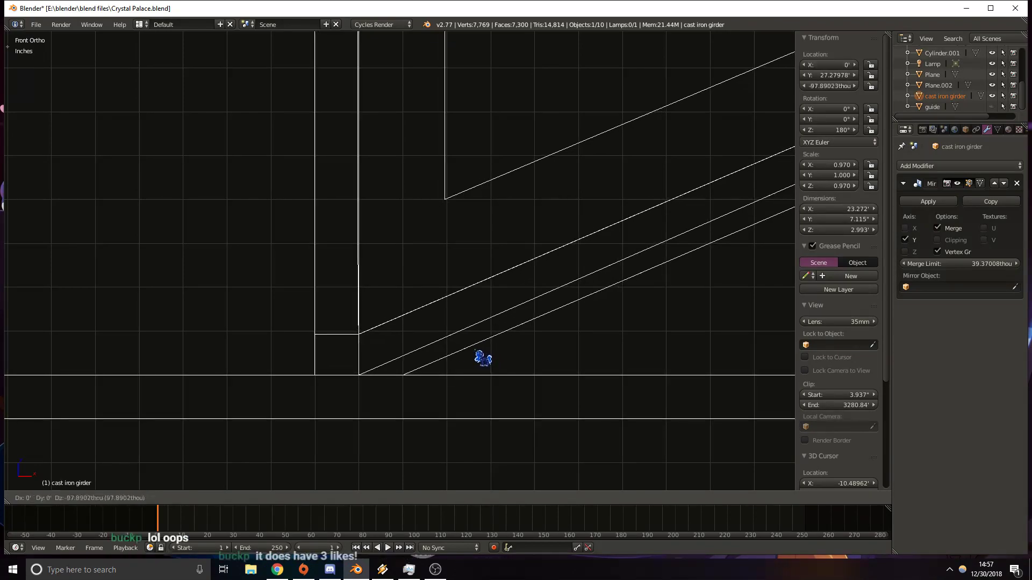
{"action": "left_click", "coordinate": [482, 359]}
{"action": "middle_click_drag", "start_coordinate": [411, 331], "coordinate": [477, 330], "text": "shift"}
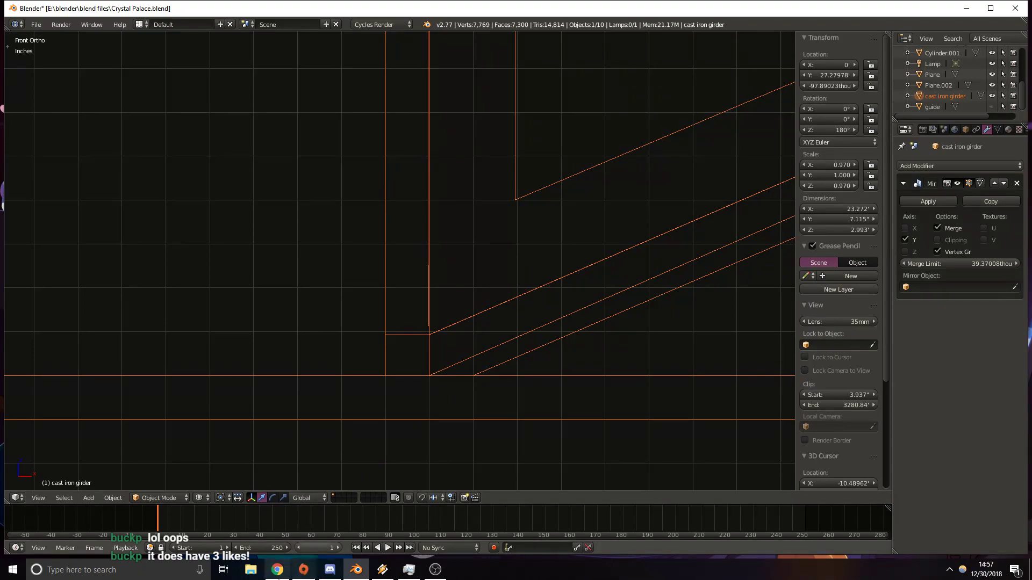
Add a loop cut across the lower chord just beside the cross-braced section's post, at about local X -5.068'.
{"action": "mouse_move", "coordinate": [276, 569]}
{"action": "middle_click_drag", "start_coordinate": [483, 359], "coordinate": [490, 356], "text": "shift"}
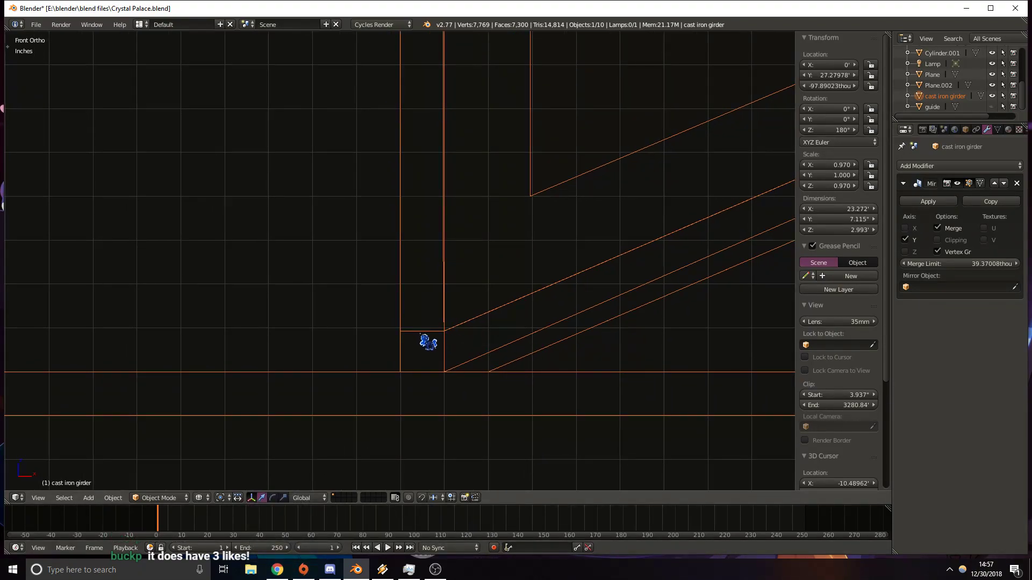
{"action": "key", "text": "Tab"}
{"action": "right_click", "coordinate": [421, 331]}
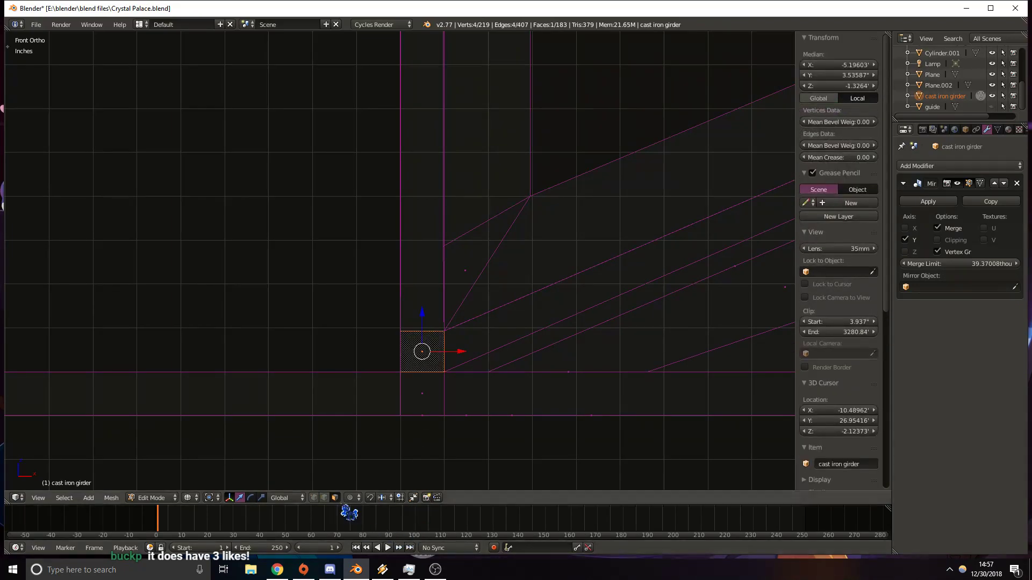
{"action": "right_click", "coordinate": [422, 330]}
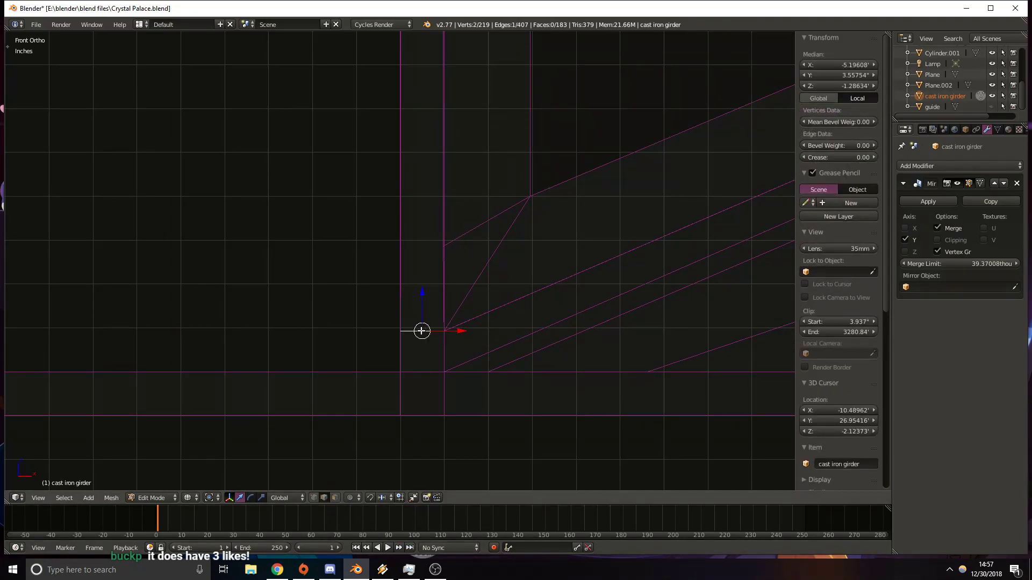
{"action": "key", "text": "a"}
{"action": "scroll", "coordinate": [476, 361], "scroll_direction": "up", "scroll_amount": 2}
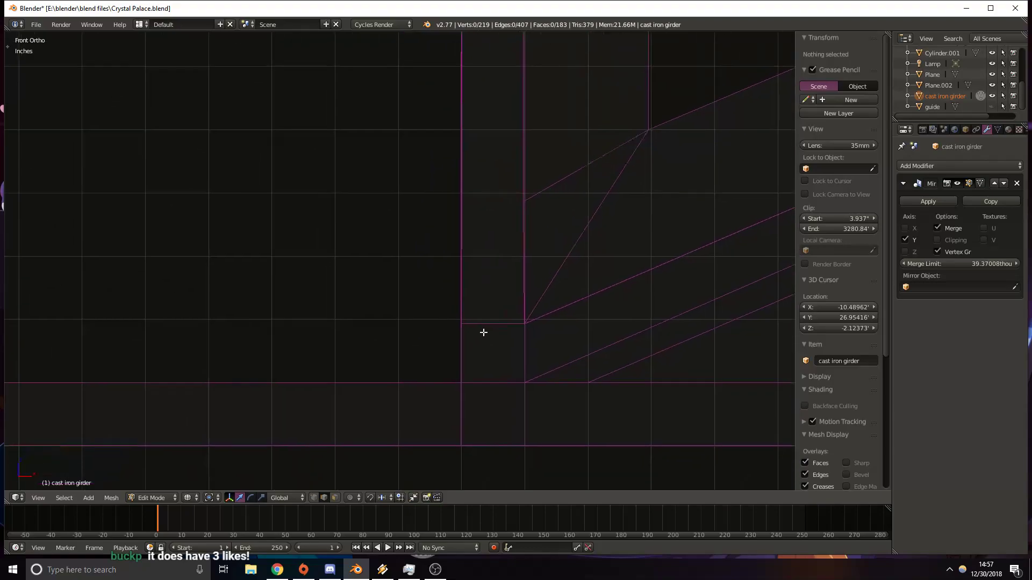
{"action": "key", "text": "ctrl+r"}
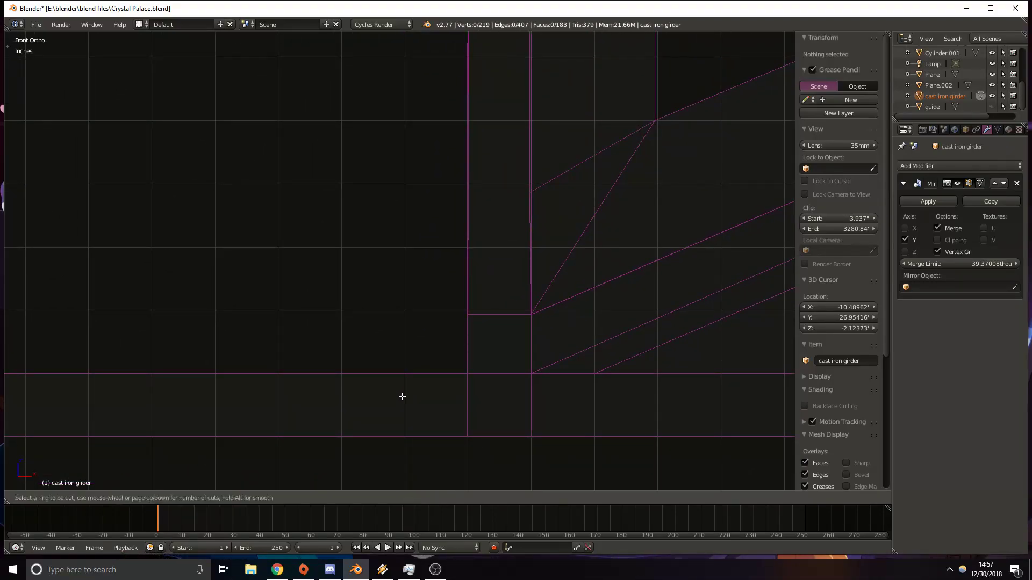
{"action": "left_click", "coordinate": [639, 381]}
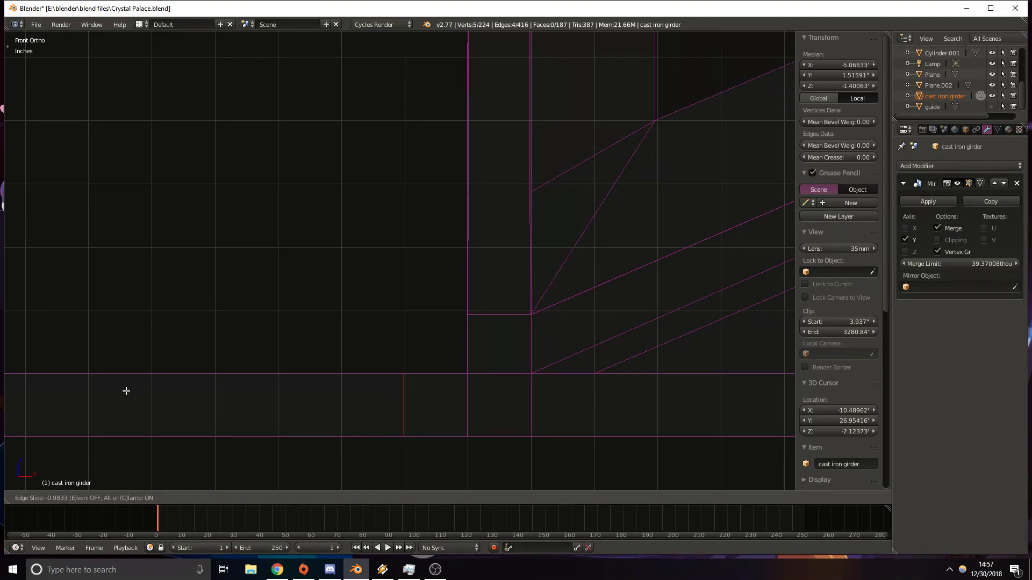
{"action": "left_click", "coordinate": [127, 389]}
Hide the column objects that overlap the girder in the front view.
{"action": "scroll", "coordinate": [225, 309], "scroll_direction": "down", "scroll_amount": 5}
{"action": "middle_click_drag", "start_coordinate": [290, 283], "coordinate": [293, 284], "text": "shift"}
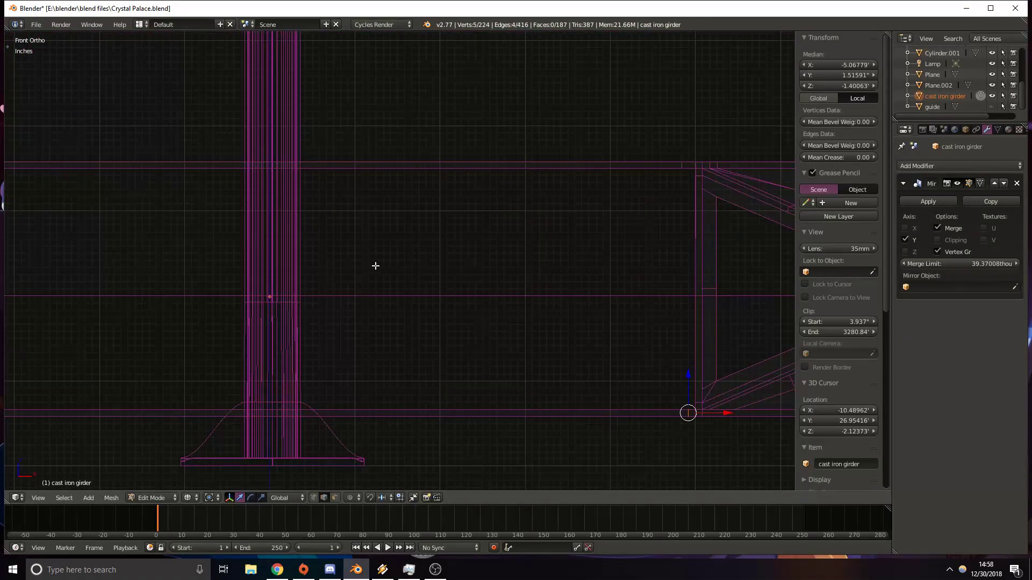
{"action": "scroll", "coordinate": [1000, 102], "scroll_direction": "up", "scroll_amount": 5}
{"action": "left_click", "coordinate": [992, 84]}
{"action": "left_click", "coordinate": [991, 94]}
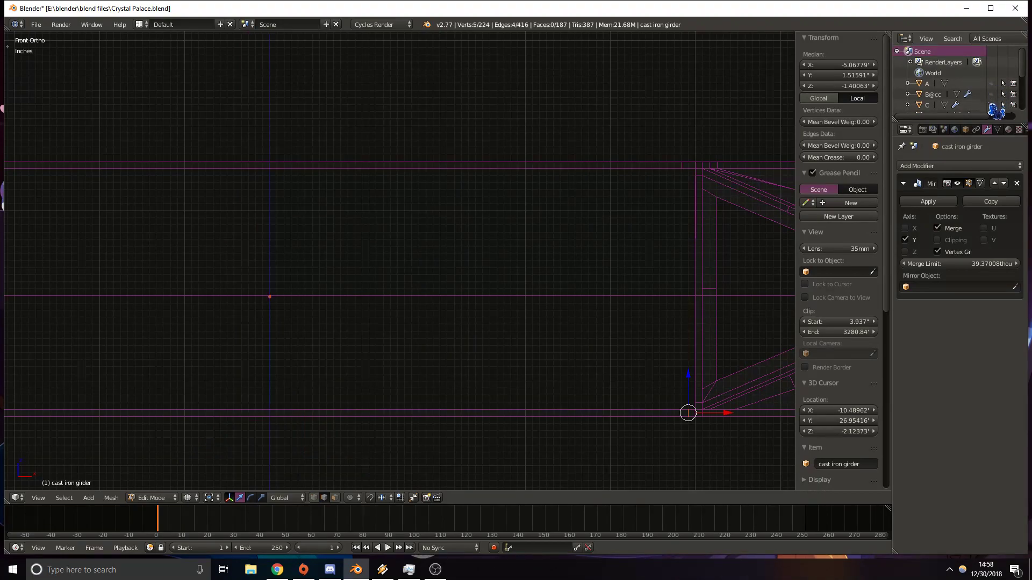
{"action": "scroll", "coordinate": [998, 112], "scroll_direction": "down", "scroll_amount": 2}
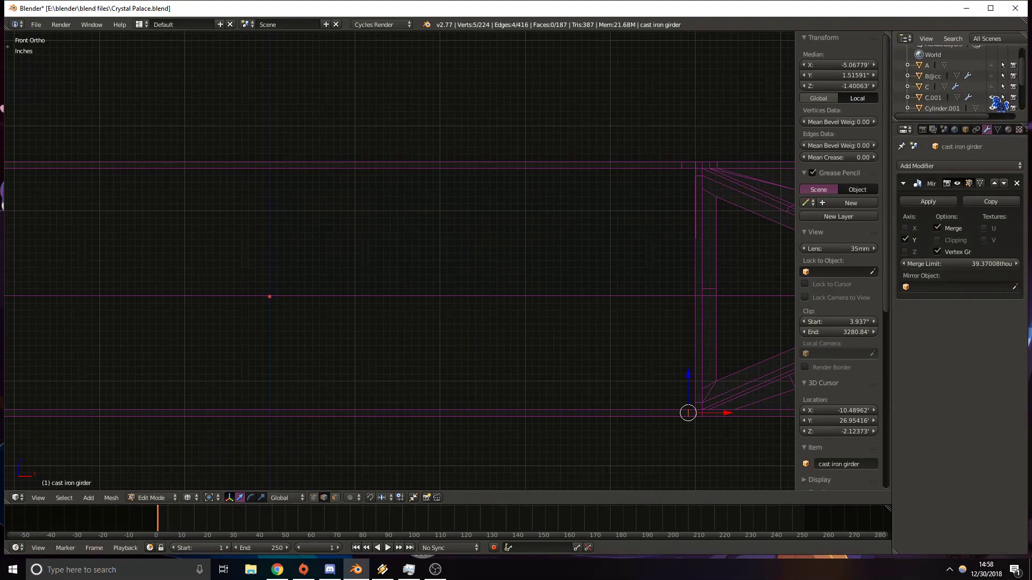
Add a loop cut across the upper chord just beside the cross-braced section's post, at about local X -5.068'.
{"action": "scroll", "coordinate": [998, 103], "scroll_direction": "down", "scroll_amount": 3}
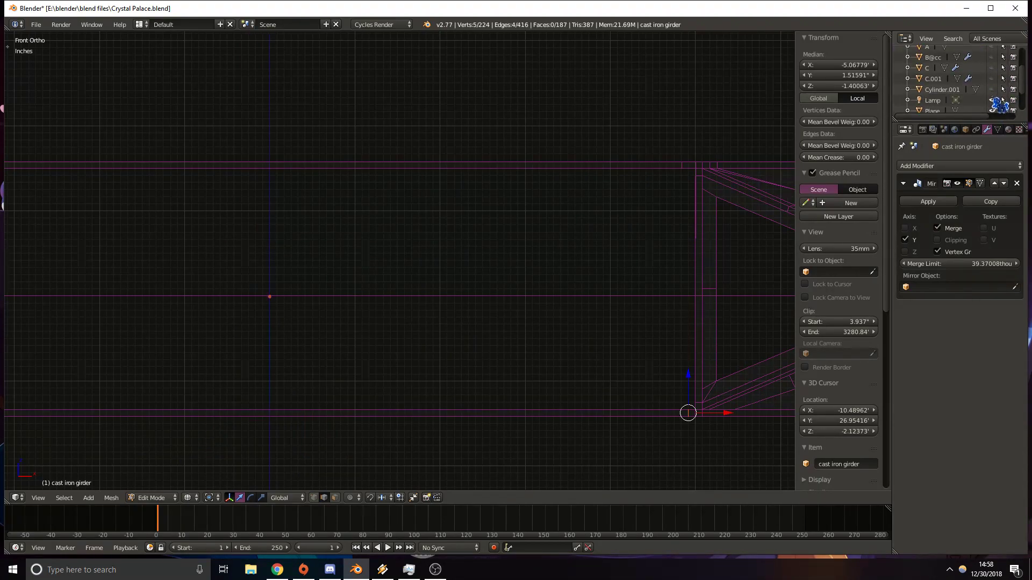
{"action": "scroll", "coordinate": [998, 105], "scroll_direction": "down", "scroll_amount": 2}
{"action": "middle_click_drag", "start_coordinate": [270, 390], "coordinate": [598, 314], "text": "shift"}
{"action": "middle_click_drag", "start_coordinate": [253, 145], "coordinate": [401, 207], "text": "shift"}
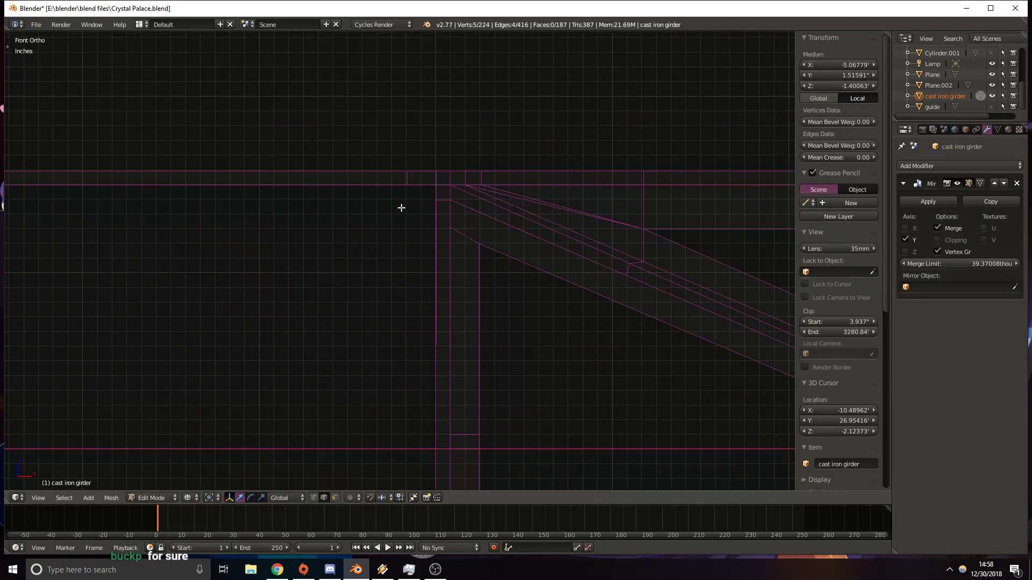
{"action": "scroll", "coordinate": [419, 218], "scroll_direction": "up", "scroll_amount": 3}
{"action": "middle_click_drag", "start_coordinate": [553, 117], "coordinate": [488, 195], "text": "shift"}
{"action": "scroll", "coordinate": [488, 196], "scroll_direction": "up", "scroll_amount": 2}
{"action": "middle_click_drag", "start_coordinate": [417, 155], "coordinate": [417, 178], "text": "shift"}
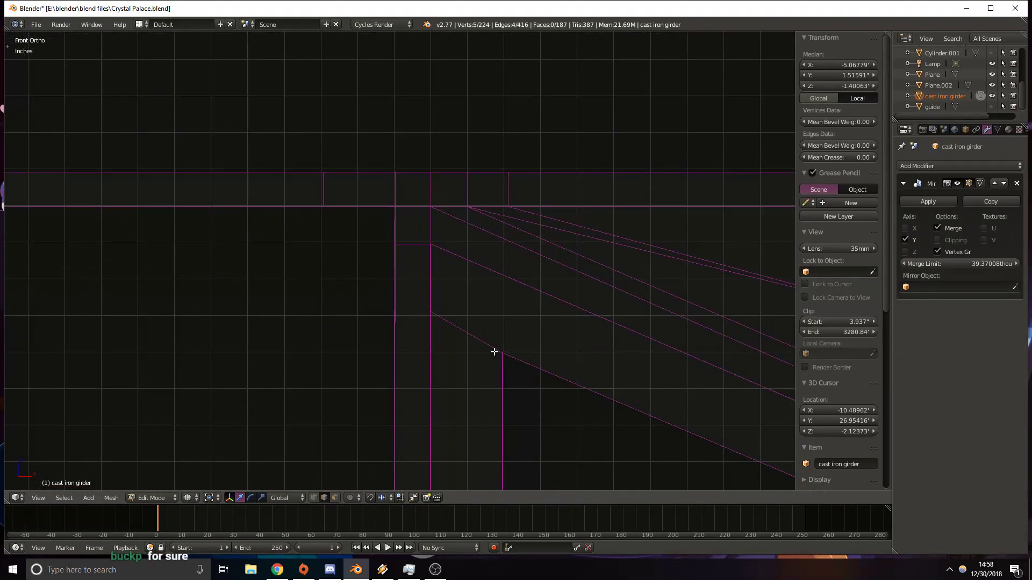
{"action": "key", "text": "ctrl+r"}
{"action": "left_click", "coordinate": [347, 177]}
{"action": "right_click", "coordinate": [345, 177]}
Add a loop cut across the lower chord just beside the post at the opposite, positive X end of the open bay.
{"action": "middle_click_drag", "start_coordinate": [331, 294], "coordinate": [342, 266], "text": "shift"}
{"action": "middle_click_drag", "start_coordinate": [382, 457], "coordinate": [385, 251], "text": "shift"}
{"action": "scroll", "coordinate": [385, 251], "scroll_direction": "down", "scroll_amount": 4}
{"action": "middle_click_drag", "start_coordinate": [233, 314], "coordinate": [241, 145], "text": "shift"}
{"action": "middle_click_drag", "start_coordinate": [294, 323], "coordinate": [294, 140], "text": "shift"}
{"action": "mouse_move", "coordinate": [366, 378]}
{"action": "middle_mouse_down", "text": "shift"}
{"action": "mouse_move", "coordinate": [361, 295]}
{"action": "mouse_move", "coordinate": [348, 267]}
{"action": "middle_mouse_up", "text": "shift"}
{"action": "scroll", "coordinate": [370, 289], "scroll_direction": "up", "scroll_amount": 3}
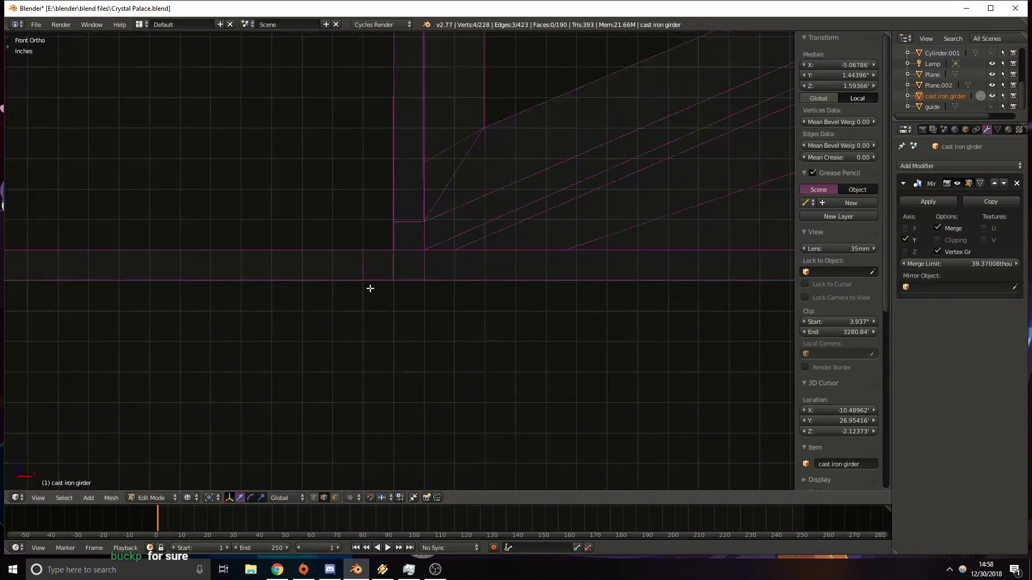
{"action": "mouse_move", "coordinate": [178, 240]}
{"action": "middle_mouse_down", "text": "shift"}
{"action": "mouse_move", "coordinate": [566, 179]}
{"action": "mouse_move", "coordinate": [639, 184]}
{"action": "middle_mouse_up", "text": "shift"}
{"action": "middle_click_drag", "start_coordinate": [171, 205], "coordinate": [591, 198], "text": "shift"}
{"action": "middle_click_drag", "start_coordinate": [187, 185], "coordinate": [655, 242], "text": "shift"}
{"action": "middle_click_drag", "start_coordinate": [99, 228], "coordinate": [610, 249], "text": "shift"}
{"action": "middle_click_drag", "start_coordinate": [465, 254], "coordinate": [394, 275], "text": "shift"}
{"action": "key", "text": "ctrl+r"}
{"action": "left_click", "coordinate": [558, 277]}
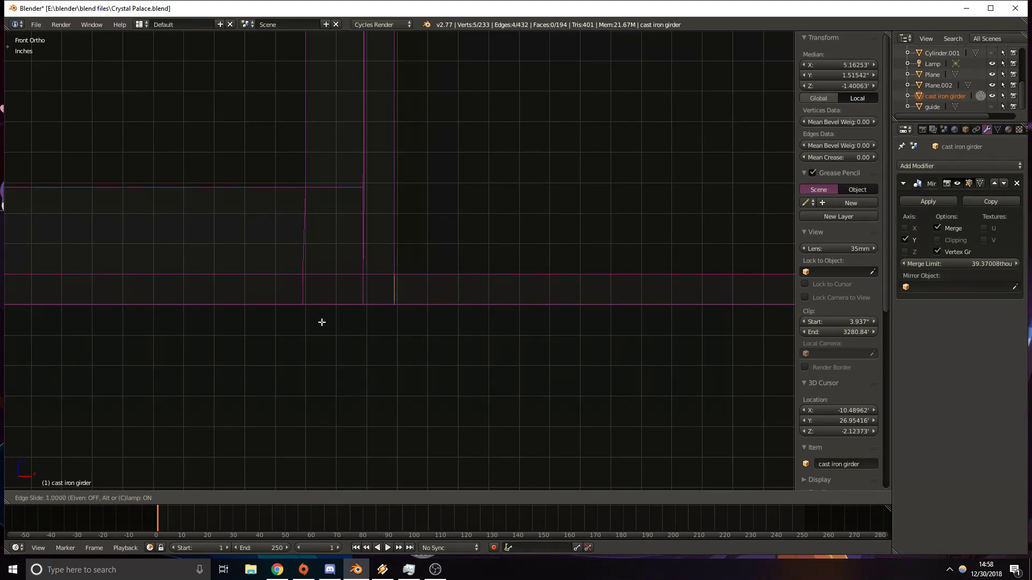
{"action": "left_click", "coordinate": [359, 318]}
Add a loop cut across the front face of the positive X post, just above the lower chord.
{"action": "key", "text": "ctrl+r"}
{"action": "left_click", "coordinate": [422, 305]}
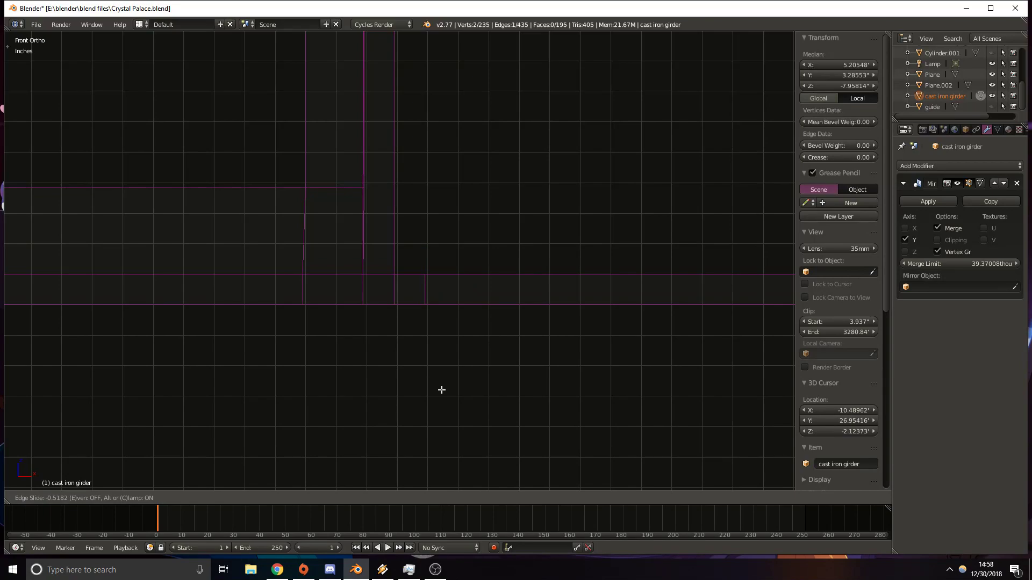
{"action": "left_click", "coordinate": [465, 152]}
Add a loop cut across the upper chord just beside the positive X post, at about local X 5.078'.
{"action": "middle_click_drag", "start_coordinate": [430, 161], "coordinate": [377, 233], "text": "shift"}
{"action": "key", "text": "ctrl+r"}
{"action": "left_click", "coordinate": [399, 156]}
{"action": "left_click", "coordinate": [396, 155]}
Add a loop cut across the positive X post's front face just below the upper chord, at about local Z 1.469'.
{"action": "key", "text": "ctrl+r"}
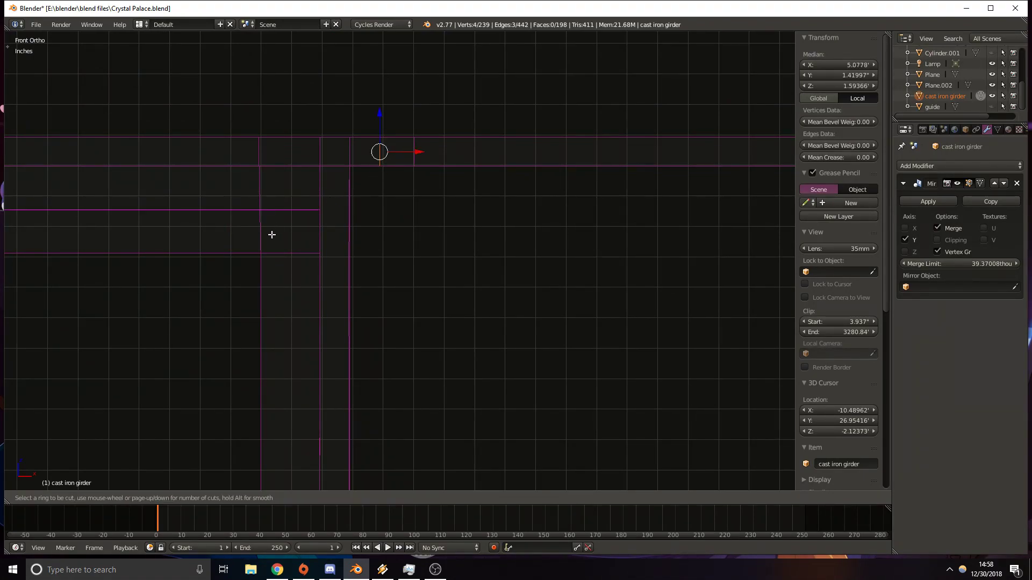
{"action": "left_click", "coordinate": [350, 302]}
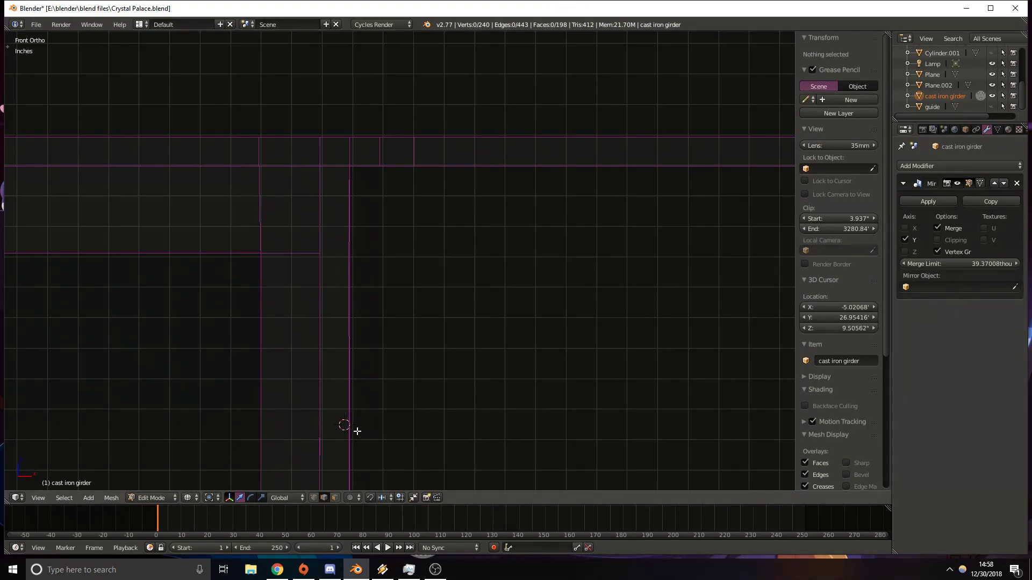
{"action": "key", "text": "ctrl+r"}
{"action": "left_click", "coordinate": [350, 452]}
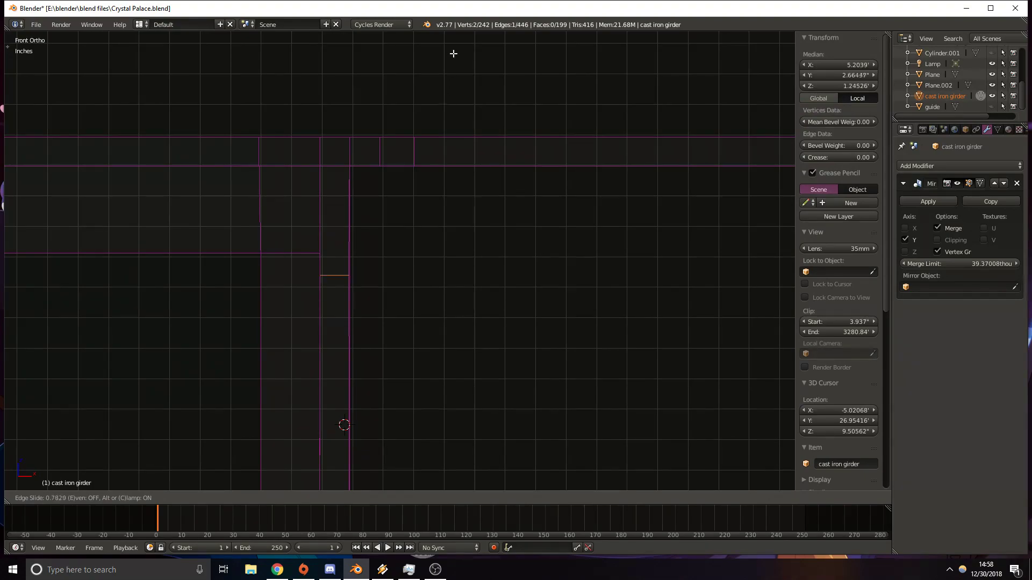
{"action": "left_click", "coordinate": [473, 435]}
Try to cut across the positive X post's wide side face just below the upper chord.
{"action": "middle_click_drag", "start_coordinate": [553, 368], "coordinate": [372, 307]}
{"action": "scroll", "coordinate": [376, 308], "scroll_direction": "up", "scroll_amount": 4}
{"action": "middle_click_drag", "start_coordinate": [666, 304], "coordinate": [399, 277], "text": "shift"}
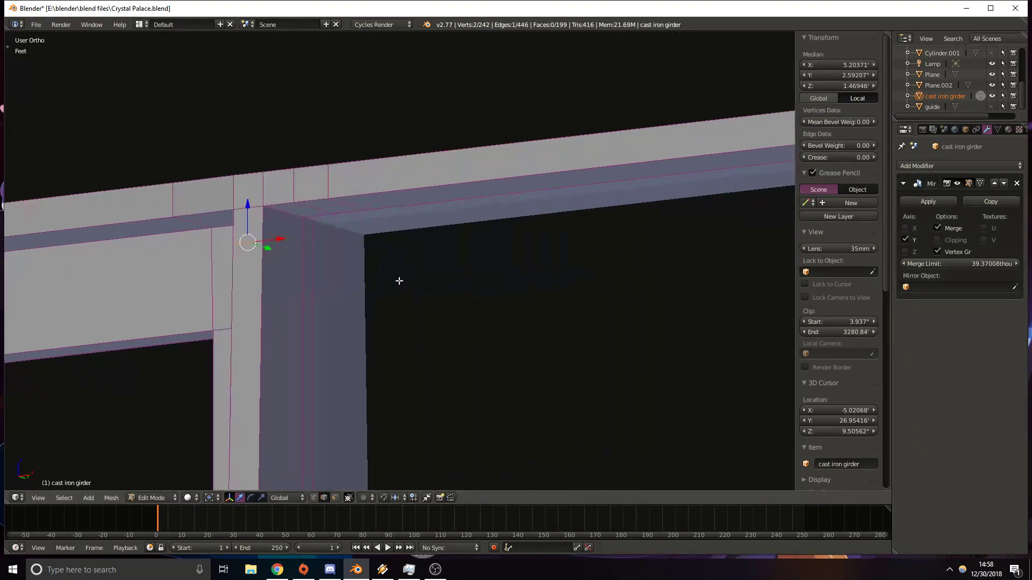
{"action": "scroll", "coordinate": [400, 276], "scroll_direction": "up", "scroll_amount": 4}
{"action": "middle_click_drag", "start_coordinate": [217, 264], "coordinate": [244, 261], "text": "shift"}
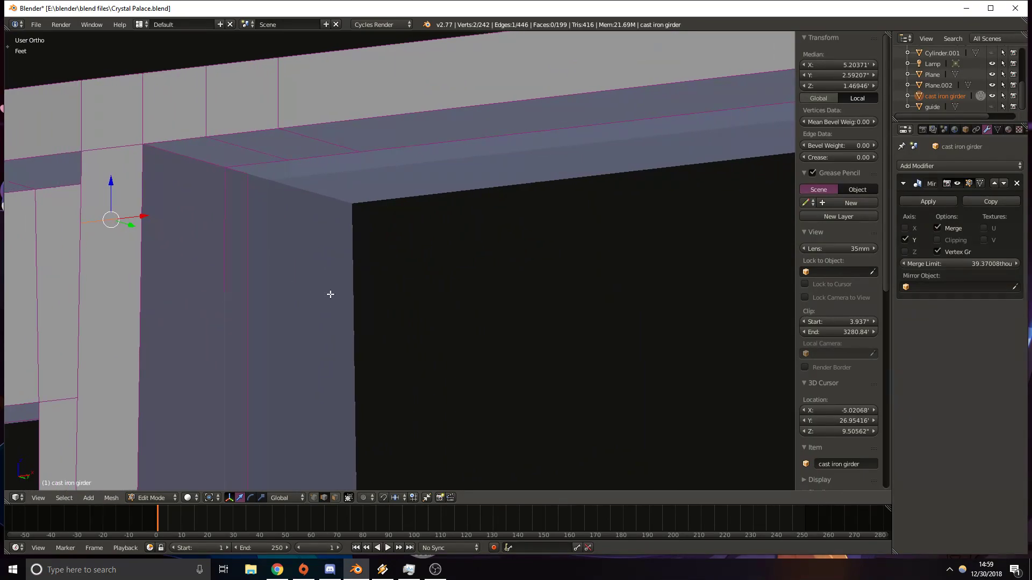
{"action": "key", "text": "k"}
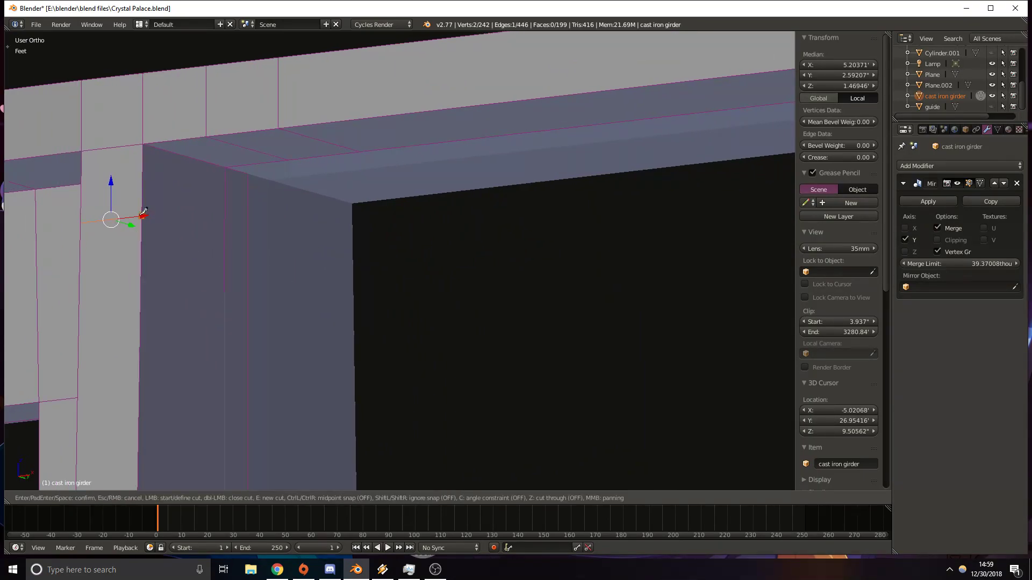
{"action": "key", "text": "Escape"}
{"action": "middle_click_drag", "start_coordinate": [364, 251], "coordinate": [335, 258]}
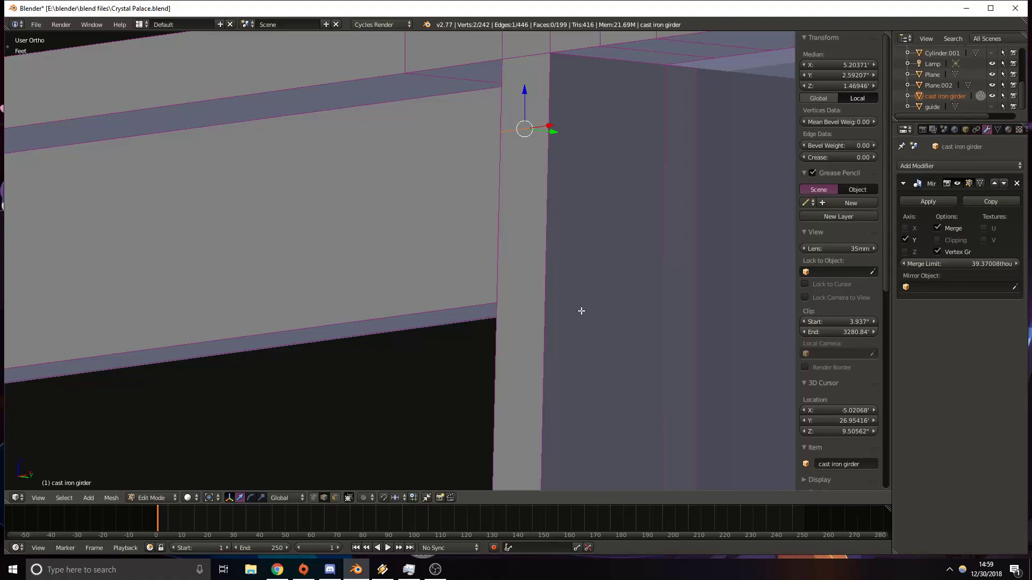
{"action": "key", "text": "ctrl+r"}
{"action": "left_click", "coordinate": [696, 375]}
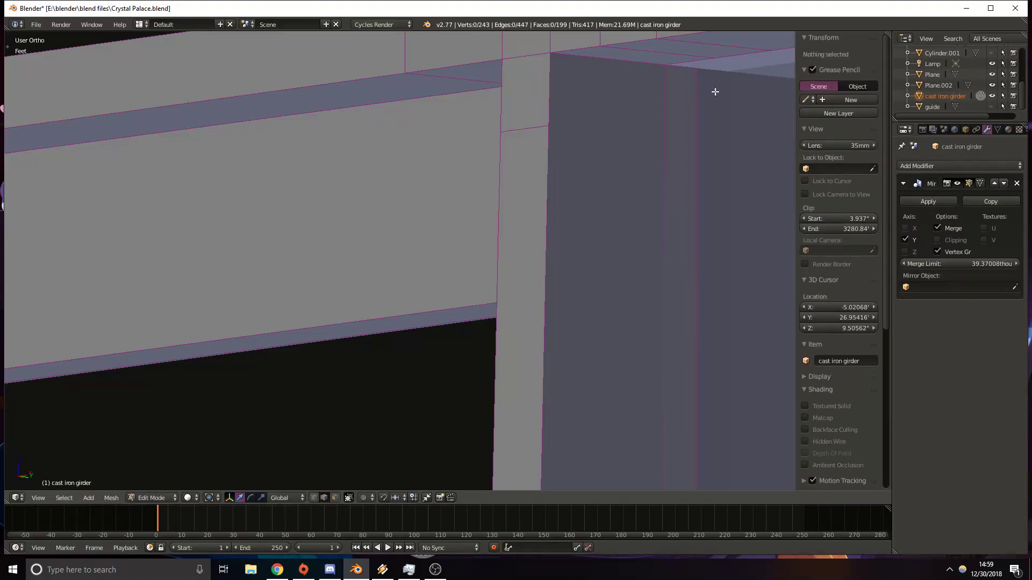
Knife-cut the positive X post's side face just above the lower chord, from the front-face cut to the middle vertical edge.
{"action": "scroll", "coordinate": [642, 371], "scroll_direction": "down", "scroll_amount": 6}
{"action": "middle_click_drag", "start_coordinate": [642, 370], "coordinate": [486, 360]}
{"action": "scroll", "coordinate": [473, 345], "scroll_direction": "up", "scroll_amount": 3}
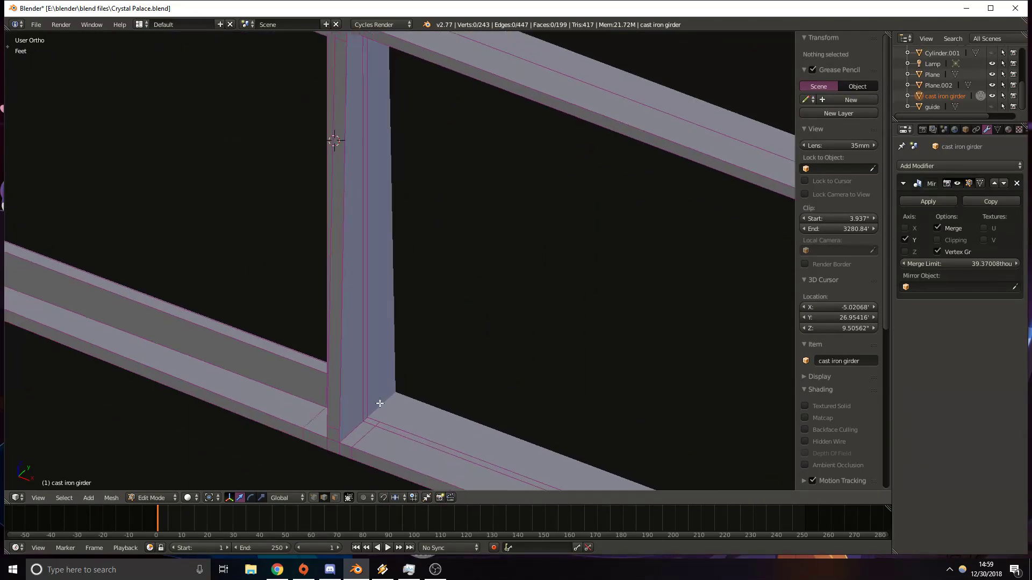
{"action": "middle_click_drag", "start_coordinate": [394, 449], "coordinate": [392, 337], "text": "shift"}
{"action": "scroll", "coordinate": [392, 336], "scroll_direction": "up", "scroll_amount": 7}
{"action": "middle_click_drag", "start_coordinate": [326, 385], "coordinate": [361, 202], "text": "shift"}
{"action": "middle_click_drag", "start_coordinate": [520, 381], "coordinate": [231, 118], "text": "shift"}
{"action": "middle_click_drag", "start_coordinate": [382, 344], "coordinate": [240, 195], "text": "shift"}
{"action": "middle_click_drag", "start_coordinate": [612, 449], "coordinate": [389, 249], "text": "shift"}
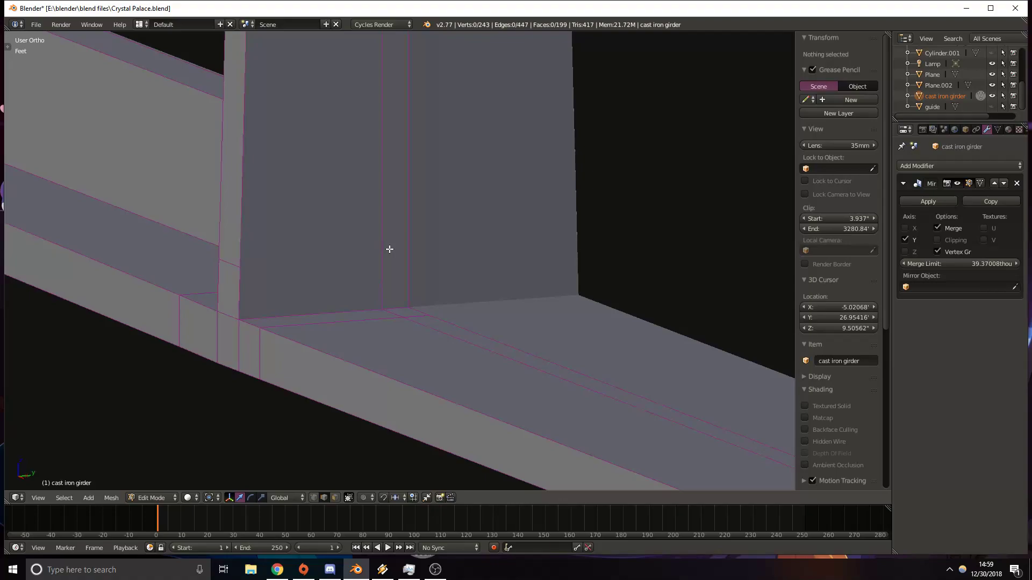
{"action": "key", "text": "k"}
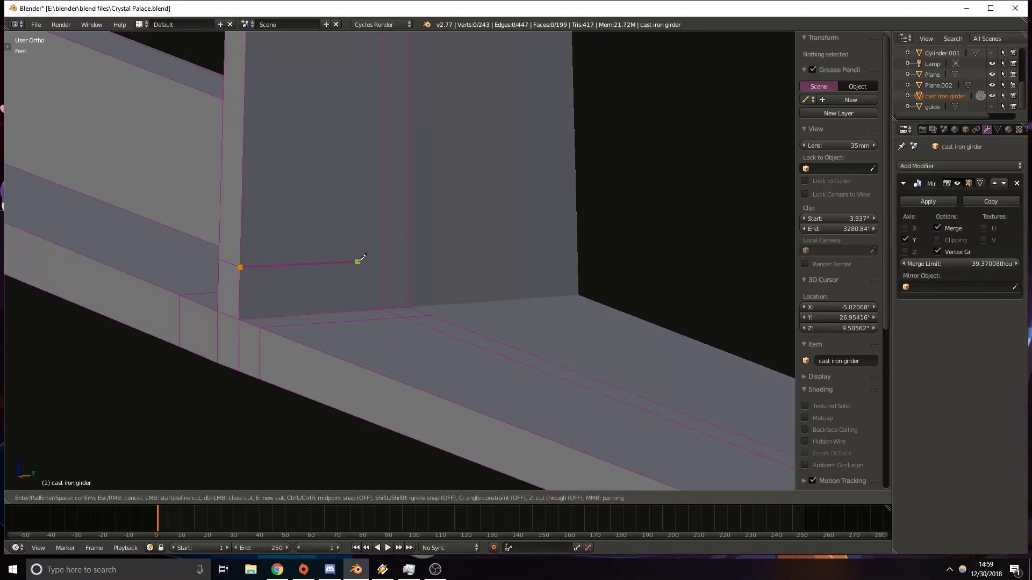
{"action": "left_click", "coordinate": [382, 259]}
{"action": "middle_click_drag", "start_coordinate": [358, 155], "coordinate": [399, 180], "text": "shift"}
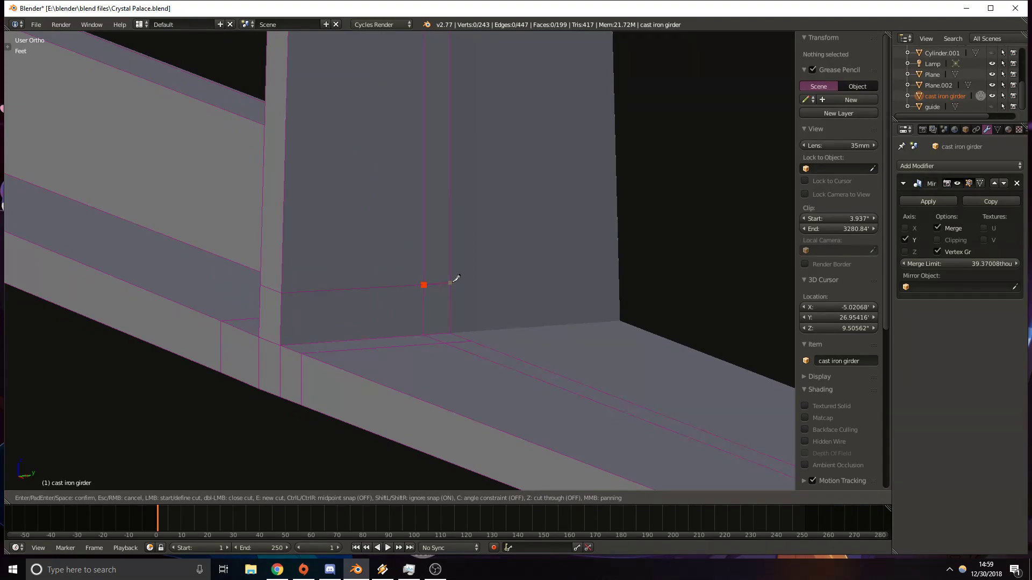
{"action": "key", "text": "Return"}
Level the lower knife cut in the right wireframe view by rotating it about -0.56° and raise it to about local Z -1.281'.
{"action": "middle_click_drag", "start_coordinate": [458, 295], "coordinate": [433, 291]}
{"action": "key", "text": "KP_1"}
{"action": "key", "text": "KP_3"}
{"action": "key", "text": "z"}
{"action": "scroll", "coordinate": [460, 322], "scroll_direction": "up", "scroll_amount": 6}
{"action": "middle_click_drag", "start_coordinate": [581, 318], "coordinate": [442, 215], "text": "shift"}
{"action": "scroll", "coordinate": [443, 228], "scroll_direction": "up", "scroll_amount": 8}
{"action": "middle_click_drag", "start_coordinate": [422, 53], "coordinate": [416, 227], "text": "shift"}
{"action": "middle_click_drag", "start_coordinate": [610, 220], "coordinate": [486, 264], "text": "shift"}
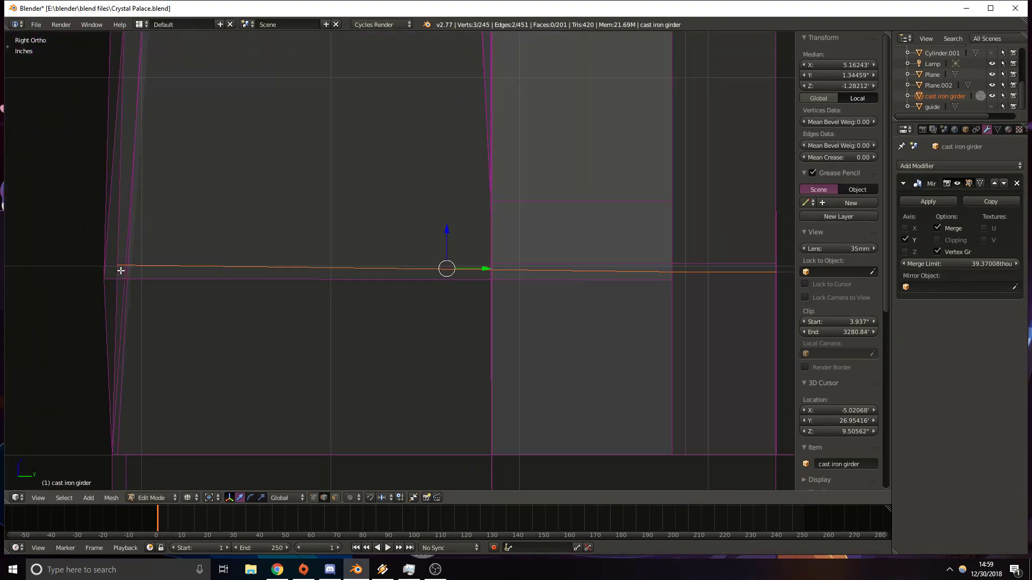
{"action": "key", "text": "r"}
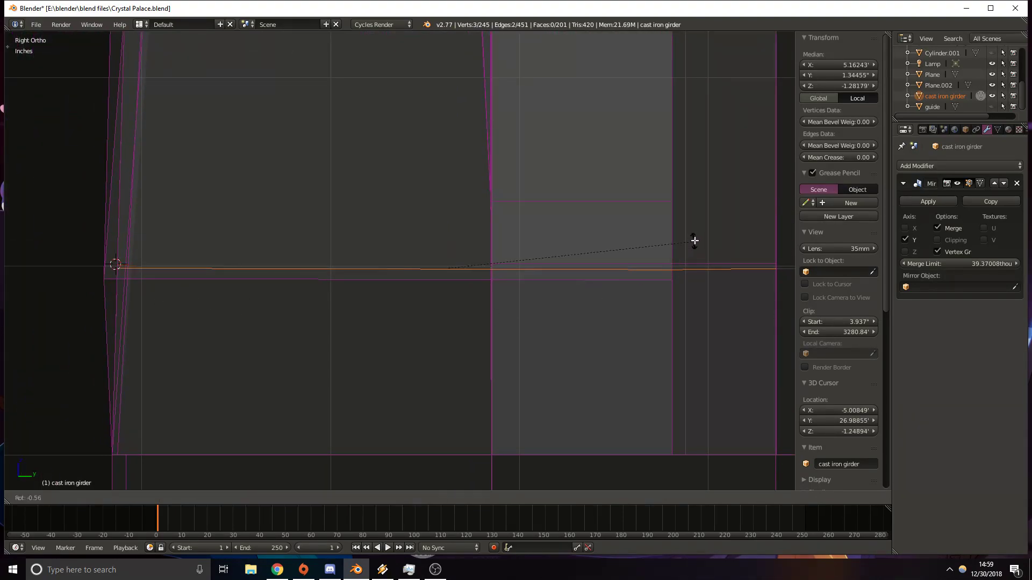
{"action": "left_click", "coordinate": [698, 241]}
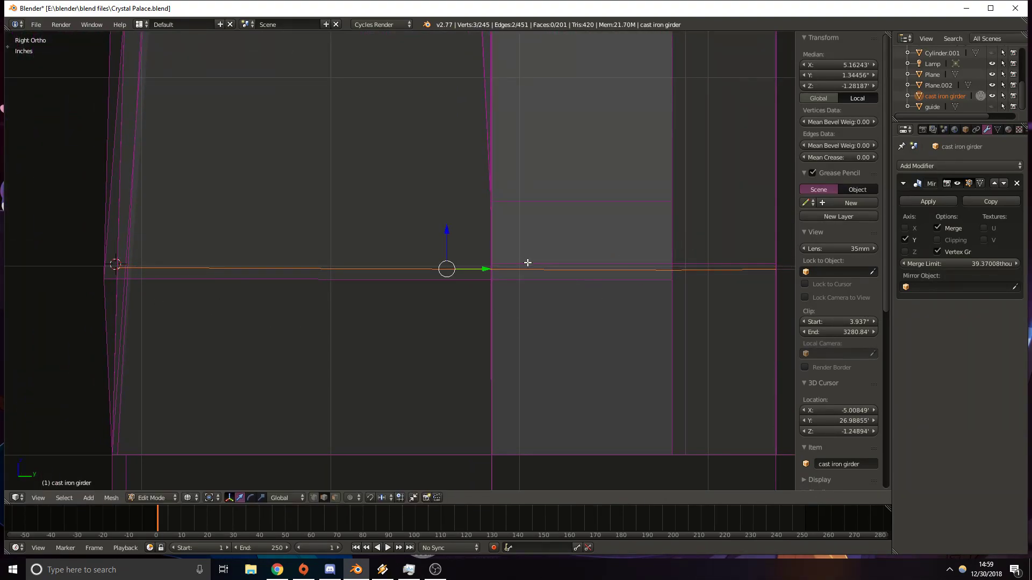
{"action": "key", "text": "g"}
{"action": "key", "text": "z"}
{"action": "left_click", "coordinate": [450, 242]}
Knife-cut the positive X post's side face just below the upper chord, from the front-face cut to the middle vertical edge.
{"action": "middle_click_drag", "start_coordinate": [297, 286], "coordinate": [340, 213]}
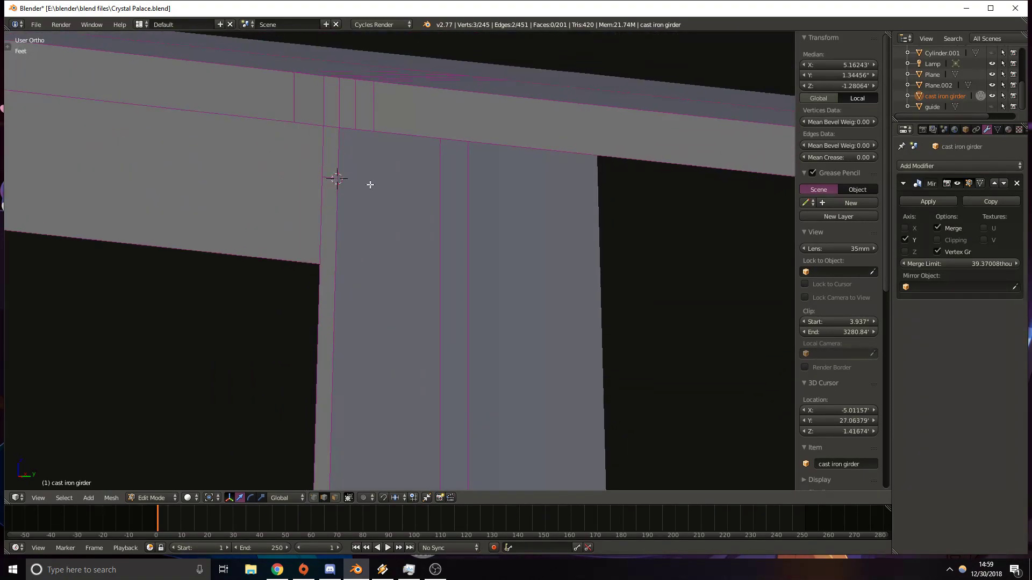
{"action": "middle_click_drag", "start_coordinate": [444, 223], "coordinate": [446, 295], "text": "shift"}
{"action": "scroll", "coordinate": [377, 284], "scroll_direction": "up", "scroll_amount": 6}
{"action": "key", "text": "k"}
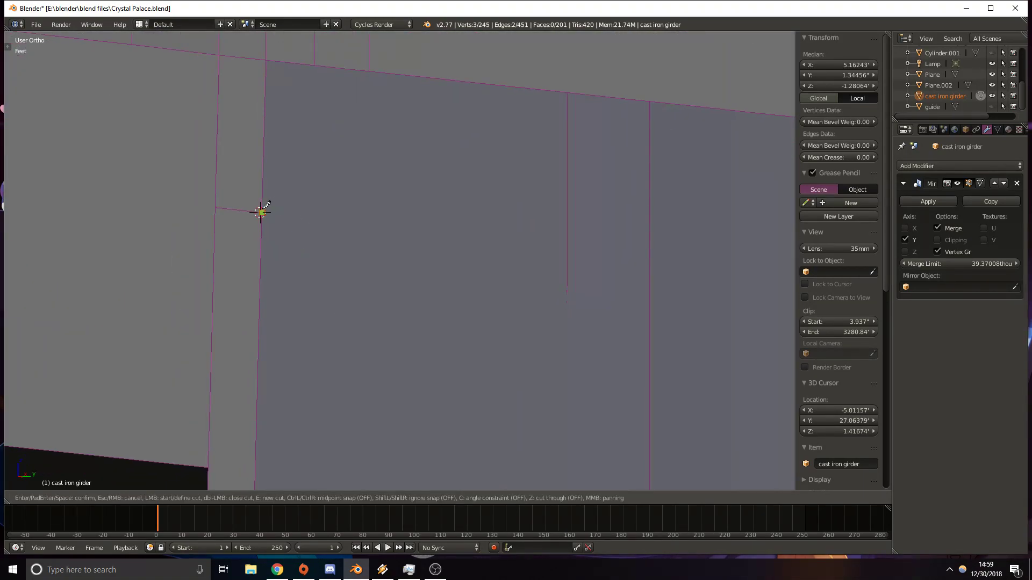
{"action": "left_click", "coordinate": [260, 212]}
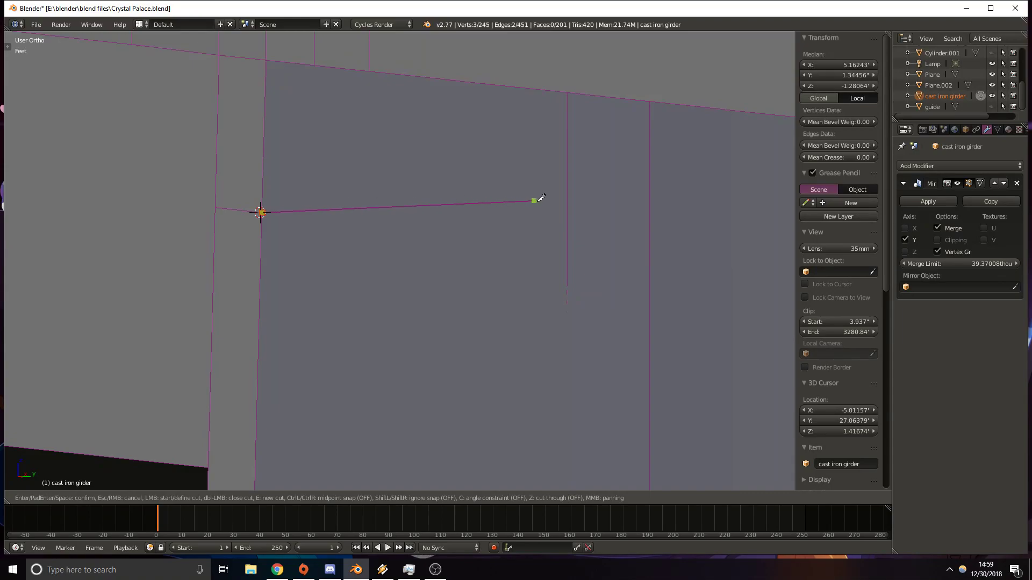
{"action": "left_click", "coordinate": [650, 202]}
{"action": "key", "text": "Return"}
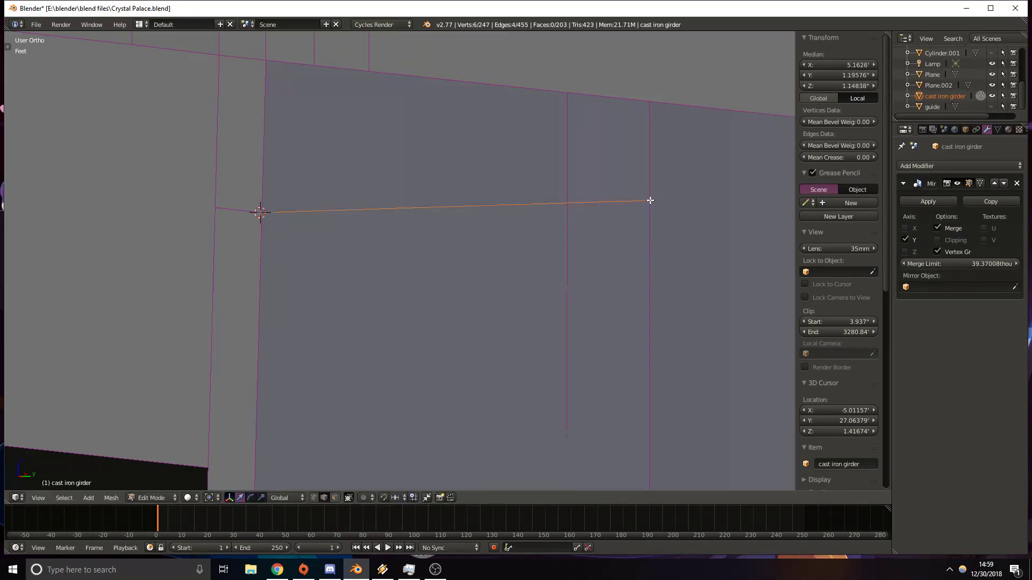
Level the upper knife cut in the right wireframe view by rotating it about 1° around the 3D cursor.
{"action": "key", "text": "KP_1"}
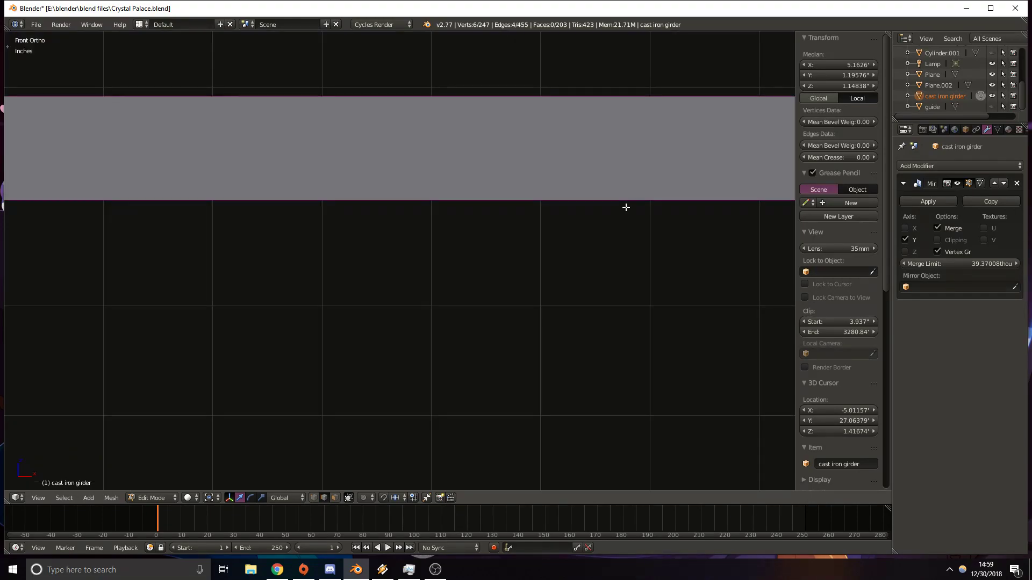
{"action": "key", "text": "KP_3"}
{"action": "key", "text": "z"}
{"action": "scroll", "coordinate": [506, 253], "scroll_direction": "down", "scroll_amount": 7}
{"action": "middle_click_drag", "start_coordinate": [720, 333], "coordinate": [540, 287], "text": "shift"}
{"action": "scroll", "coordinate": [494, 224], "scroll_direction": "up", "scroll_amount": 6}
{"action": "scroll", "coordinate": [499, 172], "scroll_direction": "up", "scroll_amount": 5}
{"action": "middle_click_drag", "start_coordinate": [505, 172], "coordinate": [482, 283], "text": "shift"}
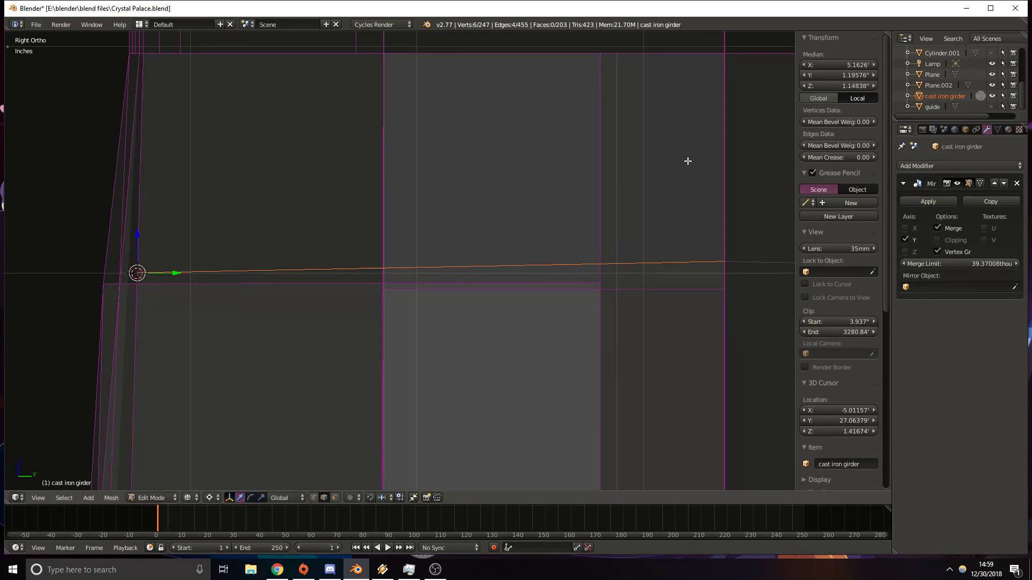
{"action": "key", "text": "r"}
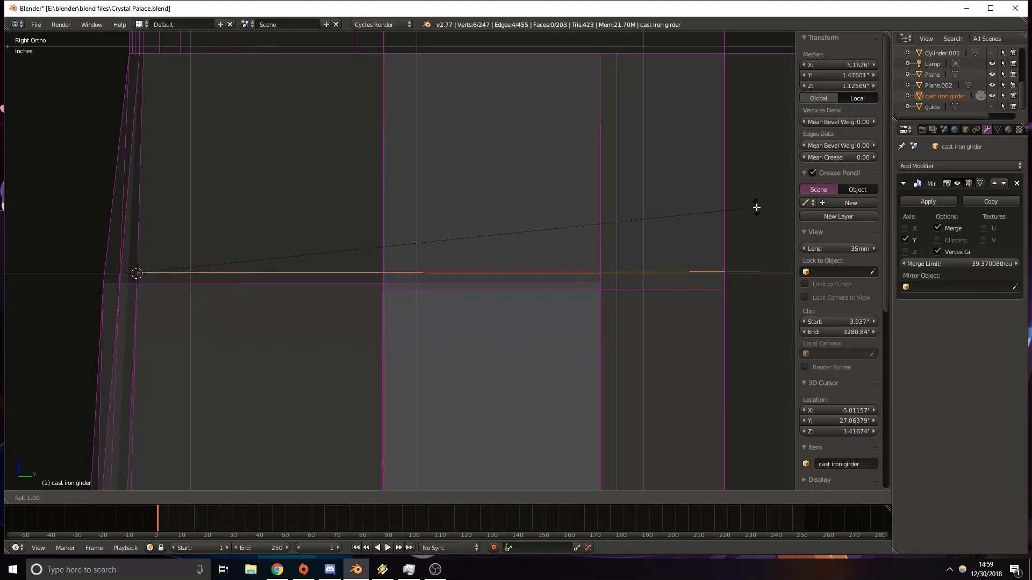
{"action": "left_click", "coordinate": [756, 207]}
Examine the cut on the post's side face below the upper chord in solid shading from several angles.
{"action": "scroll", "coordinate": [615, 274], "scroll_direction": "down", "scroll_amount": 6}
{"action": "key", "text": "z"}
{"action": "middle_click_drag", "start_coordinate": [357, 336], "coordinate": [378, 339]}
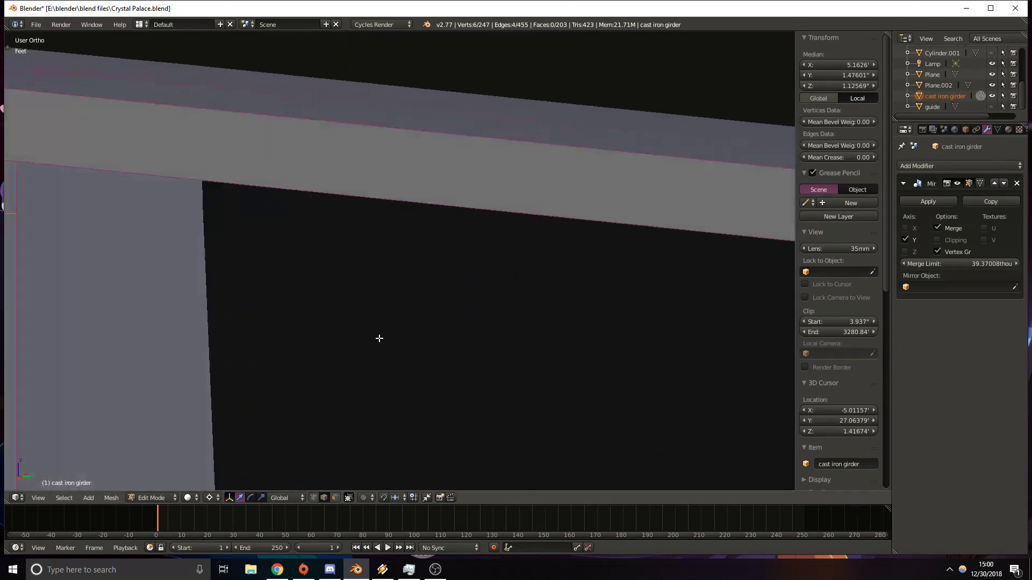
{"action": "scroll", "coordinate": [244, 337], "scroll_direction": "down", "scroll_amount": 3}
{"action": "middle_click_drag", "start_coordinate": [207, 320], "coordinate": [459, 298], "text": "shift"}
{"action": "scroll", "coordinate": [484, 301], "scroll_direction": "up", "scroll_amount": 3}
{"action": "middle_click_drag", "start_coordinate": [431, 221], "coordinate": [445, 267], "text": "shift"}
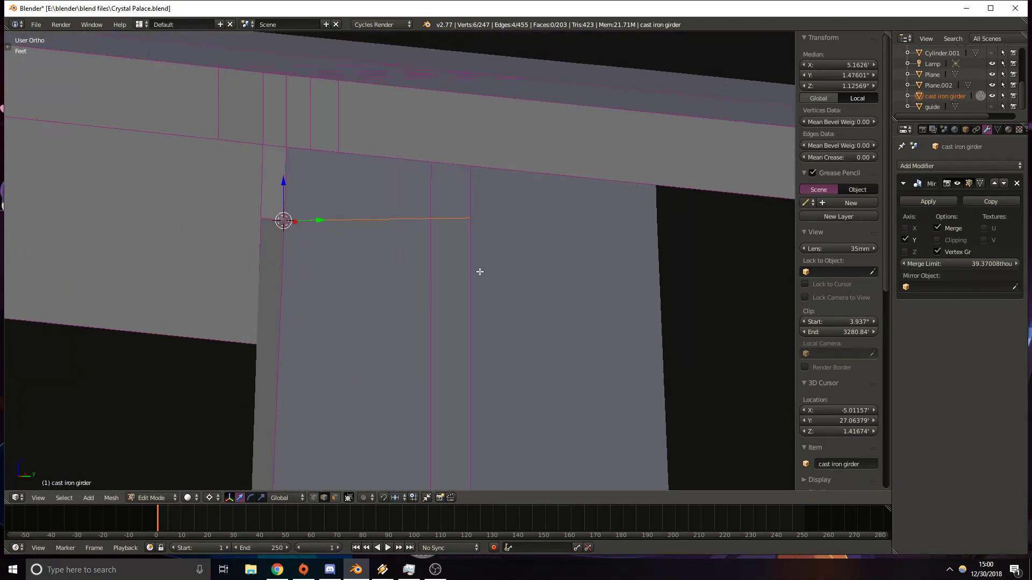
{"action": "middle_click_drag", "start_coordinate": [354, 259], "coordinate": [400, 291], "text": "shift"}
{"action": "middle_click_drag", "start_coordinate": [331, 287], "coordinate": [382, 317]}
{"action": "scroll", "coordinate": [382, 318], "scroll_direction": "down", "scroll_amount": 7}
{"action": "middle_click_drag", "start_coordinate": [274, 297], "coordinate": [385, 308], "text": "shift"}
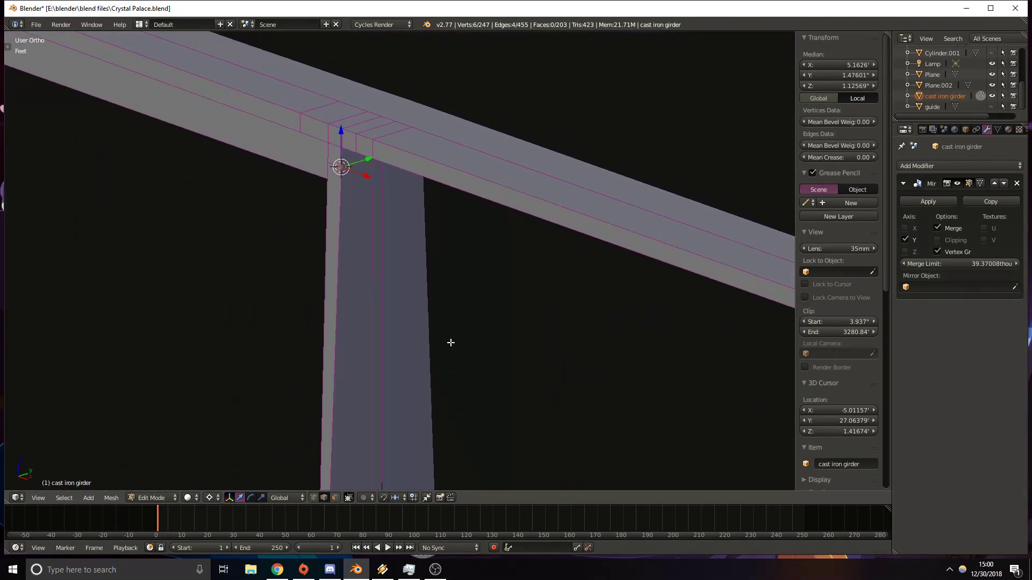
{"action": "middle_click_drag", "start_coordinate": [452, 344], "coordinate": [430, 327], "text": "shift"}
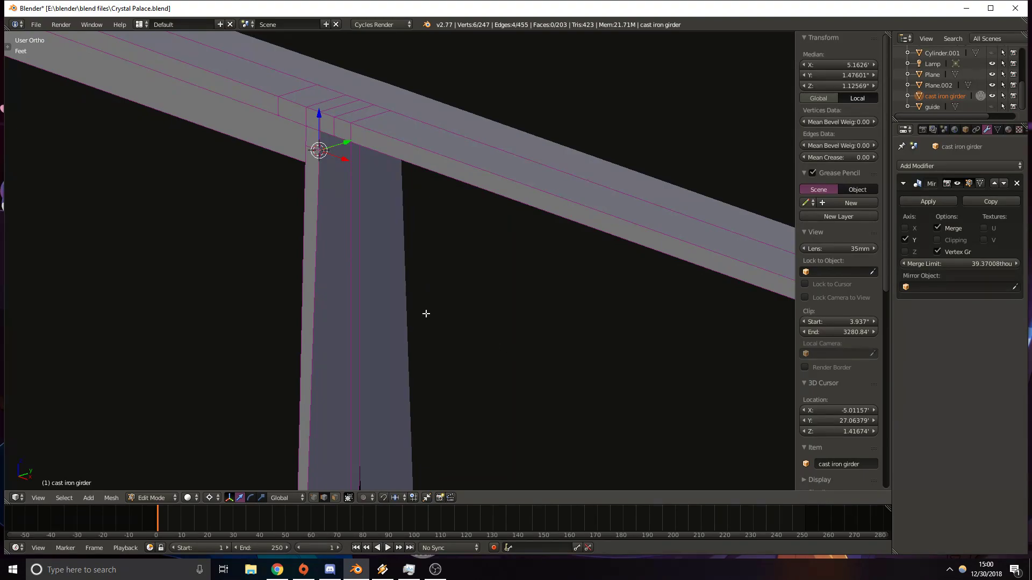
{"action": "scroll", "coordinate": [325, 184], "scroll_direction": "up", "scroll_amount": 8}
{"action": "middle_click_drag", "start_coordinate": [325, 184], "coordinate": [446, 366], "text": "shift"}
{"action": "middle_click_drag", "start_coordinate": [260, 194], "coordinate": [314, 356], "text": "shift"}
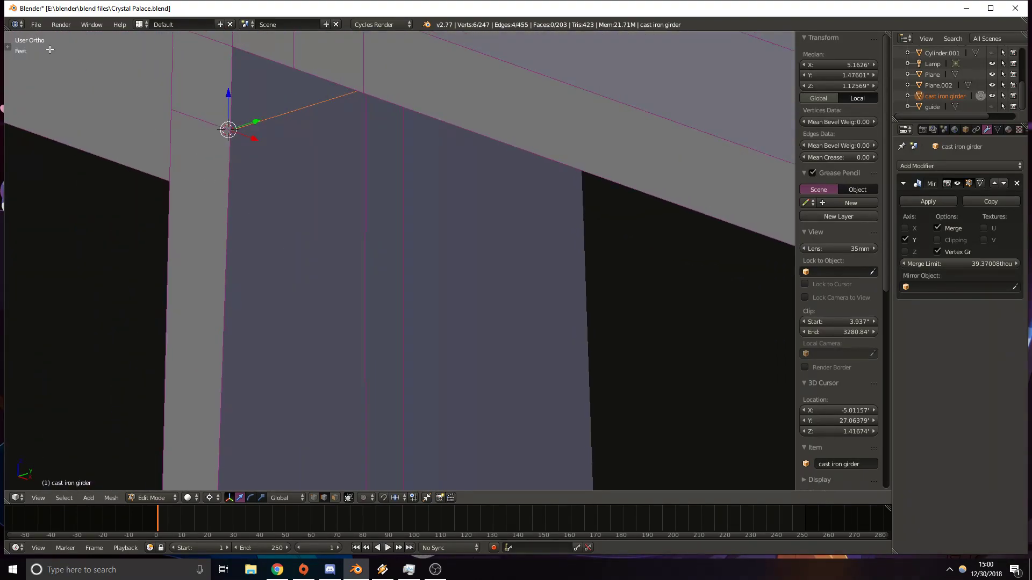
Look up the details of the user-installed Sculpt Tools UI add-on in the user preferences.
{"action": "left_click", "coordinate": [36, 24]}
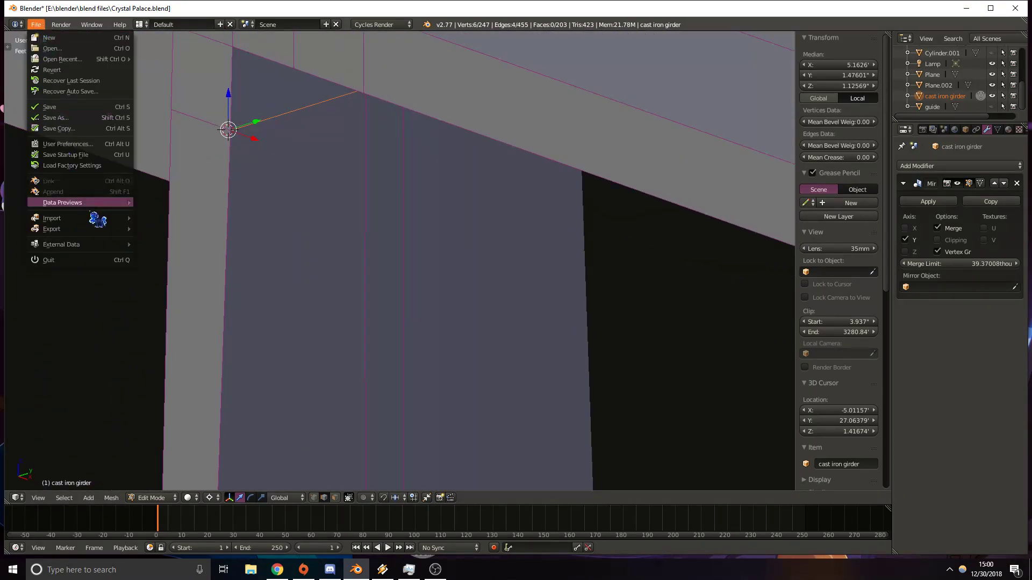
{"action": "left_click", "coordinate": [88, 144]}
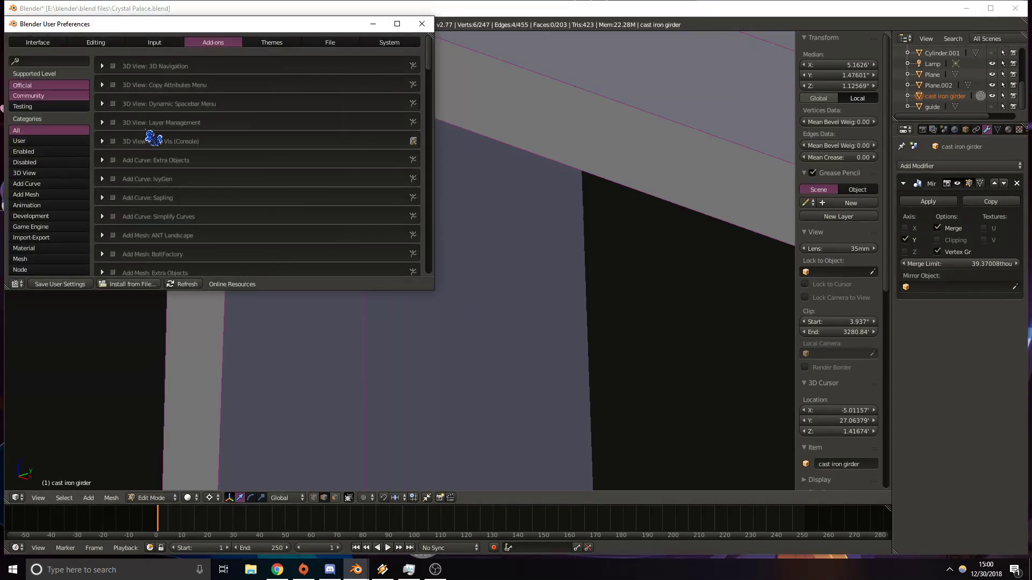
{"action": "left_click", "coordinate": [61, 141]}
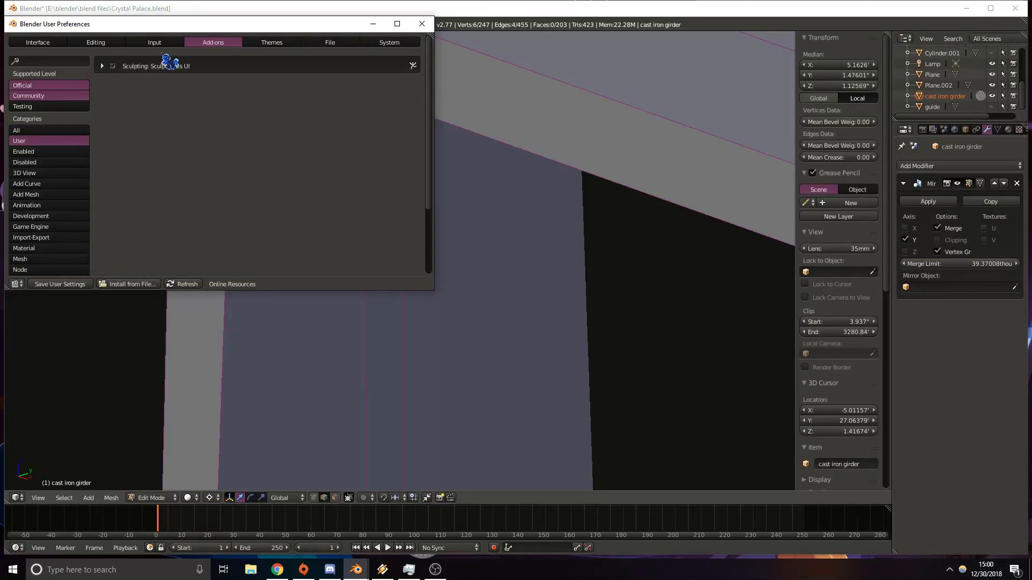
{"action": "left_click", "coordinate": [102, 66]}
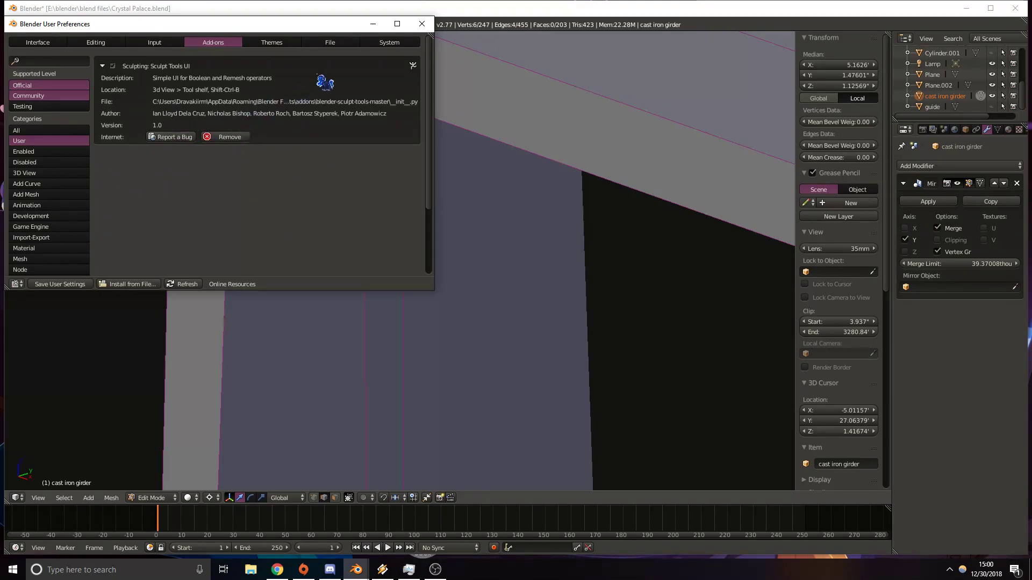
{"action": "left_click", "coordinate": [422, 24]}
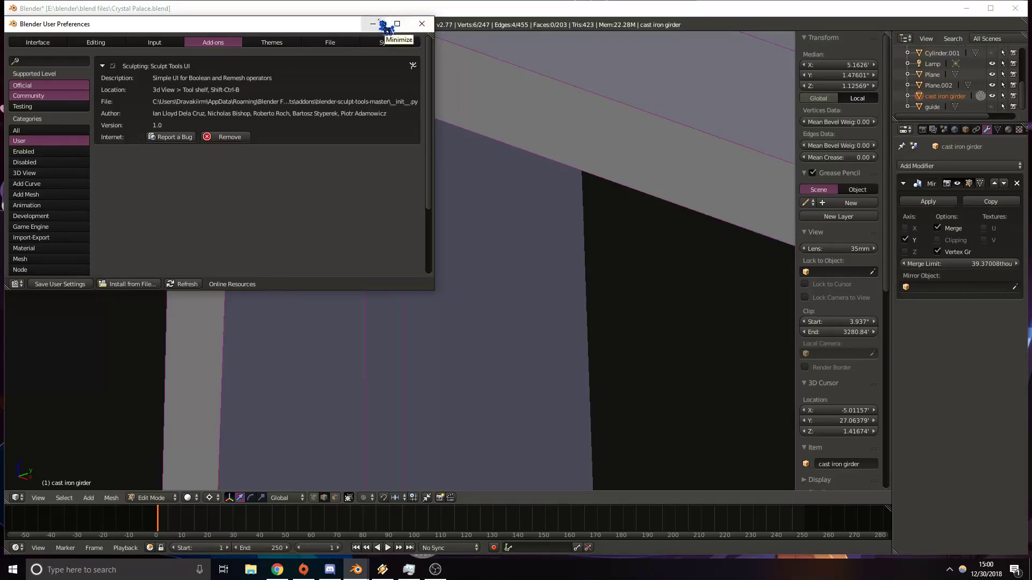
{"action": "scroll", "coordinate": [294, 267], "scroll_direction": "down", "scroll_amount": 5}
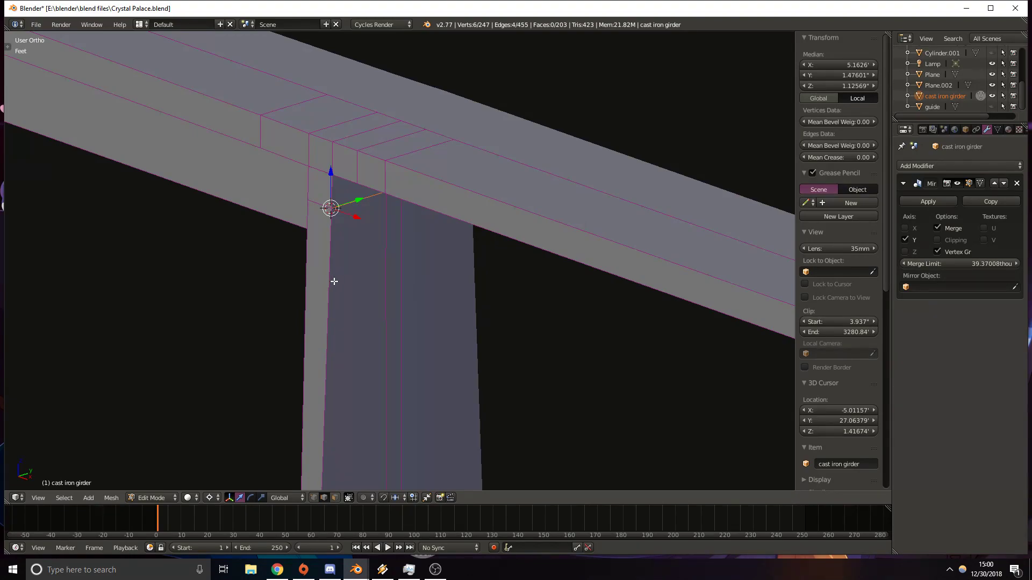
{"action": "key", "text": "ctrl+shift+b"}
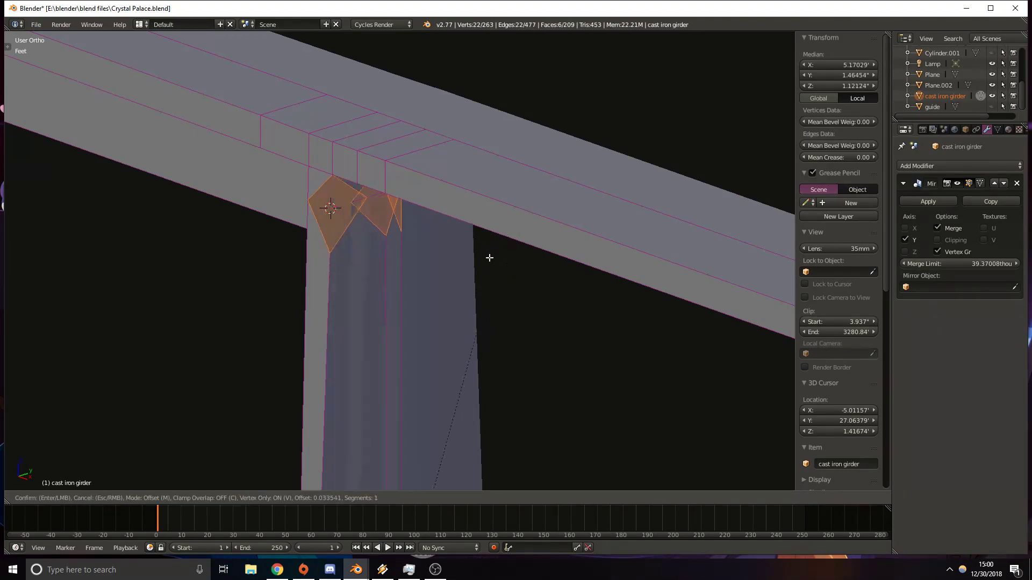
{"action": "key", "text": "Escape"}
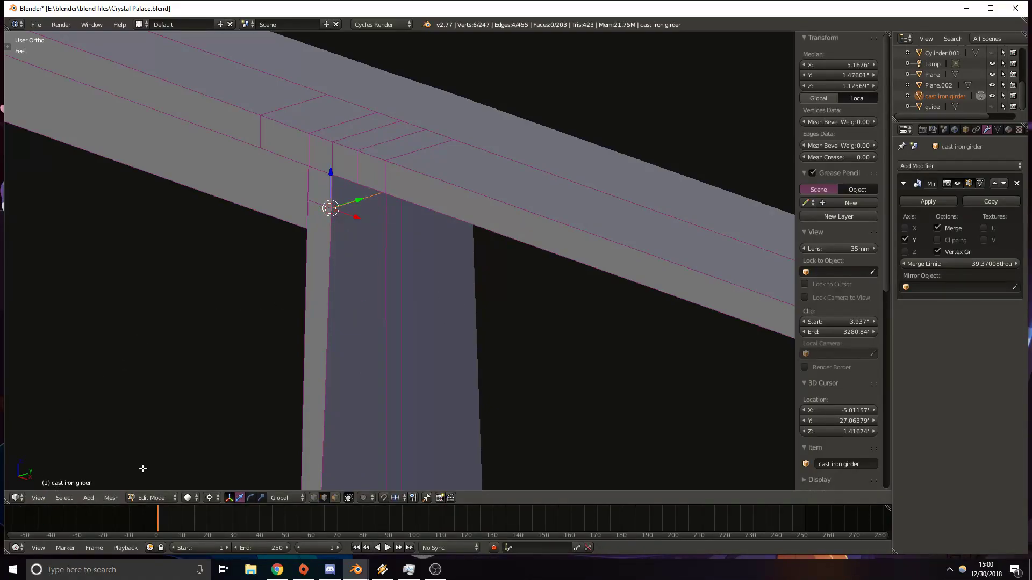
Try a Sculpt Tools Remesh of the girder with depth 4, subdivisions 0 and Preserve Shape, and undo it.
{"action": "key", "text": "t"}
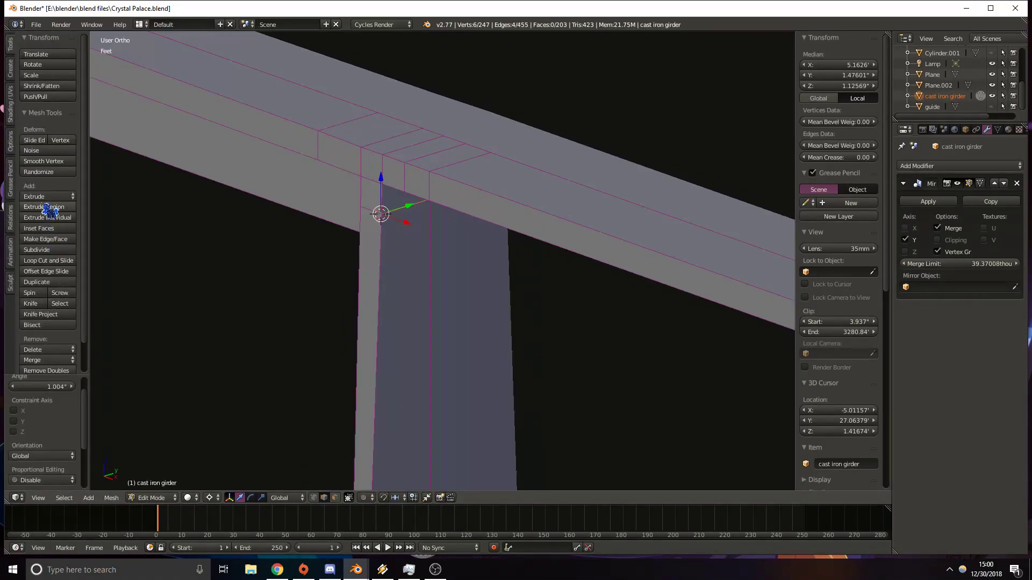
{"action": "left_click", "coordinate": [12, 286]}
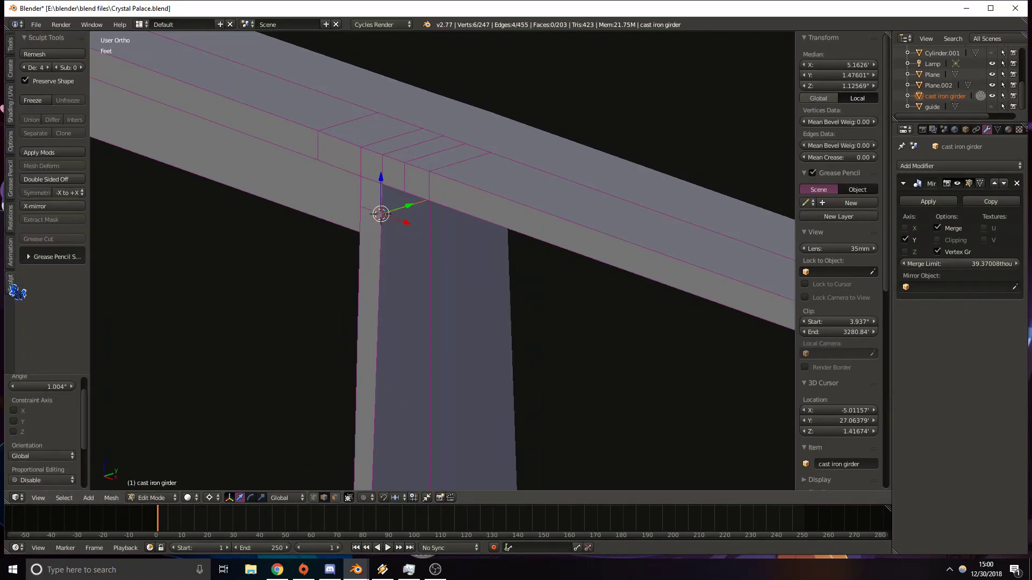
{"action": "left_click", "coordinate": [70, 60]}
{"action": "middle_click_drag", "start_coordinate": [420, 277], "coordinate": [485, 293]}
{"action": "scroll", "coordinate": [414, 252], "scroll_direction": "down", "scroll_amount": 4}
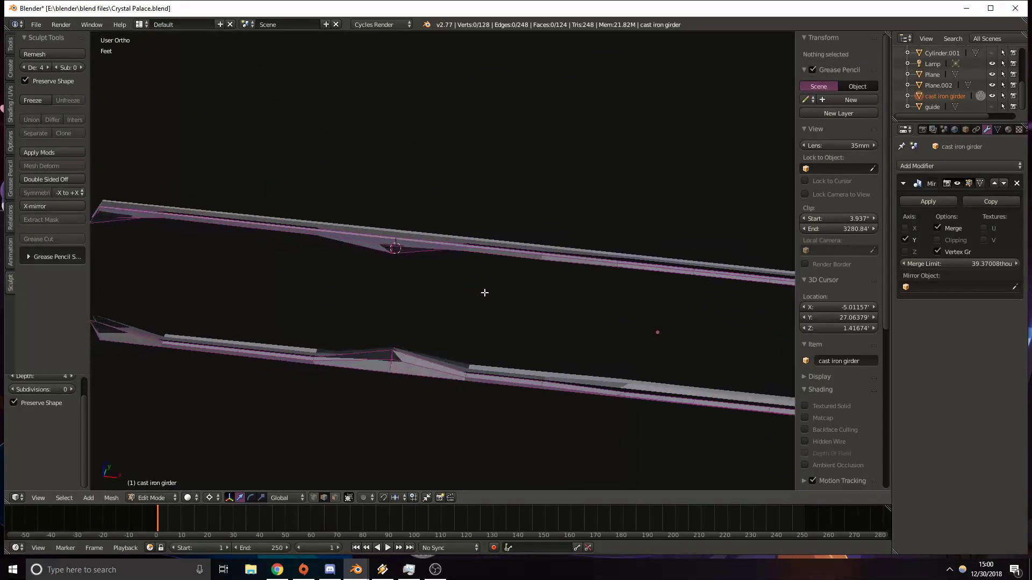
{"action": "key", "text": "ctrl+z"}
{"action": "scroll", "coordinate": [480, 289], "scroll_direction": "up", "scroll_amount": 10}
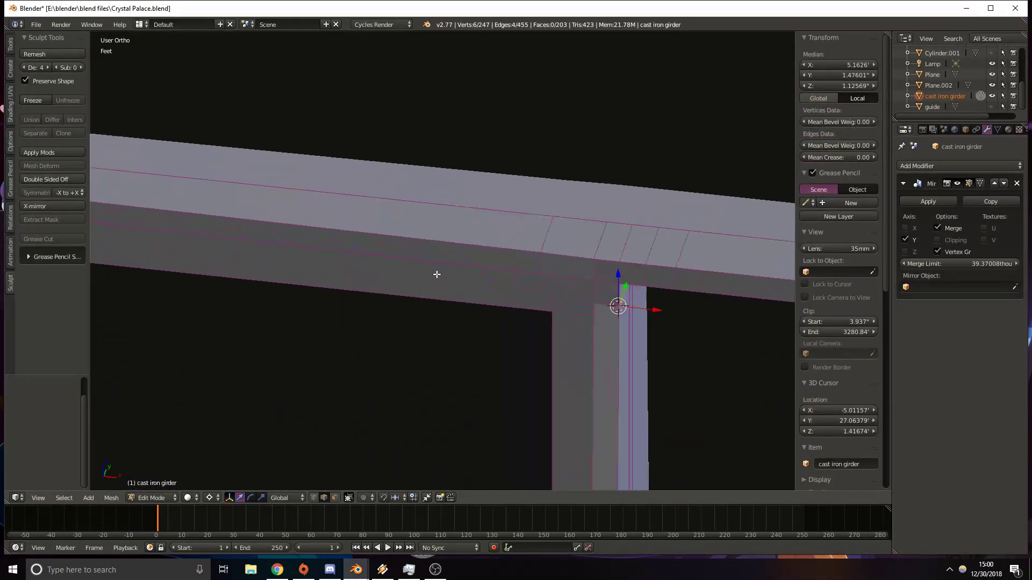
{"action": "middle_click_drag", "start_coordinate": [394, 252], "coordinate": [324, 245]}
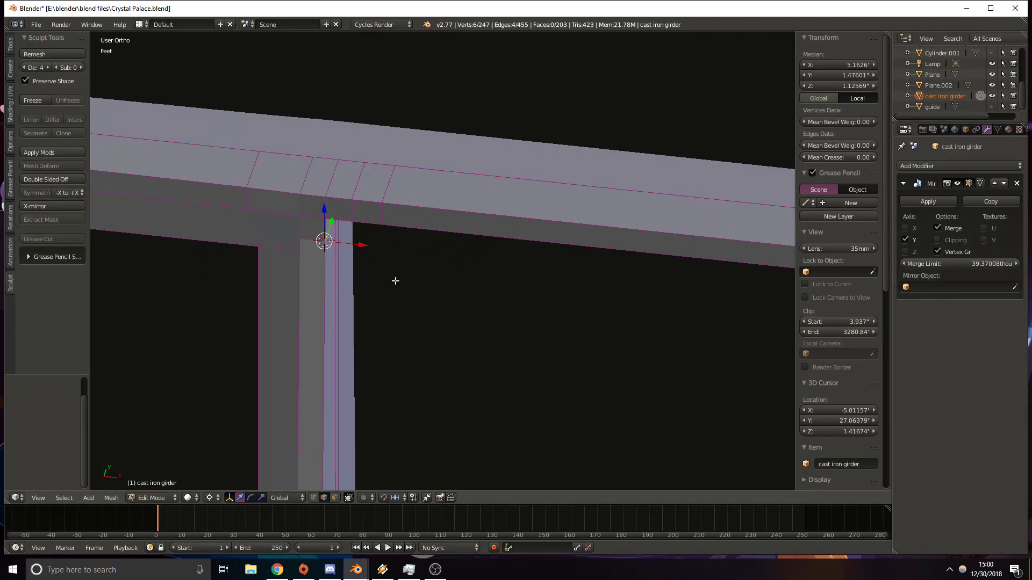
{"action": "left_click", "coordinate": [10, 254]}
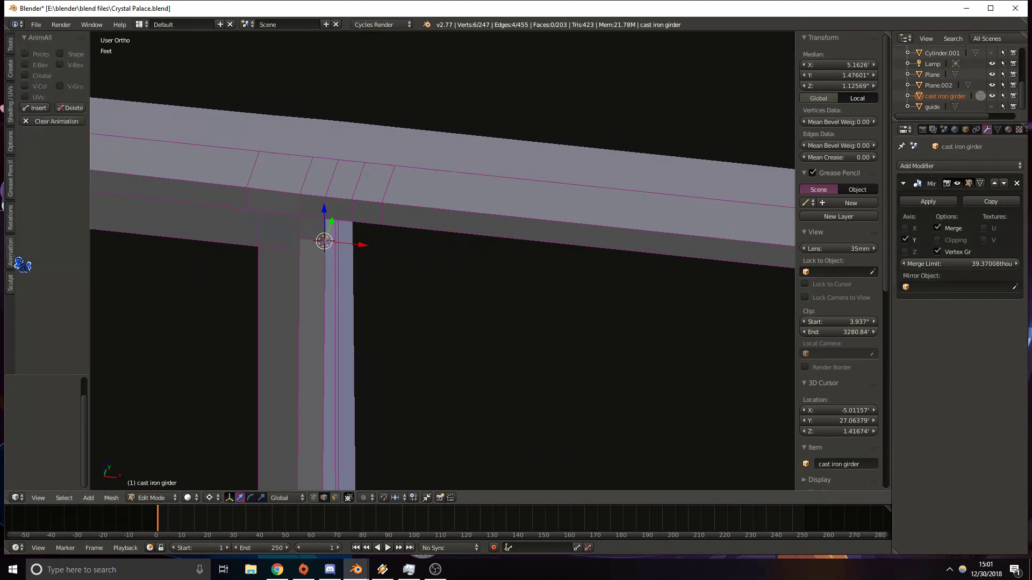
{"action": "left_click", "coordinate": [11, 44]}
{"action": "middle_click_drag", "start_coordinate": [456, 207], "coordinate": [336, 186]}
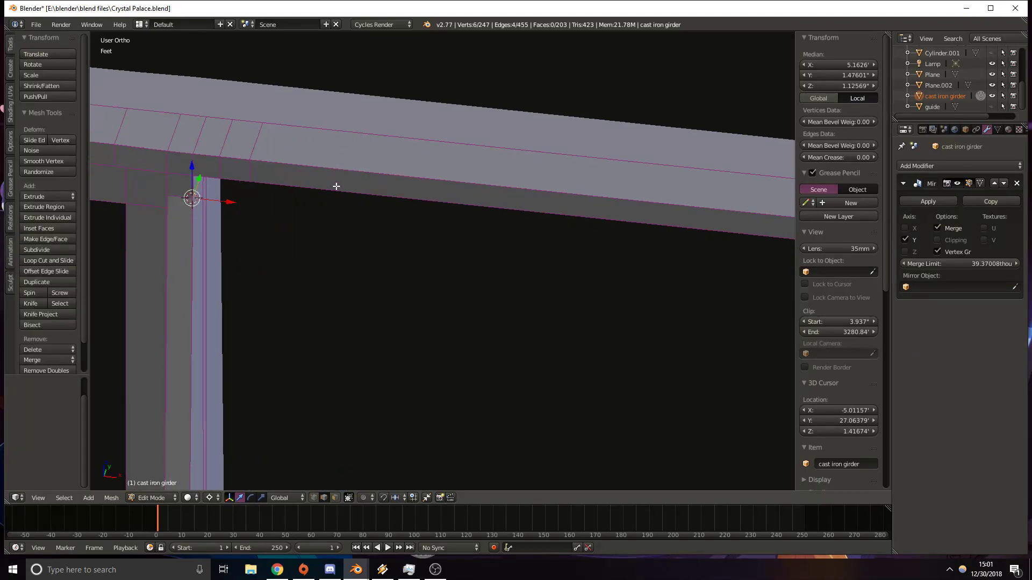
{"action": "key", "text": "t"}
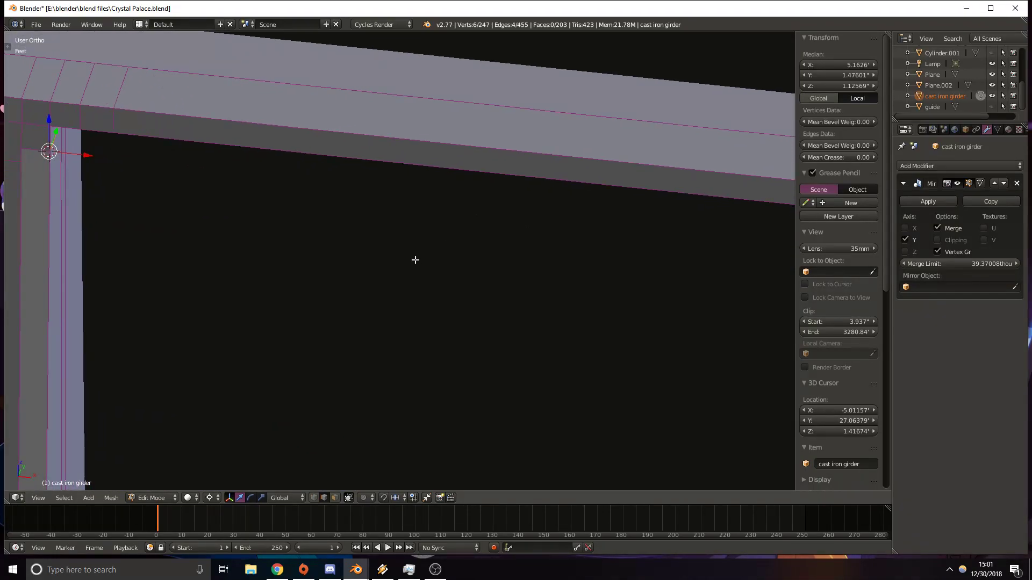
Undo the last rotation of the knife-cut edges on the positive X post's side face.
{"action": "scroll", "coordinate": [415, 260], "scroll_direction": "down", "scroll_amount": 5}
{"action": "middle_click_drag", "start_coordinate": [338, 308], "coordinate": [460, 279]}
{"action": "scroll", "coordinate": [420, 404], "scroll_direction": "up", "scroll_amount": 5}
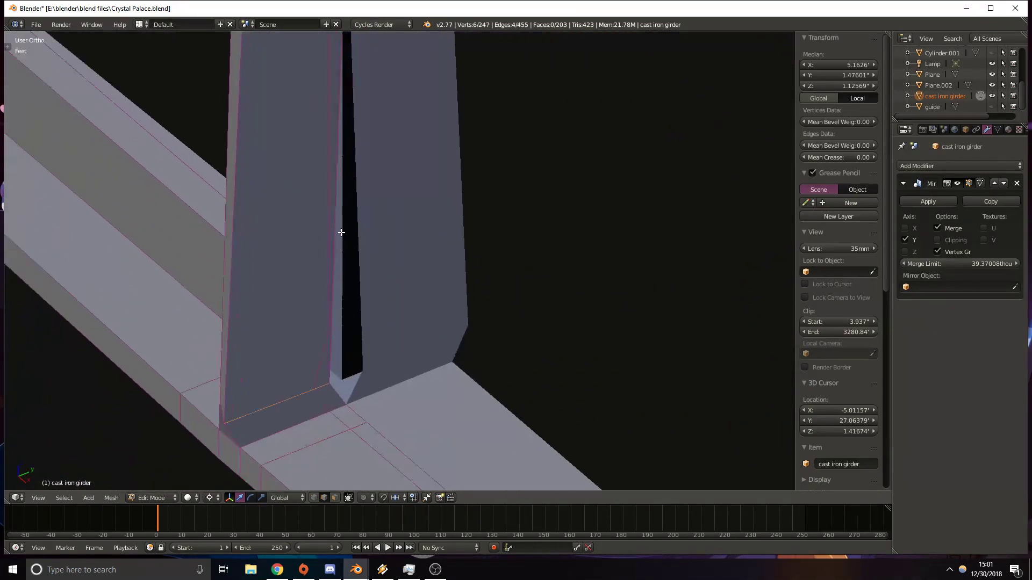
{"action": "key", "text": "ctrl+z"}
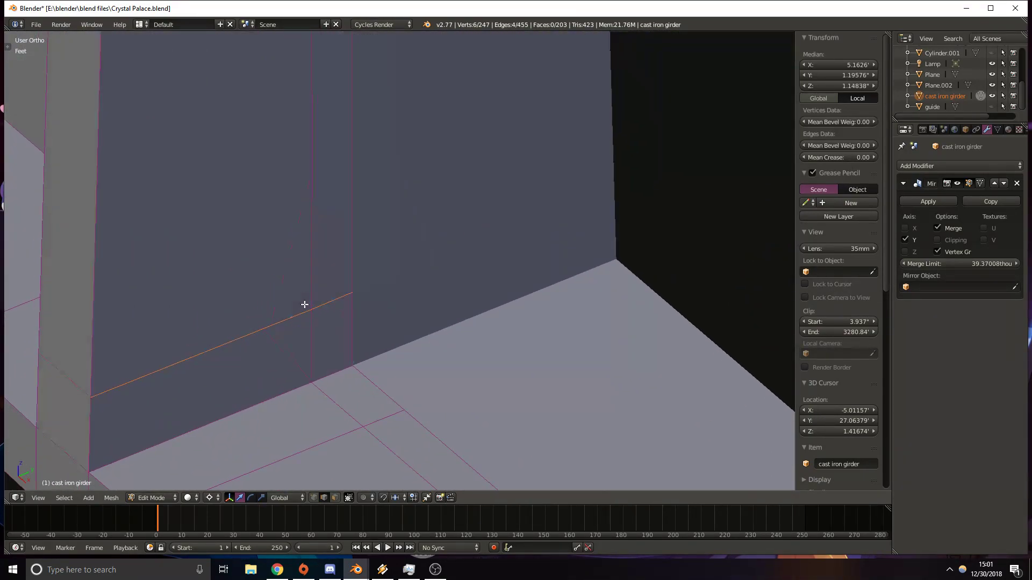
Select only the upper knife cut's edges and rotate them level around the 3D cursor in the right wireframe view.
{"action": "scroll", "coordinate": [334, 313], "scroll_direction": "down", "scroll_amount": 11}
{"action": "middle_click_drag", "start_coordinate": [381, 43], "coordinate": [375, 141], "text": "shift"}
{"action": "scroll", "coordinate": [371, 235], "scroll_direction": "up", "scroll_amount": 4}
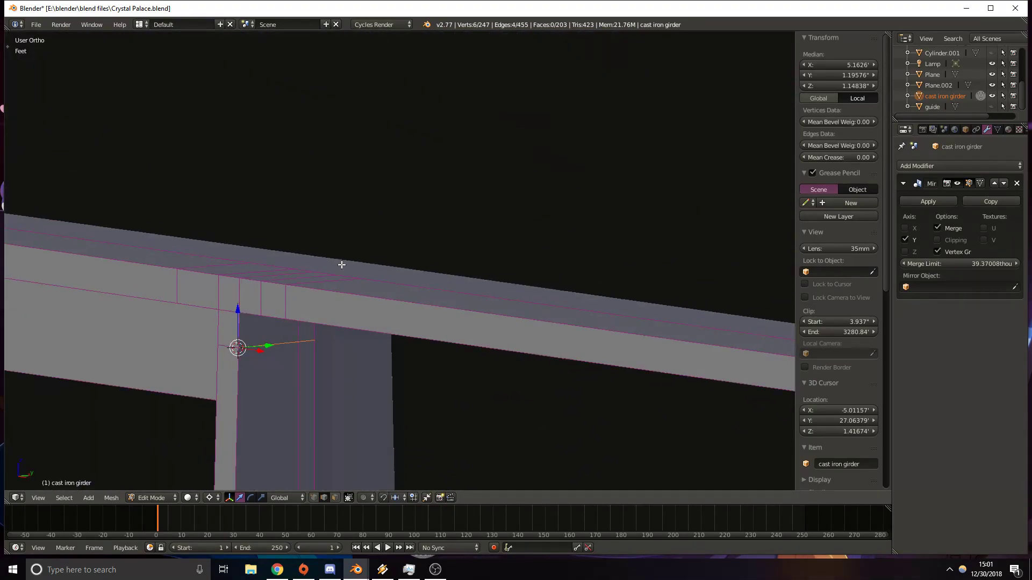
{"action": "key", "text": "KP_3"}
{"action": "middle_click_drag", "start_coordinate": [584, 394], "coordinate": [417, 286], "text": "shift"}
{"action": "key", "text": "z"}
{"action": "scroll", "coordinate": [417, 287], "scroll_direction": "up", "scroll_amount": 5}
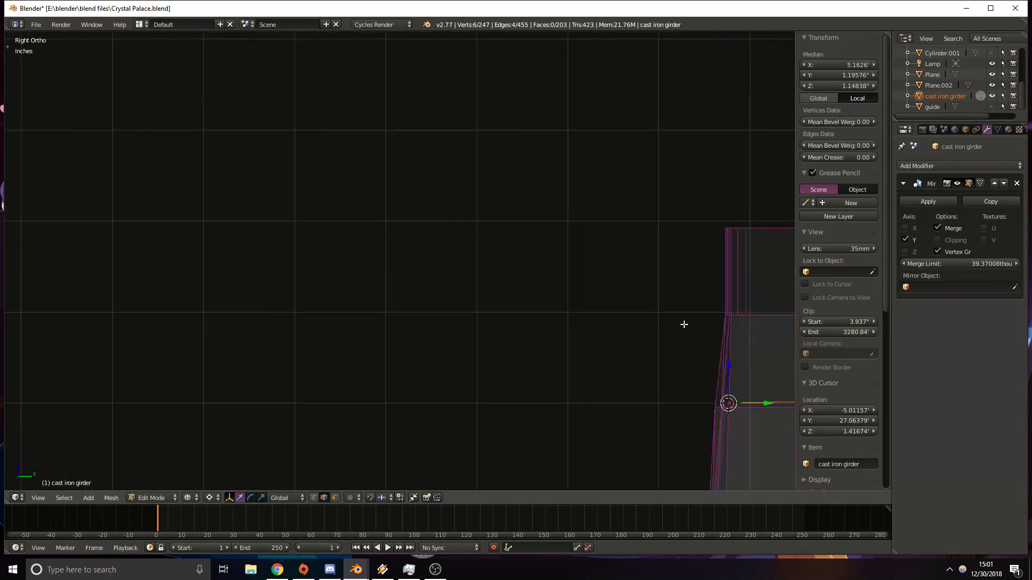
{"action": "middle_click_drag", "start_coordinate": [777, 347], "coordinate": [452, 247], "text": "shift"}
{"action": "scroll", "coordinate": [452, 247], "scroll_direction": "up", "scroll_amount": 5}
{"action": "middle_click_drag", "start_coordinate": [412, 281], "coordinate": [372, 256], "text": "shift"}
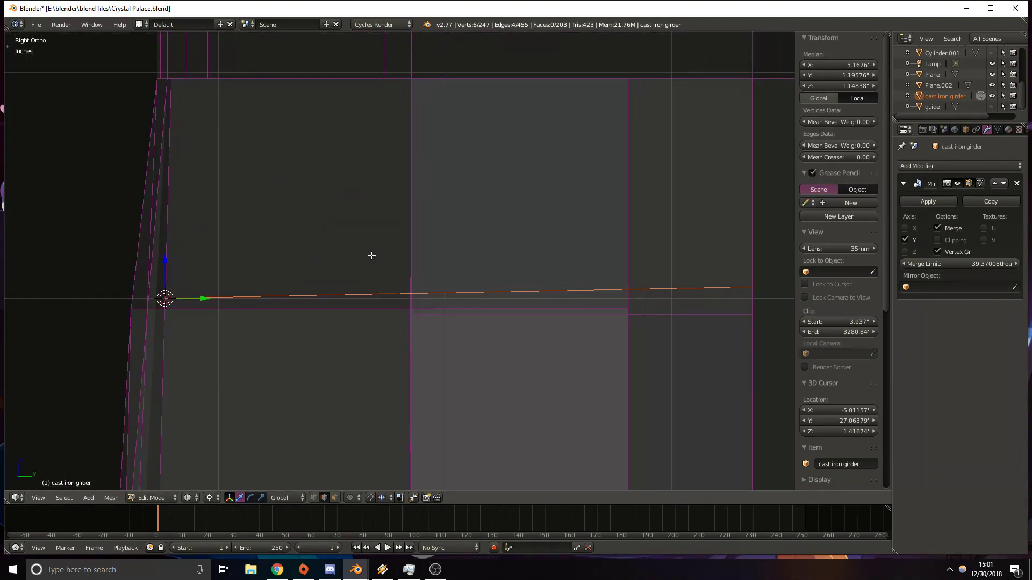
{"action": "key", "text": "a"}
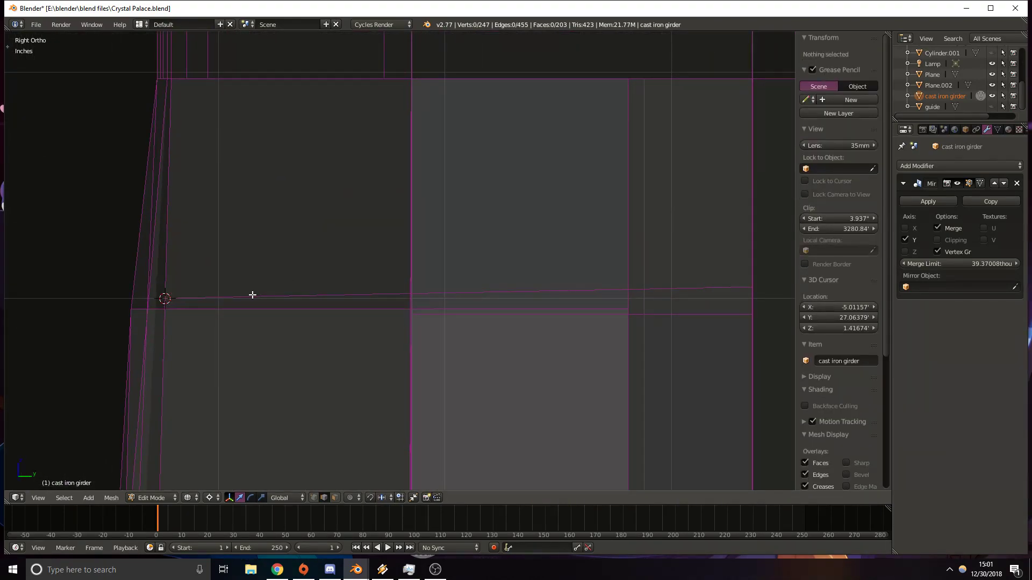
{"action": "right_click", "coordinate": [528, 287]}
{"action": "key", "text": "r"}
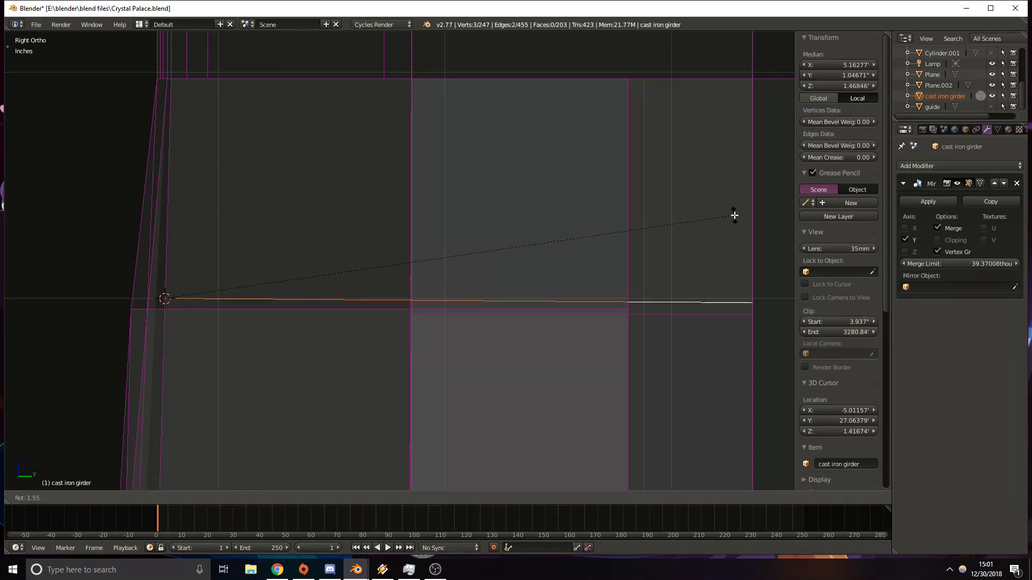
{"action": "left_click", "coordinate": [735, 209]}
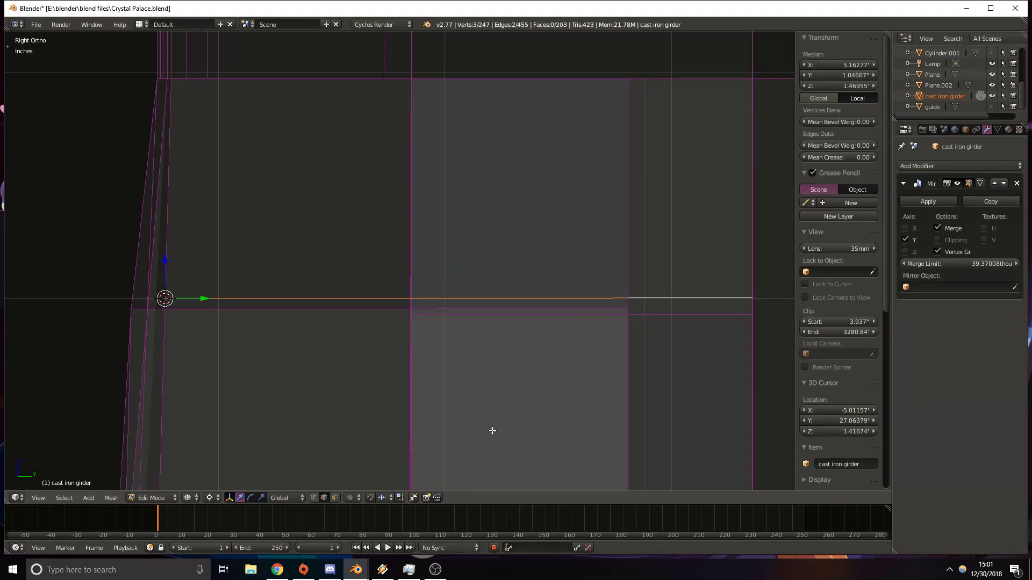
Set the local Y of the upper cut's inner end vertex to 0' and return to solid shading.
{"action": "right_click", "coordinate": [752, 295]}
{"action": "left_click", "coordinate": [841, 75]}
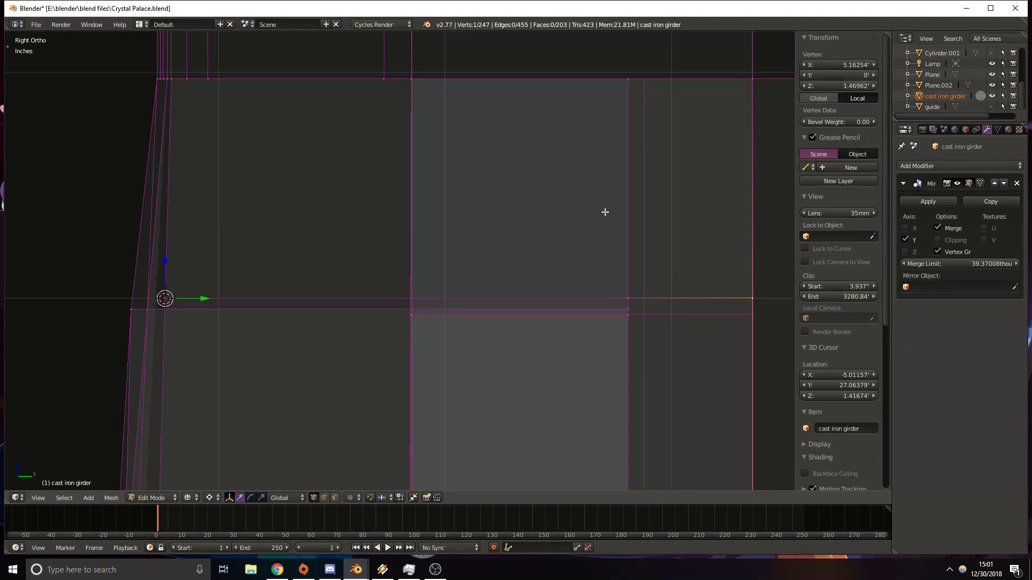
{"action": "key", "text": "z"}
Delete the positive X post's two side faces above the upper cut and the adjoining face on the upper chord's underside.
{"action": "scroll", "coordinate": [649, 265], "scroll_direction": "down", "scroll_amount": 7}
{"action": "middle_click_drag", "start_coordinate": [332, 273], "coordinate": [359, 283]}
{"action": "scroll", "coordinate": [322, 306], "scroll_direction": "down", "scroll_amount": 5}
{"action": "middle_click_drag", "start_coordinate": [286, 409], "coordinate": [340, 314], "text": "shift"}
{"action": "middle_click_drag", "start_coordinate": [275, 180], "coordinate": [290, 309], "text": "shift"}
{"action": "middle_click_drag", "start_coordinate": [290, 309], "coordinate": [344, 231]}
{"action": "middle_click_drag", "start_coordinate": [175, 395], "coordinate": [219, 270], "text": "shift"}
{"action": "scroll", "coordinate": [219, 269], "scroll_direction": "up", "scroll_amount": 4}
{"action": "middle_click_drag", "start_coordinate": [70, 271], "coordinate": [375, 249], "text": "shift"}
{"action": "middle_click_drag", "start_coordinate": [158, 217], "coordinate": [265, 214], "text": "shift"}
{"action": "scroll", "coordinate": [348, 219], "scroll_direction": "down", "scroll_amount": 5}
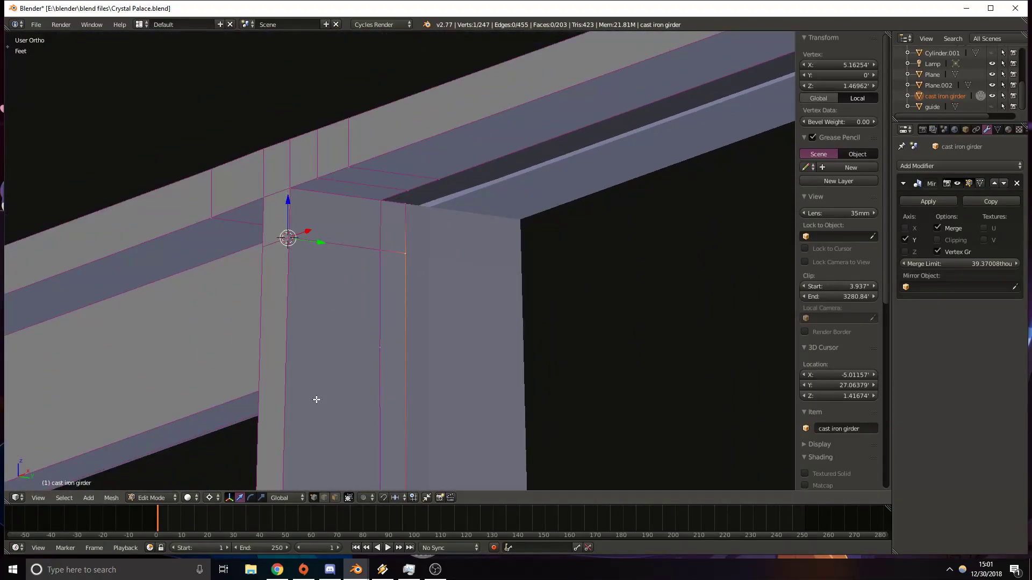
{"action": "left_click", "coordinate": [335, 497]}
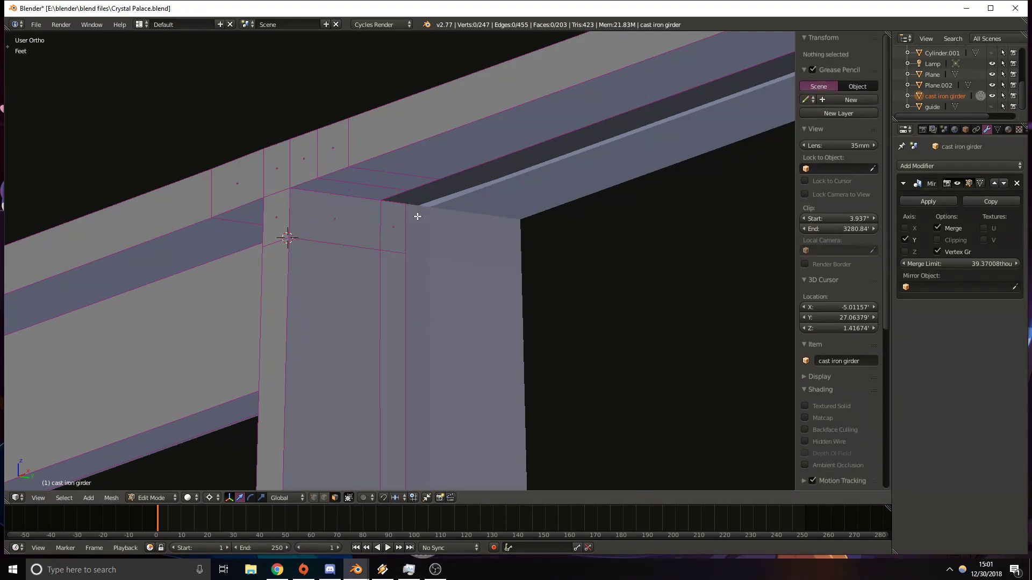
{"action": "right_click", "coordinate": [397, 221]}
{"action": "right_click", "coordinate": [359, 218], "text": "shift"}
{"action": "right_click", "coordinate": [348, 193], "text": "shift"}
{"action": "key", "text": "x"}
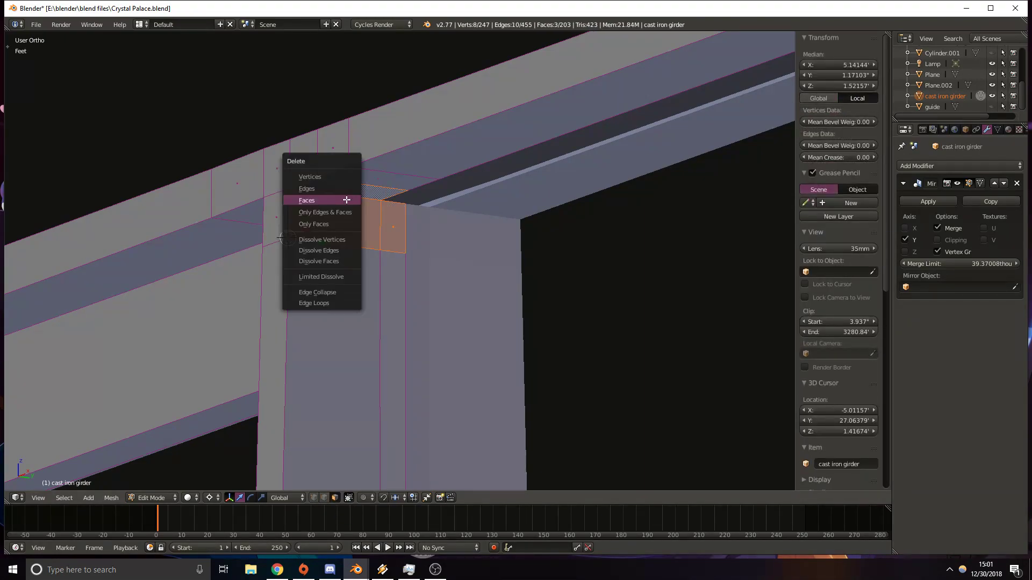
{"action": "left_click", "coordinate": [346, 199]}
{"action": "middle_click_drag", "start_coordinate": [319, 273], "coordinate": [336, 280]}
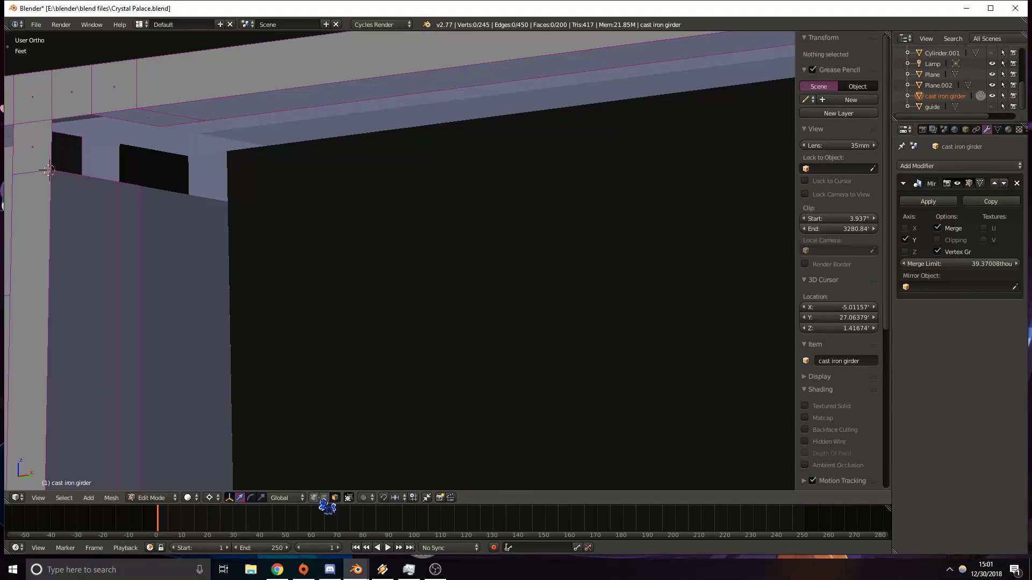
Fill a diagonal strip face from the opened upper corner at the positive X post to the lower chord corner at the negative X post.
{"action": "right_click", "coordinate": [61, 144]}
{"action": "scroll", "coordinate": [314, 258], "scroll_direction": "down", "scroll_amount": 8}
{"action": "middle_click_drag", "start_coordinate": [667, 446], "coordinate": [270, 211], "text": "shift"}
{"action": "middle_click_drag", "start_coordinate": [585, 248], "coordinate": [357, 339]}
{"action": "key", "text": "f"}
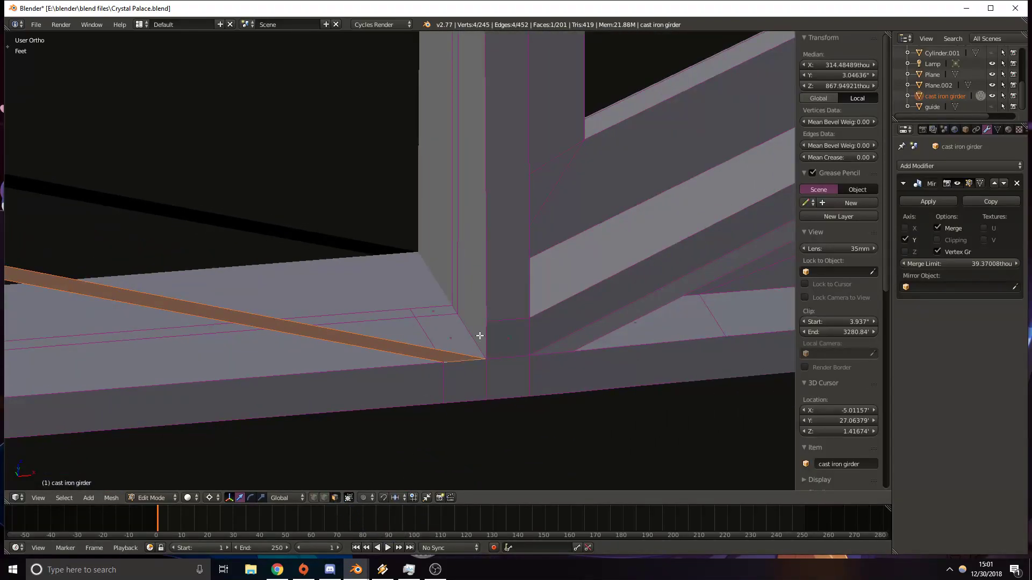
Delete the two small lower chord faces beside the negative X post where the diagonal strip lands.
{"action": "right_click", "coordinate": [451, 310]}
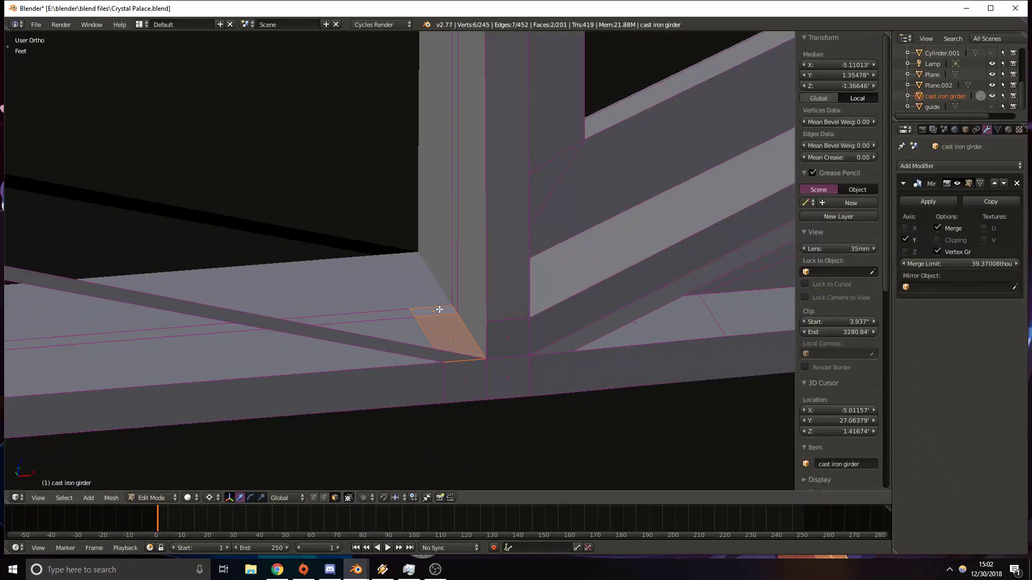
{"action": "key", "text": "x"}
{"action": "left_click", "coordinate": [439, 309]}
{"action": "middle_click_drag", "start_coordinate": [439, 309], "coordinate": [465, 305]}
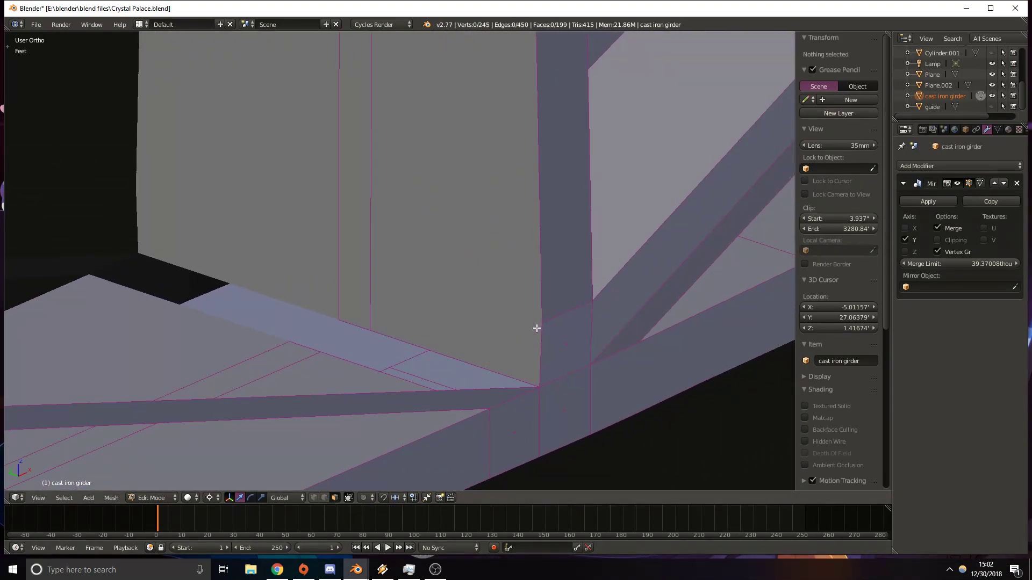
Knife-cut the negative X post's side face just above the lower chord, from the front-face cut to the middle vertical edge.
{"action": "key", "text": "k"}
{"action": "key", "text": "c"}
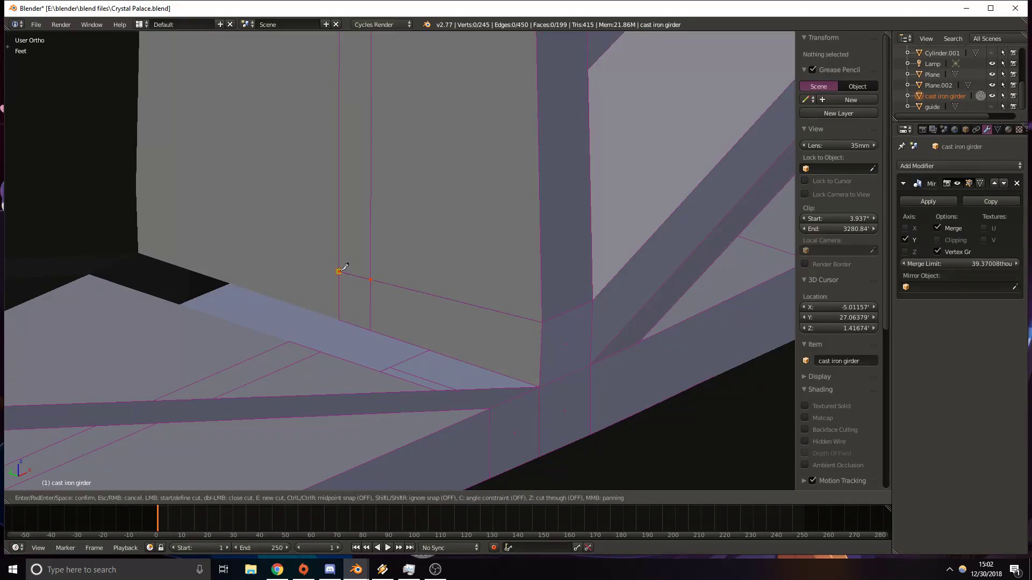
{"action": "key", "text": "Return"}
Examine the negative X post's new lower cut from the side and at an angle, in wireframe and solid shading.
{"action": "key", "text": "KP_3"}
{"action": "scroll", "coordinate": [401, 267], "scroll_direction": "down", "scroll_amount": 12}
{"action": "middle_click_drag", "start_coordinate": [283, 199], "coordinate": [417, 283], "text": "shift"}
{"action": "scroll", "coordinate": [448, 302], "scroll_direction": "up", "scroll_amount": 6}
{"action": "key", "text": "z"}
{"action": "scroll", "coordinate": [565, 345], "scroll_direction": "up", "scroll_amount": 6}
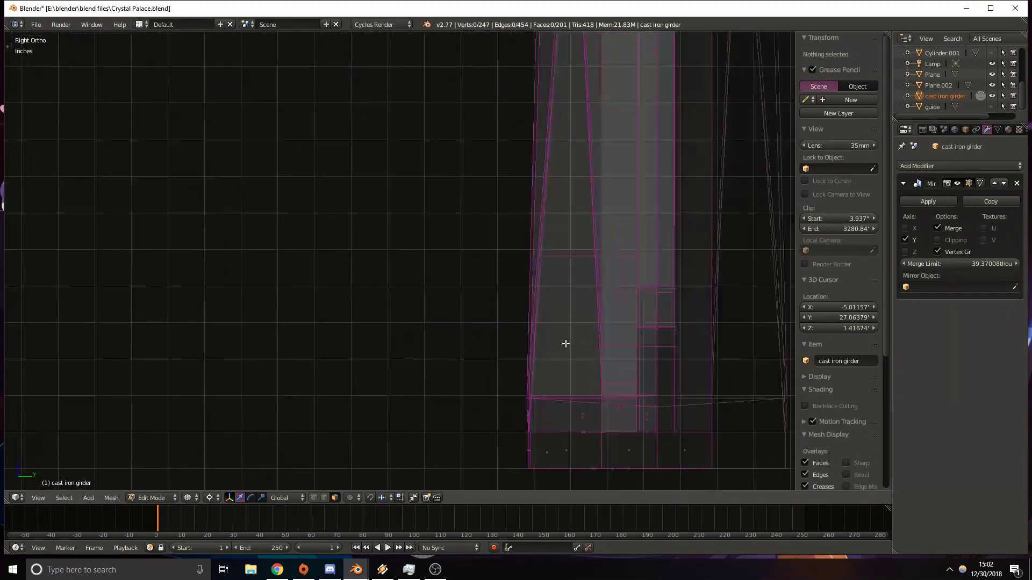
{"action": "middle_click_drag", "start_coordinate": [601, 435], "coordinate": [442, 380], "text": "shift"}
{"action": "middle_click_drag", "start_coordinate": [489, 49], "coordinate": [462, 345], "text": "shift"}
{"action": "middle_click_drag", "start_coordinate": [441, 86], "coordinate": [314, 342], "text": "shift"}
{"action": "scroll", "coordinate": [410, 396], "scroll_direction": "down", "scroll_amount": 6}
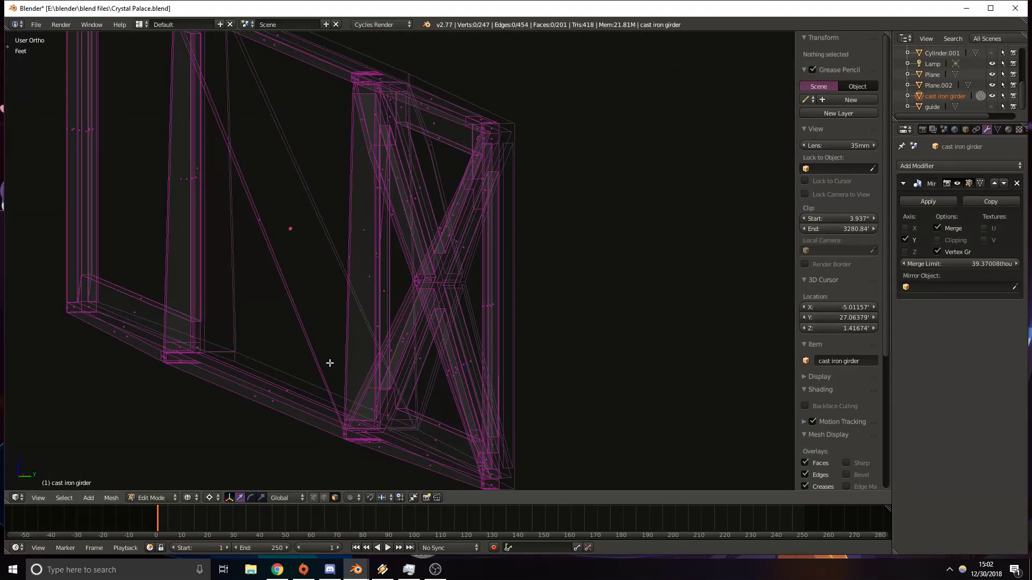
{"action": "key", "text": "z"}
{"action": "key", "text": "KP_3"}
{"action": "key", "text": "z"}
{"action": "middle_click_drag", "start_coordinate": [354, 414], "coordinate": [465, 450]}
{"action": "scroll", "coordinate": [465, 450], "scroll_direction": "up", "scroll_amount": 5}
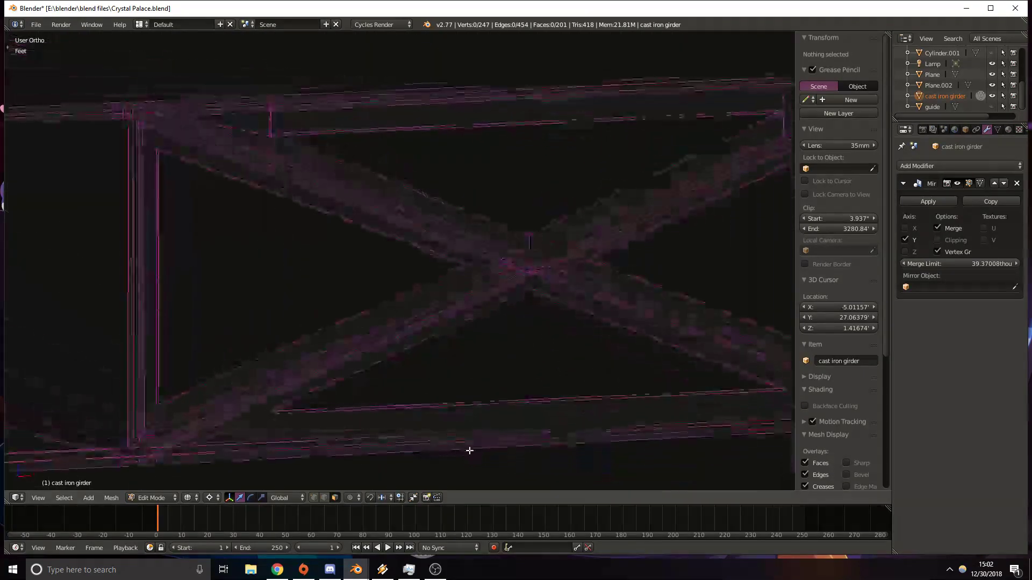
Select the negative X post's two lower cut edges and place the 3D cursor at the cut's outer front corner.
{"action": "key", "text": "z"}
{"action": "scroll", "coordinate": [387, 349], "scroll_direction": "up", "scroll_amount": 7}
{"action": "scroll", "coordinate": [437, 357], "scroll_direction": "up", "scroll_amount": 5}
{"action": "right_click", "coordinate": [376, 450]}
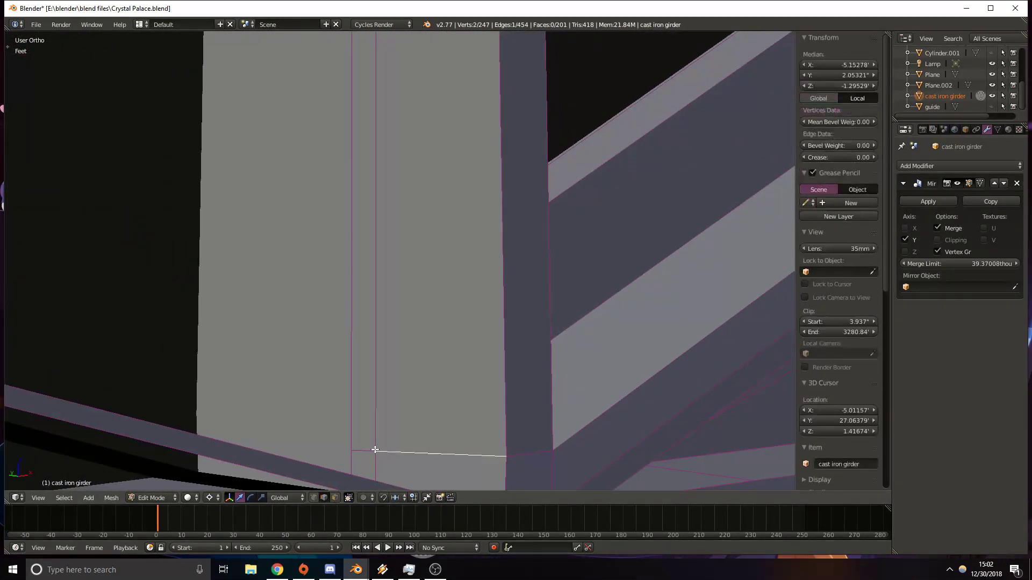
{"action": "key", "text": "KP_3"}
{"action": "key", "text": "z"}
{"action": "scroll", "coordinate": [382, 449], "scroll_direction": "down", "scroll_amount": 9}
{"action": "middle_click_drag", "start_coordinate": [382, 449], "coordinate": [486, 341], "text": "shift"}
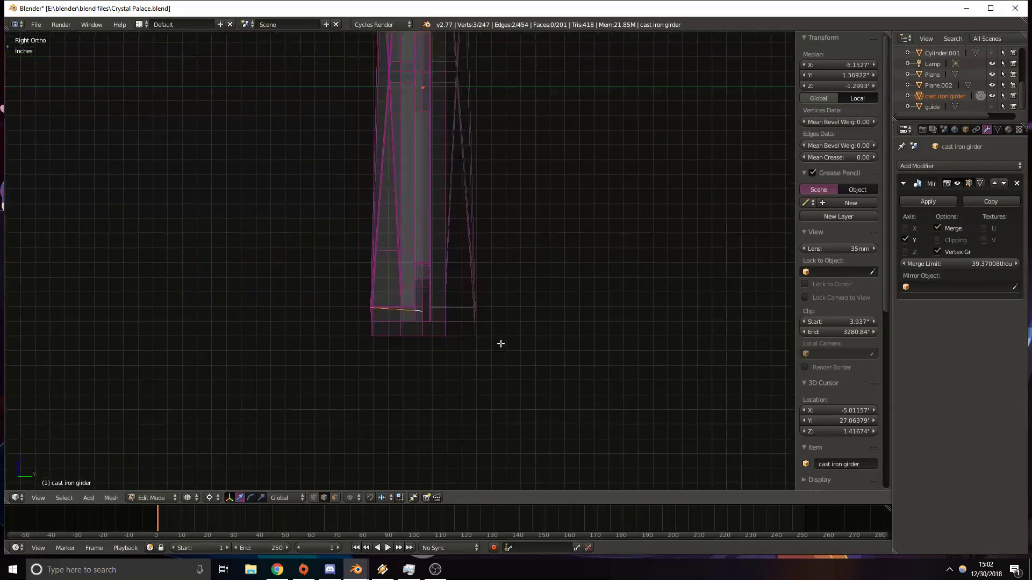
{"action": "scroll", "coordinate": [485, 341], "scroll_direction": "up", "scroll_amount": 8}
{"action": "middle_click_drag", "start_coordinate": [409, 311], "coordinate": [466, 342], "text": "shift"}
{"action": "middle_click_drag", "start_coordinate": [361, 480], "coordinate": [423, 339], "text": "shift"}
{"action": "middle_click_drag", "start_coordinate": [495, 356], "coordinate": [414, 346], "text": "shift"}
{"action": "middle_click_drag", "start_coordinate": [272, 339], "coordinate": [354, 311], "text": "shift"}
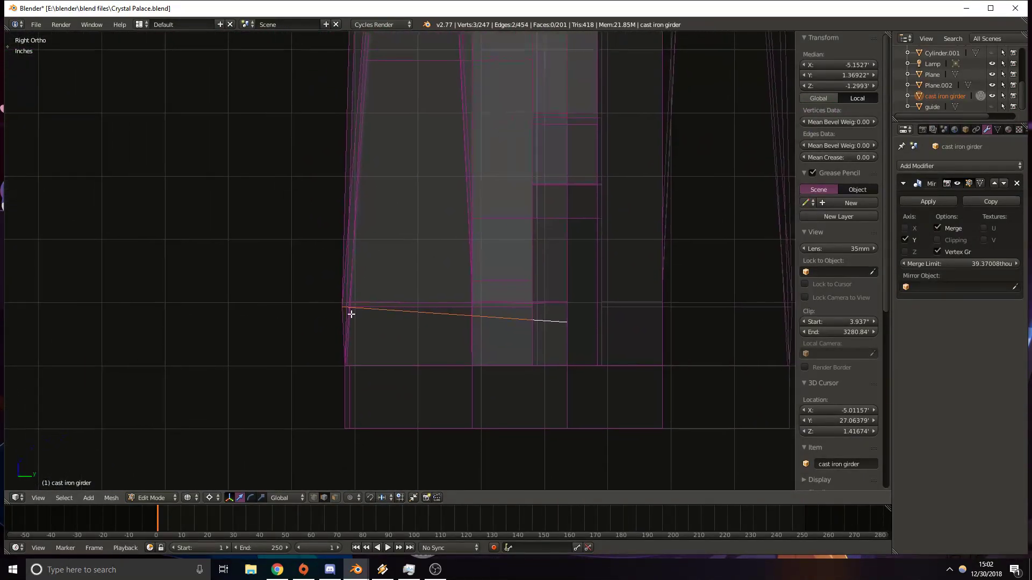
{"action": "scroll", "coordinate": [349, 315], "scroll_direction": "up", "scroll_amount": 5}
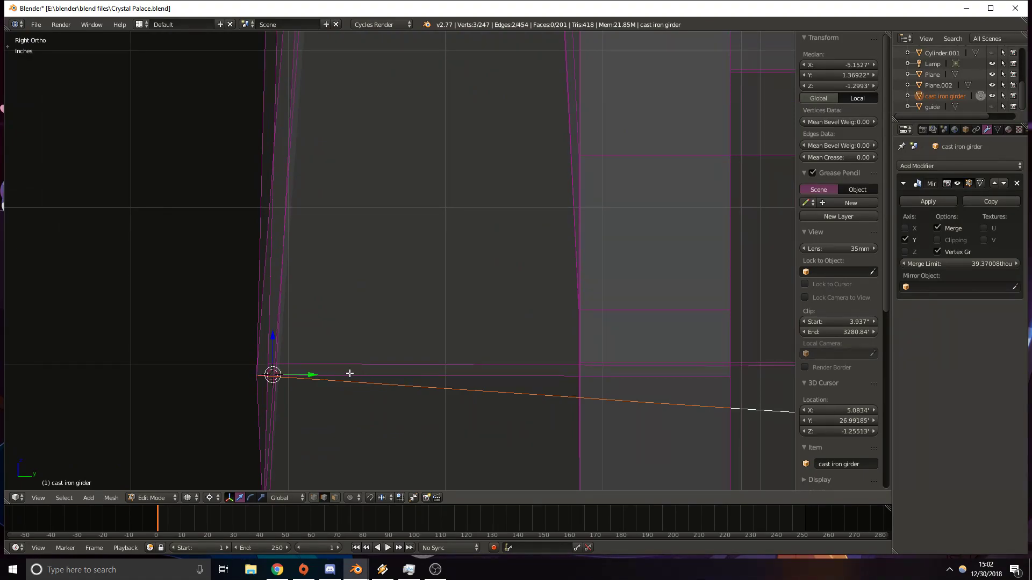
Shift the two lower cut edges slightly along Y and rotate them about the 3D cursor until they run level.
{"action": "middle_click_drag", "start_coordinate": [352, 375], "coordinate": [272, 319], "text": "shift"}
{"action": "key", "text": "g"}
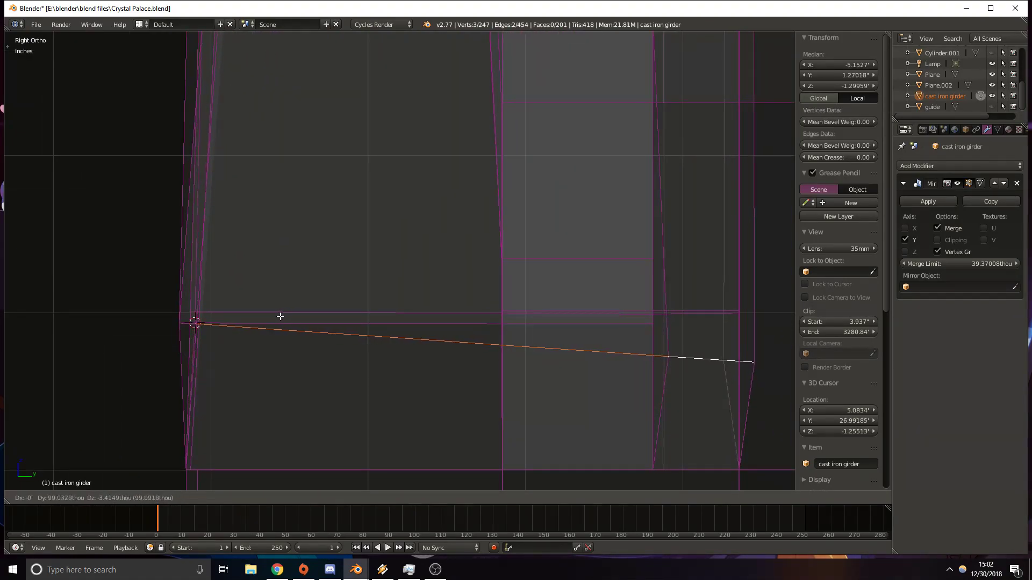
{"action": "left_click", "coordinate": [293, 319]}
{"action": "key", "text": "r"}
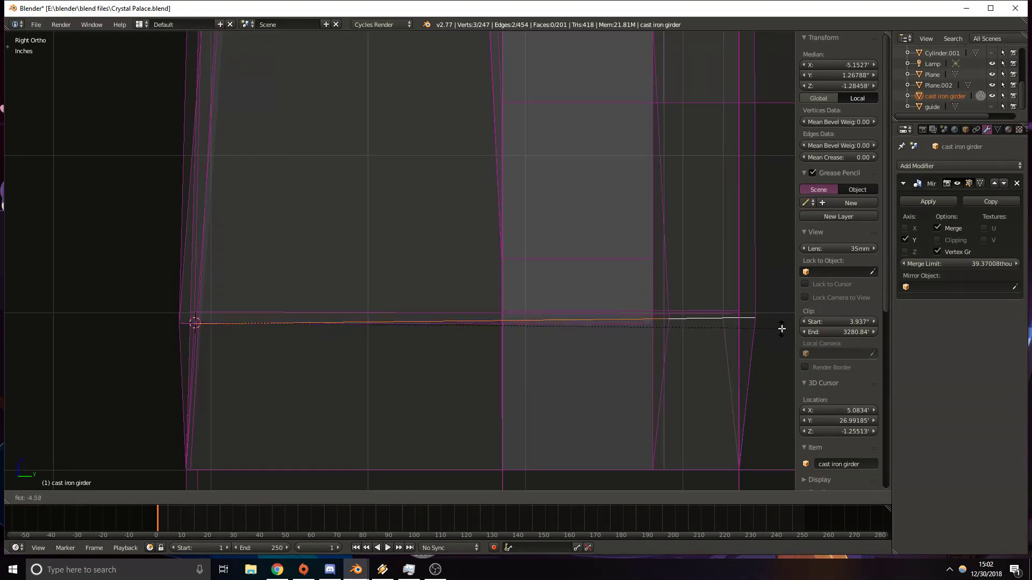
{"action": "left_click", "coordinate": [781, 333]}
Move the cut's two inner vertices along Y back onto the post's vertical edges and set the innermost vertex's Y to 0.
{"action": "middle_click_drag", "start_coordinate": [720, 346], "coordinate": [534, 340], "text": "shift"}
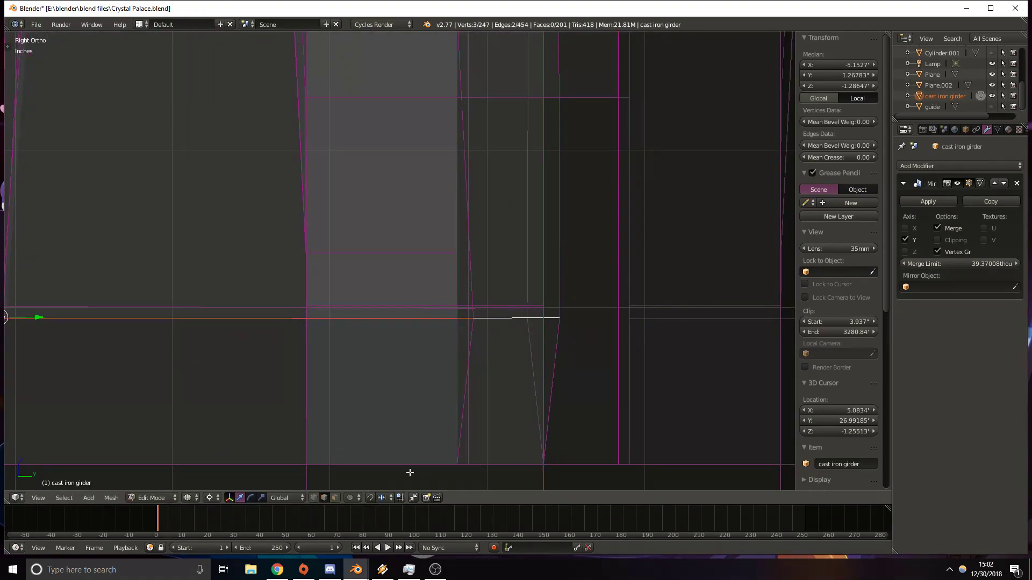
{"action": "right_click", "coordinate": [560, 318]}
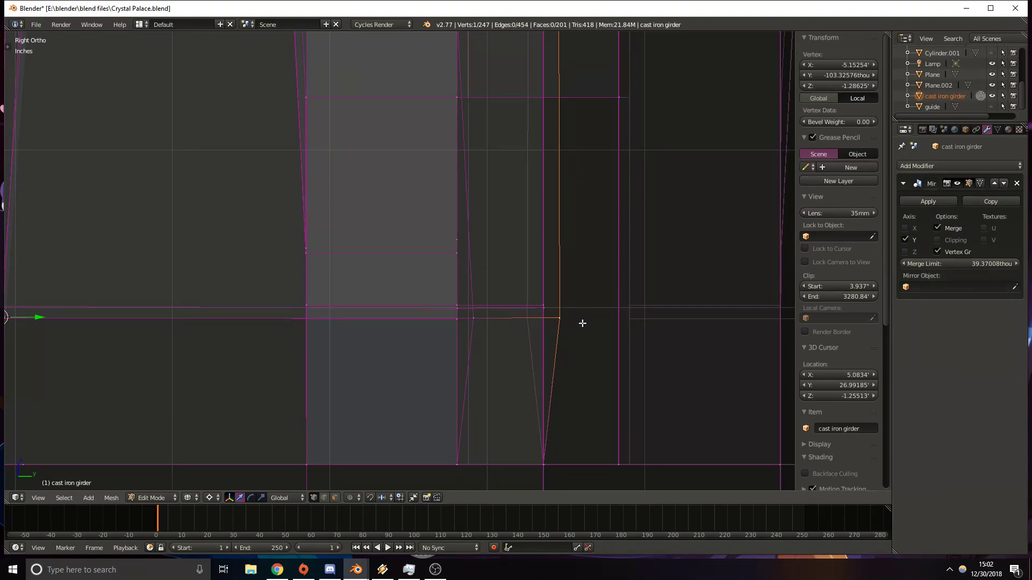
{"action": "right_click", "coordinate": [476, 317], "text": "shift"}
{"action": "key", "text": "g"}
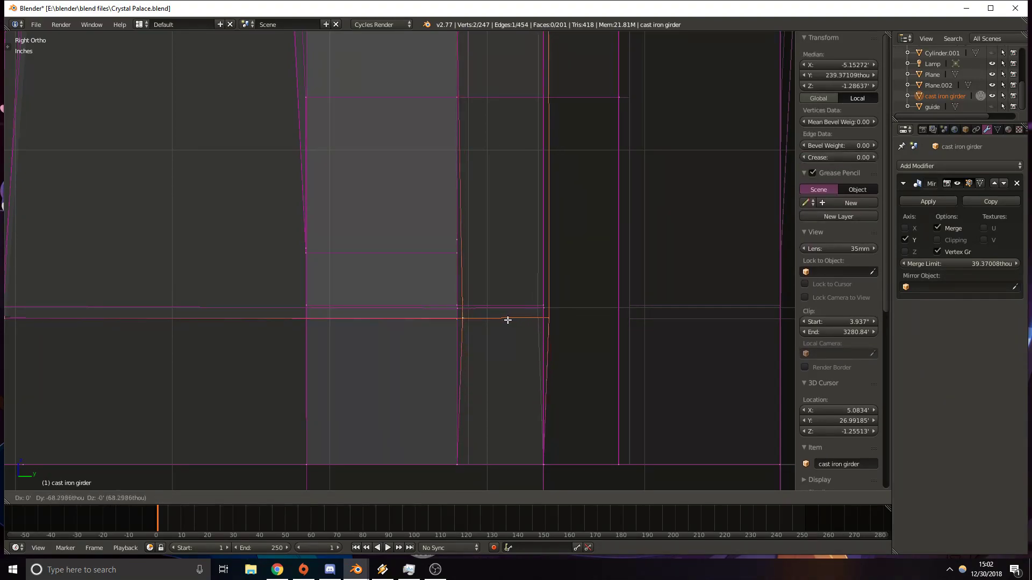
{"action": "left_click", "coordinate": [502, 320]}
{"action": "right_click", "coordinate": [564, 310]}
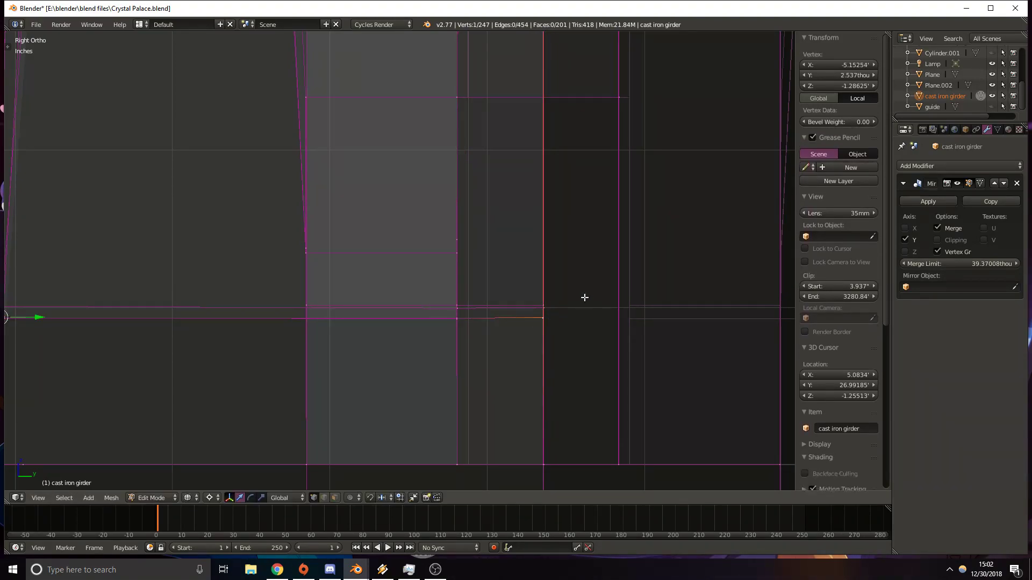
{"action": "left_click", "coordinate": [852, 75]}
{"action": "key", "text": "Return"}
Shift the outer front vertex of the negative X post's lower cut along Y onto the post's corner edge.
{"action": "middle_click_drag", "start_coordinate": [419, 254], "coordinate": [431, 260]}
{"action": "key", "text": "z"}
{"action": "scroll", "coordinate": [430, 260], "scroll_direction": "down", "scroll_amount": 6}
{"action": "middle_click_drag", "start_coordinate": [247, 233], "coordinate": [344, 261]}
{"action": "middle_click_drag", "start_coordinate": [304, 221], "coordinate": [401, 263], "text": "shift"}
{"action": "scroll", "coordinate": [400, 262], "scroll_direction": "up", "scroll_amount": 6}
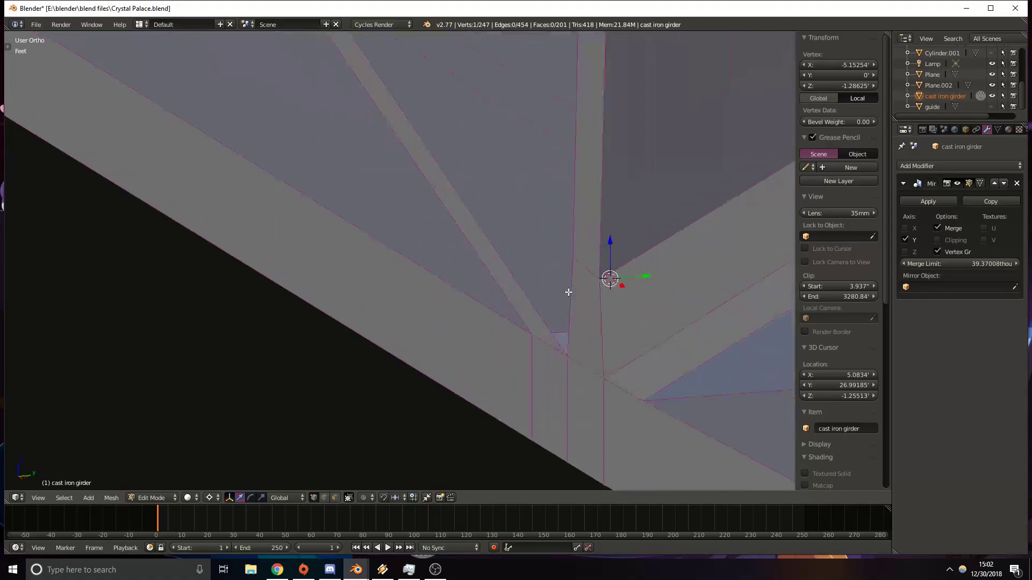
{"action": "middle_click_drag", "start_coordinate": [593, 281], "coordinate": [467, 262], "text": "shift"}
{"action": "key", "text": "KP_3"}
{"action": "key", "text": "z"}
{"action": "scroll", "coordinate": [469, 258], "scroll_direction": "down", "scroll_amount": 7}
{"action": "scroll", "coordinate": [414, 315], "scroll_direction": "up", "scroll_amount": 4}
{"action": "middle_click_drag", "start_coordinate": [487, 309], "coordinate": [403, 241], "text": "shift"}
{"action": "scroll", "coordinate": [373, 248], "scroll_direction": "up", "scroll_amount": 3}
{"action": "scroll", "coordinate": [373, 248], "scroll_direction": "up", "scroll_amount": 8}
{"action": "middle_click_drag", "start_coordinate": [337, 291], "coordinate": [355, 287], "text": "shift"}
{"action": "left_click_drag", "start_coordinate": [379, 249], "coordinate": [407, 251]}
{"action": "left_click", "coordinate": [410, 254]}
Delete the negative X post's side faces between the lower cut and the lower chord.
{"action": "middle_click_drag", "start_coordinate": [410, 256], "coordinate": [369, 295]}
{"action": "scroll", "coordinate": [370, 301], "scroll_direction": "up", "scroll_amount": 3}
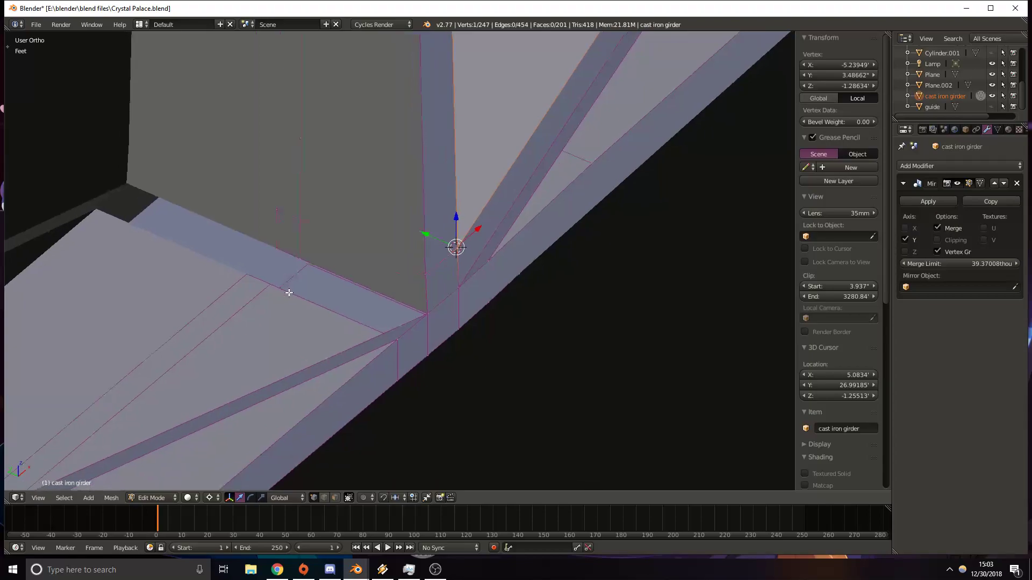
{"action": "left_click", "coordinate": [335, 499]}
{"action": "right_click", "coordinate": [352, 252]}
{"action": "key", "text": "x"}
{"action": "left_click", "coordinate": [285, 240]}
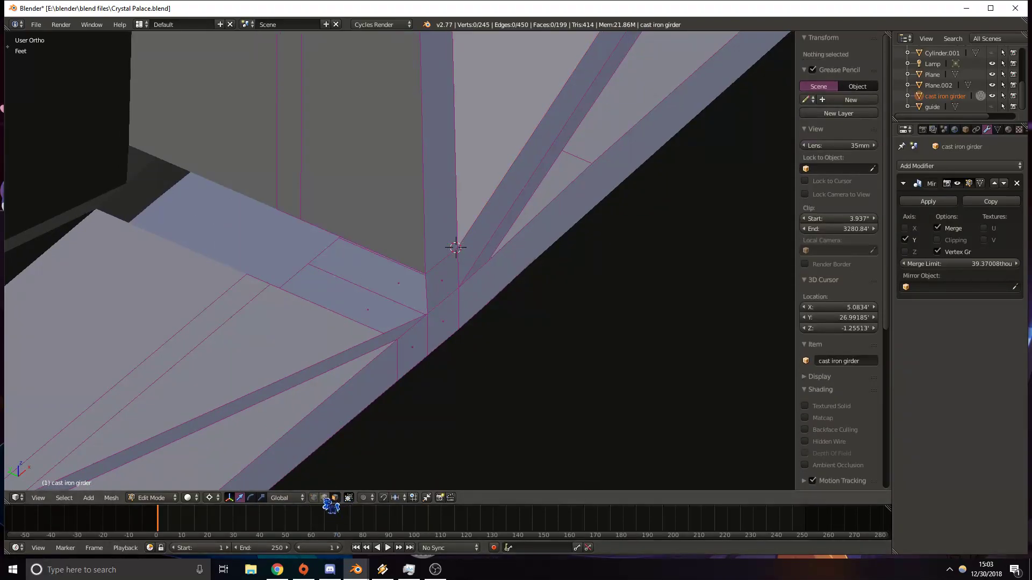
Fill another face along the existing diagonal strip, from the positive X post's upper corner edge to the negative X post's lower corner.
{"action": "right_click", "coordinate": [320, 309]}
{"action": "right_click", "coordinate": [339, 363], "text": "shift"}
{"action": "scroll", "coordinate": [330, 361], "scroll_direction": "down", "scroll_amount": 12}
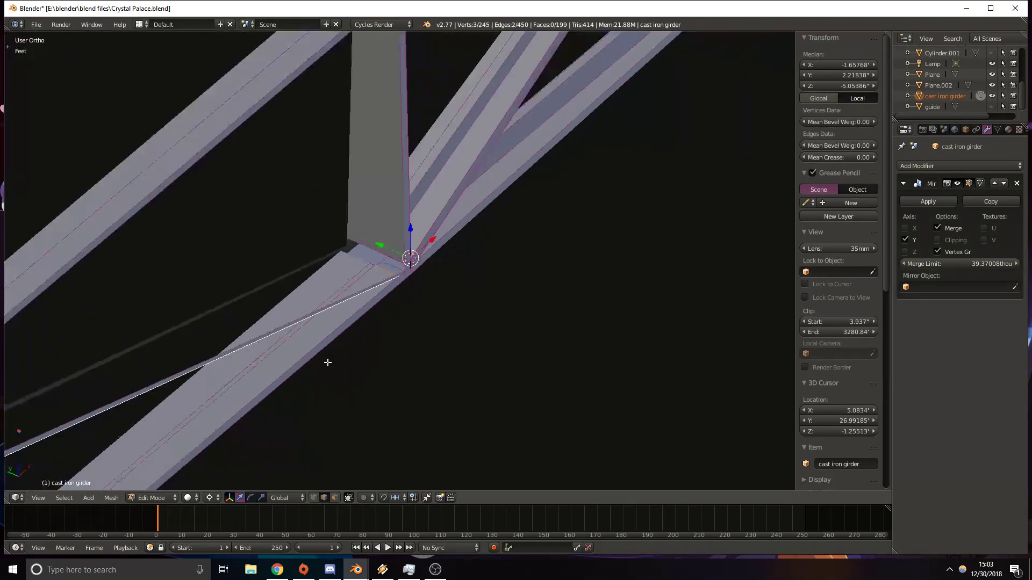
{"action": "middle_click_drag", "start_coordinate": [136, 400], "coordinate": [248, 228]}
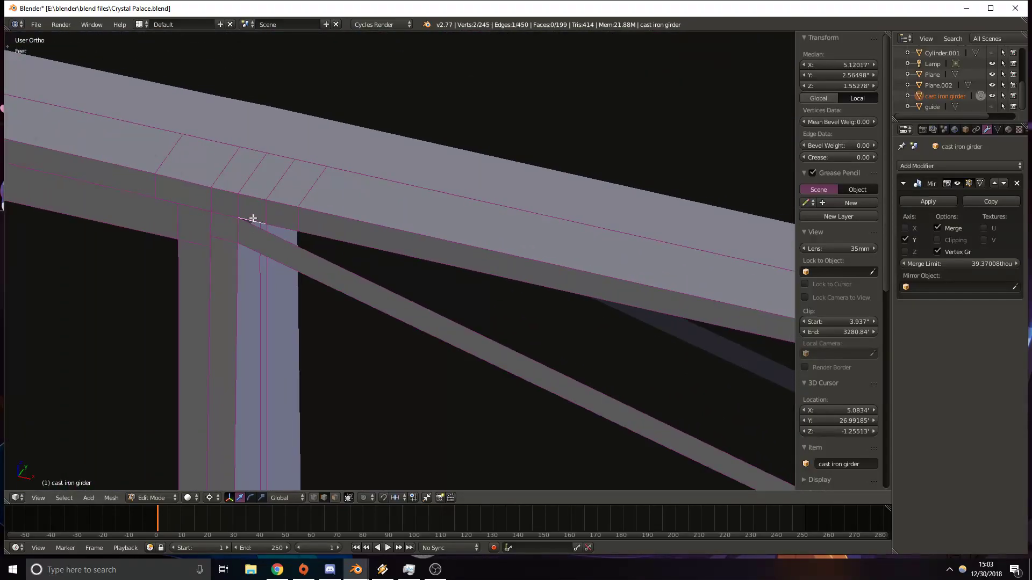
{"action": "right_click", "coordinate": [278, 236], "text": "shift"}
{"action": "middle_click_drag", "start_coordinate": [502, 313], "coordinate": [118, 137], "text": "shift"}
{"action": "middle_click_drag", "start_coordinate": [553, 382], "coordinate": [49, 124], "text": "shift"}
{"action": "middle_click_drag", "start_coordinate": [720, 403], "coordinate": [392, 248], "text": "shift"}
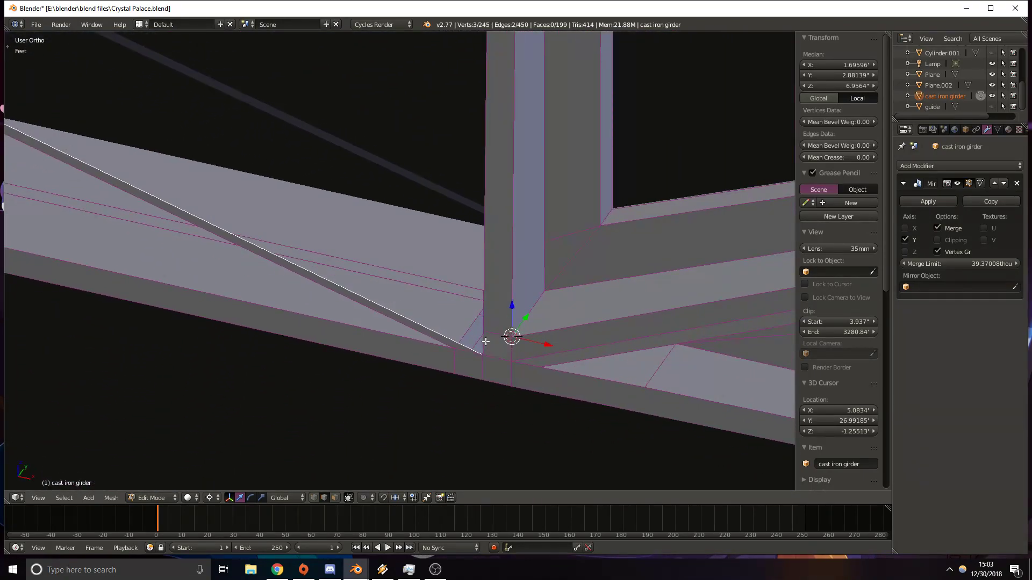
{"action": "key", "text": "f"}
{"action": "middle_click_drag", "start_coordinate": [494, 347], "coordinate": [437, 335]}
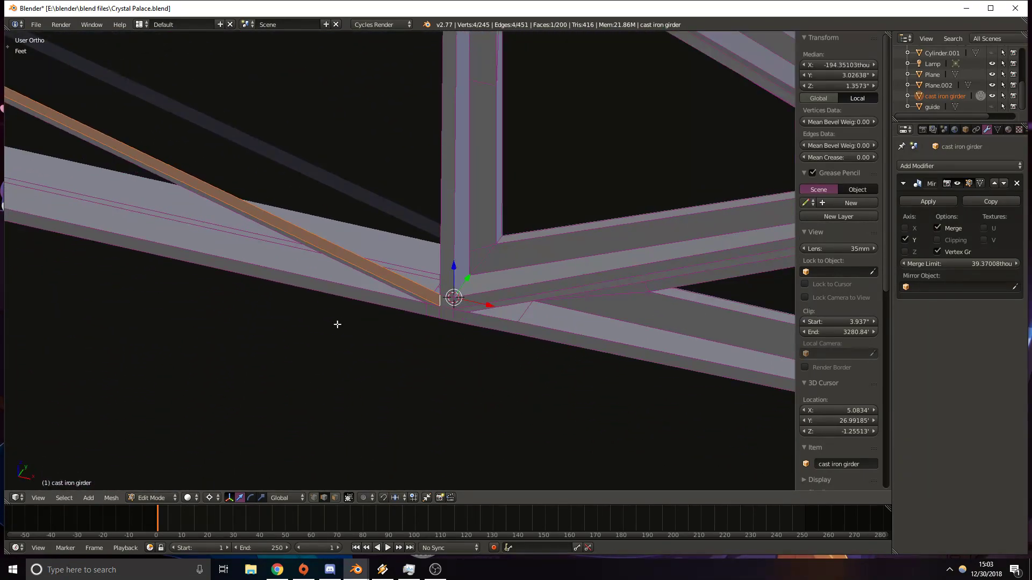
{"action": "middle_click_drag", "start_coordinate": [124, 289], "coordinate": [413, 396], "text": "shift"}
{"action": "middle_click_drag", "start_coordinate": [84, 292], "coordinate": [481, 304]}
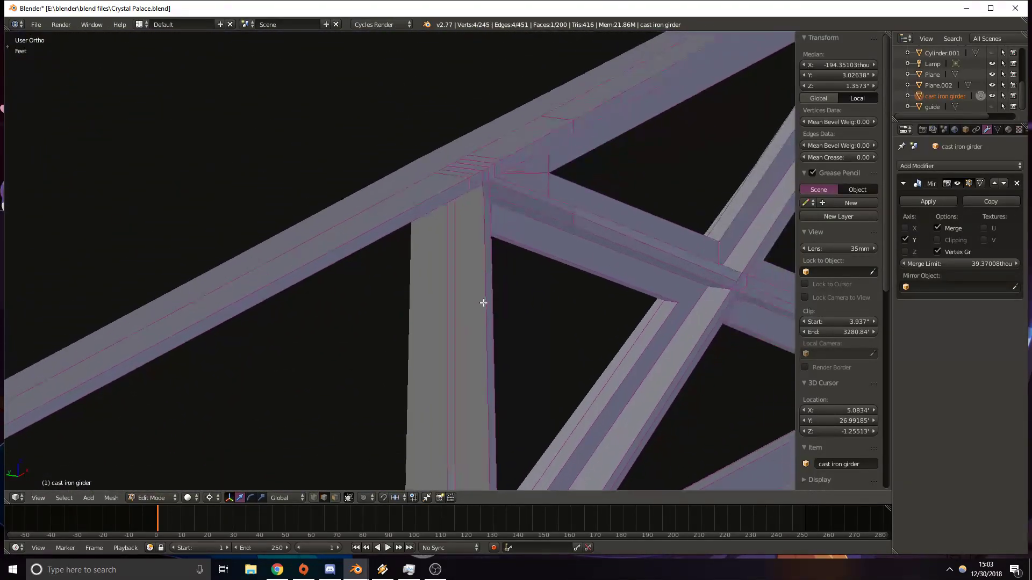
{"action": "scroll", "coordinate": [546, 243], "scroll_direction": "up", "scroll_amount": 5}
{"action": "middle_click_drag", "start_coordinate": [546, 244], "coordinate": [395, 273], "text": "shift"}
{"action": "key", "text": "KP_7"}
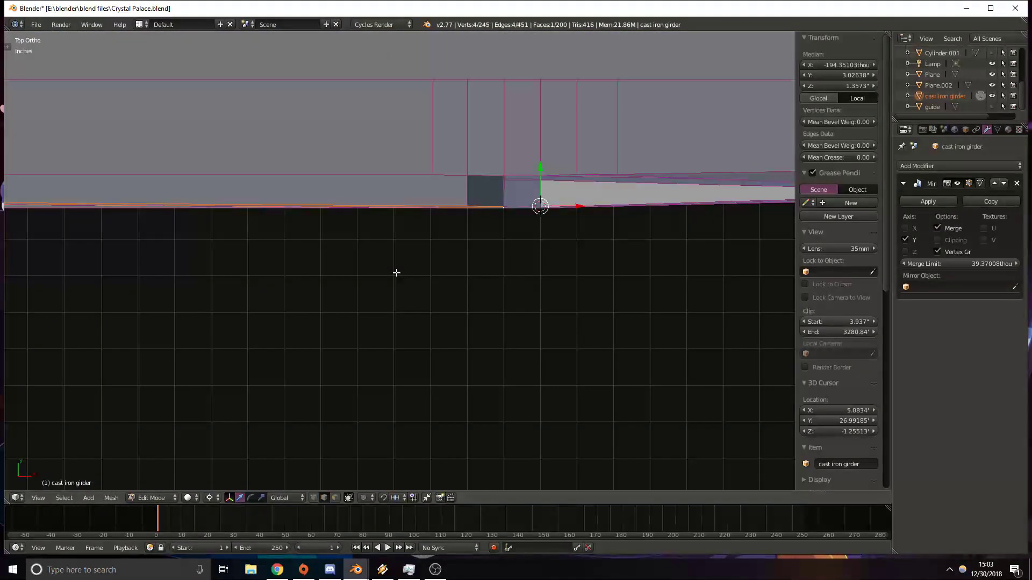
{"action": "key", "text": "KP_1"}
{"action": "key", "text": "KP_3"}
{"action": "key", "text": "KP_6"}
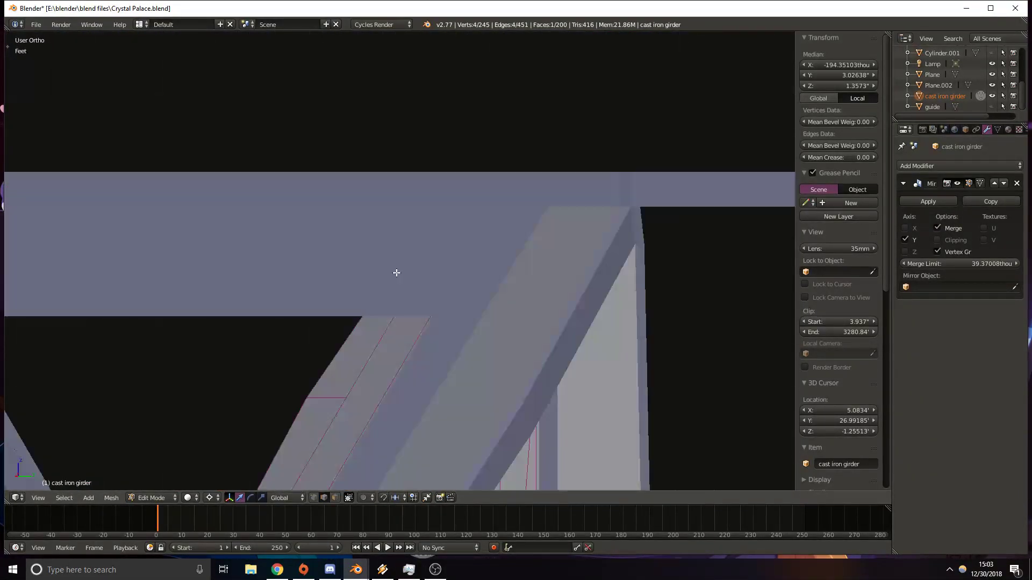
{"action": "middle_click_drag", "start_coordinate": [347, 378], "coordinate": [441, 283]}
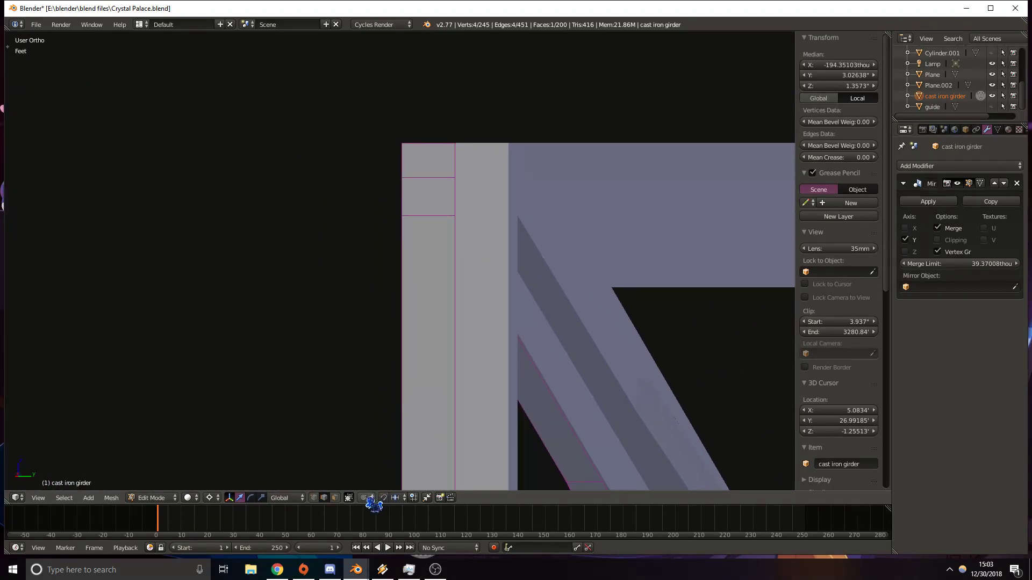
{"action": "key", "text": "k"}
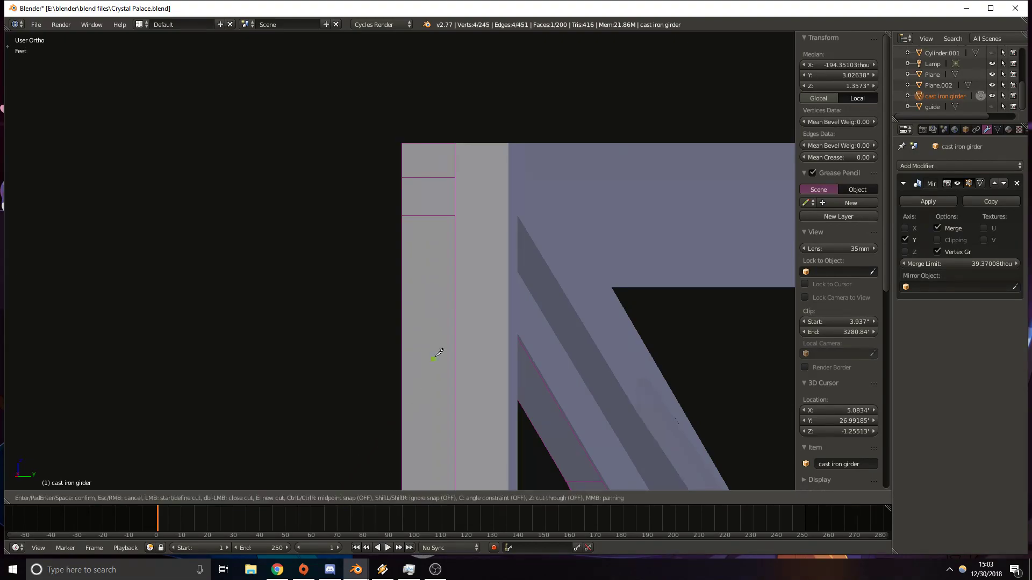
{"action": "key", "text": "Escape"}
{"action": "key", "text": "z"}
{"action": "key", "text": "z"}
{"action": "scroll", "coordinate": [454, 245], "scroll_direction": "down", "scroll_amount": 5}
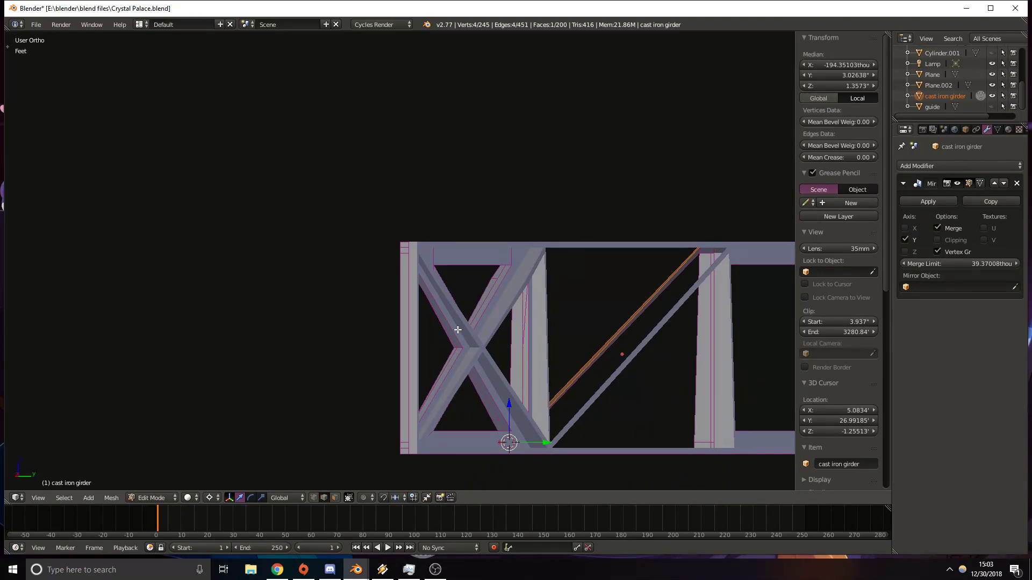
Knife-cut the negative X post's side face just below the upper chord, from the front-face cut to the middle vertical edge.
{"action": "key", "text": "KP_3"}
{"action": "key", "text": "ctrl+KP_3"}
{"action": "key", "text": "KP_6"}
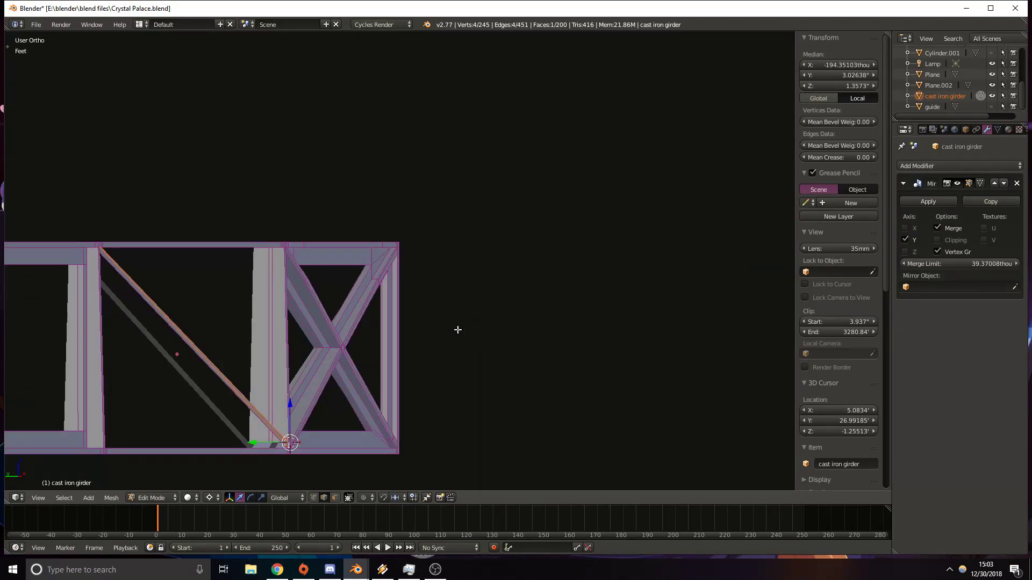
{"action": "scroll", "coordinate": [310, 347], "scroll_direction": "up", "scroll_amount": 8}
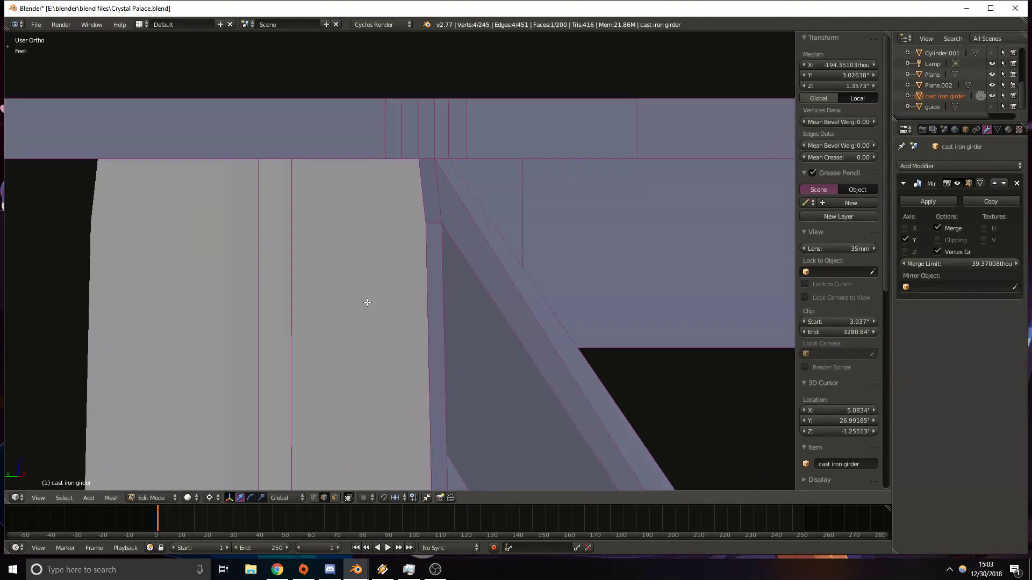
{"action": "middle_click_drag", "start_coordinate": [367, 302], "coordinate": [374, 302], "text": "shift"}
{"action": "key", "text": "k"}
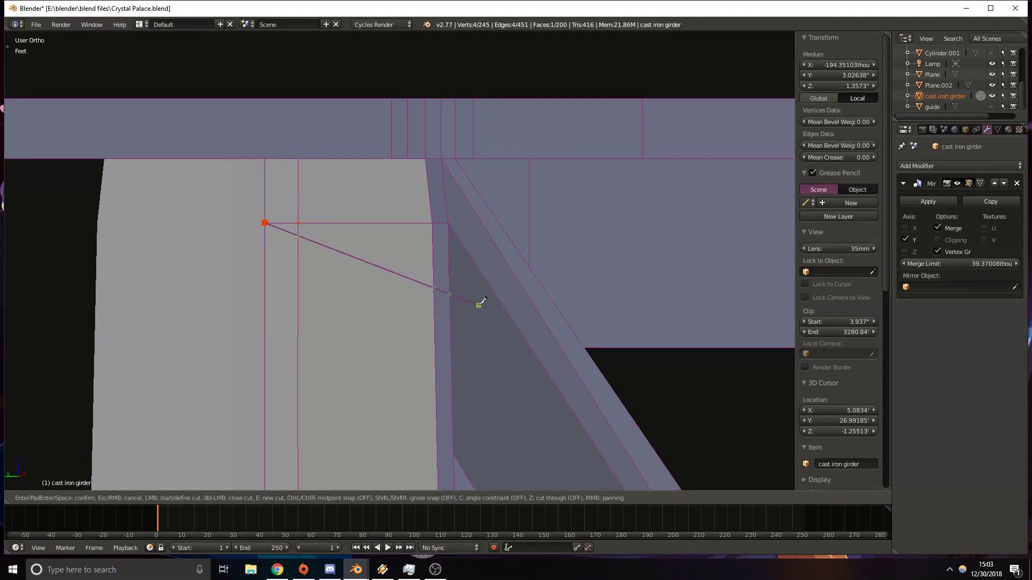
{"action": "key", "text": "Return"}
Try to raise the negative X post's two upper cut edges slightly along Z.
{"action": "key", "text": "KP_3"}
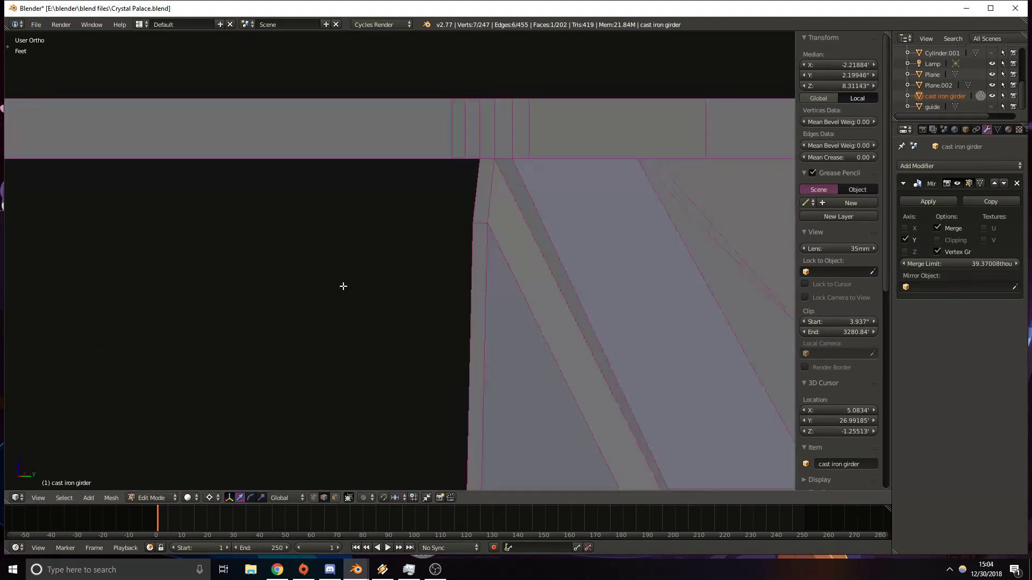
{"action": "key", "text": "z"}
{"action": "scroll", "coordinate": [505, 258], "scroll_direction": "up", "scroll_amount": 5}
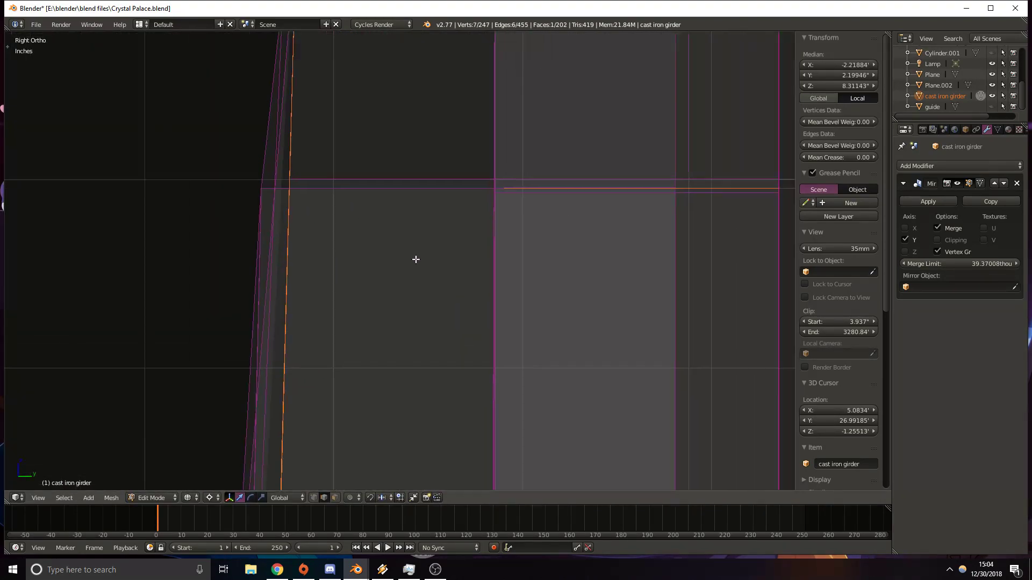
{"action": "key", "text": "z"}
{"action": "mouse_move", "coordinate": [422, 216]}
{"action": "middle_mouse_down"}
{"action": "mouse_move", "coordinate": [390, 250]}
{"action": "mouse_move", "coordinate": [341, 249]}
{"action": "mouse_move", "coordinate": [281, 285]}
{"action": "mouse_move", "coordinate": [520, 285]}
{"action": "mouse_move", "coordinate": [373, 290]}
{"action": "mouse_move", "coordinate": [331, 245]}
{"action": "middle_mouse_up"}
{"action": "key", "text": "KP_3"}
{"action": "key", "text": "z"}
{"action": "scroll", "coordinate": [461, 263], "scroll_direction": "up", "scroll_amount": 4}
{"action": "middle_click_drag", "start_coordinate": [335, 191], "coordinate": [367, 279], "text": "shift"}
{"action": "middle_click_drag", "start_coordinate": [454, 209], "coordinate": [372, 248], "text": "shift"}
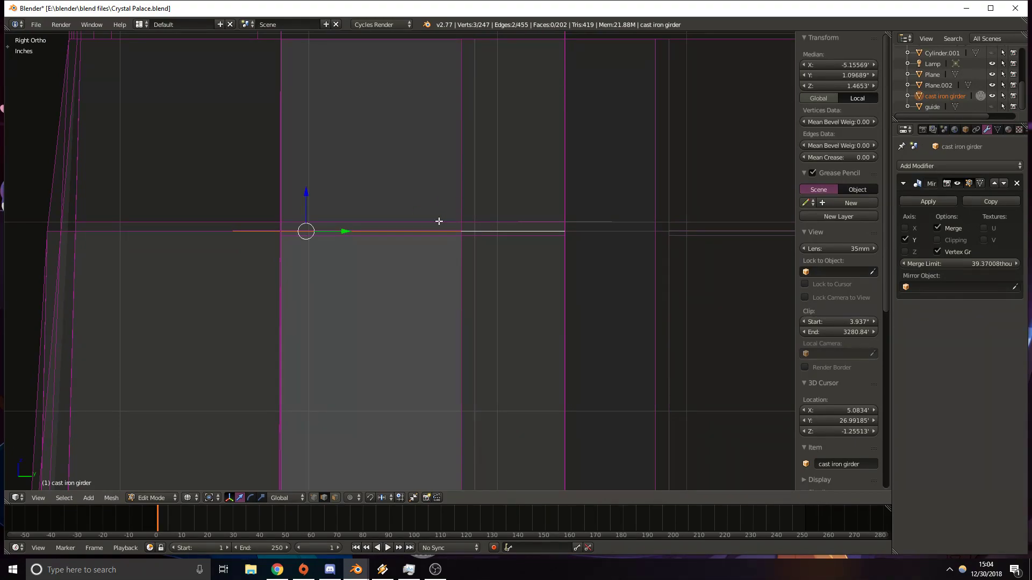
{"action": "key", "text": "g"}
{"action": "key", "text": "z"}
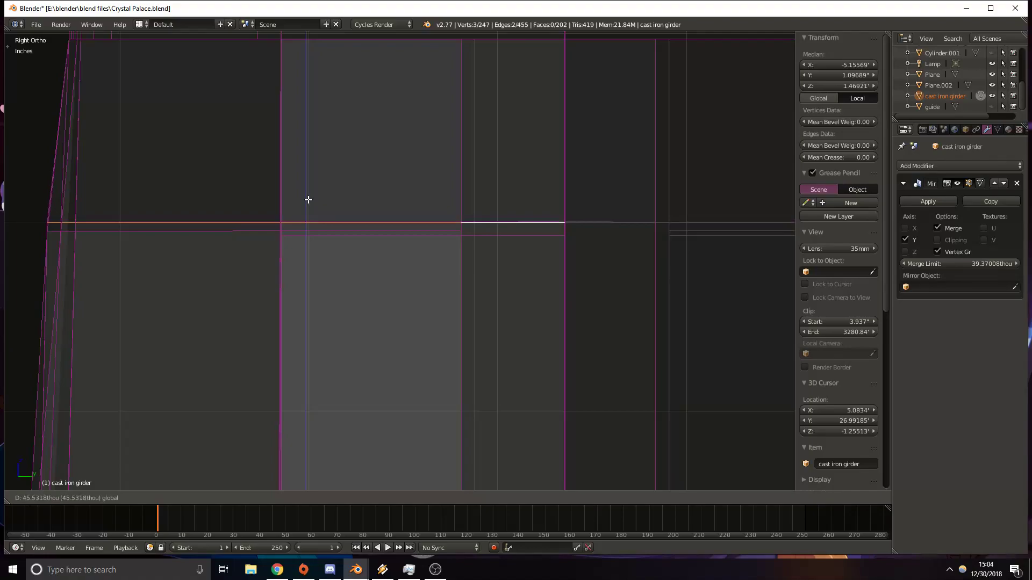
{"action": "left_click", "coordinate": [308, 199]}
Delete the negative X post's side faces above the upper cut and the adjoining face on the upper chord's underside.
{"action": "mouse_move", "coordinate": [191, 237]}
{"action": "middle_mouse_down"}
{"action": "mouse_move", "coordinate": [188, 263]}
{"action": "mouse_move", "coordinate": [504, 301]}
{"action": "middle_mouse_up"}
{"action": "scroll", "coordinate": [400, 289], "scroll_direction": "down", "scroll_amount": 5}
{"action": "key", "text": "z"}
{"action": "mouse_move", "coordinate": [632, 226]}
{"action": "middle_mouse_down", "text": "shift"}
{"action": "mouse_move", "coordinate": [288, 218]}
{"action": "mouse_move", "coordinate": [390, 196]}
{"action": "middle_mouse_up", "text": "shift"}
{"action": "left_click", "coordinate": [336, 498]}
{"action": "right_click", "coordinate": [437, 221]}
{"action": "right_click", "coordinate": [423, 205], "text": "shift"}
{"action": "right_click", "coordinate": [449, 163], "text": "shift"}
{"action": "right_click", "coordinate": [453, 152], "text": "shift"}
{"action": "right_click", "coordinate": [472, 182], "text": "shift"}
{"action": "key", "text": "x"}
{"action": "left_click", "coordinate": [469, 185]}
Fill a diagonal face from the negative X post's upper corner edge to the positive X post's lower corner edge.
{"action": "middle_click_drag", "start_coordinate": [468, 190], "coordinate": [376, 387]}
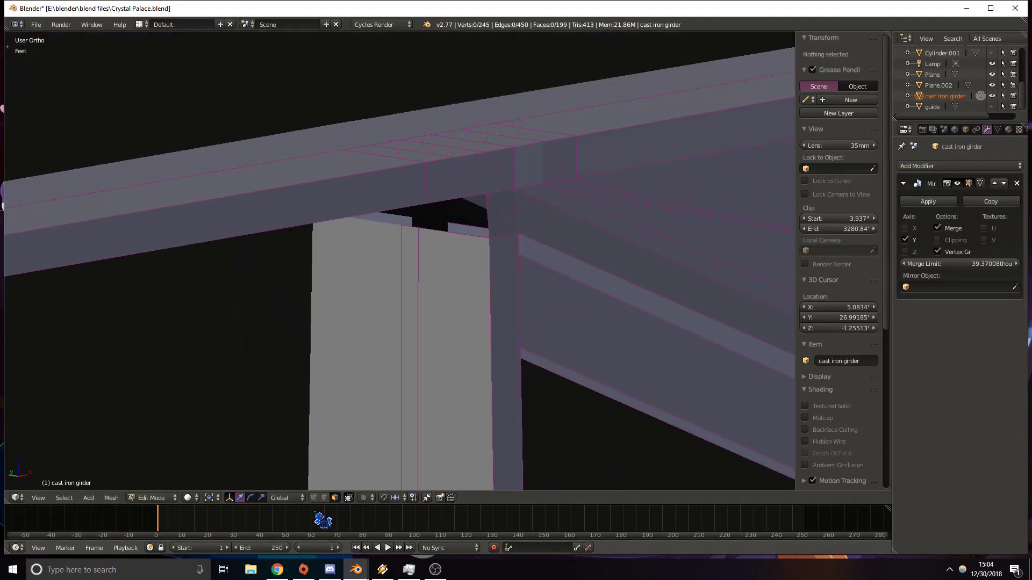
{"action": "right_click", "coordinate": [451, 232]}
{"action": "key", "text": "KP_Decimal"}
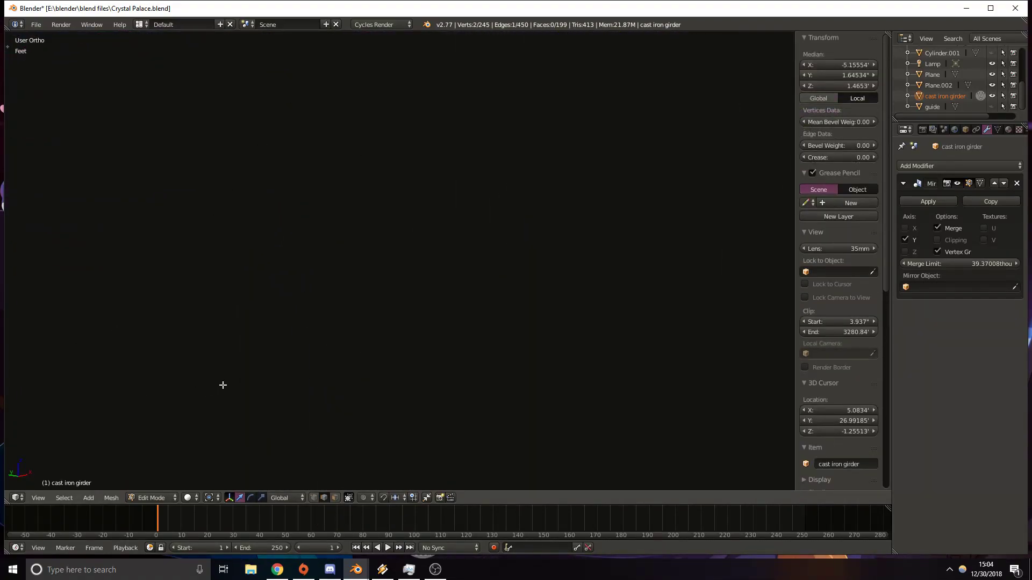
{"action": "scroll", "coordinate": [220, 391], "scroll_direction": "down", "scroll_amount": 4}
{"action": "middle_click_drag", "start_coordinate": [242, 332], "coordinate": [299, 276], "text": "shift"}
{"action": "scroll", "coordinate": [300, 276], "scroll_direction": "up", "scroll_amount": 3}
{"action": "middle_click_drag", "start_coordinate": [123, 236], "coordinate": [351, 245], "text": "shift"}
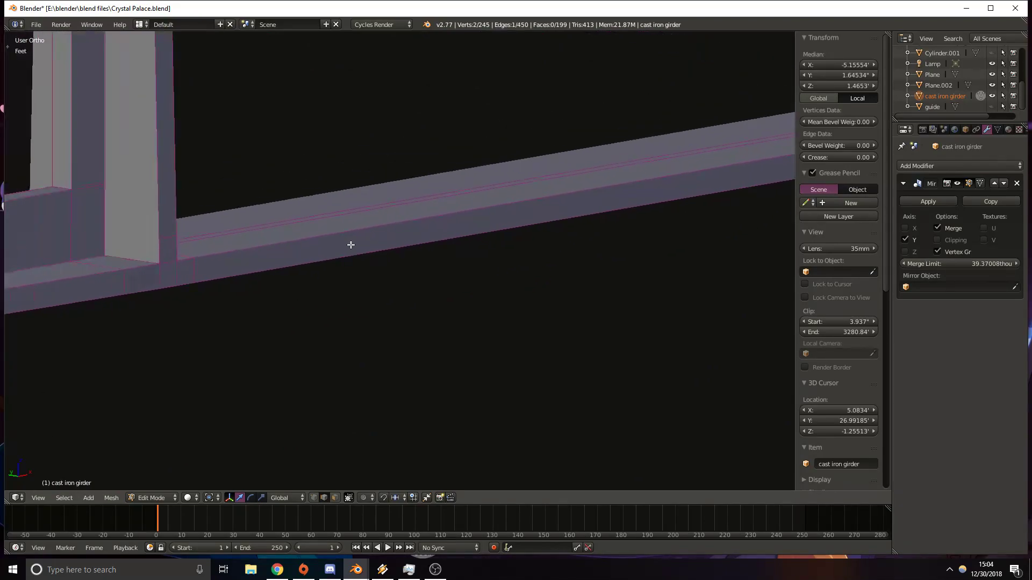
{"action": "middle_click_drag", "start_coordinate": [586, 97], "coordinate": [421, 203], "text": "shift"}
{"action": "scroll", "coordinate": [422, 202], "scroll_direction": "down", "scroll_amount": 7}
{"action": "middle_click_drag", "start_coordinate": [408, 123], "coordinate": [209, 243], "text": "shift"}
{"action": "scroll", "coordinate": [586, 97], "scroll_direction": "up", "scroll_amount": 7}
{"action": "middle_click_drag", "start_coordinate": [669, 51], "coordinate": [262, 264]}
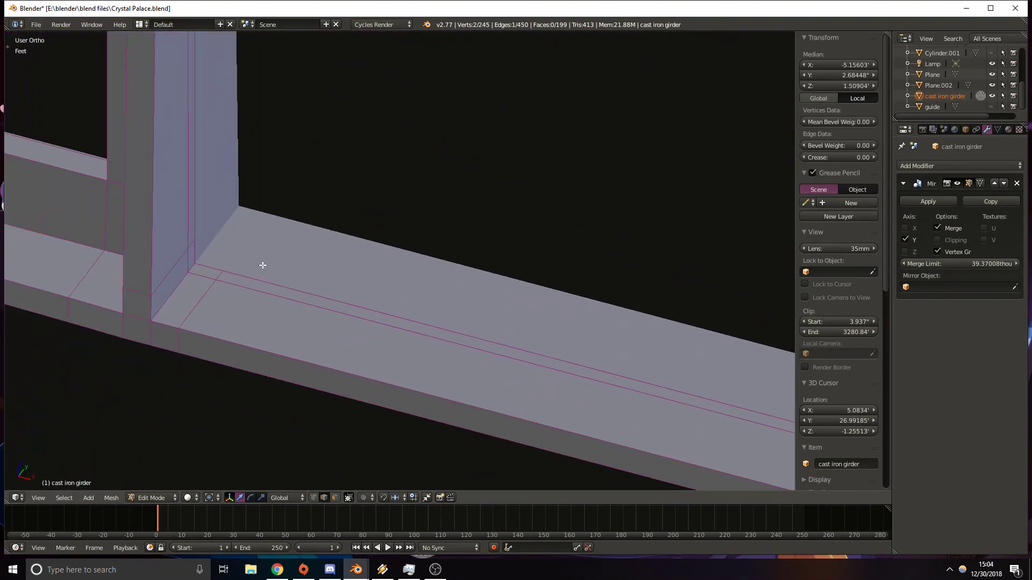
{"action": "right_click", "coordinate": [165, 326], "text": "shift"}
{"action": "key", "text": "f"}
Delete the four faces at the positive X post's lower corner, on the post's side and the adjoining lower chord surface.
{"action": "left_click", "coordinate": [334, 499]}
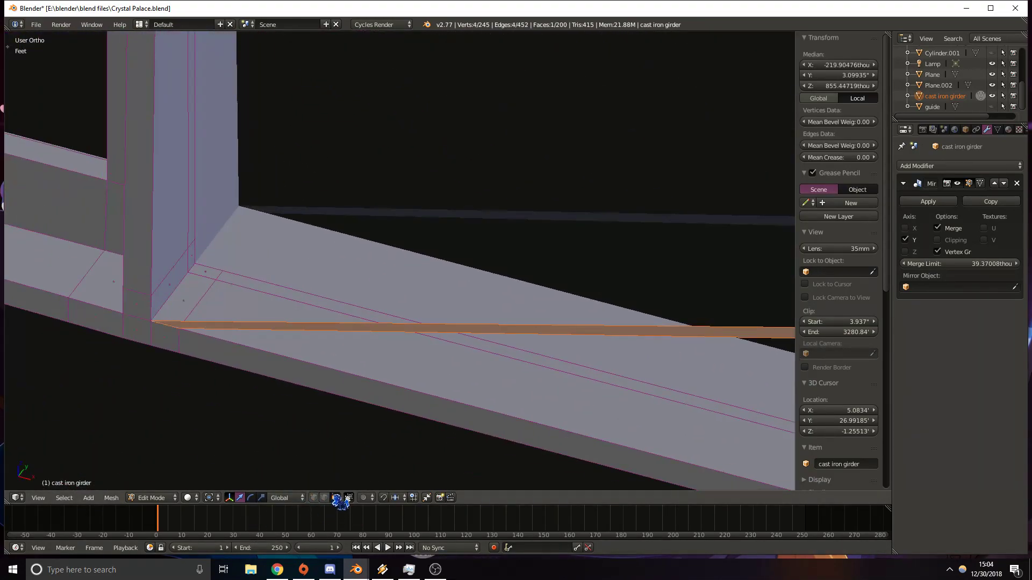
{"action": "right_click", "coordinate": [183, 285]}
{"action": "key", "text": "x"}
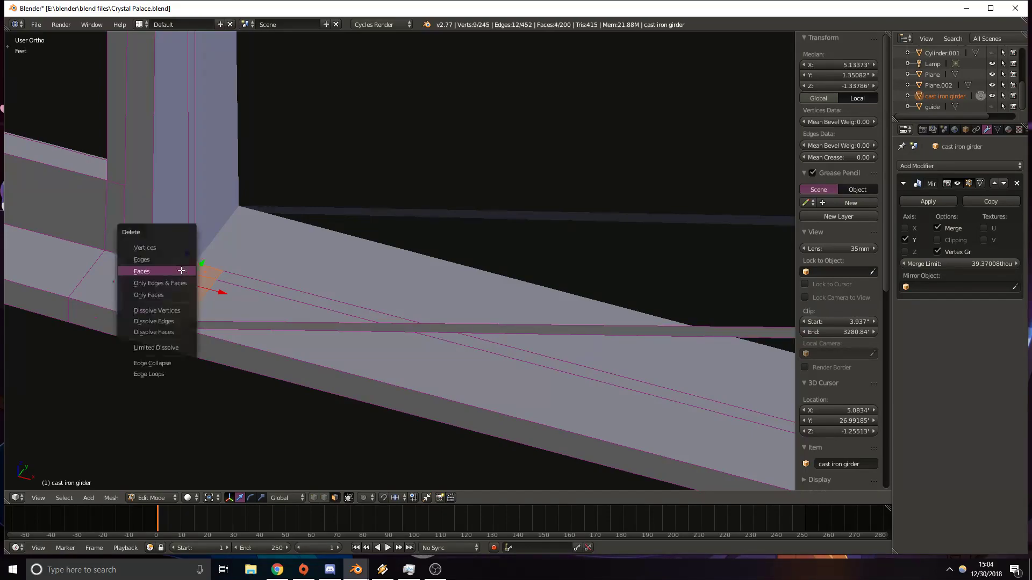
{"action": "left_click", "coordinate": [155, 269]}
Fill a second face along the new diagonal strip, from the positive X post's lower corner edge to the negative X post's upper corner.
{"action": "middle_click_drag", "start_coordinate": [260, 318], "coordinate": [238, 325]}
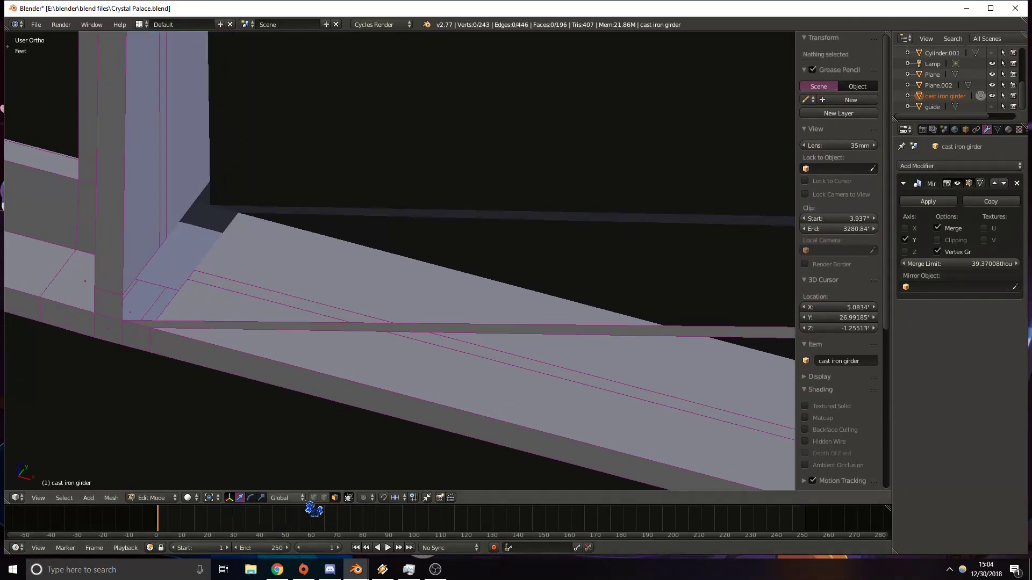
{"action": "right_click", "coordinate": [123, 308]}
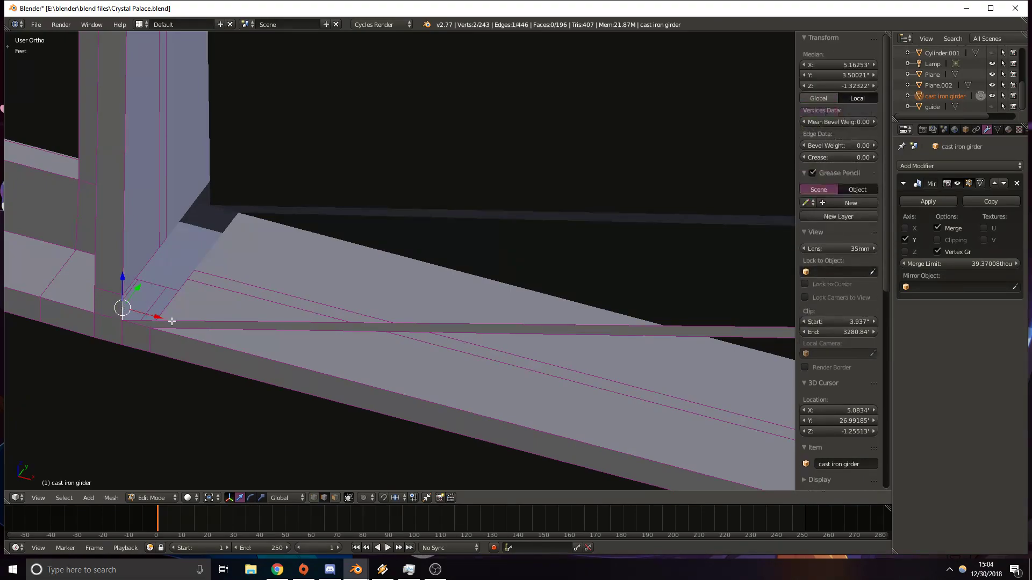
{"action": "right_click", "coordinate": [186, 322], "text": "shift"}
{"action": "scroll", "coordinate": [295, 311], "scroll_direction": "down", "scroll_amount": 9}
{"action": "middle_click_drag", "start_coordinate": [618, 258], "coordinate": [161, 267], "text": "shift"}
{"action": "middle_click_drag", "start_coordinate": [483, 311], "coordinate": [364, 308], "text": "shift"}
{"action": "scroll", "coordinate": [364, 308], "scroll_direction": "up", "scroll_amount": 6}
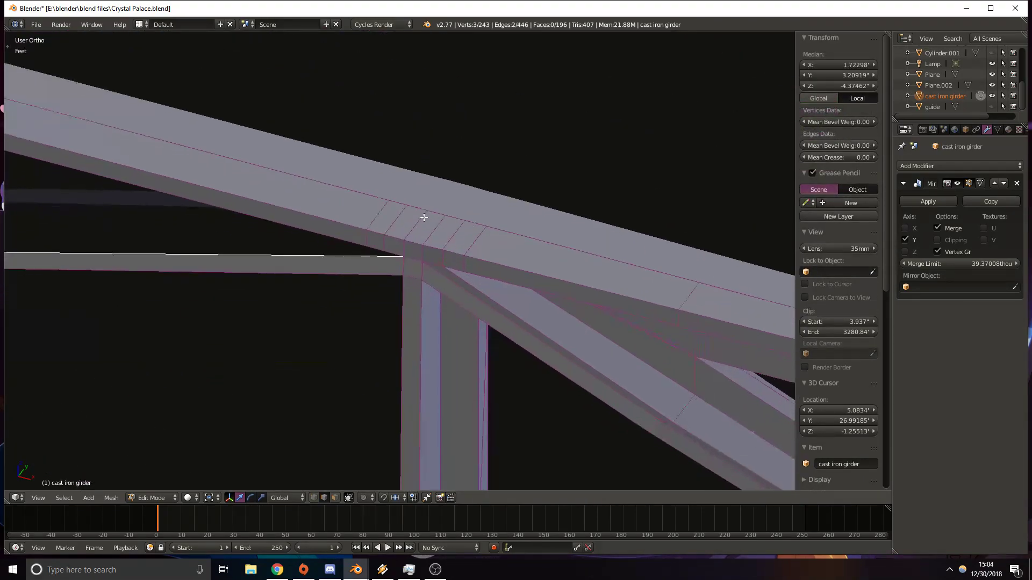
{"action": "right_click", "coordinate": [419, 250], "text": "shift"}
{"action": "key", "text": "f"}
Knife-cut the front diagonal brace at the crossing in front view, following the lower edge of the brace behind it.
{"action": "scroll", "coordinate": [420, 248], "scroll_direction": "down", "scroll_amount": 6}
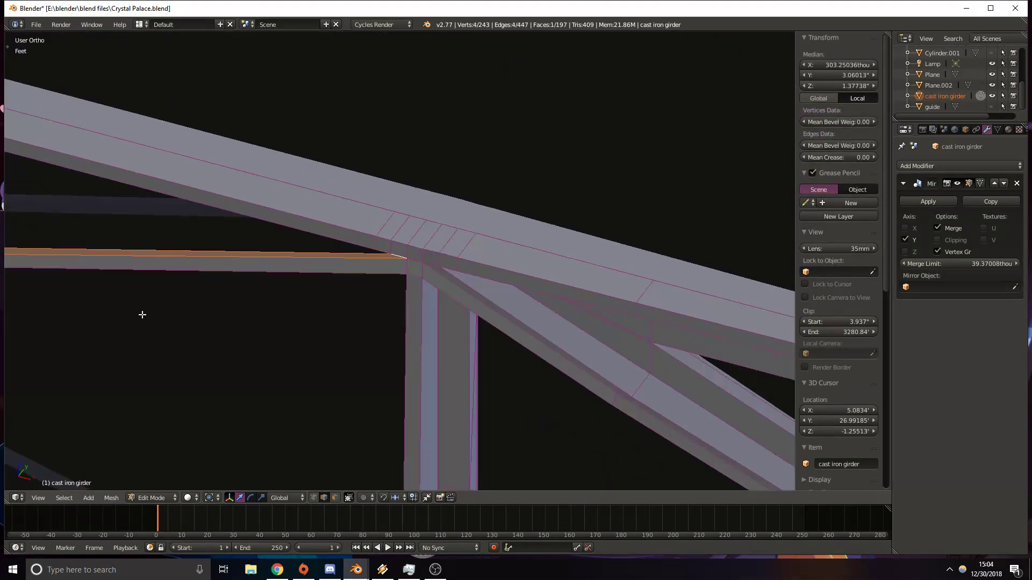
{"action": "middle_click_drag", "start_coordinate": [138, 314], "coordinate": [749, 321], "text": "shift"}
{"action": "middle_click_drag", "start_coordinate": [41, 286], "coordinate": [343, 306], "text": "shift"}
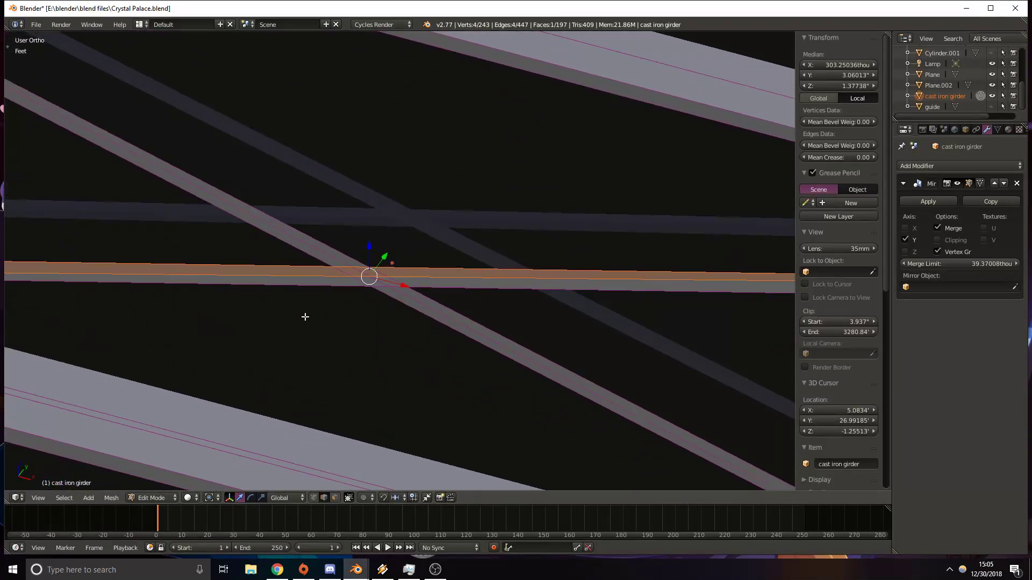
{"action": "key", "text": "KP_1"}
{"action": "scroll", "coordinate": [309, 320], "scroll_direction": "down", "scroll_amount": 8}
{"action": "middle_click_drag", "start_coordinate": [477, 134], "coordinate": [266, 326], "text": "shift"}
{"action": "scroll", "coordinate": [445, 285], "scroll_direction": "up", "scroll_amount": 8}
{"action": "scroll", "coordinate": [290, 327], "scroll_direction": "up", "scroll_amount": 9}
{"action": "middle_click_drag", "start_coordinate": [39, 335], "coordinate": [396, 267], "text": "shift"}
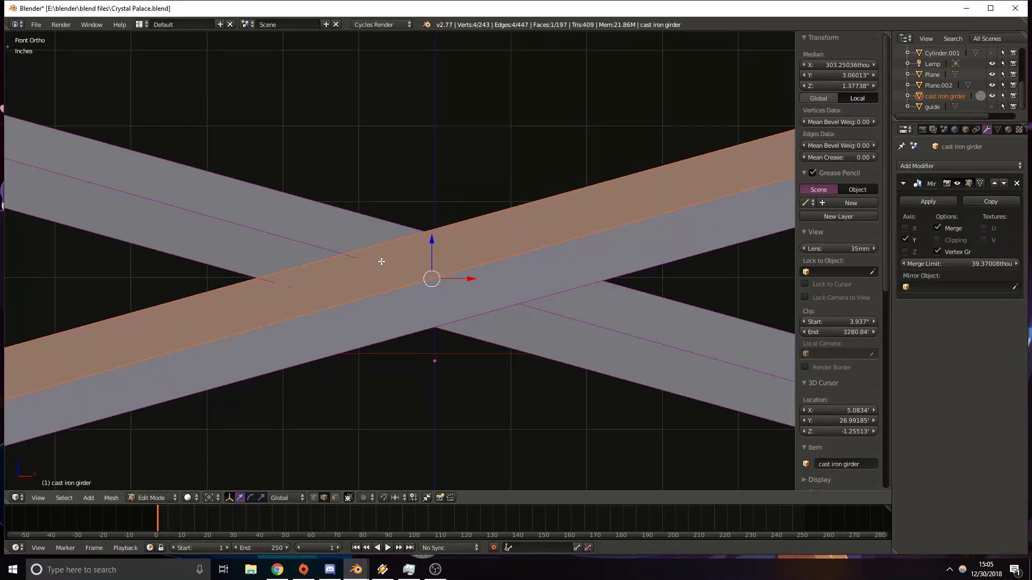
{"action": "key", "text": "z"}
{"action": "key", "text": "z"}
{"action": "key", "text": "k"}
{"action": "left_click", "coordinate": [250, 279]}
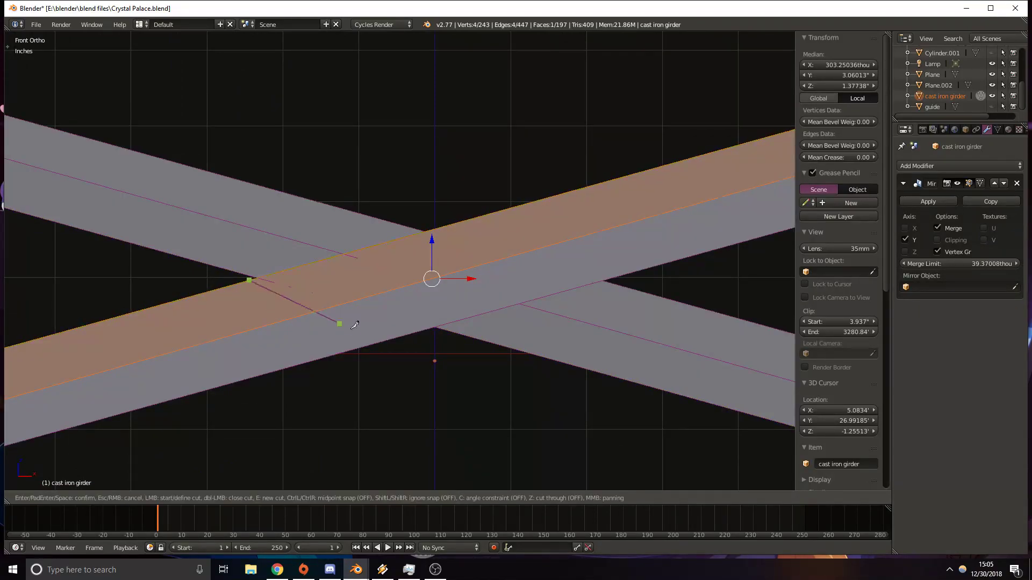
{"action": "left_click", "coordinate": [433, 326]}
{"action": "key", "text": "Return"}
Knife-cut the front diagonal brace along the upper edge of the crossing brace.
{"action": "key", "text": "k"}
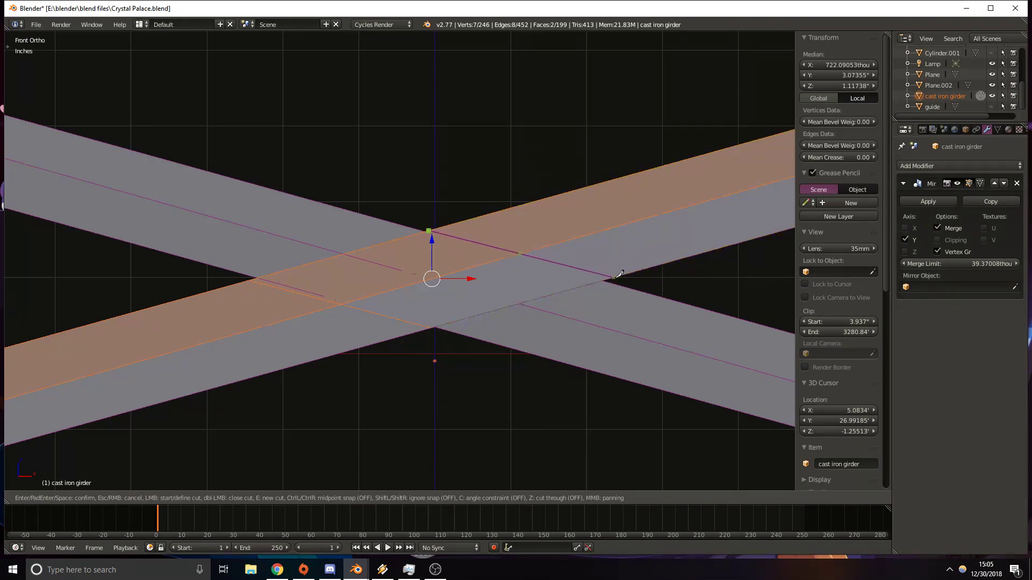
{"action": "left_click", "coordinate": [605, 265]}
{"action": "key", "text": "Return"}
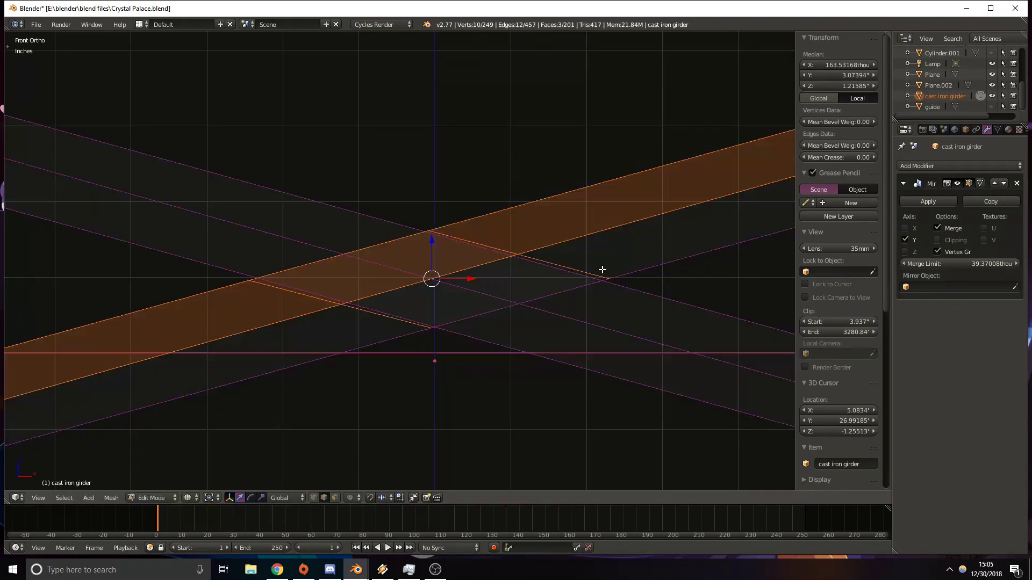
In wireframe, move the upper cut's vertex on the front brace's top edge onto the crossing brace's upper edge.
{"action": "scroll", "coordinate": [498, 258], "scroll_direction": "up", "scroll_amount": 5}
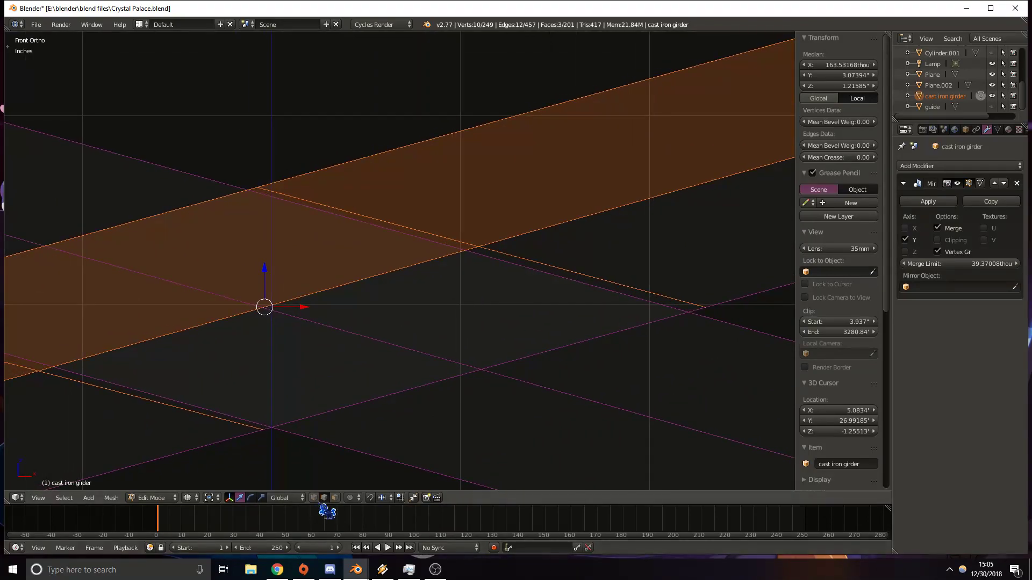
{"action": "right_click", "coordinate": [283, 197]}
{"action": "scroll", "coordinate": [180, 229], "scroll_direction": "up", "scroll_amount": 3}
{"action": "middle_click_drag", "start_coordinate": [150, 234], "coordinate": [385, 382], "text": "shift"}
{"action": "left_click", "coordinate": [365, 289]}
{"action": "scroll", "coordinate": [428, 308], "scroll_direction": "up", "scroll_amount": 7}
{"action": "middle_click_drag", "start_coordinate": [352, 309], "coordinate": [474, 249], "text": "shift"}
{"action": "key", "text": "g"}
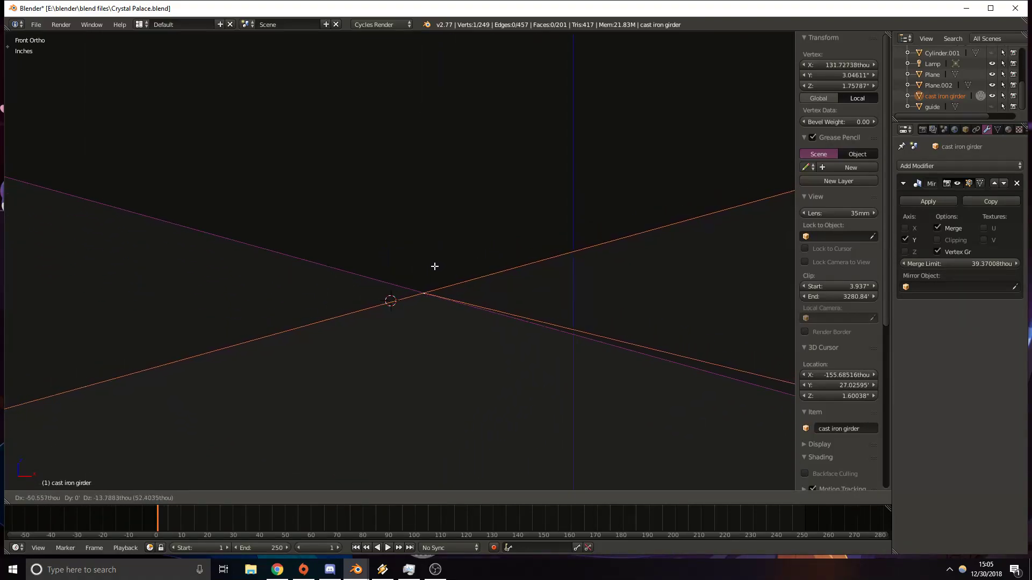
{"action": "left_click", "coordinate": [433, 266]}
Move the upper cut's middle vertex along the brace's centre edge onto the crossing brace's upper edge.
{"action": "scroll", "coordinate": [433, 266], "scroll_direction": "down", "scroll_amount": 5}
{"action": "middle_click_drag", "start_coordinate": [712, 339], "coordinate": [271, 197], "text": "shift"}
{"action": "middle_click_drag", "start_coordinate": [566, 297], "coordinate": [398, 234], "text": "shift"}
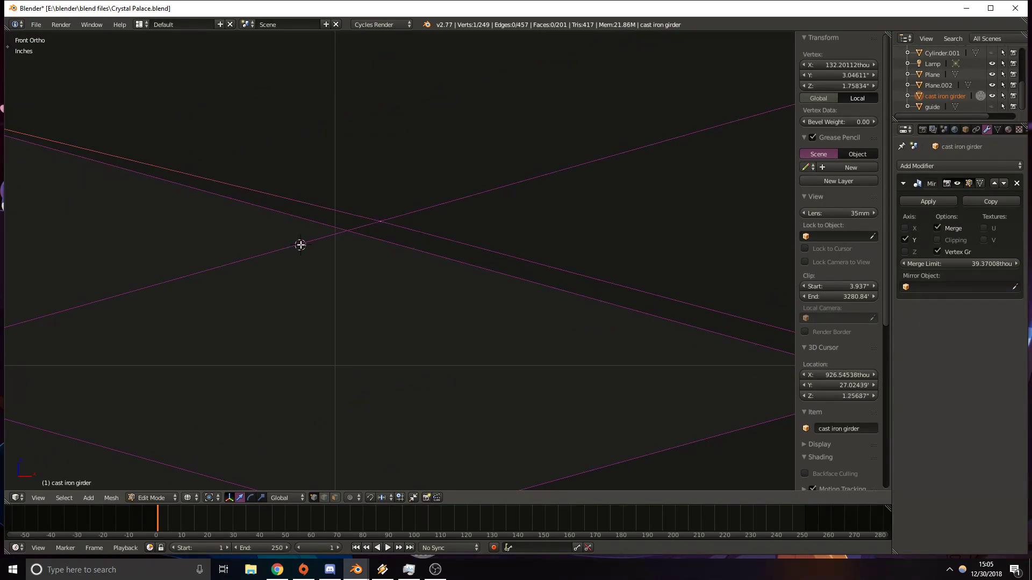
{"action": "right_click", "coordinate": [385, 228]}
{"action": "key", "text": "g"}
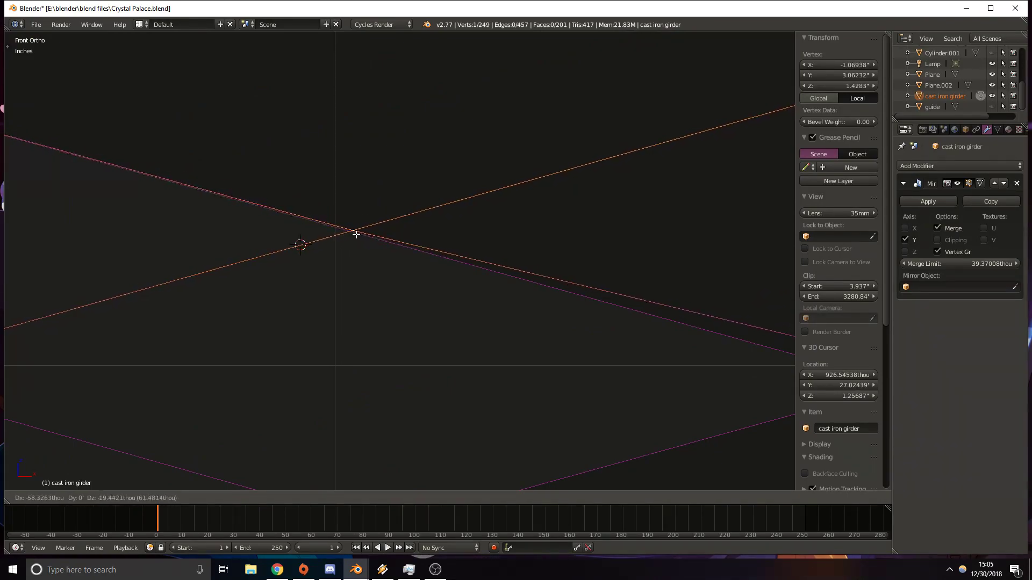
{"action": "left_click", "coordinate": [352, 235]}
Move the upper cut's vertex on the front brace's lower edge towards the intersection with the crossing brace's upper edge.
{"action": "middle_click_drag", "start_coordinate": [570, 280], "coordinate": [283, 215], "text": "shift"}
{"action": "middle_click_drag", "start_coordinate": [592, 329], "coordinate": [475, 297], "text": "shift"}
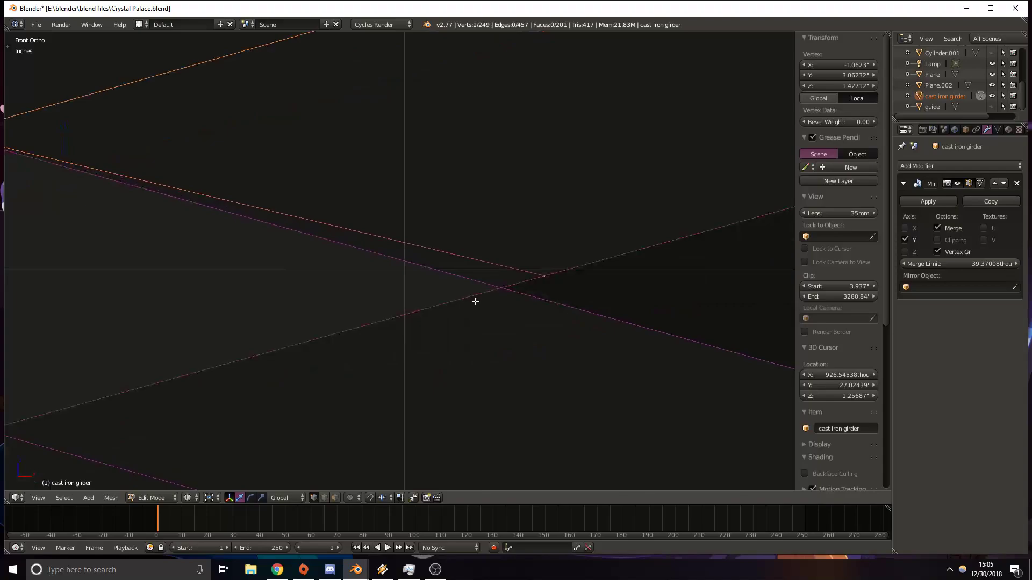
{"action": "right_click", "coordinate": [544, 276]}
{"action": "key", "text": "g"}
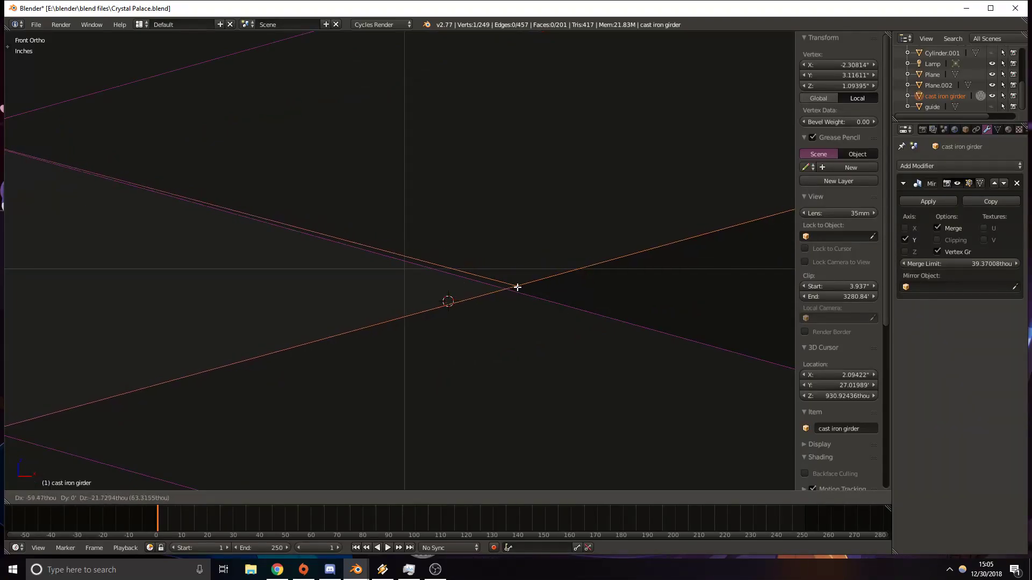
Place the crossing's right corner vertex and move its bottom corner vertex onto the points where the diagonal brace edges intersect.
{"action": "left_click", "coordinate": [500, 288]}
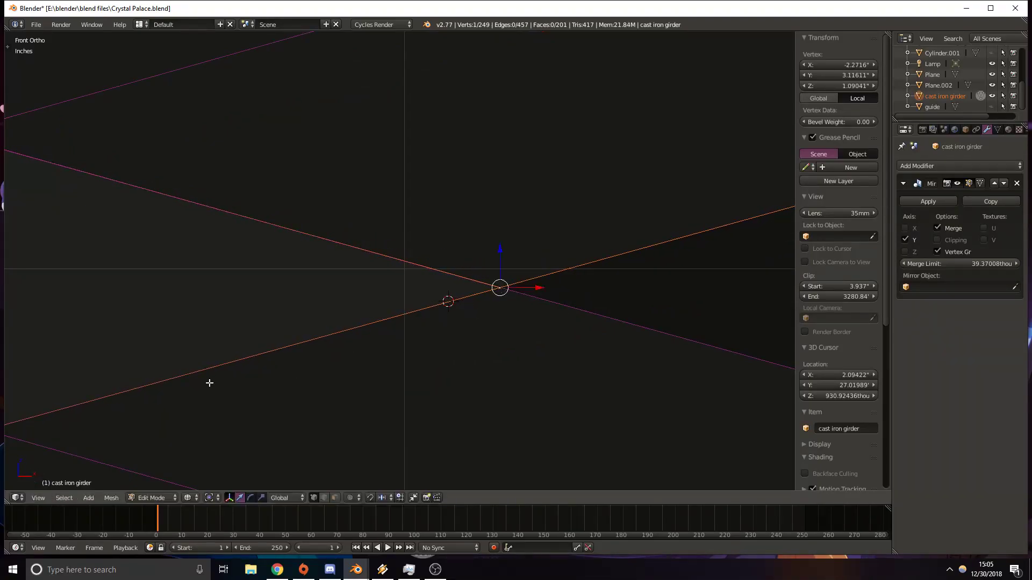
{"action": "scroll", "coordinate": [247, 380], "scroll_direction": "down", "scroll_amount": 3}
{"action": "scroll", "coordinate": [444, 281], "scroll_direction": "up", "scroll_amount": 3}
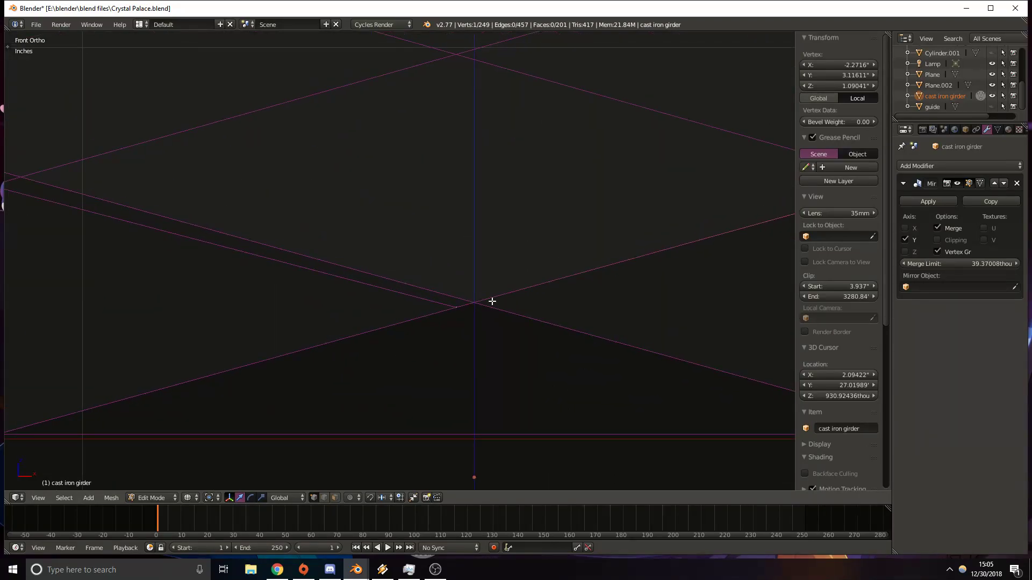
{"action": "scroll", "coordinate": [490, 305], "scroll_direction": "up", "scroll_amount": 3}
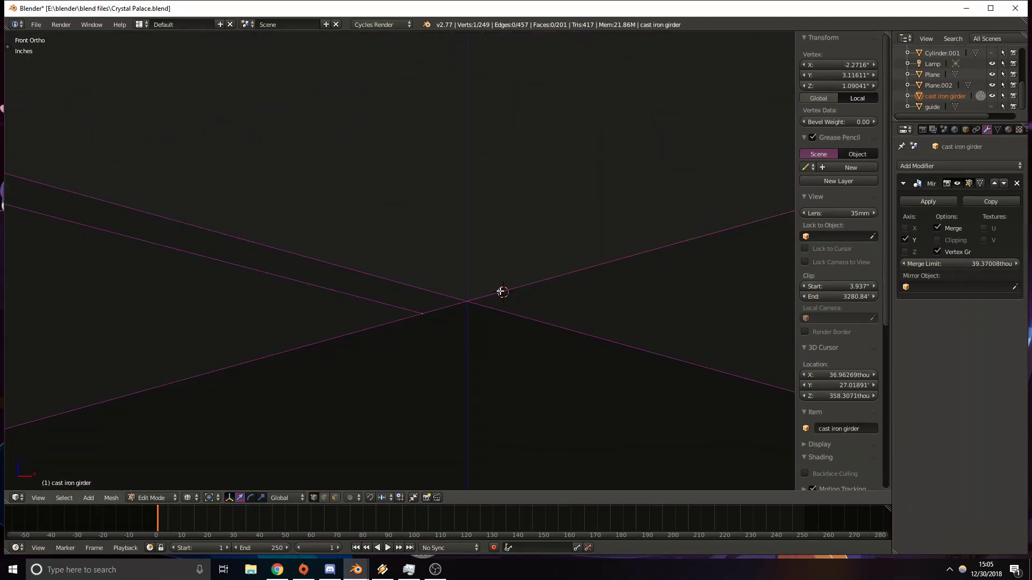
{"action": "key", "text": "g"}
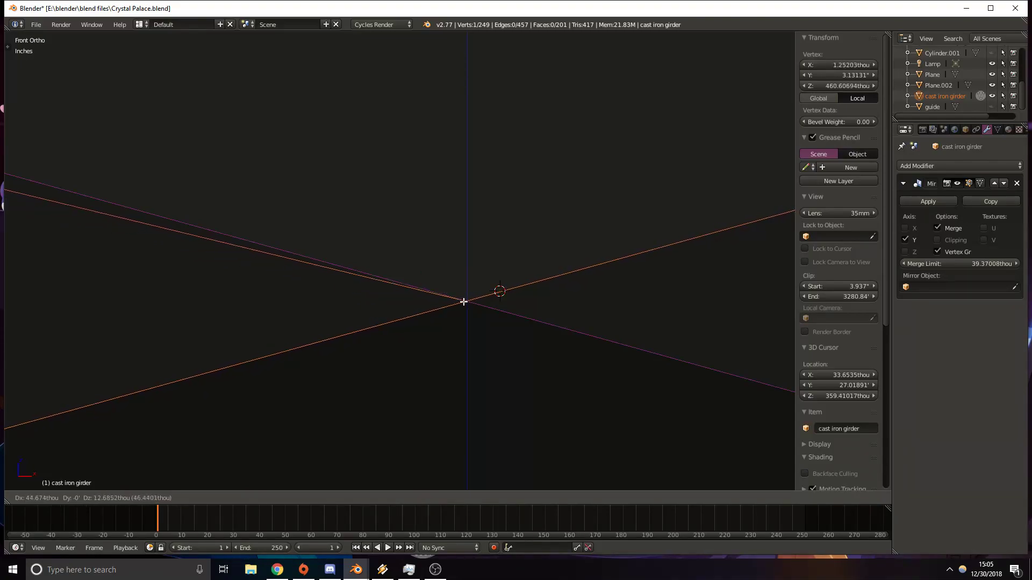
{"action": "left_click", "coordinate": [466, 301]}
Move the crossing's lower-left mid-edge vertex and its left corner vertex onto the intersections of the diagonal brace lines.
{"action": "middle_click_drag", "start_coordinate": [247, 270], "coordinate": [515, 328], "text": "shift"}
{"action": "middle_click_drag", "start_coordinate": [64, 201], "coordinate": [366, 305], "text": "shift"}
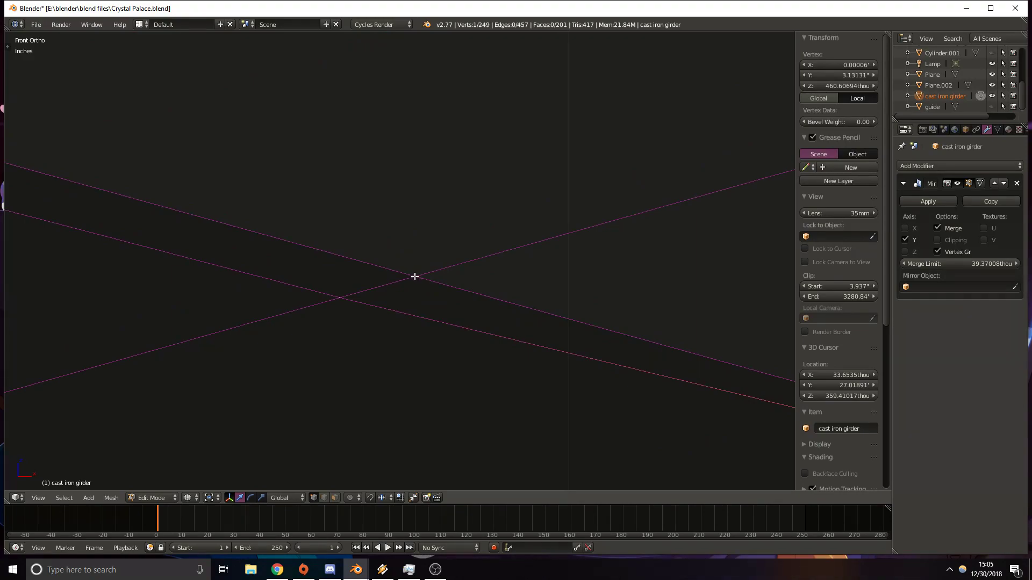
{"action": "key", "text": "g"}
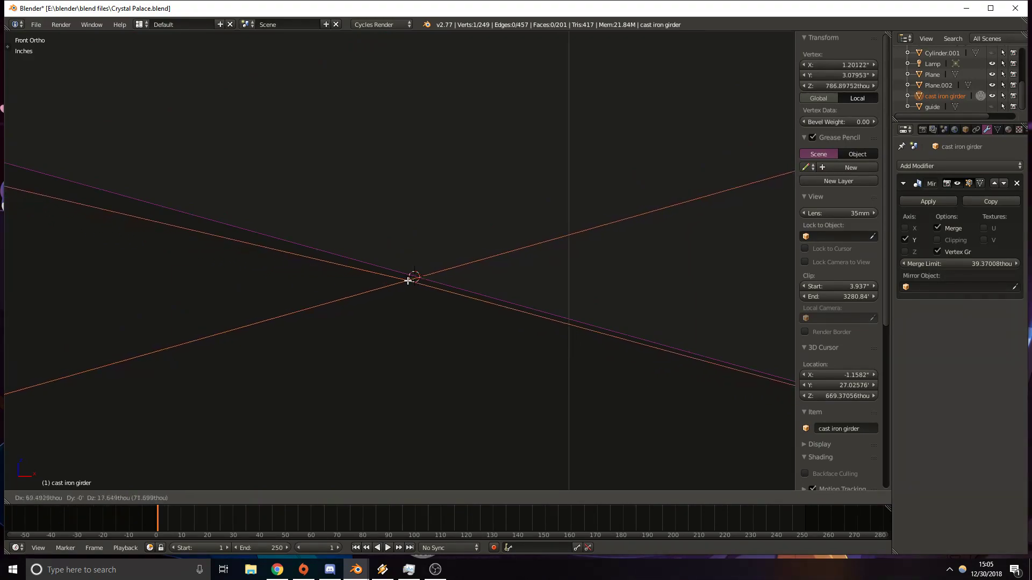
{"action": "left_click", "coordinate": [414, 277]}
{"action": "middle_click_drag", "start_coordinate": [92, 184], "coordinate": [747, 323], "text": "shift"}
{"action": "middle_click_drag", "start_coordinate": [89, 208], "coordinate": [450, 320], "text": "shift"}
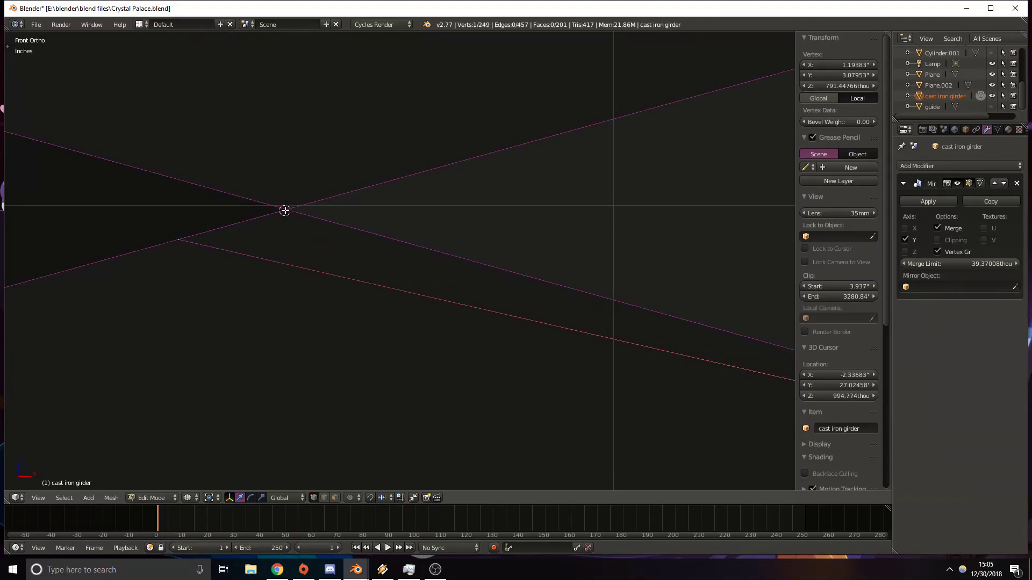
{"action": "key", "text": "g"}
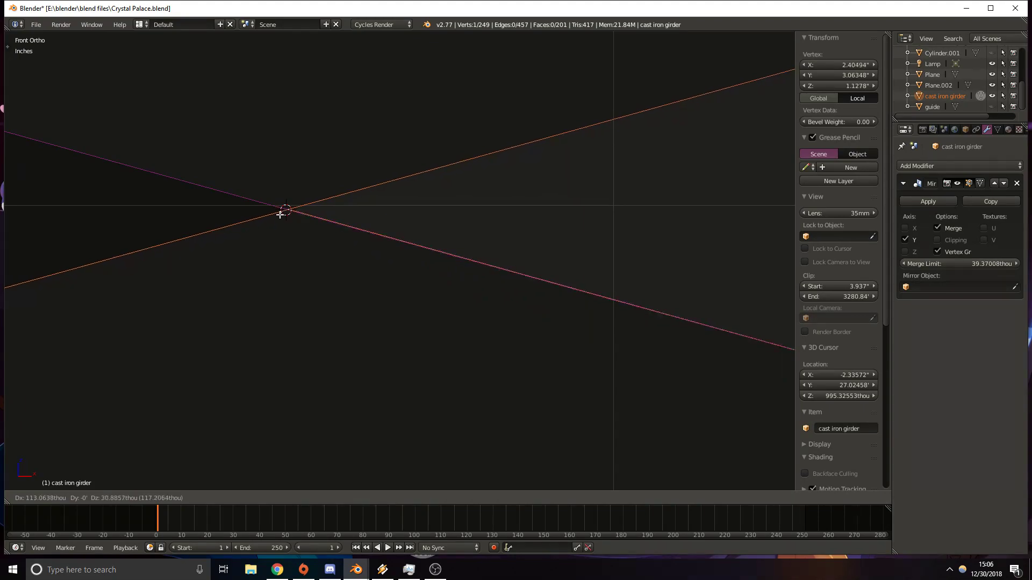
{"action": "left_click", "coordinate": [279, 214]}
Delete the two long faces of the descending diagonal brace that overlap the crossing.
{"action": "scroll", "coordinate": [473, 247], "scroll_direction": "down", "scroll_amount": 16}
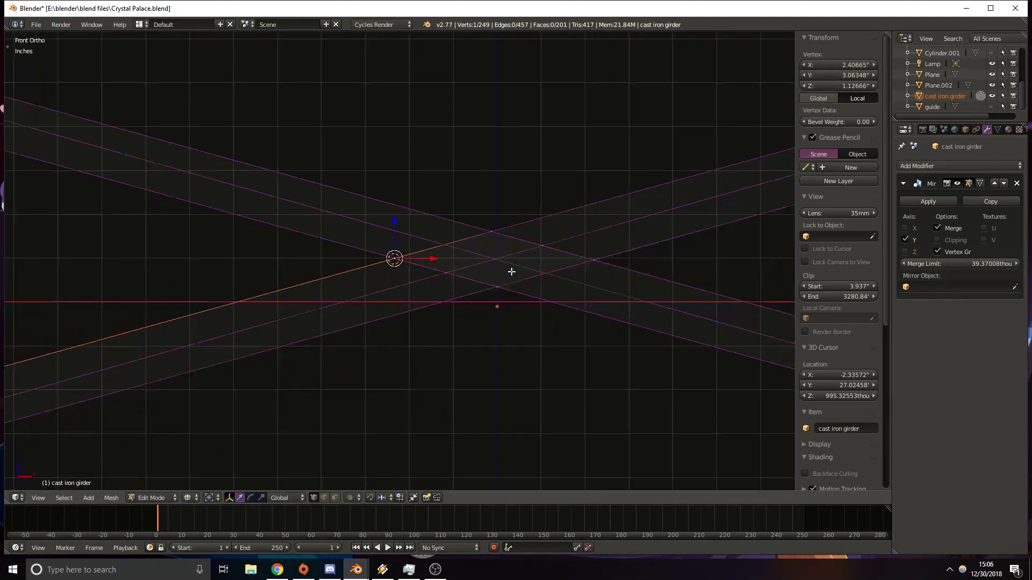
{"action": "key", "text": "a"}
{"action": "key", "text": "z"}
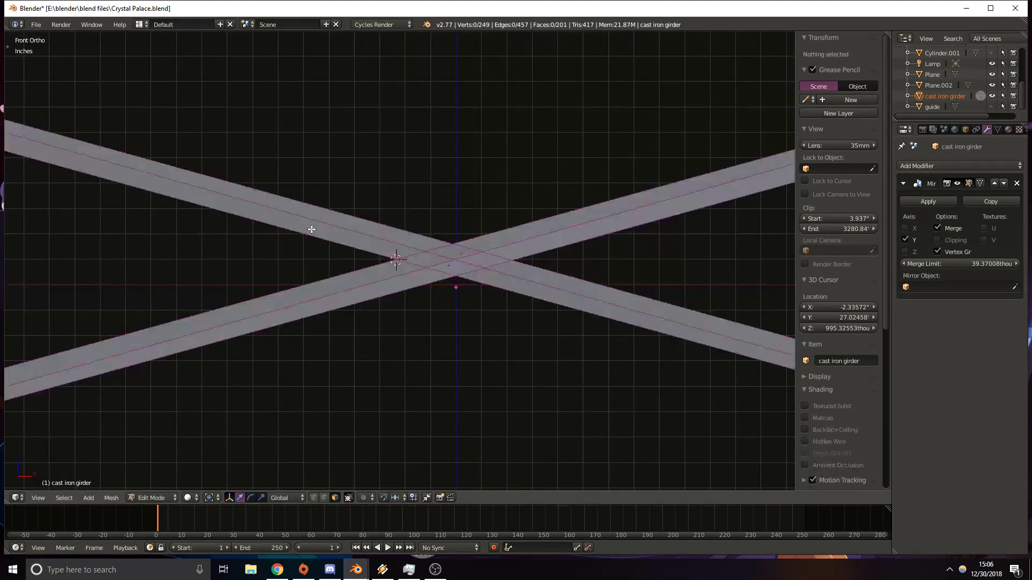
{"action": "right_click", "coordinate": [310, 229]}
{"action": "right_click", "coordinate": [323, 215], "text": "shift"}
{"action": "key", "text": "x"}
{"action": "left_click", "coordinate": [322, 215]}
{"action": "middle_click_drag", "start_coordinate": [480, 288], "coordinate": [412, 284], "text": "shift"}
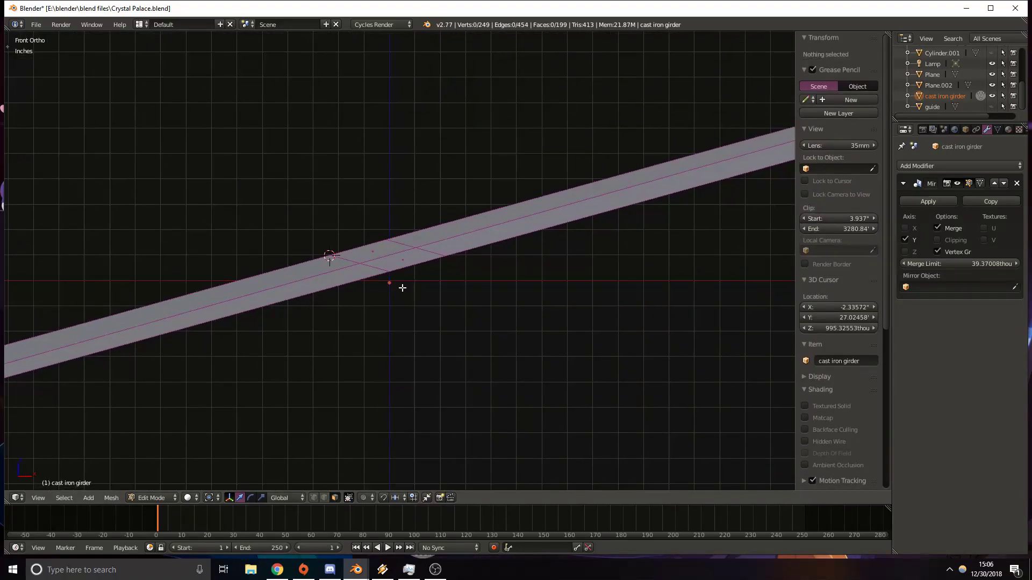
Add a centred loop cut across the two faces at the brace crossing.
{"action": "right_click", "coordinate": [405, 264]}
{"action": "right_click", "coordinate": [386, 252], "text": "shift"}
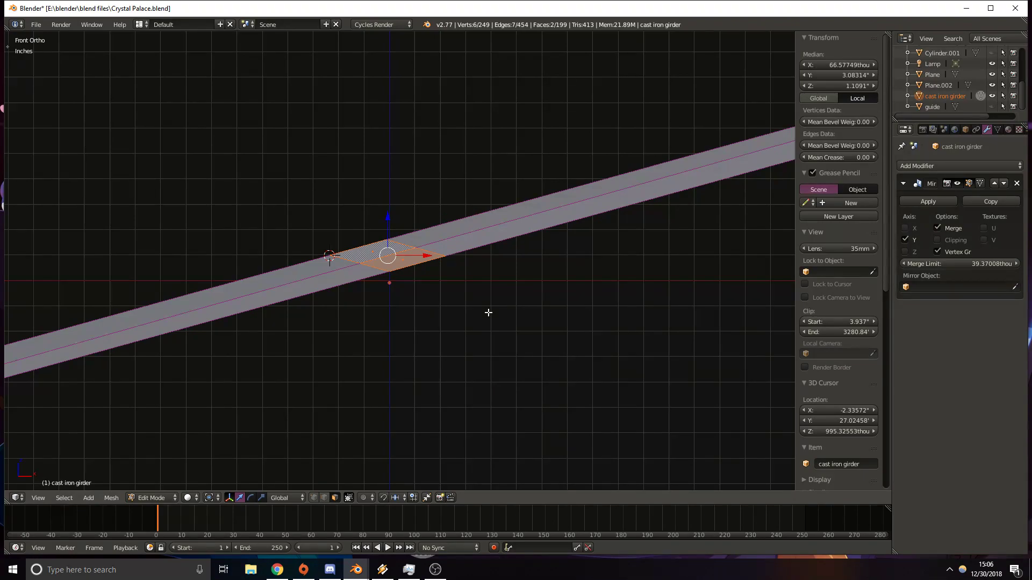
{"action": "scroll", "coordinate": [488, 312], "scroll_direction": "up", "scroll_amount": 8}
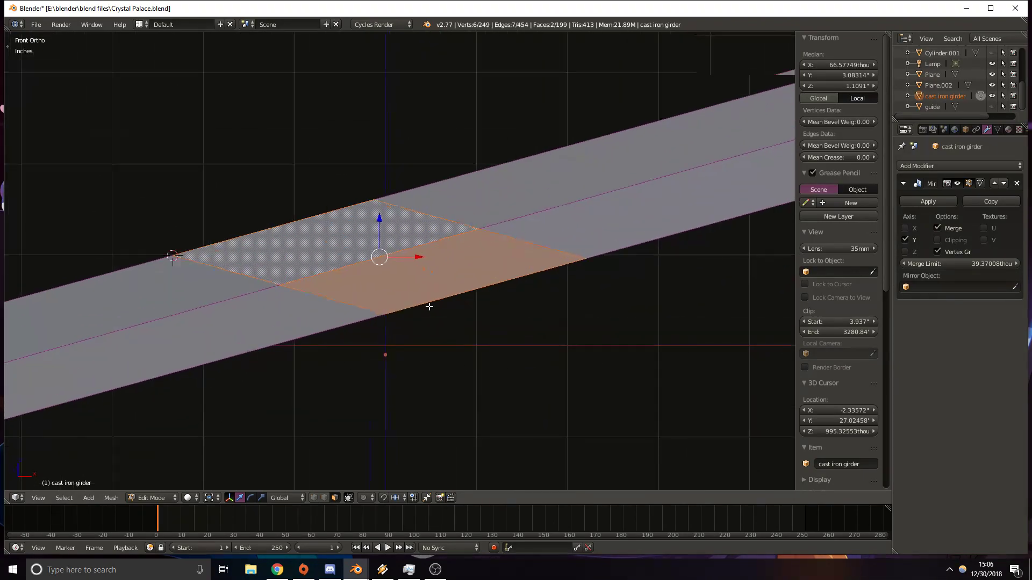
{"action": "key", "text": "ctrl+r"}
{"action": "left_click", "coordinate": [408, 267]}
{"action": "right_click", "coordinate": [407, 267]}
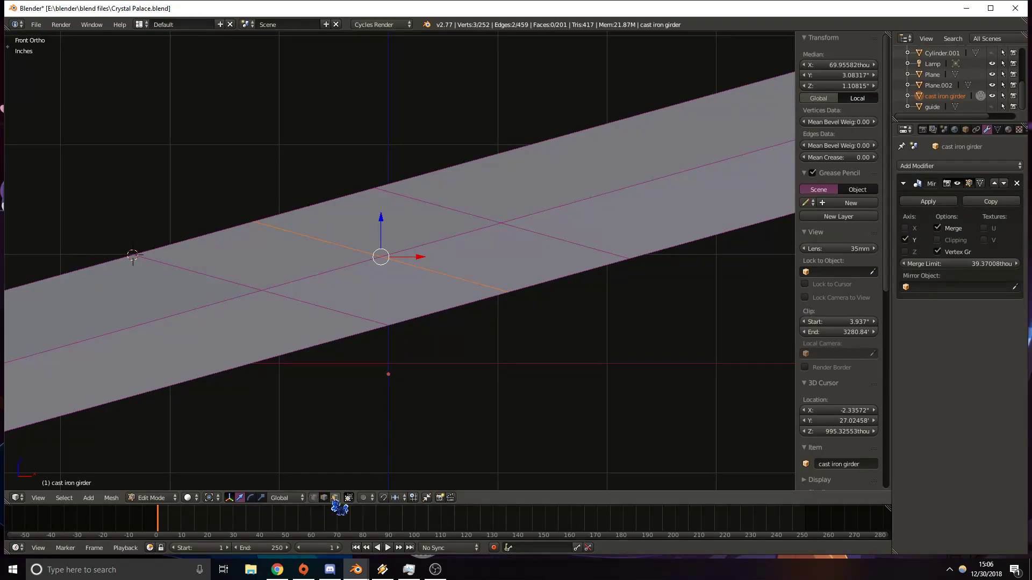
Rebuild the two faces of the descending diagonal brace between the crossing and its lower end by filling between opposite edges.
{"action": "right_click", "coordinate": [429, 313]}
{"action": "scroll", "coordinate": [483, 344], "scroll_direction": "down", "scroll_amount": 9}
{"action": "middle_click_drag", "start_coordinate": [721, 405], "coordinate": [537, 331], "text": "shift"}
{"action": "scroll", "coordinate": [394, 288], "scroll_direction": "down", "scroll_amount": 5}
{"action": "scroll", "coordinate": [537, 331], "scroll_direction": "up", "scroll_amount": 5}
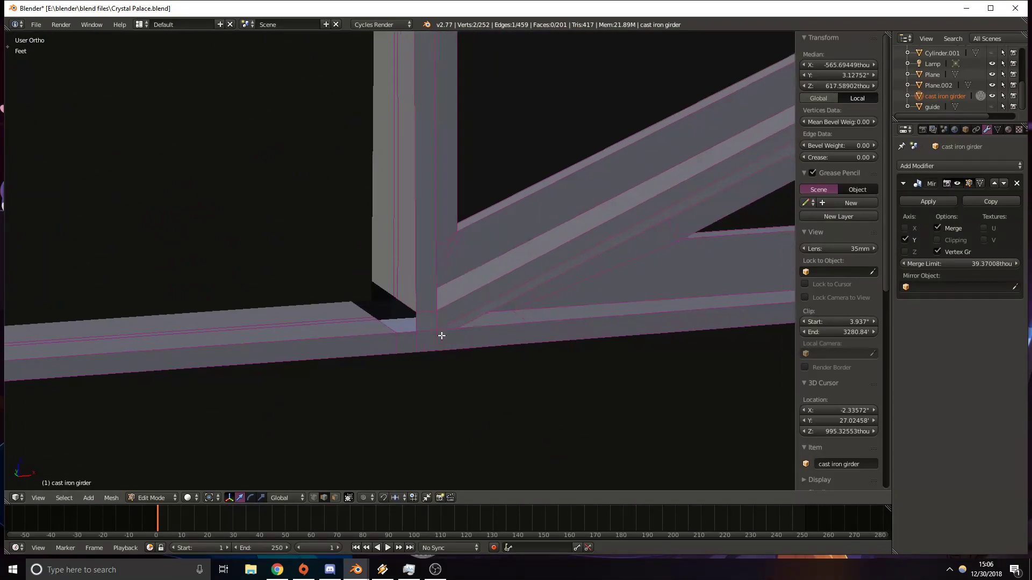
{"action": "key", "text": "f"}
{"action": "right_click", "coordinate": [413, 321]}
{"action": "right_click", "coordinate": [396, 325], "text": "shift"}
{"action": "middle_click_drag", "start_coordinate": [135, 267], "coordinate": [600, 373], "text": "shift"}
{"action": "middle_click_drag", "start_coordinate": [54, 225], "coordinate": [289, 284], "text": "shift"}
{"action": "key", "text": "f"}
Rebuild the two faces of the descending diagonal brace between the crossing and its upper end.
{"action": "right_click", "coordinate": [190, 299], "text": "shift"}
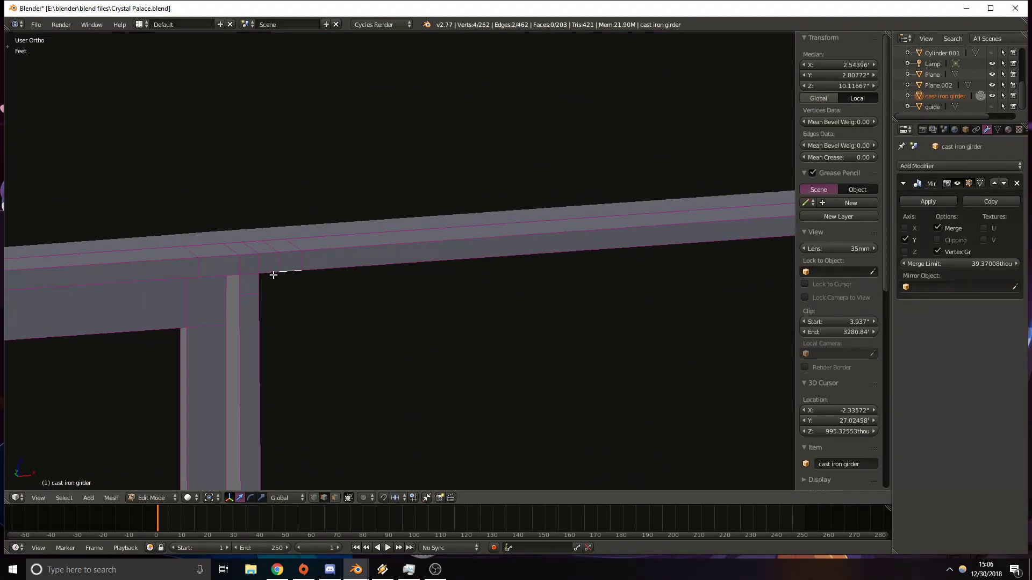
{"action": "key", "text": "f"}
{"action": "right_click", "coordinate": [283, 279], "text": "shift"}
{"action": "middle_click_drag", "start_coordinate": [283, 279], "coordinate": [546, 178]}
{"action": "right_click", "coordinate": [546, 177], "text": "shift"}
{"action": "key", "text": "f"}
{"action": "middle_click_drag", "start_coordinate": [472, 203], "coordinate": [526, 194]}
Duplicate the four outer corner vertices of the brace crossing as separate points.
{"action": "scroll", "coordinate": [569, 200], "scroll_direction": "down", "scroll_amount": 5}
{"action": "middle_click_drag", "start_coordinate": [708, 219], "coordinate": [477, 316], "text": "shift"}
{"action": "middle_click_drag", "start_coordinate": [551, 259], "coordinate": [392, 329]}
{"action": "scroll", "coordinate": [455, 299], "scroll_direction": "up", "scroll_amount": 4}
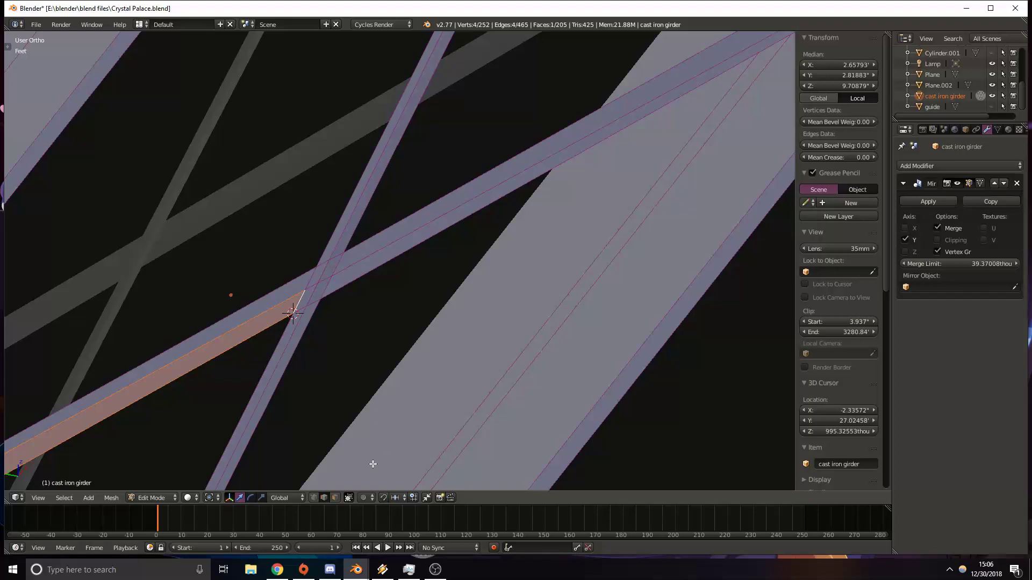
{"action": "mouse_move", "coordinate": [482, 346]}
{"action": "middle_mouse_down"}
{"action": "mouse_move", "coordinate": [488, 339]}
{"action": "mouse_move", "coordinate": [454, 338]}
{"action": "mouse_move", "coordinate": [446, 316]}
{"action": "mouse_move", "coordinate": [481, 336]}
{"action": "middle_mouse_up"}
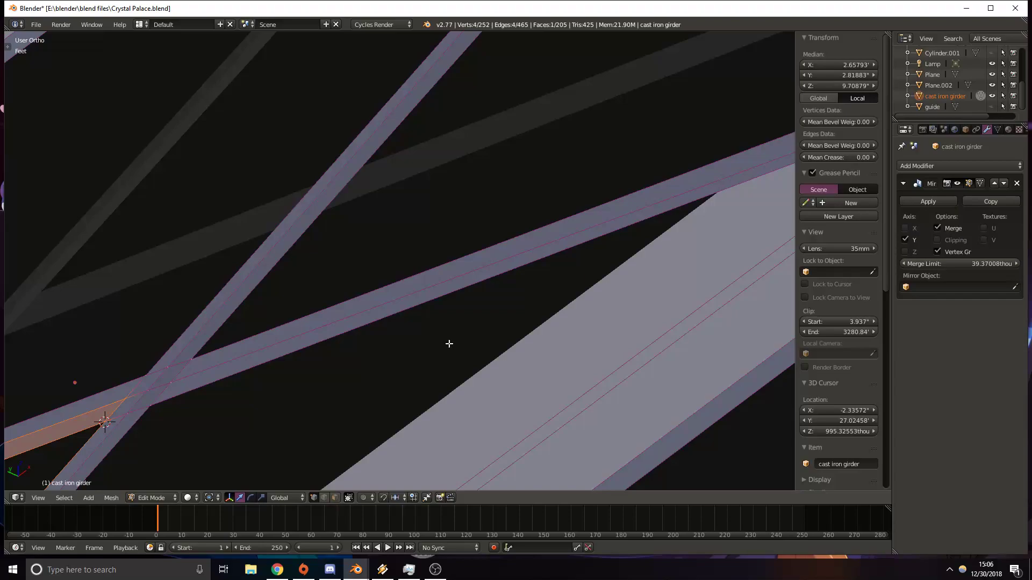
{"action": "middle_click_drag", "start_coordinate": [449, 343], "coordinate": [338, 286]}
{"action": "right_click", "coordinate": [326, 279]}
{"action": "right_click", "coordinate": [210, 367], "text": "shift"}
{"action": "right_click", "coordinate": [261, 295], "text": "shift"}
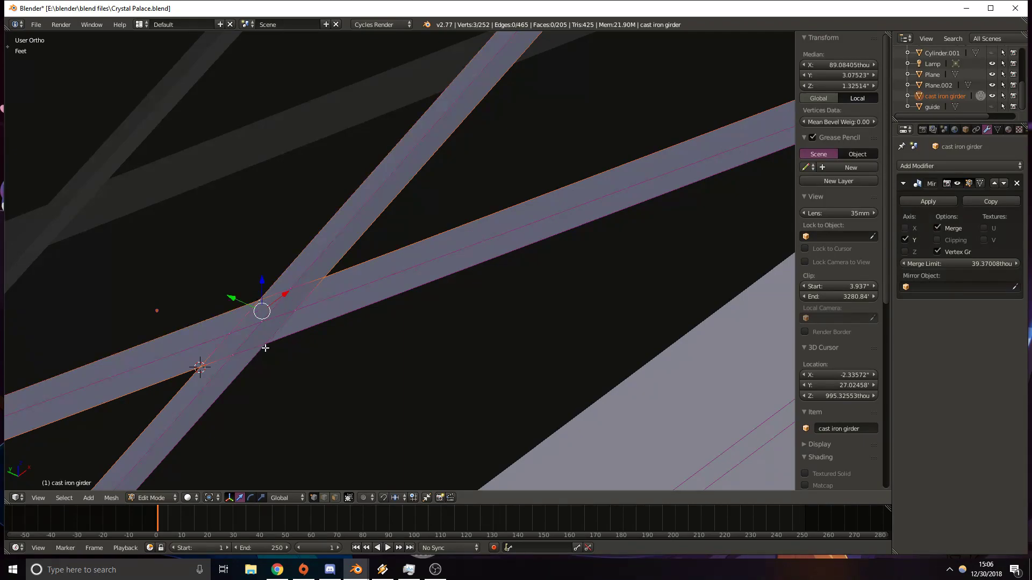
{"action": "key", "text": "KP_7"}
{"action": "key", "text": "z"}
{"action": "middle_click_drag", "start_coordinate": [265, 347], "coordinate": [302, 212], "text": "shift"}
{"action": "middle_click_drag", "start_coordinate": [352, 353], "coordinate": [355, 317], "text": "shift"}
{"action": "middle_click_drag", "start_coordinate": [259, 317], "coordinate": [586, 272], "text": "shift"}
{"action": "middle_click_drag", "start_coordinate": [221, 305], "coordinate": [393, 304], "text": "shift"}
{"action": "key", "text": "y"}
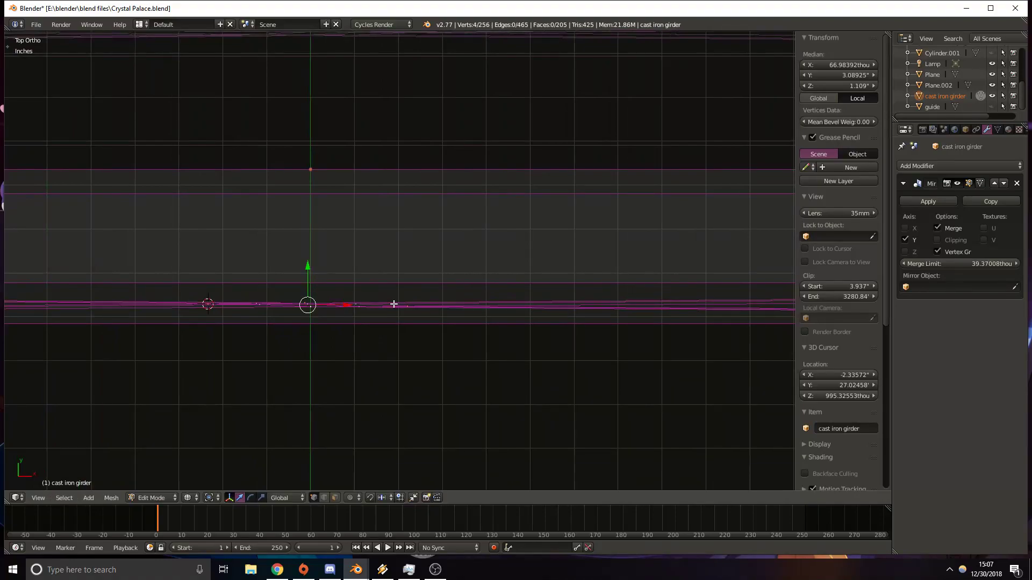
Set the median Y of the four duplicated corner vertices to 0.
{"action": "left_click", "coordinate": [837, 76]}
{"action": "type", "text": "0"}
{"action": "key", "text": "Return"}
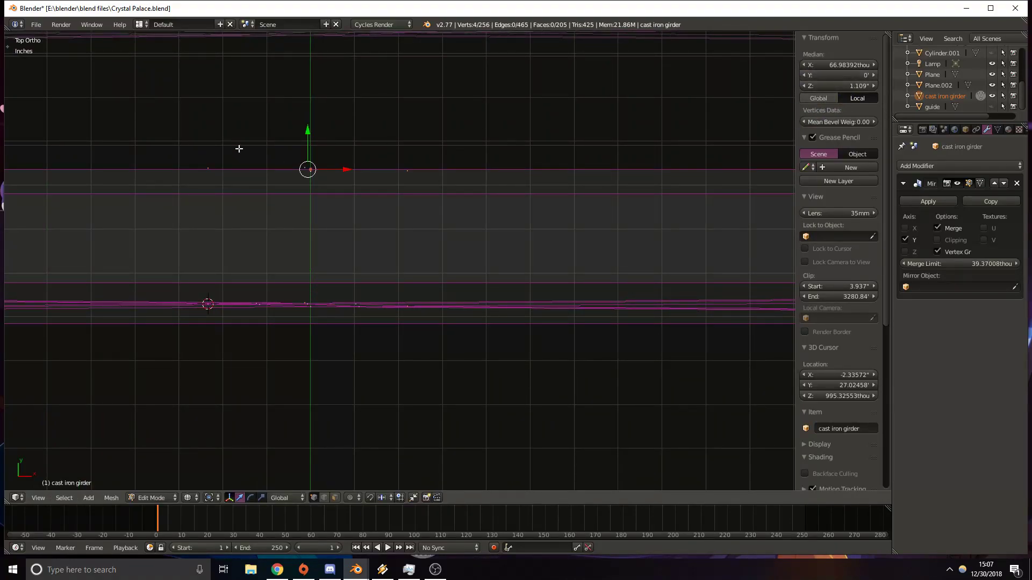
Set the Y coordinate of the duplicated top and left corner vertices individually to 0.
{"action": "scroll", "coordinate": [382, 279], "scroll_direction": "up", "scroll_amount": 5}
{"action": "scroll", "coordinate": [383, 280], "scroll_direction": "up", "scroll_amount": 3}
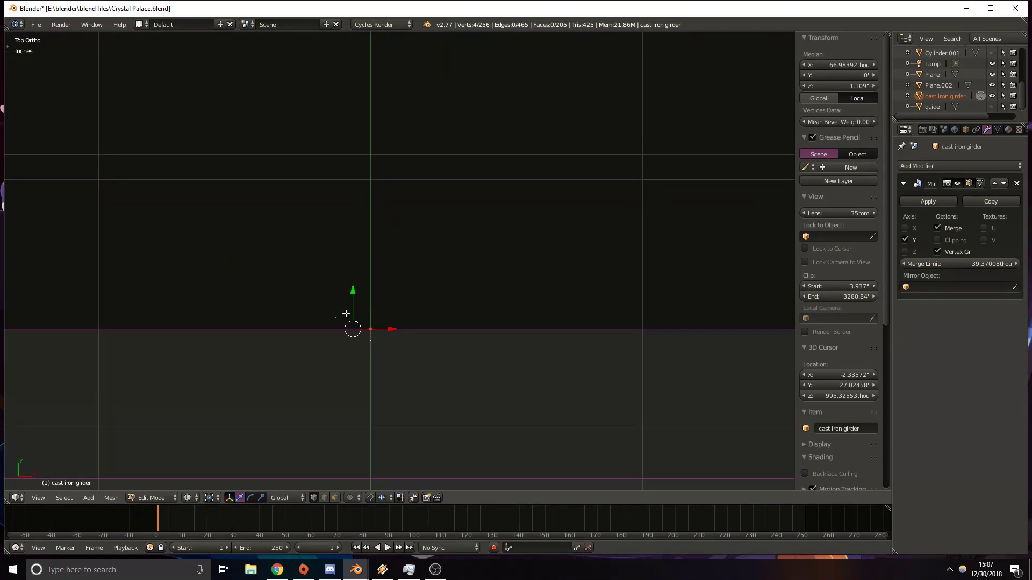
{"action": "right_click", "coordinate": [373, 348]}
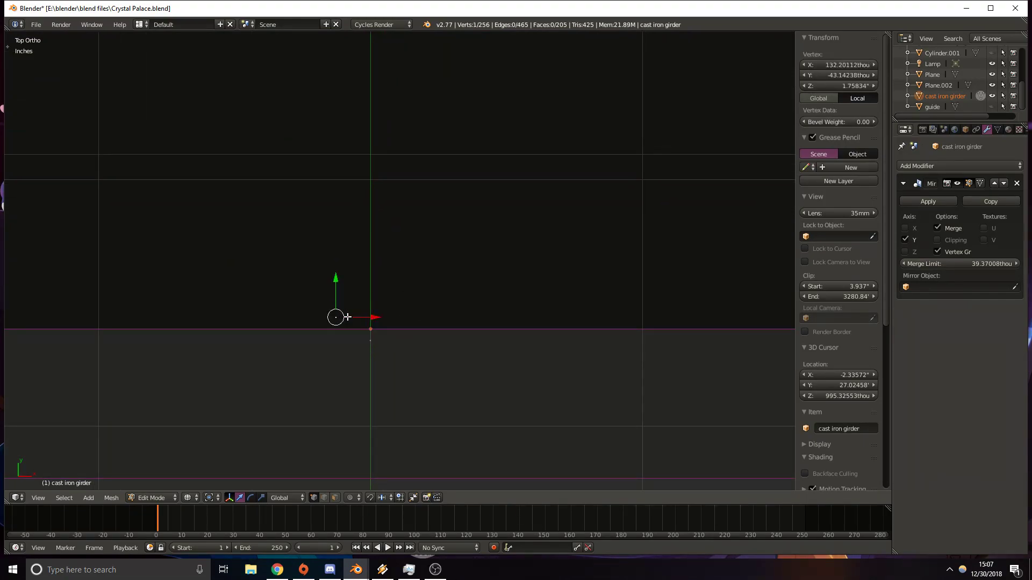
{"action": "left_click", "coordinate": [833, 76]}
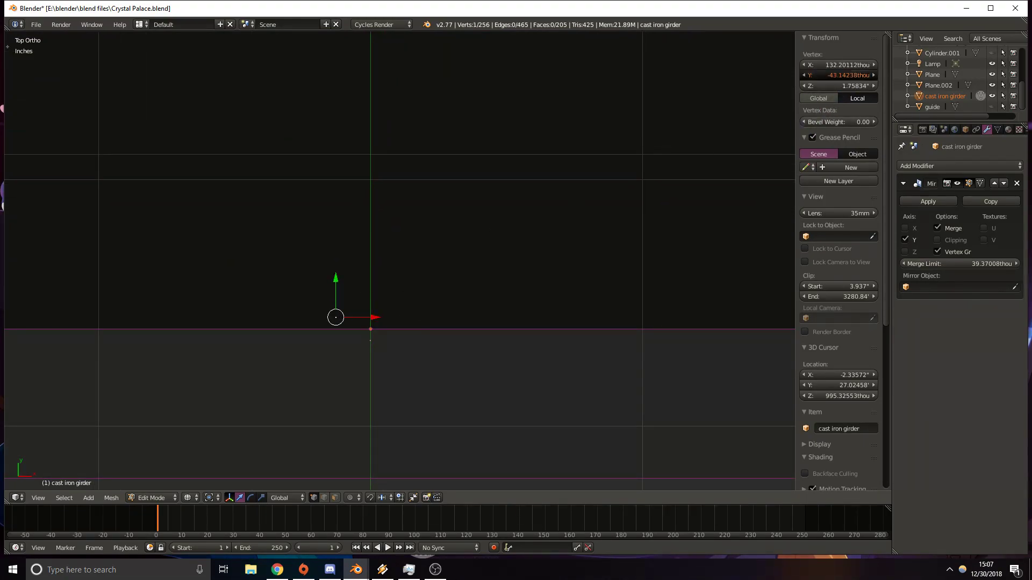
{"action": "type", "text": "0"}
{"action": "key", "text": "Return"}
{"action": "middle_click_drag", "start_coordinate": [170, 327], "coordinate": [559, 262], "text": "shift"}
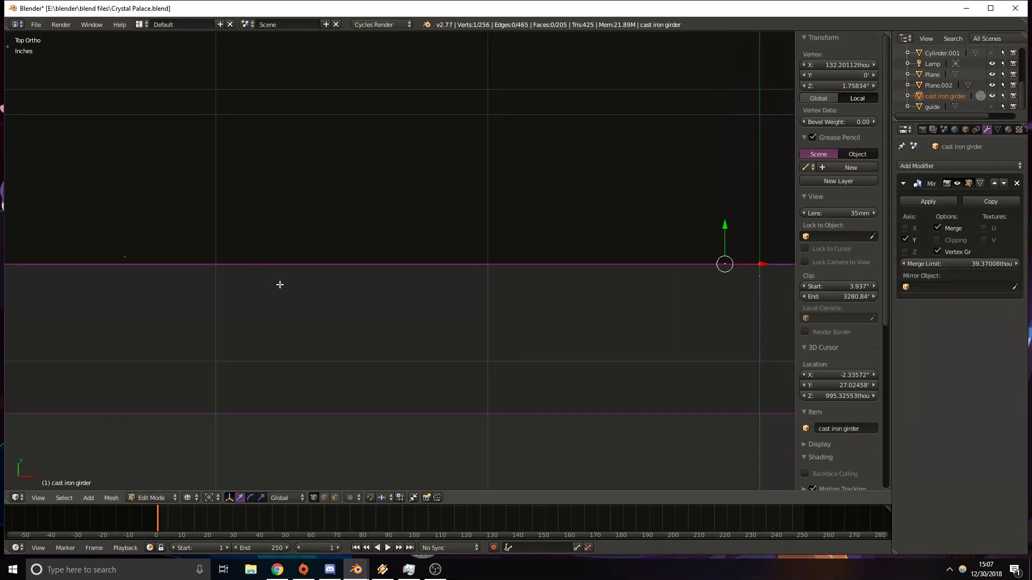
{"action": "left_click", "coordinate": [828, 75]}
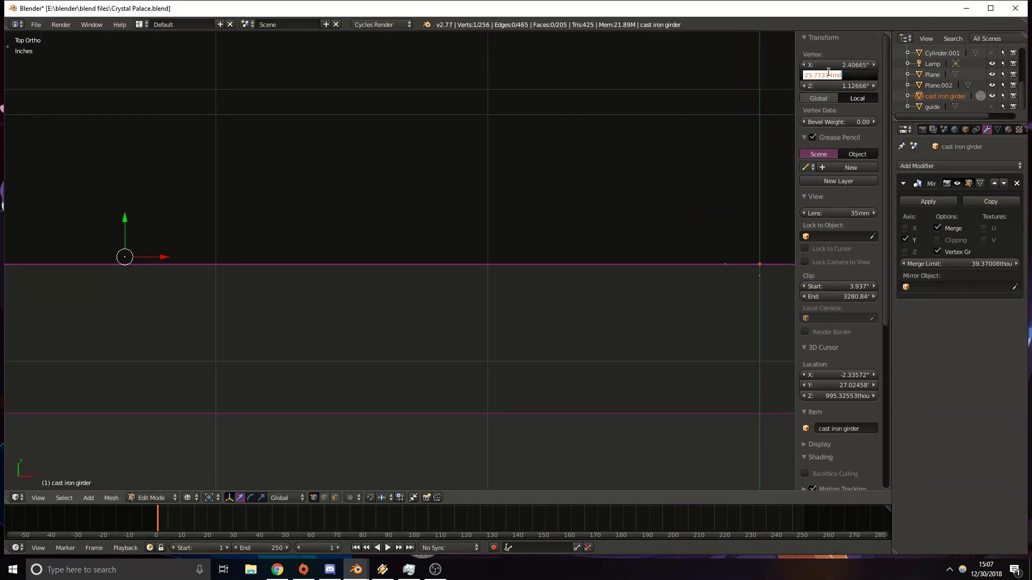
{"action": "type", "text": "0"}
{"action": "key", "text": "Return"}
Set the Y coordinate of the duplicated bottom and right corner vertices individually to 0.
{"action": "key", "text": "KP_Decimal"}
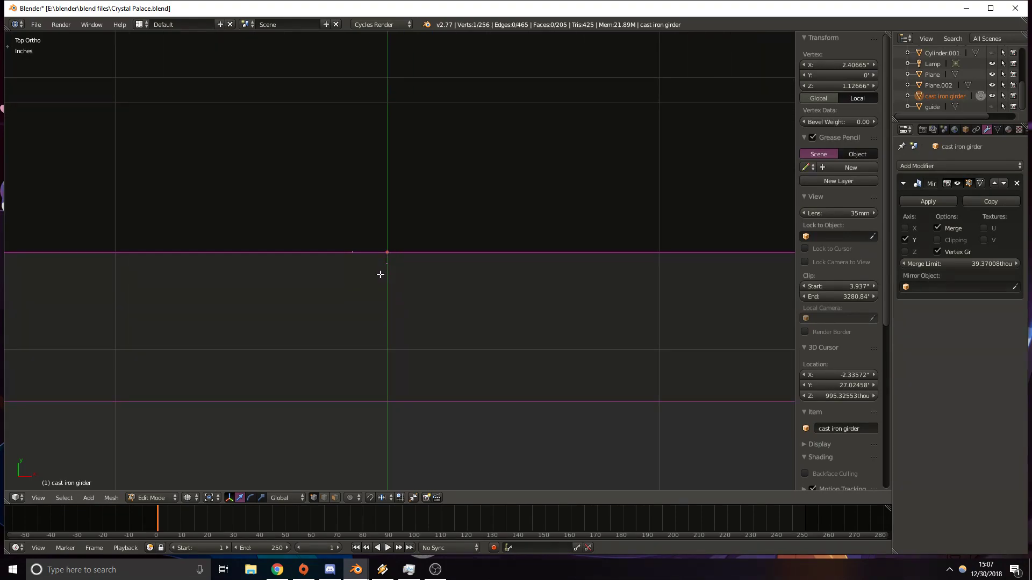
{"action": "left_click", "coordinate": [836, 75]}
{"action": "type", "text": "0"}
{"action": "key", "text": "Return"}
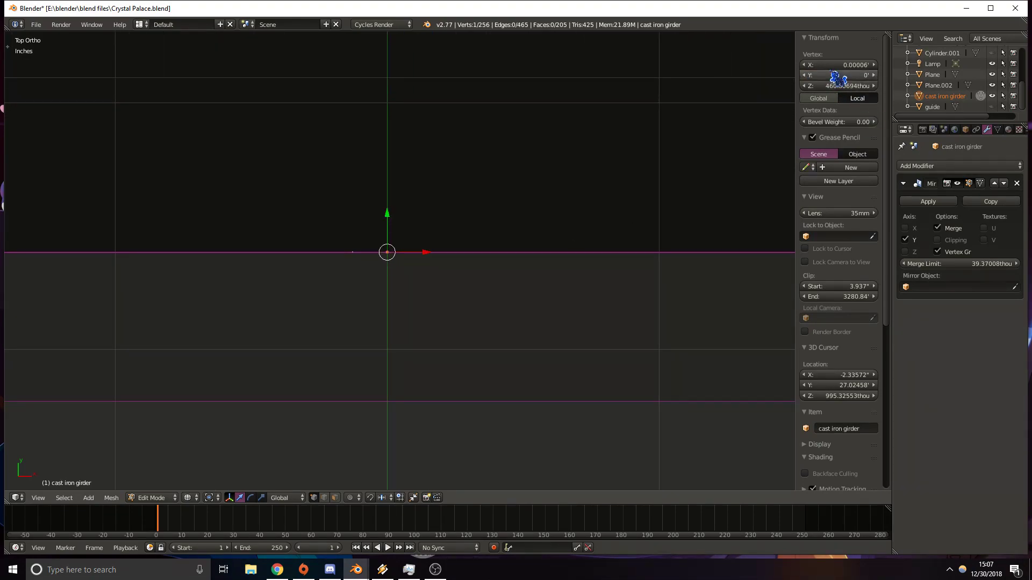
{"action": "middle_click_drag", "start_coordinate": [767, 273], "coordinate": [329, 301], "text": "shift"}
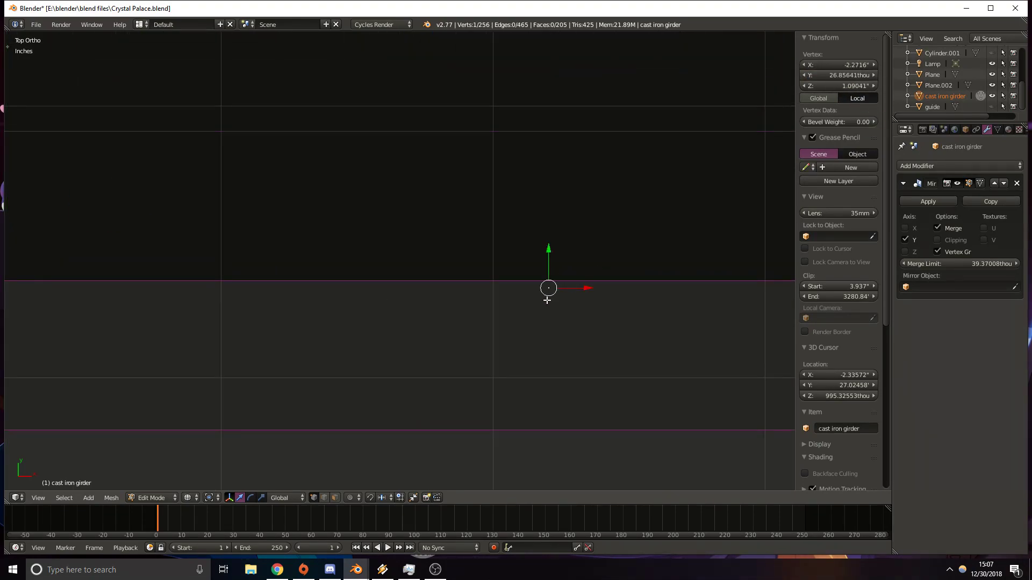
{"action": "left_click", "coordinate": [844, 75]}
{"action": "type", "text": "0"}
{"action": "key", "text": "Return"}
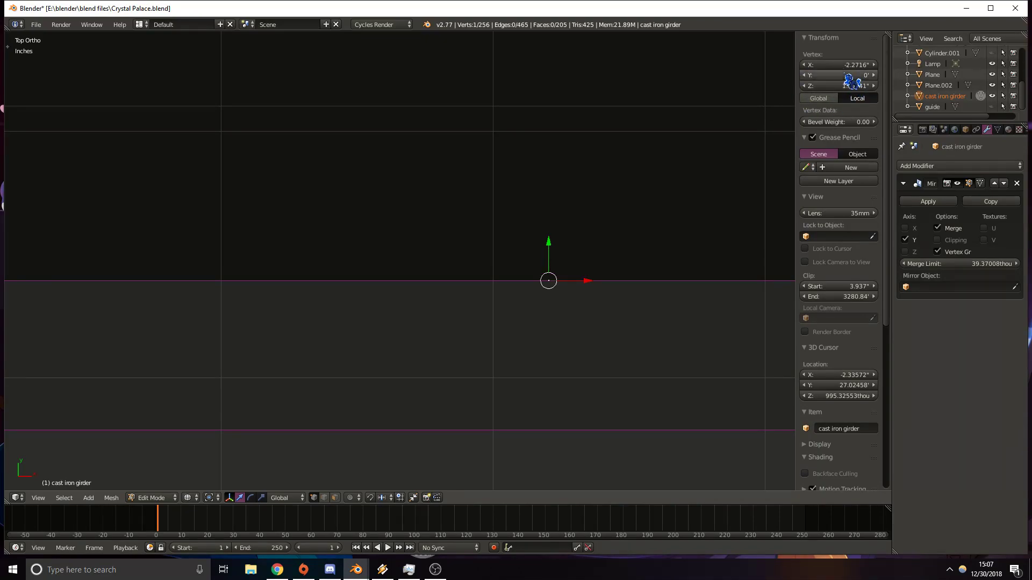
Connect the duplicated bottom vertex to the crossing's bottom corner with an edge.
{"action": "key", "text": "z"}
{"action": "middle_click_drag", "start_coordinate": [446, 304], "coordinate": [388, 213]}
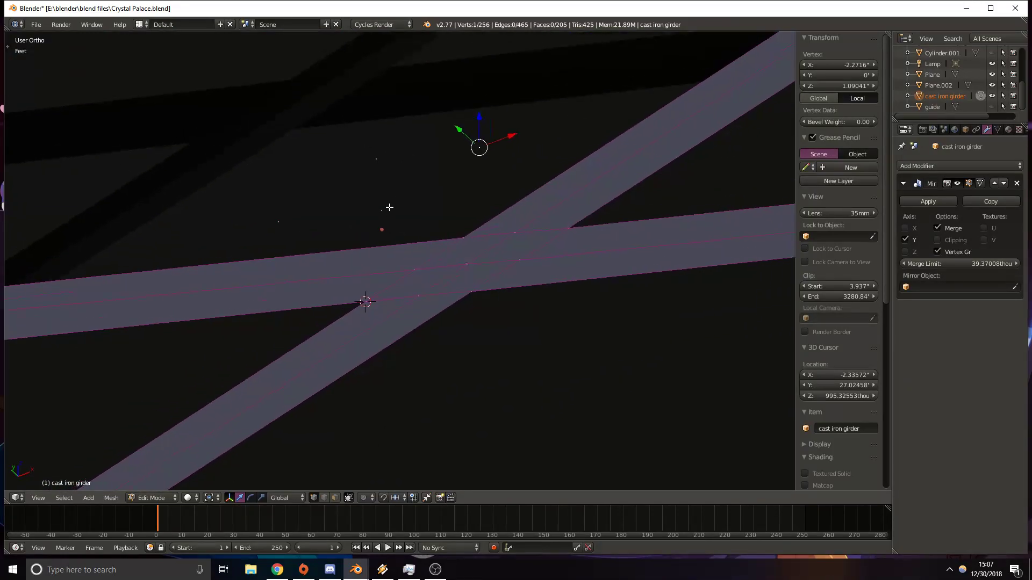
{"action": "right_click", "coordinate": [472, 289], "text": "shift"}
{"action": "middle_click_drag", "start_coordinate": [477, 298], "coordinate": [383, 309]}
{"action": "middle_click_drag", "start_coordinate": [558, 260], "coordinate": [371, 327], "text": "shift"}
{"action": "middle_click_drag", "start_coordinate": [606, 241], "coordinate": [416, 327], "text": "shift"}
{"action": "scroll", "coordinate": [445, 313], "scroll_direction": "up", "scroll_amount": 4}
{"action": "key", "text": "f"}
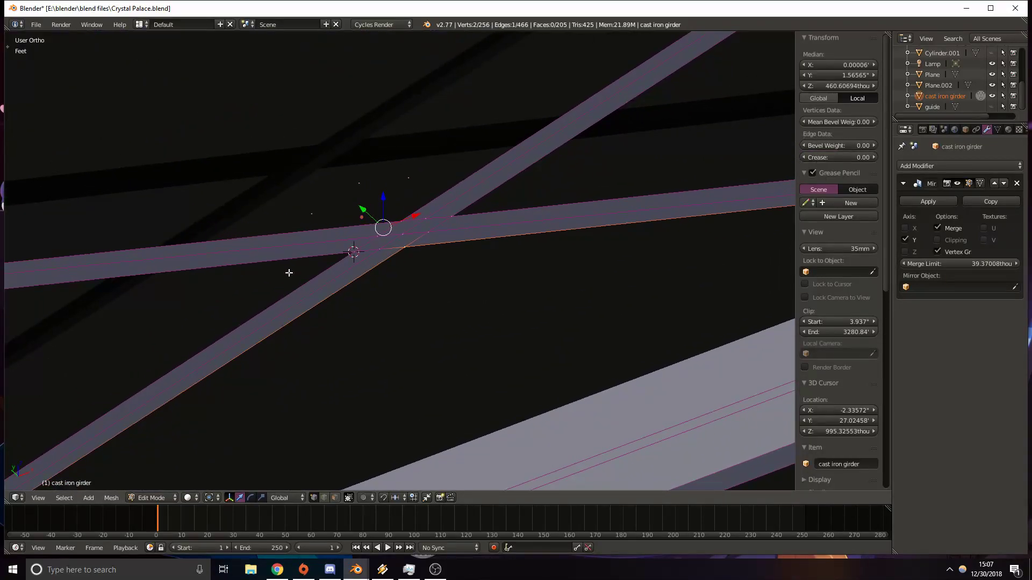
Connect the duplicated right vertex to the crossing's right corner with an edge.
{"action": "middle_click_drag", "start_coordinate": [287, 276], "coordinate": [304, 297]}
{"action": "scroll", "coordinate": [422, 305], "scroll_direction": "up", "scroll_amount": 4}
{"action": "middle_click_drag", "start_coordinate": [426, 307], "coordinate": [336, 232], "text": "shift"}
{"action": "right_click", "coordinate": [360, 196]}
{"action": "middle_click_drag", "start_coordinate": [445, 259], "coordinate": [392, 237]}
{"action": "right_click", "coordinate": [291, 172], "text": "shift"}
{"action": "key", "text": "f"}
{"action": "middle_click_drag", "start_coordinate": [150, 150], "coordinate": [264, 168], "text": "shift"}
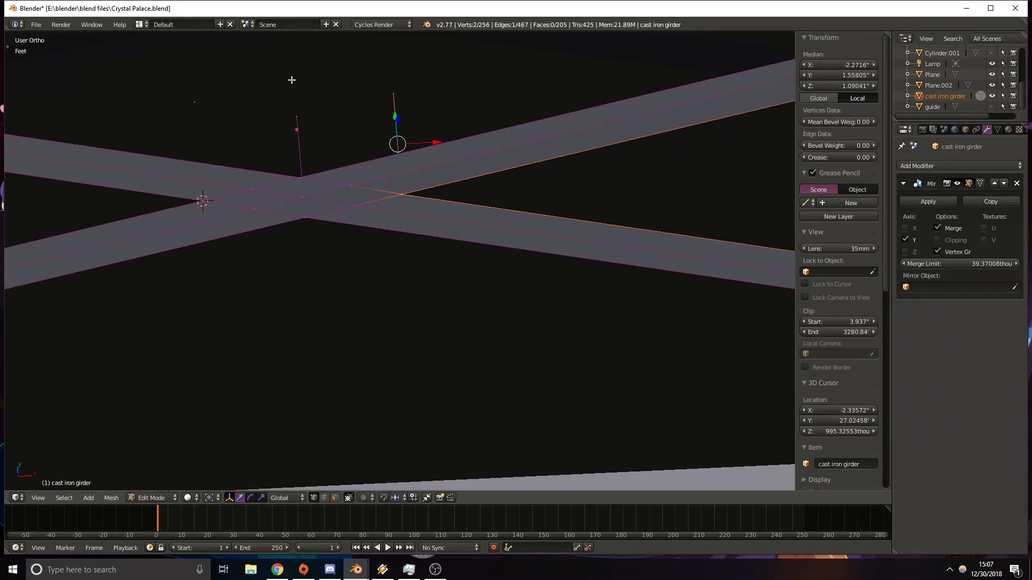
Connect the duplicated top and left vertices to the matching corners of the crossing with edges.
{"action": "right_click", "coordinate": [292, 80]}
{"action": "right_click", "coordinate": [296, 176], "text": "shift"}
{"action": "key", "text": "f"}
{"action": "right_click", "coordinate": [196, 102]}
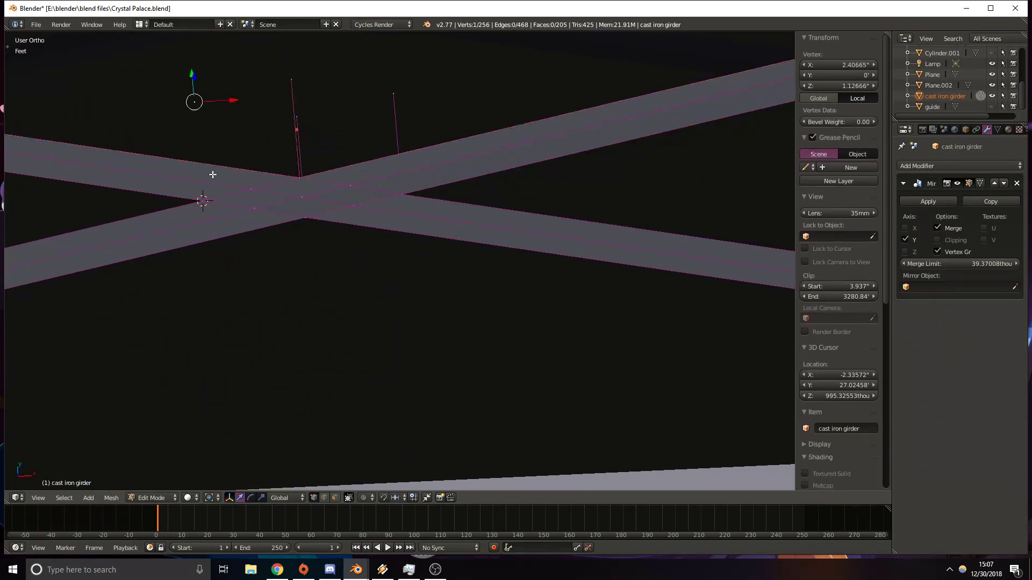
{"action": "right_click", "coordinate": [202, 201], "text": "shift"}
{"action": "key", "text": "f"}
{"action": "middle_click_drag", "start_coordinate": [188, 253], "coordinate": [391, 233], "text": "shift"}
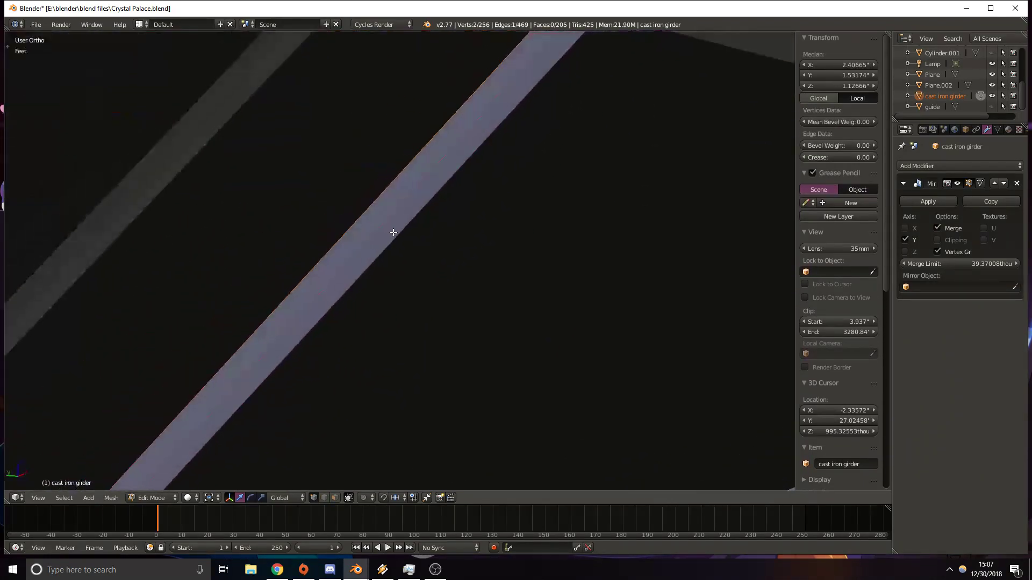
Check the Y coordinate of the lower chord's inner lengthwise edge.
{"action": "scroll", "coordinate": [513, 203], "scroll_direction": "down", "scroll_amount": 9}
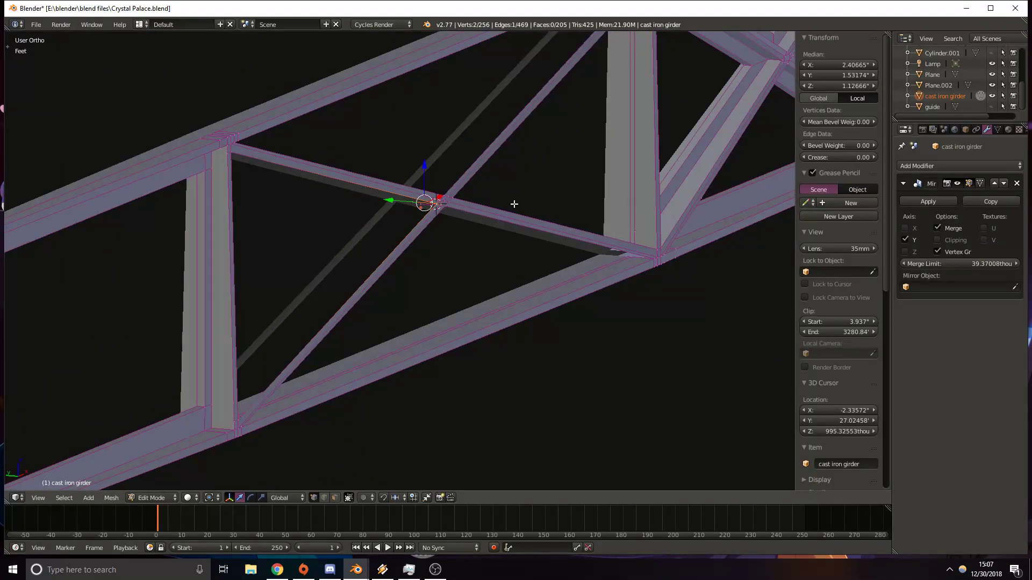
{"action": "middle_click_drag", "start_coordinate": [578, 270], "coordinate": [240, 191]}
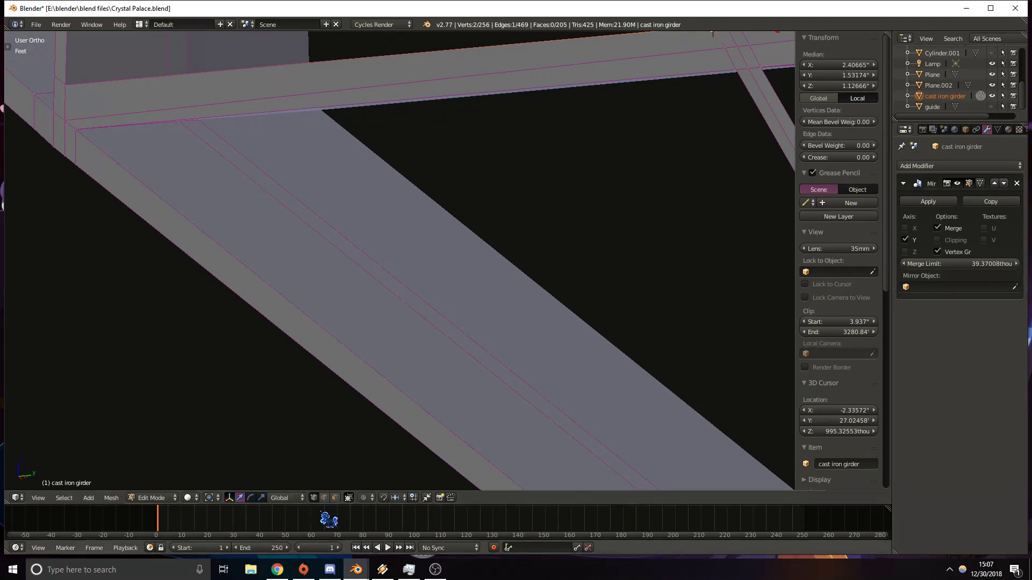
{"action": "right_click", "coordinate": [423, 315]}
{"action": "key", "text": "KP_7"}
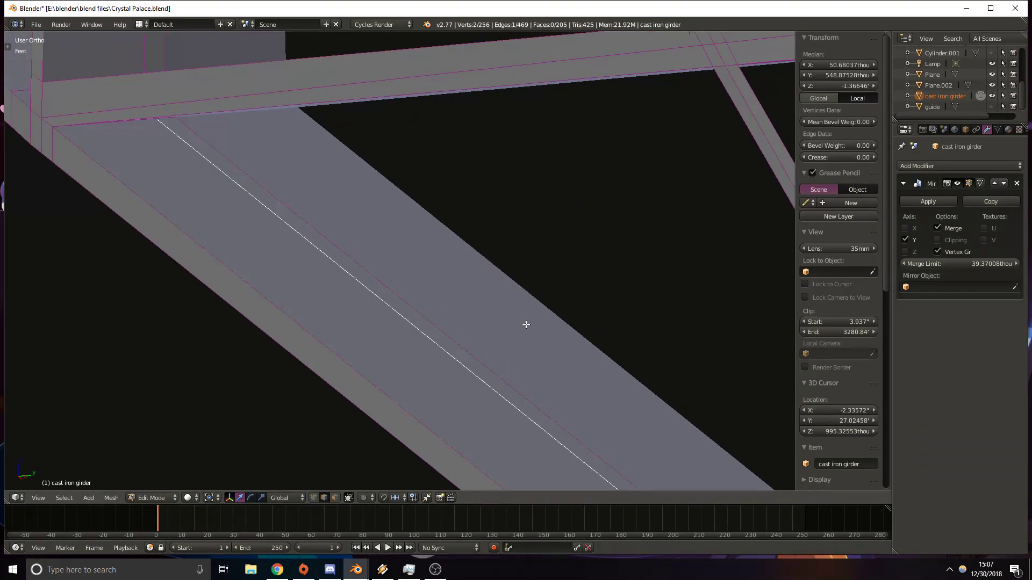
{"action": "scroll", "coordinate": [437, 290], "scroll_direction": "down", "scroll_amount": 5}
{"action": "key", "text": "z"}
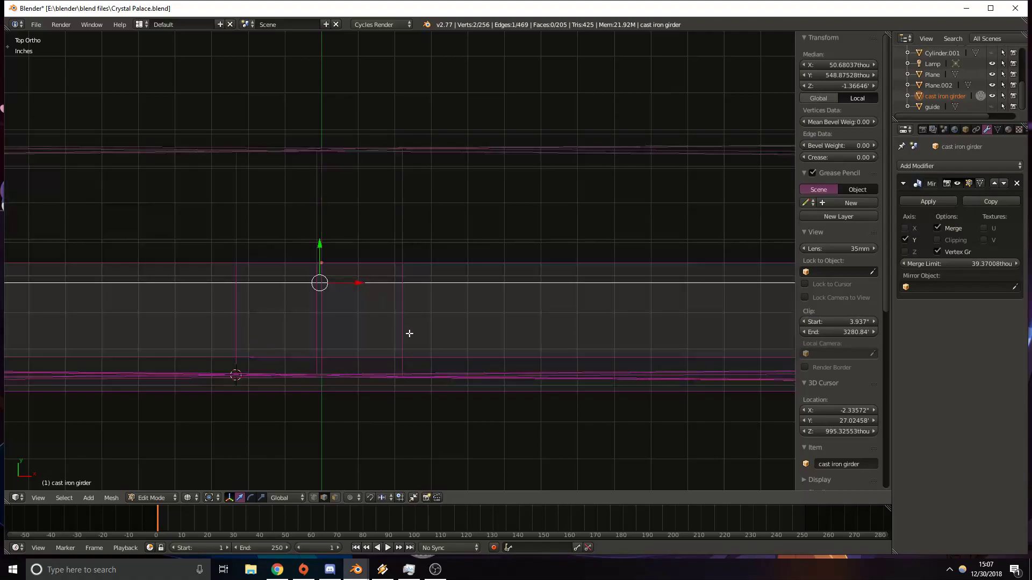
{"action": "scroll", "coordinate": [242, 340], "scroll_direction": "up", "scroll_amount": 3}
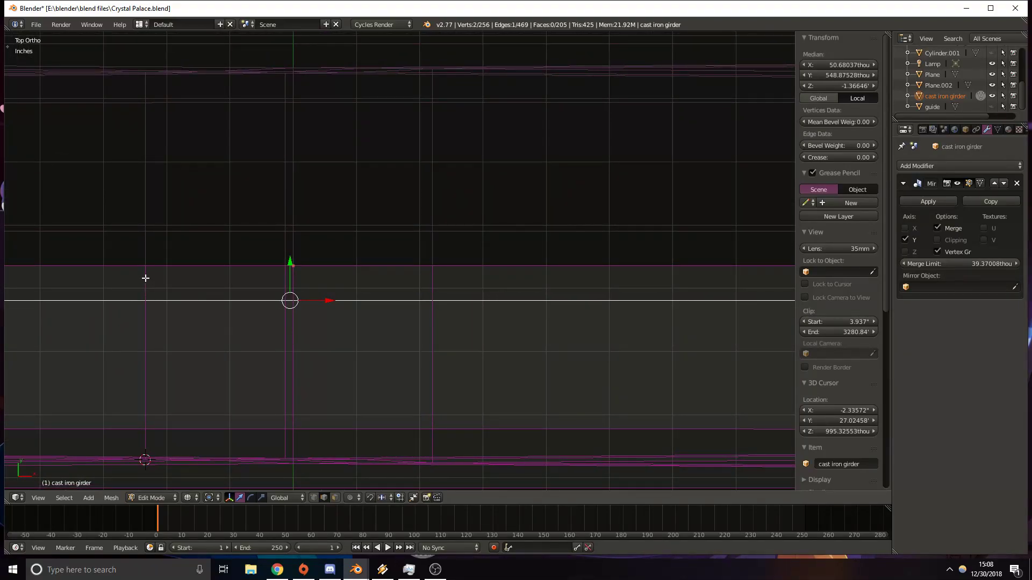
Try to set the Y coordinate of the crossing's four depth edges to 0.548.
{"action": "key", "text": "z"}
{"action": "middle_click_drag", "start_coordinate": [161, 274], "coordinate": [178, 260]}
{"action": "right_click", "coordinate": [170, 263]}
{"action": "right_click", "coordinate": [307, 200], "text": "shift"}
{"action": "middle_click_drag", "start_coordinate": [309, 251], "coordinate": [320, 178]}
{"action": "right_click", "coordinate": [320, 163], "text": "shift"}
{"action": "right_click", "coordinate": [434, 70], "text": "shift"}
{"action": "left_click", "coordinate": [849, 76]}
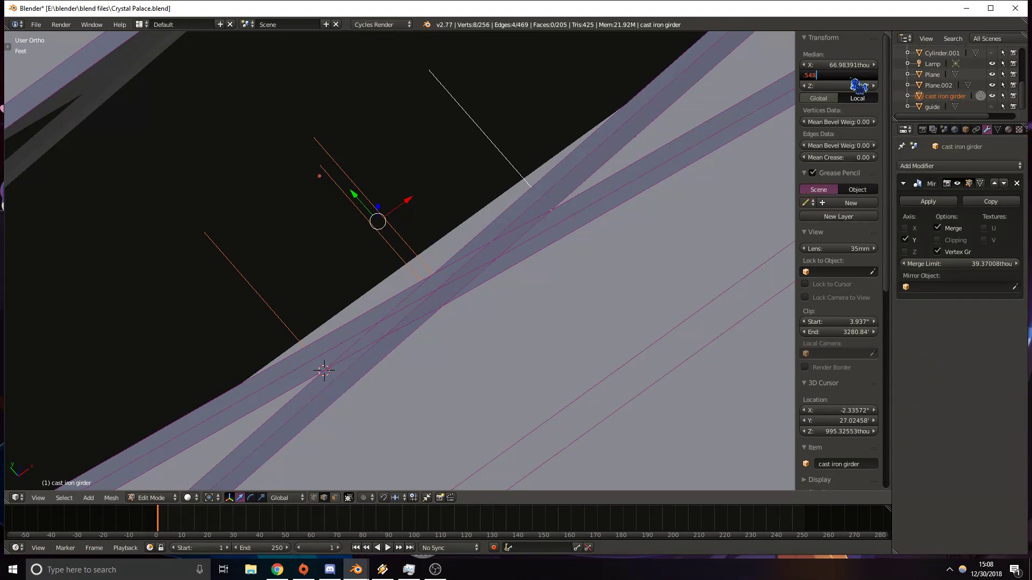
{"action": "type", "text": ".548"}
{"action": "key", "text": "Return"}
{"action": "scroll", "coordinate": [621, 298], "scroll_direction": "down", "scroll_amount": 7}
{"action": "scroll", "coordinate": [515, 348], "scroll_direction": "up", "scroll_amount": 2}
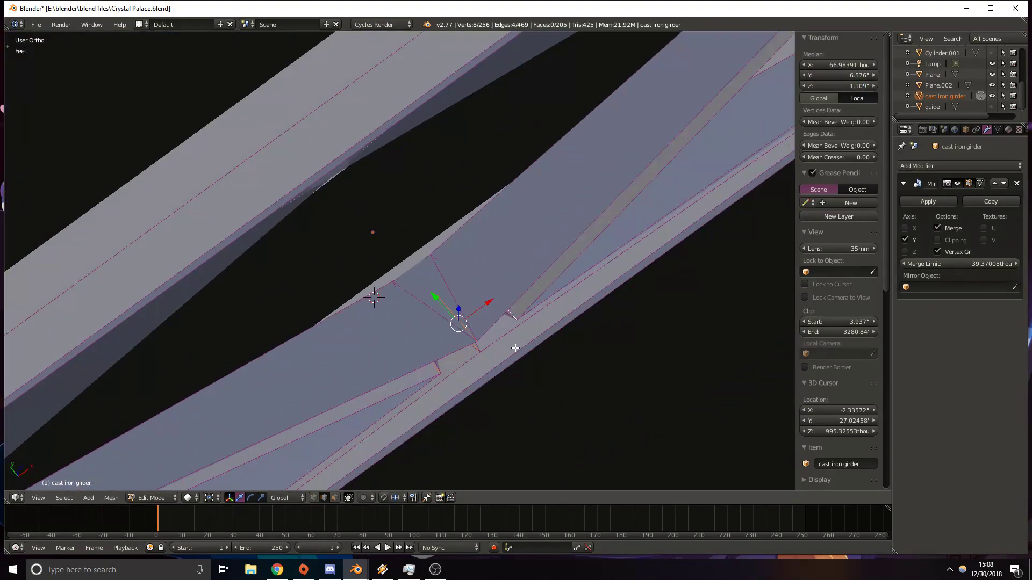
{"action": "key", "text": "z"}
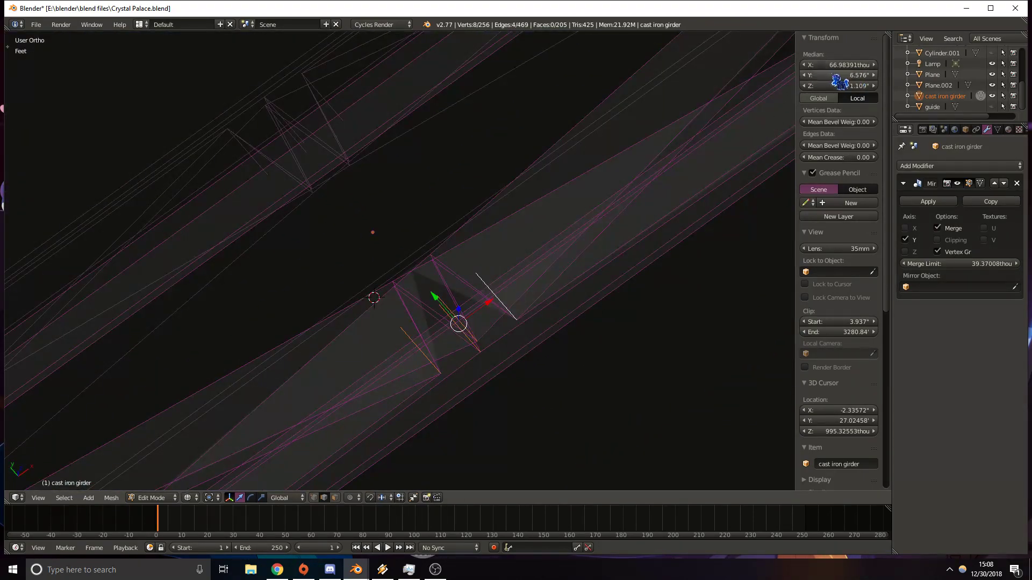
{"action": "key", "text": "ctrl+z"}
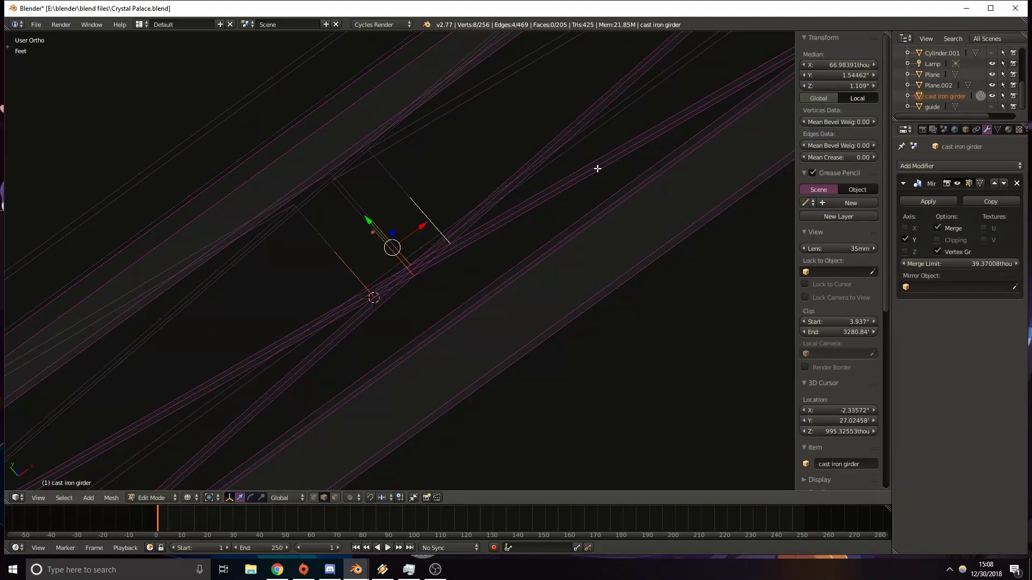
Set the Y coordinate of the four free end vertices of the crossing's depth edges to 6.576 in.
{"action": "key", "text": "KP_7"}
{"action": "scroll", "coordinate": [450, 204], "scroll_direction": "up", "scroll_amount": 4}
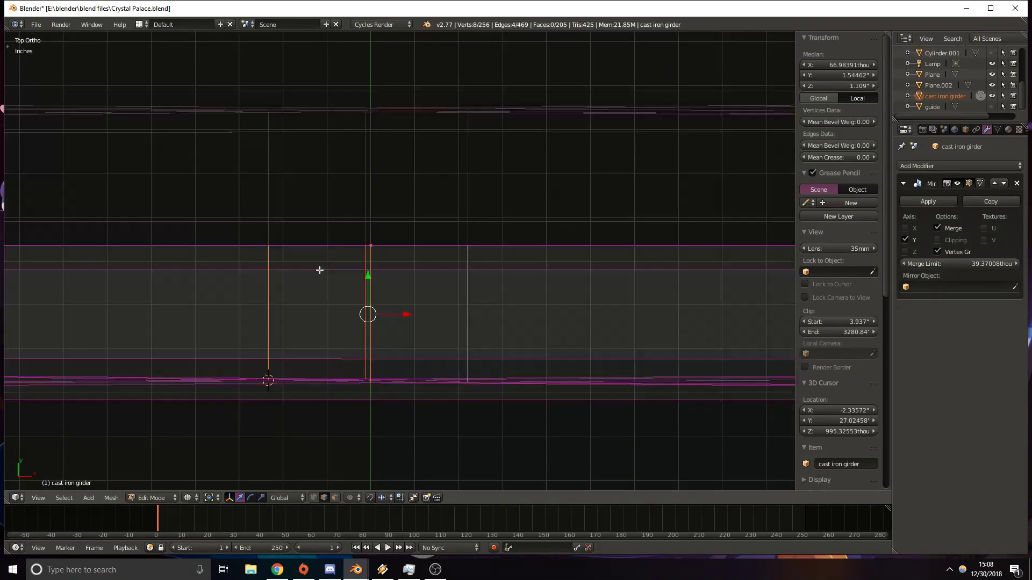
{"action": "middle_click_drag", "start_coordinate": [268, 297], "coordinate": [282, 248]}
{"action": "right_click", "coordinate": [268, 230]}
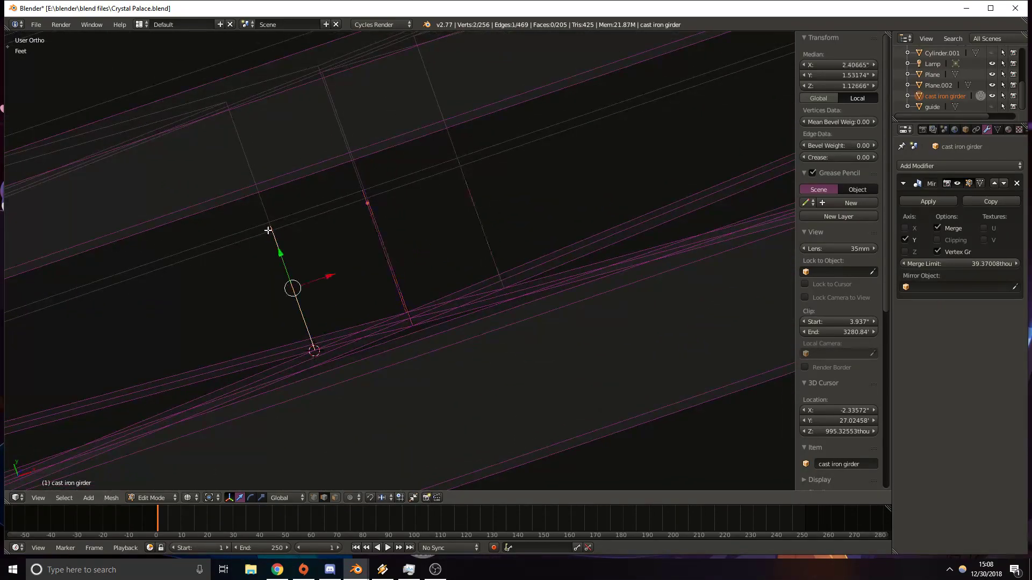
{"action": "left_click", "coordinate": [323, 498]}
{"action": "right_click", "coordinate": [276, 242]}
{"action": "right_click", "coordinate": [363, 207], "text": "shift"}
{"action": "right_click", "coordinate": [462, 166], "text": "shift"}
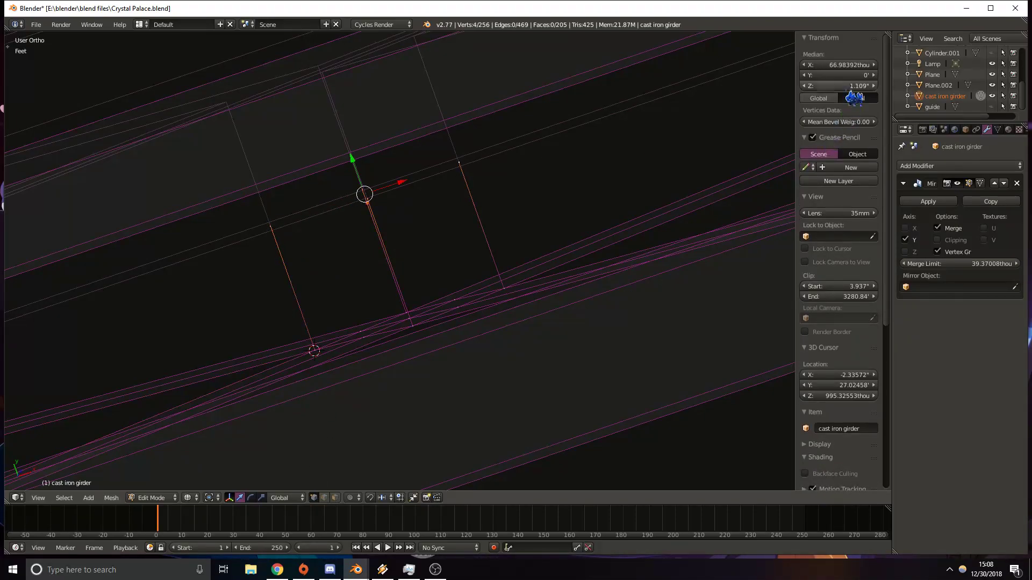
{"action": "left_click", "coordinate": [846, 75]}
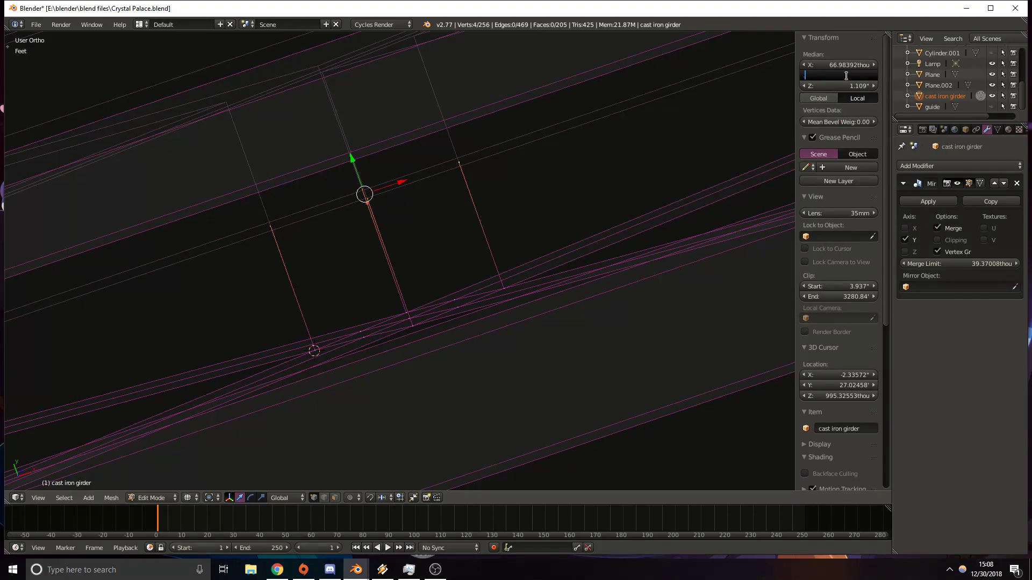
{"action": "key", "text": "Return"}
Change the Y coordinate of the four selected end vertices to 0.00548.
{"action": "left_click", "coordinate": [842, 75]}
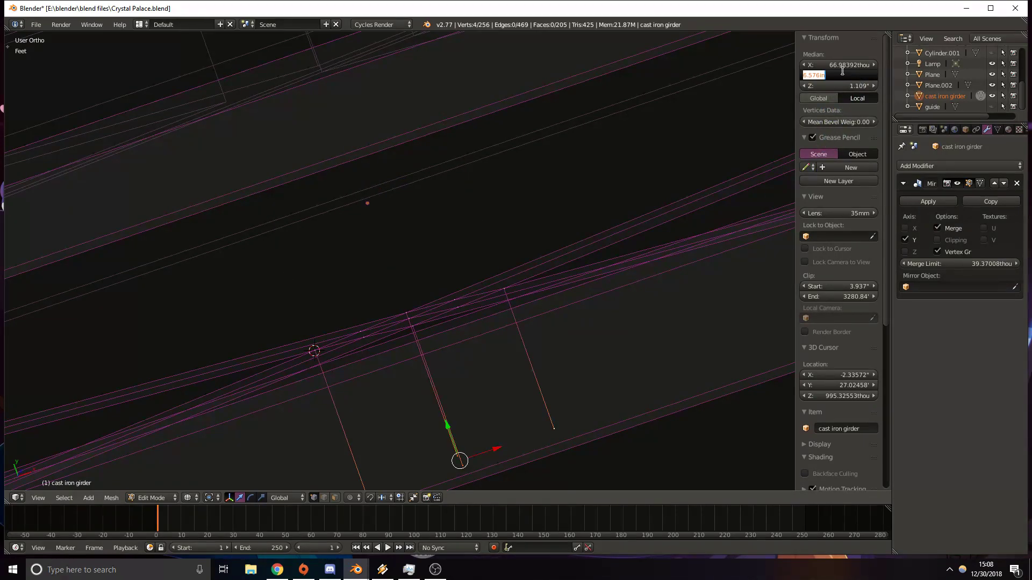
{"action": "type", "text": ".00548"}
{"action": "key", "text": "Return"}
{"action": "middle_click_drag", "start_coordinate": [515, 211], "coordinate": [408, 253]}
{"action": "left_click", "coordinate": [854, 74]}
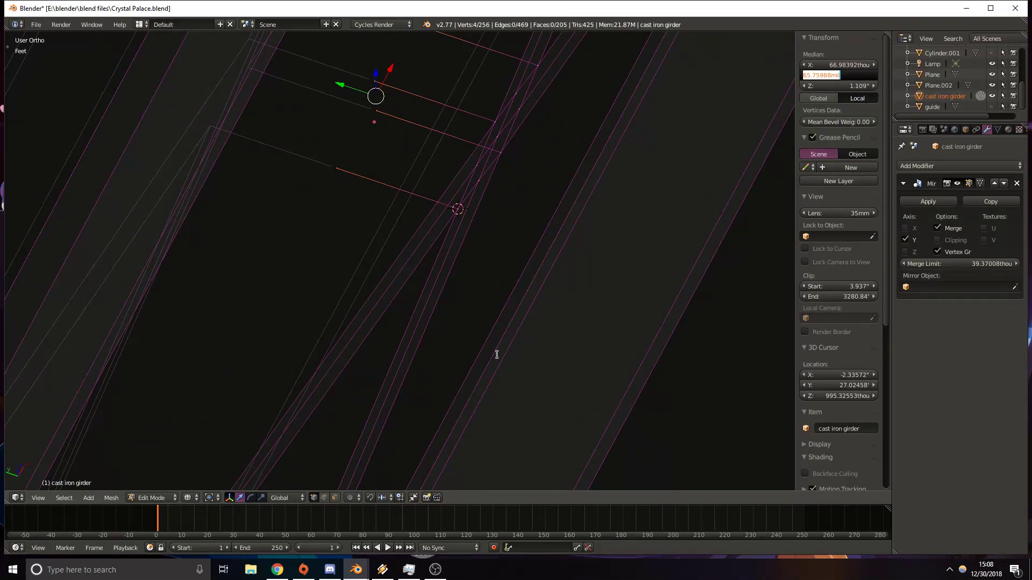
{"action": "type", "text": "z"}
{"action": "key", "text": "Escape"}
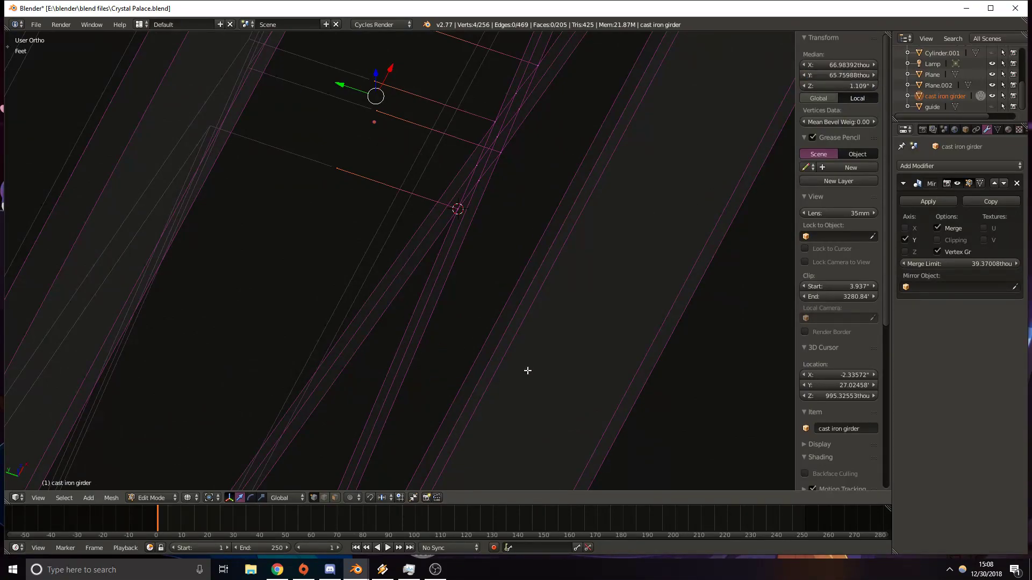
Select the lower chord's inner edge again to read its exact Y coordinate.
{"action": "middle_click_drag", "start_coordinate": [527, 371], "coordinate": [497, 340]}
{"action": "key", "text": "z"}
{"action": "scroll", "coordinate": [495, 340], "scroll_direction": "down", "scroll_amount": 5}
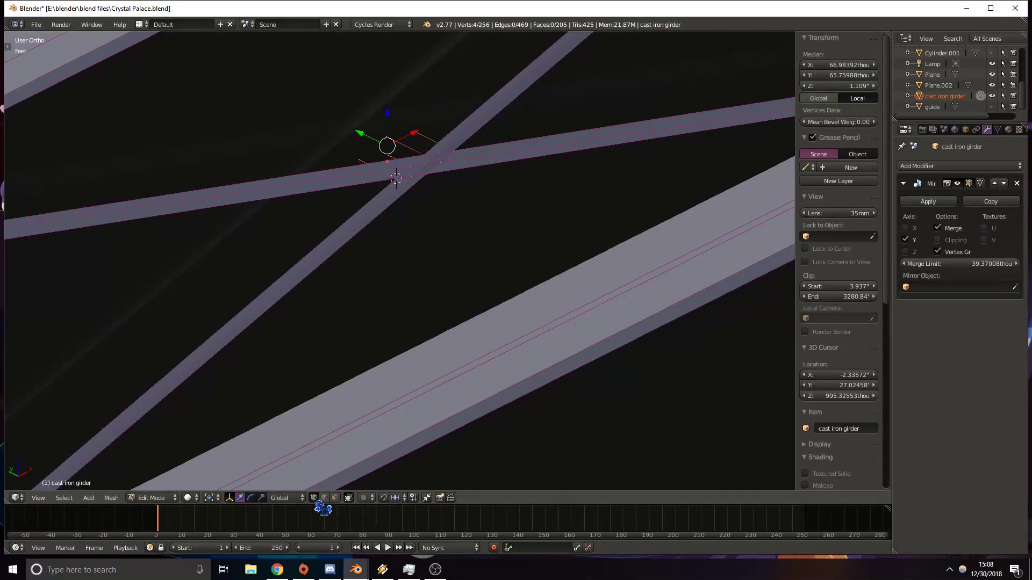
{"action": "right_click", "coordinate": [478, 367]}
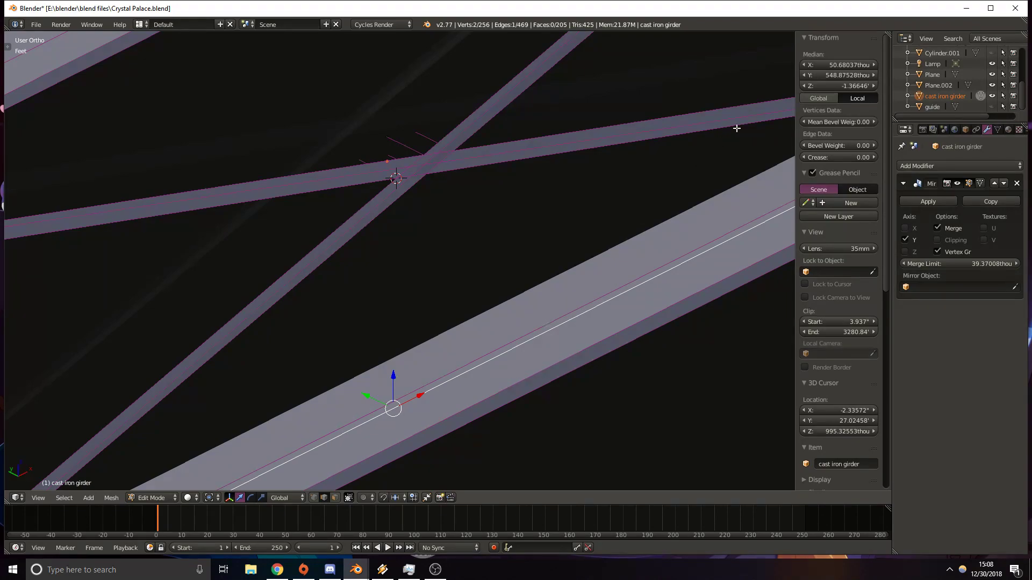
Set the Y coordinate of the depth edges' four free end vertices to 548.958 thou.
{"action": "right_click", "coordinate": [421, 132]}
{"action": "middle_click_drag", "start_coordinate": [420, 134], "coordinate": [445, 183]}
{"action": "scroll", "coordinate": [449, 195], "scroll_direction": "up", "scroll_amount": 3}
{"action": "left_click", "coordinate": [317, 501]}
{"action": "right_click", "coordinate": [338, 140]}
{"action": "right_click", "coordinate": [379, 113], "text": "shift"}
{"action": "right_click", "coordinate": [376, 88], "text": "shift"}
{"action": "right_click", "coordinate": [420, 58], "text": "shift"}
{"action": "left_click_drag", "start_coordinate": [347, 83], "coordinate": [352, 85]}
{"action": "left_click", "coordinate": [832, 74]}
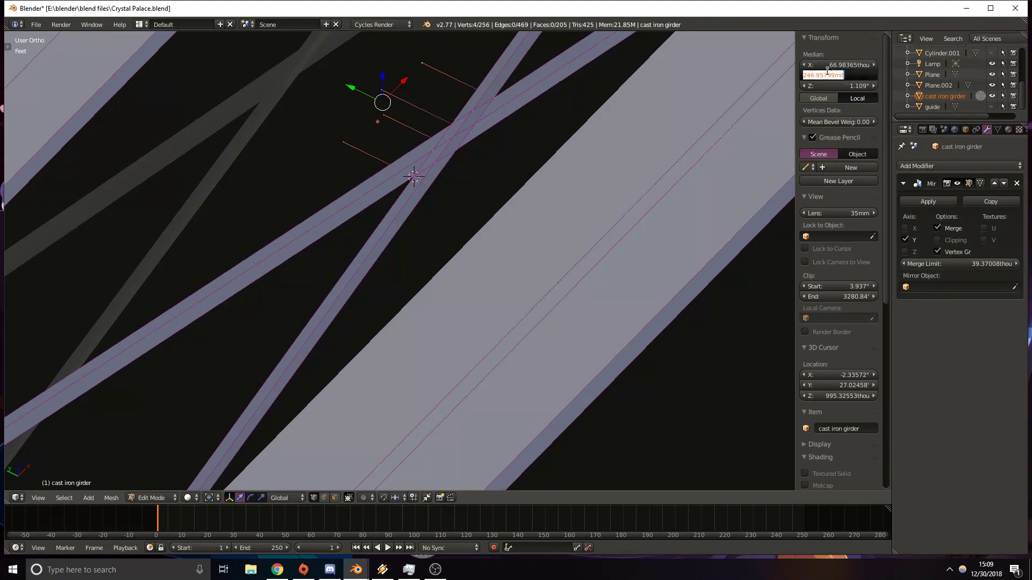
{"action": "key", "text": "Left"}
{"action": "key", "text": "Return"}
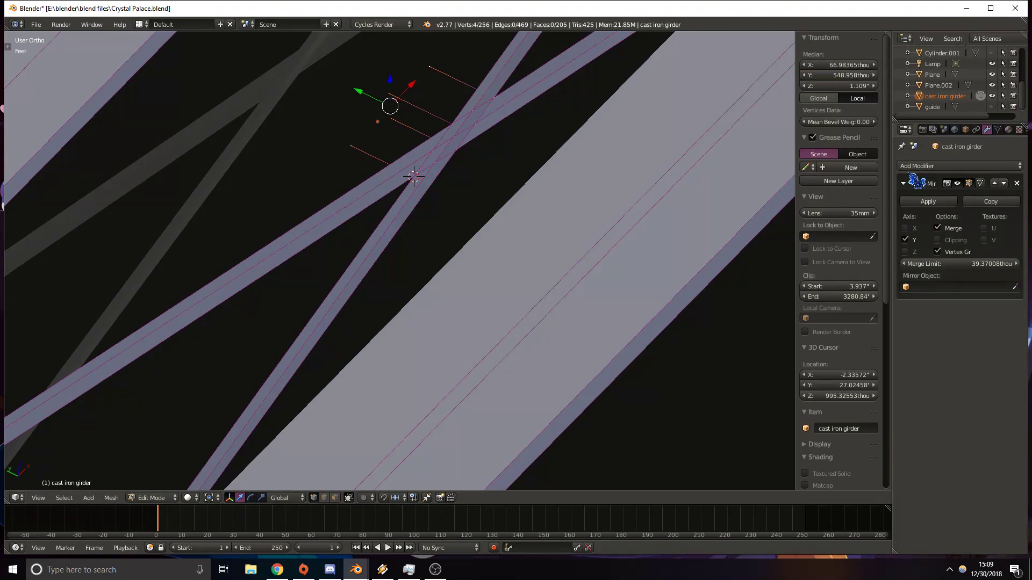
Connect the crossing's left duplicated vertex to the end vertex of the lower chord's inner edge beside the upright.
{"action": "middle_click_drag", "start_coordinate": [410, 233], "coordinate": [364, 231]}
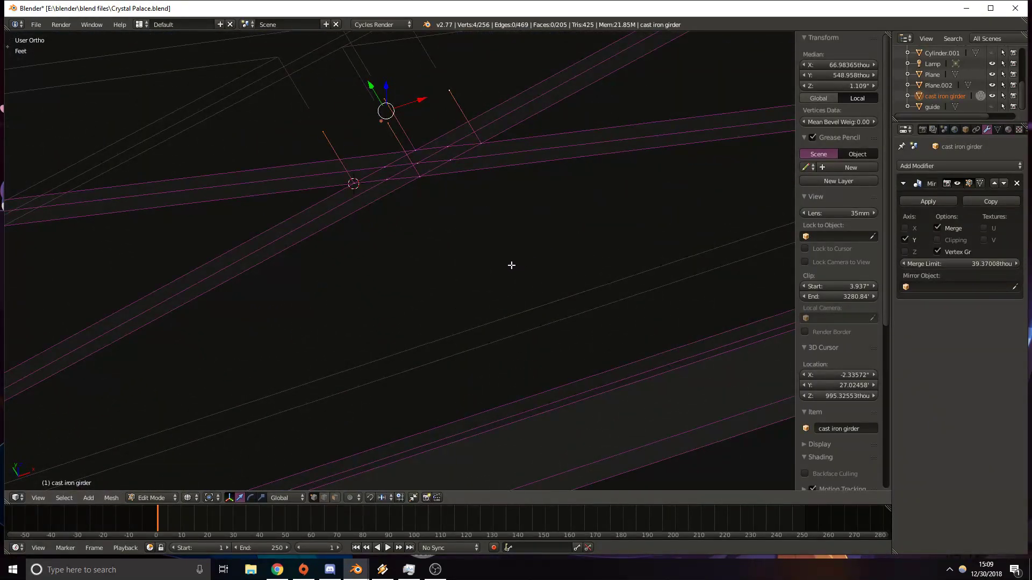
{"action": "middle_click_drag", "start_coordinate": [420, 213], "coordinate": [385, 327]}
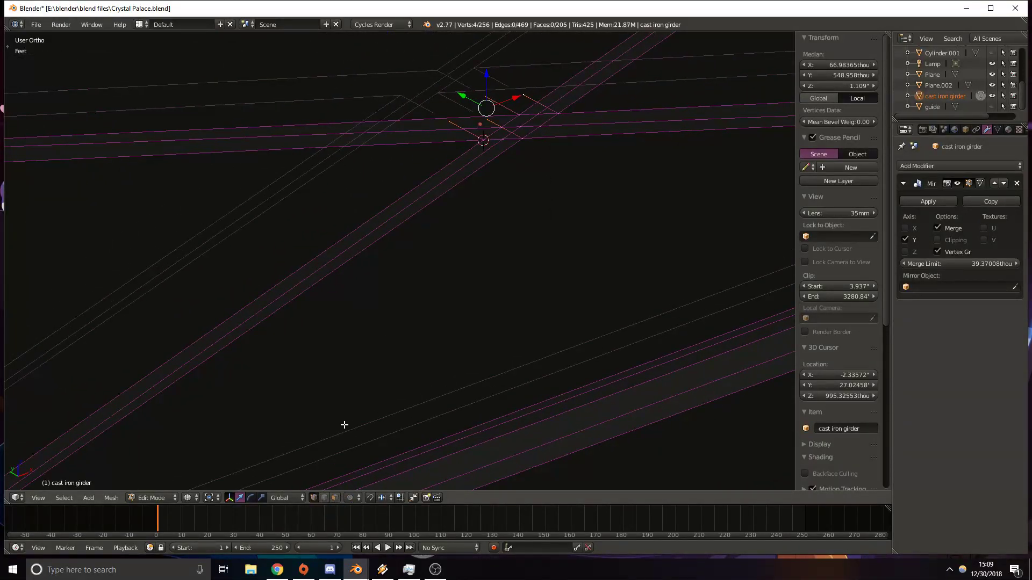
{"action": "right_click", "coordinate": [452, 120]}
{"action": "mouse_move", "coordinate": [452, 120]}
{"action": "middle_mouse_down"}
{"action": "mouse_move", "coordinate": [484, 65]}
{"action": "mouse_move", "coordinate": [462, 129]}
{"action": "middle_mouse_up"}
{"action": "left_click_drag", "start_coordinate": [382, 570], "coordinate": [304, 568]}
{"action": "middle_click_drag", "start_coordinate": [300, 397], "coordinate": [339, 309]}
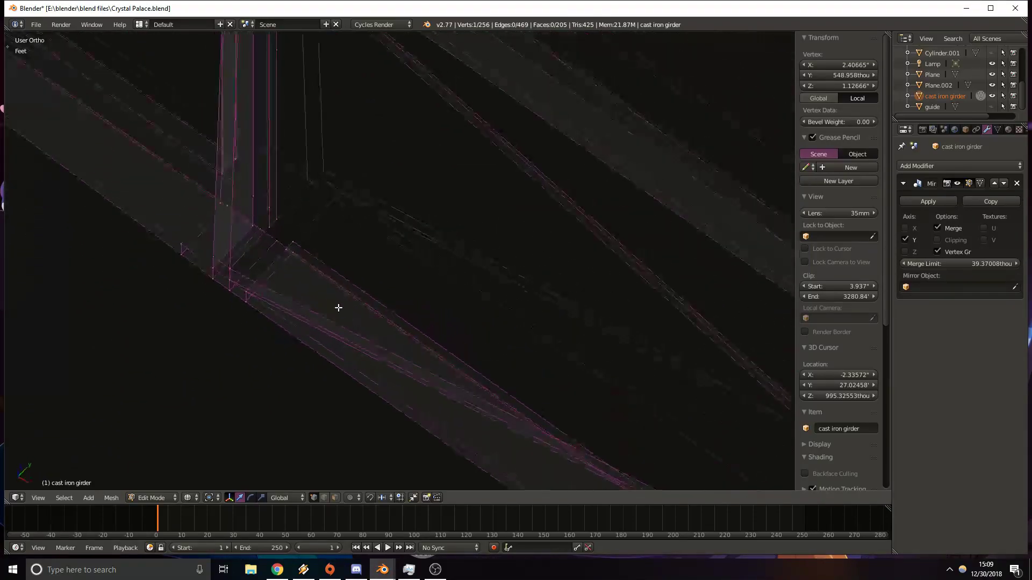
{"action": "right_click", "coordinate": [291, 251], "text": "shift"}
{"action": "key", "text": "f"}
Try to select the new edge, the crossing's depth edge and the brace edges that bound the brace's inner side.
{"action": "mouse_move", "coordinate": [401, 304]}
{"action": "middle_mouse_down"}
{"action": "mouse_move", "coordinate": [375, 267]}
{"action": "mouse_move", "coordinate": [371, 295]}
{"action": "mouse_move", "coordinate": [337, 269]}
{"action": "mouse_move", "coordinate": [331, 293]}
{"action": "mouse_move", "coordinate": [287, 281]}
{"action": "mouse_move", "coordinate": [263, 290]}
{"action": "mouse_move", "coordinate": [470, 189]}
{"action": "mouse_move", "coordinate": [451, 179]}
{"action": "mouse_move", "coordinate": [451, 310]}
{"action": "middle_mouse_up"}
{"action": "key", "text": "z"}
{"action": "left_click", "coordinate": [324, 498]}
{"action": "right_click", "coordinate": [520, 144]}
{"action": "right_click", "coordinate": [535, 139]}
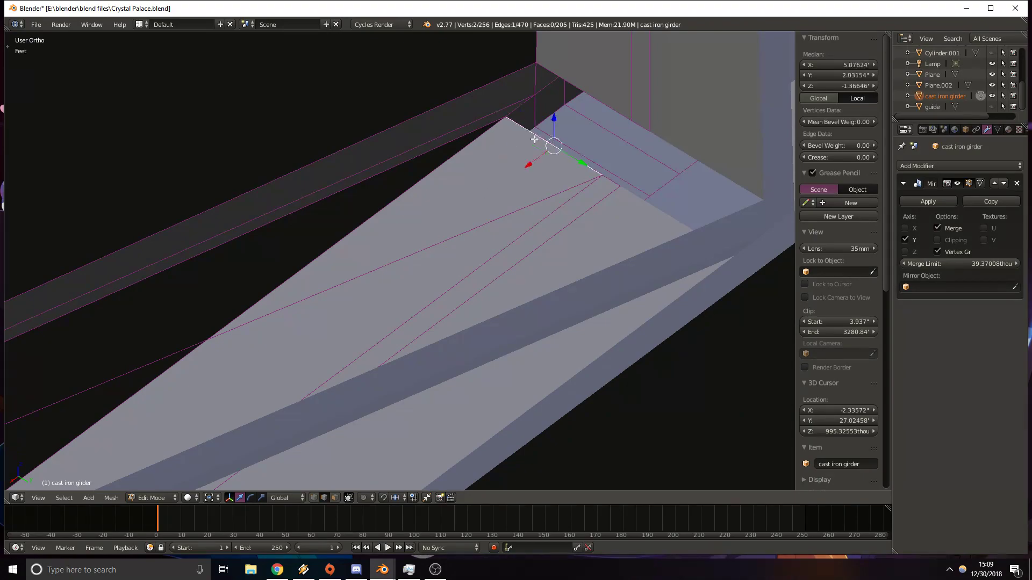
{"action": "right_click", "coordinate": [430, 242], "text": "shift"}
{"action": "right_click", "coordinate": [345, 226], "text": "shift"}
{"action": "scroll", "coordinate": [345, 228], "scroll_direction": "down", "scroll_amount": 6}
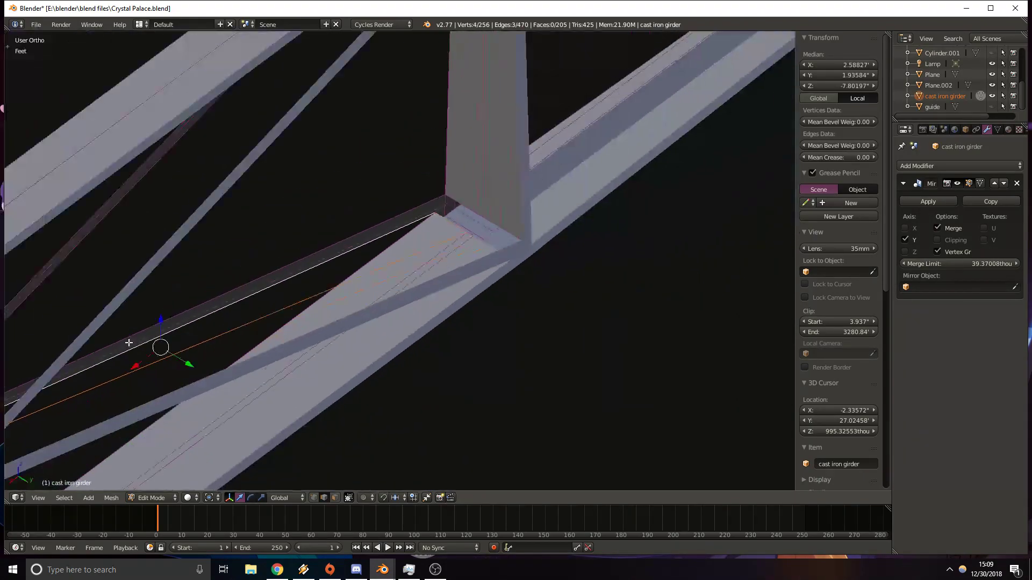
{"action": "middle_click_drag", "start_coordinate": [7, 385], "coordinate": [365, 243], "text": "shift"}
{"action": "scroll", "coordinate": [199, 340], "scroll_direction": "up", "scroll_amount": 4}
{"action": "middle_click_drag", "start_coordinate": [199, 340], "coordinate": [194, 342]}
{"action": "middle_click_drag", "start_coordinate": [133, 379], "coordinate": [410, 294]}
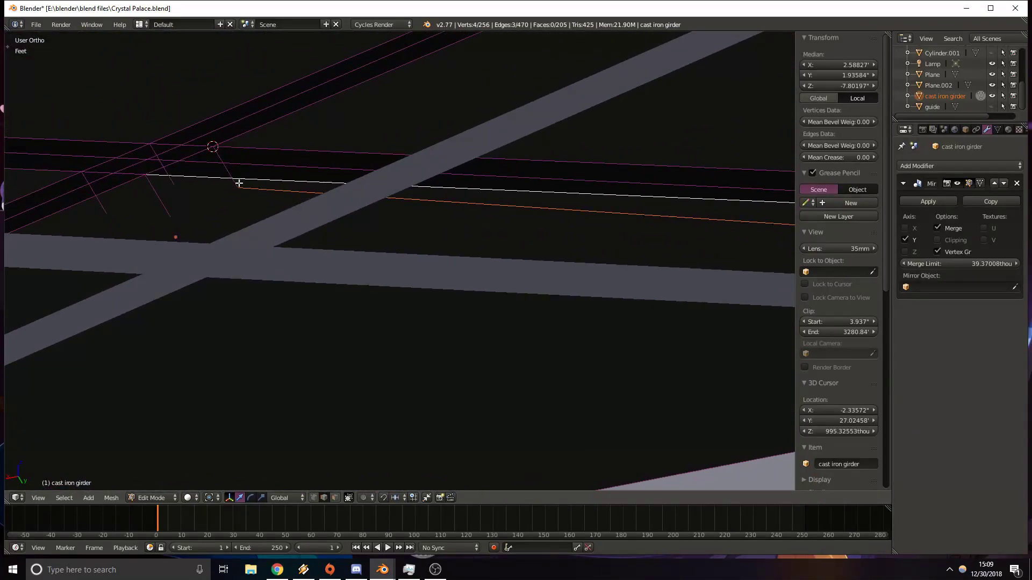
{"action": "right_click", "coordinate": [243, 139]}
{"action": "right_click", "coordinate": [241, 148]}
{"action": "right_click", "coordinate": [219, 165], "text": "shift"}
{"action": "right_click", "coordinate": [246, 149]}
{"action": "right_click", "coordinate": [229, 157], "text": "shift"}
{"action": "right_click", "coordinate": [505, 208], "text": "shift"}
{"action": "middle_click_drag", "start_coordinate": [507, 207], "coordinate": [76, 180], "text": "shift"}
{"action": "middle_click_drag", "start_coordinate": [651, 202], "coordinate": [215, 200], "text": "shift"}
{"action": "middle_click_drag", "start_coordinate": [528, 214], "coordinate": [164, 222], "text": "shift"}
{"action": "middle_click_drag", "start_coordinate": [776, 242], "coordinate": [640, 245], "text": "shift"}
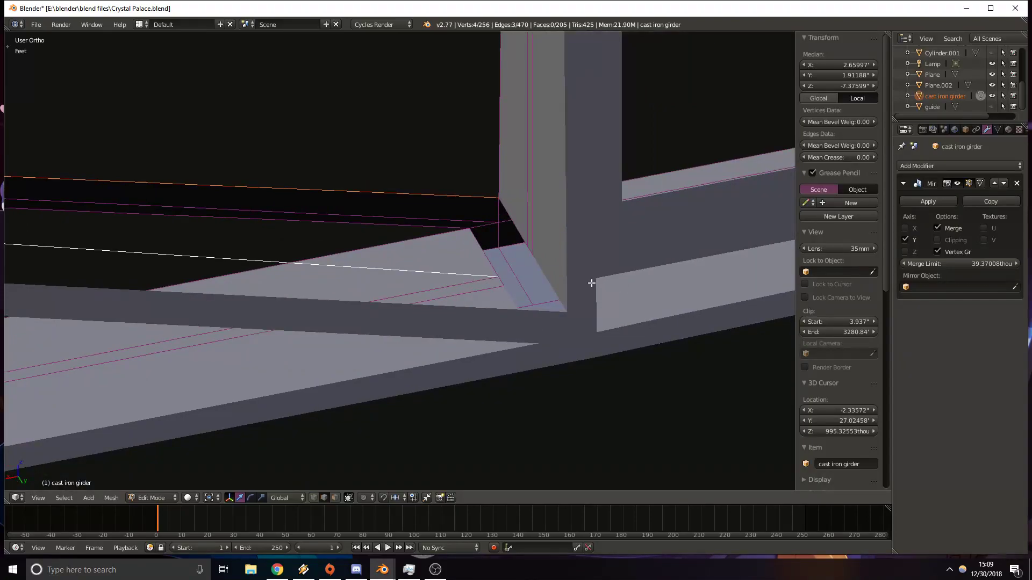
{"action": "middle_click_drag", "start_coordinate": [178, 261], "coordinate": [659, 271], "text": "shift"}
Undo the edge selections and the edge connecting the crossing's left vertex to the lower chord.
{"action": "key", "text": "ctrl+z"}
{"action": "key", "text": "ctrl+z"}
{"action": "key", "text": "ctrl+z"}
{"action": "key", "text": "ctrl+z"}
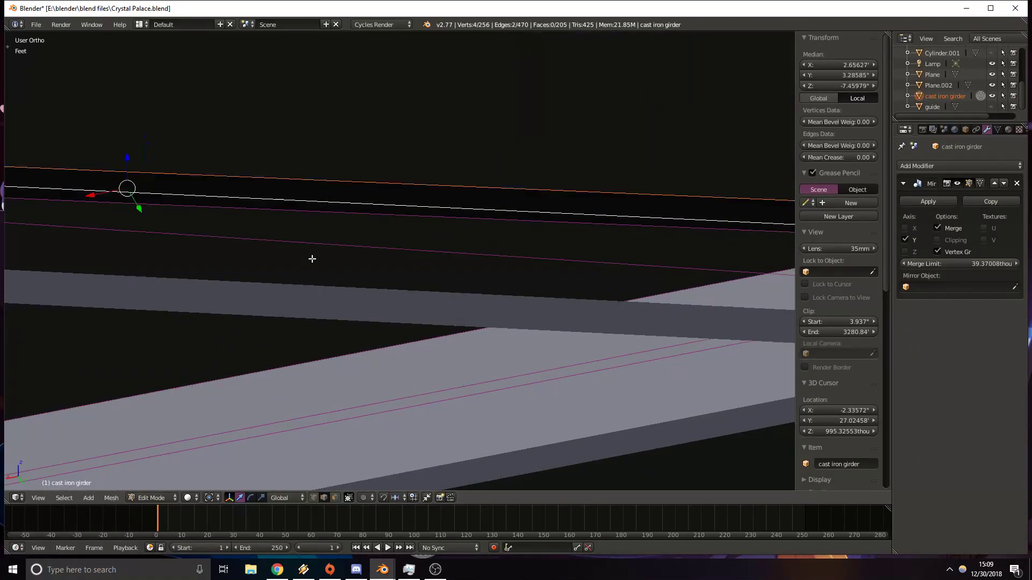
{"action": "key", "text": "ctrl+z"}
{"action": "key", "text": "ctrl+z"}
{"action": "key", "text": "ctrl+z"}
{"action": "key", "text": "ctrl+z"}
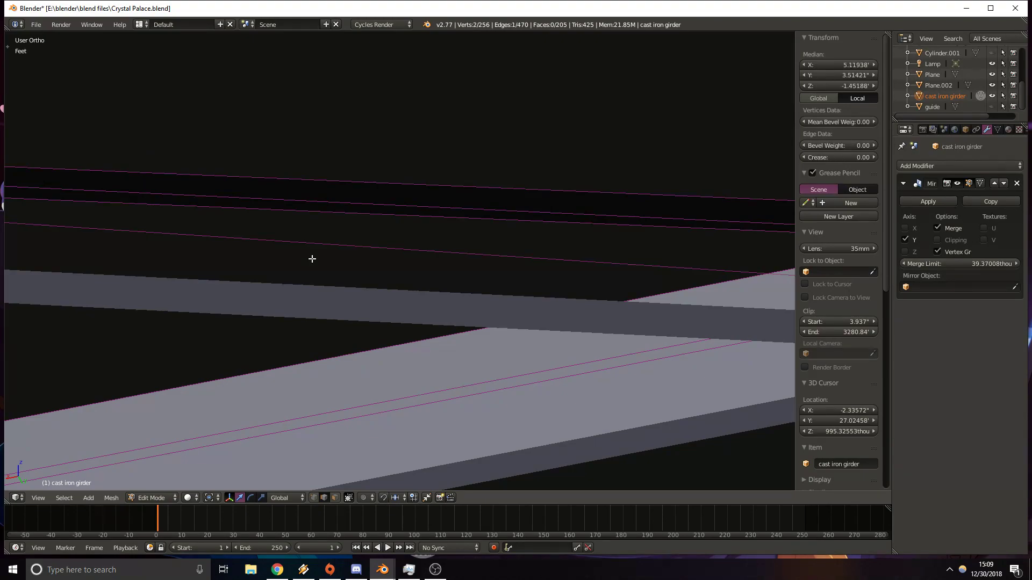
{"action": "key", "text": "ctrl+z"}
{"action": "key", "text": "ctrl+z"}
{"action": "key", "text": "ctrl+z"}
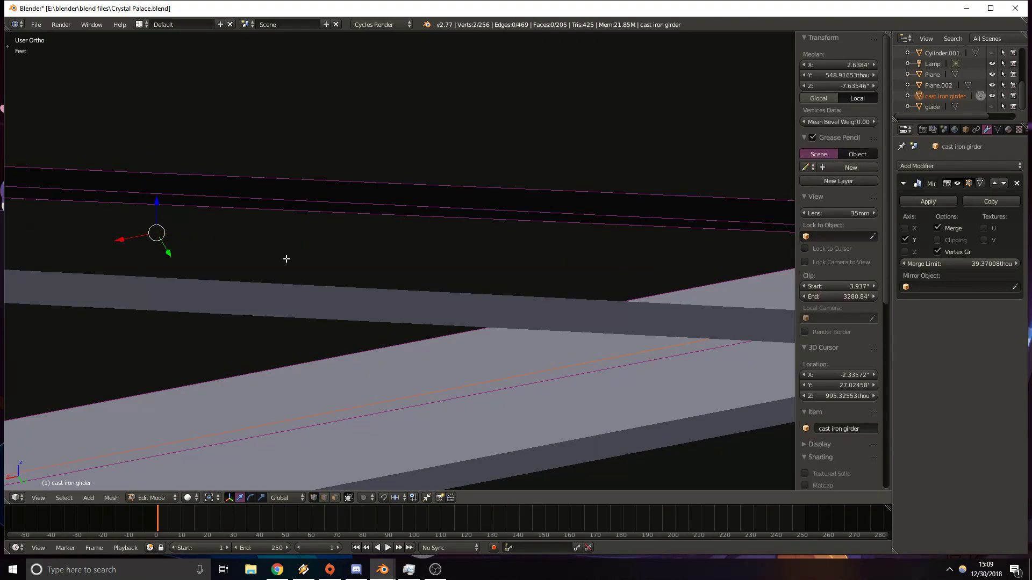
{"action": "middle_click_drag", "start_coordinate": [131, 262], "coordinate": [473, 260], "text": "shift"}
{"action": "middle_click_drag", "start_coordinate": [341, 260], "coordinate": [347, 236], "text": "shift"}
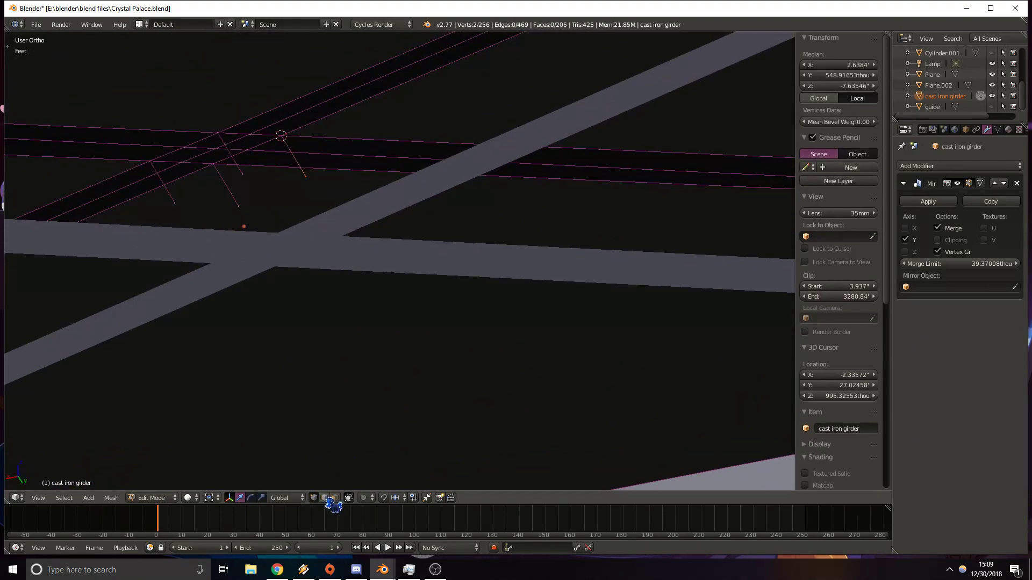
{"action": "right_click", "coordinate": [244, 222]}
{"action": "middle_click_drag", "start_coordinate": [722, 255], "coordinate": [54, 255], "text": "shift"}
{"action": "middle_click_drag", "start_coordinate": [787, 278], "coordinate": [344, 273], "text": "shift"}
{"action": "middle_click_drag", "start_coordinate": [548, 293], "coordinate": [340, 306], "text": "shift"}
{"action": "right_click", "coordinate": [576, 296]}
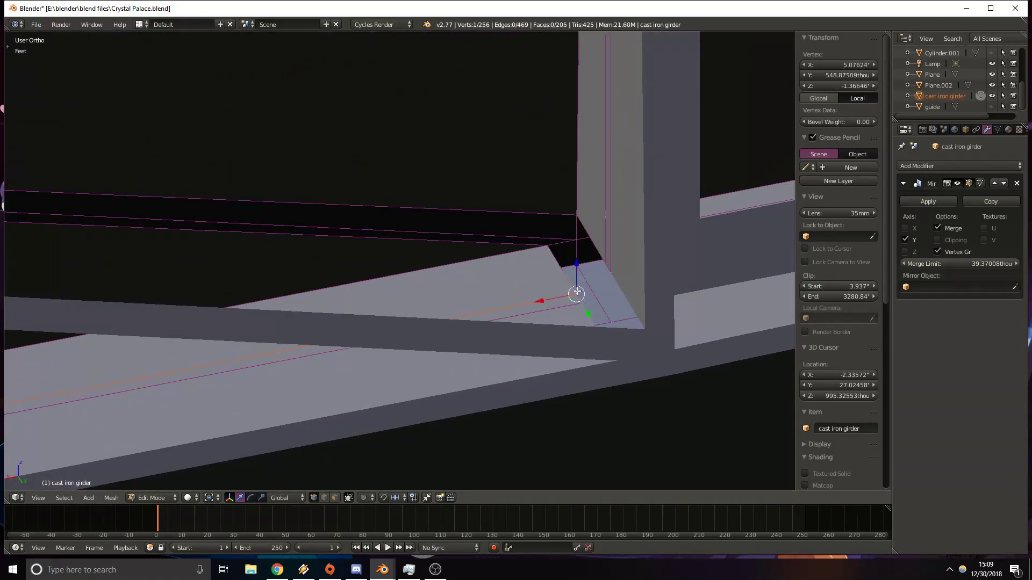
{"action": "key", "text": "ctrl+z"}
{"action": "key", "text": "ctrl+z"}
{"action": "key", "text": "ctrl+z"}
{"action": "key", "text": "ctrl+z"}
{"action": "key", "text": "ctrl+z"}
Connect the end vertex of the lower chord's inner edge to the crossing's bottom duplicated vertex with an edge.
{"action": "right_click", "coordinate": [576, 294]}
{"action": "middle_click_drag", "start_coordinate": [216, 280], "coordinate": [774, 285], "text": "shift"}
{"action": "middle_click_drag", "start_coordinate": [24, 242], "coordinate": [545, 253], "text": "shift"}
{"action": "right_click", "coordinate": [299, 213], "text": "shift"}
{"action": "key", "text": "f"}
{"action": "middle_click_drag", "start_coordinate": [302, 210], "coordinate": [180, 223], "text": "shift"}
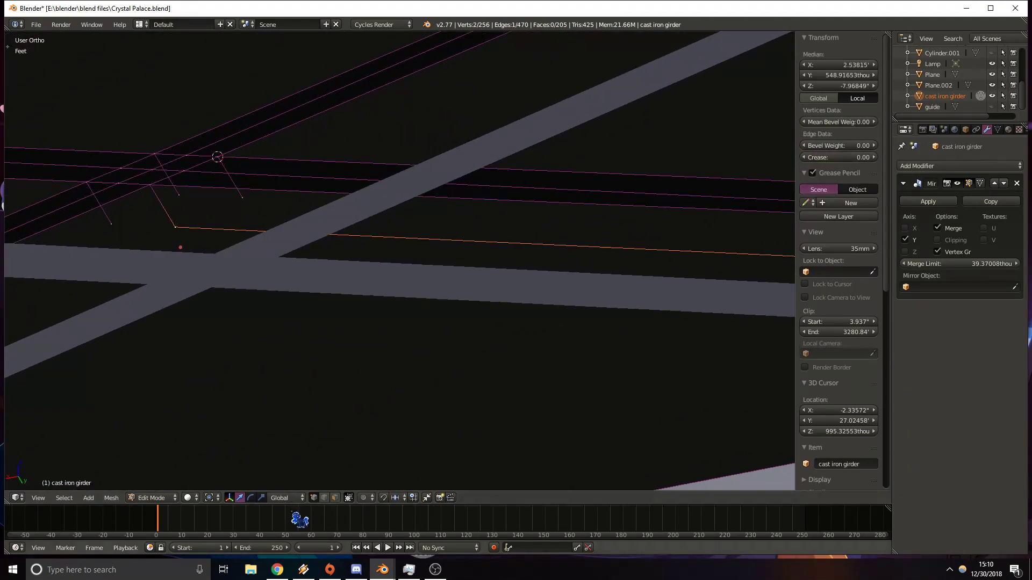
Fill the inner side of the lower brace arm and the small gap at its chord end with faces.
{"action": "right_click", "coordinate": [195, 193]}
{"action": "right_click", "coordinate": [164, 214], "text": "shift"}
{"action": "right_click", "coordinate": [422, 226], "text": "shift"}
{"action": "middle_click_drag", "start_coordinate": [688, 245], "coordinate": [307, 193], "text": "shift"}
{"action": "key", "text": "f"}
{"action": "right_click", "coordinate": [645, 193]}
{"action": "right_click", "coordinate": [658, 204], "text": "shift"}
{"action": "key", "text": "f"}
Fill the inner side of the upper brace arm with a face from the crossing's depth edge and the arm's edges.
{"action": "middle_click_drag", "start_coordinate": [375, 200], "coordinate": [320, 250]}
{"action": "middle_click_drag", "start_coordinate": [152, 237], "coordinate": [491, 202]}
{"action": "right_click", "coordinate": [516, 276], "text": "shift"}
{"action": "middle_click_drag", "start_coordinate": [517, 274], "coordinate": [364, 253]}
{"action": "key", "text": "z"}
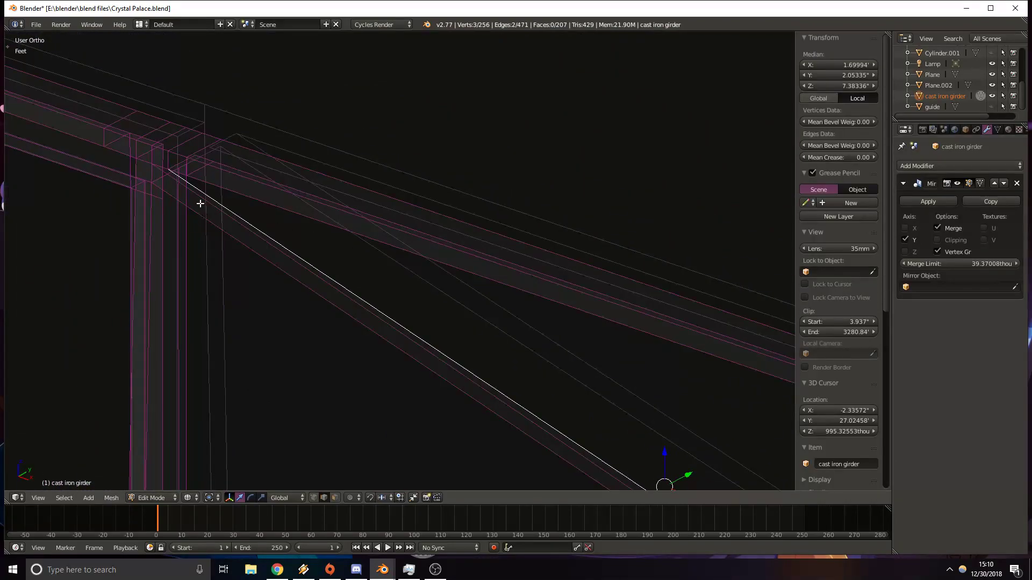
{"action": "right_click", "coordinate": [287, 193], "text": "shift"}
{"action": "key", "text": "f"}
Fill the open depth sides of the upper brace arms with faces between the crossing's depth edges and the chord corners.
{"action": "key", "text": "z"}
{"action": "mouse_move", "coordinate": [270, 198]}
{"action": "middle_mouse_down"}
{"action": "mouse_move", "coordinate": [438, 253]}
{"action": "mouse_move", "coordinate": [470, 337]}
{"action": "mouse_move", "coordinate": [597, 318]}
{"action": "mouse_move", "coordinate": [449, 359]}
{"action": "mouse_move", "coordinate": [335, 431]}
{"action": "mouse_move", "coordinate": [410, 392]}
{"action": "mouse_move", "coordinate": [580, 232]}
{"action": "mouse_move", "coordinate": [460, 284]}
{"action": "mouse_move", "coordinate": [605, 242]}
{"action": "mouse_move", "coordinate": [529, 177]}
{"action": "mouse_move", "coordinate": [418, 317]}
{"action": "mouse_move", "coordinate": [436, 333]}
{"action": "middle_mouse_up"}
{"action": "right_click", "coordinate": [331, 431], "text": "shift"}
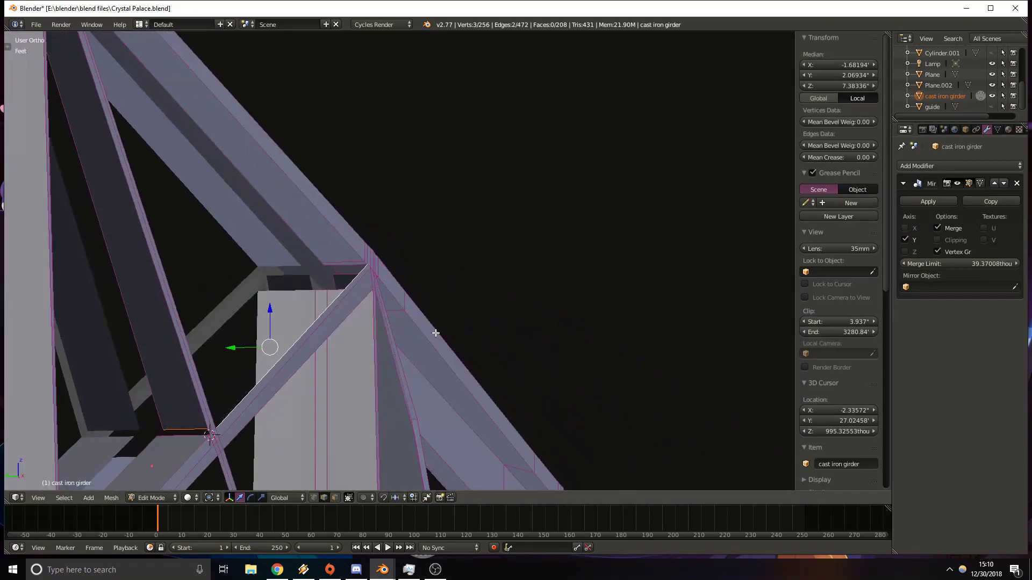
{"action": "right_click", "coordinate": [336, 267], "text": "shift"}
{"action": "key", "text": "f"}
Fill the remaining side of the upper brace arm and the upper side of the lower arm with faces reaching the upright.
{"action": "middle_click_drag", "start_coordinate": [337, 267], "coordinate": [361, 317]}
{"action": "right_click", "coordinate": [381, 364], "text": "shift"}
{"action": "right_click", "coordinate": [340, 204], "text": "shift"}
{"action": "right_click", "coordinate": [334, 200], "text": "shift"}
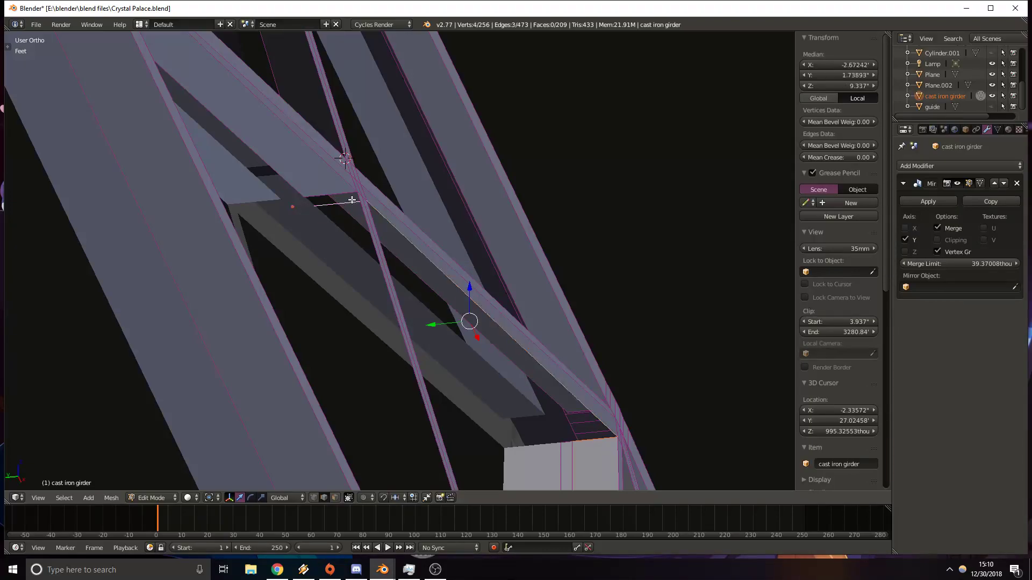
{"action": "right_click", "coordinate": [351, 200], "text": "shift"}
{"action": "right_click", "coordinate": [334, 205], "text": "shift"}
{"action": "middle_click_drag", "start_coordinate": [339, 213], "coordinate": [230, 437]}
{"action": "middle_click_drag", "start_coordinate": [179, 473], "coordinate": [331, 376]}
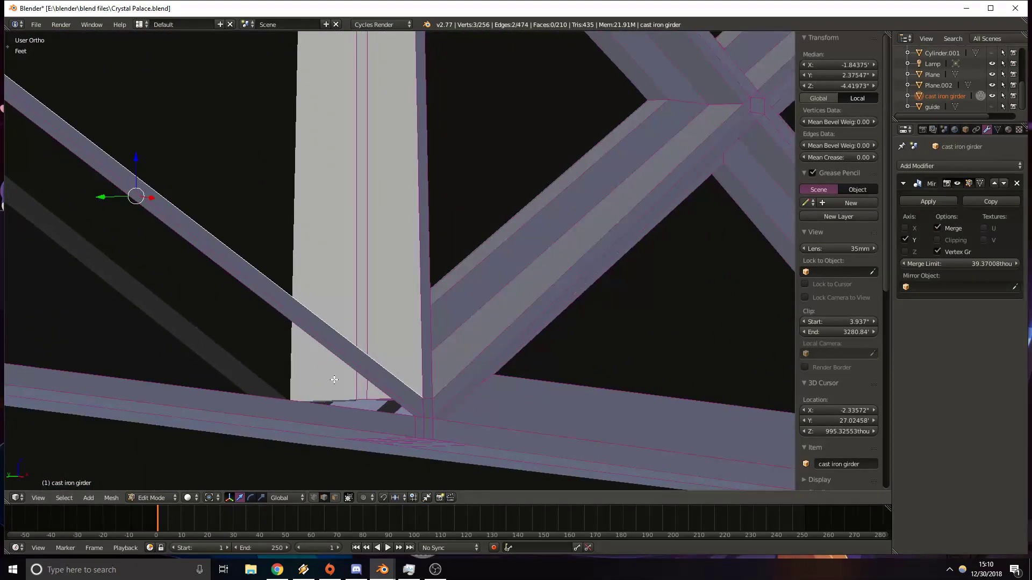
{"action": "right_click", "coordinate": [373, 400], "text": "shift"}
{"action": "key", "text": "f"}
{"action": "mouse_move", "coordinate": [373, 404]}
{"action": "middle_mouse_down"}
{"action": "mouse_move", "coordinate": [356, 406]}
{"action": "mouse_move", "coordinate": [368, 433]}
{"action": "mouse_move", "coordinate": [368, 411]}
{"action": "mouse_move", "coordinate": [380, 421]}
{"action": "middle_mouse_up"}
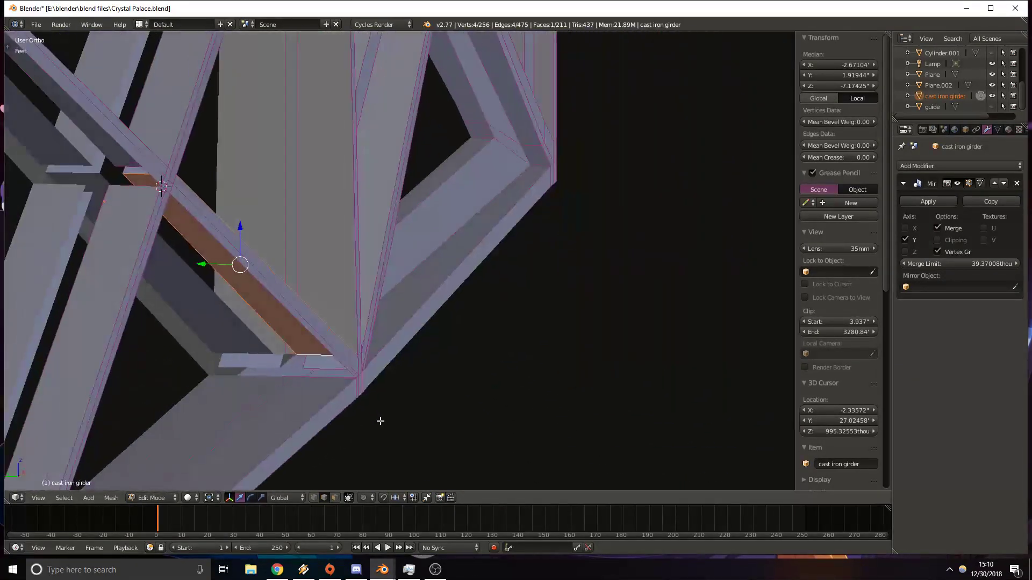
Close the underside of the lower brace arm with a face between the chord corner's depth edge and the crossing's bottom vertices.
{"action": "right_click", "coordinate": [323, 375]}
{"action": "right_click", "coordinate": [342, 368], "text": "shift"}
{"action": "middle_click_drag", "start_coordinate": [342, 367], "coordinate": [310, 334]}
{"action": "right_click", "coordinate": [337, 384]}
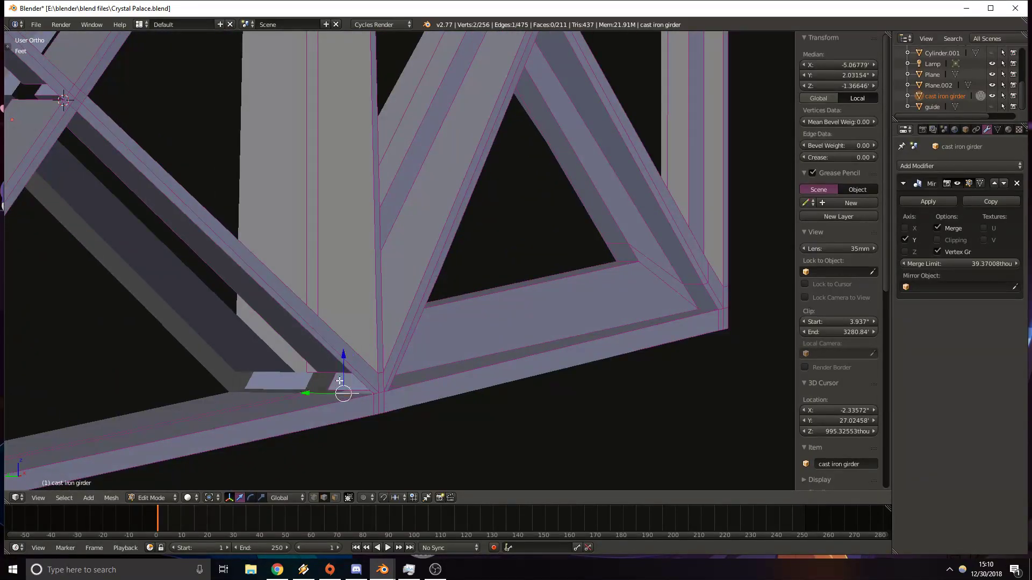
{"action": "right_click", "coordinate": [338, 365], "text": "shift"}
{"action": "middle_click_drag", "start_coordinate": [74, 141], "coordinate": [216, 251], "text": "shift"}
{"action": "key", "text": "z"}
{"action": "right_click", "coordinate": [194, 222], "text": "shift"}
{"action": "key", "text": "f"}
{"action": "key", "text": "z"}
{"action": "mouse_move", "coordinate": [175, 223]}
{"action": "middle_mouse_down"}
{"action": "mouse_move", "coordinate": [292, 283]}
{"action": "mouse_move", "coordinate": [180, 325]}
{"action": "mouse_move", "coordinate": [269, 313]}
{"action": "mouse_move", "coordinate": [292, 336]}
{"action": "mouse_move", "coordinate": [276, 335]}
{"action": "middle_mouse_up"}
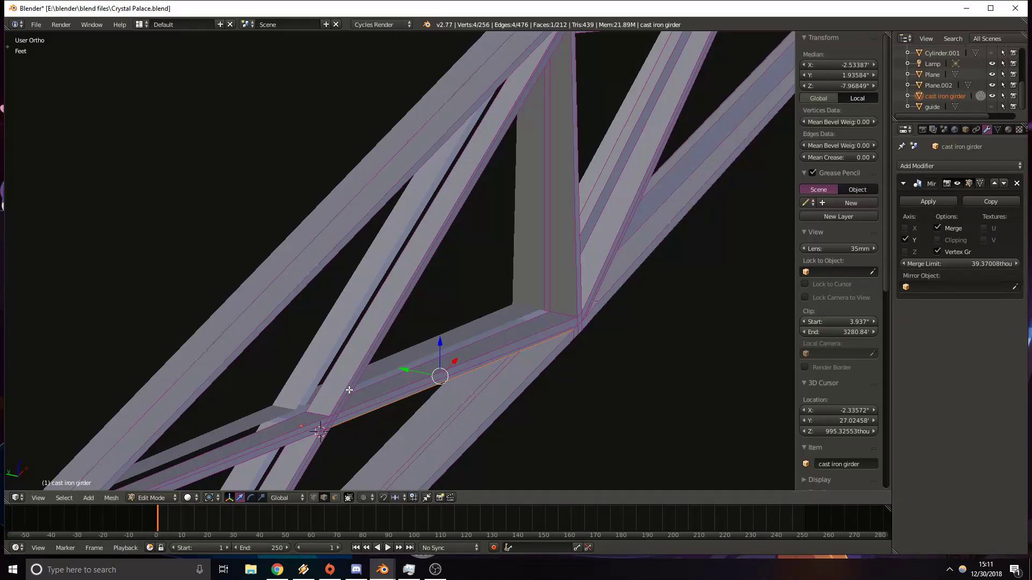
Leave mesh editing and set the purple guide bar's X rotation to 0°.
{"action": "key", "text": "KP_1"}
{"action": "key", "text": "z"}
{"action": "mouse_move", "coordinate": [164, 264]}
{"action": "middle_mouse_down", "text": "shift"}
{"action": "mouse_move", "coordinate": [424, 295]}
{"action": "mouse_move", "coordinate": [650, 356]}
{"action": "mouse_move", "coordinate": [569, 299]}
{"action": "mouse_move", "coordinate": [419, 288]}
{"action": "middle_mouse_up", "text": "shift"}
{"action": "middle_click_drag", "start_coordinate": [455, 264], "coordinate": [550, 268], "text": "shift"}
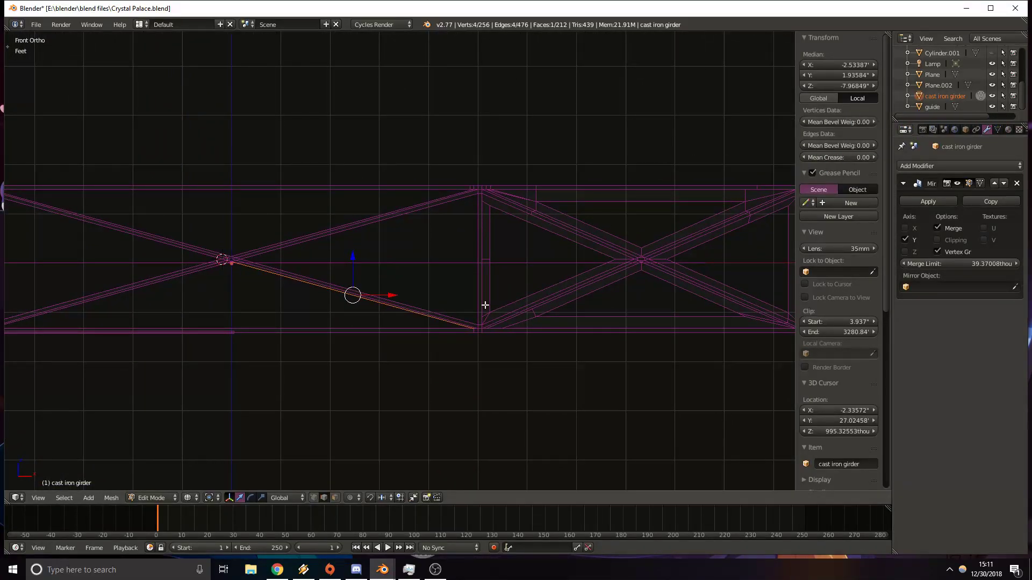
{"action": "key", "text": "Tab"}
{"action": "key", "text": "z"}
{"action": "middle_click_drag", "start_coordinate": [306, 231], "coordinate": [516, 327], "text": "shift"}
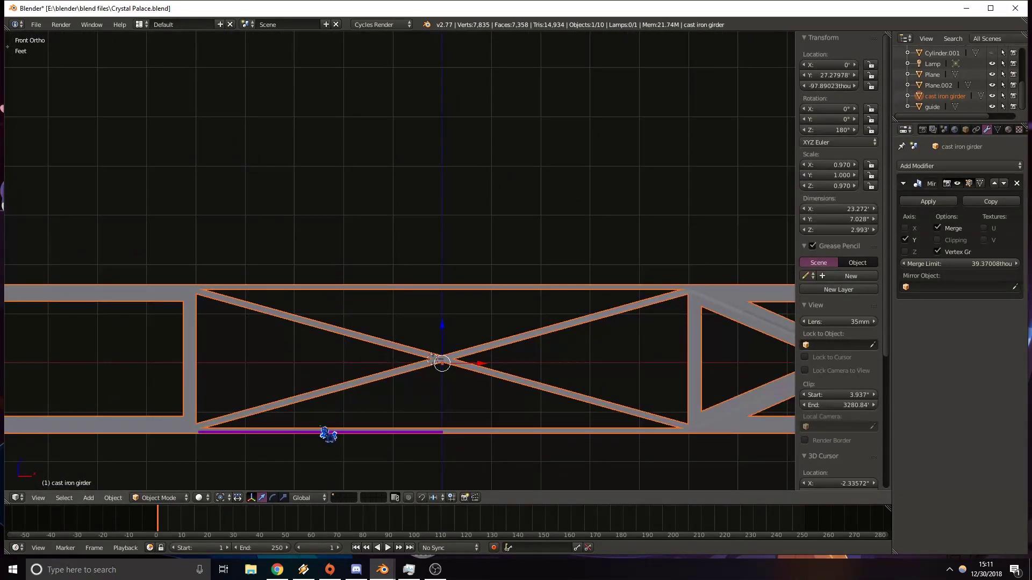
{"action": "right_click", "coordinate": [295, 433]}
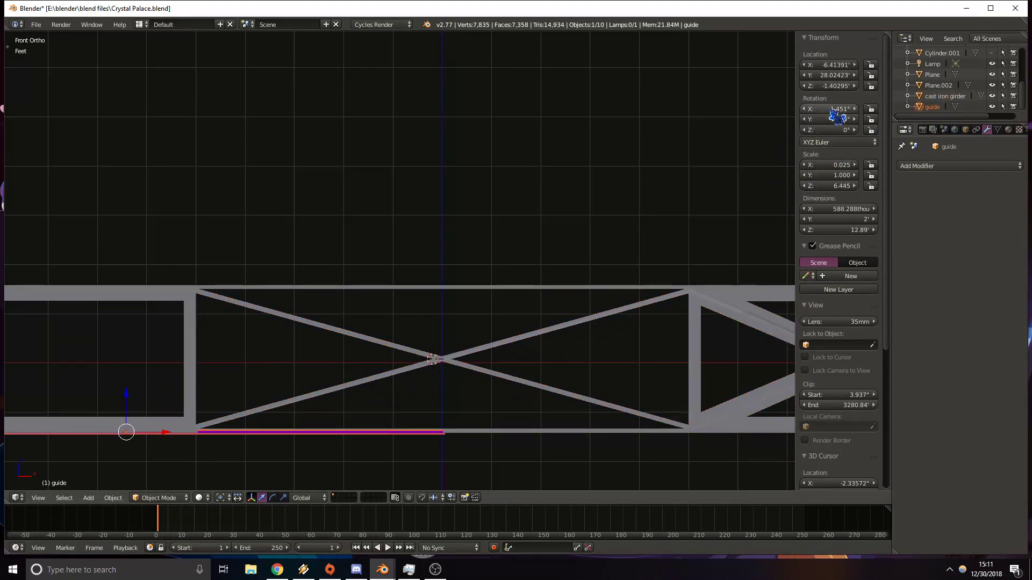
{"action": "key", "text": "Return"}
{"action": "key", "text": "ctrl+z"}
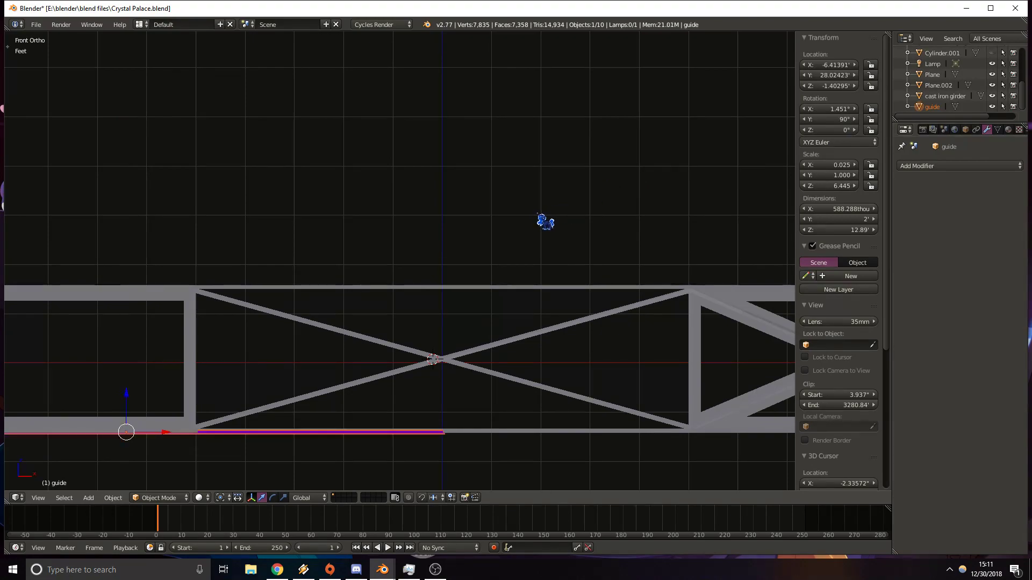
{"action": "left_click", "coordinate": [819, 109]}
{"action": "type", "text": "0"}
{"action": "key", "text": "Return"}
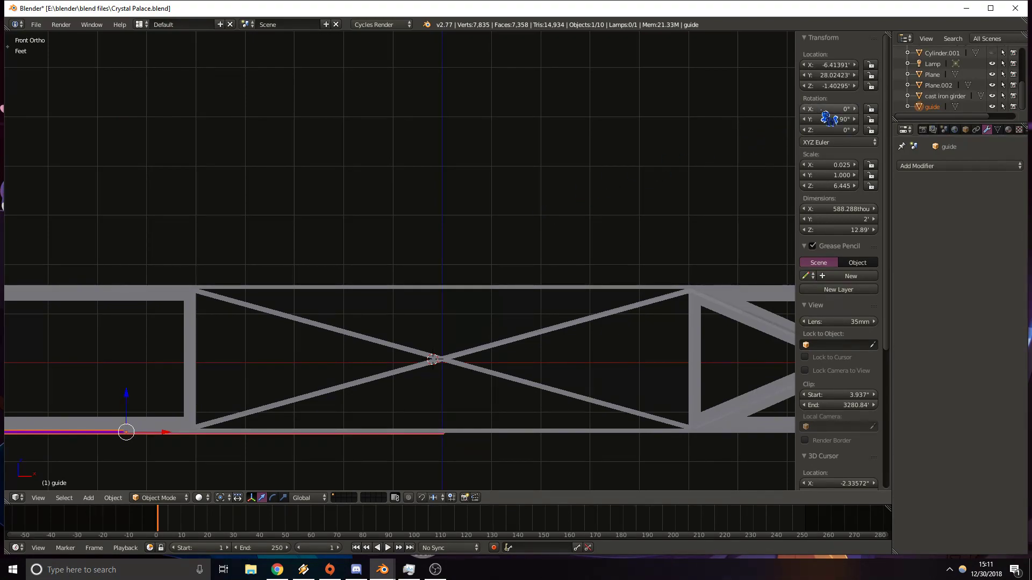
Move the guide bar to the end bay's brace crossing, aligning its upper edge with the flat at the crossing's top notch.
{"action": "key", "text": "g"}
{"action": "left_click", "coordinate": [559, 342]}
{"action": "middle_click_drag", "start_coordinate": [626, 382], "coordinate": [191, 325], "text": "shift"}
{"action": "scroll", "coordinate": [119, 335], "scroll_direction": "up", "scroll_amount": 3}
{"action": "middle_click_drag", "start_coordinate": [117, 335], "coordinate": [106, 333], "text": "shift"}
{"action": "scroll", "coordinate": [447, 385], "scroll_direction": "up", "scroll_amount": 6}
{"action": "middle_click_drag", "start_coordinate": [447, 384], "coordinate": [381, 291], "text": "shift"}
{"action": "key", "text": "g"}
{"action": "left_click", "coordinate": [447, 271]}
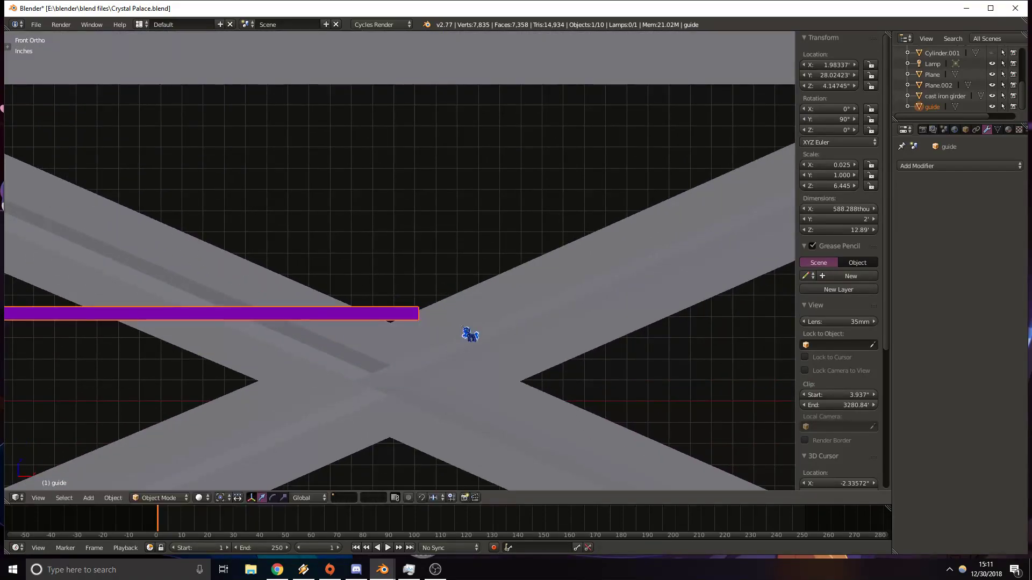
{"action": "scroll", "coordinate": [414, 431], "scroll_direction": "up", "scroll_amount": 7}
{"action": "middle_click_drag", "start_coordinate": [421, 439], "coordinate": [459, 223], "text": "shift"}
{"action": "key", "text": "g"}
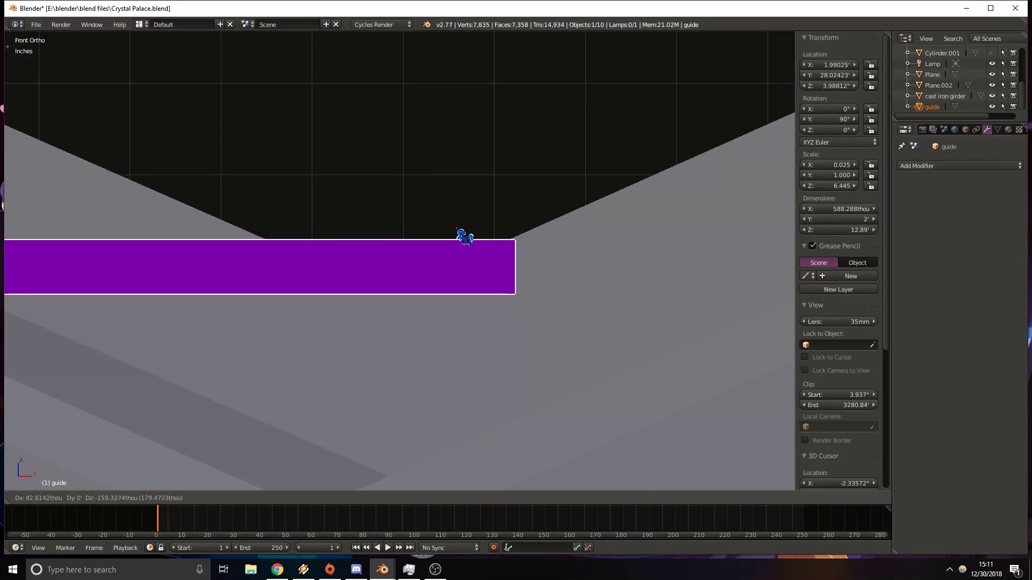
{"action": "left_click", "coordinate": [465, 235]}
Extrude the top vertex of the middle bay's brace crossing straight up to the guide bar's lower edge, at Z 3.92877".
{"action": "scroll", "coordinate": [458, 226], "scroll_direction": "down", "scroll_amount": 7}
{"action": "key", "text": "z"}
{"action": "mouse_move", "coordinate": [207, 295]}
{"action": "middle_mouse_down", "text": "shift"}
{"action": "mouse_move", "coordinate": [177, 287]}
{"action": "mouse_move", "coordinate": [647, 280]}
{"action": "middle_mouse_up", "text": "shift"}
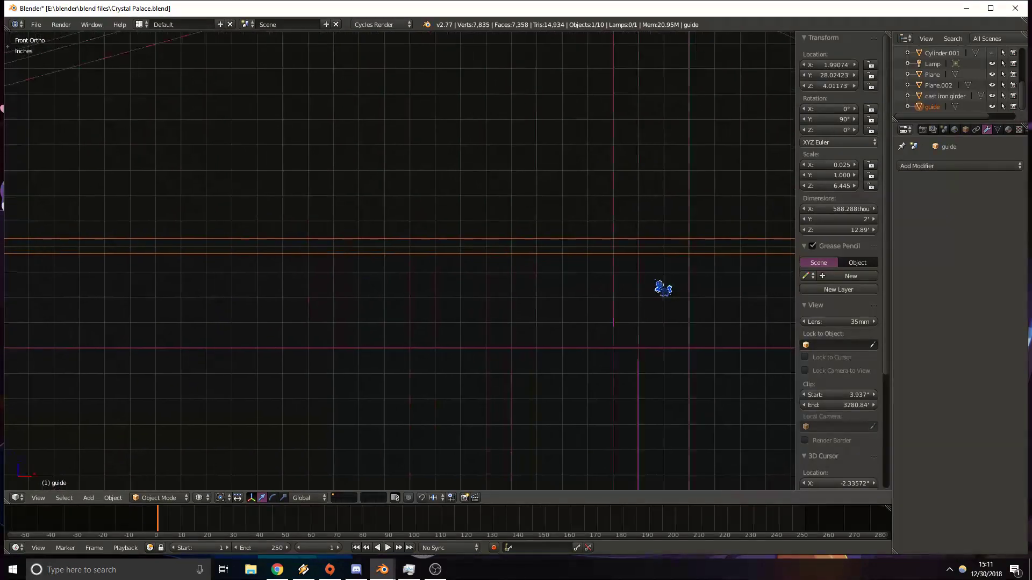
{"action": "scroll", "coordinate": [72, 324], "scroll_direction": "down", "scroll_amount": 7}
{"action": "middle_click_drag", "start_coordinate": [72, 324], "coordinate": [418, 323], "text": "shift"}
{"action": "scroll", "coordinate": [377, 322], "scroll_direction": "up", "scroll_amount": 3}
{"action": "middle_click_drag", "start_coordinate": [350, 322], "coordinate": [415, 302], "text": "shift"}
{"action": "scroll", "coordinate": [416, 302], "scroll_direction": "up", "scroll_amount": 7}
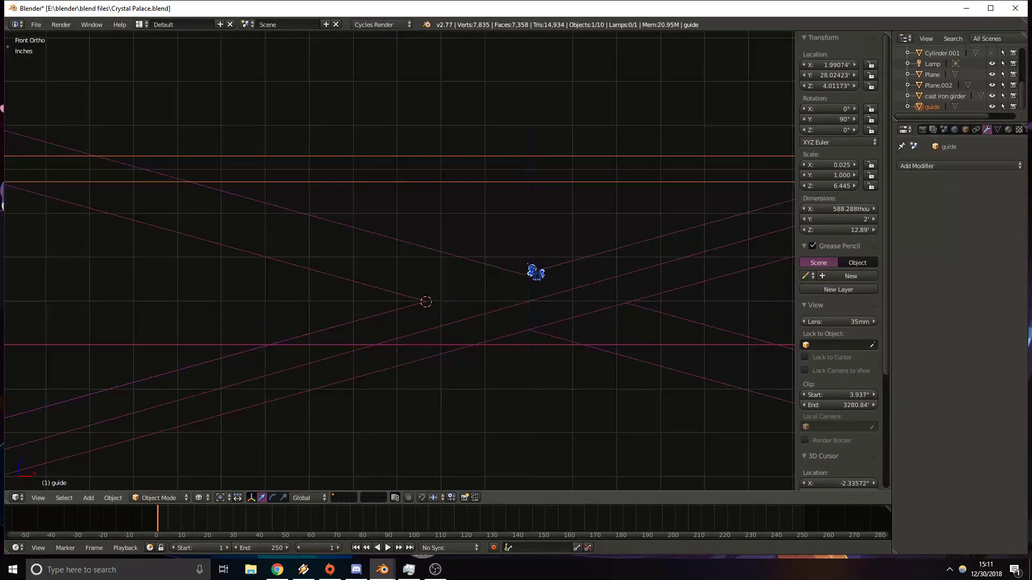
{"action": "right_click", "coordinate": [529, 276]}
{"action": "key", "text": "Tab"}
{"action": "key", "text": "z"}
{"action": "mouse_move", "coordinate": [605, 285]}
{"action": "middle_mouse_down"}
{"action": "mouse_move", "coordinate": [564, 285]}
{"action": "mouse_move", "coordinate": [587, 317]}
{"action": "mouse_move", "coordinate": [480, 298]}
{"action": "middle_mouse_up"}
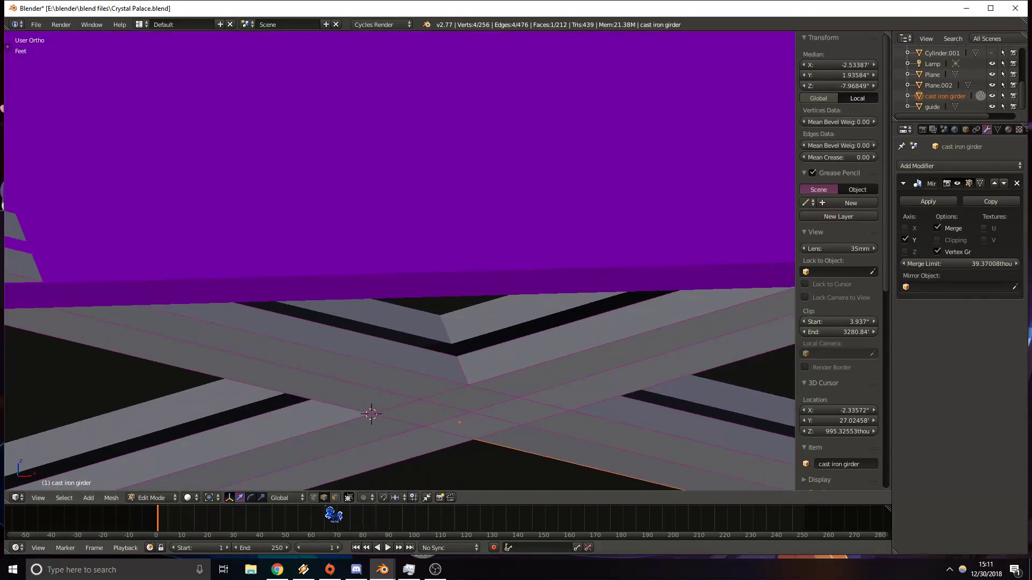
{"action": "right_click", "coordinate": [460, 356]}
{"action": "key", "text": "KP_1"}
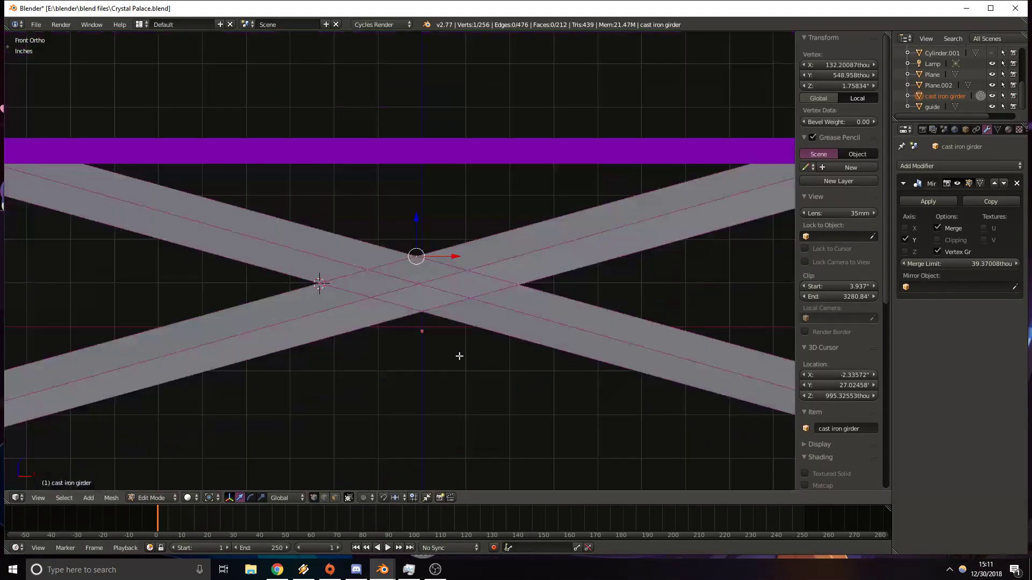
{"action": "key", "text": "e"}
{"action": "left_click", "coordinate": [490, 287]}
{"action": "left_click_drag", "start_coordinate": [416, 210], "coordinate": [424, 122]}
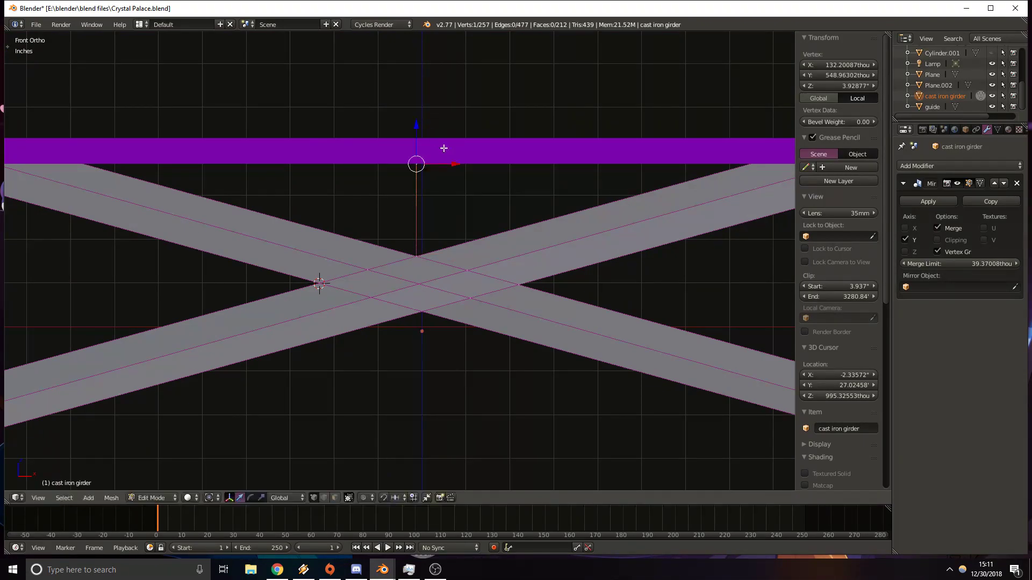
Try to centre the whole girder mesh by setting its median X to 0.
{"action": "key", "text": "z"}
{"action": "scroll", "coordinate": [497, 196], "scroll_direction": "down", "scroll_amount": 5}
{"action": "key", "text": "Tab"}
{"action": "scroll", "coordinate": [498, 320], "scroll_direction": "up", "scroll_amount": 4}
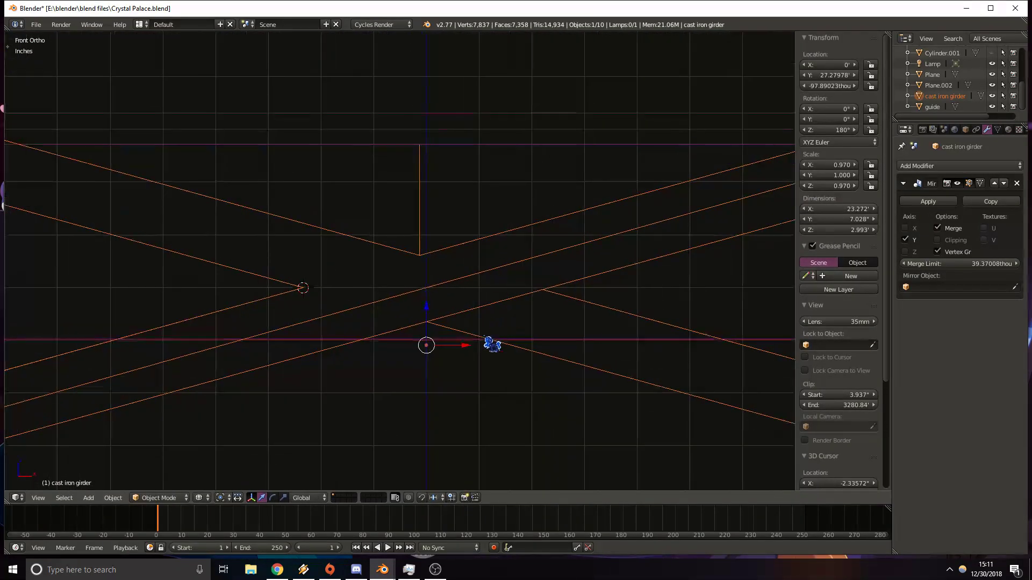
{"action": "key", "text": "Tab"}
{"action": "key", "text": "a"}
{"action": "key", "text": "a"}
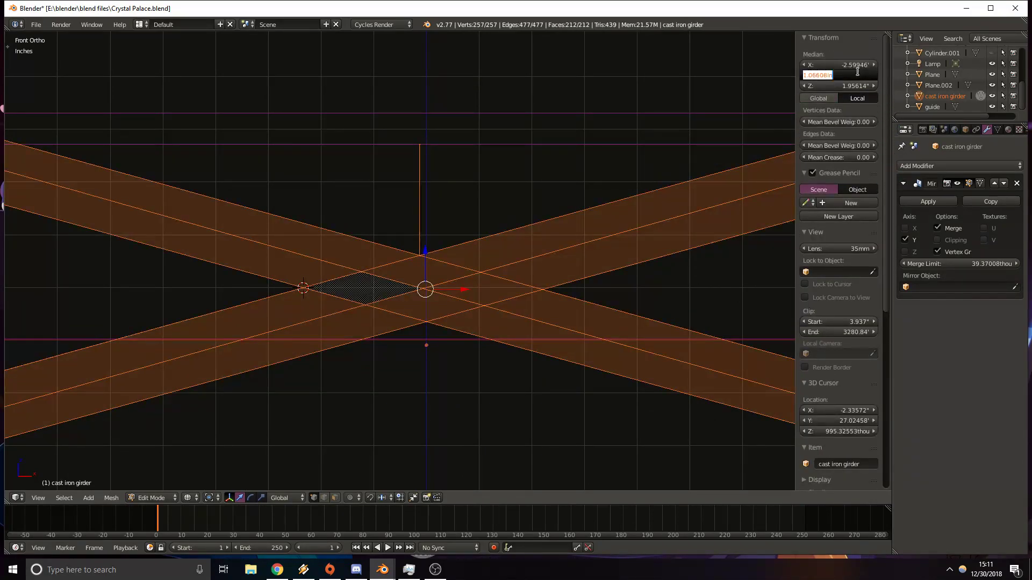
{"action": "scroll", "coordinate": [520, 309], "scroll_direction": "down", "scroll_amount": 15}
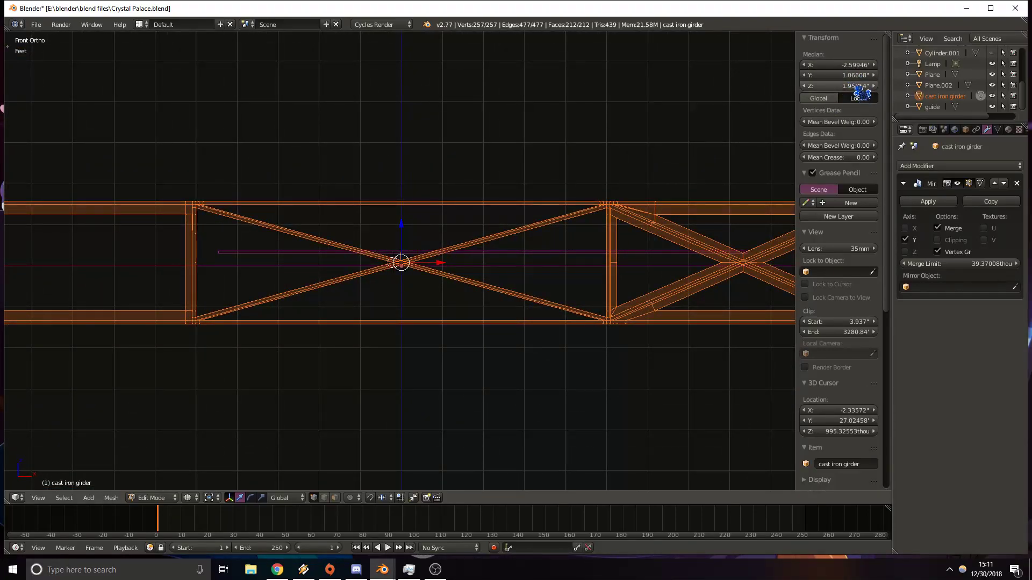
{"action": "type", "text": "0"}
{"action": "key", "text": "Return"}
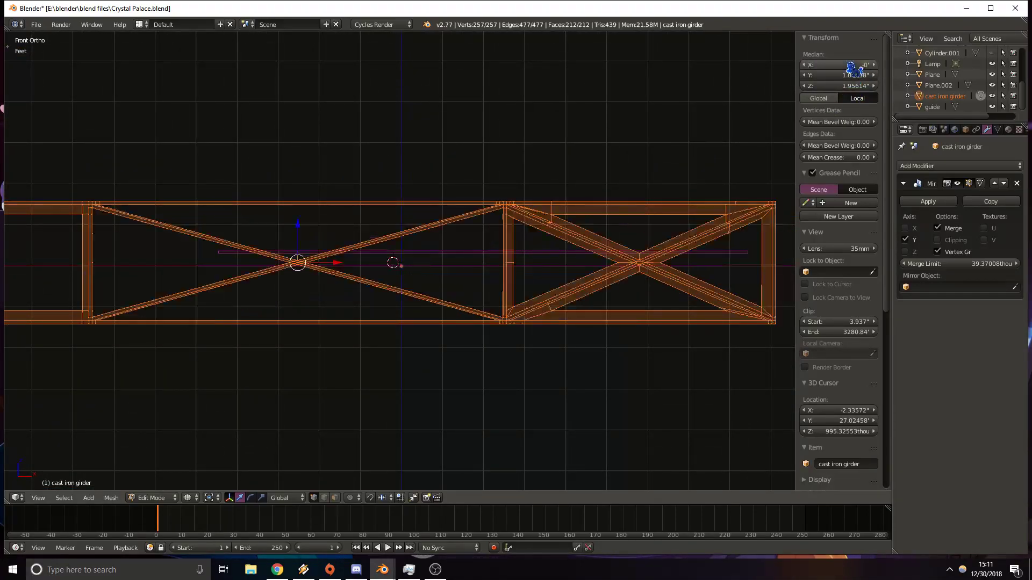
{"action": "scroll", "coordinate": [394, 295], "scroll_direction": "up", "scroll_amount": 3}
{"action": "scroll", "coordinate": [371, 330], "scroll_direction": "down", "scroll_amount": 5}
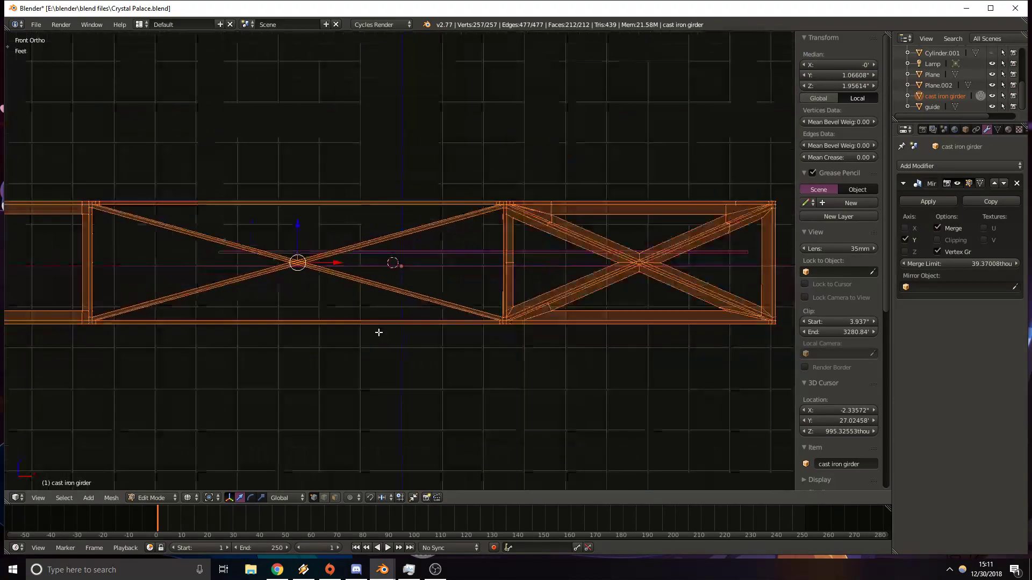
{"action": "key", "text": "ctrl+z"}
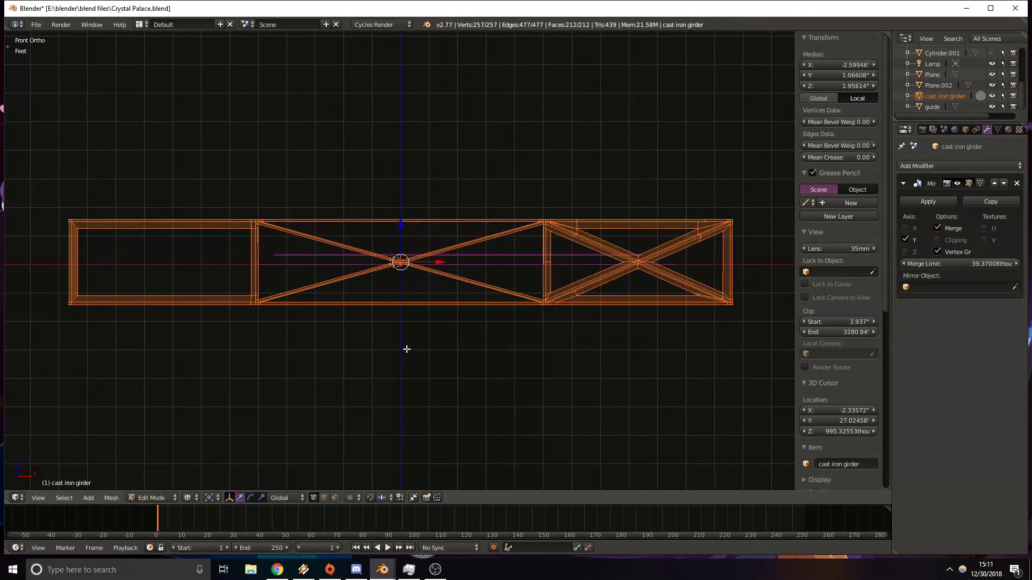
Examine how the middle crossing and the extruded edge line up with the vertical centre axis.
{"action": "scroll", "coordinate": [407, 349], "scroll_direction": "up", "scroll_amount": 5}
{"action": "scroll", "coordinate": [451, 325], "scroll_direction": "down", "scroll_amount": 6}
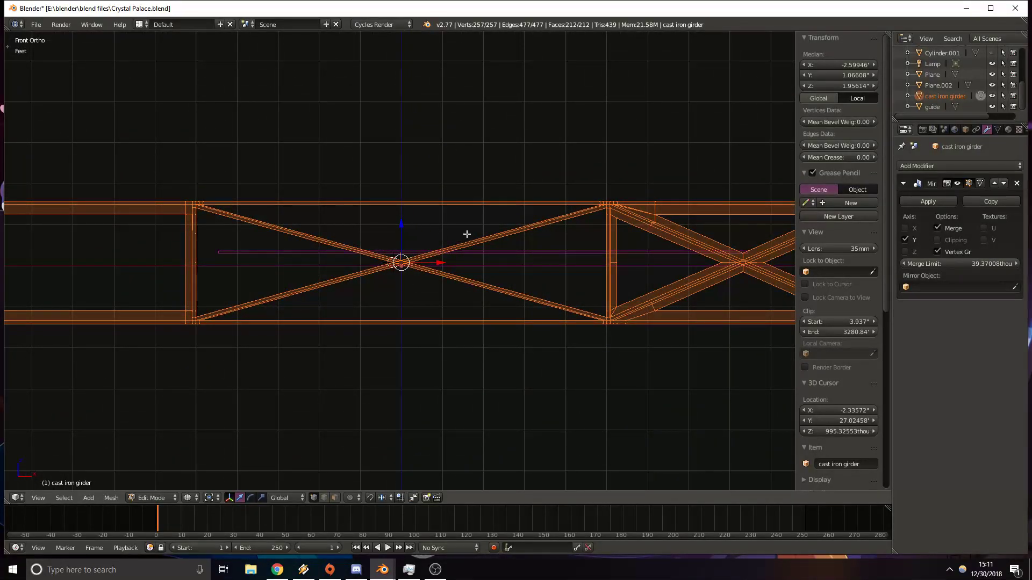
{"action": "scroll", "coordinate": [463, 344], "scroll_direction": "up", "scroll_amount": 5}
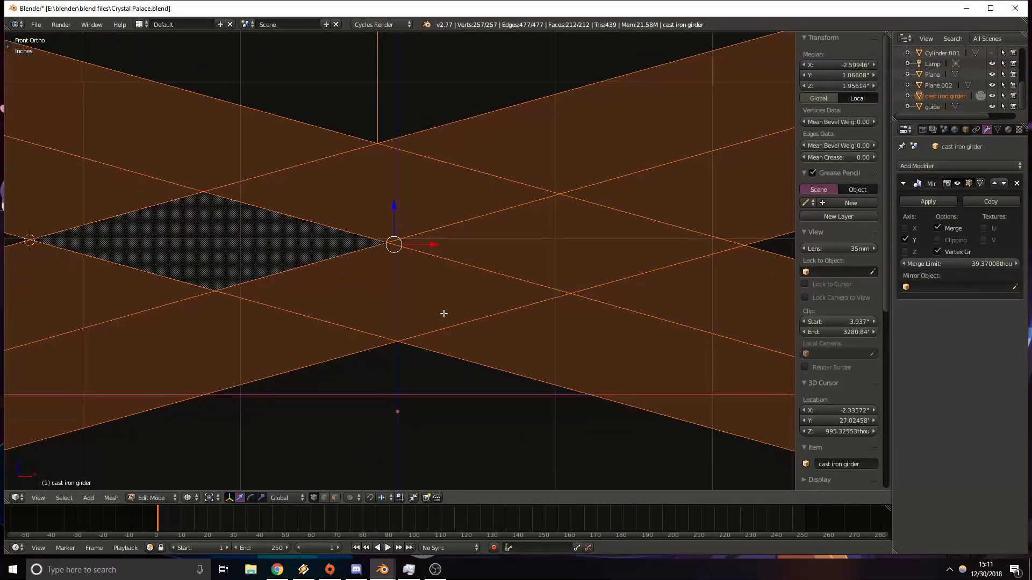
{"action": "scroll", "coordinate": [444, 273], "scroll_direction": "down", "scroll_amount": 3}
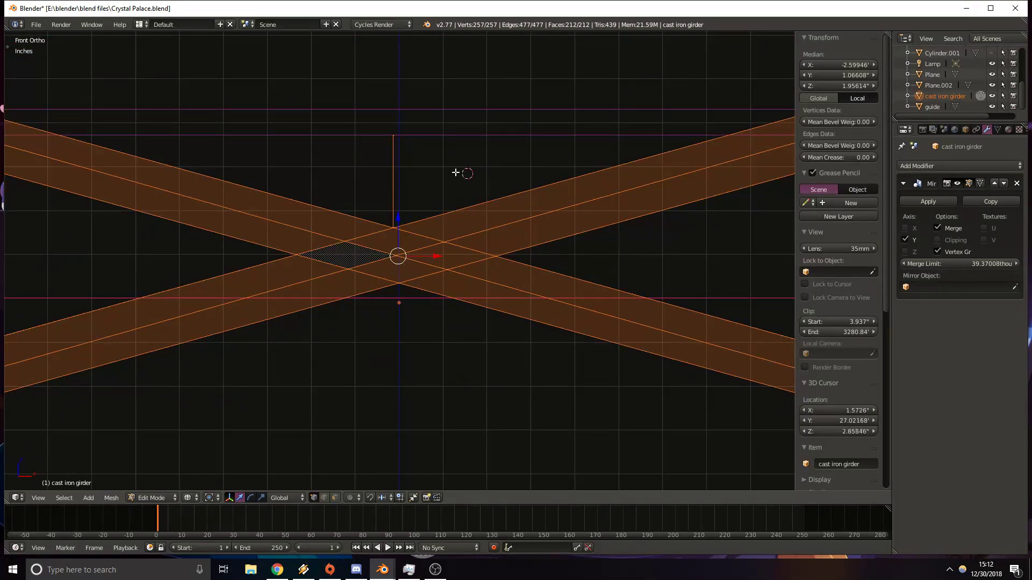
{"action": "left_click", "coordinate": [281, 296]}
{"action": "scroll", "coordinate": [472, 352], "scroll_direction": "up", "scroll_amount": 3}
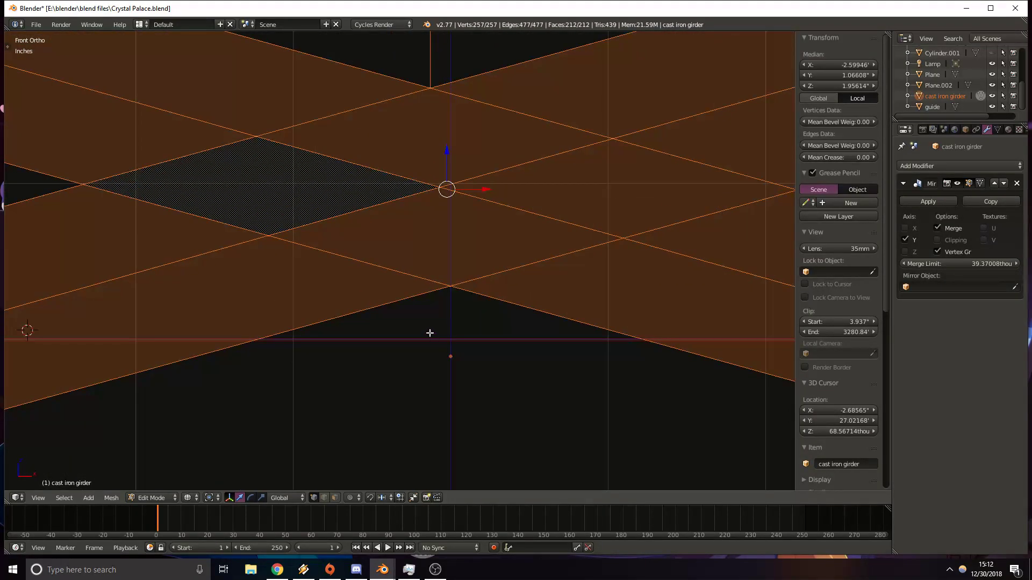
{"action": "key", "text": "Tab"}
{"action": "key", "text": "Tab"}
{"action": "scroll", "coordinate": [463, 280], "scroll_direction": "down", "scroll_amount": 3}
{"action": "middle_click_drag", "start_coordinate": [454, 198], "coordinate": [465, 328], "text": "shift"}
{"action": "scroll", "coordinate": [463, 315], "scroll_direction": "up", "scroll_amount": 3, "text": "shift"}
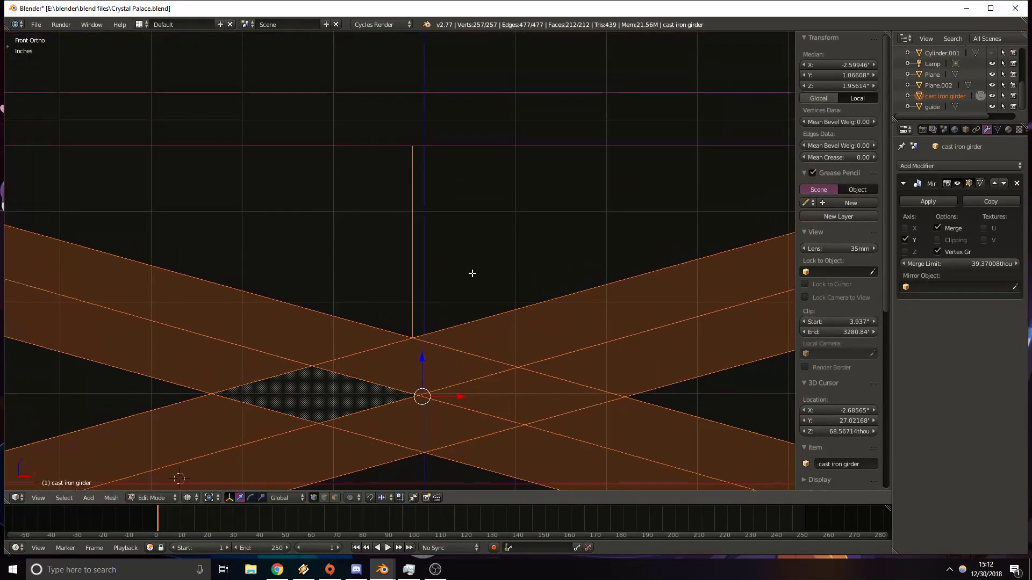
Move the whole girder about 135.7 thou along X so the crossing's top vertex meets the vertical centre axis.
{"action": "right_click", "coordinate": [424, 155]}
{"action": "left_click_drag", "start_coordinate": [445, 150], "coordinate": [442, 148]}
{"action": "key", "text": "Tab"}
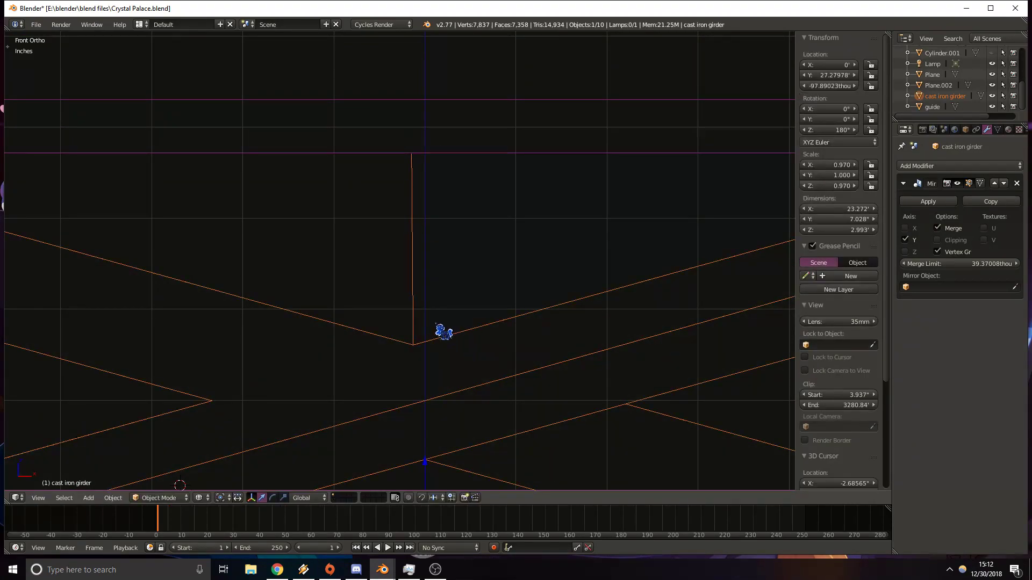
{"action": "key", "text": "g"}
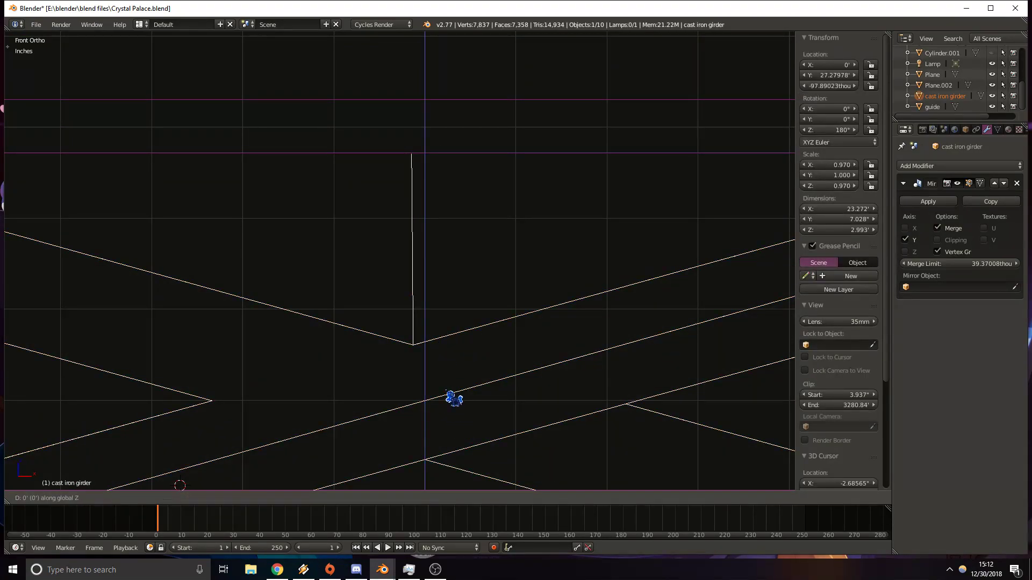
{"action": "key", "text": "x"}
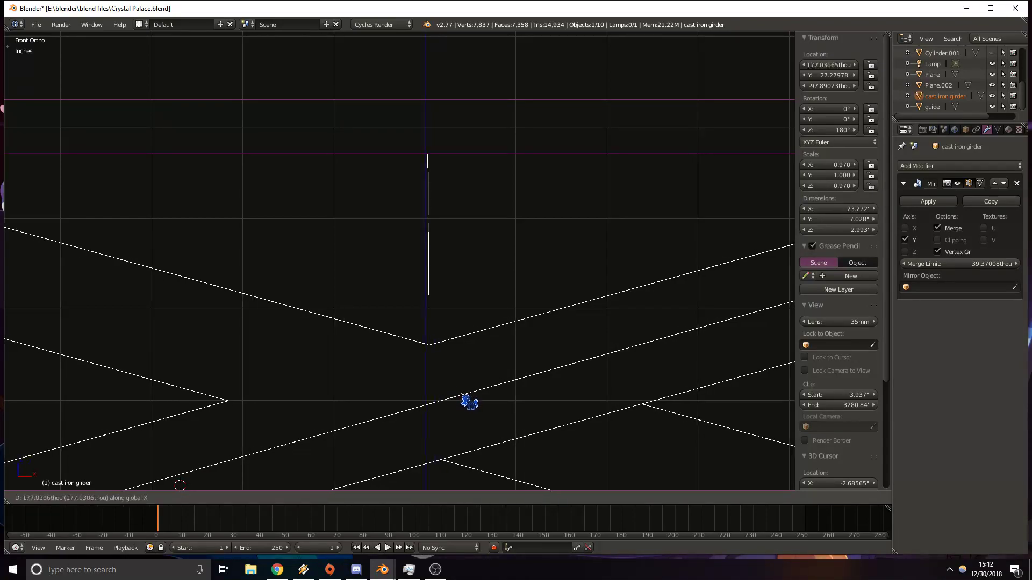
{"action": "left_click", "coordinate": [459, 393]}
Return the extruded vertex to X 132.20087 thou, directly above the crossing's top vertex, and leave mesh editing.
{"action": "key", "text": "Tab"}
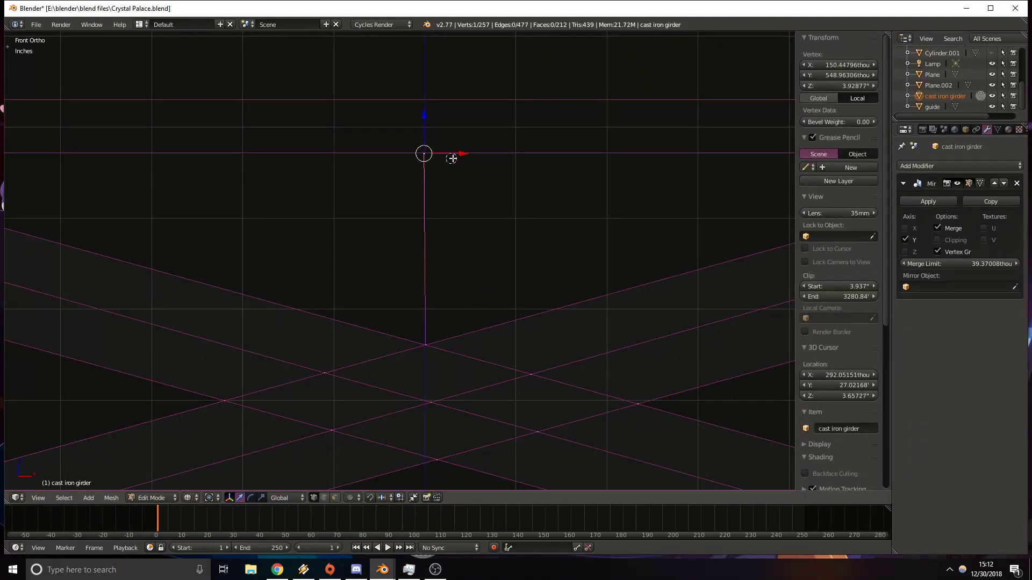
{"action": "left_click", "coordinate": [456, 154]}
{"action": "left_click_drag", "start_coordinate": [458, 153], "coordinate": [457, 153]}
{"action": "scroll", "coordinate": [473, 210], "scroll_direction": "down", "scroll_amount": 7}
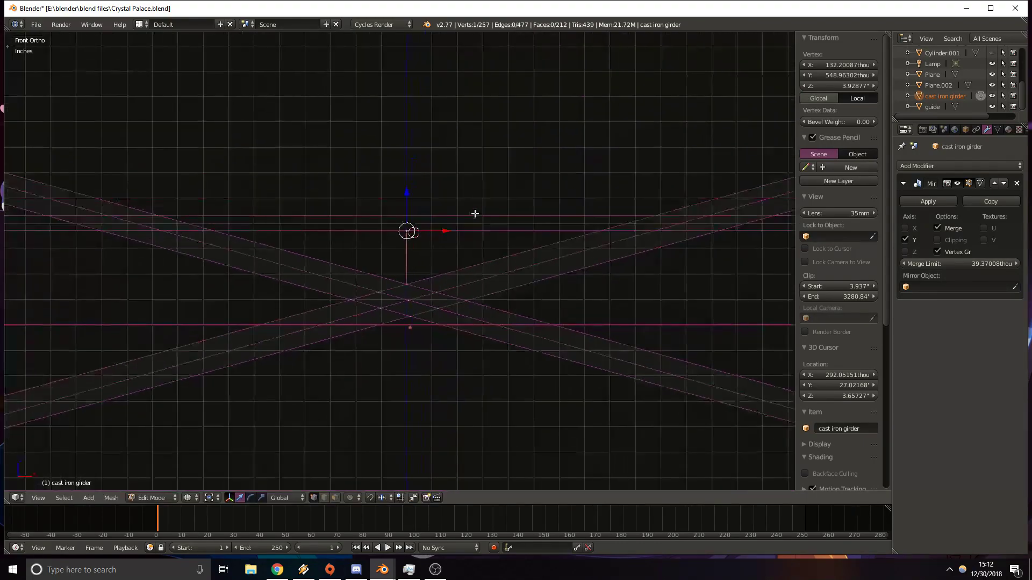
{"action": "key", "text": "Tab"}
{"action": "scroll", "coordinate": [486, 272], "scroll_direction": "up", "scroll_amount": 6}
{"action": "middle_click_drag", "start_coordinate": [393, 179], "coordinate": [396, 246], "text": "shift"}
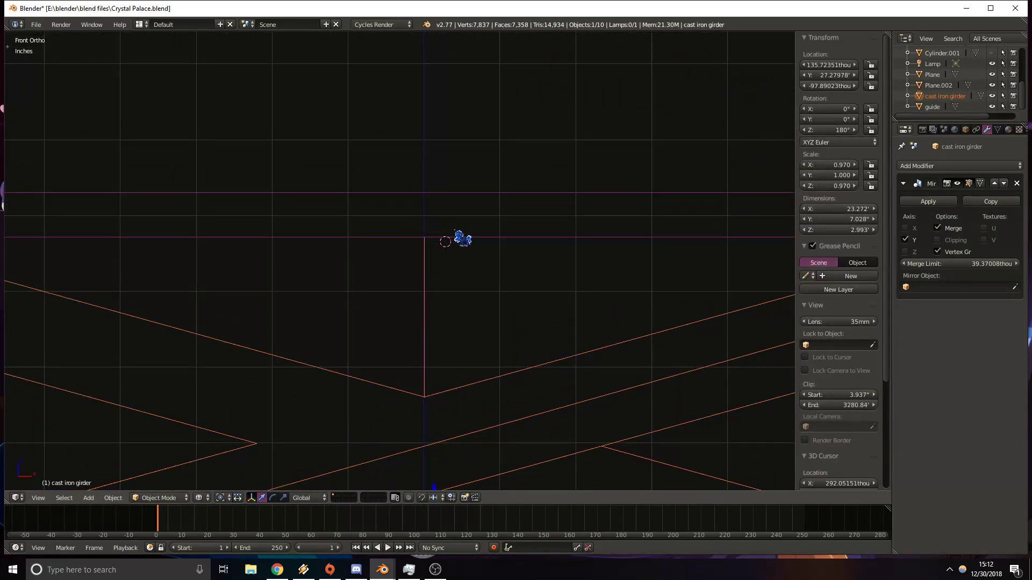
Move the horizontal guide bar vertically to Z about 1.213', just below the girder's top chord.
{"action": "scroll", "coordinate": [482, 267], "scroll_direction": "down", "scroll_amount": 6}
{"action": "middle_click_drag", "start_coordinate": [656, 226], "coordinate": [285, 271], "text": "shift"}
{"action": "key", "text": "Tab"}
{"action": "key", "text": "Tab"}
{"action": "right_click", "coordinate": [559, 294]}
{"action": "scroll", "coordinate": [419, 316], "scroll_direction": "up", "scroll_amount": 8}
{"action": "middle_click_drag", "start_coordinate": [467, 290], "coordinate": [442, 307], "text": "shift"}
{"action": "key", "text": "g"}
{"action": "key", "text": "z"}
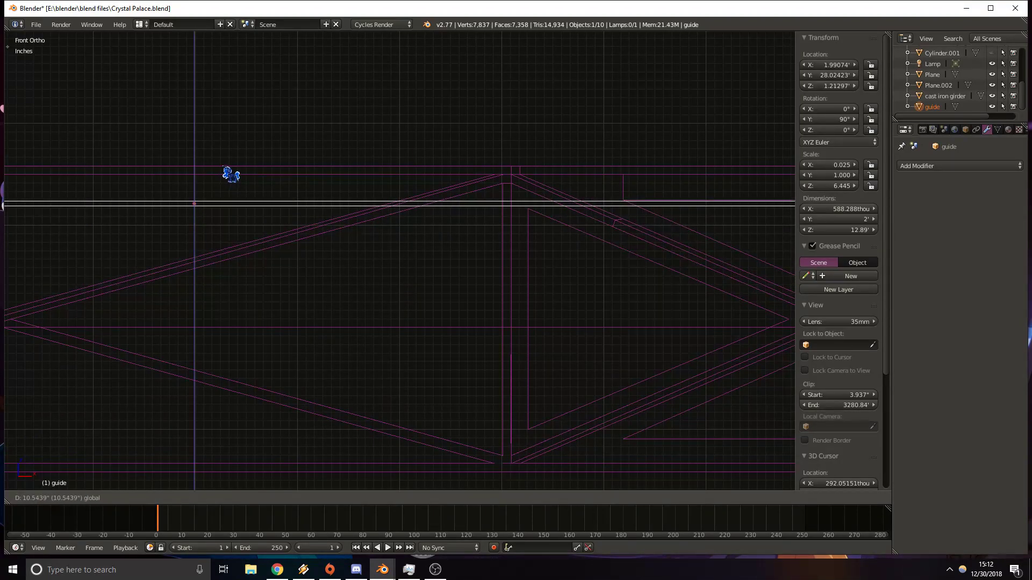
{"action": "left_click", "coordinate": [231, 175]}
{"action": "middle_click_drag", "start_coordinate": [395, 202], "coordinate": [443, 288], "text": "shift"}
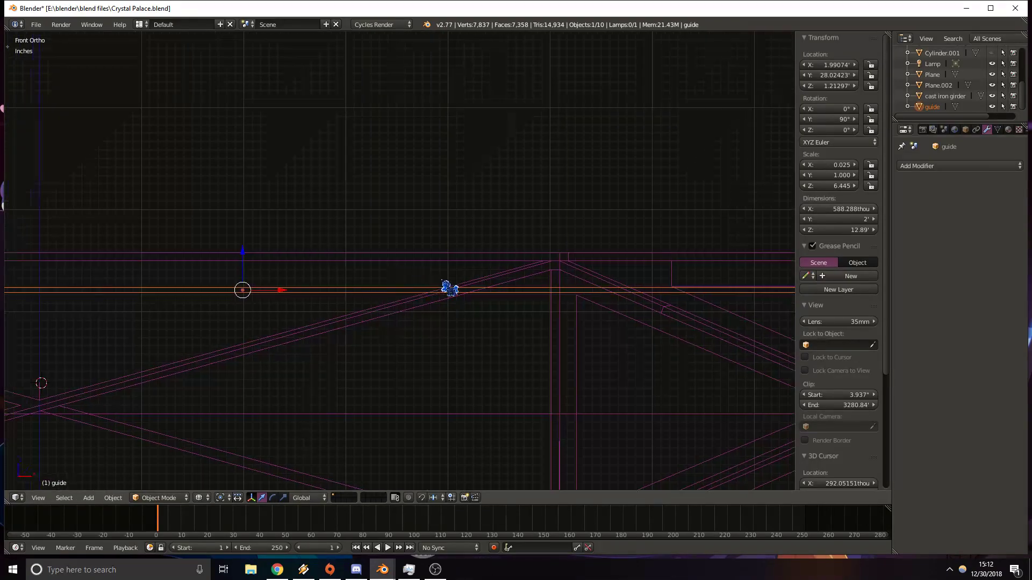
{"action": "mouse_move", "coordinate": [309, 272]}
{"action": "middle_mouse_down", "text": "shift"}
{"action": "mouse_move", "coordinate": [376, 262]}
{"action": "mouse_move", "coordinate": [329, 315]}
{"action": "mouse_move", "coordinate": [286, 324]}
{"action": "mouse_move", "coordinate": [358, 271]}
{"action": "mouse_move", "coordinate": [362, 255]}
{"action": "middle_mouse_up", "text": "shift"}
{"action": "scroll", "coordinate": [334, 281], "scroll_direction": "up", "scroll_amount": 2}
Open the cast iron girder's mesh for editing and select the top chord's inner lower edge above the middle crossing.
{"action": "key", "text": "z"}
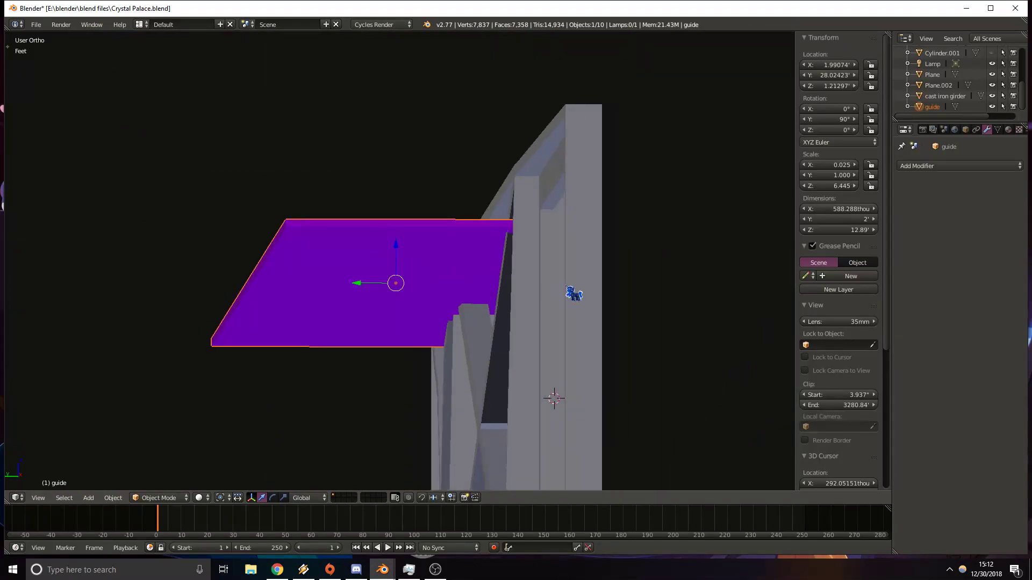
{"action": "right_click", "coordinate": [560, 277]}
{"action": "key", "text": "Tab"}
{"action": "middle_click_drag", "start_coordinate": [561, 276], "coordinate": [441, 303]}
{"action": "scroll", "coordinate": [520, 260], "scroll_direction": "up", "scroll_amount": 1}
{"action": "scroll", "coordinate": [553, 290], "scroll_direction": "up", "scroll_amount": 1}
{"action": "left_click", "coordinate": [324, 498]}
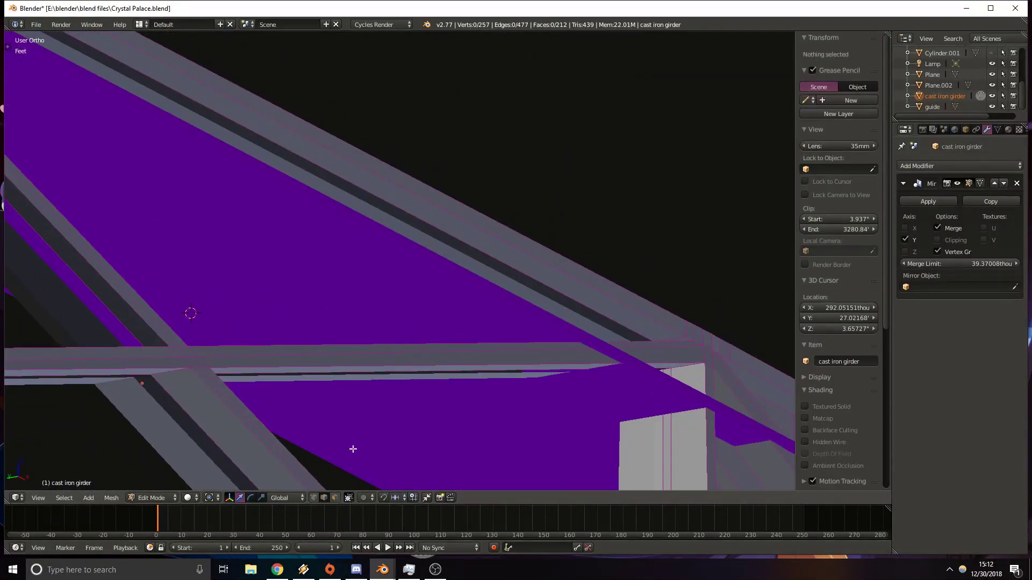
{"action": "right_click", "coordinate": [461, 245]}
{"action": "key", "text": "KP_1"}
{"action": "key", "text": "z"}
{"action": "scroll", "coordinate": [261, 271], "scroll_direction": "down", "scroll_amount": 1}
{"action": "key", "text": "e"}
{"action": "left_click", "coordinate": [205, 242]}
{"action": "left_click_drag", "start_coordinate": [206, 244], "coordinate": [207, 257]}
{"action": "scroll", "coordinate": [397, 279], "scroll_direction": "up", "scroll_amount": 5}
{"action": "scroll", "coordinate": [465, 315], "scroll_direction": "down", "scroll_amount": 1}
{"action": "key", "text": "ctrl+z"}
{"action": "key", "text": "ctrl+z"}
Extrude the top chord's lower edge straight down to the guide bar, at a median Z of about 1.285'.
{"action": "scroll", "coordinate": [312, 299], "scroll_direction": "up", "scroll_amount": 1}
{"action": "middle_click_drag", "start_coordinate": [304, 294], "coordinate": [293, 200], "text": "shift"}
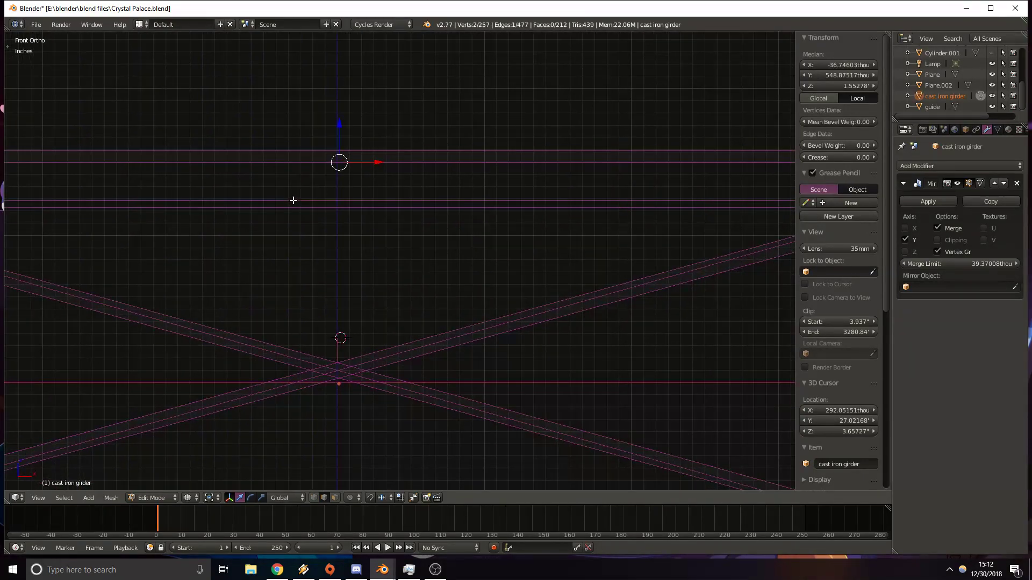
{"action": "key", "text": "e"}
{"action": "key", "text": "z"}
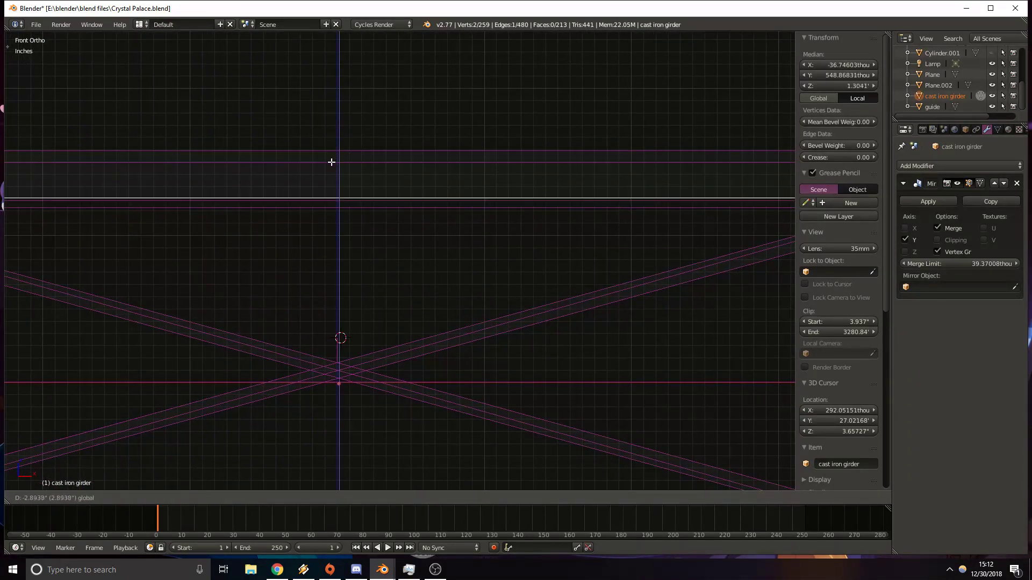
{"action": "left_click", "coordinate": [331, 164]}
Scale the extruded edge down along X so its end meets the upper side of the diagonal brace.
{"action": "middle_click_drag", "start_coordinate": [629, 197], "coordinate": [197, 221], "text": "shift"}
{"action": "middle_click_drag", "start_coordinate": [577, 234], "coordinate": [394, 241], "text": "shift"}
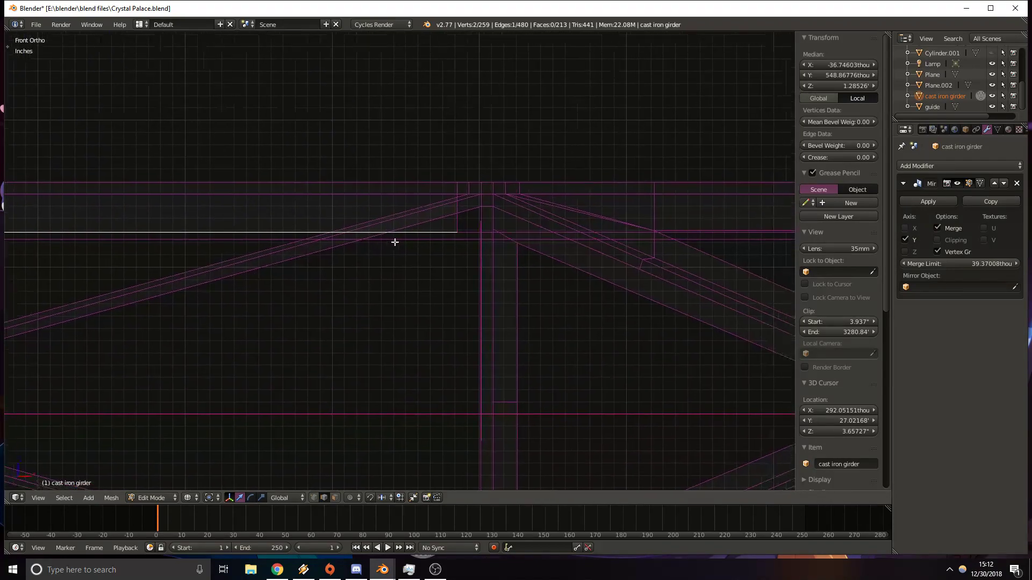
{"action": "scroll", "coordinate": [384, 254], "scroll_direction": "up", "scroll_amount": 4}
{"action": "key", "text": "s"}
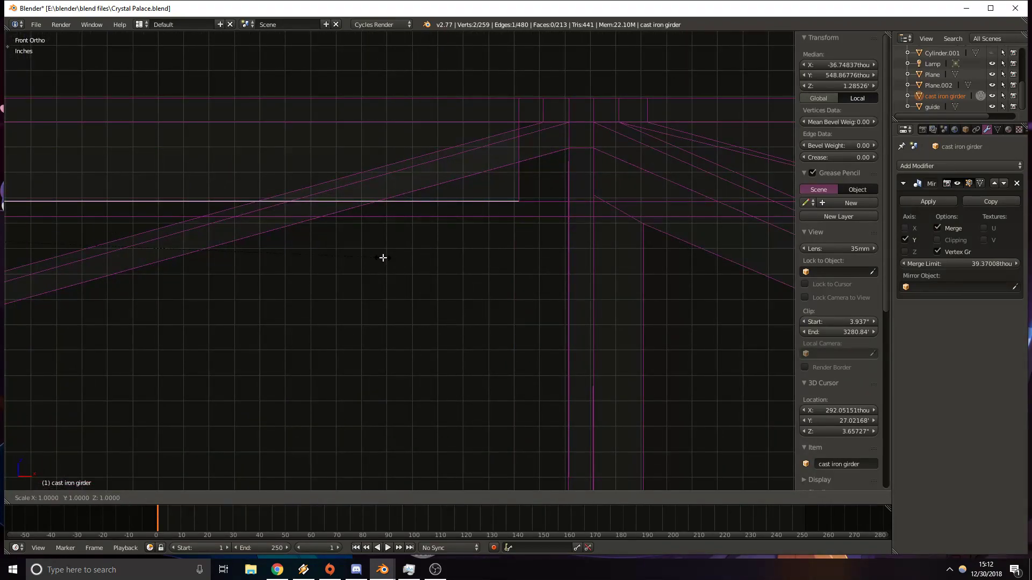
{"action": "key", "text": "x"}
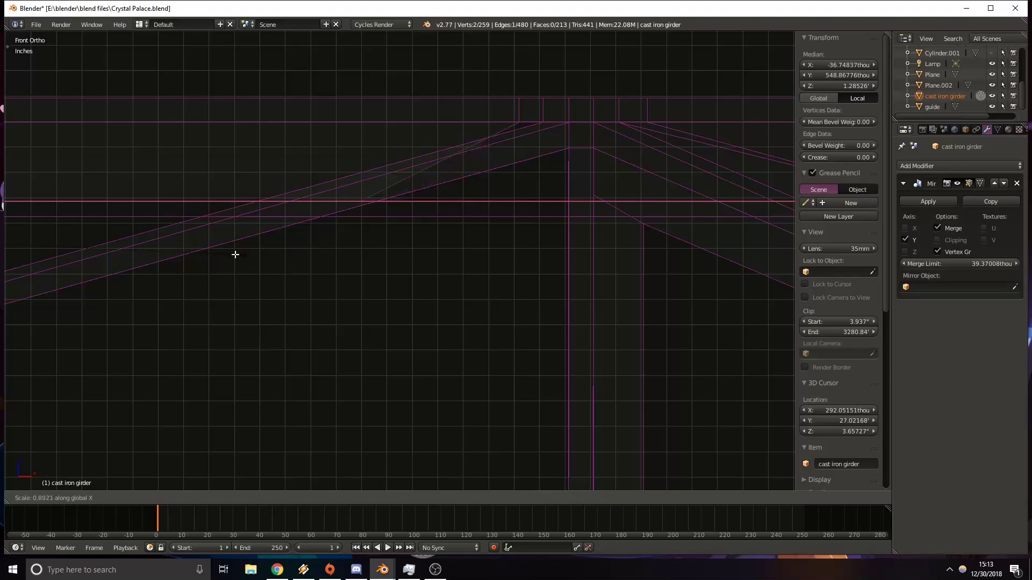
{"action": "left_click", "coordinate": [125, 251]}
{"action": "middle_click_drag", "start_coordinate": [125, 249], "coordinate": [373, 282], "text": "shift"}
{"action": "scroll", "coordinate": [587, 261], "scroll_direction": "down", "scroll_amount": 4}
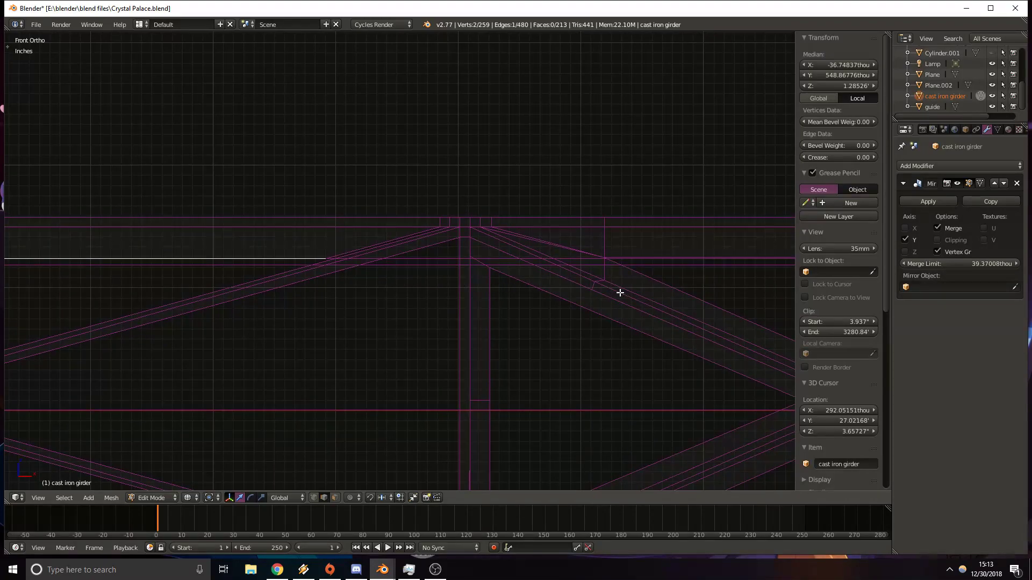
{"action": "key", "text": "z"}
{"action": "mouse_move", "coordinate": [256, 301]}
{"action": "middle_mouse_down", "text": "shift"}
{"action": "mouse_move", "coordinate": [732, 294]}
{"action": "mouse_move", "coordinate": [426, 279]}
{"action": "mouse_move", "coordinate": [350, 290]}
{"action": "mouse_move", "coordinate": [270, 220]}
{"action": "mouse_move", "coordinate": [232, 223]}
{"action": "mouse_move", "coordinate": [384, 219]}
{"action": "mouse_move", "coordinate": [421, 230]}
{"action": "mouse_move", "coordinate": [376, 186]}
{"action": "mouse_move", "coordinate": [427, 191]}
{"action": "middle_mouse_up", "text": "shift"}
{"action": "middle_click_drag", "start_coordinate": [354, 292], "coordinate": [365, 267], "text": "shift"}
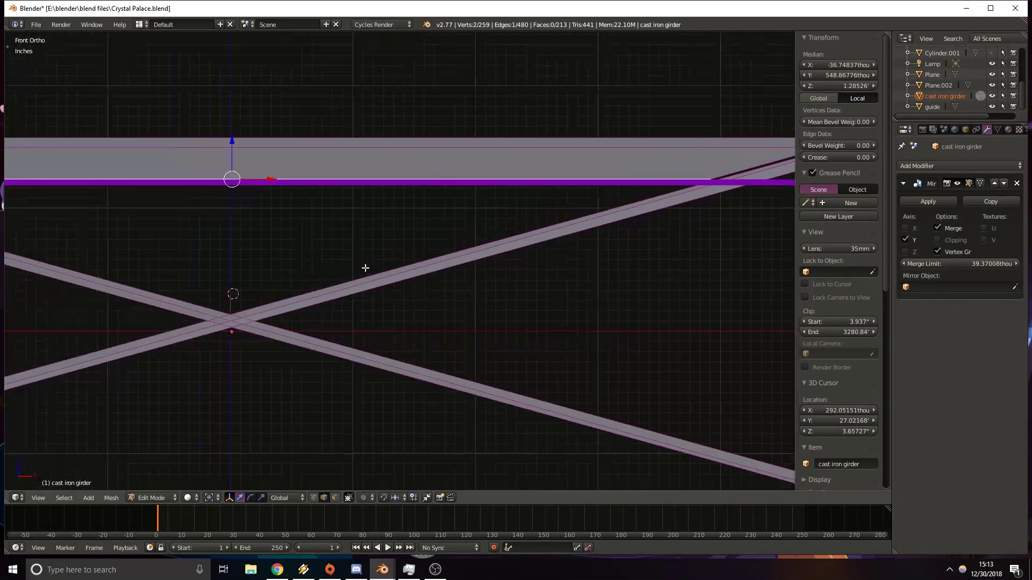
Leave mesh editing, duplicate the guide bar and move the copy down to Z about 3.244", just above the crossing.
{"action": "key", "text": "Tab"}
{"action": "right_click", "coordinate": [385, 188]}
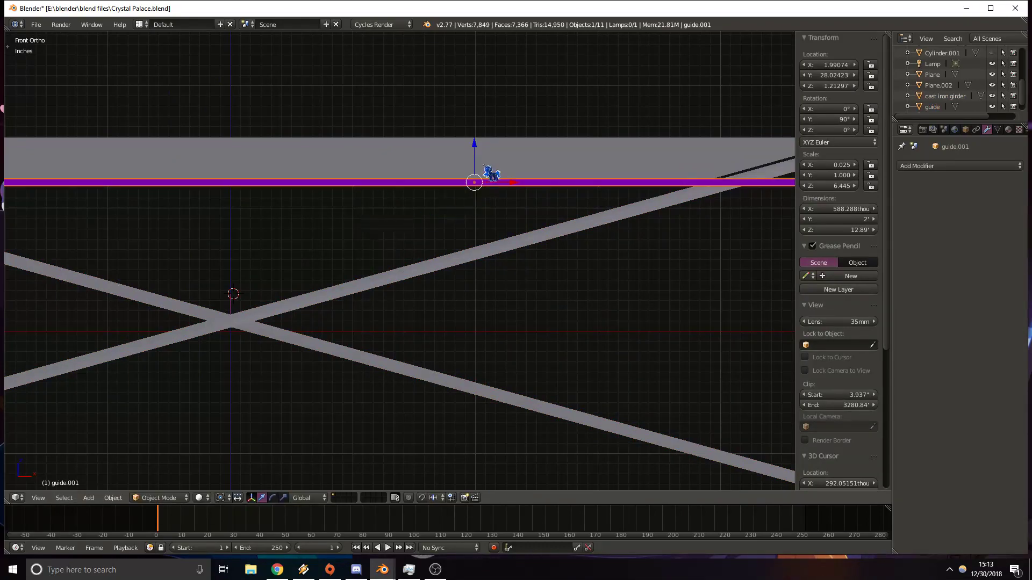
{"action": "key", "text": "shift+d"}
{"action": "key", "text": "z"}
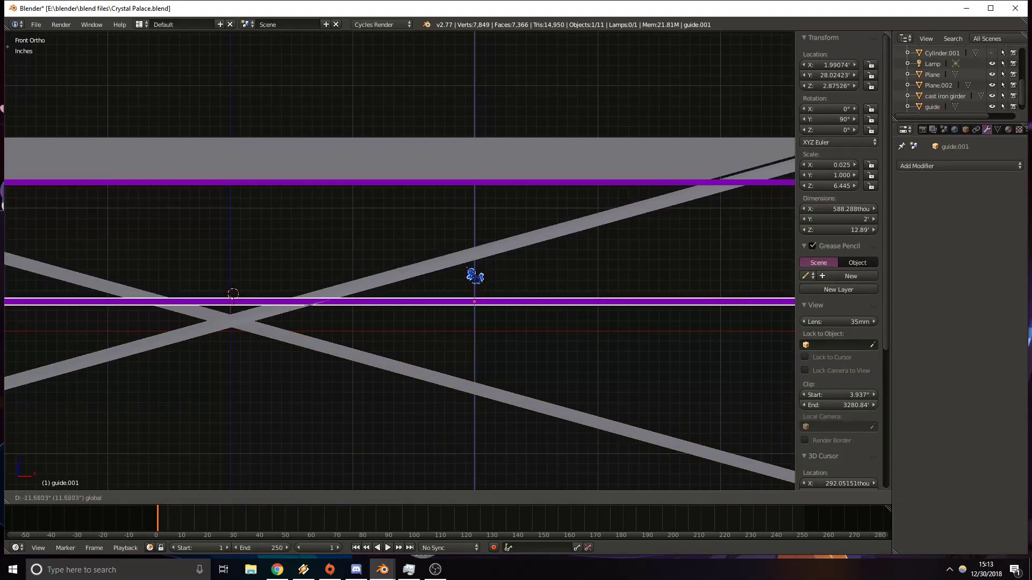
{"action": "left_click", "coordinate": [466, 264]}
{"action": "key", "text": "z"}
{"action": "scroll", "coordinate": [469, 317], "scroll_direction": "up", "scroll_amount": 2}
{"action": "middle_click_drag", "start_coordinate": [250, 334], "coordinate": [382, 317], "text": "shift"}
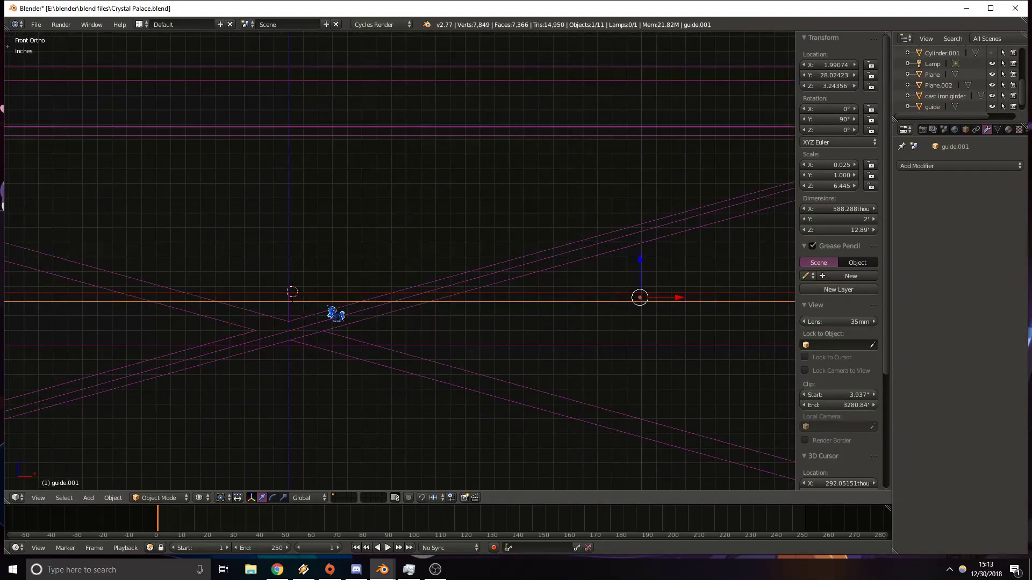
Move the duplicate guide onto the vertical centre axis at the upper end of the extruded edge, Z about 3.706".
{"action": "left_click_drag", "start_coordinate": [680, 295], "coordinate": [348, 300]}
{"action": "middle_click_drag", "start_coordinate": [332, 301], "coordinate": [473, 235], "text": "shift"}
{"action": "scroll", "coordinate": [496, 231], "scroll_direction": "up", "scroll_amount": 11}
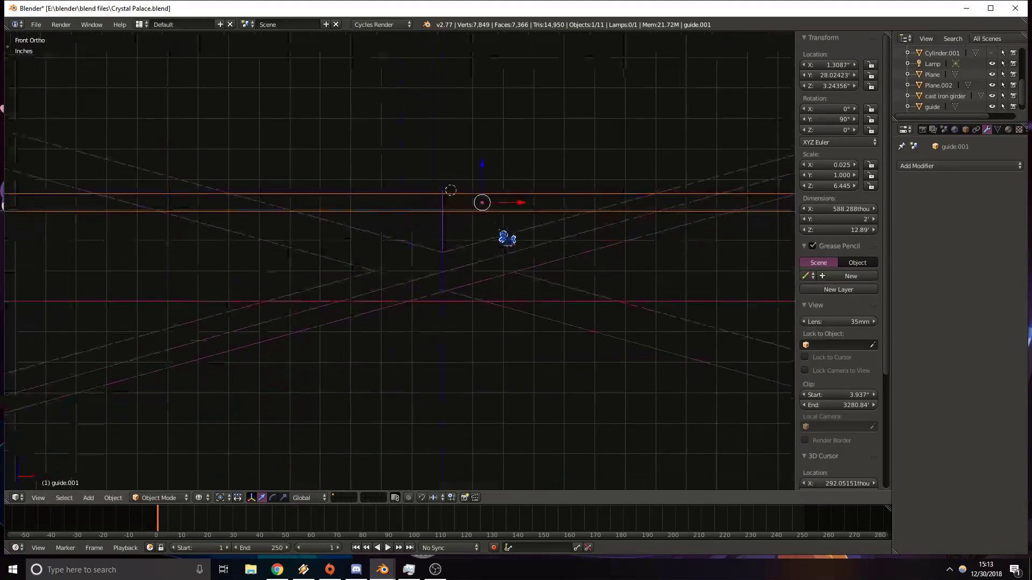
{"action": "key", "text": "g"}
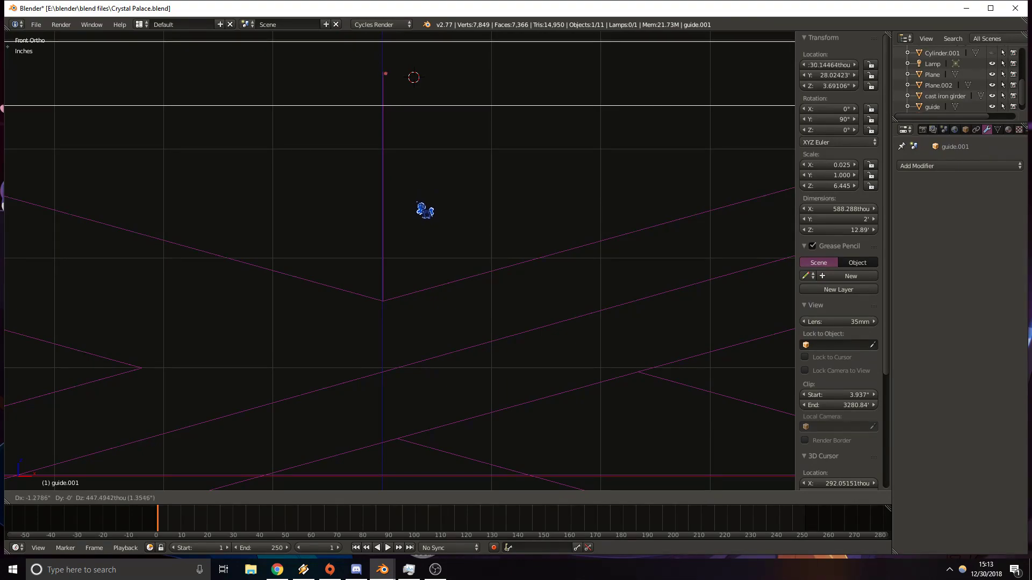
{"action": "left_click", "coordinate": [414, 202]}
{"action": "scroll", "coordinate": [457, 180], "scroll_direction": "down", "scroll_amount": 6}
{"action": "middle_click_drag", "start_coordinate": [752, 185], "coordinate": [463, 237], "text": "shift"}
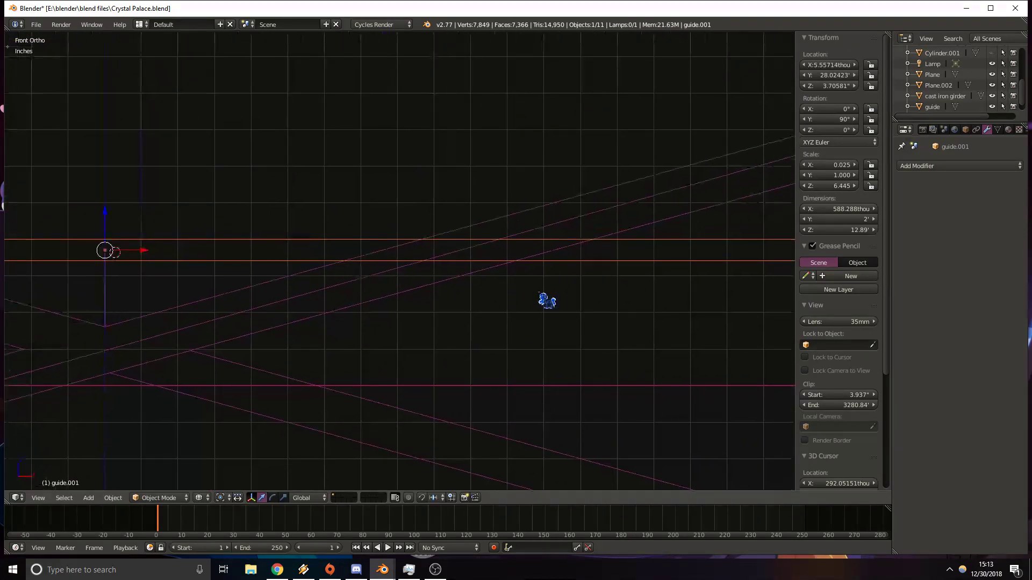
Rotate the duplicate guide to about 74.343° around Y so it follows the slope of the diagonal brace.
{"action": "key", "text": "r"}
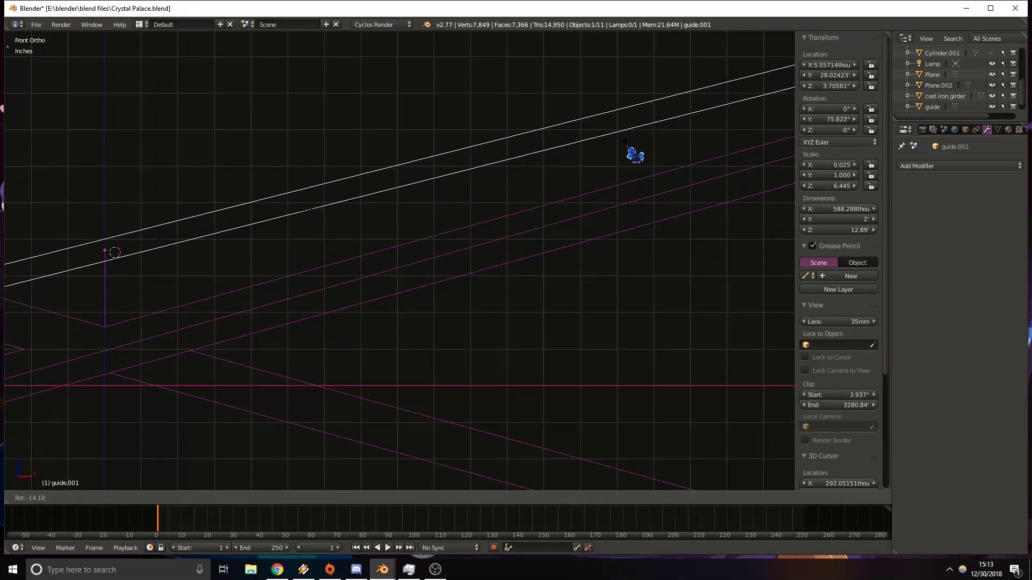
{"action": "left_click", "coordinate": [633, 149]}
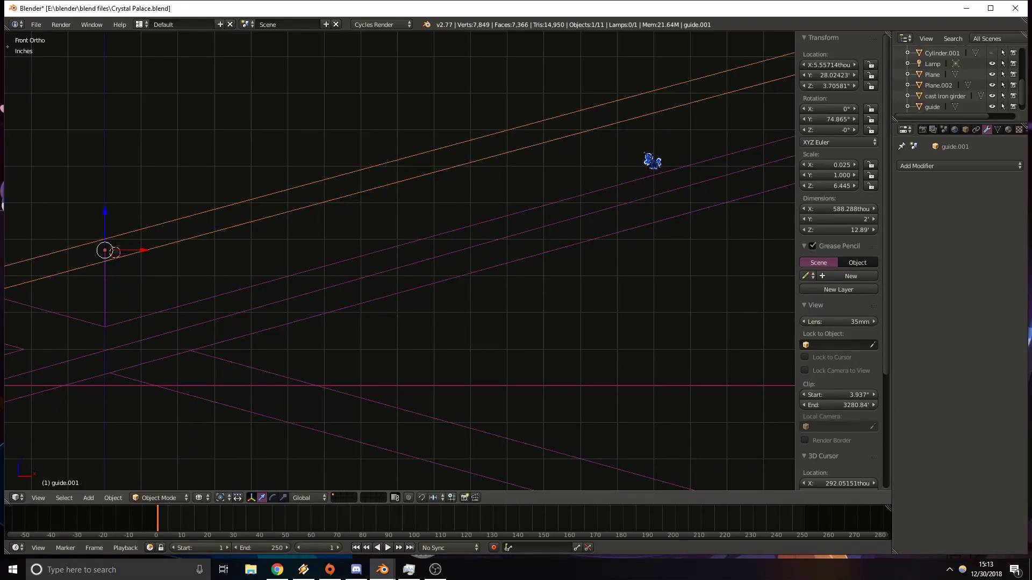
{"action": "middle_click_drag", "start_coordinate": [635, 210], "coordinate": [613, 165], "text": "shift"}
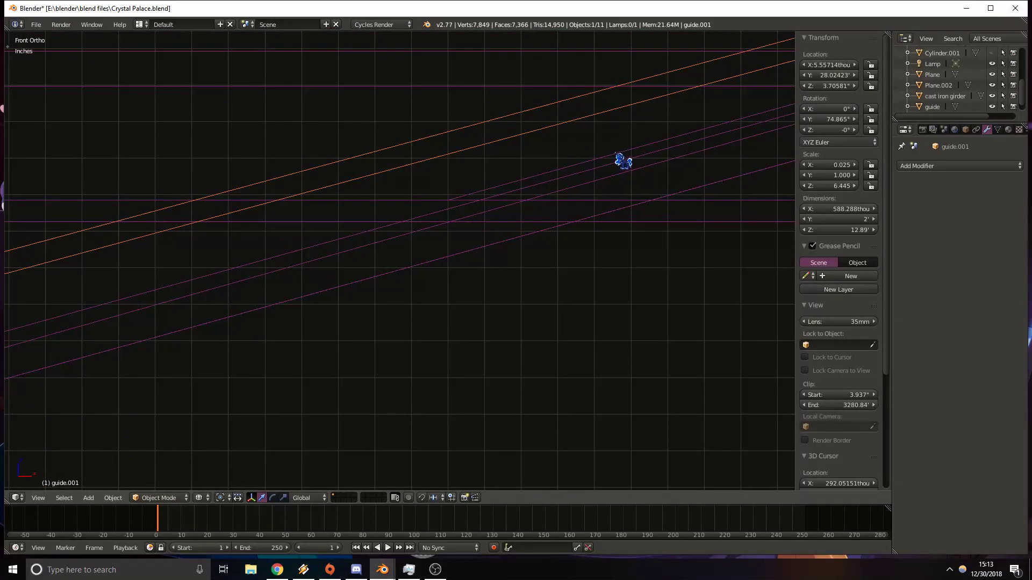
{"action": "middle_click_drag", "start_coordinate": [262, 249], "coordinate": [499, 278], "text": "shift"}
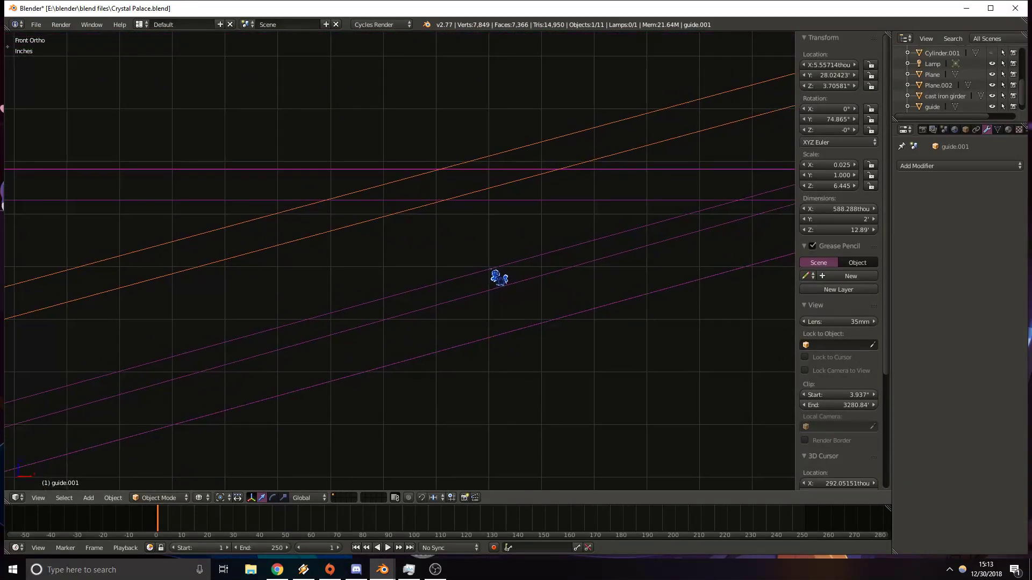
{"action": "key", "text": "r"}
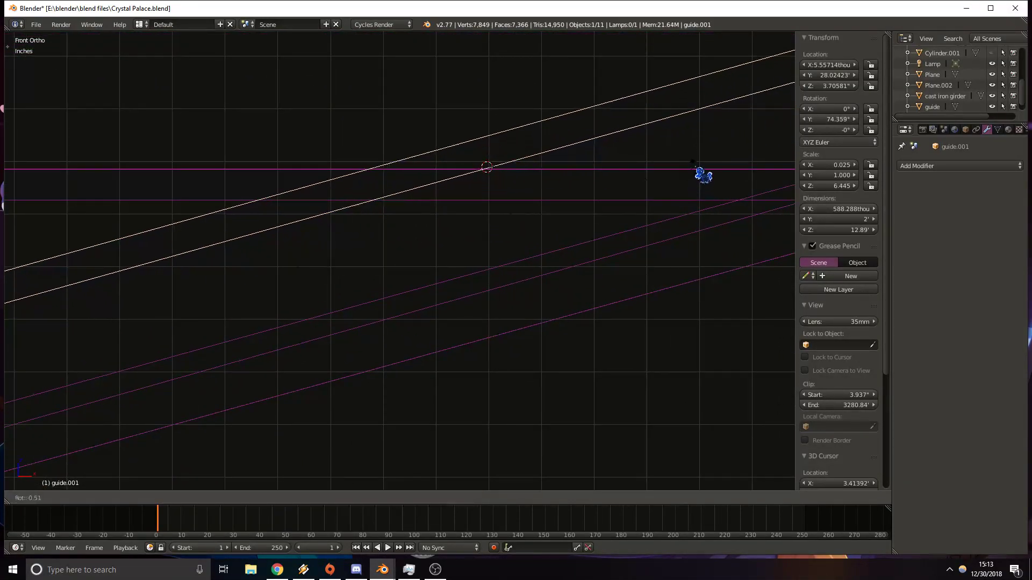
{"action": "left_click", "coordinate": [699, 166]}
Raise the sloping guide to Z about 4.025" so its lower side meets the upper end of the extruded vertical edge.
{"action": "scroll", "coordinate": [402, 270], "scroll_direction": "down", "scroll_amount": 8}
{"action": "middle_click_drag", "start_coordinate": [402, 270], "coordinate": [740, 182], "text": "shift"}
{"action": "middle_click_drag", "start_coordinate": [170, 304], "coordinate": [455, 261], "text": "shift"}
{"action": "scroll", "coordinate": [607, 285], "scroll_direction": "up", "scroll_amount": 7}
{"action": "middle_click_drag", "start_coordinate": [421, 435], "coordinate": [634, 244], "text": "shift"}
{"action": "middle_click_drag", "start_coordinate": [361, 421], "coordinate": [481, 350], "text": "shift"}
{"action": "middle_click_drag", "start_coordinate": [568, 278], "coordinate": [414, 307], "text": "shift"}
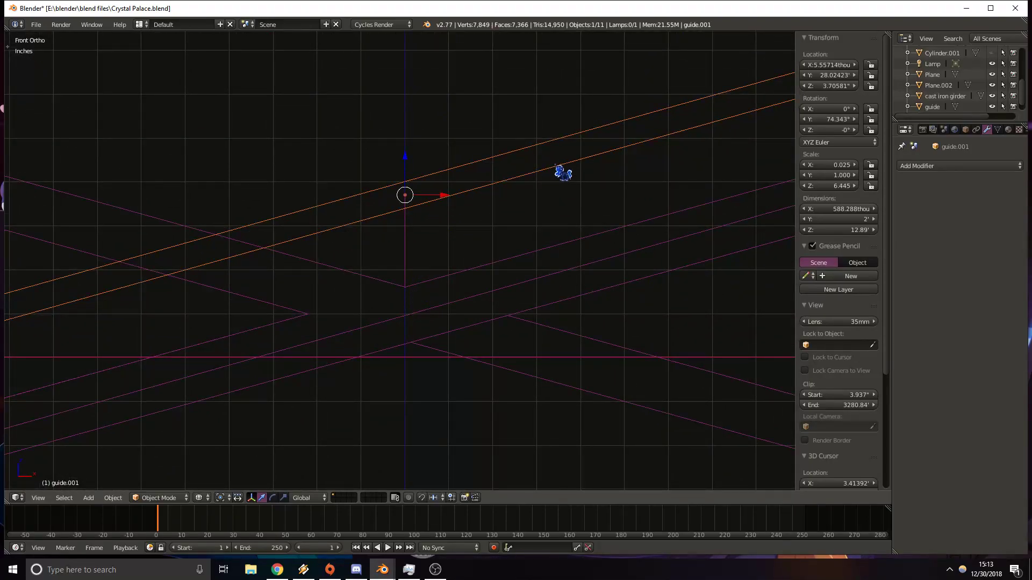
{"action": "left_click_drag", "start_coordinate": [404, 160], "coordinate": [410, 140]}
{"action": "scroll", "coordinate": [422, 223], "scroll_direction": "up", "scroll_amount": 7}
{"action": "middle_click_drag", "start_coordinate": [407, 59], "coordinate": [386, 158], "text": "shift"}
{"action": "key", "text": "g"}
{"action": "key", "text": "z"}
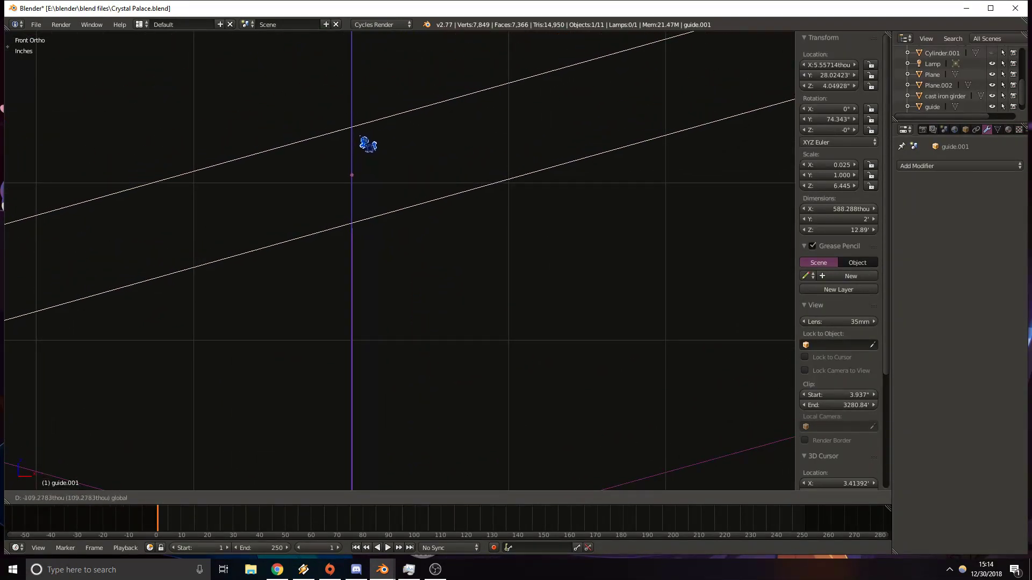
{"action": "left_click", "coordinate": [376, 149]}
Adjust the sloping guide's Y rotation to about 74.703° by comparing it with the brace near the top chord.
{"action": "scroll", "coordinate": [400, 156], "scroll_direction": "down", "scroll_amount": 5}
{"action": "middle_click_drag", "start_coordinate": [534, 200], "coordinate": [432, 234], "text": "shift"}
{"action": "middle_click_drag", "start_coordinate": [590, 199], "coordinate": [322, 247], "text": "shift"}
{"action": "mouse_move", "coordinate": [629, 201]}
{"action": "middle_mouse_down", "text": "shift"}
{"action": "mouse_move", "coordinate": [478, 227]}
{"action": "mouse_move", "coordinate": [333, 285]}
{"action": "middle_mouse_up", "text": "shift"}
{"action": "middle_click_drag", "start_coordinate": [623, 189], "coordinate": [348, 299], "text": "shift"}
{"action": "middle_click_drag", "start_coordinate": [623, 214], "coordinate": [317, 260], "text": "shift"}
{"action": "middle_click_drag", "start_coordinate": [618, 201], "coordinate": [349, 271], "text": "shift"}
{"action": "mouse_move", "coordinate": [590, 206]}
{"action": "middle_mouse_down", "text": "shift"}
{"action": "mouse_move", "coordinate": [373, 242]}
{"action": "mouse_move", "coordinate": [362, 255]}
{"action": "middle_mouse_up", "text": "shift"}
{"action": "key", "text": "r"}
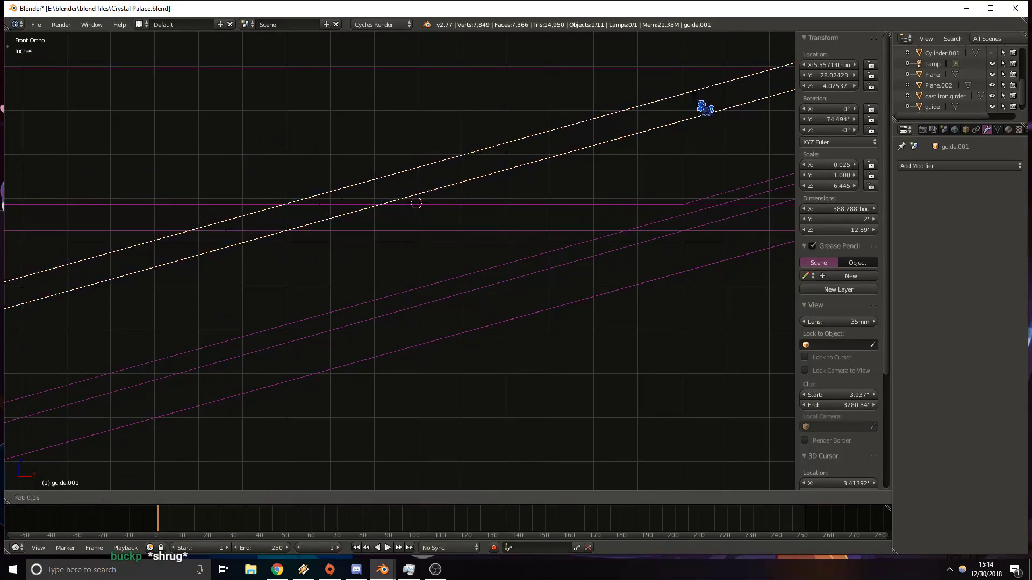
{"action": "left_click", "coordinate": [708, 107]}
Refine the sloping guide's Y rotation to about 74.631° against the diagonal brace.
{"action": "middle_click_drag", "start_coordinate": [708, 107], "coordinate": [293, 202], "text": "shift"}
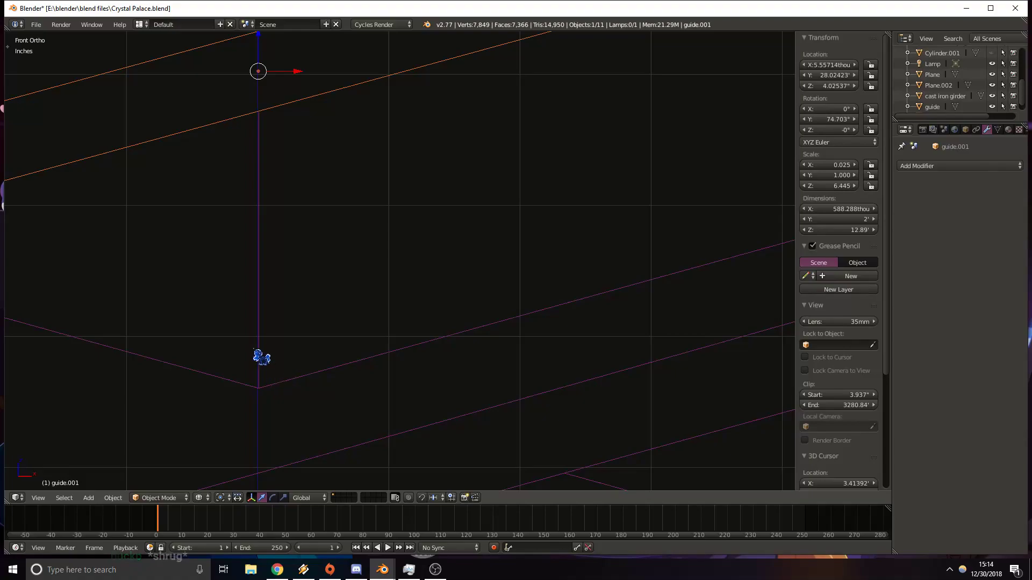
{"action": "middle_click_drag", "start_coordinate": [631, 115], "coordinate": [289, 299], "text": "shift"}
{"action": "middle_click_drag", "start_coordinate": [545, 178], "coordinate": [210, 357], "text": "shift"}
{"action": "scroll", "coordinate": [608, 247], "scroll_direction": "down", "scroll_amount": 8}
{"action": "middle_click_drag", "start_coordinate": [609, 247], "coordinate": [247, 346], "text": "shift"}
{"action": "middle_click_drag", "start_coordinate": [548, 220], "coordinate": [285, 295], "text": "shift"}
{"action": "middle_click_drag", "start_coordinate": [610, 210], "coordinate": [348, 285], "text": "shift"}
{"action": "scroll", "coordinate": [564, 282], "scroll_direction": "up", "scroll_amount": 6}
{"action": "middle_click_drag", "start_coordinate": [596, 282], "coordinate": [400, 240], "text": "shift"}
{"action": "middle_click_drag", "start_coordinate": [577, 243], "coordinate": [420, 337], "text": "shift"}
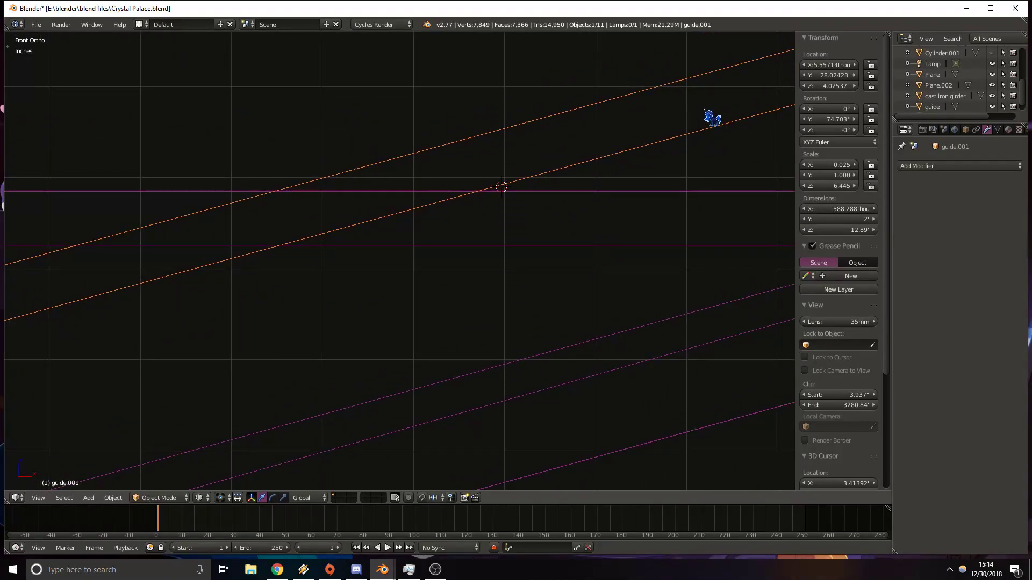
{"action": "key", "text": "r"}
{"action": "left_click", "coordinate": [704, 104]}
Refine the sloping guide's Y rotation to about 74.456° by matching it to the lower arm of the brace.
{"action": "scroll", "coordinate": [611, 207], "scroll_direction": "down", "scroll_amount": 16}
{"action": "scroll", "coordinate": [396, 272], "scroll_direction": "up", "scroll_amount": 10}
{"action": "middle_click_drag", "start_coordinate": [289, 226], "coordinate": [301, 260], "text": "shift"}
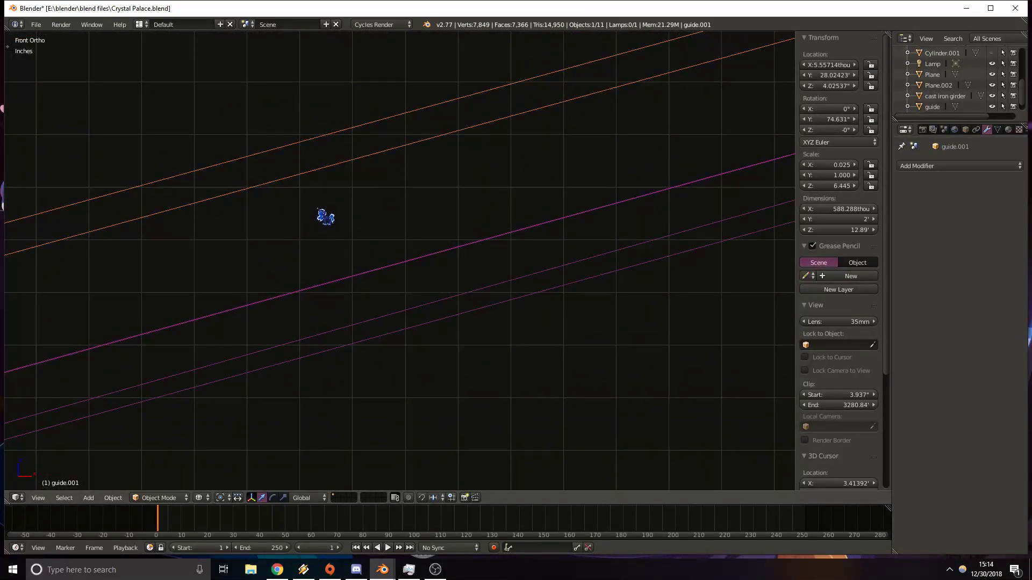
{"action": "middle_click_drag", "start_coordinate": [218, 310], "coordinate": [384, 338], "text": "shift"}
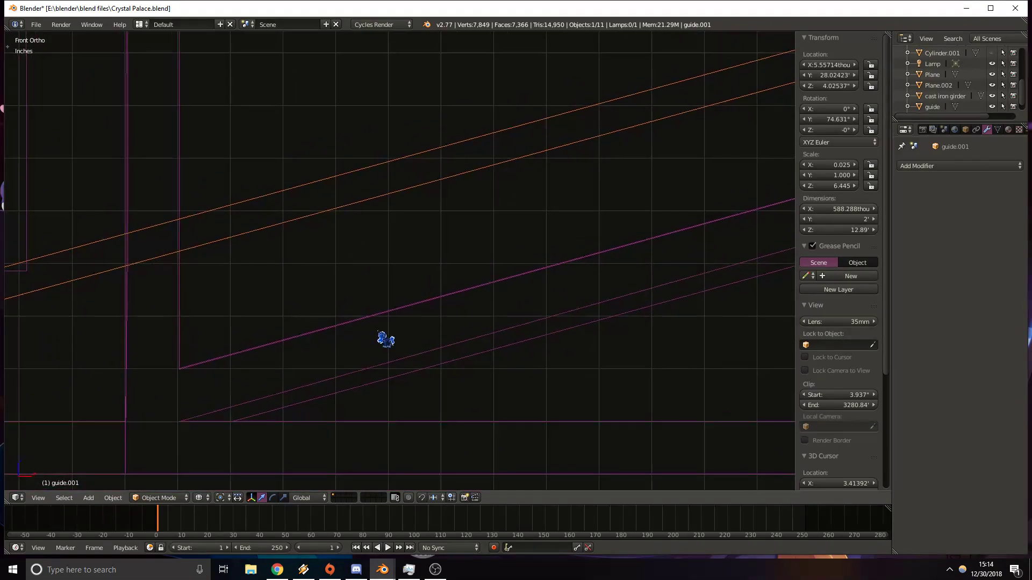
{"action": "middle_click_drag", "start_coordinate": [441, 265], "coordinate": [350, 321], "text": "shift"}
{"action": "key", "text": "r"}
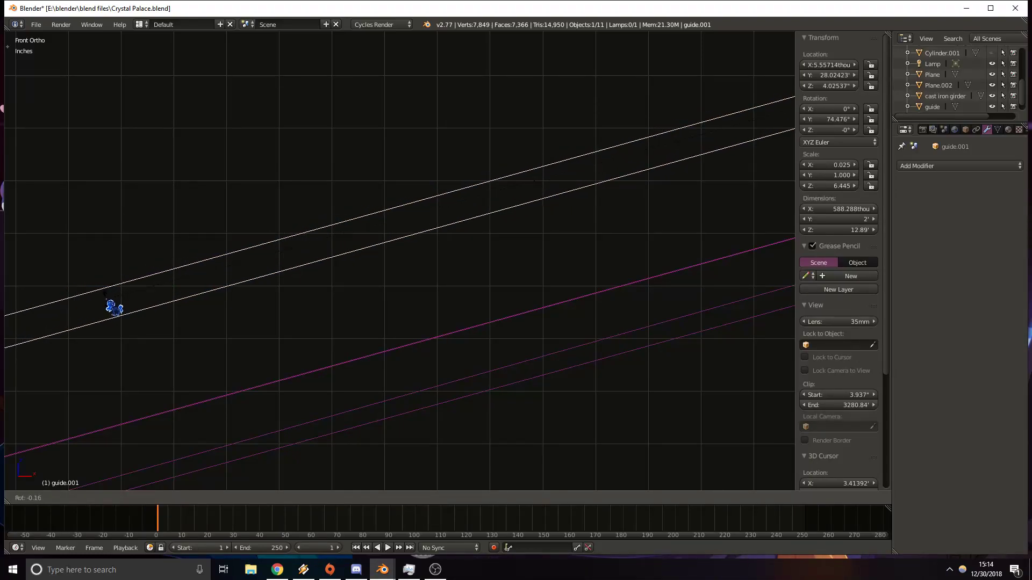
{"action": "left_click", "coordinate": [106, 300]}
Examine how parallel the sloping guide runs to the diagonal brace, from its lower end up to the top chord.
{"action": "middle_click_drag", "start_coordinate": [429, 211], "coordinate": [182, 267], "text": "shift"}
{"action": "middle_click_drag", "start_coordinate": [408, 261], "coordinate": [122, 316], "text": "shift"}
{"action": "scroll", "coordinate": [425, 286], "scroll_direction": "down", "scroll_amount": 15}
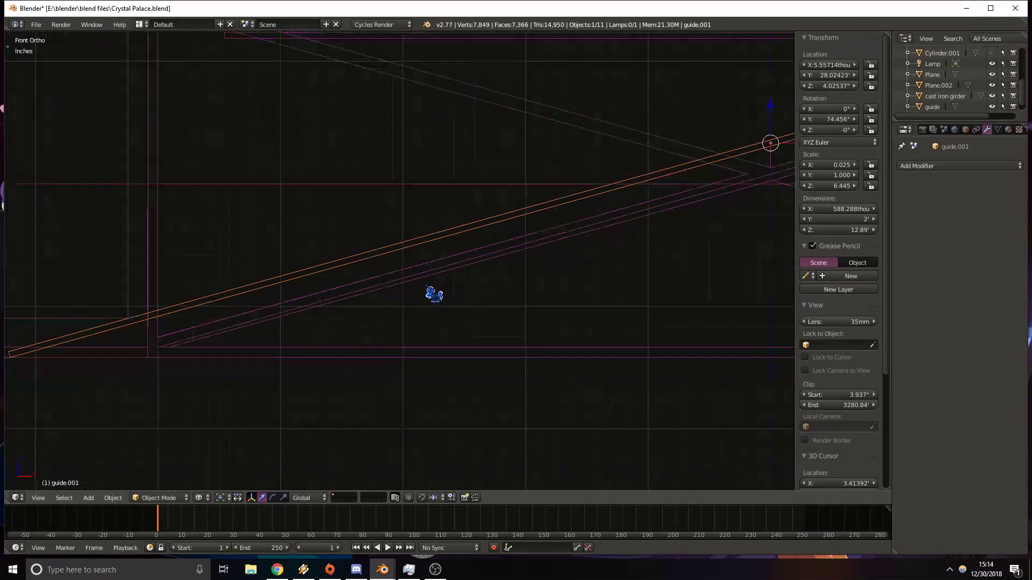
{"action": "scroll", "coordinate": [422, 270], "scroll_direction": "up", "scroll_amount": 4}
{"action": "middle_click_drag", "start_coordinate": [698, 271], "coordinate": [292, 266], "text": "shift"}
{"action": "scroll", "coordinate": [235, 260], "scroll_direction": "up", "scroll_amount": 1}
{"action": "middle_click_drag", "start_coordinate": [222, 226], "coordinate": [191, 318], "text": "shift"}
{"action": "scroll", "coordinate": [258, 285], "scroll_direction": "up", "scroll_amount": 5}
{"action": "middle_click_drag", "start_coordinate": [265, 158], "coordinate": [328, 298], "text": "shift"}
{"action": "scroll", "coordinate": [405, 270], "scroll_direction": "up", "scroll_amount": 2}
Scale the lower edge of the girder's upper webbing along X until its end meets the sloping guide.
{"action": "key", "text": "z"}
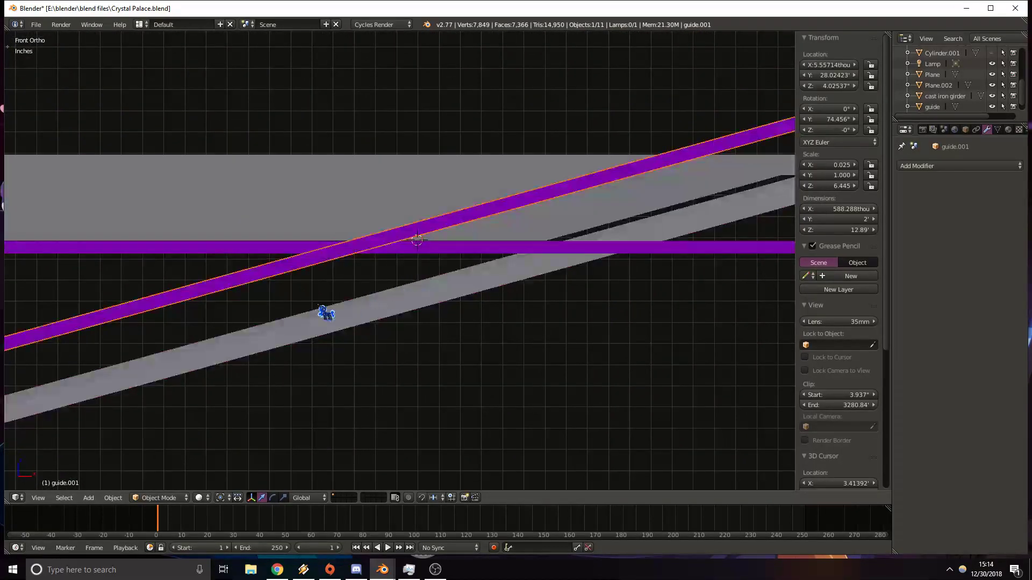
{"action": "scroll", "coordinate": [484, 246], "scroll_direction": "up", "scroll_amount": 1}
{"action": "right_click", "coordinate": [532, 226]}
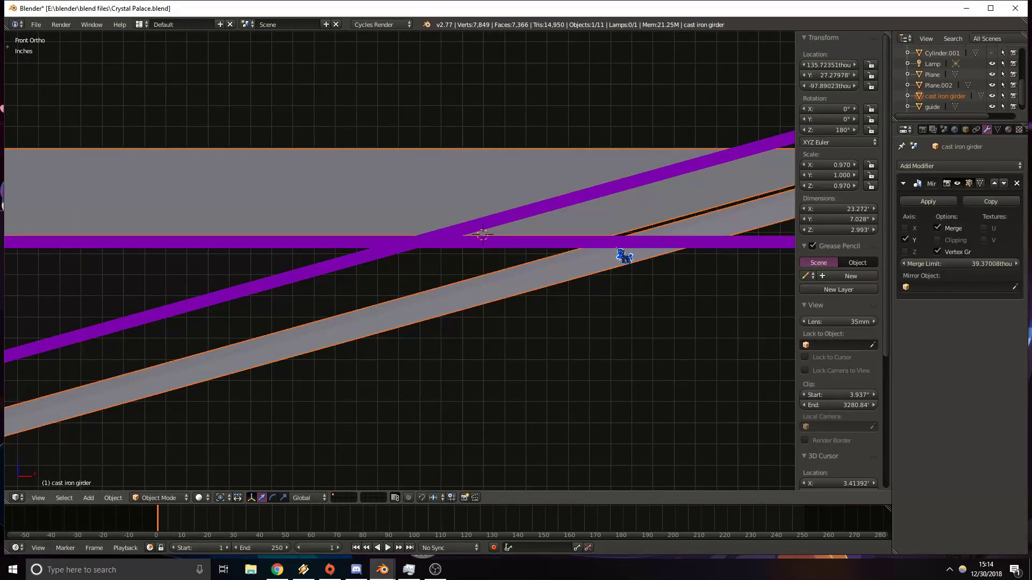
{"action": "key", "text": "Tab"}
{"action": "key", "text": "z"}
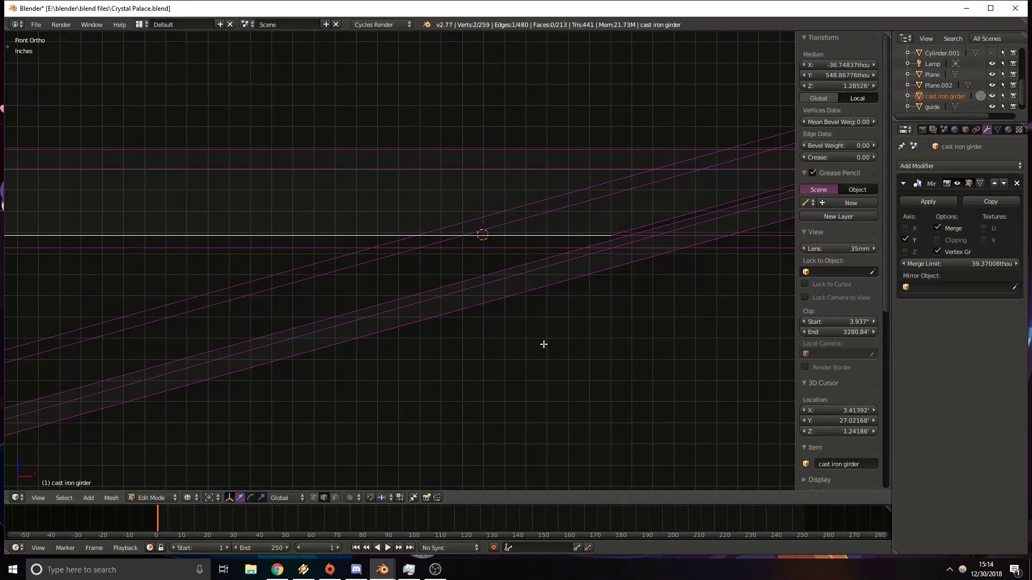
{"action": "key", "text": "s"}
{"action": "key", "text": "x"}
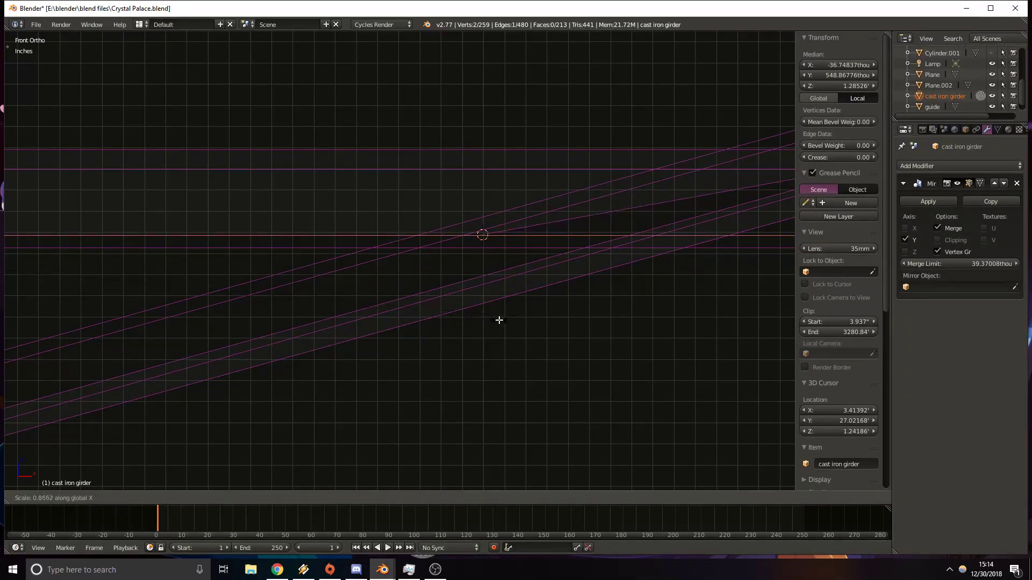
{"action": "left_click", "coordinate": [482, 321]}
{"action": "key", "text": "z"}
{"action": "scroll", "coordinate": [502, 319], "scroll_direction": "up", "scroll_amount": 3}
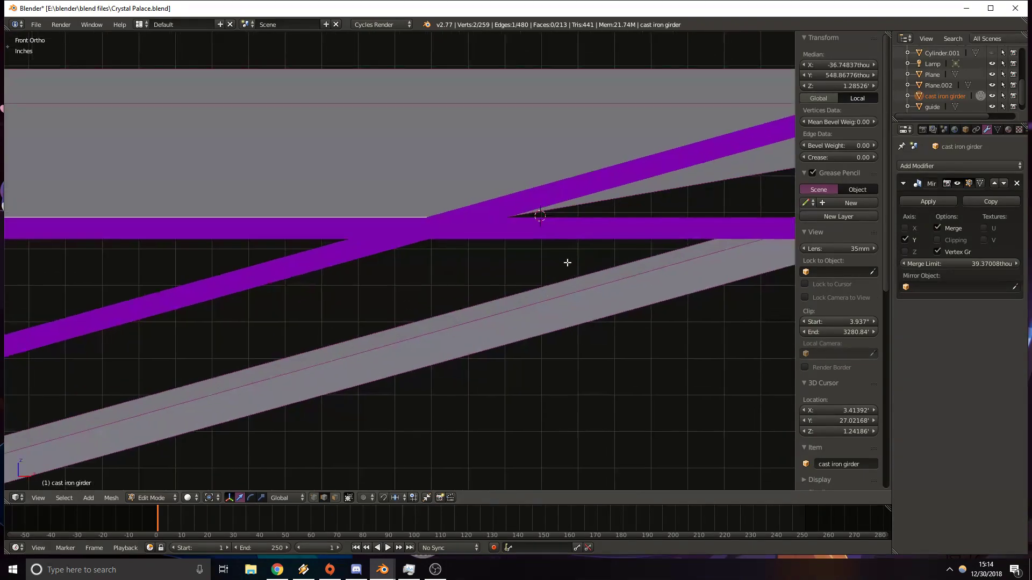
Hide both guide bars, guide and guide.001.
{"action": "middle_click_drag", "start_coordinate": [573, 257], "coordinate": [454, 283], "text": "shift"}
{"action": "key", "text": "z"}
{"action": "scroll", "coordinate": [376, 265], "scroll_direction": "up", "scroll_amount": 4}
{"action": "key", "text": "z"}
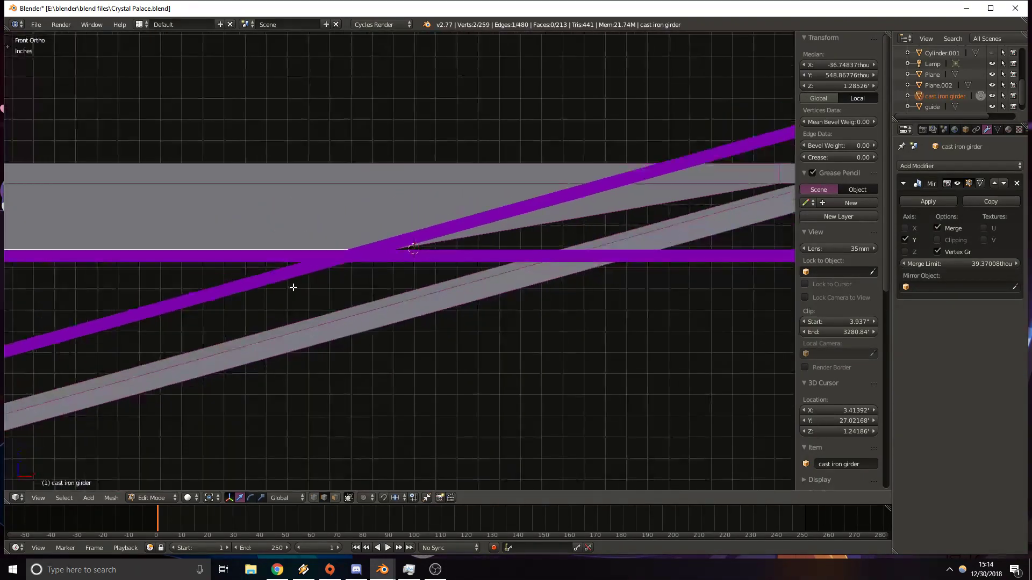
{"action": "middle_click_drag", "start_coordinate": [309, 281], "coordinate": [272, 329]}
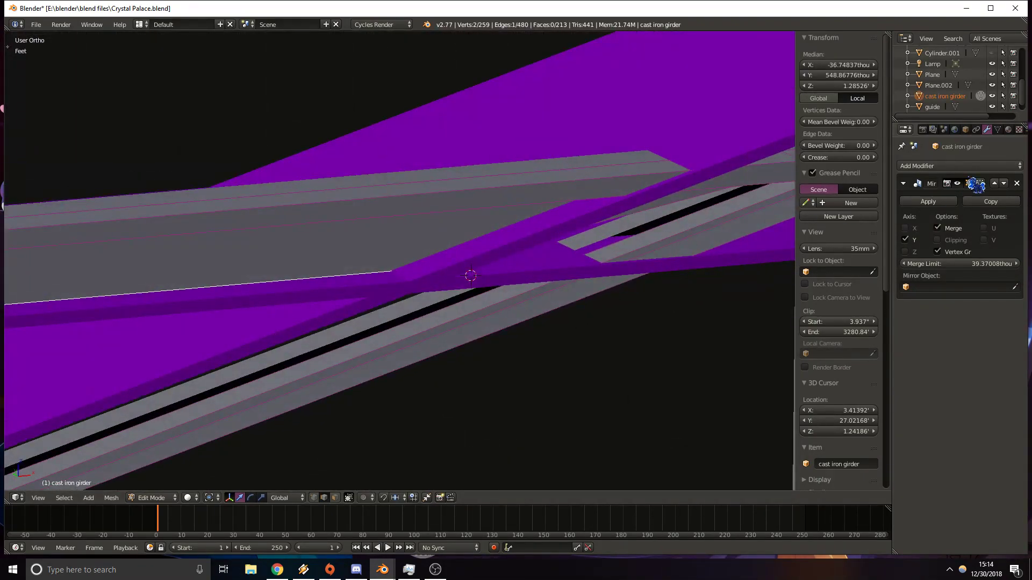
{"action": "scroll", "coordinate": [999, 107], "scroll_direction": "down", "scroll_amount": 1}
{"action": "left_click", "coordinate": [993, 96]}
{"action": "left_click", "coordinate": [993, 106]}
{"action": "middle_click_drag", "start_coordinate": [514, 368], "coordinate": [442, 239], "text": "shift"}
Join the web's lower corner to the upper vertex at the brace crossing with a new edge.
{"action": "right_click", "coordinate": [138, 271]}
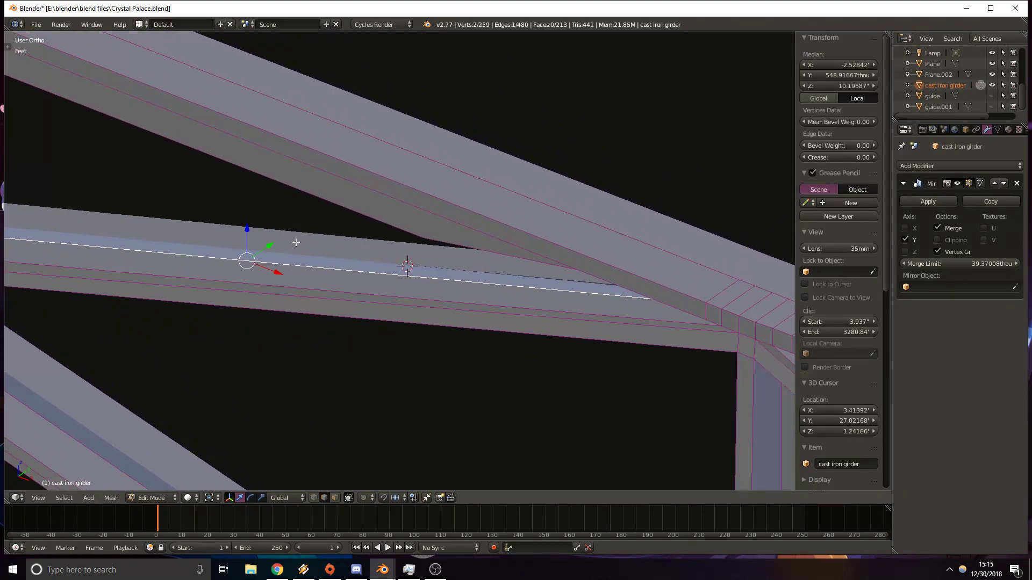
{"action": "middle_click_drag", "start_coordinate": [296, 243], "coordinate": [538, 237], "text": "shift"}
{"action": "middle_click_drag", "start_coordinate": [237, 233], "coordinate": [323, 241], "text": "shift"}
{"action": "right_click", "coordinate": [76, 199]}
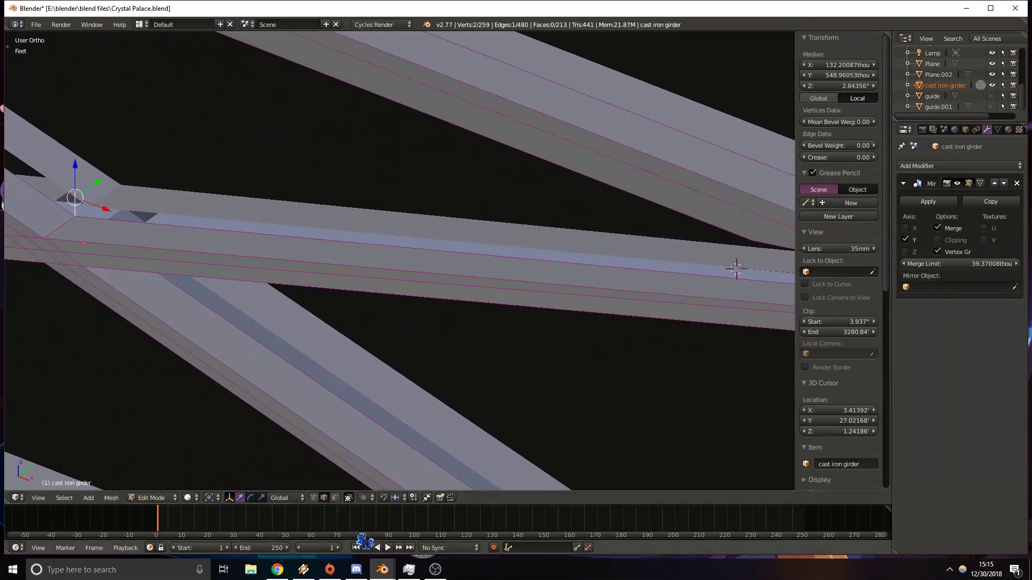
{"action": "left_click", "coordinate": [313, 498]}
{"action": "right_click", "coordinate": [77, 184]}
{"action": "middle_click_drag", "start_coordinate": [505, 195], "coordinate": [318, 180], "text": "shift"}
{"action": "right_click", "coordinate": [562, 226]}
{"action": "middle_click_drag", "start_coordinate": [112, 209], "coordinate": [318, 235], "text": "shift"}
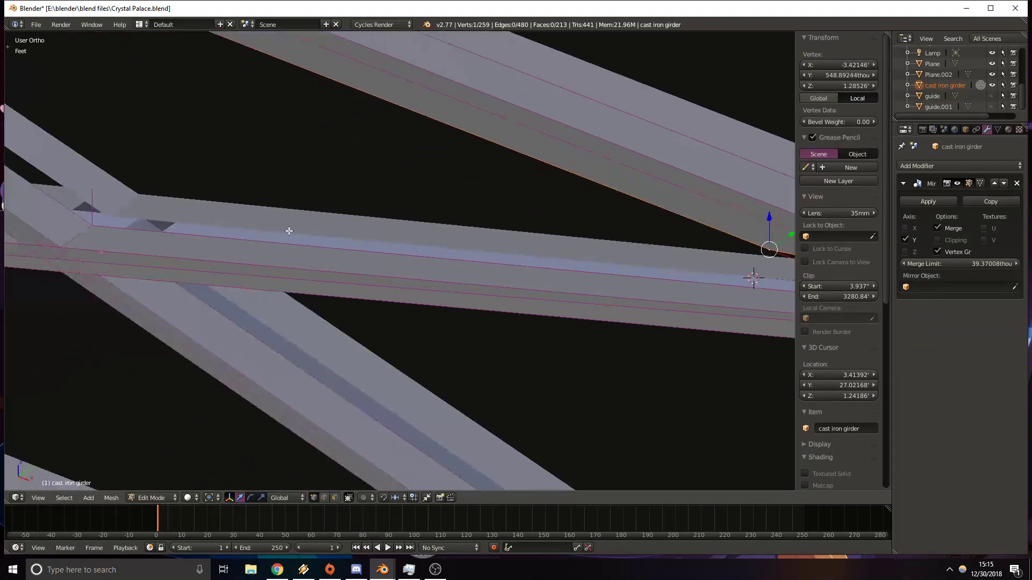
{"action": "right_click", "coordinate": [92, 189], "text": "shift"}
{"action": "key", "text": "f"}
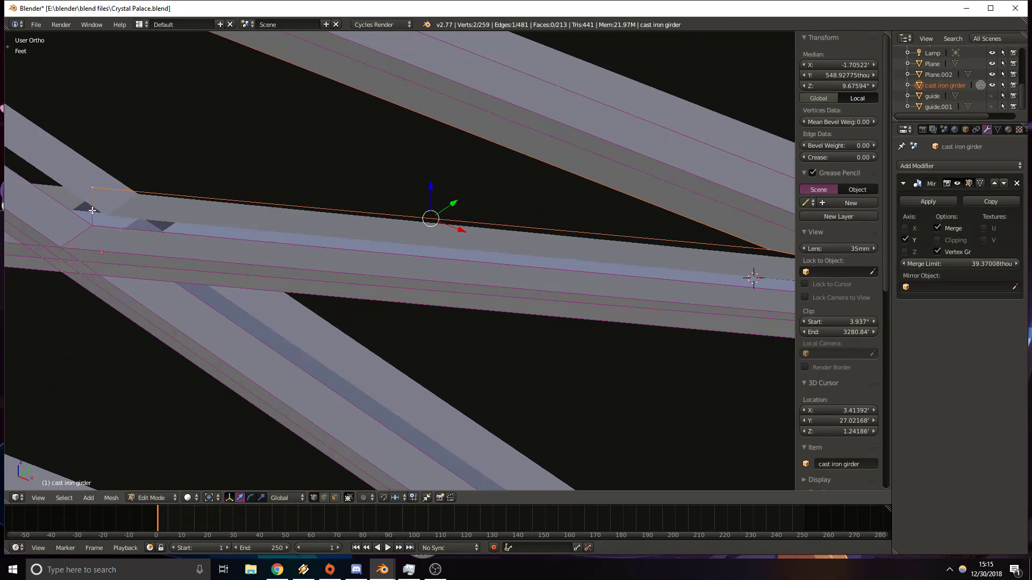
Fill the web face between the new sloping edge, the crossing's short vertical edge and the diagonal brace.
{"action": "right_click", "coordinate": [102, 224]}
{"action": "key", "text": "a"}
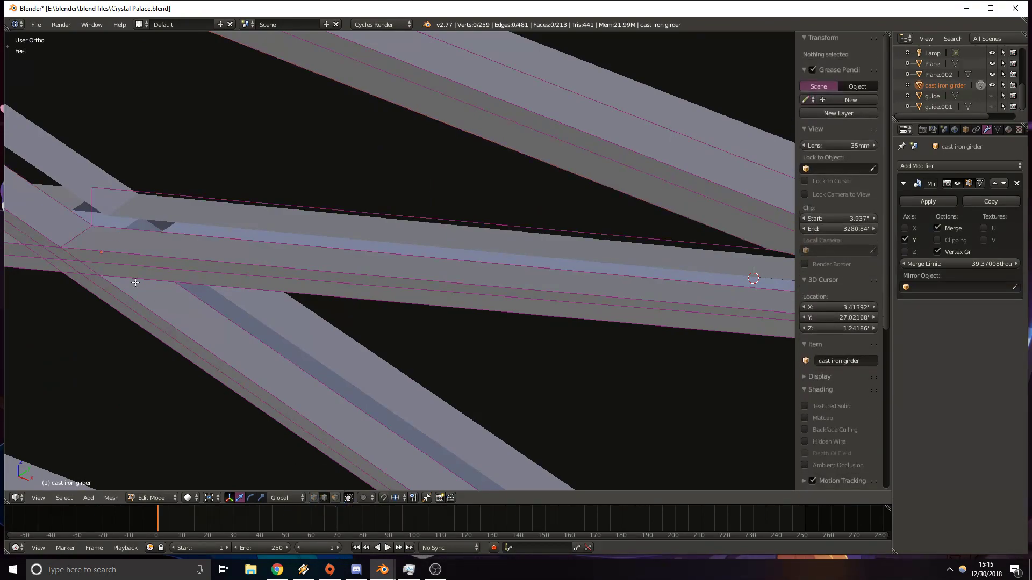
{"action": "right_click", "coordinate": [87, 215]}
{"action": "right_click", "coordinate": [125, 192]}
{"action": "right_click", "coordinate": [87, 204], "text": "shift"}
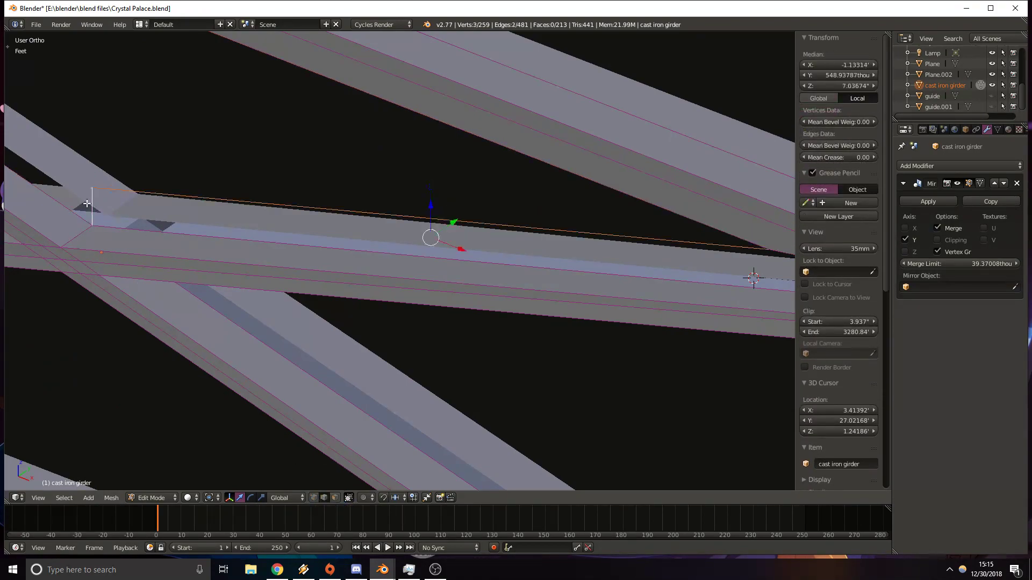
{"action": "right_click", "coordinate": [128, 233], "text": "shift"}
{"action": "middle_click_drag", "start_coordinate": [622, 223], "coordinate": [215, 189], "text": "shift"}
{"action": "middle_click_drag", "start_coordinate": [402, 226], "coordinate": [445, 224]}
{"action": "scroll", "coordinate": [453, 266], "scroll_direction": "up", "scroll_amount": 6}
{"action": "middle_click_drag", "start_coordinate": [453, 266], "coordinate": [427, 171]}
{"action": "key", "text": "f"}
Try to duplicate the web's sloping and horizontal inner edges and set the copy's Y to 0.
{"action": "middle_click_drag", "start_coordinate": [440, 134], "coordinate": [490, 204]}
{"action": "scroll", "coordinate": [490, 204], "scroll_direction": "up", "scroll_amount": 4}
{"action": "middle_click_drag", "start_coordinate": [432, 239], "coordinate": [367, 233], "text": "shift"}
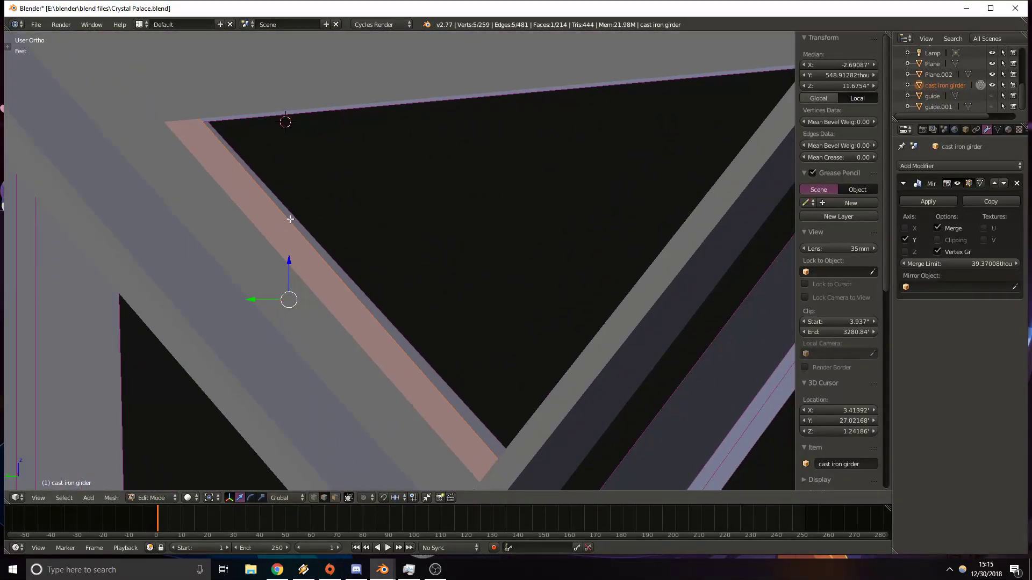
{"action": "middle_click_drag", "start_coordinate": [297, 133], "coordinate": [517, 182], "text": "shift"}
{"action": "right_click", "coordinate": [262, 138], "text": "shift"}
{"action": "key", "text": "z"}
{"action": "key", "text": "KP_7"}
{"action": "scroll", "coordinate": [299, 166], "scroll_direction": "down", "scroll_amount": 6}
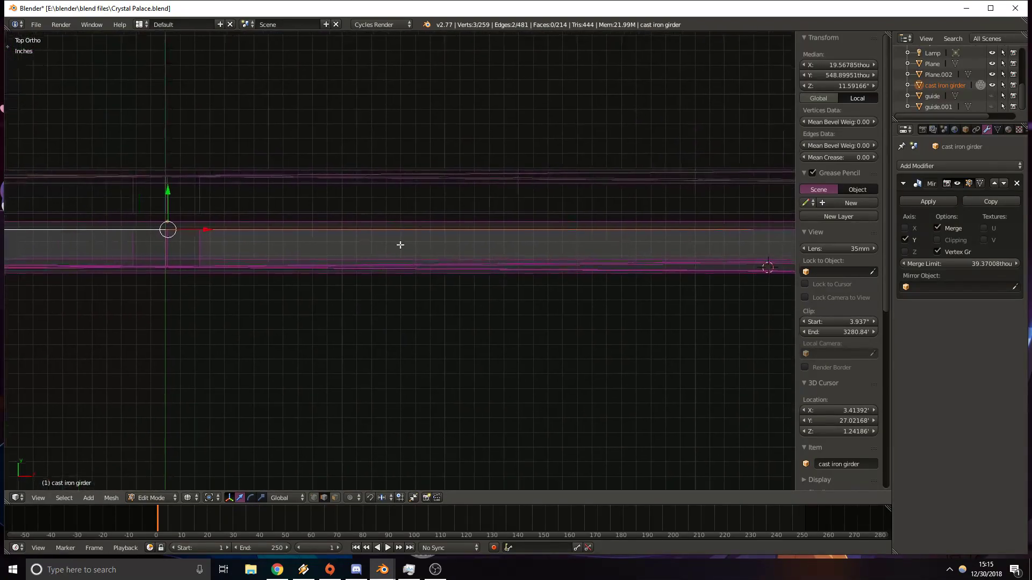
{"action": "scroll", "coordinate": [400, 242], "scroll_direction": "up", "scroll_amount": 4}
{"action": "middle_click_drag", "start_coordinate": [398, 244], "coordinate": [675, 265], "text": "shift"}
{"action": "middle_click_drag", "start_coordinate": [341, 250], "coordinate": [490, 247], "text": "shift"}
{"action": "key", "text": "shift+d"}
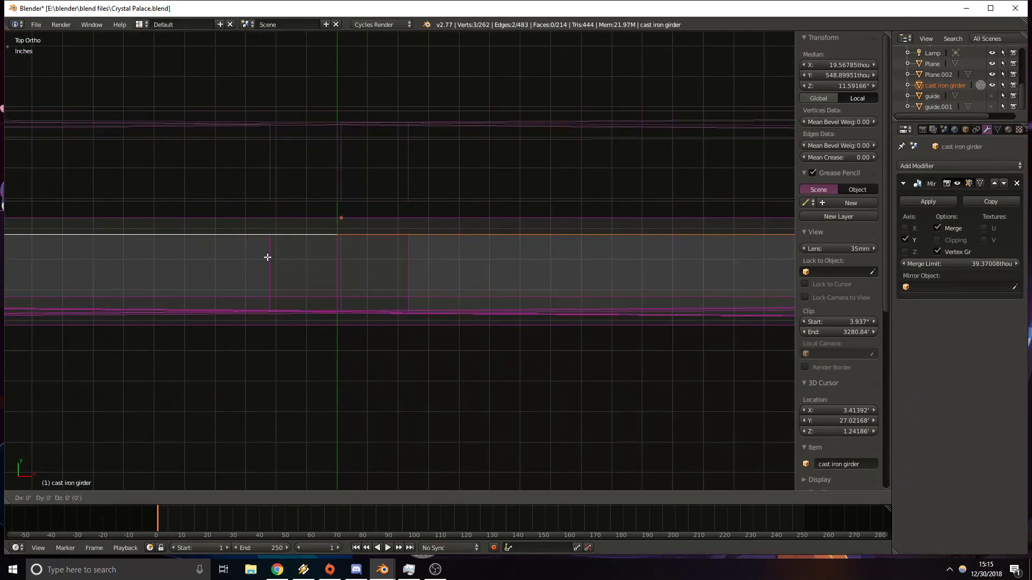
{"action": "right_click", "coordinate": [268, 257]}
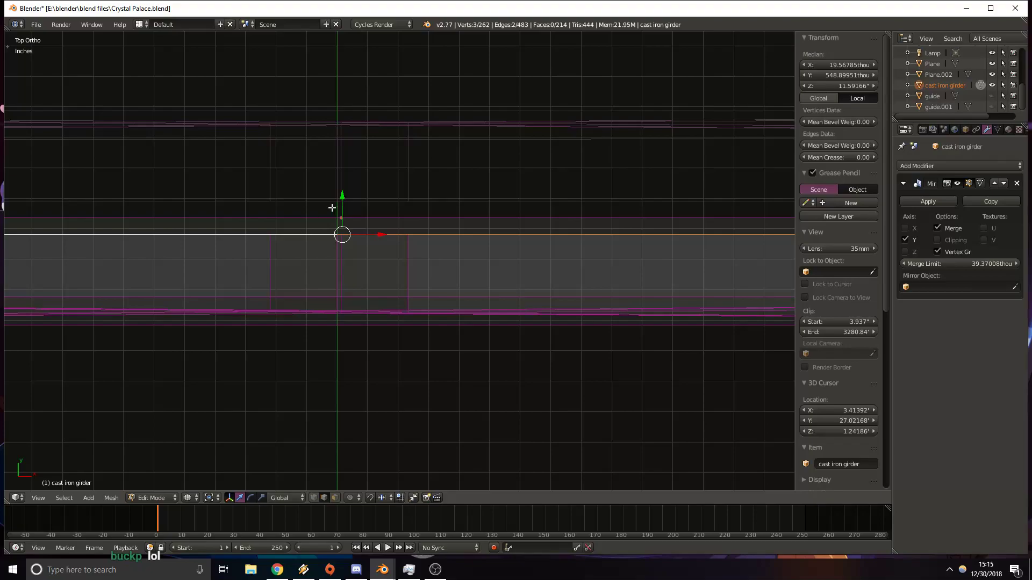
{"action": "left_click", "coordinate": [817, 75]}
{"action": "type", "text": "0"}
{"action": "key", "text": "Return"}
{"action": "middle_click_drag", "start_coordinate": [505, 269], "coordinate": [611, 200]}
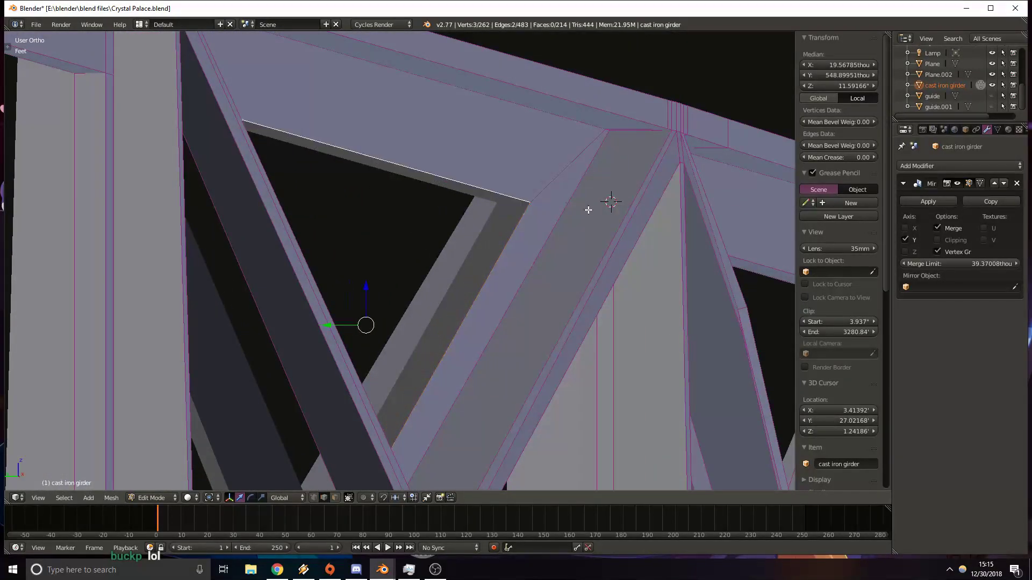
{"action": "key", "text": "ctrl+z"}
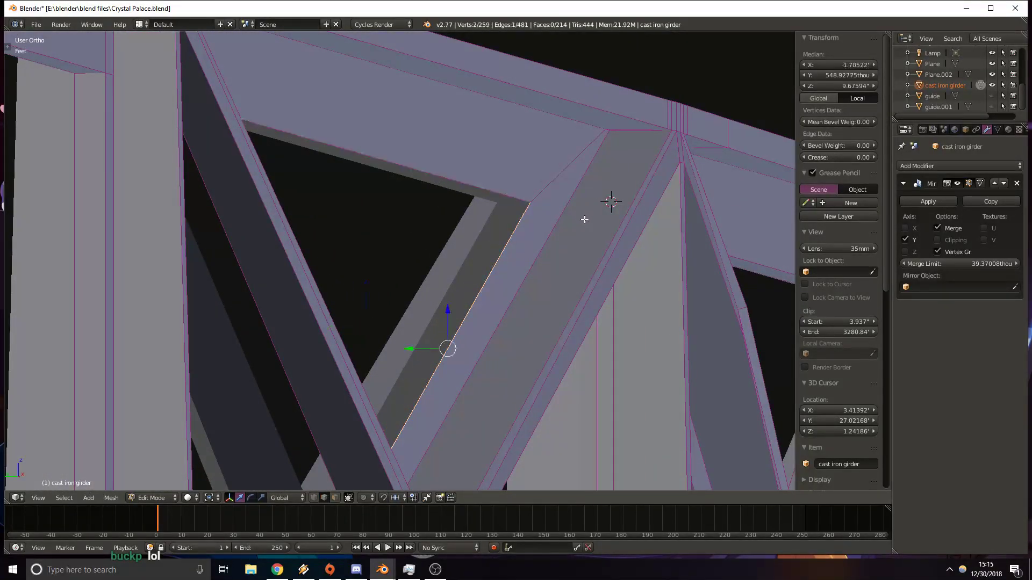
Extrude the web's sloping and horizontal inner edges and set the extruded edges' median Y to 0.
{"action": "right_click", "coordinate": [511, 190], "text": "shift"}
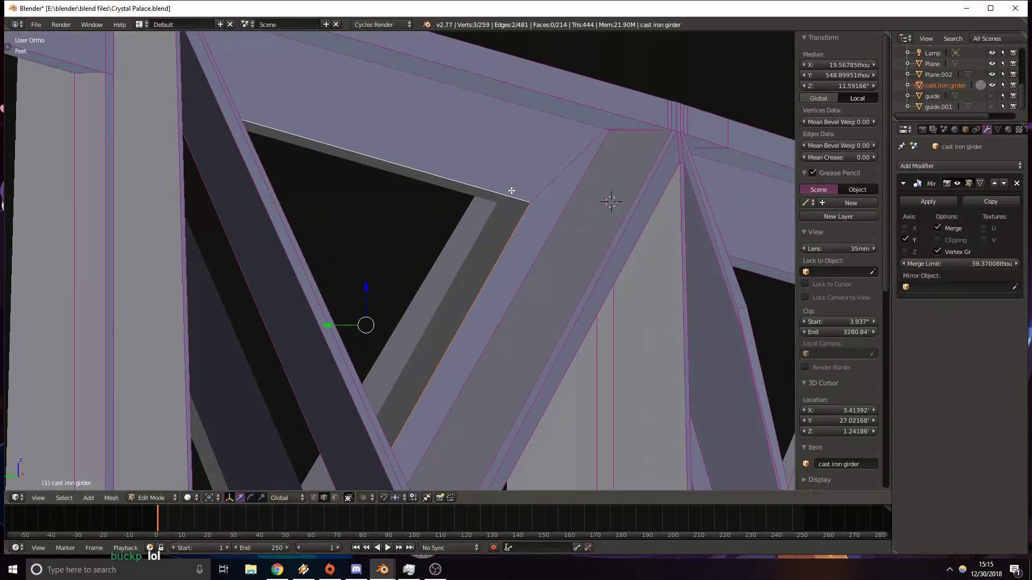
{"action": "key", "text": "KP_7"}
{"action": "left_click", "coordinate": [838, 75]}
{"action": "type", "text": "0"}
{"action": "key", "text": "Return"}
Join the crossing's upper vertex to the web corner above the other diagonal brace with an edge.
{"action": "middle_click_drag", "start_coordinate": [355, 268], "coordinate": [431, 268]}
{"action": "middle_click_drag", "start_coordinate": [381, 303], "coordinate": [431, 233], "text": "shift"}
{"action": "middle_click_drag", "start_coordinate": [362, 256], "coordinate": [542, 215], "text": "shift"}
{"action": "middle_click_drag", "start_coordinate": [147, 263], "coordinate": [346, 212], "text": "shift"}
{"action": "middle_click_drag", "start_coordinate": [440, 203], "coordinate": [339, 176], "text": "shift"}
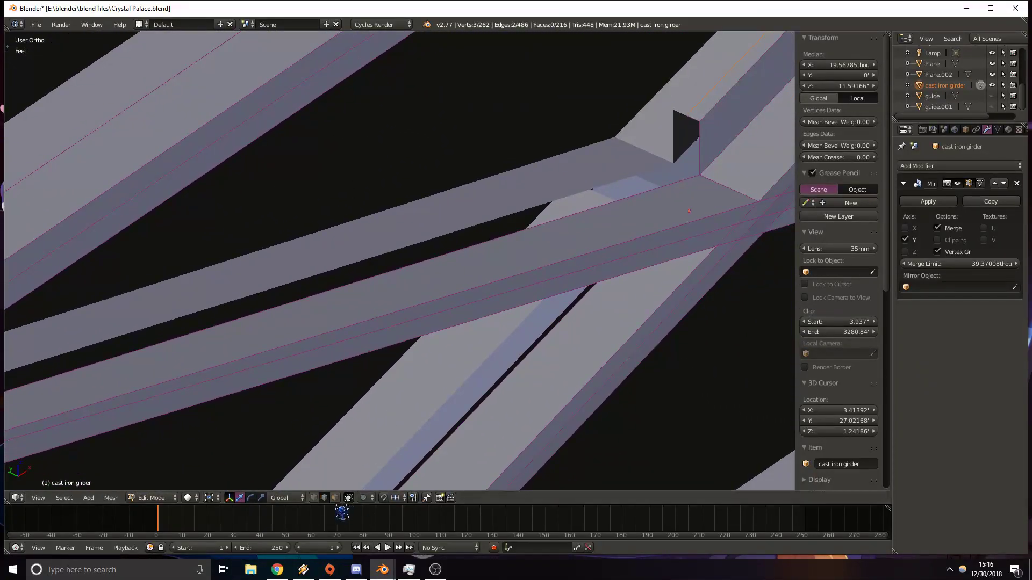
{"action": "right_click", "coordinate": [705, 121]}
{"action": "scroll", "coordinate": [385, 292], "scroll_direction": "down", "scroll_amount": 5}
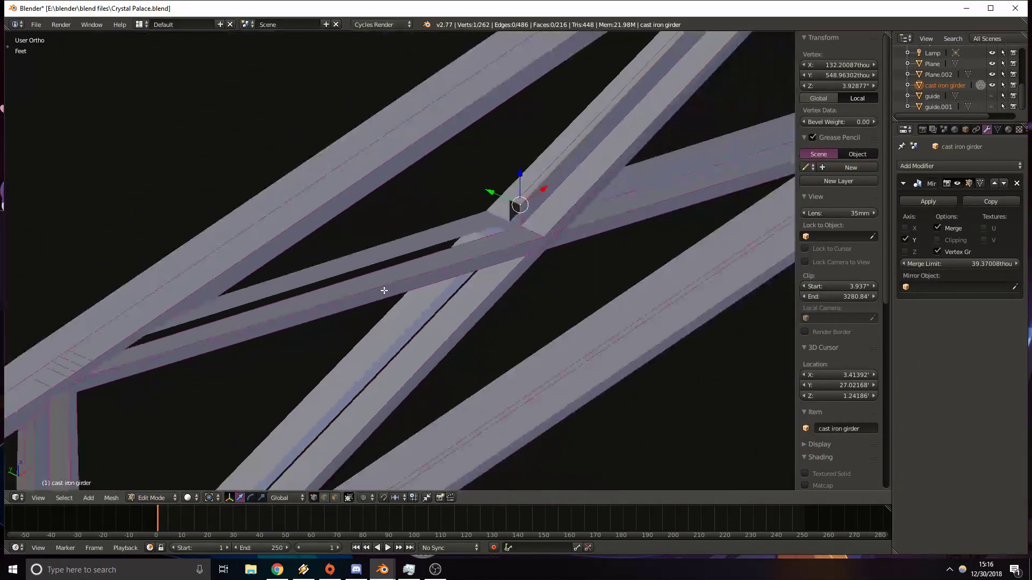
{"action": "middle_click_drag", "start_coordinate": [385, 291], "coordinate": [504, 198], "text": "shift"}
{"action": "right_click", "coordinate": [339, 205], "text": "shift"}
{"action": "key", "text": "f"}
{"action": "middle_click_drag", "start_coordinate": [348, 209], "coordinate": [380, 207]}
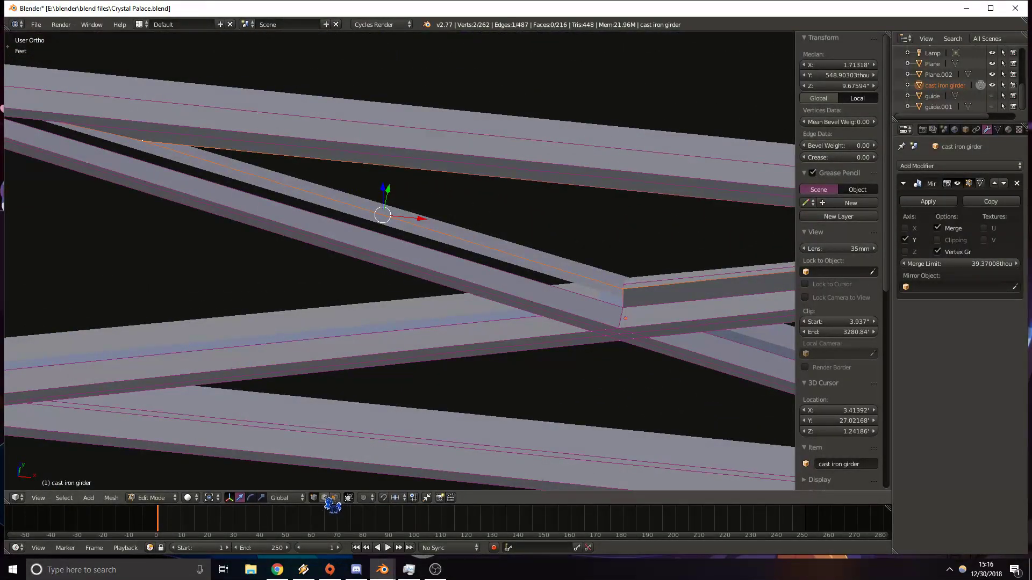
Fill the web face between the second sloping edge and the other diagonal brace.
{"action": "right_click", "coordinate": [489, 268]}
{"action": "right_click", "coordinate": [625, 296], "text": "shift"}
{"action": "right_click", "coordinate": [614, 288], "text": "shift"}
{"action": "key", "text": "f"}
{"action": "middle_click_drag", "start_coordinate": [170, 159], "coordinate": [319, 125], "text": "shift"}
{"action": "key", "text": "ctrl+z"}
{"action": "middle_click_drag", "start_coordinate": [158, 53], "coordinate": [249, 141], "text": "shift"}
{"action": "scroll", "coordinate": [334, 302], "scroll_direction": "up", "scroll_amount": 5}
{"action": "right_click", "coordinate": [171, 181], "text": "shift"}
{"action": "middle_click_drag", "start_coordinate": [59, 169], "coordinate": [222, 179]}
{"action": "key", "text": "f"}
{"action": "key", "text": "a"}
Fill the inner thickness face along the second sloping web edge.
{"action": "key", "text": "z"}
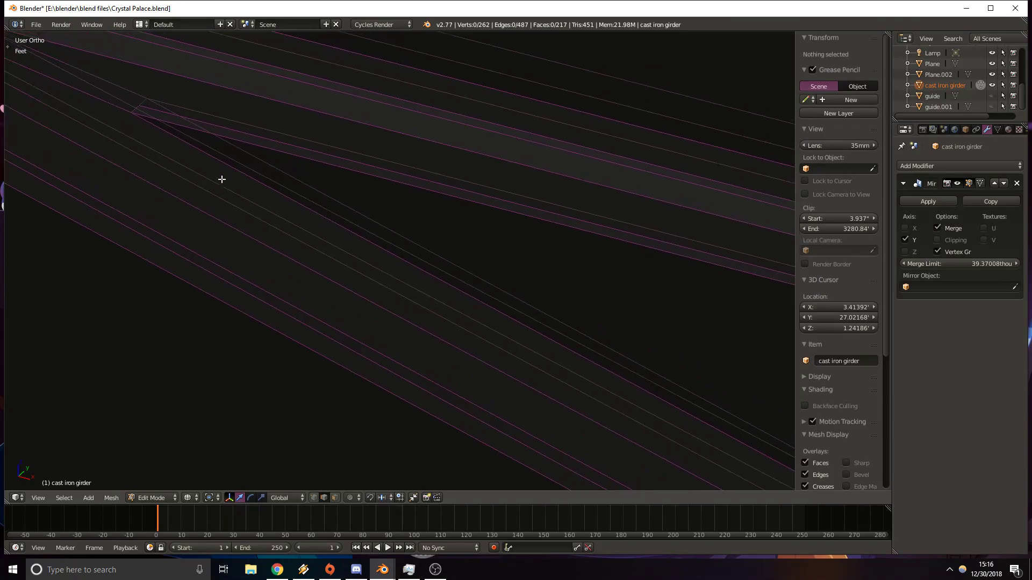
{"action": "right_click", "coordinate": [136, 109]}
{"action": "right_click", "coordinate": [162, 132], "text": "shift"}
{"action": "middle_click_drag", "start_coordinate": [592, 403], "coordinate": [128, 135], "text": "shift"}
{"action": "mouse_move", "coordinate": [774, 411]}
{"action": "middle_mouse_down", "text": "shift"}
{"action": "mouse_move", "coordinate": [516, 300]}
{"action": "mouse_move", "coordinate": [466, 293]}
{"action": "mouse_move", "coordinate": [532, 256]}
{"action": "mouse_move", "coordinate": [547, 260]}
{"action": "middle_mouse_up", "text": "shift"}
{"action": "right_click", "coordinate": [428, 287], "text": "shift"}
{"action": "key", "text": "f"}
{"action": "key", "text": "z"}
{"action": "scroll", "coordinate": [446, 302], "scroll_direction": "down", "scroll_amount": 4}
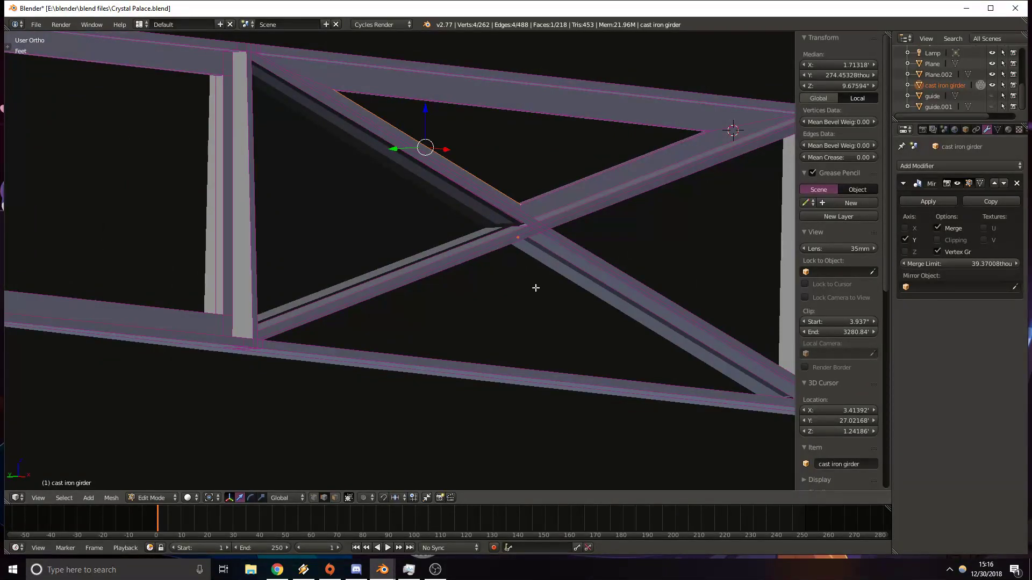
Knife-cut a seam across the underside of the brace crossing between its existing corner vertices.
{"action": "middle_click_drag", "start_coordinate": [545, 289], "coordinate": [502, 351]}
{"action": "scroll", "coordinate": [503, 352], "scroll_direction": "up", "scroll_amount": 6}
{"action": "middle_click_drag", "start_coordinate": [605, 351], "coordinate": [387, 323], "text": "shift"}
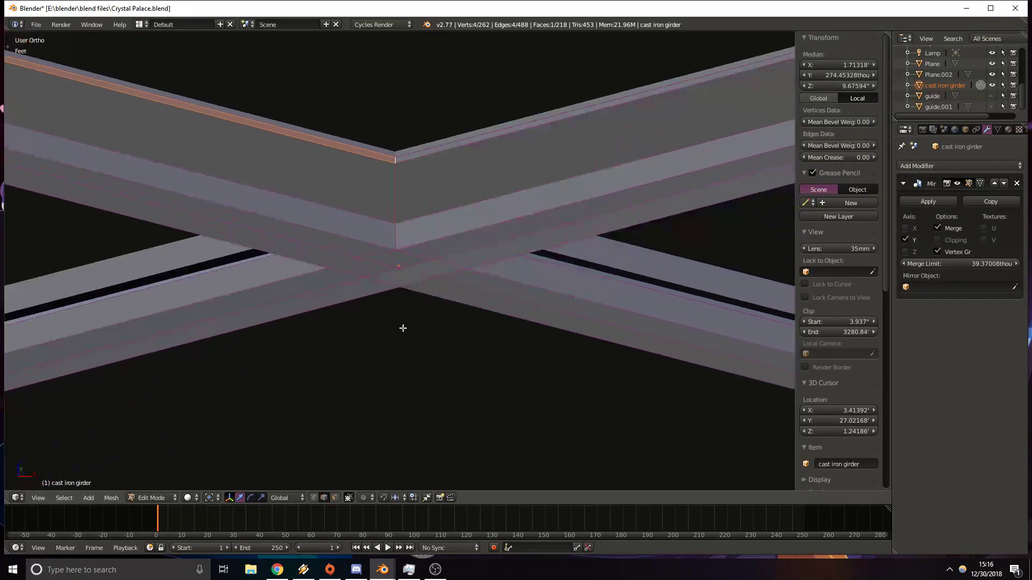
{"action": "scroll", "coordinate": [398, 310], "scroll_direction": "up", "scroll_amount": 5}
{"action": "key", "text": "k"}
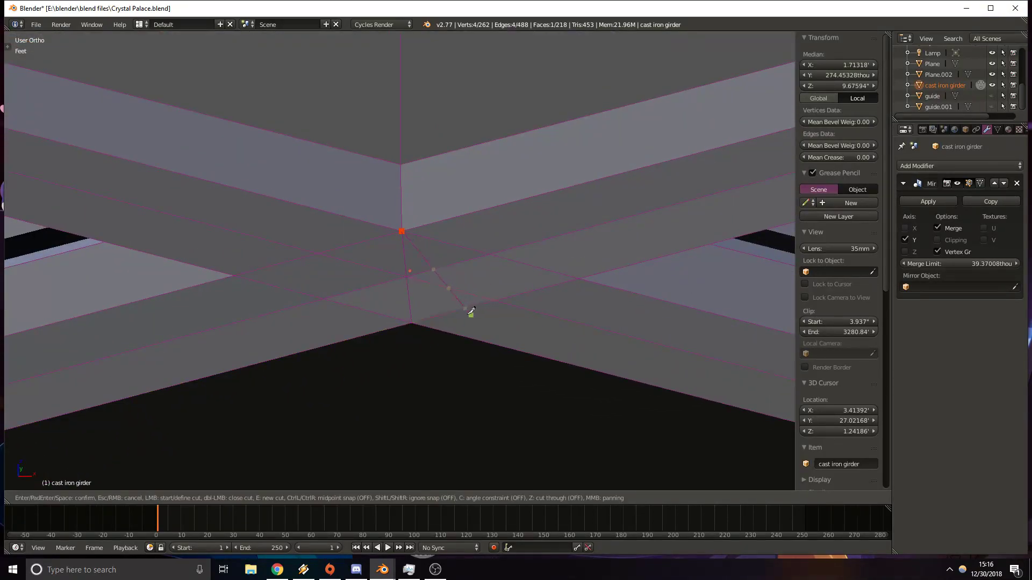
{"action": "key", "text": "Return"}
{"action": "scroll", "coordinate": [408, 295], "scroll_direction": "down", "scroll_amount": 7}
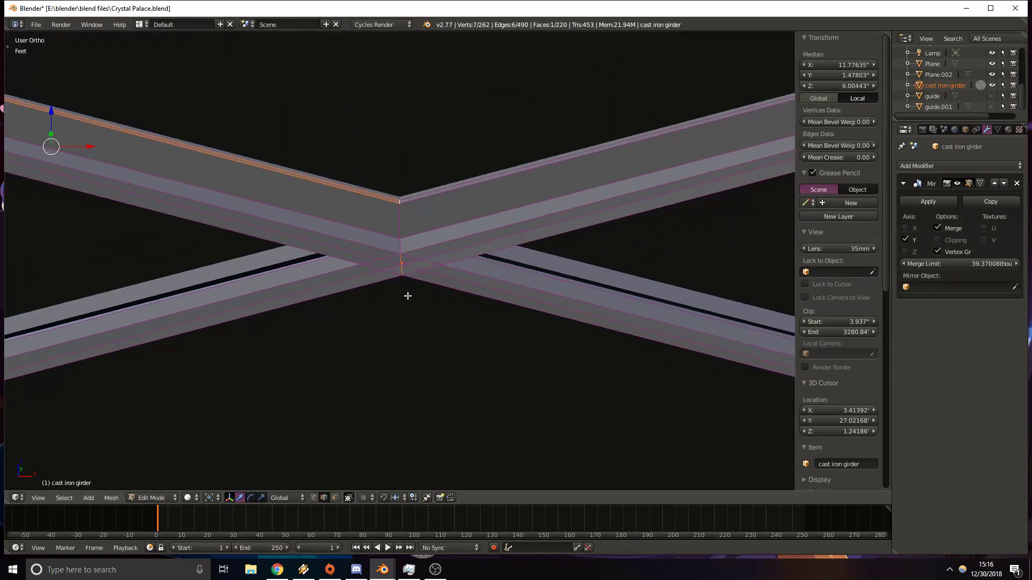
{"action": "key", "text": "KP_1"}
{"action": "key", "text": "z"}
{"action": "scroll", "coordinate": [409, 279], "scroll_direction": "up", "scroll_amount": 7}
{"action": "middle_click_drag", "start_coordinate": [414, 160], "coordinate": [408, 366], "text": "shift"}
{"action": "scroll", "coordinate": [482, 232], "scroll_direction": "down", "scroll_amount": 8}
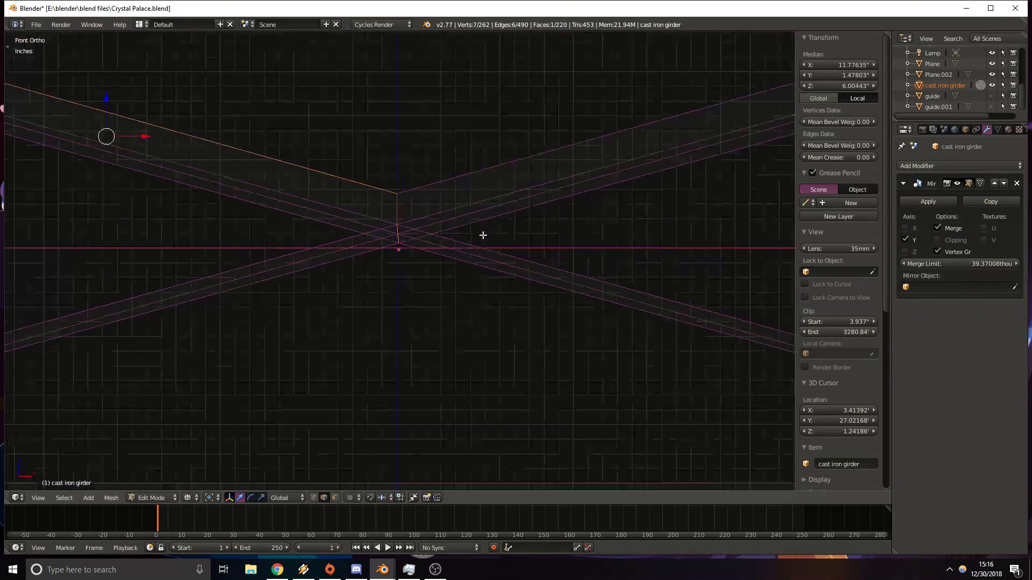
{"action": "scroll", "coordinate": [433, 309], "scroll_direction": "down", "scroll_amount": 3}
Leave mesh editing and set the girder's X, Y and Z location to 0.
{"action": "key", "text": "Tab"}
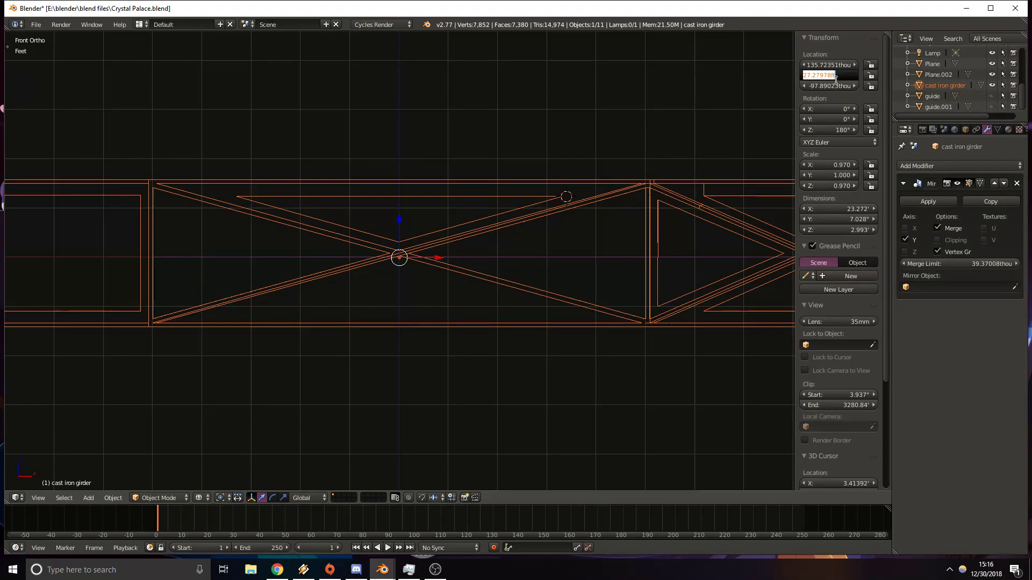
{"action": "type", "text": "0"}
{"action": "key", "text": "Return"}
{"action": "left_click", "coordinate": [820, 76]}
{"action": "key", "text": "Tab"}
{"action": "type", "text": "0"}
{"action": "key", "text": "Return"}
{"action": "middle_click_drag", "start_coordinate": [404, 282], "coordinate": [596, 257], "text": "shift"}
{"action": "middle_click_drag", "start_coordinate": [414, 232], "coordinate": [571, 234], "text": "shift"}
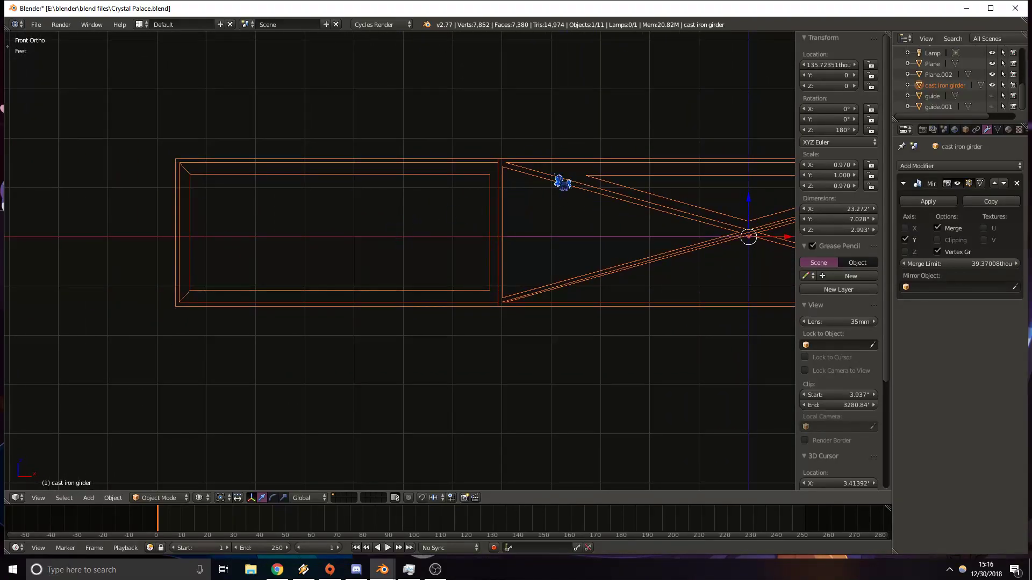
{"action": "left_click", "coordinate": [821, 62]}
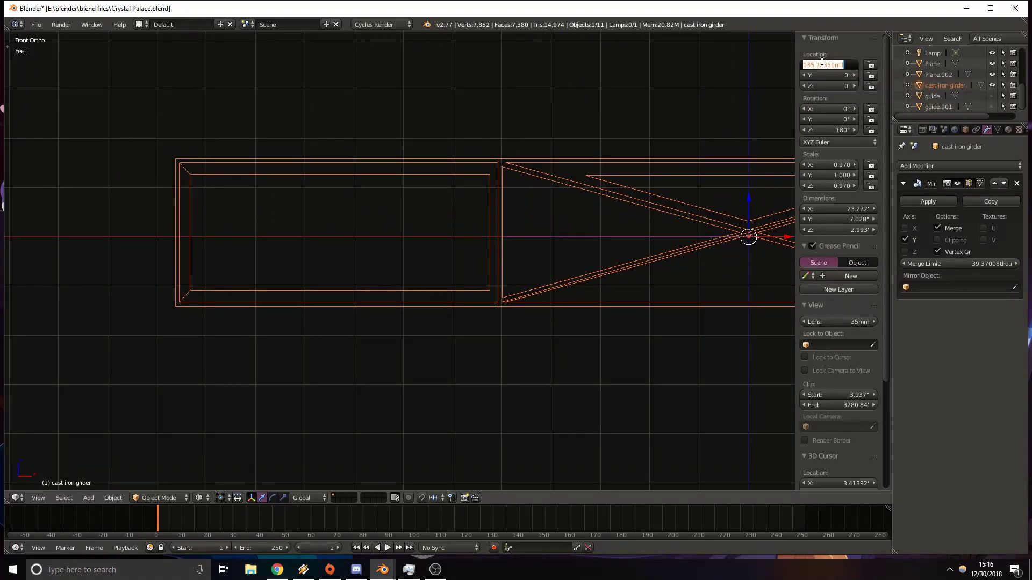
{"action": "key", "text": "Return"}
Rotate the cast iron girder 180° about the Z axis.
{"action": "scroll", "coordinate": [318, 225], "scroll_direction": "up", "scroll_amount": 5}
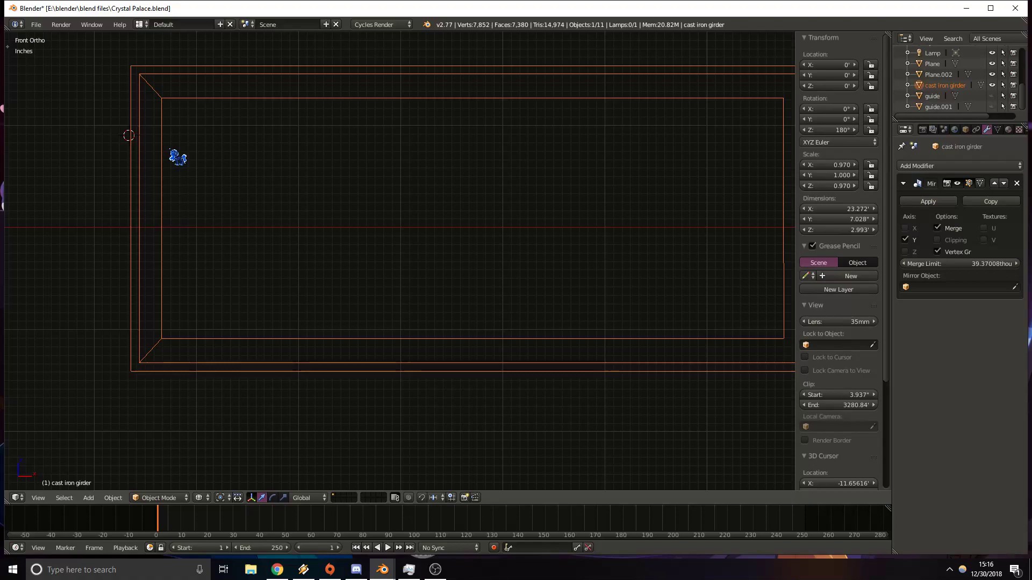
{"action": "type", "text": "r180"}
{"action": "key", "text": "Return"}
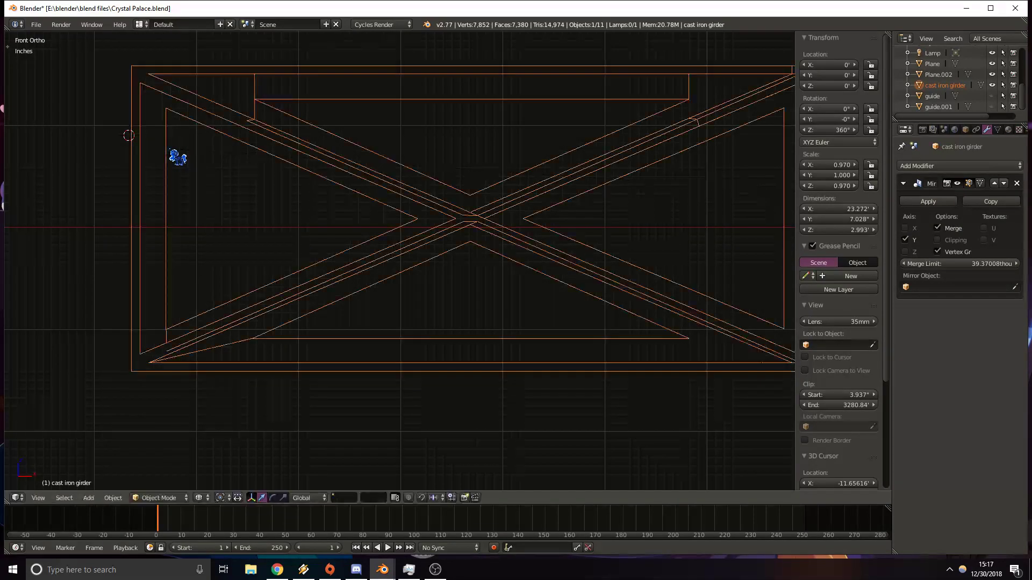
{"action": "scroll", "coordinate": [161, 146], "scroll_direction": "up", "scroll_amount": 10}
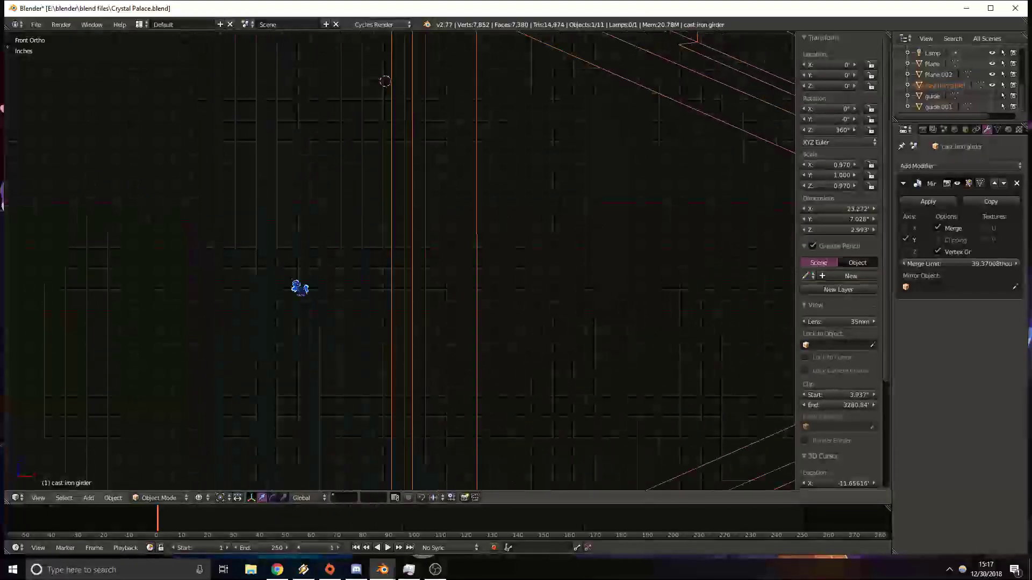
Undo the last Z rotation of the cast iron girder.
{"action": "middle_click_drag", "start_coordinate": [419, 247], "coordinate": [398, 248], "text": "shift"}
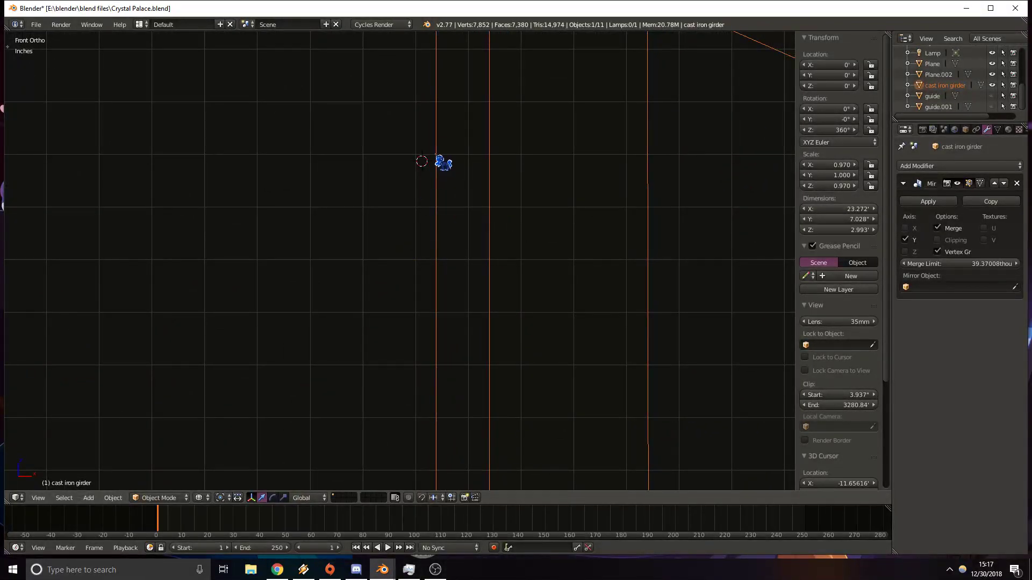
{"action": "key", "text": "ctrl+z"}
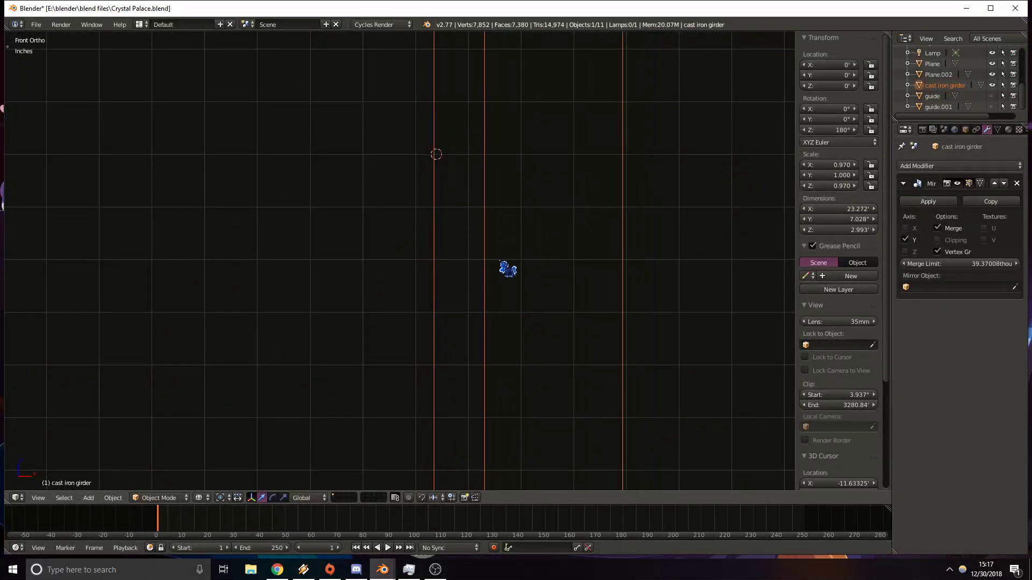
{"action": "scroll", "coordinate": [502, 257], "scroll_direction": "down", "scroll_amount": 8}
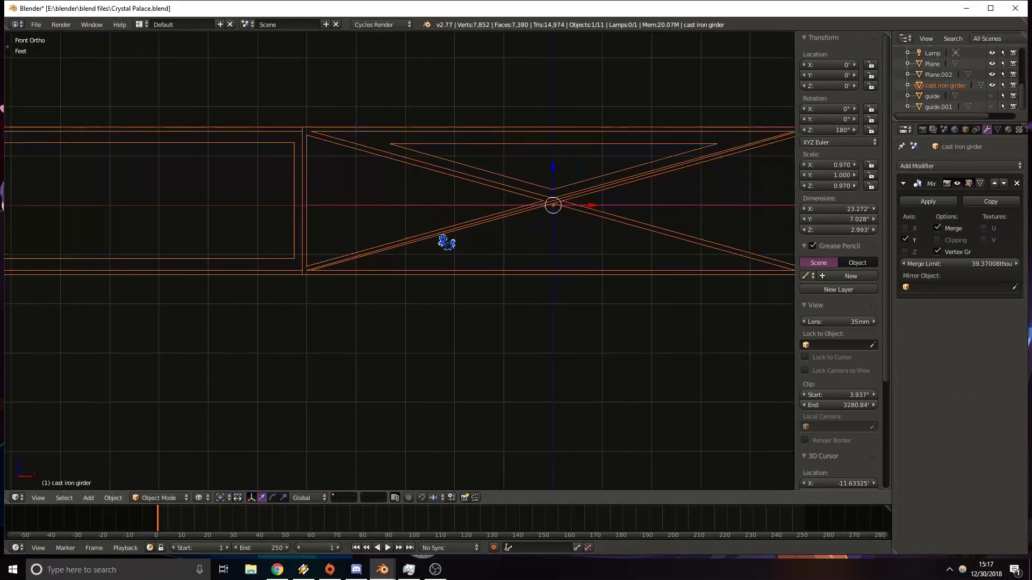
{"action": "scroll", "coordinate": [533, 259], "scroll_direction": "up", "scroll_amount": 8}
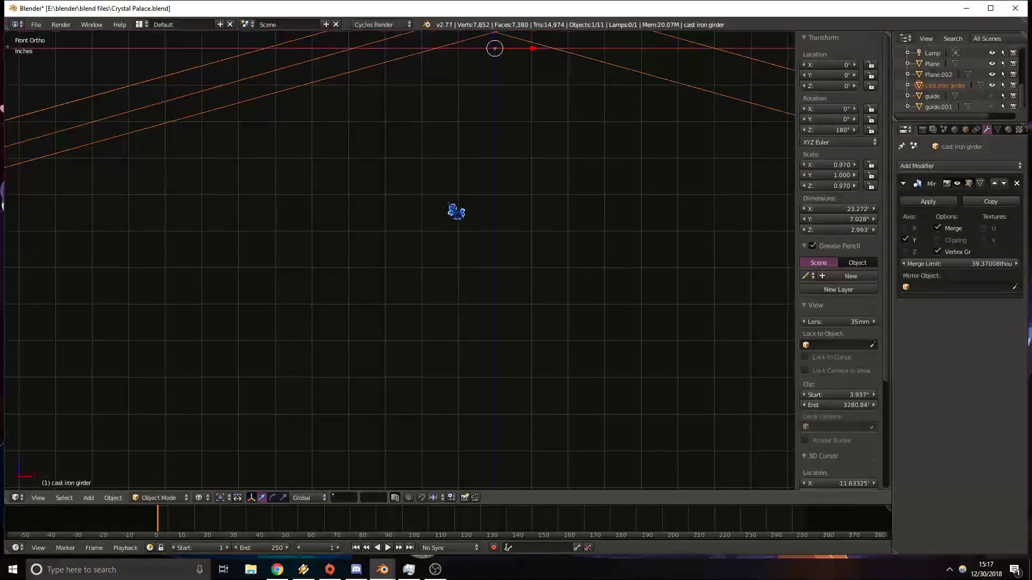
Open the girder's mesh for vertex editing at the middle bay's brace crossing and clear the existing selection.
{"action": "key", "text": "Tab"}
{"action": "scroll", "coordinate": [535, 221], "scroll_direction": "up", "scroll_amount": 5}
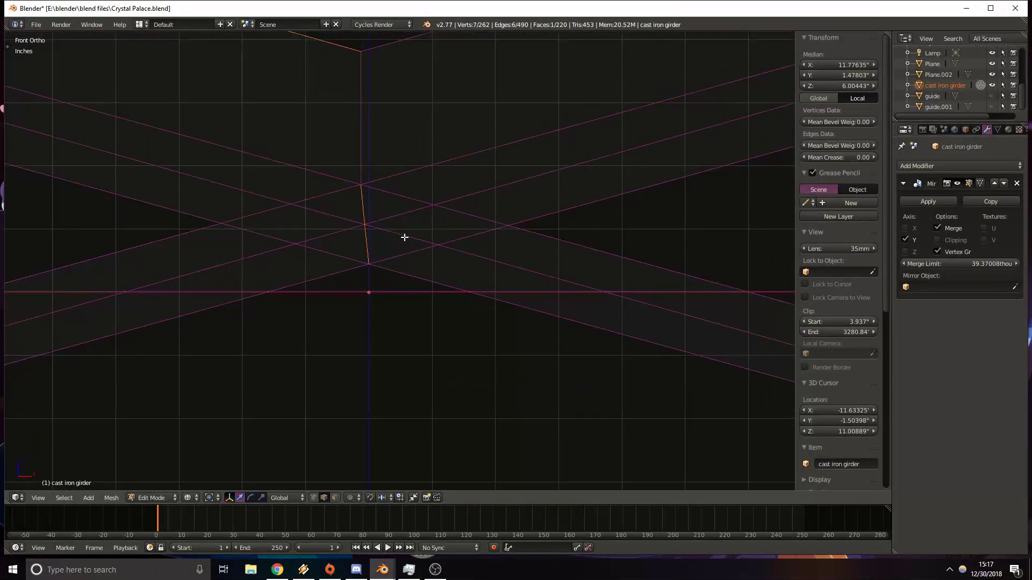
{"action": "middle_click_drag", "start_coordinate": [386, 261], "coordinate": [413, 273], "text": "shift"}
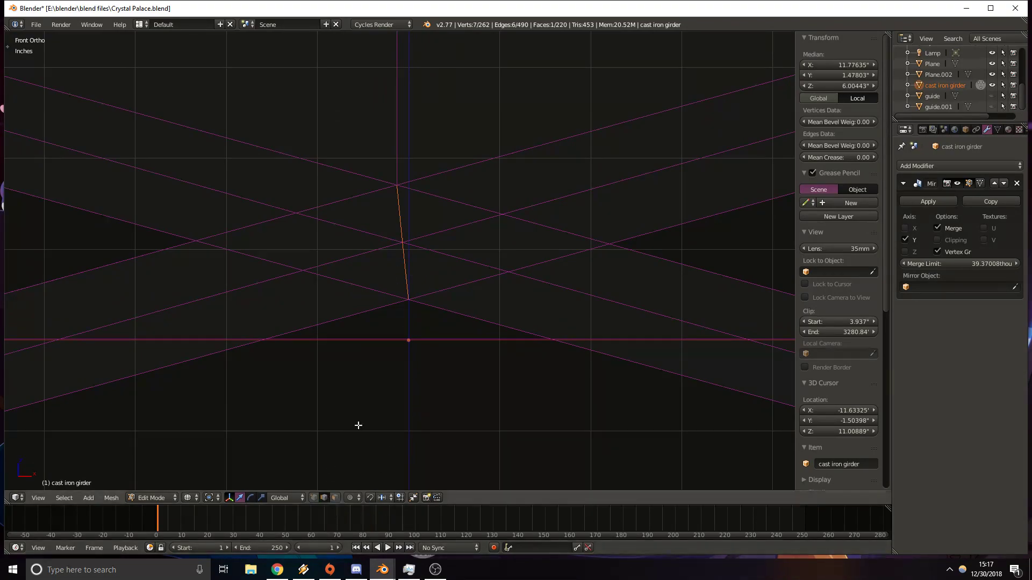
{"action": "key", "text": "c"}
{"action": "key", "text": "Escape"}
{"action": "key", "text": "c"}
{"action": "left_click", "coordinate": [389, 367]}
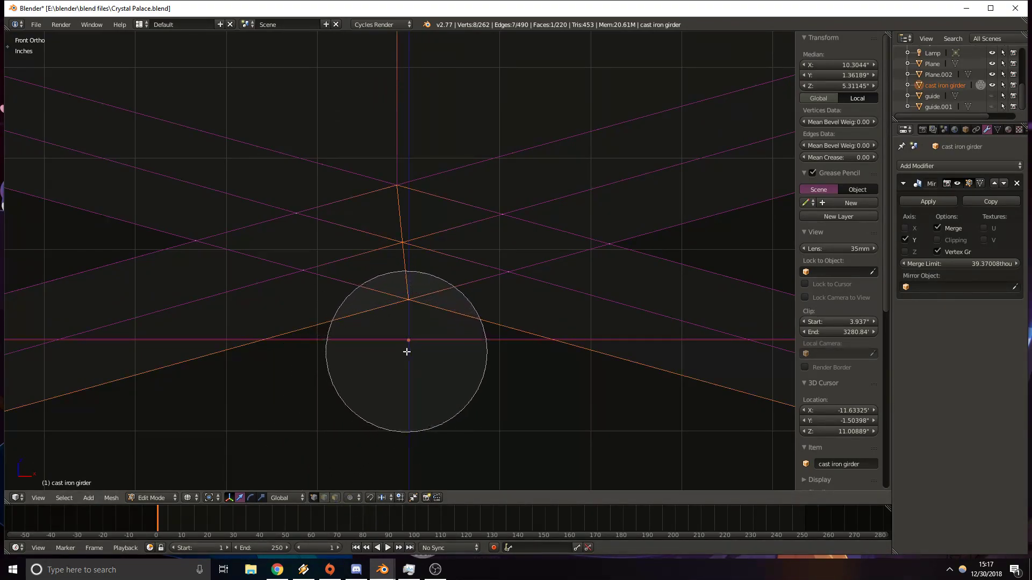
{"action": "middle_click", "coordinate": [419, 191]}
{"action": "key", "text": "Escape"}
{"action": "scroll", "coordinate": [449, 150], "scroll_direction": "down", "scroll_amount": 2}
{"action": "key", "text": "a"}
Circle-select the lowest pair of vertices at the middle bay's brace crossing.
{"action": "scroll", "coordinate": [431, 212], "scroll_direction": "up", "scroll_amount": 4}
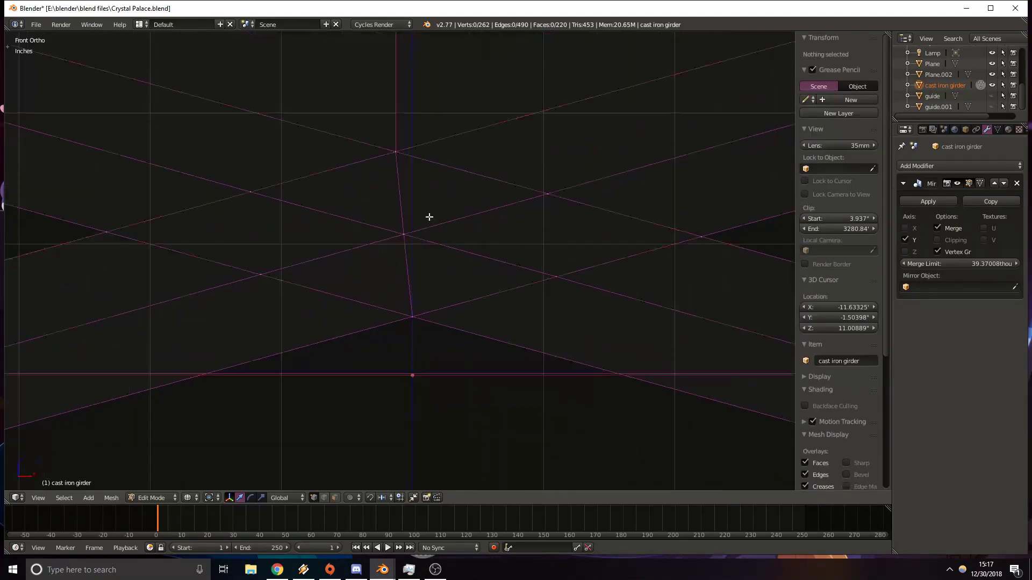
{"action": "key", "text": "c"}
{"action": "left_click", "coordinate": [417, 324]}
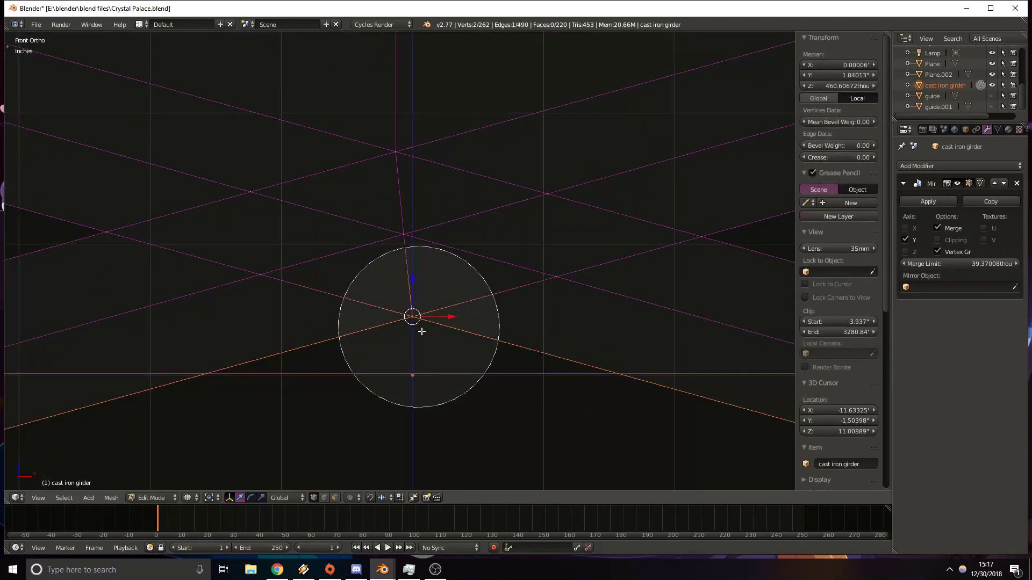
{"action": "key", "text": "Escape"}
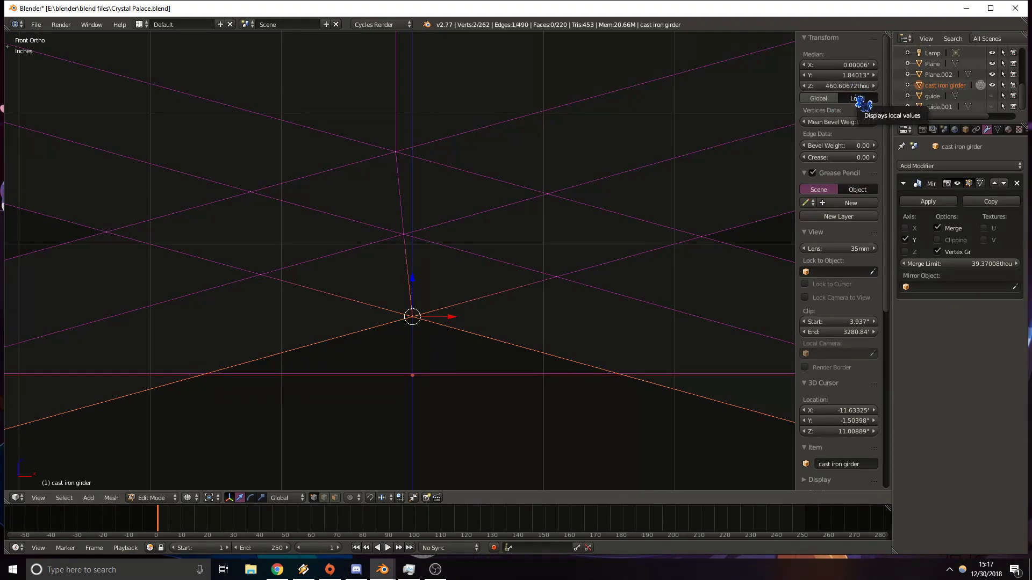
Try to set the lowest crossing vertices' local Z position to 0.
{"action": "left_click", "coordinate": [854, 99]}
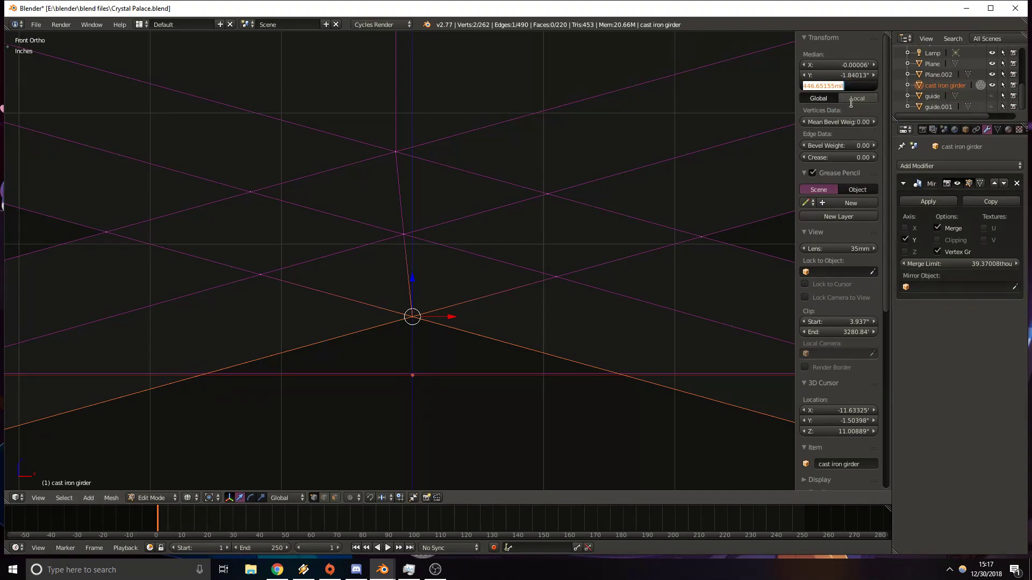
{"action": "left_click", "coordinate": [856, 99]}
{"action": "left_click", "coordinate": [838, 86]}
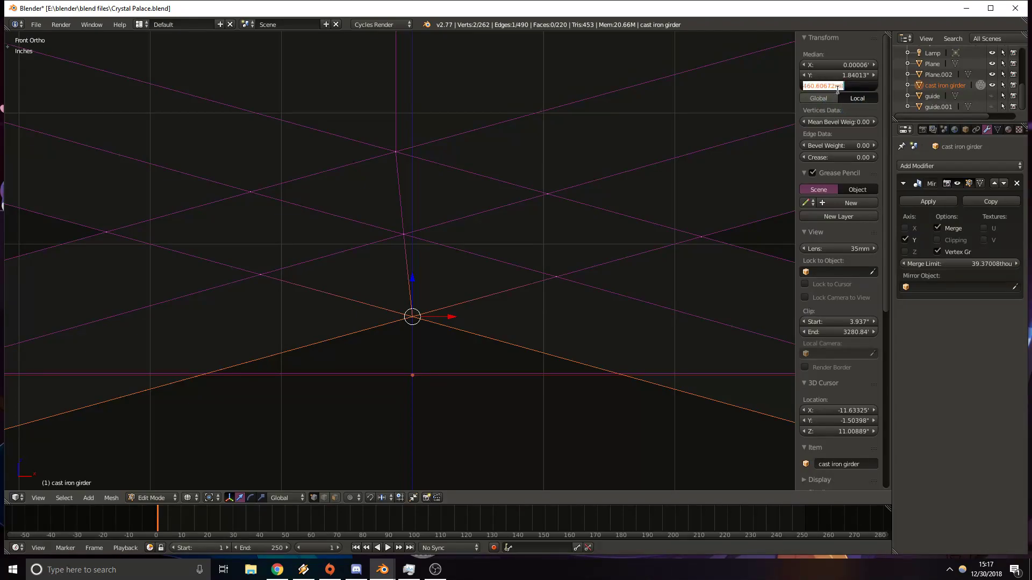
{"action": "type", "text": "0"}
{"action": "key", "text": "Return"}
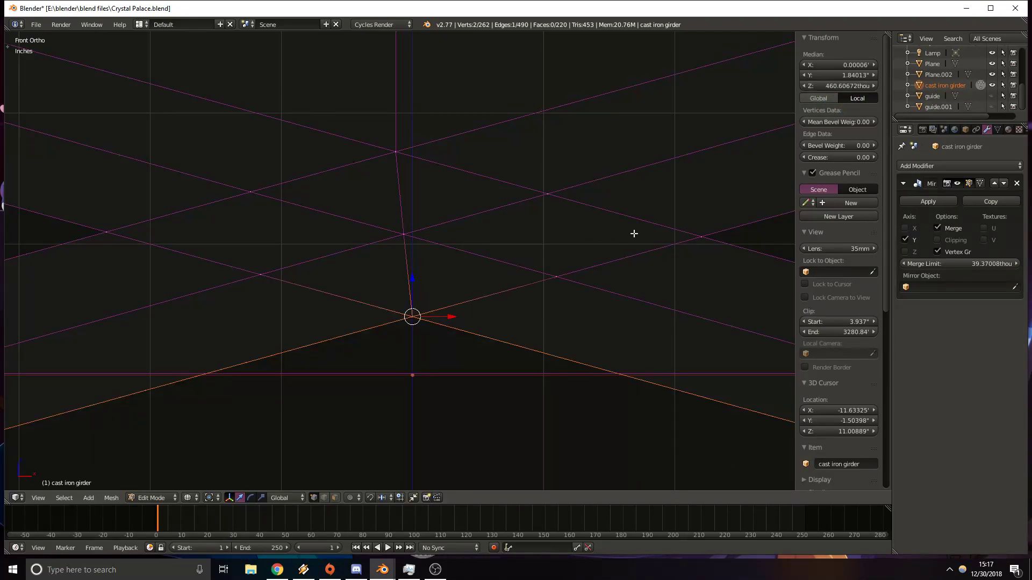
Set the lowest crossing vertices' global X position to 0.
{"action": "left_click", "coordinate": [823, 98]}
{"action": "left_click", "coordinate": [847, 90]}
{"action": "type", "text": "0"}
{"action": "key", "text": "Return"}
{"action": "key", "text": "ctrl+z"}
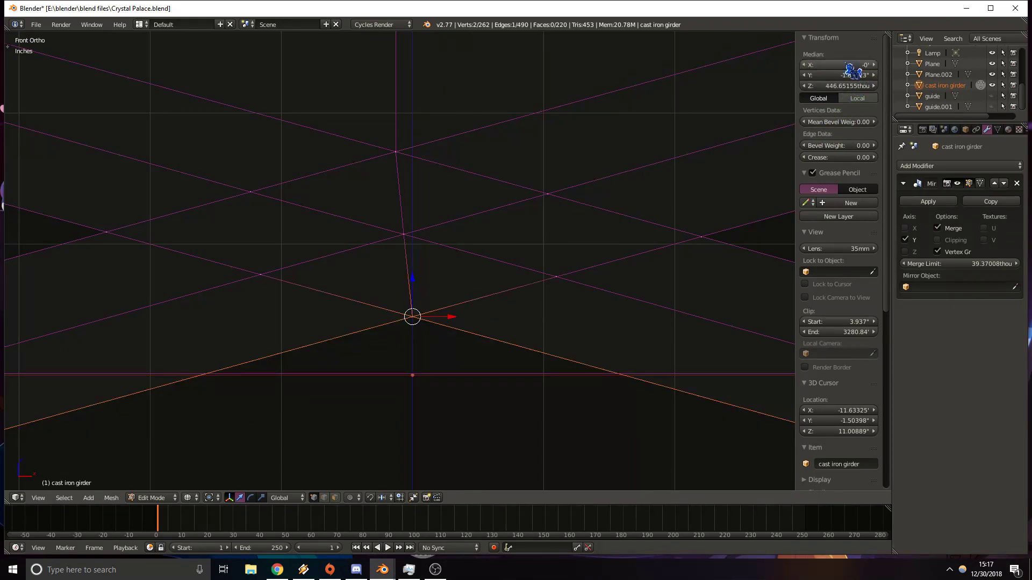
Select the middle vertex of the brace crossing's seam and set its global X position to 0.
{"action": "right_click", "coordinate": [403, 234]}
{"action": "key", "text": "c"}
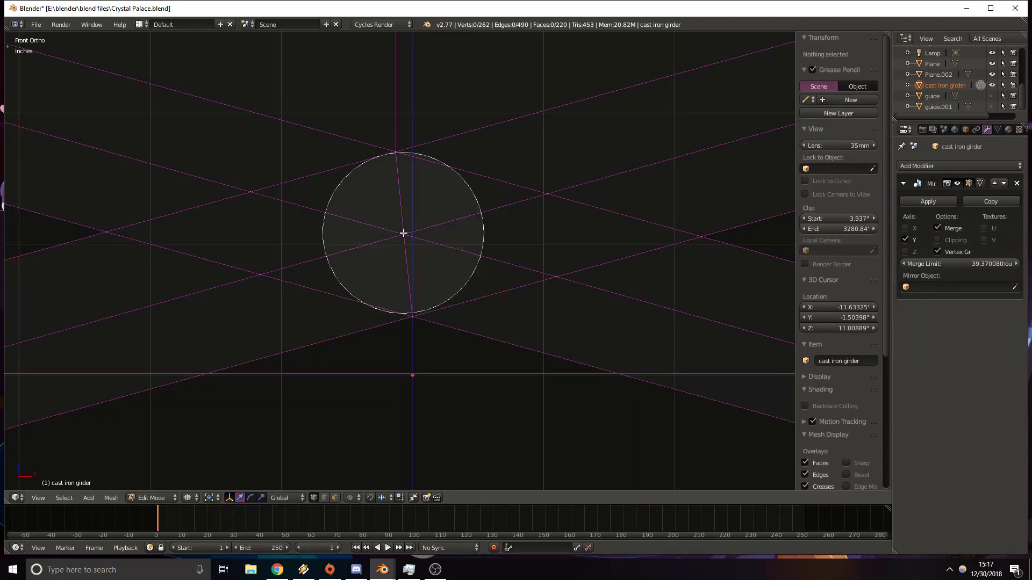
{"action": "right_click", "coordinate": [498, 244]}
{"action": "type", "text": "0"}
{"action": "key", "text": "Return"}
Try to set the X position to 0 with the seam's upper crossing vertices added to the selection.
{"action": "key", "text": "c"}
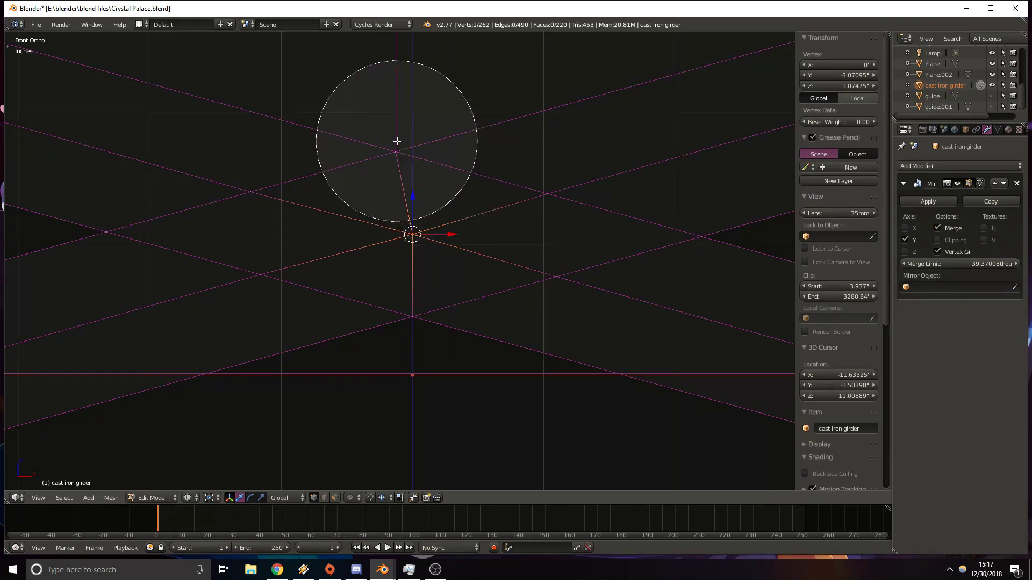
{"action": "left_click", "coordinate": [396, 142]}
{"action": "right_click", "coordinate": [396, 143]}
{"action": "type", "text": "0"}
{"action": "key", "text": "Return"}
{"action": "key", "text": "ctrl+z"}
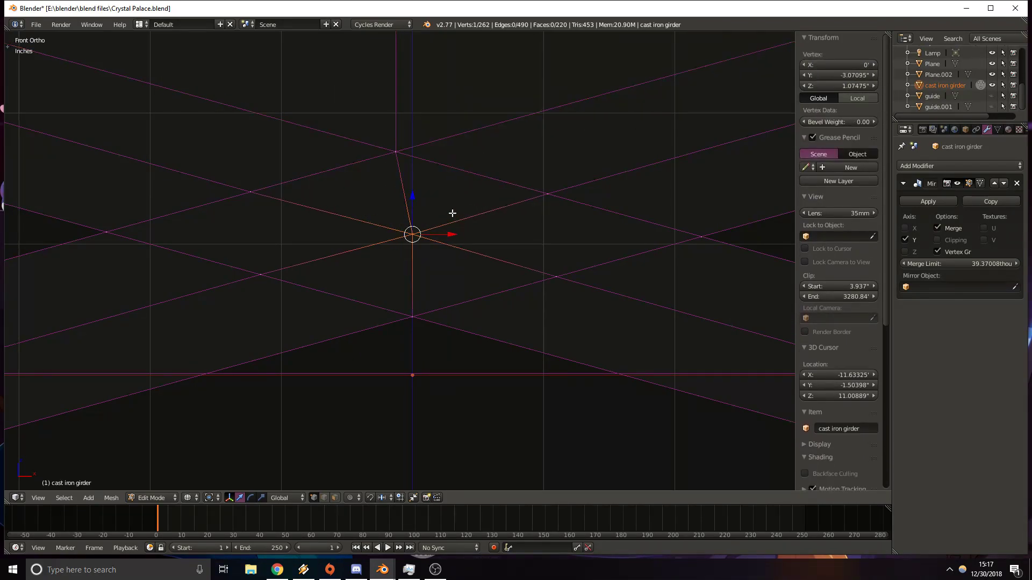
Select only the upper pair of vertices at the brace crossing and set their global X position to 0.
{"action": "key", "text": "v"}
{"action": "key", "text": "c"}
{"action": "left_click", "coordinate": [405, 154]}
{"action": "right_click", "coordinate": [405, 153]}
{"action": "type", "text": "0"}
{"action": "key", "text": "Return"}
Select the vertex pair where the upper web edges meet above the crossing and set its global X position to 0.
{"action": "middle_click_drag", "start_coordinate": [424, 71], "coordinate": [401, 346], "text": "shift"}
{"action": "middle_click_drag", "start_coordinate": [422, 140], "coordinate": [426, 165], "text": "shift"}
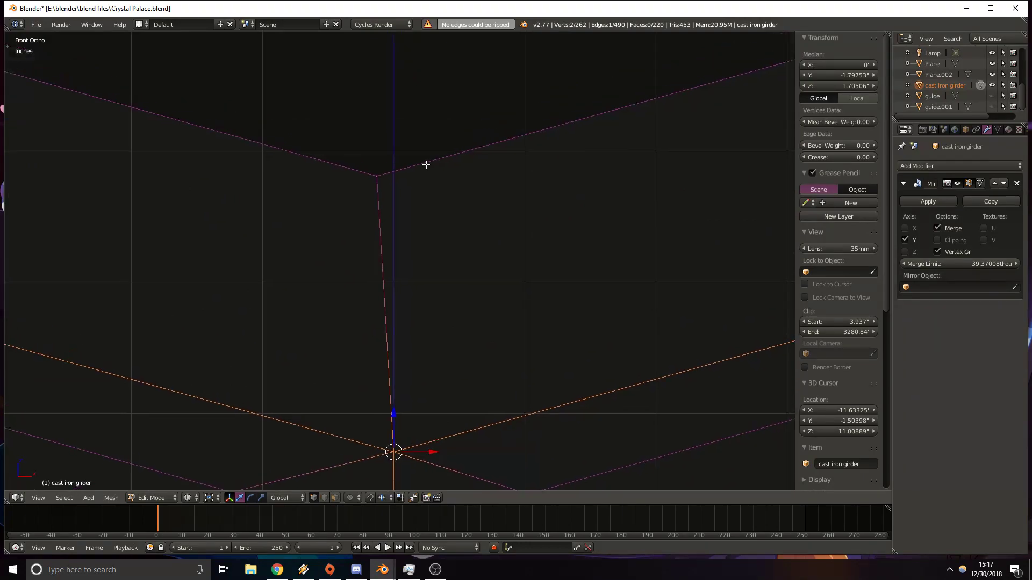
{"action": "right_click", "coordinate": [377, 176]}
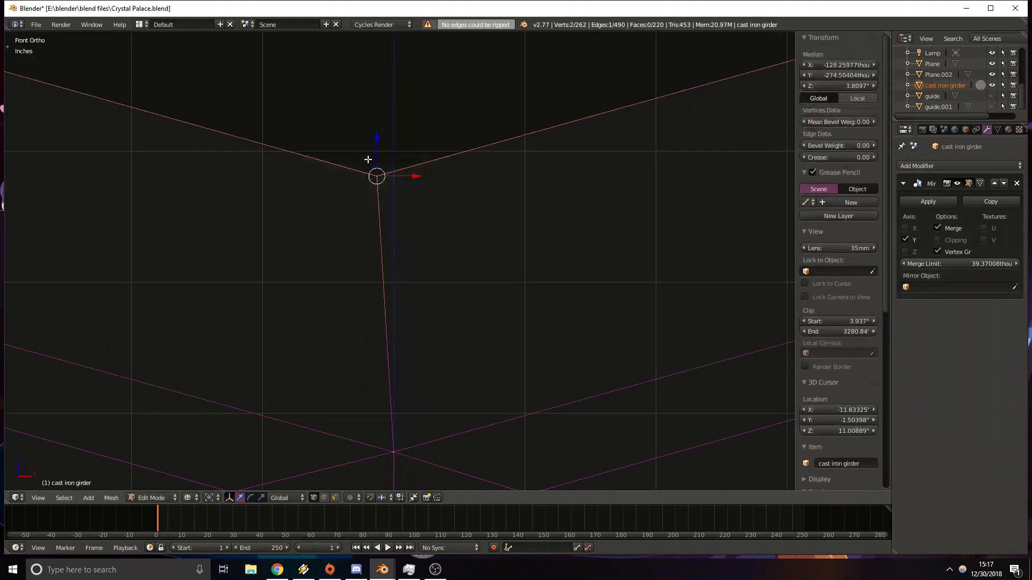
{"action": "left_click", "coordinate": [838, 64]}
{"action": "key", "text": "Return"}
Add a centred loop cut across the middle bay's top chord.
{"action": "middle_click_drag", "start_coordinate": [301, 125], "coordinate": [361, 365], "text": "shift"}
{"action": "scroll", "coordinate": [361, 365], "scroll_direction": "down", "scroll_amount": 8}
{"action": "middle_click_drag", "start_coordinate": [457, 170], "coordinate": [496, 227], "text": "shift"}
{"action": "key", "text": "ctrl+r"}
{"action": "left_click", "coordinate": [498, 172]}
{"action": "right_click", "coordinate": [497, 172]}
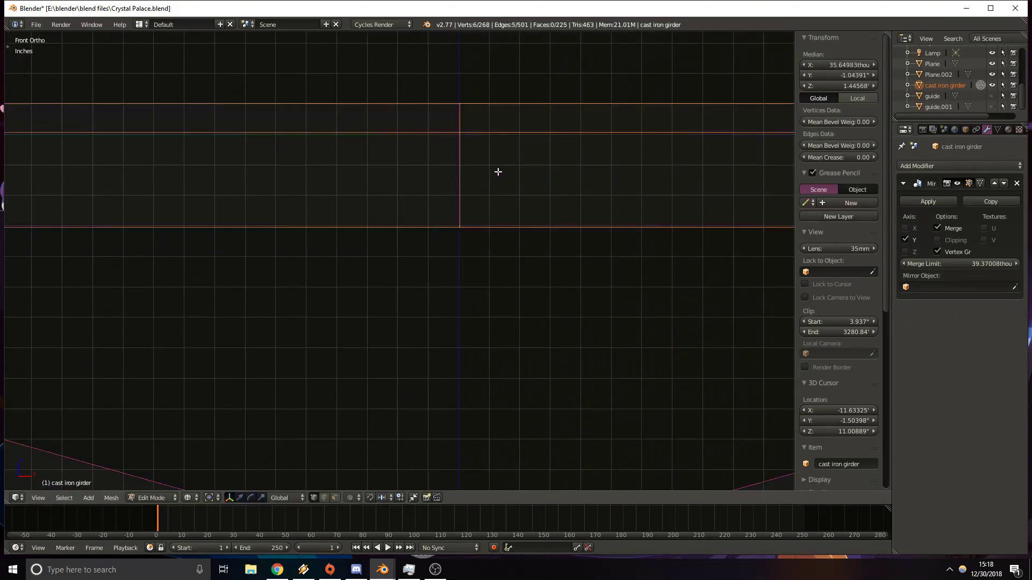
Add a centred loop cut across the middle bay's bottom chord.
{"action": "middle_click_drag", "start_coordinate": [517, 411], "coordinate": [449, 101], "text": "shift"}
{"action": "middle_click_drag", "start_coordinate": [436, 473], "coordinate": [430, 102], "text": "shift"}
{"action": "middle_click_drag", "start_coordinate": [451, 425], "coordinate": [460, 313], "text": "shift"}
{"action": "key", "text": "ctrl+r"}
{"action": "left_click", "coordinate": [431, 249]}
{"action": "right_click", "coordinate": [432, 250]}
Select the half of the girder on the negative X side of the centre seam and delete its faces.
{"action": "scroll", "coordinate": [360, 259], "scroll_direction": "down", "scroll_amount": 4}
{"action": "scroll", "coordinate": [461, 313], "scroll_direction": "down", "scroll_amount": 3}
{"action": "middle_click_drag", "start_coordinate": [443, 227], "coordinate": [455, 292], "text": "shift"}
{"action": "scroll", "coordinate": [455, 293], "scroll_direction": "down", "scroll_amount": 4}
{"action": "middle_click_drag", "start_coordinate": [278, 261], "coordinate": [457, 267], "text": "shift"}
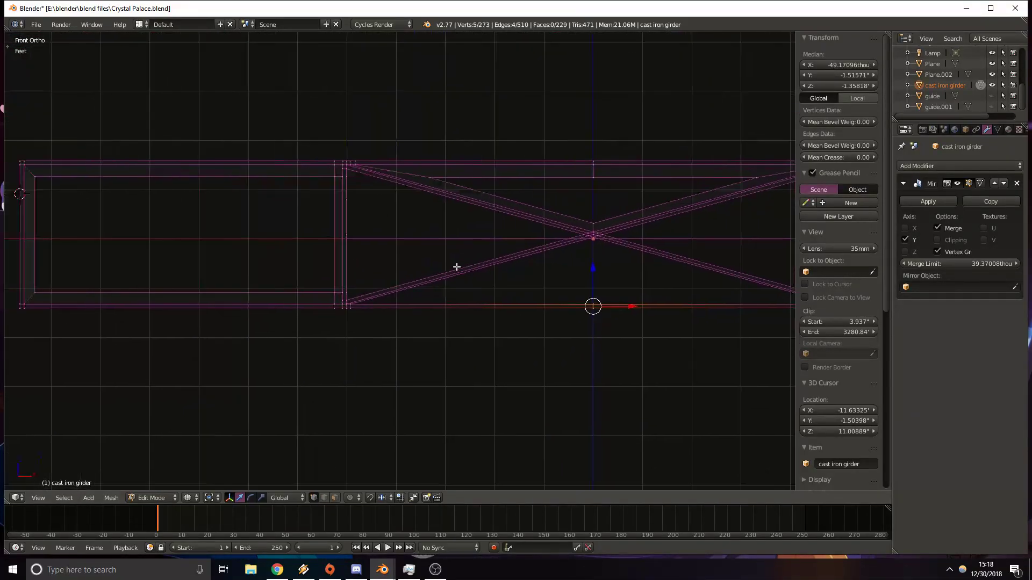
{"action": "scroll", "coordinate": [457, 267], "scroll_direction": "down", "scroll_amount": 5}
{"action": "scroll", "coordinate": [357, 271], "scroll_direction": "left", "scroll_amount": 1, "text": "ctrl"}
{"action": "key", "text": "c"}
{"action": "left_click_drag", "start_coordinate": [260, 260], "coordinate": [414, 245]}
{"action": "right_click", "coordinate": [417, 286]}
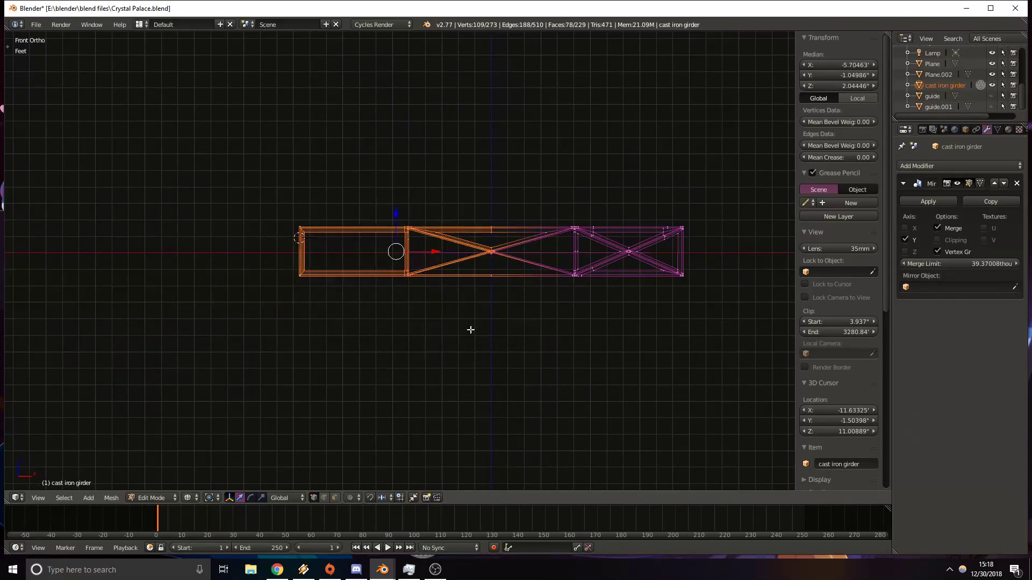
{"action": "scroll", "coordinate": [405, 258], "scroll_direction": "up", "scroll_amount": 8}
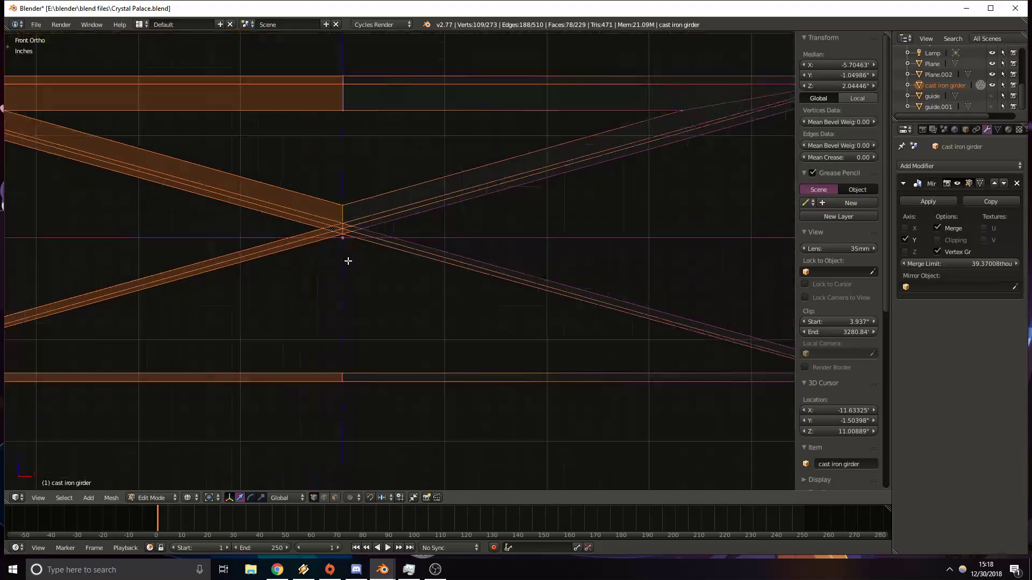
{"action": "scroll", "coordinate": [348, 261], "scroll_direction": "down", "scroll_amount": 2}
{"action": "left_click", "coordinate": [335, 497]}
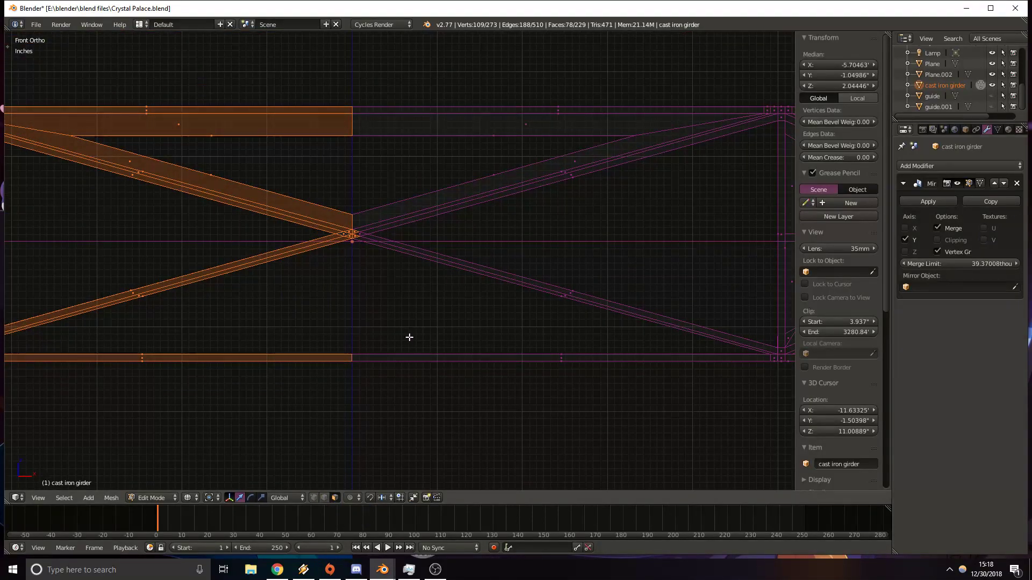
{"action": "left_click", "coordinate": [409, 337]}
Enable the X axis in the Mirror modifier and check the mirrored girder in solid and wireframe display.
{"action": "scroll", "coordinate": [442, 292], "scroll_direction": "down", "scroll_amount": 6}
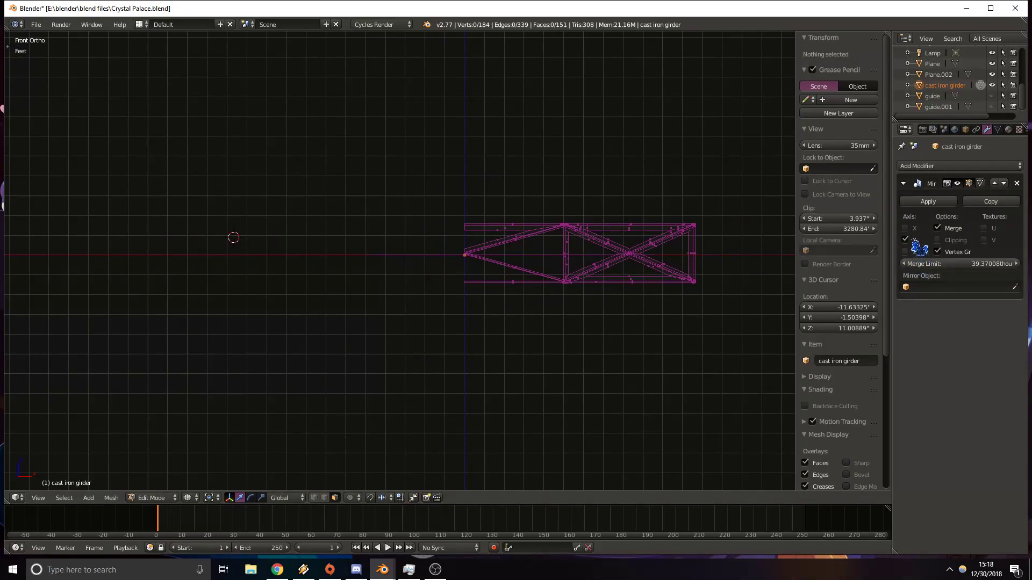
{"action": "left_click", "coordinate": [915, 240]}
{"action": "key", "text": "z"}
{"action": "scroll", "coordinate": [527, 369], "scroll_direction": "up", "scroll_amount": 5}
{"action": "middle_click_drag", "start_coordinate": [527, 368], "coordinate": [397, 231]}
{"action": "middle_click_drag", "start_coordinate": [449, 253], "coordinate": [407, 278]}
{"action": "key", "text": "z"}
{"action": "scroll", "coordinate": [370, 258], "scroll_direction": "up", "scroll_amount": 3}
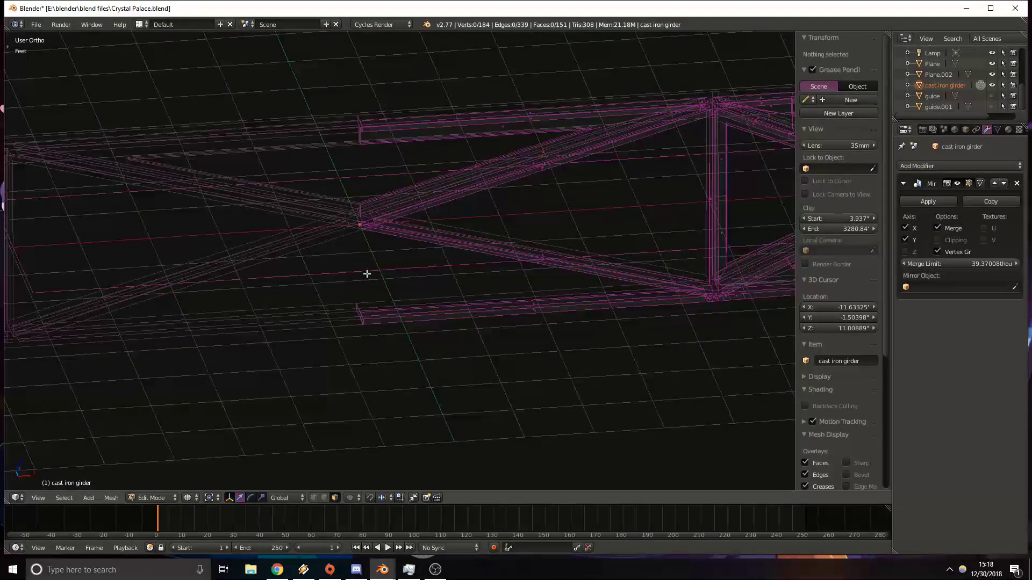
{"action": "scroll", "coordinate": [354, 258], "scroll_direction": "up", "scroll_amount": 6}
{"action": "key", "text": "z"}
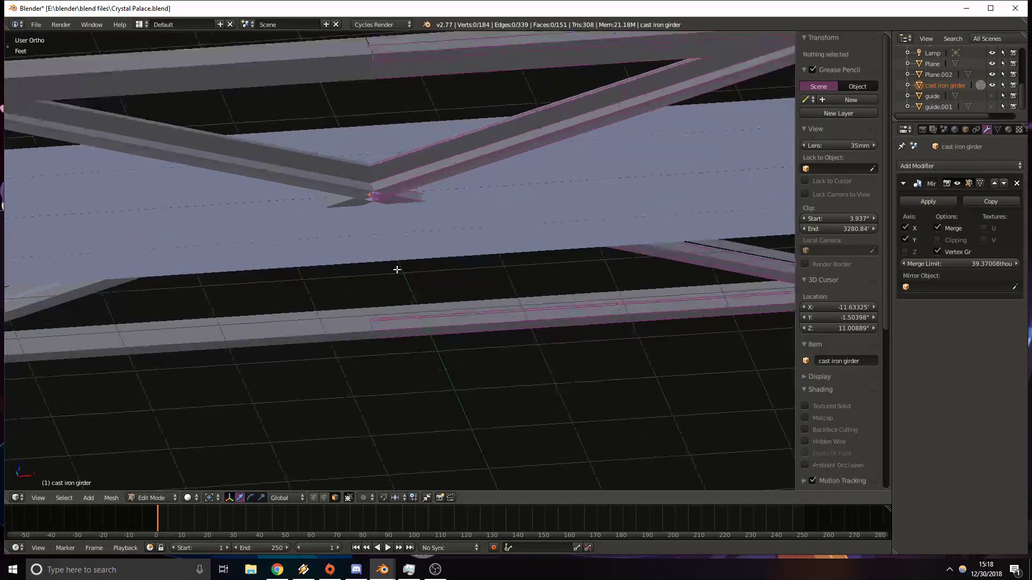
Connect the three stacked seam vertices at the open brace crossing with two vertical edges.
{"action": "middle_click_drag", "start_coordinate": [395, 294], "coordinate": [481, 308]}
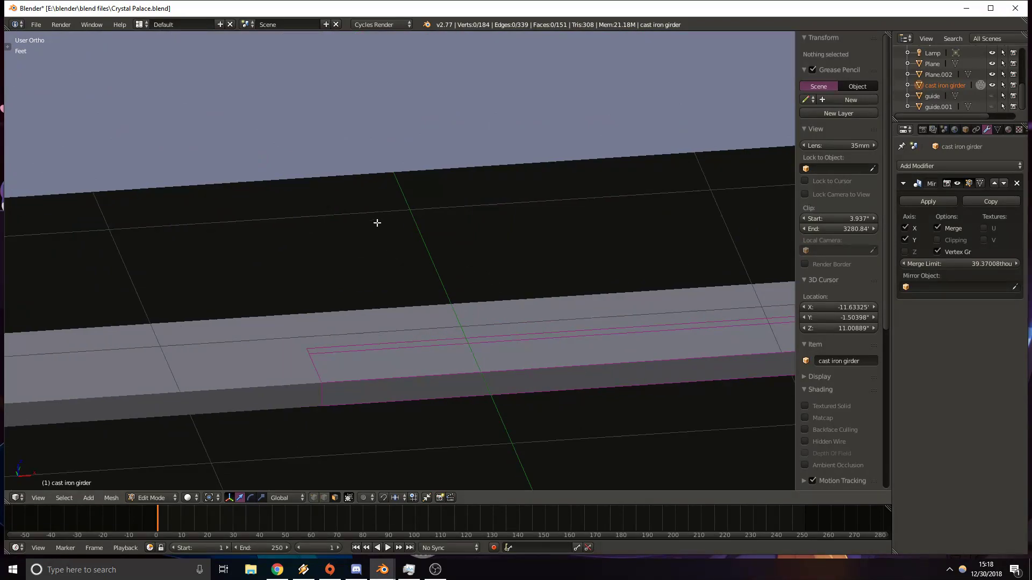
{"action": "scroll", "coordinate": [379, 216], "scroll_direction": "down", "scroll_amount": 1}
{"action": "middle_click_drag", "start_coordinate": [414, 149], "coordinate": [347, 246], "text": "shift"}
{"action": "key", "text": "z"}
{"action": "key", "text": "z"}
{"action": "middle_click_drag", "start_coordinate": [258, 153], "coordinate": [323, 250], "text": "shift"}
{"action": "scroll", "coordinate": [335, 260], "scroll_direction": "up", "scroll_amount": 3}
{"action": "middle_click_drag", "start_coordinate": [240, 180], "coordinate": [345, 284], "text": "shift"}
{"action": "scroll", "coordinate": [344, 283], "scroll_direction": "up", "scroll_amount": 3}
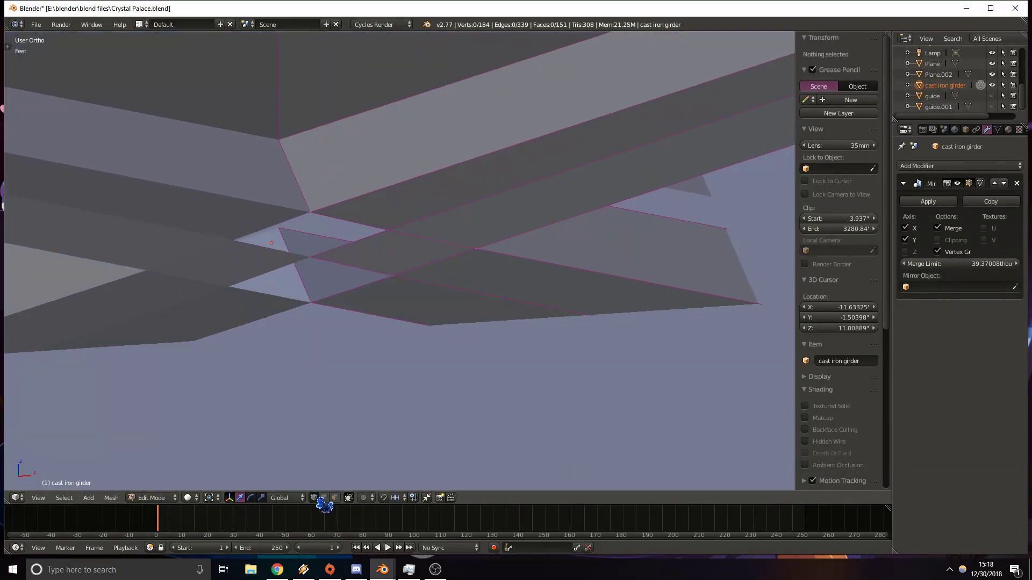
{"action": "right_click", "coordinate": [311, 307]}
{"action": "right_click", "coordinate": [311, 259], "text": "shift"}
{"action": "key", "text": "f"}
{"action": "right_click", "coordinate": [310, 256]}
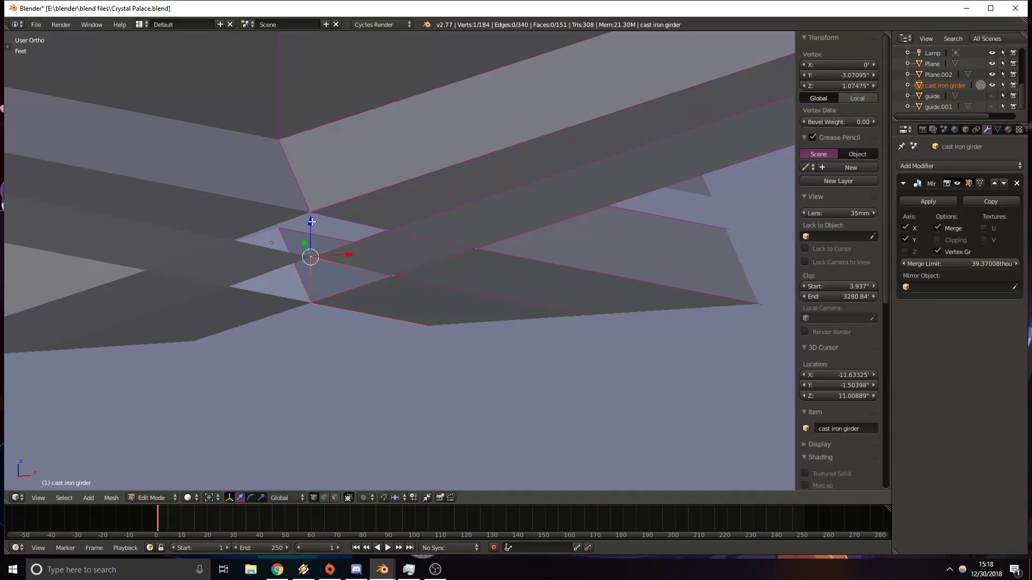
{"action": "key", "text": "f"}
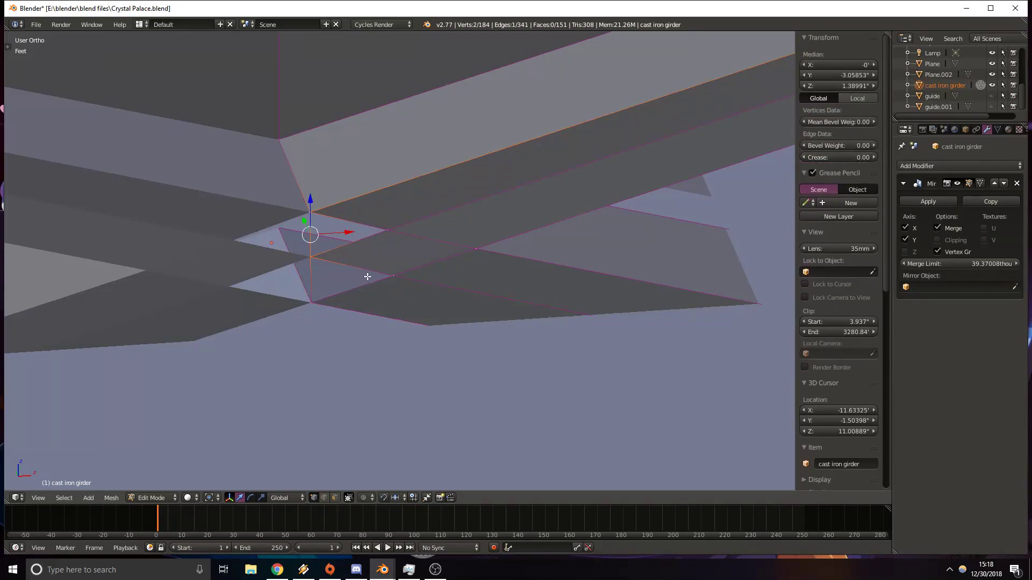
Fill the two triangular gaps beside the new seam edges at the brace crossing with faces.
{"action": "key", "text": "f"}
{"action": "right_click", "coordinate": [387, 277]}
{"action": "right_click", "coordinate": [312, 303], "text": "shift"}
{"action": "key", "text": "f"}
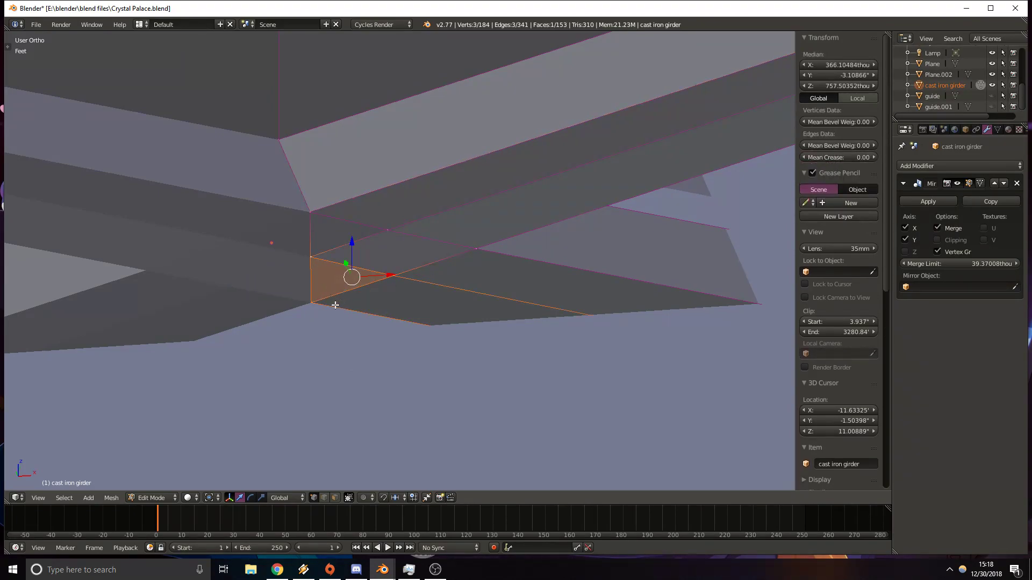
Examine the mirrored girder's centre join, braces and chords in solid and wireframe display.
{"action": "scroll", "coordinate": [366, 310], "scroll_direction": "down", "scroll_amount": 5}
{"action": "key", "text": "z"}
{"action": "mouse_move", "coordinate": [373, 311]}
{"action": "middle_mouse_down"}
{"action": "mouse_move", "coordinate": [370, 302]}
{"action": "mouse_move", "coordinate": [407, 277]}
{"action": "middle_mouse_up"}
{"action": "key", "text": "z"}
{"action": "scroll", "coordinate": [407, 277], "scroll_direction": "down", "scroll_amount": 2}
{"action": "middle_click_drag", "start_coordinate": [432, 210], "coordinate": [446, 320], "text": "shift"}
{"action": "middle_click_drag", "start_coordinate": [758, 209], "coordinate": [521, 251], "text": "shift"}
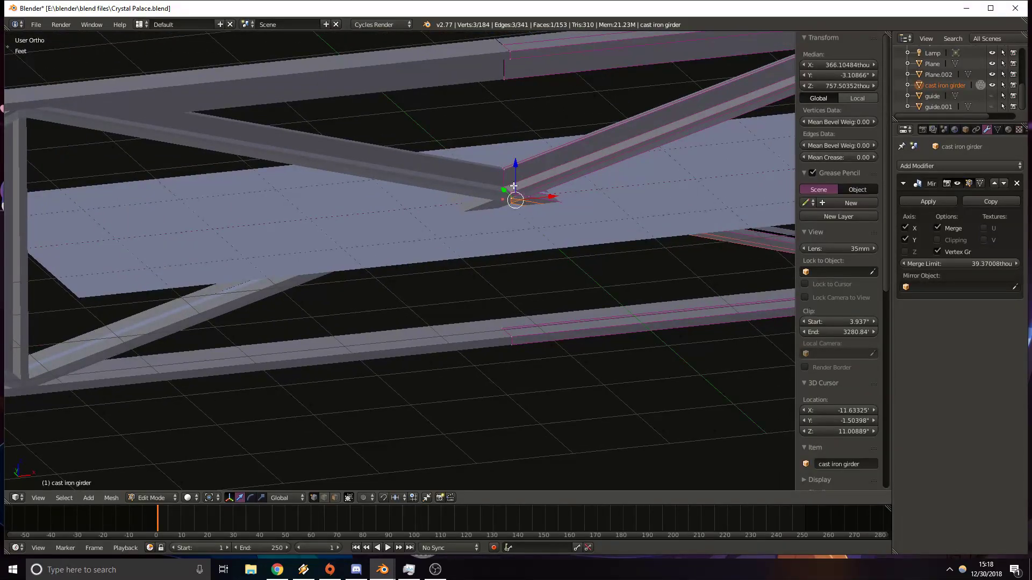
{"action": "middle_click_drag", "start_coordinate": [621, 271], "coordinate": [587, 267], "text": "shift"}
{"action": "scroll", "coordinate": [585, 277], "scroll_direction": "up", "scroll_amount": 2}
{"action": "middle_click_drag", "start_coordinate": [721, 250], "coordinate": [504, 272], "text": "shift"}
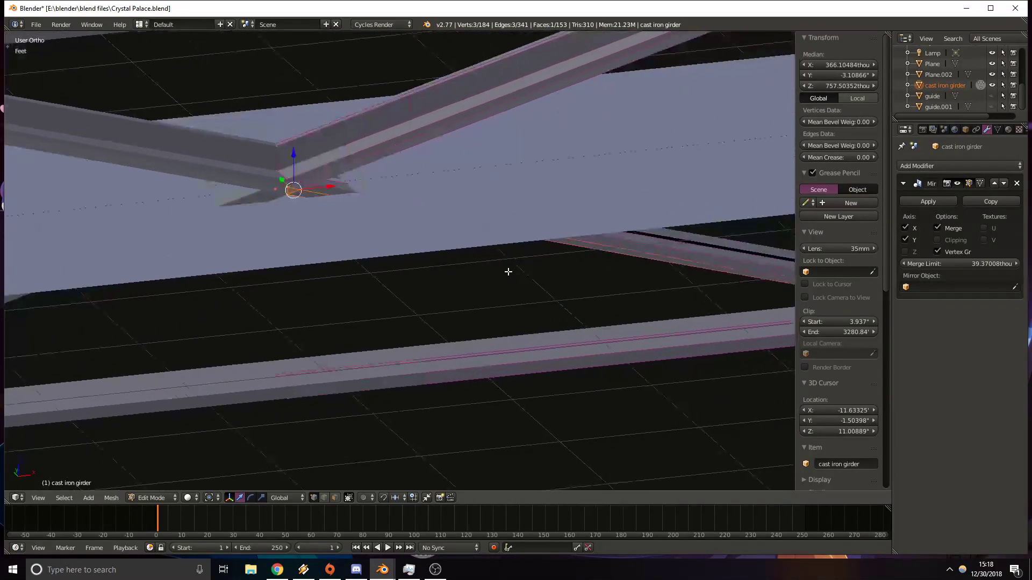
{"action": "key", "text": "z"}
{"action": "key", "text": "z"}
{"action": "scroll", "coordinate": [633, 189], "scroll_direction": "down", "scroll_amount": 3}
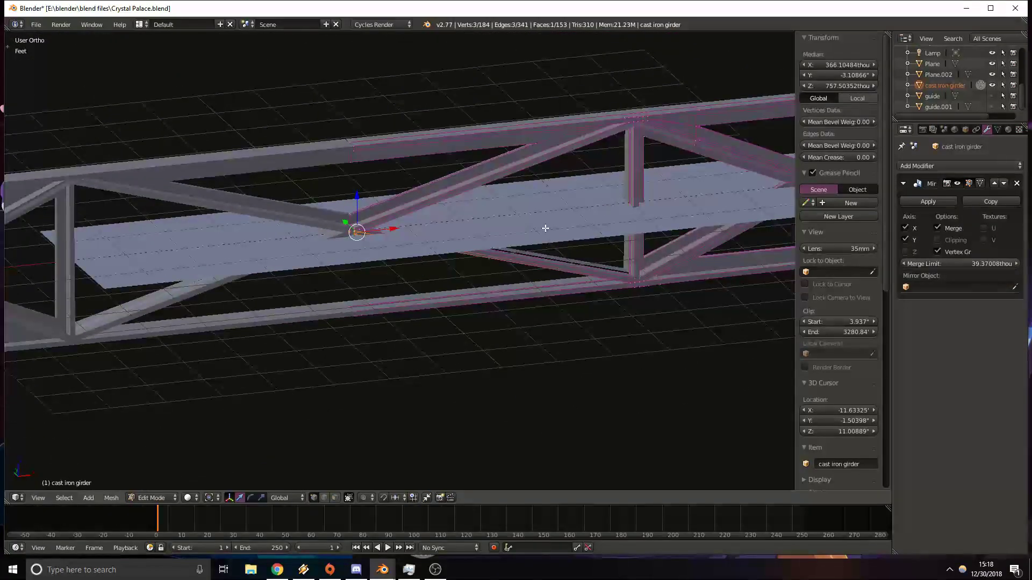
Leave mesh editing and hide the flat Plane object that cuts through the girder.
{"action": "scroll", "coordinate": [548, 231], "scroll_direction": "up", "scroll_amount": 1}
{"action": "key", "text": "Tab"}
{"action": "right_click", "coordinate": [554, 229]}
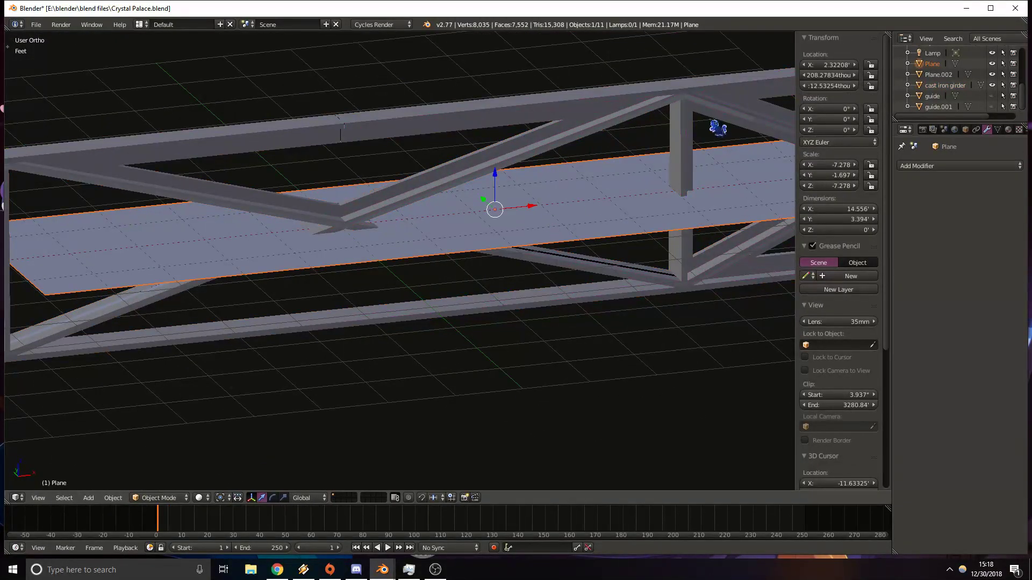
{"action": "left_click", "coordinate": [991, 63]}
Examine the girder's centre join and lower brace for gaps in wireframe and solid display, reopening the girder mesh for editing.
{"action": "key", "text": "z"}
{"action": "scroll", "coordinate": [527, 237], "scroll_direction": "up", "scroll_amount": 4}
{"action": "key", "text": "z"}
{"action": "middle_click_drag", "start_coordinate": [302, 254], "coordinate": [475, 234]}
{"action": "mouse_move", "coordinate": [372, 251]}
{"action": "middle_mouse_down", "text": "shift"}
{"action": "mouse_move", "coordinate": [517, 224]}
{"action": "mouse_move", "coordinate": [190, 220]}
{"action": "mouse_move", "coordinate": [490, 177]}
{"action": "middle_mouse_up", "text": "shift"}
{"action": "middle_click_drag", "start_coordinate": [226, 239], "coordinate": [720, 137], "text": "shift"}
{"action": "mouse_move", "coordinate": [183, 250]}
{"action": "middle_mouse_down", "text": "shift"}
{"action": "mouse_move", "coordinate": [319, 220]}
{"action": "mouse_move", "coordinate": [482, 290]}
{"action": "middle_mouse_up", "text": "shift"}
{"action": "middle_click_drag", "start_coordinate": [230, 182], "coordinate": [337, 224], "text": "shift"}
{"action": "key", "text": "z"}
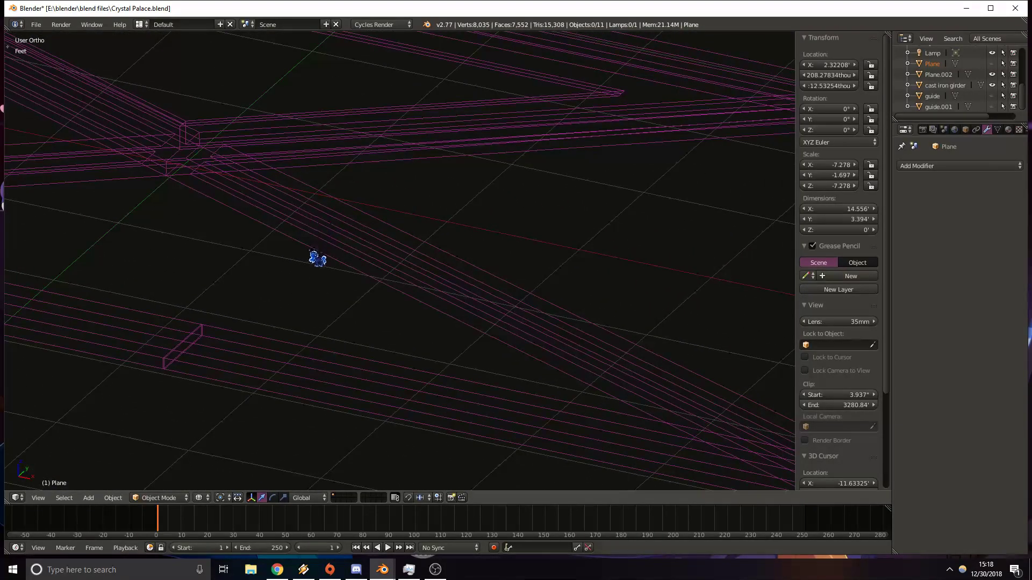
{"action": "right_click", "coordinate": [257, 212]}
{"action": "key", "text": "Tab"}
{"action": "middle_click_drag", "start_coordinate": [306, 212], "coordinate": [274, 237]}
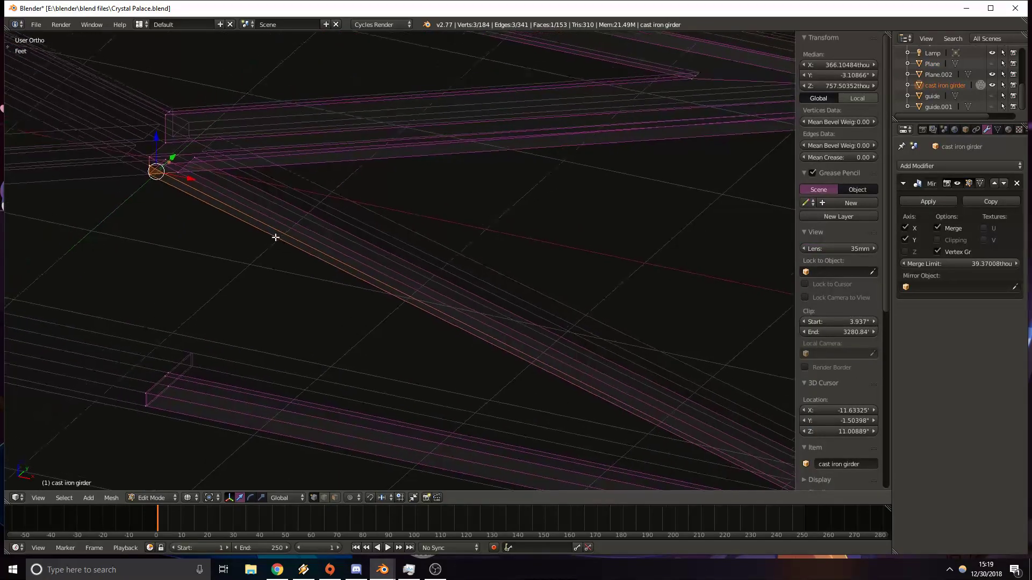
{"action": "key", "text": "z"}
{"action": "scroll", "coordinate": [343, 206], "scroll_direction": "down", "scroll_amount": 8}
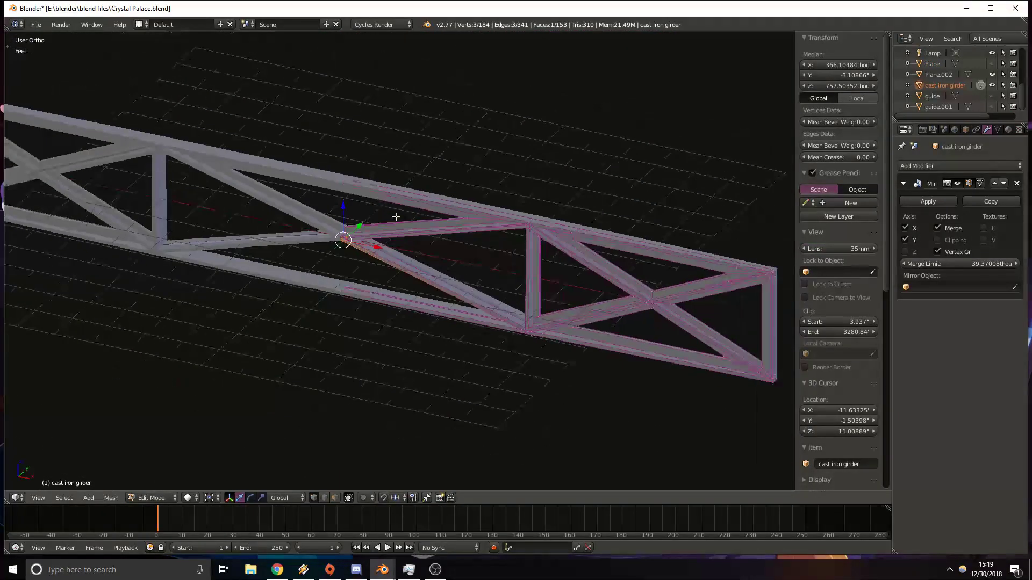
{"action": "scroll", "coordinate": [631, 303], "scroll_direction": "up", "scroll_amount": 2}
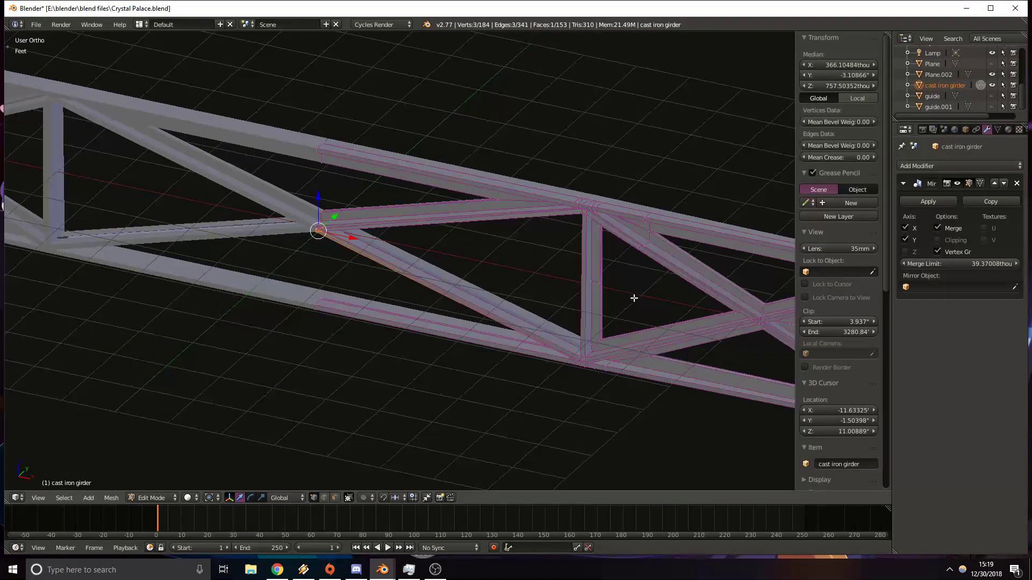
{"action": "middle_click_drag", "start_coordinate": [623, 250], "coordinate": [648, 233]}
Extrude the lower brace's inner corner vertex beside the centre seam and set the new vertex's Y to 0.
{"action": "key", "text": "KP_1"}
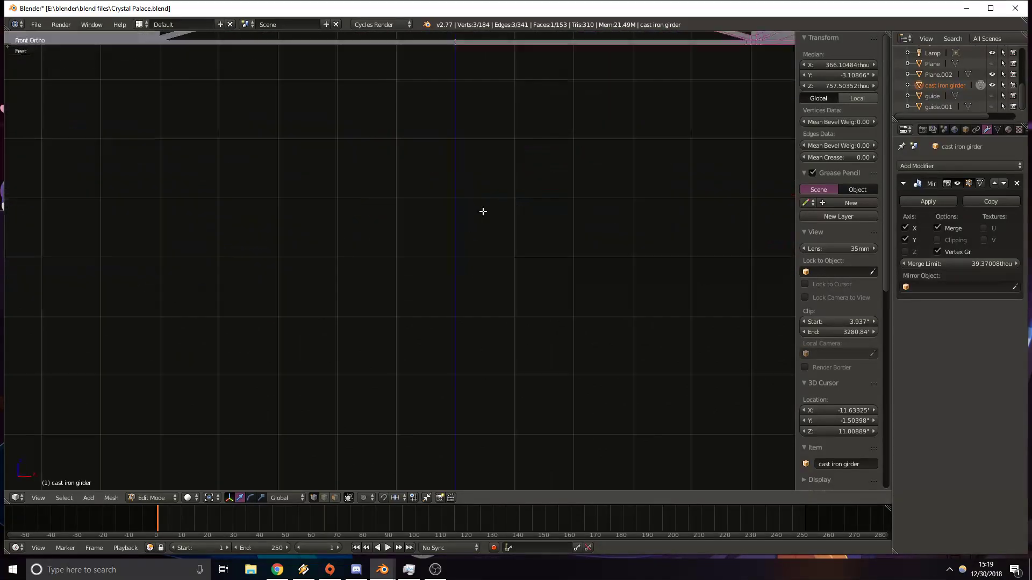
{"action": "middle_click_drag", "start_coordinate": [412, 114], "coordinate": [428, 302], "text": "shift"}
{"action": "middle_click_drag", "start_coordinate": [630, 156], "coordinate": [380, 117], "text": "shift"}
{"action": "scroll", "coordinate": [435, 269], "scroll_direction": "up", "scroll_amount": 3}
{"action": "key", "text": "KP_7"}
{"action": "scroll", "coordinate": [408, 182], "scroll_direction": "down", "scroll_amount": 7}
{"action": "middle_click_drag", "start_coordinate": [339, 217], "coordinate": [371, 439], "text": "shift"}
{"action": "middle_click_drag", "start_coordinate": [472, 394], "coordinate": [403, 210], "text": "shift"}
{"action": "scroll", "coordinate": [419, 352], "scroll_direction": "up", "scroll_amount": 7}
{"action": "scroll", "coordinate": [422, 360], "scroll_direction": "up", "scroll_amount": 3}
{"action": "mouse_move", "coordinate": [312, 379]}
{"action": "middle_mouse_down", "text": "shift"}
{"action": "mouse_move", "coordinate": [341, 309]}
{"action": "mouse_move", "coordinate": [377, 261]}
{"action": "middle_mouse_up", "text": "shift"}
{"action": "key", "text": "z"}
{"action": "scroll", "coordinate": [329, 329], "scroll_direction": "up", "scroll_amount": 3}
{"action": "mouse_move", "coordinate": [209, 398]}
{"action": "middle_mouse_down", "text": "shift"}
{"action": "mouse_move", "coordinate": [309, 323]}
{"action": "mouse_move", "coordinate": [357, 355]}
{"action": "mouse_move", "coordinate": [330, 338]}
{"action": "mouse_move", "coordinate": [292, 288]}
{"action": "middle_mouse_up", "text": "shift"}
{"action": "scroll", "coordinate": [350, 369], "scroll_direction": "up", "scroll_amount": 2}
{"action": "right_click", "coordinate": [275, 331]}
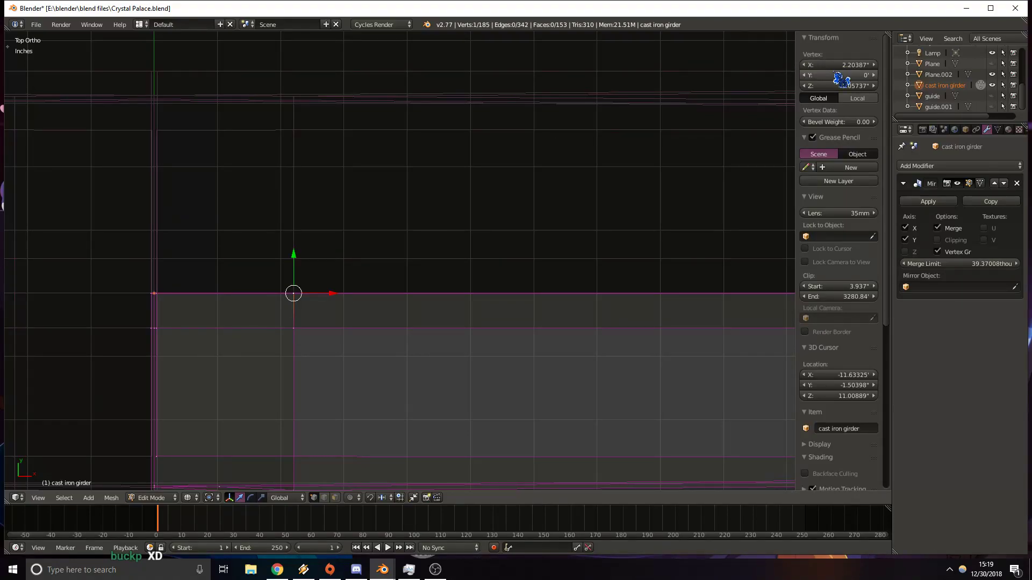
Connect the new vertex to the vertical post's bottom centre vertex with an edge along the lower brace.
{"action": "scroll", "coordinate": [489, 327], "scroll_direction": "down", "scroll_amount": 6}
{"action": "middle_click_drag", "start_coordinate": [768, 325], "coordinate": [534, 295], "text": "shift"}
{"action": "middle_click_drag", "start_coordinate": [763, 267], "coordinate": [588, 223], "text": "shift"}
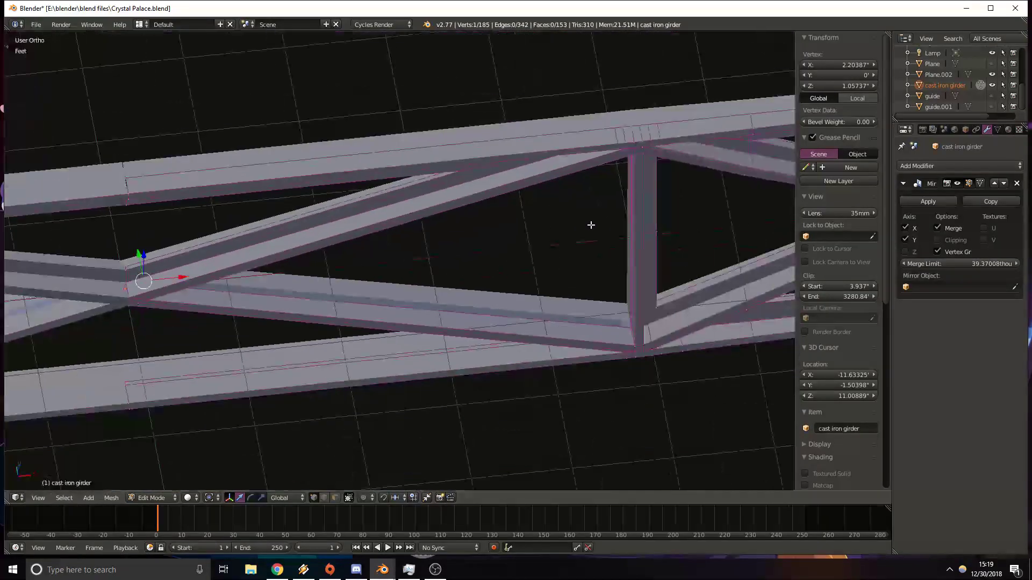
{"action": "middle_click_drag", "start_coordinate": [703, 279], "coordinate": [548, 281], "text": "shift"}
{"action": "scroll", "coordinate": [549, 281], "scroll_direction": "up", "scroll_amount": 6}
{"action": "middle_click_drag", "start_coordinate": [488, 366], "coordinate": [528, 296], "text": "shift"}
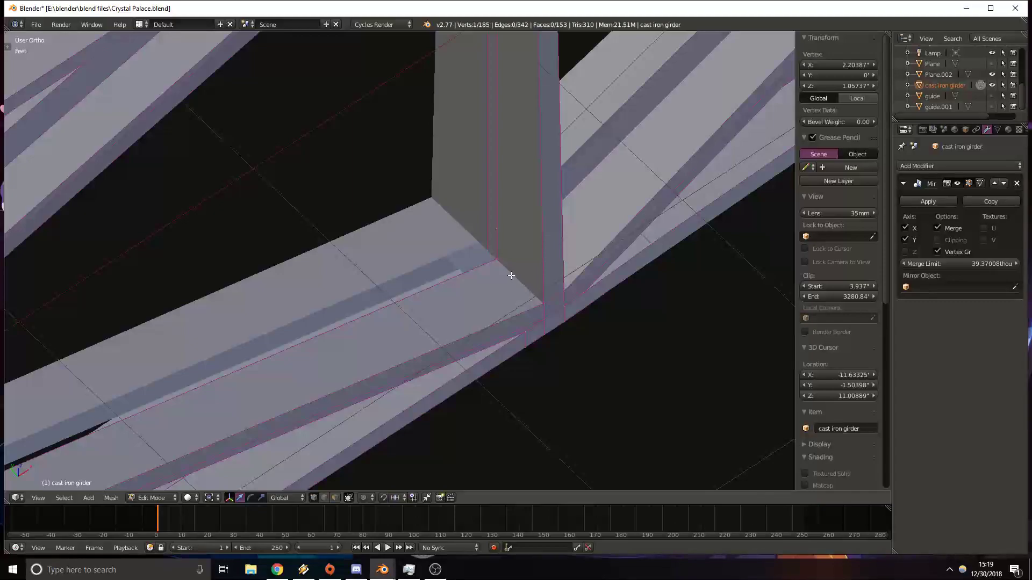
{"action": "right_click", "coordinate": [488, 252]}
{"action": "scroll", "coordinate": [484, 255], "scroll_direction": "down", "scroll_amount": 7}
{"action": "middle_click_drag", "start_coordinate": [80, 350], "coordinate": [382, 231], "text": "shift"}
{"action": "scroll", "coordinate": [430, 274], "scroll_direction": "up", "scroll_amount": 3}
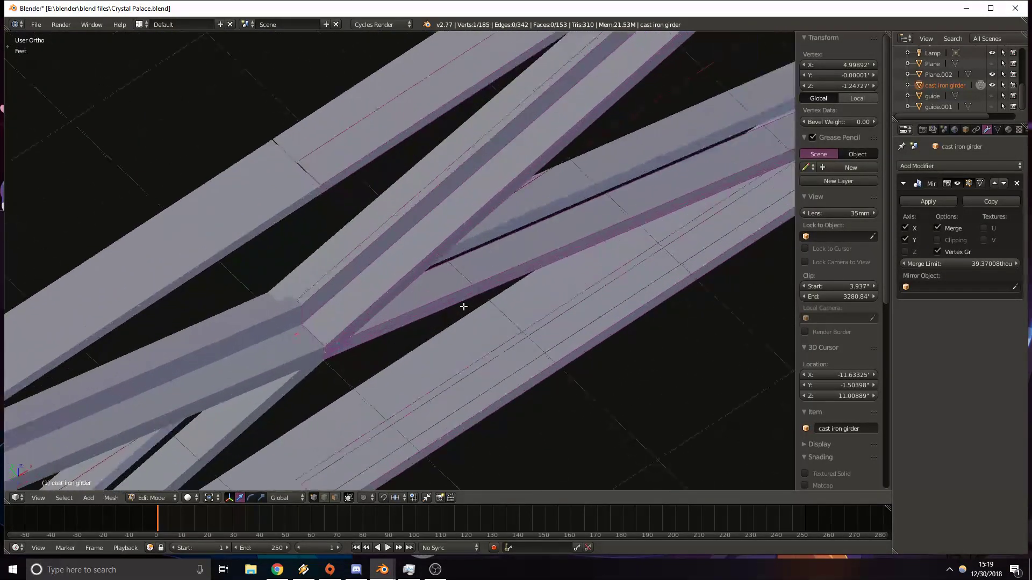
{"action": "middle_click_drag", "start_coordinate": [702, 190], "coordinate": [375, 340], "text": "shift"}
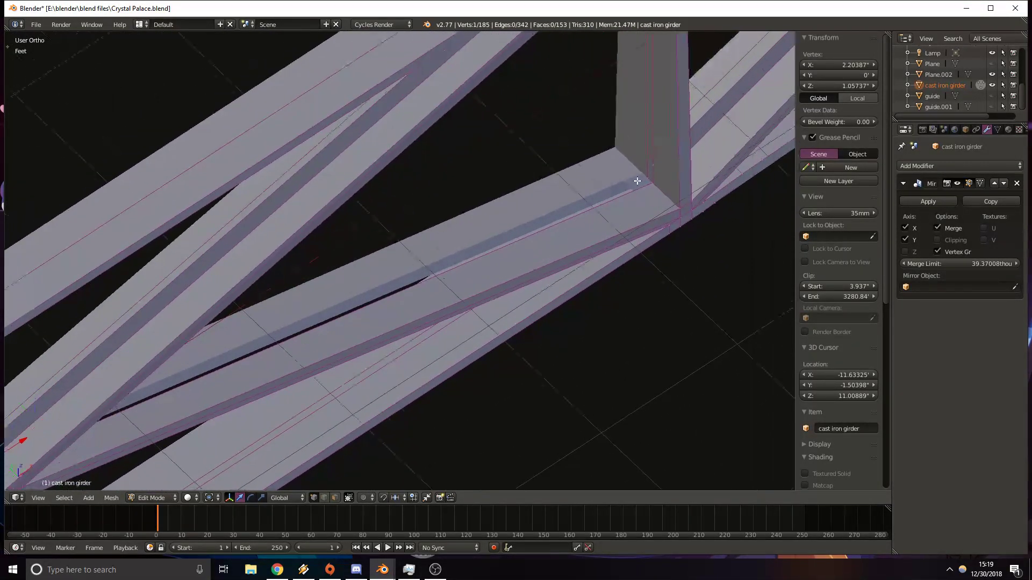
{"action": "key", "text": "f"}
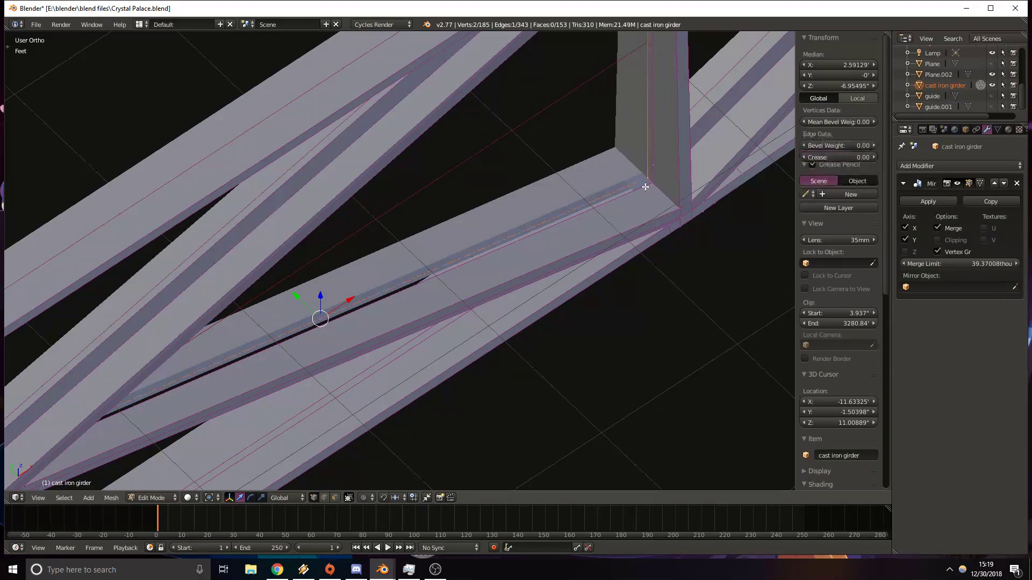
Fill the narrow gap along the lower brace between the new centre edge and its parallel edge with a face.
{"action": "scroll", "coordinate": [686, 195], "scroll_direction": "up", "scroll_amount": 2}
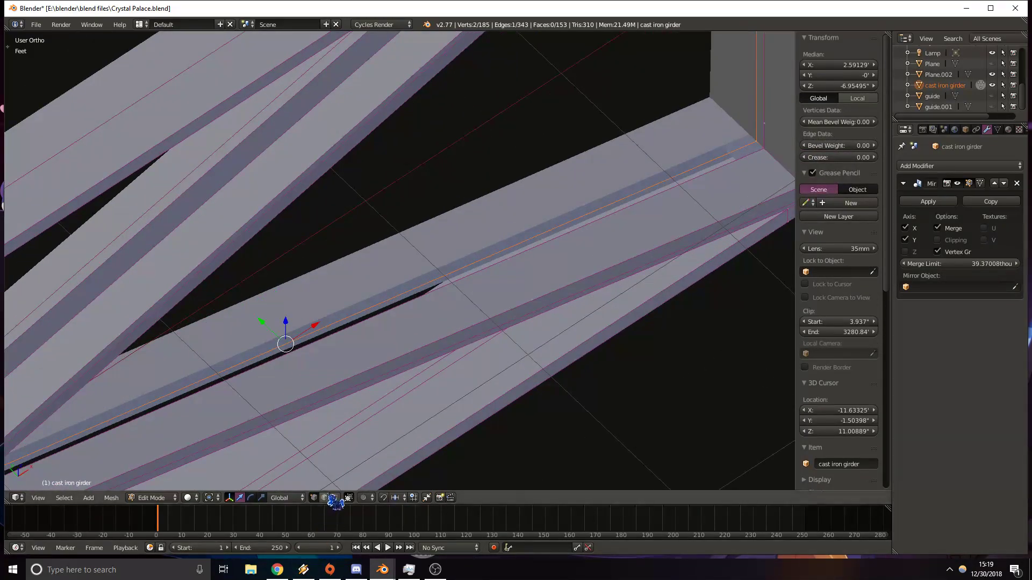
{"action": "right_click", "coordinate": [431, 293], "text": "shift"}
{"action": "right_click", "coordinate": [761, 145], "text": "shift"}
{"action": "middle_click_drag", "start_coordinate": [311, 279], "coordinate": [678, 148], "text": "shift"}
{"action": "key", "text": "z"}
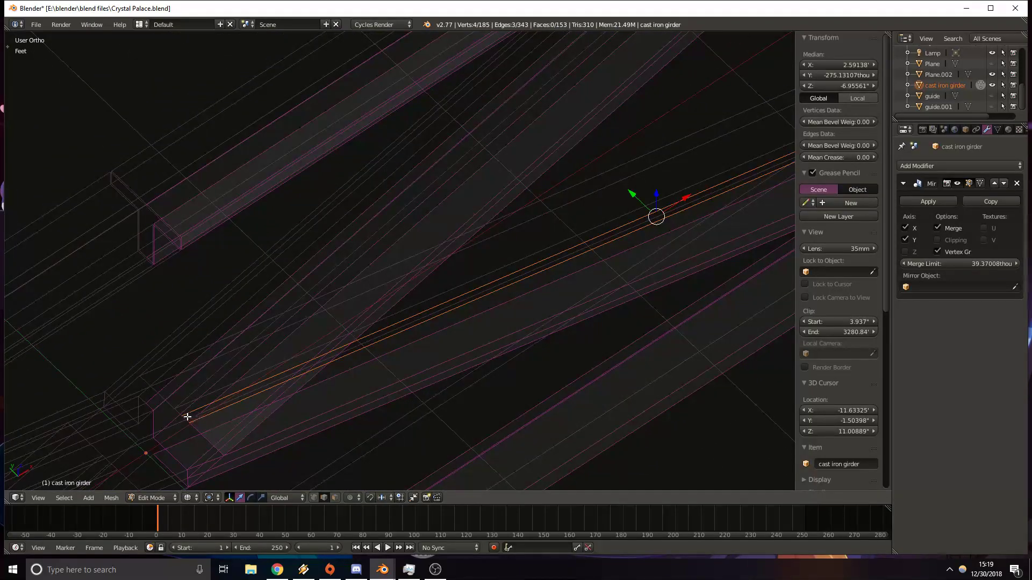
{"action": "key", "text": "f"}
{"action": "middle_click_drag", "start_coordinate": [279, 424], "coordinate": [470, 306]}
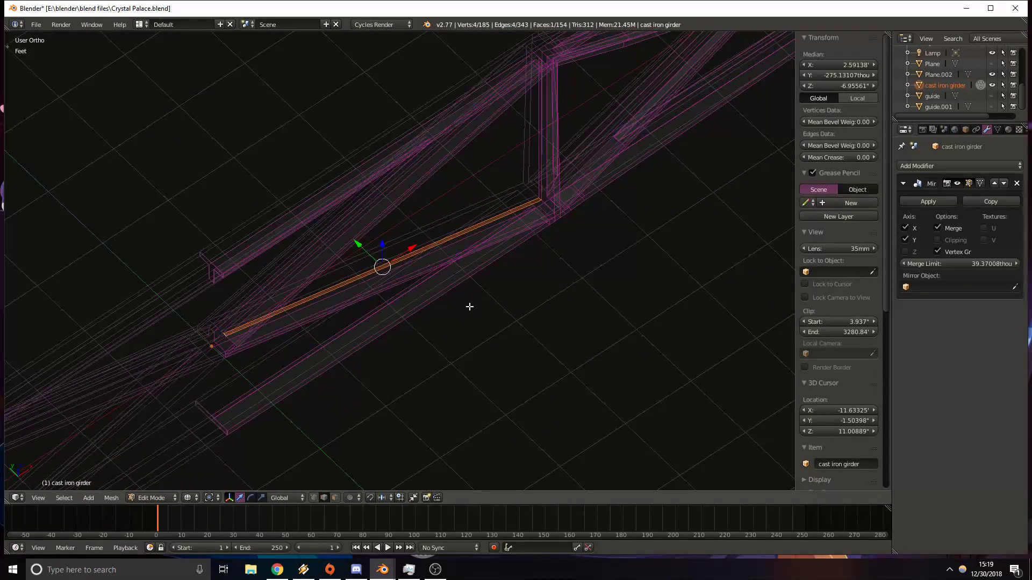
Try to extrude the lower brace's new centre face upward, scale it along X, and undo the extrusion.
{"action": "key", "text": "KP_3"}
{"action": "key", "text": "z"}
{"action": "key", "text": "KP_1"}
{"action": "scroll", "coordinate": [470, 306], "scroll_direction": "up", "scroll_amount": 2}
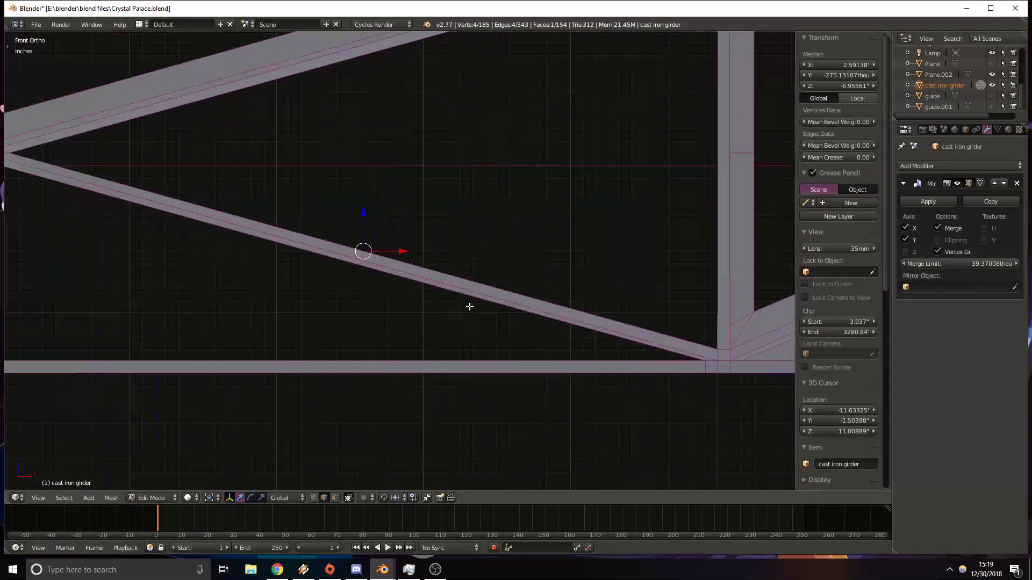
{"action": "middle_click_drag", "start_coordinate": [470, 307], "coordinate": [368, 323], "text": "shift"}
{"action": "middle_click_drag", "start_coordinate": [299, 307], "coordinate": [380, 341], "text": "shift"}
{"action": "key", "text": "e"}
{"action": "left_click", "coordinate": [421, 284]}
{"action": "middle_click_drag", "start_coordinate": [212, 263], "coordinate": [453, 328], "text": "shift"}
{"action": "scroll", "coordinate": [355, 265], "scroll_direction": "down", "scroll_amount": 2}
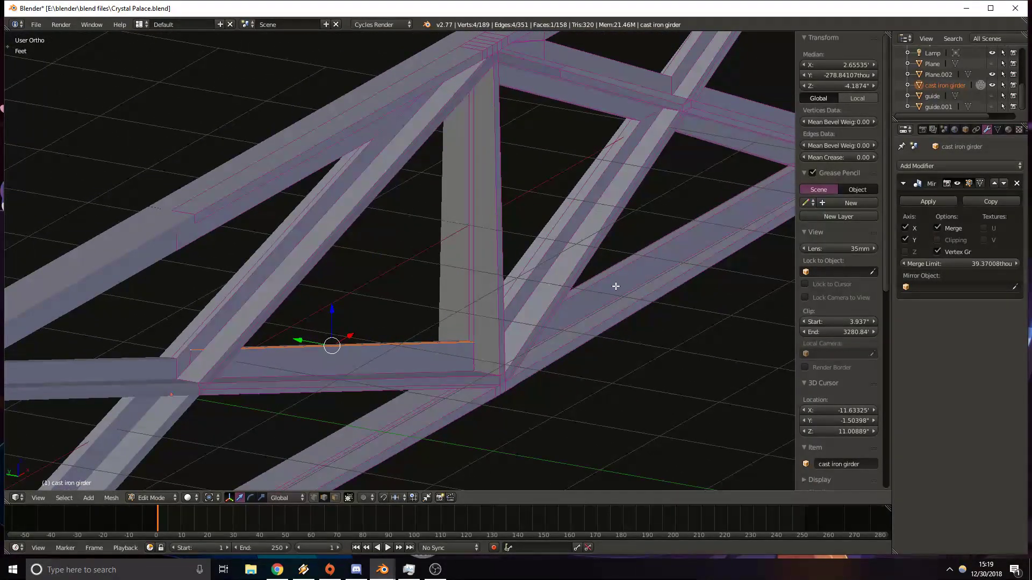
{"action": "key", "text": "s"}
{"action": "key", "text": "x"}
{"action": "key", "text": "Escape"}
{"action": "key", "text": "ctrl+z"}
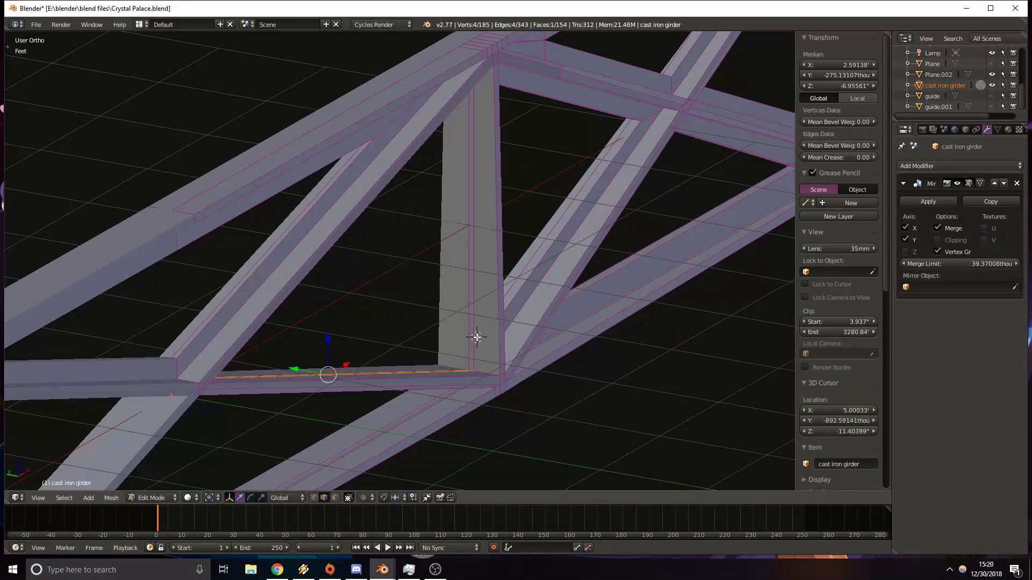
Extrude the vertical post's narrow centre face strip about 2 inches along X towards the girder's centre.
{"action": "right_click", "coordinate": [469, 219], "text": "alt"}
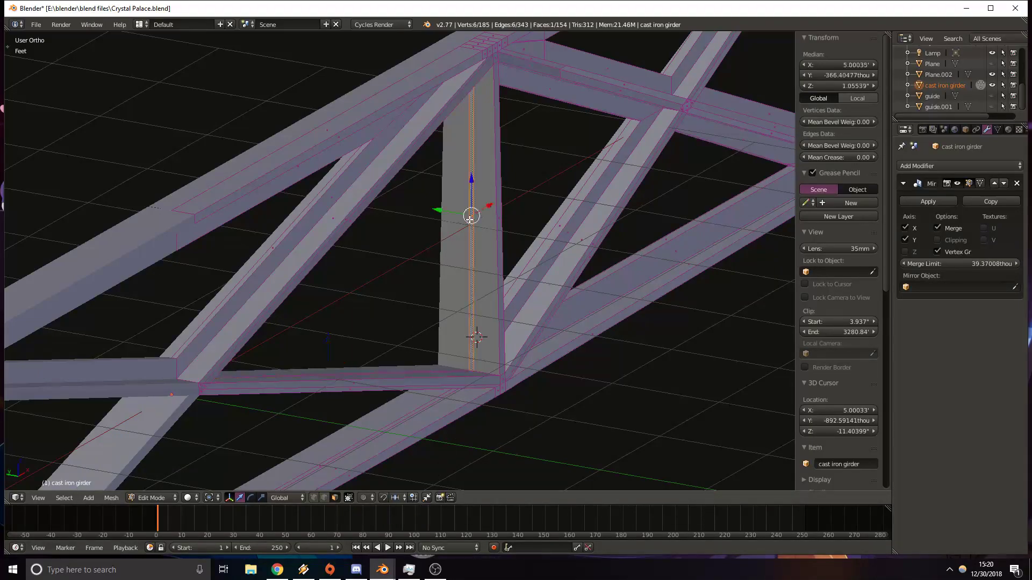
{"action": "key", "text": "KP_3"}
{"action": "key", "text": "KP_1"}
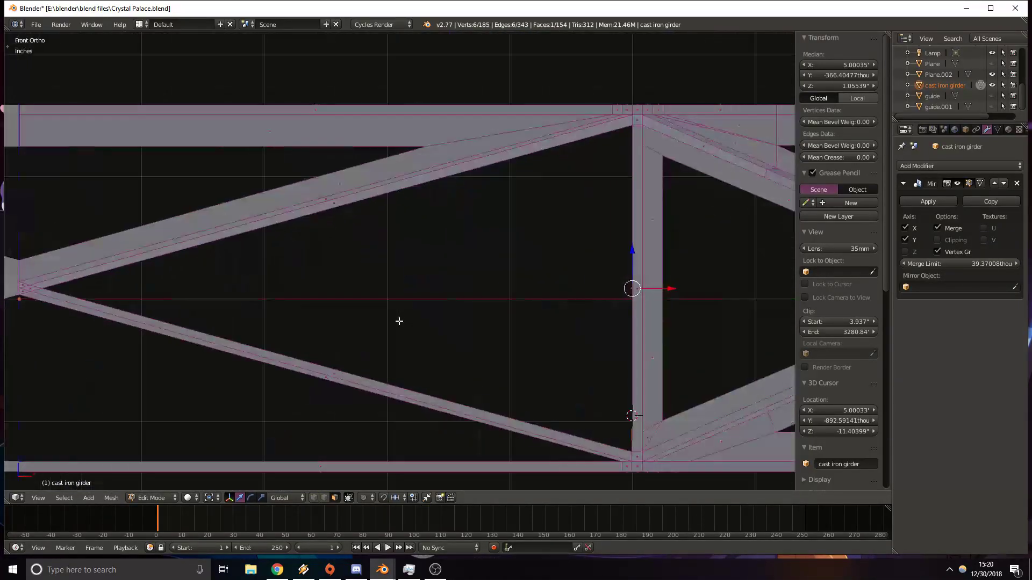
{"action": "key", "text": "e"}
{"action": "left_click", "coordinate": [706, 296]}
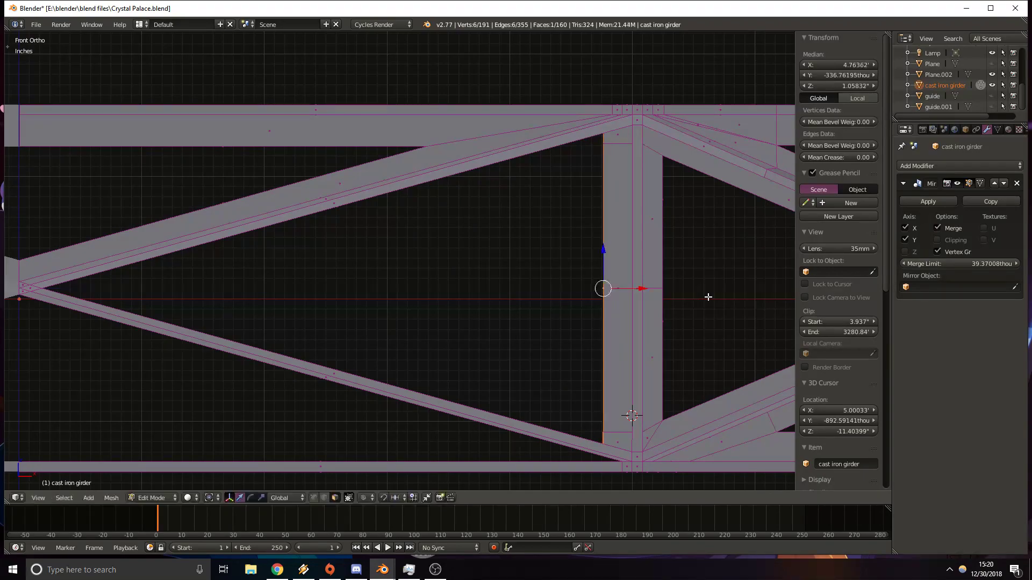
{"action": "key", "text": "z"}
{"action": "scroll", "coordinate": [667, 275], "scroll_direction": "up", "scroll_amount": 5}
{"action": "middle_click_drag", "start_coordinate": [666, 275], "coordinate": [501, 263], "text": "shift"}
{"action": "left_click_drag", "start_coordinate": [464, 301], "coordinate": [484, 302]}
{"action": "scroll", "coordinate": [500, 302], "scroll_direction": "down", "scroll_amount": 5}
{"action": "key", "text": "z"}
{"action": "middle_click_drag", "start_coordinate": [386, 320], "coordinate": [453, 320], "text": "shift"}
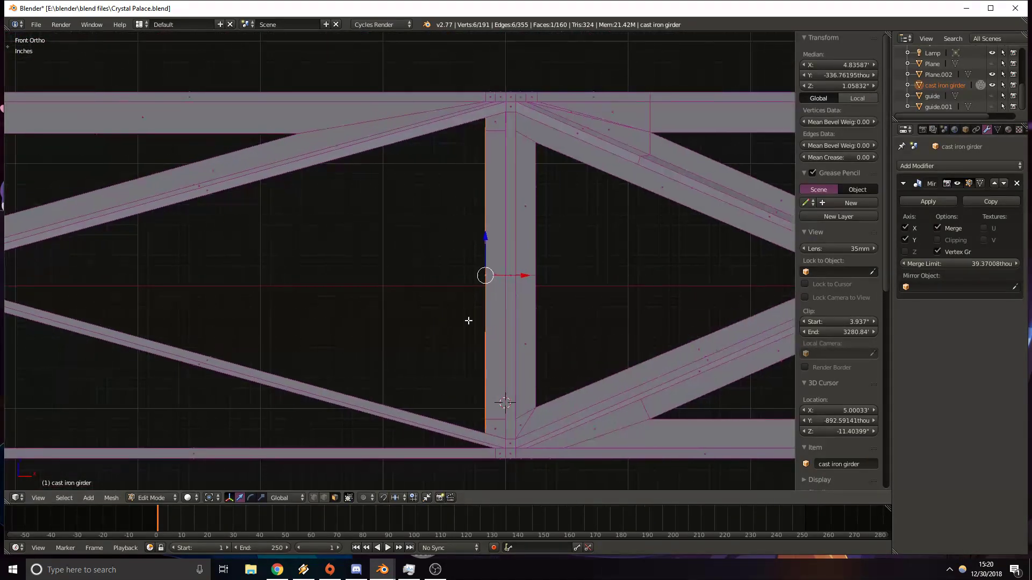
Scale the post's extruded face strip down vertically so the flange tapers at both ends.
{"action": "scroll", "coordinate": [453, 320], "scroll_direction": "up", "scroll_amount": 1}
{"action": "key", "text": "s"}
{"action": "key", "text": "x"}
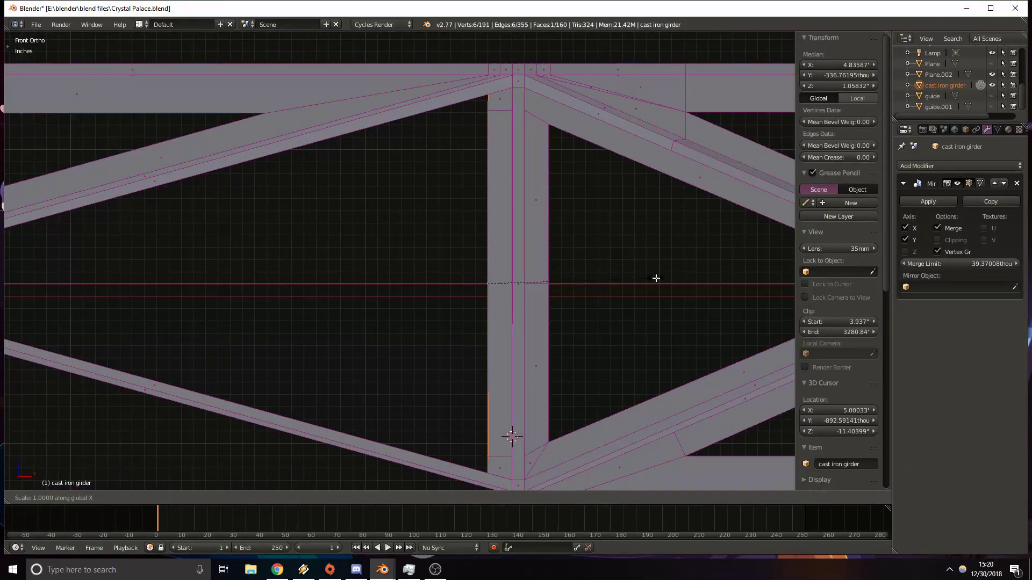
{"action": "left_click", "coordinate": [629, 274]}
{"action": "scroll", "coordinate": [638, 295], "scroll_direction": "down", "scroll_amount": 5, "text": "shift"}
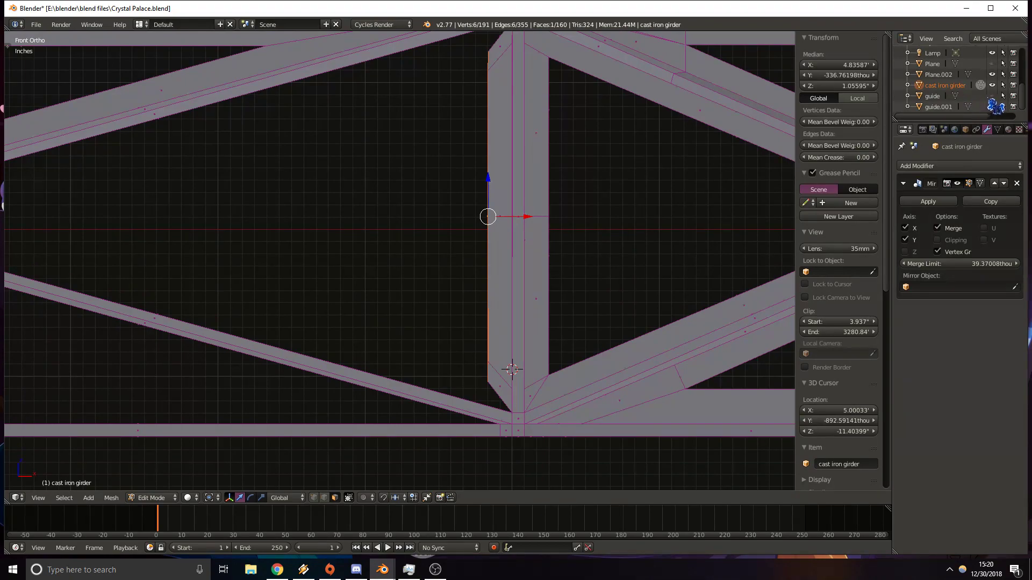
Show the guide object and line it up along Z with the upper corner of the post's opposite flange.
{"action": "scroll", "coordinate": [587, 101], "scroll_direction": "down", "scroll_amount": 6}
{"action": "scroll", "coordinate": [588, 101], "scroll_direction": "up", "scroll_amount": 3}
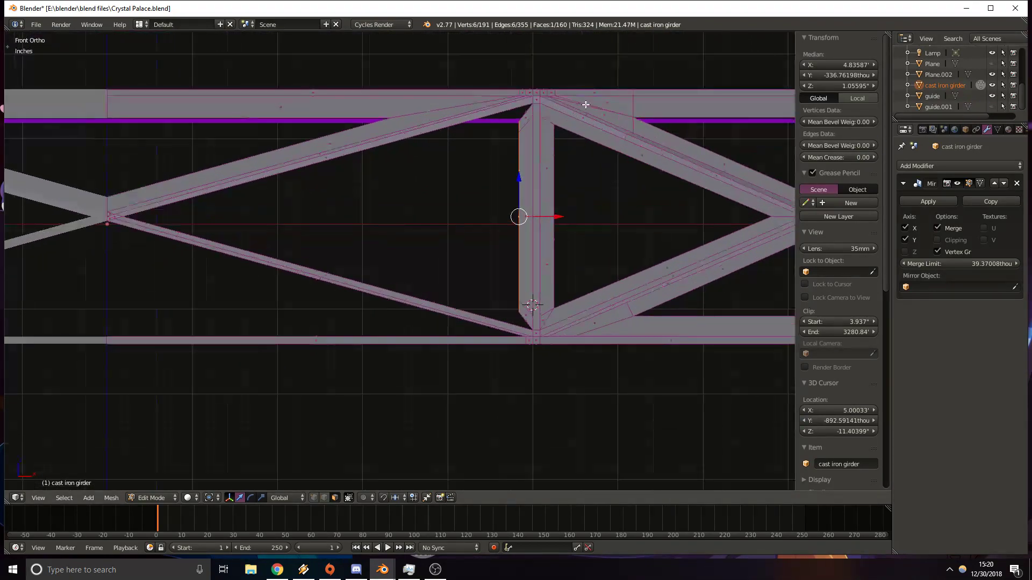
{"action": "scroll", "coordinate": [587, 101], "scroll_direction": "up", "scroll_amount": 4}
{"action": "key", "text": "z"}
{"action": "mouse_move", "coordinate": [687, 147]}
{"action": "middle_mouse_down", "text": "shift"}
{"action": "mouse_move", "coordinate": [488, 221]}
{"action": "mouse_move", "coordinate": [506, 216]}
{"action": "middle_mouse_up", "text": "shift"}
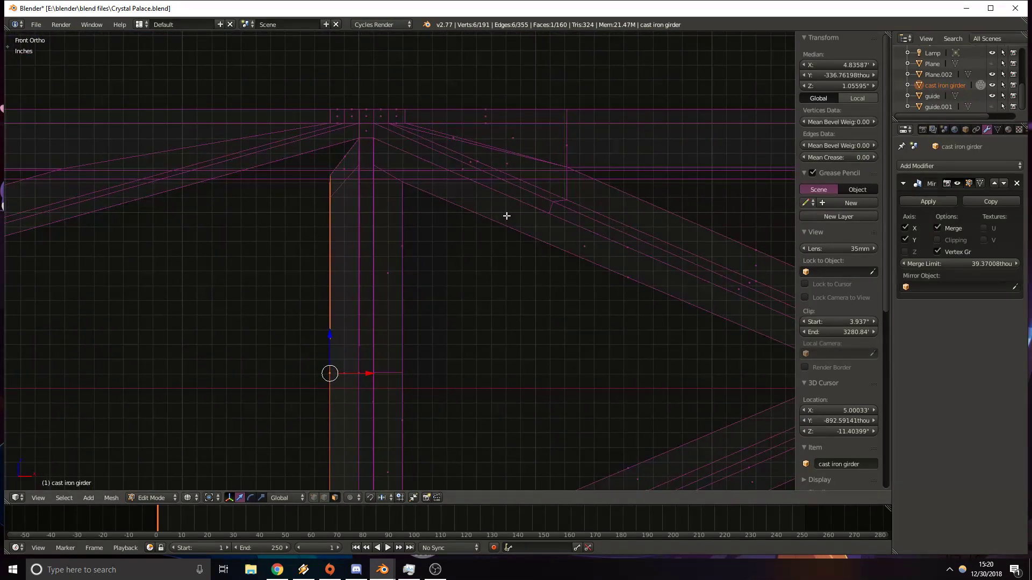
{"action": "middle_click_drag", "start_coordinate": [398, 190], "coordinate": [417, 207], "text": "shift"}
{"action": "middle_click_drag", "start_coordinate": [507, 216], "coordinate": [507, 181], "text": "shift"}
{"action": "key", "text": "Tab"}
{"action": "right_click", "coordinate": [316, 149]}
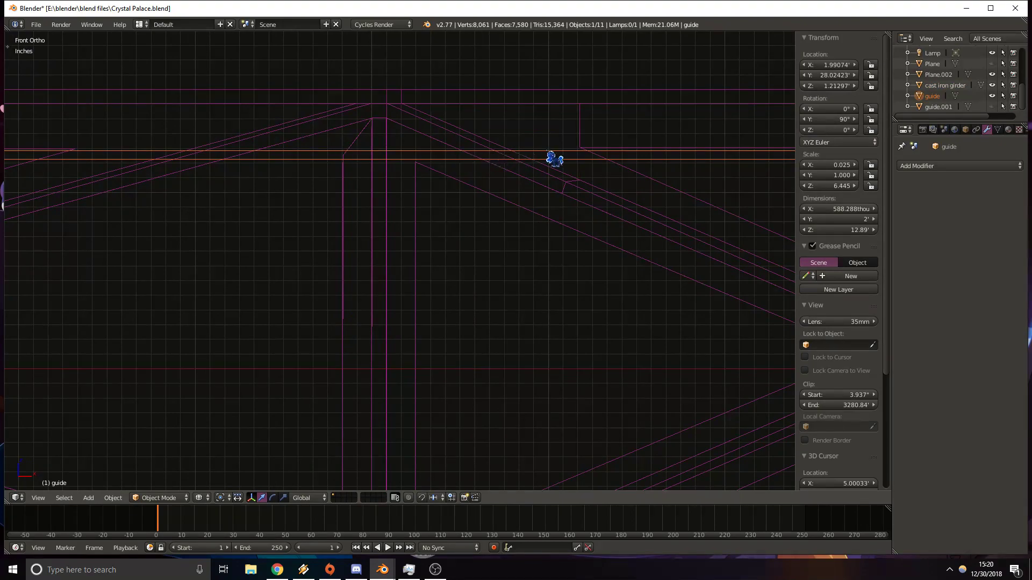
{"action": "key", "text": "g"}
{"action": "mouse_move", "coordinate": [408, 144]}
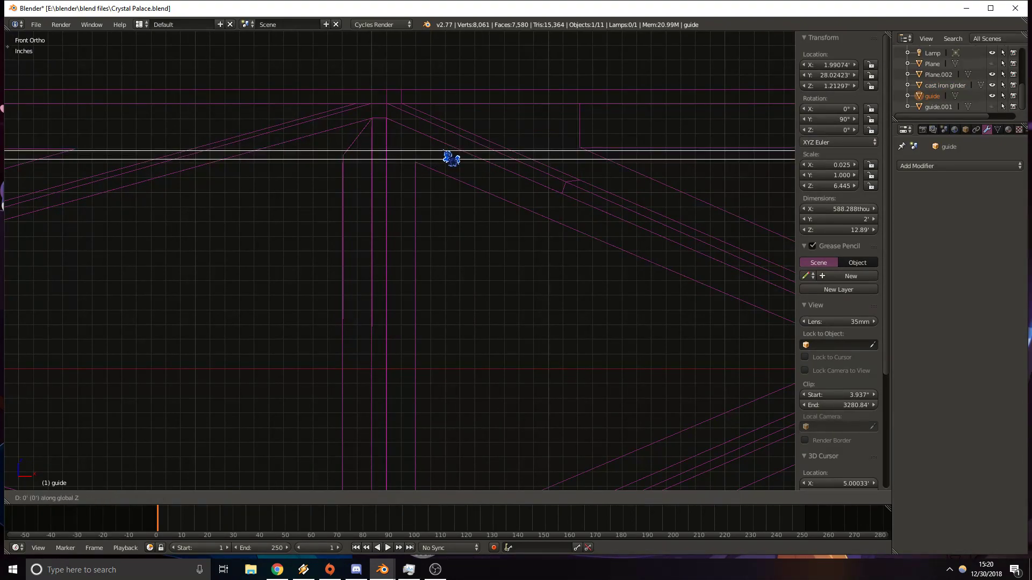
{"action": "left_click", "coordinate": [451, 159]}
Reopen the girder mesh and scale the post's extruded face strip slightly to fit its upper end to the guide.
{"action": "right_click", "coordinate": [346, 191]}
{"action": "key", "text": "Tab"}
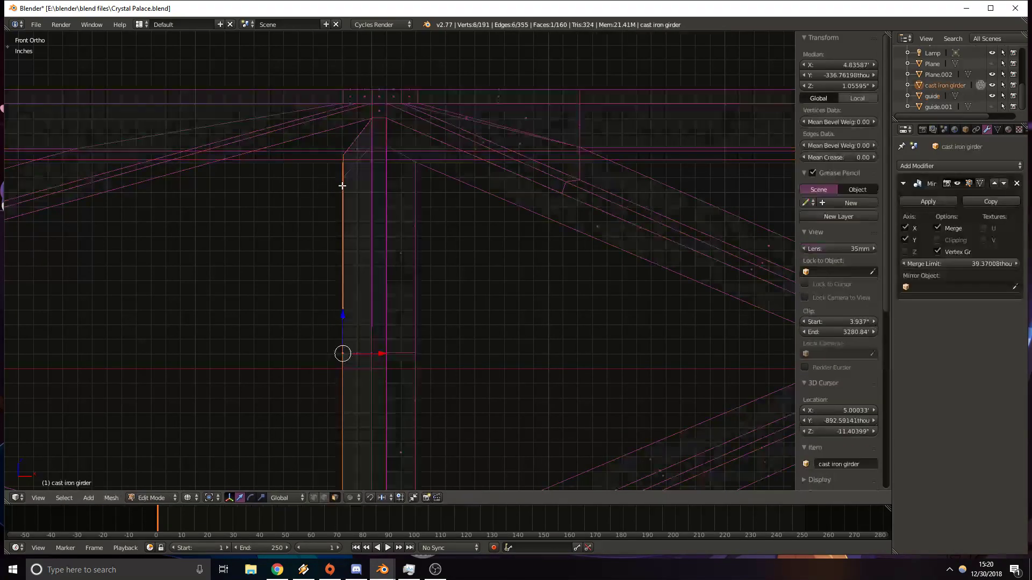
{"action": "key", "text": "s"}
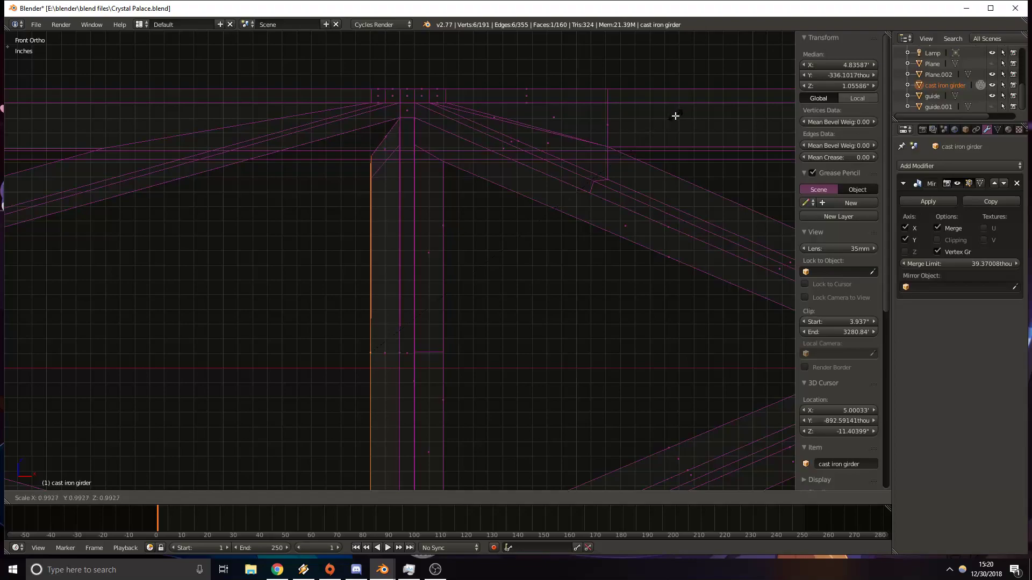
{"action": "left_click", "coordinate": [670, 118]}
{"action": "middle_click_drag", "start_coordinate": [303, 168], "coordinate": [511, 184], "text": "shift"}
{"action": "middle_click_drag", "start_coordinate": [420, 230], "coordinate": [349, 52], "text": "shift"}
{"action": "middle_click_drag", "start_coordinate": [567, 280], "coordinate": [458, 215], "text": "shift"}
Leave mesh editing and move the guide down along Z to about -1.031' at the post's lower flange corner.
{"action": "key", "text": "Tab"}
{"action": "scroll", "coordinate": [503, 174], "scroll_direction": "down", "scroll_amount": 4}
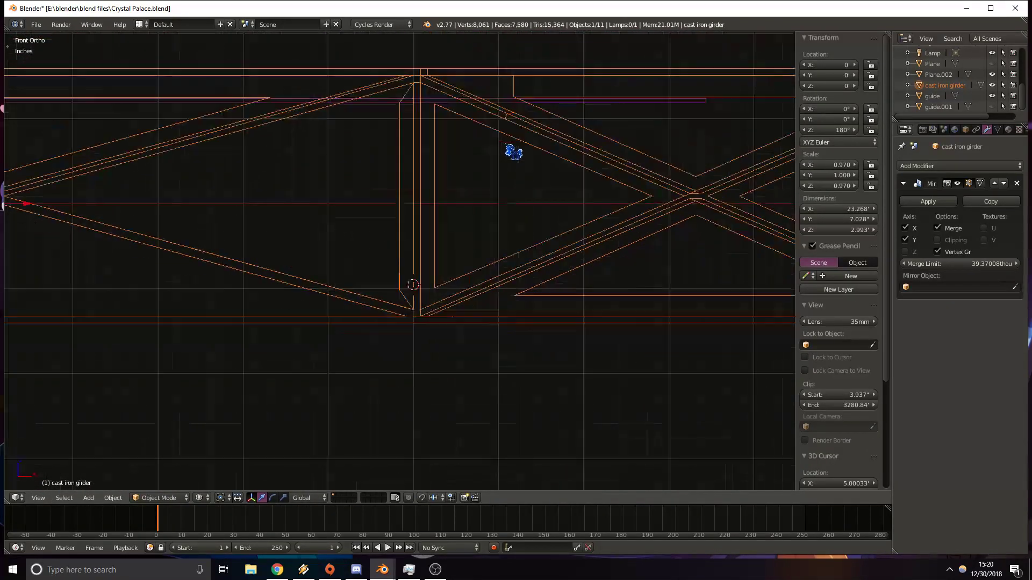
{"action": "middle_click_drag", "start_coordinate": [461, 104], "coordinate": [471, 123], "text": "shift"}
{"action": "right_click", "coordinate": [467, 120]}
{"action": "key", "text": "g"}
{"action": "key", "text": "z"}
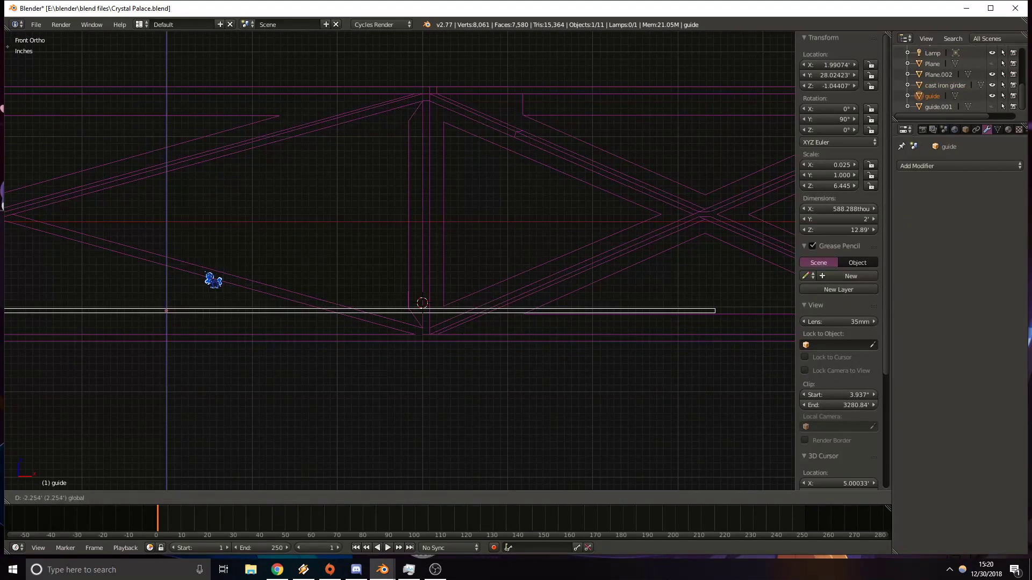
{"action": "left_click", "coordinate": [213, 280]}
{"action": "scroll", "coordinate": [518, 336], "scroll_direction": "up", "scroll_amount": 5}
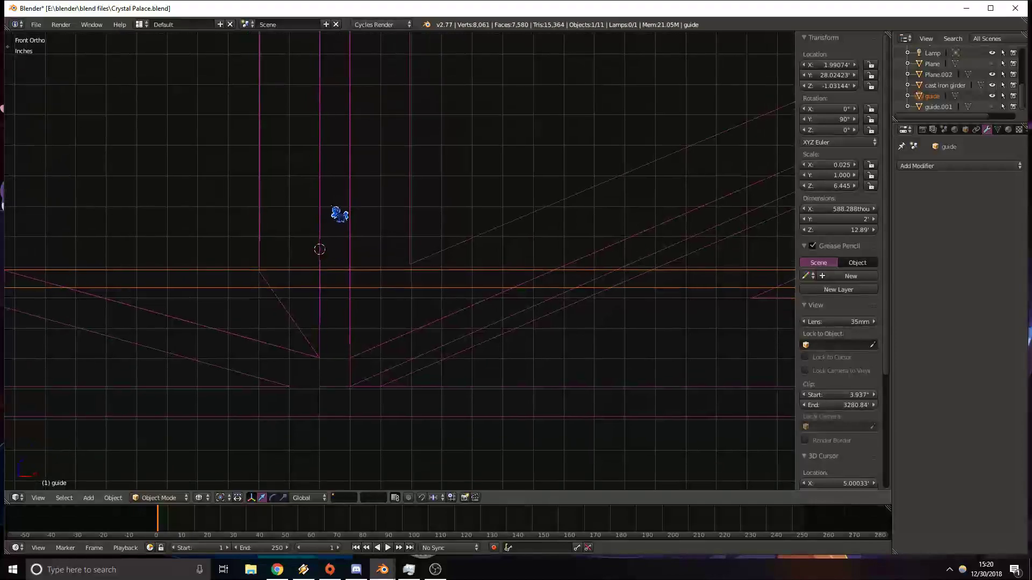
Examine the post's lower flange end against the guide and inspect the outer brace crossing.
{"action": "scroll", "coordinate": [271, 231], "scroll_direction": "down", "scroll_amount": 8}
{"action": "mouse_move", "coordinate": [381, 277]}
{"action": "middle_mouse_down", "text": "shift"}
{"action": "mouse_move", "coordinate": [388, 298]}
{"action": "mouse_move", "coordinate": [376, 295]}
{"action": "middle_mouse_up", "text": "shift"}
{"action": "scroll", "coordinate": [392, 255], "scroll_direction": "up", "scroll_amount": 3}
{"action": "middle_click_drag", "start_coordinate": [425, 250], "coordinate": [355, 314], "text": "shift"}
{"action": "scroll", "coordinate": [363, 321], "scroll_direction": "down", "scroll_amount": 3}
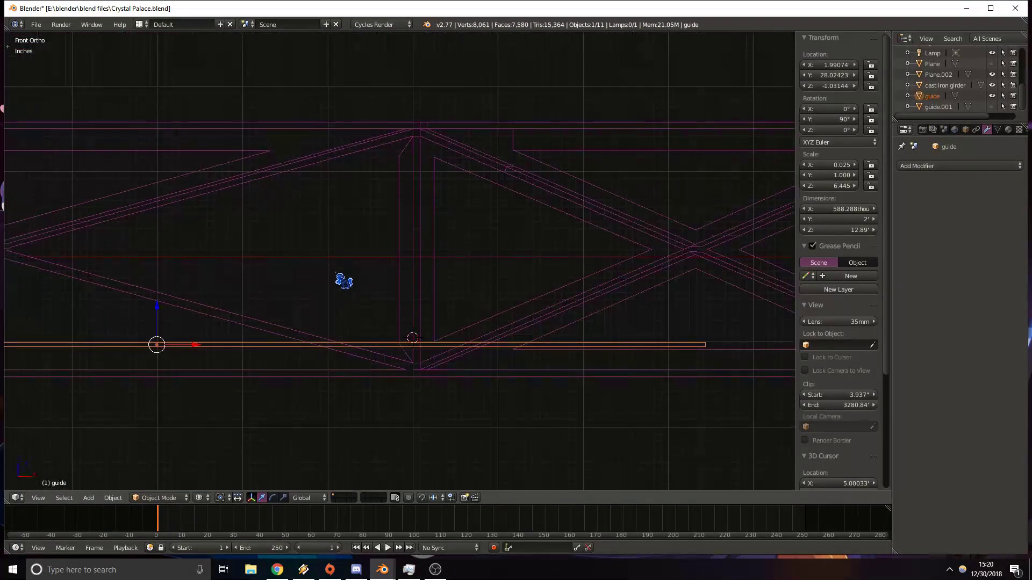
{"action": "scroll", "coordinate": [666, 259], "scroll_direction": "up", "scroll_amount": 4}
{"action": "middle_click_drag", "start_coordinate": [702, 231], "coordinate": [448, 250], "text": "shift"}
{"action": "scroll", "coordinate": [456, 277], "scroll_direction": "up", "scroll_amount": 5}
{"action": "middle_click_drag", "start_coordinate": [246, 273], "coordinate": [720, 294], "text": "shift"}
{"action": "scroll", "coordinate": [196, 295], "scroll_direction": "down", "scroll_amount": 6}
{"action": "middle_click_drag", "start_coordinate": [194, 292], "coordinate": [517, 312], "text": "shift"}
{"action": "middle_click_drag", "start_coordinate": [381, 367], "coordinate": [317, 375]}
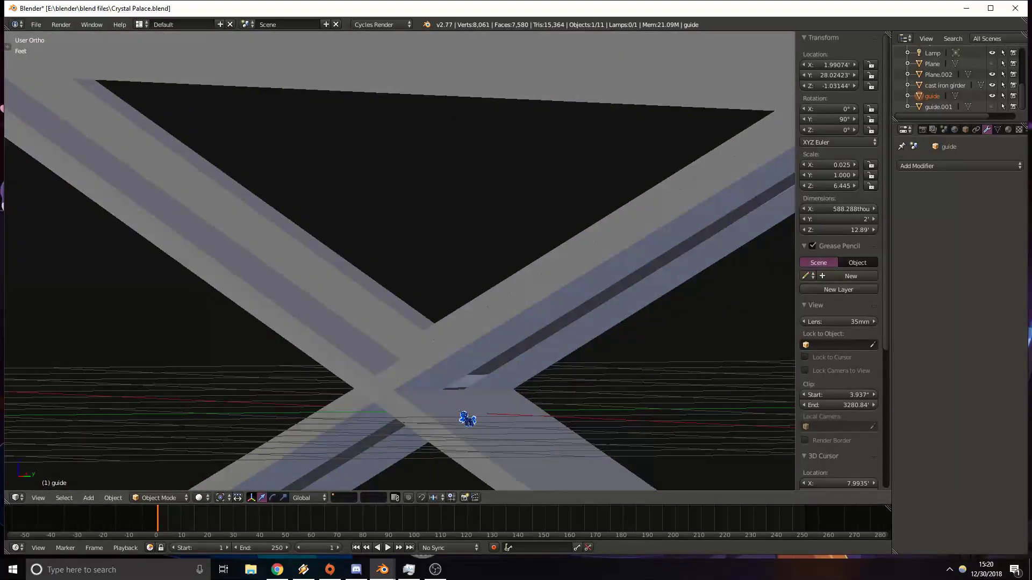
Reopen the girder mesh and extrude the inner edge at the brace crossing outward along X.
{"action": "right_click", "coordinate": [459, 410]}
{"action": "key", "text": "Tab"}
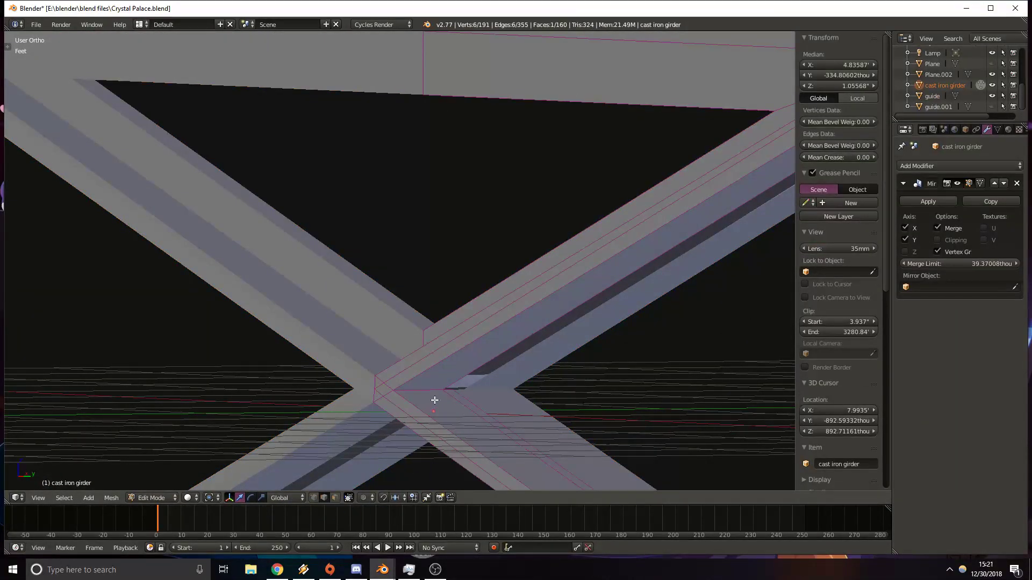
{"action": "key", "text": "KP_1"}
{"action": "key", "text": "z"}
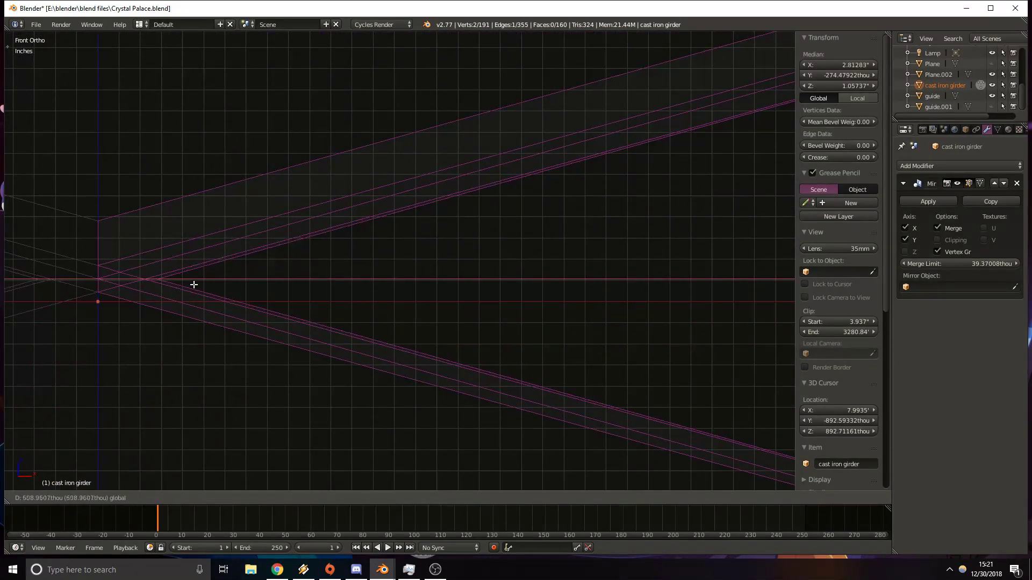
{"action": "left_click", "coordinate": [197, 285]}
{"action": "key", "text": "ctrl+z"}
{"action": "scroll", "coordinate": [207, 308], "scroll_direction": "up", "scroll_amount": 5}
{"action": "middle_click_drag", "start_coordinate": [214, 327], "coordinate": [634, 280], "text": "shift"}
{"action": "middle_click_drag", "start_coordinate": [274, 270], "coordinate": [349, 271], "text": "shift"}
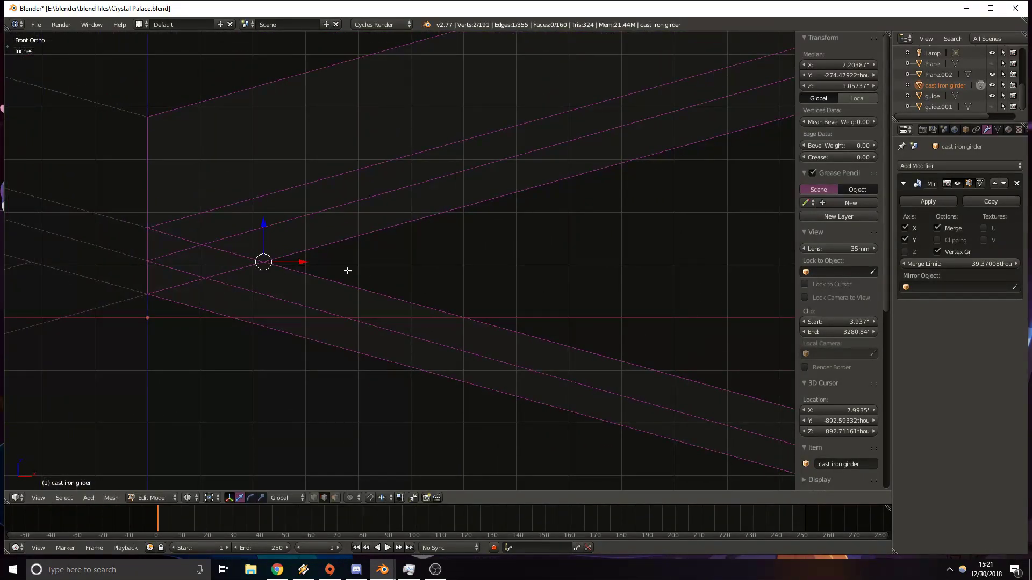
{"action": "key", "text": "e"}
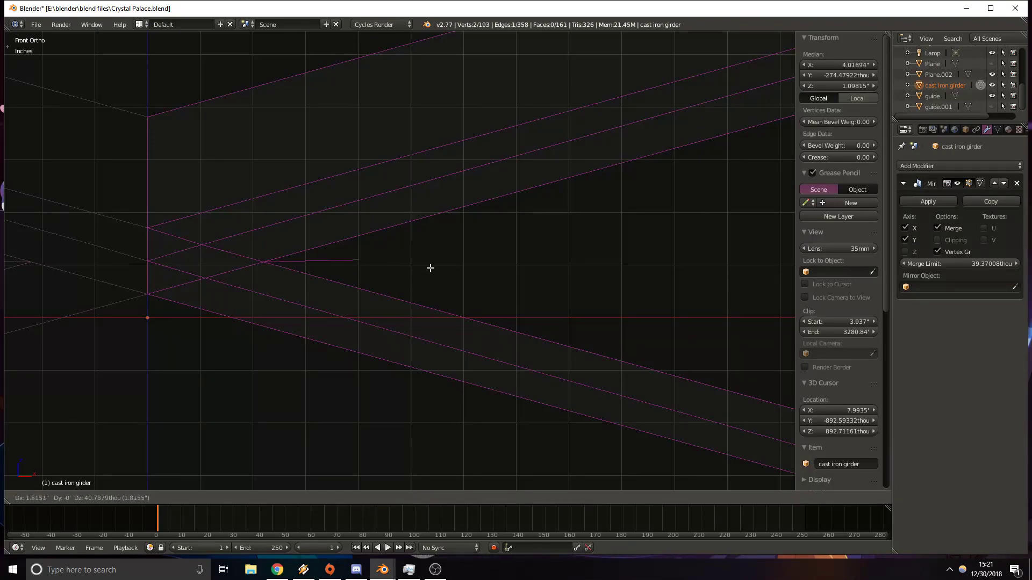
{"action": "right_click", "coordinate": [365, 276]}
{"action": "left_click_drag", "start_coordinate": [306, 265], "coordinate": [399, 265]}
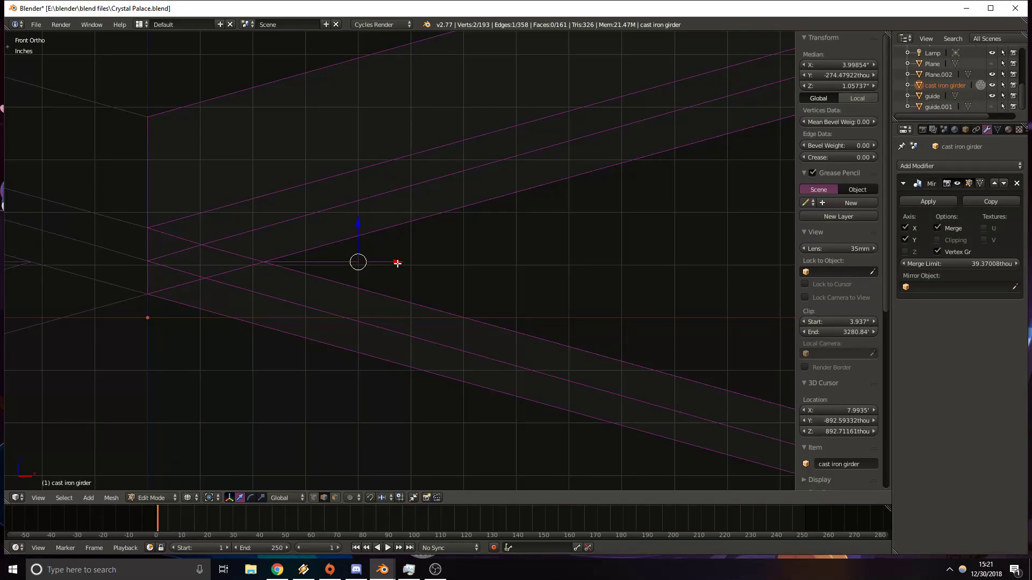
{"action": "left_click_drag", "start_coordinate": [397, 263], "coordinate": [512, 262]}
Fill a face between the extruded edge at the crossing and the post's lower flange end.
{"action": "scroll", "coordinate": [650, 320], "scroll_direction": "down", "scroll_amount": 3}
{"action": "mouse_move", "coordinate": [646, 313]}
{"action": "middle_mouse_down", "text": "shift"}
{"action": "mouse_move", "coordinate": [396, 281]}
{"action": "mouse_move", "coordinate": [398, 321]}
{"action": "mouse_move", "coordinate": [419, 329]}
{"action": "middle_mouse_up", "text": "shift"}
{"action": "key", "text": "z"}
{"action": "mouse_move", "coordinate": [419, 329]}
{"action": "middle_mouse_down", "text": "shift"}
{"action": "mouse_move", "coordinate": [297, 285]}
{"action": "mouse_move", "coordinate": [174, 260]}
{"action": "middle_mouse_up", "text": "shift"}
{"action": "middle_click_drag", "start_coordinate": [652, 299], "coordinate": [353, 185]}
{"action": "scroll", "coordinate": [521, 276], "scroll_direction": "up", "scroll_amount": 2}
{"action": "right_click", "coordinate": [355, 183], "text": "shift"}
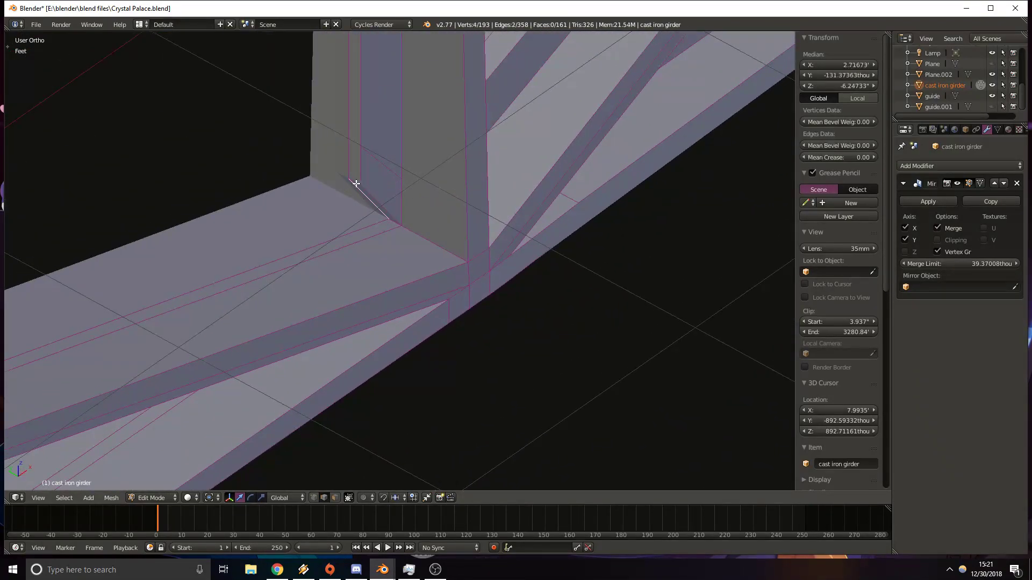
{"action": "key", "text": "f"}
Fill a second face strip along the lower brace beside the first one.
{"action": "right_click", "coordinate": [371, 205]}
{"action": "right_click", "coordinate": [373, 237], "text": "shift"}
{"action": "right_click", "coordinate": [336, 199], "text": "shift"}
{"action": "middle_click_drag", "start_coordinate": [177, 246], "coordinate": [543, 188], "text": "shift"}
{"action": "middle_click_drag", "start_coordinate": [195, 221], "coordinate": [484, 139], "text": "shift"}
{"action": "middle_click_drag", "start_coordinate": [236, 277], "coordinate": [281, 254], "text": "shift"}
{"action": "key", "text": "f"}
Delete the two face strips filled along the lower brace.
{"action": "mouse_move", "coordinate": [249, 315]}
{"action": "middle_mouse_down"}
{"action": "mouse_move", "coordinate": [260, 290]}
{"action": "mouse_move", "coordinate": [205, 268]}
{"action": "mouse_move", "coordinate": [321, 300]}
{"action": "mouse_move", "coordinate": [302, 267]}
{"action": "mouse_move", "coordinate": [339, 323]}
{"action": "middle_mouse_up"}
{"action": "key", "text": "z"}
{"action": "mouse_move", "coordinate": [605, 265]}
{"action": "middle_mouse_down"}
{"action": "mouse_move", "coordinate": [543, 292]}
{"action": "mouse_move", "coordinate": [385, 272]}
{"action": "mouse_move", "coordinate": [422, 283]}
{"action": "mouse_move", "coordinate": [418, 197]}
{"action": "middle_mouse_up"}
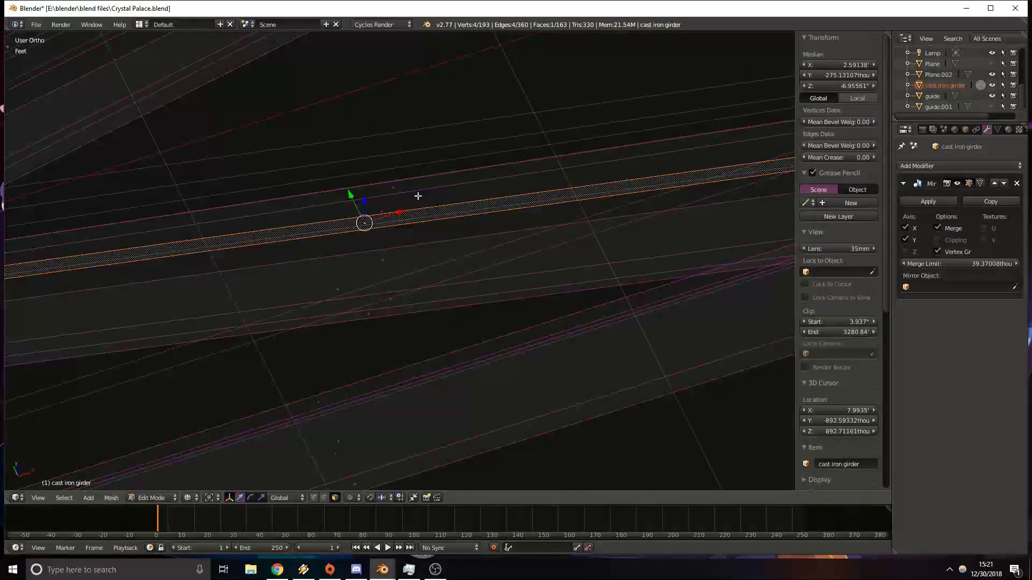
{"action": "key", "text": "x"}
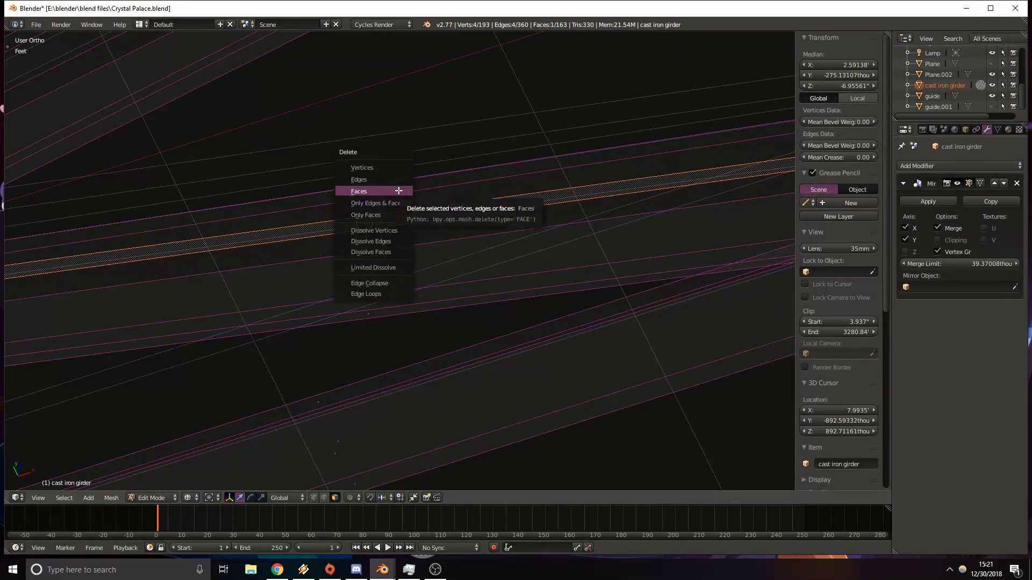
{"action": "left_click", "coordinate": [398, 190]}
{"action": "key", "text": "z"}
{"action": "middle_click_drag", "start_coordinate": [451, 220], "coordinate": [535, 266]}
{"action": "key", "text": "z"}
{"action": "right_click", "coordinate": [501, 318]}
{"action": "key", "text": "x"}
{"action": "left_click", "coordinate": [483, 324]}
Delete the two small end faces at the upper corner of the post's inner flange.
{"action": "key", "text": "z"}
{"action": "middle_click_drag", "start_coordinate": [505, 304], "coordinate": [622, 202]}
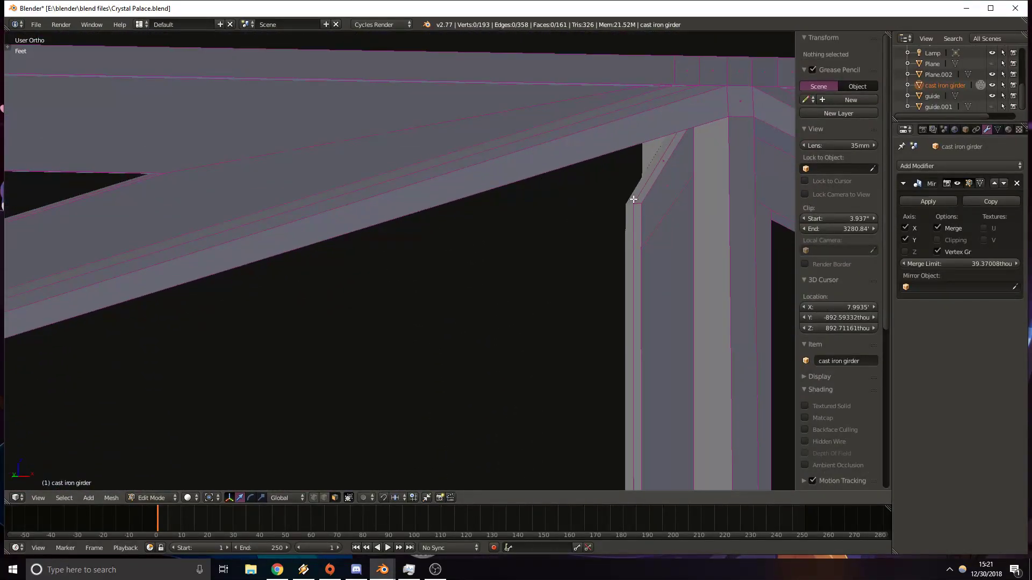
{"action": "right_click", "coordinate": [669, 160]}
{"action": "key", "text": "x"}
{"action": "left_click", "coordinate": [668, 157]}
{"action": "middle_click_drag", "start_coordinate": [668, 156], "coordinate": [580, 290]}
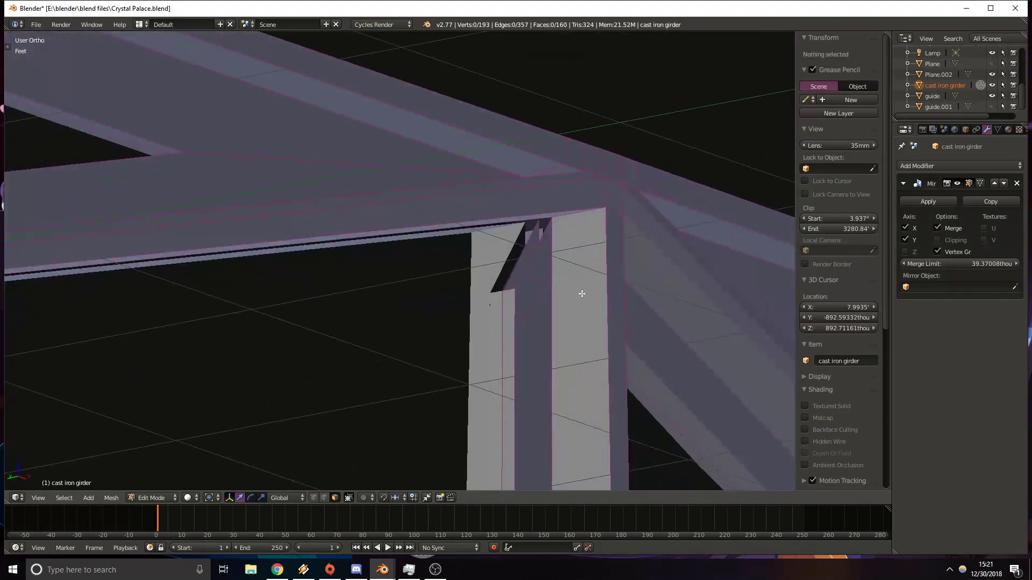
{"action": "right_click", "coordinate": [522, 261]}
{"action": "key", "text": "x"}
{"action": "left_click", "coordinate": [522, 261]}
Fill a face strip along the upper brace from the post's upper flange end to the brace crossing.
{"action": "mouse_move", "coordinate": [525, 318]}
{"action": "middle_mouse_down"}
{"action": "mouse_move", "coordinate": [440, 247]}
{"action": "mouse_move", "coordinate": [459, 241]}
{"action": "mouse_move", "coordinate": [426, 247]}
{"action": "middle_mouse_up"}
{"action": "key", "text": "z"}
{"action": "key", "text": "z"}
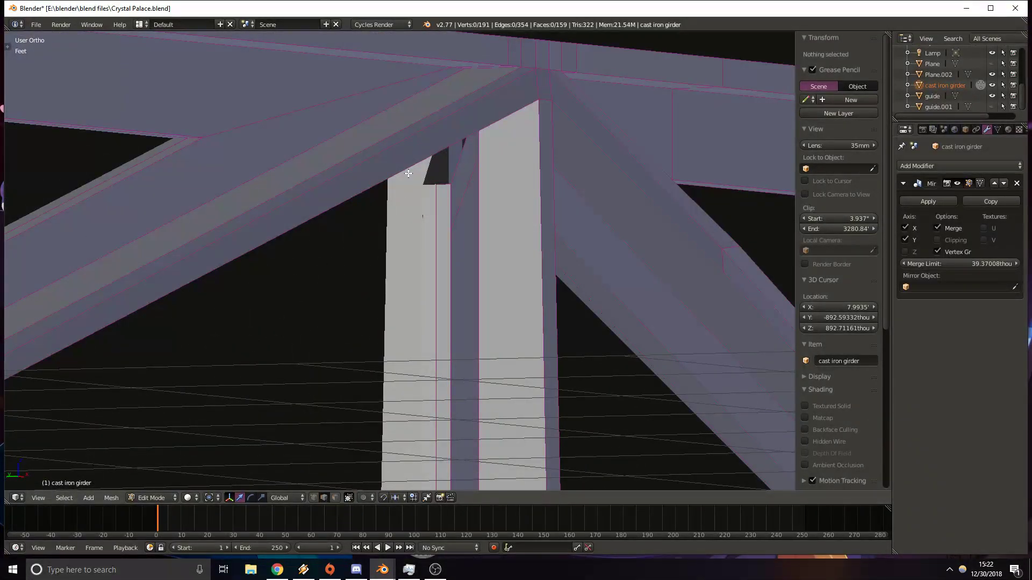
{"action": "right_click", "coordinate": [442, 184]}
{"action": "middle_click_drag", "start_coordinate": [442, 184], "coordinate": [435, 261]}
{"action": "right_click", "coordinate": [418, 210], "text": "shift"}
{"action": "key", "text": "f"}
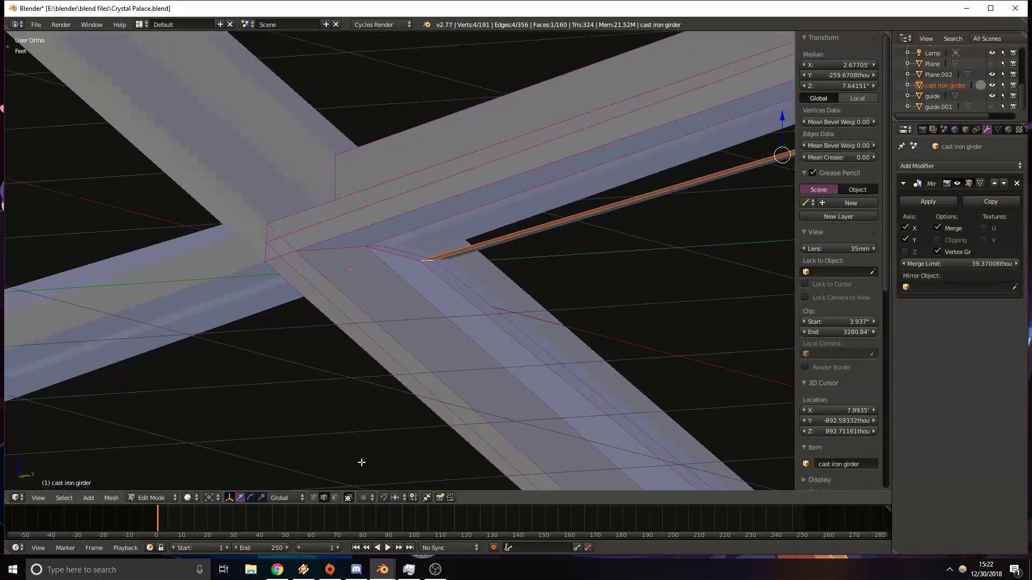
Delete the small extruded ledge face at the brace crossing.
{"action": "left_click", "coordinate": [335, 498]}
{"action": "right_click", "coordinate": [401, 256]}
{"action": "key", "text": "x"}
{"action": "left_click", "coordinate": [401, 254]}
{"action": "middle_click_drag", "start_coordinate": [402, 253], "coordinate": [436, 380]}
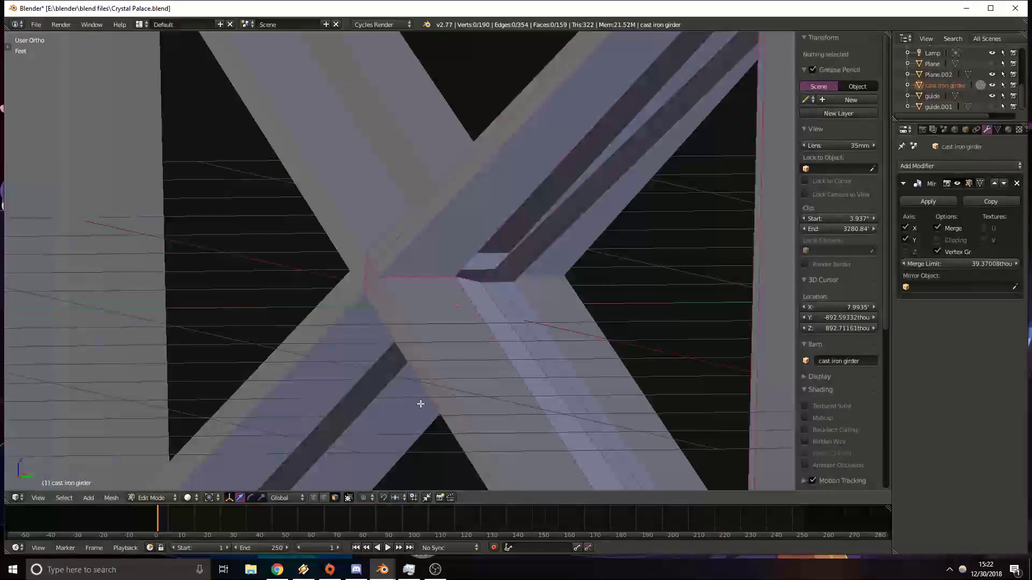
Select the open edge loop along the upper brace's flange and close it with a face.
{"action": "right_click", "coordinate": [506, 259], "text": "alt"}
{"action": "middle_click_drag", "start_coordinate": [506, 258], "coordinate": [63, 127]}
{"action": "middle_click_drag", "start_coordinate": [722, 290], "coordinate": [477, 285], "text": "shift"}
{"action": "key", "text": "f"}
Examine the upper and lower braces and the lower chord of the middle bay for remaining gaps.
{"action": "scroll", "coordinate": [576, 285], "scroll_direction": "down", "scroll_amount": 5}
{"action": "middle_click_drag", "start_coordinate": [576, 285], "coordinate": [367, 295]}
{"action": "mouse_move", "coordinate": [314, 323]}
{"action": "middle_mouse_down"}
{"action": "mouse_move", "coordinate": [329, 293]}
{"action": "mouse_move", "coordinate": [268, 307]}
{"action": "mouse_move", "coordinate": [296, 311]}
{"action": "mouse_move", "coordinate": [436, 281]}
{"action": "mouse_move", "coordinate": [382, 273]}
{"action": "mouse_move", "coordinate": [442, 272]}
{"action": "mouse_move", "coordinate": [481, 237]}
{"action": "mouse_move", "coordinate": [518, 262]}
{"action": "mouse_move", "coordinate": [527, 297]}
{"action": "mouse_move", "coordinate": [484, 350]}
{"action": "mouse_move", "coordinate": [456, 295]}
{"action": "mouse_move", "coordinate": [320, 379]}
{"action": "mouse_move", "coordinate": [260, 380]}
{"action": "mouse_move", "coordinate": [426, 317]}
{"action": "mouse_move", "coordinate": [313, 248]}
{"action": "mouse_move", "coordinate": [456, 213]}
{"action": "middle_mouse_up"}
{"action": "key", "text": "z"}
{"action": "key", "text": "z"}
{"action": "key", "text": "Tab"}
{"action": "key", "text": "z"}
{"action": "key", "text": "z"}
{"action": "key", "text": "Tab"}
{"action": "scroll", "coordinate": [255, 372], "scroll_direction": "up", "scroll_amount": 2}
{"action": "scroll", "coordinate": [457, 212], "scroll_direction": "down", "scroll_amount": 3}
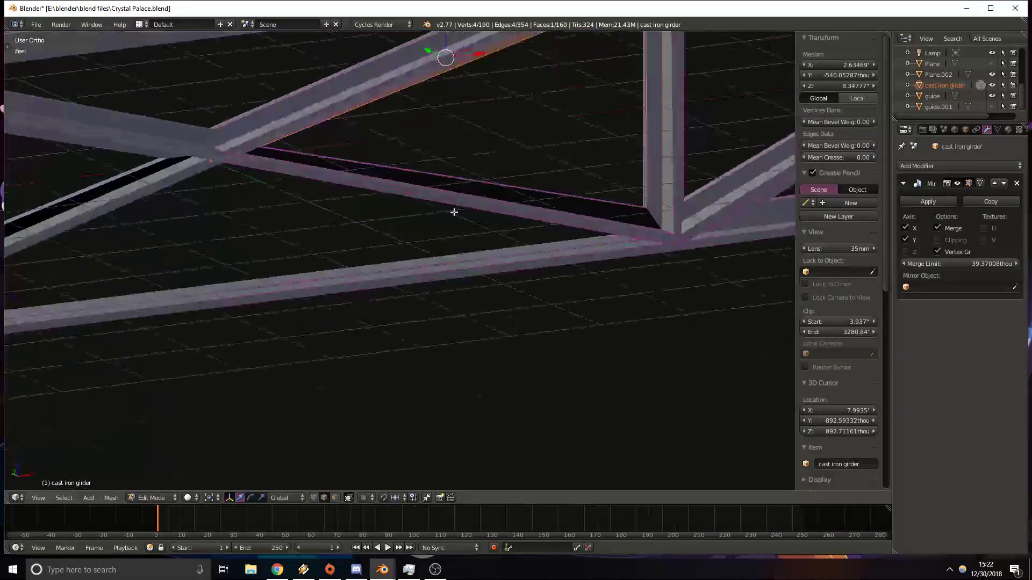
Leave mesh editing and lower the guide along Z to about -1.046'.
{"action": "key", "text": "Tab"}
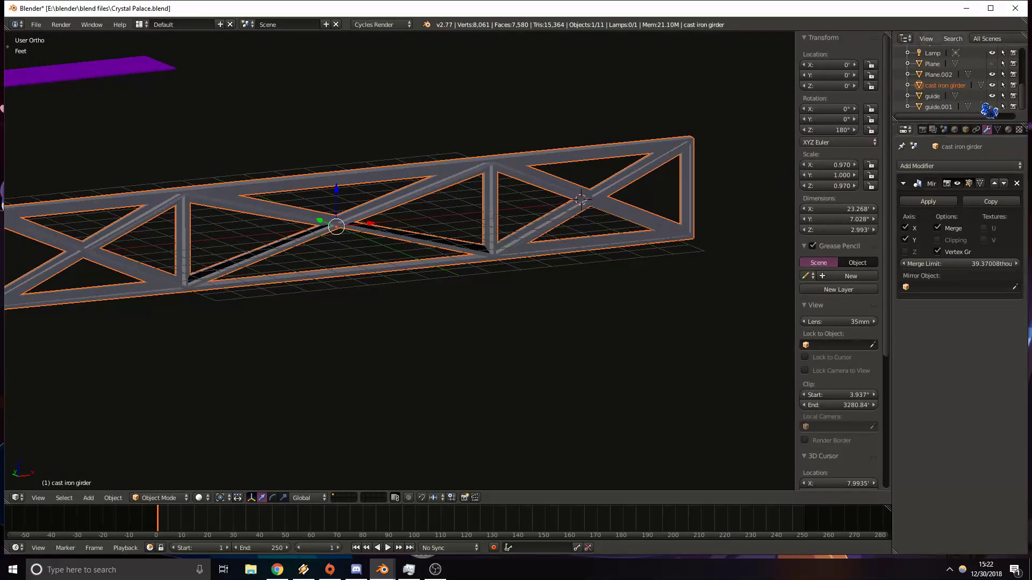
{"action": "left_click", "coordinate": [992, 96]}
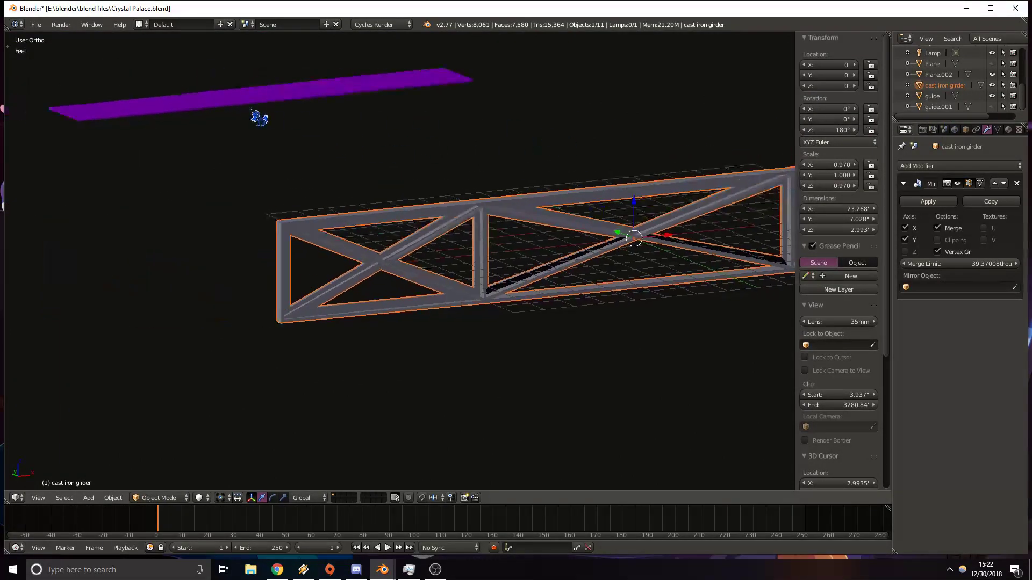
{"action": "right_click", "coordinate": [249, 113]}
{"action": "key", "text": "KP_1"}
{"action": "middle_click_drag", "start_coordinate": [619, 285], "coordinate": [335, 218], "text": "shift"}
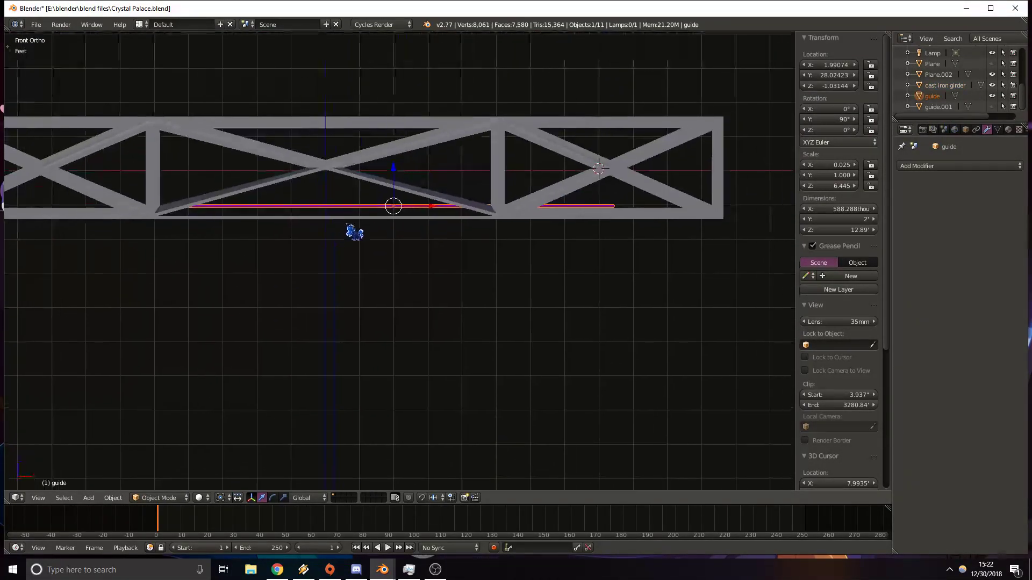
{"action": "scroll", "coordinate": [336, 218], "scroll_direction": "up", "scroll_amount": 6}
{"action": "mouse_move", "coordinate": [727, 70]}
{"action": "middle_mouse_down", "text": "shift"}
{"action": "mouse_move", "coordinate": [367, 189]}
{"action": "mouse_move", "coordinate": [529, 224]}
{"action": "middle_mouse_up", "text": "shift"}
{"action": "scroll", "coordinate": [371, 192], "scroll_direction": "up", "scroll_amount": 5}
{"action": "key", "text": "z"}
{"action": "scroll", "coordinate": [335, 185], "scroll_direction": "down", "scroll_amount": 3}
{"action": "middle_click_drag", "start_coordinate": [594, 215], "coordinate": [415, 212], "text": "shift"}
{"action": "key", "text": "g"}
{"action": "key", "text": "z"}
{"action": "left_click", "coordinate": [425, 212]}
Nudge the guide further down along Z to line its lower edge up with the nearby girder edge.
{"action": "scroll", "coordinate": [427, 235], "scroll_direction": "up", "scroll_amount": 4}
{"action": "scroll", "coordinate": [483, 262], "scroll_direction": "up", "scroll_amount": 6}
{"action": "key", "text": "g"}
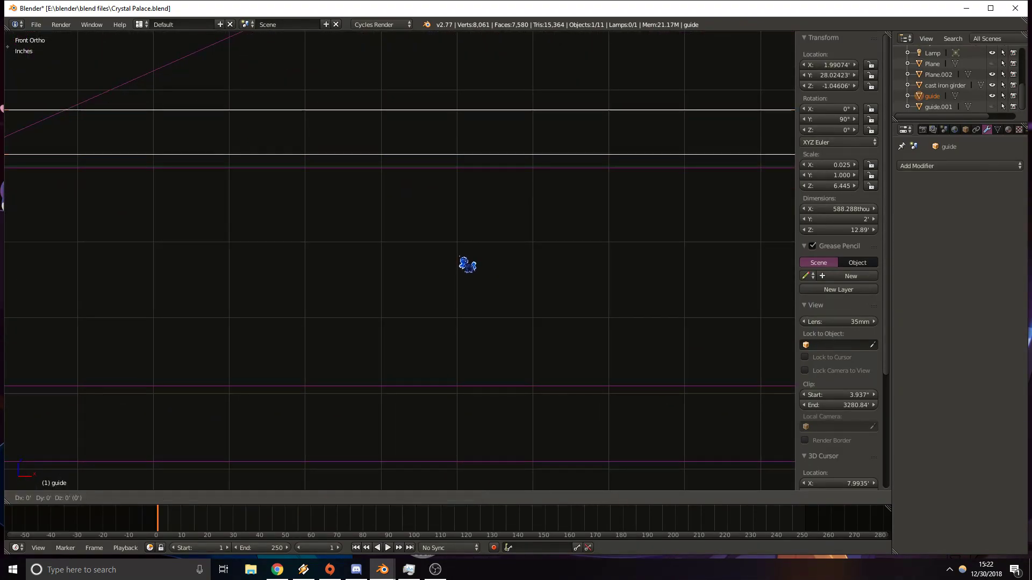
{"action": "key", "text": "z"}
{"action": "left_click", "coordinate": [472, 278]}
Reopen the girder mesh and extrude the lower chord's narrow face strip up to the guide's lower edge at about -1.085' Z.
{"action": "scroll", "coordinate": [472, 278], "scroll_direction": "down", "scroll_amount": 5}
{"action": "middle_click_drag", "start_coordinate": [308, 252], "coordinate": [357, 314]}
{"action": "scroll", "coordinate": [371, 316], "scroll_direction": "up", "scroll_amount": 4}
{"action": "key", "text": "z"}
{"action": "right_click", "coordinate": [396, 337]}
{"action": "key", "text": "Tab"}
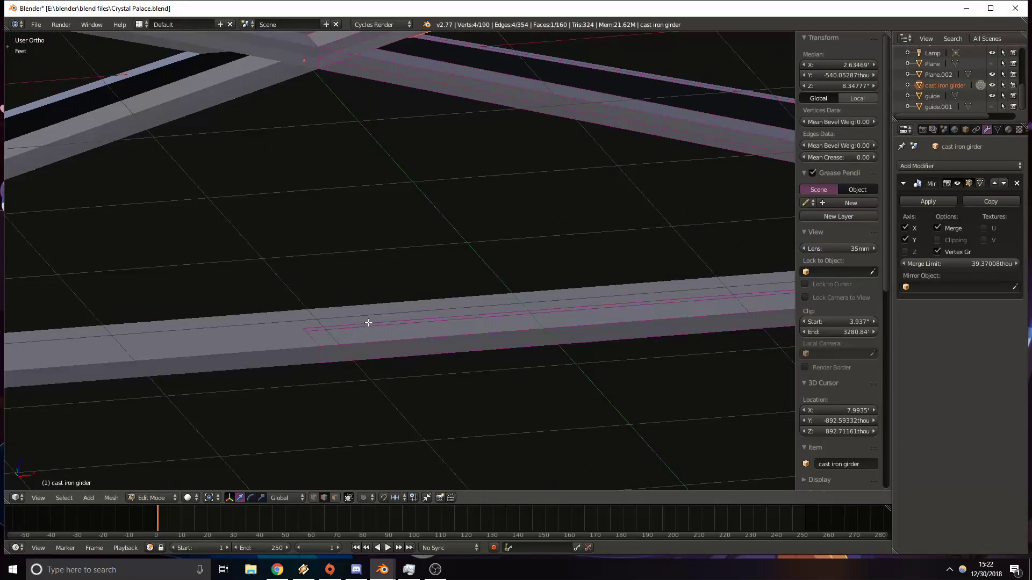
{"action": "right_click", "coordinate": [506, 313], "text": "alt"}
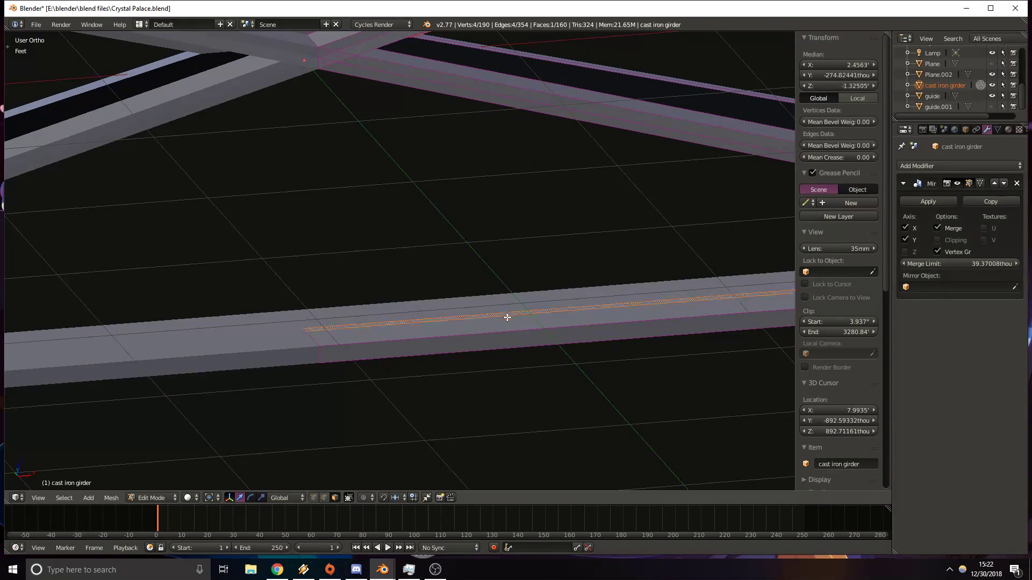
{"action": "key", "text": "KP_1"}
{"action": "middle_click_drag", "start_coordinate": [427, 175], "coordinate": [382, 319], "text": "shift"}
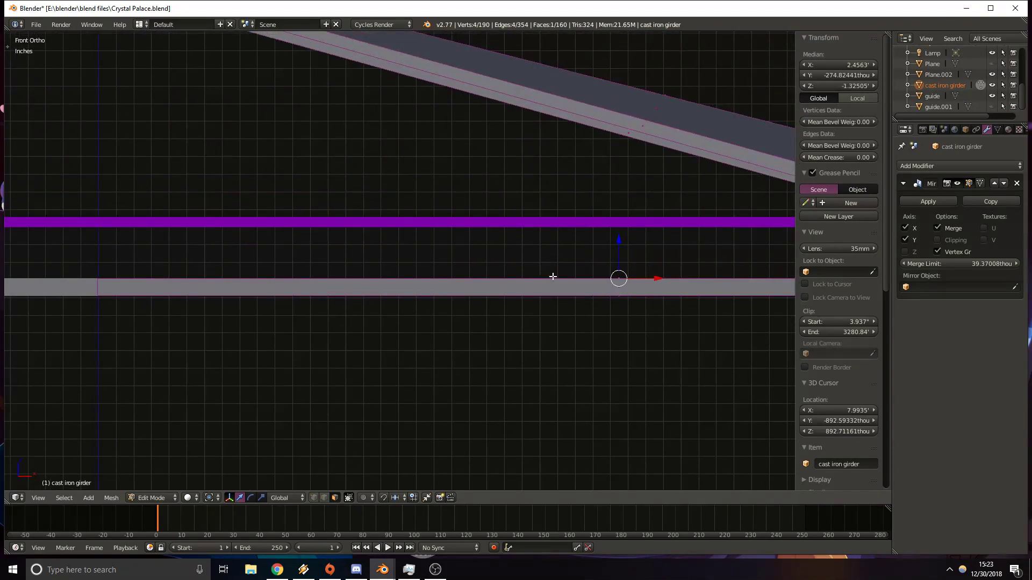
{"action": "key", "text": "e"}
{"action": "left_click", "coordinate": [562, 223]}
{"action": "scroll", "coordinate": [594, 251], "scroll_direction": "up", "scroll_amount": 4}
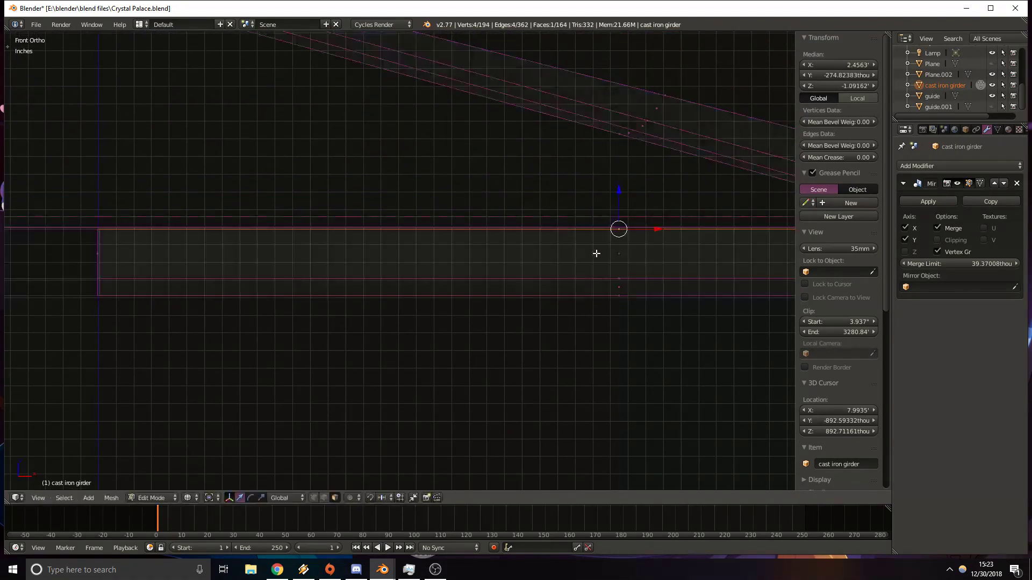
{"action": "left_click_drag", "start_coordinate": [693, 166], "coordinate": [692, 161]}
Select the extruded strip's end edge beside the post and move it along X to about 3.931' near the brace.
{"action": "scroll", "coordinate": [697, 183], "scroll_direction": "down", "scroll_amount": 6}
{"action": "middle_click_drag", "start_coordinate": [703, 219], "coordinate": [304, 245], "text": "shift"}
{"action": "scroll", "coordinate": [595, 279], "scroll_direction": "up", "scroll_amount": 5}
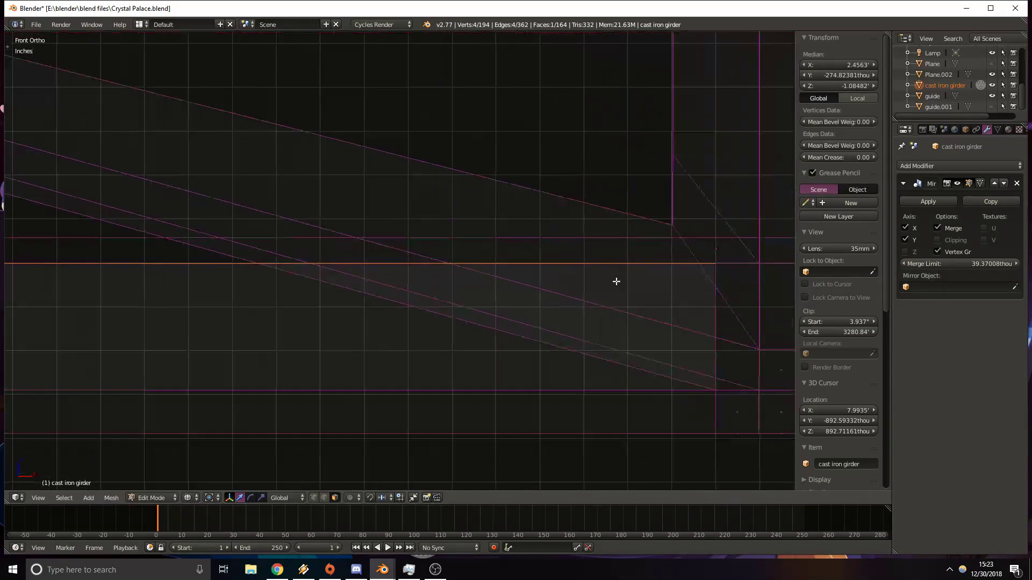
{"action": "middle_click_drag", "start_coordinate": [594, 279], "coordinate": [446, 302], "text": "shift"}
{"action": "middle_click_drag", "start_coordinate": [462, 349], "coordinate": [532, 356]}
{"action": "right_click", "coordinate": [540, 403]}
{"action": "right_click", "coordinate": [539, 403]}
{"action": "middle_click_drag", "start_coordinate": [539, 403], "coordinate": [575, 411]}
{"action": "key", "text": "KP_1"}
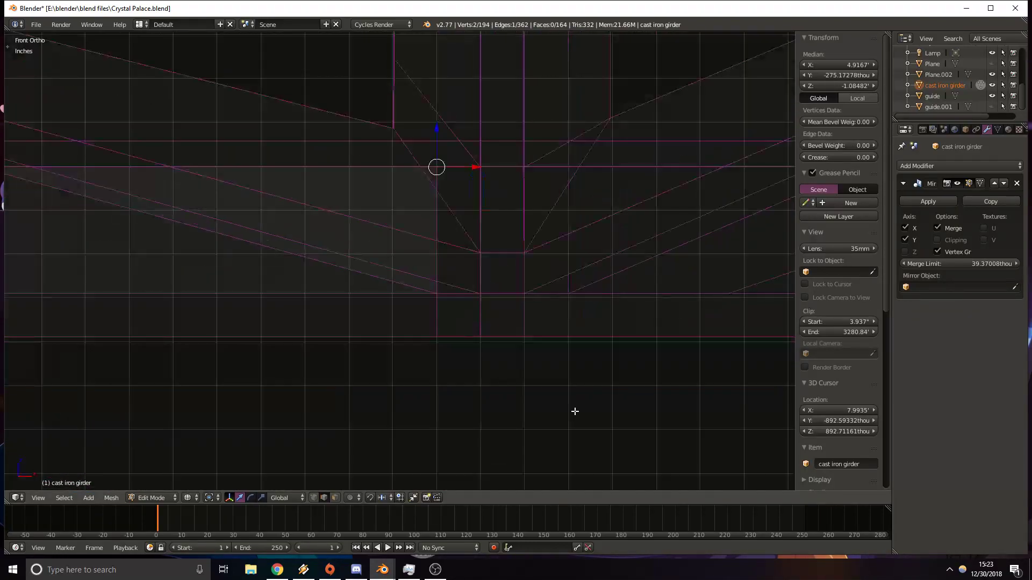
{"action": "scroll", "coordinate": [288, 241], "scroll_direction": "up", "scroll_amount": 3}
{"action": "key", "text": "g"}
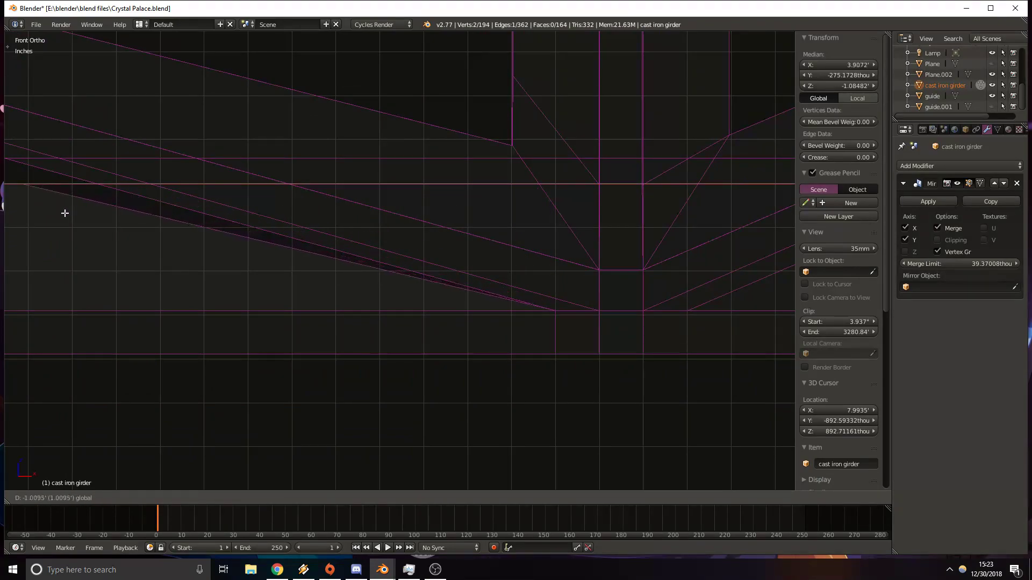
{"action": "left_click", "coordinate": [88, 211]}
Fine-tune the end edge along X to about 3.918' at the brace's underside.
{"action": "scroll", "coordinate": [452, 254], "scroll_direction": "down", "scroll_amount": 5}
{"action": "middle_click_drag", "start_coordinate": [452, 255], "coordinate": [348, 259], "text": "shift"}
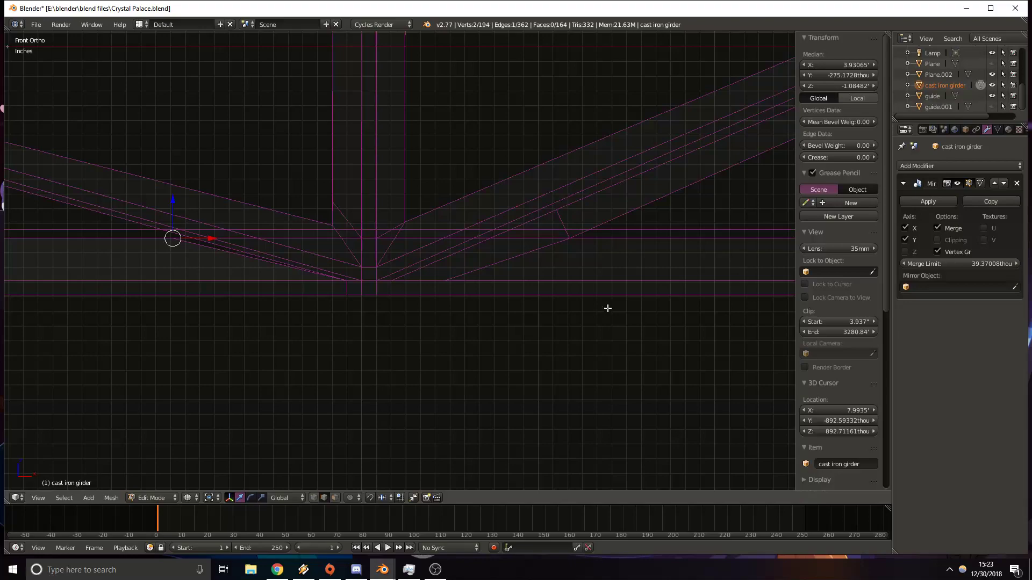
{"action": "key", "text": "z"}
{"action": "mouse_move", "coordinate": [645, 309]}
{"action": "middle_mouse_down", "text": "shift"}
{"action": "mouse_move", "coordinate": [433, 297]}
{"action": "mouse_move", "coordinate": [456, 294]}
{"action": "middle_mouse_up", "text": "shift"}
{"action": "key", "text": "z"}
{"action": "middle_click_drag", "start_coordinate": [290, 290], "coordinate": [371, 289], "text": "shift"}
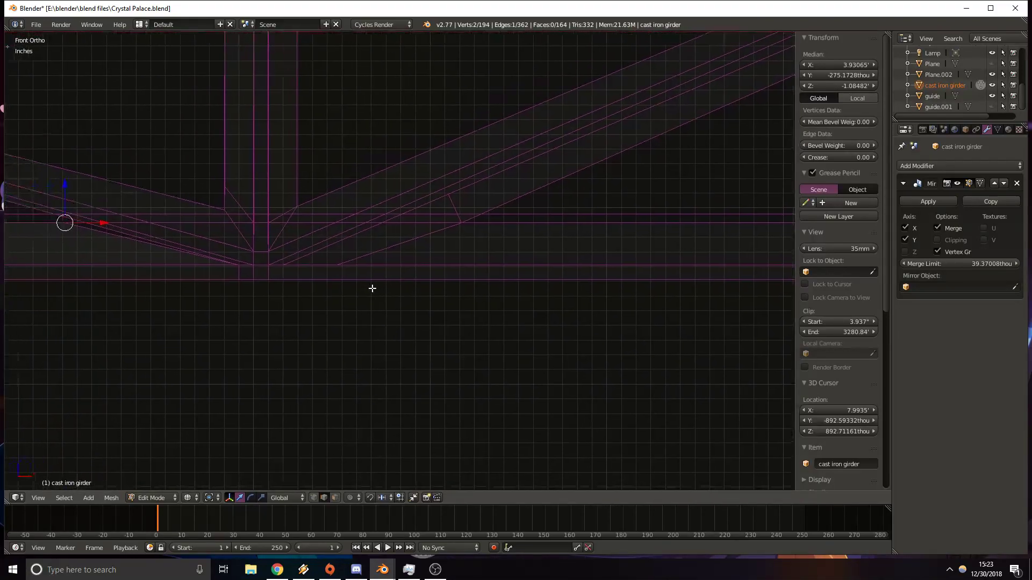
{"action": "middle_click_drag", "start_coordinate": [618, 288], "coordinate": [610, 284], "text": "shift"}
{"action": "middle_click_drag", "start_coordinate": [327, 271], "coordinate": [491, 224], "text": "shift"}
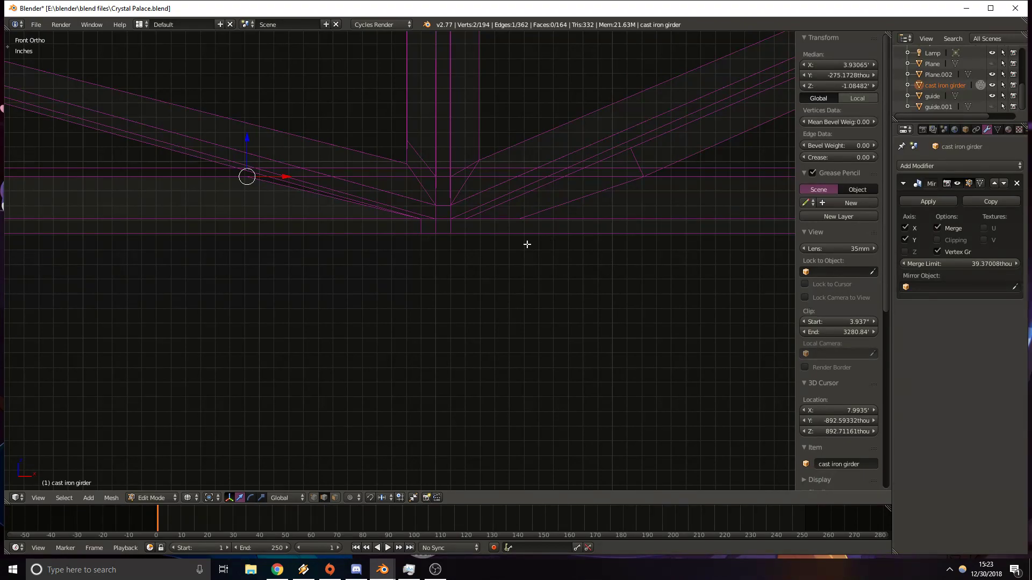
{"action": "middle_click_drag", "start_coordinate": [391, 271], "coordinate": [566, 245], "text": "shift"}
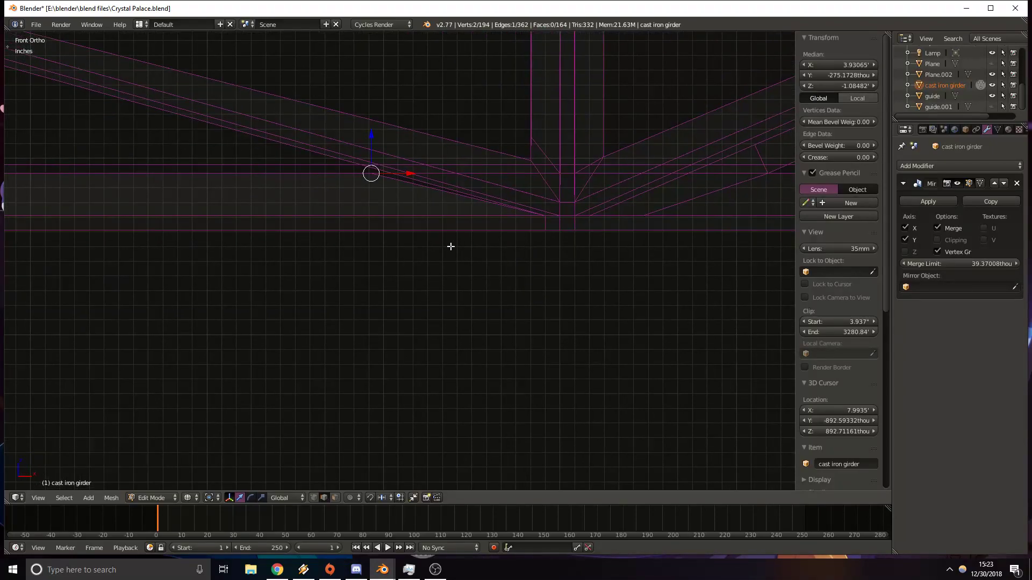
{"action": "left_click_drag", "start_coordinate": [409, 174], "coordinate": [406, 173]}
Examine the joint of the lower chord flange, brace and post in solid and wireframe display.
{"action": "key", "text": "z"}
{"action": "middle_click_drag", "start_coordinate": [244, 222], "coordinate": [333, 244]}
{"action": "mouse_move", "coordinate": [550, 230]}
{"action": "middle_mouse_down"}
{"action": "mouse_move", "coordinate": [730, 193]}
{"action": "mouse_move", "coordinate": [563, 227]}
{"action": "middle_mouse_up"}
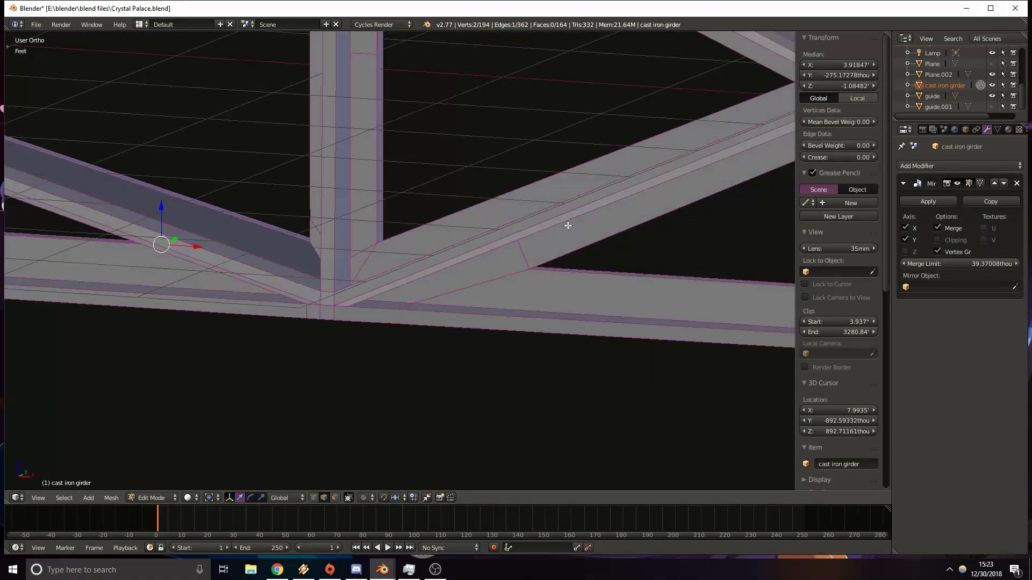
{"action": "key", "text": "KP_1"}
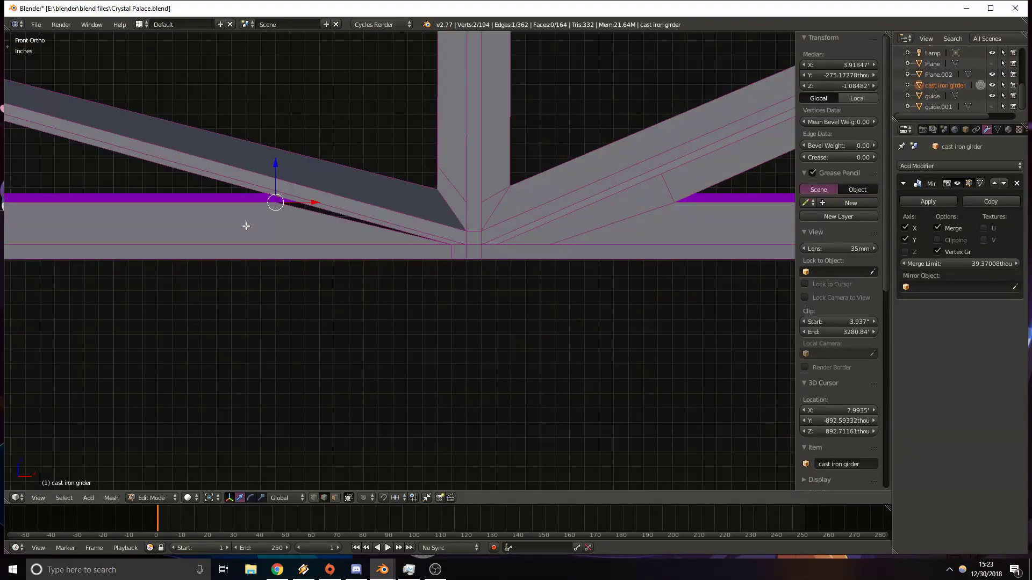
{"action": "middle_click_drag", "start_coordinate": [257, 228], "coordinate": [330, 220], "text": "shift"}
{"action": "middle_click_drag", "start_coordinate": [492, 239], "coordinate": [426, 229], "text": "shift"}
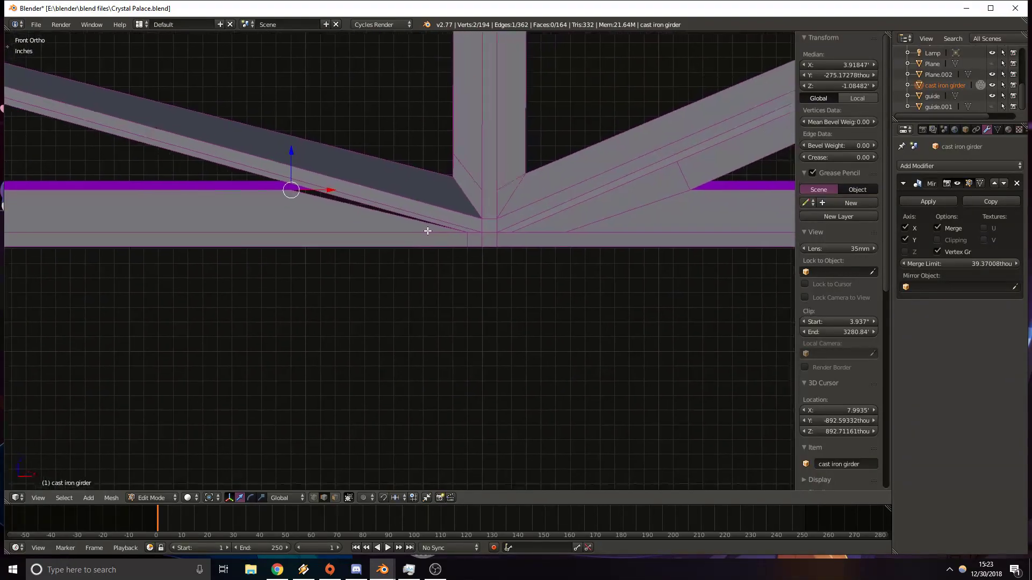
{"action": "middle_click_drag", "start_coordinate": [487, 245], "coordinate": [456, 228], "text": "shift"}
{"action": "key", "text": "z"}
{"action": "middle_click_drag", "start_coordinate": [453, 265], "coordinate": [467, 257], "text": "shift"}
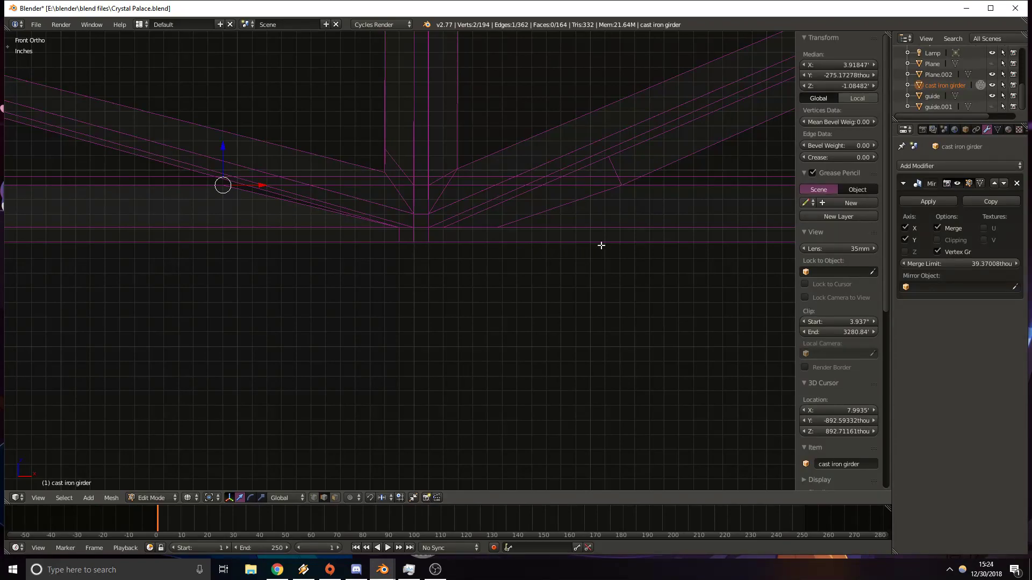
Move the lower chord strip's end edge along X to about 3.754', clear of the brace's underside.
{"action": "middle_click_drag", "start_coordinate": [196, 210], "coordinate": [565, 232], "text": "shift"}
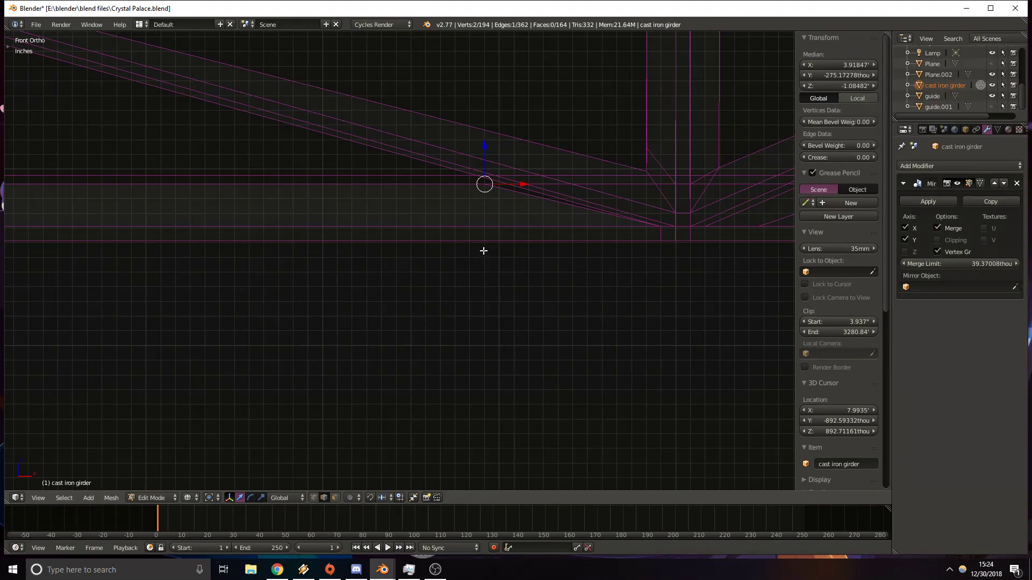
{"action": "key", "text": "g"}
{"action": "key", "text": "x"}
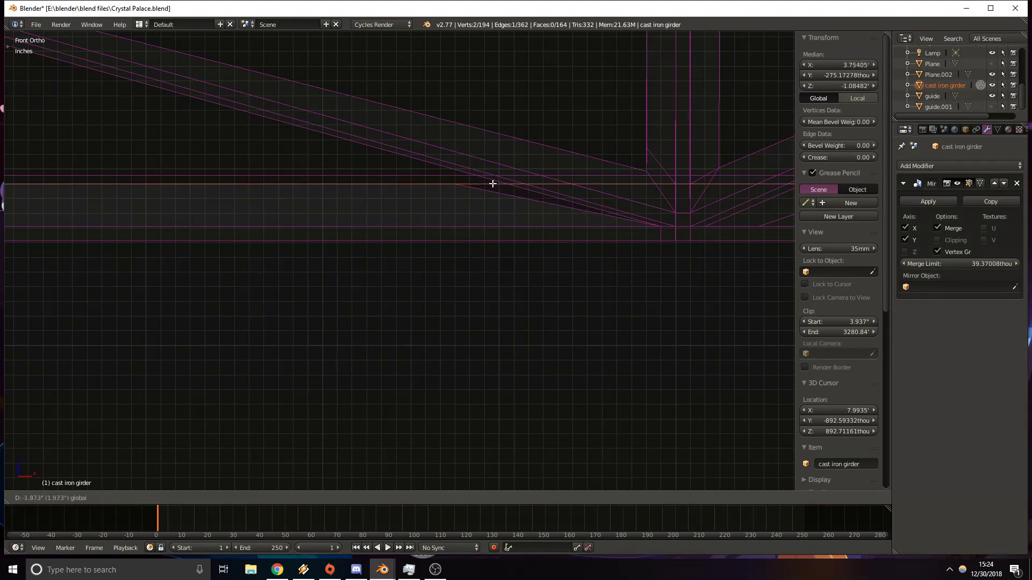
{"action": "left_click", "coordinate": [493, 184]}
Examine the lower chord flange and brace from the moved end edge to the girder centre in solid and wireframe display.
{"action": "key", "text": "z"}
{"action": "mouse_move", "coordinate": [502, 188]}
{"action": "middle_mouse_down"}
{"action": "mouse_move", "coordinate": [498, 212]}
{"action": "mouse_move", "coordinate": [514, 197]}
{"action": "middle_mouse_up"}
{"action": "middle_click_drag", "start_coordinate": [446, 160], "coordinate": [414, 186], "text": "shift"}
{"action": "scroll", "coordinate": [414, 187], "scroll_direction": "up", "scroll_amount": 2}
{"action": "middle_click_drag", "start_coordinate": [397, 129], "coordinate": [437, 198], "text": "shift"}
{"action": "scroll", "coordinate": [419, 172], "scroll_direction": "up", "scroll_amount": 2}
{"action": "mouse_move", "coordinate": [401, 81]}
{"action": "middle_mouse_down", "text": "shift"}
{"action": "mouse_move", "coordinate": [436, 138]}
{"action": "mouse_move", "coordinate": [329, 205]}
{"action": "mouse_move", "coordinate": [384, 196]}
{"action": "mouse_move", "coordinate": [207, 206]}
{"action": "mouse_move", "coordinate": [530, 225]}
{"action": "middle_mouse_up", "text": "shift"}
{"action": "key", "text": "z"}
{"action": "scroll", "coordinate": [414, 285], "scroll_direction": "up", "scroll_amount": 2}
{"action": "middle_click_drag", "start_coordinate": [539, 270], "coordinate": [392, 438], "text": "shift"}
{"action": "scroll", "coordinate": [417, 285], "scroll_direction": "up", "scroll_amount": 5}
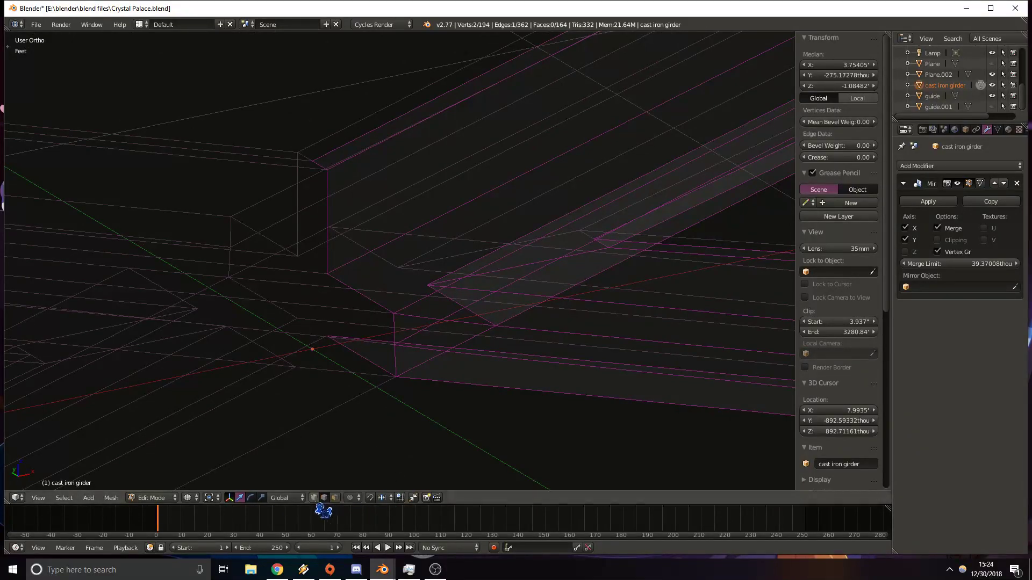
Extrude a new vertex in place from the lower brace's inner vertex at the girder centre.
{"action": "right_click", "coordinate": [330, 334]}
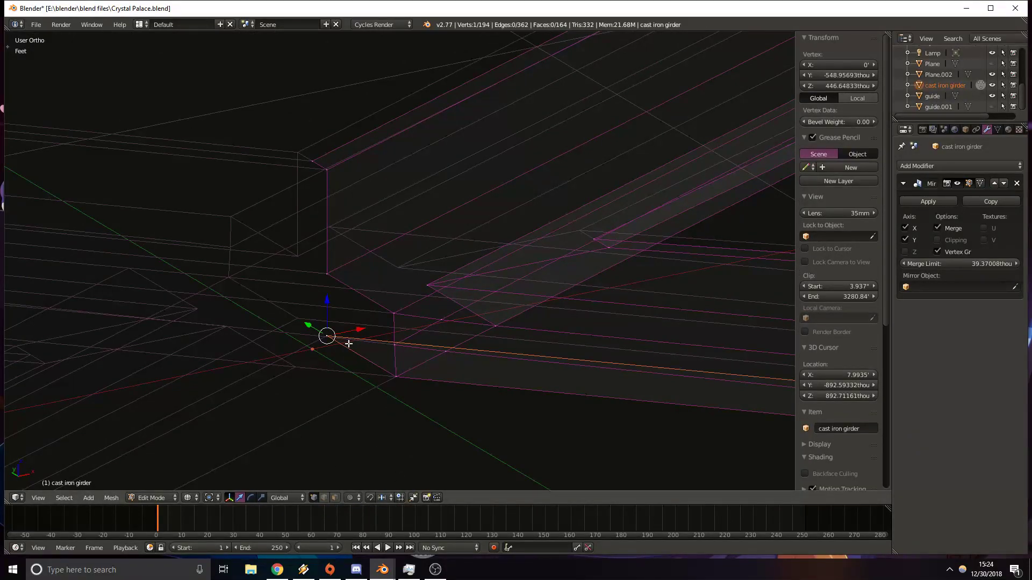
{"action": "middle_click_drag", "start_coordinate": [348, 353], "coordinate": [366, 343]}
{"action": "middle_click_drag", "start_coordinate": [677, 146], "coordinate": [457, 230], "text": "shift"}
{"action": "key", "text": "e"}
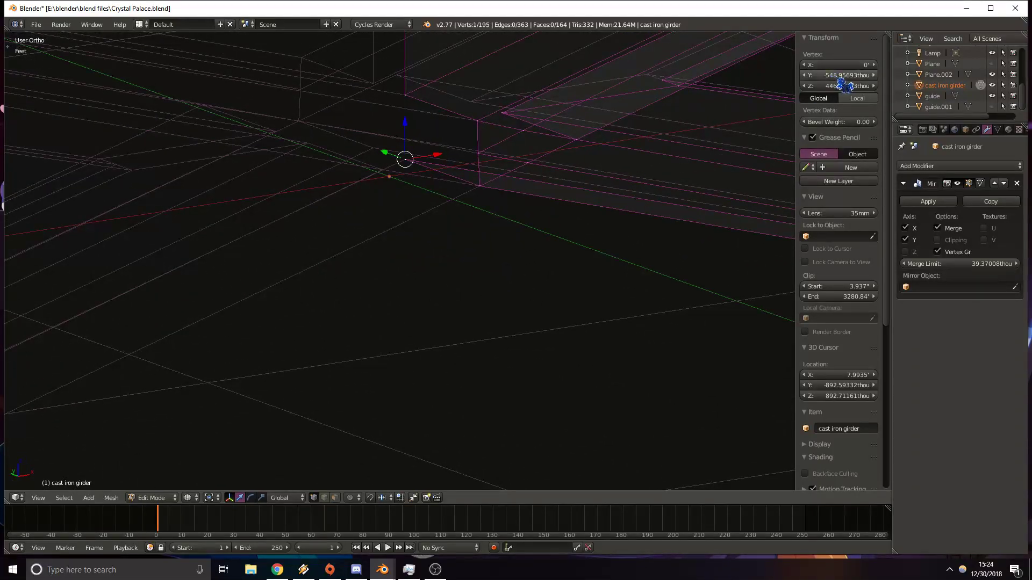
{"action": "key", "text": "KP_3"}
{"action": "key", "text": "KP_1"}
{"action": "scroll", "coordinate": [535, 235], "scroll_direction": "up", "scroll_amount": 7}
{"action": "middle_click_drag", "start_coordinate": [360, 40], "coordinate": [477, 205], "text": "shift"}
Raise the whole girder object to about 483 thou in Z and lower the extruded centre vertex to about -1.059" Z.
{"action": "key", "text": "Tab"}
{"action": "middle_click_drag", "start_coordinate": [470, 166], "coordinate": [461, 229], "text": "shift"}
{"action": "left_click_drag", "start_coordinate": [471, 217], "coordinate": [475, 193]}
{"action": "key", "text": "Tab"}
{"action": "left_click_drag", "start_coordinate": [472, 154], "coordinate": [474, 256]}
{"action": "scroll", "coordinate": [485, 237], "scroll_direction": "down", "scroll_amount": 3}
{"action": "middle_click_drag", "start_coordinate": [473, 210], "coordinate": [480, 228], "text": "shift"}
{"action": "key", "text": "Tab"}
{"action": "left_click_drag", "start_coordinate": [450, 224], "coordinate": [462, 224]}
{"action": "key", "text": "Tab"}
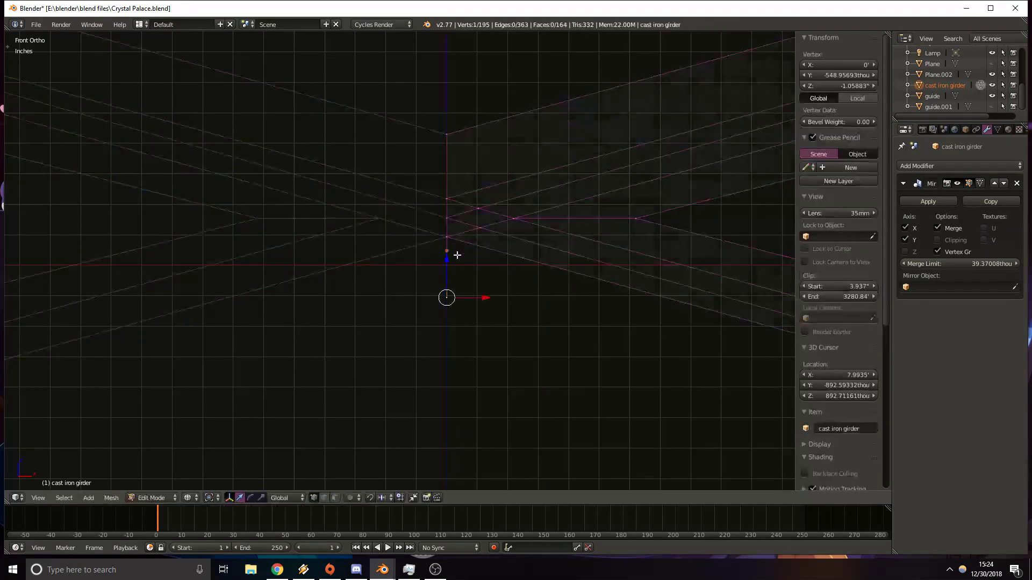
Extrude another vertex from the lowered centre vertex and set its Y coordinate to 0.
{"action": "middle_click_drag", "start_coordinate": [469, 339], "coordinate": [341, 204], "text": "shift"}
{"action": "middle_click_drag", "start_coordinate": [647, 335], "coordinate": [247, 199], "text": "shift"}
{"action": "middle_click_drag", "start_coordinate": [707, 320], "coordinate": [556, 272], "text": "shift"}
{"action": "scroll", "coordinate": [556, 272], "scroll_direction": "down", "scroll_amount": 1}
{"action": "middle_click_drag", "start_coordinate": [254, 274], "coordinate": [571, 285], "text": "shift"}
{"action": "key", "text": "e"}
{"action": "right_click", "coordinate": [498, 286]}
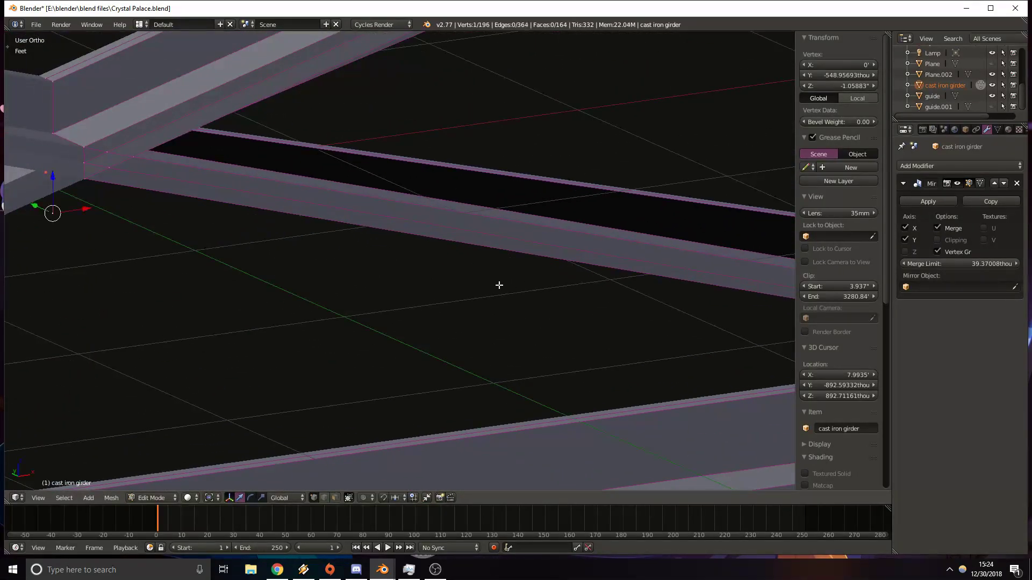
{"action": "left_click", "coordinate": [838, 75]}
{"action": "type", "text": "0"}
{"action": "key", "text": "Return"}
Fill a face under the brace between the new centre edge and the flange strip's end edge near the post.
{"action": "left_click", "coordinate": [325, 498]}
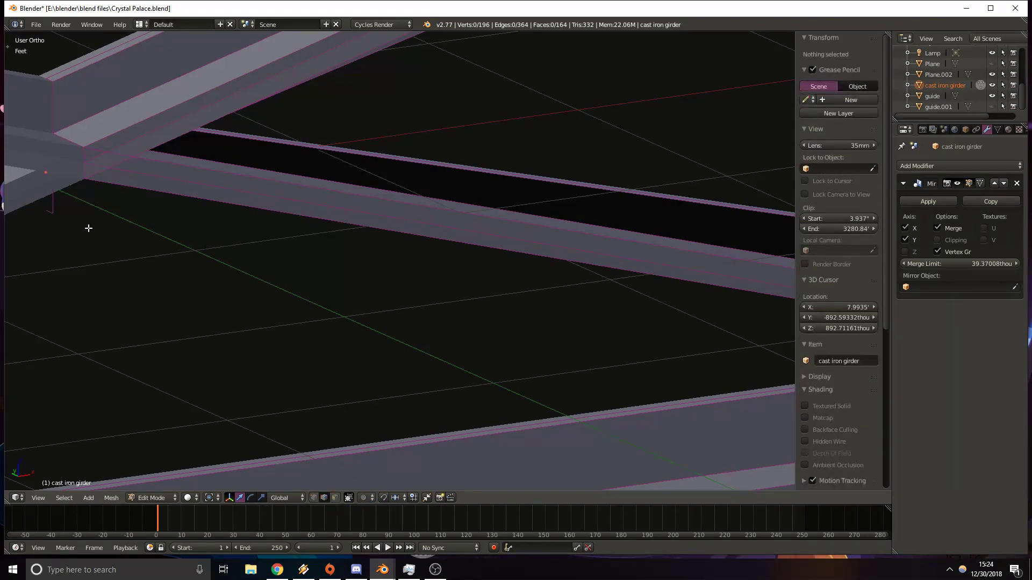
{"action": "right_click", "coordinate": [46, 213]}
{"action": "middle_click_drag", "start_coordinate": [702, 274], "coordinate": [347, 226], "text": "shift"}
{"action": "middle_click_drag", "start_coordinate": [435, 246], "coordinate": [581, 210]}
{"action": "right_click", "coordinate": [519, 166], "text": "shift"}
{"action": "key", "text": "f"}
{"action": "scroll", "coordinate": [521, 169], "scroll_direction": "down", "scroll_amount": 5}
{"action": "scroll", "coordinate": [531, 232], "scroll_direction": "up", "scroll_amount": 3}
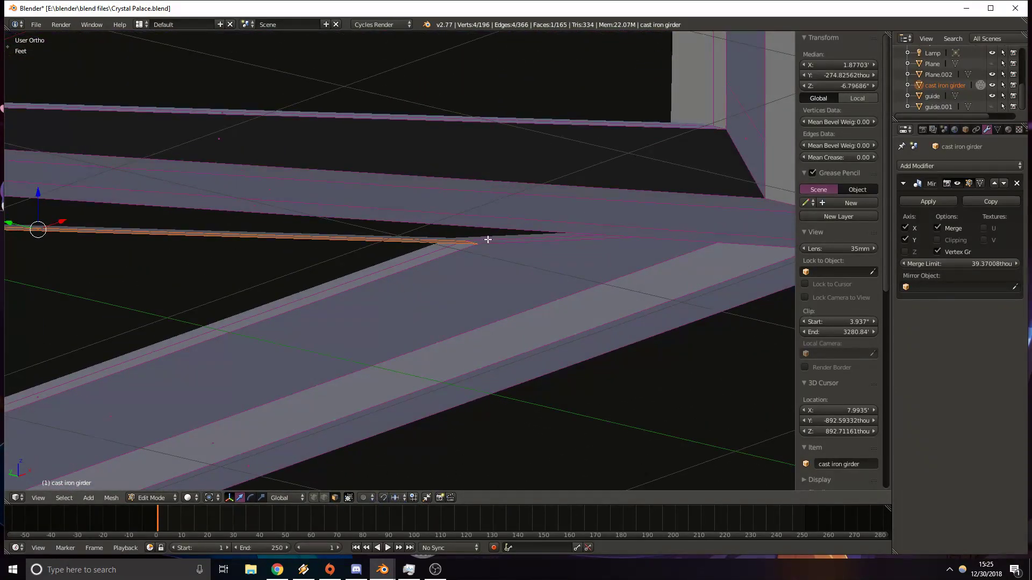
Delete the sliver face between the brace's underside and the lower chord beside the filled strip's end.
{"action": "right_click", "coordinate": [604, 237]}
{"action": "key", "text": "x"}
{"action": "left_click", "coordinate": [604, 235]}
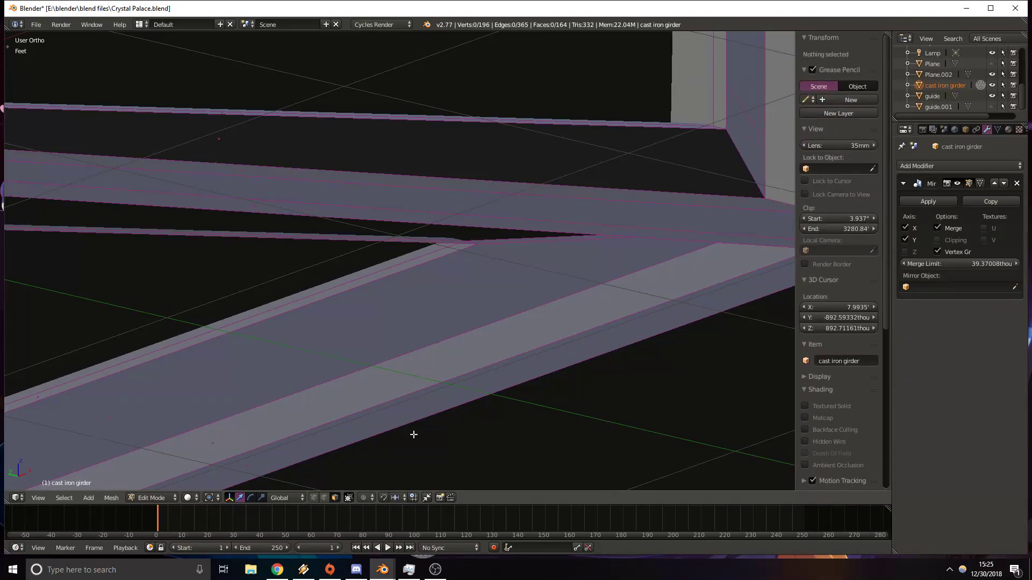
{"action": "mouse_move", "coordinate": [424, 309]}
{"action": "middle_mouse_down"}
{"action": "mouse_move", "coordinate": [449, 292]}
{"action": "mouse_move", "coordinate": [479, 300]}
{"action": "mouse_move", "coordinate": [450, 313]}
{"action": "middle_mouse_up"}
{"action": "key", "text": "z"}
{"action": "key", "text": "z"}
{"action": "middle_click_drag", "start_coordinate": [476, 359], "coordinate": [528, 331]}
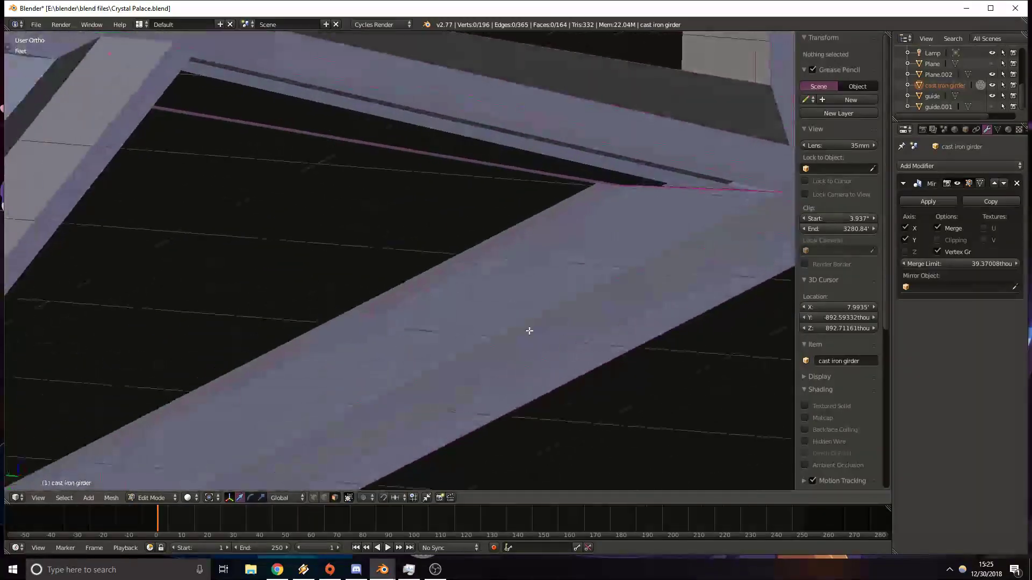
{"action": "scroll", "coordinate": [528, 331], "scroll_direction": "down", "scroll_amount": 4}
Fill the side face along the lower brace from the girder centre to the post.
{"action": "right_click", "coordinate": [630, 240]}
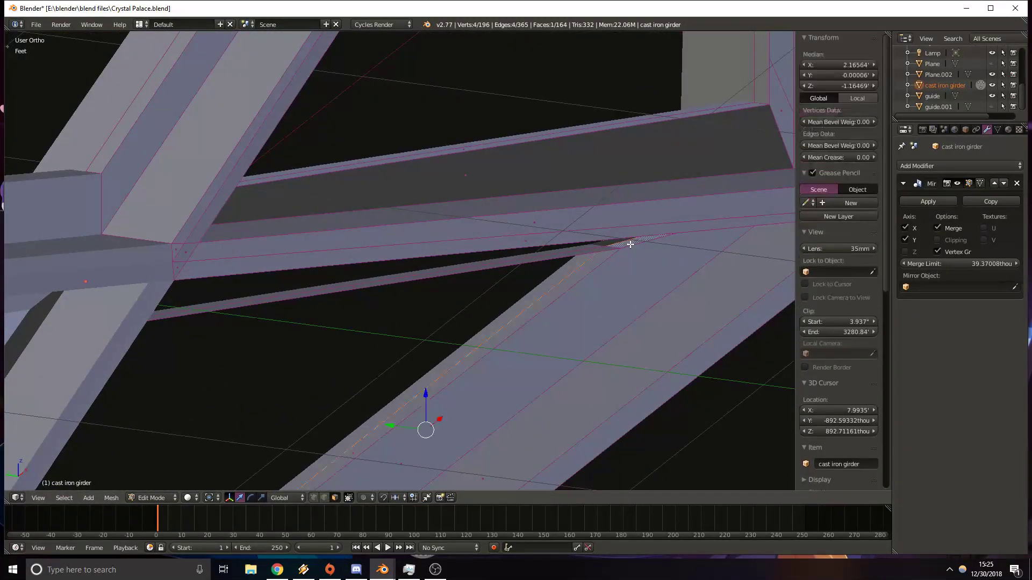
{"action": "left_click", "coordinate": [634, 256]}
{"action": "middle_click_drag", "start_coordinate": [634, 256], "coordinate": [603, 200]}
{"action": "right_click", "coordinate": [575, 247]}
{"action": "right_click", "coordinate": [552, 251], "text": "shift"}
{"action": "right_click", "coordinate": [553, 108], "text": "shift"}
{"action": "middle_click_drag", "start_coordinate": [553, 108], "coordinate": [295, 215]}
{"action": "key", "text": "f"}
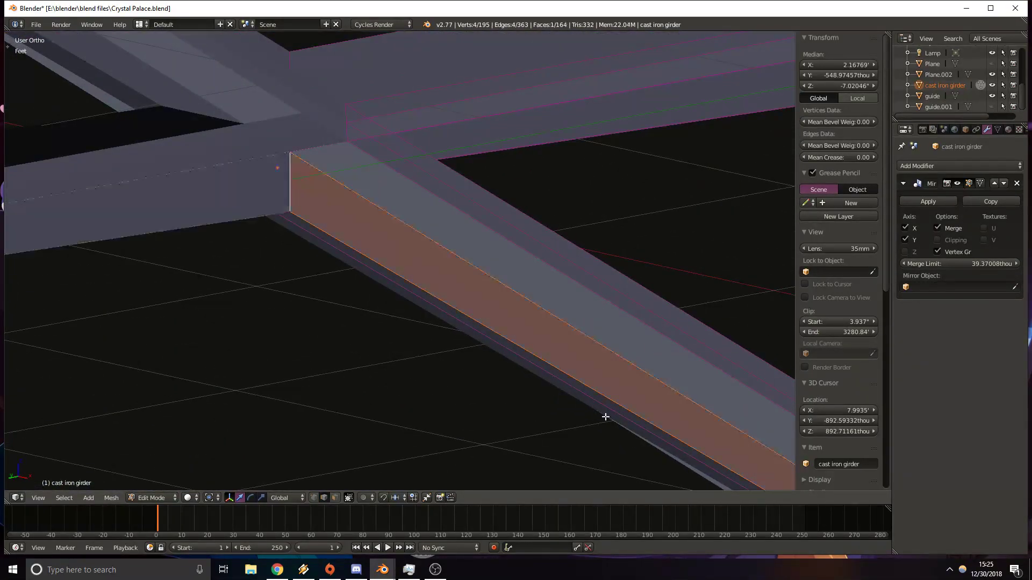
Select the whole girder mesh and recalculate its face normals.
{"action": "middle_click_drag", "start_coordinate": [588, 405], "coordinate": [385, 223], "text": "shift"}
{"action": "middle_click_drag", "start_coordinate": [650, 382], "coordinate": [148, 119], "text": "shift"}
{"action": "middle_click_drag", "start_coordinate": [417, 247], "coordinate": [329, 311]}
{"action": "right_click", "coordinate": [577, 313]}
{"action": "key", "text": "z"}
{"action": "middle_click_drag", "start_coordinate": [392, 317], "coordinate": [290, 325]}
{"action": "middle_click_drag", "start_coordinate": [200, 320], "coordinate": [281, 336], "text": "shift"}
{"action": "key", "text": "a"}
{"action": "key", "text": "a"}
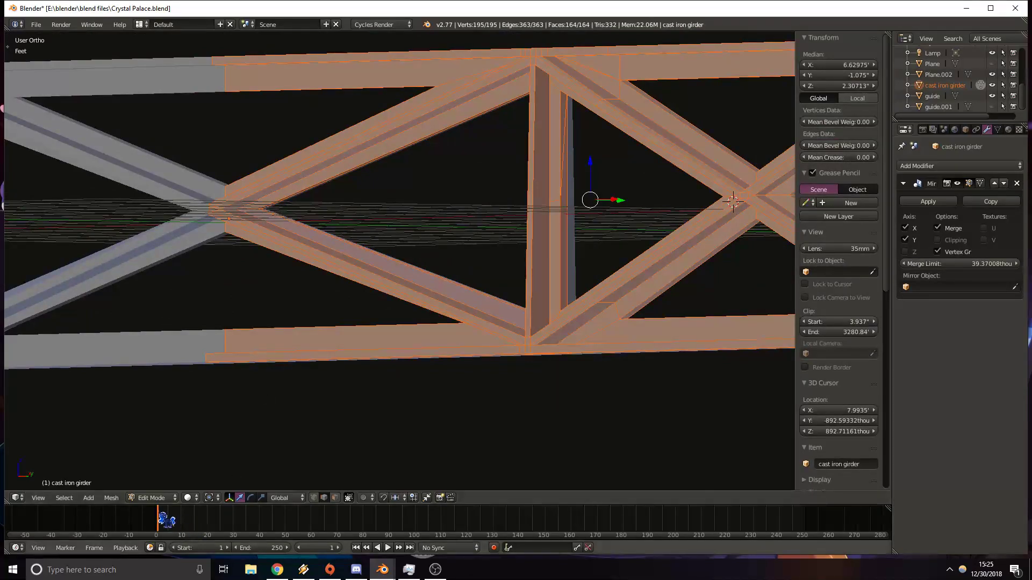
{"action": "left_click", "coordinate": [112, 498]}
{"action": "mouse_move", "coordinate": [153, 330]}
{"action": "left_click", "coordinate": [241, 329]}
{"action": "scroll", "coordinate": [391, 325], "scroll_direction": "down", "scroll_amount": 3}
Leave mesh editing and examine the complete mirrored girder from several angles.
{"action": "key", "text": "Tab"}
{"action": "mouse_move", "coordinate": [391, 325]}
{"action": "middle_mouse_down"}
{"action": "mouse_move", "coordinate": [339, 346]}
{"action": "mouse_move", "coordinate": [353, 361]}
{"action": "mouse_move", "coordinate": [392, 366]}
{"action": "mouse_move", "coordinate": [507, 364]}
{"action": "mouse_move", "coordinate": [419, 361]}
{"action": "mouse_move", "coordinate": [445, 331]}
{"action": "mouse_move", "coordinate": [434, 346]}
{"action": "middle_mouse_up"}
{"action": "key", "text": "z"}
{"action": "scroll", "coordinate": [375, 349], "scroll_direction": "down", "scroll_amount": 2}
{"action": "key", "text": "z"}
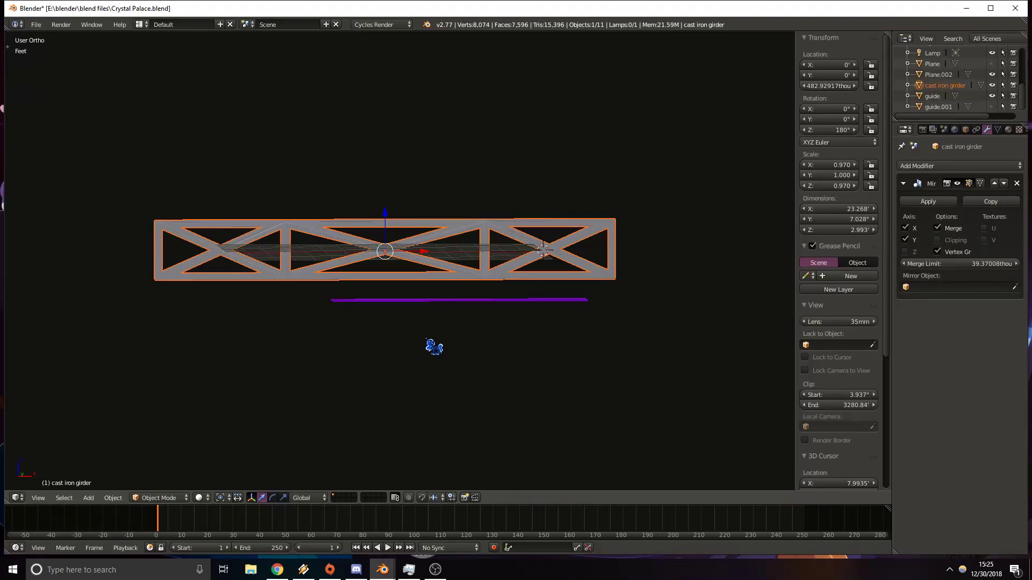
{"action": "scroll", "coordinate": [434, 347], "scroll_direction": "up", "scroll_amount": 5}
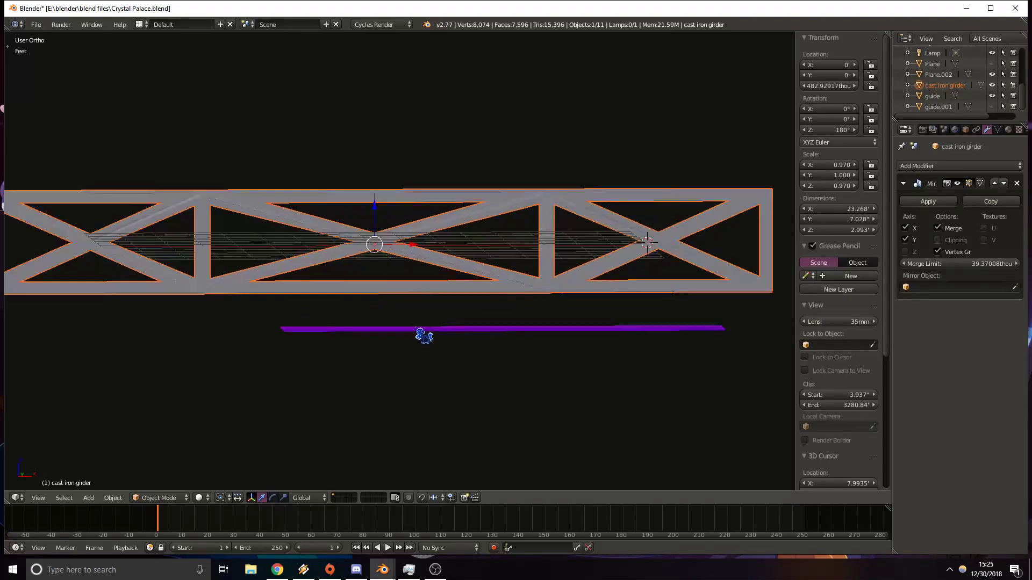
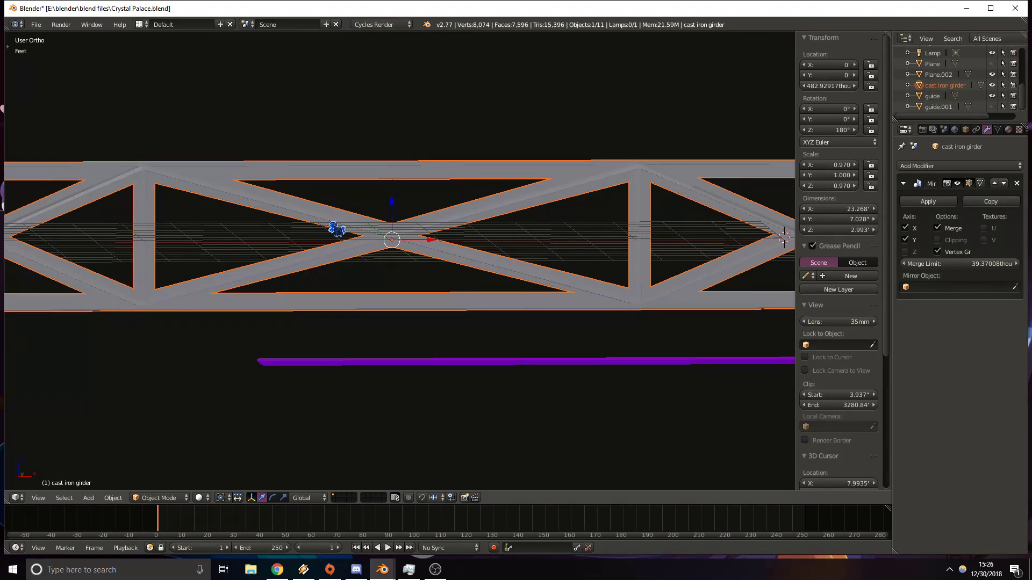
{"action": "scroll", "coordinate": [431, 321], "scroll_direction": "down", "scroll_amount": 4}
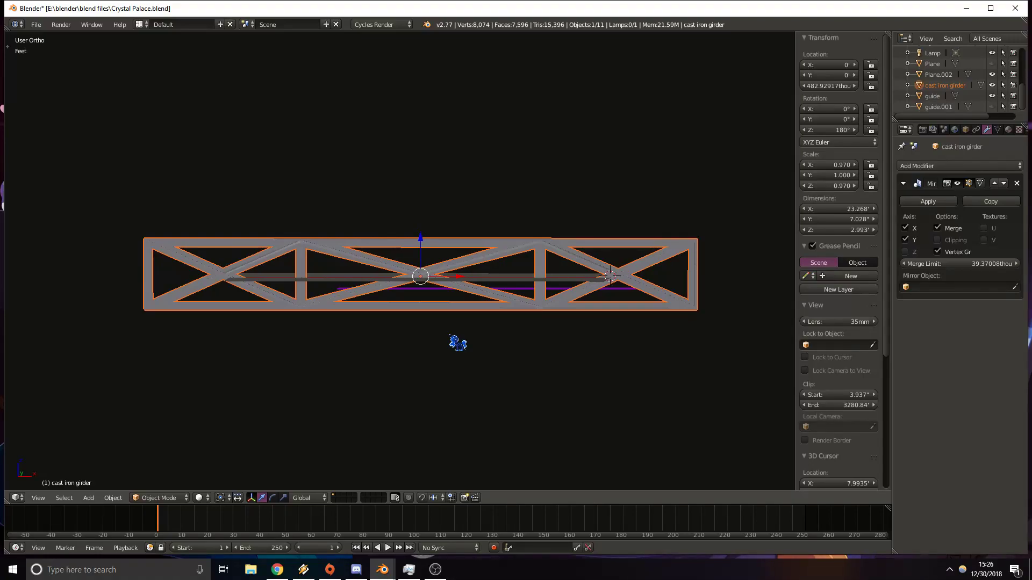
{"action": "middle_click_drag", "start_coordinate": [456, 343], "coordinate": [299, 394]}
{"action": "scroll", "coordinate": [397, 367], "scroll_direction": "up", "scroll_amount": 5}
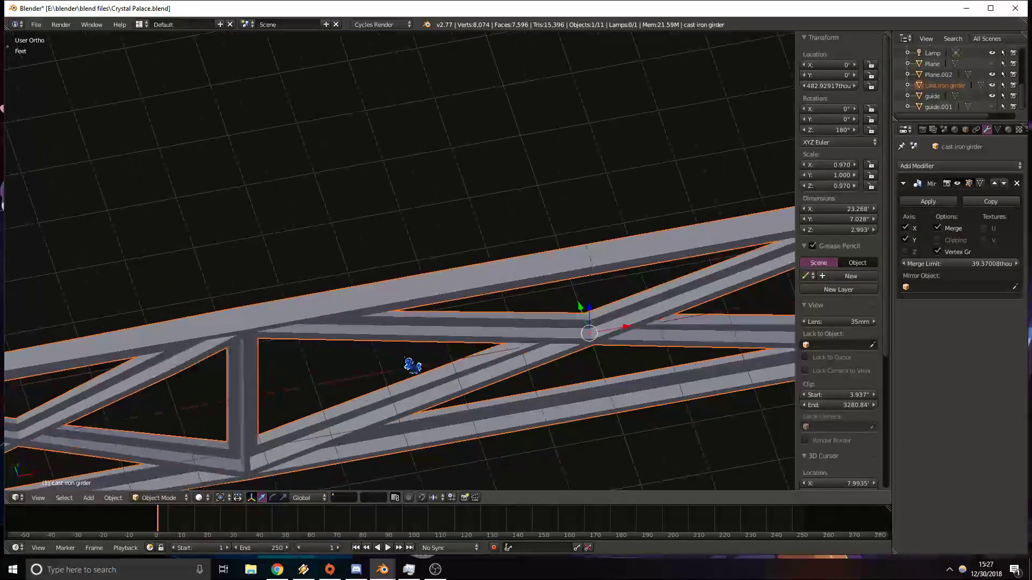
Reopen the girder mesh and examine the joints from the brace crossing to the top of the post.
{"action": "key", "text": "Tab"}
{"action": "scroll", "coordinate": [403, 345], "scroll_direction": "up", "scroll_amount": 4}
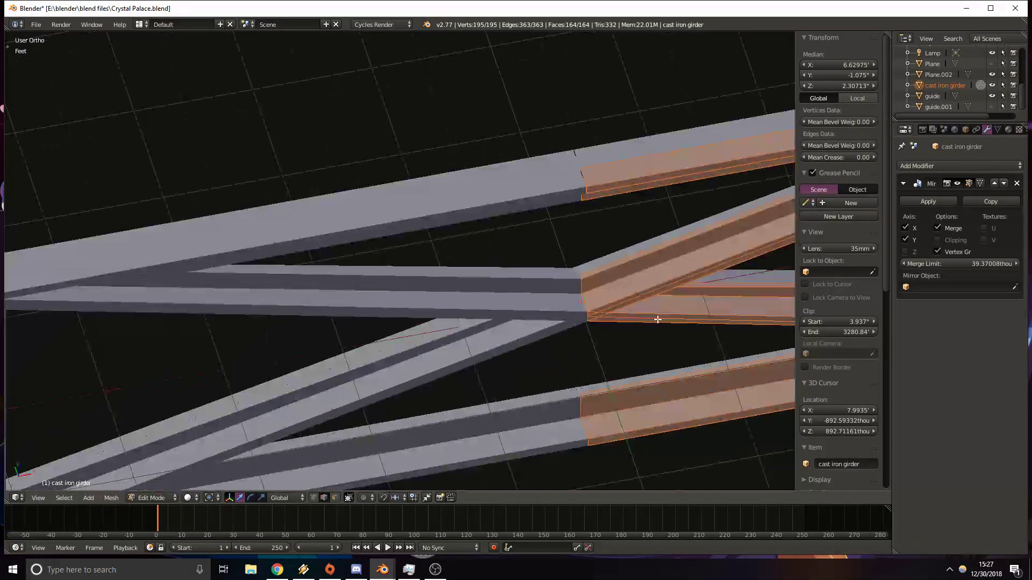
{"action": "middle_click_drag", "start_coordinate": [664, 321], "coordinate": [20, 370], "text": "shift"}
{"action": "middle_click_drag", "start_coordinate": [619, 196], "coordinate": [447, 219], "text": "shift"}
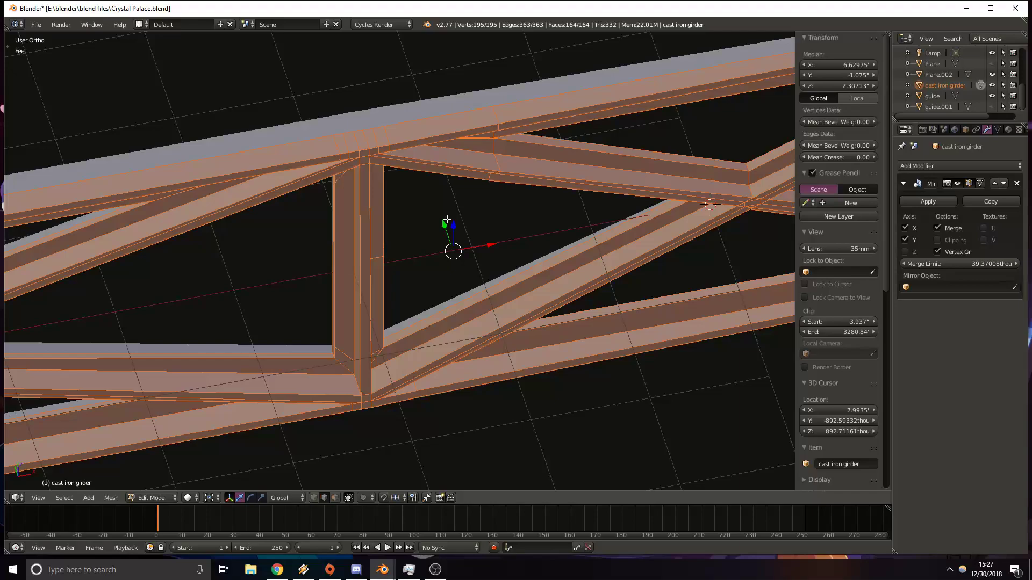
{"action": "middle_click_drag", "start_coordinate": [513, 150], "coordinate": [258, 166], "text": "shift"}
{"action": "middle_click_drag", "start_coordinate": [544, 145], "coordinate": [626, 207], "text": "shift"}
{"action": "middle_click_drag", "start_coordinate": [225, 199], "coordinate": [451, 193], "text": "shift"}
{"action": "scroll", "coordinate": [385, 252], "scroll_direction": "up", "scroll_amount": 5}
{"action": "middle_click_drag", "start_coordinate": [385, 252], "coordinate": [395, 253], "text": "shift"}
Try extruding the three narrow upper chord side faces above the post outward to about -3.49" Y.
{"action": "right_click", "coordinate": [461, 176]}
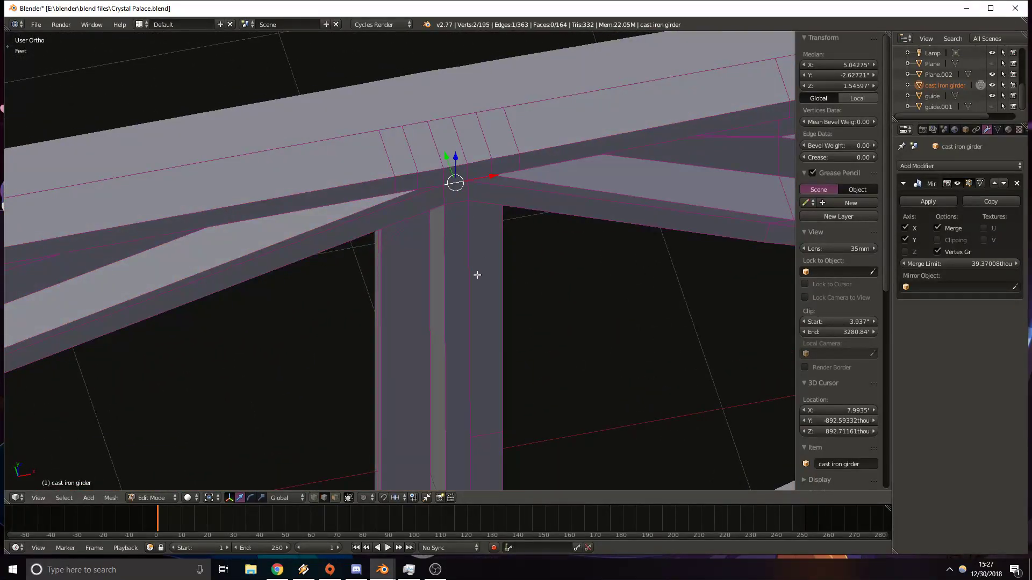
{"action": "key", "text": "a"}
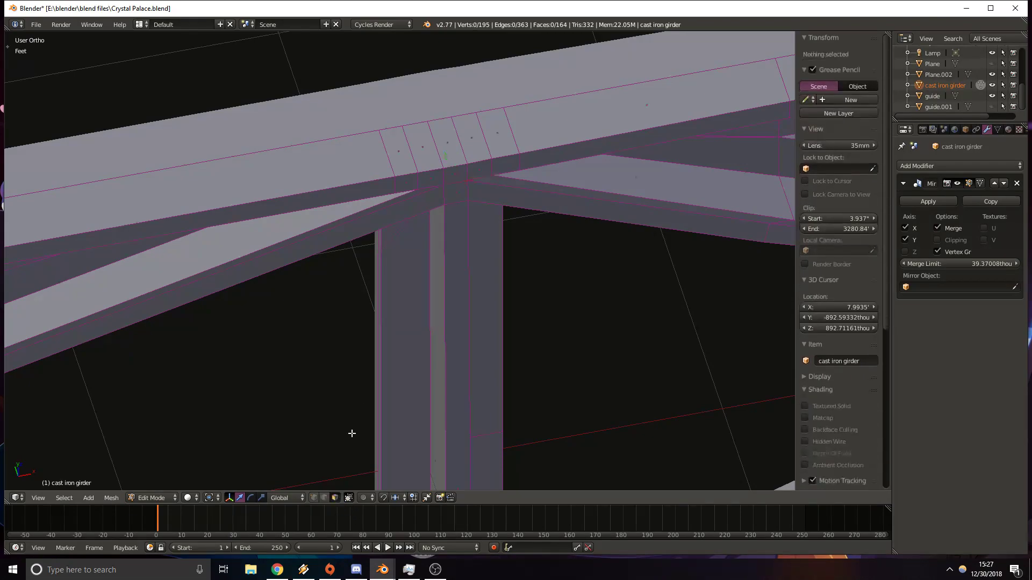
{"action": "right_click", "coordinate": [460, 171]}
{"action": "right_click", "coordinate": [483, 169], "text": "shift"}
{"action": "right_click", "coordinate": [428, 176], "text": "shift"}
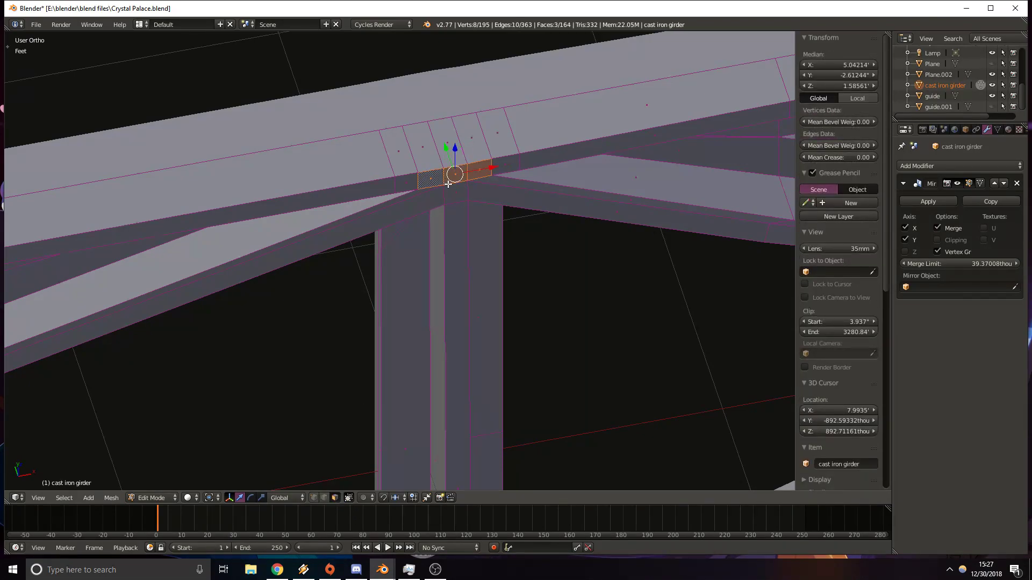
{"action": "key", "text": "KP_7"}
{"action": "scroll", "coordinate": [420, 352], "scroll_direction": "up", "scroll_amount": 3}
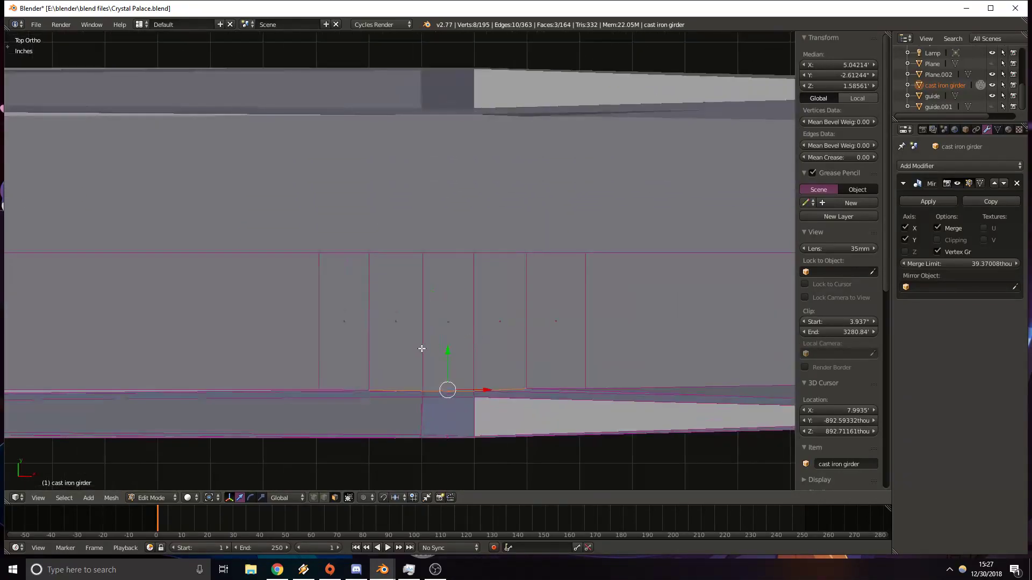
{"action": "middle_click_drag", "start_coordinate": [420, 353], "coordinate": [444, 286], "text": "shift"}
{"action": "key", "text": "z"}
{"action": "key", "text": "e"}
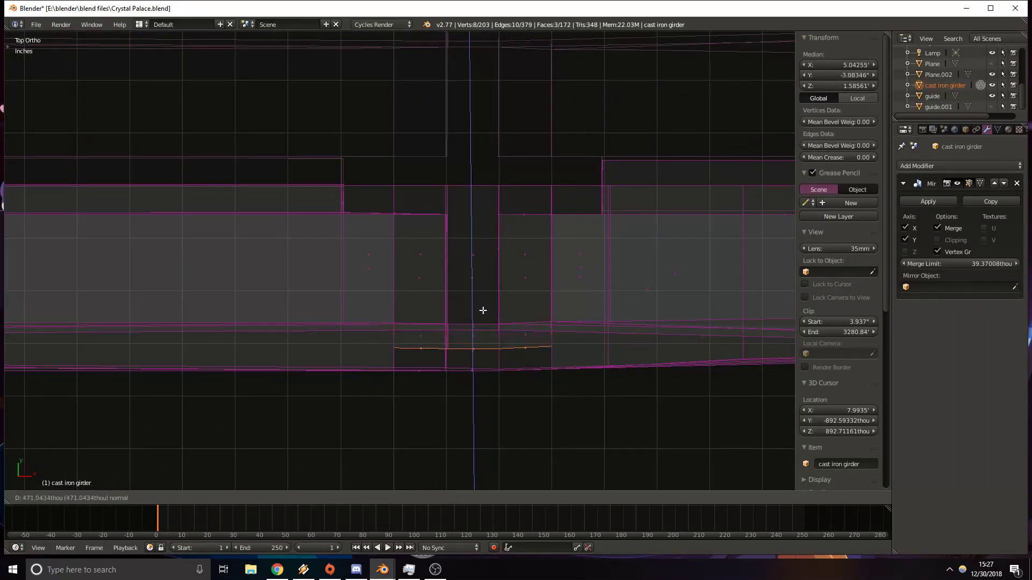
{"action": "left_click", "coordinate": [479, 331]}
{"action": "key", "text": "z"}
{"action": "middle_click_drag", "start_coordinate": [479, 331], "coordinate": [528, 311]}
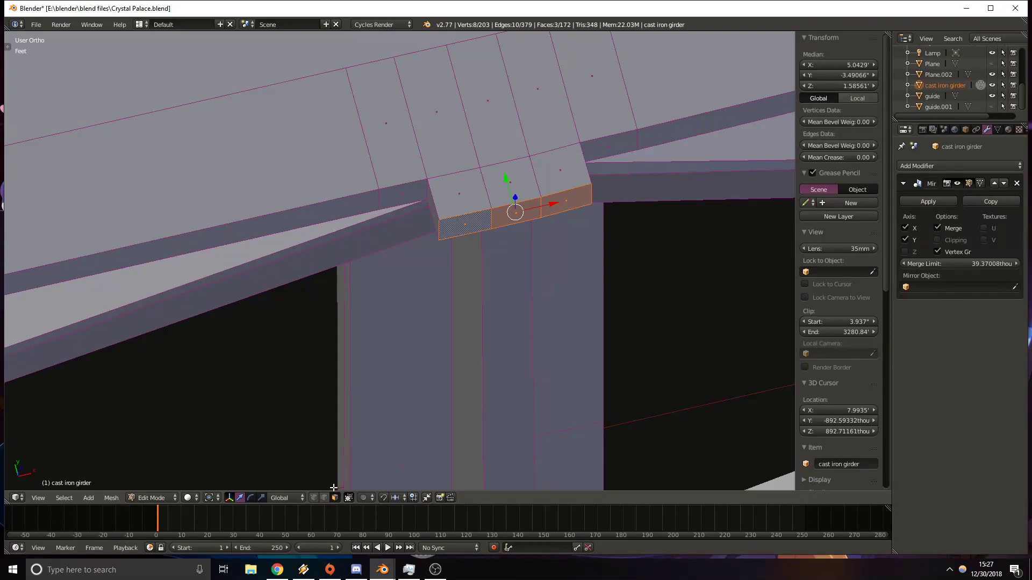
Try scaling the extruded block's two end faces along X, and undo the three-face extrusion.
{"action": "middle_click_drag", "start_coordinate": [358, 513], "coordinate": [415, 475]}
{"action": "middle_click_drag", "start_coordinate": [521, 375], "coordinate": [509, 253]}
{"action": "middle_click_drag", "start_coordinate": [467, 161], "coordinate": [450, 299]}
{"action": "middle_click_drag", "start_coordinate": [416, 210], "coordinate": [445, 274]}
{"action": "right_click", "coordinate": [465, 277]}
{"action": "middle_click_drag", "start_coordinate": [609, 292], "coordinate": [431, 271], "text": "shift"}
{"action": "right_click", "coordinate": [382, 260], "text": "shift"}
{"action": "key", "text": "s"}
{"action": "key", "text": "x"}
{"action": "right_click", "coordinate": [427, 261]}
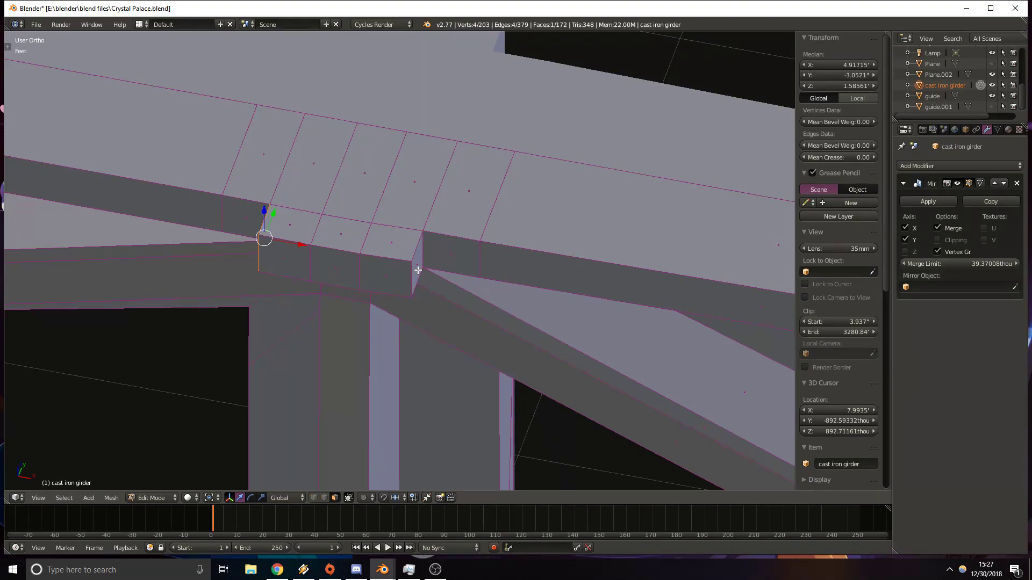
{"action": "key", "text": "ctrl+z"}
Extrude only the middle upper chord side face above the post outward to about -3.494" Y.
{"action": "right_click", "coordinate": [348, 239]}
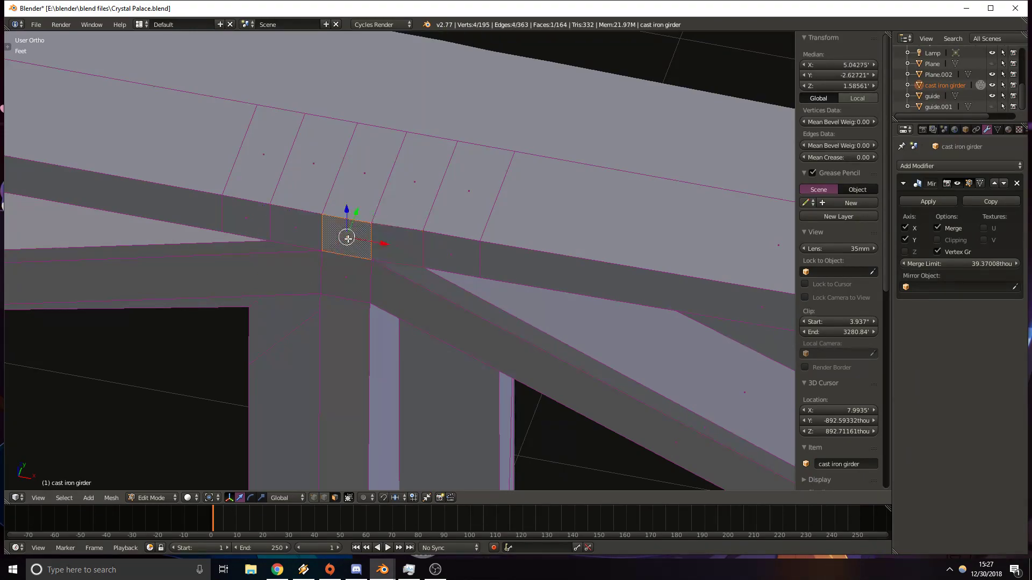
{"action": "key", "text": "KP_7"}
{"action": "middle_click_drag", "start_coordinate": [395, 342], "coordinate": [325, 131], "text": "shift"}
{"action": "key", "text": "e"}
{"action": "left_click", "coordinate": [421, 301]}
{"action": "middle_click_drag", "start_coordinate": [269, 315], "coordinate": [367, 183]}
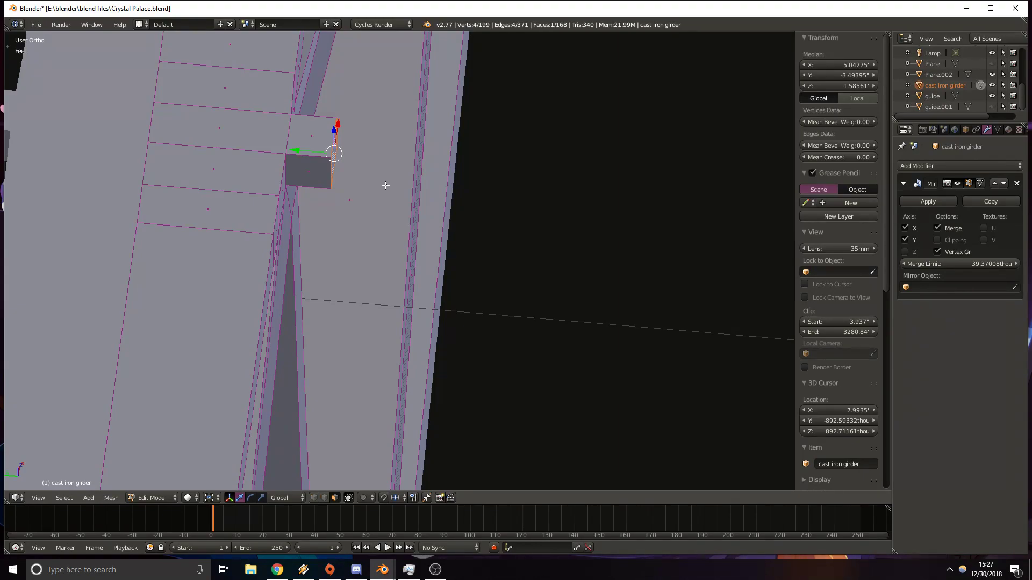
Place the 3D cursor in front of the extruded block in top view and add a cylinder there as a separate object.
{"action": "key", "text": "KP_7"}
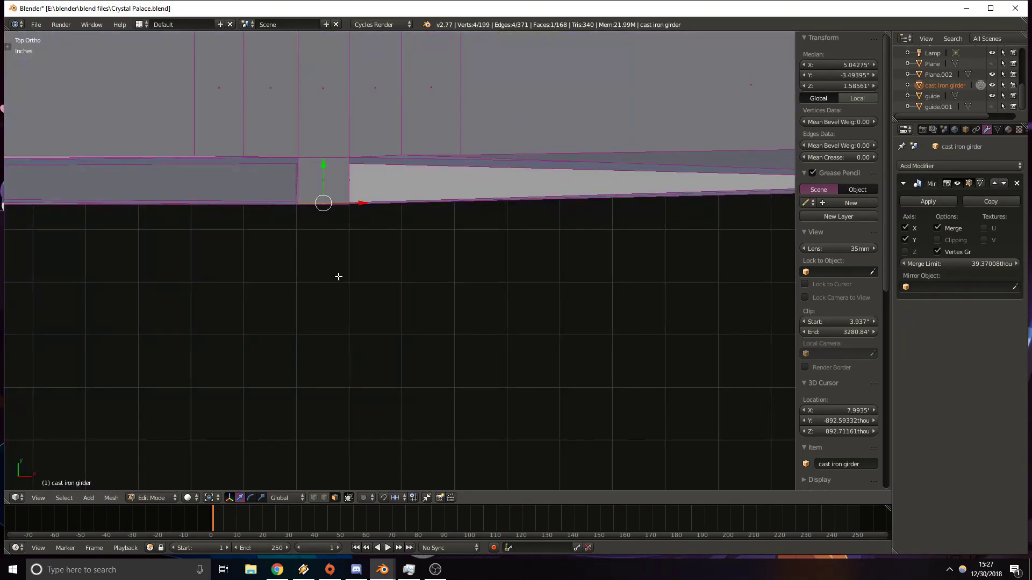
{"action": "left_click", "coordinate": [327, 350]}
{"action": "key", "text": "shift+s"}
{"action": "key", "text": "Escape"}
{"action": "key", "text": "Tab"}
{"action": "key", "text": "shift+a"}
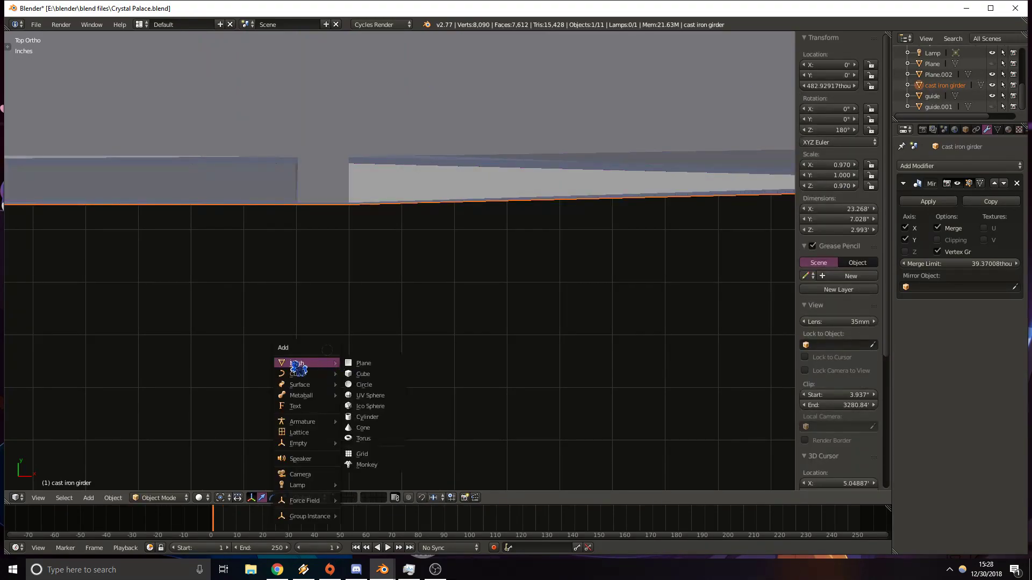
{"action": "mouse_move", "coordinate": [314, 364]}
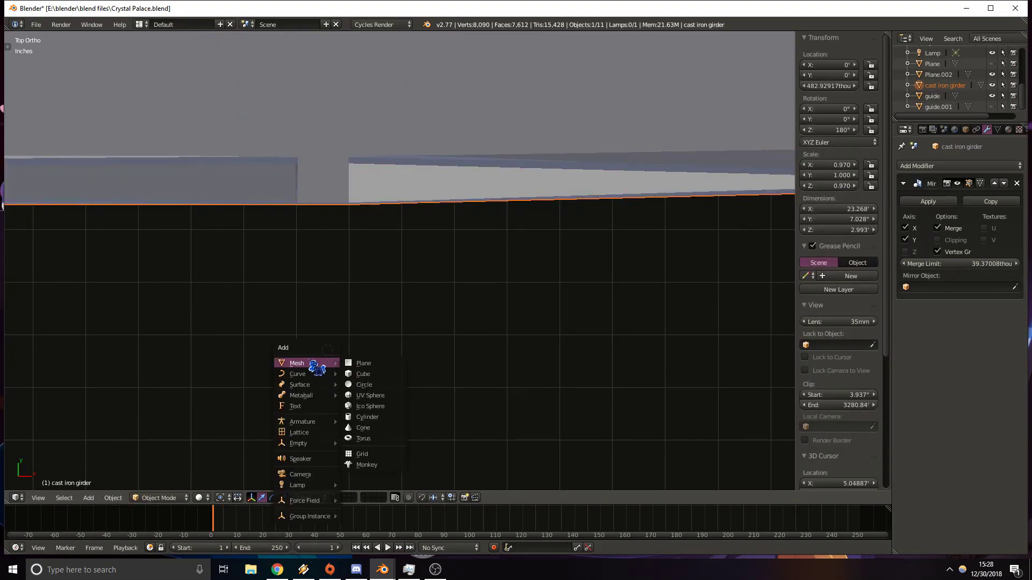
{"action": "left_click", "coordinate": [376, 417]}
Scale the cylinder uniformly to about 0.034, making it about 809 thou across.
{"action": "scroll", "coordinate": [578, 336], "scroll_direction": "down", "scroll_amount": 4}
{"action": "key", "text": "s"}
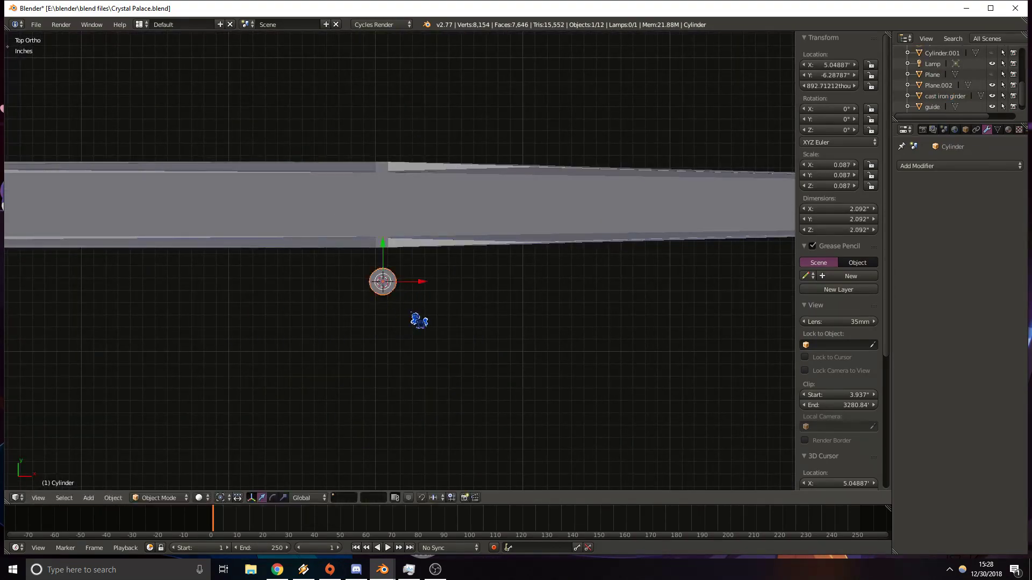
{"action": "scroll", "coordinate": [403, 311], "scroll_direction": "up", "scroll_amount": 10}
{"action": "left_click", "coordinate": [494, 331]}
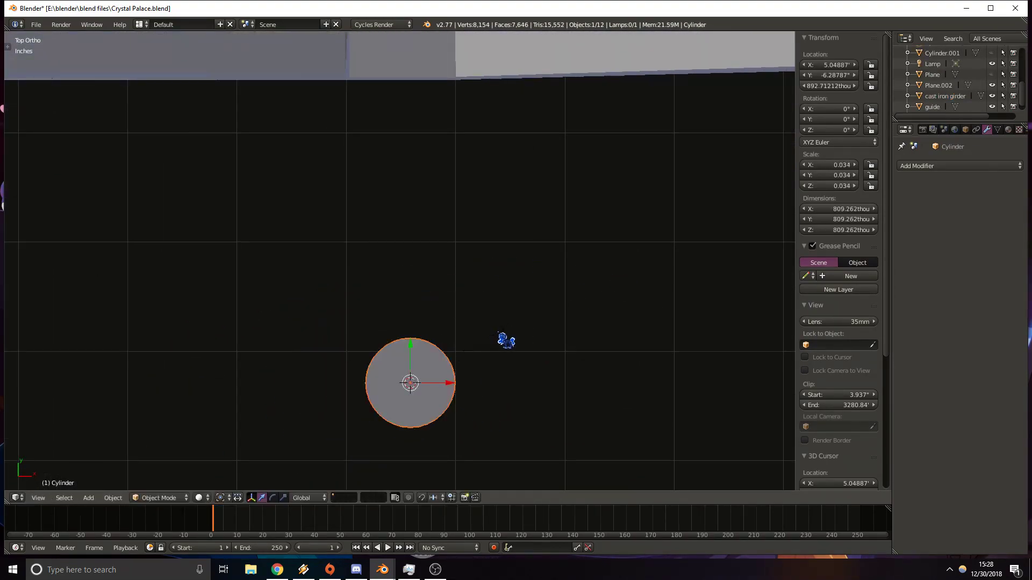
Reposition the cylinder in top view in front of the girder, at about 5.084' X and -6.004" Y.
{"action": "key", "text": "g"}
{"action": "left_click", "coordinate": [565, 285]}
{"action": "key", "text": "z"}
{"action": "scroll", "coordinate": [610, 306], "scroll_direction": "up", "scroll_amount": 4}
{"action": "middle_click_drag", "start_coordinate": [604, 313], "coordinate": [559, 284], "text": "shift"}
{"action": "key", "text": "g"}
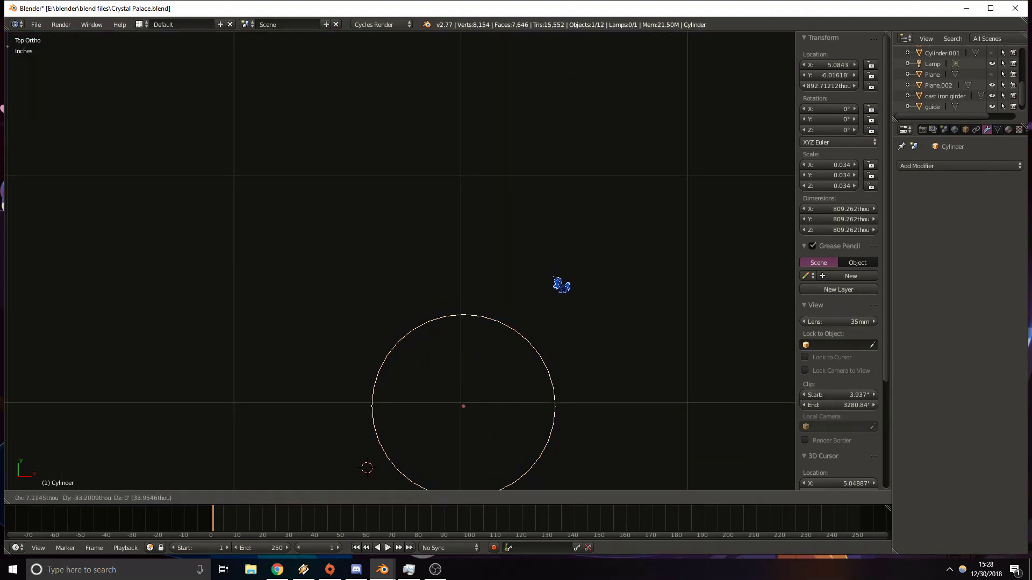
{"action": "left_click", "coordinate": [560, 281]}
{"action": "key", "text": "g"}
{"action": "left_click", "coordinate": [567, 279]}
Scale the cylinder uniformly to about 2.035" across, and set its Z dimension to 1'.
{"action": "scroll", "coordinate": [599, 281], "scroll_direction": "down", "scroll_amount": 6}
{"action": "key", "text": "s"}
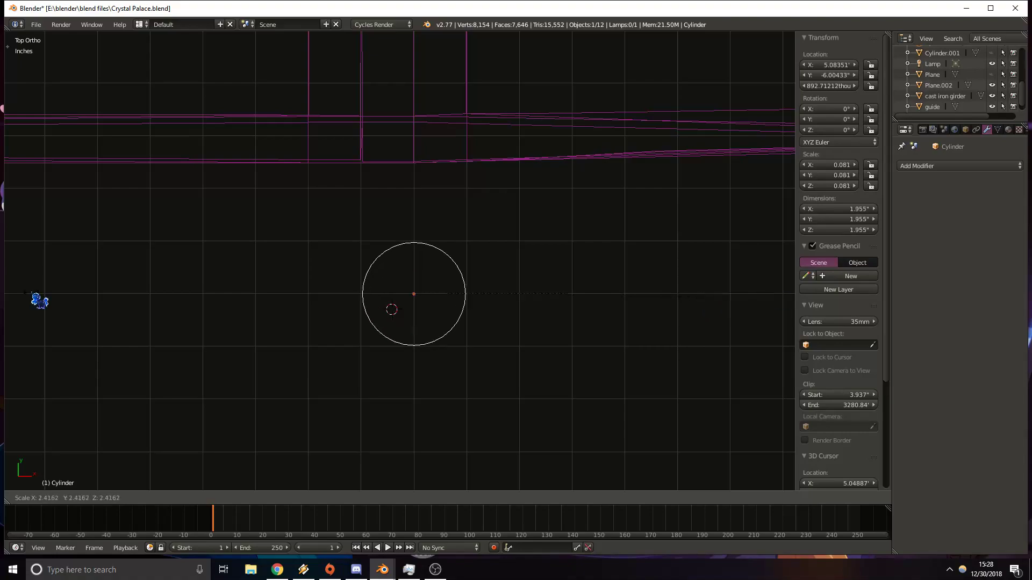
{"action": "left_click", "coordinate": [48, 299]}
{"action": "left_click", "coordinate": [839, 228]}
{"action": "type", "text": "1"}
{"action": "key", "text": "Return"}
Try the cylinder's X dimension at 1', and shrink it by entering .12 feet.
{"action": "left_click", "coordinate": [840, 209]}
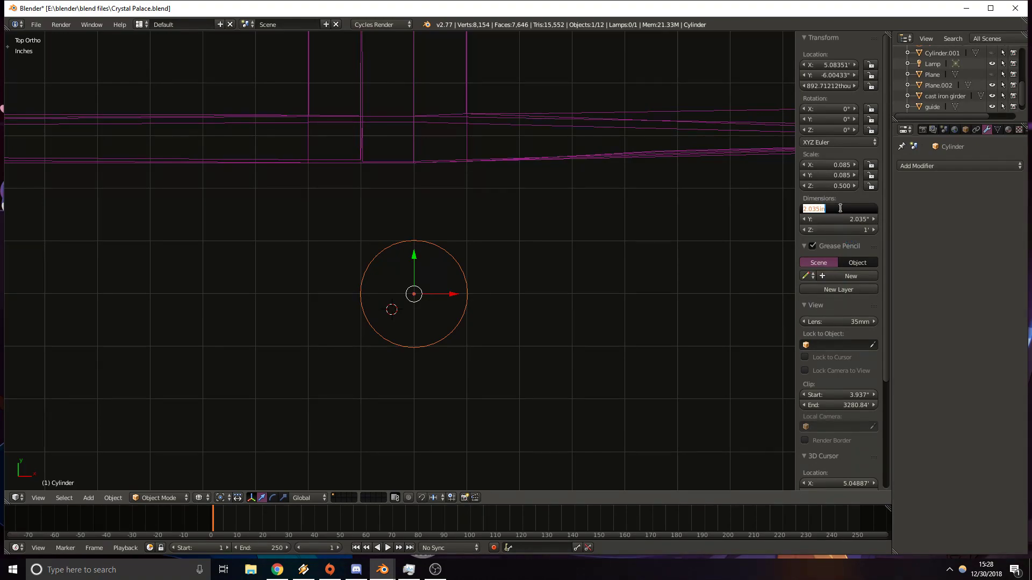
{"action": "type", "text": "1"}
{"action": "key", "text": "Return"}
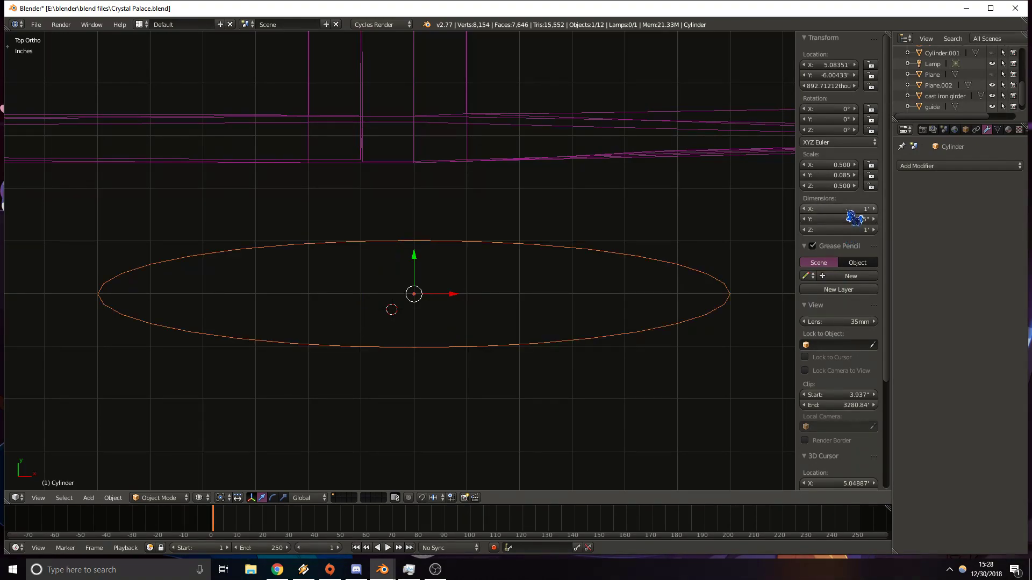
{"action": "left_click", "coordinate": [845, 209]}
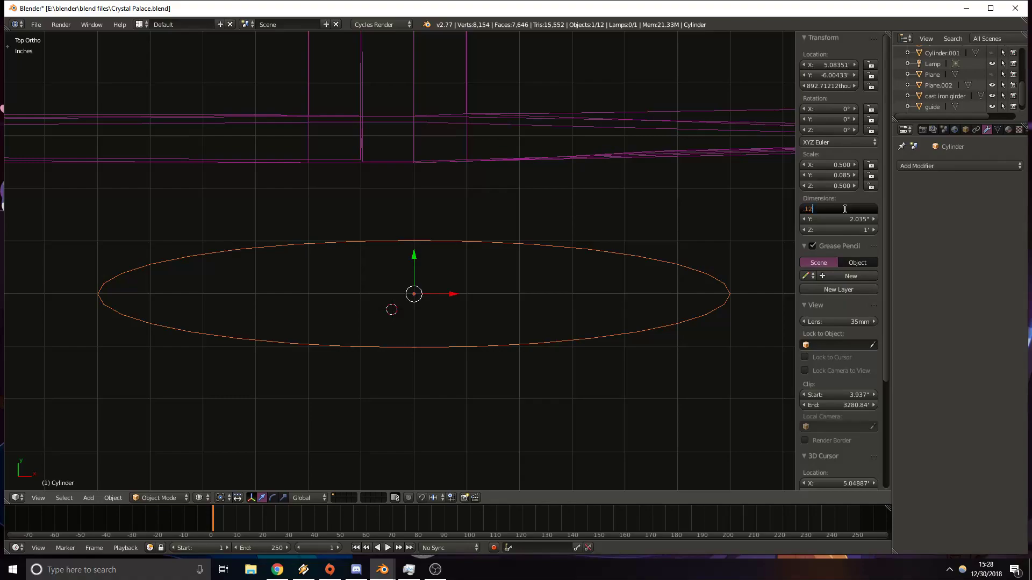
{"action": "key", "text": "Return"}
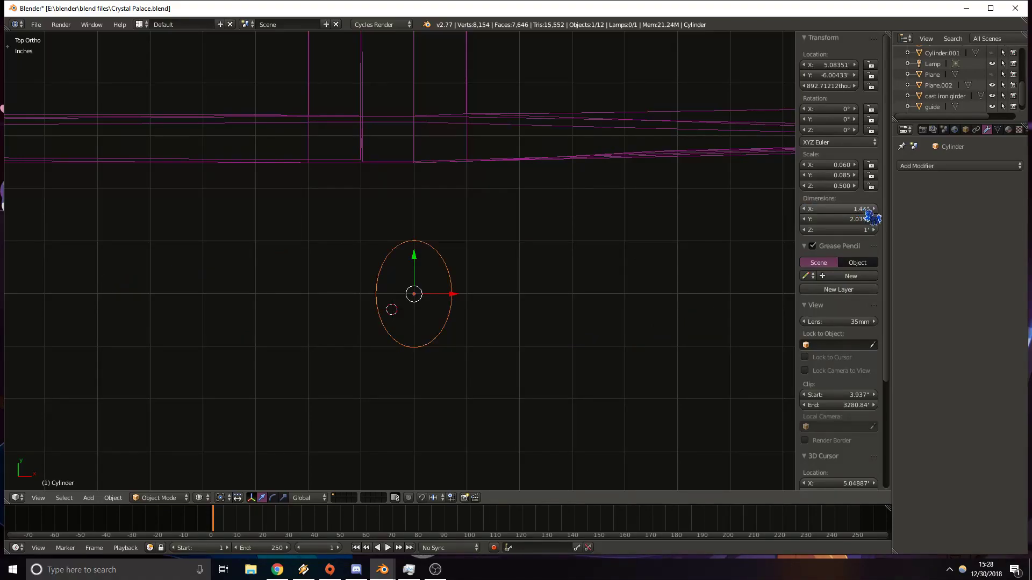
Set the cylinder's X and Y dimensions to 1" each.
{"action": "left_click", "coordinate": [867, 212]}
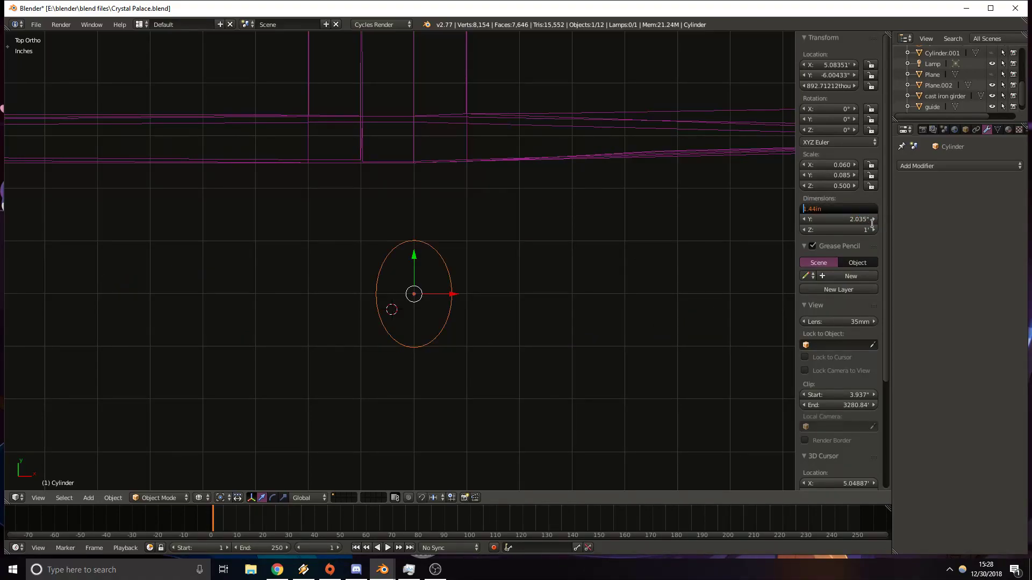
{"action": "type", "text": "1 in"}
{"action": "key", "text": "Return"}
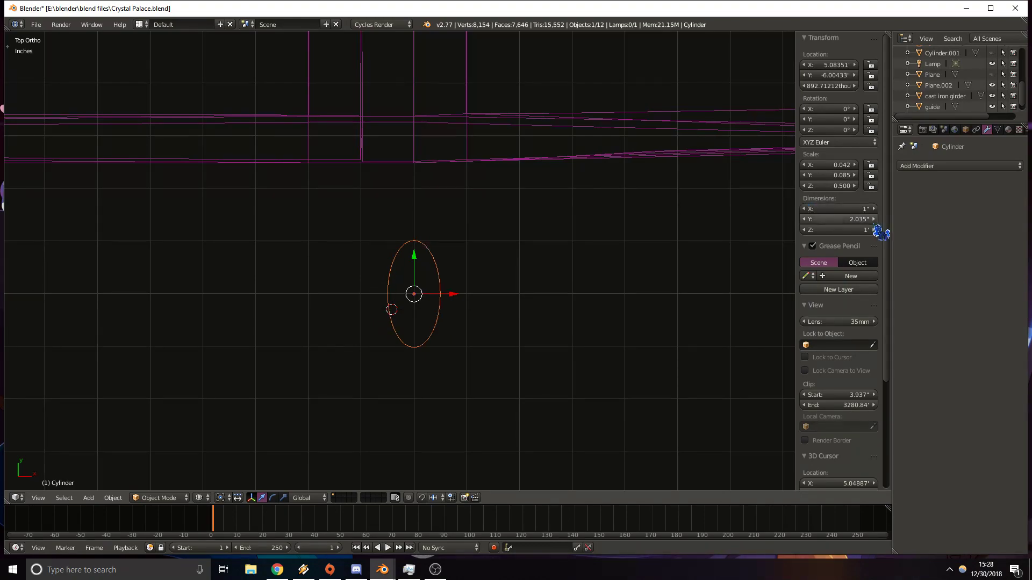
{"action": "left_click", "coordinate": [866, 219]}
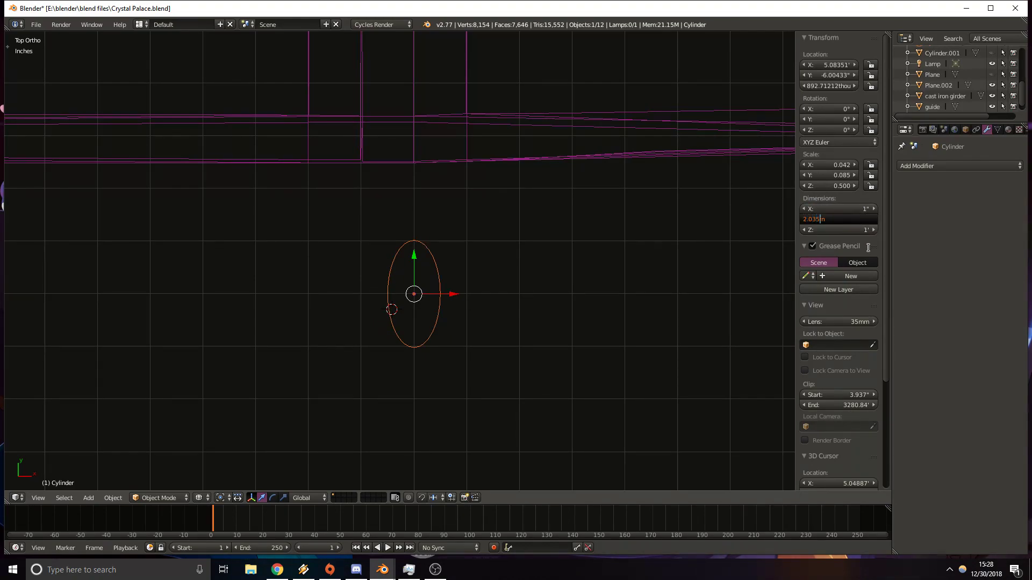
{"action": "key", "text": "Return"}
Move the cylinder in top view onto the extruded block, to about 5.041' X and -3.017" Y.
{"action": "middle_click_drag", "start_coordinate": [367, 263], "coordinate": [434, 320], "text": "shift"}
{"action": "key", "text": "z"}
{"action": "key", "text": "g"}
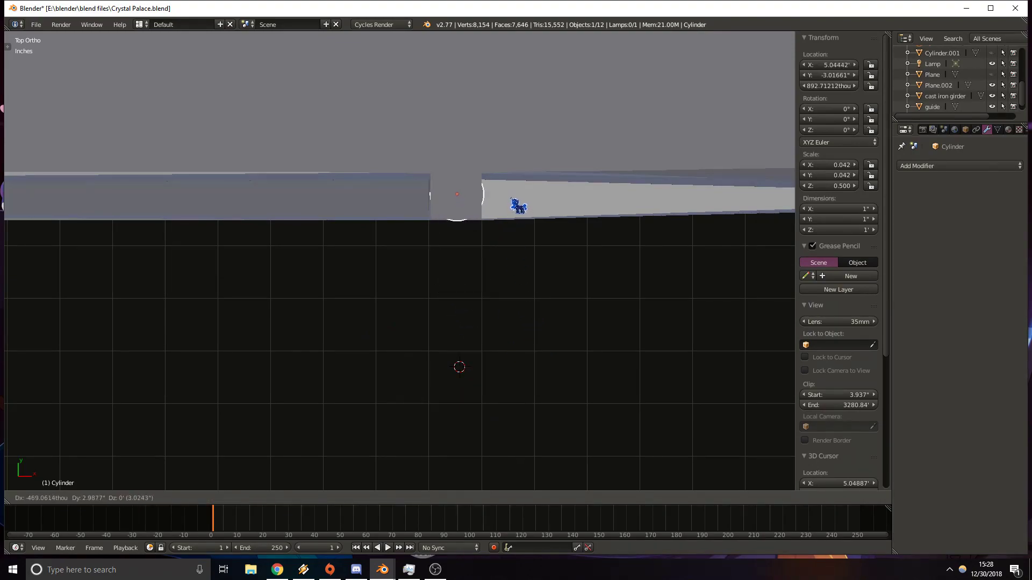
{"action": "left_click", "coordinate": [508, 197]}
Examine the cylinder's size and position against the extruded block and the girder post from several angles.
{"action": "key", "text": "z"}
{"action": "scroll", "coordinate": [521, 223], "scroll_direction": "up", "scroll_amount": 5}
{"action": "mouse_move", "coordinate": [521, 223]}
{"action": "middle_mouse_down", "text": "shift"}
{"action": "mouse_move", "coordinate": [476, 273]}
{"action": "mouse_move", "coordinate": [541, 231]}
{"action": "mouse_move", "coordinate": [513, 171]}
{"action": "middle_mouse_up", "text": "shift"}
{"action": "right_click", "coordinate": [563, 211]}
{"action": "key", "text": "Tab"}
{"action": "scroll", "coordinate": [604, 218], "scroll_direction": "down", "scroll_amount": 2}
{"action": "key", "text": "z"}
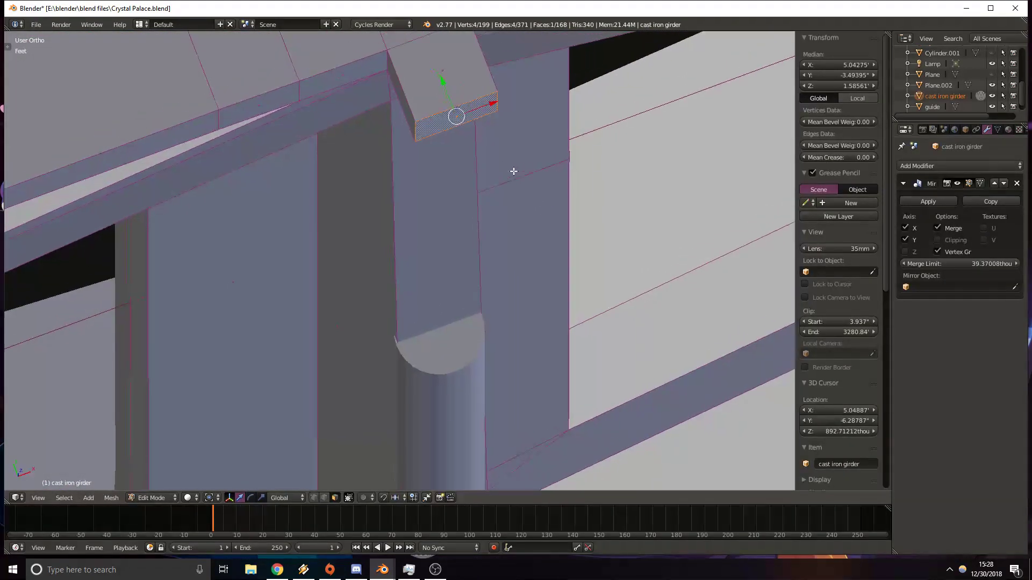
{"action": "right_click", "coordinate": [421, 423]}
{"action": "key", "text": "Tab"}
{"action": "right_click", "coordinate": [432, 417]}
{"action": "middle_click_drag", "start_coordinate": [452, 417], "coordinate": [439, 401]}
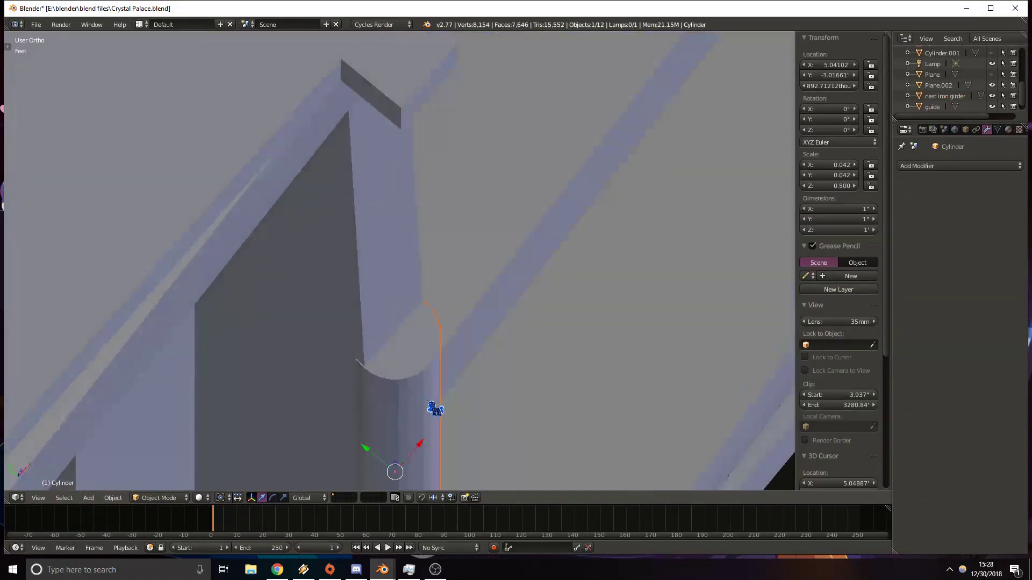
{"action": "middle_click_drag", "start_coordinate": [500, 417], "coordinate": [465, 402]}
{"action": "right_click", "coordinate": [386, 361]}
{"action": "key", "text": "Tab"}
{"action": "key", "text": "Tab"}
{"action": "right_click", "coordinate": [386, 360]}
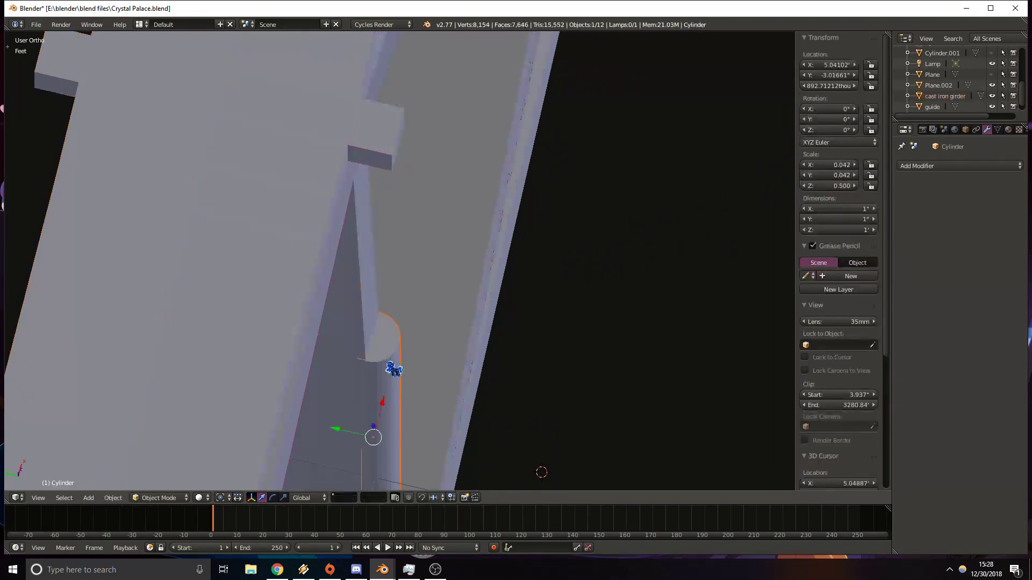
{"action": "key", "text": "Tab"}
{"action": "key", "text": "Tab"}
Set the cylinder's X and Y dimensions to .5" each.
{"action": "left_click", "coordinate": [839, 209]}
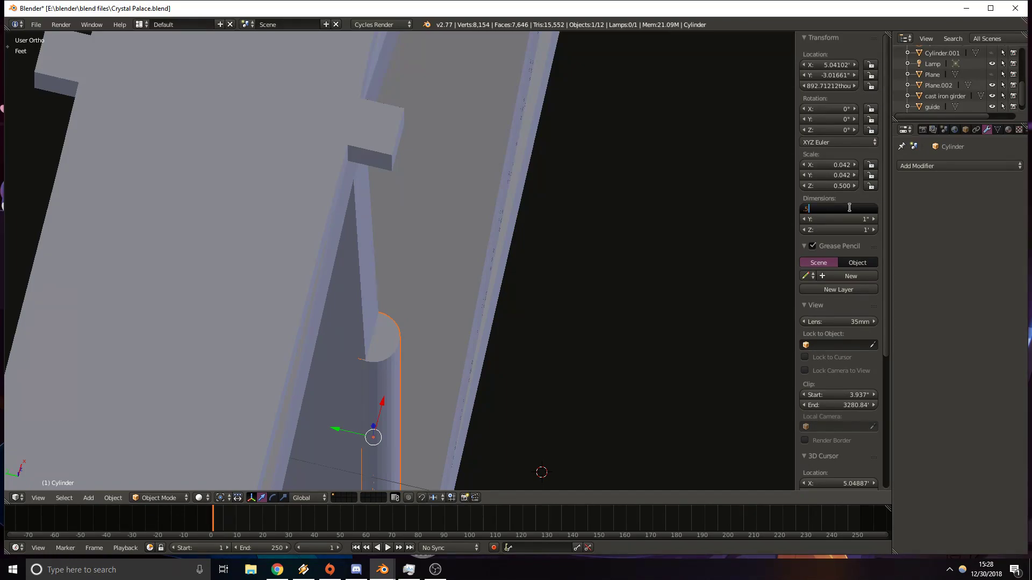
{"action": "key", "text": "Return"}
{"action": "key", "text": "Down"}
{"action": "left_click", "coordinate": [855, 219]}
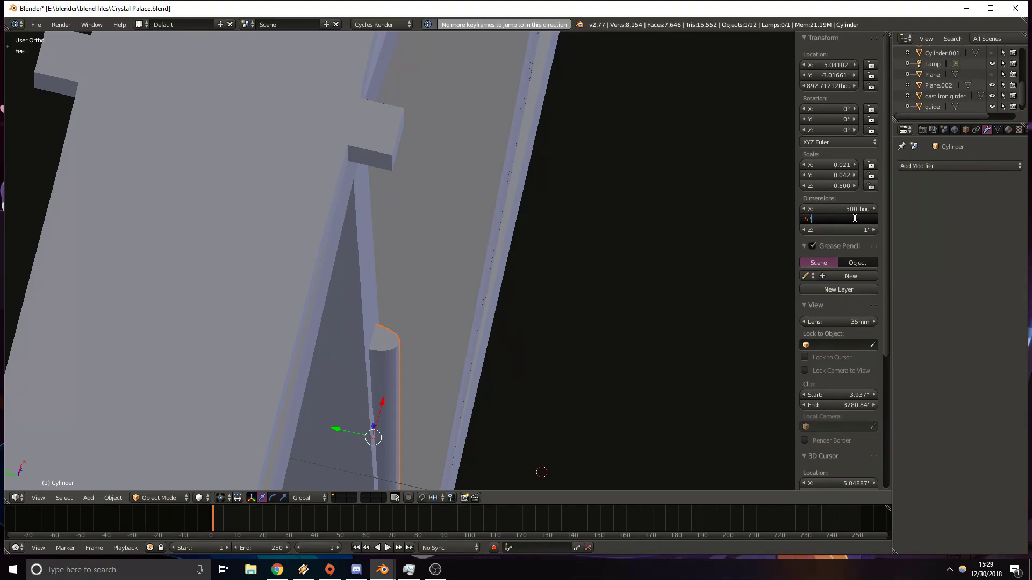
{"action": "type", "text": ".5\""}
{"action": "key", "text": "Return"}
{"action": "scroll", "coordinate": [466, 313], "scroll_direction": "down", "scroll_amount": 3}
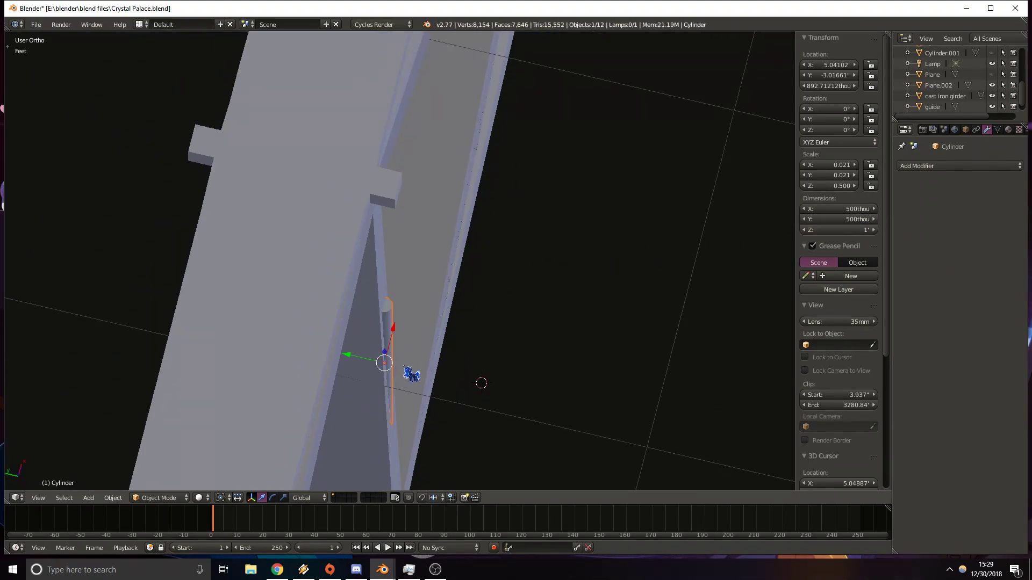
Move the cylinder within the block to about -3.116" Y, and raise it through the block to about 1.721' Z.
{"action": "key", "text": "KP_7"}
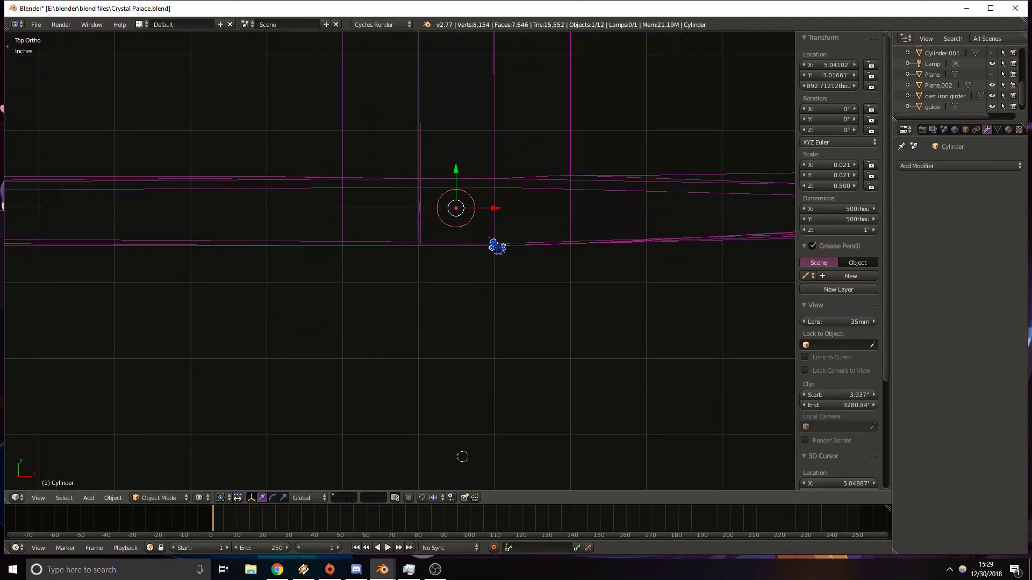
{"action": "key", "text": "g"}
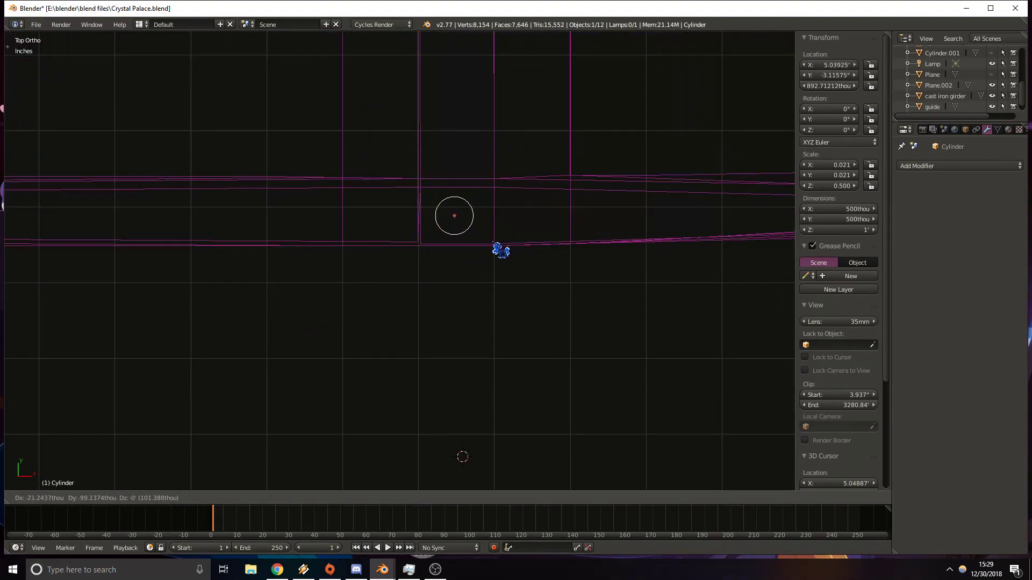
{"action": "left_click", "coordinate": [502, 248]}
{"action": "key", "text": "z"}
{"action": "mouse_move", "coordinate": [492, 240]}
{"action": "middle_mouse_down", "text": "shift"}
{"action": "mouse_move", "coordinate": [489, 262]}
{"action": "mouse_move", "coordinate": [500, 230]}
{"action": "mouse_move", "coordinate": [508, 283]}
{"action": "middle_mouse_up", "text": "shift"}
{"action": "left_click_drag", "start_coordinate": [433, 468], "coordinate": [470, 145]}
{"action": "middle_click_drag", "start_coordinate": [480, 185], "coordinate": [480, 240], "text": "shift"}
{"action": "scroll", "coordinate": [454, 290], "scroll_direction": "up", "scroll_amount": 4}
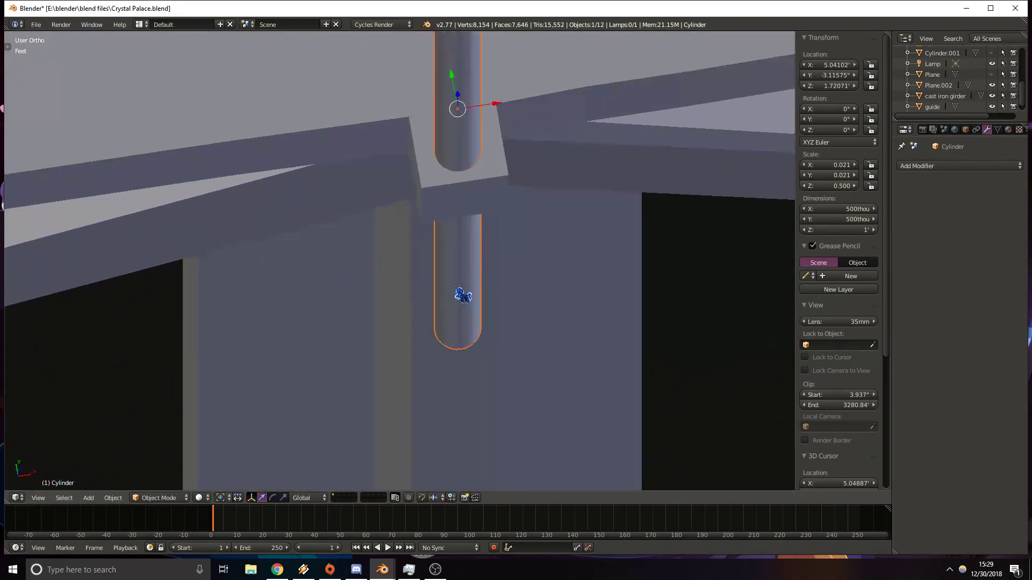
Edit the cast iron girder and add five evenly spaced, centred loop cuts across the width of the extruded block.
{"action": "middle_click_drag", "start_coordinate": [454, 290], "coordinate": [483, 273], "text": "shift"}
{"action": "right_click", "coordinate": [476, 162]}
{"action": "key", "text": "Tab"}
{"action": "scroll", "coordinate": [491, 194], "scroll_direction": "up", "scroll_amount": 1}
{"action": "scroll", "coordinate": [487, 195], "scroll_direction": "up", "scroll_amount": 3}
{"action": "middle_click_drag", "start_coordinate": [463, 198], "coordinate": [431, 258], "text": "shift"}
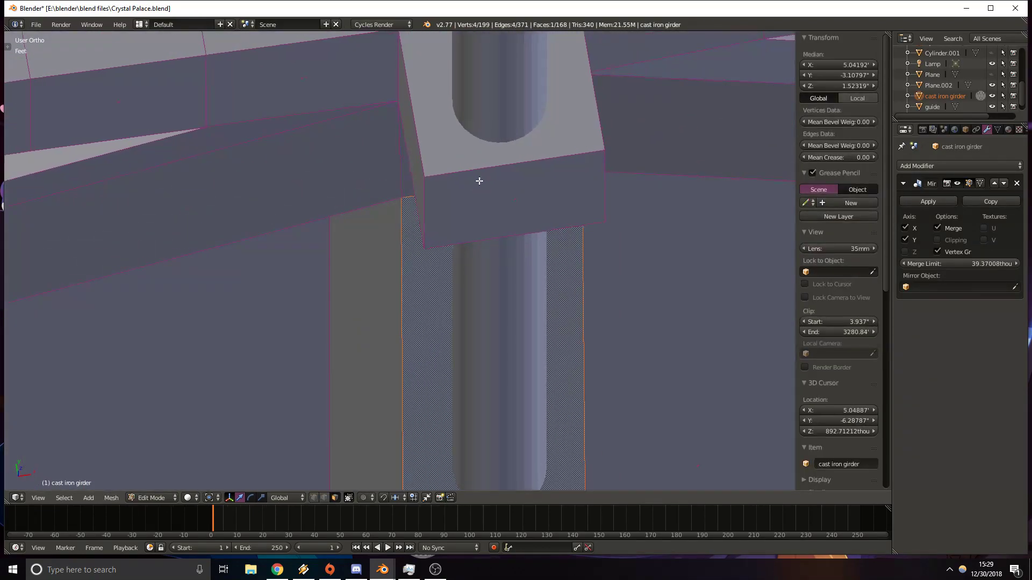
{"action": "middle_click_drag", "start_coordinate": [481, 178], "coordinate": [428, 249], "text": "shift"}
{"action": "key", "text": "ctrl+r"}
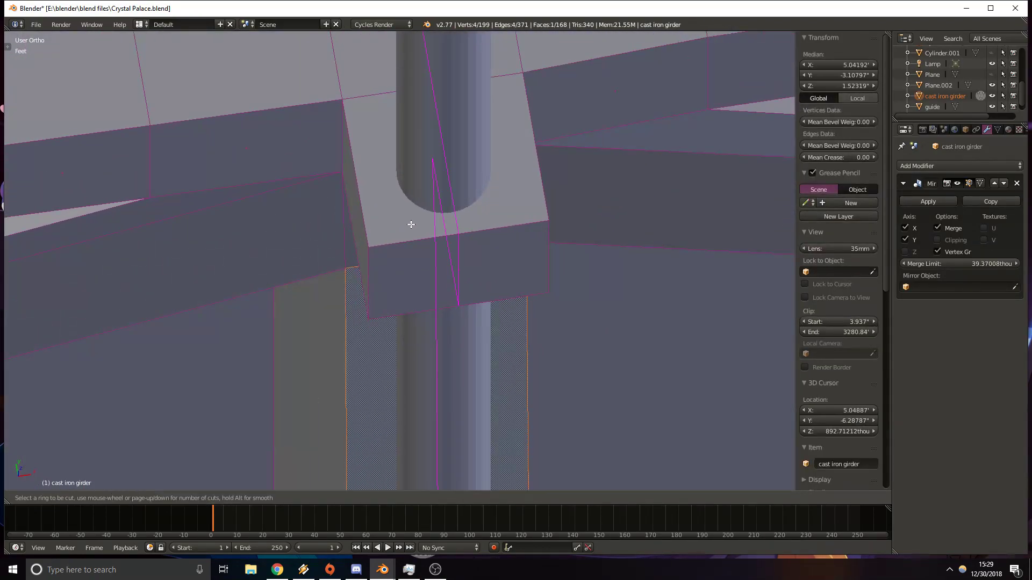
{"action": "scroll", "coordinate": [411, 225], "scroll_direction": "up", "scroll_amount": 4}
{"action": "left_click", "coordinate": [412, 224]}
{"action": "right_click", "coordinate": [411, 225]}
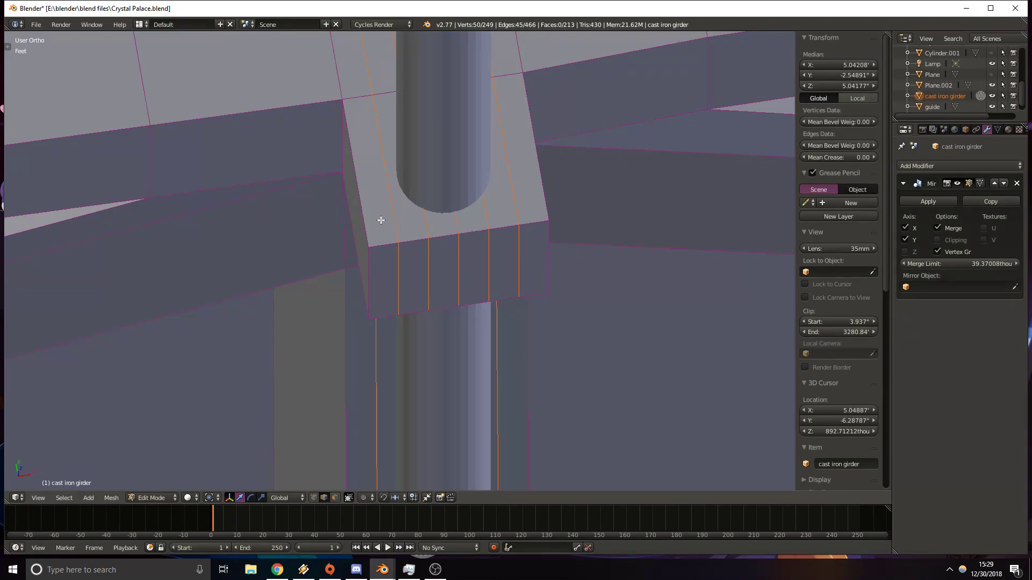
Move the block's two outer vertical front edges back along Y to about -3.073".
{"action": "right_click", "coordinate": [372, 279]}
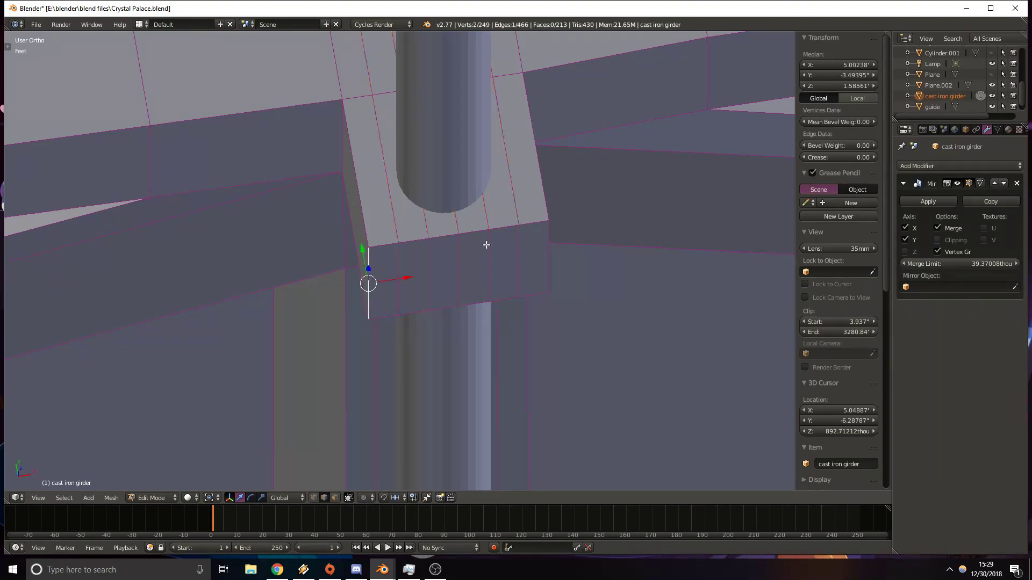
{"action": "right_click", "coordinate": [549, 232], "text": "shift"}
{"action": "left_click_drag", "start_coordinate": [453, 237], "coordinate": [445, 165]}
{"action": "key", "text": "z"}
{"action": "key", "text": "KP_7"}
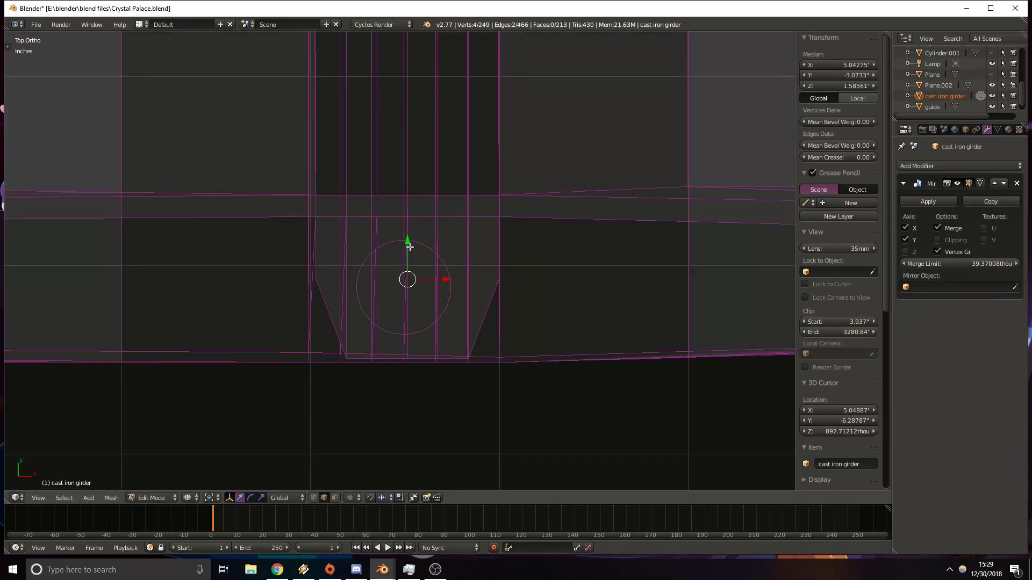
{"action": "key", "text": "z"}
Move the outermost pair of loop-cut edges on the block's front back along Y to about -3.366".
{"action": "middle_click_drag", "start_coordinate": [395, 336], "coordinate": [398, 295]}
{"action": "middle_click_drag", "start_coordinate": [379, 96], "coordinate": [380, 285], "text": "shift"}
{"action": "right_click", "coordinate": [362, 215]}
{"action": "right_click", "coordinate": [478, 198], "text": "shift"}
{"action": "middle_click_drag", "start_coordinate": [478, 197], "coordinate": [419, 259], "text": "shift"}
{"action": "key", "text": "g"}
{"action": "key", "text": "y"}
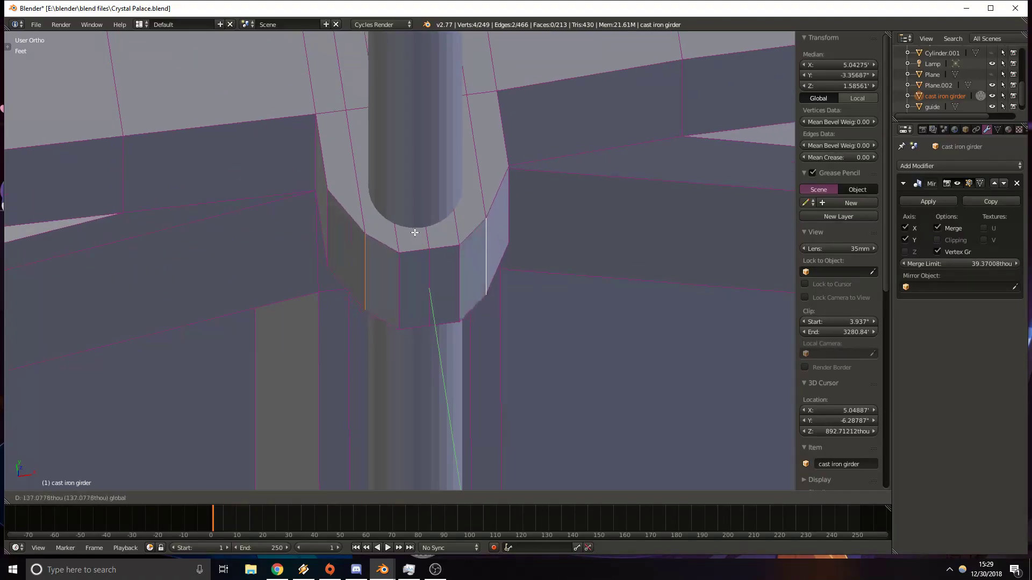
{"action": "key", "text": "Escape"}
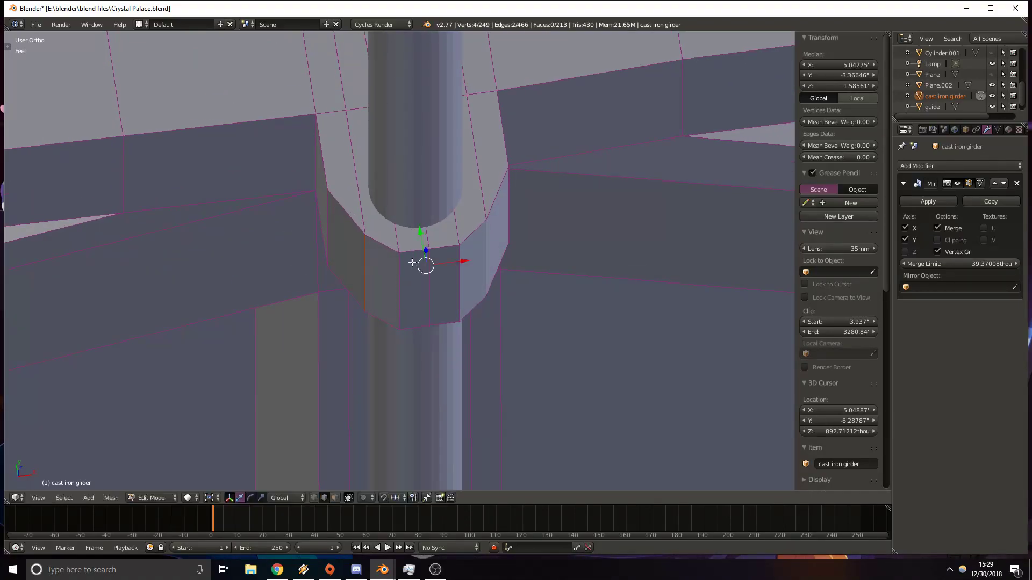
Move the next inner pair of vertical front edges back along Y to about -3.459".
{"action": "key", "text": "g"}
{"action": "key", "text": "y"}
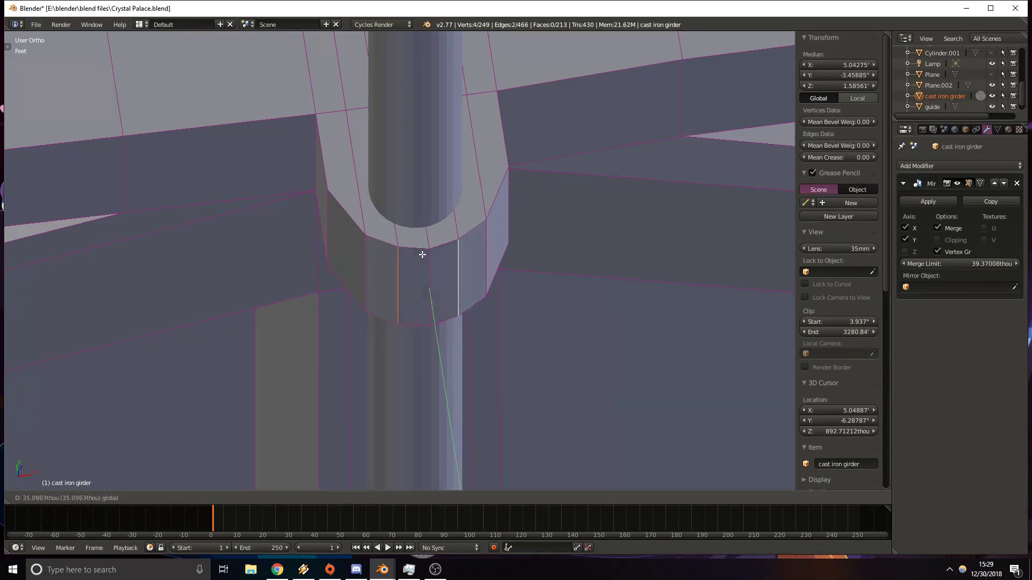
{"action": "left_click", "coordinate": [422, 254]}
Add a loop cut through the long slanted face on each side of the rounded block.
{"action": "middle_click_drag", "start_coordinate": [371, 249], "coordinate": [417, 276]}
{"action": "middle_click_drag", "start_coordinate": [559, 355], "coordinate": [453, 321], "text": "shift"}
{"action": "key", "text": "ctrl+r"}
{"action": "left_click", "coordinate": [405, 350]}
{"action": "left_click", "coordinate": [527, 258]}
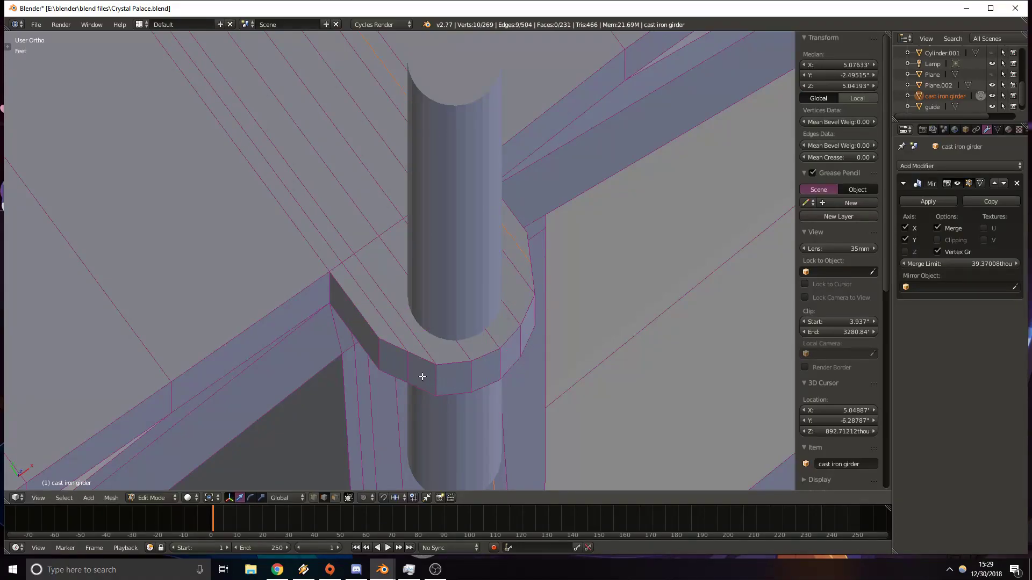
Select the new vertical edge on each side of the block and move both along Y to about -3.253".
{"action": "right_click", "coordinate": [410, 365]}
{"action": "middle_click_drag", "start_coordinate": [542, 273], "coordinate": [453, 273]}
{"action": "right_click", "coordinate": [434, 273], "text": "shift"}
{"action": "left_click_drag", "start_coordinate": [357, 267], "coordinate": [361, 273]}
{"action": "middle_click_drag", "start_coordinate": [361, 273], "coordinate": [486, 283]}
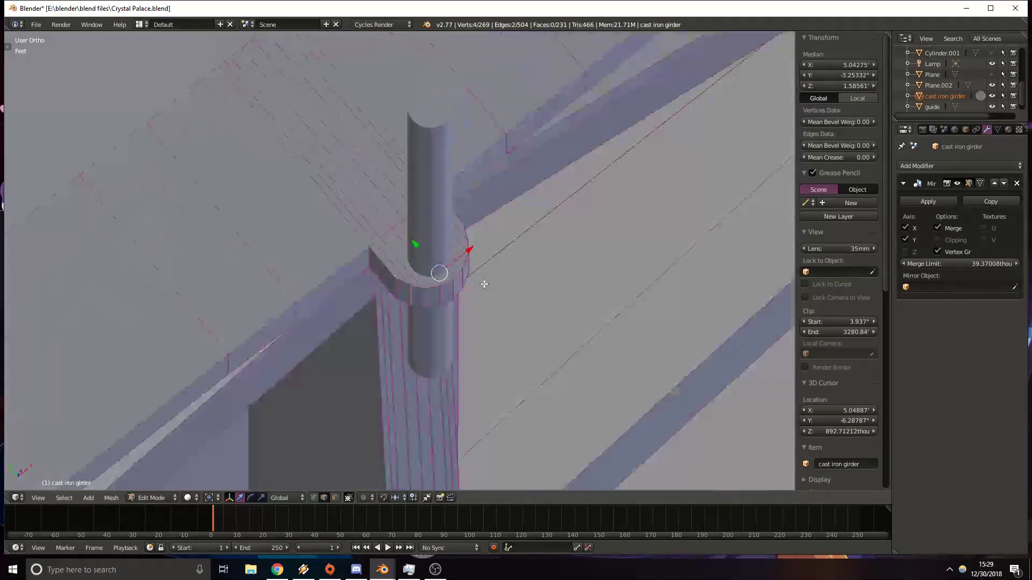
Leave mesh editing and select the cylinder together with the girder, keeping the girder active, in top wireframe view.
{"action": "scroll", "coordinate": [471, 317], "scroll_direction": "up", "scroll_amount": 4}
{"action": "key", "text": "Tab"}
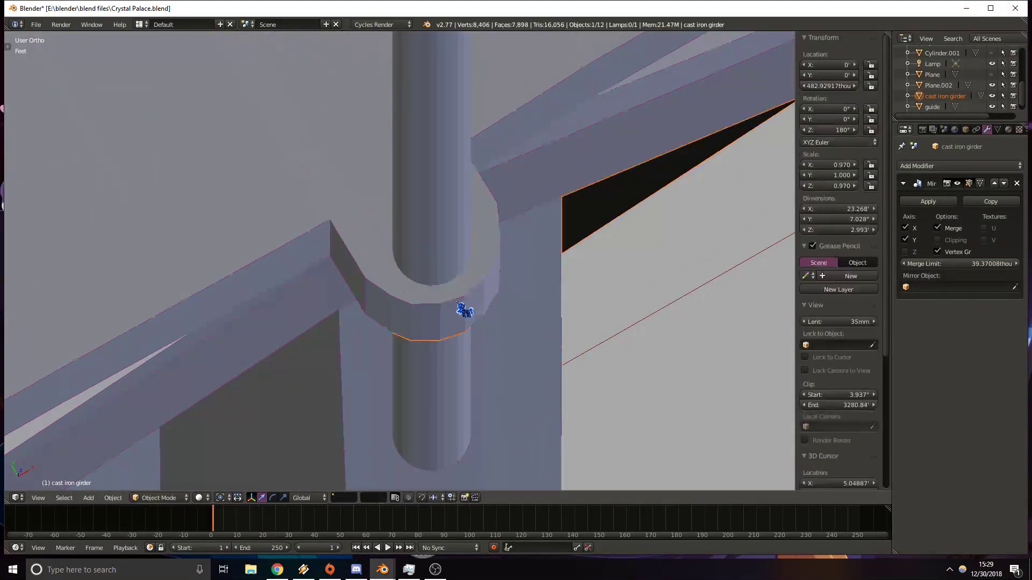
{"action": "right_click", "coordinate": [470, 299], "text": "shift"}
{"action": "right_click", "coordinate": [473, 314], "text": "shift"}
{"action": "key", "text": "KP_7"}
{"action": "key", "text": "z"}
{"action": "middle_click_drag", "start_coordinate": [408, 405], "coordinate": [424, 365], "text": "shift"}
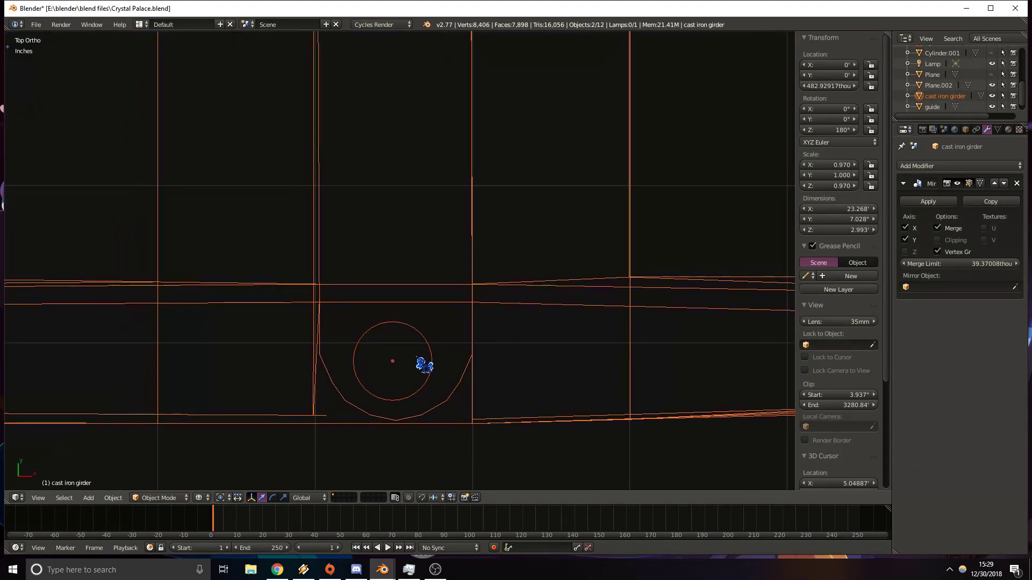
Try to cut the cylinder's outline into the girder mesh from the top view with Knife Project.
{"action": "key", "text": "Tab"}
{"action": "key", "text": "Tab"}
{"action": "key", "text": "Tab"}
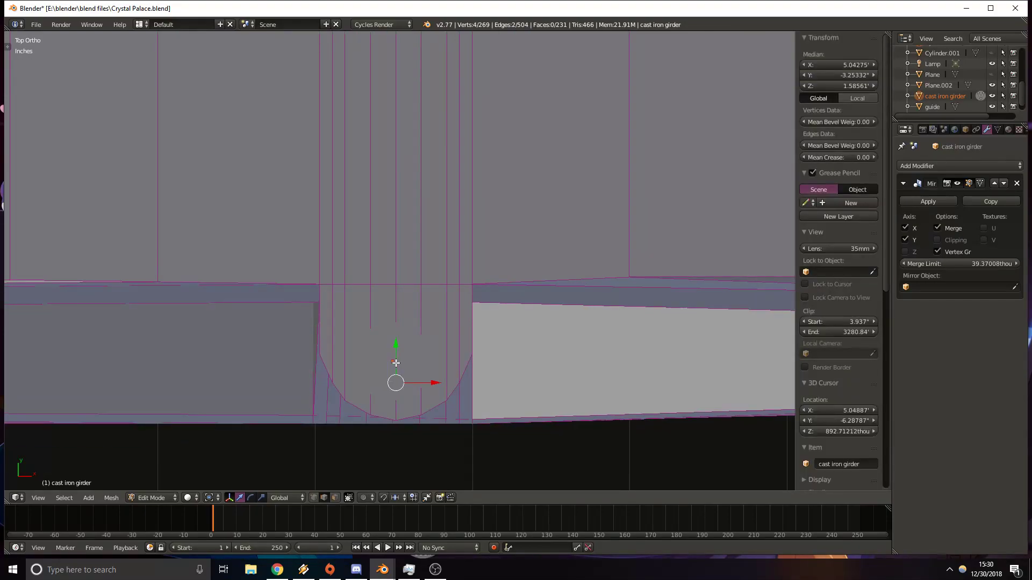
{"action": "key", "text": "t"}
{"action": "key", "text": "Tab"}
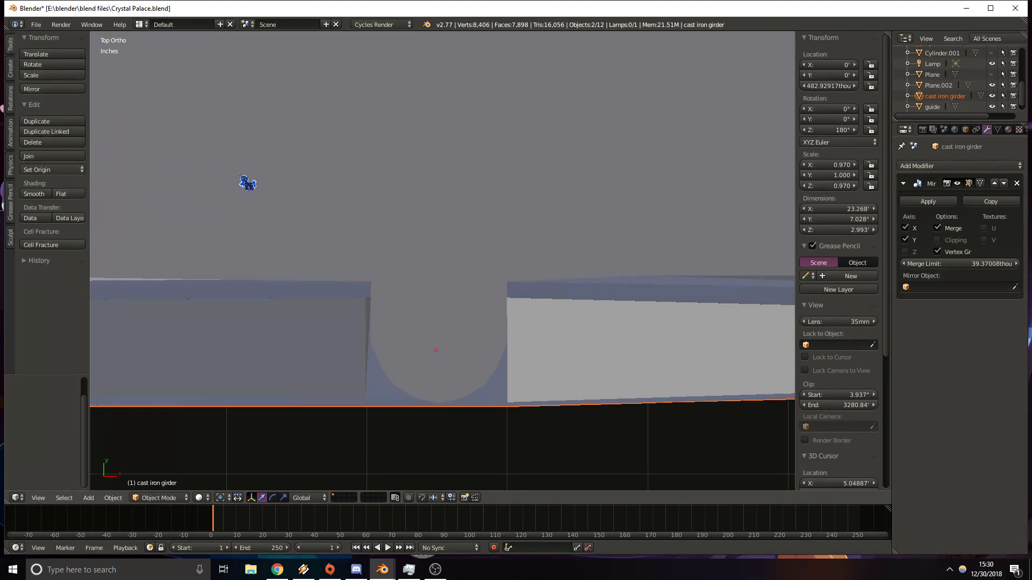
{"action": "key", "text": "Tab"}
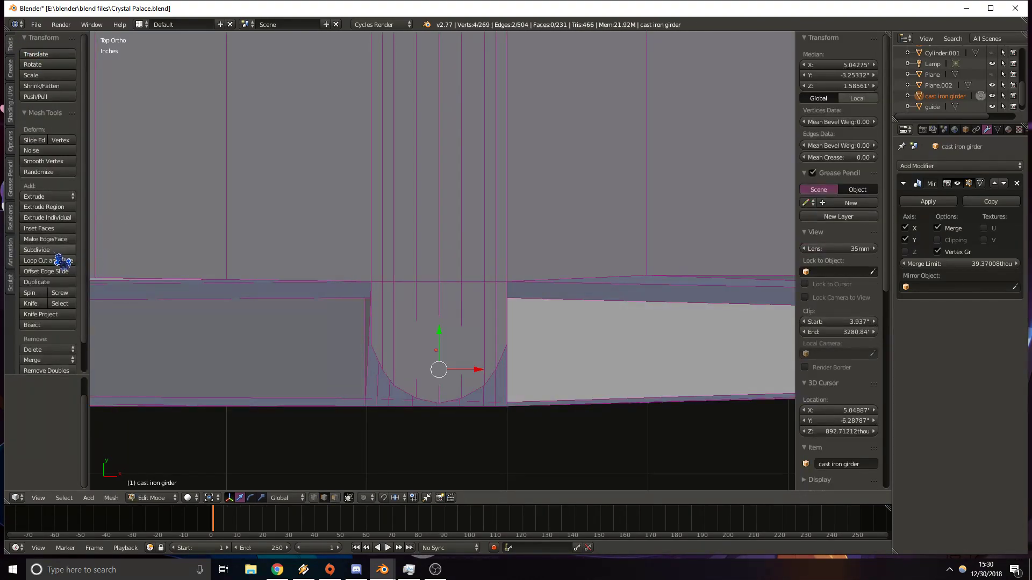
{"action": "left_click", "coordinate": [59, 316]}
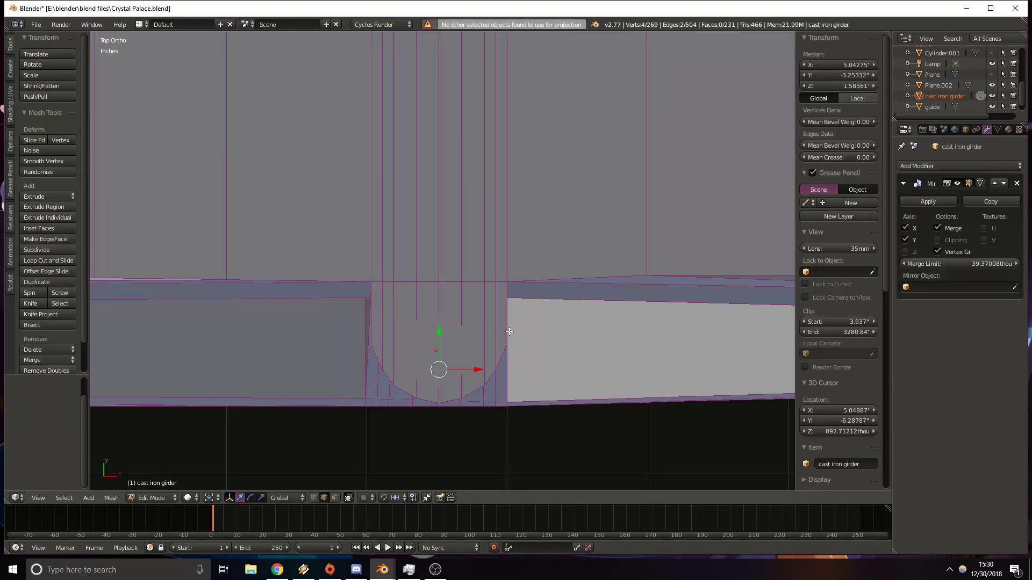
Leave mesh editing and reselect the cylinder together with the girder in wireframe, making the girder the active object.
{"action": "key", "text": "Tab"}
{"action": "key", "text": "z"}
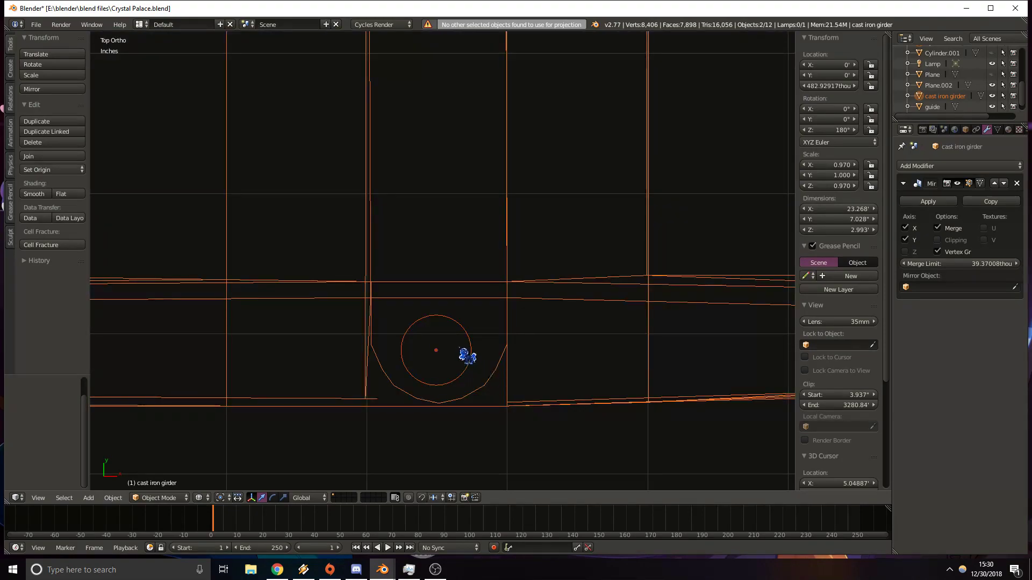
{"action": "right_click", "coordinate": [473, 350]}
{"action": "right_click", "coordinate": [504, 378], "text": "shift"}
{"action": "right_click", "coordinate": [465, 349], "text": "shift"}
{"action": "key", "text": "Tab"}
{"action": "key", "text": "Tab"}
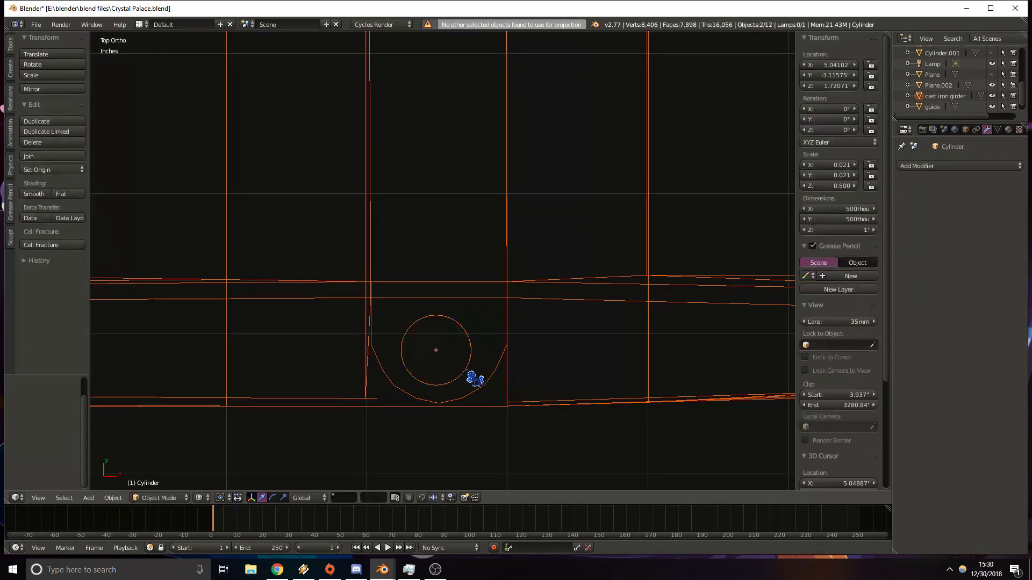
{"action": "right_click", "coordinate": [507, 373]}
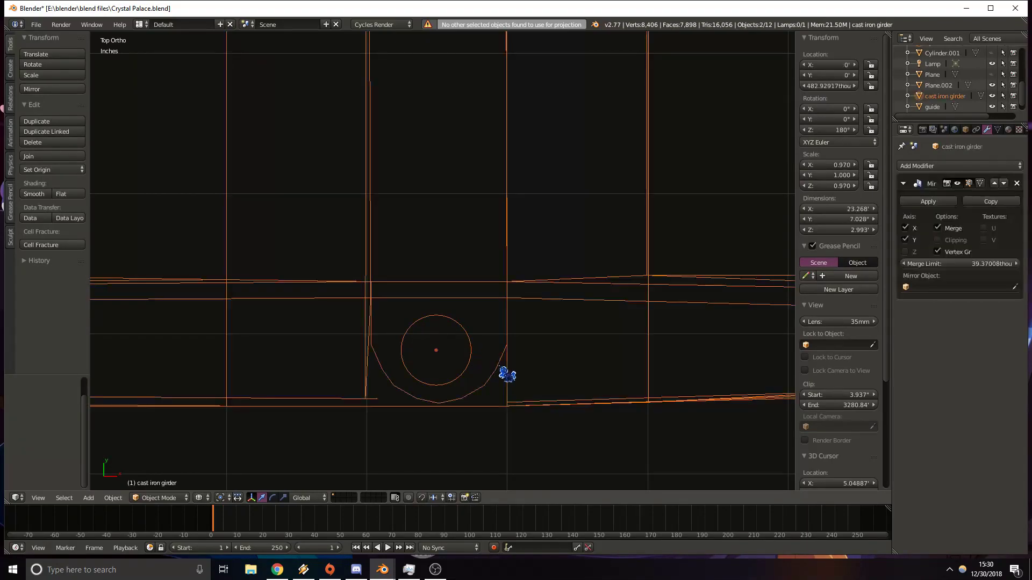
Try Knife Project again on the girder mesh with the cylinder's outline, this time from the top in wireframe.
{"action": "key", "text": "Tab"}
{"action": "left_click", "coordinate": [53, 314]}
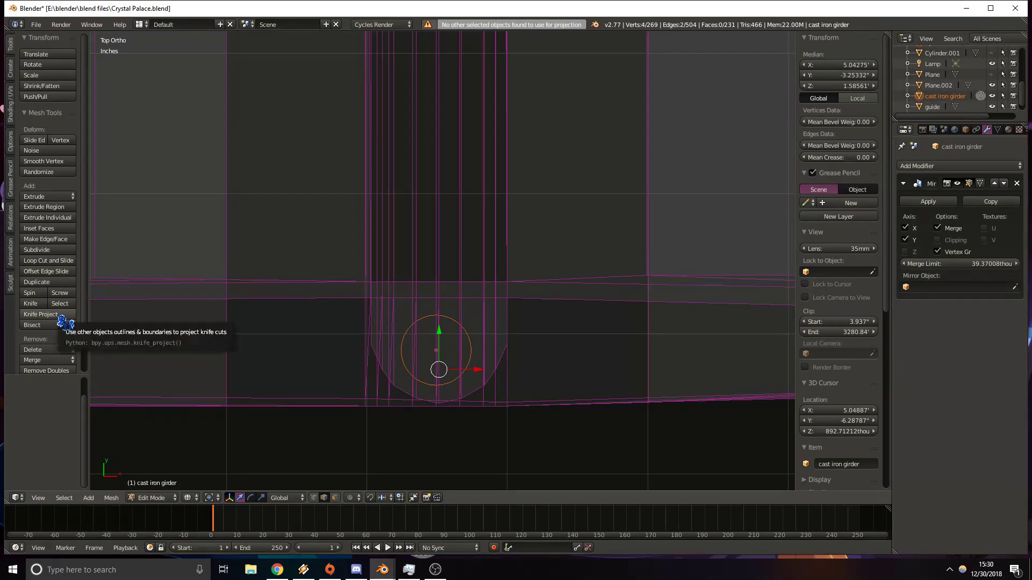
{"action": "middle_click_drag", "start_coordinate": [291, 345], "coordinate": [468, 374]}
{"action": "key", "text": "z"}
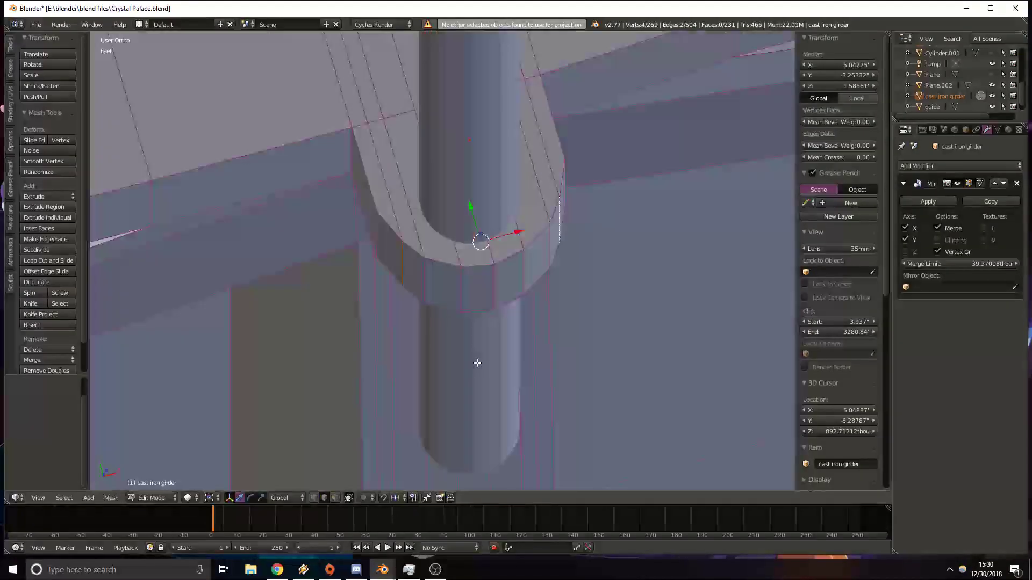
Select the entire girder mesh and check the cylinder's position in the lug from the top and at an angle.
{"action": "key", "text": "a"}
{"action": "key", "text": "a"}
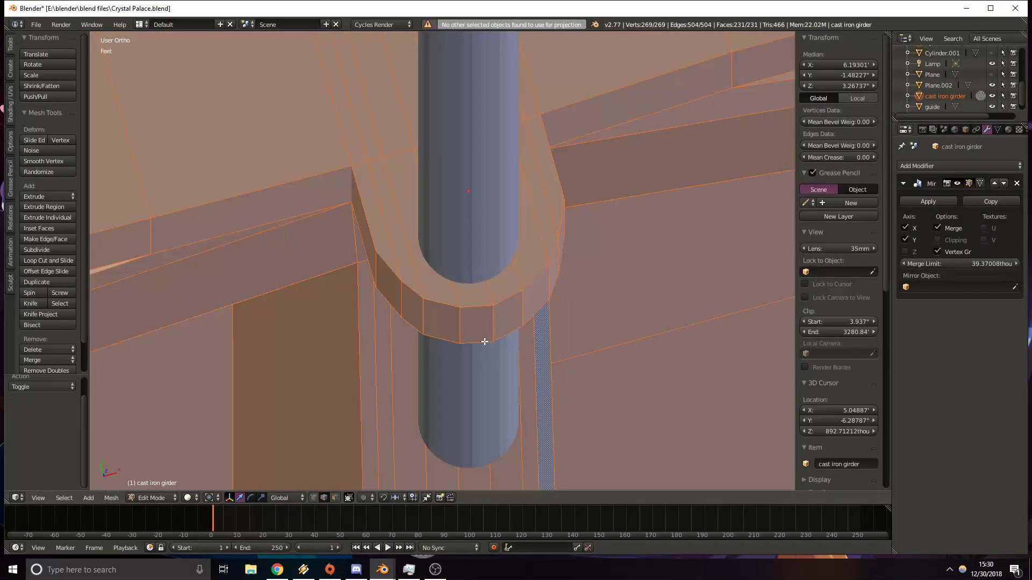
{"action": "key", "text": "KP_7"}
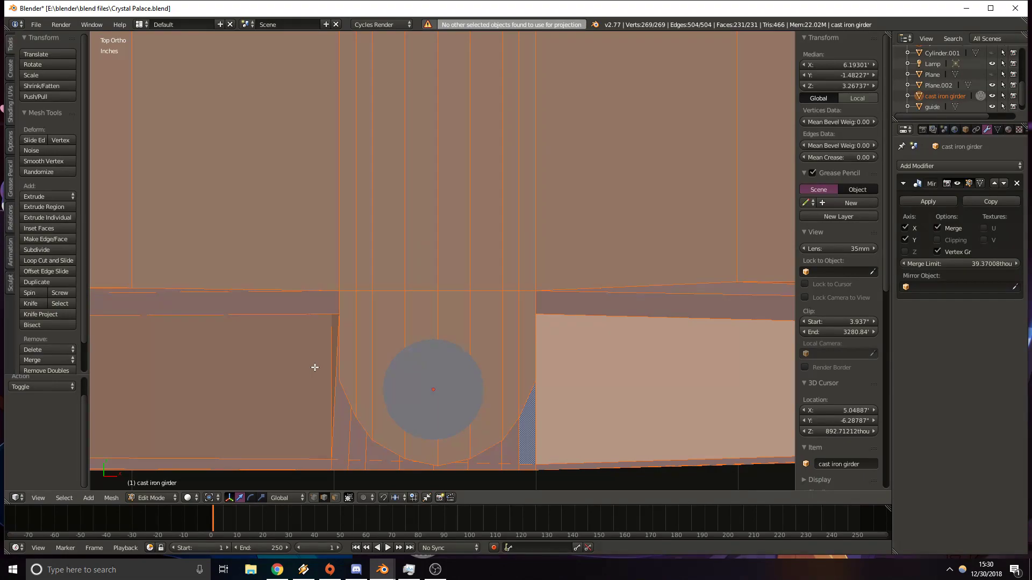
{"action": "middle_click_drag", "start_coordinate": [300, 368], "coordinate": [421, 357]}
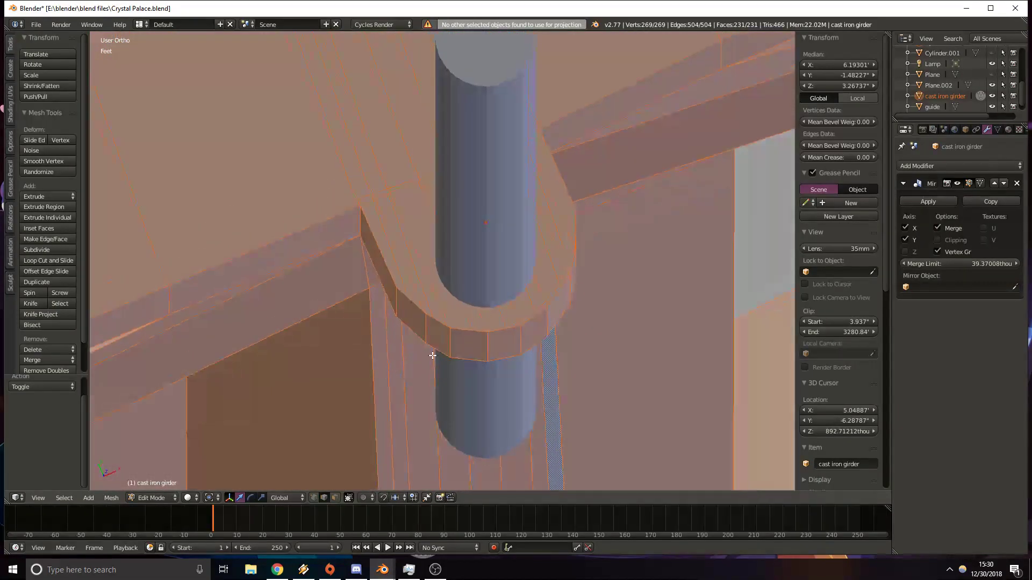
Add a lengthwise loop cut through the lug's front face beside the centre edge, with an edge slide factor of about -0.362.
{"action": "scroll", "coordinate": [511, 341], "scroll_direction": "up", "scroll_amount": 3}
{"action": "middle_click_drag", "start_coordinate": [560, 335], "coordinate": [435, 302], "text": "shift"}
{"action": "scroll", "coordinate": [515, 333], "scroll_direction": "up", "scroll_amount": 1}
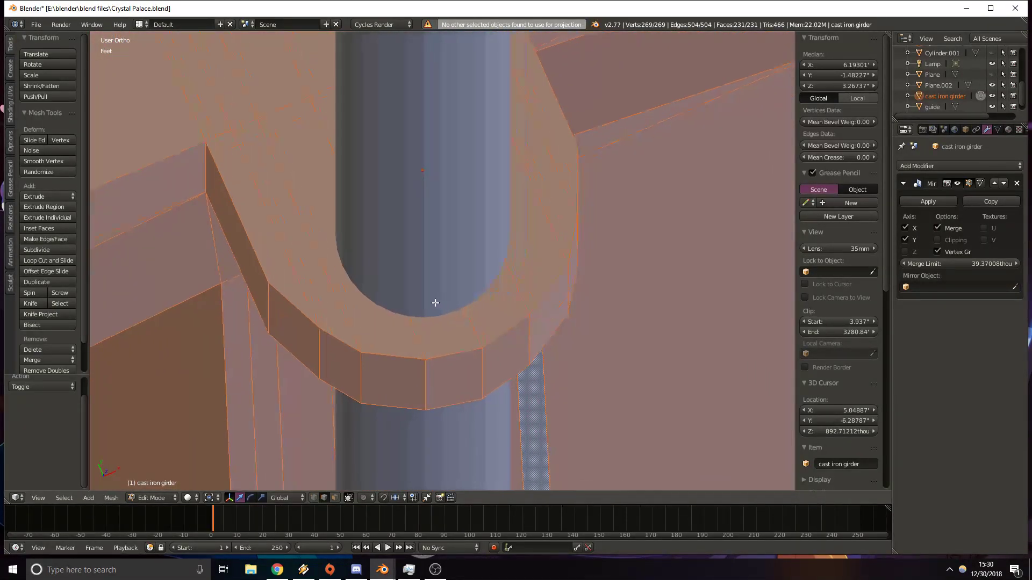
{"action": "key", "text": "ctrl+r"}
{"action": "left_click", "coordinate": [389, 356]}
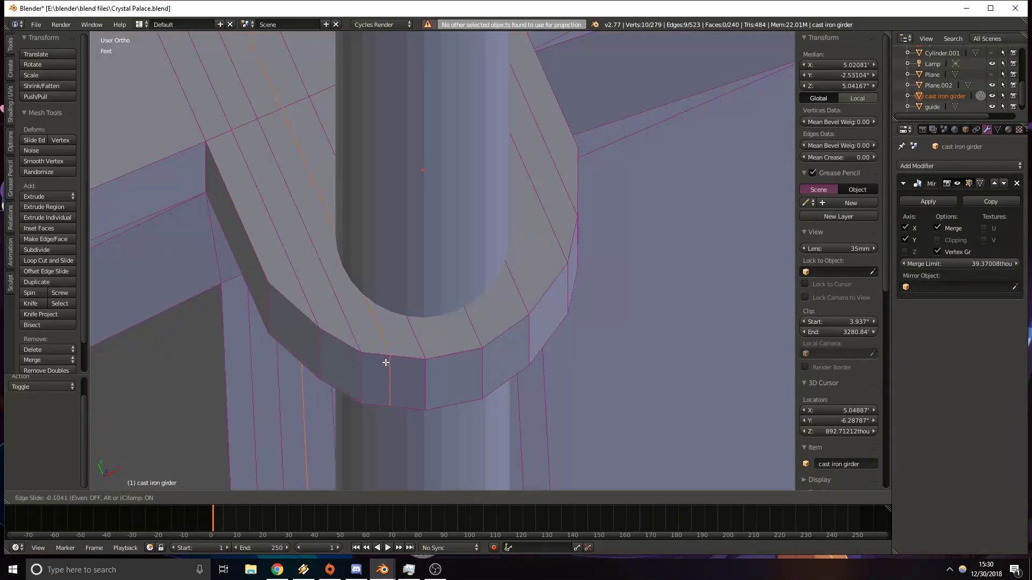
{"action": "left_click", "coordinate": [378, 363]}
Add a matching lengthwise loop cut through the front face on the lug's opposite half, with an edge slide factor of about -0.103.
{"action": "middle_click_drag", "start_coordinate": [598, 341], "coordinate": [507, 341]}
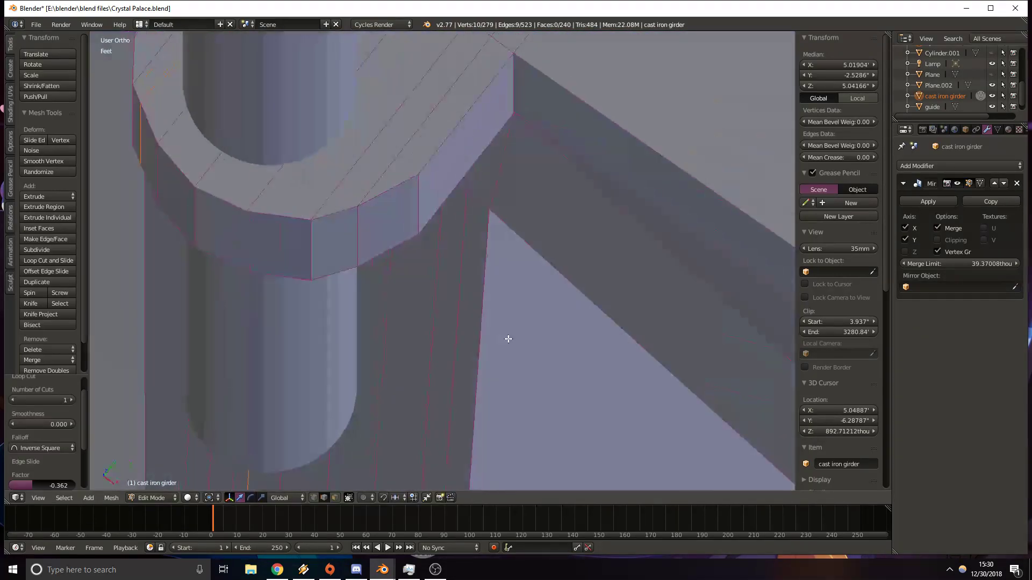
{"action": "scroll", "coordinate": [312, 286], "scroll_direction": "up", "scroll_amount": 1}
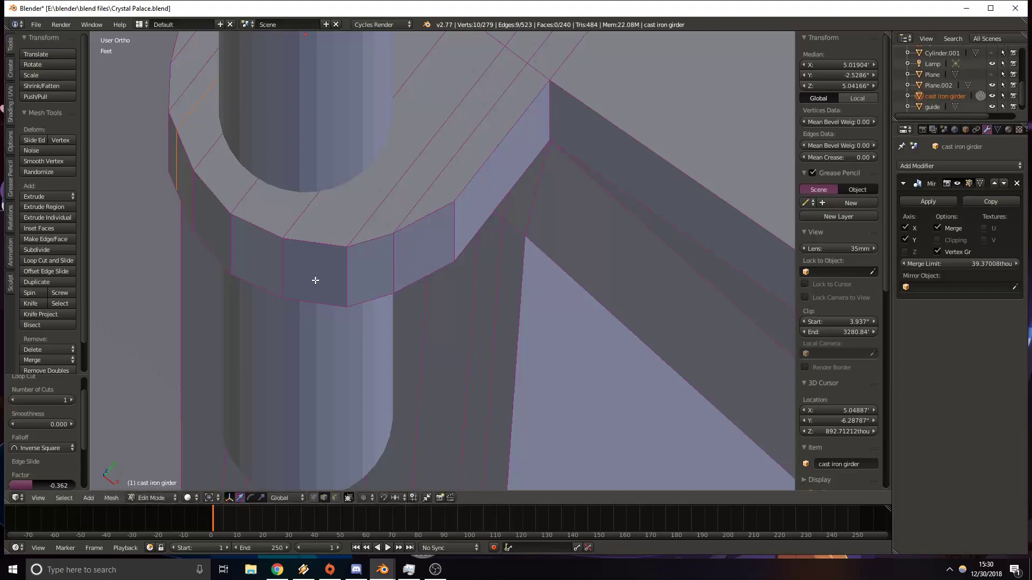
{"action": "key", "text": "ctrl+r"}
{"action": "left_click", "coordinate": [320, 285]}
{"action": "left_click", "coordinate": [316, 285]}
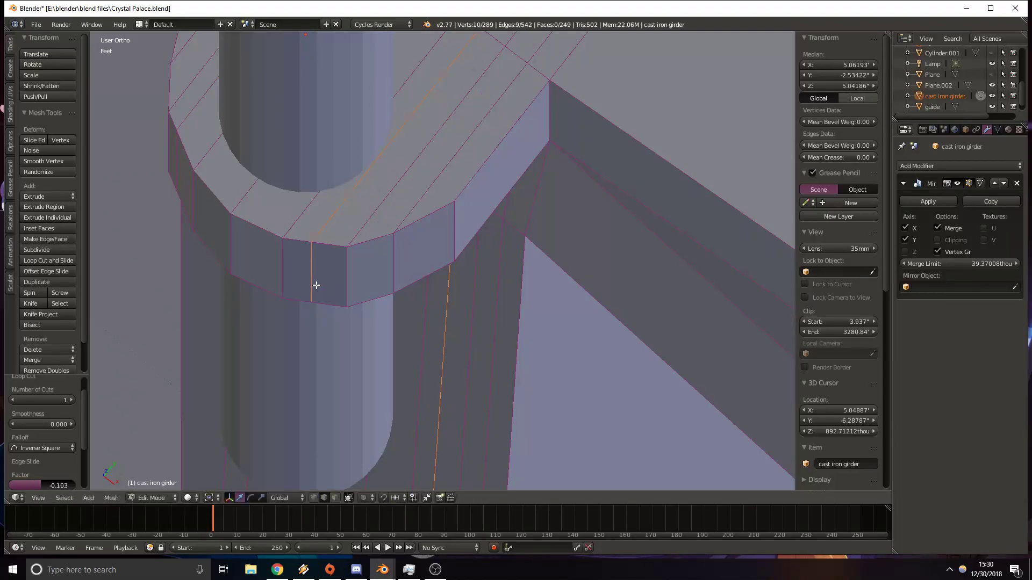
Add a loop cut across the lug's straight side, slid toward the rounded end to a factor of about -0.702.
{"action": "middle_click_drag", "start_coordinate": [318, 253], "coordinate": [319, 267], "text": "shift"}
{"action": "key", "text": "ctrl+r"}
{"action": "left_click", "coordinate": [490, 203]}
{"action": "left_click", "coordinate": [448, 230]}
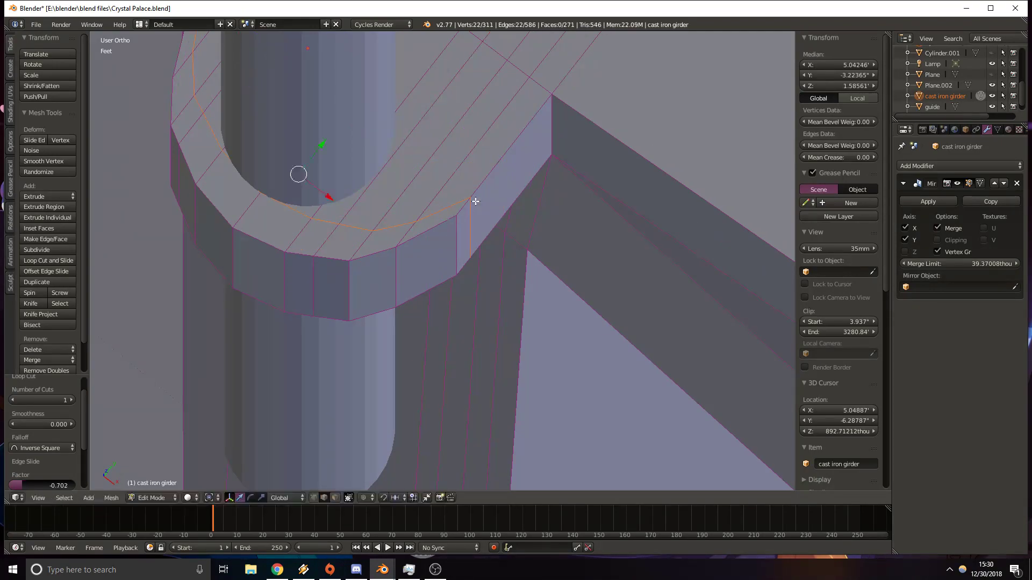
Add a loop cut across the lug behind the cylinder, slid toward the girder to a factor of about 0.357.
{"action": "scroll", "coordinate": [465, 209], "scroll_direction": "up", "scroll_amount": 5}
{"action": "middle_click_drag", "start_coordinate": [382, 241], "coordinate": [399, 274], "text": "shift"}
{"action": "key", "text": "ctrl+r"}
{"action": "left_click", "coordinate": [454, 298]}
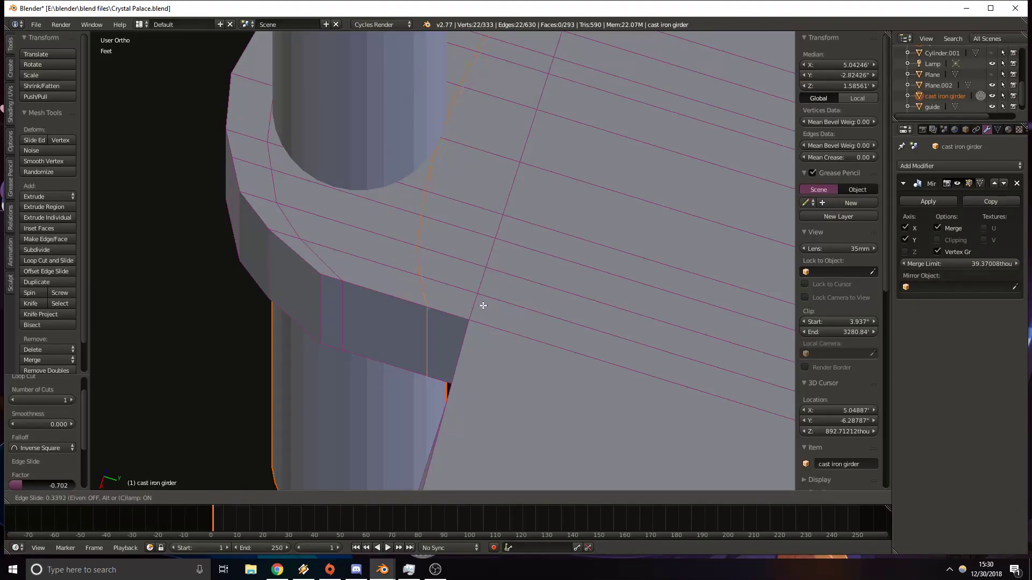
{"action": "left_click", "coordinate": [483, 306]}
Trace the cylinder's outline across the lug's top face with the Knife tool, placing cut points where the mesh edges meet the cylinder.
{"action": "middle_click_drag", "start_coordinate": [474, 219], "coordinate": [470, 320], "text": "shift"}
{"action": "scroll", "coordinate": [470, 319], "scroll_direction": "up", "scroll_amount": 5}
{"action": "key", "text": "k"}
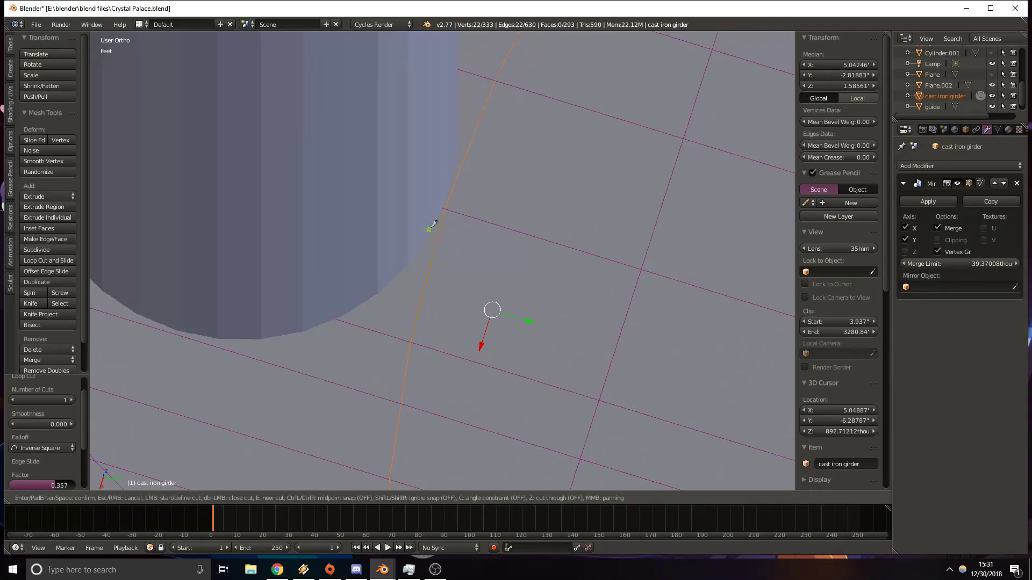
{"action": "left_click", "coordinate": [336, 319]}
{"action": "middle_click_drag", "start_coordinate": [280, 351], "coordinate": [475, 326], "text": "shift"}
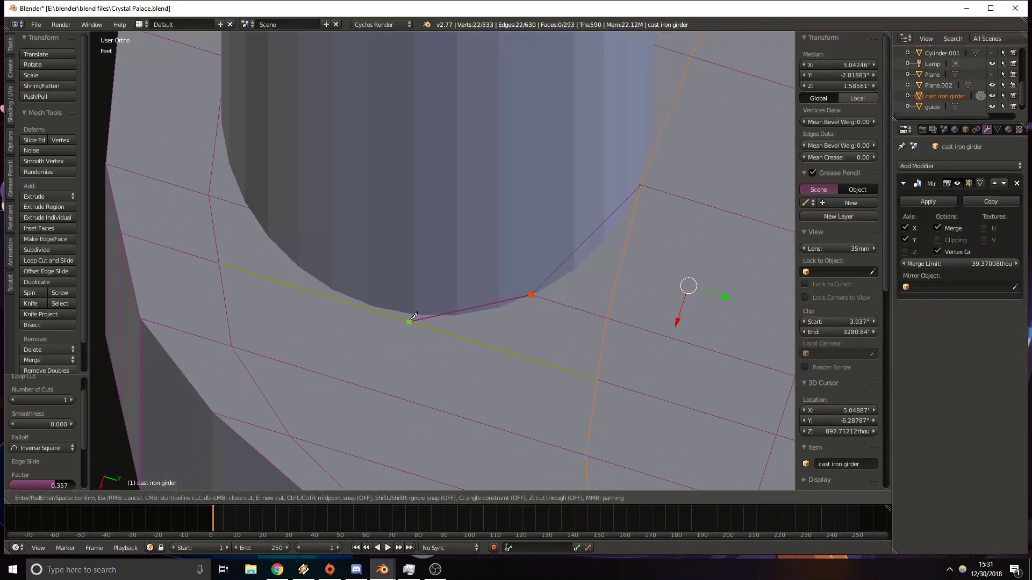
{"action": "left_click", "coordinate": [370, 310]}
{"action": "middle_click_drag", "start_coordinate": [263, 293], "coordinate": [391, 391], "text": "shift"}
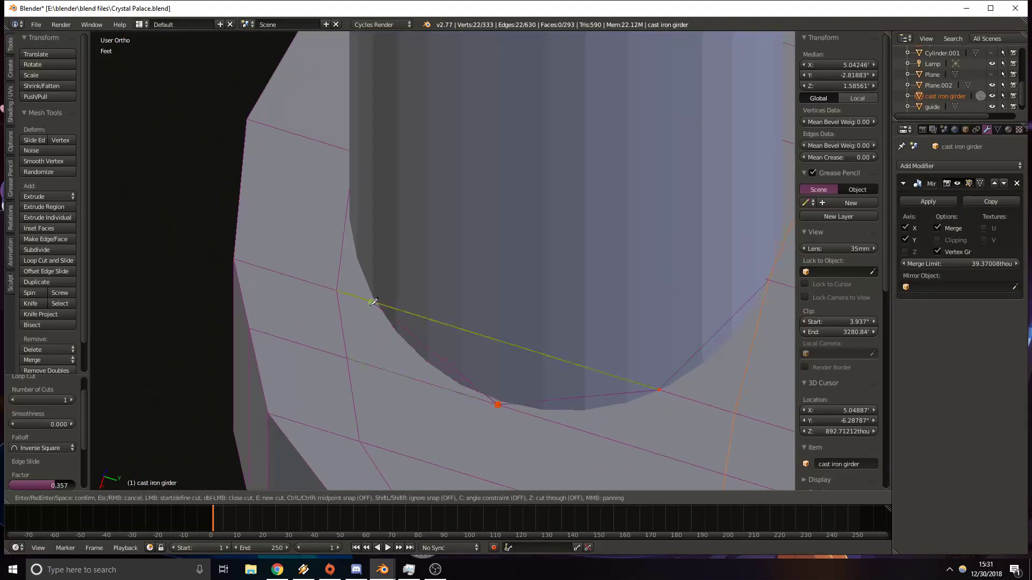
{"action": "left_click", "coordinate": [376, 304]}
{"action": "middle_click_drag", "start_coordinate": [365, 316], "coordinate": [495, 420], "text": "shift"}
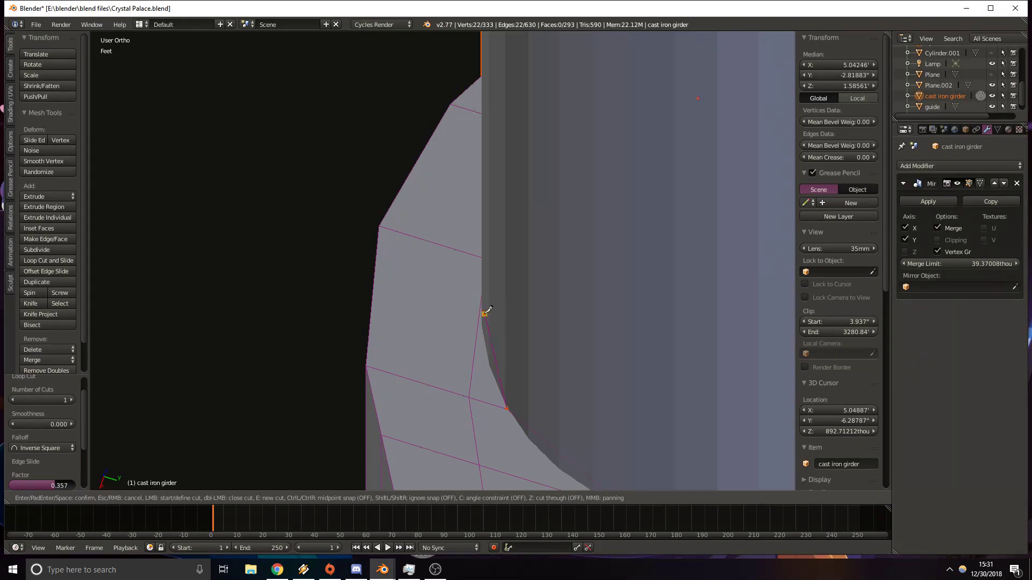
Try to knife-cut a diagonal edge across the girder's face between the edge loop and the cylinder's curved base.
{"action": "key", "text": "Escape"}
{"action": "middle_click_drag", "start_coordinate": [710, 434], "coordinate": [329, 305], "text": "shift"}
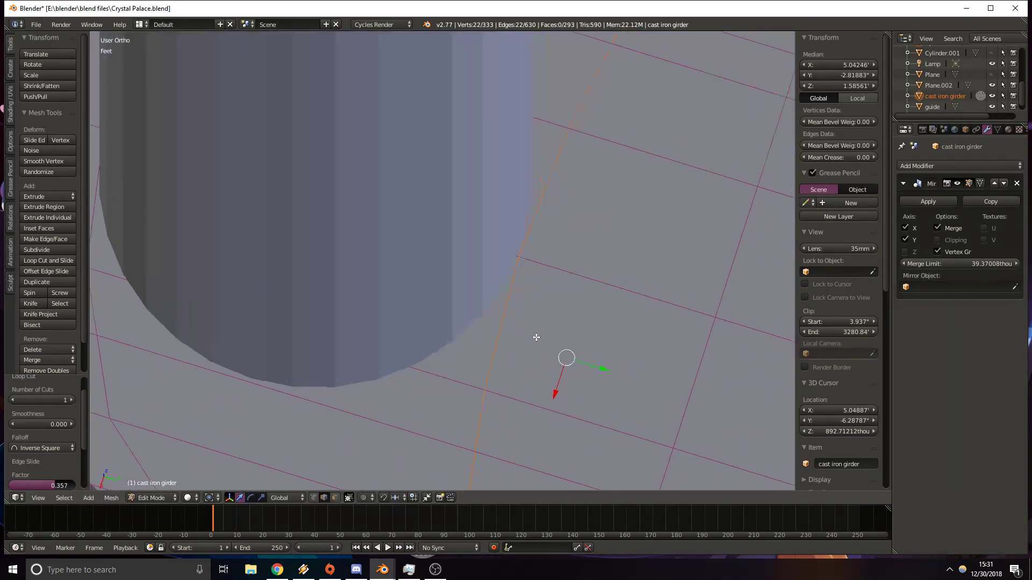
{"action": "key", "text": "k"}
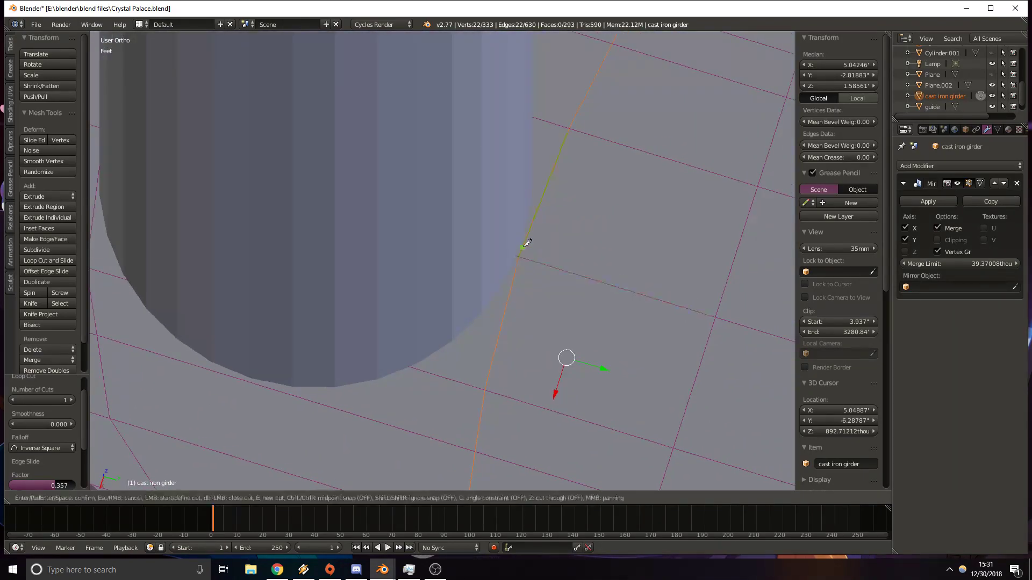
{"action": "left_click", "coordinate": [519, 257]}
{"action": "left_click", "coordinate": [407, 367]}
{"action": "key", "text": "Return"}
{"action": "key", "text": "z"}
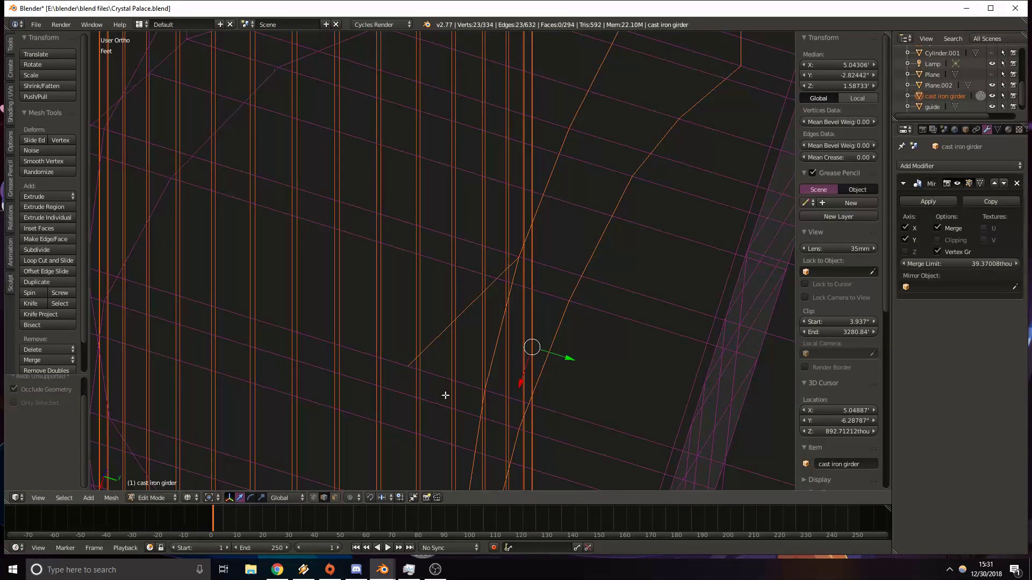
Try to move the new cut's end vertex beside the cylinder's base and dissolve it.
{"action": "right_click", "coordinate": [402, 364]}
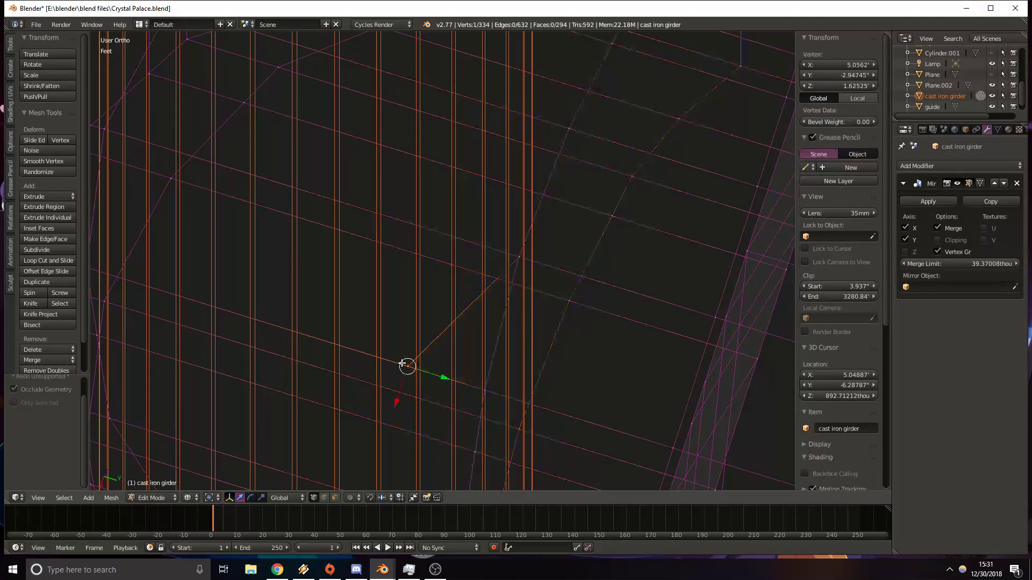
{"action": "key", "text": "z"}
{"action": "key", "text": "g"}
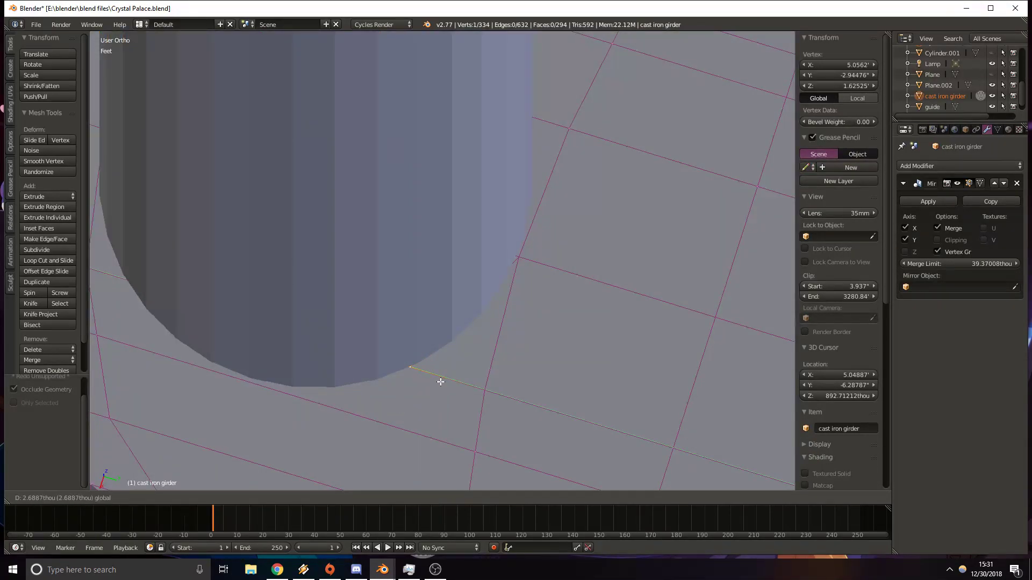
{"action": "left_click", "coordinate": [441, 382]}
{"action": "key", "text": "x"}
{"action": "left_click", "coordinate": [454, 378]}
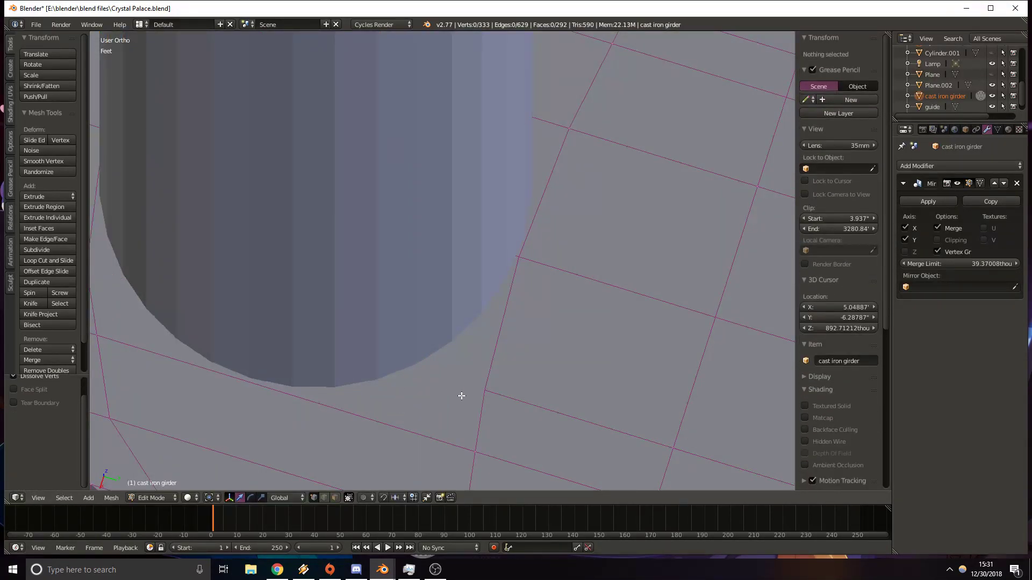
Undo the vertex edits and the diagonal knife cut on the girder's face.
{"action": "key", "text": "ctrl+z"}
{"action": "key", "text": "ctrl+z"}
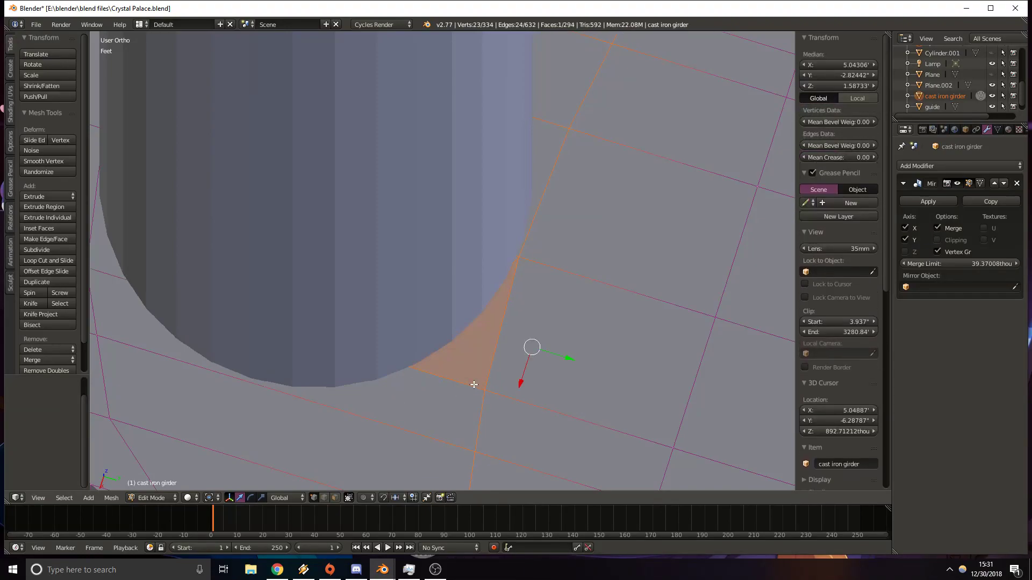
{"action": "key", "text": "ctrl+z"}
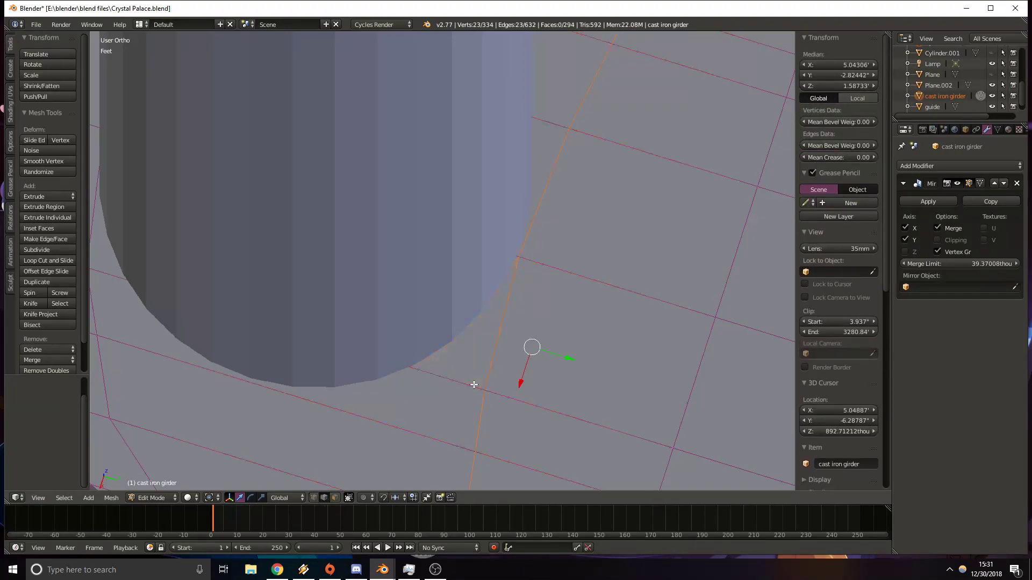
{"action": "key", "text": "ctrl+z"}
Add three loop cuts across the girder's face beside the cylinder, sliding the first two toward its rim facets and keeping the third centred.
{"action": "key", "text": "ctrl+r"}
{"action": "left_click", "coordinate": [484, 373]}
{"action": "left_click", "coordinate": [502, 329]}
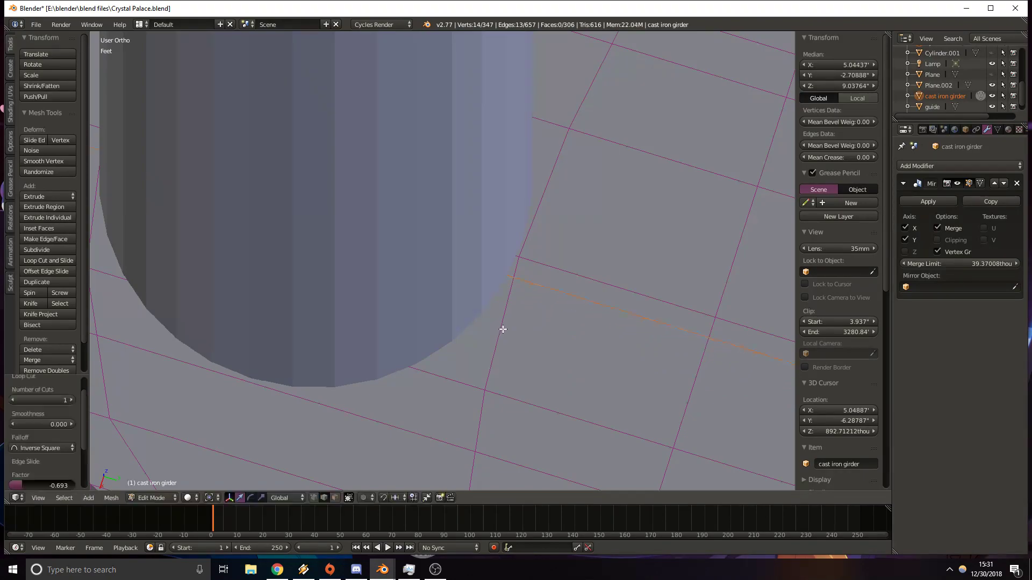
{"action": "key", "text": "ctrl+r"}
{"action": "left_click", "coordinate": [502, 331]}
{"action": "left_click", "coordinate": [505, 321]}
{"action": "key", "text": "ctrl+r"}
{"action": "left_click", "coordinate": [494, 342]}
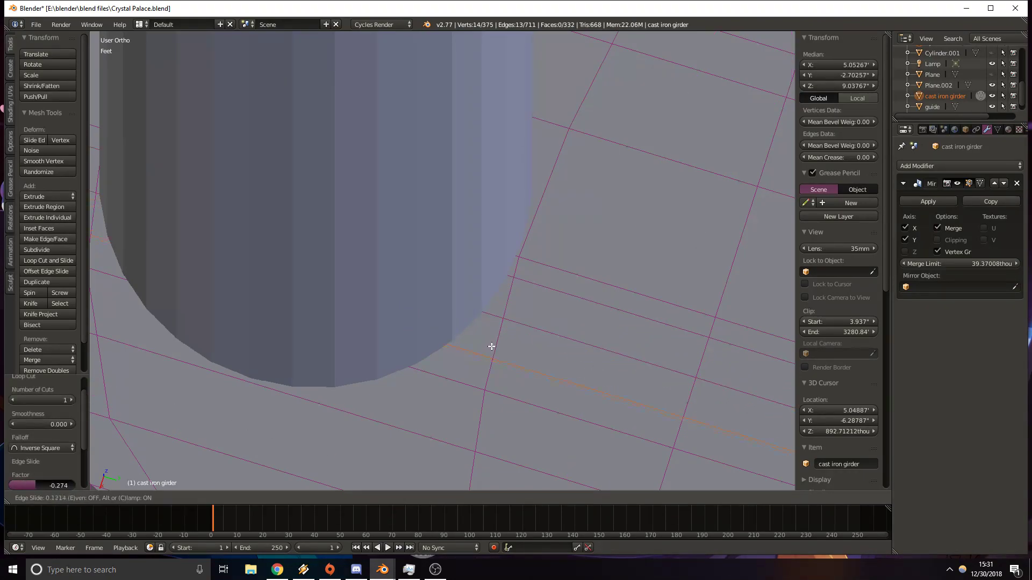
{"action": "right_click", "coordinate": [495, 343]}
Add two further loop cuts near the lowest part of the cylinder's rim, keeping the second one centred.
{"action": "key", "text": "ctrl+r"}
{"action": "left_click", "coordinate": [485, 414]}
{"action": "left_click", "coordinate": [486, 410]}
{"action": "key", "text": "ctrl+r"}
{"action": "left_click", "coordinate": [484, 433]}
{"action": "right_click", "coordinate": [484, 433]}
Add two loop cuts through the girder's rounded end, one on each side of the existing edge below the cylinder.
{"action": "middle_click_drag", "start_coordinate": [255, 399], "coordinate": [413, 410]}
{"action": "middle_click_drag", "start_coordinate": [712, 279], "coordinate": [593, 361], "text": "shift"}
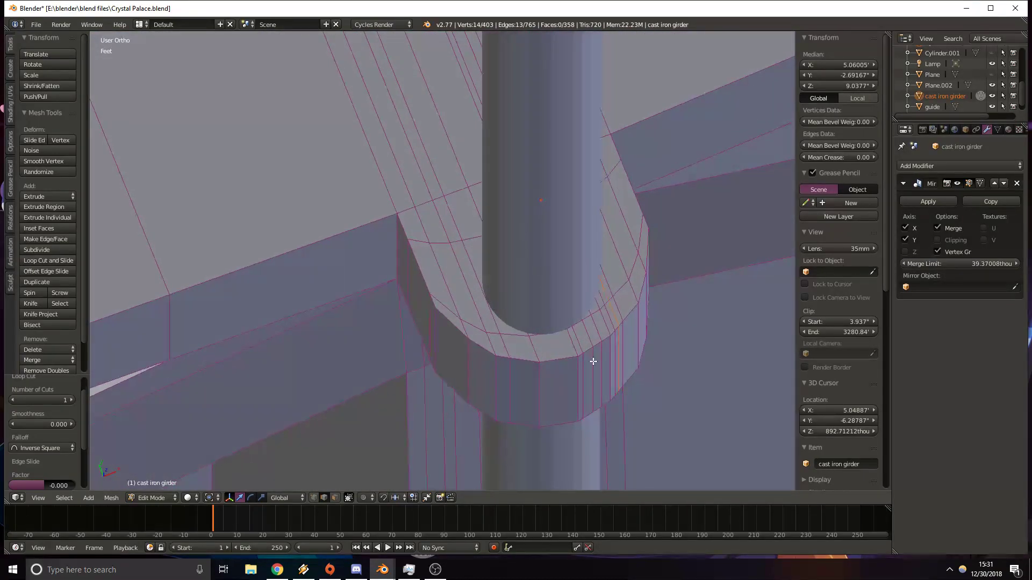
{"action": "scroll", "coordinate": [545, 332], "scroll_direction": "up", "scroll_amount": 4}
{"action": "key", "text": "ctrl+r"}
{"action": "left_click", "coordinate": [637, 418]}
{"action": "left_click", "coordinate": [641, 421]}
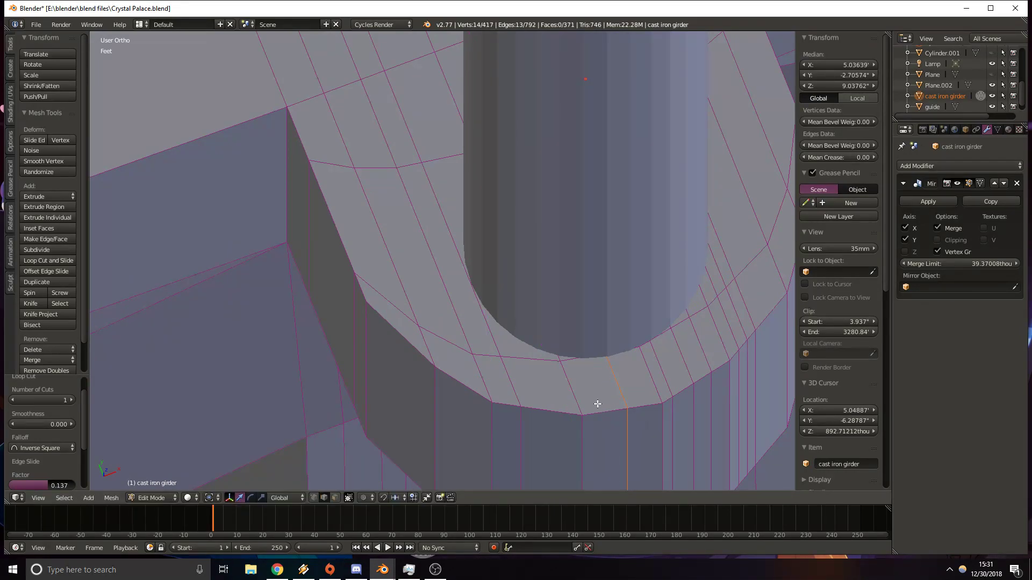
{"action": "key", "text": "ctrl+r"}
{"action": "left_click", "coordinate": [558, 413]}
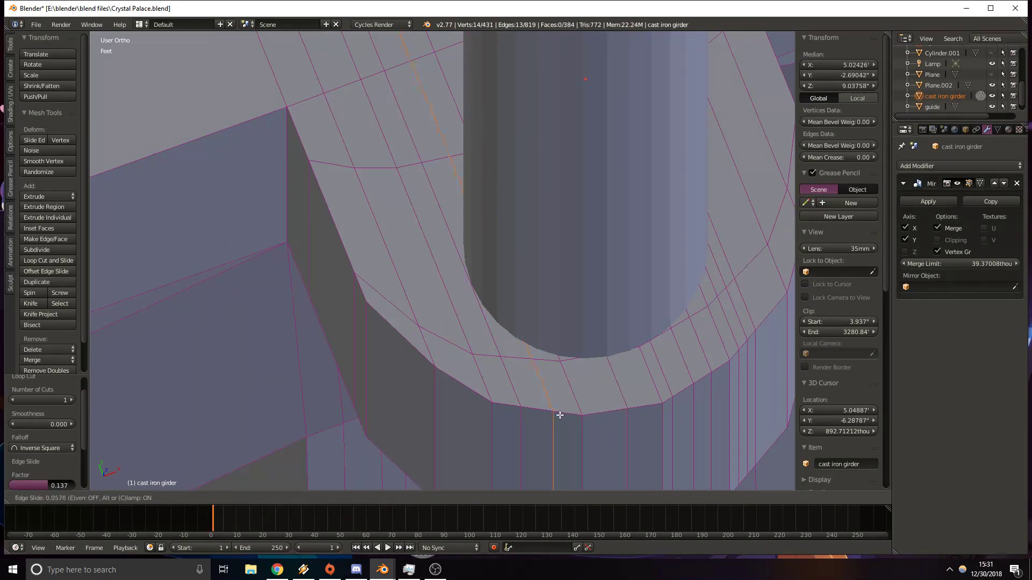
{"action": "left_click", "coordinate": [559, 415]}
Add two more closely spaced loop cuts on the rounded end, lined up with the cylinder's facets.
{"action": "key", "text": "ctrl+r"}
{"action": "left_click", "coordinate": [540, 406]}
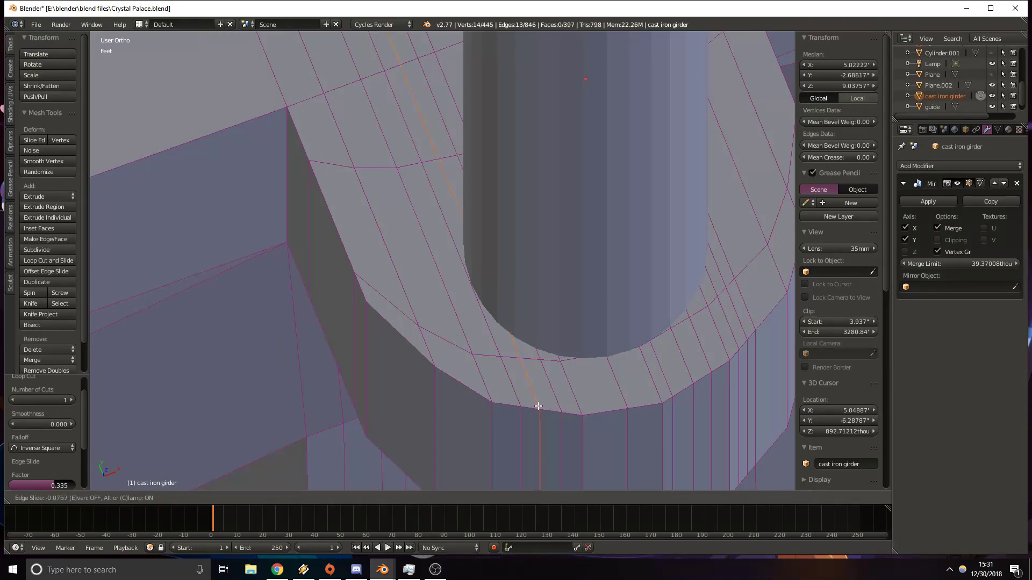
{"action": "left_click", "coordinate": [544, 408]}
{"action": "key", "text": "ctrl+r"}
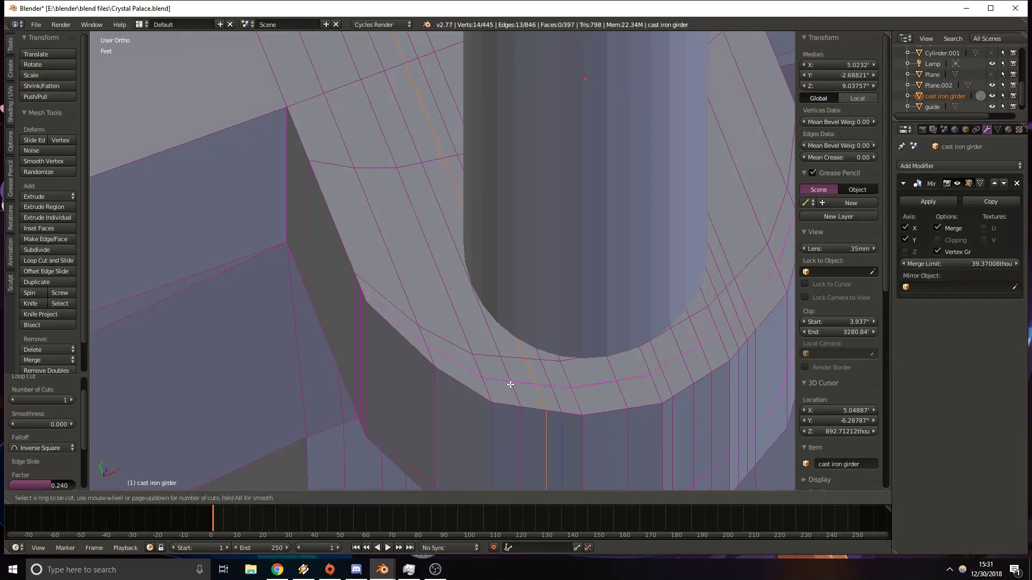
{"action": "left_click", "coordinate": [535, 405]}
{"action": "left_click", "coordinate": [532, 404]}
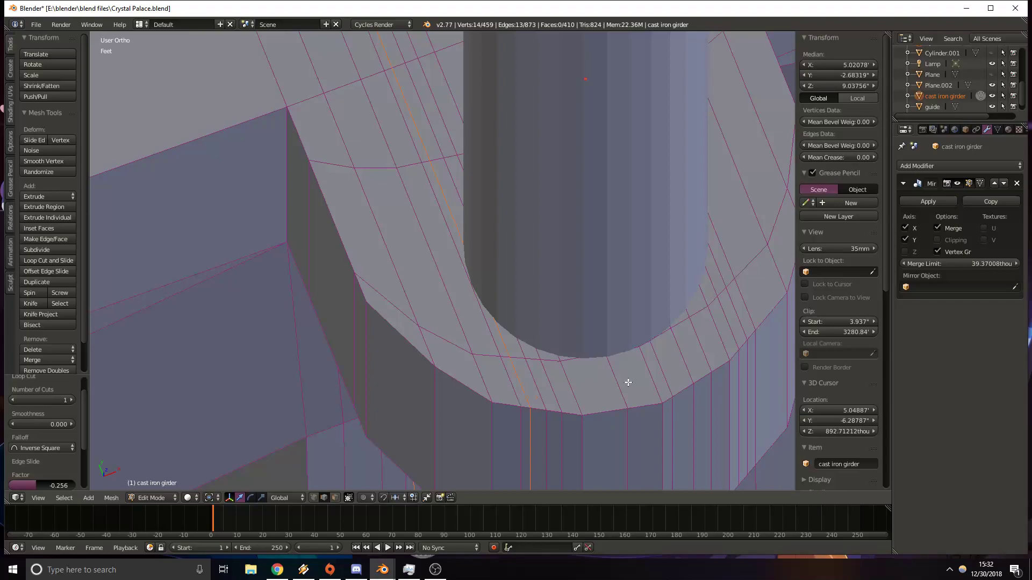
Try to knife-cut the girder's face along the cylinder's curved rim, from the straight side down to its lowest point.
{"action": "middle_click_drag", "start_coordinate": [627, 382], "coordinate": [603, 384]}
{"action": "scroll", "coordinate": [580, 408], "scroll_direction": "up", "scroll_amount": 6}
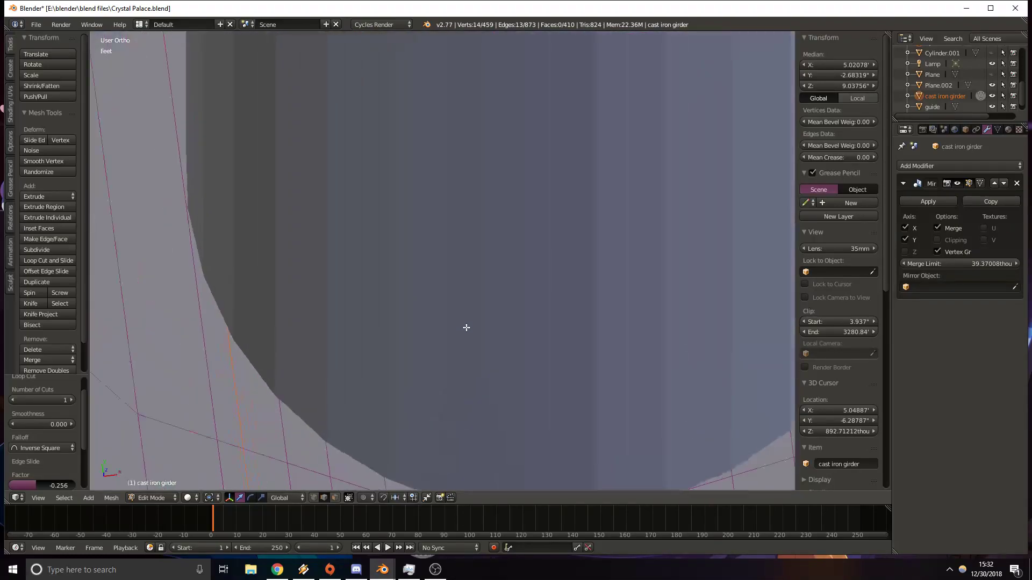
{"action": "key", "text": "k"}
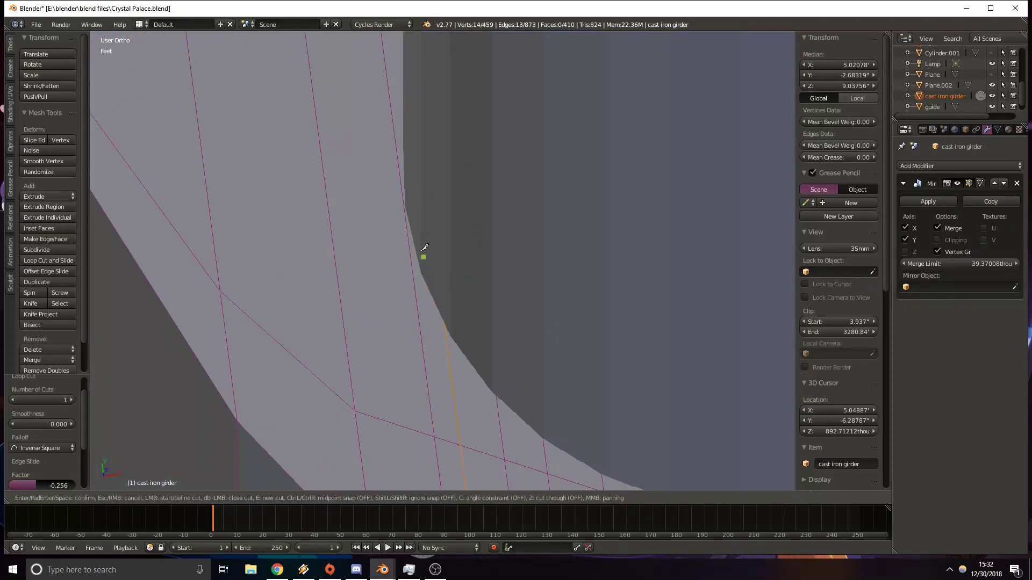
{"action": "left_click", "coordinate": [404, 208]}
{"action": "left_click", "coordinate": [445, 327]}
{"action": "left_click", "coordinate": [496, 398]}
{"action": "left_click", "coordinate": [542, 438]}
{"action": "middle_click_drag", "start_coordinate": [602, 451], "coordinate": [429, 309], "text": "shift"}
{"action": "left_click", "coordinate": [427, 329]}
{"action": "left_click", "coordinate": [495, 359]}
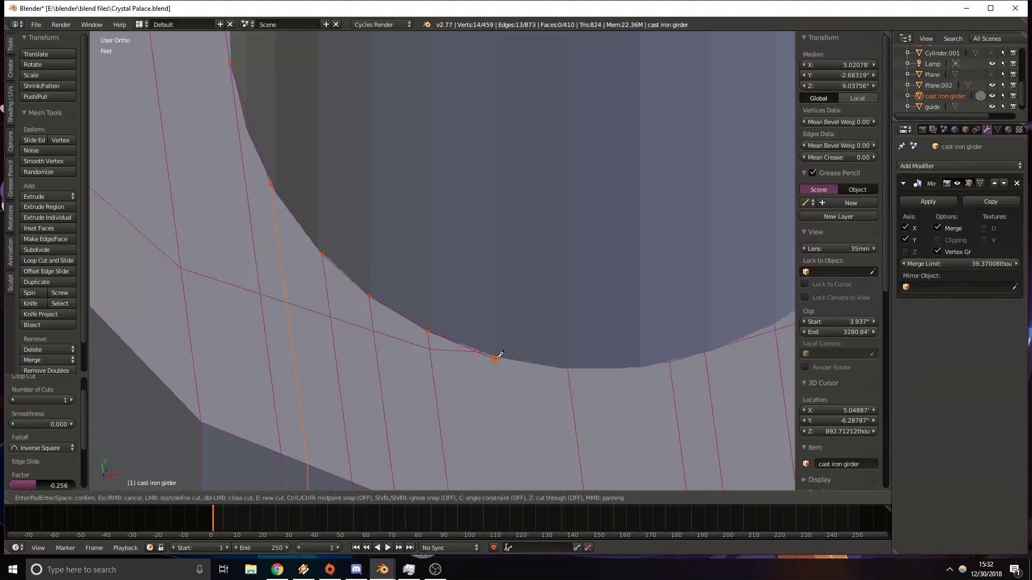
{"action": "left_click", "coordinate": [573, 365]}
{"action": "key", "text": "Return"}
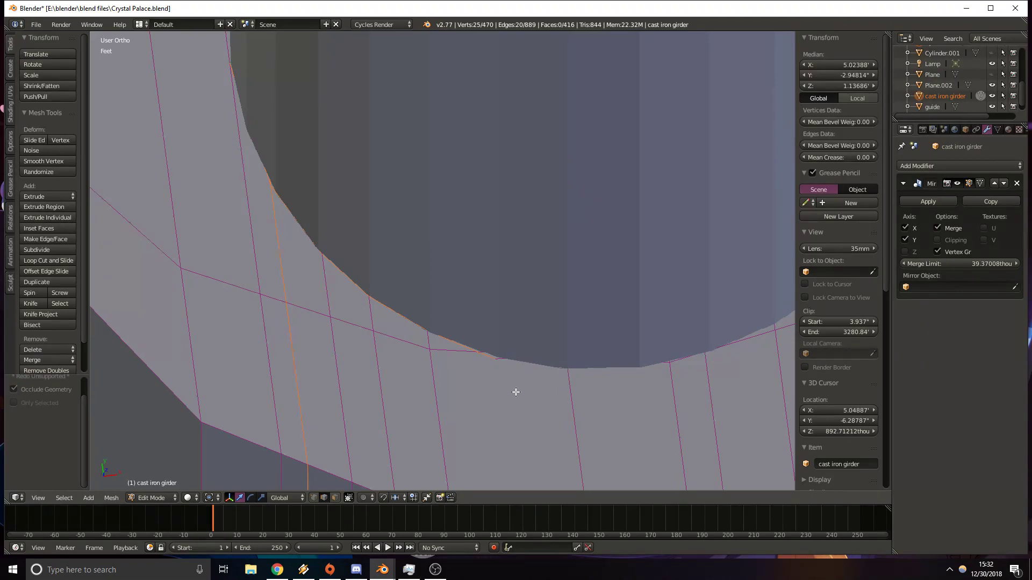
Undo the knife cut traced along the cylinder's rim.
{"action": "key", "text": "k"}
{"action": "key", "text": "Escape"}
{"action": "key", "text": "ctrl+z"}
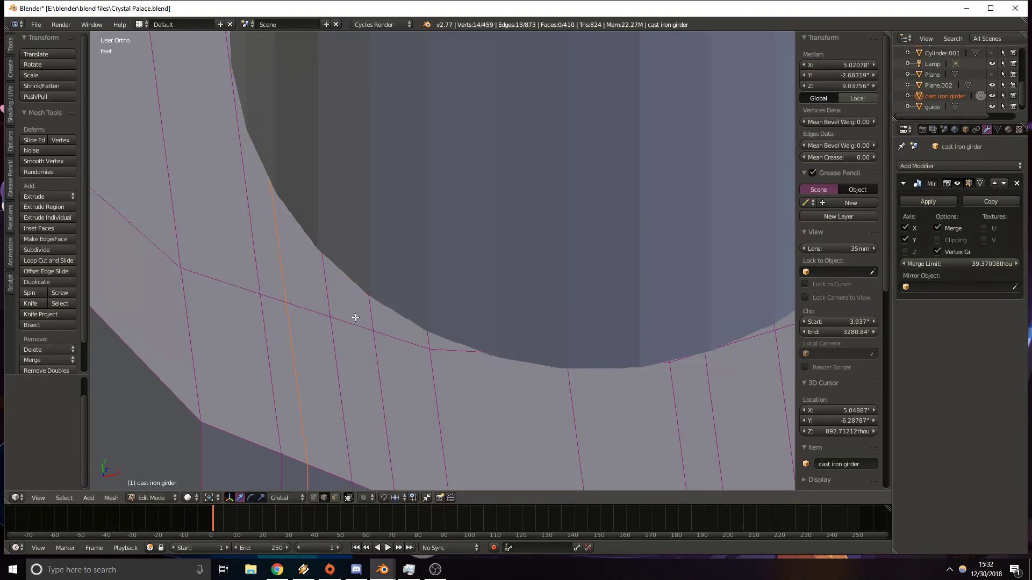
Knife-cut the girder's face along the cylinder's rim from its lowest point up toward the straight side, following the crossing edges.
{"action": "key", "text": "k"}
{"action": "left_click", "coordinate": [568, 371]}
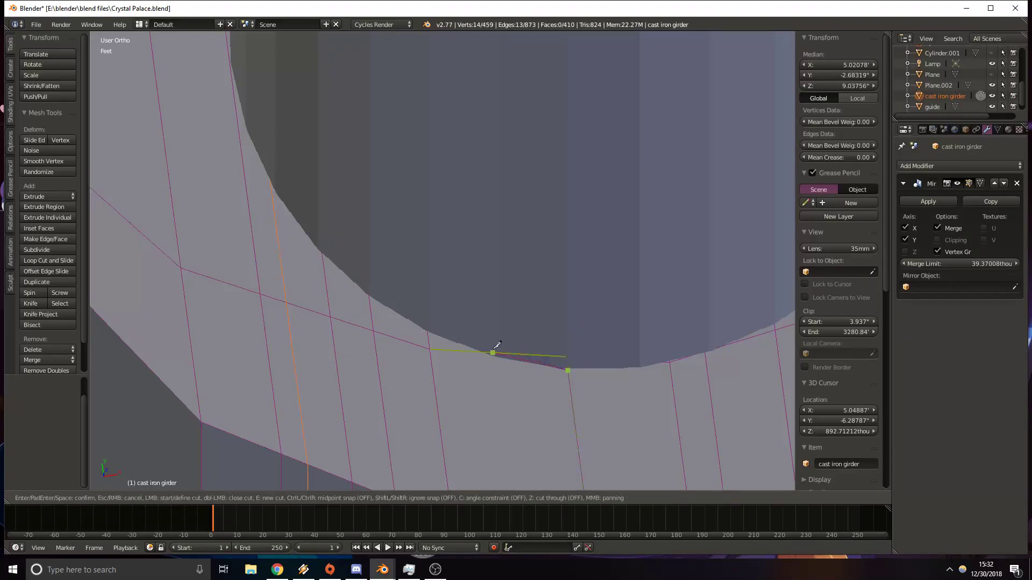
{"action": "left_click", "coordinate": [484, 352]}
{"action": "left_click", "coordinate": [427, 330]}
{"action": "left_click", "coordinate": [369, 296]}
{"action": "middle_click_drag", "start_coordinate": [328, 267], "coordinate": [418, 361], "text": "shift"}
{"action": "left_click", "coordinate": [411, 345]}
{"action": "left_click", "coordinate": [360, 277]}
{"action": "middle_click_drag", "start_coordinate": [320, 228], "coordinate": [358, 306], "text": "shift"}
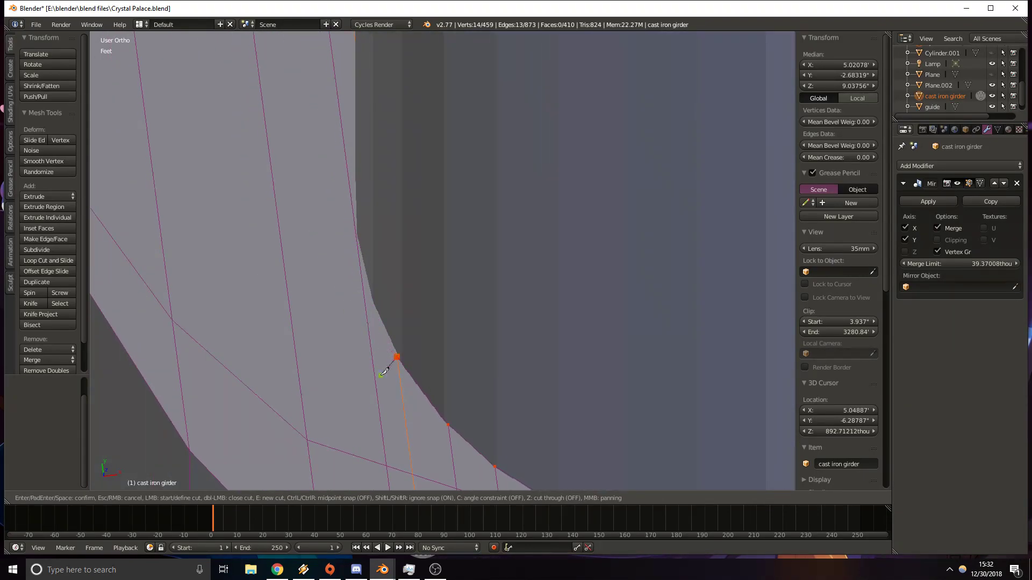
{"action": "key", "text": "Return"}
Add a short knife cut along the cylinder's rim to bridge a gap between crossing edges on the girder's face.
{"action": "key", "text": "z"}
{"action": "mouse_move", "coordinate": [414, 305]}
{"action": "middle_mouse_down"}
{"action": "mouse_move", "coordinate": [373, 299]}
{"action": "mouse_move", "coordinate": [403, 304]}
{"action": "mouse_move", "coordinate": [370, 256]}
{"action": "mouse_move", "coordinate": [441, 278]}
{"action": "middle_mouse_up"}
{"action": "key", "text": "z"}
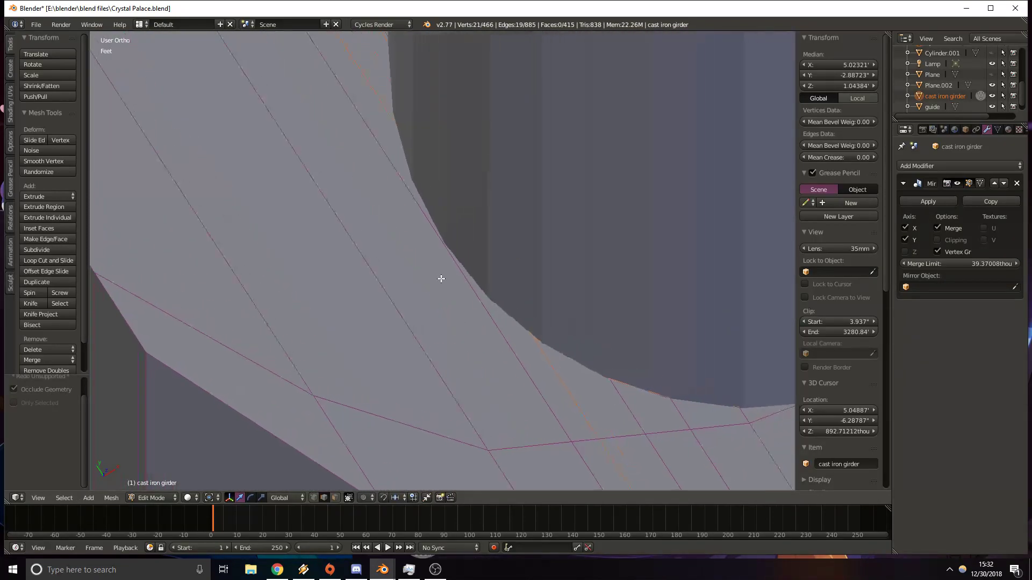
{"action": "key", "text": "k"}
{"action": "left_click", "coordinate": [459, 267]}
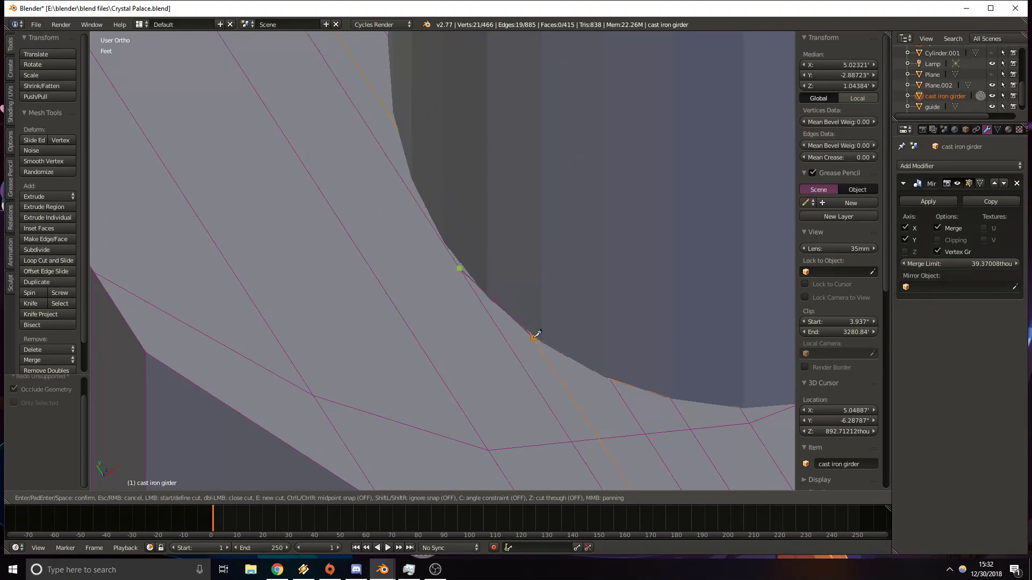
{"action": "left_click", "coordinate": [533, 338]}
{"action": "key", "text": "Return"}
Knife-cut the next rim segment from the end of the traced outline to the crossing edge near the cylinder's lowest point.
{"action": "middle_click_drag", "start_coordinate": [600, 325], "coordinate": [391, 329]}
{"action": "key", "text": "z"}
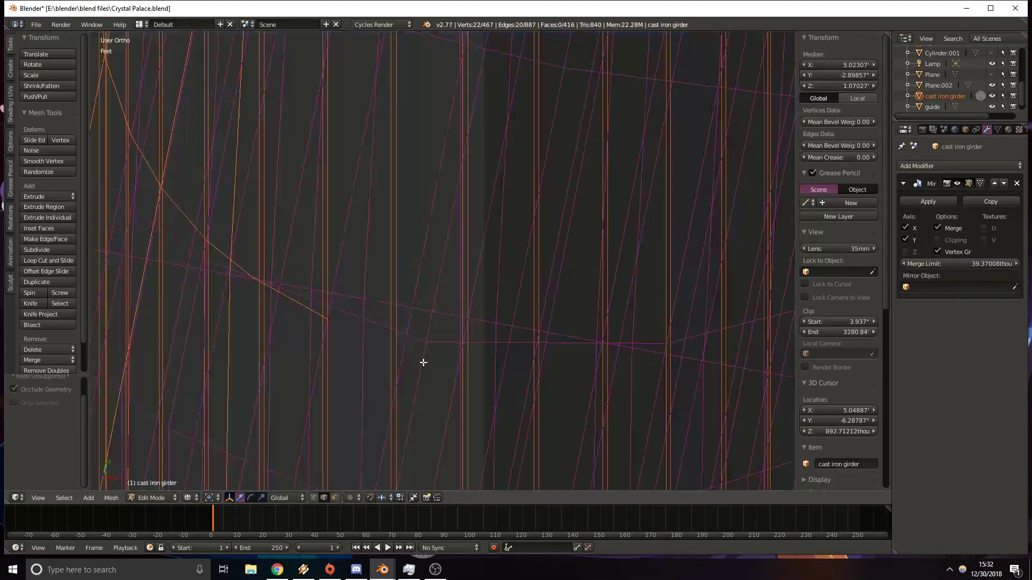
{"action": "key", "text": "z"}
{"action": "key", "text": "z"}
{"action": "key", "text": "z"}
{"action": "key", "text": "k"}
{"action": "left_click", "coordinate": [328, 319]}
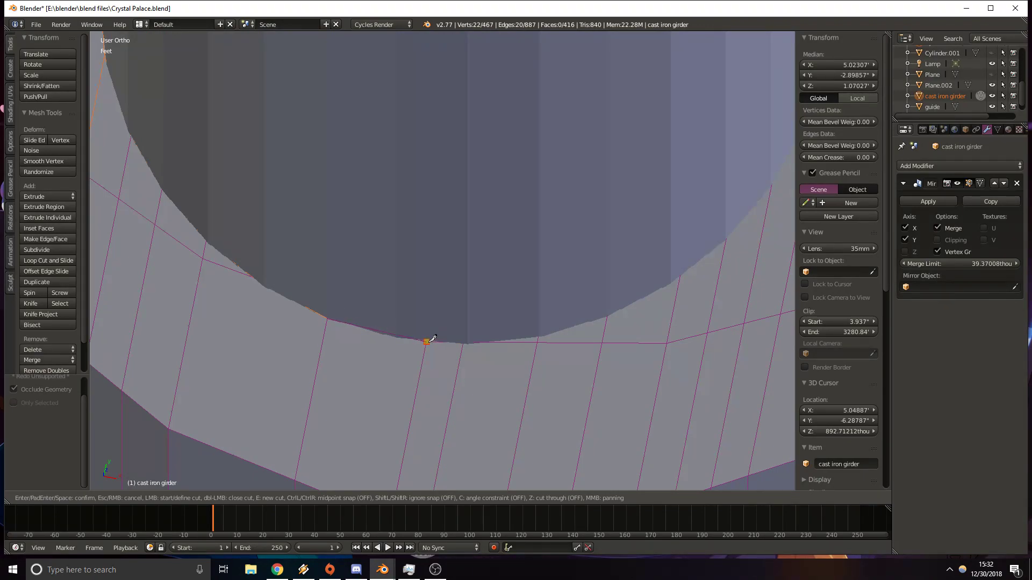
{"action": "left_click", "coordinate": [427, 341]}
{"action": "key", "text": "Return"}
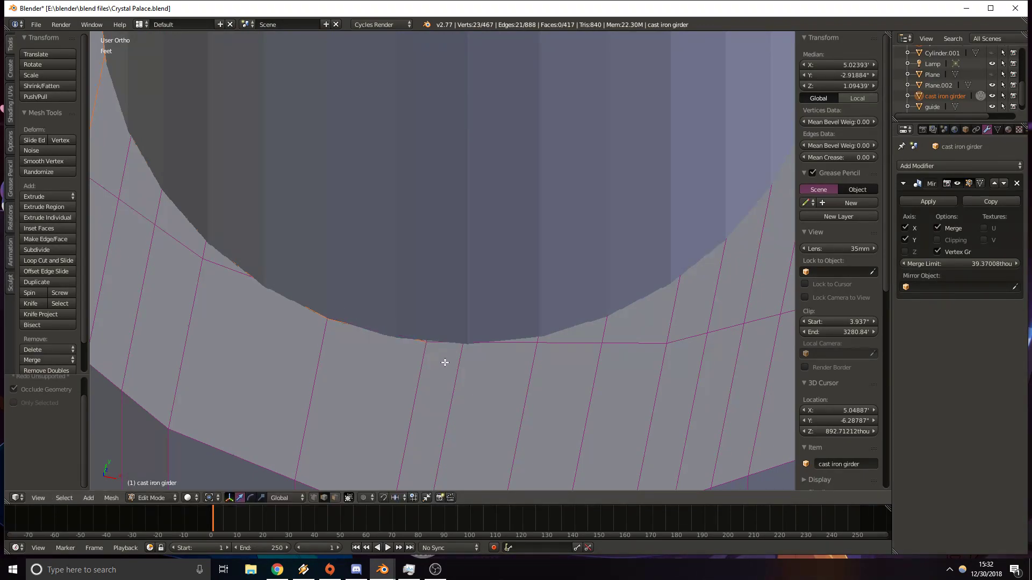
Continue the knife cut past the cylinder's lowest point and up its opposite side, placing points on each crossing edge.
{"action": "key", "text": "k"}
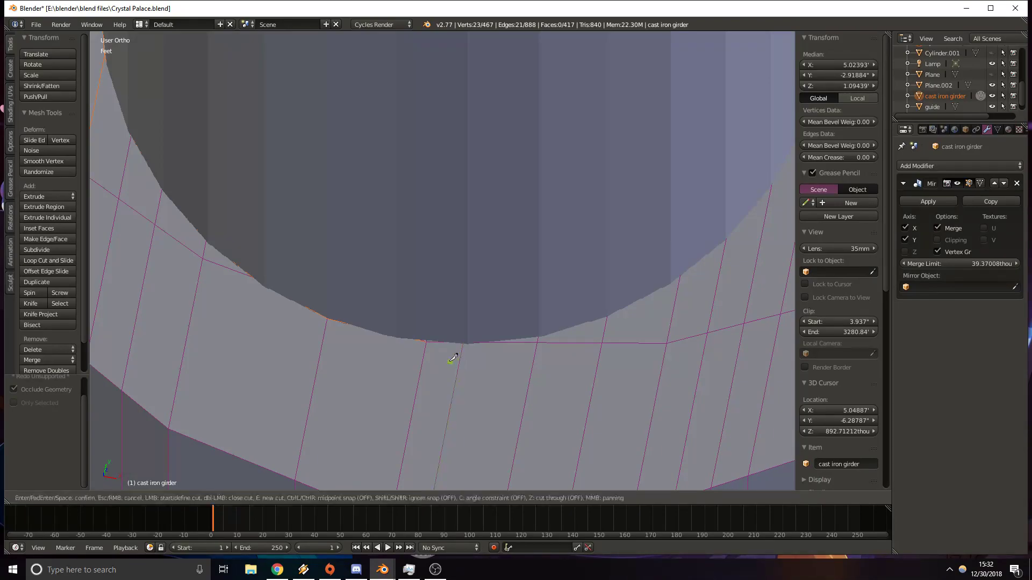
{"action": "left_click", "coordinate": [463, 342]}
{"action": "left_click", "coordinate": [537, 336]}
{"action": "middle_click_drag", "start_coordinate": [605, 315], "coordinate": [469, 371]}
{"action": "left_click", "coordinate": [458, 374]}
{"action": "left_click", "coordinate": [504, 337]}
{"action": "left_click", "coordinate": [550, 283]}
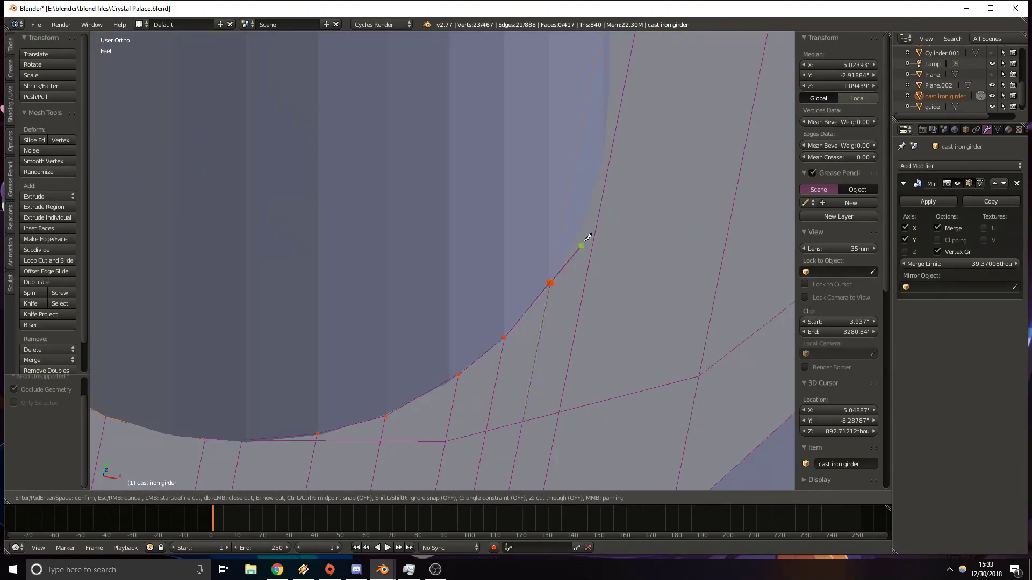
{"action": "left_click", "coordinate": [604, 189]}
{"action": "key", "text": "Return"}
Knife-cut the girder's face along the uncut part of the cylinder's rim, with a point at each crossing edge.
{"action": "middle_click_drag", "start_coordinate": [624, 200], "coordinate": [517, 223]}
{"action": "scroll", "coordinate": [376, 232], "scroll_direction": "down", "scroll_amount": 7}
{"action": "middle_click_drag", "start_coordinate": [233, 200], "coordinate": [492, 334], "text": "shift"}
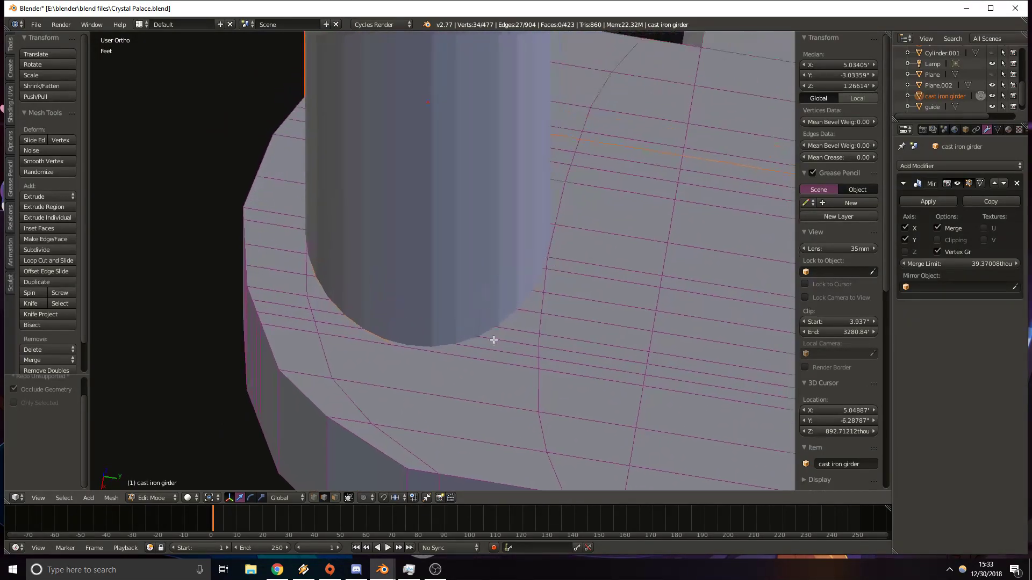
{"action": "scroll", "coordinate": [492, 334], "scroll_direction": "up", "scroll_amount": 4}
{"action": "key", "text": "k"}
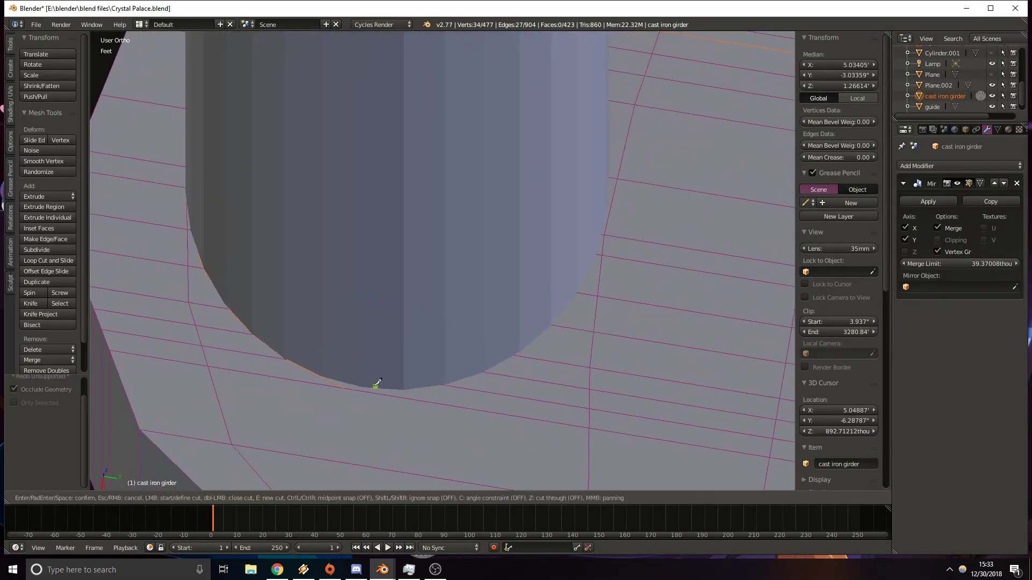
{"action": "left_click", "coordinate": [342, 388]}
{"action": "left_click", "coordinate": [444, 385]}
{"action": "left_click", "coordinate": [482, 372]}
{"action": "left_click", "coordinate": [514, 355]}
{"action": "left_click", "coordinate": [548, 324]}
{"action": "left_click", "coordinate": [575, 291]}
{"action": "middle_click_drag", "start_coordinate": [603, 255], "coordinate": [369, 272]}
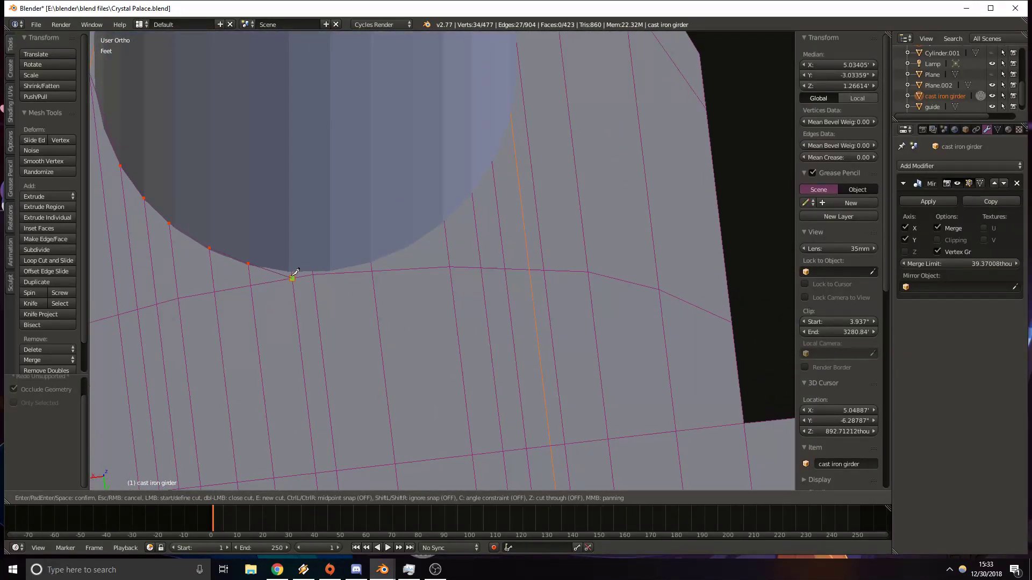
{"action": "key", "text": "Return"}
Knife-cut the girder's face along the next stretch of the cylinder's rim, placing points on the crossing edges around its lowest point.
{"action": "middle_click_drag", "start_coordinate": [461, 207], "coordinate": [378, 247]}
{"action": "key", "text": "k"}
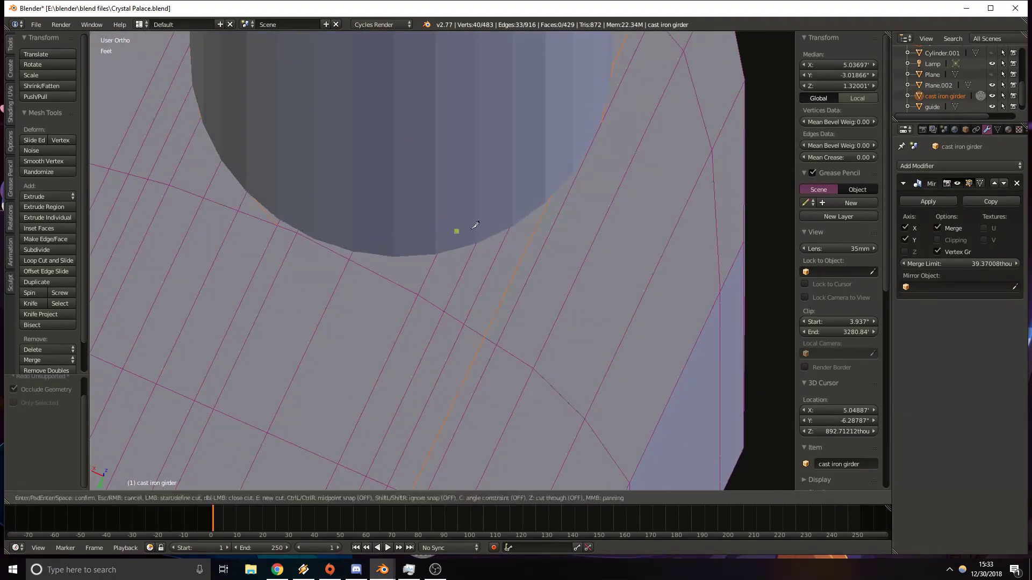
{"action": "left_click", "coordinate": [601, 122]}
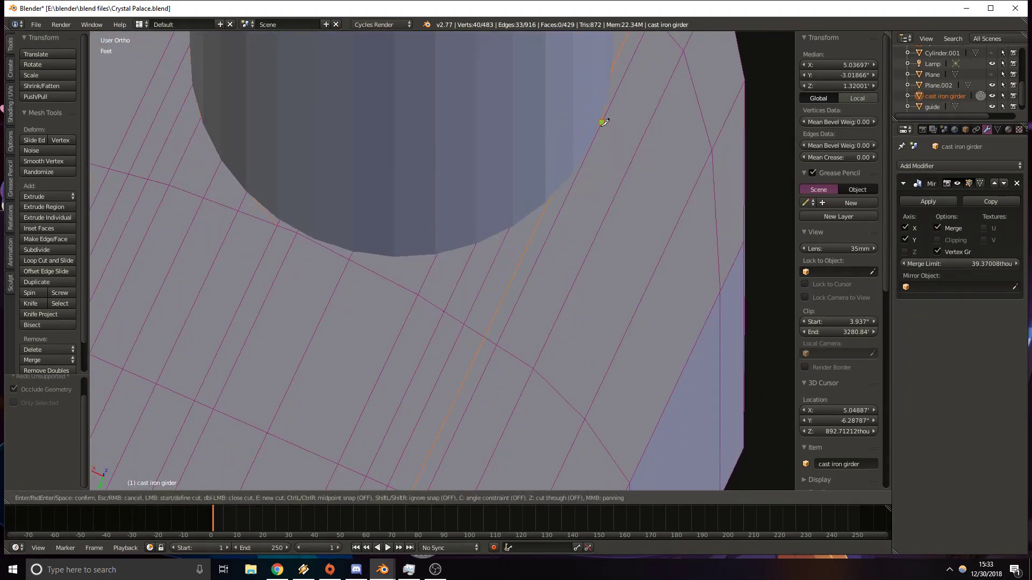
{"action": "left_click", "coordinate": [549, 200]}
{"action": "left_click", "coordinate": [509, 226]}
{"action": "left_click", "coordinate": [476, 244]}
{"action": "left_click", "coordinate": [438, 248]}
{"action": "left_click", "coordinate": [354, 247]}
{"action": "key", "text": "Return"}
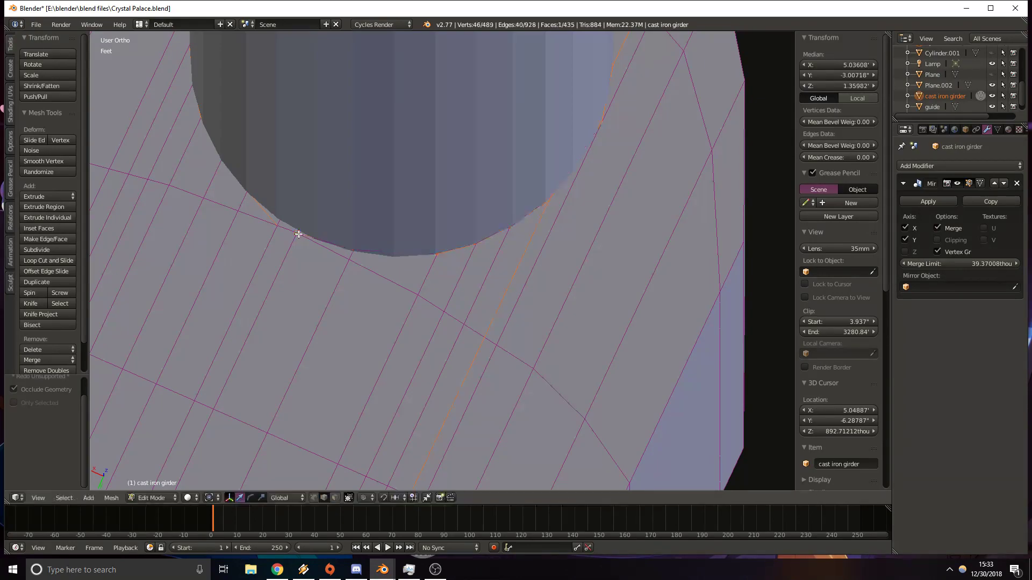
Hide the cylinder to expose the circular outline cut into the girder's face.
{"action": "key", "text": "z"}
{"action": "middle_click_drag", "start_coordinate": [273, 300], "coordinate": [308, 322], "text": "shift"}
{"action": "key", "text": "z"}
{"action": "scroll", "coordinate": [358, 299], "scroll_direction": "down", "scroll_amount": 4}
{"action": "scroll", "coordinate": [358, 299], "scroll_direction": "down", "scroll_amount": 1}
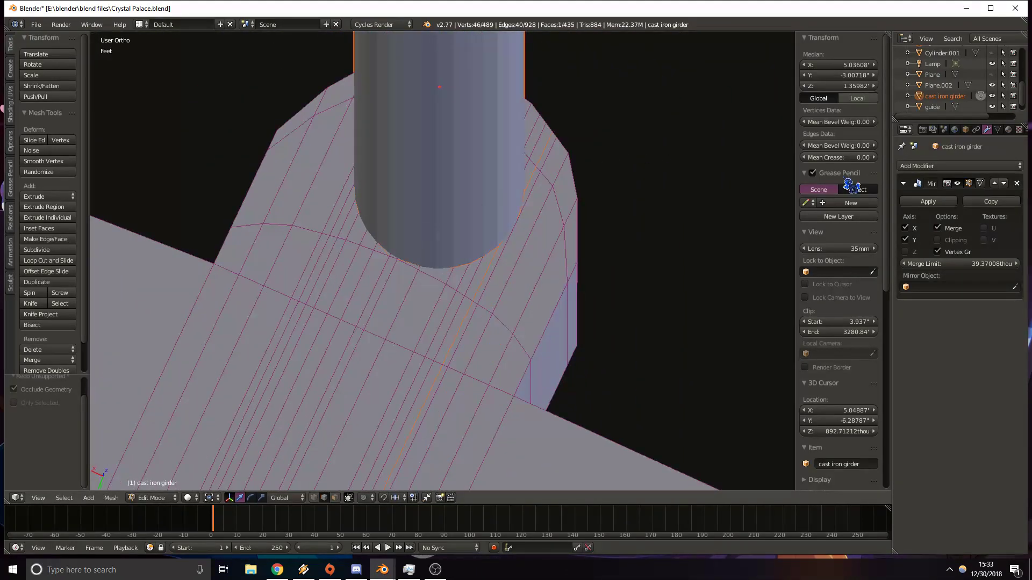
{"action": "scroll", "coordinate": [981, 107], "scroll_direction": "up", "scroll_amount": 2}
{"action": "scroll", "coordinate": [981, 107], "scroll_direction": "up", "scroll_amount": 2}
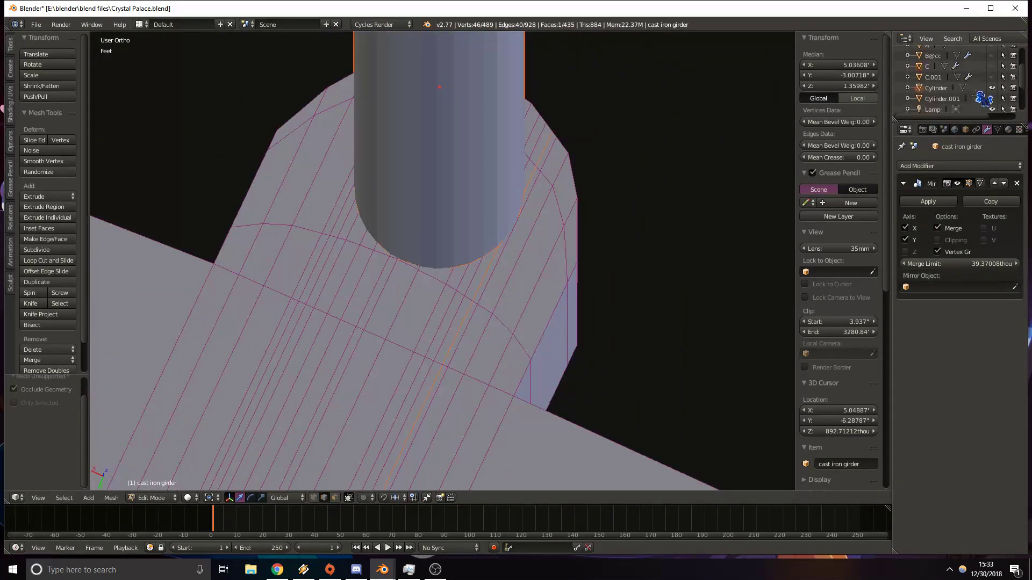
{"action": "left_click", "coordinate": [992, 88]}
{"action": "middle_click_drag", "start_coordinate": [528, 192], "coordinate": [553, 223], "text": "shift"}
{"action": "scroll", "coordinate": [553, 223], "scroll_direction": "up", "scroll_amount": 4}
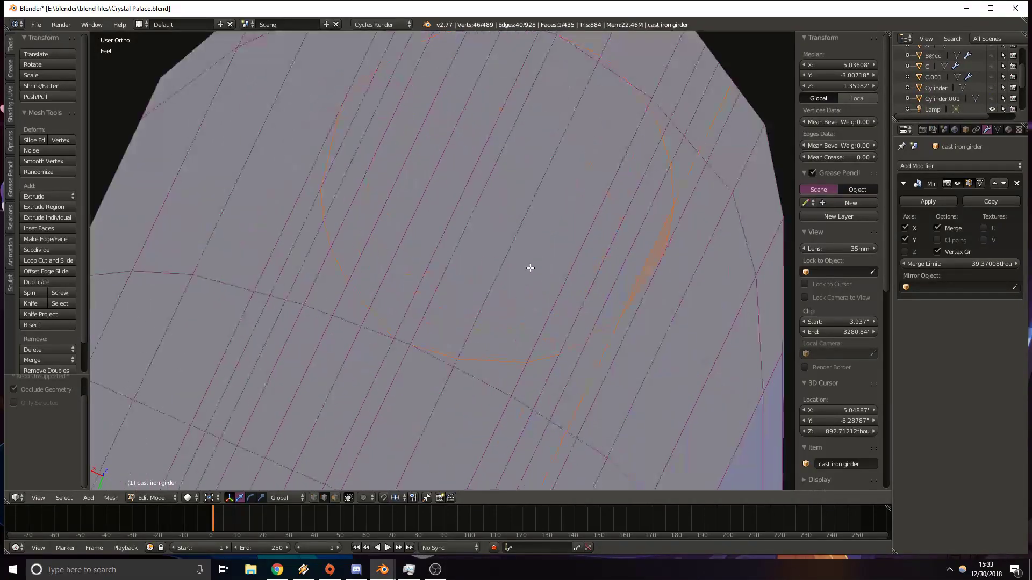
Circle-select the faces inside the circular outline in face select mode and deselect the stray face outside its rim.
{"action": "key", "text": "c"}
{"action": "mouse_move", "coordinate": [465, 272]}
{"action": "left_mouse_down"}
{"action": "mouse_move", "coordinate": [532, 244]}
{"action": "mouse_move", "coordinate": [380, 184]}
{"action": "left_mouse_up"}
{"action": "left_click_drag", "start_coordinate": [450, 236], "coordinate": [410, 296]}
{"action": "left_click_drag", "start_coordinate": [473, 139], "coordinate": [553, 166]}
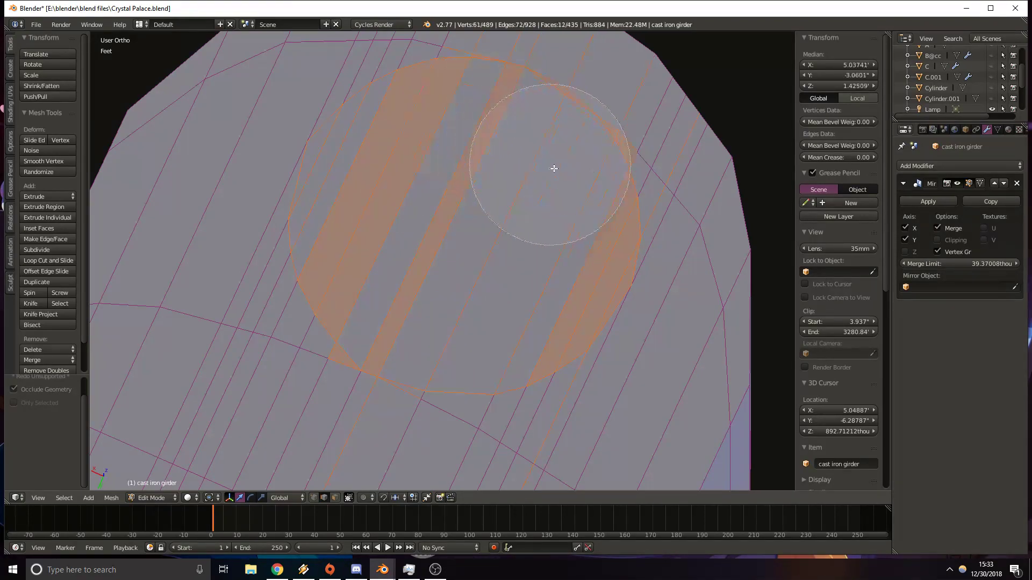
{"action": "mouse_move", "coordinate": [629, 30]}
{"action": "left_mouse_down"}
{"action": "mouse_move", "coordinate": [521, 207]}
{"action": "mouse_move", "coordinate": [541, 175]}
{"action": "mouse_move", "coordinate": [657, 108]}
{"action": "left_mouse_up"}
{"action": "middle_click_drag", "start_coordinate": [657, 108], "coordinate": [674, 86]}
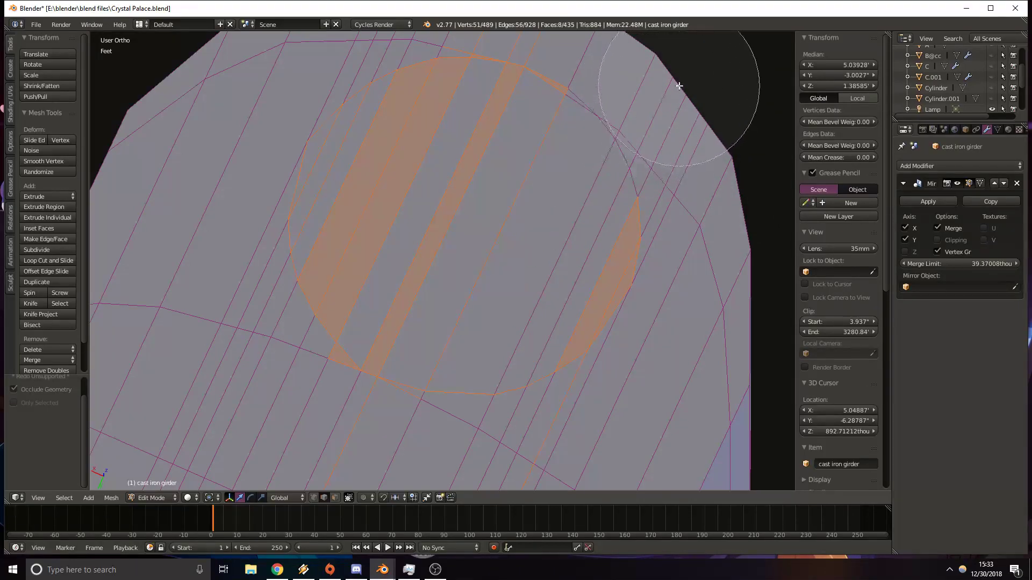
{"action": "right_click", "coordinate": [582, 199]}
{"action": "left_click", "coordinate": [335, 498]}
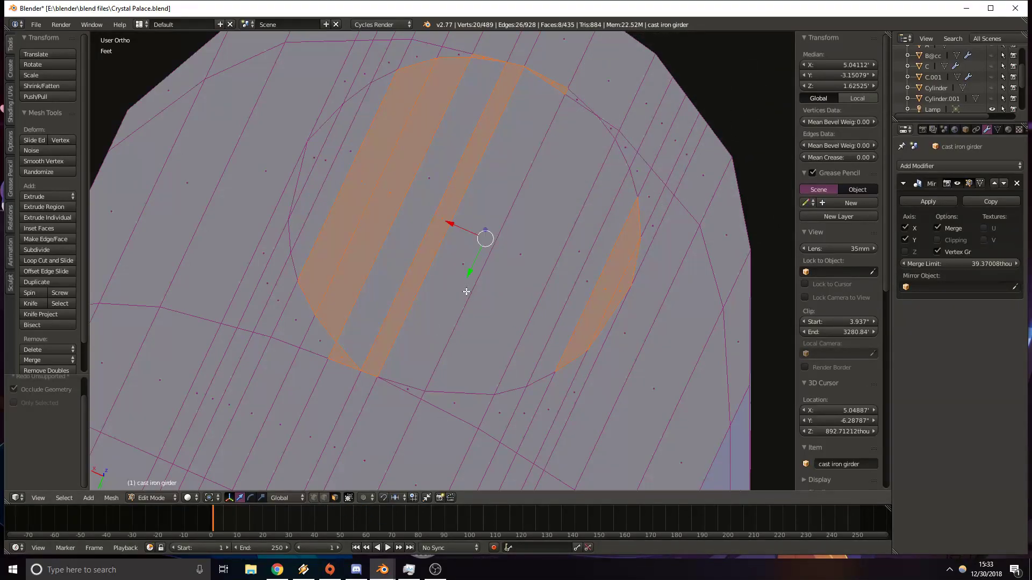
{"action": "key", "text": "c"}
{"action": "mouse_move", "coordinate": [466, 291]}
{"action": "left_mouse_down"}
{"action": "mouse_move", "coordinate": [537, 253]}
{"action": "mouse_move", "coordinate": [403, 207]}
{"action": "mouse_move", "coordinate": [386, 186]}
{"action": "left_mouse_up"}
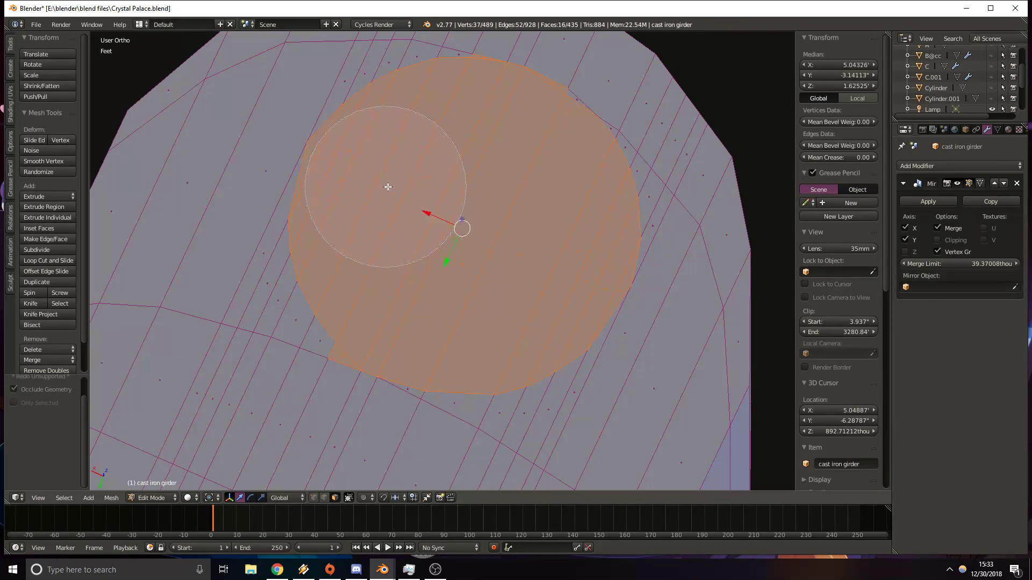
{"action": "right_click", "coordinate": [345, 356], "text": "shift"}
Delete the selected faces inside the circular outline and check the resulting opening.
{"action": "key", "text": "x"}
{"action": "left_click", "coordinate": [344, 356]}
{"action": "scroll", "coordinate": [460, 306], "scroll_direction": "down", "scroll_amount": 2}
{"action": "scroll", "coordinate": [427, 343], "scroll_direction": "up", "scroll_amount": 5}
{"action": "scroll", "coordinate": [428, 344], "scroll_direction": "down", "scroll_amount": 3}
{"action": "middle_click_drag", "start_coordinate": [427, 343], "coordinate": [322, 361]}
{"action": "scroll", "coordinate": [262, 281], "scroll_direction": "up", "scroll_amount": 8}
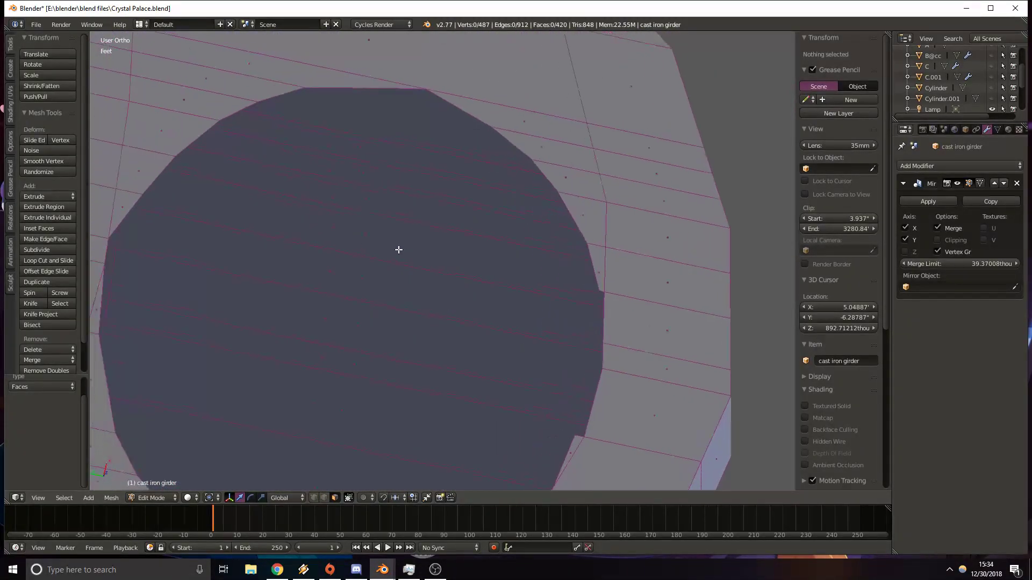
Try to select the boundary edges around the new hole, adding rim segments one after another.
{"action": "right_click", "coordinate": [359, 90]}
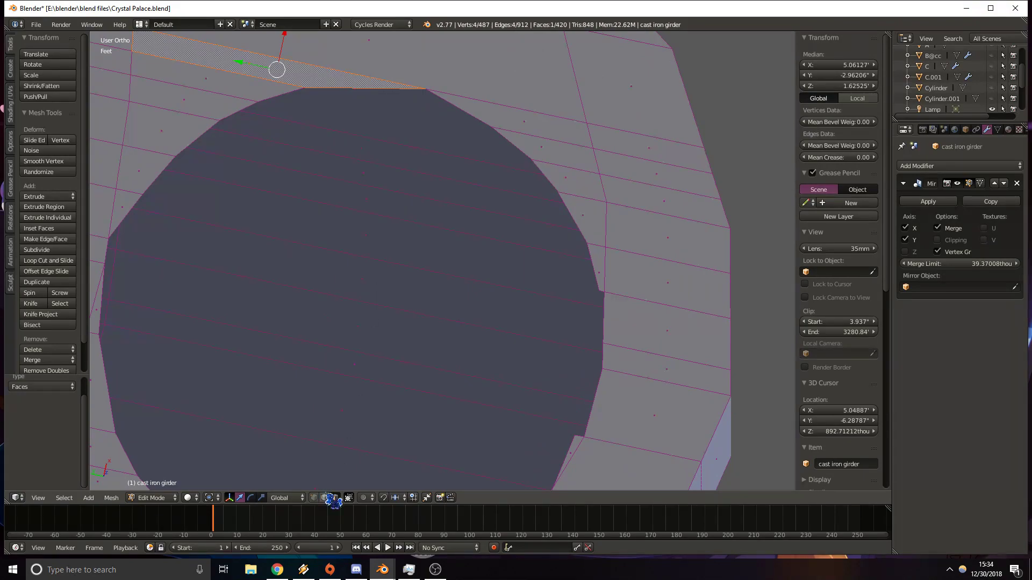
{"action": "right_click", "coordinate": [334, 89]}
{"action": "right_click", "coordinate": [470, 115], "text": "alt"}
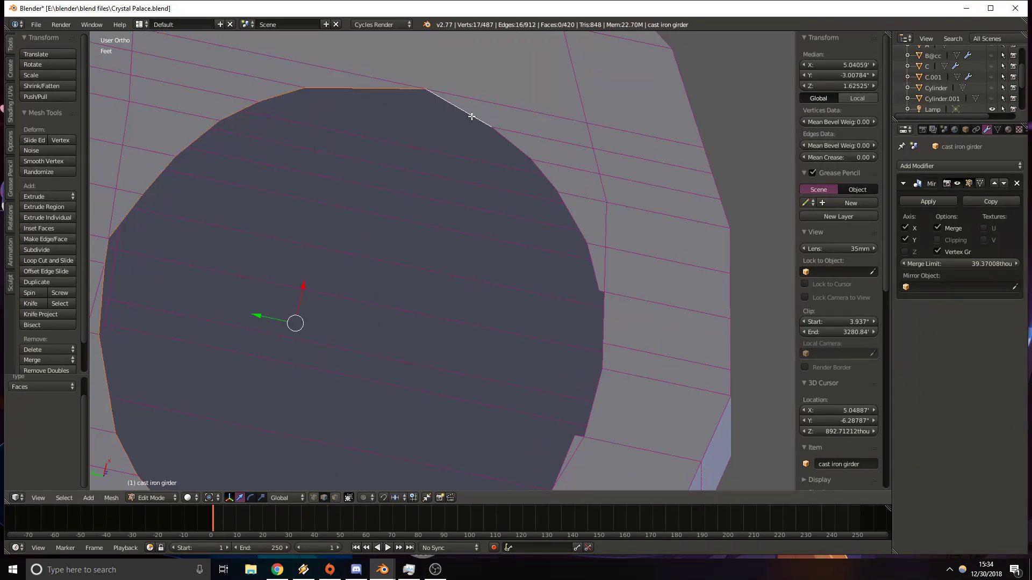
{"action": "right_click", "coordinate": [505, 137], "text": "alt+shift"}
{"action": "right_click", "coordinate": [553, 187], "text": "alt+shift"}
{"action": "right_click", "coordinate": [575, 220], "text": "alt+shift"}
{"action": "right_click", "coordinate": [593, 258], "text": "alt+shift"}
Undo the rim edge selection and the face deletion.
{"action": "key", "text": "ctrl+z"}
{"action": "key", "text": "ctrl+z"}
{"action": "key", "text": "ctrl+z"}
{"action": "key", "text": "ctrl+z"}
{"action": "key", "text": "ctrl+z"}
{"action": "key", "text": "ctrl+z"}
{"action": "key", "text": "ctrl+z"}
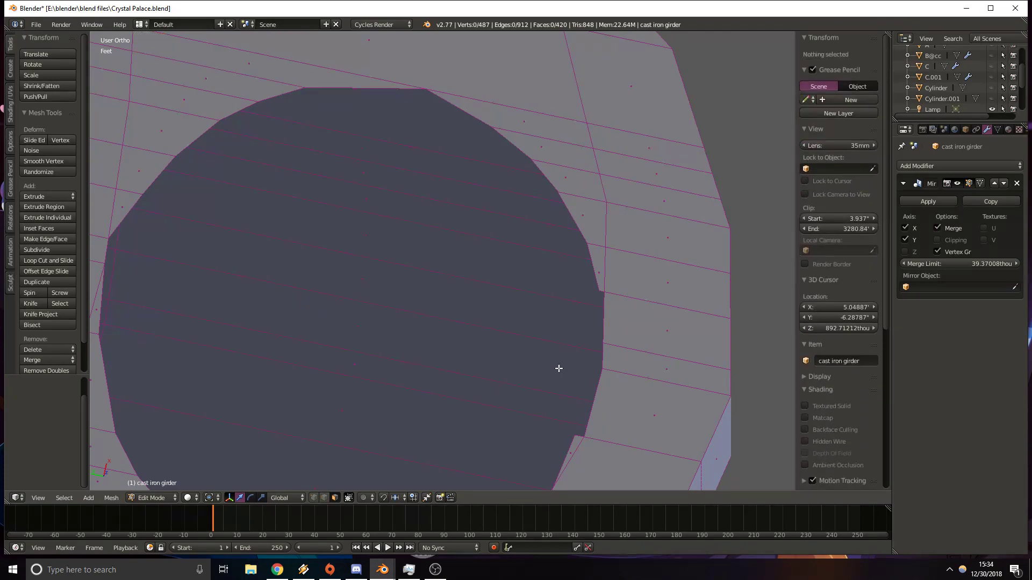
{"action": "key", "text": "ctrl+z"}
Deselect the remaining stray face outside the rim and delete the selected faces inside the circular outline.
{"action": "right_click", "coordinate": [586, 415], "text": "shift"}
{"action": "key", "text": "z"}
{"action": "middle_click_drag", "start_coordinate": [399, 377], "coordinate": [474, 300], "text": "shift"}
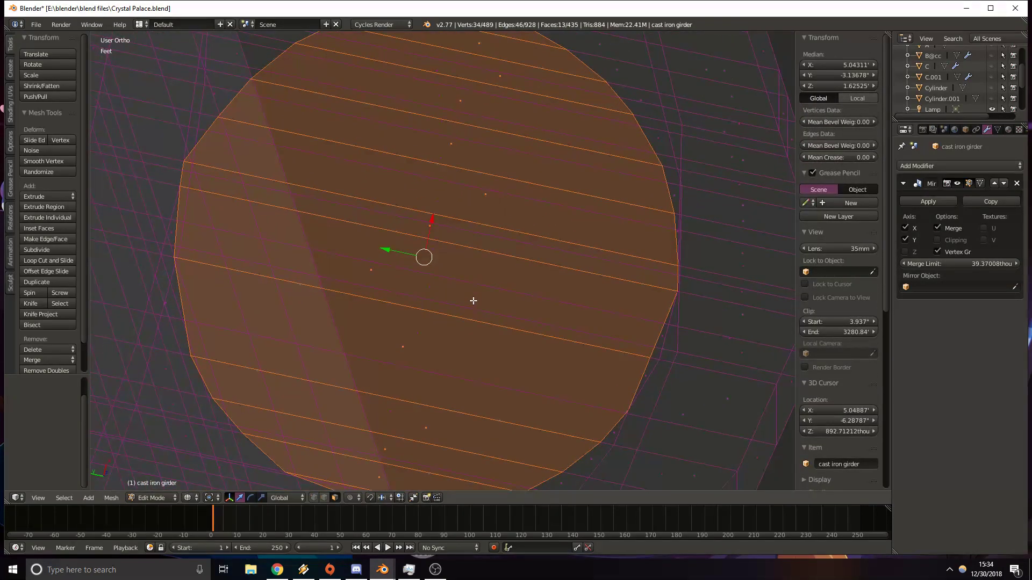
{"action": "key", "text": "x"}
{"action": "left_click", "coordinate": [467, 304]}
{"action": "key", "text": "z"}
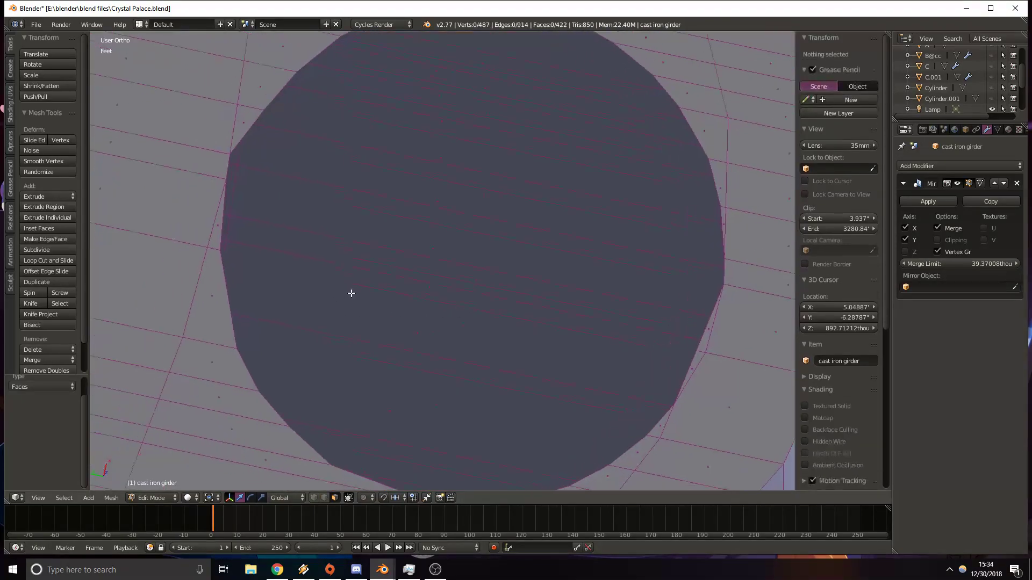
Select the chain of boundary edges running around most of the girder hole's rim.
{"action": "scroll", "coordinate": [424, 282], "scroll_direction": "down", "scroll_amount": 4}
{"action": "middle_click_drag", "start_coordinate": [448, 323], "coordinate": [407, 235]}
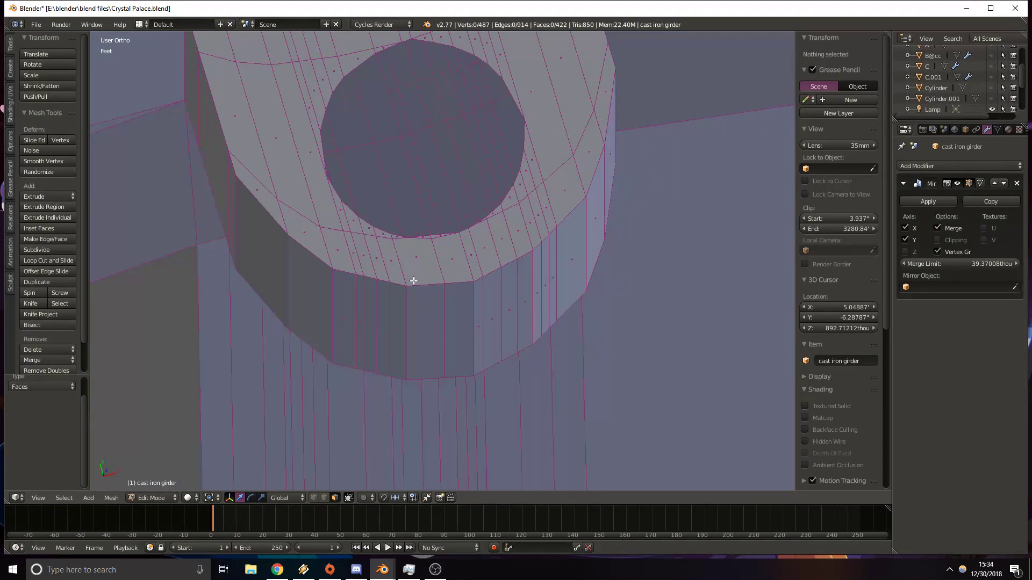
{"action": "middle_click_drag", "start_coordinate": [476, 287], "coordinate": [445, 235], "text": "shift"}
{"action": "scroll", "coordinate": [449, 261], "scroll_direction": "up", "scroll_amount": 2}
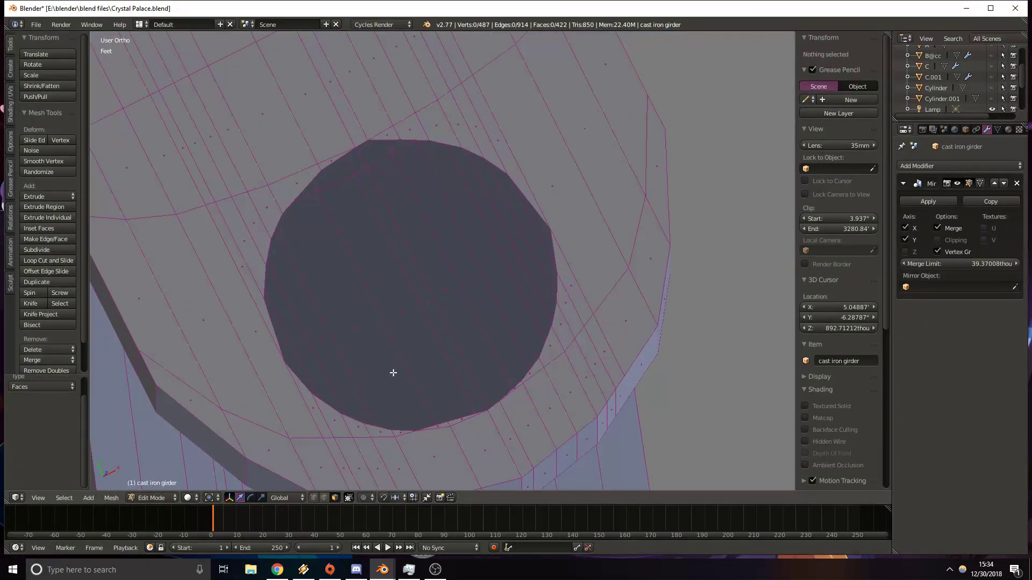
{"action": "left_click", "coordinate": [334, 497]}
{"action": "right_click", "coordinate": [386, 146]}
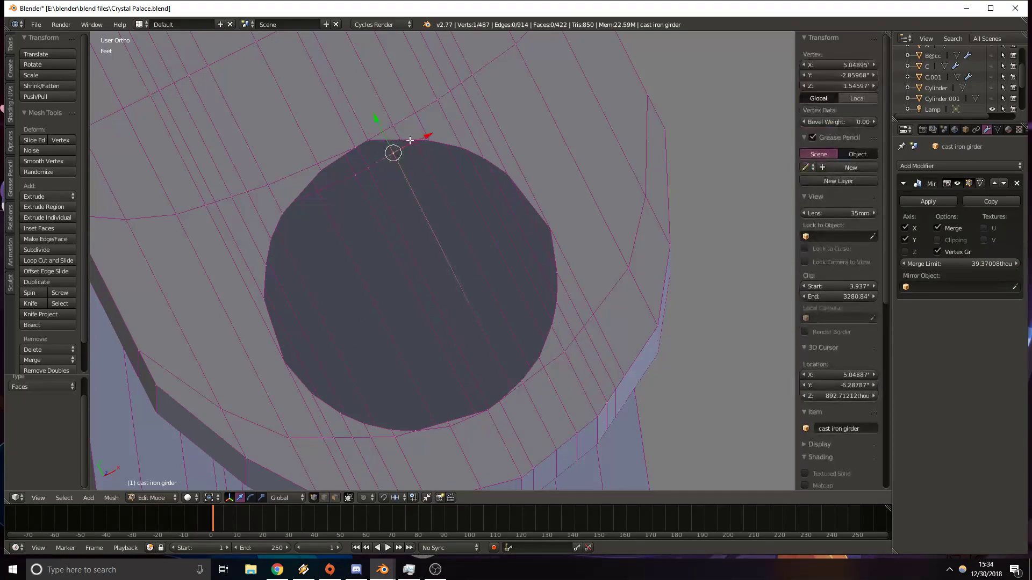
{"action": "right_click", "coordinate": [442, 142], "text": "alt+shift"}
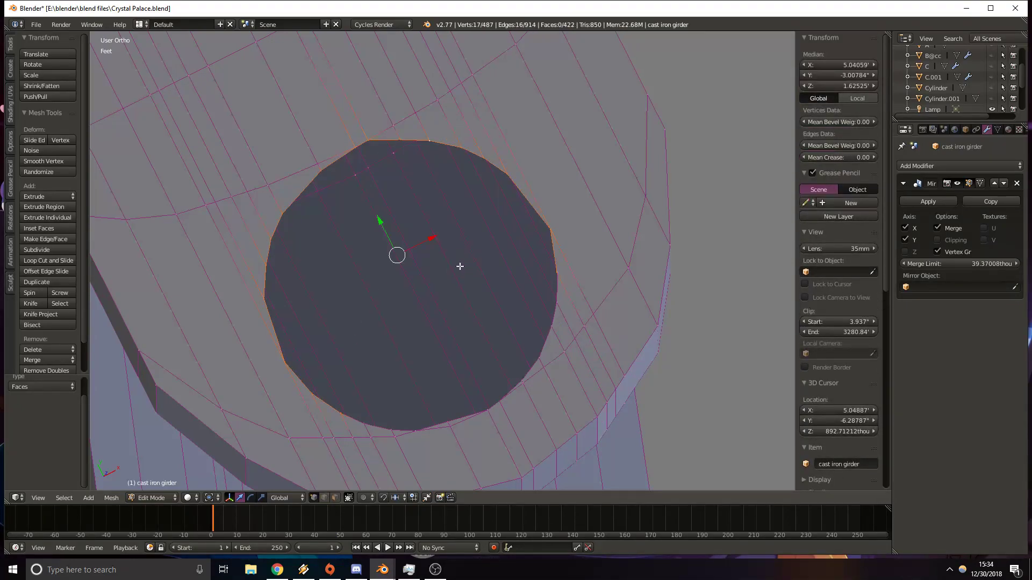
Add the remaining rim segments to the selection in edge select mode until the hole's whole outline is selected.
{"action": "key", "text": "z"}
{"action": "left_click", "coordinate": [325, 498]}
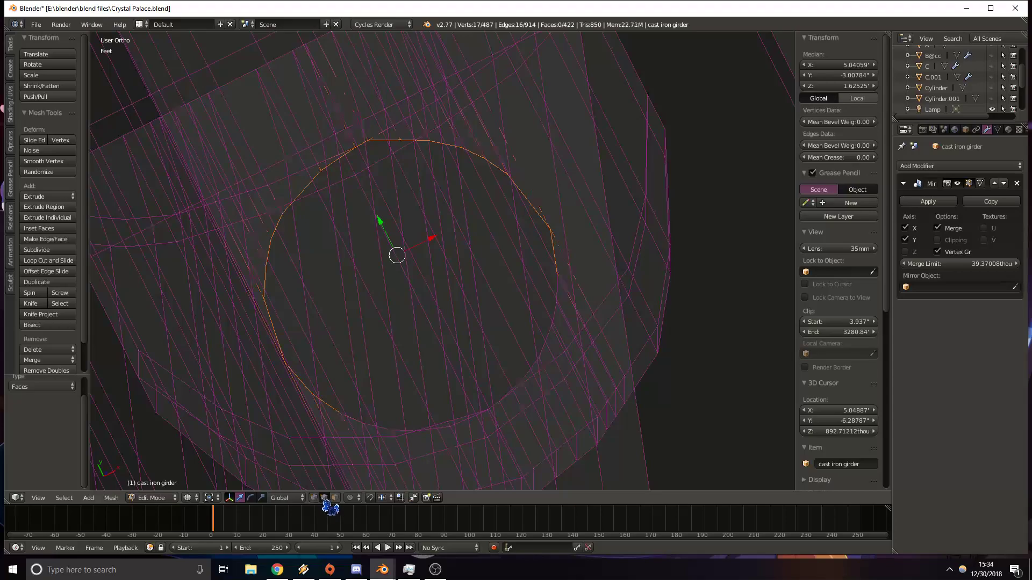
{"action": "key", "text": "z"}
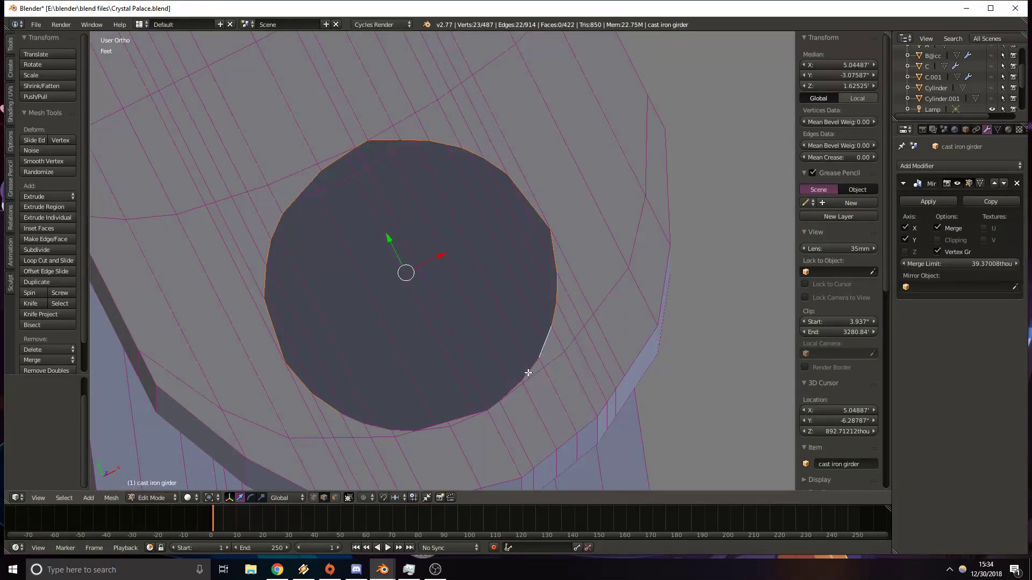
{"action": "scroll", "coordinate": [540, 406], "scroll_direction": "up", "scroll_amount": 2}
{"action": "key", "text": "ctrl+z"}
{"action": "middle_click_drag", "start_coordinate": [504, 406], "coordinate": [581, 372]}
{"action": "middle_click_drag", "start_coordinate": [642, 196], "coordinate": [559, 446], "text": "shift"}
{"action": "middle_click_drag", "start_coordinate": [601, 183], "coordinate": [571, 220]}
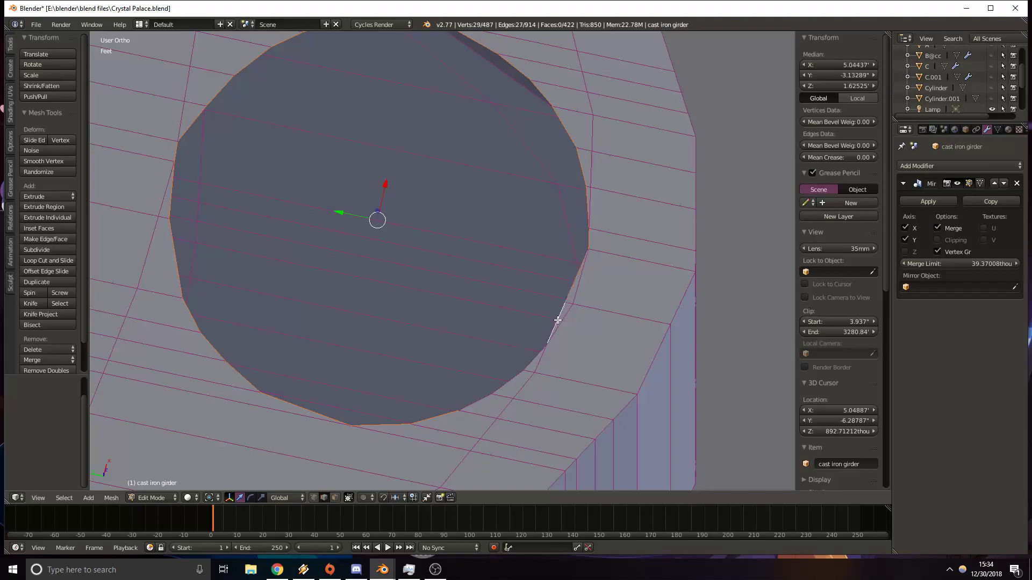
Extrude the hole's rim edges in place and undo a trial move of the new edge loop.
{"action": "key", "text": "e"}
{"action": "right_click", "coordinate": [458, 204]}
{"action": "key", "text": "g"}
{"action": "key", "text": "z"}
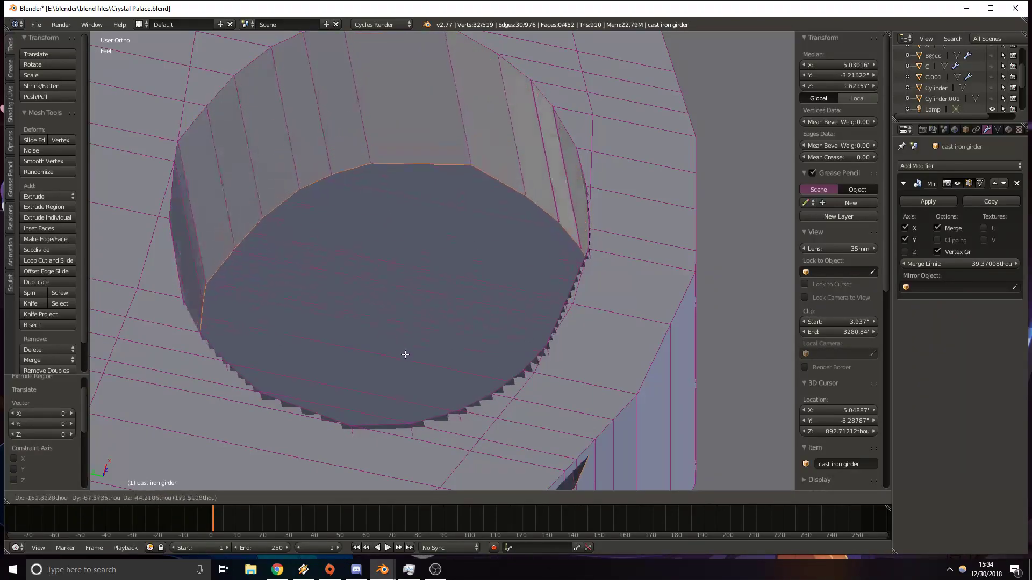
{"action": "left_click", "coordinate": [406, 353]}
{"action": "key", "text": "ctrl+z"}
Move the extruded edge loop 1.129" down along Z to form the hole's cylindrical wall.
{"action": "middle_click_drag", "start_coordinate": [412, 343], "coordinate": [438, 229]}
{"action": "scroll", "coordinate": [437, 228], "scroll_direction": "down", "scroll_amount": 5}
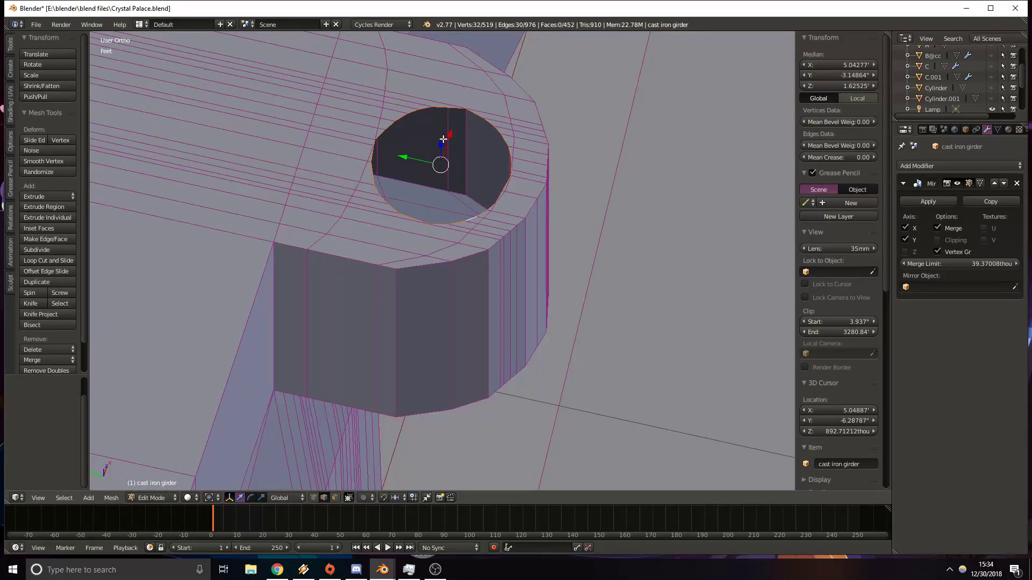
{"action": "key", "text": "g"}
{"action": "key", "text": "z"}
{"action": "left_click", "coordinate": [453, 319]}
Raise the wall's lower edge loop about 276 thou along Z so it sits inside the girder, above its underside.
{"action": "middle_click_drag", "start_coordinate": [453, 320], "coordinate": [450, 285]}
{"action": "scroll", "coordinate": [490, 293], "scroll_direction": "up", "scroll_amount": 4}
{"action": "mouse_move", "coordinate": [448, 233]}
{"action": "middle_mouse_down", "text": "shift"}
{"action": "mouse_move", "coordinate": [440, 254]}
{"action": "mouse_move", "coordinate": [433, 235]}
{"action": "middle_mouse_up", "text": "shift"}
{"action": "scroll", "coordinate": [441, 255], "scroll_direction": "up", "scroll_amount": 1}
{"action": "scroll", "coordinate": [433, 235], "scroll_direction": "up", "scroll_amount": 5}
{"action": "middle_click_drag", "start_coordinate": [438, 193], "coordinate": [401, 239], "text": "shift"}
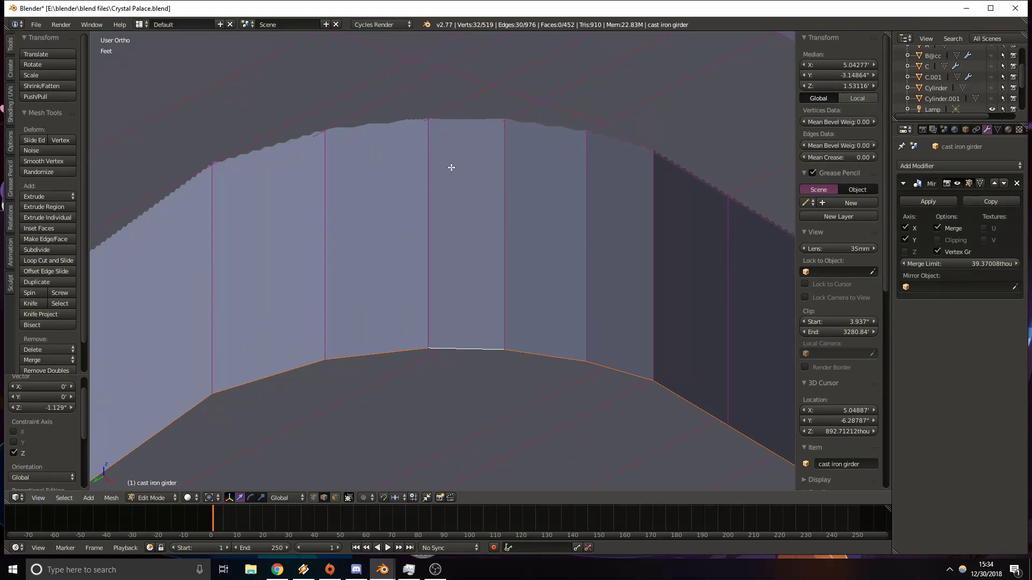
{"action": "scroll", "coordinate": [542, 176], "scroll_direction": "down", "scroll_amount": 6}
{"action": "scroll", "coordinate": [543, 209], "scroll_direction": "up", "scroll_amount": 3}
{"action": "scroll", "coordinate": [542, 211], "scroll_direction": "down", "scroll_amount": 5}
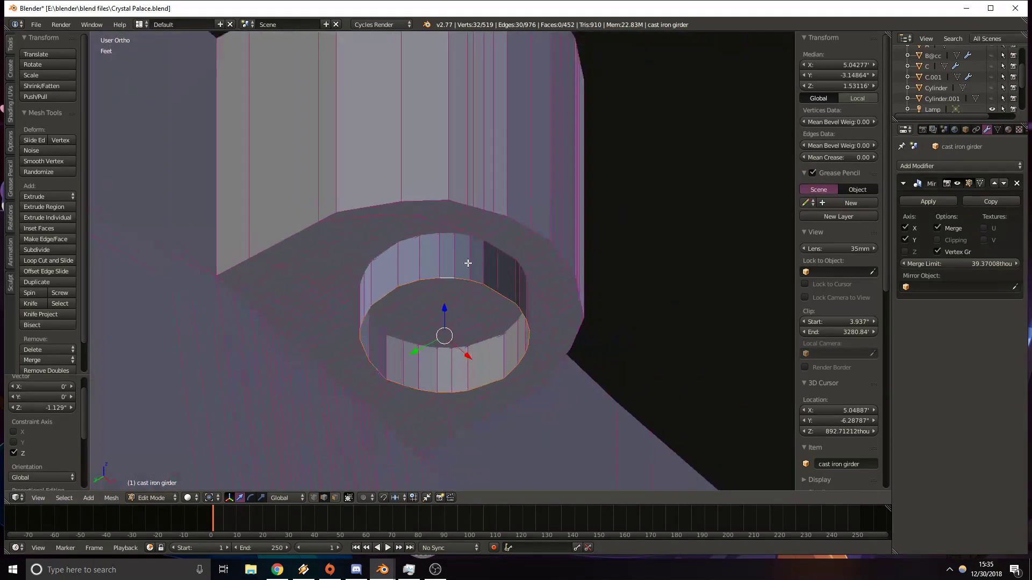
{"action": "scroll", "coordinate": [470, 263], "scroll_direction": "up", "scroll_amount": 2}
{"action": "middle_click_drag", "start_coordinate": [438, 228], "coordinate": [509, 230], "text": "shift"}
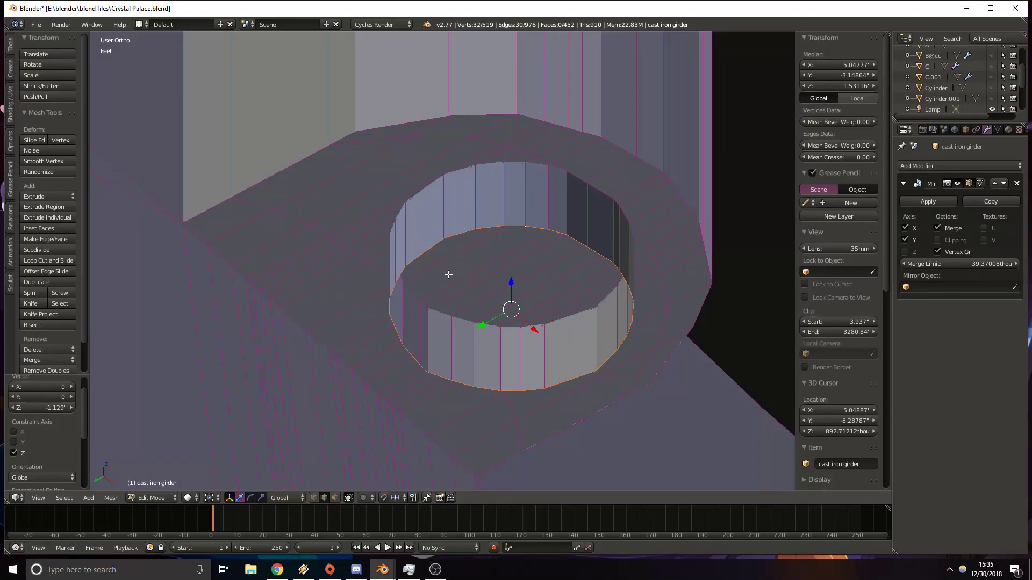
{"action": "left_click_drag", "start_coordinate": [512, 286], "coordinate": [519, 214]}
{"action": "key", "text": "c"}
{"action": "mouse_move", "coordinate": [555, 322]}
{"action": "left_mouse_down"}
{"action": "mouse_move", "coordinate": [491, 228]}
{"action": "mouse_move", "coordinate": [418, 215]}
{"action": "left_mouse_up"}
{"action": "middle_click", "coordinate": [314, 325]}
{"action": "right_click", "coordinate": [313, 324]}
{"action": "key", "text": "a"}
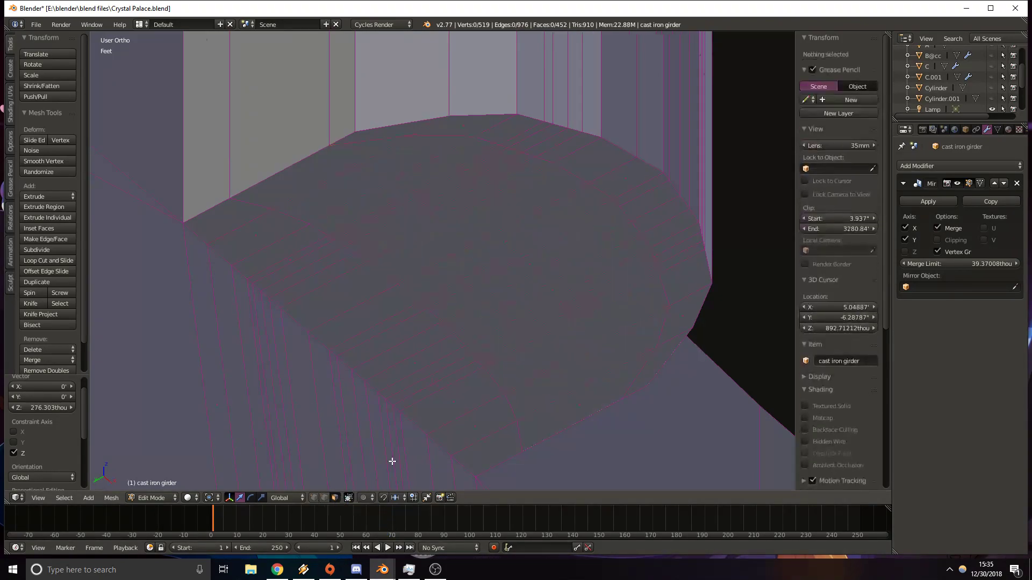
Circle-select the band of faces on the underside of the girder's rounded end and delete them.
{"action": "key", "text": "c"}
{"action": "mouse_move", "coordinate": [569, 340]}
{"action": "left_mouse_down"}
{"action": "mouse_move", "coordinate": [430, 219]}
{"action": "mouse_move", "coordinate": [281, 348]}
{"action": "left_mouse_up"}
{"action": "mouse_move", "coordinate": [280, 348]}
{"action": "middle_mouse_down"}
{"action": "mouse_move", "coordinate": [415, 111]}
{"action": "mouse_move", "coordinate": [473, 118]}
{"action": "mouse_move", "coordinate": [760, 387]}
{"action": "mouse_move", "coordinate": [737, 388]}
{"action": "middle_mouse_up"}
{"action": "key", "text": "Escape"}
{"action": "key", "text": "x"}
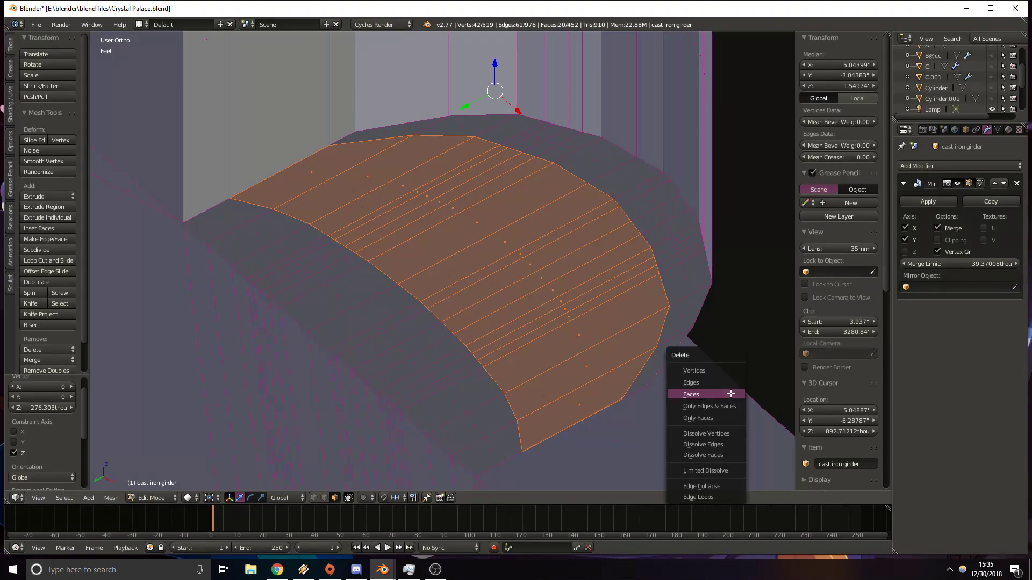
{"action": "left_click", "coordinate": [730, 394]}
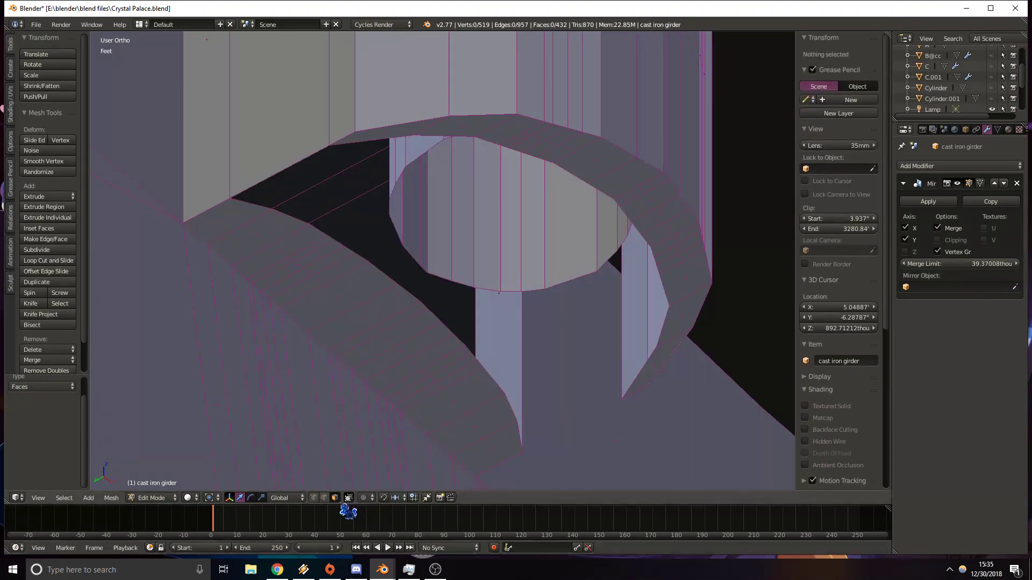
Select the full lower edge loop of the hole's wall, adding the edge segments the loop selection missed.
{"action": "right_click", "coordinate": [491, 293], "text": "alt"}
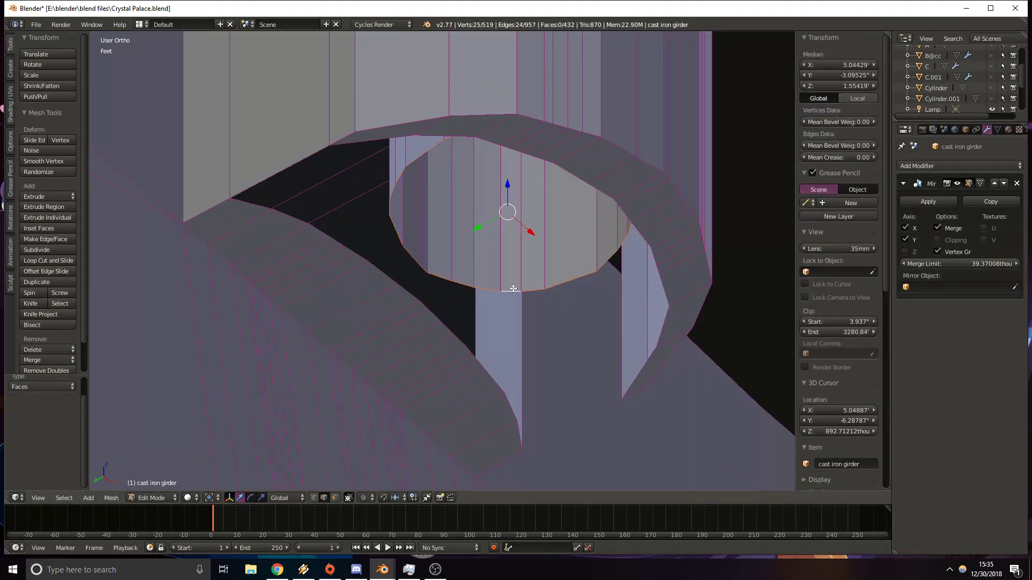
{"action": "left_click_drag", "start_coordinate": [514, 190], "coordinate": [493, 265]}
{"action": "right_click", "coordinate": [493, 265]}
{"action": "middle_click_drag", "start_coordinate": [492, 265], "coordinate": [590, 105]}
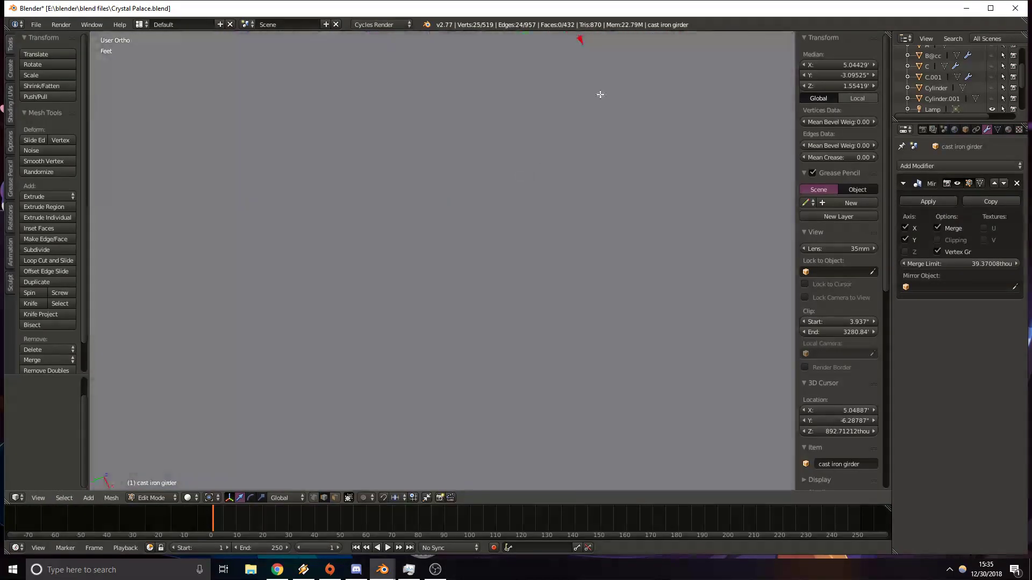
{"action": "middle_click_drag", "start_coordinate": [682, 124], "coordinate": [409, 285], "text": "shift"}
{"action": "middle_click_drag", "start_coordinate": [457, 269], "coordinate": [453, 124]}
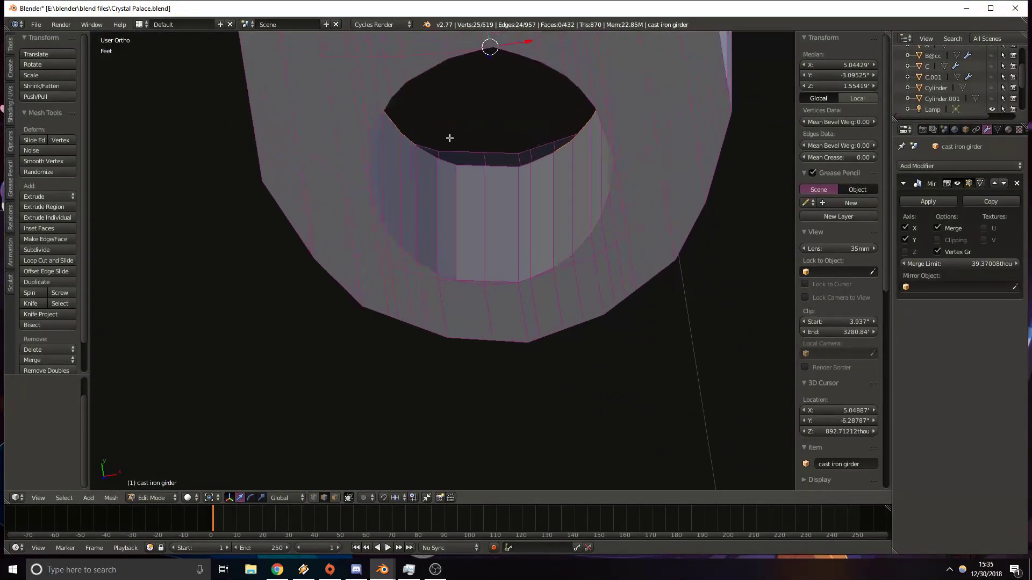
{"action": "scroll", "coordinate": [430, 80], "scroll_direction": "up", "scroll_amount": 4}
{"action": "middle_click_drag", "start_coordinate": [416, 38], "coordinate": [398, 98]}
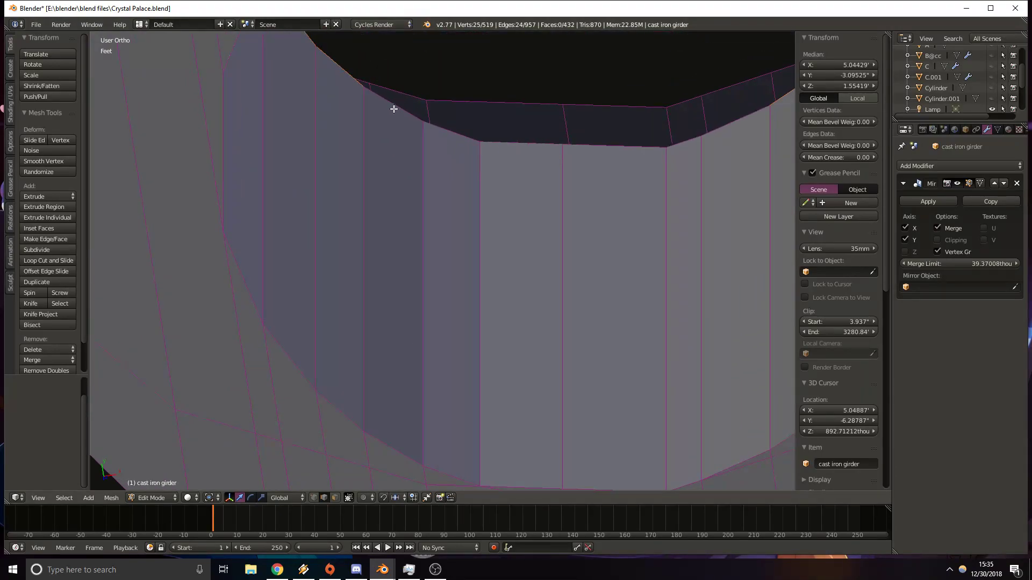
{"action": "right_click", "coordinate": [731, 125], "text": "shift"}
{"action": "middle_click_drag", "start_coordinate": [731, 126], "coordinate": [698, 289], "text": "shift"}
{"action": "scroll", "coordinate": [528, 172], "scroll_direction": "down", "scroll_amount": 7}
{"action": "middle_click_drag", "start_coordinate": [506, 144], "coordinate": [495, 214], "text": "shift"}
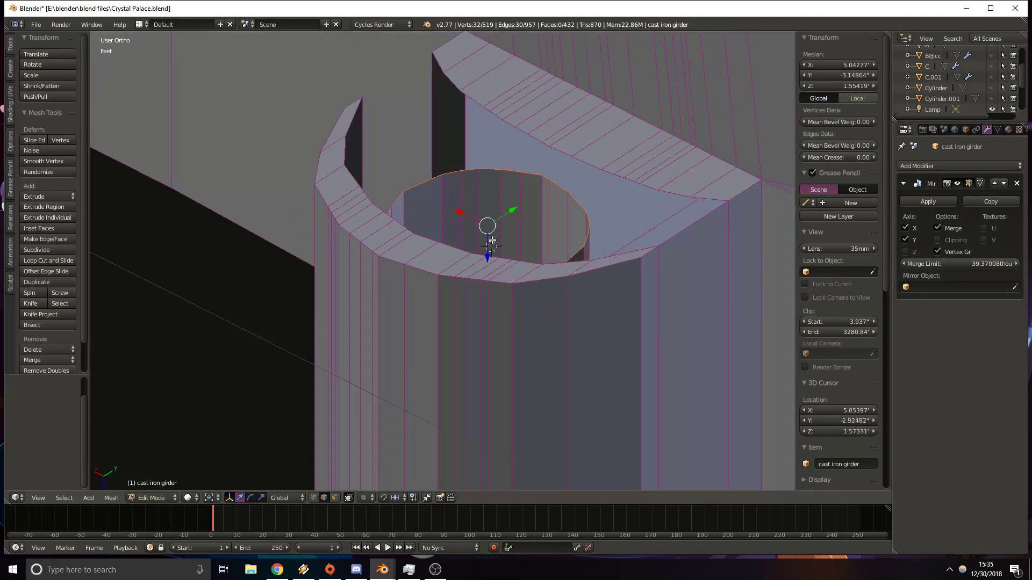
Move the wall's lower edge loop 97.384 thou down along Z, level with the girder's underside.
{"action": "key", "text": "KP_3"}
{"action": "key", "text": "z"}
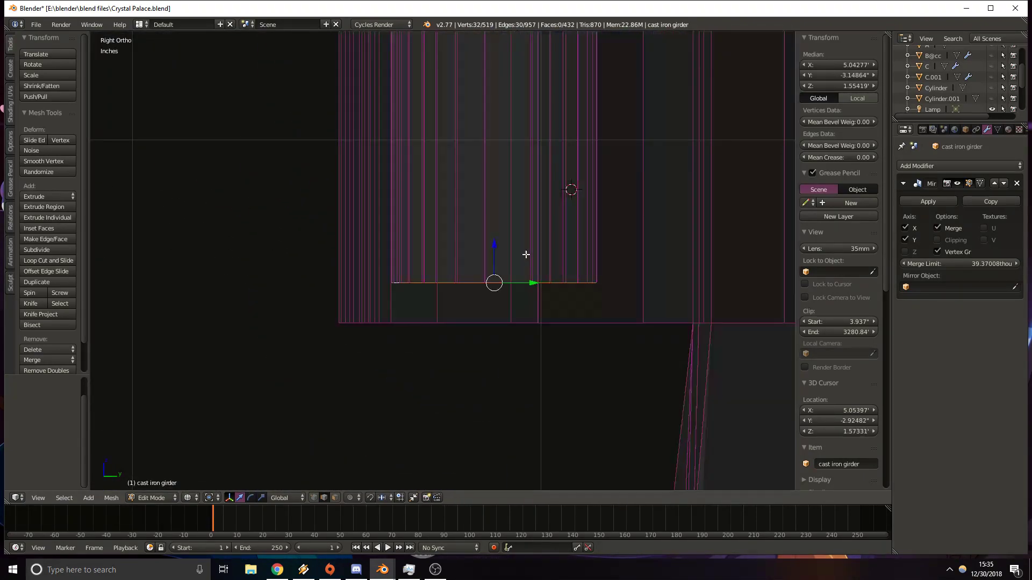
{"action": "left_click_drag", "start_coordinate": [498, 245], "coordinate": [502, 285]}
{"action": "key", "text": "z"}
Fill a face between the selected edges of the open gap in the vertical side of the girder's end.
{"action": "mouse_move", "coordinate": [502, 286]}
{"action": "middle_mouse_down"}
{"action": "mouse_move", "coordinate": [525, 246]}
{"action": "mouse_move", "coordinate": [548, 413]}
{"action": "mouse_move", "coordinate": [488, 357]}
{"action": "middle_mouse_up"}
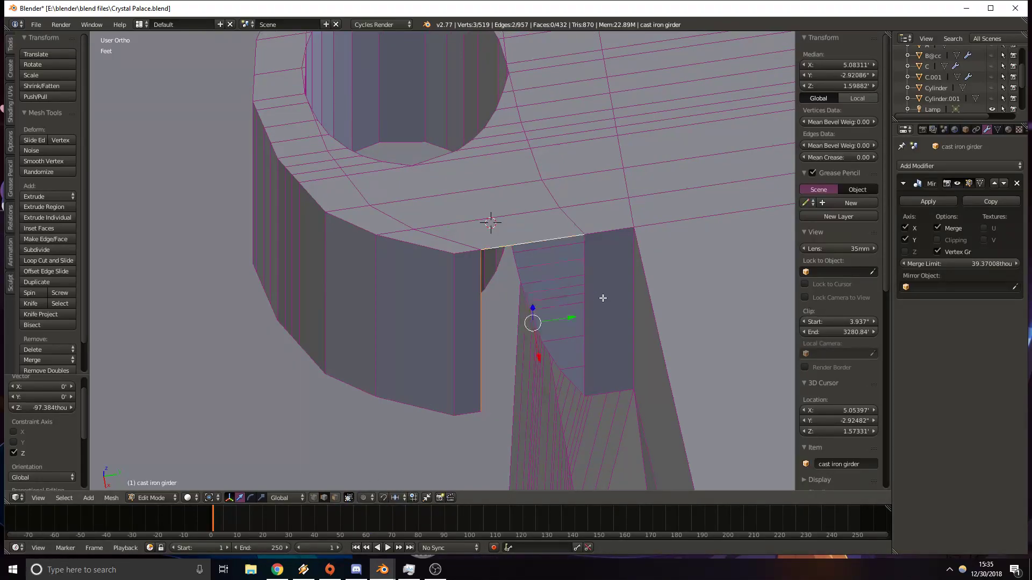
{"action": "key", "text": "f"}
{"action": "middle_click_drag", "start_coordinate": [592, 326], "coordinate": [665, 189]}
{"action": "scroll", "coordinate": [577, 249], "scroll_direction": "up", "scroll_amount": 4}
{"action": "middle_click_drag", "start_coordinate": [432, 172], "coordinate": [509, 307], "text": "shift"}
{"action": "middle_click_drag", "start_coordinate": [344, 228], "coordinate": [465, 281]}
{"action": "scroll", "coordinate": [465, 281], "scroll_direction": "down", "scroll_amount": 5}
{"action": "middle_click_drag", "start_coordinate": [406, 297], "coordinate": [384, 301], "text": "shift"}
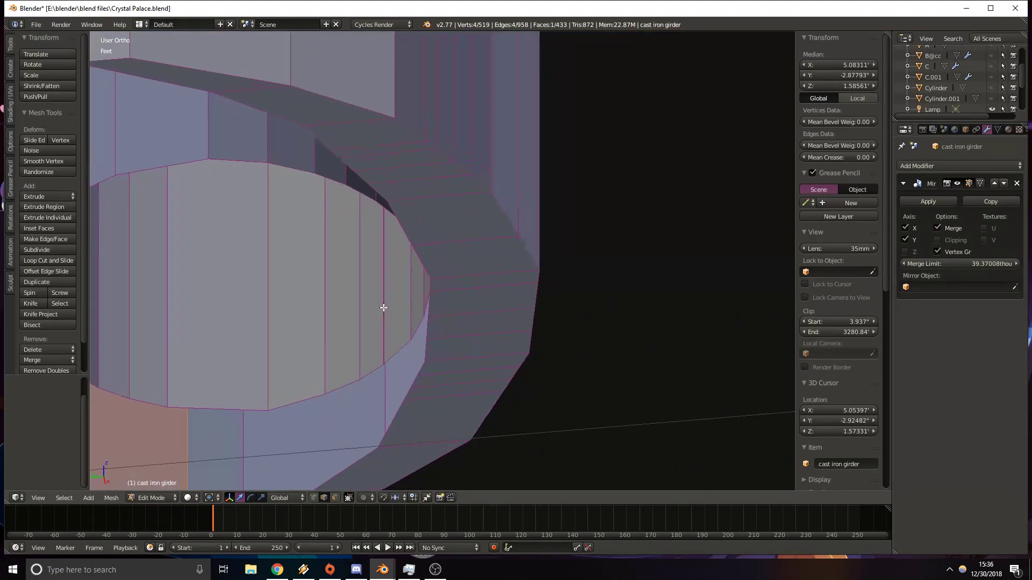
Delete the underside ring faces at the tip of the girder's rounded end, next to the hole.
{"action": "middle_click_drag", "start_coordinate": [453, 268], "coordinate": [302, 241]}
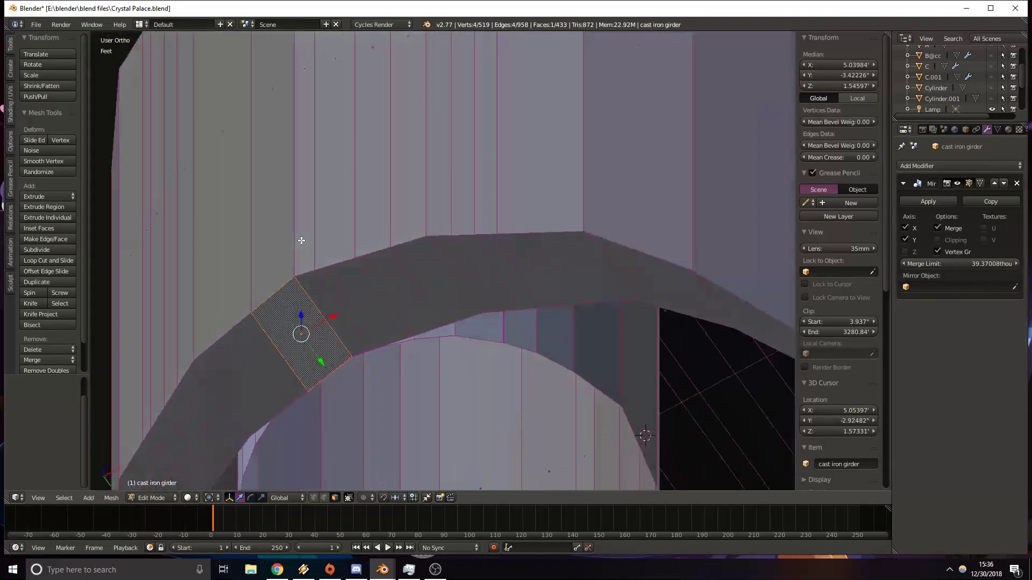
{"action": "key", "text": "x"}
{"action": "left_click", "coordinate": [288, 381]}
{"action": "middle_click_drag", "start_coordinate": [300, 387], "coordinate": [457, 278]}
{"action": "right_click", "coordinate": [453, 155]}
{"action": "key", "text": "x"}
{"action": "left_click", "coordinate": [454, 153]}
{"action": "scroll", "coordinate": [471, 247], "scroll_direction": "up", "scroll_amount": 2}
{"action": "middle_click_drag", "start_coordinate": [501, 340], "coordinate": [458, 361], "text": "shift"}
{"action": "scroll", "coordinate": [466, 287], "scroll_direction": "down", "scroll_amount": 2}
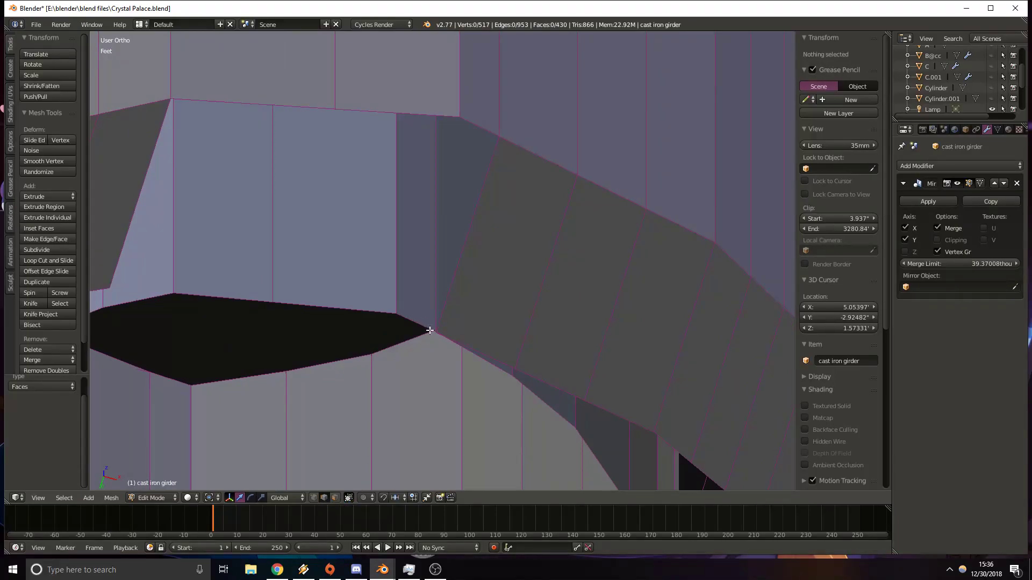
{"action": "right_click", "coordinate": [491, 262]}
{"action": "key", "text": "x"}
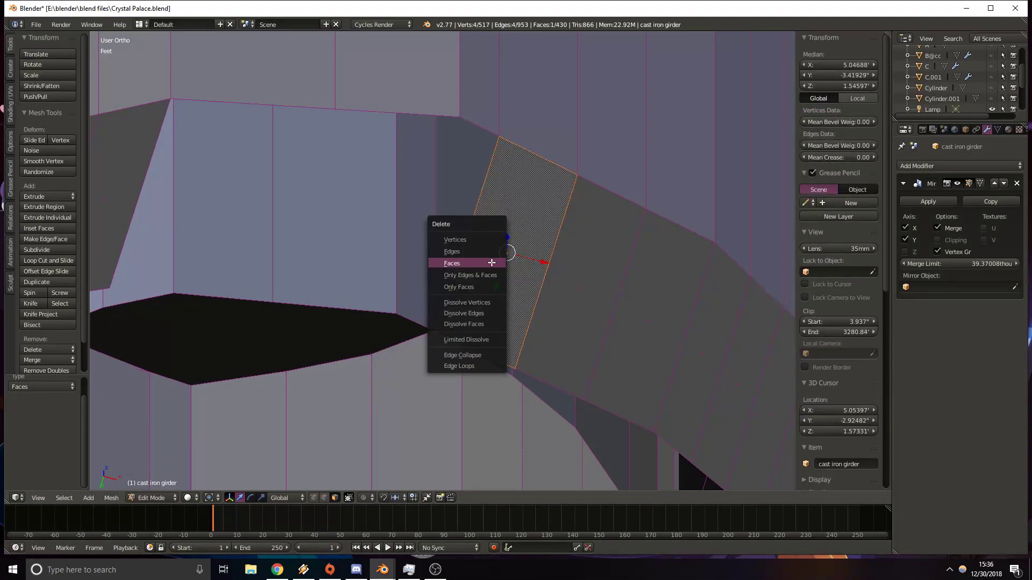
{"action": "left_click", "coordinate": [492, 263]}
Fill two faces joining the hole's lower rim to the outer underside edge at the rounded tip.
{"action": "scroll", "coordinate": [437, 346], "scroll_direction": "up", "scroll_amount": 3}
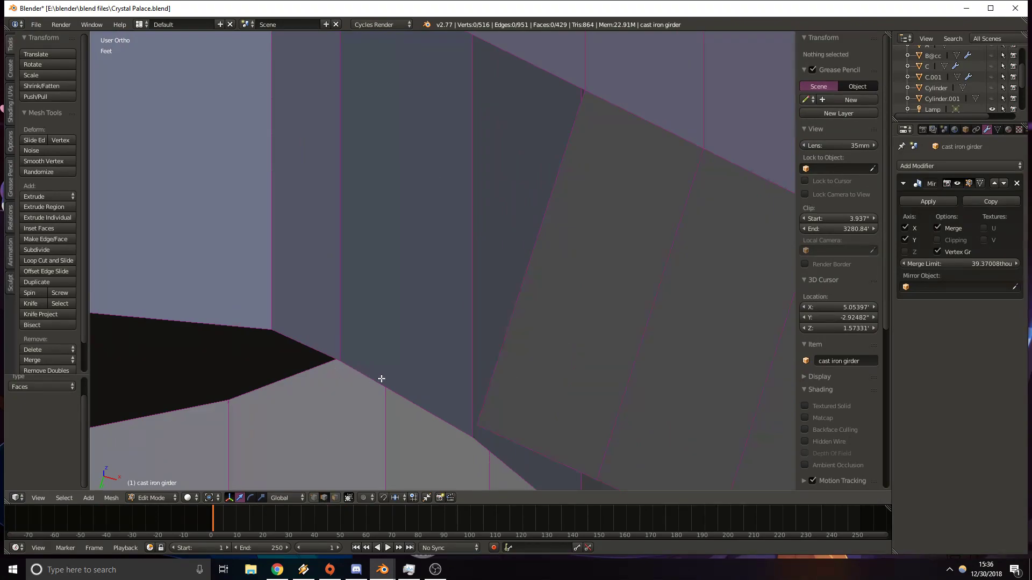
{"action": "right_click", "coordinate": [379, 378]}
{"action": "right_click", "coordinate": [503, 352], "text": "shift"}
{"action": "scroll", "coordinate": [515, 171], "scroll_direction": "up", "scroll_amount": 3, "text": "shift"}
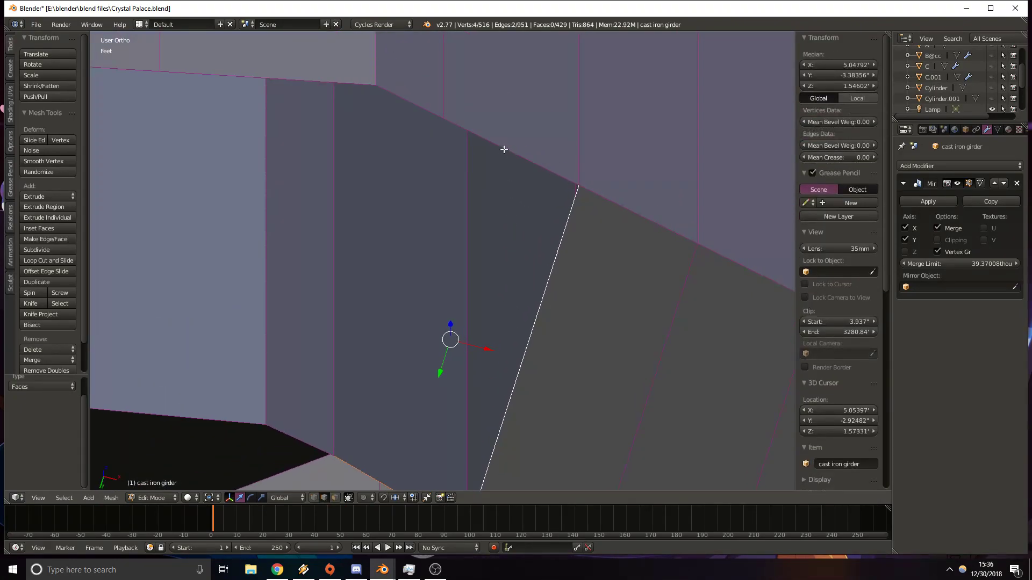
{"action": "right_click", "coordinate": [505, 149], "text": "shift"}
{"action": "key", "text": "f"}
{"action": "middle_click_drag", "start_coordinate": [374, 406], "coordinate": [483, 318], "text": "shift"}
{"action": "right_click", "coordinate": [413, 347]}
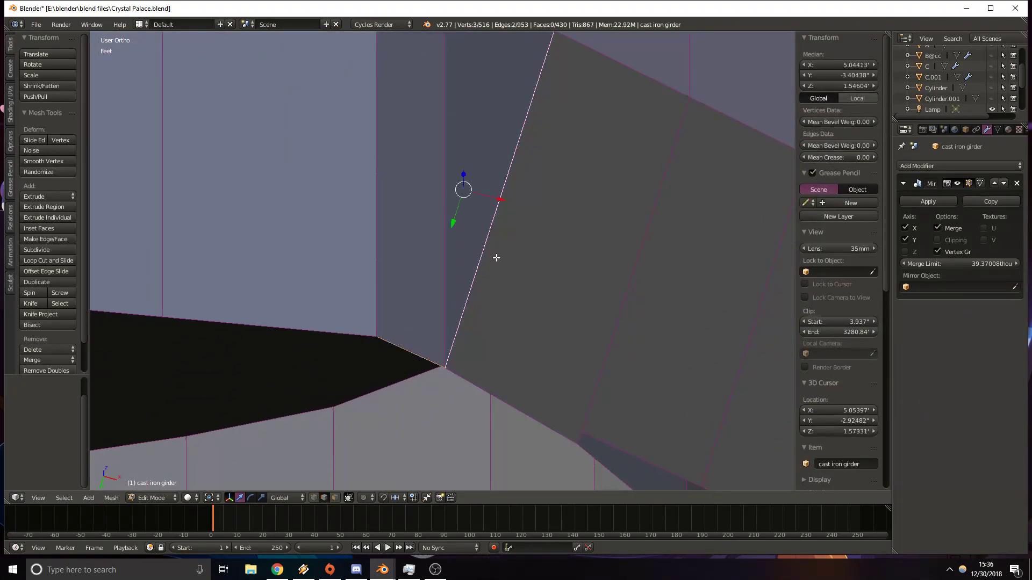
{"action": "right_click", "coordinate": [496, 258], "text": "shift"}
{"action": "scroll", "coordinate": [500, 332], "scroll_direction": "up", "scroll_amount": 3, "text": "shift"}
{"action": "key", "text": "f"}
{"action": "scroll", "coordinate": [511, 274], "scroll_direction": "down", "scroll_amount": 5}
{"action": "middle_click_drag", "start_coordinate": [440, 332], "coordinate": [479, 295], "text": "shift"}
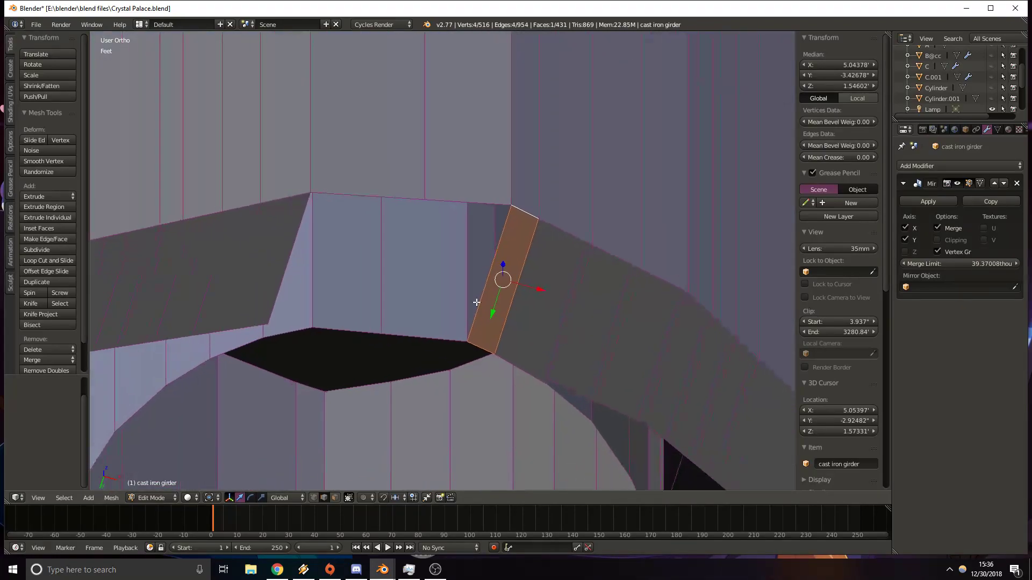
Fill two more faces across the rest of the gap in the underside ring at the tip.
{"action": "right_click", "coordinate": [447, 336]}
{"action": "key", "text": "f"}
{"action": "right_click", "coordinate": [379, 200]}
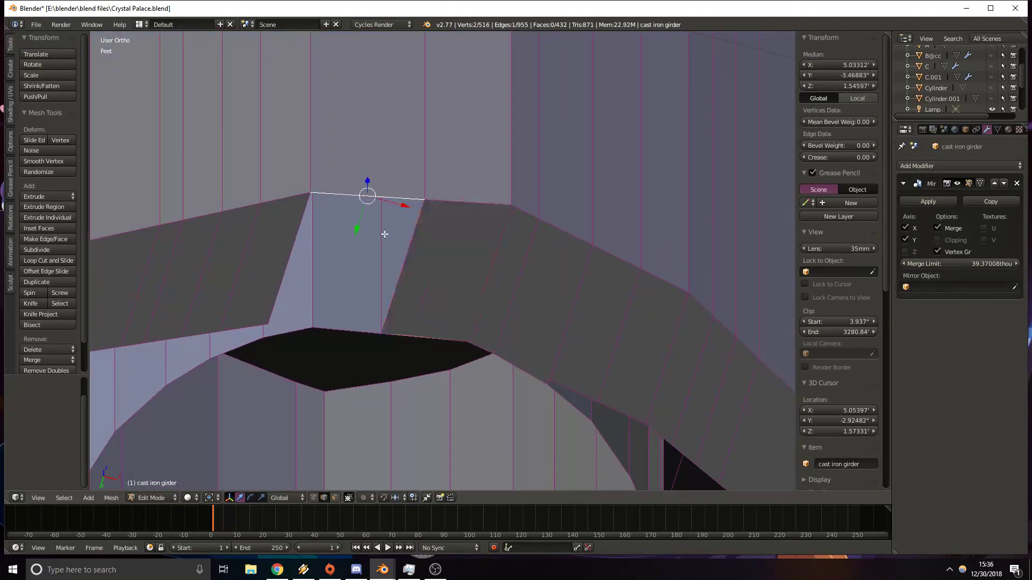
{"action": "key", "text": "f"}
{"action": "mouse_move", "coordinate": [453, 382]}
{"action": "middle_mouse_down"}
{"action": "mouse_move", "coordinate": [428, 360]}
{"action": "mouse_move", "coordinate": [380, 349]}
{"action": "mouse_move", "coordinate": [445, 378]}
{"action": "middle_mouse_up"}
{"action": "middle_click_drag", "start_coordinate": [308, 310], "coordinate": [369, 295]}
Fill three narrow faces between the ring's inner edge and the hole's rim, just past the tip.
{"action": "right_click", "coordinate": [352, 275]}
{"action": "key", "text": "f"}
{"action": "right_click", "coordinate": [423, 276]}
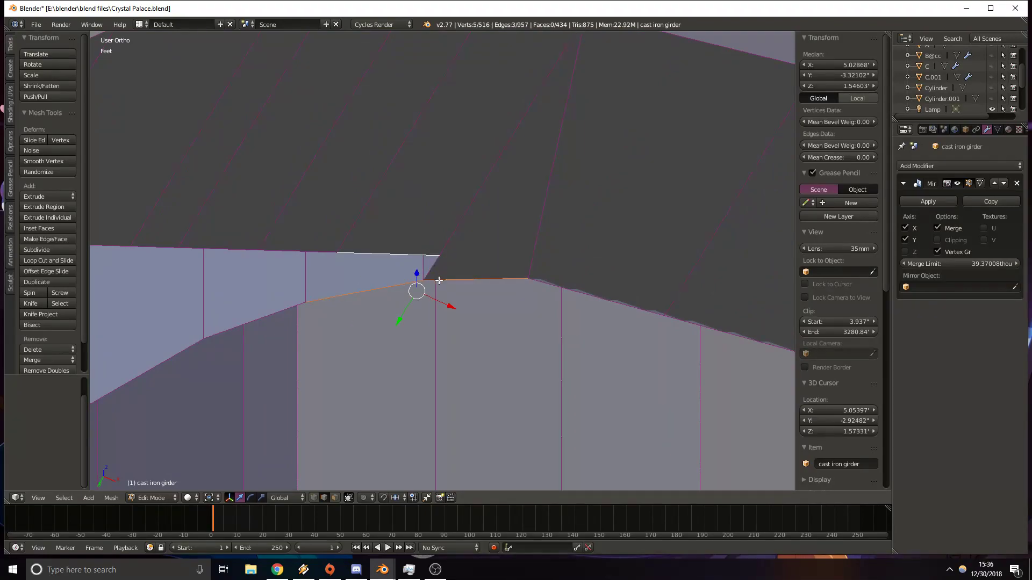
{"action": "key", "text": "f"}
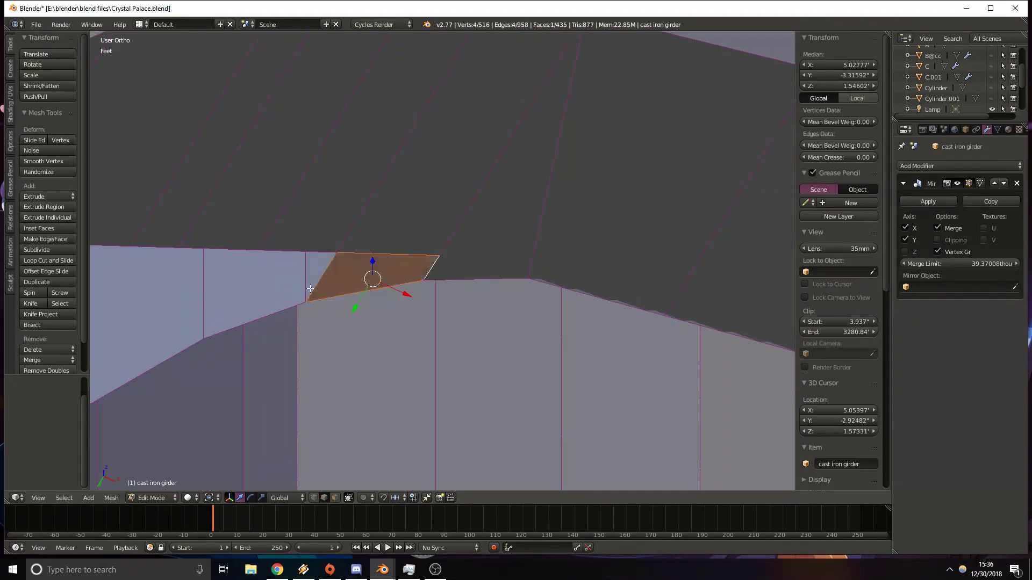
{"action": "middle_click_drag", "start_coordinate": [446, 298], "coordinate": [398, 281]}
{"action": "right_click", "coordinate": [398, 280]}
{"action": "key", "text": "f"}
Fill two slanted faces between the ring's inner edge and the hole's rim, continuing along the hole's side.
{"action": "middle_click_drag", "start_coordinate": [427, 224], "coordinate": [435, 273]}
{"action": "right_click", "coordinate": [435, 273]}
{"action": "right_click", "coordinate": [480, 184], "text": "shift"}
{"action": "key", "text": "f"}
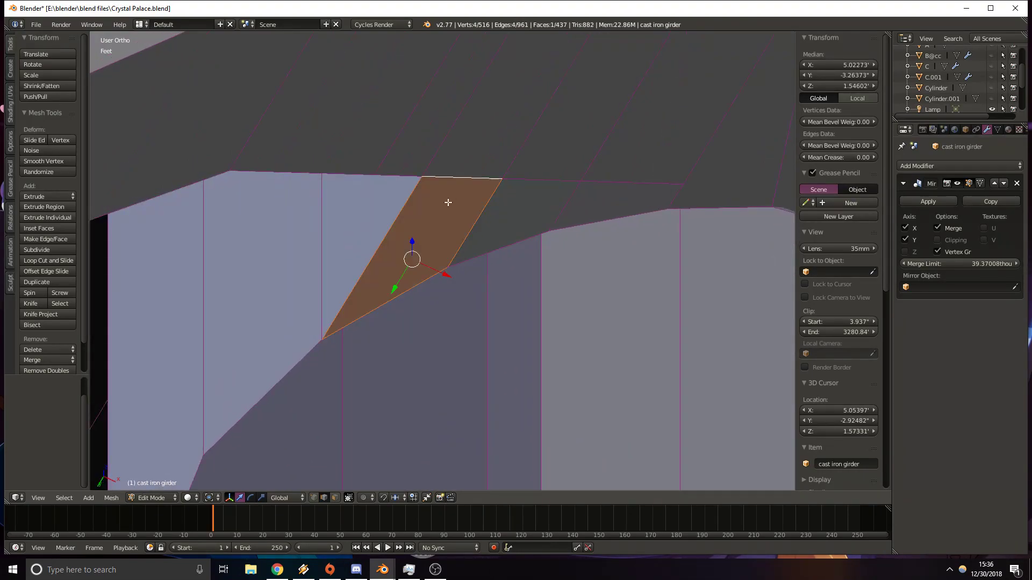
{"action": "right_click", "coordinate": [306, 351]}
{"action": "right_click", "coordinate": [376, 258], "text": "shift"}
{"action": "key", "text": "f"}
{"action": "middle_click_drag", "start_coordinate": [305, 287], "coordinate": [436, 210], "text": "shift"}
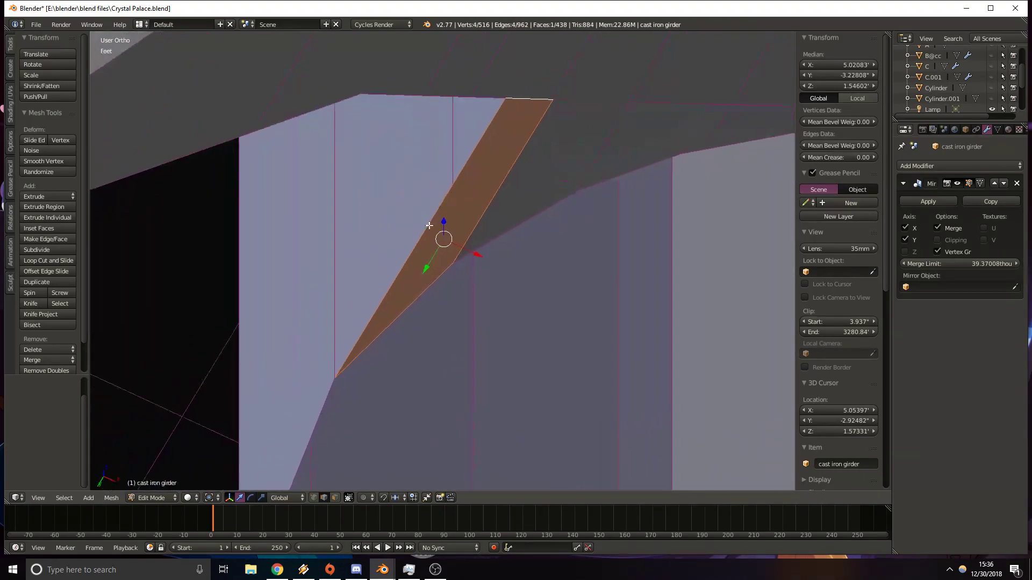
Fill three faces that close the underside beside the hole up to the girder's straight side edge.
{"action": "right_click", "coordinate": [324, 398]}
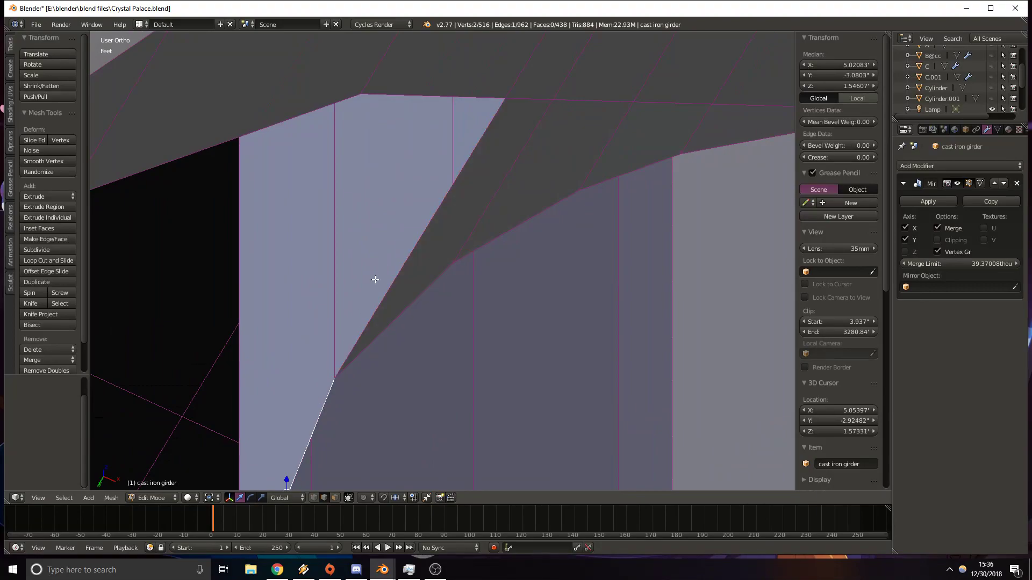
{"action": "right_click", "coordinate": [435, 93], "text": "shift"}
{"action": "key", "text": "f"}
{"action": "scroll", "coordinate": [441, 119], "scroll_direction": "down", "scroll_amount": 5}
{"action": "middle_click_drag", "start_coordinate": [344, 263], "coordinate": [378, 242], "text": "shift"}
{"action": "middle_click_drag", "start_coordinate": [453, 252], "coordinate": [760, 269]}
{"action": "right_click", "coordinate": [456, 175]}
{"action": "key", "text": "f"}
{"action": "right_click", "coordinate": [380, 230]}
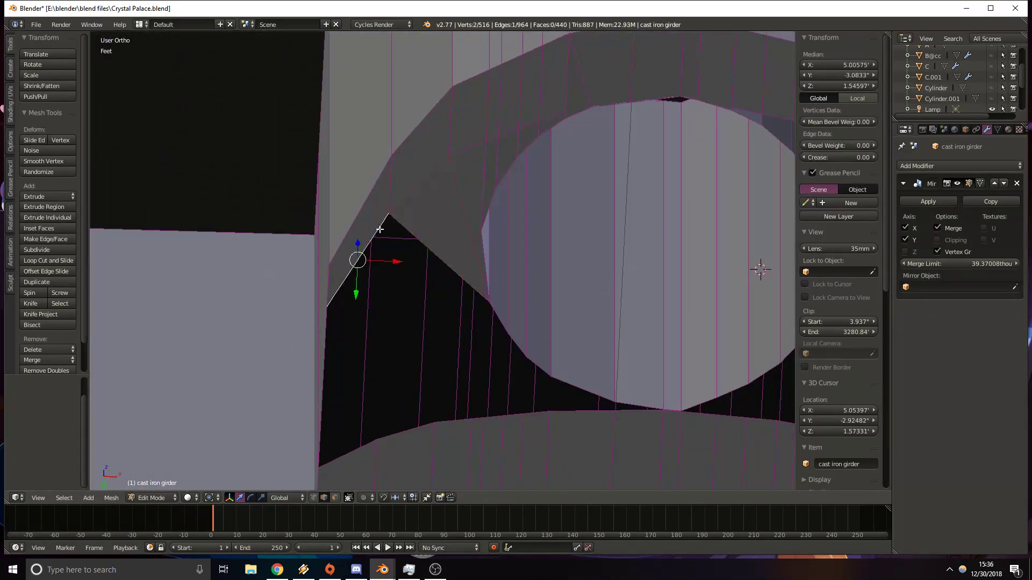
{"action": "key", "text": "f"}
Fill two faces across the underside opening, bridging the rounded ring to the curved inner edge on the girder's body side.
{"action": "middle_click_drag", "start_coordinate": [407, 231], "coordinate": [315, 290]}
{"action": "right_click", "coordinate": [299, 277]}
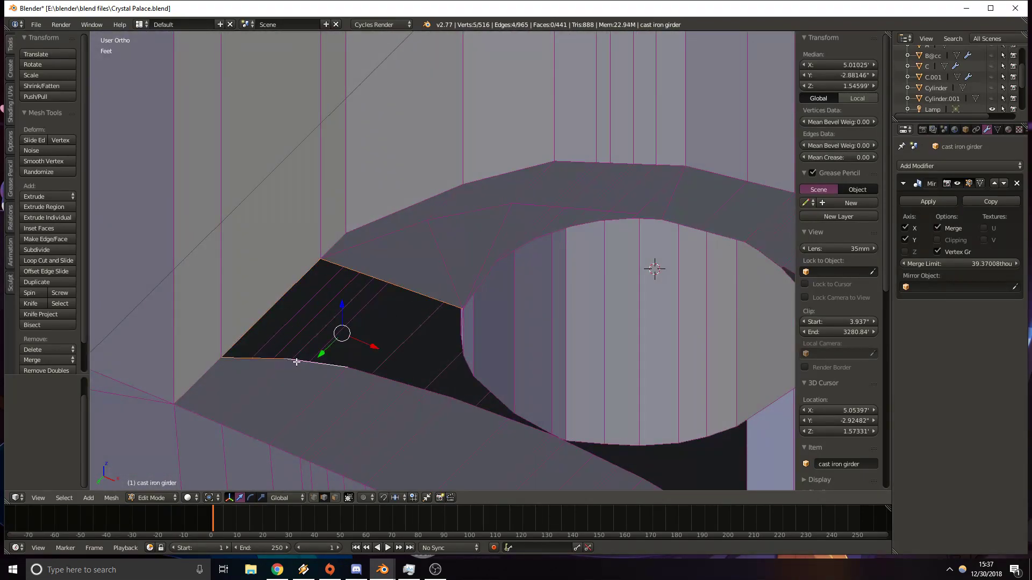
{"action": "key", "text": "f"}
{"action": "right_click", "coordinate": [366, 369]}
{"action": "right_click", "coordinate": [396, 347], "text": "shift"}
{"action": "key", "text": "f"}
Fill four faces between the hole's rim and the curved inner edge on the girder's body side.
{"action": "middle_click_drag", "start_coordinate": [495, 384], "coordinate": [316, 323], "text": "shift"}
{"action": "scroll", "coordinate": [316, 322], "scroll_direction": "up", "scroll_amount": 5}
{"action": "middle_click_drag", "start_coordinate": [182, 279], "coordinate": [539, 247], "text": "shift"}
{"action": "middle_click_drag", "start_coordinate": [340, 243], "coordinate": [410, 232]}
{"action": "right_click", "coordinate": [495, 187]}
{"action": "key", "text": "f"}
{"action": "right_click", "coordinate": [591, 203]}
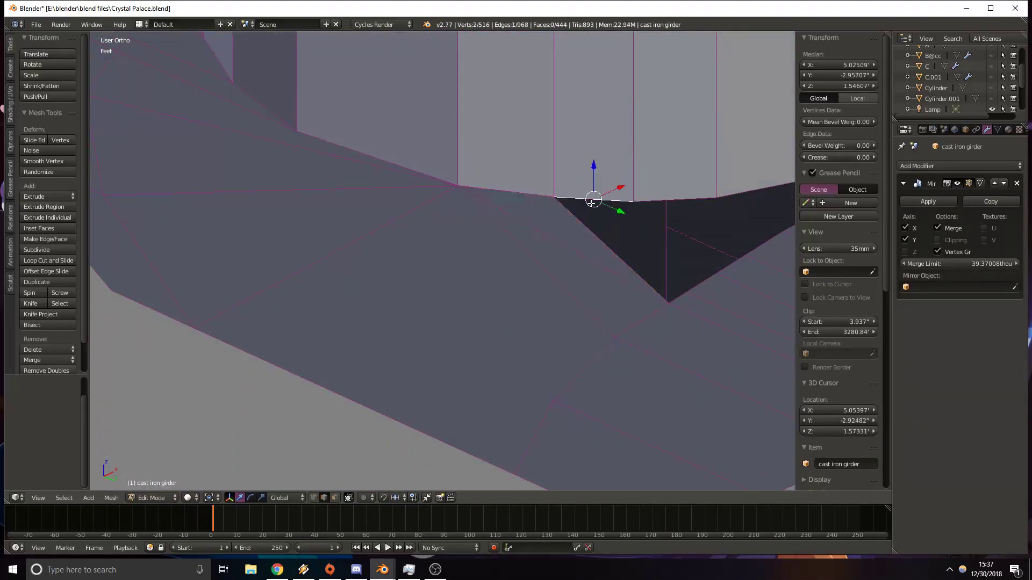
{"action": "key", "text": "f"}
{"action": "right_click", "coordinate": [654, 213]}
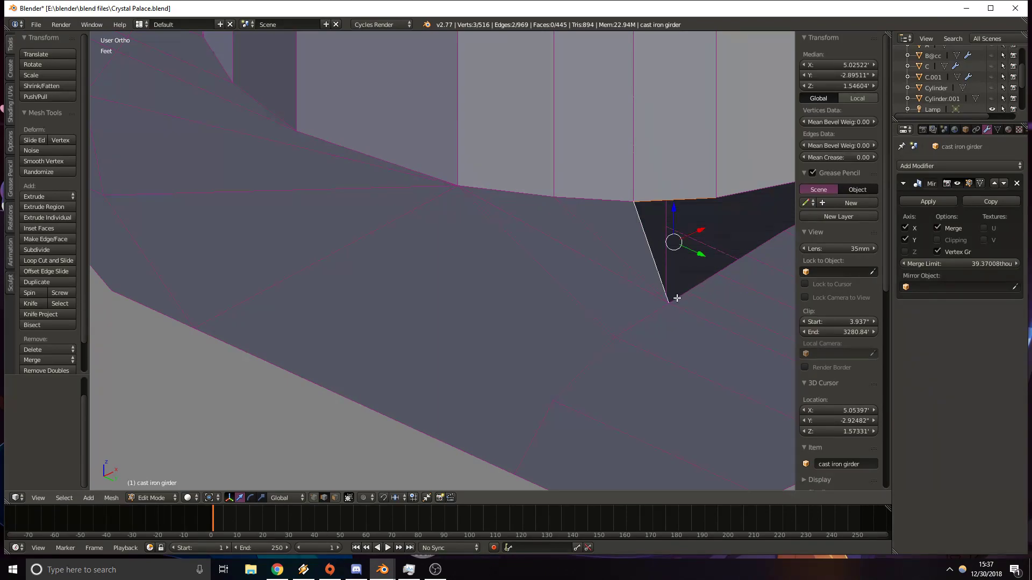
{"action": "key", "text": "f"}
{"action": "right_click", "coordinate": [703, 277]}
{"action": "key", "text": "f"}
Fill the thin wedge-shaped gaps where the hole's rim runs close to the body-side inner edge.
{"action": "right_click", "coordinate": [730, 255]}
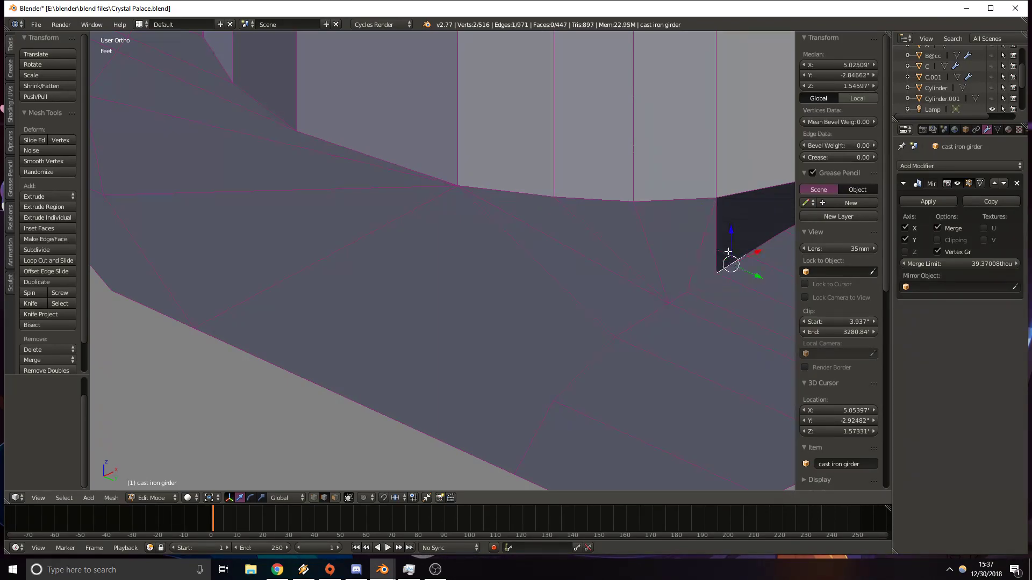
{"action": "middle_click_drag", "start_coordinate": [761, 216], "coordinate": [556, 295], "text": "shift"}
{"action": "right_click", "coordinate": [570, 314]}
{"action": "right_click", "coordinate": [536, 292], "text": "shift"}
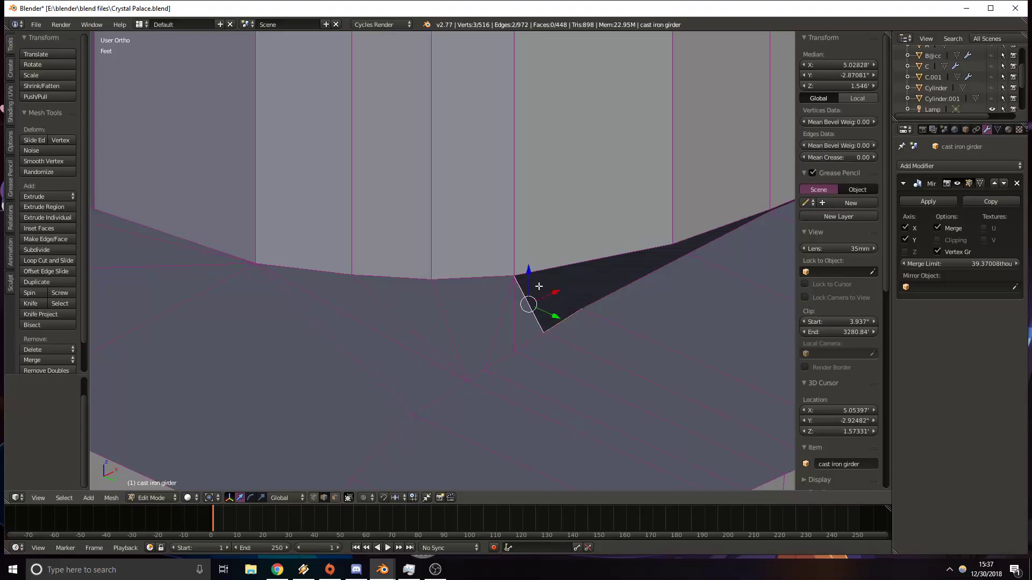
{"action": "right_click", "coordinate": [552, 295], "text": "shift"}
{"action": "key", "text": "f"}
{"action": "middle_click_drag", "start_coordinate": [608, 262], "coordinate": [535, 223]}
{"action": "right_click", "coordinate": [534, 224]}
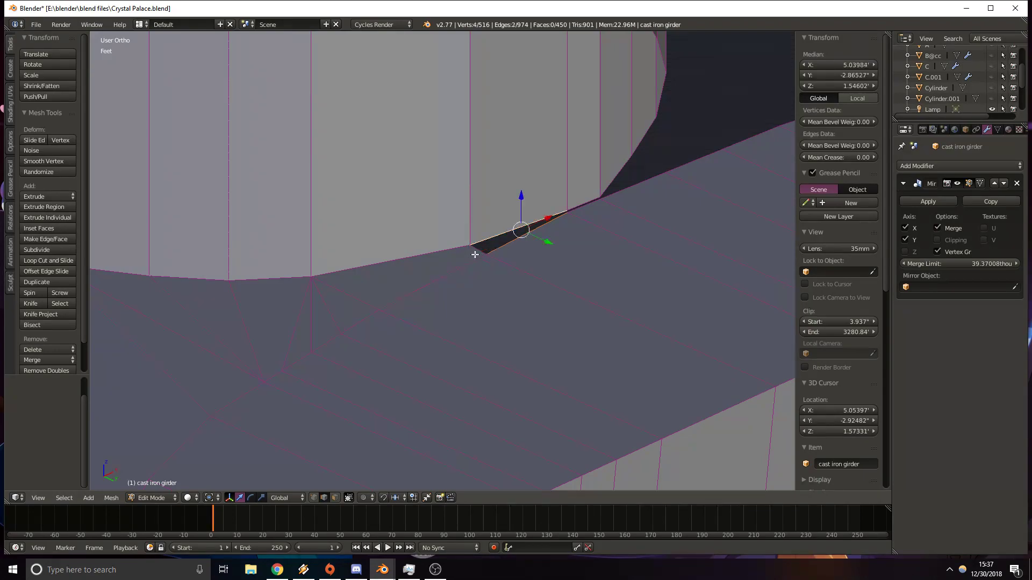
{"action": "right_click", "coordinate": [586, 205]}
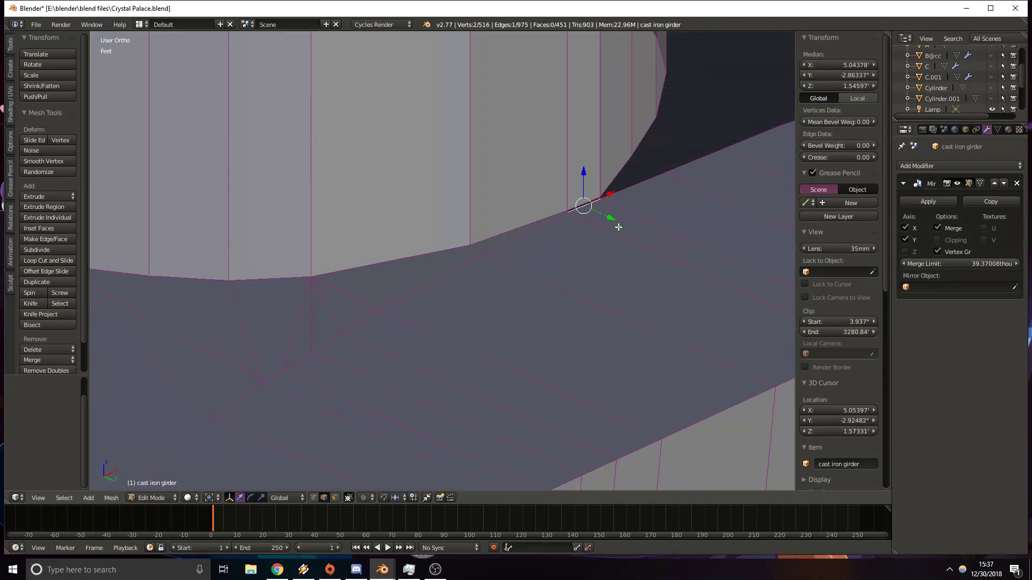
Fill the narrow slit at the hole's closest point to the inner edge and the adjoining faces where the gap widens.
{"action": "scroll", "coordinate": [615, 224], "scroll_direction": "up", "scroll_amount": 7}
{"action": "middle_click_drag", "start_coordinate": [695, 189], "coordinate": [458, 253], "text": "shift"}
{"action": "middle_click_drag", "start_coordinate": [647, 156], "coordinate": [520, 236], "text": "shift"}
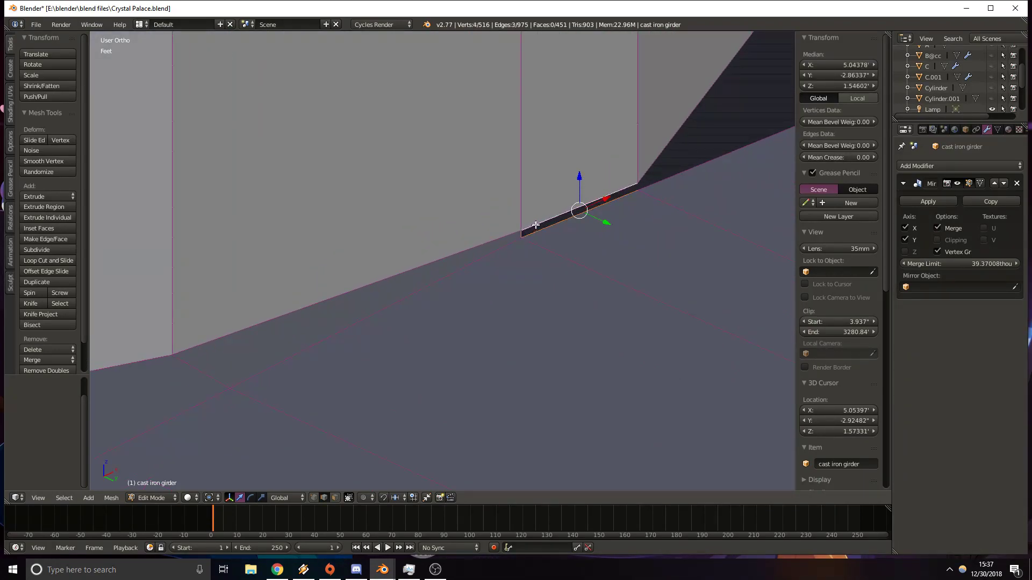
{"action": "middle_click_drag", "start_coordinate": [620, 210], "coordinate": [643, 190]}
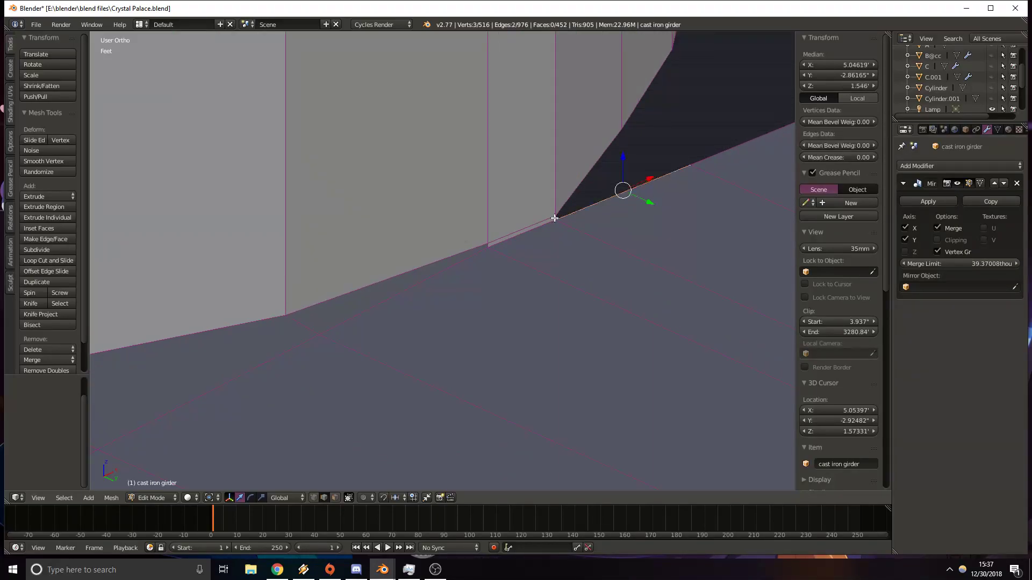
{"action": "key", "text": "f"}
{"action": "middle_click_drag", "start_coordinate": [662, 158], "coordinate": [591, 270]}
{"action": "right_click", "coordinate": [591, 271]}
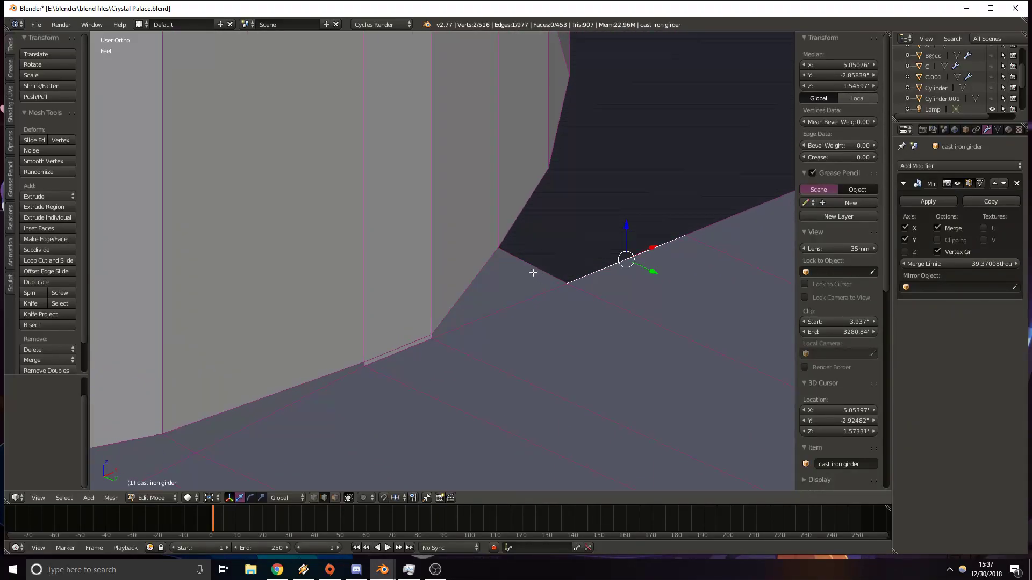
{"action": "key", "text": "f"}
Fill two more faces between the hole's rim and the body-side inner edge along the widening gap.
{"action": "middle_click_drag", "start_coordinate": [564, 225], "coordinate": [453, 250]}
{"action": "right_click", "coordinate": [352, 269]}
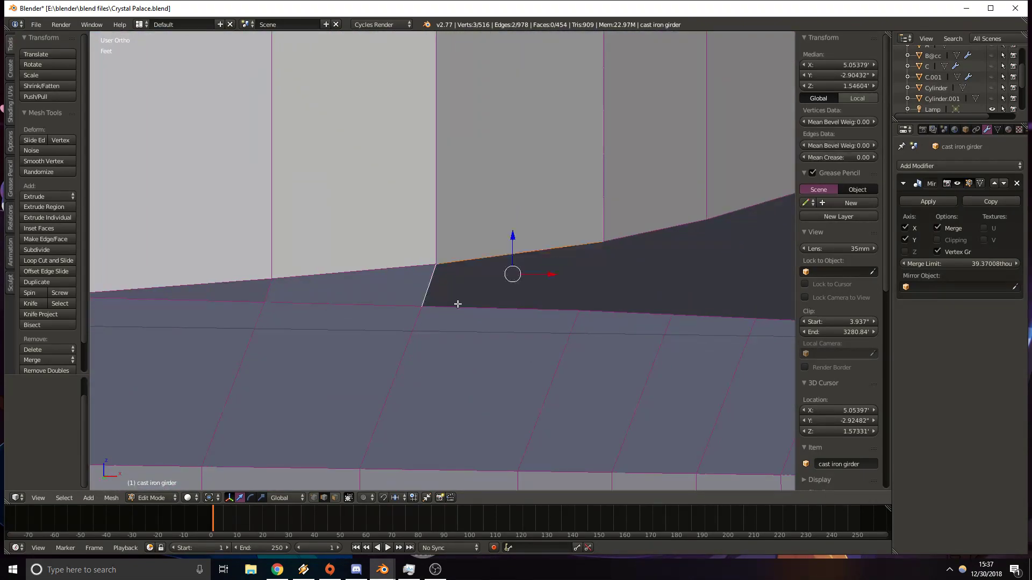
{"action": "right_click", "coordinate": [459, 305], "text": "shift"}
{"action": "key", "text": "f"}
{"action": "middle_click_drag", "start_coordinate": [599, 308], "coordinate": [495, 302], "text": "shift"}
{"action": "right_click", "coordinate": [496, 302]}
{"action": "right_click", "coordinate": [490, 273], "text": "shift"}
{"action": "right_click", "coordinate": [524, 234], "text": "shift"}
{"action": "key", "text": "f"}
Fill two faces that extend the underside around to the far side of the hole's rim.
{"action": "right_click", "coordinate": [581, 289]}
{"action": "key", "text": "f"}
{"action": "right_click", "coordinate": [671, 312]}
{"action": "right_click", "coordinate": [680, 244], "text": "shift"}
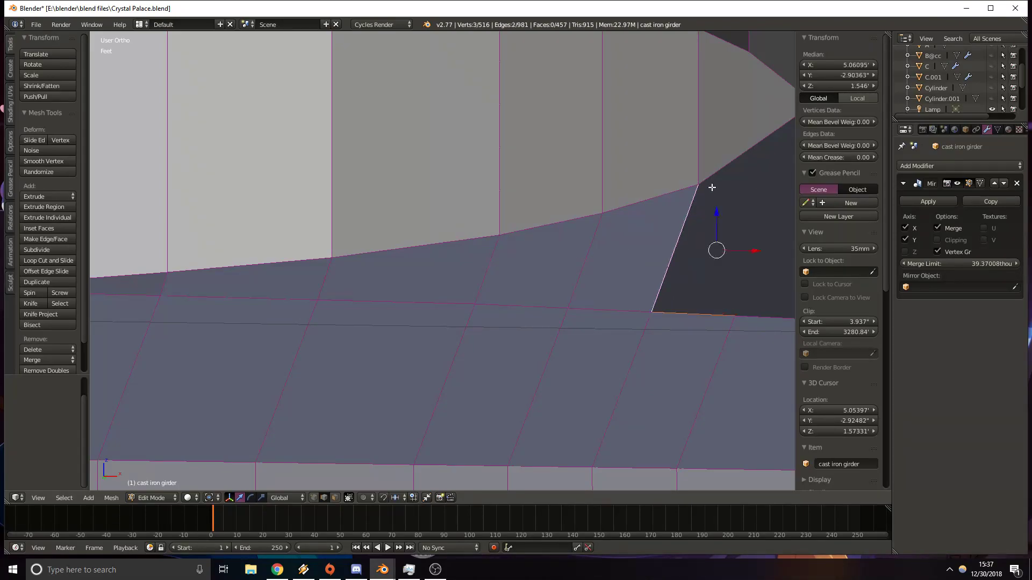
{"action": "right_click", "coordinate": [724, 177], "text": "shift"}
{"action": "key", "text": "f"}
Fill two faces fanning from the corner of the hole's rim along the near inner edge toward the girder's end.
{"action": "scroll", "coordinate": [720, 223], "scroll_direction": "down", "scroll_amount": 5}
{"action": "middle_click_drag", "start_coordinate": [708, 232], "coordinate": [685, 238], "text": "shift"}
{"action": "scroll", "coordinate": [685, 237], "scroll_direction": "up", "scroll_amount": 3}
{"action": "right_click", "coordinate": [477, 340]}
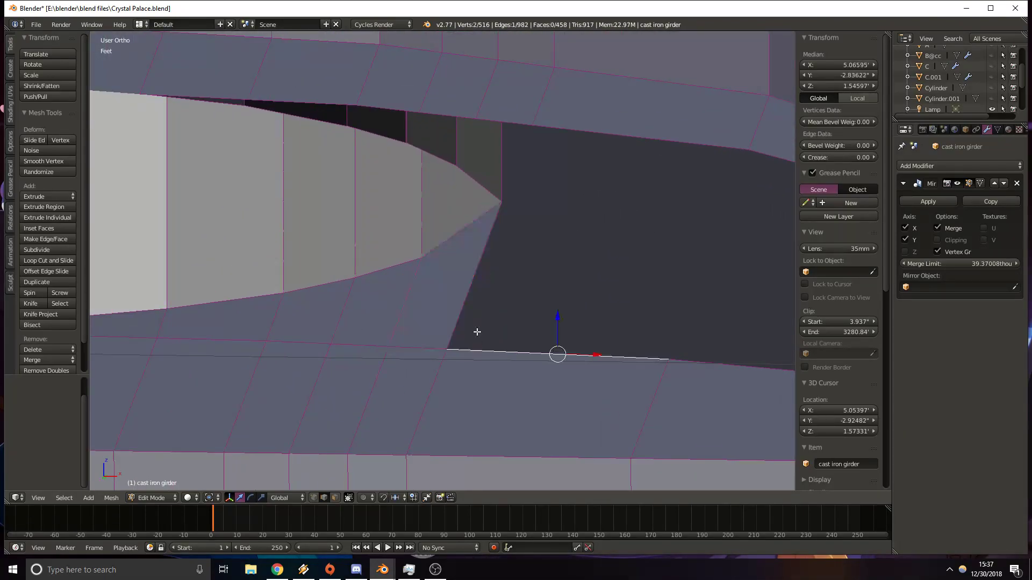
{"action": "middle_click_drag", "start_coordinate": [659, 295], "coordinate": [438, 231], "text": "shift"}
{"action": "key", "text": "f"}
{"action": "right_click", "coordinate": [488, 294]}
{"action": "right_click", "coordinate": [377, 257], "text": "shift"}
{"action": "key", "text": "f"}
Fill the two faces that join the corner of the hole's rim to the inner edge at the girder's end.
{"action": "middle_click_drag", "start_coordinate": [727, 294], "coordinate": [490, 285], "text": "shift"}
{"action": "right_click", "coordinate": [523, 277]}
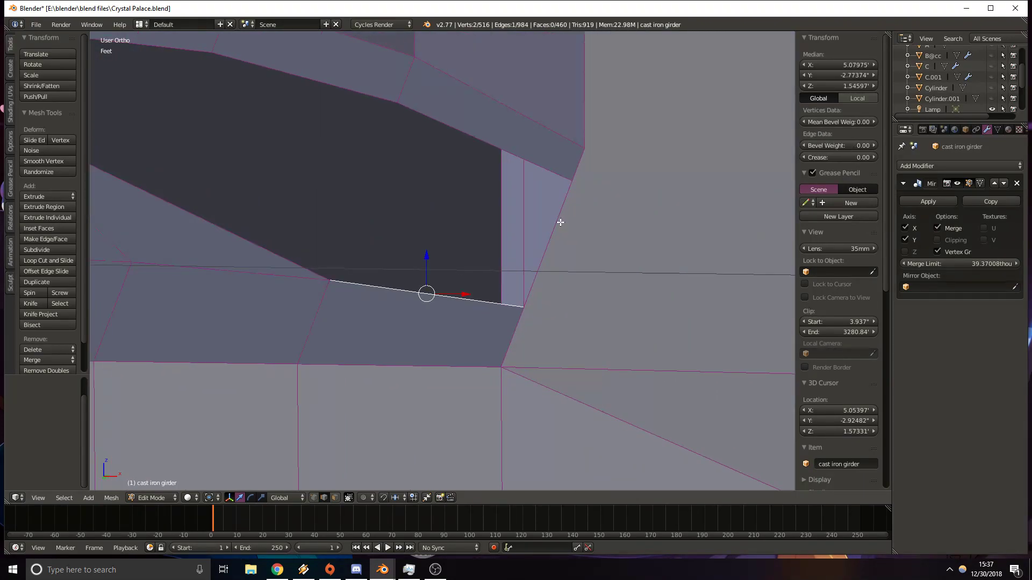
{"action": "key", "text": "f"}
{"action": "middle_click_drag", "start_coordinate": [205, 184], "coordinate": [341, 240], "text": "shift"}
{"action": "right_click", "coordinate": [497, 248], "text": "shift"}
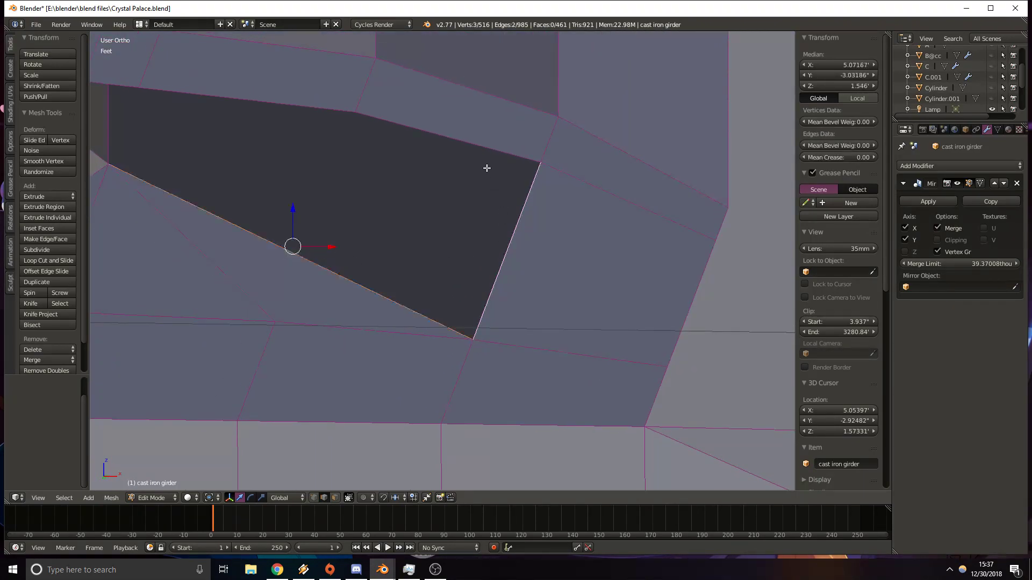
{"action": "right_click", "coordinate": [469, 150], "text": "shift"}
{"action": "key", "text": "f"}
Fill the pointed gap between the rim's corner and the opposite inner edge, plus the narrow face beside it.
{"action": "middle_click_drag", "start_coordinate": [215, 156], "coordinate": [502, 258], "text": "shift"}
{"action": "right_click", "coordinate": [493, 255]}
{"action": "right_click", "coordinate": [522, 201], "text": "shift"}
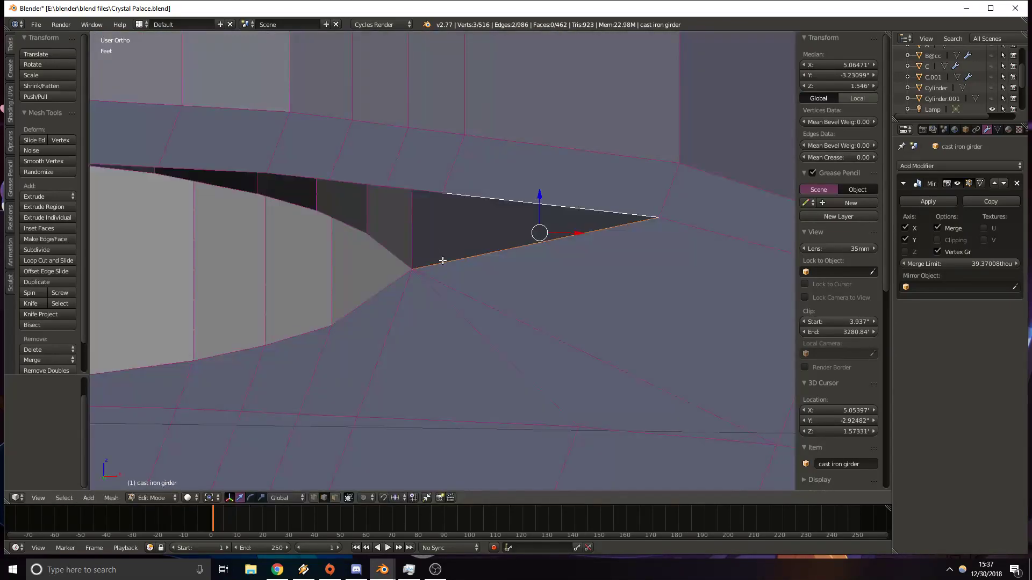
{"action": "key", "text": "f"}
{"action": "right_click", "coordinate": [393, 246]}
{"action": "right_click", "coordinate": [437, 229], "text": "shift"}
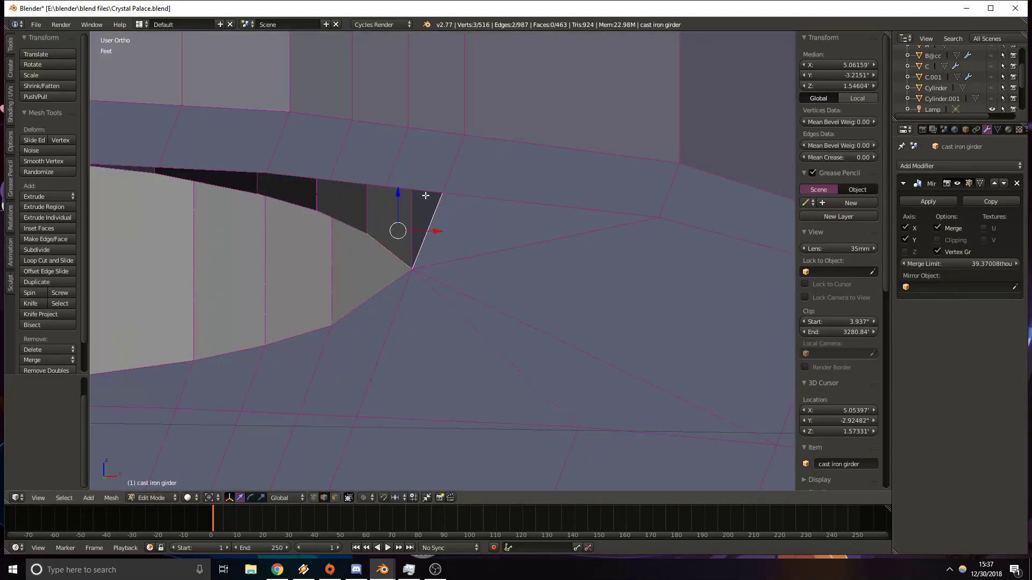
{"action": "key", "text": "f"}
Fill two more faces between the far side of the hole's rim and the opposite inner edge.
{"action": "middle_click_drag", "start_coordinate": [397, 243], "coordinate": [547, 214], "text": "shift"}
{"action": "right_click", "coordinate": [485, 259]}
{"action": "right_click", "coordinate": [515, 247], "text": "shift"}
{"action": "right_click", "coordinate": [505, 223], "text": "shift"}
{"action": "key", "text": "f"}
{"action": "middle_click_drag", "start_coordinate": [728, 155], "coordinate": [553, 261], "text": "shift"}
{"action": "middle_click_drag", "start_coordinate": [616, 229], "coordinate": [573, 239]}
{"action": "middle_click_drag", "start_coordinate": [289, 356], "coordinate": [477, 234], "text": "shift"}
{"action": "right_click", "coordinate": [329, 233]}
{"action": "right_click", "coordinate": [381, 224], "text": "shift"}
{"action": "right_click", "coordinate": [381, 202], "text": "shift"}
{"action": "key", "text": "f"}
Close the remaining gaps between the far rim and the opposite inner edge, including the last multi-sided opening.
{"action": "right_click", "coordinate": [296, 212]}
{"action": "right_click", "coordinate": [338, 205], "text": "shift"}
{"action": "right_click", "coordinate": [327, 187], "text": "shift"}
{"action": "key", "text": "f"}
{"action": "right_click", "coordinate": [225, 186]}
{"action": "right_click", "coordinate": [249, 188], "text": "shift"}
{"action": "right_click", "coordinate": [253, 200], "text": "shift"}
{"action": "right_click", "coordinate": [240, 181], "text": "shift"}
{"action": "right_click", "coordinate": [230, 174], "text": "shift"}
{"action": "key", "text": "f"}
{"action": "mouse_move", "coordinate": [172, 205]}
{"action": "middle_mouse_down", "text": "shift"}
{"action": "mouse_move", "coordinate": [441, 248]}
{"action": "mouse_move", "coordinate": [405, 308]}
{"action": "middle_mouse_up", "text": "shift"}
Return to Object Mode and bring the whole cast iron girder into view.
{"action": "scroll", "coordinate": [466, 260], "scroll_direction": "down", "scroll_amount": 6}
{"action": "key", "text": "z"}
{"action": "scroll", "coordinate": [420, 284], "scroll_direction": "down", "scroll_amount": 4}
{"action": "key", "text": "z"}
{"action": "scroll", "coordinate": [453, 281], "scroll_direction": "down", "scroll_amount": 6}
{"action": "middle_click_drag", "start_coordinate": [453, 280], "coordinate": [392, 287]}
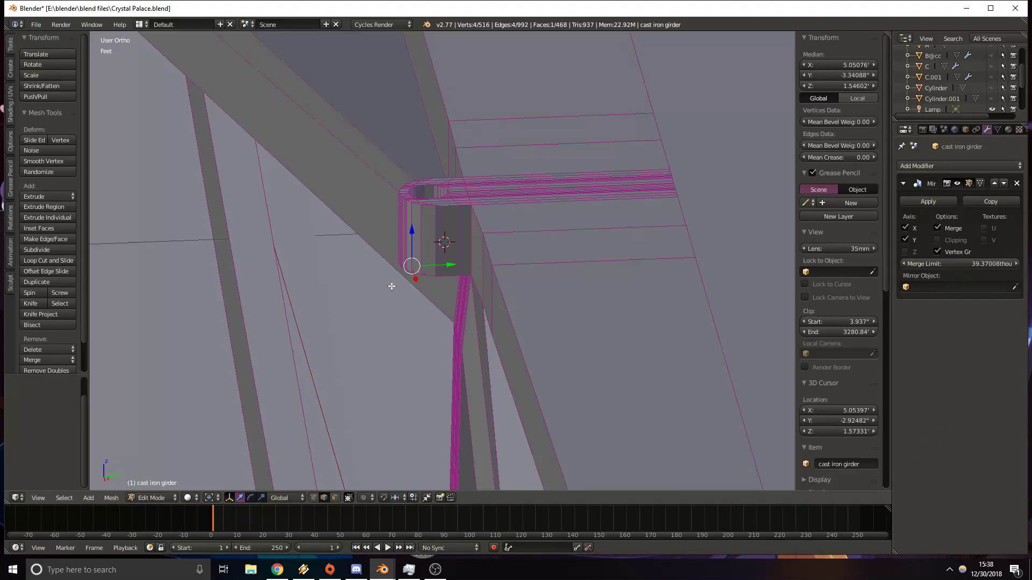
{"action": "key", "text": "Right"}
{"action": "scroll", "coordinate": [539, 288], "scroll_direction": "down", "scroll_amount": 9}
{"action": "key", "text": "Tab"}
{"action": "middle_click_drag", "start_coordinate": [403, 295], "coordinate": [507, 295]}
{"action": "scroll", "coordinate": [505, 275], "scroll_direction": "down", "scroll_amount": 12}
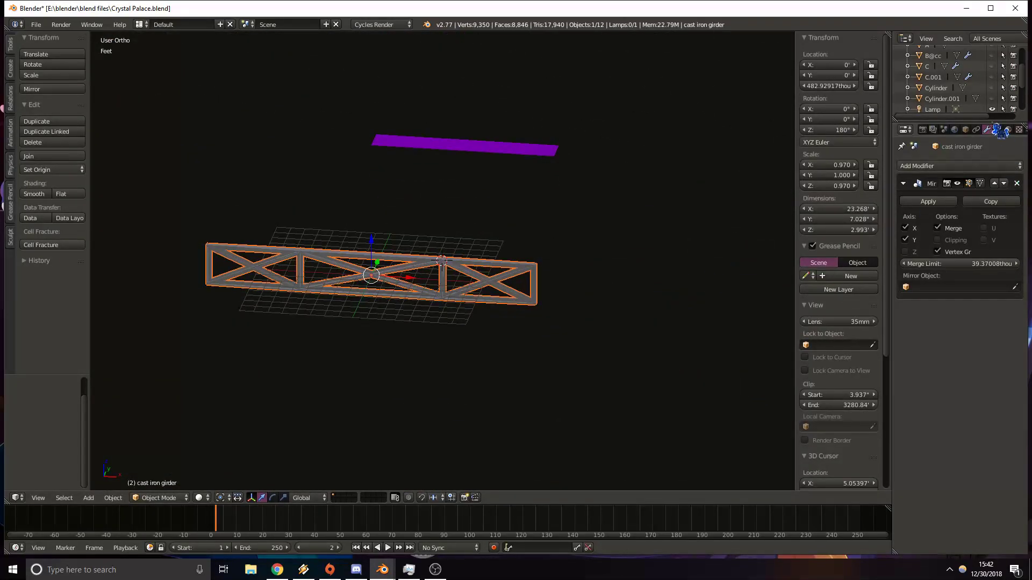
Unhide the column object C while leaving objects A and B@cc hidden.
{"action": "scroll", "coordinate": [962, 86], "scroll_direction": "up", "scroll_amount": 3}
{"action": "left_click", "coordinate": [991, 83]}
{"action": "left_click", "coordinate": [991, 82]}
{"action": "left_click", "coordinate": [991, 93]}
{"action": "left_click", "coordinate": [992, 93]}
{"action": "left_click", "coordinate": [993, 105]}
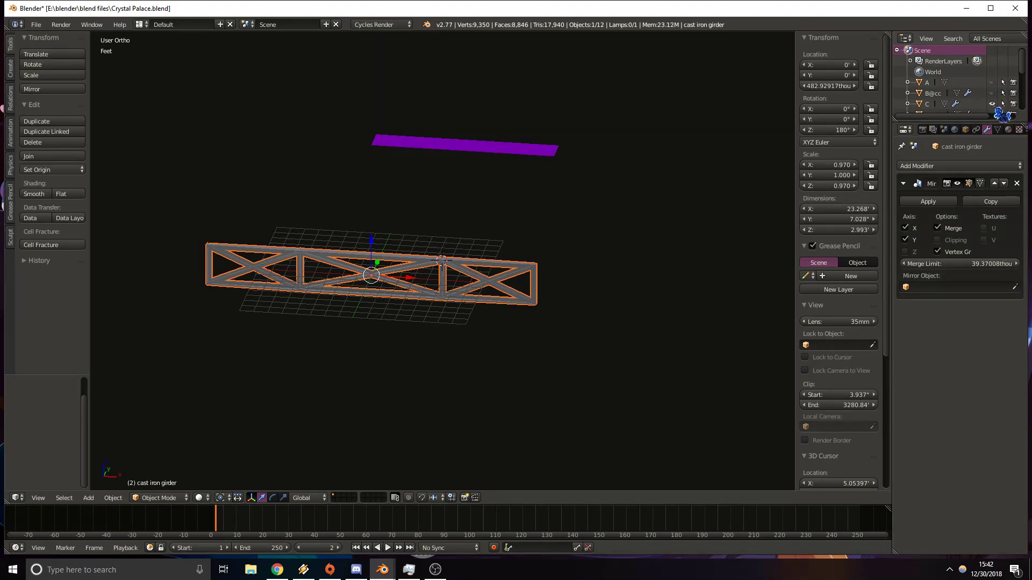
Move the girder in front view up beside the column, to about X 12.28' and Z 20.73'.
{"action": "scroll", "coordinate": [677, 146], "scroll_direction": "down", "scroll_amount": 3}
{"action": "middle_click_drag", "start_coordinate": [486, 133], "coordinate": [485, 174], "text": "shift"}
{"action": "scroll", "coordinate": [439, 319], "scroll_direction": "up", "scroll_amount": 2}
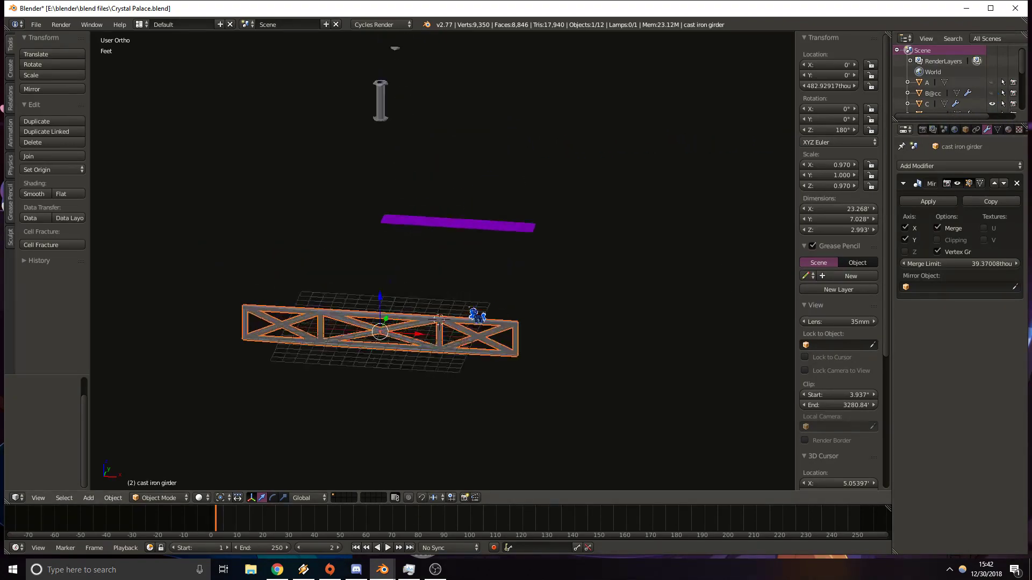
{"action": "key", "text": "KP_7"}
{"action": "key", "text": "KP_1"}
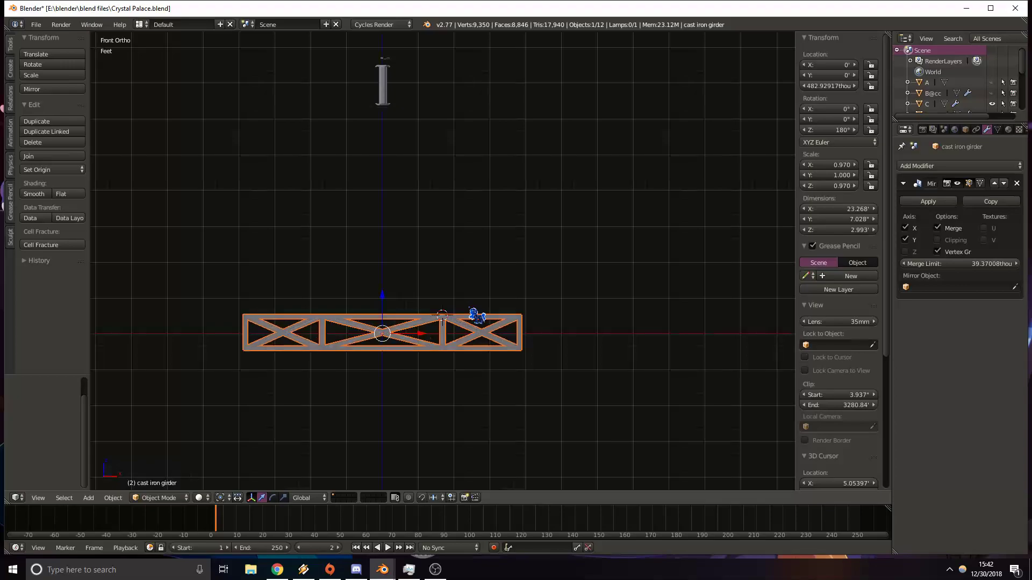
{"action": "key", "text": "g"}
{"action": "left_click", "coordinate": [595, 85]}
Bring the girder's end up to the column shaft in wireframe, at about X 12.008' and Z 20.753'.
{"action": "scroll", "coordinate": [347, 104], "scroll_direction": "up", "scroll_amount": 3}
{"action": "middle_click_drag", "start_coordinate": [338, 96], "coordinate": [366, 248], "text": "shift"}
{"action": "middle_click_drag", "start_coordinate": [266, 54], "coordinate": [360, 316], "text": "shift"}
{"action": "scroll", "coordinate": [438, 331], "scroll_direction": "up", "scroll_amount": 3}
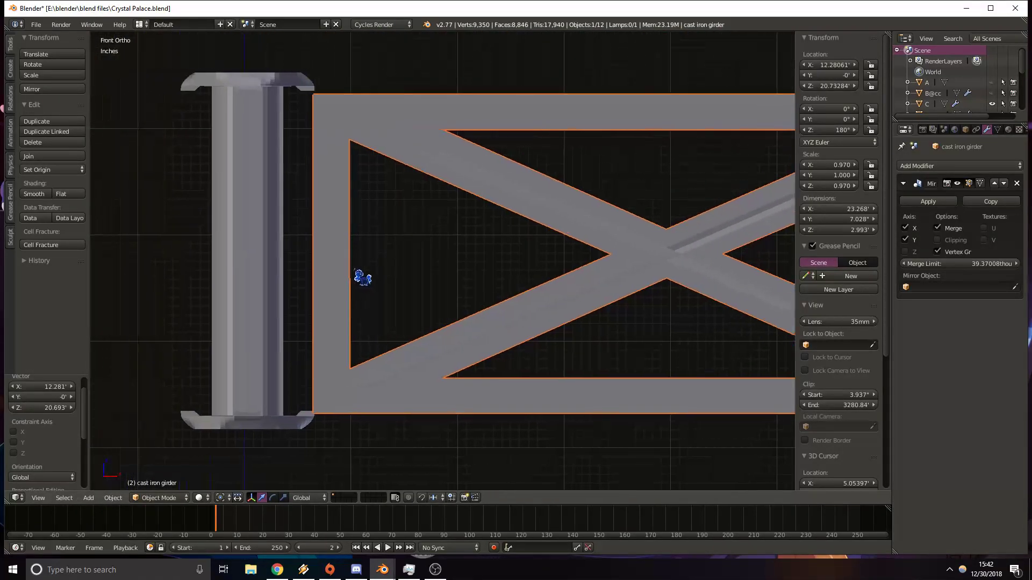
{"action": "key", "text": "g"}
{"action": "left_click", "coordinate": [366, 266]}
{"action": "key", "text": "z"}
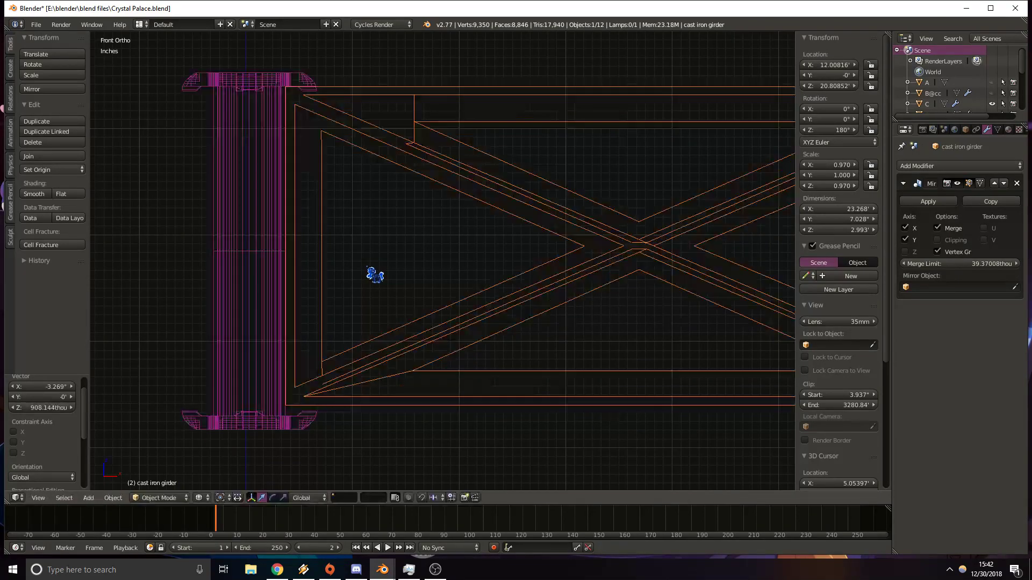
{"action": "middle_click_drag", "start_coordinate": [361, 300], "coordinate": [375, 295], "text": "shift"}
{"action": "key", "text": "g"}
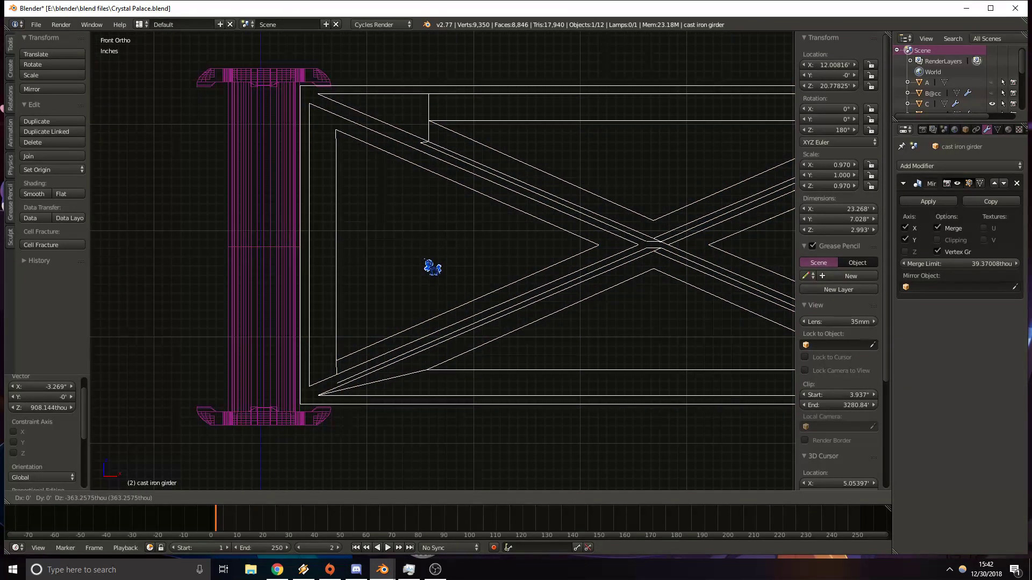
{"action": "left_click", "coordinate": [433, 271]}
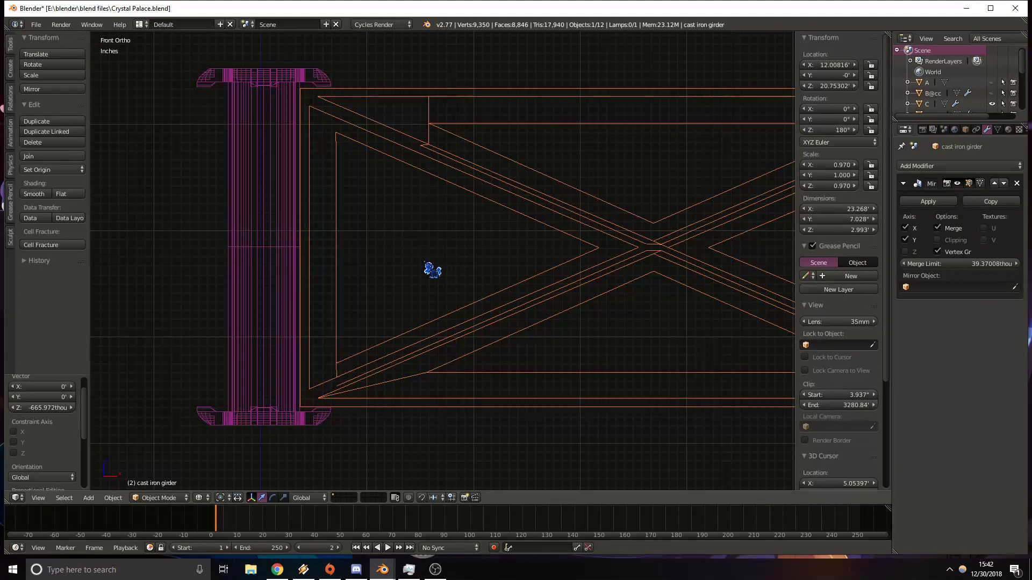
Fine-tune the girder's position against the column shaft and flanges to X 12.01425' and Z 20.76113'.
{"action": "scroll", "coordinate": [398, 195], "scroll_direction": "up", "scroll_amount": 5}
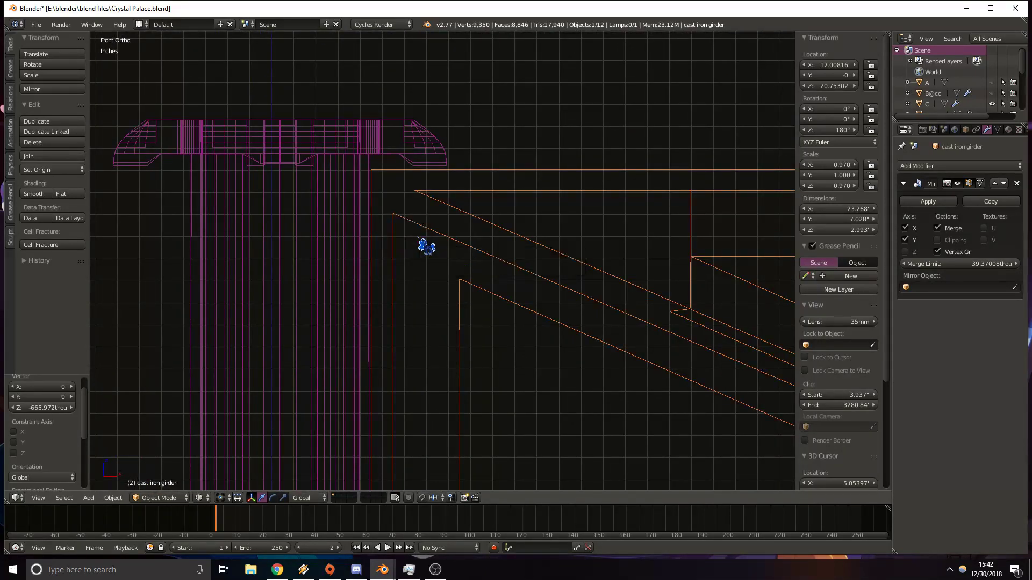
{"action": "key", "text": "g"}
{"action": "key", "text": "x"}
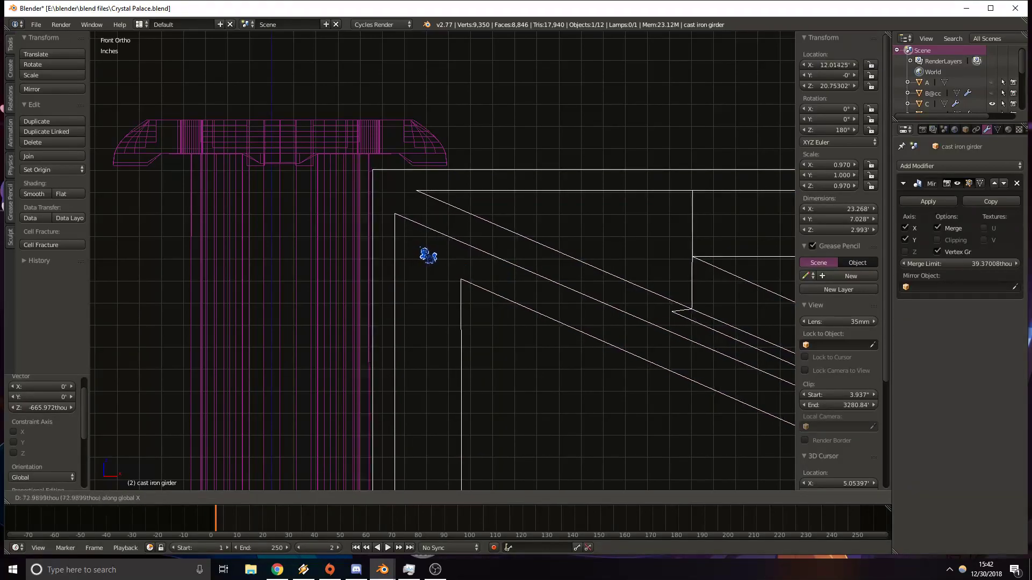
{"action": "left_click", "coordinate": [421, 248]}
{"action": "middle_click_drag", "start_coordinate": [495, 469], "coordinate": [445, 168], "text": "shift"}
{"action": "middle_click_drag", "start_coordinate": [430, 478], "coordinate": [445, 265], "text": "shift"}
{"action": "key", "text": "g"}
{"action": "key", "text": "x"}
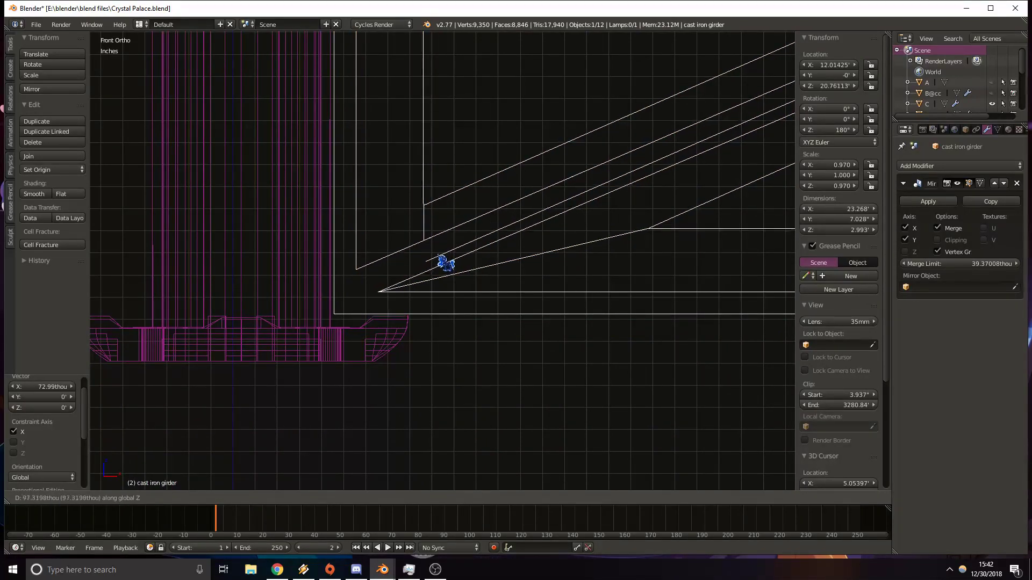
{"action": "left_click", "coordinate": [443, 235]}
Examine the joint between the girder and the column flange from the front, from above and at an angle.
{"action": "scroll", "coordinate": [454, 193], "scroll_direction": "up", "scroll_amount": 6, "text": "shift"}
{"action": "scroll", "coordinate": [456, 181], "scroll_direction": "up", "scroll_amount": 10, "text": "shift"}
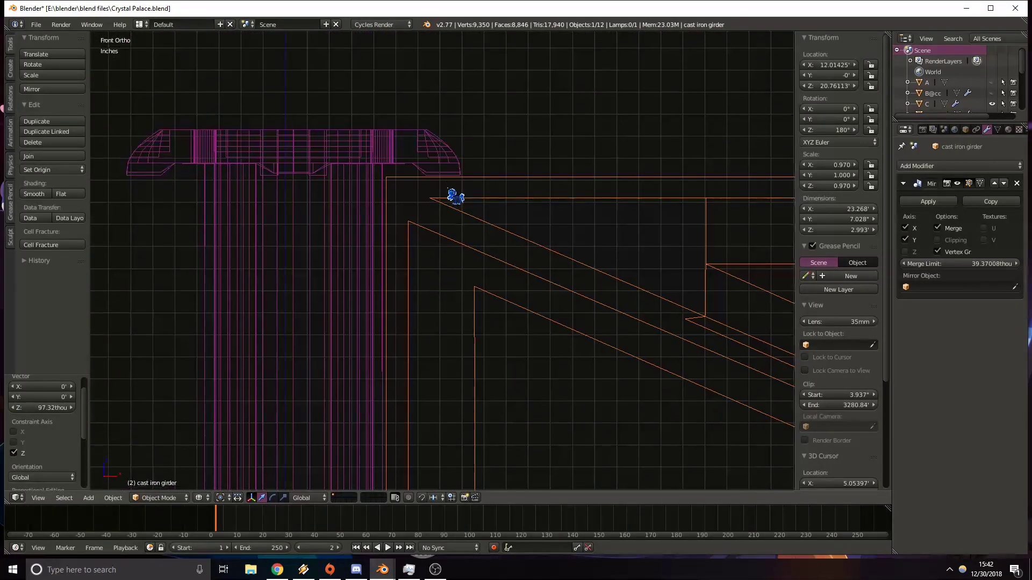
{"action": "key", "text": "z"}
{"action": "key", "text": "KP_7"}
{"action": "scroll", "coordinate": [459, 203], "scroll_direction": "down", "scroll_amount": 10}
{"action": "middle_click_drag", "start_coordinate": [506, 361], "coordinate": [406, 294], "text": "shift"}
{"action": "scroll", "coordinate": [406, 295], "scroll_direction": "up", "scroll_amount": 7}
{"action": "key", "text": "z"}
{"action": "mouse_move", "coordinate": [134, 231]}
{"action": "middle_mouse_down", "text": "shift"}
{"action": "mouse_move", "coordinate": [509, 299]}
{"action": "mouse_move", "coordinate": [486, 239]}
{"action": "mouse_move", "coordinate": [505, 244]}
{"action": "middle_mouse_up", "text": "shift"}
{"action": "scroll", "coordinate": [472, 272], "scroll_direction": "up", "scroll_amount": 5}
{"action": "key", "text": "z"}
{"action": "scroll", "coordinate": [478, 295], "scroll_direction": "down", "scroll_amount": 5}
{"action": "middle_click_drag", "start_coordinate": [570, 222], "coordinate": [529, 212]}
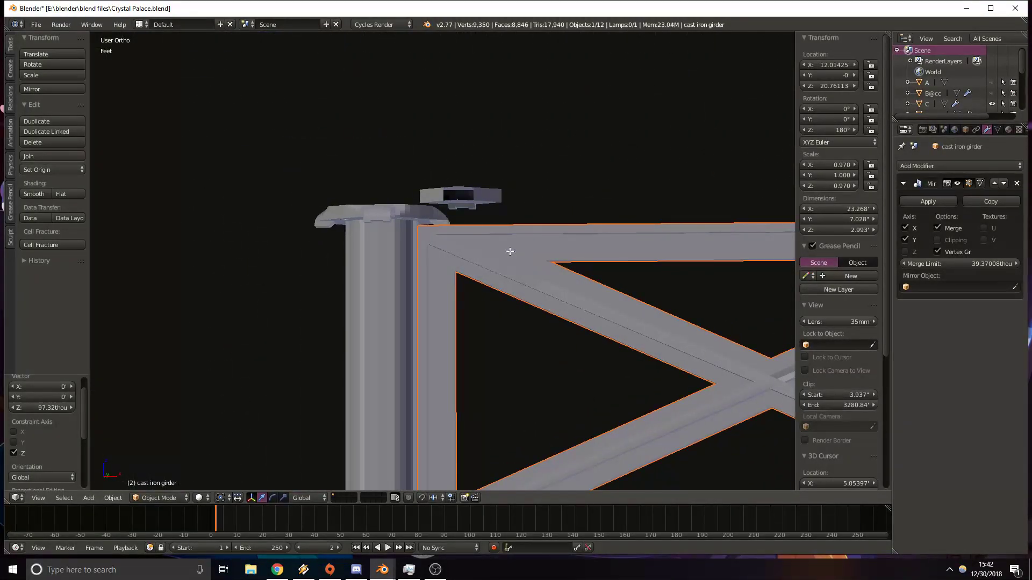
{"action": "key", "text": "Tab"}
{"action": "scroll", "coordinate": [575, 272], "scroll_direction": "down", "scroll_amount": 4}
{"action": "middle_click_drag", "start_coordinate": [642, 290], "coordinate": [606, 325]}
{"action": "key", "text": "Tab"}
Rotate the girder 180° in top view.
{"action": "key", "text": "t"}
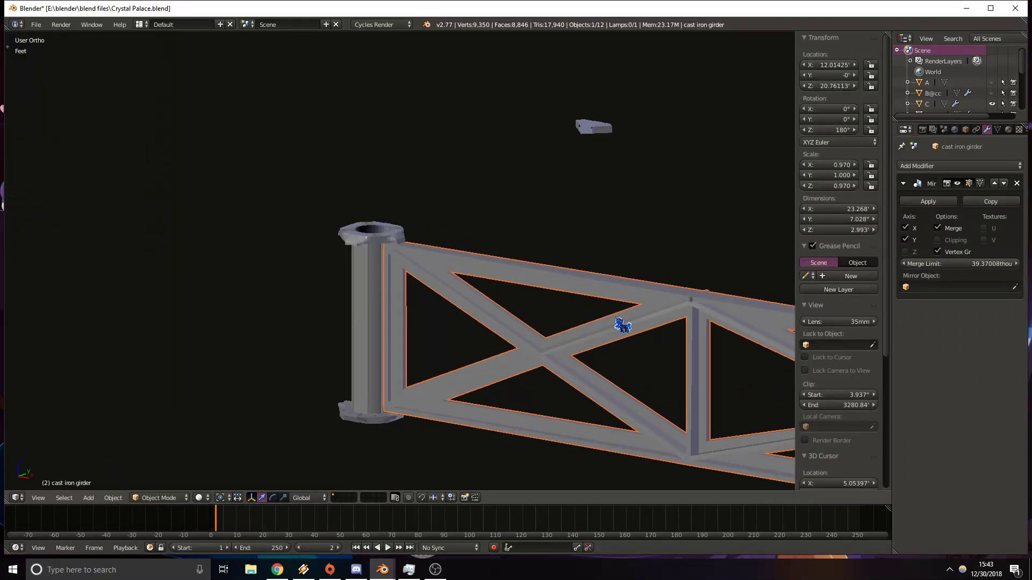
{"action": "key", "text": "KP_7"}
{"action": "type", "text": "t"}
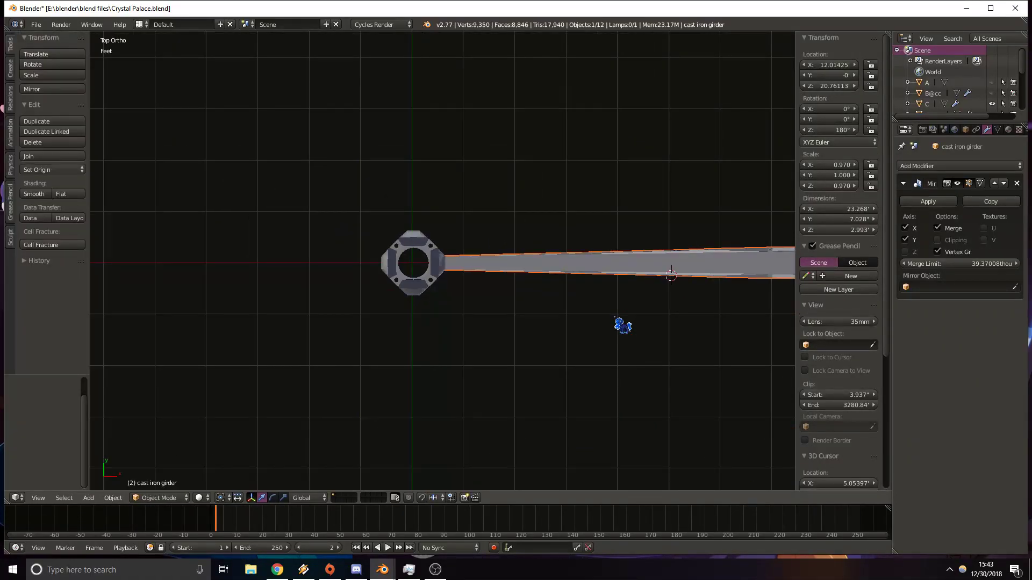
{"action": "type", "text": "r18"}
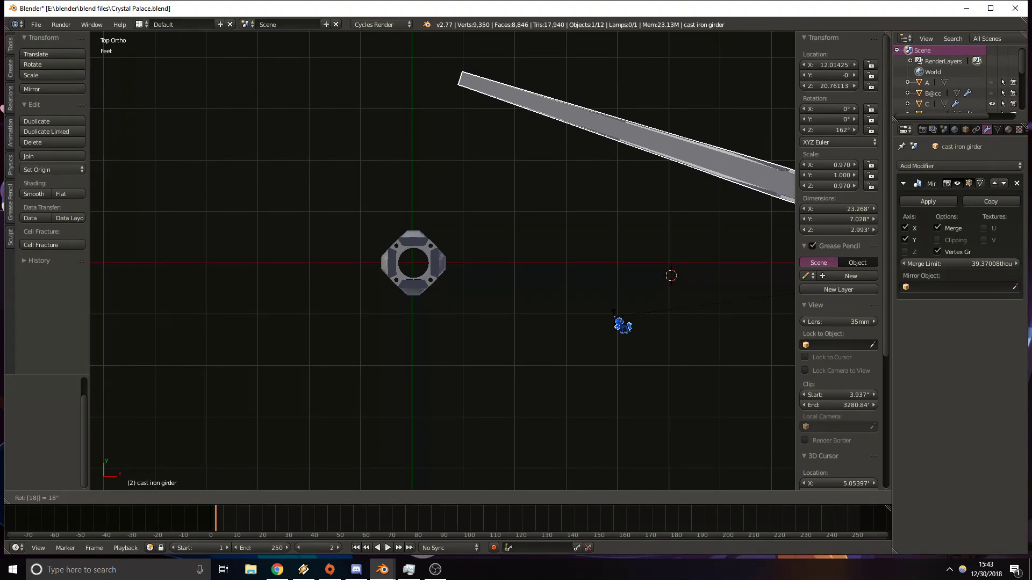
{"action": "type", "text": "0"}
{"action": "key", "text": "Return"}
Add a crosswise loop cut to the girder's top beam near the column flange, with an edge slide factor of 0.456.
{"action": "key", "text": "Tab"}
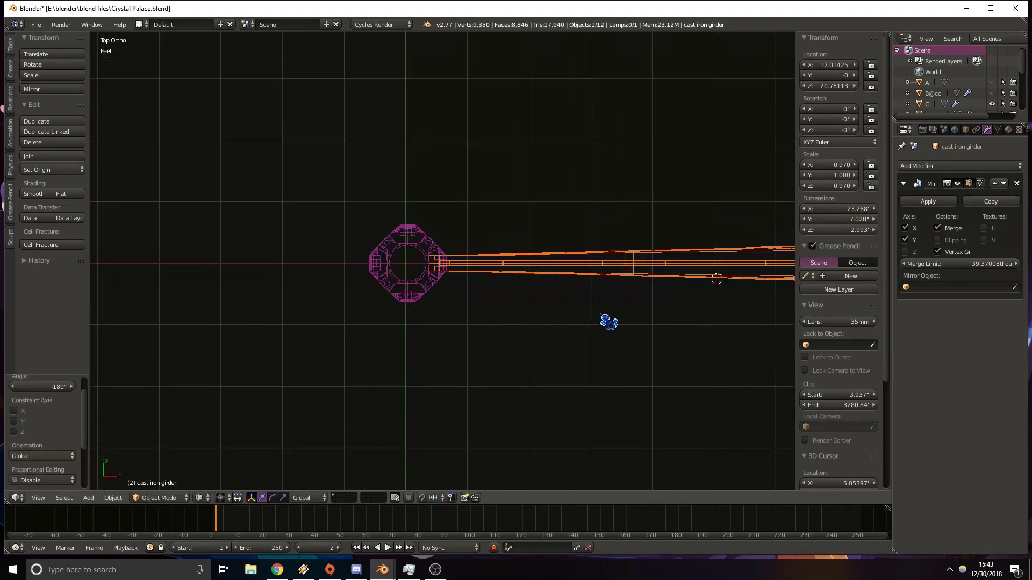
{"action": "scroll", "coordinate": [610, 325], "scroll_direction": "up", "scroll_amount": 5}
{"action": "key", "text": "z"}
{"action": "scroll", "coordinate": [524, 305], "scroll_direction": "up", "scroll_amount": 4}
{"action": "mouse_move", "coordinate": [530, 299]}
{"action": "middle_mouse_down"}
{"action": "mouse_move", "coordinate": [461, 269]}
{"action": "mouse_move", "coordinate": [311, 233]}
{"action": "mouse_move", "coordinate": [313, 158]}
{"action": "mouse_move", "coordinate": [276, 155]}
{"action": "mouse_move", "coordinate": [348, 198]}
{"action": "mouse_move", "coordinate": [403, 203]}
{"action": "mouse_move", "coordinate": [367, 186]}
{"action": "mouse_move", "coordinate": [378, 203]}
{"action": "mouse_move", "coordinate": [405, 208]}
{"action": "mouse_move", "coordinate": [438, 164]}
{"action": "mouse_move", "coordinate": [383, 251]}
{"action": "middle_mouse_up"}
{"action": "scroll", "coordinate": [378, 202], "scroll_direction": "up", "scroll_amount": 4}
{"action": "key", "text": "ctrl+r"}
{"action": "left_click", "coordinate": [394, 208]}
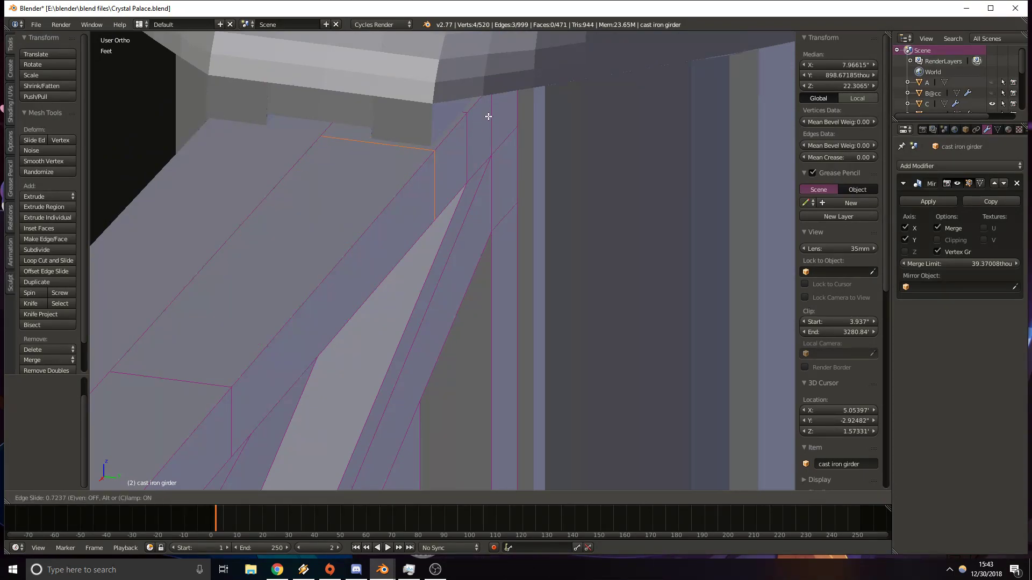
{"action": "left_click", "coordinate": [443, 142]}
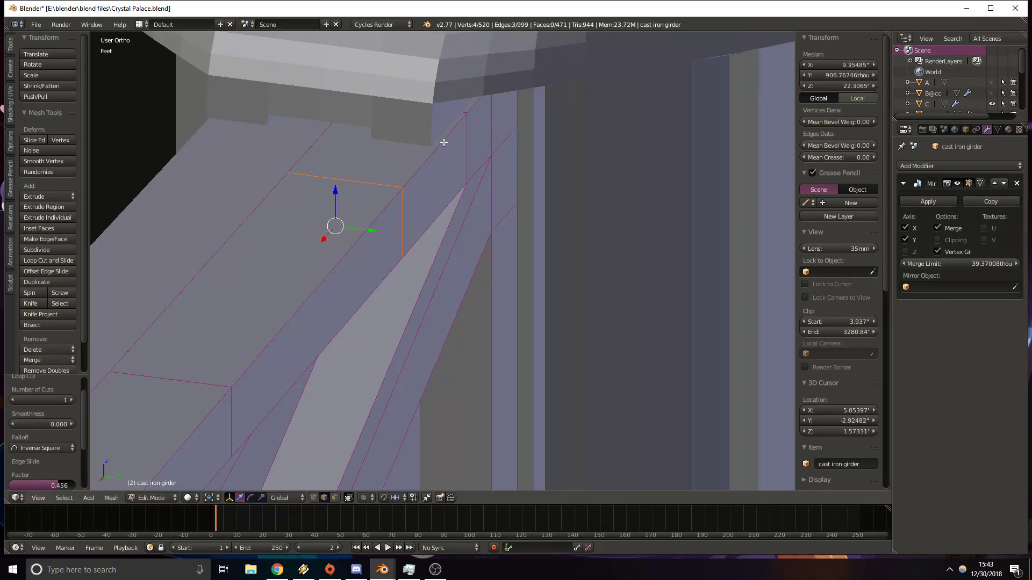
Nudge the crosswise edge loop 6.79 thou along X, checking it against the flange in back view.
{"action": "key", "text": "KP_7"}
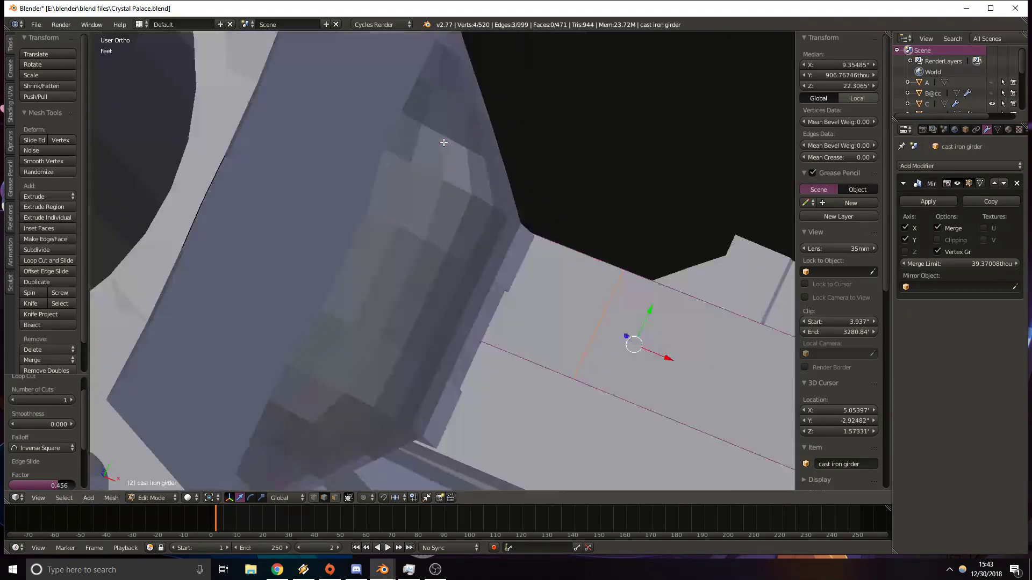
{"action": "key", "text": "z"}
{"action": "mouse_move", "coordinate": [598, 209]}
{"action": "middle_mouse_down", "text": "shift"}
{"action": "mouse_move", "coordinate": [393, 192]}
{"action": "mouse_move", "coordinate": [338, 140]}
{"action": "middle_mouse_up", "text": "shift"}
{"action": "key", "text": "z"}
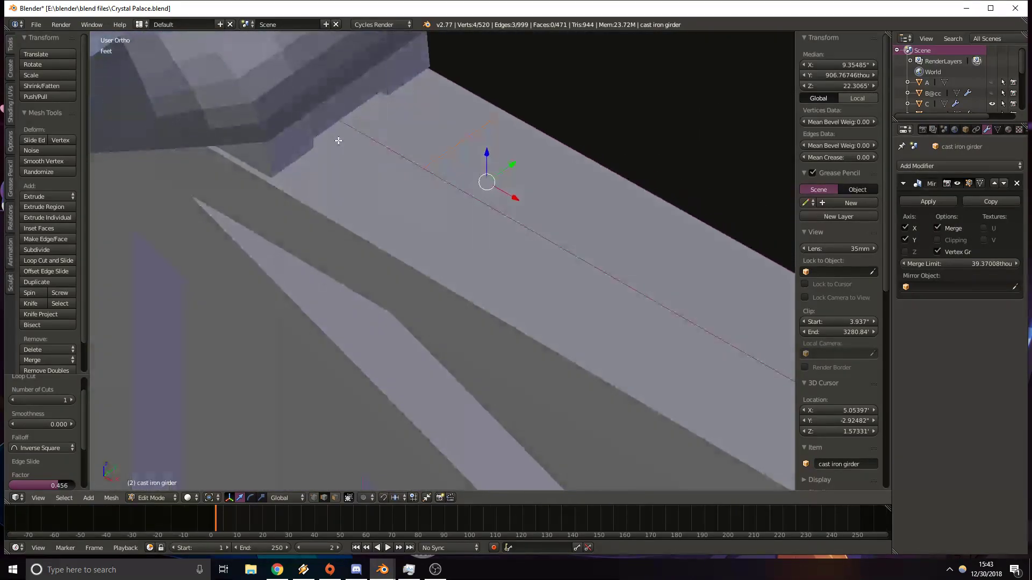
{"action": "key", "text": "KP_3"}
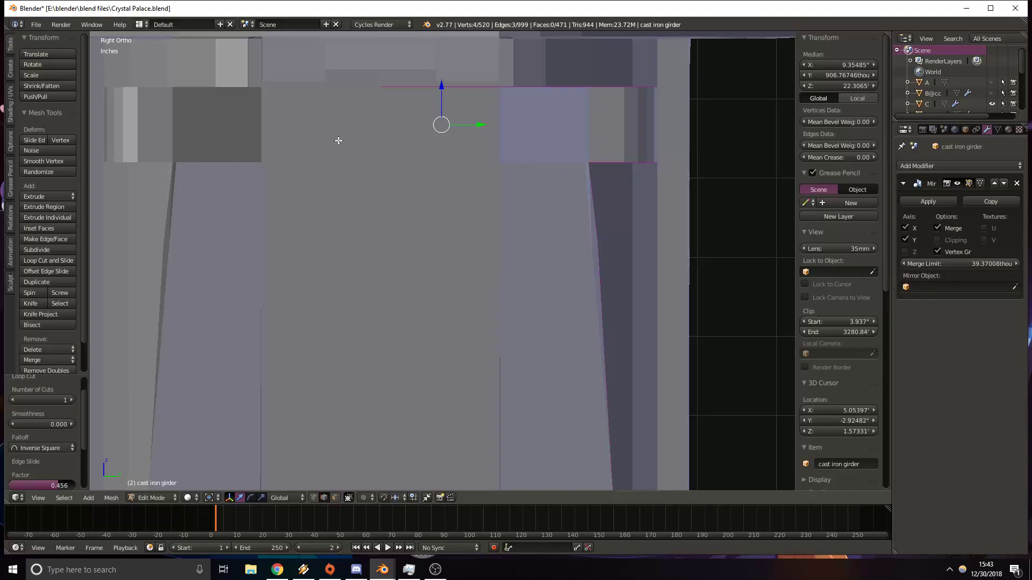
{"action": "key", "text": "KP_1"}
{"action": "key", "text": "ctrl+KP_1"}
{"action": "middle_click_drag", "start_coordinate": [543, 73], "coordinate": [391, 147], "text": "shift"}
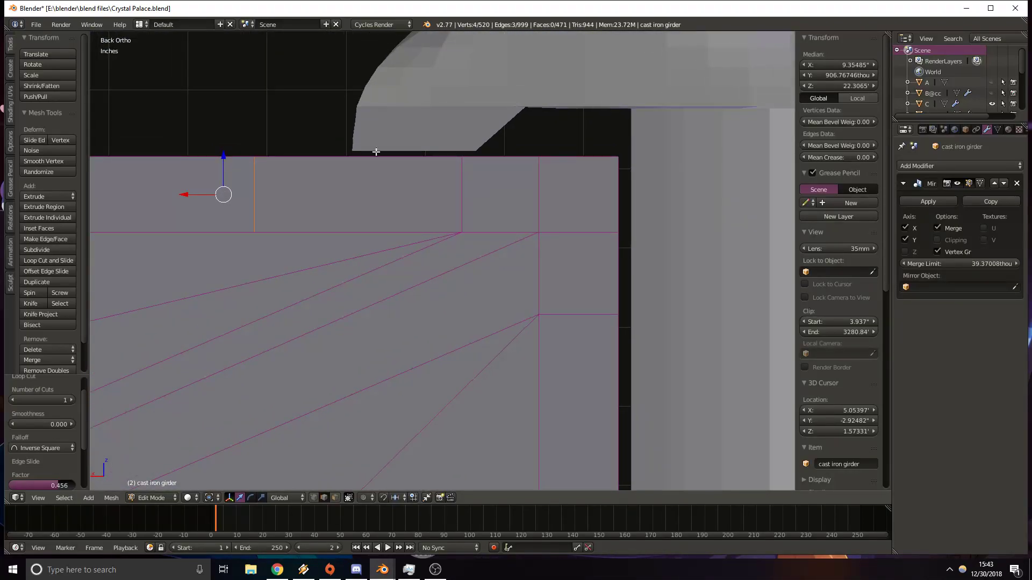
{"action": "left_click_drag", "start_coordinate": [205, 193], "coordinate": [229, 192]}
Add a lengthwise loop cut along the girder's top with slide factor 0.144 and shift it 59.54 thou along Y.
{"action": "middle_click_drag", "start_coordinate": [228, 192], "coordinate": [274, 230]}
{"action": "key", "text": "ctrl+r"}
{"action": "left_click", "coordinate": [290, 214]}
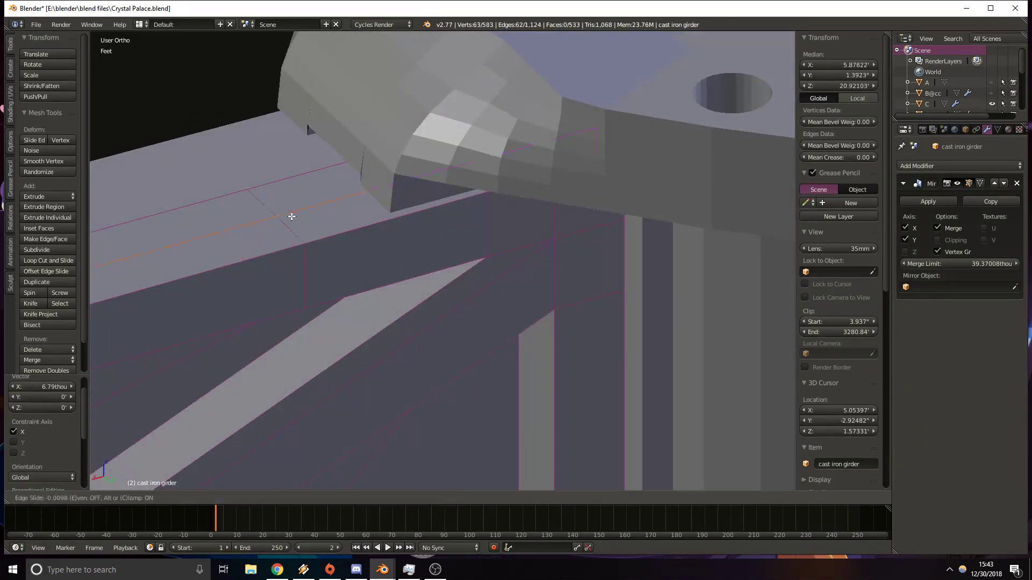
{"action": "left_click", "coordinate": [307, 214]}
{"action": "middle_click_drag", "start_coordinate": [306, 213], "coordinate": [451, 196]}
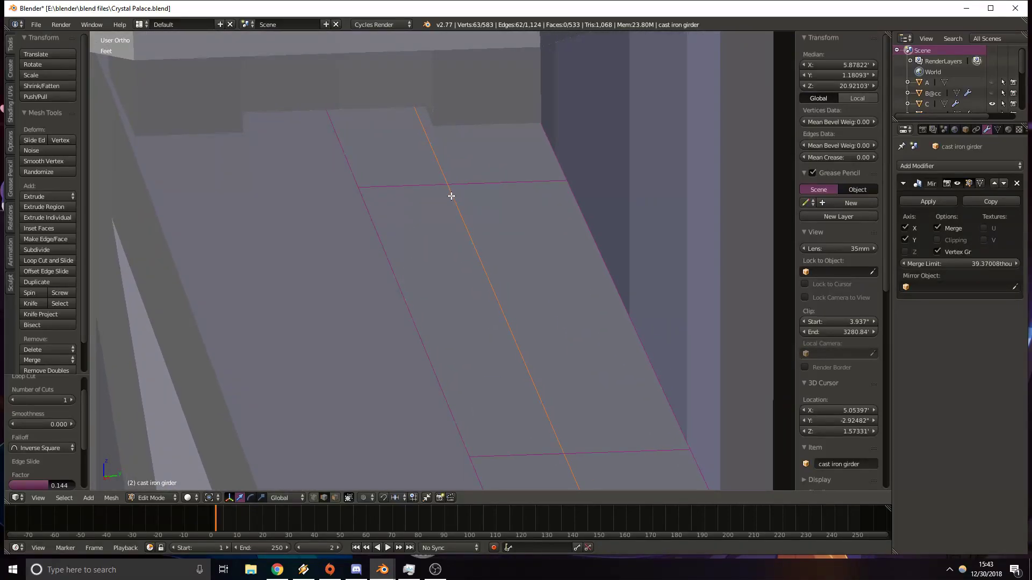
{"action": "key", "text": "g"}
{"action": "key", "text": "y"}
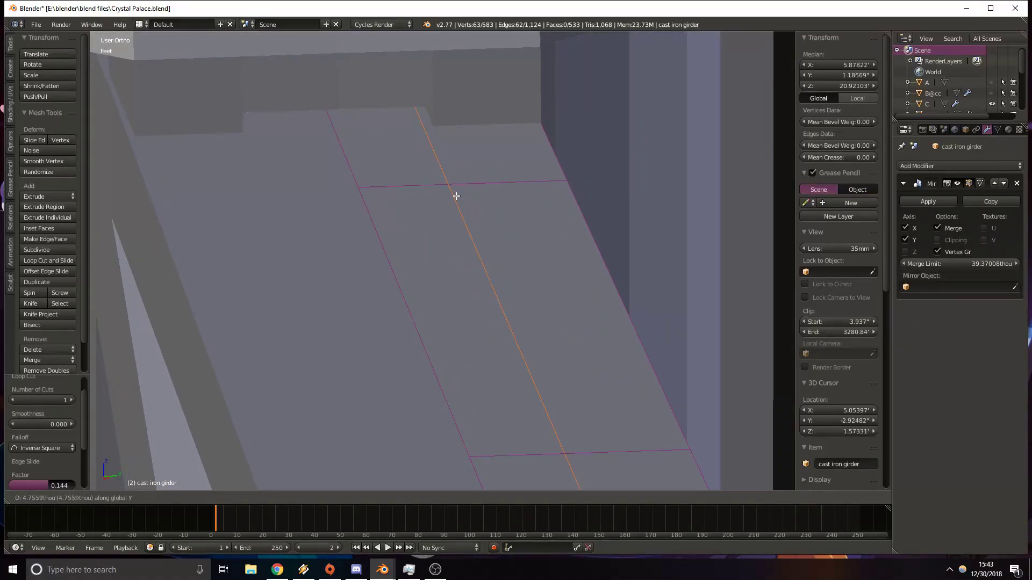
{"action": "left_click", "coordinate": [458, 195]}
{"action": "middle_click_drag", "start_coordinate": [458, 194], "coordinate": [546, 251]}
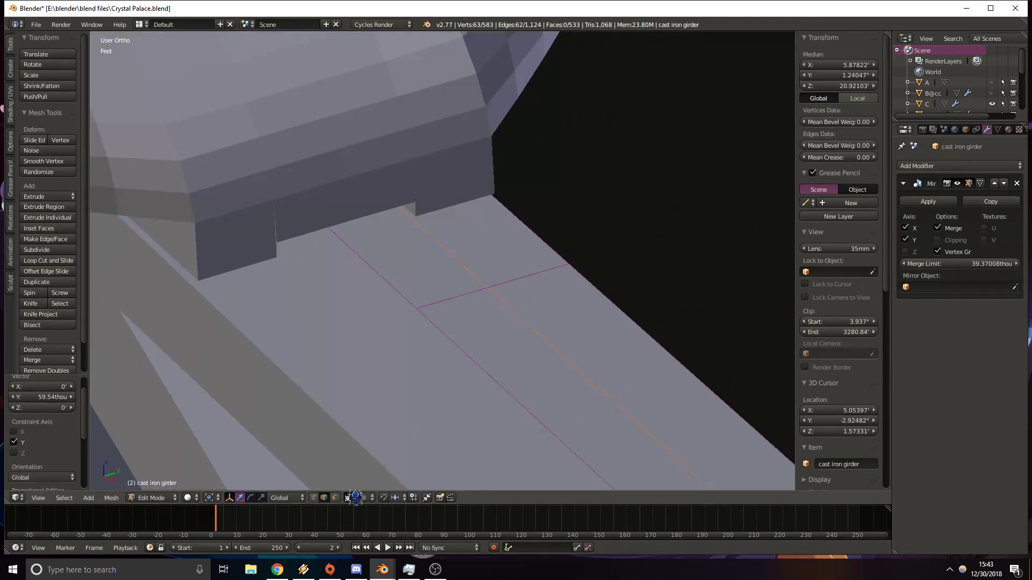
Switch to face selection and add a second crosswise loop cut close to the first, with slide factor -0.889.
{"action": "left_click", "coordinate": [336, 499]}
{"action": "right_click", "coordinate": [372, 234]}
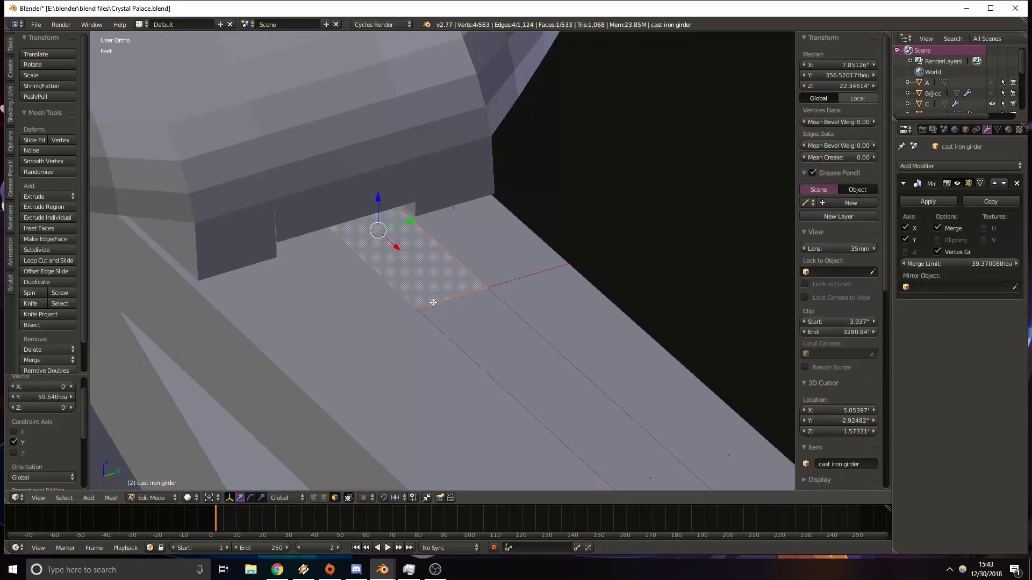
{"action": "key", "text": "ctrl+r"}
{"action": "left_click", "coordinate": [542, 239]}
{"action": "left_click", "coordinate": [513, 267]}
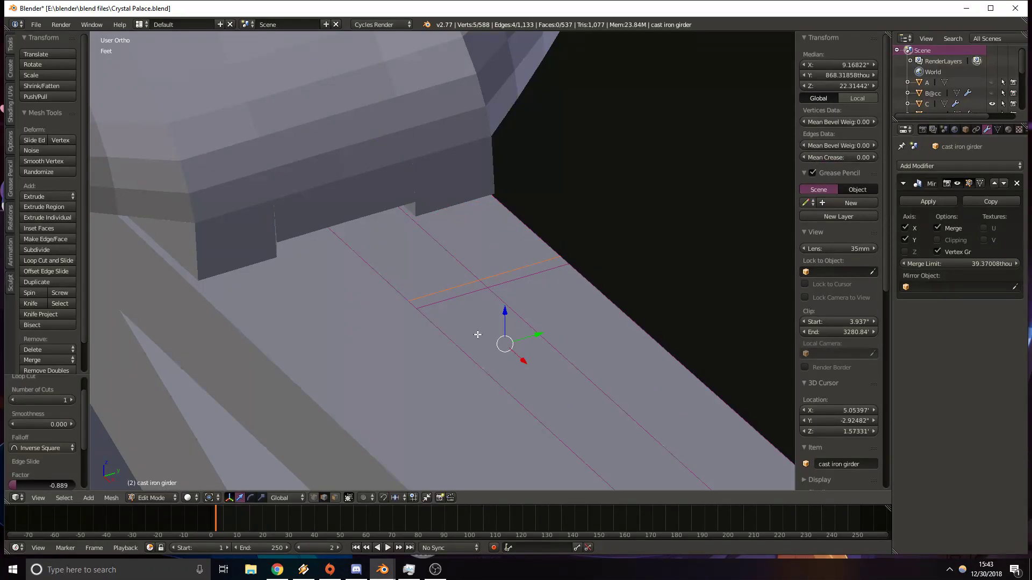
Shift the second crosswise edge loop -171.133 thou along X and select two faces of the girder's narrow top strip.
{"action": "left_click_drag", "start_coordinate": [521, 359], "coordinate": [514, 352]}
{"action": "left_click", "coordinate": [335, 498]}
{"action": "right_click", "coordinate": [414, 225]}
{"action": "middle_click_drag", "start_coordinate": [414, 225], "coordinate": [253, 223]}
{"action": "middle_click_drag", "start_coordinate": [483, 139], "coordinate": [475, 146]}
{"action": "right_click", "coordinate": [563, 122], "text": "shift"}
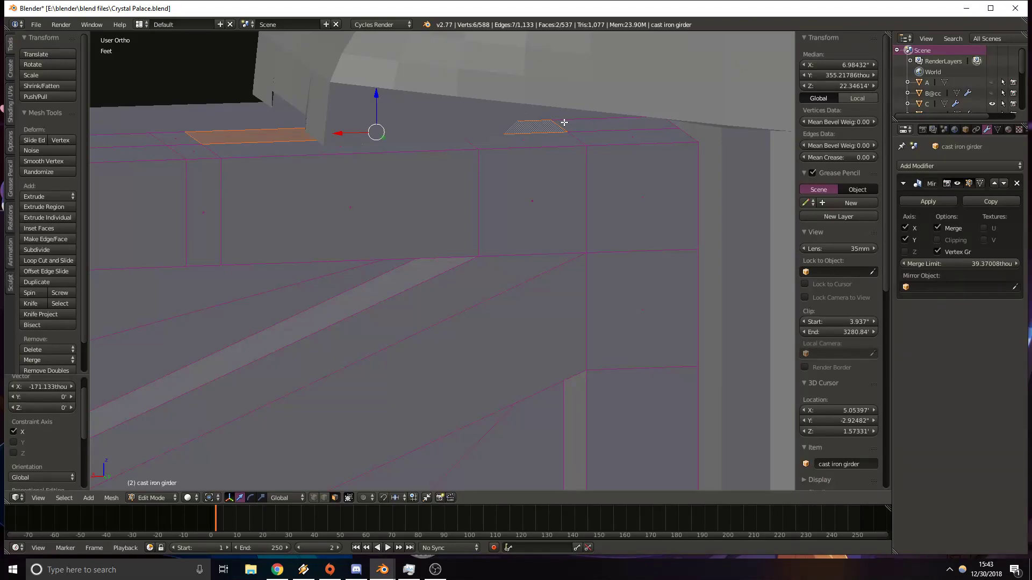
Add another crosswise loop cut to the top beam near the girder's column end, with slide factor -0.379.
{"action": "key", "text": "ctrl+KP_1"}
{"action": "middle_click_drag", "start_coordinate": [571, 171], "coordinate": [569, 207]}
{"action": "key", "text": "ctrl+r"}
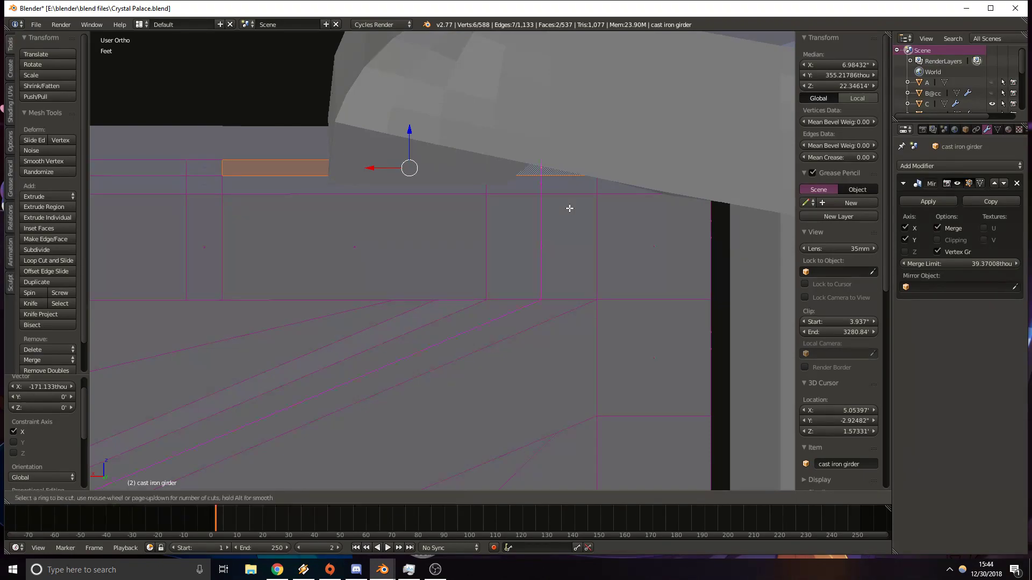
{"action": "left_click", "coordinate": [562, 205]}
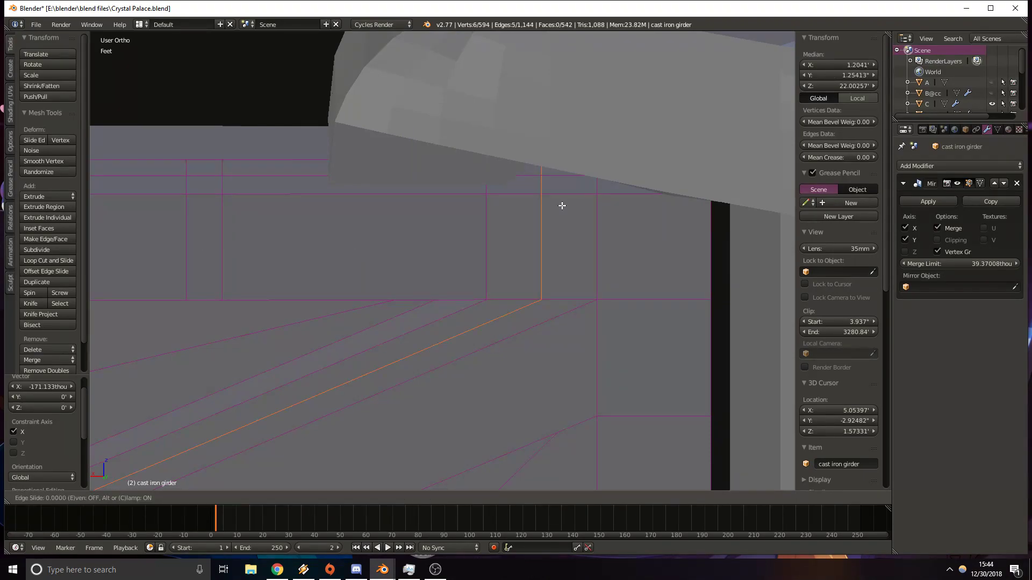
{"action": "left_click", "coordinate": [541, 209]}
{"action": "middle_click_drag", "start_coordinate": [288, 168], "coordinate": [359, 171]}
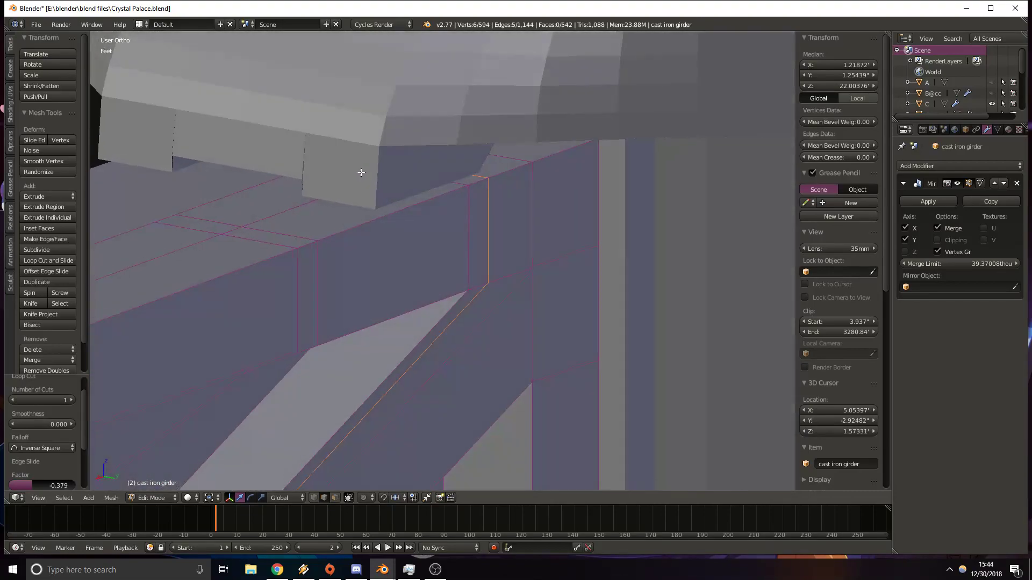
Select the four faces of the top beam's centre strip beneath the flange and extrude them slightly down into the beam.
{"action": "left_click", "coordinate": [335, 498]}
{"action": "right_click", "coordinate": [253, 211]}
{"action": "mouse_move", "coordinate": [253, 211]}
{"action": "middle_mouse_down"}
{"action": "mouse_move", "coordinate": [359, 164]}
{"action": "mouse_move", "coordinate": [332, 172]}
{"action": "mouse_move", "coordinate": [562, 174]}
{"action": "middle_mouse_up"}
{"action": "right_click", "coordinate": [527, 176], "text": "shift"}
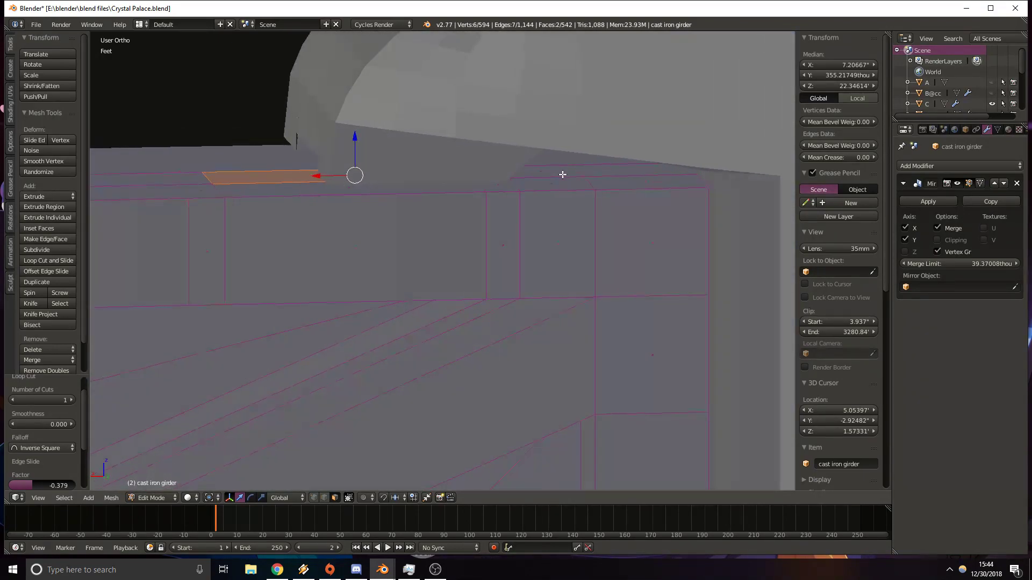
{"action": "right_click", "coordinate": [189, 178], "text": "shift"}
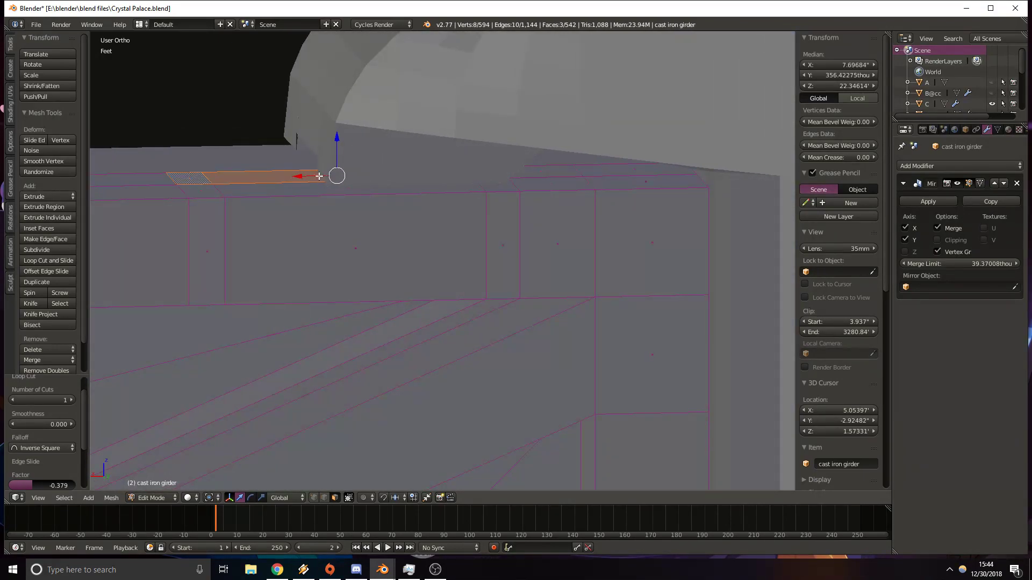
{"action": "right_click", "coordinate": [532, 173], "text": "shift"}
{"action": "key", "text": "e"}
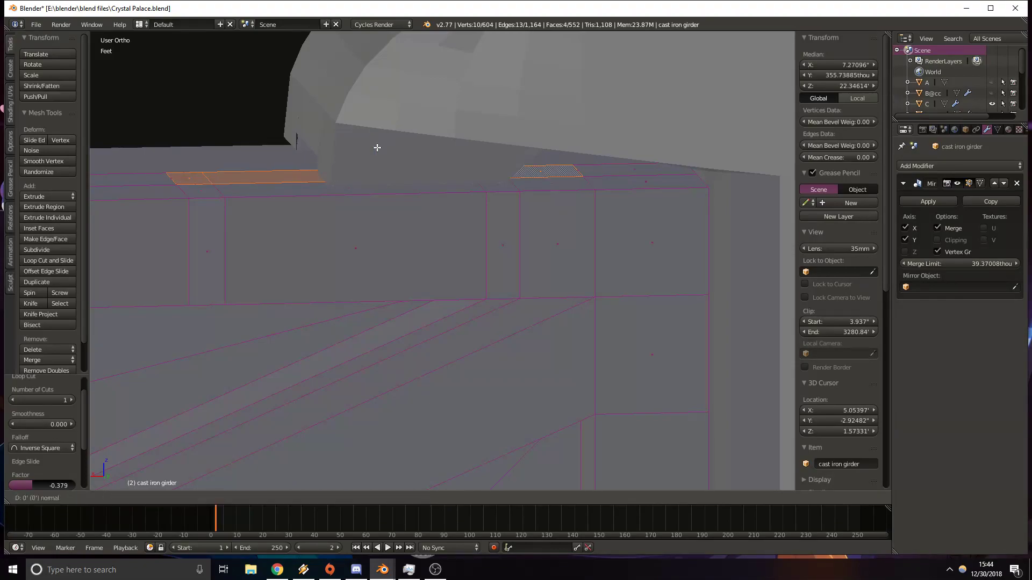
{"action": "left_click", "coordinate": [376, 164]}
Delete the four extruded wall faces along the girder's centreline inside the new recess.
{"action": "middle_click_drag", "start_coordinate": [375, 164], "coordinate": [345, 231]}
{"action": "right_click", "coordinate": [370, 226]}
{"action": "key", "text": "x"}
{"action": "left_click", "coordinate": [369, 227]}
{"action": "right_click", "coordinate": [322, 279]}
{"action": "key", "text": "x"}
{"action": "left_click", "coordinate": [323, 279]}
{"action": "middle_click_drag", "start_coordinate": [323, 280], "coordinate": [409, 228]}
{"action": "right_click", "coordinate": [368, 202]}
{"action": "right_click", "coordinate": [358, 197], "text": "shift"}
{"action": "key", "text": "x"}
{"action": "left_click", "coordinate": [357, 198]}
Move the recess's bottom edge at the end nearest the column 677.145 thou along X to slope that end.
{"action": "middle_click_drag", "start_coordinate": [358, 198], "coordinate": [539, 249]}
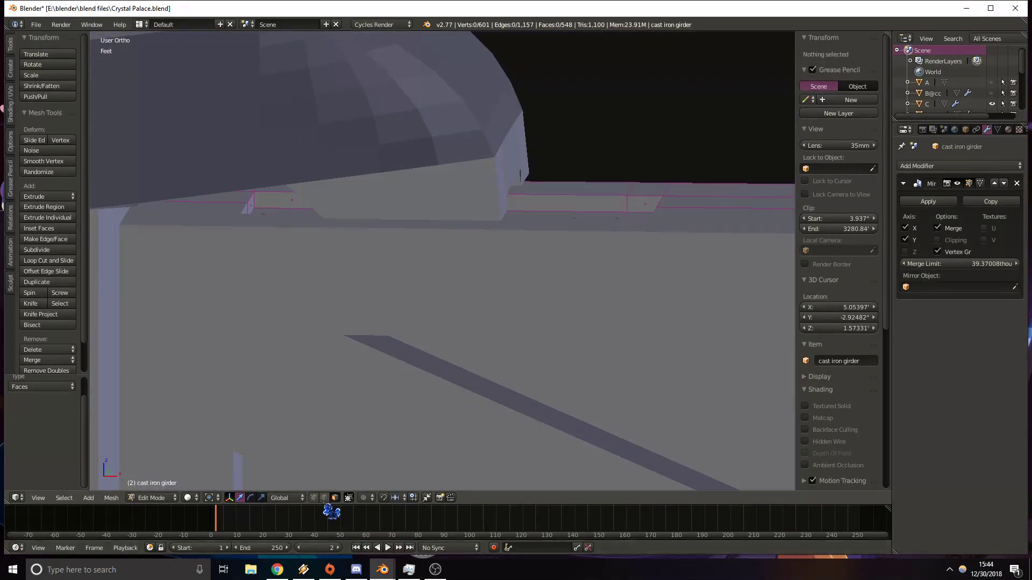
{"action": "middle_click_drag", "start_coordinate": [321, 362], "coordinate": [308, 325]}
{"action": "right_click", "coordinate": [255, 211]}
{"action": "middle_click_drag", "start_coordinate": [255, 211], "coordinate": [268, 194]}
{"action": "left_click_drag", "start_coordinate": [294, 218], "coordinate": [315, 219]}
{"action": "left_click", "coordinate": [365, 224]}
Move the recess's bottom edge at the end away from the column -273.787 thou along X to slope it.
{"action": "middle_click_drag", "start_coordinate": [601, 265], "coordinate": [643, 221]}
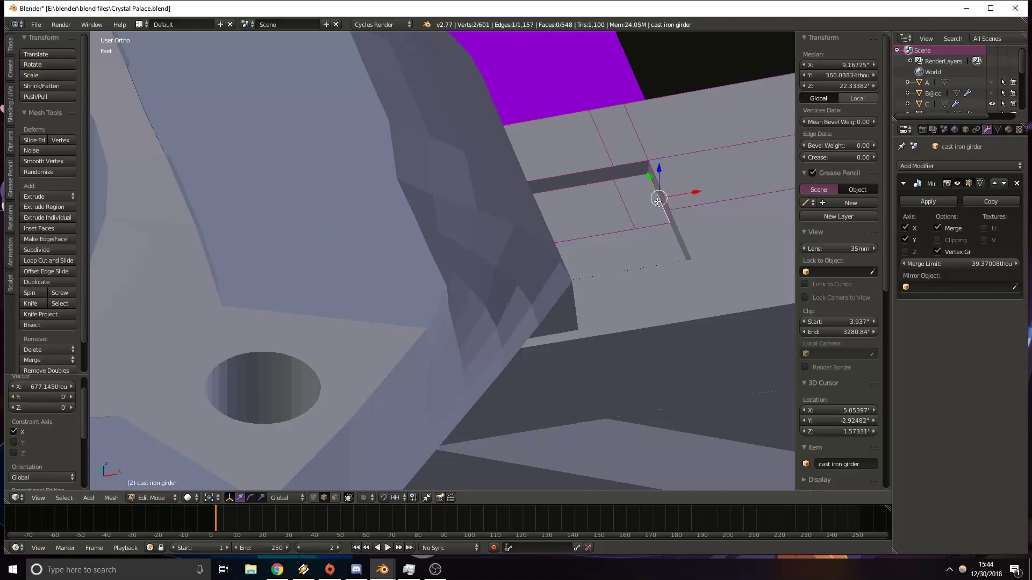
{"action": "left_click_drag", "start_coordinate": [693, 195], "coordinate": [664, 194]}
{"action": "middle_click_drag", "start_coordinate": [664, 194], "coordinate": [631, 240]}
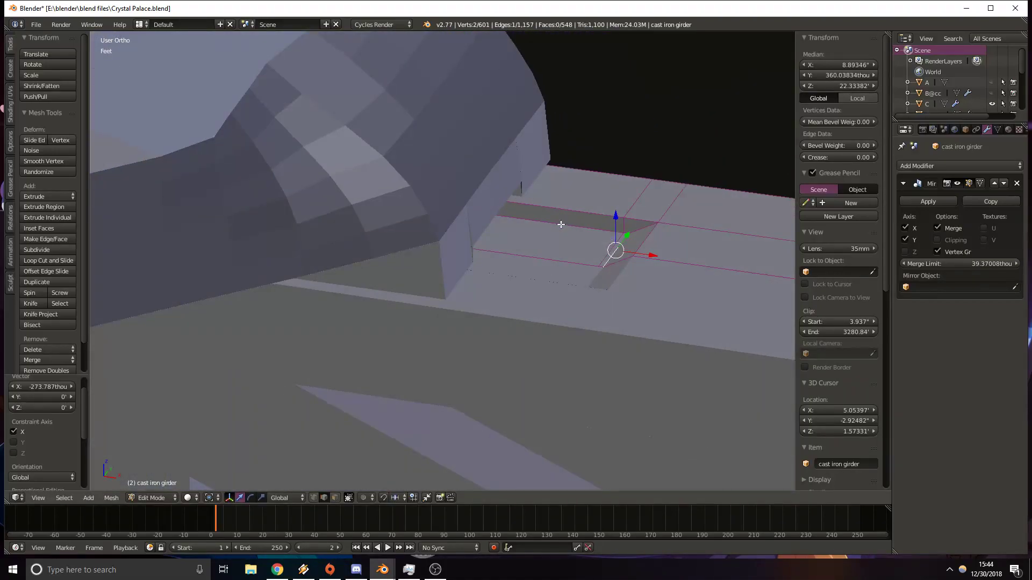
{"action": "middle_click_drag", "start_coordinate": [609, 252], "coordinate": [567, 276]}
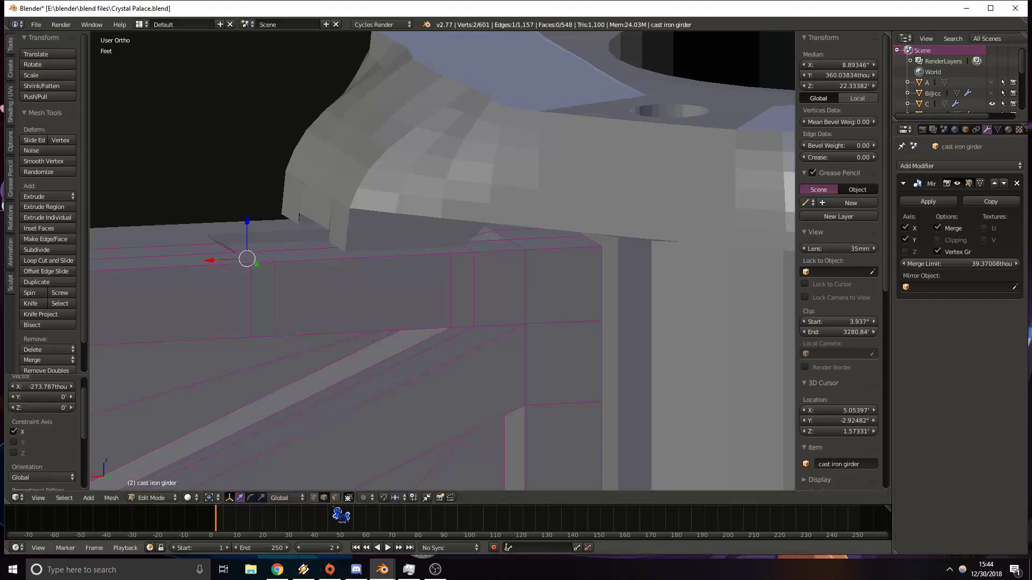
Extrude the two top faces at the girder's column end upward 320.682 thou and raise them toward the flange's underside.
{"action": "key", "text": "a"}
{"action": "right_click", "coordinate": [539, 244]}
{"action": "middle_click_drag", "start_coordinate": [539, 243], "coordinate": [501, 208]}
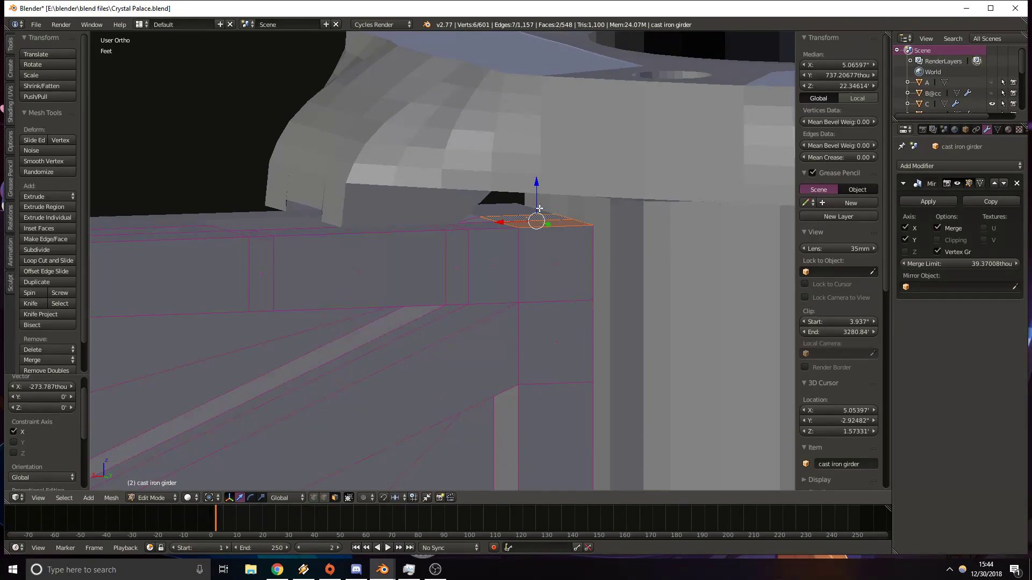
{"action": "key", "text": "e"}
{"action": "left_click", "coordinate": [547, 187]}
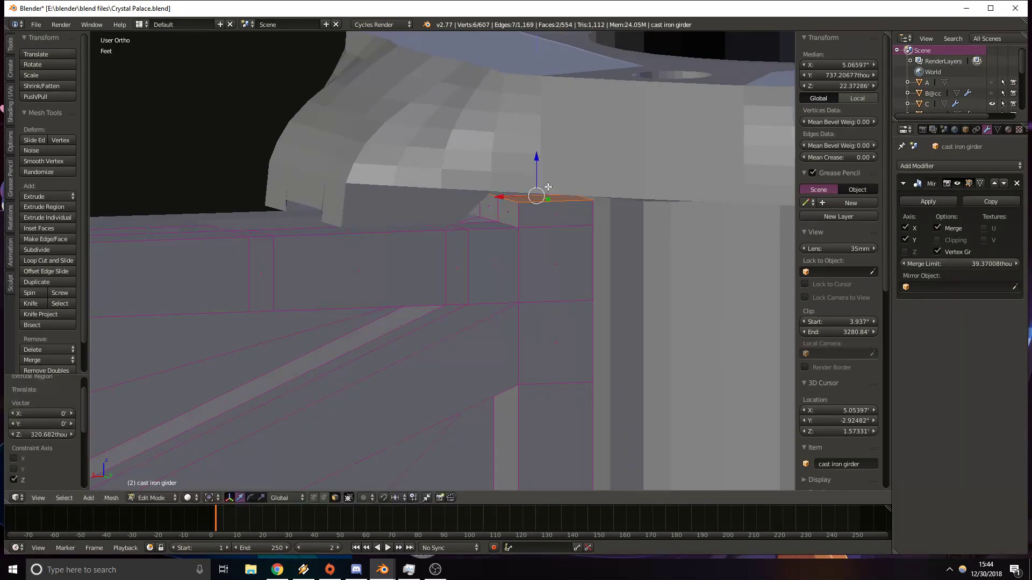
{"action": "key", "text": "KP_1"}
{"action": "left_click_drag", "start_coordinate": [346, 163], "coordinate": [352, 142]}
Move the base edges of the raised block's outer side 464.656 thou along X to slope that side.
{"action": "middle_click_drag", "start_coordinate": [444, 212], "coordinate": [530, 231]}
{"action": "right_click", "coordinate": [527, 187]}
{"action": "left_click_drag", "start_coordinate": [517, 195], "coordinate": [454, 205]}
{"action": "middle_click_drag", "start_coordinate": [456, 214], "coordinate": [680, 222]}
Examine the girder's end against the column and both flanges in solid and wireframe front view.
{"action": "scroll", "coordinate": [594, 259], "scroll_direction": "down", "scroll_amount": 7}
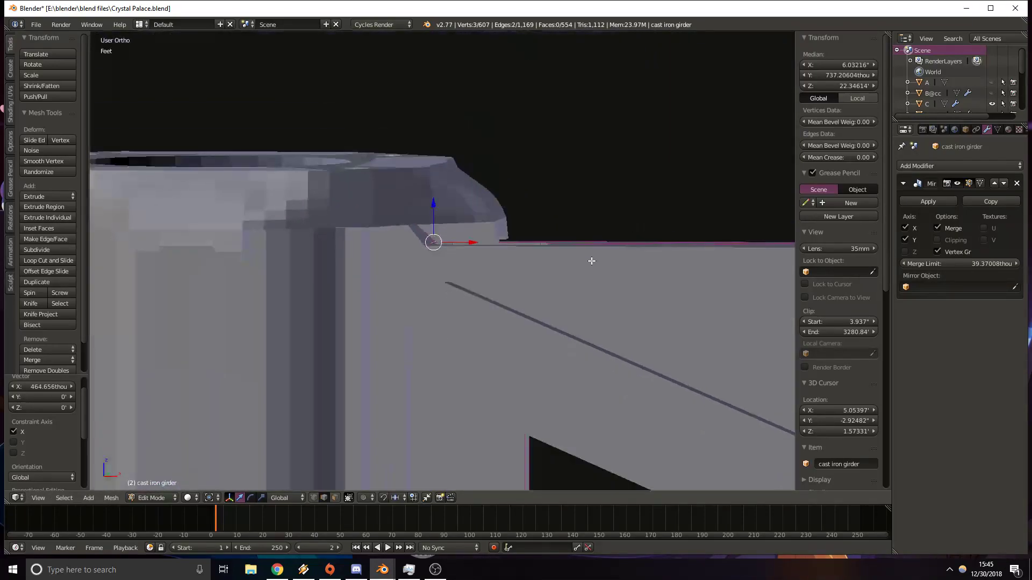
{"action": "key", "text": "z"}
{"action": "key", "text": "z"}
{"action": "key", "text": "KP_1"}
{"action": "key", "text": "z"}
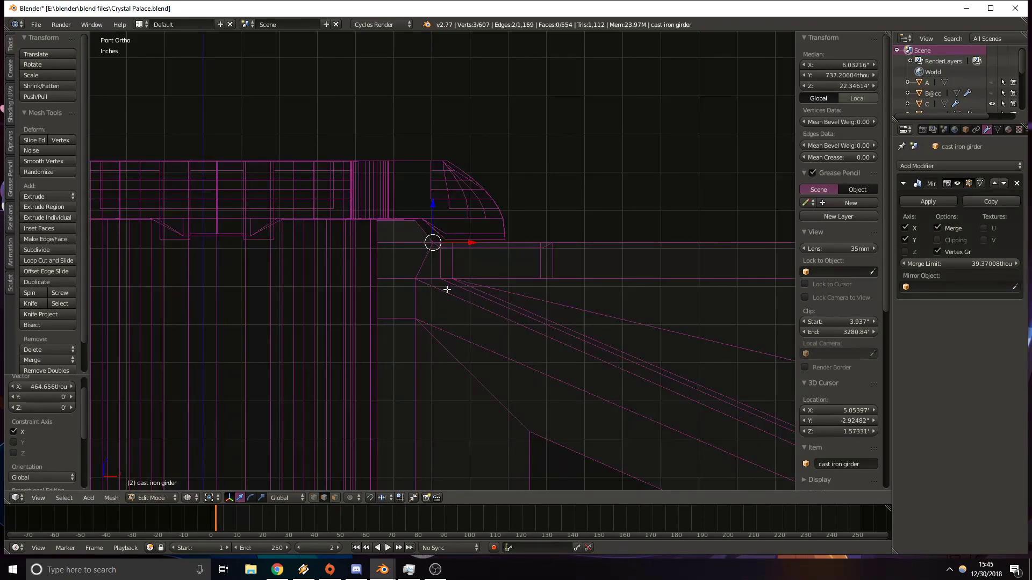
{"action": "key", "text": "z"}
{"action": "scroll", "coordinate": [452, 274], "scroll_direction": "up", "scroll_amount": 5}
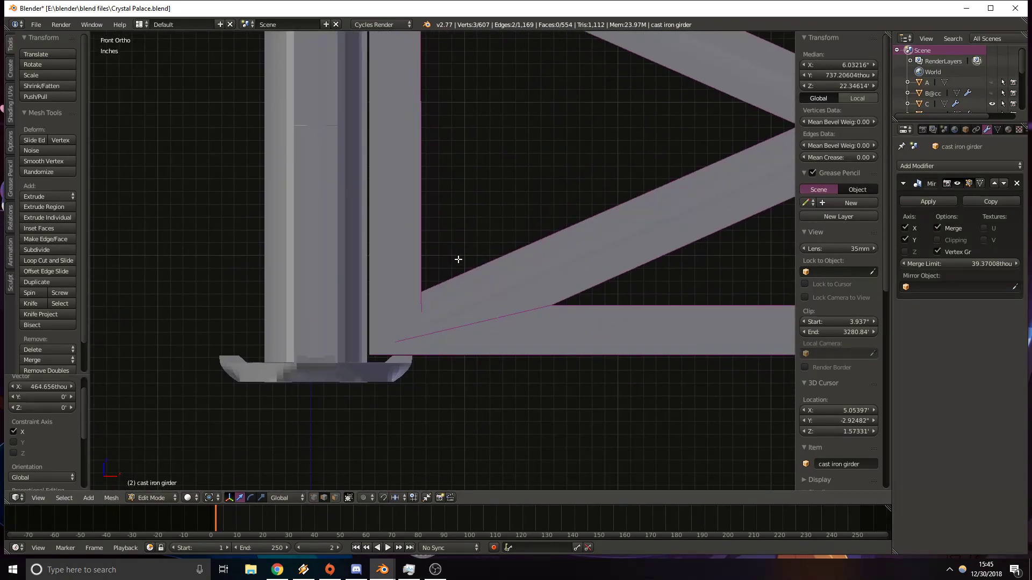
{"action": "middle_click_drag", "start_coordinate": [404, 152], "coordinate": [469, 253], "text": "shift"}
{"action": "key", "text": "z"}
{"action": "mouse_move", "coordinate": [435, 199]}
{"action": "middle_mouse_down", "text": "shift"}
{"action": "mouse_move", "coordinate": [453, 279]}
{"action": "mouse_move", "coordinate": [297, 285]}
{"action": "mouse_move", "coordinate": [196, 267]}
{"action": "mouse_move", "coordinate": [228, 279]}
{"action": "mouse_move", "coordinate": [218, 279]}
{"action": "middle_mouse_up", "text": "shift"}
{"action": "key", "text": "z"}
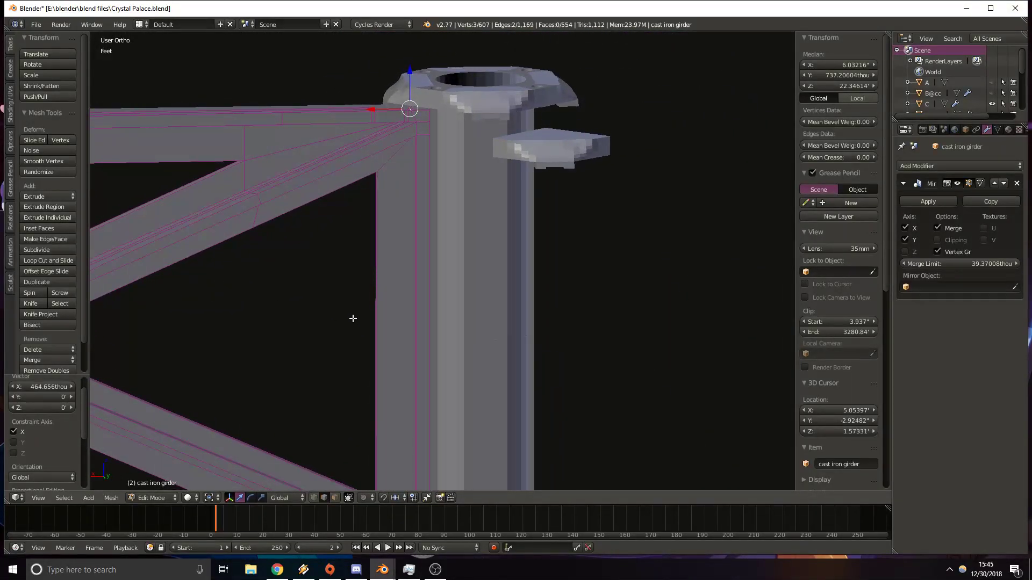
Add a loop cut across the upper end post with slide factor -0.820 and move it -324.418 thou along Z.
{"action": "middle_click_drag", "start_coordinate": [451, 299], "coordinate": [439, 279]}
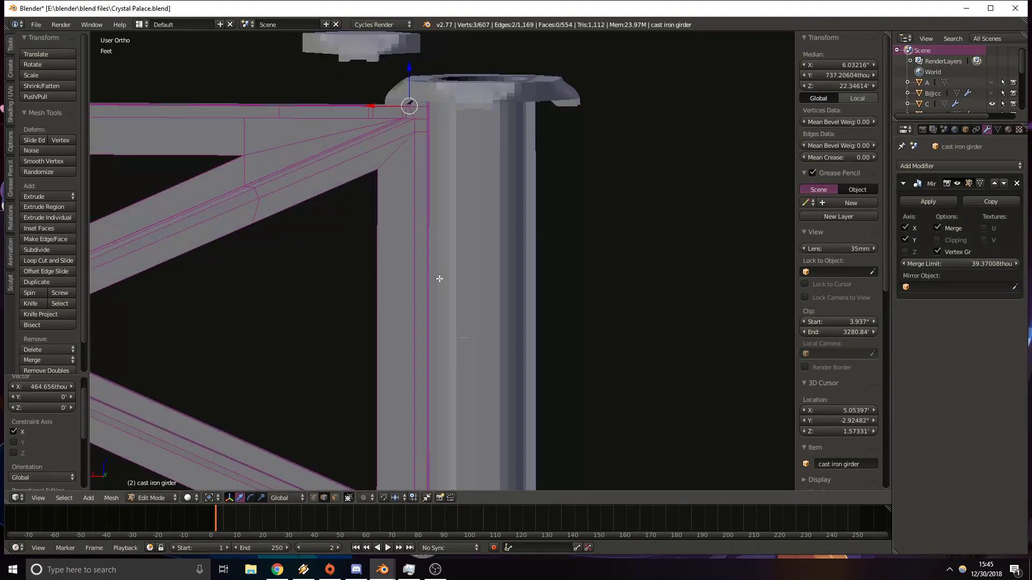
{"action": "key", "text": "ctrl+r"}
{"action": "left_click", "coordinate": [423, 200]}
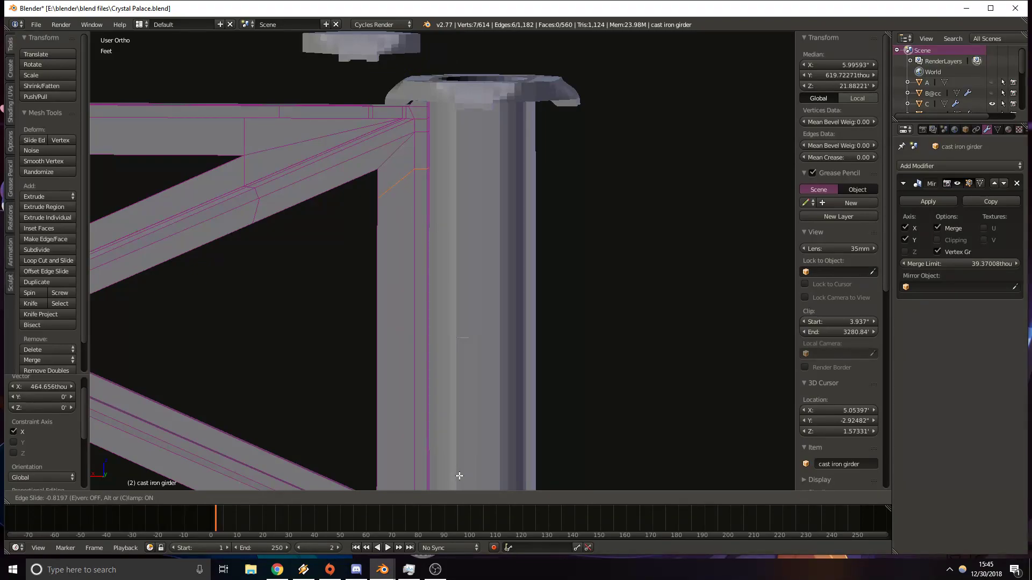
{"action": "left_click", "coordinate": [459, 476]}
{"action": "key", "text": "KP_1"}
{"action": "key", "text": "z"}
{"action": "scroll", "coordinate": [491, 329], "scroll_direction": "up", "scroll_amount": 5}
{"action": "middle_click_drag", "start_coordinate": [477, 217], "coordinate": [464, 239], "text": "shift"}
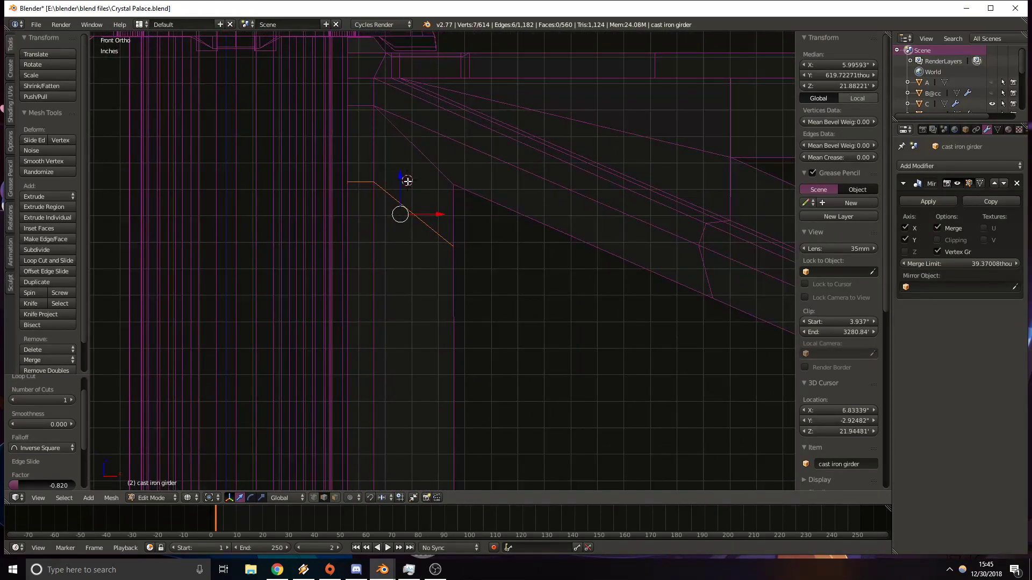
{"action": "left_click_drag", "start_coordinate": [402, 173], "coordinate": [403, 181]}
Add a loop cut across the lower part of the girder's end post with slide factor 0.775.
{"action": "middle_click_drag", "start_coordinate": [525, 227], "coordinate": [509, 33], "text": "shift"}
{"action": "middle_click_drag", "start_coordinate": [461, 464], "coordinate": [459, 293], "text": "shift"}
{"action": "scroll", "coordinate": [458, 293], "scroll_direction": "down", "scroll_amount": 8, "text": "shift"}
{"action": "key", "text": "ctrl+r"}
{"action": "left_click", "coordinate": [436, 138]}
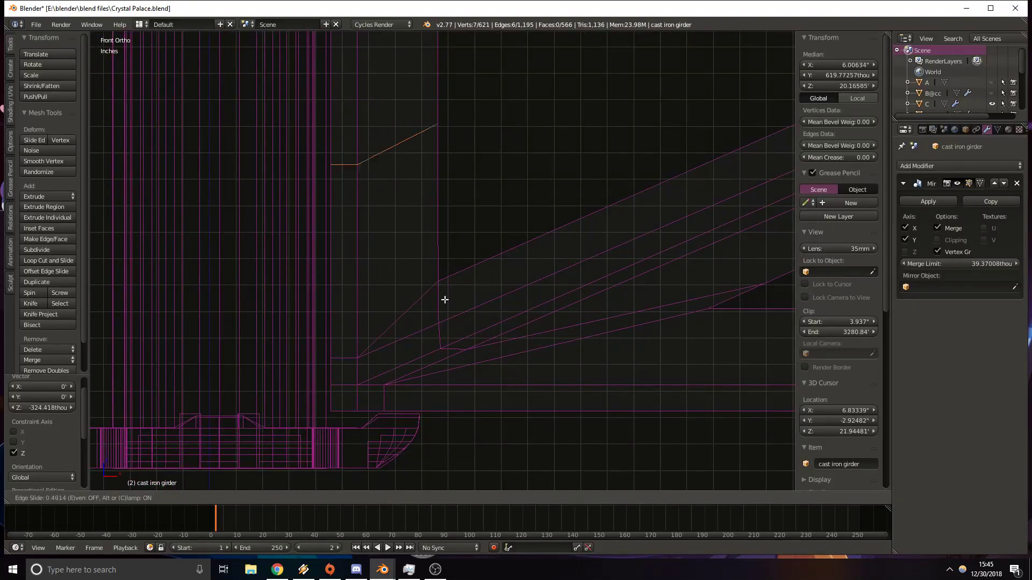
{"action": "left_click", "coordinate": [457, 374]}
{"action": "scroll", "coordinate": [430, 271], "scroll_direction": "up", "scroll_amount": 5}
{"action": "key", "text": "z"}
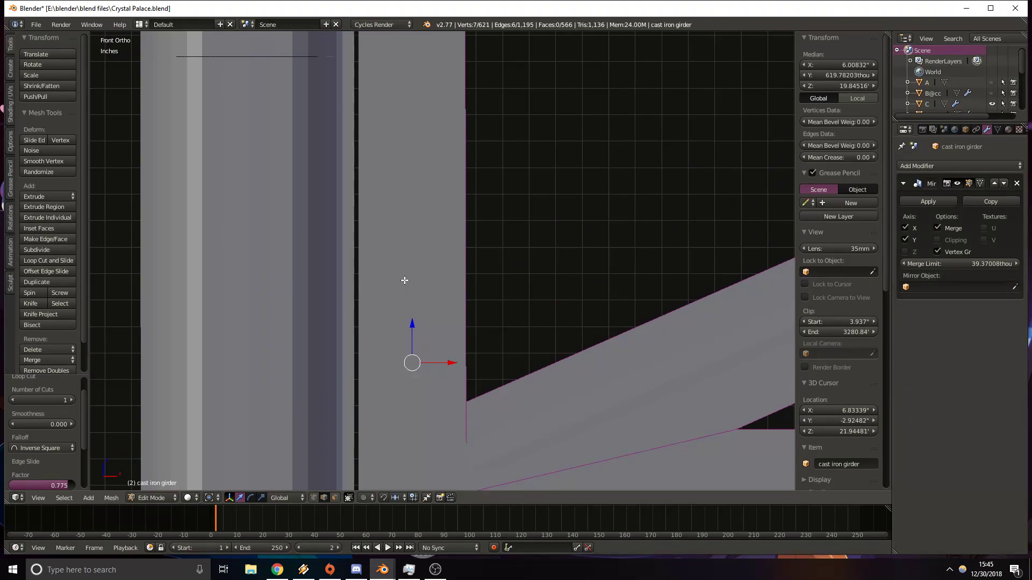
Check the end post's two loops, leave mesh editing, and duplicate the column in place.
{"action": "scroll", "coordinate": [405, 280], "scroll_direction": "down", "scroll_amount": 5}
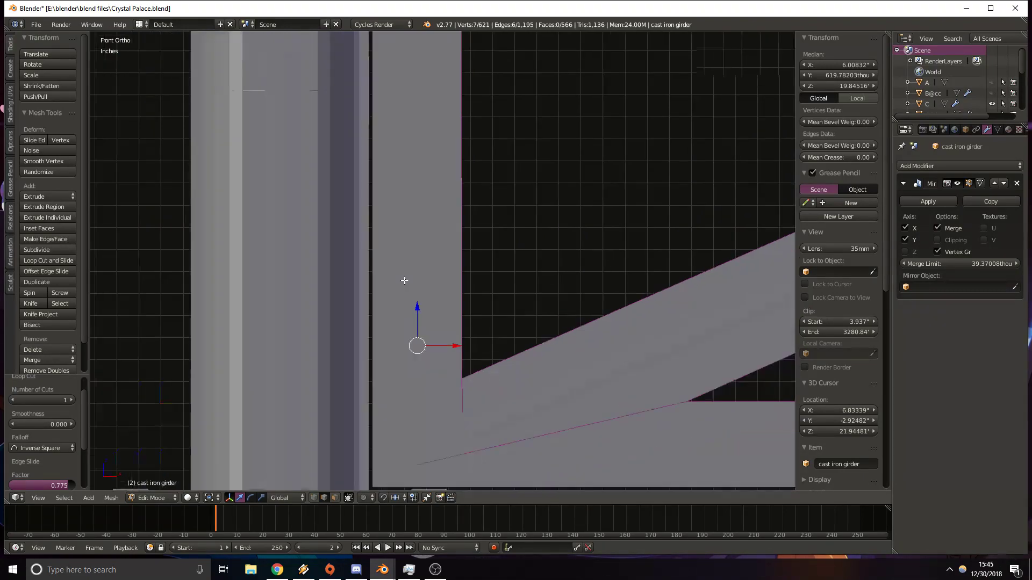
{"action": "key", "text": "z"}
{"action": "middle_click_drag", "start_coordinate": [413, 268], "coordinate": [426, 329], "text": "shift"}
{"action": "middle_click_drag", "start_coordinate": [454, 254], "coordinate": [459, 329], "text": "shift"}
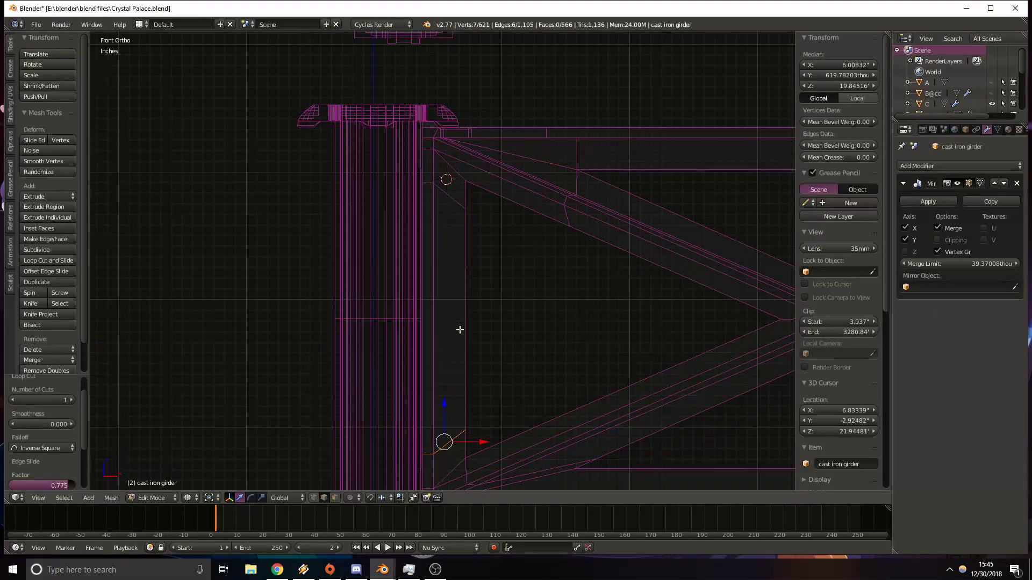
{"action": "key", "text": "z"}
{"action": "scroll", "coordinate": [459, 330], "scroll_direction": "down", "scroll_amount": 4}
{"action": "key", "text": "Tab"}
{"action": "middle_click_drag", "start_coordinate": [508, 289], "coordinate": [366, 297], "text": "shift"}
{"action": "key", "text": "shift+d"}
{"action": "key", "text": "Escape"}
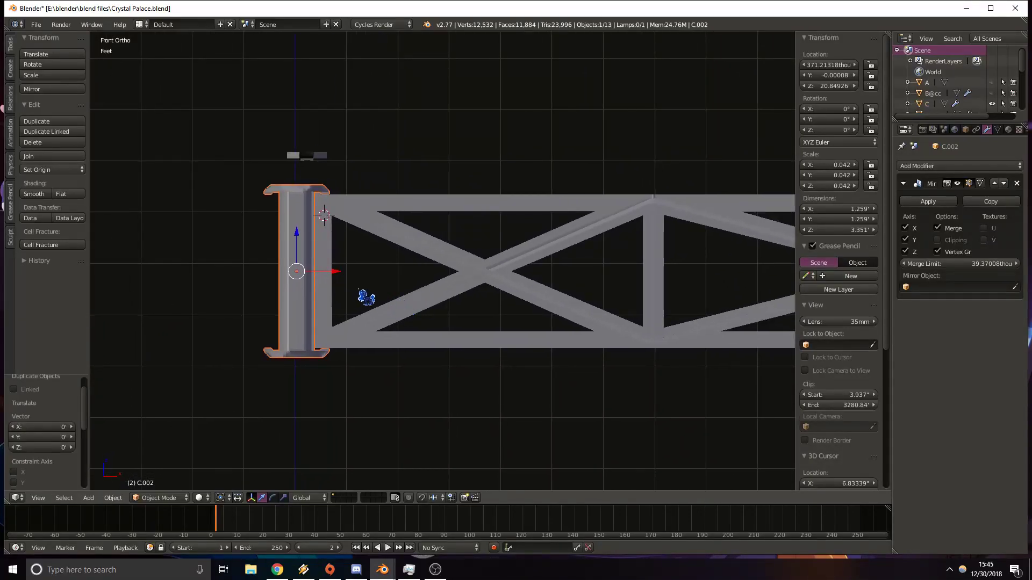
Try setting the duplicated column's Y location to 1 foot, and undo that change.
{"action": "left_click", "coordinate": [820, 75]}
{"action": "type", "text": "1"}
{"action": "key", "text": "Return"}
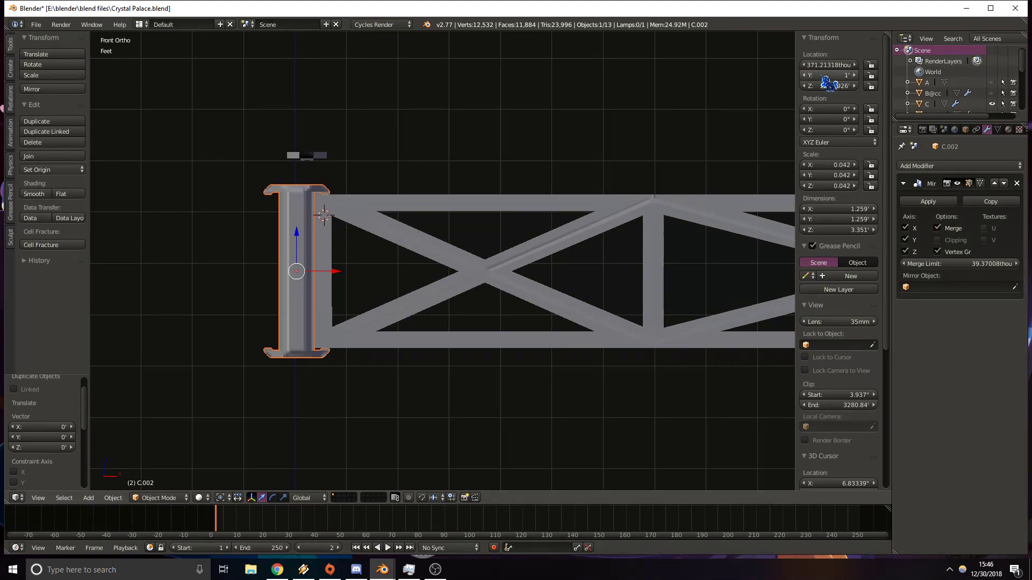
{"action": "key", "text": "ctrl+z"}
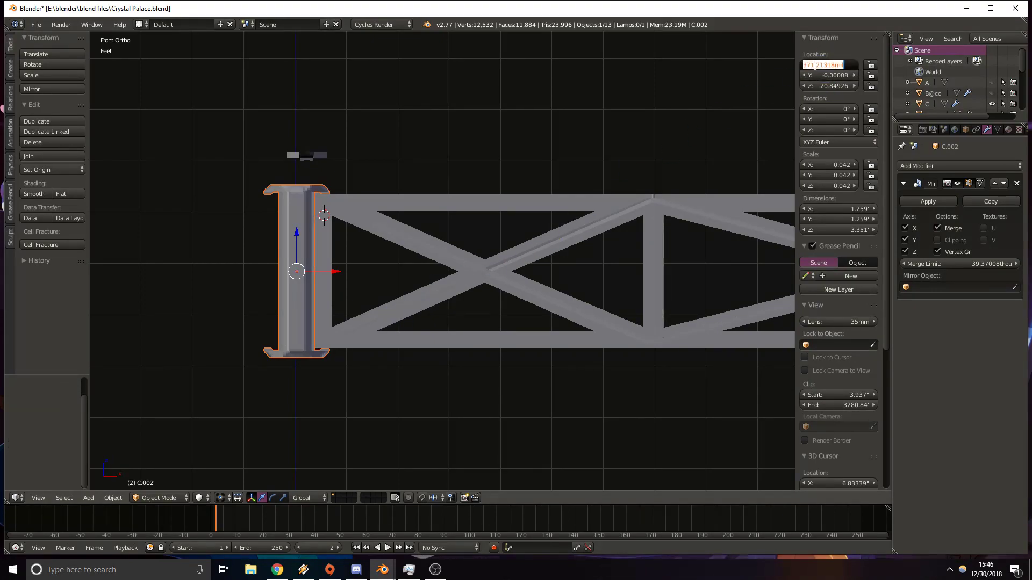
Set the duplicated column's X location to 24 feet.
{"action": "type", "text": "1"}
{"action": "key", "text": "Return"}
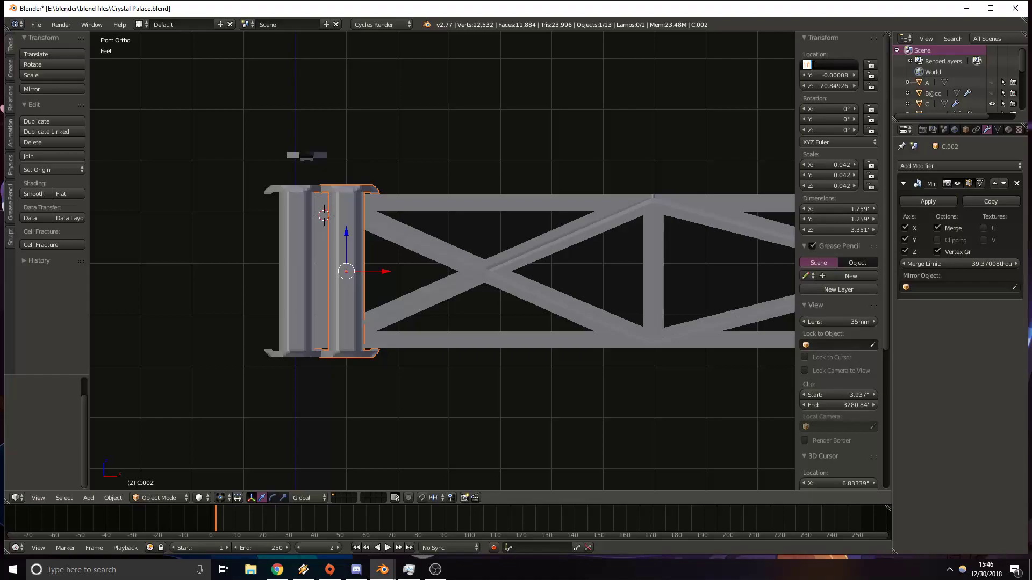
{"action": "key", "text": "Return"}
Inspect the fit of both girder ends against the original and duplicated columns in solid and wireframe view.
{"action": "scroll", "coordinate": [698, 263], "scroll_direction": "down", "scroll_amount": 7}
{"action": "middle_click_drag", "start_coordinate": [645, 334], "coordinate": [382, 306], "text": "shift"}
{"action": "scroll", "coordinate": [432, 294], "scroll_direction": "up", "scroll_amount": 8}
{"action": "middle_click_drag", "start_coordinate": [545, 221], "coordinate": [398, 333], "text": "shift"}
{"action": "scroll", "coordinate": [430, 242], "scroll_direction": "up", "scroll_amount": 7}
{"action": "scroll", "coordinate": [443, 228], "scroll_direction": "down", "scroll_amount": 3}
{"action": "middle_click_drag", "start_coordinate": [463, 201], "coordinate": [463, 277], "text": "shift"}
{"action": "key", "text": "z"}
{"action": "scroll", "coordinate": [397, 224], "scroll_direction": "up", "scroll_amount": 5}
{"action": "scroll", "coordinate": [395, 221], "scroll_direction": "down", "scroll_amount": 3}
{"action": "middle_click_drag", "start_coordinate": [433, 235], "coordinate": [447, 252], "text": "shift"}
{"action": "scroll", "coordinate": [446, 253], "scroll_direction": "down", "scroll_amount": 2}
{"action": "mouse_move", "coordinate": [212, 275]}
{"action": "middle_mouse_down", "text": "shift"}
{"action": "mouse_move", "coordinate": [369, 266]}
{"action": "mouse_move", "coordinate": [301, 254]}
{"action": "mouse_move", "coordinate": [753, 247]}
{"action": "middle_mouse_up", "text": "shift"}
{"action": "middle_click_drag", "start_coordinate": [142, 223], "coordinate": [559, 232], "text": "shift"}
{"action": "middle_click_drag", "start_coordinate": [212, 224], "coordinate": [742, 237], "text": "shift"}
{"action": "middle_click_drag", "start_coordinate": [204, 223], "coordinate": [774, 234], "text": "shift"}
{"action": "middle_click_drag", "start_coordinate": [114, 226], "coordinate": [419, 239], "text": "shift"}
{"action": "scroll", "coordinate": [505, 242], "scroll_direction": "up", "scroll_amount": 3}
{"action": "key", "text": "z"}
{"action": "middle_click_drag", "start_coordinate": [668, 173], "coordinate": [548, 190], "text": "shift"}
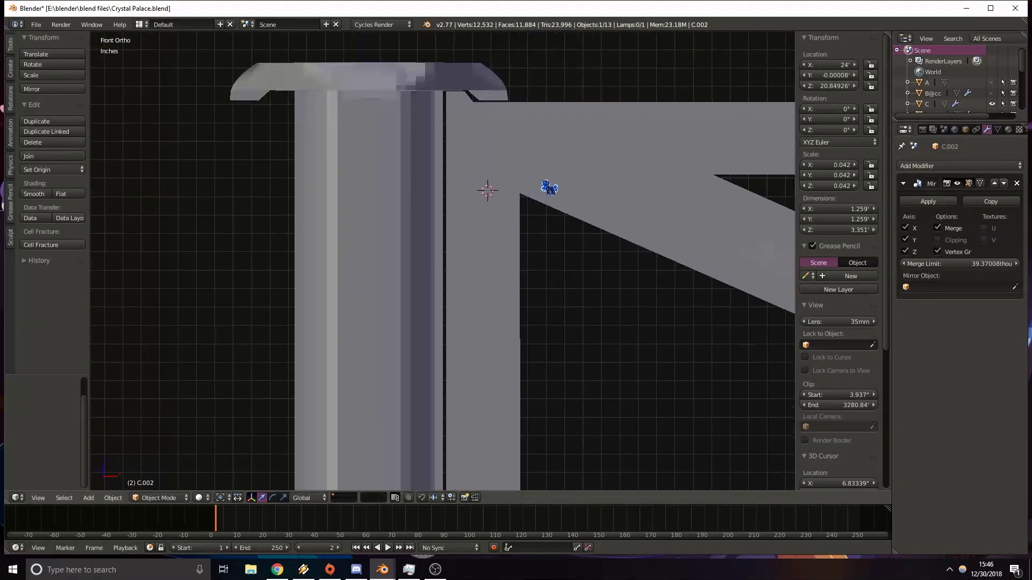
Open the cast iron girder's mesh for editing and bring its end post beside the column into view.
{"action": "right_click", "coordinate": [546, 189]}
{"action": "key", "text": "Tab"}
{"action": "key", "text": "z"}
{"action": "scroll", "coordinate": [499, 237], "scroll_direction": "down", "scroll_amount": 4, "text": "shift"}
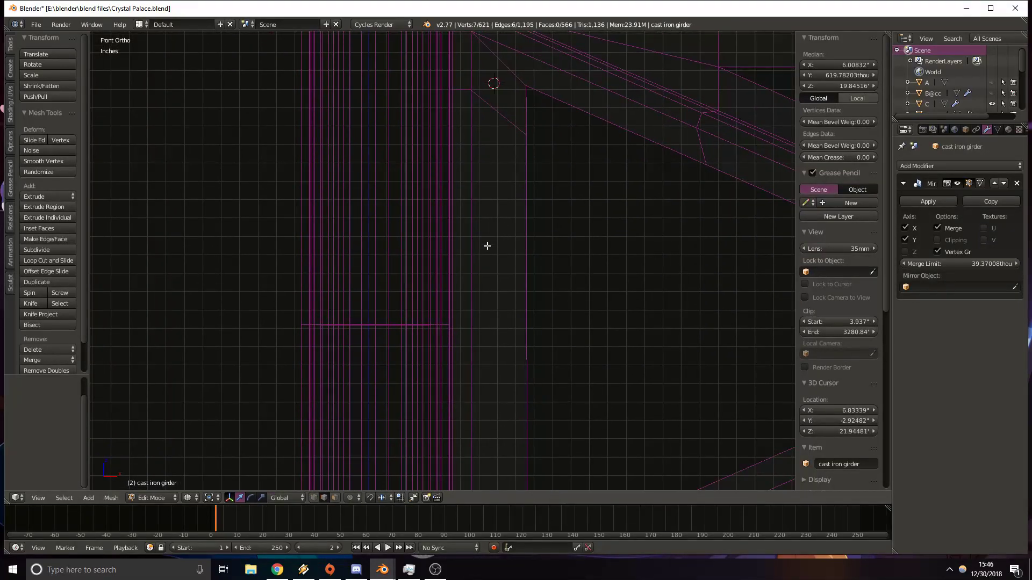
{"action": "key", "text": "z"}
{"action": "mouse_move", "coordinate": [491, 246]}
{"action": "middle_mouse_down"}
{"action": "mouse_move", "coordinate": [532, 265]}
{"action": "mouse_move", "coordinate": [677, 271]}
{"action": "mouse_move", "coordinate": [474, 360]}
{"action": "middle_mouse_up"}
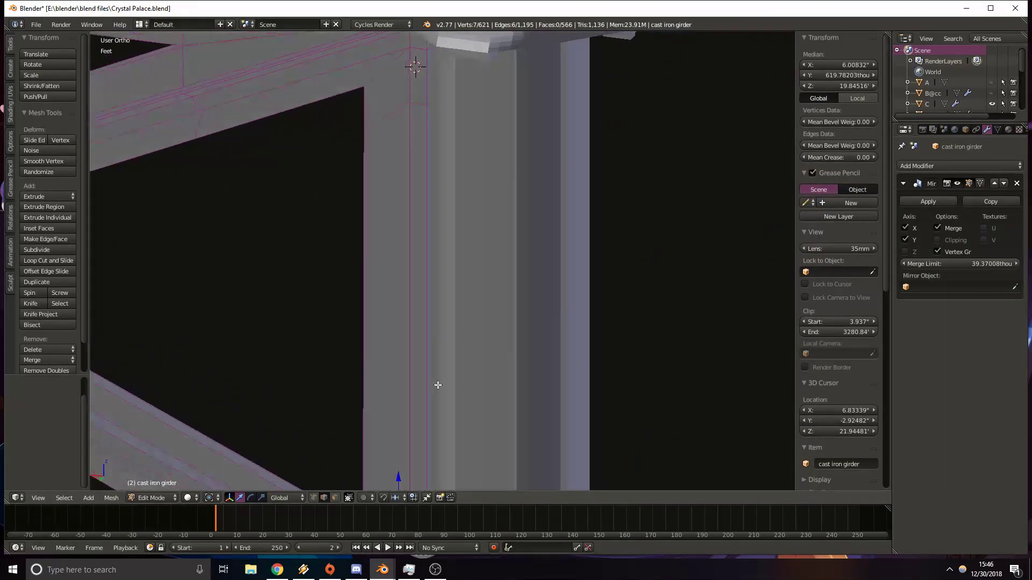
Select the end post's two column-facing faces between the loop cuts and move them 625.559 thou along X.
{"action": "left_click", "coordinate": [336, 499]}
{"action": "middle_click_drag", "start_coordinate": [458, 228], "coordinate": [453, 202]}
{"action": "right_click", "coordinate": [433, 201]}
{"action": "key", "text": "z"}
{"action": "key", "text": "z"}
{"action": "middle_click_drag", "start_coordinate": [491, 310], "coordinate": [290, 275]}
{"action": "key", "text": "z"}
{"action": "key", "text": "z"}
{"action": "left_click_drag", "start_coordinate": [514, 326], "coordinate": [528, 328]}
Examine the recessed end post and the girder's lower corner against the column in front and angled views.
{"action": "key", "text": "KP_1"}
{"action": "middle_click_drag", "start_coordinate": [496, 215], "coordinate": [497, 267], "text": "shift"}
{"action": "key", "text": "z"}
{"action": "scroll", "coordinate": [496, 266], "scroll_direction": "down", "scroll_amount": 5}
{"action": "middle_click_drag", "start_coordinate": [512, 305], "coordinate": [509, 288], "text": "shift"}
{"action": "scroll", "coordinate": [508, 288], "scroll_direction": "up", "scroll_amount": 4}
{"action": "key", "text": "z"}
{"action": "middle_click_drag", "start_coordinate": [497, 340], "coordinate": [487, 320], "text": "shift"}
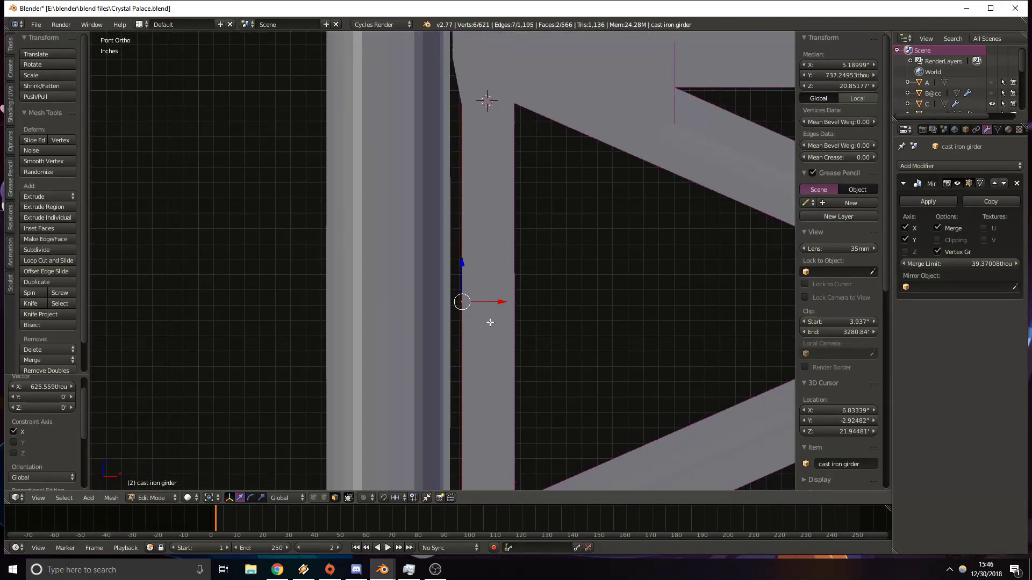
{"action": "middle_click_drag", "start_coordinate": [551, 486], "coordinate": [479, 230], "text": "shift"}
{"action": "middle_click_drag", "start_coordinate": [406, 313], "coordinate": [385, 341]}
{"action": "key", "text": "Tab"}
{"action": "scroll", "coordinate": [385, 342], "scroll_direction": "up", "scroll_amount": 2}
{"action": "right_click", "coordinate": [349, 352]}
{"action": "right_click", "coordinate": [375, 302]}
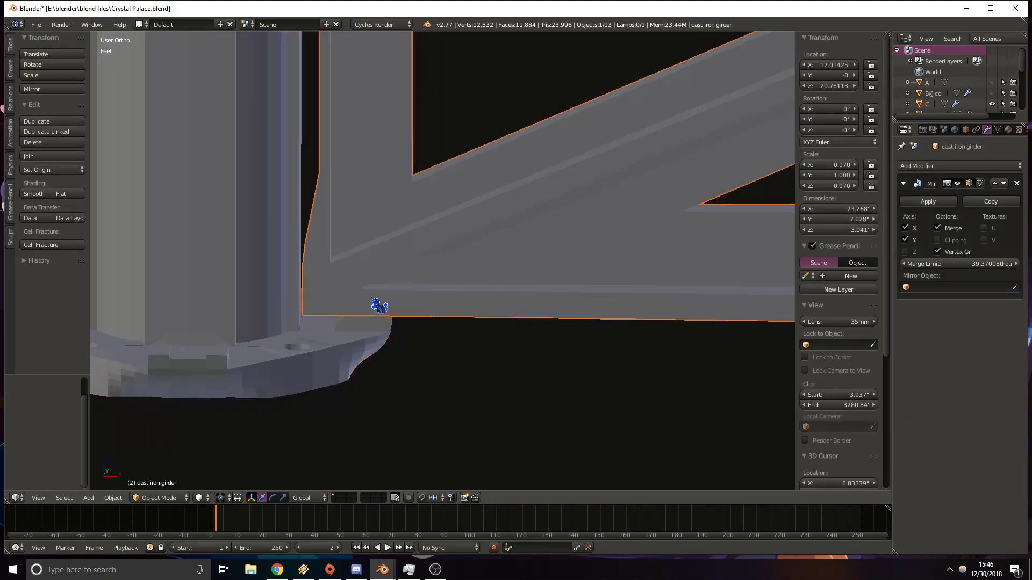
Reopen the girder's mesh and add a crosswise loop cut to the bottom beam near the column, slide factor -0.120.
{"action": "key", "text": "Tab"}
{"action": "middle_click_drag", "start_coordinate": [471, 323], "coordinate": [539, 265]}
{"action": "key", "text": "ctrl+r"}
{"action": "left_click", "coordinate": [524, 242]}
{"action": "left_click", "coordinate": [518, 246]}
{"action": "middle_click_drag", "start_coordinate": [519, 246], "coordinate": [569, 252]}
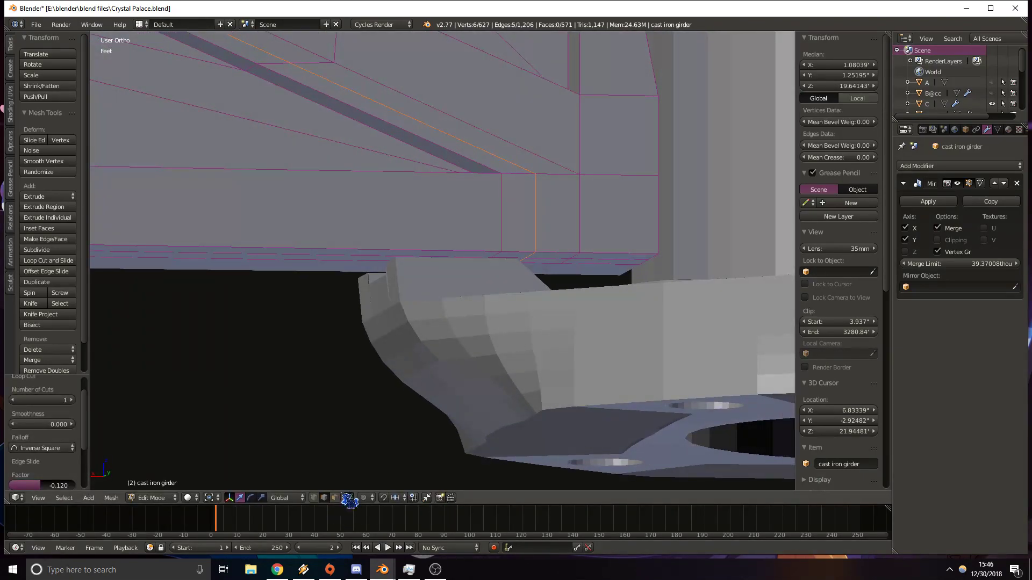
Select the two underside faces at the girder's column end and lower them 395.474 thou, plus a further 203.707 thou, along Z.
{"action": "left_click", "coordinate": [338, 497]}
{"action": "right_click", "coordinate": [609, 261]}
{"action": "right_click", "coordinate": [612, 256], "text": "shift"}
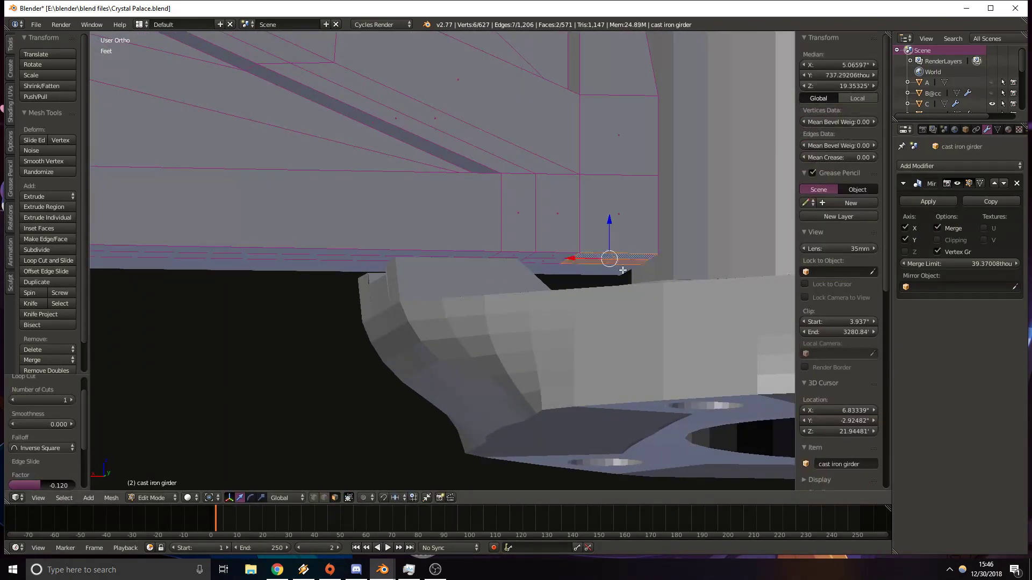
{"action": "middle_click_drag", "start_coordinate": [623, 270], "coordinate": [569, 245], "text": "shift"}
{"action": "left_click_drag", "start_coordinate": [557, 199], "coordinate": [555, 230]}
{"action": "key", "text": "KP_1"}
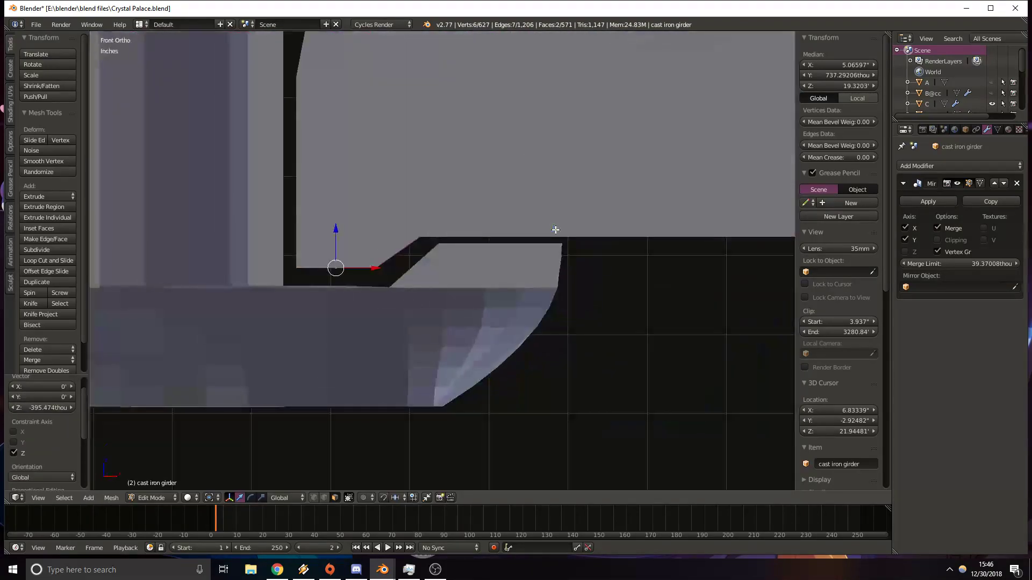
{"action": "left_click_drag", "start_coordinate": [342, 242], "coordinate": [339, 248]}
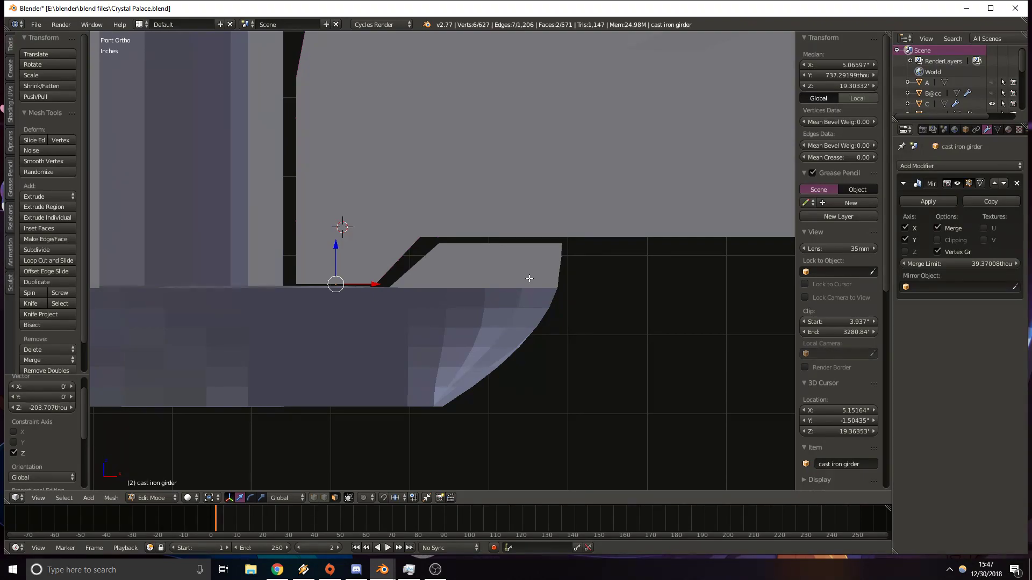
Select the two edges at the upper end of the girder's sloped step and move them 95.064 thou along X.
{"action": "middle_click_drag", "start_coordinate": [518, 275], "coordinate": [516, 303], "text": "shift"}
{"action": "middle_click_drag", "start_coordinate": [411, 310], "coordinate": [306, 437]}
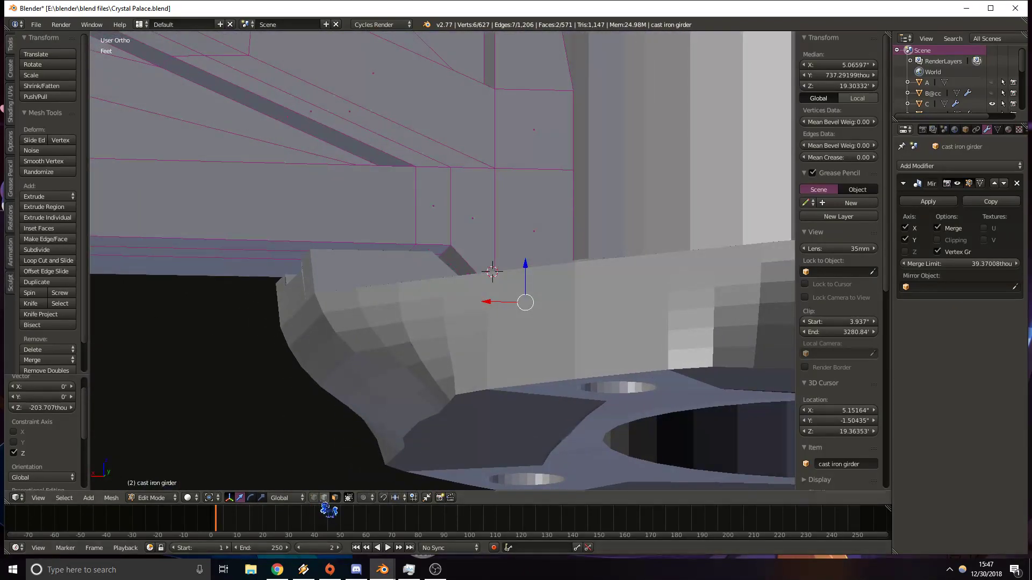
{"action": "middle_click_drag", "start_coordinate": [417, 335], "coordinate": [426, 267]}
{"action": "right_click", "coordinate": [443, 255]}
{"action": "right_click", "coordinate": [450, 255], "text": "shift"}
{"action": "right_click", "coordinate": [434, 260]}
{"action": "right_click", "coordinate": [436, 253], "text": "shift"}
{"action": "key", "text": "KP_1"}
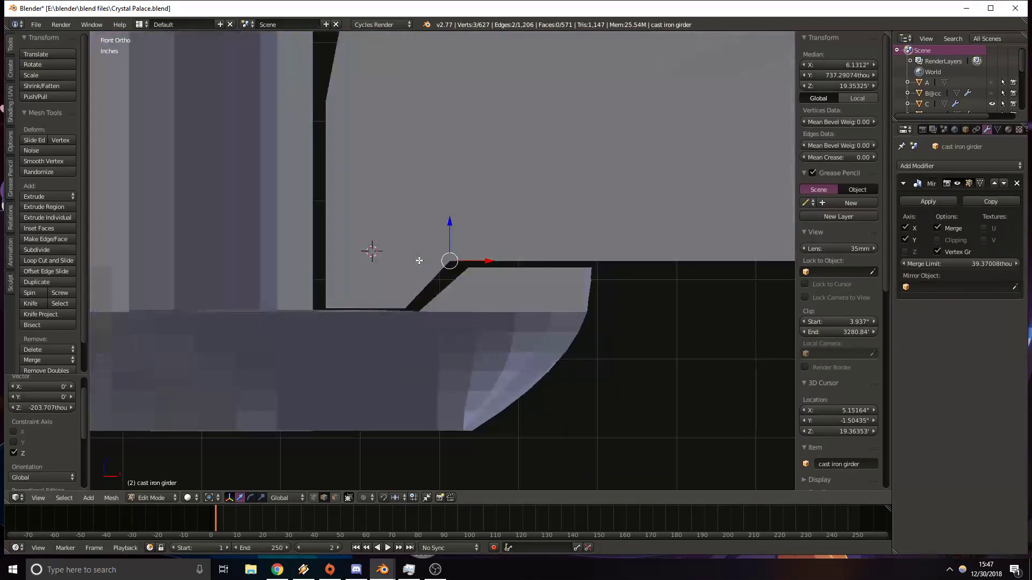
{"action": "left_click_drag", "start_coordinate": [480, 257], "coordinate": [492, 259]}
Select the two sloped faces of the girder's stepped underside and move them -366.676 thou along X.
{"action": "key", "text": "z"}
{"action": "mouse_move", "coordinate": [476, 288]}
{"action": "middle_mouse_down"}
{"action": "mouse_move", "coordinate": [447, 290]}
{"action": "mouse_move", "coordinate": [457, 292]}
{"action": "middle_mouse_up"}
{"action": "left_click", "coordinate": [334, 500]}
{"action": "right_click", "coordinate": [452, 282]}
{"action": "right_click", "coordinate": [438, 282], "text": "shift"}
{"action": "key", "text": "KP_1"}
{"action": "key", "text": "z"}
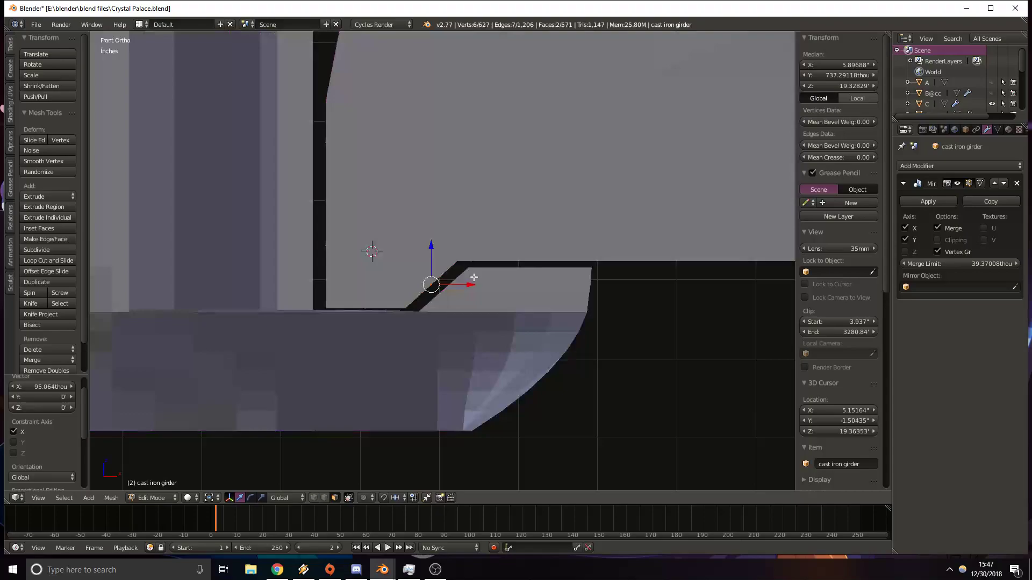
{"action": "left_click_drag", "start_coordinate": [466, 287], "coordinate": [438, 289]}
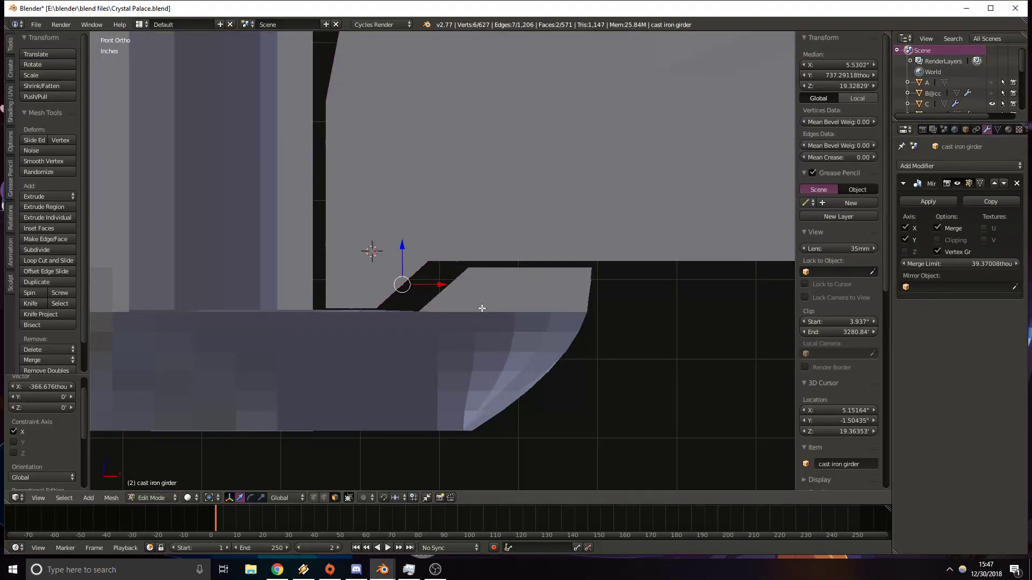
Leave the girder's mesh editing and examine the whole girder between its two columns.
{"action": "scroll", "coordinate": [466, 311], "scroll_direction": "down", "scroll_amount": 12}
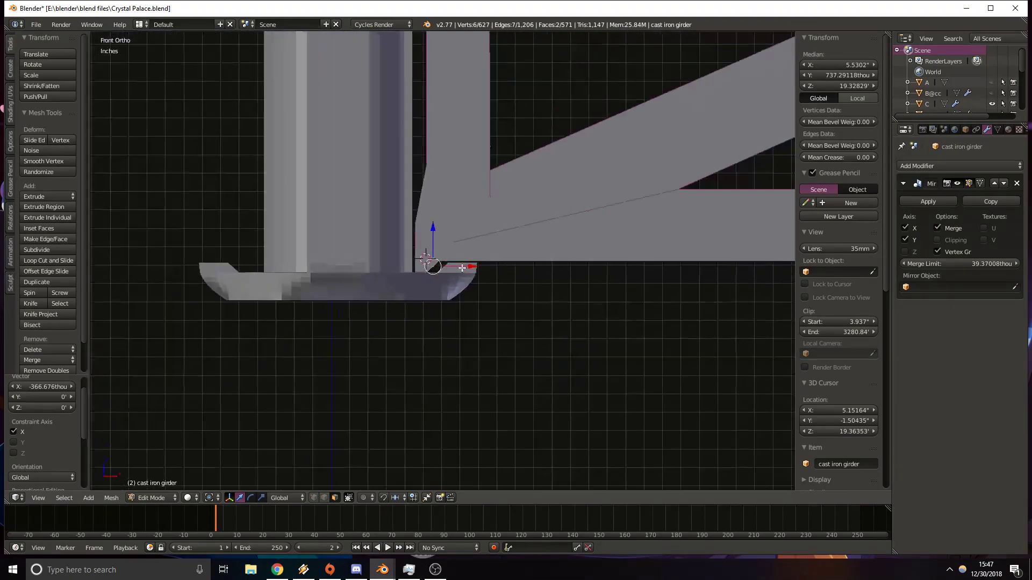
{"action": "key", "text": "z"}
{"action": "middle_click_drag", "start_coordinate": [499, 286], "coordinate": [490, 300]}
{"action": "key", "text": "z"}
{"action": "scroll", "coordinate": [491, 301], "scroll_direction": "down", "scroll_amount": 8}
{"action": "key", "text": "Tab"}
{"action": "middle_click_drag", "start_coordinate": [643, 321], "coordinate": [375, 301], "text": "shift"}
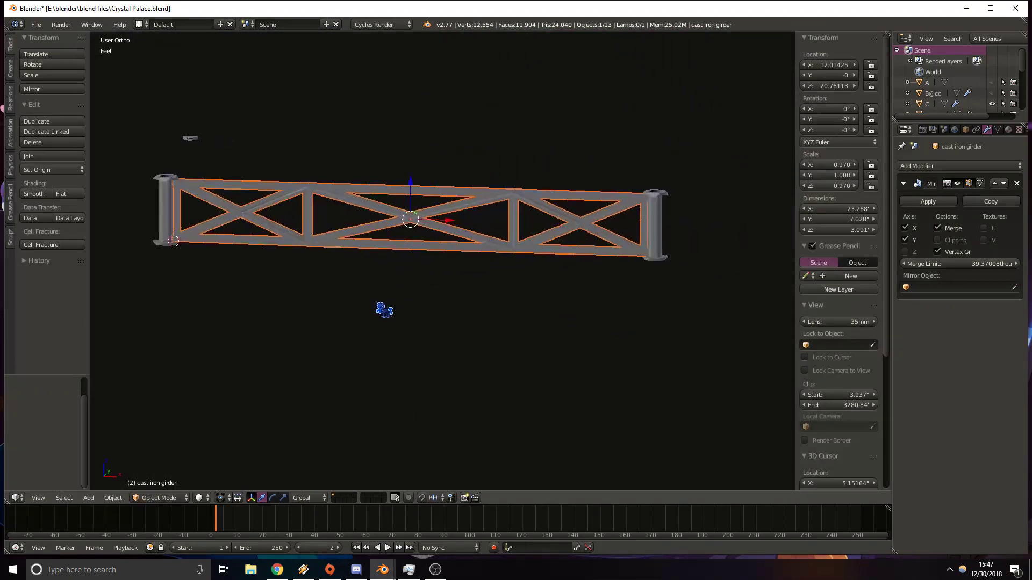
{"action": "middle_click_drag", "start_coordinate": [470, 302], "coordinate": [506, 319], "text": "shift"}
{"action": "scroll", "coordinate": [505, 319], "scroll_direction": "up", "scroll_amount": 2}
{"action": "middle_click_drag", "start_coordinate": [303, 309], "coordinate": [501, 309], "text": "shift"}
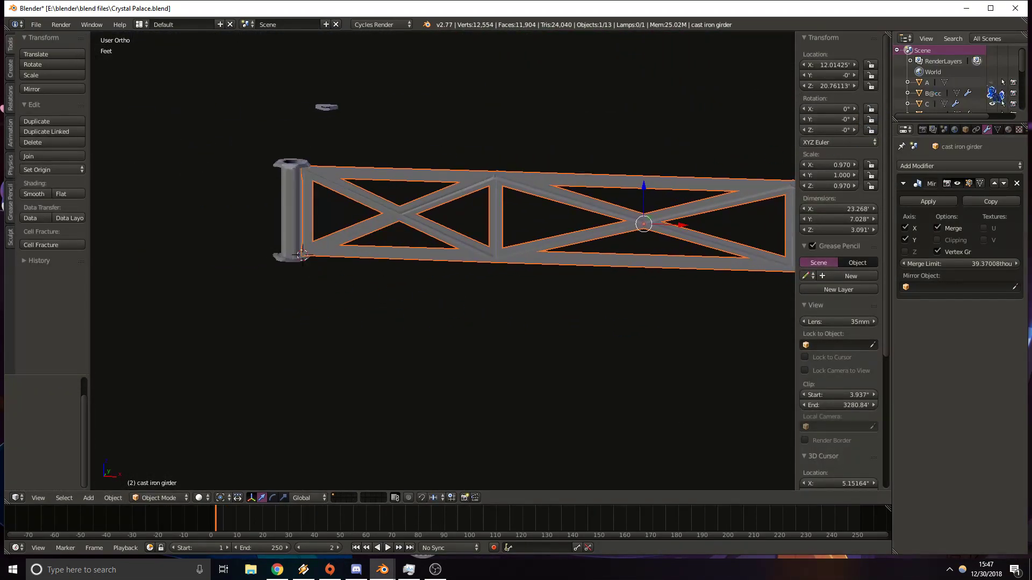
Unhide column A, column base B@cc and the Plane object, bringing the foot of the column into view.
{"action": "left_click", "coordinate": [992, 82]}
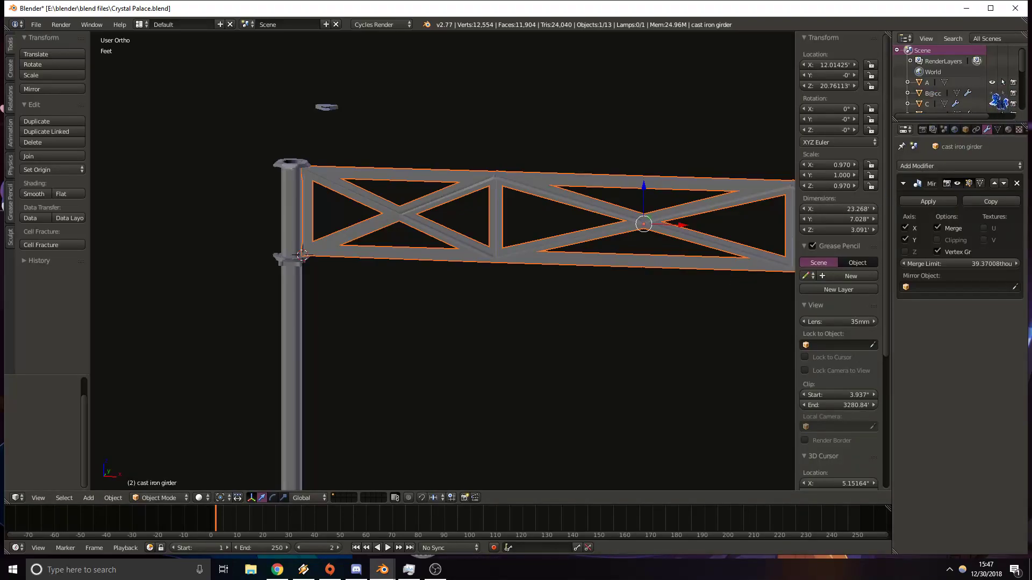
{"action": "middle_click_drag", "start_coordinate": [407, 392], "coordinate": [490, 199], "text": "shift"}
{"action": "middle_click_drag", "start_coordinate": [462, 378], "coordinate": [388, 228], "text": "shift"}
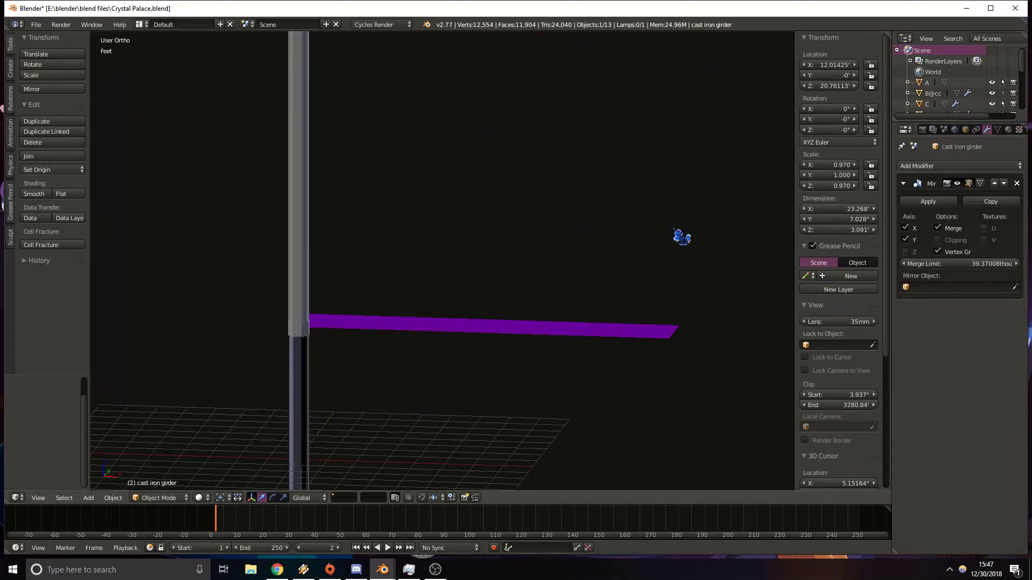
{"action": "scroll", "coordinate": [990, 99], "scroll_direction": "down", "scroll_amount": 3}
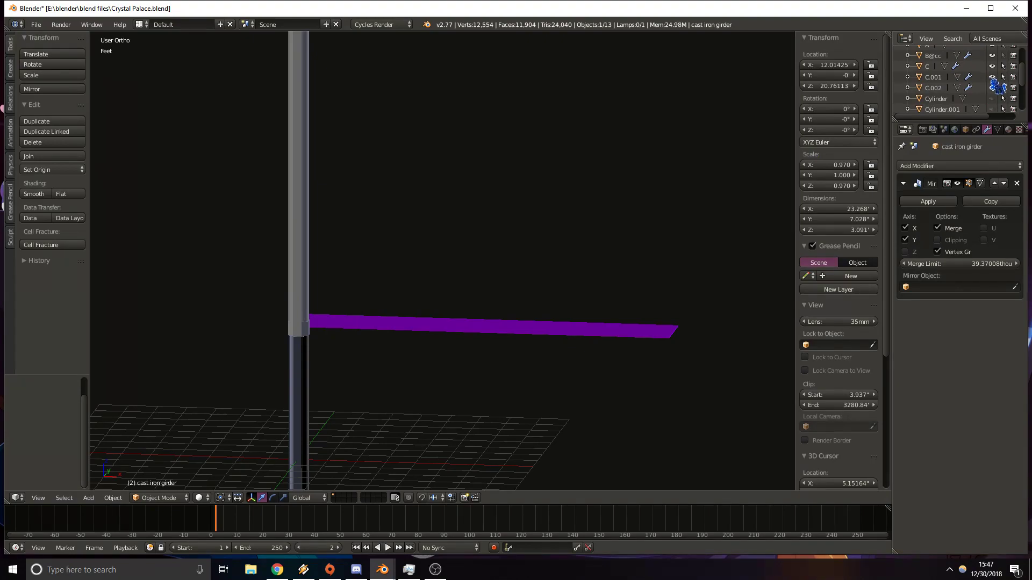
{"action": "scroll", "coordinate": [998, 103], "scroll_direction": "down", "scroll_amount": 3}
{"action": "left_click", "coordinate": [992, 94]}
{"action": "middle_click_drag", "start_coordinate": [434, 301], "coordinate": [503, 172], "text": "shift"}
{"action": "scroll", "coordinate": [322, 355], "scroll_direction": "up", "scroll_amount": 3}
{"action": "middle_click_drag", "start_coordinate": [293, 385], "coordinate": [381, 239], "text": "shift"}
{"action": "middle_click_drag", "start_coordinate": [375, 327], "coordinate": [417, 343]}
Add a new plane and move it down along Z to just below the column's base plate, at about -2.248'.
{"action": "key", "text": "shift+a"}
{"action": "left_click", "coordinate": [449, 343]}
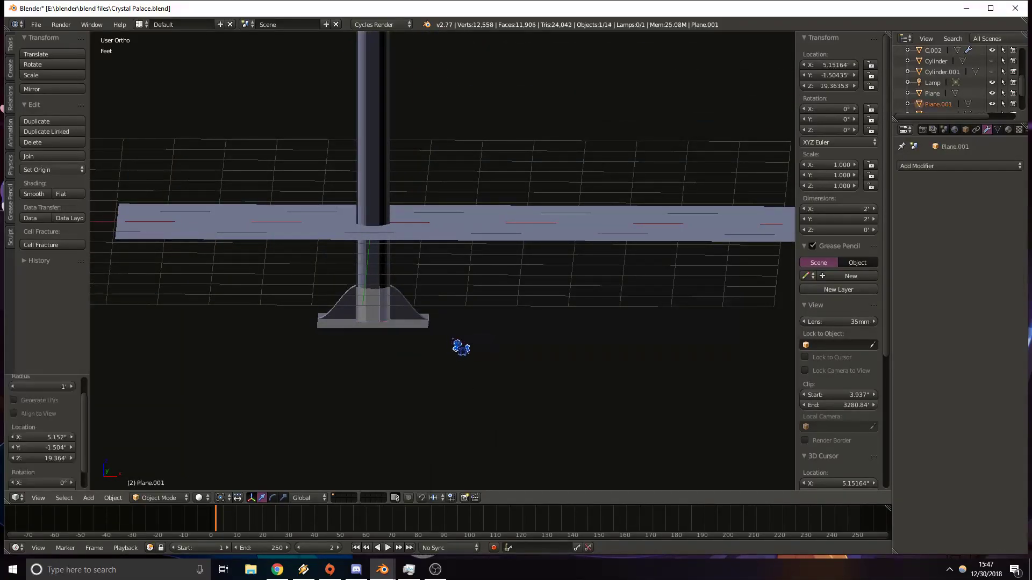
{"action": "scroll", "coordinate": [623, 280], "scroll_direction": "down", "scroll_amount": 6}
{"action": "left_click_drag", "start_coordinate": [446, 138], "coordinate": [464, 279]}
{"action": "scroll", "coordinate": [463, 278], "scroll_direction": "up", "scroll_amount": 8}
{"action": "scroll", "coordinate": [451, 350], "scroll_direction": "down", "scroll_amount": 2}
{"action": "left_click_drag", "start_coordinate": [428, 457], "coordinate": [462, 265]}
{"action": "scroll", "coordinate": [464, 277], "scroll_direction": "up", "scroll_amount": 5}
{"action": "middle_click_drag", "start_coordinate": [429, 295], "coordinate": [422, 264], "text": "shift"}
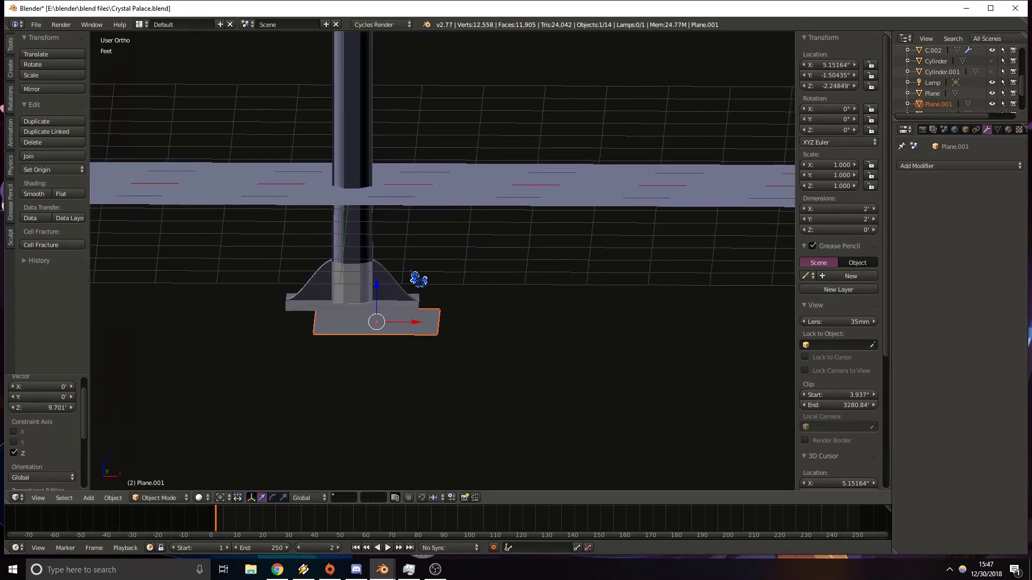
Scale the new plane by a factor of about 25.019 to form a large ground surface.
{"action": "key", "text": "s"}
{"action": "left_click", "coordinate": [637, 333]}
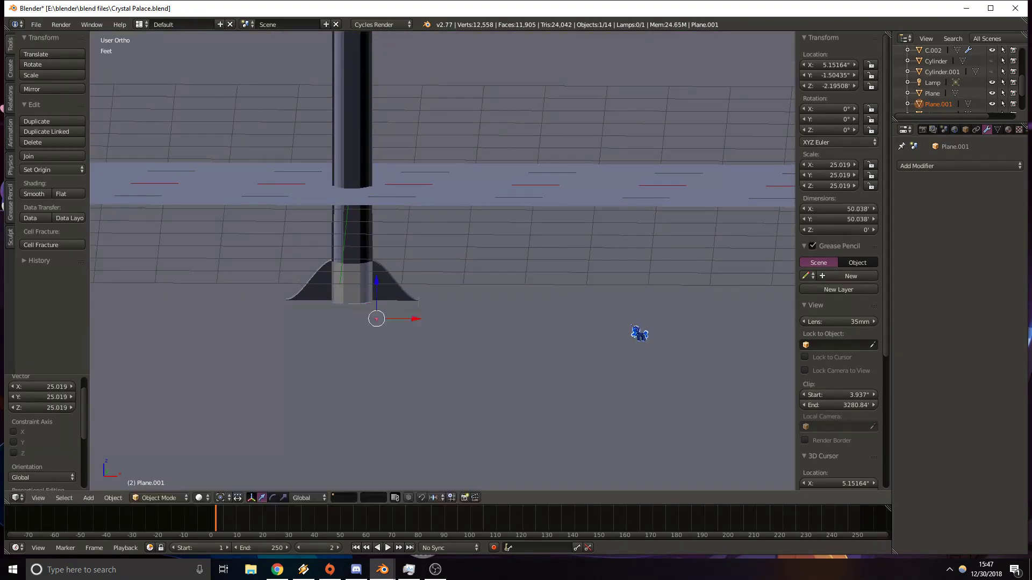
{"action": "key", "text": "z"}
{"action": "scroll", "coordinate": [462, 357], "scroll_direction": "down", "scroll_amount": 3}
{"action": "middle_click_drag", "start_coordinate": [462, 357], "coordinate": [495, 341]}
{"action": "key", "text": "z"}
{"action": "scroll", "coordinate": [458, 360], "scroll_direction": "up", "scroll_amount": 4}
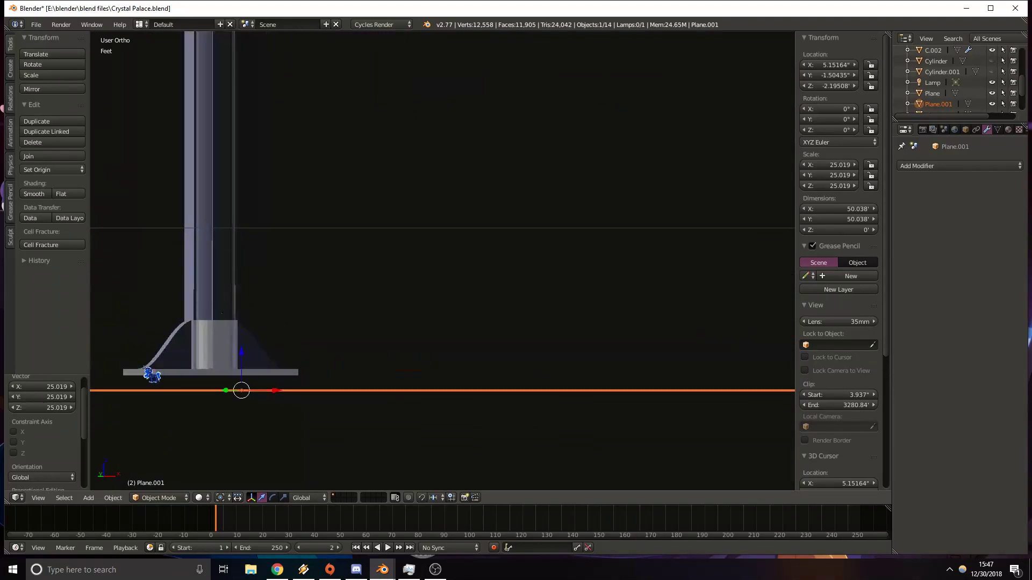
Raise the ground plane 2.472" along Z toward the underside of the column's base plate.
{"action": "scroll", "coordinate": [384, 315], "scroll_direction": "up", "scroll_amount": 2}
{"action": "key", "text": "g"}
{"action": "key", "text": "z"}
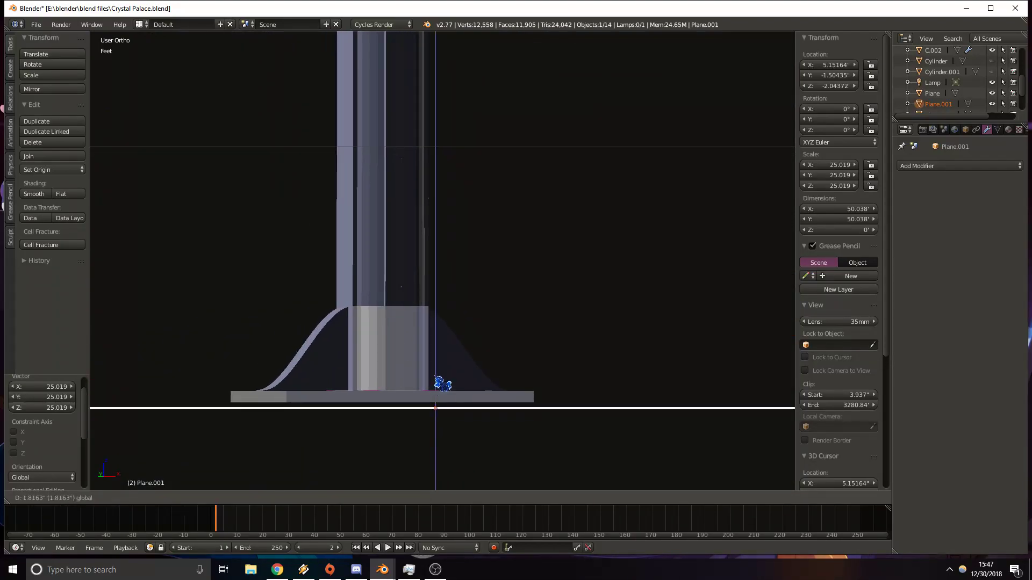
{"action": "left_click", "coordinate": [433, 375]}
{"action": "middle_click_drag", "start_coordinate": [433, 376], "coordinate": [519, 313]}
{"action": "middle_click_drag", "start_coordinate": [540, 257], "coordinate": [379, 302], "text": "shift"}
{"action": "scroll", "coordinate": [379, 302], "scroll_direction": "down", "scroll_amount": 5}
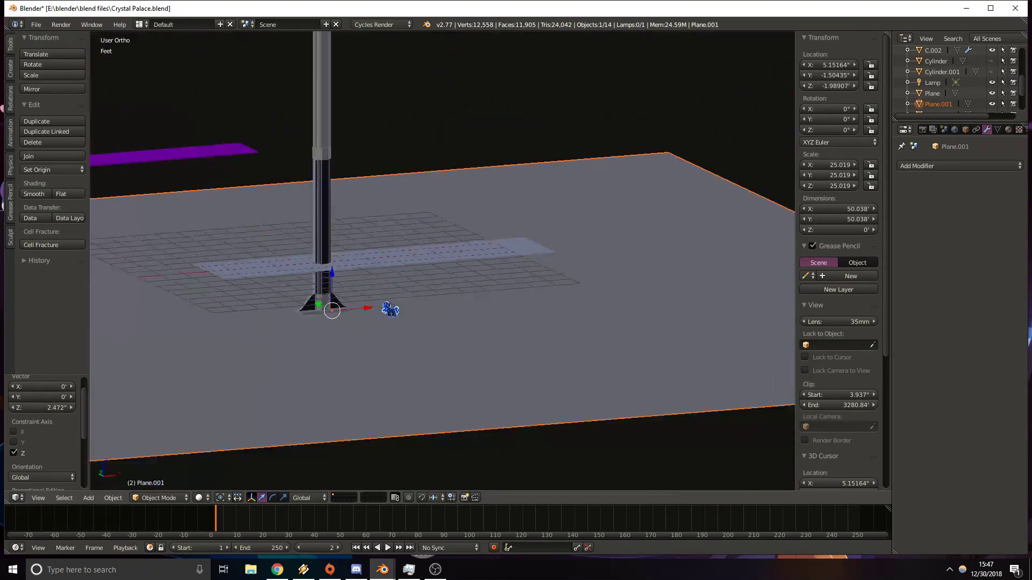
Hide objects A, B@cc, C and the cast iron girder.
{"action": "middle_click_drag", "start_coordinate": [214, 219], "coordinate": [267, 297], "text": "shift"}
{"action": "scroll", "coordinate": [994, 77], "scroll_direction": "up", "scroll_amount": 4}
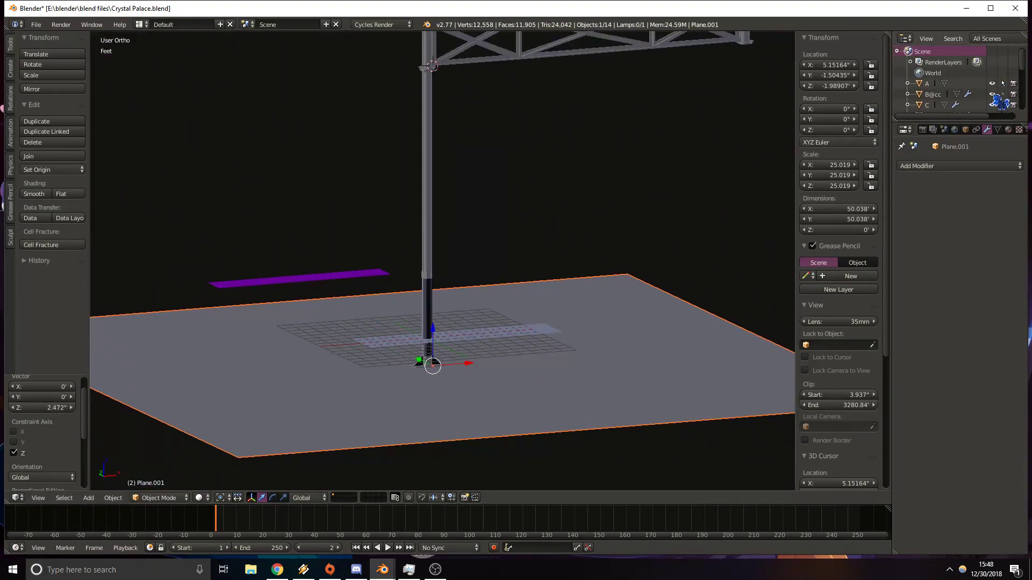
{"action": "left_click", "coordinate": [992, 83]}
{"action": "left_click", "coordinate": [991, 94]}
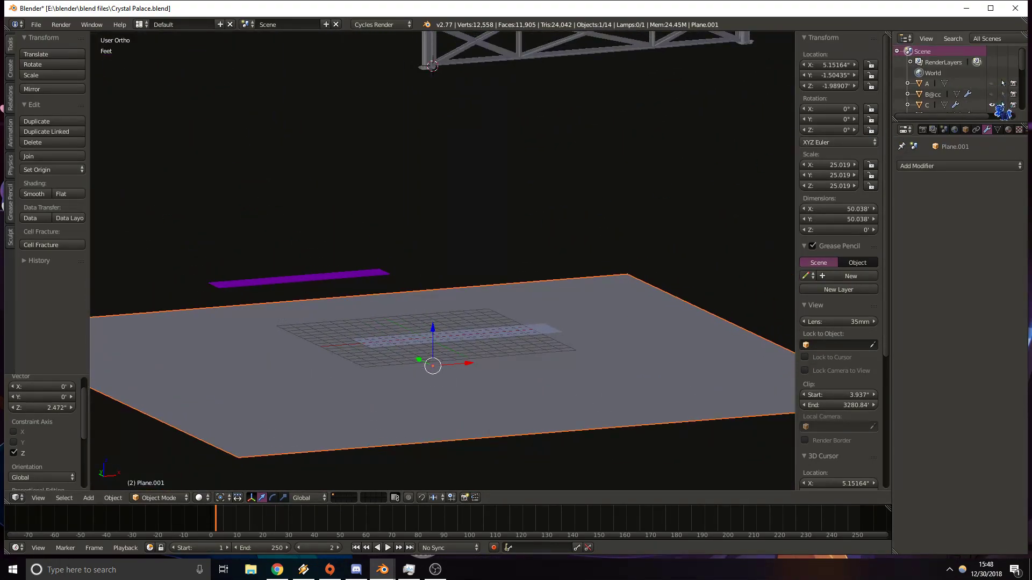
{"action": "left_click", "coordinate": [993, 104]}
{"action": "scroll", "coordinate": [999, 102], "scroll_direction": "down", "scroll_amount": 5}
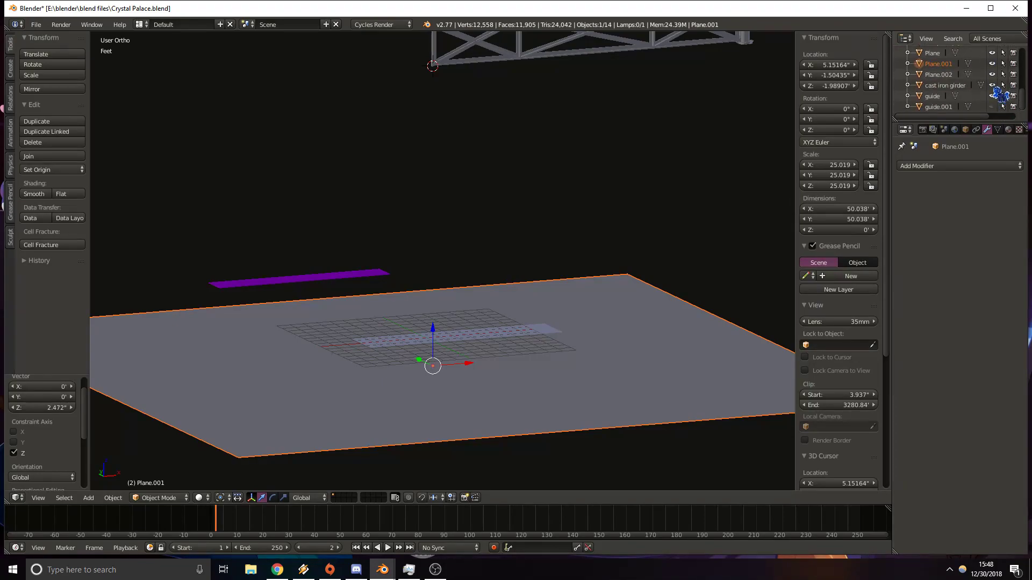
{"action": "left_click", "coordinate": [991, 84]}
{"action": "scroll", "coordinate": [574, 258], "scroll_direction": "up", "scroll_amount": 5}
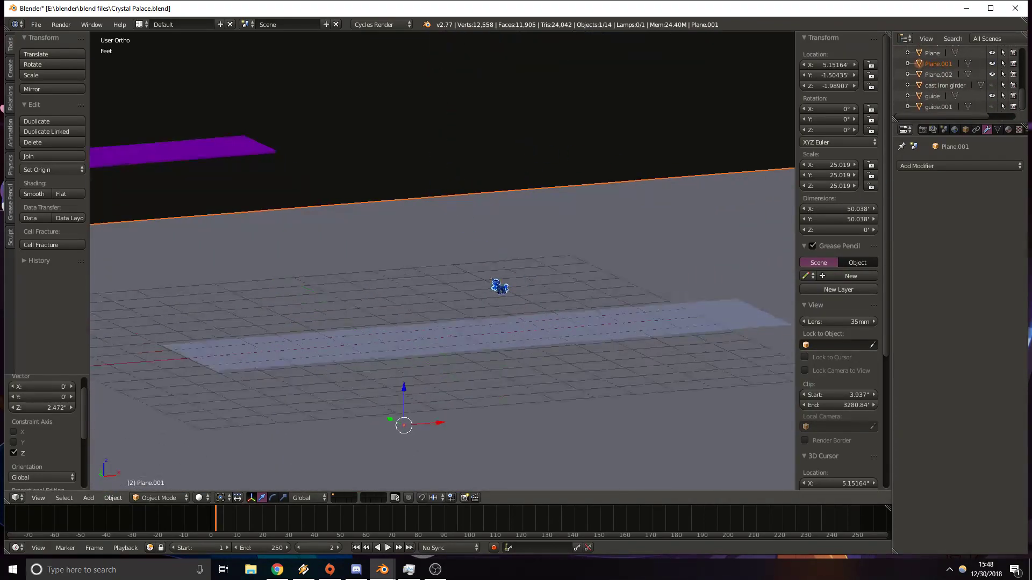
Rename the long, narrow Plane object above the ground as FLOOR and hide it.
{"action": "middle_click_drag", "start_coordinate": [512, 278], "coordinate": [511, 313]}
{"action": "right_click", "coordinate": [460, 175]}
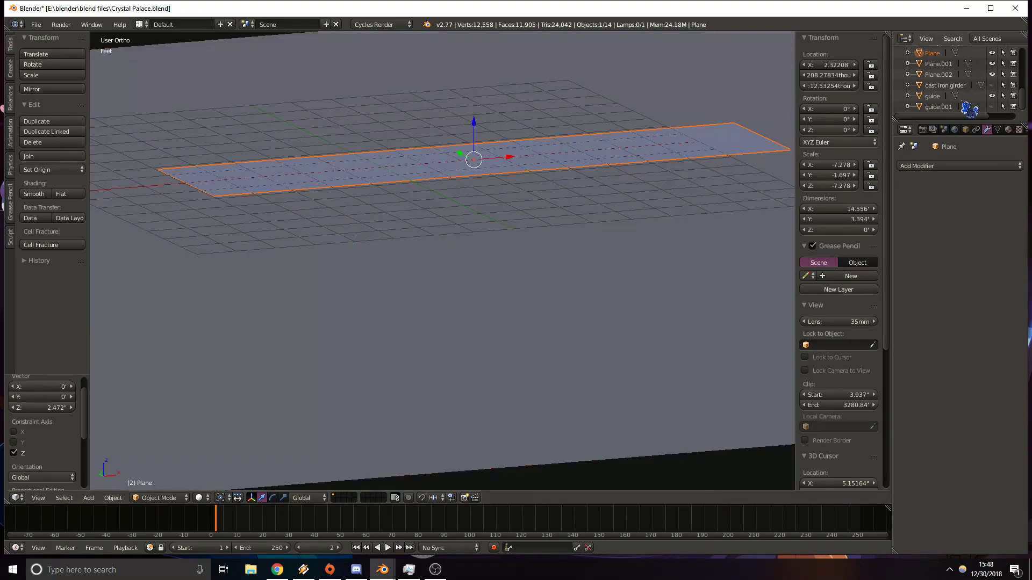
{"action": "double_click", "coordinate": [932, 52]}
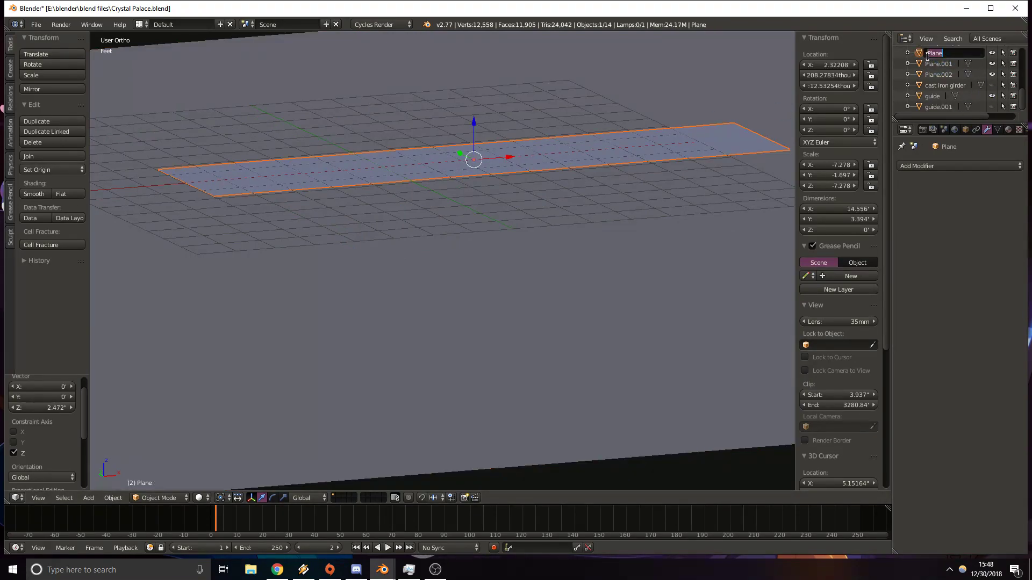
{"action": "type", "text": "FLOOR"}
{"action": "key", "text": "Return"}
{"action": "scroll", "coordinate": [951, 81], "scroll_direction": "up", "scroll_amount": 3}
{"action": "left_click", "coordinate": [993, 96]}
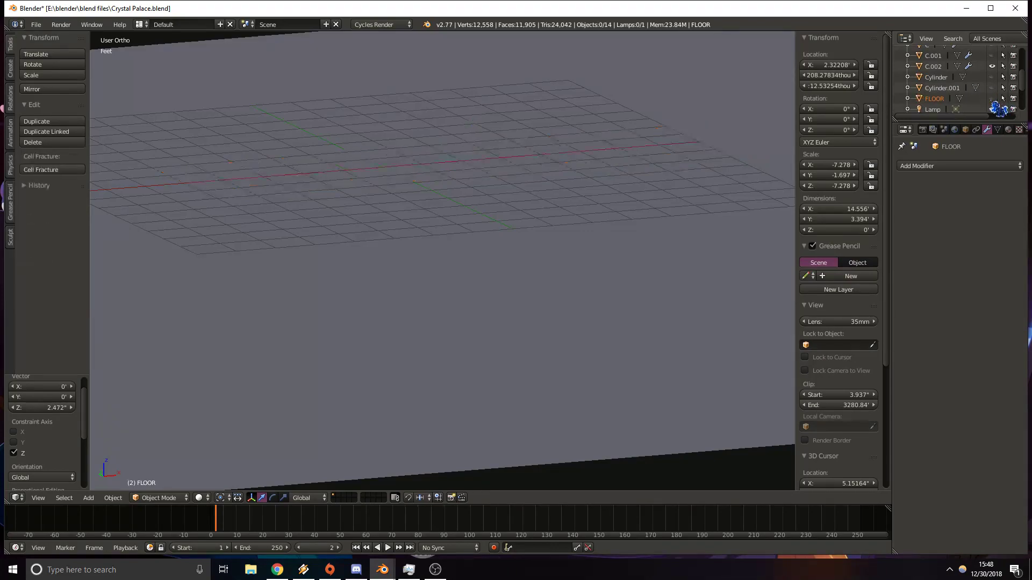
Select the large ground plane and give it a new material named GROUND.
{"action": "scroll", "coordinate": [581, 156], "scroll_direction": "down", "scroll_amount": 7}
{"action": "key", "text": "z"}
{"action": "key", "text": "z"}
{"action": "mouse_move", "coordinate": [567, 202]}
{"action": "middle_mouse_down"}
{"action": "mouse_move", "coordinate": [585, 204]}
{"action": "mouse_move", "coordinate": [548, 297]}
{"action": "middle_mouse_up"}
{"action": "right_click", "coordinate": [546, 296]}
{"action": "left_click", "coordinate": [1008, 129]}
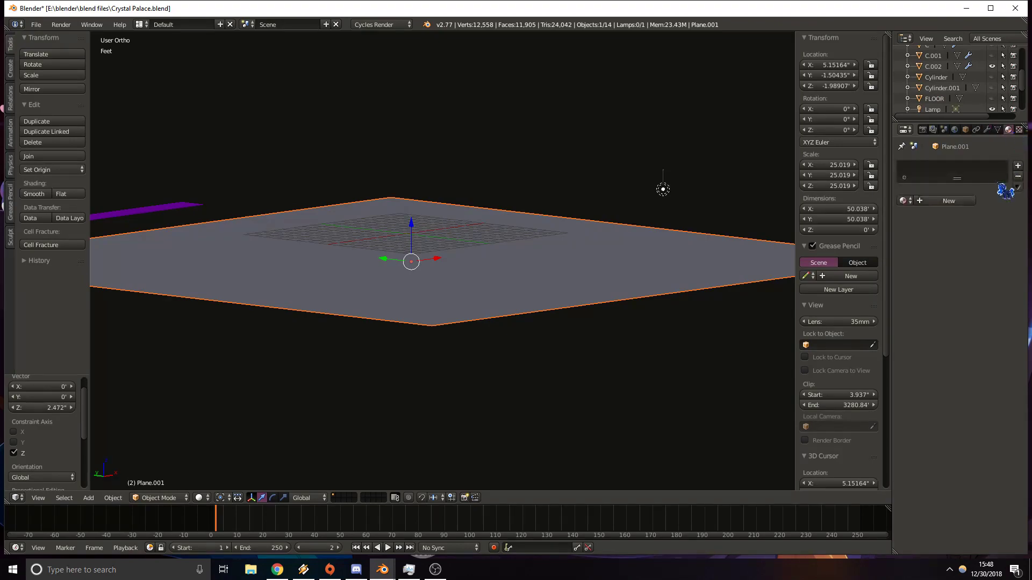
{"action": "left_click", "coordinate": [924, 201]}
{"action": "double_click", "coordinate": [924, 201]}
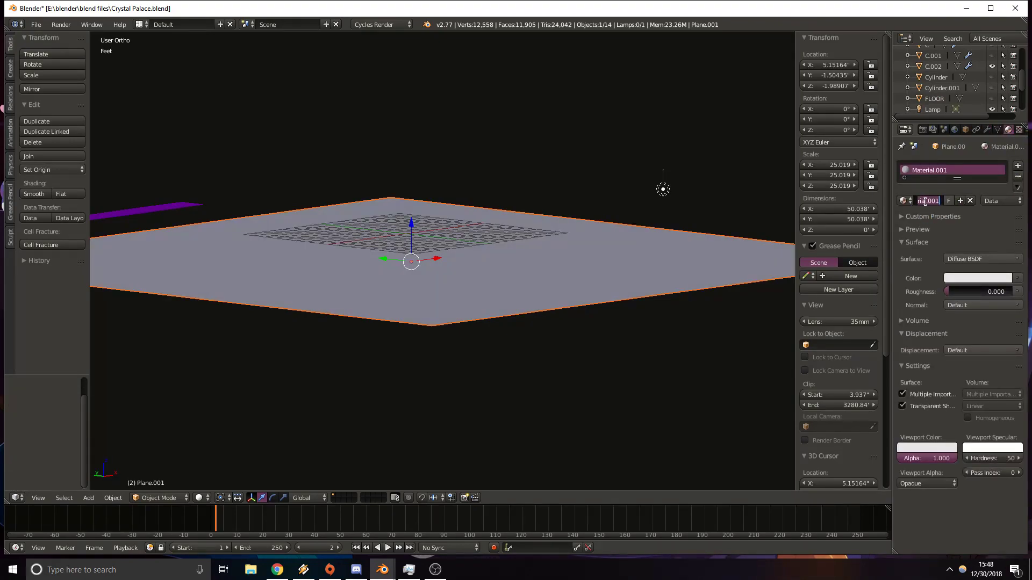
{"action": "type", "text": "GROUND"}
{"action": "key", "text": "Return"}
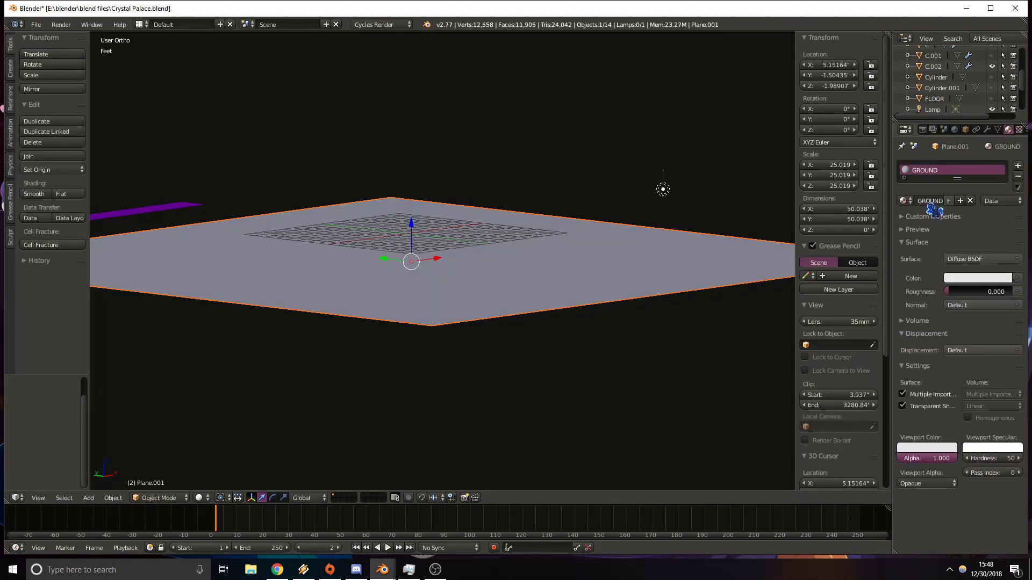
Set the GROUND material's viewport color to green, about R 0.057, G 0.800, B 0.040.
{"action": "left_click", "coordinate": [926, 447]}
{"action": "left_click", "coordinate": [927, 448]}
{"action": "left_click", "coordinate": [871, 341]}
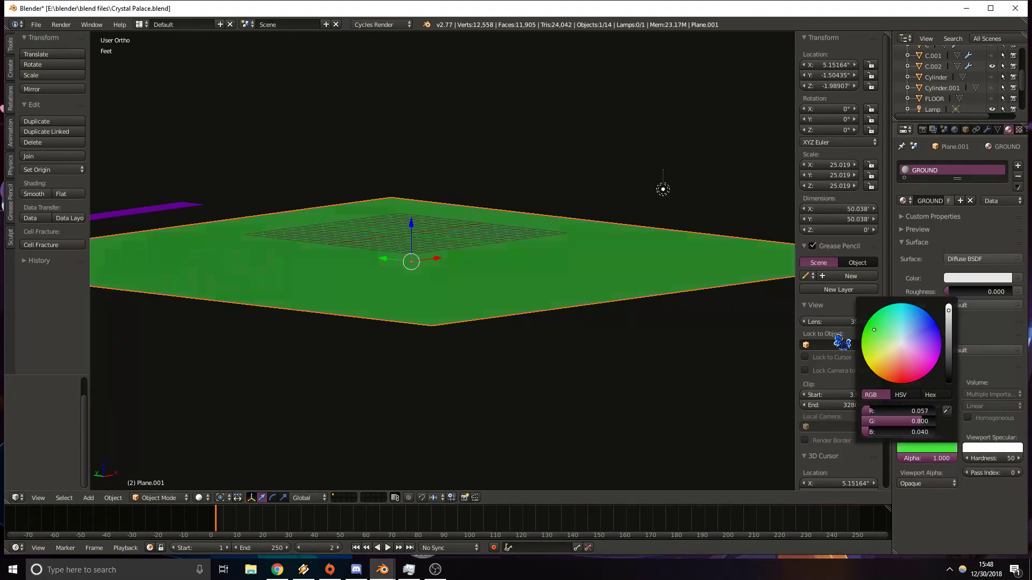
Unhide the column base B@cc and view it standing on the green ground plane.
{"action": "scroll", "coordinate": [629, 345], "scroll_direction": "up", "scroll_amount": 5}
{"action": "middle_click_drag", "start_coordinate": [652, 316], "coordinate": [597, 282]}
{"action": "scroll", "coordinate": [962, 81], "scroll_direction": "up", "scroll_amount": 3}
{"action": "scroll", "coordinate": [973, 98], "scroll_direction": "up", "scroll_amount": 2}
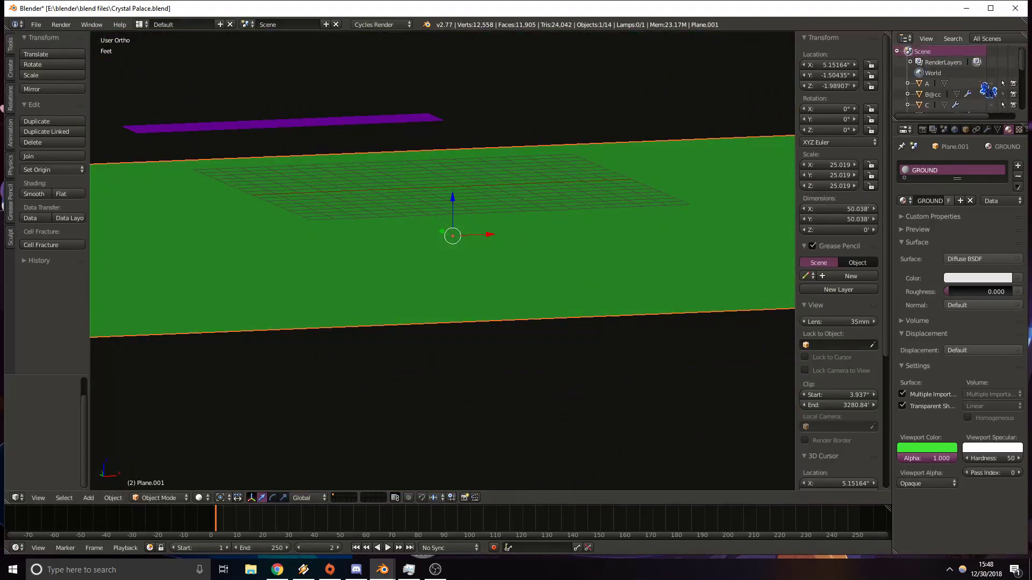
{"action": "left_click", "coordinate": [992, 95]}
{"action": "middle_click_drag", "start_coordinate": [618, 140], "coordinate": [526, 241]}
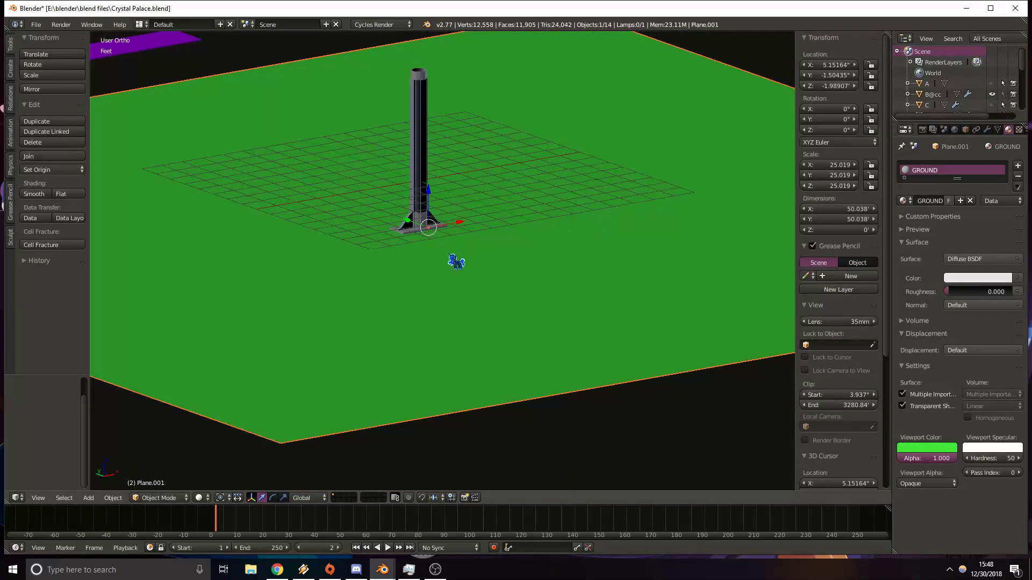
Examine the column base from its foot up to the open collar at its upper end.
{"action": "scroll", "coordinate": [459, 184], "scroll_direction": "up", "scroll_amount": 3}
{"action": "middle_click_drag", "start_coordinate": [411, 138], "coordinate": [459, 265], "text": "shift"}
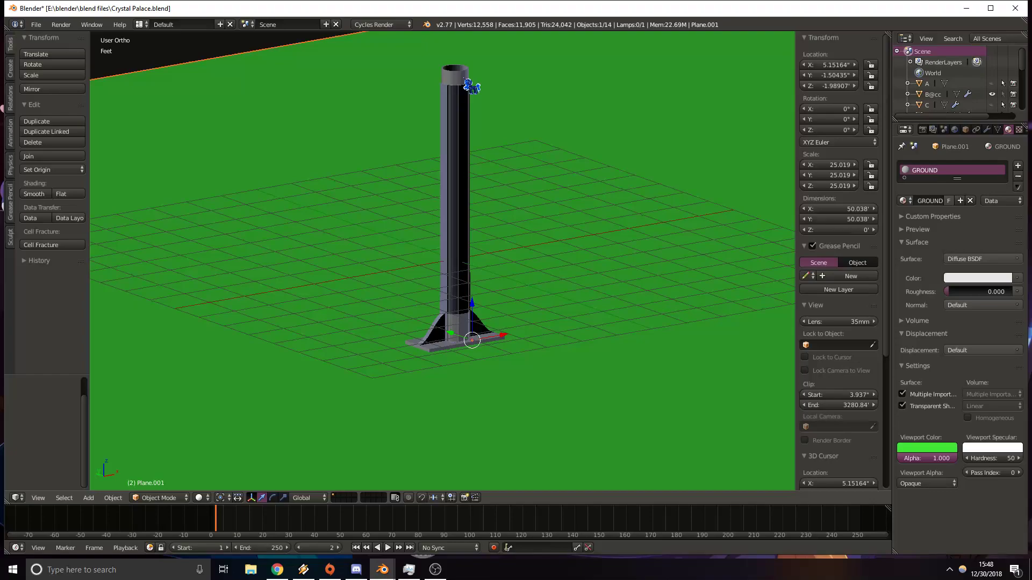
{"action": "scroll", "coordinate": [458, 93], "scroll_direction": "up", "scroll_amount": 5}
{"action": "middle_click_drag", "start_coordinate": [460, 94], "coordinate": [503, 218], "text": "shift"}
{"action": "middle_click_drag", "start_coordinate": [521, 53], "coordinate": [442, 224], "text": "shift"}
{"action": "scroll", "coordinate": [476, 246], "scroll_direction": "up", "scroll_amount": 5}
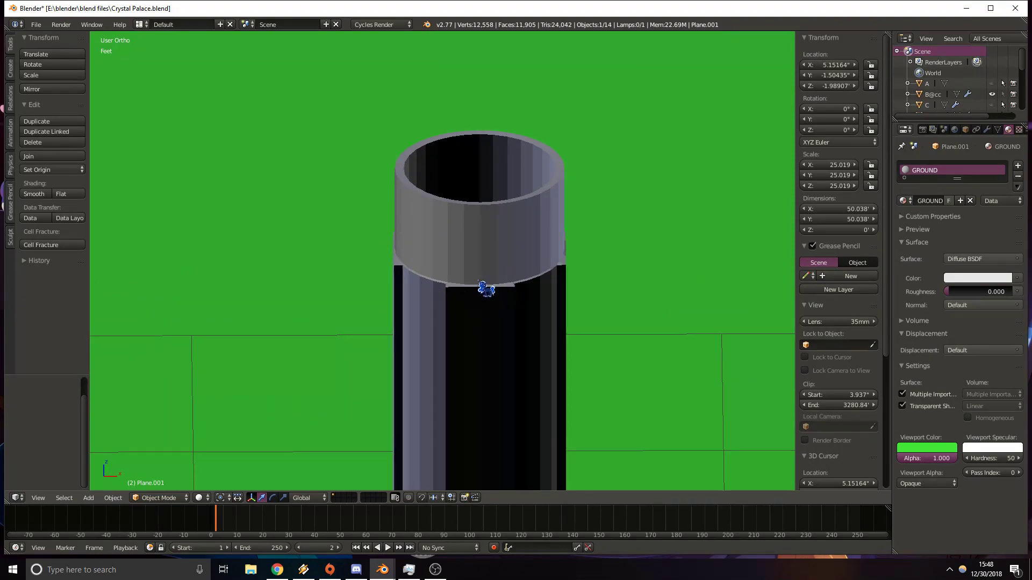
{"action": "key", "text": "z"}
{"action": "key", "text": "z"}
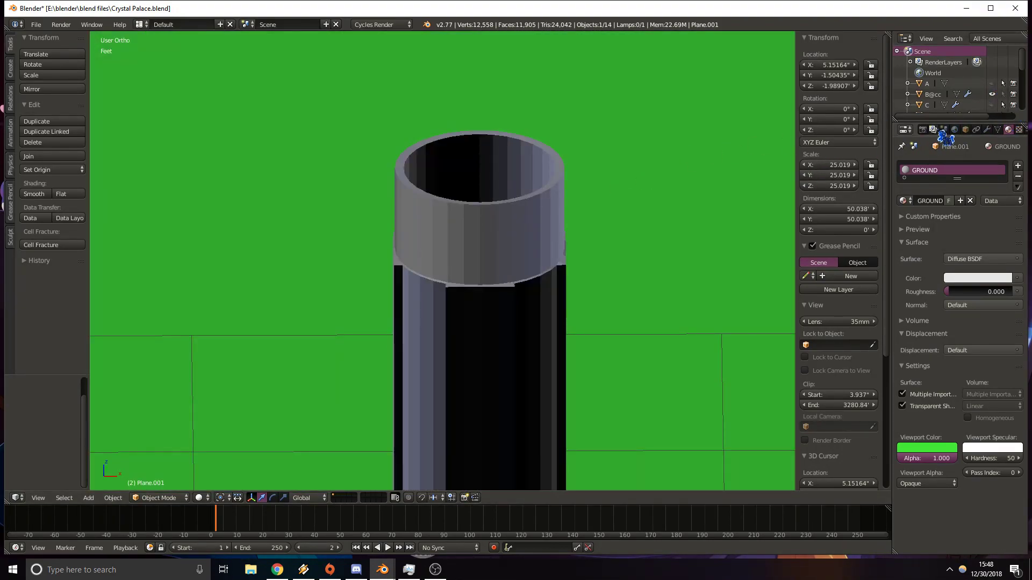
Unhide the column shaft A above the base and view the column standing on the ground plane.
{"action": "left_click", "coordinate": [991, 85]}
{"action": "scroll", "coordinate": [615, 168], "scroll_direction": "down", "scroll_amount": 6}
{"action": "key", "text": "z"}
{"action": "scroll", "coordinate": [491, 250], "scroll_direction": "up", "scroll_amount": 4}
{"action": "middle_click_drag", "start_coordinate": [493, 247], "coordinate": [490, 230]}
{"action": "key", "text": "z"}
{"action": "middle_click_drag", "start_coordinate": [536, 328], "coordinate": [449, 221]}
{"action": "scroll", "coordinate": [520, 341], "scroll_direction": "down", "scroll_amount": 7}
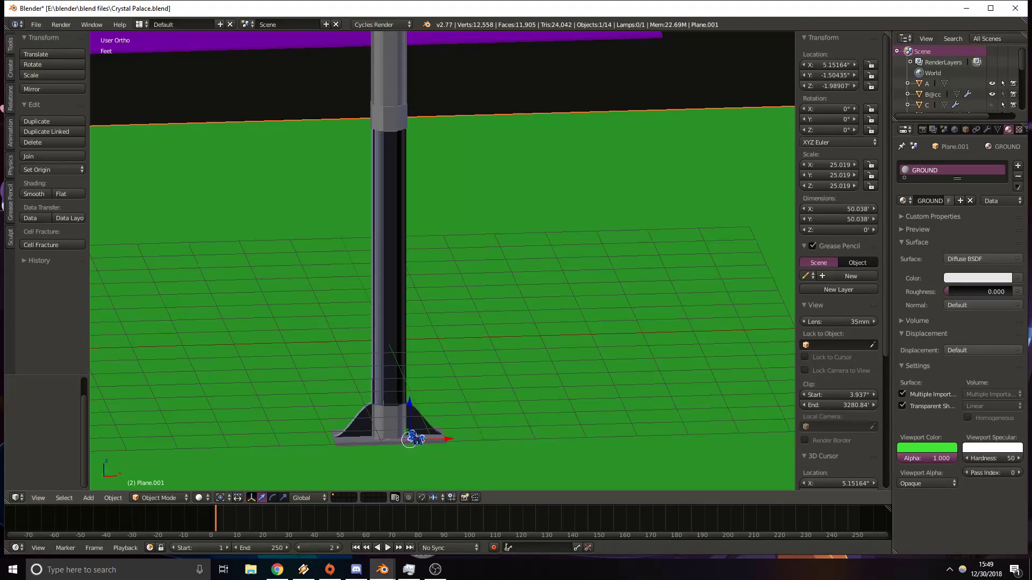
Select the column shaft A and examine it up to its upper end.
{"action": "middle_click_drag", "start_coordinate": [421, 230], "coordinate": [432, 345], "text": "shift"}
{"action": "right_click", "coordinate": [407, 203]}
{"action": "scroll", "coordinate": [431, 212], "scroll_direction": "down", "scroll_amount": 6}
{"action": "middle_click_drag", "start_coordinate": [466, 156], "coordinate": [445, 166], "text": "shift"}
{"action": "scroll", "coordinate": [457, 282], "scroll_direction": "up", "scroll_amount": 4}
{"action": "scroll", "coordinate": [424, 113], "scroll_direction": "down", "scroll_amount": 3}
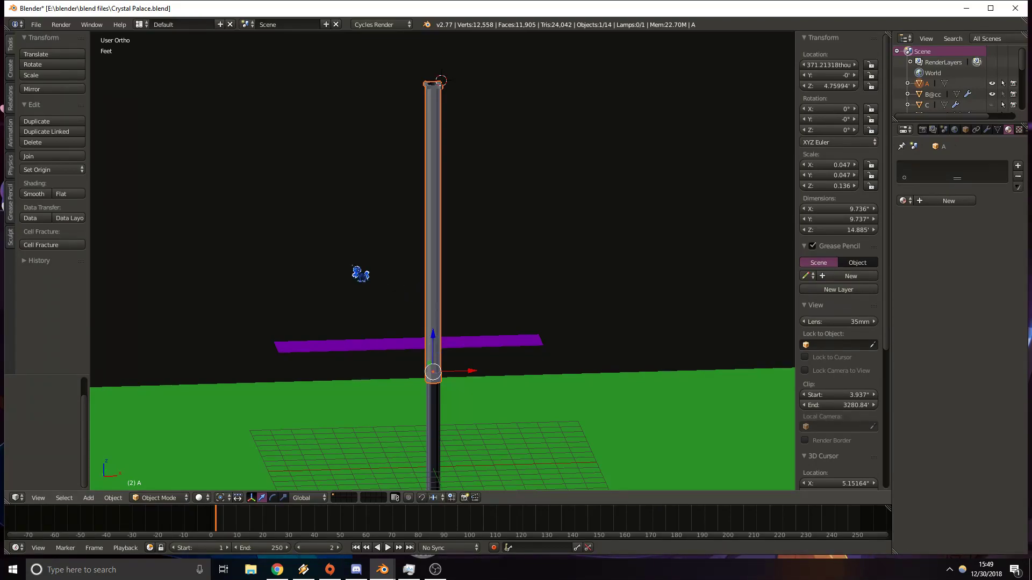
{"action": "scroll", "coordinate": [451, 292], "scroll_direction": "up", "scroll_amount": 2, "text": "shift"}
{"action": "scroll", "coordinate": [456, 265], "scroll_direction": "up", "scroll_amount": 2}
{"action": "scroll", "coordinate": [473, 248], "scroll_direction": "down", "scroll_amount": 2}
{"action": "scroll", "coordinate": [473, 249], "scroll_direction": "down", "scroll_amount": 1, "text": "shift"}
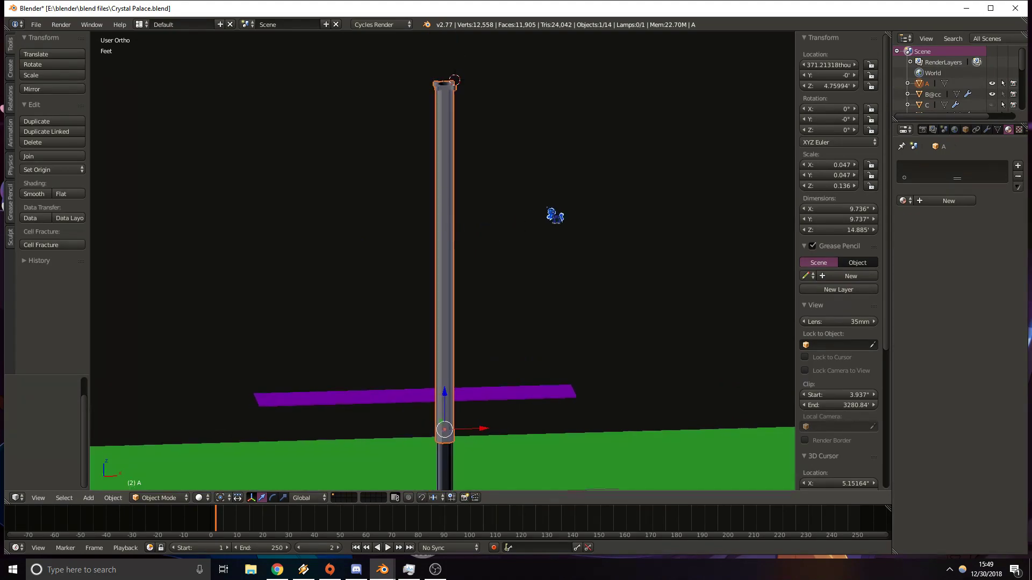
Unhide the flanged column piece C at the upper end of shaft A.
{"action": "scroll", "coordinate": [995, 98], "scroll_direction": "down", "scroll_amount": 2}
{"action": "left_click", "coordinate": [991, 87]}
{"action": "middle_click_drag", "start_coordinate": [407, 114], "coordinate": [460, 271], "text": "shift"}
{"action": "scroll", "coordinate": [536, 248], "scroll_direction": "up", "scroll_amount": 7}
{"action": "middle_click_drag", "start_coordinate": [660, 141], "coordinate": [433, 257], "text": "shift"}
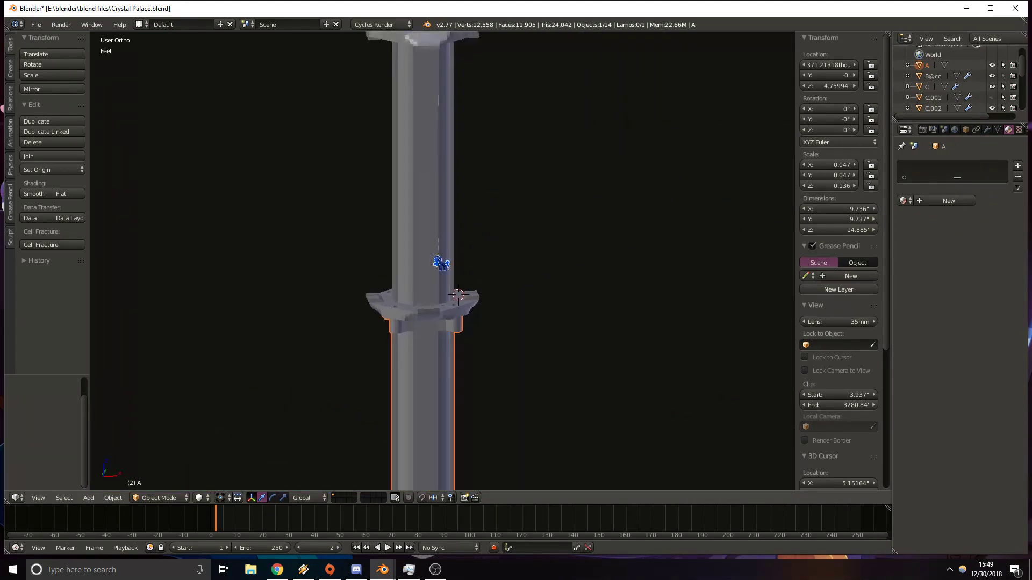
{"action": "scroll", "coordinate": [443, 271], "scroll_direction": "down", "scroll_amount": 4}
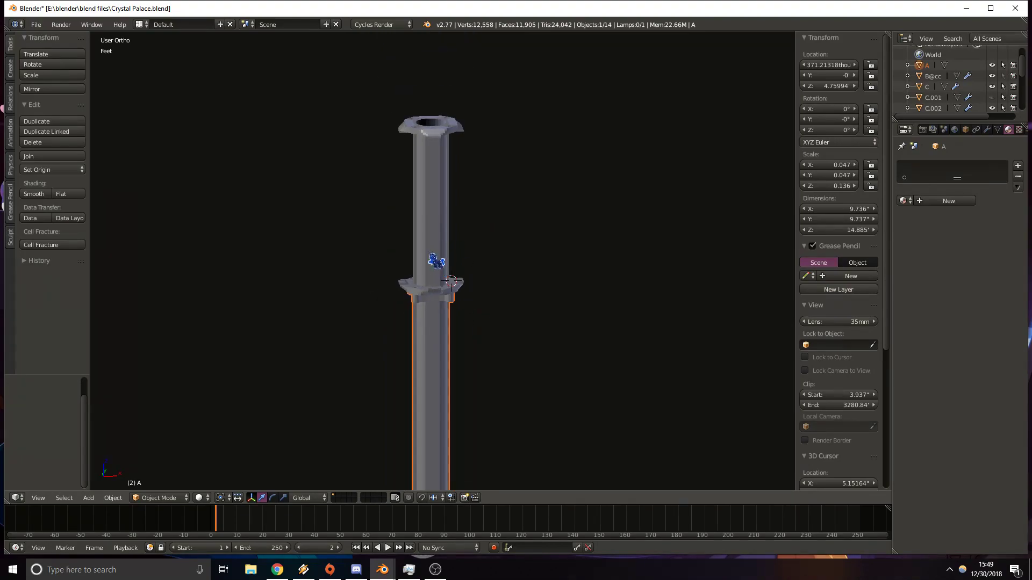
Select the flanged piece C and examine it from above in wireframe and in solid shading.
{"action": "right_click", "coordinate": [450, 281]}
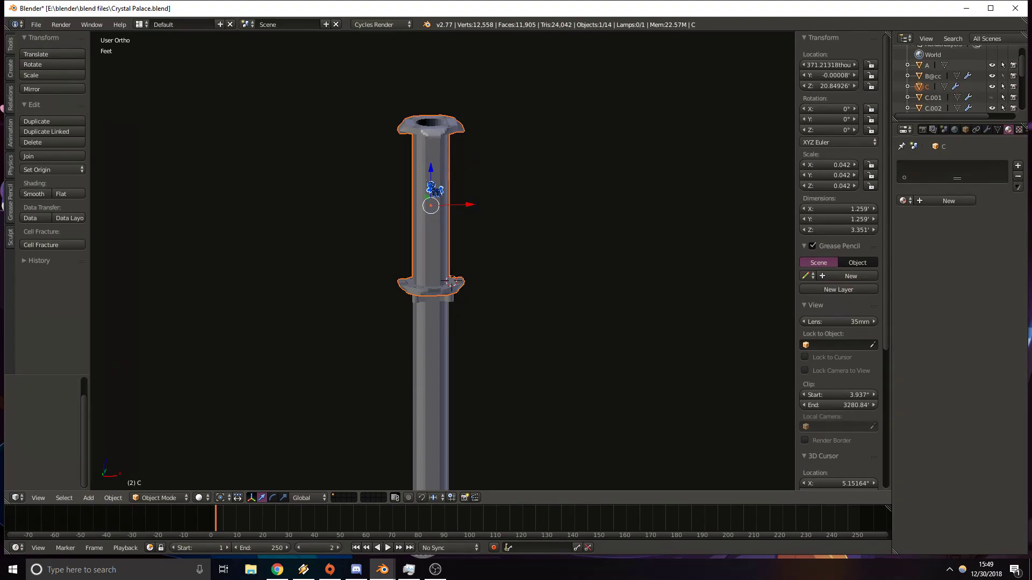
{"action": "scroll", "coordinate": [466, 212], "scroll_direction": "up", "scroll_amount": 2}
{"action": "middle_click_drag", "start_coordinate": [450, 167], "coordinate": [434, 300]}
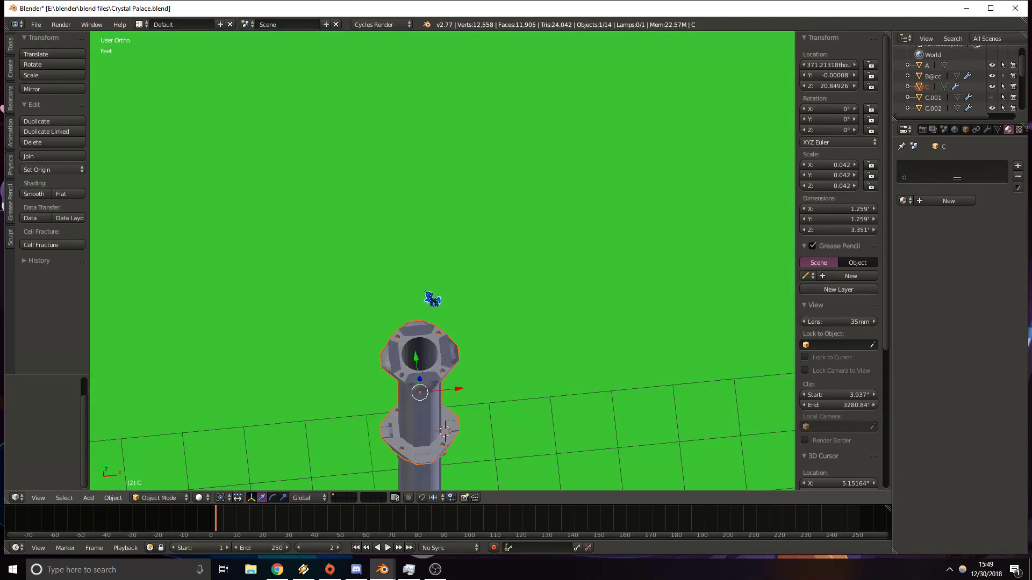
{"action": "key", "text": "KP_7"}
{"action": "key", "text": "z"}
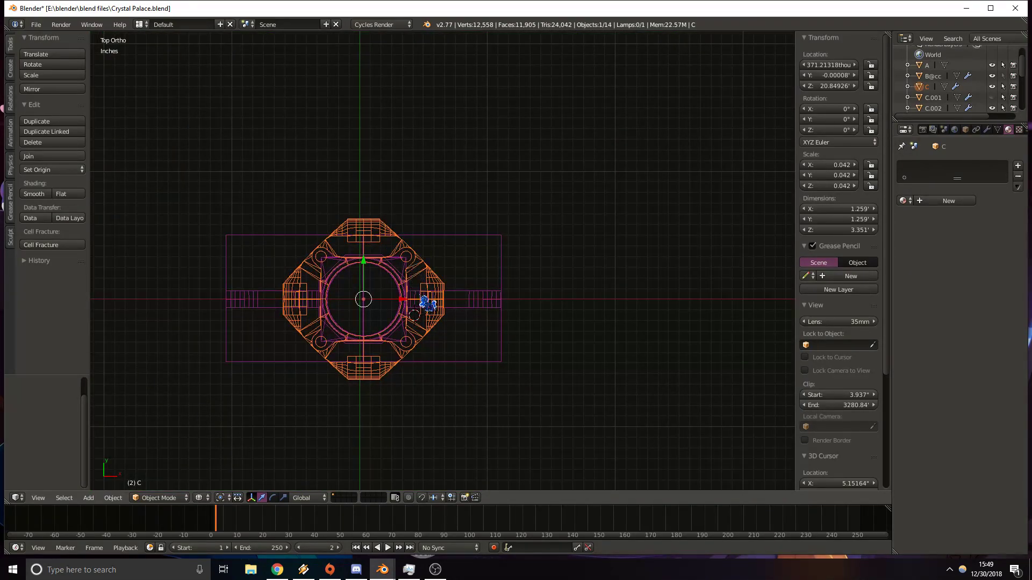
{"action": "key", "text": "z"}
{"action": "mouse_move", "coordinate": [472, 364]}
{"action": "middle_mouse_down"}
{"action": "mouse_move", "coordinate": [458, 285]}
{"action": "mouse_move", "coordinate": [376, 185]}
{"action": "middle_mouse_up"}
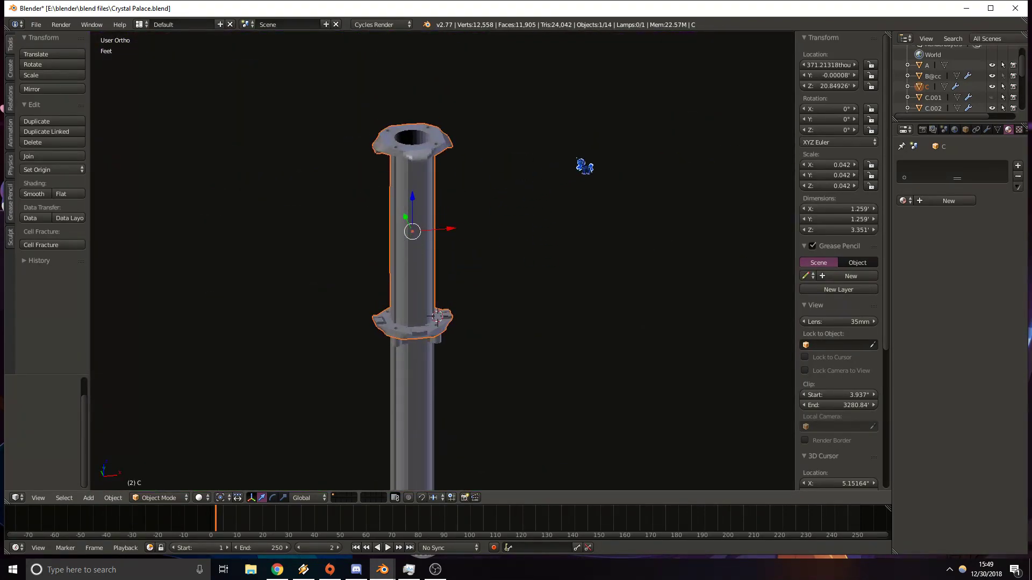
Follow the column down to its foot and inspect how the base meets the ground plane from several angles.
{"action": "scroll", "coordinate": [460, 213], "scroll_direction": "down", "scroll_amount": 1}
{"action": "middle_click_drag", "start_coordinate": [487, 269], "coordinate": [365, 176], "text": "shift"}
{"action": "scroll", "coordinate": [382, 194], "scroll_direction": "down", "scroll_amount": 3}
{"action": "middle_click_drag", "start_coordinate": [381, 262], "coordinate": [351, 132], "text": "shift"}
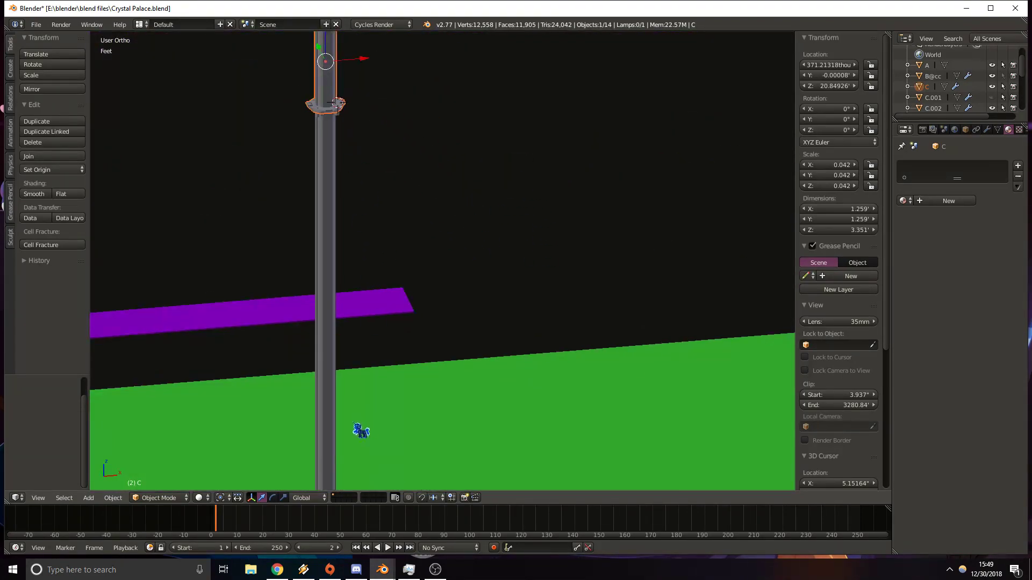
{"action": "middle_click_drag", "start_coordinate": [344, 399], "coordinate": [332, 172], "text": "shift"}
{"action": "right_click", "coordinate": [313, 351]}
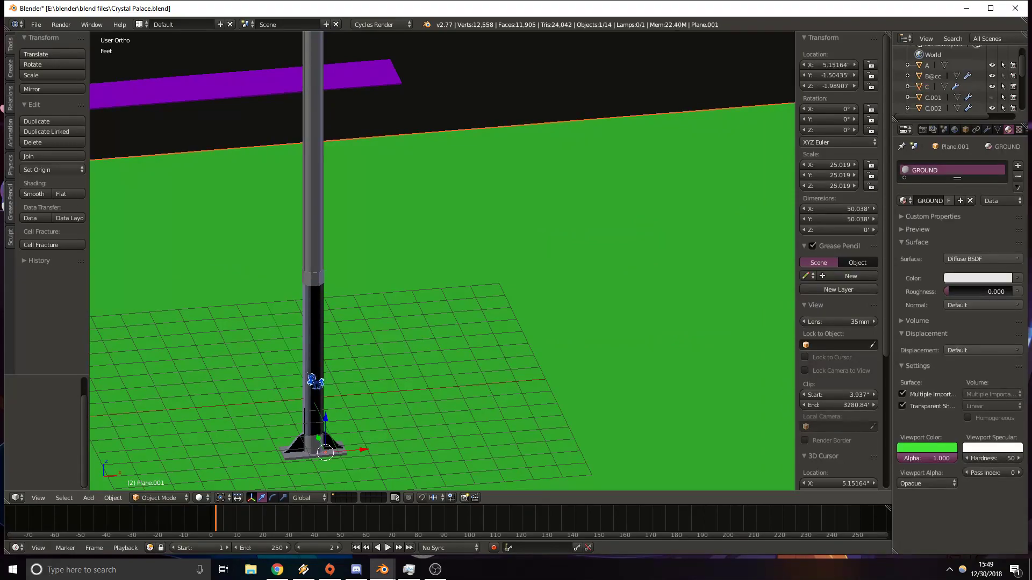
{"action": "key", "text": "z"}
{"action": "mouse_move", "coordinate": [323, 336]}
{"action": "middle_mouse_down"}
{"action": "mouse_move", "coordinate": [382, 341]}
{"action": "mouse_move", "coordinate": [405, 221]}
{"action": "mouse_move", "coordinate": [401, 237]}
{"action": "mouse_move", "coordinate": [342, 229]}
{"action": "middle_mouse_up"}
{"action": "key", "text": "z"}
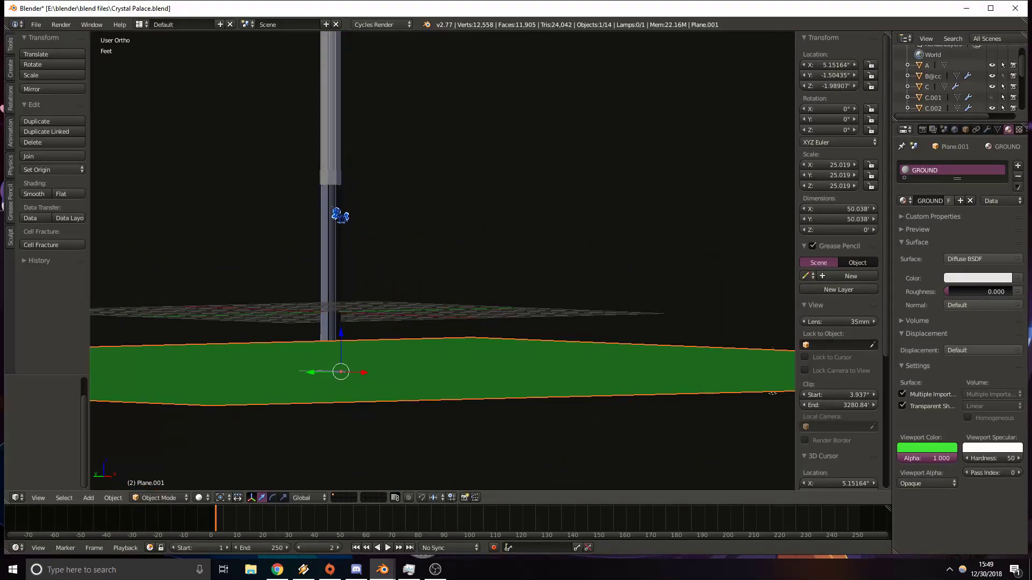
Try to select the column base B@cc.
{"action": "key", "text": "a"}
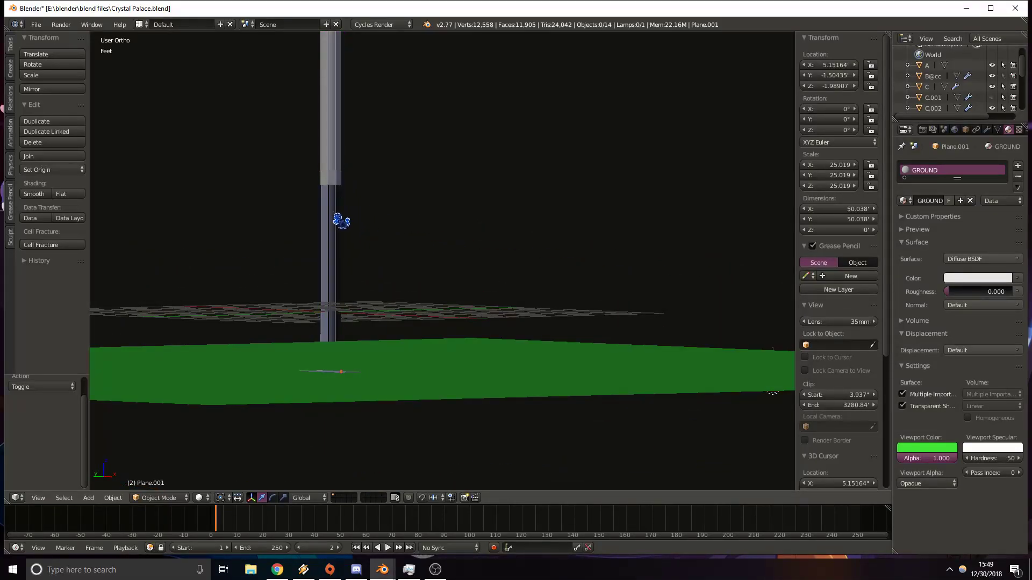
{"action": "key", "text": "ctrl+z"}
{"action": "right_click", "coordinate": [337, 210]}
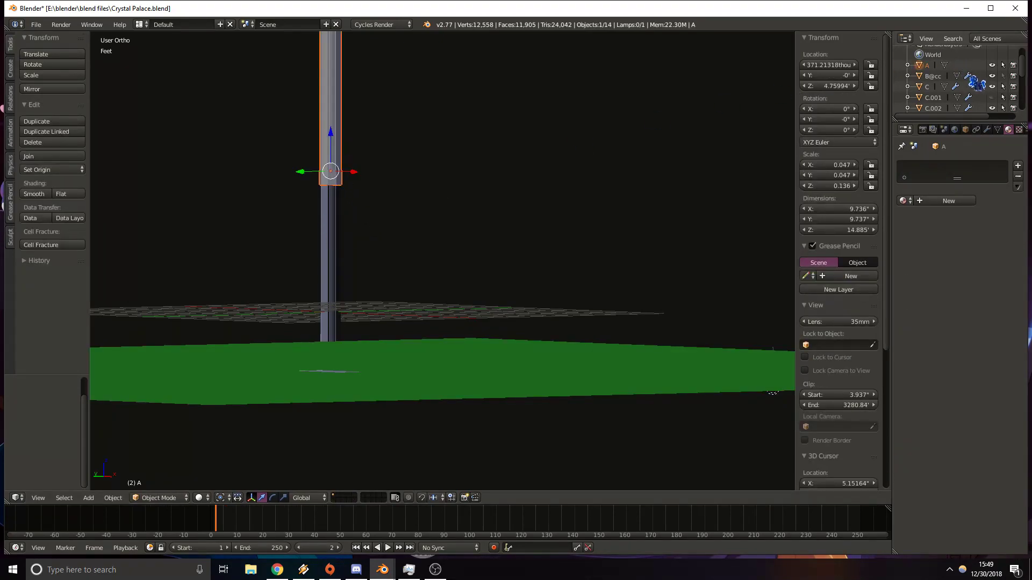
{"action": "left_click", "coordinate": [930, 77]}
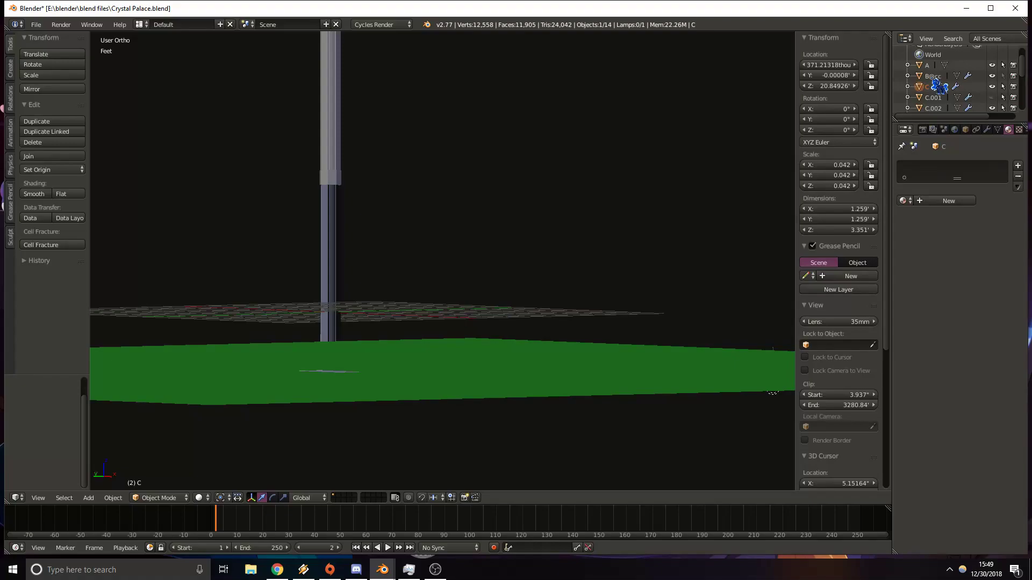
{"action": "middle_click_drag", "start_coordinate": [549, 190], "coordinate": [532, 253]}
{"action": "scroll", "coordinate": [451, 213], "scroll_direction": "down", "scroll_amount": 8}
{"action": "scroll", "coordinate": [464, 204], "scroll_direction": "down", "scroll_amount": 2}
{"action": "scroll", "coordinate": [519, 250], "scroll_direction": "up", "scroll_amount": 4}
{"action": "middle_click_drag", "start_coordinate": [422, 233], "coordinate": [454, 230], "text": "shift"}
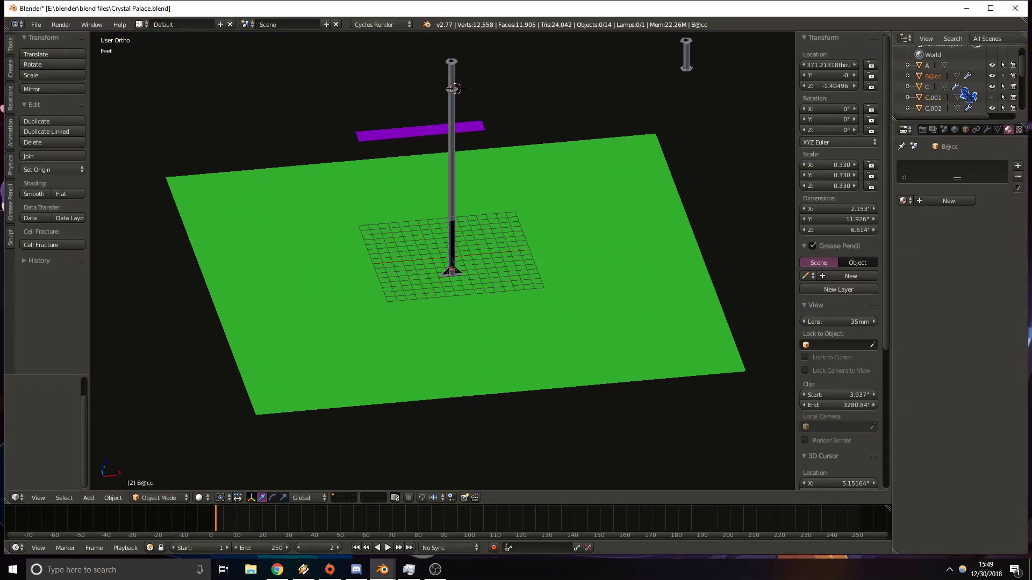
{"action": "scroll", "coordinate": [516, 249], "scroll_direction": "up", "scroll_amount": 6}
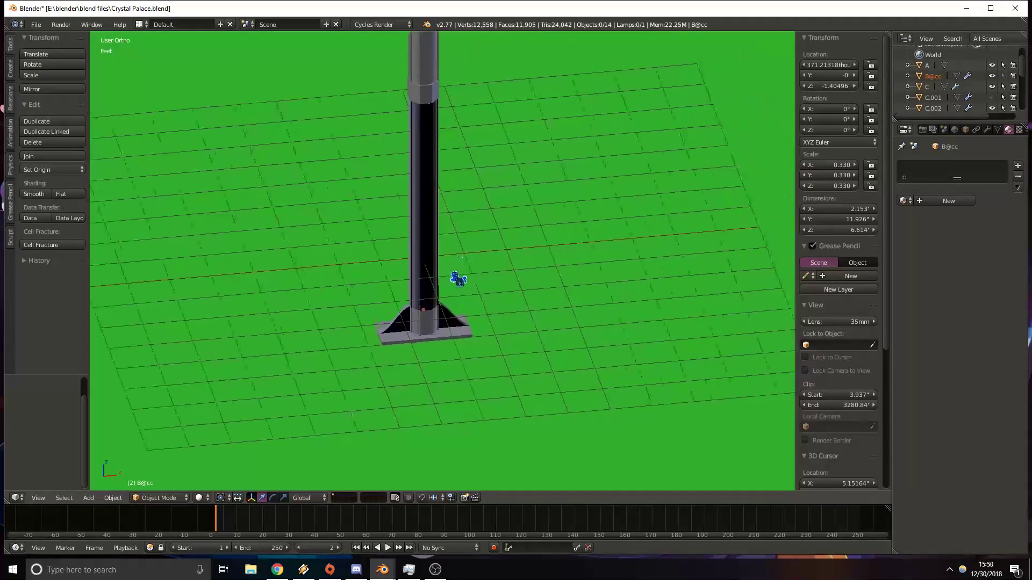
{"action": "right_click", "coordinate": [428, 334]}
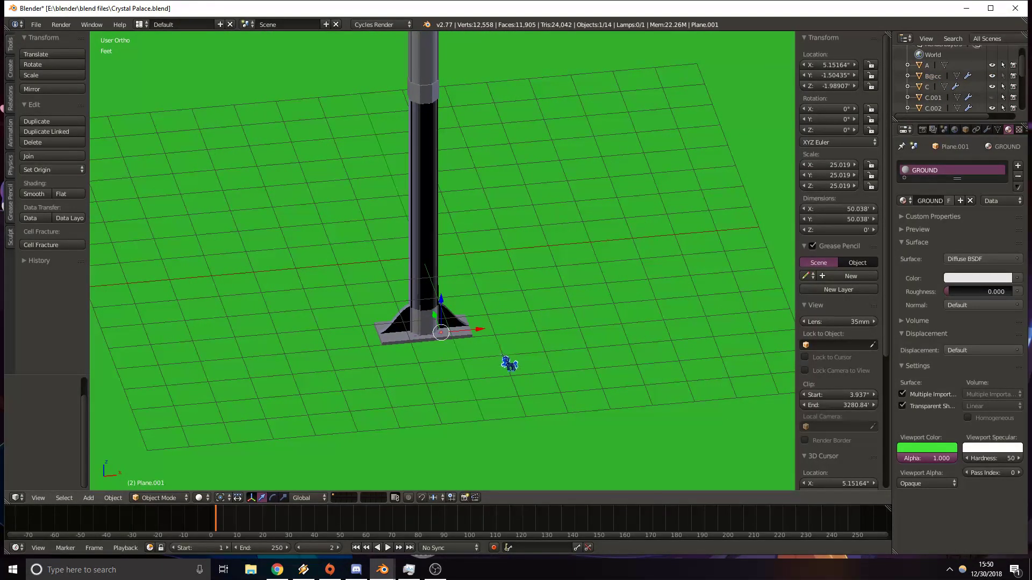
Hide the ground plane Plane.001, place the 3D cursor on the column and show the scene in wireframe.
{"action": "scroll", "coordinate": [997, 96], "scroll_direction": "down", "scroll_amount": 5}
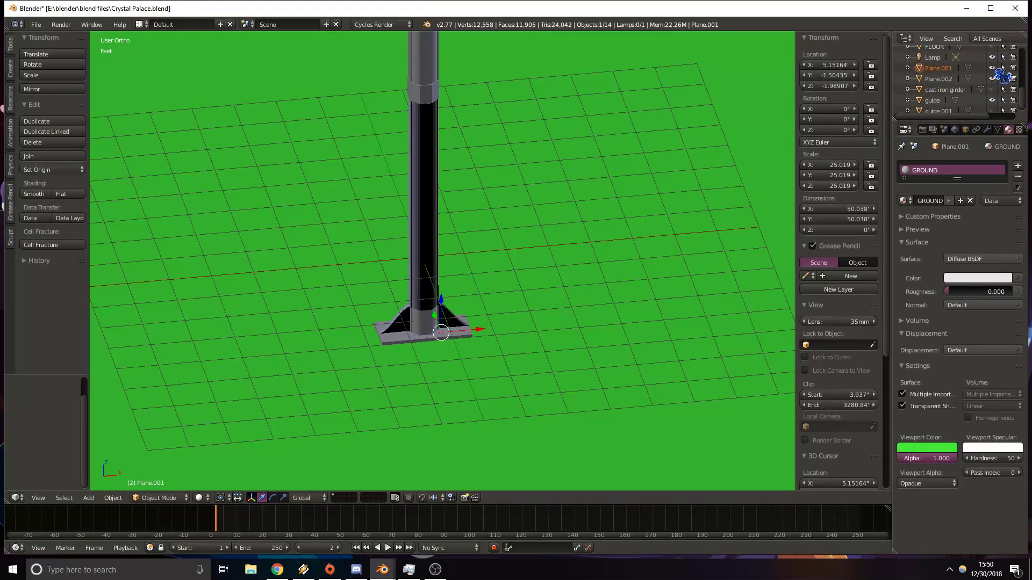
{"action": "left_click", "coordinate": [992, 68]}
{"action": "left_click", "coordinate": [427, 135]}
{"action": "key", "text": "z"}
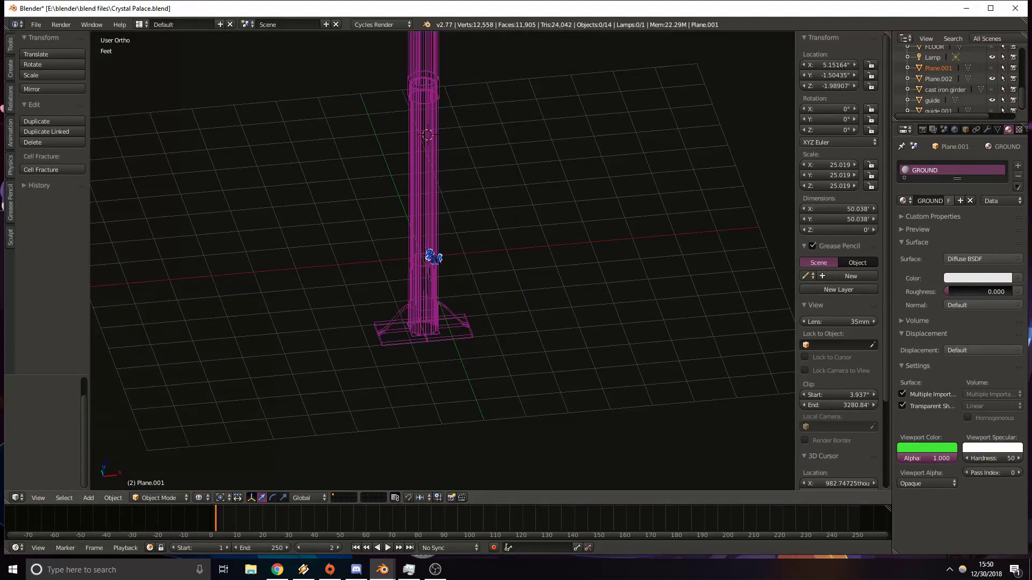
Try to include the column base in a selection of all visible objects.
{"action": "key", "text": "c"}
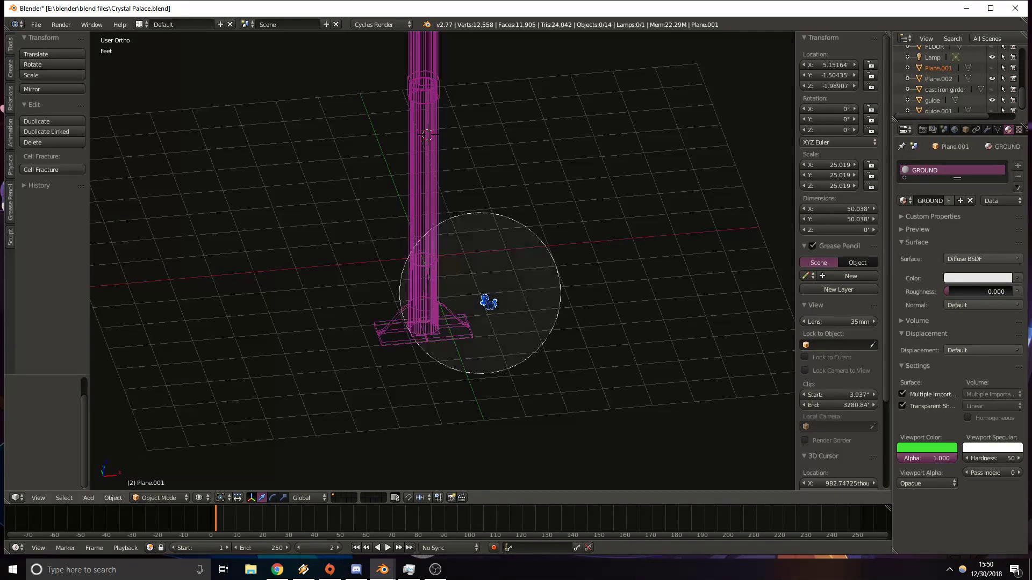
{"action": "mouse_move", "coordinate": [409, 167]}
{"action": "middle_mouse_down"}
{"action": "mouse_move", "coordinate": [350, 346]}
{"action": "mouse_move", "coordinate": [502, 278]}
{"action": "mouse_move", "coordinate": [531, 247]}
{"action": "middle_mouse_up"}
{"action": "scroll", "coordinate": [466, 216], "scroll_direction": "down", "scroll_amount": 8}
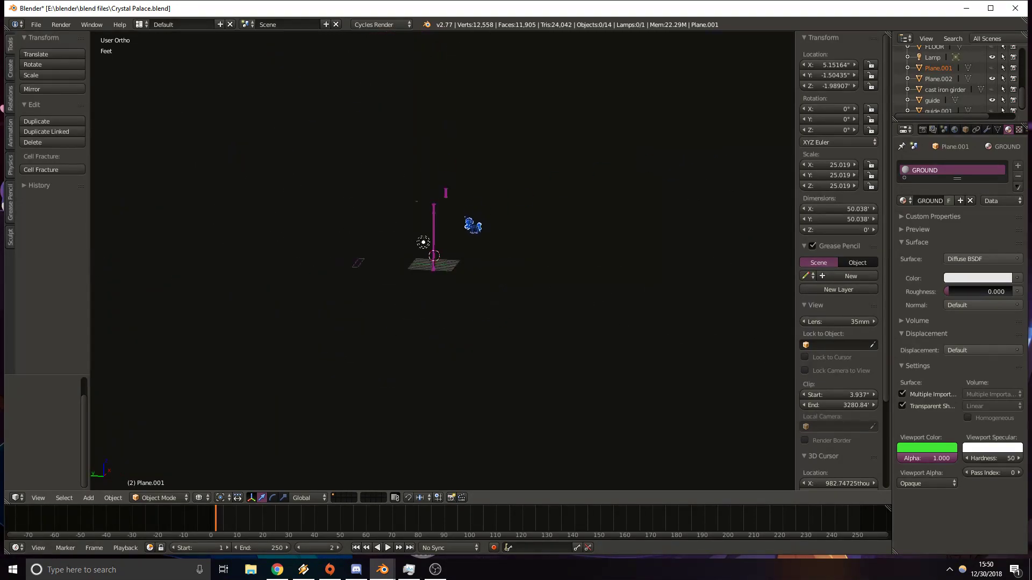
{"action": "key", "text": "a"}
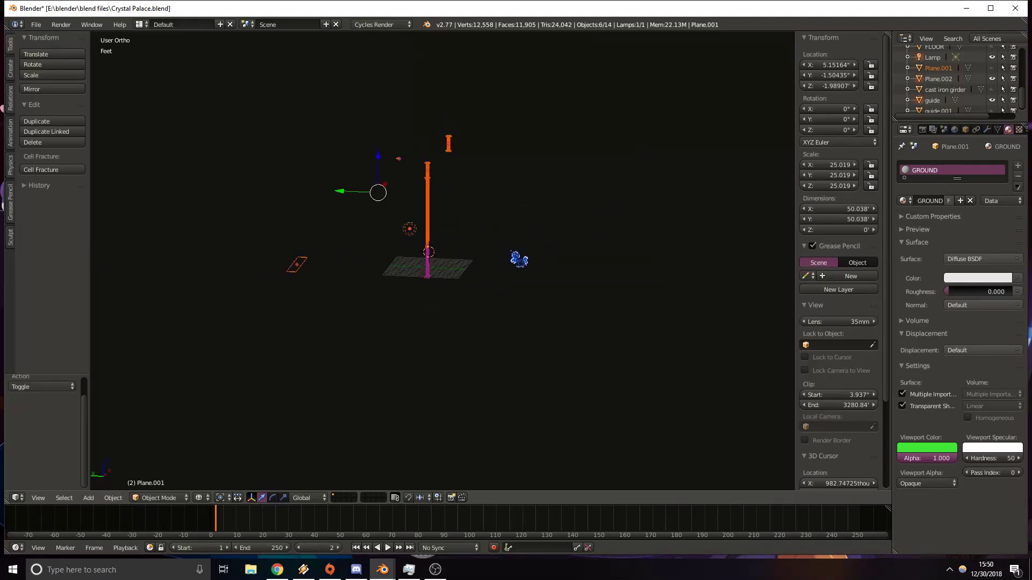
{"action": "scroll", "coordinate": [442, 260], "scroll_direction": "up", "scroll_amount": 10}
{"action": "scroll", "coordinate": [511, 251], "scroll_direction": "up", "scroll_amount": 2}
{"action": "middle_click_drag", "start_coordinate": [376, 242], "coordinate": [432, 260], "text": "shift"}
{"action": "scroll", "coordinate": [951, 96], "scroll_direction": "up", "scroll_amount": 6}
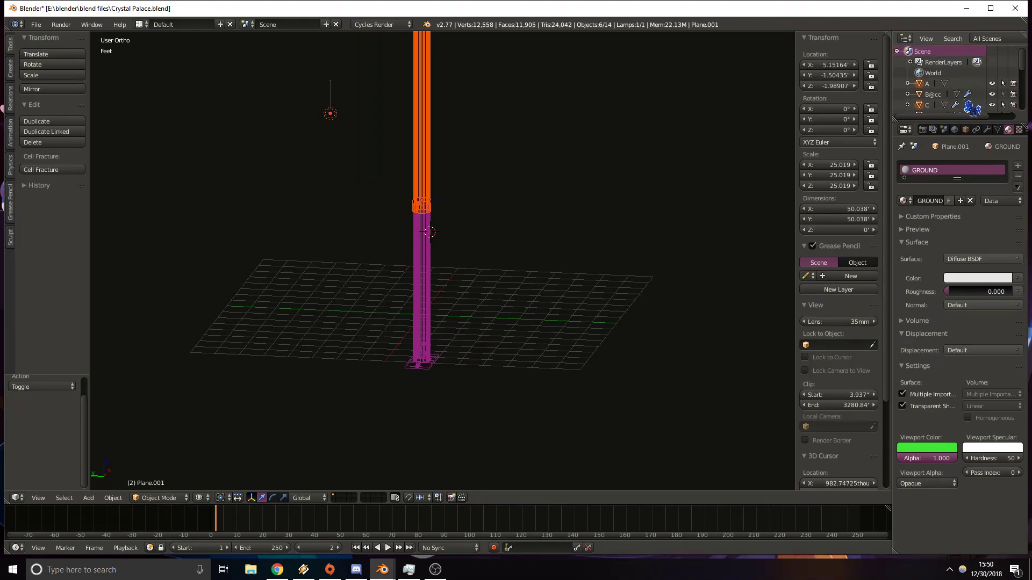
{"action": "scroll", "coordinate": [967, 100], "scroll_direction": "down", "scroll_amount": 2}
Select the column base B@cc together with the shaft A and duplicate both in place.
{"action": "left_click", "coordinate": [931, 78]}
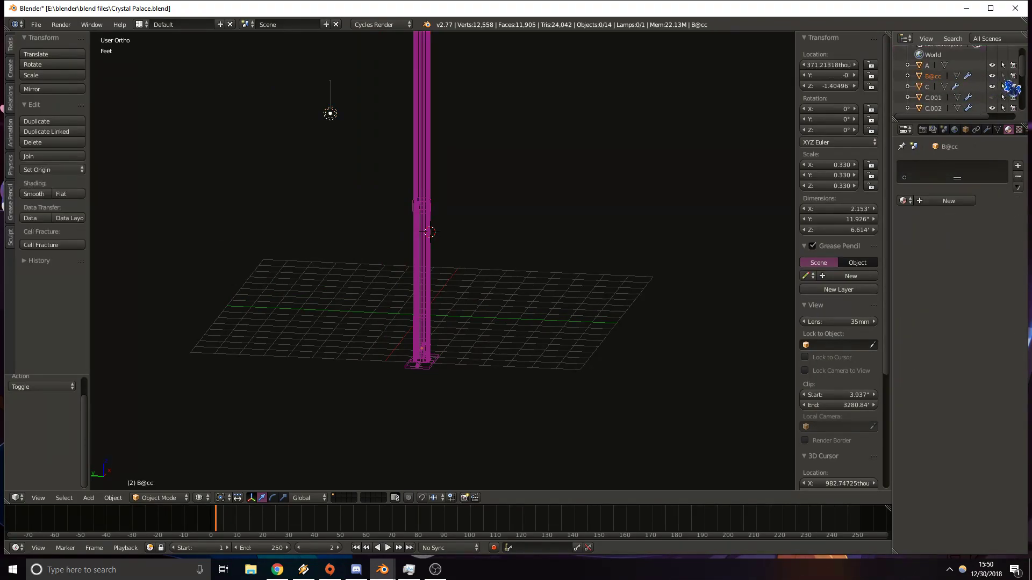
{"action": "right_click", "coordinate": [425, 323]}
{"action": "middle_click_drag", "start_coordinate": [426, 322], "coordinate": [398, 260]}
{"action": "right_click", "coordinate": [484, 83], "text": "shift"}
{"action": "middle_click_drag", "start_coordinate": [484, 82], "coordinate": [454, 261]}
{"action": "key", "text": "shift+d"}
{"action": "right_click", "coordinate": [452, 260]}
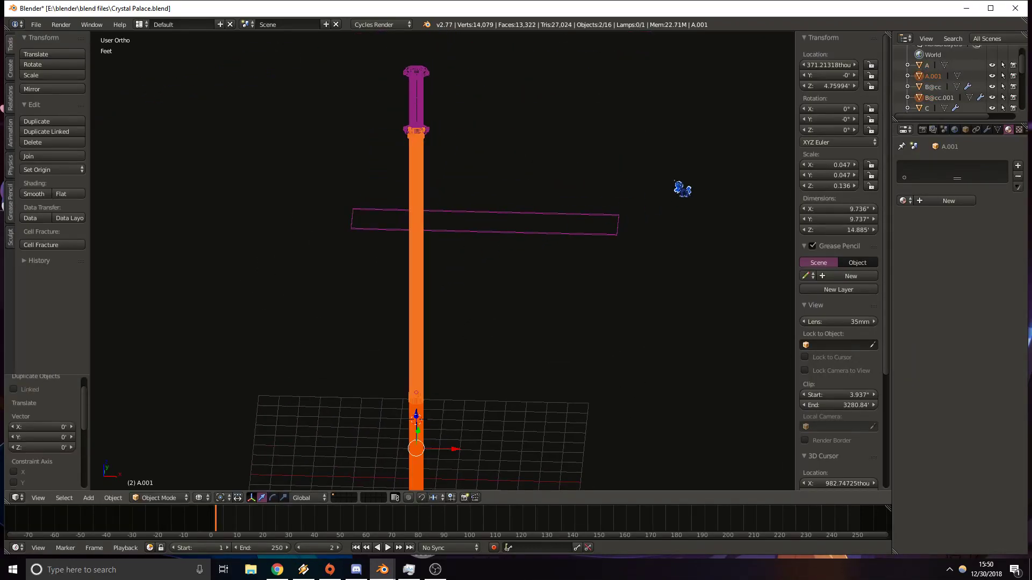
Set the duplicated shaft's X location to 24 feet.
{"action": "left_click", "coordinate": [831, 65]}
{"action": "type", "text": "24"}
{"action": "key", "text": "Return"}
{"action": "middle_click_drag", "start_coordinate": [580, 389], "coordinate": [316, 287], "text": "shift"}
{"action": "scroll", "coordinate": [333, 290], "scroll_direction": "down", "scroll_amount": 3}
{"action": "middle_click_drag", "start_coordinate": [432, 298], "coordinate": [466, 309], "text": "shift"}
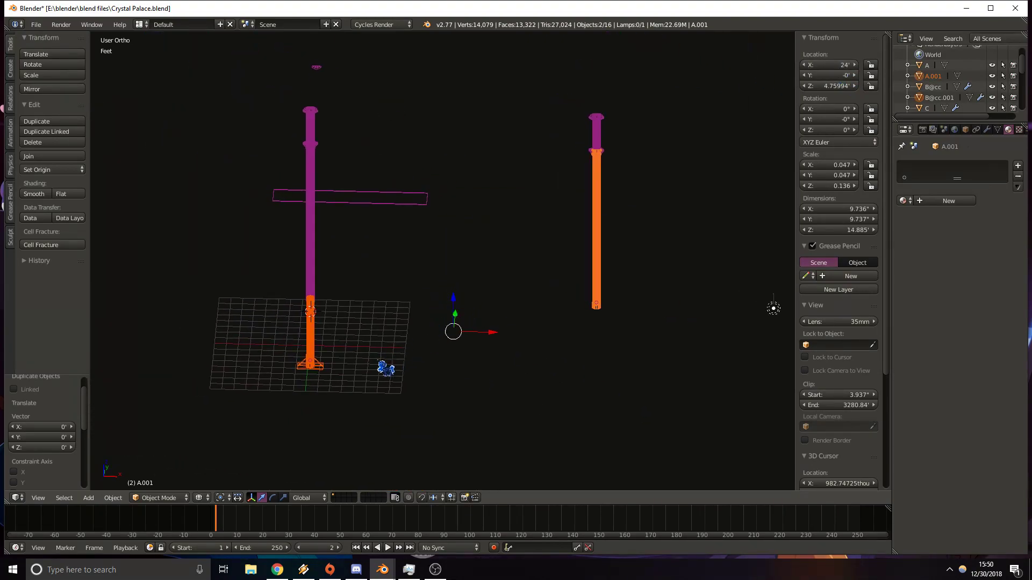
Return to solid shading, select the duplicated column base and set its X location to 24 feet.
{"action": "key", "text": "z"}
{"action": "middle_click_drag", "start_coordinate": [645, 363], "coordinate": [681, 347], "text": "shift"}
{"action": "right_click", "coordinate": [348, 344]}
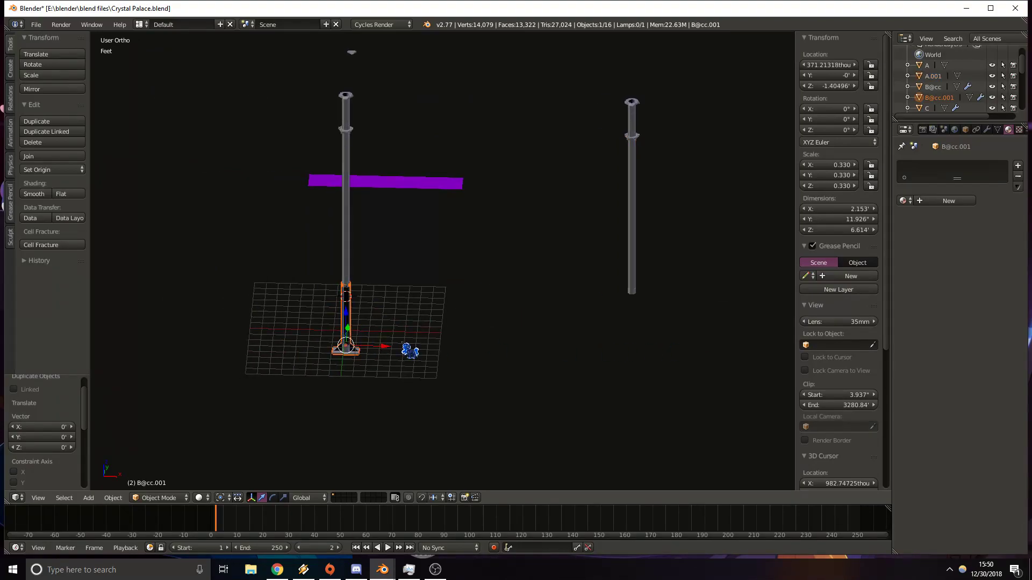
{"action": "left_click_drag", "start_coordinate": [390, 356], "coordinate": [477, 362]}
{"action": "left_click", "coordinate": [826, 65]}
{"action": "type", "text": "24"}
{"action": "key", "text": "Return"}
Unhide the ground plane Plane.001 and slide it along X to about 10.23 feet, under both columns.
{"action": "scroll", "coordinate": [956, 81], "scroll_direction": "down", "scroll_amount": 1}
{"action": "scroll", "coordinate": [969, 99], "scroll_direction": "down", "scroll_amount": 5}
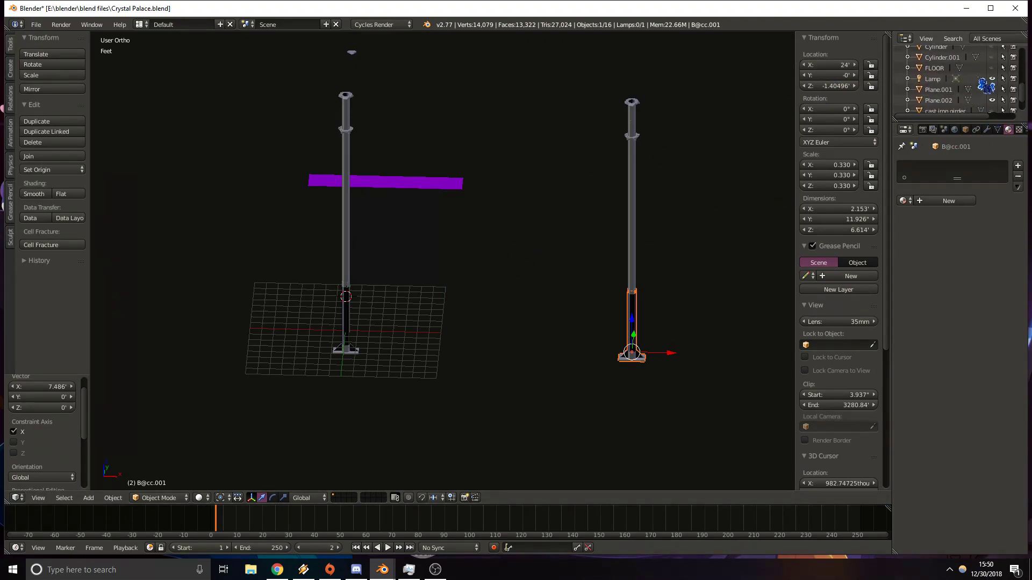
{"action": "left_click", "coordinate": [989, 89]}
{"action": "middle_click_drag", "start_coordinate": [399, 362], "coordinate": [443, 371]}
{"action": "right_click", "coordinate": [443, 371]}
{"action": "left_click_drag", "start_coordinate": [408, 358], "coordinate": [578, 345]}
Unhide the FLOOR plane and stretch it along X by a factor of about 3.7, past the second column.
{"action": "left_click", "coordinate": [993, 69]}
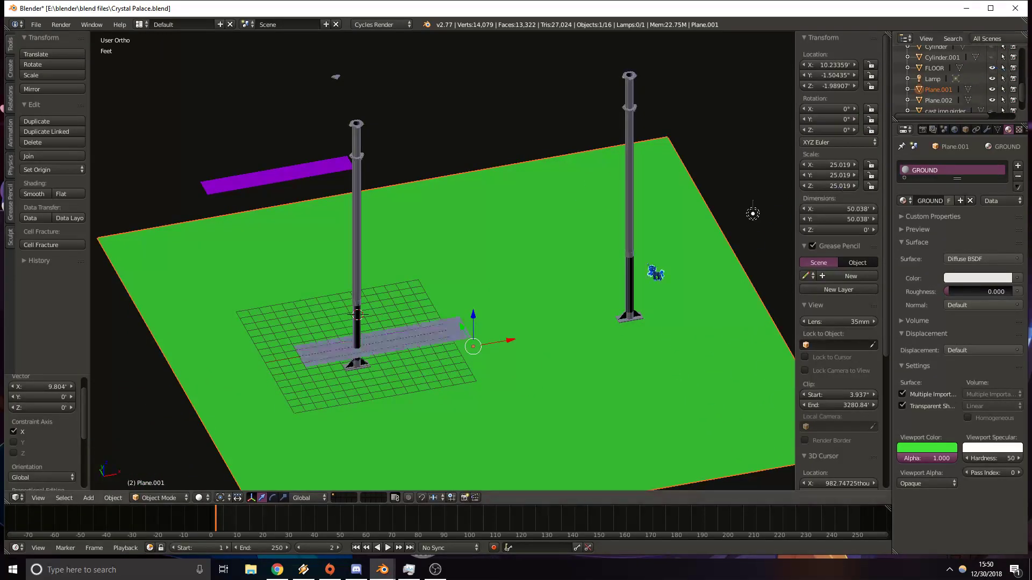
{"action": "right_click", "coordinate": [461, 348]}
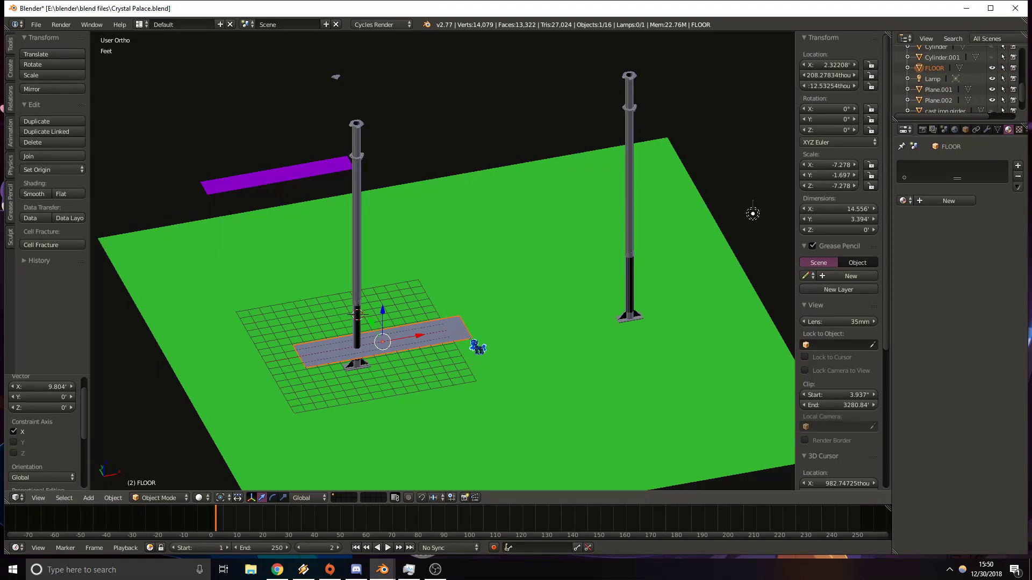
{"action": "key", "text": "s"}
{"action": "key", "text": "x"}
{"action": "left_click", "coordinate": [719, 333]}
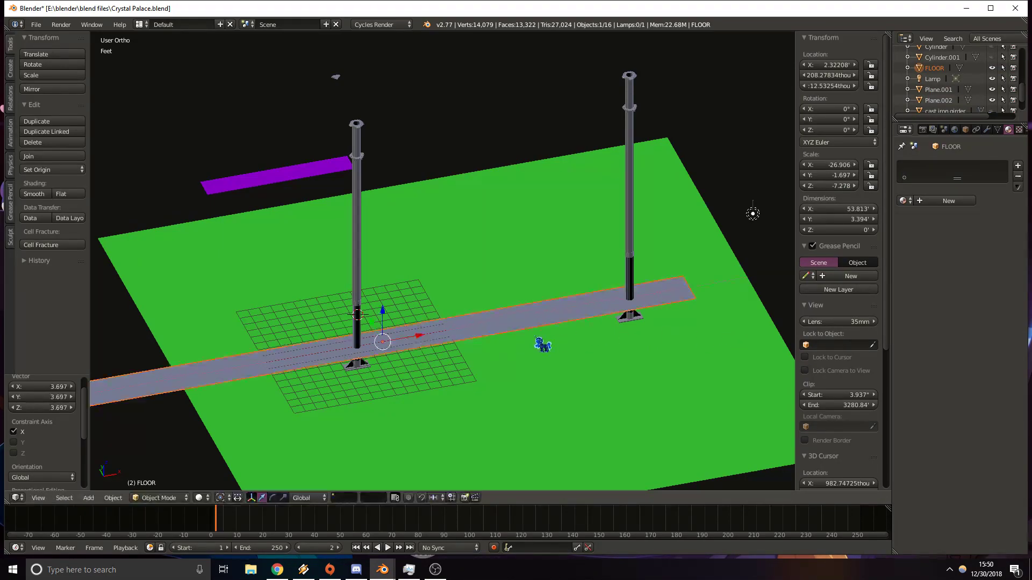
{"action": "middle_click_drag", "start_coordinate": [494, 354], "coordinate": [514, 329]}
{"action": "scroll", "coordinate": [523, 337], "scroll_direction": "up", "scroll_amount": 6}
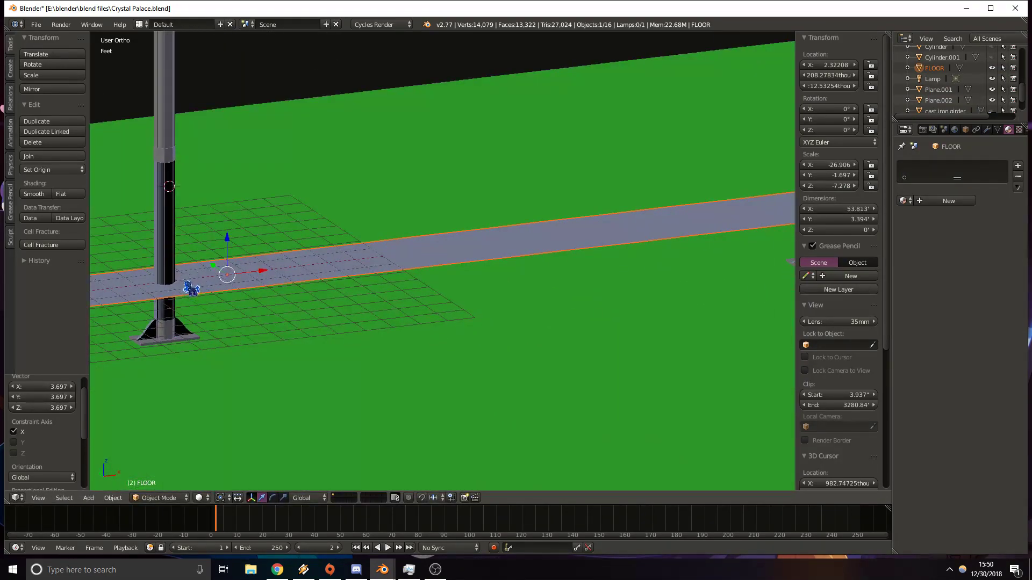
{"action": "scroll", "coordinate": [270, 311], "scroll_direction": "down", "scroll_amount": 2}
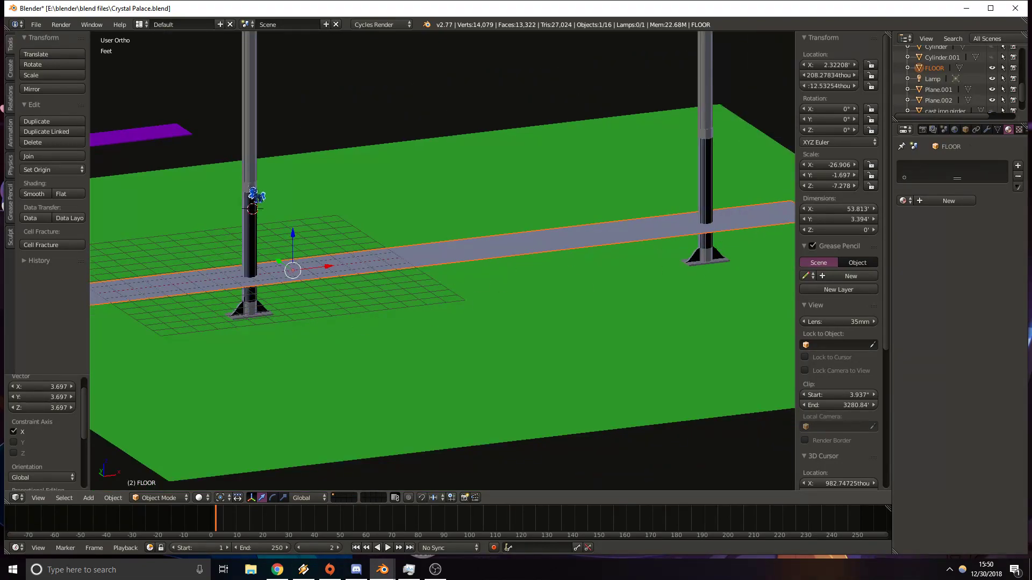
{"action": "middle_click_drag", "start_coordinate": [279, 144], "coordinate": [301, 185], "text": "shift"}
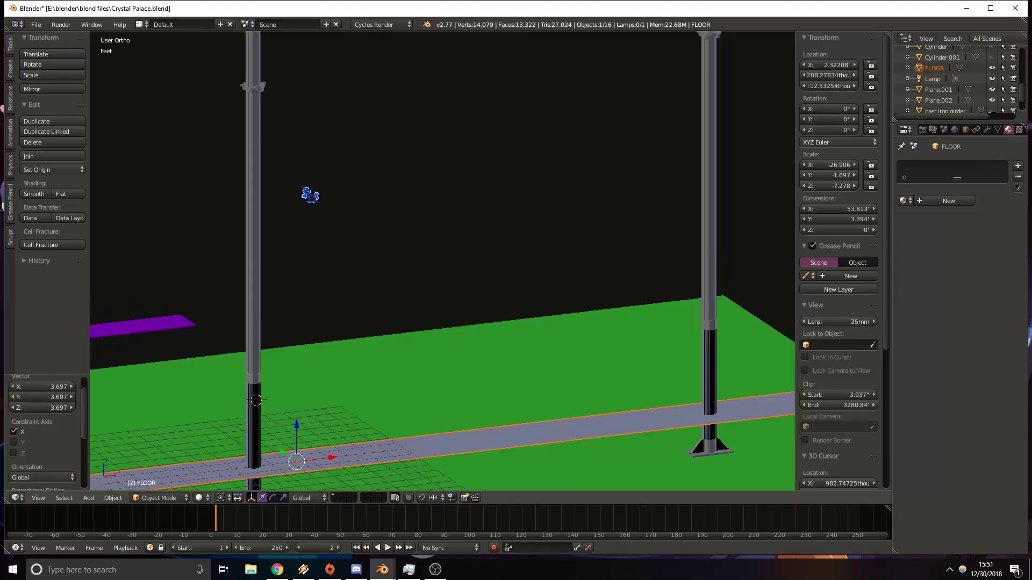
Unhide the cast iron girder spanning the two columns and inspect where it meets the first column's collar.
{"action": "scroll", "coordinate": [352, 148], "scroll_direction": "down", "scroll_amount": 2}
{"action": "middle_click_drag", "start_coordinate": [364, 139], "coordinate": [434, 179], "text": "shift"}
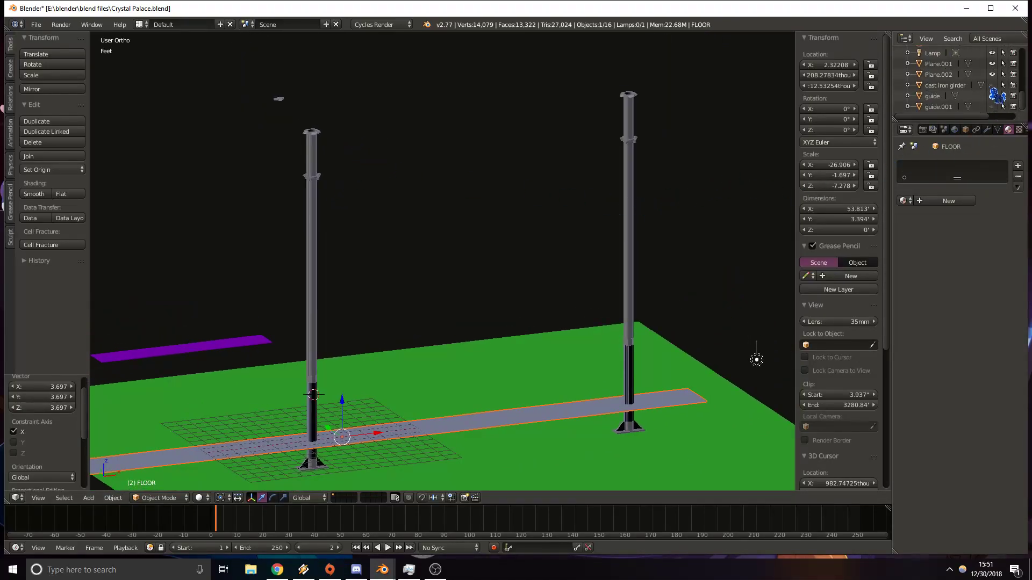
{"action": "left_click", "coordinate": [992, 86]}
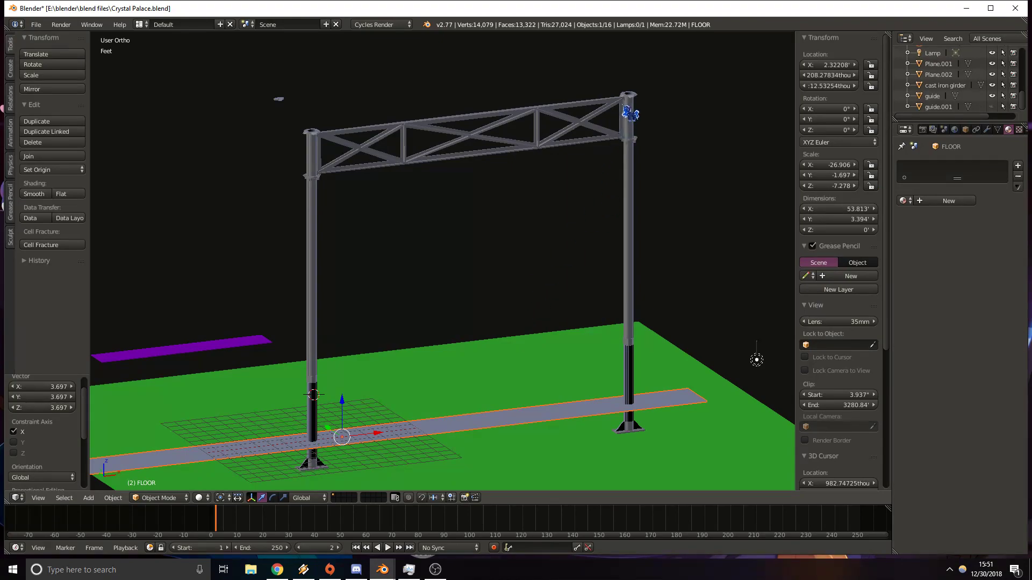
{"action": "key", "text": "KP_1"}
{"action": "scroll", "coordinate": [461, 281], "scroll_direction": "up", "scroll_amount": 6}
{"action": "middle_click_drag", "start_coordinate": [237, 56], "coordinate": [316, 339], "text": "shift"}
{"action": "scroll", "coordinate": [326, 314], "scroll_direction": "up", "scroll_amount": 5}
{"action": "middle_click_drag", "start_coordinate": [264, 315], "coordinate": [514, 265], "text": "shift"}
Slide the cast iron girder along Y away from the columns and back between them, to about -0.16 in.
{"action": "right_click", "coordinate": [514, 265]}
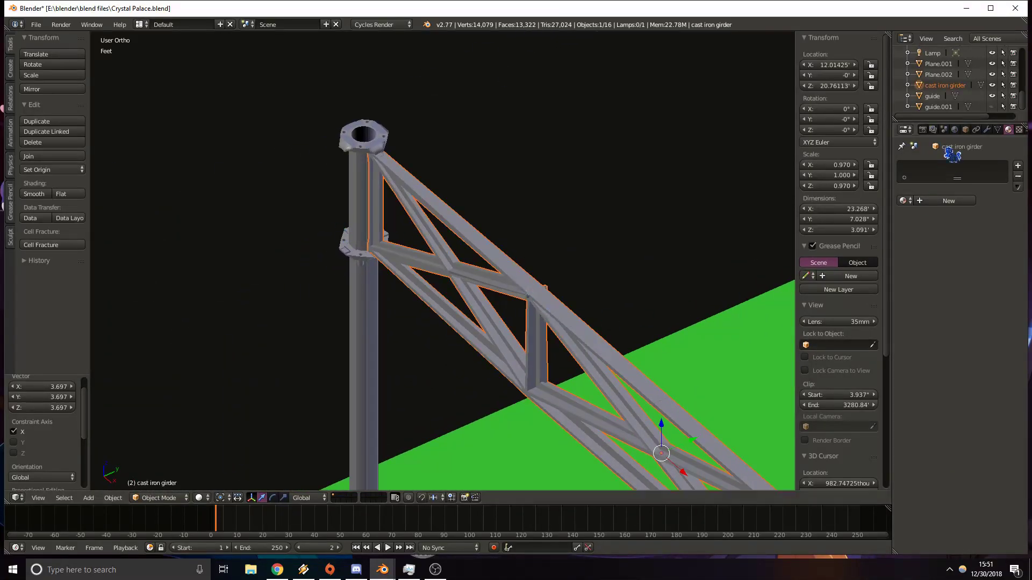
{"action": "left_click_drag", "start_coordinate": [696, 452], "coordinate": [248, 395]}
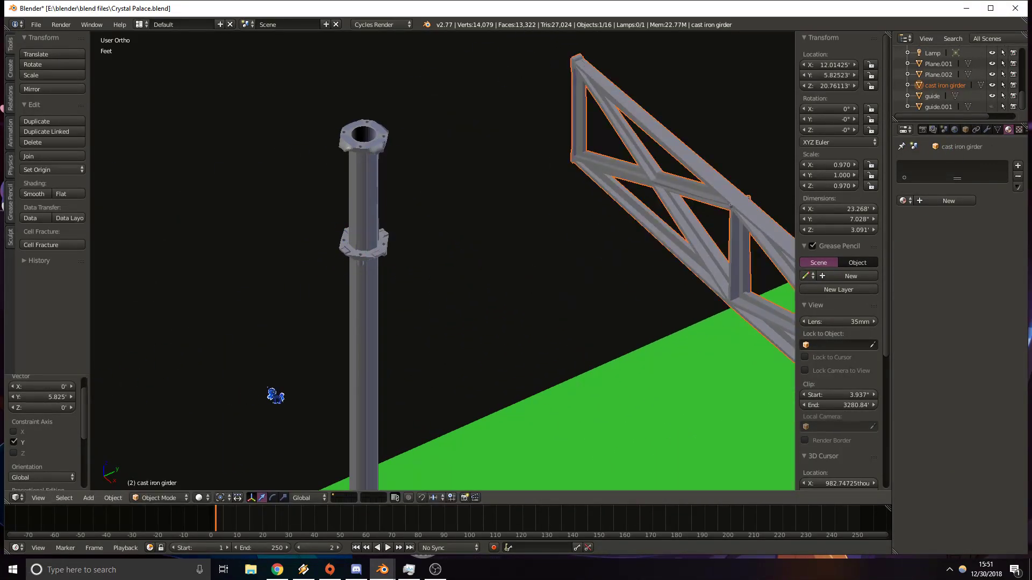
{"action": "scroll", "coordinate": [629, 331], "scroll_direction": "down", "scroll_amount": 6}
{"action": "scroll", "coordinate": [559, 299], "scroll_direction": "up", "scroll_amount": 5}
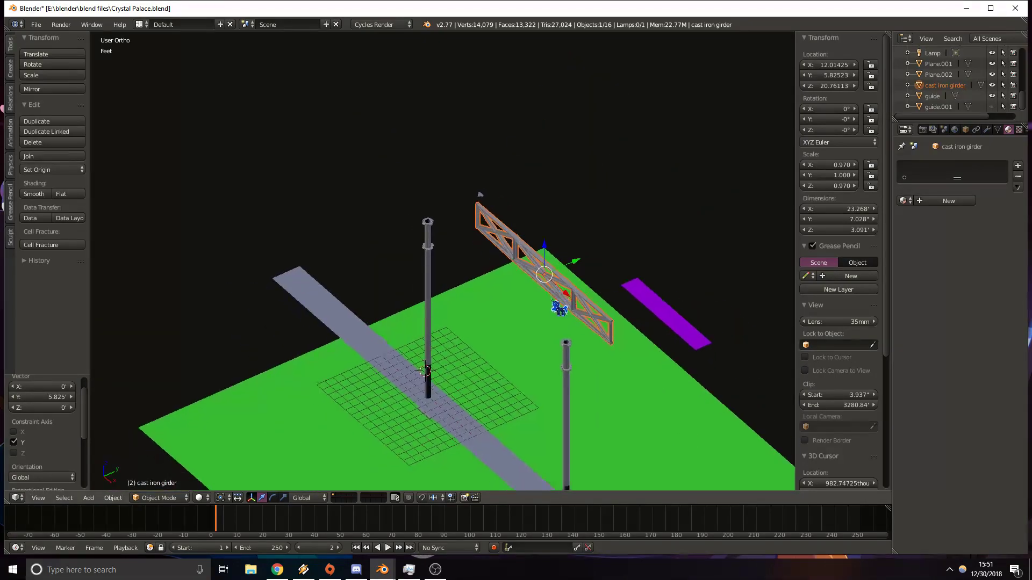
{"action": "left_click_drag", "start_coordinate": [682, 231], "coordinate": [543, 288]}
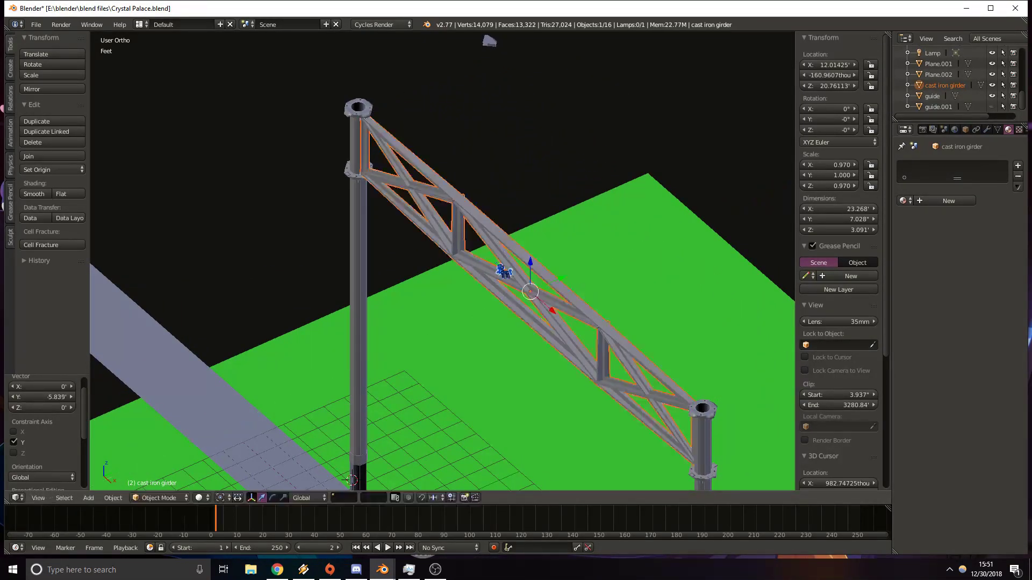
Add a cube on the girder's upper end under the first column's top collar and shrink it to about 0.92 in.
{"action": "scroll", "coordinate": [457, 322], "scroll_direction": "up", "scroll_amount": 8}
{"action": "middle_click_drag", "start_coordinate": [463, 320], "coordinate": [501, 224]}
{"action": "key", "text": "shift+a"}
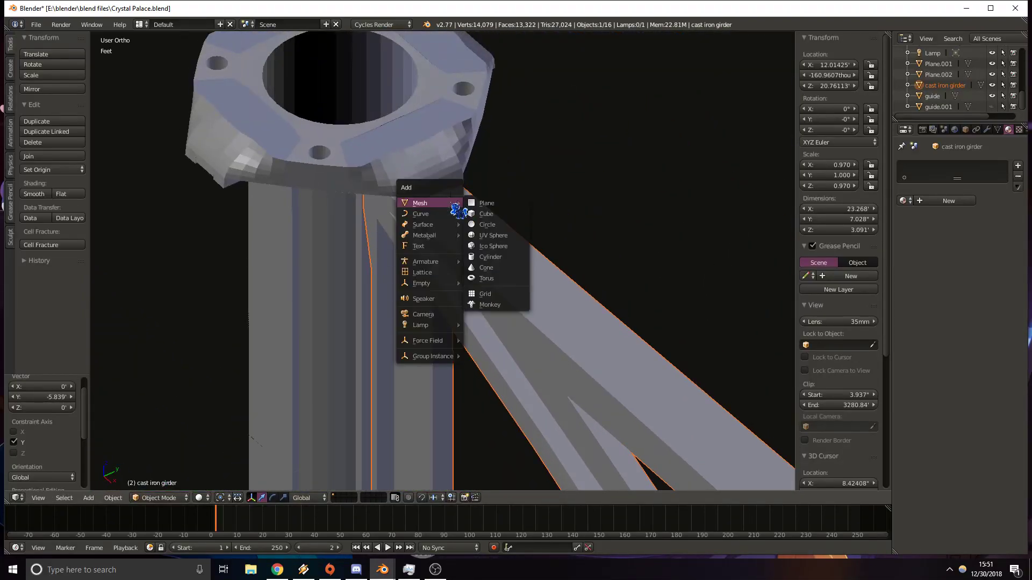
{"action": "left_click", "coordinate": [486, 214]}
{"action": "scroll", "coordinate": [500, 219], "scroll_direction": "down", "scroll_amount": 5}
{"action": "key", "text": "s"}
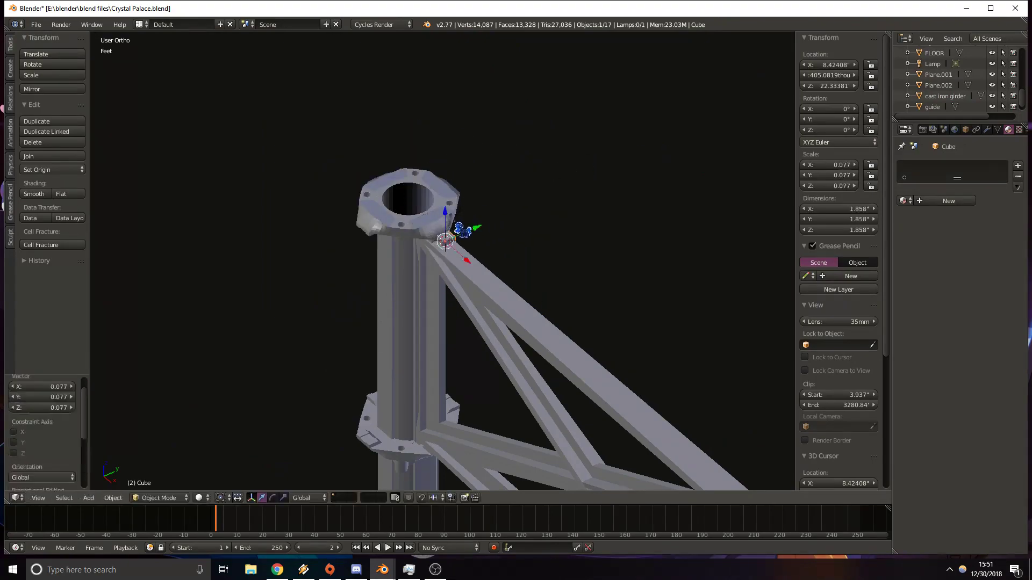
{"action": "left_click", "coordinate": [458, 229]}
{"action": "scroll", "coordinate": [458, 228], "scroll_direction": "up", "scroll_amount": 6}
{"action": "key", "text": "s"}
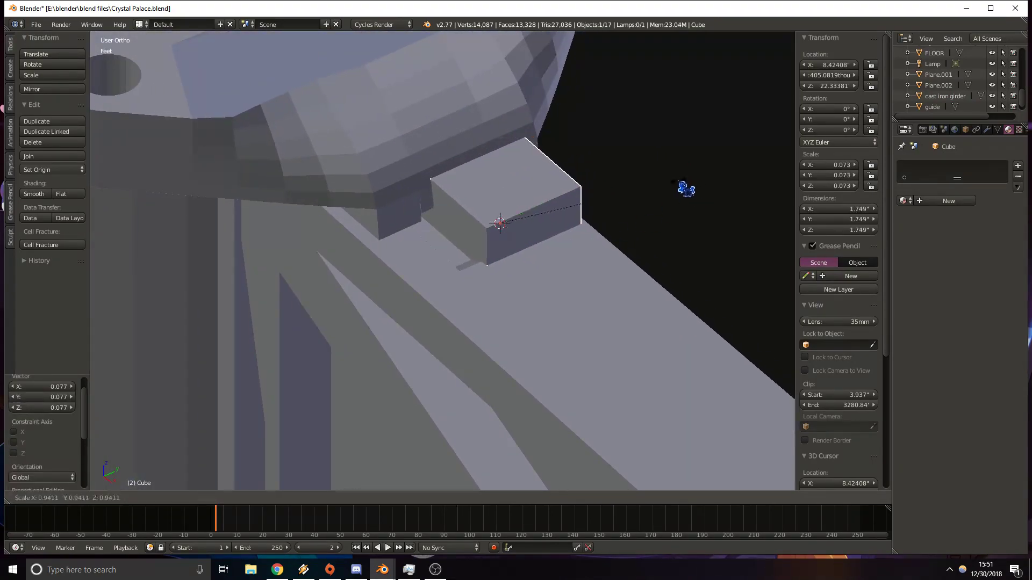
{"action": "left_click", "coordinate": [559, 187]}
Shift the small cube along Y to about -0.10 in, widen it along Y to about 1.03 in and flatten it along Z.
{"action": "left_click_drag", "start_coordinate": [536, 214], "coordinate": [504, 224]}
{"action": "middle_click_drag", "start_coordinate": [524, 233], "coordinate": [500, 237]}
{"action": "middle_click_drag", "start_coordinate": [499, 237], "coordinate": [342, 244], "text": "shift"}
{"action": "key", "text": "s"}
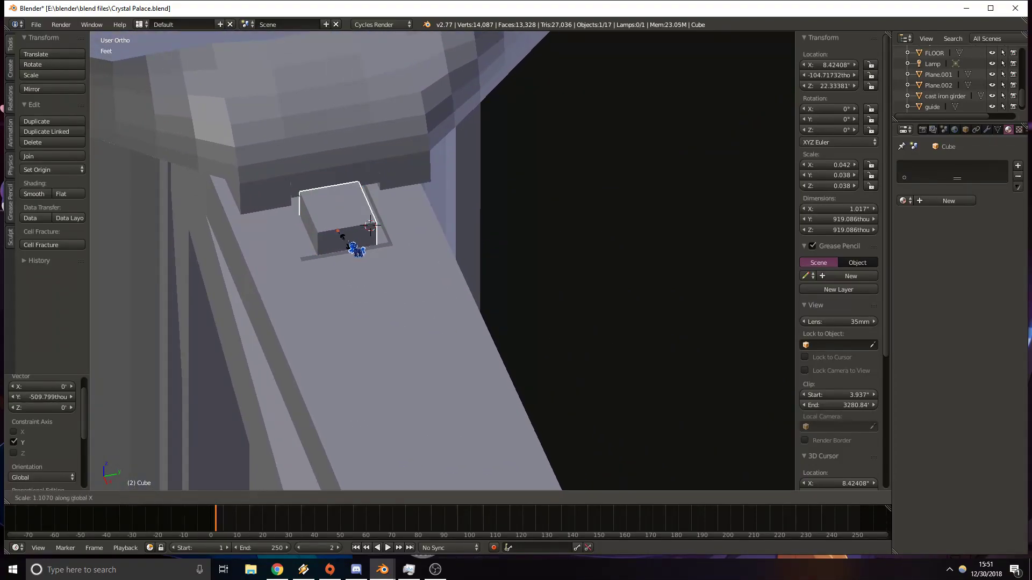
{"action": "key", "text": "y"}
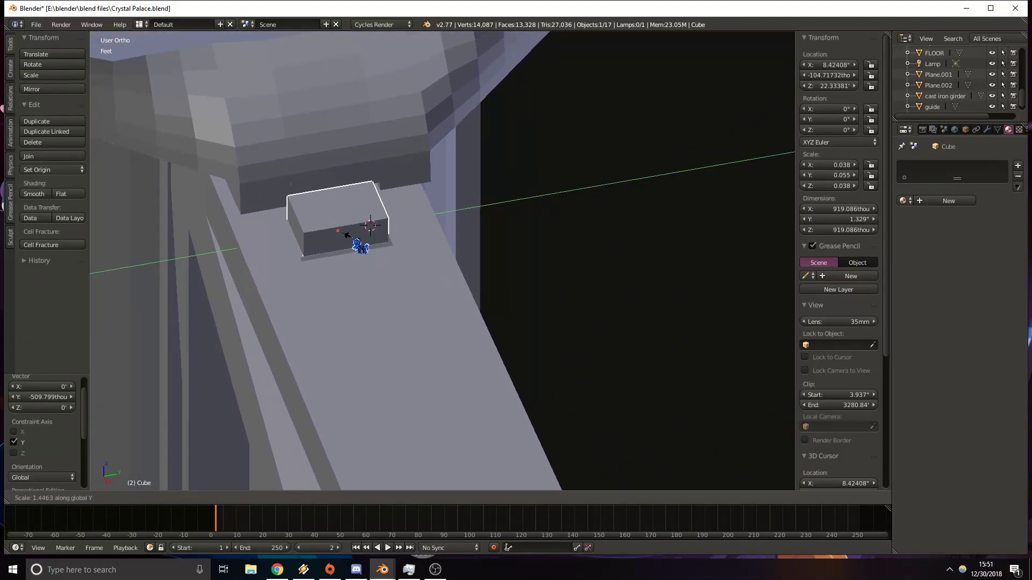
{"action": "left_click", "coordinate": [344, 233]}
{"action": "key", "text": "s"}
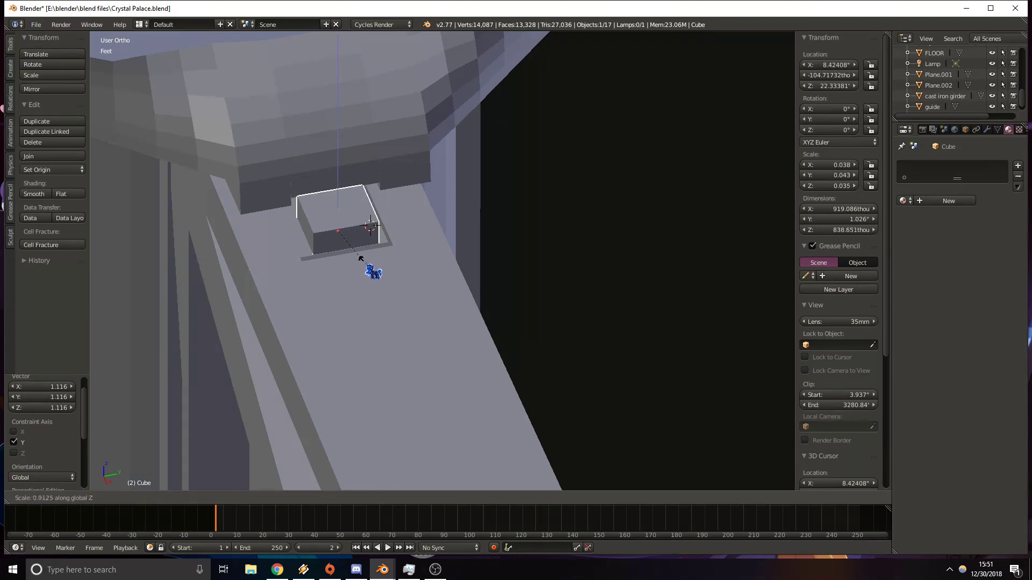
{"action": "left_click", "coordinate": [340, 244]}
Raise the flattened block to about 22.35 ft and scale its Z thickness to about 0.31 in.
{"action": "key", "text": "g"}
{"action": "key", "text": "z"}
{"action": "left_click", "coordinate": [339, 221]}
{"action": "key", "text": "s"}
{"action": "key", "text": "z"}
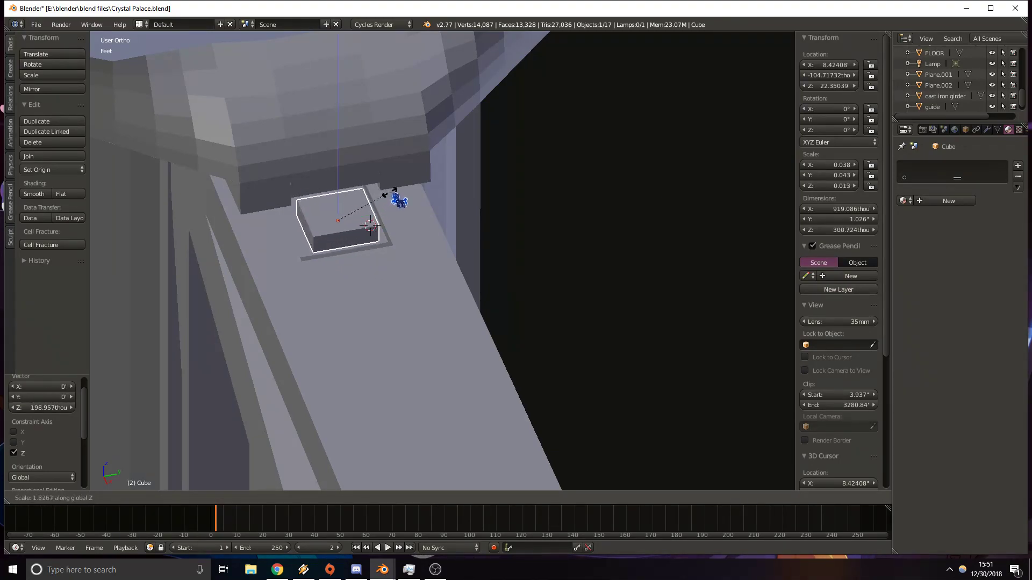
{"action": "left_click", "coordinate": [396, 201]}
Slide the block along X to about 7.44 in, into the gap beneath the top collar.
{"action": "middle_click_drag", "start_coordinate": [392, 195], "coordinate": [548, 280]}
{"action": "left_click_drag", "start_coordinate": [574, 285], "coordinate": [561, 279]}
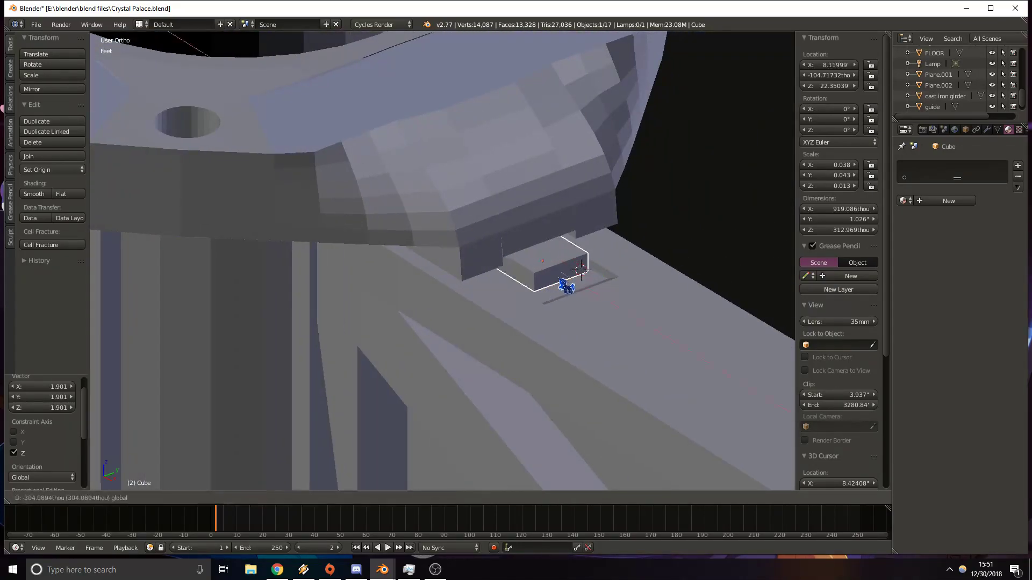
{"action": "left_click", "coordinate": [535, 272]}
Add a second cube at the column's lower collar near the girder's bottom end and shrink it to about 1.06 in.
{"action": "middle_click_drag", "start_coordinate": [535, 272], "coordinate": [317, 245]}
{"action": "middle_click_drag", "start_coordinate": [134, 184], "coordinate": [349, 201], "text": "shift"}
{"action": "middle_click_drag", "start_coordinate": [376, 234], "coordinate": [518, 229]}
{"action": "scroll", "coordinate": [468, 225], "scroll_direction": "up", "scroll_amount": 4}
{"action": "key", "text": "shift+a"}
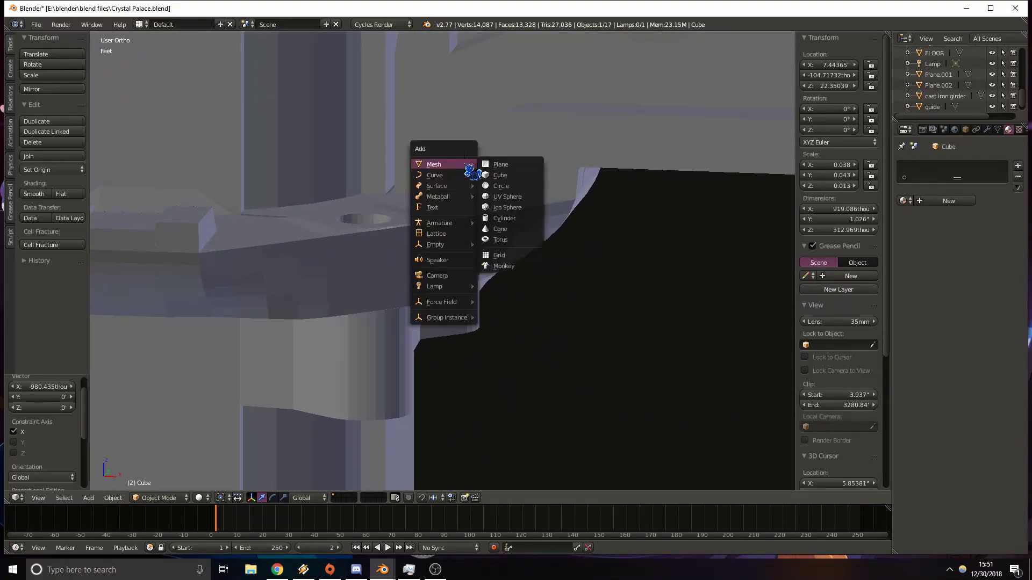
{"action": "left_click", "coordinate": [505, 178]}
{"action": "key", "text": "s"}
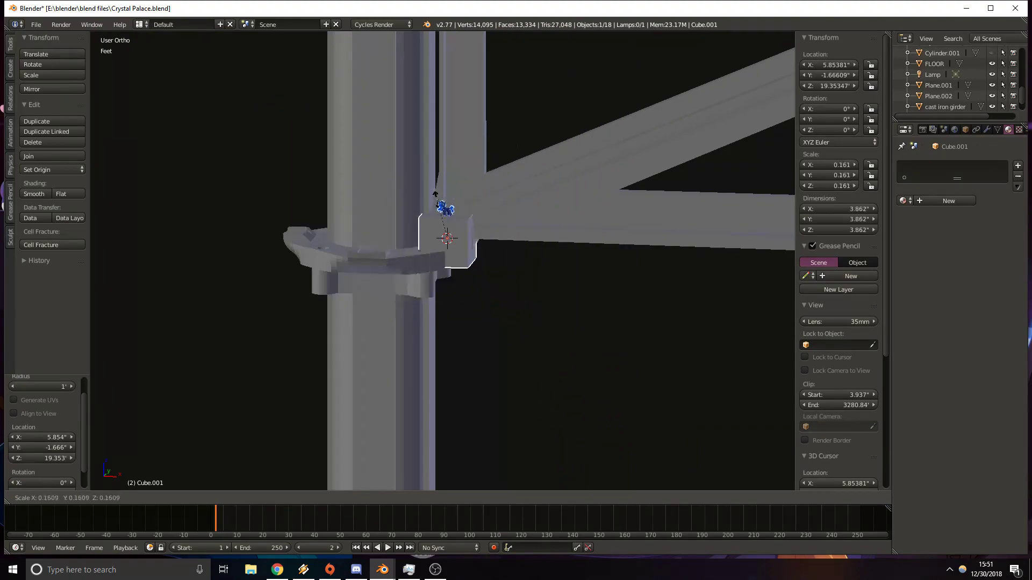
{"action": "left_click", "coordinate": [456, 246]}
In front view, rotate, scale and move the second cube into place at the lower collar, ending with a rotation of about 3.7°.
{"action": "scroll", "coordinate": [508, 246], "scroll_direction": "up", "scroll_amount": 10}
{"action": "key", "text": "KP_1"}
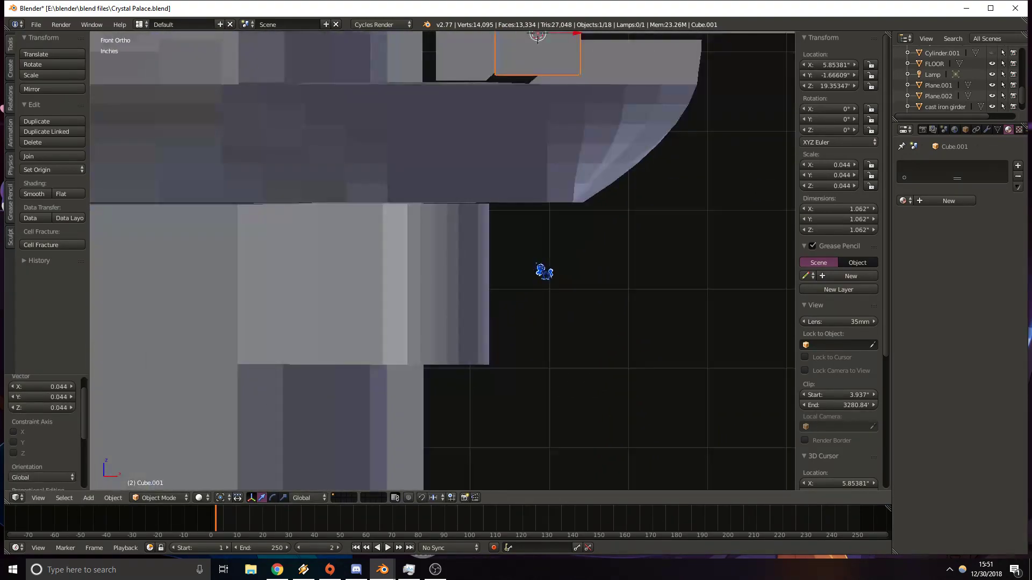
{"action": "middle_click_drag", "start_coordinate": [593, 110], "coordinate": [488, 294], "text": "shift"}
{"action": "key", "text": "r"}
{"action": "left_click", "coordinate": [646, 254]}
{"action": "key", "text": "s"}
{"action": "left_click", "coordinate": [538, 188]}
{"action": "key", "text": "g"}
{"action": "left_click", "coordinate": [539, 218]}
{"action": "key", "text": "r"}
{"action": "left_click", "coordinate": [618, 192]}
Duplicate the girder together with the second column's parts and move the copy about 23.9 ft along X.
{"action": "middle_click_drag", "start_coordinate": [618, 191], "coordinate": [531, 292]}
{"action": "scroll", "coordinate": [631, 231], "scroll_direction": "down", "scroll_amount": 12}
{"action": "middle_click_drag", "start_coordinate": [593, 279], "coordinate": [485, 289]}
{"action": "right_click", "coordinate": [550, 269]}
{"action": "scroll", "coordinate": [666, 312], "scroll_direction": "down", "scroll_amount": 4}
{"action": "middle_click_drag", "start_coordinate": [678, 318], "coordinate": [499, 224], "text": "shift"}
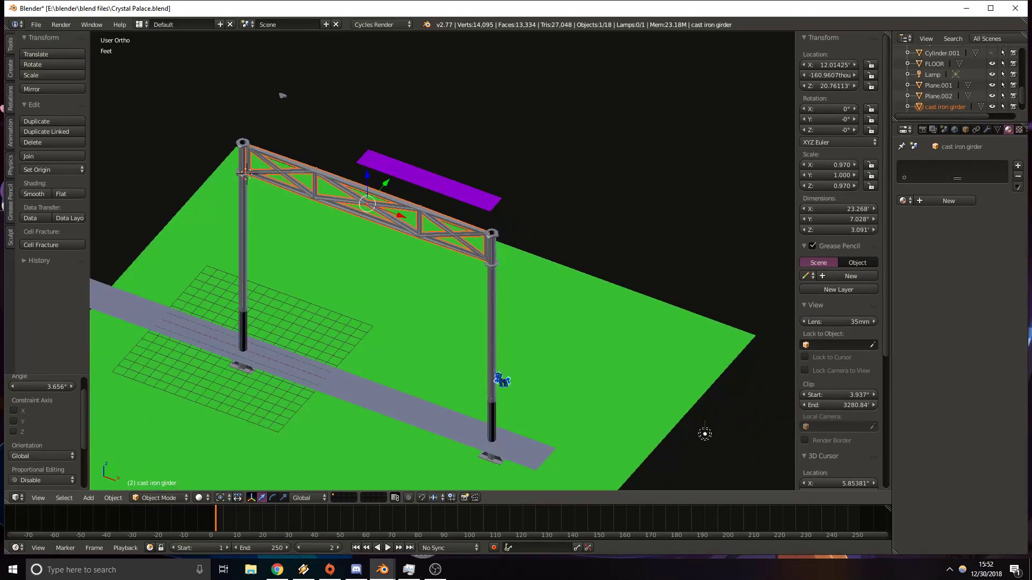
{"action": "right_click", "coordinate": [493, 421], "text": "shift"}
{"action": "key", "text": "shift+d"}
{"action": "key", "text": "Escape"}
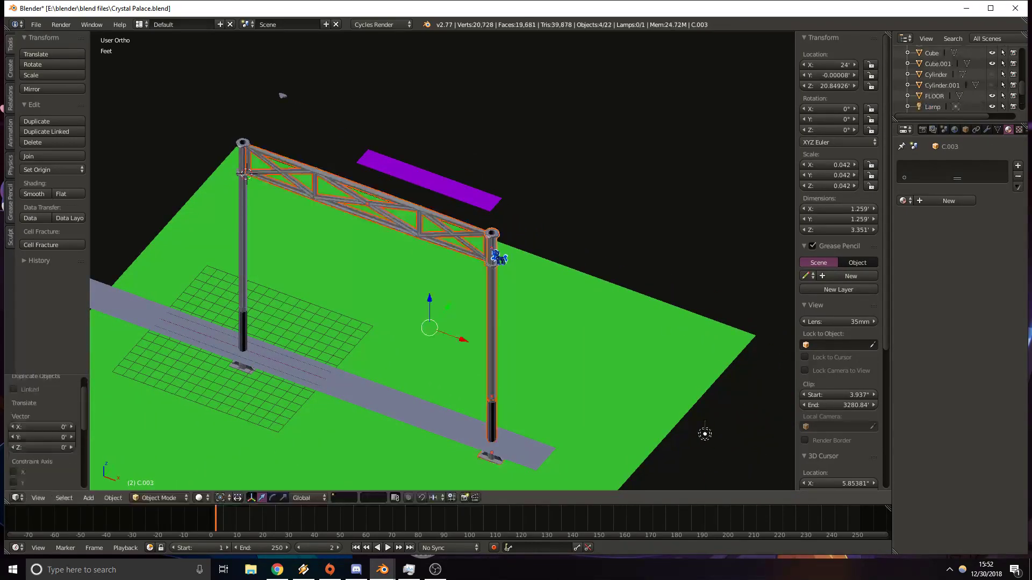
{"action": "key", "text": "g"}
{"action": "key", "text": "x"}
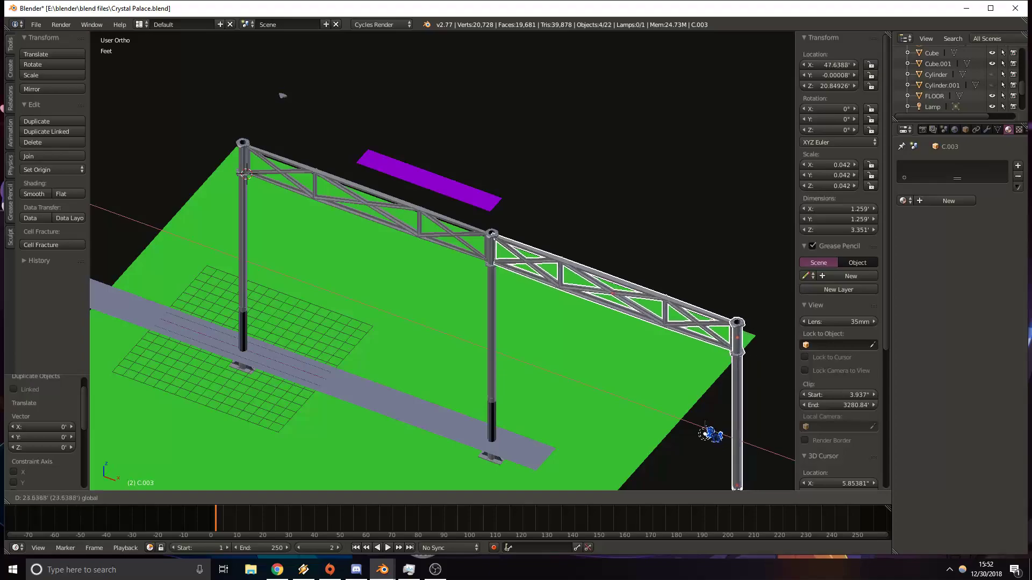
{"action": "left_click", "coordinate": [708, 428]}
Duplicate the new girder and column bay again and move the copy about 23.97 ft farther along X.
{"action": "middle_click_drag", "start_coordinate": [642, 317], "coordinate": [469, 191], "text": "shift"}
{"action": "key", "text": "shift+d"}
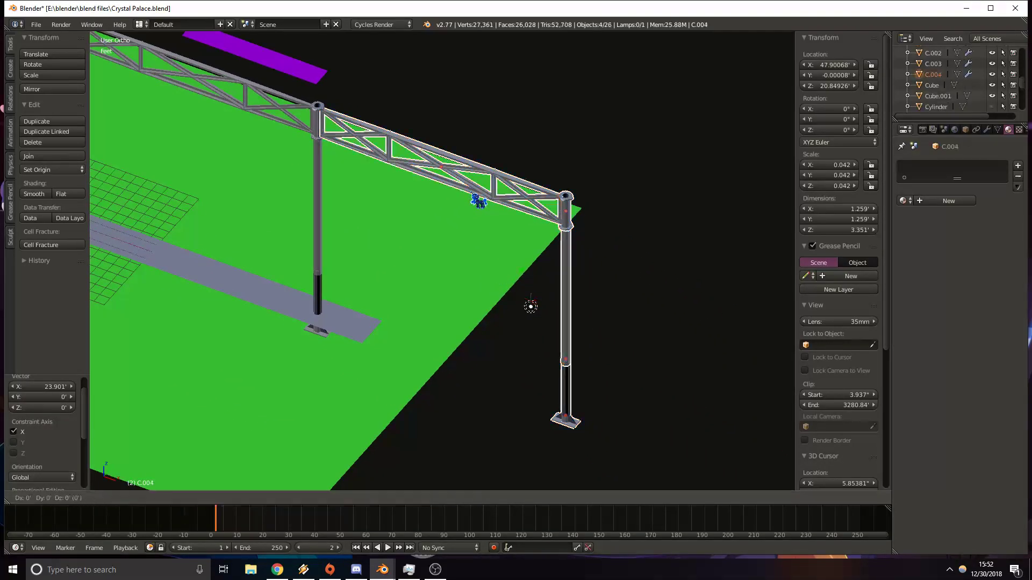
{"action": "key", "text": "Escape"}
{"action": "key", "text": "g"}
{"action": "key", "text": "x"}
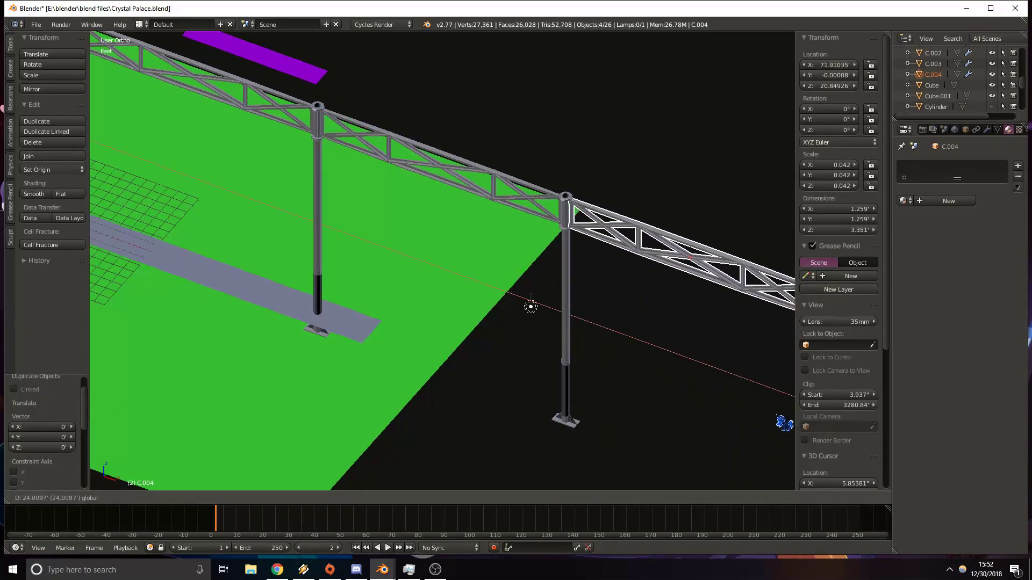
{"action": "key", "text": "Return"}
Stretch the FLOOR plane by a factor of about 6.1 along X and 12.8 along Y.
{"action": "scroll", "coordinate": [441, 262], "scroll_direction": "down", "scroll_amount": 4}
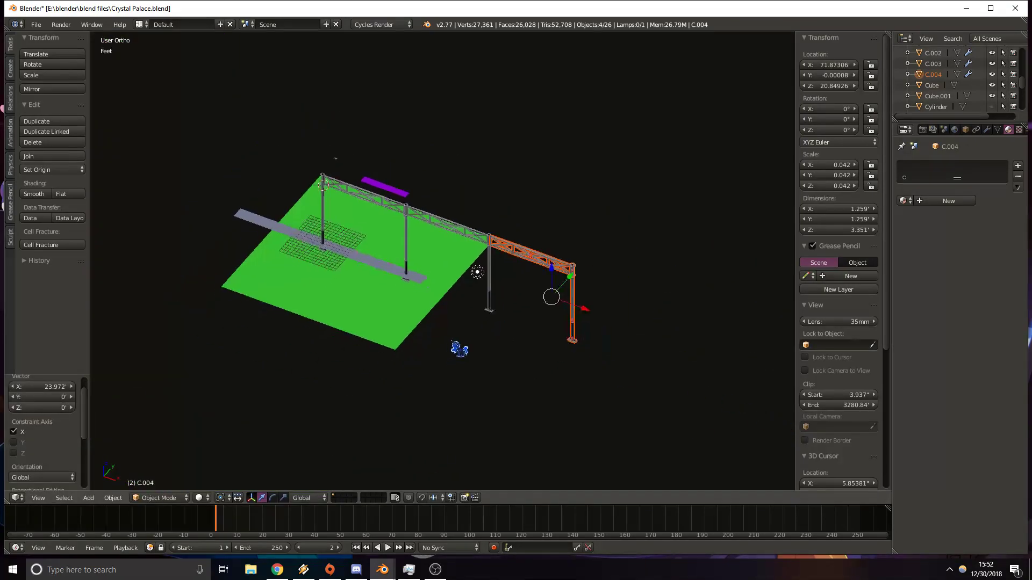
{"action": "right_click", "coordinate": [369, 261]}
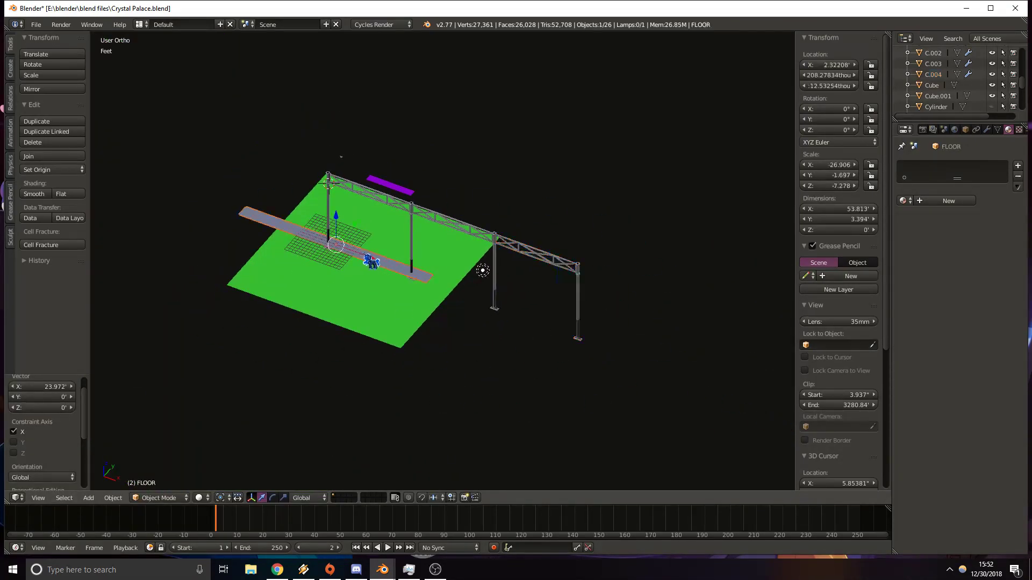
{"action": "key", "text": "s"}
{"action": "key", "text": "x"}
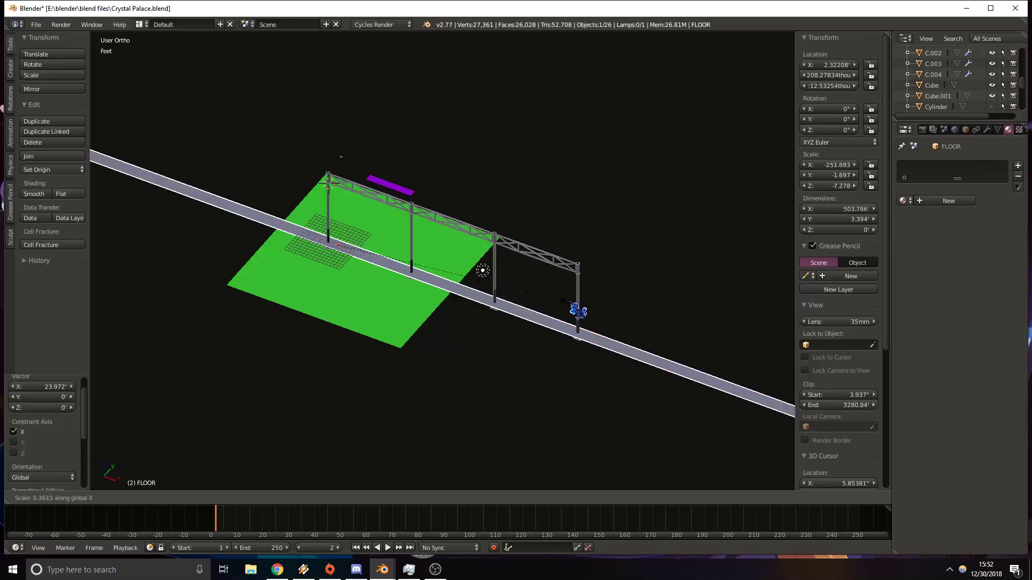
{"action": "key", "text": "y"}
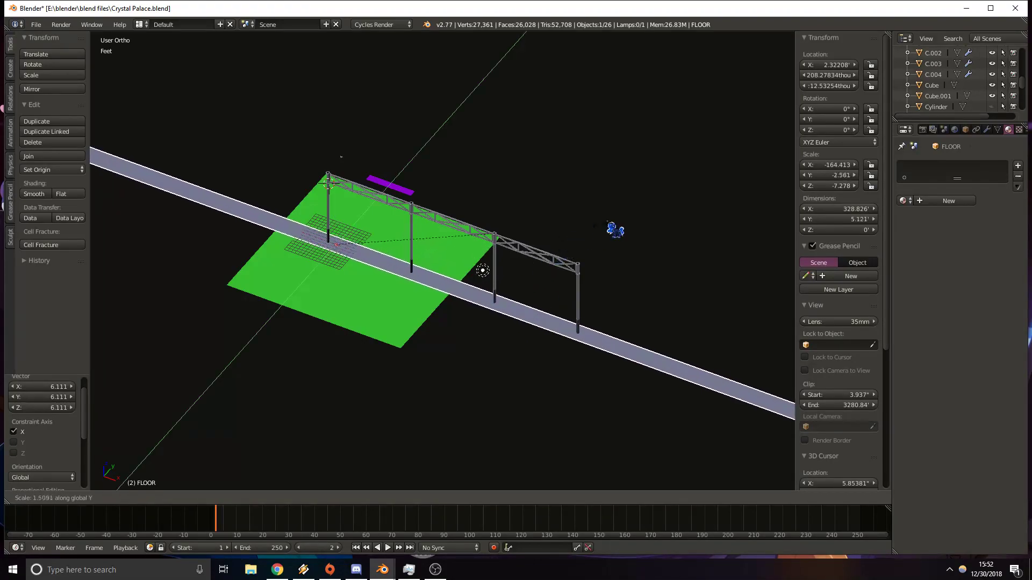
{"action": "left_click", "coordinate": [230, 357]}
Duplicate the first cast iron girder in place.
{"action": "middle_click_drag", "start_coordinate": [230, 357], "coordinate": [357, 338]}
{"action": "scroll", "coordinate": [357, 337], "scroll_direction": "up", "scroll_amount": 5}
{"action": "right_click", "coordinate": [309, 230]}
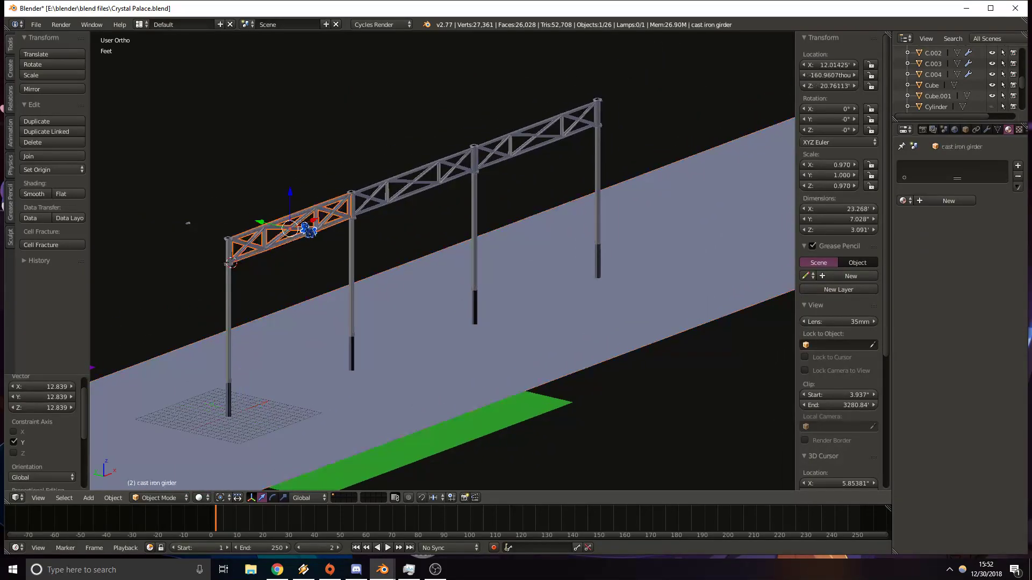
{"action": "key", "text": "shift+d"}
{"action": "right_click", "coordinate": [313, 230]}
Try to rotate the duplicated girder by 90° without an axis constraint.
{"action": "type", "text": "r"}
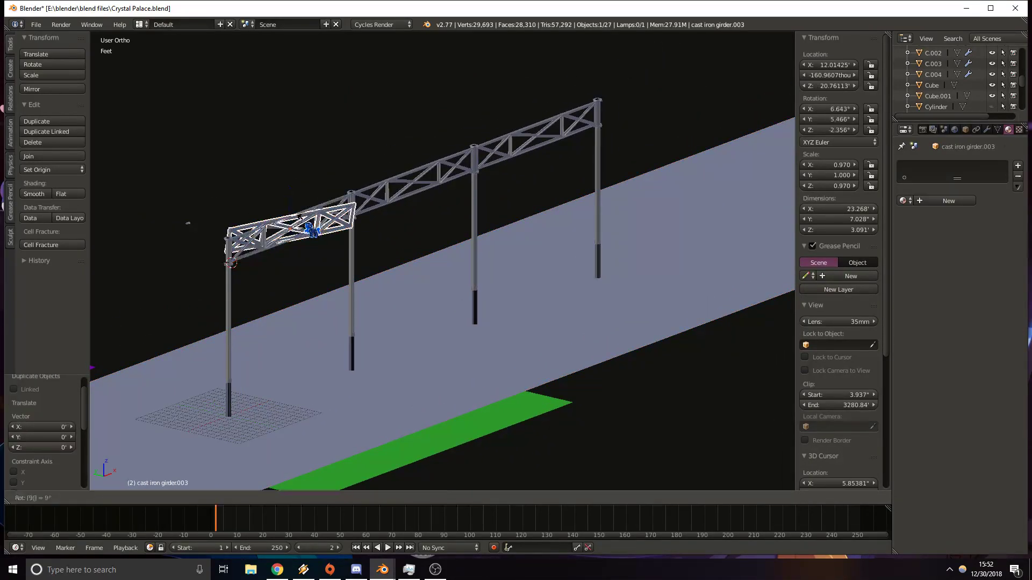
{"action": "type", "text": "90"}
{"action": "key", "text": "Return"}
{"action": "key", "text": "ctrl+z"}
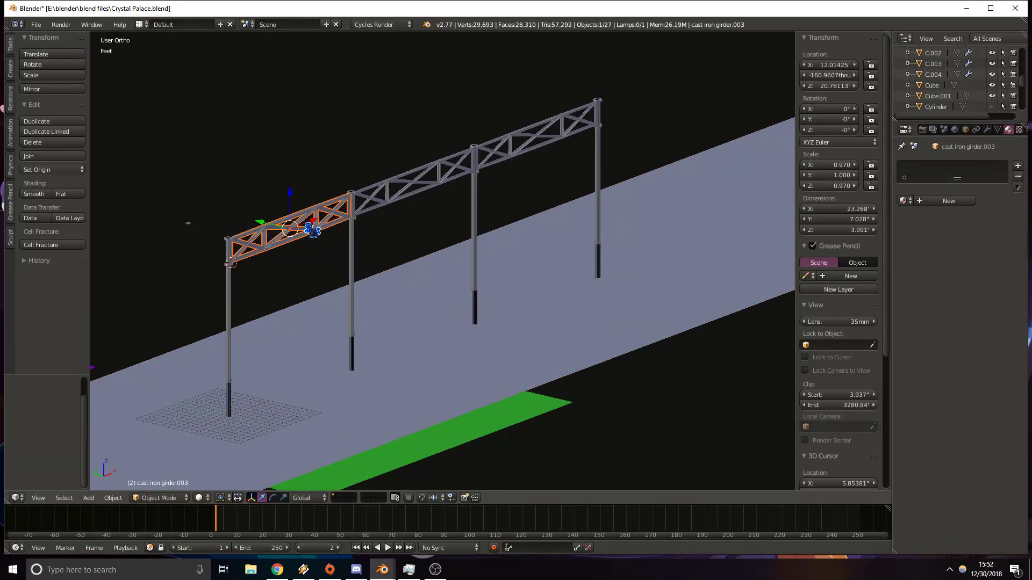
Rotate the duplicated girder 90° about Z and move it about -12.31 ft along X to the first column.
{"action": "type", "text": "r90"}
{"action": "key", "text": "Return"}
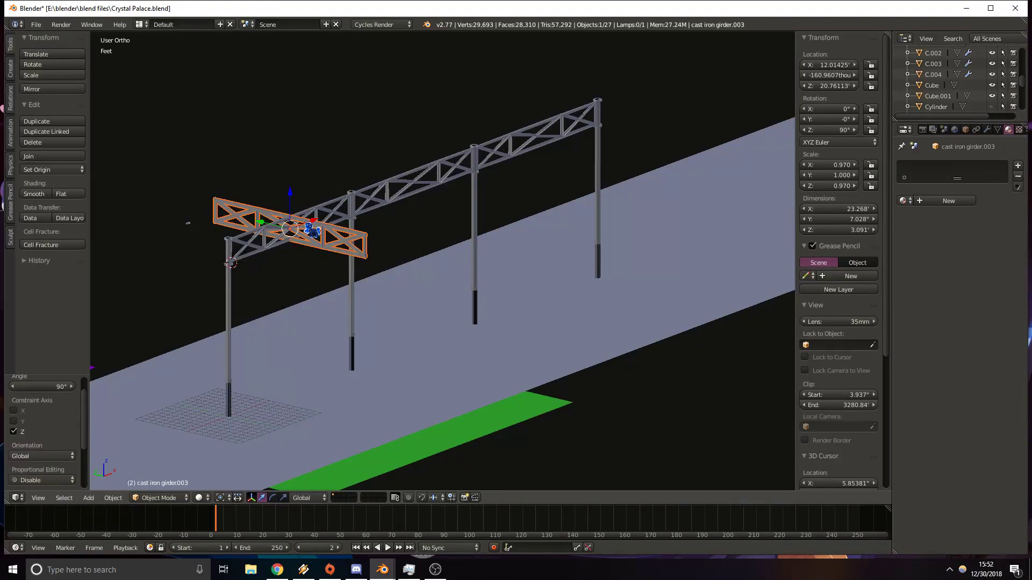
{"action": "key", "text": "g"}
{"action": "key", "text": "x"}
{"action": "key", "text": "Return"}
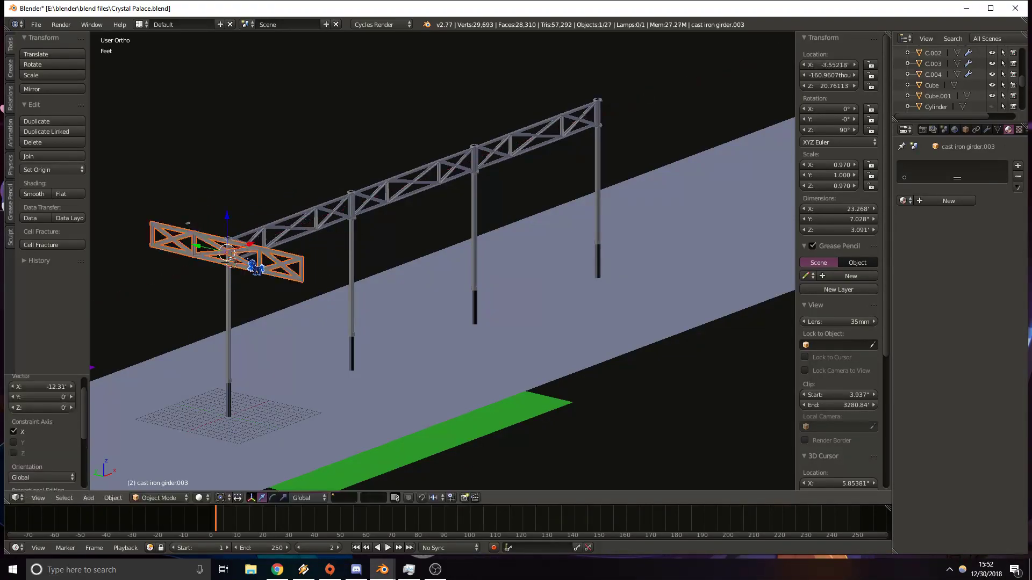
In wireframe top view, align the rotated girder's end with the first column's collar, at about X 0.5 in and Y -12.13 ft.
{"action": "key", "text": "KP_7"}
{"action": "scroll", "coordinate": [353, 214], "scroll_direction": "up", "scroll_amount": 6}
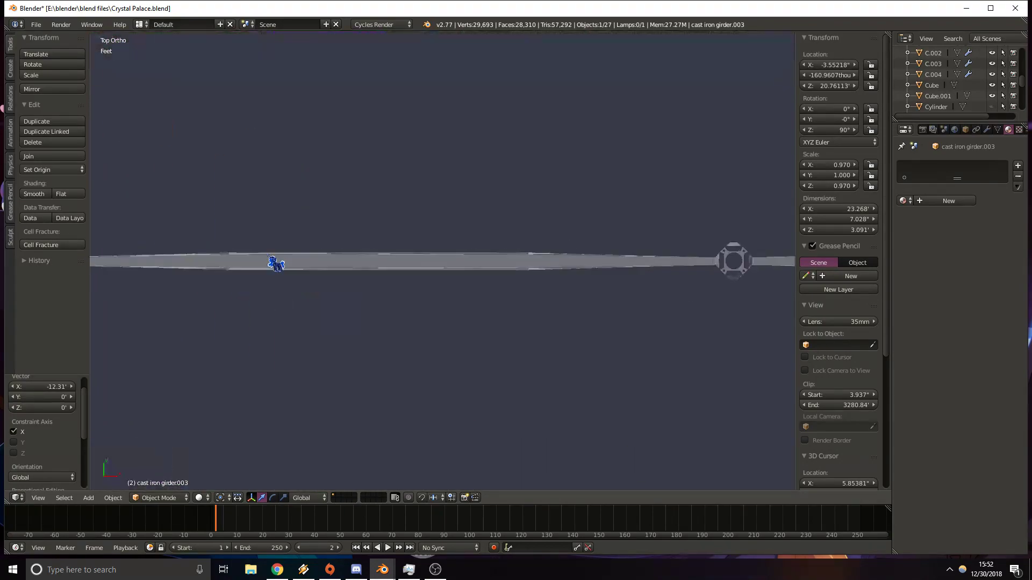
{"action": "key", "text": "g"}
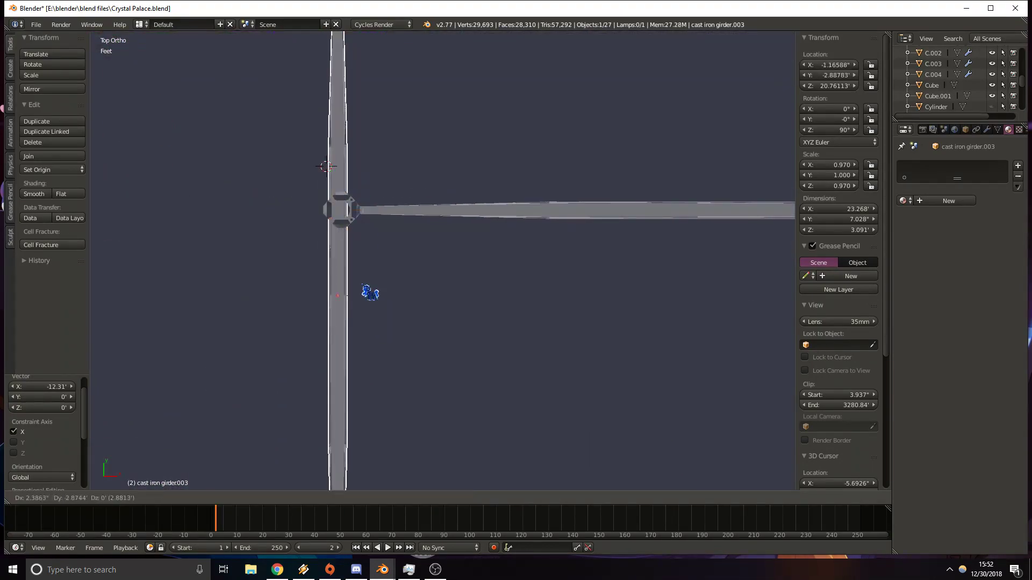
{"action": "left_click", "coordinate": [370, 88]}
{"action": "scroll", "coordinate": [353, 215], "scroll_direction": "up", "scroll_amount": 8}
{"action": "middle_click_drag", "start_coordinate": [301, 225], "coordinate": [417, 226], "text": "shift"}
{"action": "middle_click_drag", "start_coordinate": [215, 86], "coordinate": [357, 193], "text": "shift"}
{"action": "key", "text": "z"}
{"action": "key", "text": "g"}
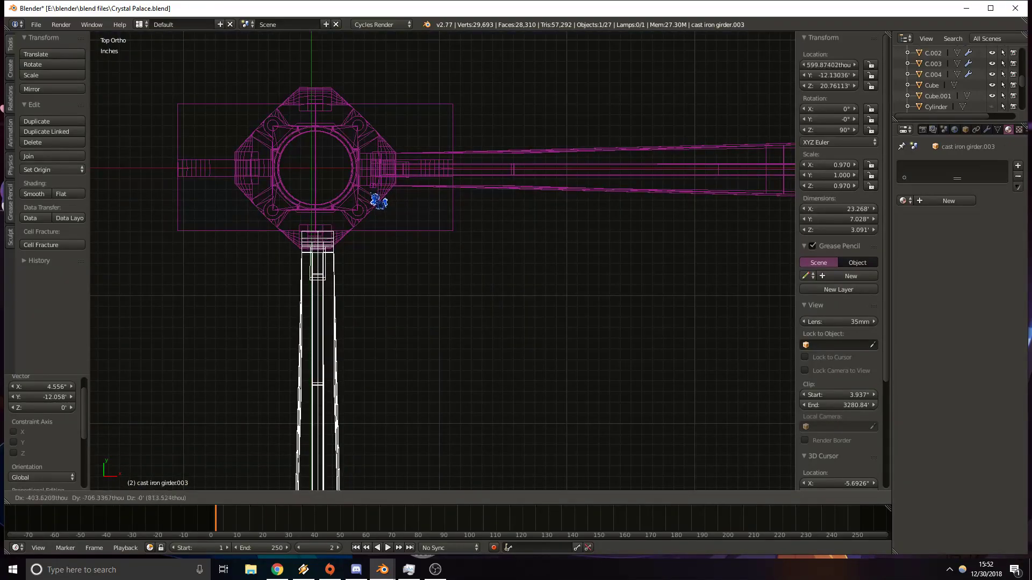
{"action": "left_click", "coordinate": [380, 199]}
Duplicate the perpendicular girder and move the copy about 23.98 ft along X to the second column.
{"action": "scroll", "coordinate": [381, 200], "scroll_direction": "down", "scroll_amount": 8}
{"action": "middle_click_drag", "start_coordinate": [508, 255], "coordinate": [450, 163], "text": "shift"}
{"action": "key", "text": "shift+d"}
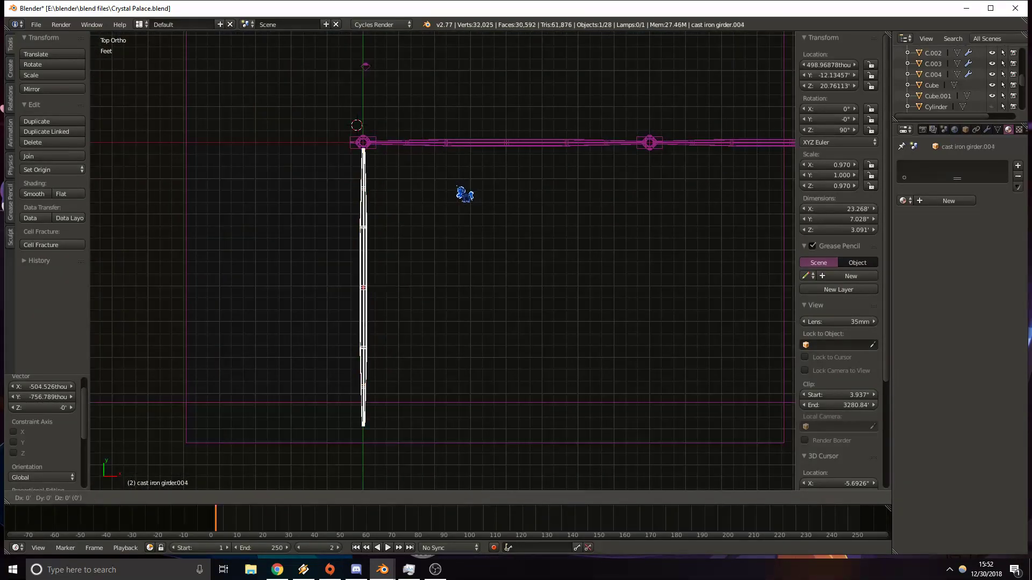
{"action": "right_click", "coordinate": [455, 186]}
{"action": "left_click_drag", "start_coordinate": [401, 288], "coordinate": [686, 295]}
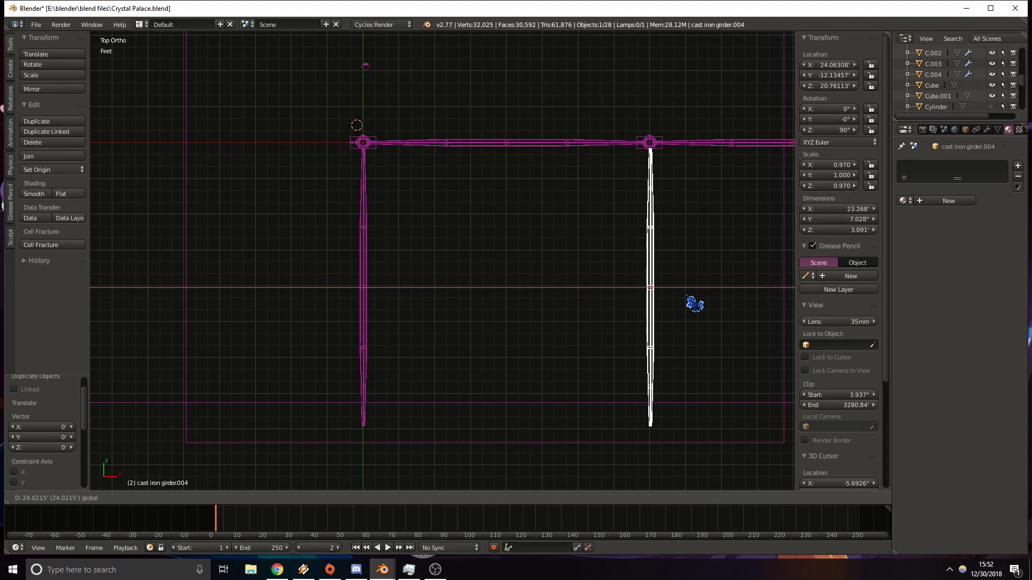
{"action": "left_click", "coordinate": [686, 295]}
Nudge the copied girder along X to about 23.997 ft so it centres on the second column's collar.
{"action": "middle_click_drag", "start_coordinate": [685, 295], "coordinate": [571, 352], "text": "shift"}
{"action": "scroll", "coordinate": [600, 254], "scroll_direction": "up", "scroll_amount": 8}
{"action": "middle_click_drag", "start_coordinate": [736, 140], "coordinate": [368, 304], "text": "shift"}
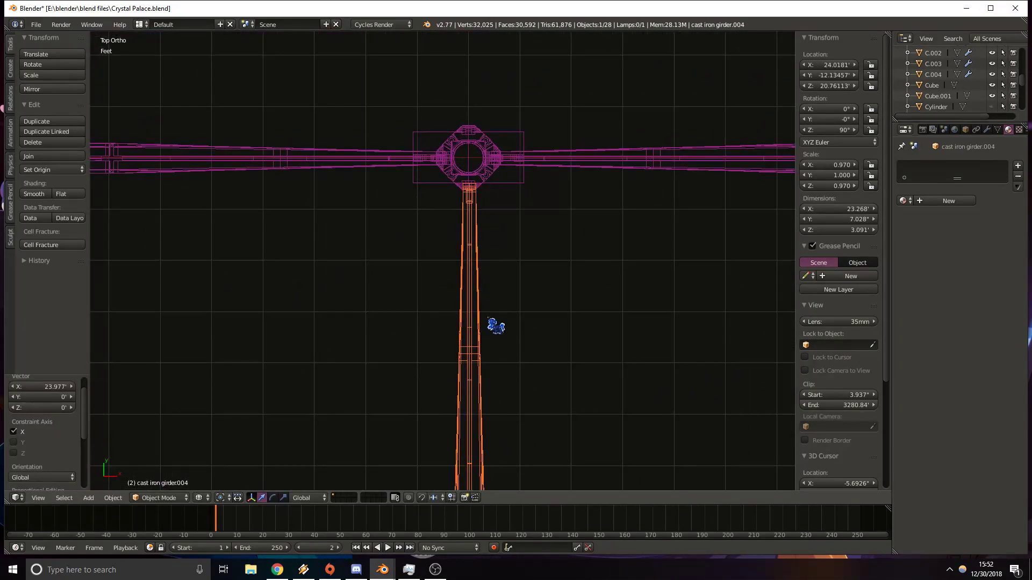
{"action": "key", "text": "g"}
{"action": "key", "text": "x"}
{"action": "left_click", "coordinate": [526, 380]}
{"action": "middle_click_drag", "start_coordinate": [499, 325], "coordinate": [469, 293], "text": "shift"}
{"action": "scroll", "coordinate": [468, 293], "scroll_direction": "down", "scroll_amount": 6}
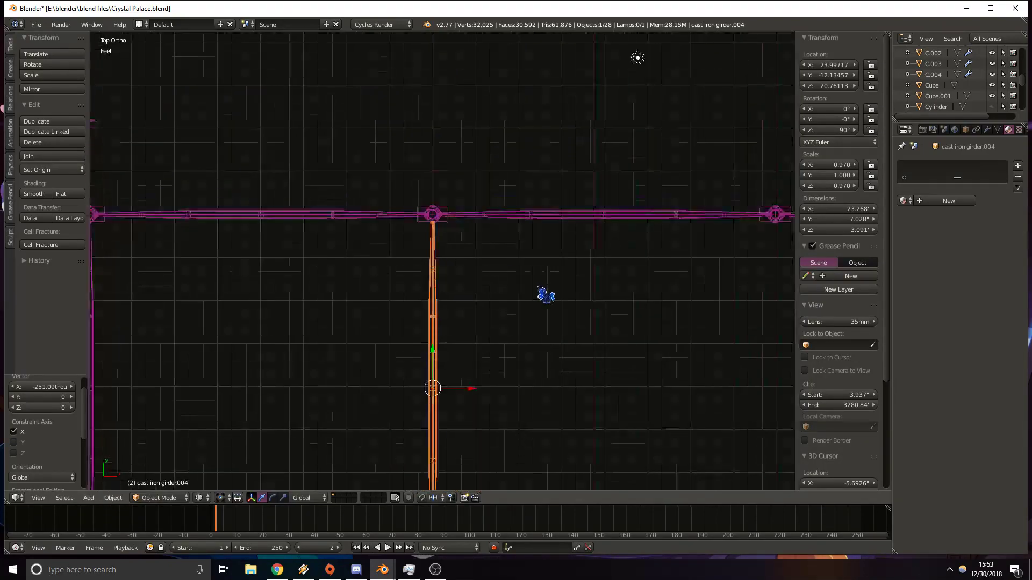
Duplicate the perpendicular girder and enter an X location that places the copy at the third column.
{"action": "key", "text": "shift+d"}
{"action": "left_click", "coordinate": [482, 411]}
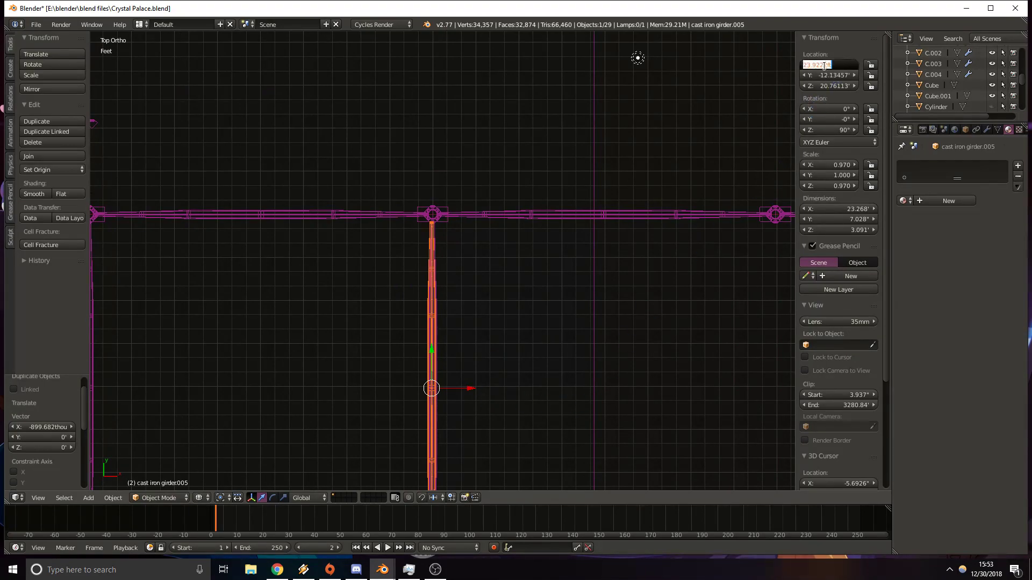
{"action": "key", "text": "Return"}
Duplicate the third perpendicular girder along X to the fourth column and set its X location to 72 ft.
{"action": "middle_click_drag", "start_coordinate": [658, 194], "coordinate": [463, 152], "text": "shift"}
{"action": "middle_click_drag", "start_coordinate": [630, 306], "coordinate": [422, 260], "text": "shift"}
{"action": "key", "text": "shift+d"}
{"action": "left_click", "coordinate": [468, 300]}
{"action": "left_click_drag", "start_coordinate": [403, 301], "coordinate": [752, 292]}
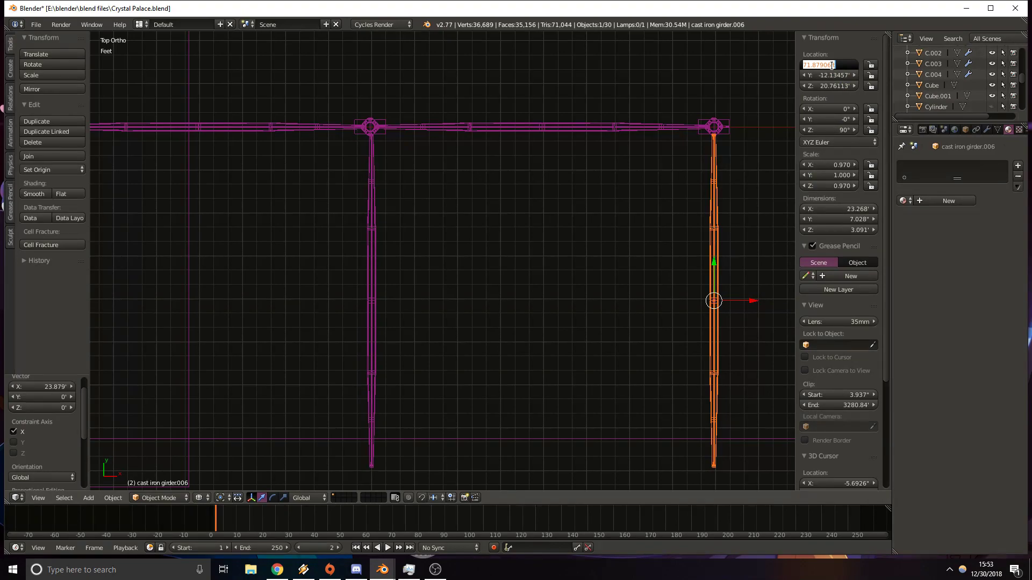
{"action": "key", "text": "Return"}
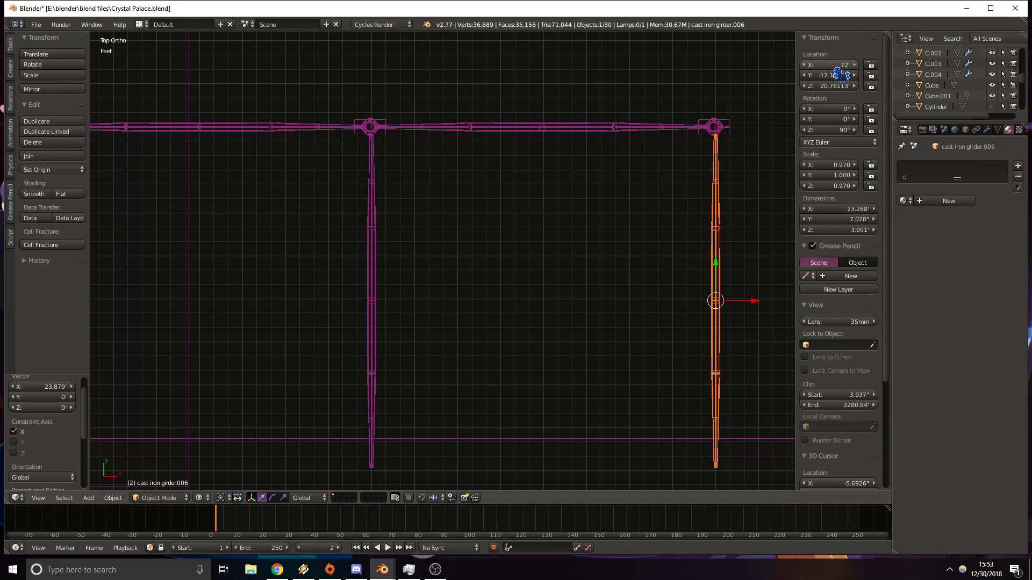
Try X locations of 70 ft and 71 ft for the fourth perpendicular girder and restore 72 ft.
{"action": "left_click", "coordinate": [832, 65]}
{"action": "type", "text": "70"}
{"action": "key", "text": "Return"}
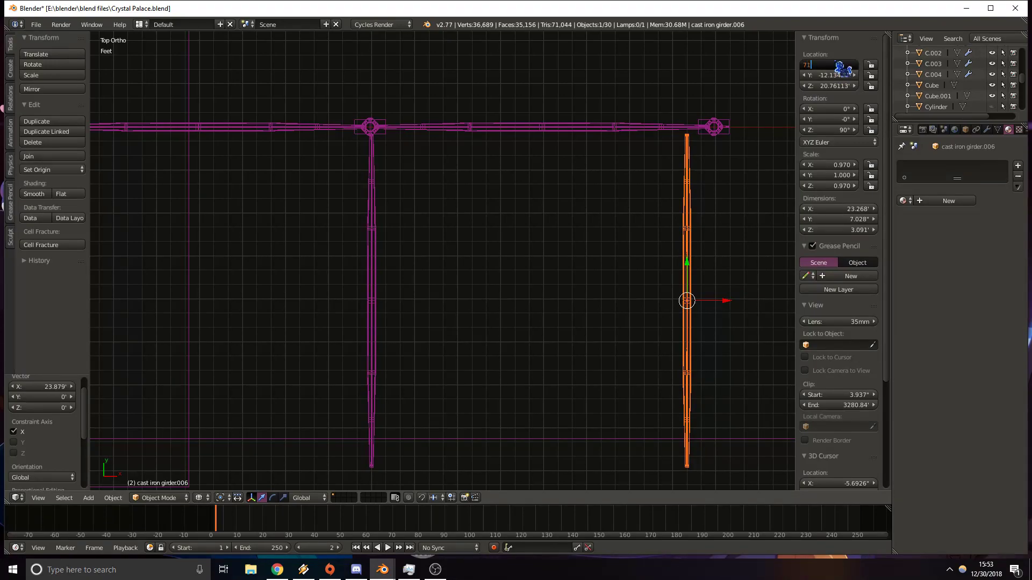
{"action": "key", "text": "Return"}
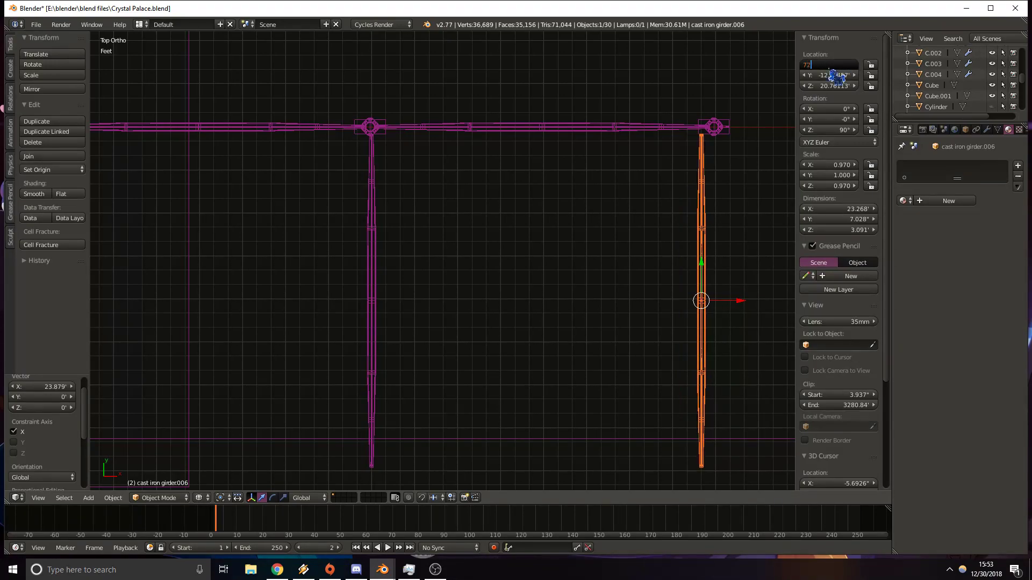
{"action": "key", "text": "Return"}
Select all parts of the fourth and third columns together with the two X-direction girders leading to them.
{"action": "scroll", "coordinate": [677, 224], "scroll_direction": "up", "scroll_amount": 7}
{"action": "middle_click_drag", "start_coordinate": [675, 226], "coordinate": [214, 427], "text": "shift"}
{"action": "middle_click_drag", "start_coordinate": [680, 110], "coordinate": [307, 245], "text": "shift"}
{"action": "scroll", "coordinate": [551, 115], "scroll_direction": "down", "scroll_amount": 7}
{"action": "middle_click_drag", "start_coordinate": [234, 365], "coordinate": [492, 148], "text": "shift"}
{"action": "scroll", "coordinate": [483, 152], "scroll_direction": "down", "scroll_amount": 4}
{"action": "middle_click_drag", "start_coordinate": [403, 167], "coordinate": [459, 123]}
{"action": "right_click", "coordinate": [465, 150]}
{"action": "right_click", "coordinate": [466, 145], "text": "shift"}
{"action": "right_click", "coordinate": [444, 93], "text": "shift"}
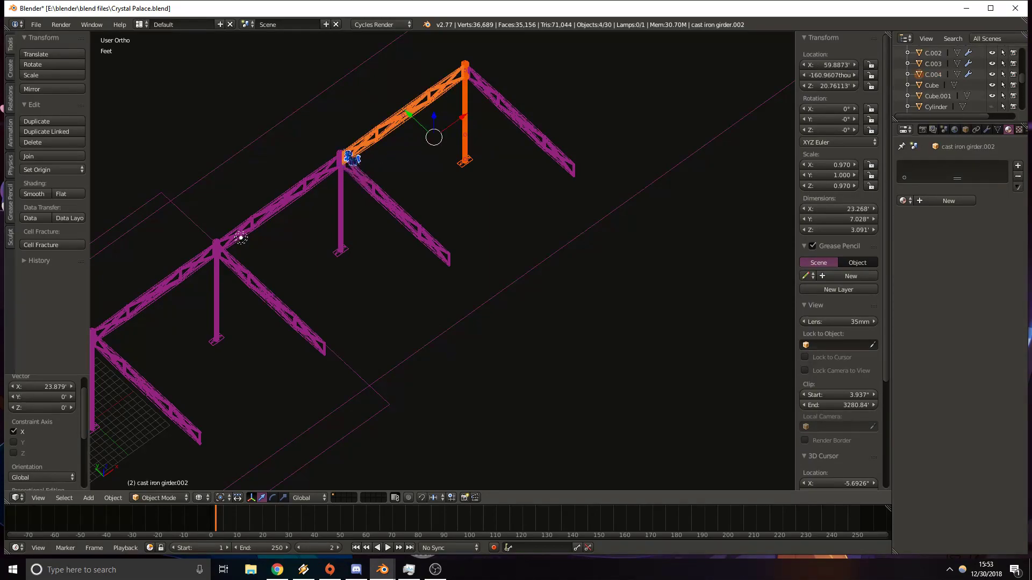
{"action": "right_click", "coordinate": [344, 159], "text": "shift"}
{"action": "right_click", "coordinate": [305, 204], "text": "shift"}
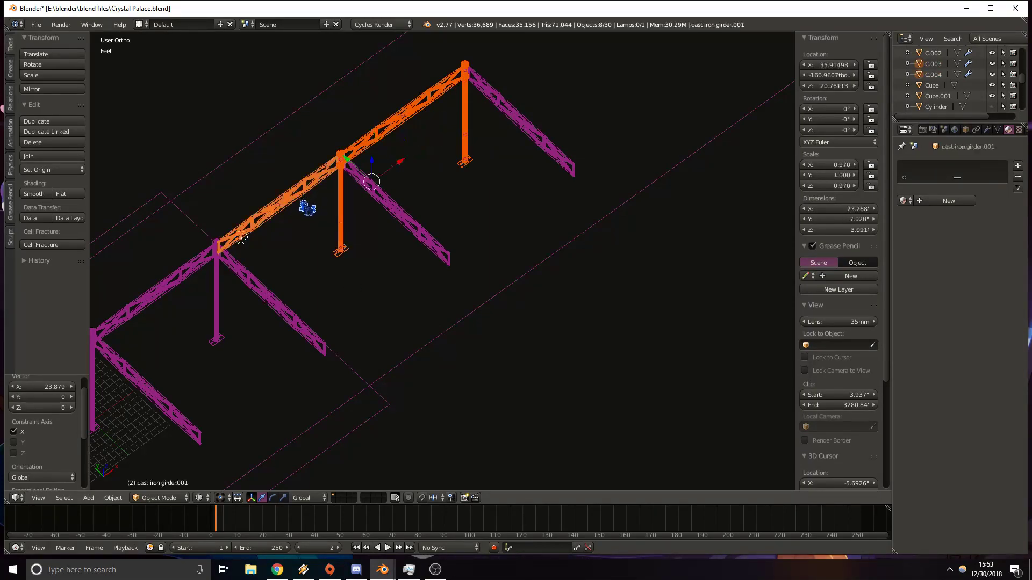
Add the second and first columns and the girder between them to the selection and duplicate the whole row in place.
{"action": "right_click", "coordinate": [218, 248], "text": "shift"}
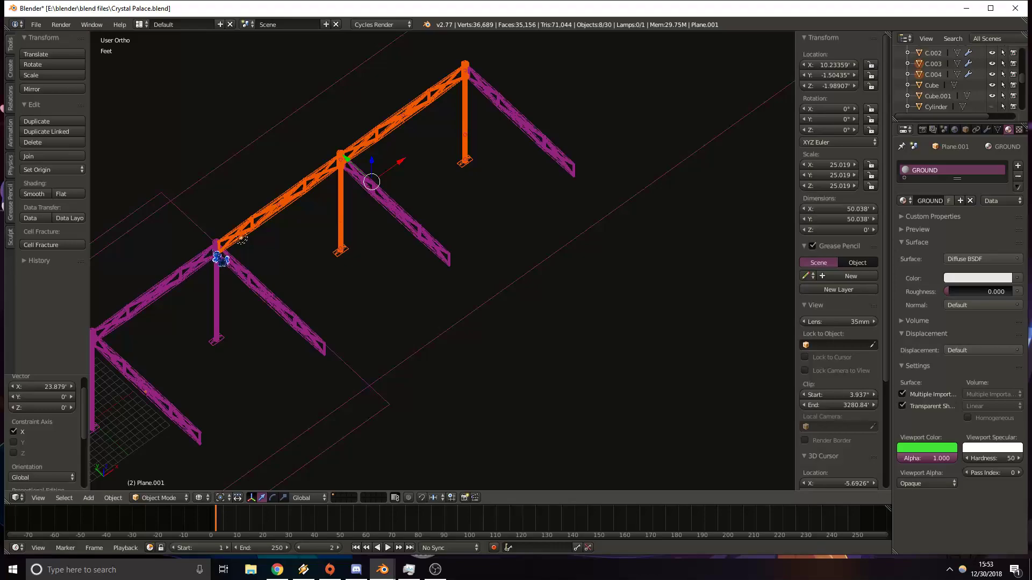
{"action": "right_click", "coordinate": [213, 252], "text": "shift"}
{"action": "right_click", "coordinate": [217, 289], "text": "shift"}
{"action": "right_click", "coordinate": [215, 341], "text": "shift"}
{"action": "middle_click_drag", "start_coordinate": [216, 366], "coordinate": [392, 230], "text": "shift"}
{"action": "right_click", "coordinate": [330, 167], "text": "shift"}
{"action": "right_click", "coordinate": [274, 296], "text": "shift"}
{"action": "key", "text": "shift+d"}
{"action": "right_click", "coordinate": [442, 146]}
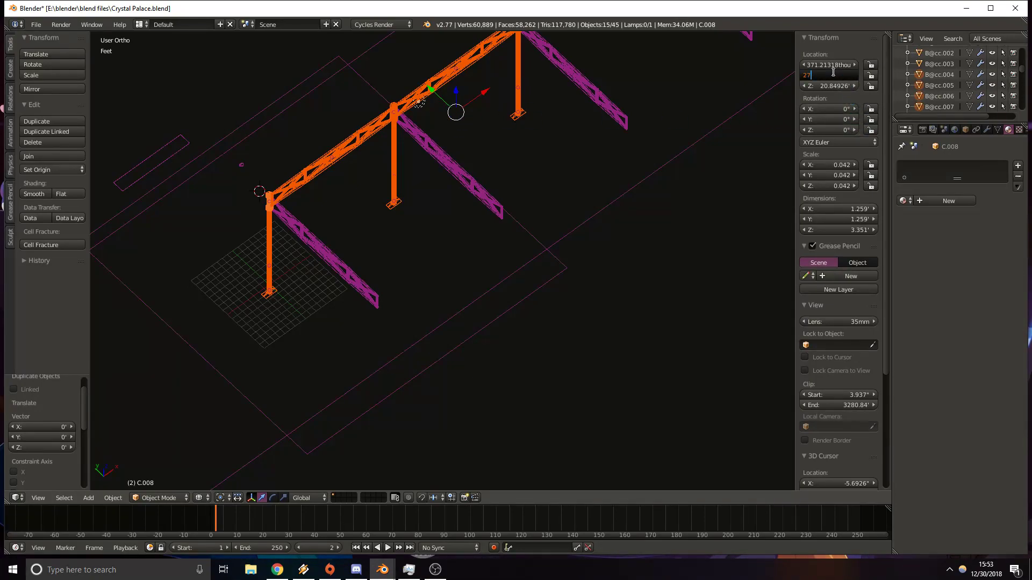
Try a Y location of 24 ft on the duplicated row and undo the change.
{"action": "type", "text": "4"}
{"action": "key", "text": "Return"}
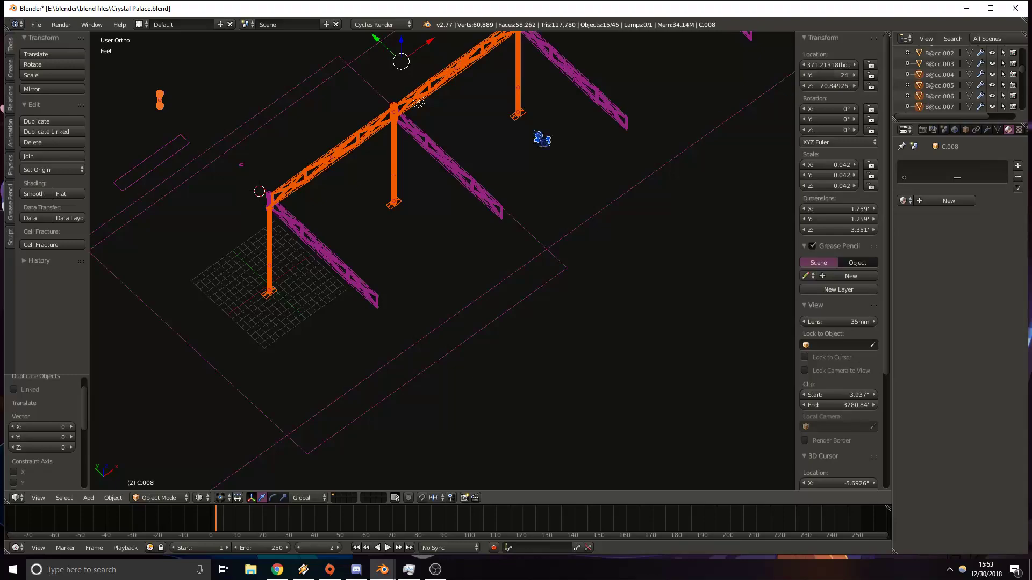
{"action": "middle_click_drag", "start_coordinate": [345, 190], "coordinate": [391, 268], "text": "shift"}
{"action": "scroll", "coordinate": [562, 175], "scroll_direction": "down", "scroll_amount": 5}
{"action": "key", "text": "ctrl+z"}
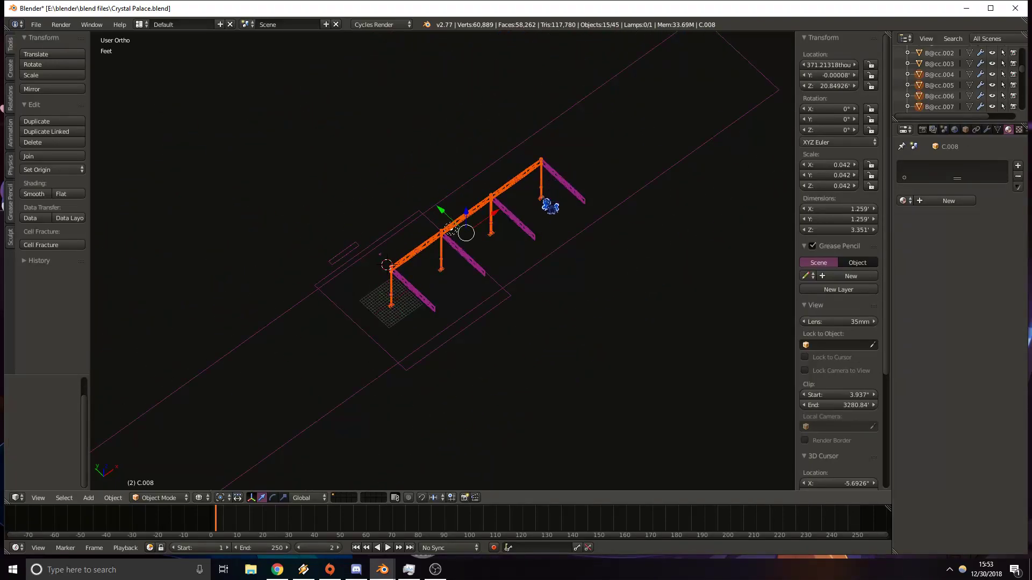
Duplicate the selected row of columns and girders in place once more.
{"action": "middle_click_drag", "start_coordinate": [549, 243], "coordinate": [544, 221], "text": "shift"}
{"action": "key", "text": "shift+d"}
{"action": "right_click", "coordinate": [544, 221]}
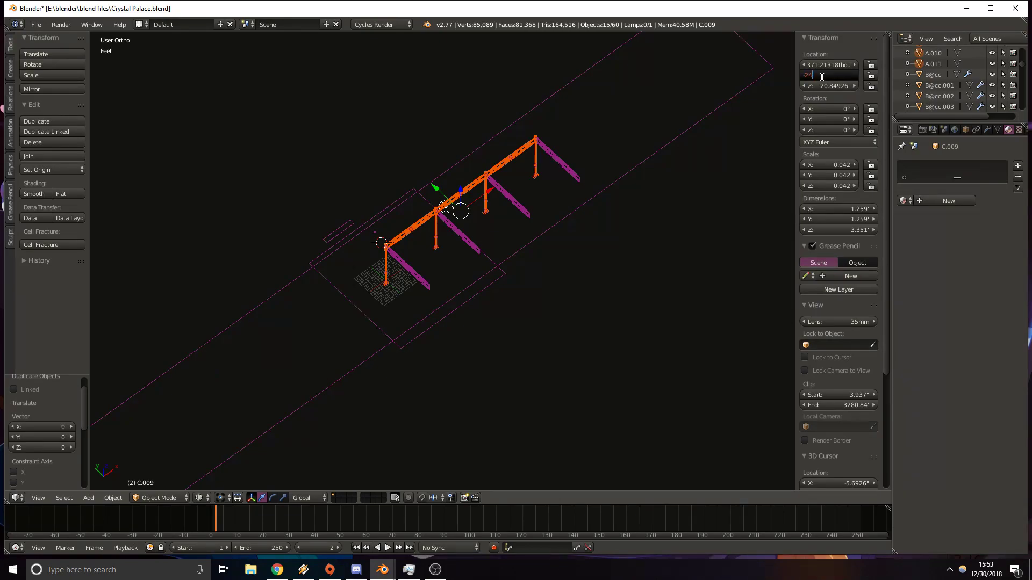
Check the Y location of -24 ft on the new duplicates in solid shading and undo it.
{"action": "scroll", "coordinate": [445, 208], "scroll_direction": "up", "scroll_amount": 4}
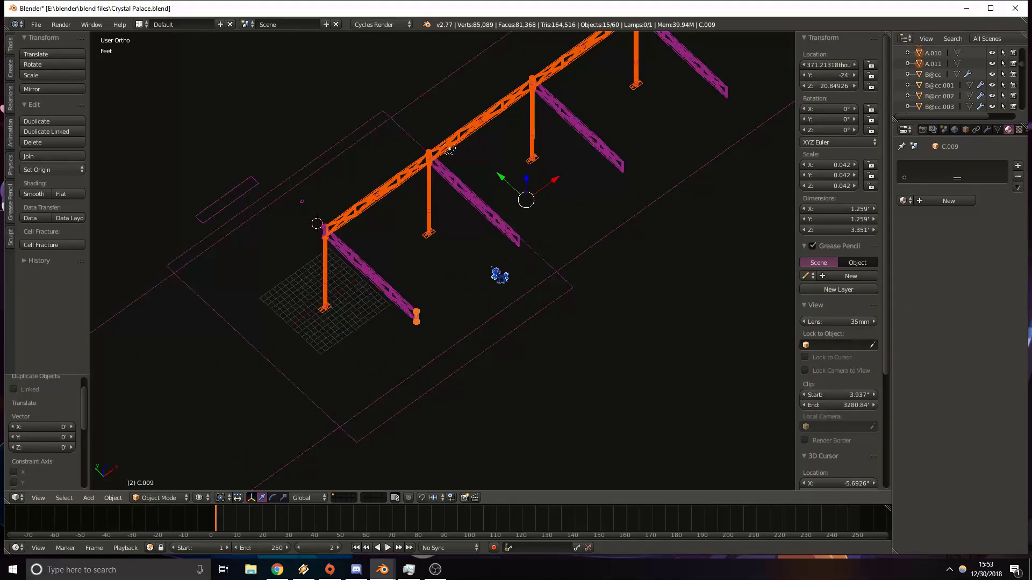
{"action": "key", "text": "z"}
{"action": "key", "text": "ctrl+z"}
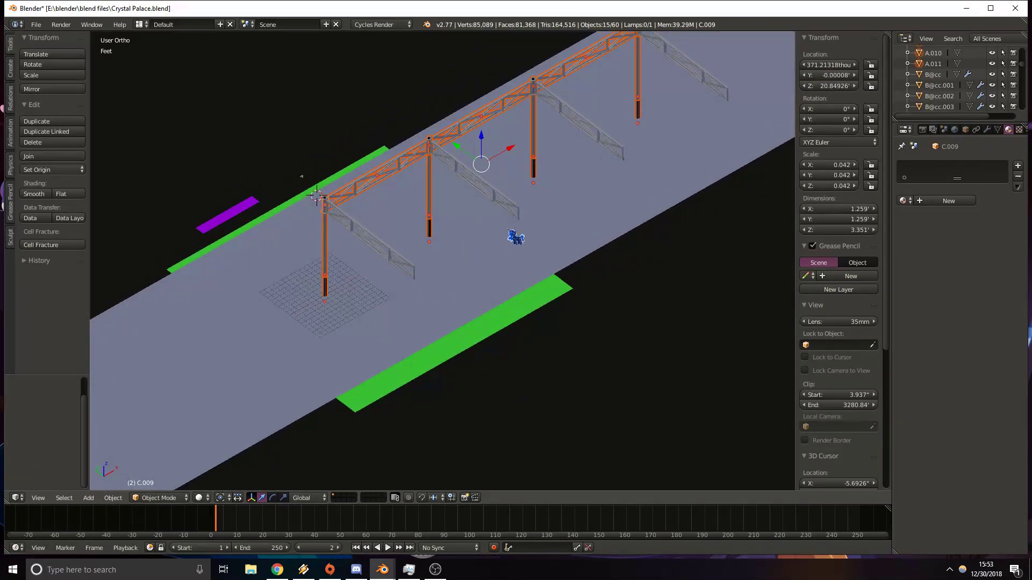
Move the duplicated row about -23.08 ft along Y to the free ends of the perpendicular girders.
{"action": "scroll", "coordinate": [946, 80], "scroll_direction": "up", "scroll_amount": 3}
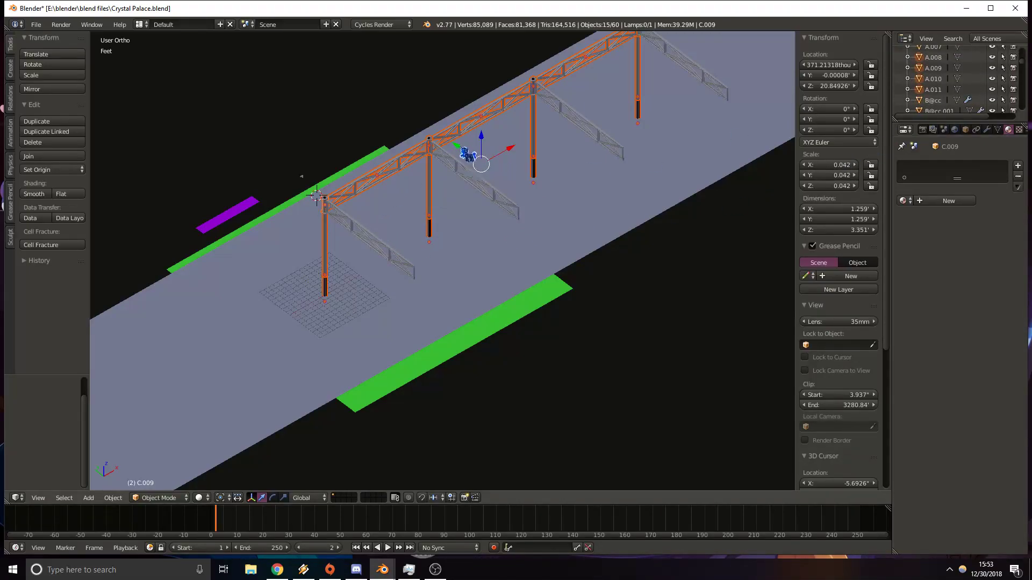
{"action": "key", "text": "g"}
{"action": "key", "text": "y"}
{"action": "left_click", "coordinate": [562, 208]}
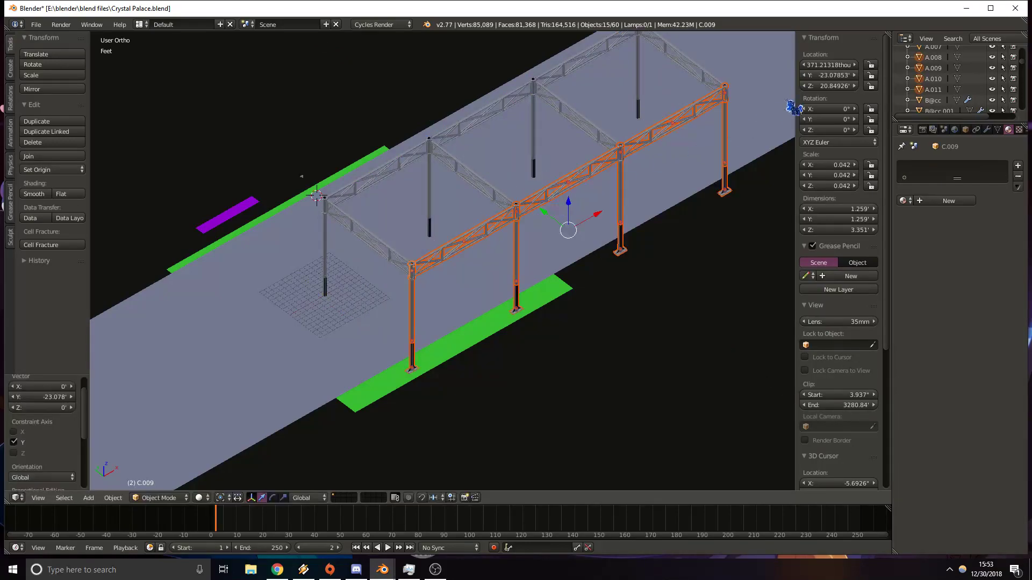
Try setting the active collar's Y location to -24 ft, inspect the corner column, and undo the change.
{"action": "key", "text": "KP_Subtract"}
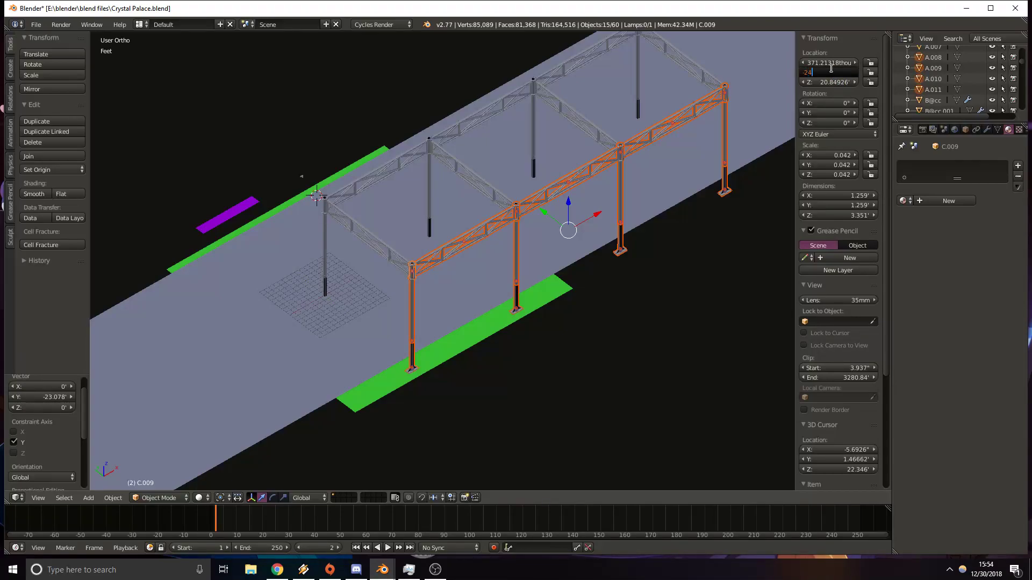
{"action": "middle_click_drag", "start_coordinate": [355, 379], "coordinate": [478, 325]}
{"action": "scroll", "coordinate": [478, 325], "scroll_direction": "up", "scroll_amount": 3}
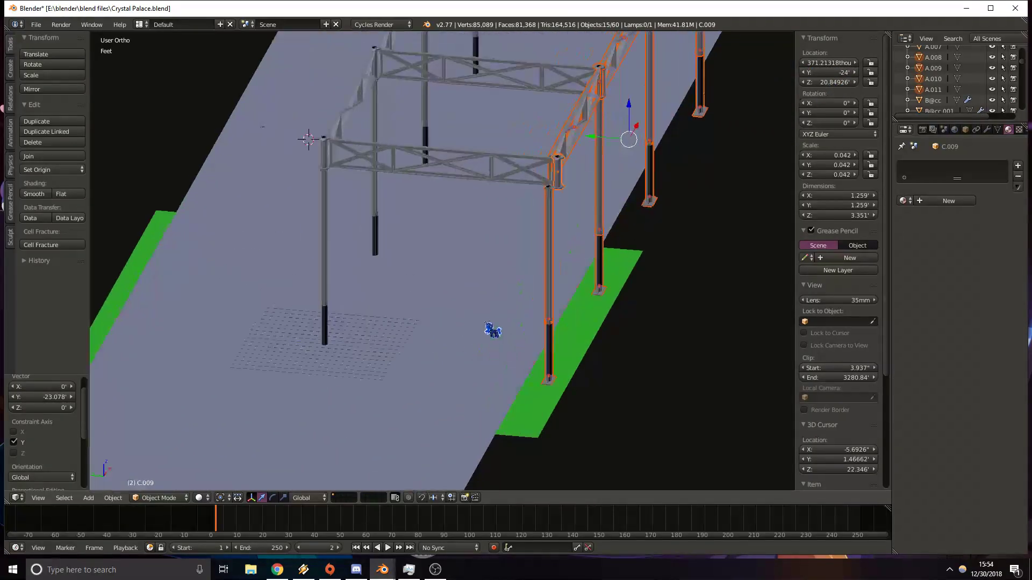
{"action": "middle_click_drag", "start_coordinate": [611, 213], "coordinate": [450, 283], "text": "shift"}
{"action": "scroll", "coordinate": [461, 285], "scroll_direction": "up", "scroll_amount": 1}
{"action": "key", "text": "ctrl+z"}
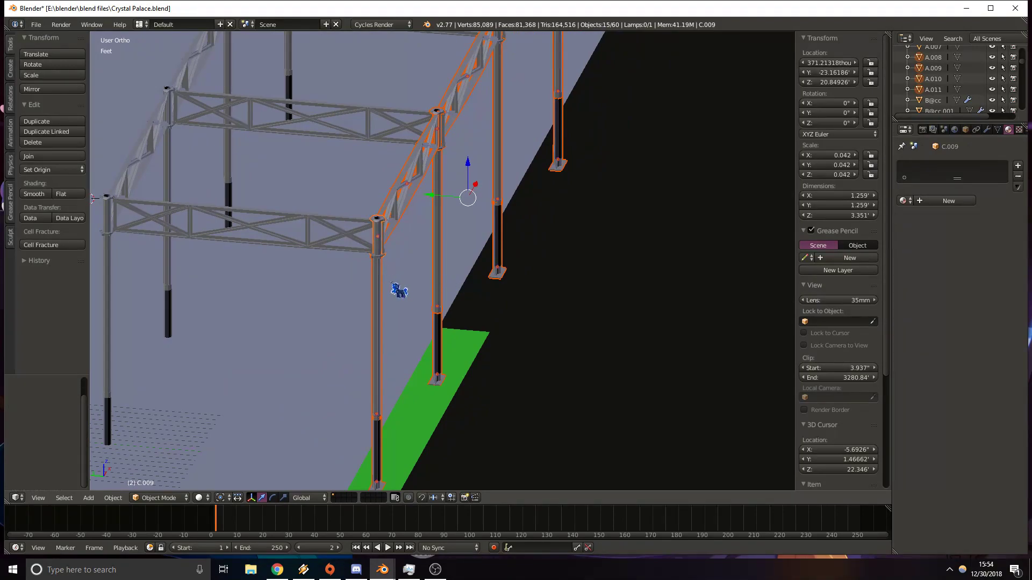
Move the second row along Y to about -23.81 ft.
{"action": "key", "text": "g"}
{"action": "key", "text": "y"}
{"action": "left_click", "coordinate": [448, 202]}
In wireframe top view, nudge the second row along Y to about -24.08 ft.
{"action": "key", "text": "KP_7"}
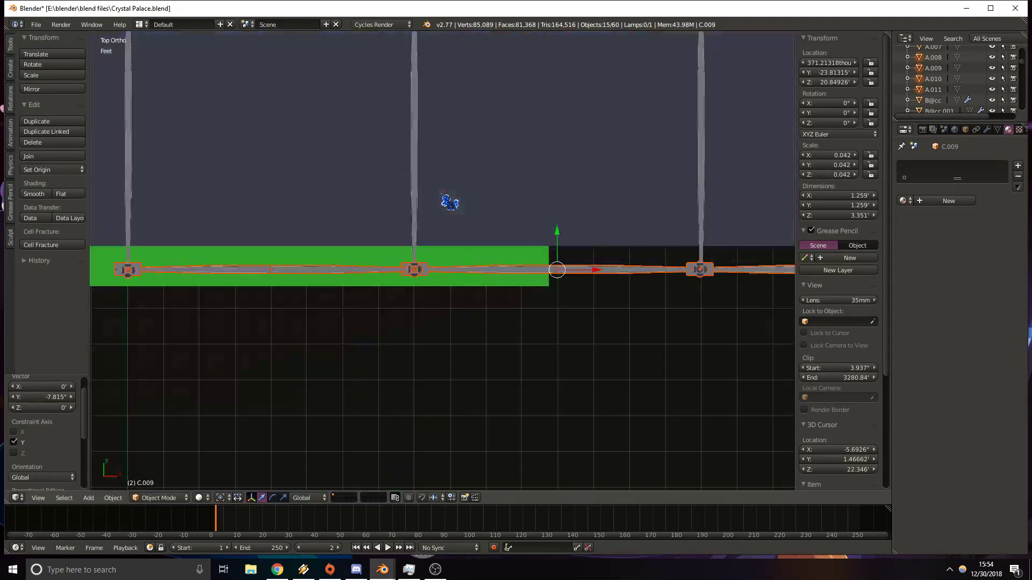
{"action": "scroll", "coordinate": [185, 323], "scroll_direction": "up", "scroll_amount": 7}
{"action": "middle_click_drag", "start_coordinate": [292, 127], "coordinate": [187, 248], "text": "shift"}
{"action": "middle_click_drag", "start_coordinate": [631, 203], "coordinate": [197, 194], "text": "shift"}
{"action": "middle_click_drag", "start_coordinate": [557, 189], "coordinate": [396, 199], "text": "shift"}
{"action": "left_click_drag", "start_coordinate": [557, 183], "coordinate": [560, 195]}
{"action": "left_click", "coordinate": [568, 203]}
Nudge the second row along Y to about -24.32 ft against the girder ends and return to solid shading.
{"action": "scroll", "coordinate": [469, 223], "scroll_direction": "down", "scroll_amount": 5, "text": "ctrl"}
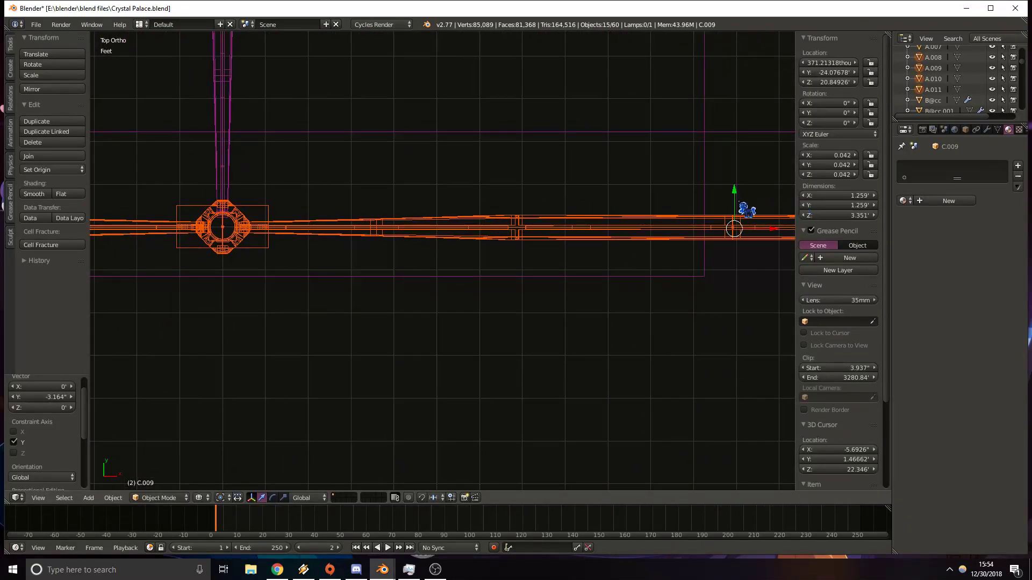
{"action": "key", "text": "g"}
{"action": "key", "text": "y"}
{"action": "left_click", "coordinate": [748, 219]}
{"action": "scroll", "coordinate": [461, 242], "scroll_direction": "down", "scroll_amount": 8}
{"action": "key", "text": "z"}
{"action": "middle_click_drag", "start_coordinate": [460, 243], "coordinate": [489, 182]}
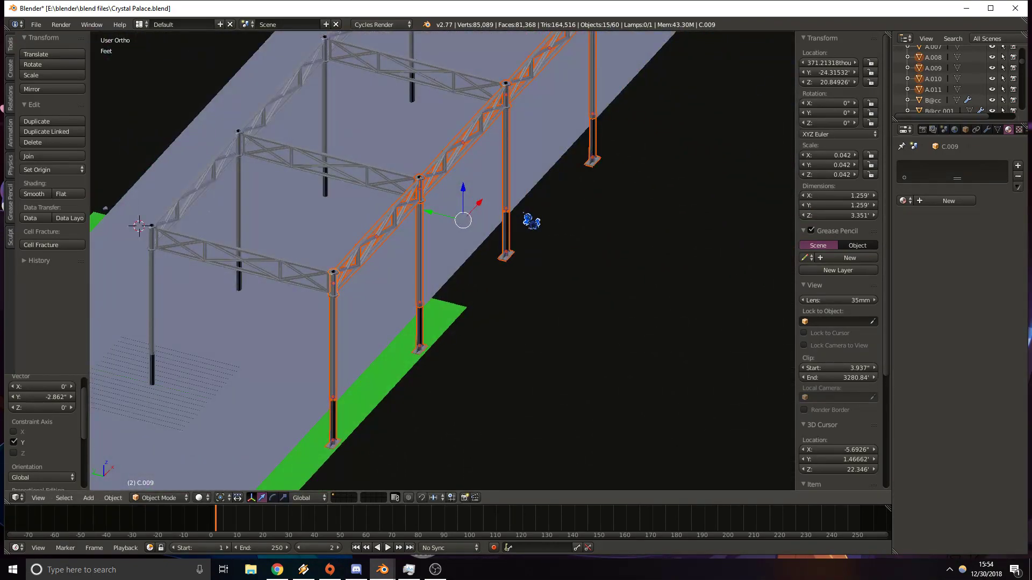
Examine the two-row frame from several angles, checking the column bases, girder joints and fit on the floor.
{"action": "scroll", "coordinate": [524, 213], "scroll_direction": "down", "scroll_amount": 4}
{"action": "right_click_drag", "start_coordinate": [526, 204], "coordinate": [494, 191]}
{"action": "right_click", "coordinate": [515, 202]}
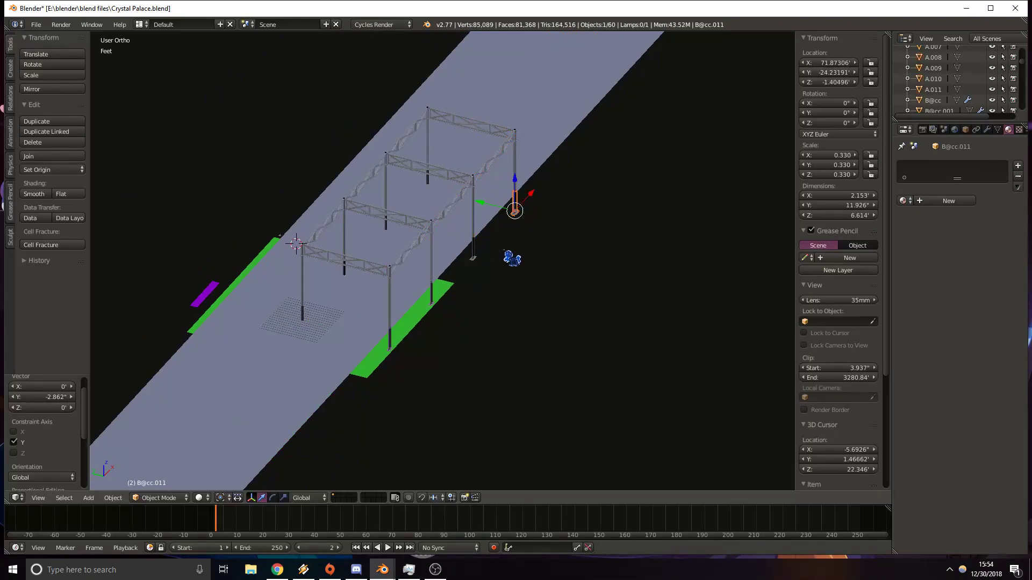
{"action": "middle_click_drag", "start_coordinate": [505, 247], "coordinate": [466, 249]}
{"action": "scroll", "coordinate": [423, 319], "scroll_direction": "up", "scroll_amount": 8}
{"action": "middle_click_drag", "start_coordinate": [475, 316], "coordinate": [452, 299]}
{"action": "scroll", "coordinate": [531, 290], "scroll_direction": "down", "scroll_amount": 6}
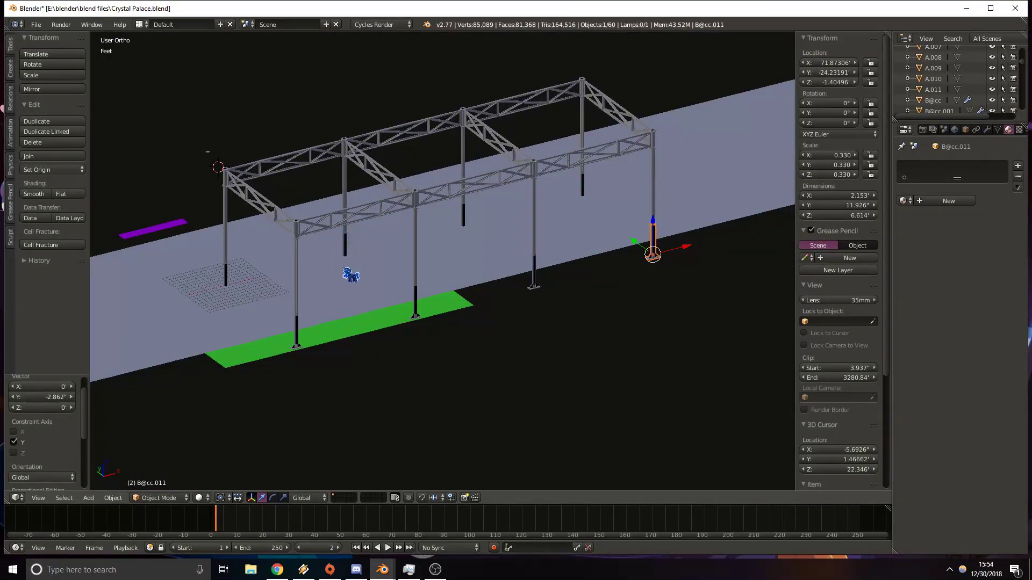
{"action": "middle_click_drag", "start_coordinate": [346, 272], "coordinate": [392, 288]}
{"action": "scroll", "coordinate": [570, 265], "scroll_direction": "down", "scroll_amount": 3}
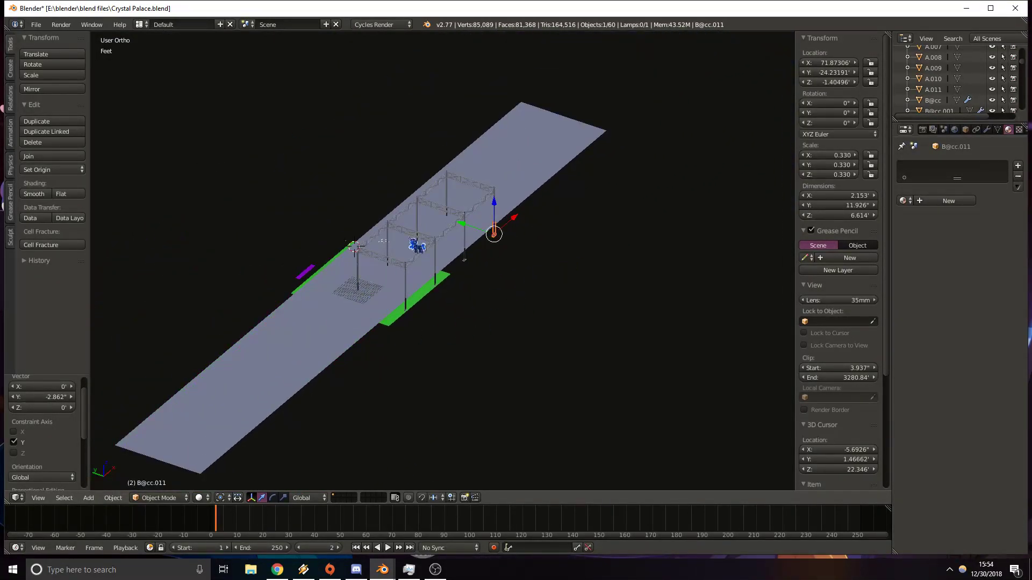
{"action": "middle_click_drag", "start_coordinate": [573, 283], "coordinate": [492, 243]}
{"action": "scroll", "coordinate": [486, 299], "scroll_direction": "up", "scroll_amount": 3}
{"action": "scroll", "coordinate": [620, 239], "scroll_direction": "up", "scroll_amount": 4}
Add an Array modifier to the perpendicular girder at the fourth column.
{"action": "right_click", "coordinate": [513, 130]}
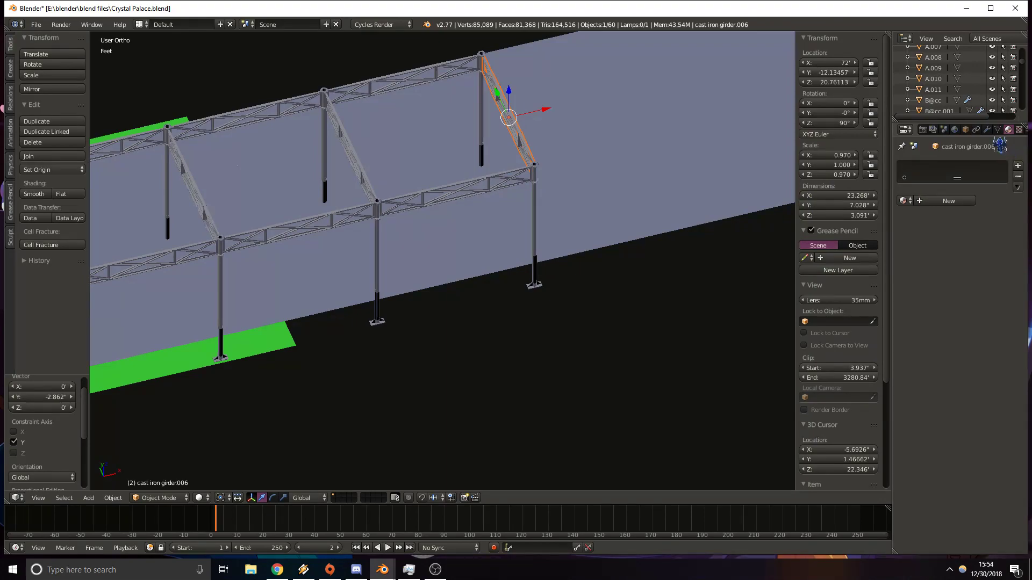
{"action": "left_click", "coordinate": [997, 130]}
{"action": "left_click", "coordinate": [987, 130]}
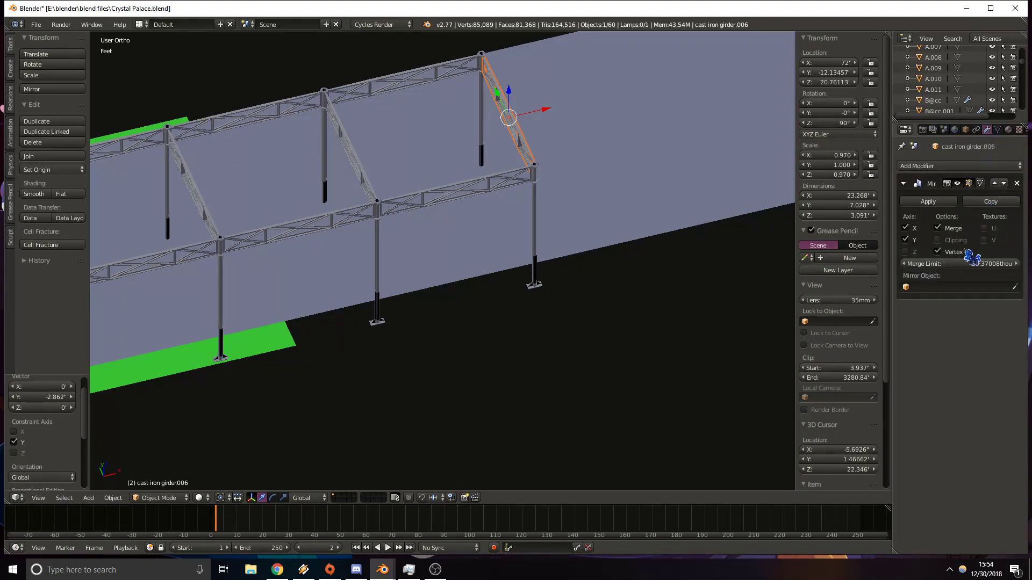
{"action": "left_click", "coordinate": [973, 166]}
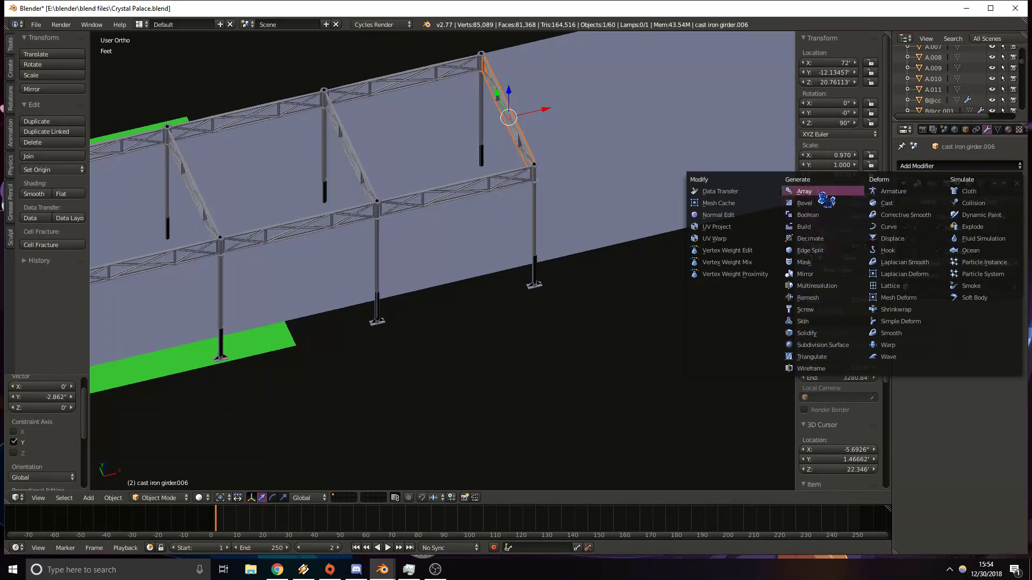
{"action": "left_click", "coordinate": [805, 191]}
Set the array's relative X offset to 1.1 to separate the girder copies around the second-row column.
{"action": "middle_click_drag", "start_coordinate": [695, 207], "coordinate": [525, 226], "text": "shift"}
{"action": "middle_click_drag", "start_coordinate": [443, 231], "coordinate": [533, 278]}
{"action": "scroll", "coordinate": [393, 253], "scroll_direction": "up", "scroll_amount": 6}
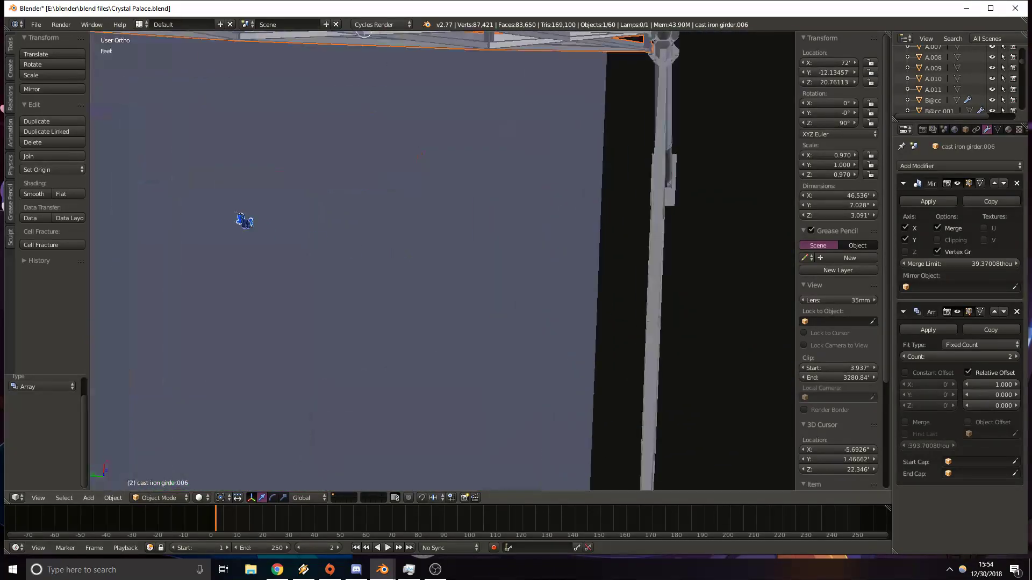
{"action": "middle_click_drag", "start_coordinate": [253, 219], "coordinate": [326, 215], "text": "shift"}
{"action": "scroll", "coordinate": [325, 215], "scroll_direction": "up", "scroll_amount": 5}
{"action": "middle_click_drag", "start_coordinate": [603, 112], "coordinate": [486, 237]}
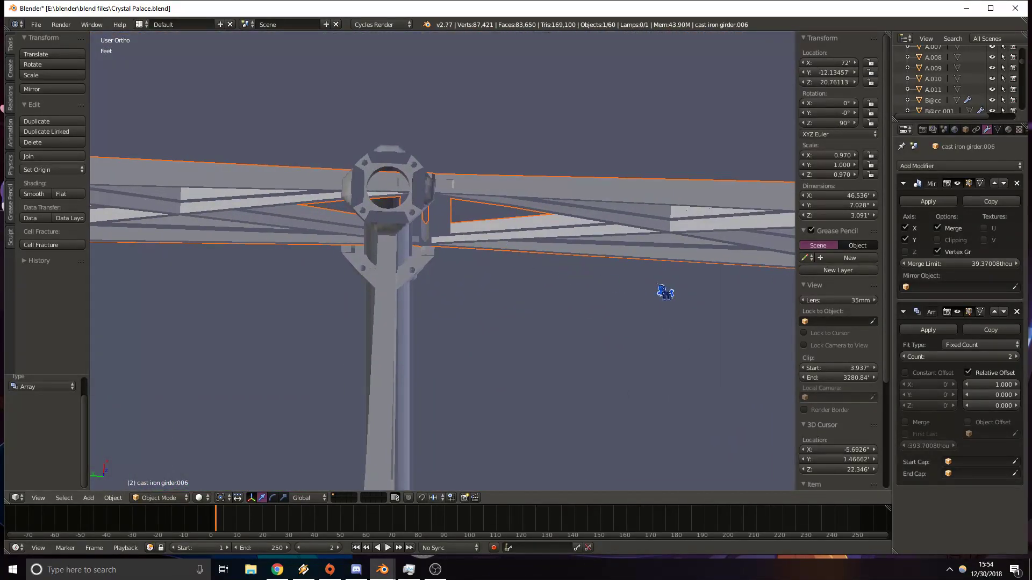
{"action": "left_click", "coordinate": [1014, 385]}
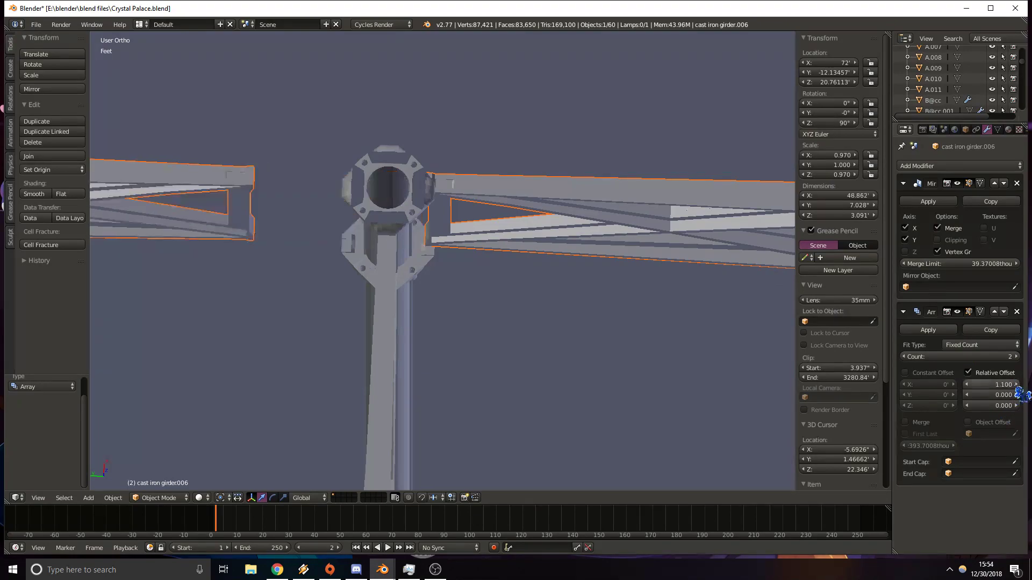
Try relative X offsets of 1.01 and 1.05 for the perpendicular girder's array at the second-row column.
{"action": "left_click", "coordinate": [995, 384]}
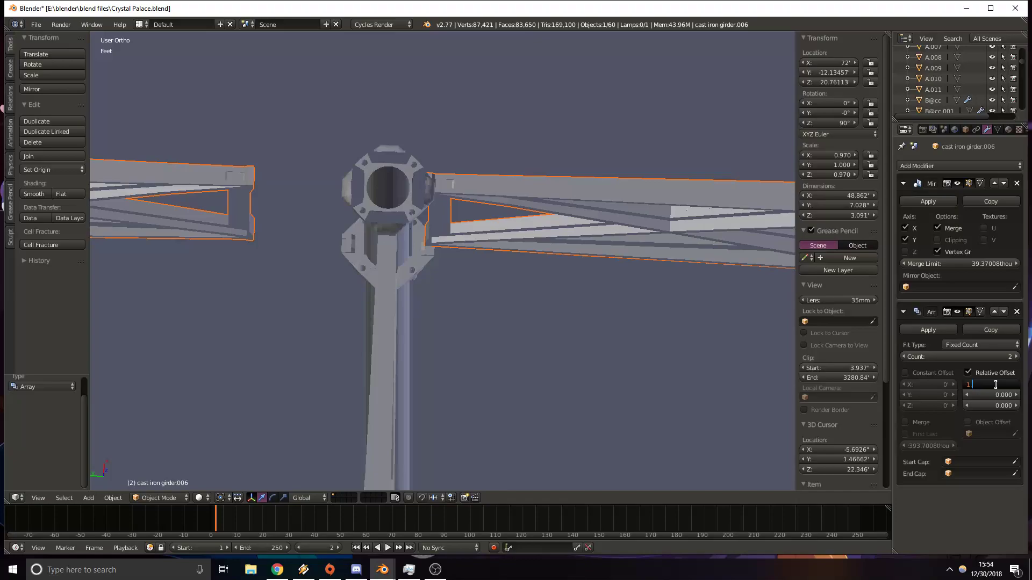
{"action": "key", "text": "Return"}
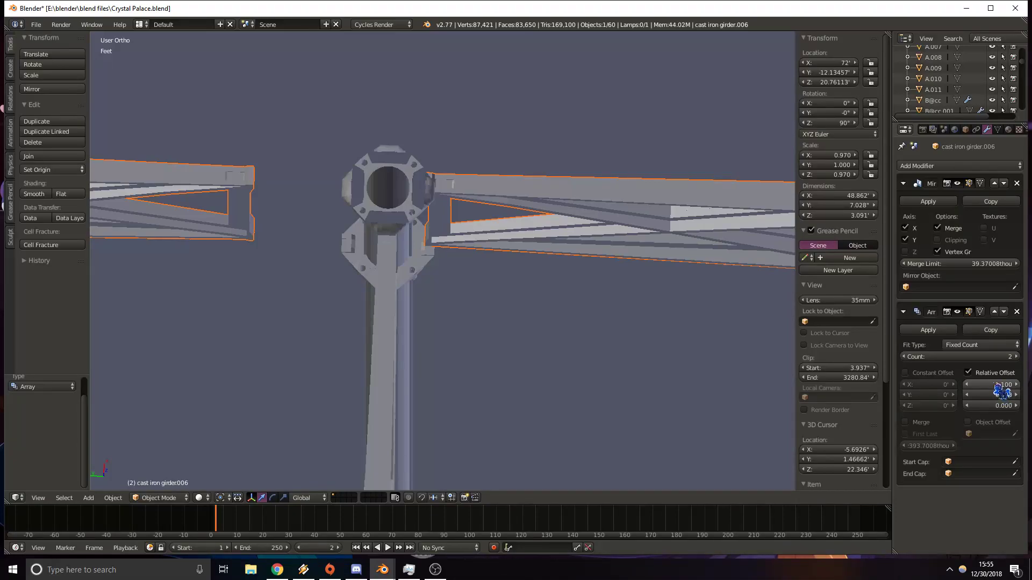
{"action": "left_click", "coordinate": [992, 384]}
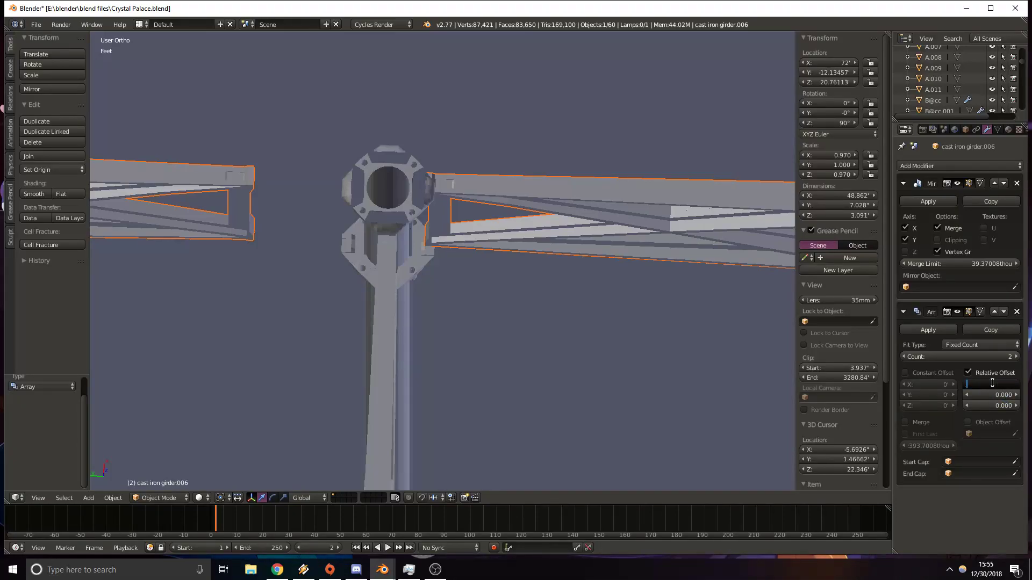
{"action": "key", "text": "Return"}
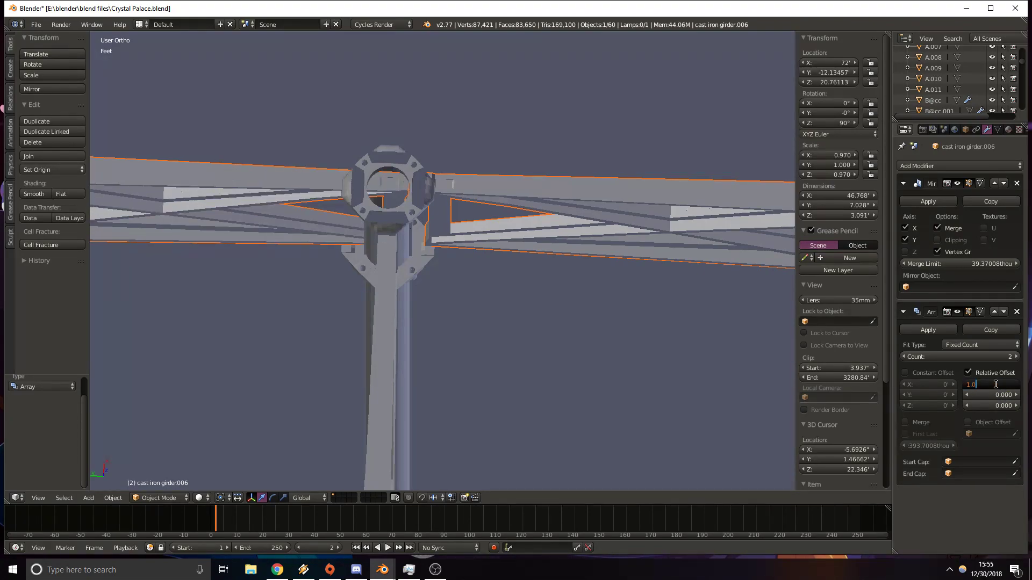
{"action": "type", "text": "50"}
{"action": "key", "text": "Return"}
Fine-tune the girder array's relative X offset around the column, trying 1.03, 1.02 and 1.04.
{"action": "left_click", "coordinate": [995, 384]}
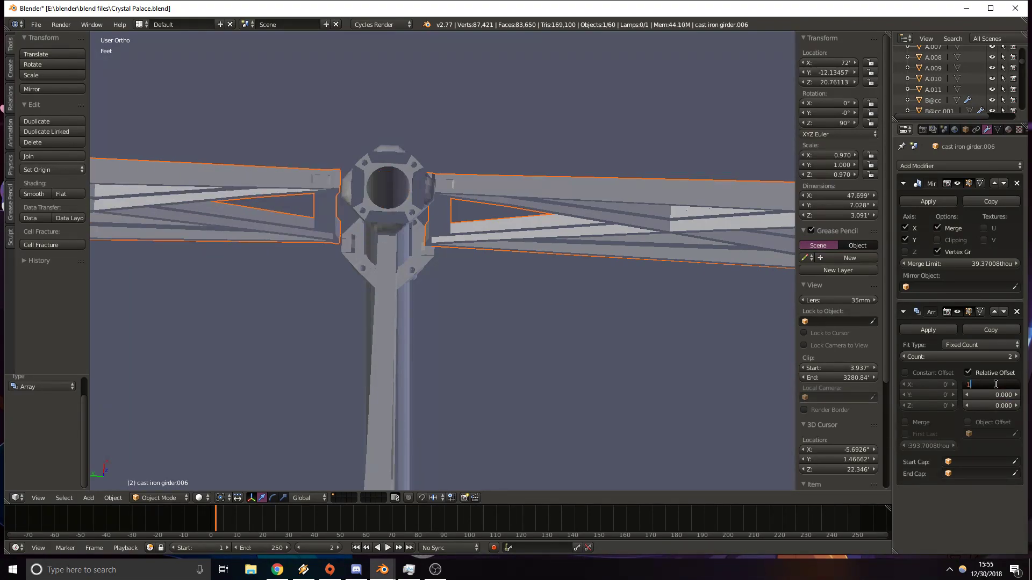
{"action": "key", "text": "Return"}
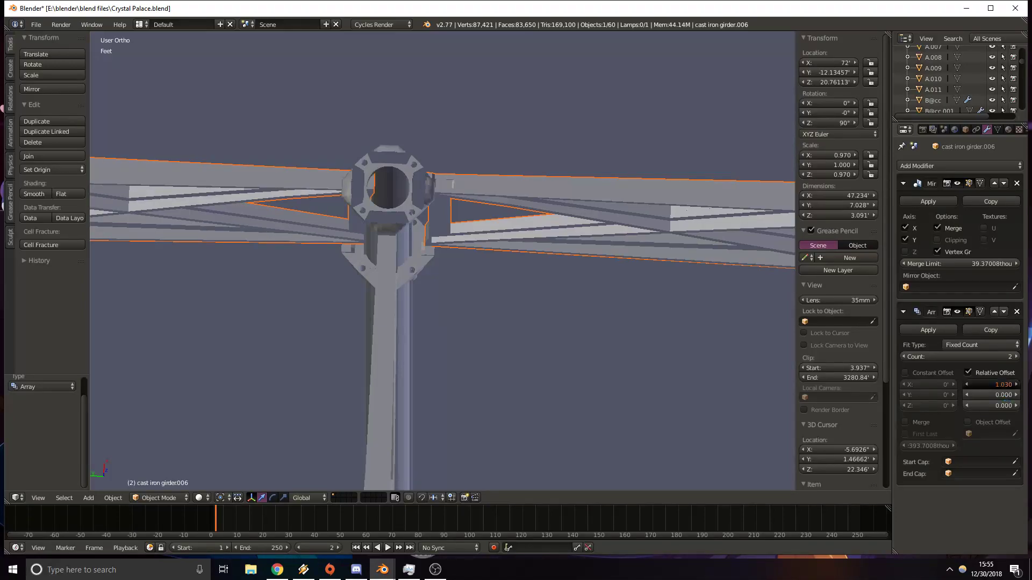
{"action": "type", "text": "20"}
{"action": "key", "text": "Return"}
{"action": "left_click", "coordinate": [995, 385]}
{"action": "type", "text": "1.040"}
{"action": "key", "text": "Return"}
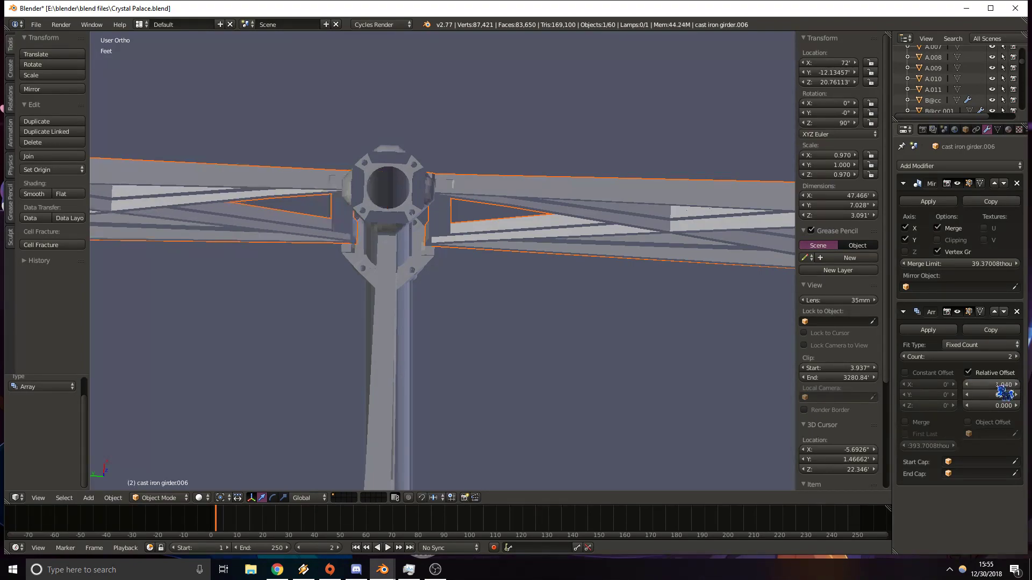
Undo the last offset change and remove the Array modifier from the perpendicular girder.
{"action": "middle_click_drag", "start_coordinate": [472, 264], "coordinate": [468, 321]}
{"action": "middle_click_drag", "start_coordinate": [446, 97], "coordinate": [517, 172], "text": "shift"}
{"action": "scroll", "coordinate": [523, 184], "scroll_direction": "down", "scroll_amount": 14}
{"action": "middle_click_drag", "start_coordinate": [498, 240], "coordinate": [566, 218]}
{"action": "key", "text": "ctrl+z"}
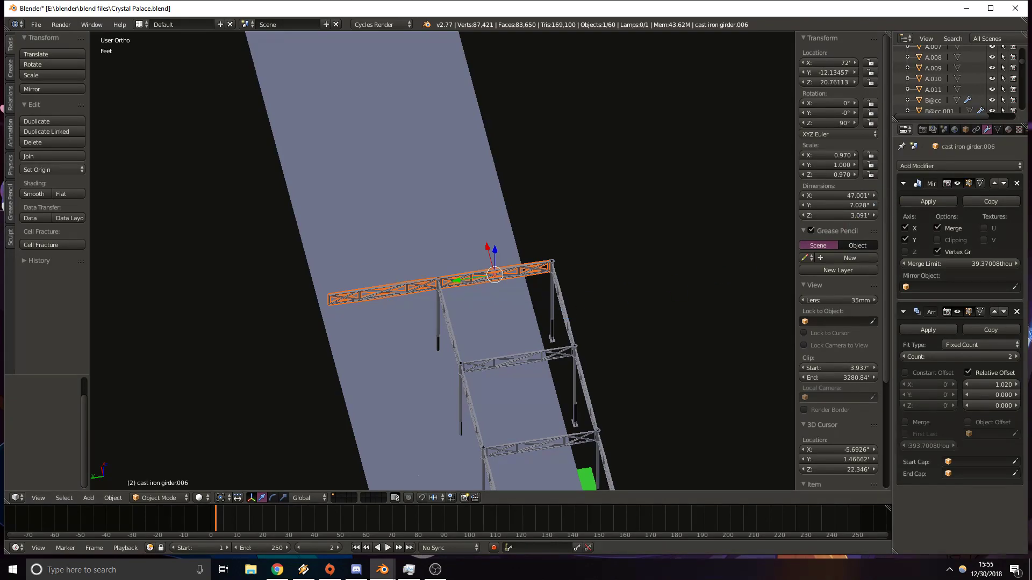
{"action": "left_click", "coordinate": [1016, 311]}
Examine the girder-to-column joints along the second row, selecting the column pieces at the joints.
{"action": "middle_click_drag", "start_coordinate": [749, 338], "coordinate": [463, 378]}
{"action": "right_click", "coordinate": [487, 377]}
{"action": "middle_click_drag", "start_coordinate": [181, 374], "coordinate": [209, 362]}
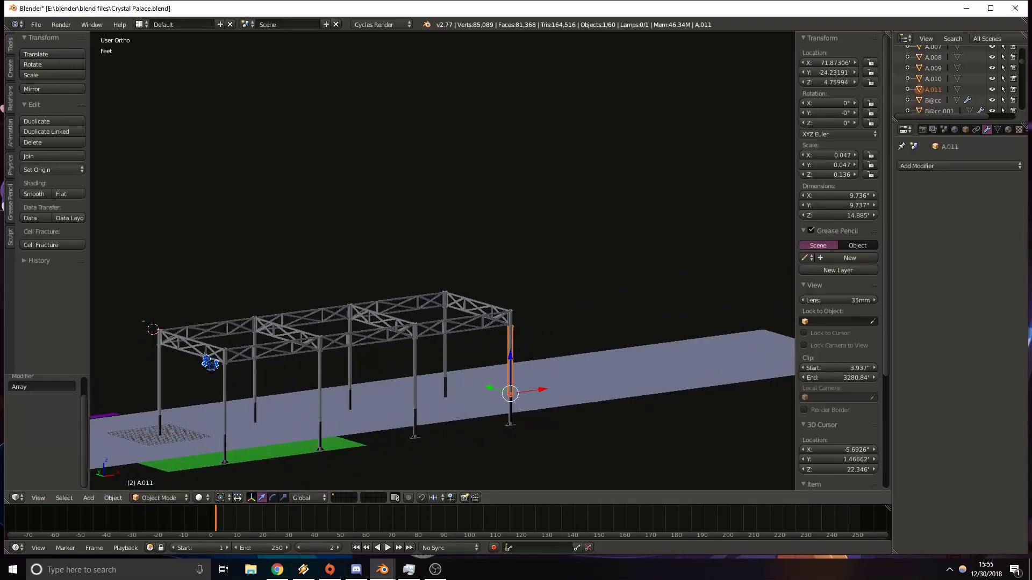
{"action": "scroll", "coordinate": [311, 387], "scroll_direction": "up", "scroll_amount": 3}
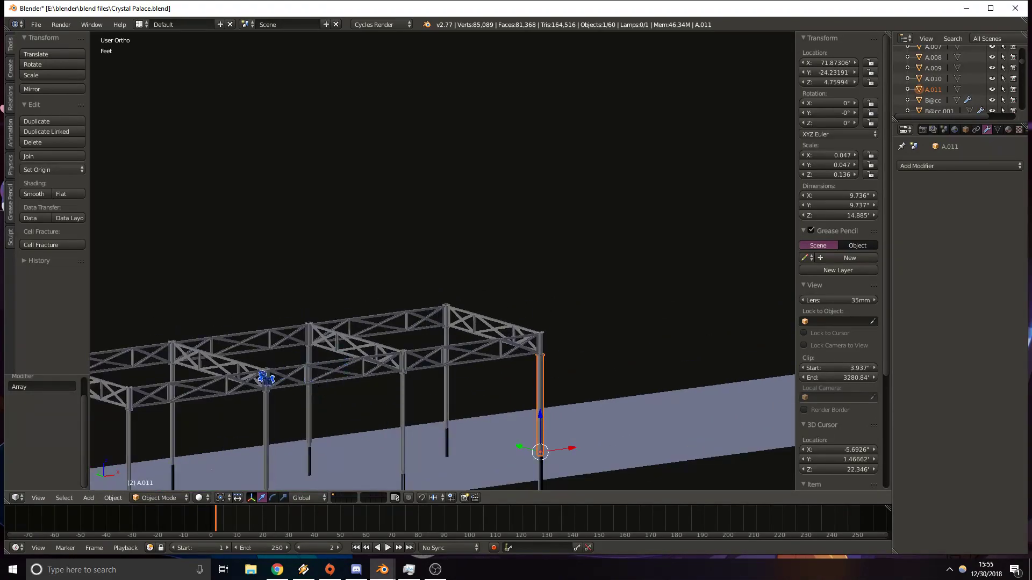
{"action": "scroll", "coordinate": [480, 347], "scroll_direction": "up", "scroll_amount": 3}
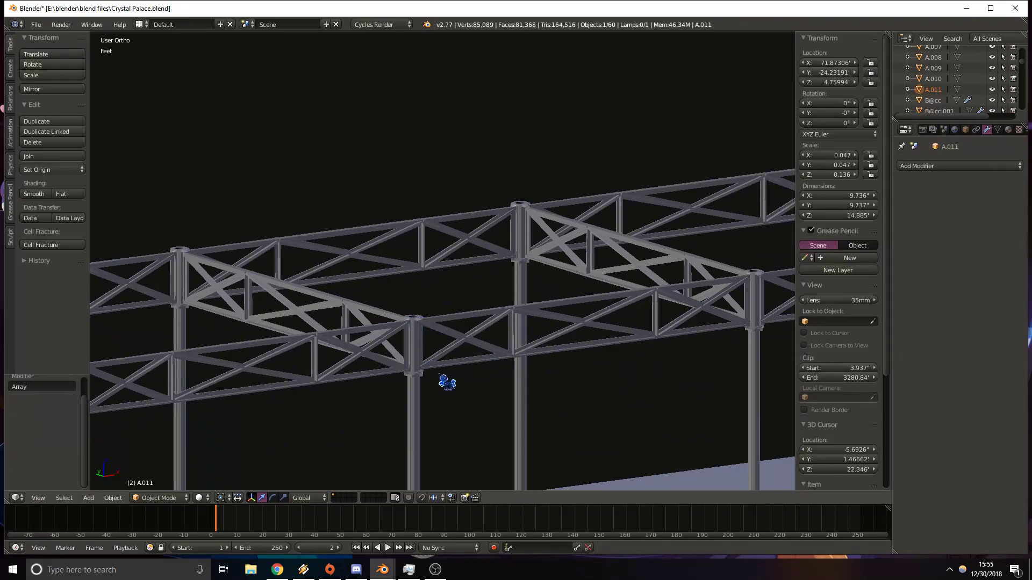
{"action": "scroll", "coordinate": [419, 320], "scroll_direction": "up", "scroll_amount": 3}
{"action": "scroll", "coordinate": [412, 311], "scroll_direction": "up", "scroll_amount": 4}
{"action": "middle_click_drag", "start_coordinate": [323, 321], "coordinate": [392, 303], "text": "shift"}
{"action": "right_click", "coordinate": [379, 258]}
{"action": "right_click", "coordinate": [372, 333]}
{"action": "right_click", "coordinate": [372, 264]}
{"action": "right_click_drag", "start_coordinate": [366, 345], "coordinate": [369, 336]}
{"action": "right_click", "coordinate": [369, 334]}
{"action": "middle_click_drag", "start_coordinate": [417, 270], "coordinate": [589, 136]}
{"action": "middle_click_drag", "start_coordinate": [387, 358], "coordinate": [221, 34], "text": "shift"}
{"action": "right_click", "coordinate": [277, 570]}
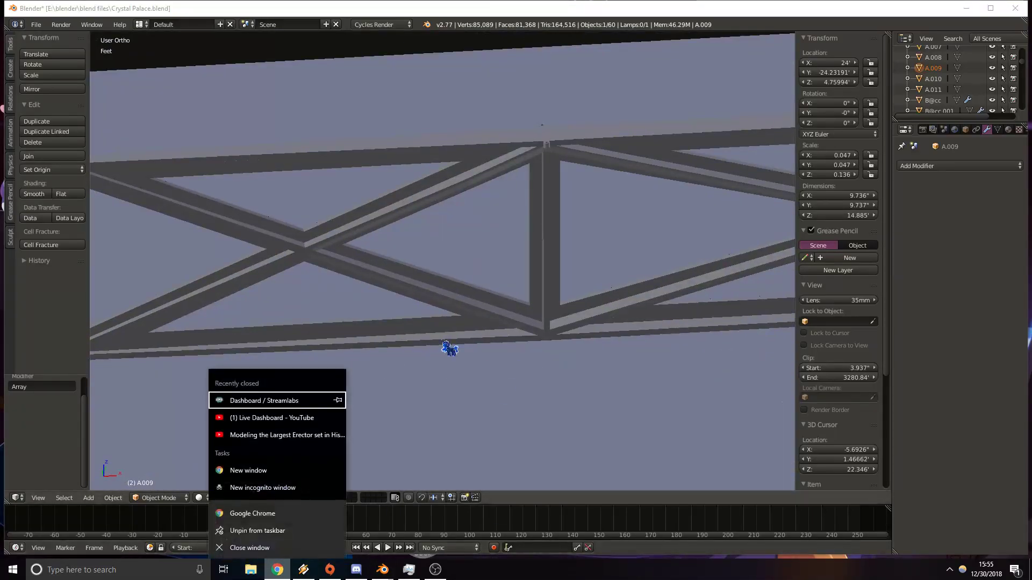
{"action": "left_click", "coordinate": [418, 414]}
Examine the collar beneath a second-row girder joint and the whole two-row frame from several angles.
{"action": "middle_click_drag", "start_coordinate": [417, 415], "coordinate": [753, 331], "text": "shift"}
{"action": "scroll", "coordinate": [407, 369], "scroll_direction": "up", "scroll_amount": 7}
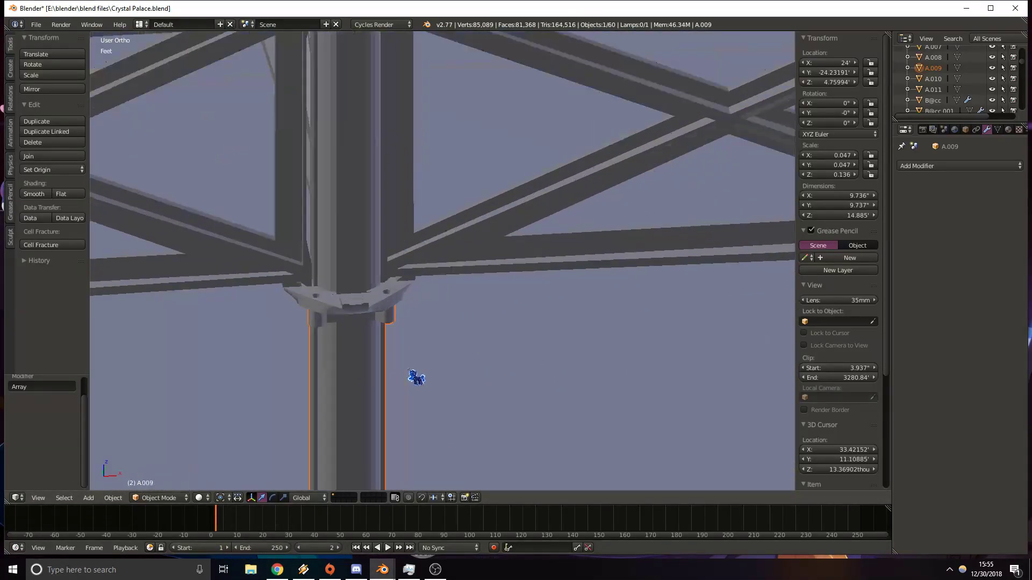
{"action": "middle_click_drag", "start_coordinate": [384, 307], "coordinate": [378, 335]}
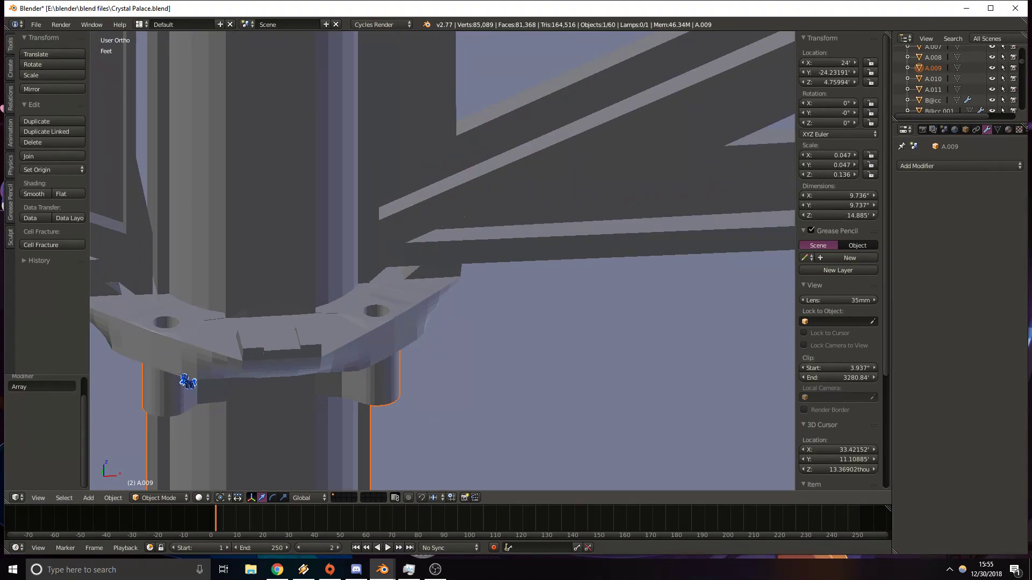
{"action": "scroll", "coordinate": [359, 341], "scroll_direction": "down", "scroll_amount": 6}
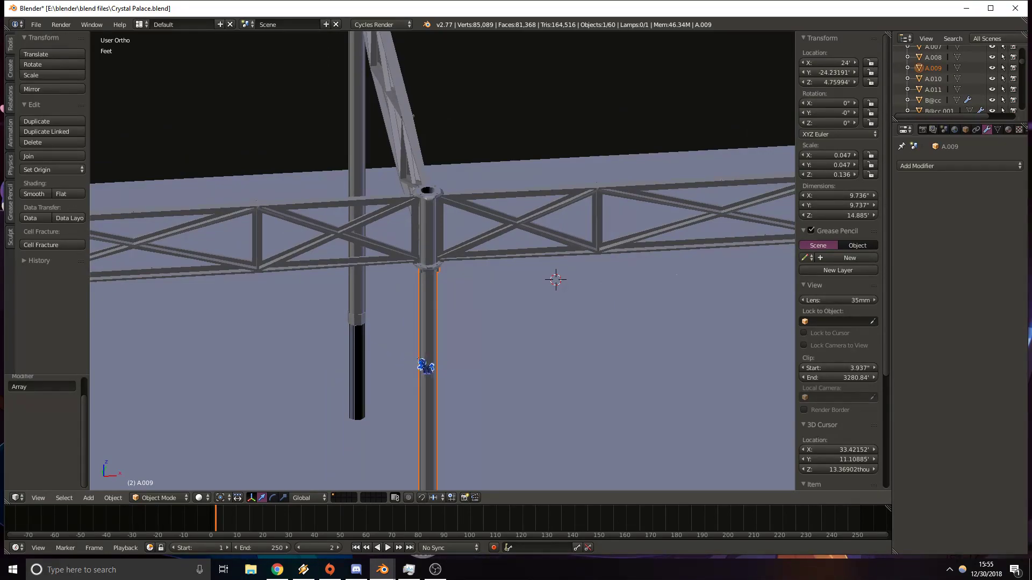
{"action": "scroll", "coordinate": [437, 322], "scroll_direction": "down", "scroll_amount": 4}
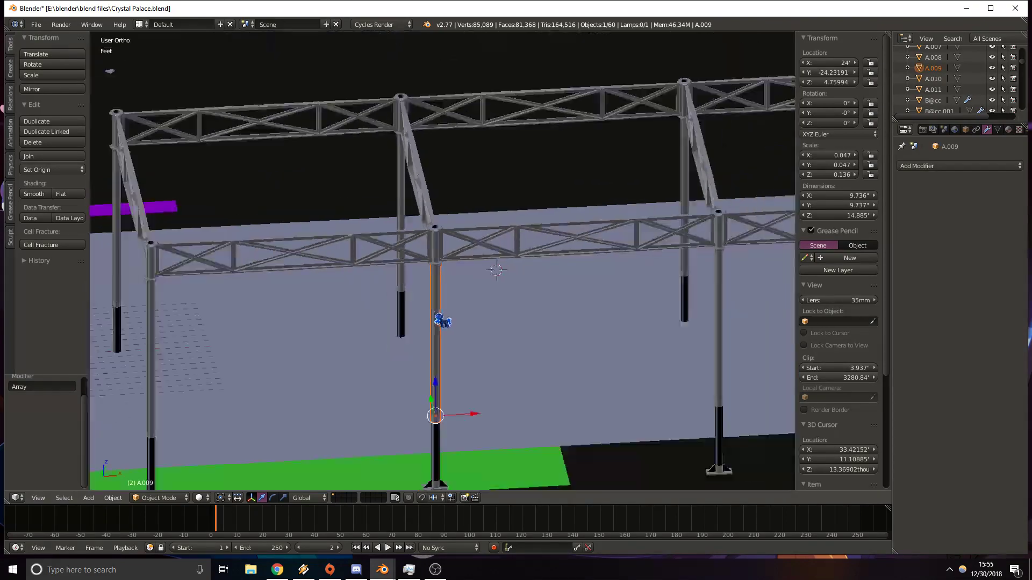
{"action": "scroll", "coordinate": [440, 321], "scroll_direction": "up", "scroll_amount": 4}
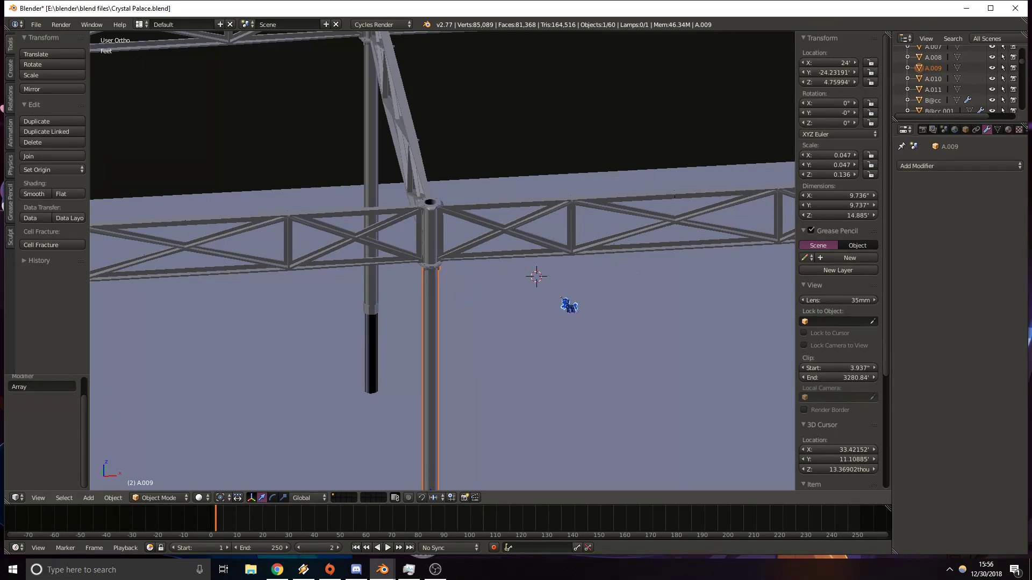
{"action": "scroll", "coordinate": [527, 343], "scroll_direction": "down", "scroll_amount": 5}
{"action": "middle_click_drag", "start_coordinate": [525, 291], "coordinate": [538, 256], "text": "shift"}
{"action": "scroll", "coordinate": [490, 263], "scroll_direction": "down", "scroll_amount": 1}
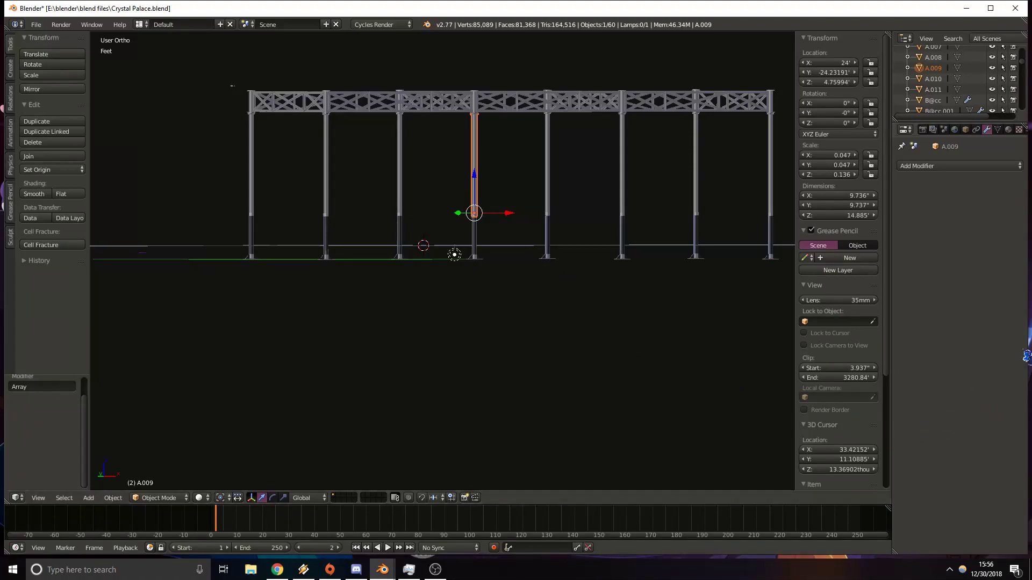
{"action": "key", "text": "alt+Tab"}
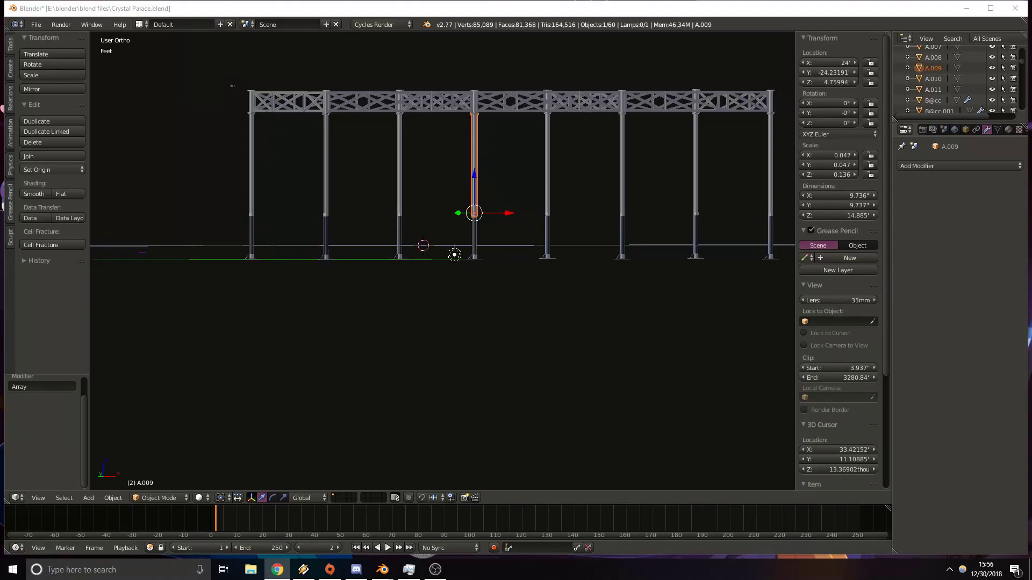
{"action": "middle_click_drag", "start_coordinate": [571, 230], "coordinate": [468, 250]}
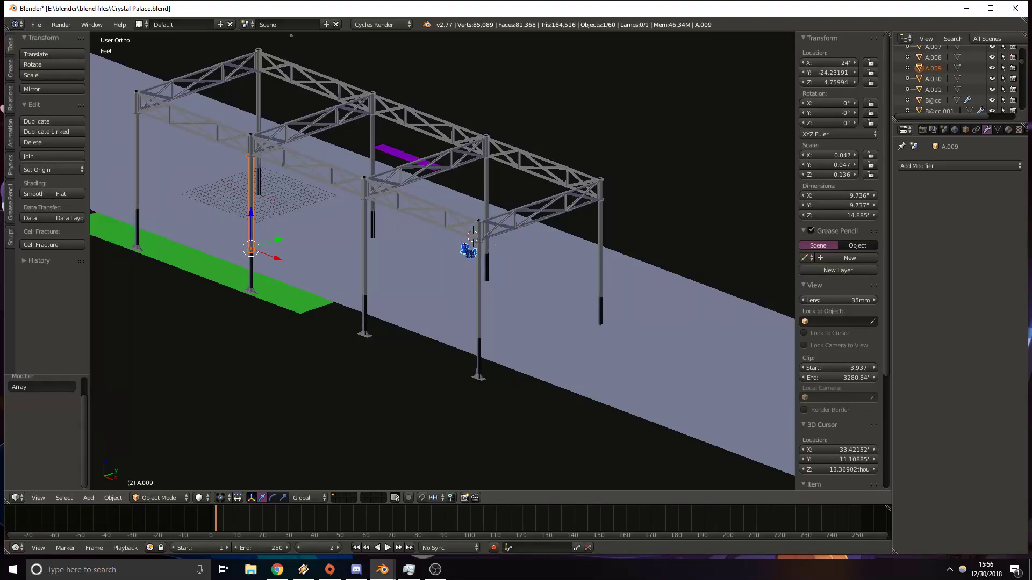
{"action": "middle_click_drag", "start_coordinate": [557, 229], "coordinate": [282, 247]}
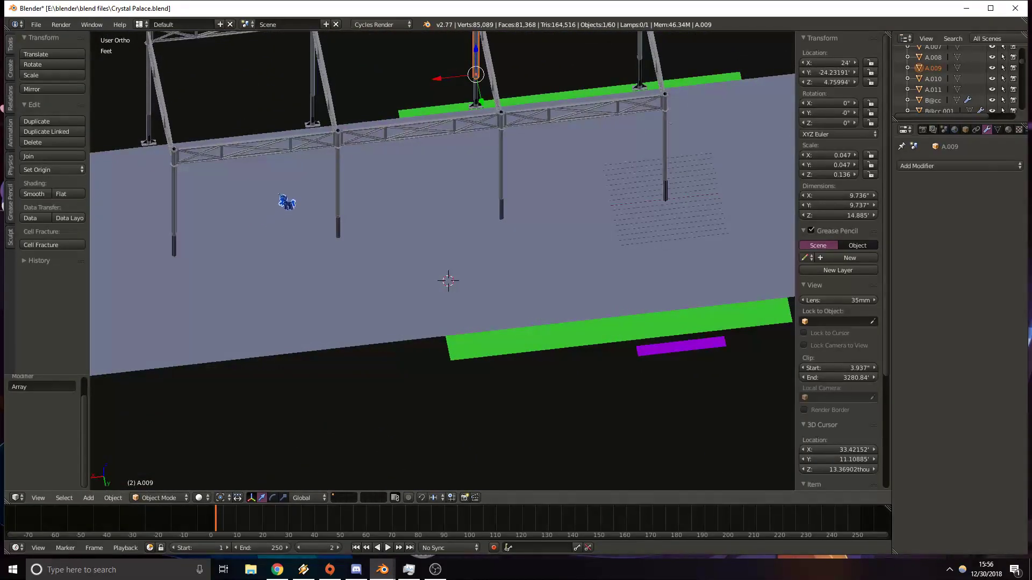
Inspect the connector on the third first-row column up close and browse the scene's object list.
{"action": "right_click", "coordinate": [338, 145]}
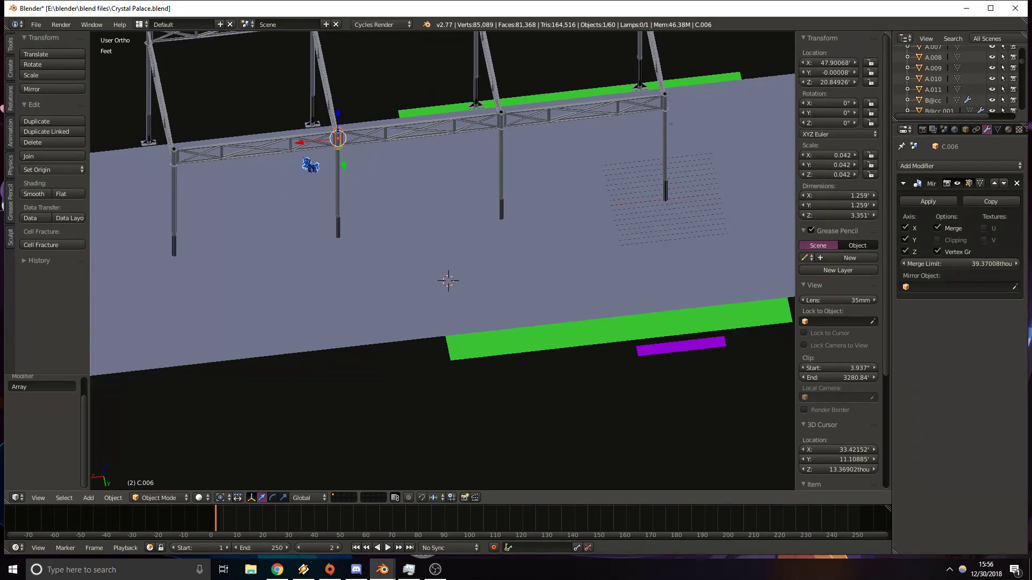
{"action": "key", "text": "KP_Decimal"}
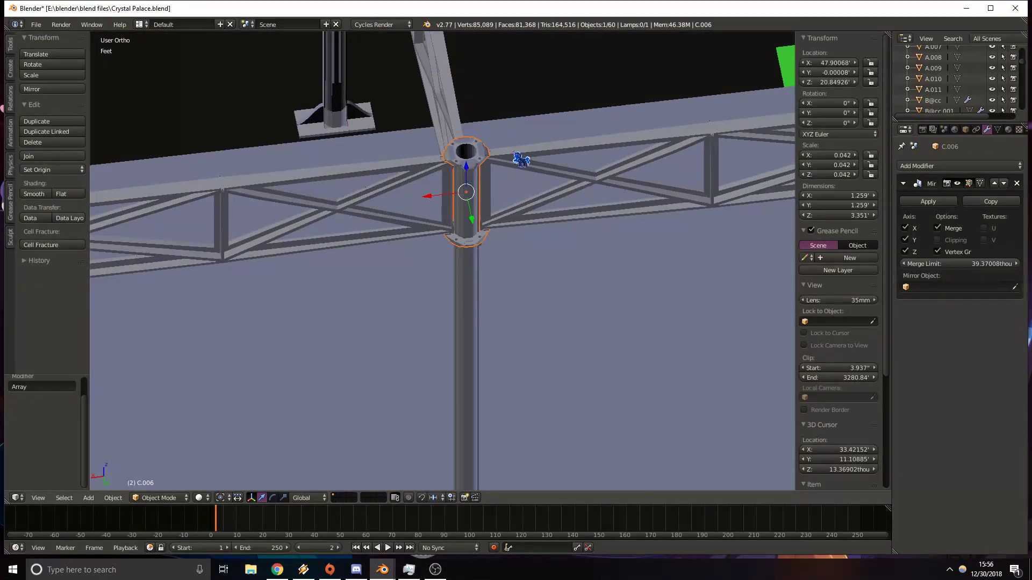
{"action": "scroll", "coordinate": [1014, 91], "scroll_direction": "up", "scroll_amount": 5}
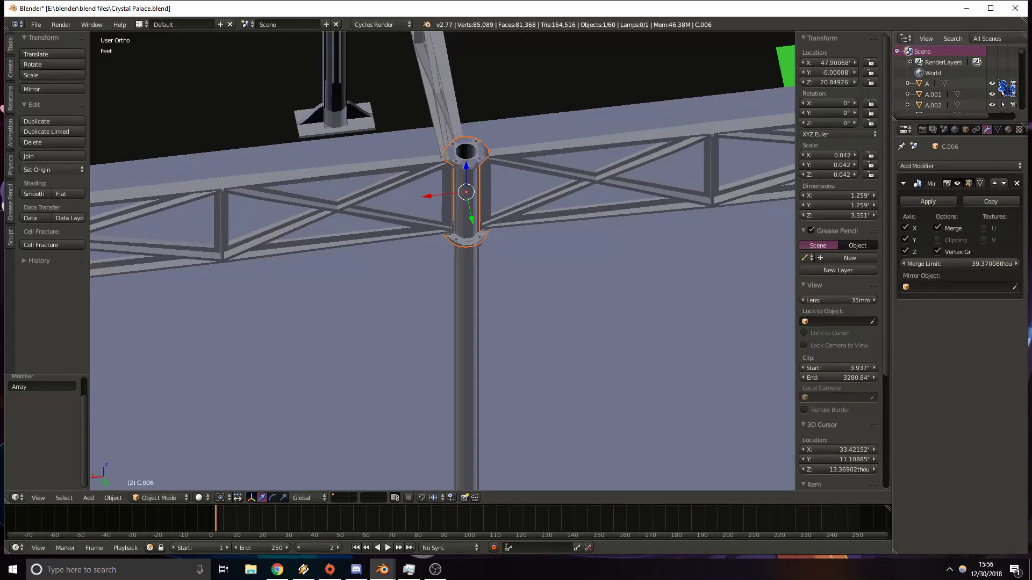
{"action": "scroll", "coordinate": [1008, 92], "scroll_direction": "down", "scroll_amount": 2}
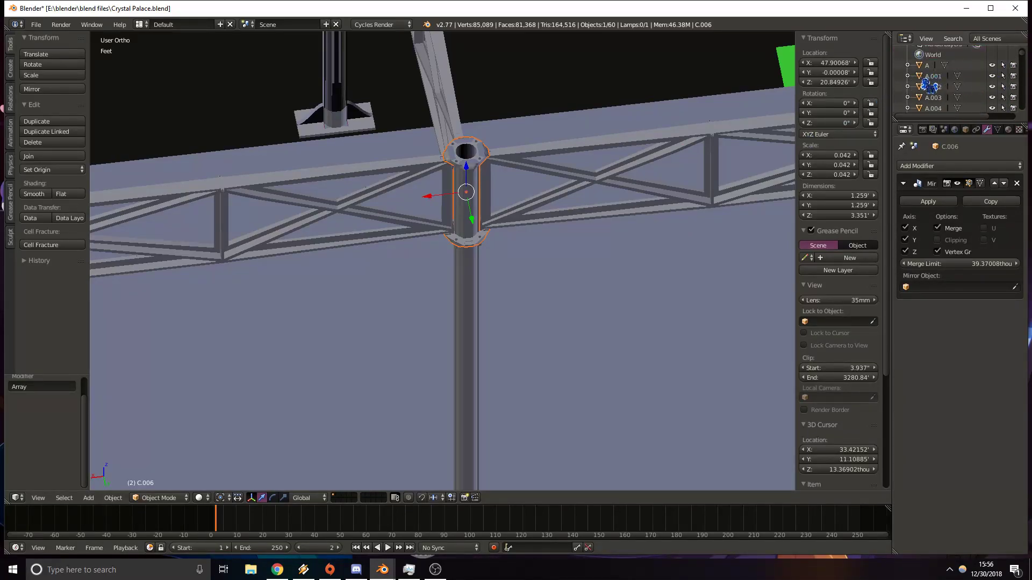
{"action": "scroll", "coordinate": [578, 243], "scroll_direction": "down", "scroll_amount": 6}
{"action": "scroll", "coordinate": [537, 263], "scroll_direction": "up", "scroll_amount": 2}
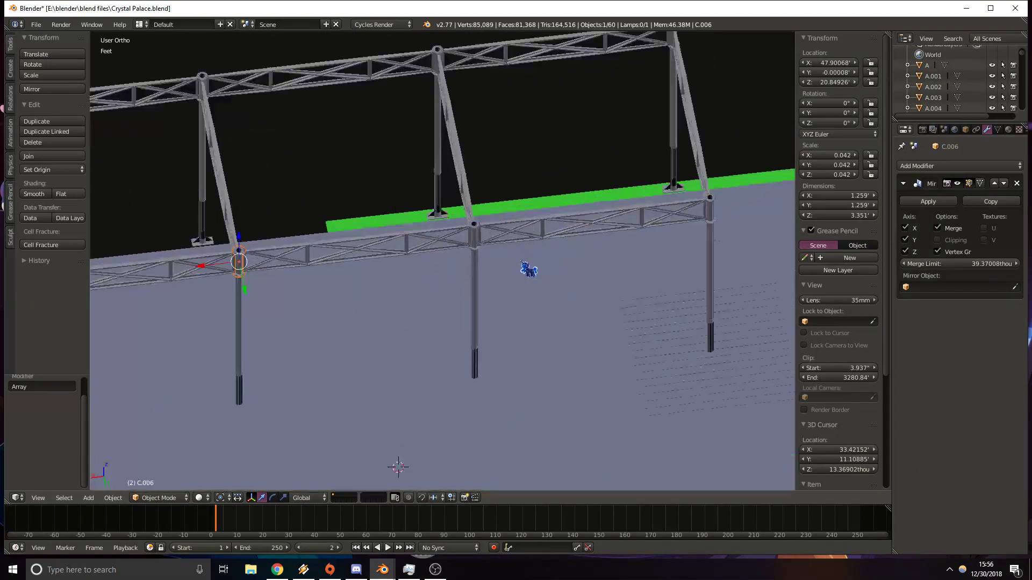
Circle-select the repeated columns and girders from the top view and delete them, keeping the first column and its X-direction girder.
{"action": "middle_click_drag", "start_coordinate": [429, 261], "coordinate": [462, 264], "text": "shift"}
{"action": "key", "text": "KP_7"}
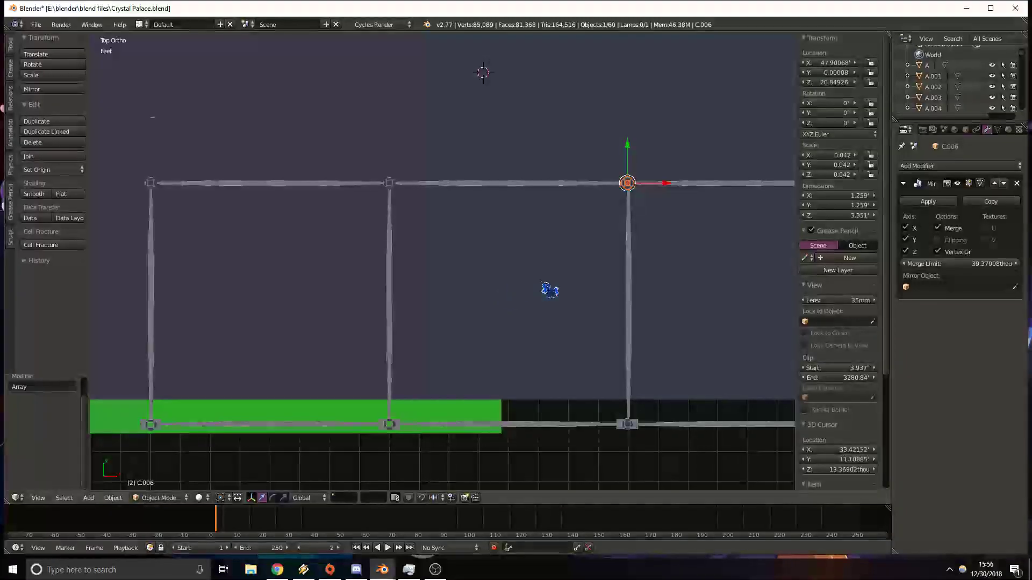
{"action": "scroll", "coordinate": [548, 288], "scroll_direction": "down", "scroll_amount": 3}
{"action": "scroll", "coordinate": [534, 281], "scroll_direction": "up", "scroll_amount": 2}
{"action": "key", "text": "c"}
{"action": "mouse_move", "coordinate": [539, 265]}
{"action": "left_mouse_down"}
{"action": "mouse_move", "coordinate": [618, 207]}
{"action": "mouse_move", "coordinate": [511, 295]}
{"action": "mouse_move", "coordinate": [357, 300]}
{"action": "left_mouse_up"}
{"action": "mouse_move", "coordinate": [480, 254]}
{"action": "left_mouse_down"}
{"action": "mouse_move", "coordinate": [518, 212]}
{"action": "mouse_move", "coordinate": [507, 202]}
{"action": "mouse_move", "coordinate": [396, 301]}
{"action": "mouse_move", "coordinate": [315, 286]}
{"action": "left_mouse_up"}
{"action": "key", "text": "Escape"}
{"action": "middle_click_drag", "start_coordinate": [372, 328], "coordinate": [429, 304]}
{"action": "scroll", "coordinate": [429, 303], "scroll_direction": "up", "scroll_amount": 4}
{"action": "key", "text": "x"}
{"action": "left_click", "coordinate": [428, 302]}
Select the remaining girder, centre it in the viewport and hide both viewport side panels.
{"action": "middle_click_drag", "start_coordinate": [281, 259], "coordinate": [383, 306], "text": "shift"}
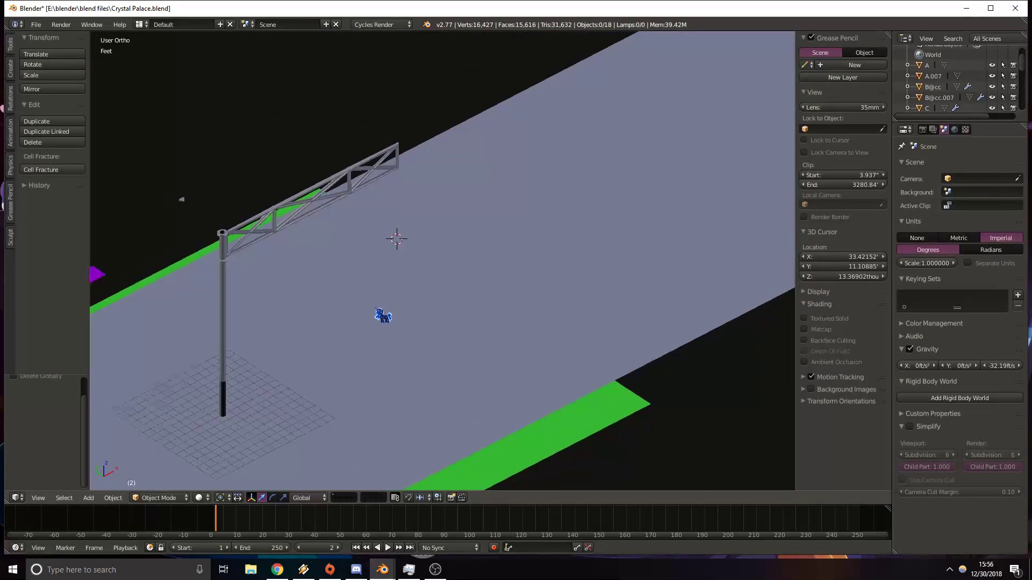
{"action": "middle_click_drag", "start_coordinate": [227, 282], "coordinate": [433, 285], "text": "shift"}
{"action": "right_click", "coordinate": [449, 243]}
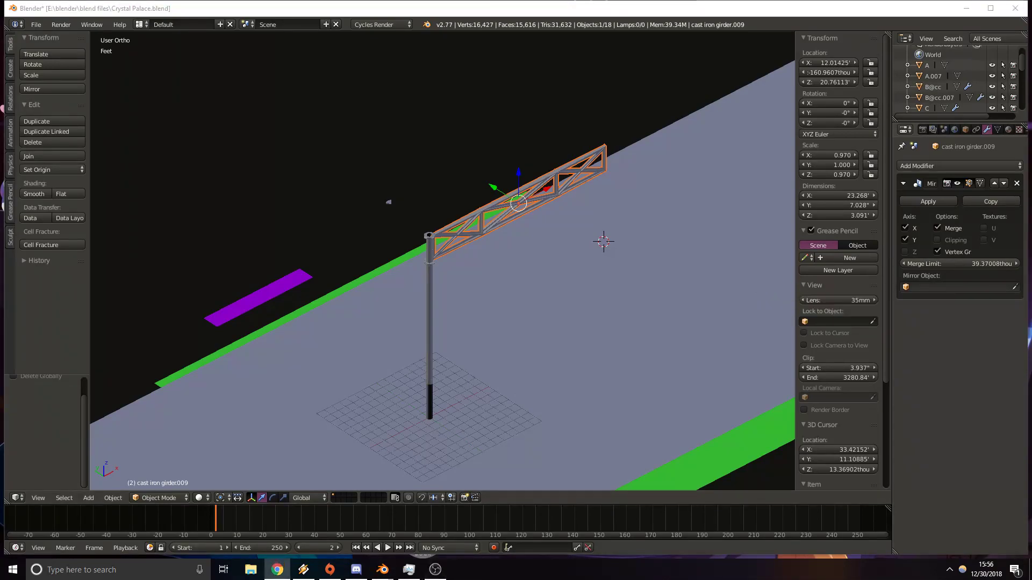
{"action": "scroll", "coordinate": [569, 276], "scroll_direction": "up", "scroll_amount": 6}
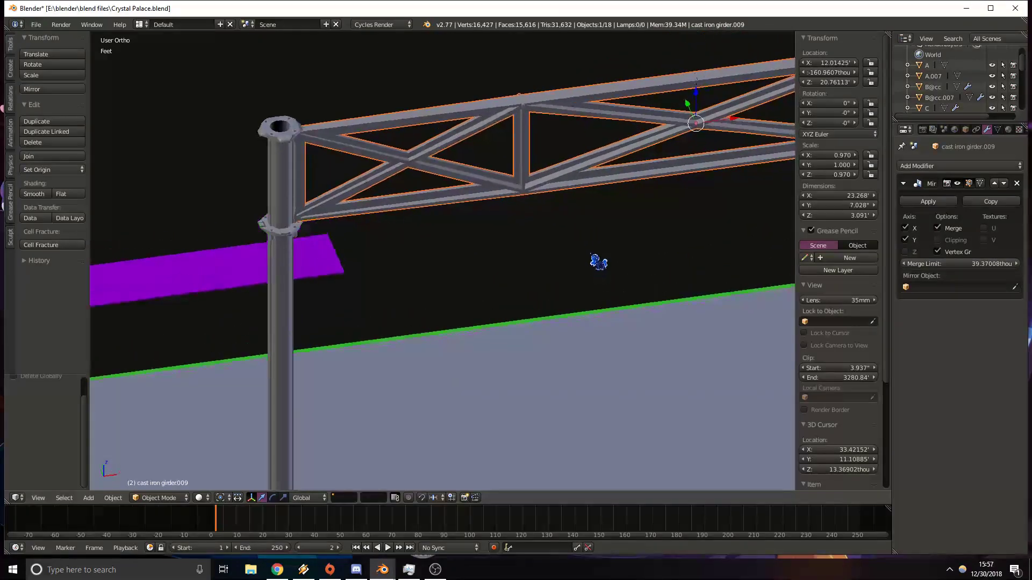
{"action": "middle_click_drag", "start_coordinate": [631, 224], "coordinate": [432, 292], "text": "shift"}
{"action": "scroll", "coordinate": [473, 262], "scroll_direction": "down", "scroll_amount": 1}
{"action": "middle_click_drag", "start_coordinate": [495, 250], "coordinate": [476, 255], "text": "shift"}
{"action": "key", "text": "t"}
{"action": "key", "text": "n"}
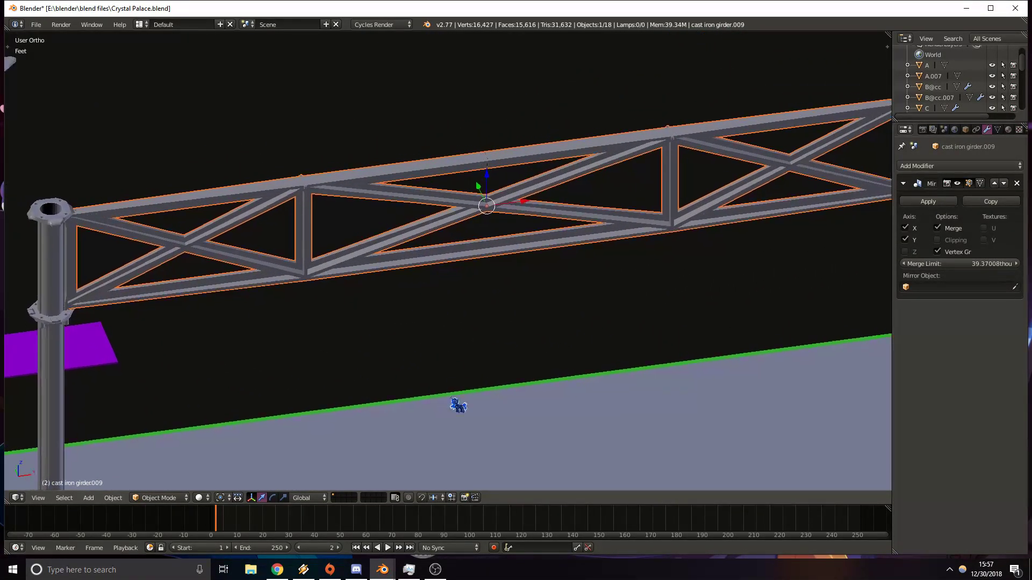
Try deleting the floor plane beneath the column and girder, and undo the deletion.
{"action": "right_click", "coordinate": [476, 414]}
{"action": "scroll", "coordinate": [653, 372], "scroll_direction": "down", "scroll_amount": 7}
{"action": "key", "text": "x"}
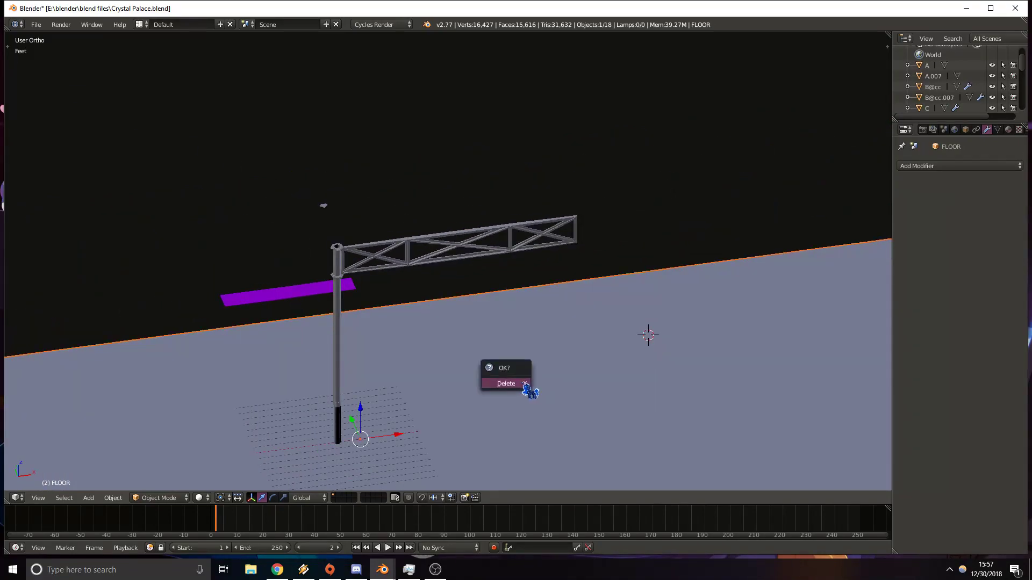
{"action": "left_click", "coordinate": [524, 385]}
{"action": "scroll", "coordinate": [483, 260], "scroll_direction": "up", "scroll_amount": 5}
{"action": "right_click", "coordinate": [486, 292]}
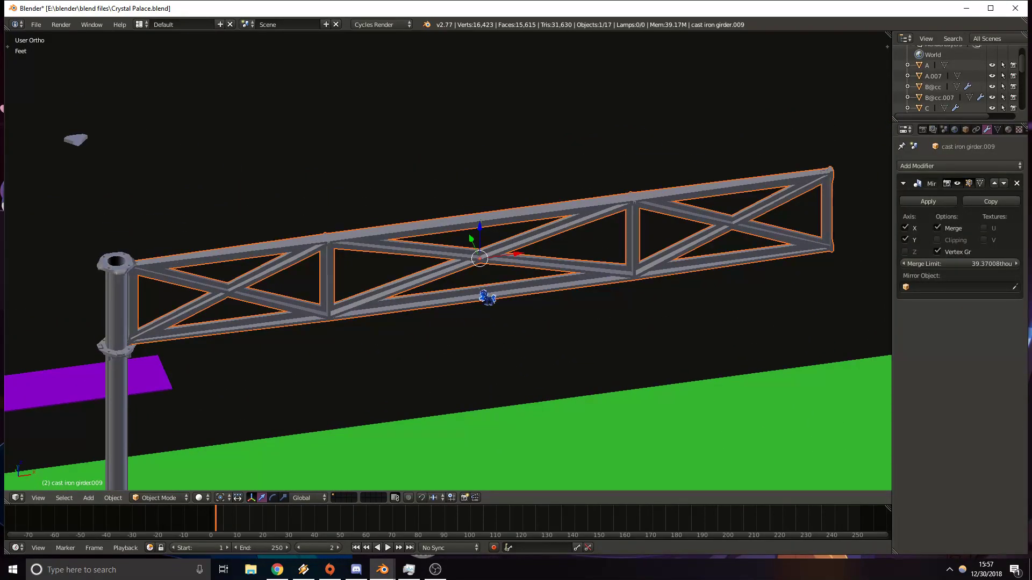
{"action": "key", "text": "ctrl+z"}
{"action": "key", "text": "ctrl+z"}
Inspect the remaining girder and column pieces one by one, ending with the column shaft selected.
{"action": "right_click", "coordinate": [543, 261]}
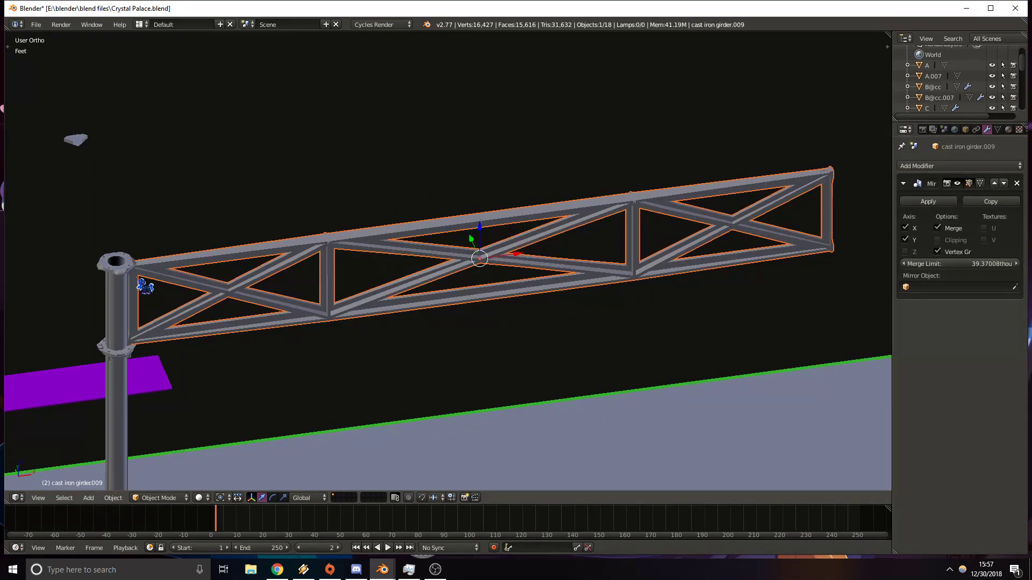
{"action": "right_click", "coordinate": [105, 281]}
{"action": "middle_click_drag", "start_coordinate": [173, 354], "coordinate": [273, 179], "text": "shift"}
{"action": "right_click", "coordinate": [209, 293]}
{"action": "middle_click_drag", "start_coordinate": [321, 425], "coordinate": [335, 304], "text": "shift"}
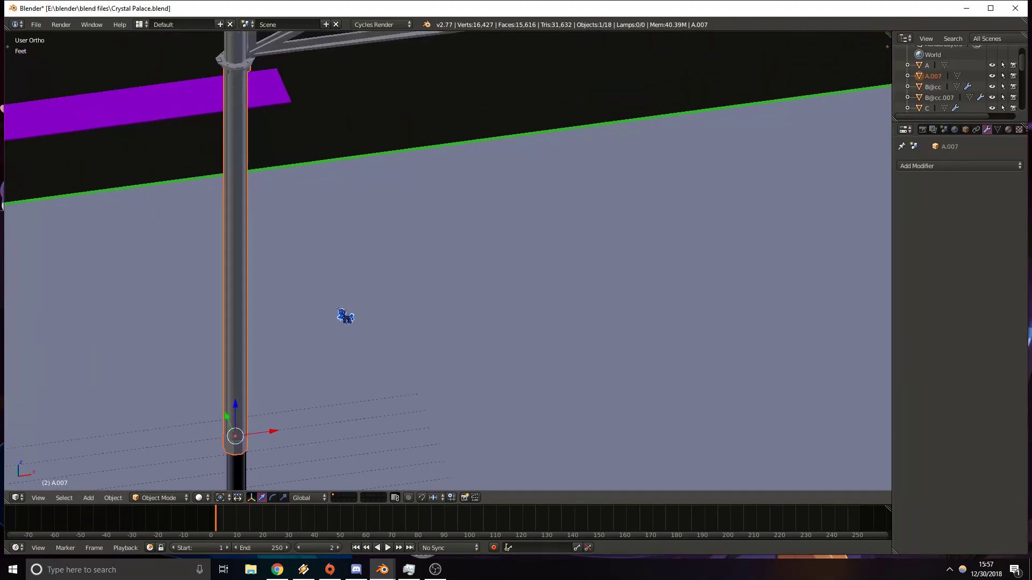
Select the cast iron girder attached to the column and open its mesh for editing.
{"action": "right_click", "coordinate": [240, 454]}
{"action": "scroll", "coordinate": [343, 198], "scroll_direction": "down", "scroll_amount": 4, "text": "shift"}
{"action": "scroll", "coordinate": [377, 220], "scroll_direction": "down", "scroll_amount": 4}
{"action": "middle_click_drag", "start_coordinate": [429, 51], "coordinate": [305, 286], "text": "shift"}
{"action": "scroll", "coordinate": [315, 285], "scroll_direction": "up", "scroll_amount": 3}
{"action": "middle_click_drag", "start_coordinate": [301, 250], "coordinate": [329, 298], "text": "shift"}
{"action": "right_click", "coordinate": [320, 276]}
{"action": "scroll", "coordinate": [290, 296], "scroll_direction": "up", "scroll_amount": 6}
{"action": "key", "text": "Tab"}
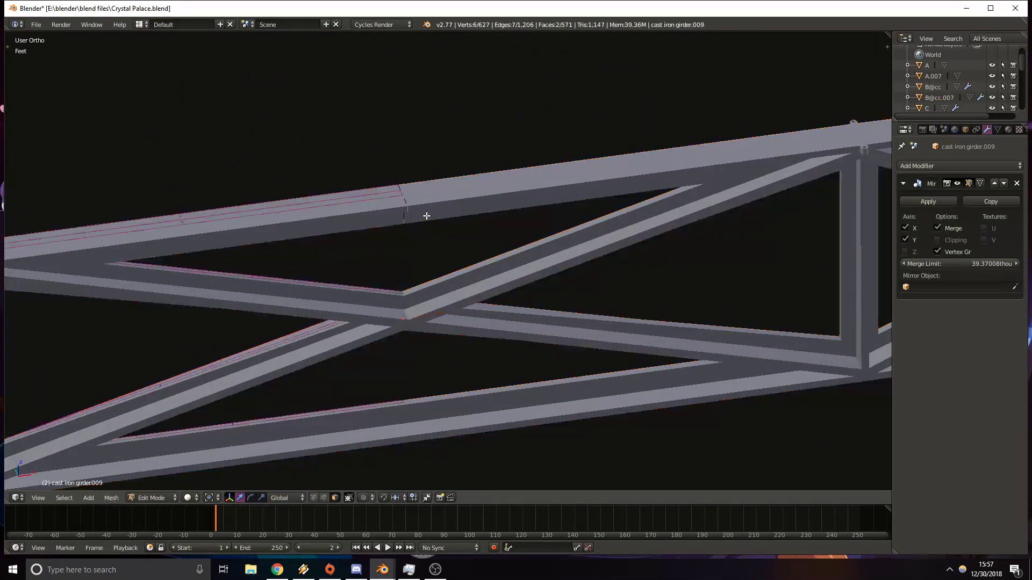
Examine the mirror seam at the girder's mid-span up close, in perspective-angle and top wireframe views.
{"action": "scroll", "coordinate": [426, 216], "scroll_direction": "up", "scroll_amount": 6}
{"action": "middle_click_drag", "start_coordinate": [327, 200], "coordinate": [381, 327], "text": "shift"}
{"action": "middle_click_drag", "start_coordinate": [350, 225], "coordinate": [412, 247], "text": "shift"}
{"action": "scroll", "coordinate": [371, 284], "scroll_direction": "down", "scroll_amount": 7}
{"action": "scroll", "coordinate": [371, 287], "scroll_direction": "up", "scroll_amount": 4}
{"action": "middle_click_drag", "start_coordinate": [423, 362], "coordinate": [474, 308], "text": "shift"}
{"action": "middle_click_drag", "start_coordinate": [371, 317], "coordinate": [457, 211], "text": "shift"}
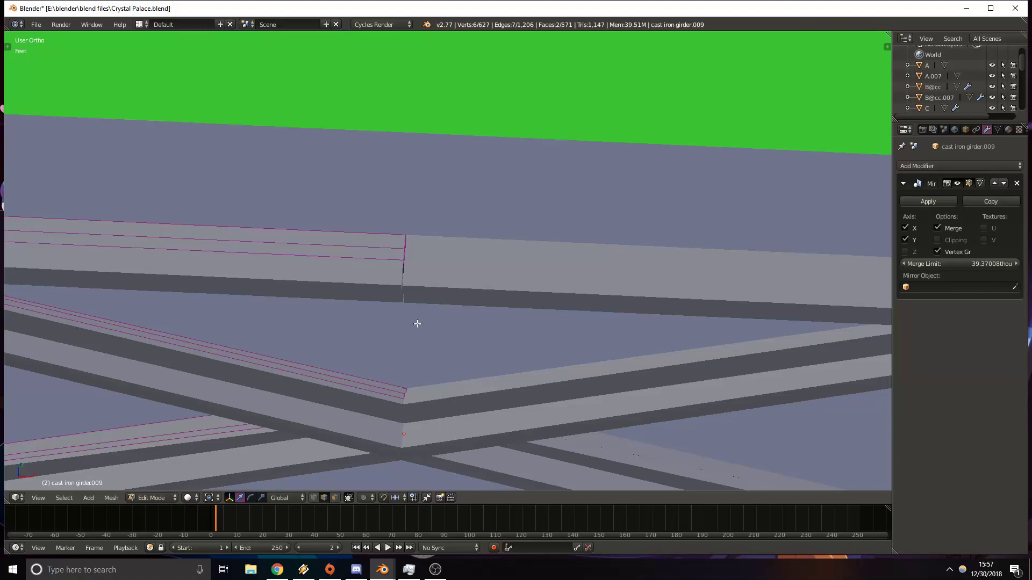
{"action": "key", "text": "KP_7"}
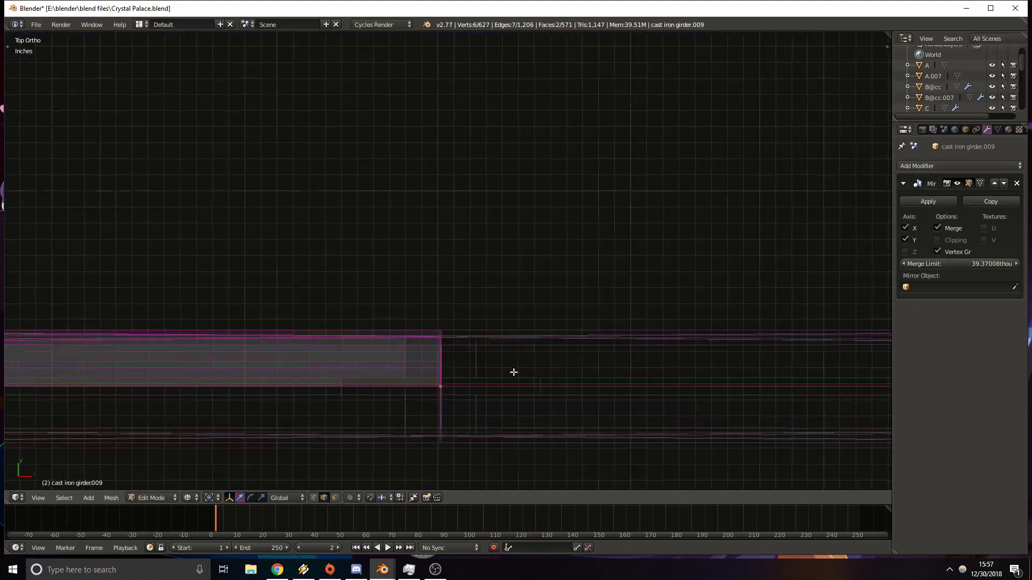
{"action": "scroll", "coordinate": [405, 382], "scroll_direction": "up", "scroll_amount": 7}
{"action": "middle_click_drag", "start_coordinate": [414, 397], "coordinate": [444, 230], "text": "shift"}
{"action": "scroll", "coordinate": [438, 269], "scroll_direction": "up", "scroll_amount": 5}
{"action": "middle_click_drag", "start_coordinate": [430, 307], "coordinate": [427, 273], "text": "shift"}
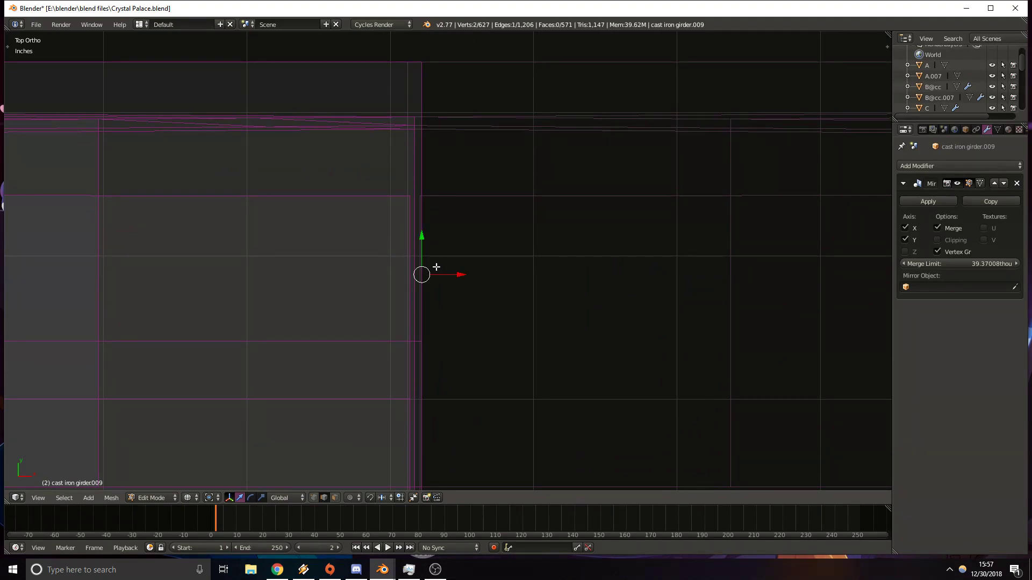
Show the transform properties and select the upper edge at the girder's centre seam in solid shading.
{"action": "key", "text": "t"}
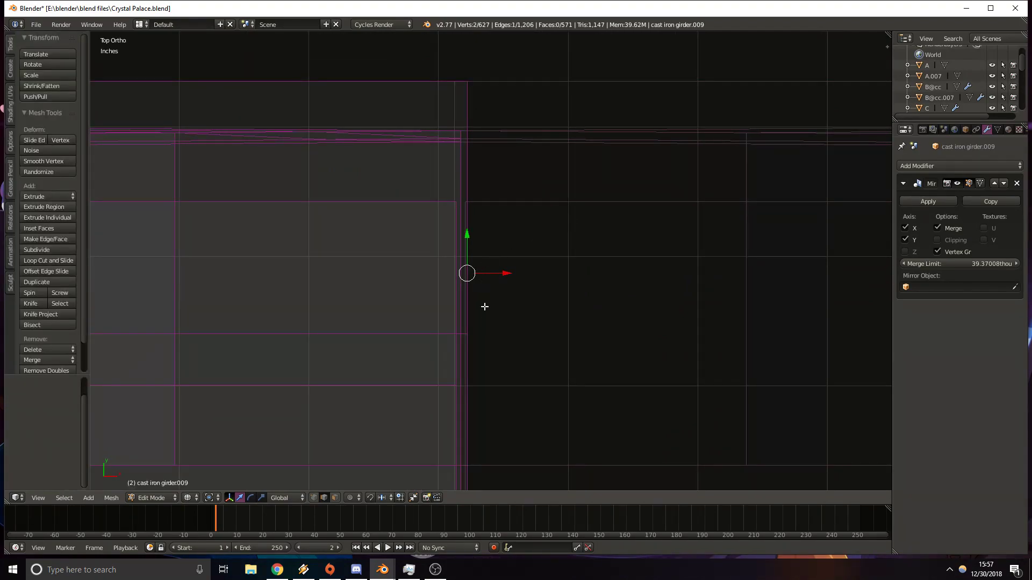
{"action": "key", "text": "t"}
{"action": "key", "text": "n"}
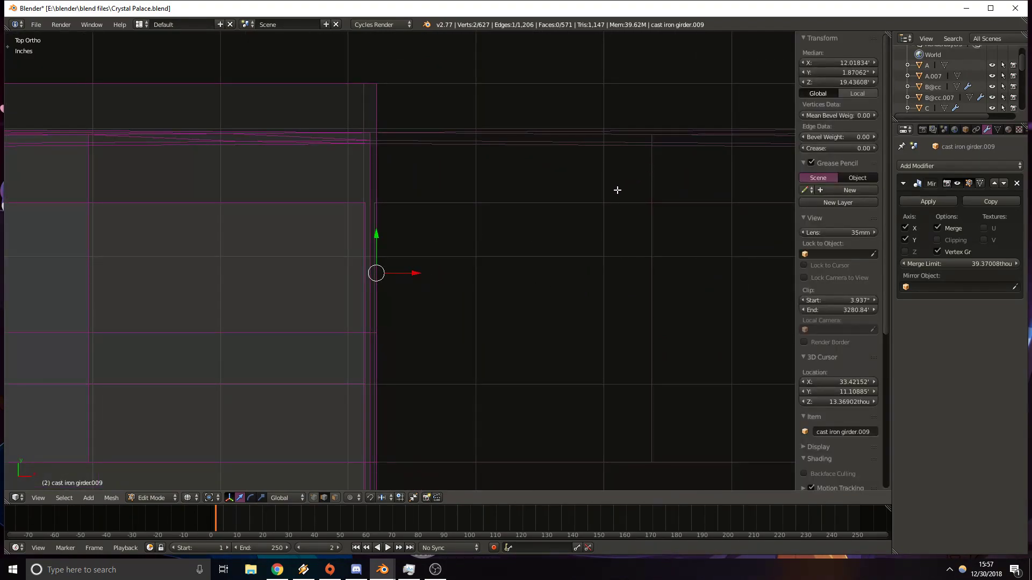
{"action": "middle_click_drag", "start_coordinate": [545, 253], "coordinate": [594, 205], "text": "shift"}
{"action": "scroll", "coordinate": [514, 238], "scroll_direction": "down", "scroll_amount": 3}
{"action": "scroll", "coordinate": [484, 240], "scroll_direction": "down", "scroll_amount": 1}
{"action": "key", "text": "z"}
{"action": "right_click", "coordinate": [417, 240]}
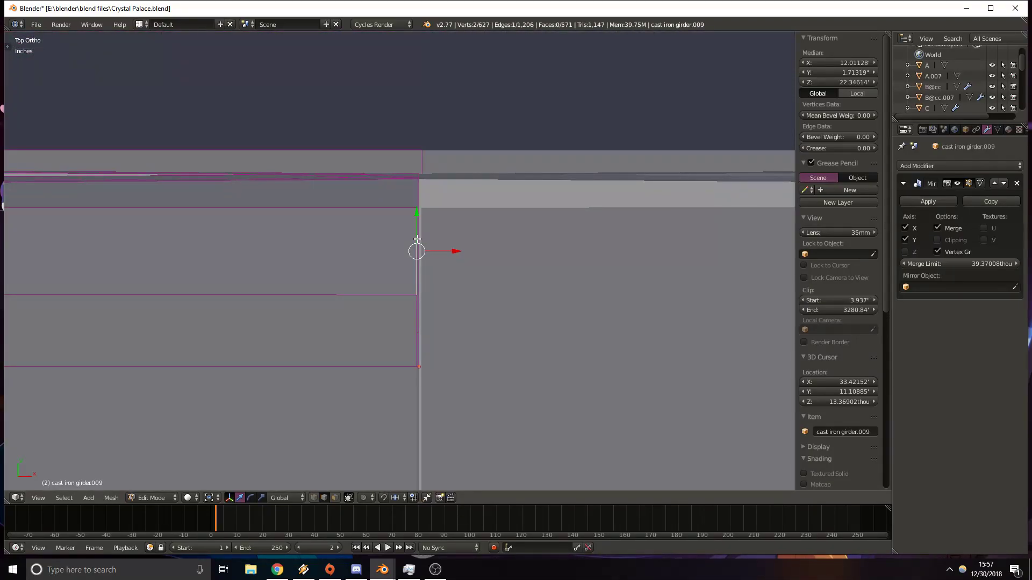
Try setting the selected seam edge's median Y to 0, and undo the change.
{"action": "left_click", "coordinate": [833, 73]}
{"action": "type", "text": "0"}
{"action": "key", "text": "Return"}
{"action": "key", "text": "ctrl+z"}
Leave mesh editing on the girder and open its Y location value.
{"action": "key", "text": "z"}
{"action": "middle_click_drag", "start_coordinate": [474, 300], "coordinate": [493, 289], "text": "shift"}
{"action": "scroll", "coordinate": [493, 289], "scroll_direction": "down", "scroll_amount": 7}
{"action": "key", "text": "Tab"}
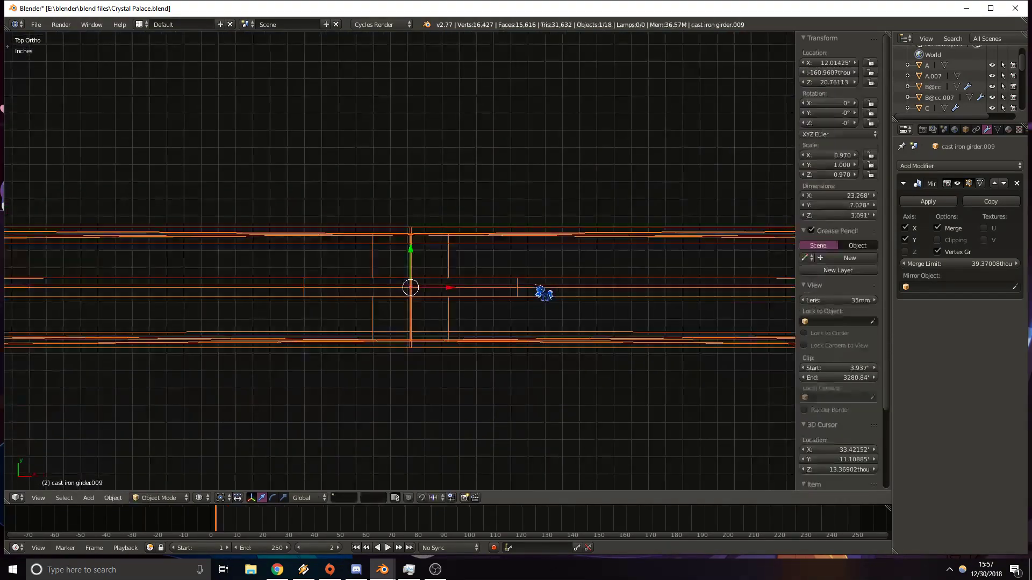
{"action": "left_click", "coordinate": [829, 73]}
{"action": "left_click", "coordinate": [621, 251]}
Examine the girder's centre and its junction with the column in solid shading from several angles.
{"action": "scroll", "coordinate": [621, 252], "scroll_direction": "down", "scroll_amount": 8}
{"action": "middle_click_drag", "start_coordinate": [596, 284], "coordinate": [578, 207]}
{"action": "key", "text": "z"}
{"action": "middle_click_drag", "start_coordinate": [465, 133], "coordinate": [555, 270], "text": "shift"}
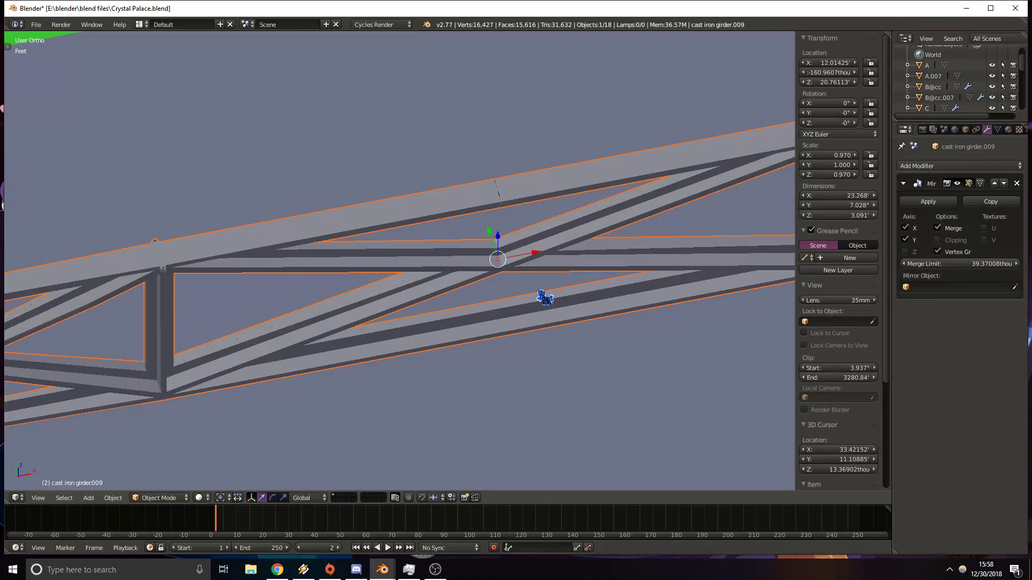
{"action": "scroll", "coordinate": [545, 297], "scroll_direction": "down", "scroll_amount": 5}
{"action": "middle_click_drag", "start_coordinate": [495, 363], "coordinate": [359, 315]}
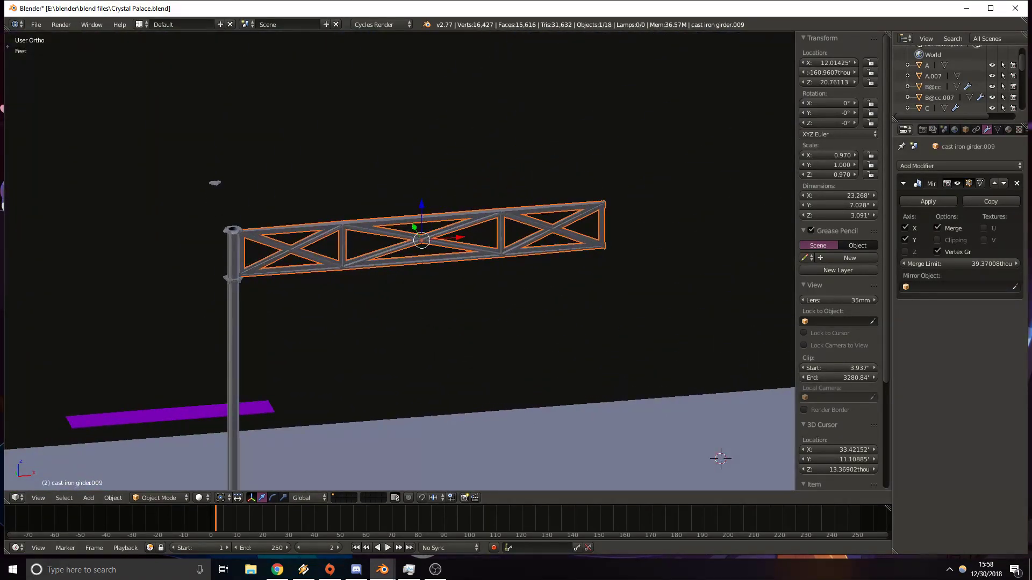
{"action": "key", "text": "alt+Tab"}
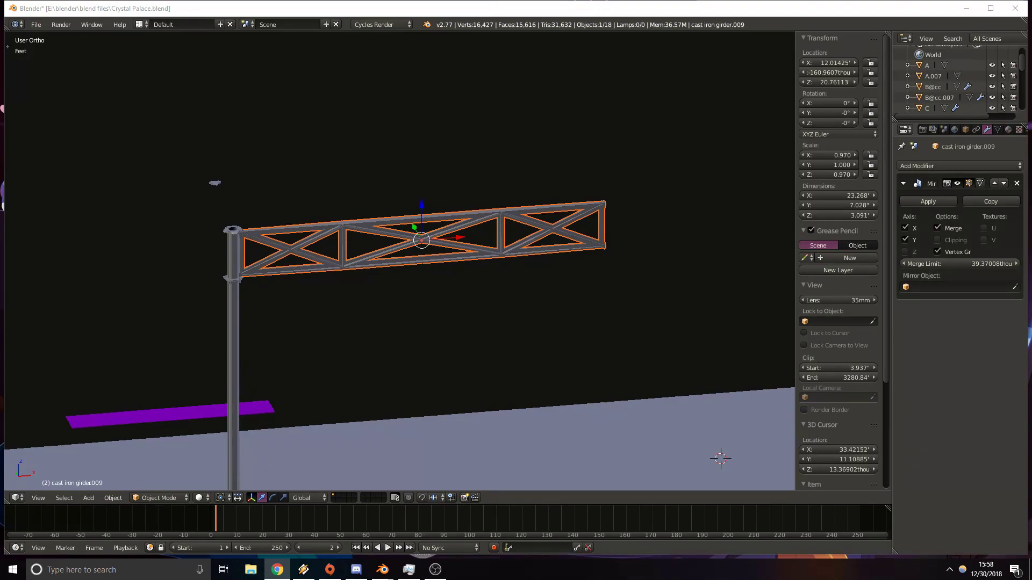
{"action": "middle_click_drag", "start_coordinate": [345, 322], "coordinate": [480, 364]}
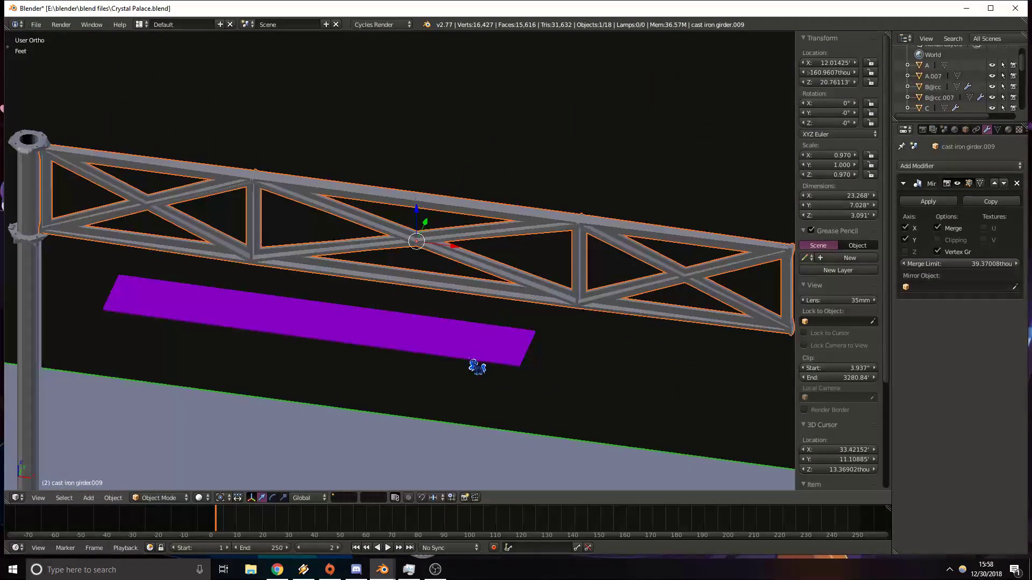
Check which scene entries belong to the purple guide plane and the visible girder by selecting each one.
{"action": "right_click", "coordinate": [473, 355]}
{"action": "scroll", "coordinate": [962, 80], "scroll_direction": "down", "scroll_amount": 4}
{"action": "scroll", "coordinate": [967, 85], "scroll_direction": "down", "scroll_amount": 3}
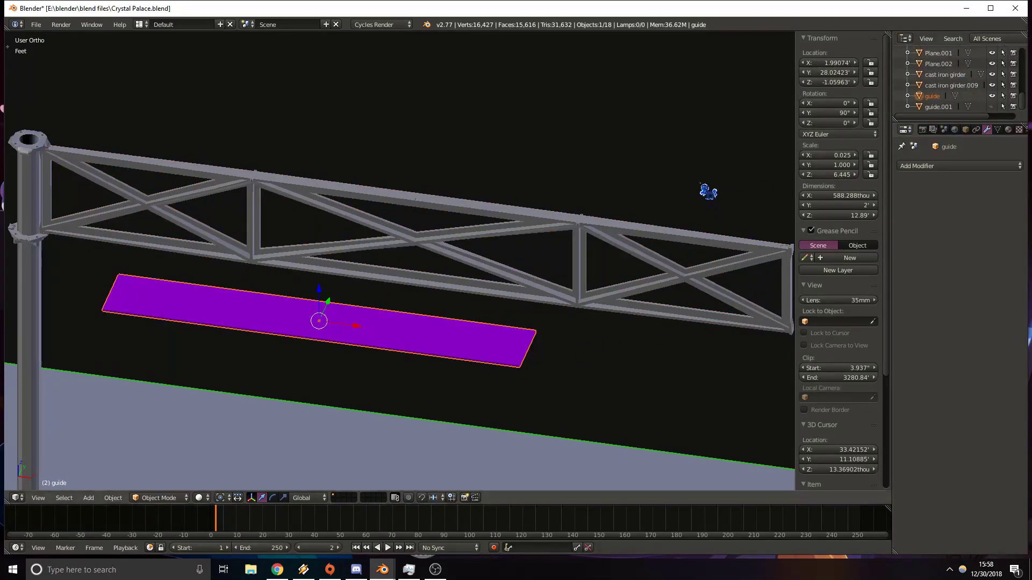
{"action": "left_click", "coordinate": [970, 84]}
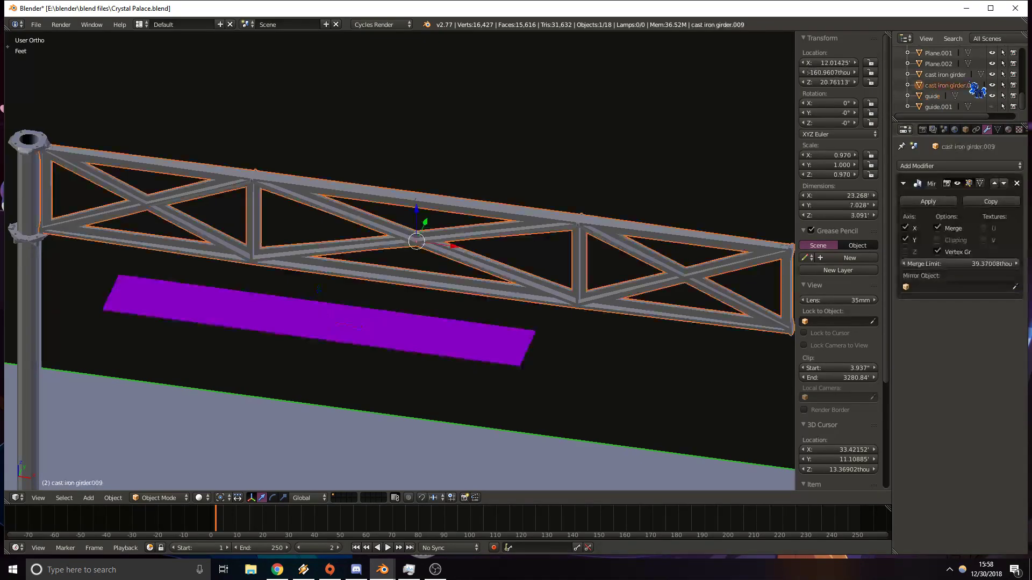
{"action": "scroll", "coordinate": [575, 227], "scroll_direction": "down", "scroll_amount": 6}
Delete the duplicate object "cast iron girder" and select the remaining cast iron girder.009.
{"action": "left_click", "coordinate": [934, 75]}
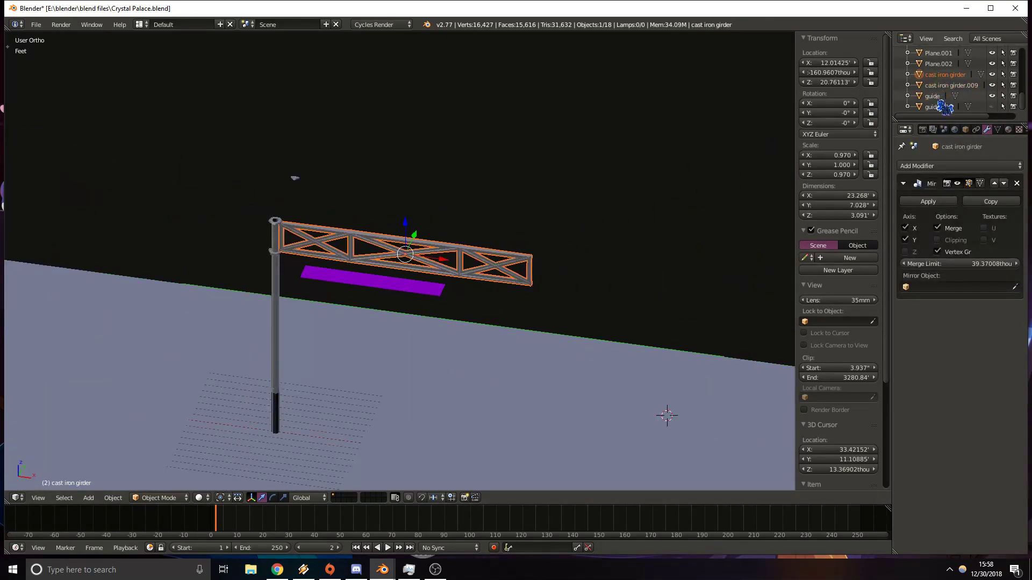
{"action": "scroll", "coordinate": [663, 266], "scroll_direction": "down", "scroll_amount": 5}
{"action": "scroll", "coordinate": [639, 267], "scroll_direction": "up", "scroll_amount": 5}
{"action": "scroll", "coordinate": [515, 305], "scroll_direction": "up", "scroll_amount": 1}
{"action": "key", "text": "x"}
{"action": "left_click", "coordinate": [492, 300]}
{"action": "right_click", "coordinate": [510, 261]}
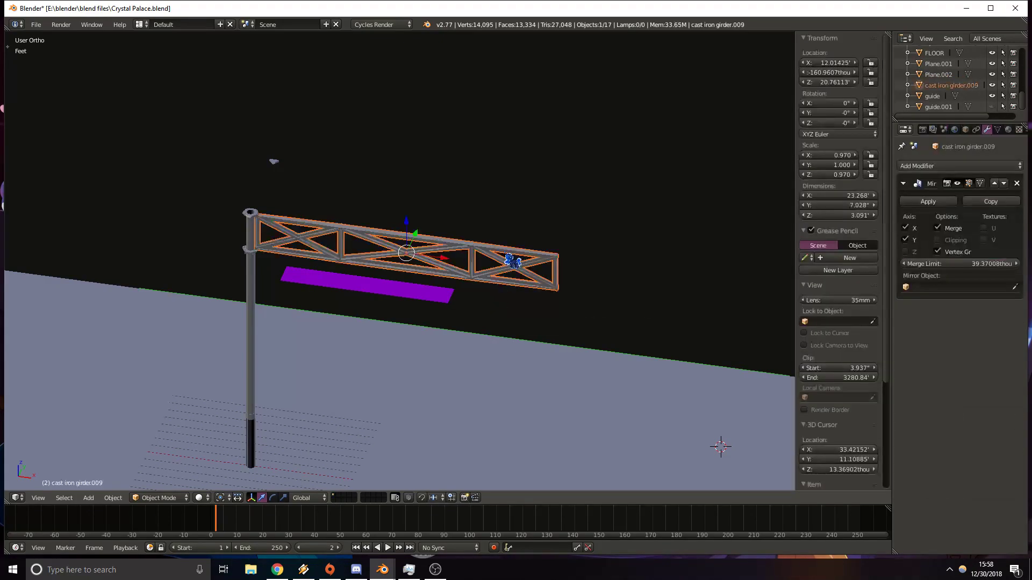
Select the connector atop the column, show and re-hide the C.001 connector, and check the remaining scene objects.
{"action": "right_click", "coordinate": [258, 229]}
{"action": "scroll", "coordinate": [981, 105], "scroll_direction": "up", "scroll_amount": 4}
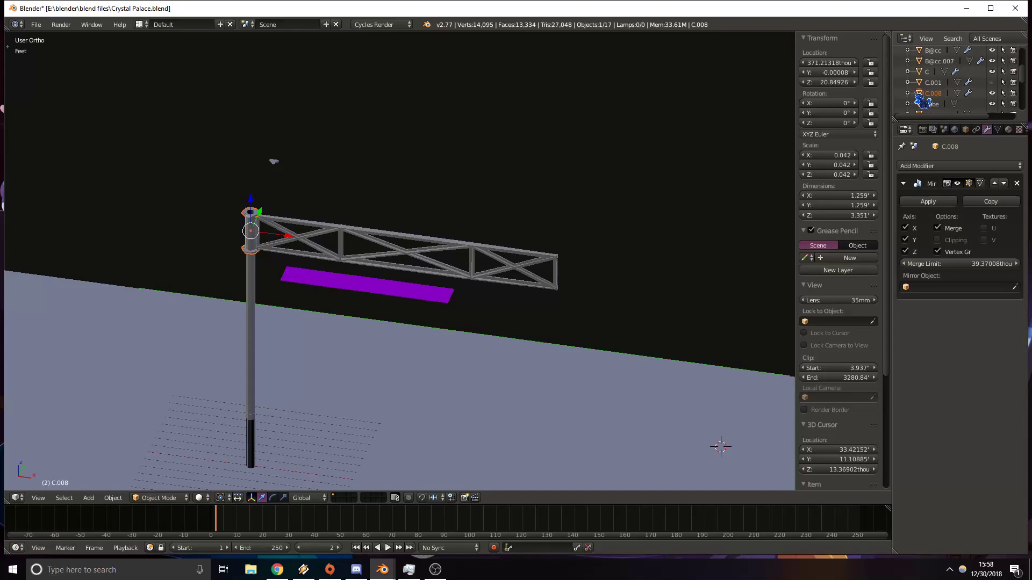
{"action": "left_click", "coordinate": [991, 82]}
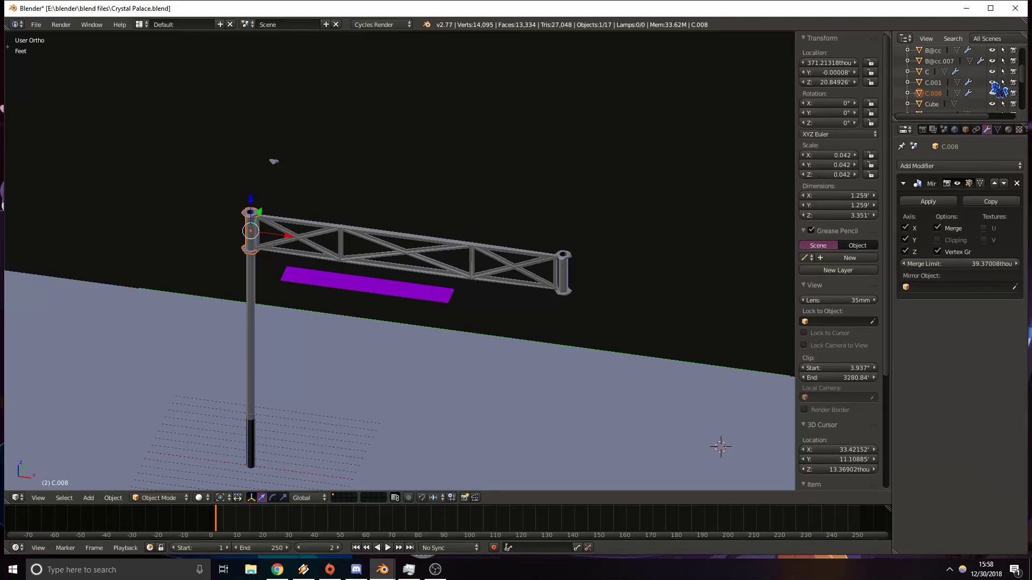
{"action": "left_click", "coordinate": [991, 83]}
{"action": "scroll", "coordinate": [965, 97], "scroll_direction": "down", "scroll_amount": 3}
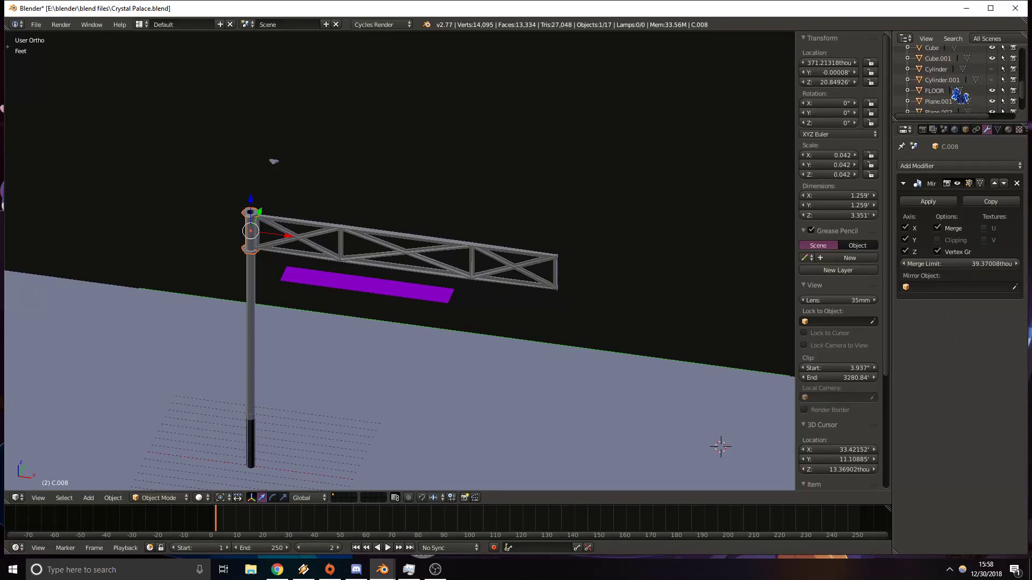
{"action": "scroll", "coordinate": [970, 102], "scroll_direction": "down", "scroll_amount": 2}
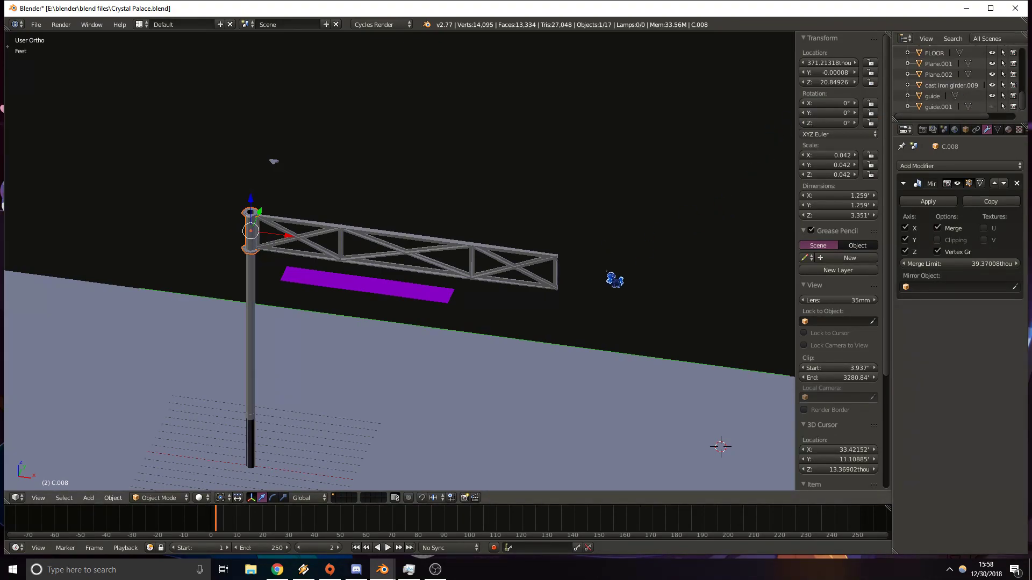
{"action": "scroll", "coordinate": [500, 336], "scroll_direction": "up", "scroll_amount": 4}
{"action": "middle_click_drag", "start_coordinate": [221, 358], "coordinate": [301, 328]}
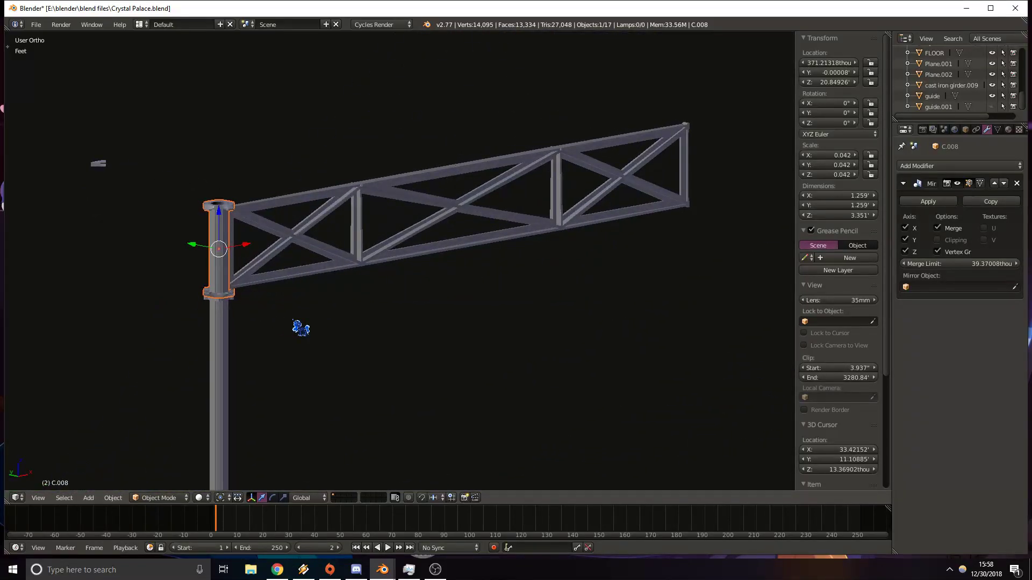